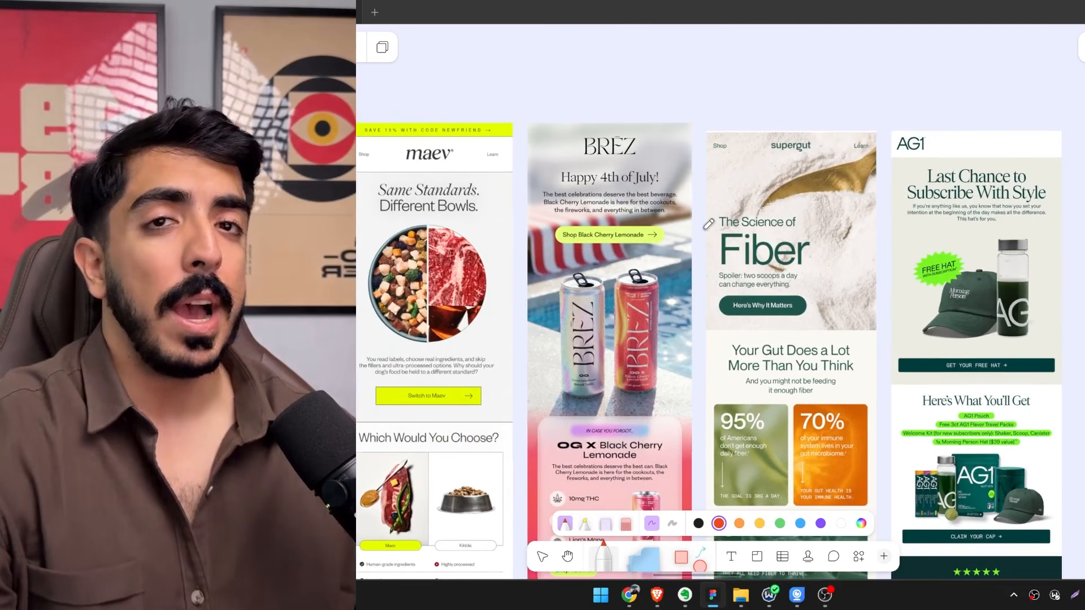
Review the five-question email checklist alongside the Maev, BRĒZ, Supergut and AG1 email examples.
left_click_drag(837, 202, 842, 386)
left_click_drag(521, 183, 694, 433)
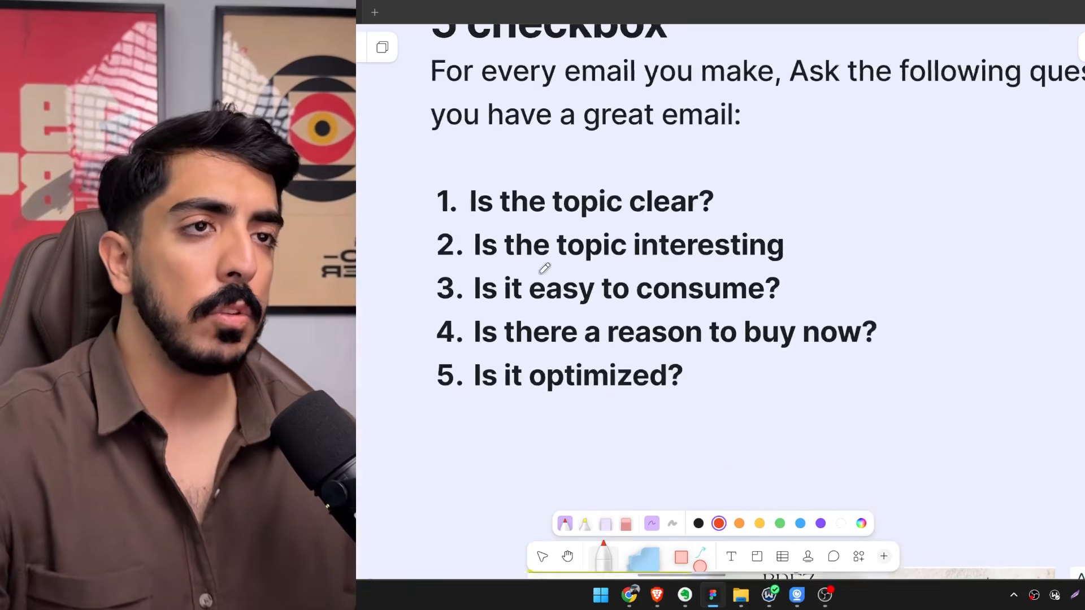
scroll(545, 269, "down", 1)
left_click_drag(604, 299, 693, 350)
scroll(596, 317, "up", 1)
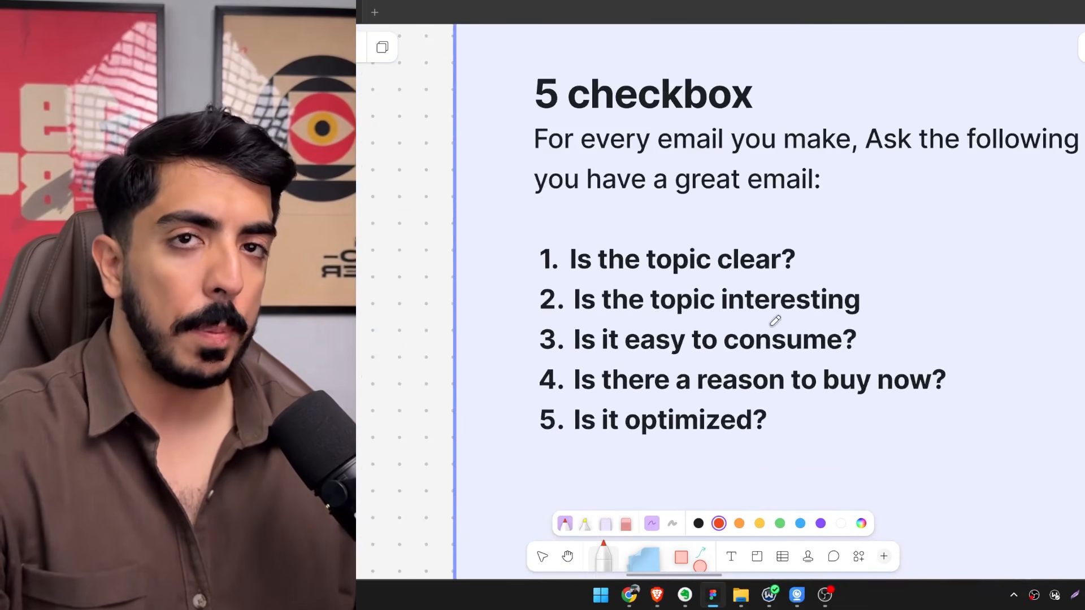
scroll(775, 321, "down", 10)
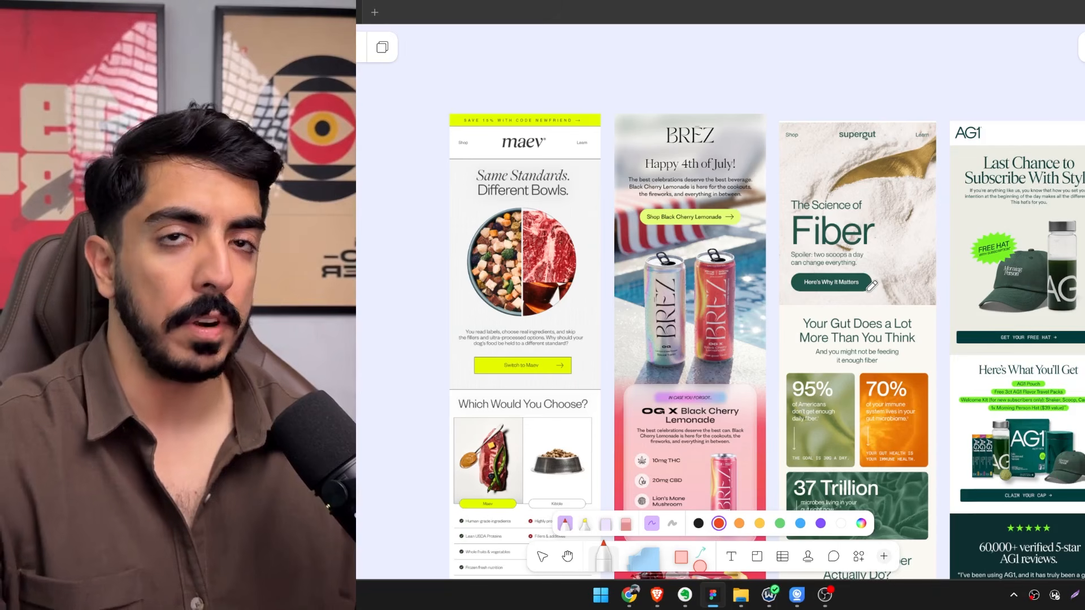
scroll(759, 220, "down", 5)
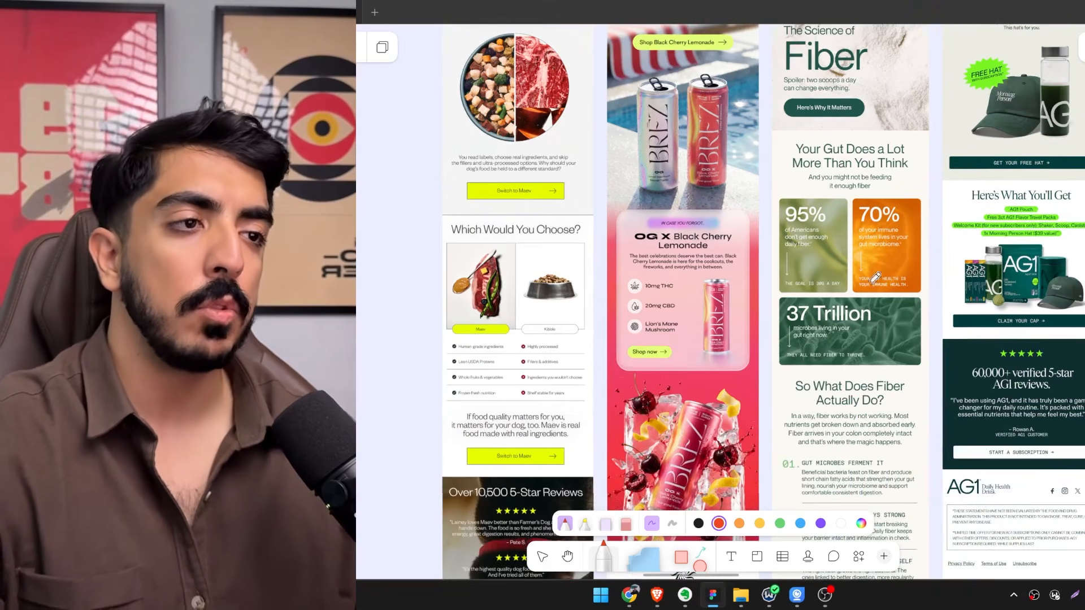
scroll(759, 220, "down", 2)
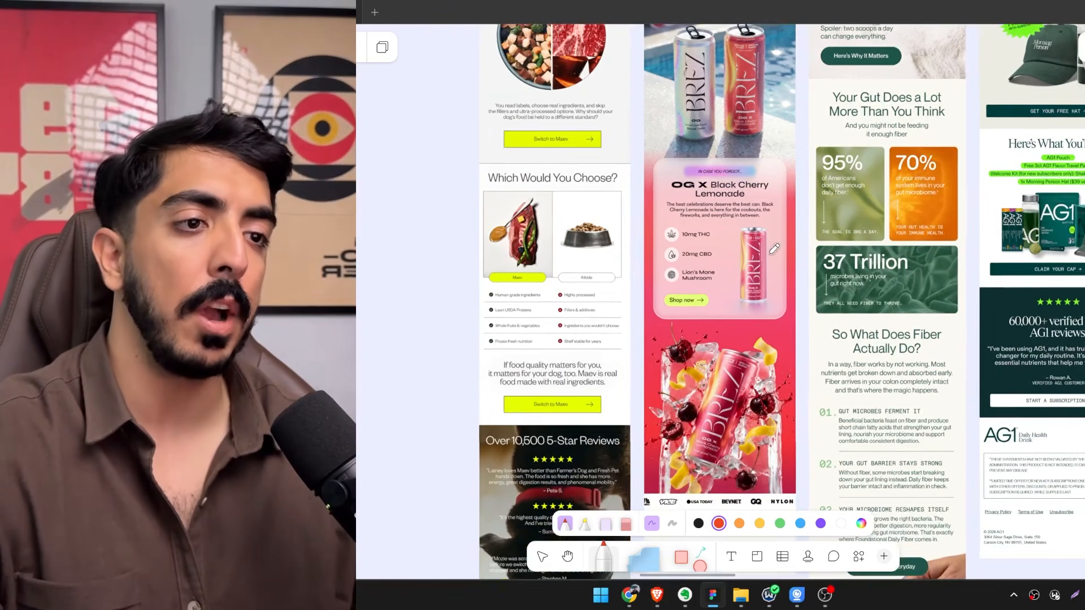
scroll(730, 284, "up", 5)
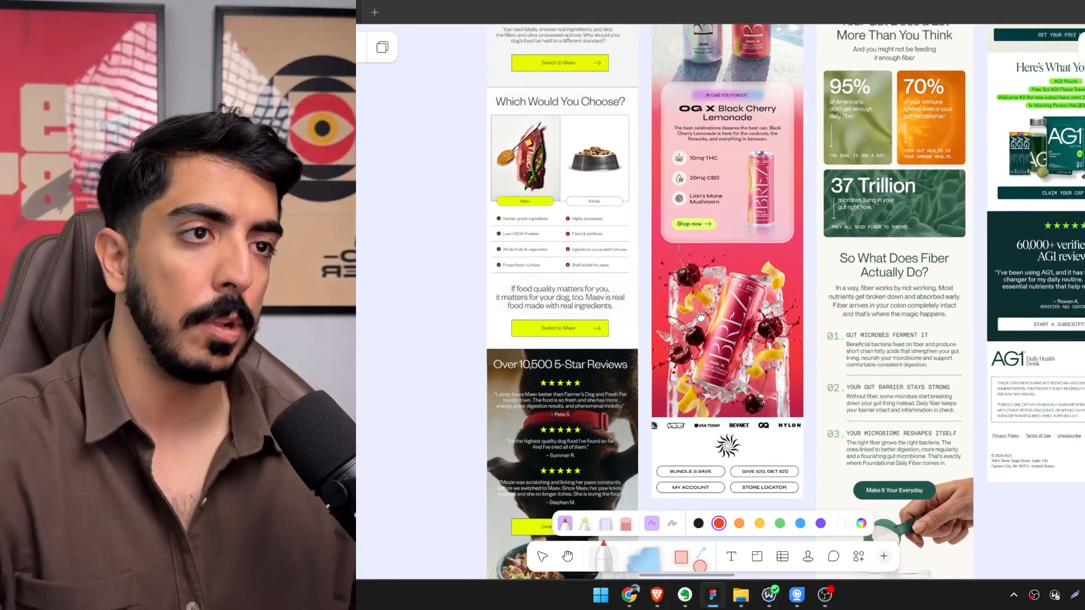
scroll(714, 280, "up", 10)
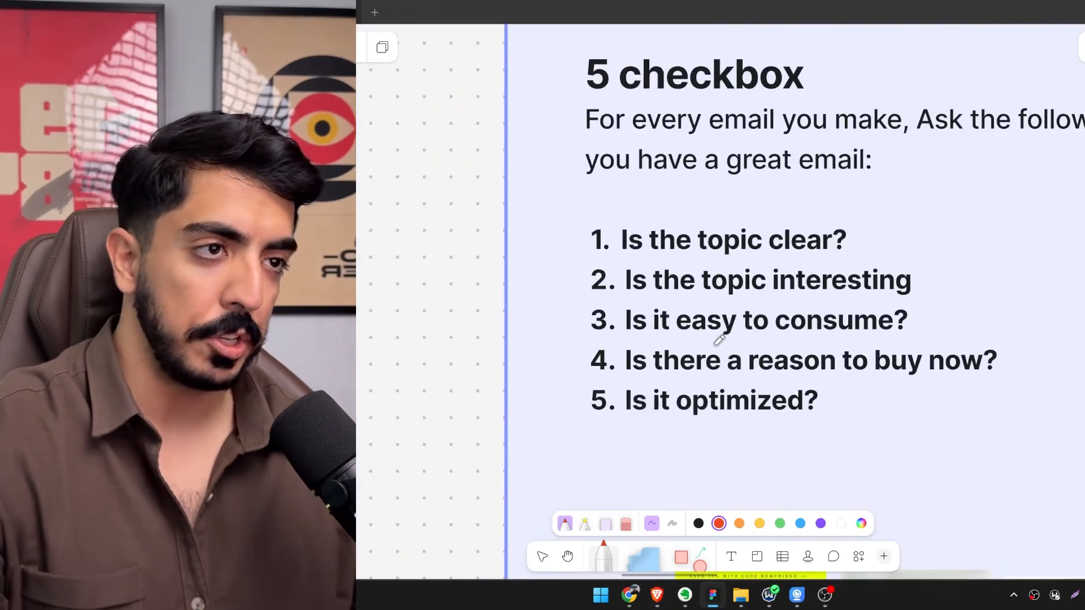
scroll(910, 359, "down", 10)
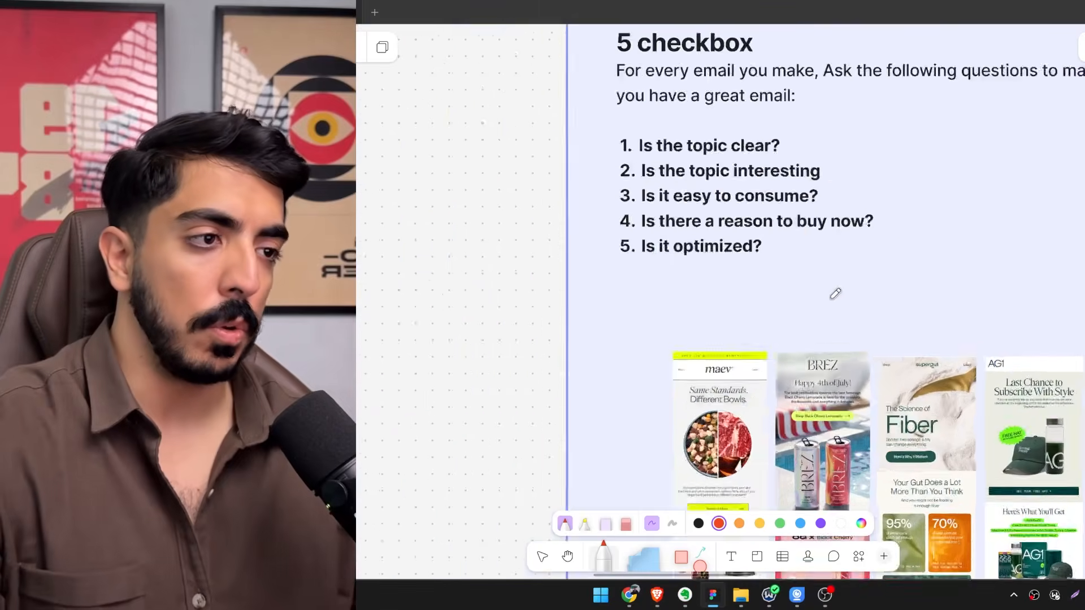
Examine the layout and copy of the Bigelow, Cheung's Wellness and Keto Bars emails in the second row of examples.
scroll(692, 221, "down", 5)
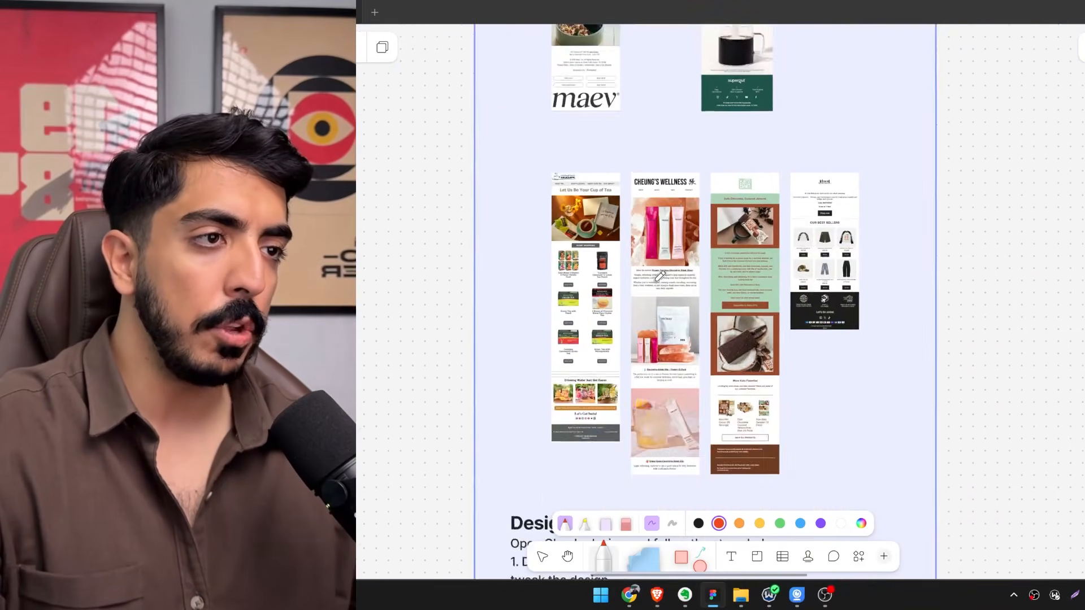
scroll(650, 218, "up", 6)
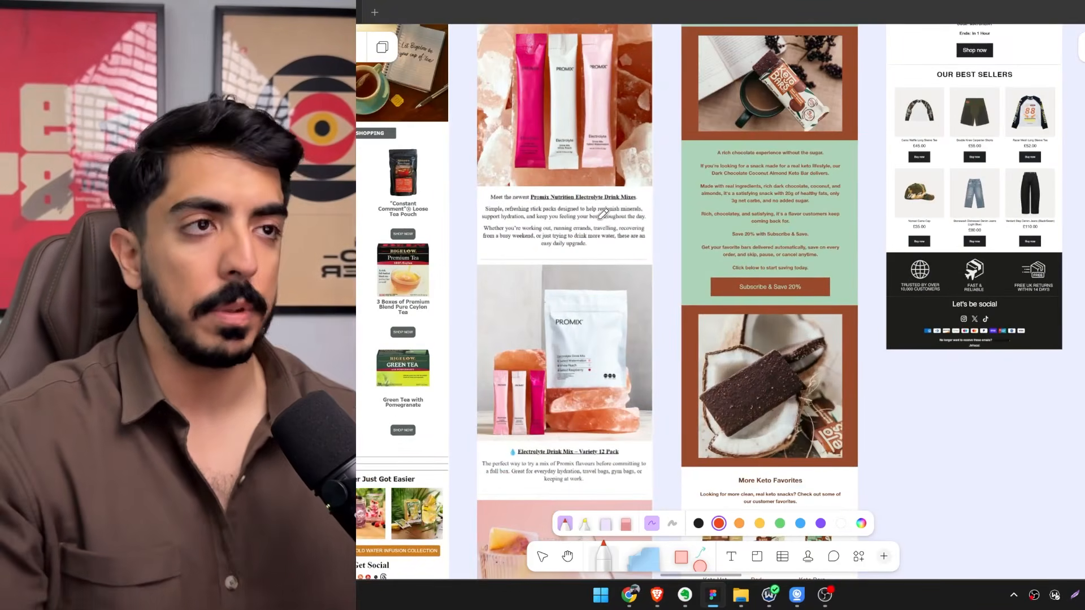
scroll(607, 211, "down", 5)
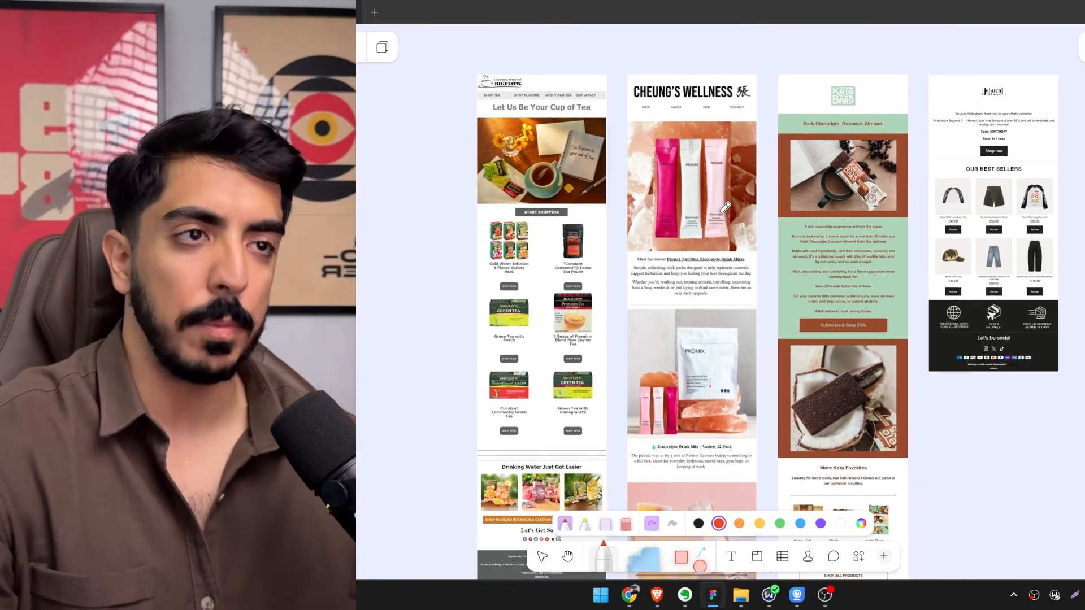
scroll(725, 207, "up", 3)
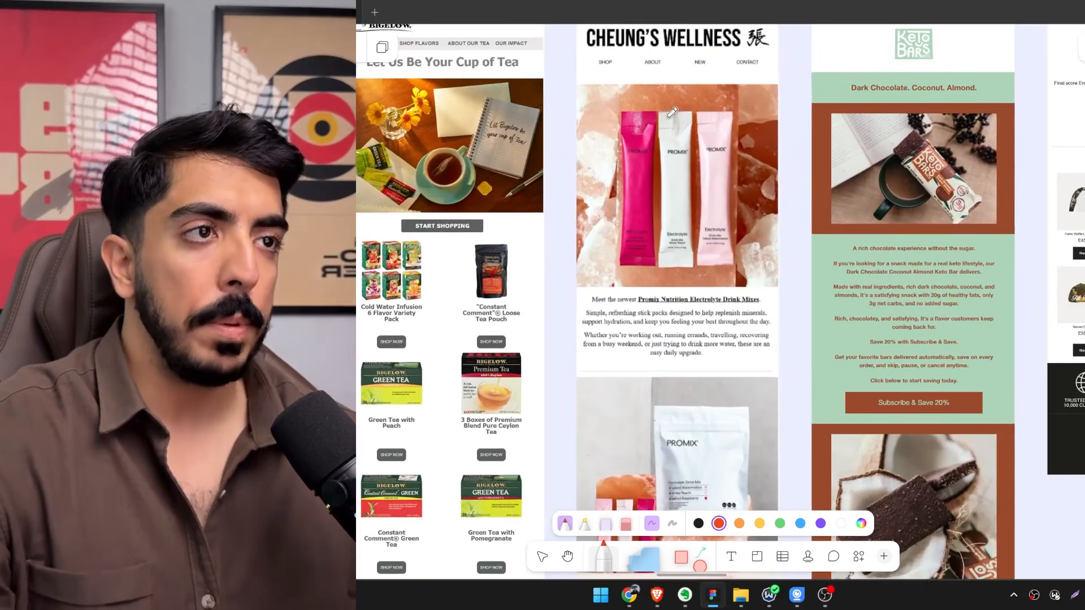
scroll(716, 195, "up", 2)
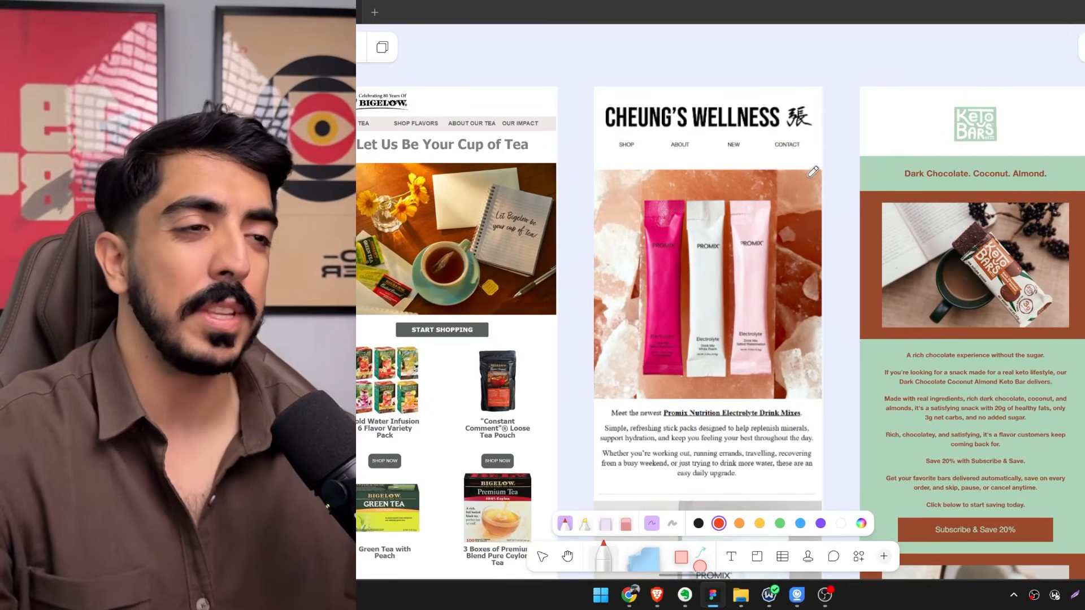
scroll(812, 171, "down", 2)
scroll(769, 198, "up", 1)
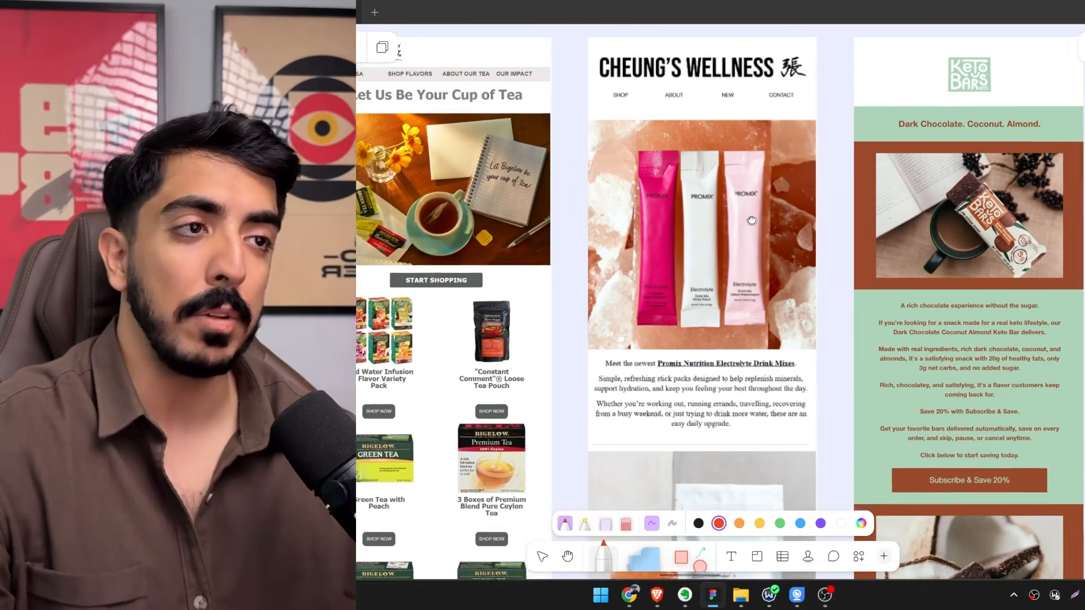
scroll(756, 240, "down", 3)
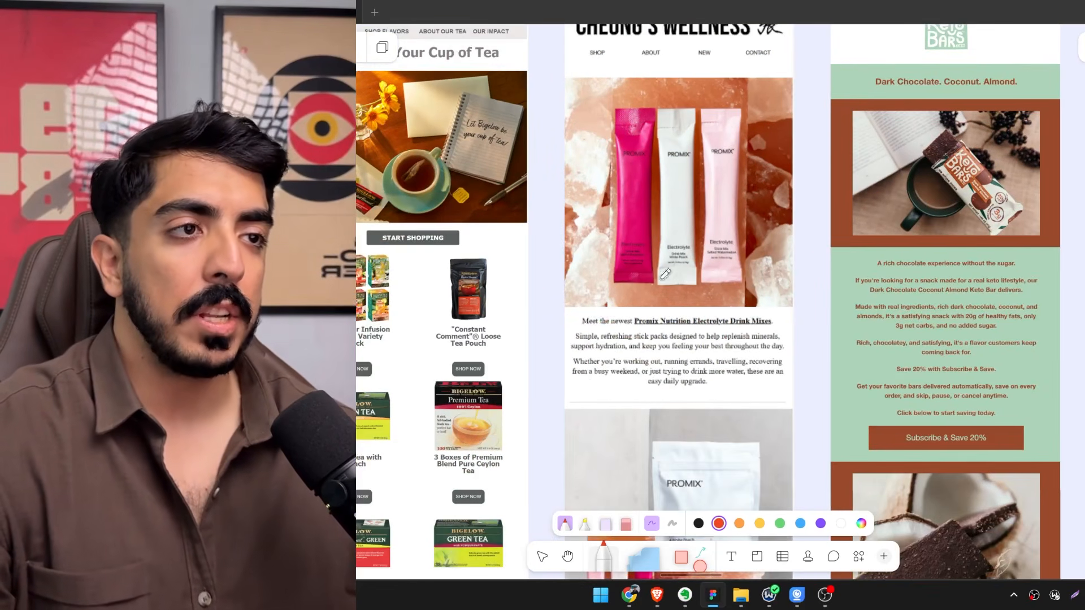
scroll(690, 206, "up", 1)
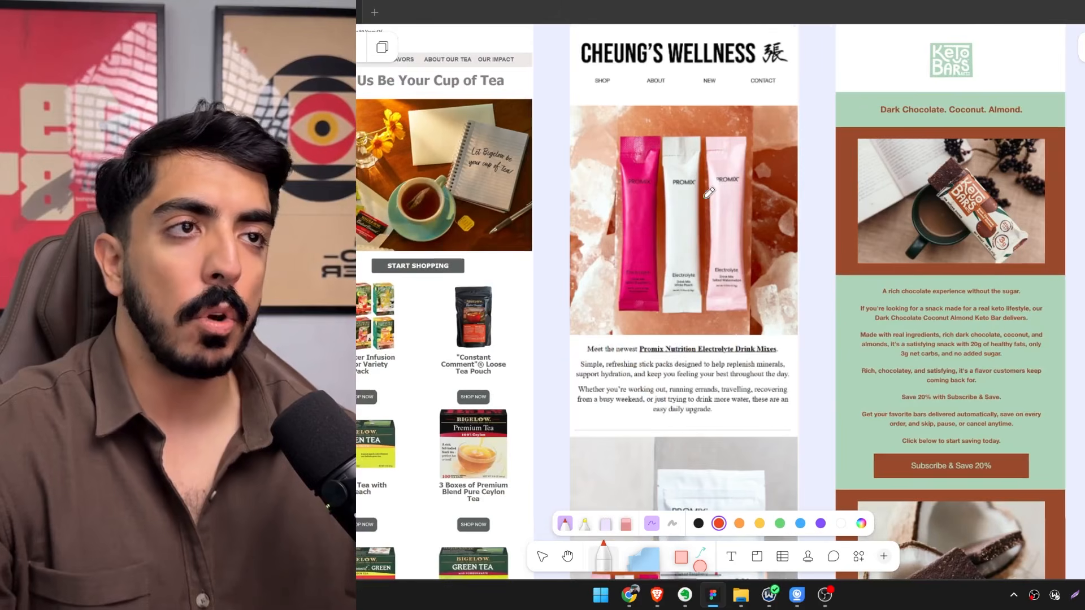
scroll(760, 252, "down", 3)
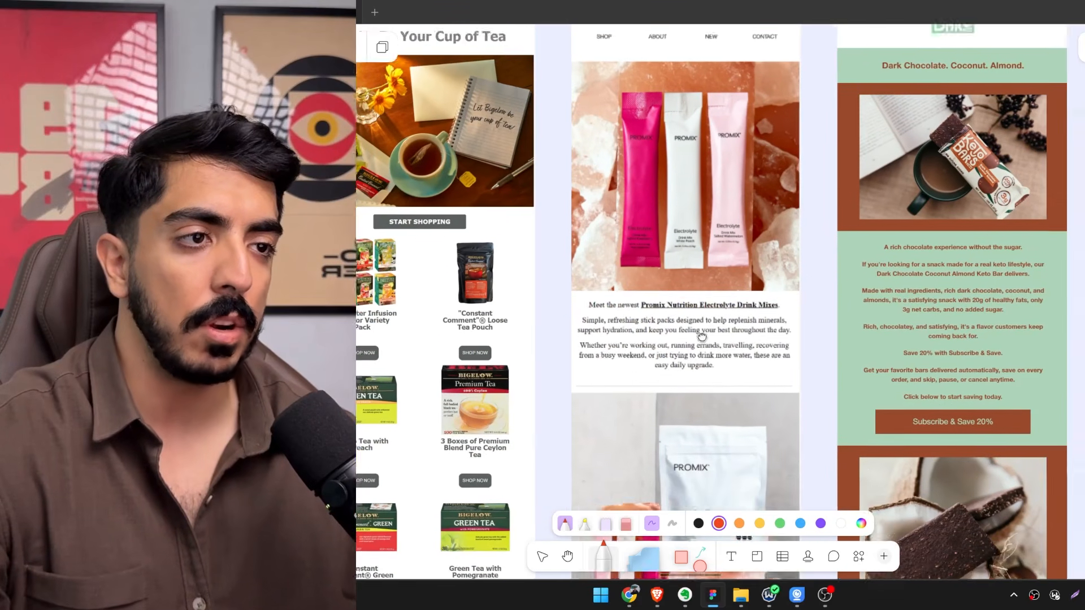
scroll(740, 320, "down", 3)
scroll(737, 283, "down", 5)
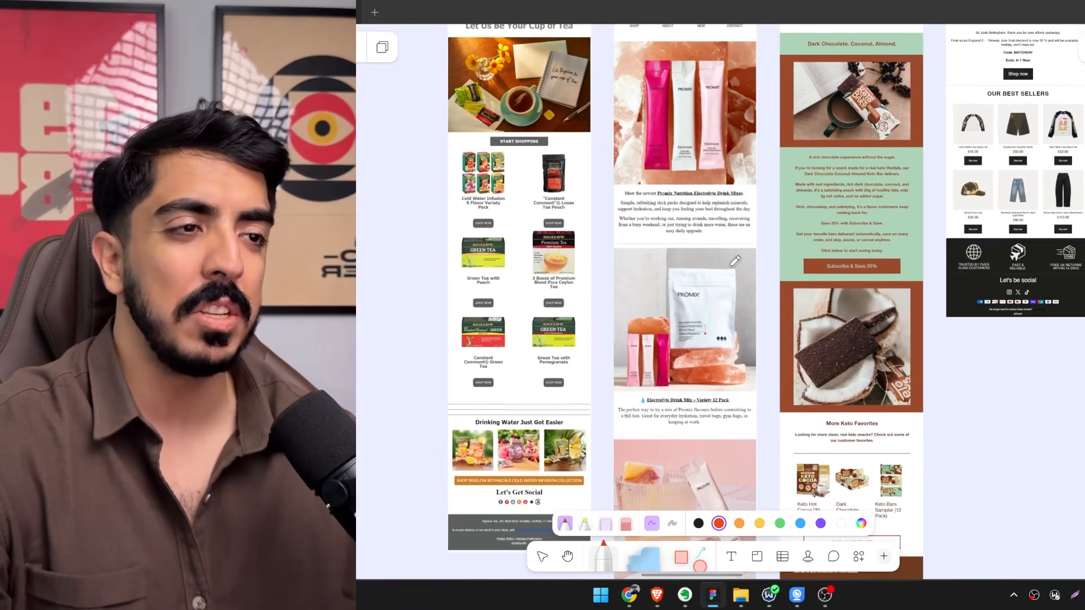
scroll(750, 272, "down", 7)
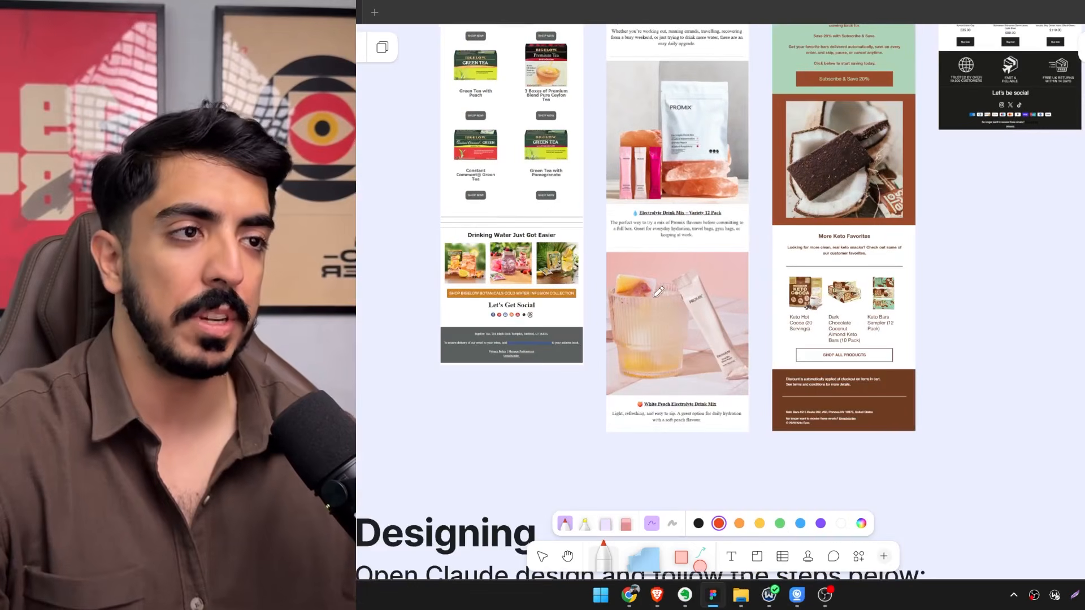
scroll(735, 269, "up", 8)
scroll(699, 263, "right", 3)
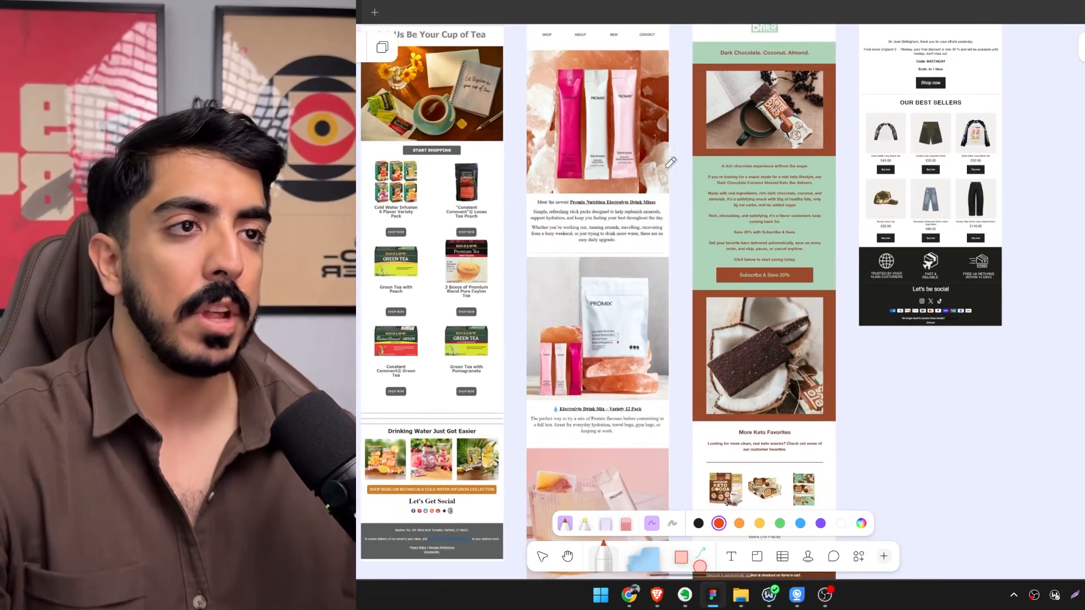
Circle the "Which Would You Choose?" comparison section of the Maev email with the red marker.
scroll(698, 263, "right", 10)
scroll(642, 248, "up", 6)
scroll(641, 248, "down", 2)
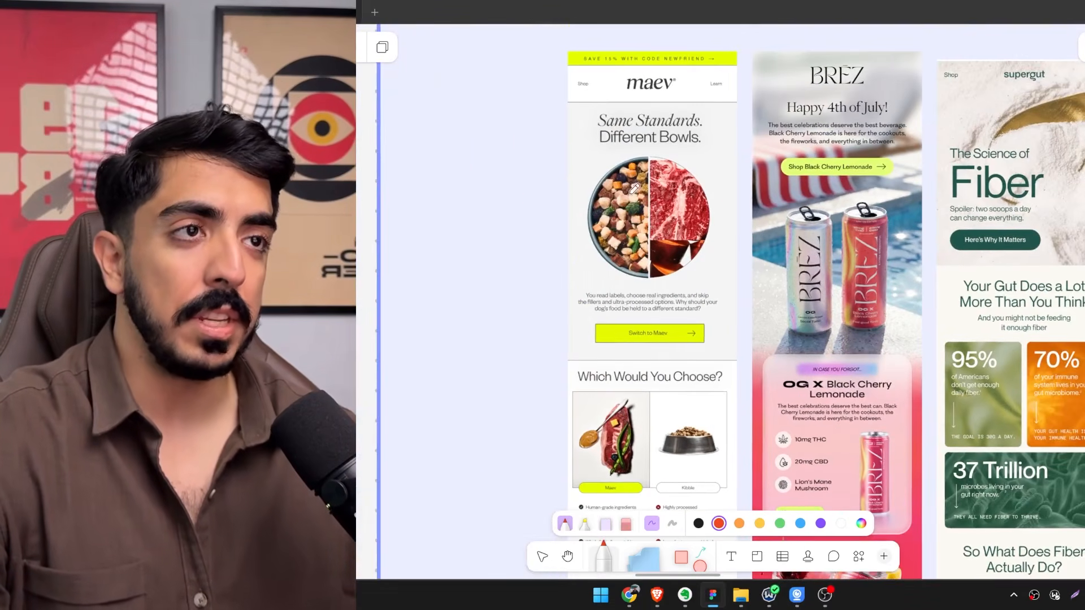
scroll(726, 163, "up", 2)
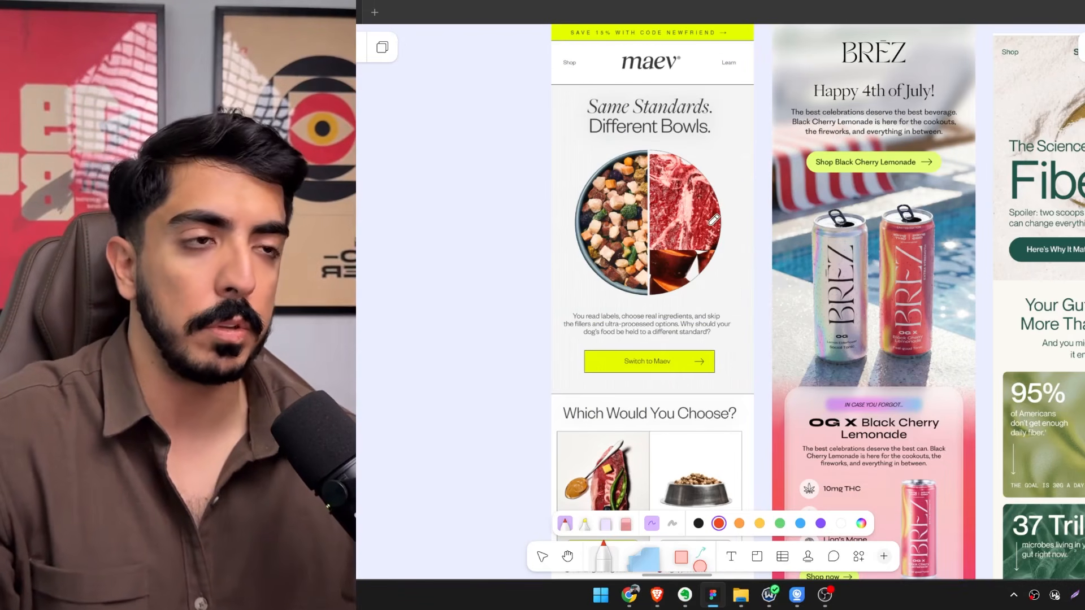
scroll(711, 217, "down", 1)
scroll(701, 183, "up", 3)
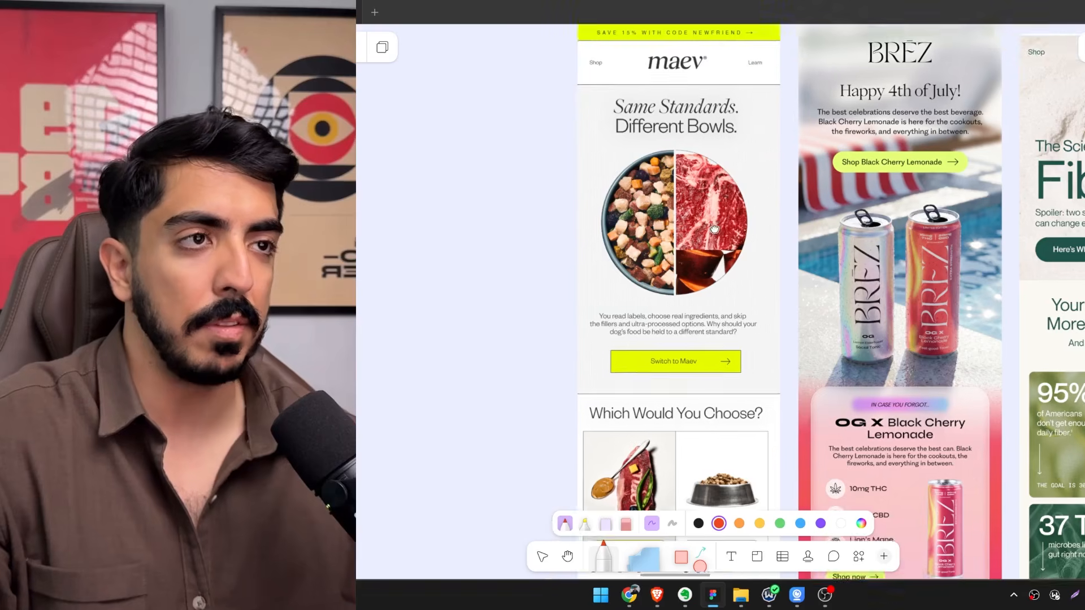
scroll(747, 301, "down", 10)
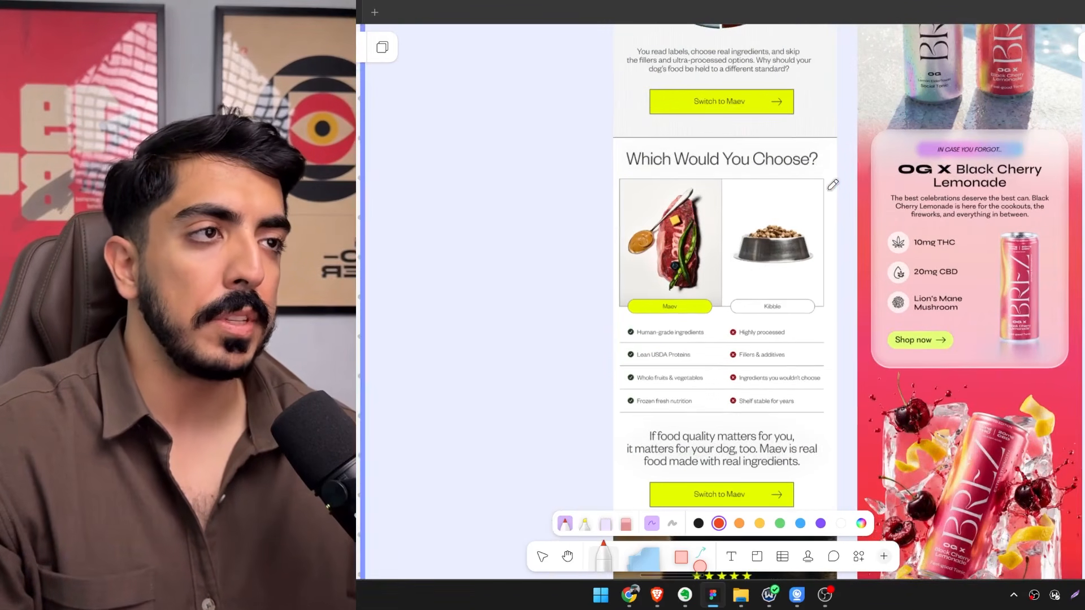
mouse_move(849, 148)
left_mouse_down()
mouse_move(857, 348)
mouse_move(845, 430)
mouse_move(720, 433)
mouse_move(590, 408)
mouse_move(579, 177)
mouse_move(788, 124)
mouse_move(844, 186)
mouse_move(782, 296)
mouse_move(838, 235)
mouse_move(747, 253)
mouse_move(746, 276)
left_mouse_up()
scroll(834, 202, "down", 1)
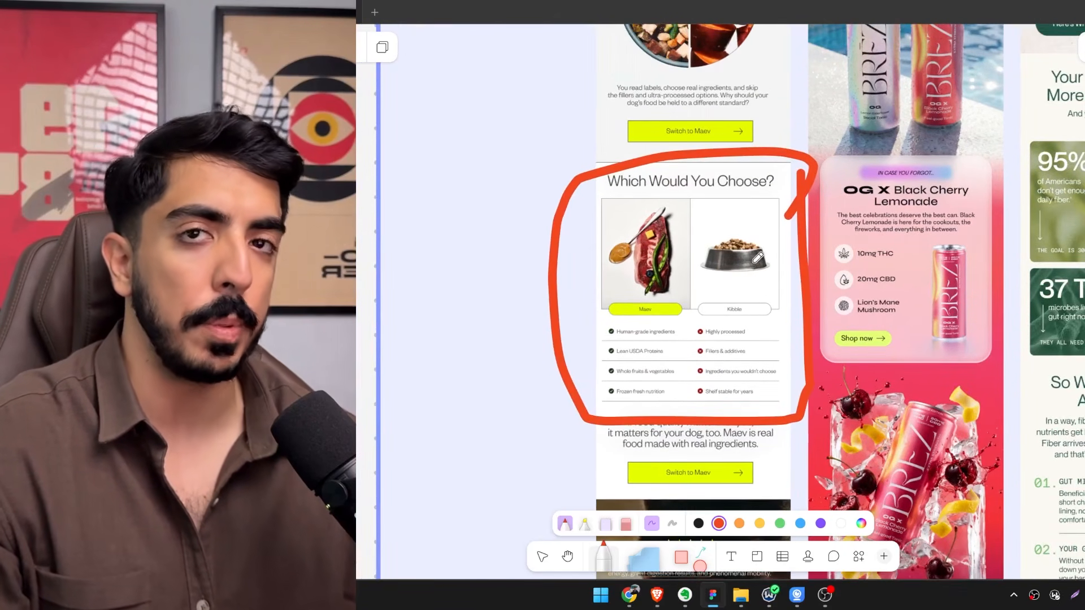
Draw seven roughly horizontal red marker lines stacked like text in the empty space beside the circled Maev section.
left_click_drag(757, 257, 730, 229)
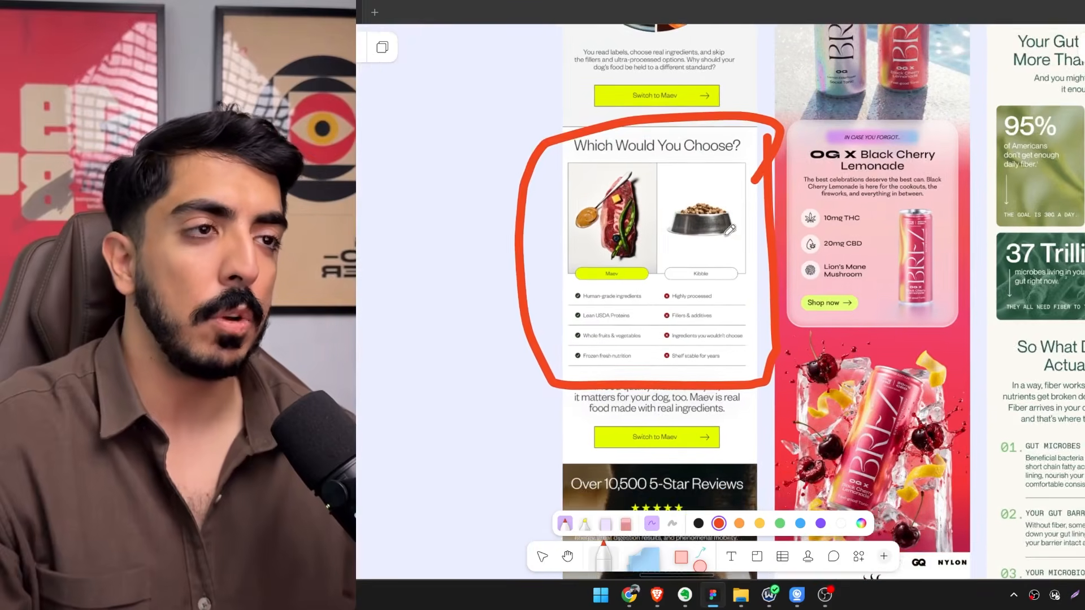
scroll(730, 229, "left", 4)
left_click_drag(505, 190, 587, 200)
left_click_drag(505, 222, 593, 229)
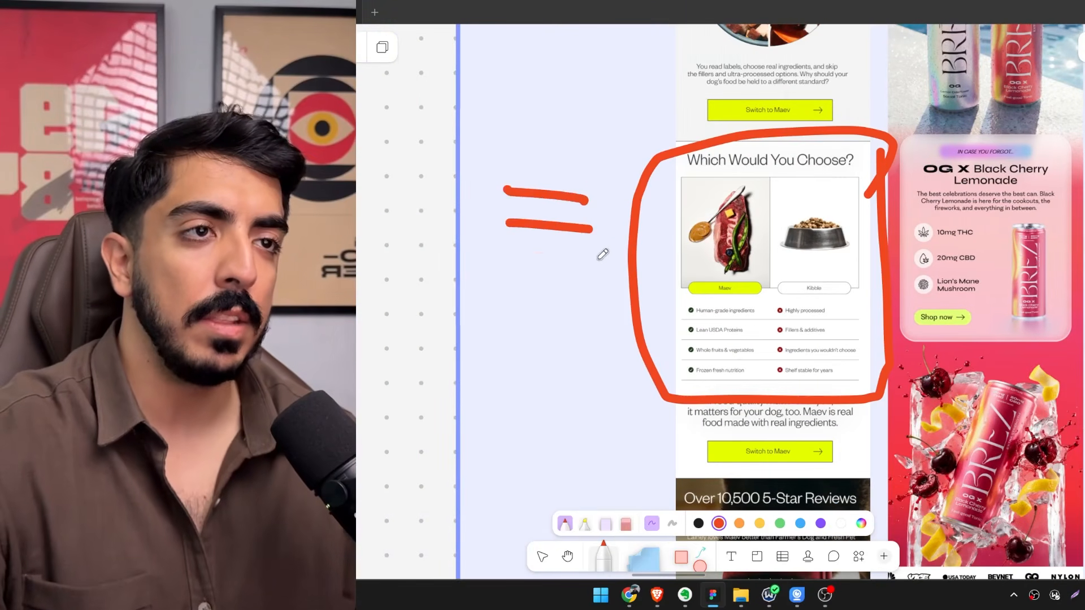
left_click_drag(510, 260, 596, 258)
left_click_drag(488, 289, 606, 291)
left_click_drag(518, 317, 596, 319)
left_click_drag(514, 360, 616, 350)
left_click_drag(489, 384, 576, 374)
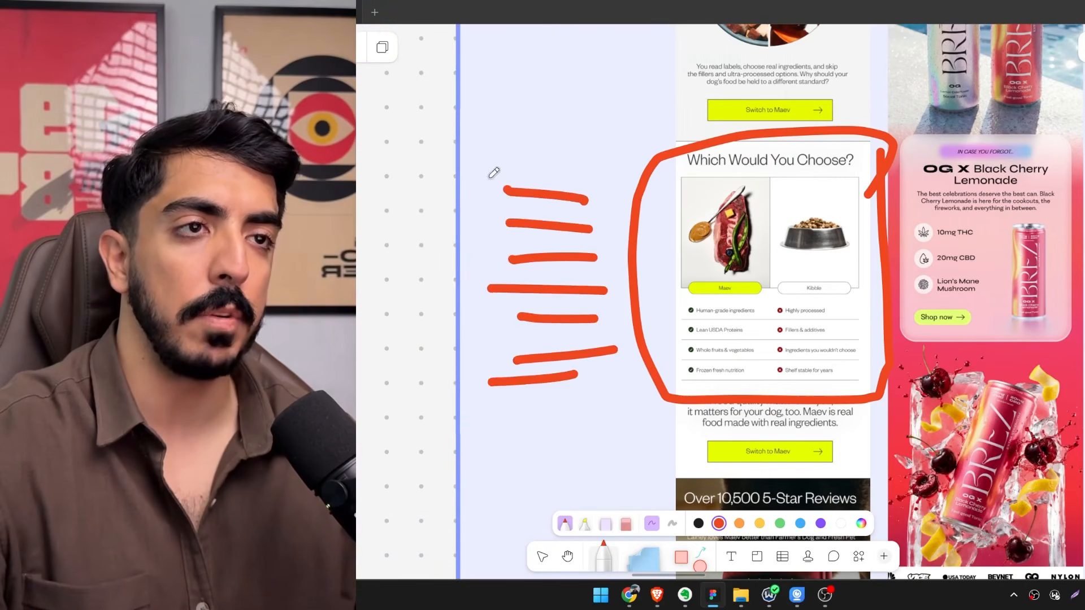
Compare the circled Maev section with the text blocks in the Cheung's Wellness and Keto Bars emails.
scroll(725, 280, "up", 2)
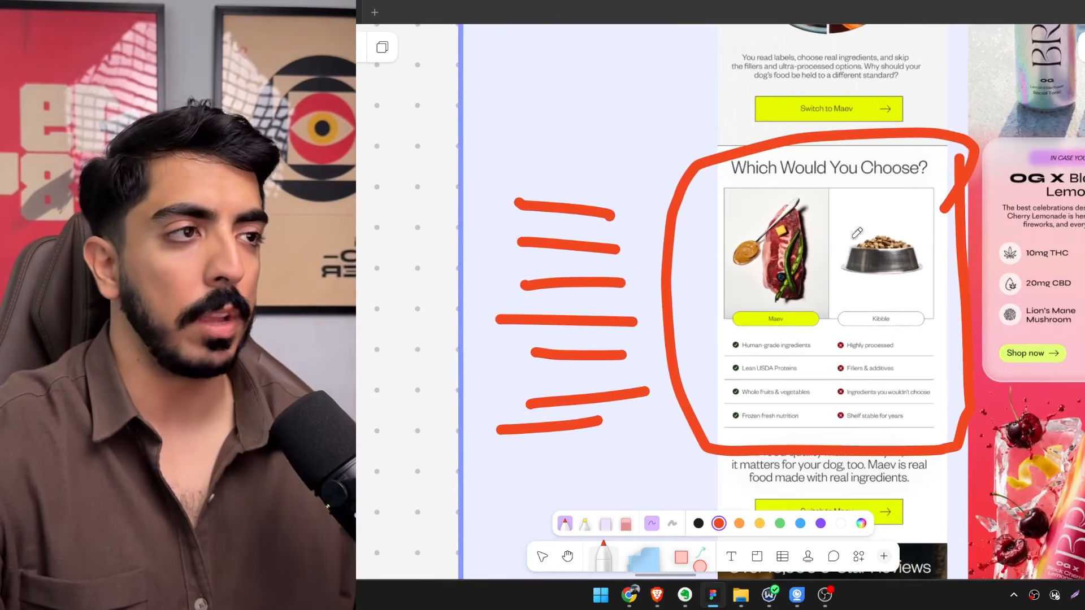
scroll(653, 304, "down", 5)
scroll(654, 304, "right", 10)
scroll(769, 227, "down", 2)
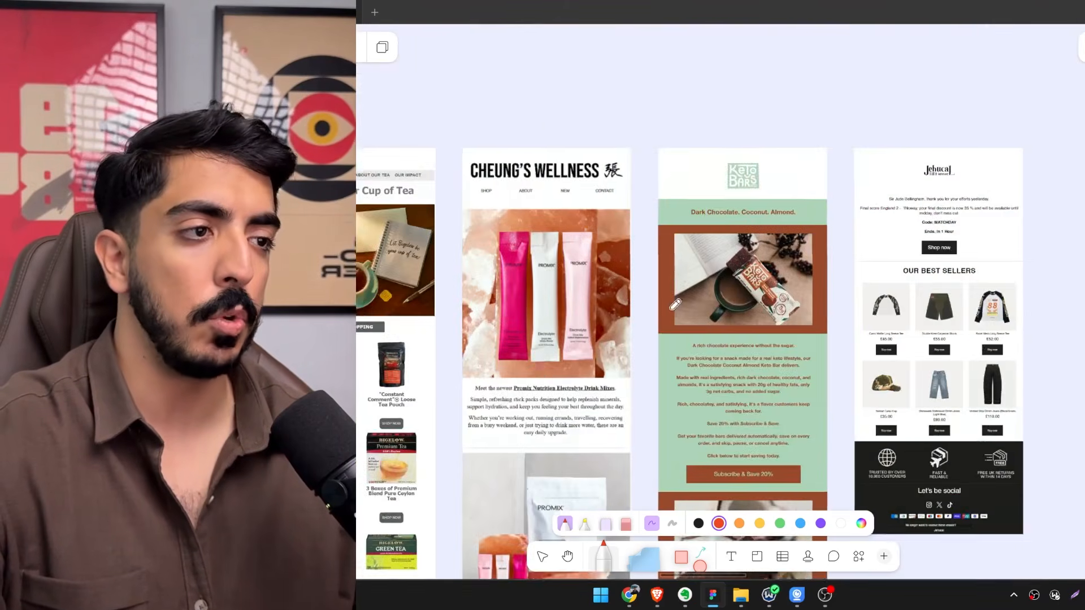
scroll(769, 227, "down", 3)
scroll(769, 227, "up", 2)
scroll(769, 227, "up", 2)
scroll(769, 227, "left", 2)
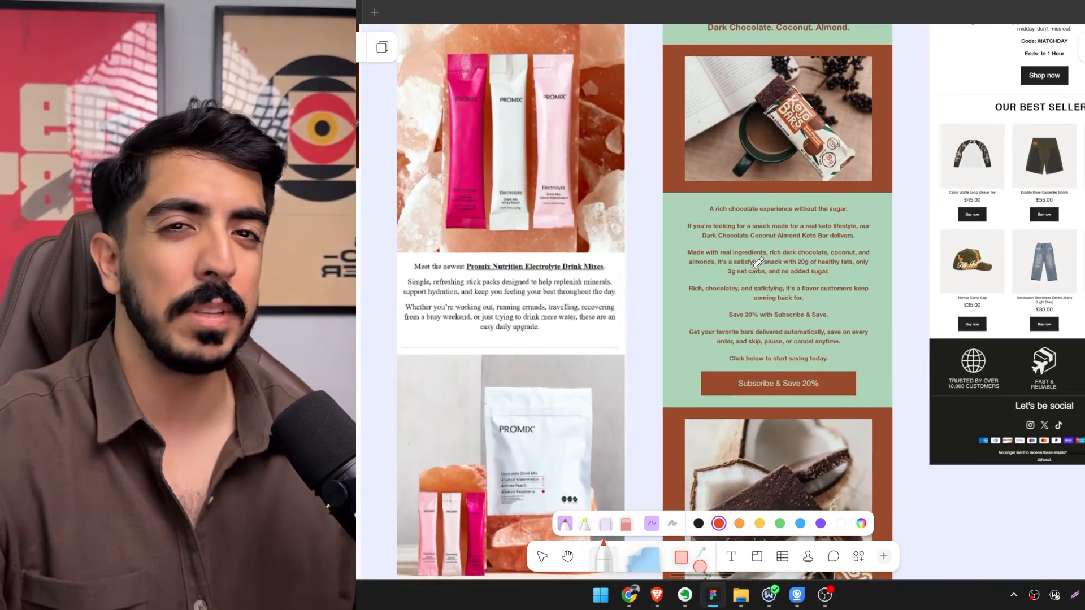
scroll(732, 233, "up", 2)
scroll(732, 232, "left", 2)
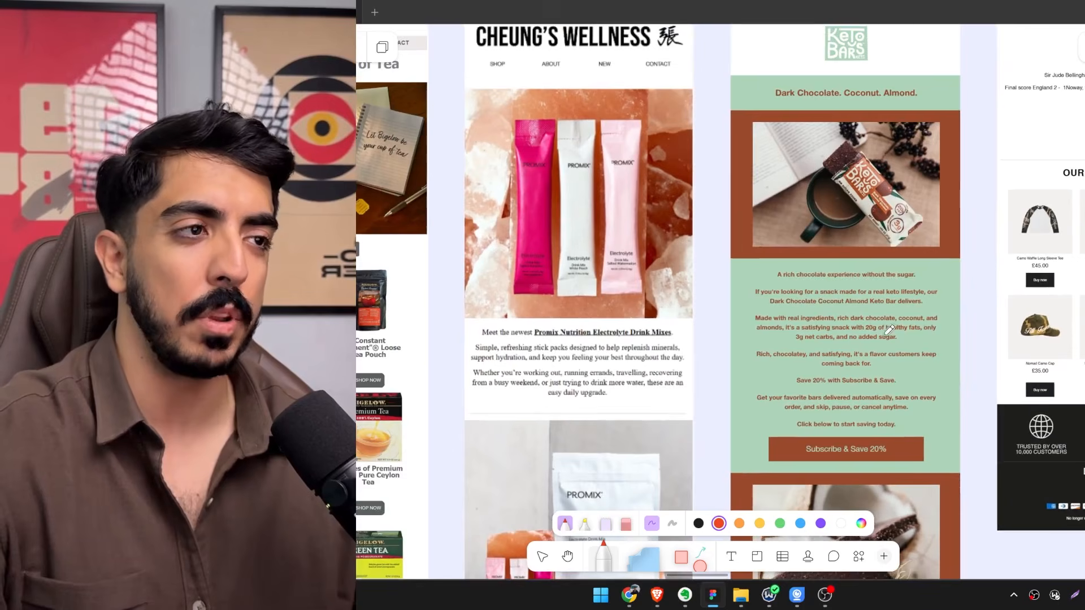
Return to the circled Maev comparison section and inspect it next to the drawn text lines.
scroll(852, 316, "down", 4)
left_click_drag(787, 213, 816, 432)
left_click_drag(774, 147, 808, 373)
left_click_drag(681, 131, 775, 323)
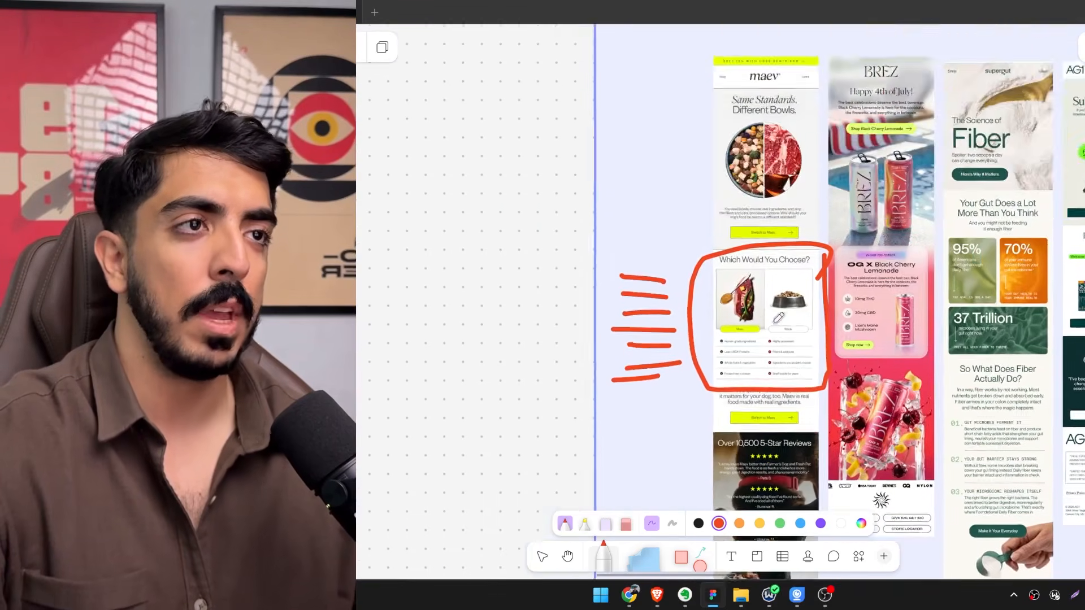
scroll(778, 318, "up", 5)
scroll(795, 277, "up", 1)
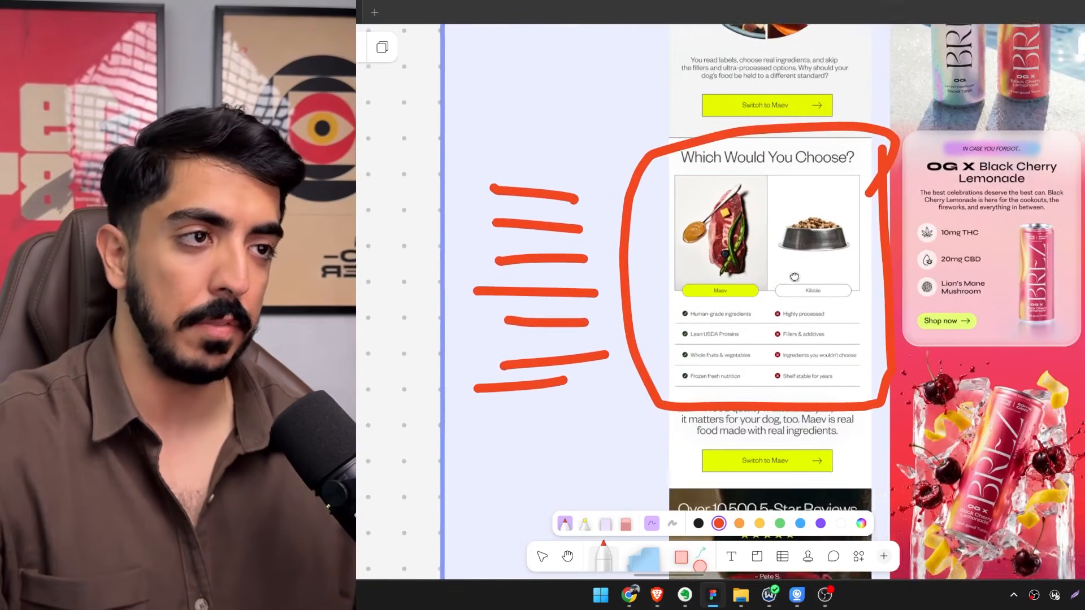
scroll(794, 277, "up", 2)
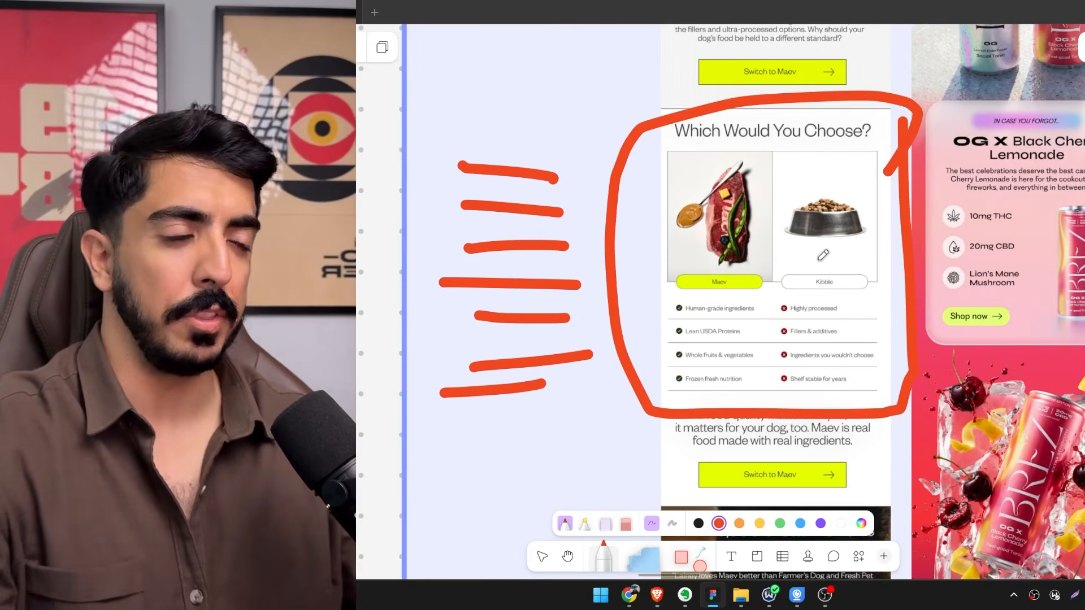
Underline 10mg THC, 20mg CBD and Lion's Mane Mushroom in the BREZ email with the red marker.
scroll(836, 260, "down", 1)
scroll(836, 260, "right", 1)
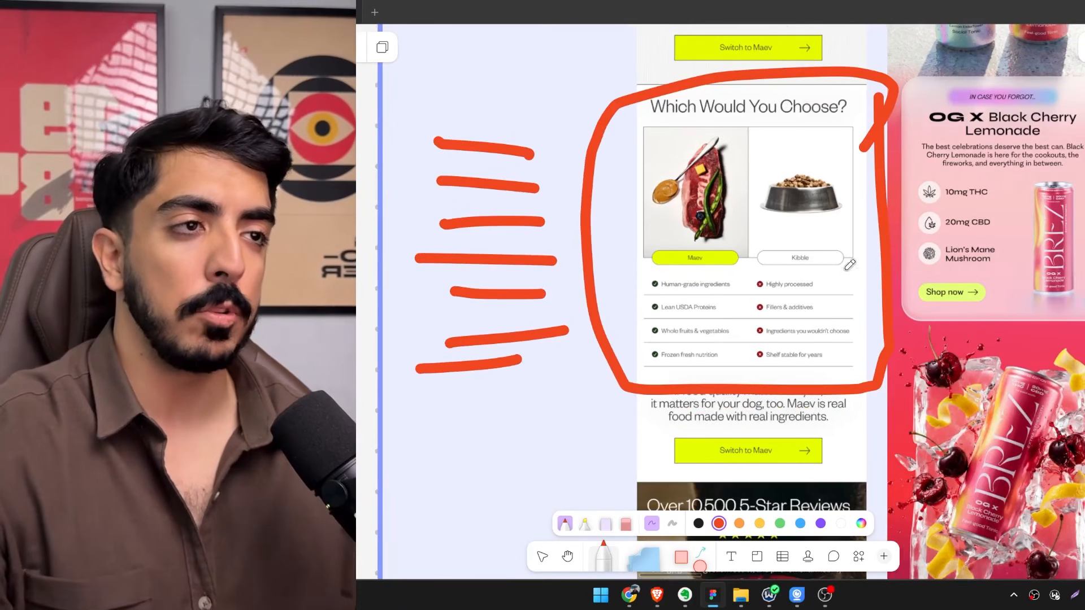
left_click_drag(824, 260, 534, 328)
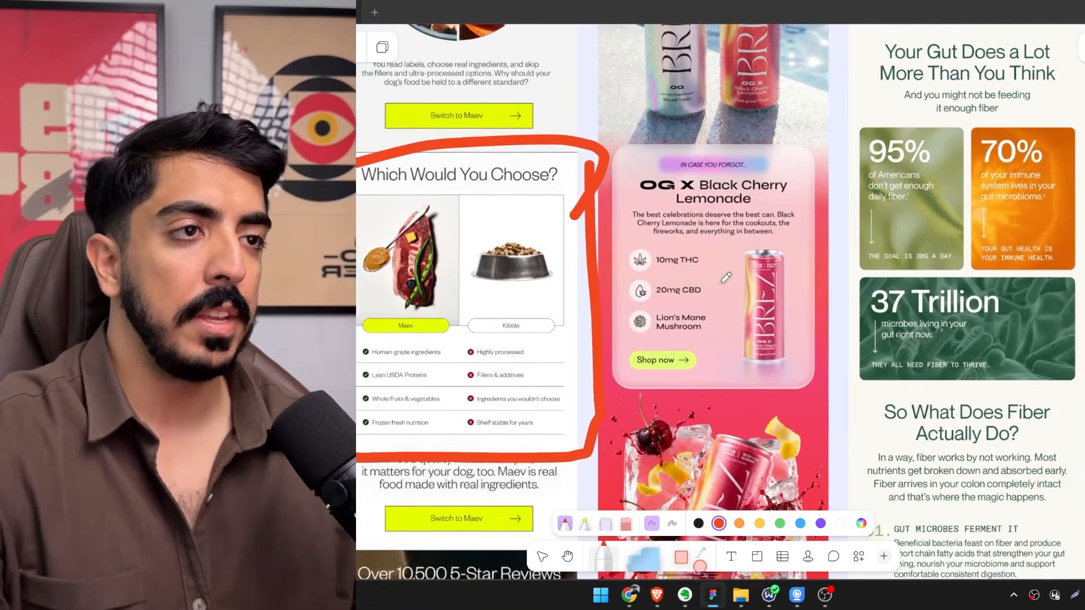
scroll(674, 282, "up", 1)
scroll(674, 282, "right", 1)
left_click_drag(639, 285, 701, 288)
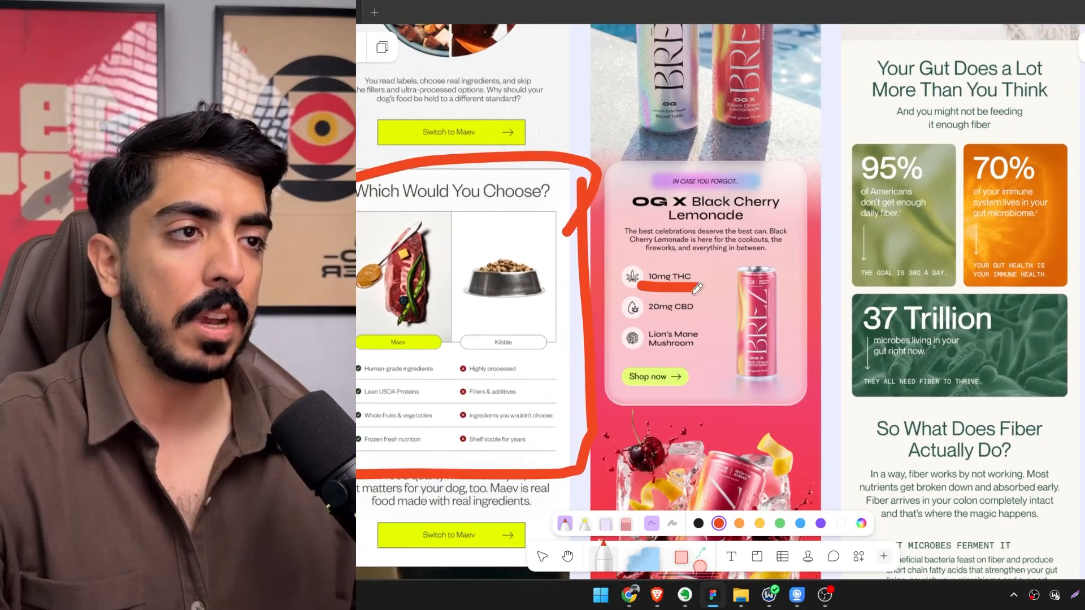
mouse_move(650, 320)
left_mouse_down()
mouse_move(710, 327)
mouse_move(696, 308)
left_mouse_up()
key("ctrl+z")
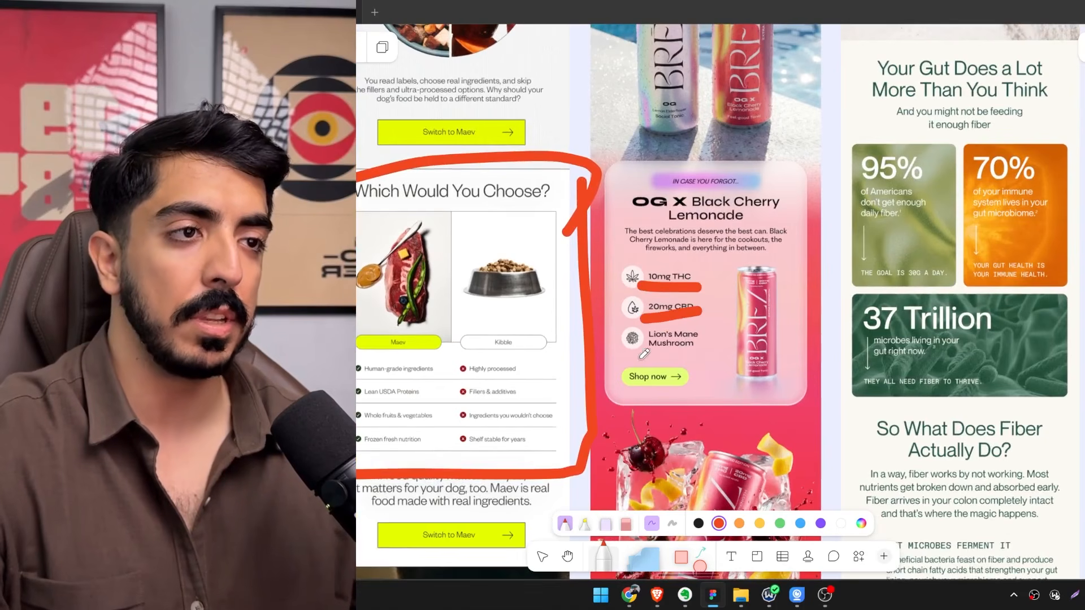
left_click_drag(639, 357, 694, 352)
Examine the statistic cards in the supergut Fiber email and the highlighted offer list in the AG1 email beside it.
scroll(692, 355, "down", 3)
scroll(678, 370, "up", 1)
scroll(678, 370, "right", 5)
scroll(555, 355, "up", 3)
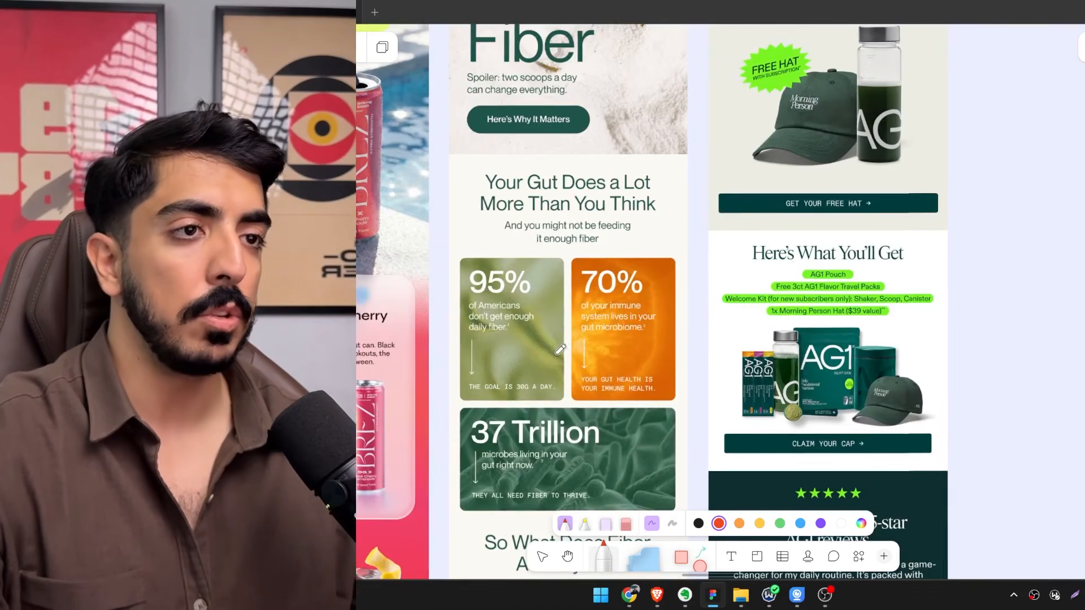
scroll(520, 310, "left", 3)
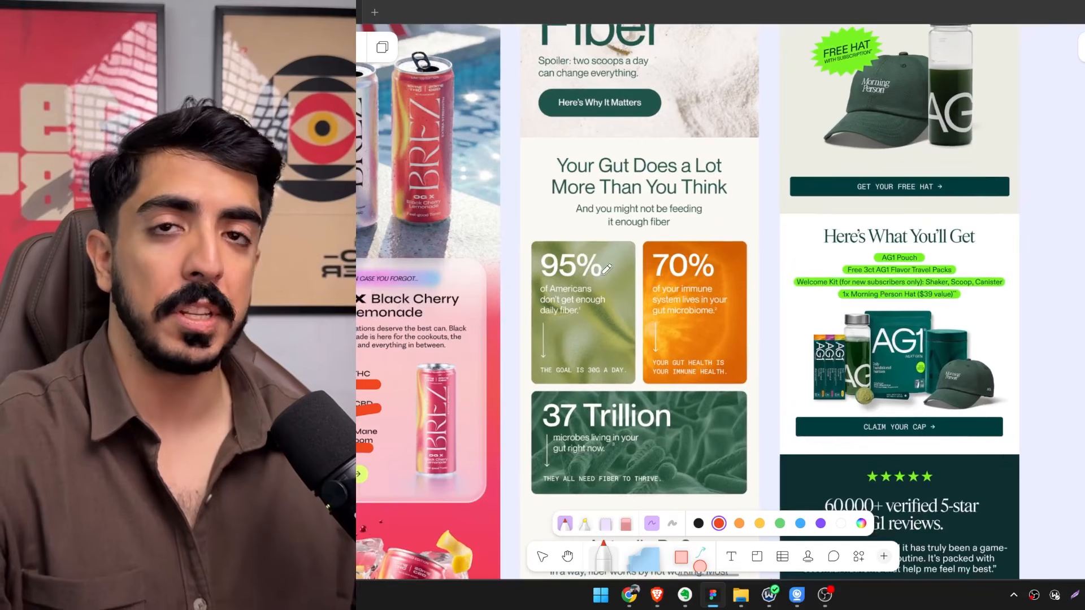
scroll(621, 269, "left", 2)
scroll(621, 269, "down", 1)
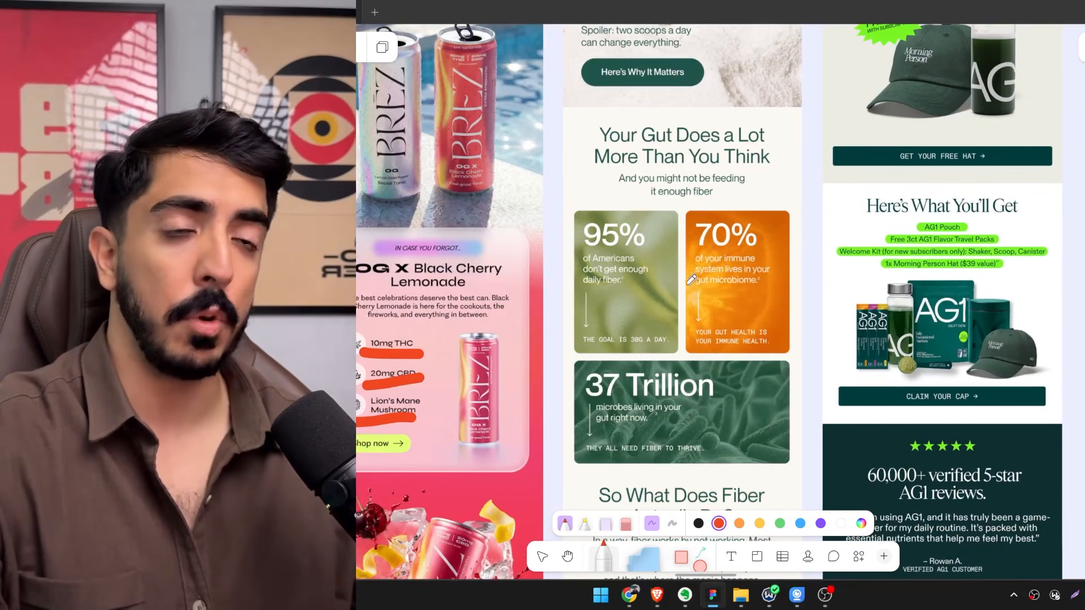
scroll(711, 250, "down", 1)
scroll(712, 263, "down", 5)
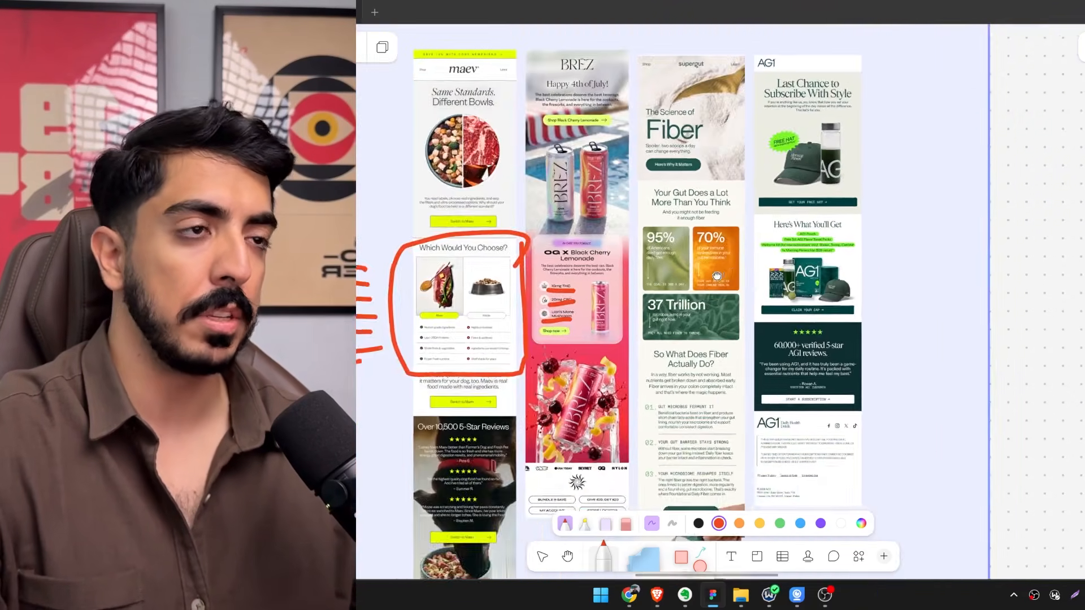
scroll(735, 282, "up", 4)
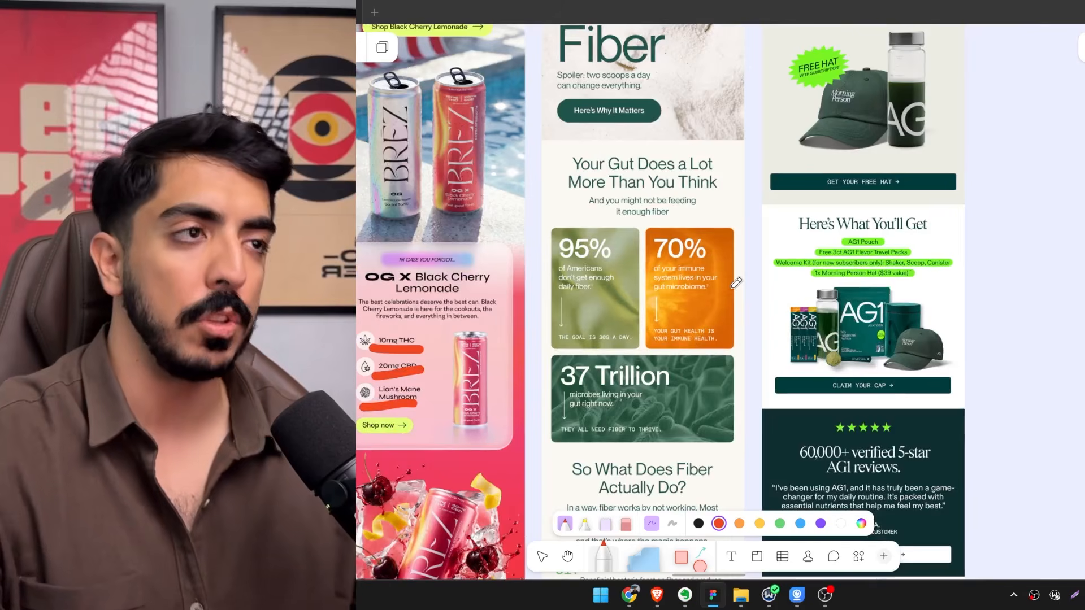
Review the five checklist questions against the Maev, BREZ, supergut and AG1 emails placed below them.
scroll(690, 373, "down", 4)
scroll(630, 205, "up", 4)
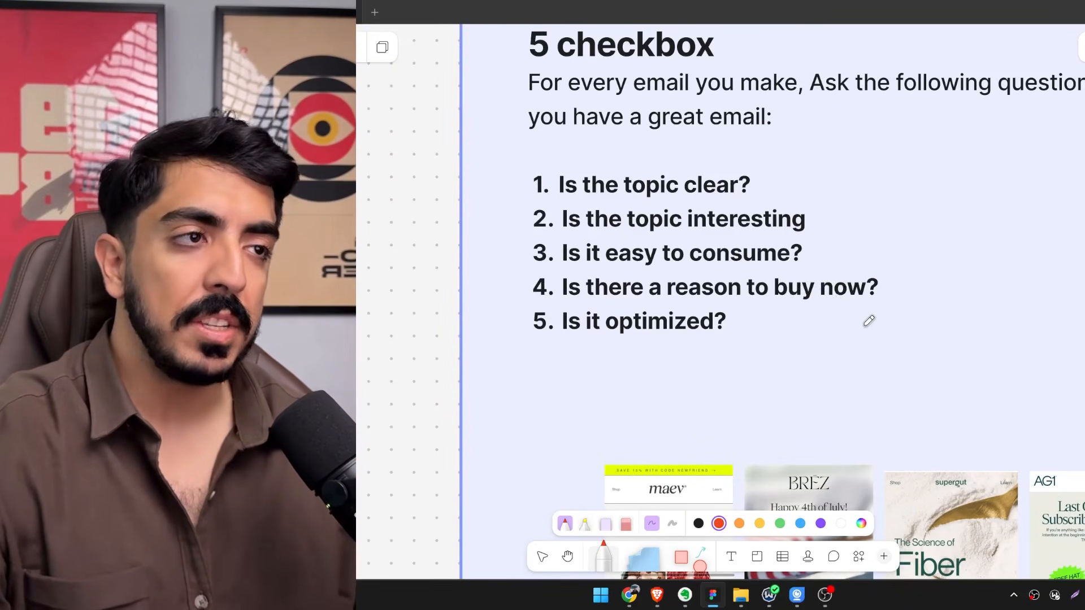
scroll(839, 349, "down", 1)
scroll(839, 349, "right", 1)
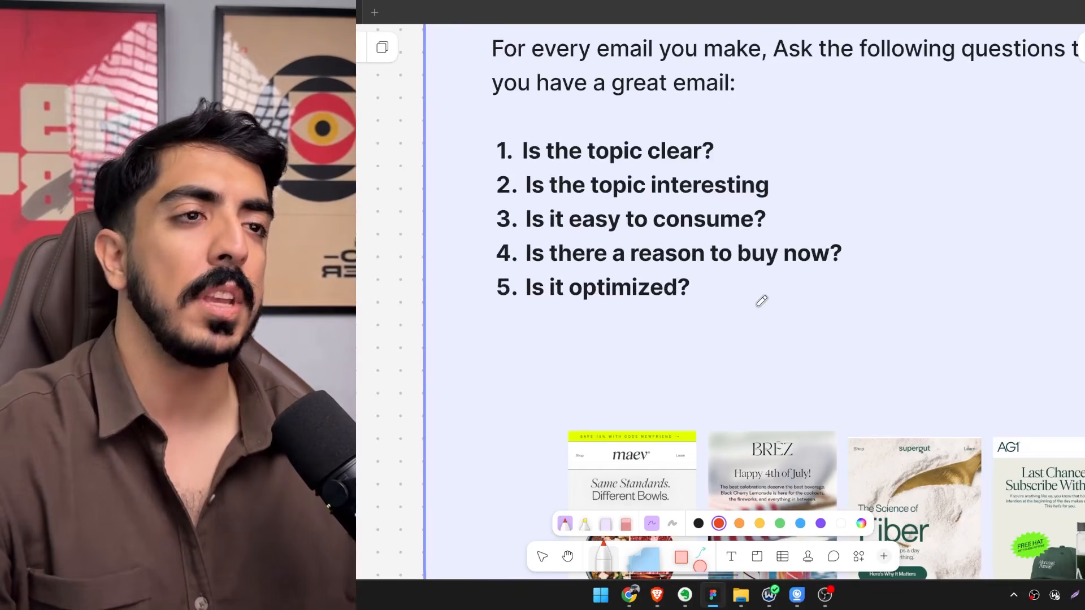
scroll(762, 300, "down", 5)
scroll(761, 301, "right", 4)
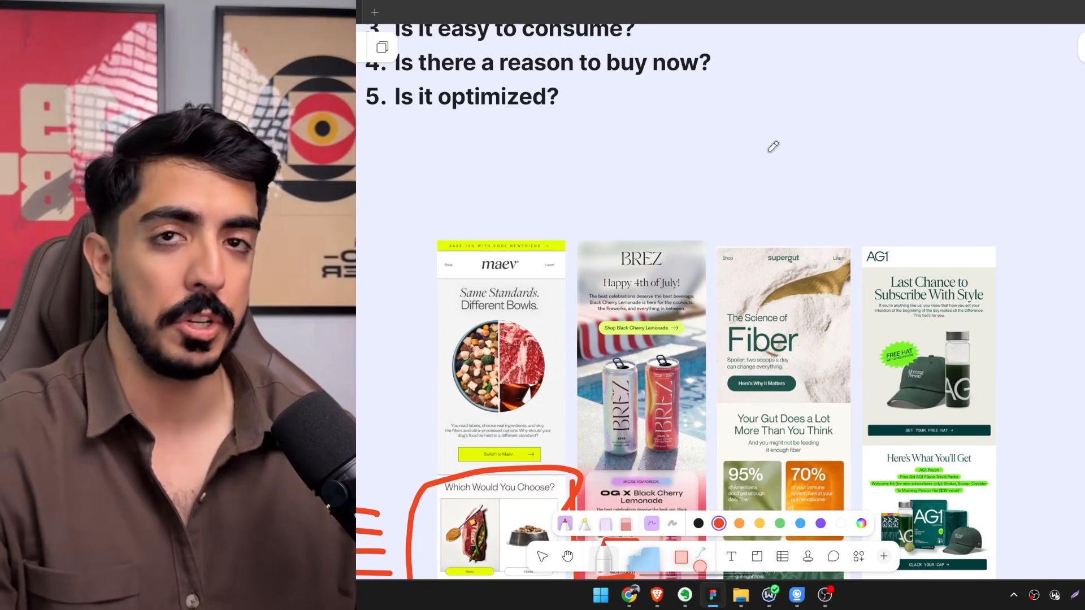
scroll(785, 223, "down", 2)
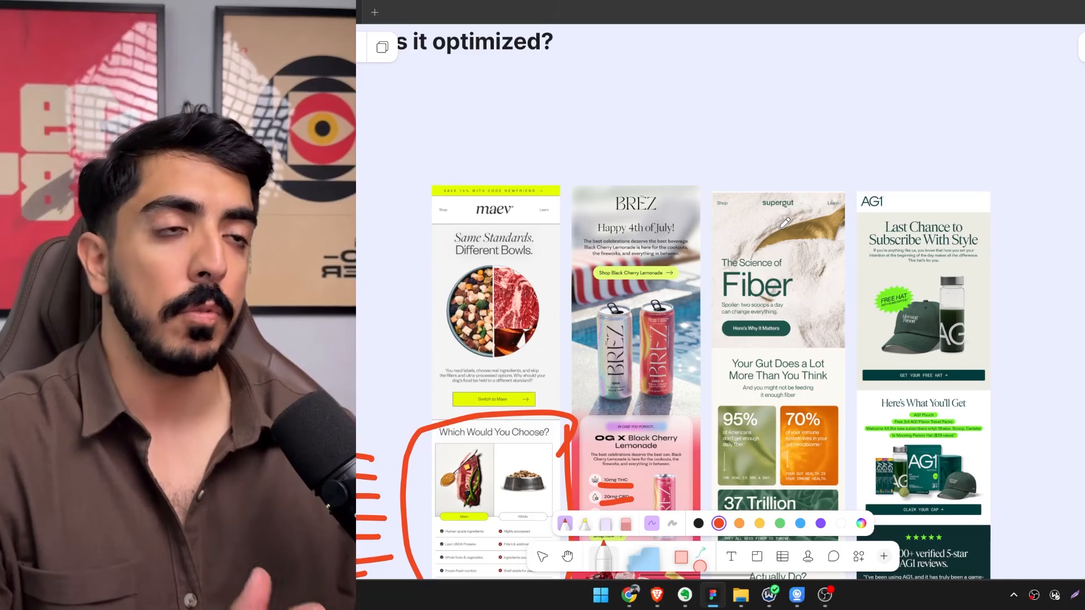
scroll(734, 387, "down", 1)
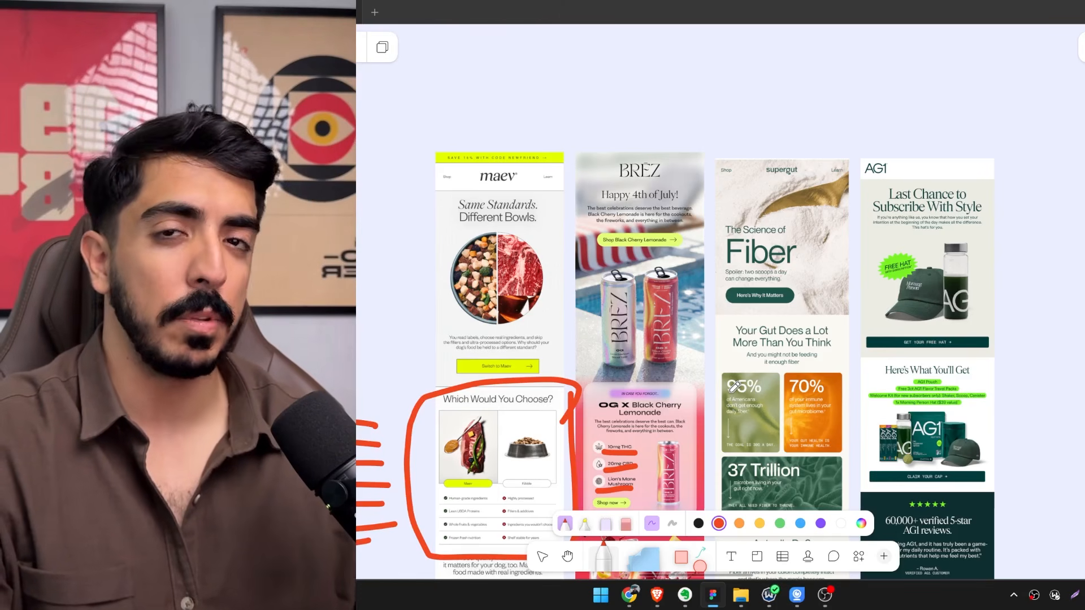
scroll(734, 387, "down", 3)
scroll(734, 387, "right", 3)
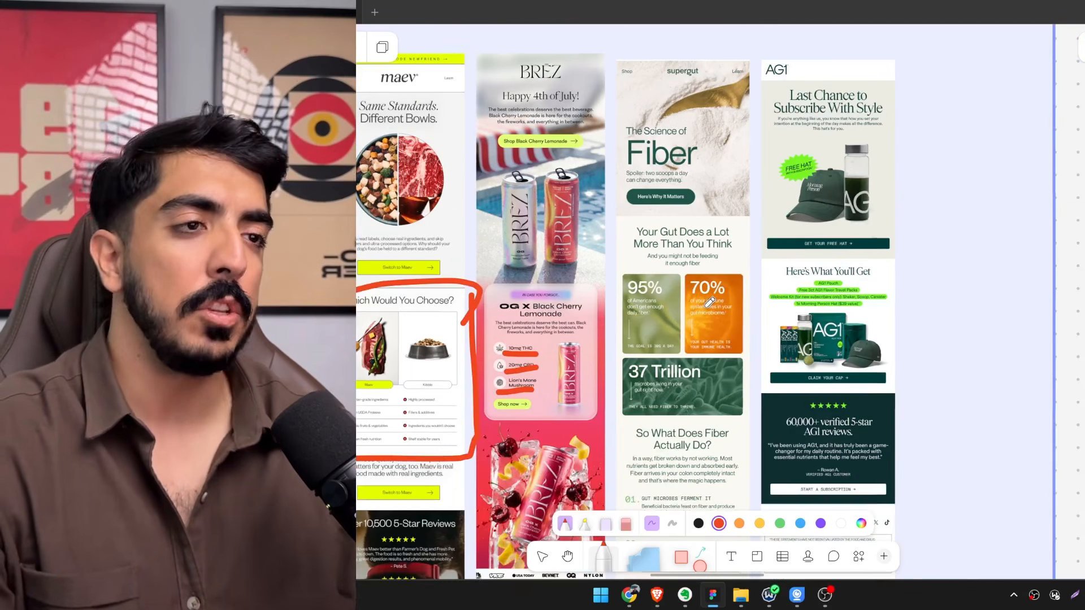
scroll(493, 331, "up", 4)
scroll(493, 331, "left", 2)
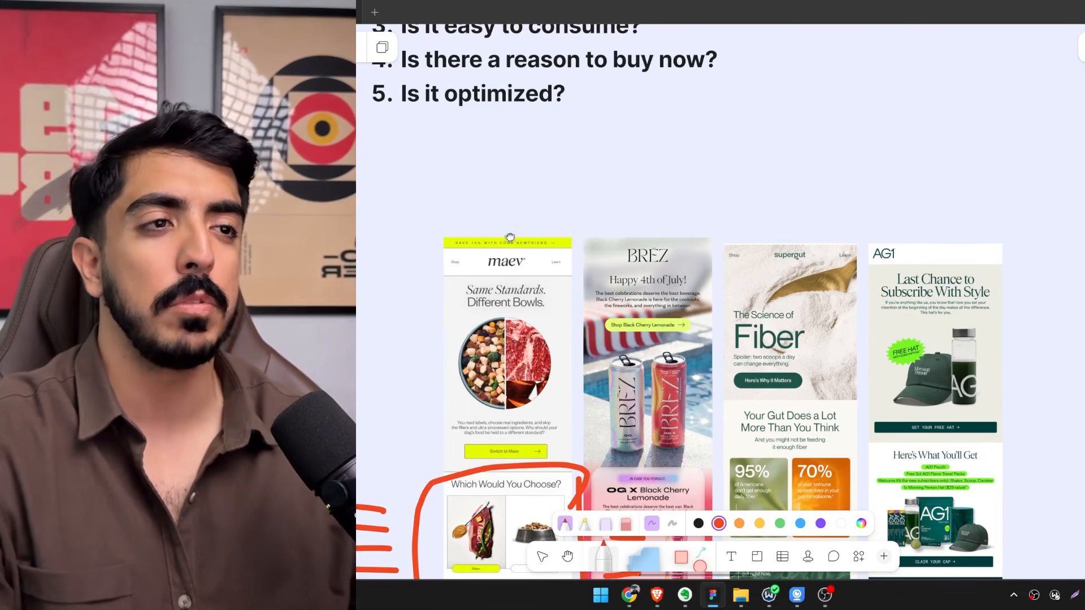
Return to the 5 checkbox section and review its questions up to "Is it optimized?".
left_click_drag(510, 237, 573, 295)
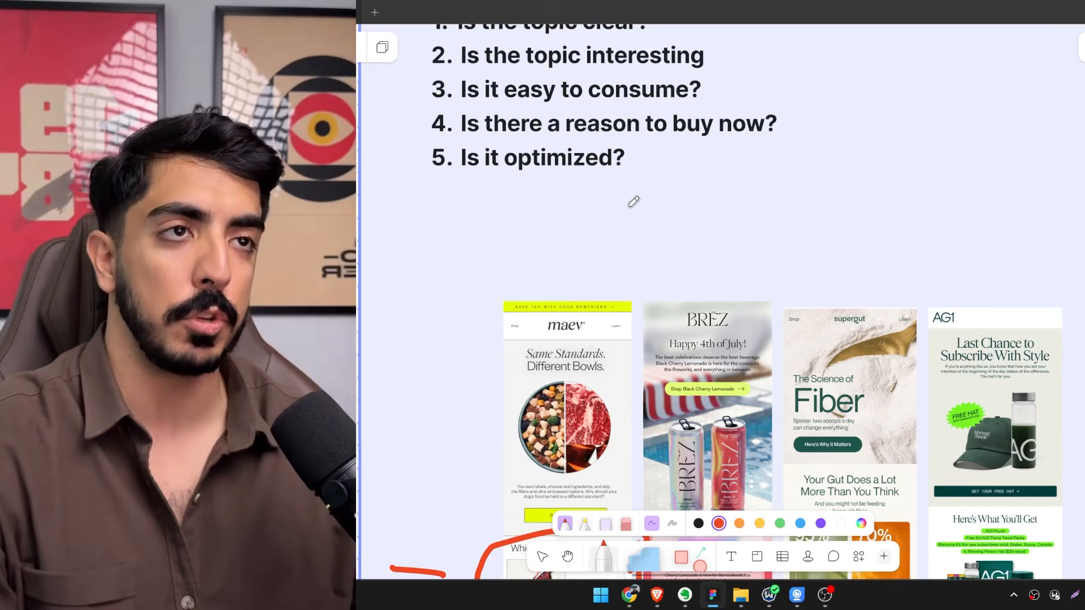
scroll(519, 292, "up", 3)
scroll(519, 293, "left", 1)
left_click_drag(573, 277, 606, 314)
scroll(574, 309, "up", 1)
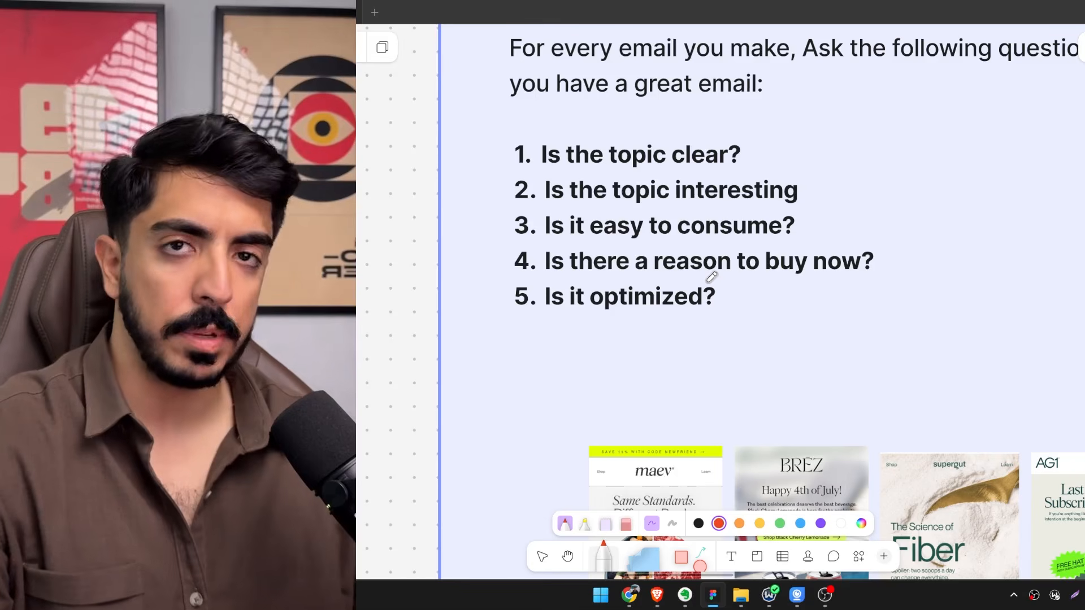
left_click(827, 597)
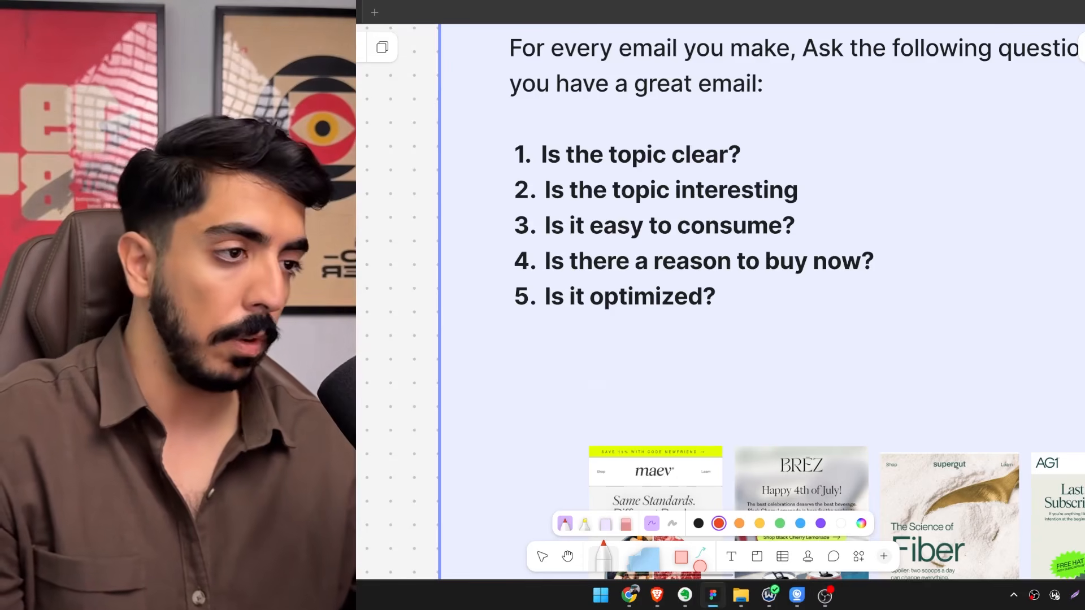
Inspect the Maev email's hero and circled comparison section next to the underlined ingredients in the BREZ email.
left_click_drag(678, 485, 601, 241)
scroll(616, 350, "up", 4)
left_click_drag(565, 486, 541, 408)
scroll(516, 360, "down", 2)
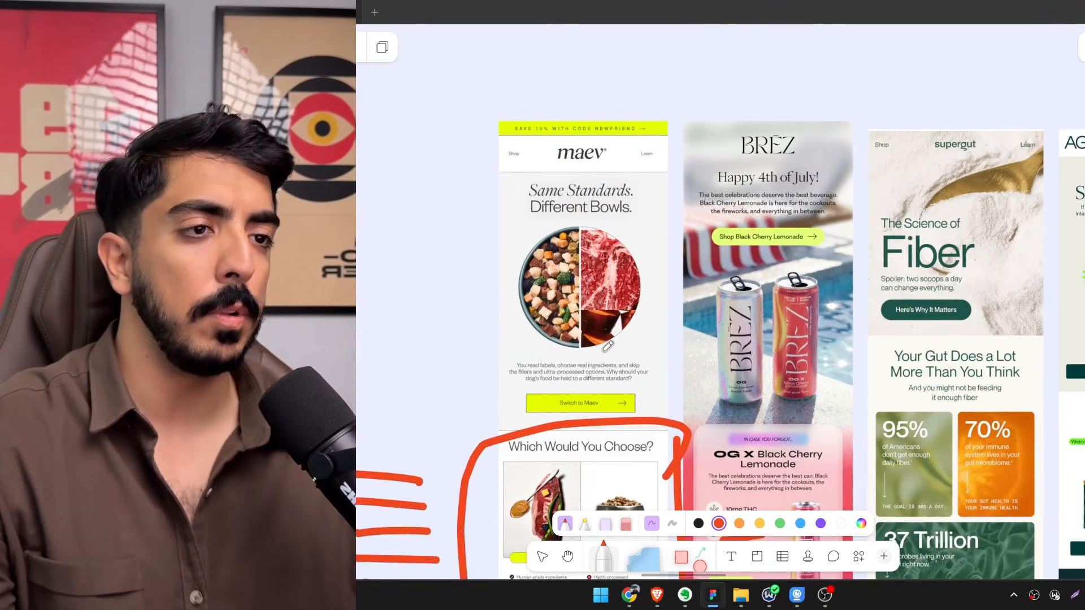
scroll(607, 346, "down", 8)
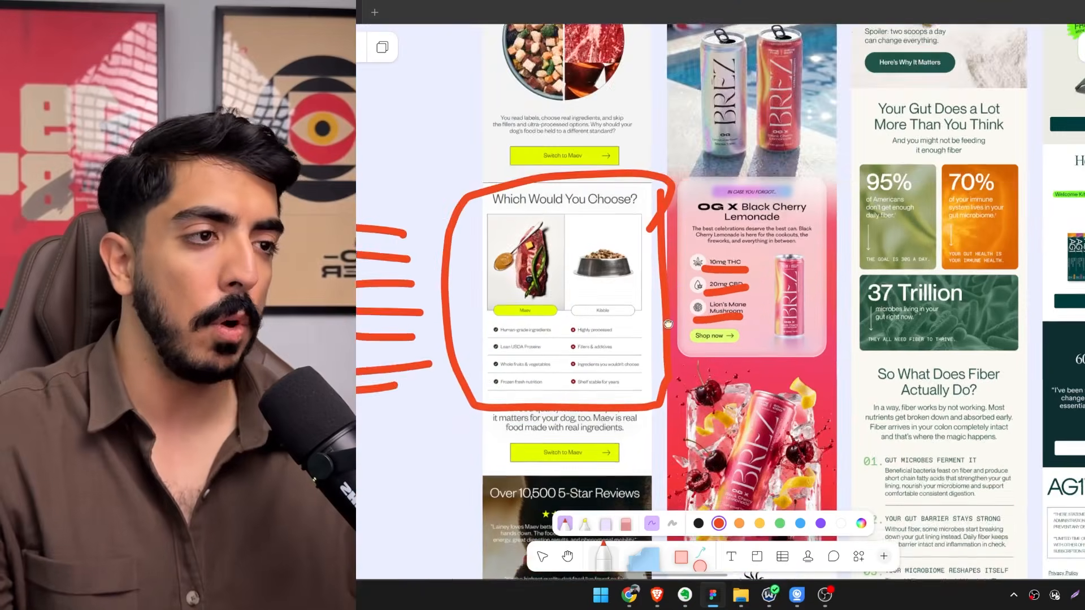
scroll(519, 204, "up", 2)
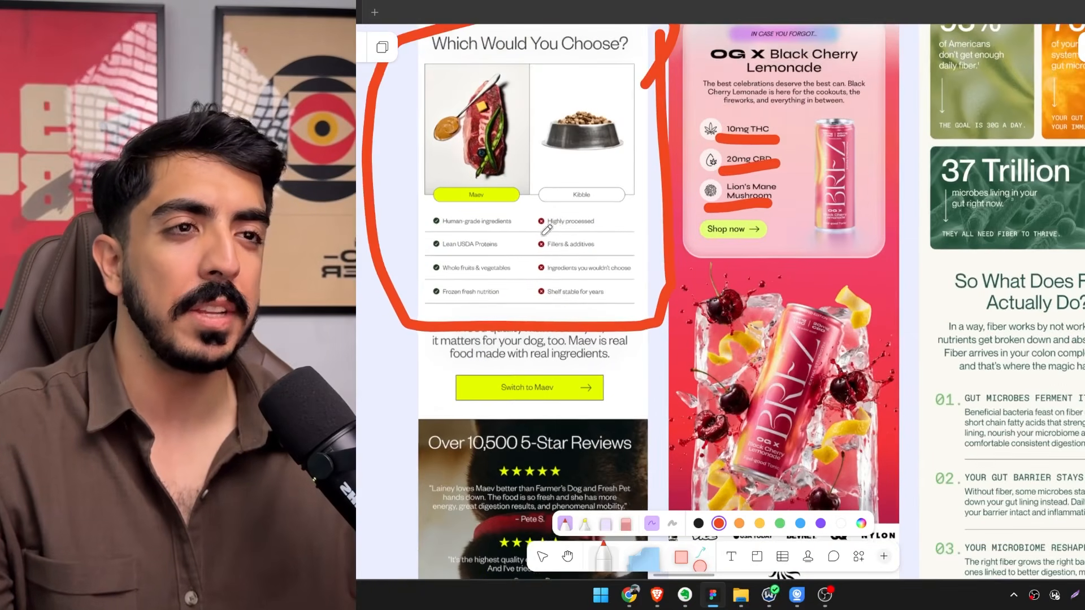
left_click_drag(535, 245, 587, 265)
scroll(572, 253, "down", 5)
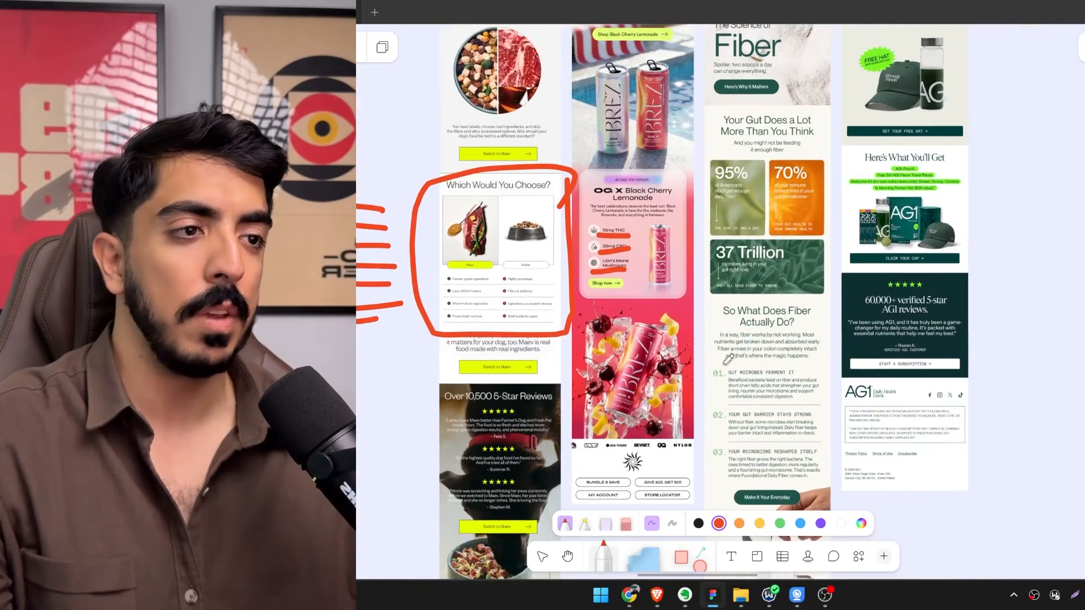
Compare the lower sections of the strong emails with the weak emails above the Designing section, then return to the checklist.
scroll(734, 311, "down", 3)
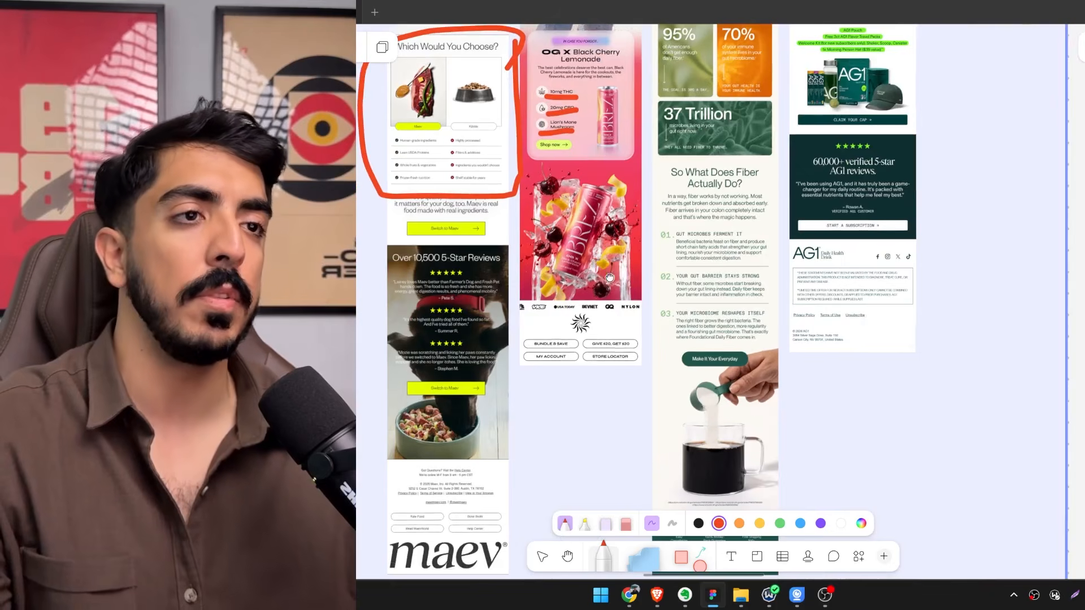
scroll(633, 325, "up", 2)
scroll(630, 324, "down", 5)
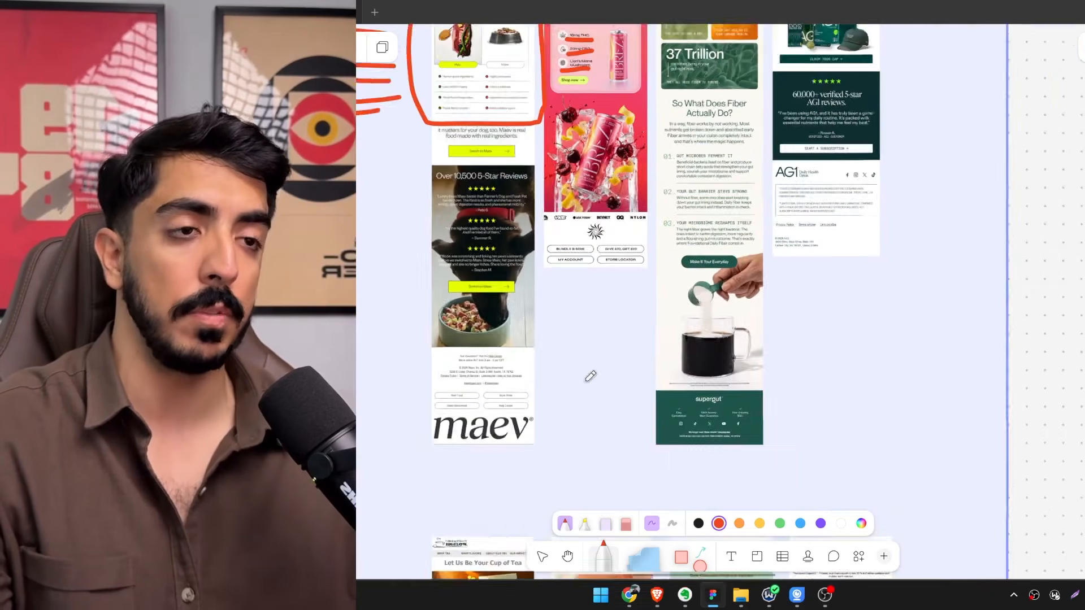
scroll(627, 315, "down", 4)
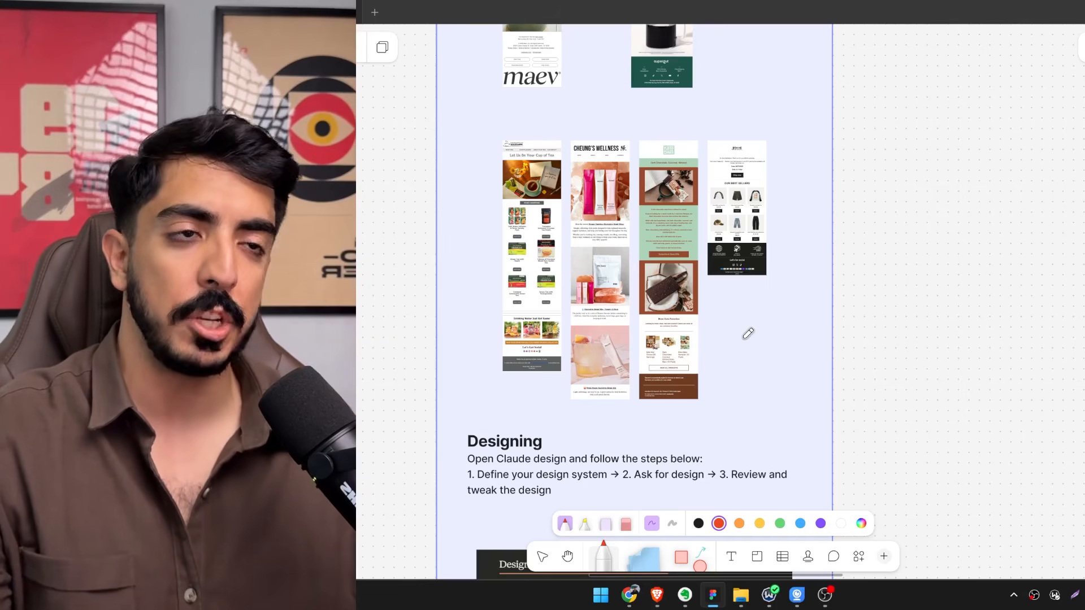
scroll(684, 249, "up", 8)
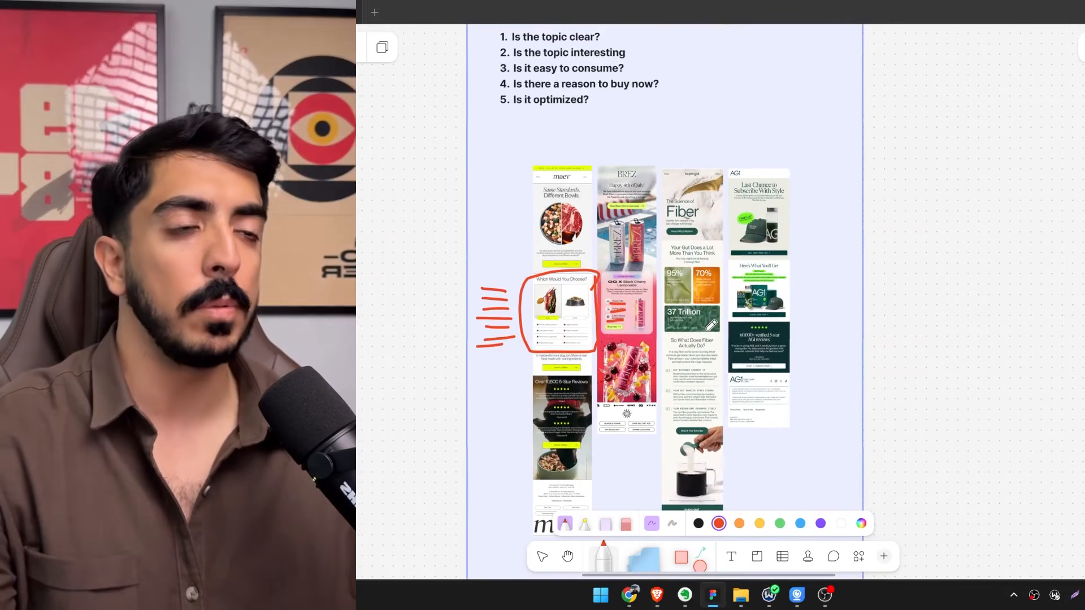
scroll(544, 254, "up", 3)
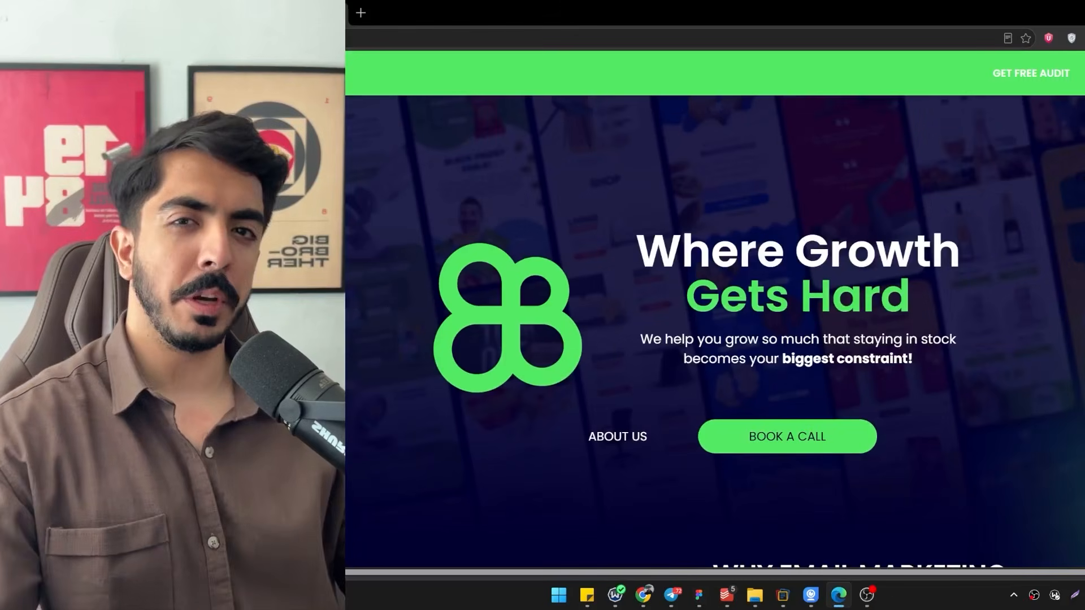
Look through the email marketing agency's website, from its client case studies and match criteria to the free email audit form.
scroll(715, 305, "down", 6)
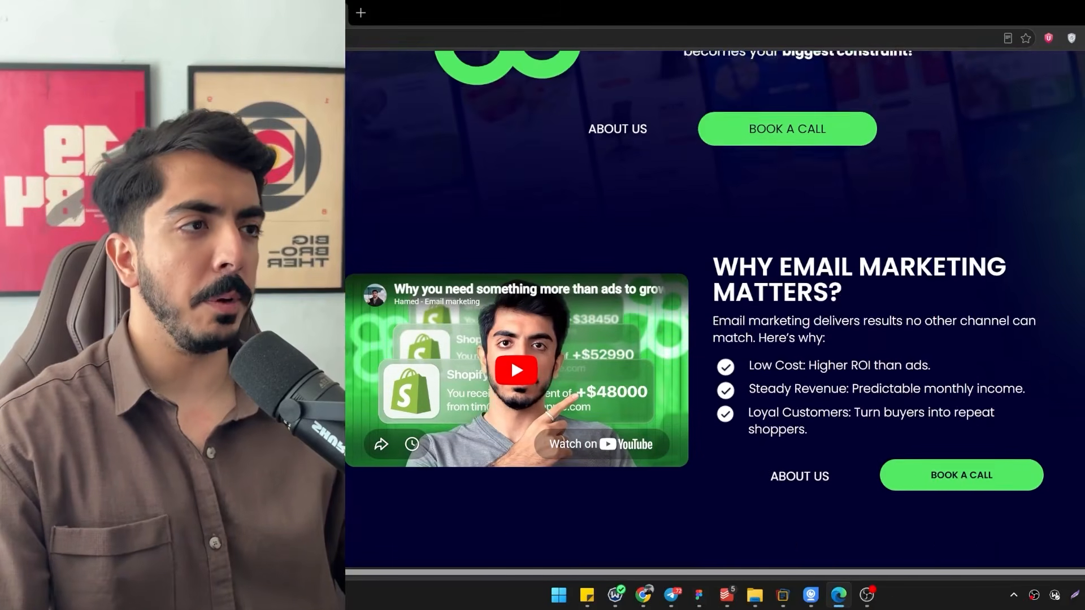
scroll(715, 305, "down", 8)
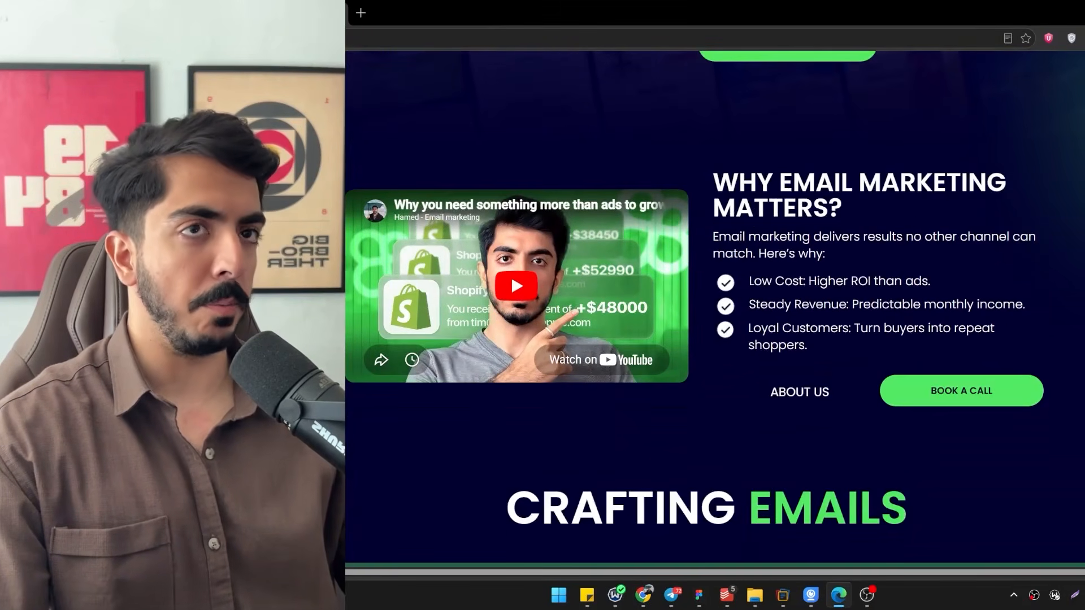
scroll(836, 137, "down", 15)
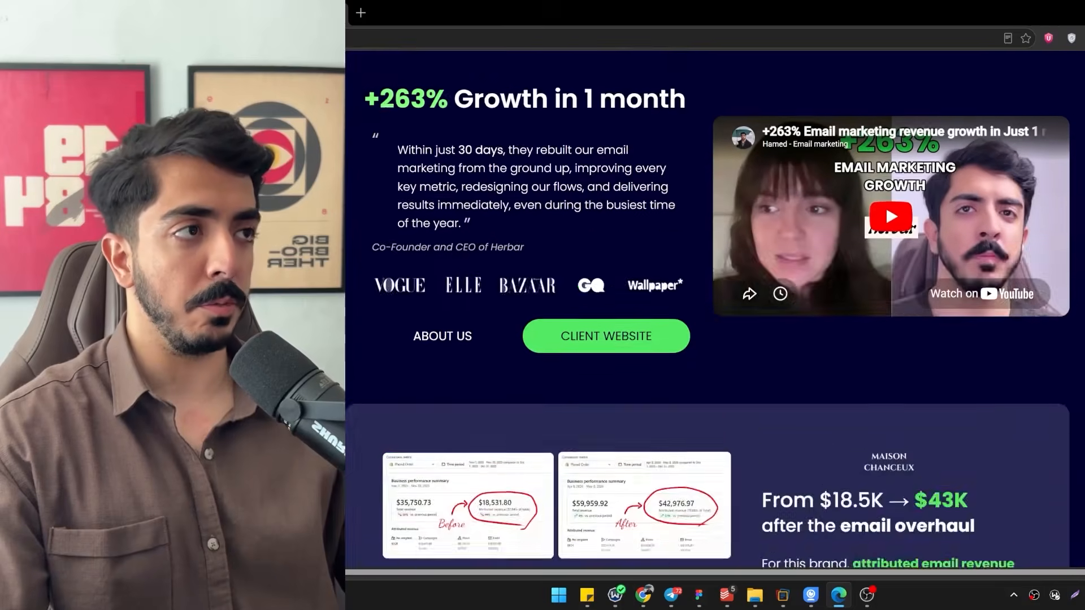
scroll(715, 309, "up", 3)
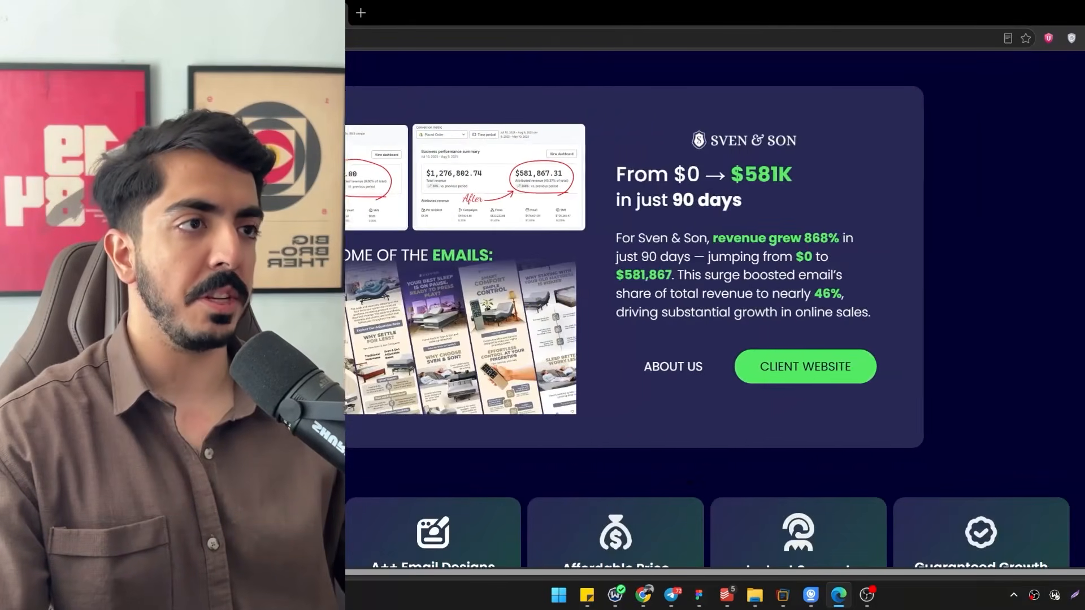
scroll(715, 309, "up", 2)
scroll(715, 309, "down", 2)
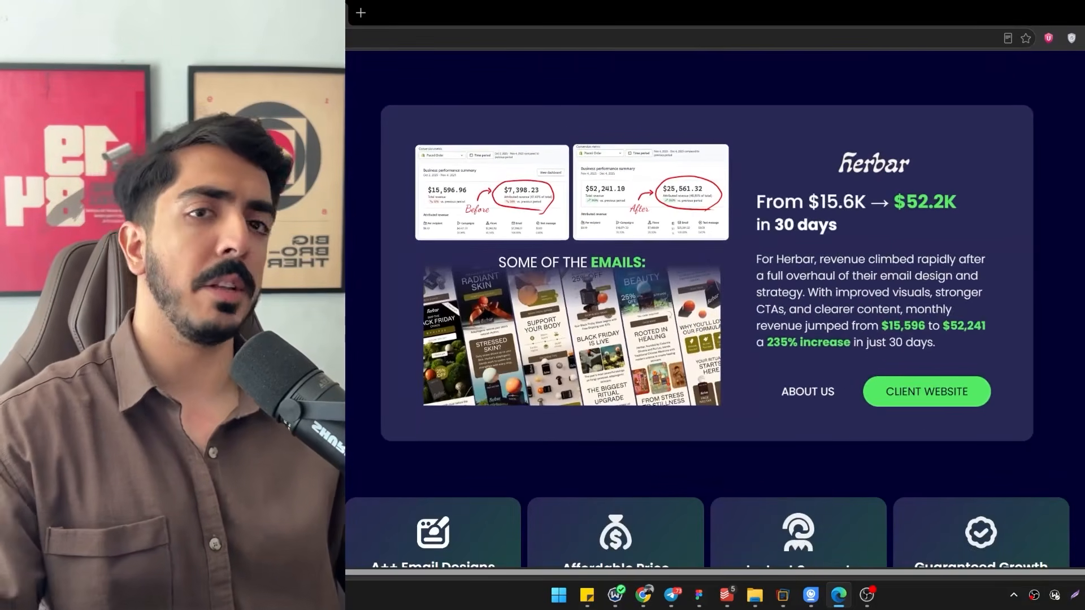
scroll(715, 310, "down", 3)
scroll(715, 309, "down", 15)
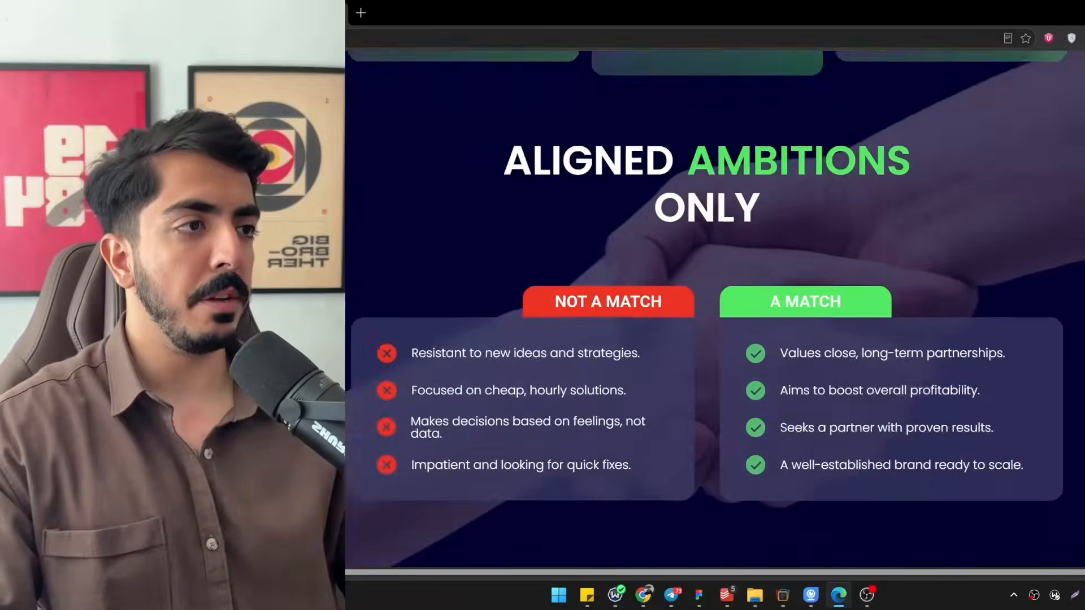
scroll(715, 309, "down", 10)
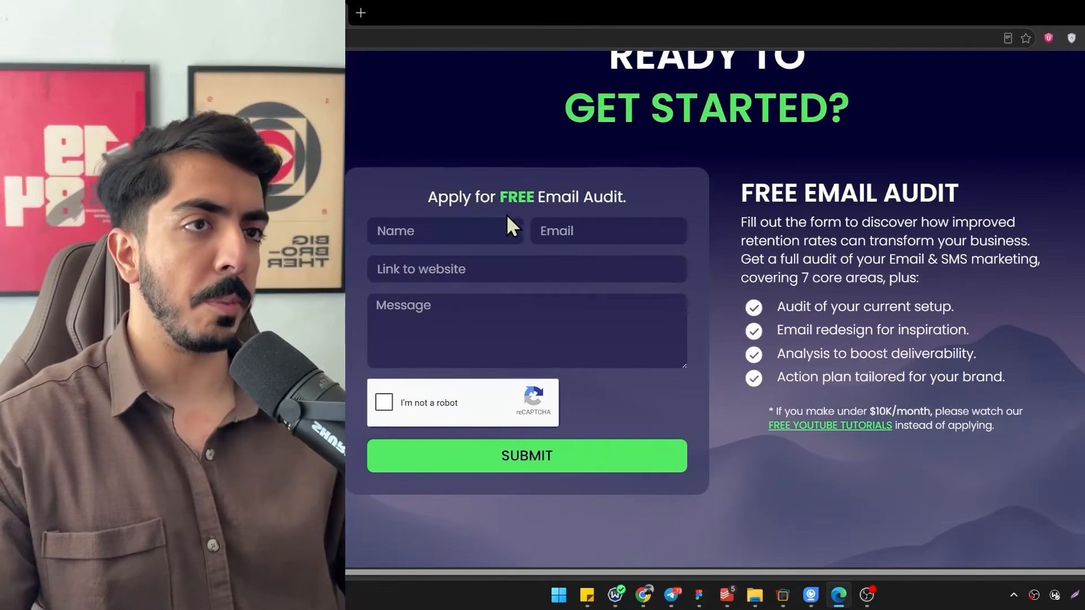
left_click_drag(450, 198, 568, 189)
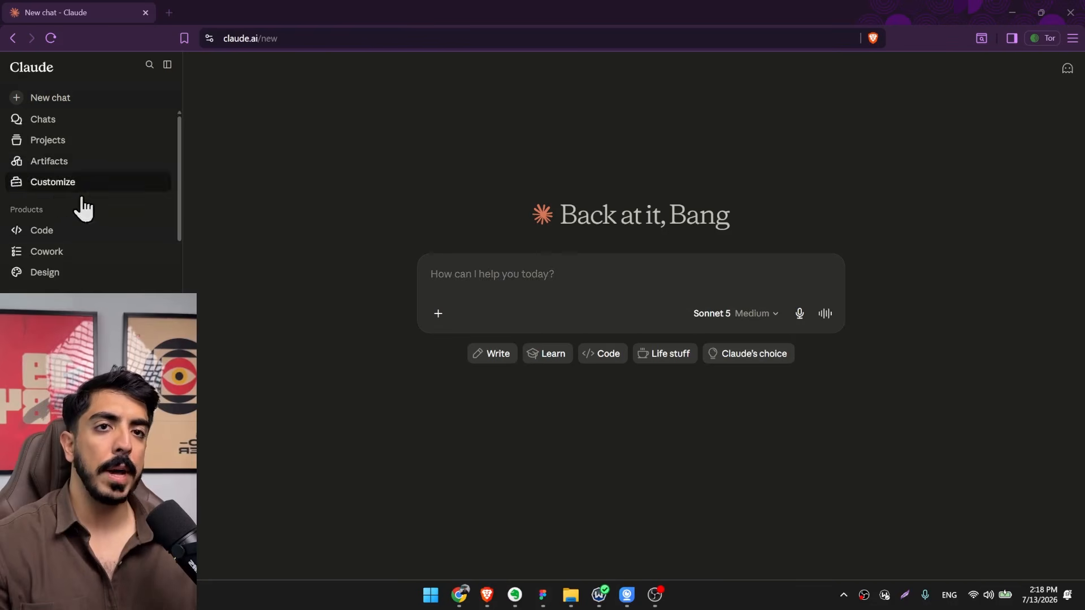
Open Claude Design and start a new design system with the Create here option, instead of using the Herbar Design System.
scroll(64, 153, "down", 2)
left_click(46, 146)
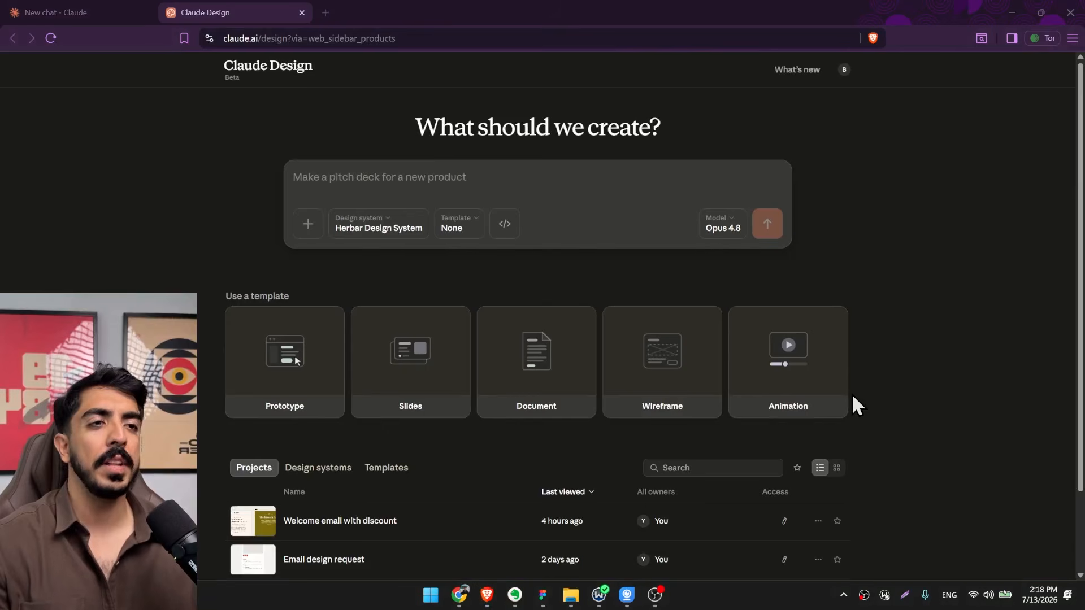
left_click(403, 226)
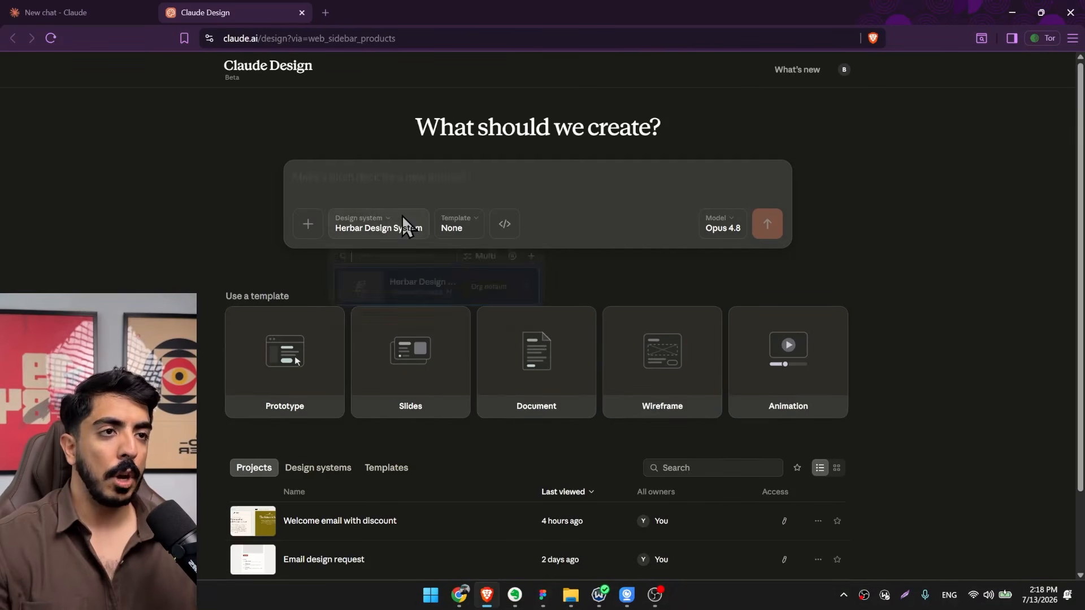
left_click(531, 256)
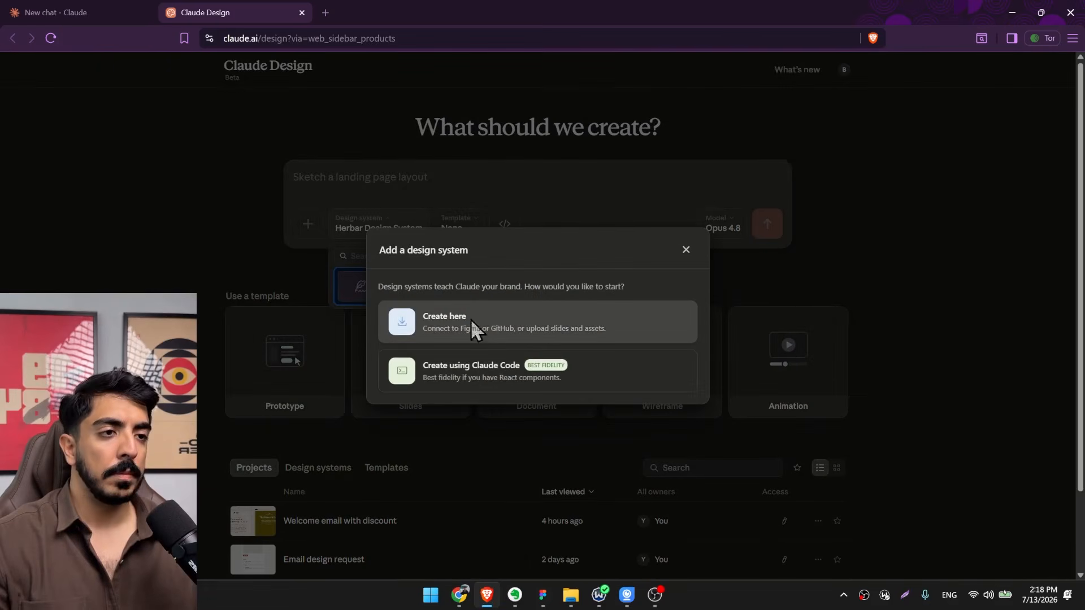
left_click(452, 317)
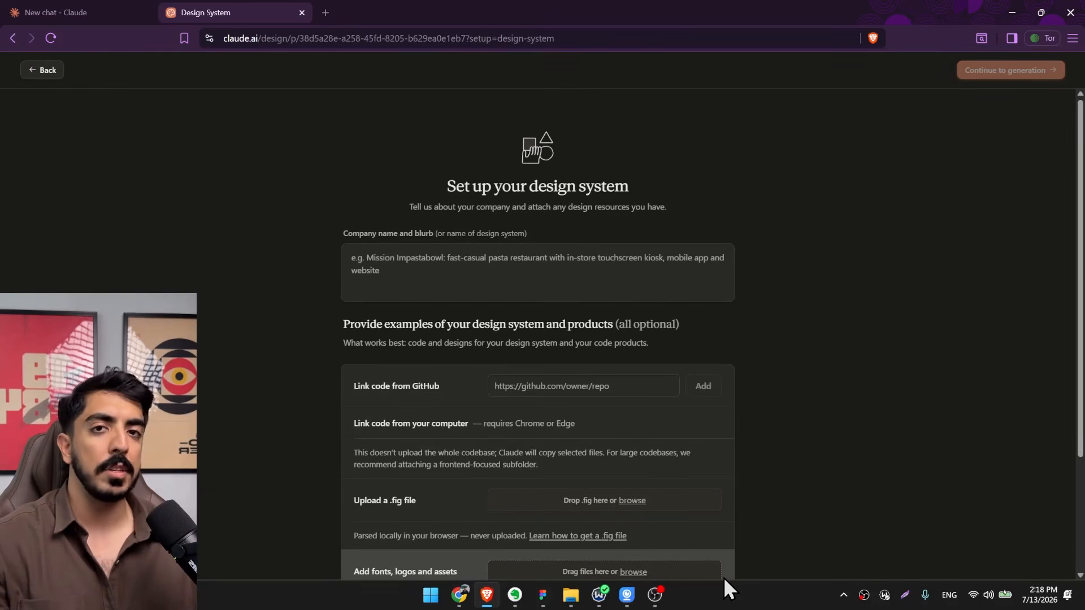
scroll(675, 457, "down", 3)
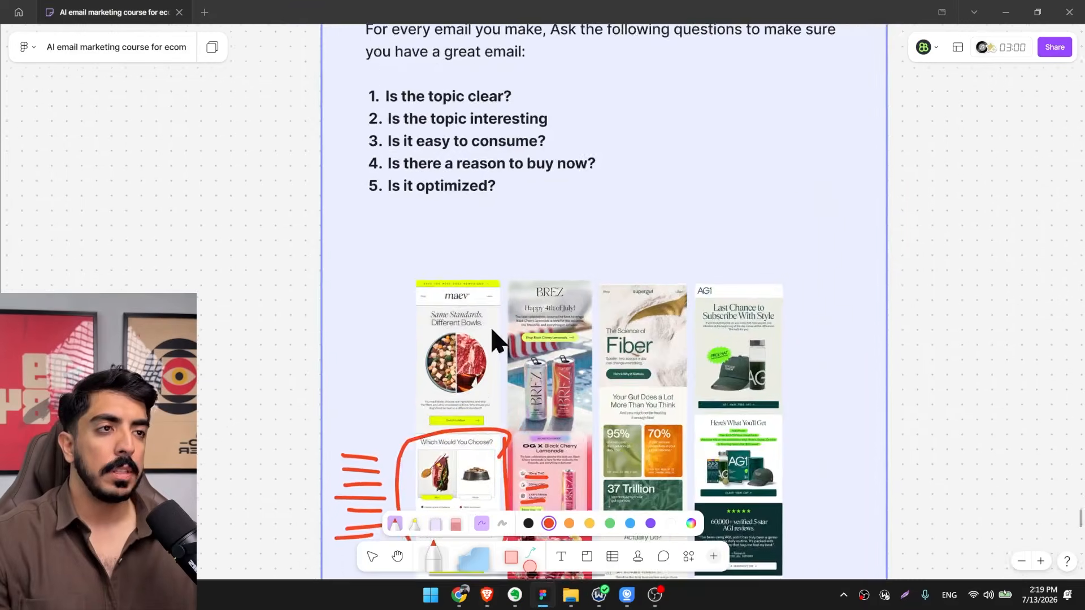
Switch to the email marketing course board and review the four-step email design process, from Feed through Design and Tweak.
scroll(469, 226, "up", 10)
scroll(469, 226, "up", 5)
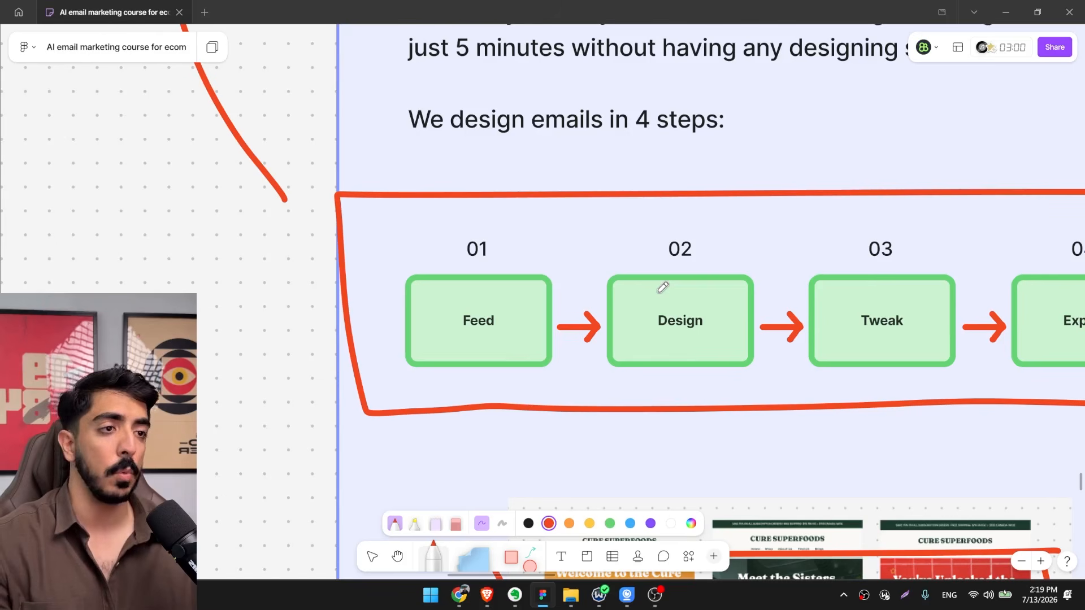
left_click(1006, 12)
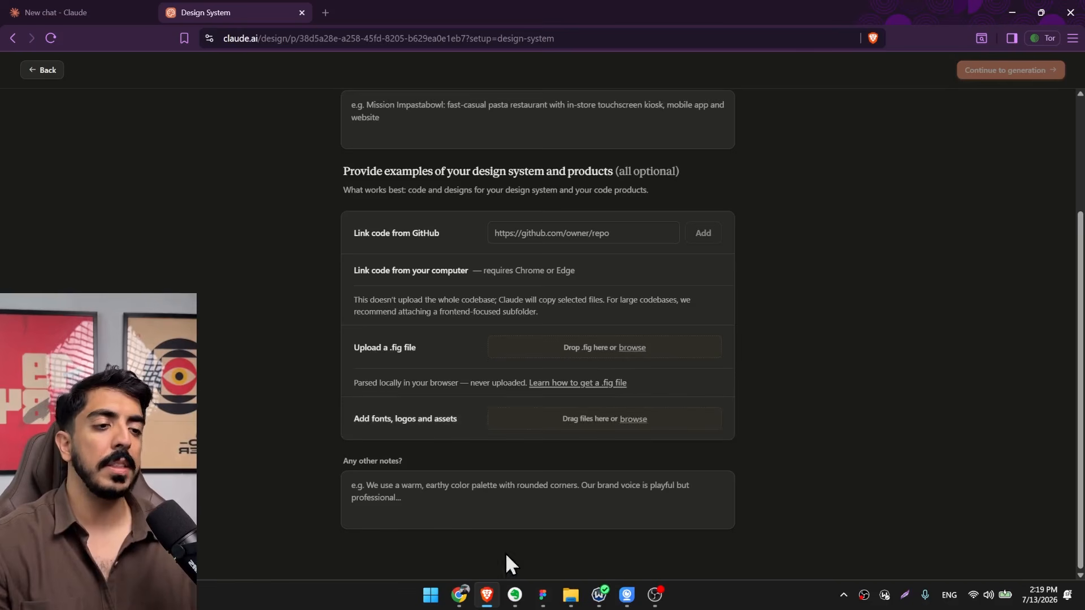
Switch to the Cure Superfoods site in Chrome, dismiss its location request and return to the homepage's hero section.
left_click(461, 596)
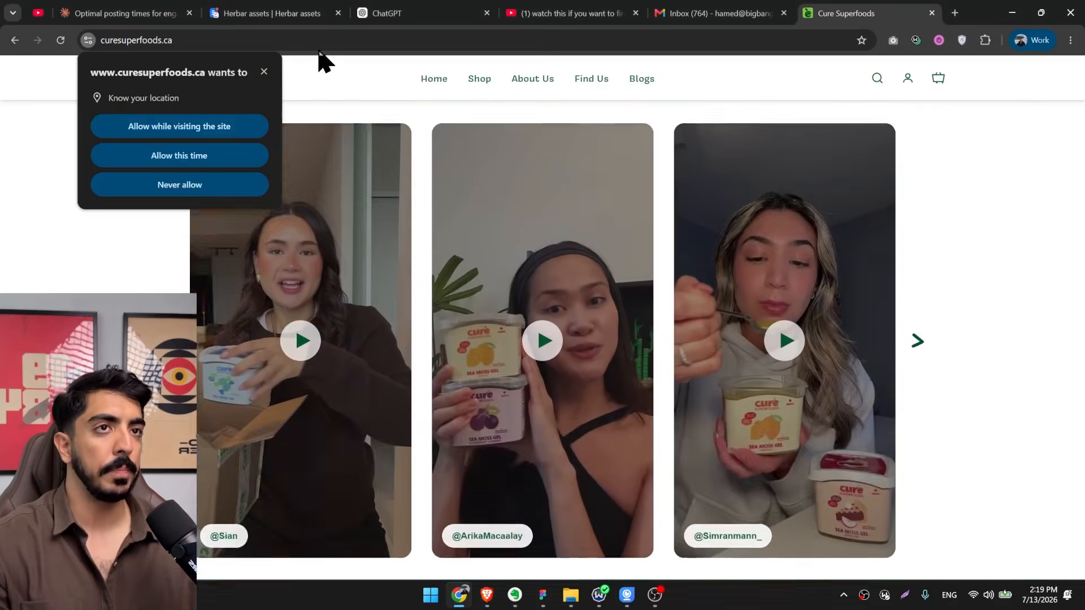
scroll(269, 69, "up", 2)
left_click(264, 71)
scroll(480, 376, "up", 15)
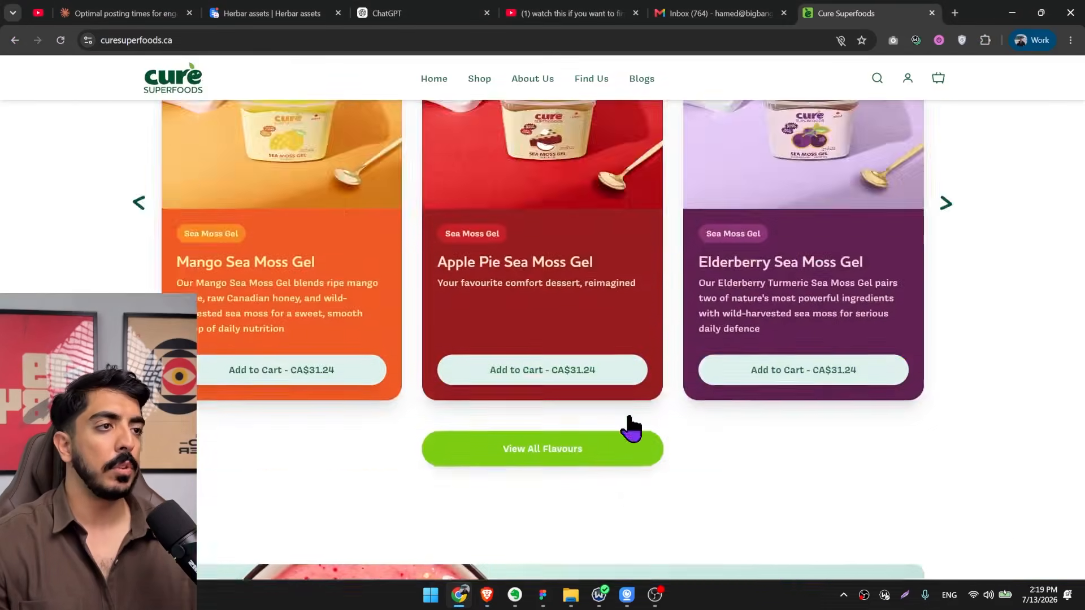
scroll(791, 339, "up", 2)
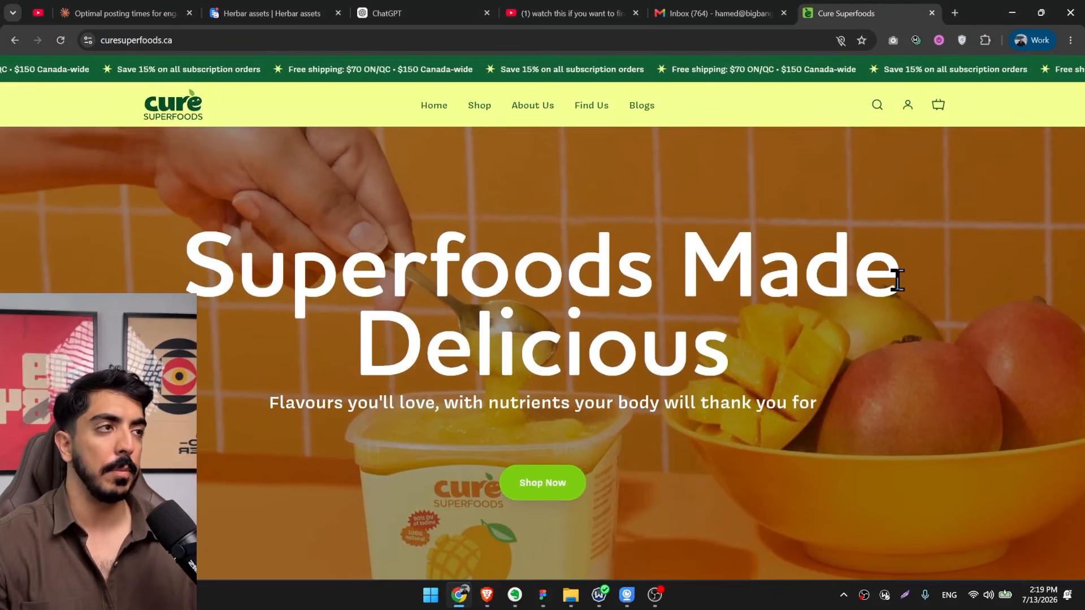
Capture the entire Cure Superfoods homepage with GoFullPage, download the capture as a PNG and show the file in its folder.
left_click(893, 39)
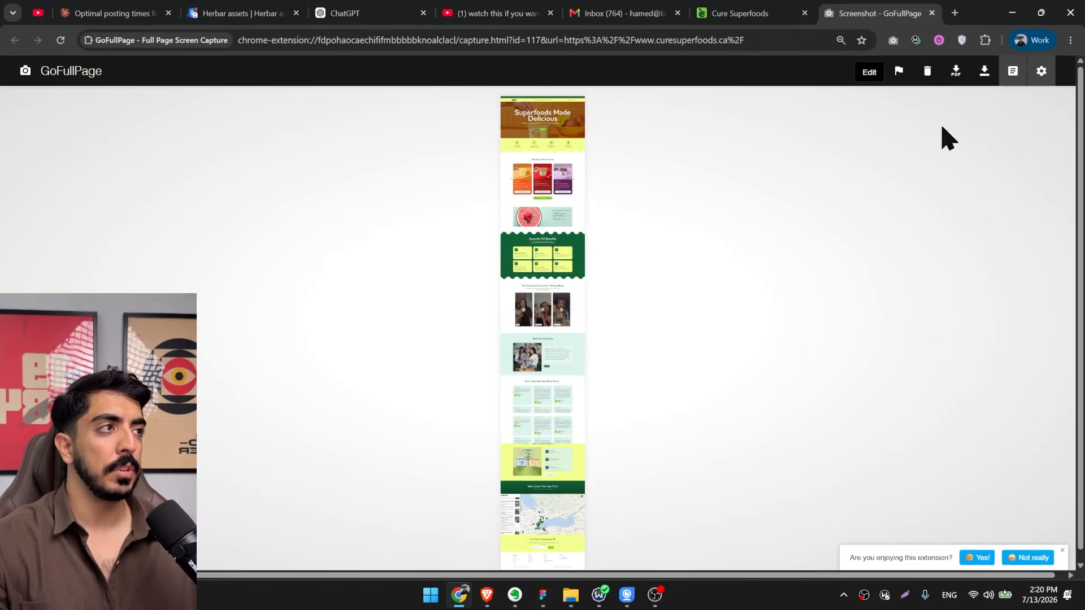
left_click(984, 71)
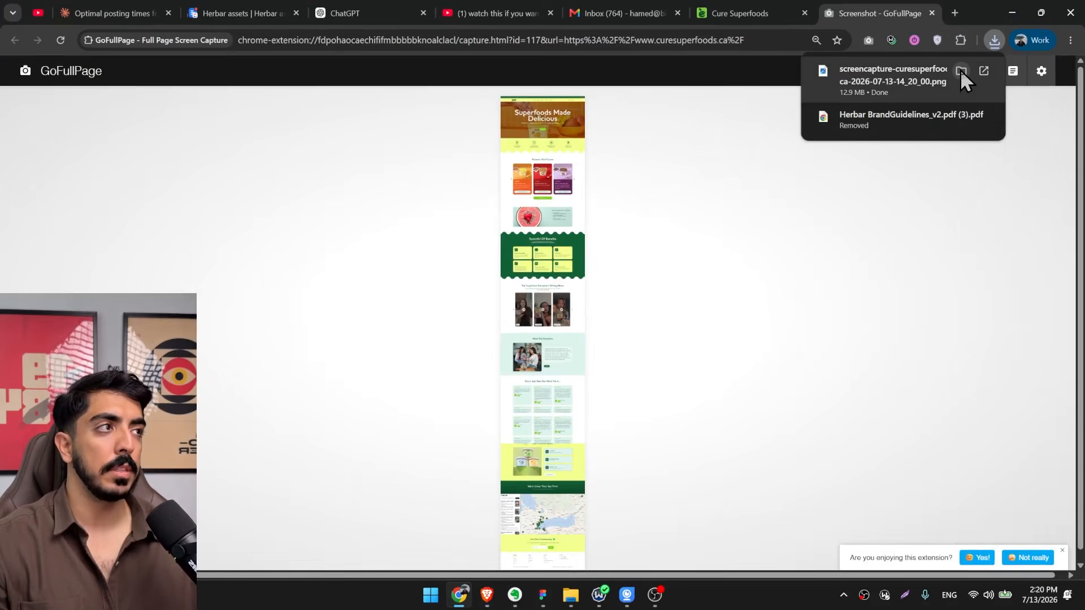
left_click(960, 69)
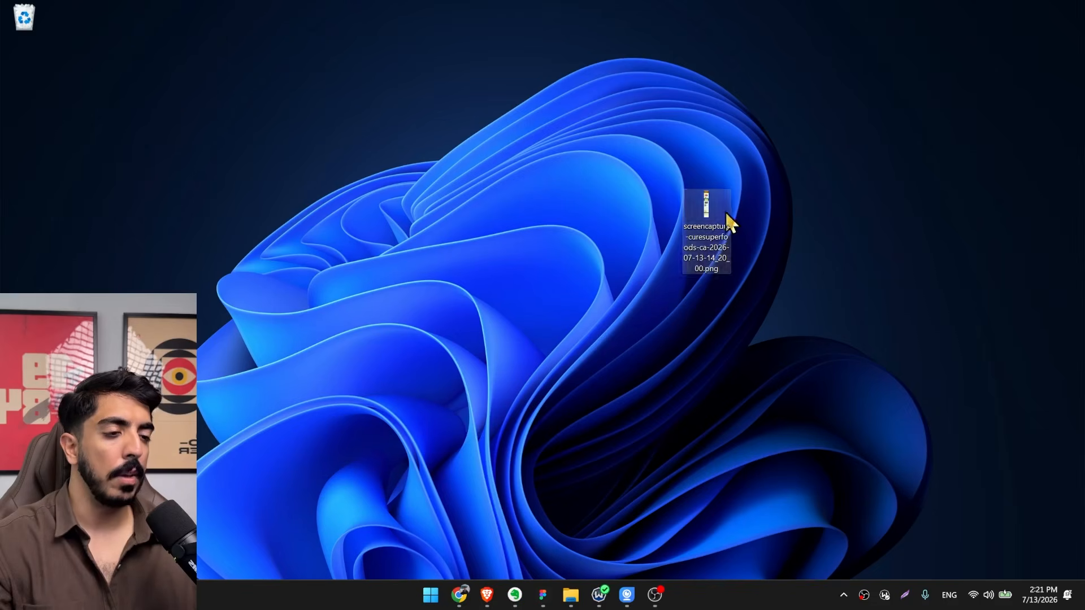
Switch back to the Claude design system setup, add the downloaded homepage capture as an asset and generate the design system.
left_click(486, 599)
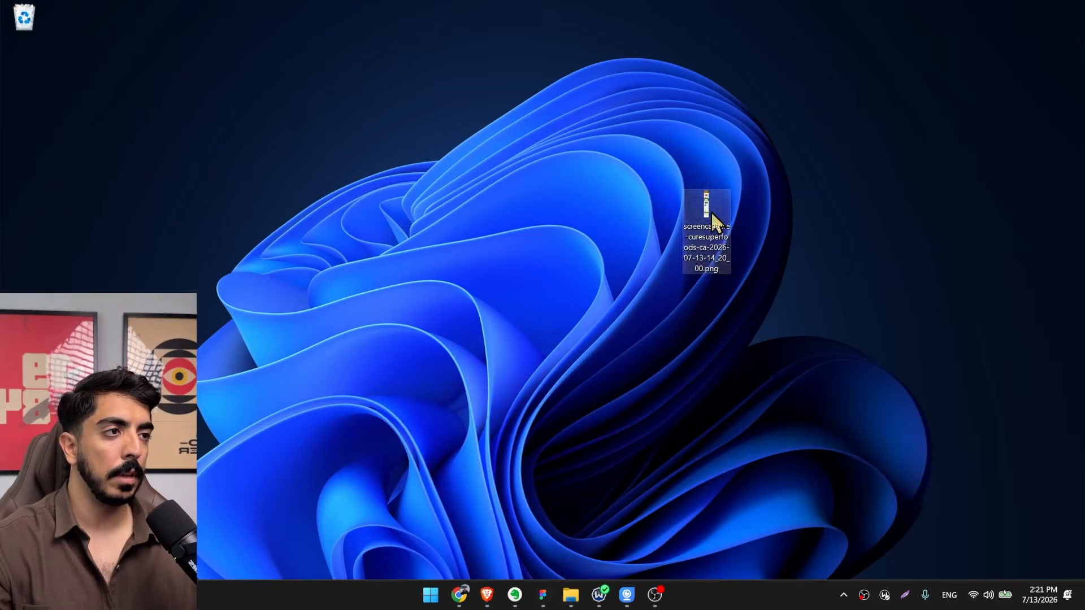
left_click_drag(708, 212, 616, 418)
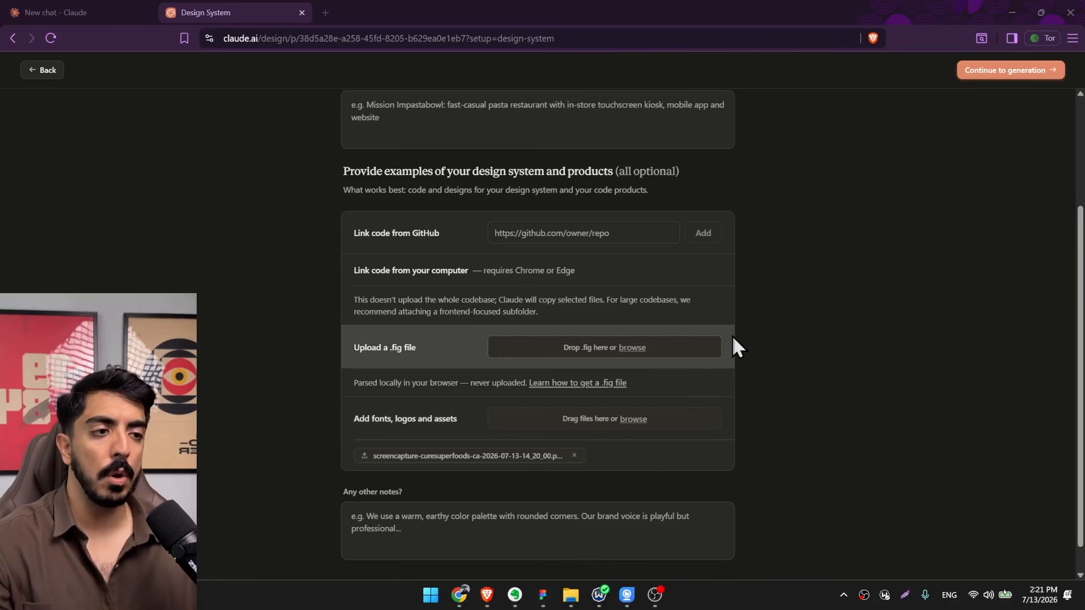
scroll(660, 361, "down", 1)
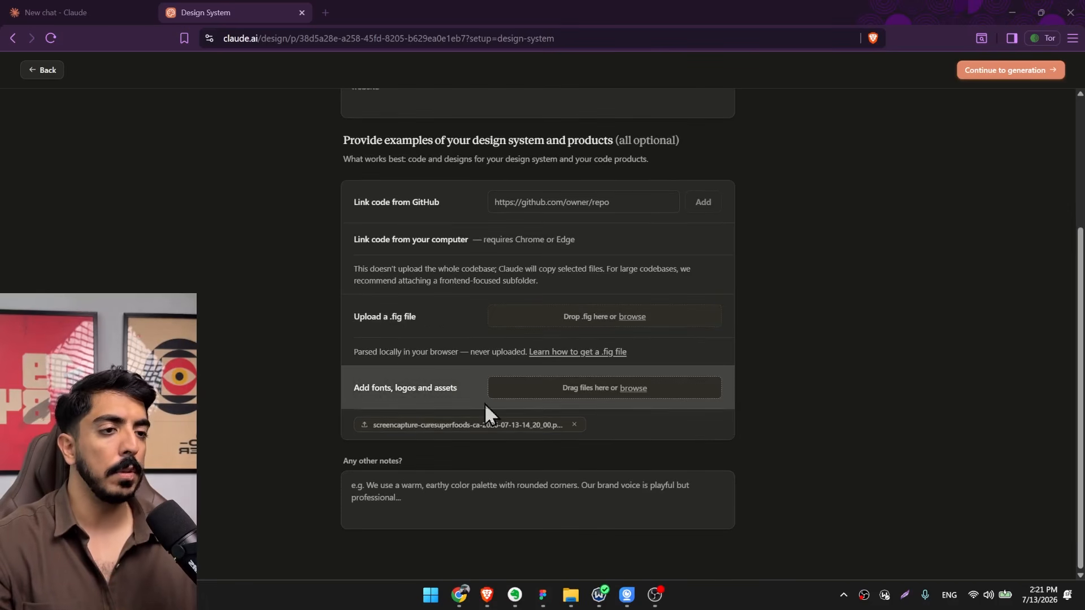
left_click(999, 73)
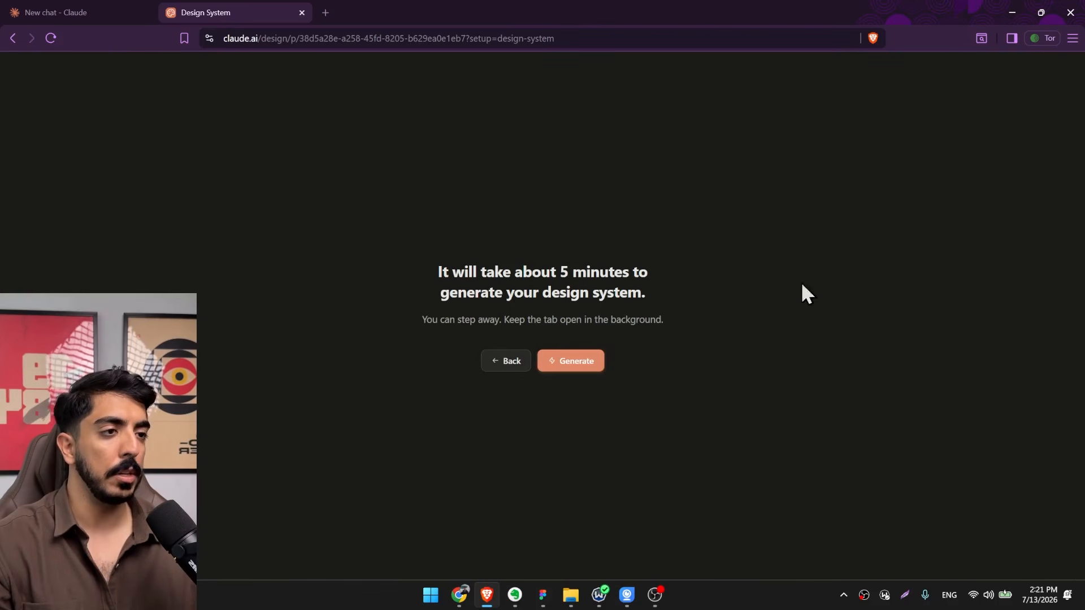
left_click(579, 361)
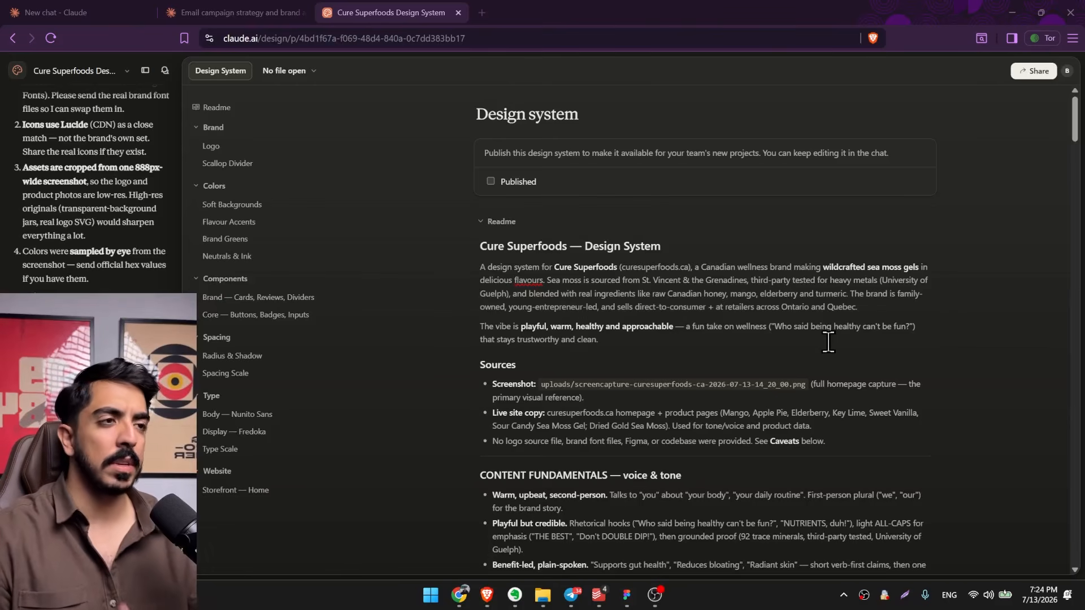
Review the generated Cure Superfoods design system's readme, logo, scallop divider, soft backgrounds, flavour accents, brand greens and neutrals.
scroll(829, 339, "down", 15)
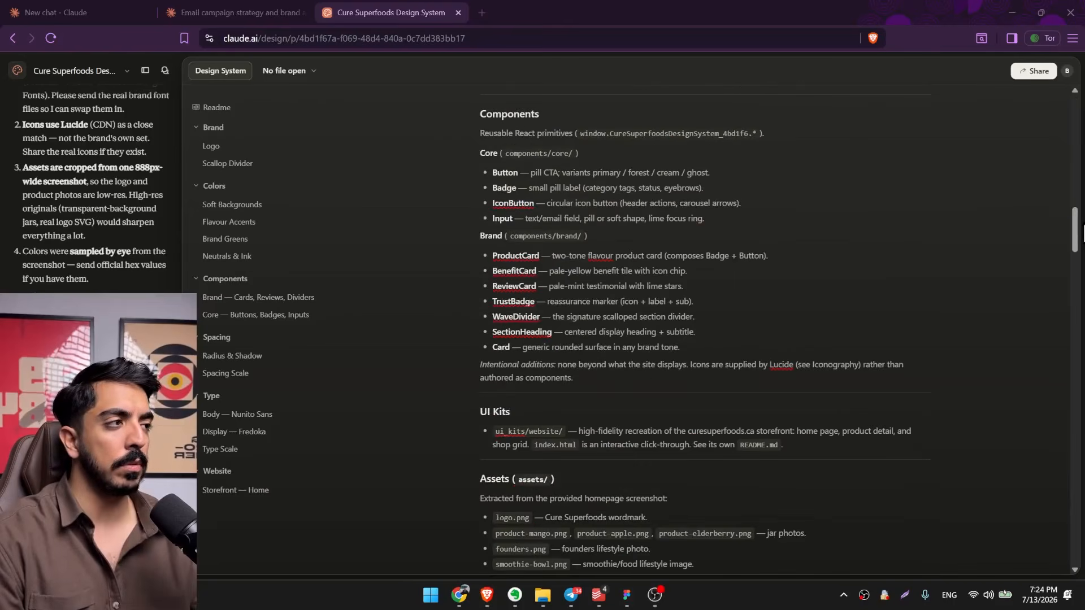
scroll(1075, 243, "down", 1)
left_click_drag(1075, 243, 1073, 280)
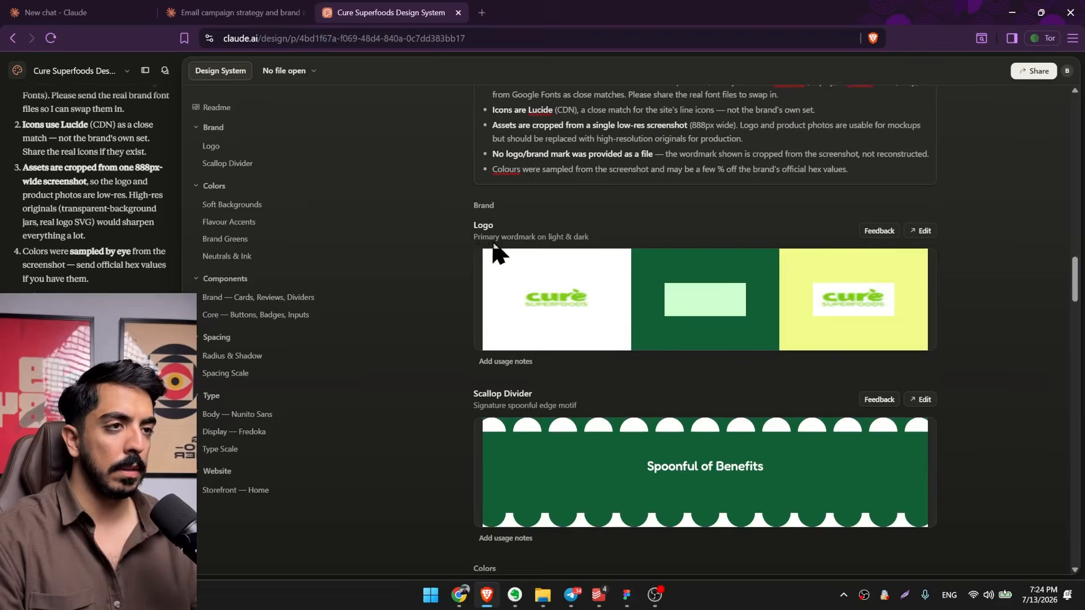
scroll(568, 265, "down", 3)
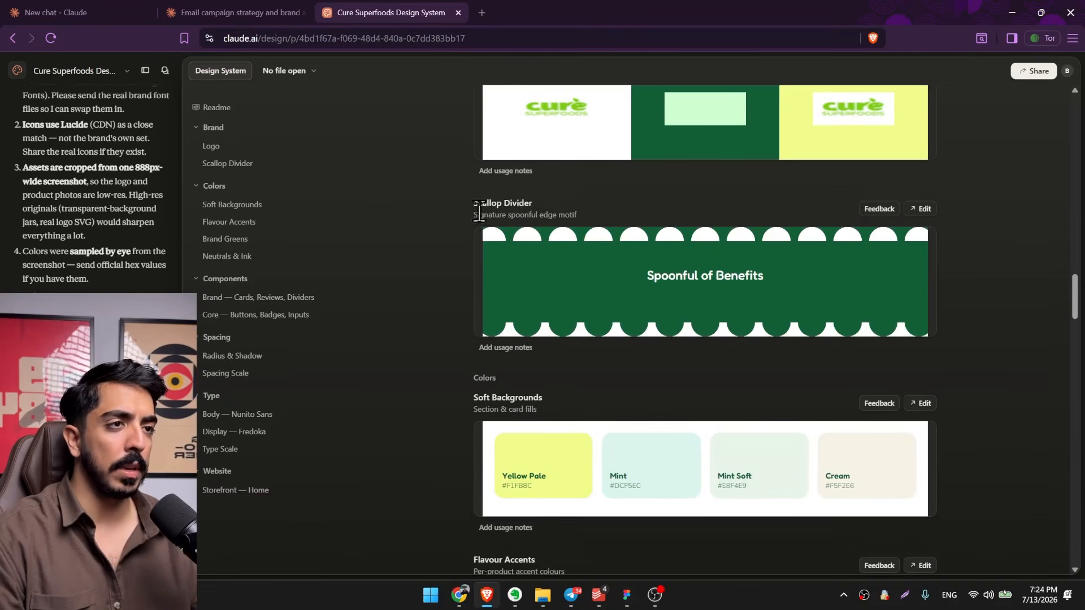
scroll(565, 212, "down", 2)
scroll(650, 243, "up", 2)
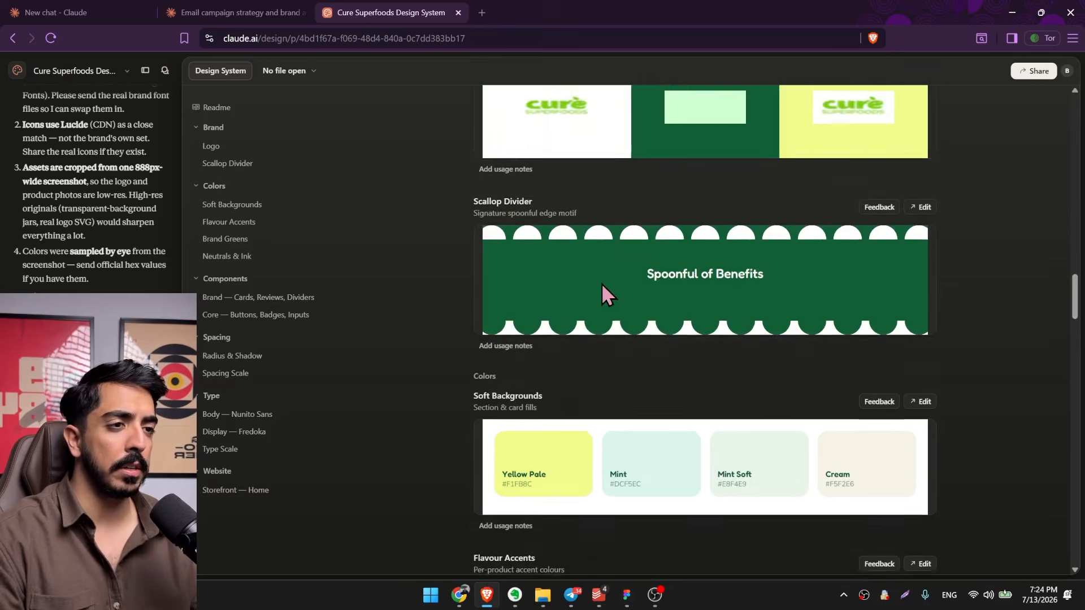
scroll(599, 286, "down", 3)
triple_click(517, 210)
scroll(551, 334, "down", 1)
triple_click(516, 306)
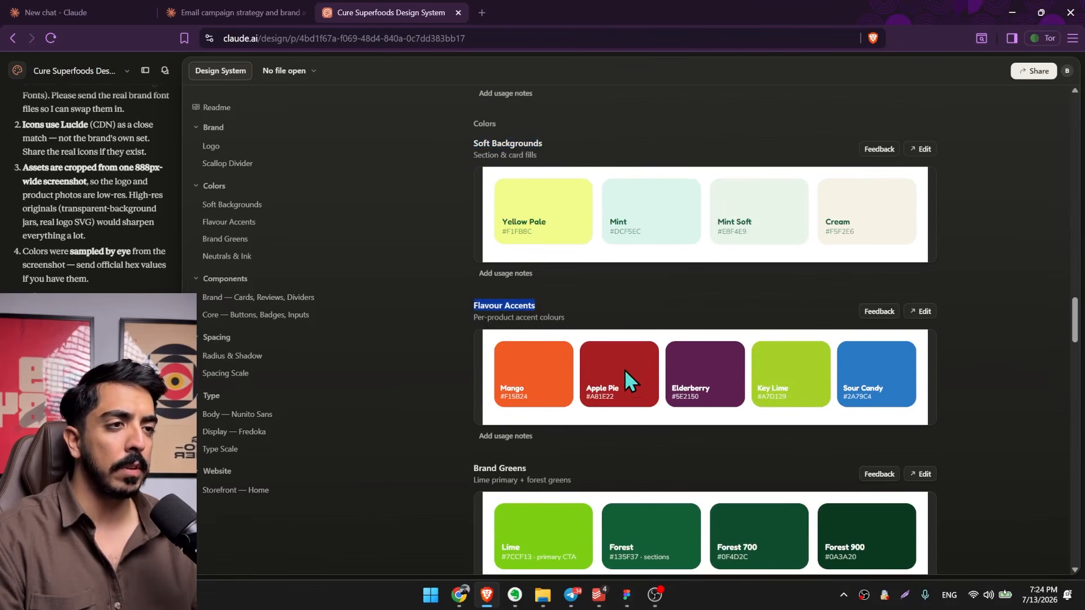
scroll(503, 329, "down", 2)
triple_click(505, 341)
Examine the design system's brand and core components, spacing, type and storefront preview, then go back up to Visual Foundations.
scroll(611, 353, "down", 6)
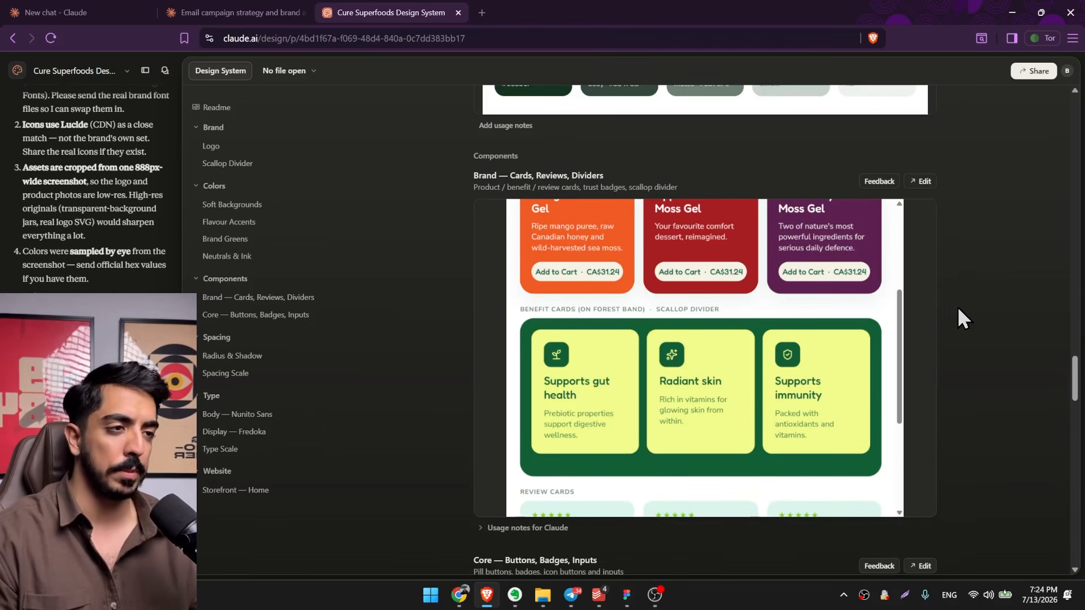
scroll(792, 349, "up", 1)
scroll(932, 317, "down", 8)
scroll(886, 245, "down", 3)
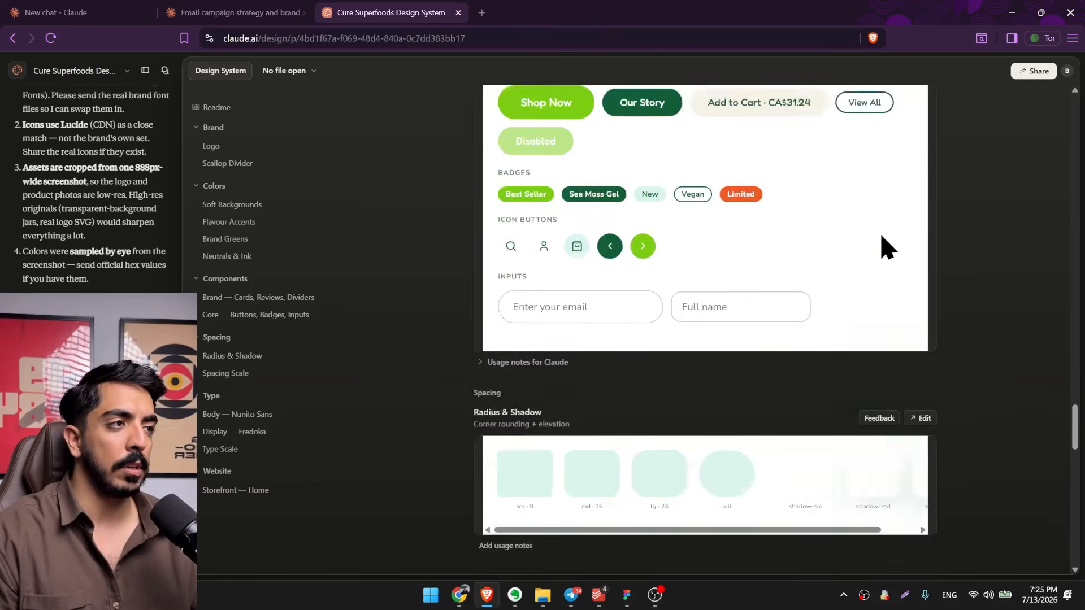
scroll(949, 286, "up", 1)
scroll(938, 286, "down", 6)
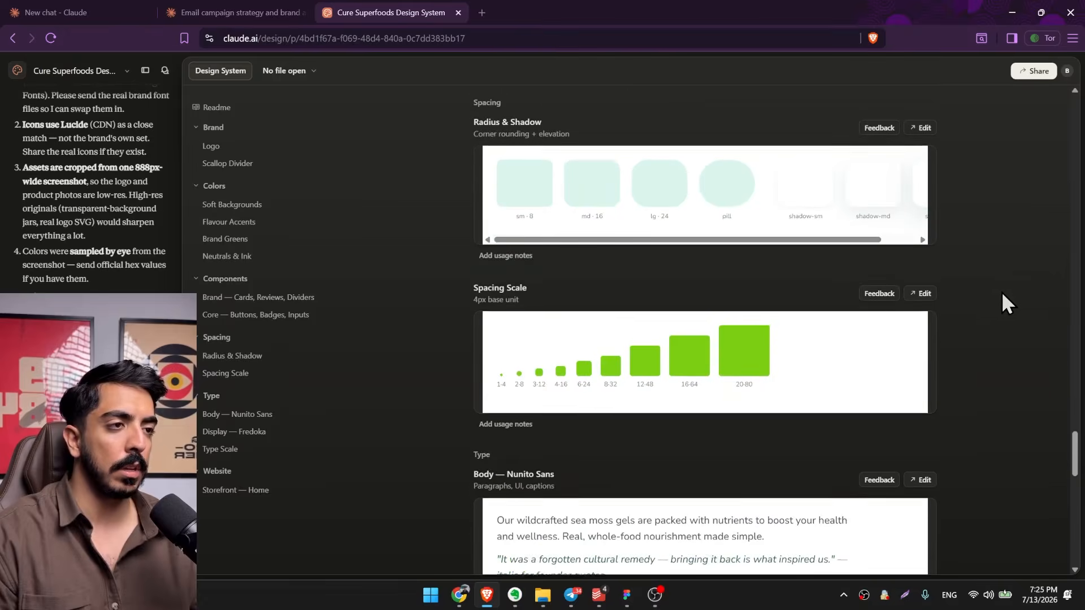
scroll(934, 301, "up", 2)
scroll(887, 311, "down", 12)
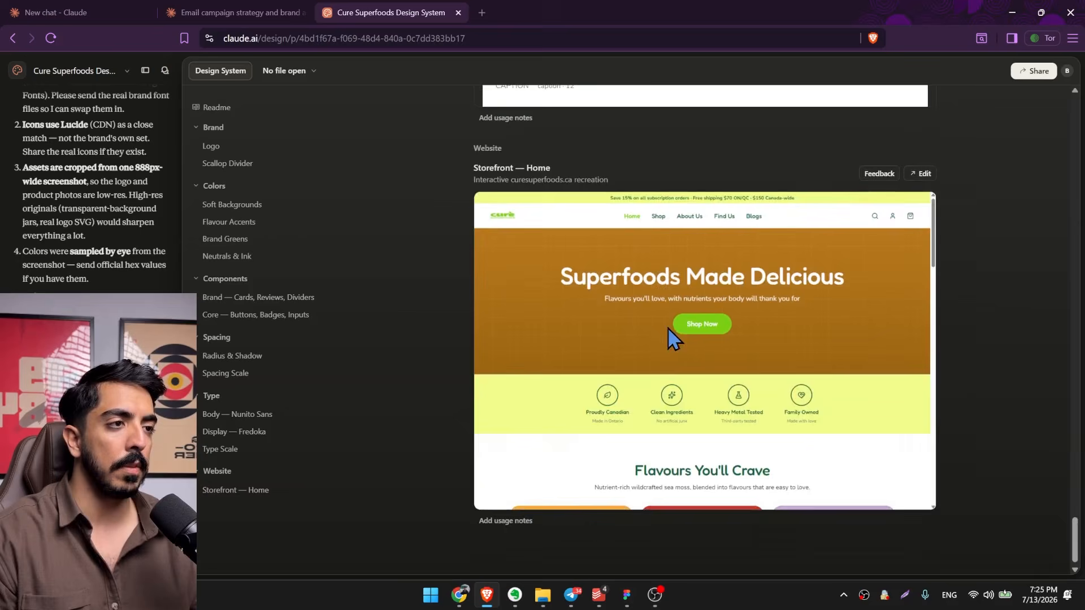
scroll(712, 342, "up", 4)
scroll(415, 305, "up", 20)
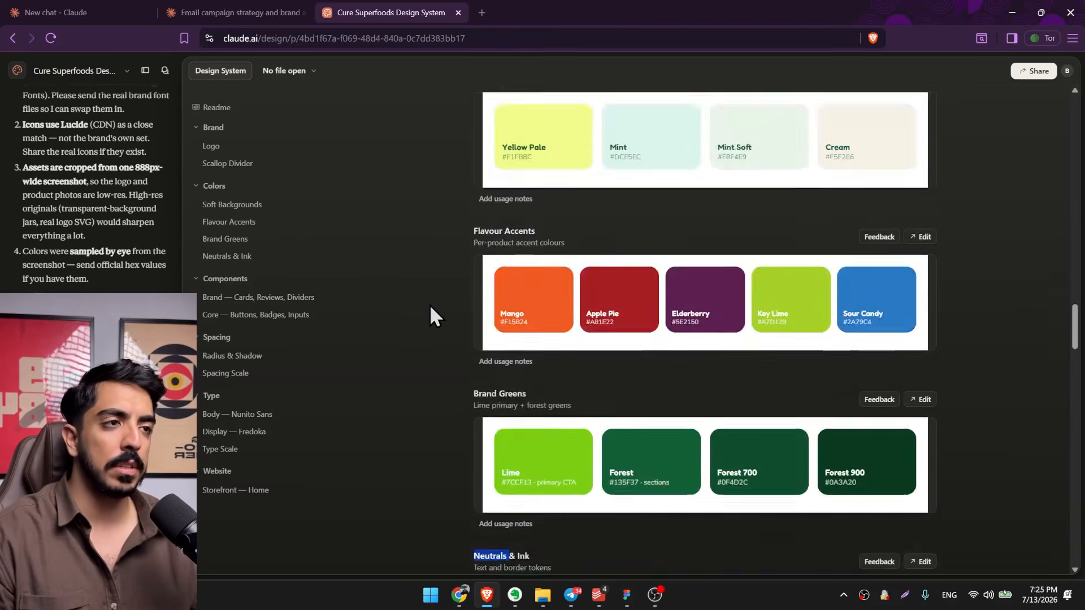
scroll(431, 320, "up", 12)
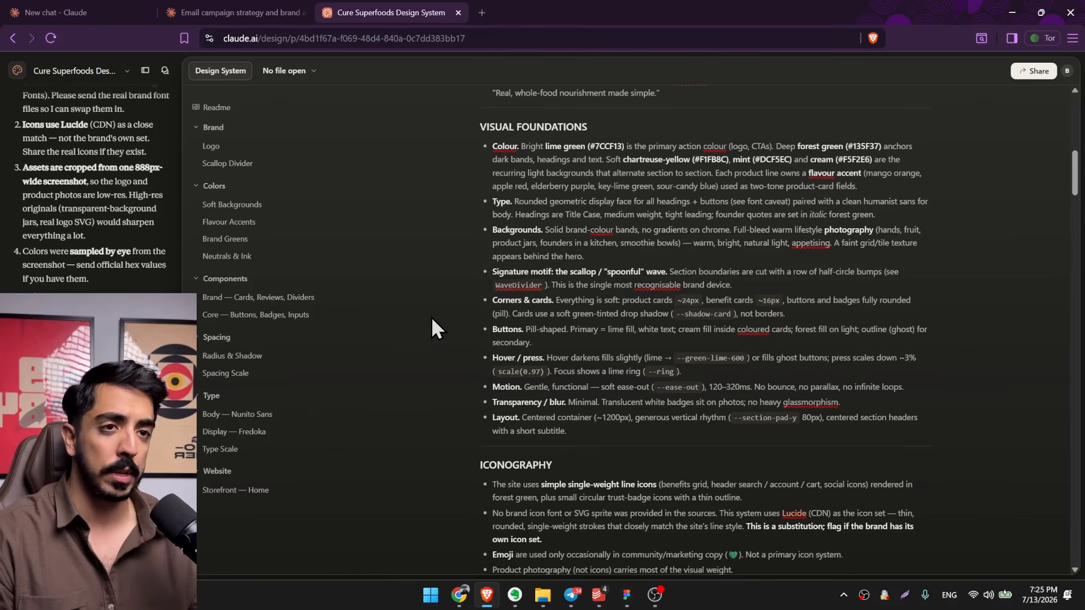
Open Claude Design's creation page, choose the Cure Superfoods Design System with Fredoka and Nunito Sans, and check it against the design system project.
left_click(110, 9)
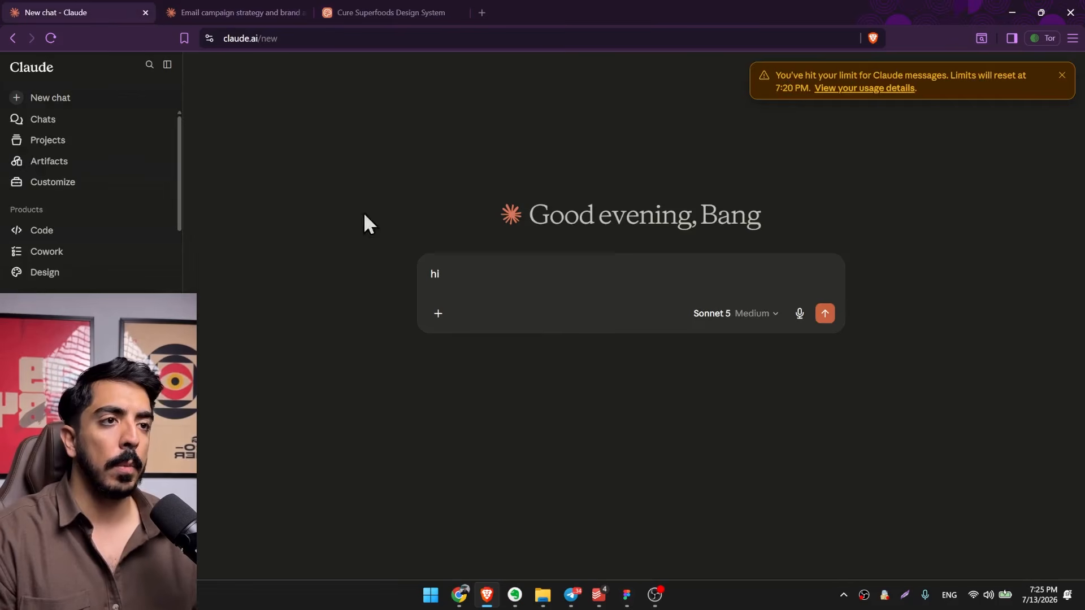
left_click(66, 272)
left_click(389, 231)
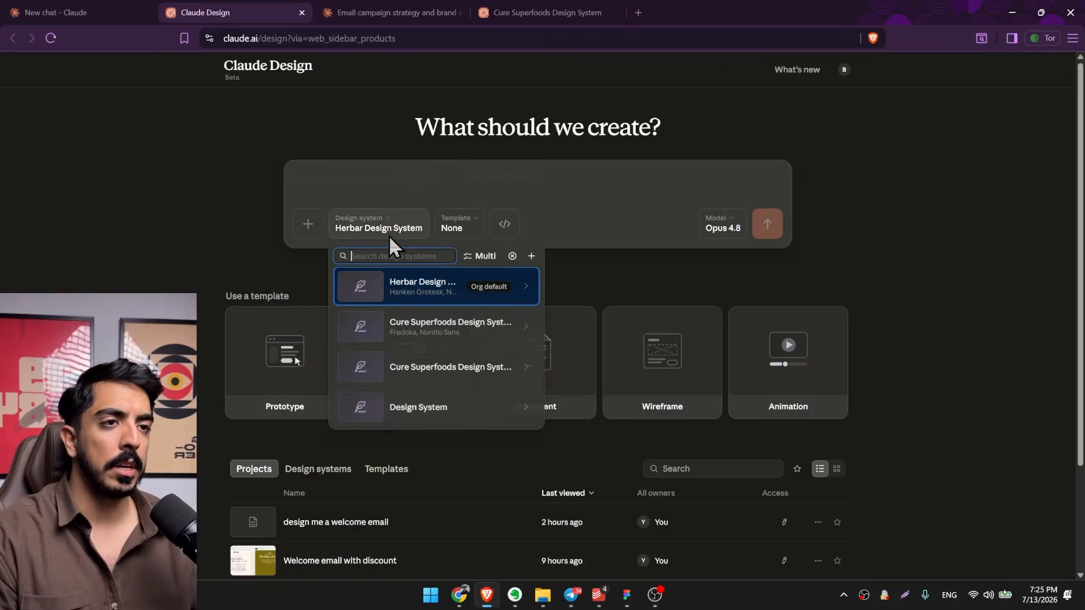
left_click(417, 330)
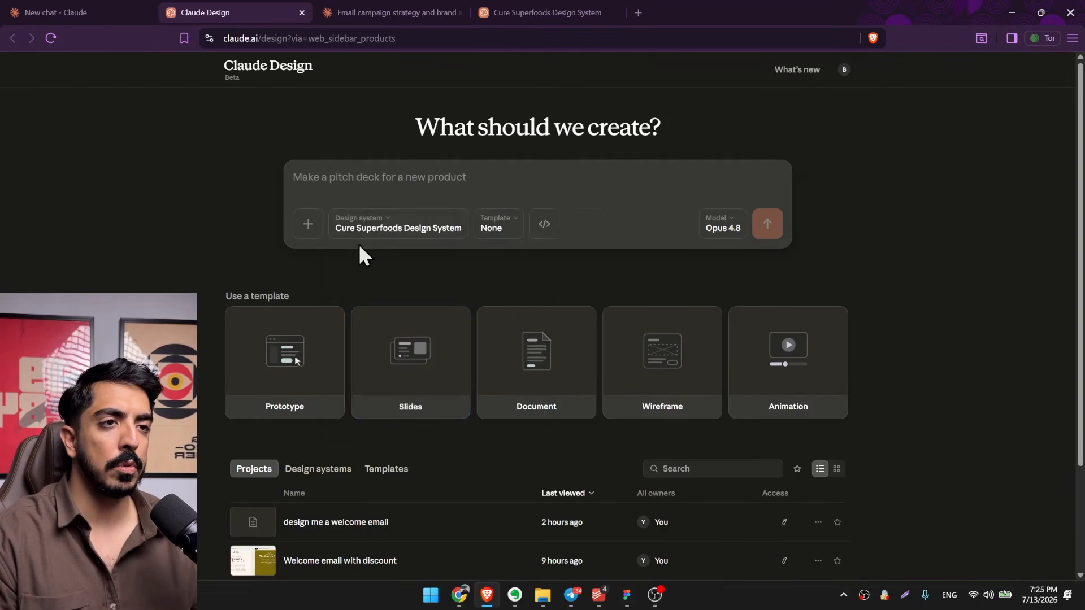
left_click(542, 12)
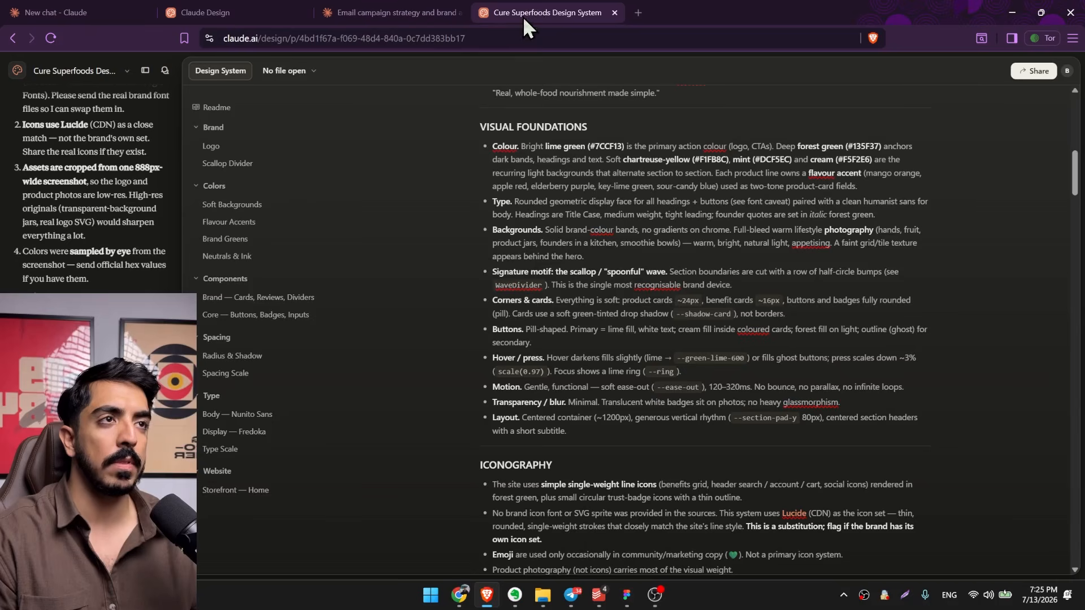
left_click(205, 12)
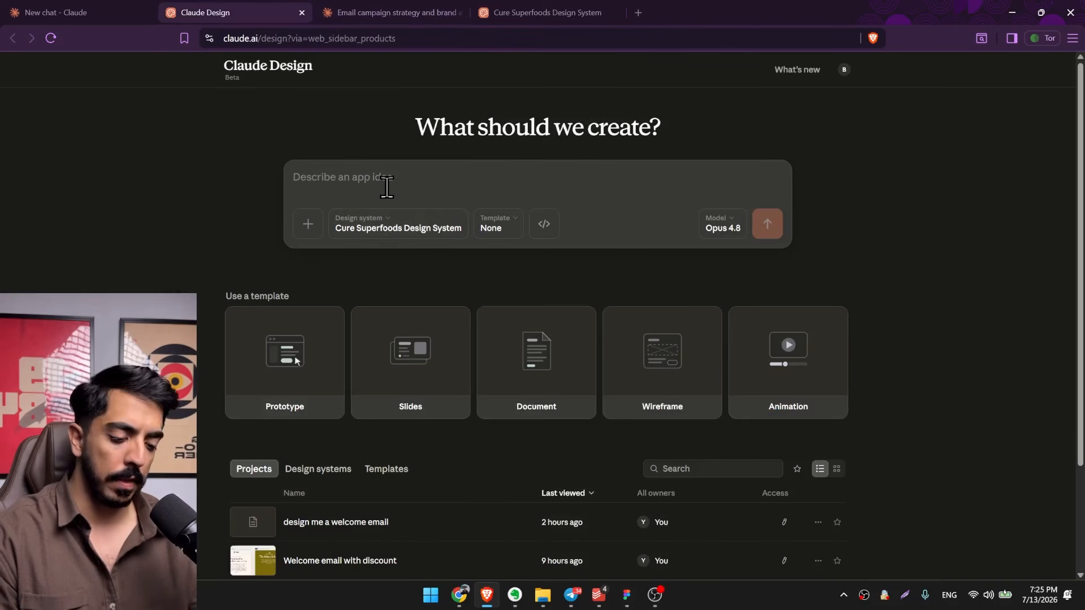
Submit the prompt "welcome email design with 10% offer" using the Cure Superfoods Design System.
type("welcome email design with 10%")
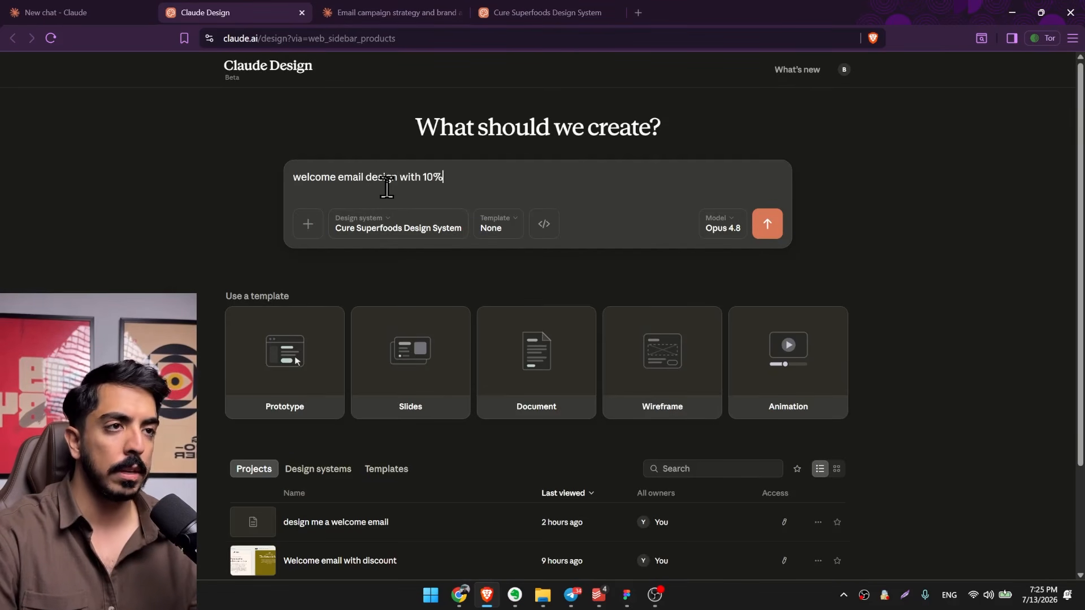
type("r")
key("Return")
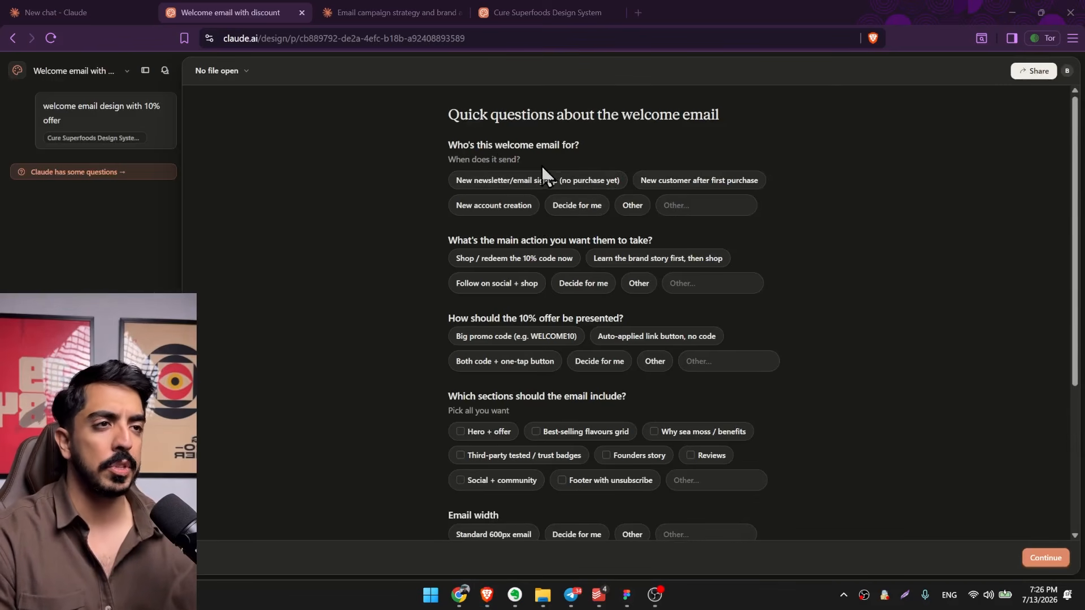
Set the email's audience to new newsletter/email signup with no purchase yet, and its main action to shop / redeem the 10% code now.
triple_click(519, 148)
left_click(580, 151)
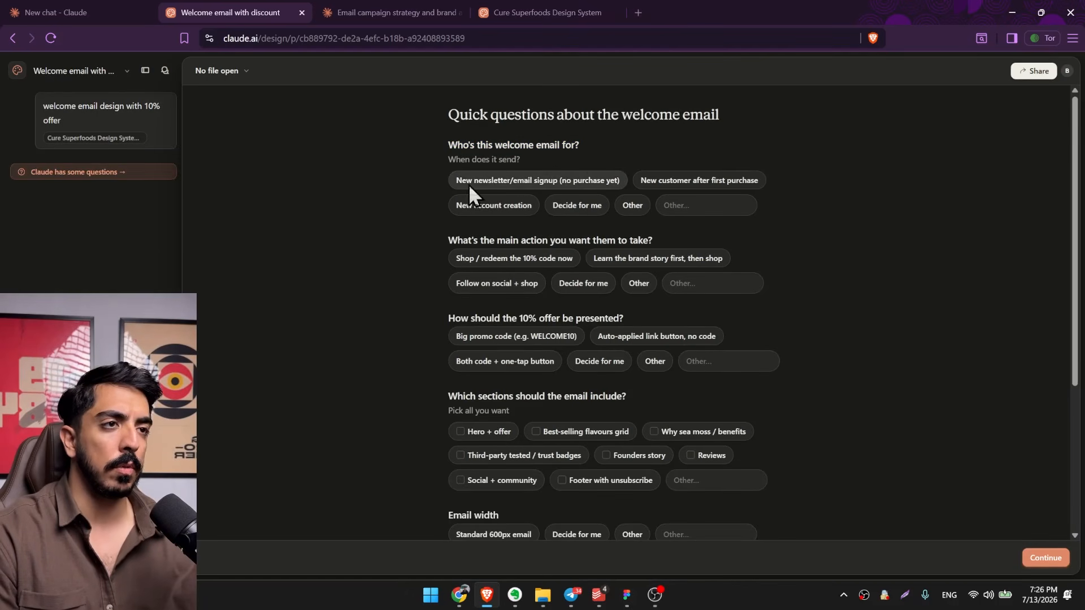
left_click(490, 182)
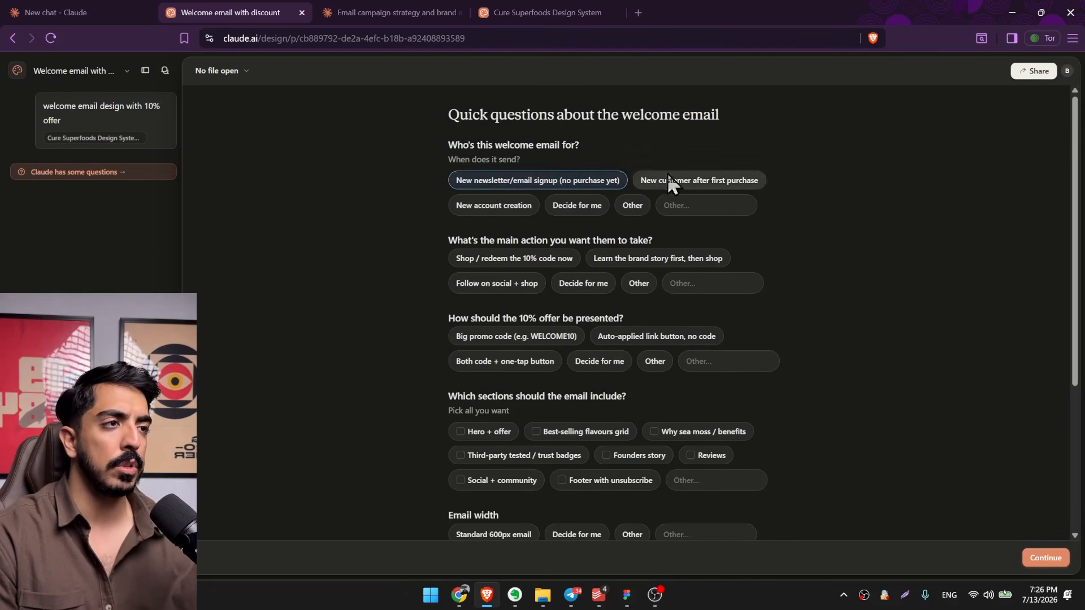
left_click_drag(451, 242, 606, 238)
left_click(643, 238)
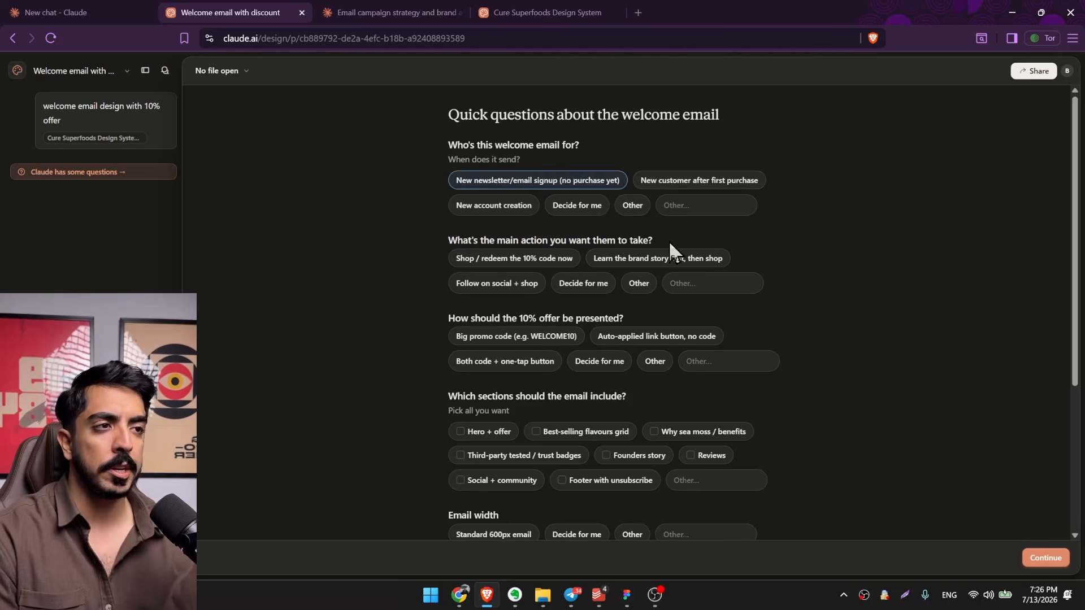
left_click(513, 259)
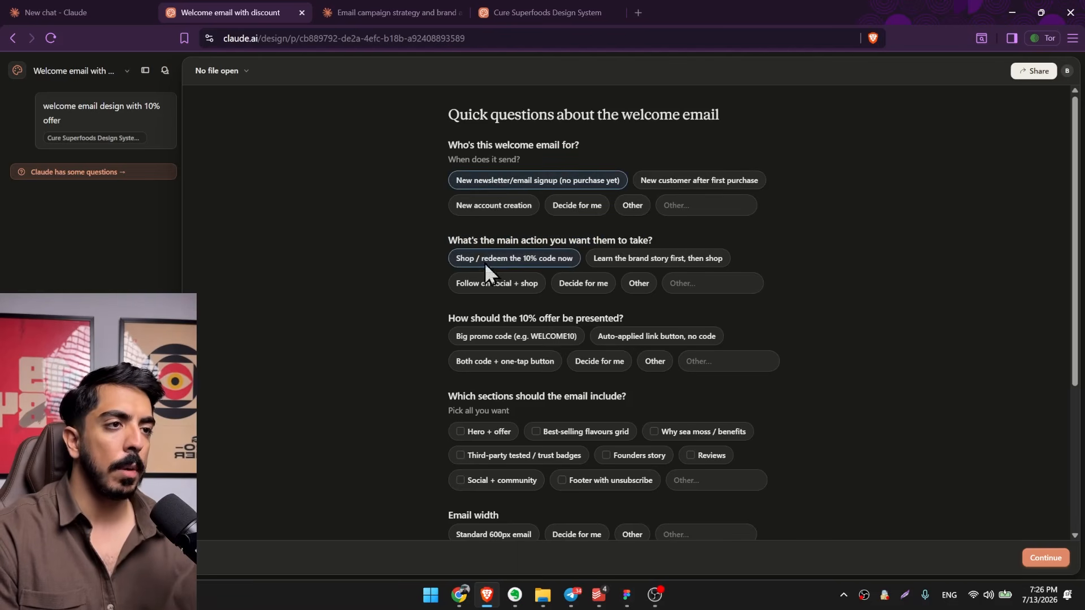
Choose to present the 10% offer as a big promo code (e.g. WELCOME10).
scroll(483, 252, "down", 2)
scroll(506, 237, "up", 1)
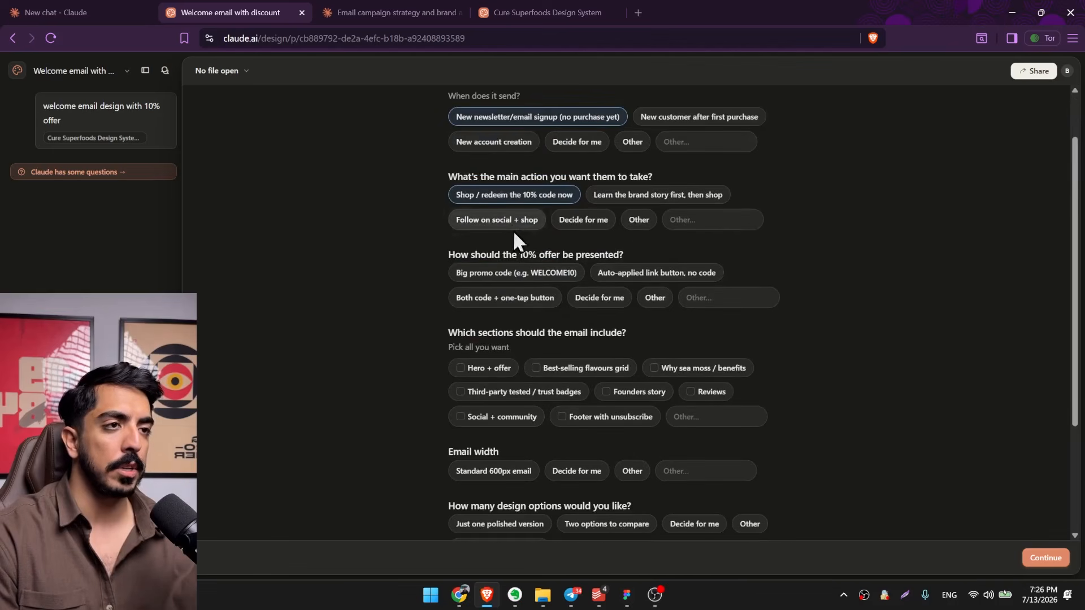
left_click_drag(456, 253, 513, 254)
left_click(454, 251)
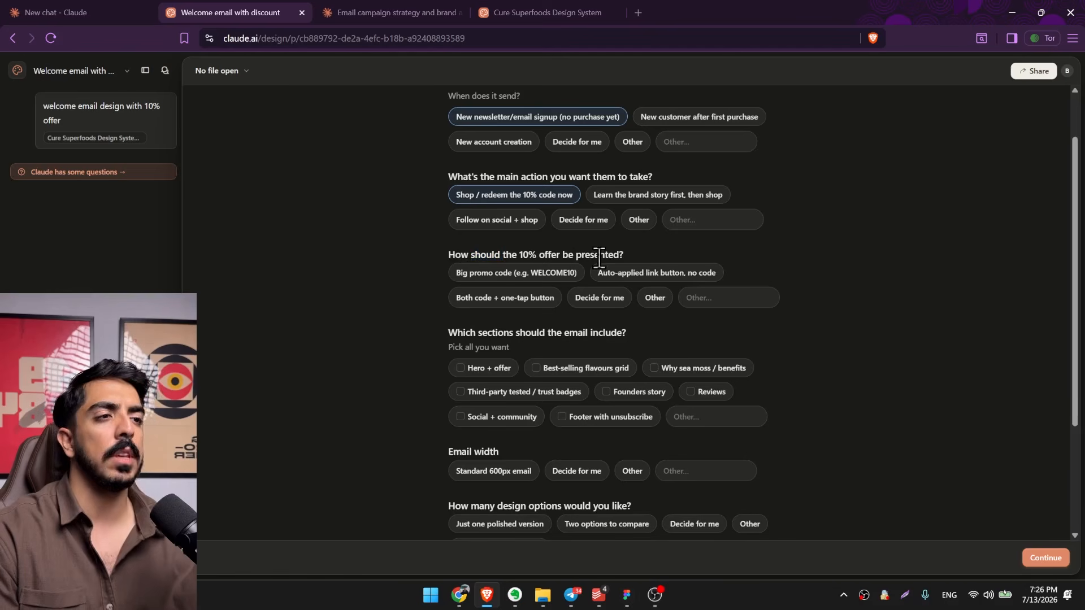
left_click(461, 273)
Include the "Why sea moss / benefits" and "Hero + offer" sections in the email.
scroll(578, 290, "down", 1)
left_click_drag(448, 270, 603, 263)
left_click(647, 269)
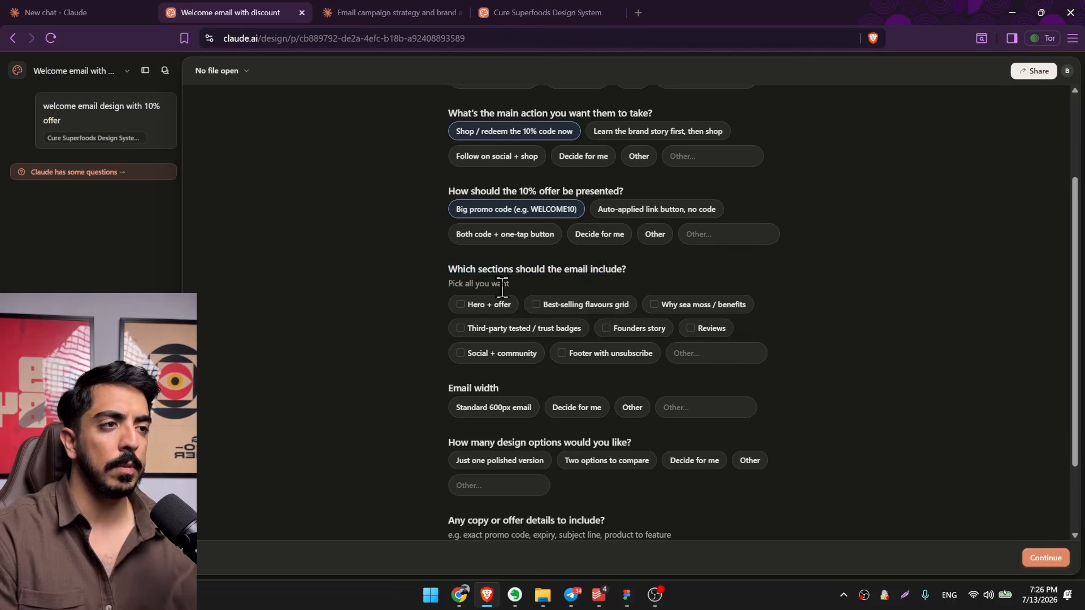
left_click(703, 305)
left_click(460, 304)
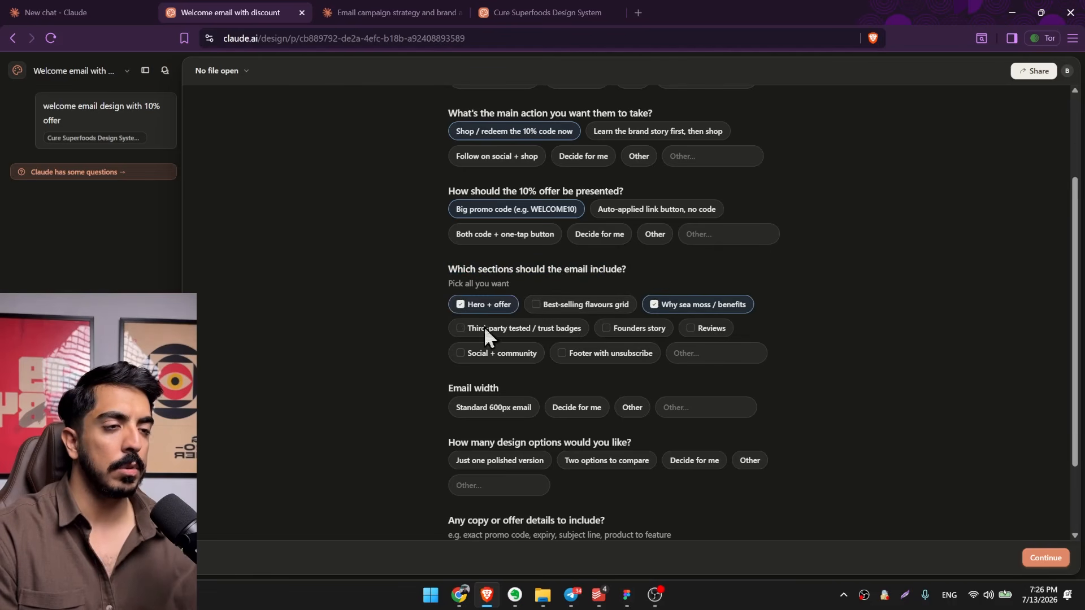
Set the email width to the standard 600px.
scroll(452, 254, "down", 2)
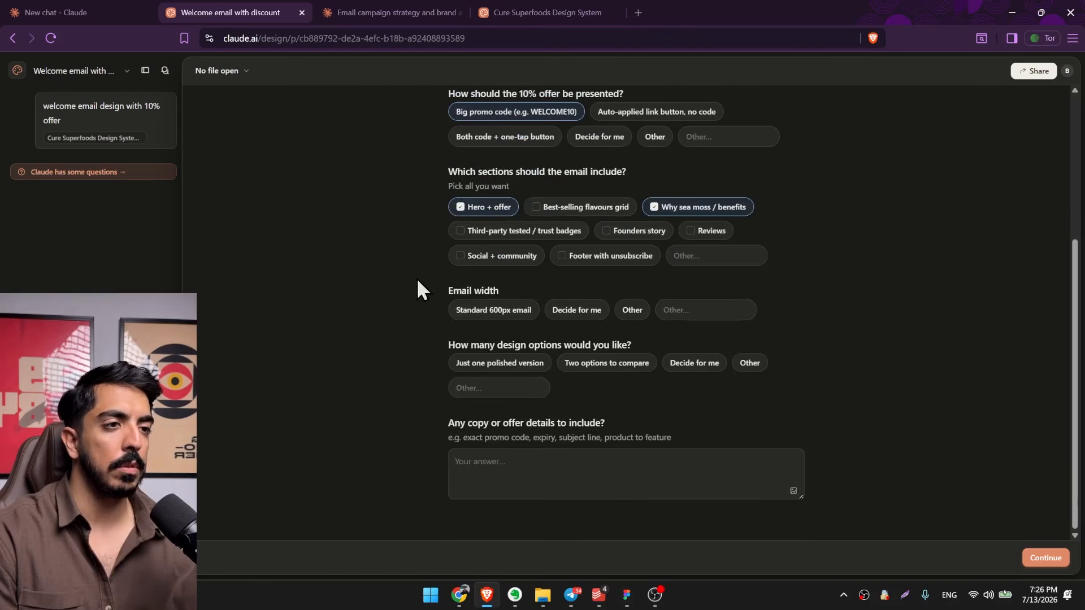
left_click(697, 316)
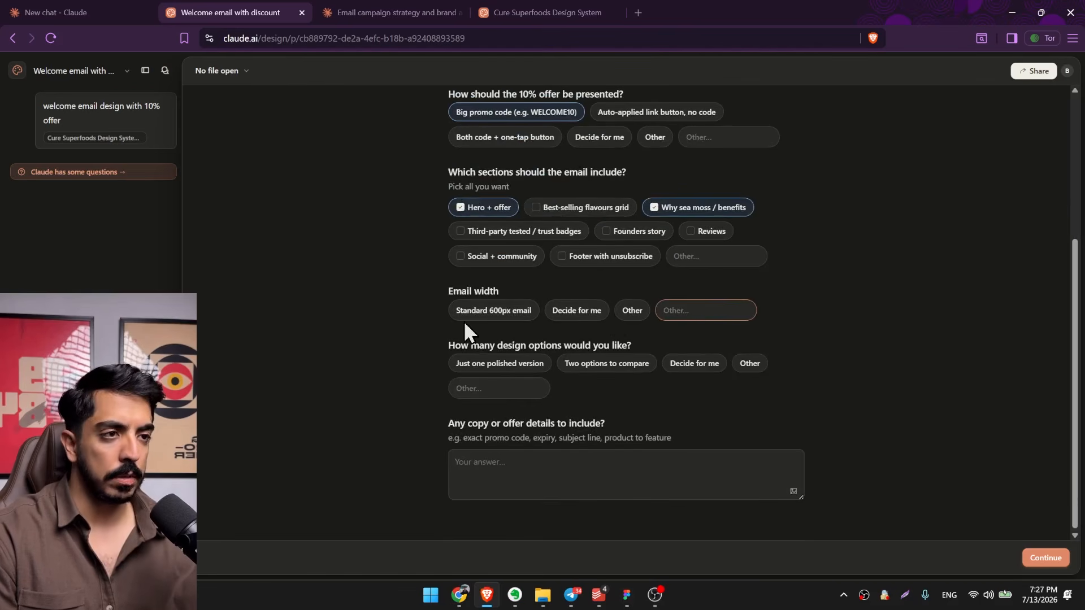
left_click(496, 314)
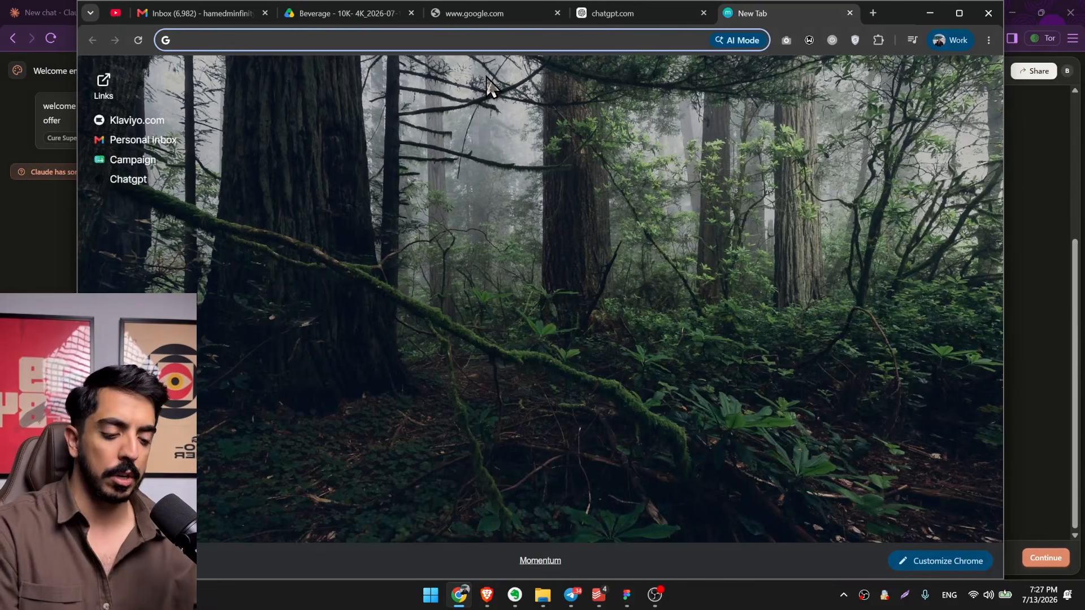
Search Google in Chrome for an iPhone's width in pixels, check the resolution, and return to the Claude Design questions.
type("what is the widsth of an iphone in pixels")
key("Return")
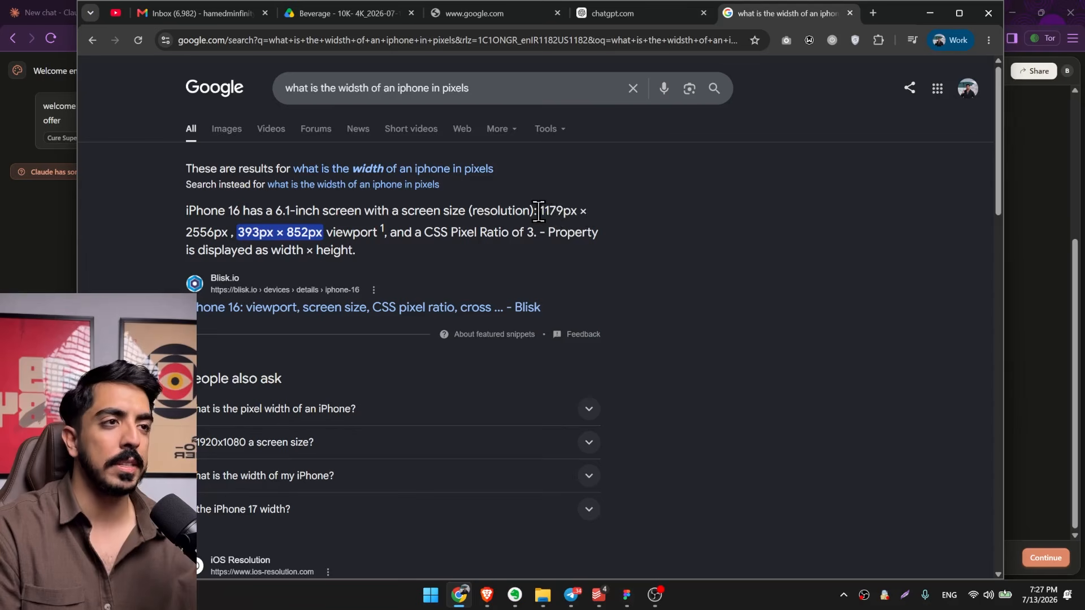
left_click_drag(539, 212, 564, 217)
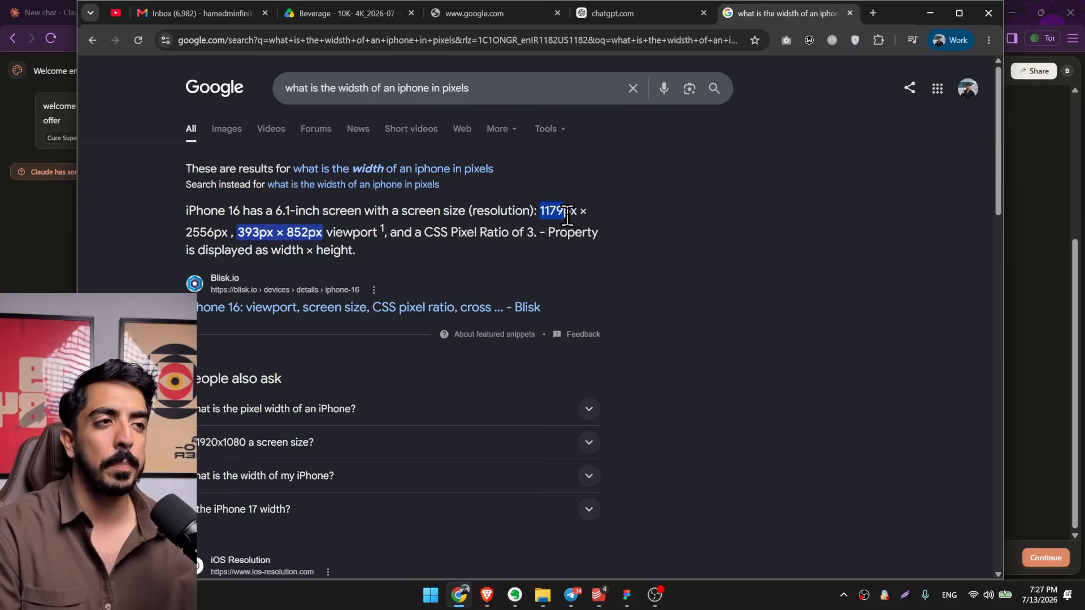
key("alt+Tab")
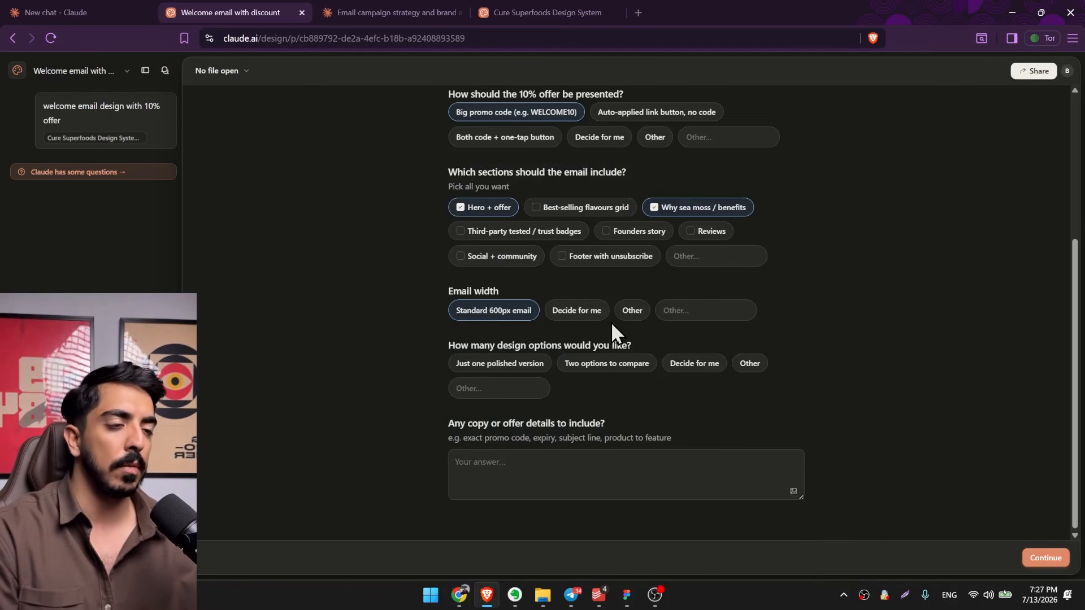
Request two design options to compare and submit the answers to generate the welcome emails.
left_click_drag(448, 345, 547, 341)
left_click(536, 344)
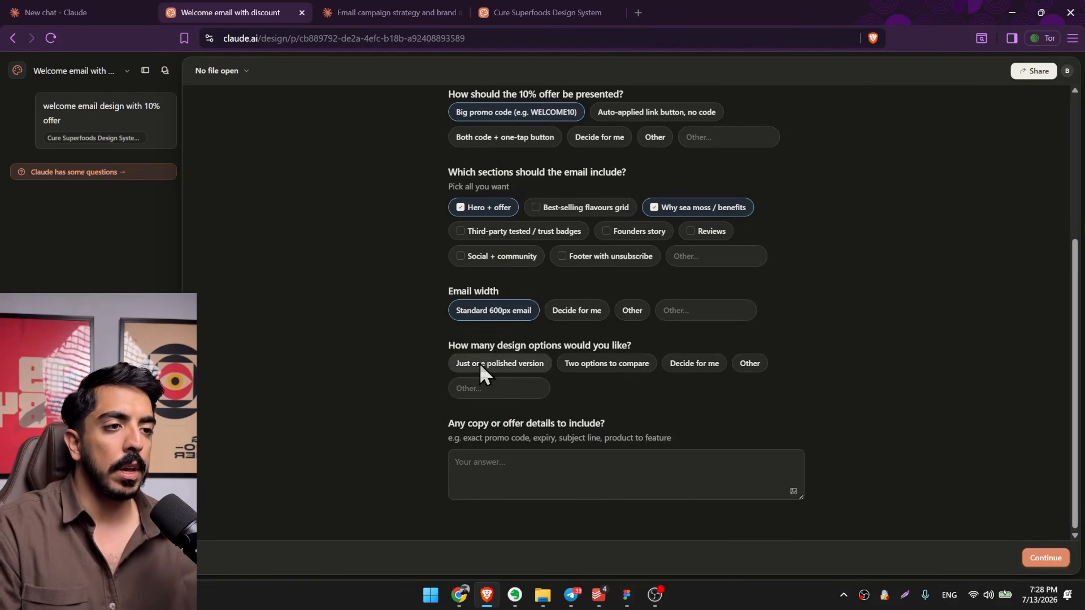
left_click(1045, 557)
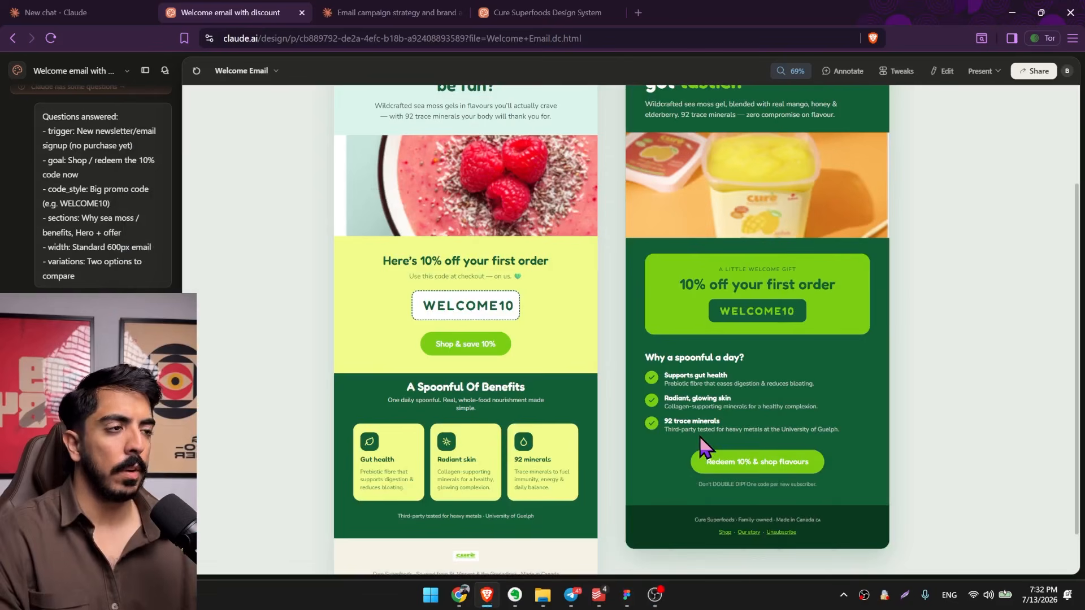
Review the Fresh & Bright and Bold Forest welcome emails from their hero sections down to the footers.
scroll(596, 328, "up", 2)
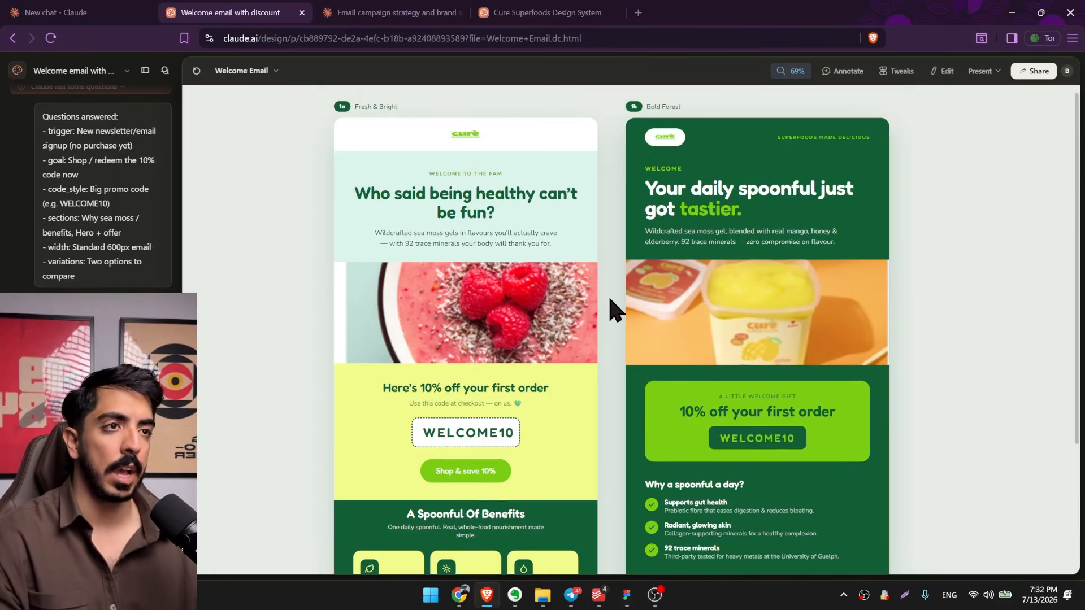
scroll(626, 232, "down", 2)
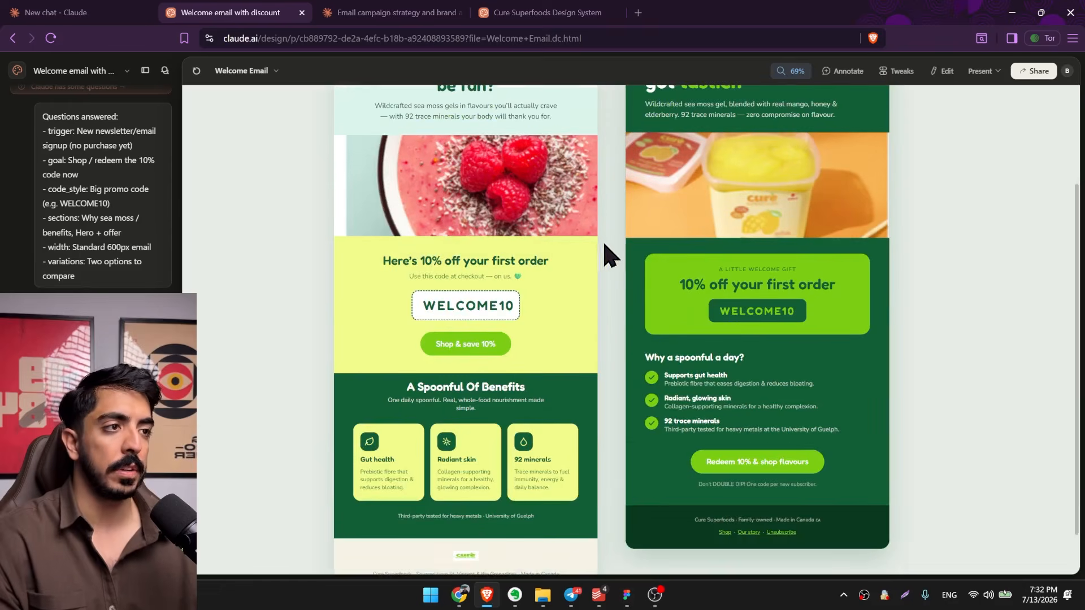
scroll(599, 263, "down", 1)
scroll(553, 418, "up", 1)
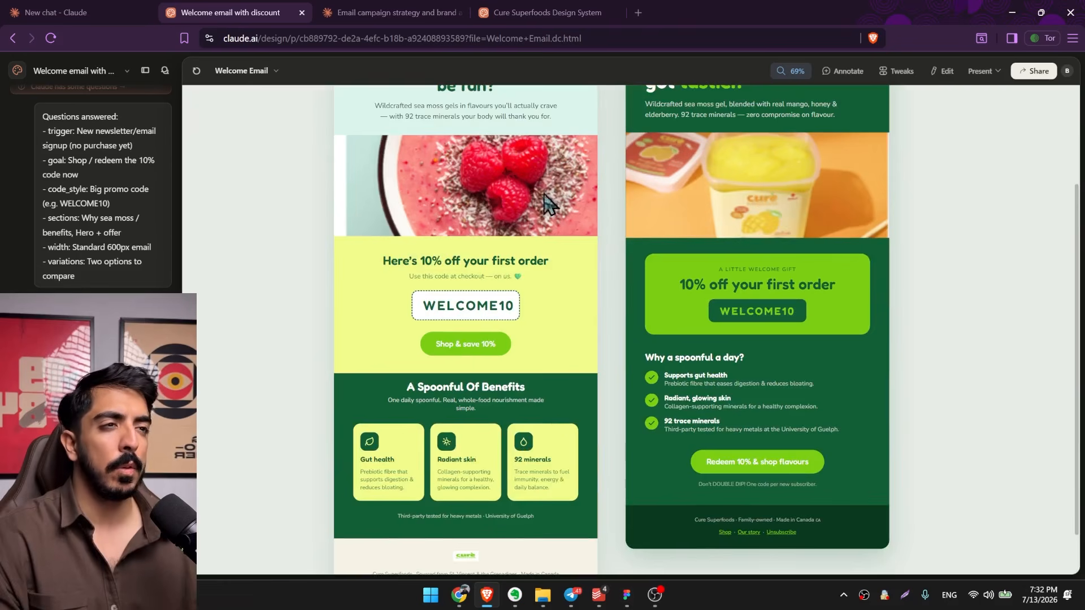
scroll(565, 283, "up", 1)
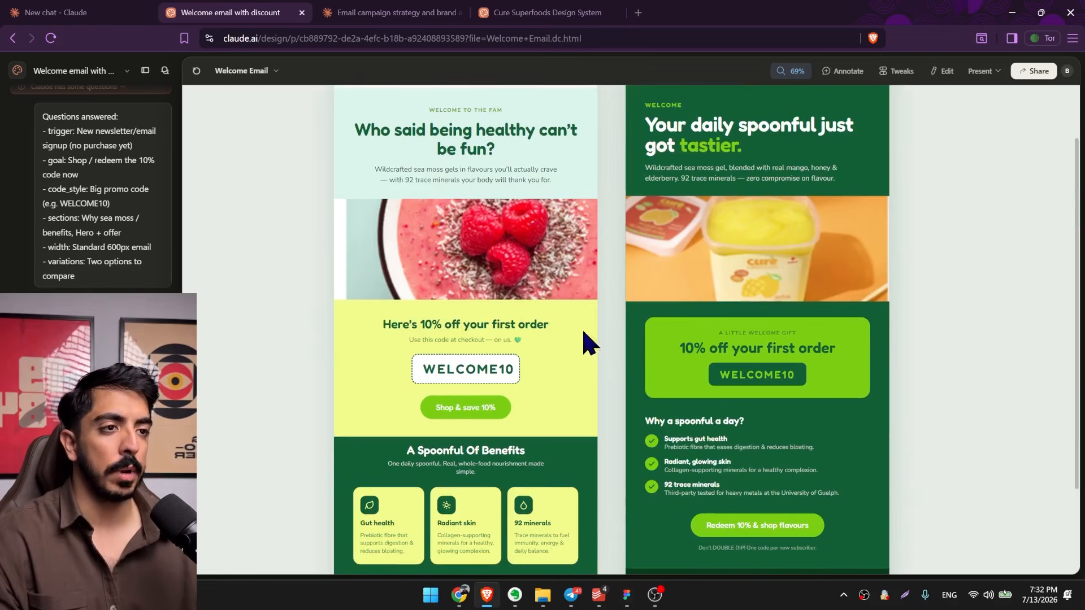
scroll(635, 348, "down", 2)
Switch to the Cure Superfoods website in Chrome and compare its benefit cards with the generated email's benefits section.
left_click(458, 594)
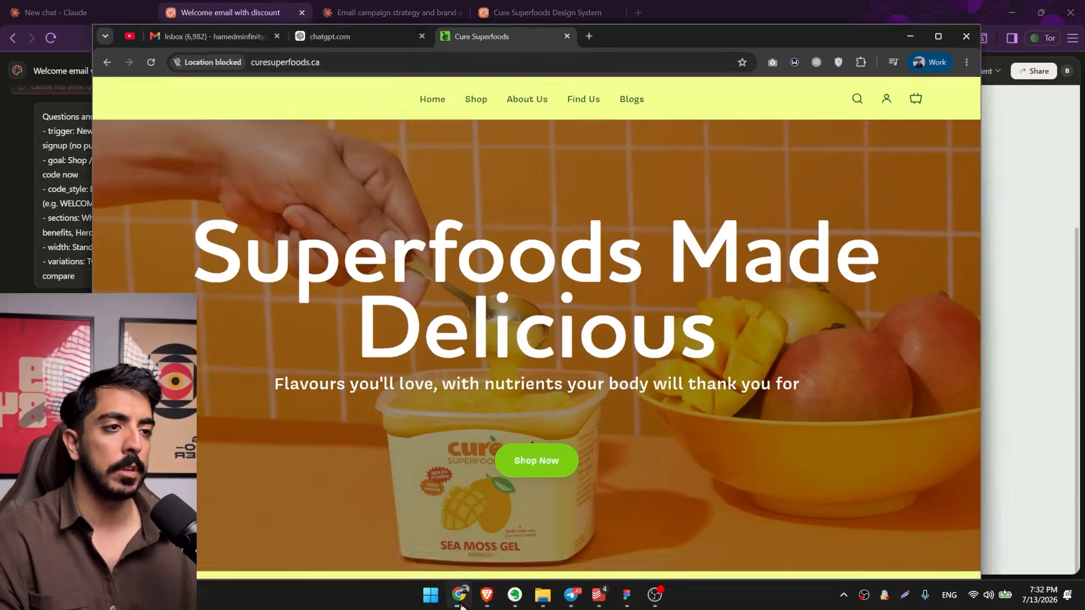
scroll(781, 275, "down", 15)
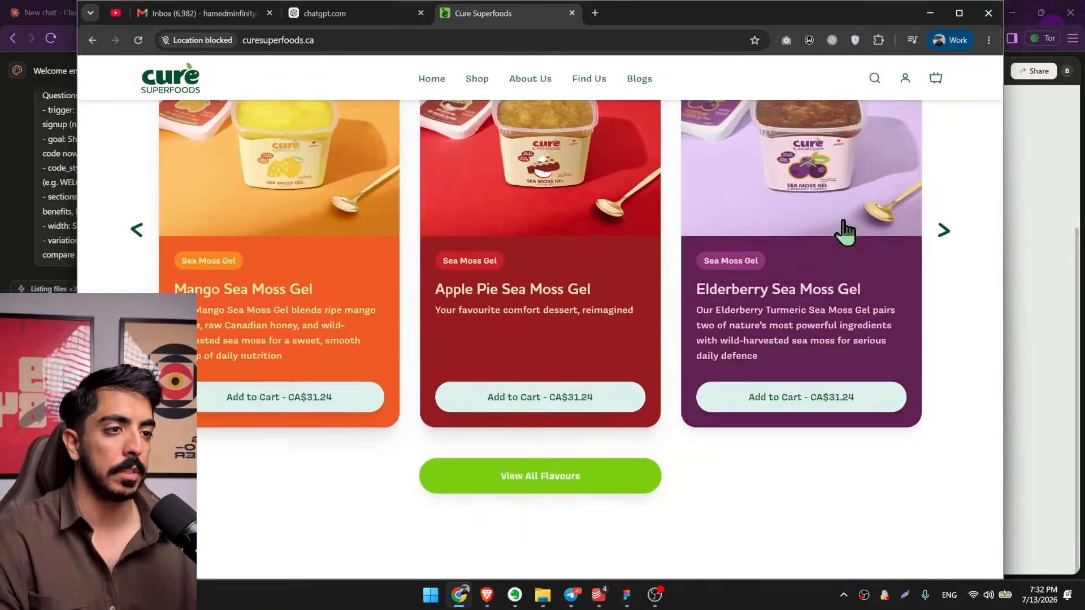
scroll(836, 234, "down", 10)
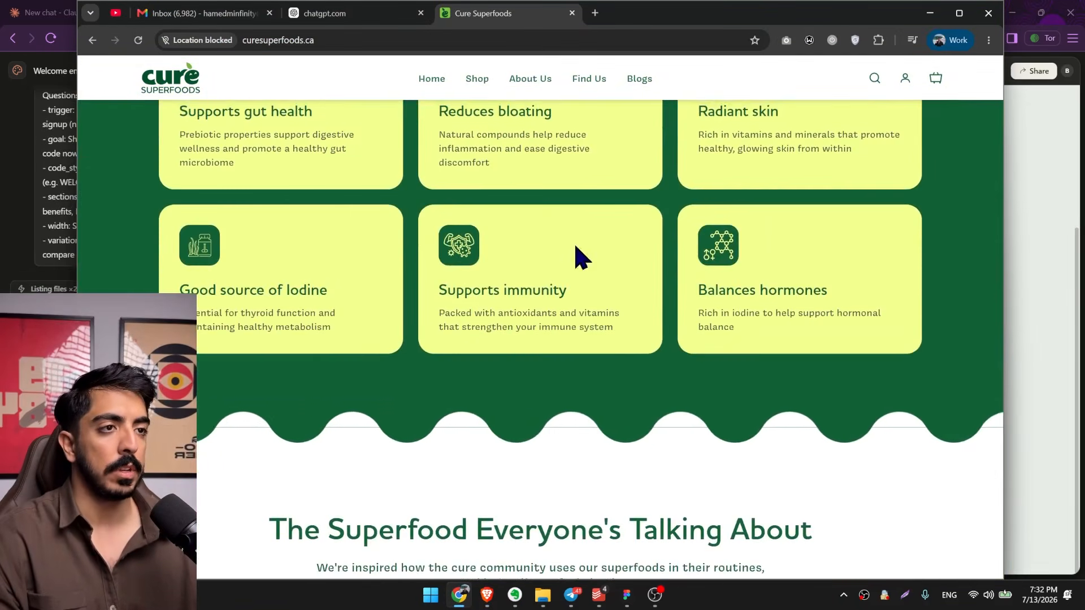
scroll(525, 328, "up", 1)
key("alt+Tab")
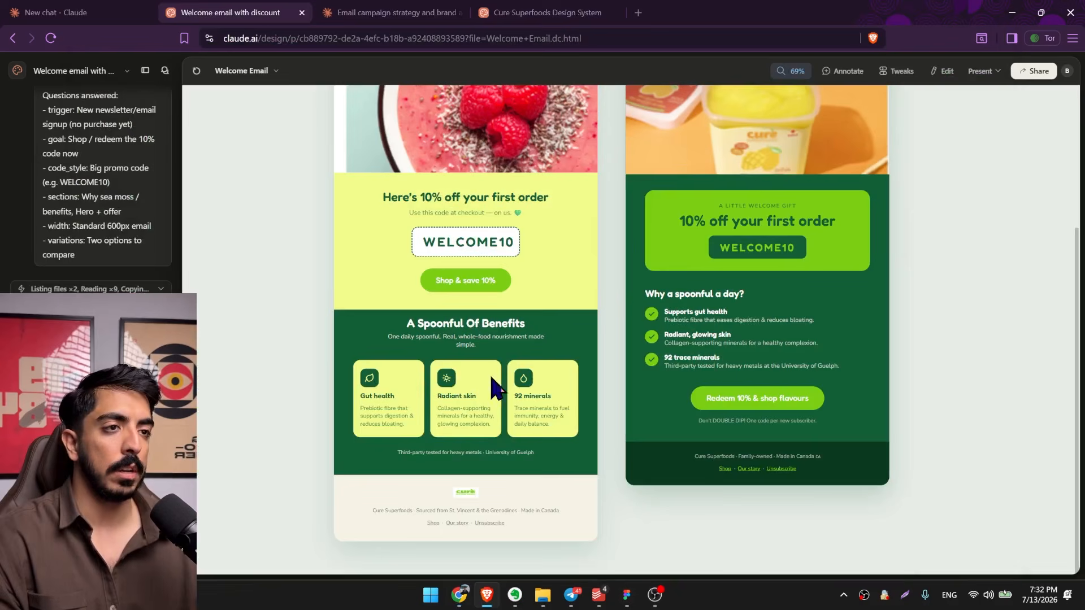
Return to the Cure Superfoods website, examine its community and Meet The Founders sections, and go back to the email designs.
key("alt+Tab")
scroll(528, 328, "down", 8)
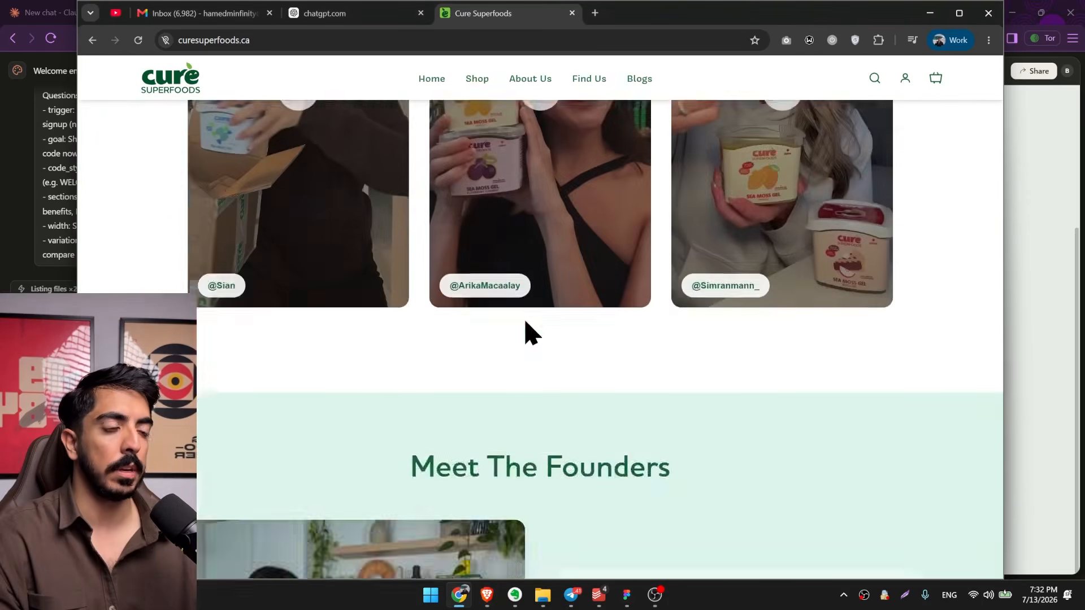
scroll(525, 332, "down", 8)
scroll(415, 339, "up", 8)
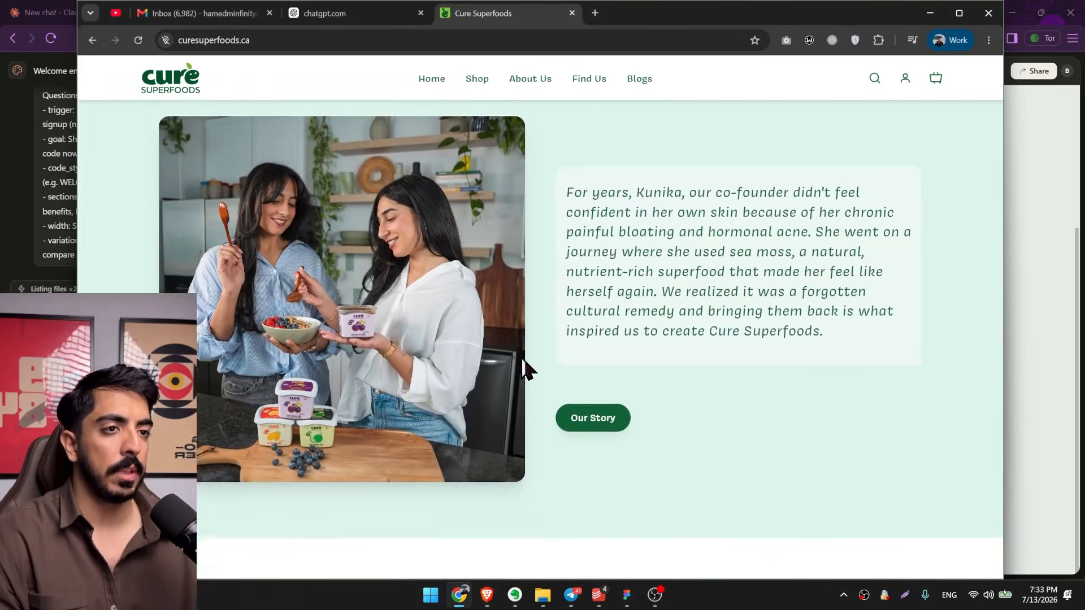
scroll(520, 380, "down", 1)
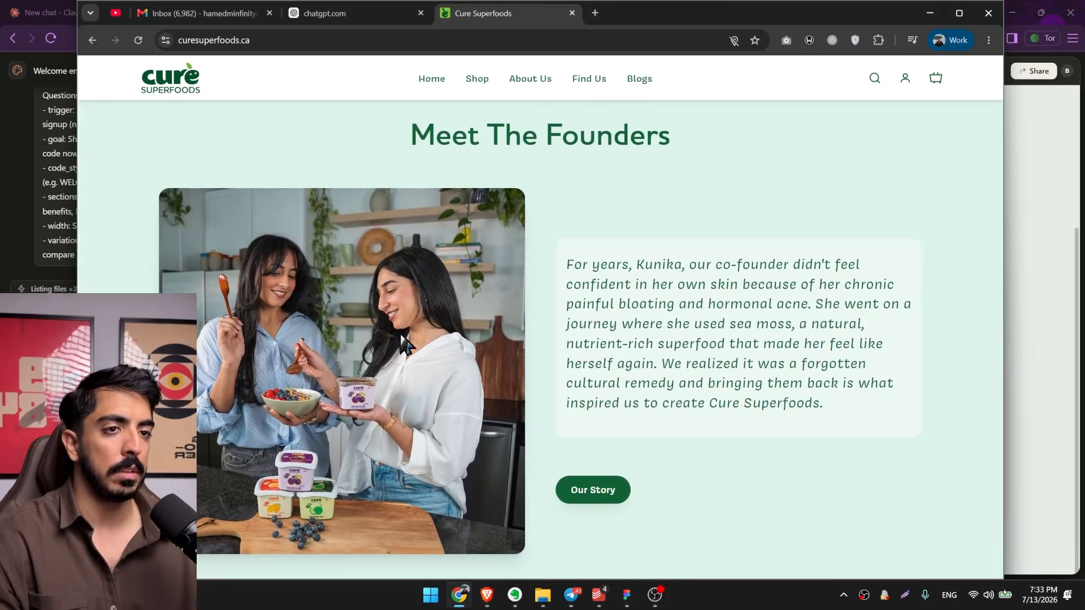
left_click(930, 13)
Examine both welcome email options at a reduced zoom, comparing their headlines, hero images, offer blocks and benefits.
scroll(622, 350, "up", 3)
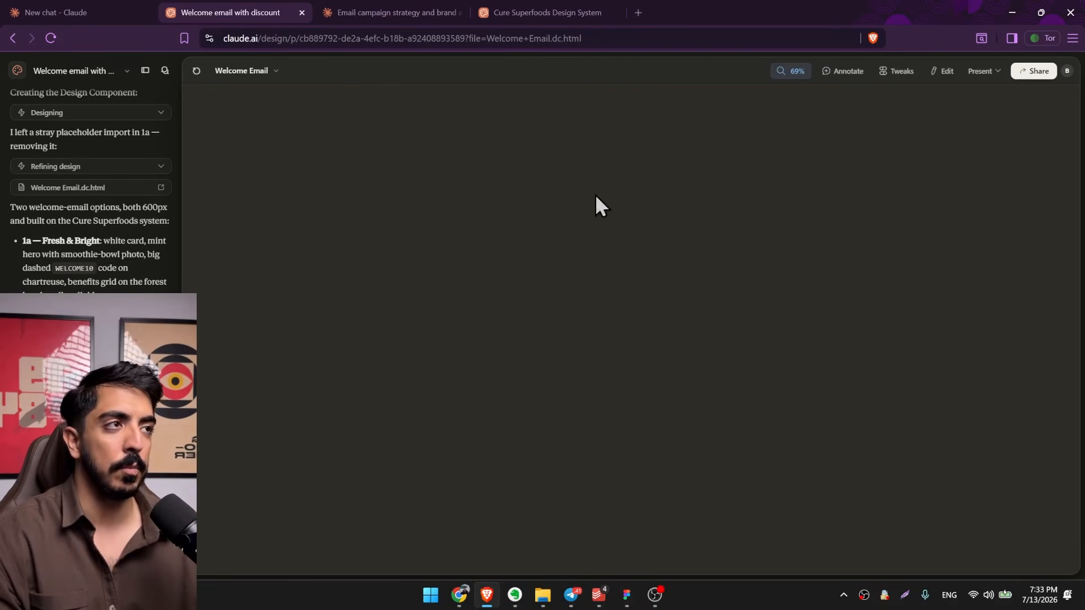
scroll(622, 288, "down", 2)
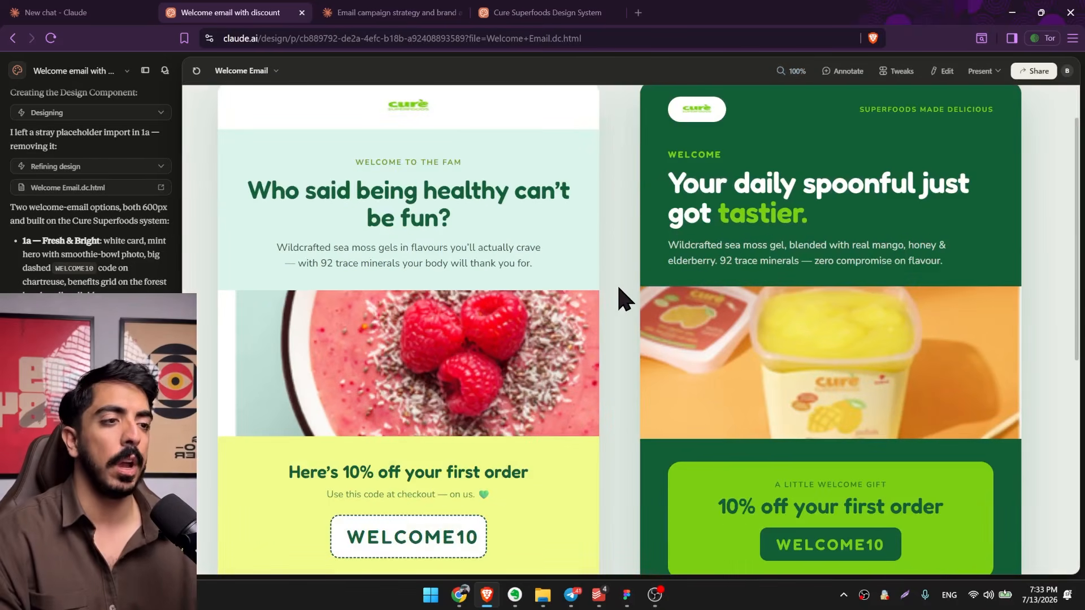
scroll(621, 297, "down", 3)
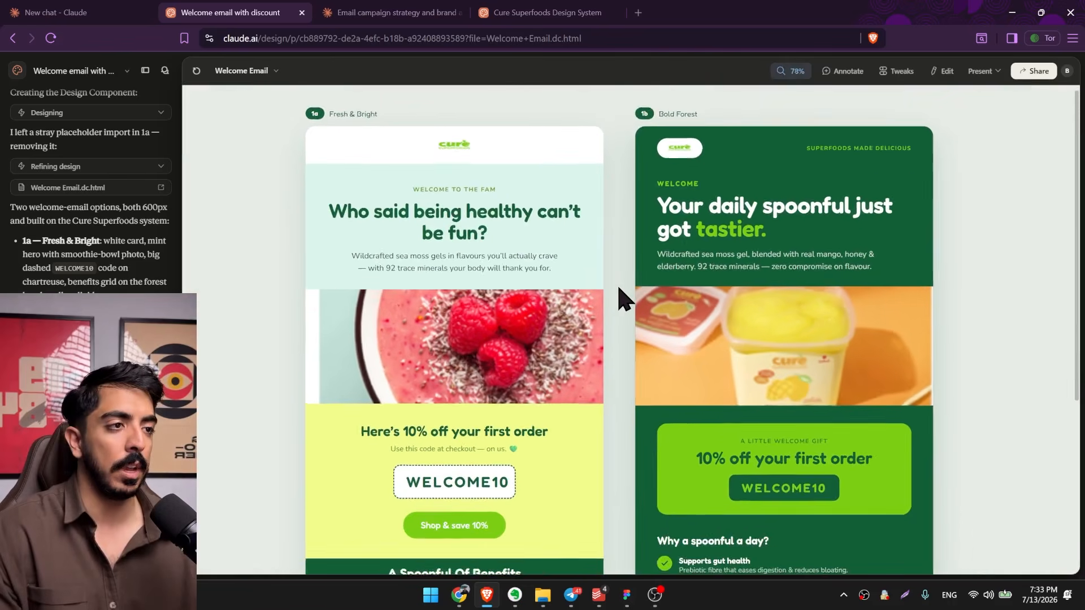
scroll(620, 289, "down", 1)
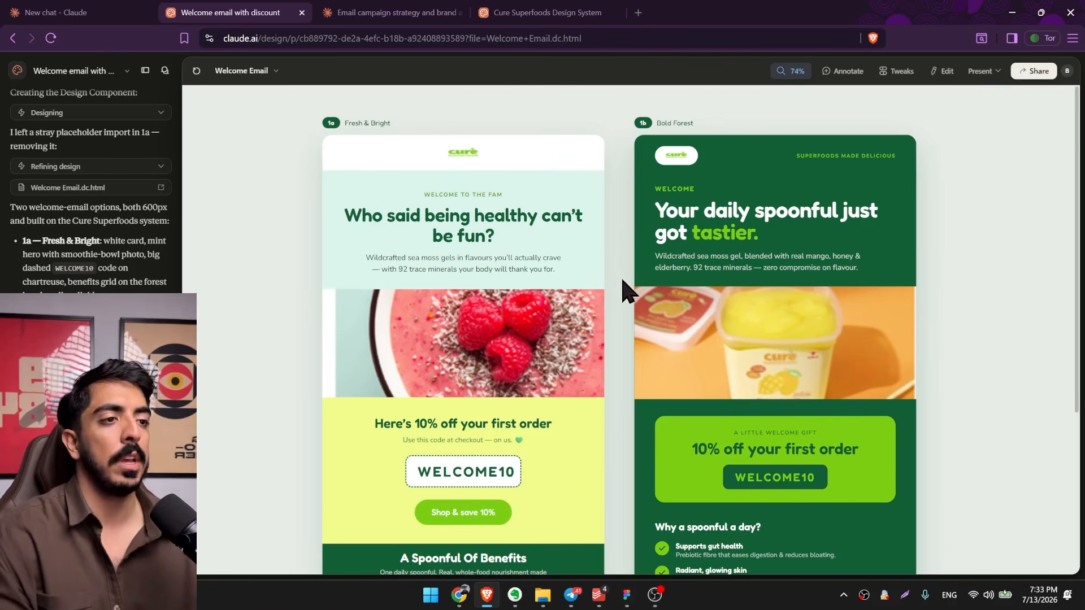
scroll(616, 305, "down", 2)
scroll(610, 310, "up", 1)
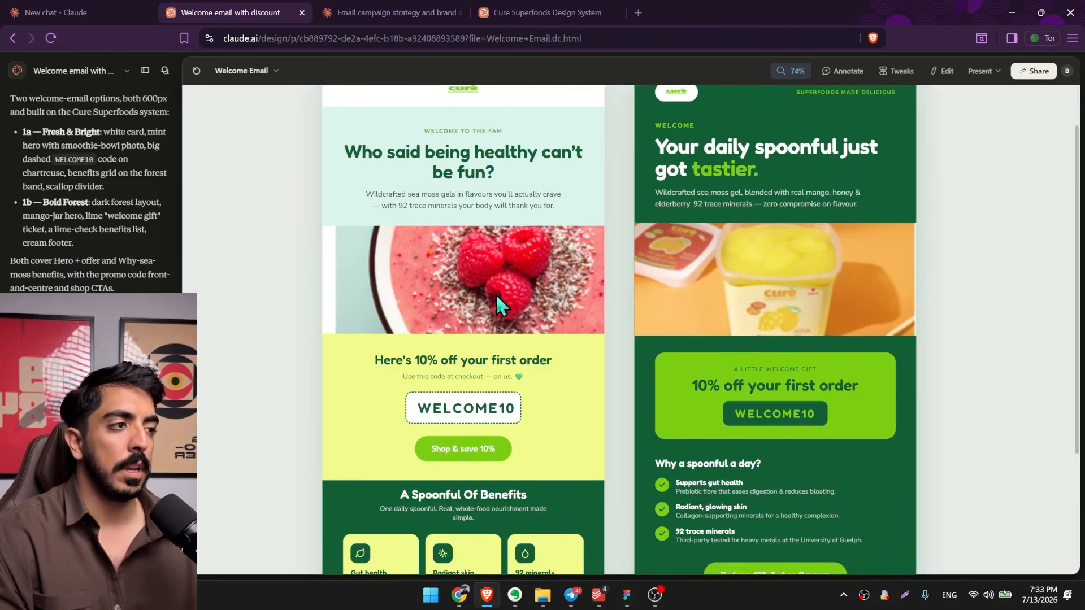
scroll(523, 291, "up", 1)
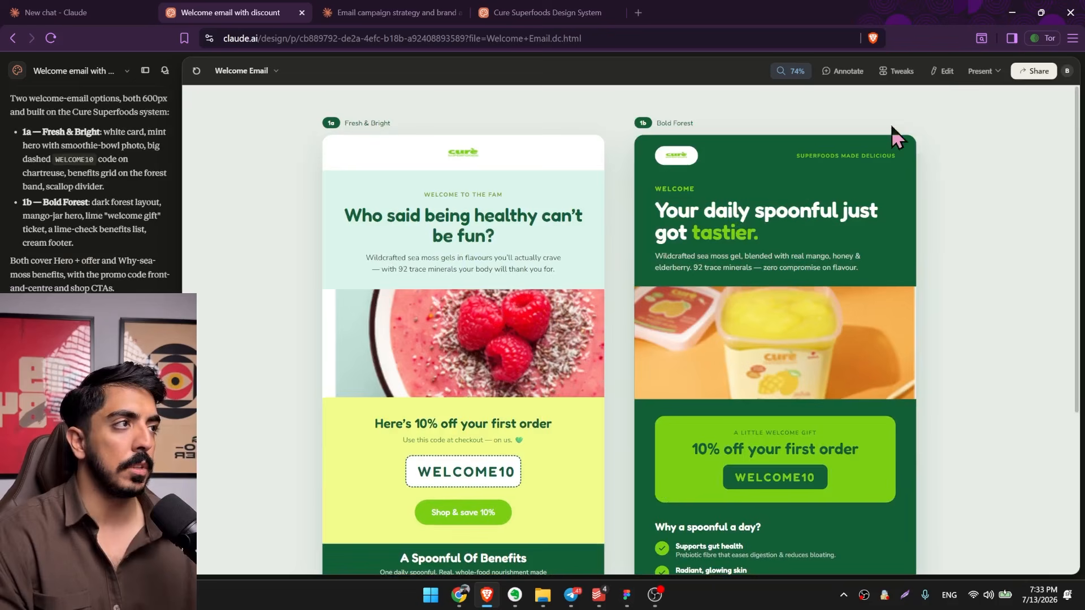
Start editing the welcome emails and save the Meet The Founders photo from the Cure Superfoods website in Chrome.
left_click(943, 72)
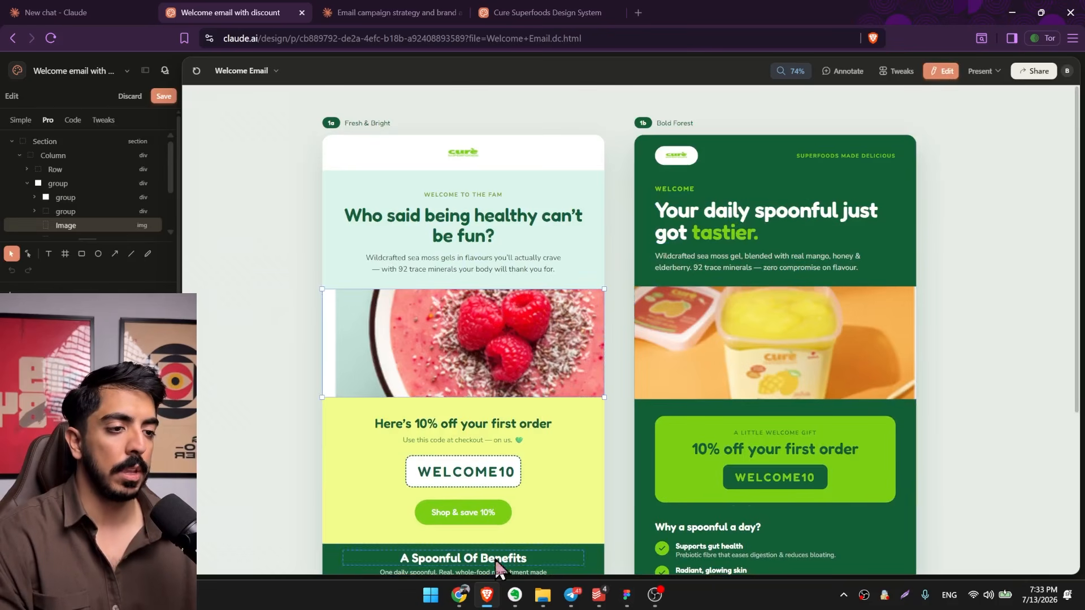
left_click(459, 594)
scroll(551, 407, "down", 1)
scroll(545, 399, "up", 2)
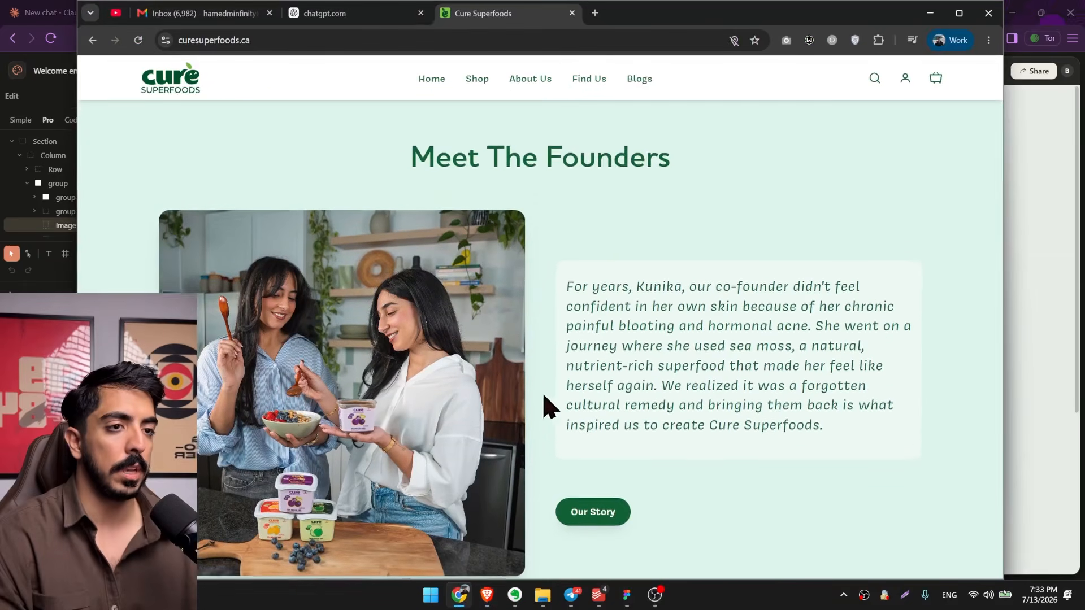
scroll(543, 395, "down", 1)
right_click(382, 340)
right_click(434, 321)
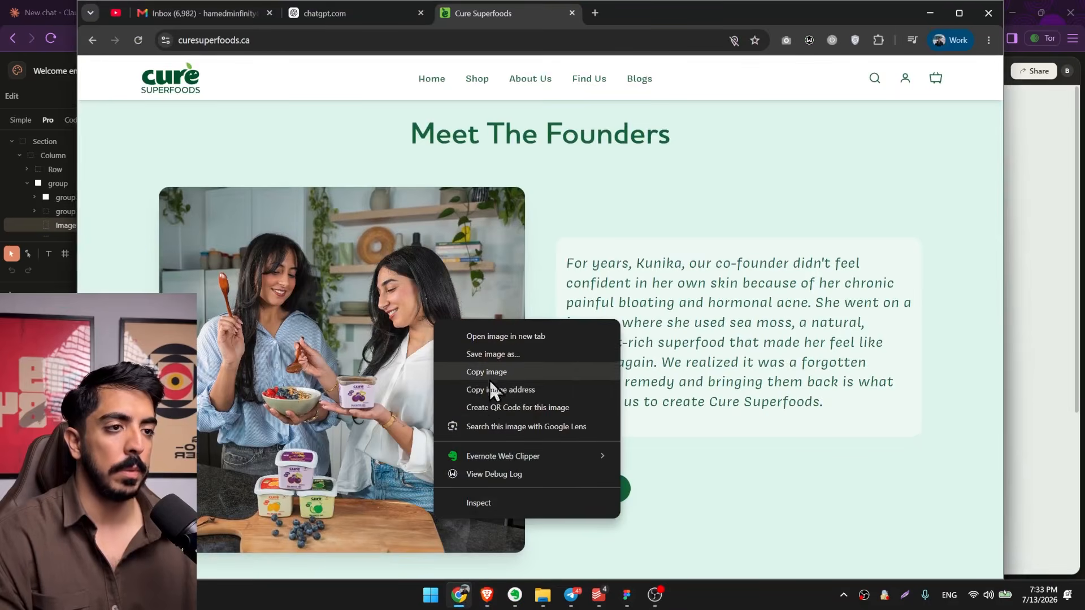
left_click(493, 361)
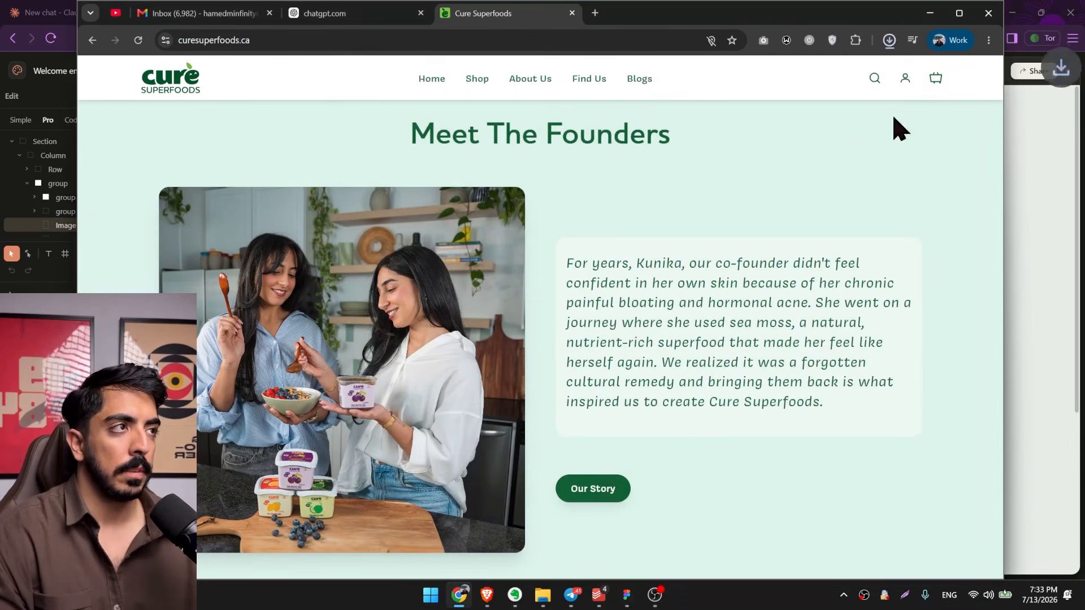
Back in Claude Design, replace the Fresh & Bright hero image with the downloaded founders photo and enlarge it to show the full picture.
left_click(930, 13)
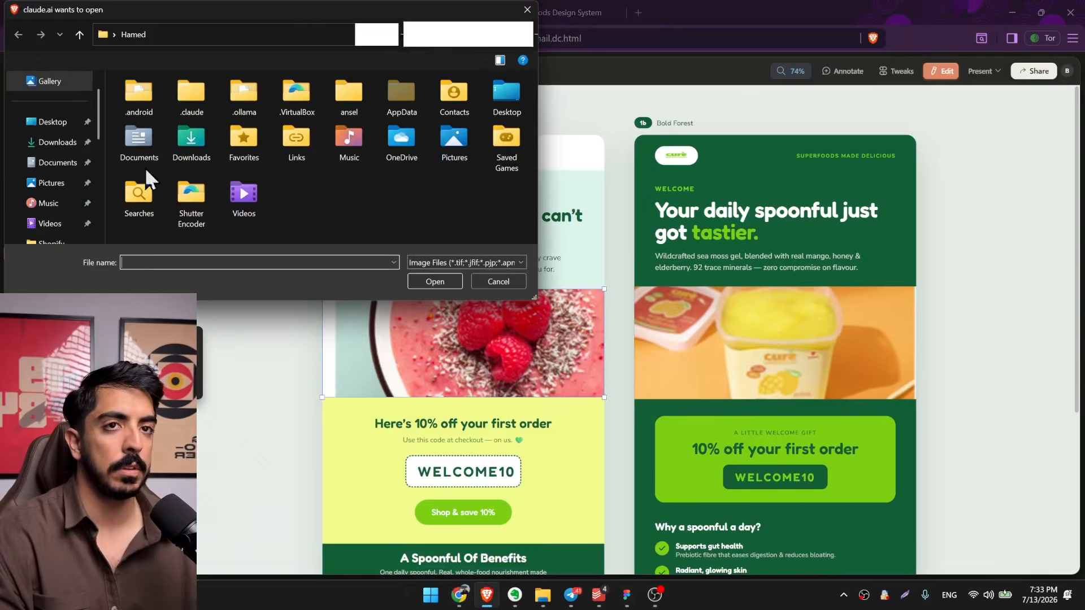
left_click(59, 142)
double_click(159, 118)
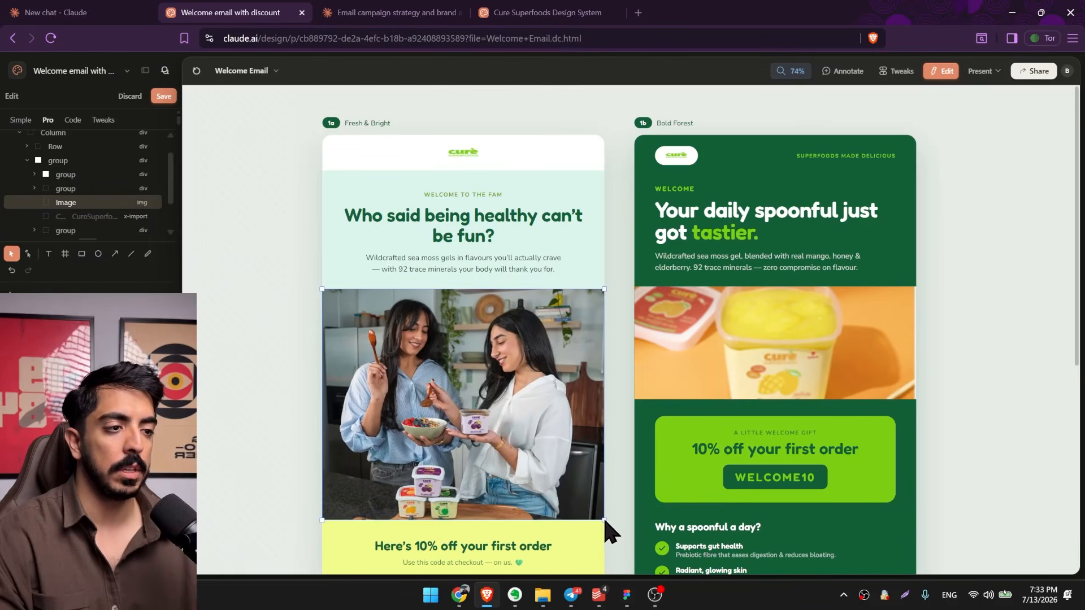
scroll(598, 458, "down", 1)
scroll(599, 446, "down", 1)
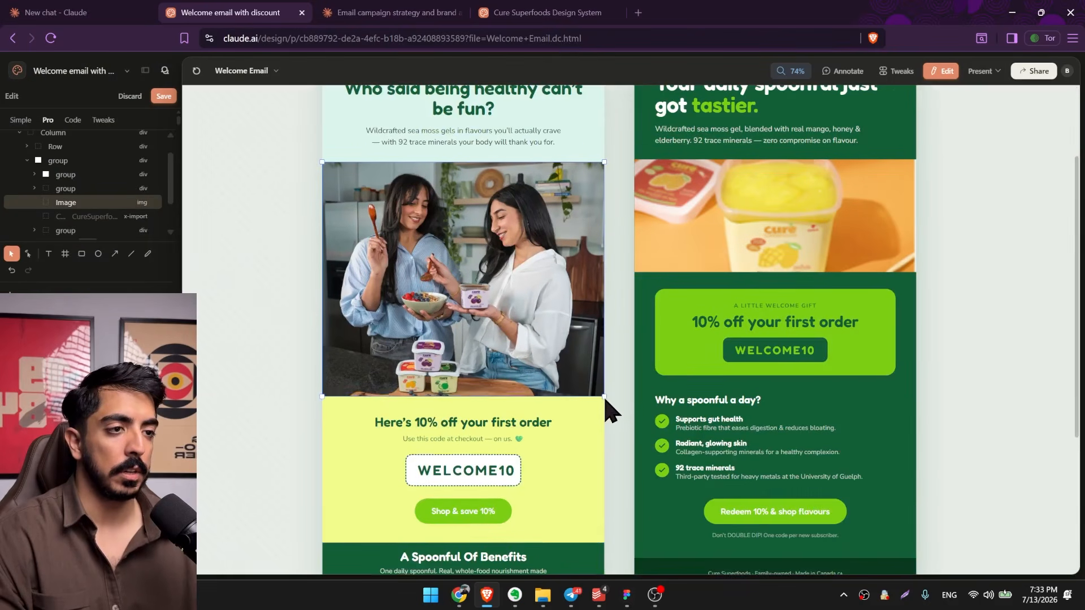
scroll(608, 446, "down", 6)
scroll(508, 384, "up", 3)
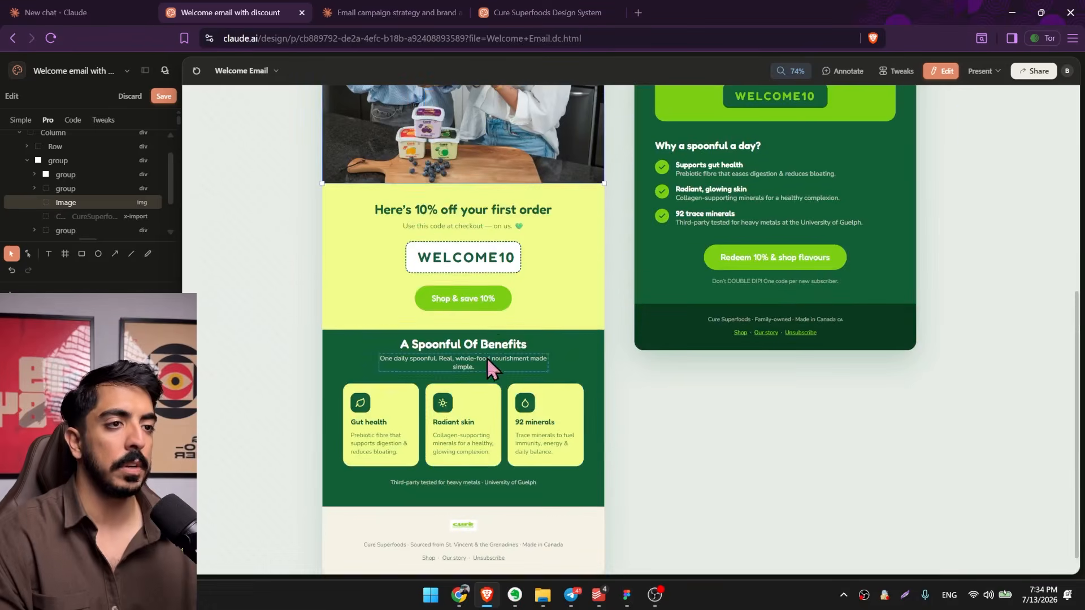
scroll(508, 316, "up", 1)
left_click(482, 330)
scroll(482, 330, "up", 4)
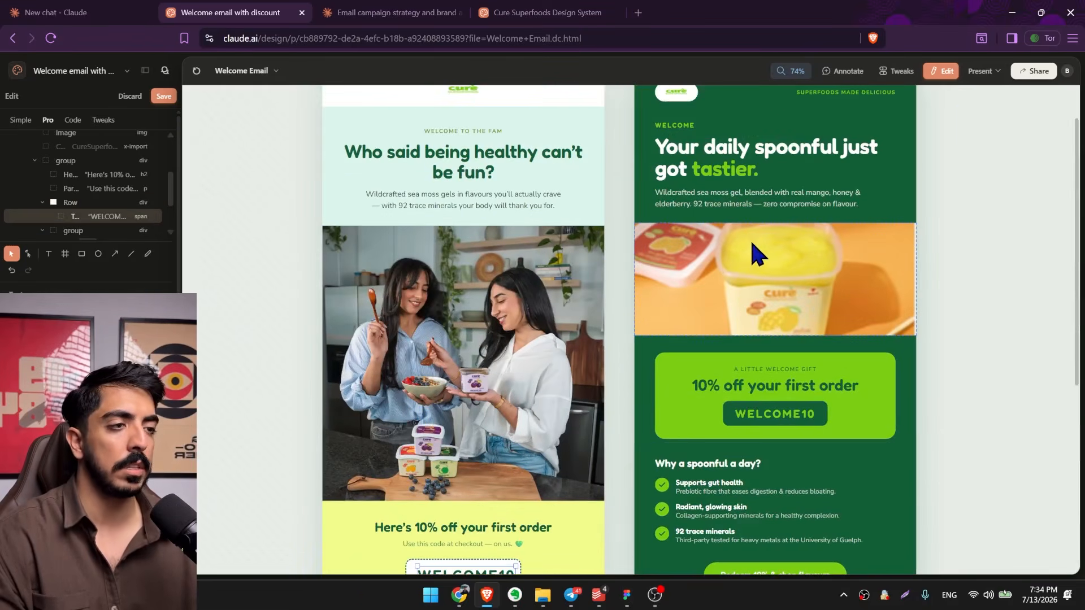
Select the Bold Forest hero image and browse the Cure Superfoods website in Chrome for a replacement photo.
left_click(702, 266)
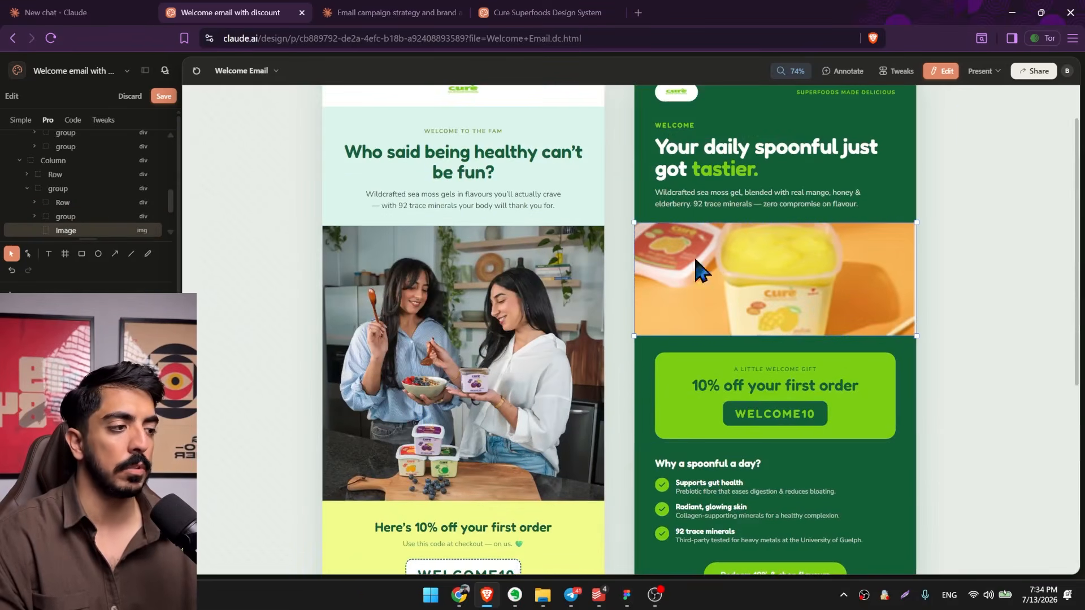
left_click(459, 593)
scroll(520, 424, "up", 20)
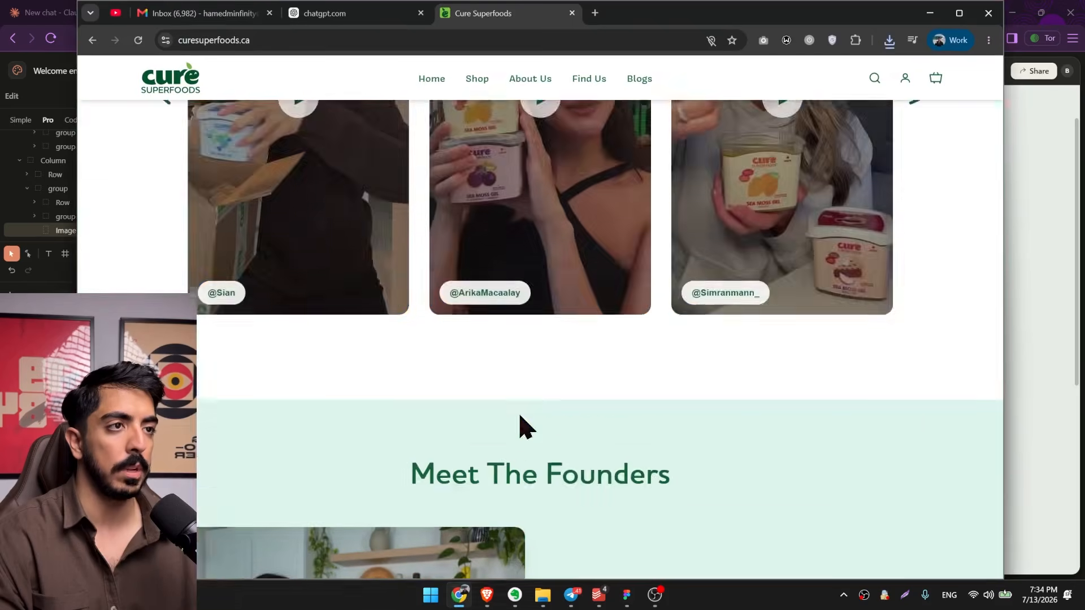
scroll(561, 295, "down", 15)
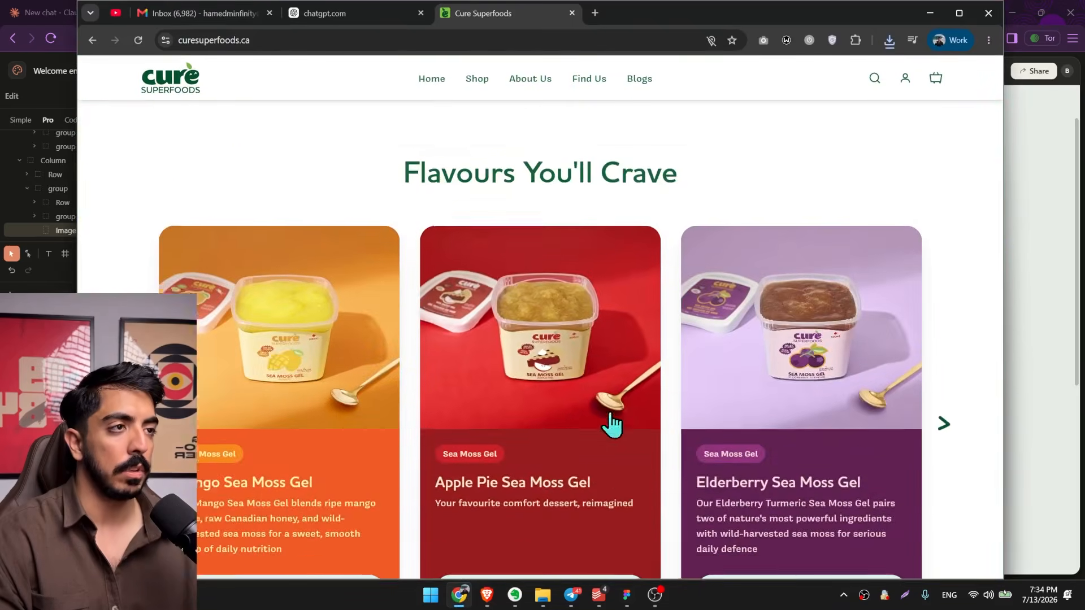
scroll(605, 416, "up", 16)
right_click(612, 164)
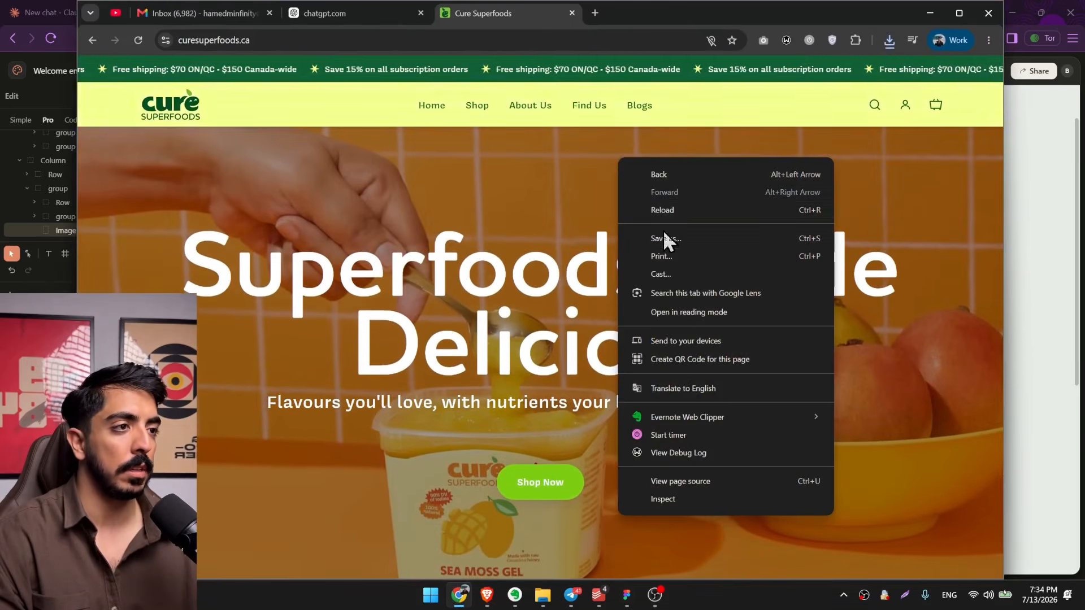
left_click(506, 181)
right_click(504, 181)
left_click(433, 209)
Save the photo of three stacked sea moss gel tubs from the website's Start A Subscription section.
scroll(633, 348, "down", 15)
scroll(633, 351, "down", 10)
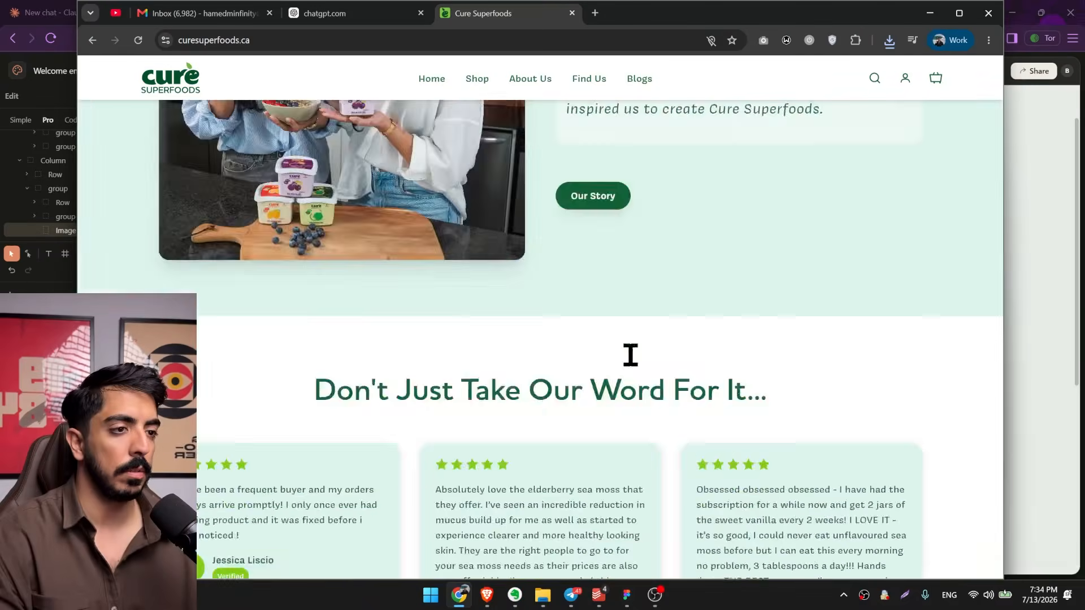
scroll(630, 474, "down", 8)
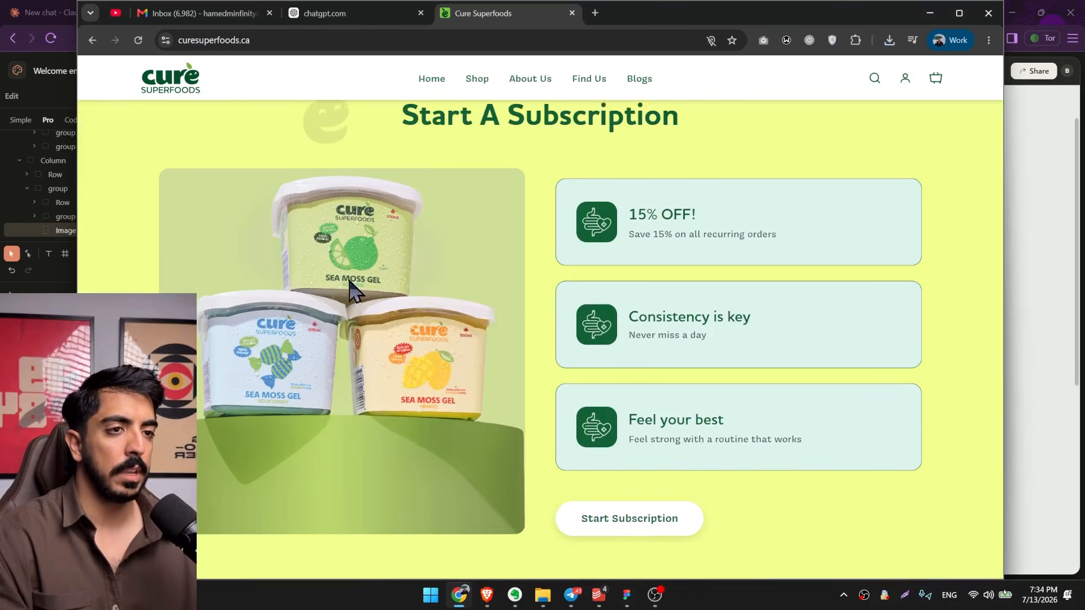
right_click(350, 283)
left_click(417, 314)
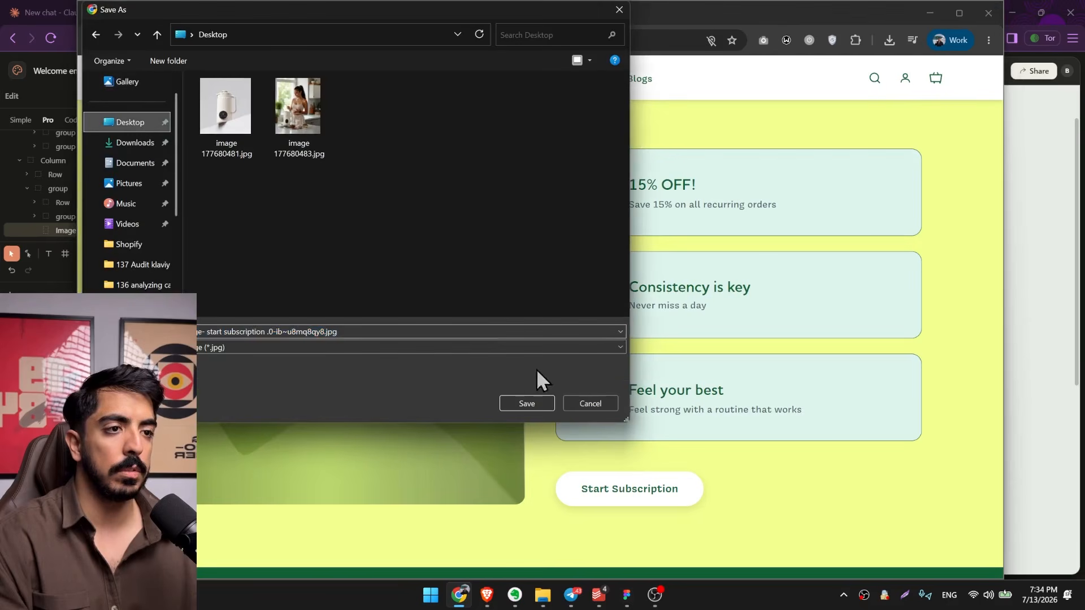
left_click(527, 403)
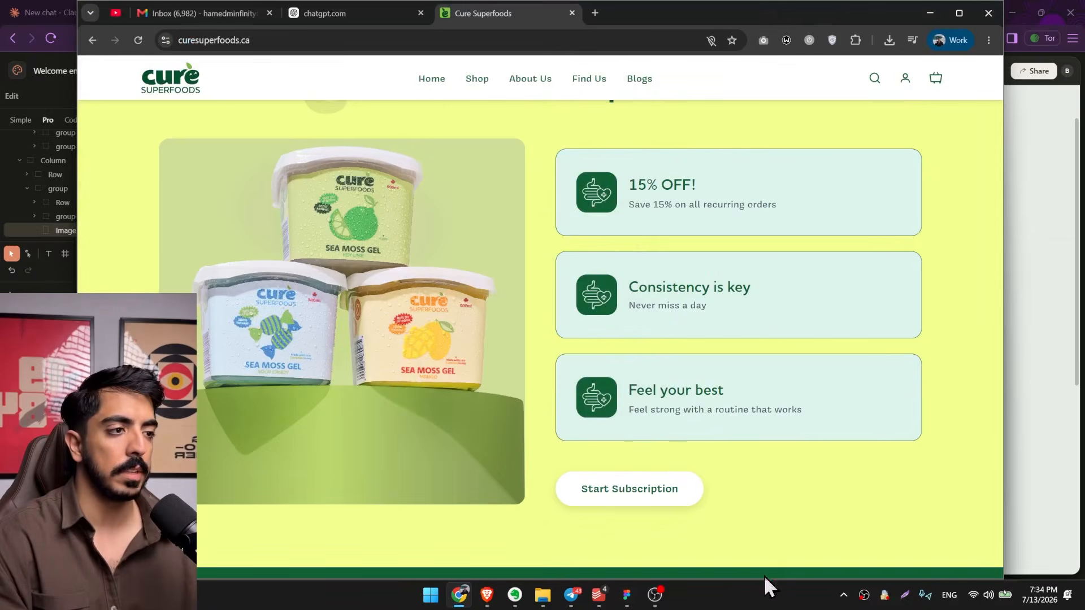
Return to Claude Design, replace the Bold Forest hero image with the saved subscription photo and enlarge it to the email's full width.
key("alt+Tab")
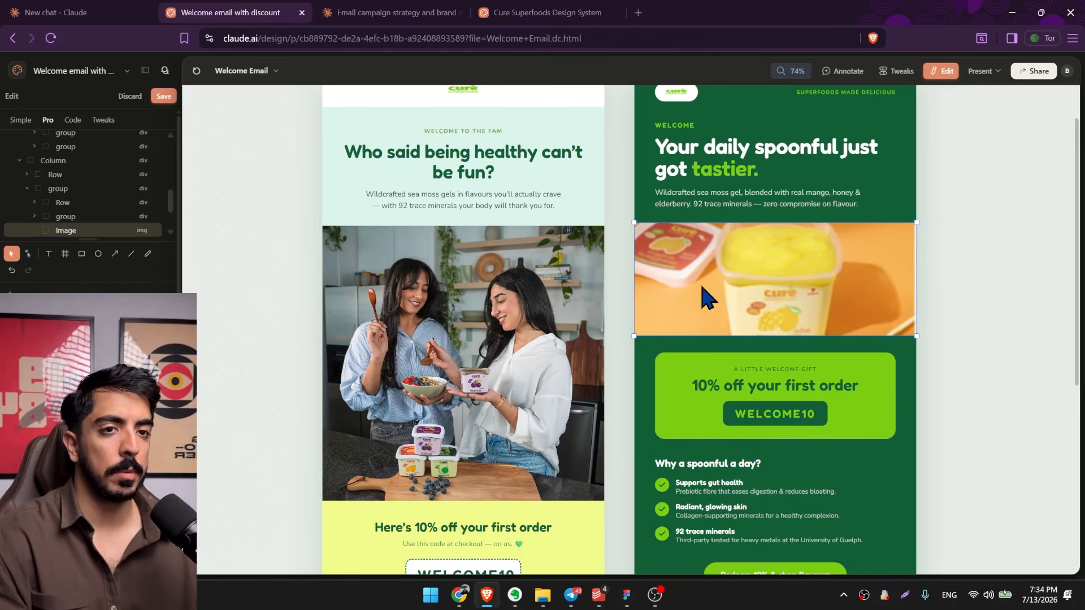
scroll(168, 254, "down", 1)
left_click(156, 253)
left_click(113, 322)
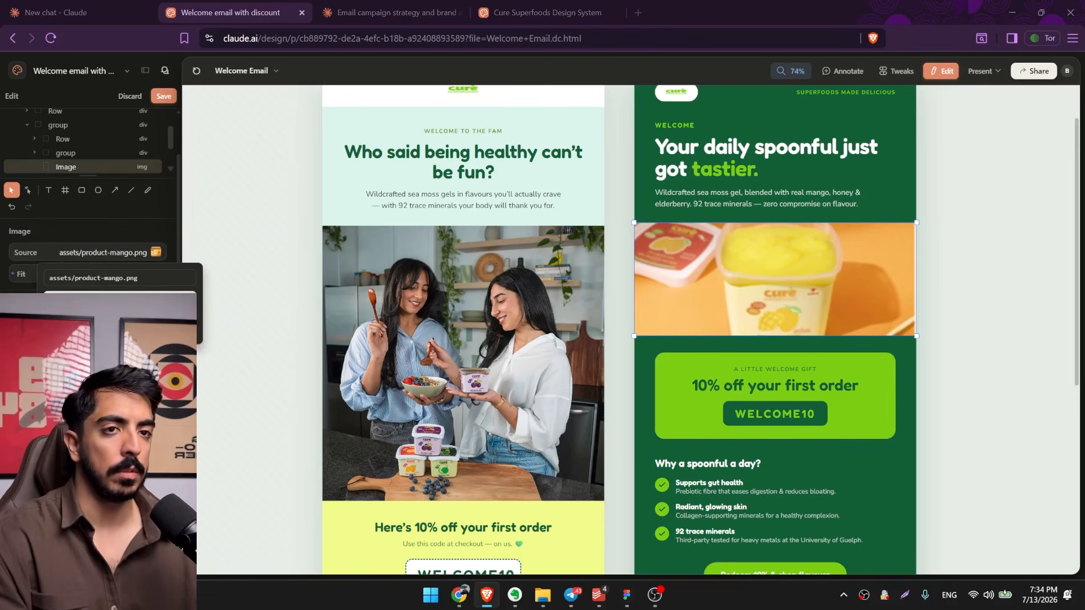
double_click(151, 106)
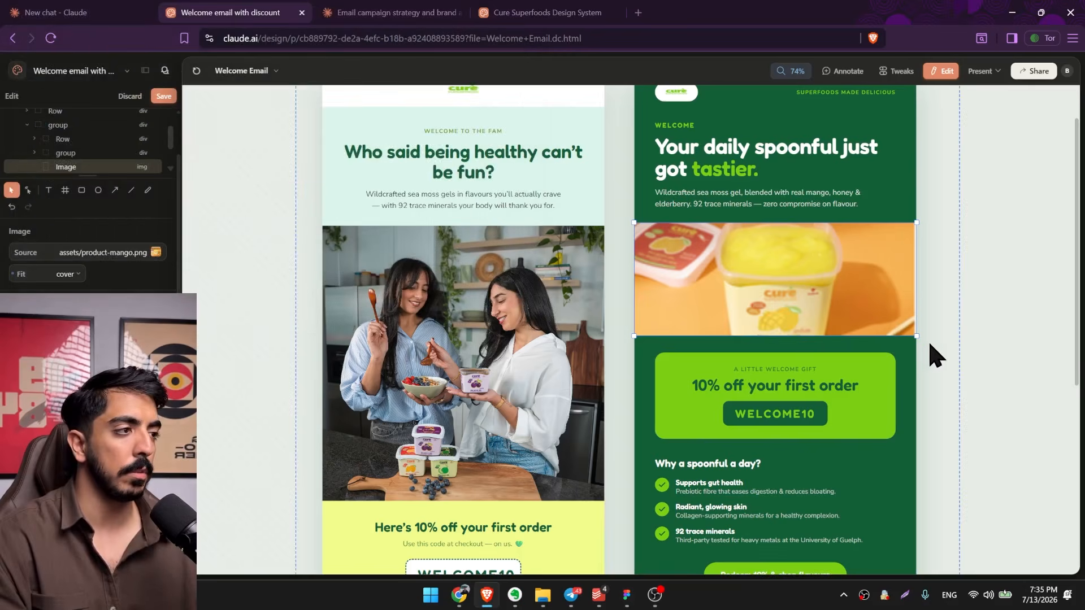
scroll(924, 316, "down", 1)
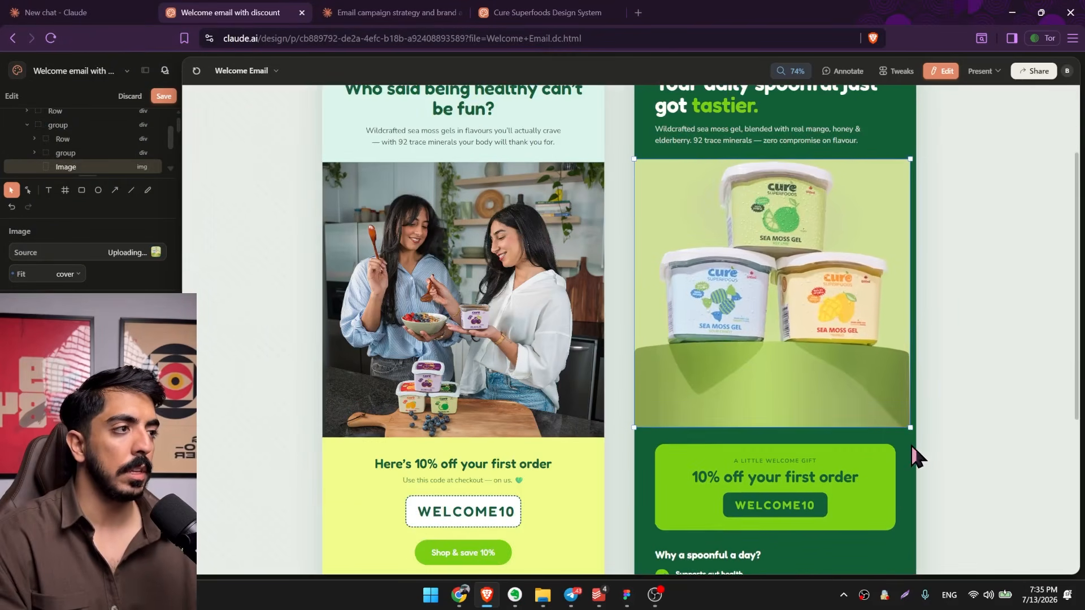
left_click_drag(918, 439, 916, 468)
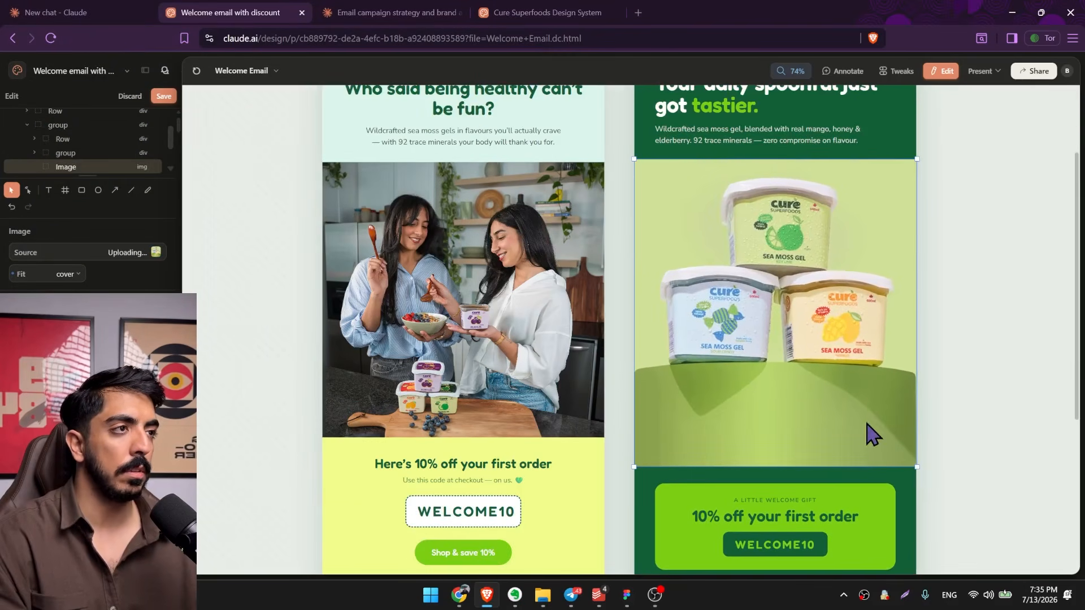
scroll(871, 396, "up", 2)
scroll(871, 379, "down", 7)
scroll(652, 437, "up", 7)
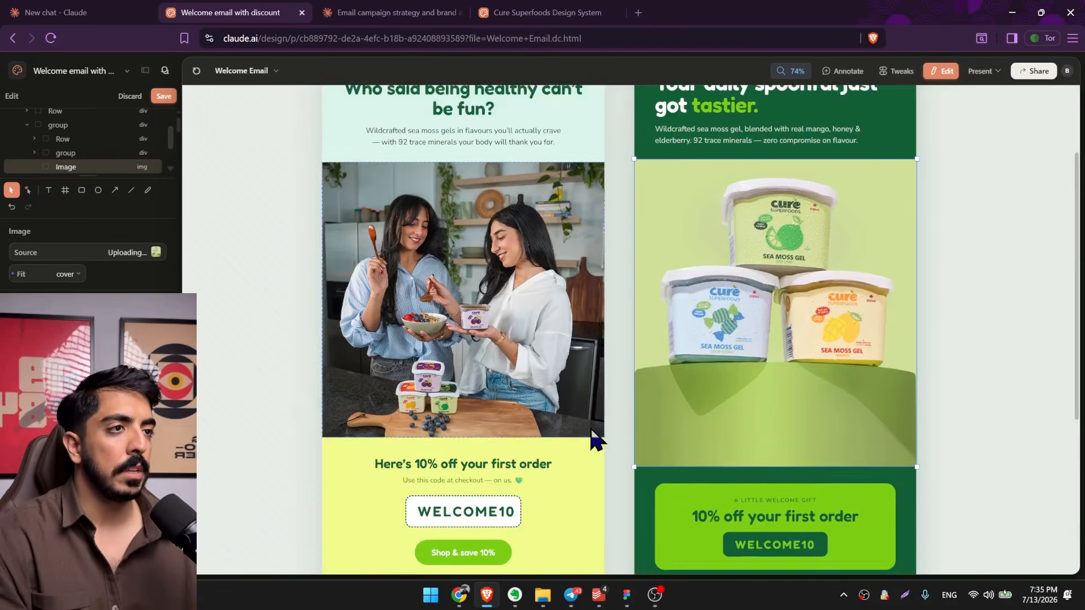
Select the whole Fresh & Bright email and try to export it as a PNG.
left_click(329, 140)
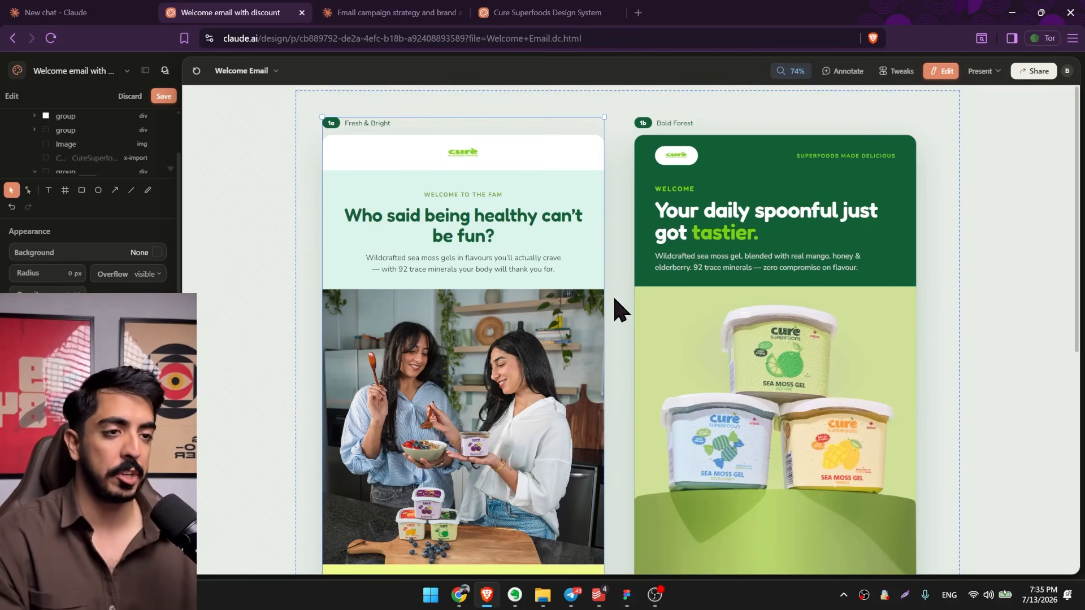
scroll(621, 310, "down", 3)
scroll(620, 311, "up", 8)
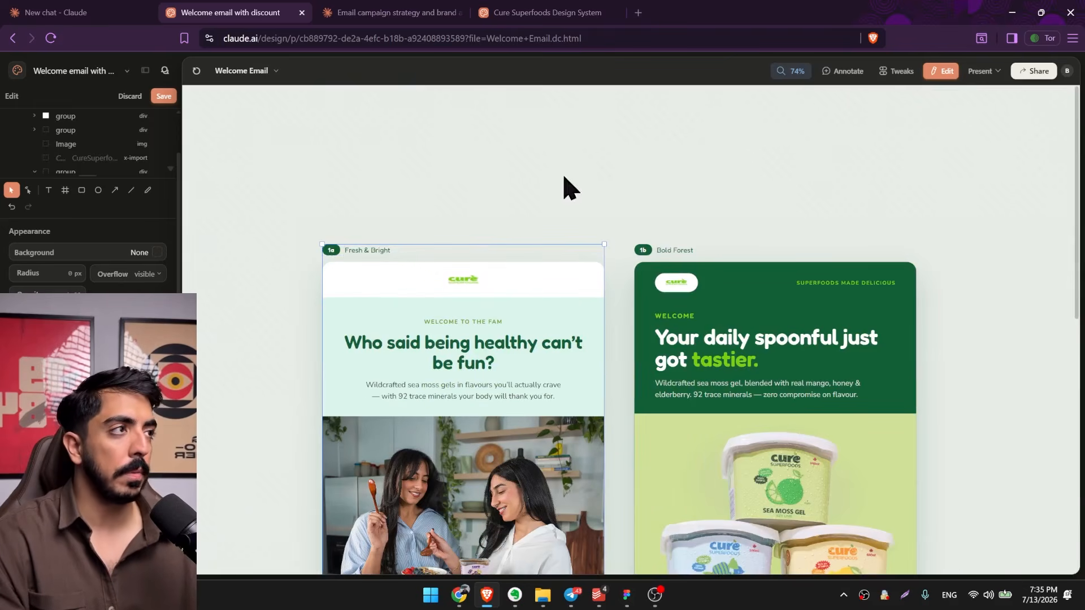
left_click(1034, 72)
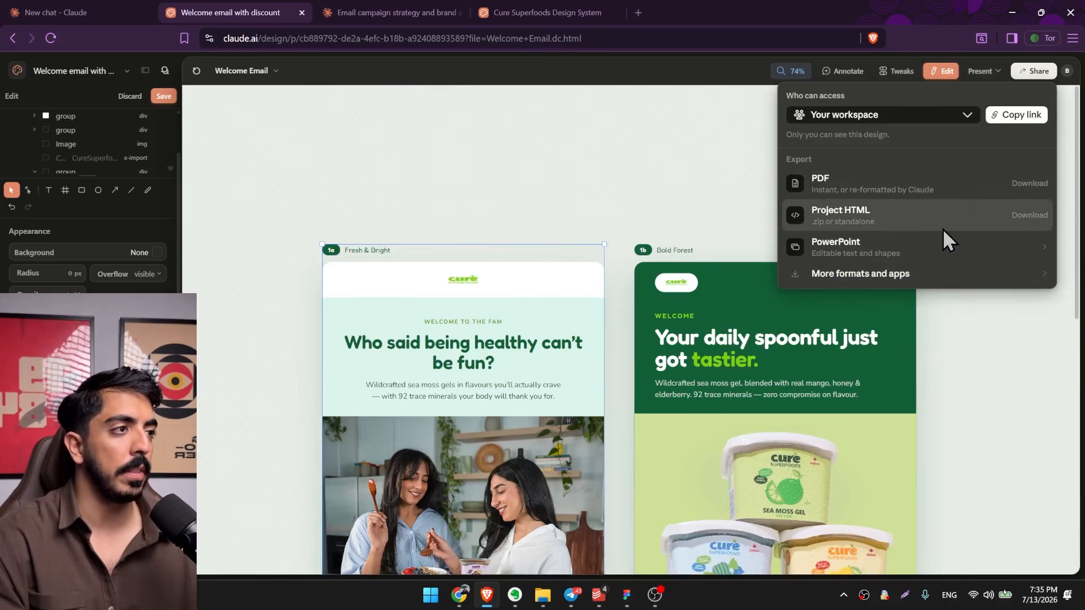
left_click(853, 276)
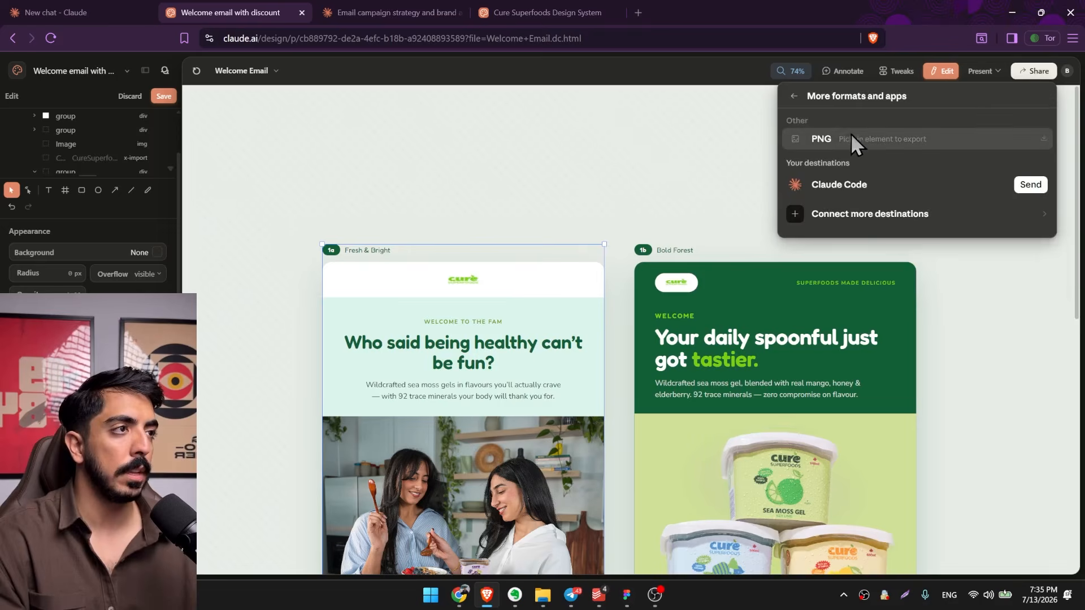
left_click(851, 137)
left_click(624, 347)
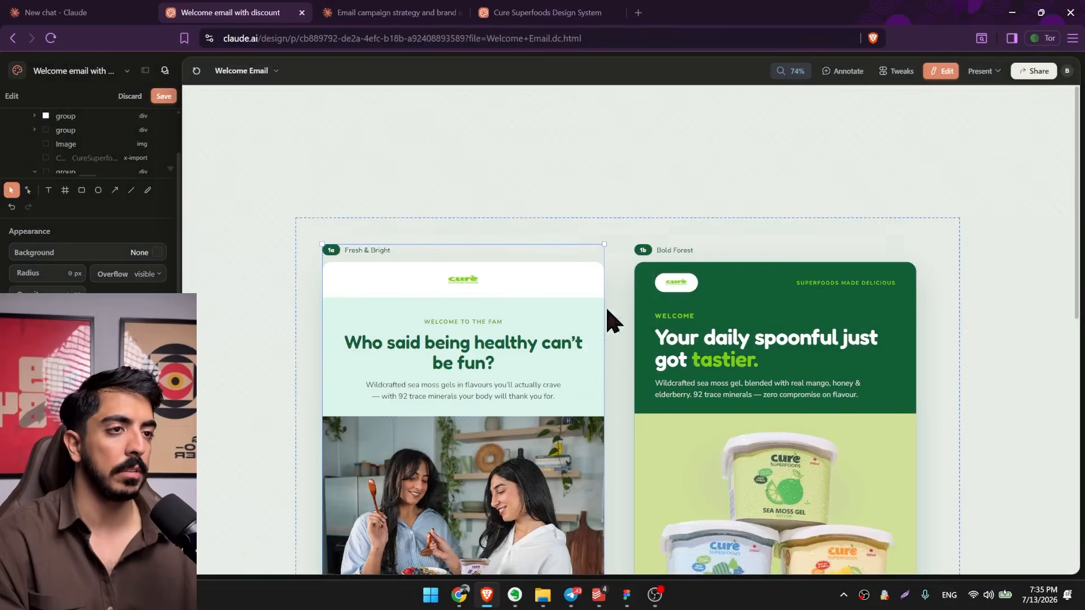
Export the whole Fresh & Bright email as a 2× PNG and save it to the Desktop as Welcome Email-selection.png.
left_click(1039, 72)
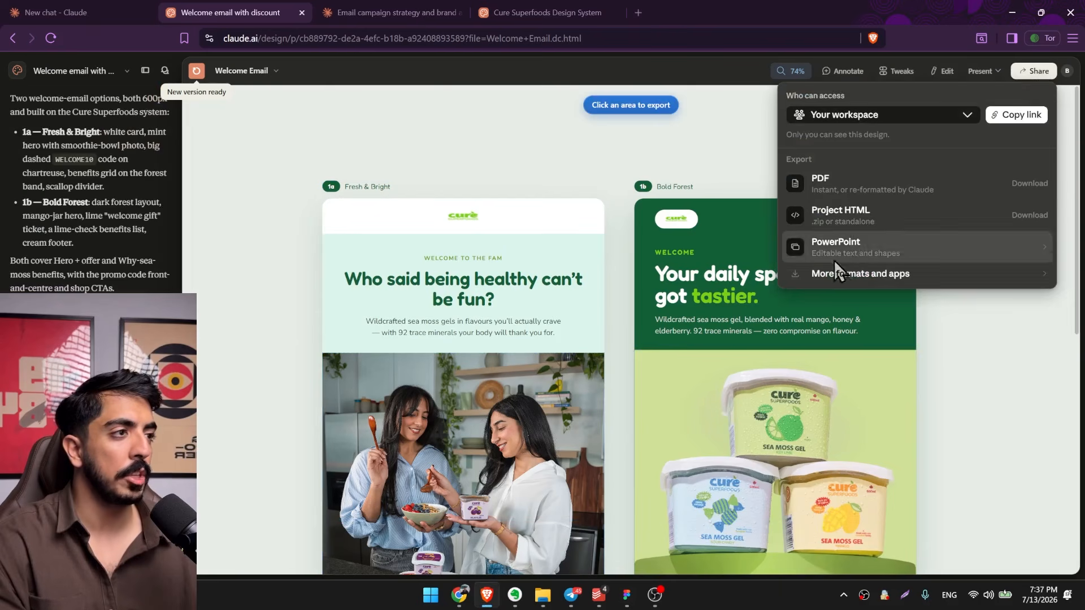
left_click(842, 273)
left_click(877, 138)
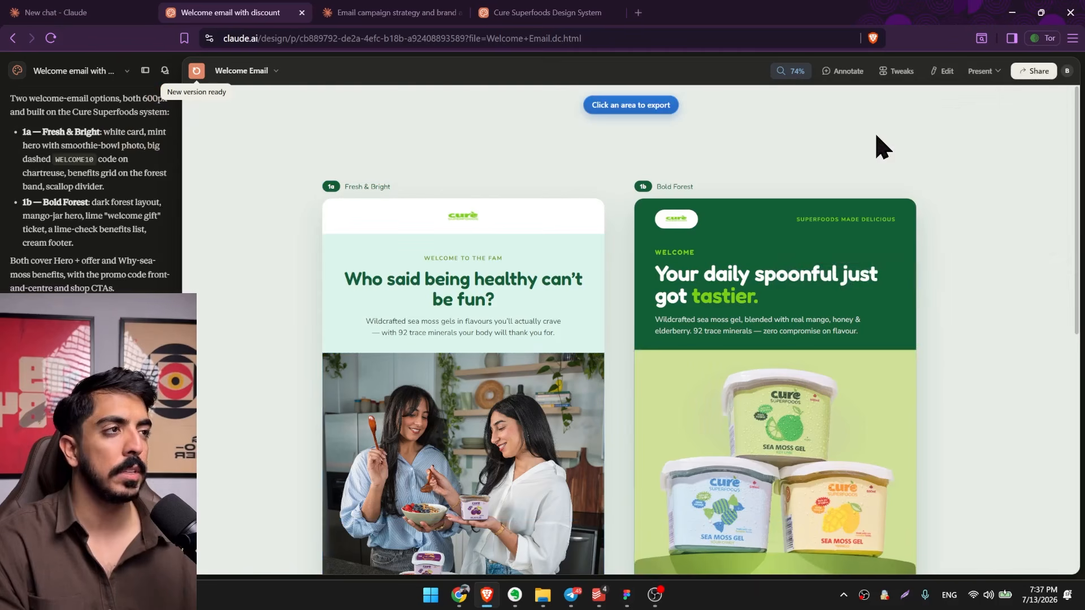
left_click(334, 187)
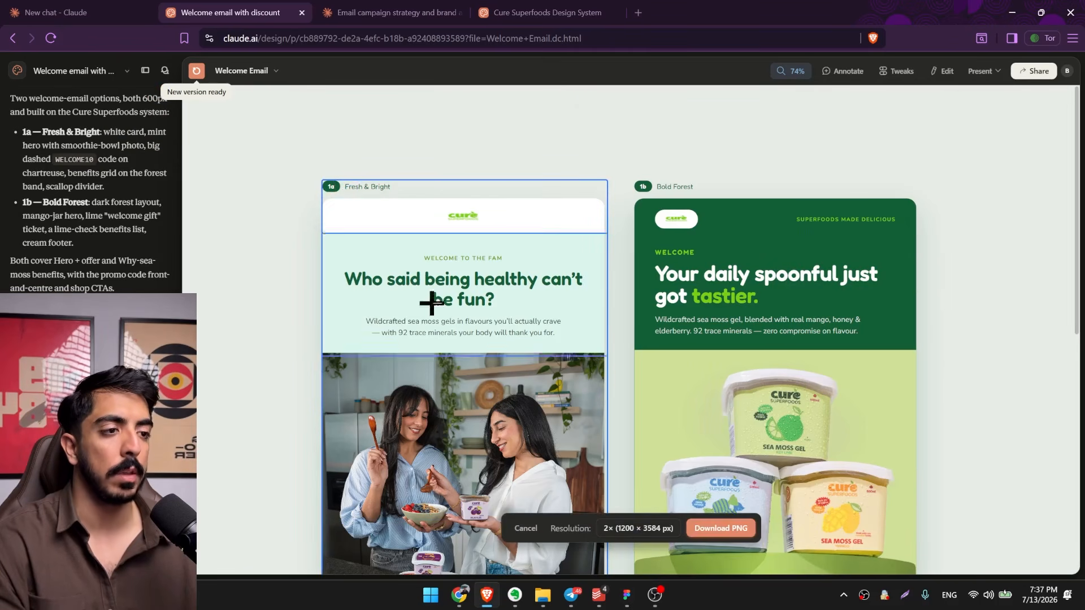
left_click(722, 528)
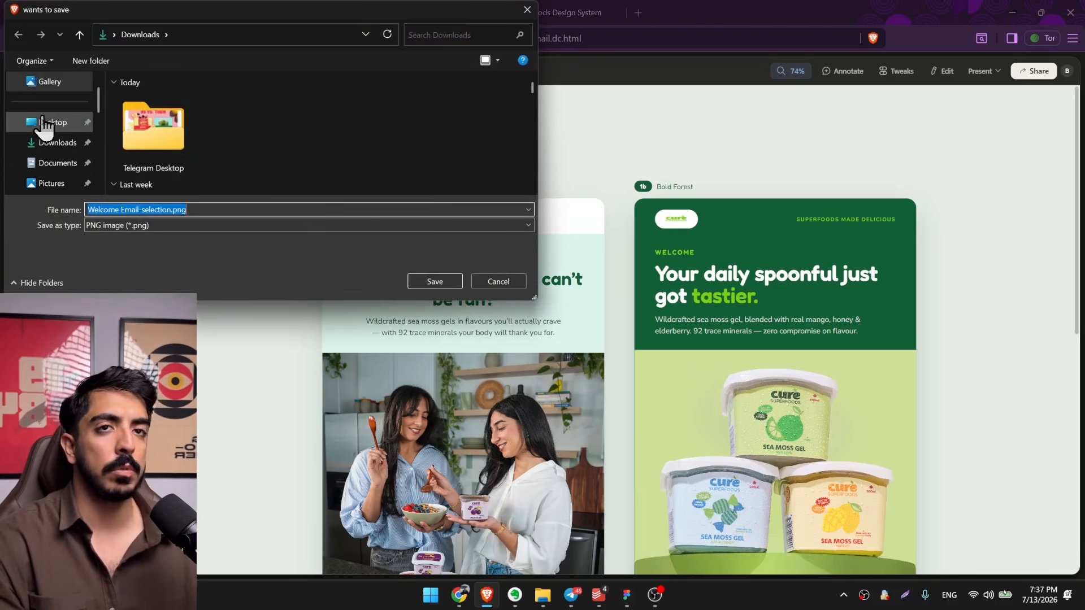
left_click(45, 122)
left_click(449, 282)
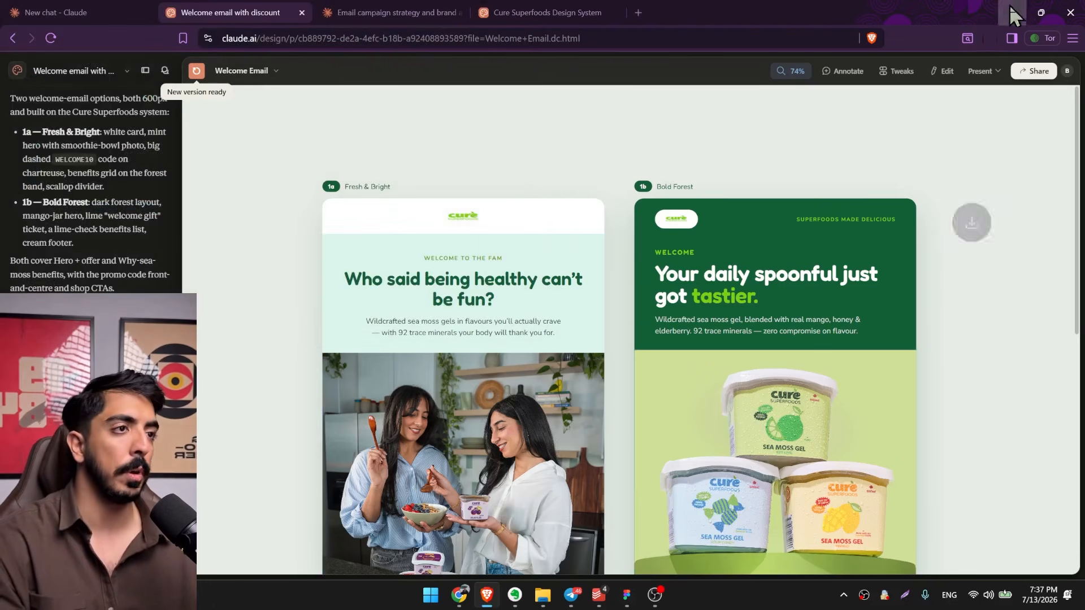
Move the exported Welcome Email-selection.png to open desktop space, open it to check the full email, and close it.
left_click(1012, 12)
left_click_drag(508, 264, 622, 91)
double_click(623, 94)
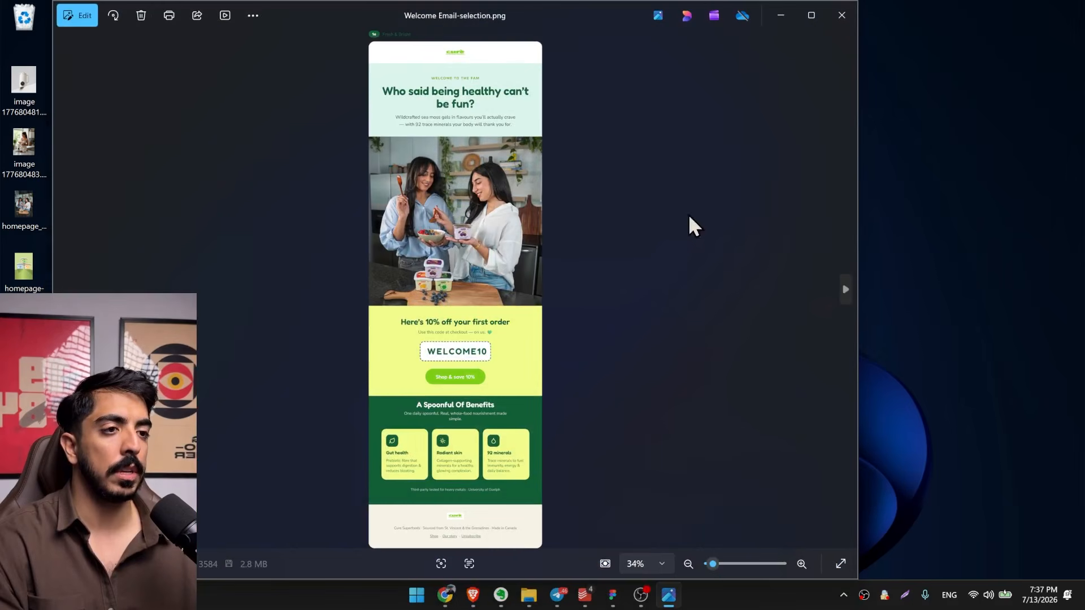
left_click(841, 15)
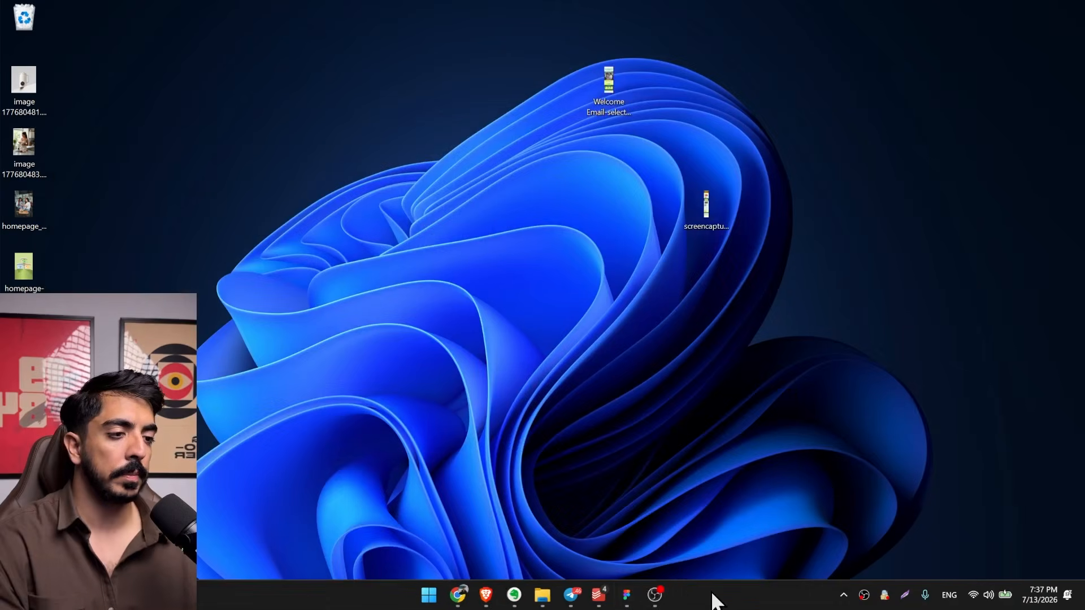
Bring up Figma, switch to Chrome, capture the full Cure Superfoods homepage with GoFullPage, and download the screenshot as a PNG.
left_click(624, 604)
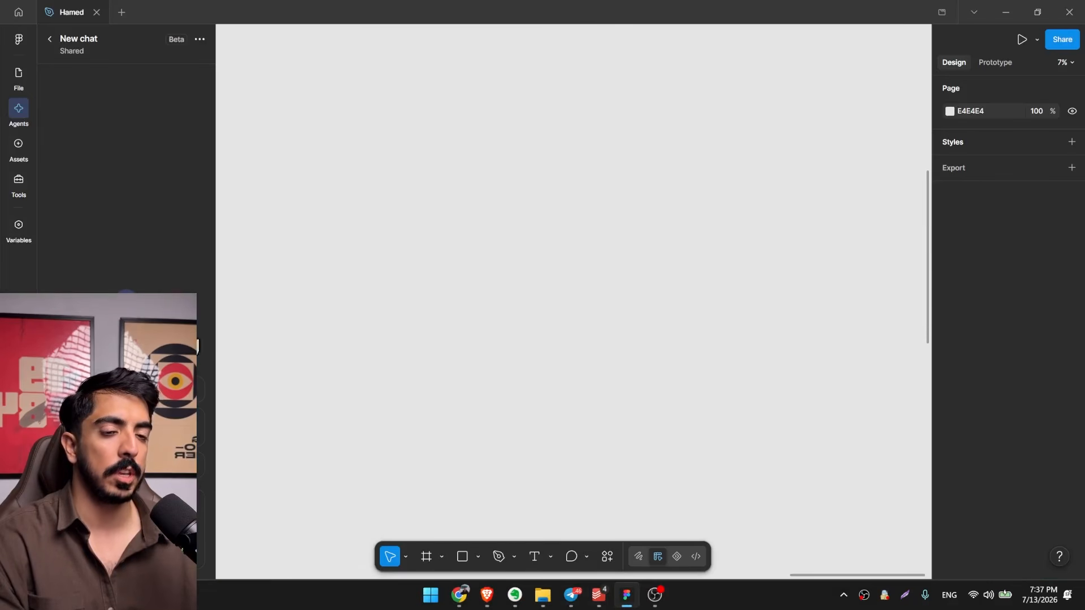
mouse_move(21, 109)
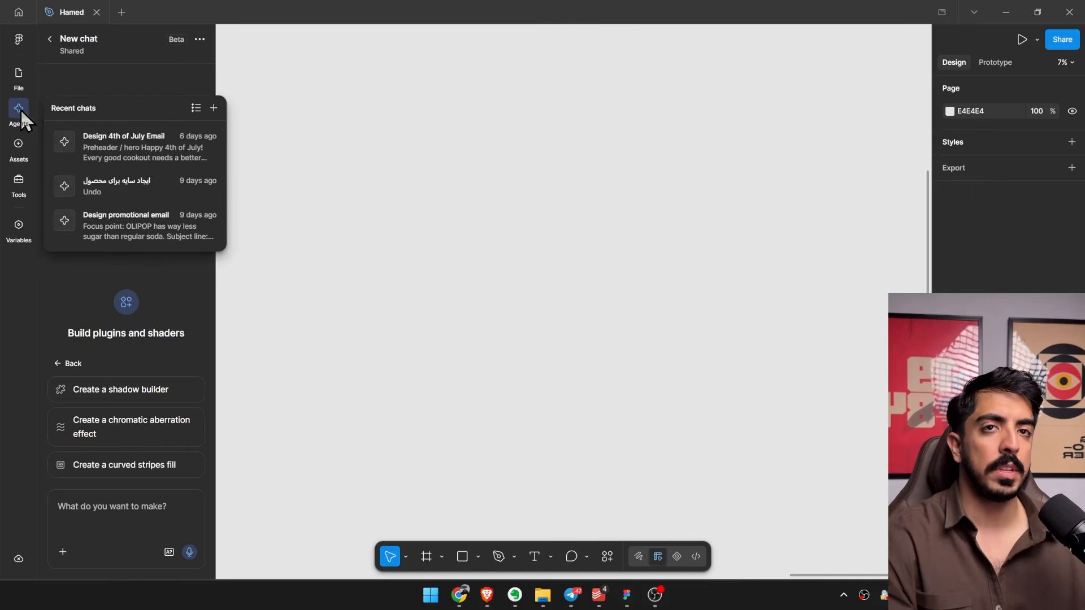
left_click(461, 596)
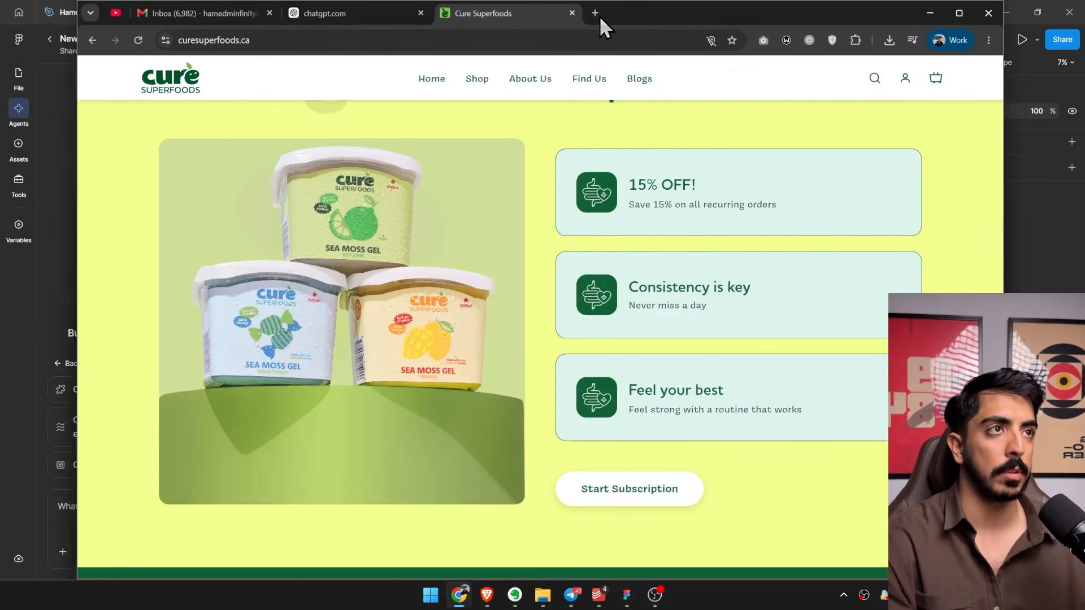
scroll(526, 155, "up", 20)
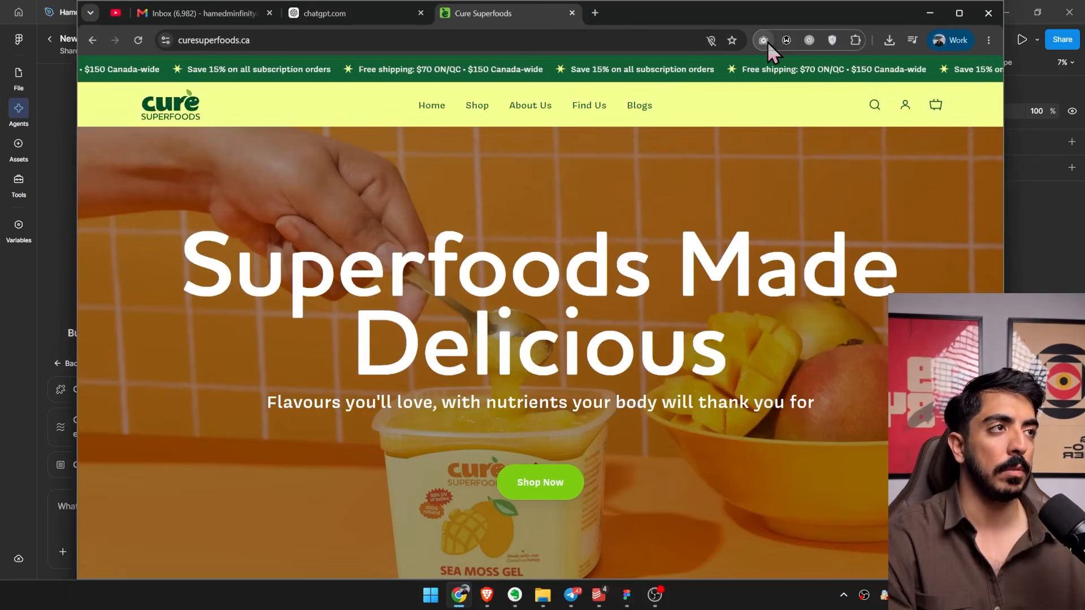
left_click(763, 40)
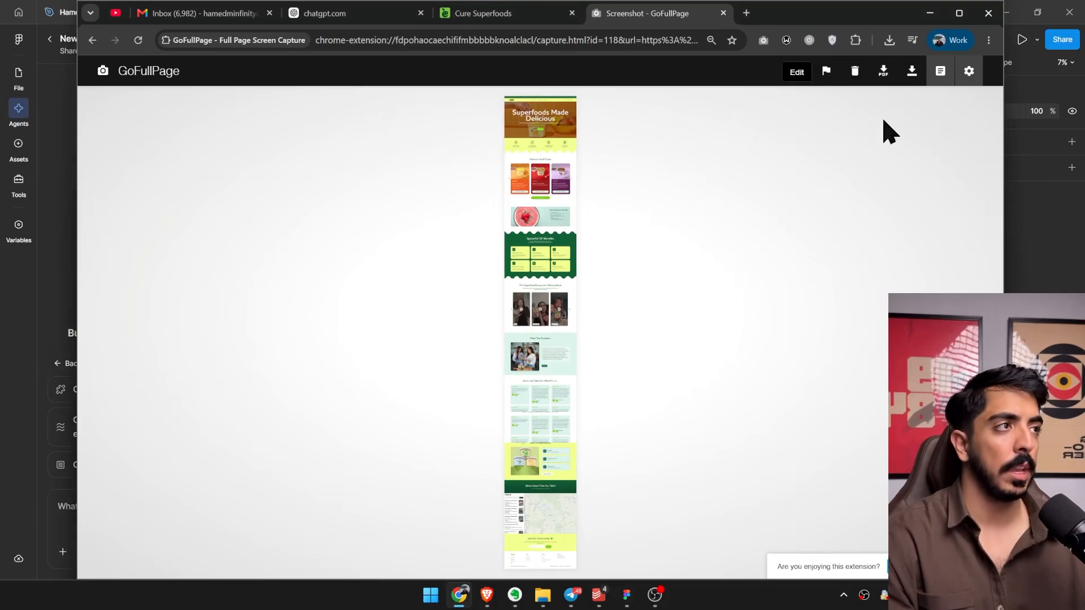
left_click(912, 71)
Locate the downloaded homepage screenshot in its folder and attach it to the new agent chat in Figma.
left_click(889, 42)
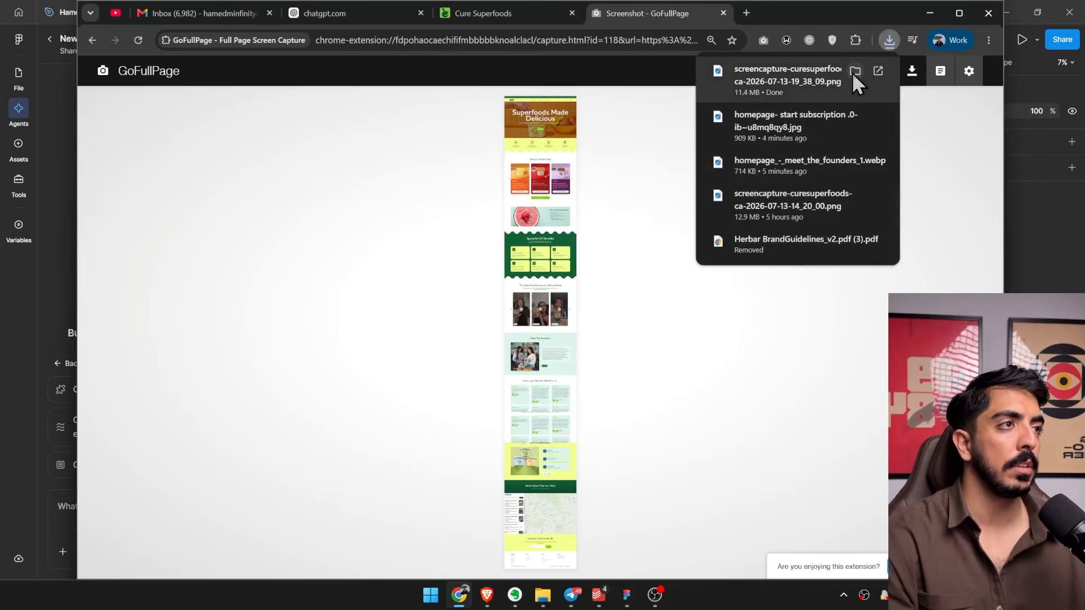
left_click(853, 72)
left_click(929, 13)
mouse_move(471, 87)
left_mouse_down()
mouse_move(465, 166)
mouse_move(693, 186)
mouse_move(700, 114)
mouse_move(679, 212)
mouse_move(756, 150)
mouse_move(755, 136)
left_mouse_up()
left_click_drag(940, 466, 128, 510)
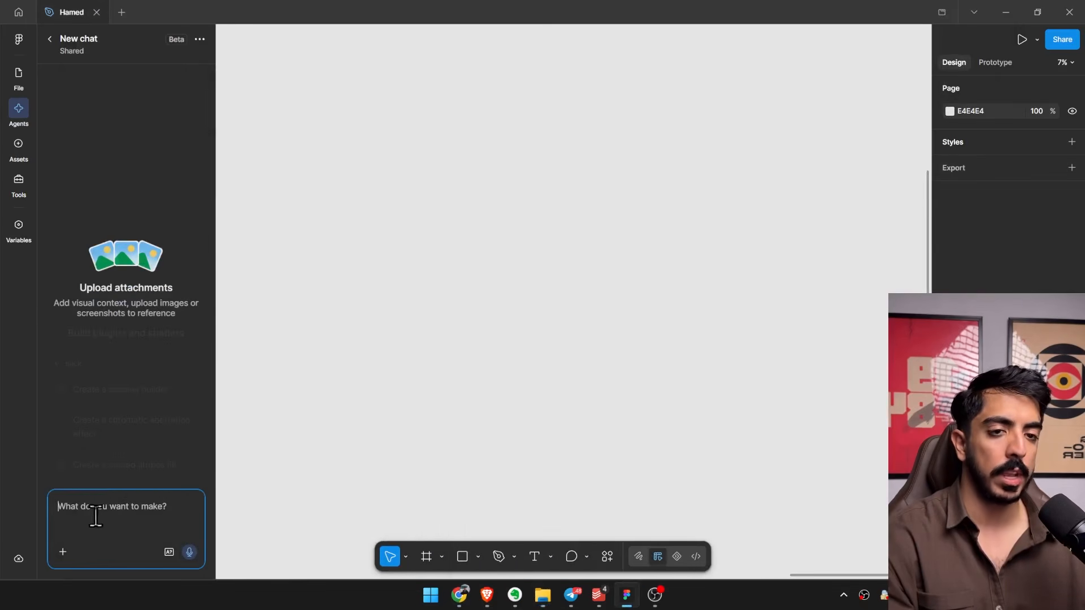
Start a new skill from the Figma agent's skill manager and name it email-designer.
left_click(63, 552)
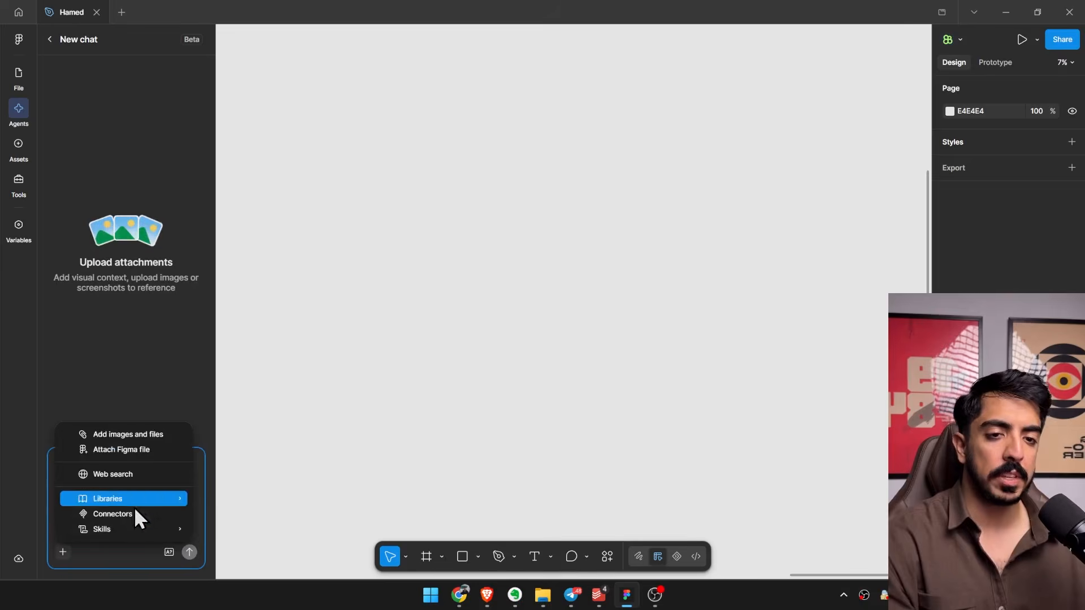
mouse_move(115, 531)
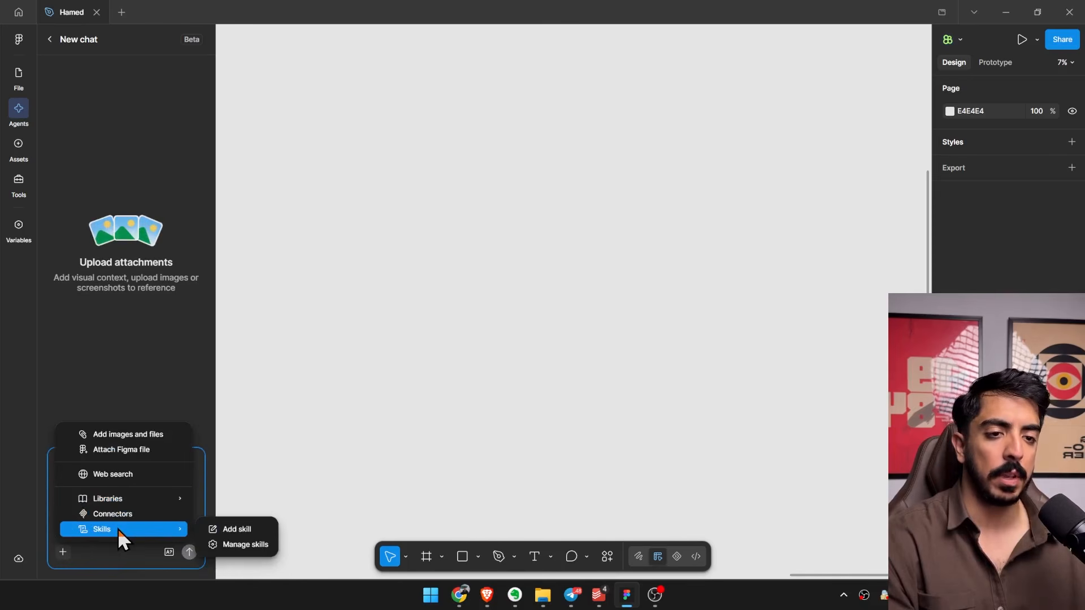
left_click(241, 545)
left_click(574, 326)
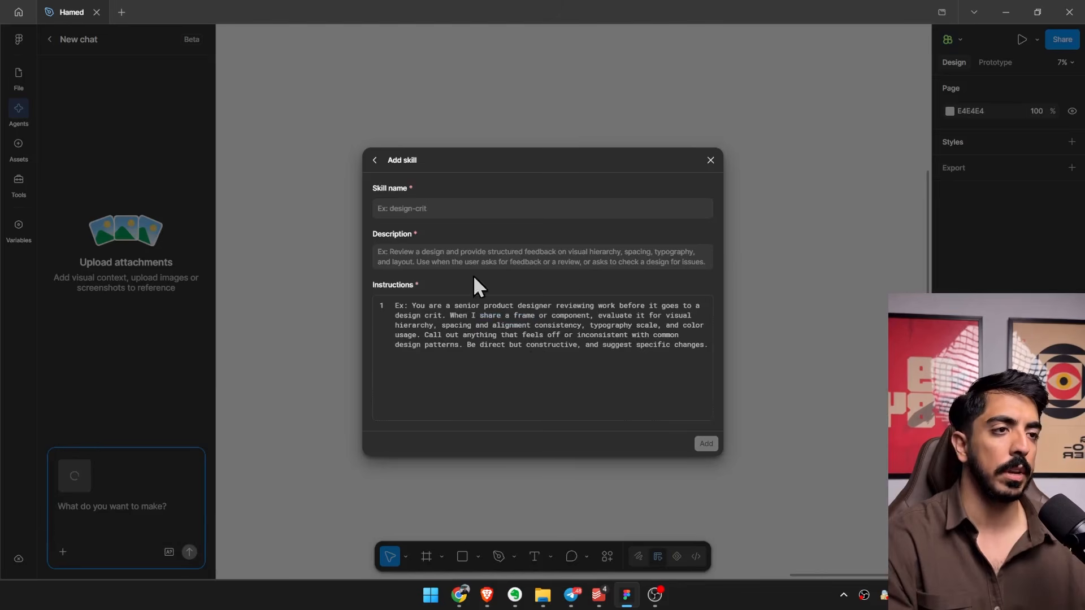
left_click(447, 208)
type("ema")
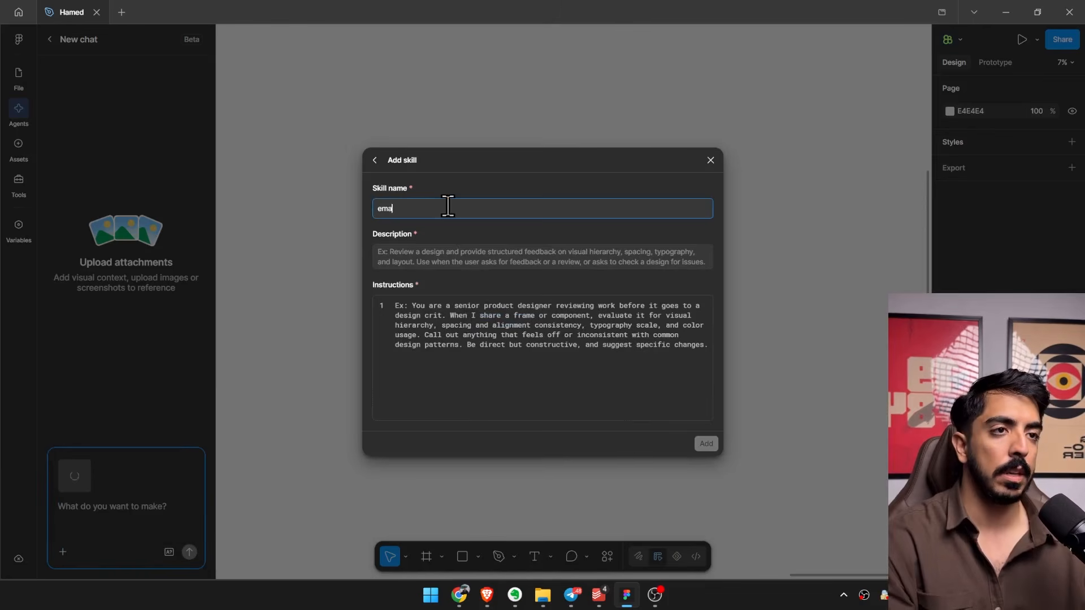
type("il-designer")
key("Tab")
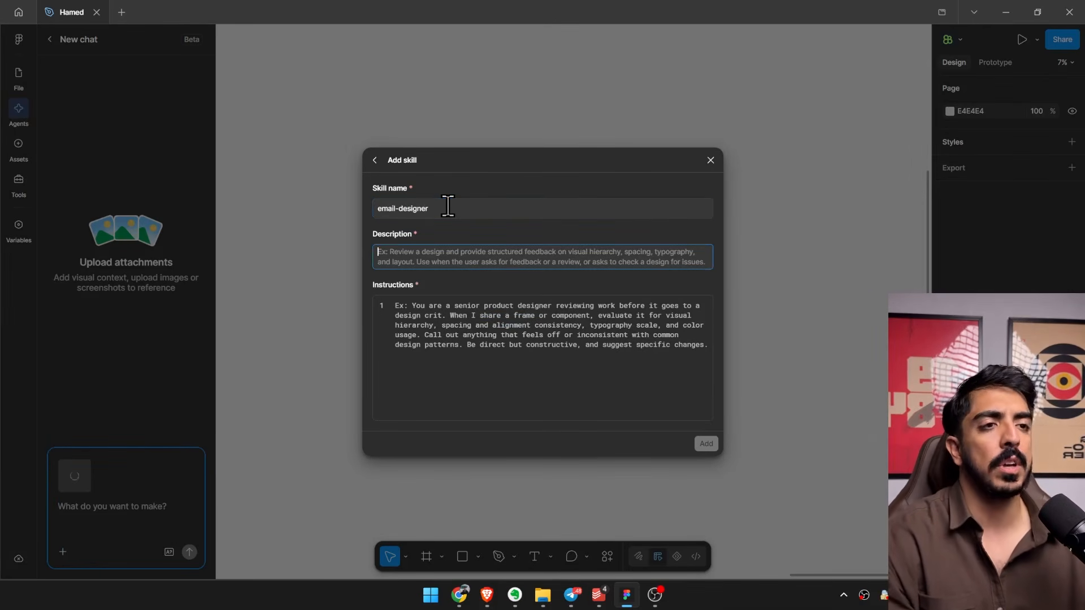
Enter "Design clean emails" as the skill's description.
type("Design ")
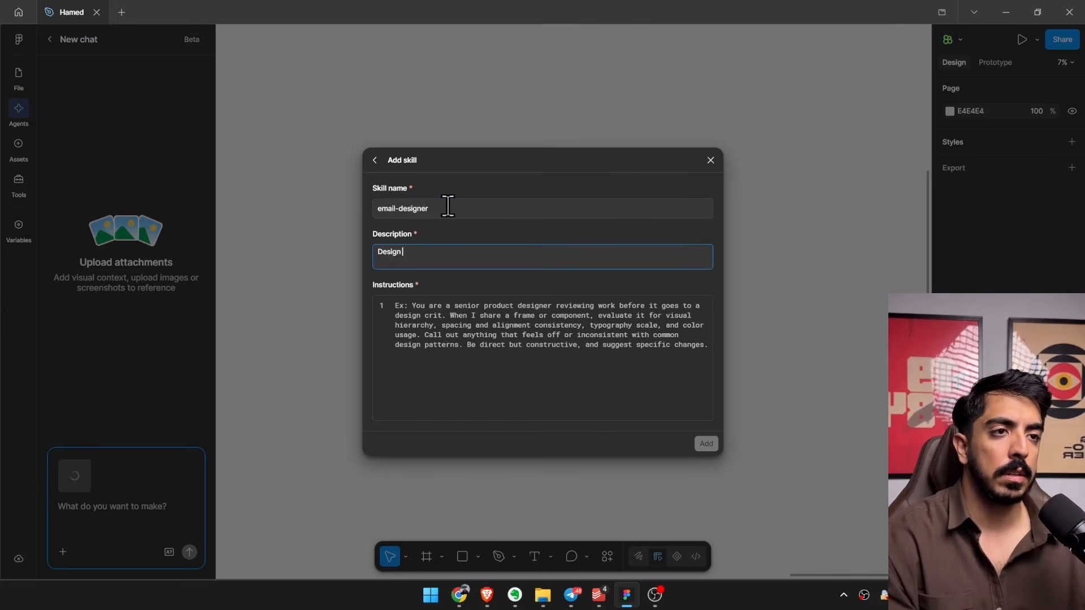
type("ema")
key("BackSpace")
key("BackSpace")
key("BackSpace")
type("clean")
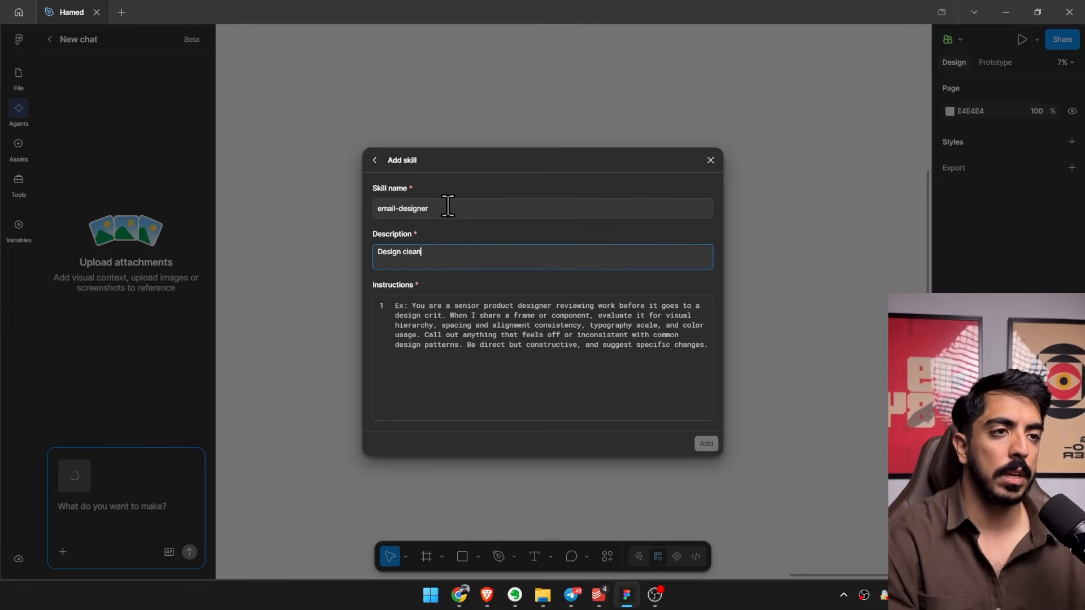
type(" emails")
key("Tab")
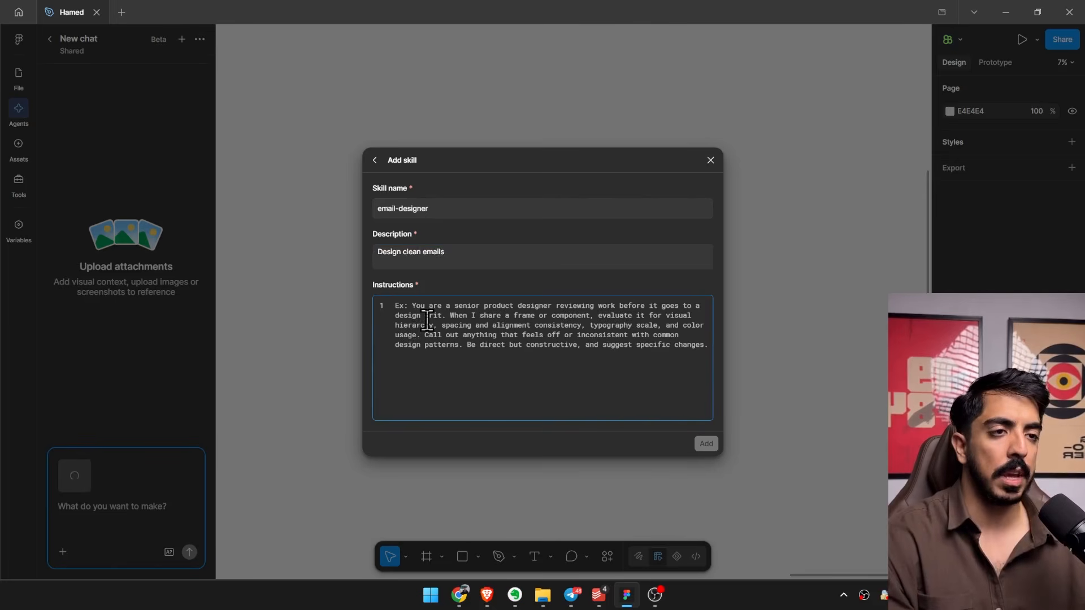
Write the first line of the skill instructions: "rule1: Make sure every email contains 3-6 sections".
type("rule1")
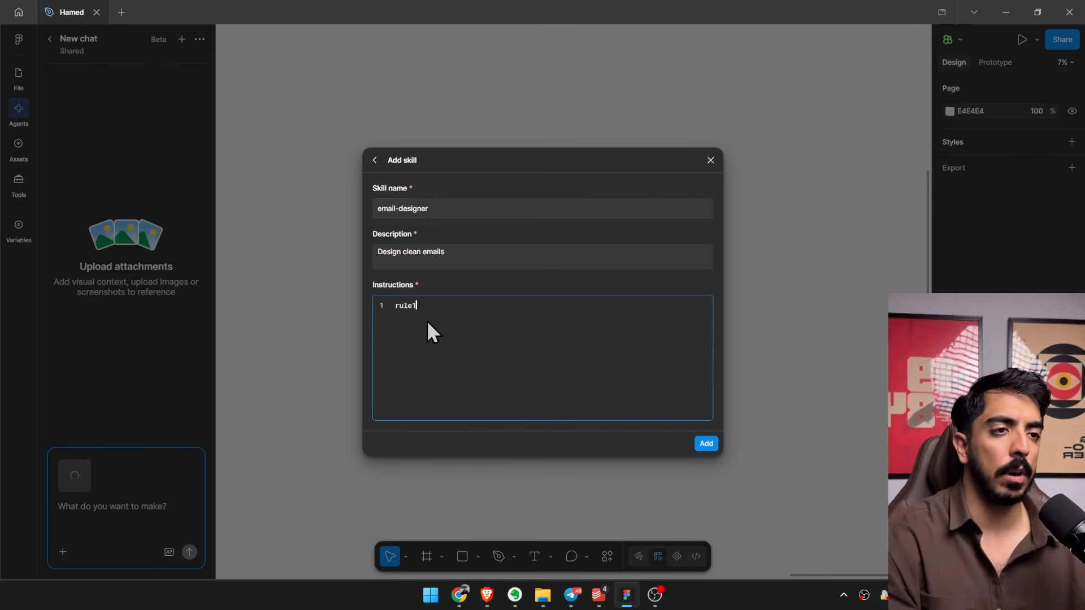
type(": Make sure e")
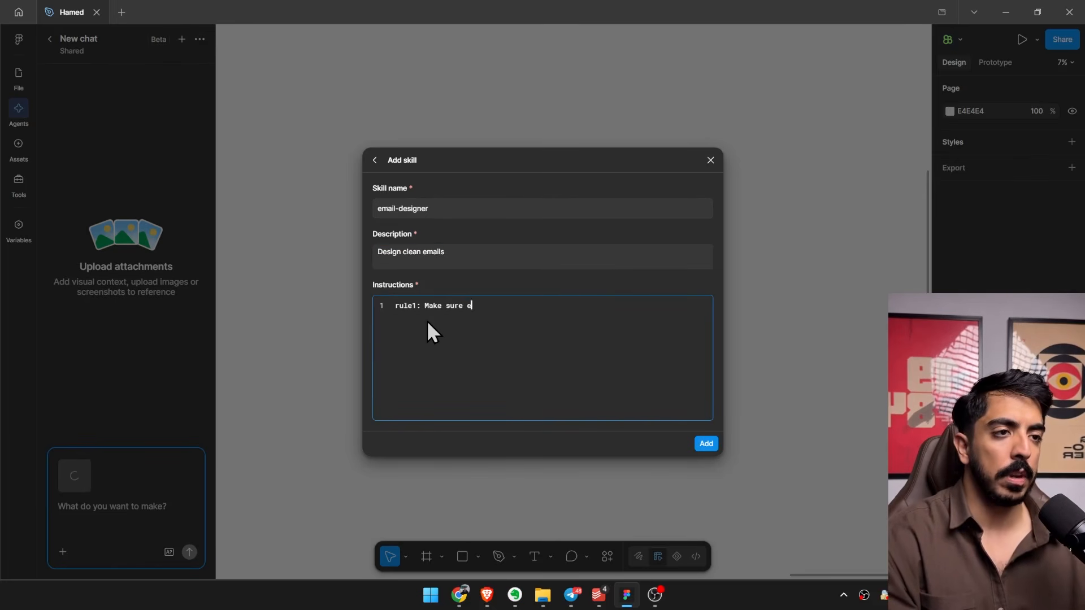
type("very email contains ")
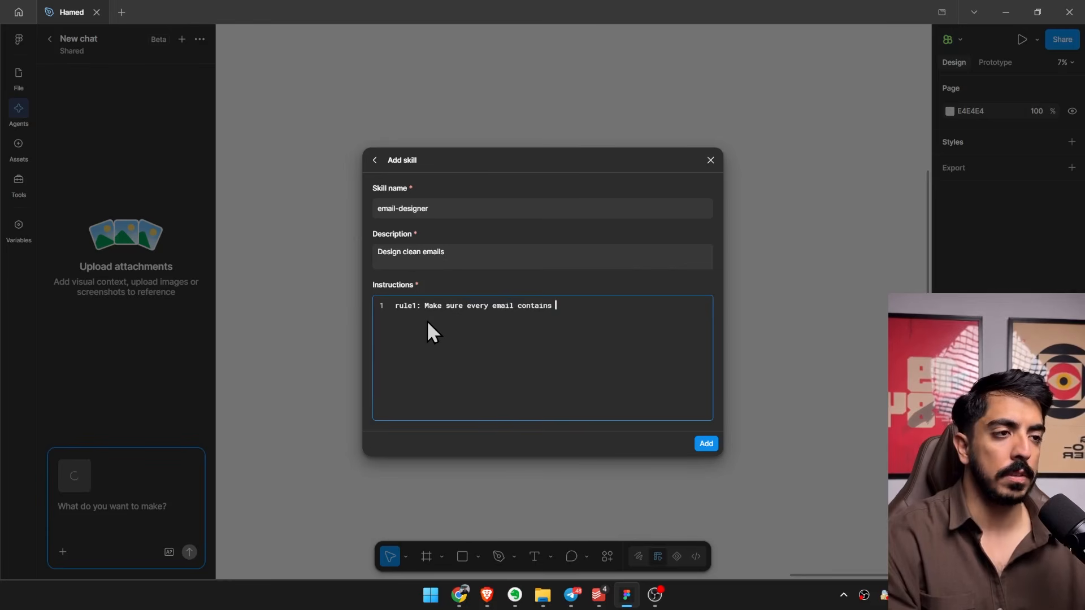
type("3-6 sections")
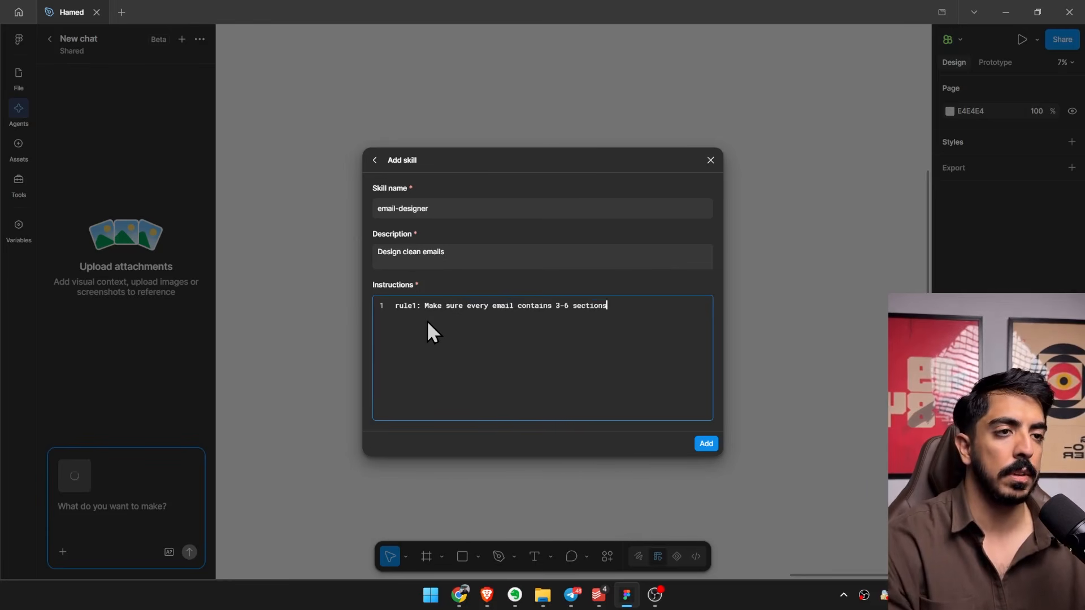
key("Return")
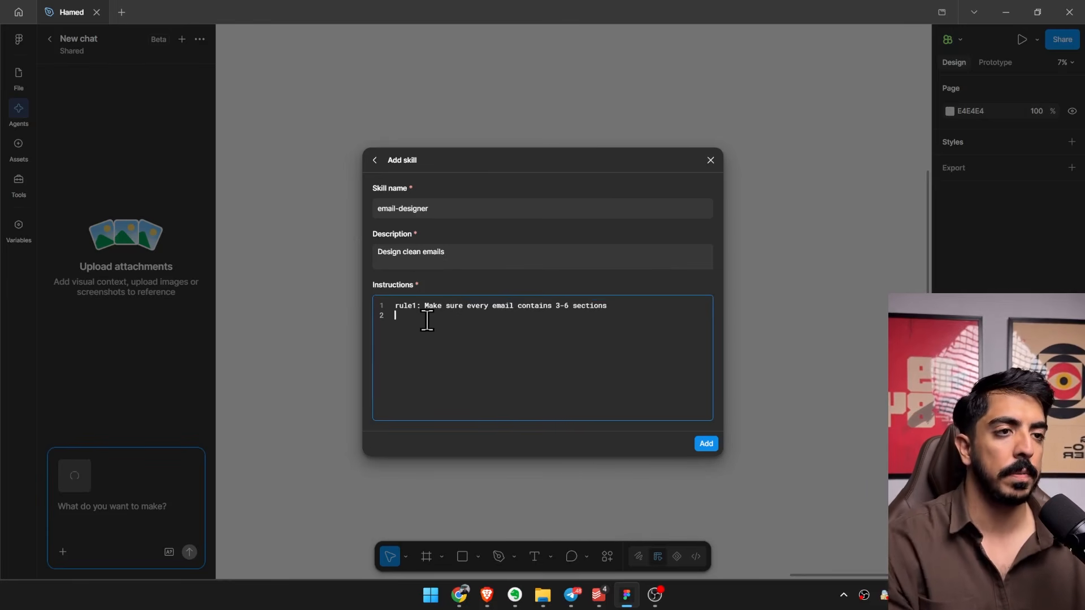
Add the second instruction line: "rule2: make sure the hero section looks nice".
type("rule2: make sure the he")
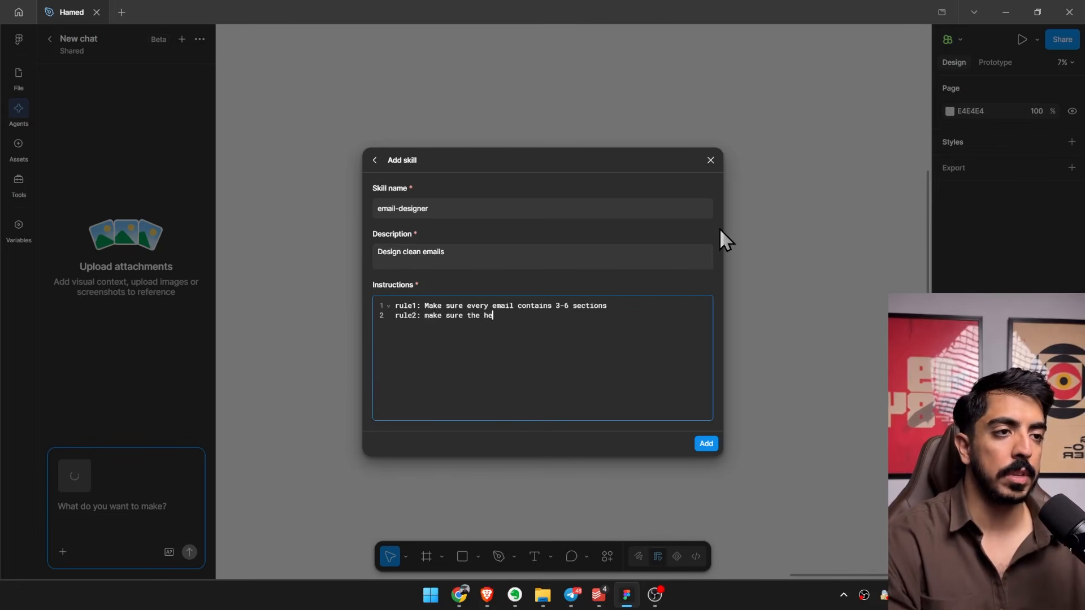
type("ro section loo")
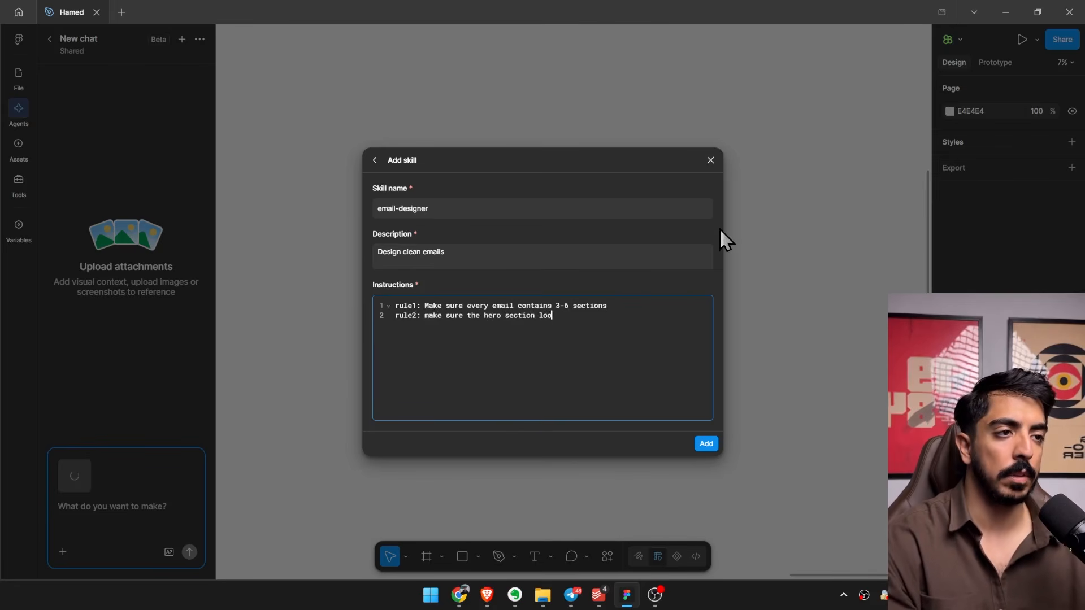
type("ks nice")
key("Return")
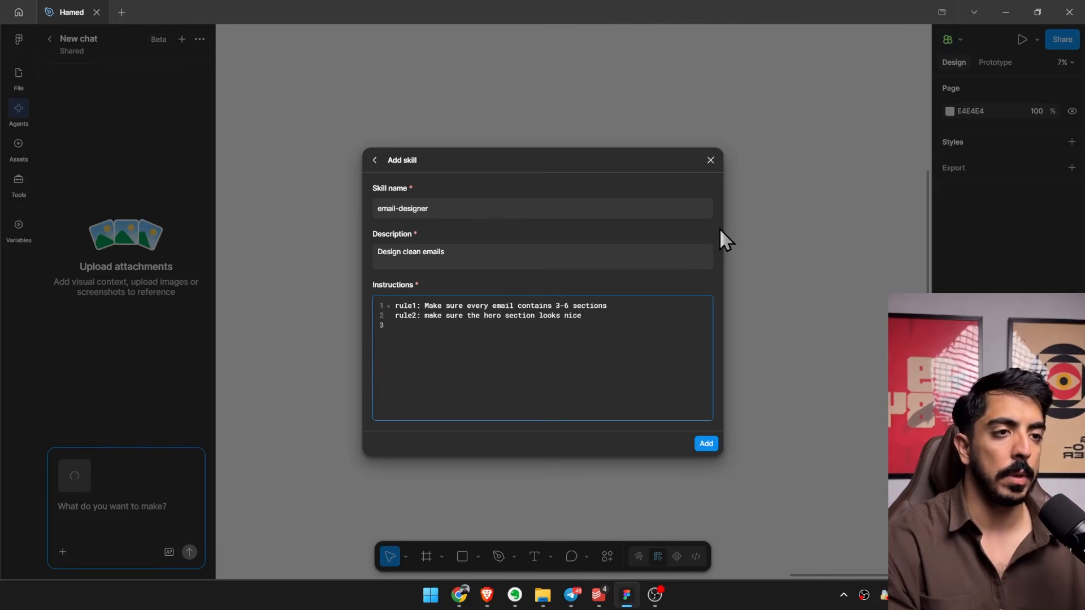
Add the third instruction line: "rule3: Each section needs a clear short punchy headline".
type("rule3:")
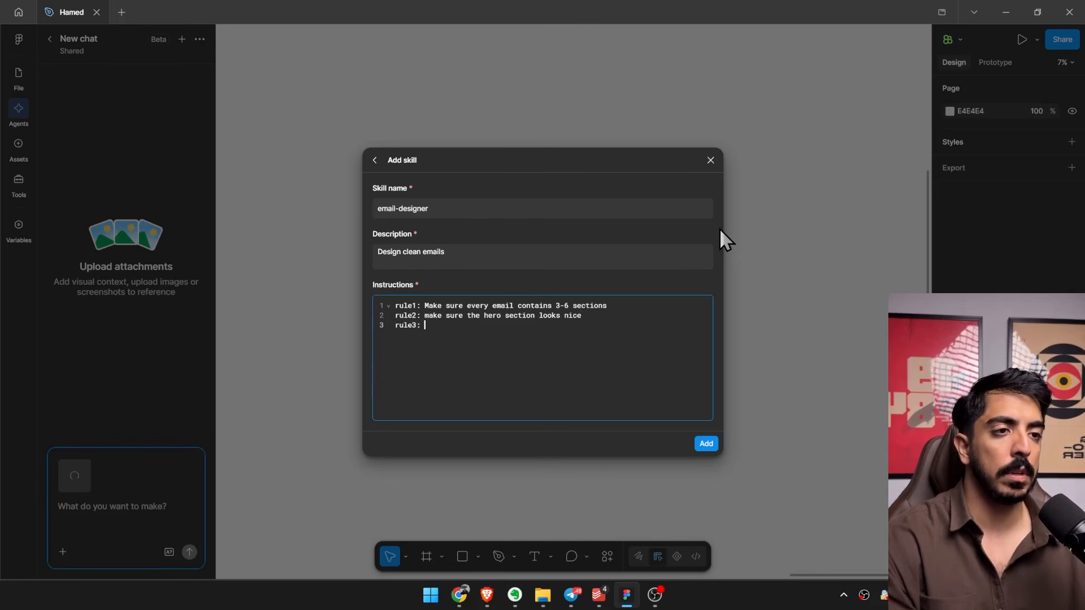
type(" Each section n")
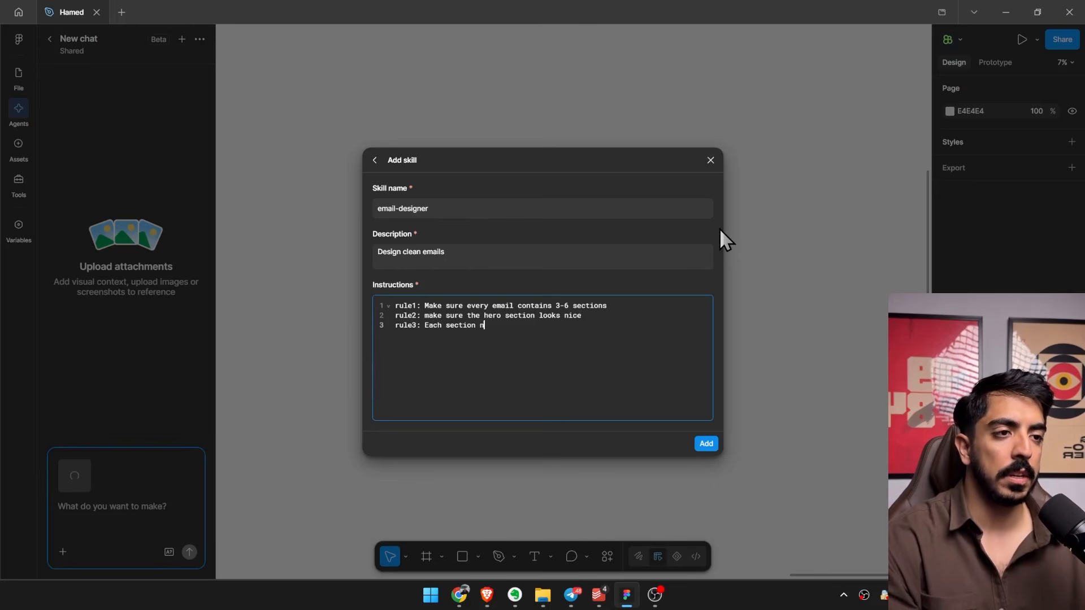
type("eeds a clear ")
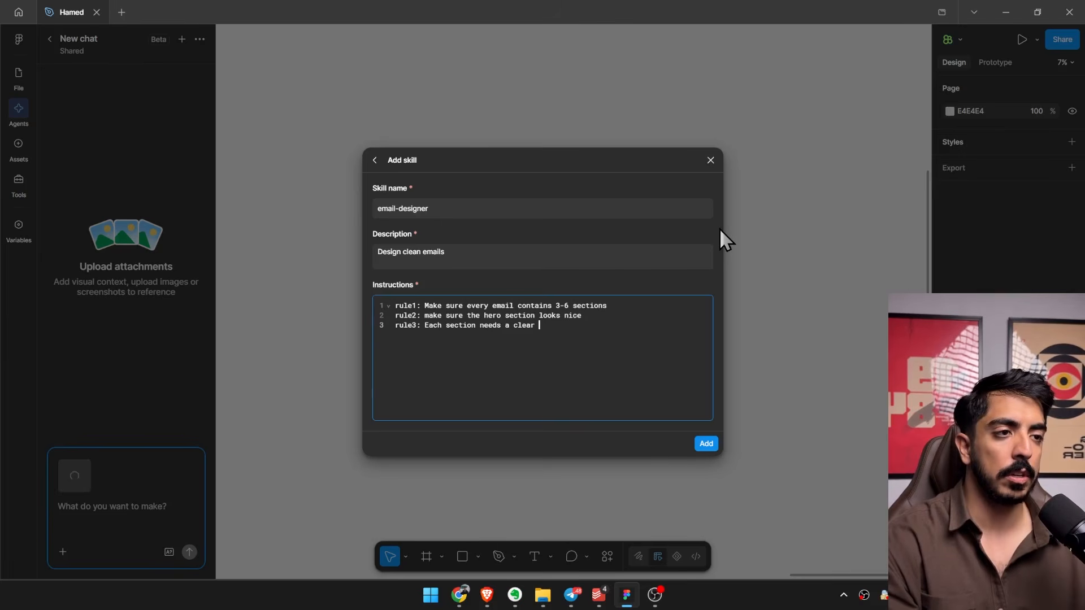
type("short punchy healin")
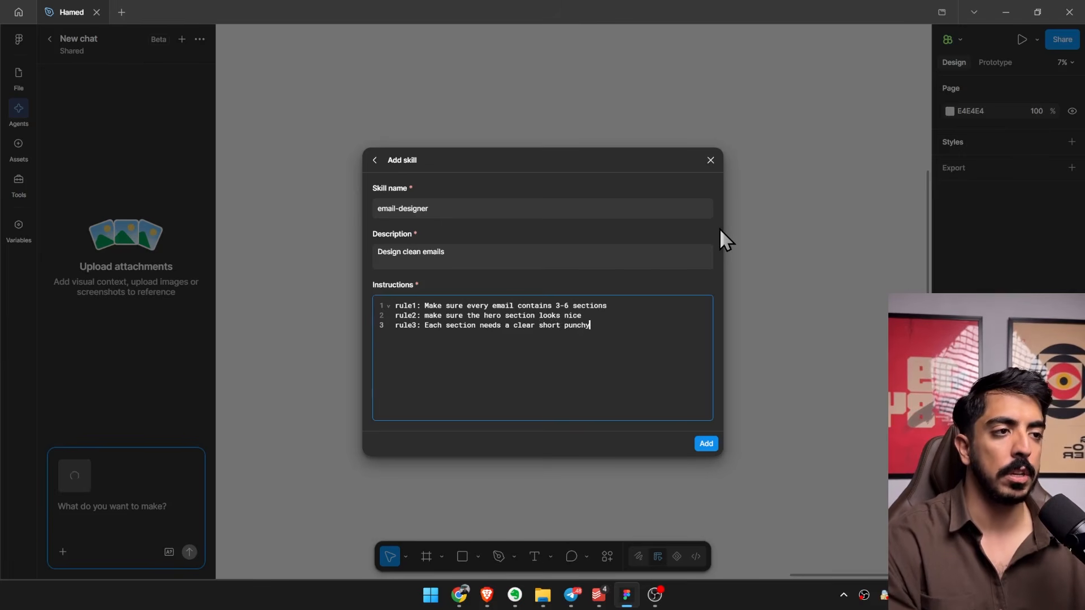
key("BackSpace")
key("BackSpace")
key("BackSpace")
type("dline")
key("Return")
Add the line "Rule4: If needed, Add relevant icons to any of the sections needed" and submit the email-designer skill.
type("Ru")
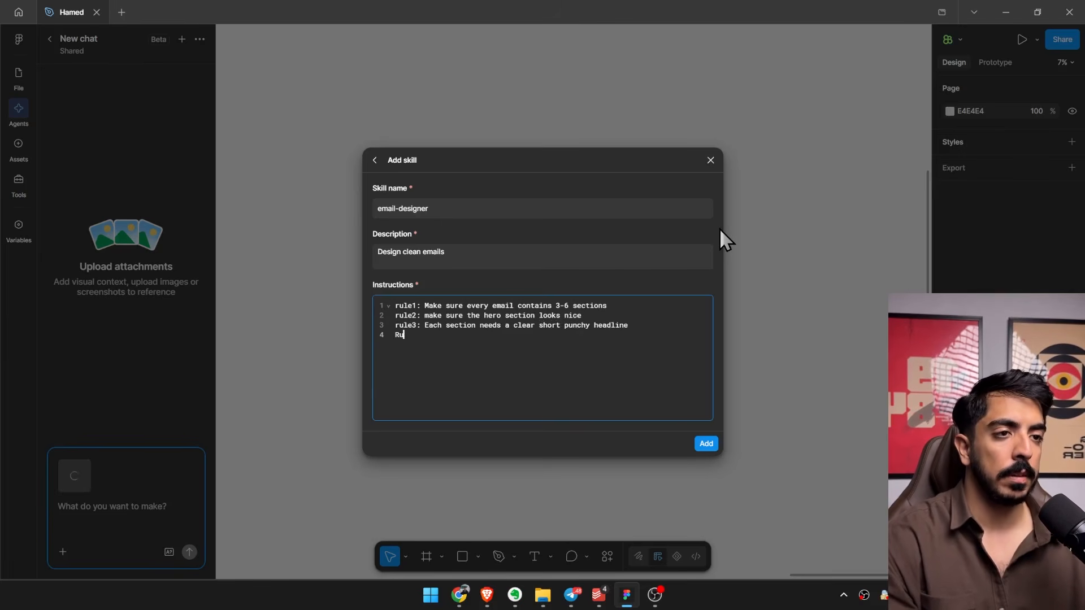
type("le4: ")
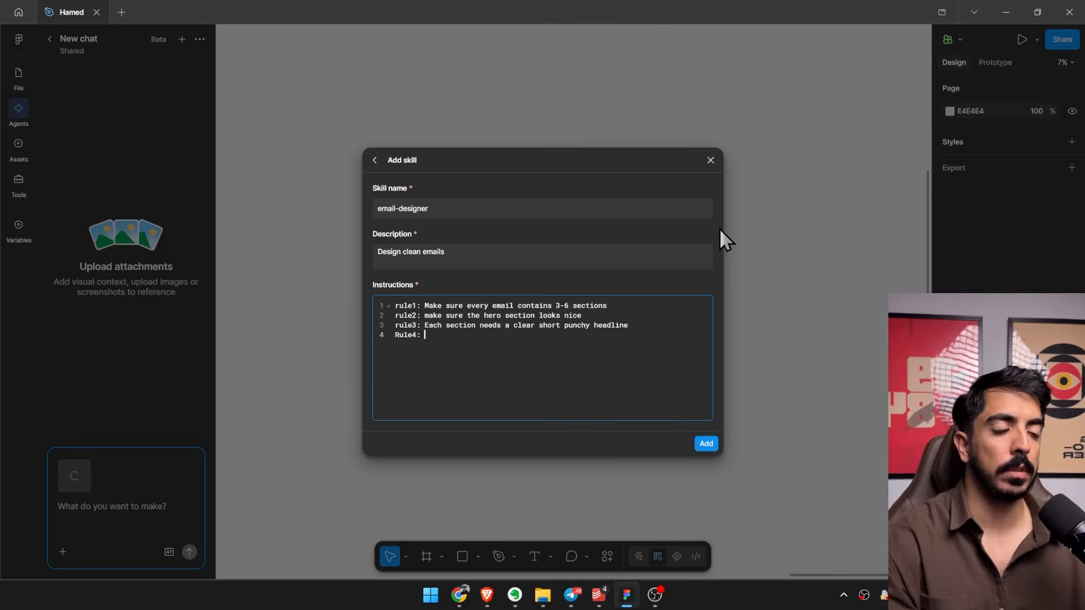
type("Make")
key("BackSpace")
key("BackSpace")
key("BackSpace")
key("BackSpace")
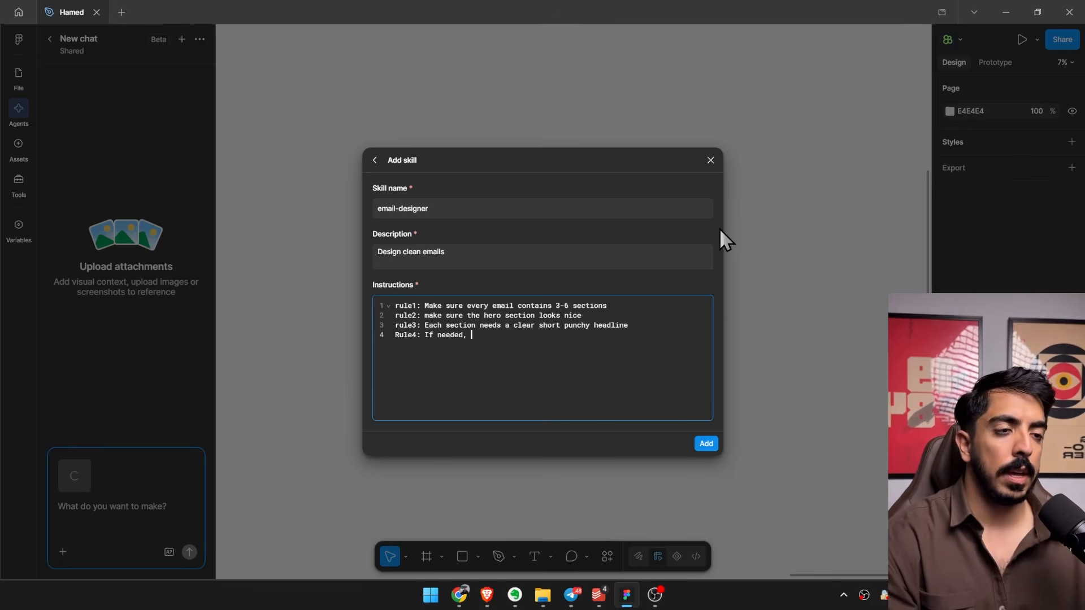
type("If needed, Add relevant")
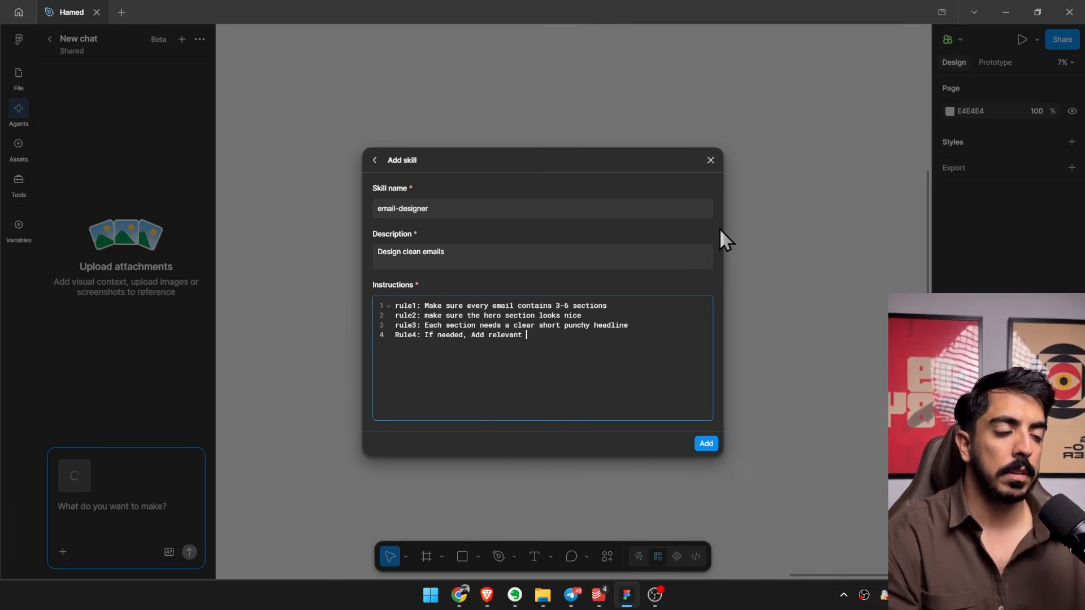
type(" icons to")
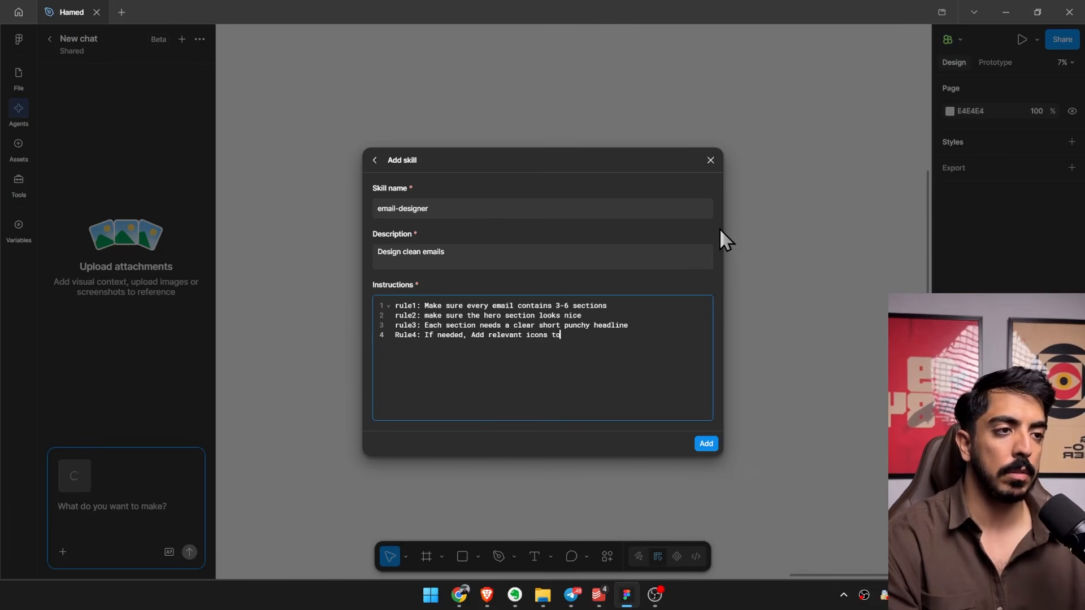
type(" any o")
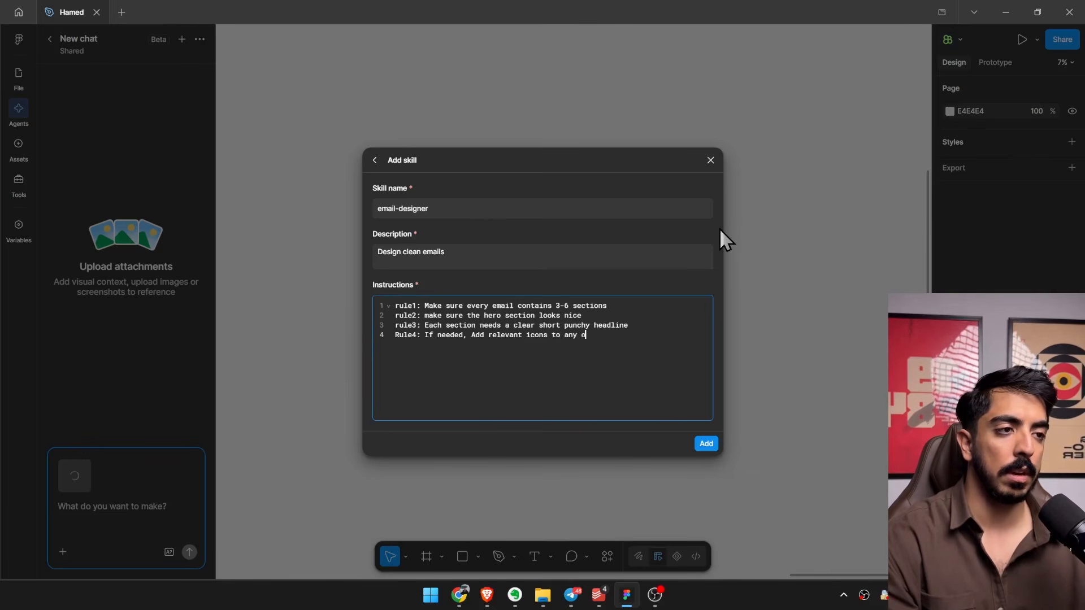
type("f the sections needed")
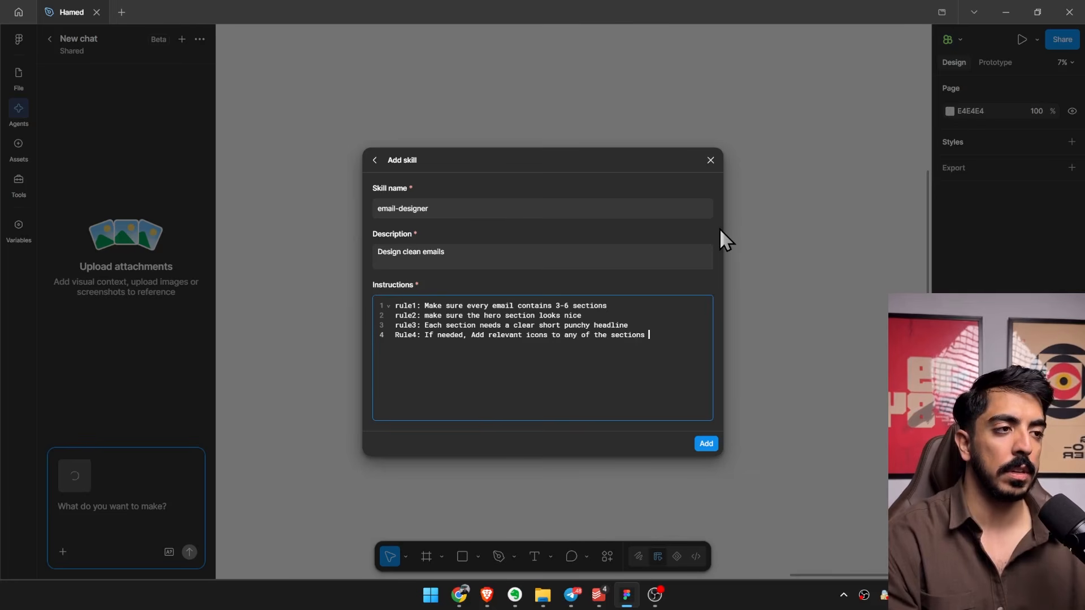
left_click(704, 443)
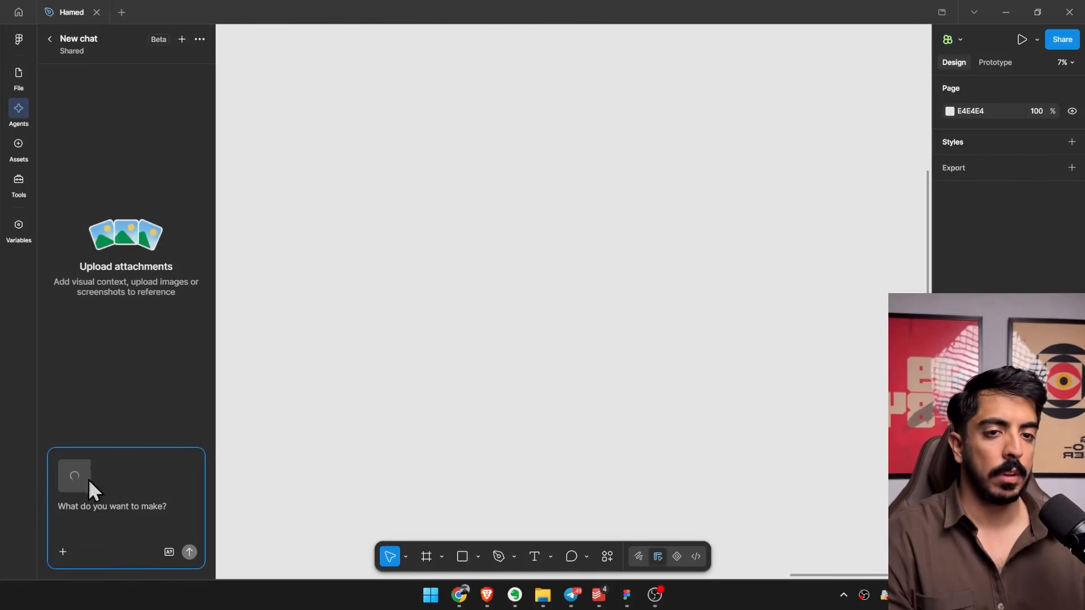
Invoke the /email-designer skill in the agent prompt and check the available attachment options.
mouse_move(75, 480)
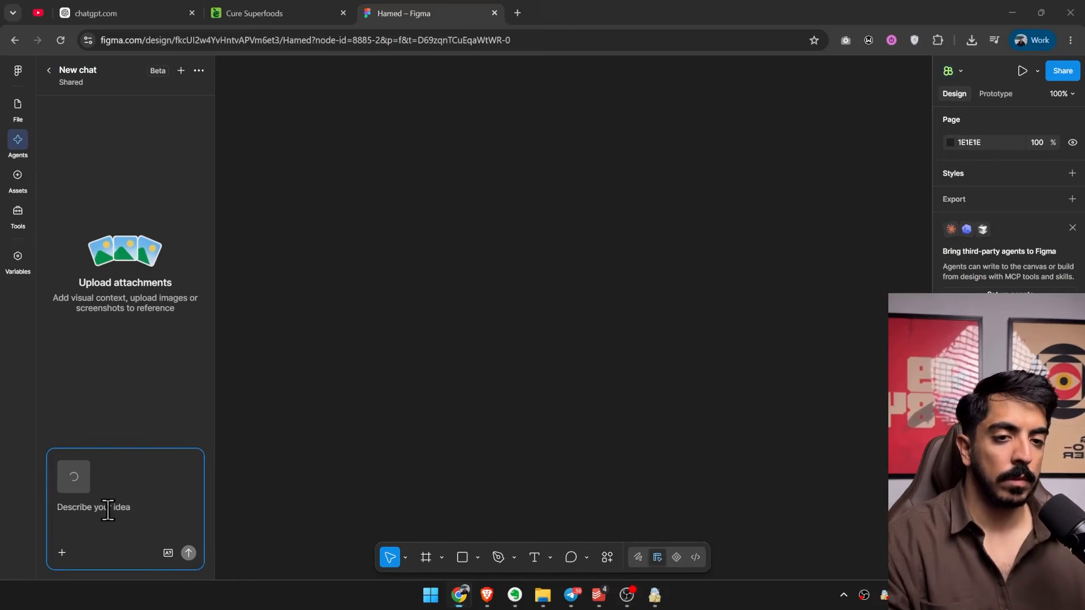
type("/")
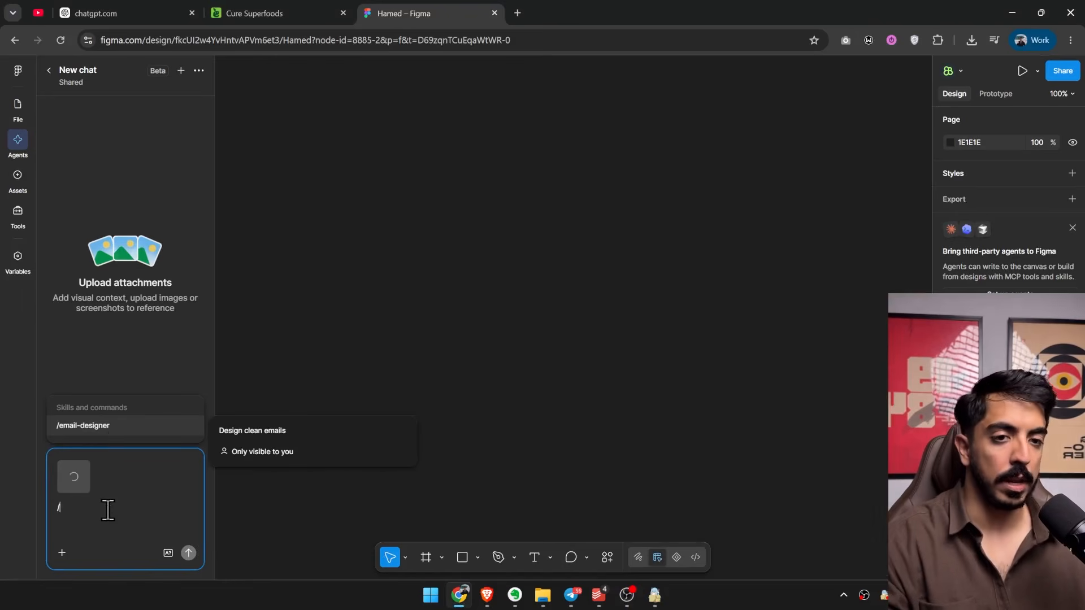
left_click(80, 431)
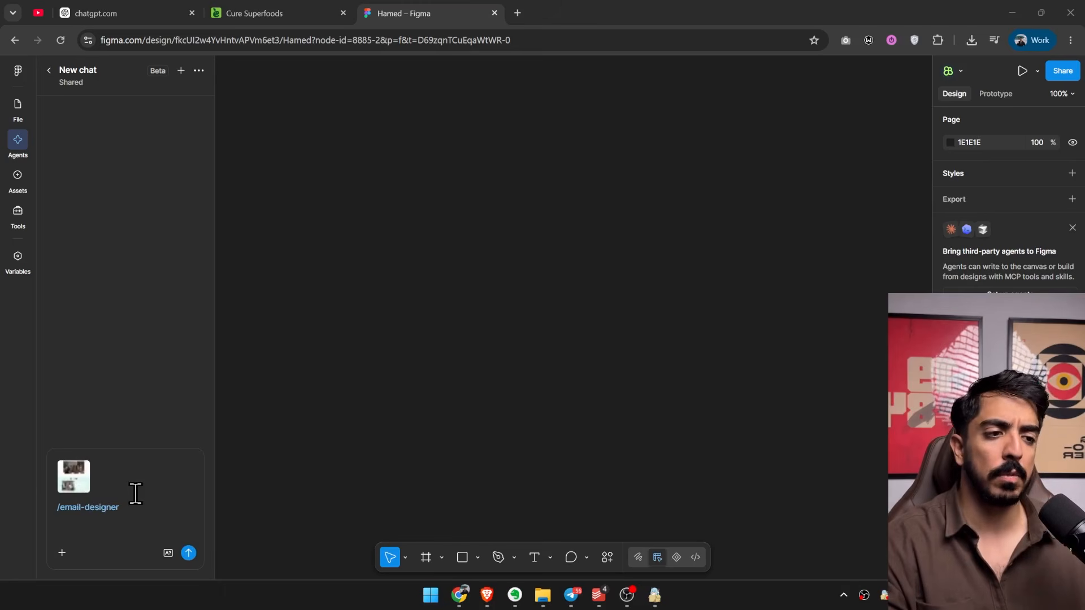
left_click(63, 552)
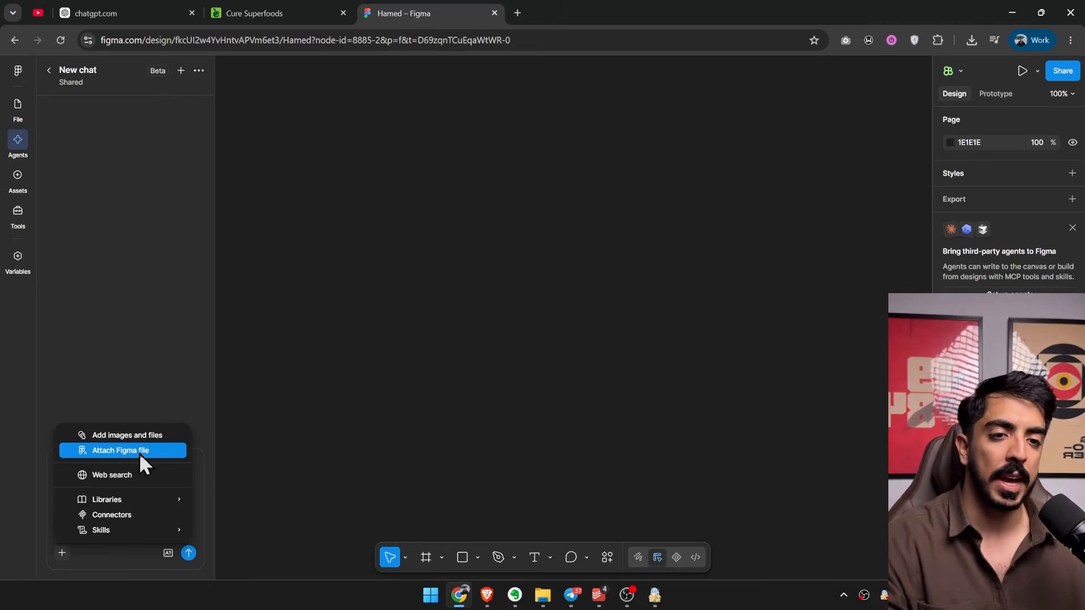
left_click(157, 514)
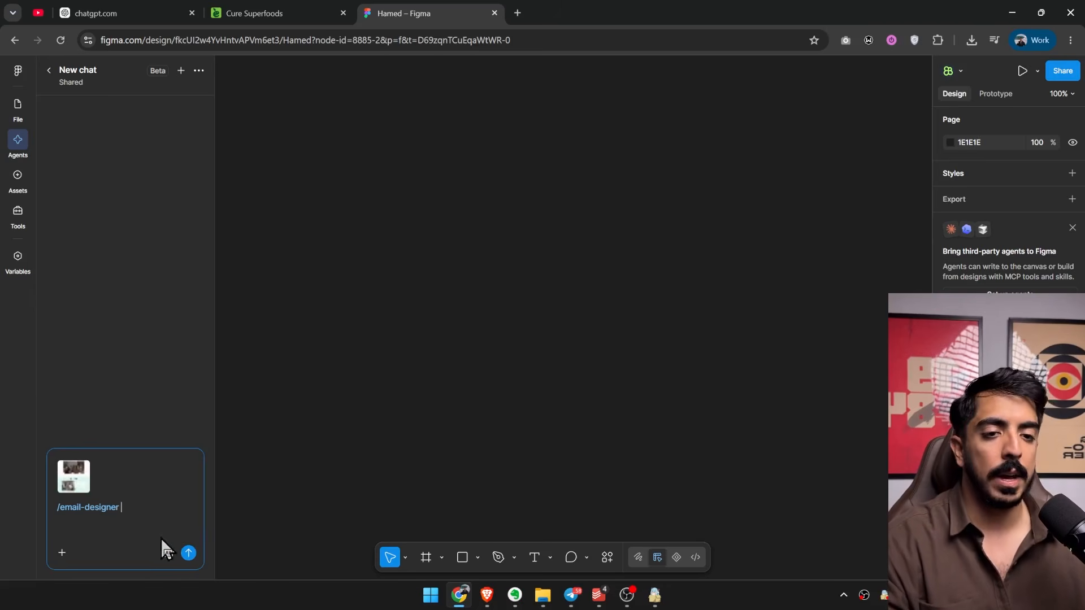
Ask the agent to generate a welcome email with a 10% off offer and submit the prompt.
key("shift+Return")
type("generat")
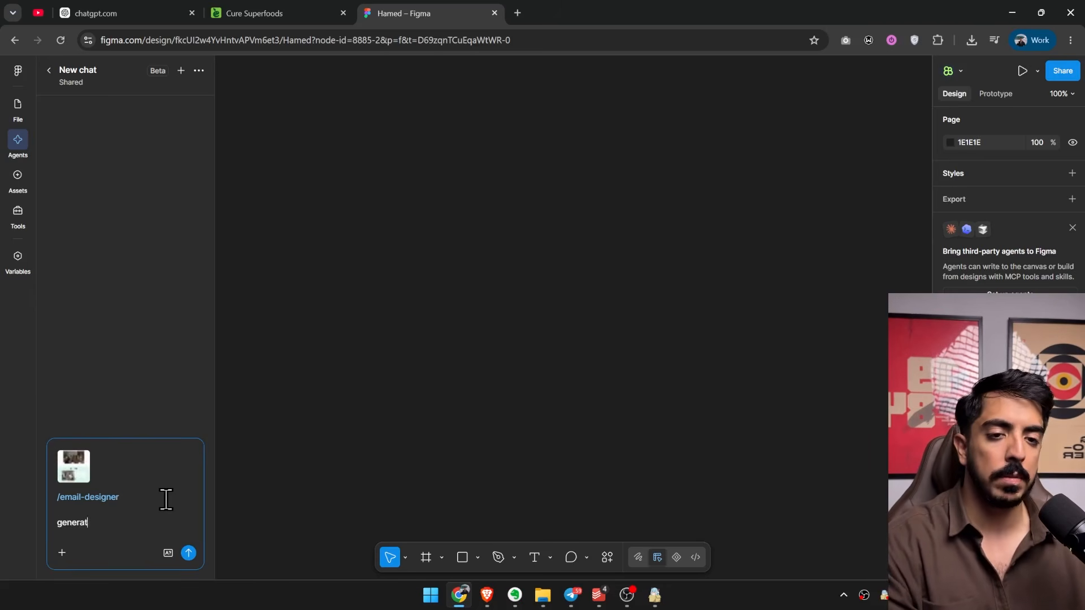
type("e me a welcome email")
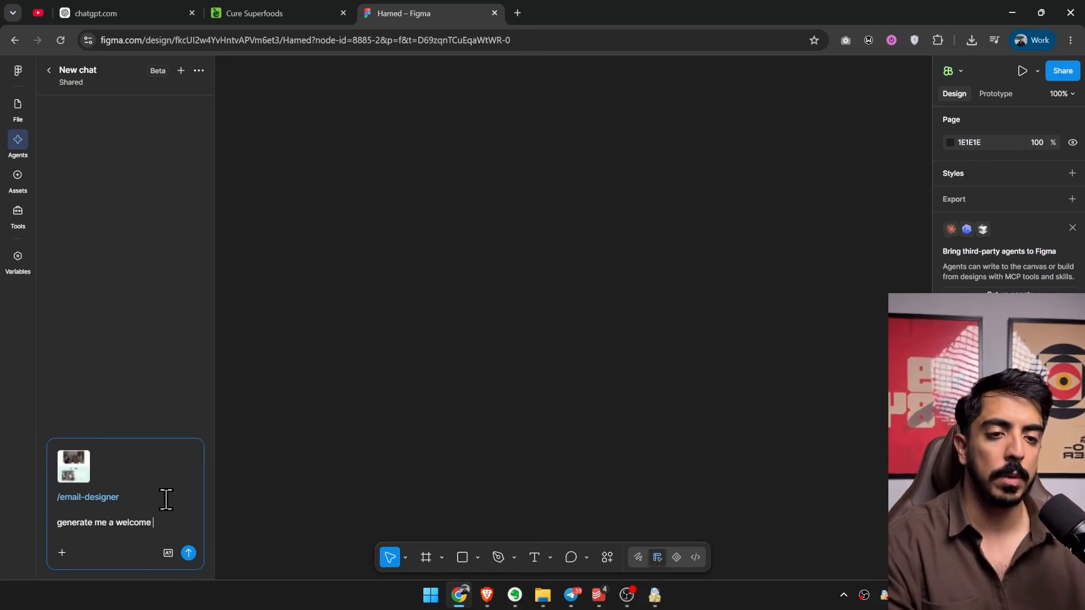
type(" with 10")
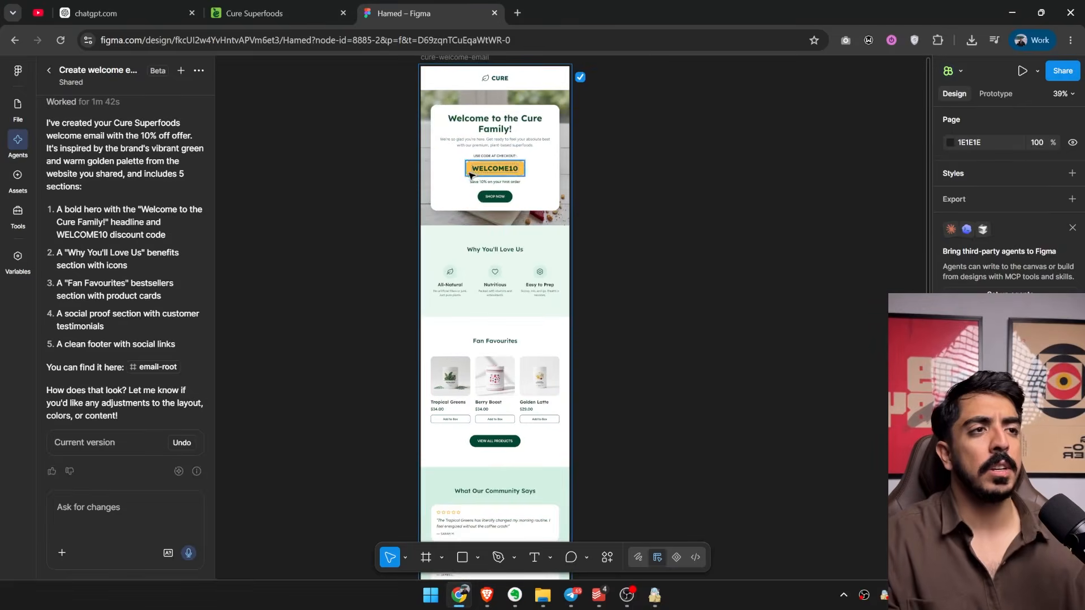
Review the generated welcome email's hero, benefits, Fan Favourites and testimonial sections.
scroll(475, 223, "down", 3)
scroll(474, 223, "up", 2)
scroll(565, 257, "down", 2)
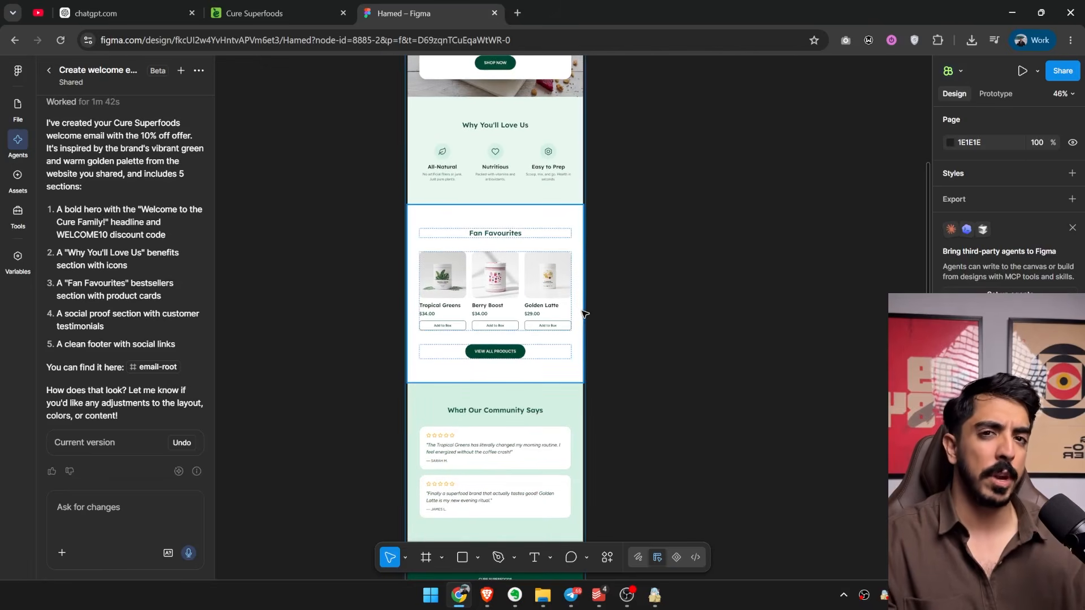
scroll(606, 300, "up", 1)
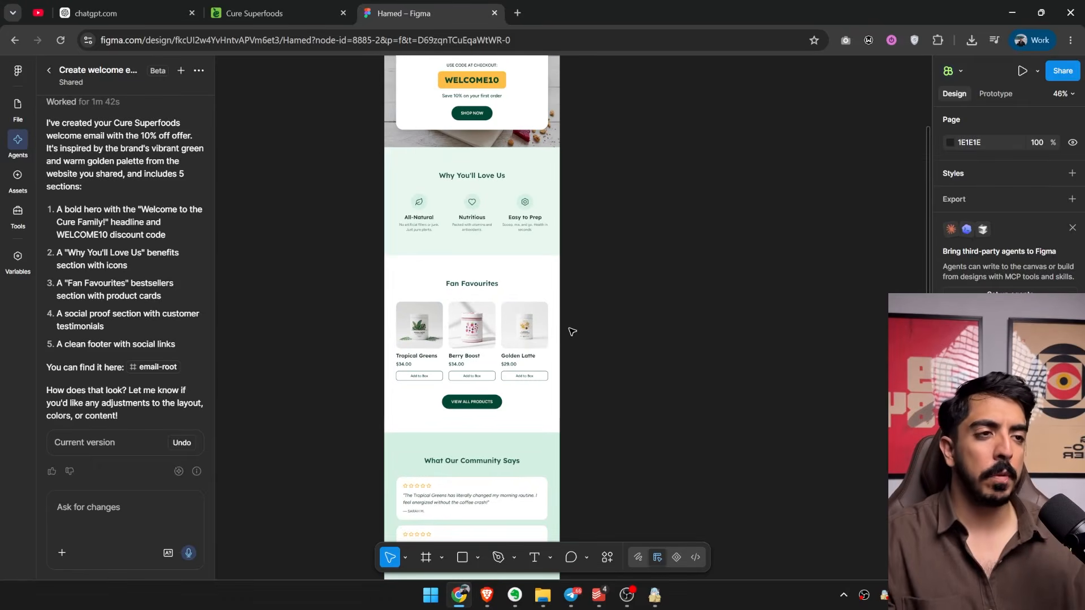
left_click_drag(584, 264, 537, 342)
scroll(533, 343, "down", 2)
scroll(508, 314, "up", 1)
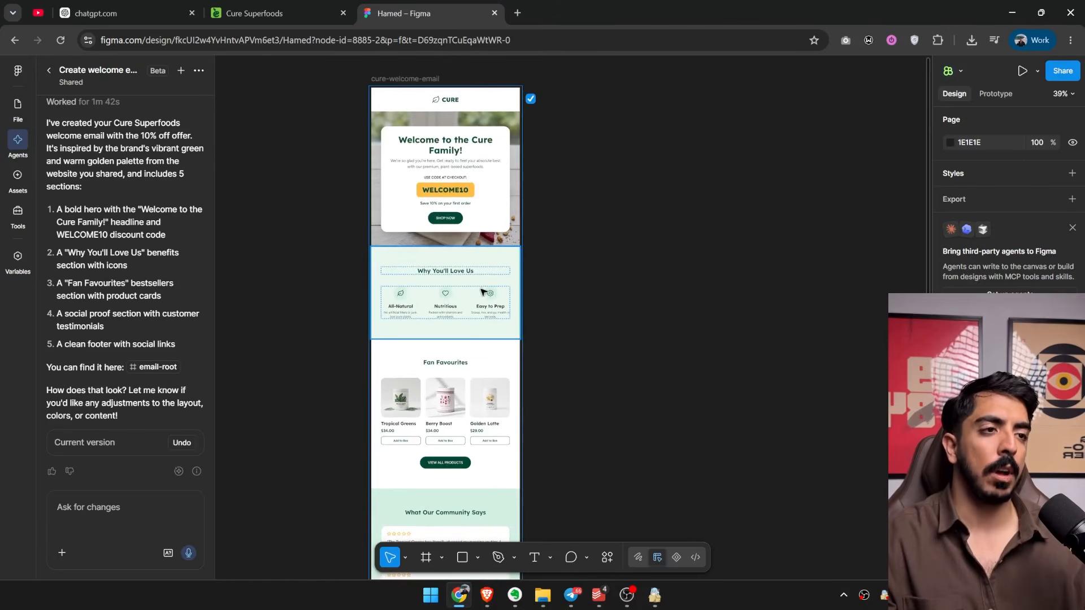
left_click_drag(510, 254, 569, 269)
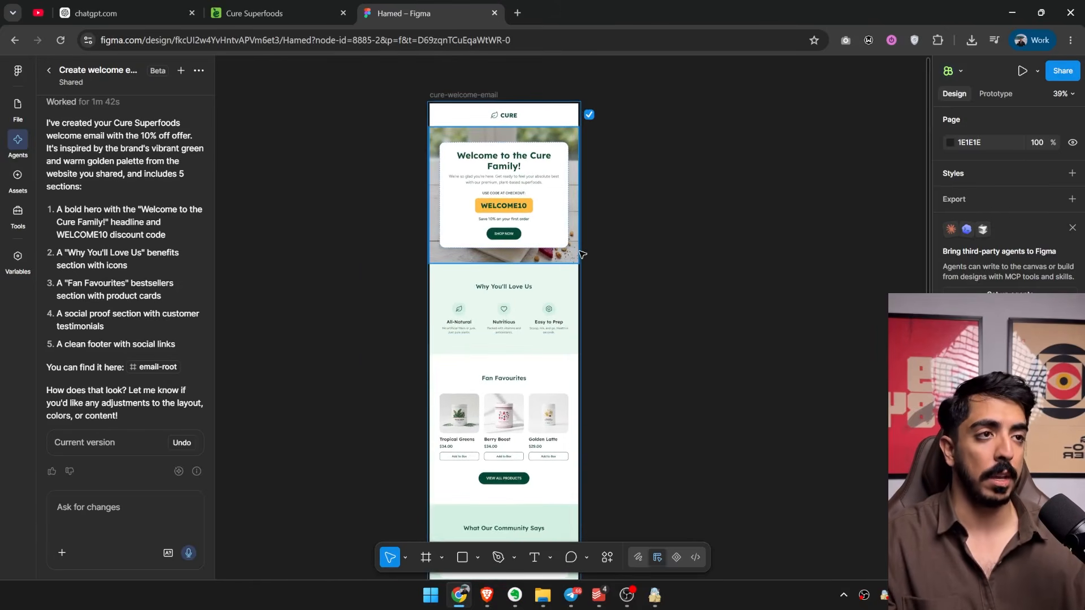
scroll(607, 234, "down", 1)
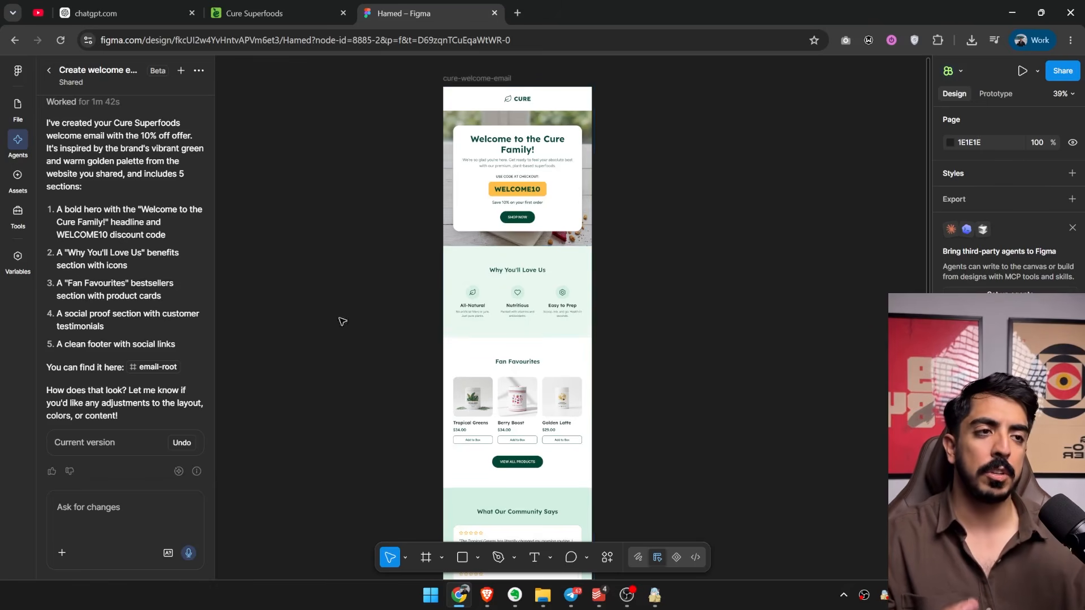
left_click_drag(341, 317, 304, 379)
left_click_drag(346, 299, 380, 298)
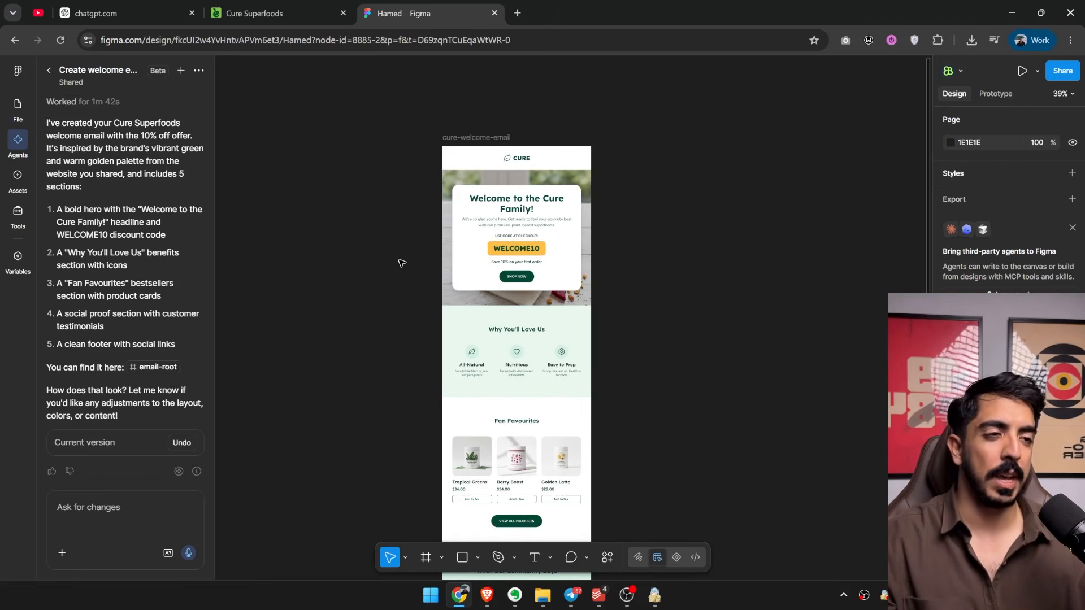
scroll(489, 199, "up", 1)
mouse_move(488, 199)
left_mouse_down()
mouse_move(452, 215)
mouse_move(500, 201)
left_mouse_up()
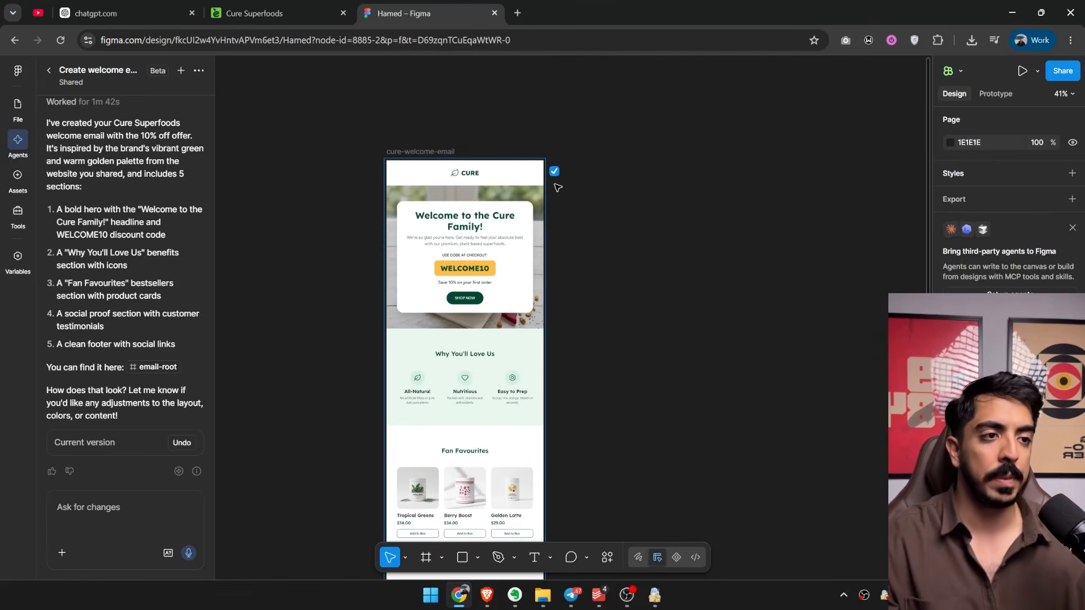
scroll(558, 188, "down", 3)
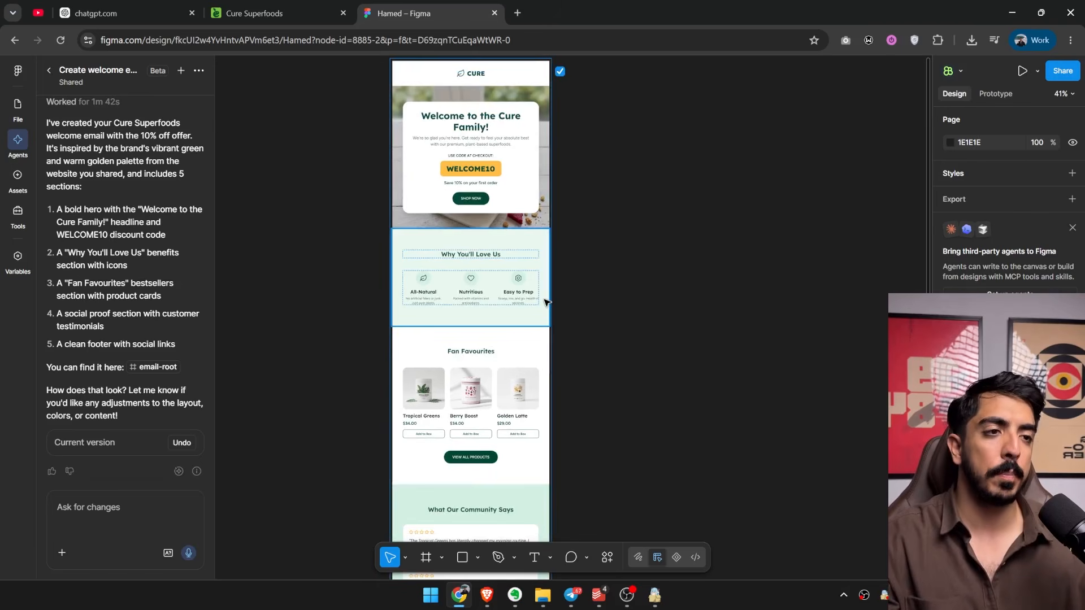
scroll(561, 334, "up", 5)
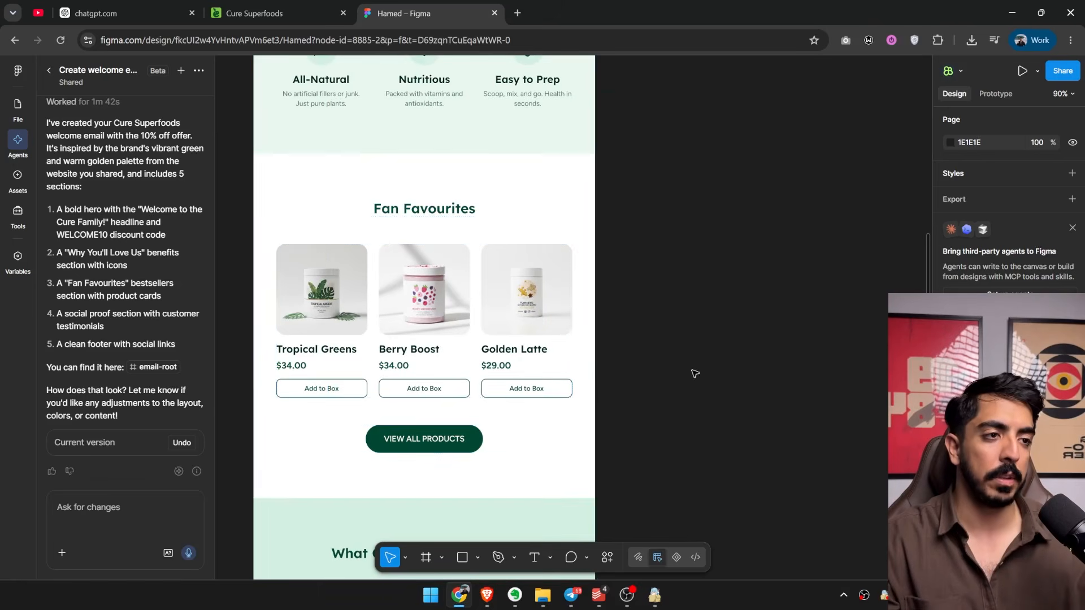
Delete the Golden Latte product card from the Fan Favourites section.
scroll(522, 366, "down", 2)
left_click_drag(529, 395, 538, 269)
scroll(480, 298, "up", 3)
left_click_drag(480, 298, 486, 321)
scroll(486, 321, "up", 3)
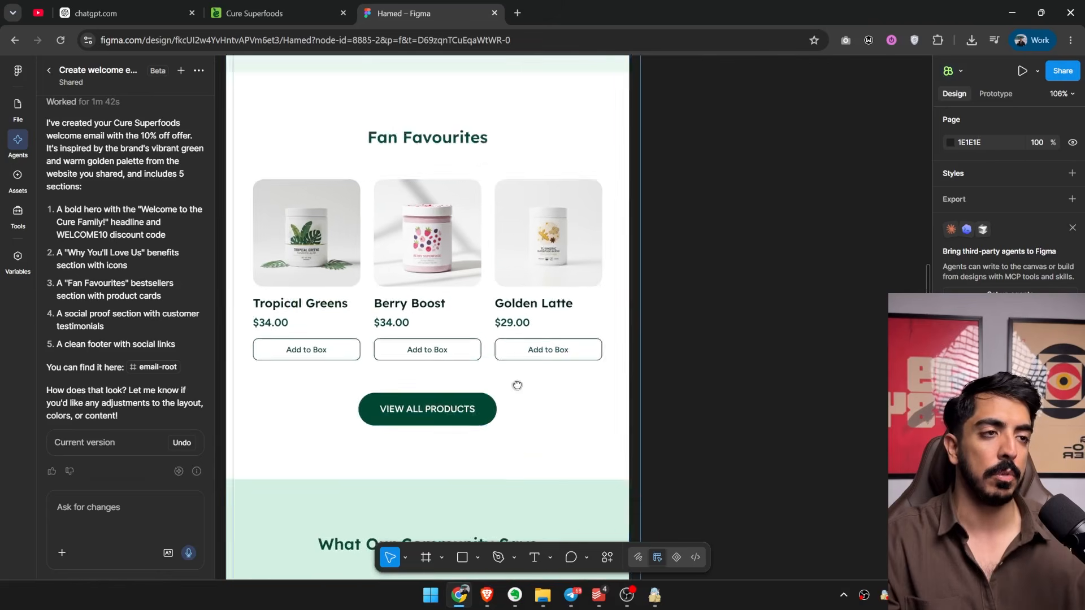
left_click(560, 309)
scroll(592, 332, "up", 5)
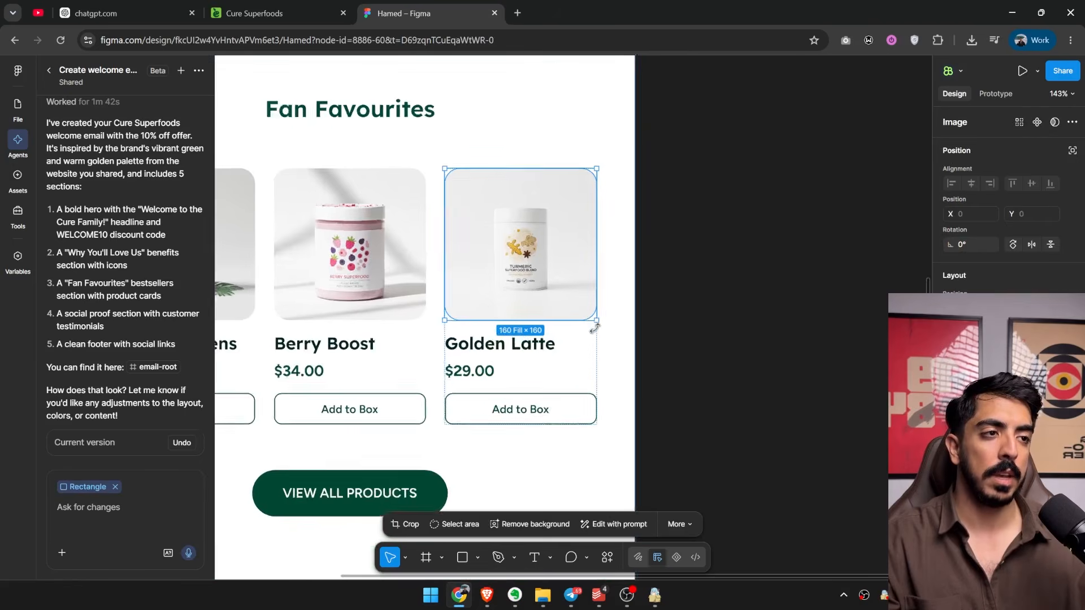
key("Escape")
key("Delete")
scroll(597, 335, "down", 8)
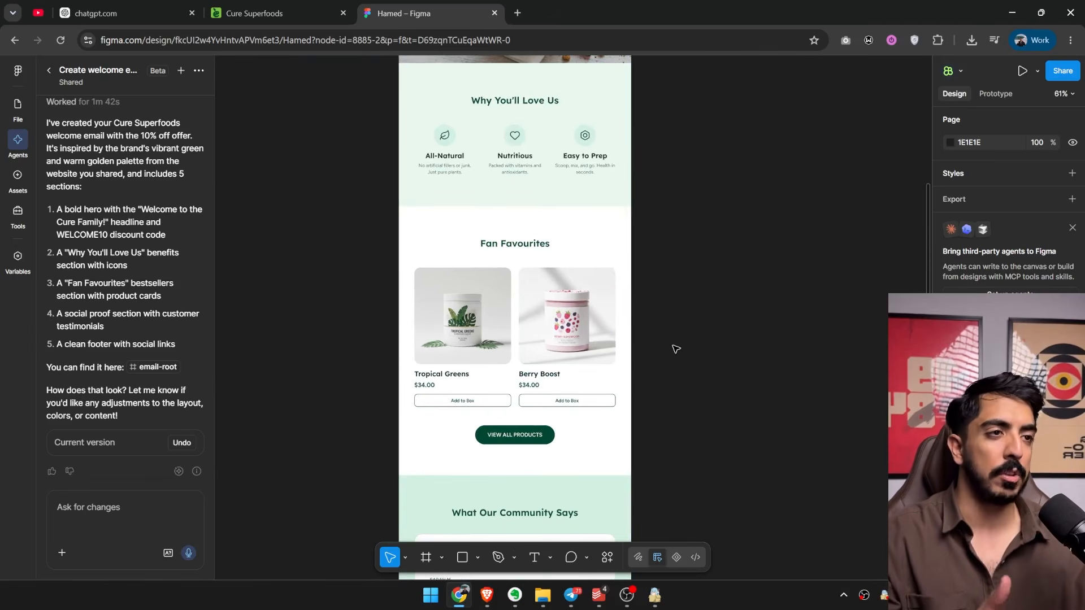
Examine the email's layout from the Fan Favourites section up to the hero.
scroll(676, 348, "up", 2)
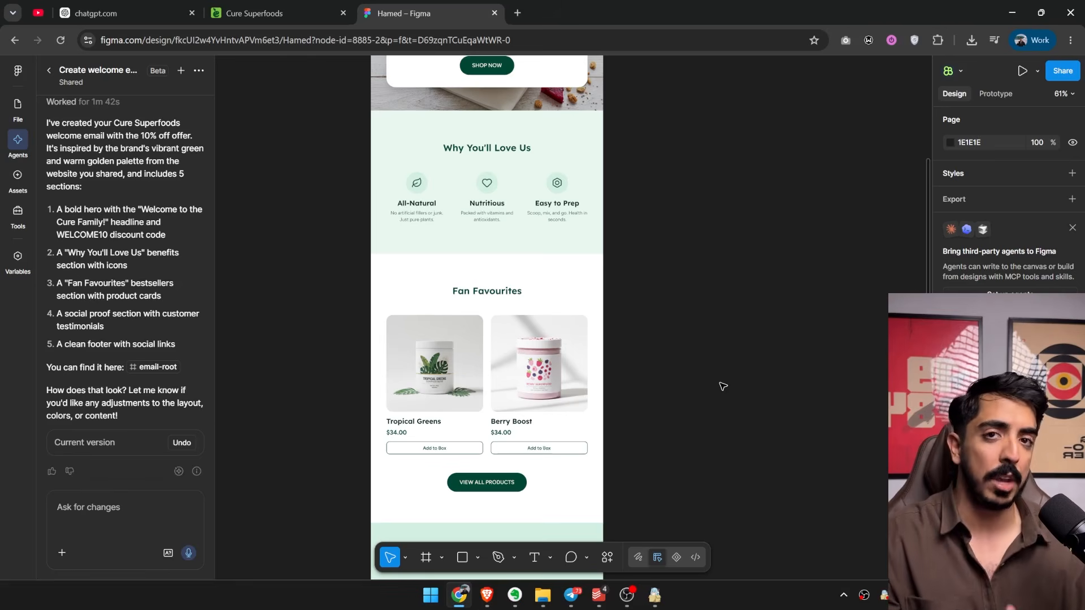
scroll(700, 337, "up", 3)
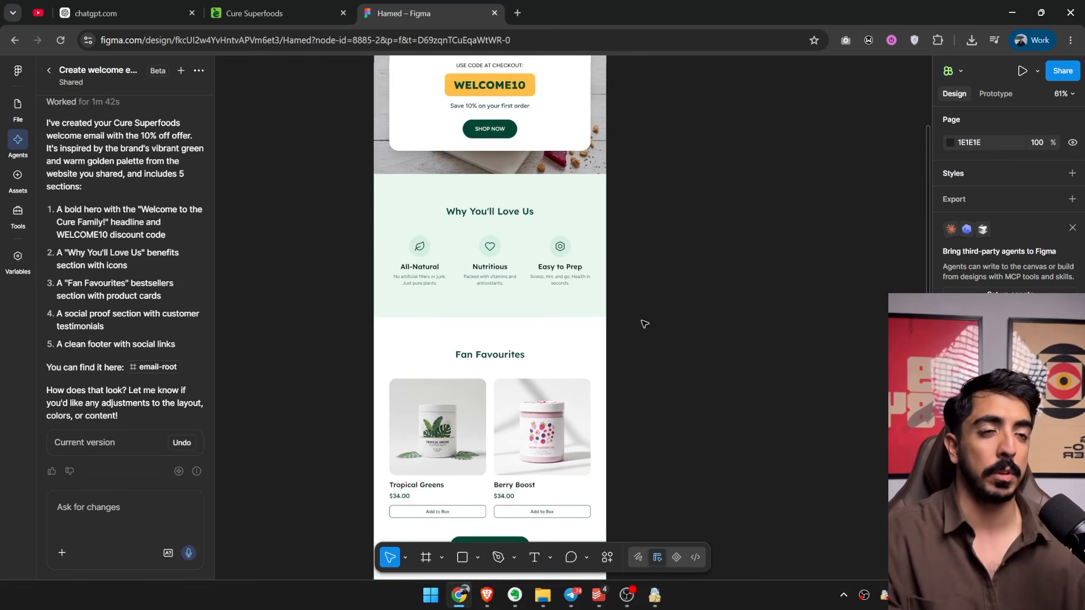
scroll(643, 342, "up", 1)
scroll(640, 356, "down", 2)
scroll(613, 362, "up", 4)
scroll(531, 301, "down", 1)
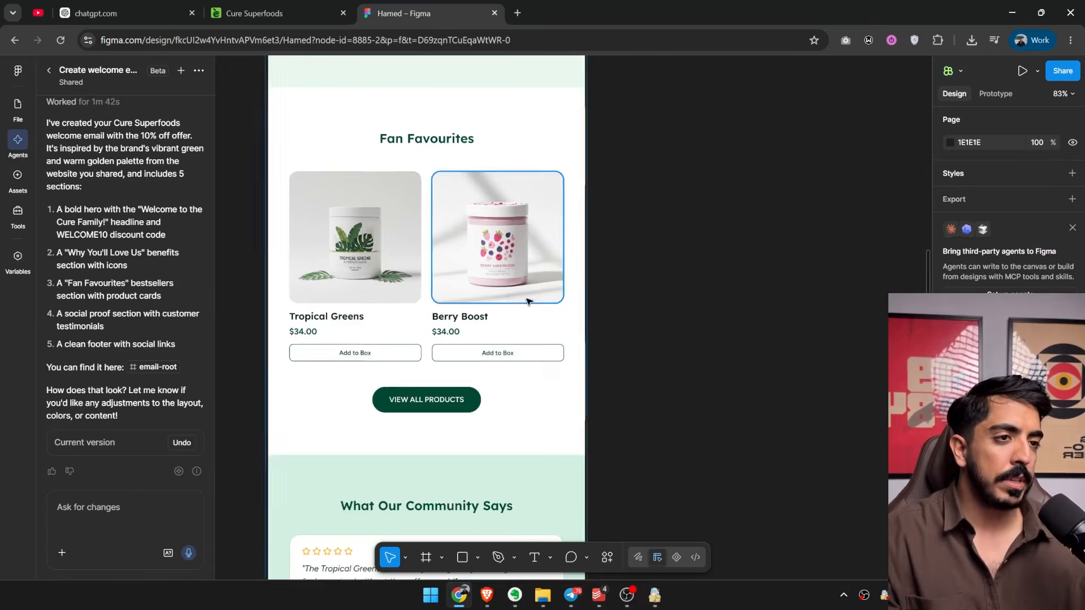
left_click_drag(529, 302, 520, 367)
scroll(537, 234, "down", 2)
left_click_drag(531, 226, 535, 469)
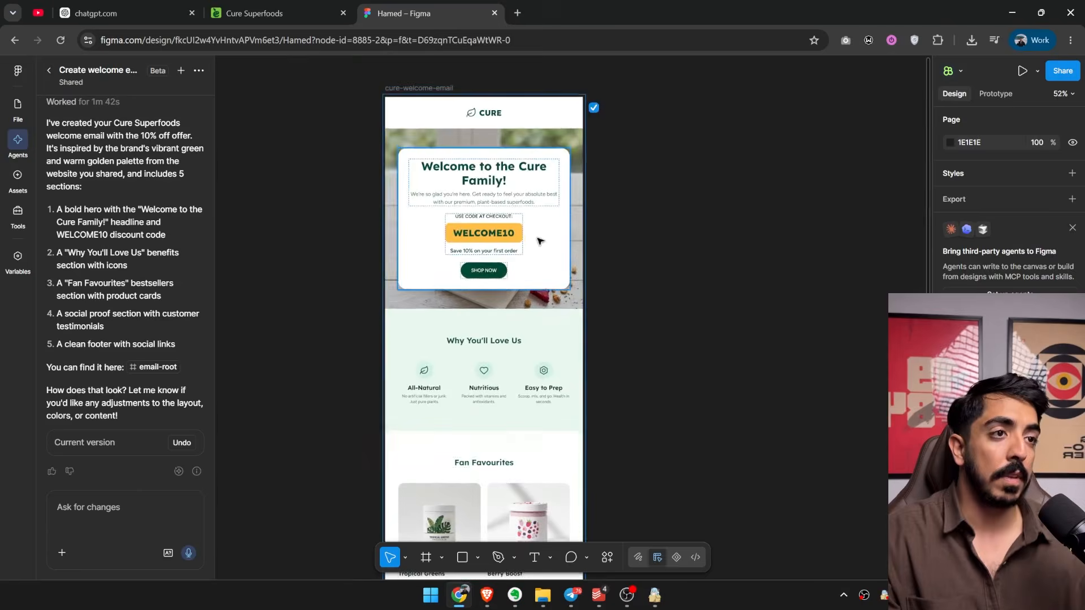
Extend the hero section's frame downward to a height of about 837.
scroll(536, 241, "up", 4)
left_click(365, 211)
scroll(374, 171, "down", 1)
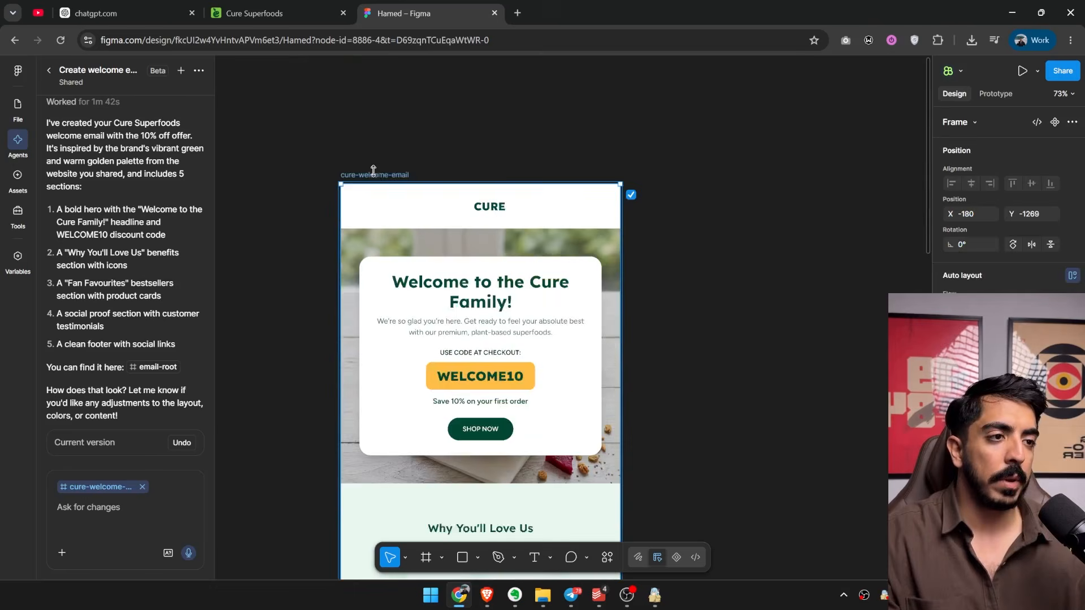
left_click_drag(509, 240, 501, 128)
left_click(543, 334)
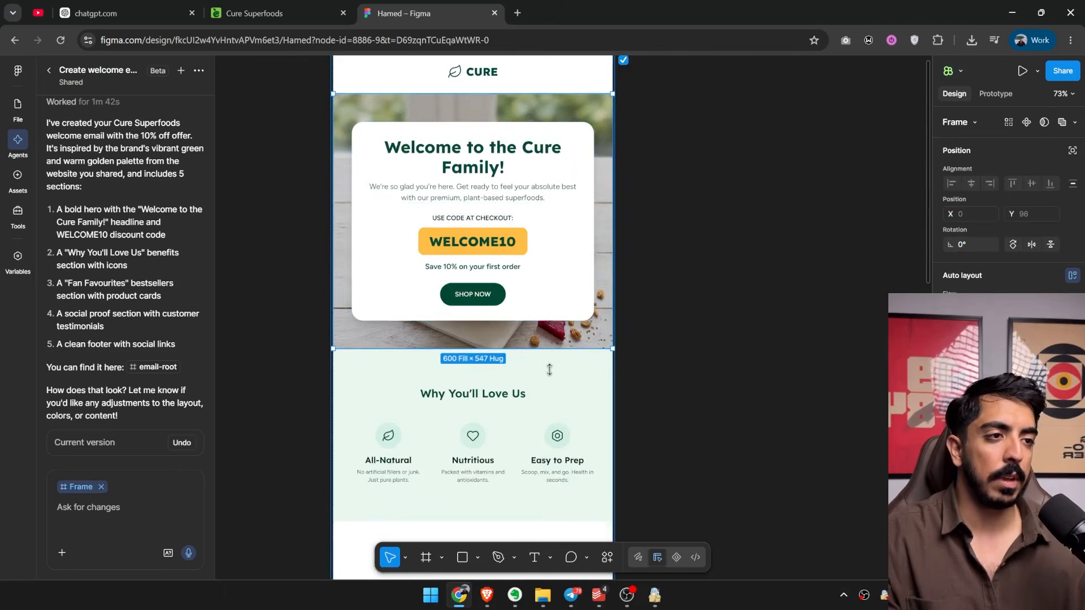
left_click_drag(549, 370, 548, 485)
Switch to the Cure Superfoods website and open the Apple Pie Sea Moss Gel product in a new tab.
left_click(289, 15)
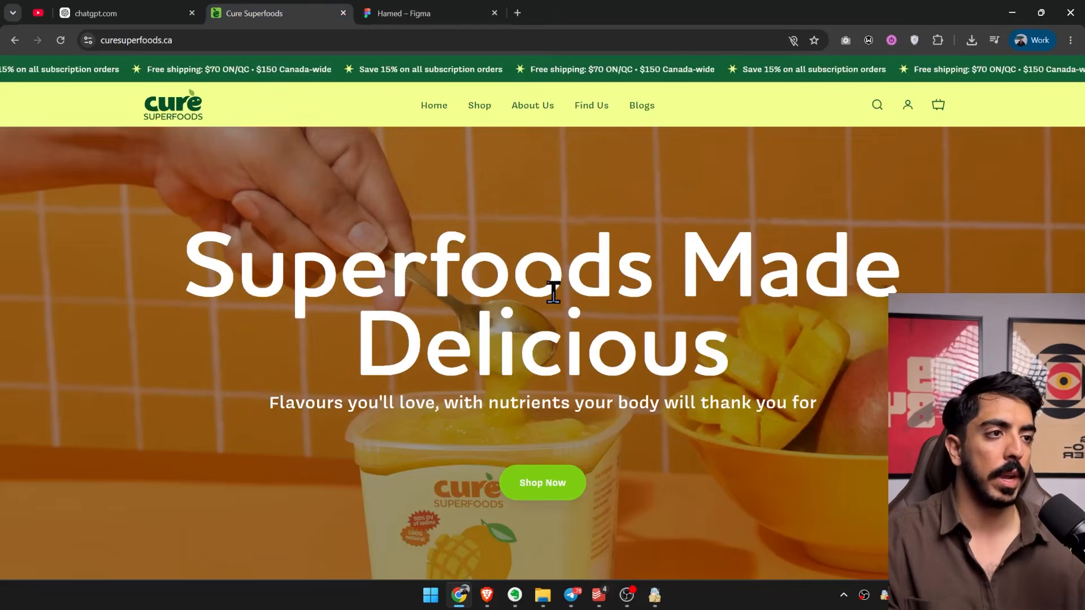
scroll(552, 285, "down", 15)
scroll(545, 316, "up", 4)
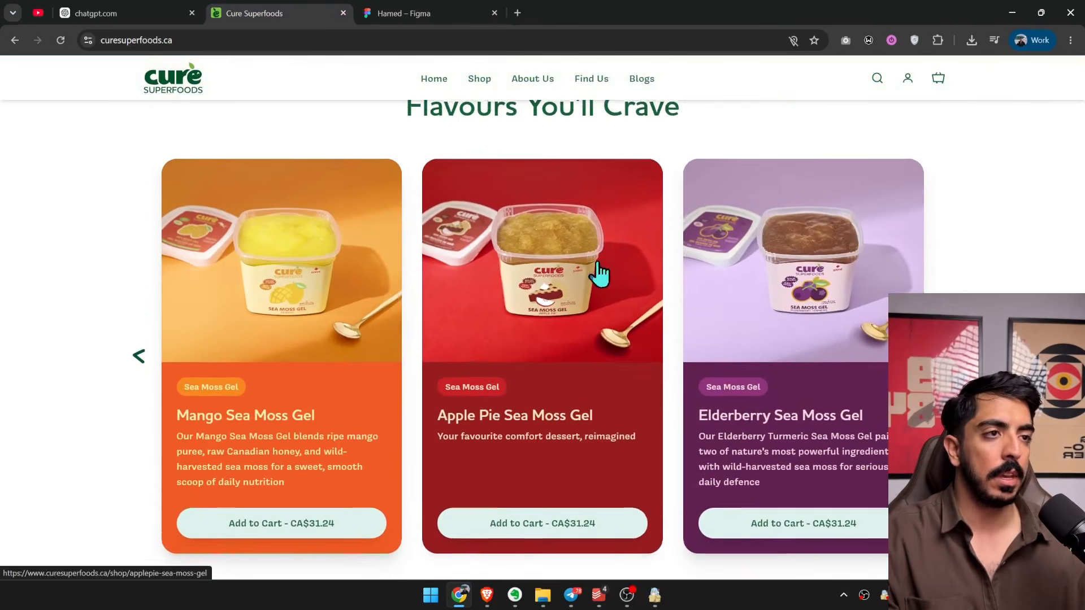
middle_click(496, 408)
Copy the image of the three stacked Sea Moss Gel tubs from the homepage's subscription section.
scroll(496, 408, "down", 20)
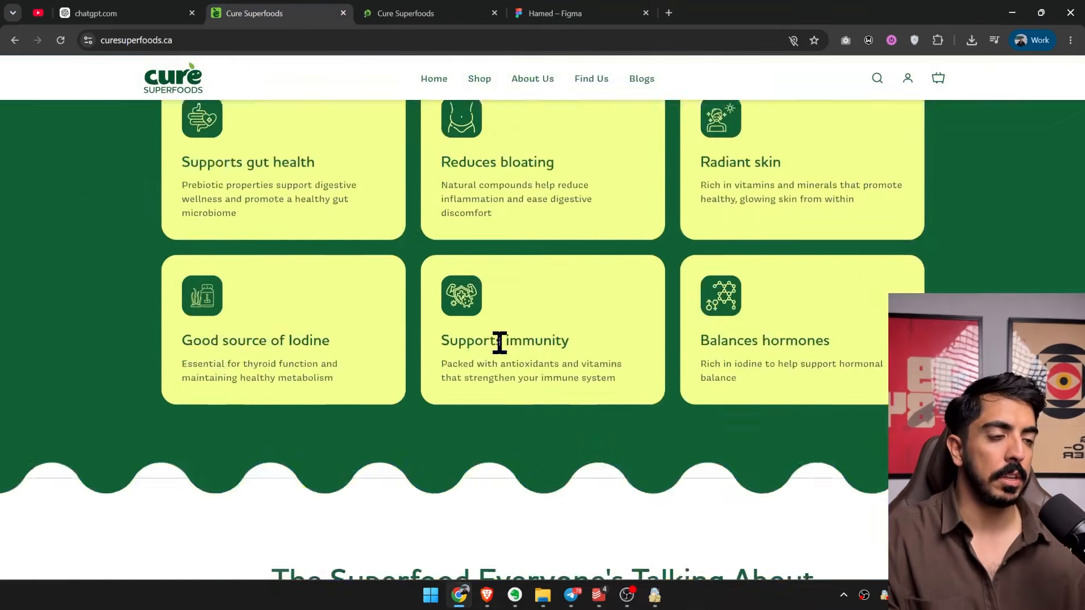
scroll(498, 345, "down", 10)
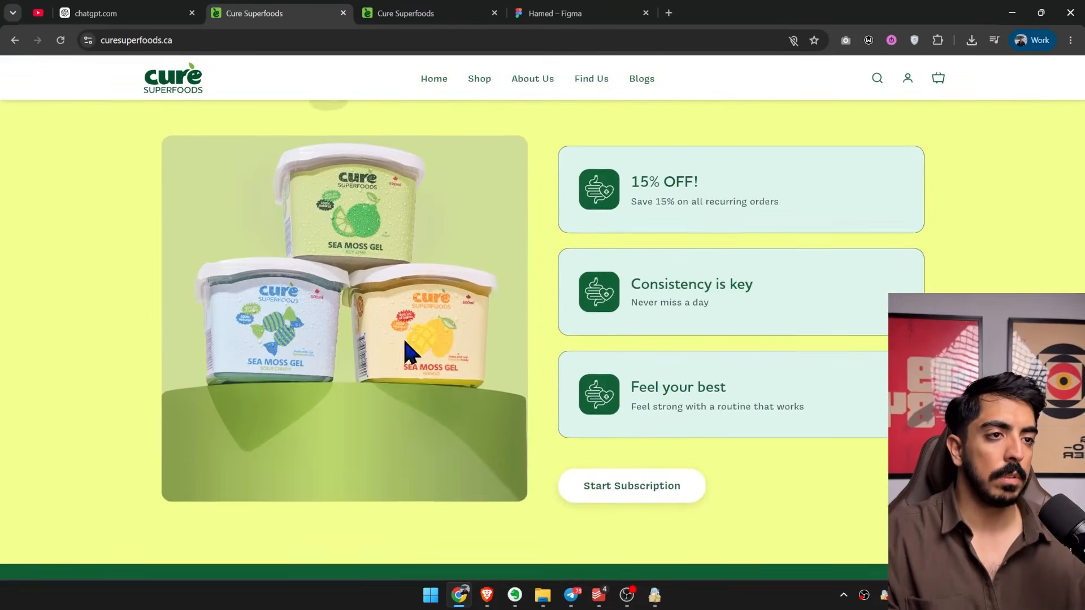
right_click(408, 352)
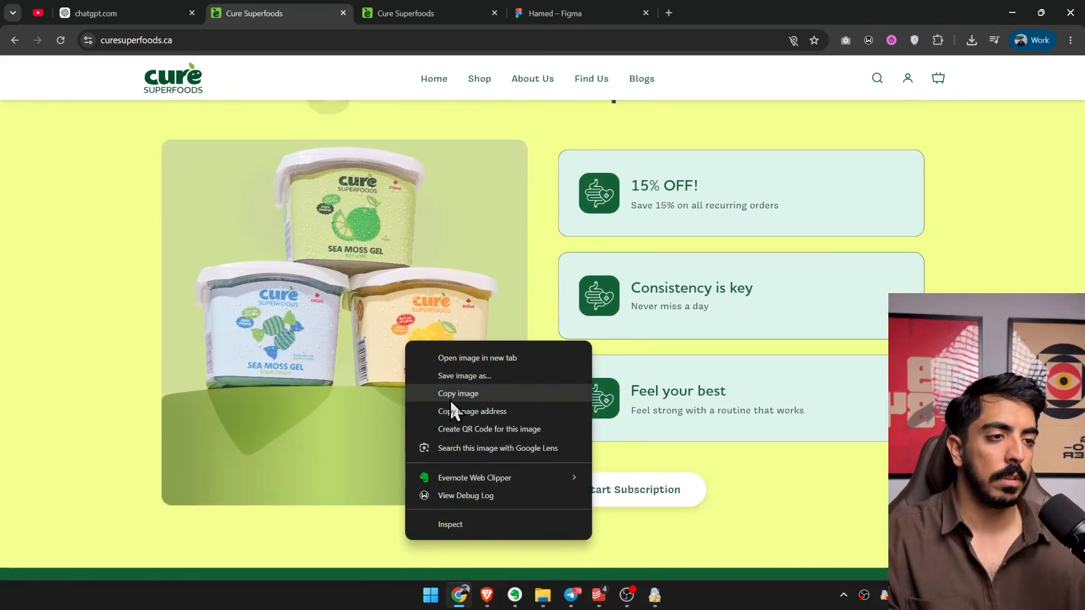
left_click(449, 398)
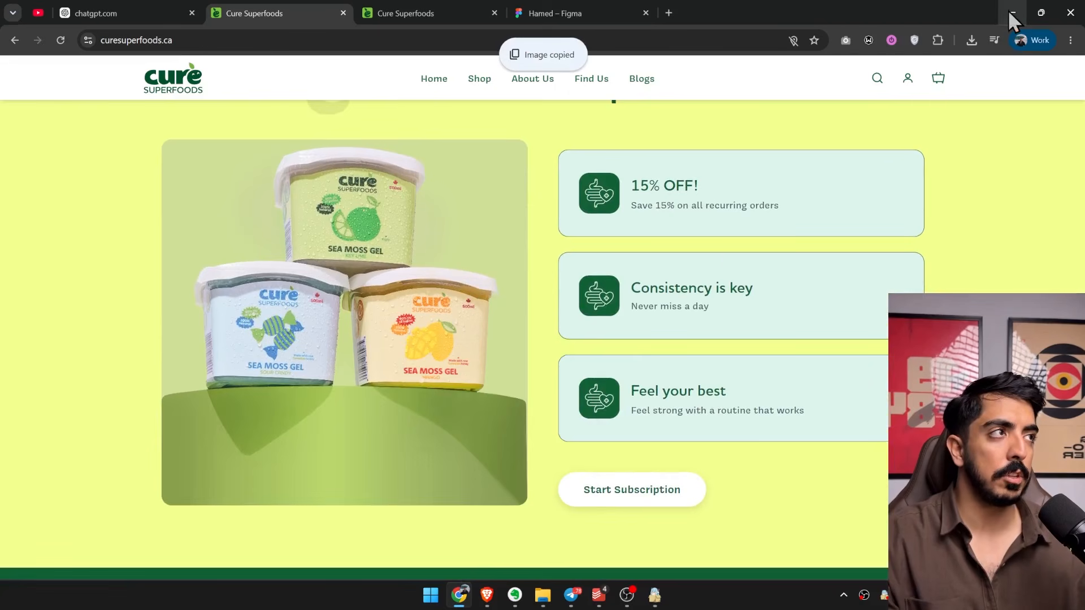
Switch to OBS, move the video capture source to the scene's lower-left corner, and return to Figma.
left_click(1011, 12)
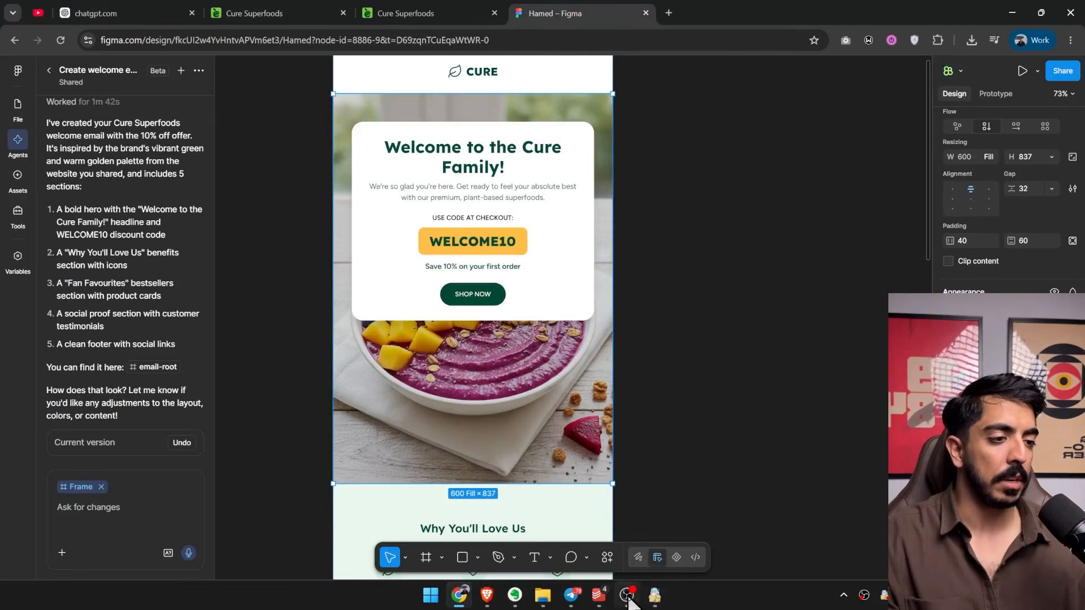
left_click(627, 594)
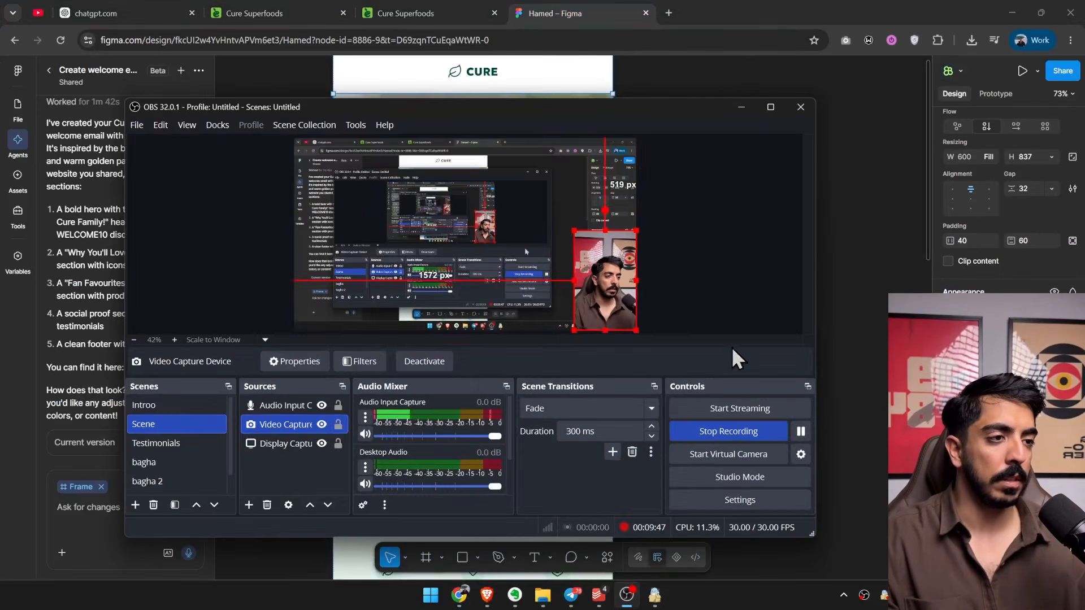
left_click_drag(607, 280, 327, 281)
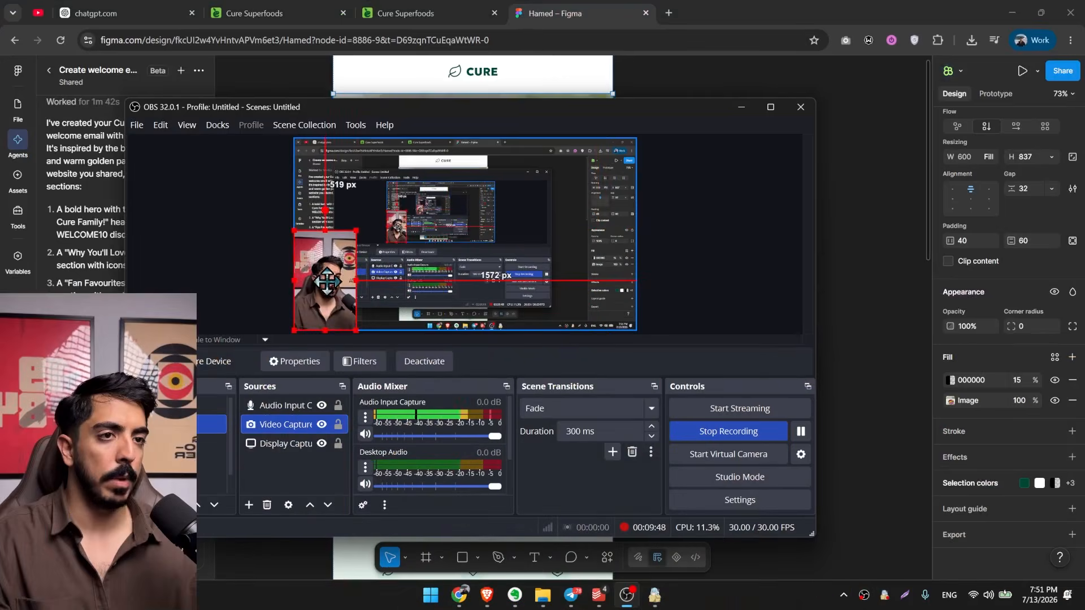
left_click(740, 108)
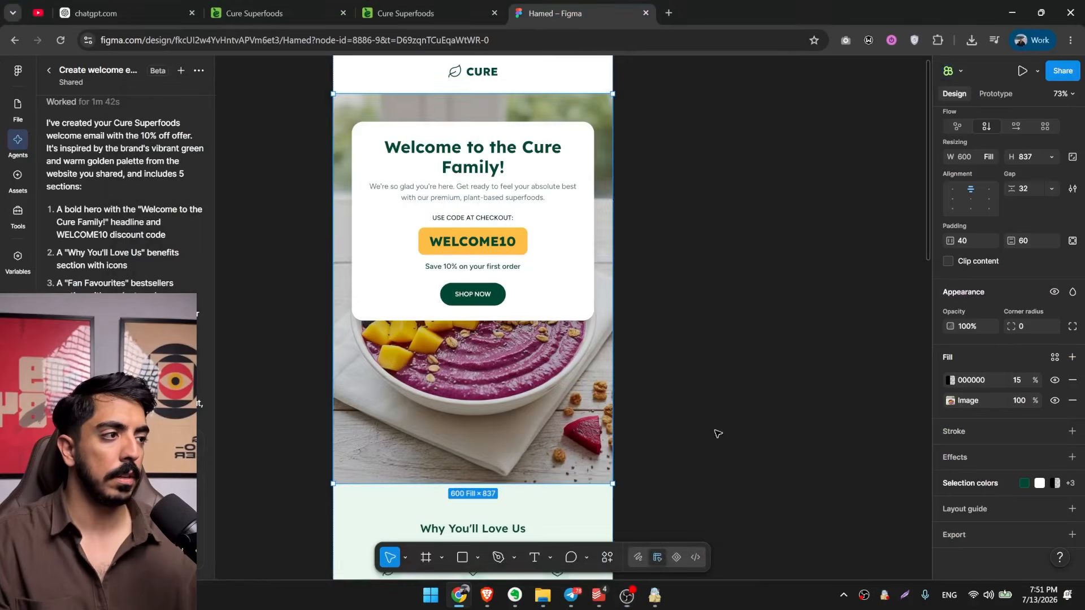
Replace the hero's image fill with the homepage subscription photo of stacked Sea Moss Gel tubs and try bottom-aligning the welcome card.
left_click(950, 400)
left_click(855, 340)
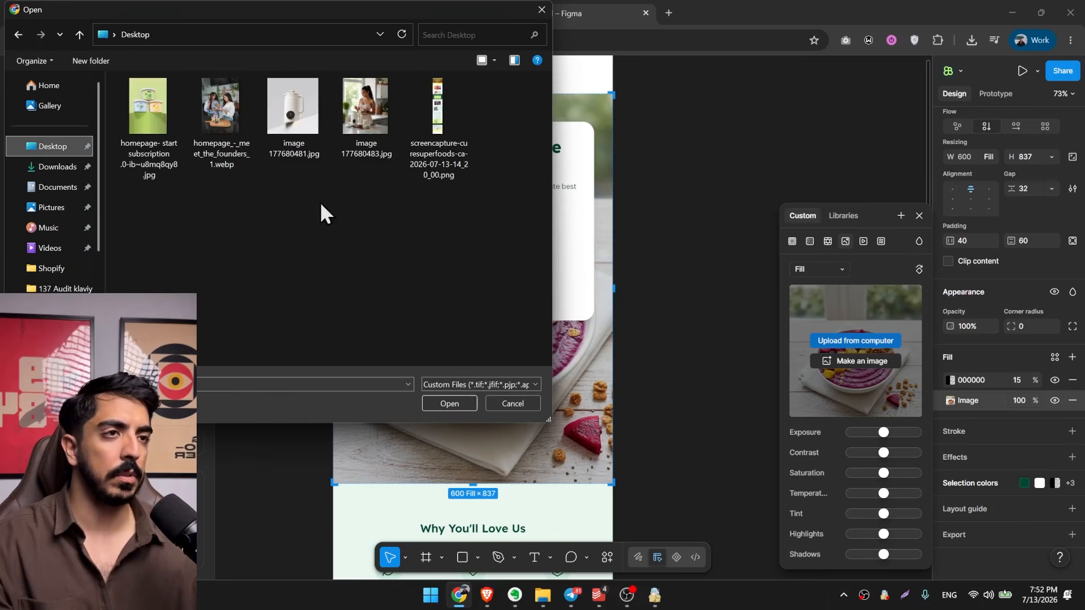
double_click(148, 108)
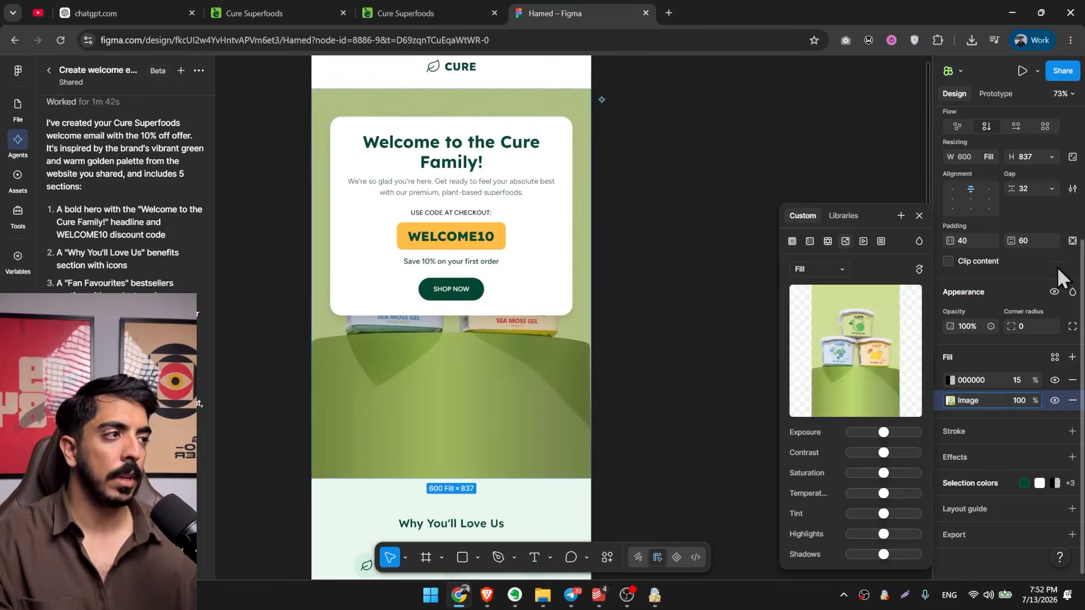
left_click(971, 208)
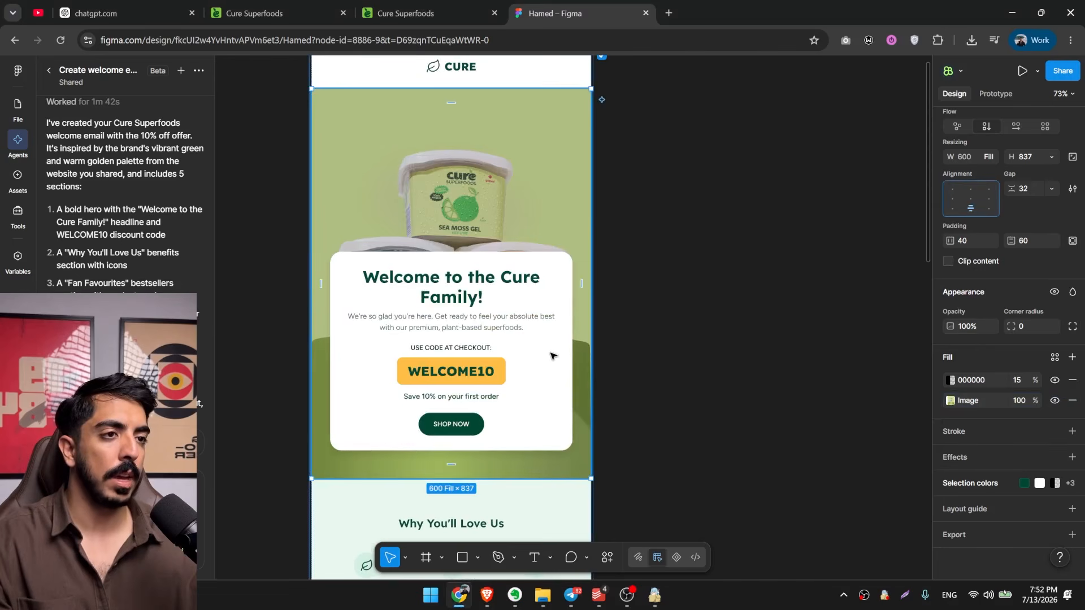
Keep the welcome card top-centred and extend the hero section's frame to a height of about 1012.
left_click_drag(610, 337, 635, 361)
left_click_drag(508, 177, 511, 52)
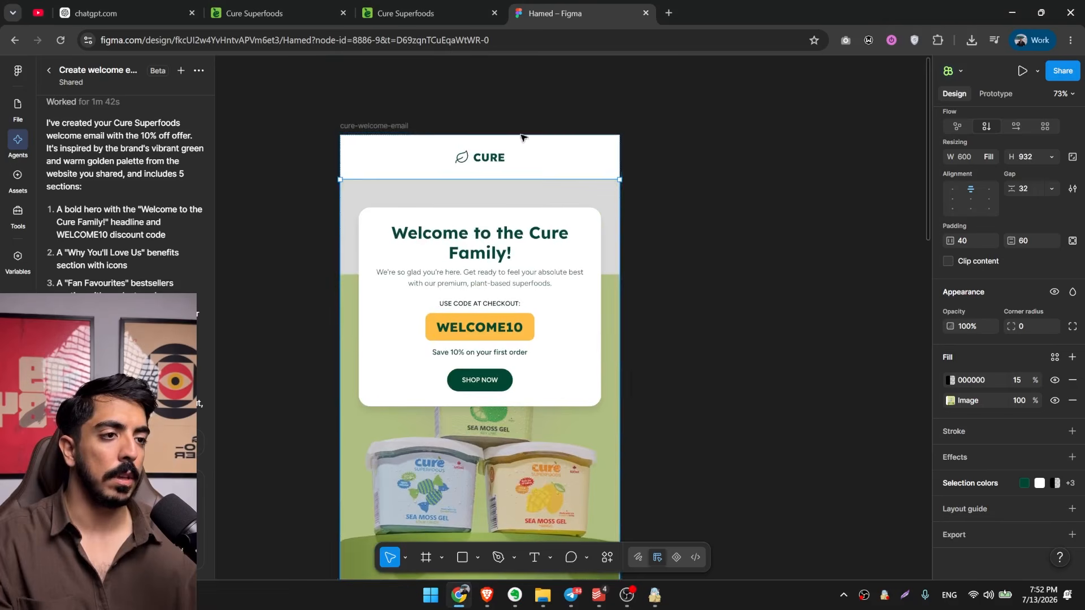
left_click_drag(537, 174, 540, 136)
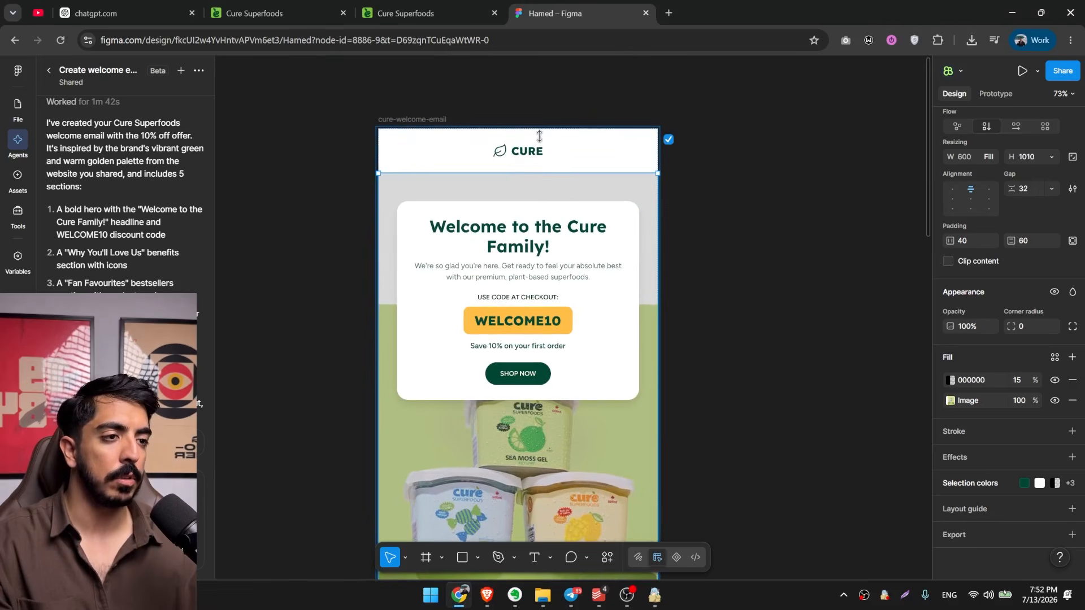
scroll(676, 397, "down", 3)
left_click_drag(695, 410, 620, 350)
left_click(578, 319)
left_click(606, 371)
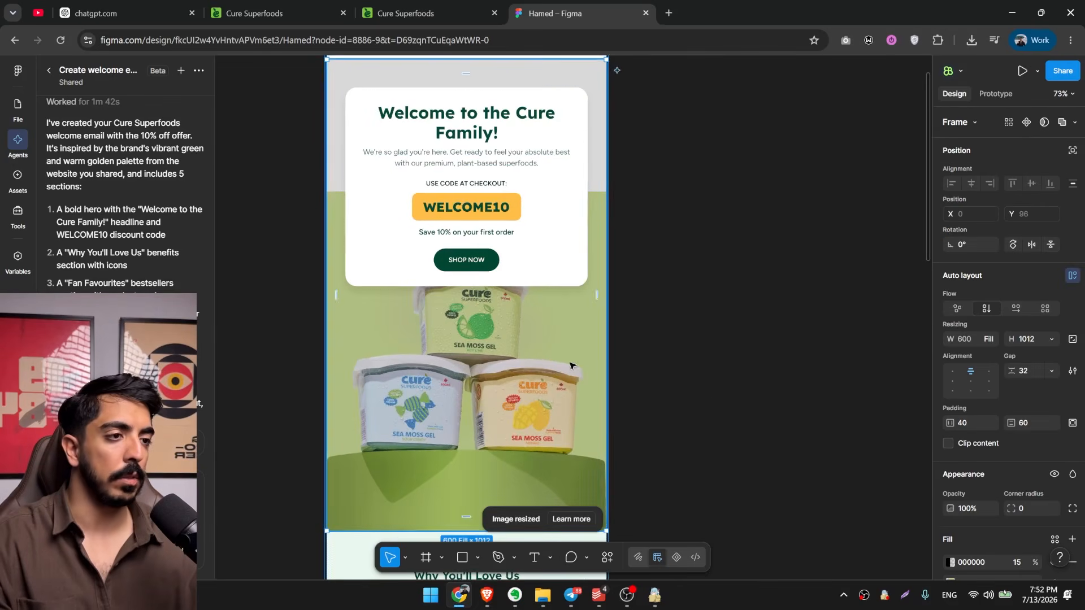
left_click_drag(611, 383, 606, 354)
scroll(606, 354, "down", 1)
scroll(1006, 452, "down", 3)
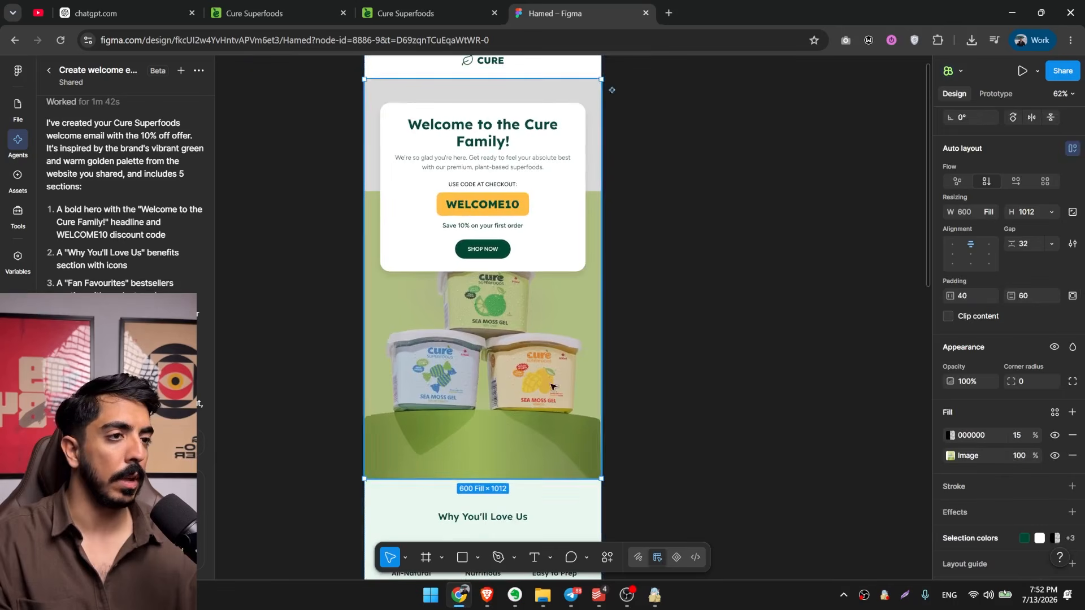
Replace the hero's black overlay with a solid fill beneath the photo, sampled from the photo's light green background.
left_click(1073, 435)
scroll(601, 300, "up", 1)
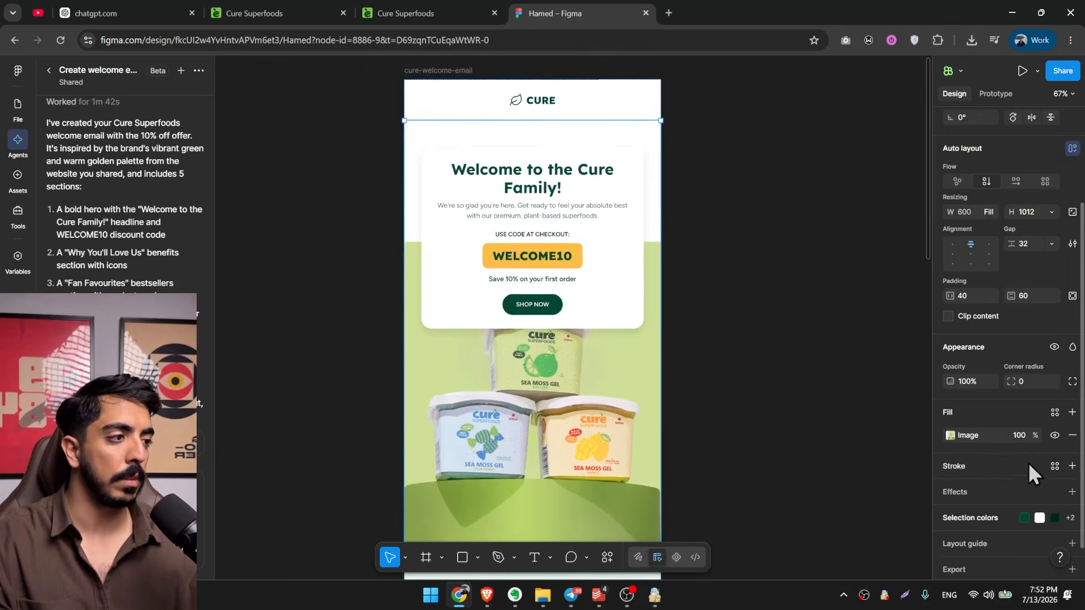
left_click(1072, 413)
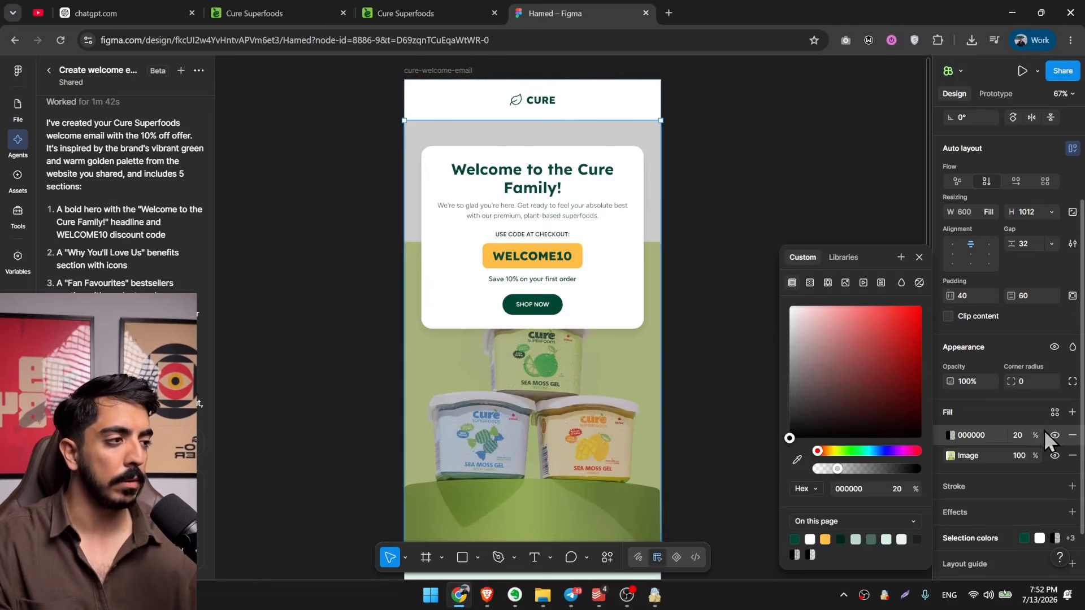
left_click_drag(953, 435, 953, 447)
left_click(951, 455)
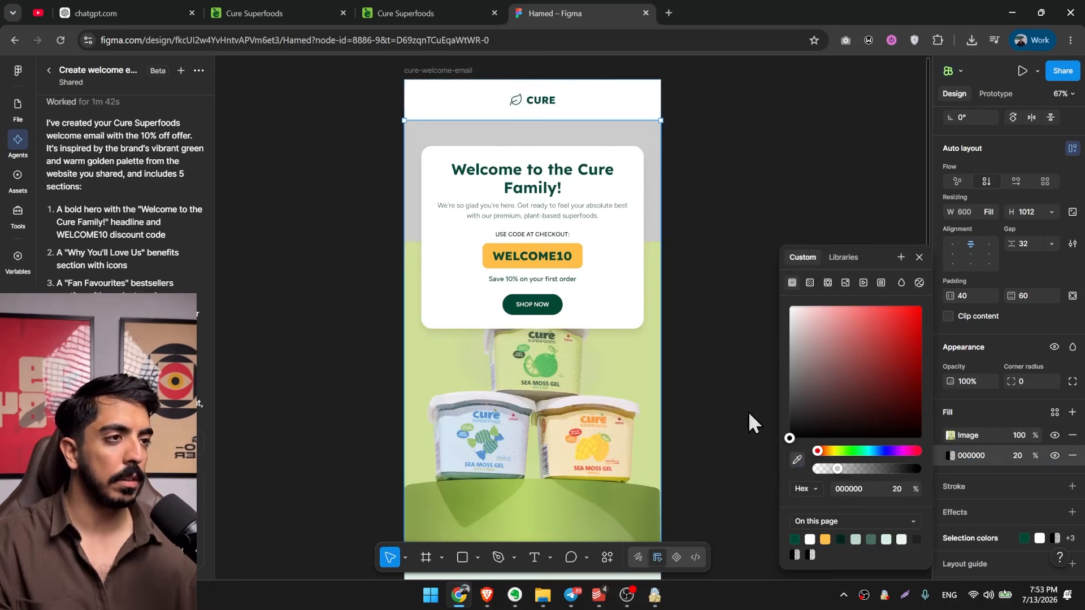
left_click(651, 247)
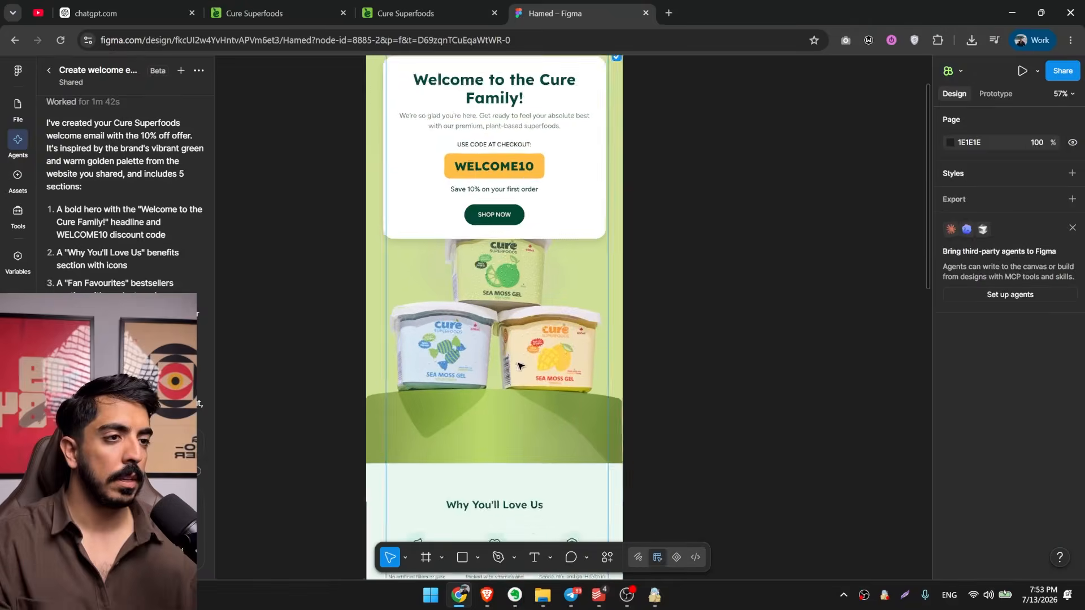
scroll(551, 316, "up", 1)
Bring the stacked tubs photo from the desktop onto the Figma canvas and place it beside the welcome email frame.
left_click(1082, 603)
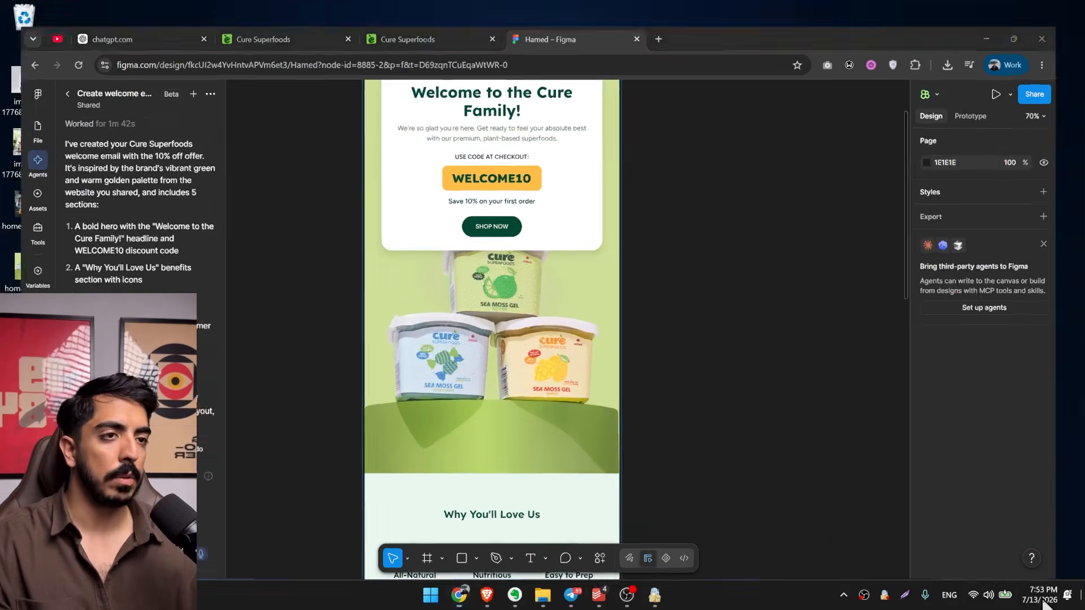
left_click_drag(24, 269, 693, 356)
scroll(479, 320, "down", 5)
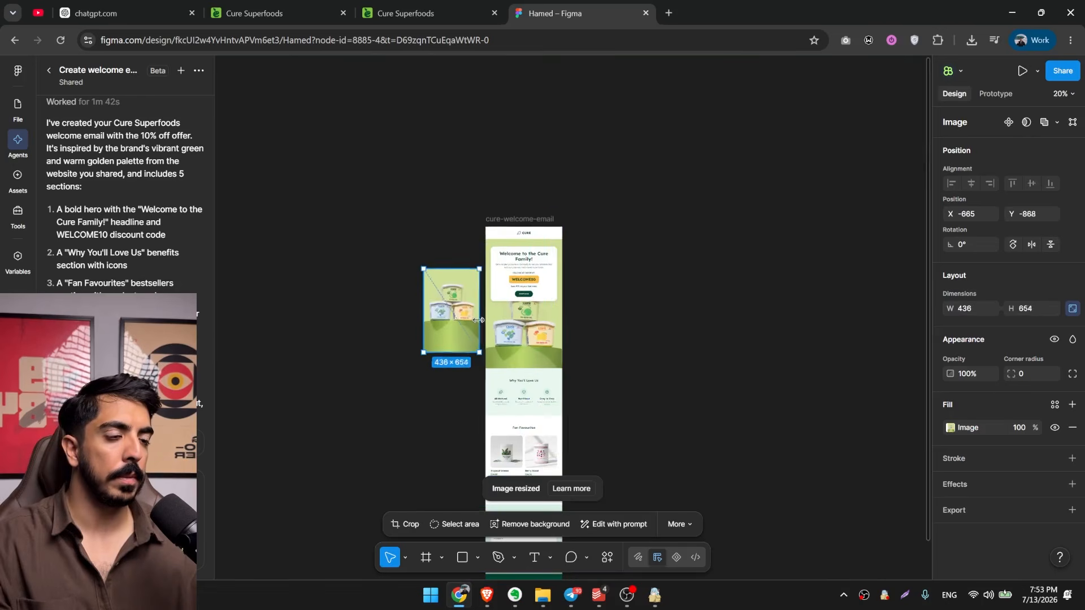
scroll(450, 314, "up", 3)
left_click_drag(479, 320, 352, 339)
scroll(341, 288, "up", 3)
left_click_drag(352, 339, 643, 358)
scroll(688, 376, "up", 2)
left_click_drag(669, 427, 676, 377)
left_click_drag(675, 377, 698, 504)
scroll(692, 504, "down", 2)
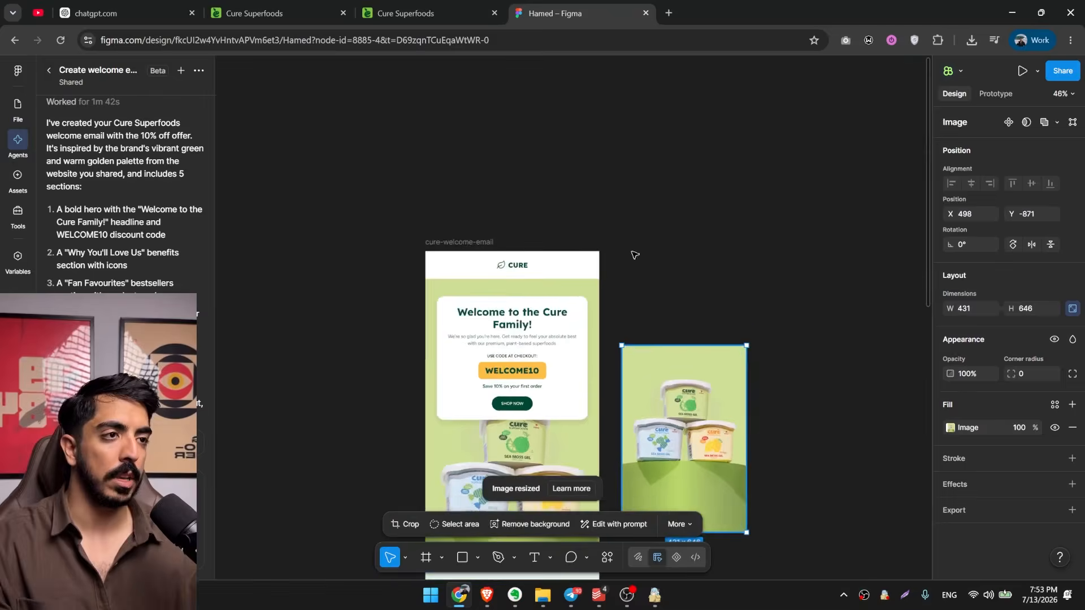
Scale the loose tubs photo to 600 × 900 to match the email's width and move it beside the hero.
left_click_drag(635, 255, 545, 213)
left_click_drag(474, 151, 426, 153)
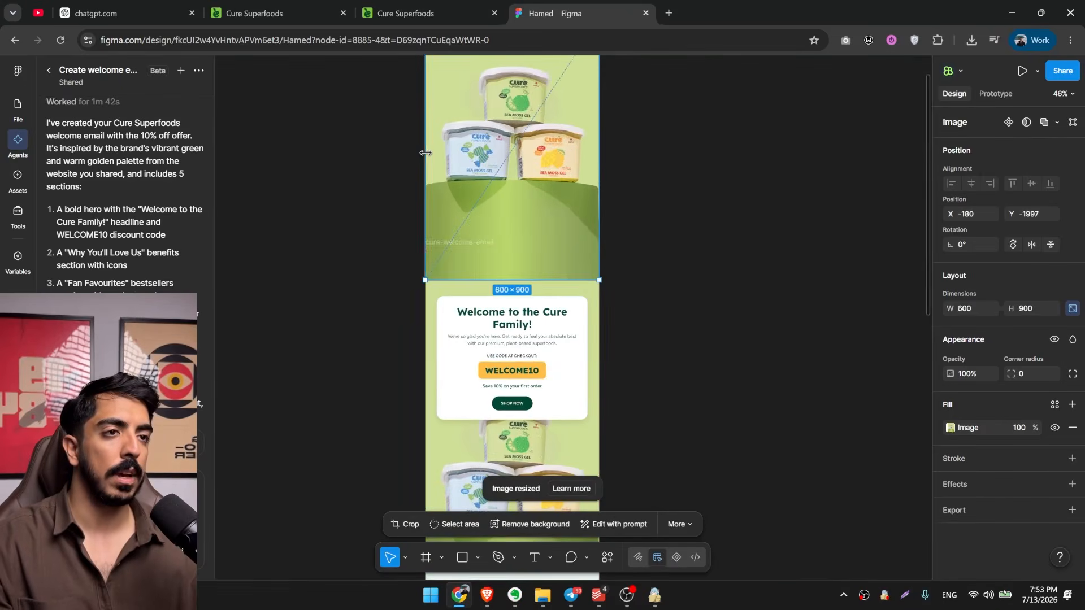
left_click_drag(505, 157, 622, 279)
Remove the background from the loose tubs photo and shorten its frame from below to a height of about 637.
scroll(645, 314, "up", 2)
left_click_drag(630, 264, 631, 296)
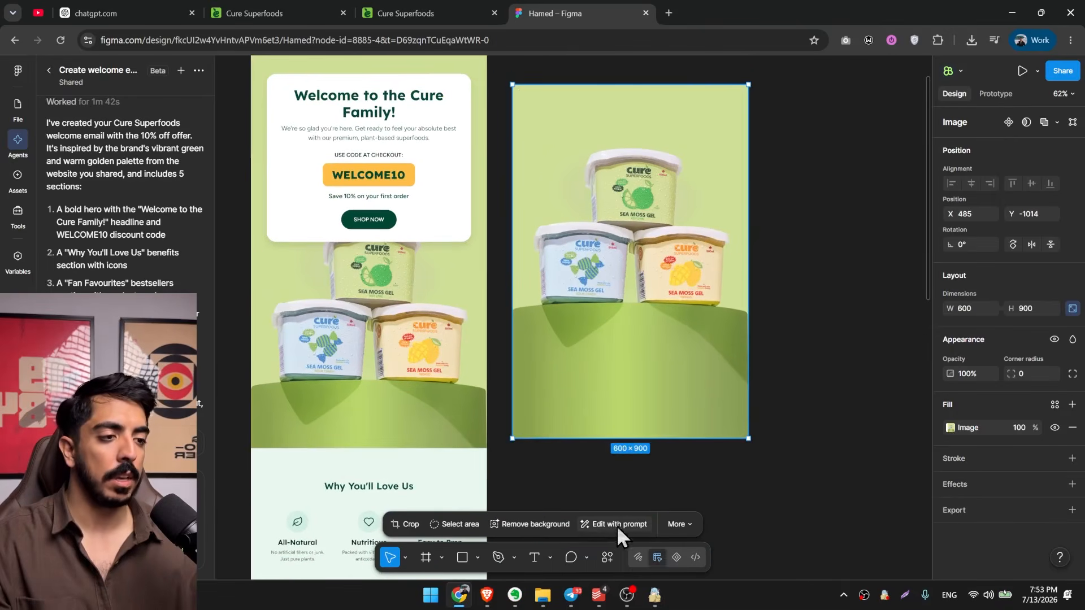
left_click(528, 524)
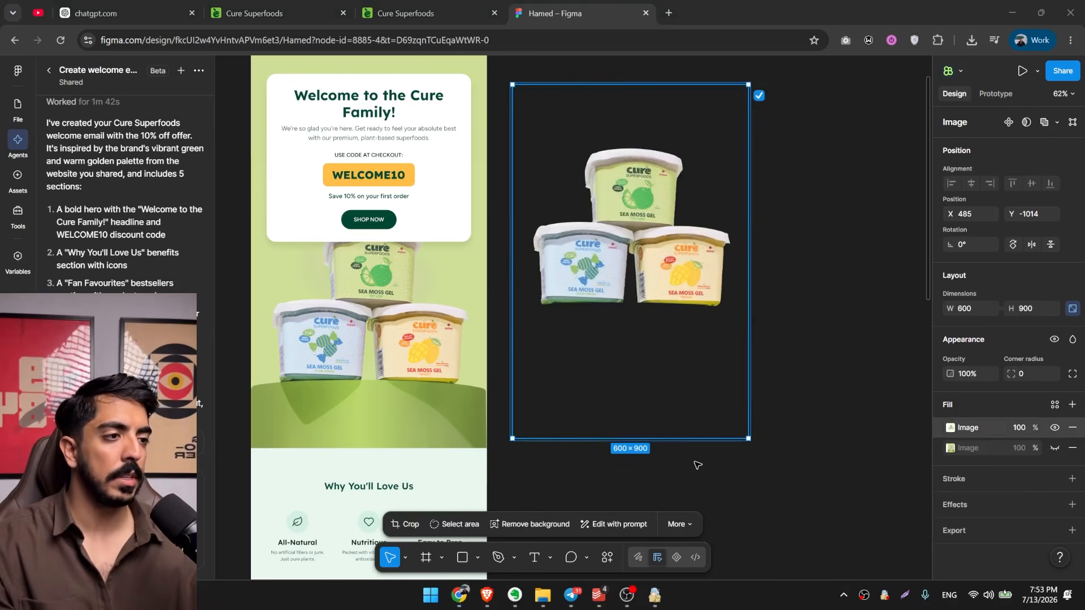
left_click_drag(676, 439, 676, 335)
Place the tubs cutout in the email, ignoring auto layout, exactly over the photo's tubs so the upper tub overlaps the card.
left_click_drag(677, 235, 414, 325)
left_click(1071, 151)
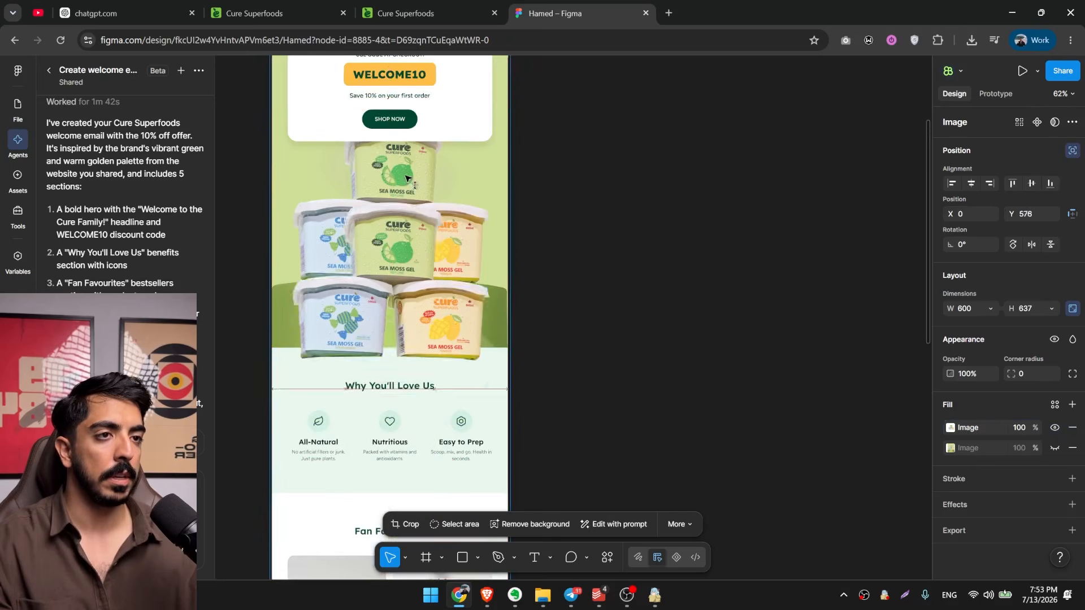
left_click_drag(407, 171, 405, 190)
scroll(405, 190, "up", 4)
left_click_drag(444, 334, 438, 298)
scroll(438, 301, "down", 5)
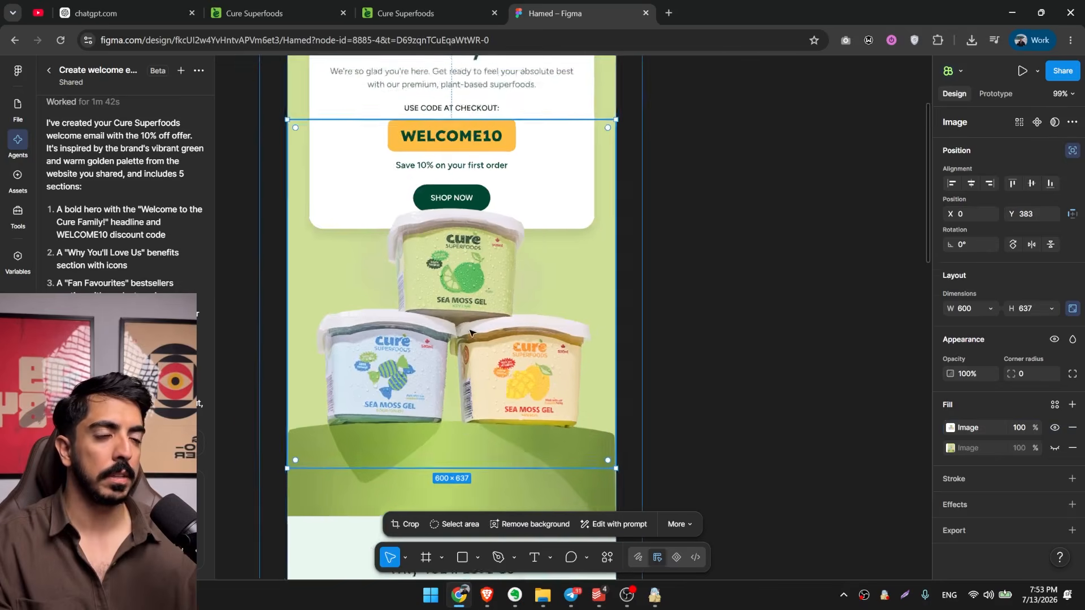
scroll(426, 361, "up", 3)
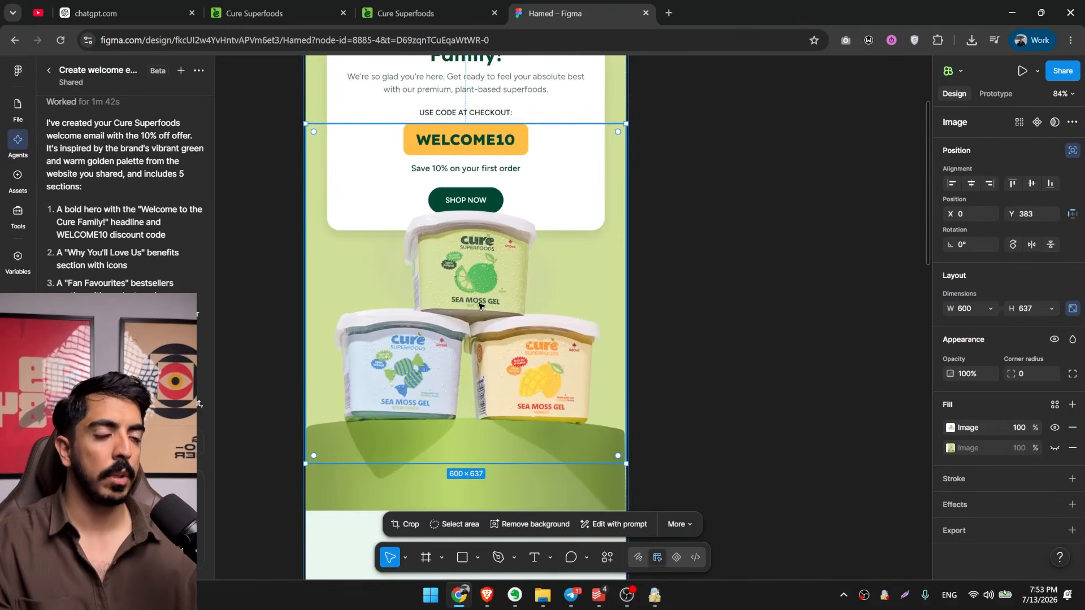
scroll(492, 347, "down", 3)
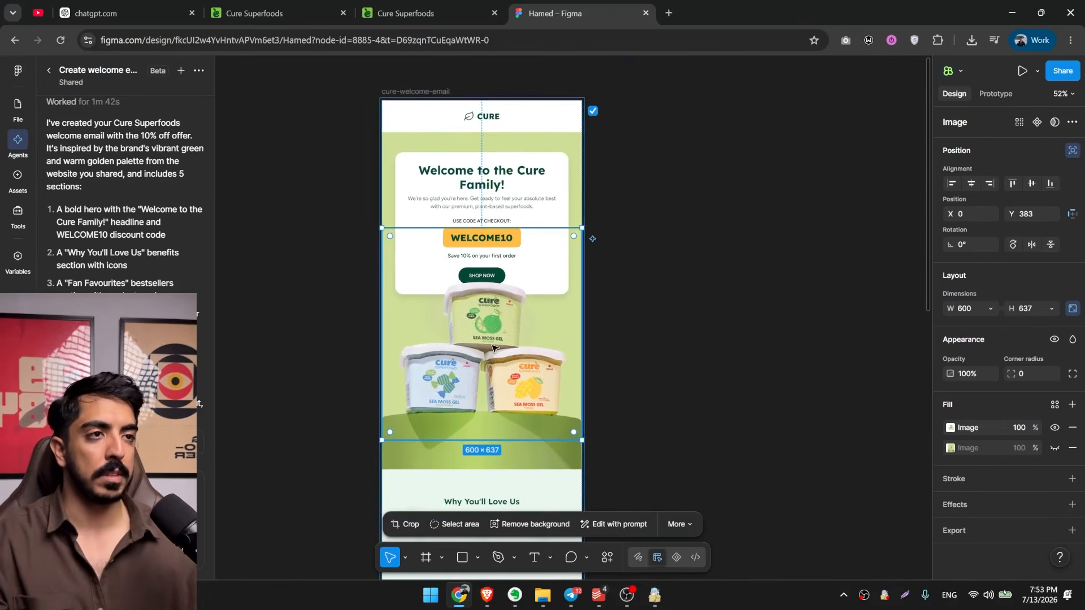
scroll(518, 200, "up", 2)
left_click(719, 298)
Review the layered hero and the Why You'll Love Us and Fan Favourites sections of the email.
scroll(644, 274, "down", 4)
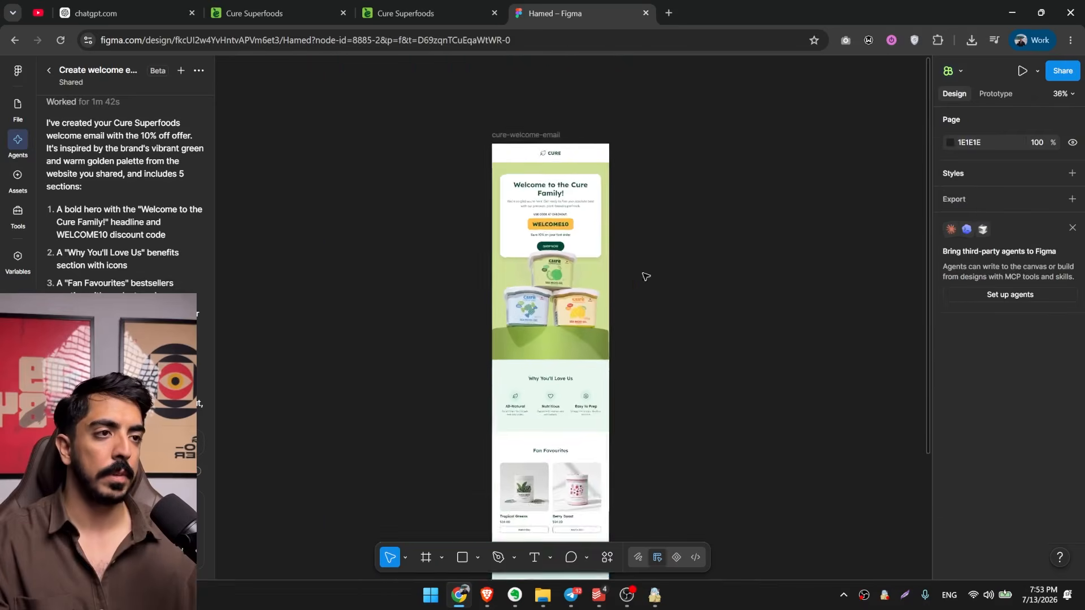
scroll(503, 271, "up", 2)
scroll(530, 332, "down", 3)
scroll(528, 330, "down", 1)
left_click_drag(501, 300, 545, 209)
scroll(544, 215, "up", 4)
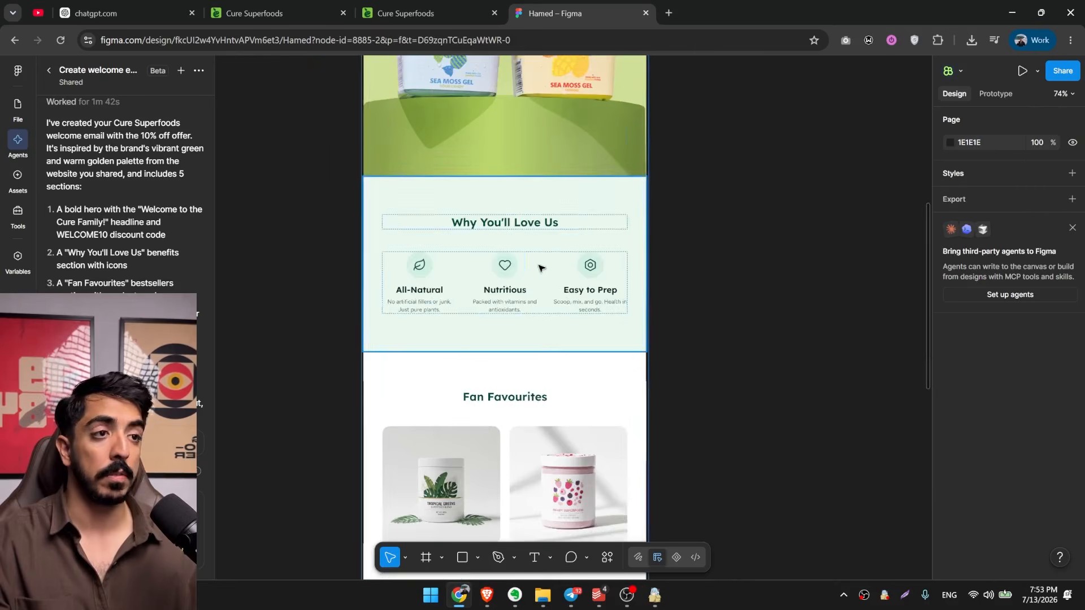
left_click_drag(565, 269, 553, 235)
scroll(540, 300, "down", 2)
scroll(497, 305, "up", 2)
scroll(545, 254, "down", 1)
left_click_drag(541, 286, 516, 242)
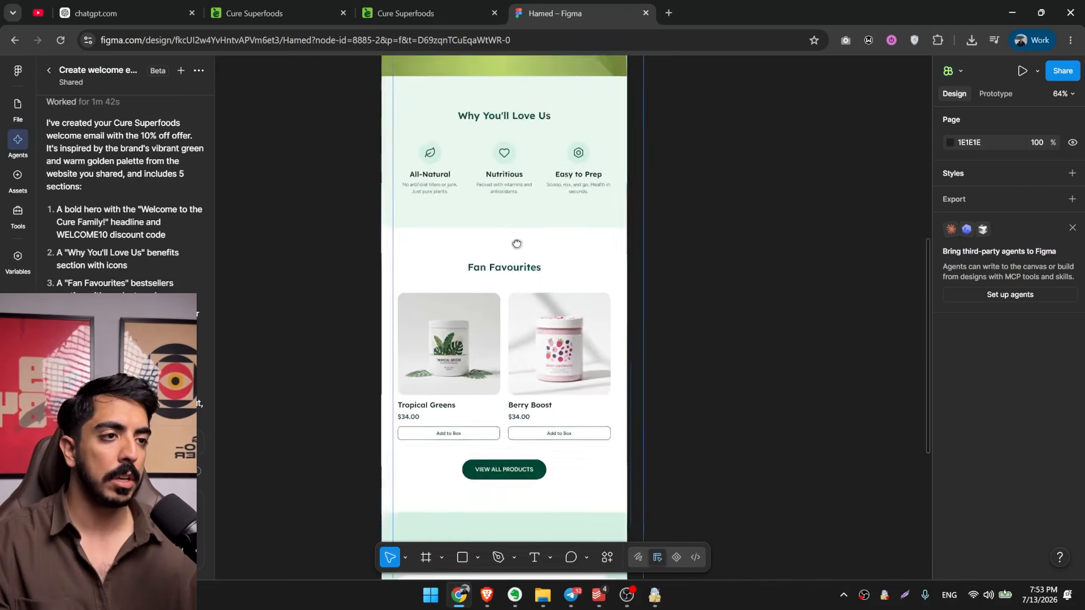
Set the Fan Favourites section's white background fill to the orange sampled from the WELCOME10 discount code badge.
left_click(519, 249)
scroll(522, 260, "down", 2)
left_click_drag(504, 381, 560, 328)
scroll(559, 327, "up", 2)
scroll(961, 447, "down", 4)
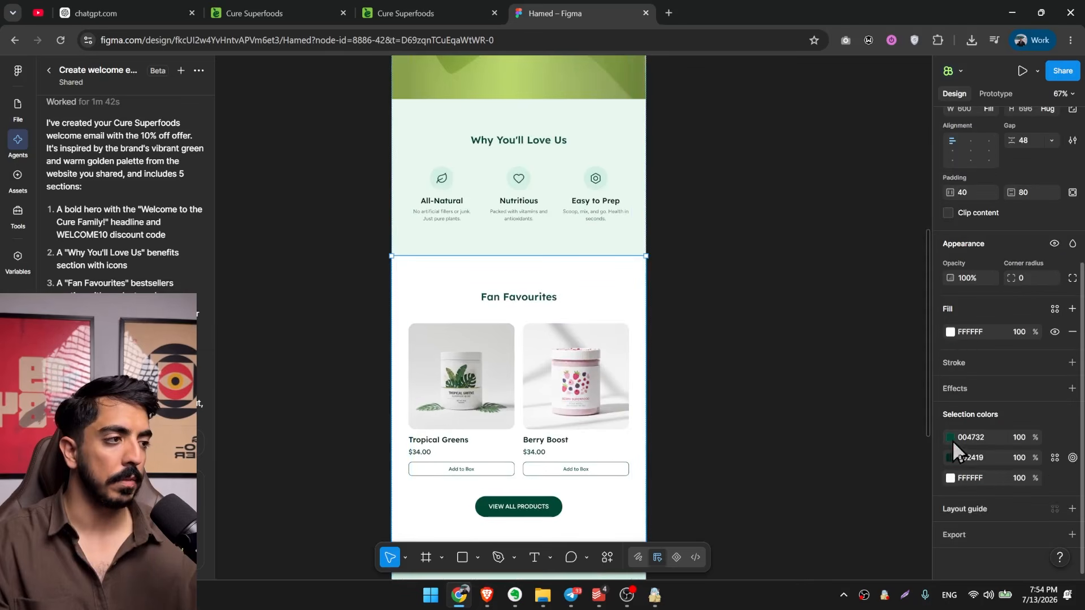
left_click(950, 333)
left_click(797, 460)
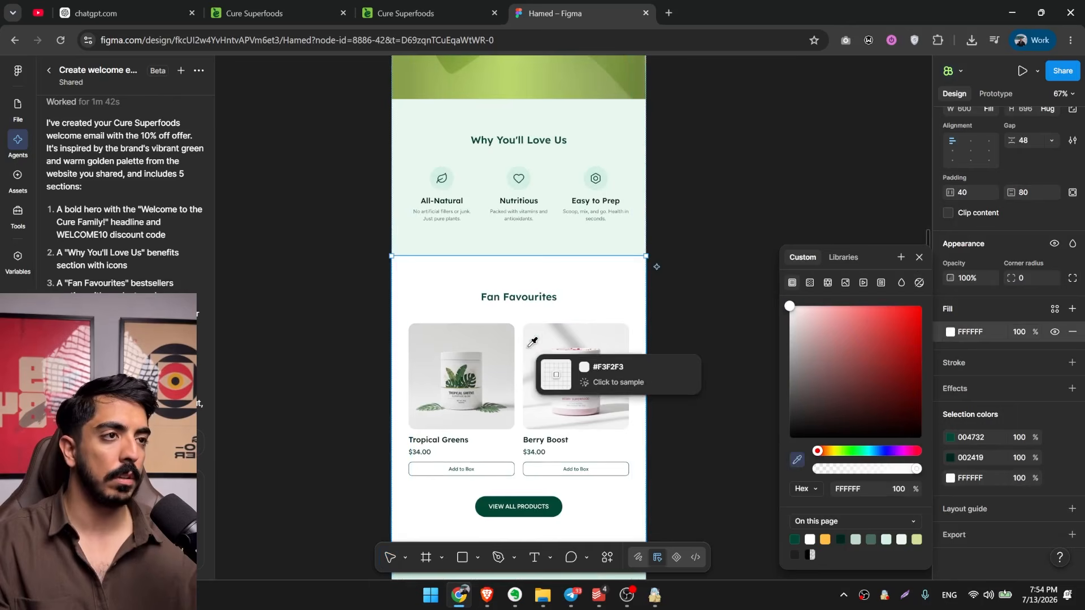
scroll(536, 338, "up", 6)
left_click(559, 172)
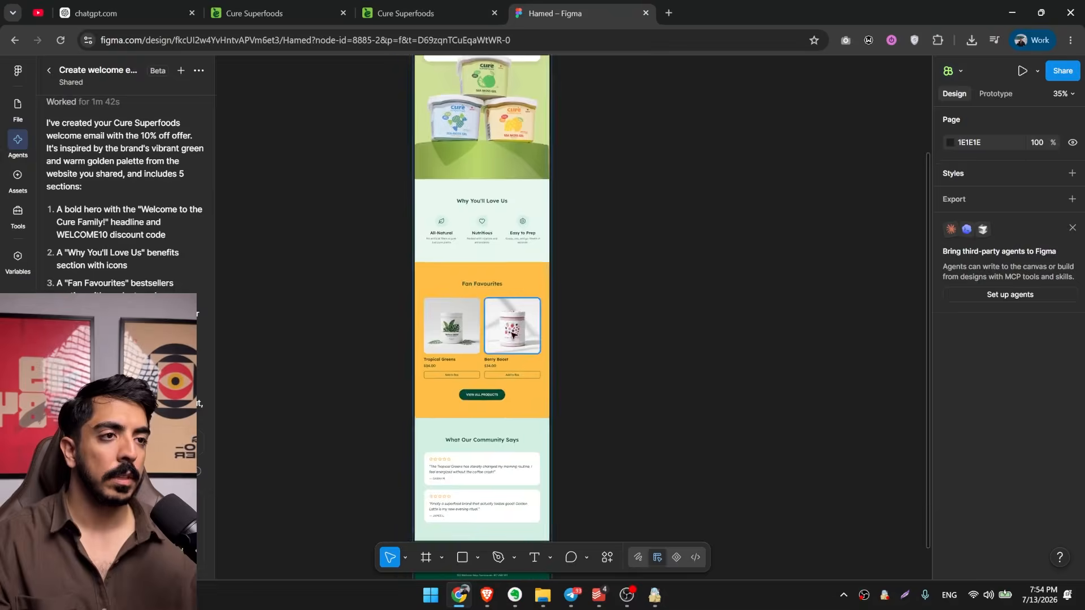
scroll(603, 406, "up", 8)
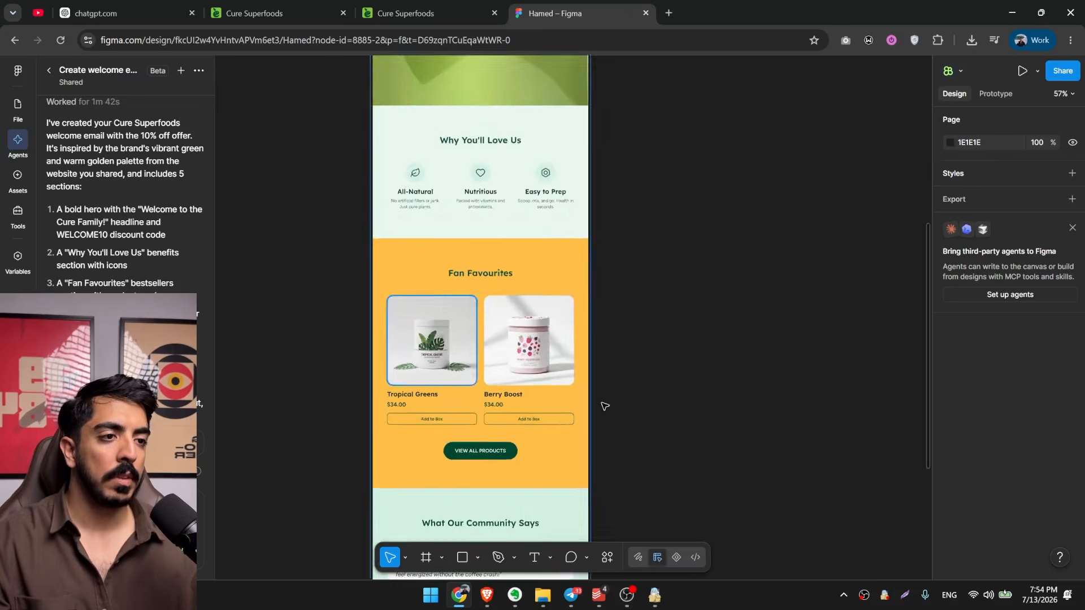
Review the whole welcome email's colours and layout, from the hero through the testimonials to the footer.
scroll(558, 470, "down", 10)
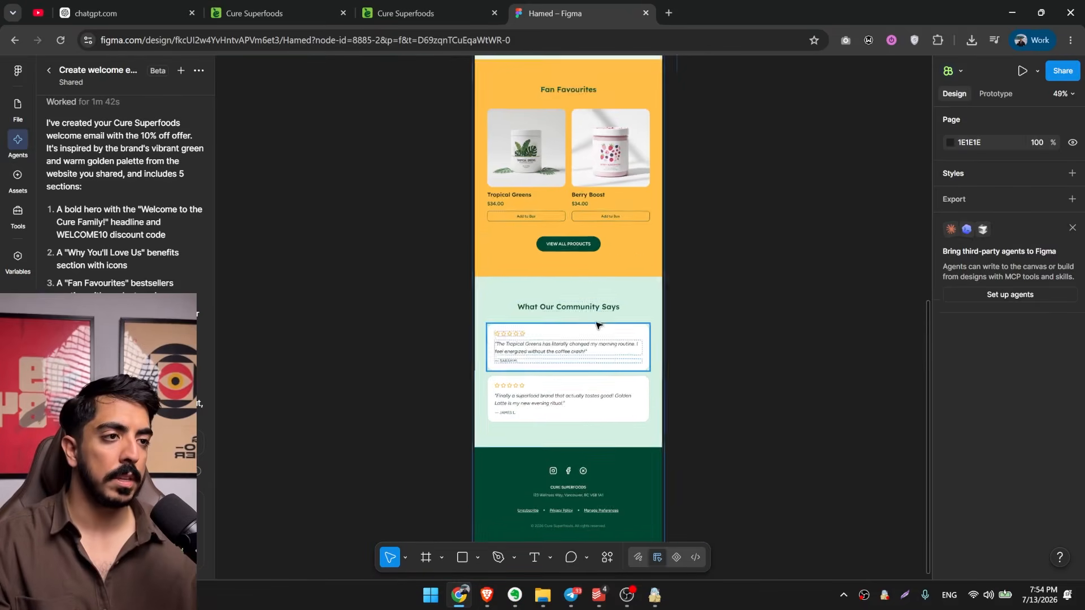
left_click_drag(520, 285, 513, 441)
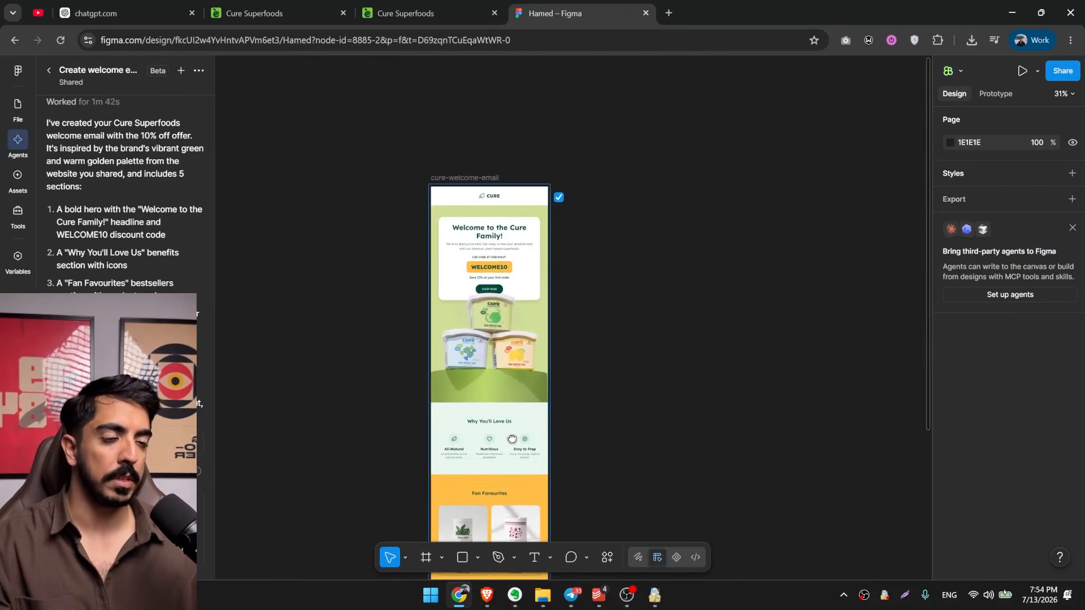
scroll(685, 484, "down", 2)
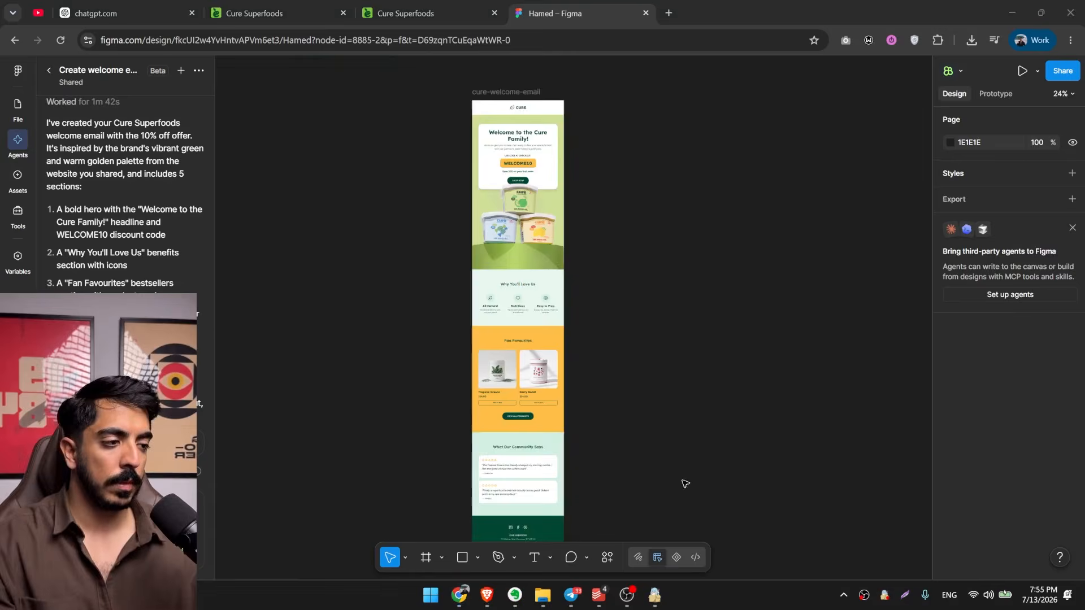
left_click_drag(584, 476, 597, 375)
scroll(633, 394, "up", 3)
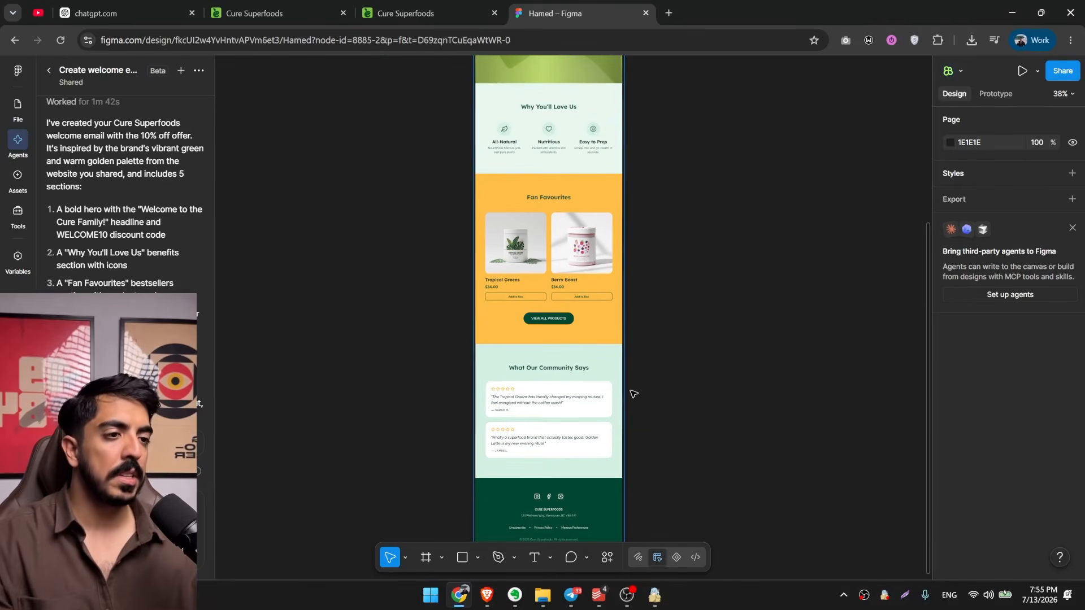
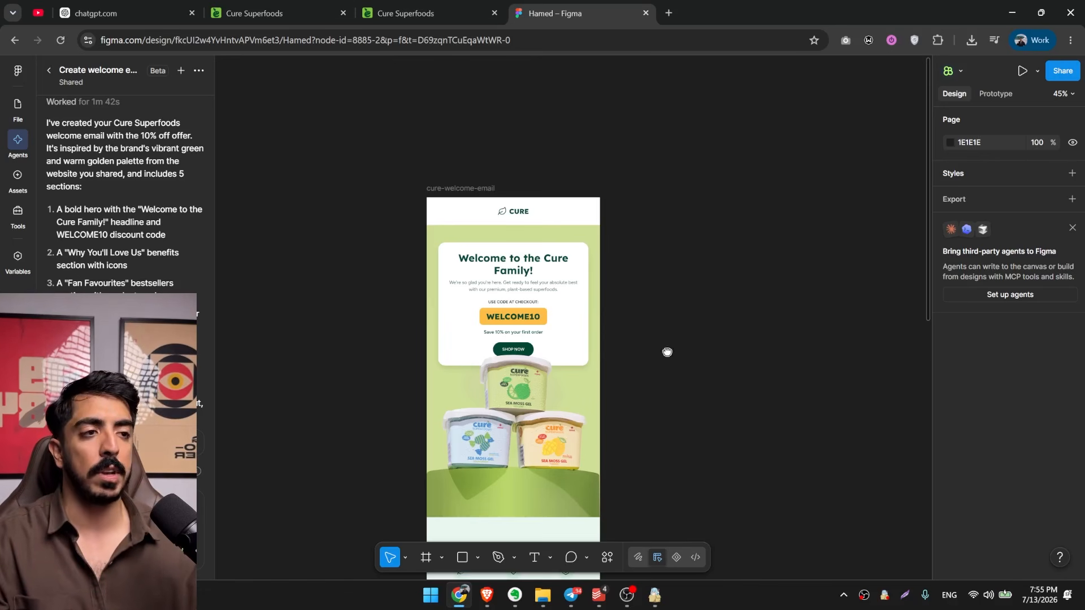
left_click_drag(667, 352, 650, 293)
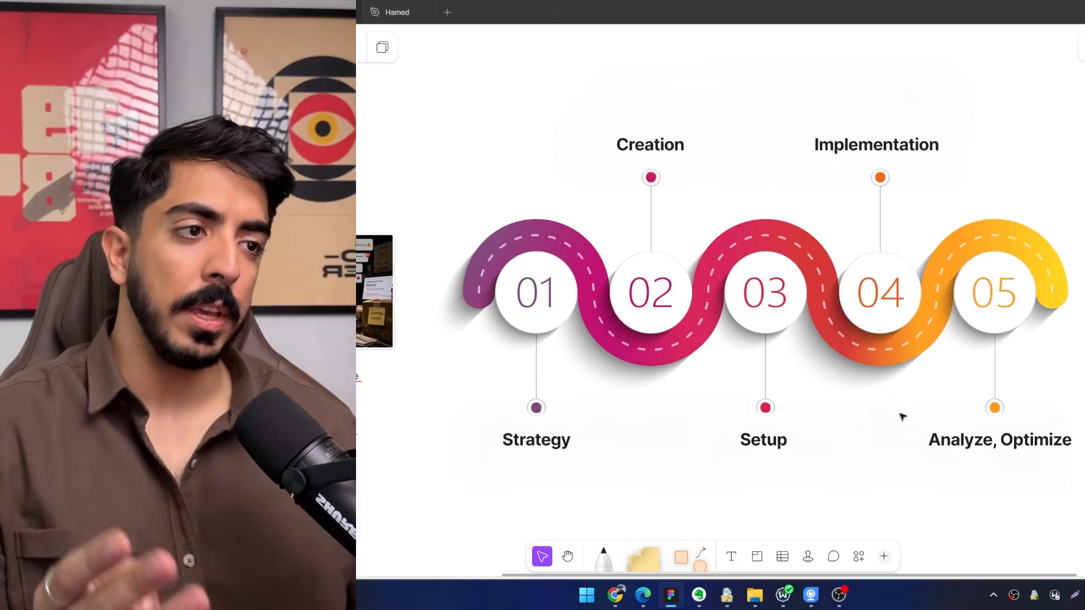
Review the course roadmap and the Setup notes, from connecting Claude to Klaviyo through the campaign calendar to the email copy rules.
scroll(901, 412, "down", 10)
scroll(695, 298, "up", 4)
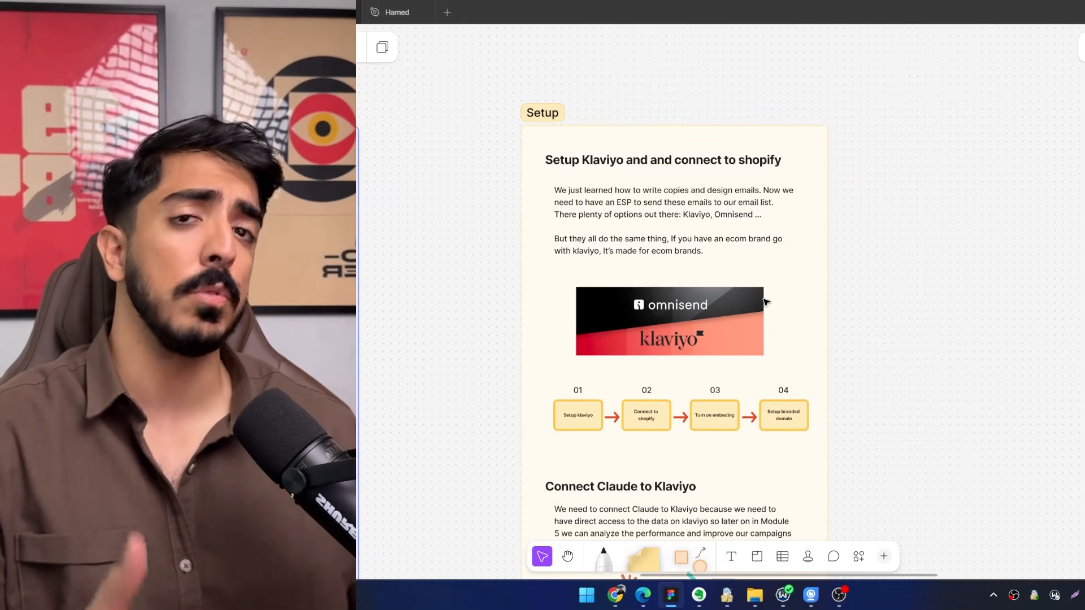
scroll(766, 302, "up", 5)
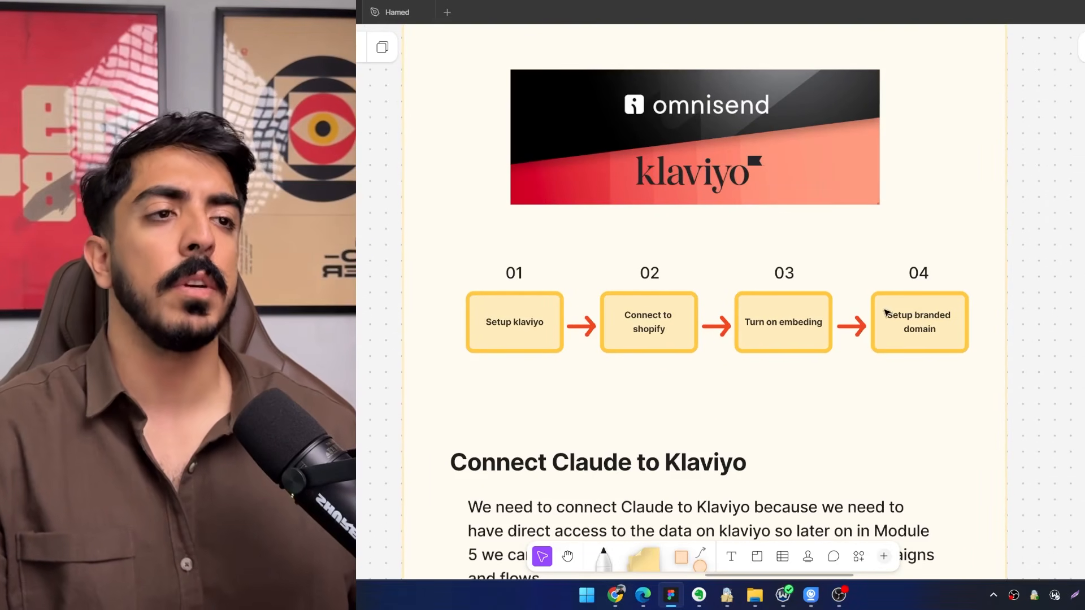
scroll(886, 314, "down", 5)
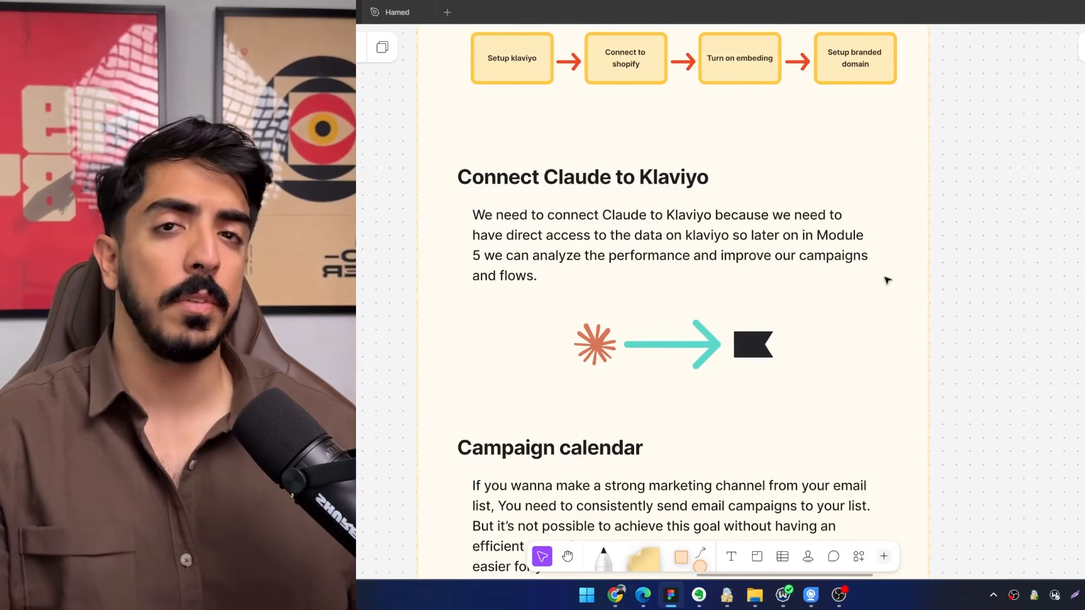
scroll(864, 286, "down", 2)
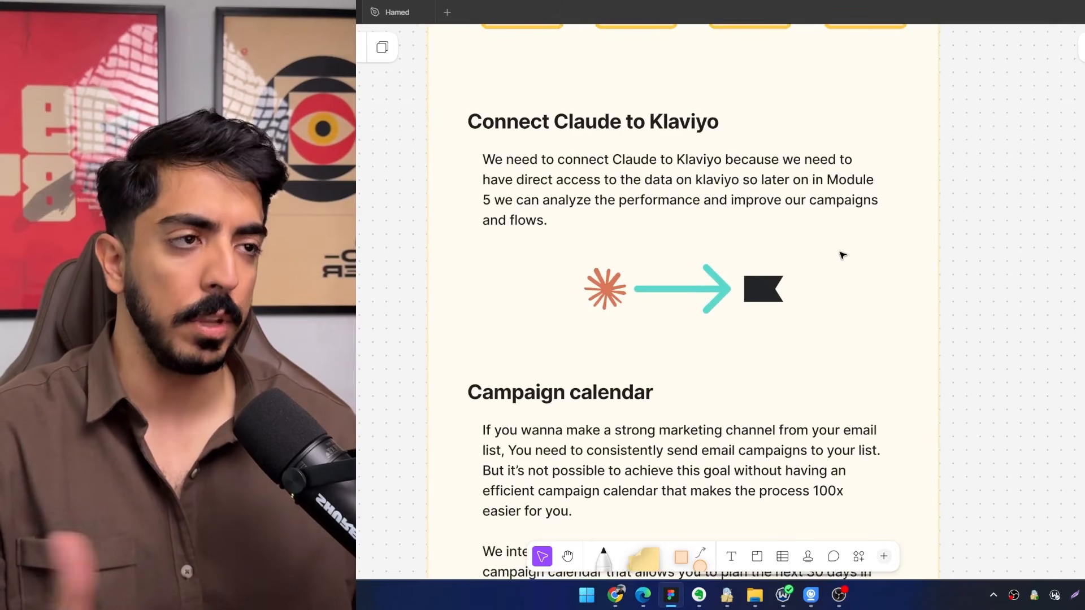
scroll(840, 253, "down", 10)
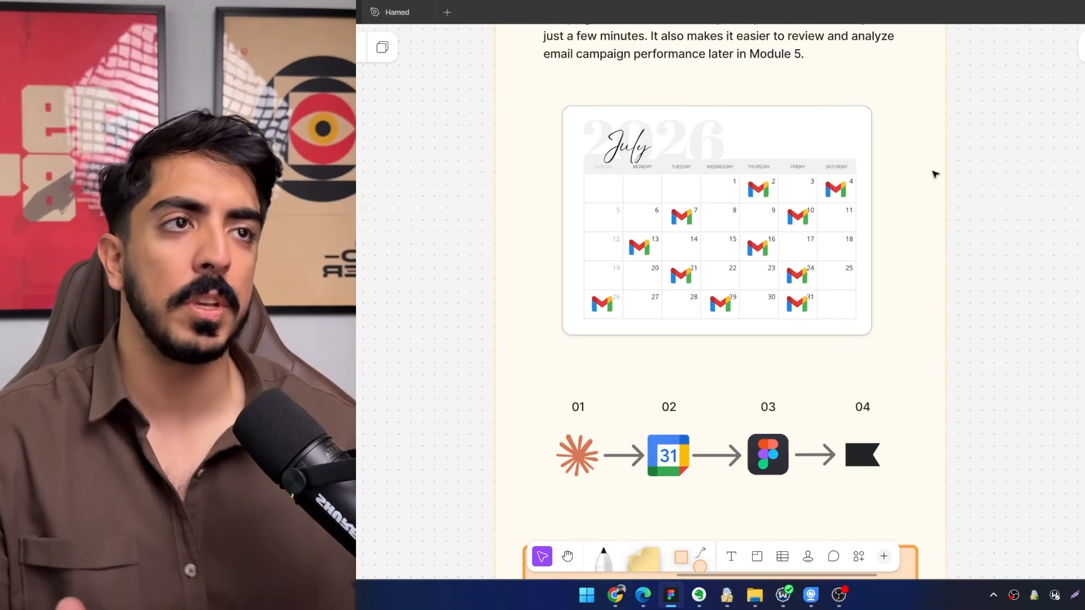
scroll(935, 171, "up", 2)
scroll(915, 197, "down", 5)
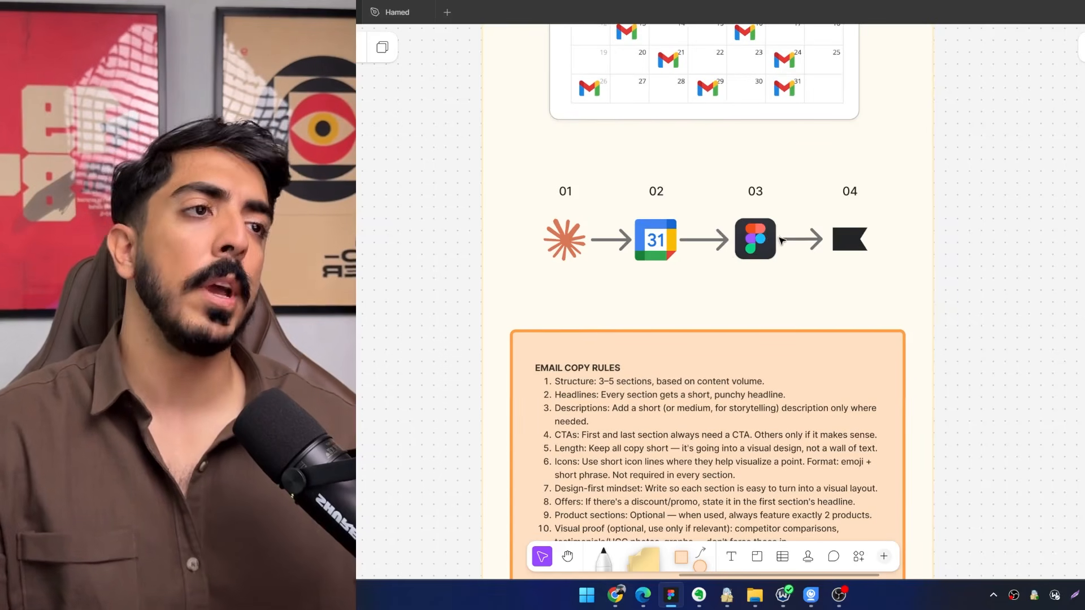
scroll(873, 240, "down", 3)
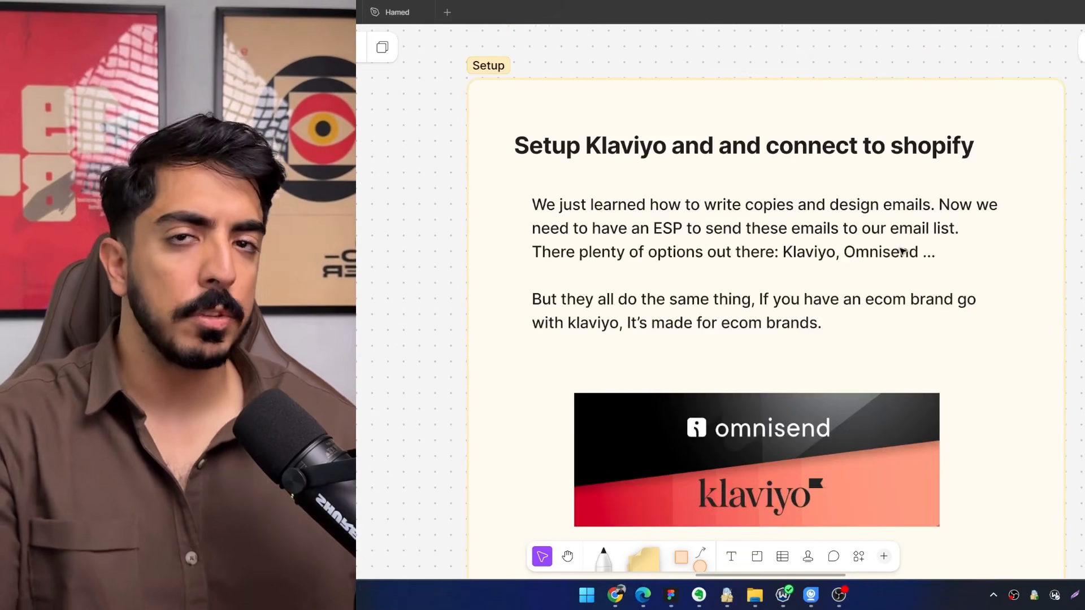
Examine the Klaviyo and Shopify setup notes, including the ESP comparison and the four-step flow from Klaviyo setup to branded domain.
scroll(847, 248, "down", 1)
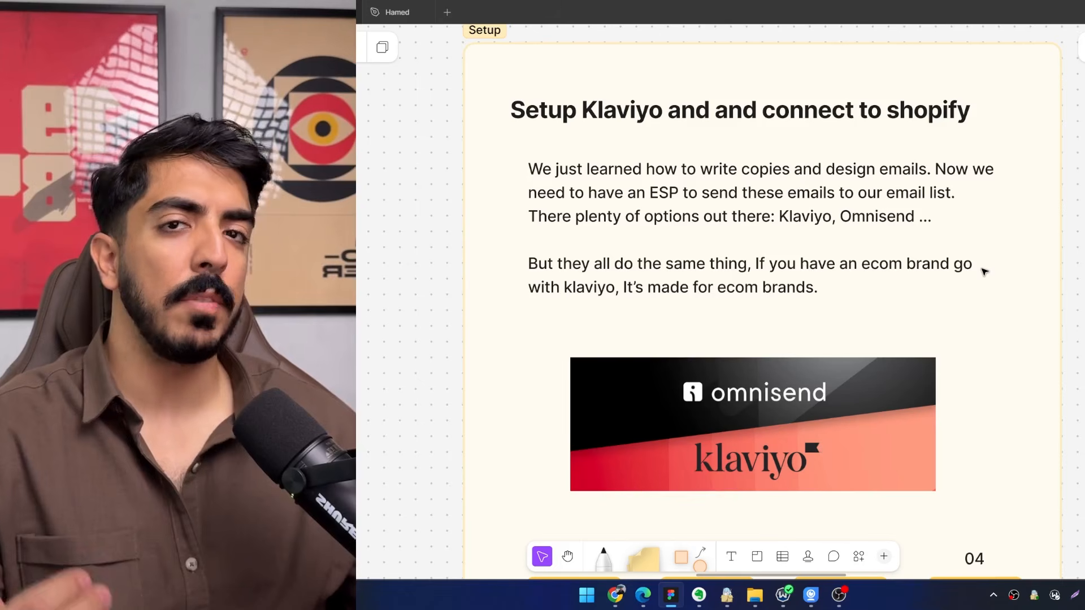
scroll(879, 272, "down", 4)
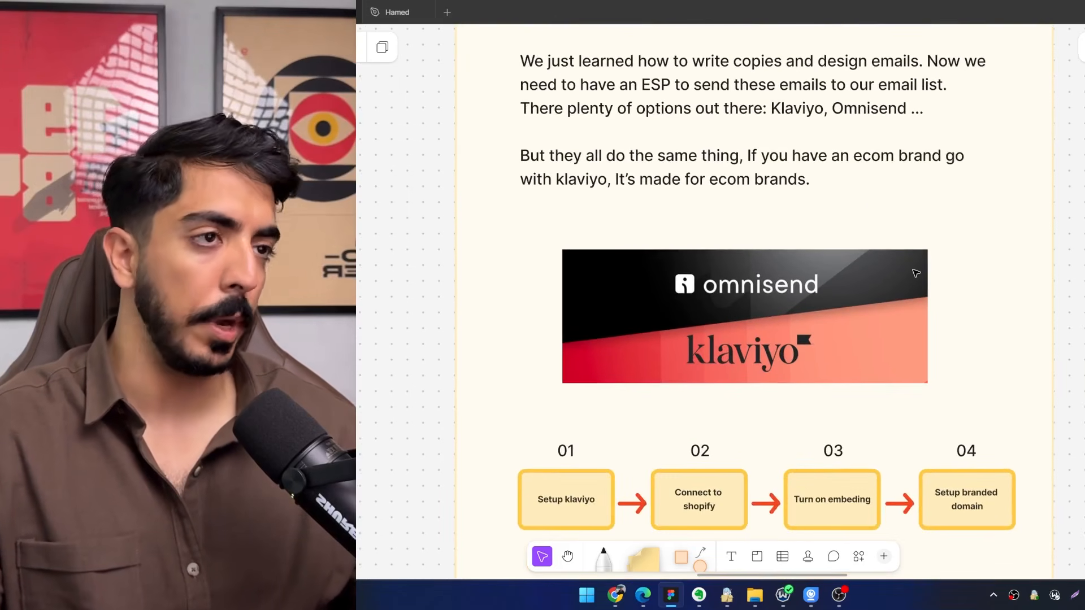
scroll(911, 234, "down", 2)
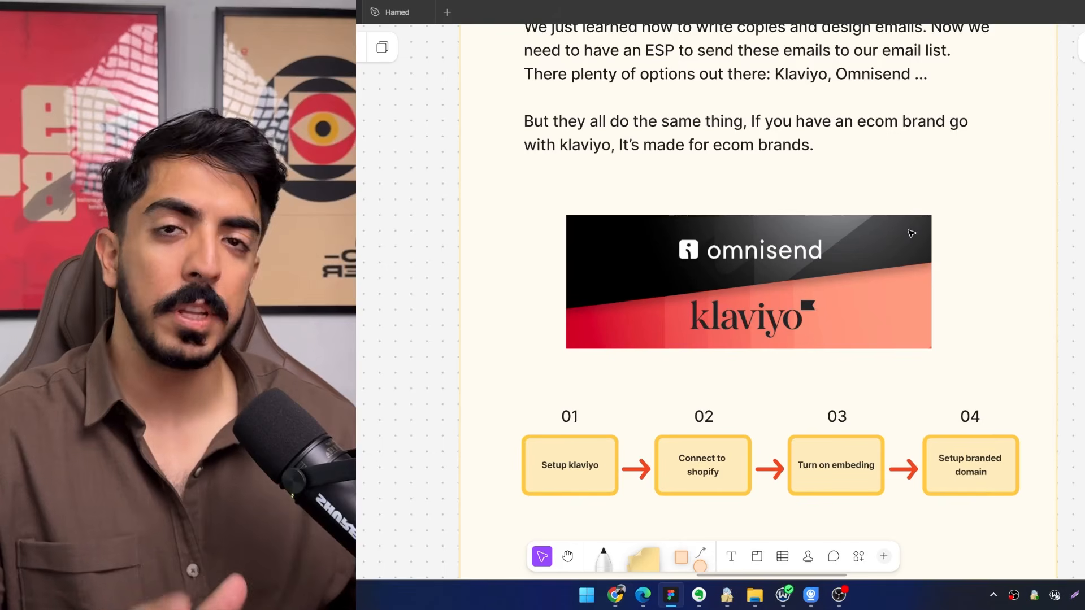
scroll(908, 232, "down", 5)
scroll(908, 232, "left", 2)
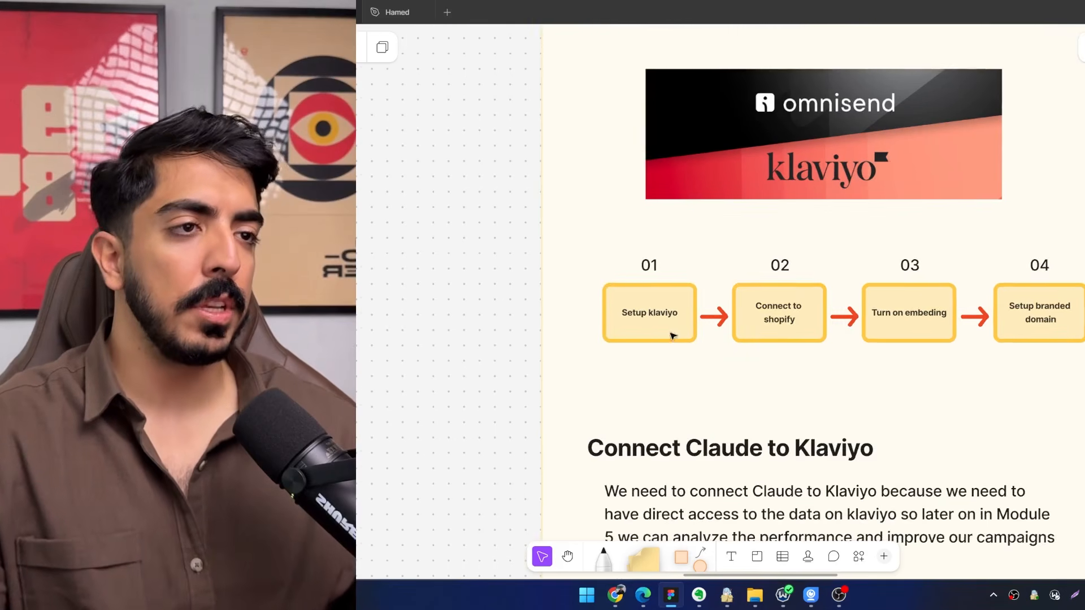
scroll(621, 333, "right", 2)
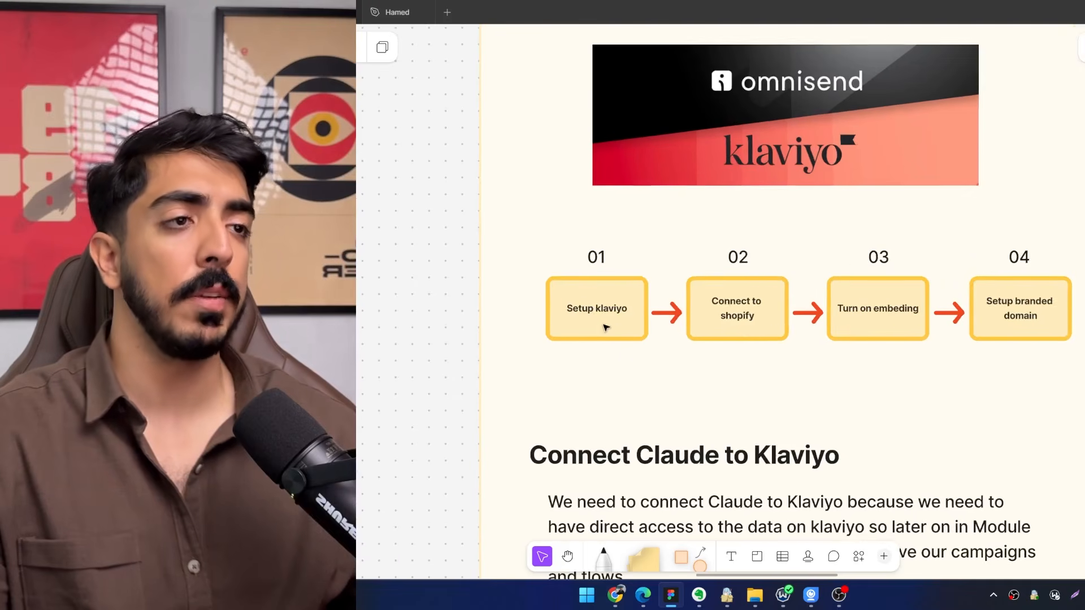
scroll(605, 325, "up", 1, "ctrl")
scroll(782, 334, "right", 2)
left_click(604, 557)
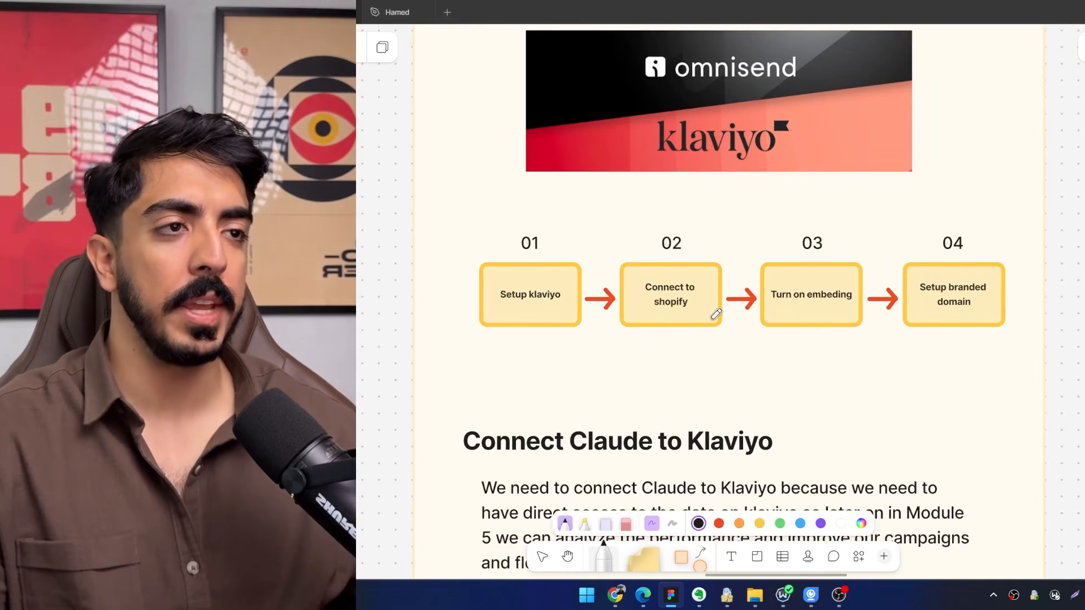
scroll(814, 315, "up", 1, "ctrl")
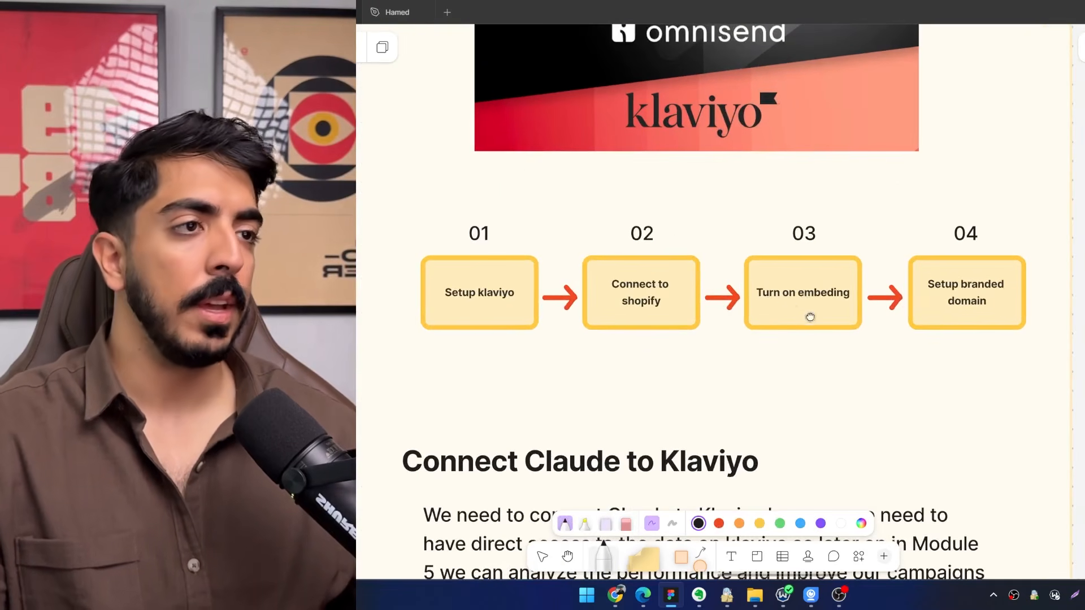
scroll(874, 310, "right", 1)
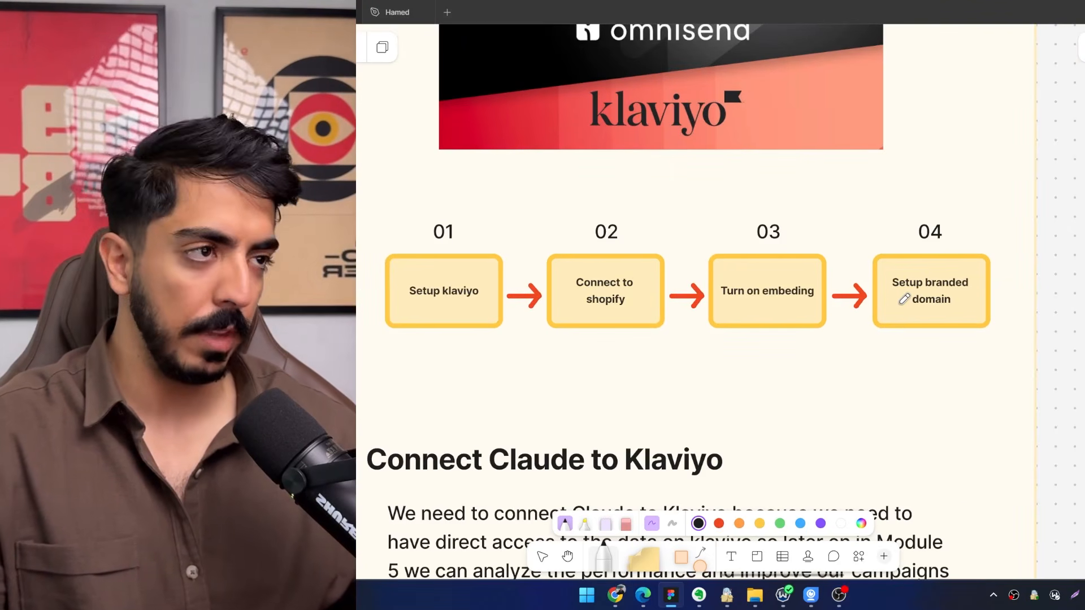
scroll(814, 308, "up", 2, "ctrl")
scroll(865, 314, "right", 2)
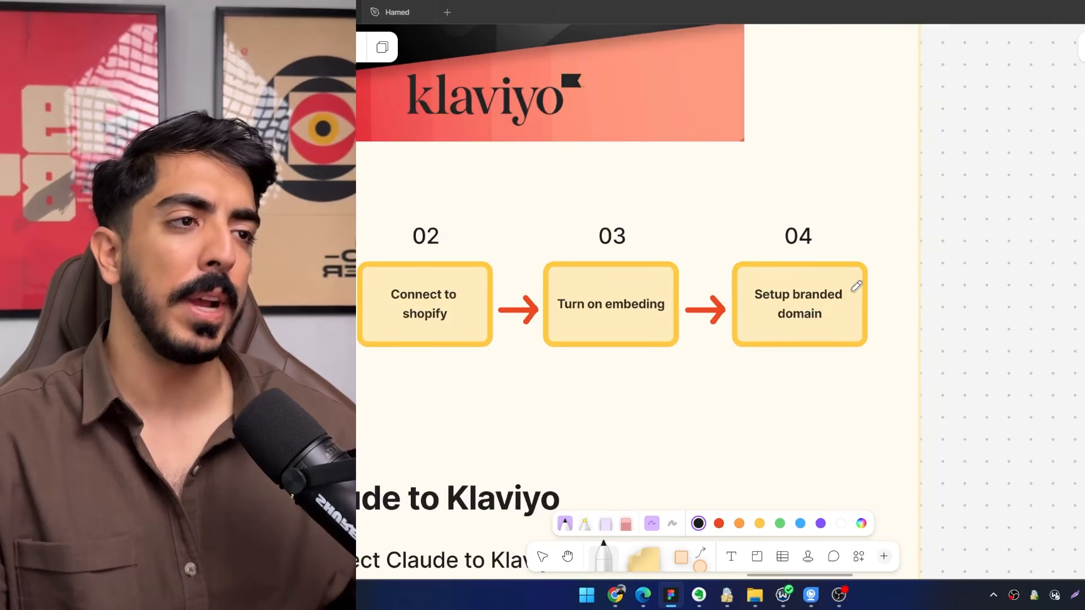
scroll(853, 286, "down", 2, "ctrl")
left_click_drag(853, 286, 889, 281)
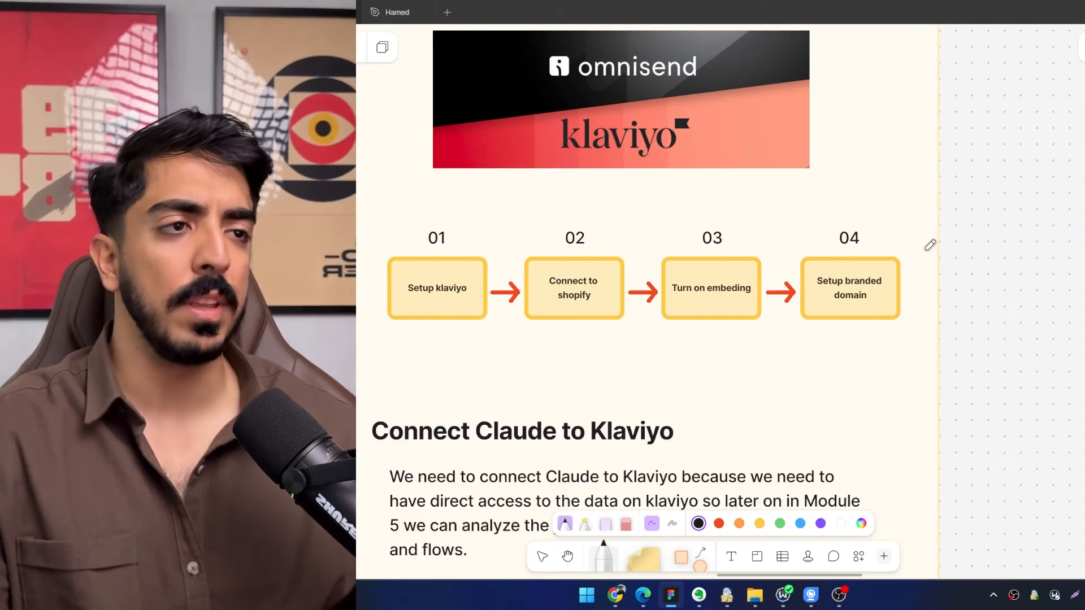
left_click_drag(683, 285, 780, 264)
scroll(770, 264, "down", 1, "ctrl")
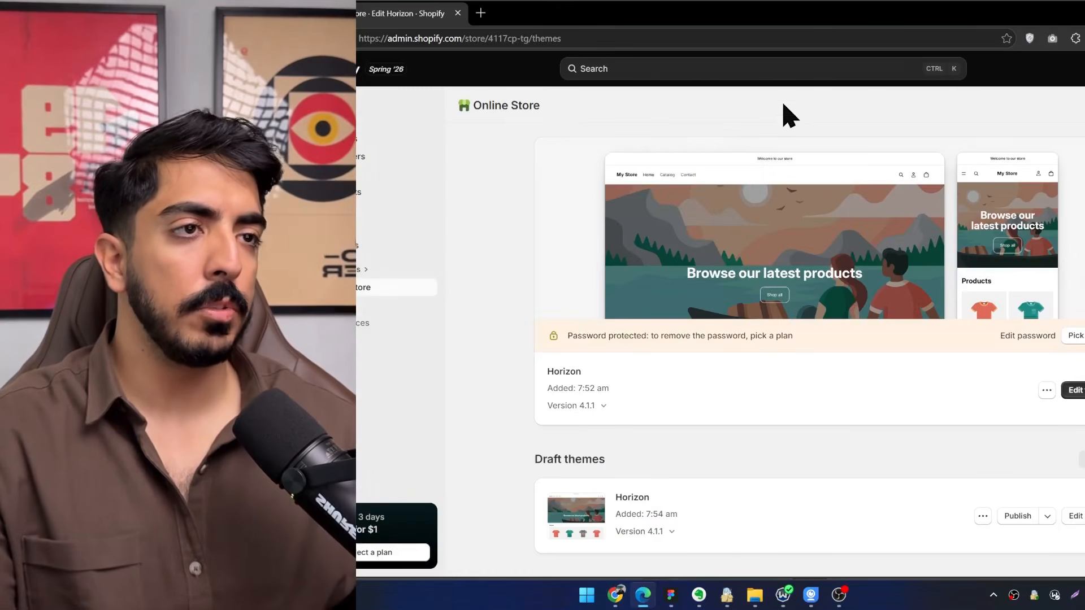
Switch to Microsoft Edge, search Google for "klaviyo signup" in a new tab and open Klaviyo's free sign-up page.
key("ctrl+t")
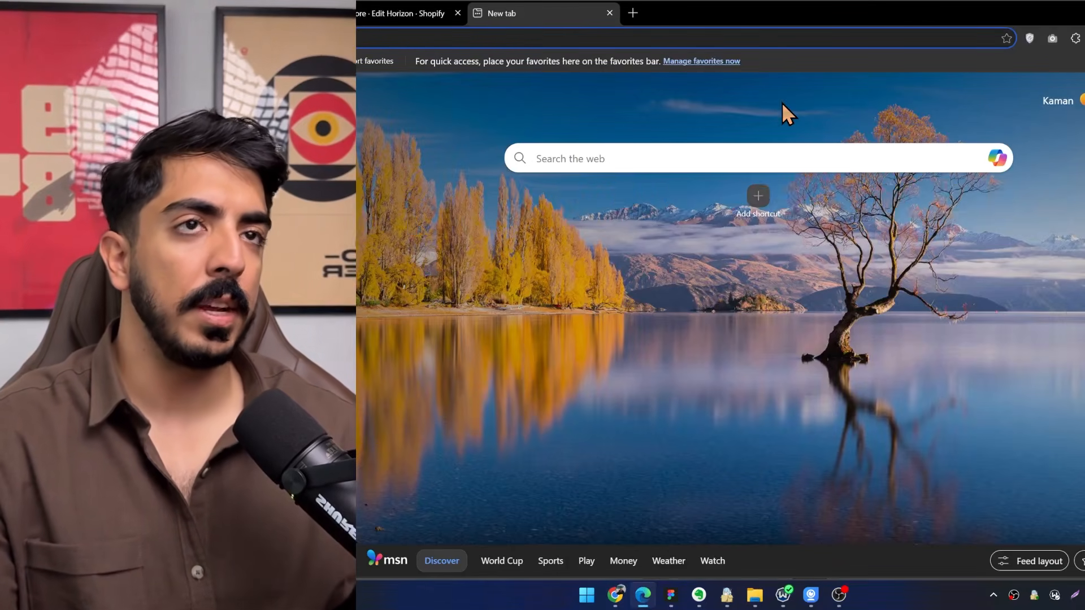
left_click_drag(882, 16, 862, 1)
left_click(883, 602)
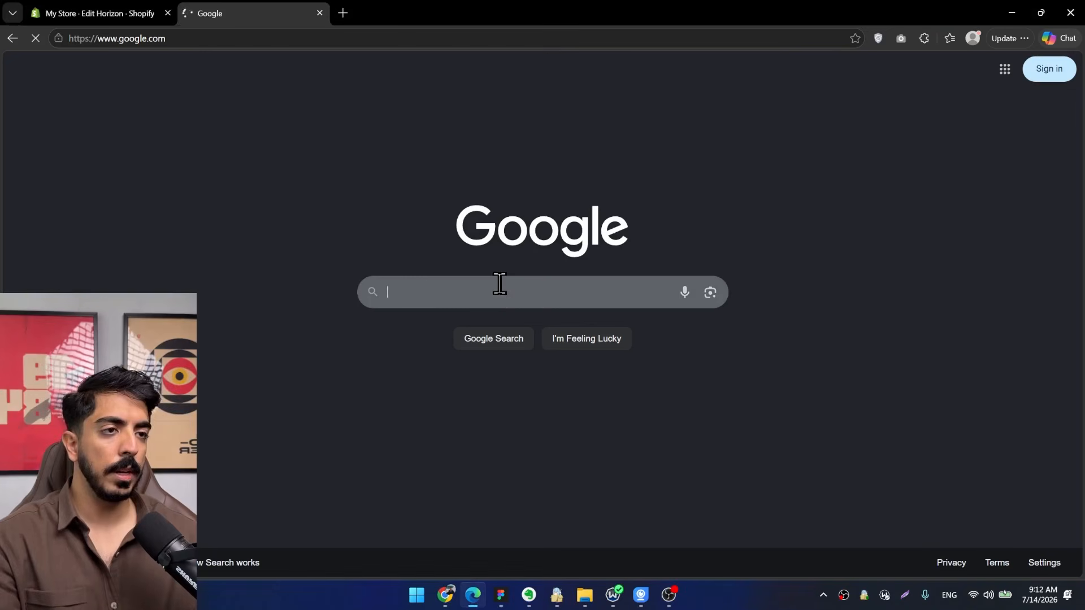
type("klaviyo signup")
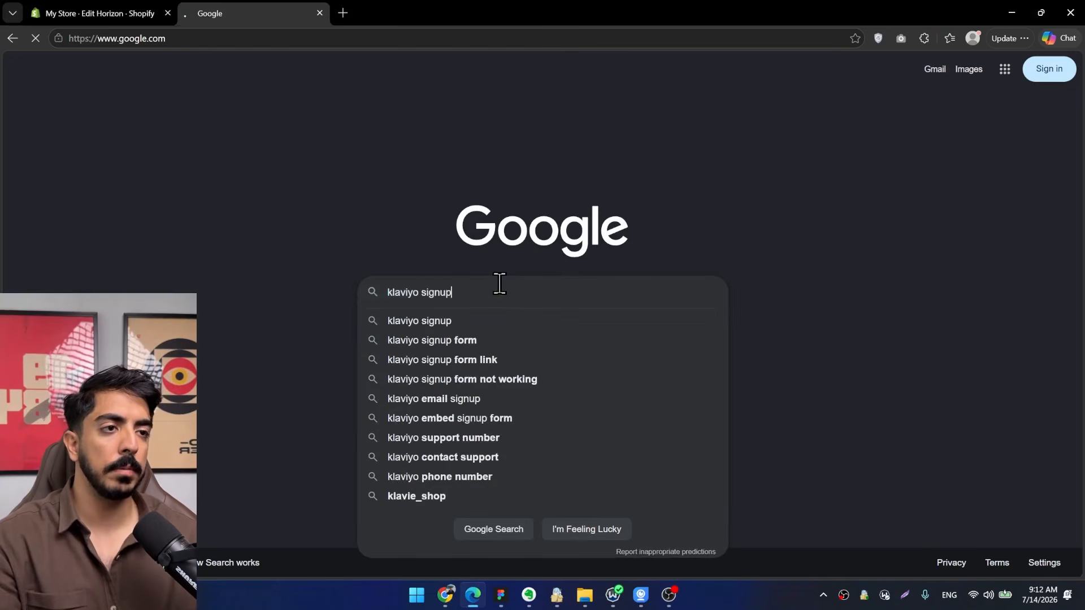
key("Return")
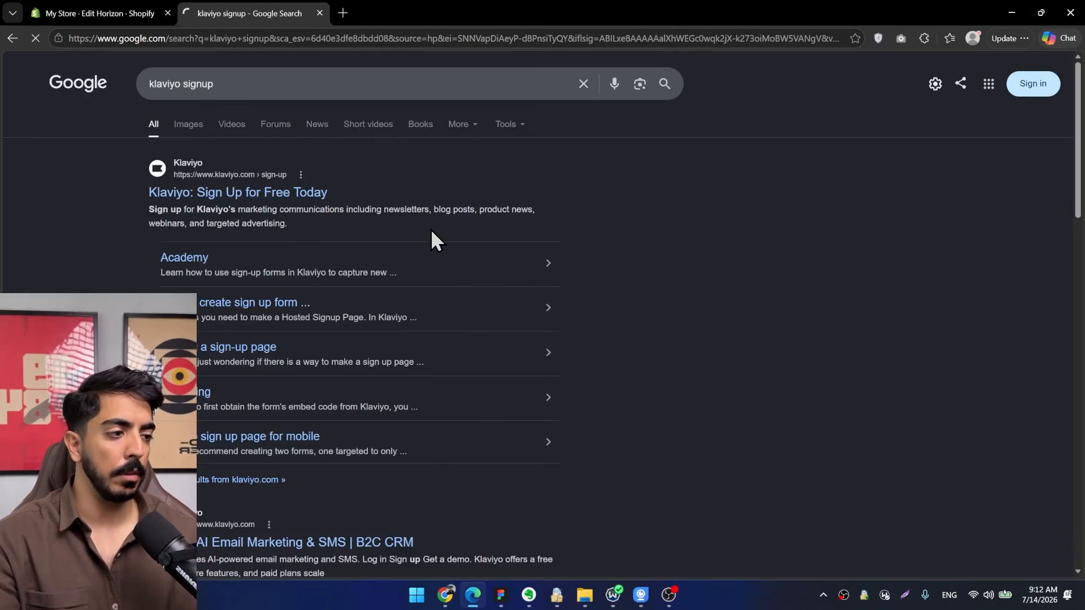
left_click(273, 196)
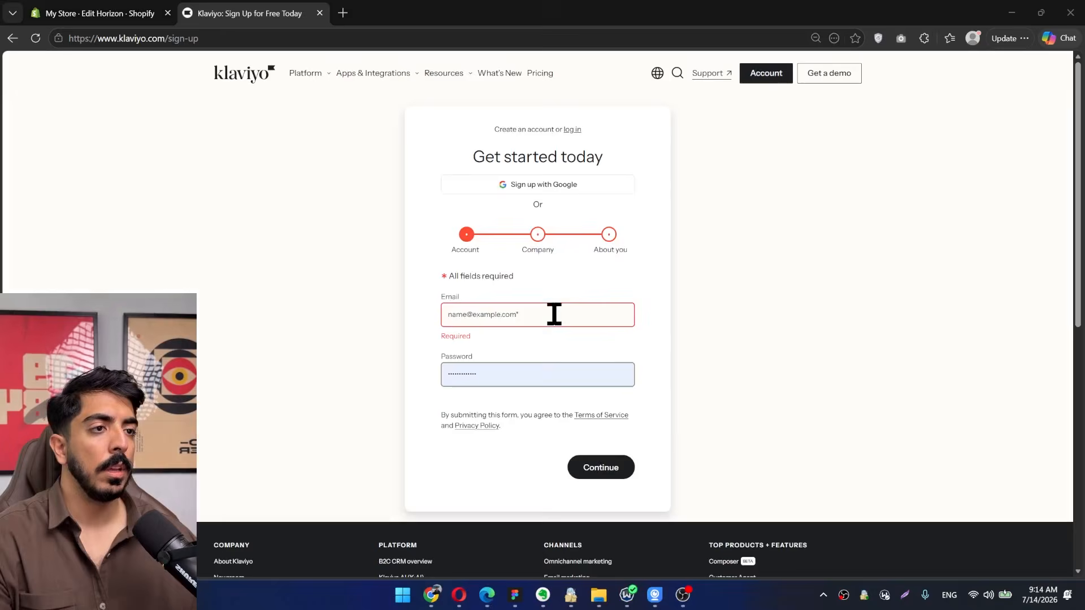
Enter the account email and a new password in the Klaviyo sign-up form and continue to the Company stage.
left_click(552, 312)
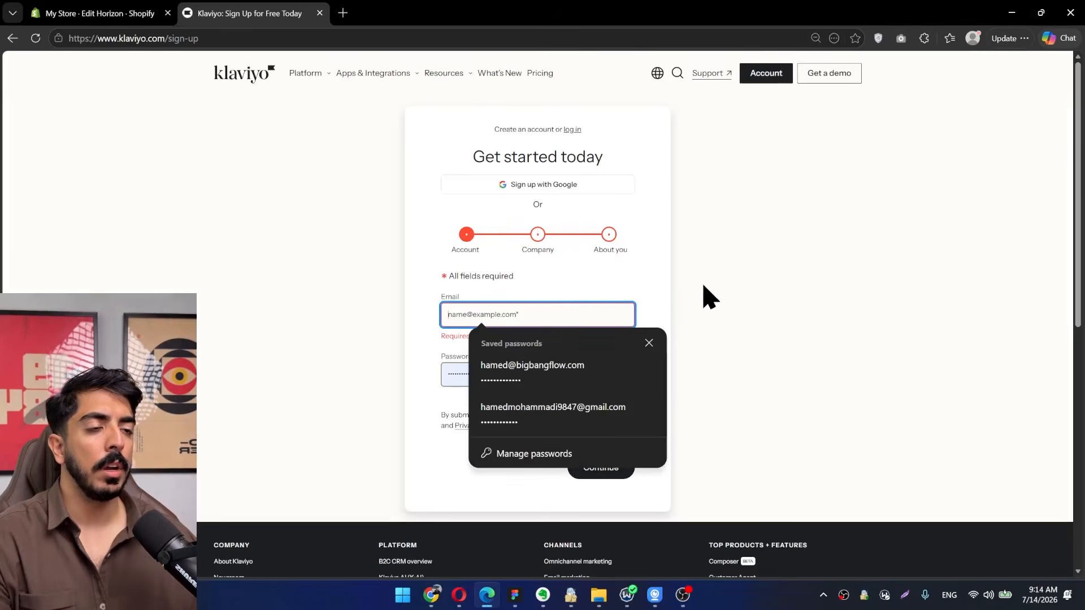
key("ctrl+v")
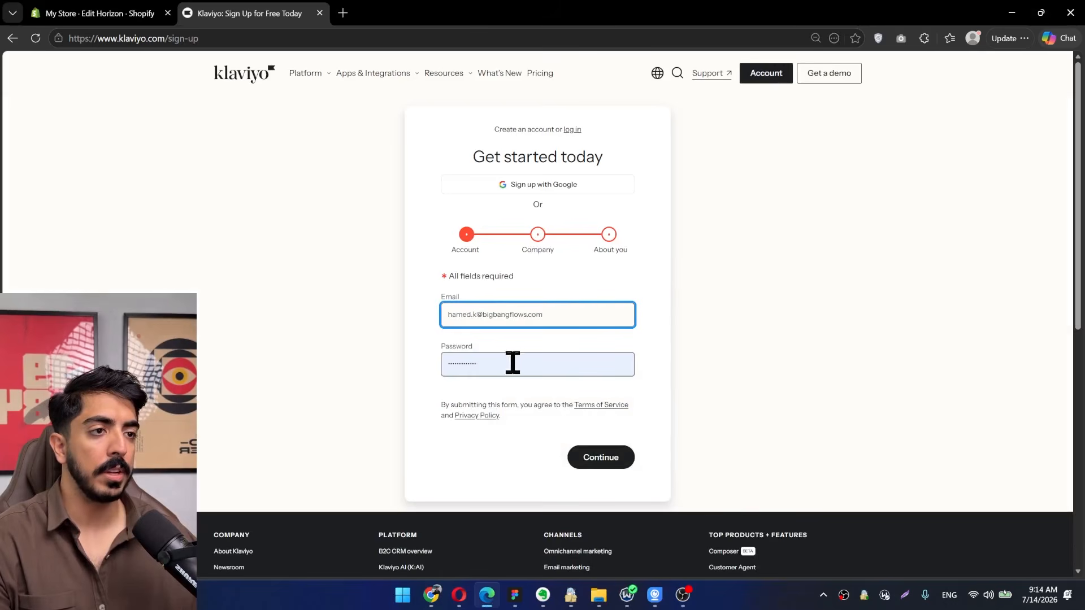
key("Tab")
type("•••")
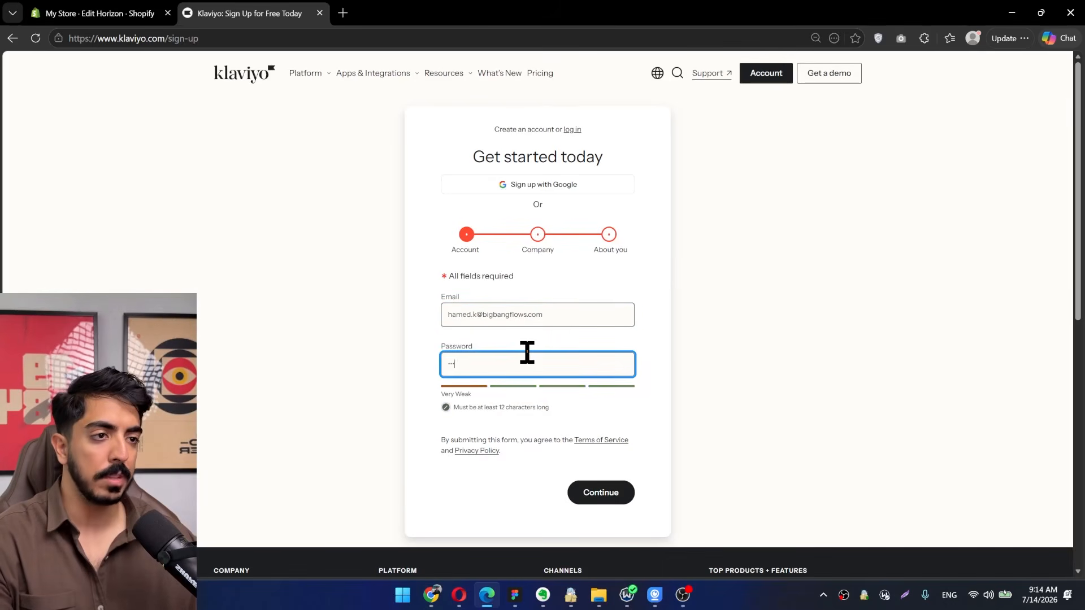
type("•••••••")
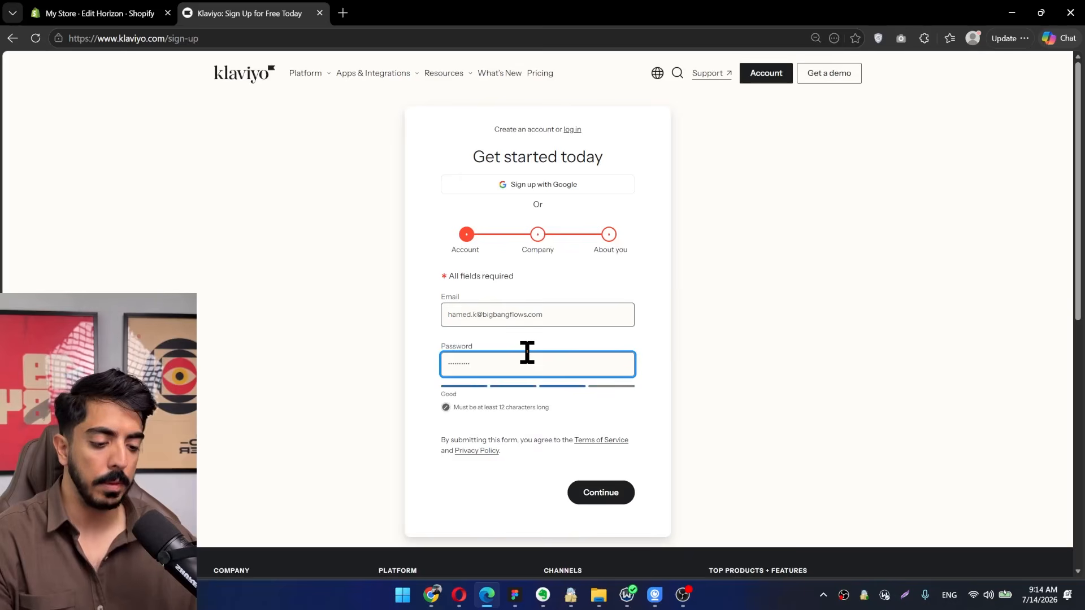
type("•••")
left_click(602, 498)
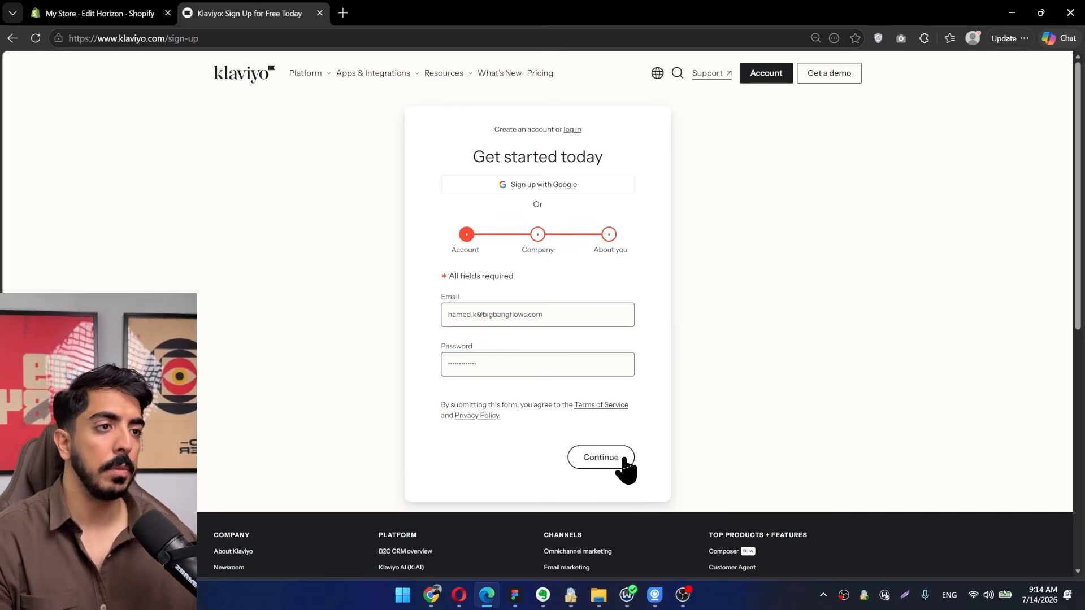
View the Shopify online store from its admin page and copy the storefront's web address.
left_click(116, 13)
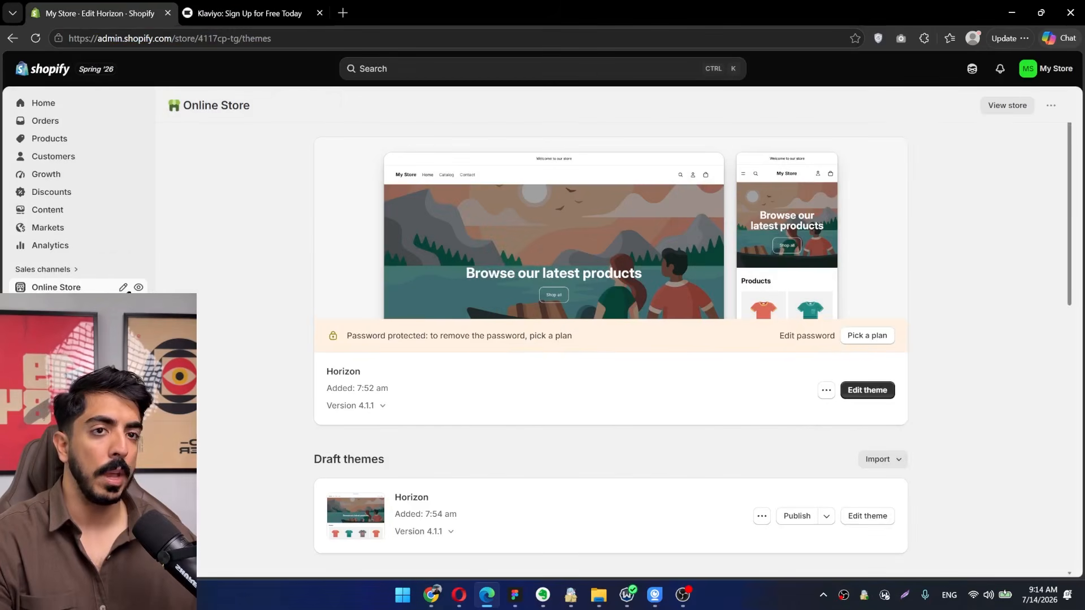
left_click(139, 287)
left_click_drag(215, 41, 59, 46)
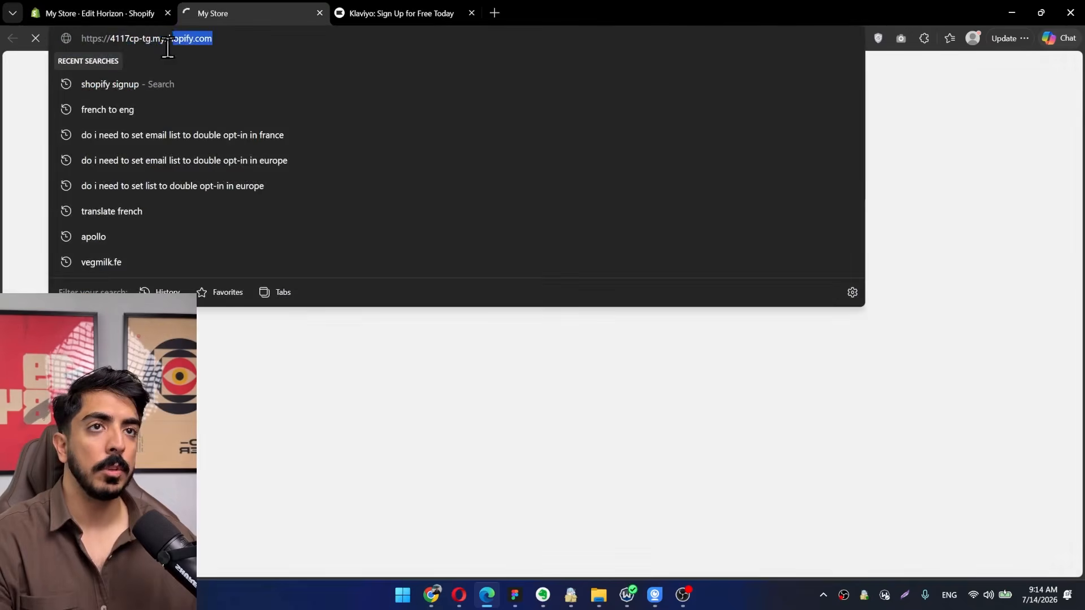
key("ctrl+c")
Fill in the copied store address as company website and "My Store" as company name, and continue to the About you stage.
left_click(396, 12)
key("ctrl+v")
key("Tab")
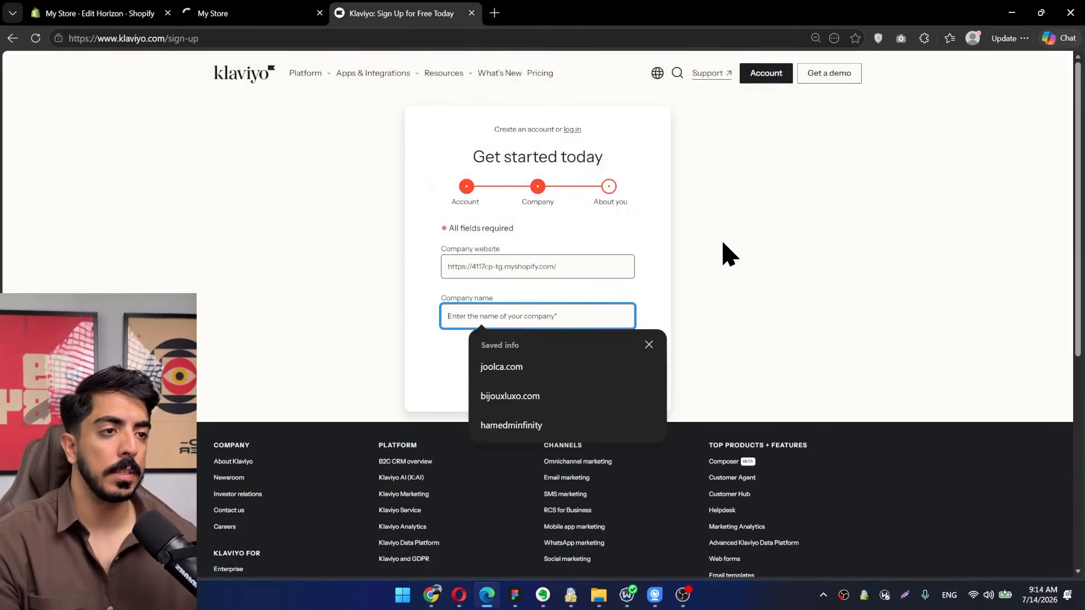
type("My Store")
left_click(606, 367)
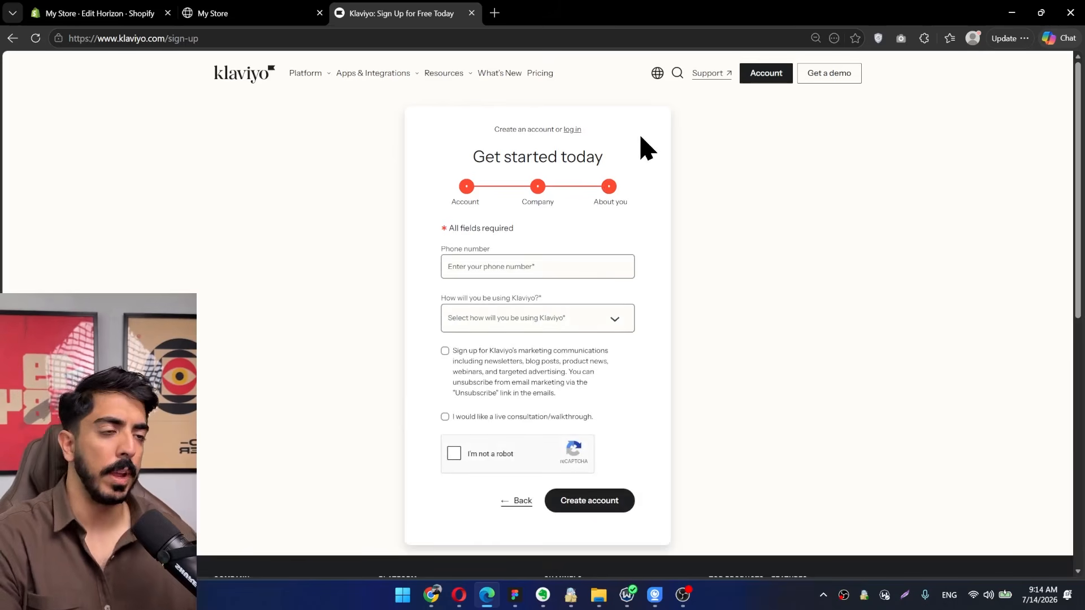
Fill in the phone number on the About you form with a saved entry and look over the remaining fields.
scroll(526, 235, "down", 2)
scroll(521, 276, "up", 2)
left_click(520, 270)
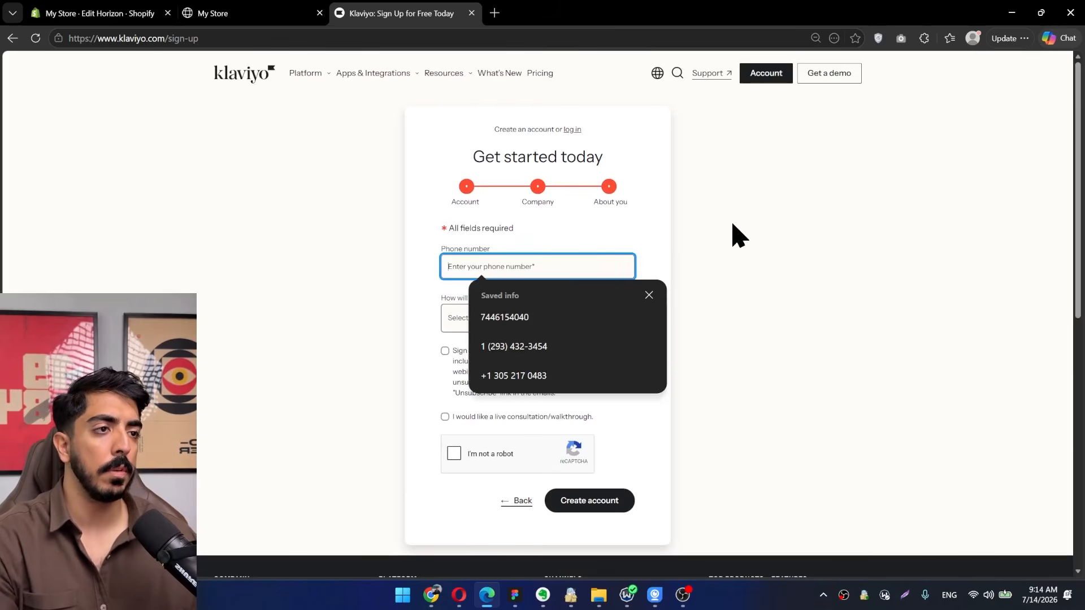
key("Down")
key("Down")
key("Return")
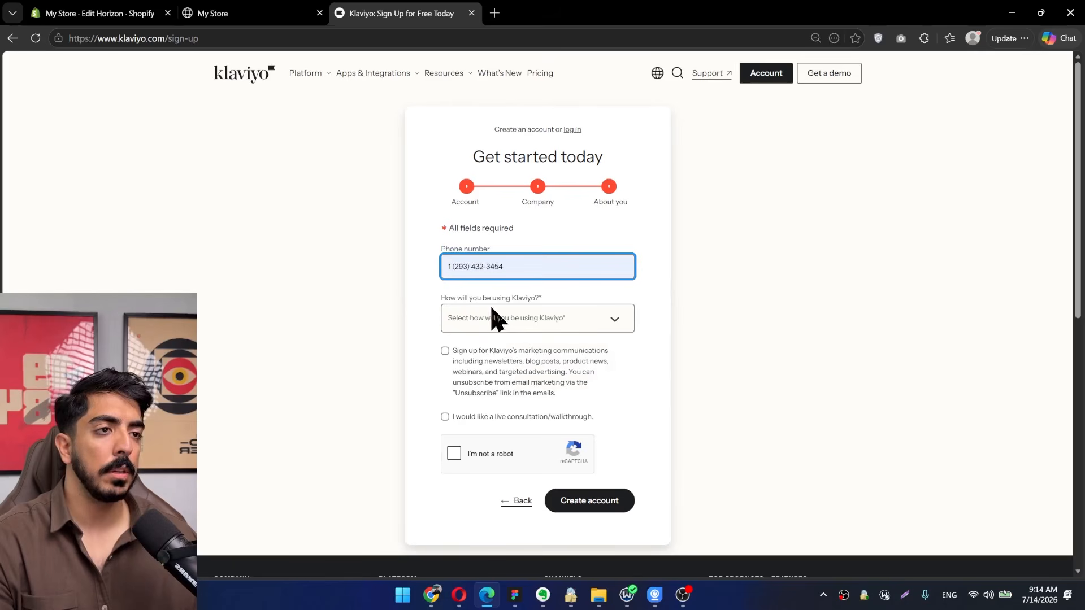
scroll(662, 283, "down", 2)
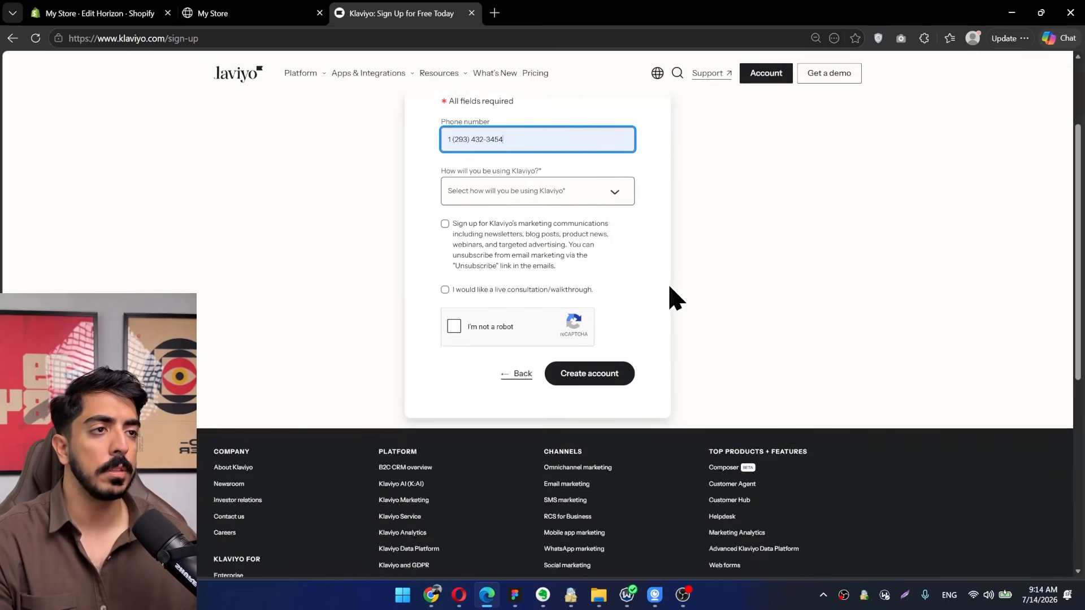
scroll(670, 295, "up", 2)
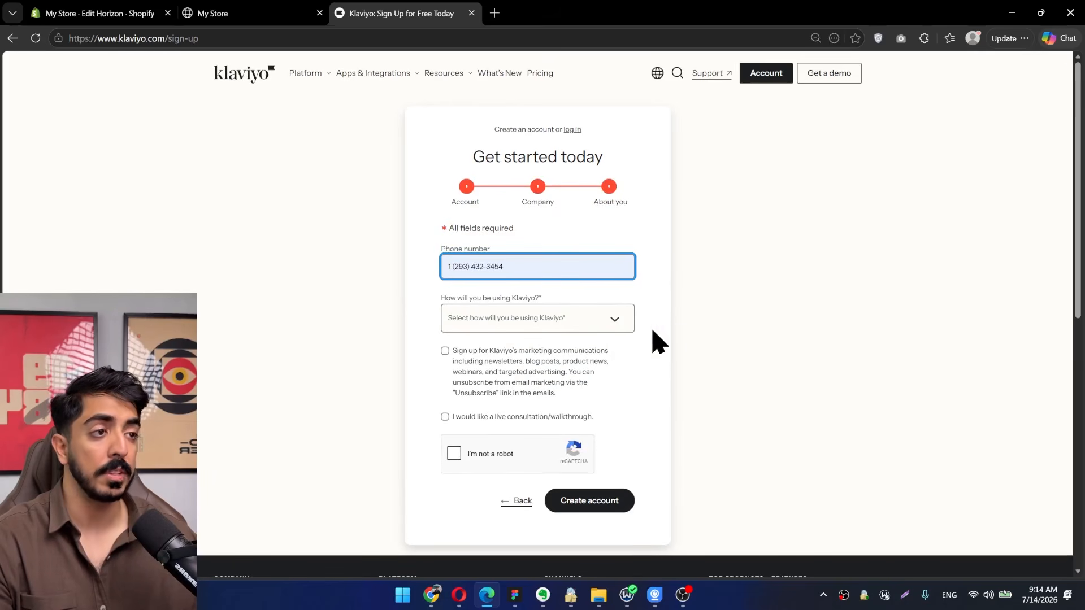
Set the intended use to "For my own business", complete the robot check, and create the Klaviyo account.
left_click(610, 319)
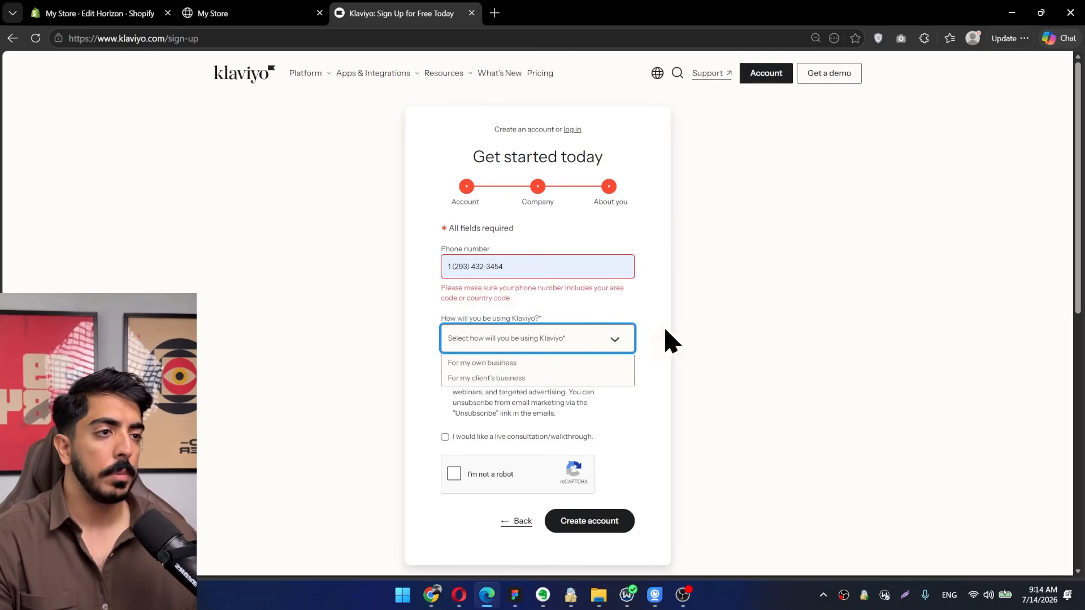
left_click(480, 365)
scroll(666, 375, "down", 1)
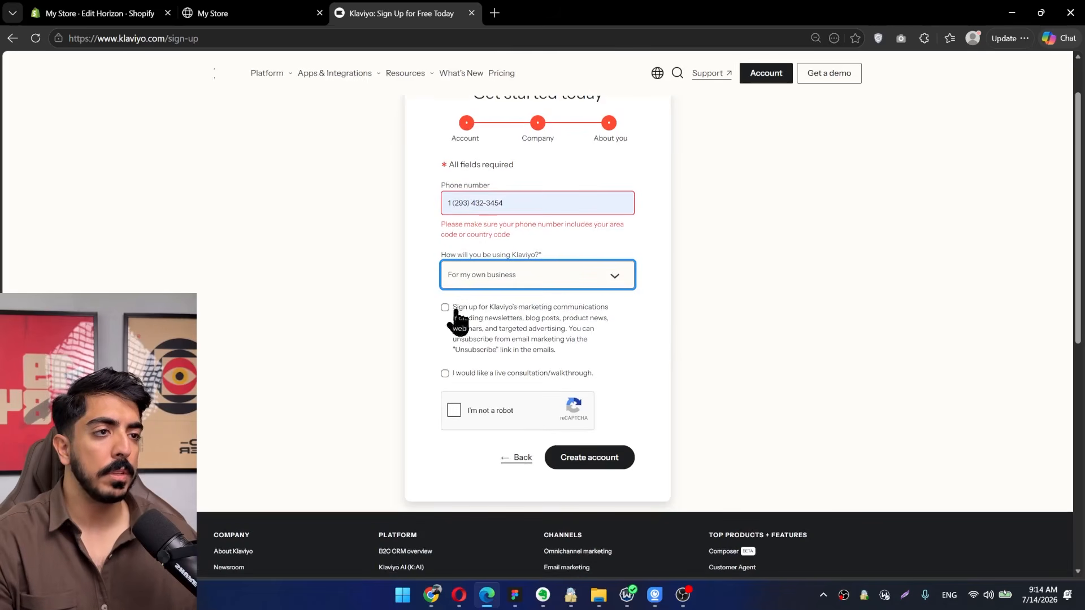
left_click(455, 412)
scroll(489, 337, "down", 1)
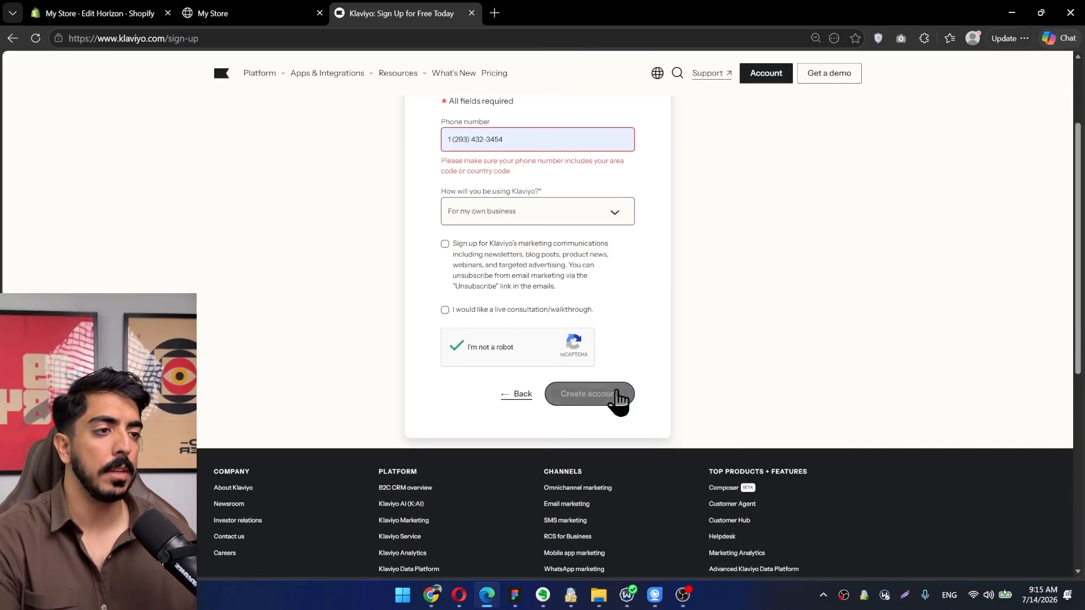
scroll(776, 334, "up", 1)
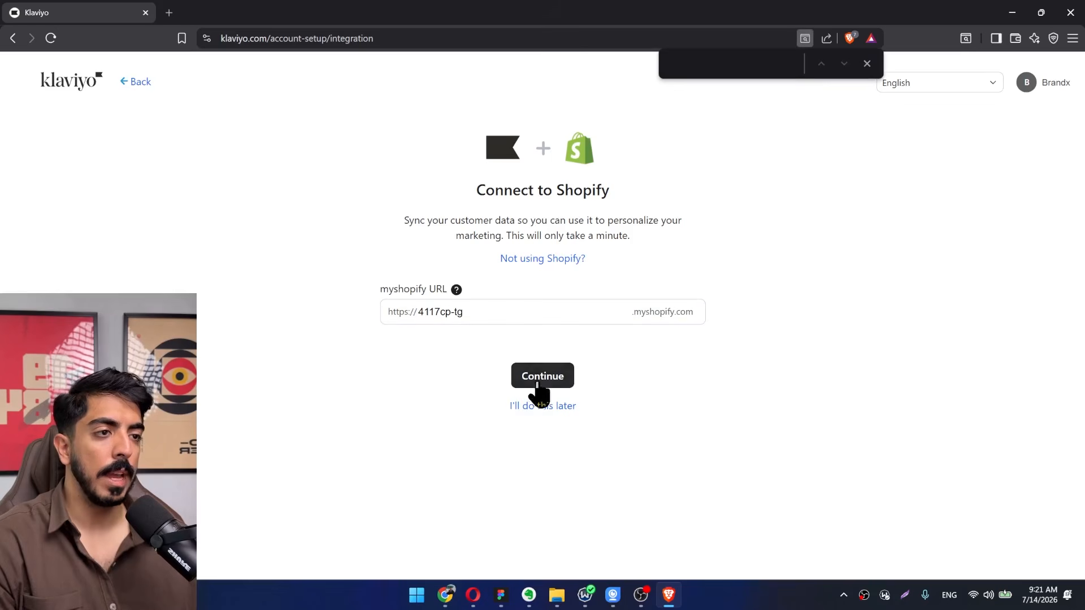
Submit the store's myshopify URL to connect Shopify, and accept syncing subscribers to Klaviyo and profiles to Shopify.
left_click_drag(466, 312, 418, 314)
left_click(513, 312)
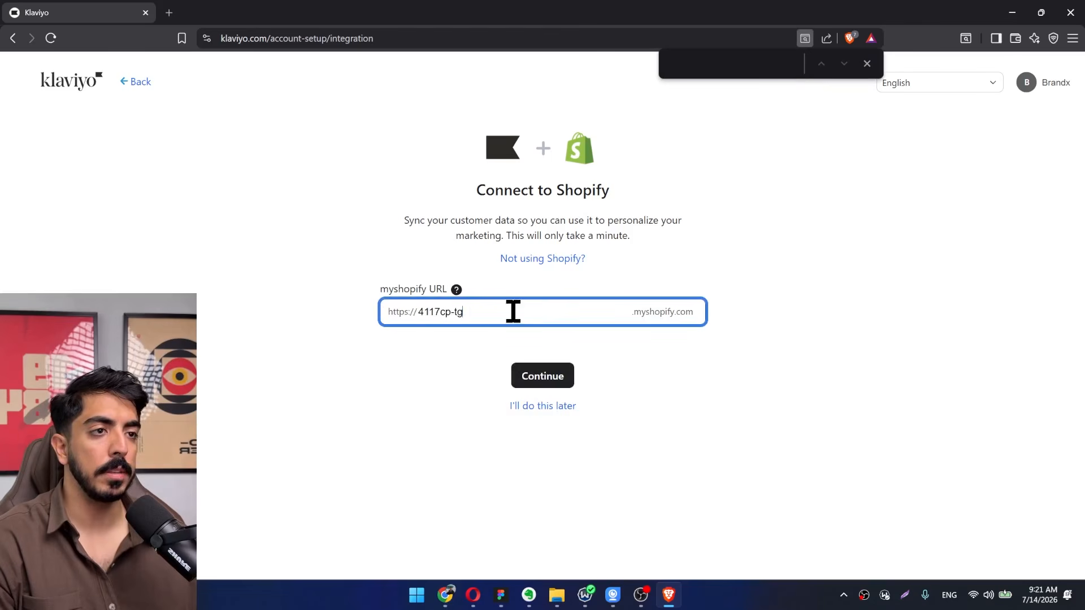
key("ctrl+a")
left_click(542, 375)
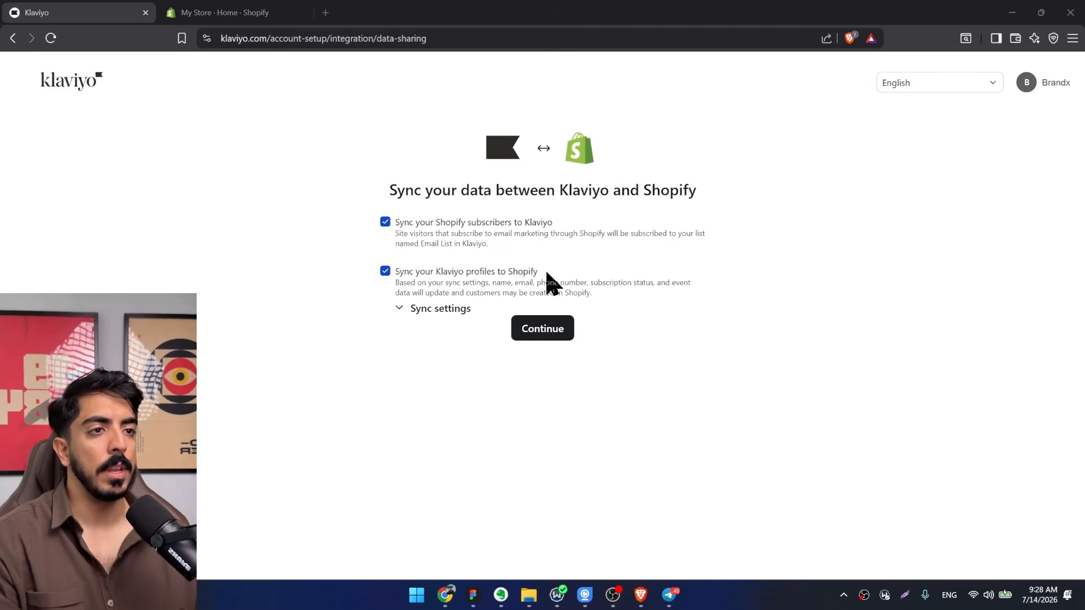
left_click(543, 330)
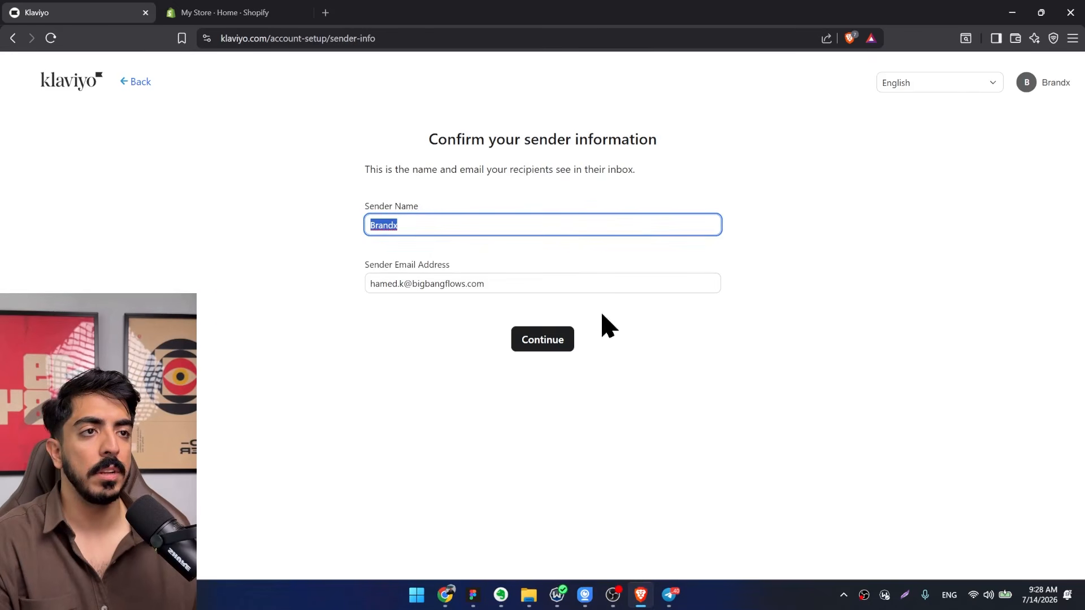
Set the sender name to "contact", replace the mailbox part of the sender email with "contact", and continue.
type("f")
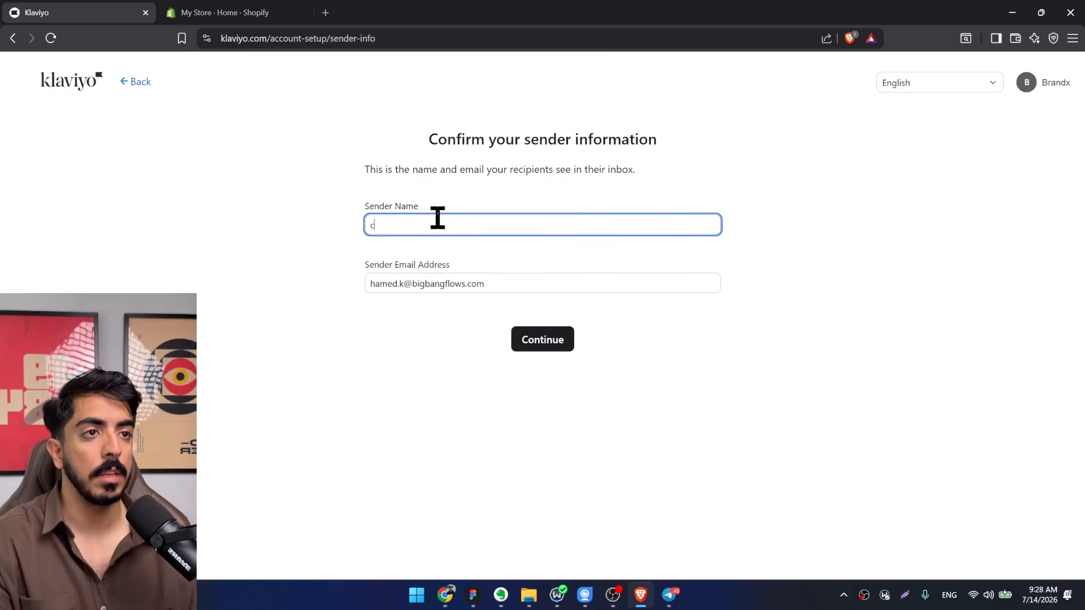
type("ontact")
key("Tab")
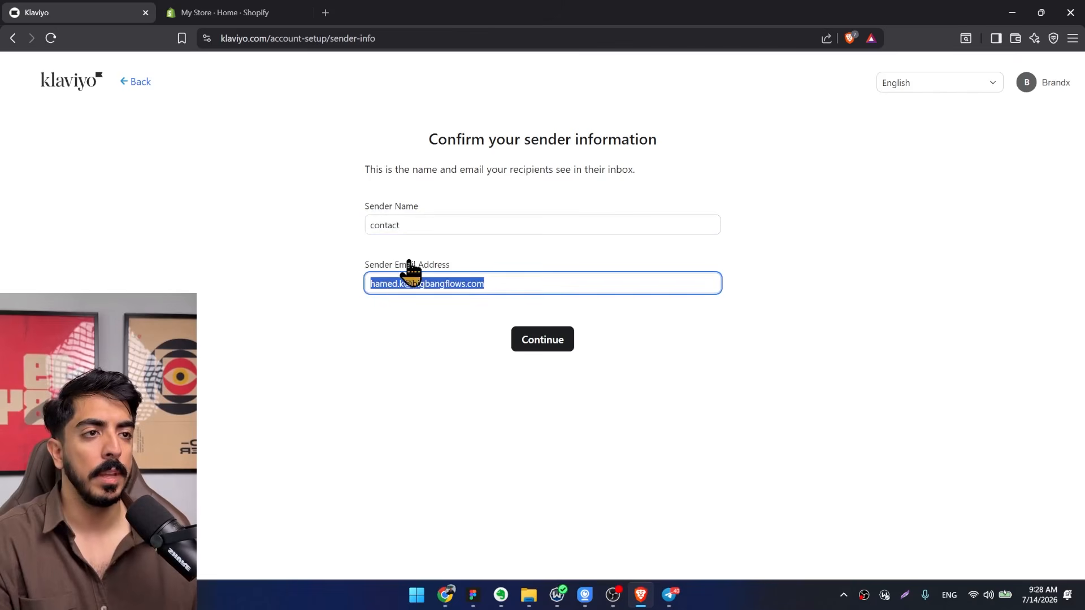
left_click(409, 284)
double_click(398, 283)
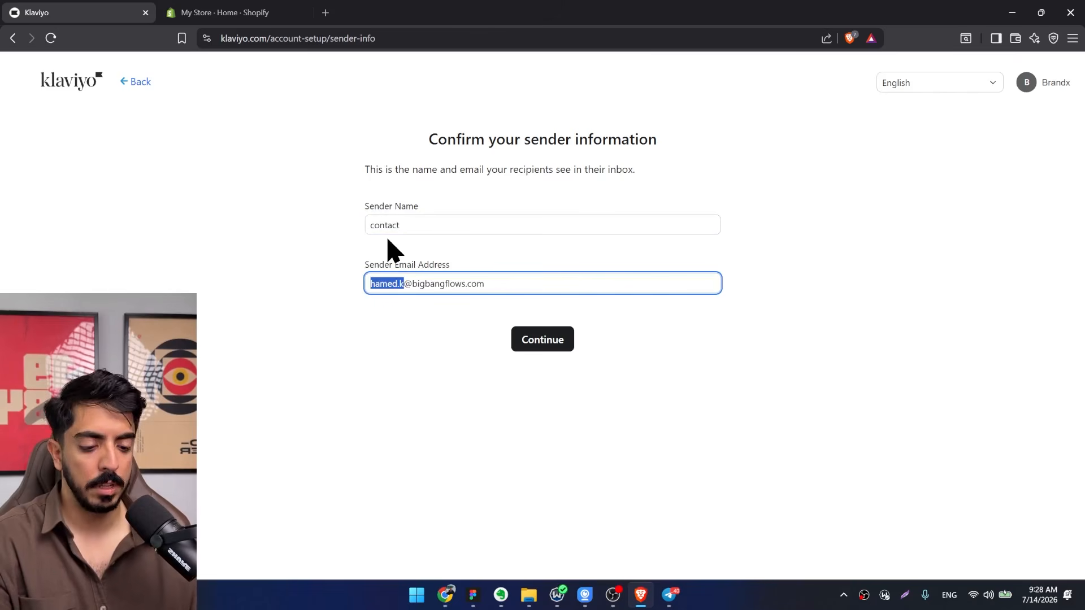
type("contact")
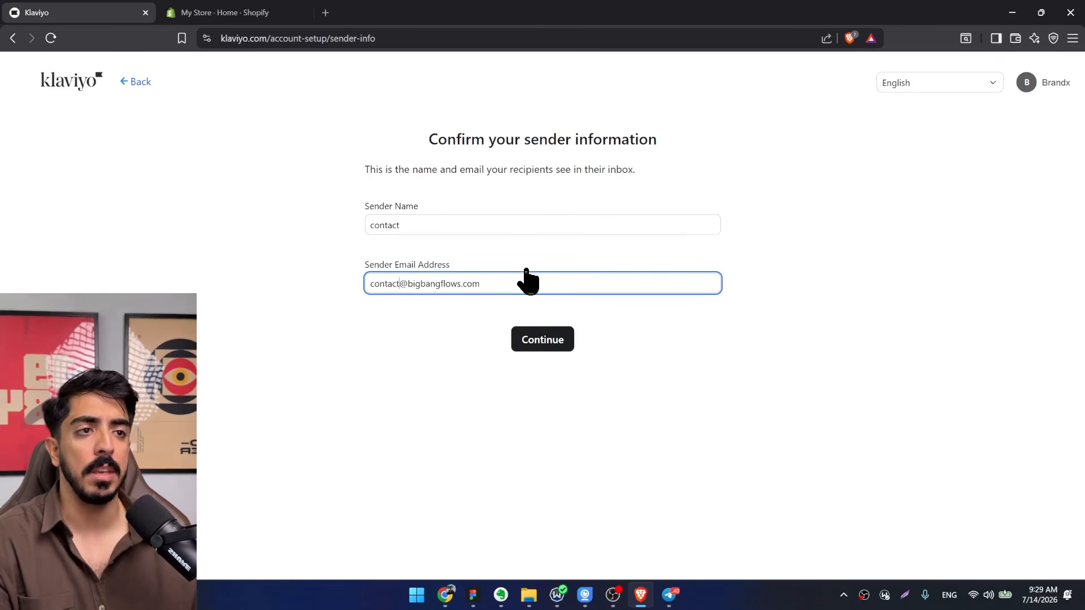
left_click(548, 346)
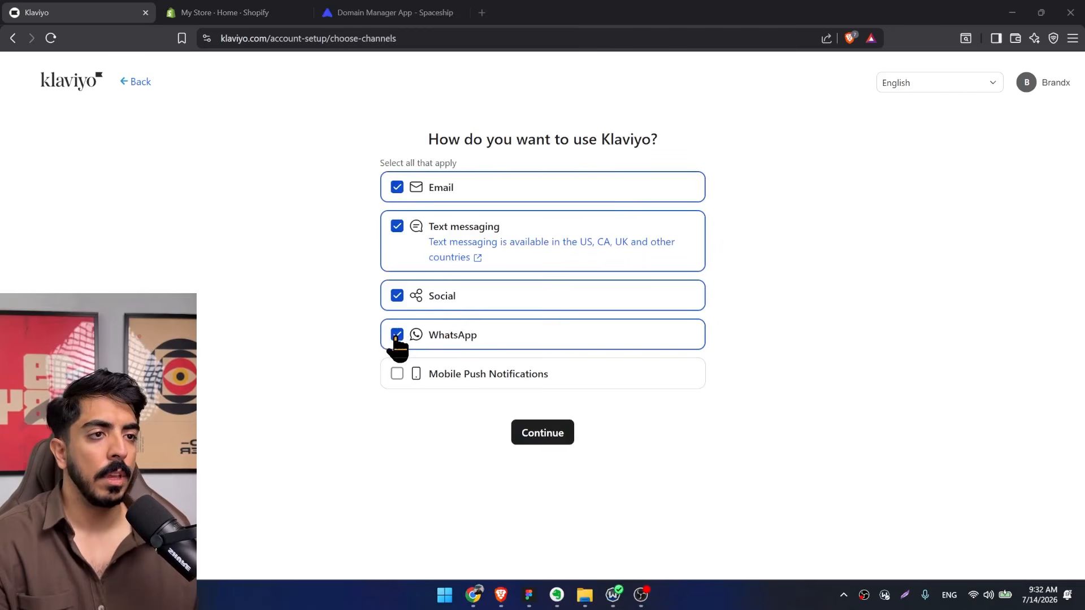
Keep only Email as the channel, leaving text messaging, Social and WhatsApp unselected, and continue.
left_click(397, 335)
left_click(398, 295)
left_click(397, 227)
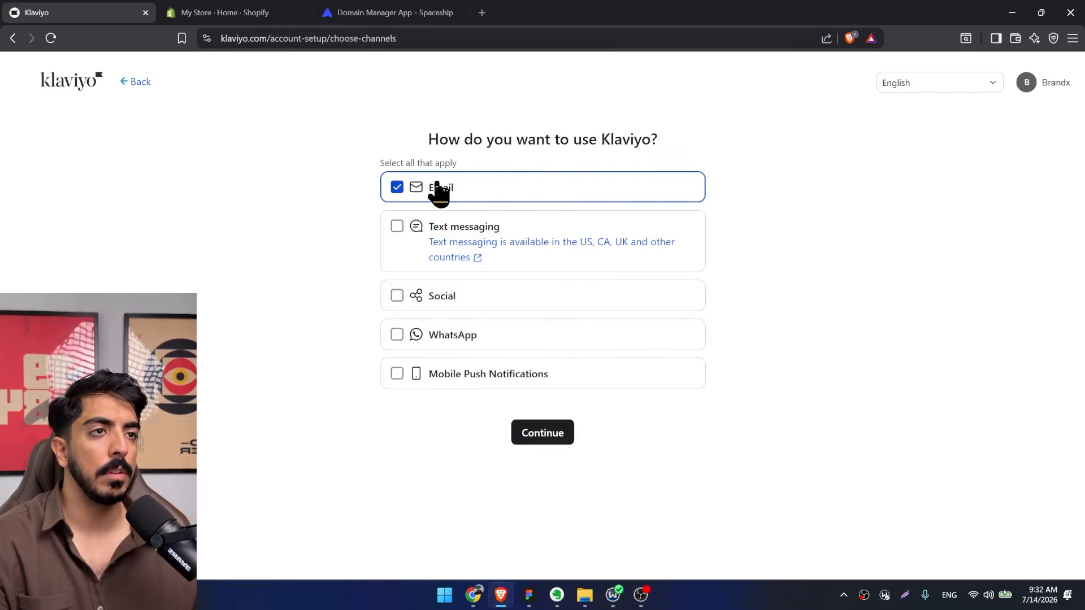
left_click(541, 436)
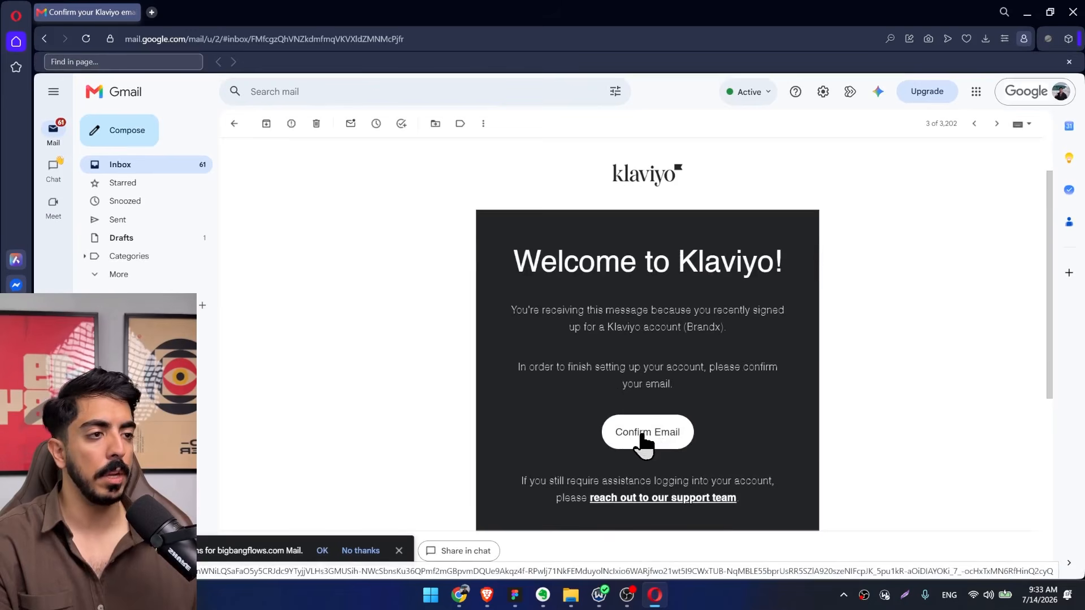
Switch to Gmail, confirm the account email through Klaviyo's welcome message, and exit the plan recommendations without choosing a paid plan.
right_click(644, 446)
left_click(637, 417)
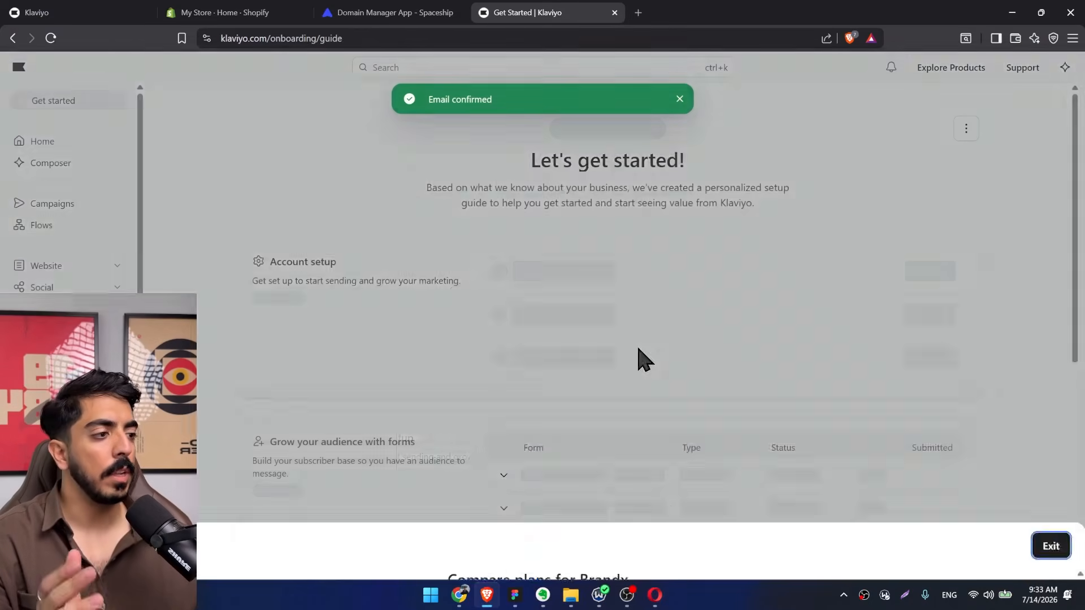
scroll(734, 203, "down", 2)
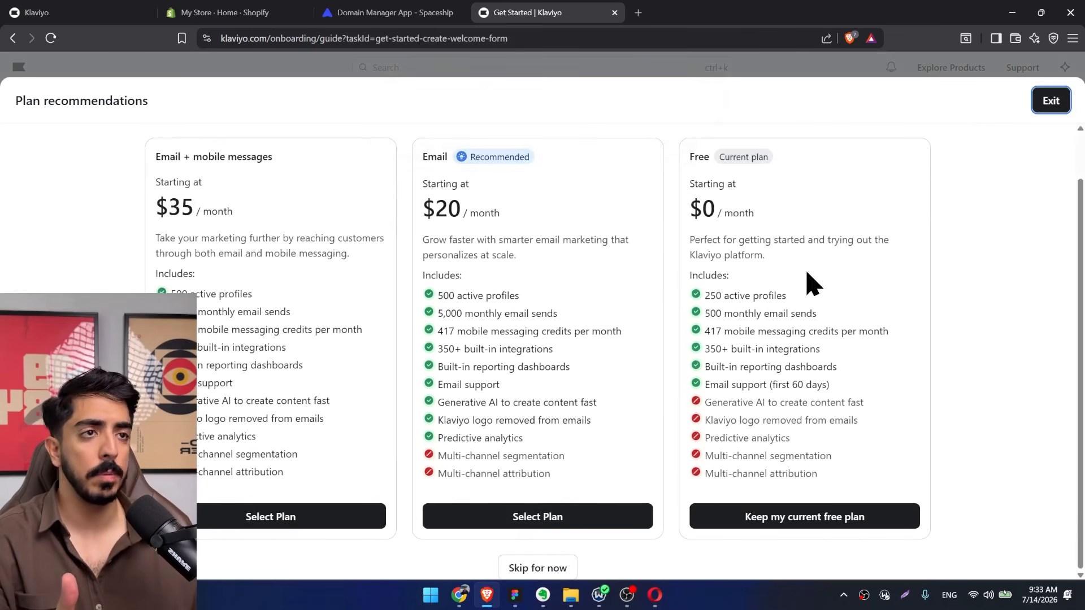
left_click(1050, 103)
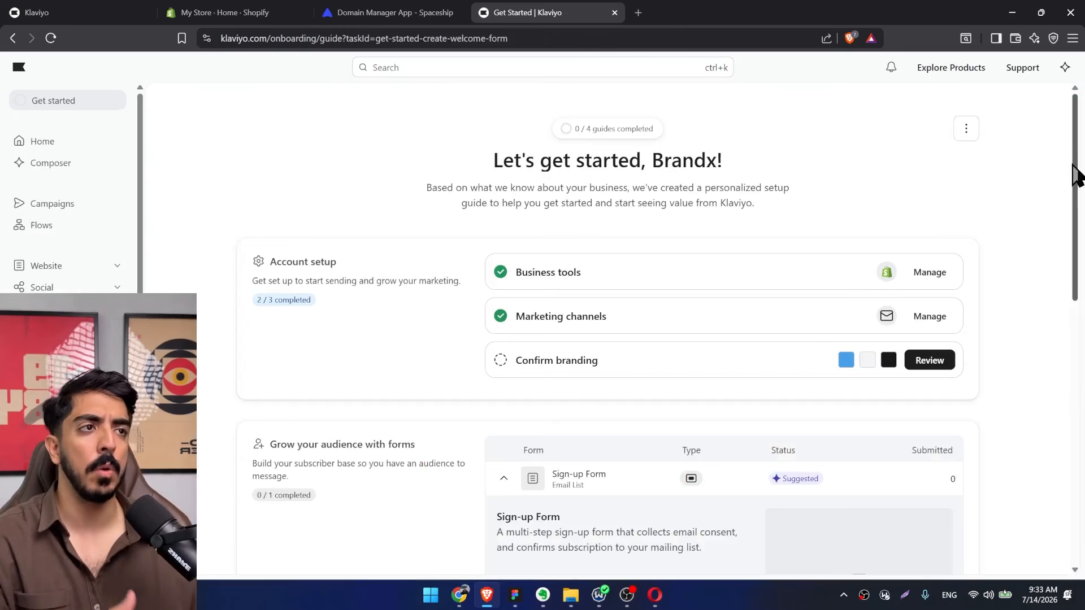
scroll(988, 271, "down", 10)
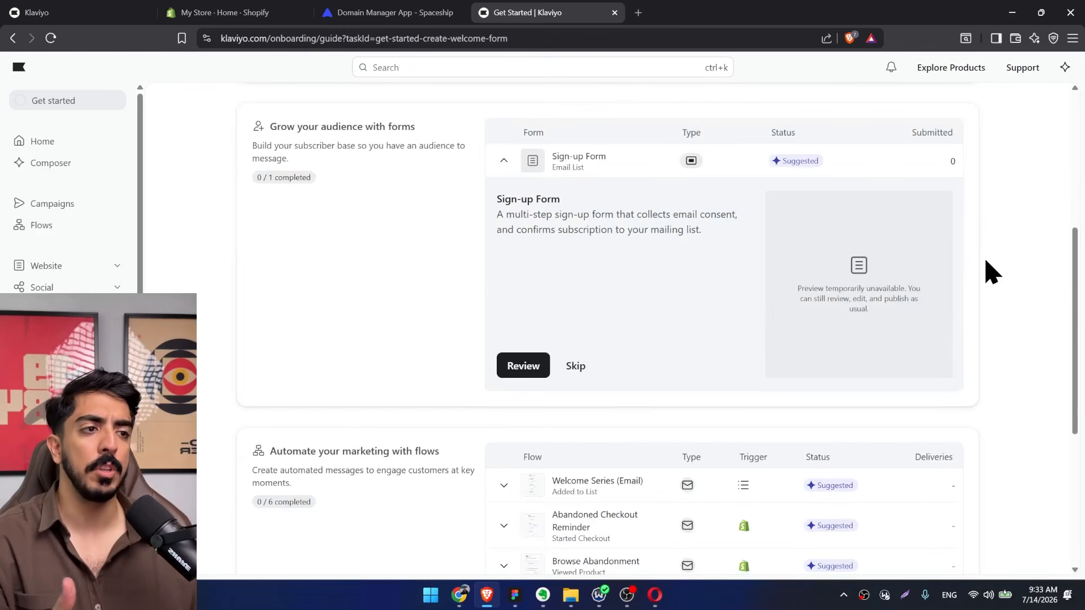
scroll(870, 330, "up", 8)
Switch to the FigJam course board, check off "Setup klaviyo" and "Connect to shopify" by hand, and mark "Turn on embeding".
key("alt+Tab")
scroll(486, 316, "up", 5)
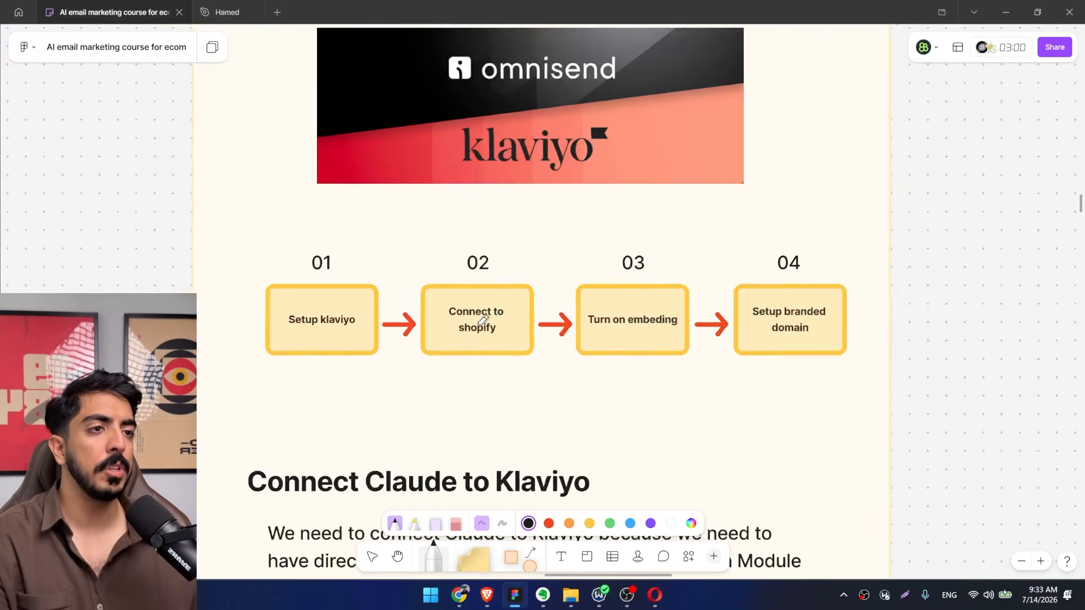
scroll(282, 332, "down", 1)
left_click_drag(239, 357, 329, 310)
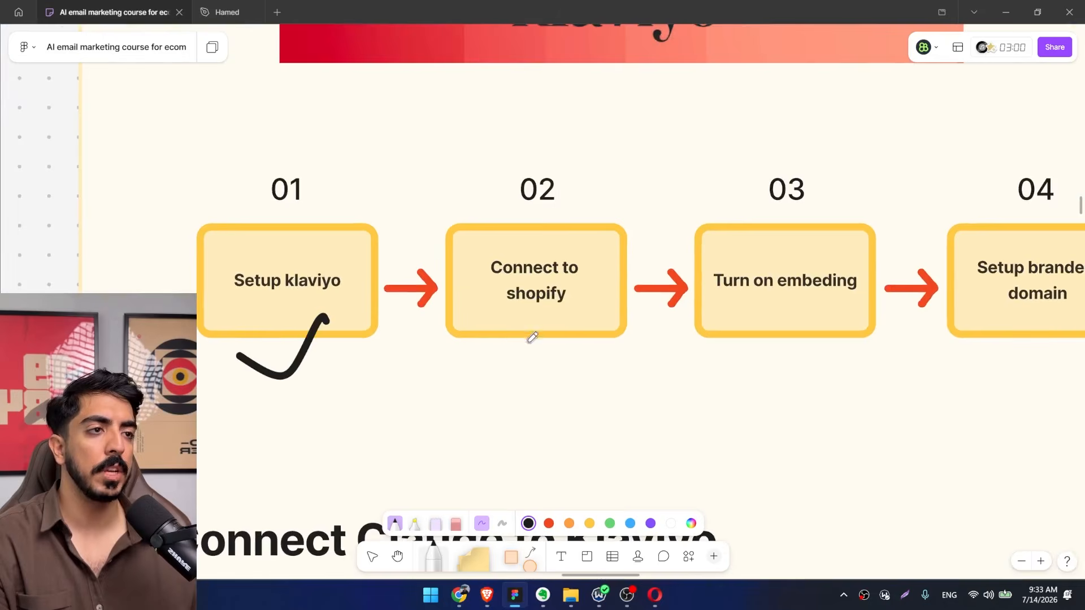
mouse_move(526, 343)
left_mouse_down()
mouse_move(460, 337)
mouse_move(452, 363)
mouse_move(487, 317)
left_mouse_up()
left_click_drag(508, 351, 253, 376)
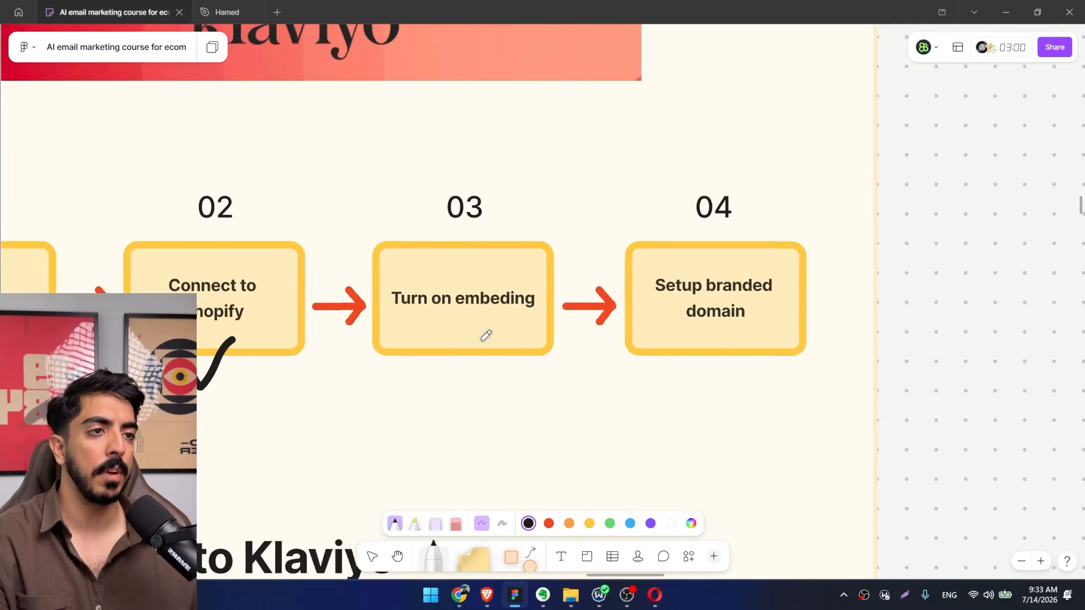
left_click_drag(479, 338, 551, 300)
left_click_drag(525, 361, 557, 297)
left_click_drag(856, 295, 793, 235)
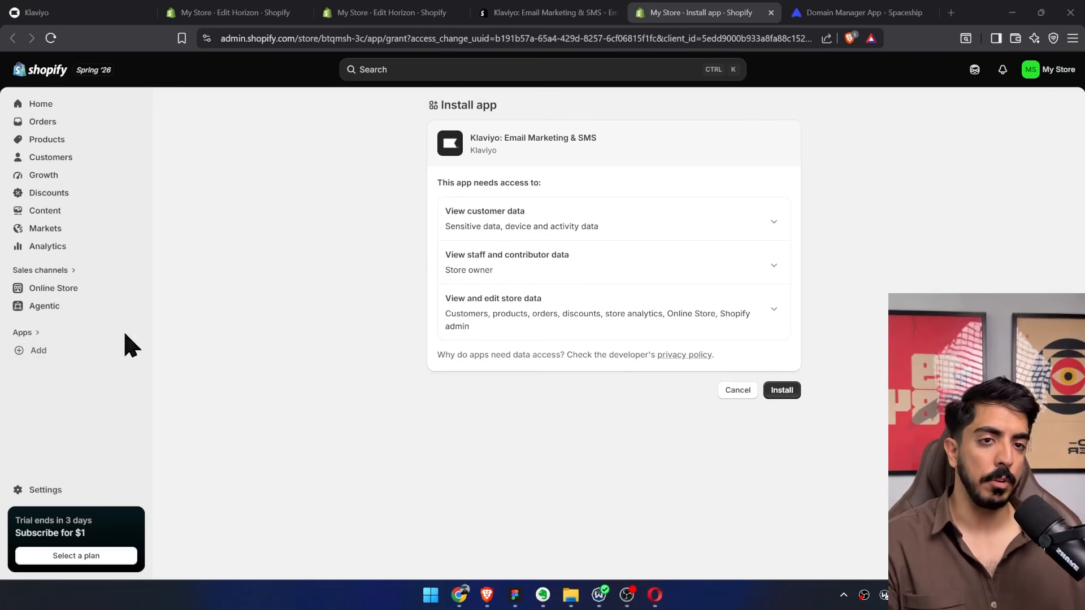
In the Shopify admin, find the "Klaviyo: Email Marketing & SMS" app and install it on the store.
left_click(31, 351)
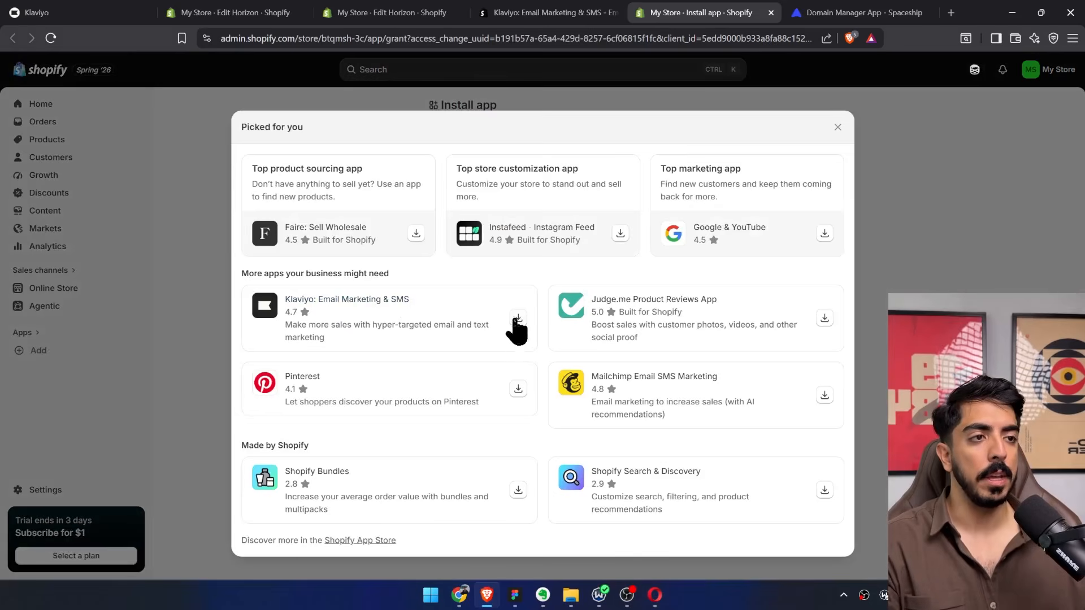
left_click(518, 318)
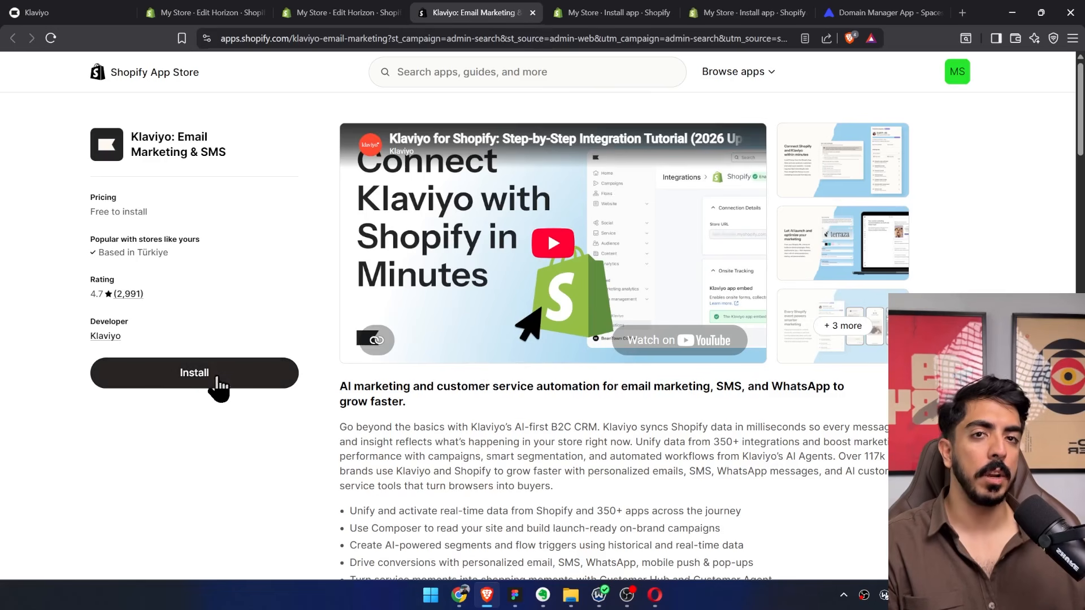
left_click(223, 389)
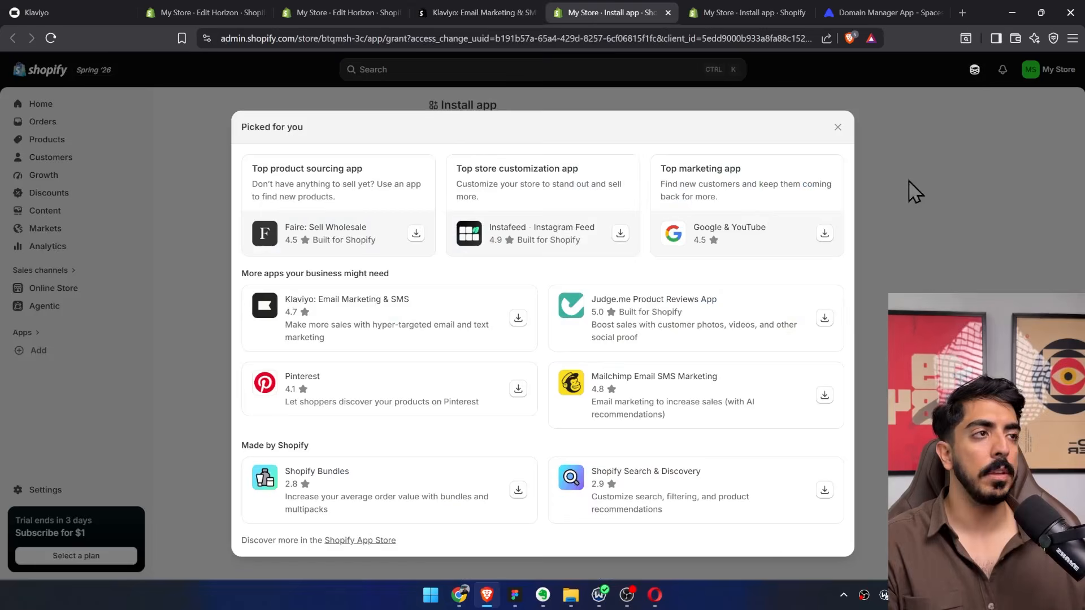
left_click(837, 127)
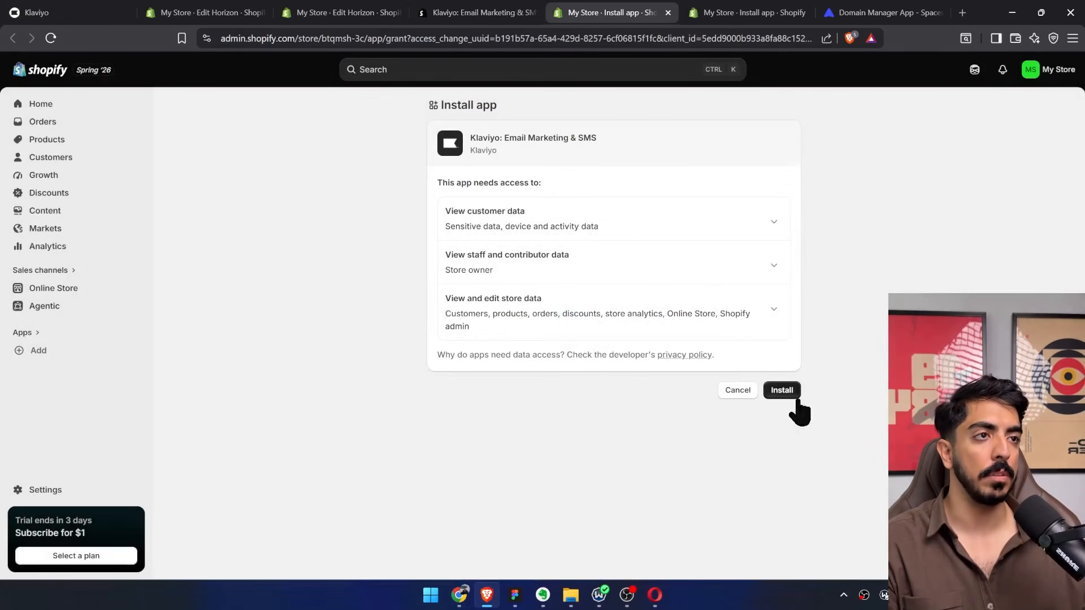
left_click(780, 392)
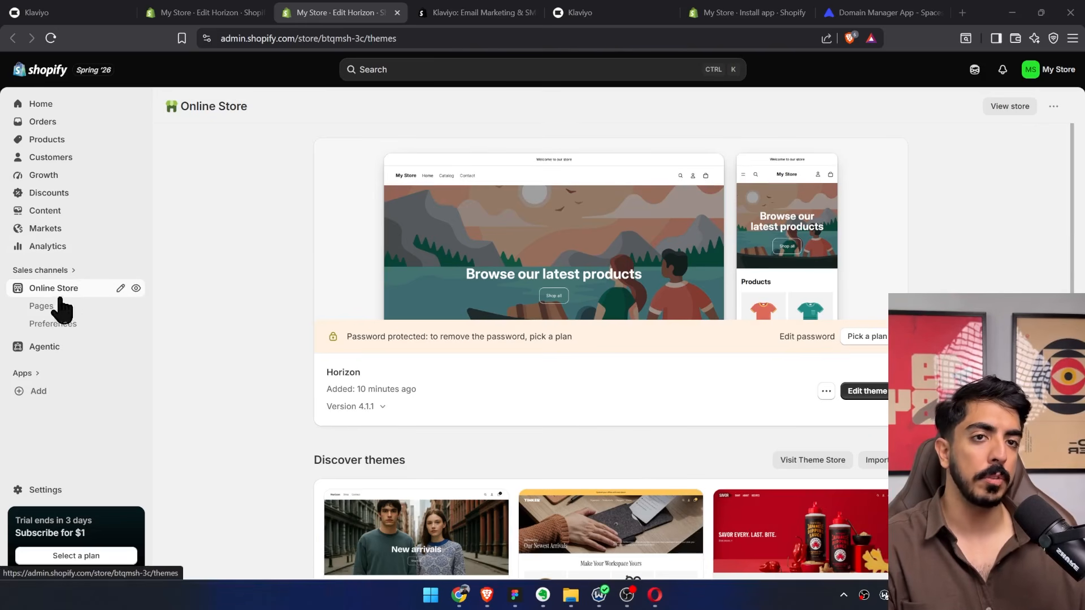
Open the Horizon theme for editing, turn on the Klaviyo Onsite Javascript app embed, and save the theme.
left_click(58, 293)
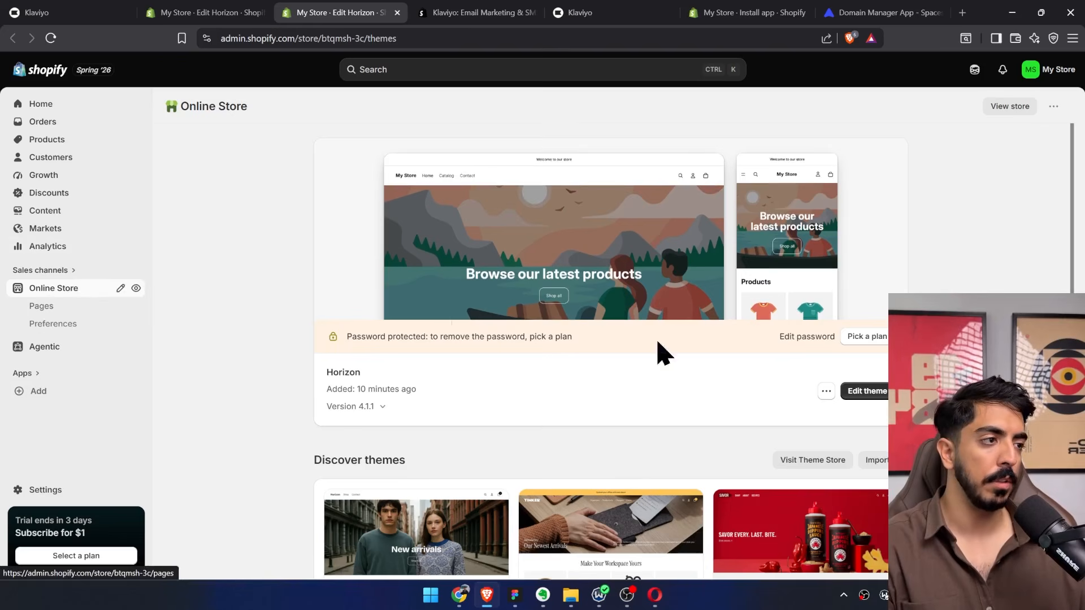
left_click(867, 391)
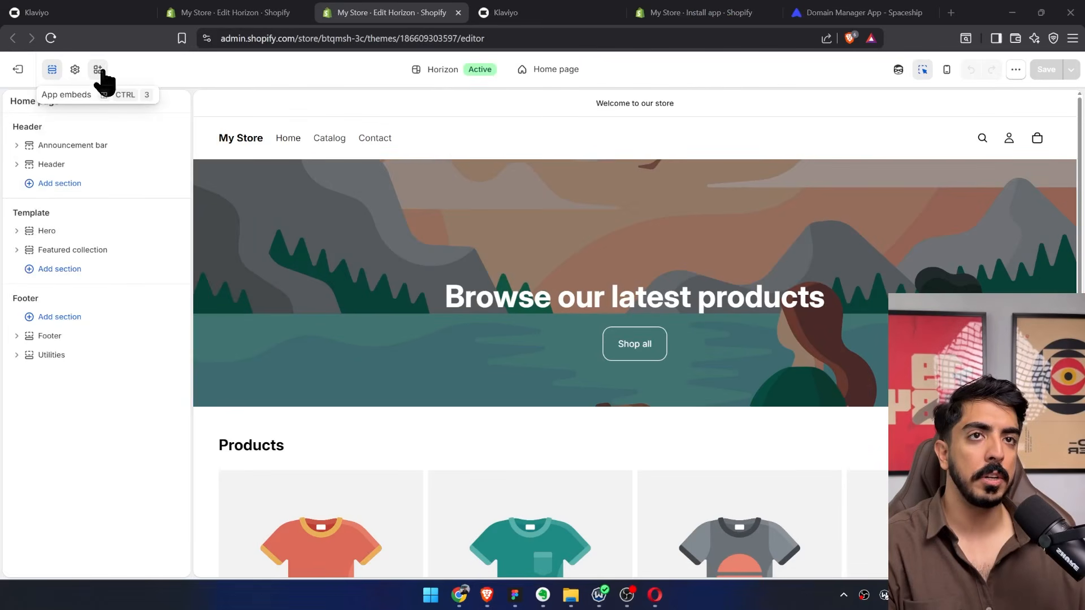
left_click(99, 69)
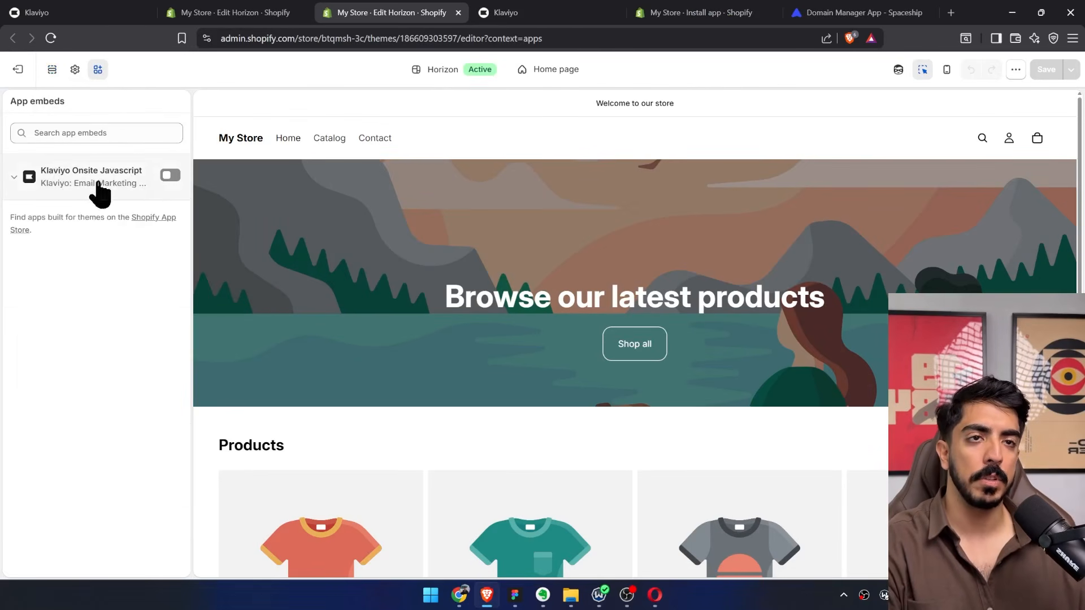
left_click(168, 176)
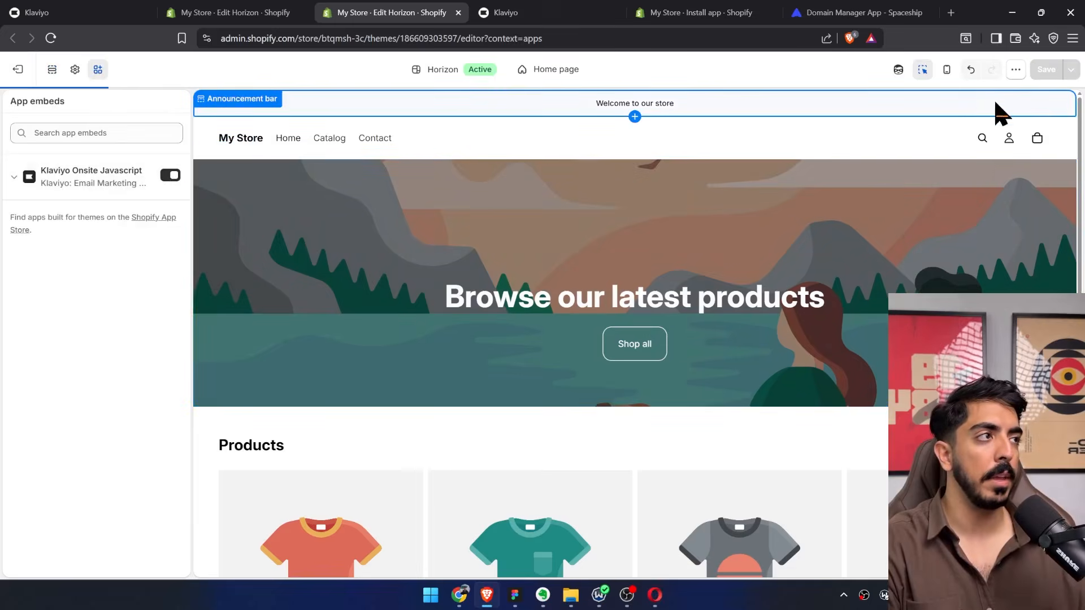
left_click(1046, 71)
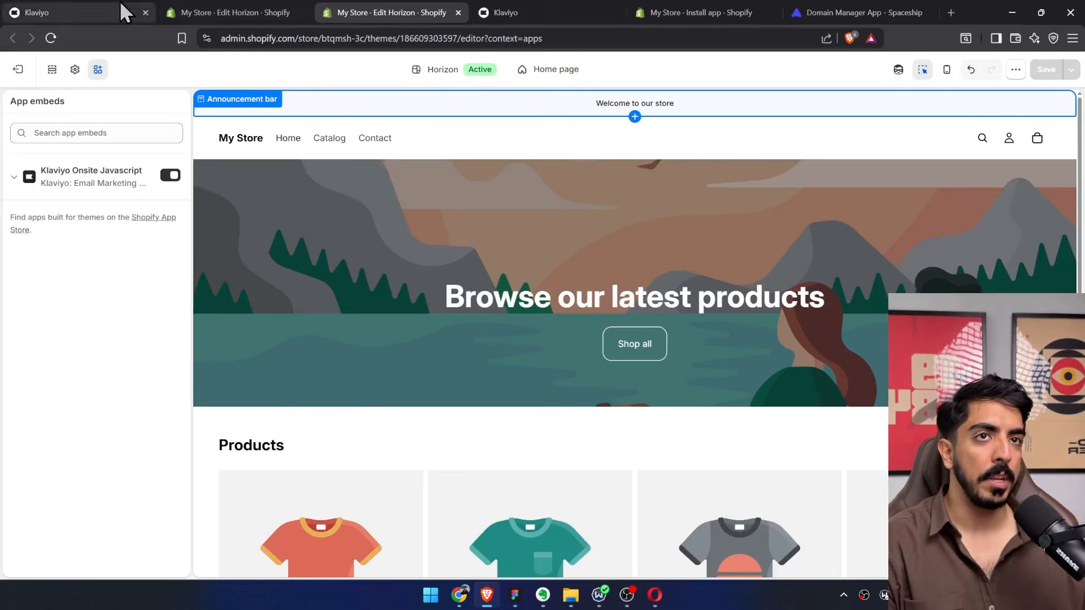
Switch to Klaviyo and open the Domains section of the Brandx account settings, locating the sending domains.
left_click(120, 3)
left_click(424, 38)
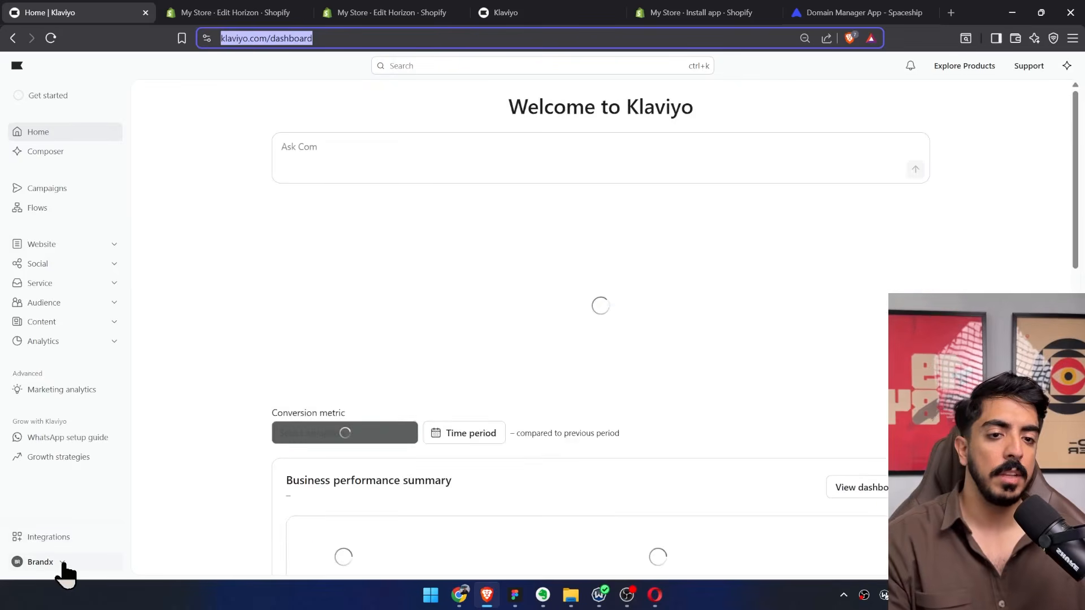
left_click(62, 564)
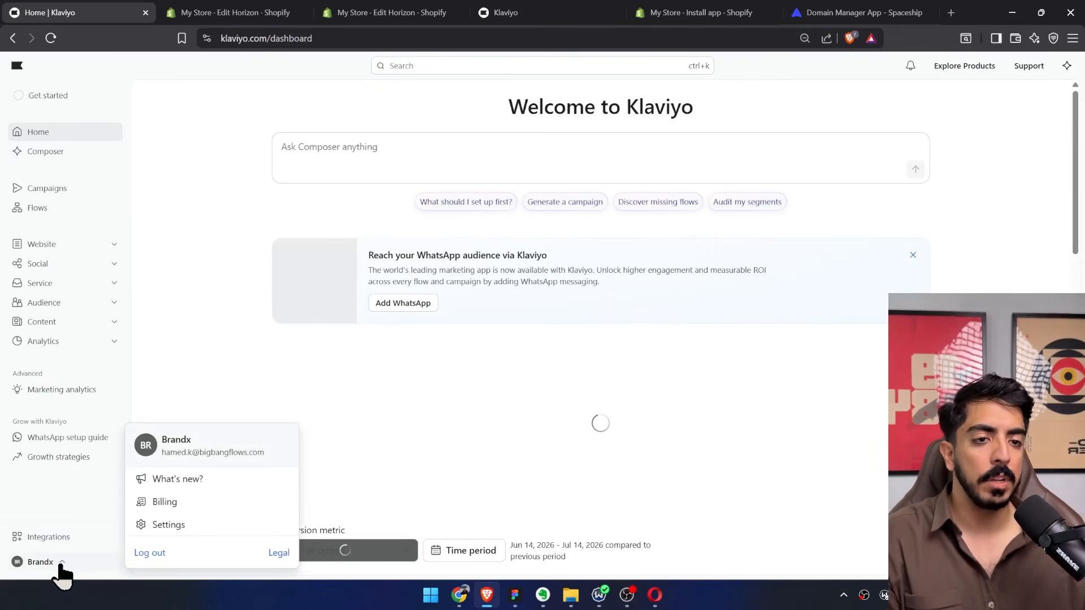
left_click(174, 526)
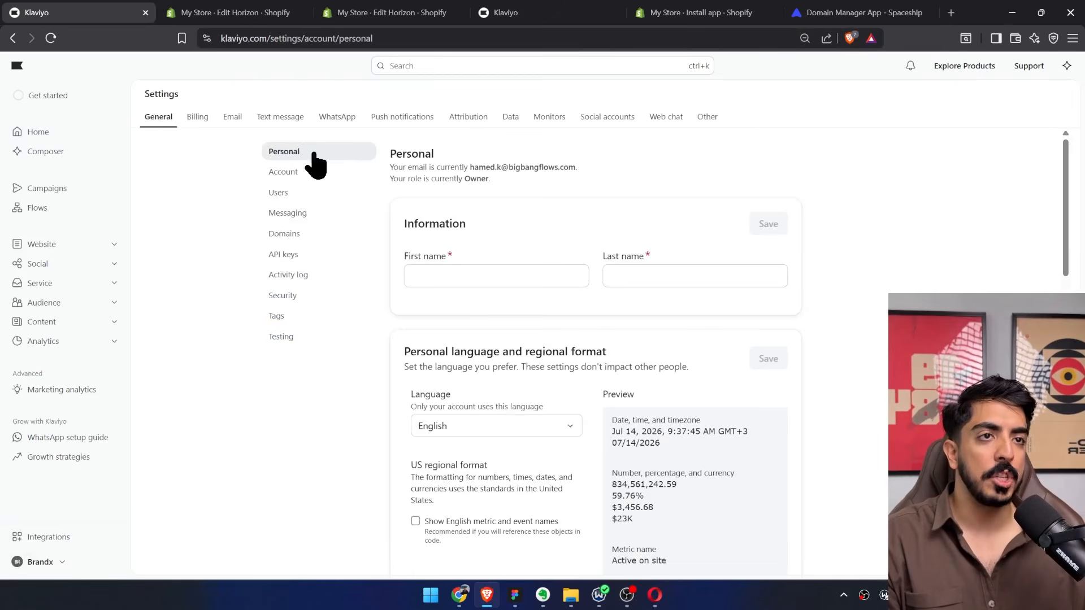
left_click(294, 234)
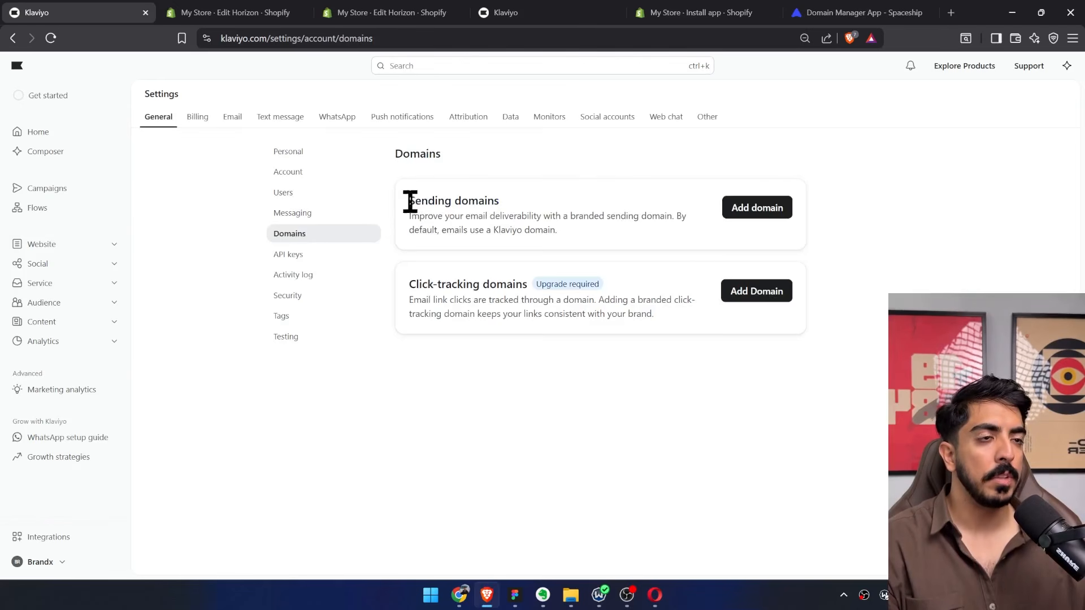
left_click_drag(408, 202, 500, 202)
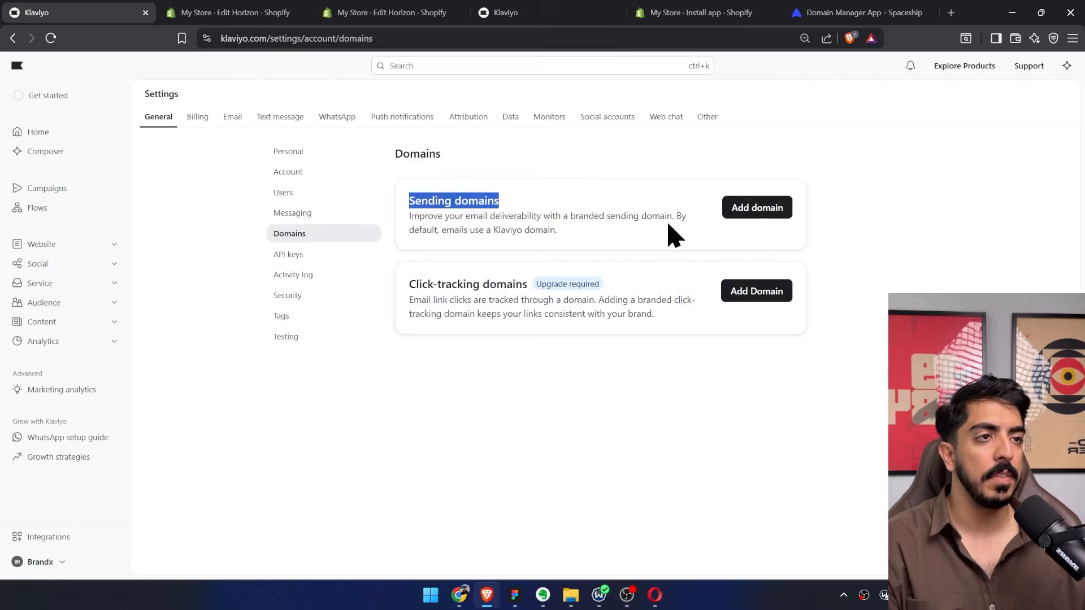
Start adding a sending domain and choose Marketing as its email type.
left_click(757, 208)
left_click(545, 277)
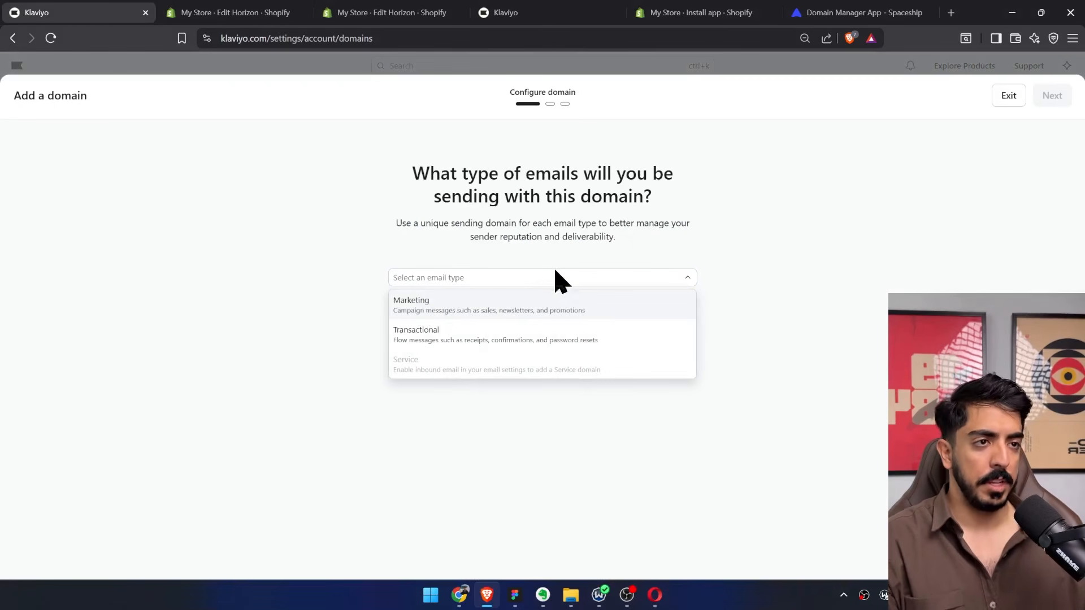
left_click(439, 306)
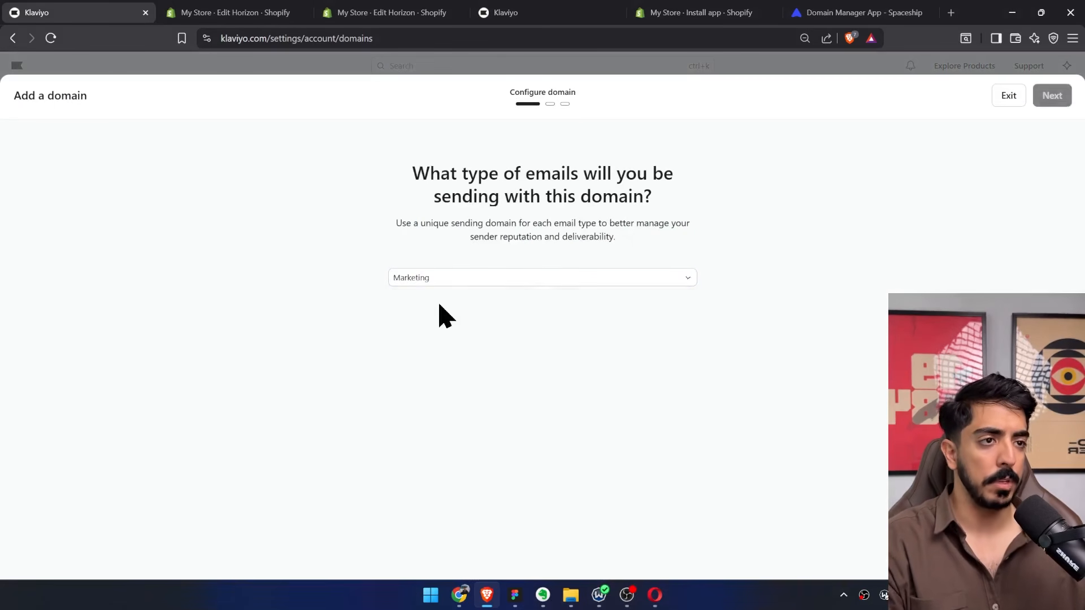
left_click(1051, 100)
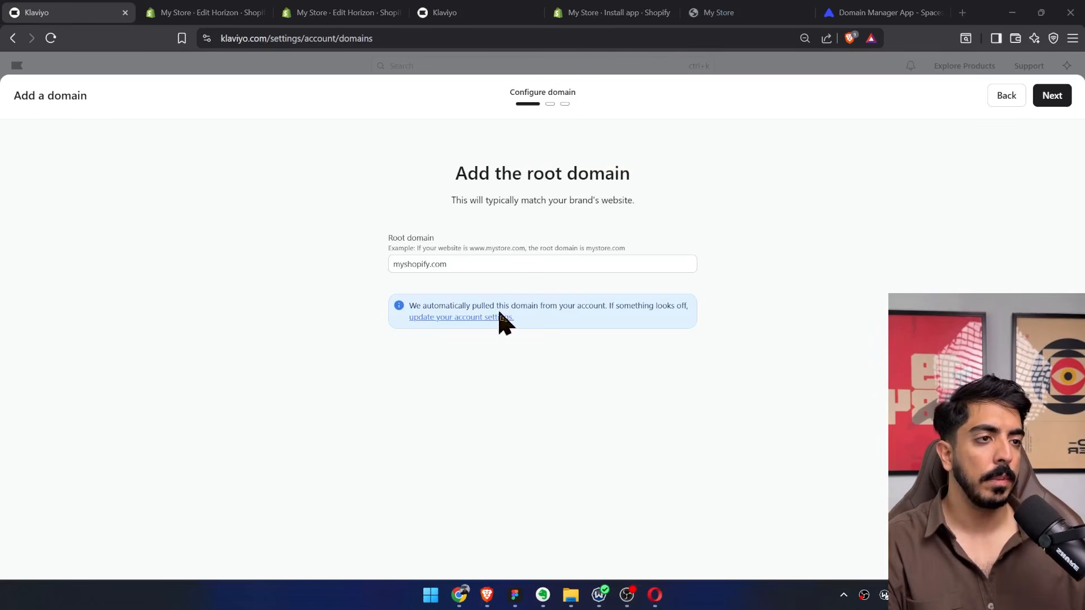
Replace the root domain with btqmsh-3c.myshopify.com and continue to the sending domain setup.
left_click(468, 263)
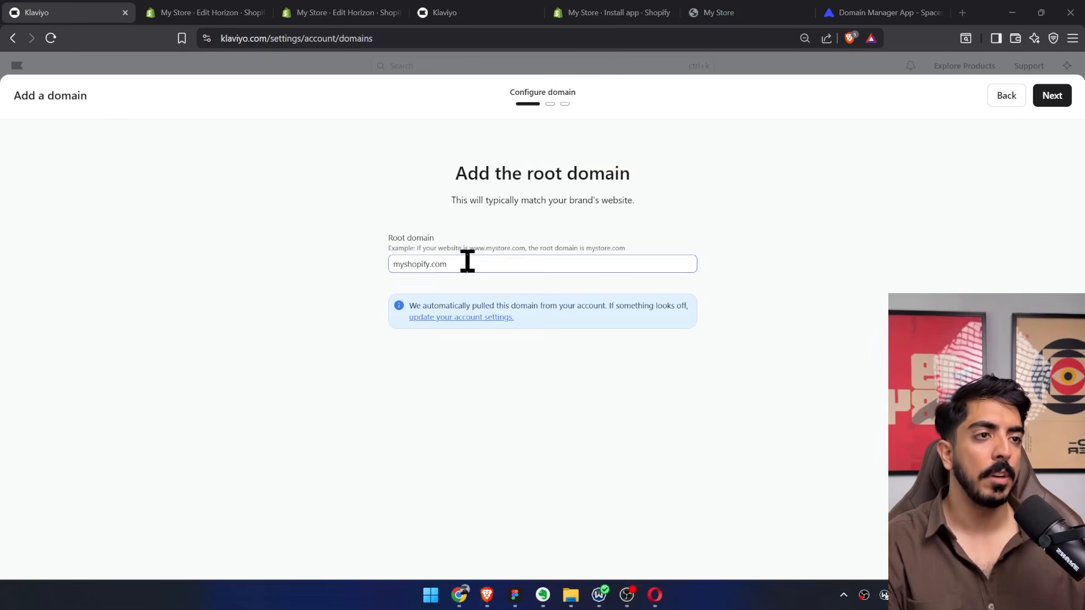
key("ctrl+a")
key("BackSpace")
type("btqmsh-3c.myshopify.com")
left_click(1047, 100)
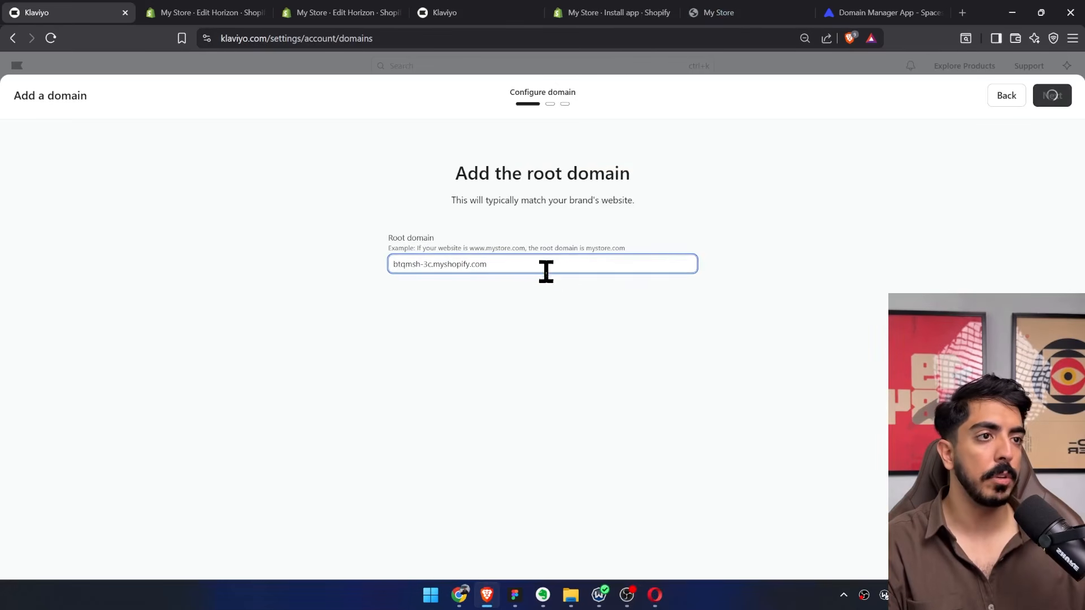
left_click(1048, 100)
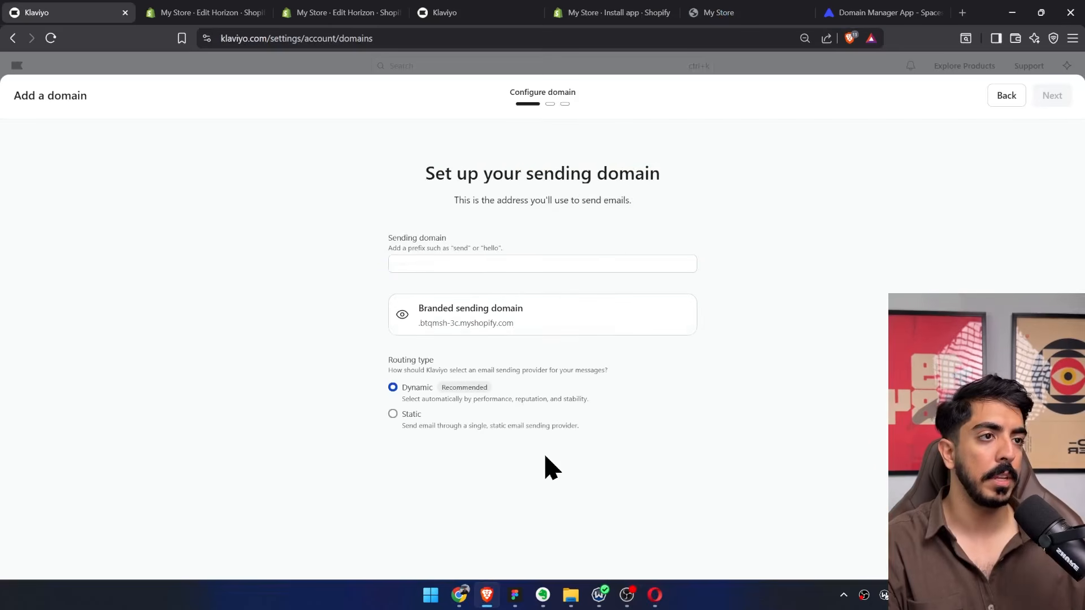
Set the sending domain prefix to "send", keep Dynamic routing, and continue to DNS management.
left_click(550, 263)
type("send")
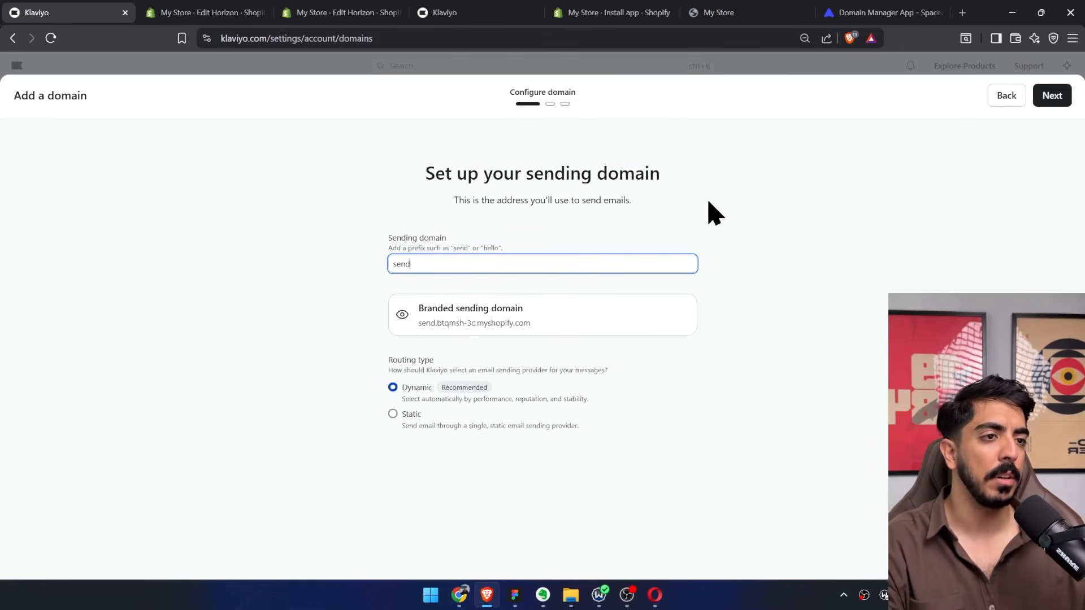
left_click(1050, 102)
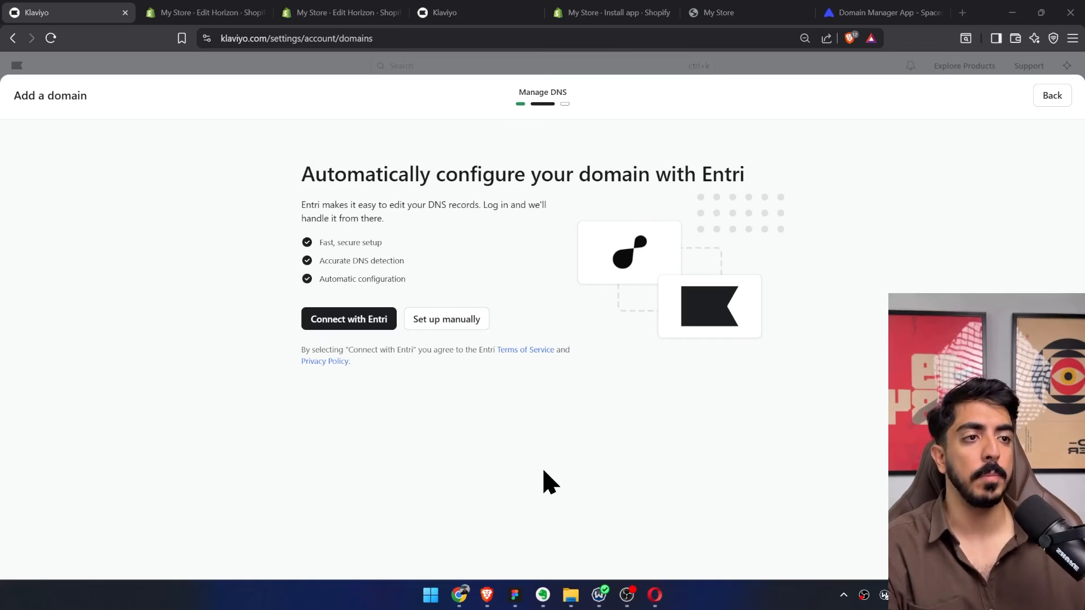
Choose manual DNS setup with Other as the domain provider, and continue to the DNS records.
left_click(446, 332)
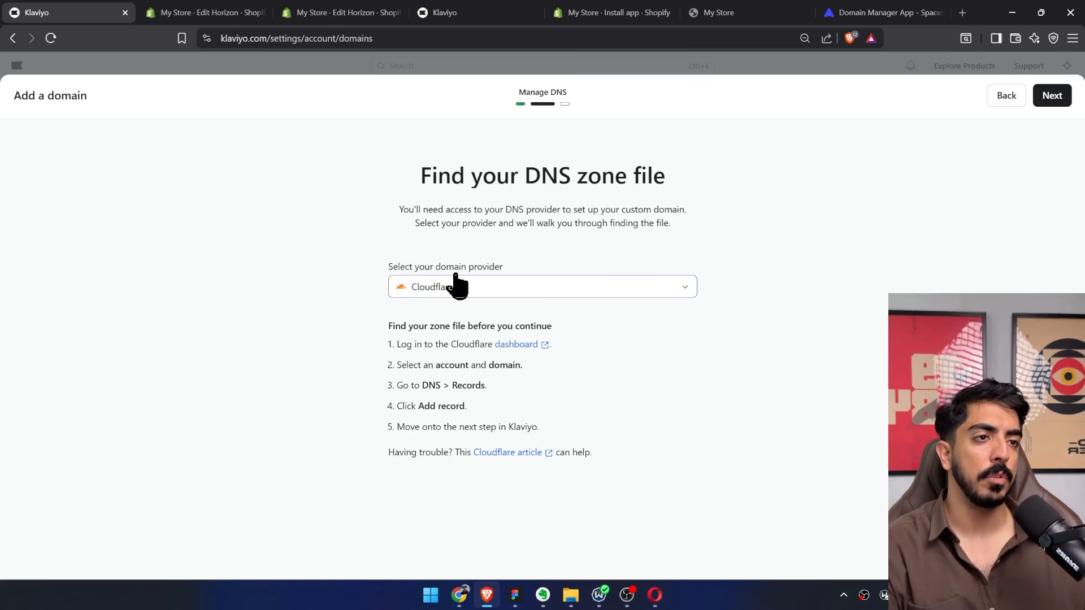
left_click(484, 289)
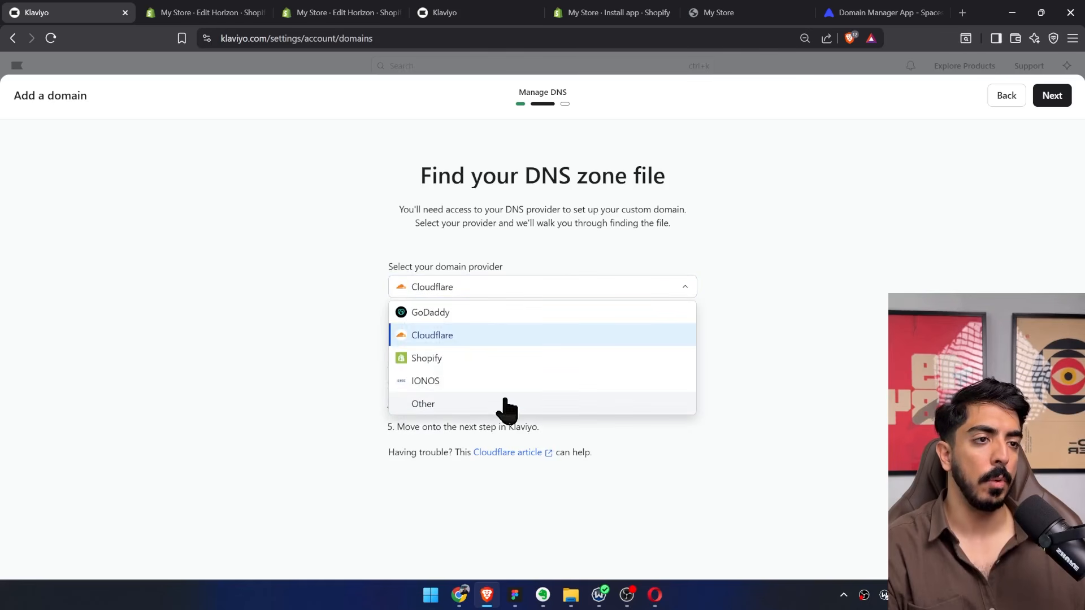
left_click(449, 408)
left_click(1049, 93)
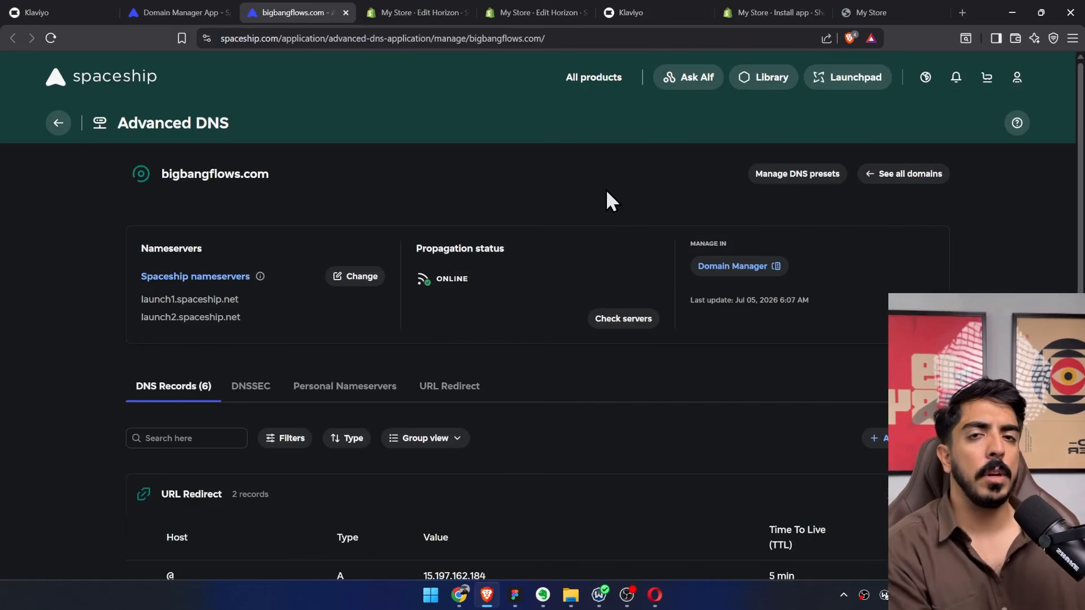
In Spaceship, open the DNS preset manager from bigbangflows.com and place its browser tab beside Klaviyo.
left_click(801, 182)
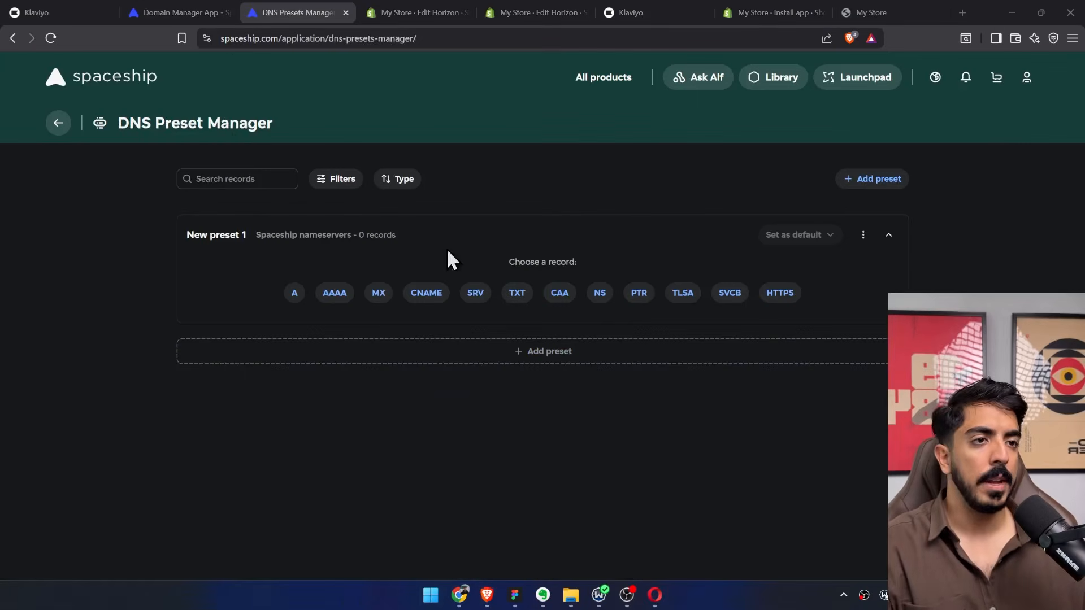
left_click(82, 11)
left_click_drag(329, 12, 206, 12)
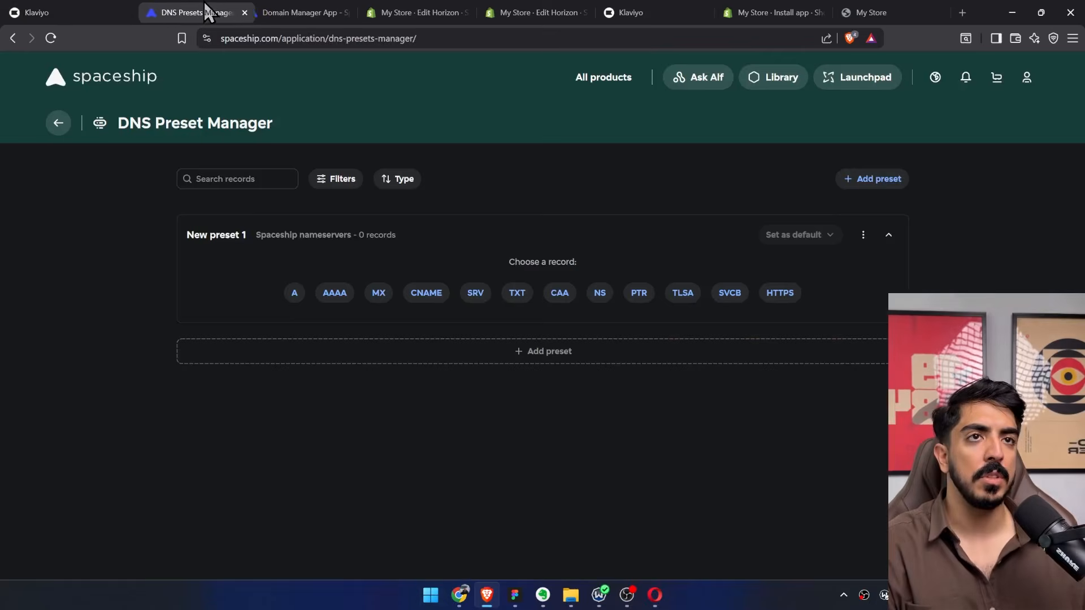
Copy the first NS record's name from Klaviyo and create an NS record in Spaceship with host send.btqmsh-3c.
left_click(51, 12)
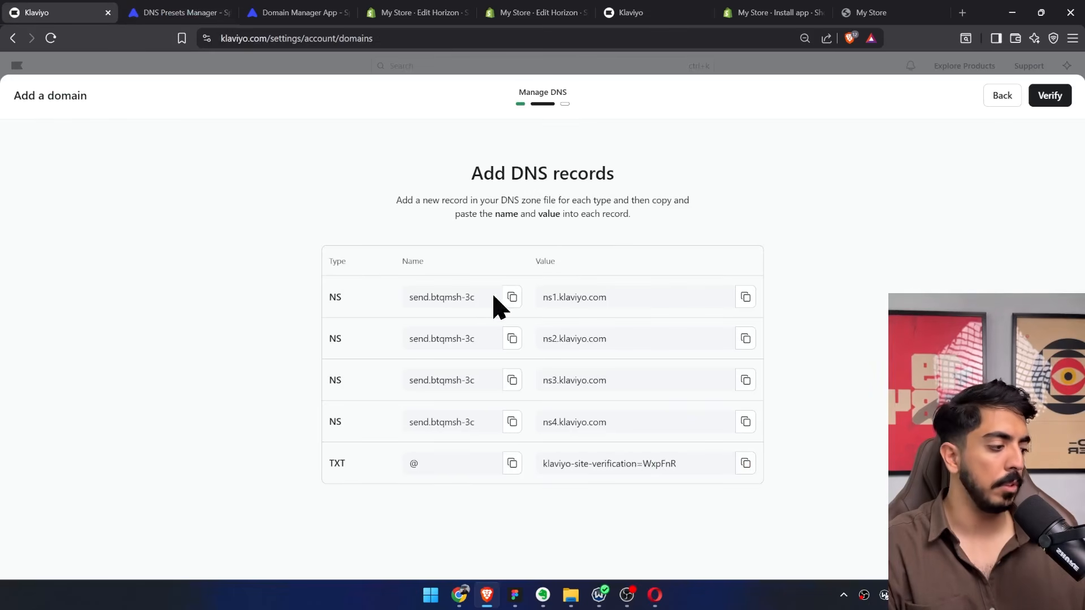
left_click(513, 299)
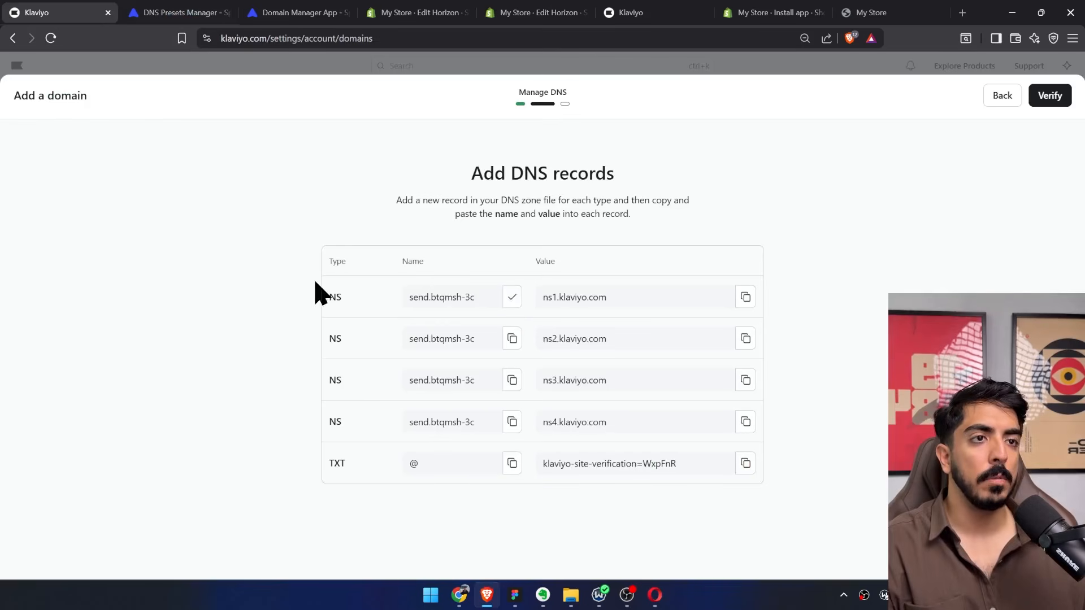
left_click(215, 10)
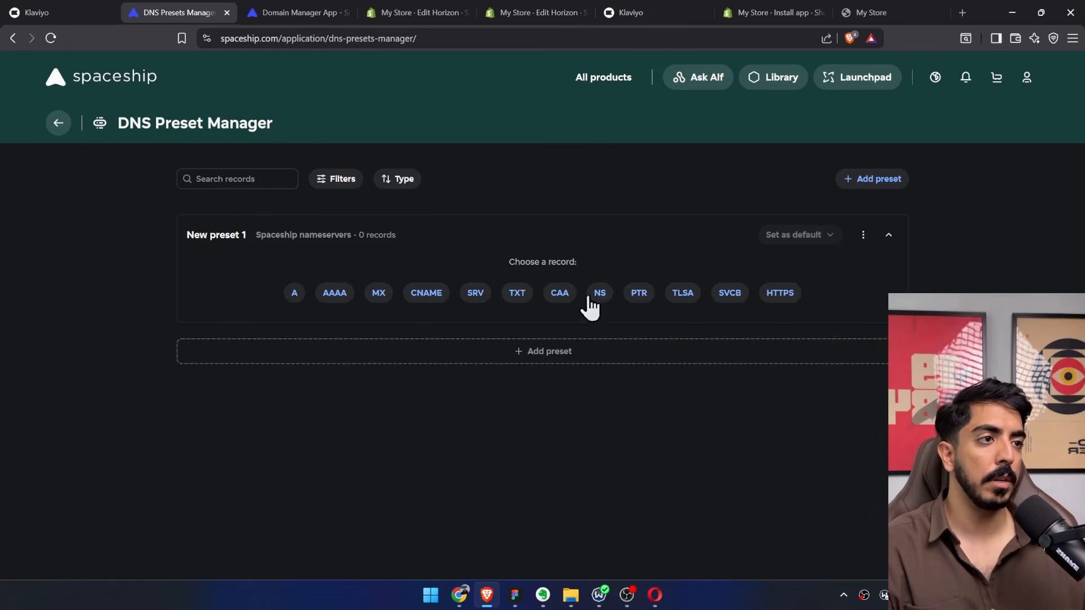
left_click(602, 294)
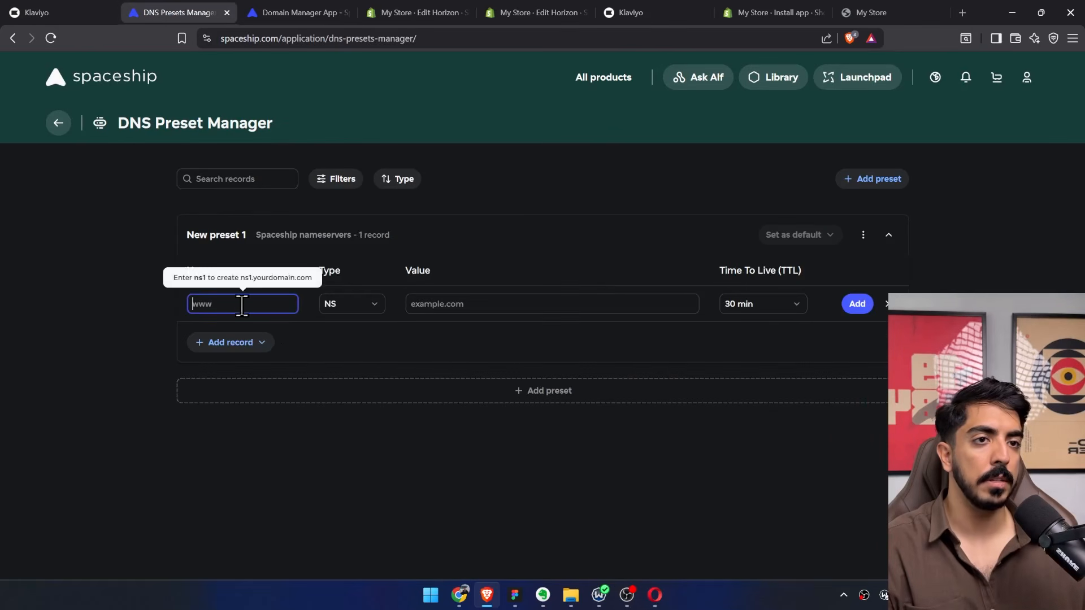
key("ctrl+v")
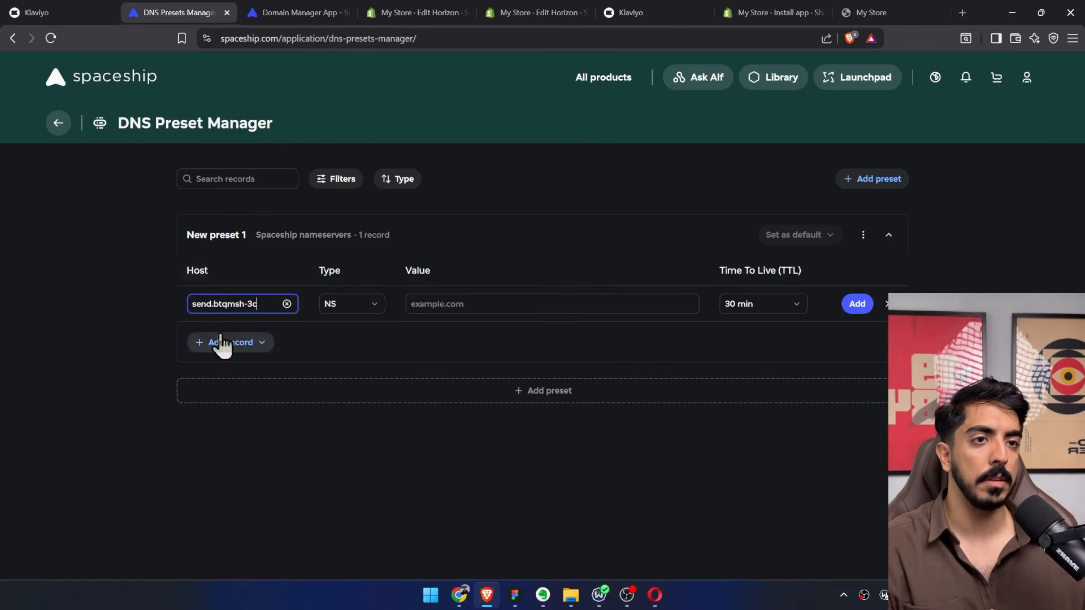
Copy the first NS value from Klaviyo, set the Spaceship record's value to ns1.klaviyo.com, and add the record.
left_click(90, 7)
left_click(745, 297)
key("ctrl+Tab")
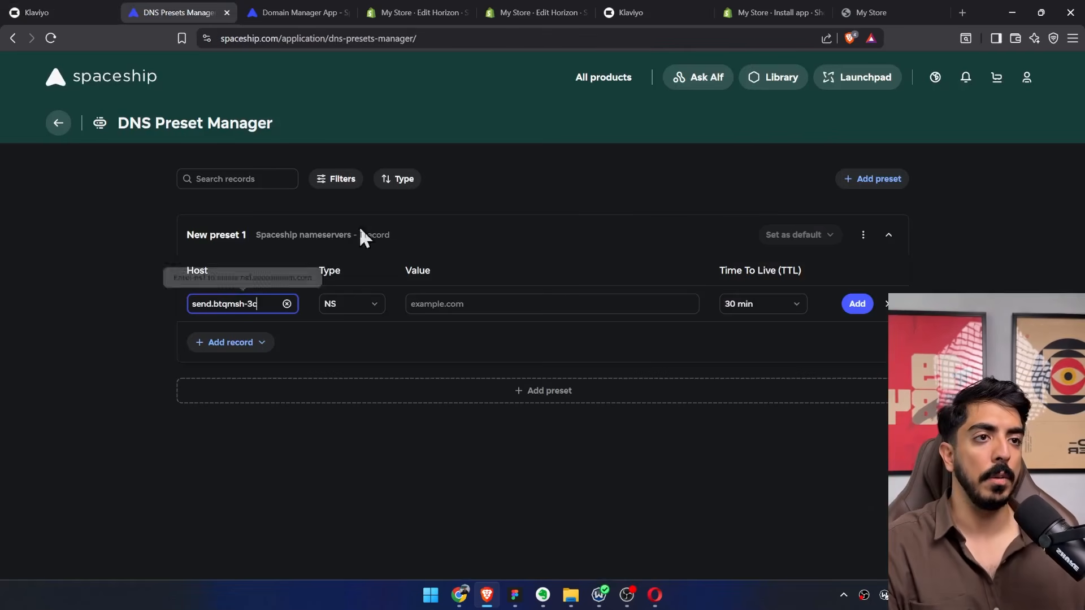
left_click(473, 304)
key("ctrl+v")
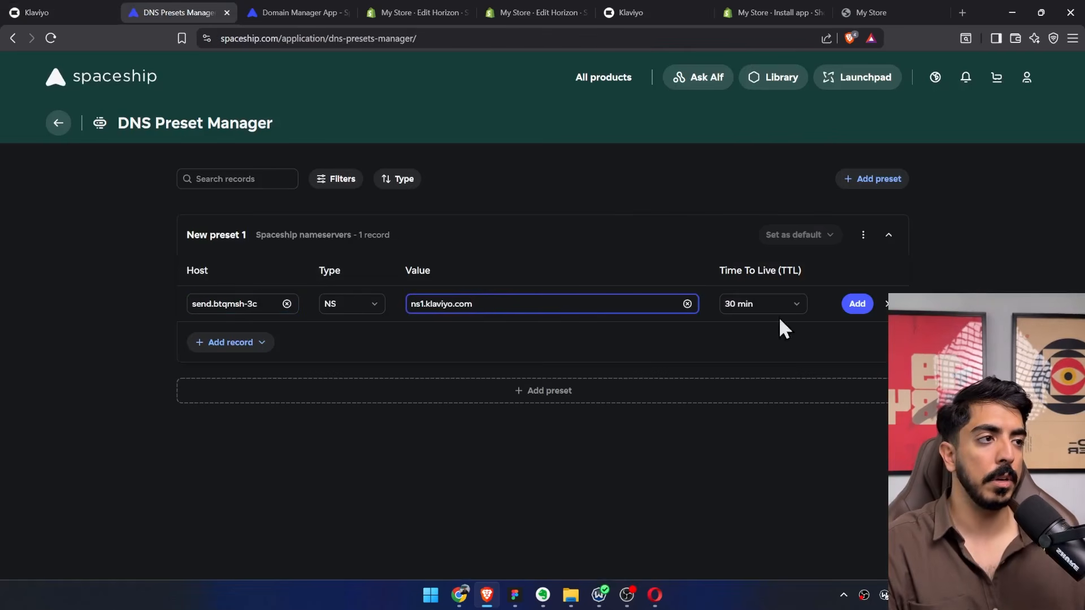
left_click(857, 305)
Copy the second NS record's name from Klaviyo and start another NS record in the preset with host send.btqmsh-3c.
left_click(97, 11)
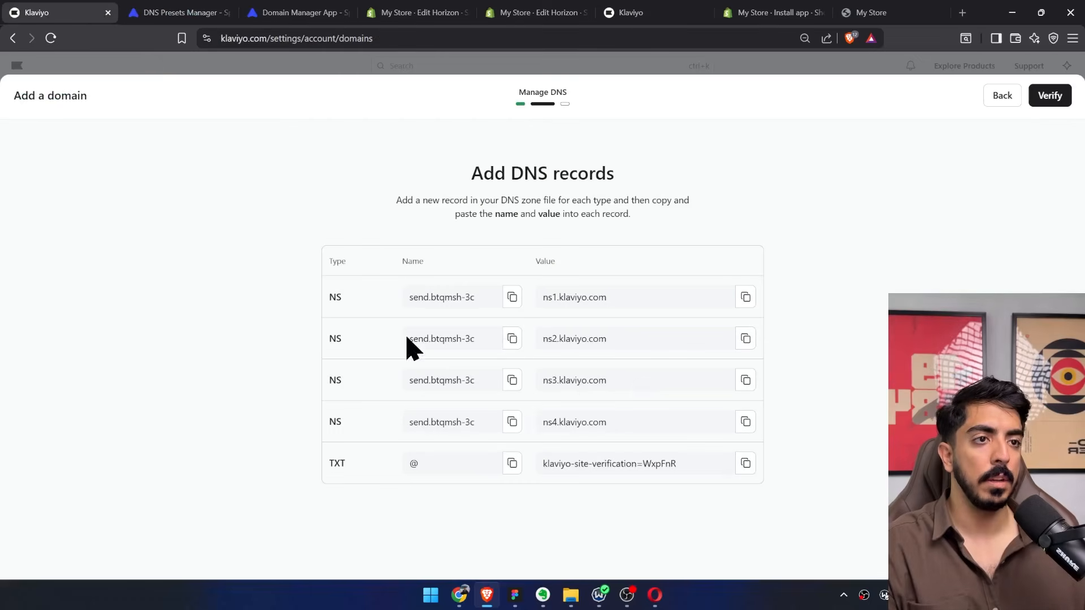
left_click(512, 339)
left_click(195, 13)
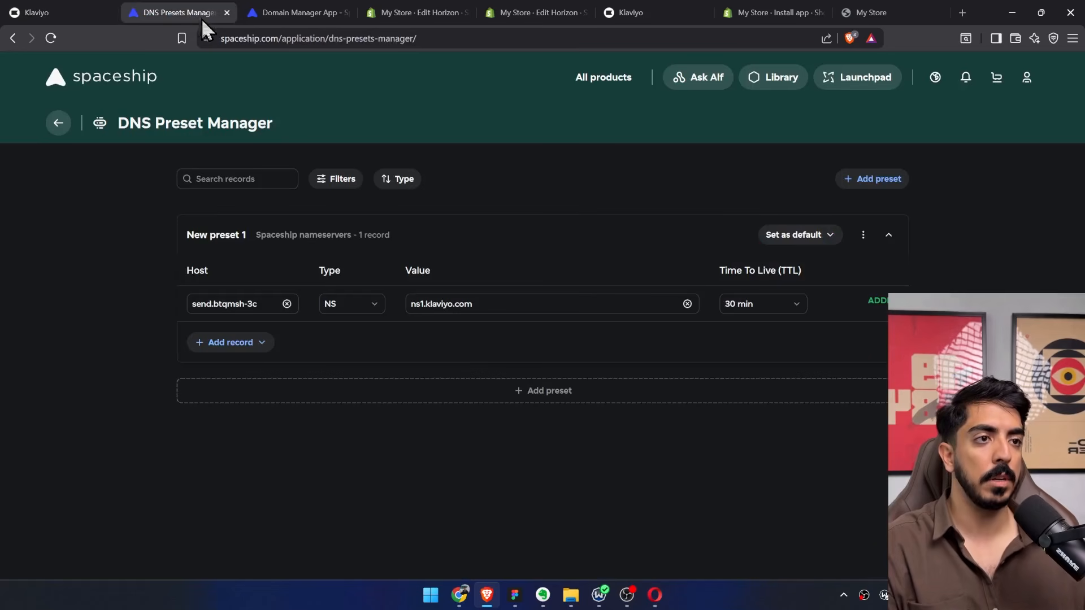
left_click(240, 344)
scroll(242, 431, "down", 1)
left_click(206, 423)
left_click(260, 338)
left_click(253, 371)
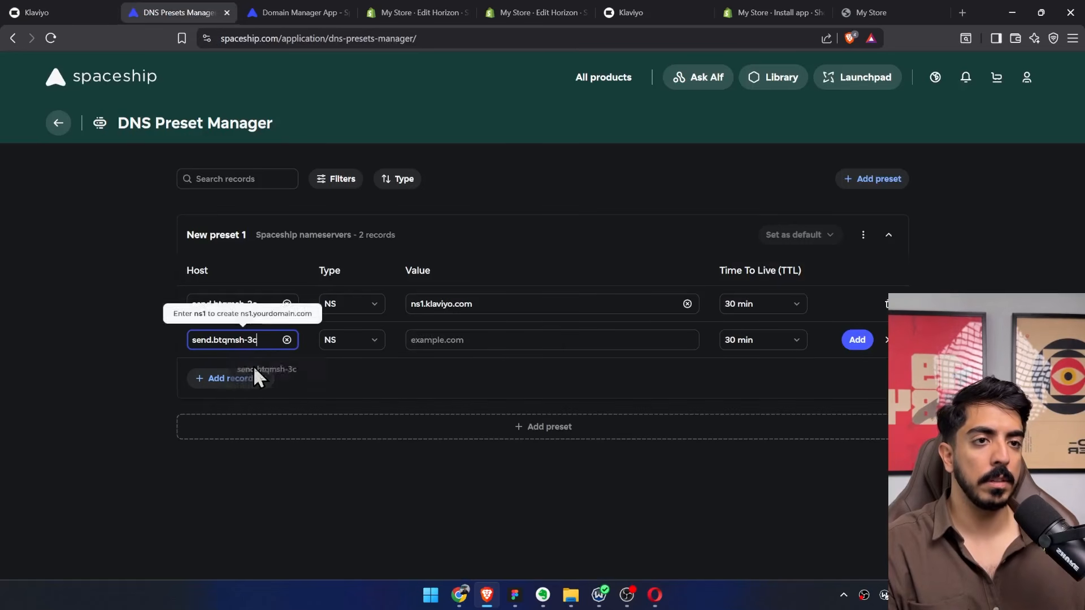
Copy the second NS value from Klaviyo, set the new record's value to ns2.klaviyo.com, and add the record.
left_click(93, 12)
triple_click(584, 341)
key("ctrl+c")
left_click(204, 13)
left_click(500, 341)
key("ctrl+v")
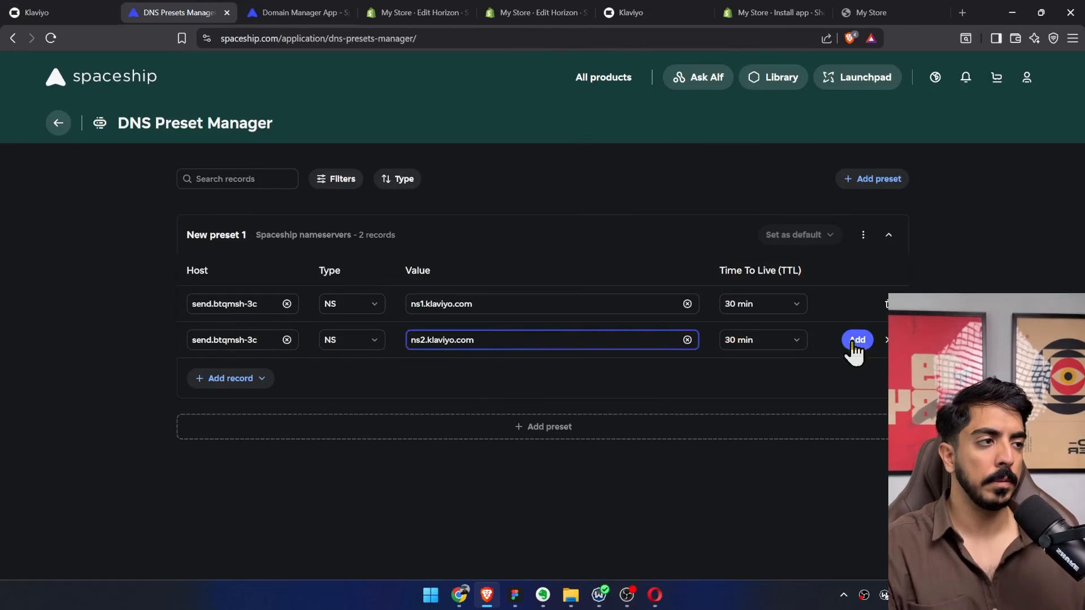
left_click(857, 340)
Add Klaviyo's remaining records to the preset: send.btqmsh-3c NS records for ns3.klaviyo.com and ns4.klaviyo.com, and the @ TXT record with the site-verification code.
left_click(238, 378)
scroll(226, 480, "down", 1)
left_click(218, 522)
left_click(73, 13)
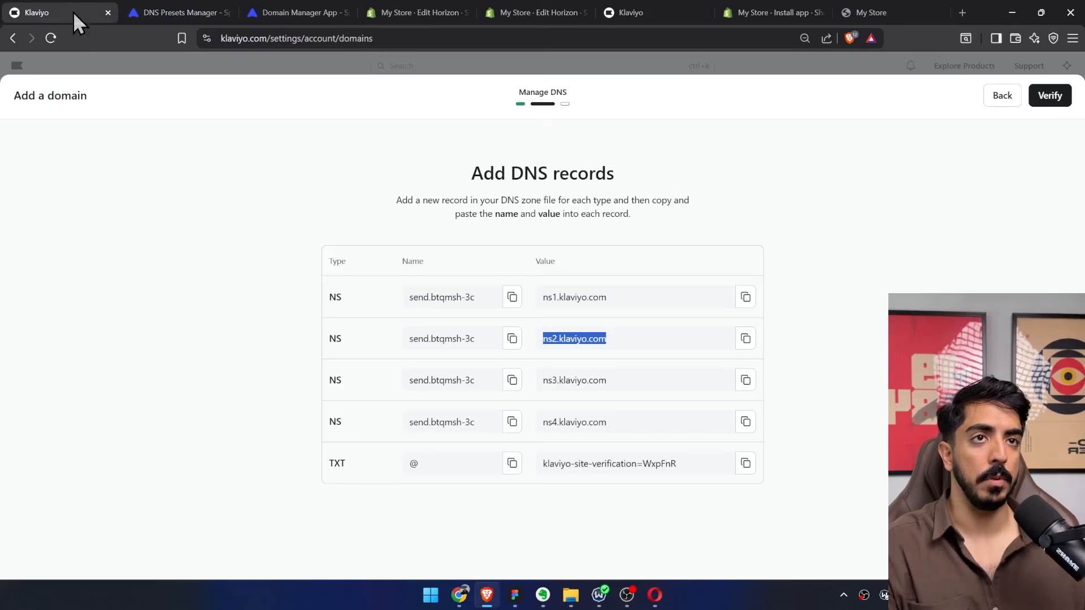
left_click(512, 380)
left_click(185, 6)
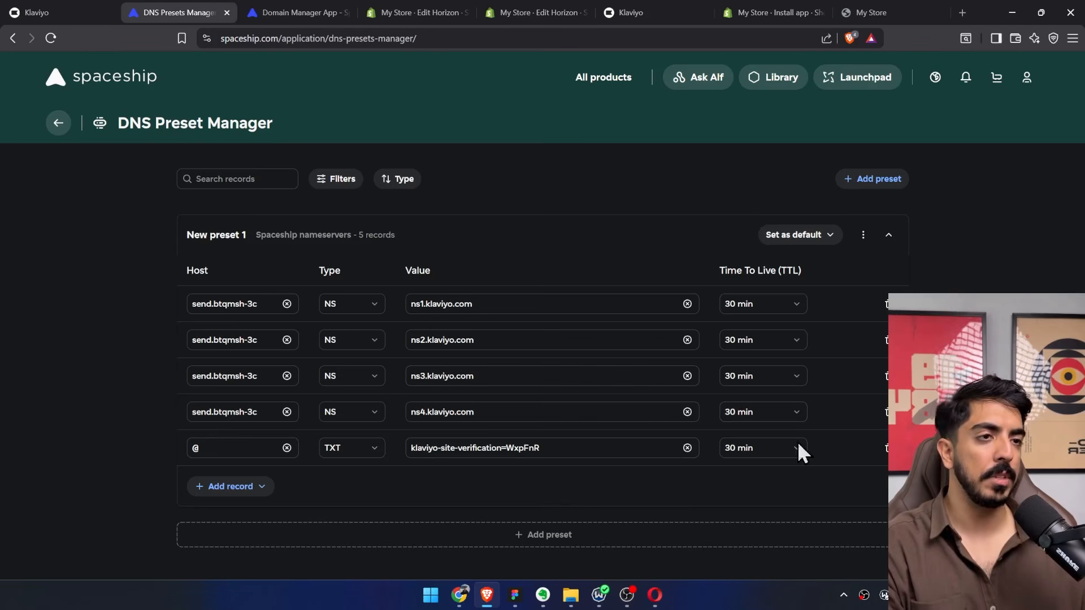
Review the custom records in bigbangflows.com's Advanced DNS, and submit the sending domain's DNS records for verification in Klaviyo.
left_click(57, 123)
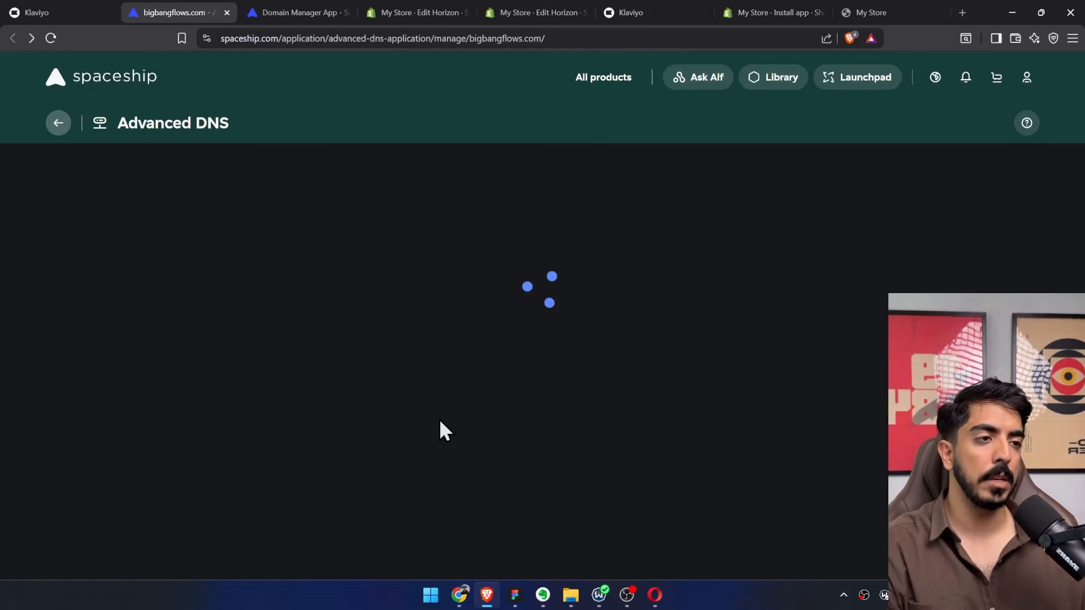
scroll(517, 365, "up", 1)
scroll(486, 426, "down", 1)
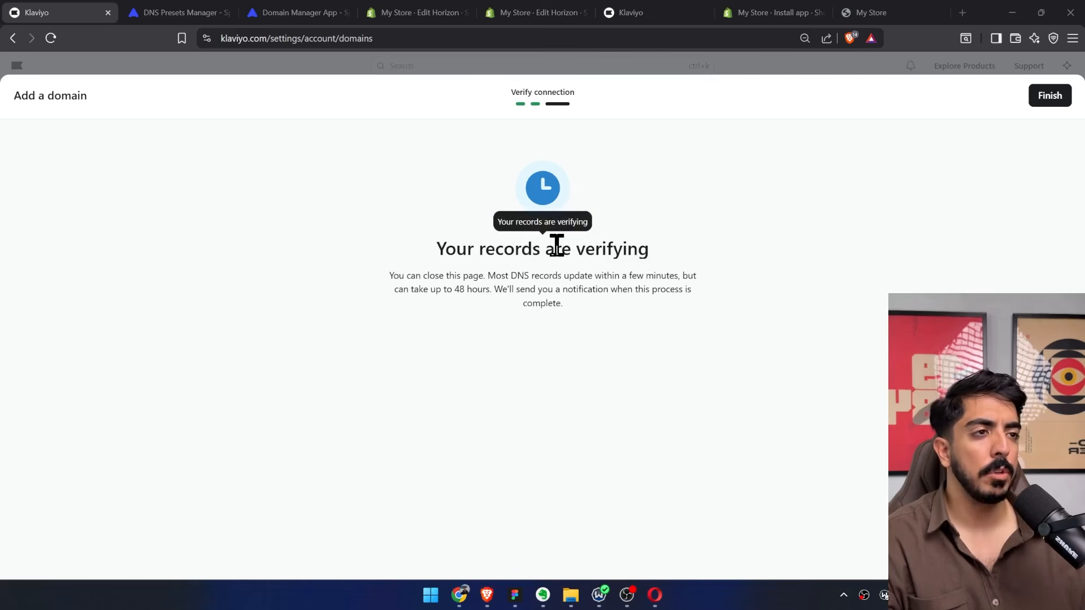
triple_click(557, 245)
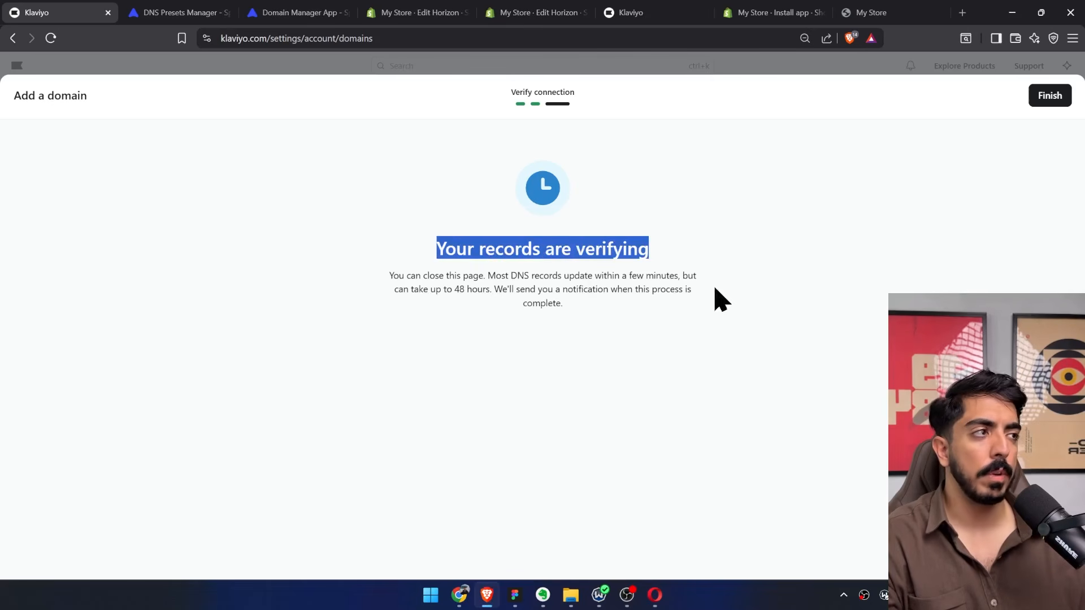
left_click(702, 226)
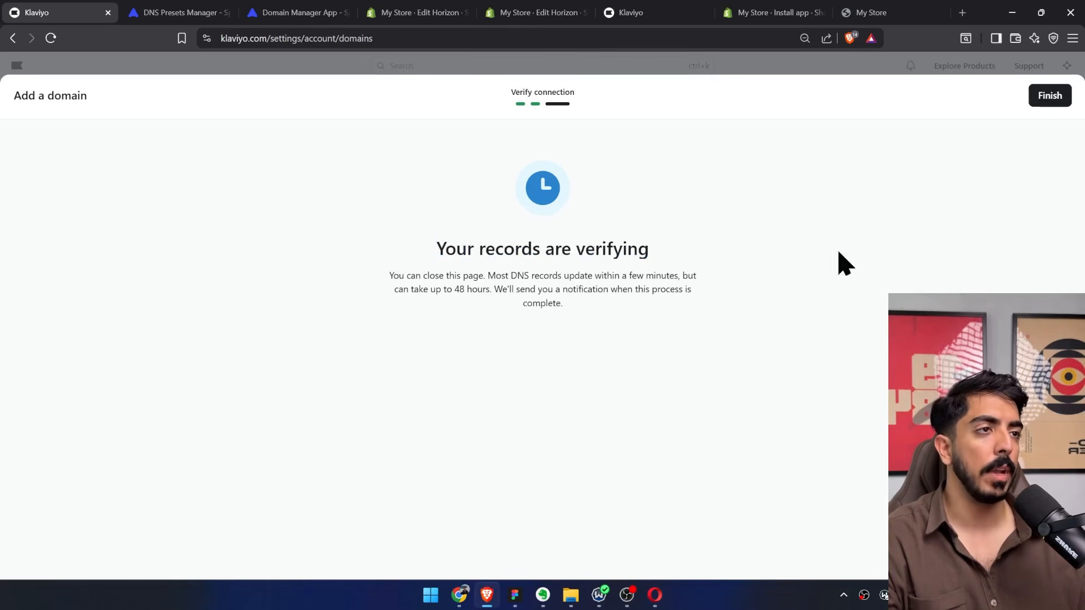
Finish adding the sending domain in Klaviyo and check the status in the sending domains list.
left_click(1051, 96)
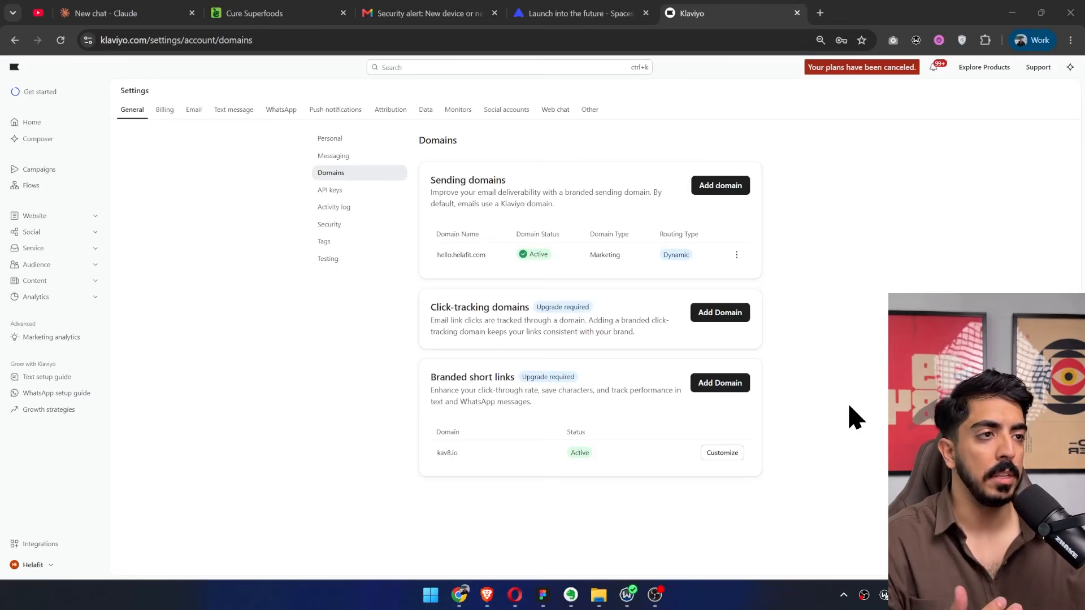
left_click(533, 255)
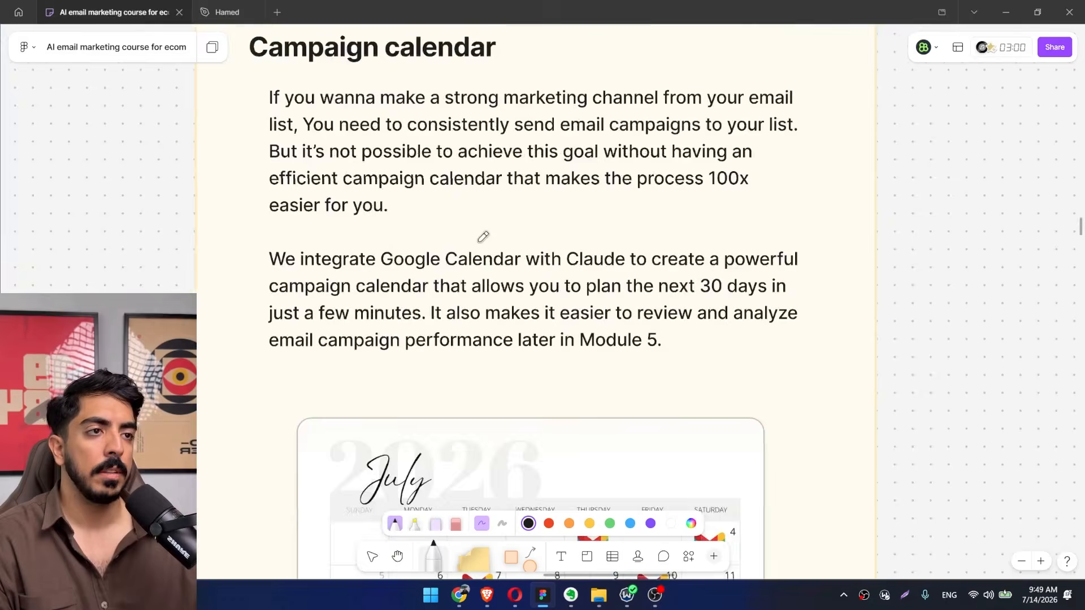
Switch to the FigJam course board and read the introduction of the Campaign calendar section.
scroll(531, 282, "up", 3)
scroll(774, 203, "down", 1)
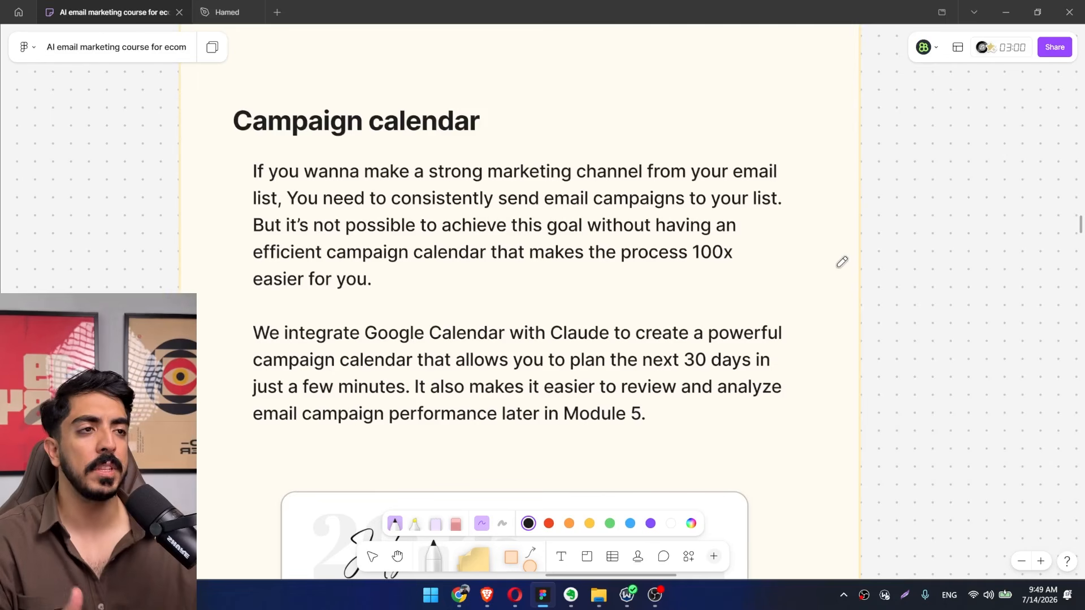
scroll(601, 312, "up", 1)
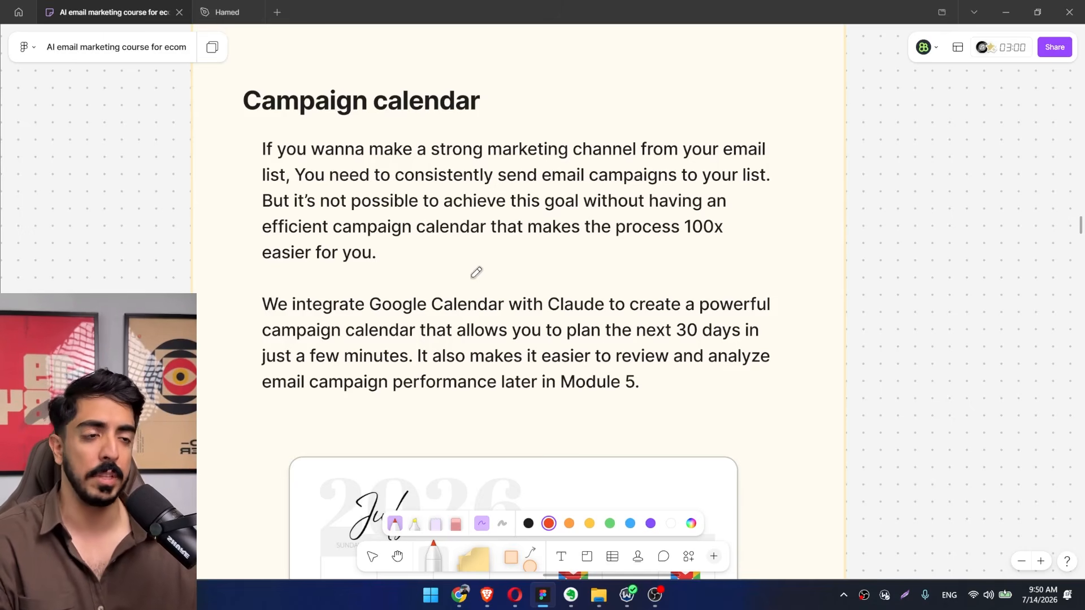
scroll(443, 309, "down", 5)
scroll(432, 342, "up", 3)
scroll(446, 246, "down", 2)
scroll(479, 288, "up", 1)
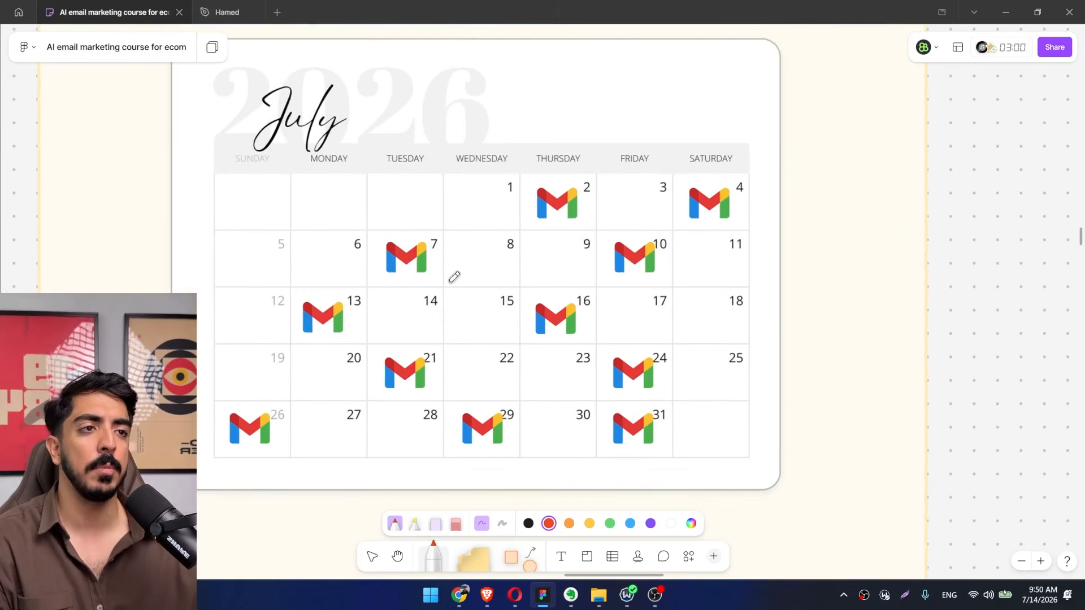
Examine the email send dates marked on the July 2026 campaign calendar.
scroll(497, 280, "up", 1)
scroll(528, 272, "up", 1)
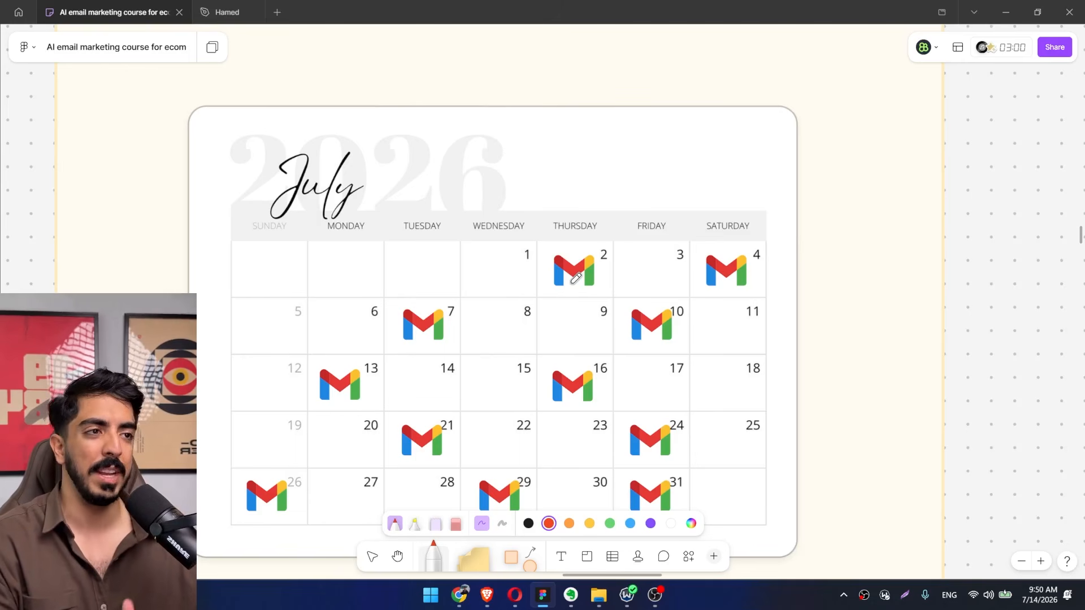
left_click_drag(502, 339, 477, 296)
scroll(476, 296, "up", 3, "ctrl")
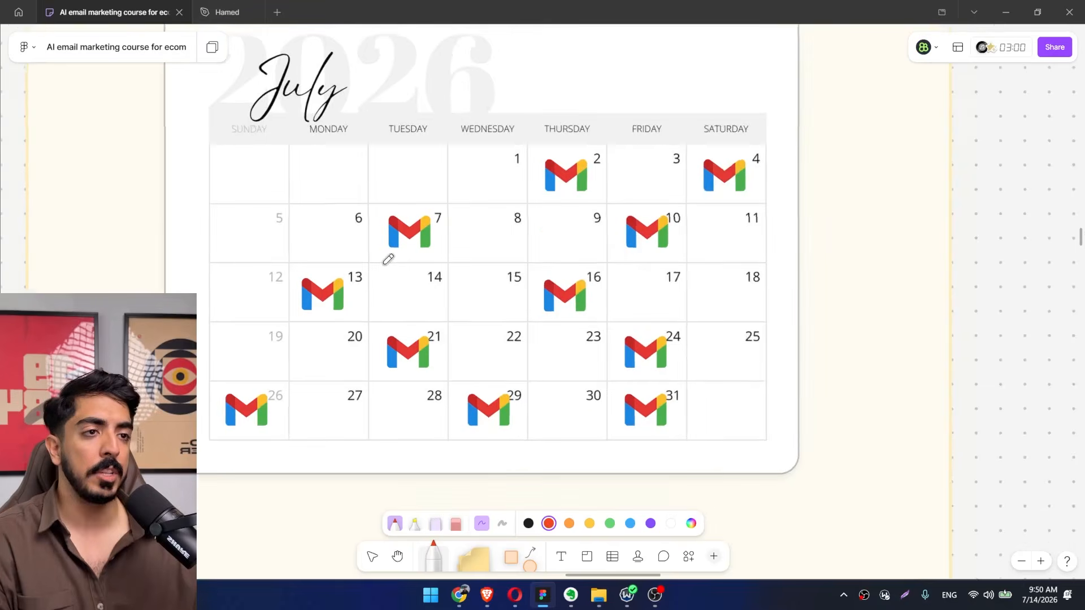
scroll(748, 251, "down", 3)
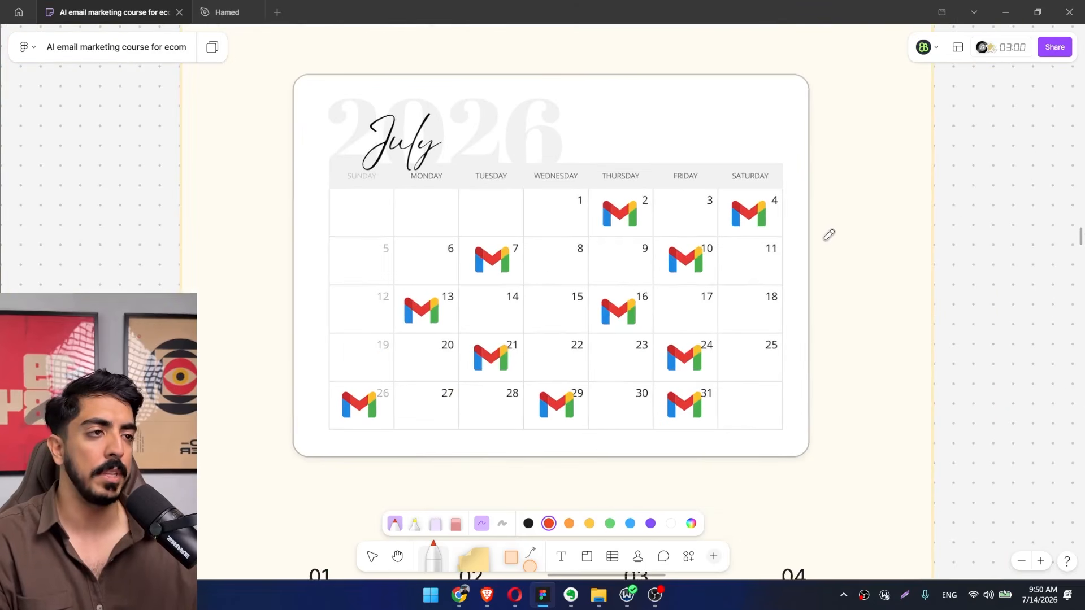
scroll(728, 268, "up", 2, "ctrl")
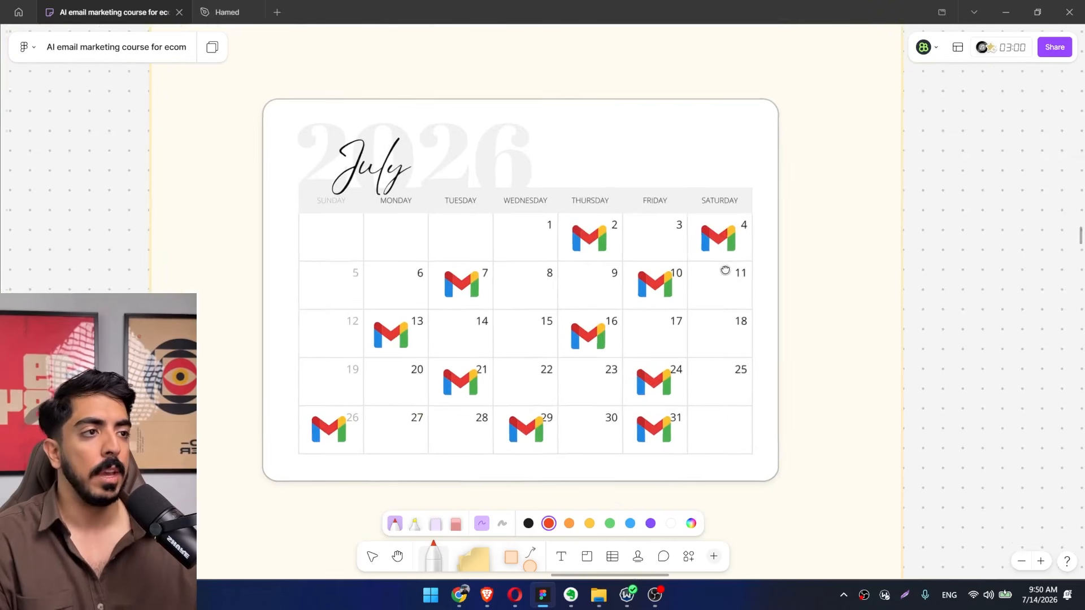
scroll(695, 269, "down", 1)
scroll(746, 252, "up", 2)
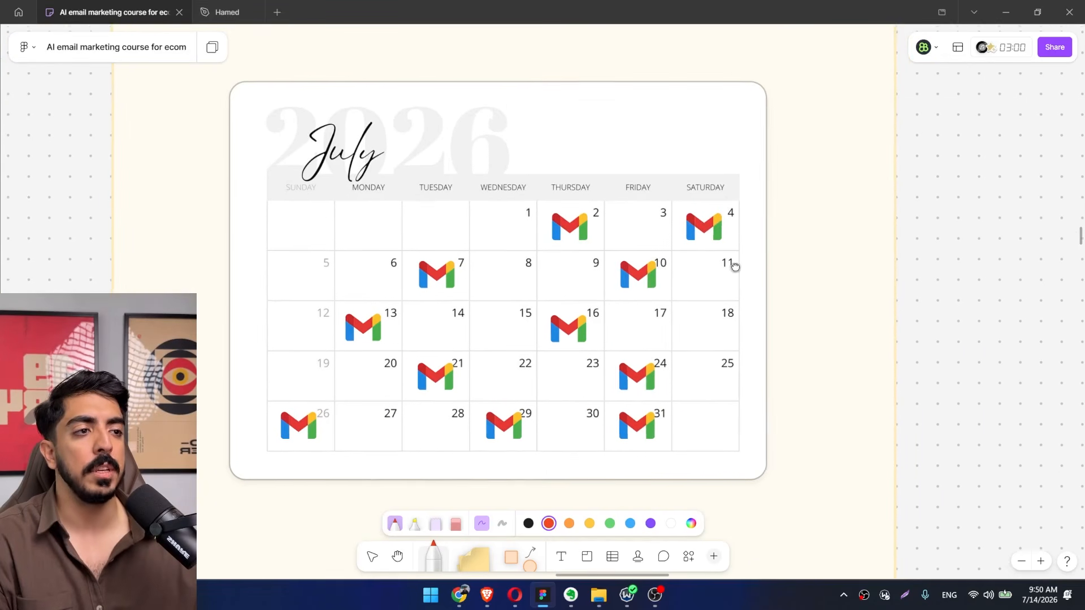
scroll(734, 264, "down", 1)
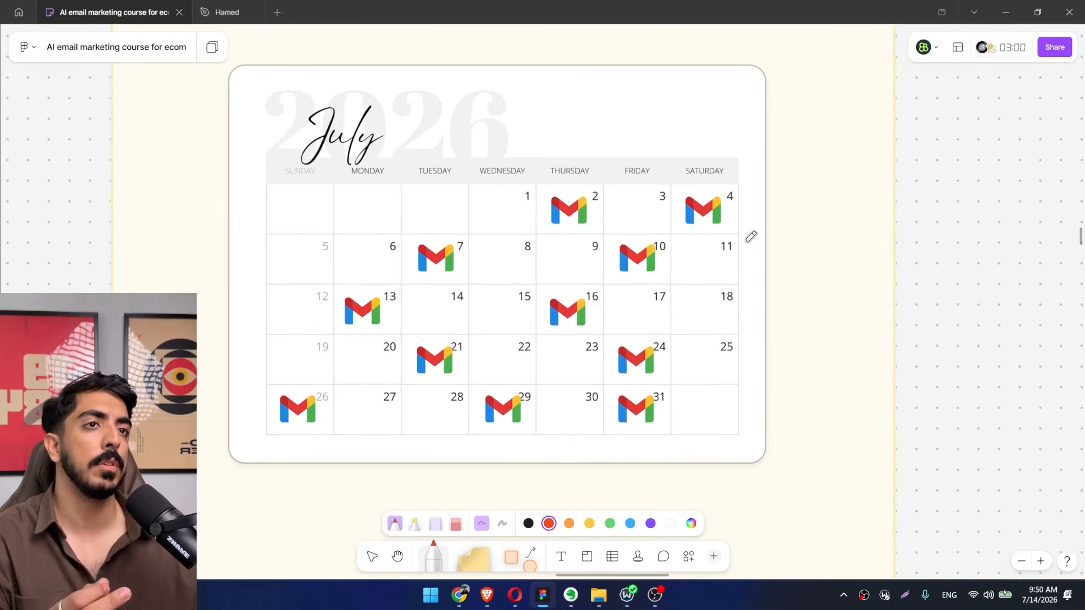
scroll(751, 236, "up", 2)
scroll(729, 265, "down", 1)
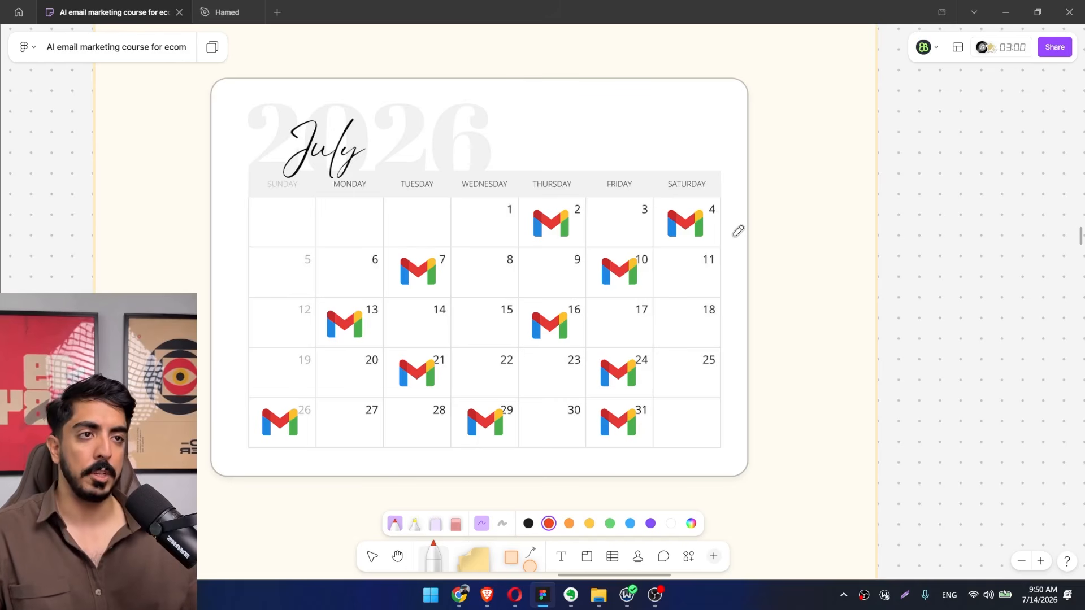
Draw a red curved arrow from the Claude icon (01) to the Google Calendar icon (02) in the workflow diagram.
scroll(739, 231, "down", 5)
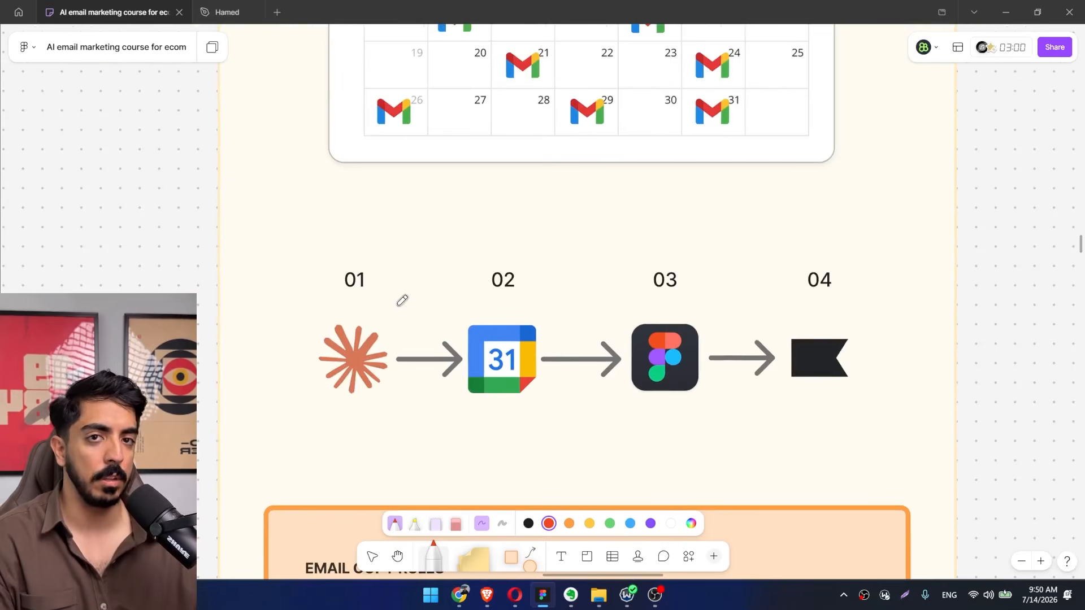
scroll(401, 305, "up", 1)
scroll(409, 375, "down", 2)
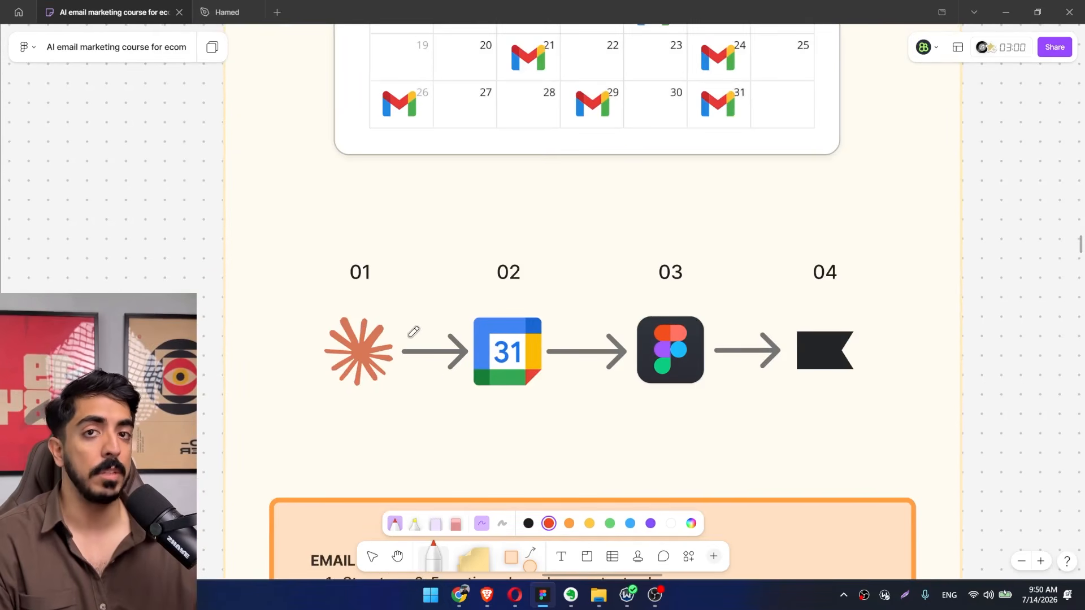
scroll(396, 339, "right", 1)
mouse_move(345, 278)
left_mouse_down()
mouse_move(402, 245)
mouse_move(439, 276)
mouse_move(411, 287)
left_mouse_up()
scroll(410, 287, "right", 5)
scroll(395, 327, "up", 2)
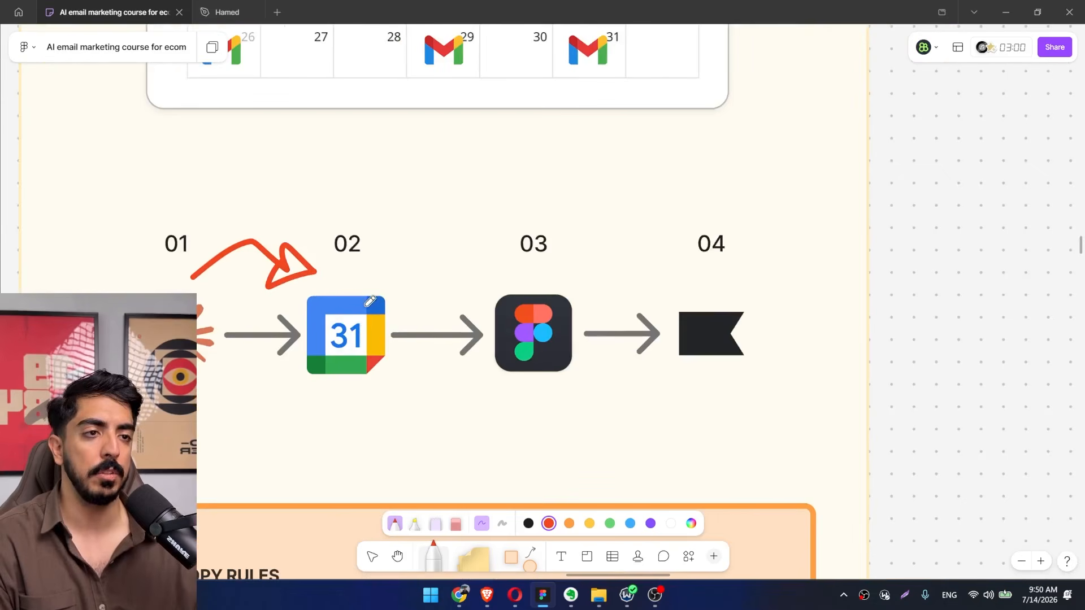
scroll(439, 283, "left", 4)
scroll(439, 282, "up", 1)
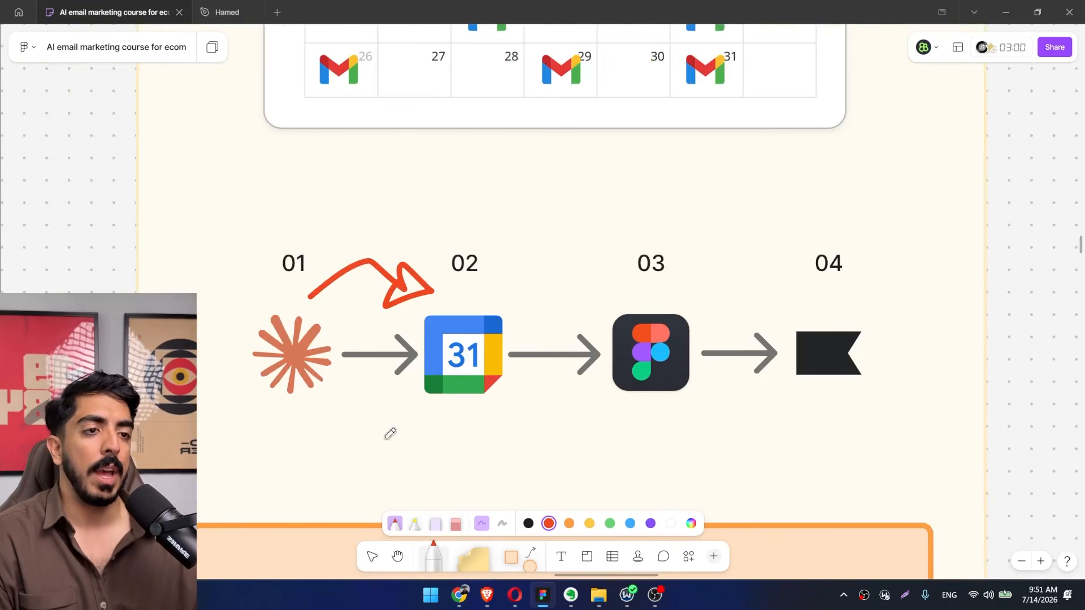
Draw a red curved arrow from the Google Calendar icon (02) to the Figma icon (03).
scroll(393, 371, "right", 7)
scroll(393, 371, "up", 2)
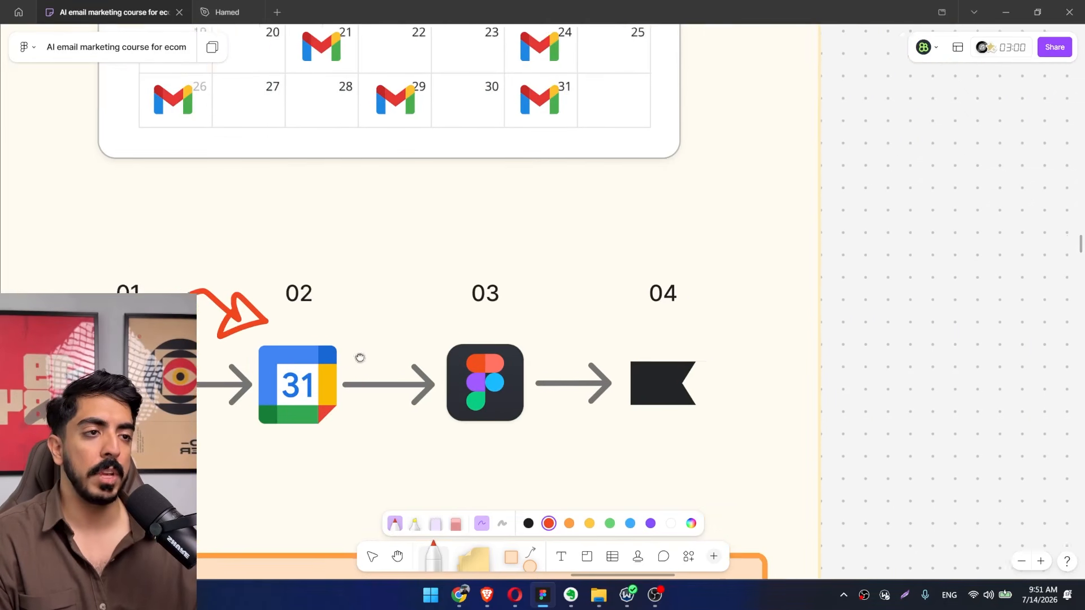
mouse_move(275, 341)
left_mouse_down()
mouse_move(296, 316)
mouse_move(426, 315)
mouse_move(391, 323)
left_mouse_up()
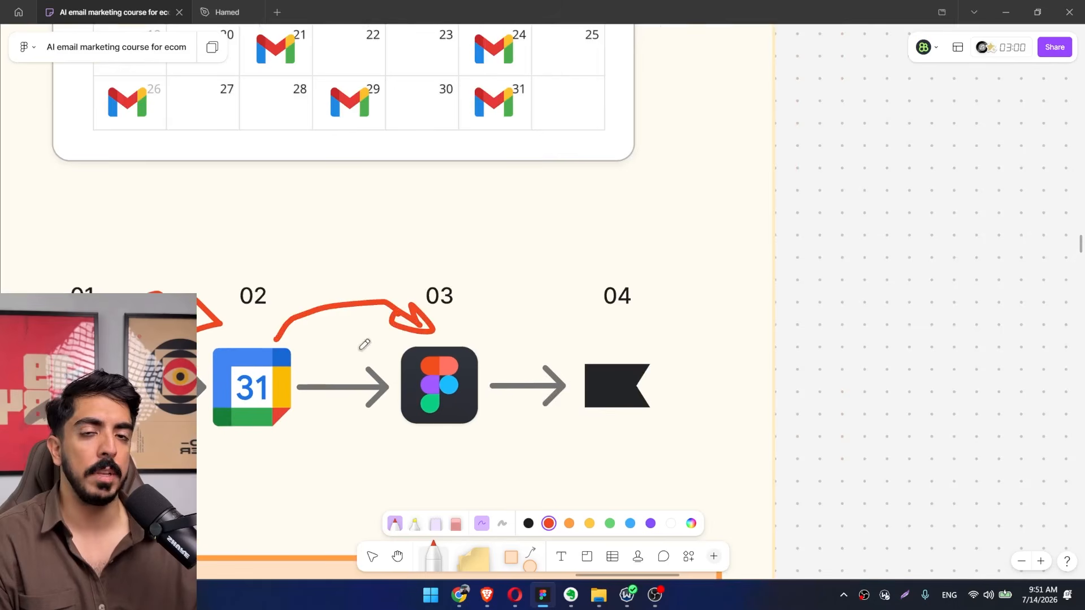
left_click_drag(241, 382, 296, 329)
left_click_drag(496, 289, 412, 327)
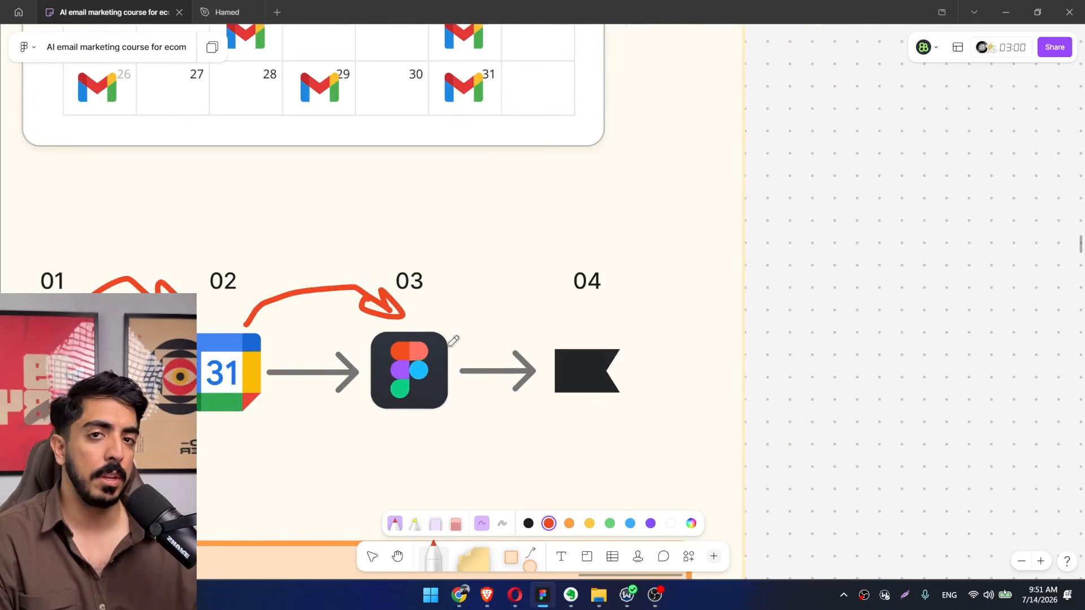
Draw a red curved arrow from the Figma icon (03) to the Klaviyo icon (04).
scroll(486, 360, "right", 4)
scroll(486, 360, "up", 3)
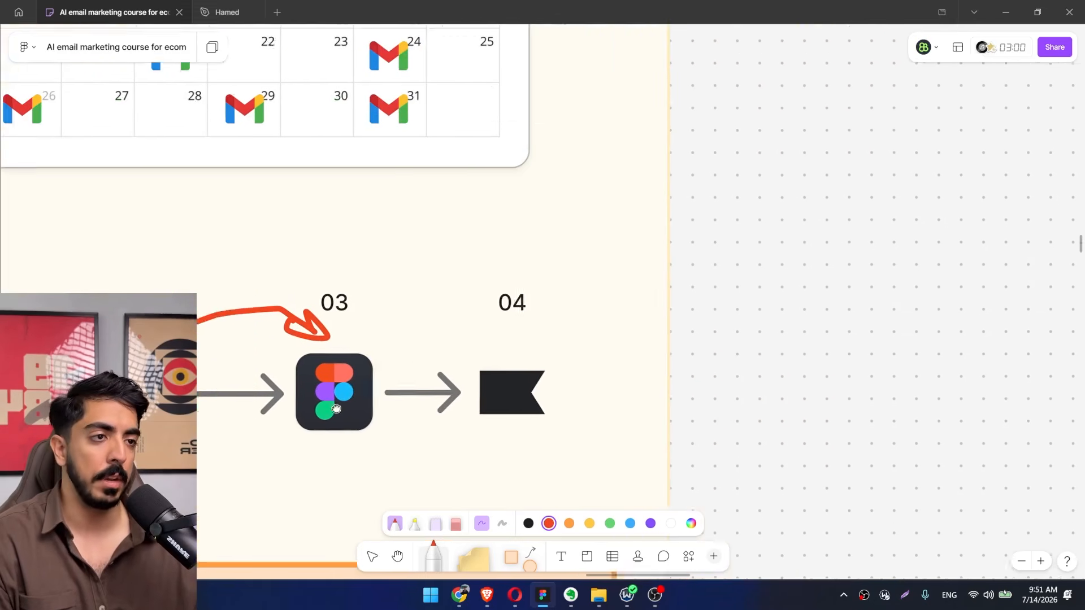
mouse_move(306, 366)
left_mouse_down()
mouse_move(379, 338)
mouse_move(414, 341)
mouse_move(391, 362)
mouse_move(426, 366)
left_mouse_up()
left_click_drag(401, 405, 531, 346)
scroll(530, 346, "down", 3)
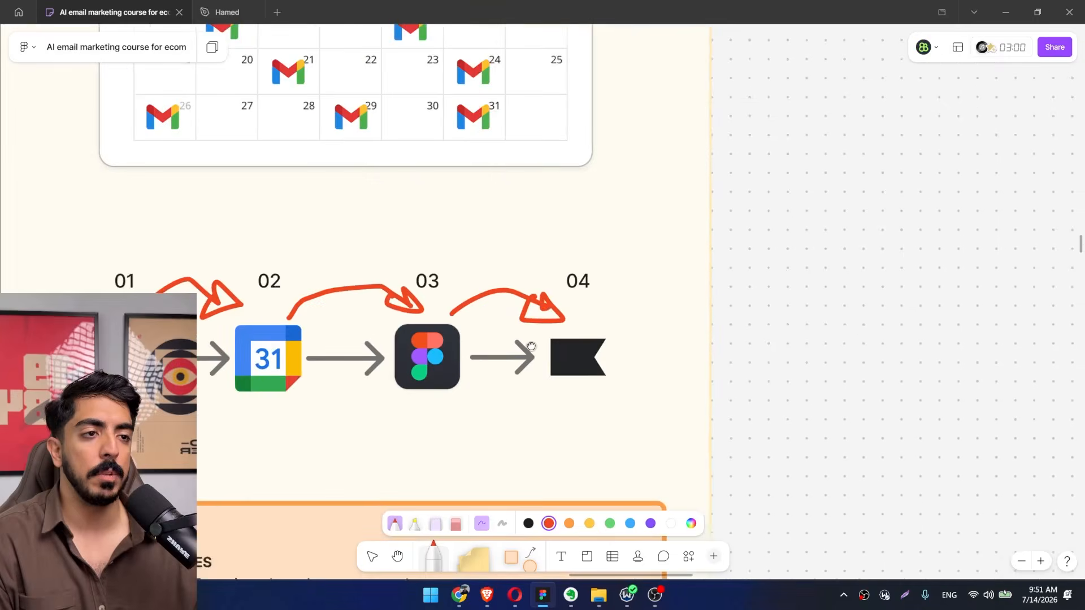
left_click_drag(451, 352, 512, 277)
left_click_drag(477, 229, 491, 371)
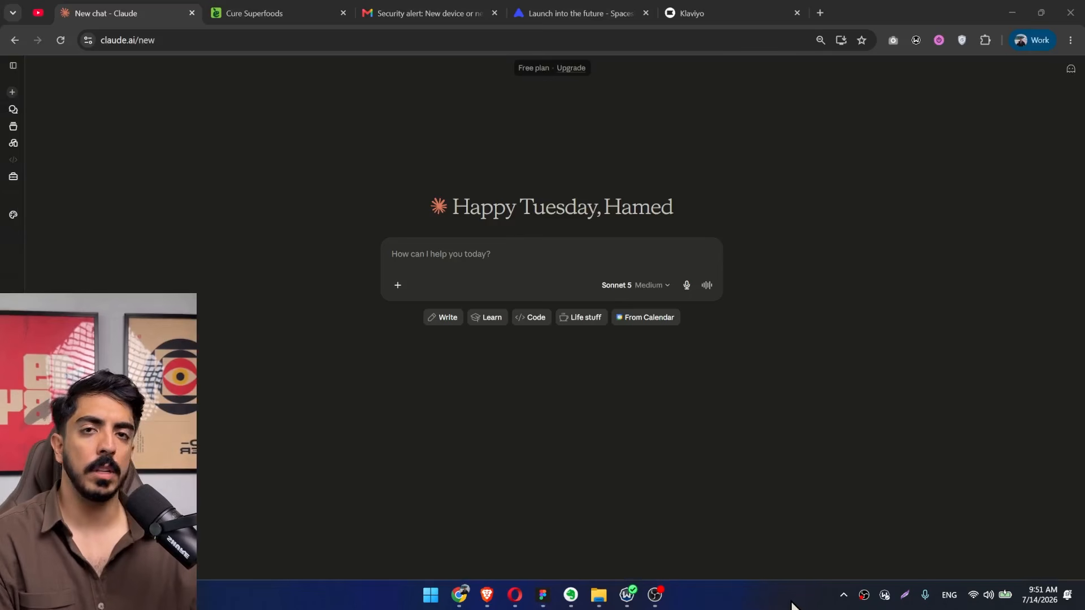
Switch to Claude, search the connector directory for klaviyo, and open the Klaviyo connector's details.
left_click(399, 285)
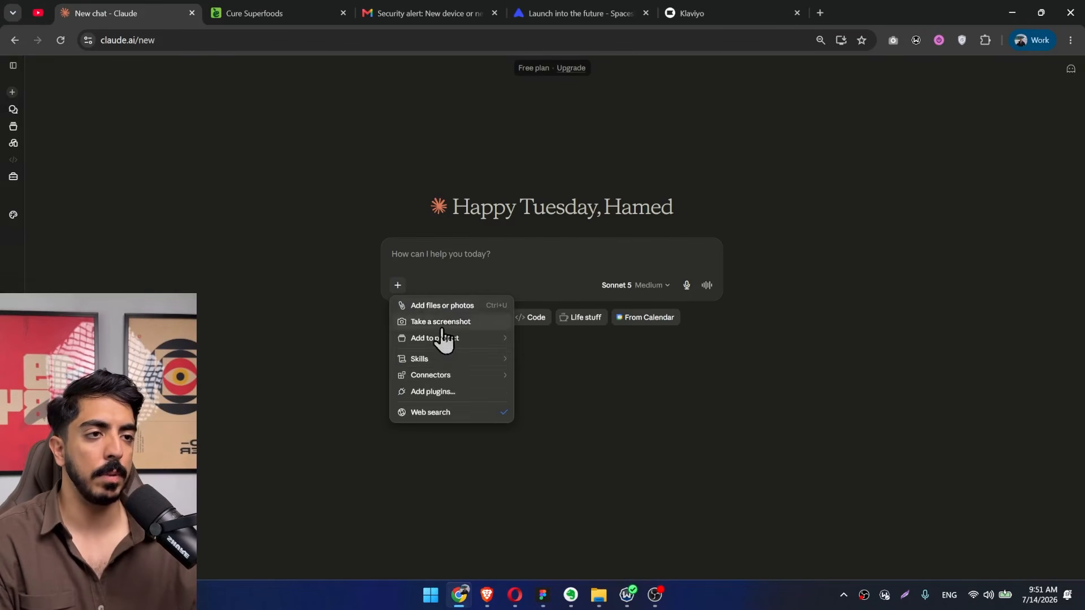
mouse_move(467, 380)
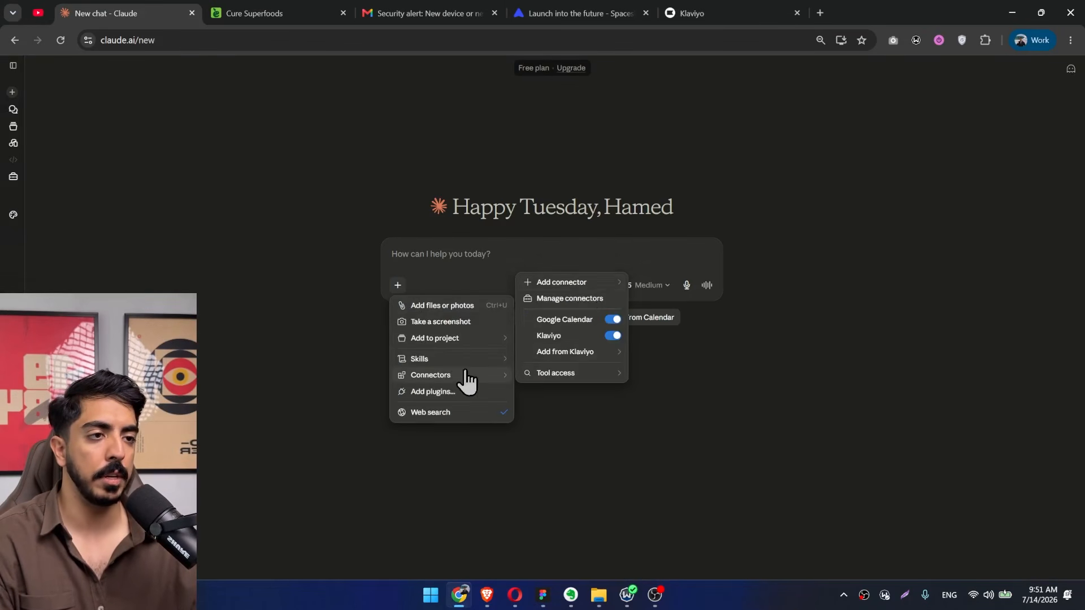
mouse_move(602, 286)
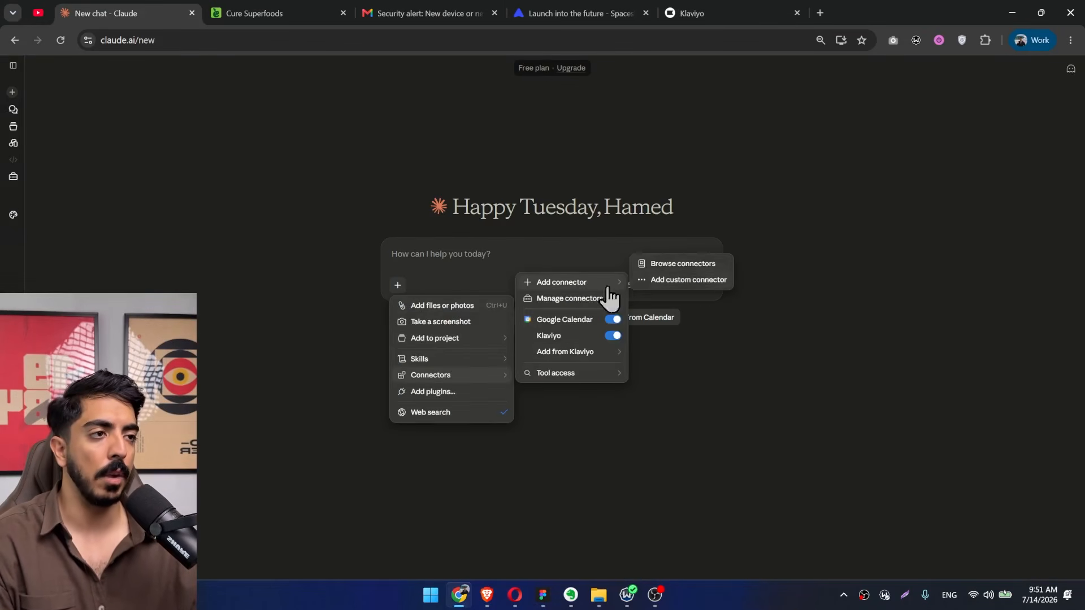
left_click(701, 263)
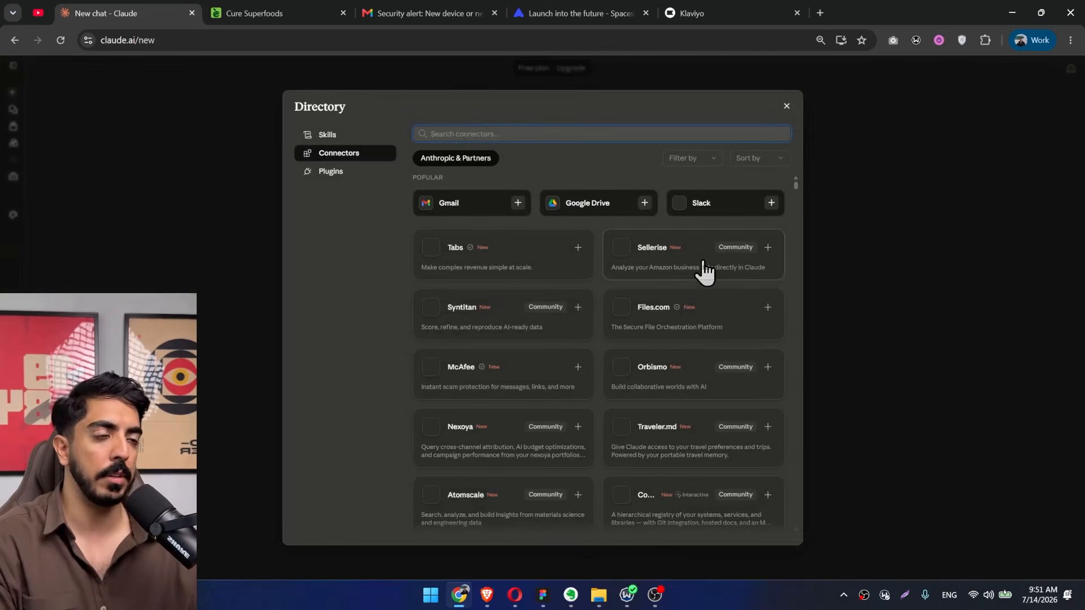
type("klaviyo")
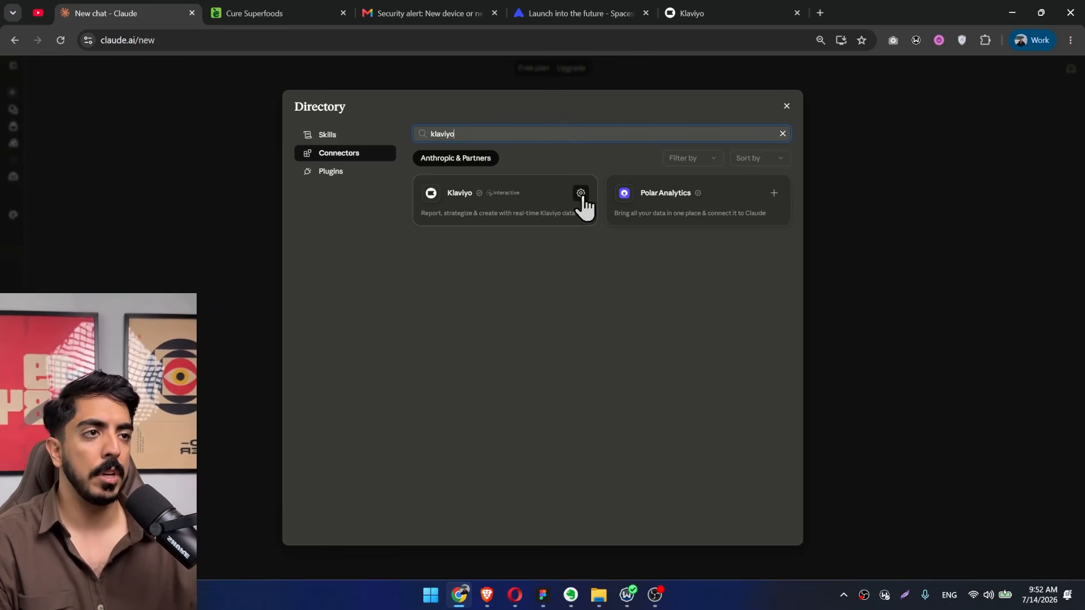
left_click(580, 194)
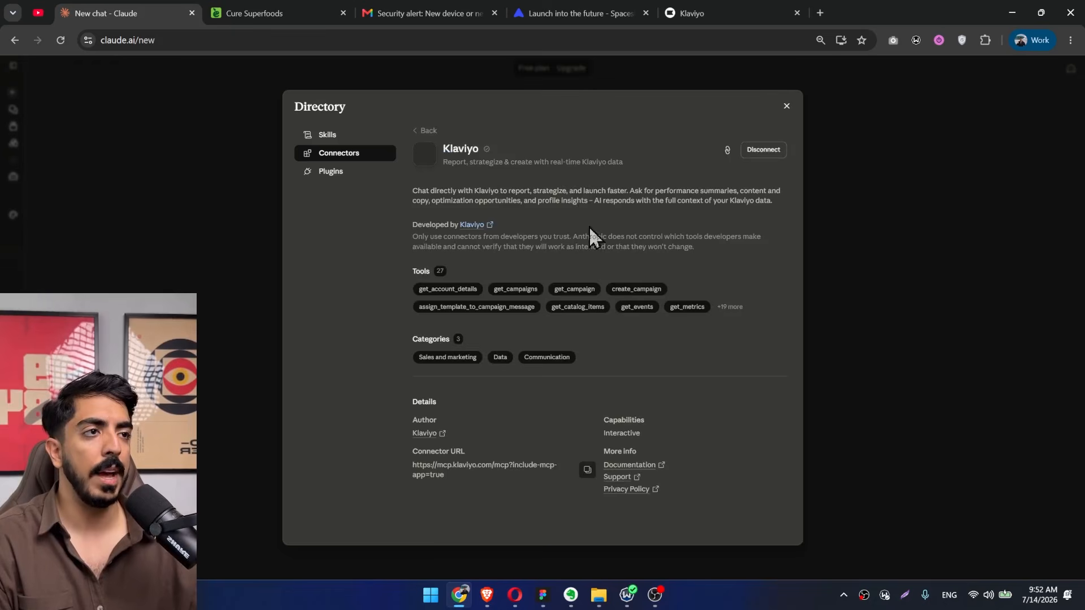
Disconnect the Klaviyo connector from Claude and confirm its removal.
left_click(760, 149)
left_click(642, 350)
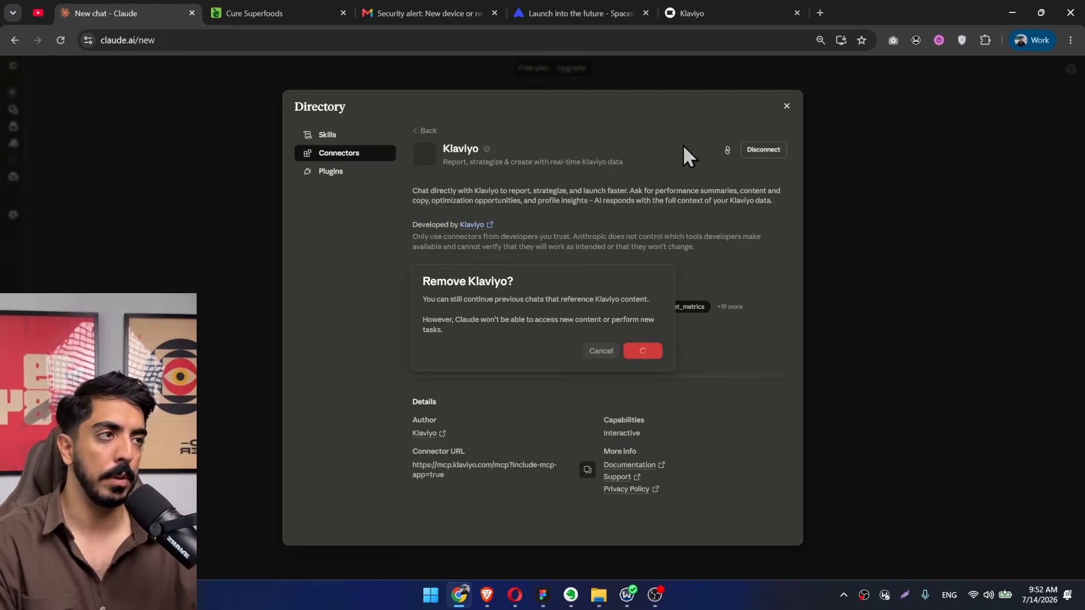
key("ctrl+f")
left_click(860, 66)
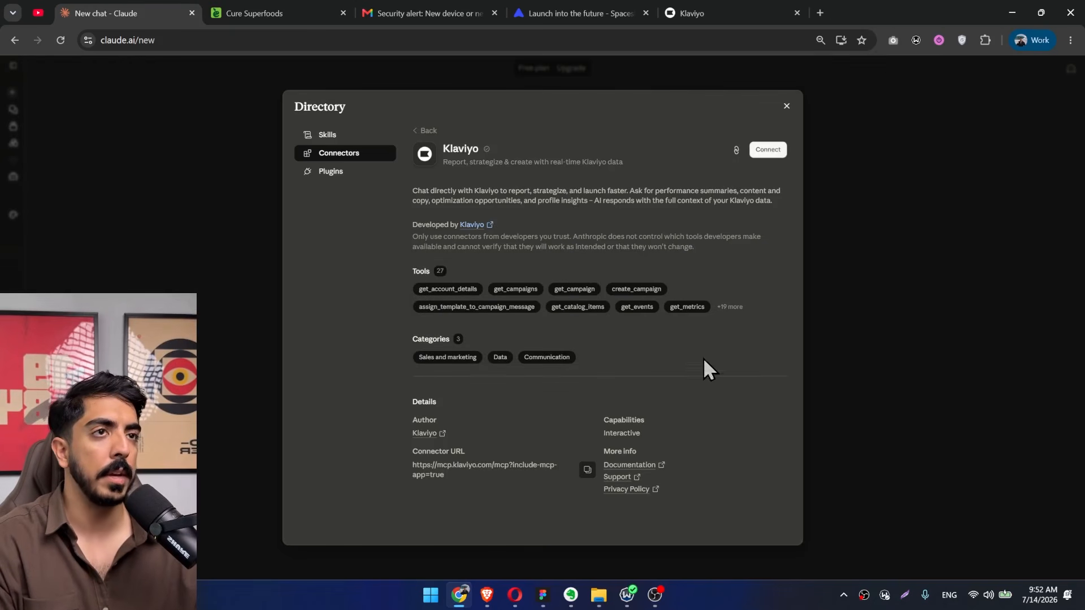
Connect Klaviyo to Claude again, choosing the Klaviyo account and authorizing the requested access.
left_click(768, 149)
left_click(679, 424)
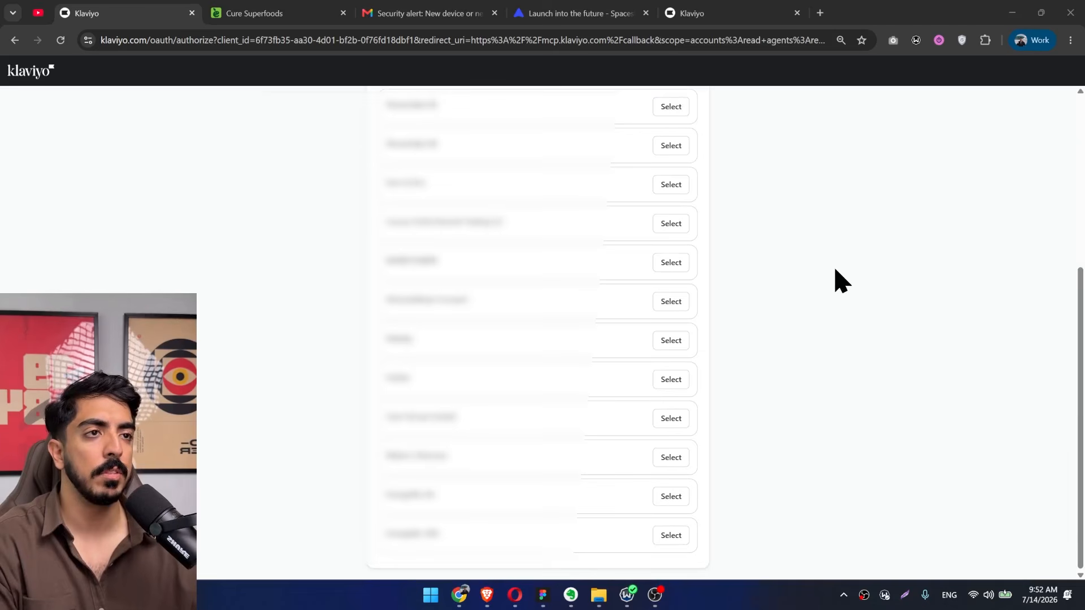
left_click(674, 188)
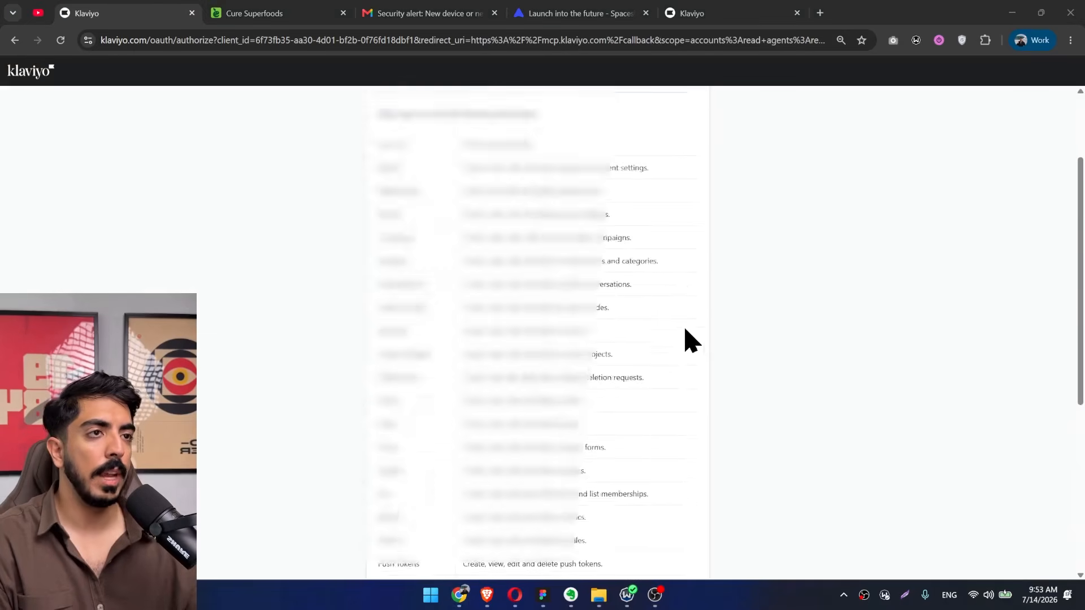
scroll(667, 368, "down", 5)
left_click(560, 549)
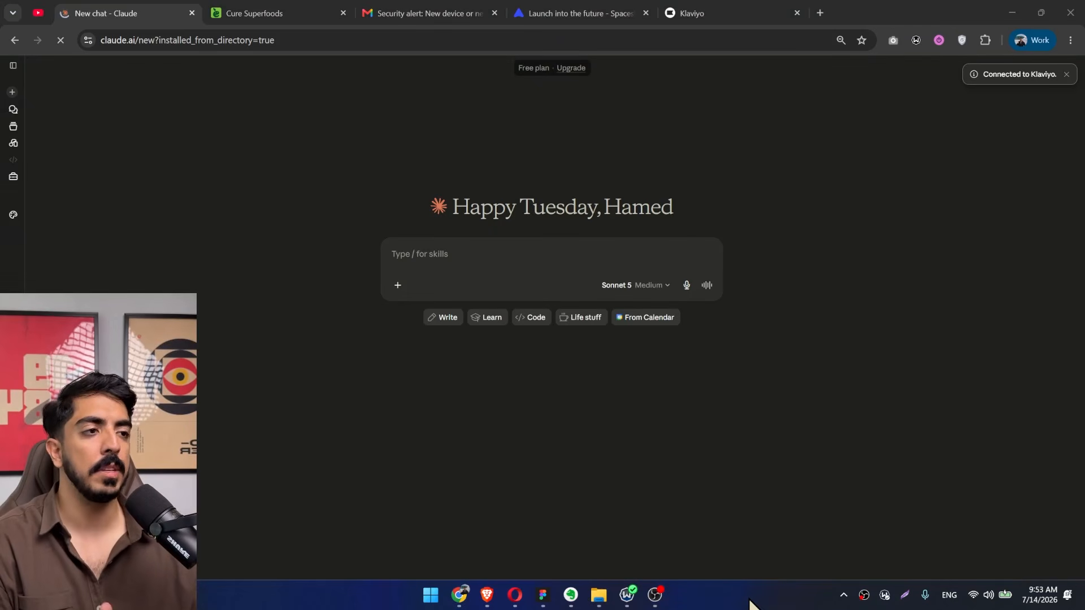
Search Claude's connector directory for calendar and open the Google Calendar connector's details.
left_click(398, 286)
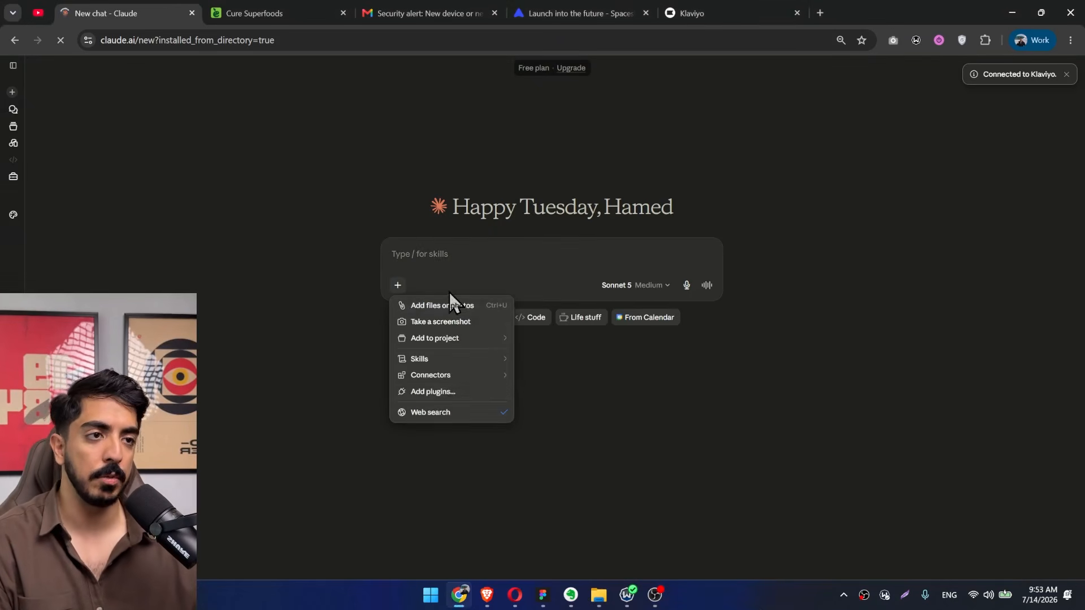
mouse_move(457, 375)
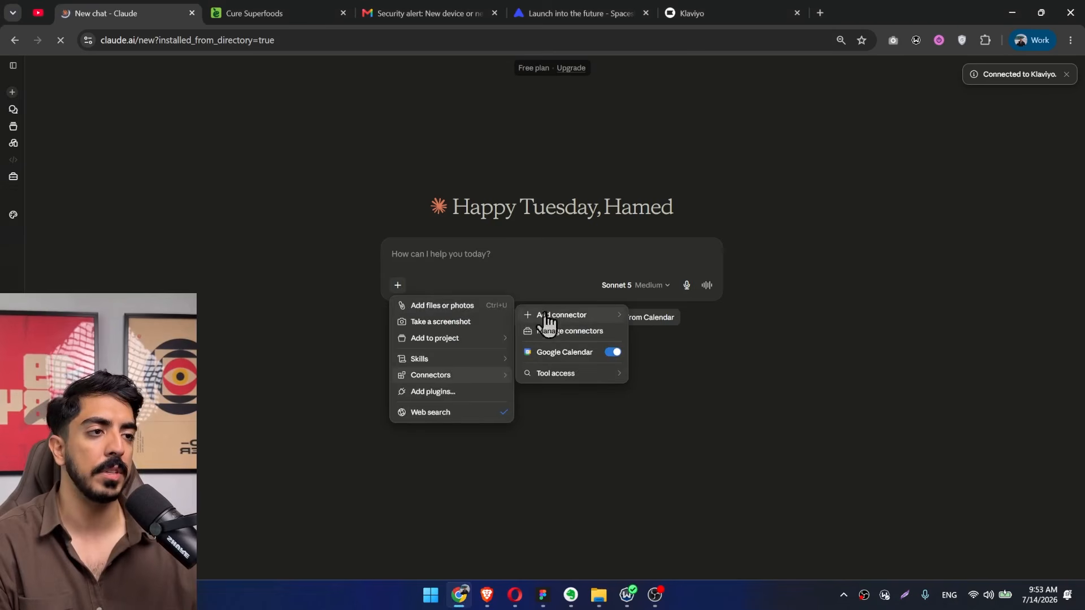
mouse_move(575, 318)
left_click(673, 299)
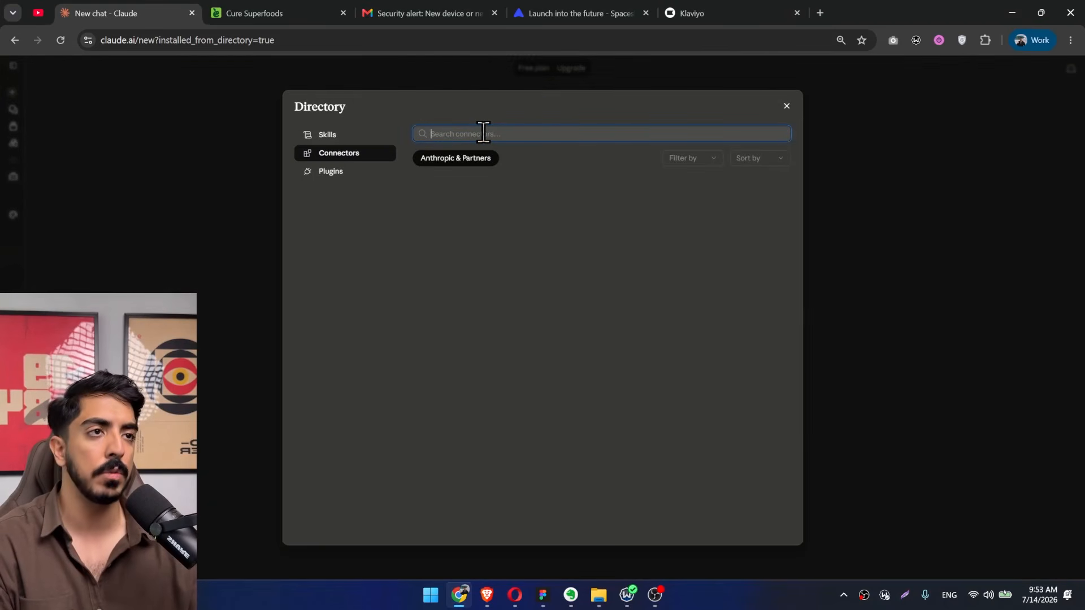
type("goo")
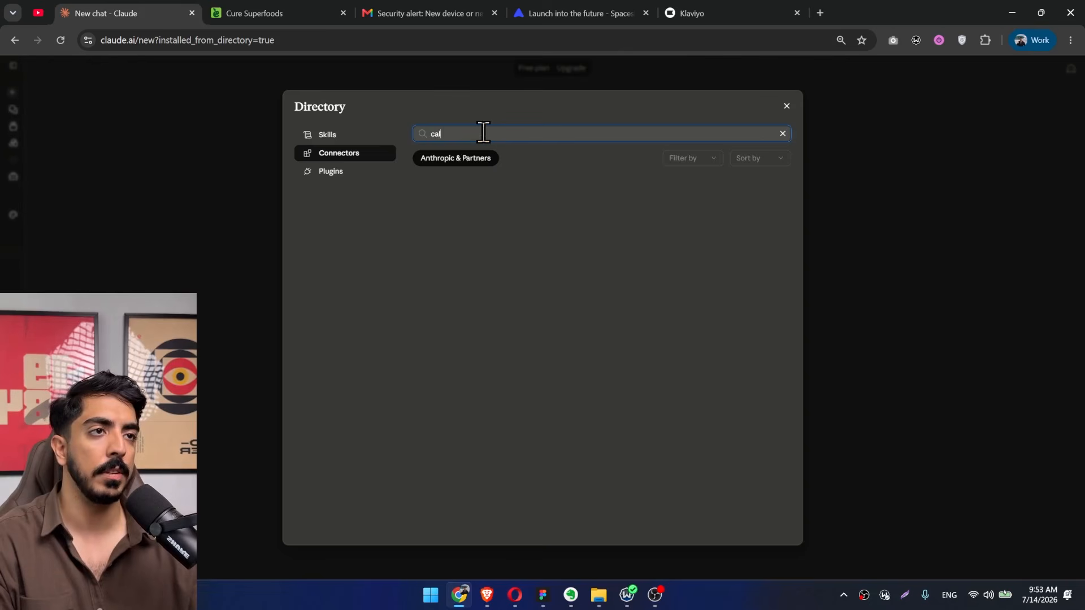
type("r")
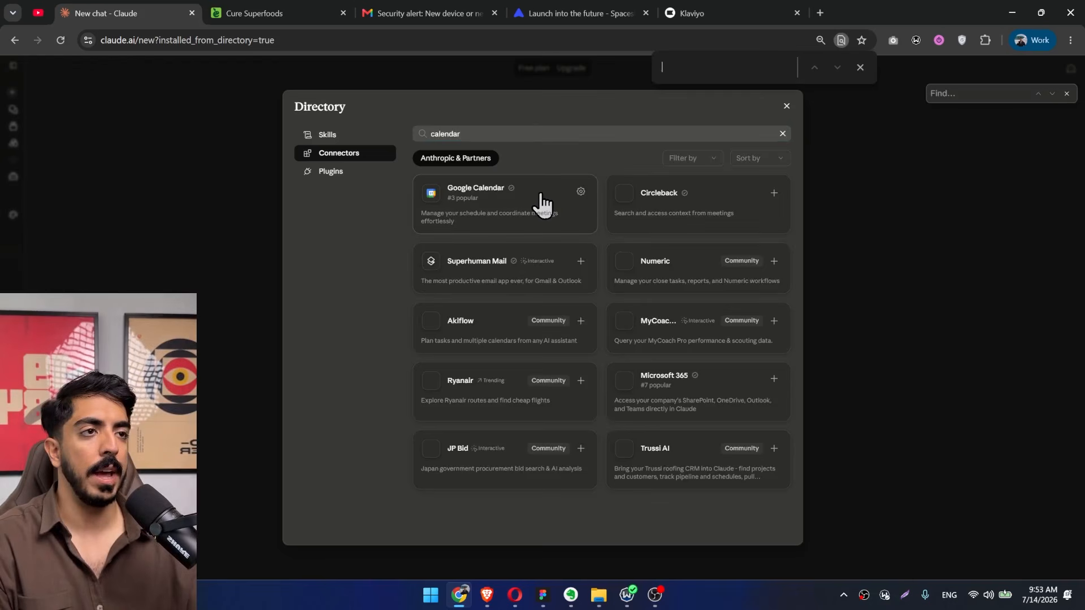
left_click(542, 202)
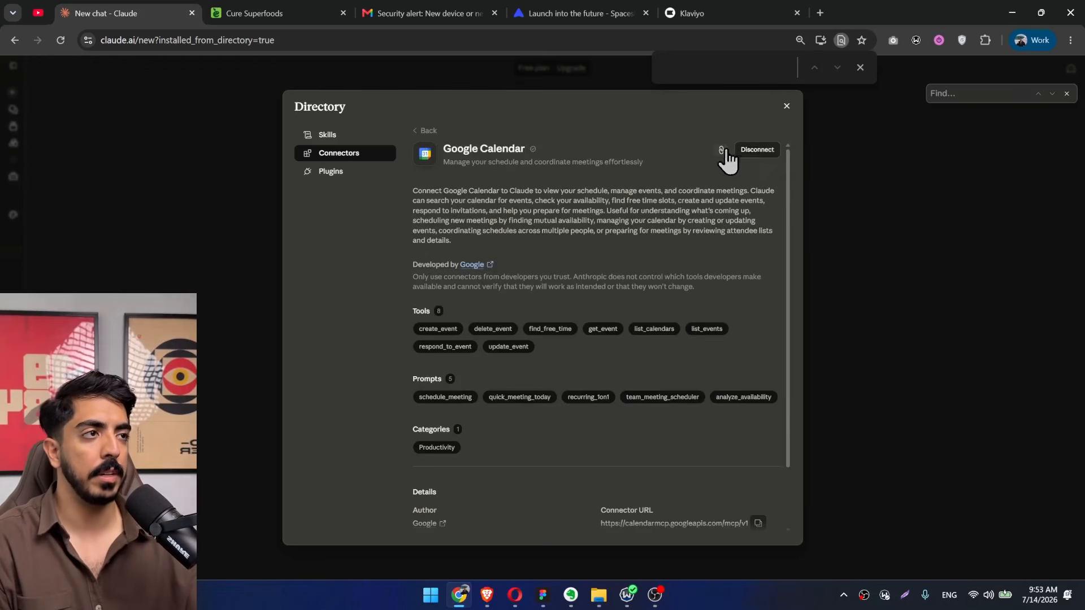
Disconnect the Google Calendar connector, then connect it again and authorize Claude's access to the Google account.
left_click(757, 149)
left_click(643, 356)
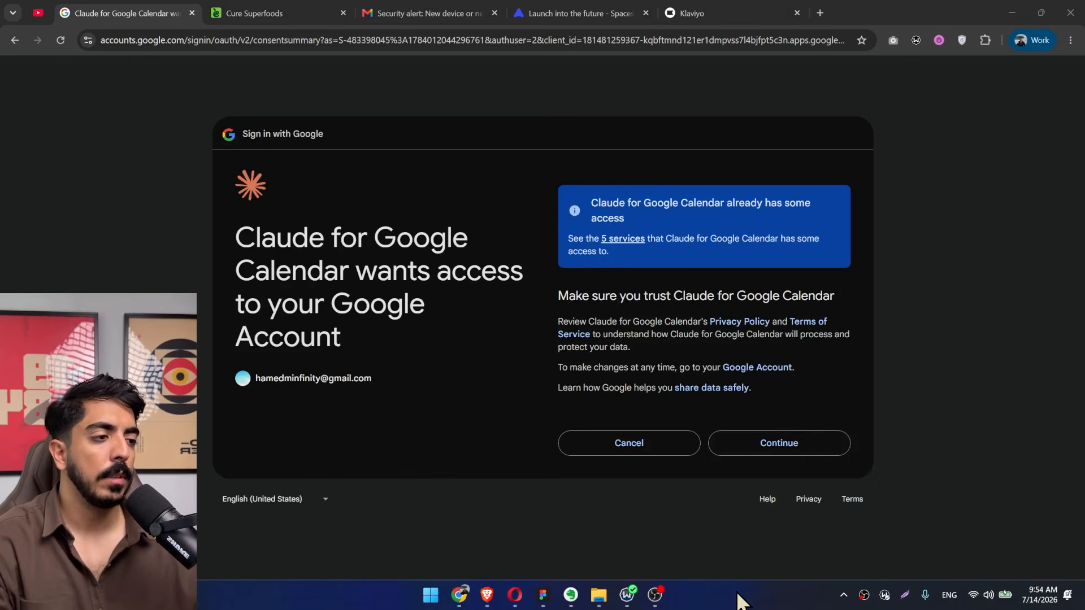
left_click(799, 445)
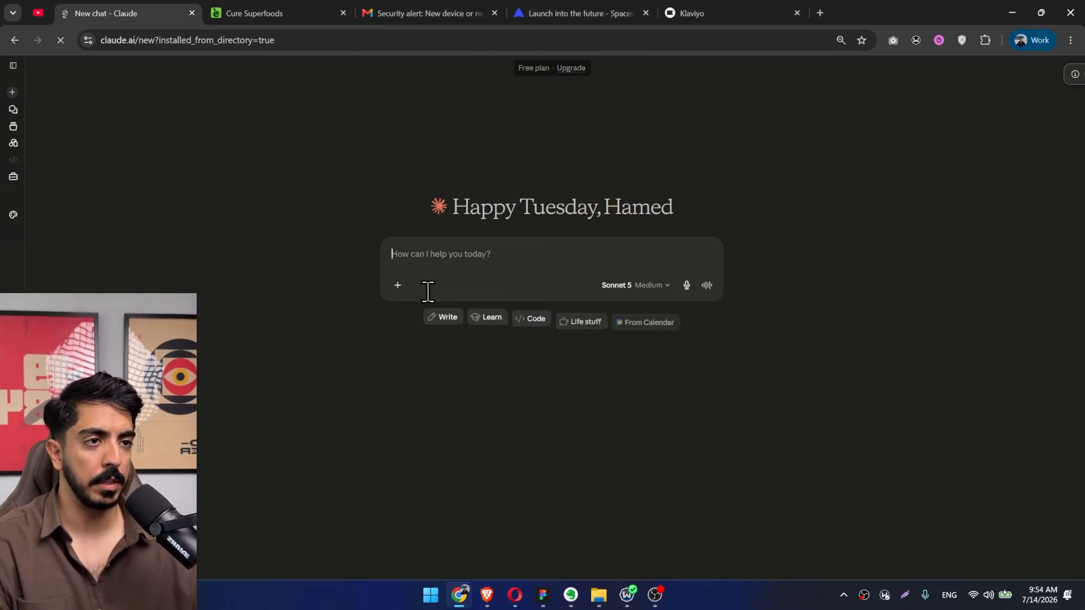
Ask Claude "Do you have access to google calendar and klaivyo?" and read its reply.
left_click(397, 285)
left_click(479, 257)
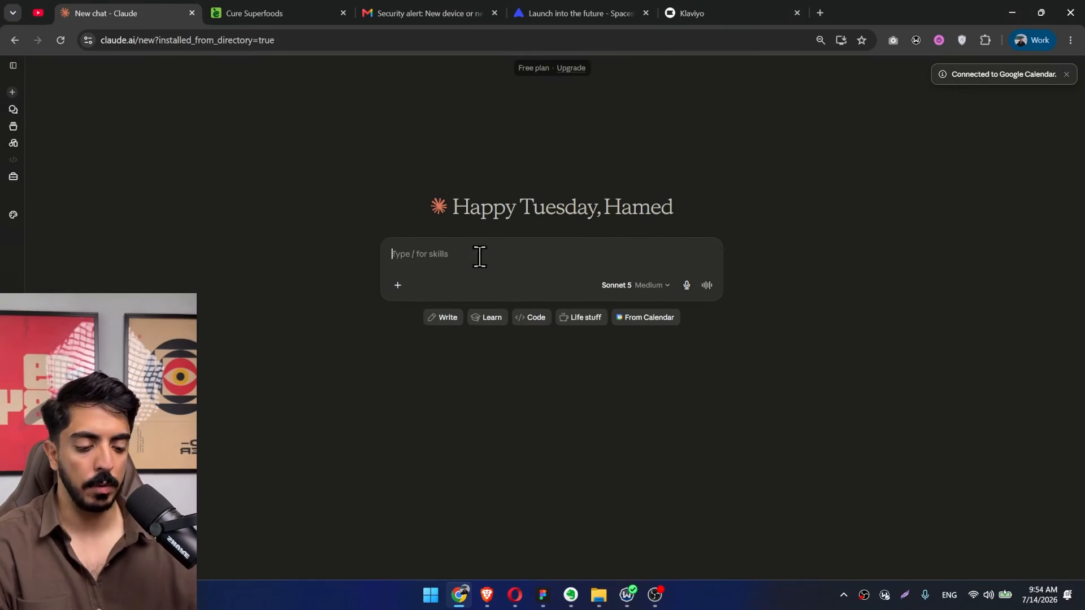
type("Do you have access to google calendar and klaivyo")
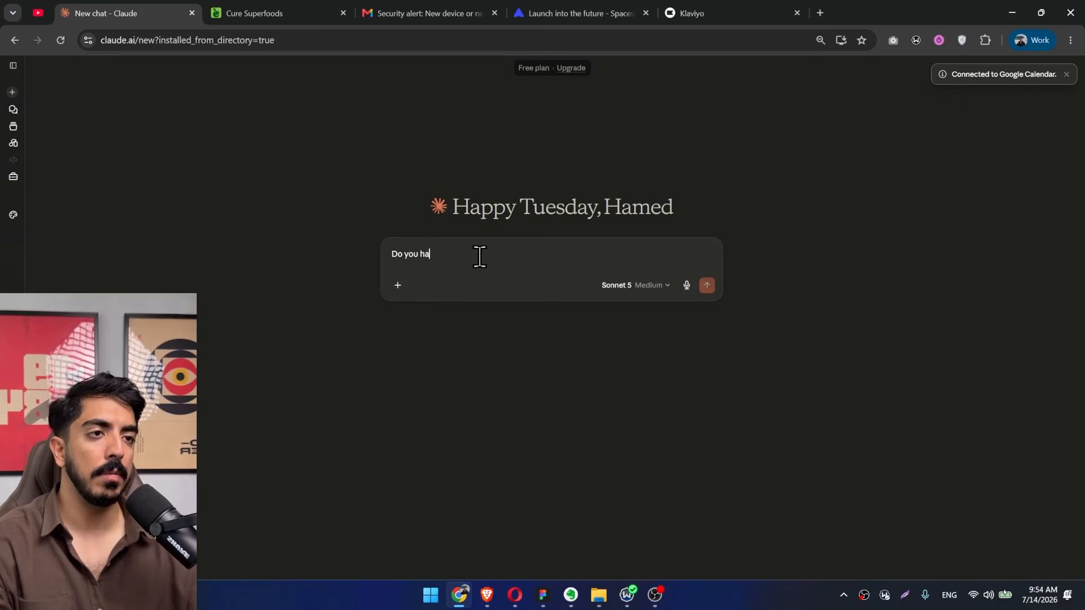
key("ctrl+shift+Left")
key("ctrl+shift+Left")
key("ctrl+shift+Left")
key("ctrl+shift+Left")
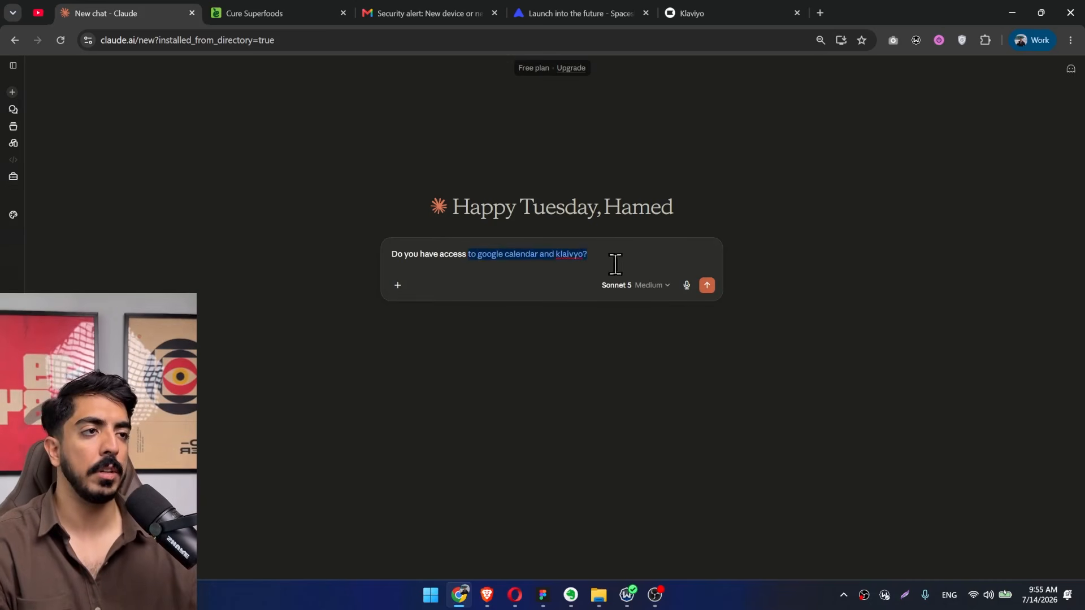
left_click(707, 286)
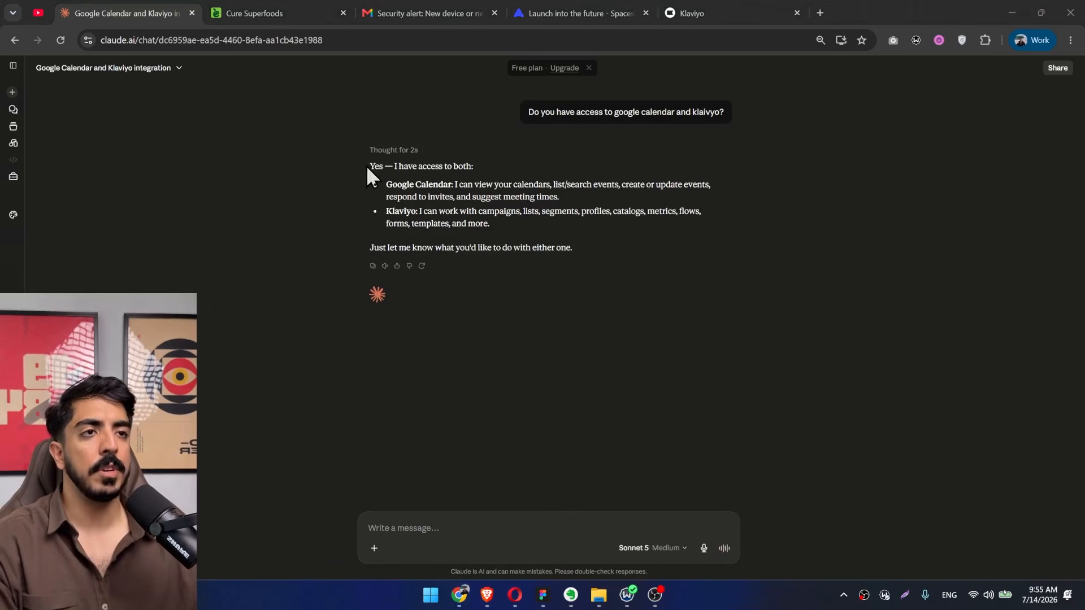
left_click_drag(367, 166, 416, 169)
left_click(498, 167)
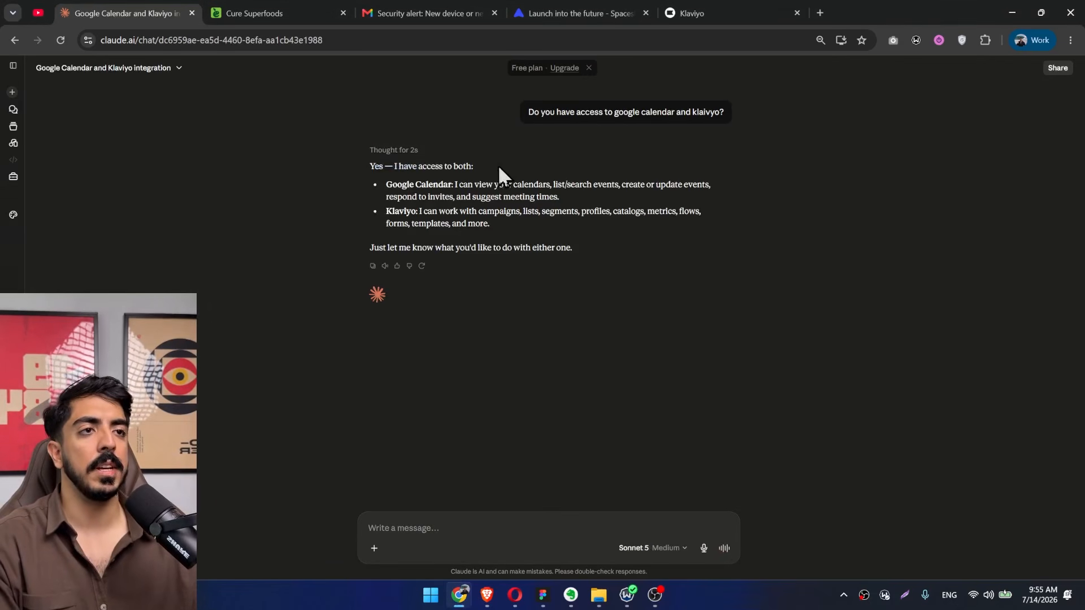
triple_click(400, 164)
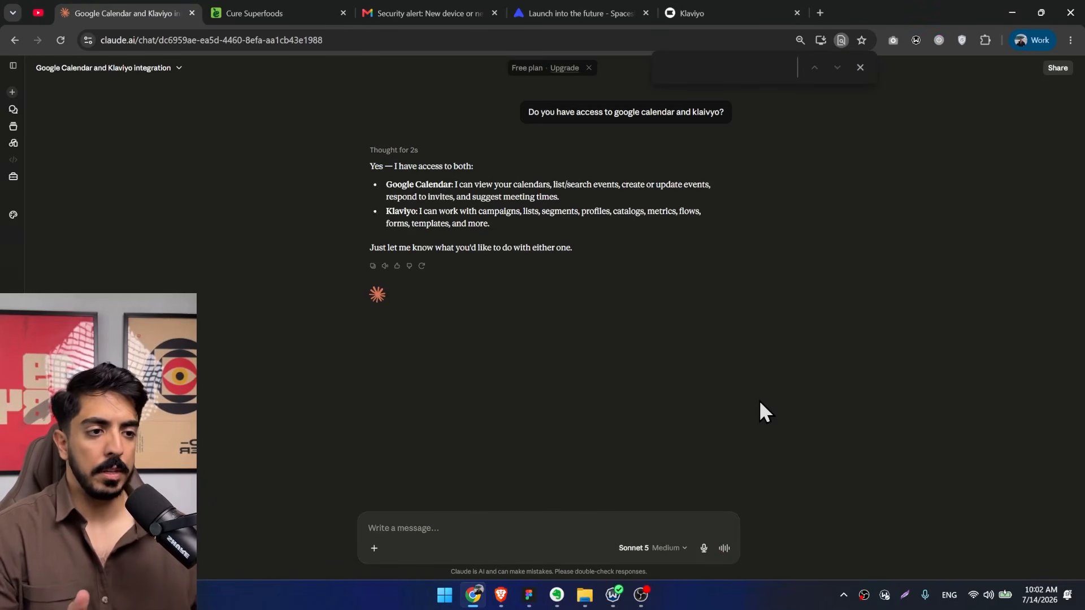
Write a prompt to find all events for the next 30 days and write email campaigns considering ICP painpoints, following the attached brand book.
left_click(463, 524)
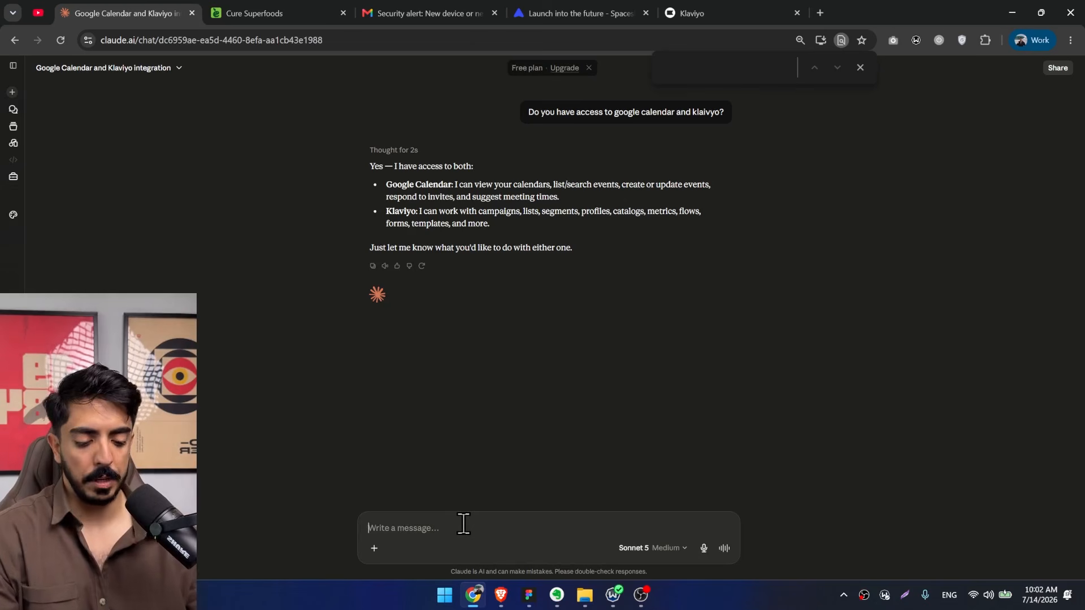
type("Find")
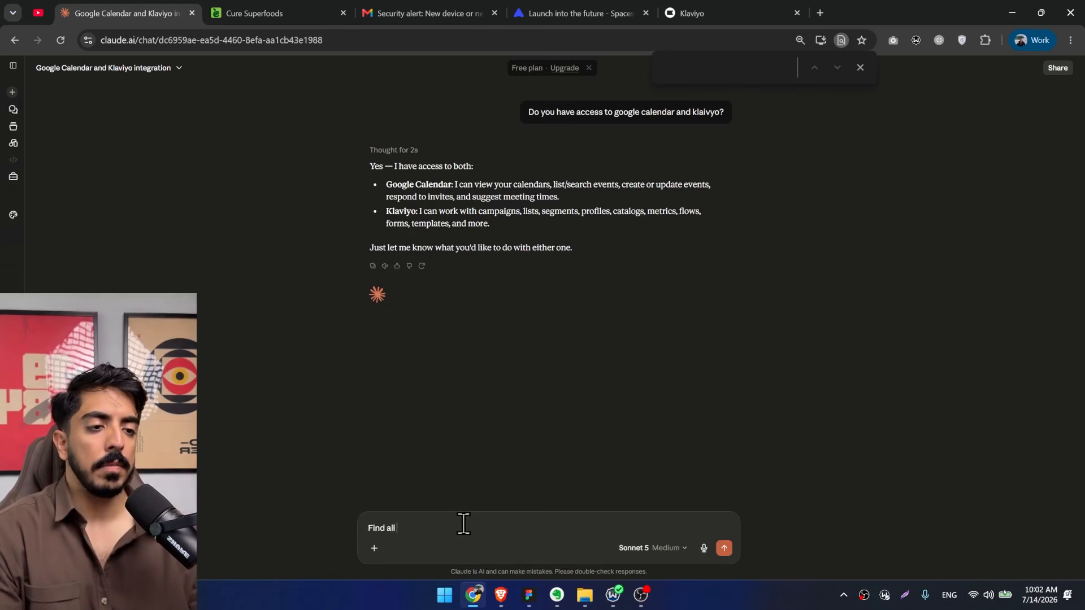
type("all of the events for the next 30 days")
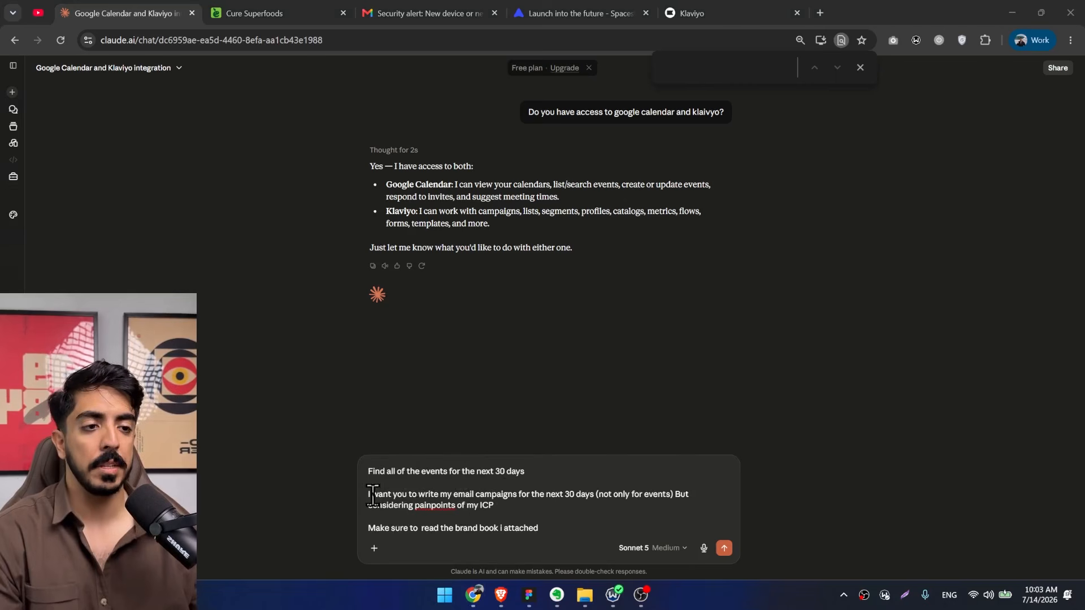
left_click(480, 496)
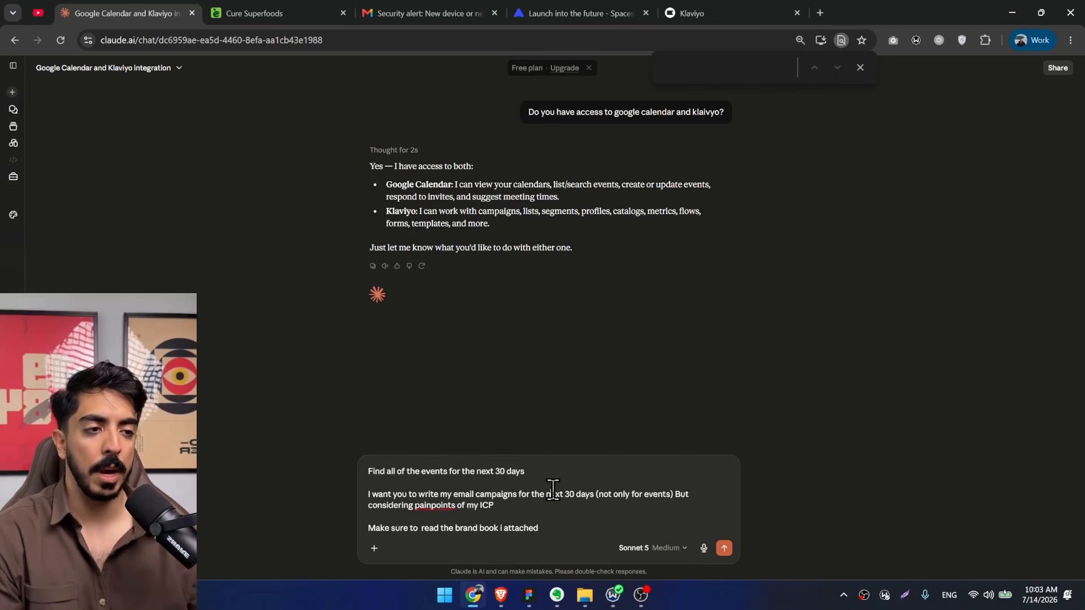
left_click_drag(533, 496, 639, 497)
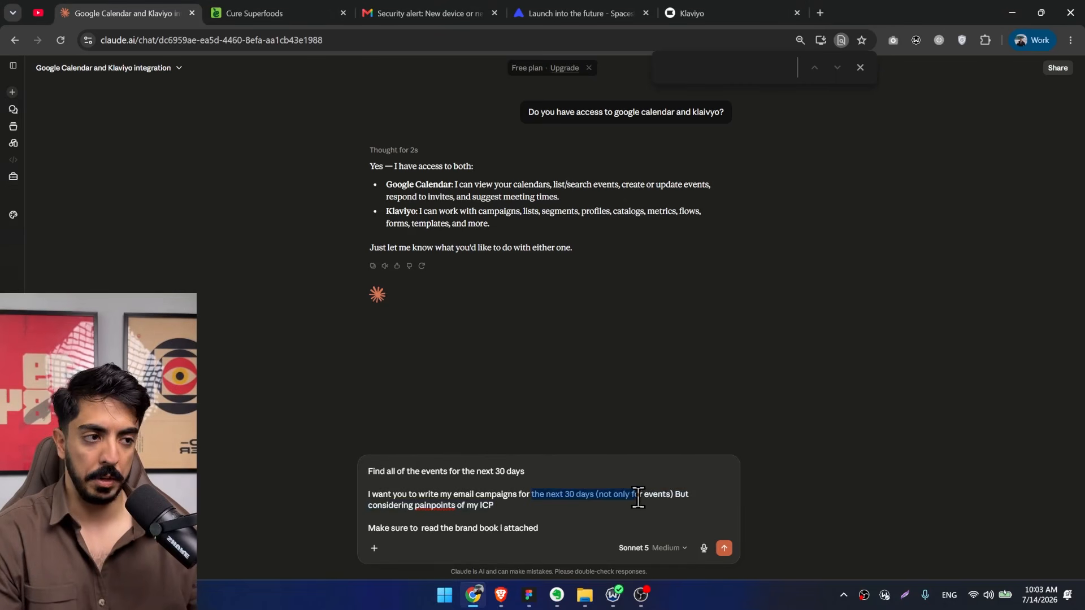
left_click(671, 496)
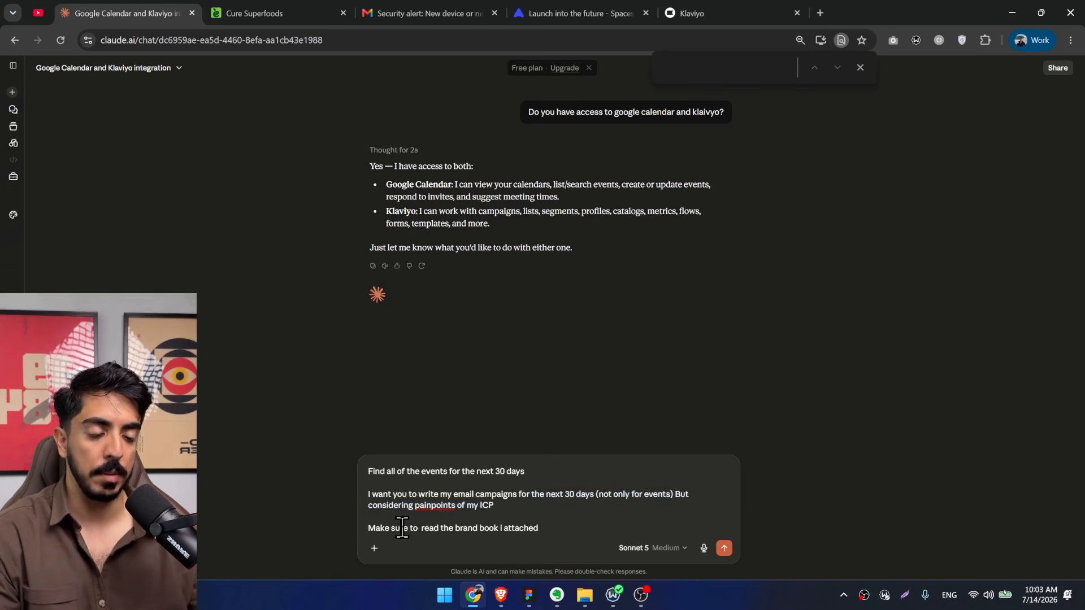
Attach the Herbar brand book Markdown file to the unsent prompt.
left_click(746, 595)
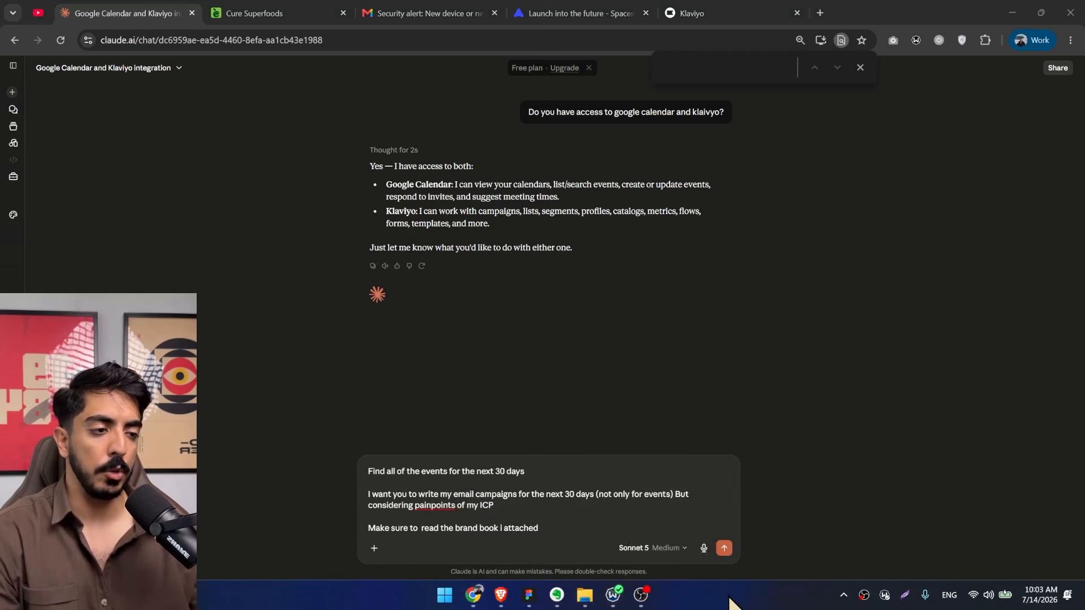
key("alt+Tab")
left_click_drag(805, 249, 484, 514)
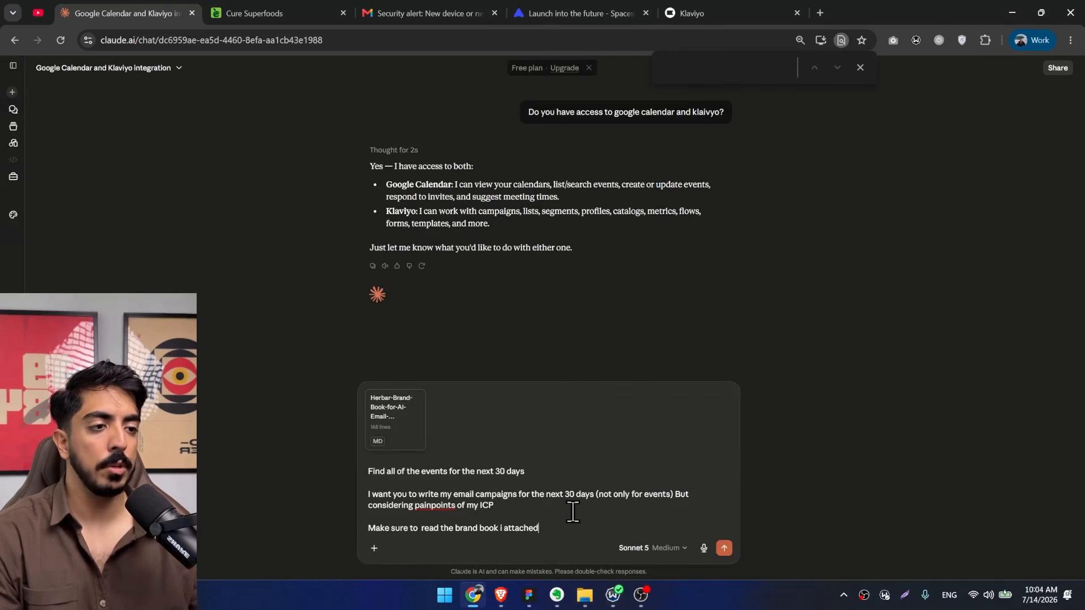
Add a strategy of 20% promo-based and 80% value-based campaigns plus a request for 20-30 email ideas first to the prompt, and send it.
key("shift+Return")
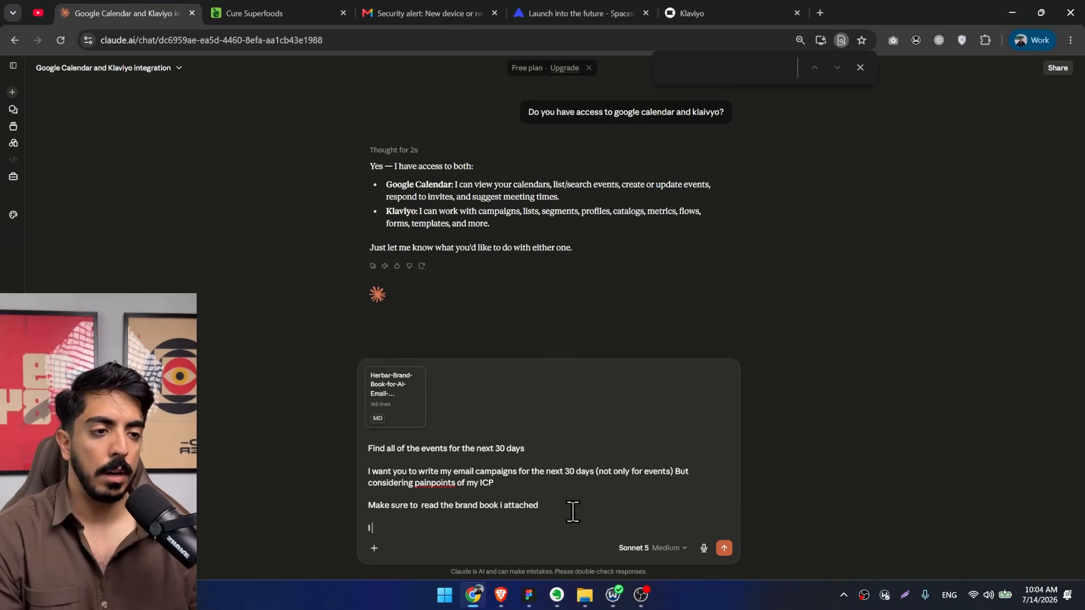
type("I want the strategy to be")
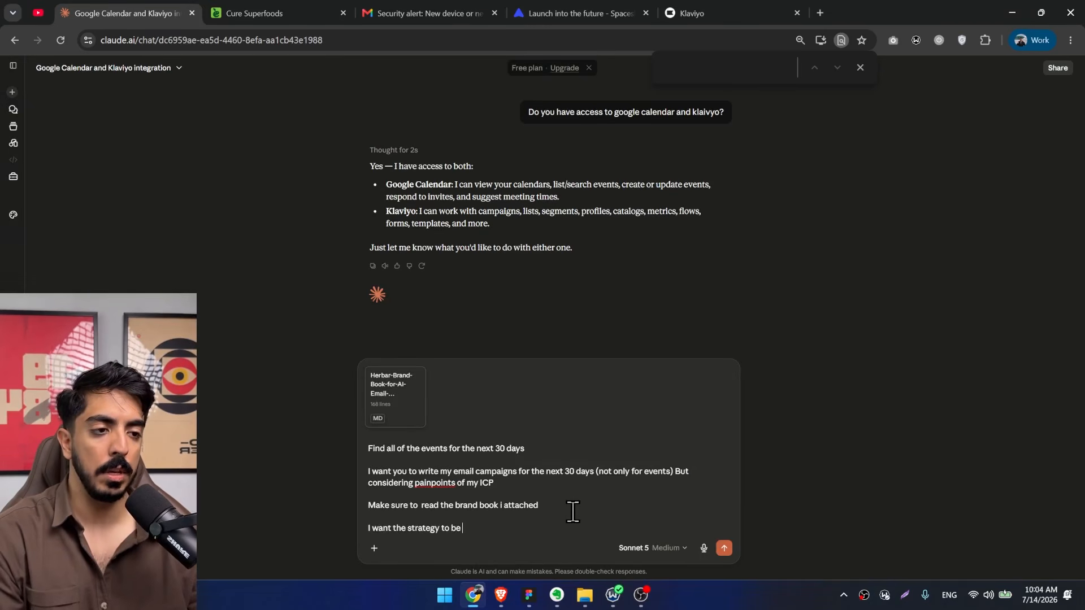
type(" 20% ")
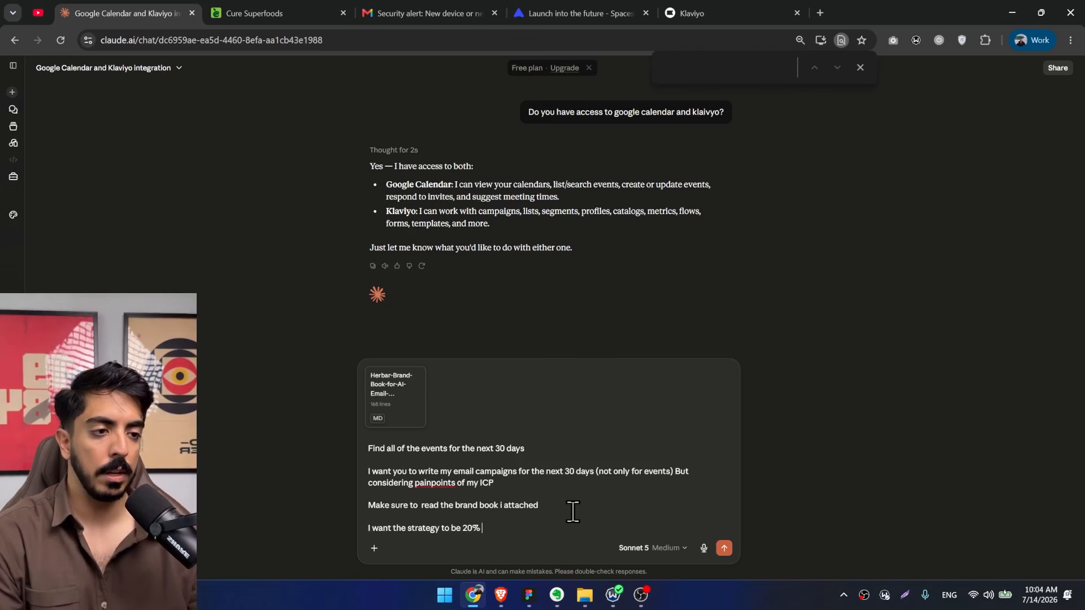
type("of the campaigns to be promo")
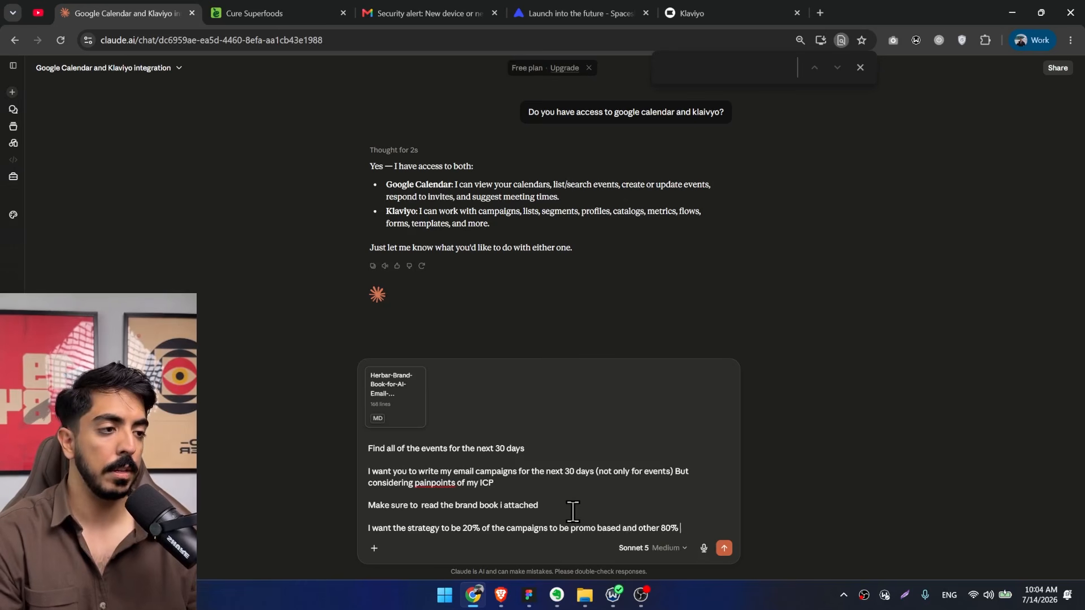
type("based")
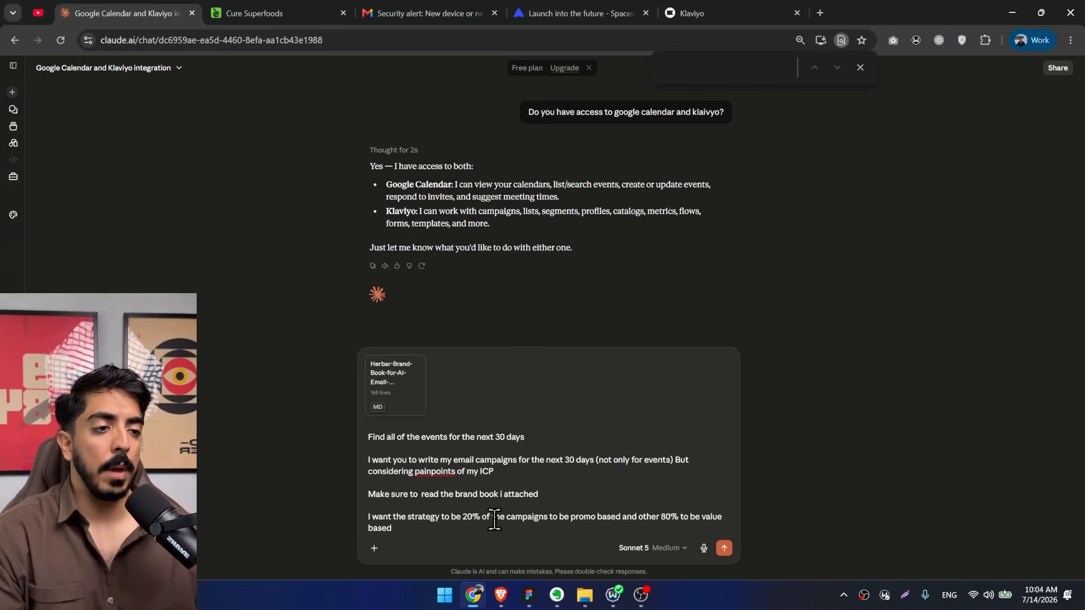
left_click_drag(481, 517, 461, 517)
left_click(424, 524)
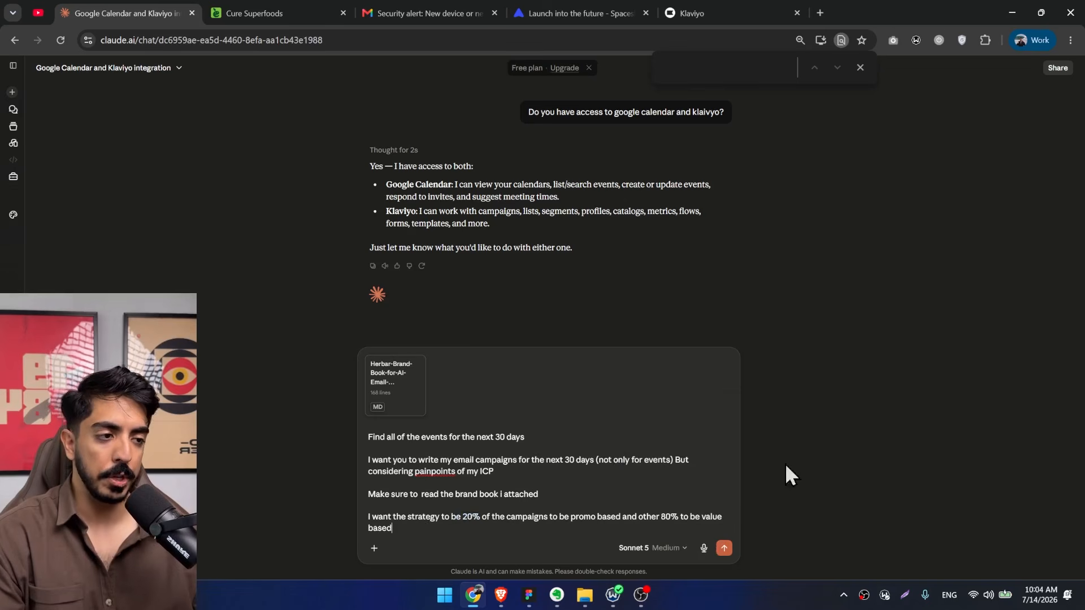
key("shift+Return")
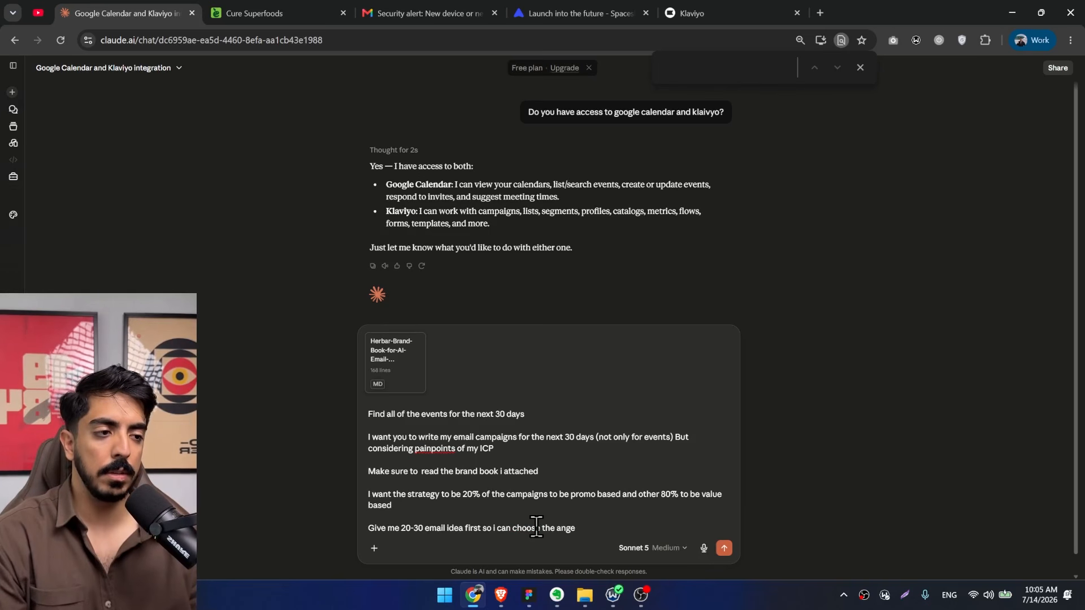
type("d then we'll go for")
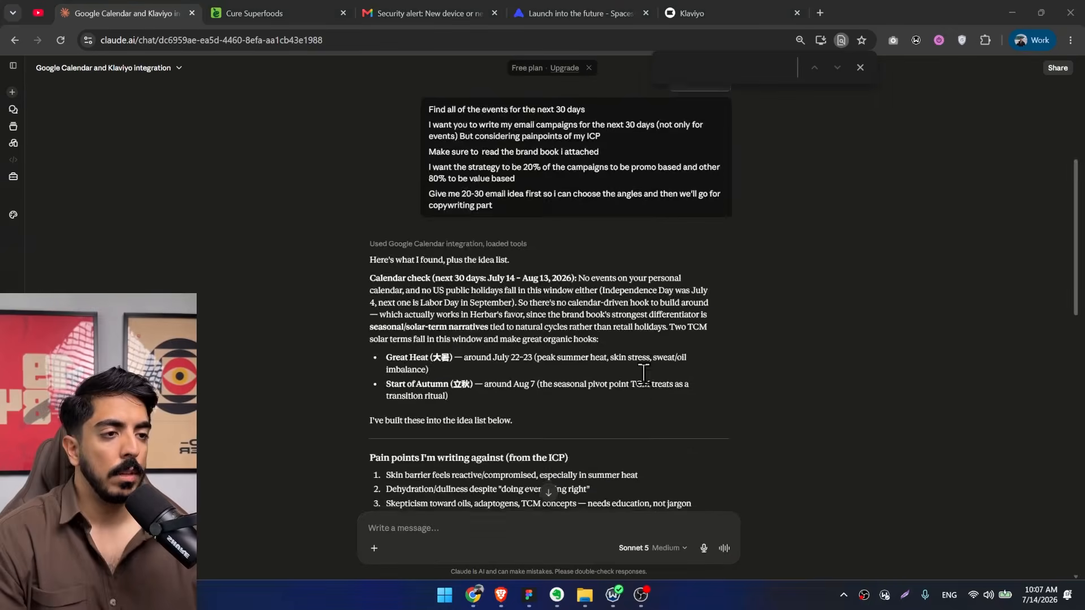
Read through Claude's seasonal events, ICP pain points and proposed email ideas, enlarging the page to examine the educational TCM and fungi ideas.
scroll(570, 350, "down", 10)
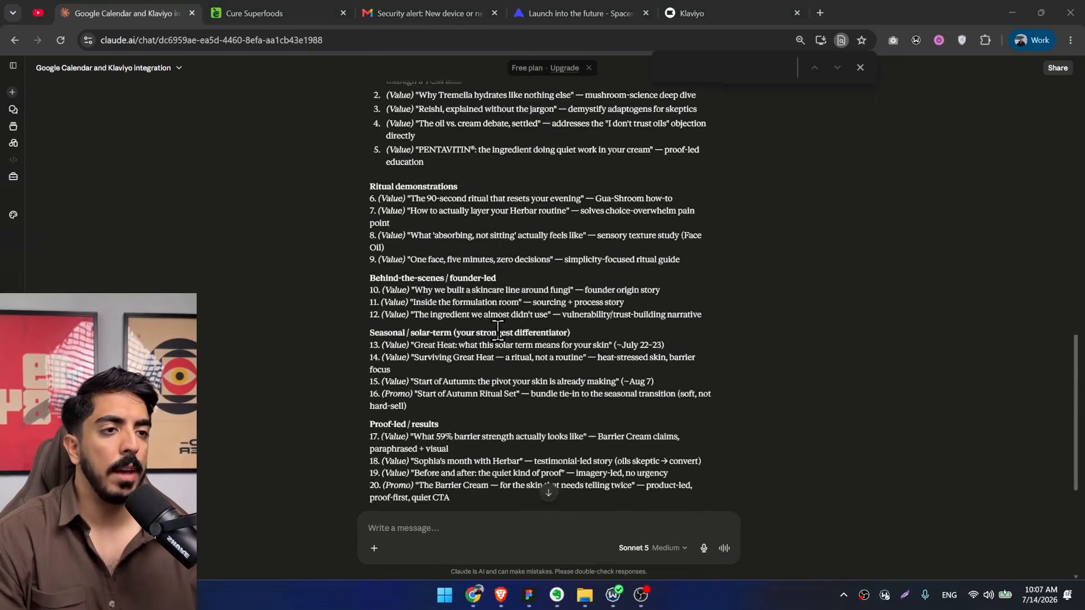
scroll(499, 331, "down", 5)
scroll(420, 382, "up", 10)
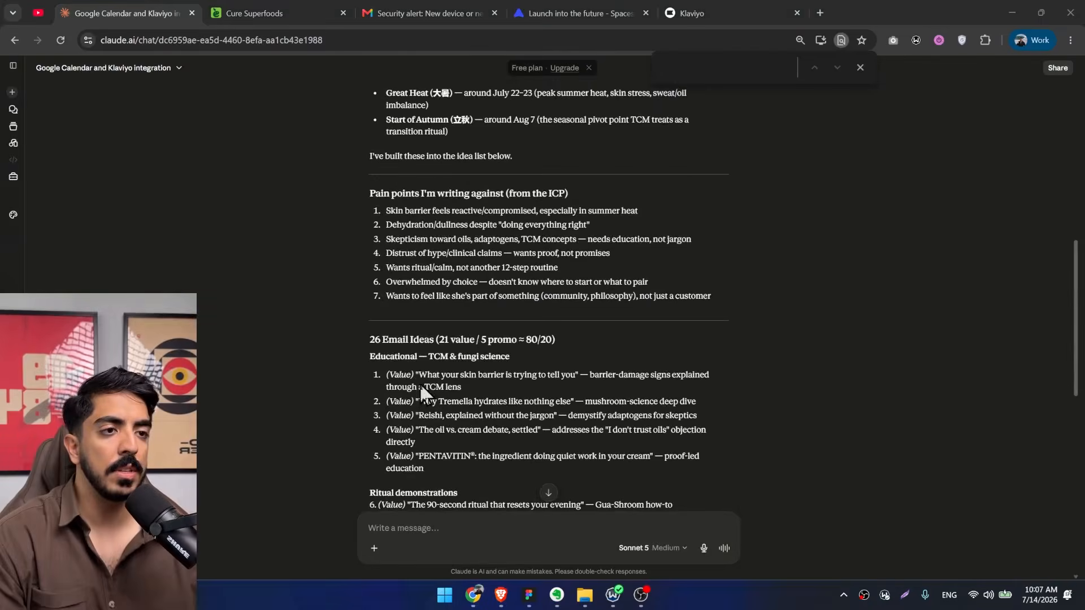
scroll(420, 382, "up", 1)
scroll(441, 367, "down", 3)
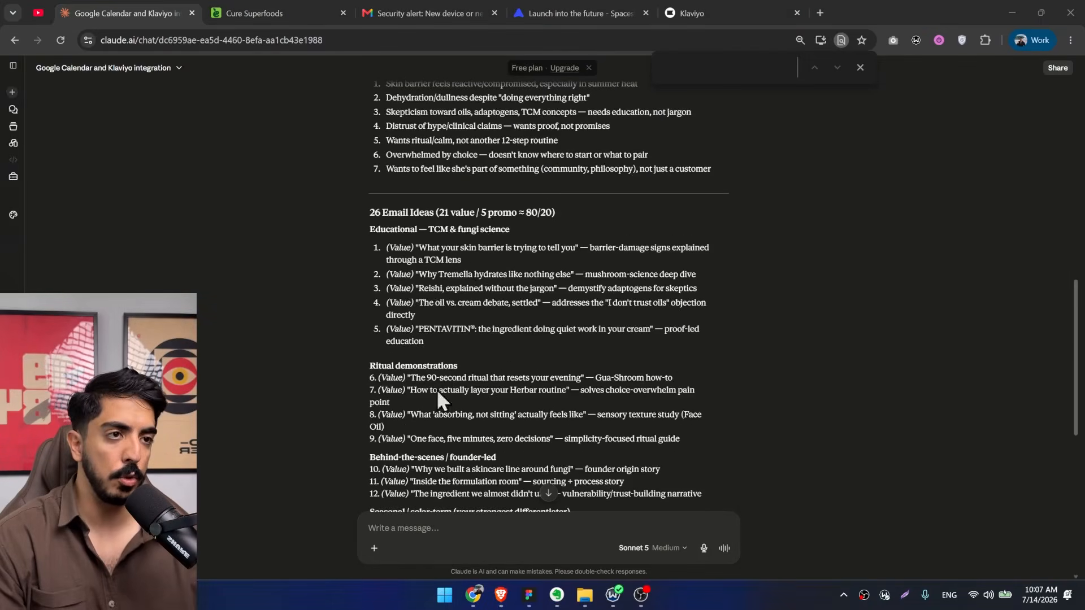
left_click_drag(419, 248, 465, 250)
key("ctrl+plus")
left_click(569, 300)
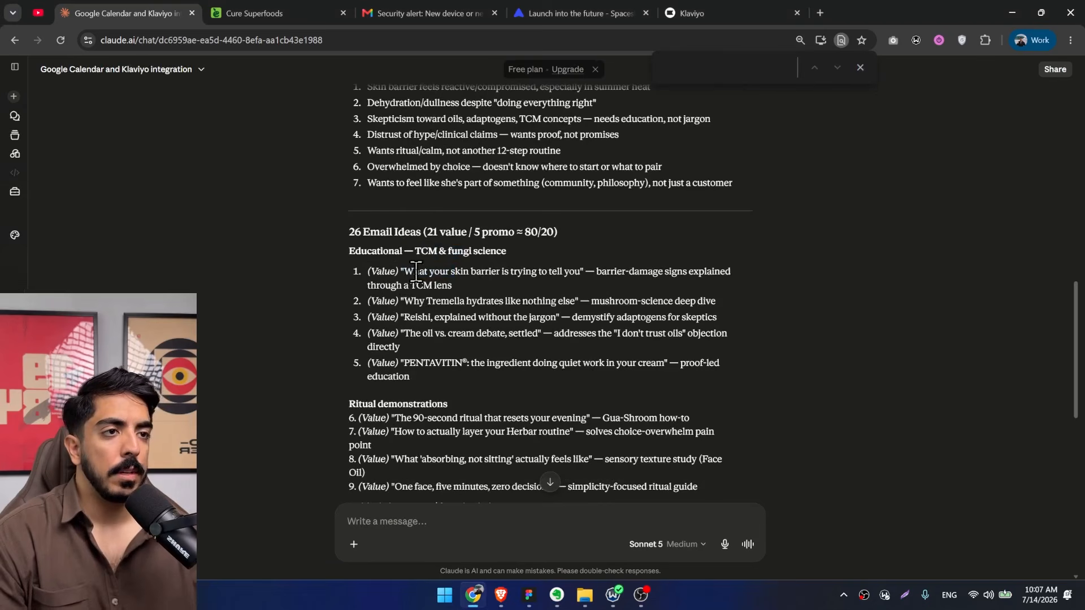
left_click_drag(413, 273, 549, 271)
left_click(560, 292)
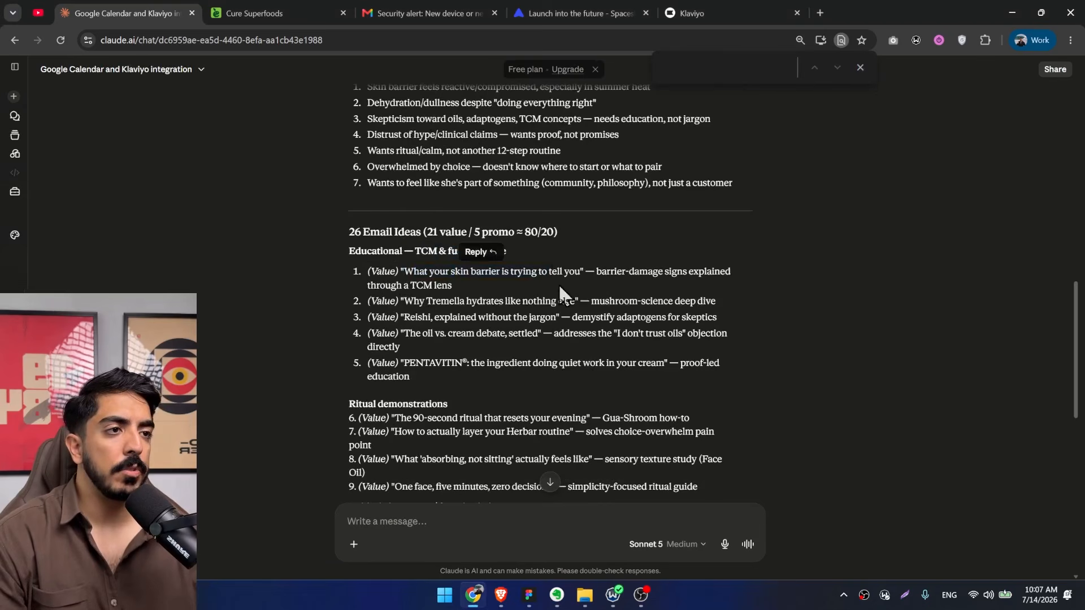
Start a reply selecting email ideas 1, 4, 6 and 8 from Claude's educational and ritual demonstration ideas.
left_click(449, 523)
type("1")
key("shift+Return")
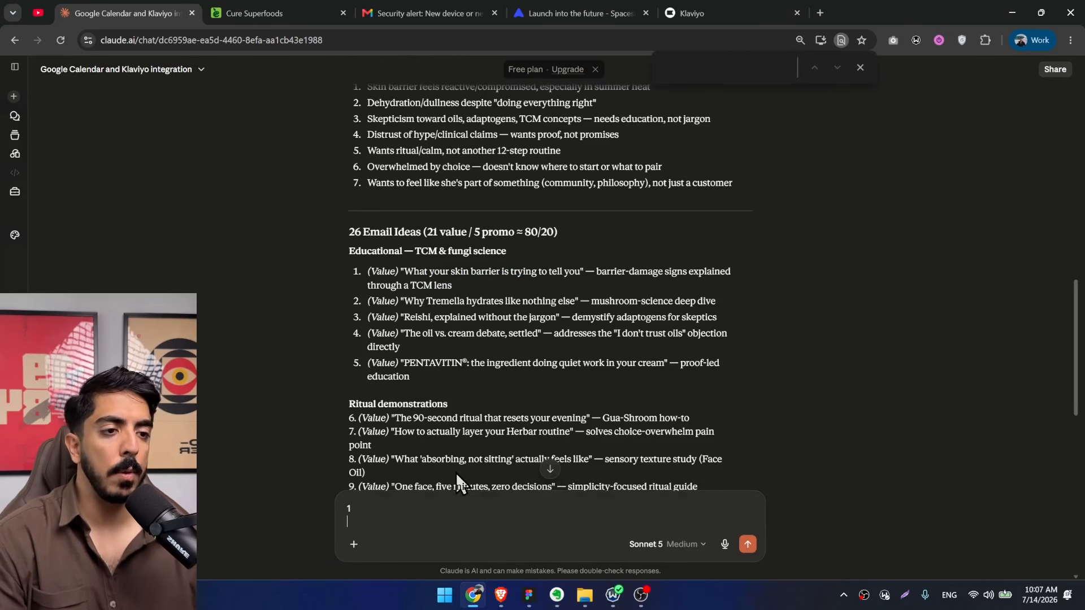
type(",")
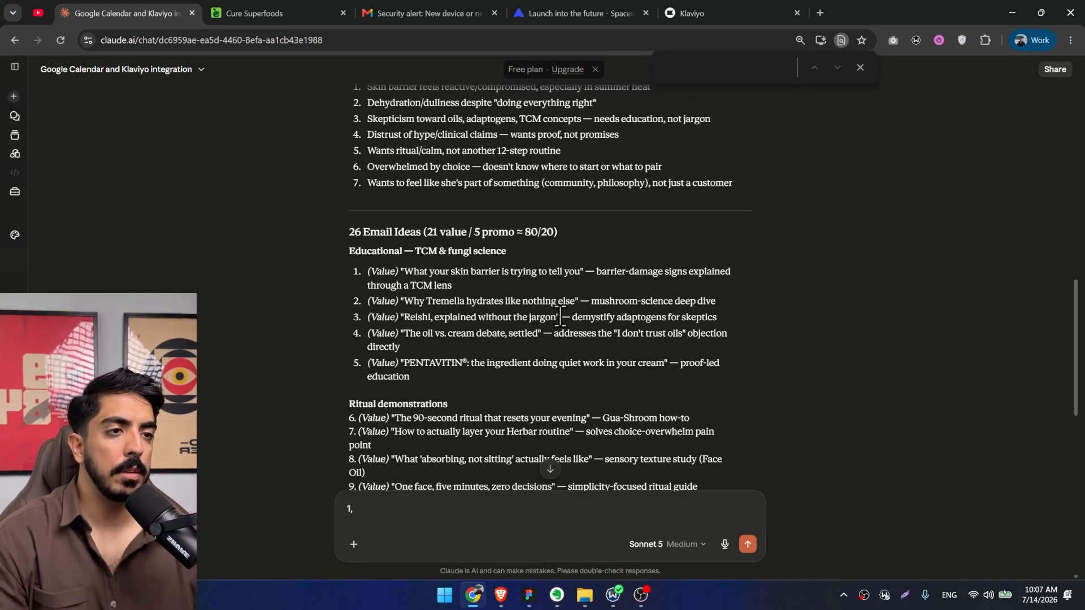
type(" 4")
scroll(542, 294, "down", 1)
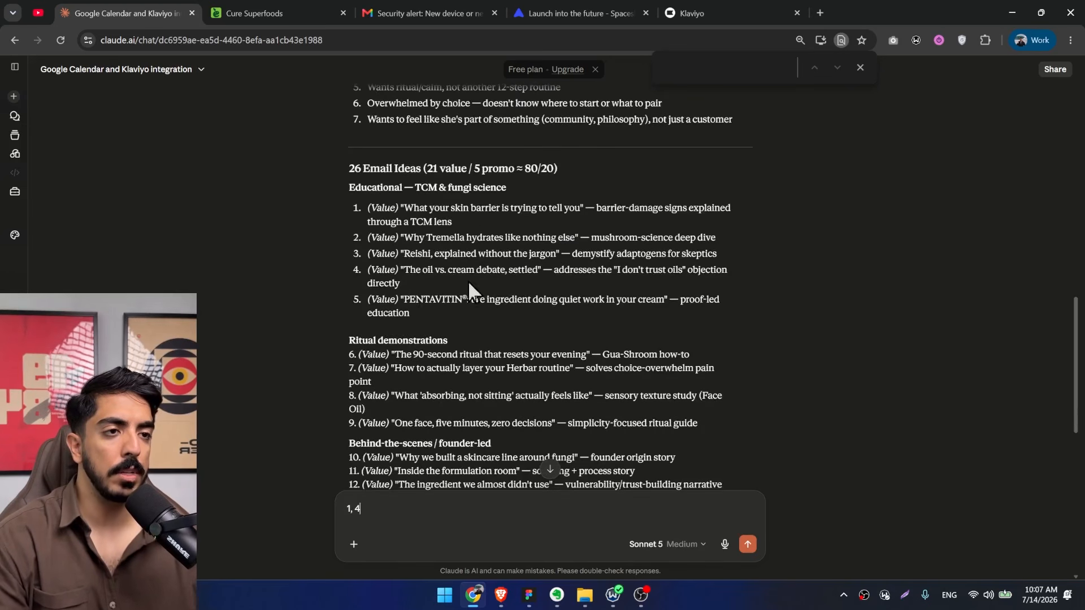
scroll(538, 297, "down", 1)
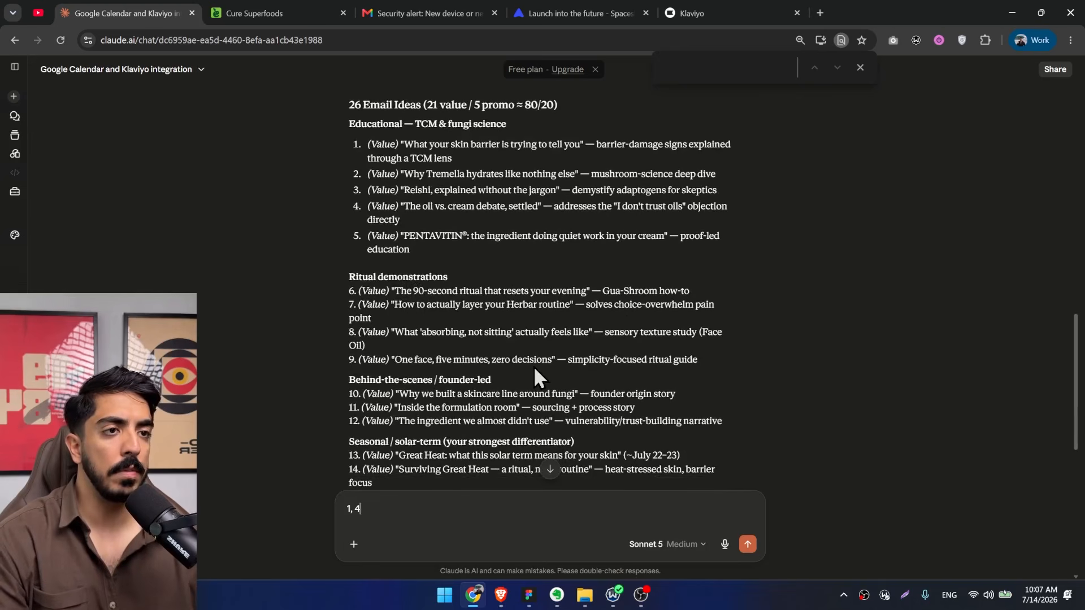
type(", 6")
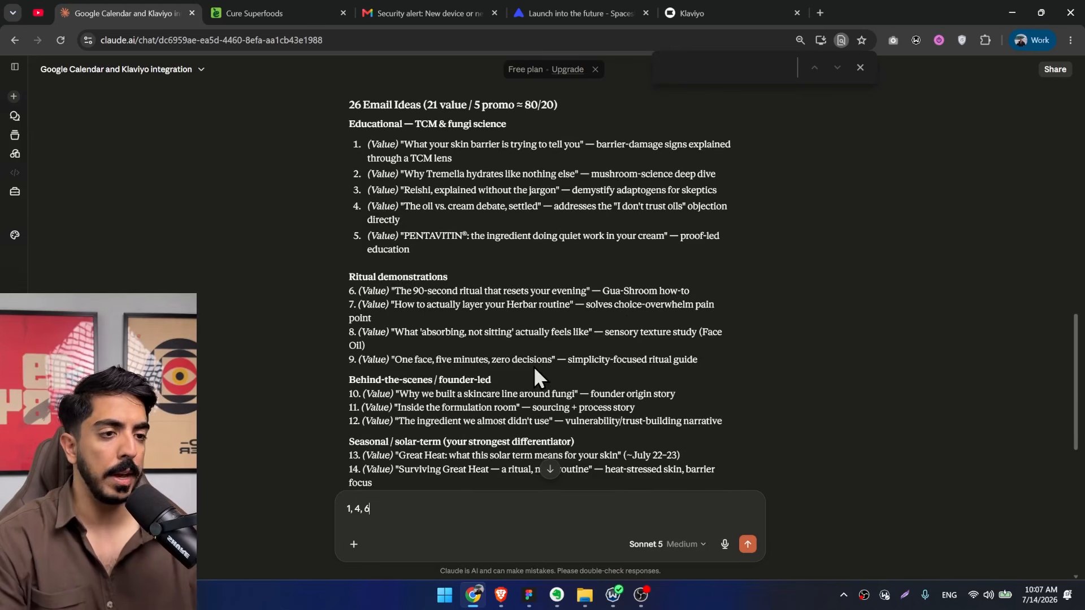
scroll(475, 322, "down", 1)
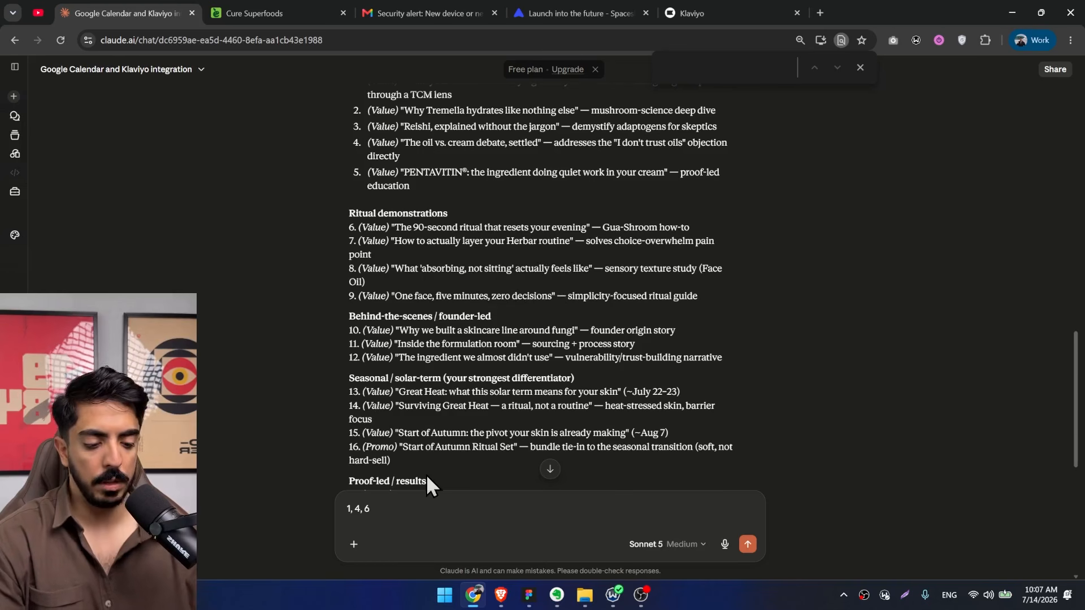
type(", 8")
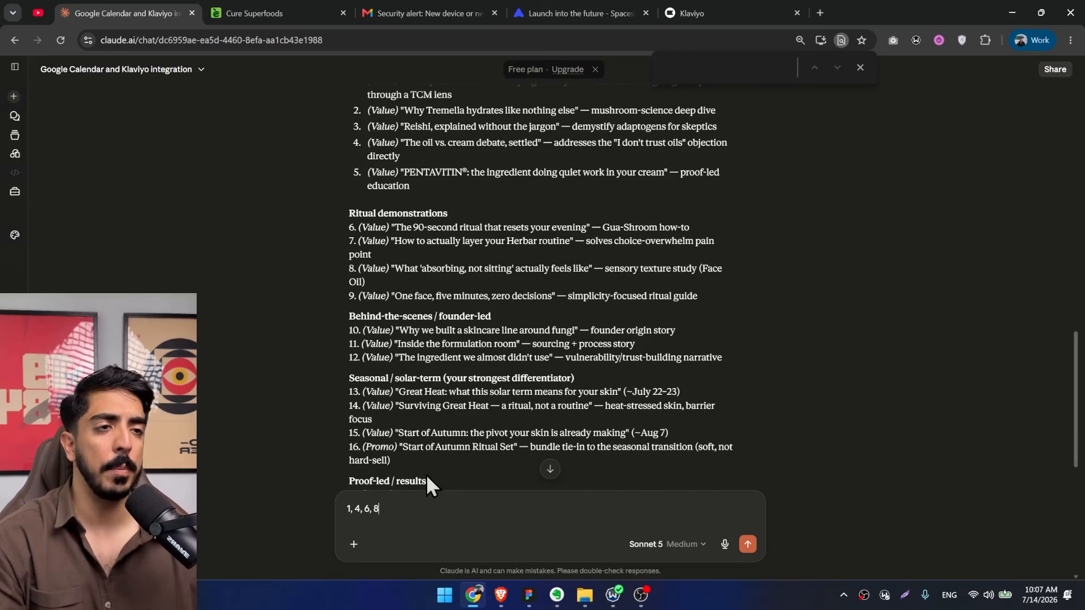
Read on through the founder-led, seasonal and proof-led ideas and add numbers 15 and 17 to the unsent selection.
scroll(485, 329, "down", 1)
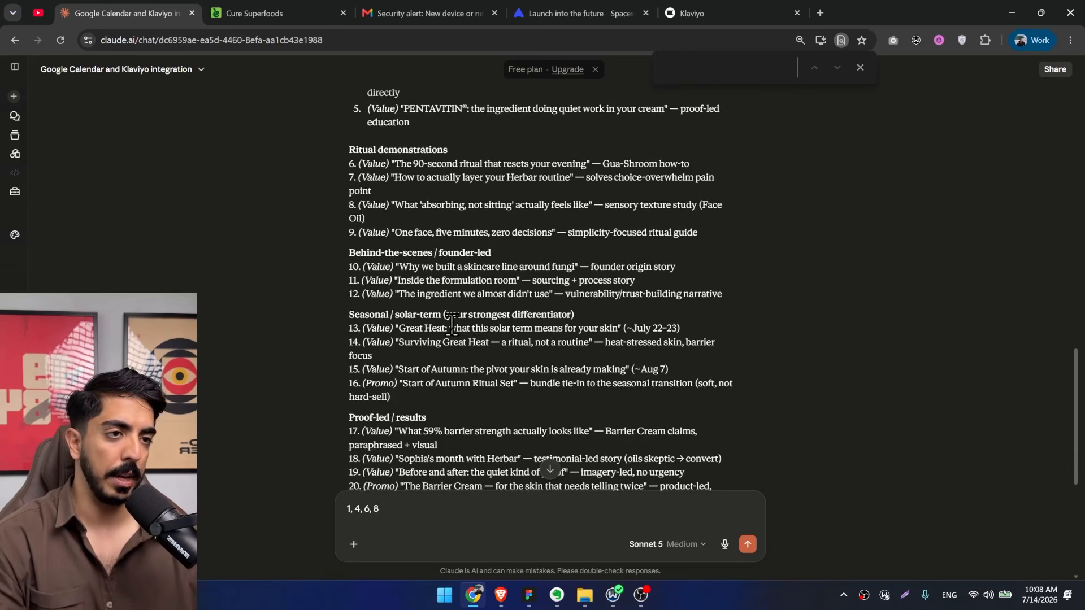
scroll(464, 294, "down", 1)
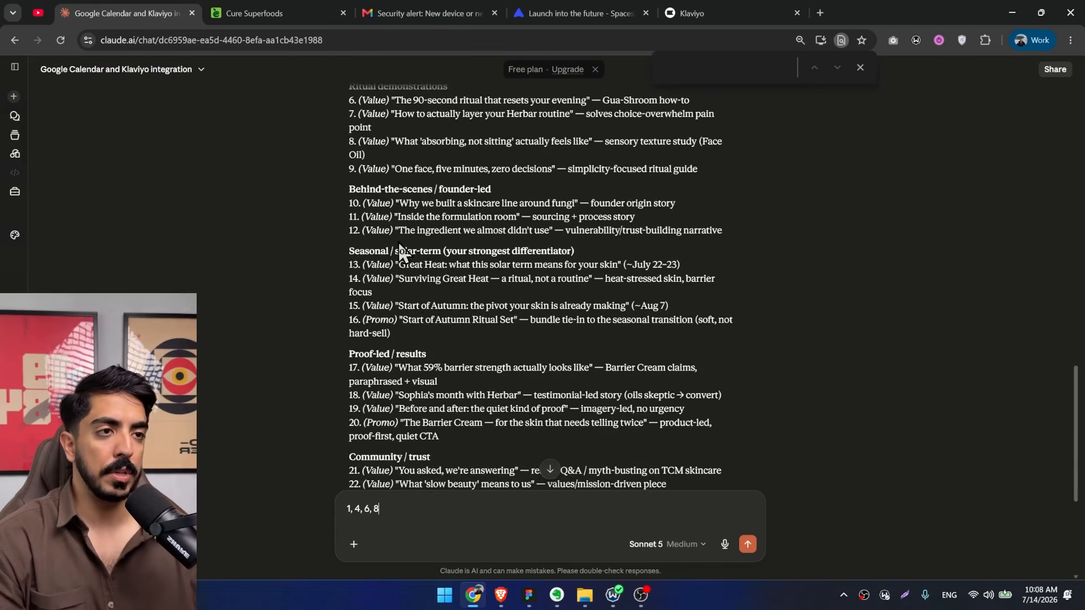
scroll(418, 263, "up", 1)
scroll(411, 305, "down", 1)
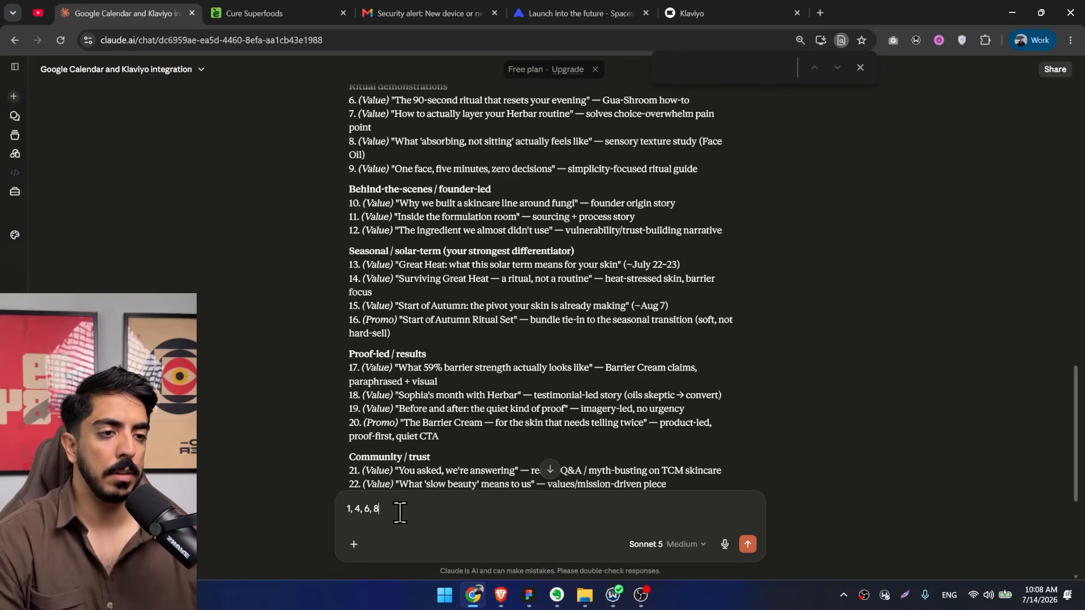
scroll(492, 328, "down", 1)
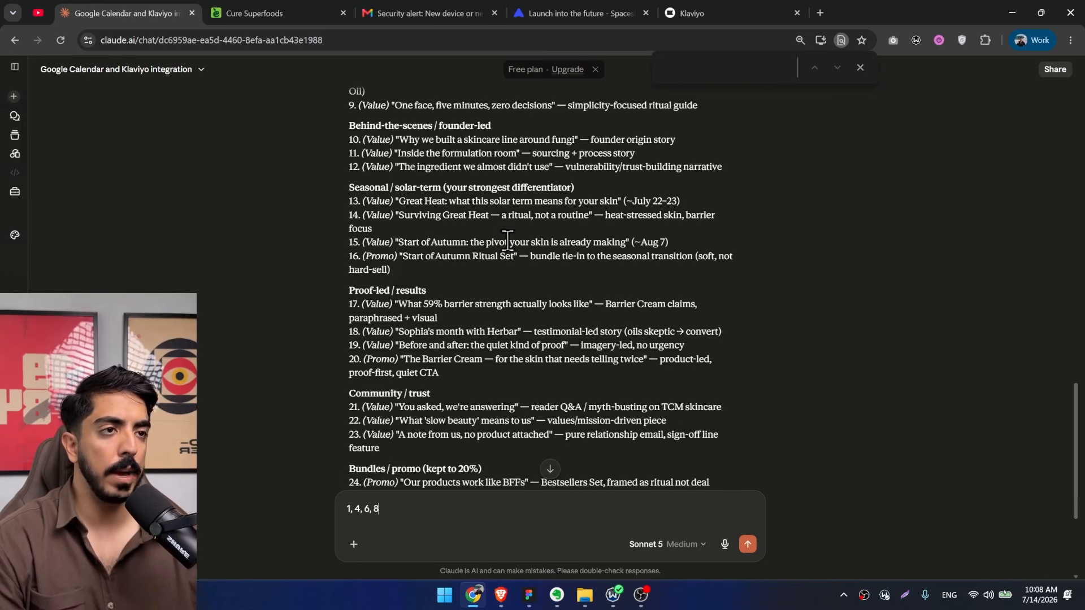
type(", 15")
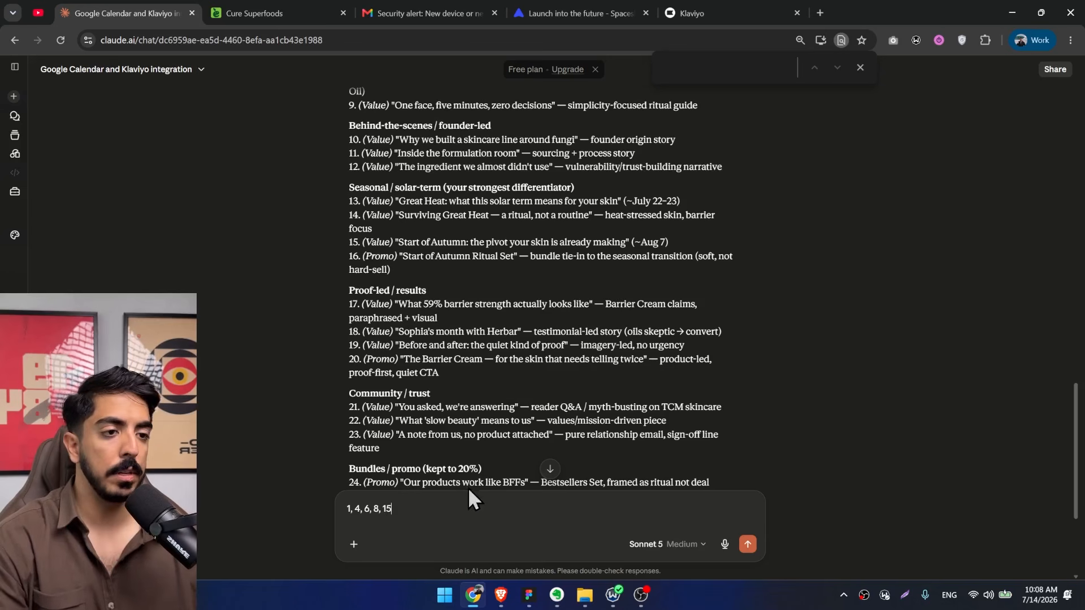
type(",")
scroll(487, 353, "down", 1)
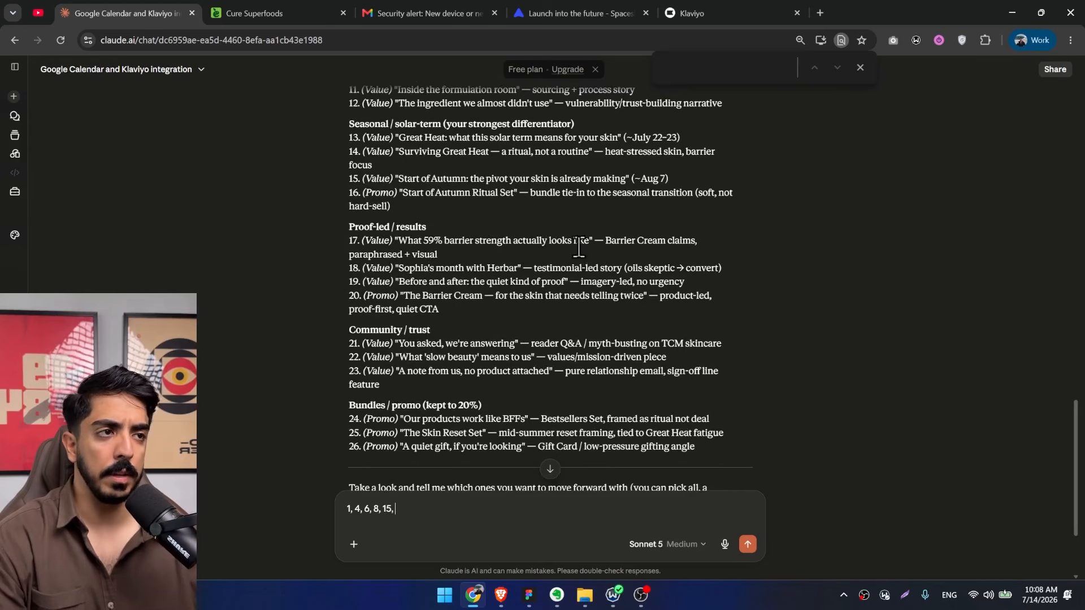
type("17")
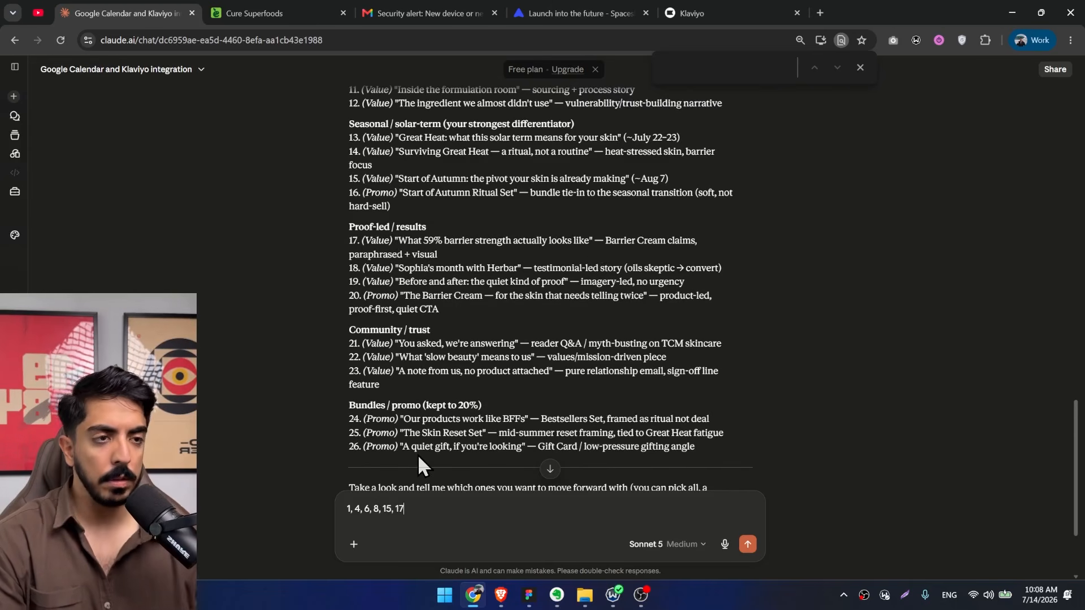
Compare the remaining value and promo ideas, add number 25 to the selection, and request the copy for those emails on a new line.
scroll(480, 359, "down", 1)
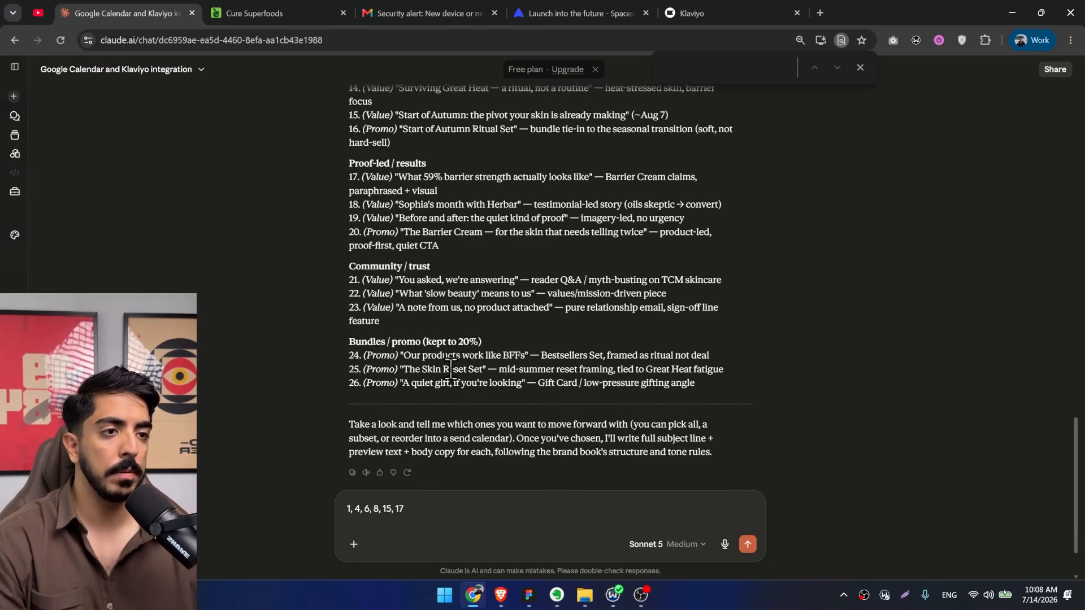
left_click_drag(421, 357, 364, 356)
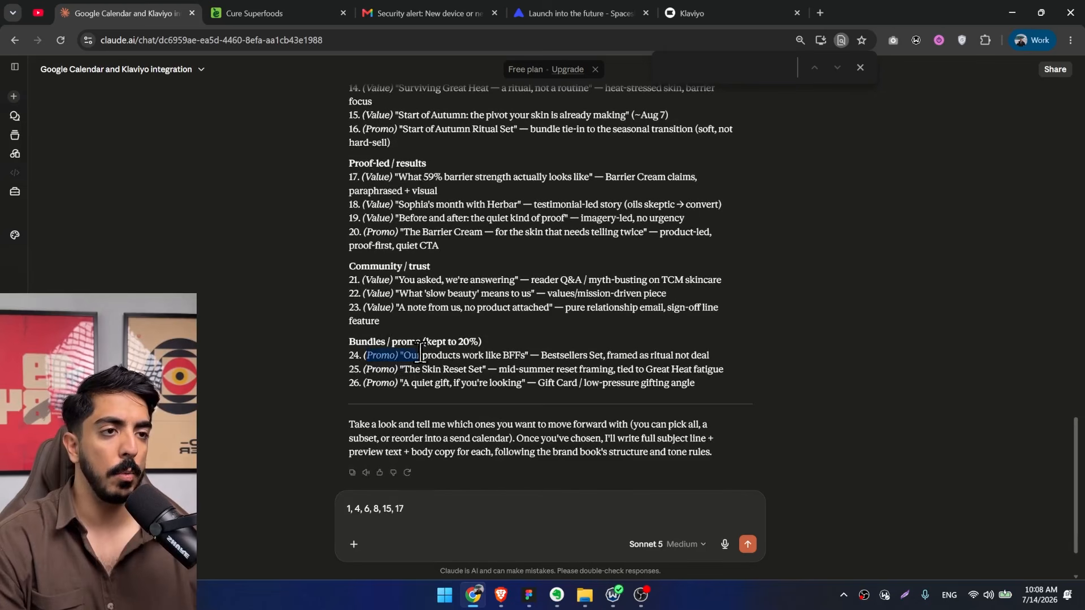
left_click_drag(362, 217, 394, 218)
scroll(399, 249, "up", 1)
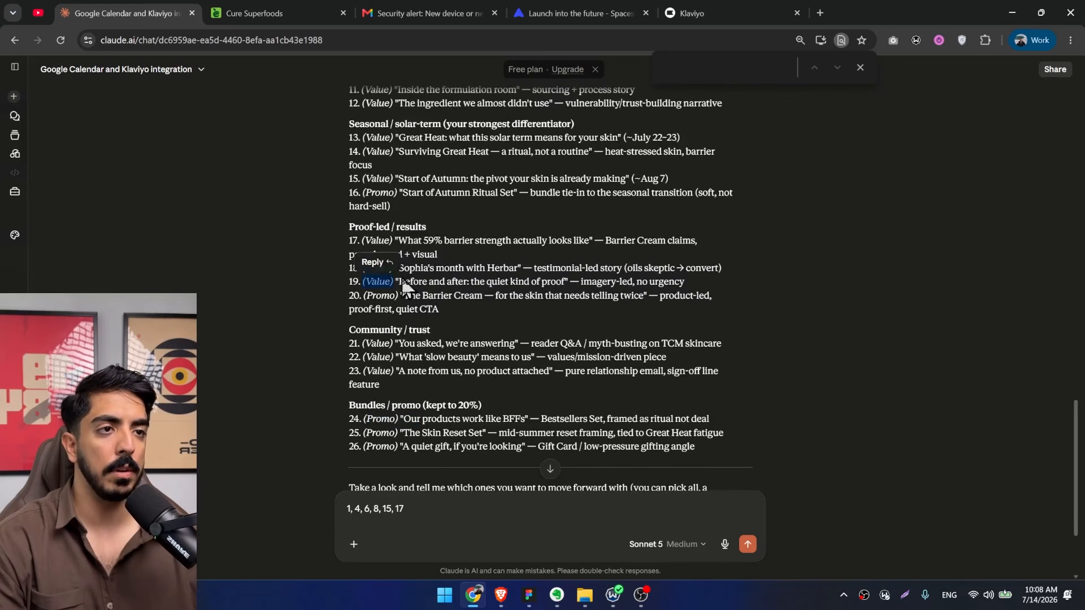
left_click_drag(395, 269, 362, 268)
scroll(399, 305, "down", 2)
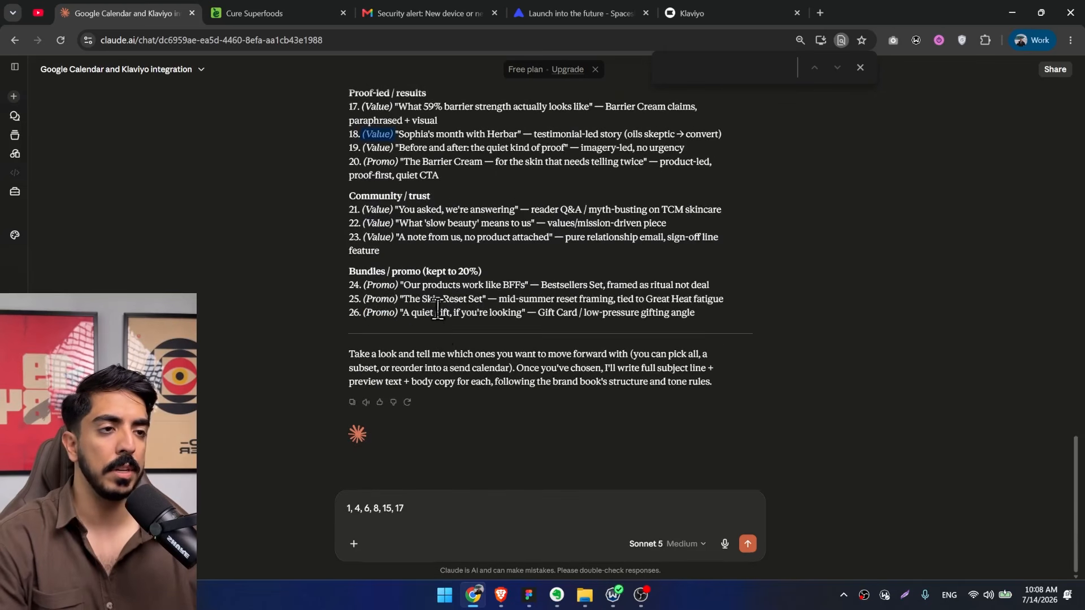
scroll(436, 310, "up", 1)
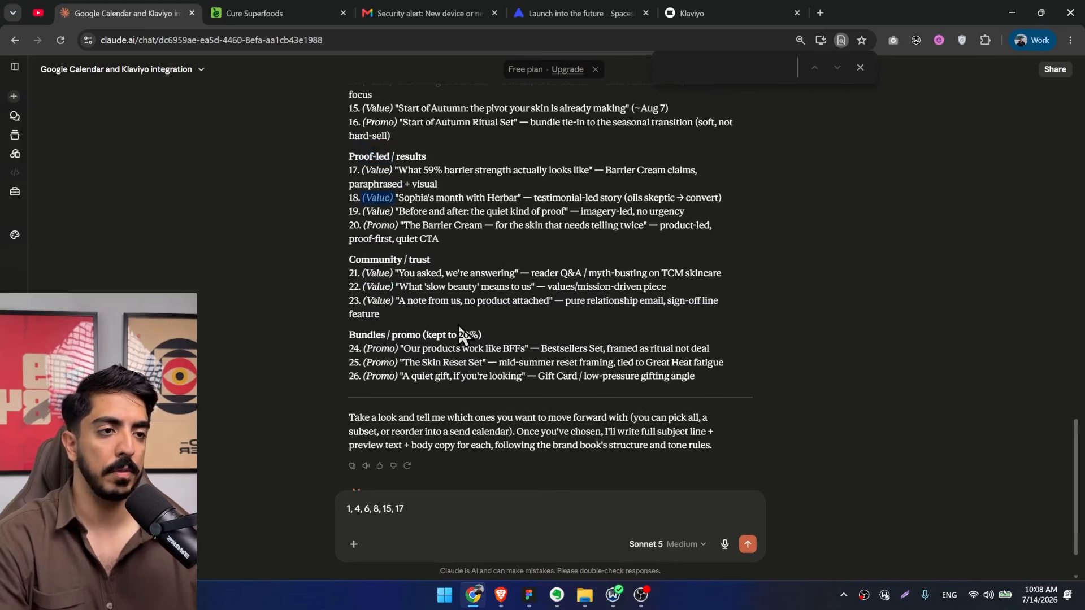
left_click_drag(365, 350, 446, 364)
left_click(441, 370)
left_click(447, 365)
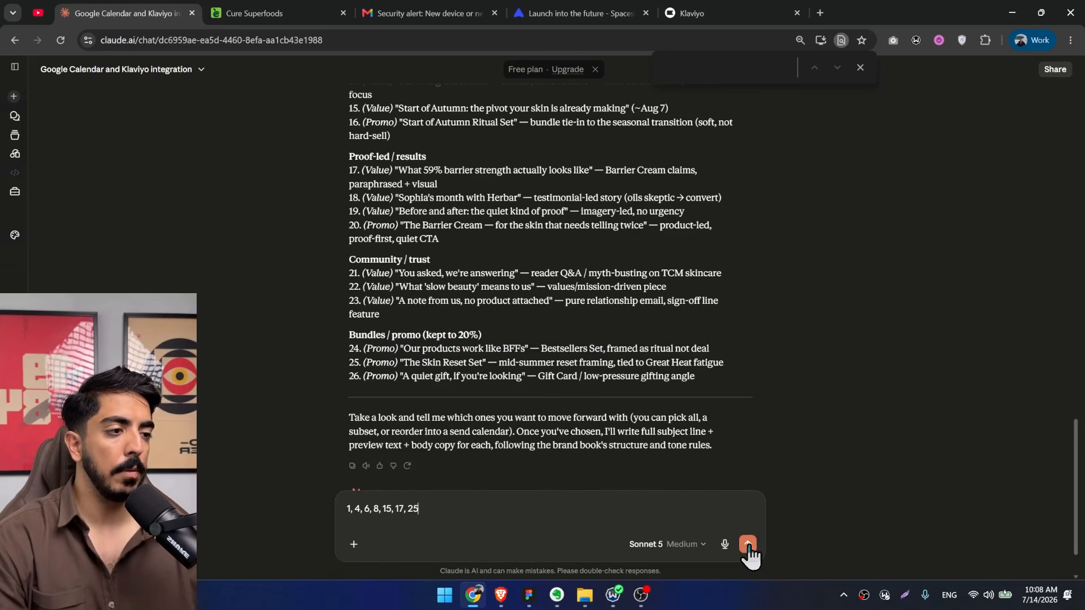
key("shift+Return")
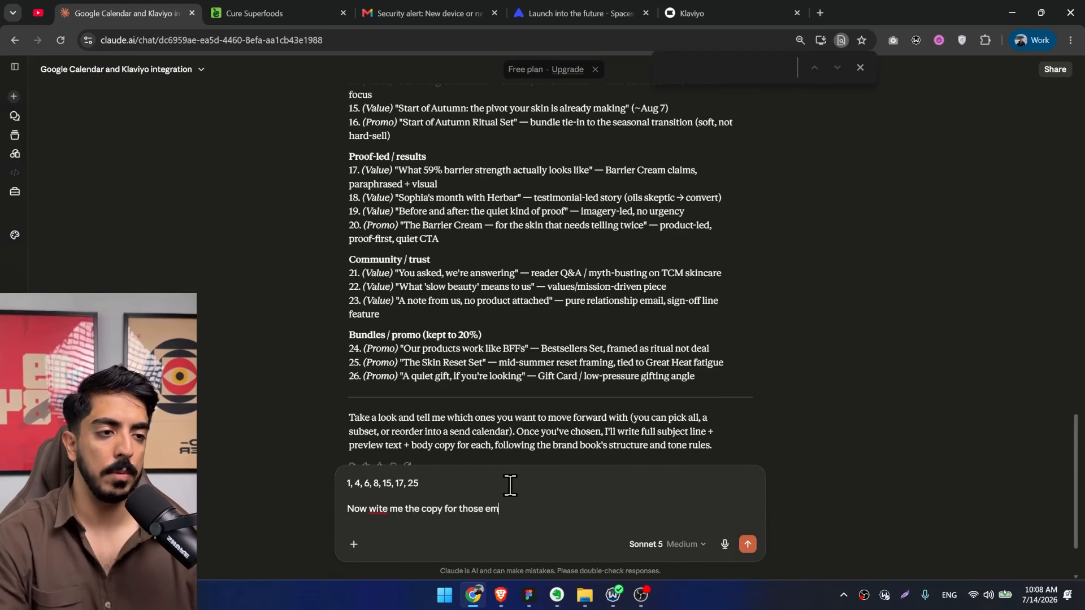
Switch to the Figma course board and capture a screenshot of the Email Copy Rules box to the clipboard.
left_click(528, 595)
scroll(394, 262, "down", 5)
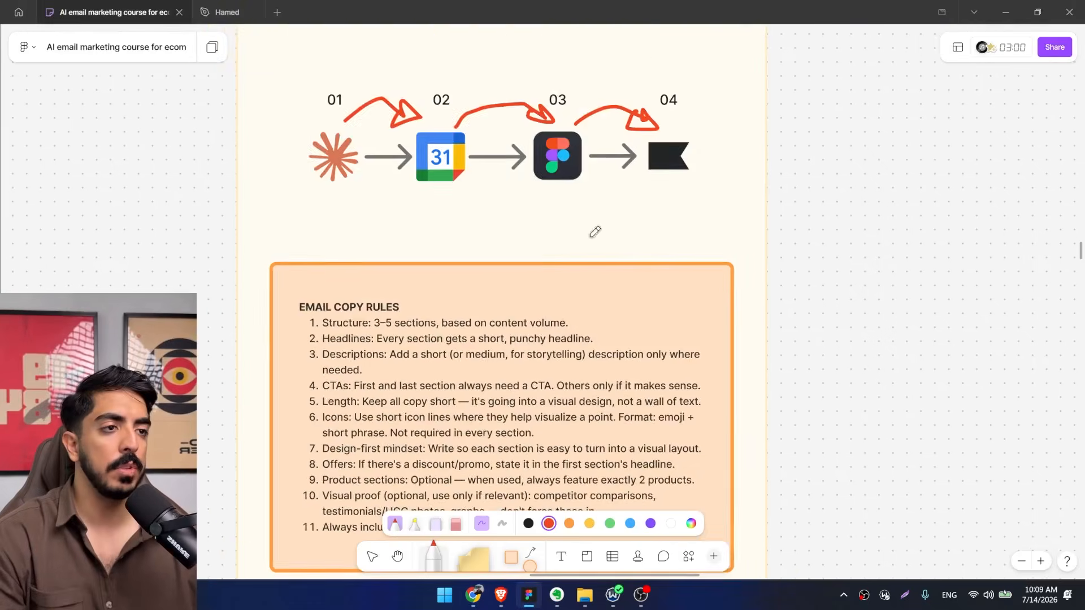
scroll(394, 261, "up", 3)
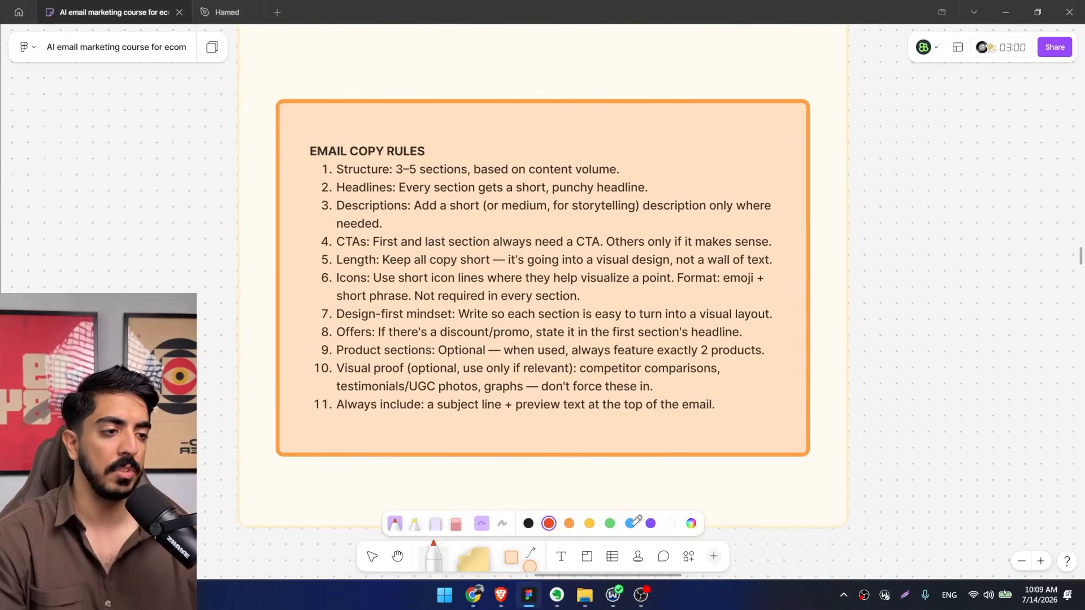
left_click(640, 594)
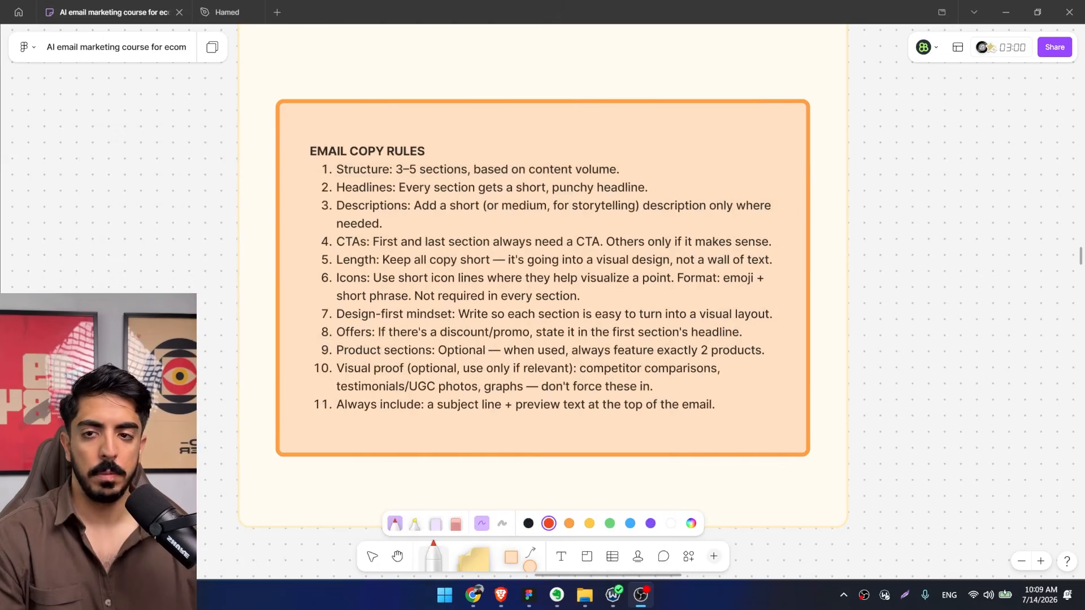
left_click_drag(750, 286, 771, 274)
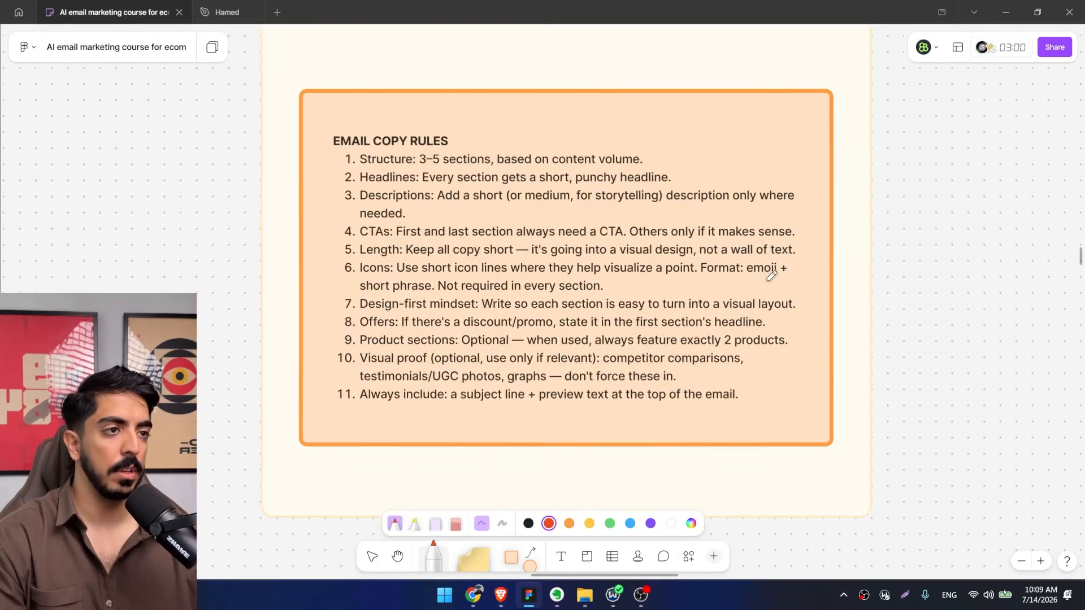
scroll(556, 275, "up", 1)
scroll(559, 270, "up", 1)
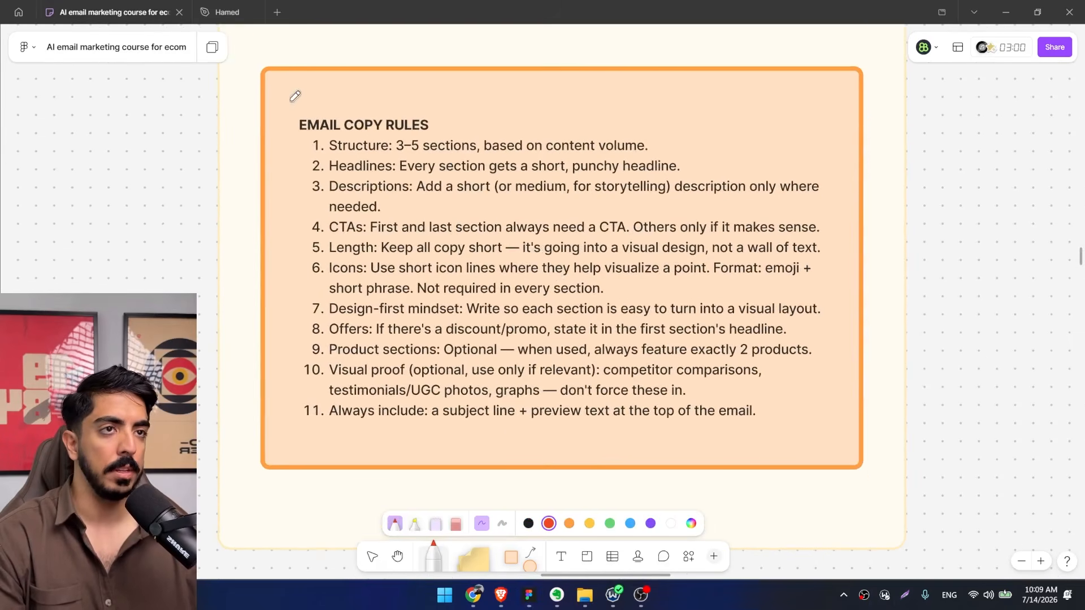
key("Print")
left_click_drag(271, 95, 847, 448)
key("ctrl+c")
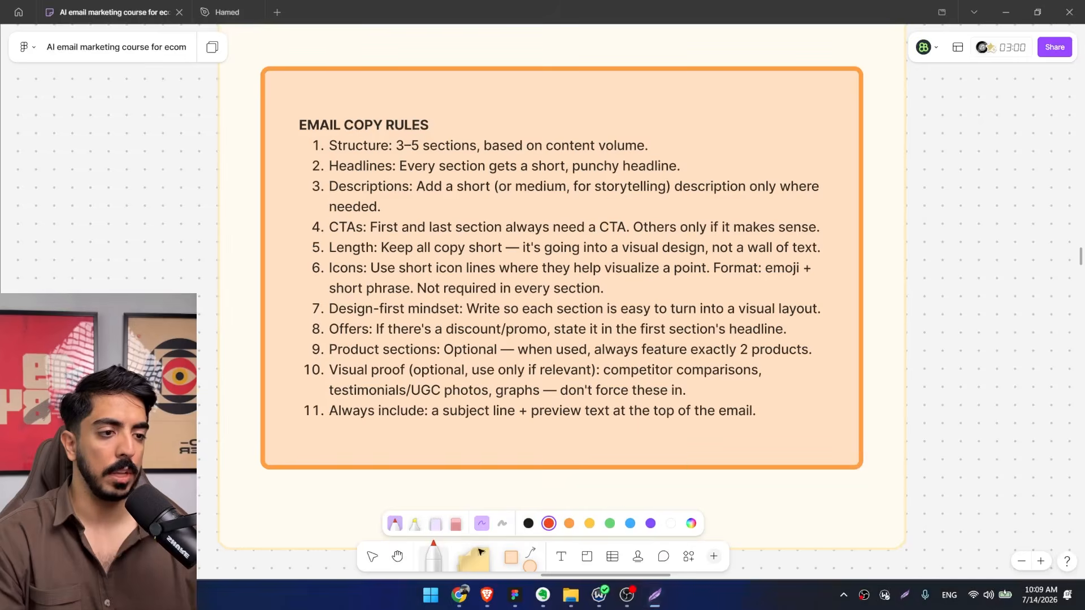
Back in Claude, attach the copied rules image to the unsent reply and add "use the commands i attached to write copies for each of those email campaigns".
key("alt+Tab")
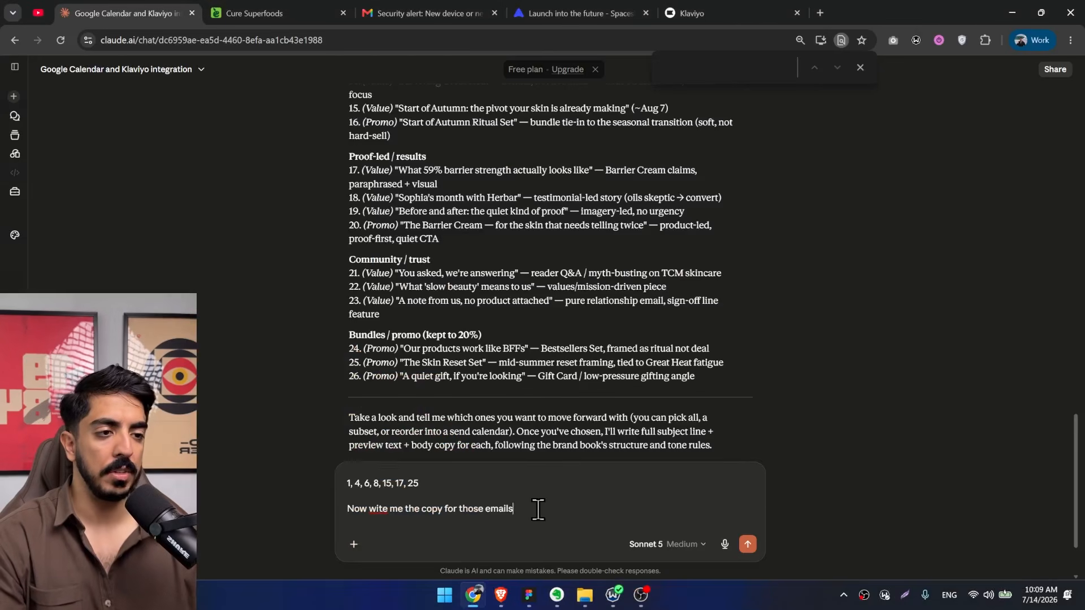
key("ctrl+v")
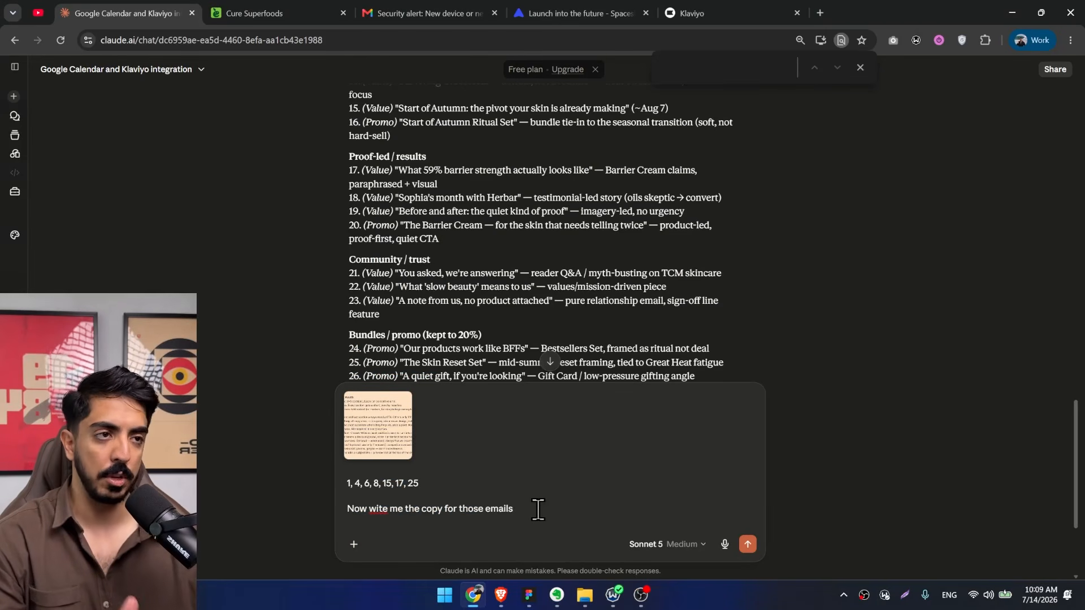
key("shift+Return")
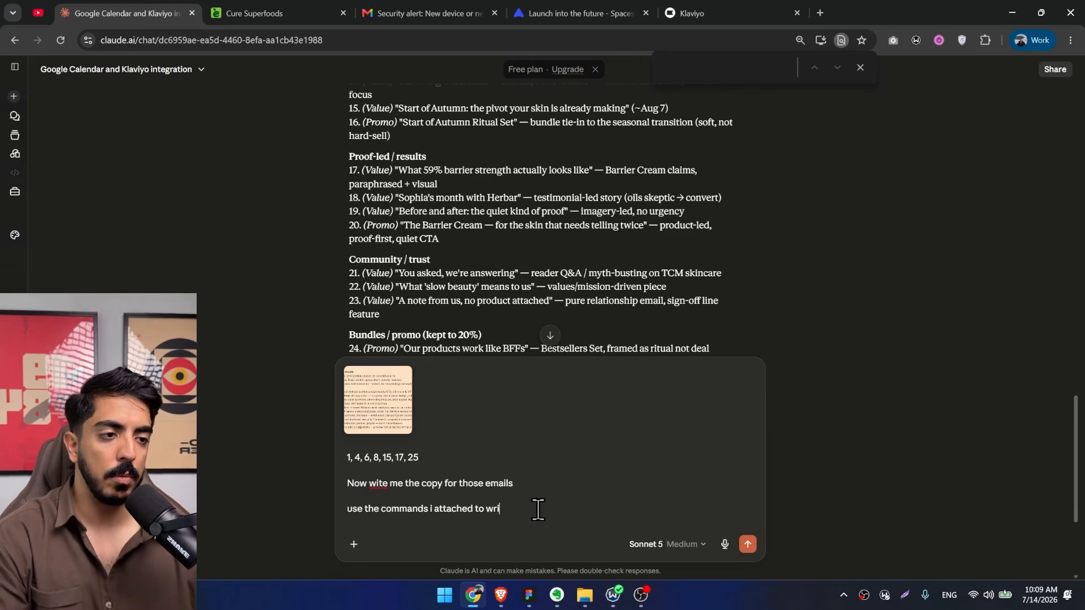
type("s for each")
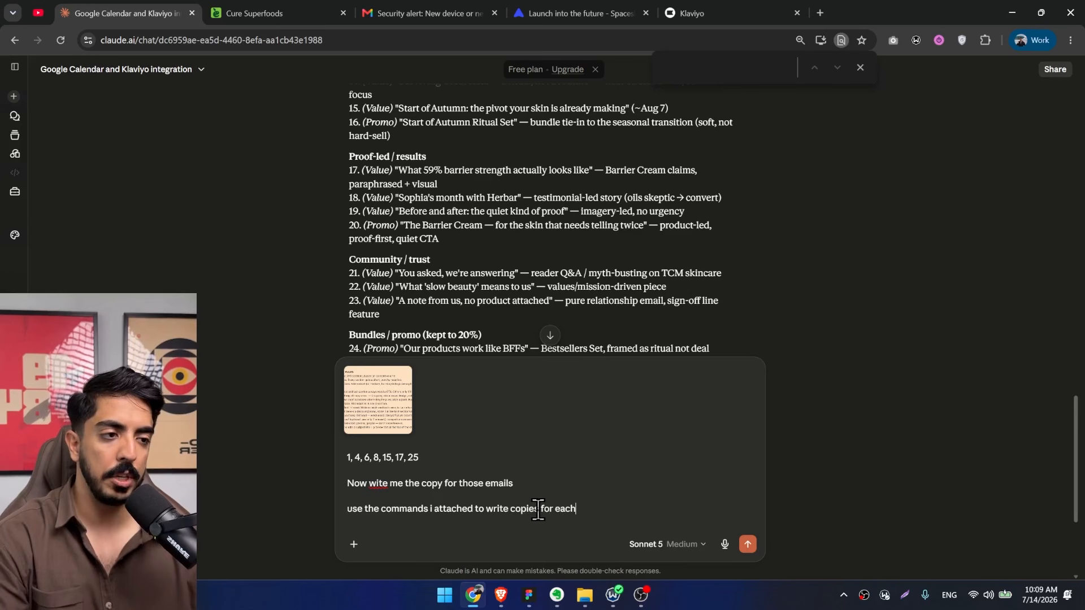
type(" of those email")
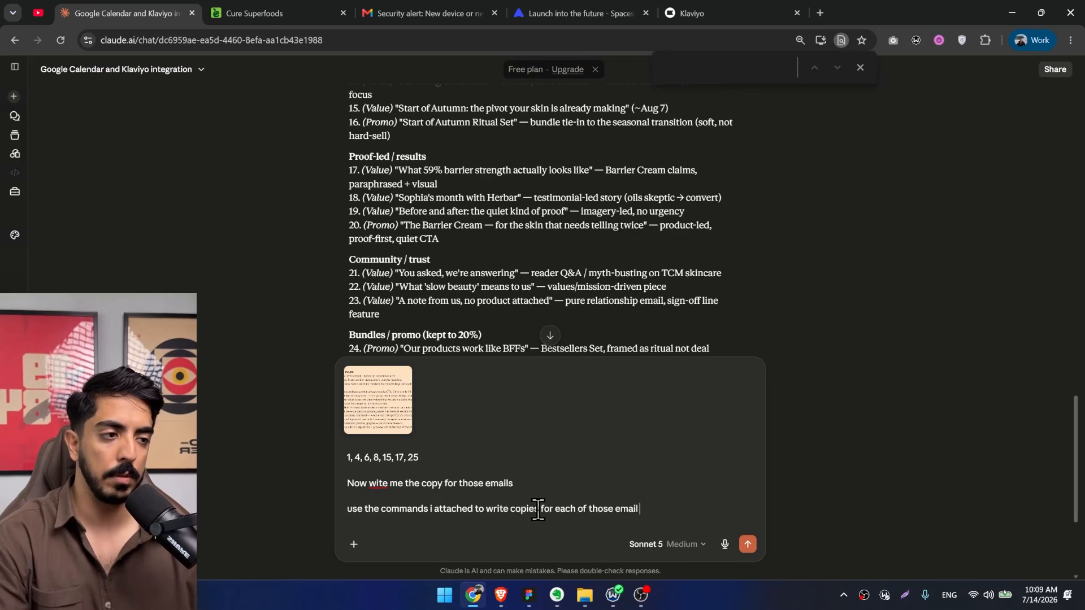
type(" campaigns")
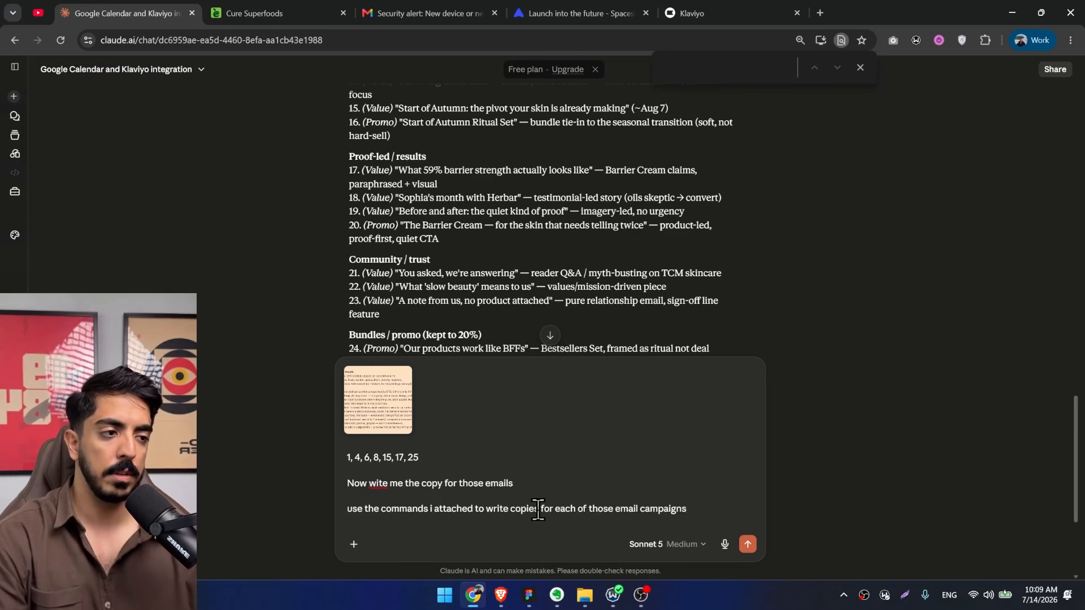
Switch to the Figma course board, read through the Email Copy Rules from structure to subject line and preview text, and minimise the board window.
left_click(529, 595)
left_click_drag(488, 215, 502, 238)
scroll(375, 171, "up", 1)
scroll(346, 148, "up", 3)
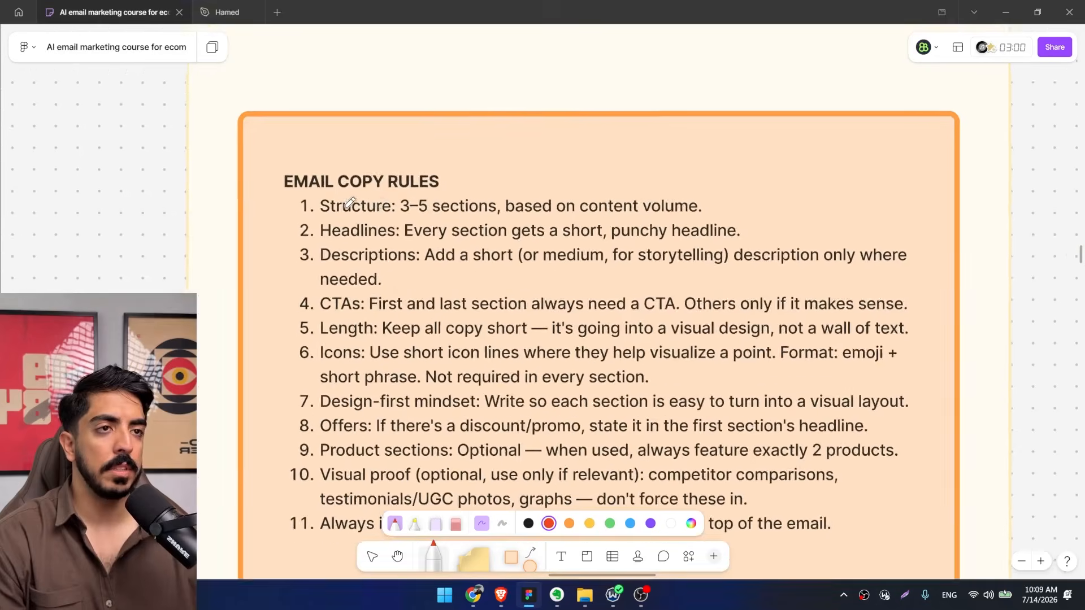
scroll(264, 244, "up", 1)
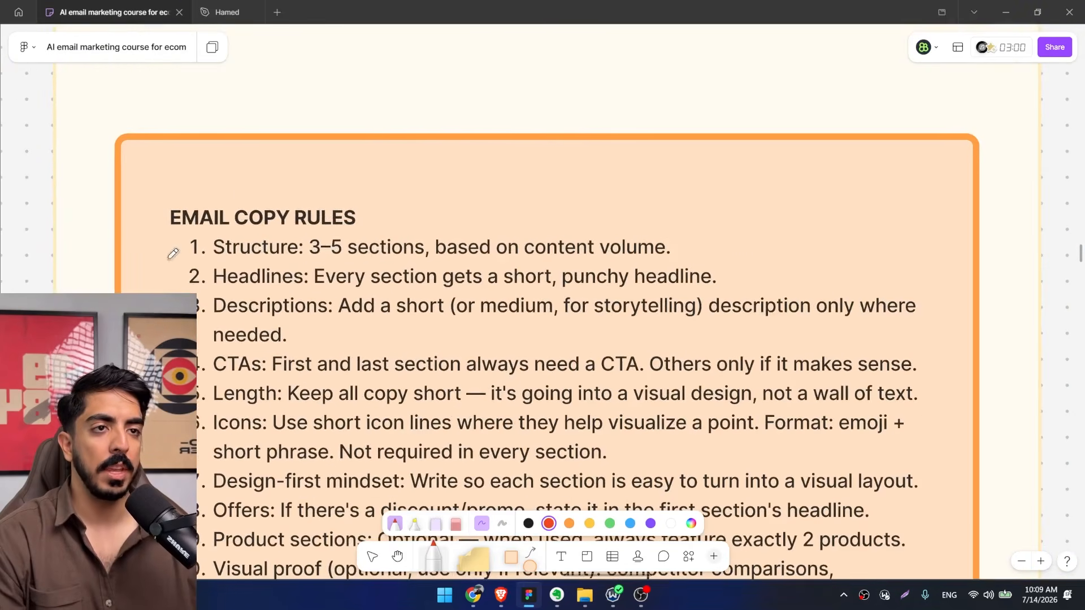
scroll(332, 228, "down", 3)
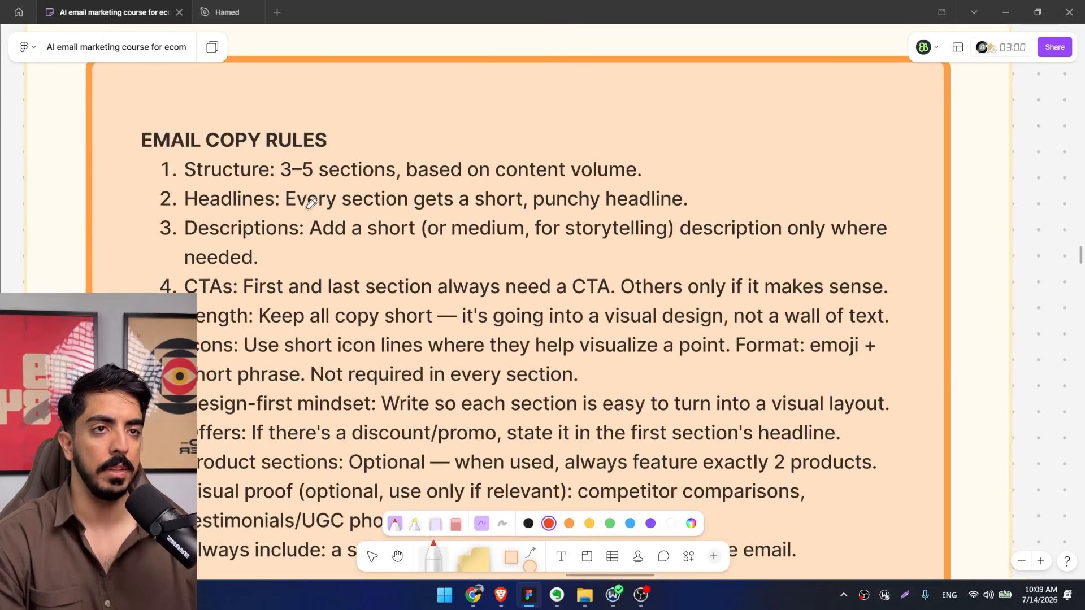
scroll(367, 201, "down", 2)
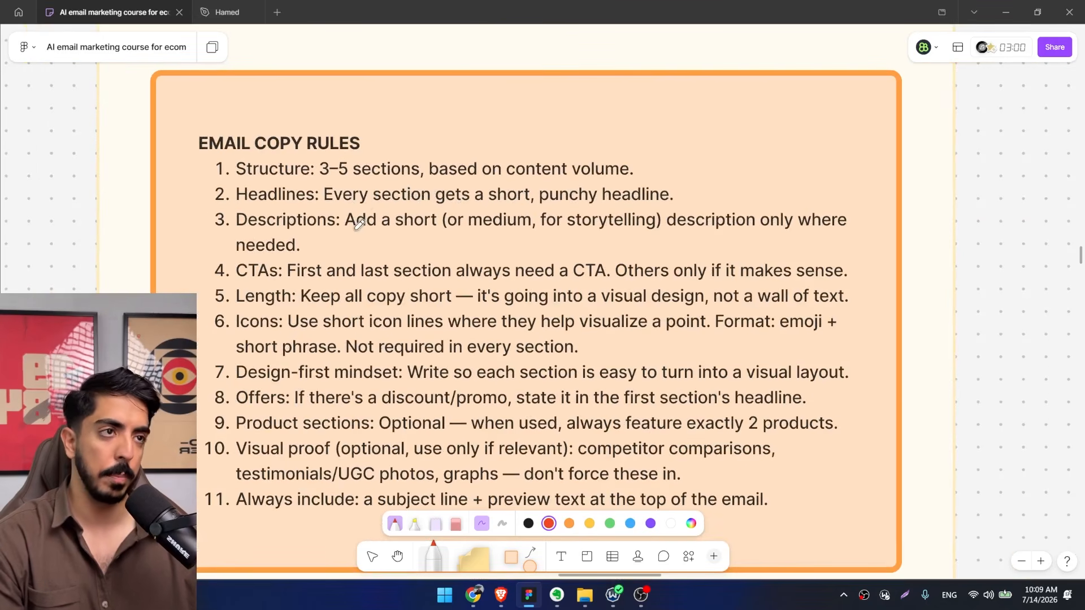
scroll(354, 219, "down", 1)
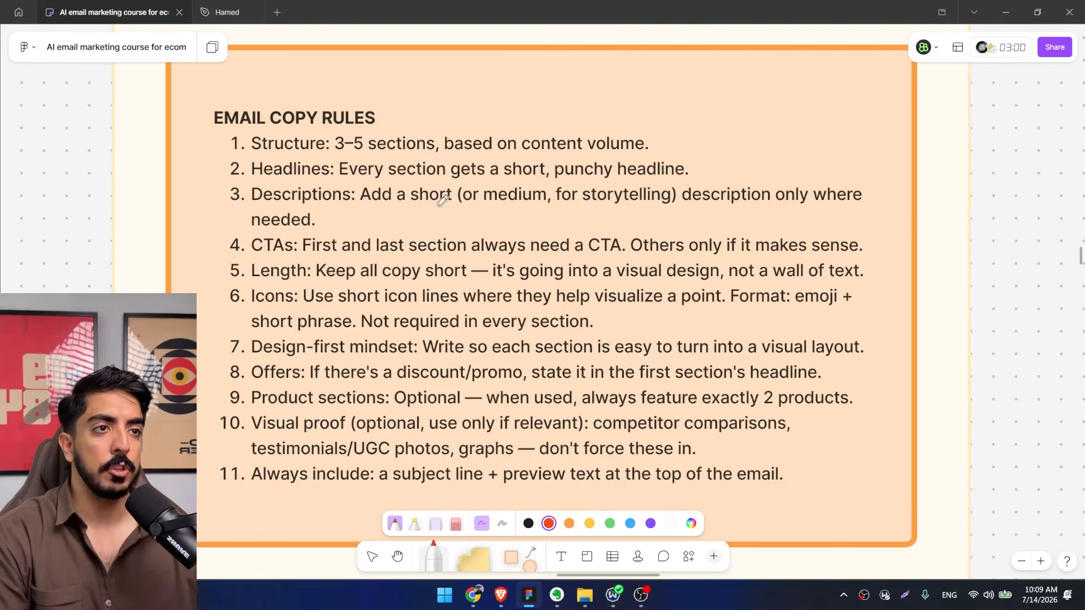
scroll(317, 244, "down", 1)
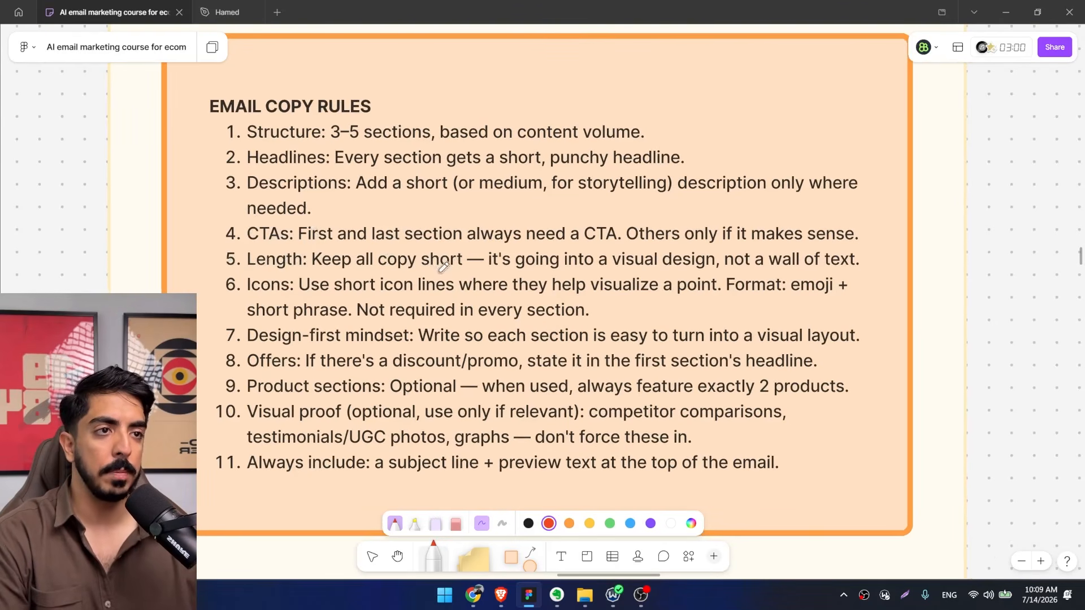
scroll(327, 305, "down", 2)
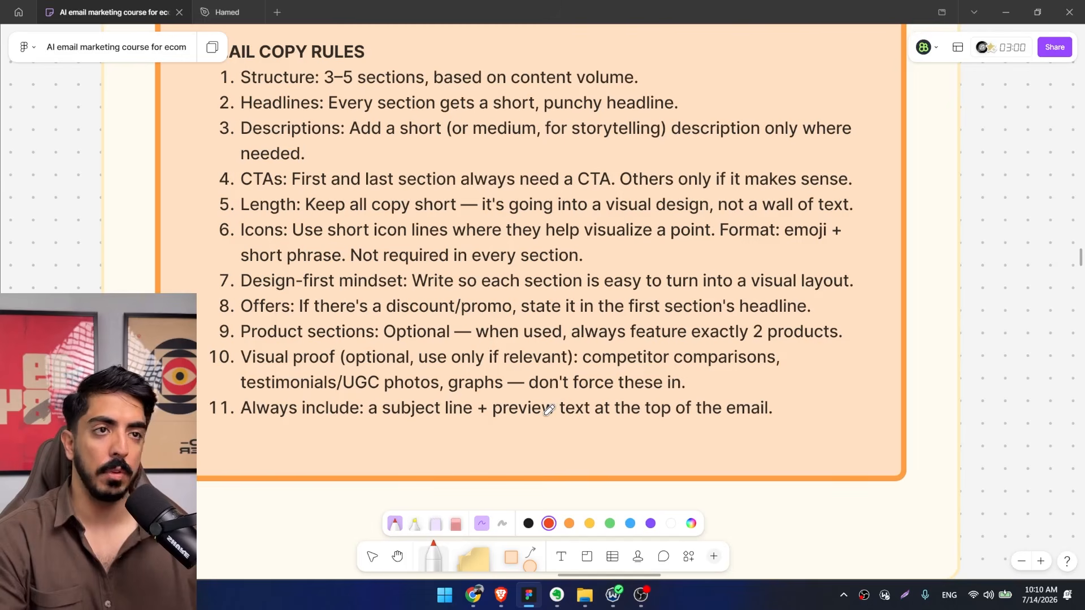
left_click(1005, 12)
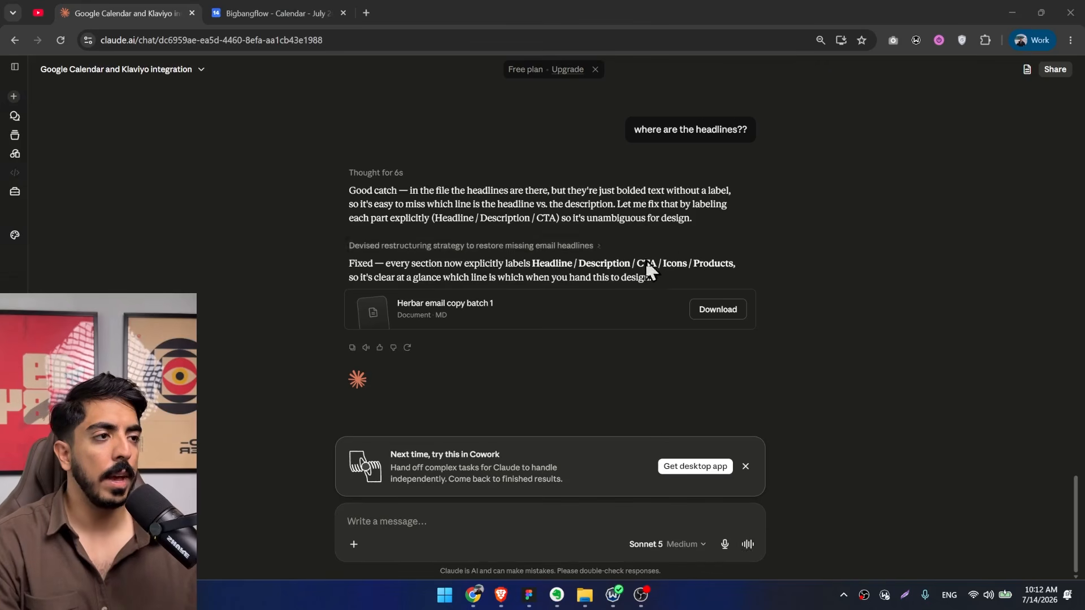
Open the "Herbar email copy batch 1" document in Claude and examine the sections of Email 1 about the skin barrier.
left_click(424, 323)
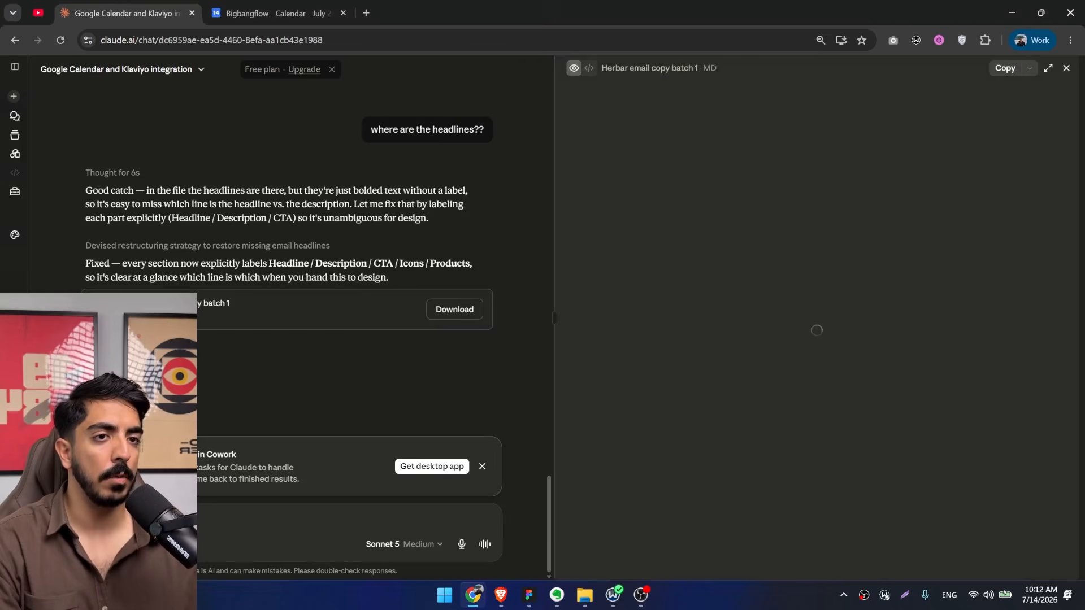
scroll(748, 276, "down", 4)
scroll(748, 276, "up", 2)
scroll(748, 276, "up", 3)
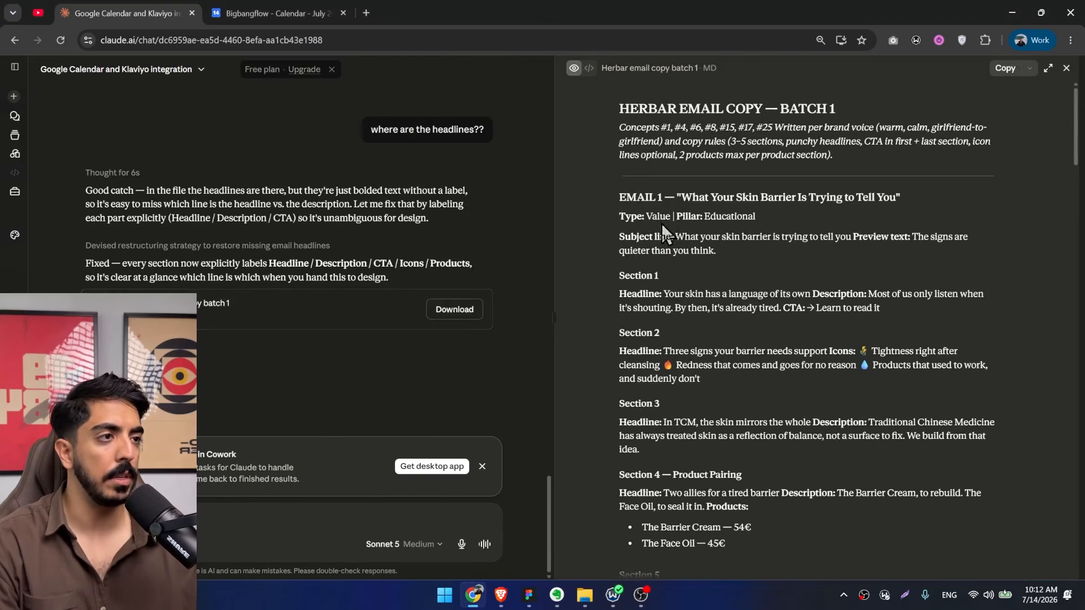
mouse_move(1079, 149)
left_mouse_down()
mouse_move(1080, 377)
mouse_move(1084, 150)
left_mouse_up()
scroll(810, 232, "down", 2)
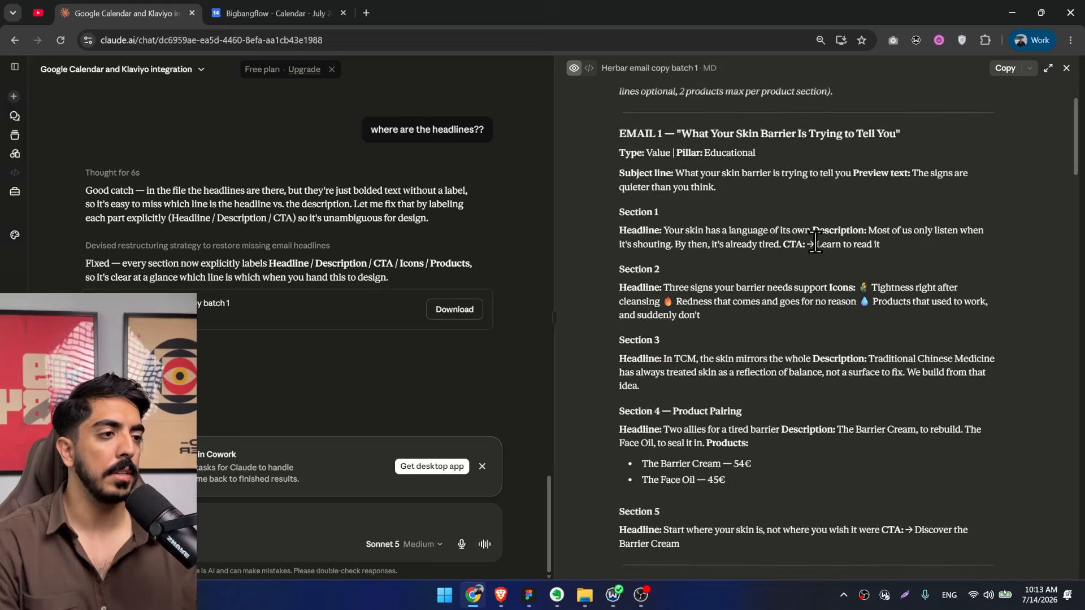
scroll(728, 270, "up", 2)
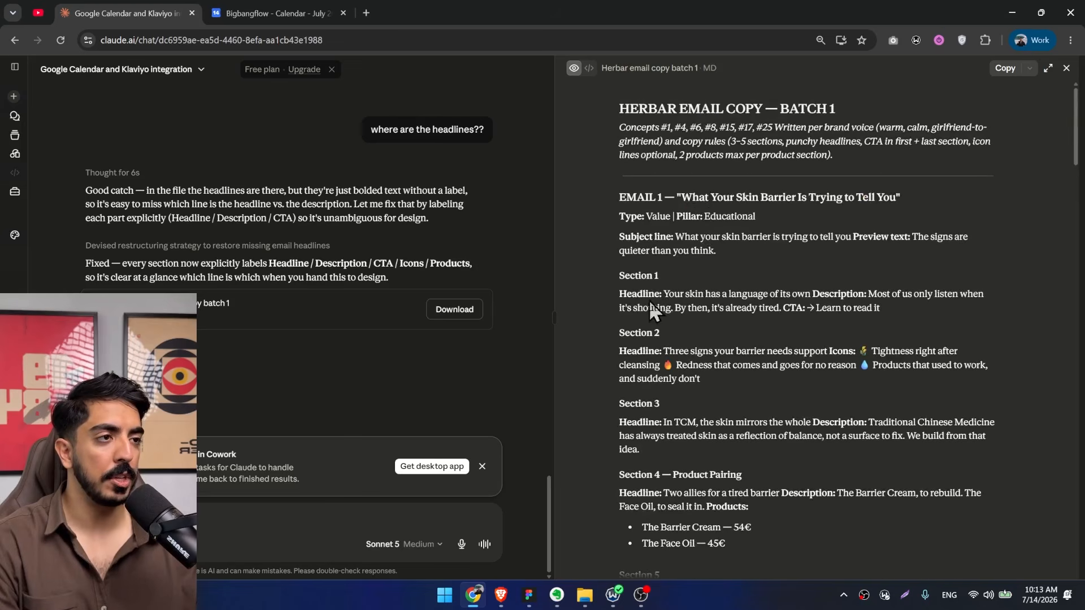
Check Email 1's headline and description labels, and read on through the copy for Emails 2 and 3.
left_click_drag(664, 294, 944, 299)
scroll(711, 314, "down", 2)
scroll(711, 314, "down", 8)
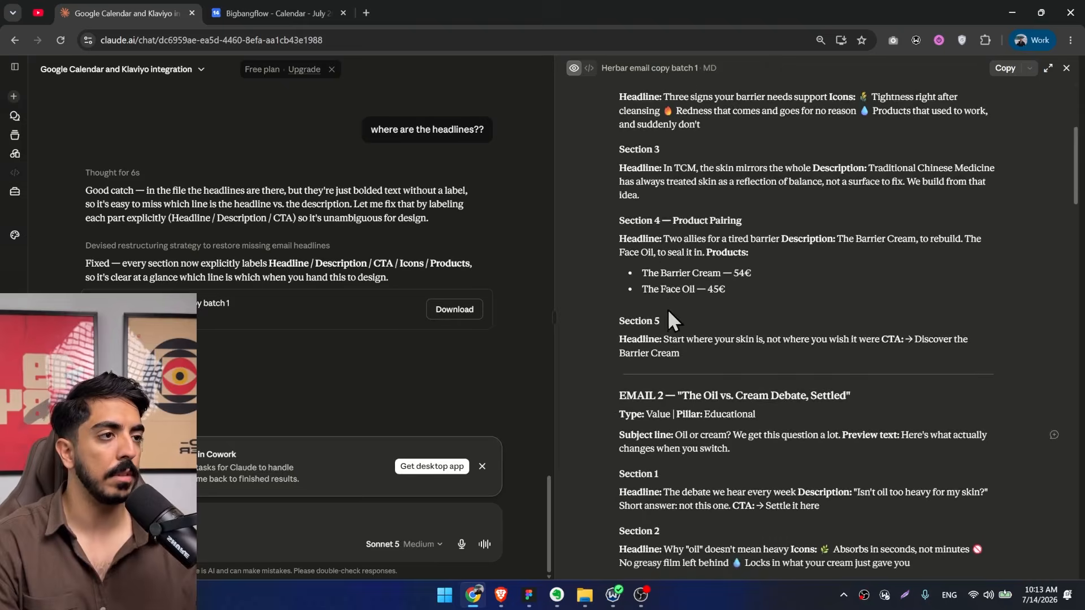
scroll(716, 210, "up", 2)
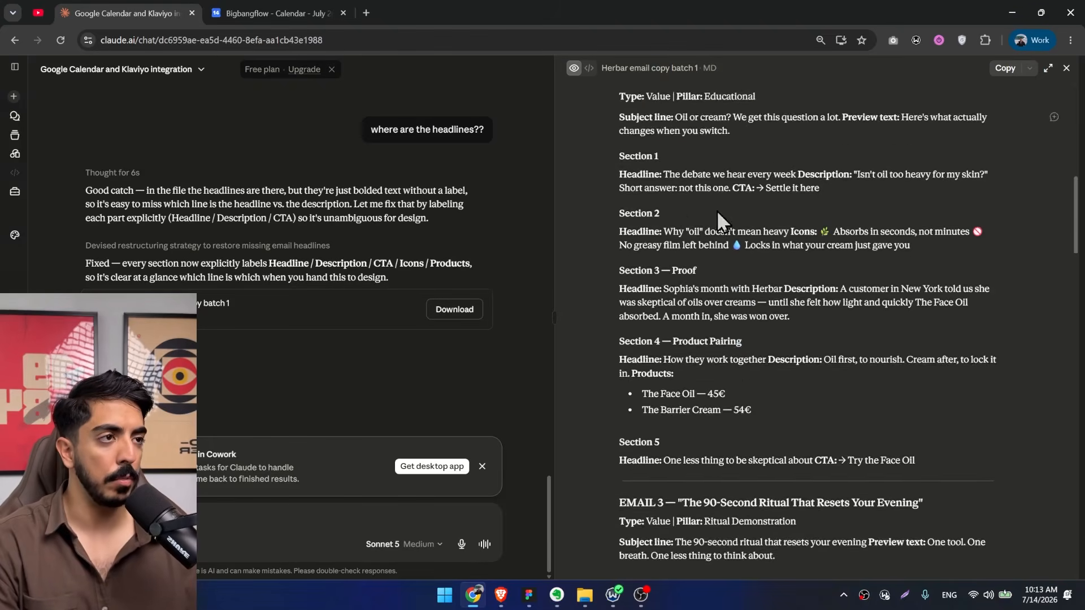
scroll(706, 215, "down", 5)
scroll(707, 219, "down", 3)
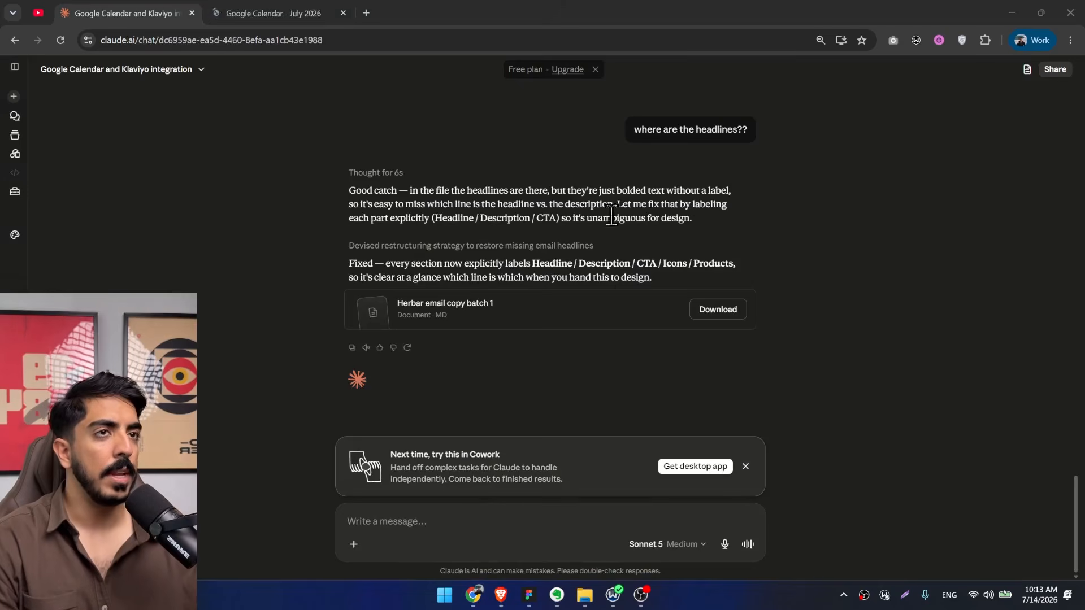
After viewing Google Calendar, draft a Claude reply asking it to save all these campaigns in the calendar for 1-3 sends a week based on the campaign idea.
left_click(282, 13)
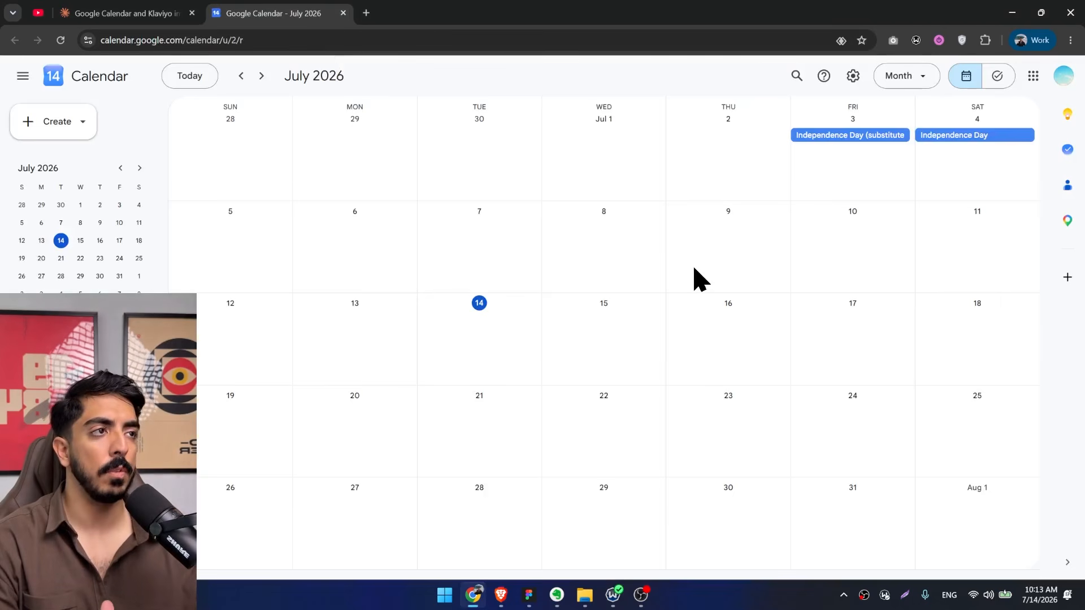
left_click(130, 13)
left_click(419, 521)
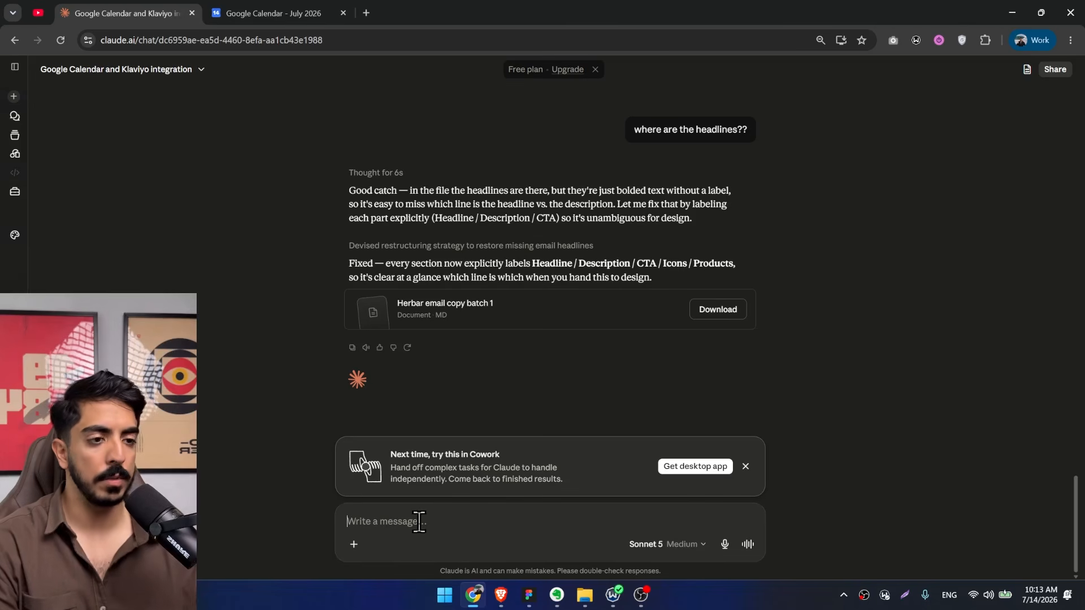
type("go through my clanedar and save all of these campaigns in a way that allows me to send 1-3")
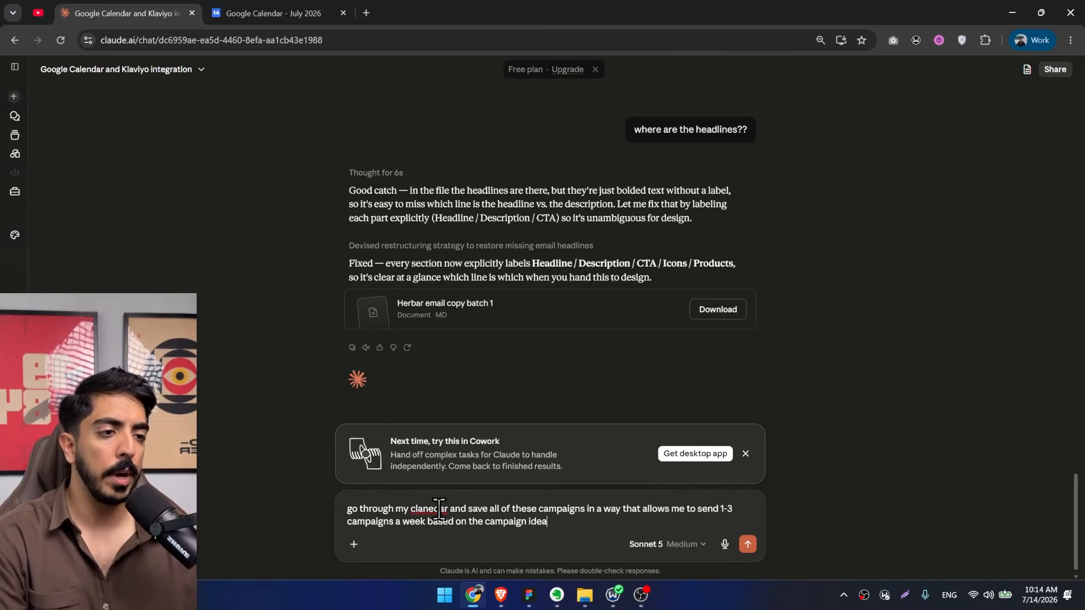
left_click_drag(423, 508, 531, 510)
left_click(527, 509)
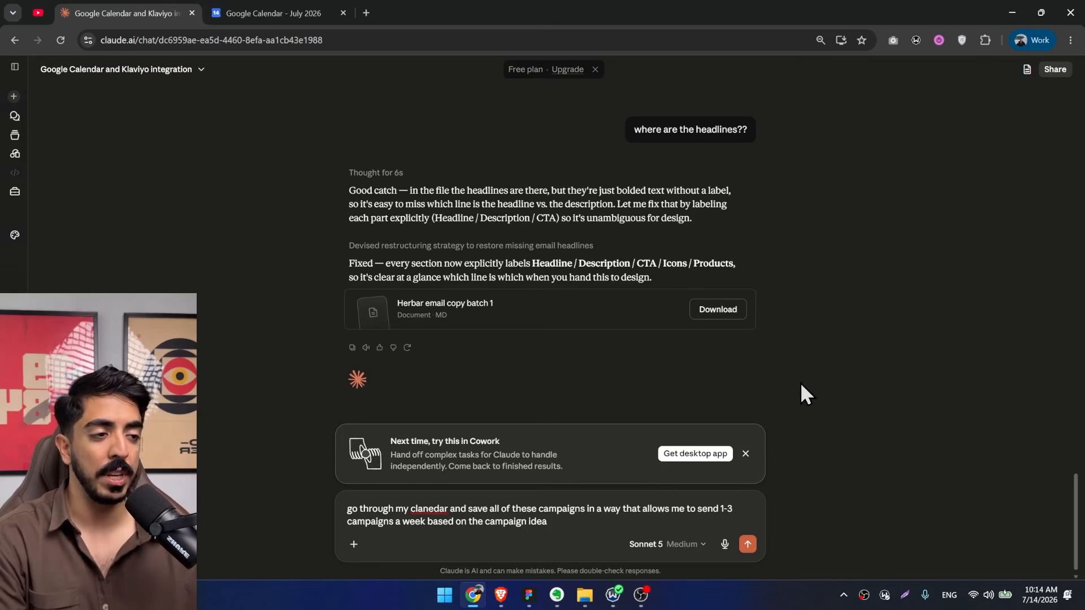
Send the campaign scheduling request and always allow Claude to create events in Google Calendar.
left_click(748, 544)
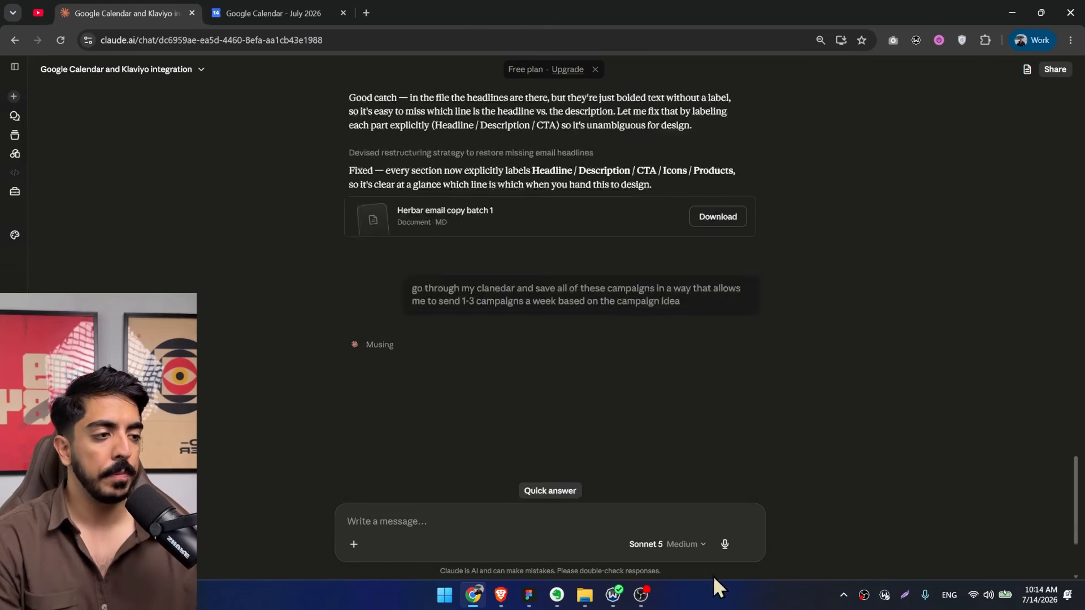
scroll(531, 259, "down", 5)
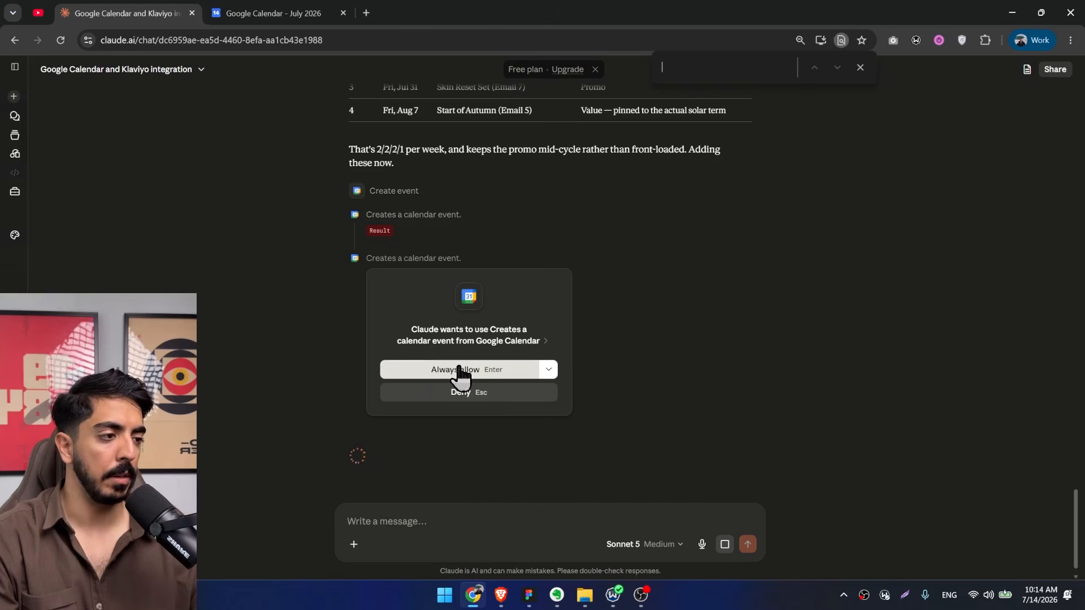
left_click(452, 372)
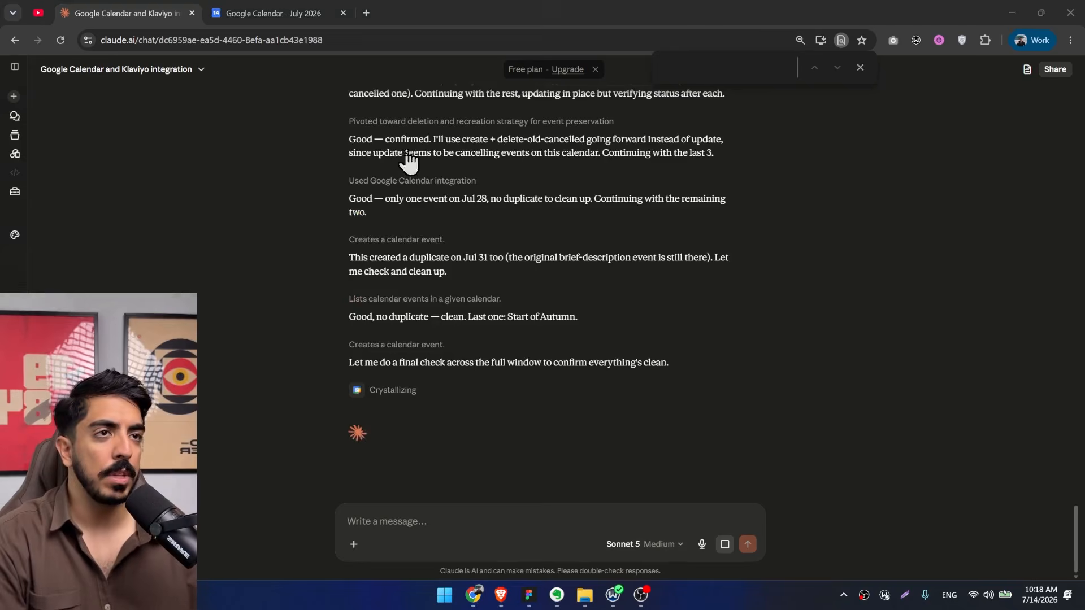
Switch to Google Calendar and check the scheduled Herbar email campaigns across July and the following month.
left_click(317, 13)
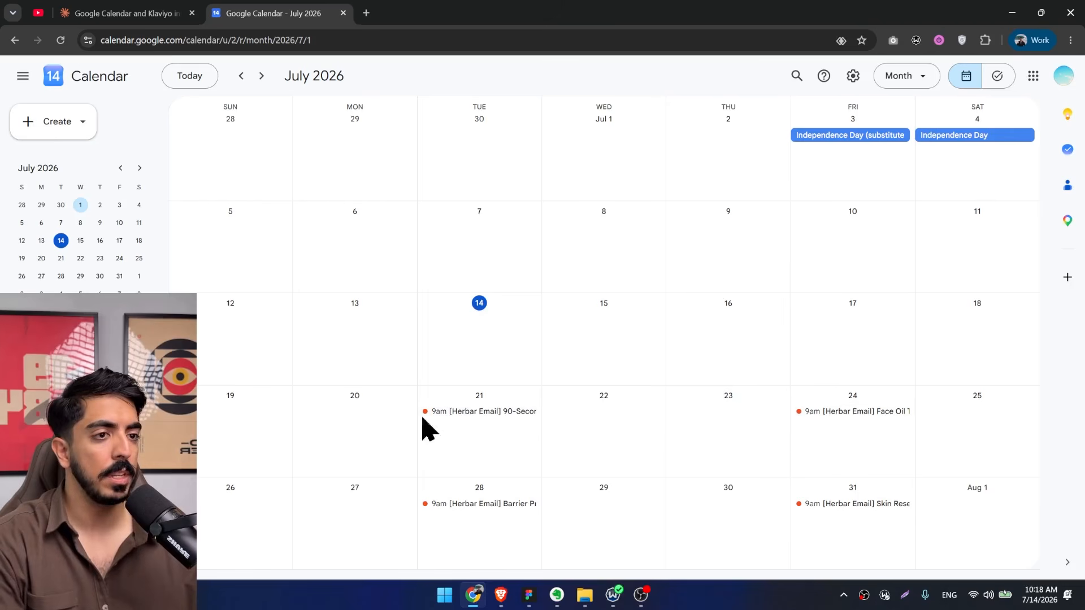
left_click(261, 75)
left_click(241, 78)
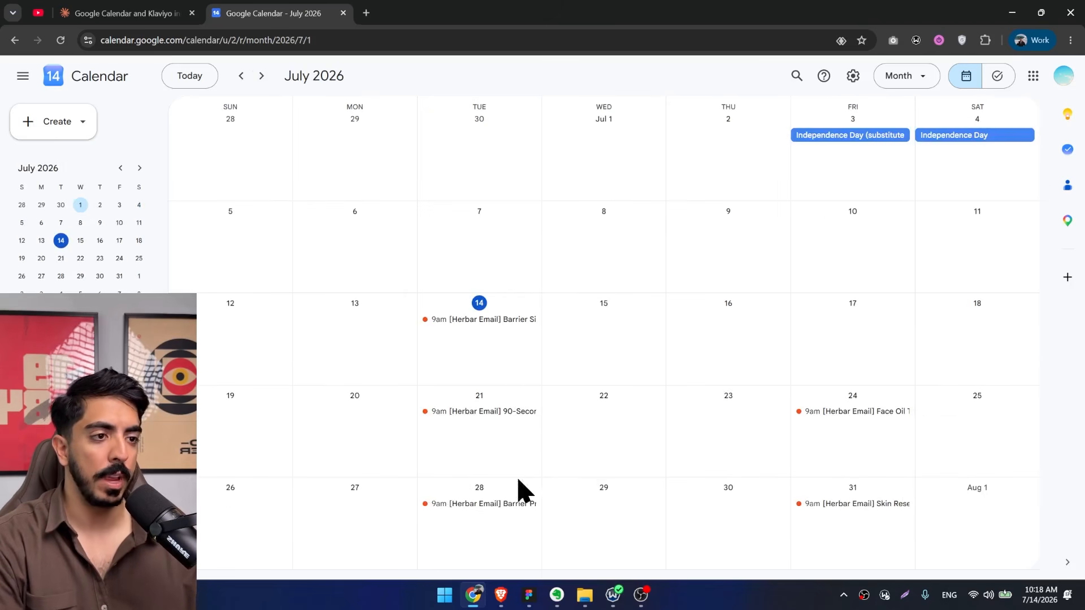
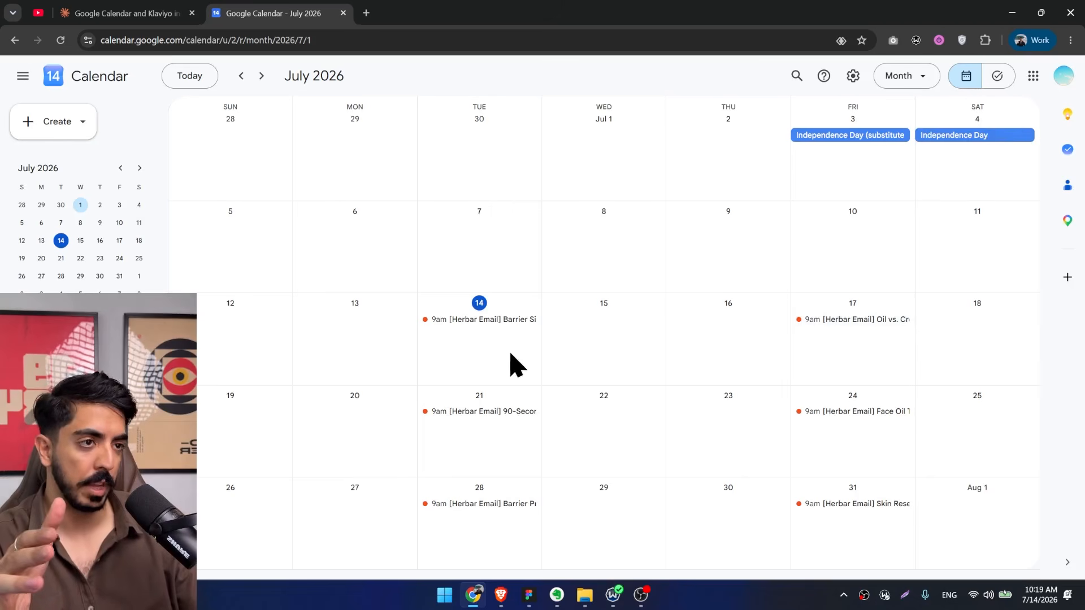
Read the email copy in the July 14 Barrier Signs and July 17 Oil vs. Cream Debate calendar events.
left_click(485, 320)
scroll(333, 293, "down", 2)
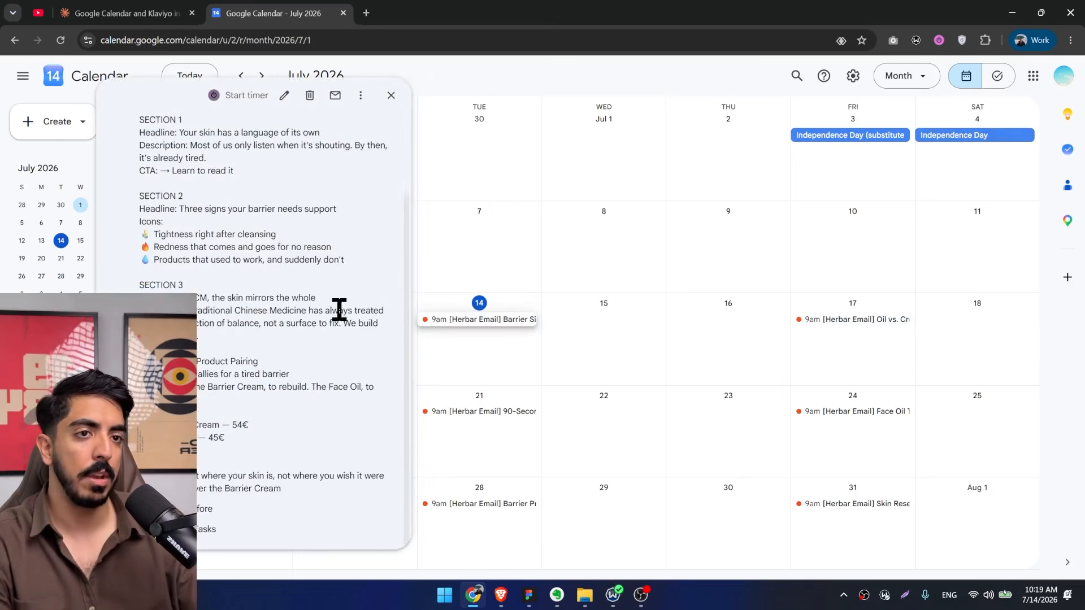
scroll(252, 426, "up", 3)
scroll(283, 474, "down", 3)
left_click_drag(281, 489, 141, 218)
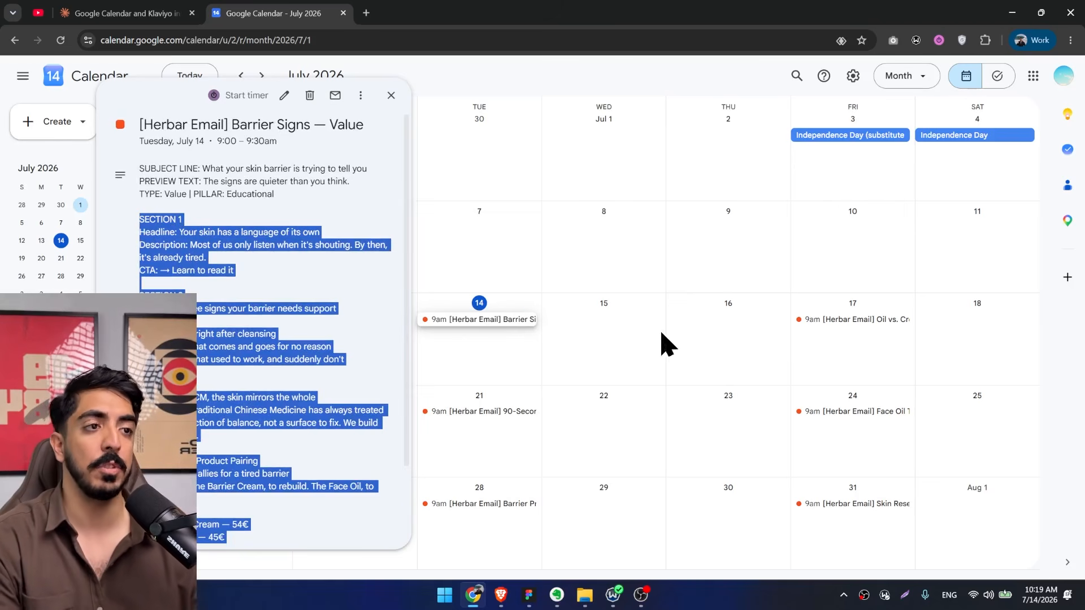
left_click(816, 320)
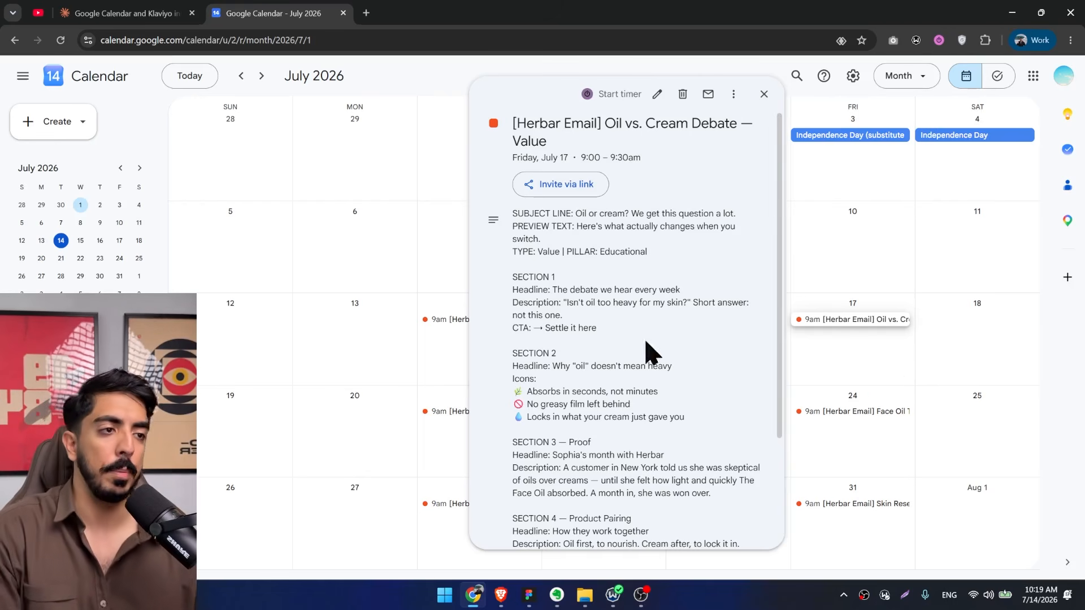
scroll(598, 452, "down", 3)
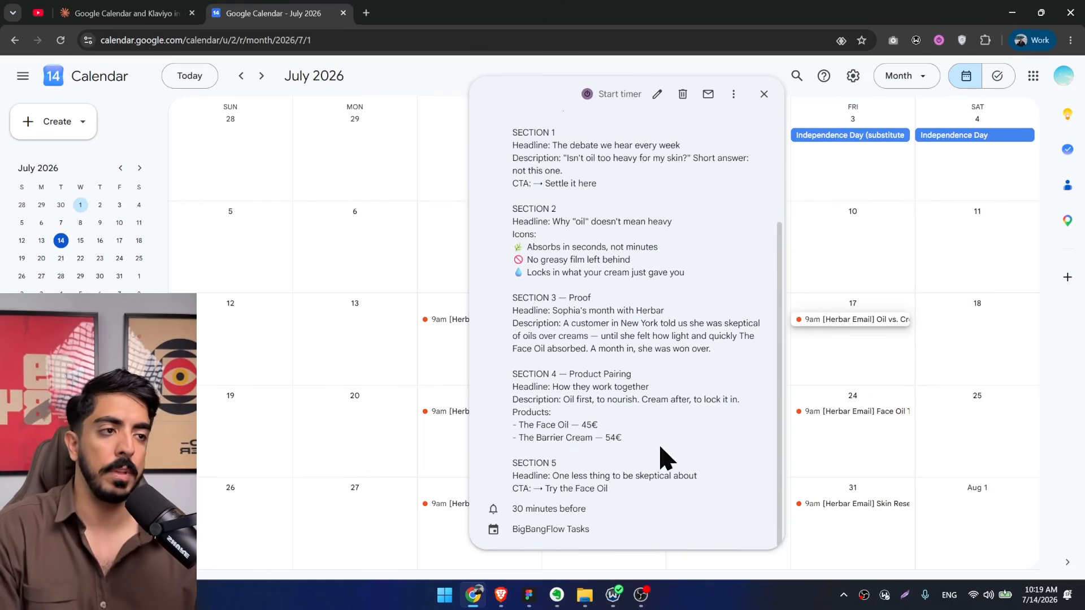
left_click(764, 94)
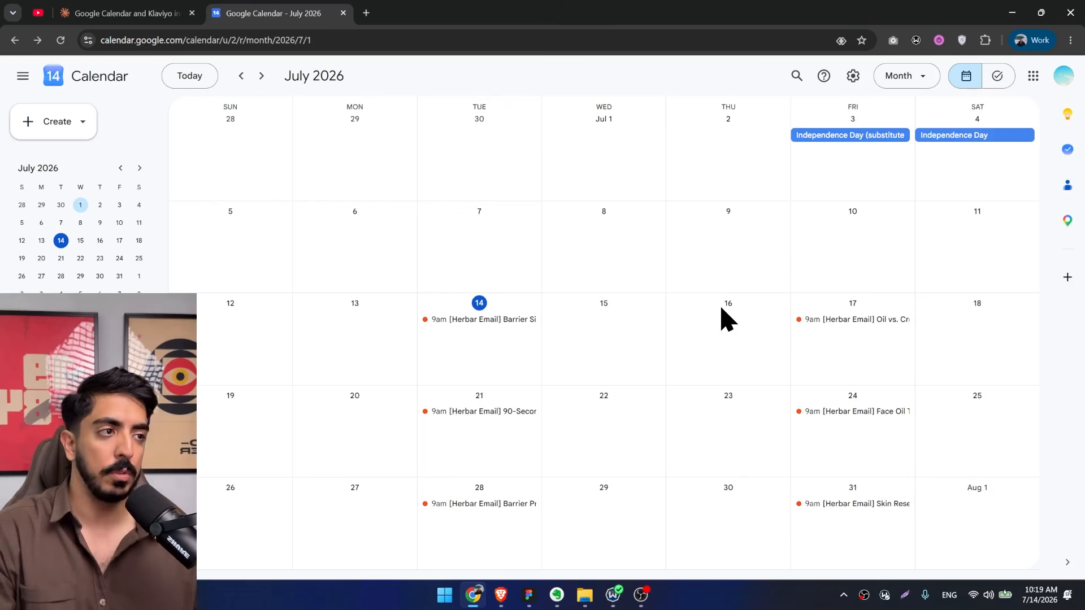
Check the August schedule and review the July 28 Barrier Proof Stats and July 17 Oil vs. Cream Debate events.
scroll(728, 319, "down", 1)
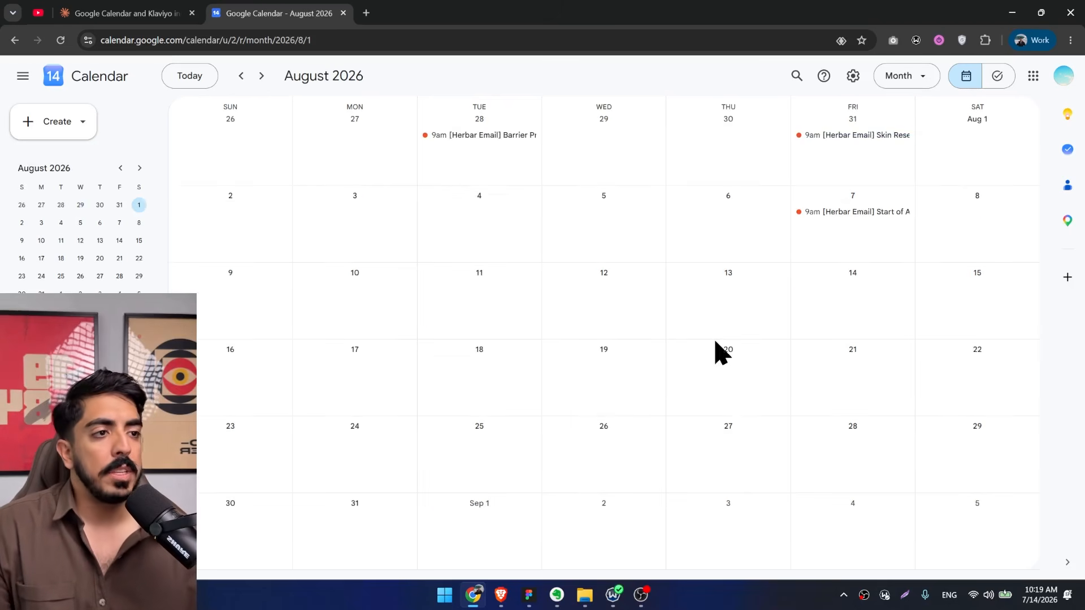
scroll(719, 351, "up", 1)
left_click(486, 512)
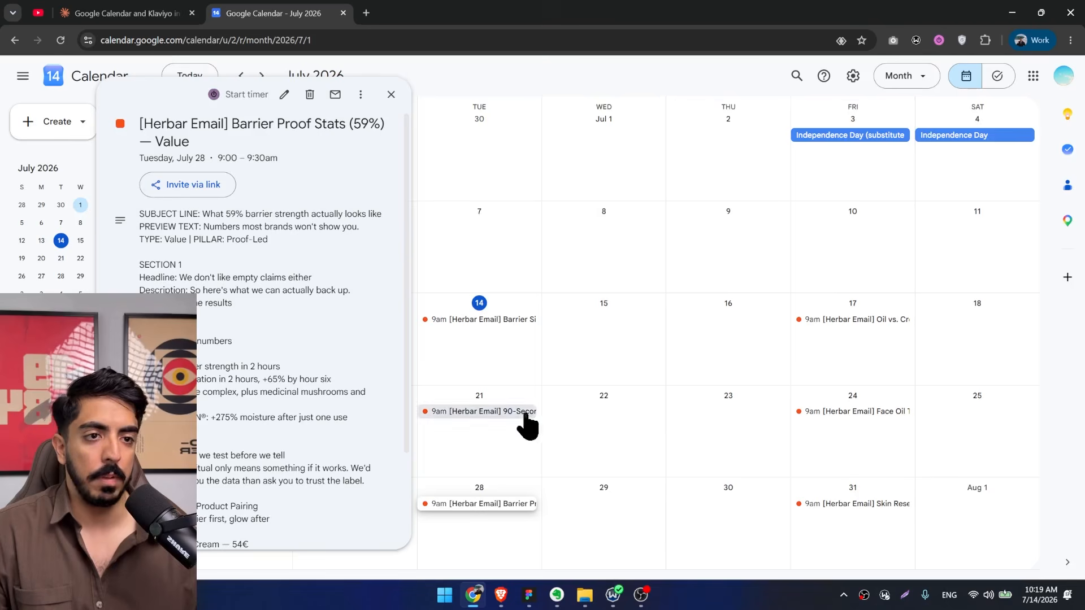
scroll(358, 416, "down", 3)
left_click(574, 426)
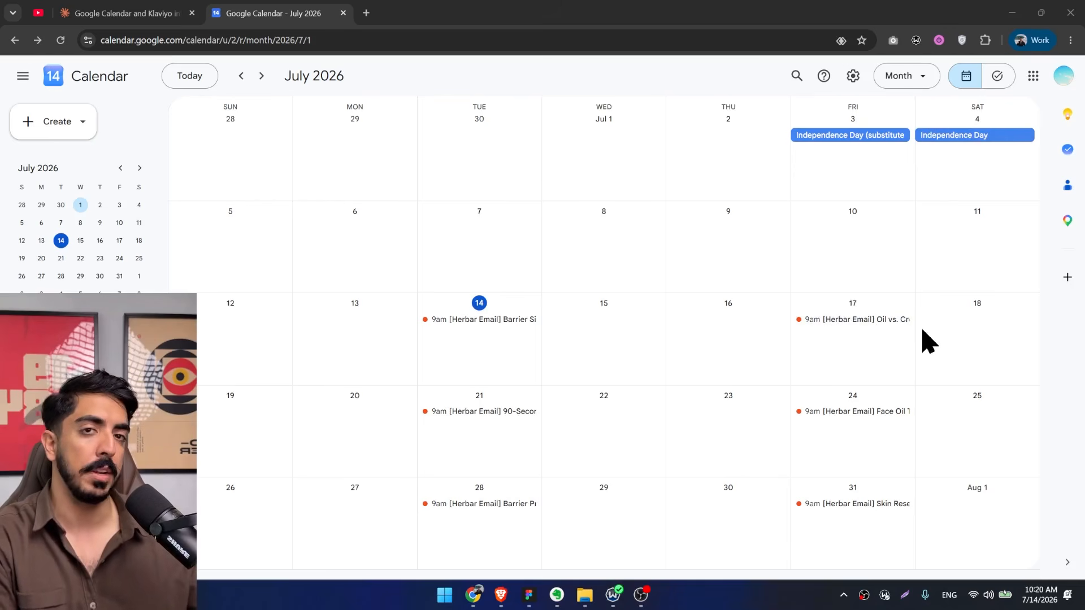
left_click(896, 319)
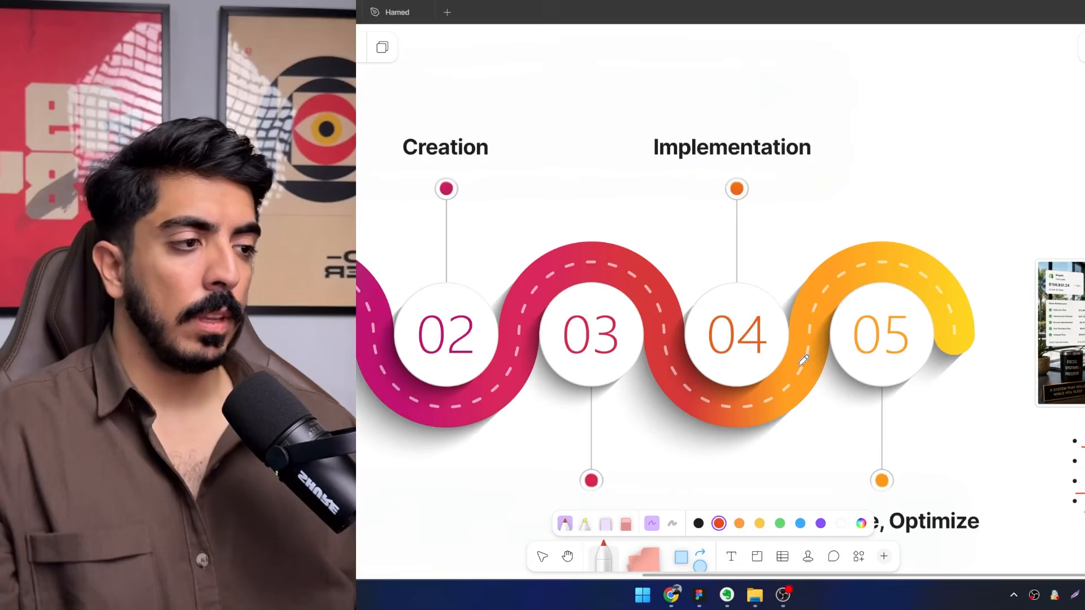
scroll(796, 319, "down", 1)
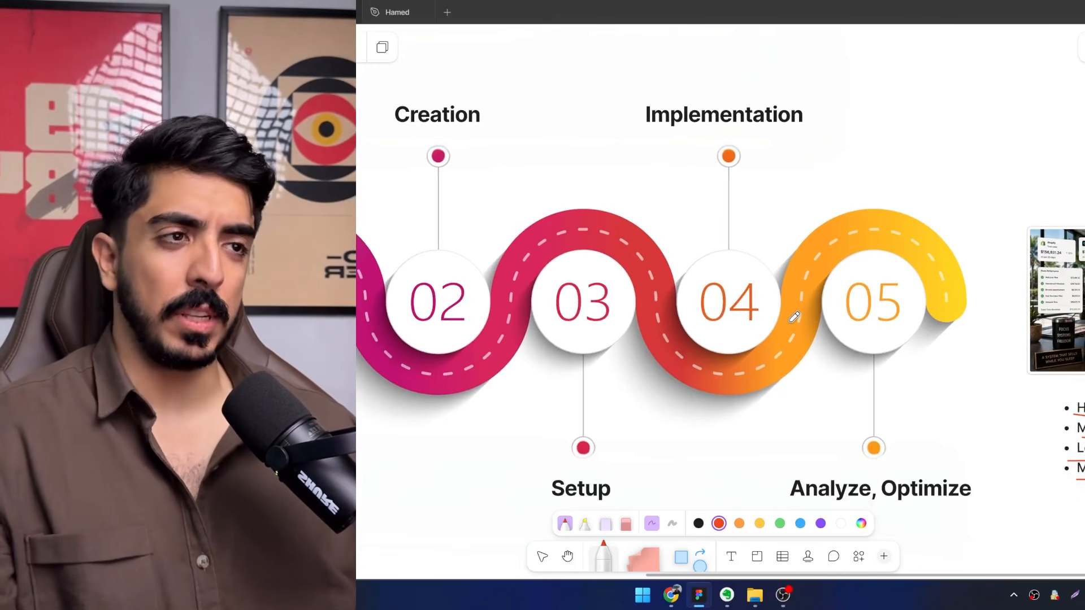
Switch to the FigJam board and examine the 3 pillars of email marketing in the Implementation section.
scroll(795, 319, "down", 3)
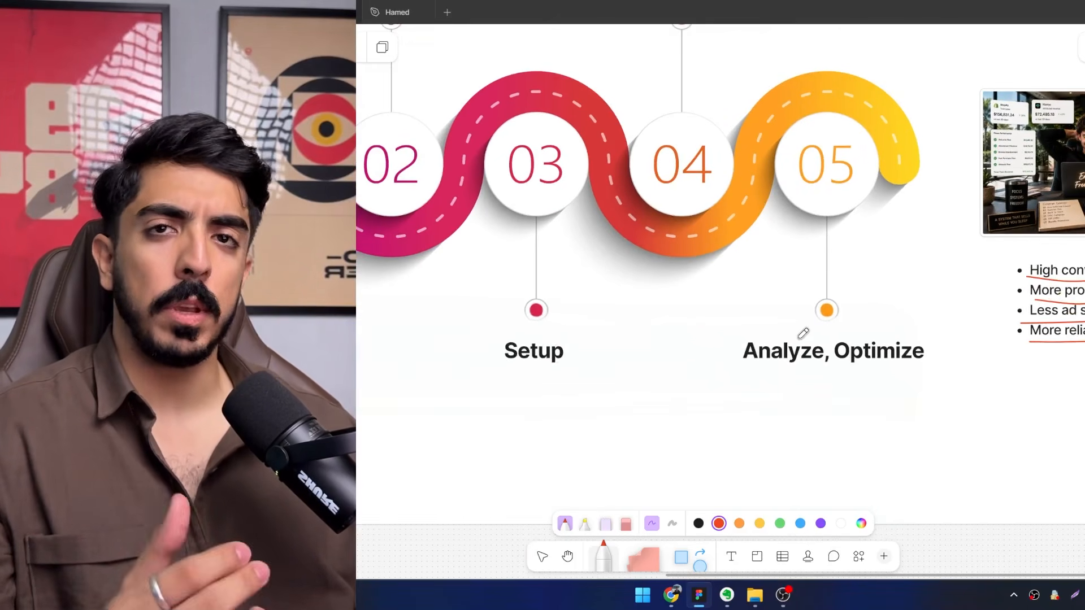
scroll(801, 324, "down", 5)
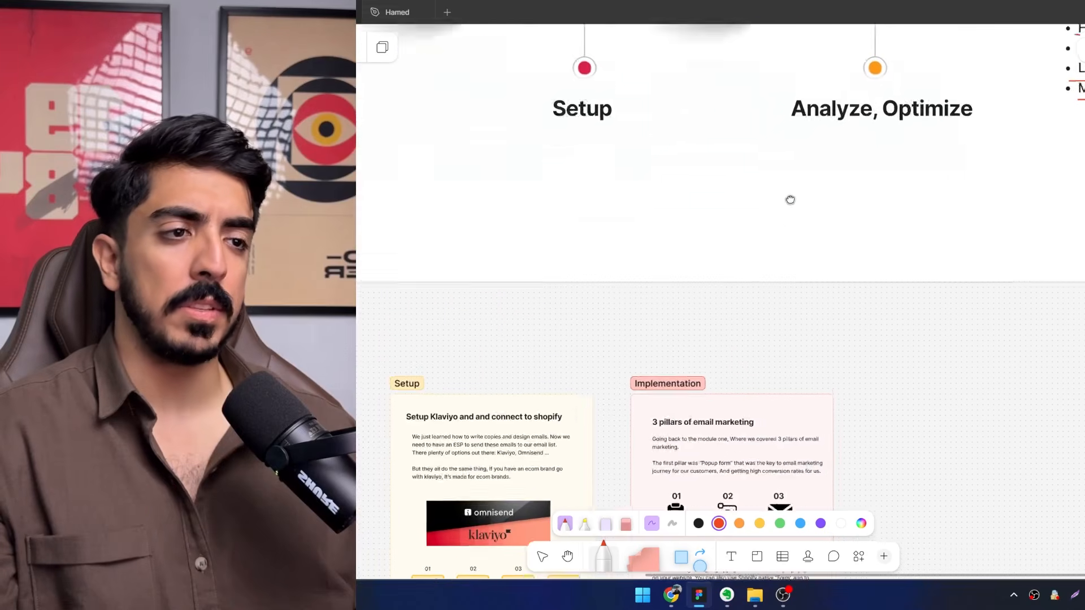
scroll(786, 212, "down", 5)
scroll(780, 220, "up", 3)
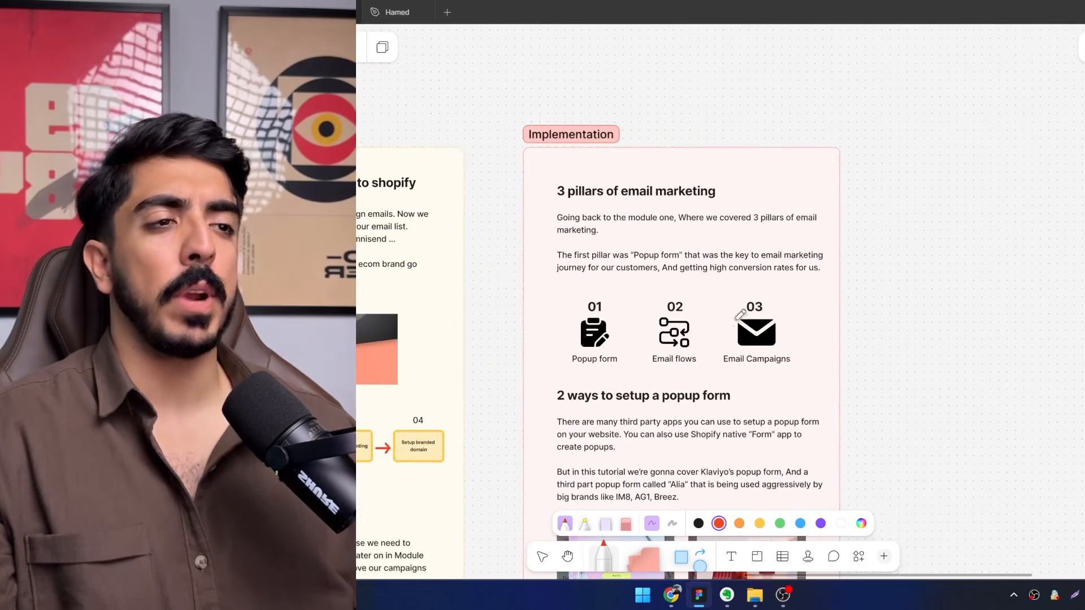
left_click_drag(732, 323, 701, 291)
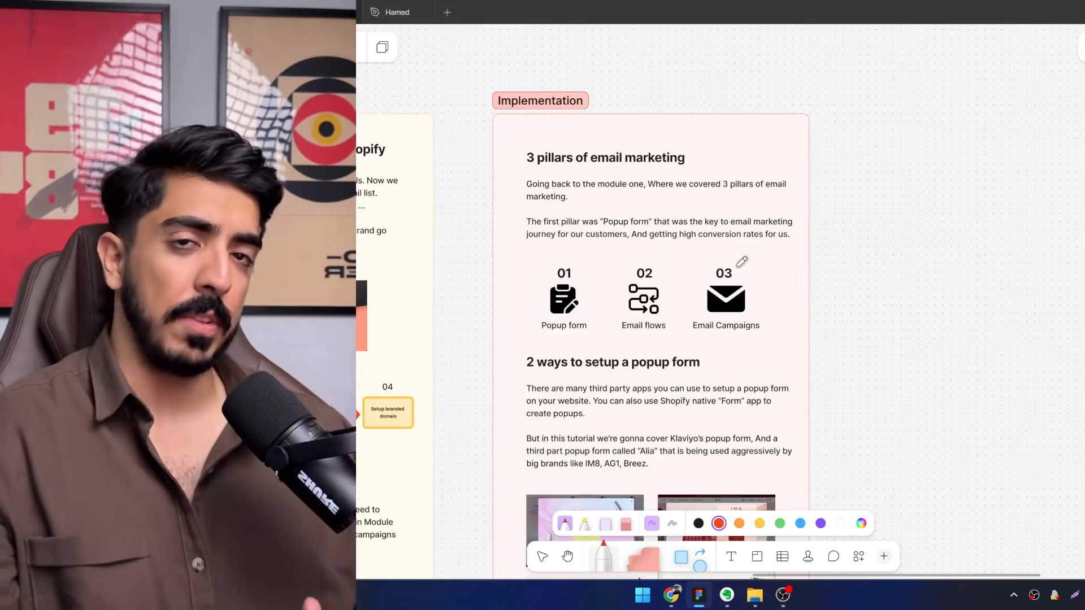
scroll(516, 230, "up", 3)
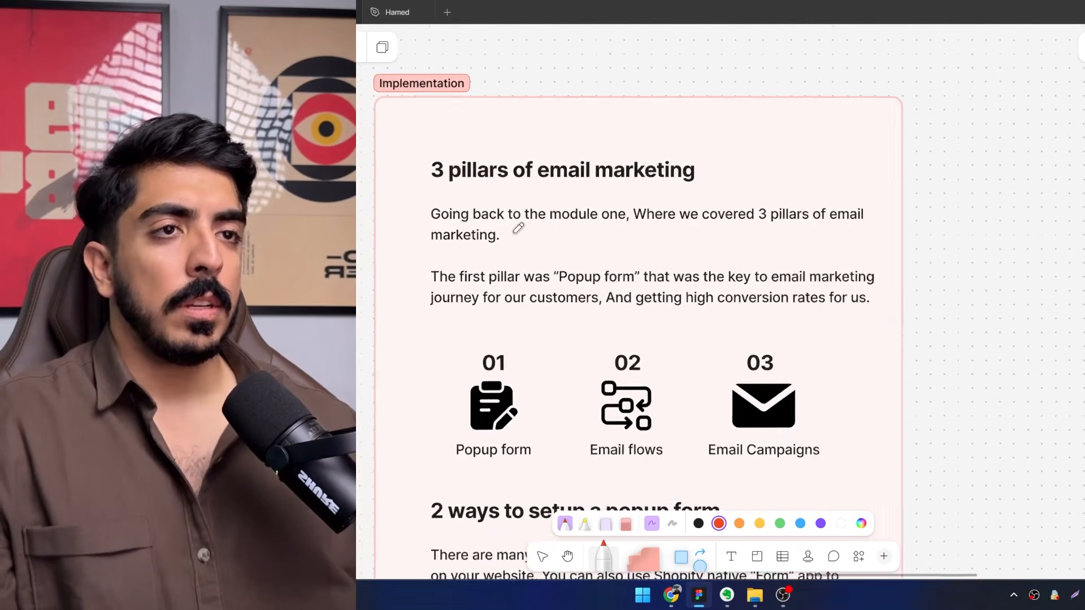
left_click_drag(497, 220, 489, 237)
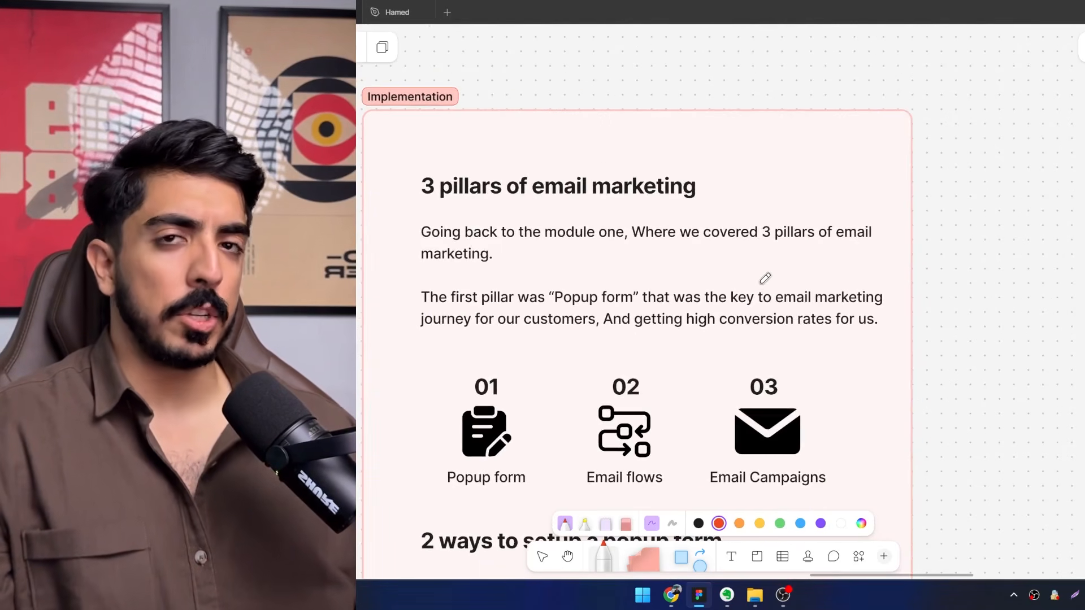
scroll(765, 283, "down", 5)
scroll(765, 282, "left", 3)
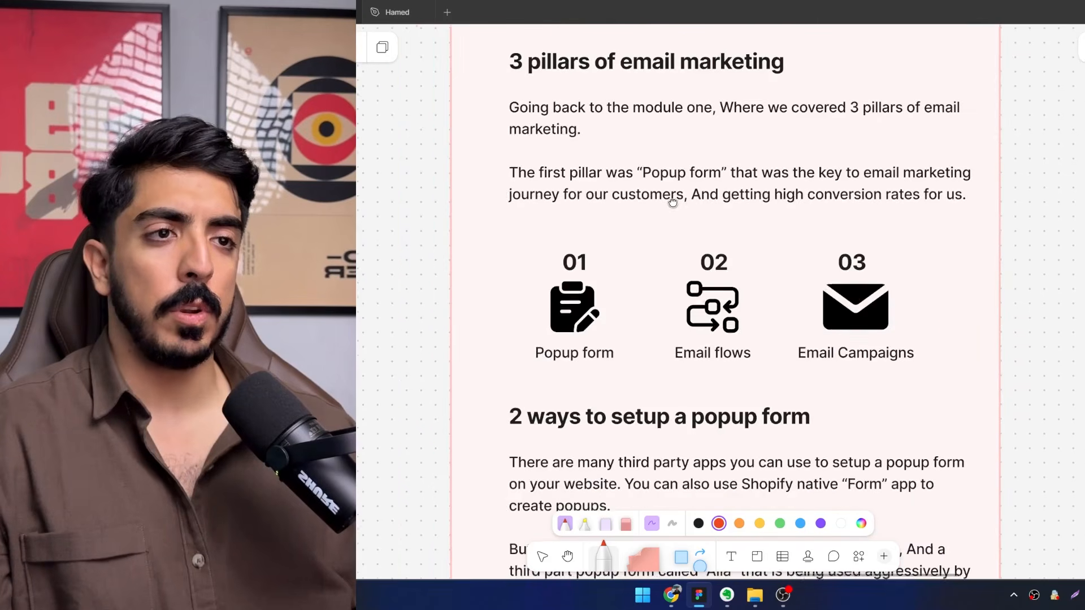
scroll(702, 346, "up", 1)
scroll(702, 346, "right", 2)
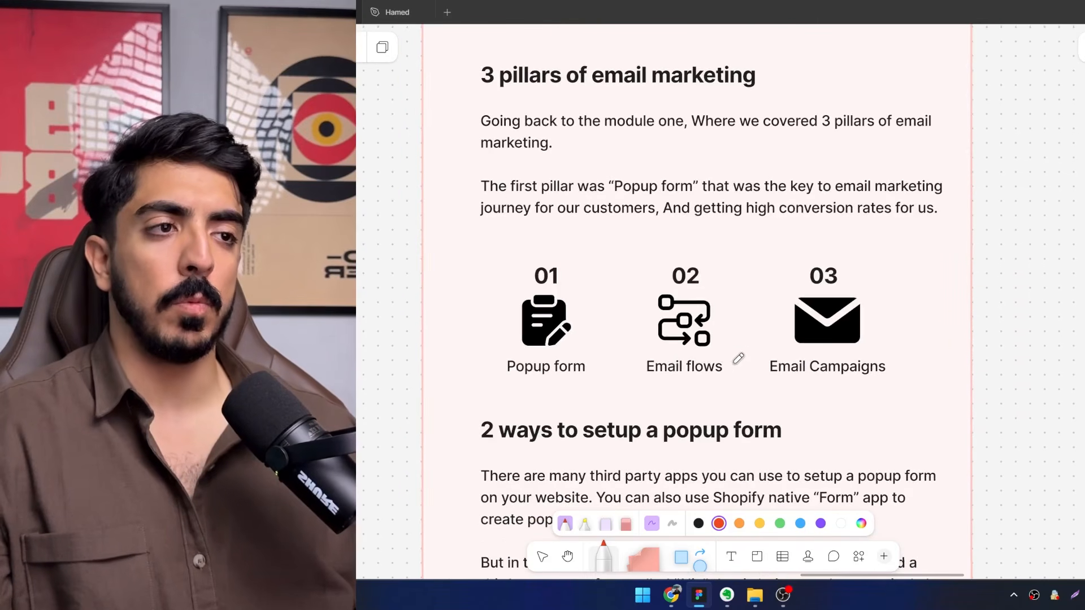
scroll(839, 362, "up", 2)
scroll(839, 361, "right", 2)
scroll(836, 373, "down", 2)
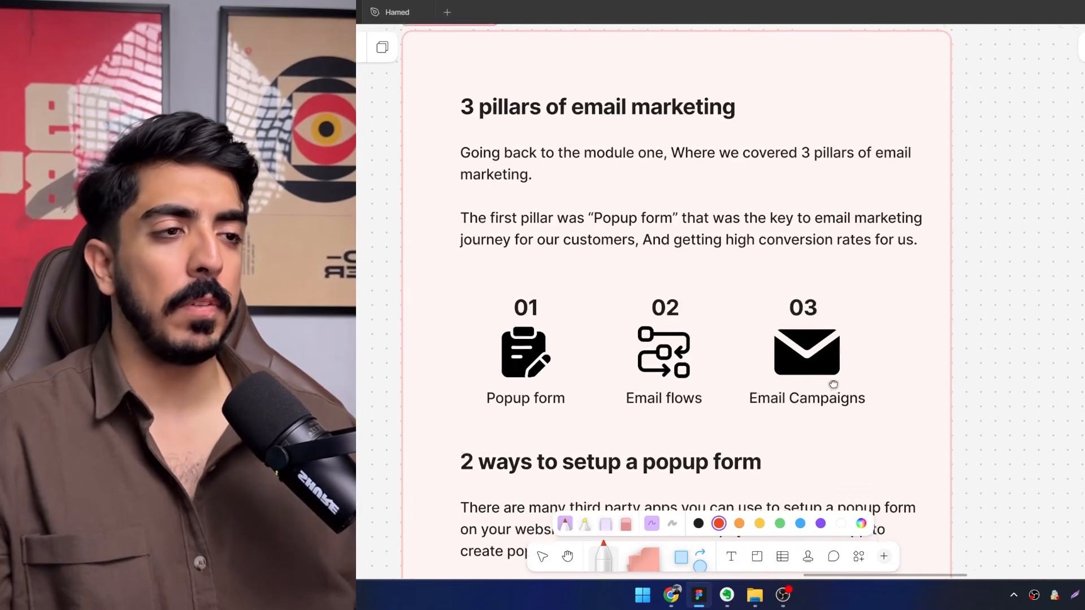
scroll(726, 290, "up", 3)
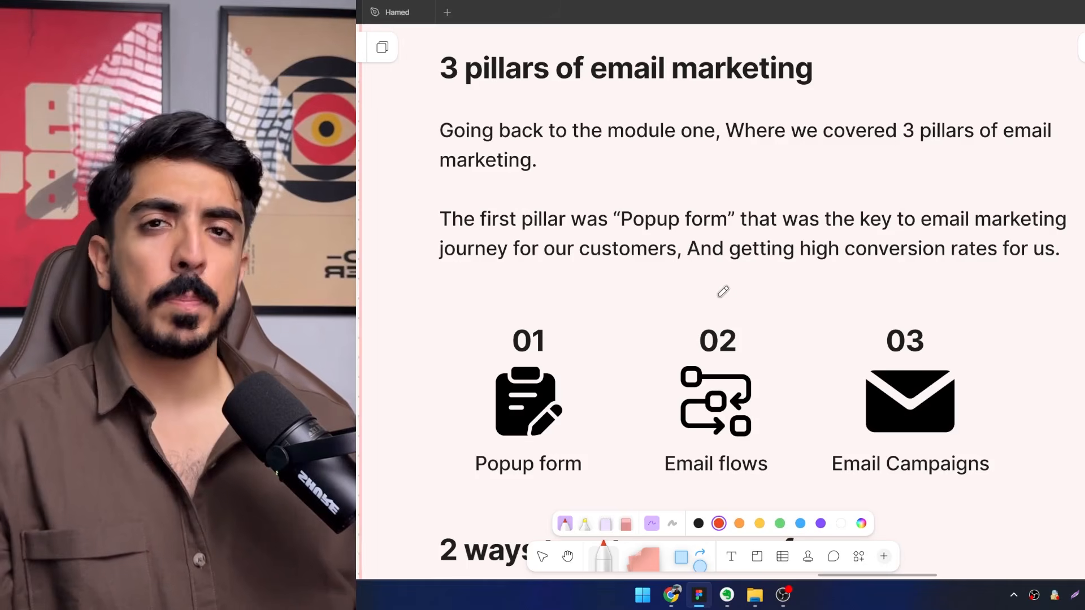
Underline "Popup form" in the first-pillar sentence and "2 ways" in the popup setup heading with the red marker.
scroll(719, 261, "up", 1)
left_click_drag(717, 246, 649, 249)
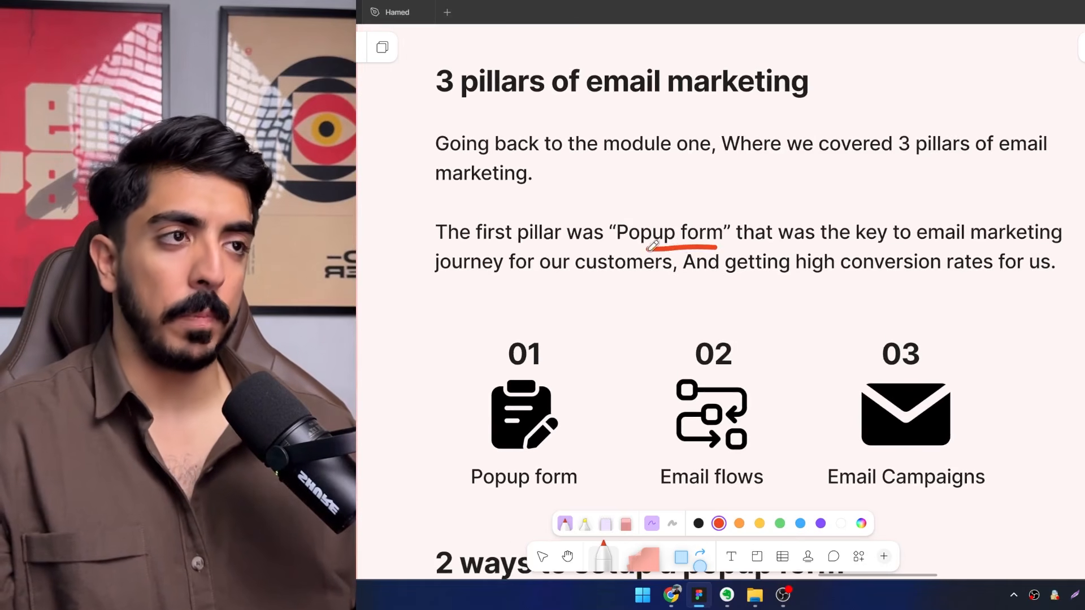
mouse_move(823, 271)
left_mouse_down()
mouse_move(780, 262)
mouse_move(833, 262)
left_mouse_up()
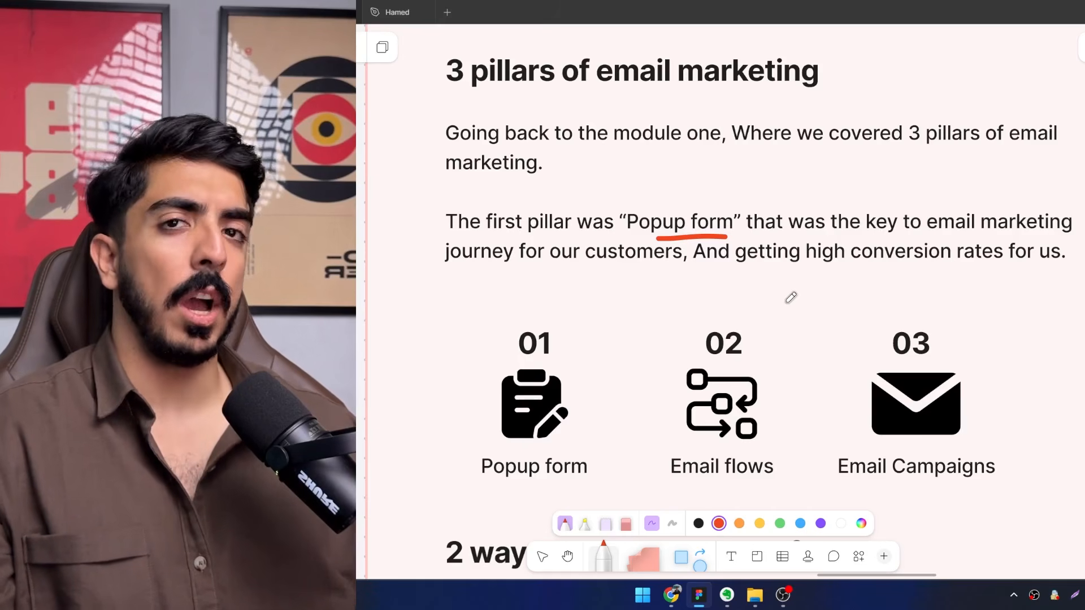
scroll(802, 272, "down", 2)
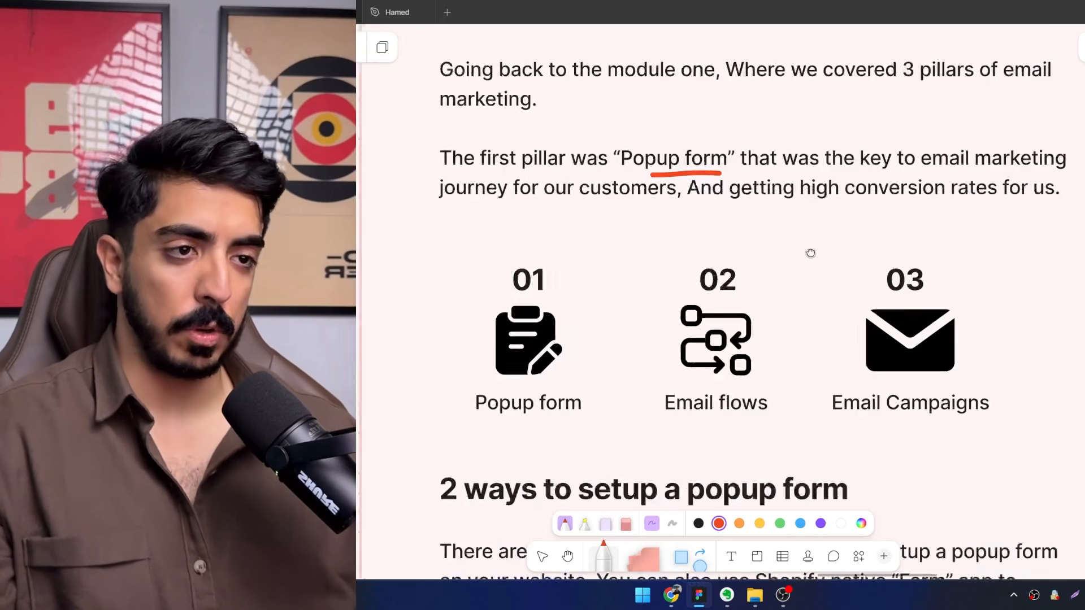
scroll(810, 254, "down", 5)
left_click_drag(418, 228, 506, 229)
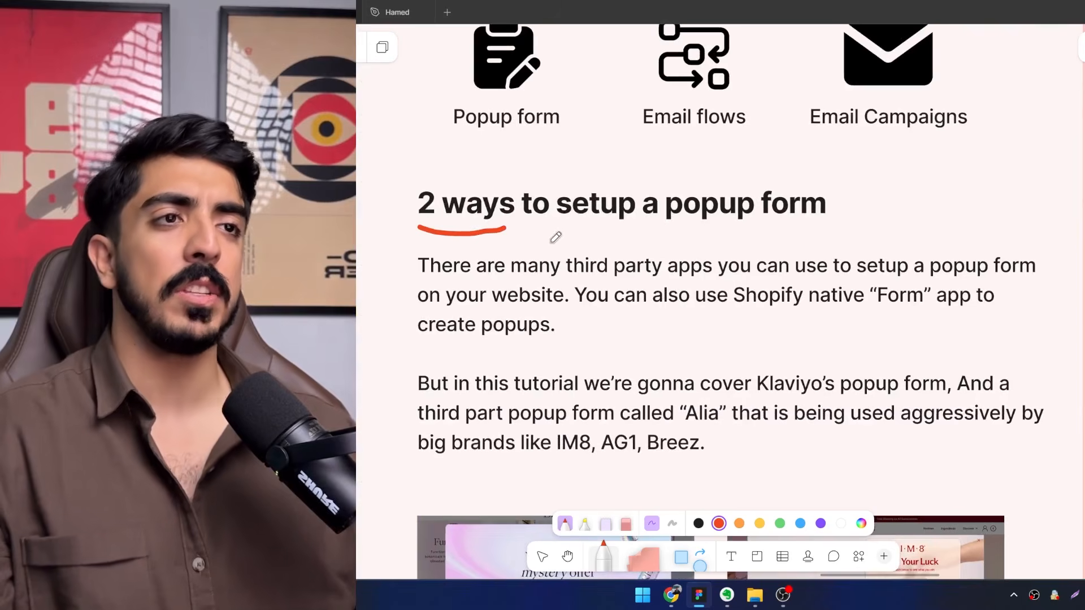
Look over the brand popup examples and circle the Squatch Mystery Offer with the red marker.
scroll(560, 234, "down", 1)
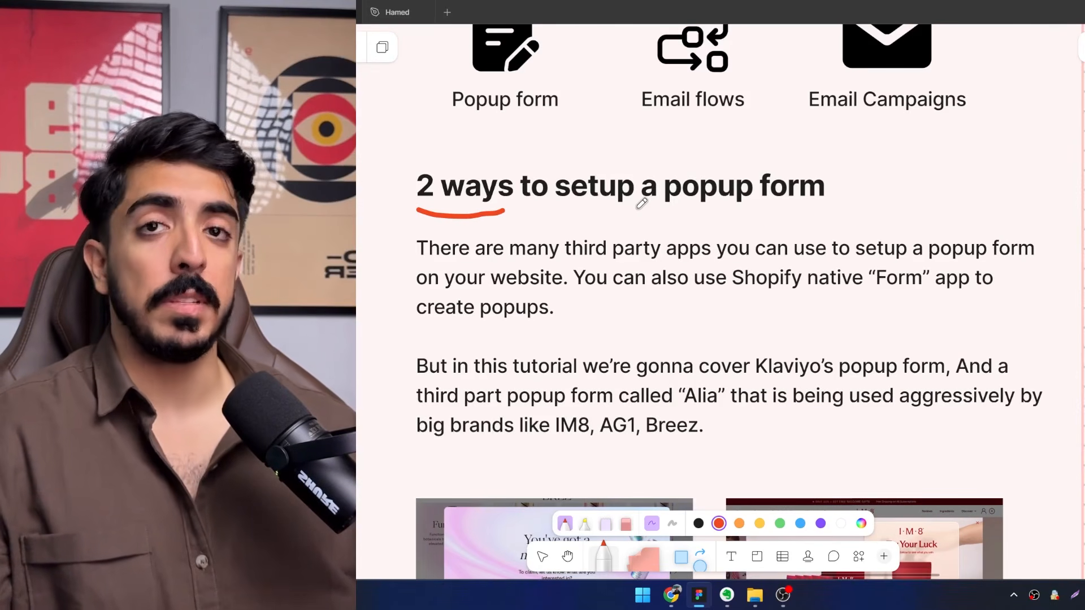
scroll(638, 186, "down", 3)
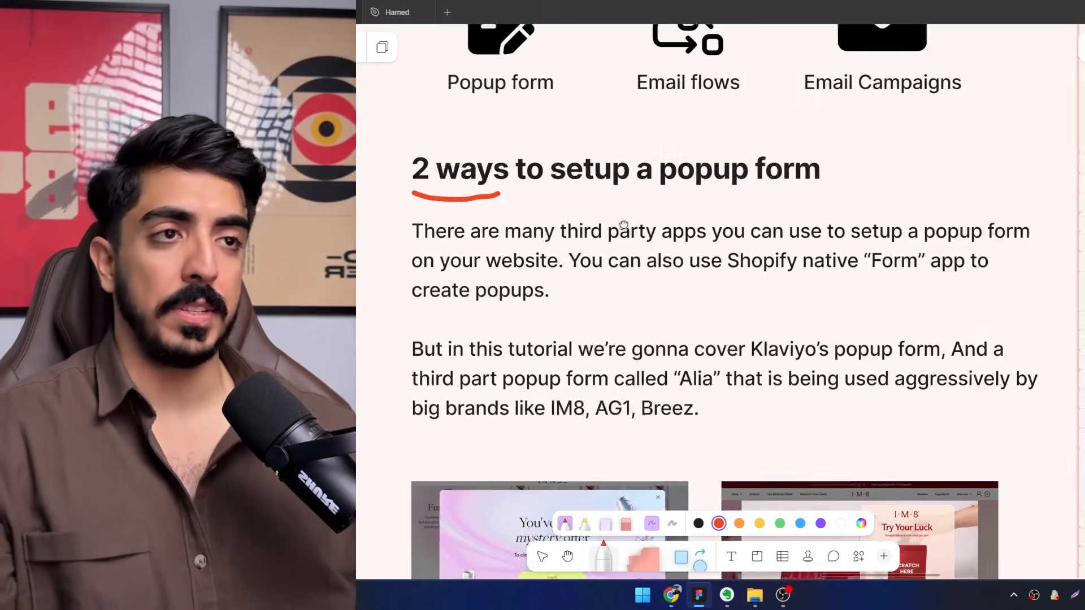
scroll(628, 136, "down", 5)
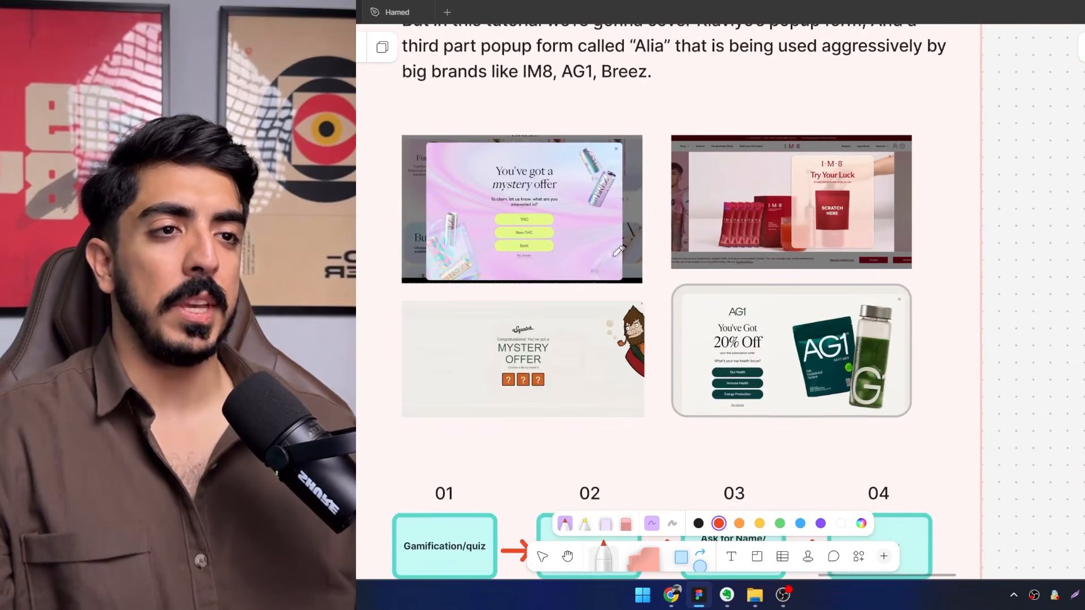
scroll(622, 242, "up", 1)
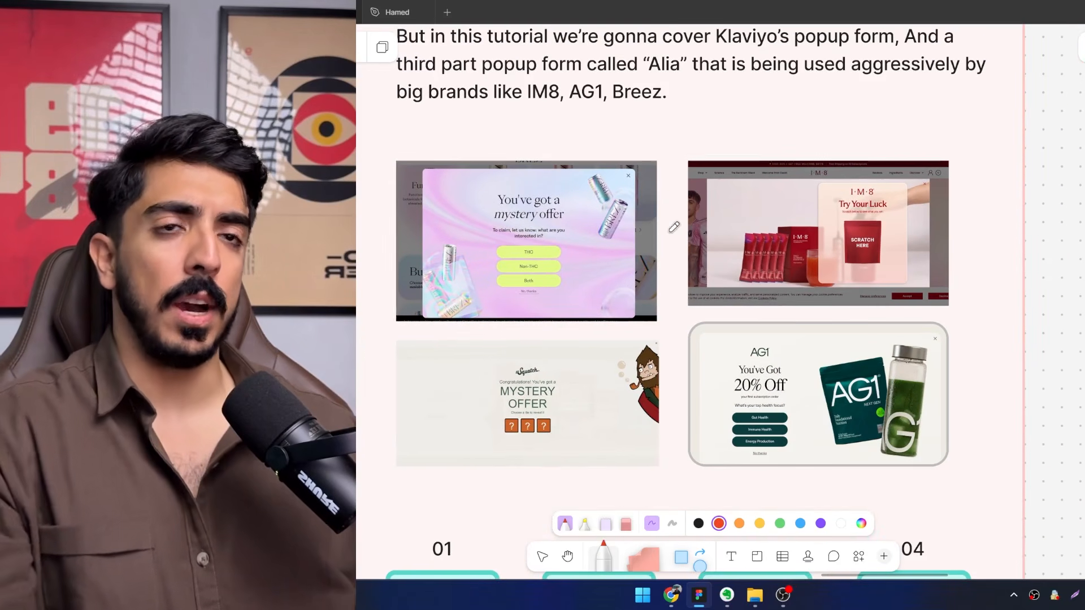
scroll(638, 238, "down", 1)
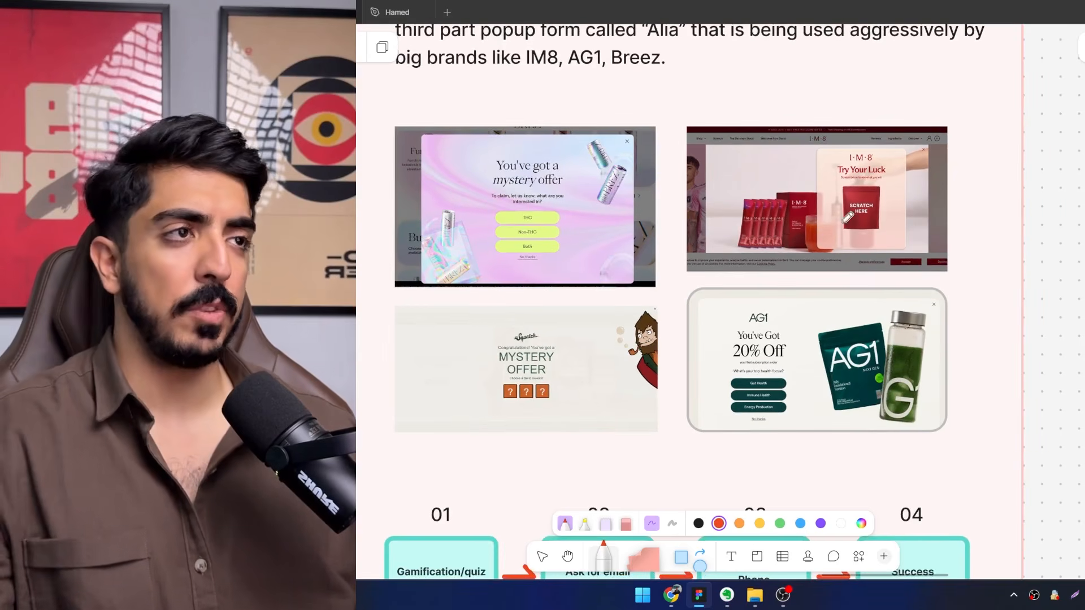
scroll(594, 302, "up", 1)
left_click_drag(594, 302, 531, 257)
scroll(509, 276, "up", 2)
scroll(511, 328, "up", 1)
left_click_drag(491, 441, 502, 393)
scroll(503, 401, "up", 1)
left_click_drag(419, 402, 529, 439)
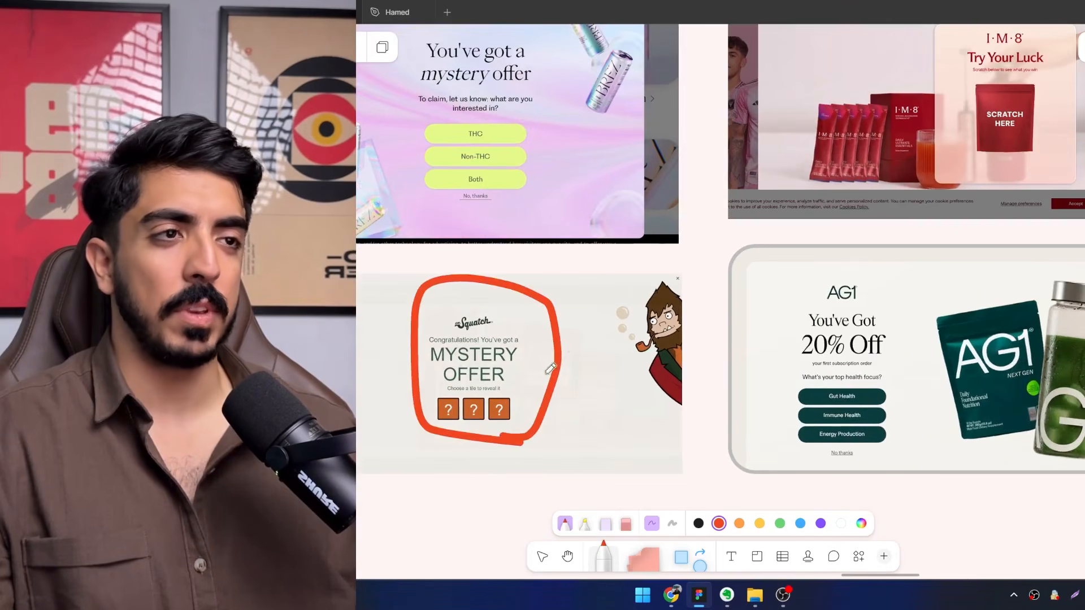
Circle the "Scratch here" pouch in the IM8 popup example with the red marker.
left_click_drag(550, 367, 357, 478)
mouse_move(768, 242)
left_mouse_down()
mouse_move(744, 271)
mouse_move(845, 311)
left_mouse_up()
mouse_move(913, 320)
left_mouse_down()
mouse_move(837, 257)
mouse_move(921, 315)
left_mouse_up()
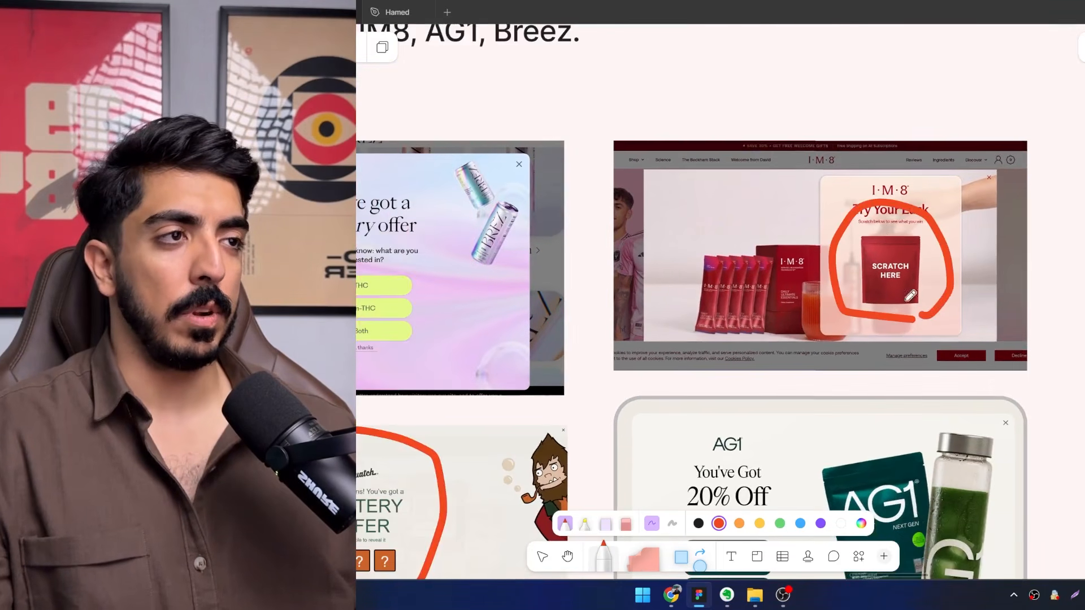
Reread the popup form setup text, and examine the four-stage sequence from Gamification/quiz to Success above the Klaviyo form heading.
scroll(884, 236, "up", 2)
left_click_drag(885, 235, 816, 227)
scroll(806, 227, "down", 3)
left_click_drag(529, 148, 626, 328)
scroll(626, 329, "down", 5)
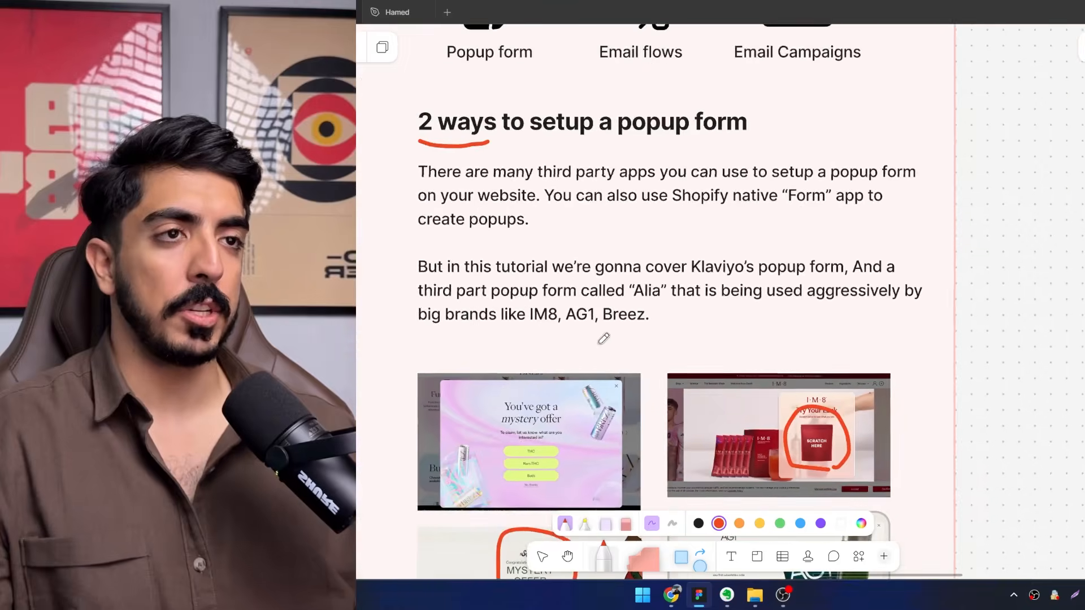
scroll(601, 337, "up", 1)
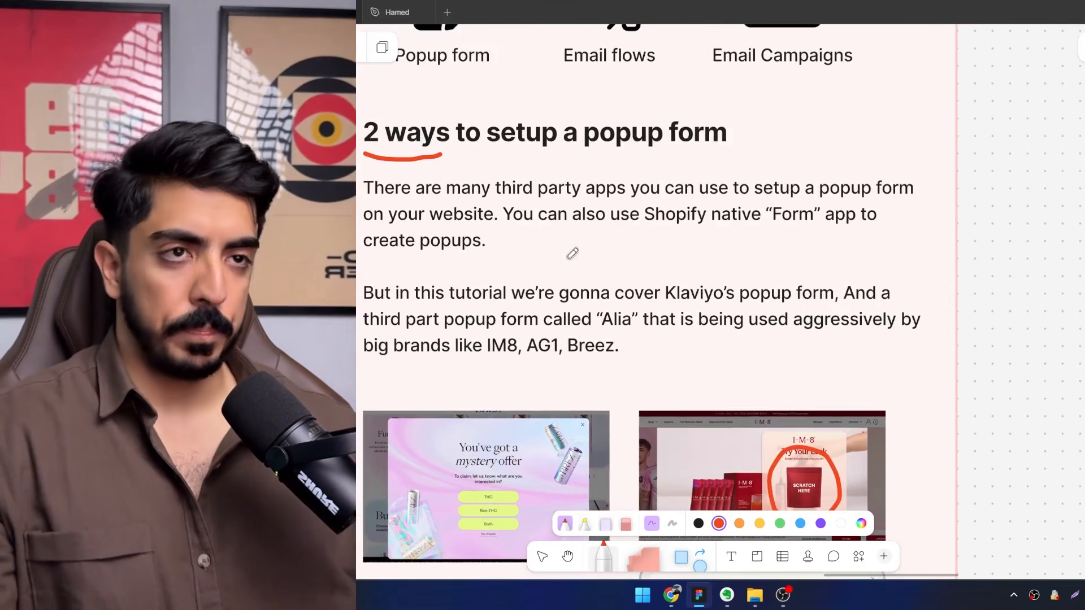
scroll(568, 248, "down", 1)
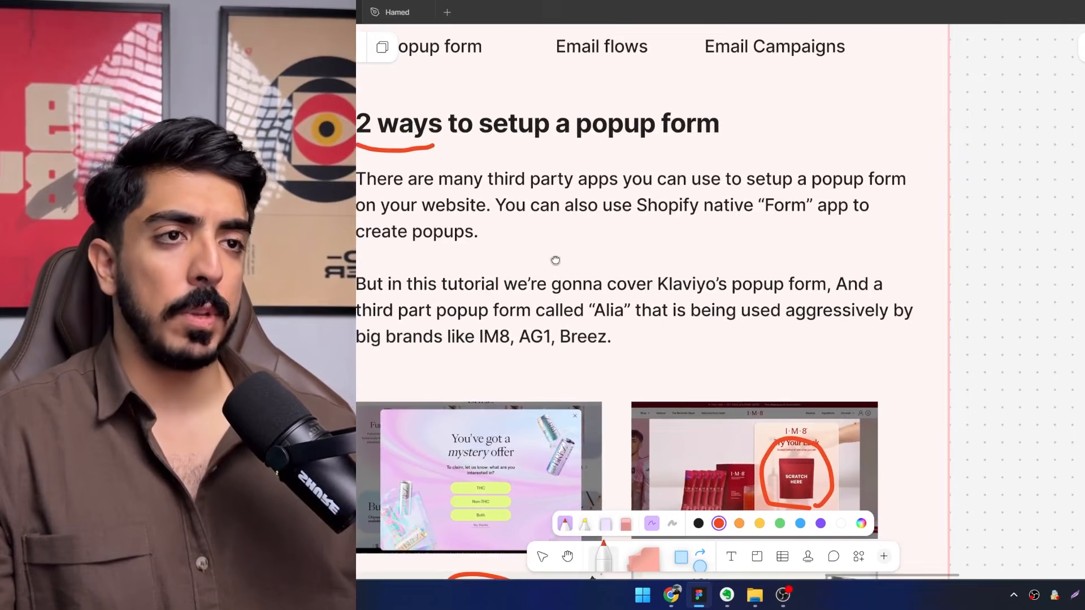
scroll(555, 260, "down", 10)
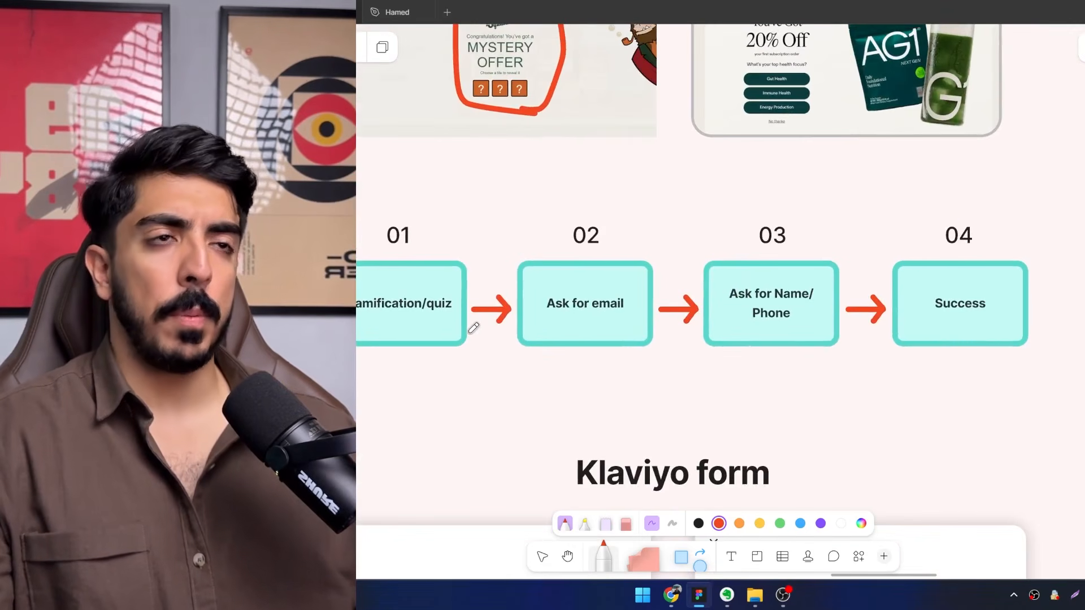
left_click_drag(476, 318, 485, 308)
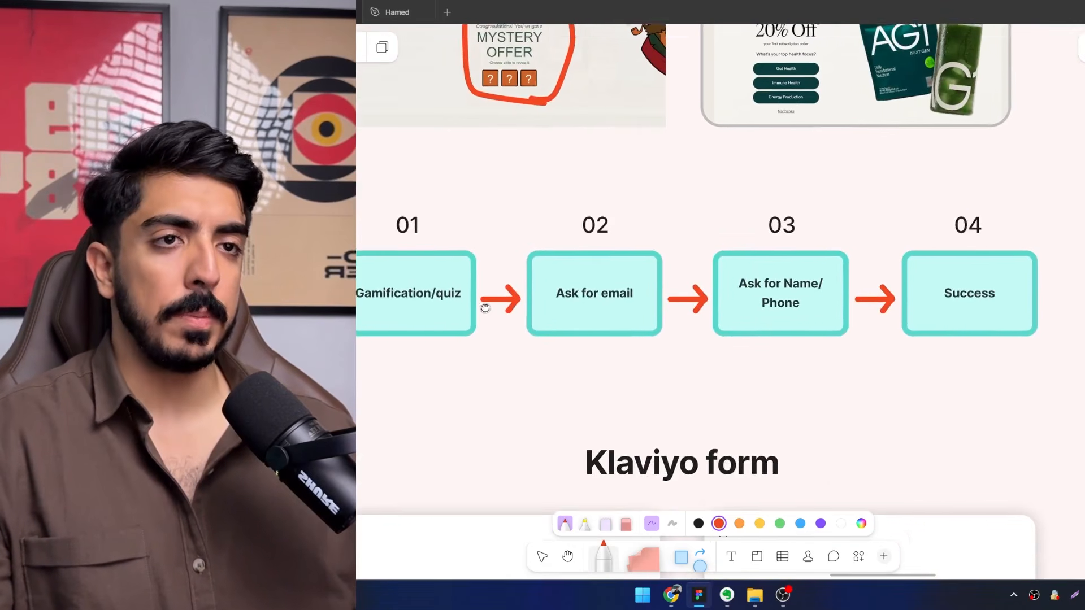
Review the Squatch, IM8, AG1 and BREZ popup examples against the Gamification/quiz stage of the sequence.
scroll(388, 311, "up", 3)
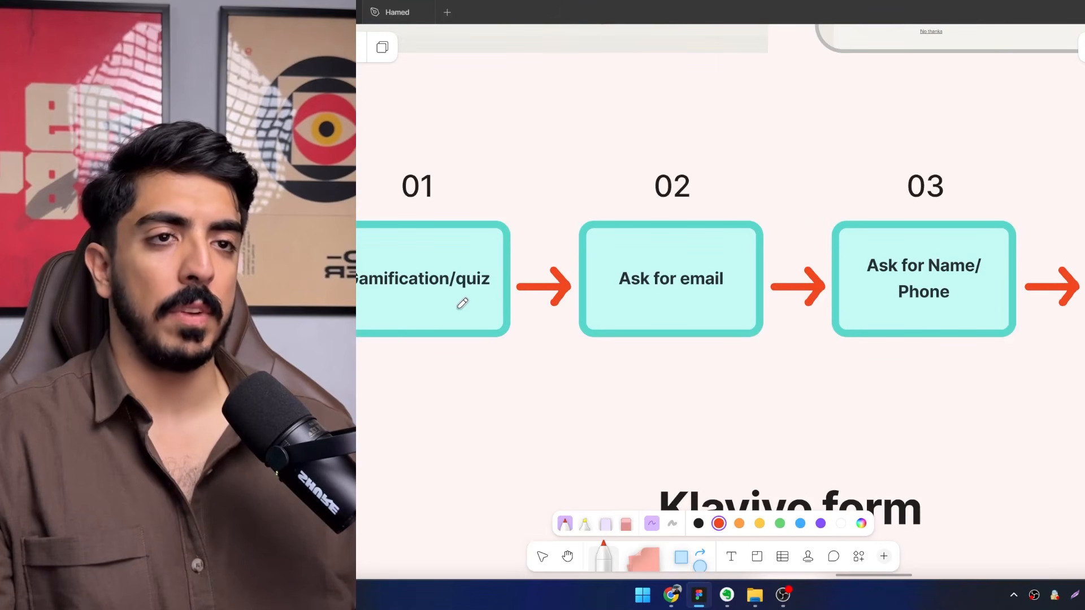
scroll(485, 244, "down", 4)
left_click_drag(486, 243, 439, 388)
scroll(492, 219, "up", 5)
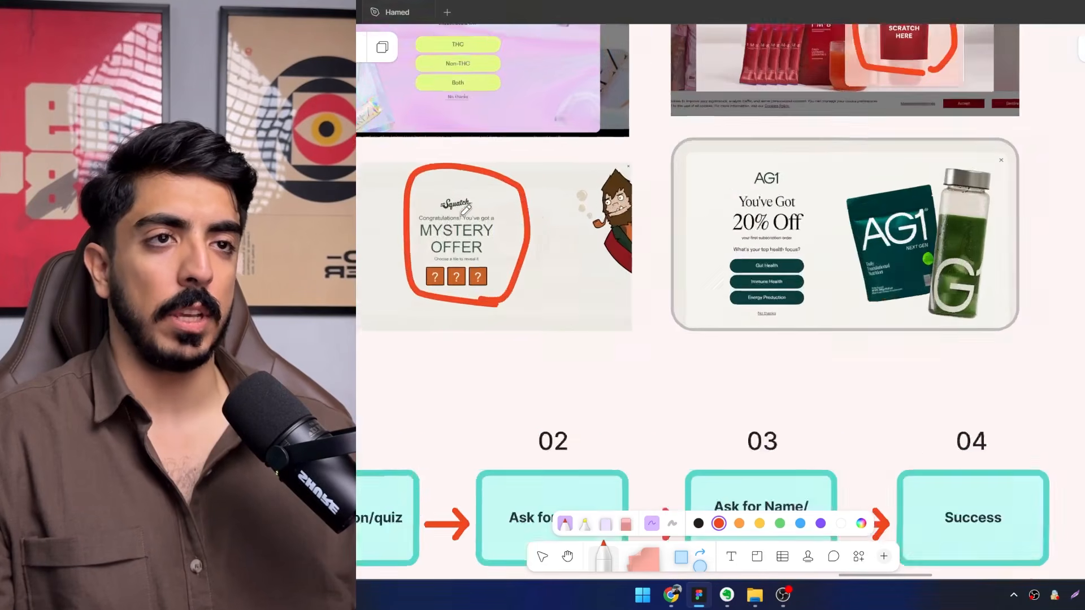
left_click_drag(495, 186, 333, 382)
left_click_drag(873, 106, 724, 191)
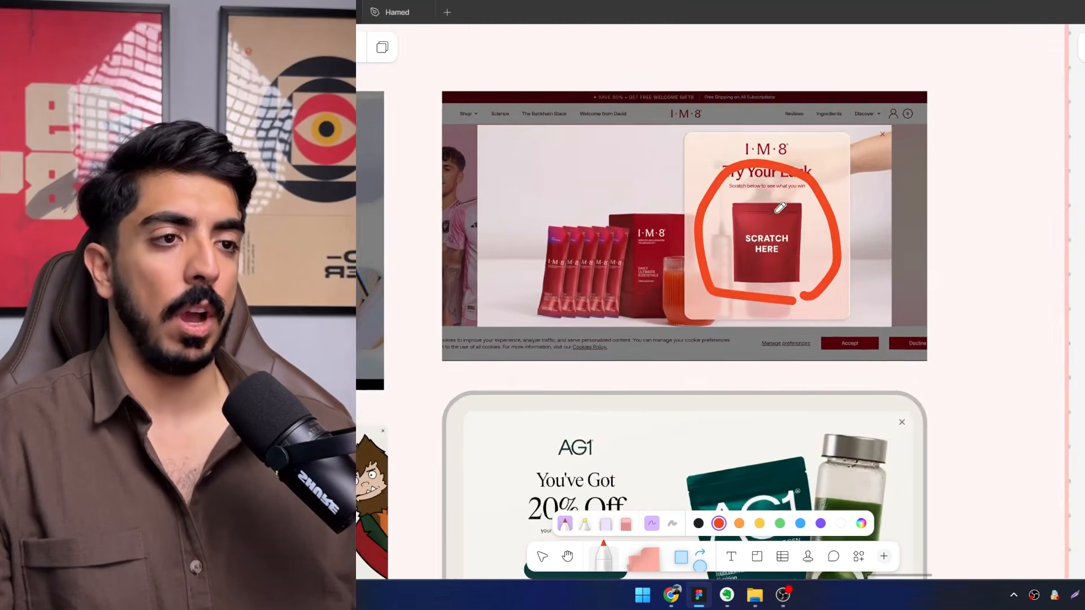
scroll(780, 207, "down", 1)
left_click_drag(711, 288, 755, 68)
scroll(685, 234, "up", 2)
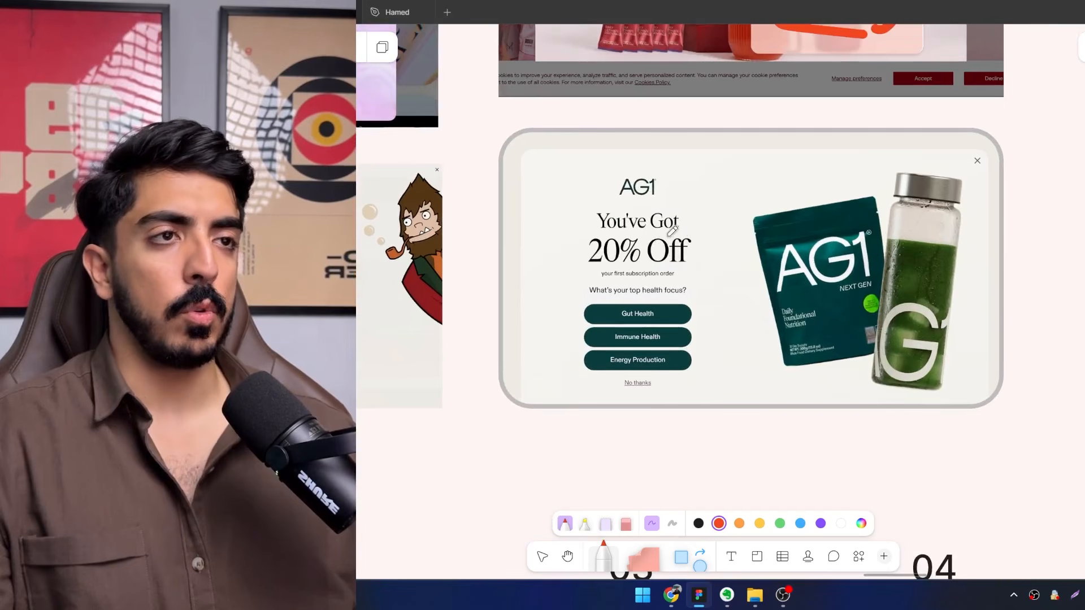
left_click_drag(644, 241, 914, 441)
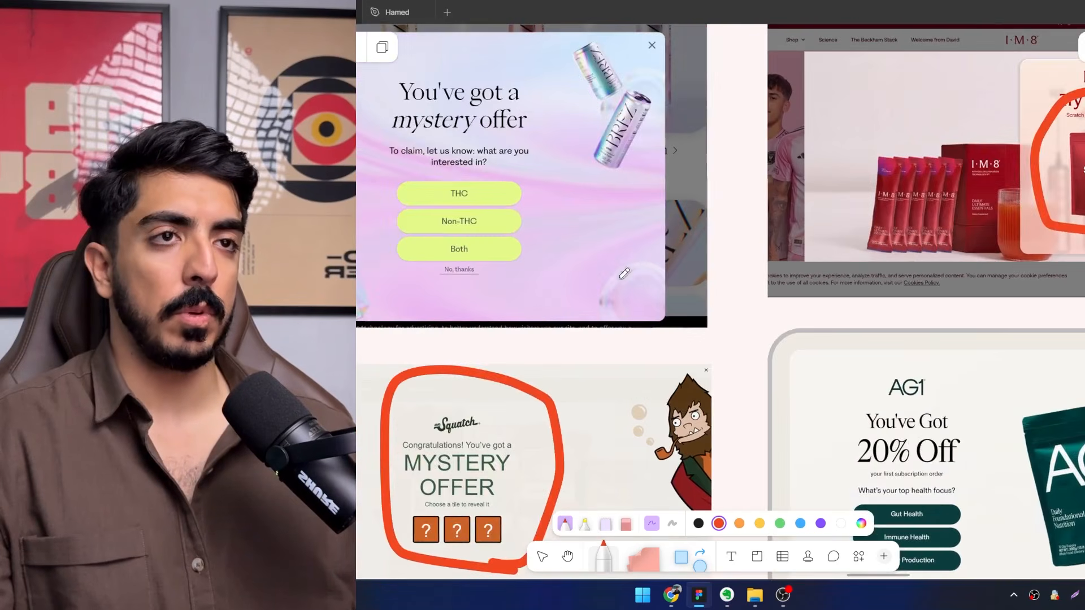
left_click_drag(361, 57, 524, 184)
scroll(648, 255, "down", 5)
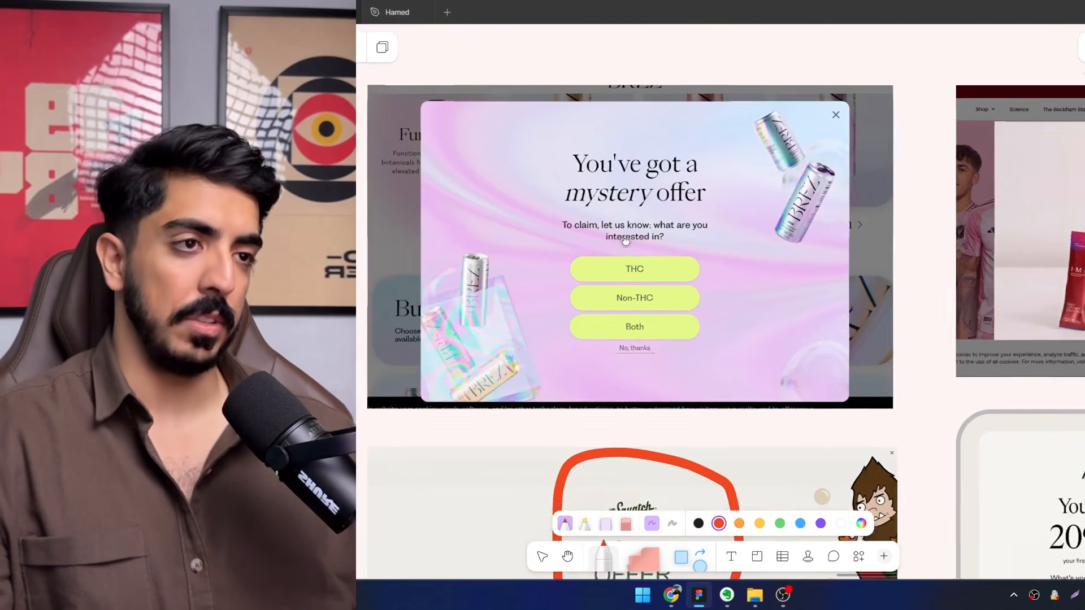
scroll(664, 300, "down", 3)
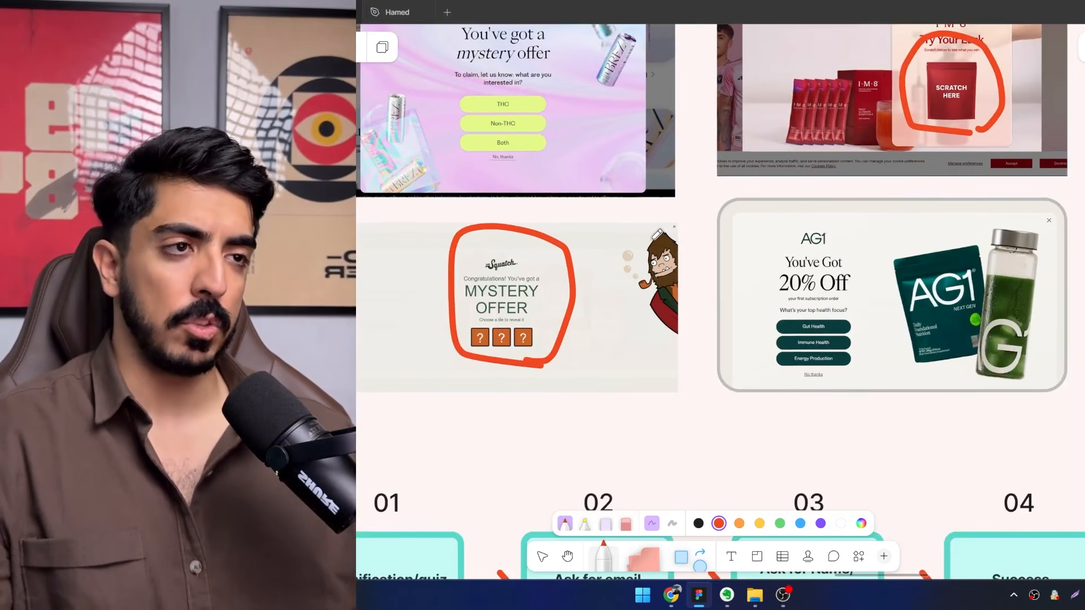
scroll(622, 217, "down", 3)
left_click_drag(622, 217, 709, 165)
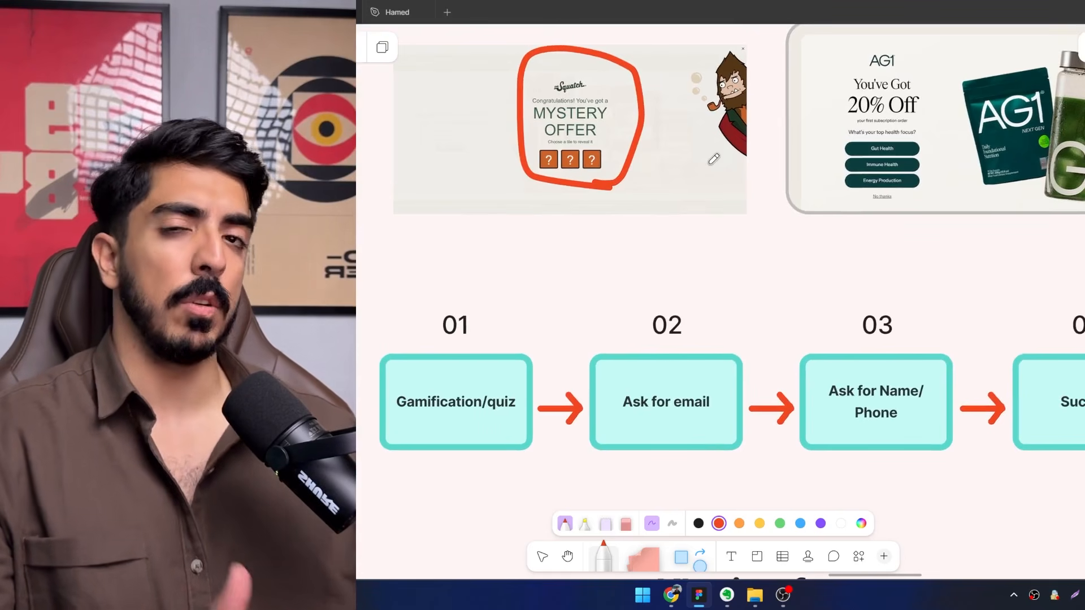
Draw red check marks beneath the Gamification/quiz and Ask for email stages.
scroll(502, 335, "down", 3)
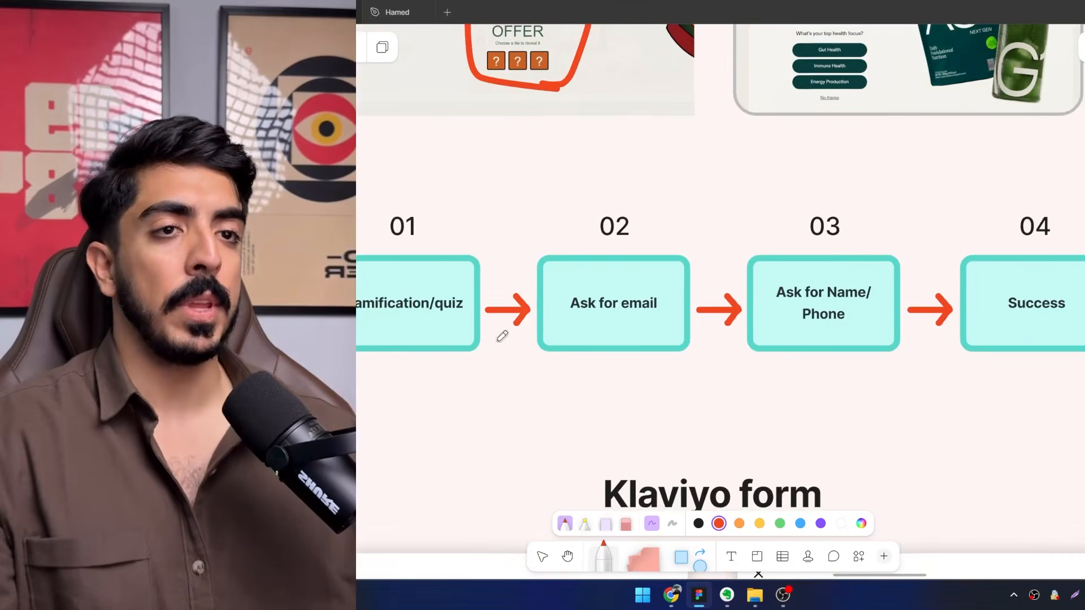
scroll(502, 336, "down", 1)
scroll(502, 336, "left", 1)
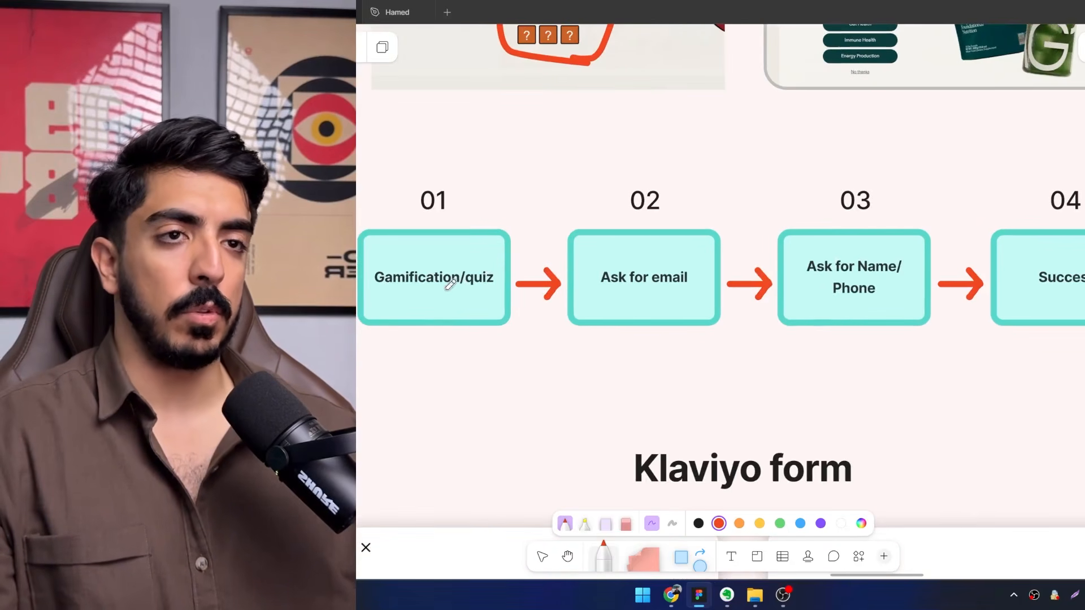
left_click_drag(420, 365, 460, 342)
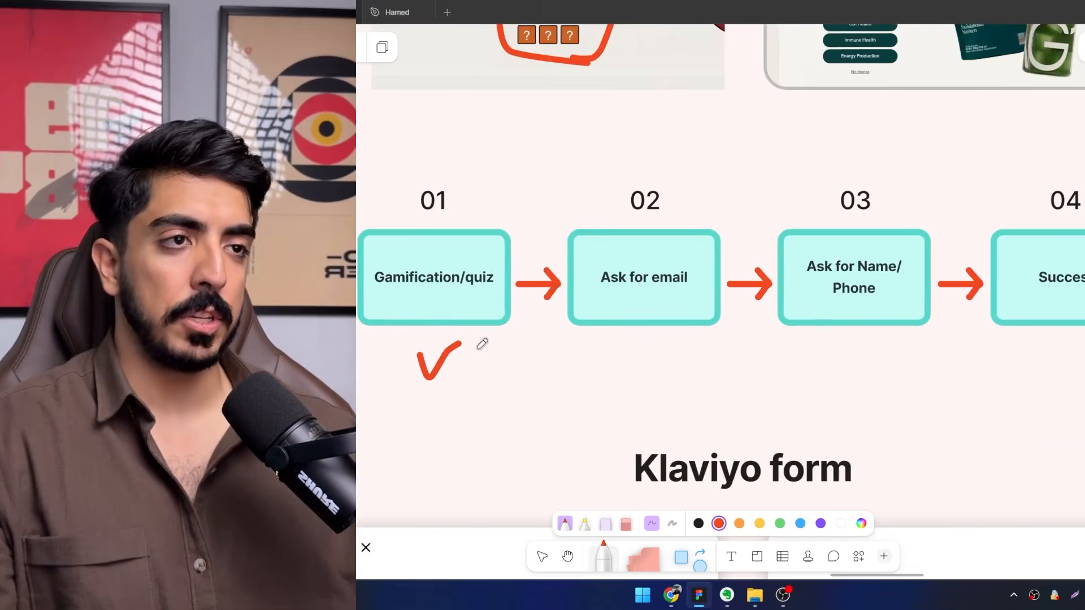
scroll(729, 365, "up", 4)
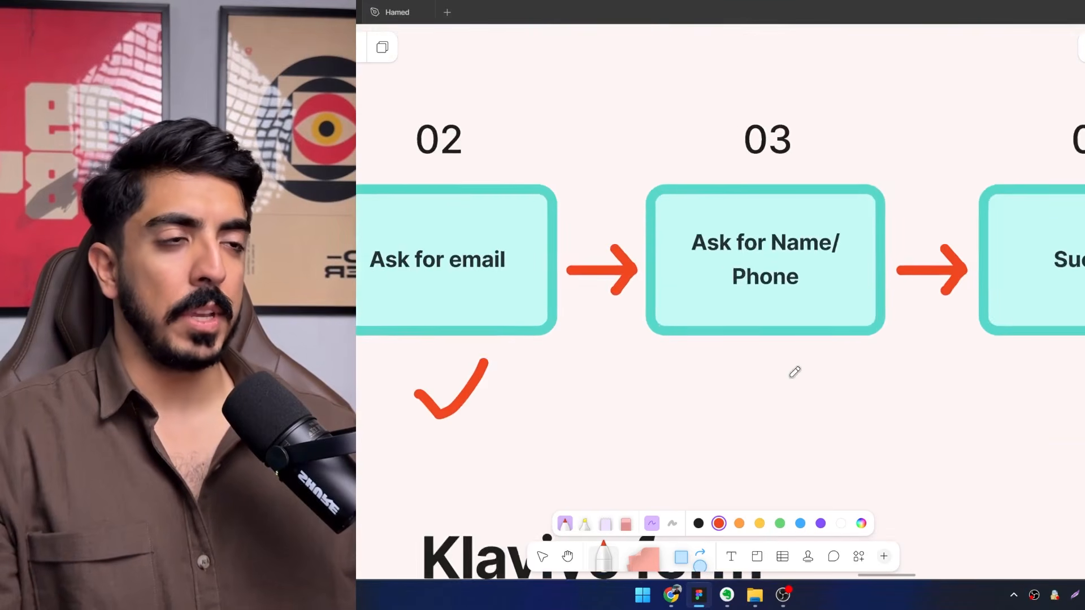
left_click_drag(781, 378, 729, 389)
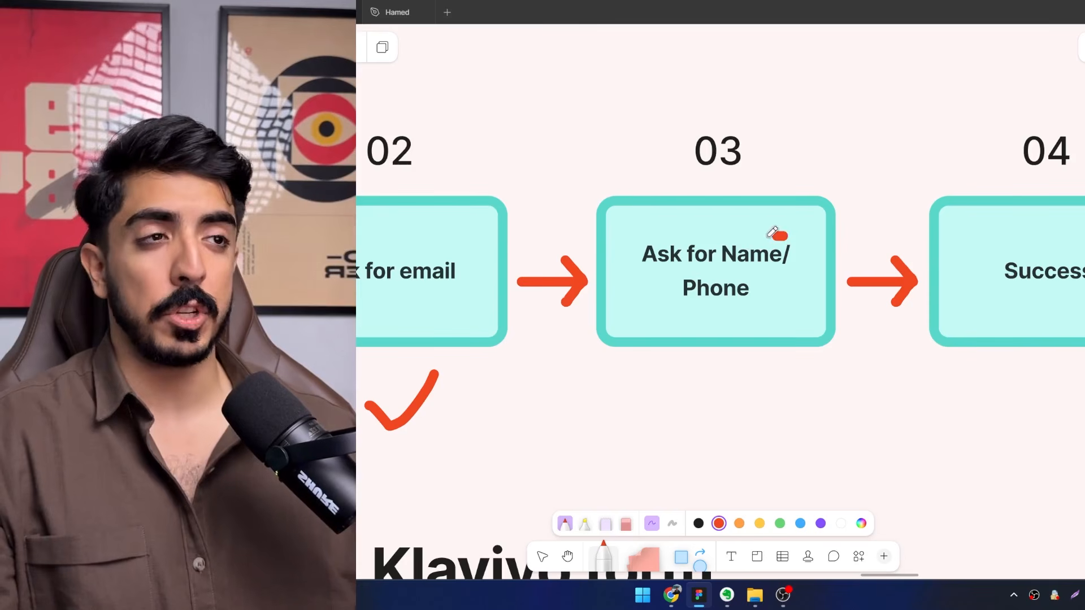
Draw a red line above "Name" in stage 03, and add red check marks beneath stages 03 and 04.
left_click_drag(772, 233, 718, 235)
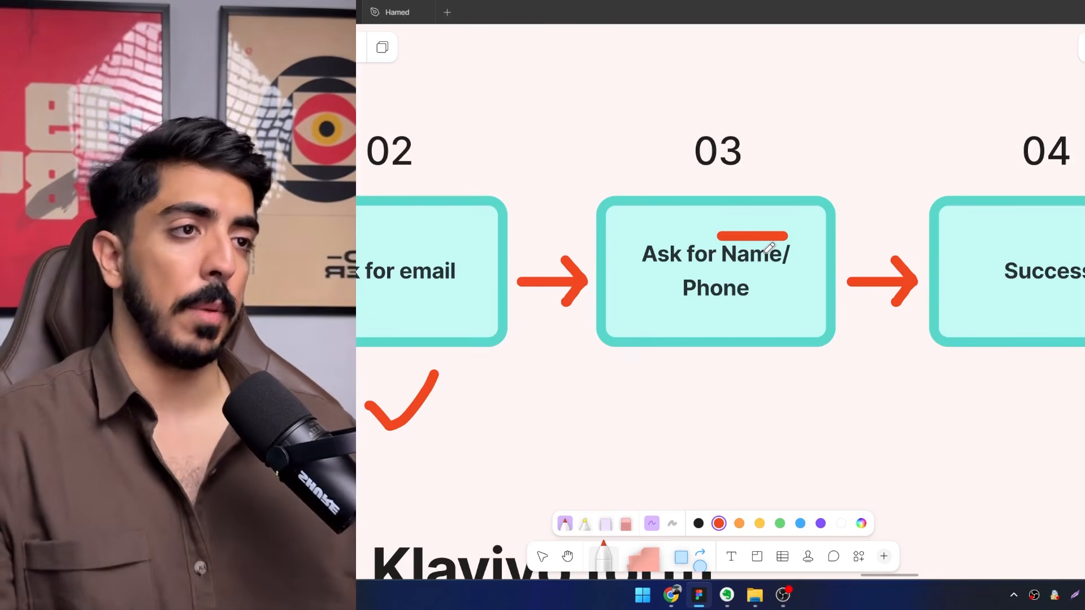
left_click_drag(819, 332, 674, 359)
scroll(761, 353, "down", 1)
scroll(767, 302, "right", 2)
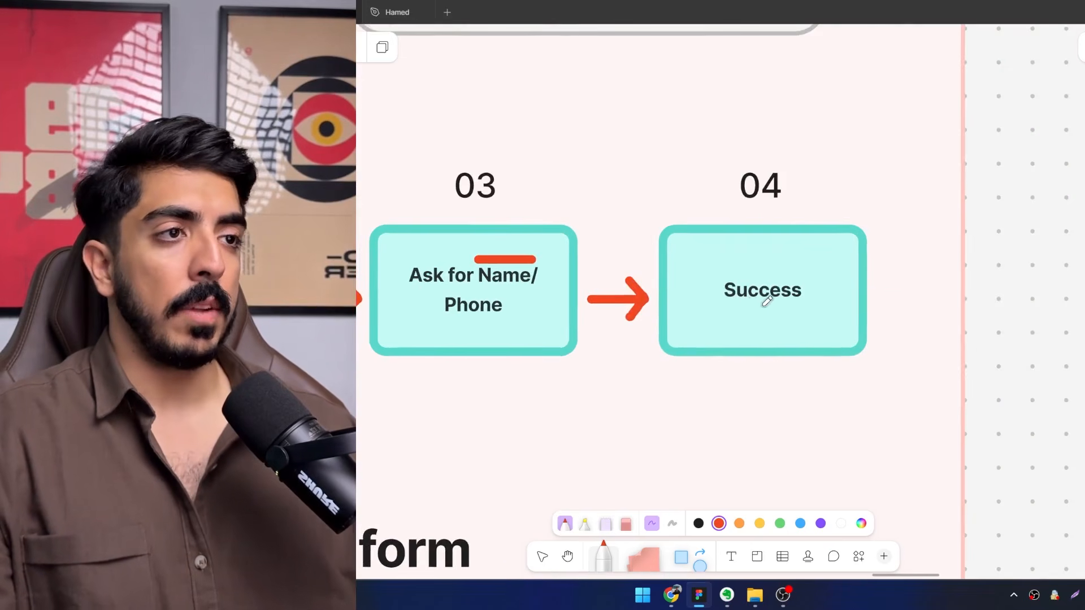
scroll(787, 307, "up", 1)
left_click_drag(713, 411, 785, 388)
left_click_drag(368, 427, 474, 382)
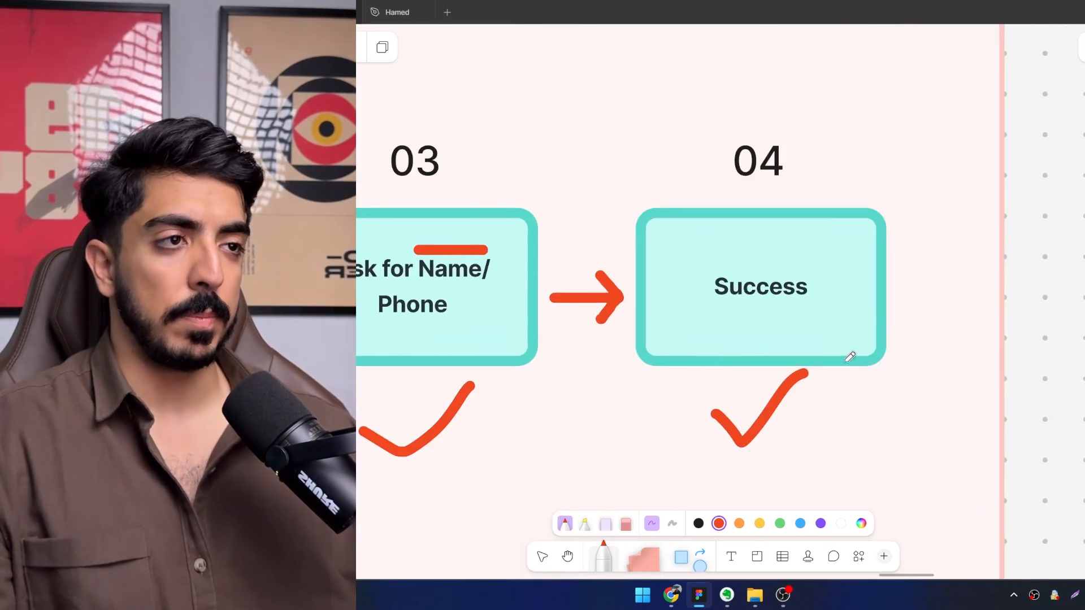
Draw a red check mark beneath the "FREE GIFT?" form under the Klaviyo form heading.
scroll(848, 354, "left", 2)
scroll(805, 290, "down", 1)
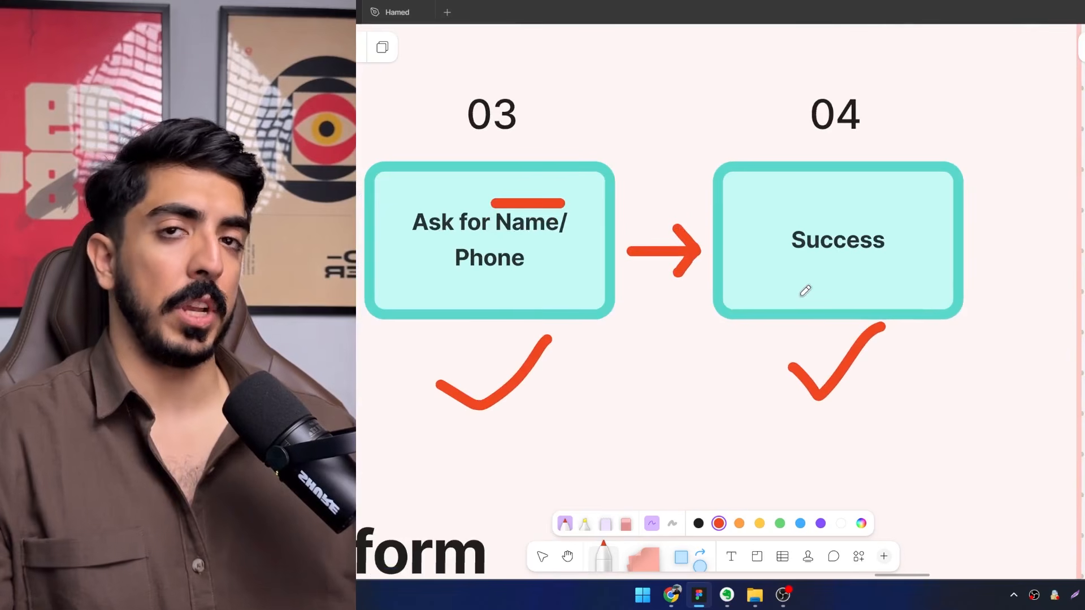
left_click_drag(793, 284, 881, 162)
scroll(763, 263, "down", 3)
left_click_drag(714, 300, 785, 81)
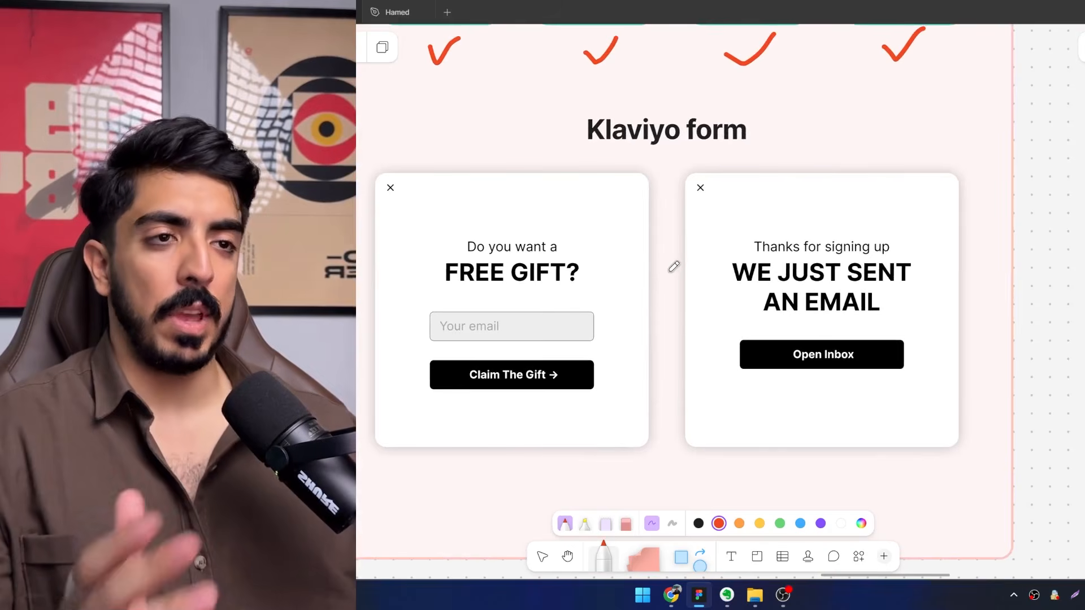
scroll(664, 270, "down", 4)
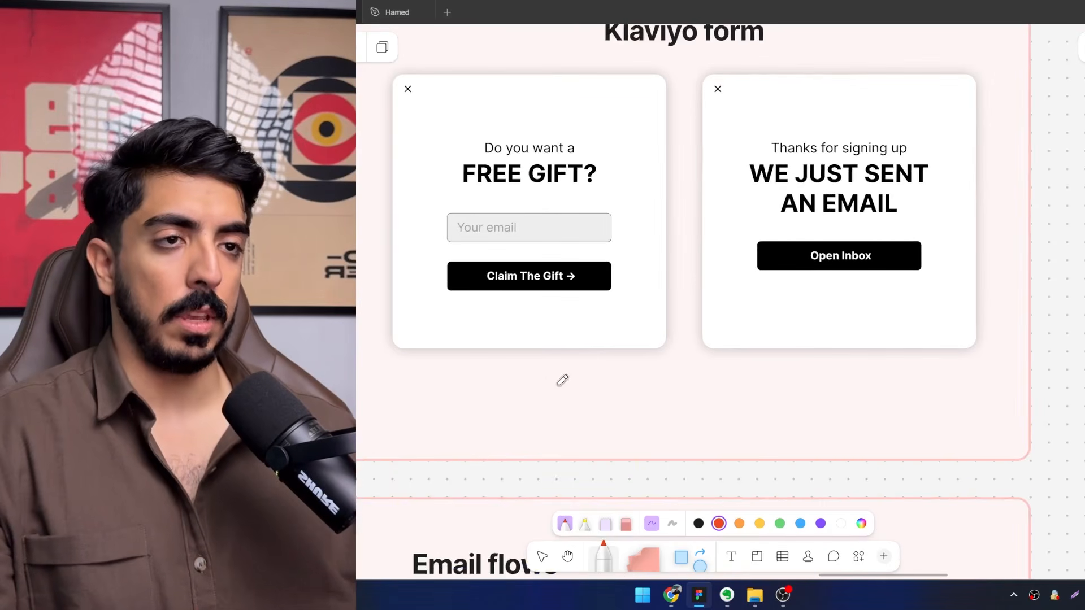
left_click_drag(551, 361, 535, 378)
left_click_drag(473, 403, 544, 367)
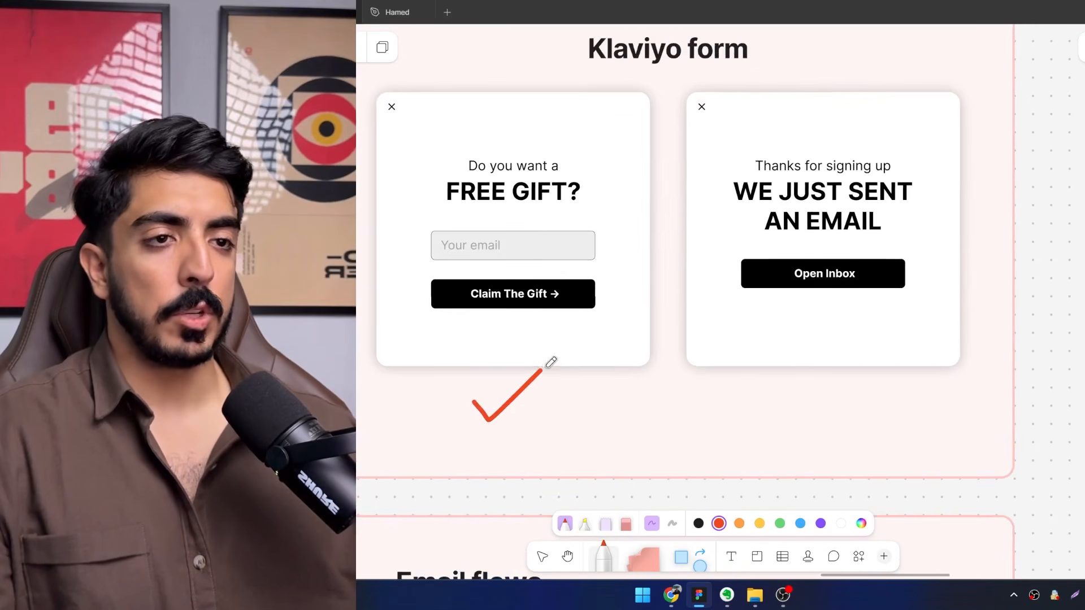
Draw a red check mark beneath the "WE JUST SENT AN EMAIL" form.
left_click_drag(511, 246, 505, 292)
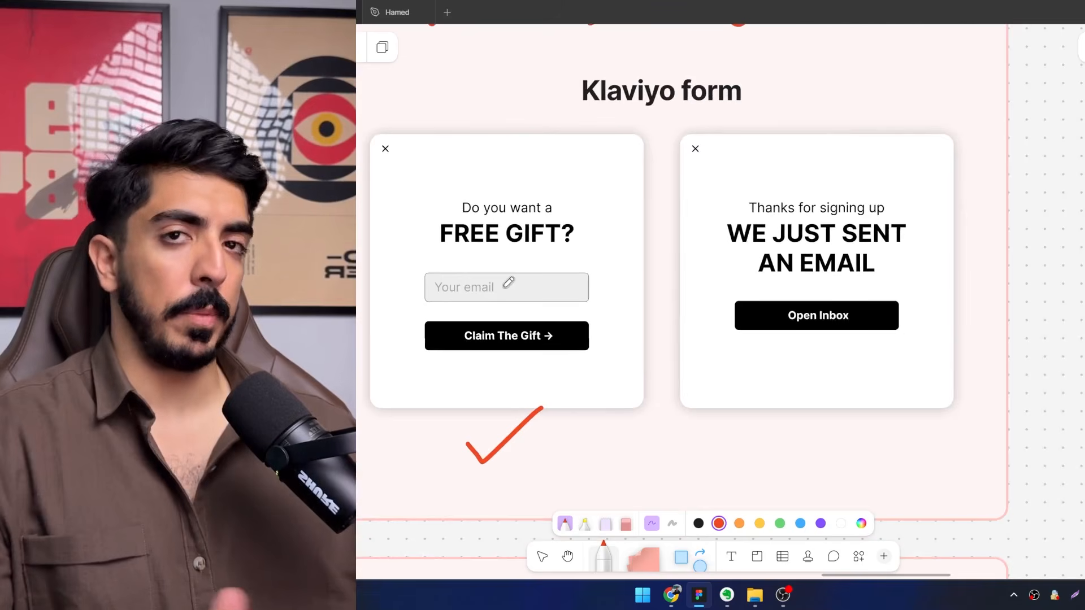
left_click_drag(857, 334, 730, 367)
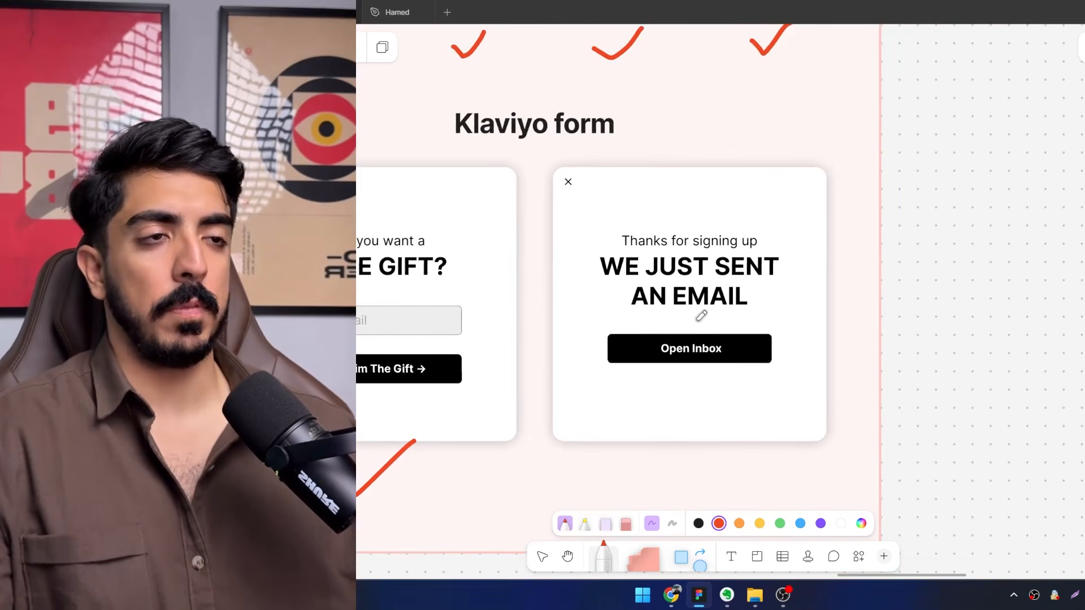
scroll(710, 412, "down", 2)
left_click_drag(648, 413, 712, 399)
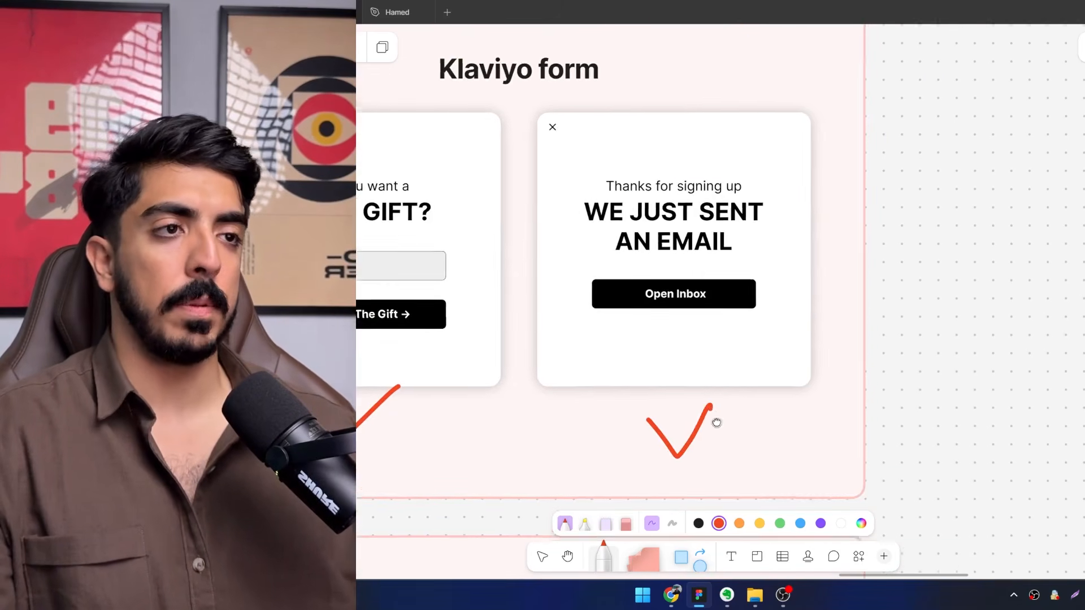
scroll(717, 423, "up", 3)
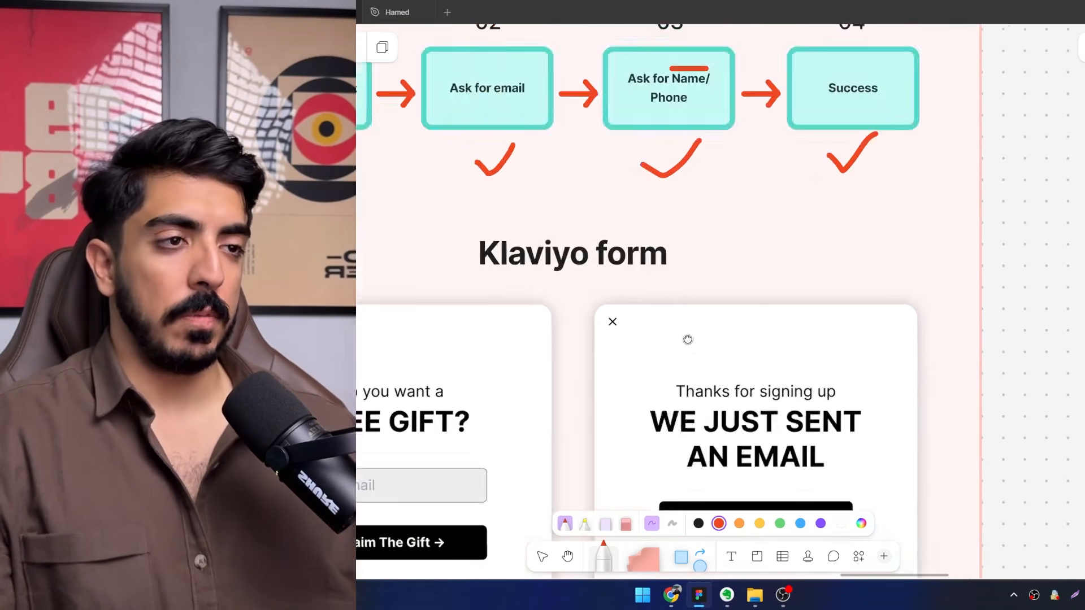
Draw a red box between the "AN EMAIL" text and the Open Inbox button on the thank-you form.
left_click_drag(687, 339, 678, 205)
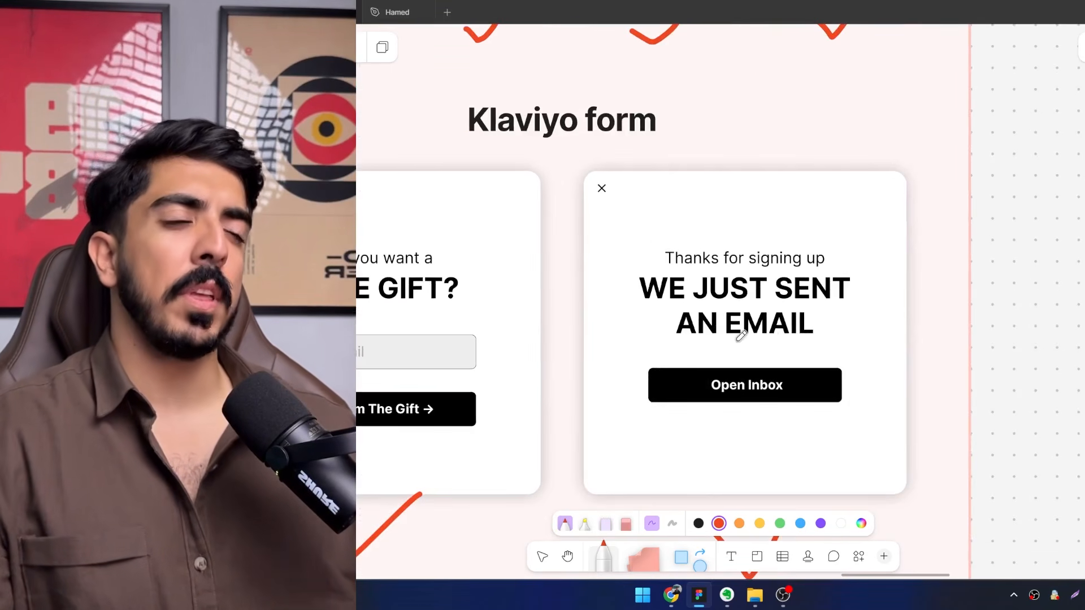
scroll(823, 367, "up", 1)
mouse_move(823, 367)
left_mouse_down()
mouse_move(815, 300)
mouse_move(650, 290)
mouse_move(835, 259)
mouse_move(843, 293)
left_mouse_up()
scroll(828, 266, "up", 1)
scroll(814, 304, "down", 1)
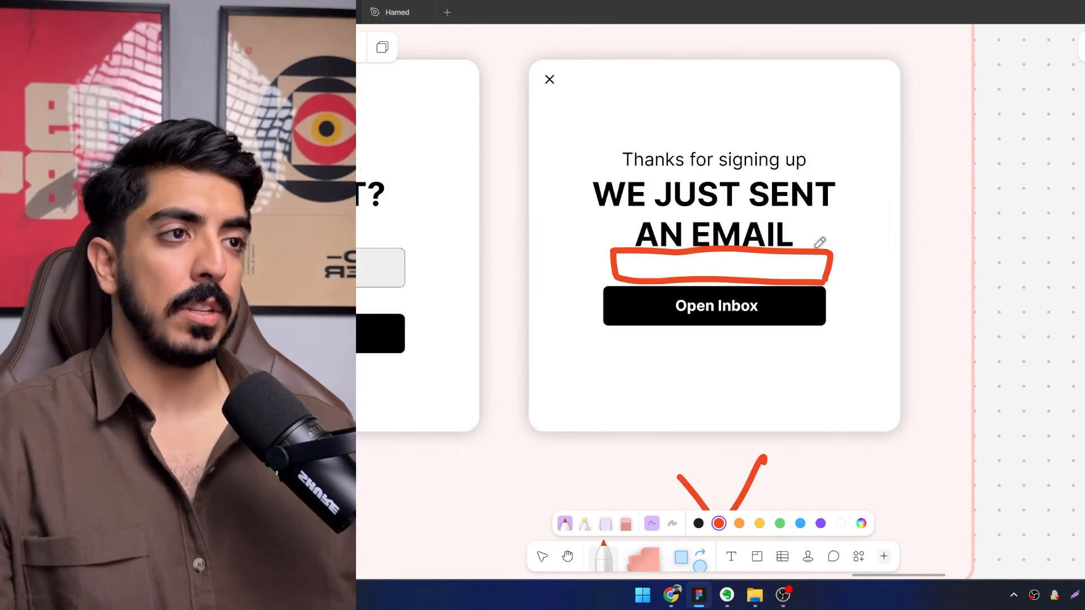
scroll(727, 266, "down", 5)
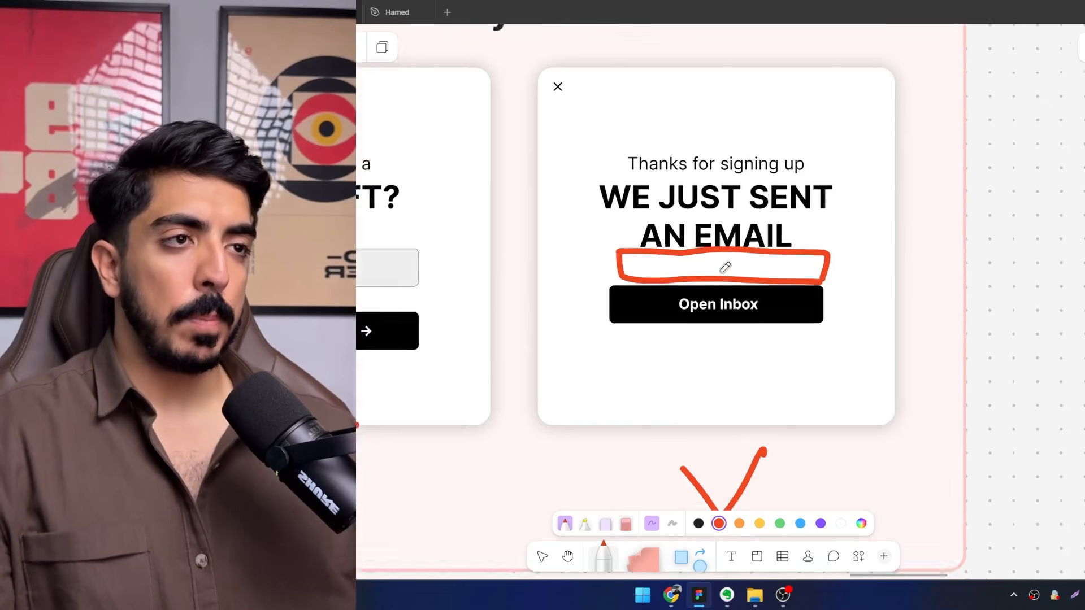
Review the two Klaviyo form mockups alongside the four-stage sequence and the start of the Email flows section.
scroll(684, 272, "up", 1)
scroll(707, 223, "up", 3)
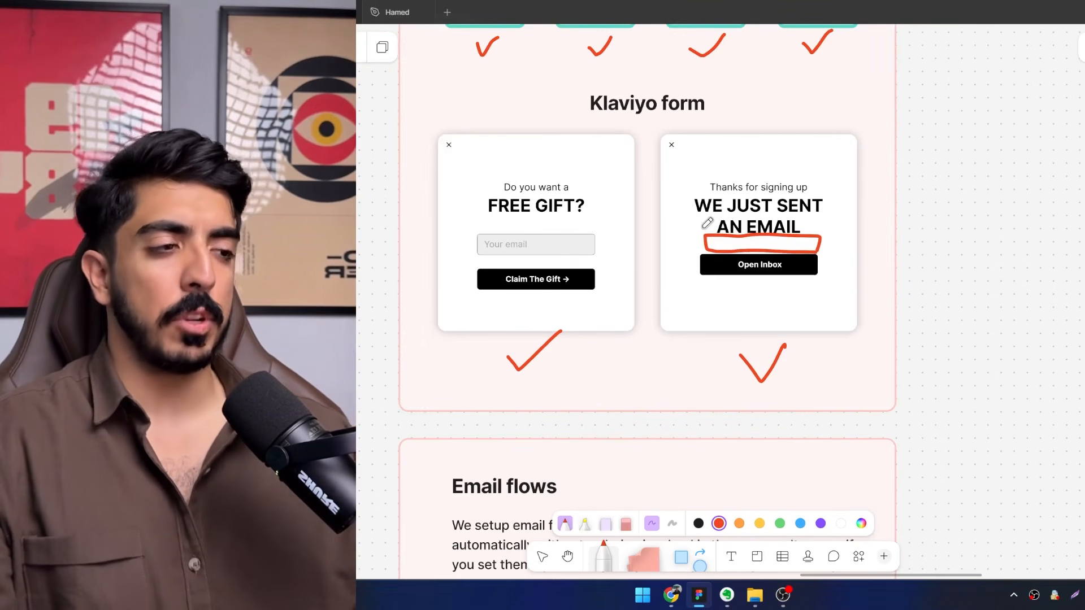
scroll(813, 351, "up", 2)
scroll(813, 351, "left", 2)
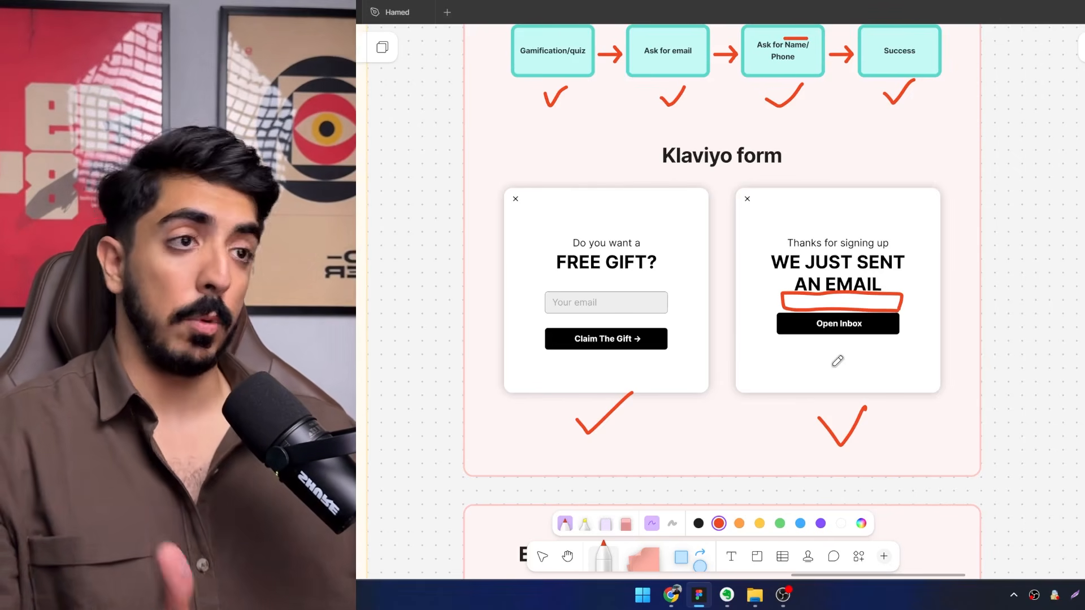
scroll(838, 361, "down", 1)
mouse_move(843, 330)
left_mouse_down()
mouse_move(818, 249)
mouse_move(773, 283)
mouse_move(827, 242)
mouse_move(739, 257)
left_mouse_up()
scroll(773, 283, "up", 4)
scroll(709, 318, "down", 3)
scroll(701, 294, "down", 3)
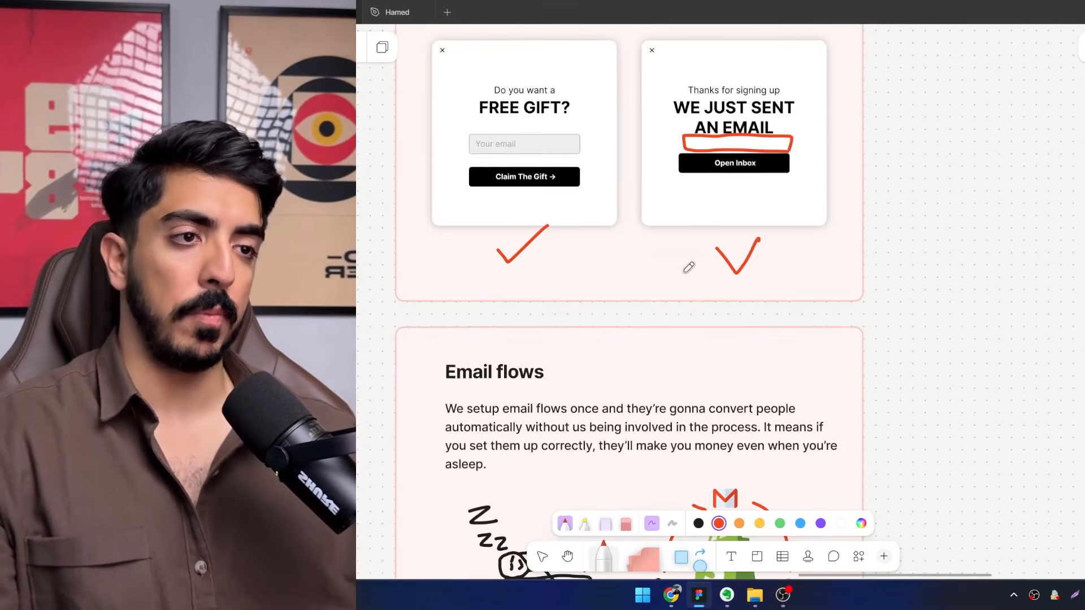
scroll(741, 383, "up", 6)
left_click_drag(727, 331, 737, 336)
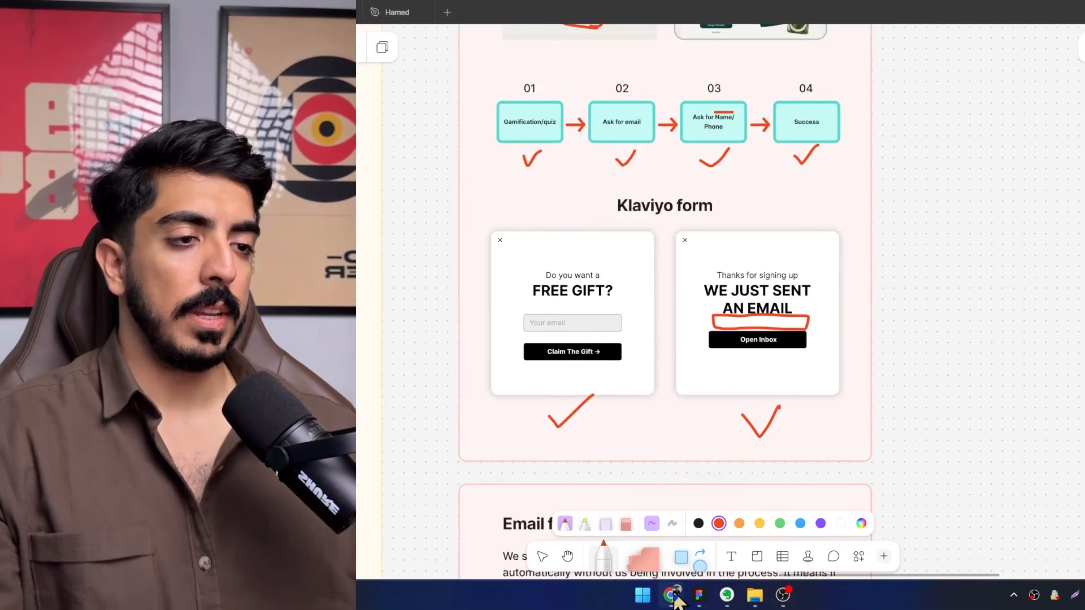
Switch to Klaviyo in Chrome, open the website's sign-up forms, and start creating a new form.
left_click(673, 597)
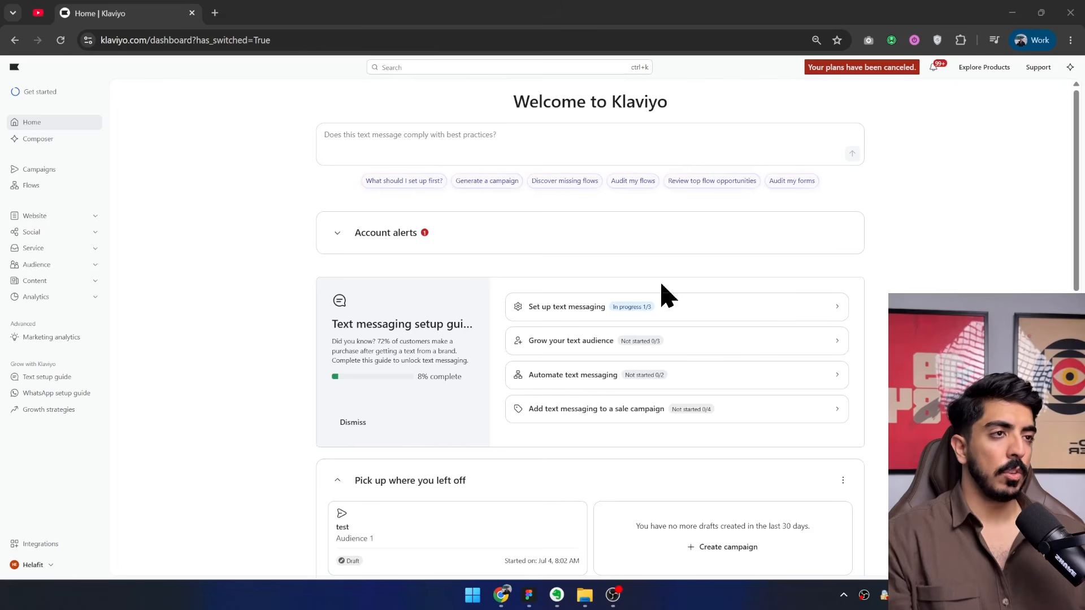
left_click(94, 218)
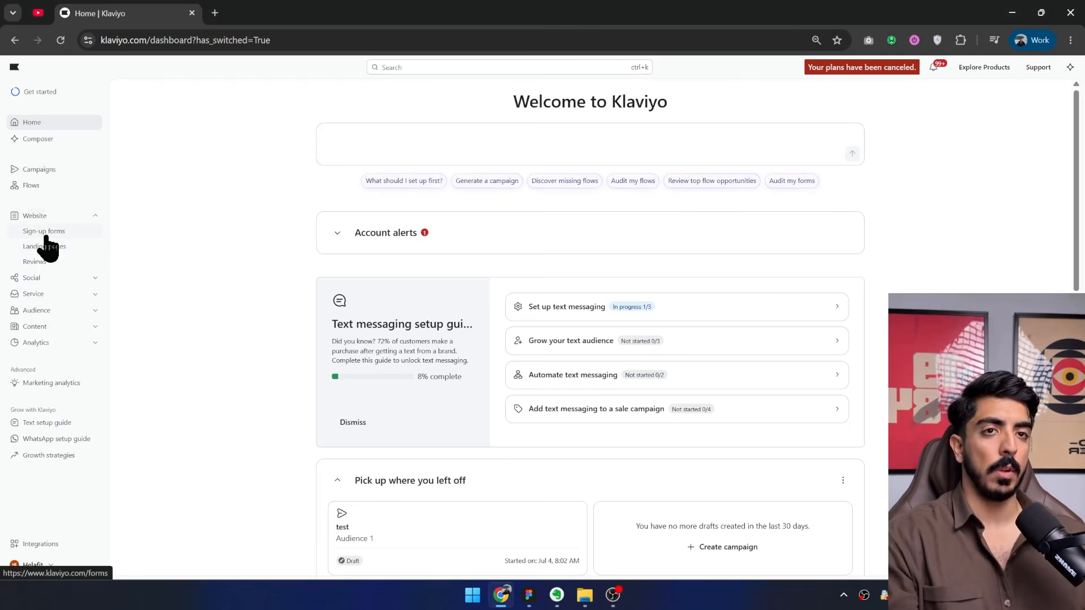
left_click(42, 232)
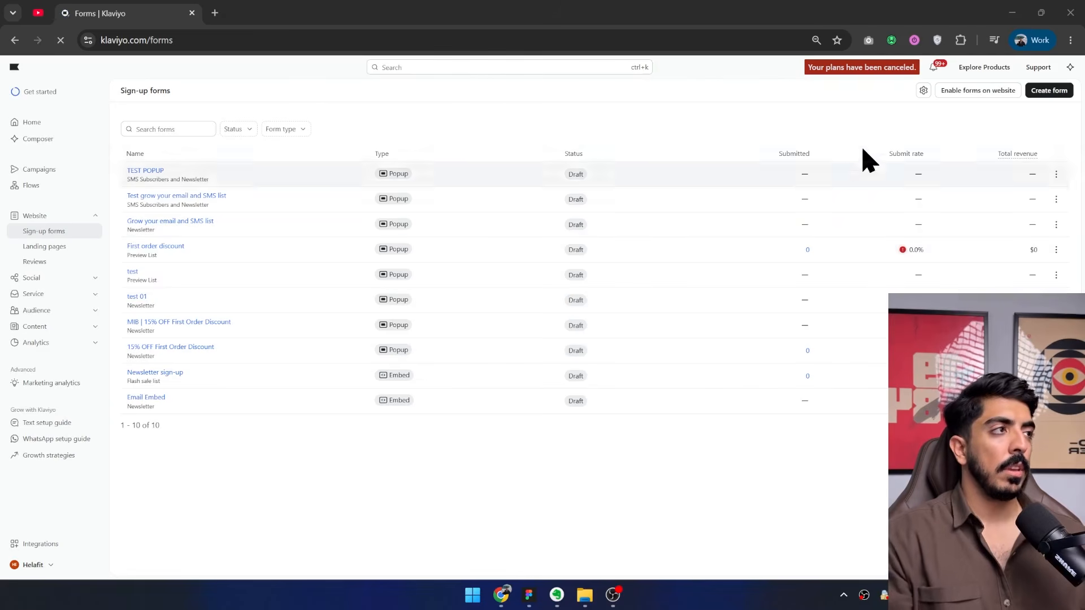
key("ctrl+plus")
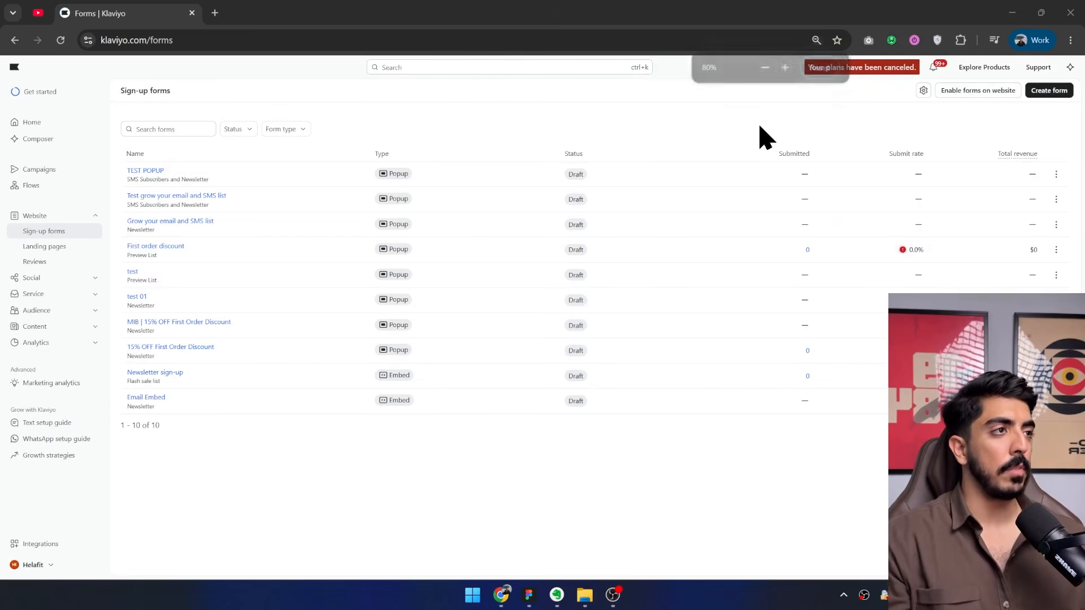
left_click(1047, 93)
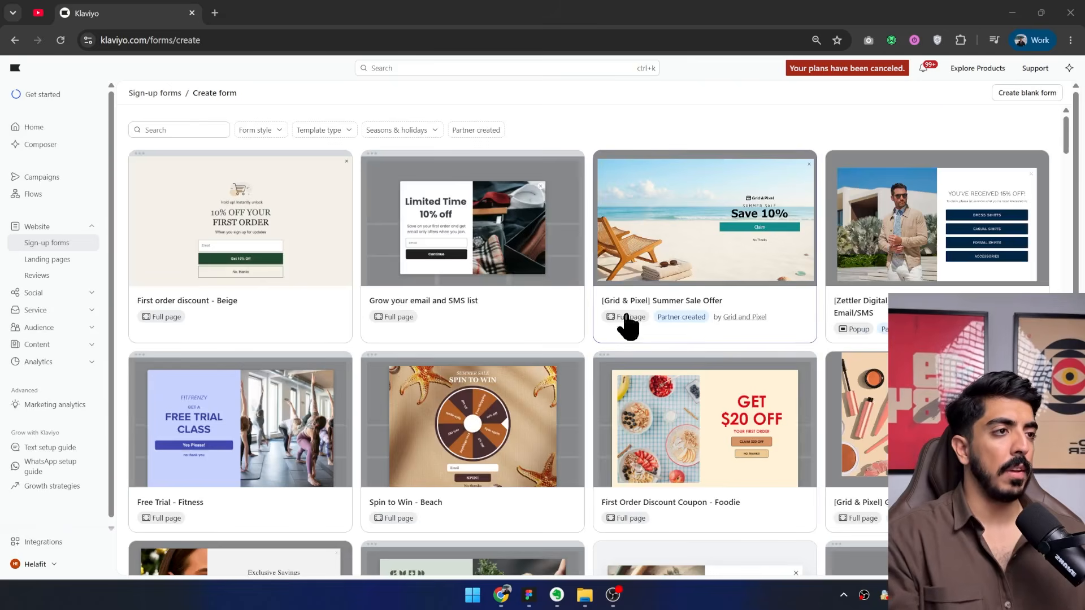
Browse the sign-up form templates, examining the quiz-style ones such as "[Grid & Pixel] Editorial Quiz Sign Up".
scroll(625, 322, "down", 2)
scroll(580, 366, "down", 10)
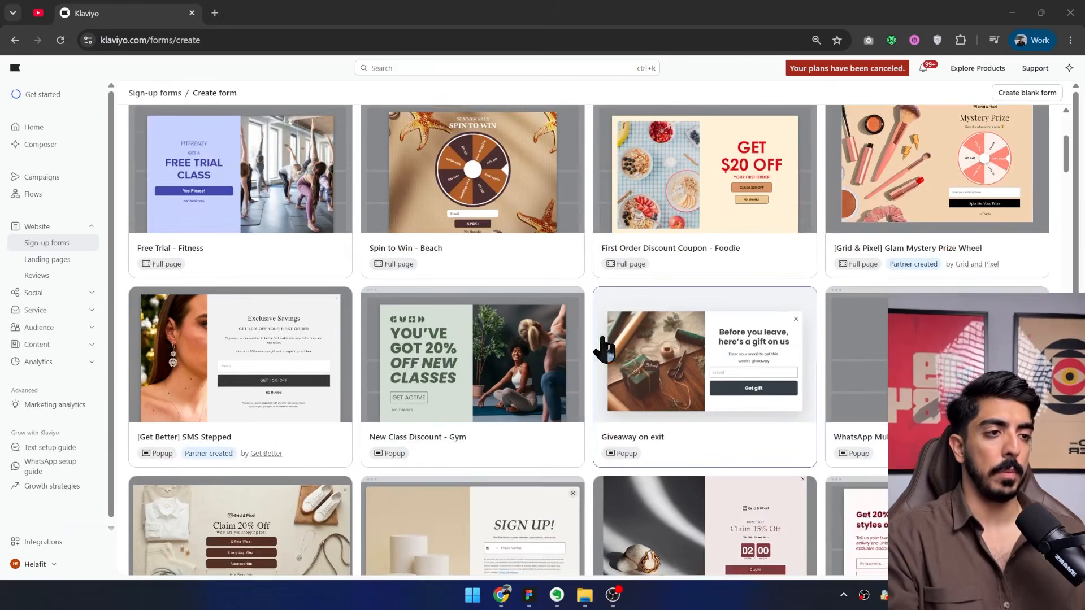
scroll(591, 351, "down", 6)
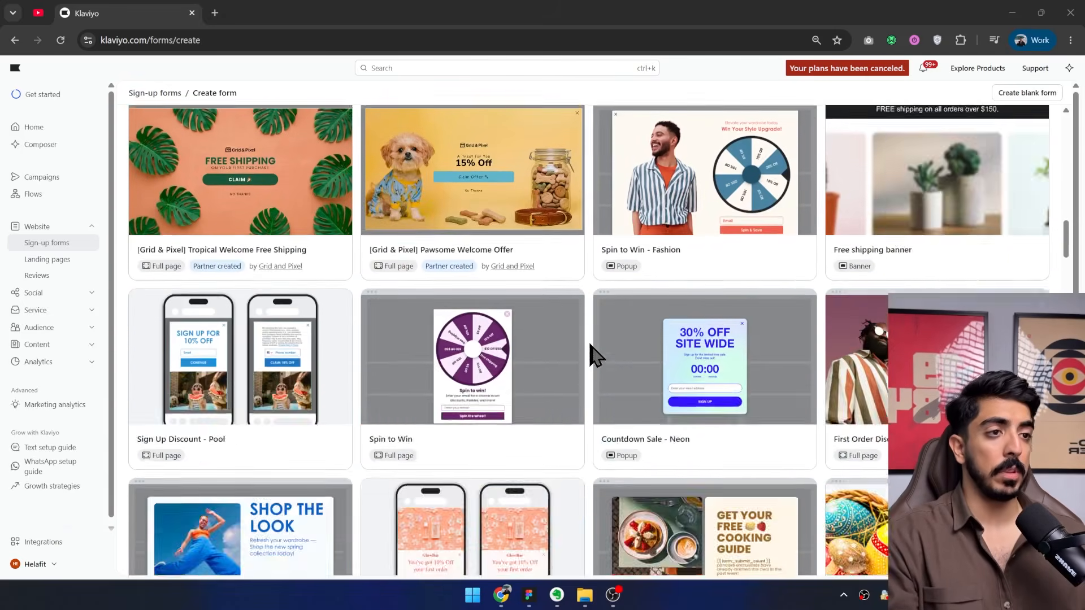
scroll(633, 367, "up", 6)
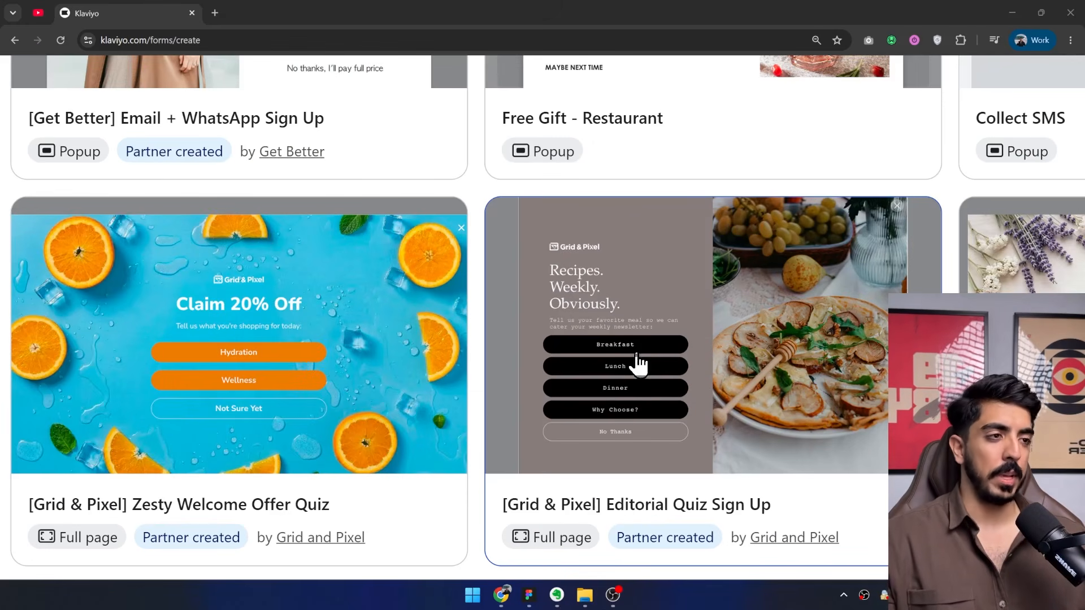
scroll(636, 355, "up", 1)
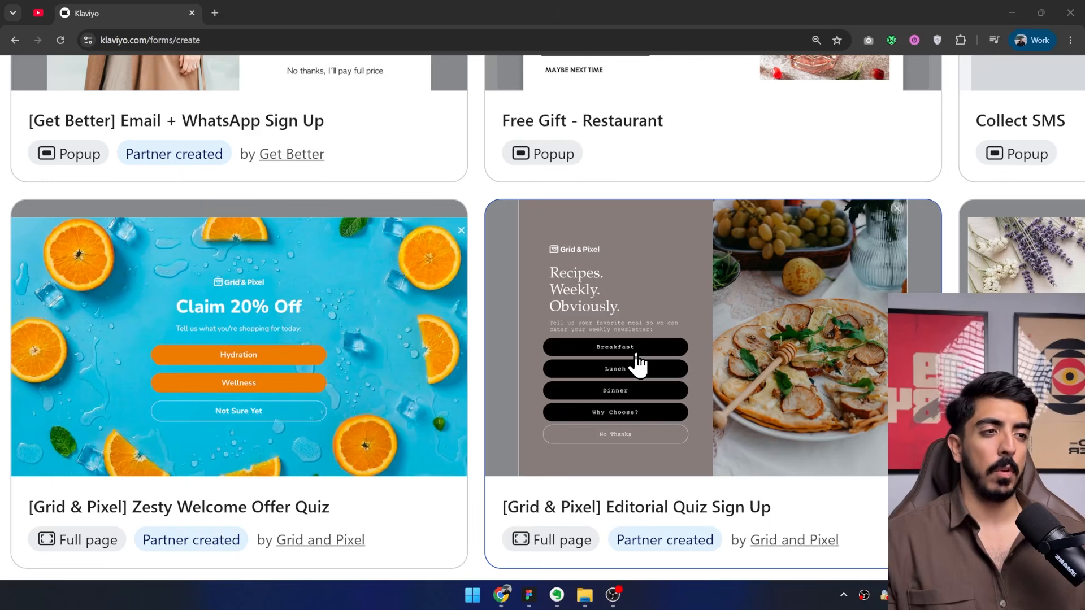
scroll(638, 367, "up", 5)
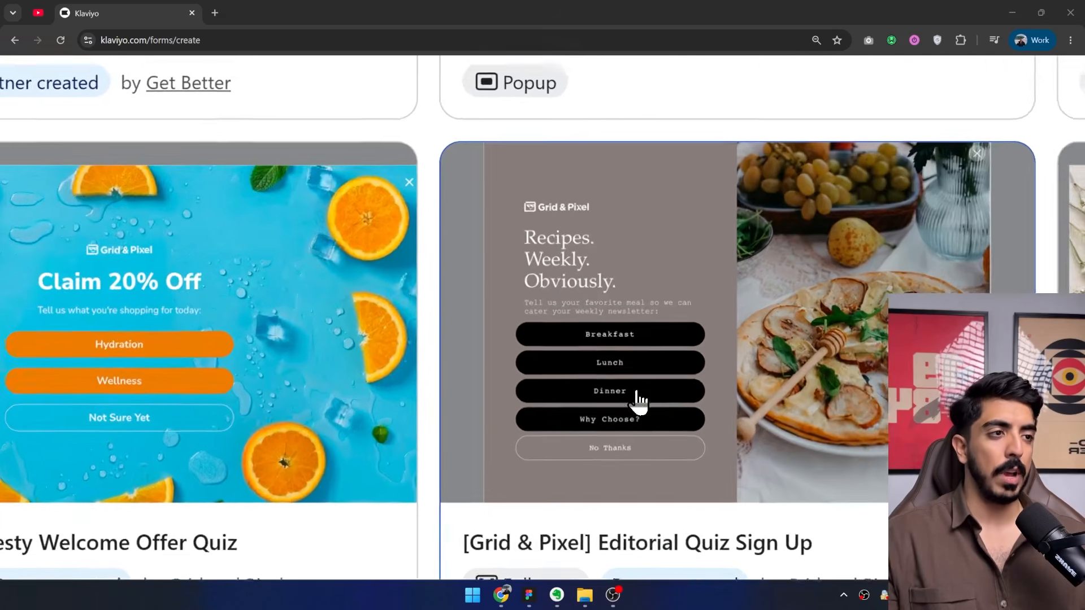
scroll(642, 388, "down", 5)
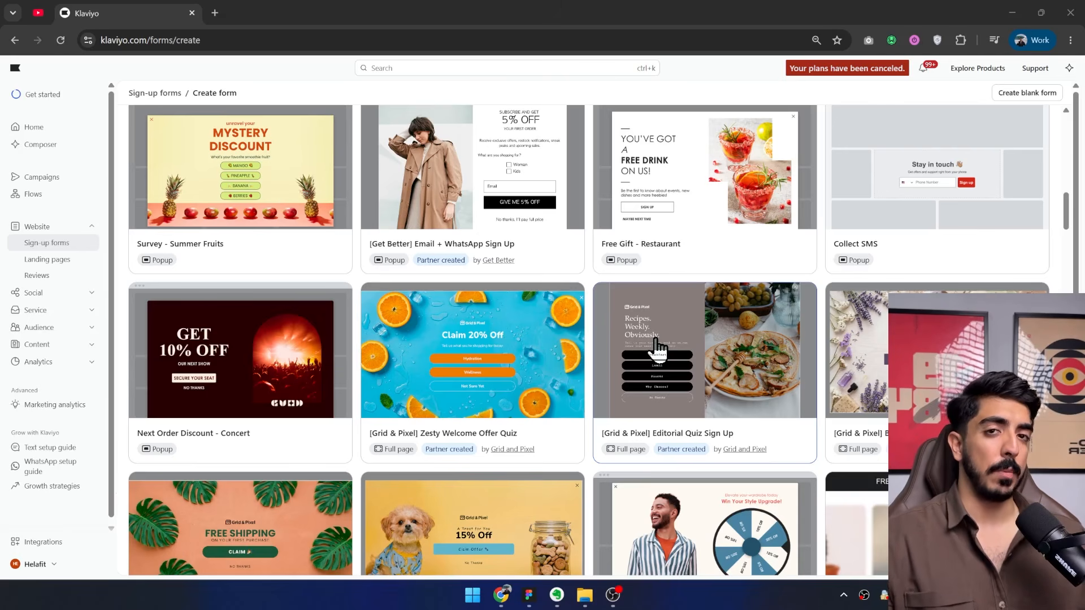
scroll(657, 348, "up", 15)
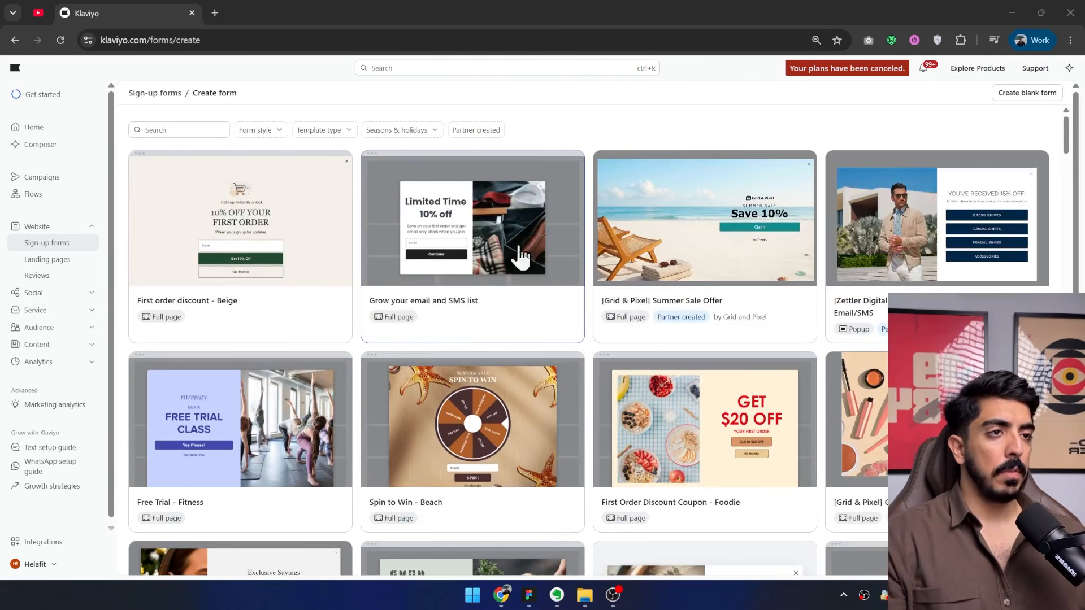
Create a form named "TEst" from the "Grow your email and SMS list" template, using the Newsletter list for email subscribers.
left_click(456, 242)
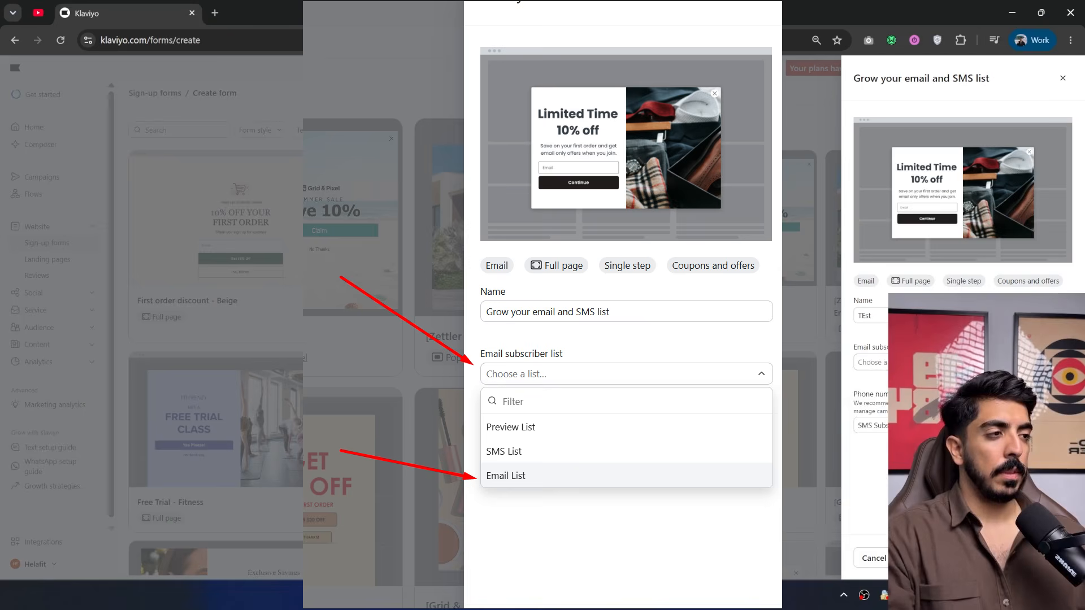
left_click(881, 362)
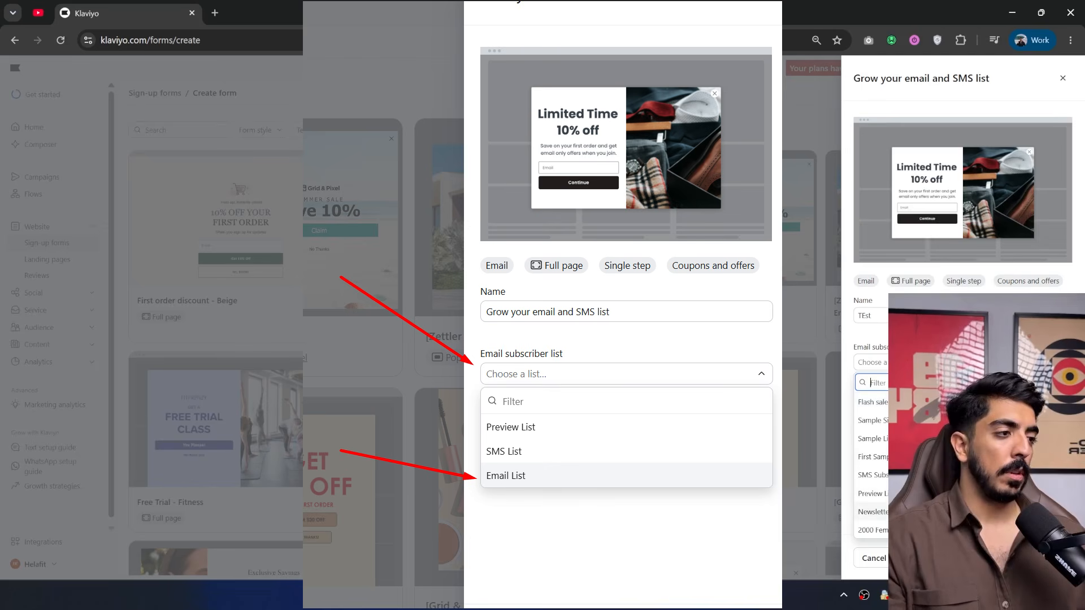
left_click(885, 513)
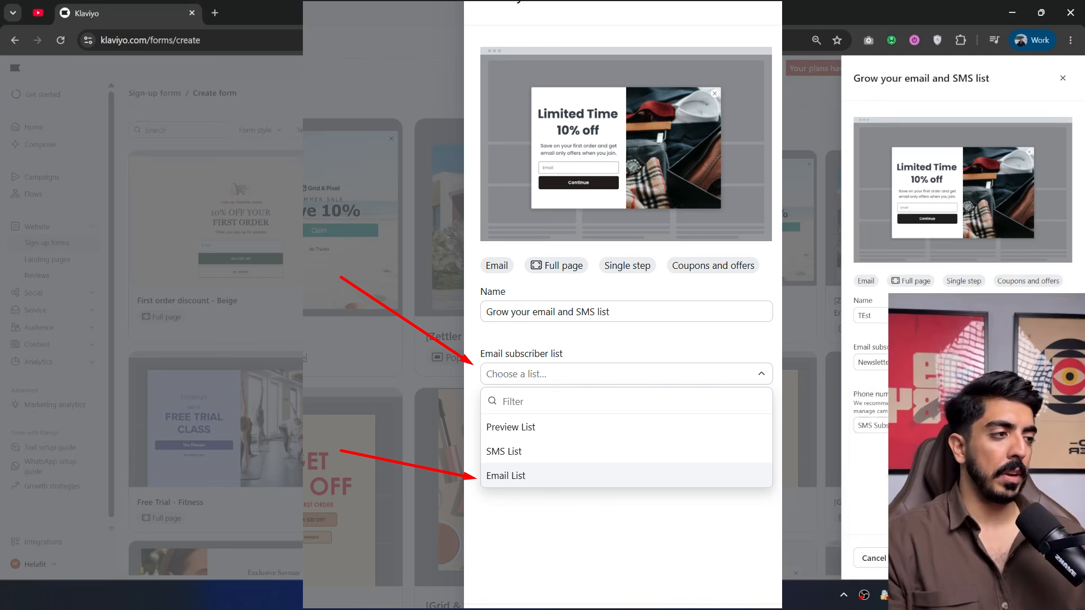
left_click(1041, 558)
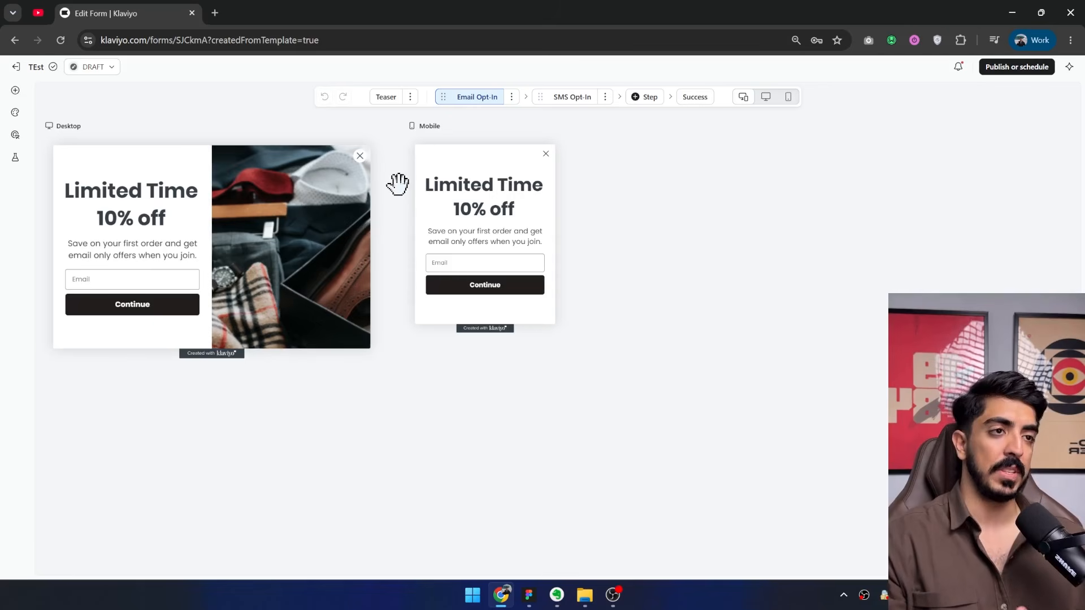
Review the form's Email Opt-In, SMS Opt-In and Success steps, including the email input, and return to Email Opt-In.
left_click(574, 98)
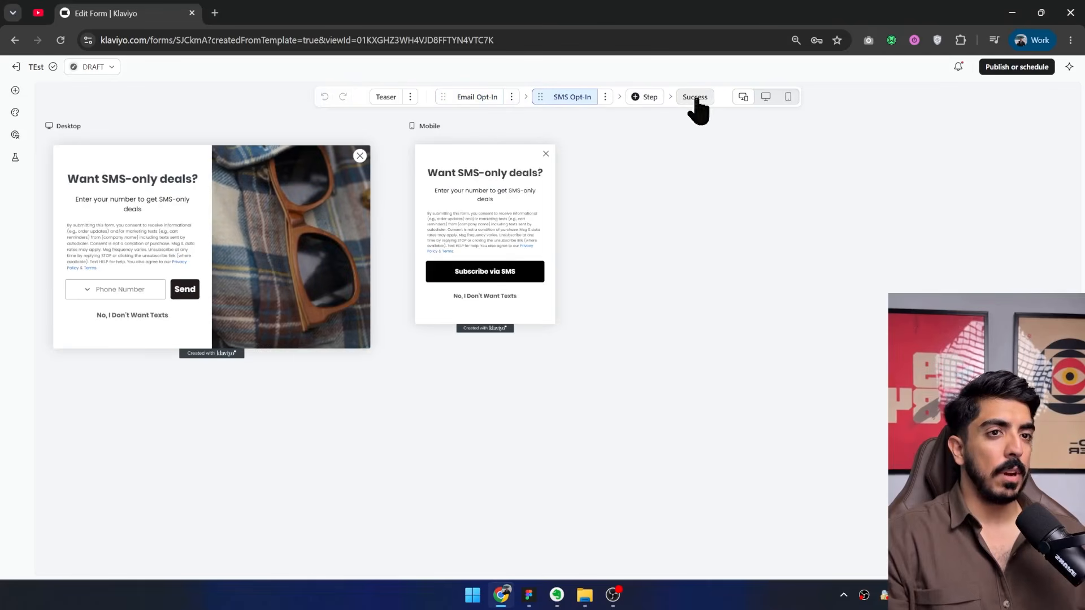
left_click(478, 99)
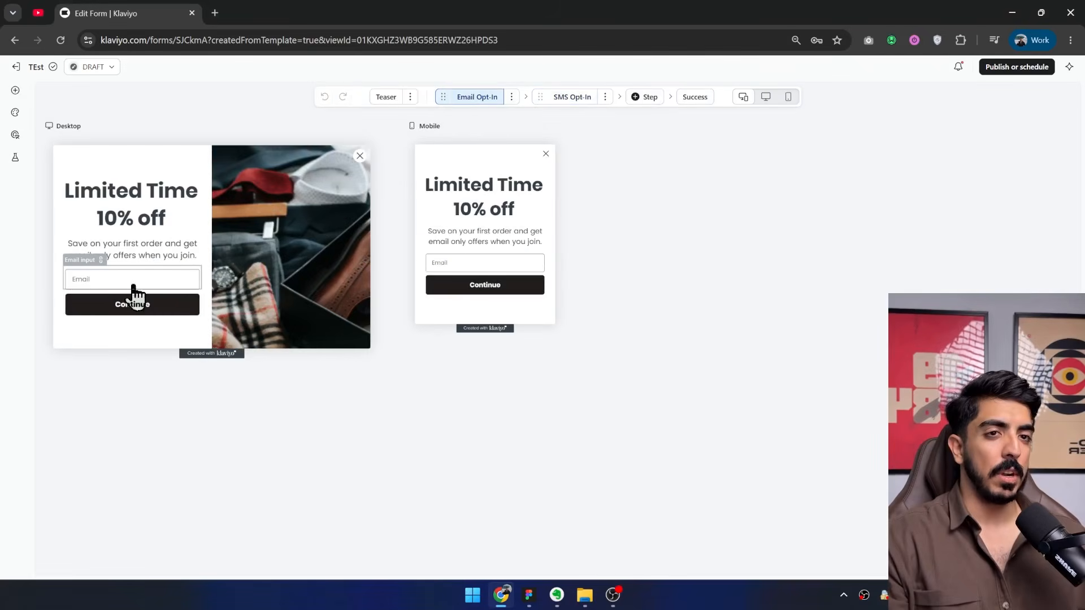
left_click(111, 284)
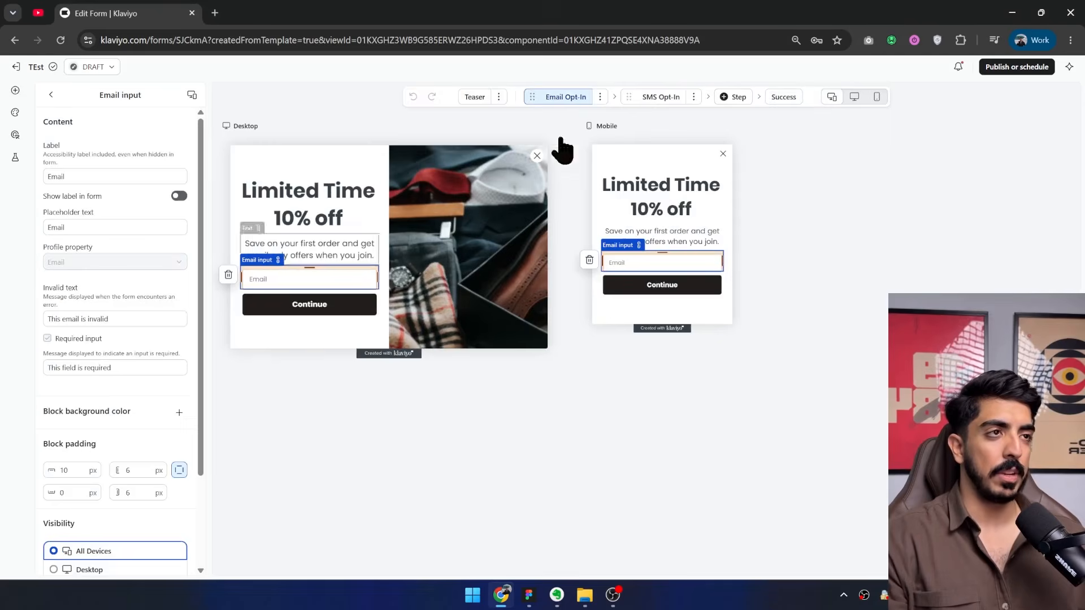
left_click(660, 98)
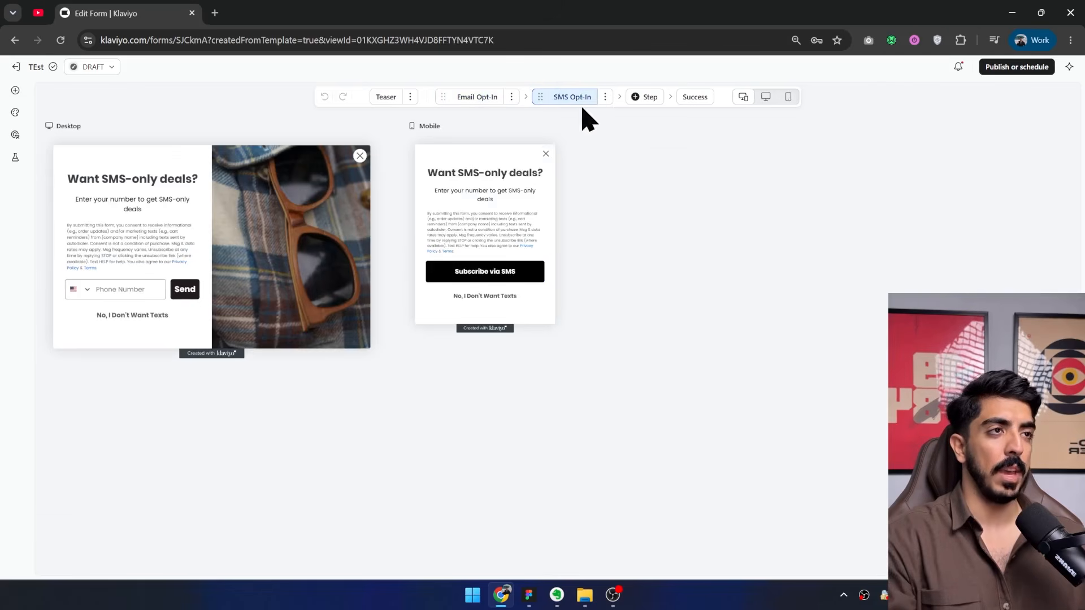
left_click(699, 102)
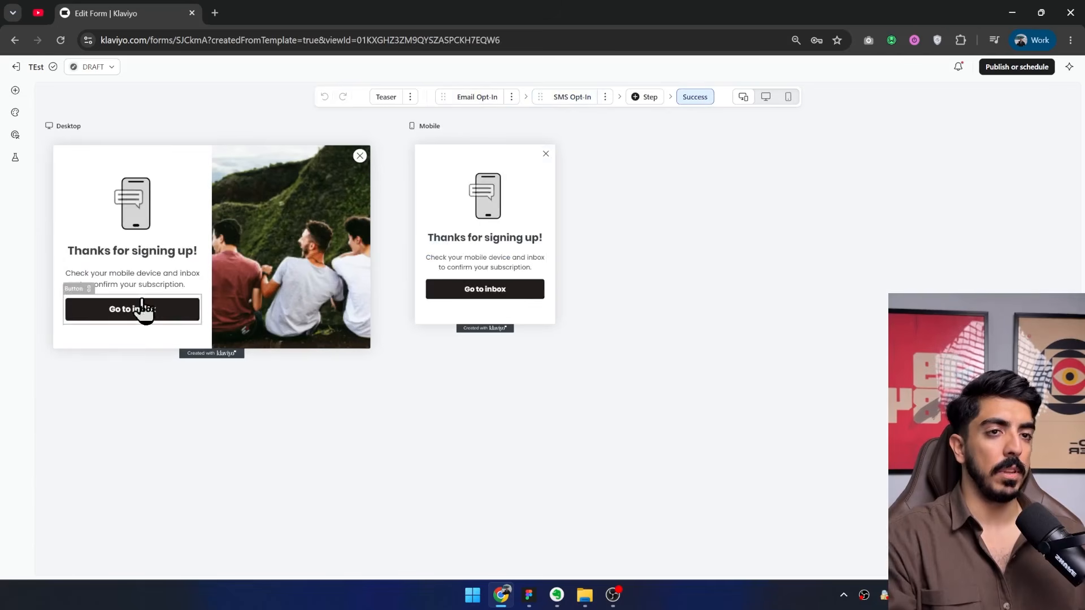
left_click(476, 101)
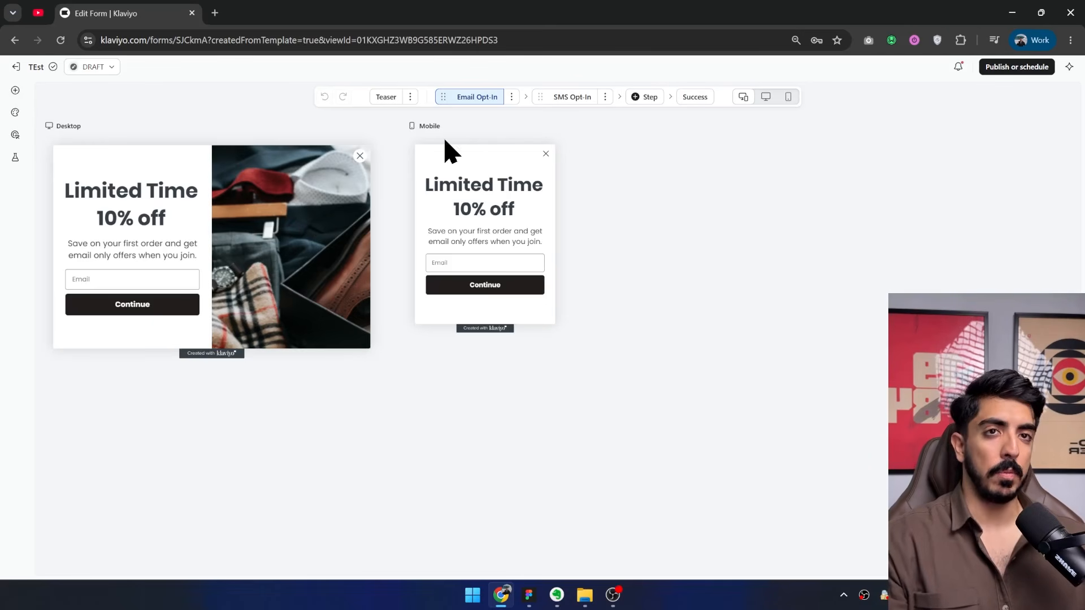
Review the form type and width options in the form's styles and set the form type to Full page.
left_click(15, 112)
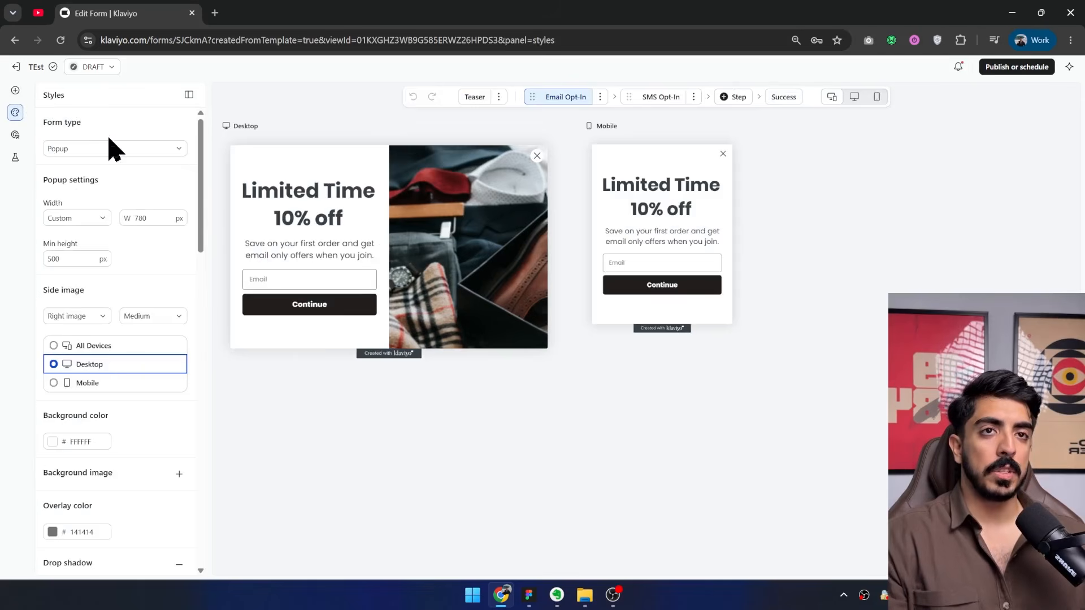
left_click(127, 150)
left_click(140, 125)
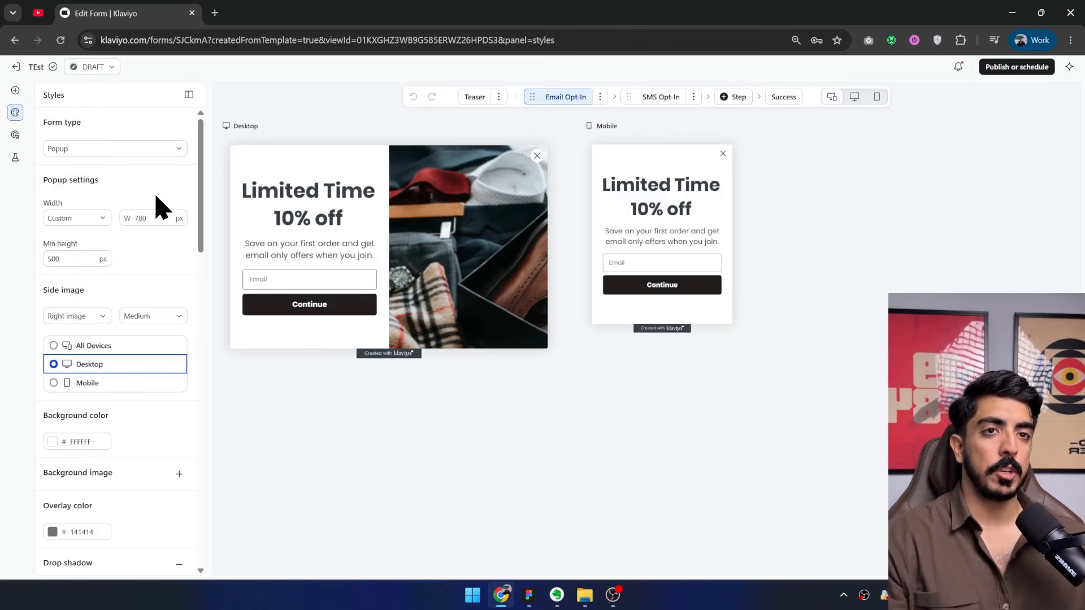
left_click(84, 219)
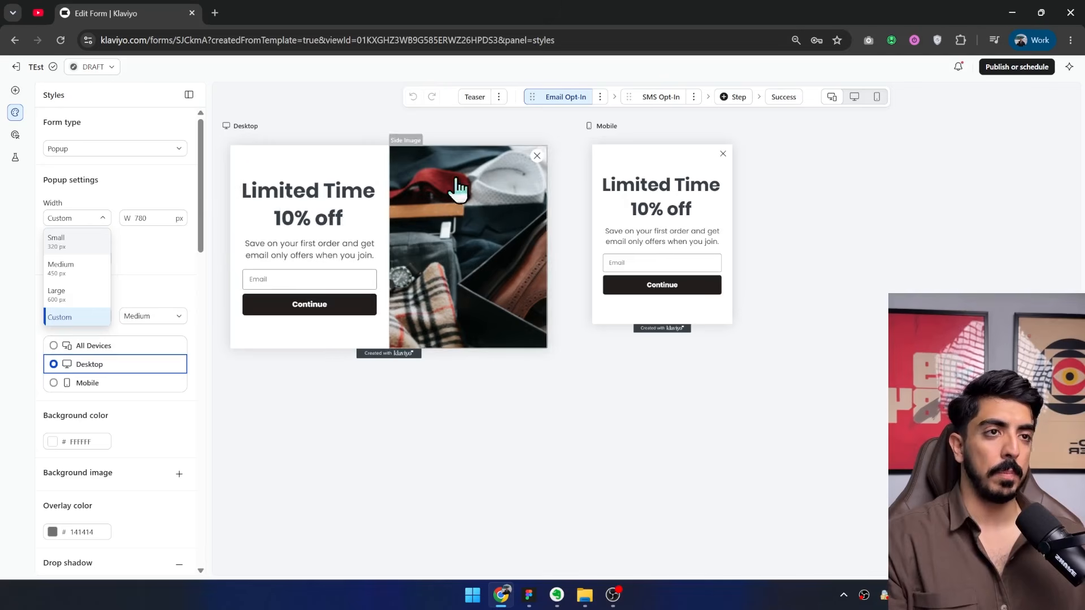
left_click(85, 148)
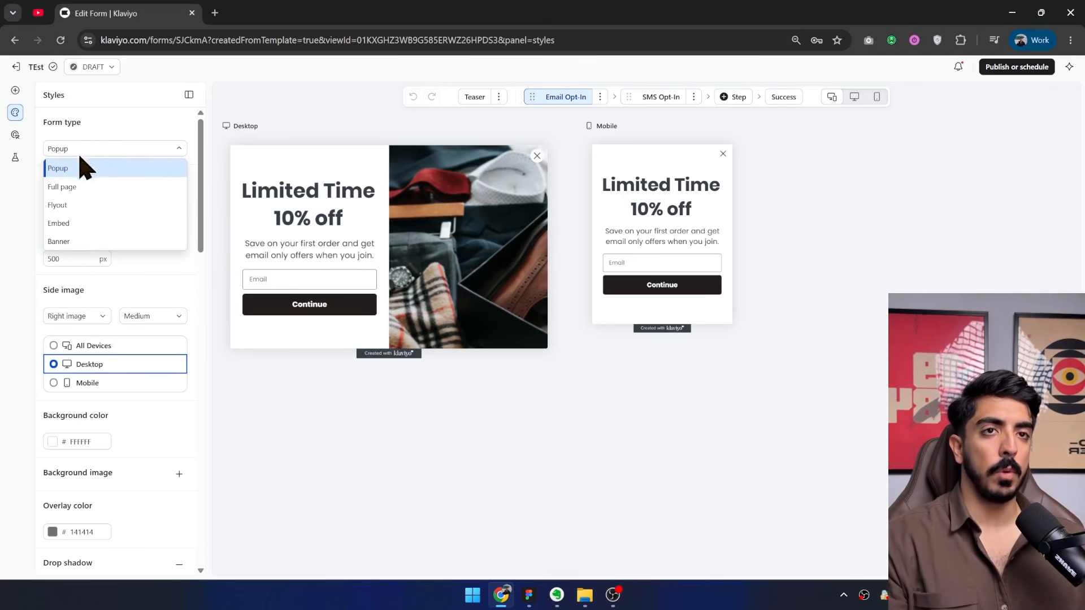
left_click(136, 188)
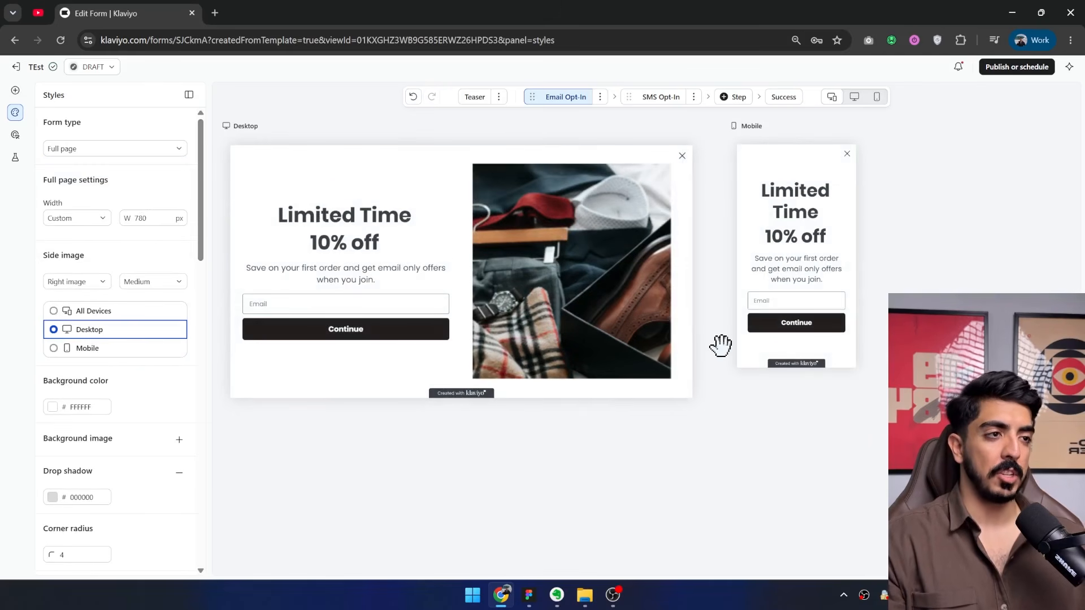
Set the opacity of the close icon's X color to 0% on the Email Opt-In step.
left_click(681, 154)
left_click(671, 189)
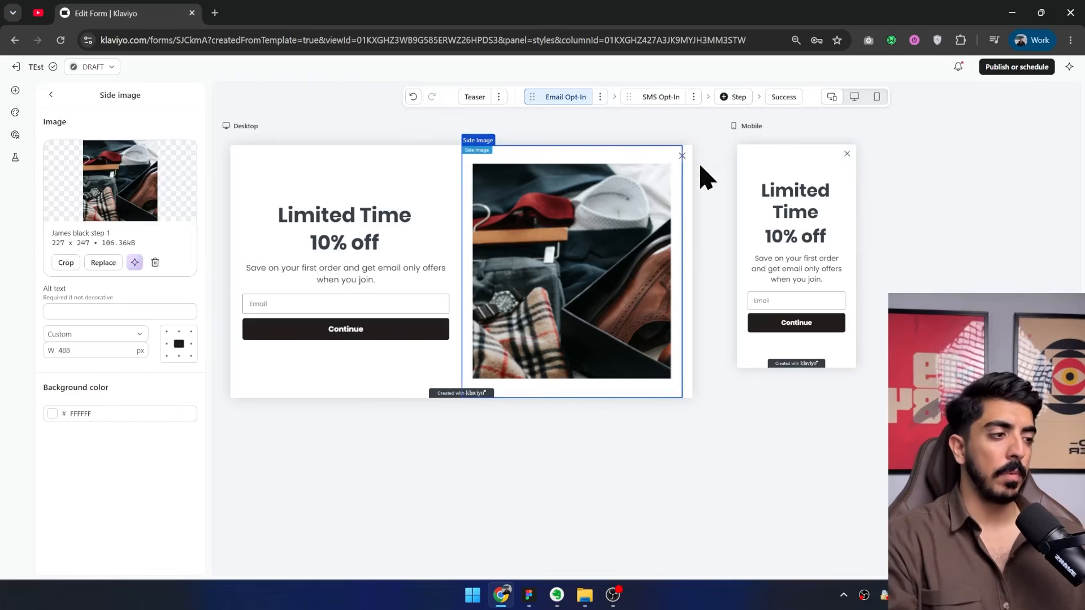
left_click(683, 157)
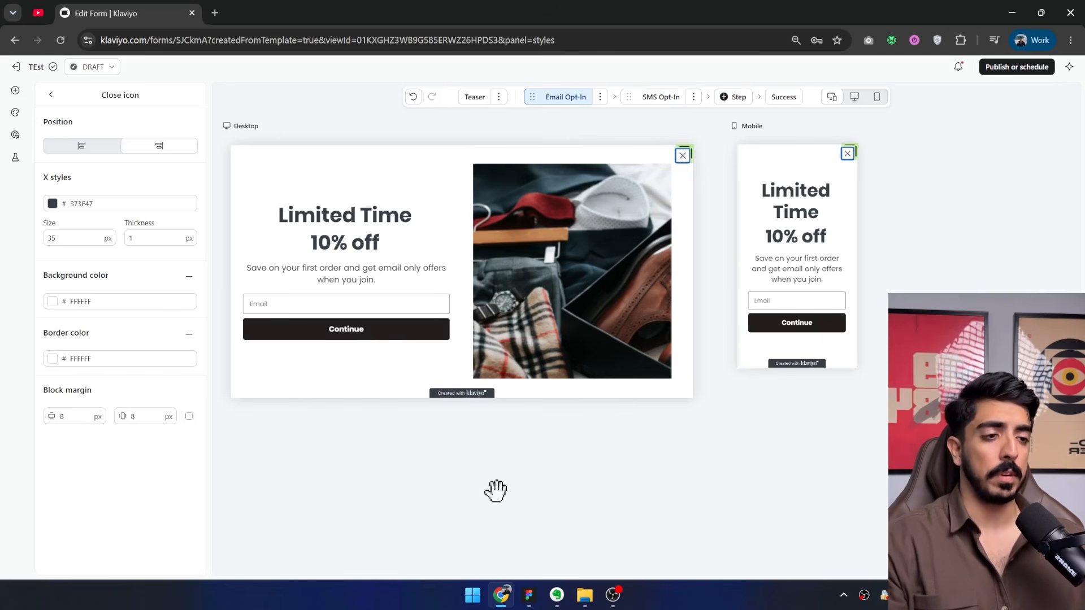
left_click(362, 248)
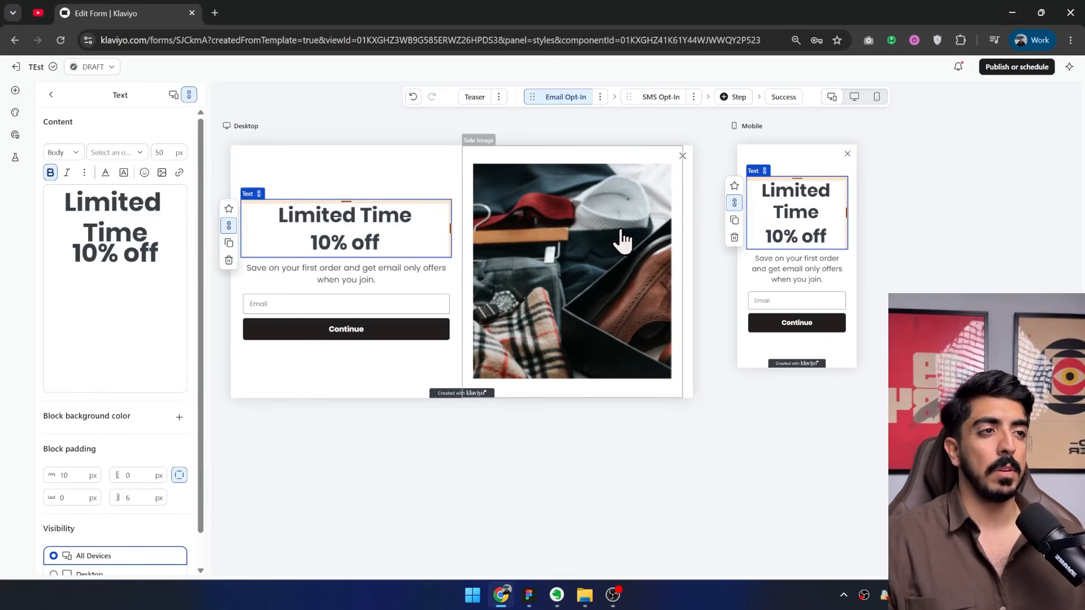
left_click(683, 156)
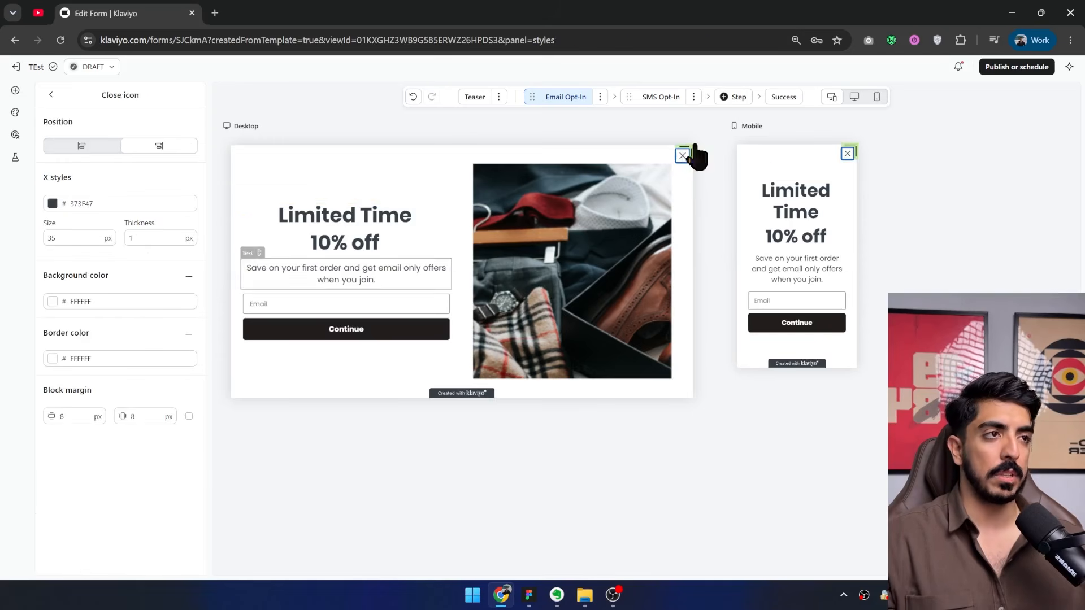
left_click(54, 204)
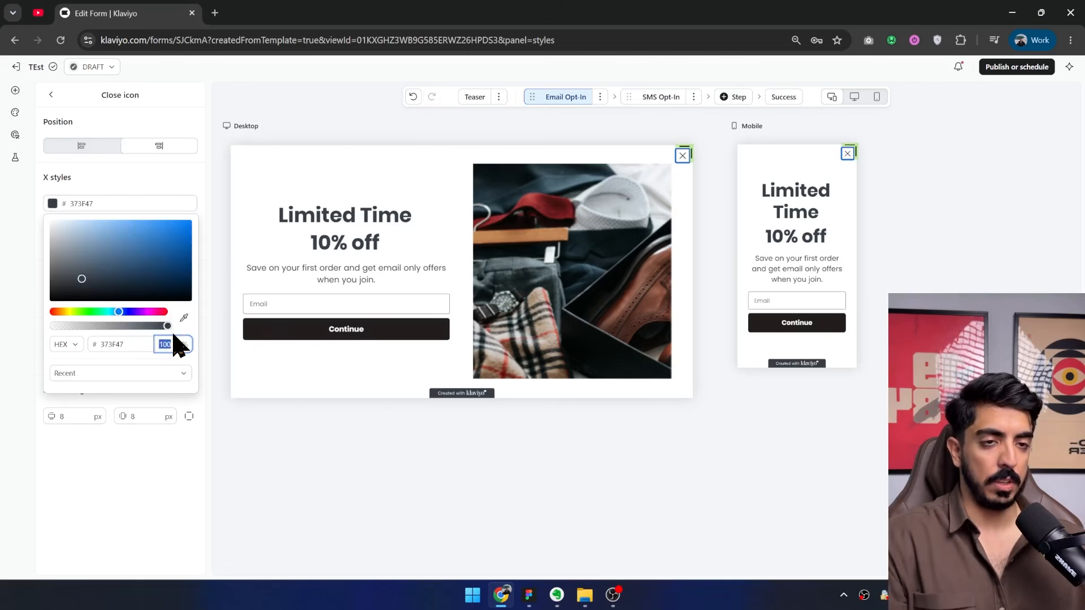
type("0")
left_click(121, 488)
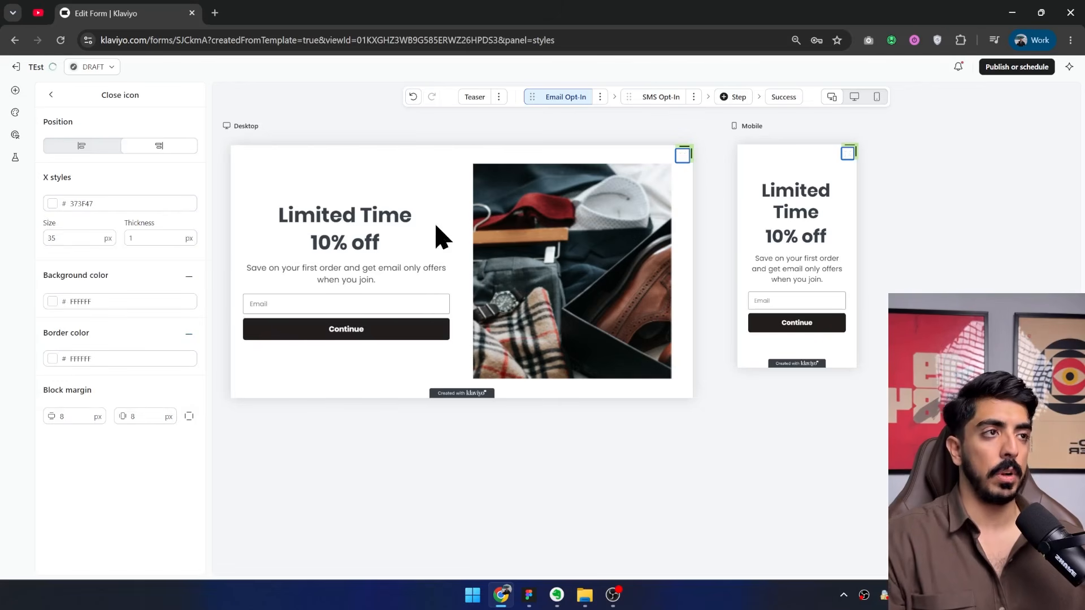
Restore the X color of the close icon to 100% opacity and move the icon to the form's upper-left corner.
left_click(53, 204)
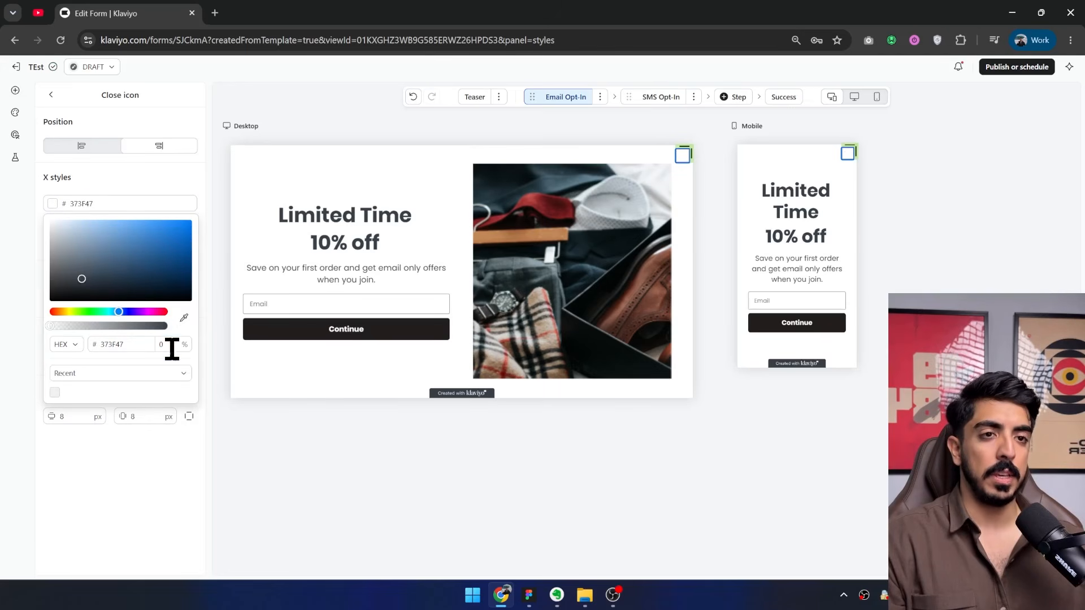
left_click(90, 146)
left_click(90, 146)
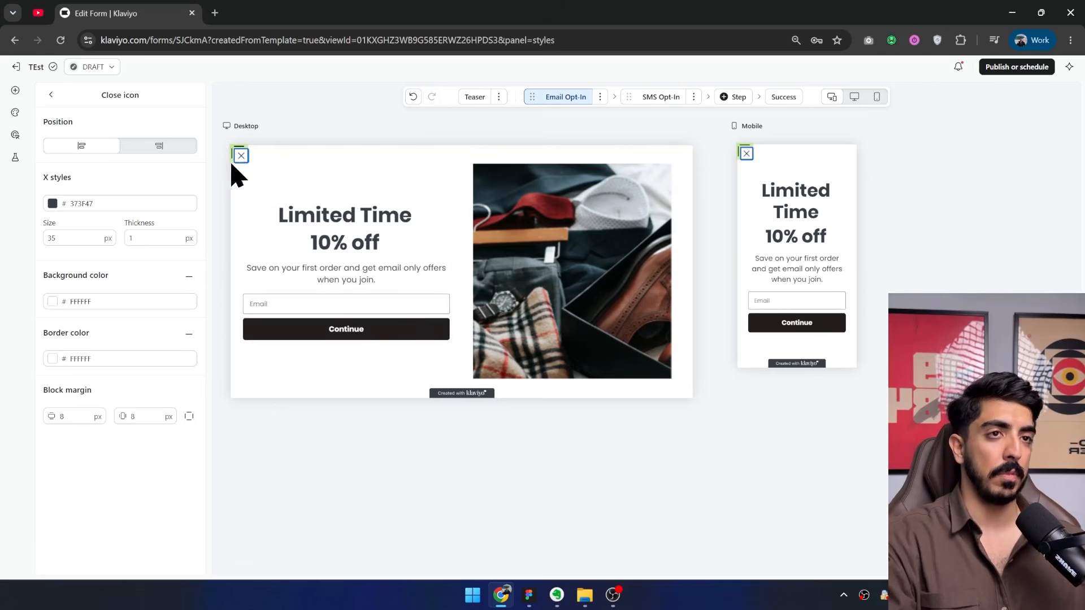
left_click(620, 271)
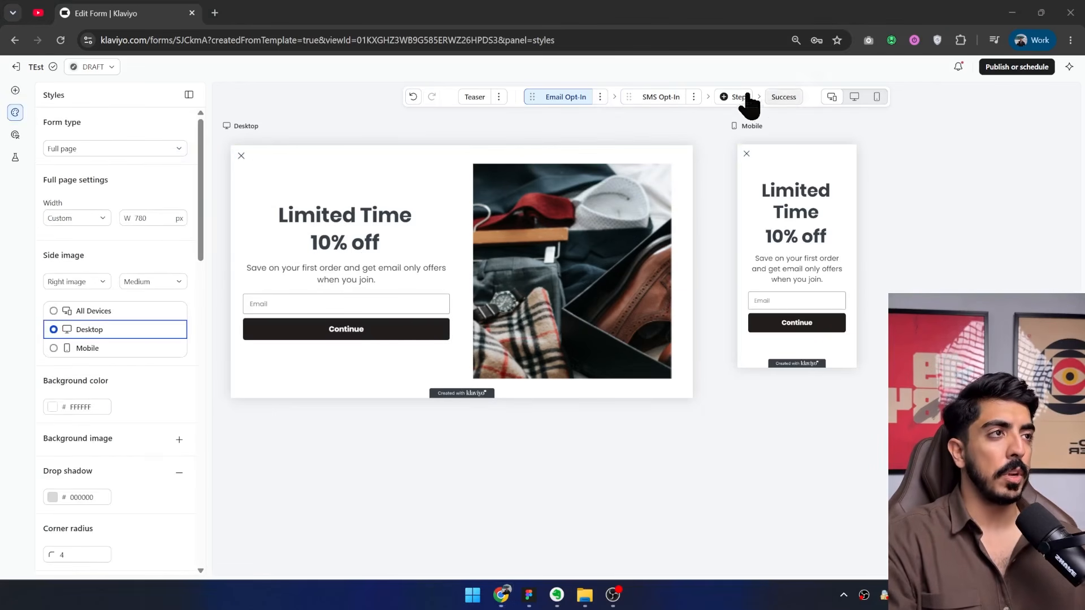
Clone the Email Opt-In step and name the copy "Name Opt-in".
left_click(600, 98)
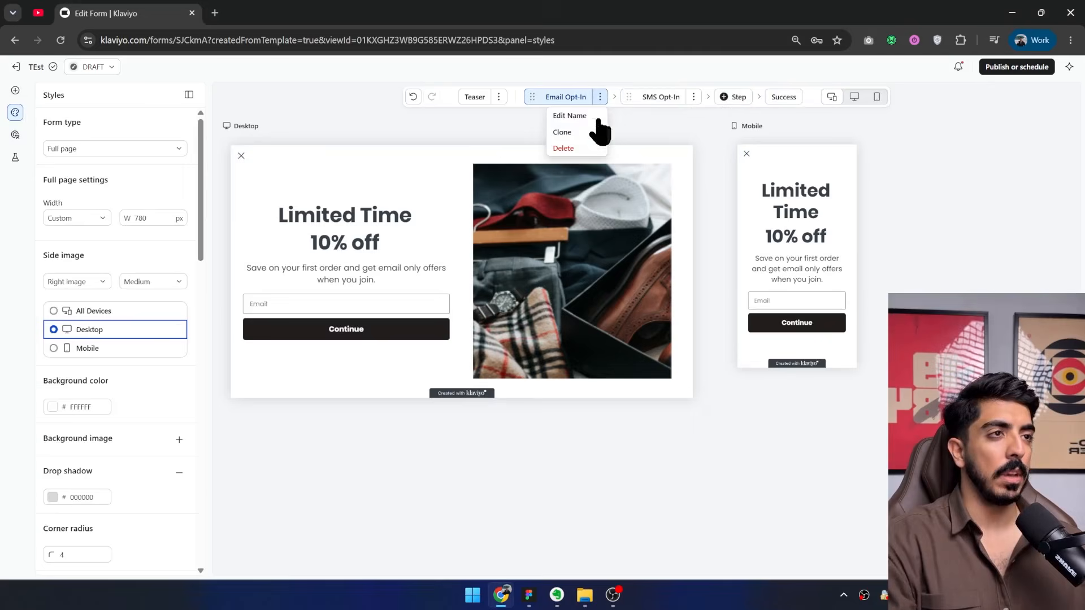
left_click(562, 132)
left_click(467, 305)
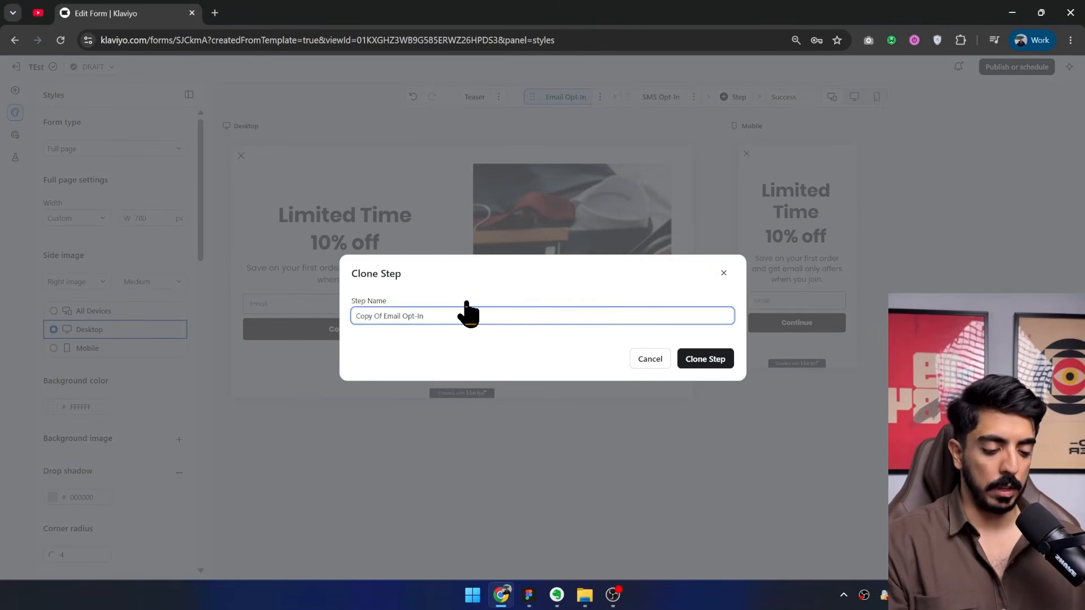
key("ctrl+a")
type("Name Opt")
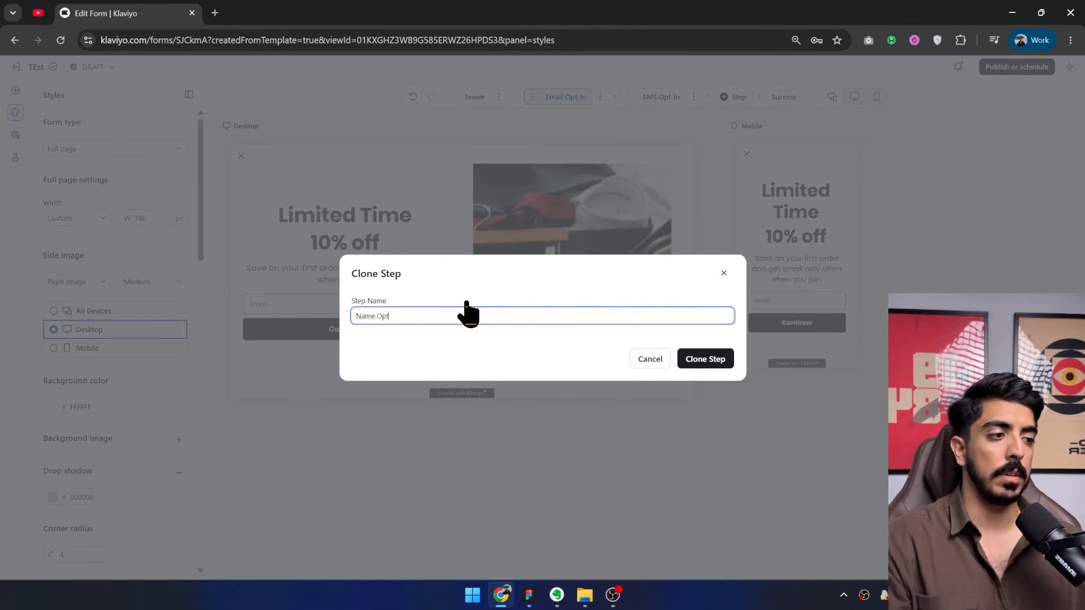
type("-in")
left_click(704, 359)
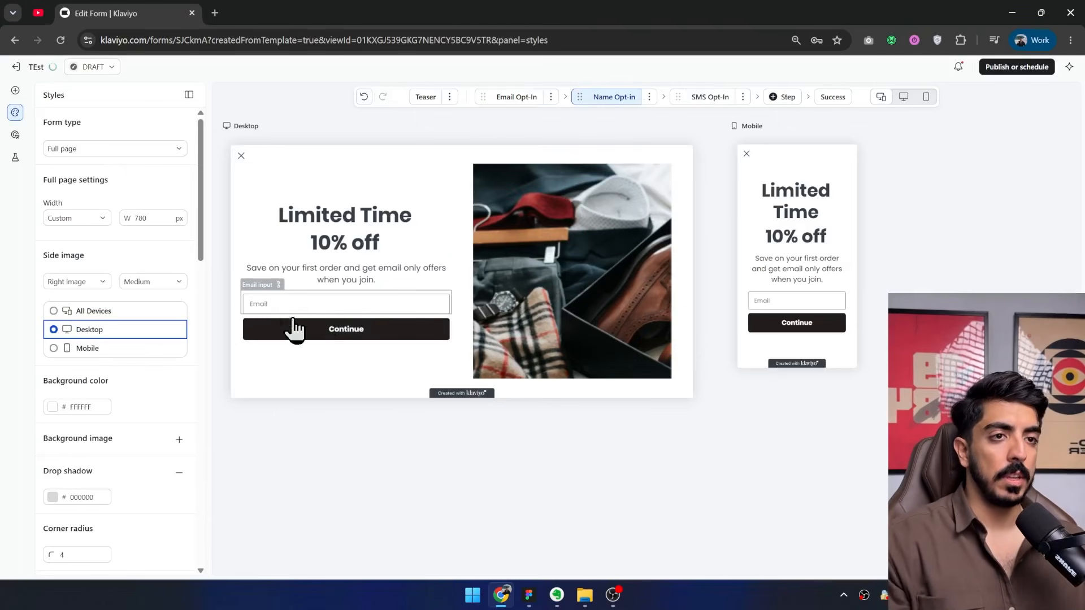
Delete the email input from the Name Opt-in step and add a text input above the Continue button.
left_click(268, 310)
left_click(228, 300)
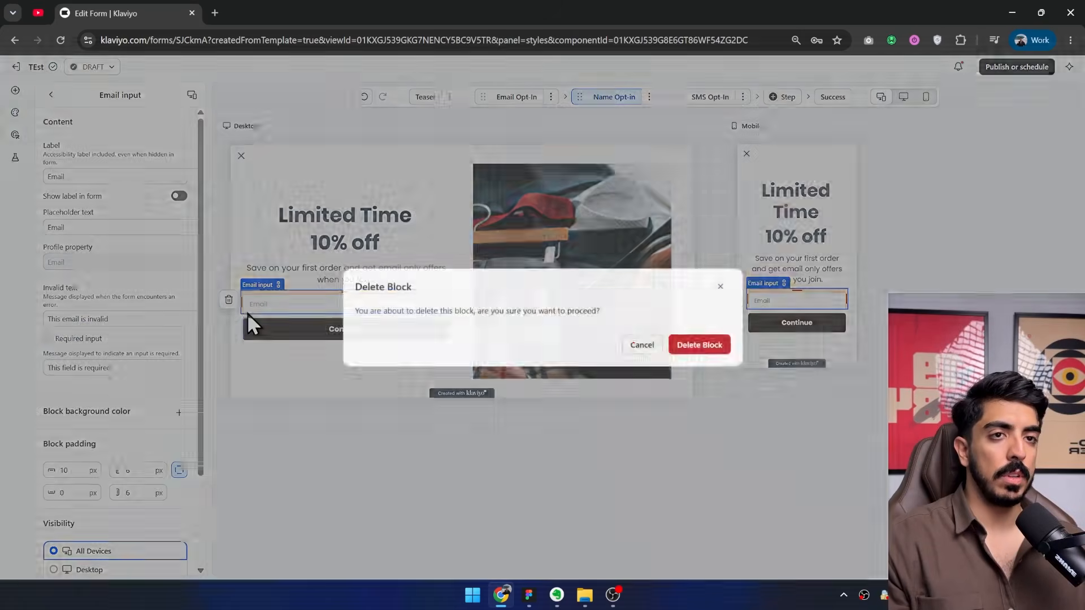
left_click(700, 344)
left_click(16, 91)
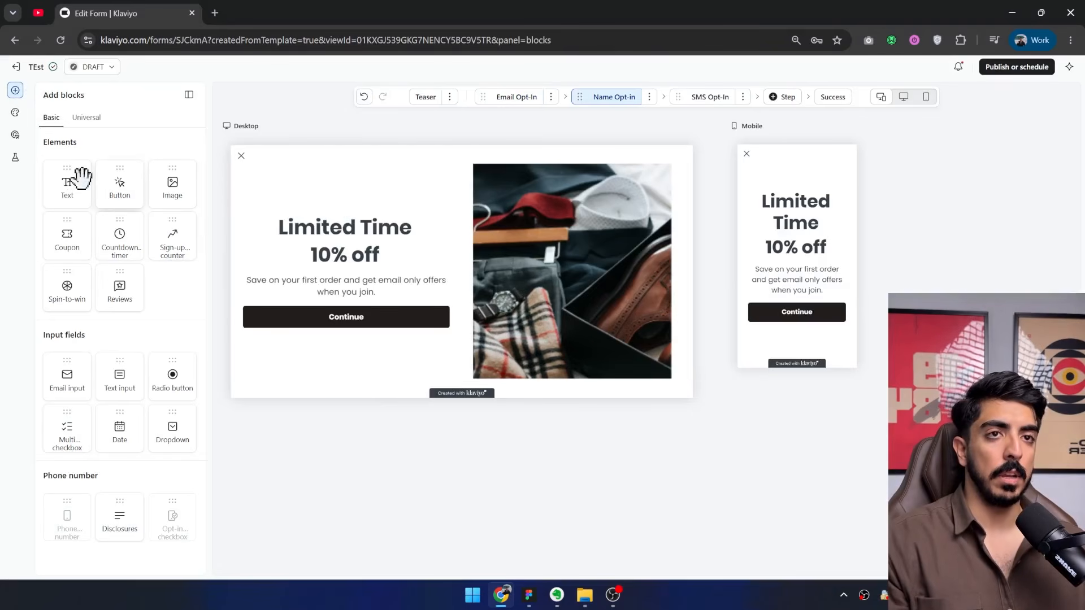
left_click_drag(113, 370, 353, 299)
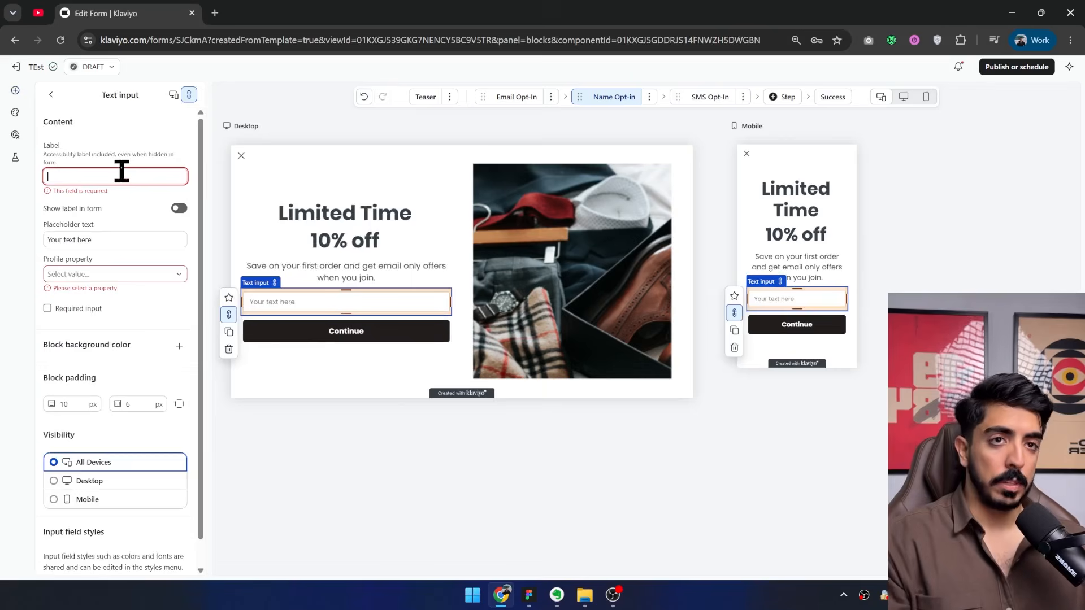
Label the new text input "name", map it to the First Name profile property and keep the label hidden in the form.
type("name")
left_click(179, 196)
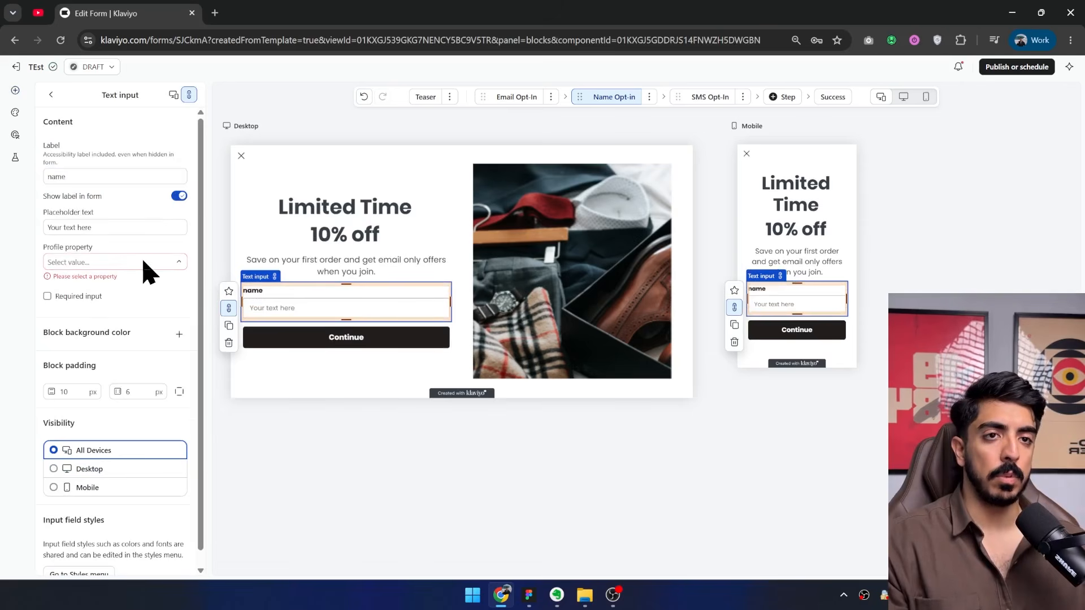
left_click(144, 262)
type("fi")
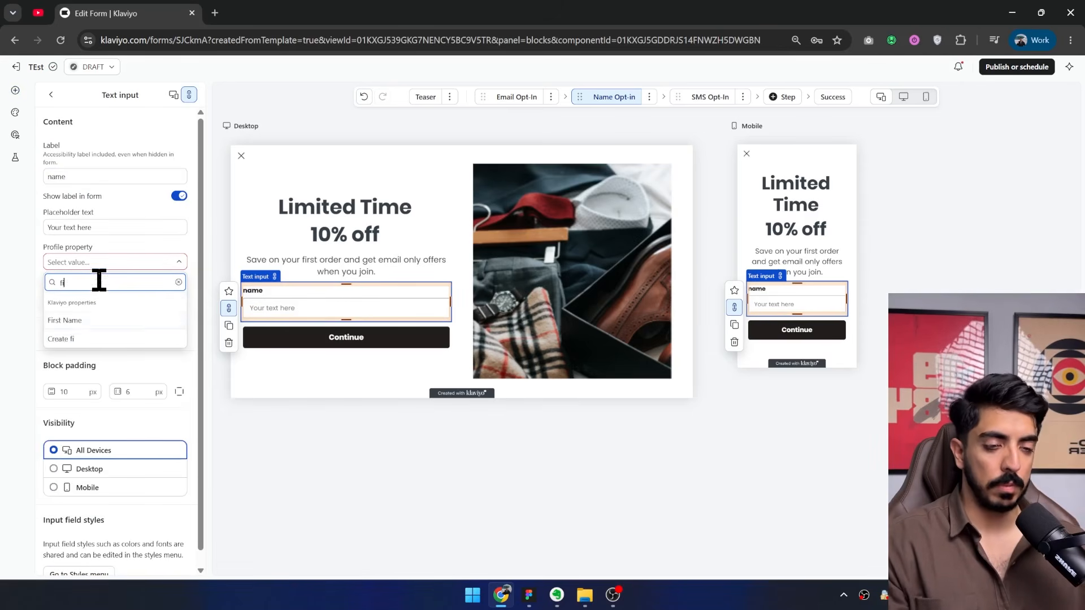
type("r")
left_click(65, 320)
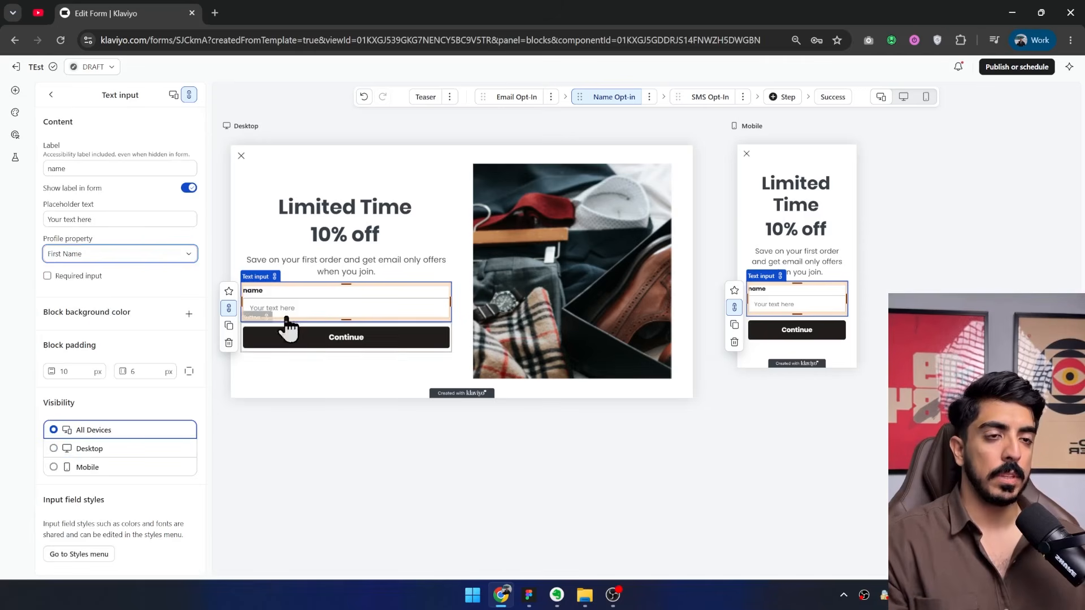
left_click(186, 188)
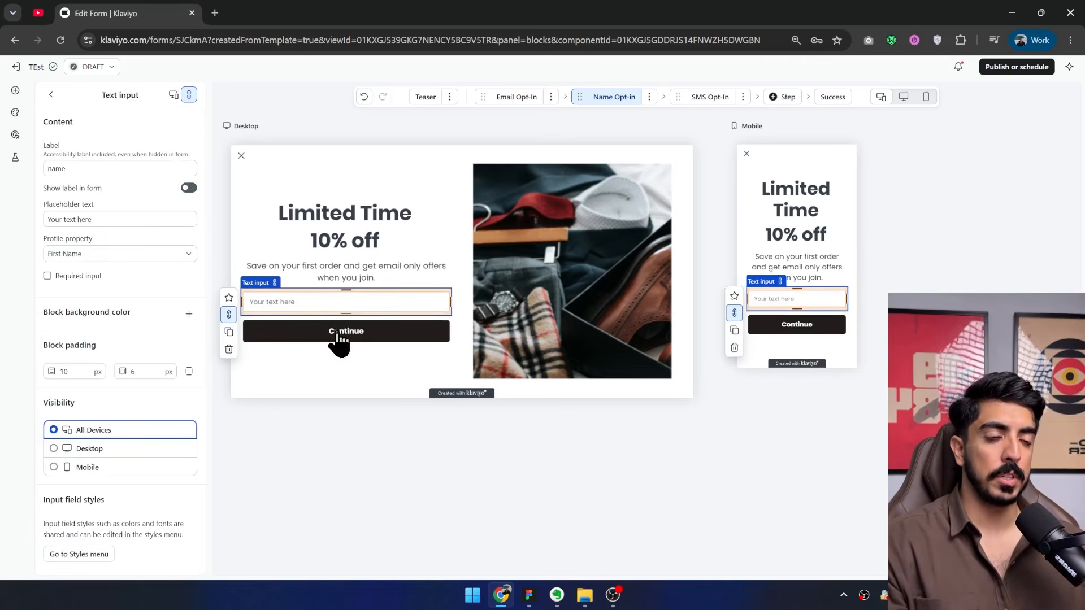
Review the settings of the Continue button, the side image and the headline on the Name Opt-in step.
left_click(440, 339)
scroll(161, 285, "down", 10)
scroll(164, 286, "up", 3)
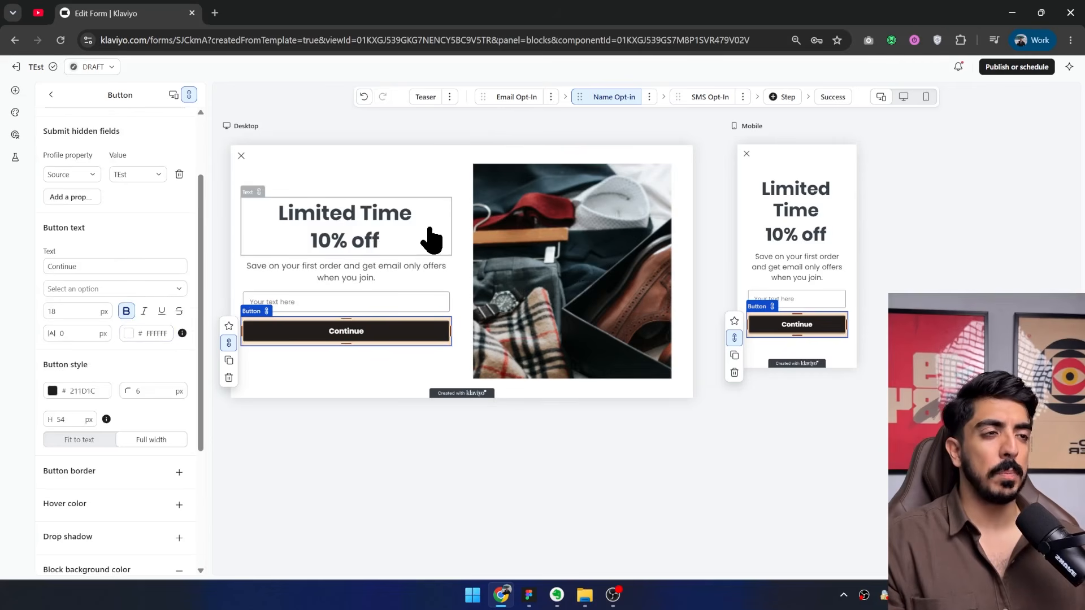
left_click(540, 251)
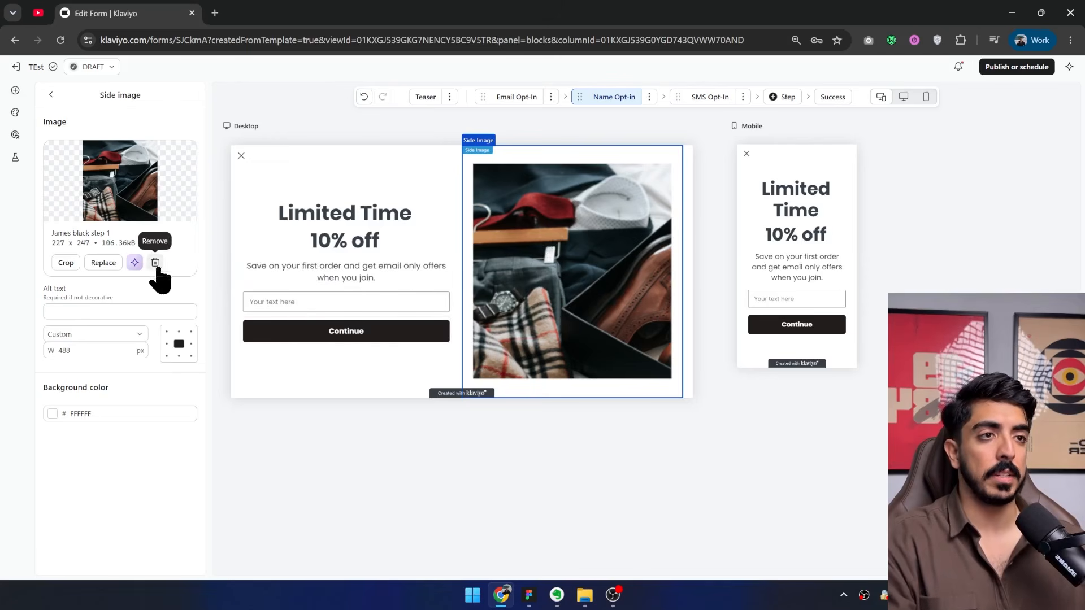
left_click(354, 238)
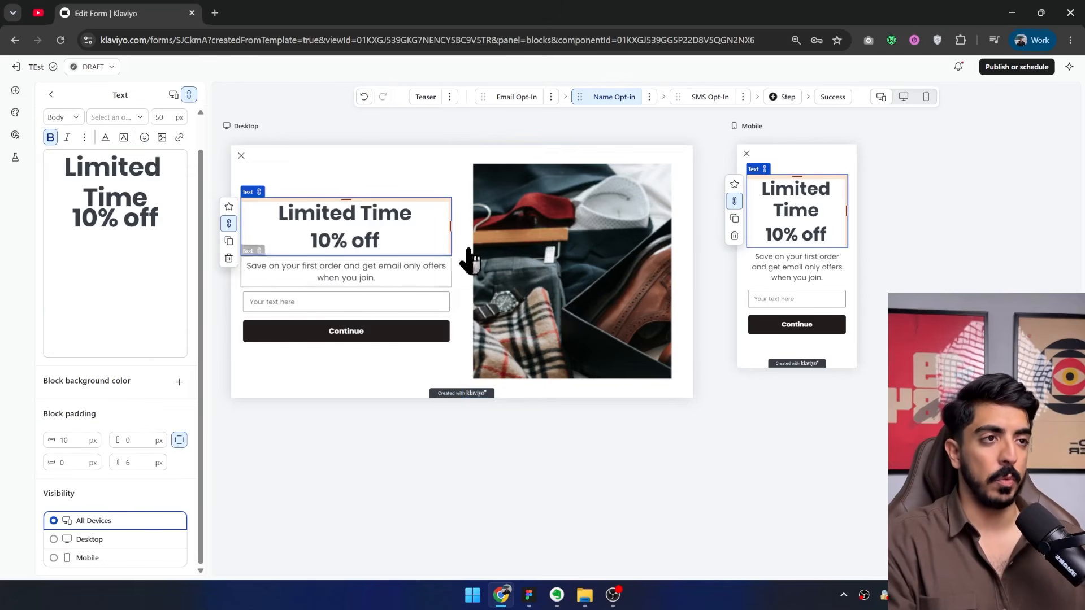
Remove the image beside the form by setting the side image option to No side image.
left_click(569, 340)
left_click(51, 96)
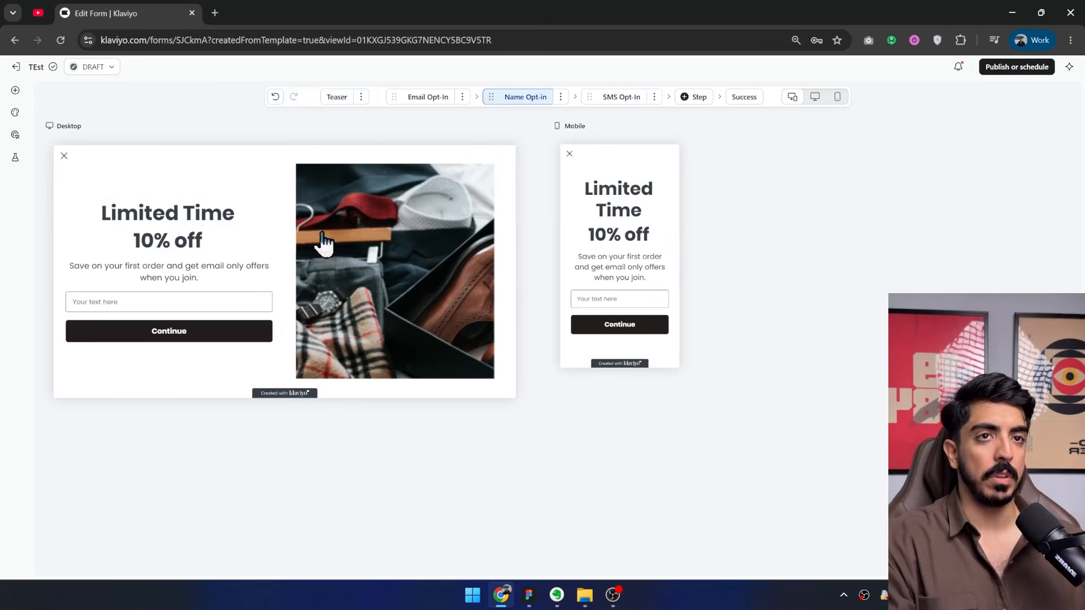
left_click(15, 113)
left_click(91, 281)
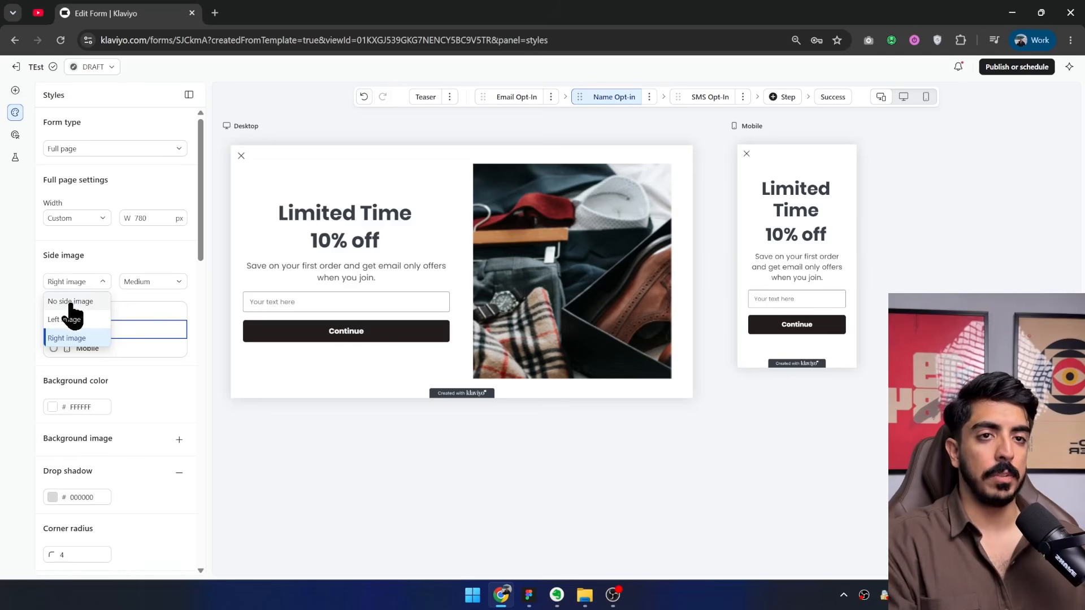
left_click(71, 303)
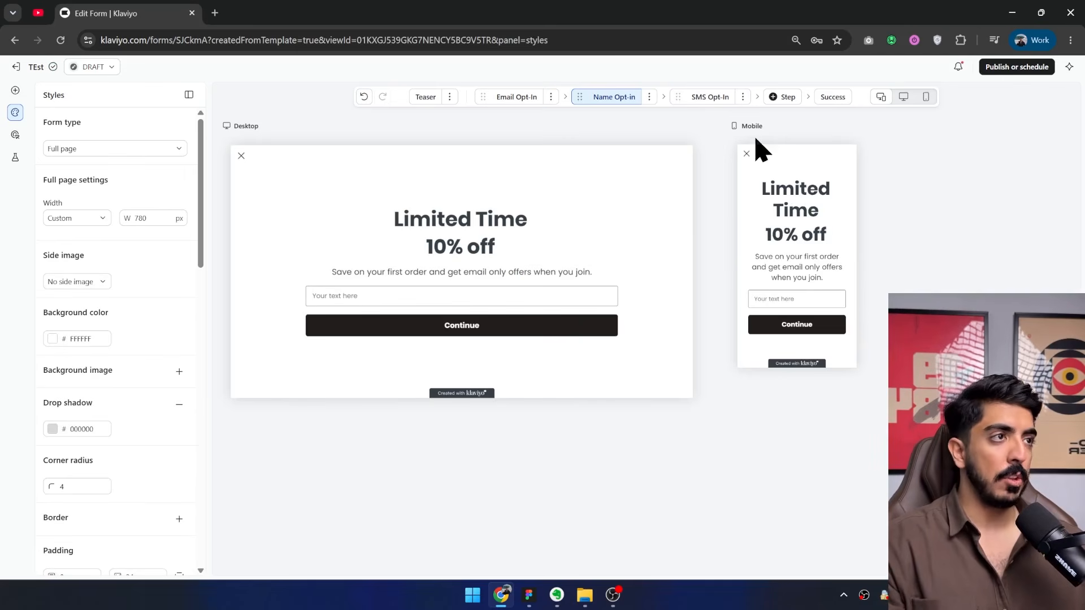
scroll(547, 283, "down", 2)
scroll(673, 339, "up", 4)
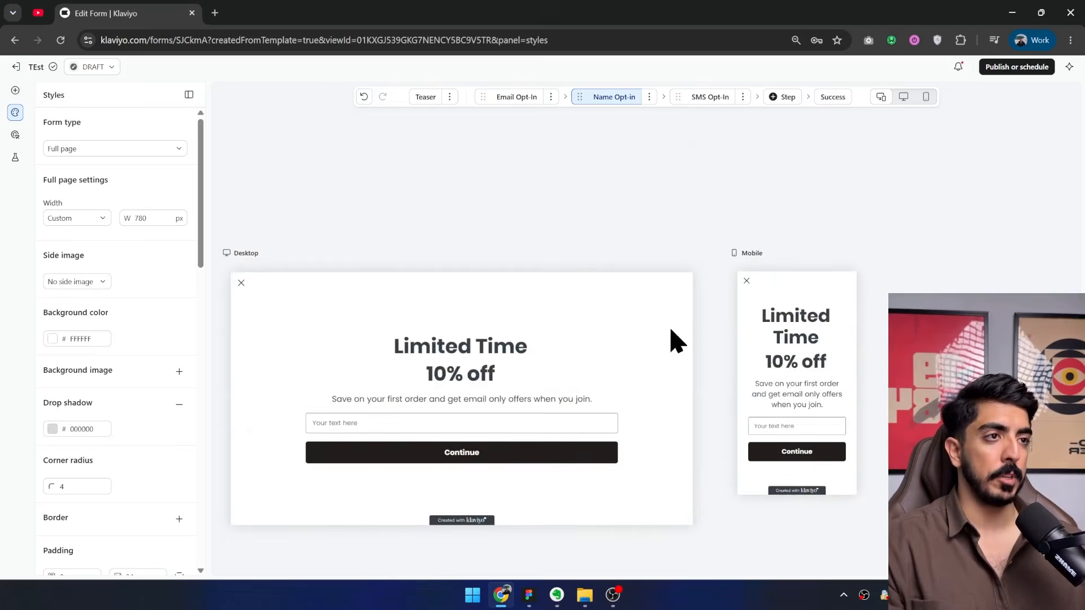
scroll(575, 328, "down", 1)
scroll(574, 328, "down", 1)
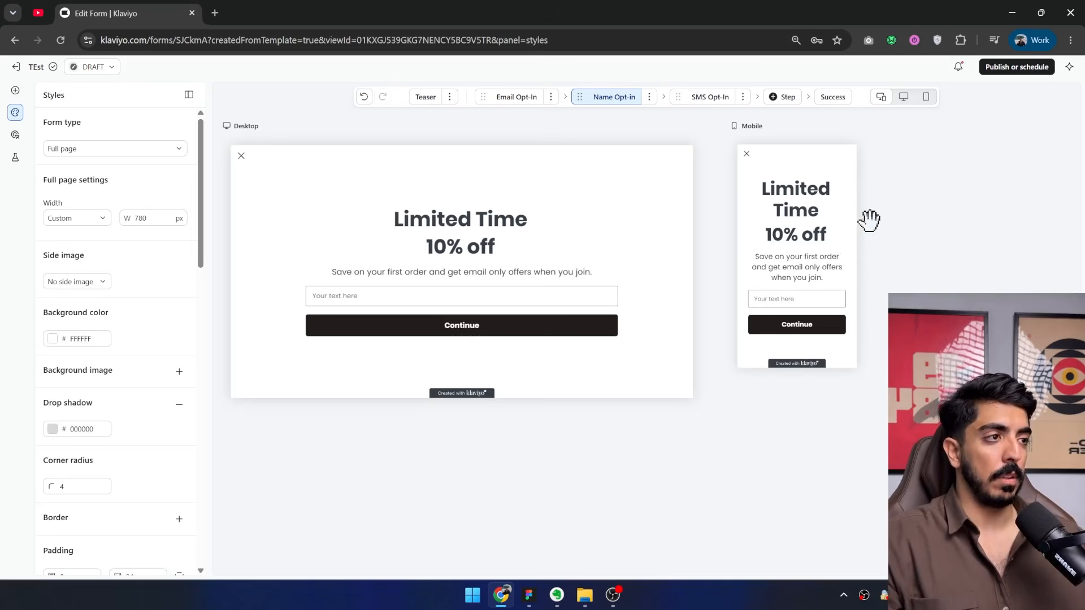
Position the form's teaser at the middle of the page's left edge.
left_click(517, 101)
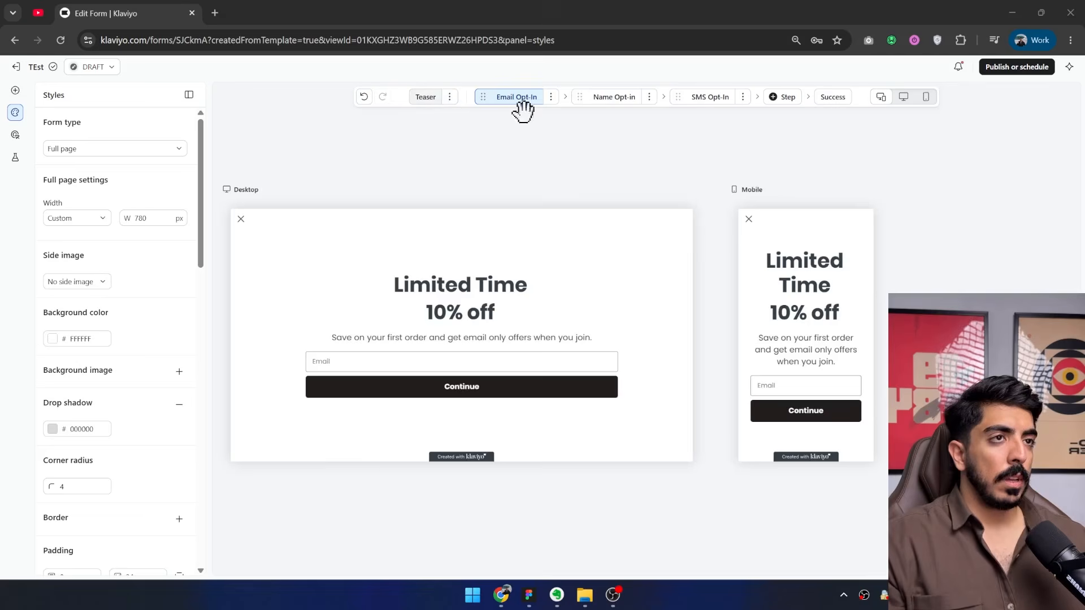
left_click(425, 102)
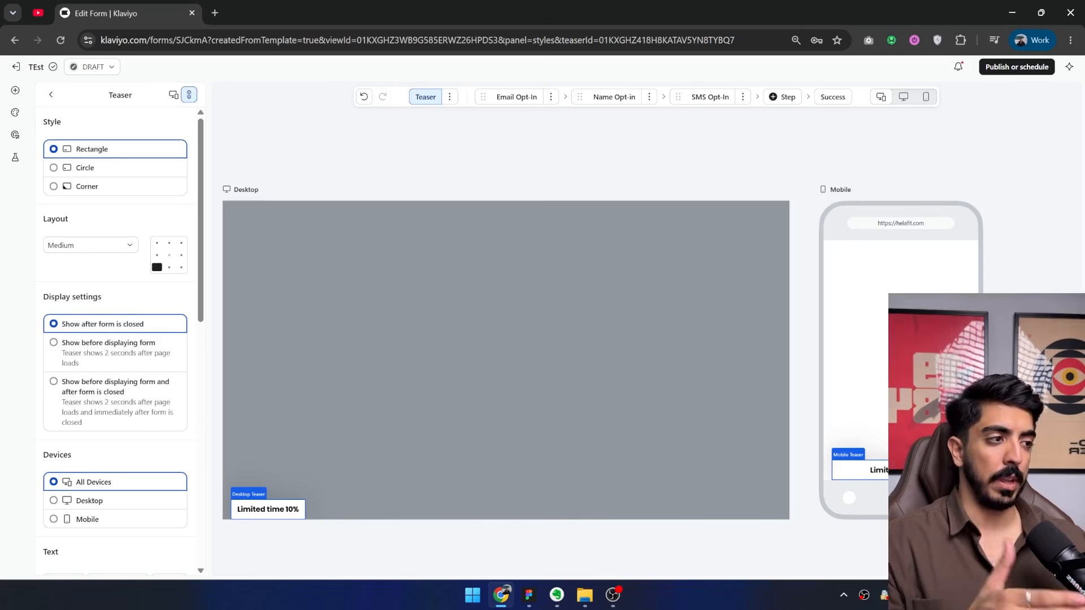
left_click(158, 257)
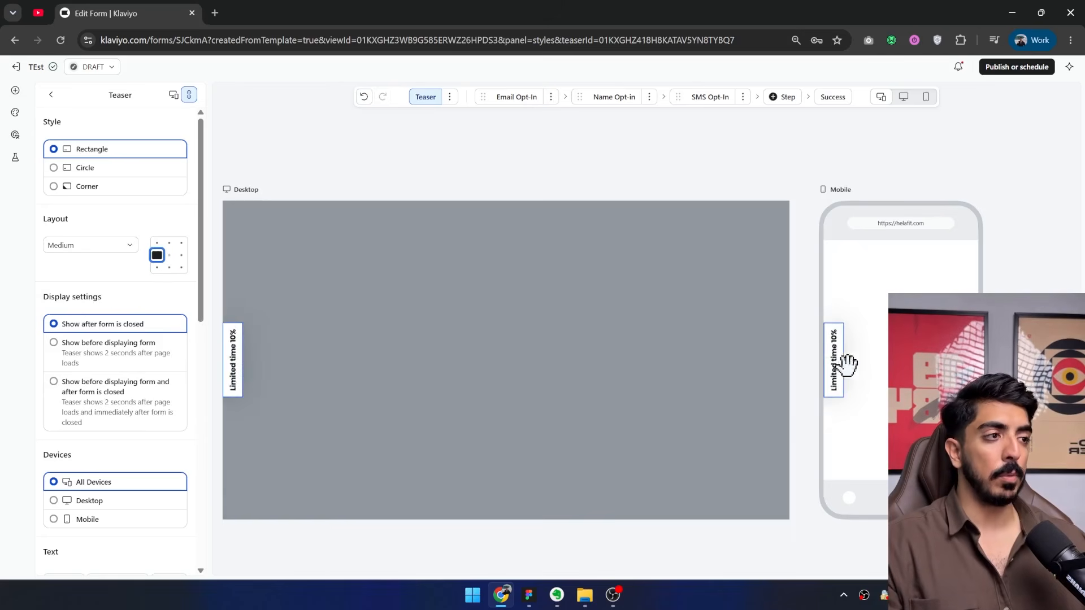
Compare the teaser's text with the headline on the Email Opt-In step and return to the Name Opt-in step.
scroll(158, 443, "down", 3)
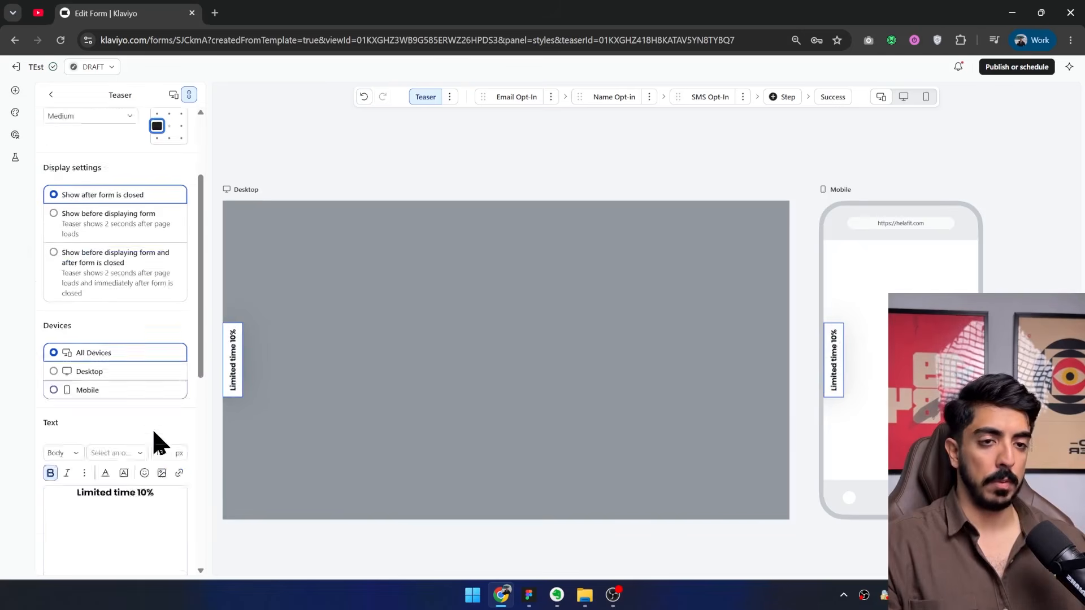
scroll(143, 439, "up", 3)
scroll(155, 393, "down", 5)
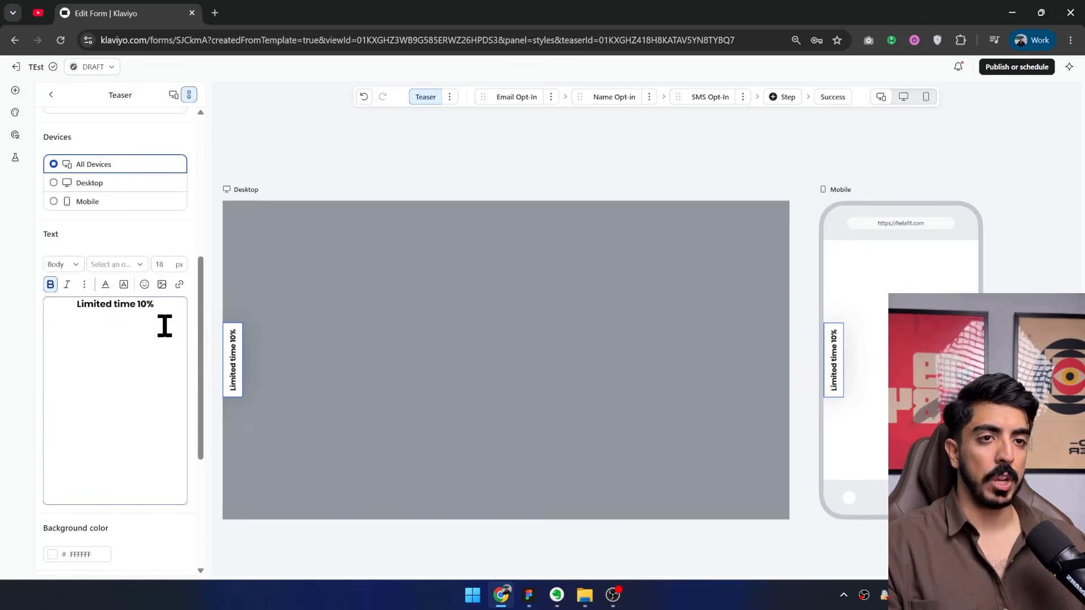
left_click_drag(155, 305, 83, 305)
left_click(522, 108)
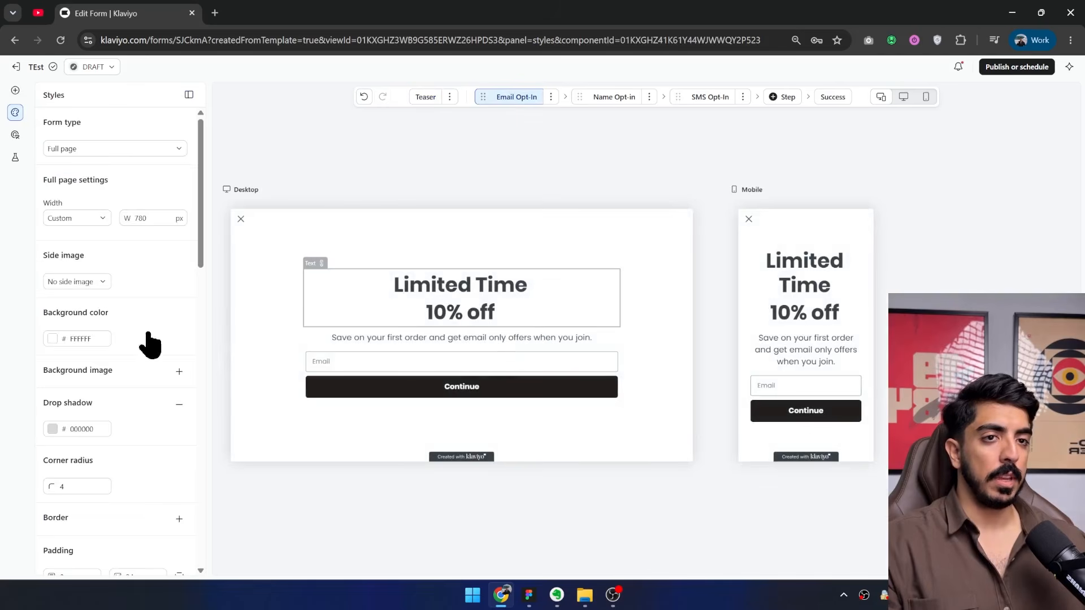
left_click(460, 298)
left_click_drag(152, 259, 55, 199)
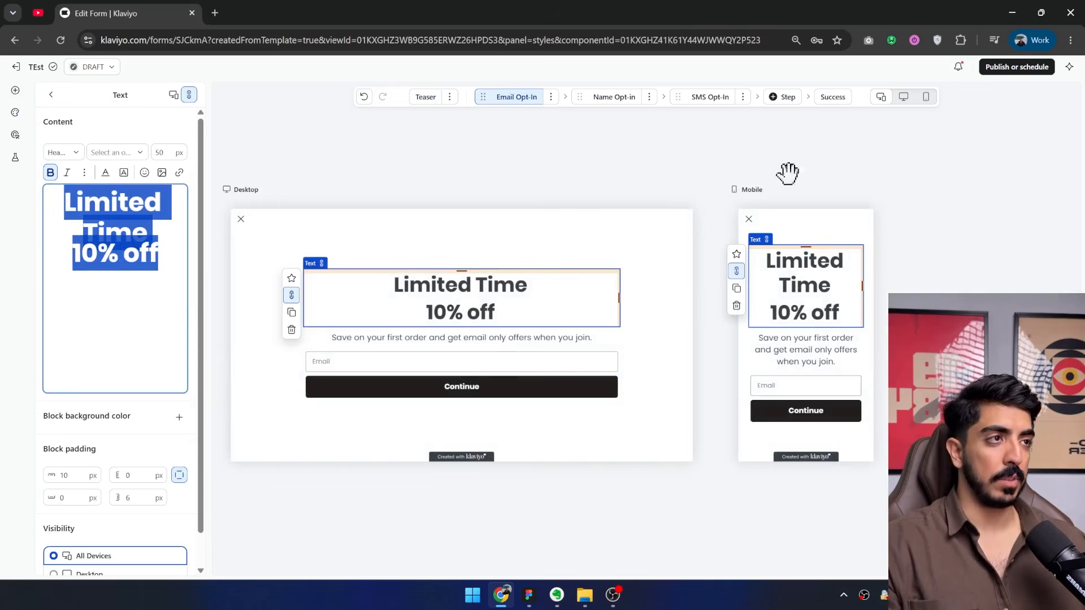
left_click(612, 102)
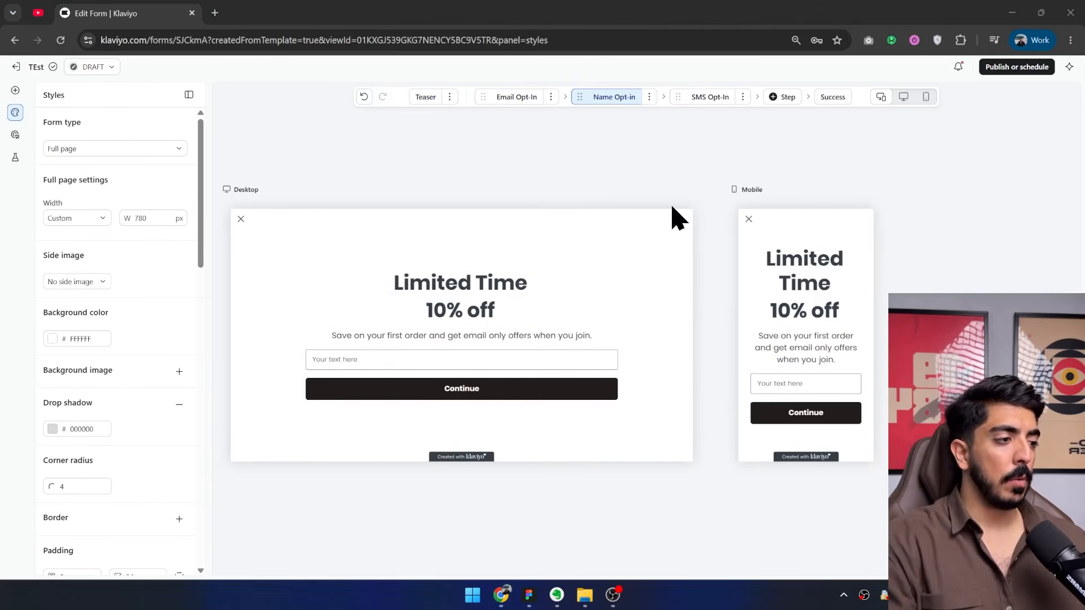
Review the form's targeting settings, switching the option to show only on certain URLs on and back off.
left_click(1016, 68)
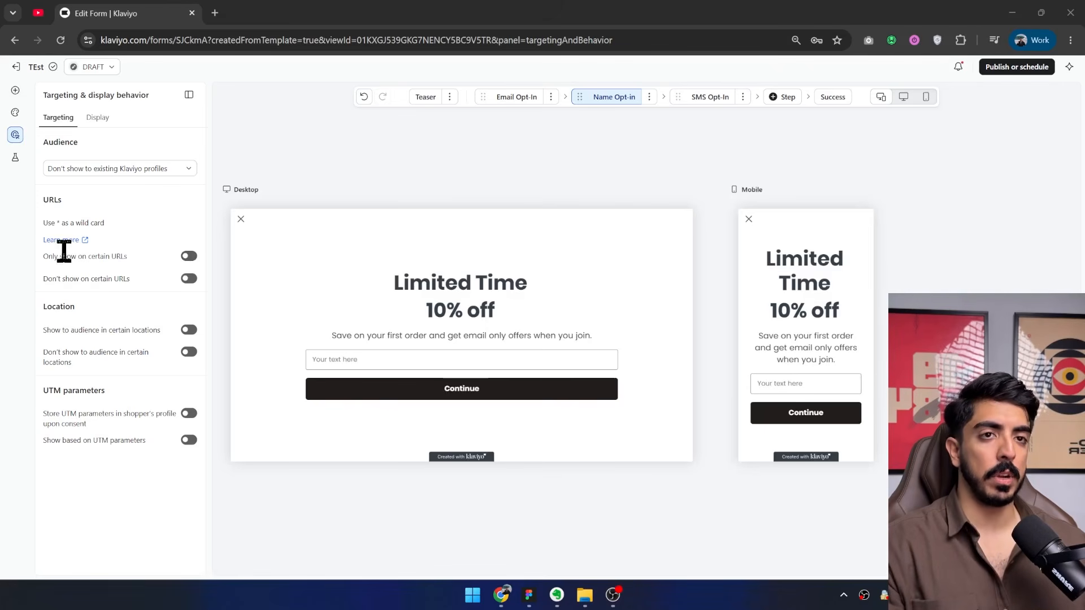
left_click(189, 256)
left_click(189, 256)
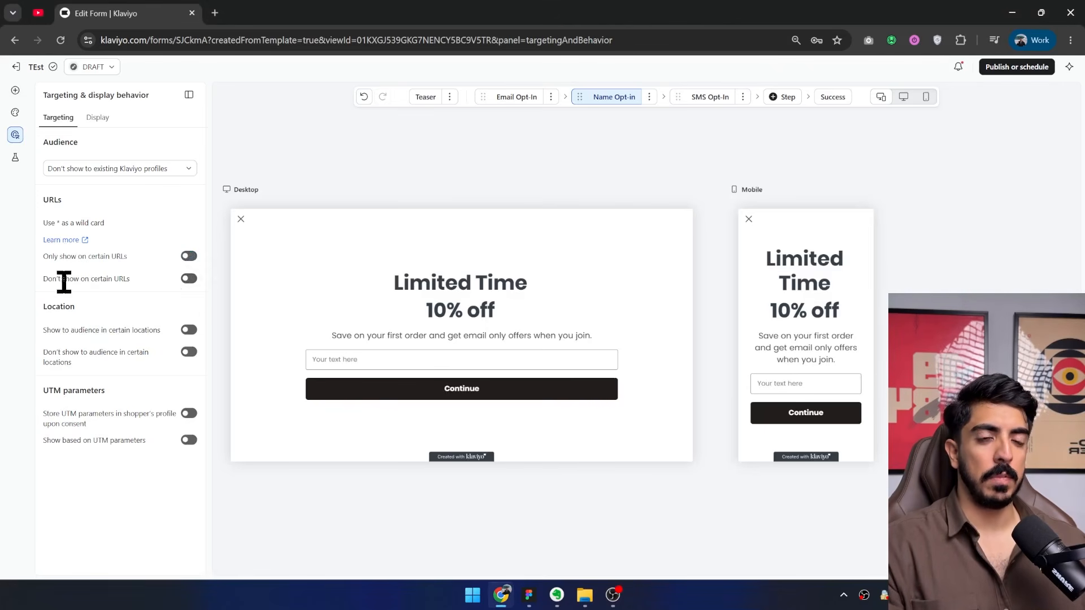
Prevent the form from showing on URLs containing /cart, and replace that URL text with /checkout.
left_click(190, 279)
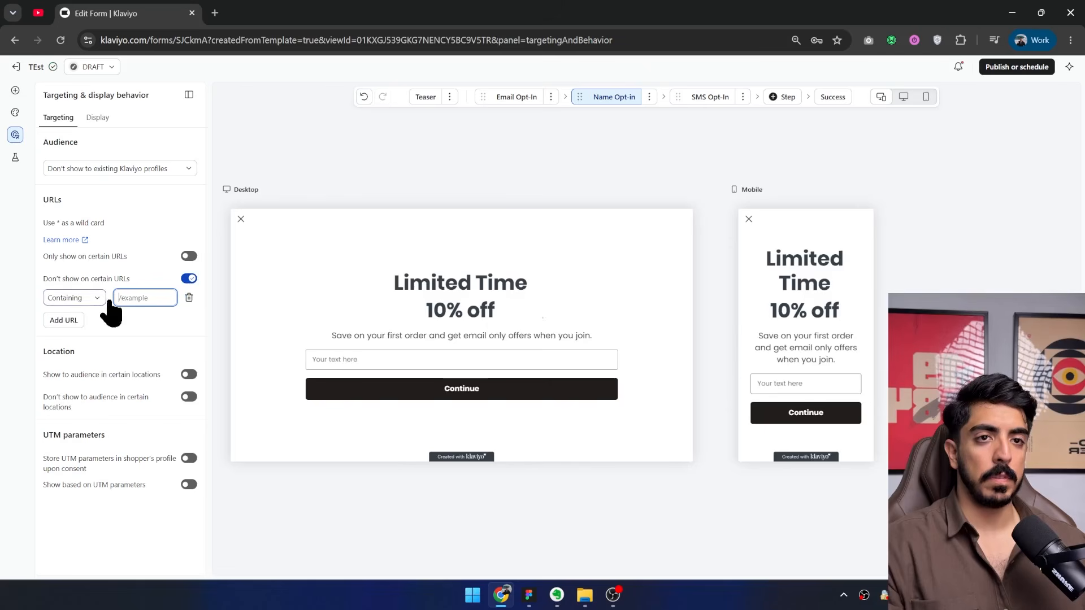
left_click(148, 299)
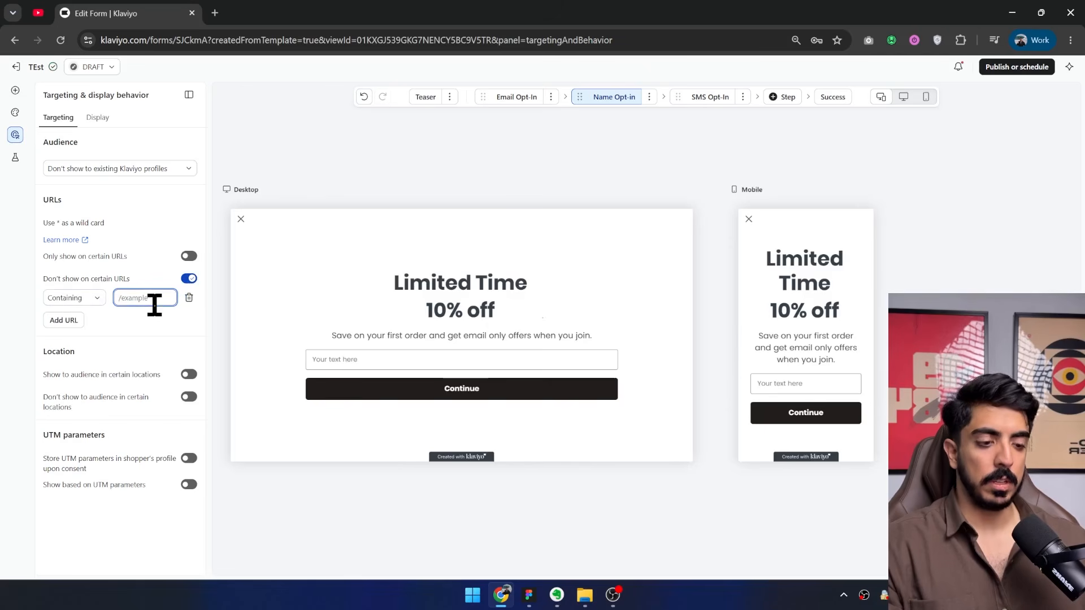
type("/cart")
left_click(169, 338)
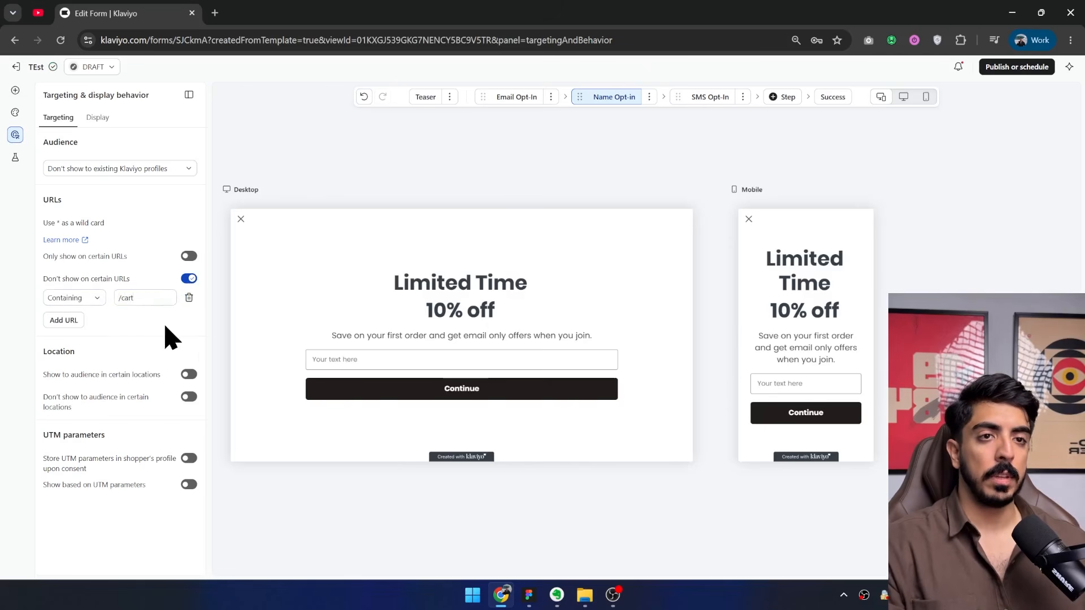
triple_click(143, 297)
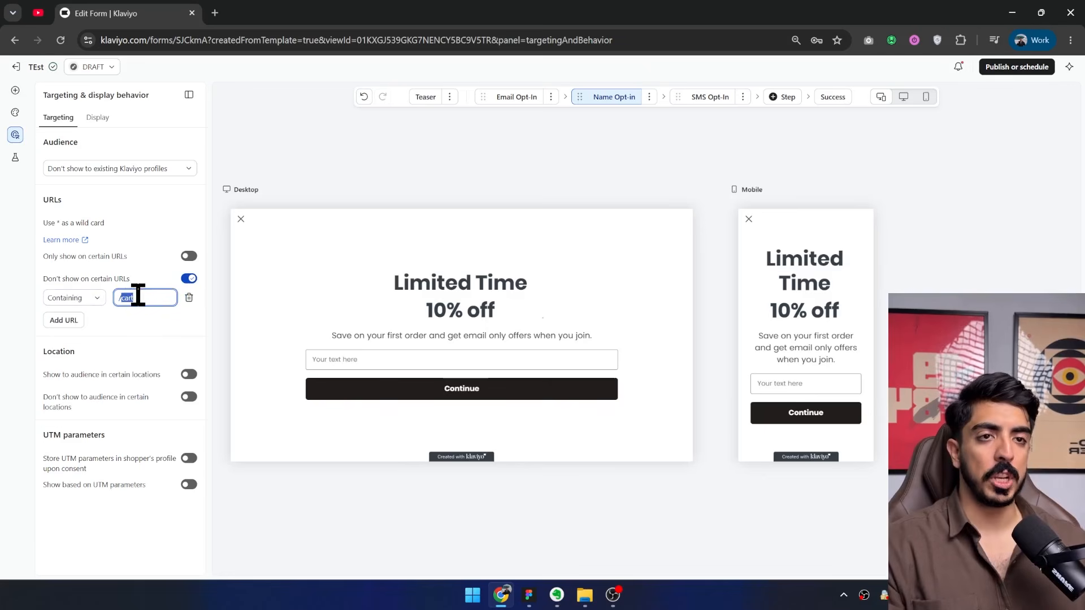
type("/checkout")
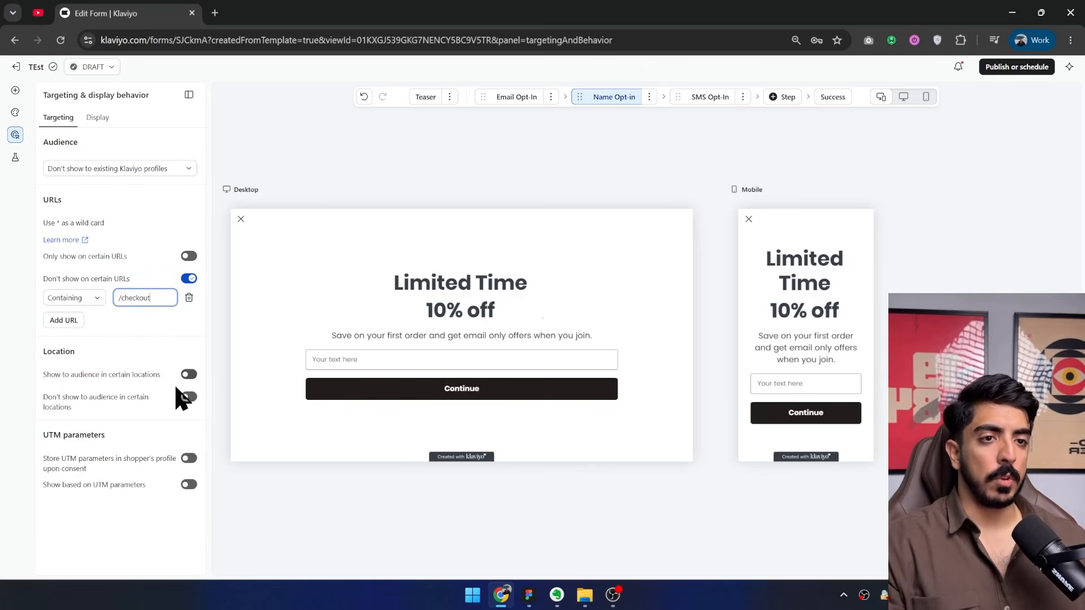
Review the form's display timing rules, switching the time delay rule off and back on.
left_click(97, 117)
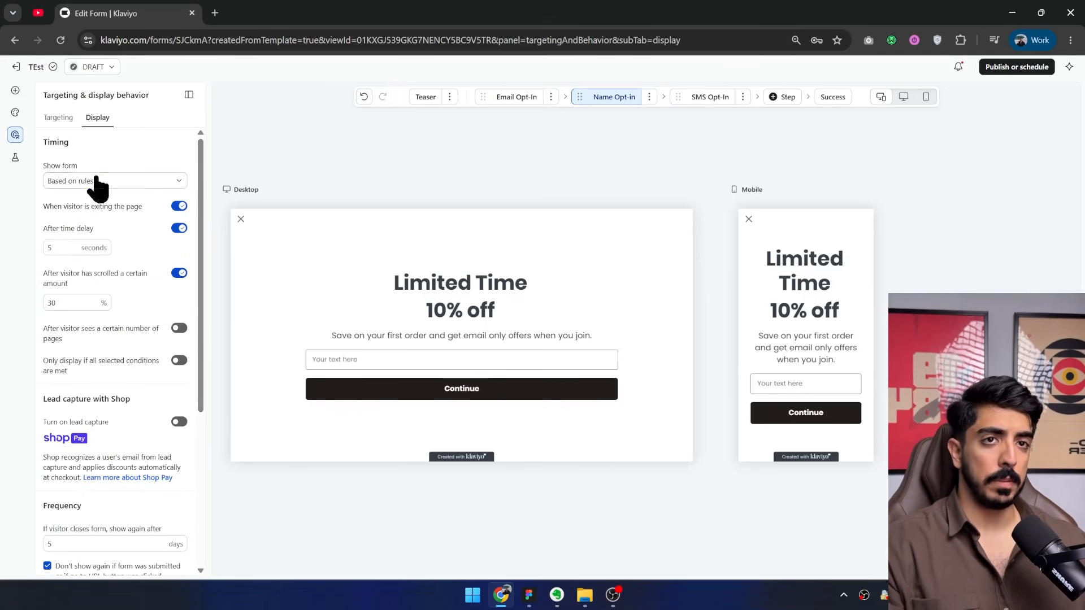
left_click(139, 155)
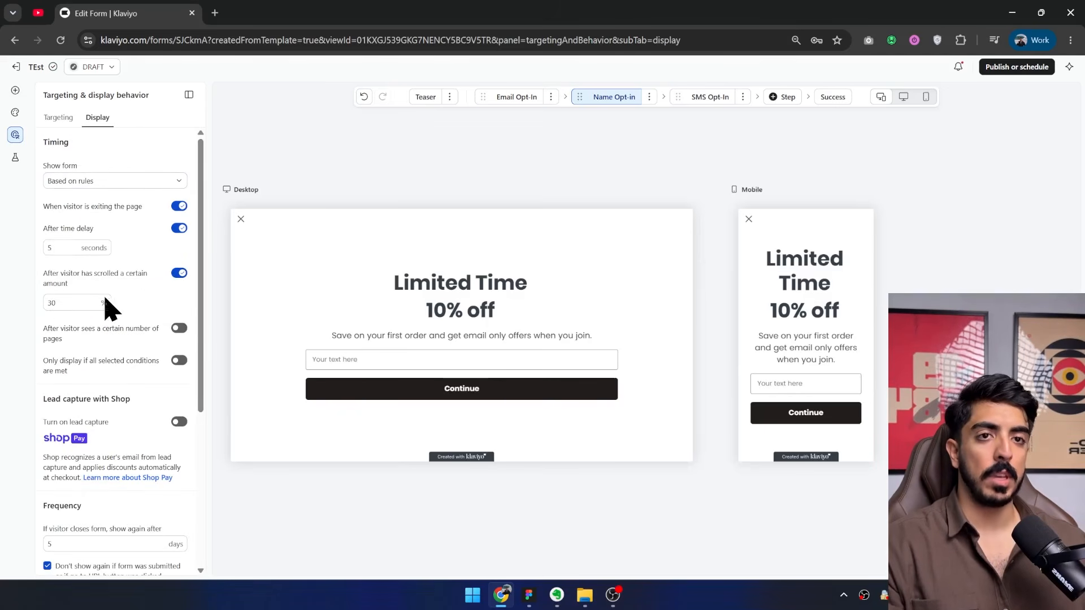
left_click(73, 249)
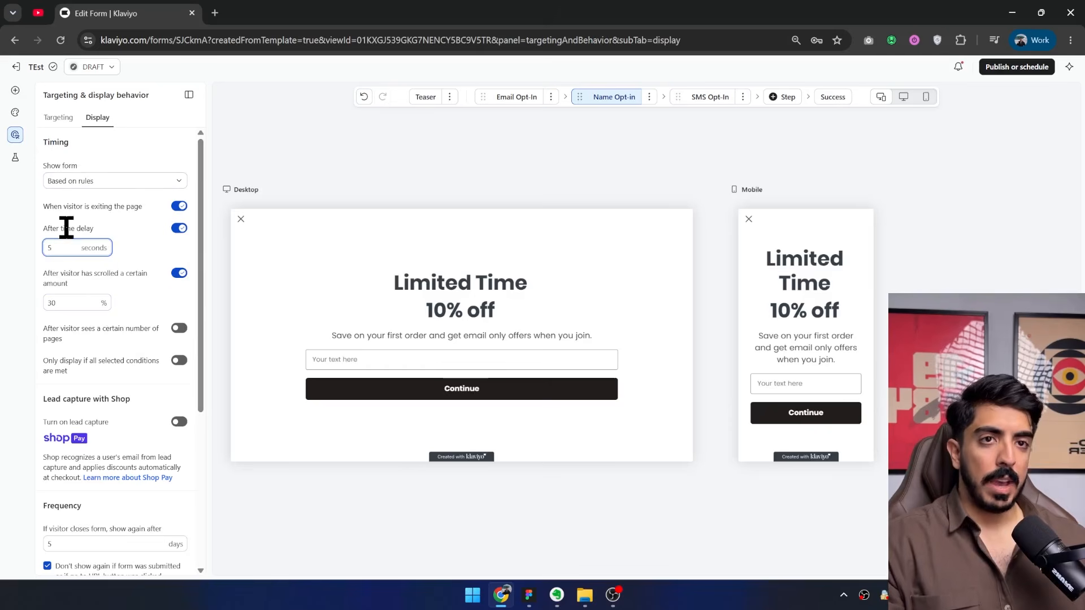
left_click(168, 228)
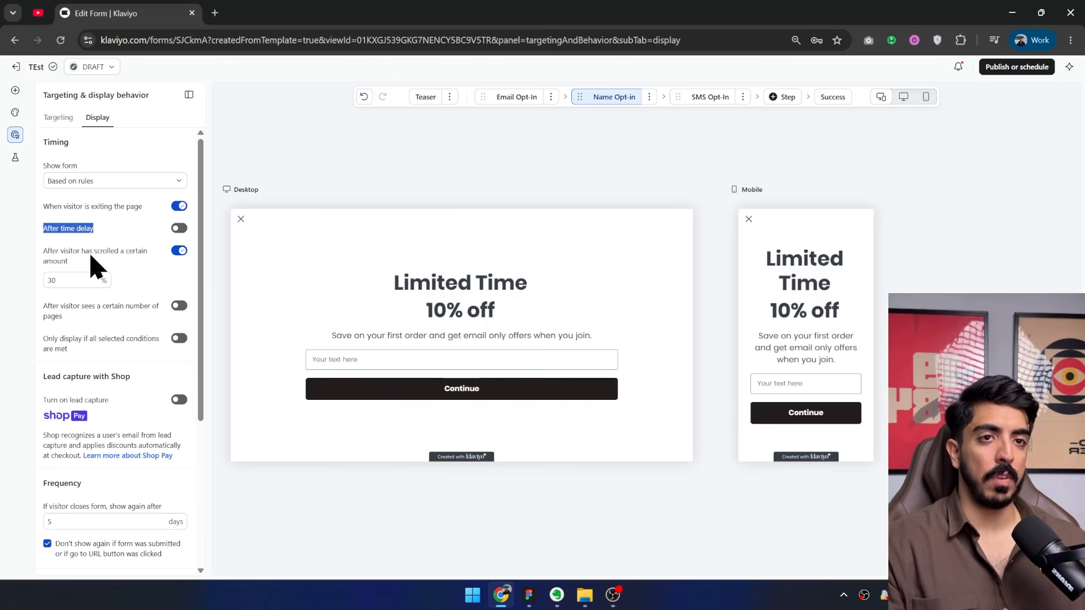
left_click(177, 229)
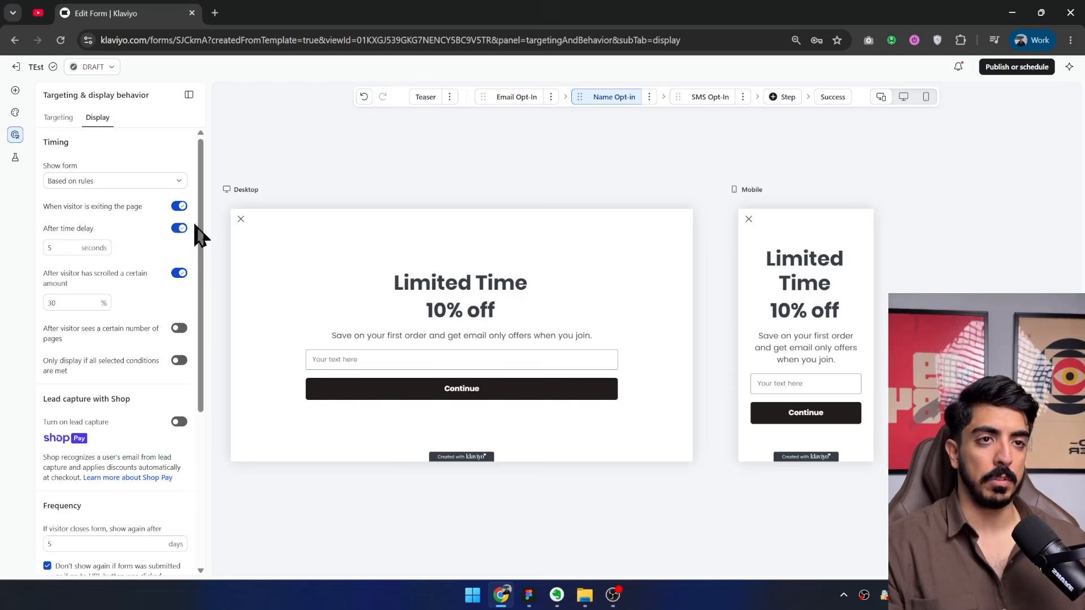
Set the form's time delay to 6 seconds.
left_click(68, 247)
key("ctrl+a")
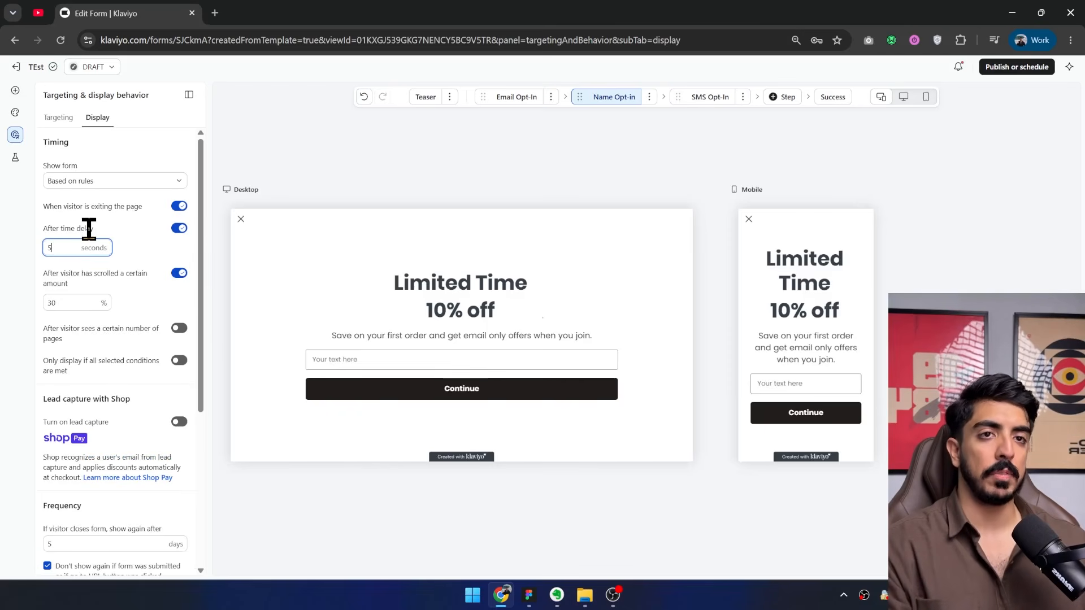
type("6")
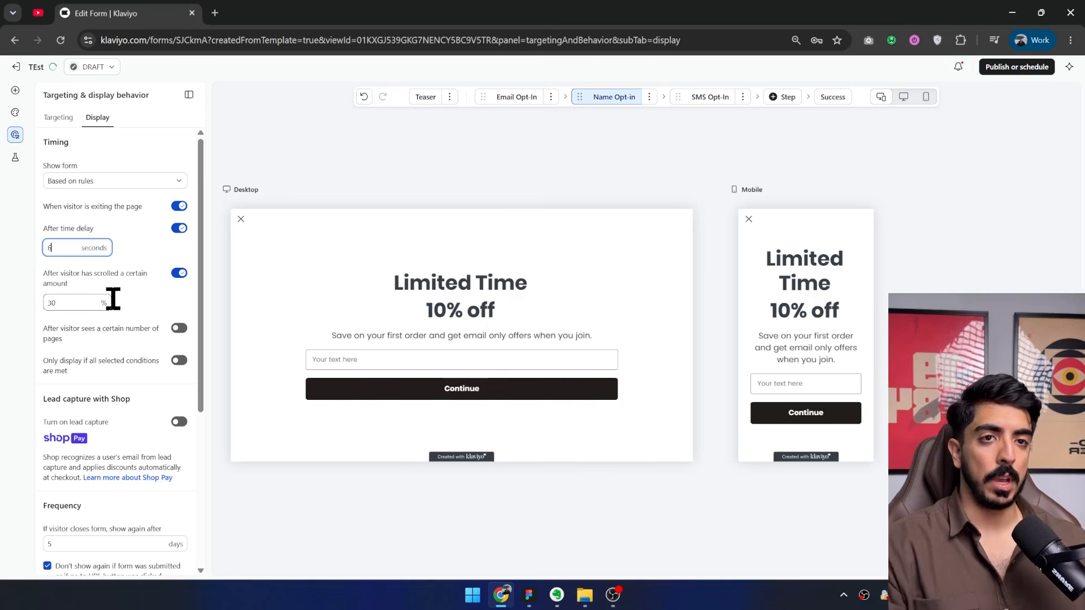
Turn off the rule that shows the form after the visitor has scrolled a certain amount.
scroll(147, 268, "down", 1)
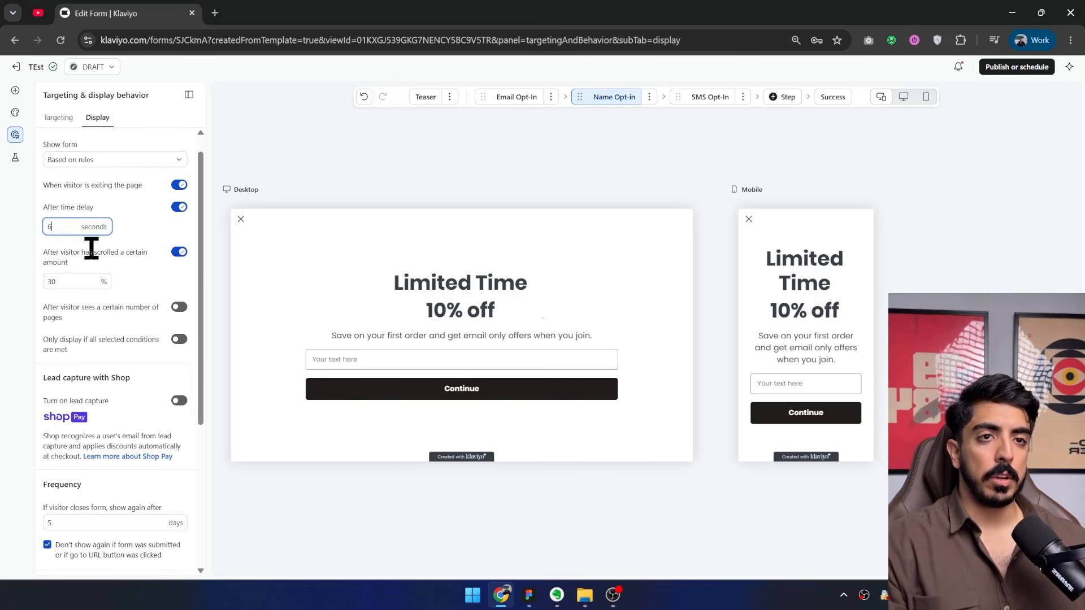
left_click(45, 283)
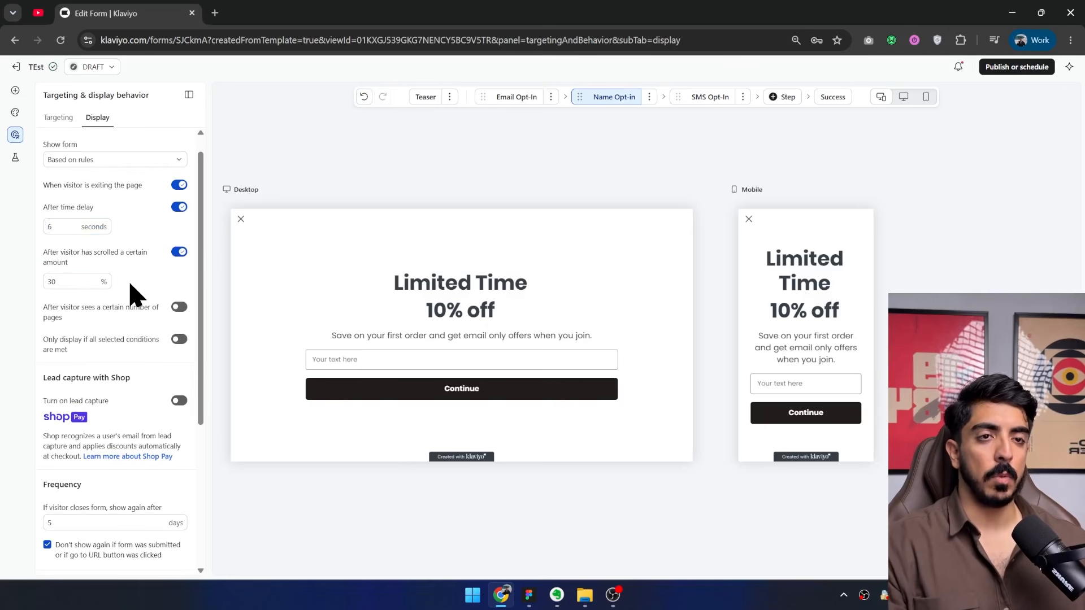
left_click_drag(63, 283, 45, 297)
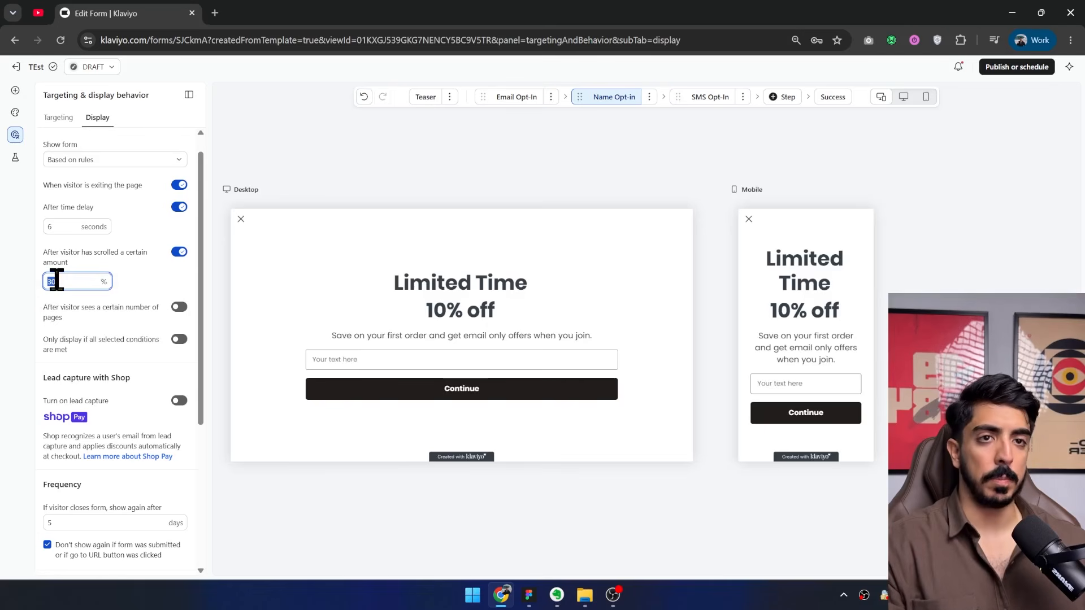
scroll(111, 296, "down", 2)
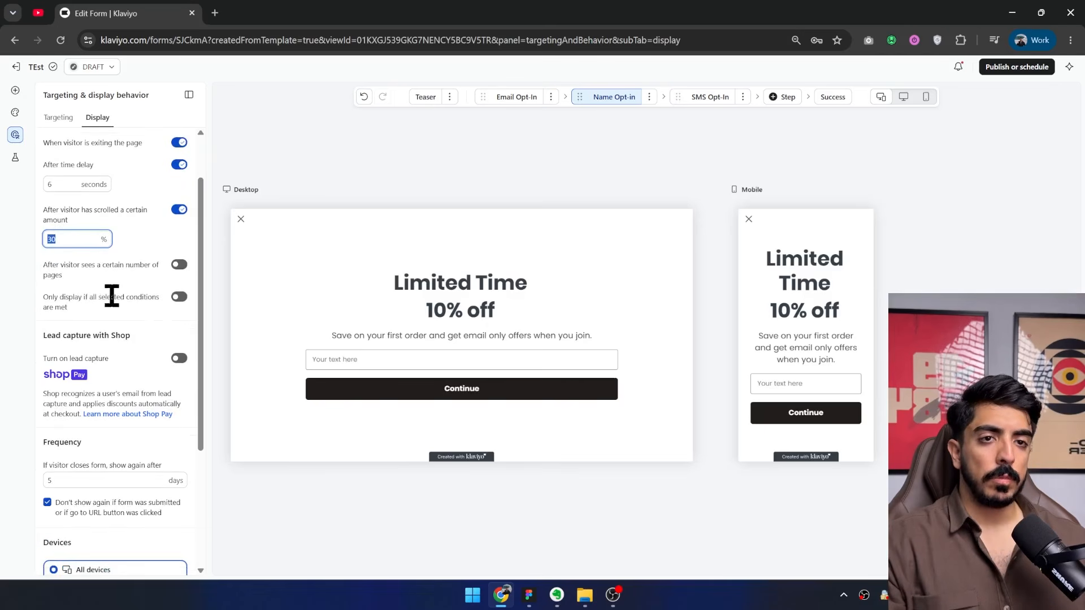
left_click(180, 209)
left_click_drag(59, 184, 104, 211)
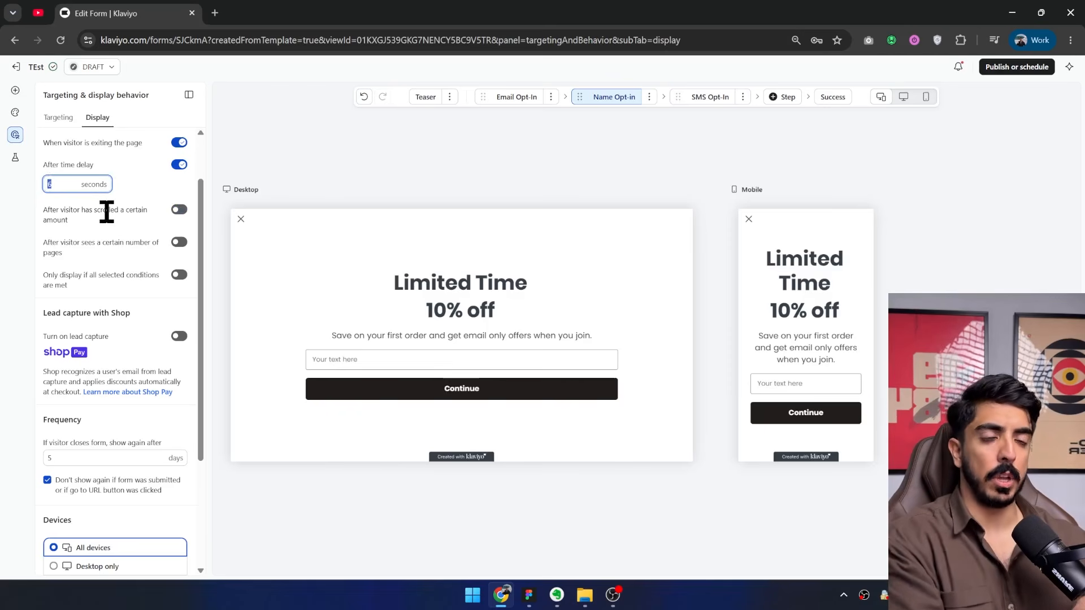
Review the frequency setting for showing the form again after a visitor closes it.
scroll(160, 295, "down", 3)
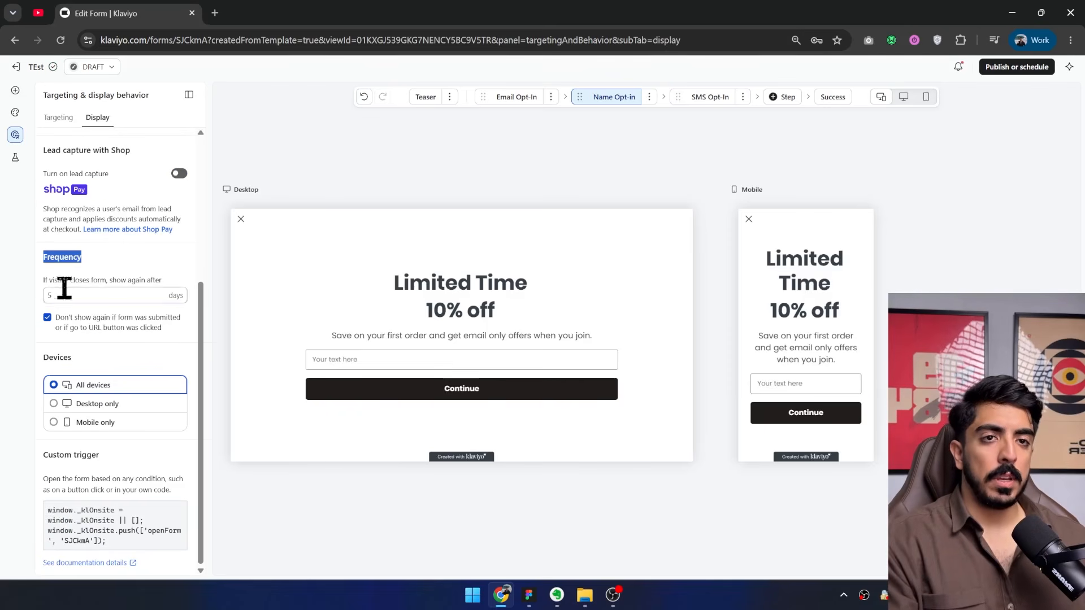
left_click_drag(78, 296, 29, 319)
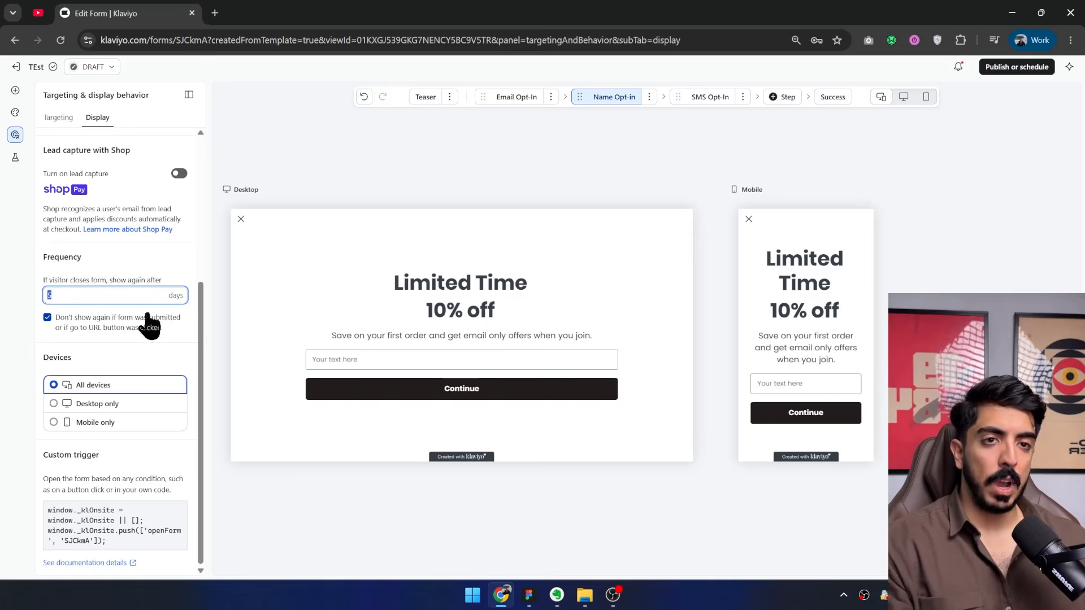
left_click(178, 280)
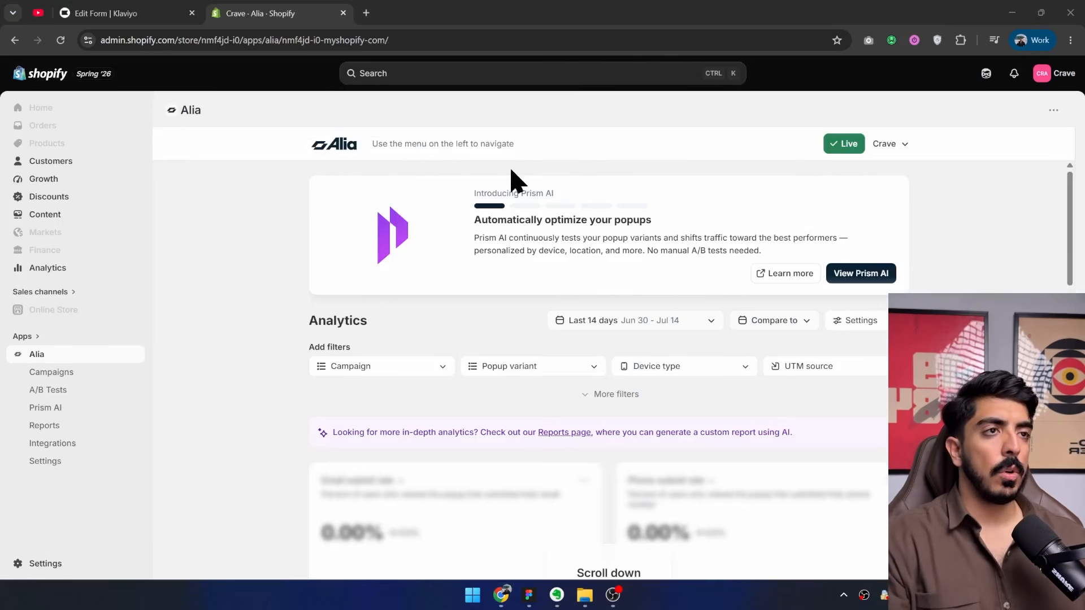
Switch to the Shopify admin, search its apps for alia and look over the Alia analytics overview.
left_click(26, 338)
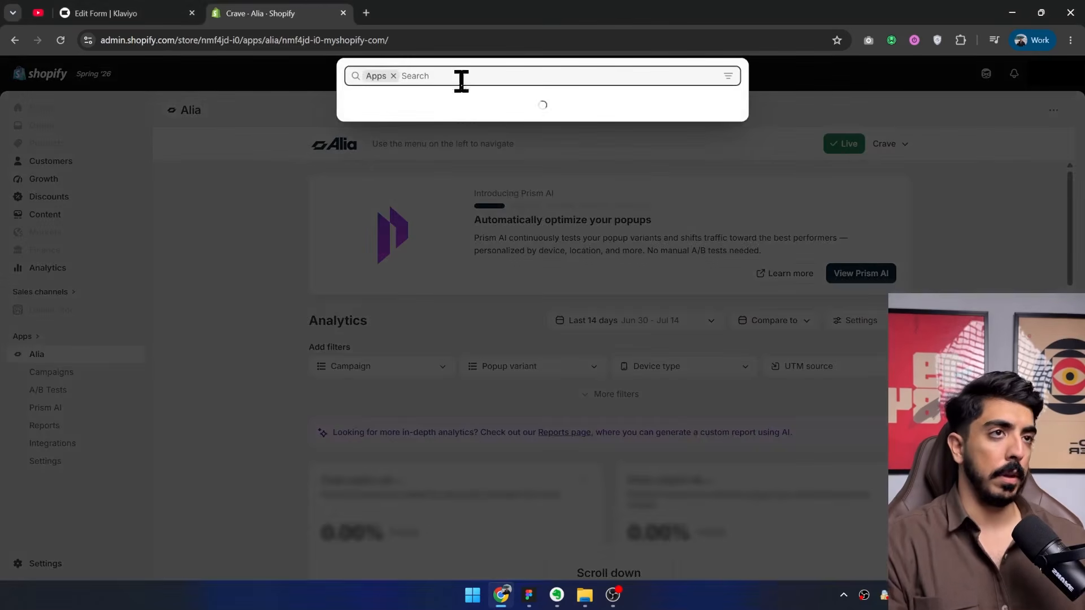
type("alia")
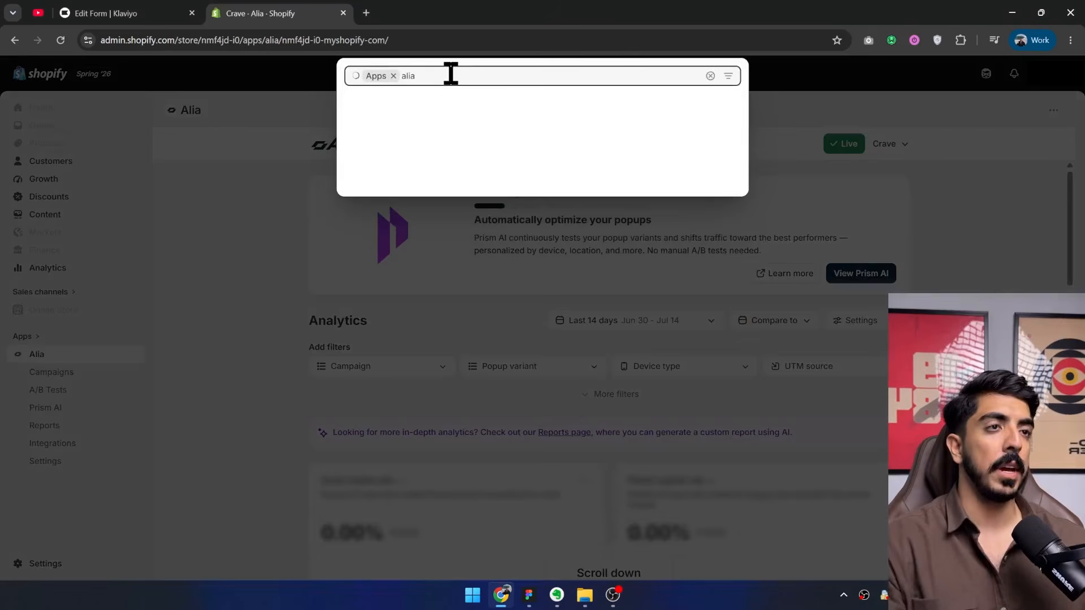
left_click(389, 113)
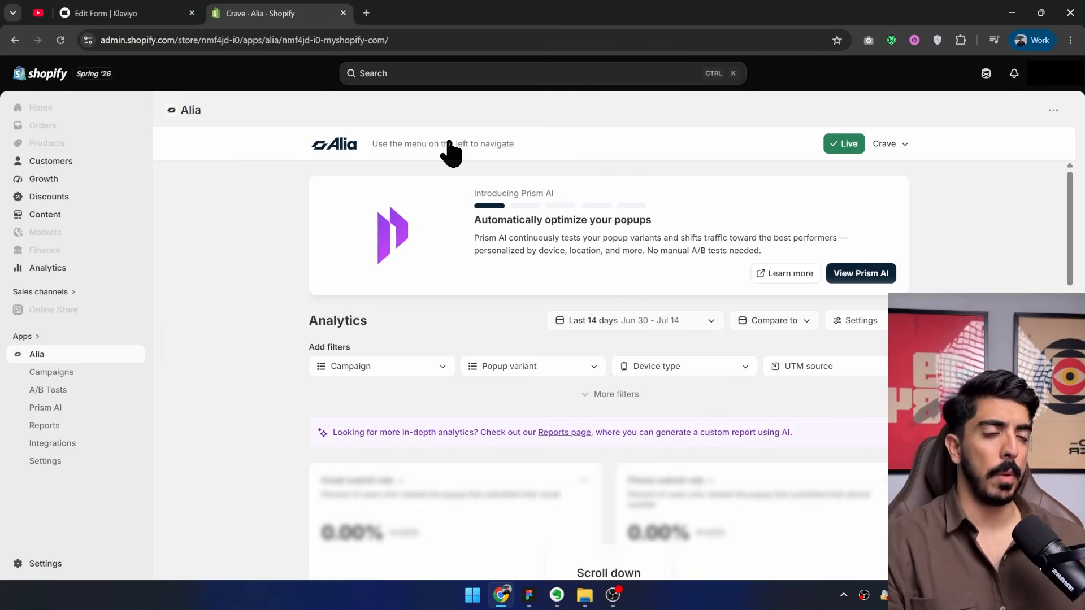
scroll(472, 315, "down", 5)
scroll(629, 296, "up", 2)
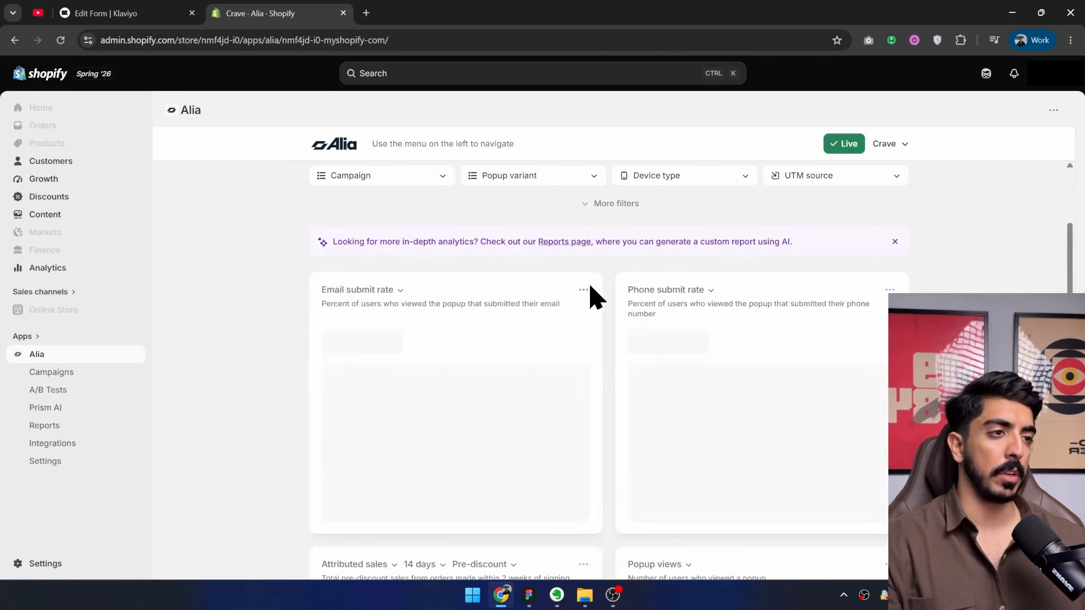
scroll(600, 290, "up", 3)
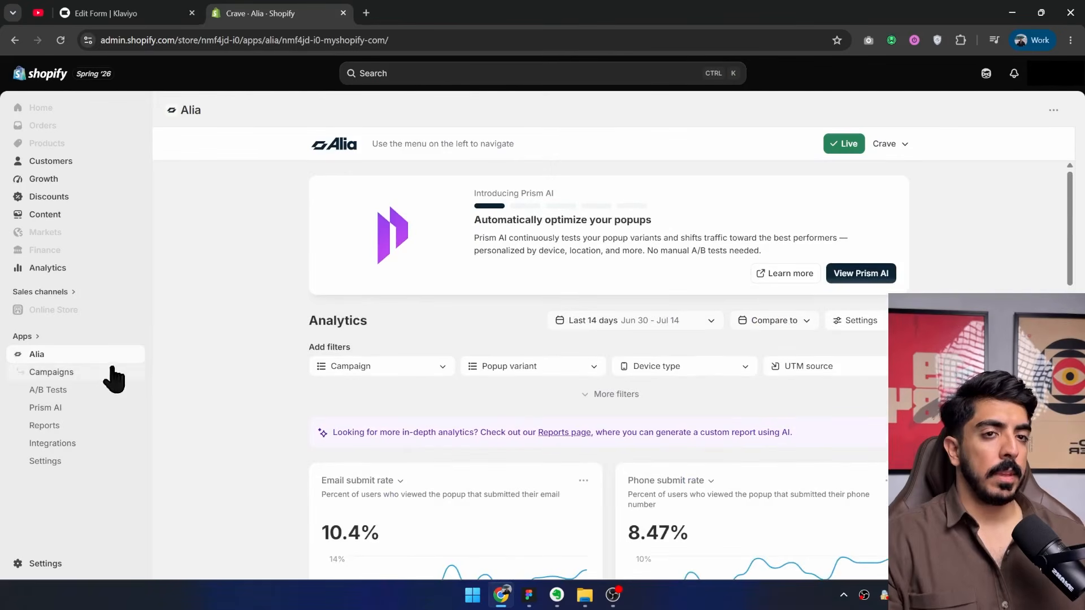
Create a new Alia campaign named TEST.
left_click(46, 374)
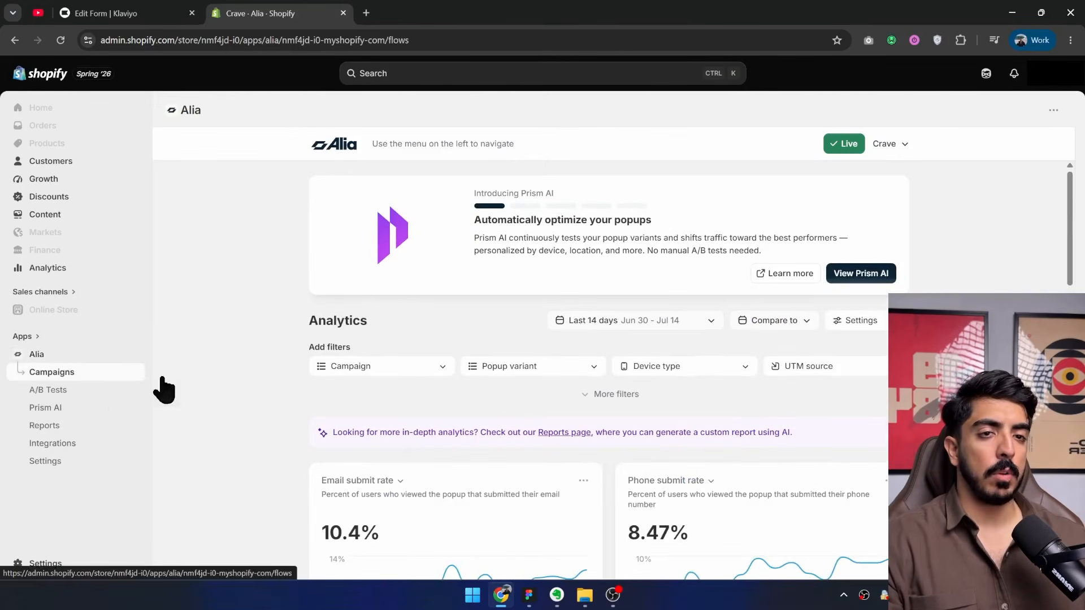
left_click(883, 194)
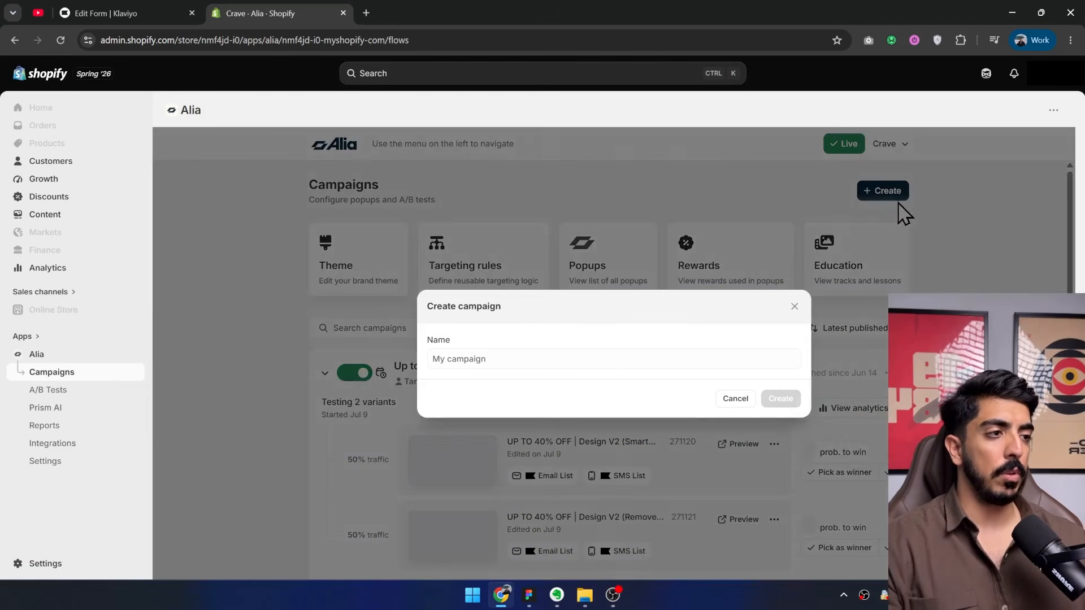
type("TEST")
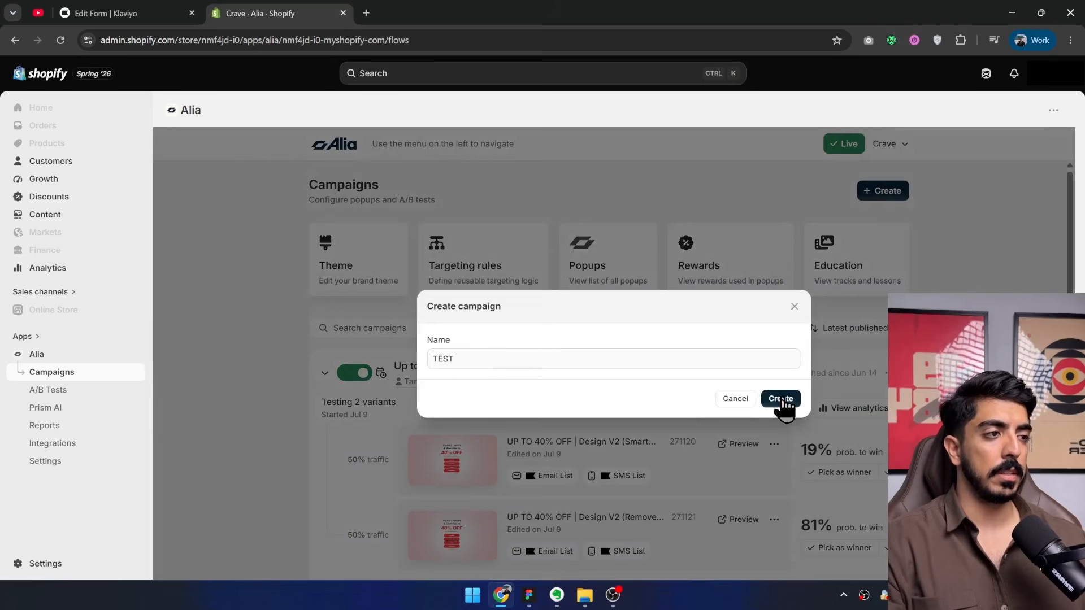
left_click(780, 399)
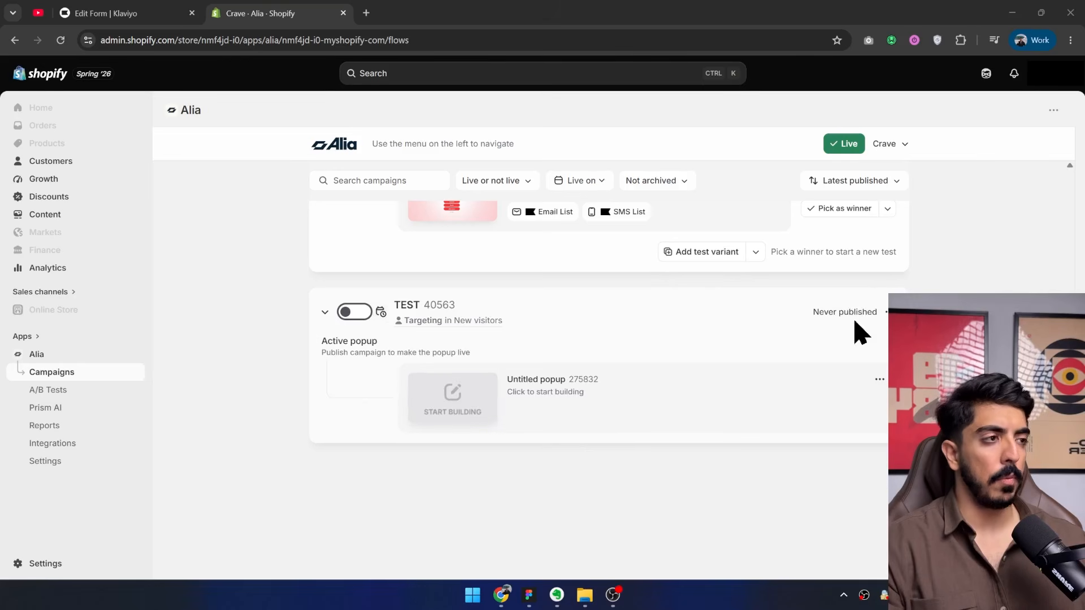
Start building the TEST campaign's untitled popup from the Loomhaus template.
left_click(634, 393)
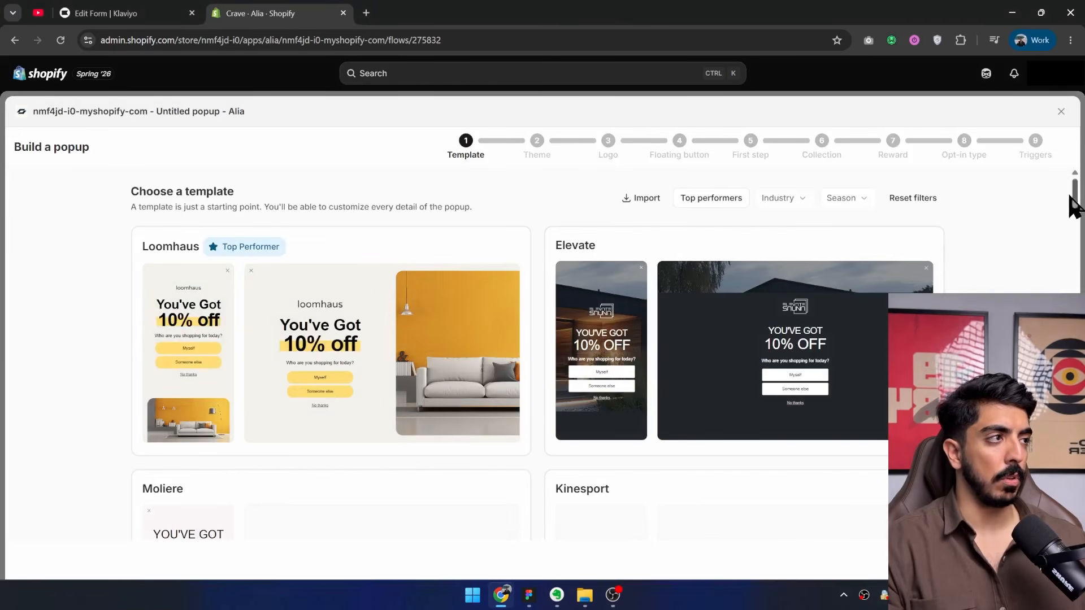
mouse_move(1074, 193)
left_mouse_down()
mouse_move(1076, 205)
mouse_move(1077, 195)
left_mouse_up()
left_click(272, 333)
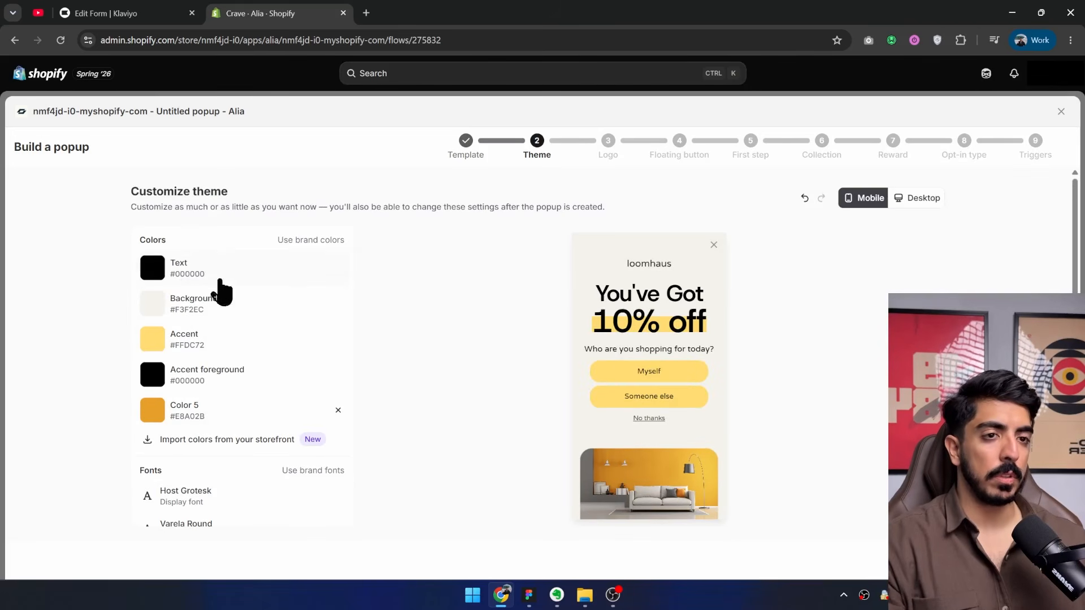
Review the popup theme's colors, fonts and border radius, and compare its desktop and mobile previews.
scroll(239, 368, "down", 2)
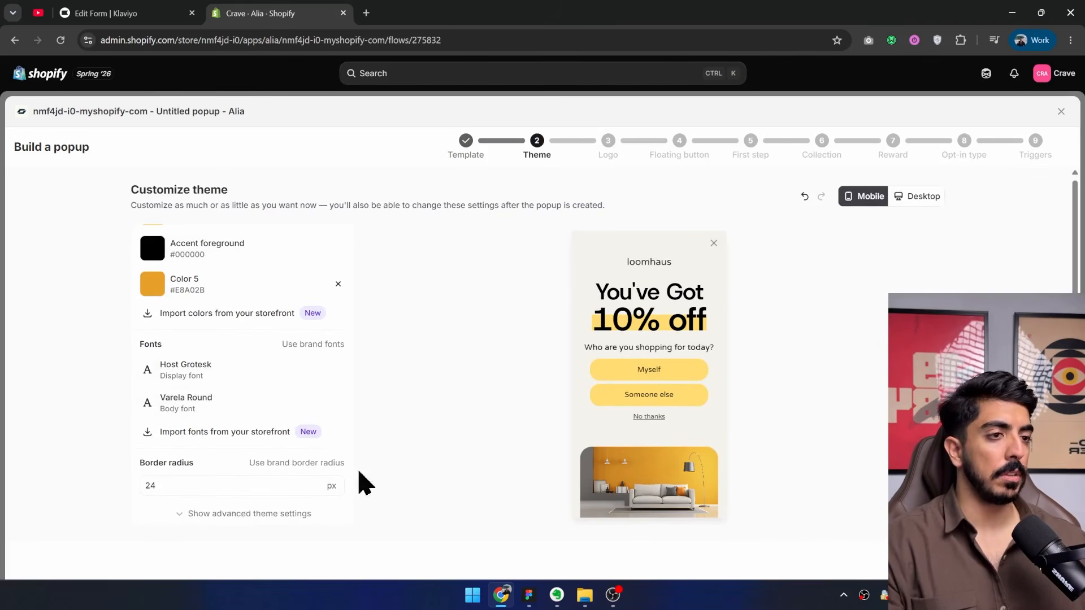
scroll(334, 376, "up", 2)
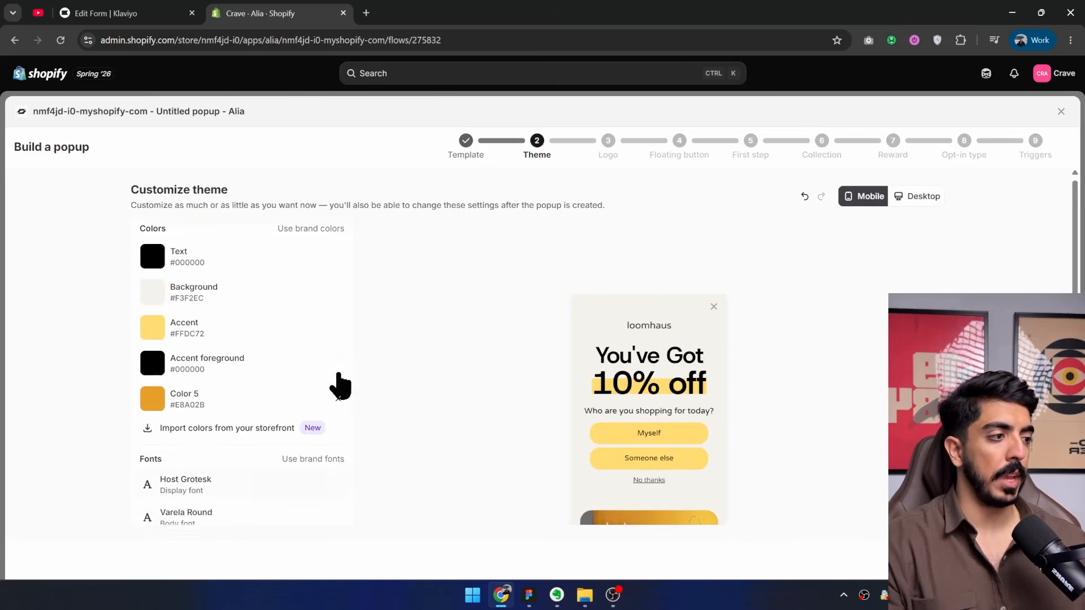
scroll(695, 395, "down", 1)
left_click(917, 198)
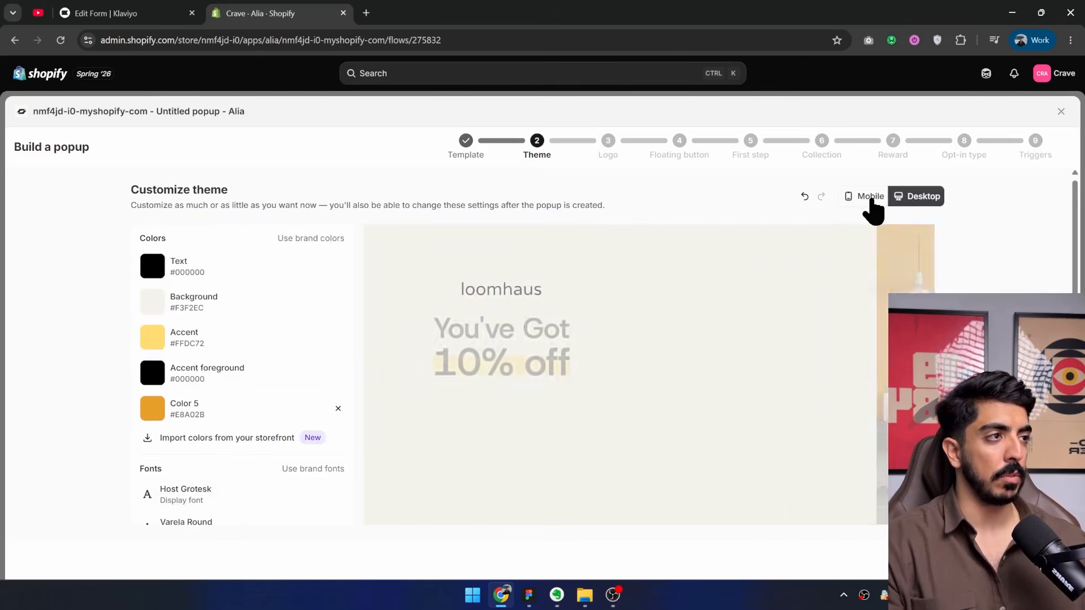
left_click(868, 199)
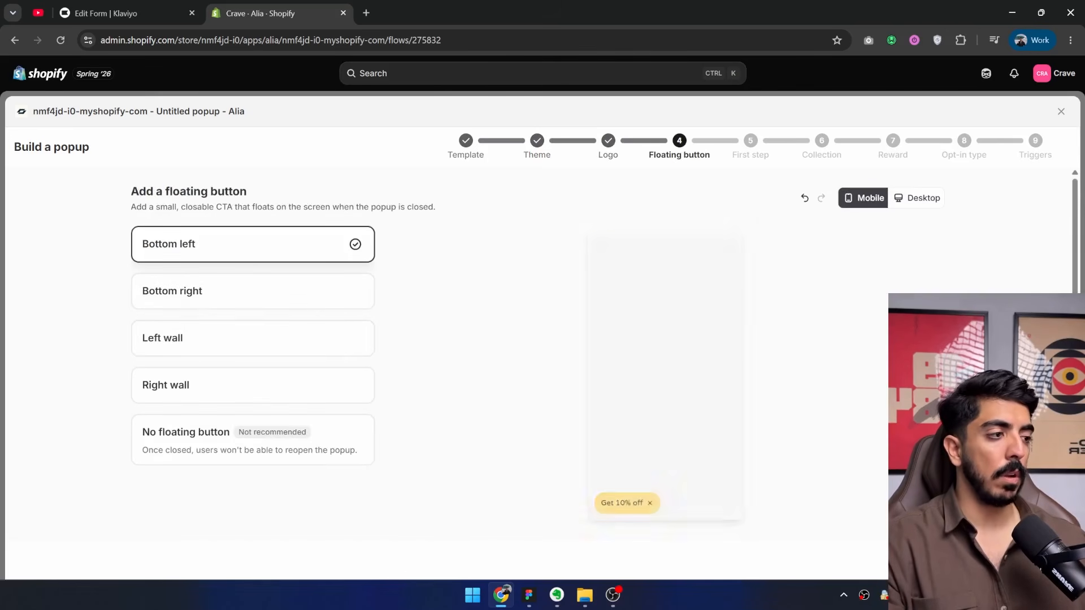
Place the popup's floating button on the left wall and continue to the first step options.
left_click(181, 343)
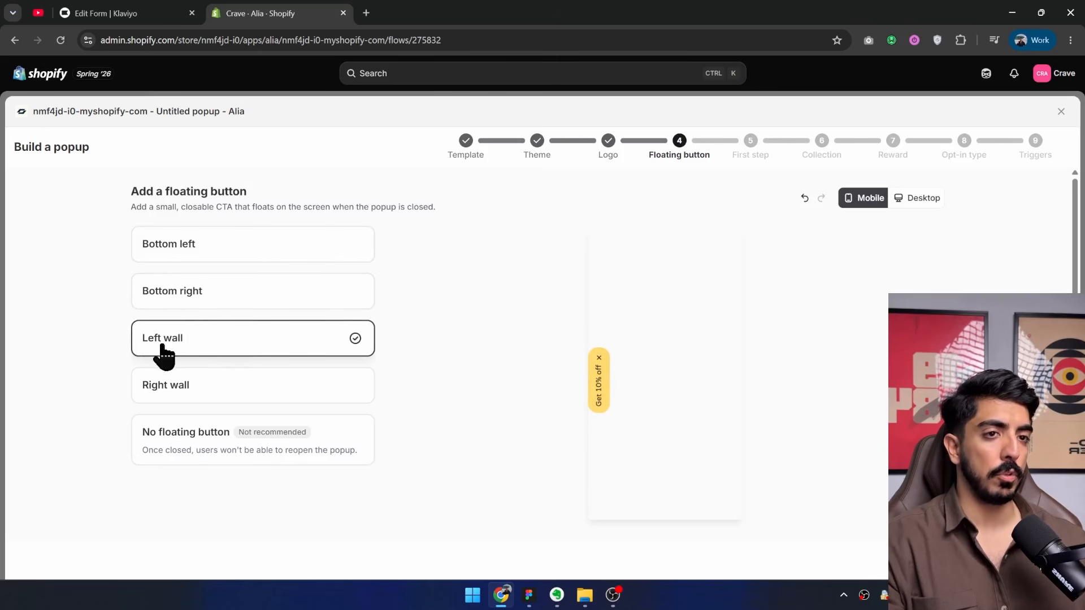
left_click(1040, 559)
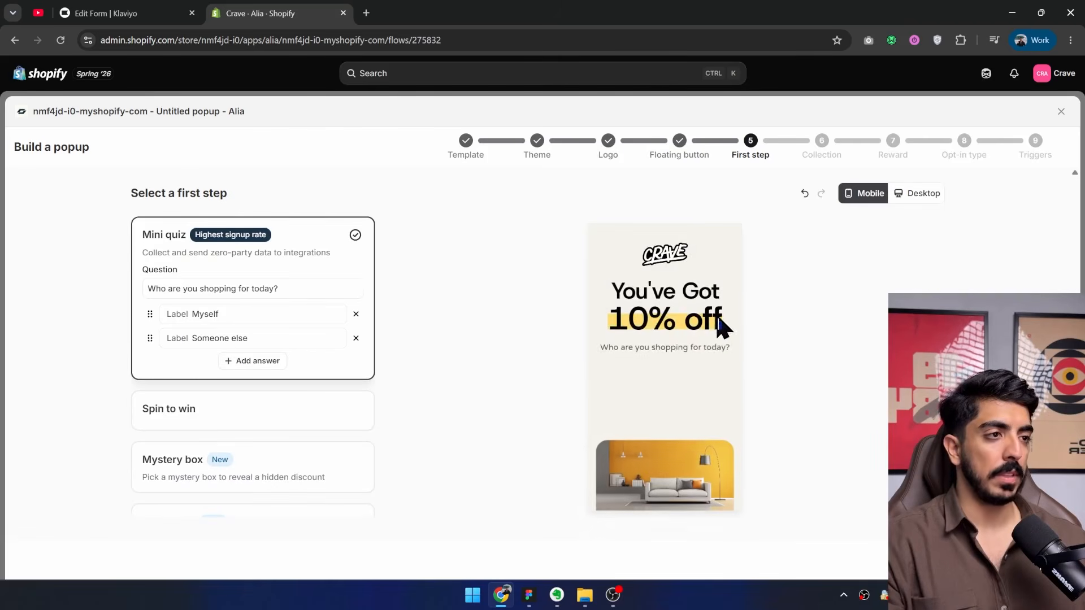
scroll(279, 333, "down", 3)
scroll(279, 333, "up", 3)
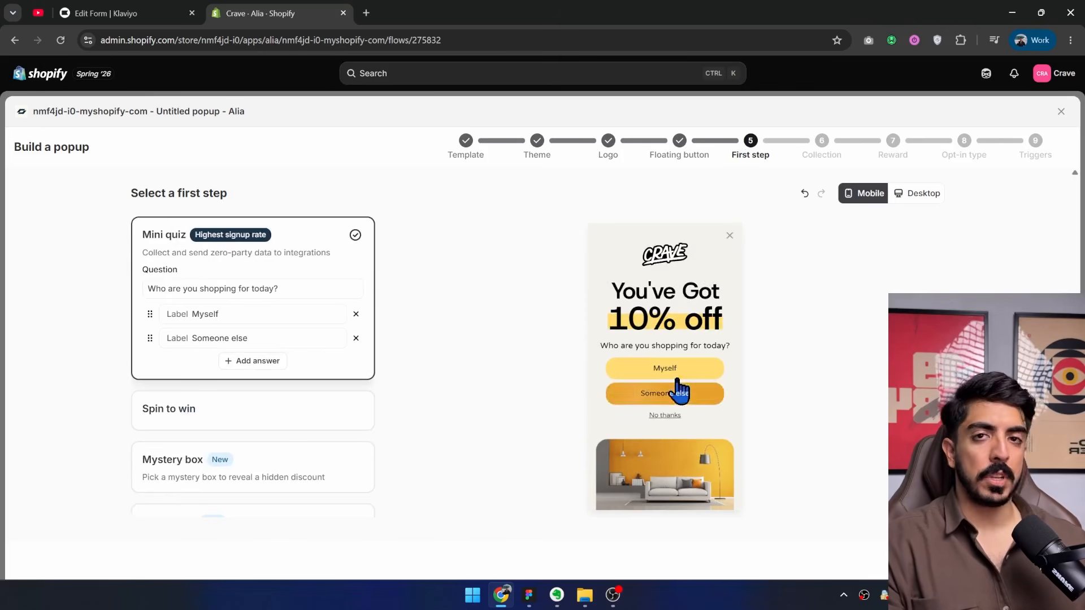
Switch to the FigJam board to look over the mystery offer, scratch and quiz popup examples, and return to the Alia popup builder.
left_click(534, 595)
left_click_drag(581, 321, 687, 251)
left_click_drag(536, 338, 632, 282)
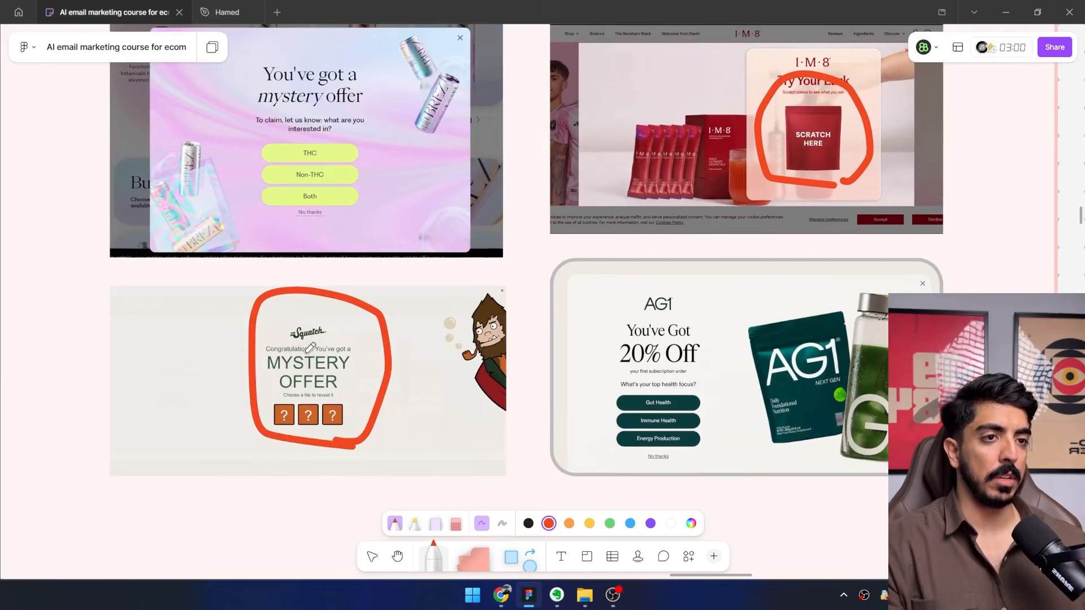
scroll(310, 347, "up", 4)
left_click_drag(390, 303, 340, 375)
scroll(472, 305, "down", 2)
left_click_drag(613, 245, 402, 388)
key("alt+Tab")
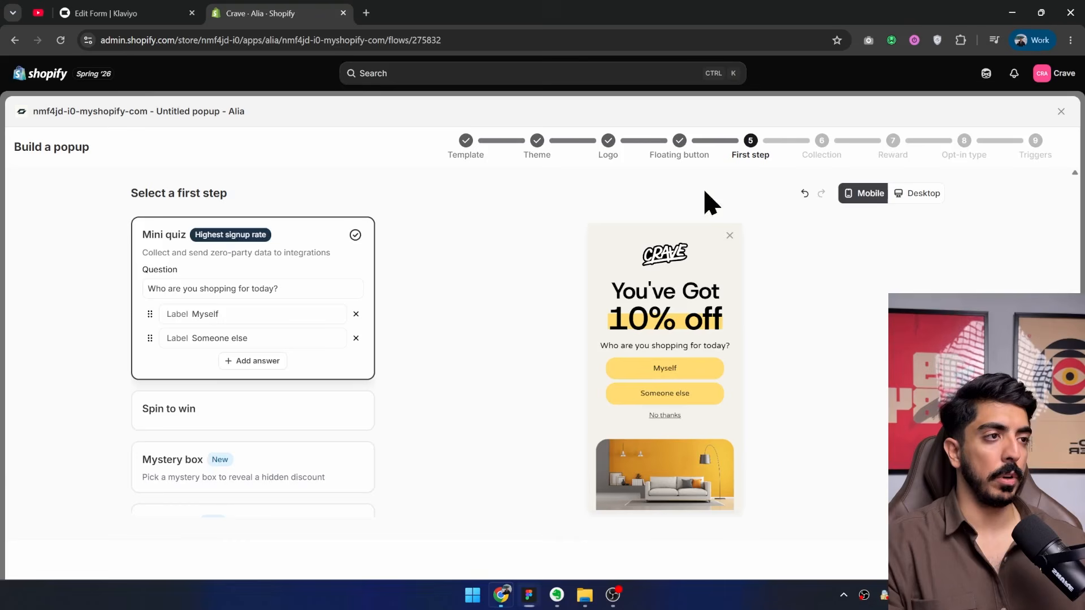
Preview Spin to win and Mystery box as the popup's first step, choose Scratch off and continue to the email and phone collection settings.
scroll(226, 384, "down", 1)
left_click(212, 367)
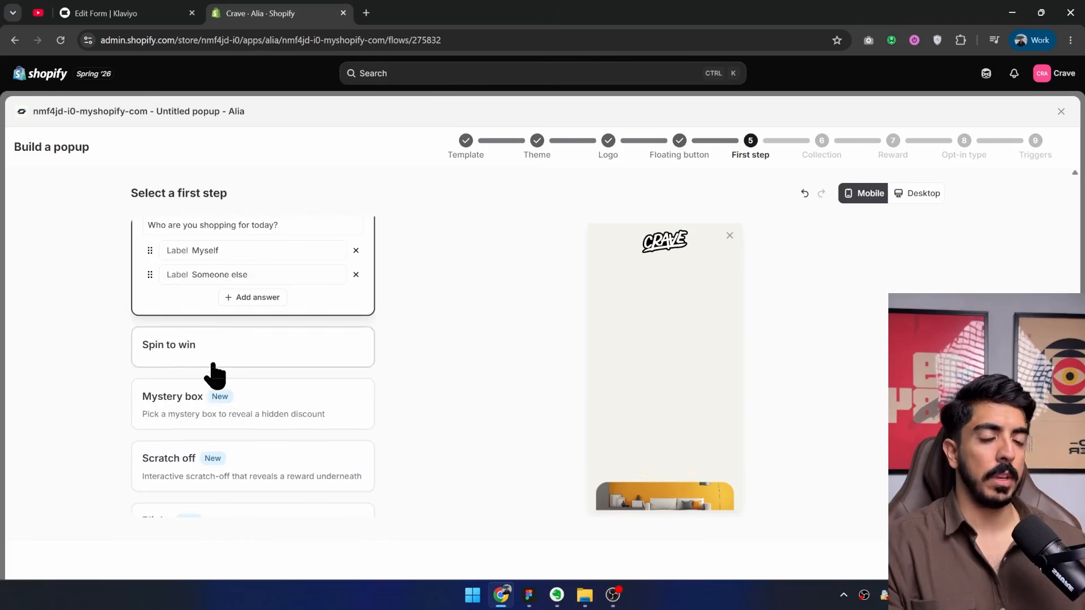
scroll(254, 317, "down", 3)
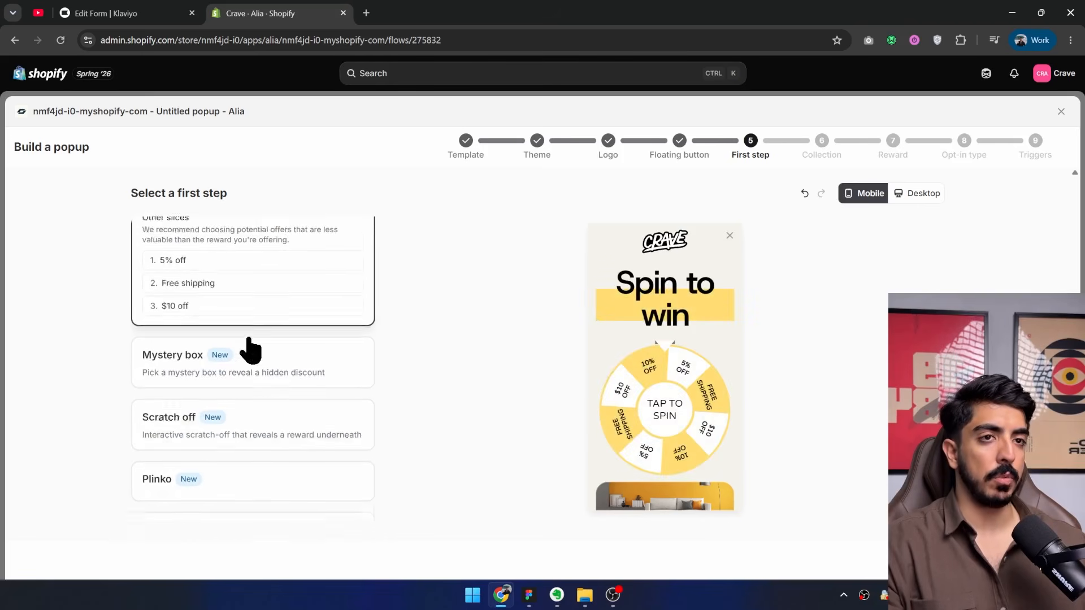
left_click(189, 346)
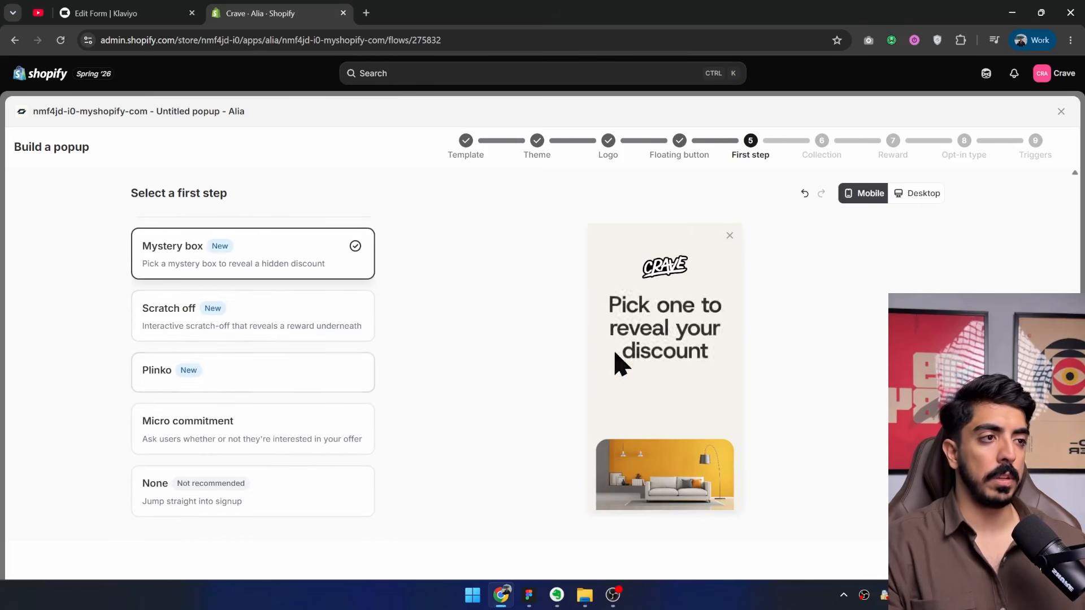
left_click(270, 328)
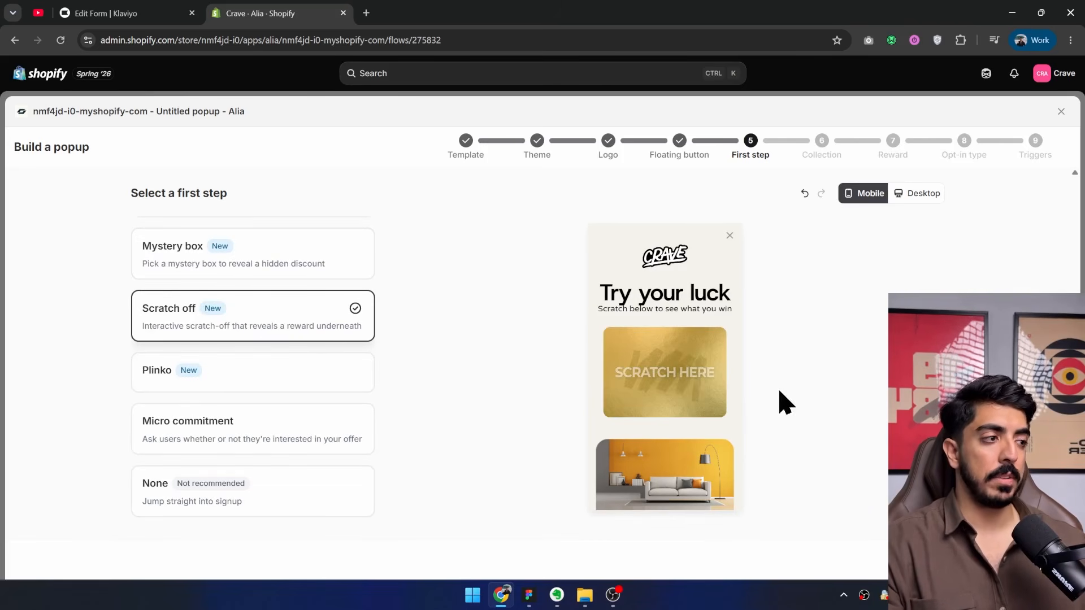
left_click(1045, 558)
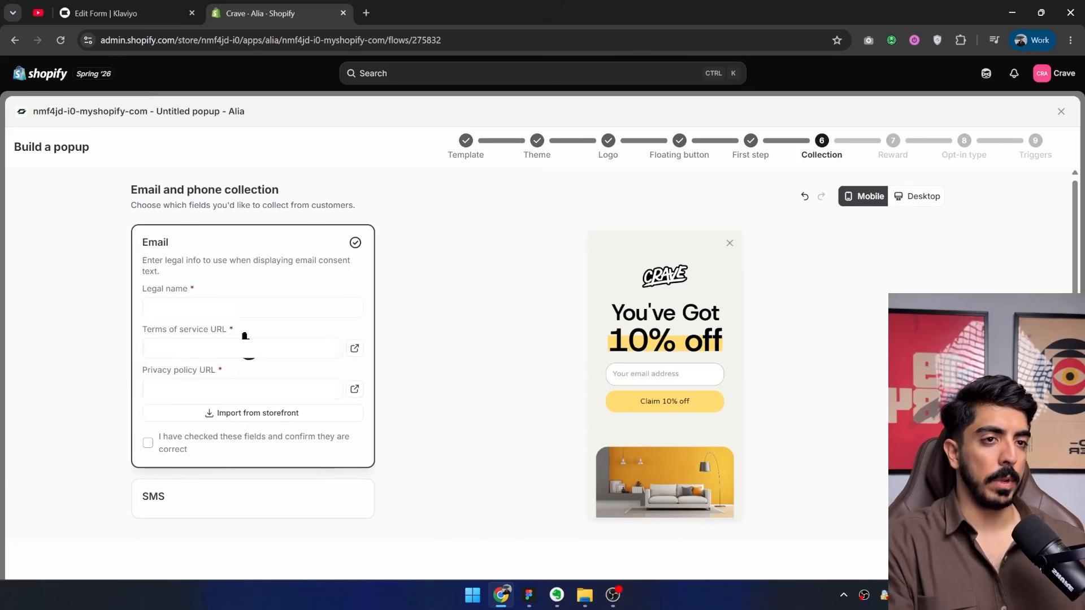
Confirm that the email collection's legal name, terms of service and privacy policy fields are correct, and continue to the reward settings.
left_click(148, 443)
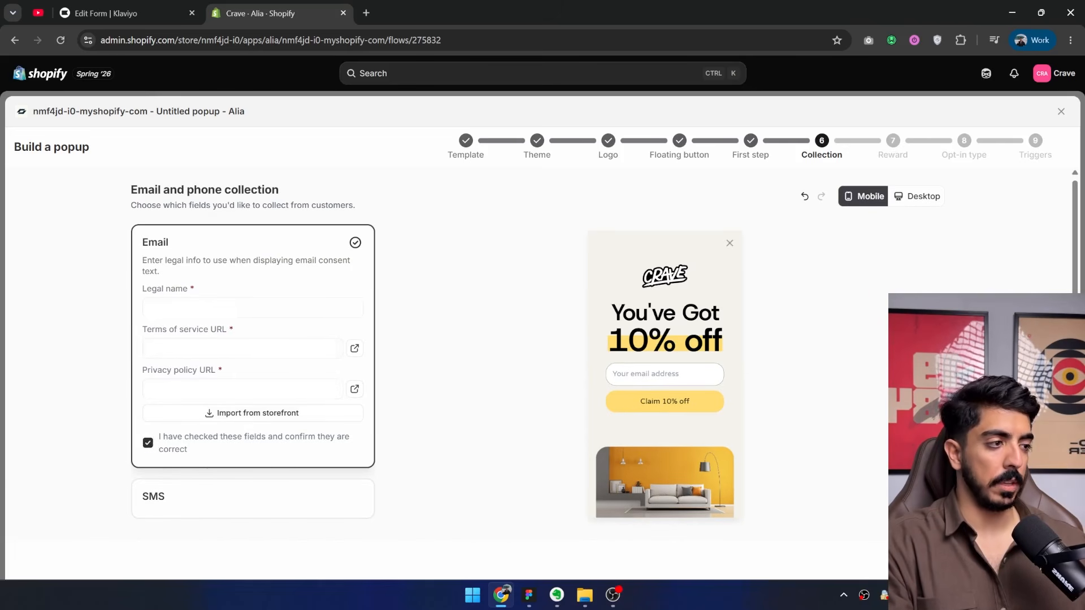
left_click(613, 594)
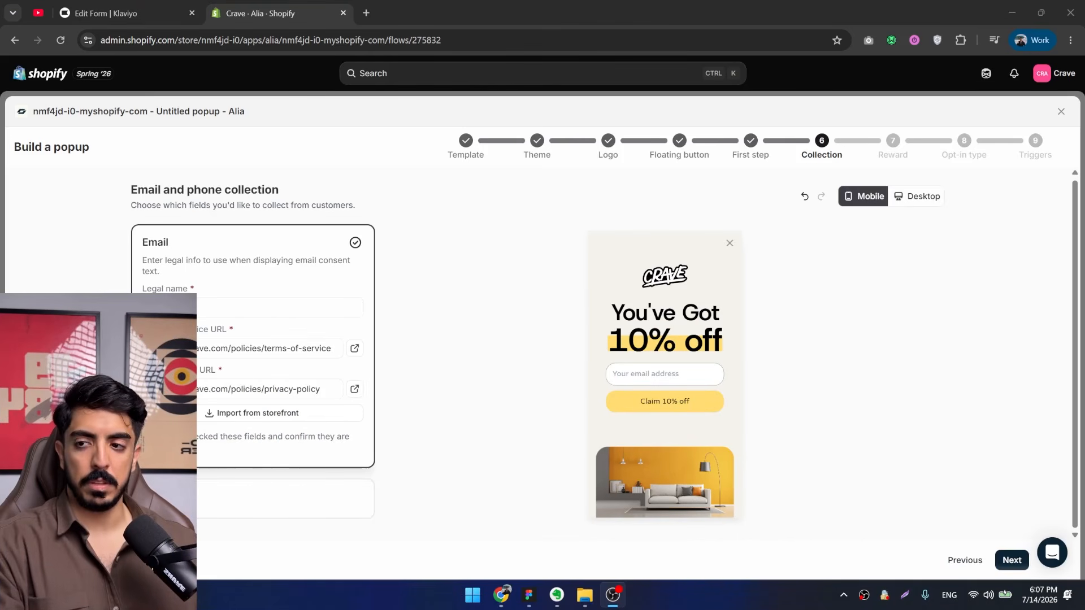
left_click(1012, 560)
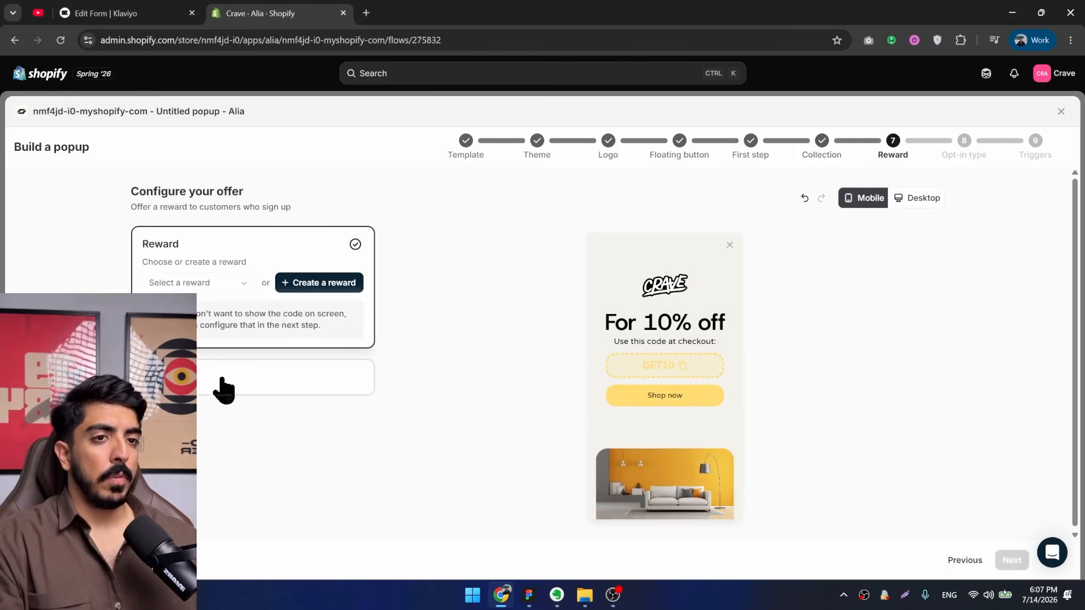
Choose the alternative to Reward for the offer, keep Single opt-in as the opt-in type and continue to the triggers.
left_click(223, 389)
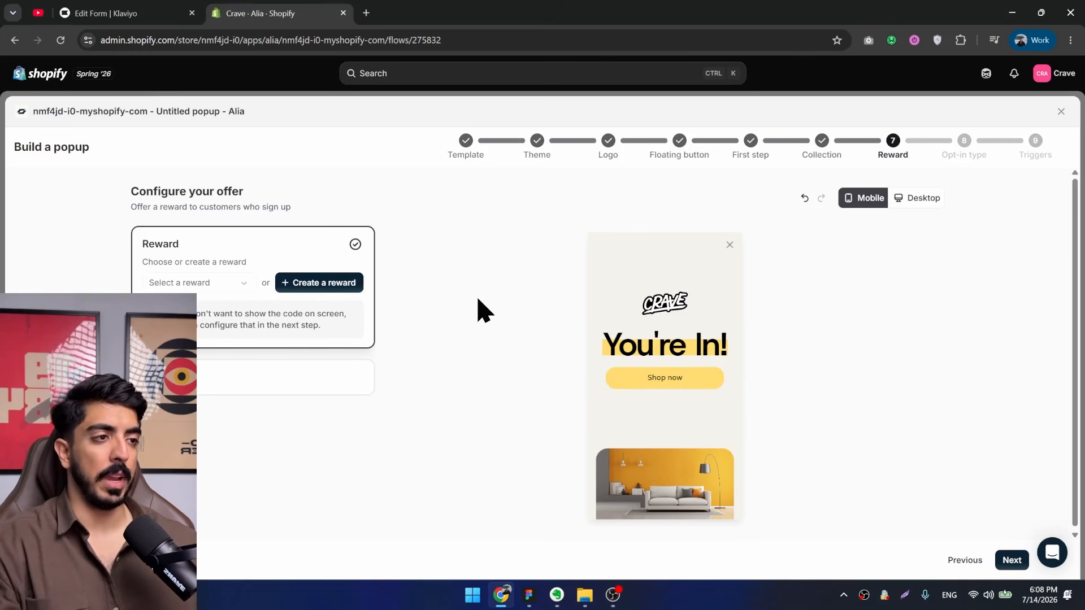
left_click(249, 378)
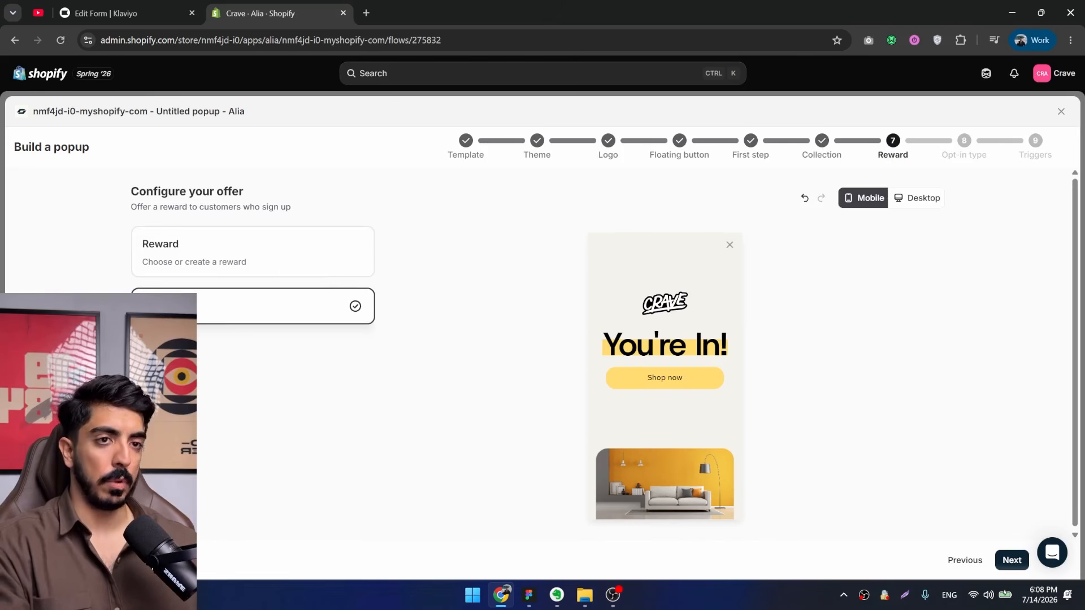
left_click(1011, 565)
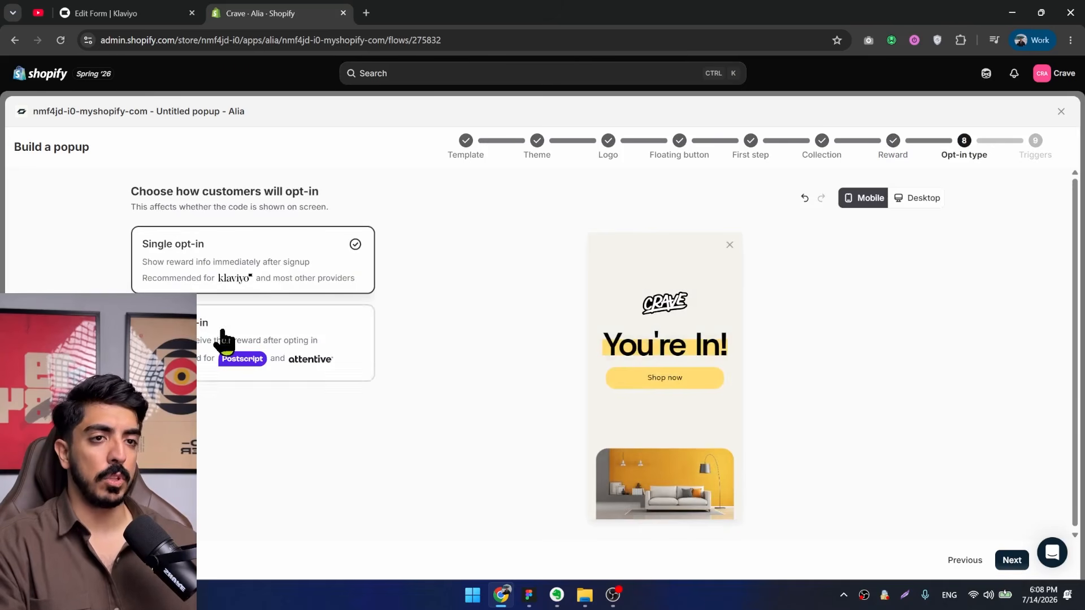
left_click(1014, 561)
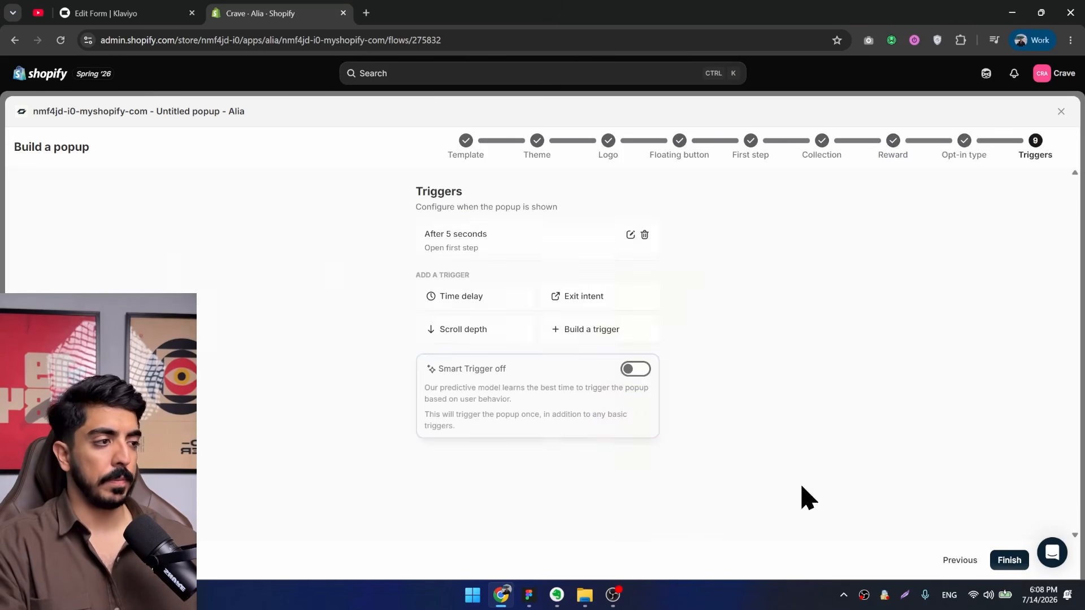
Turn on Smart Trigger, add exit intent triggers alongside the single 5-second delay, and finish the popup setup.
left_click(472, 298)
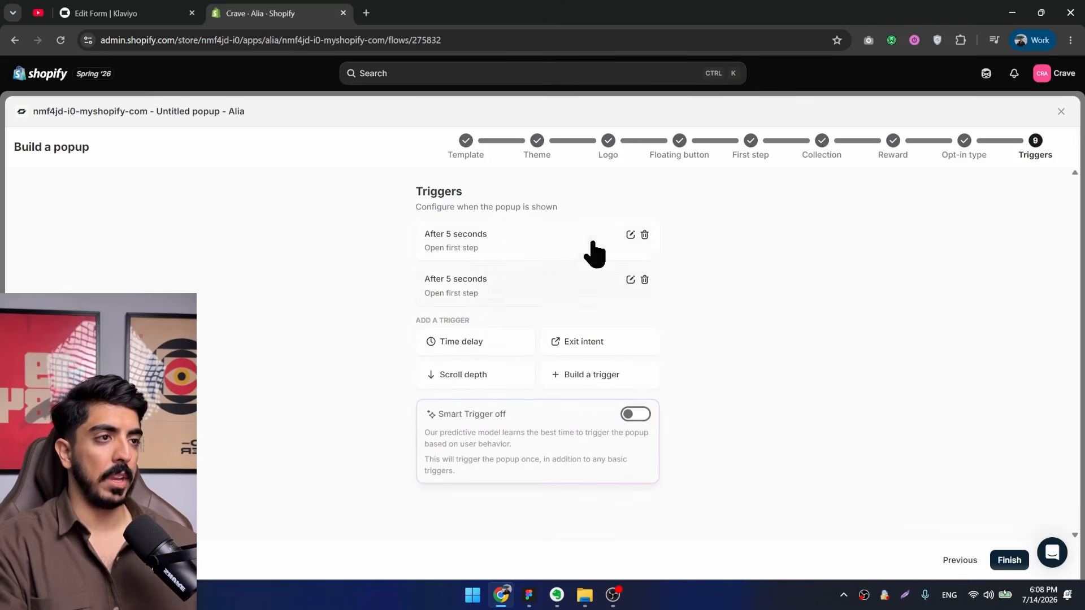
left_click(644, 280)
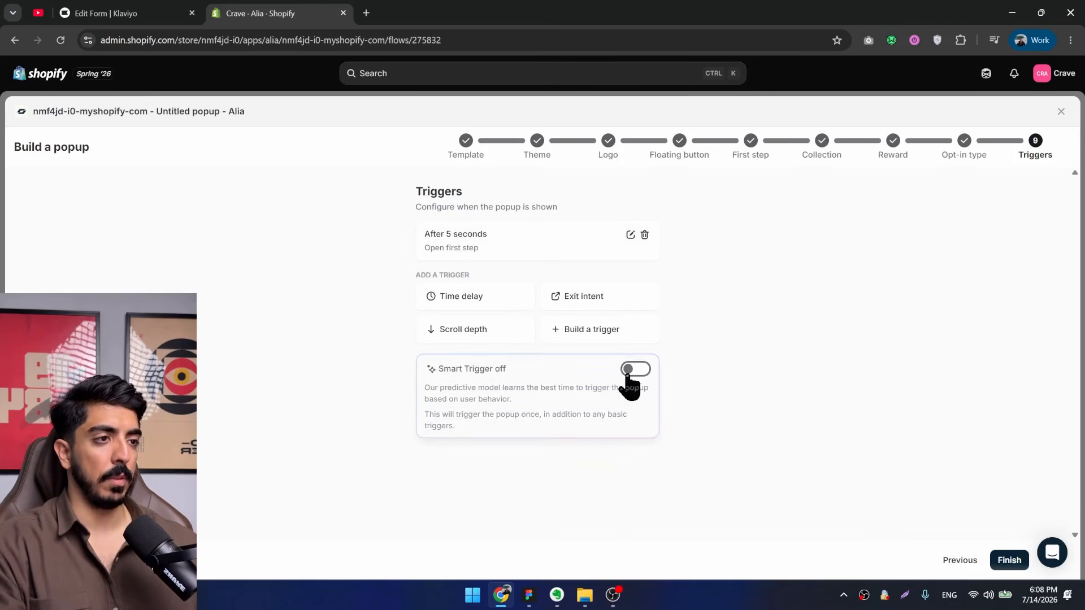
left_click(635, 369)
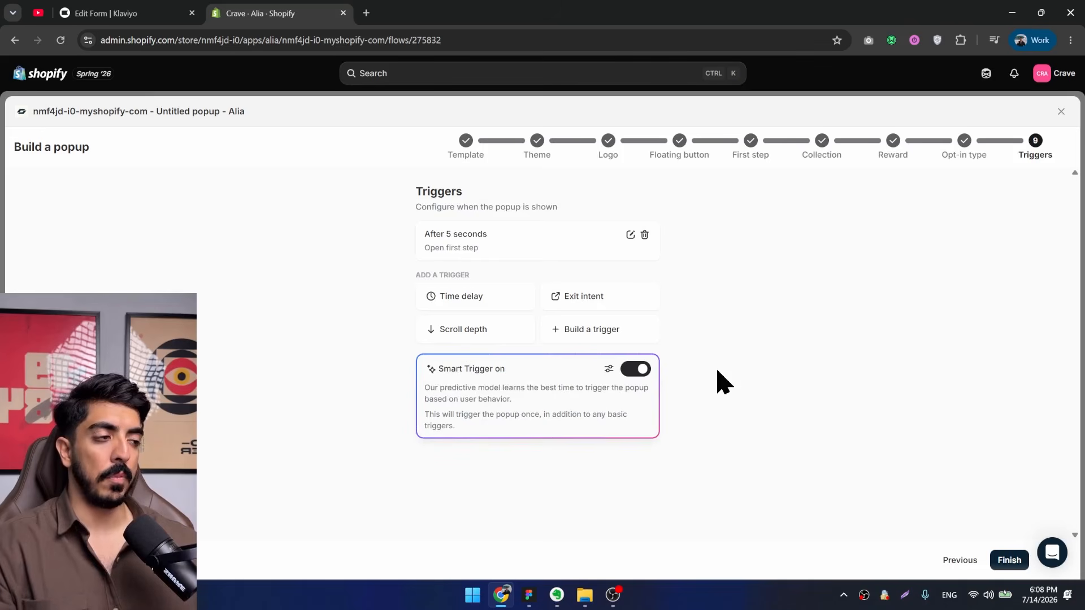
left_click(585, 299)
scroll(647, 473, "down", 2)
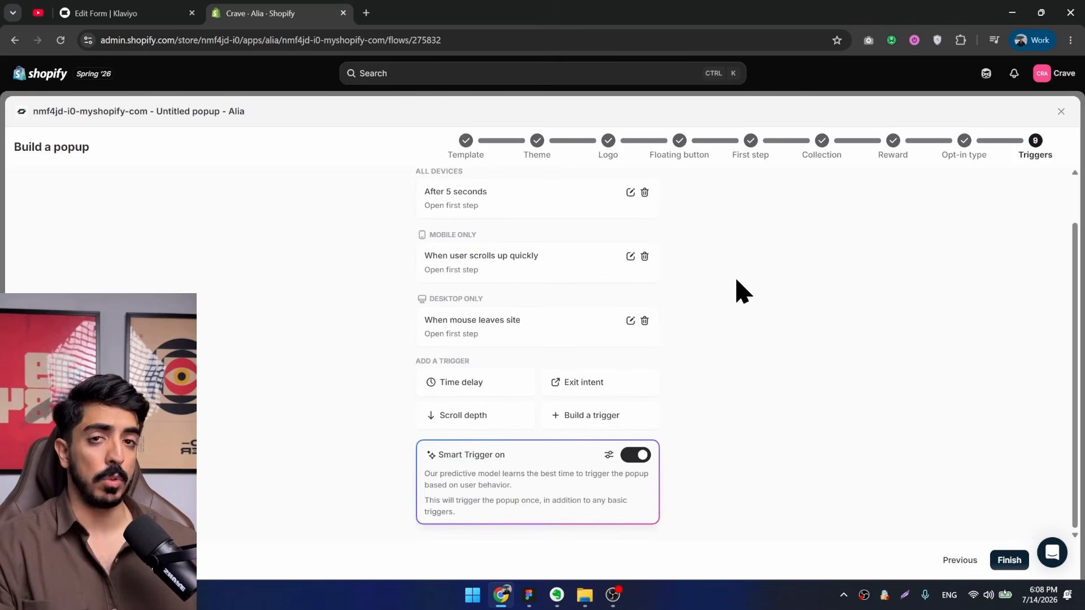
left_click(1009, 560)
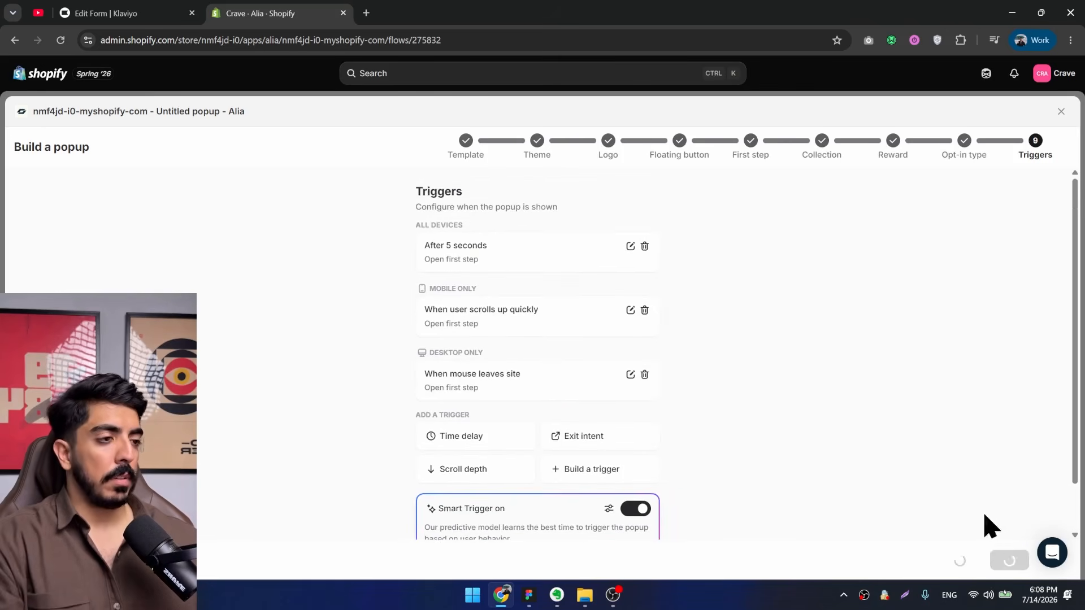
Look over the generated mobile Scratch off, Email and Reward steps on the popup editor's canvas.
left_click_drag(618, 425, 289, 443)
left_click_drag(643, 365, 836, 315)
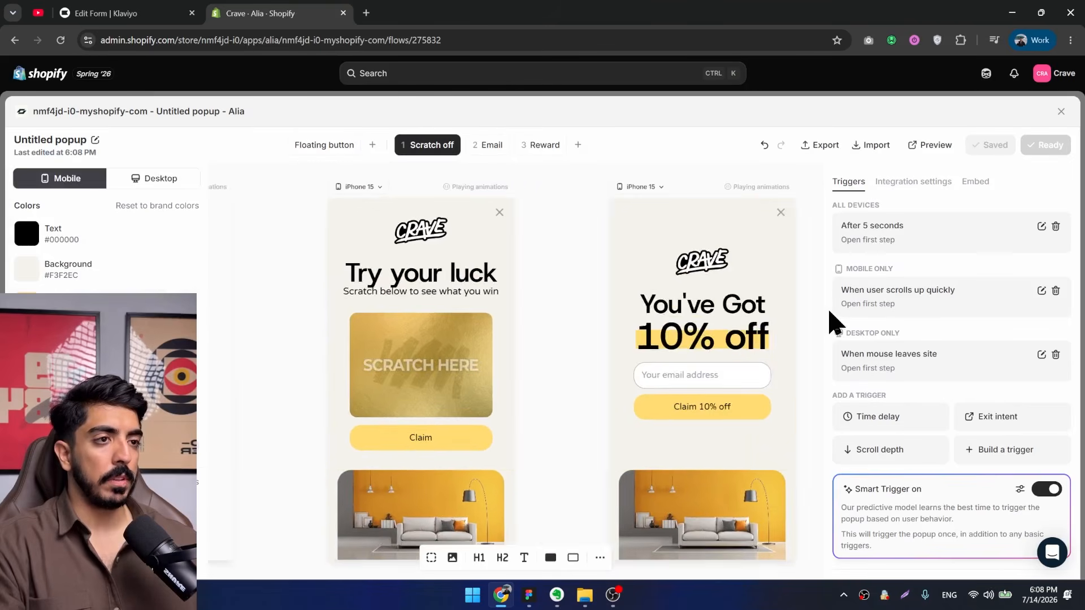
left_click_drag(659, 323, 431, 323)
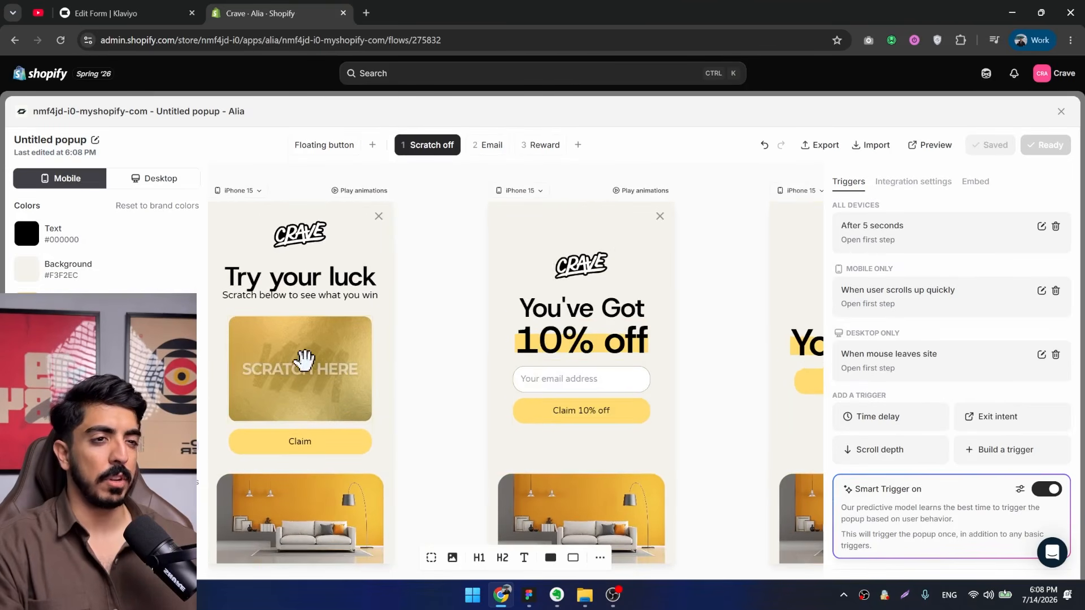
left_click_drag(305, 359, 308, 390)
left_click_drag(424, 391, 251, 349)
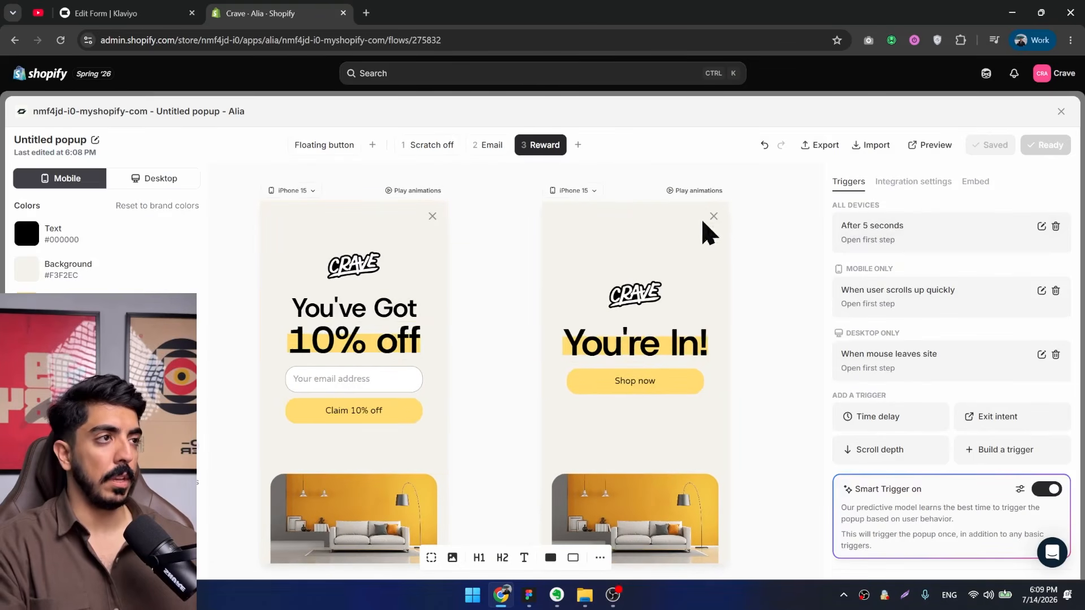
Remove the yellow living-room background image from the shared mobile popup template.
left_click_drag(429, 339, 734, 279)
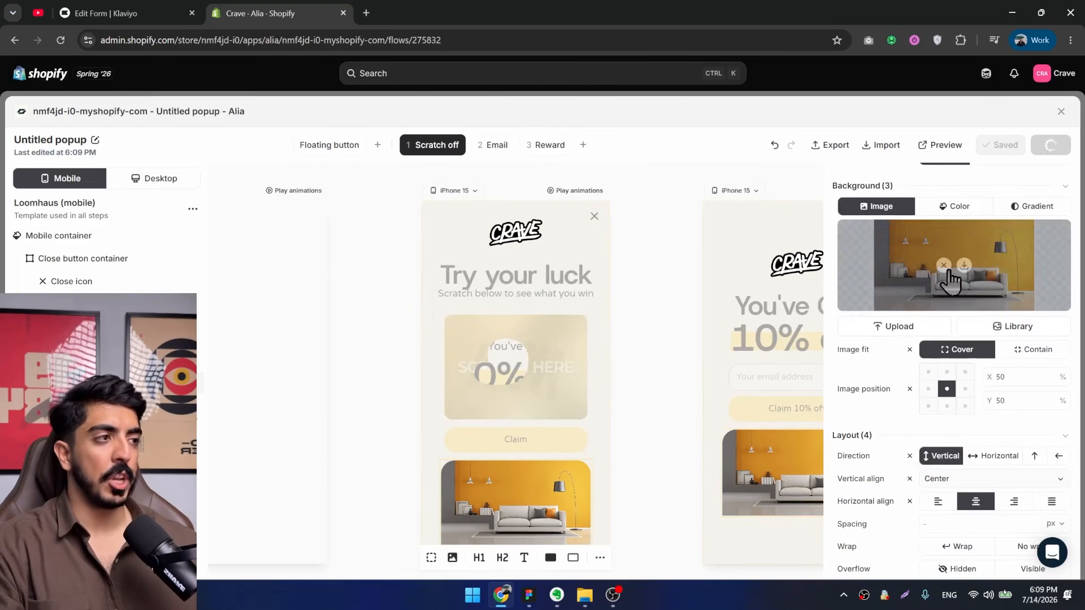
mouse_move(969, 285)
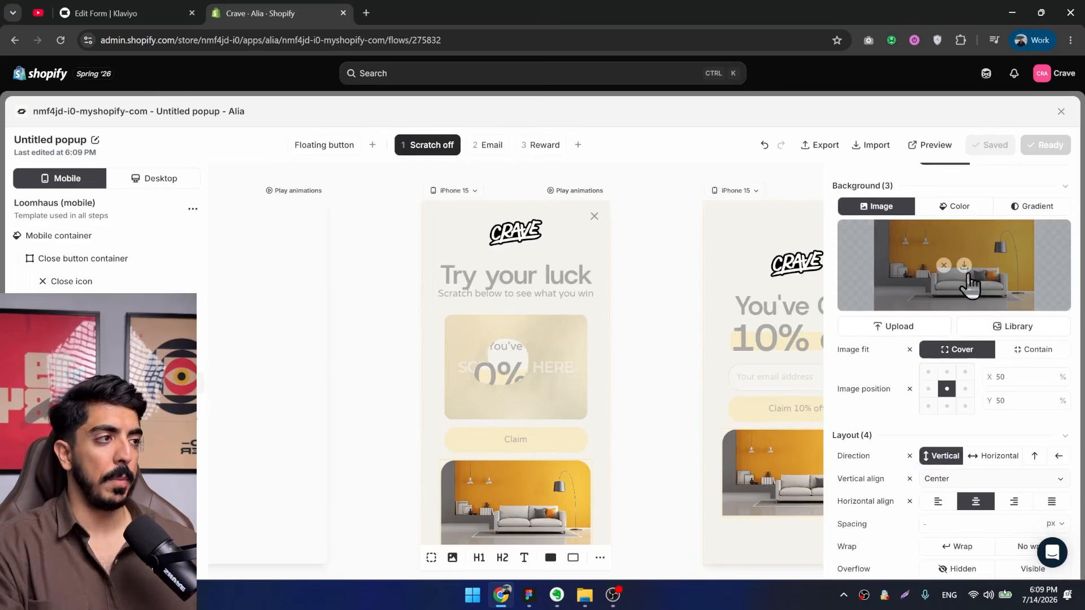
left_click(629, 334)
left_click(738, 491)
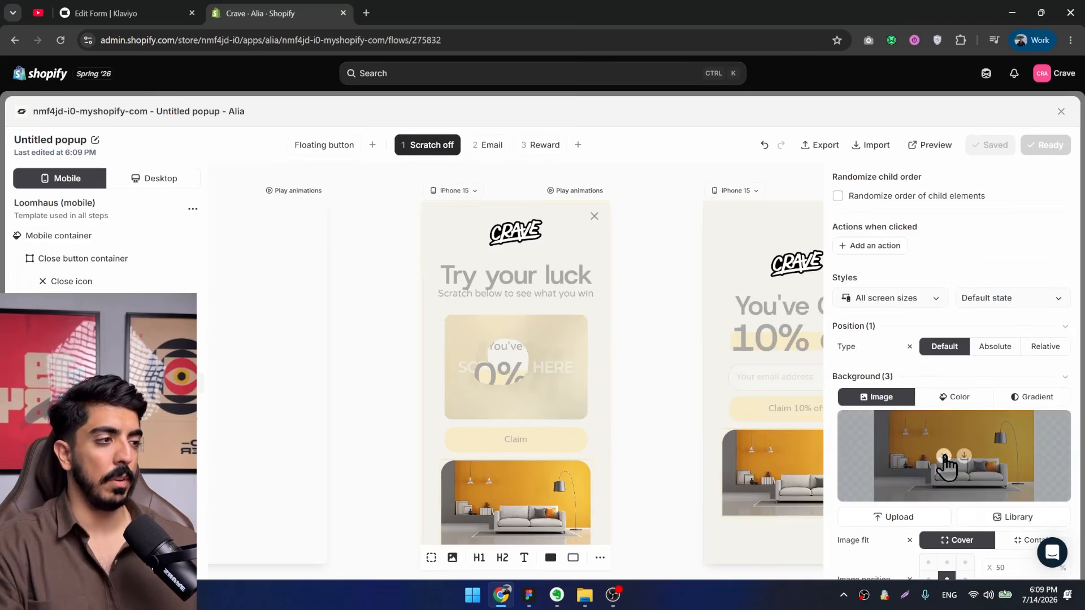
left_click(944, 456)
Add a Heading 2 element and an image element to the lower part of the mobile popup template.
left_click_drag(642, 473, 291, 390)
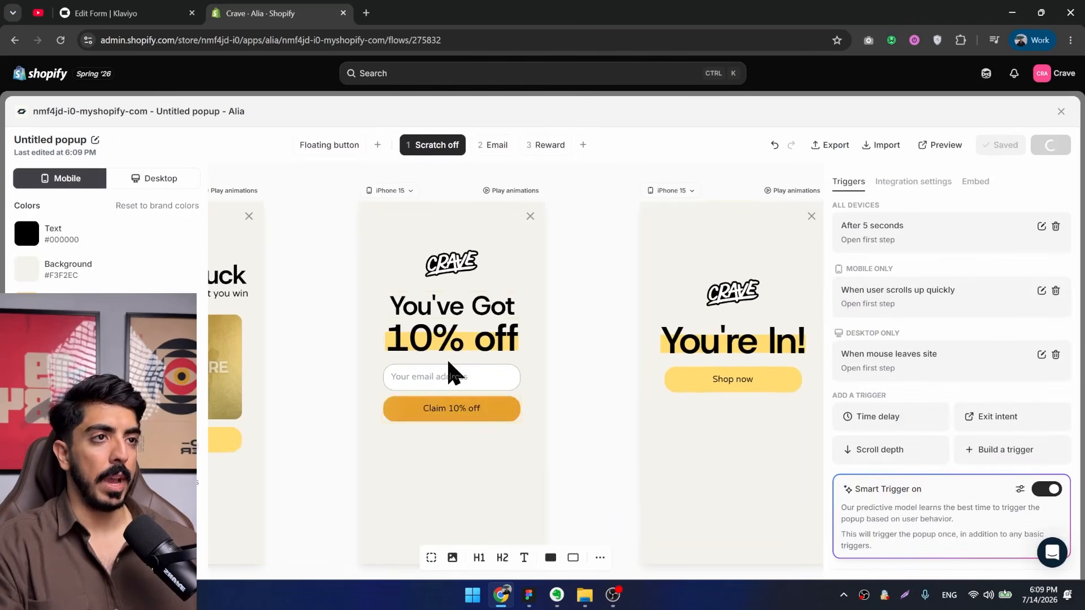
left_click_drag(502, 558, 437, 451)
left_click(452, 558)
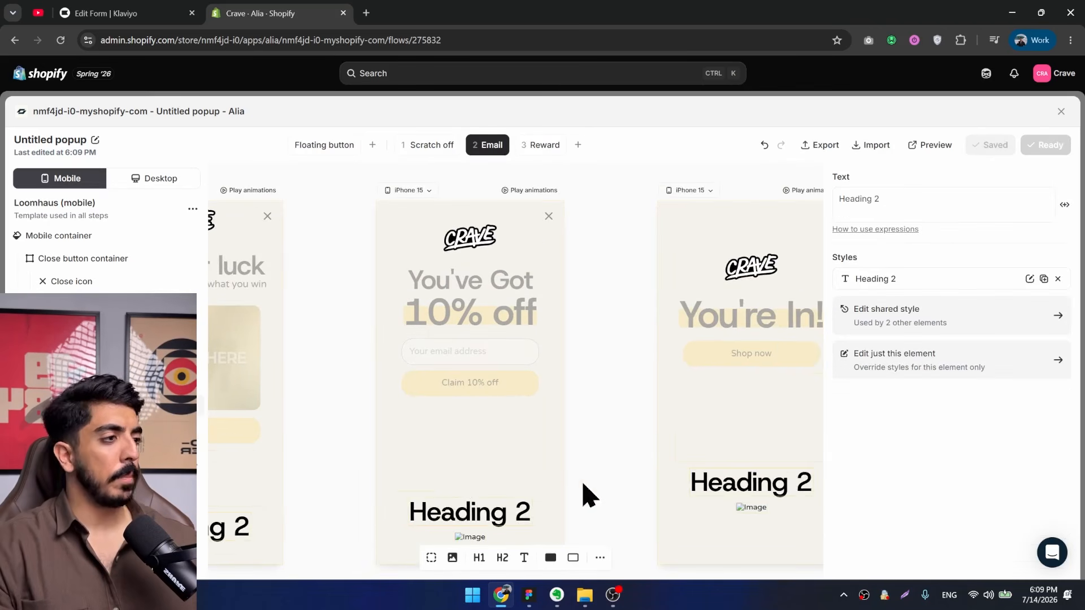
left_click(601, 518)
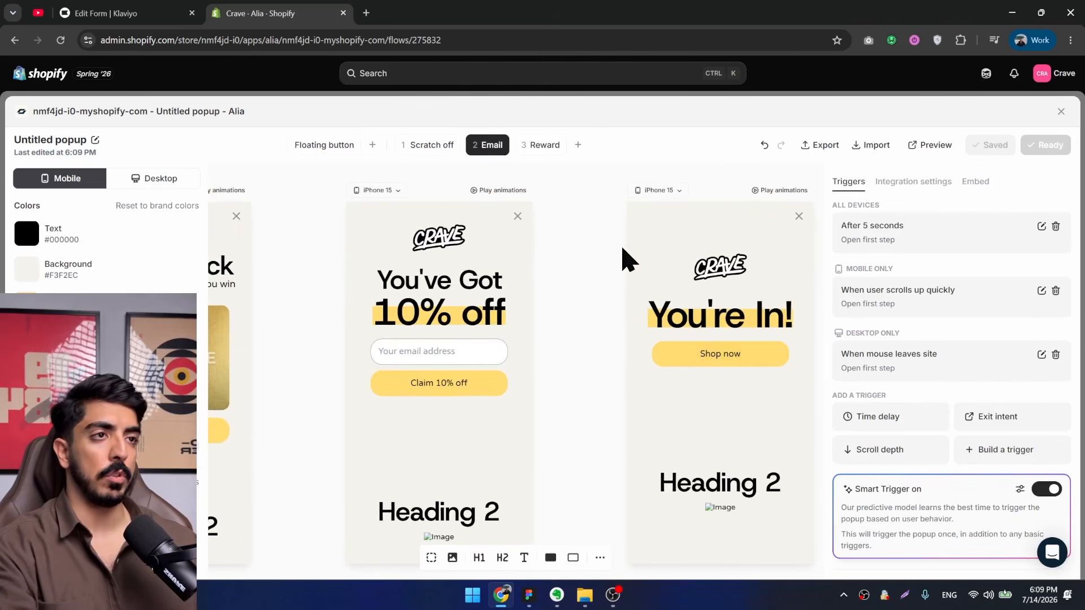
left_click_drag(566, 284, 622, 288)
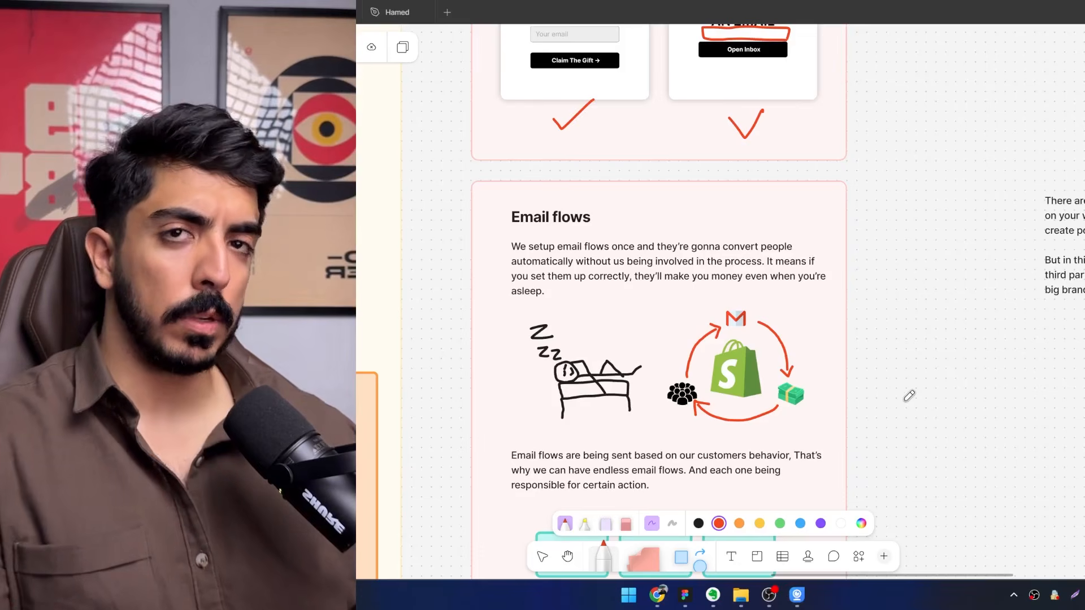
Switch to the FigJam board and read the Email flows section, from its introduction and customer cycle diagram to the customer action boxes.
scroll(548, 232, "up", 4)
left_click_drag(579, 238, 529, 210)
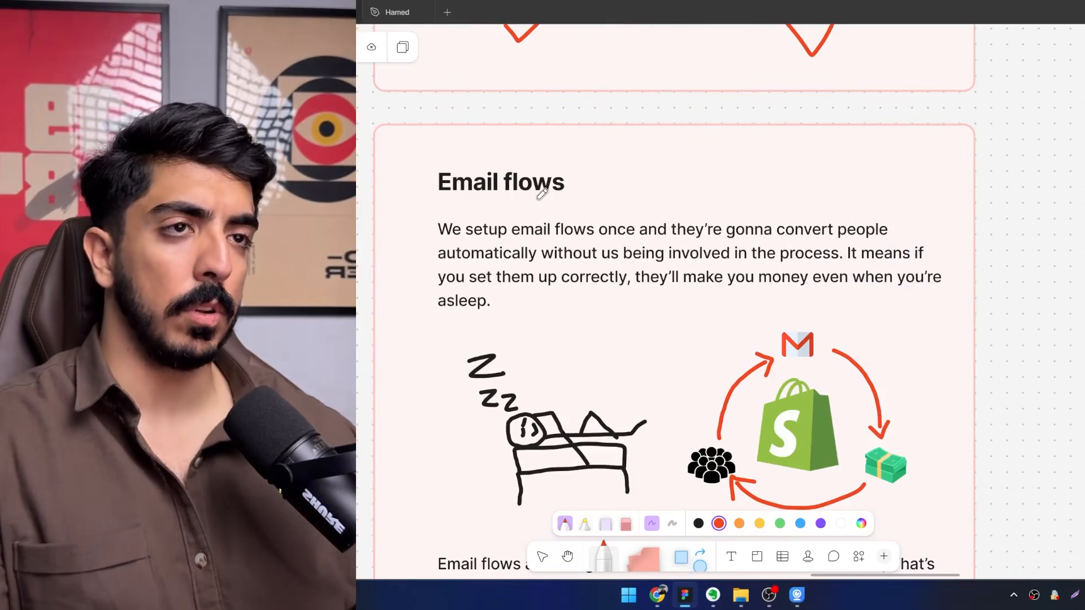
scroll(539, 212, "down", 3)
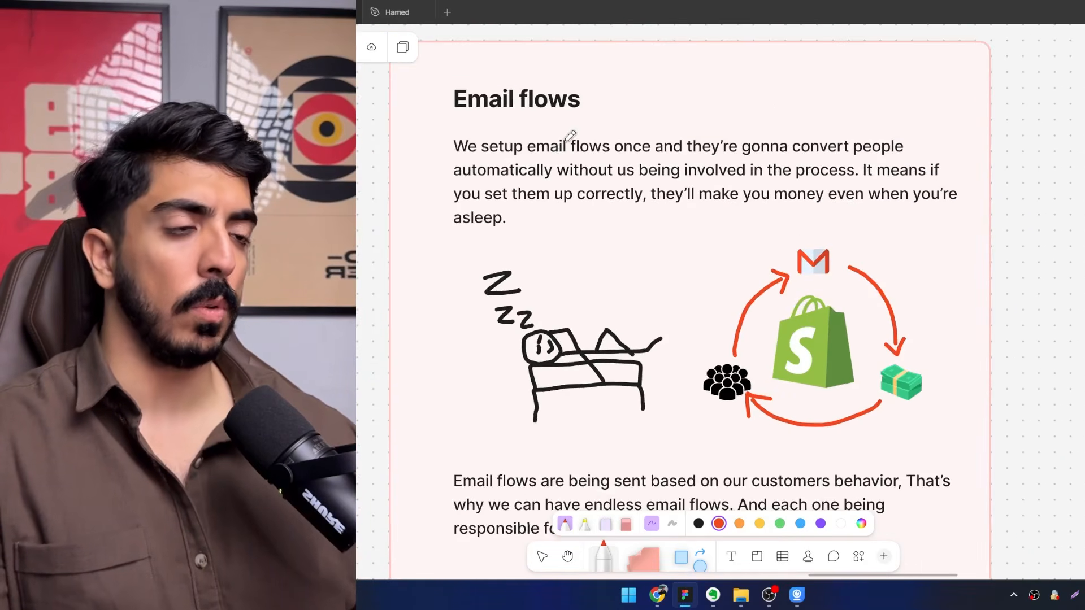
left_click_drag(541, 162, 513, 153)
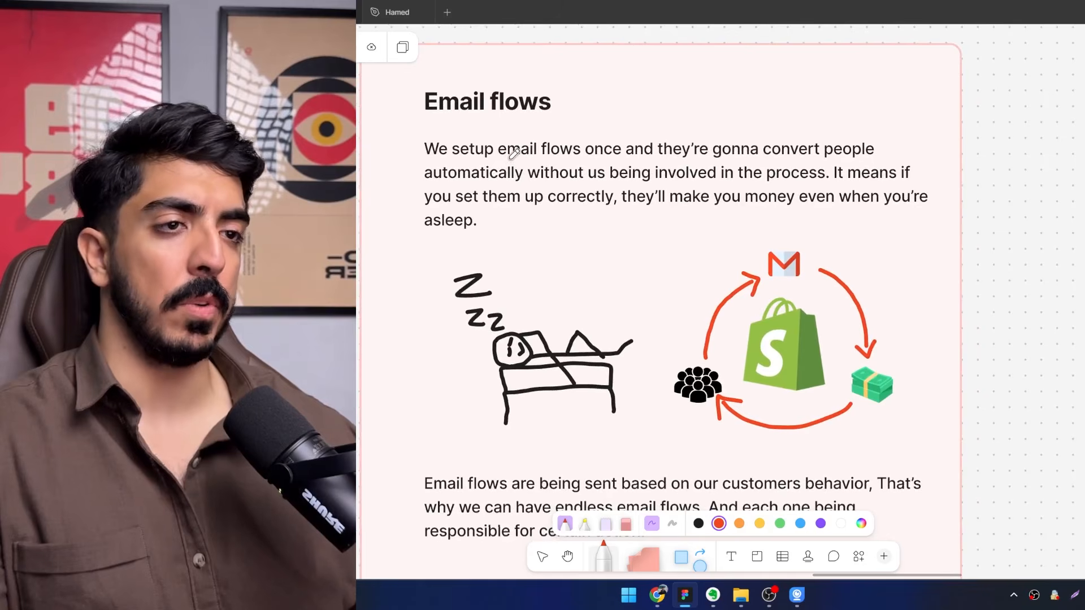
scroll(514, 152, "up", 2)
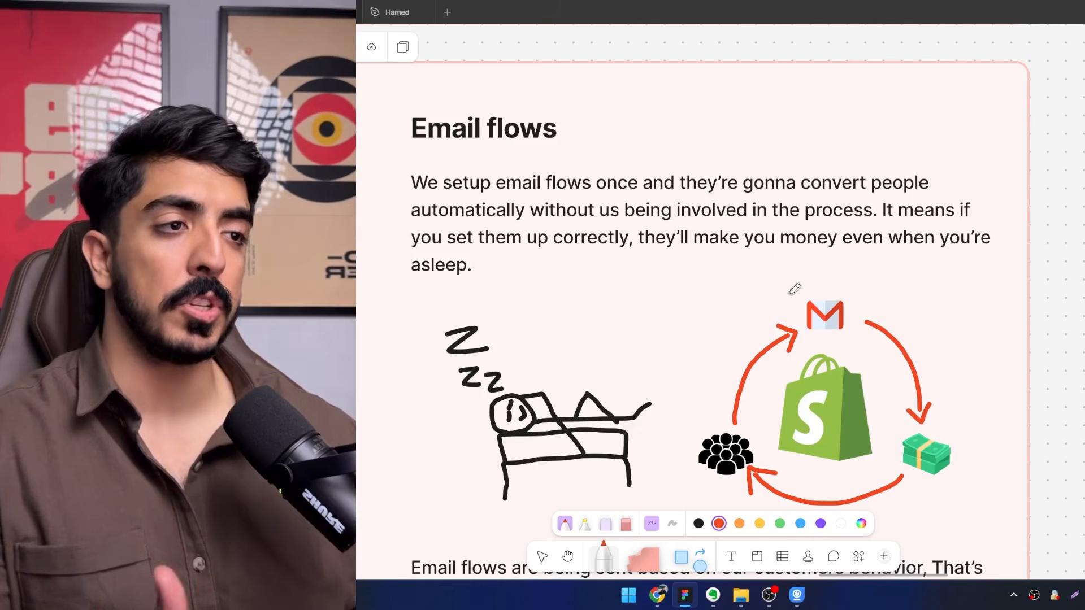
scroll(794, 288, "down", 3)
scroll(795, 289, "right", 2)
scroll(707, 192, "up", 2)
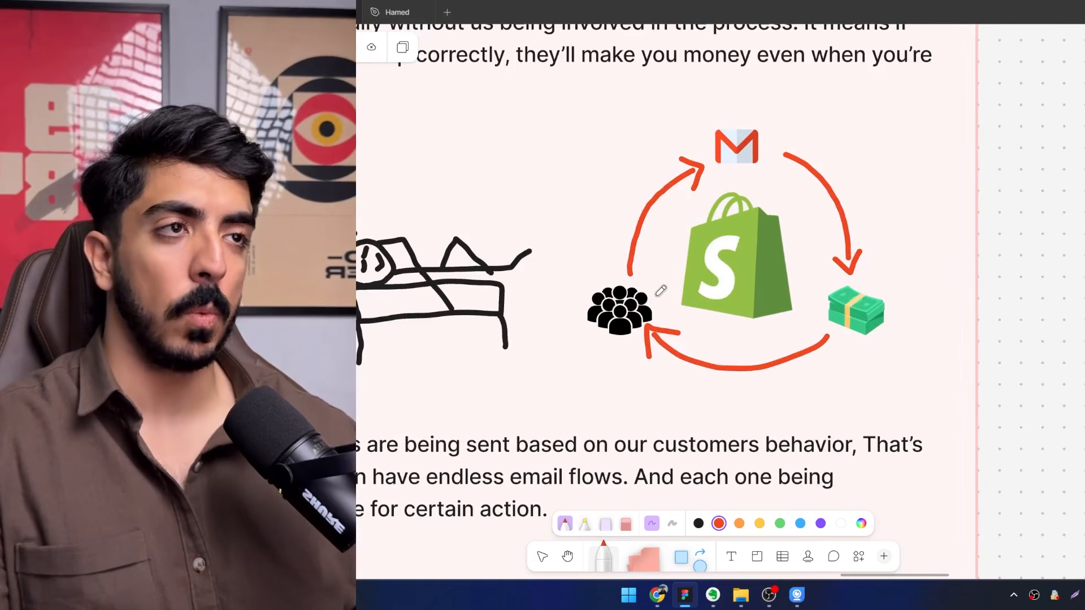
scroll(661, 290, "up", 1)
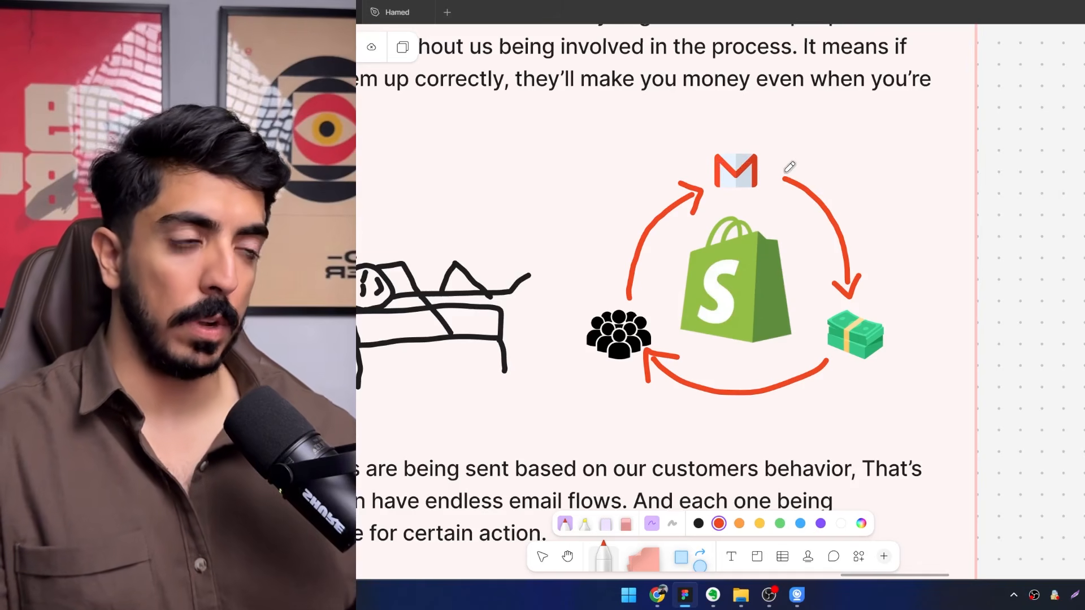
scroll(789, 166, "down", 5)
scroll(789, 167, "left", 2)
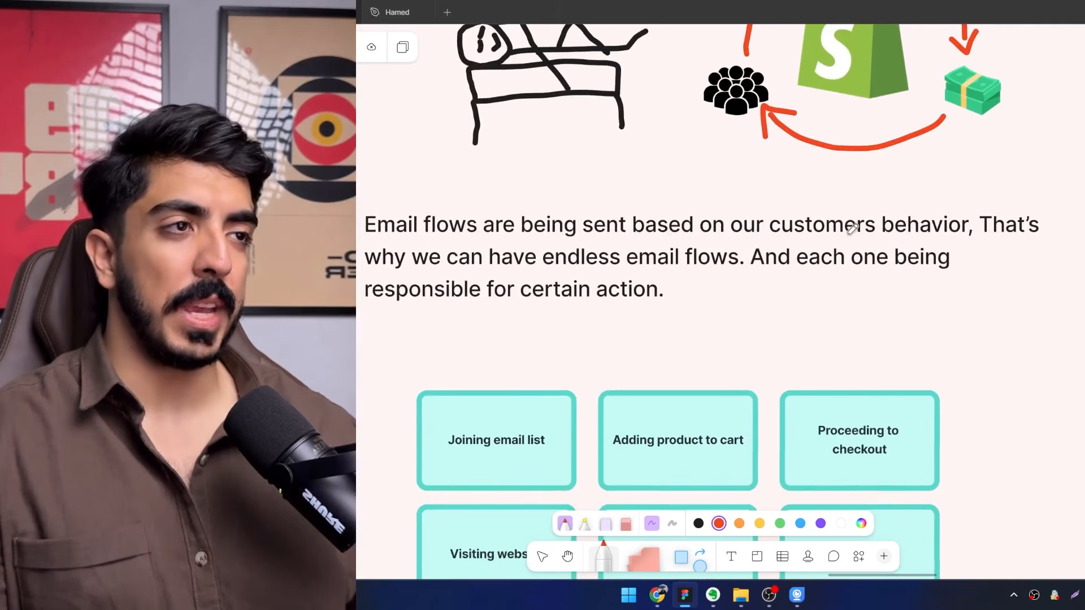
scroll(853, 228, "left", 2)
scroll(865, 316, "down", 2)
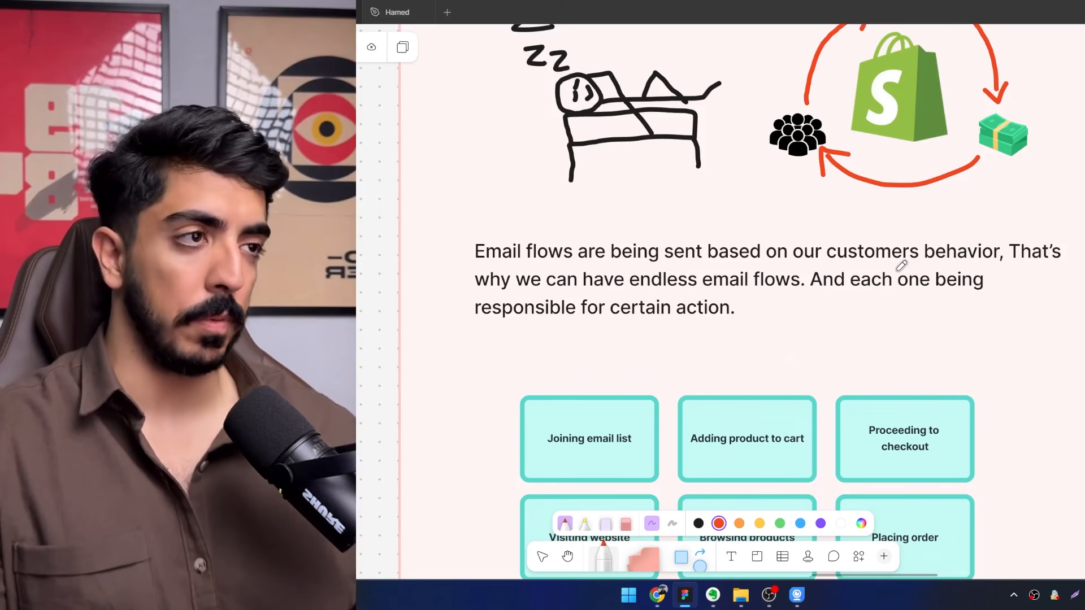
scroll(680, 247, "down", 5)
left_click_drag(598, 263, 594, 231)
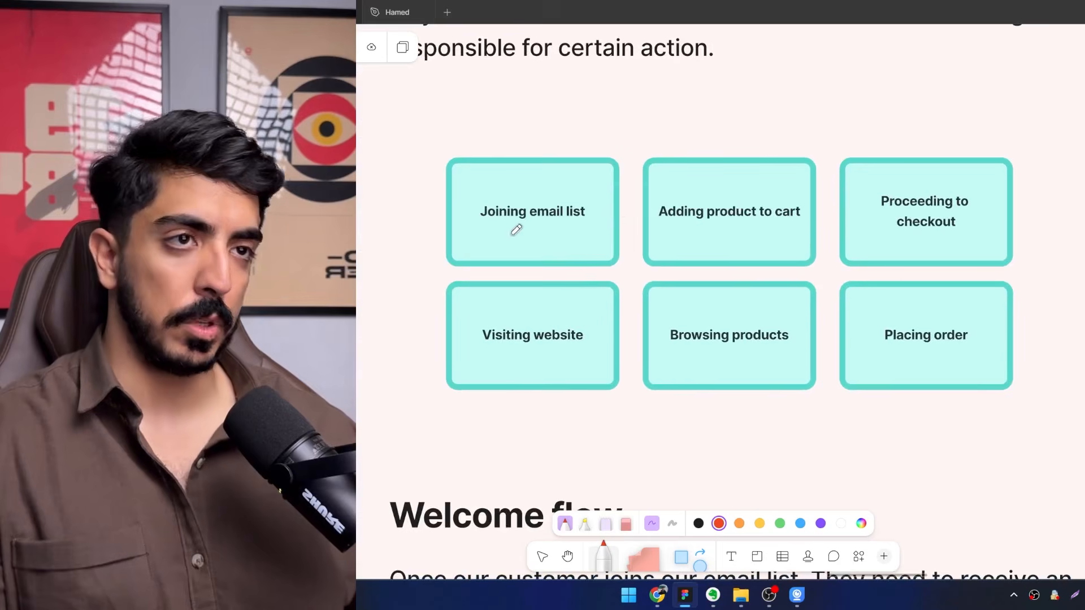
Underline "Joining email list", "Adding product to cart" and "Proceeding to checkout" in red with the marker.
scroll(516, 229, "up", 3)
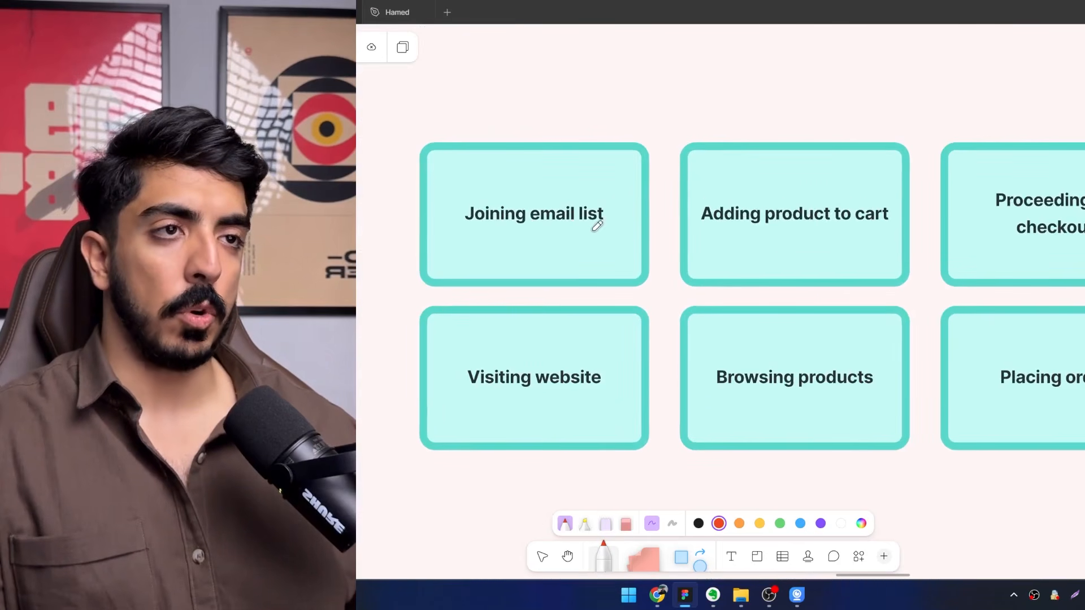
left_click_drag(595, 230, 455, 233)
left_click_drag(593, 231, 609, 240)
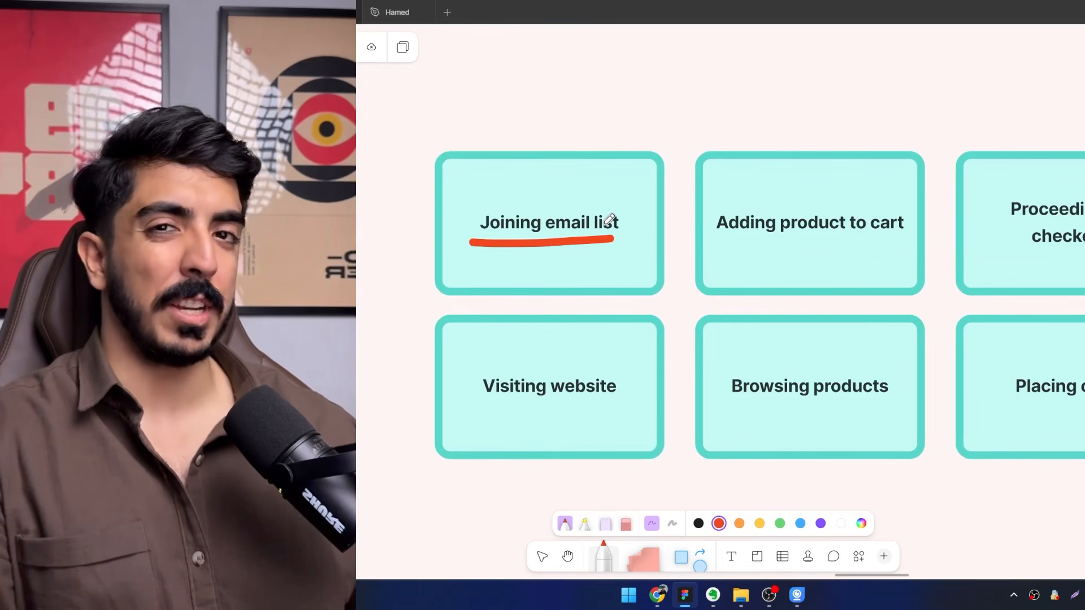
scroll(609, 220, "right", 5)
left_click_drag(541, 255, 701, 253)
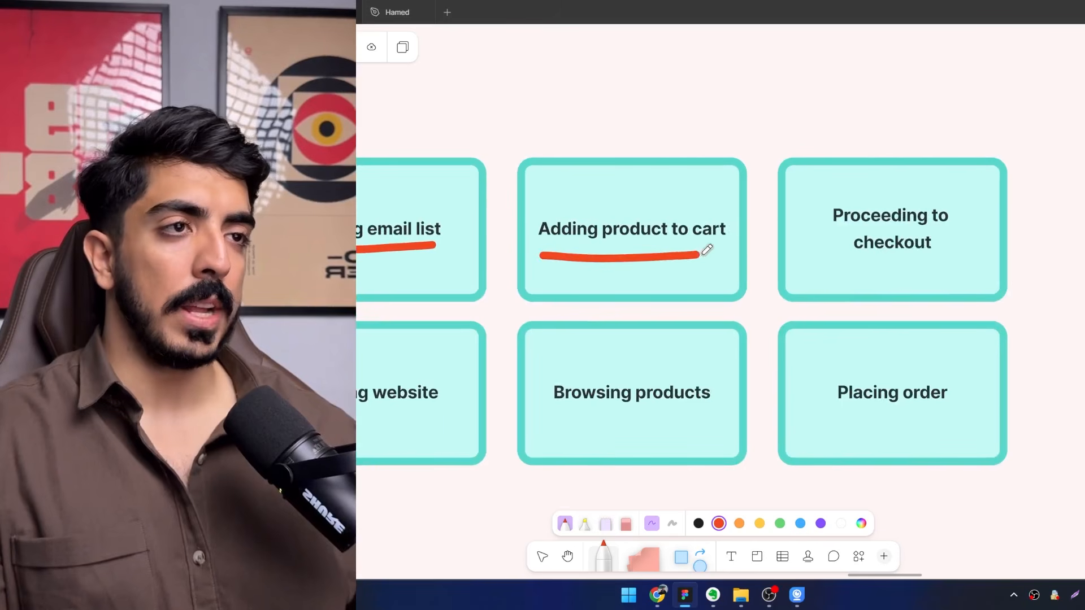
left_click_drag(856, 261, 971, 240)
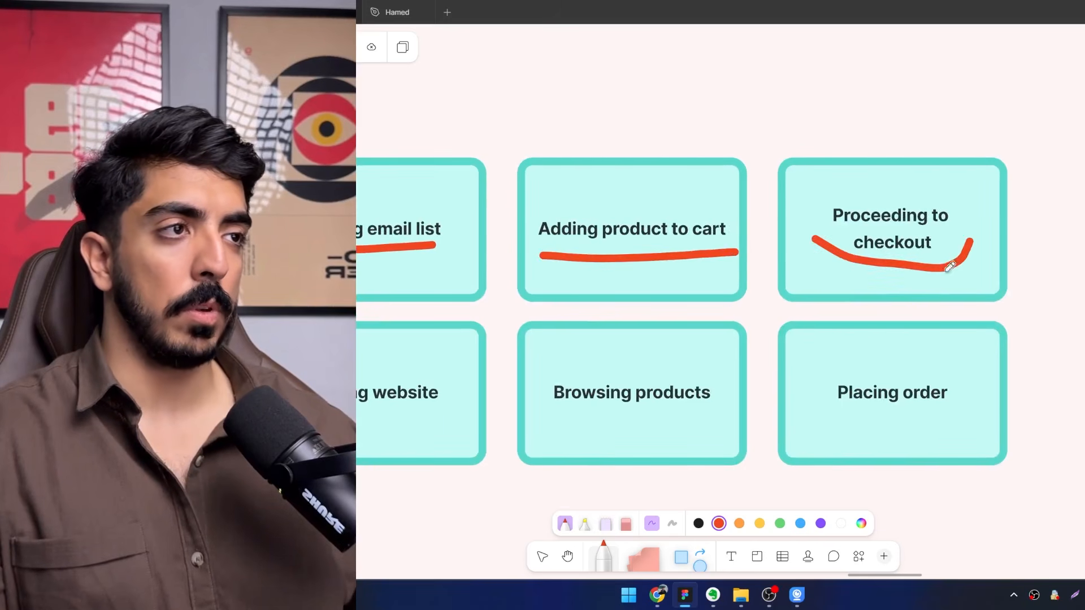
Underline "Visiting website" and "Placing order" in the customer action boxes in red with the marker.
left_click_drag(780, 291, 900, 150)
left_click_drag(530, 245, 681, 324)
mouse_move(600, 325)
left_mouse_down()
mouse_move(623, 352)
mouse_move(664, 344)
left_mouse_up()
left_click_drag(673, 380, 718, 385)
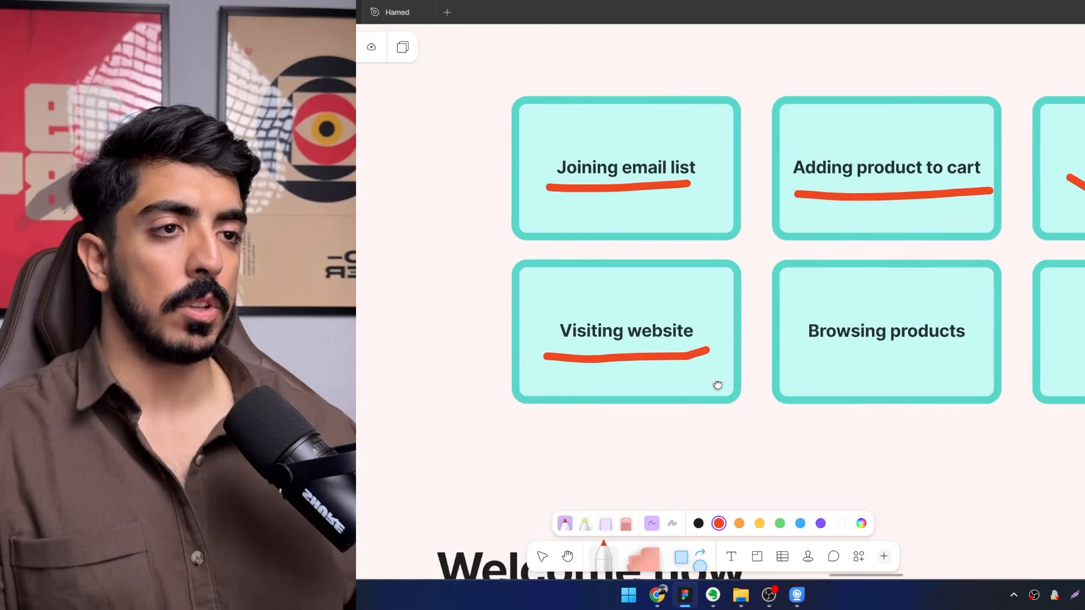
left_click_drag(840, 355, 714, 348)
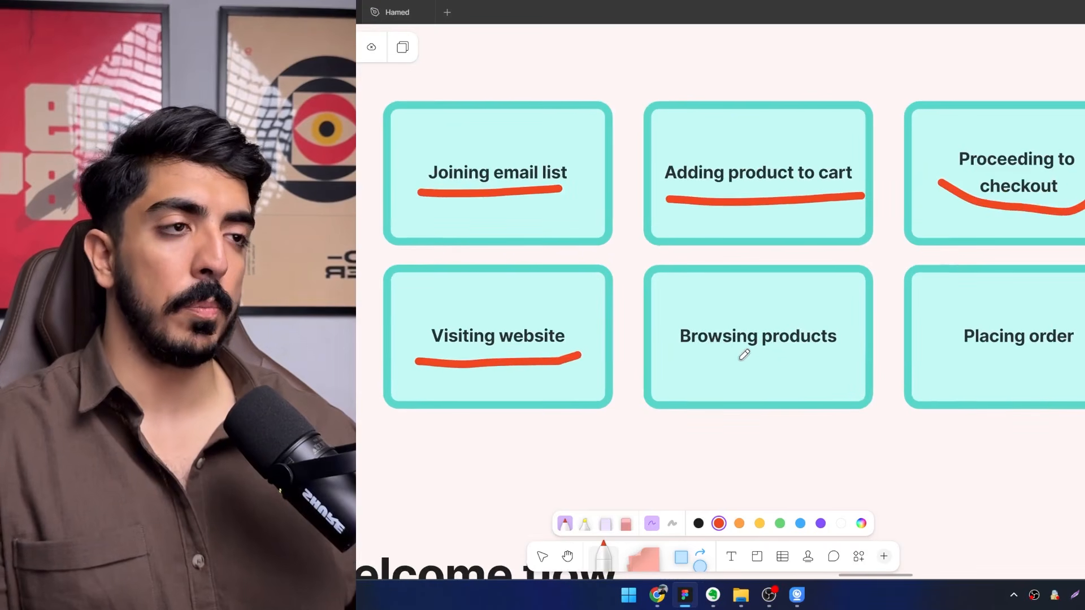
scroll(763, 339, "right", 2)
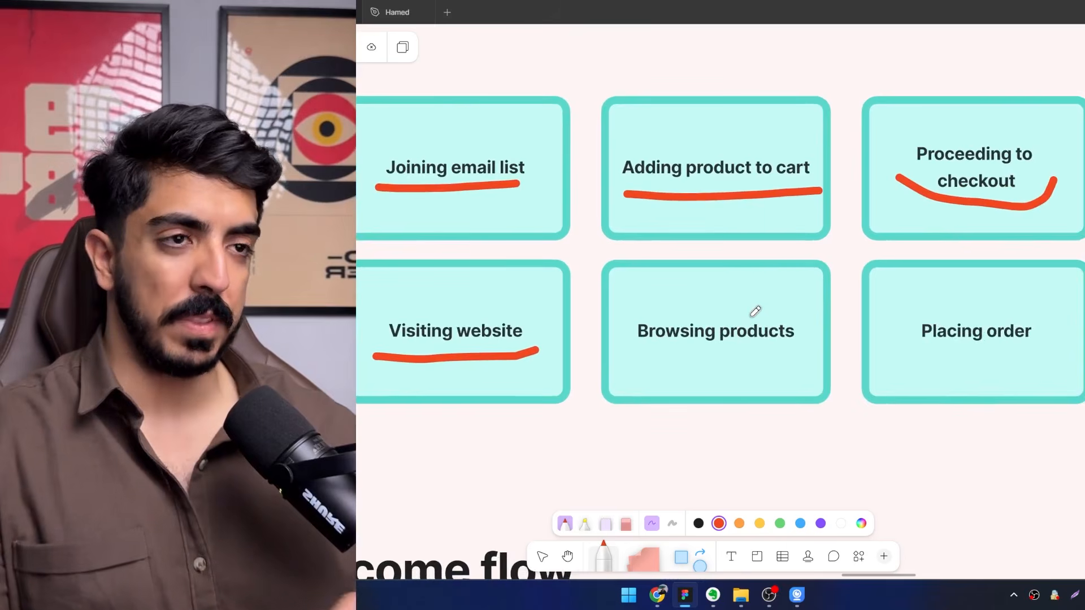
scroll(843, 356, "right", 4)
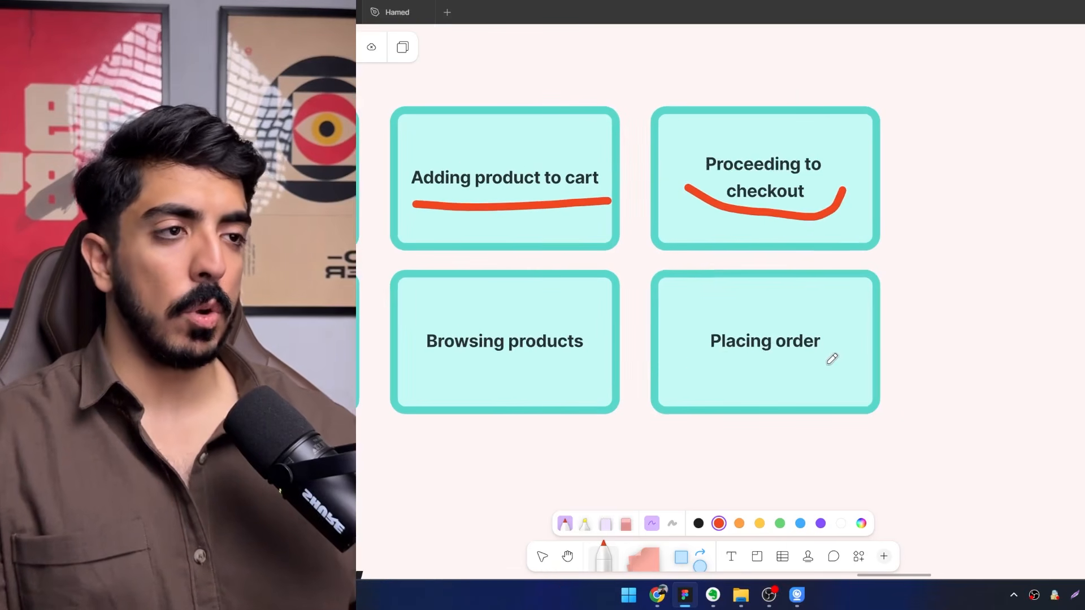
left_click_drag(832, 359, 698, 355)
scroll(698, 355, "down", 5)
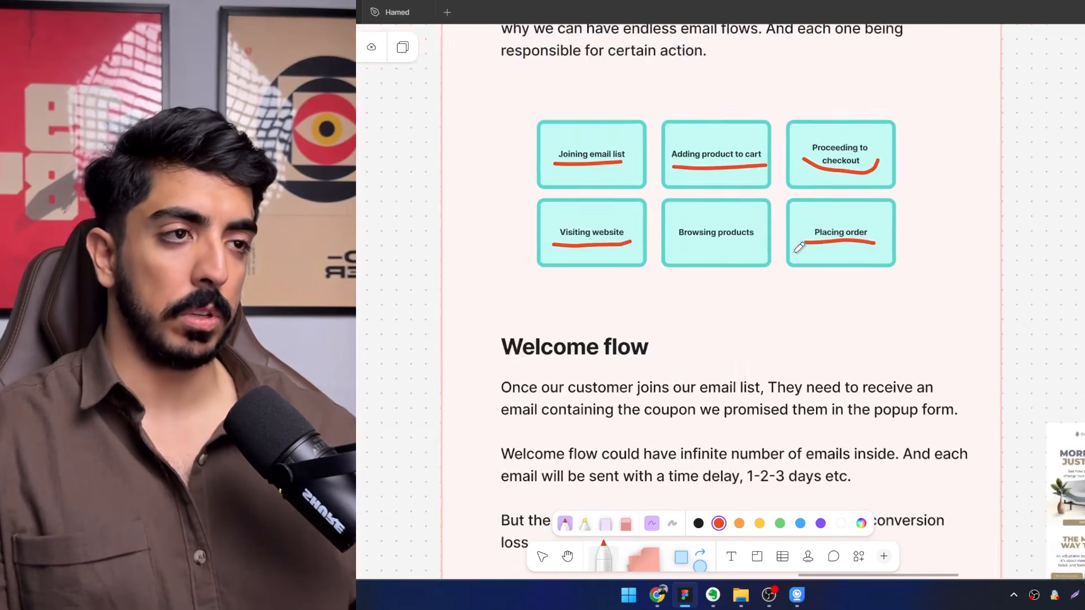
Underline "the coupon we promised them in the popup form" in the Welcome flow text in red with the marker.
left_click_drag(797, 249, 778, 149)
left_click_drag(668, 205, 591, 201)
scroll(650, 252, "down", 2)
scroll(588, 240, "up", 2)
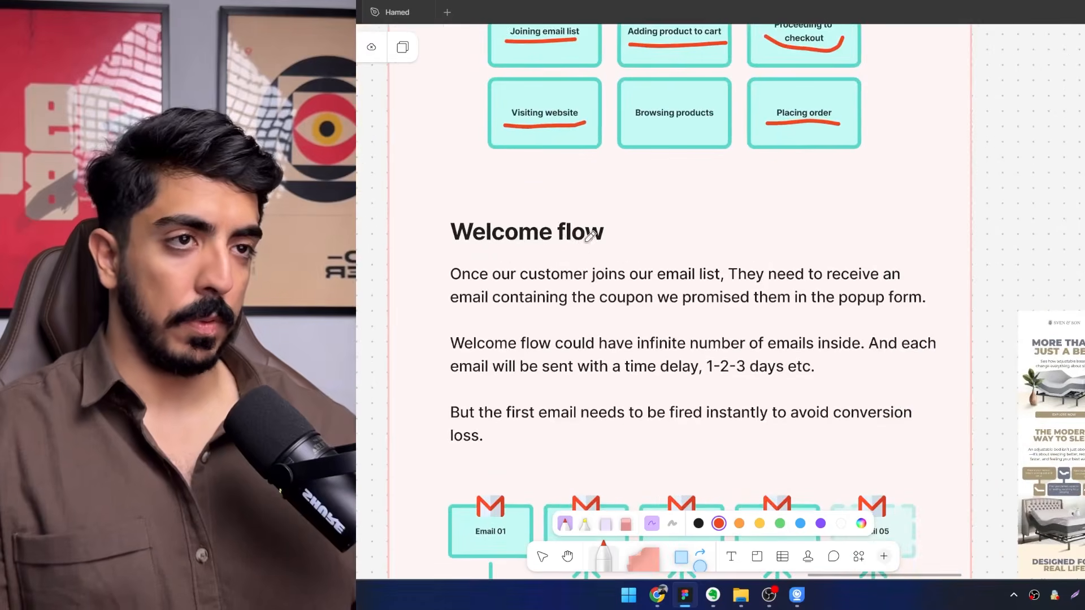
scroll(590, 237, "down", 2)
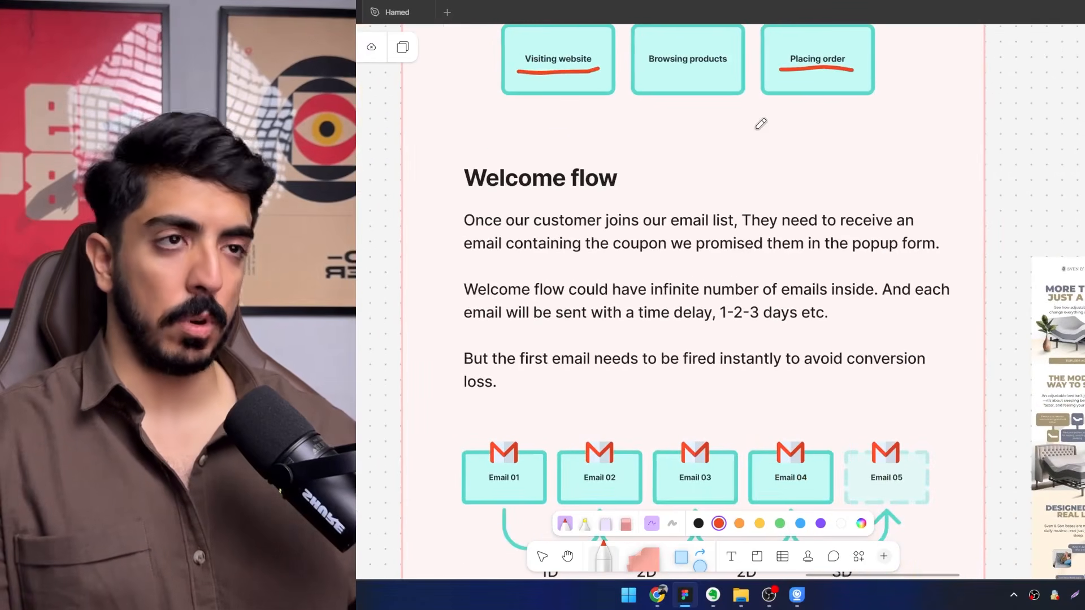
scroll(517, 186, "up", 2)
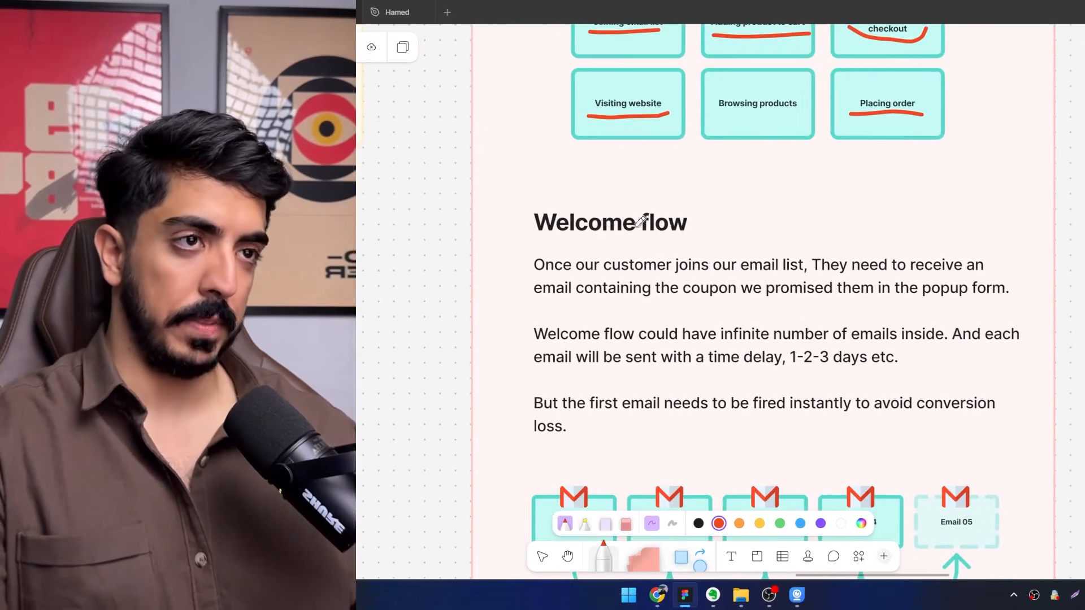
left_click_drag(627, 226, 640, 159)
scroll(609, 200, "down", 1)
scroll(609, 202, "up", 2)
scroll(574, 192, "up", 1)
scroll(641, 167, "down", 2)
left_click_drag(718, 184, 697, 213)
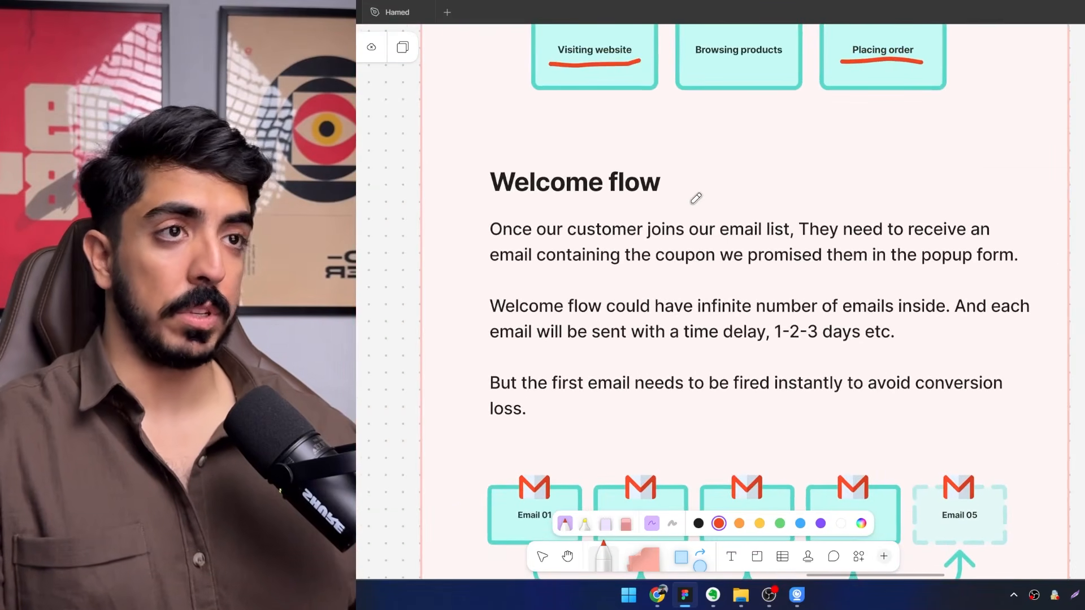
scroll(673, 199, "right", 3)
left_click_drag(936, 242, 590, 246)
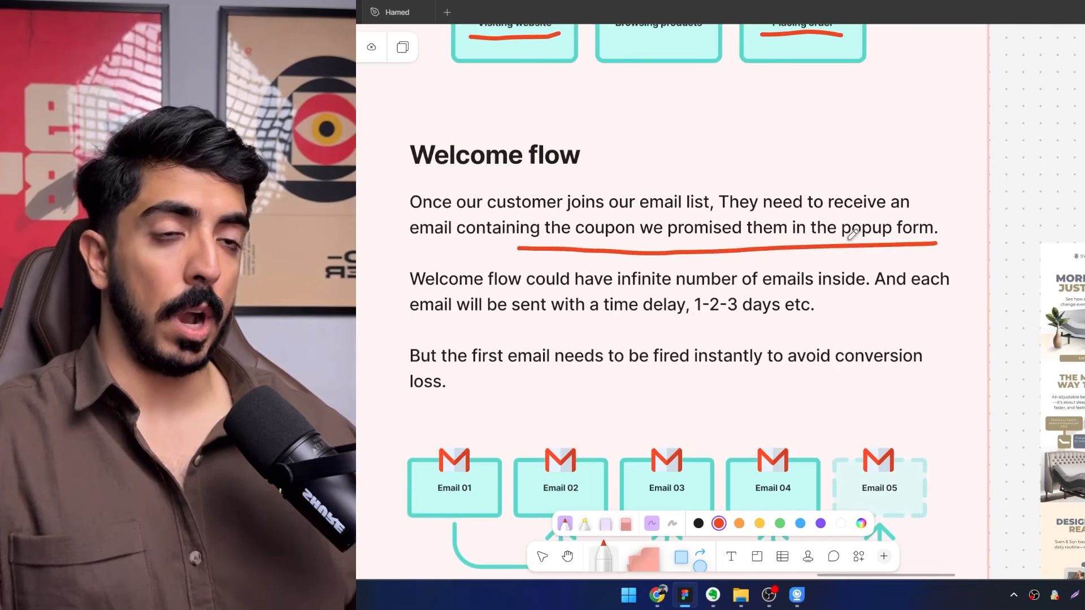
Draw a red bracket beside the "10% OFF" heading in the nicebeam sample email.
scroll(852, 234, "right", 5)
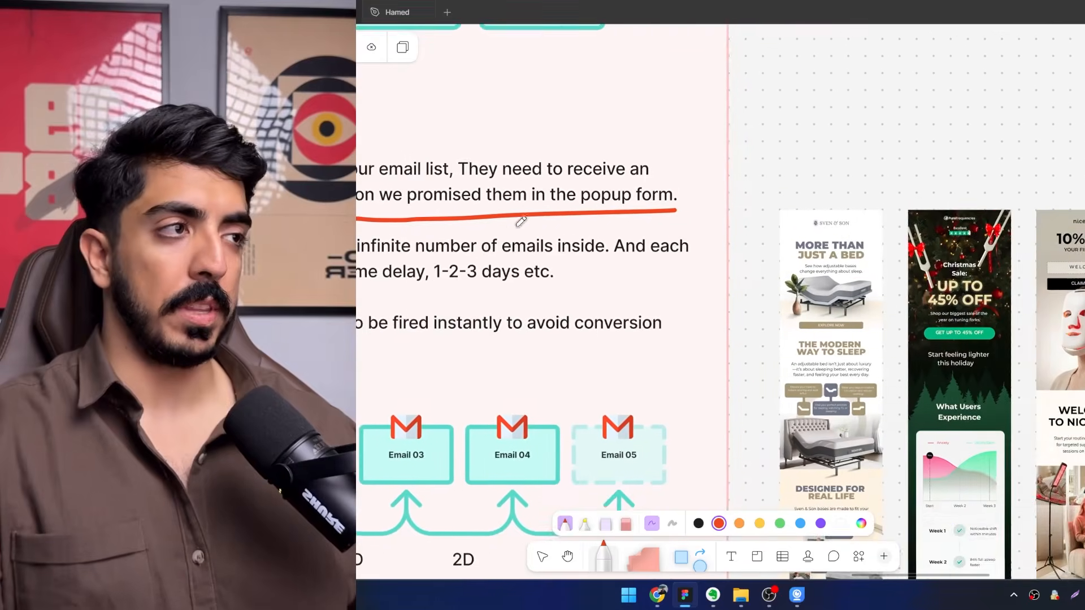
scroll(520, 222, "right", 4)
scroll(801, 250, "up", 5)
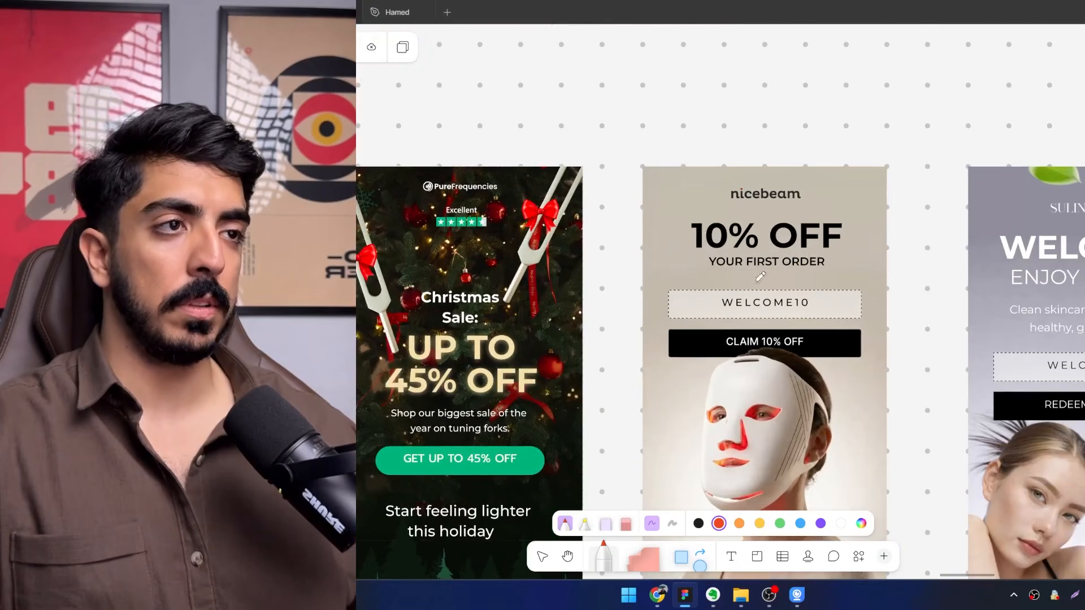
scroll(769, 265, "down", 2)
scroll(772, 260, "up", 1)
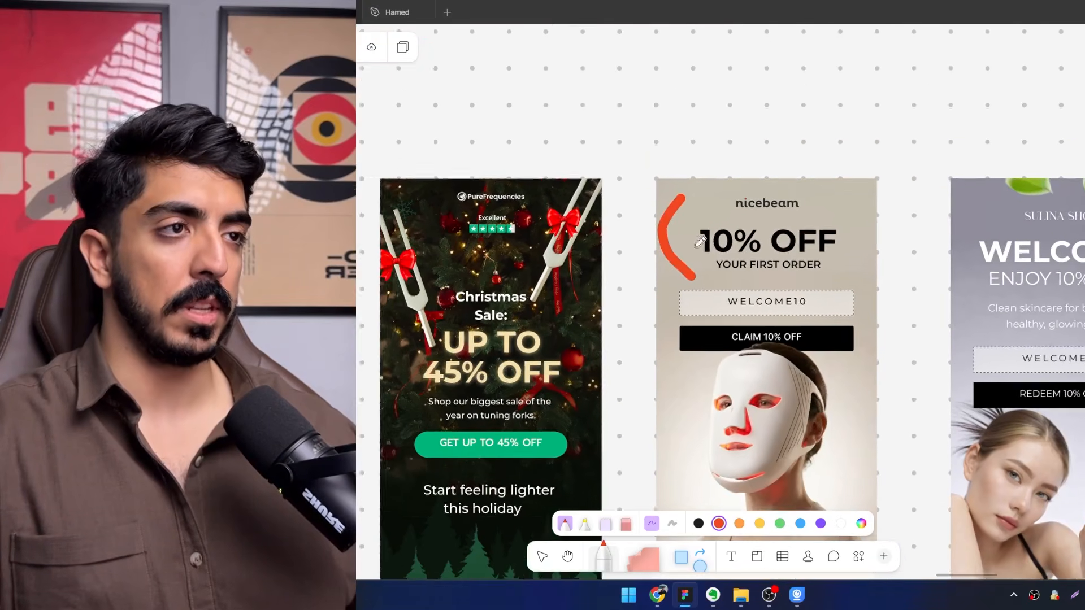
left_click_drag(797, 277, 692, 239)
Underline "ENJOY 10% OFF" in the Sulina Shop sample email in red and draw an arrow pointing to its WELCOME10 code.
scroll(904, 223, "right", 5)
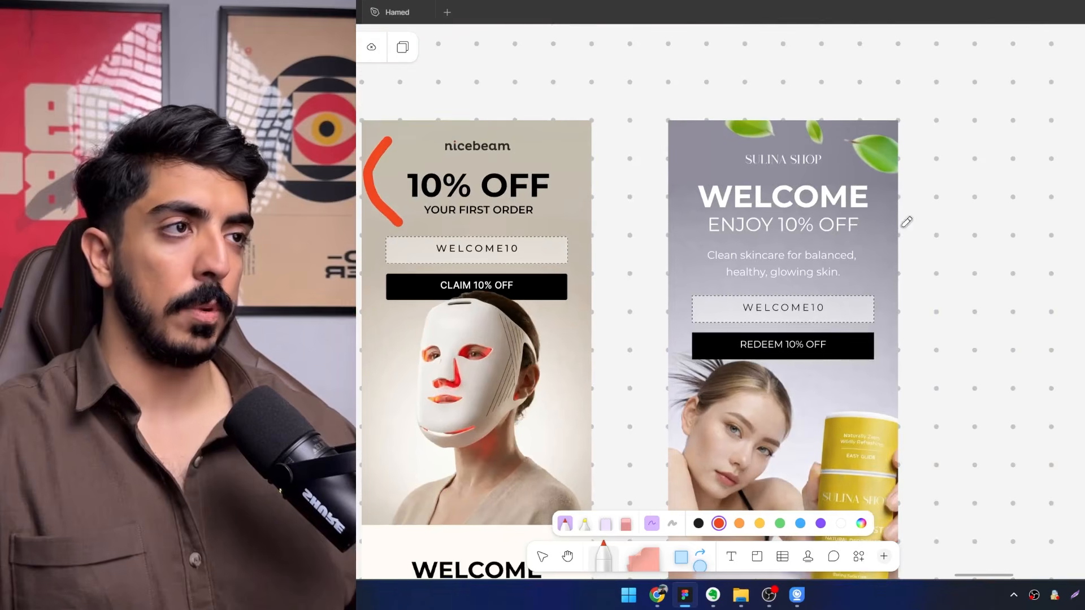
left_click_drag(880, 245, 662, 234)
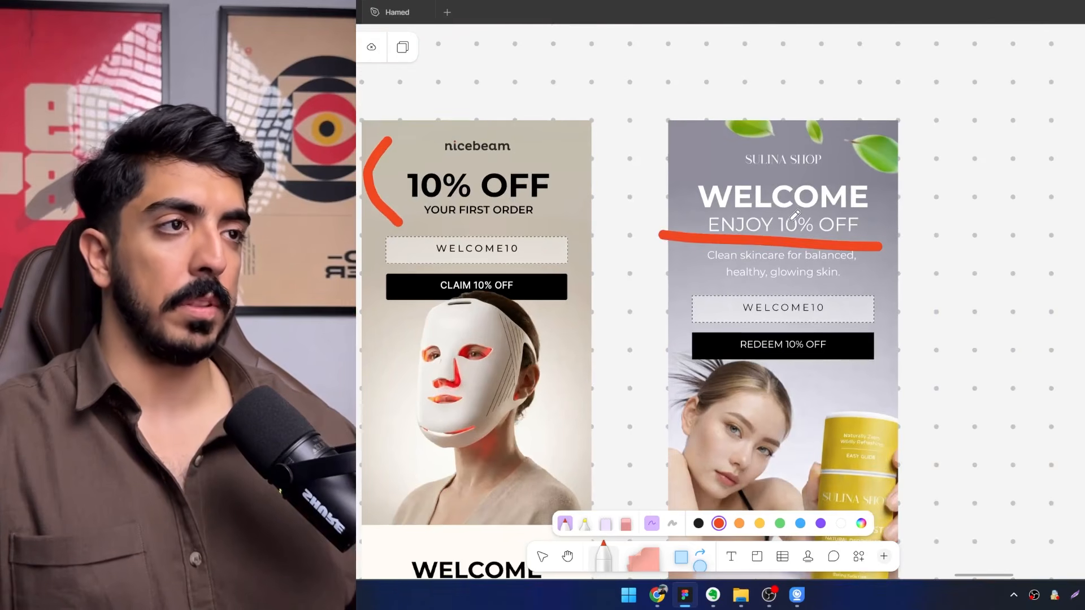
scroll(795, 215, "down", 3)
scroll(904, 265, "up", 3)
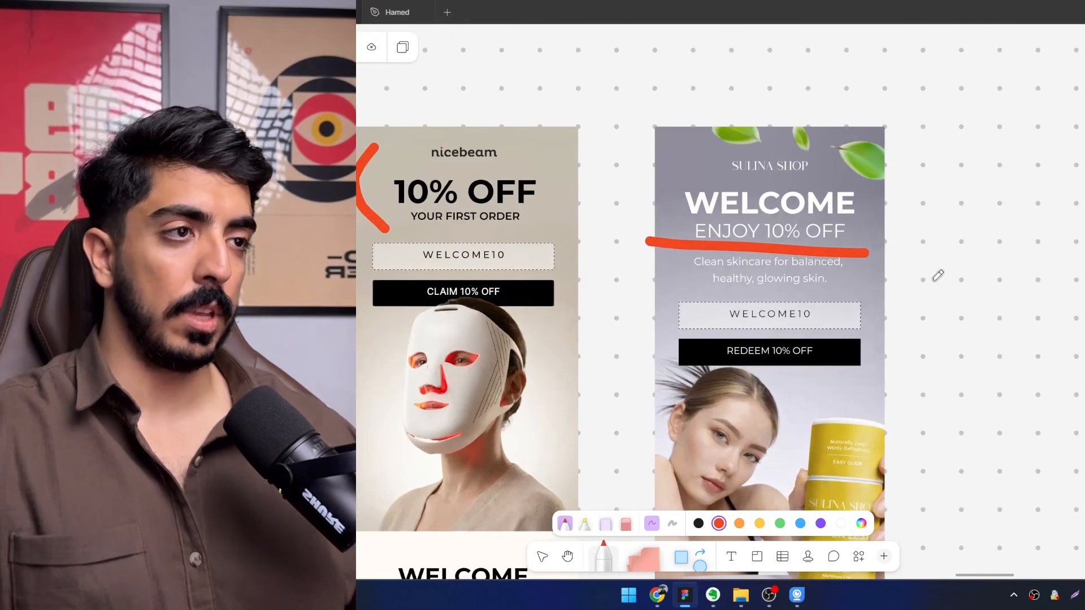
mouse_move(959, 256)
left_mouse_down()
mouse_move(854, 277)
mouse_move(861, 314)
left_mouse_up()
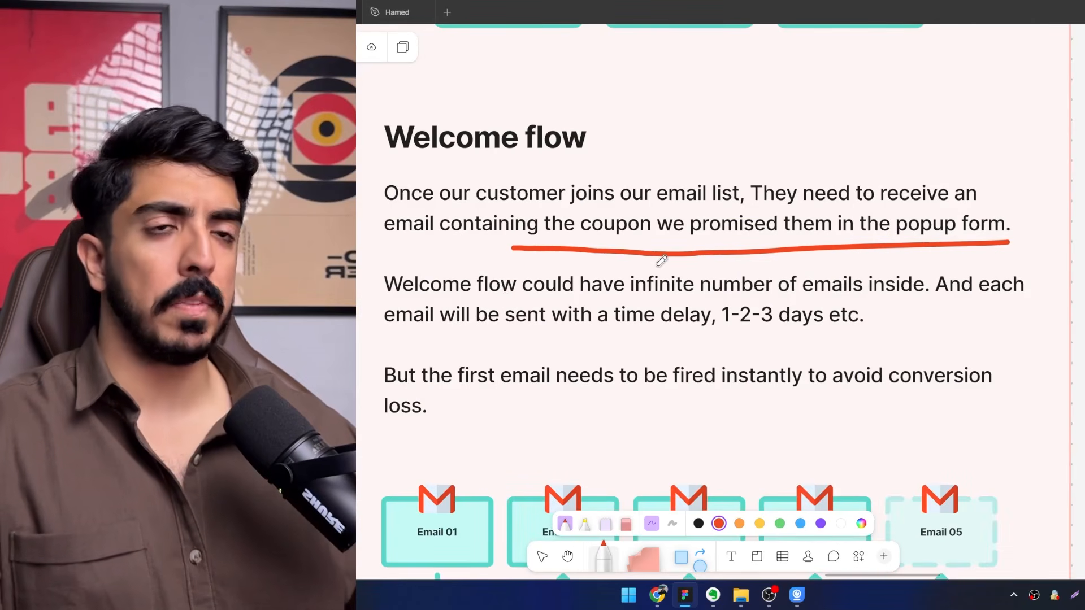
Read the Welcome flow text on email count, time delays and the instant first email, and revisit the Klaviyo form mockups.
left_click_drag(694, 314, 656, 272)
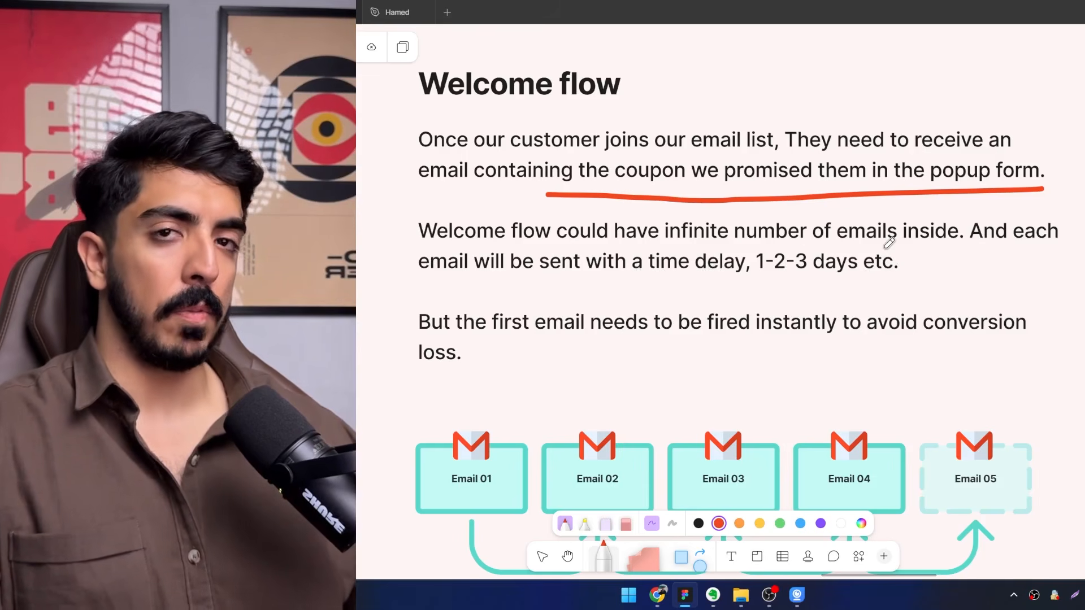
left_click_drag(813, 296, 809, 228)
mouse_move(535, 296)
left_mouse_down()
mouse_move(511, 203)
mouse_move(560, 277)
mouse_move(585, 286)
left_mouse_up()
scroll(559, 276, "down", 1)
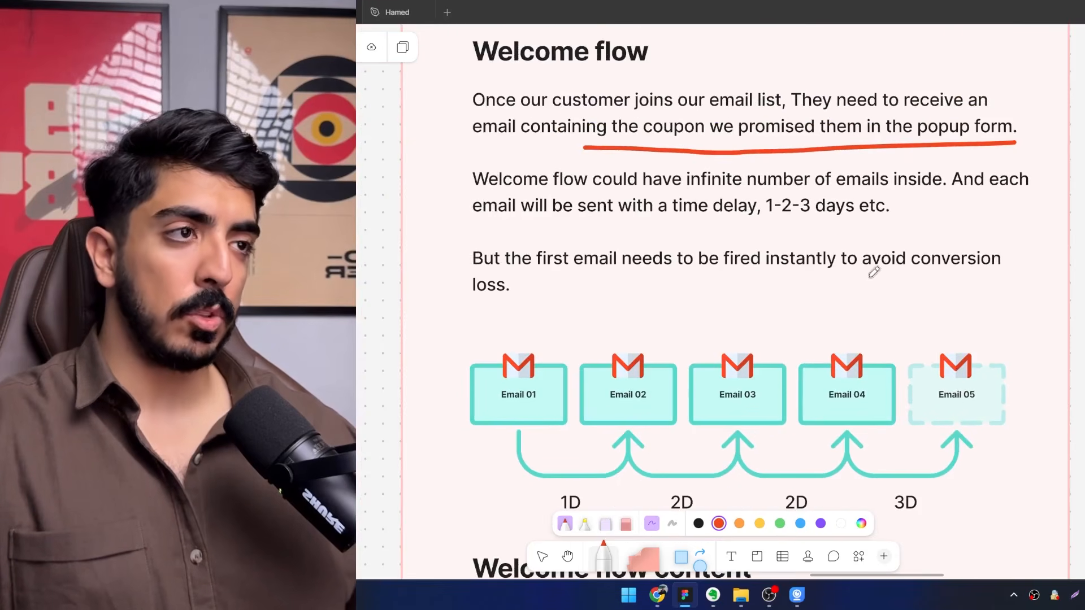
left_click_drag(812, 313, 833, 286)
scroll(779, 261, "down", 3)
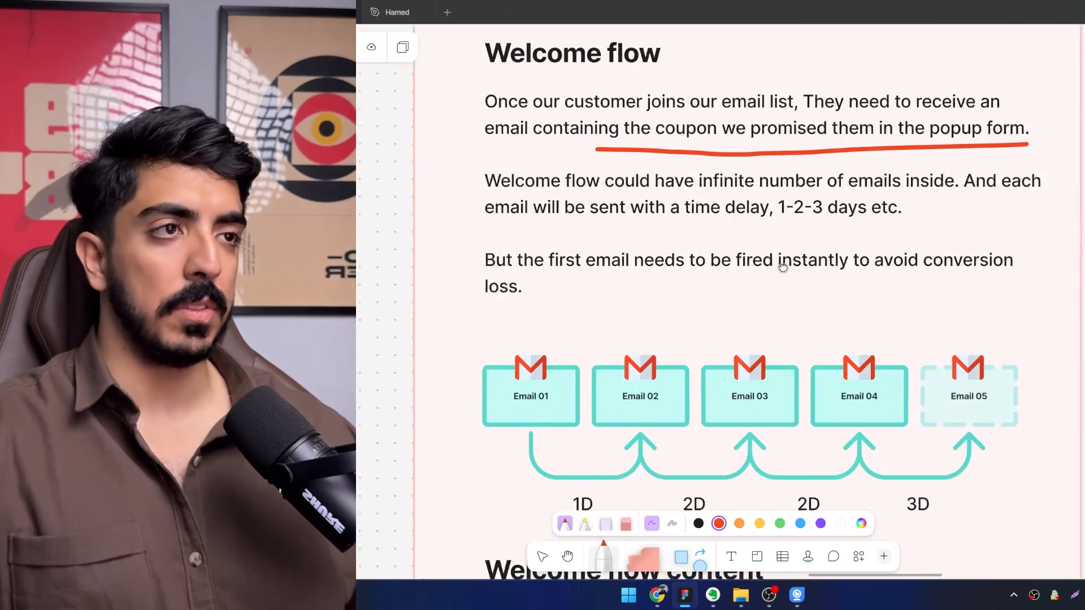
left_click_drag(739, 157, 728, 439)
left_click_drag(725, 227, 660, 394)
scroll(610, 238, "up", 5)
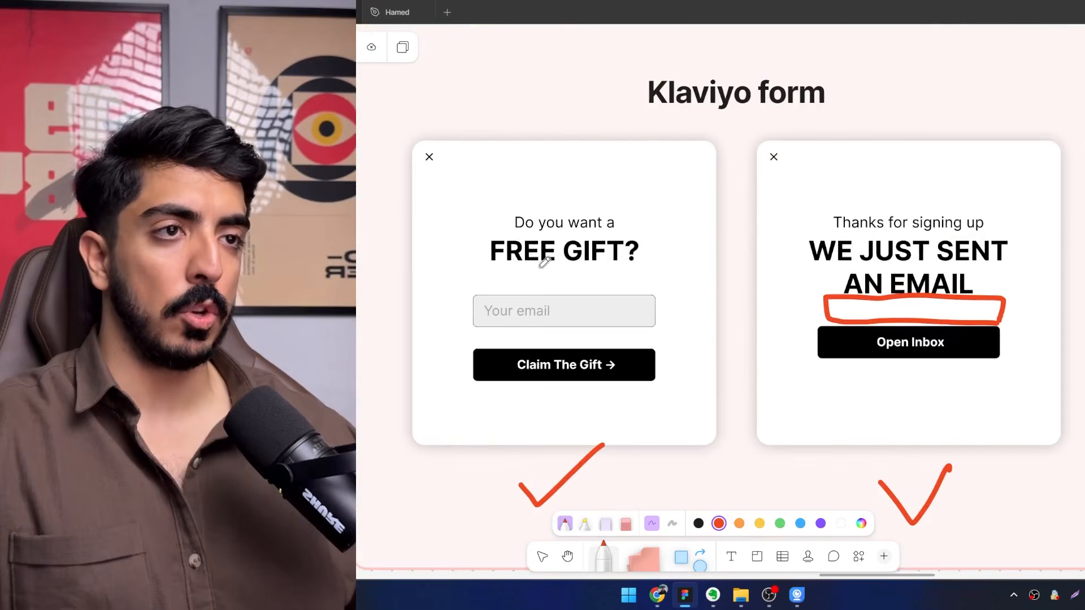
scroll(618, 279, "down", 4)
left_click_drag(623, 292, 639, 266)
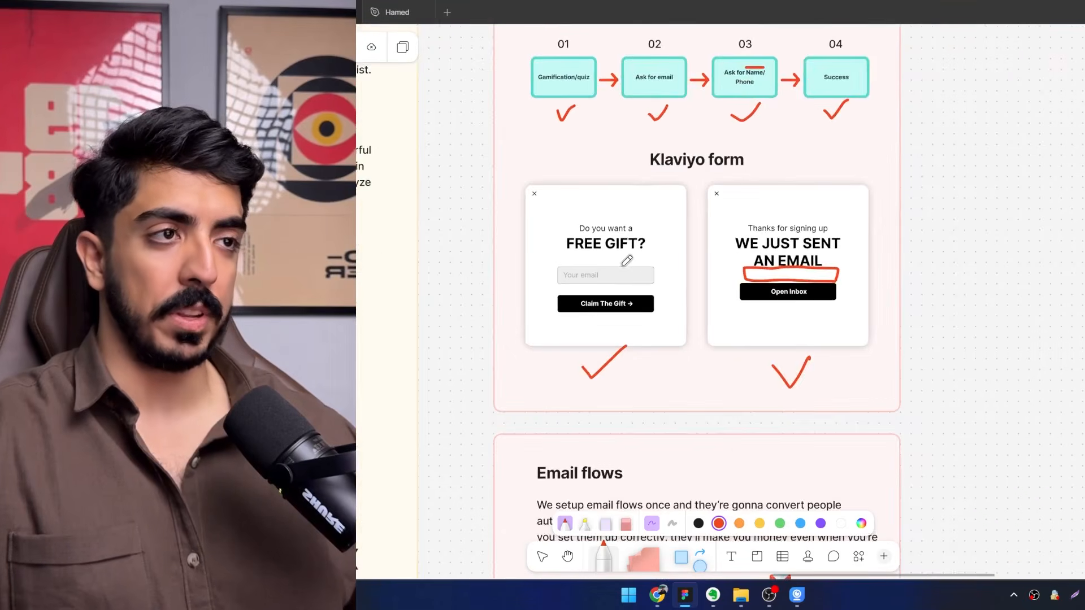
scroll(619, 298, "down", 1)
left_click_drag(681, 469, 696, 208)
scroll(705, 374, "down", 10)
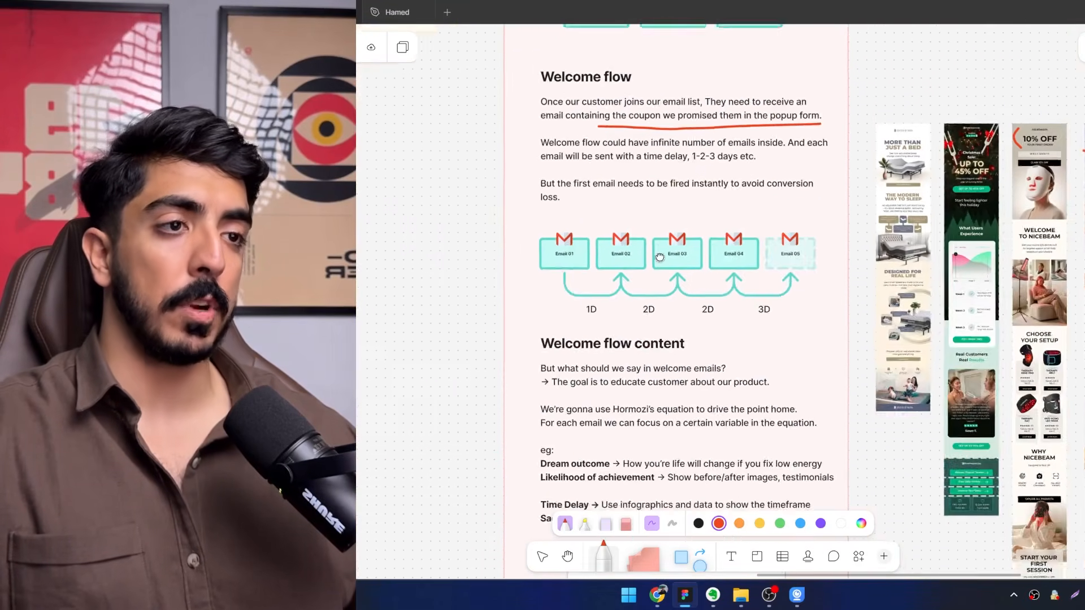
Draw a red arrow pointing to the Email 01 box in the Welcome flow diagram.
scroll(611, 228, "up", 5)
scroll(642, 252, "up", 2)
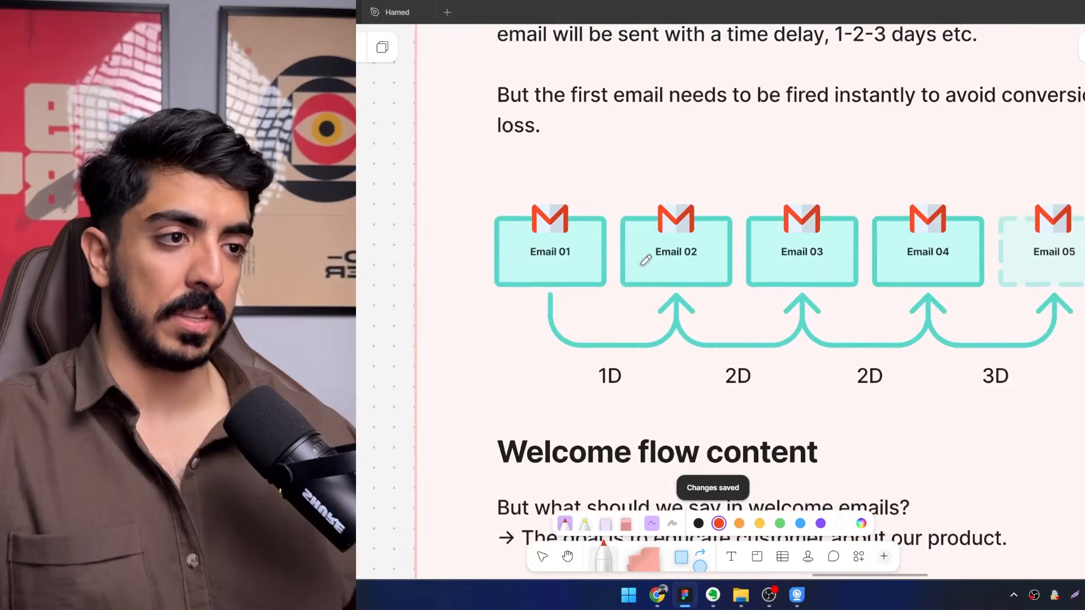
scroll(536, 314, "down", 3)
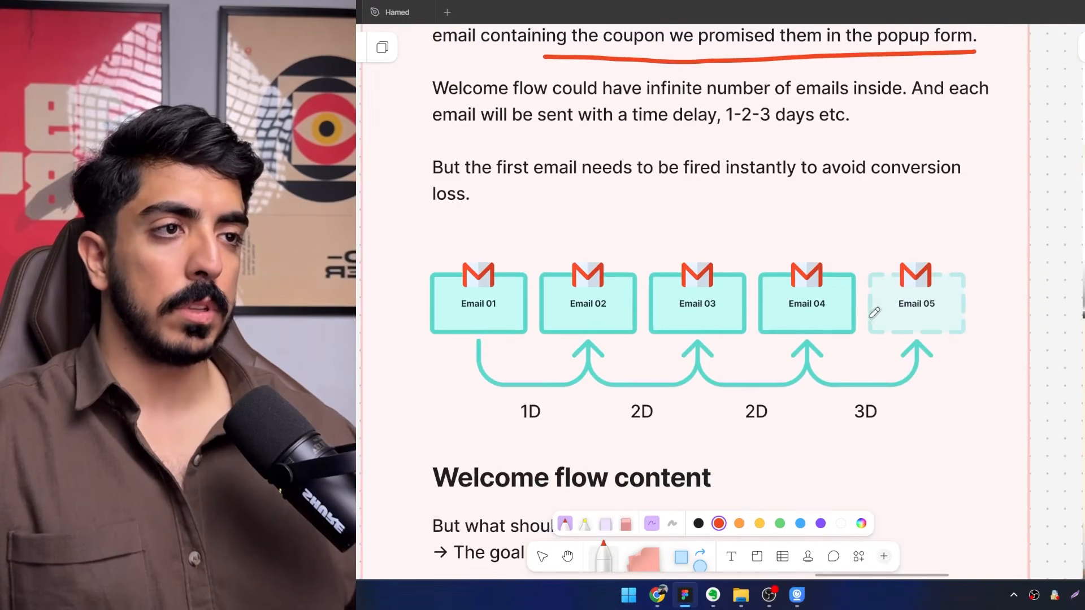
left_click_drag(843, 327, 763, 307)
left_click_drag(570, 307, 629, 300)
scroll(464, 284, "up", 2)
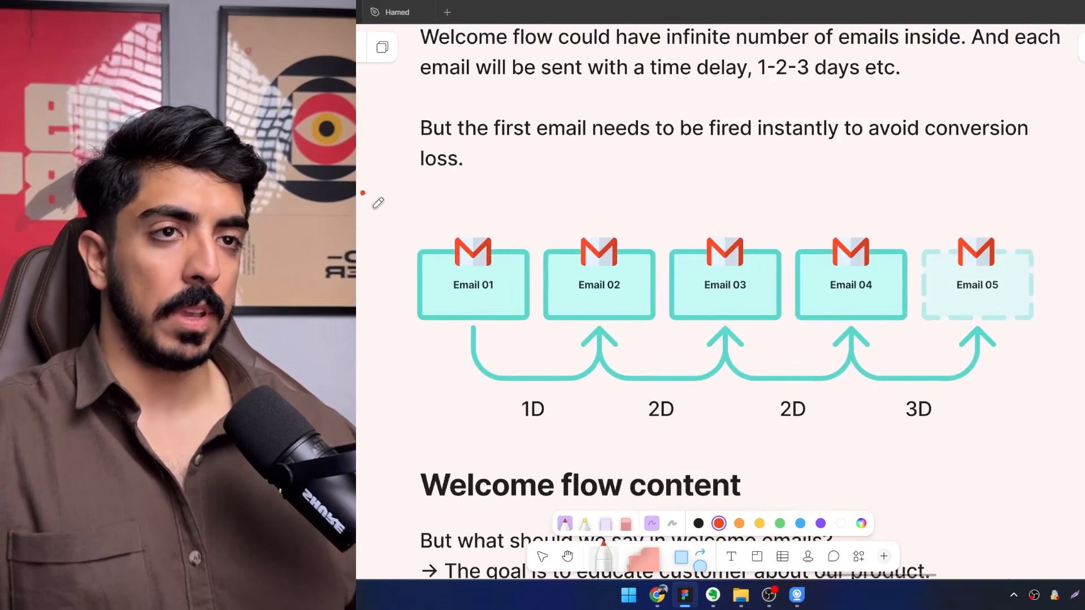
scroll(538, 252, "right", 2)
scroll(538, 252, "up", 1)
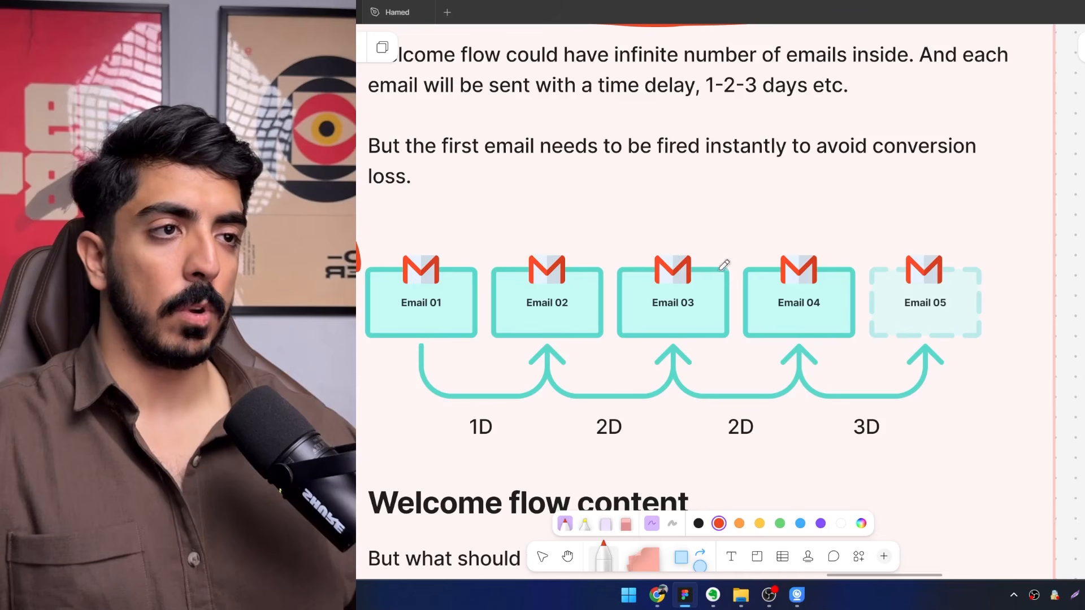
scroll(724, 335, "down", 2)
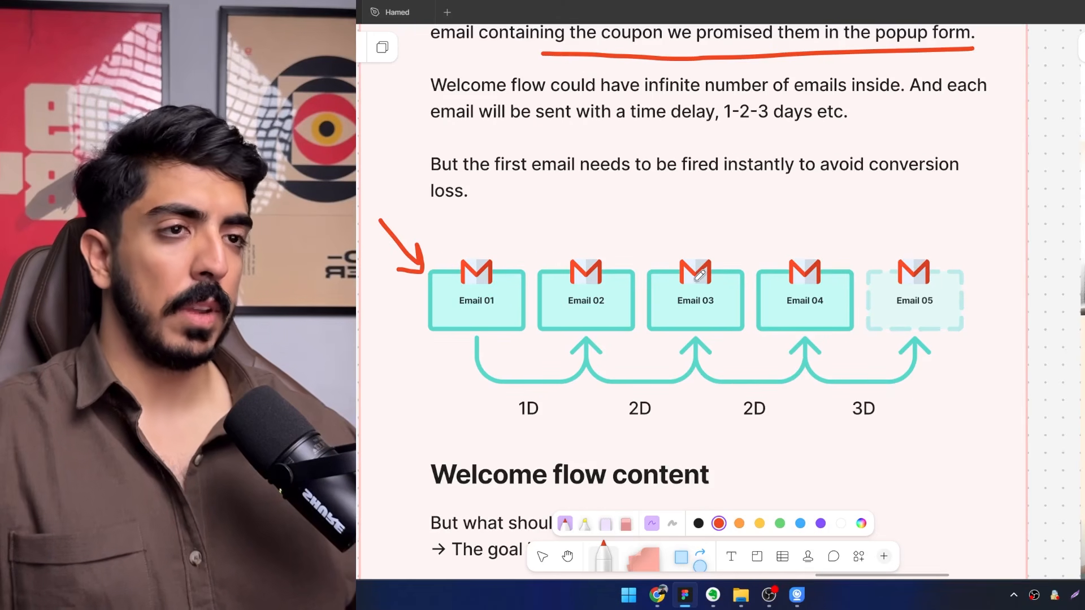
Examine the delays between the emails in the Welcome flow diagram and the Welcome flow content section below it.
scroll(554, 282, "down", 1)
scroll(546, 260, "right", 1)
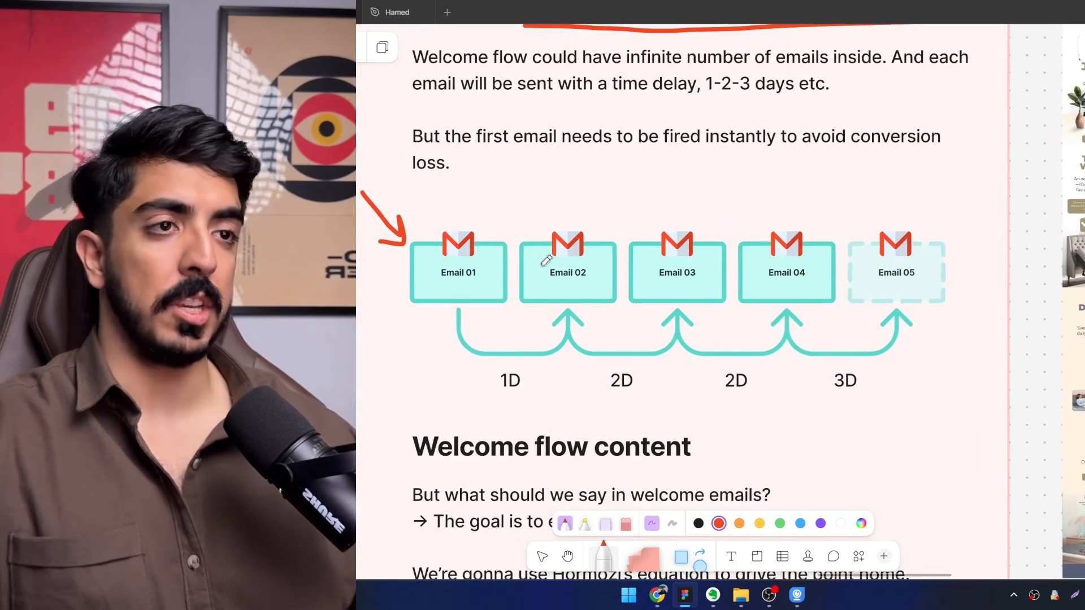
scroll(570, 295, "down", 3)
scroll(603, 307, "up", 2)
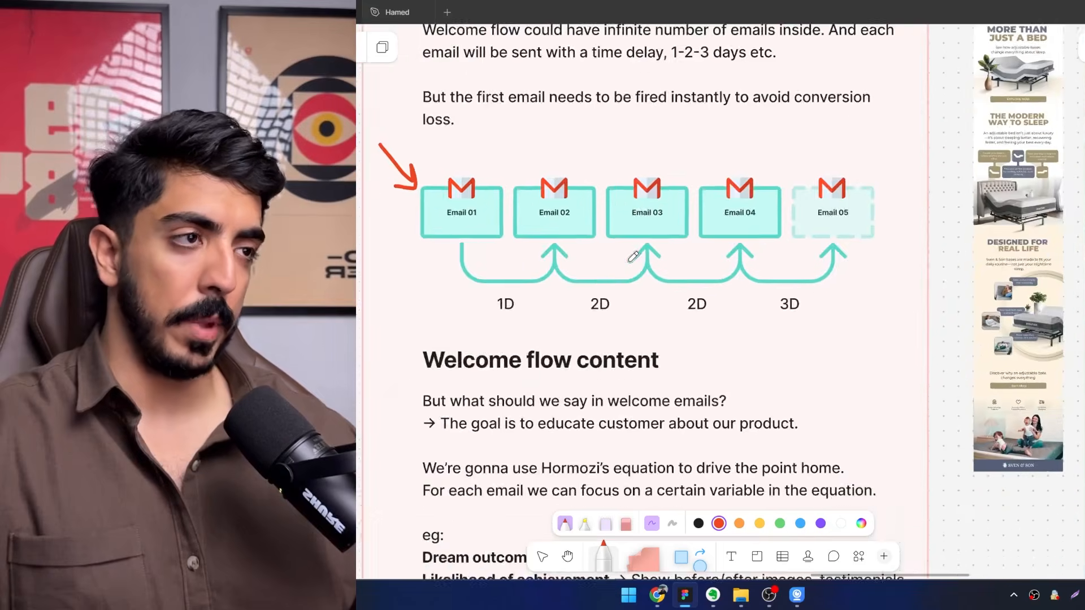
scroll(602, 307, "down", 1)
scroll(602, 306, "down", 1)
Examine the sample welcome emails, from the discount headers of nicebeam and Sulina Shop to their product sections.
left_click_drag(602, 307, 501, 335)
left_click_drag(843, 240, 695, 249)
scroll(695, 250, "up", 3)
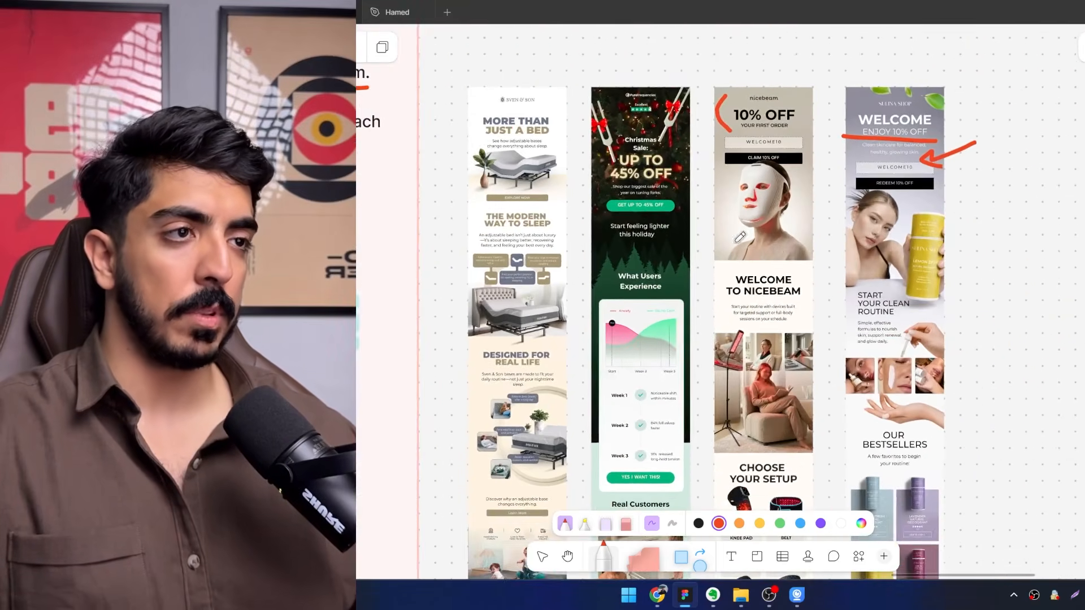
left_click_drag(779, 252, 724, 259)
scroll(724, 259, "right", 2)
scroll(729, 243, "up", 2)
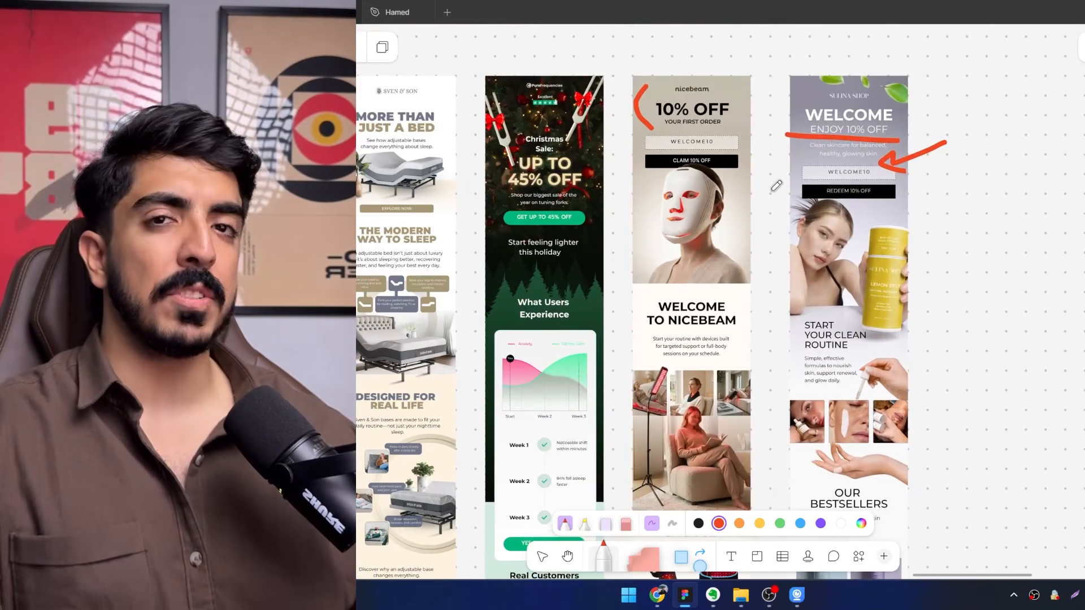
scroll(735, 227, "up", 1)
scroll(707, 168, "down", 1)
scroll(771, 182, "up", 2)
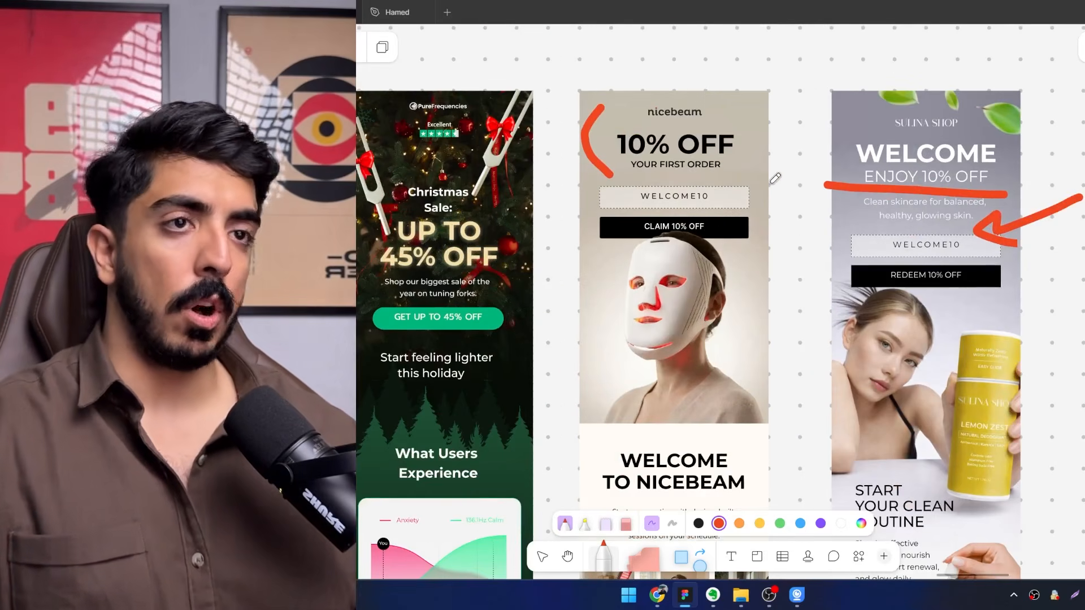
scroll(775, 178, "down", 10)
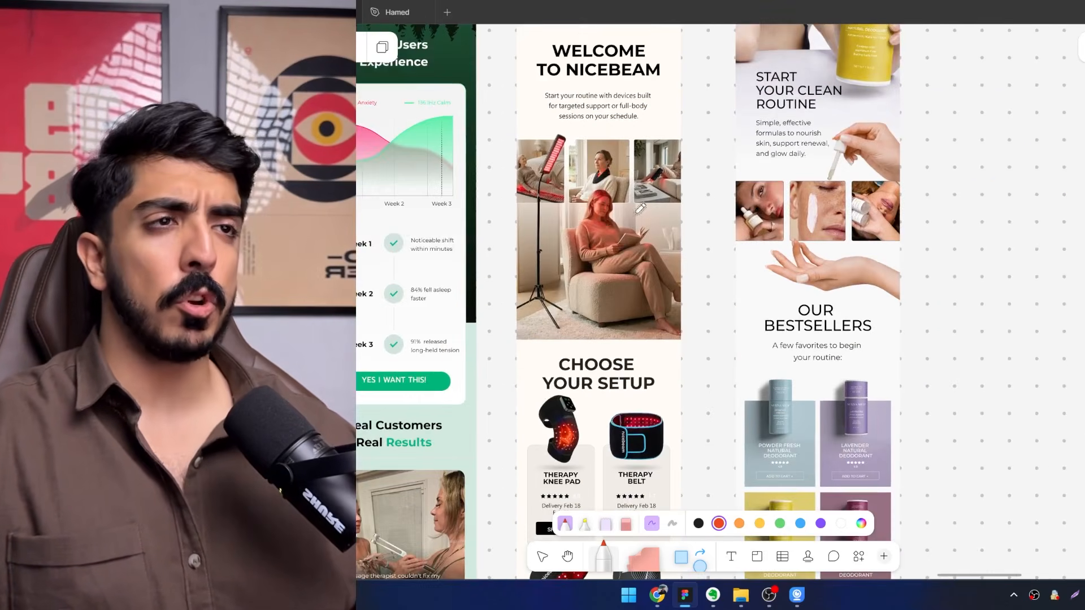
scroll(716, 186, "left", 1)
scroll(720, 243, "down", 5)
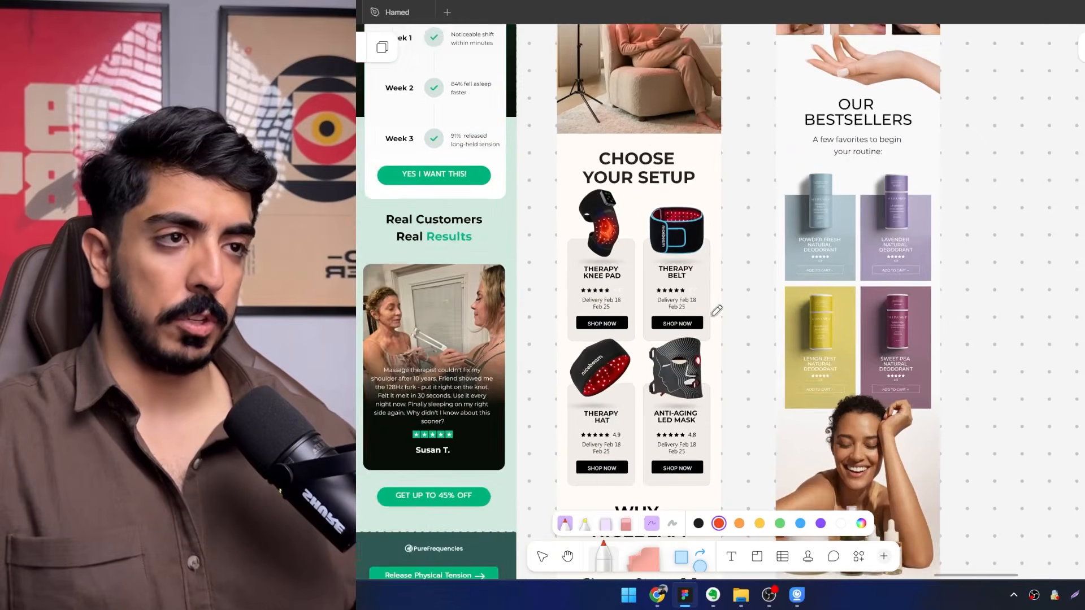
Examine the lower sections of the nicebeam and Sulina sample emails, from the product grids to the closing discount offers.
scroll(720, 271, "up", 2)
scroll(703, 211, "down", 5)
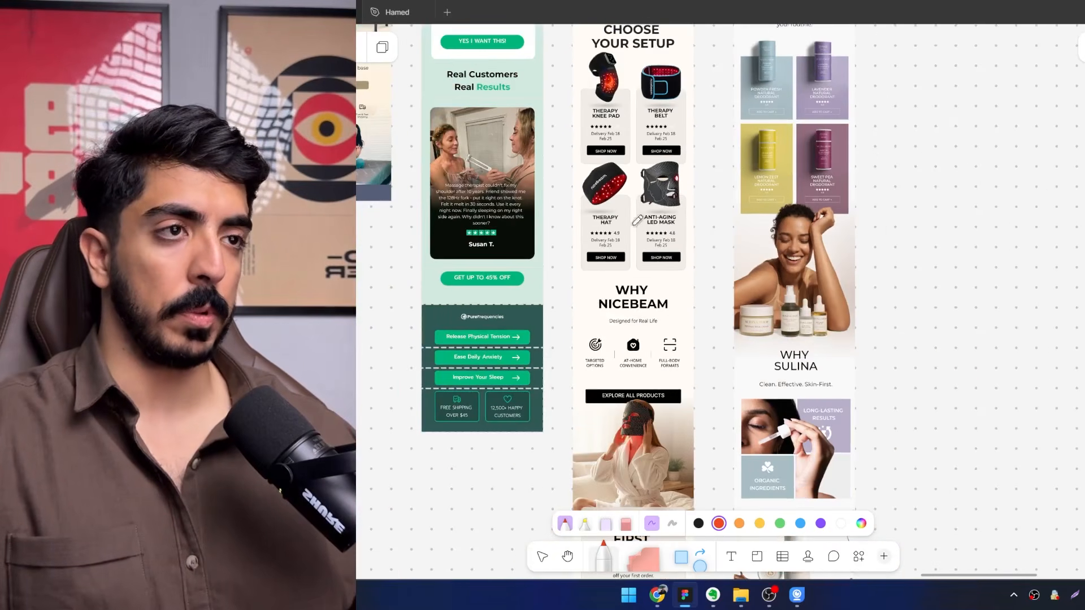
scroll(692, 226, "up", 1)
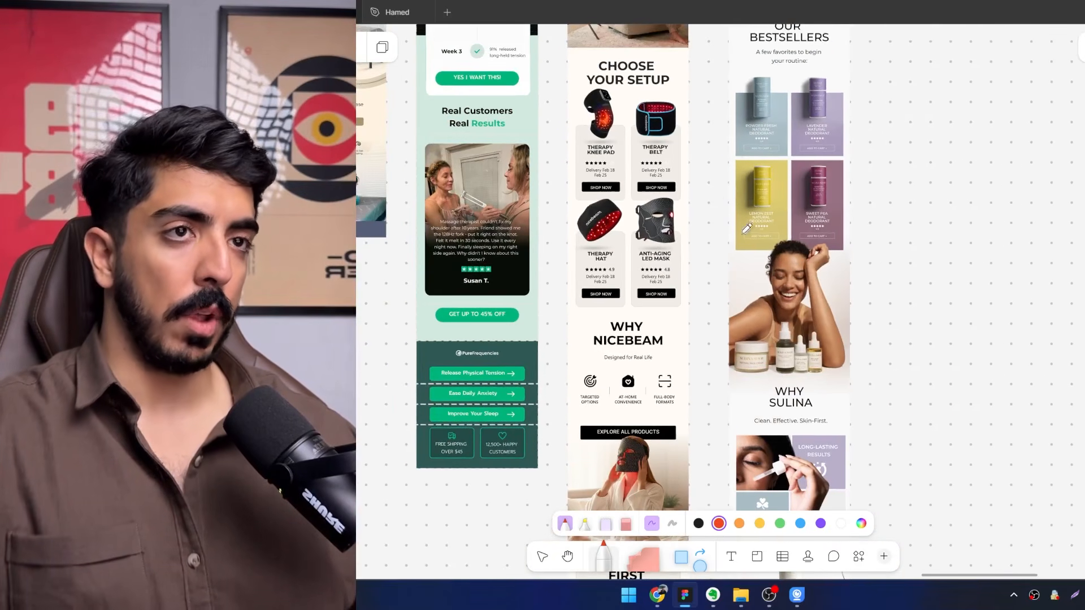
scroll(746, 227, "down", 6)
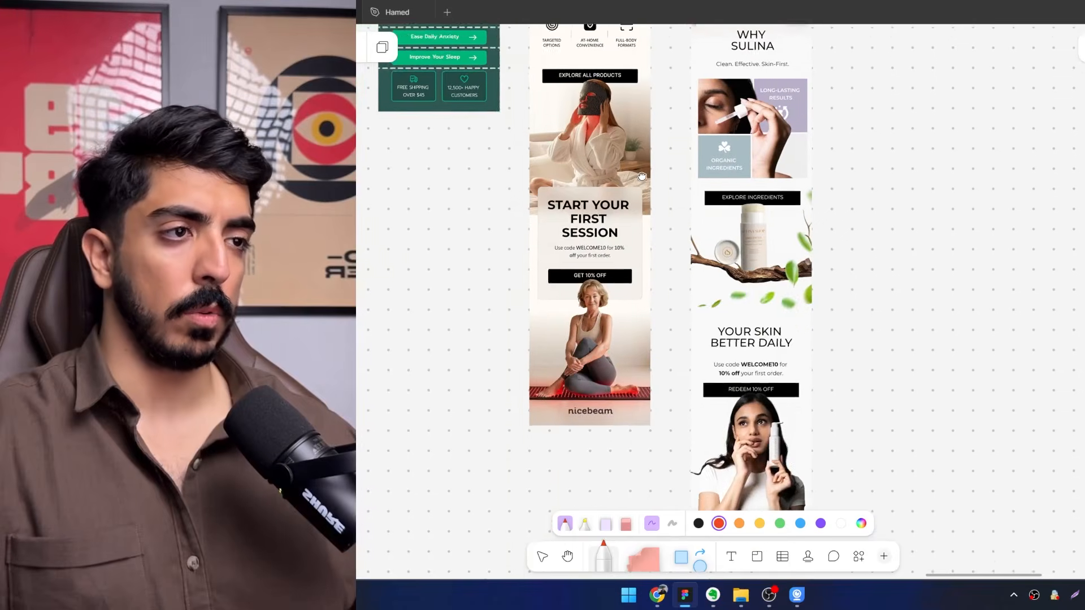
scroll(633, 238, "up", 8)
scroll(624, 303, "down", 3)
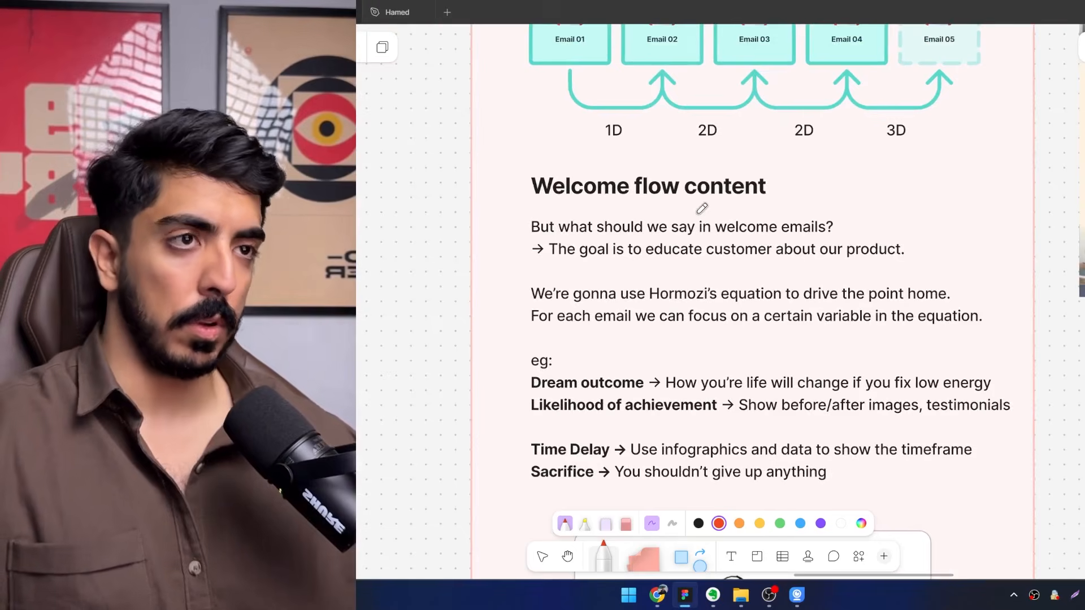
Read the Welcome flow content section and study the value equation drawing below it.
scroll(702, 208, "up", 2)
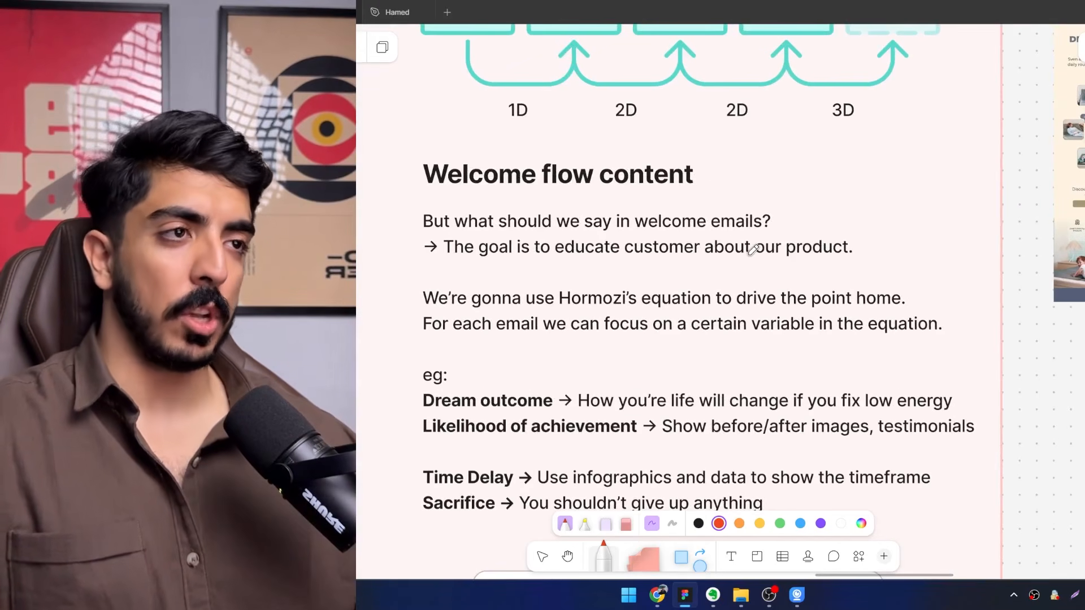
scroll(816, 277, "down", 2)
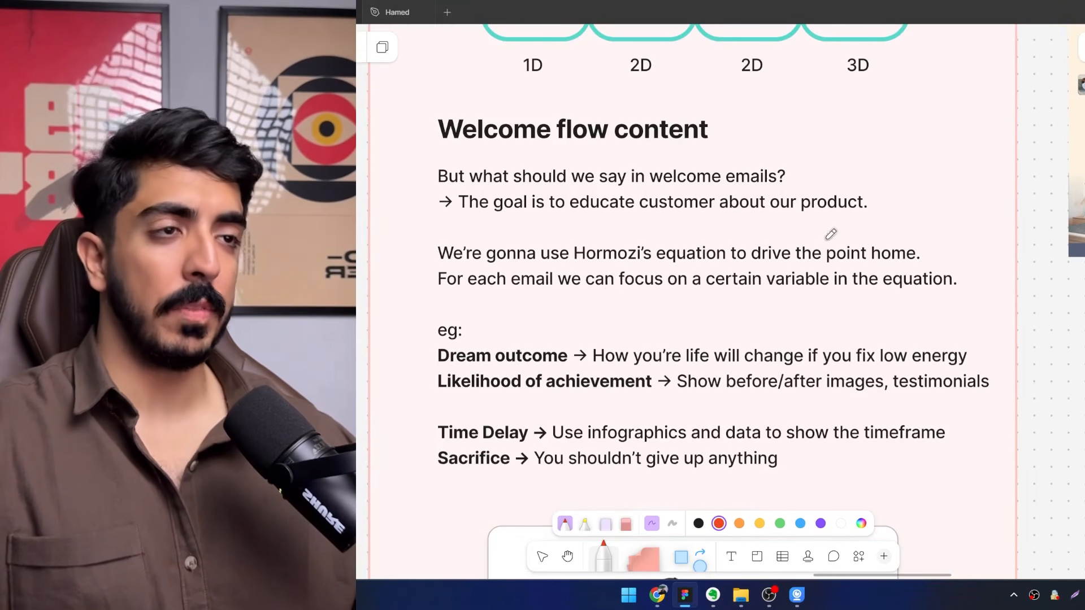
scroll(624, 301, "down", 5)
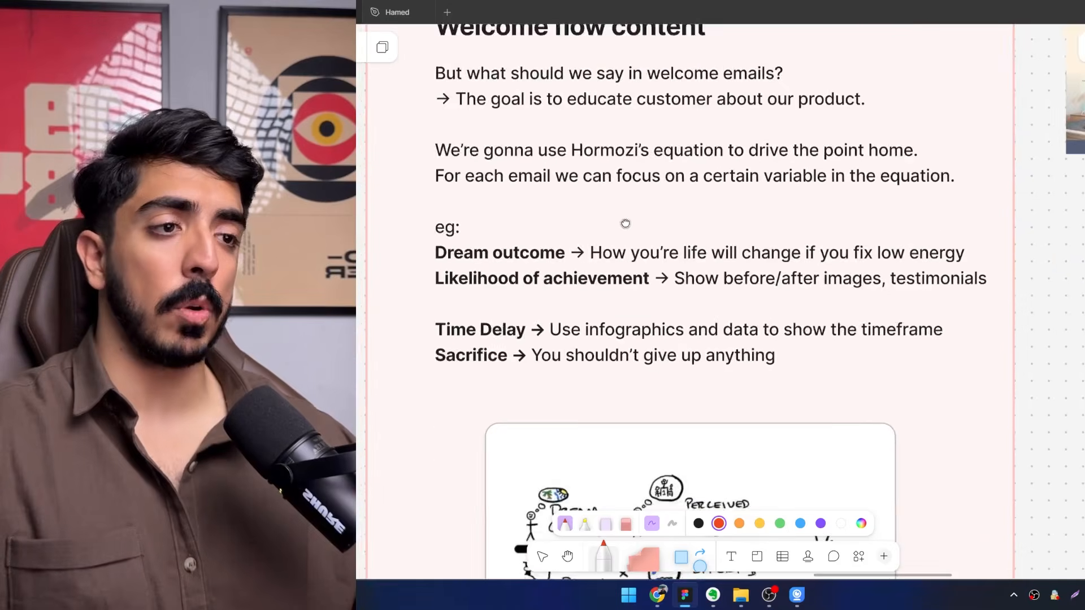
scroll(683, 288, "up", 5)
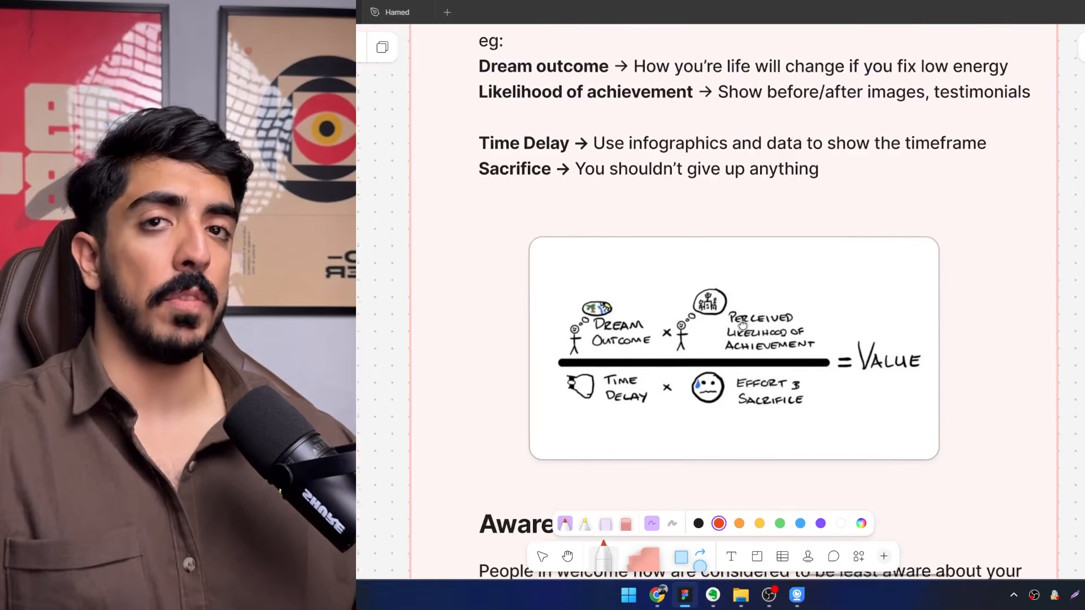
scroll(790, 354, "up", 3)
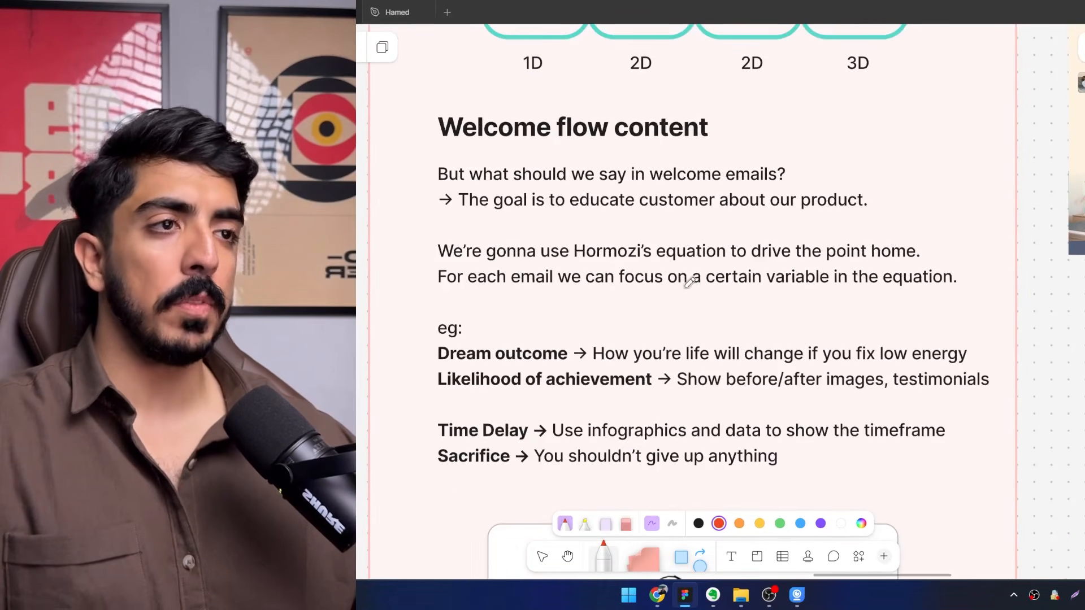
scroll(817, 289, "down", 5)
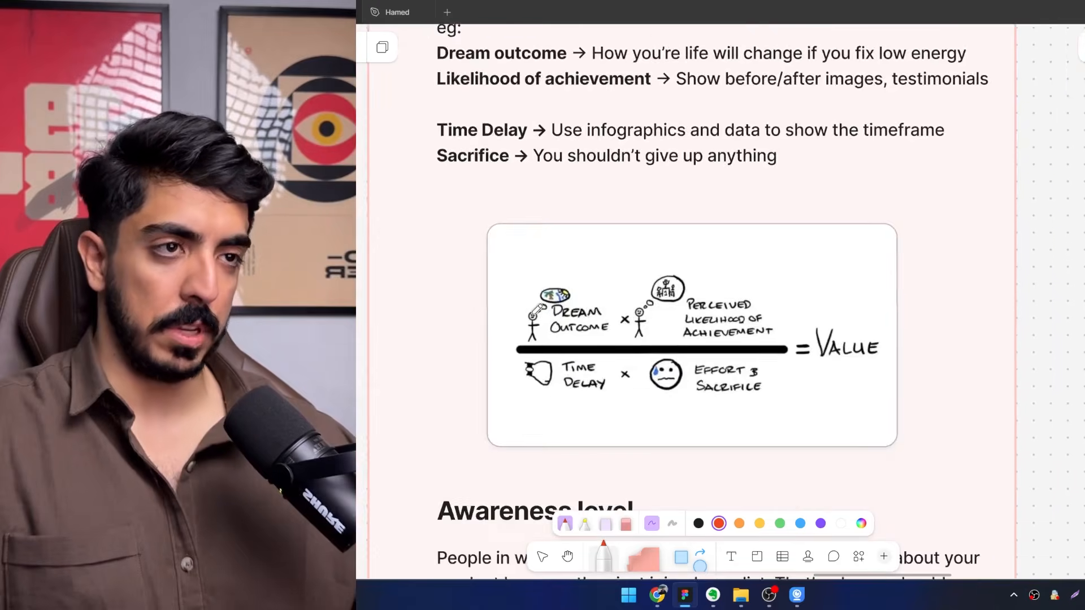
scroll(605, 306, "up", 3)
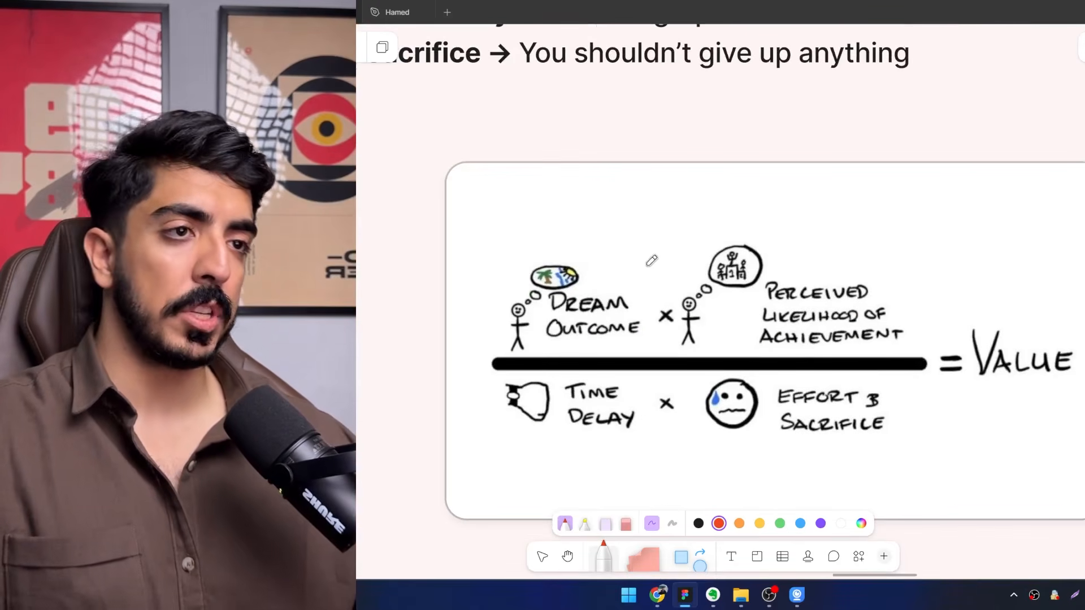
Draw a red arrow pointing to Perceived Likelihood of Achievement in the value equation.
scroll(599, 278, "right", 3)
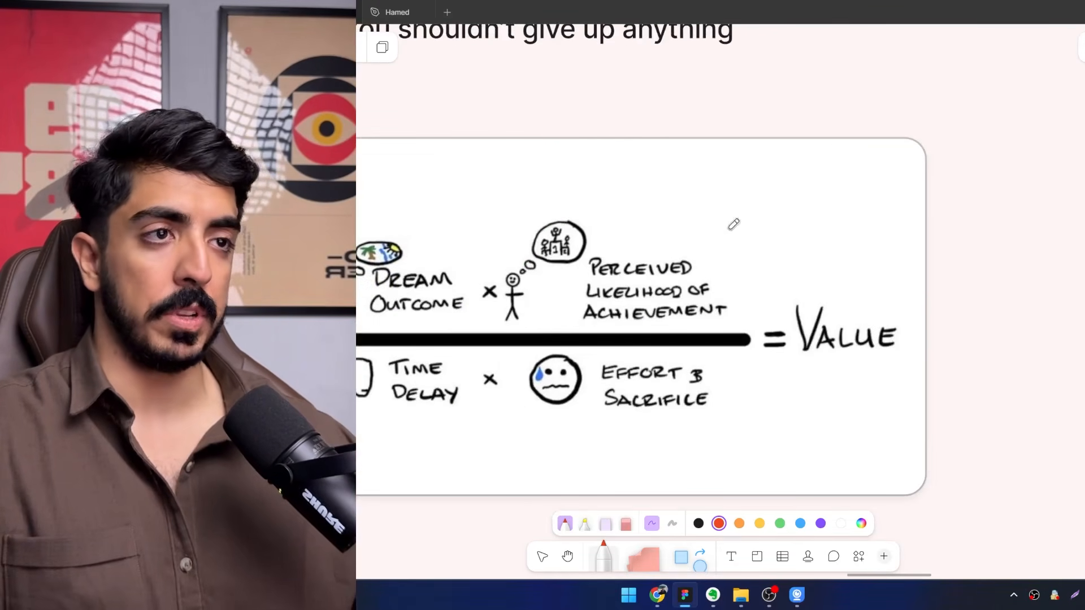
scroll(823, 149, "left", 1)
scroll(823, 149, "down", 1)
left_click_drag(844, 128, 749, 160)
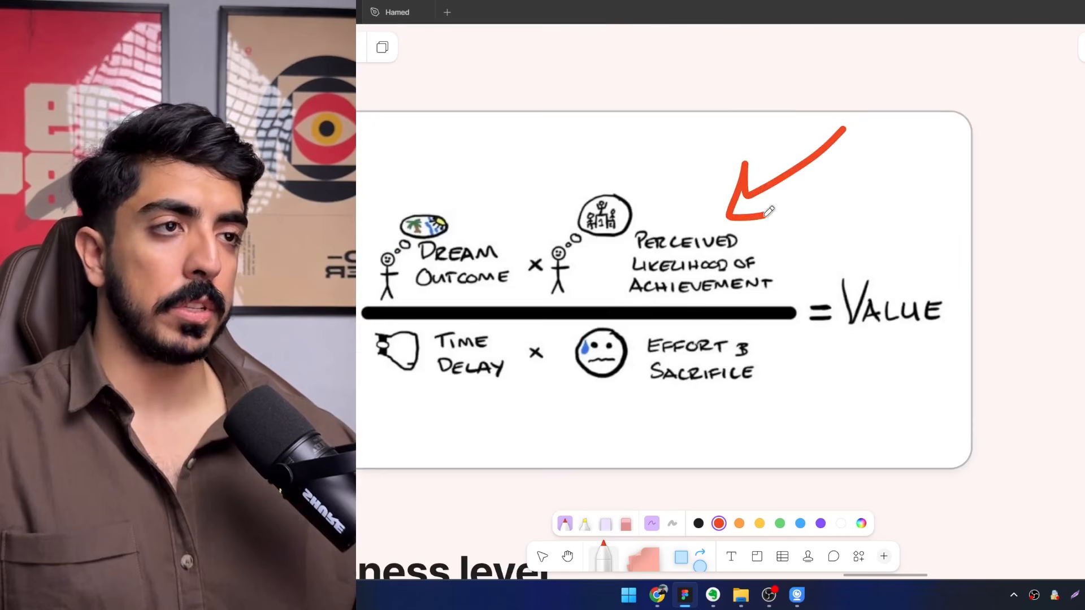
Draw a red arrow pointing to Time Delay in the value equation.
scroll(769, 211, "right", 1)
scroll(777, 252, "left", 3)
scroll(777, 252, "down", 1)
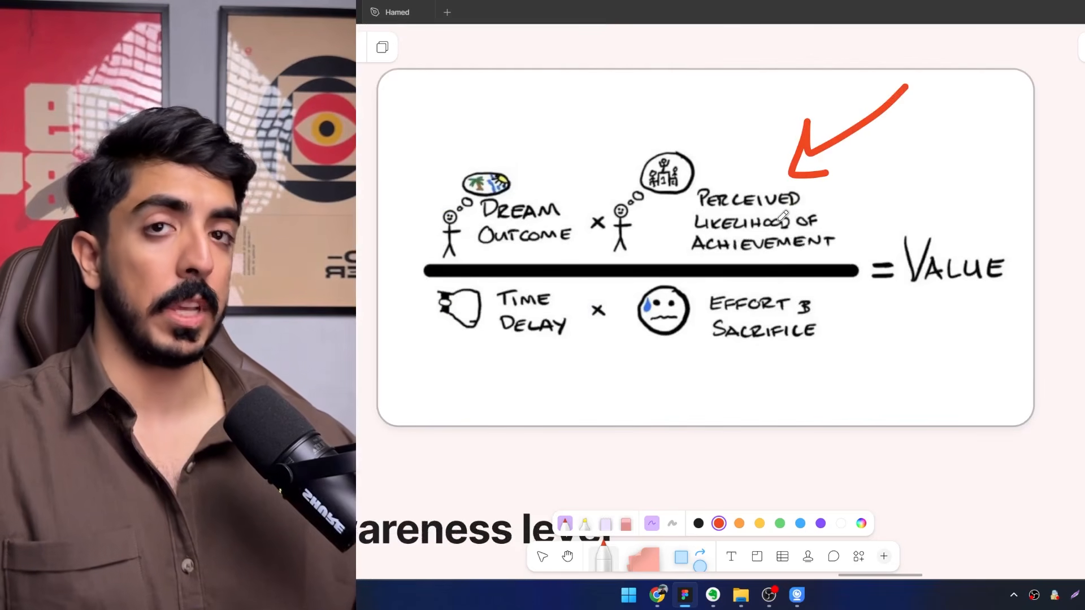
scroll(509, 308, "down", 1)
scroll(508, 308, "left", 1)
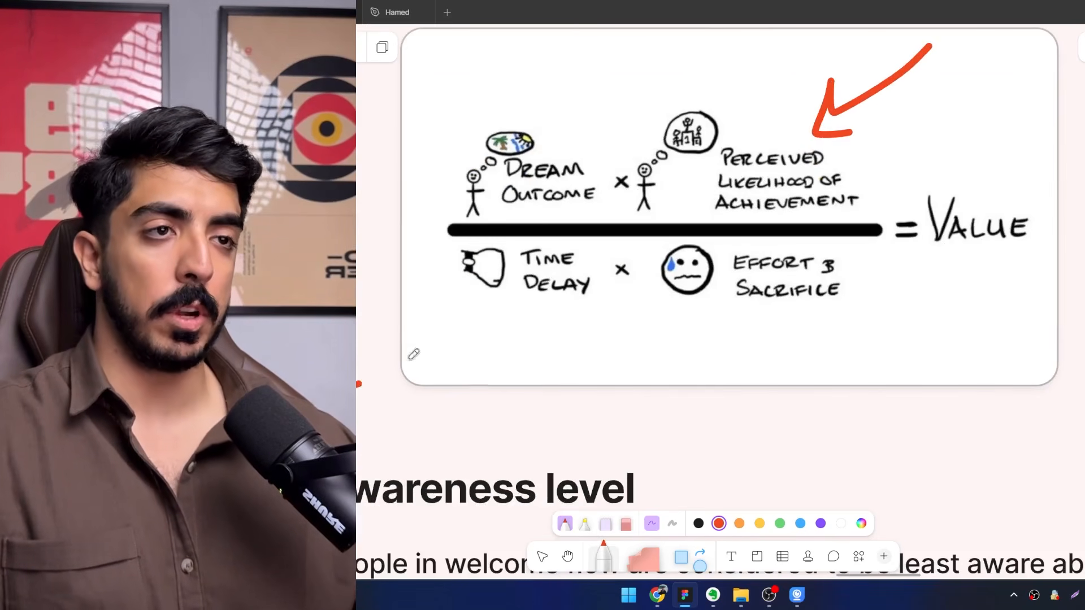
mouse_move(414, 355)
left_mouse_down()
mouse_move(500, 291)
mouse_move(493, 314)
mouse_move(419, 334)
left_mouse_up()
Examine the physical tension timeline graphic in the sample checkout email, and revisit Effort & Sacrifice in the value equation.
scroll(513, 328, "down", 2)
scroll(639, 326, "down", 2)
mouse_move(830, 322)
left_mouse_down()
mouse_move(520, 434)
mouse_move(465, 288)
mouse_move(430, 73)
left_mouse_up()
scroll(583, 331, "up", 5)
scroll(575, 323, "down", 5)
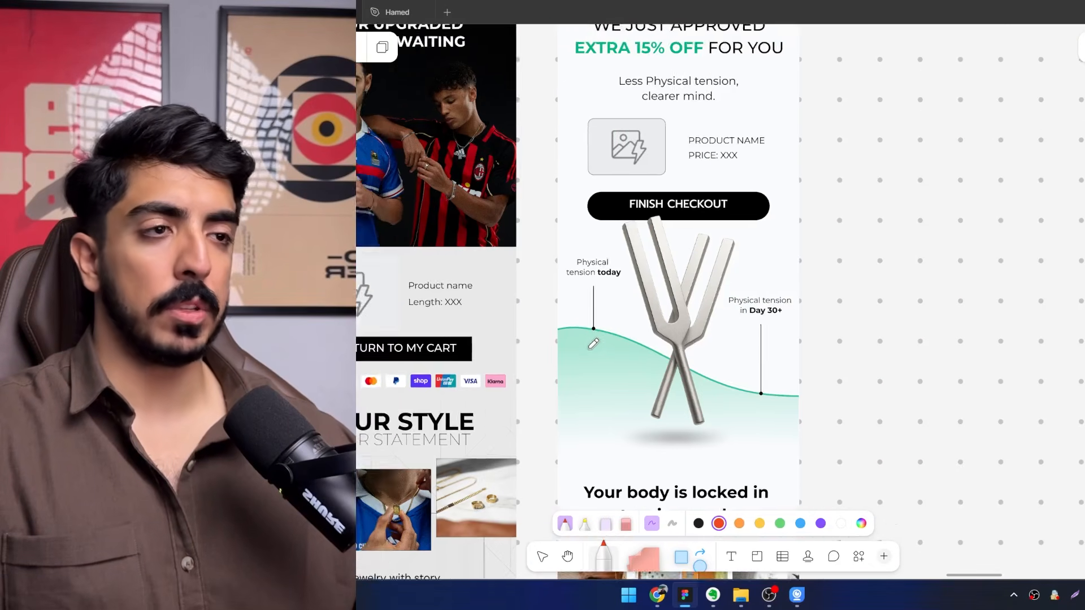
left_click_drag(498, 243, 733, 499)
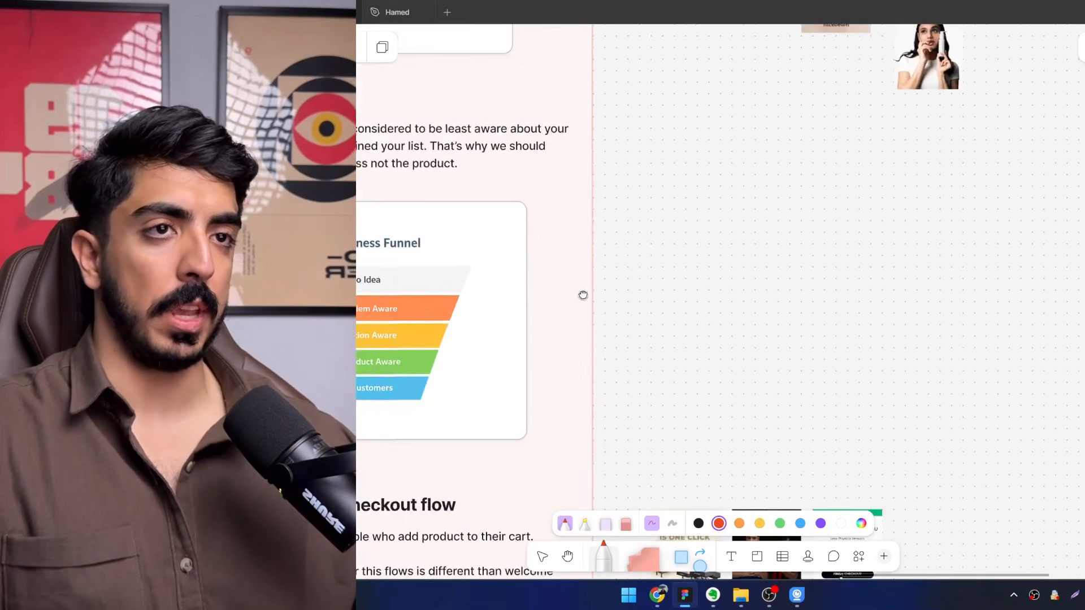
left_click_drag(565, 268, 737, 540)
scroll(569, 269, "up", 3)
left_click_drag(688, 321, 647, 346)
scroll(646, 345, "up", 3)
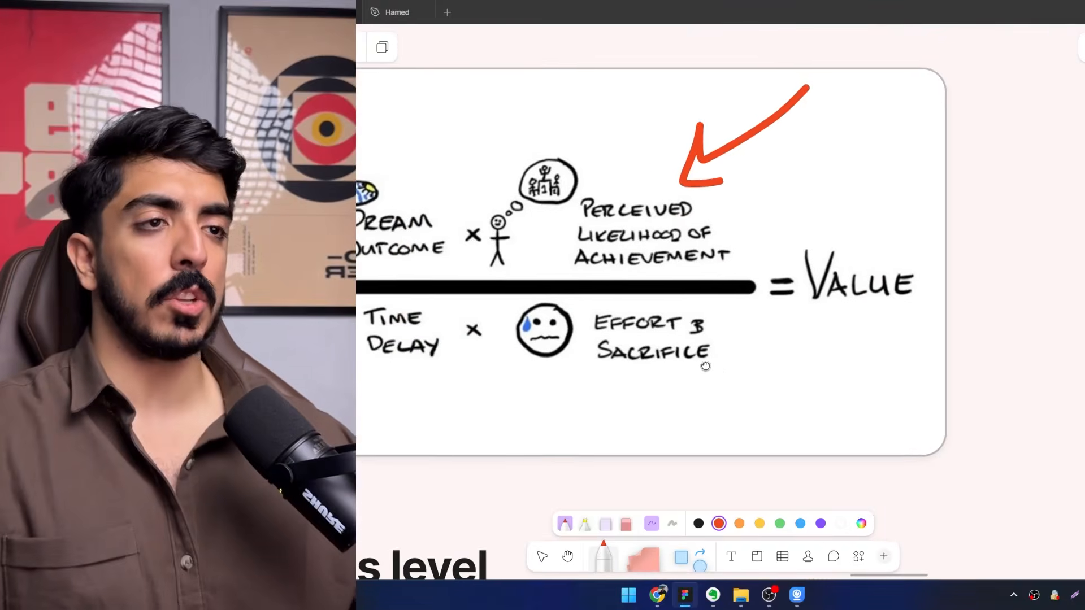
scroll(717, 356, "left", 1)
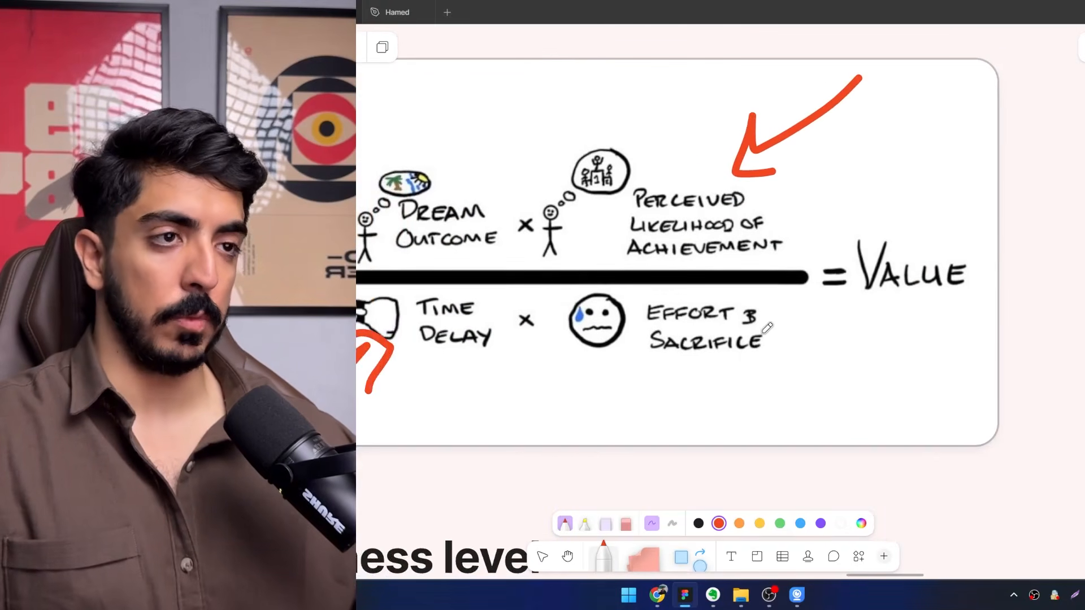
scroll(767, 328, "down", 5)
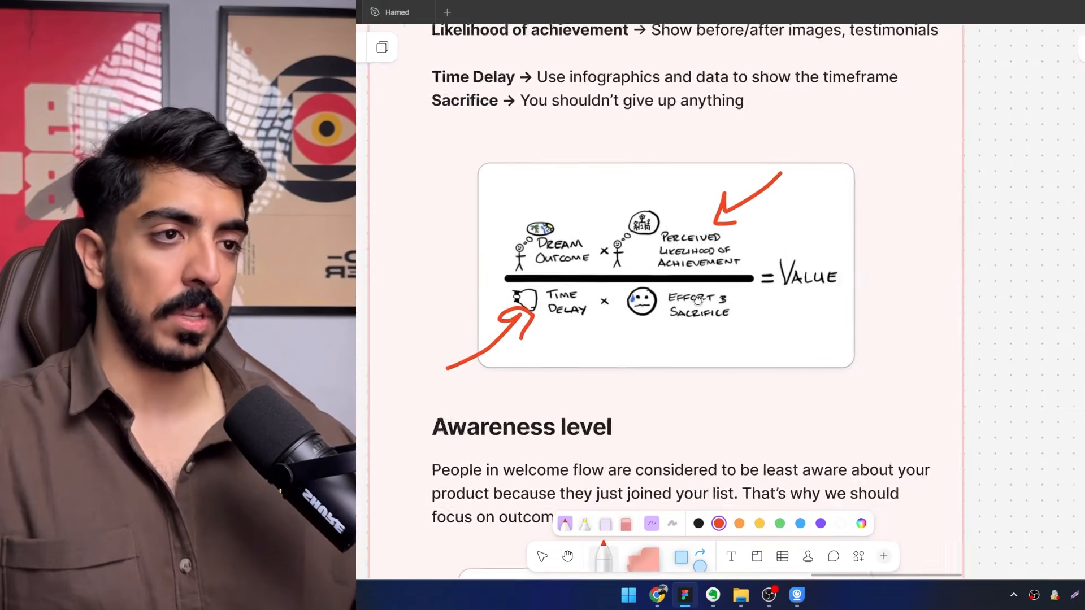
Read the Awareness level section on how aware welcome flow subscribers are, and look over the Awareness Funnel.
scroll(666, 324, "up", 3)
scroll(625, 335, "down", 3)
scroll(641, 280, "down", 5)
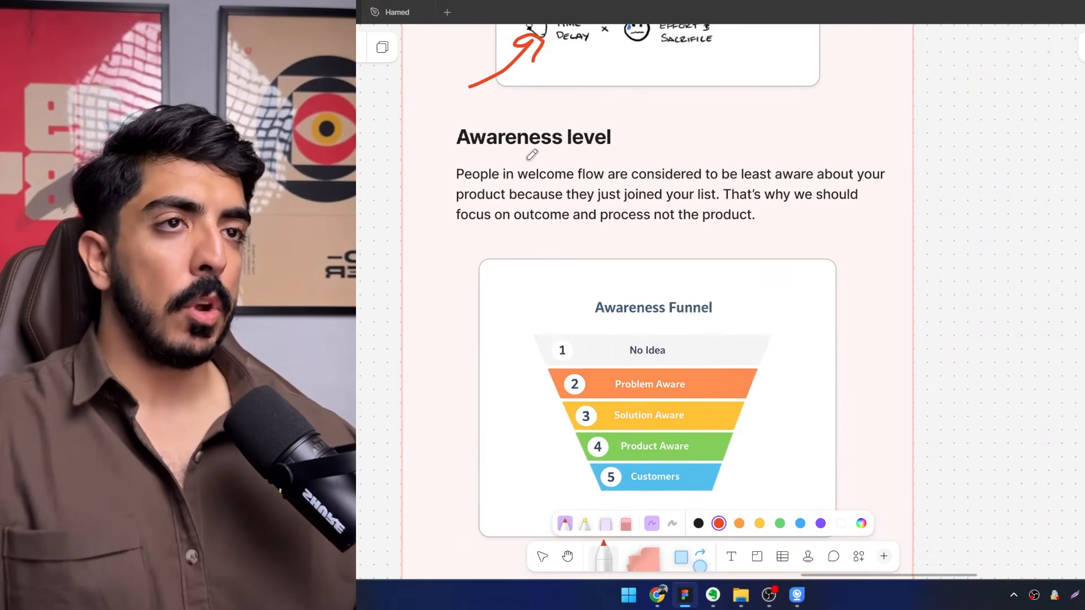
scroll(531, 217, "up", 2)
scroll(531, 218, "up", 2)
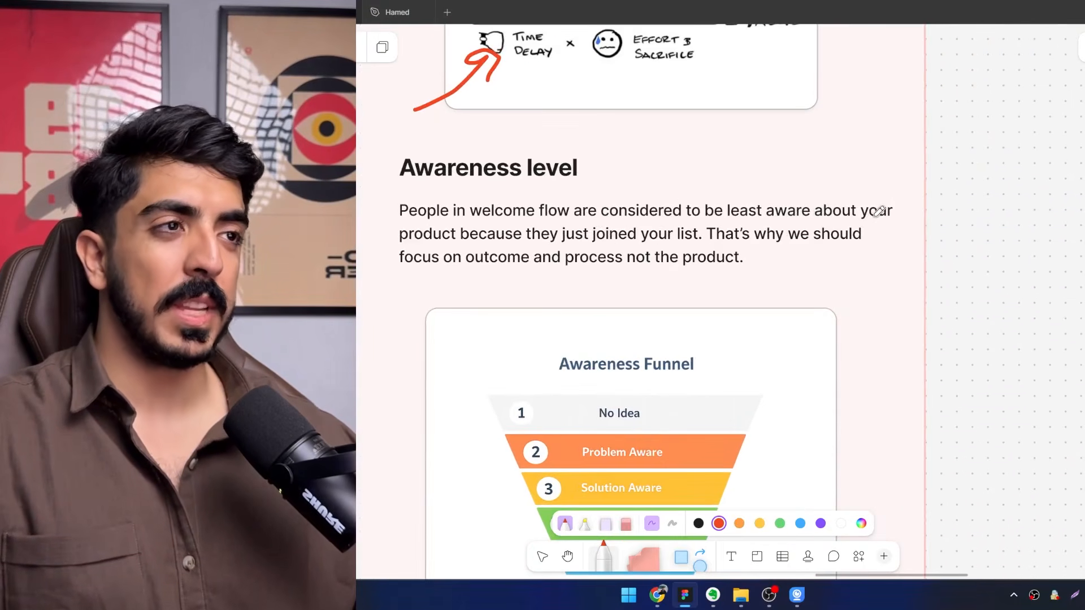
scroll(559, 232, "down", 1)
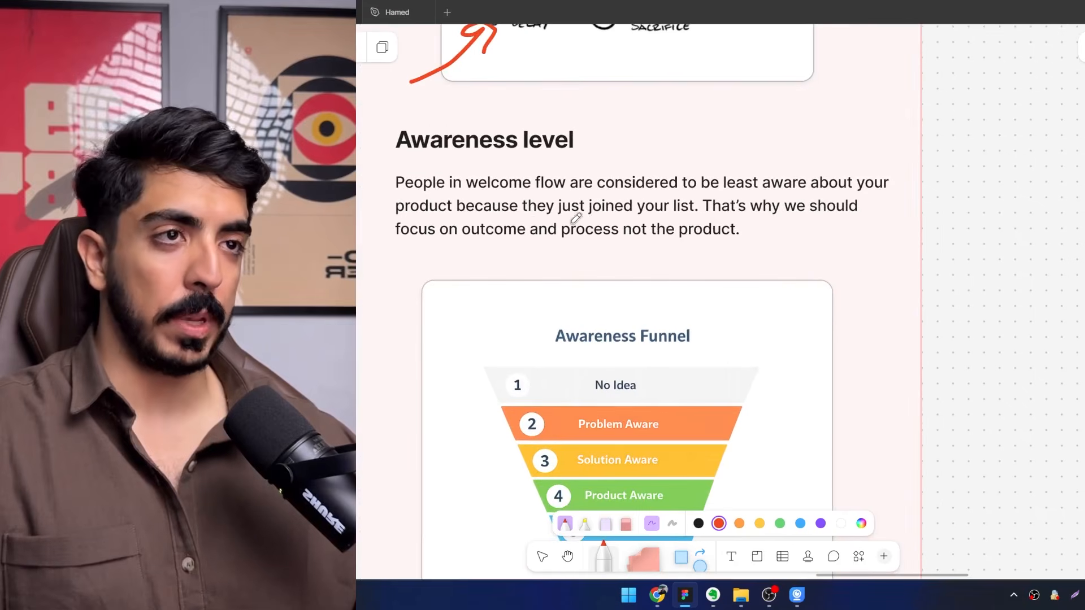
left_click_drag(708, 242, 687, 268)
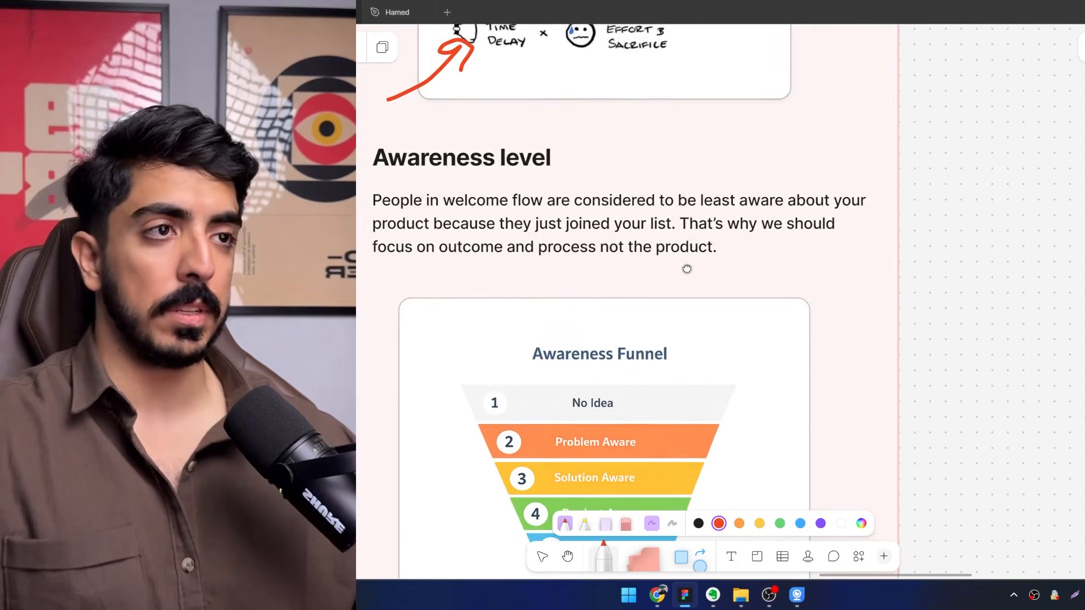
scroll(697, 280, "down", 3)
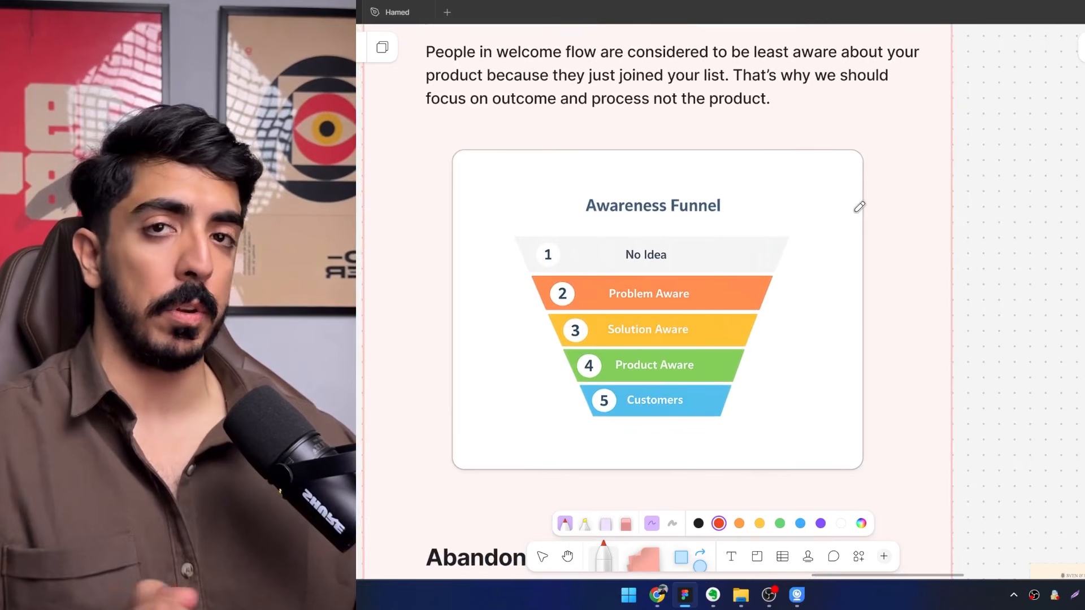
Draw a red outline around the Solution Aware, Product Aware and Customers stages of the Awareness Funnel.
scroll(669, 321, "up", 3)
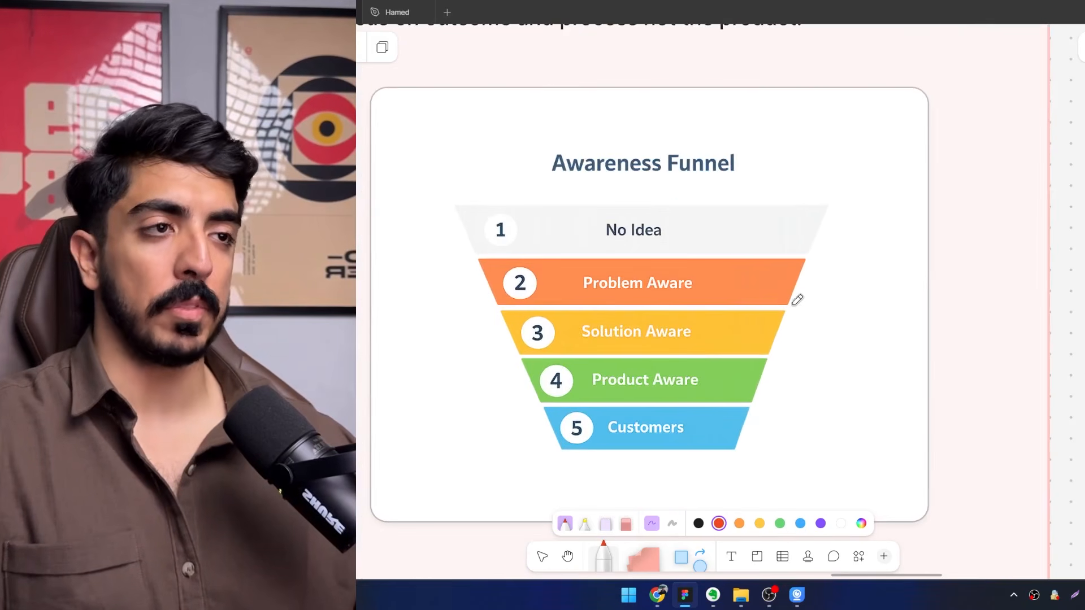
left_click_drag(846, 306, 511, 305)
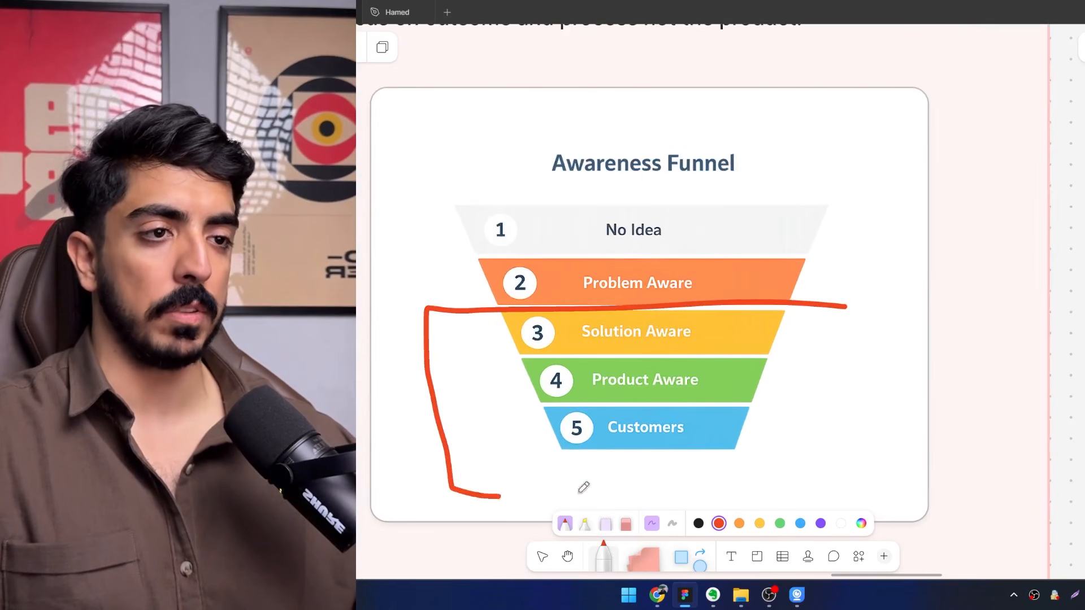
mouse_move(583, 487)
left_mouse_down()
mouse_move(785, 474)
mouse_move(840, 307)
left_mouse_up()
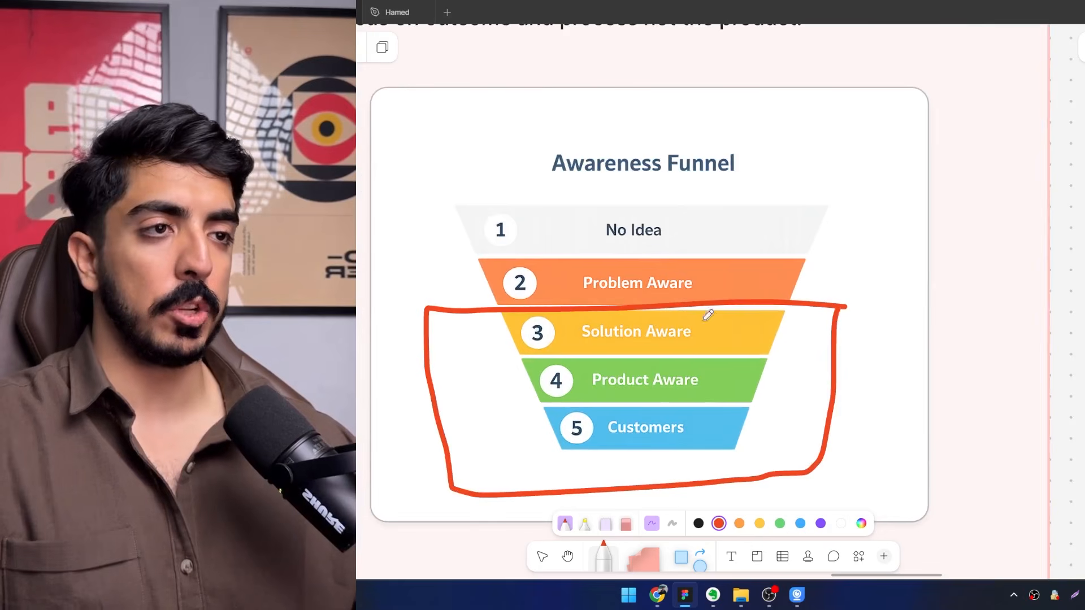
left_click_drag(749, 325, 455, 325)
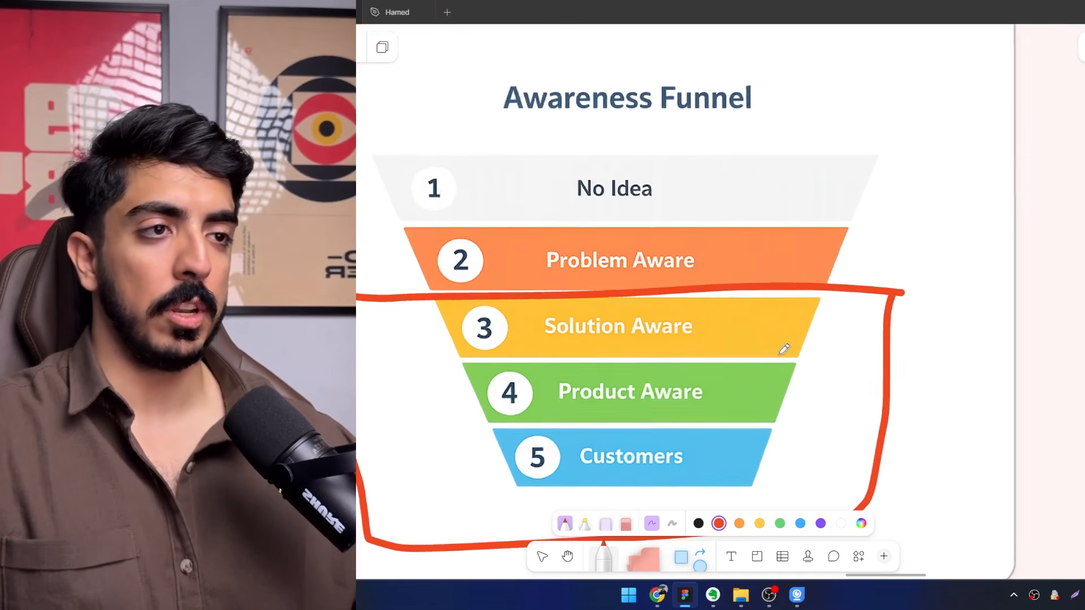
mouse_move(831, 357)
left_mouse_down()
mouse_move(404, 337)
mouse_move(792, 371)
left_mouse_up()
key("ctrl+z")
mouse_move(840, 325)
left_mouse_down()
mouse_move(707, 327)
mouse_move(805, 274)
left_mouse_up()
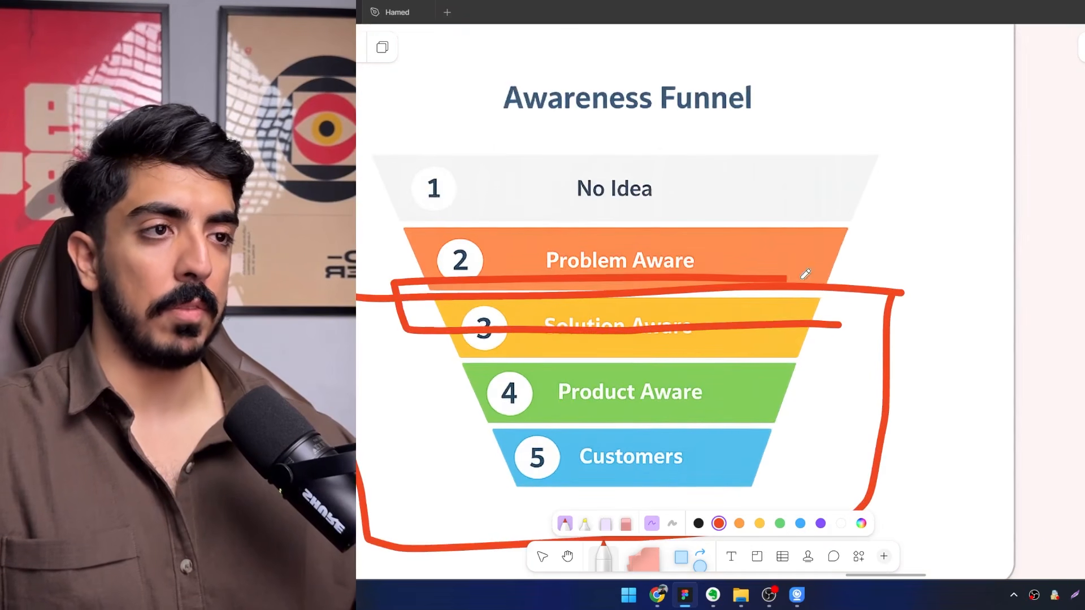
key("ctrl+z")
Examine the outlined stages of the Awareness Funnel and the Awareness level text, and revisit the Welcome flow diagram and content.
scroll(682, 305, "down", 5)
scroll(666, 333, "up", 3)
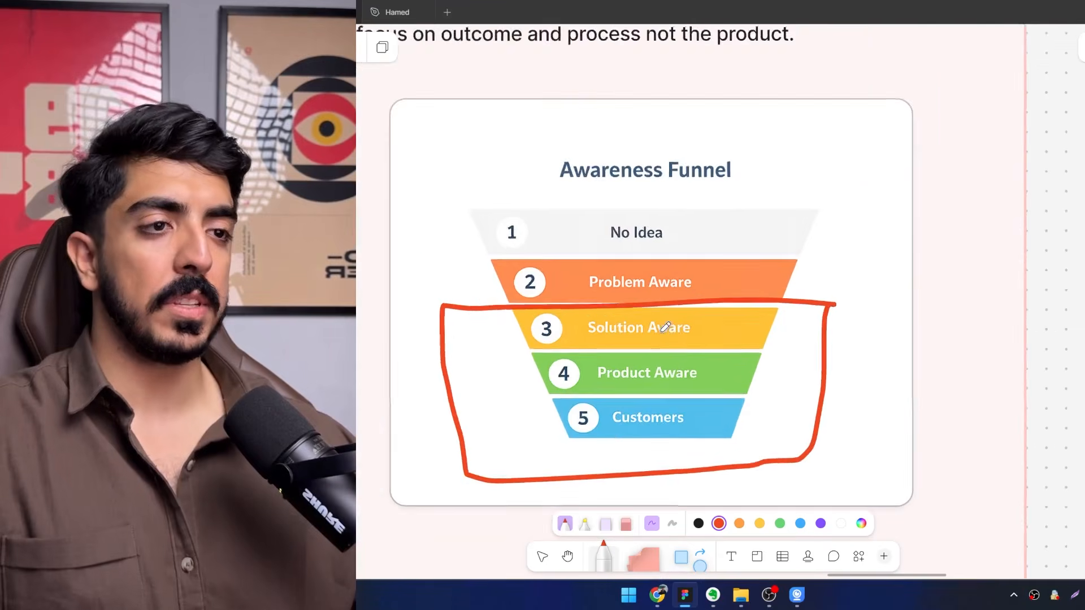
left_click_drag(657, 308, 693, 308)
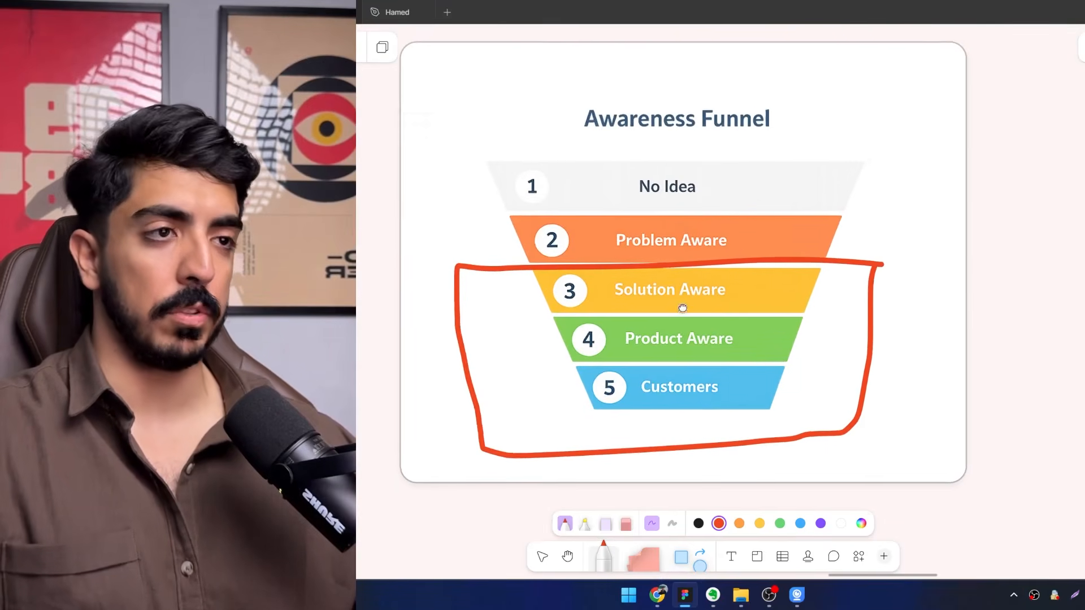
scroll(667, 319, "down", 3)
scroll(628, 349, "up", 3)
scroll(743, 327, "down", 3)
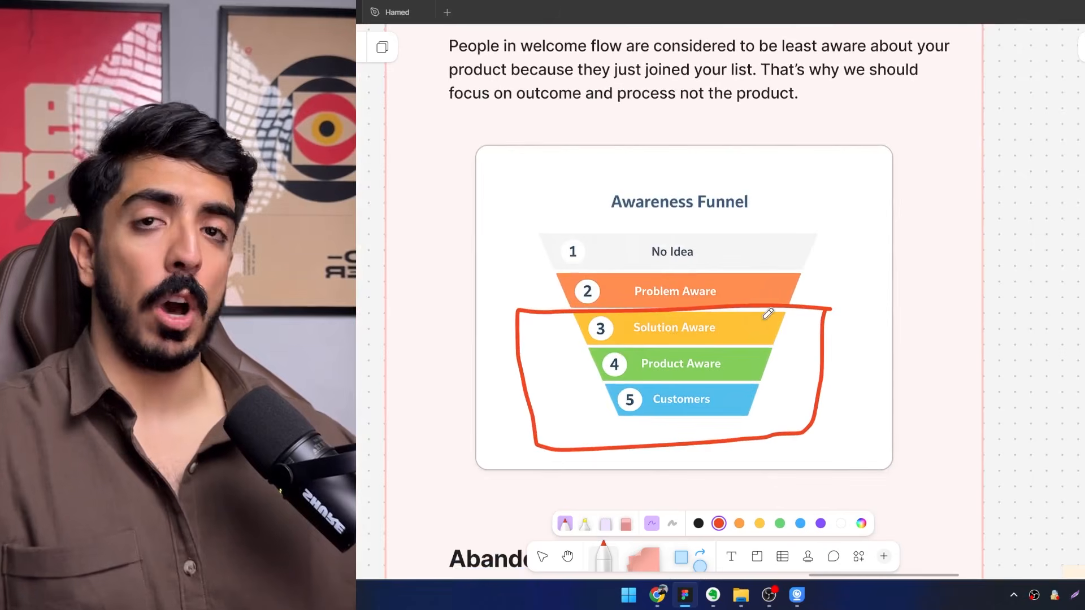
left_click_drag(763, 320, 772, 342)
scroll(720, 333, "down", 3)
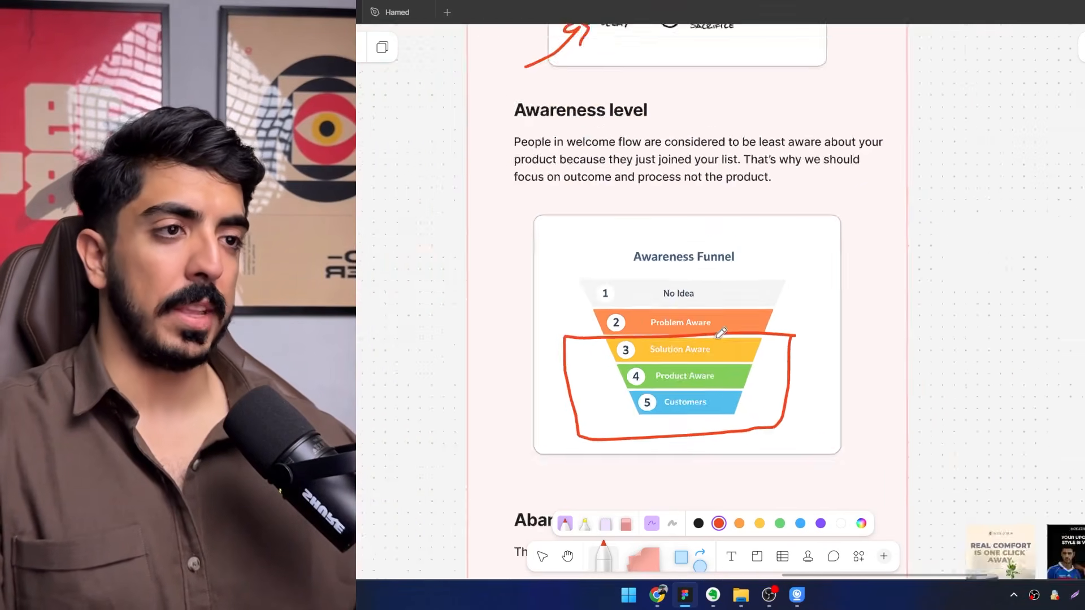
scroll(684, 333, "up", 4)
left_click_drag(684, 333, 652, 360)
scroll(669, 307, "down", 4)
scroll(652, 360, "up", 3)
left_click_drag(714, 289, 686, 392)
scroll(685, 394, "up", 1)
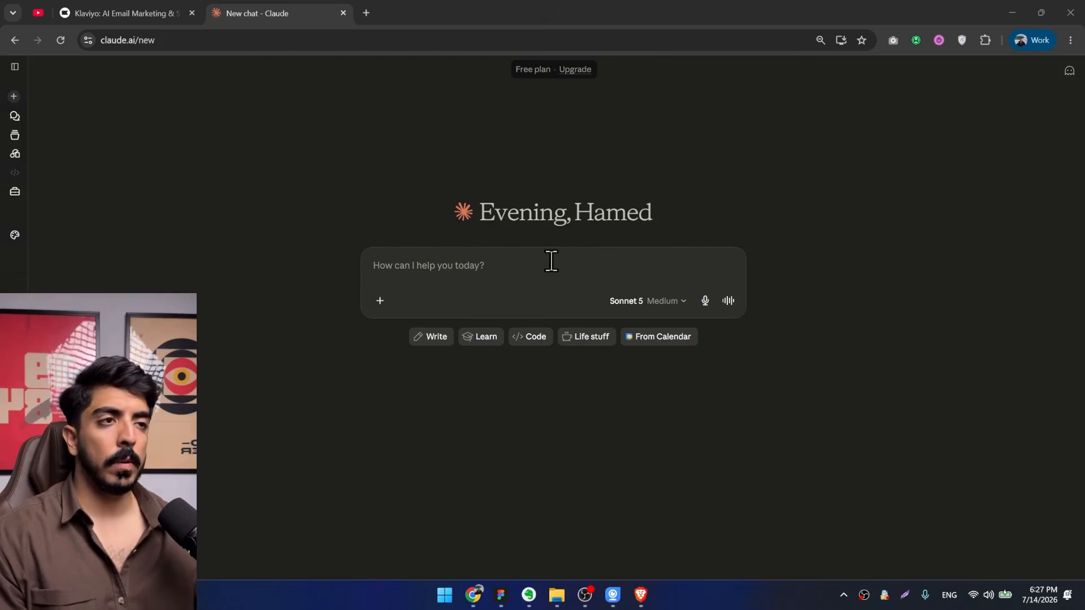
Switch to the FigJam board, capture a screenshot of the Email Copy Rules box, and paste it into the new Claude chat.
left_click(549, 270)
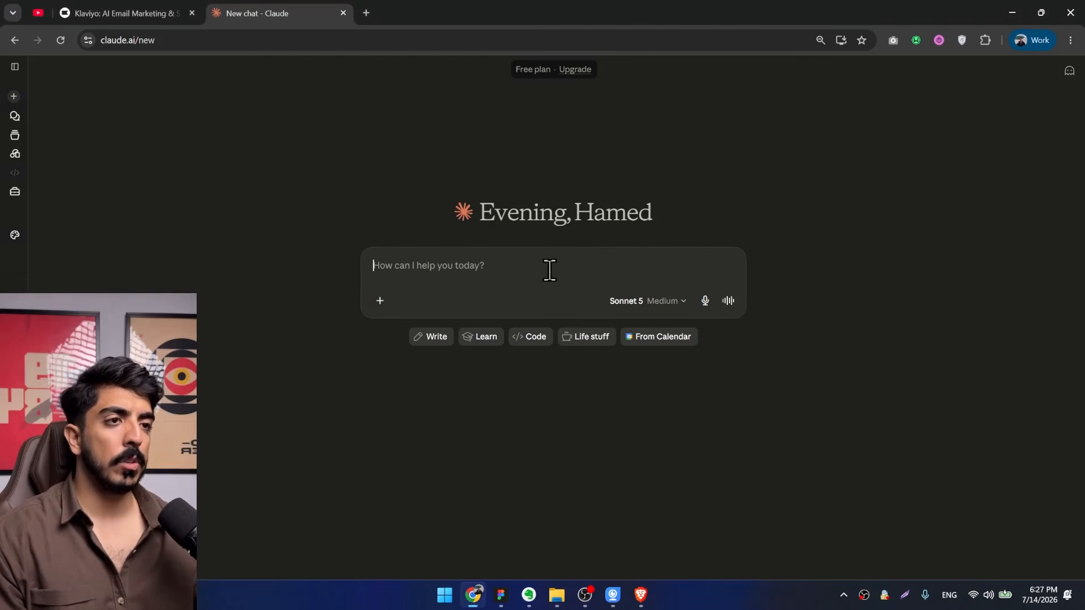
left_click(503, 593)
scroll(743, 424, "up", 5)
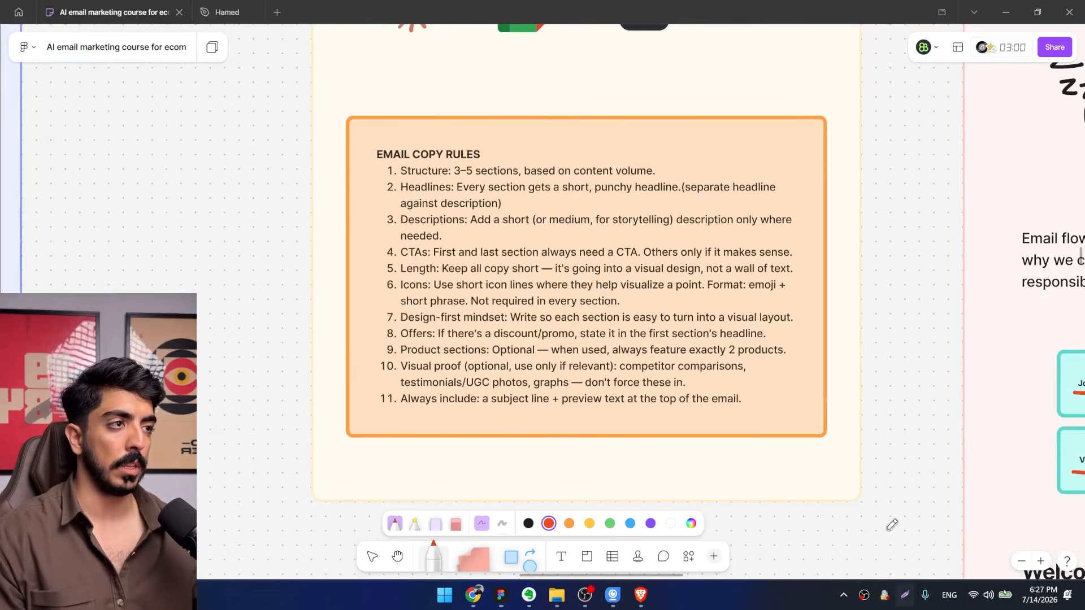
key("Print")
left_click_drag(817, 128, 357, 425)
key("ctrl+c")
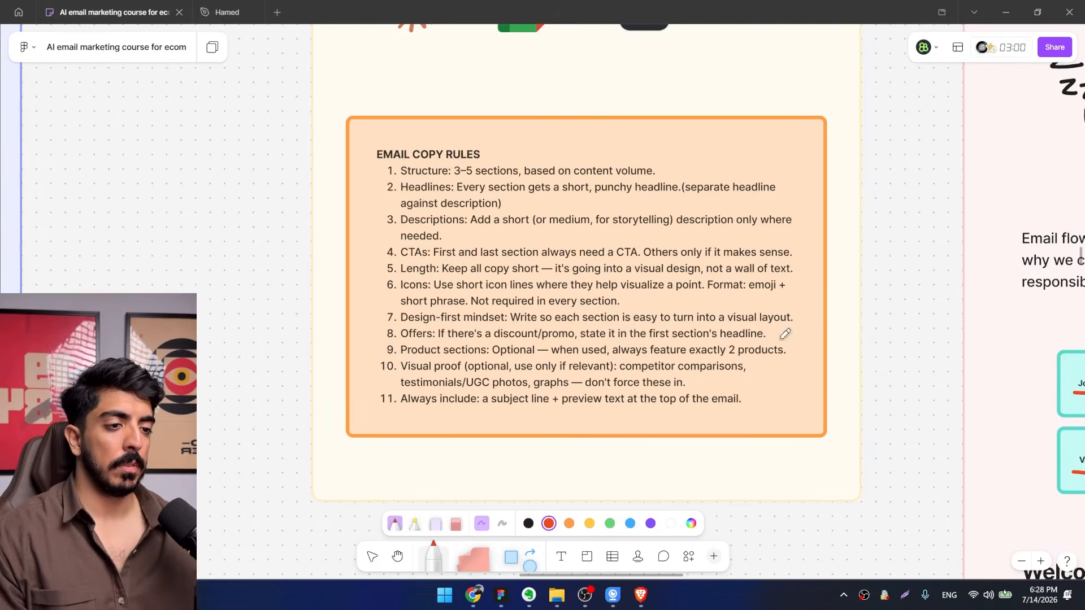
left_click(473, 599)
key("ctrl+v")
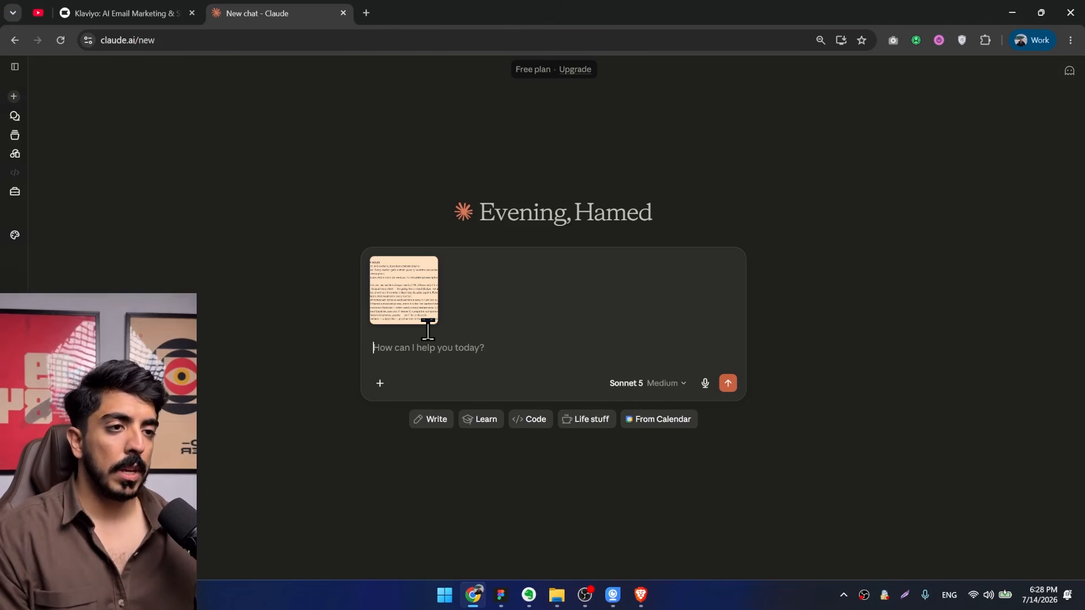
Write "I wanna create welcome flow with 3 emails in the flow" as the Claude prompt's opening line.
type("I")
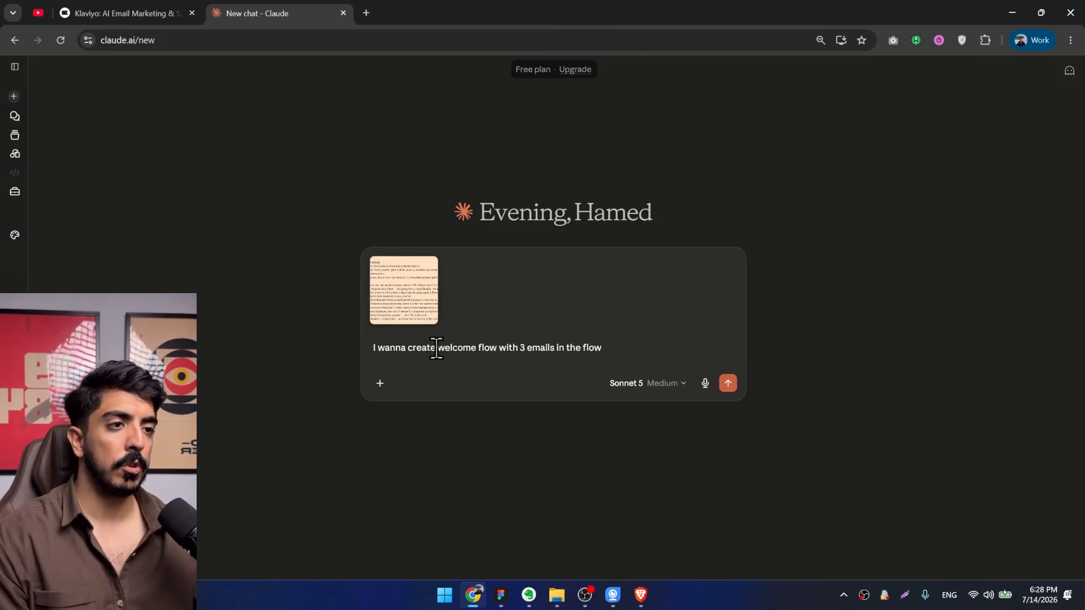
triple_click(629, 353)
left_click_drag(629, 353, 438, 347)
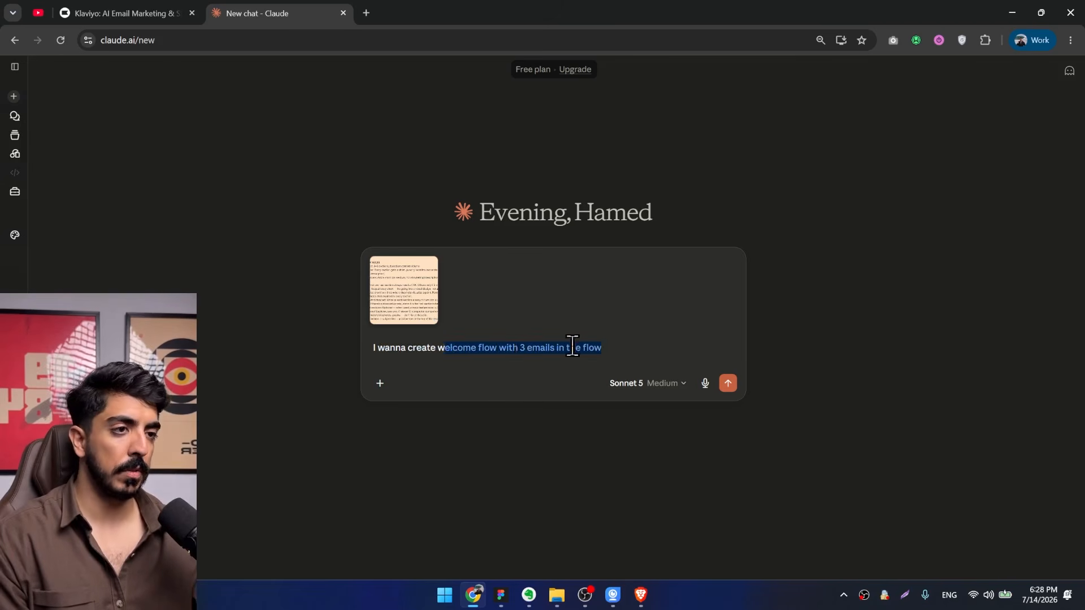
left_click(610, 341)
Add a second prompt line reading "Give me some ideas on what to talk about in each one".
key("shift+Return")
type("give")
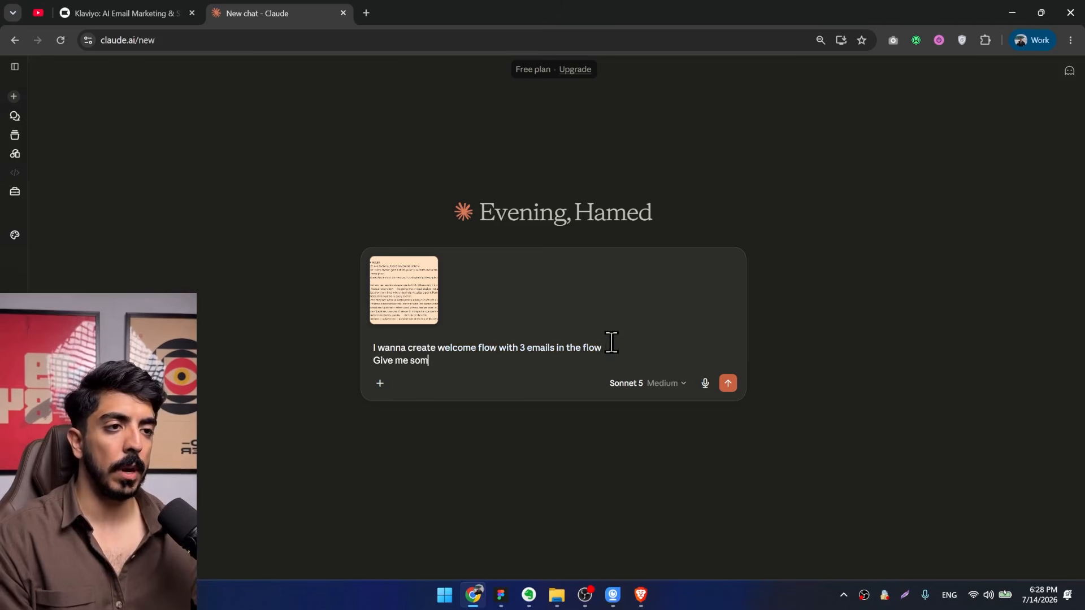
type(" me some ideas on")
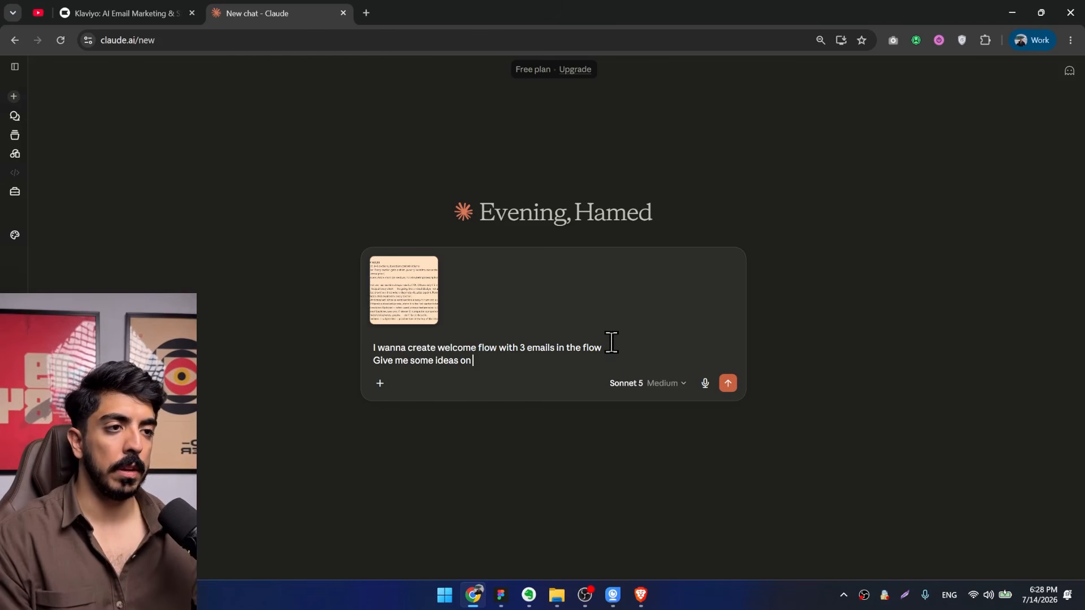
type(" what to talk abo")
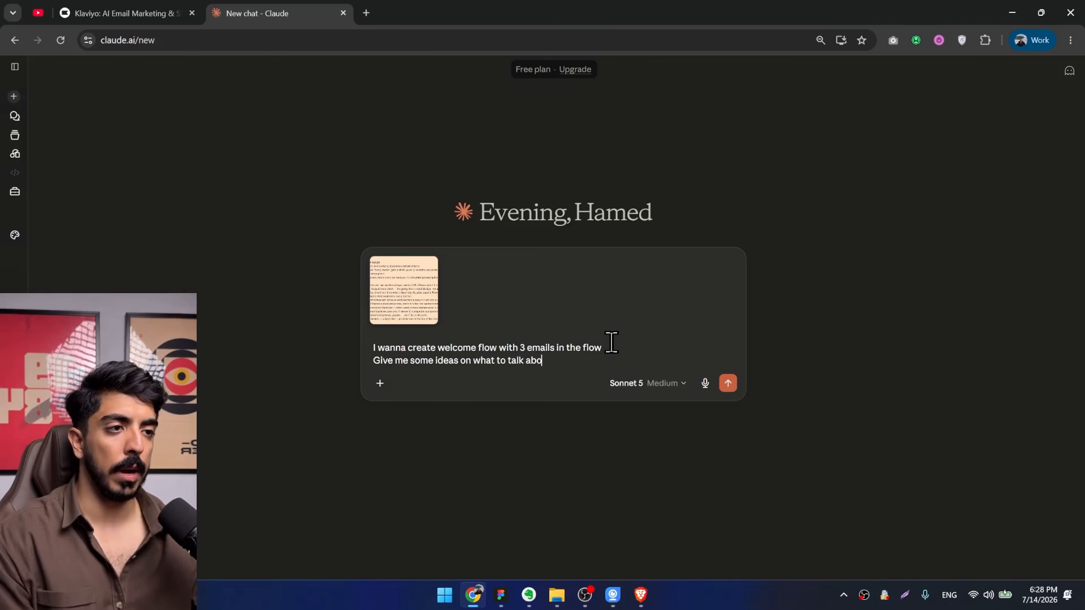
type("ut in each one")
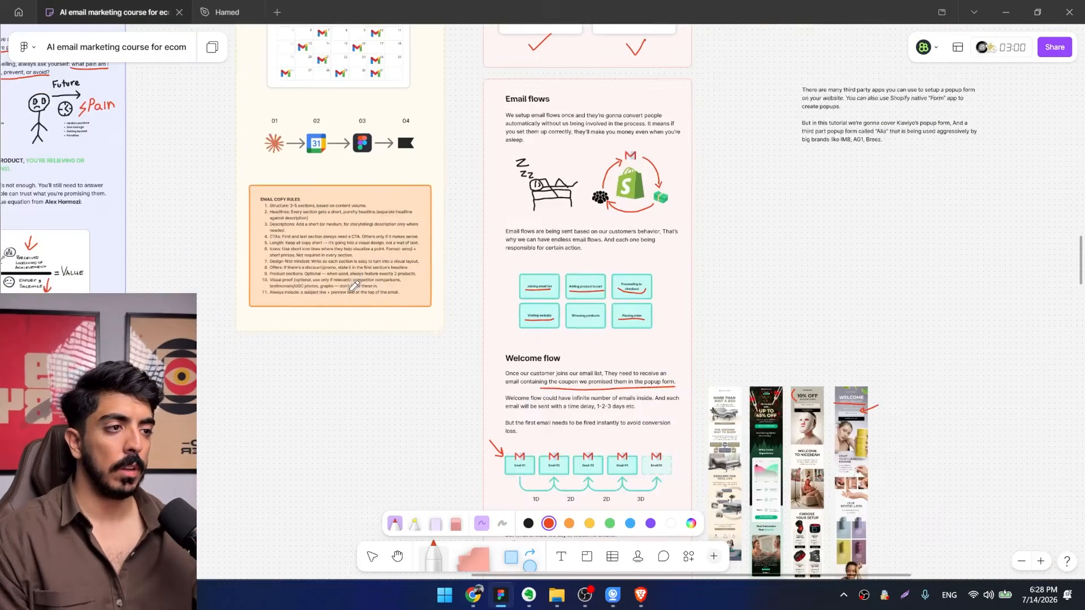
On the FigJam board, move the red arrow clear of the Time Delay icon in the value equation.
scroll(421, 130, "up", 5)
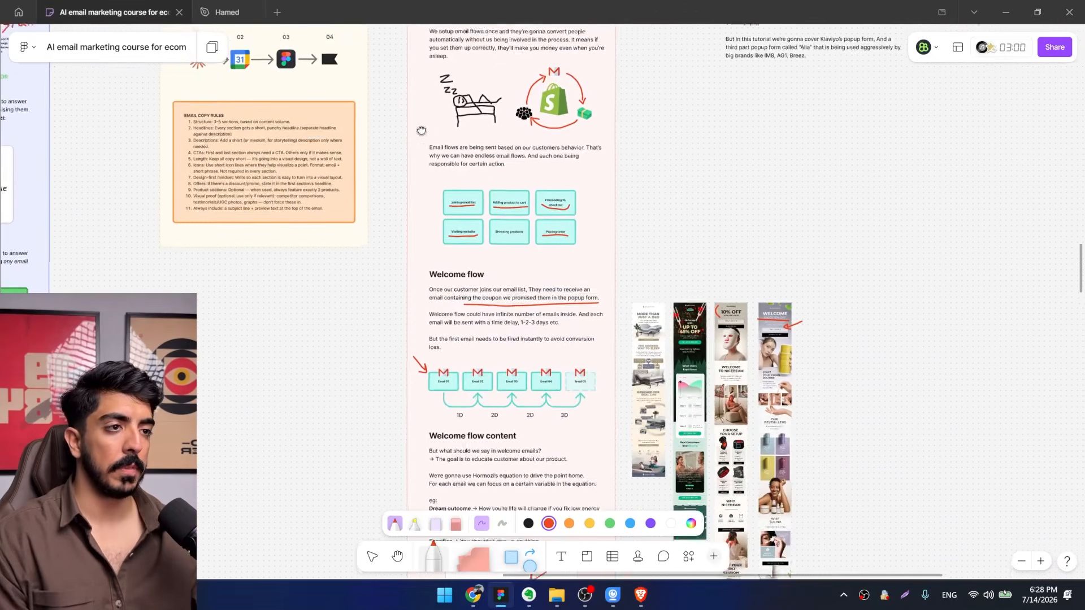
scroll(421, 130, "down", 10)
scroll(388, 329, "up", 5)
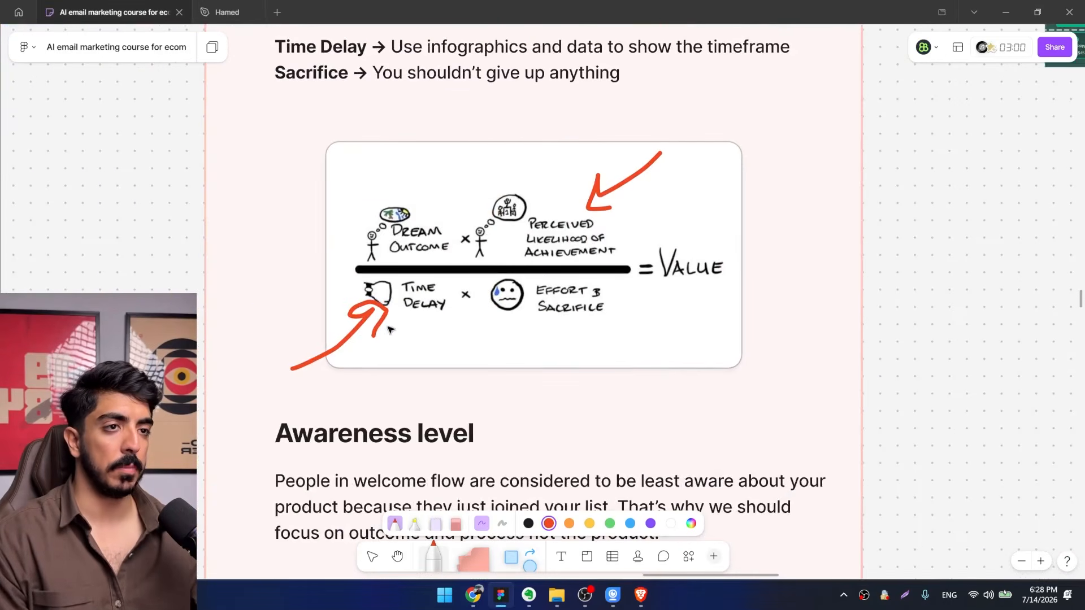
key("v")
left_click_drag(374, 327, 342, 335)
Capture a screenshot of the value equation graphic and paste it into the Claude prompt as a second image.
left_click(913, 558)
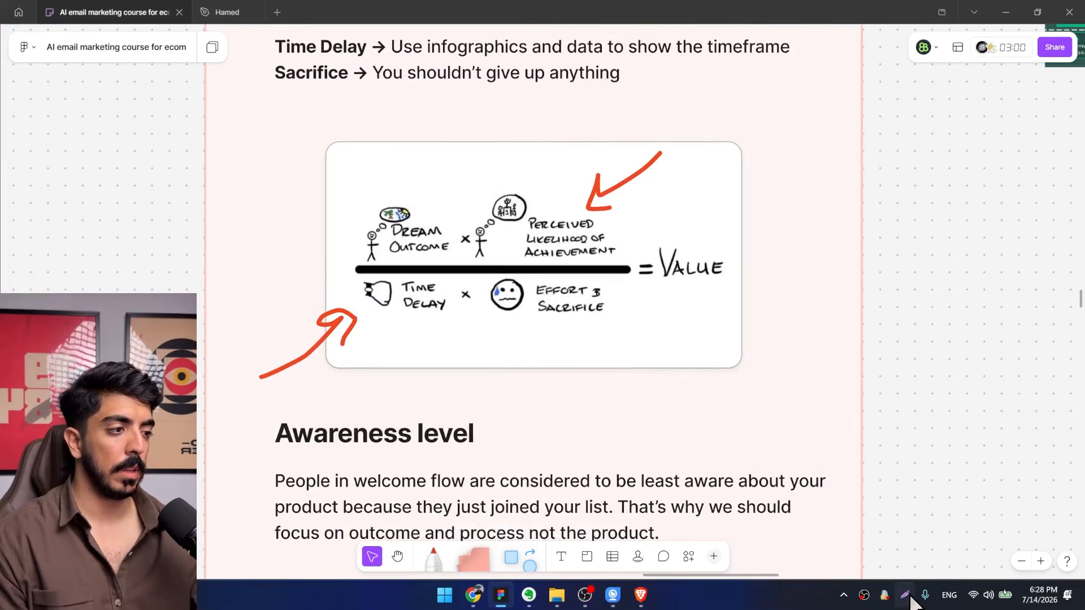
left_click(904, 595)
left_click_drag(332, 158, 744, 370)
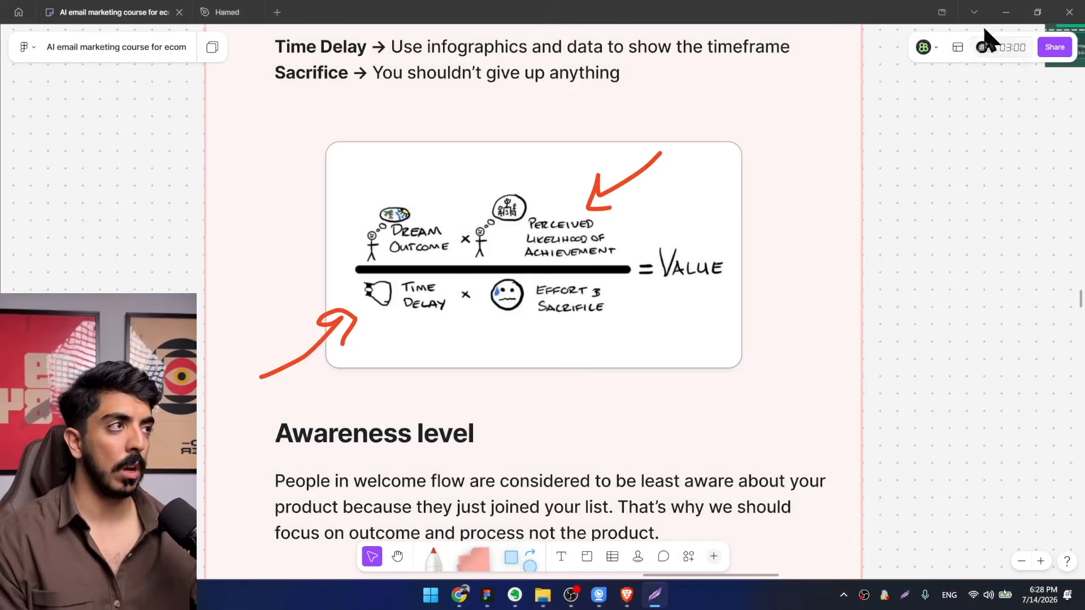
left_click(1006, 12)
key("ctrl+v")
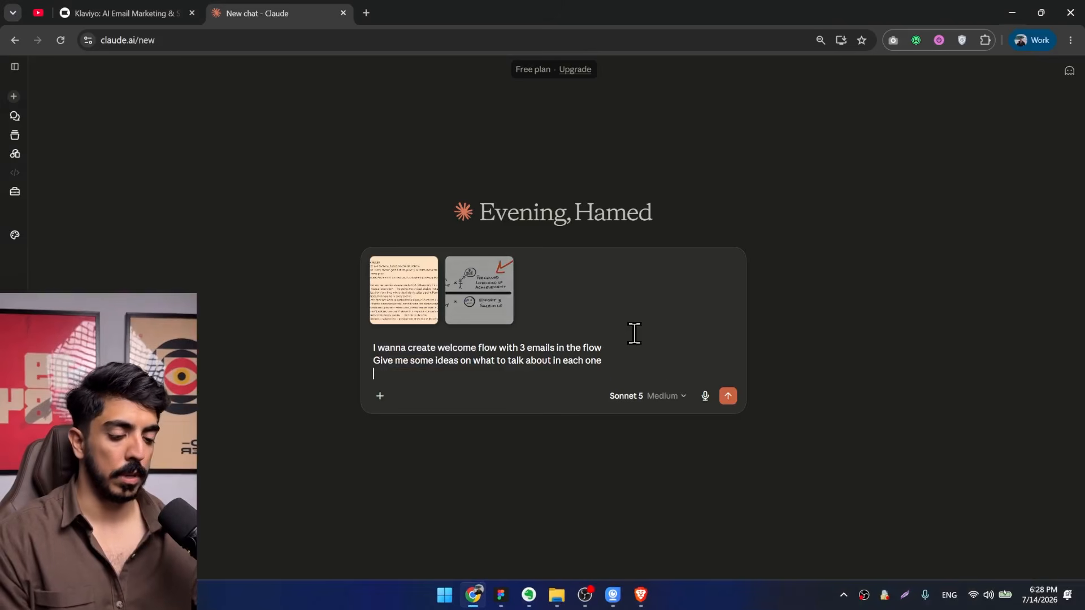
Add the line "Use the Alex hormozi's value equeasion to pursuade people" and send the prompt to Claude.
type("Use the")
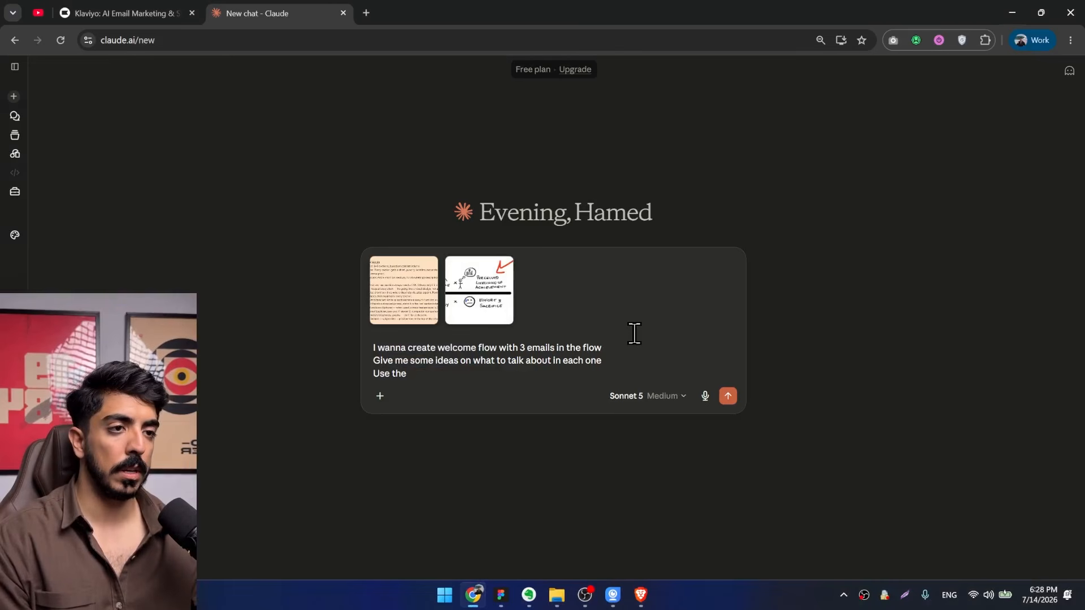
type(" Alex hormozi's value equeasion to pursuade people")
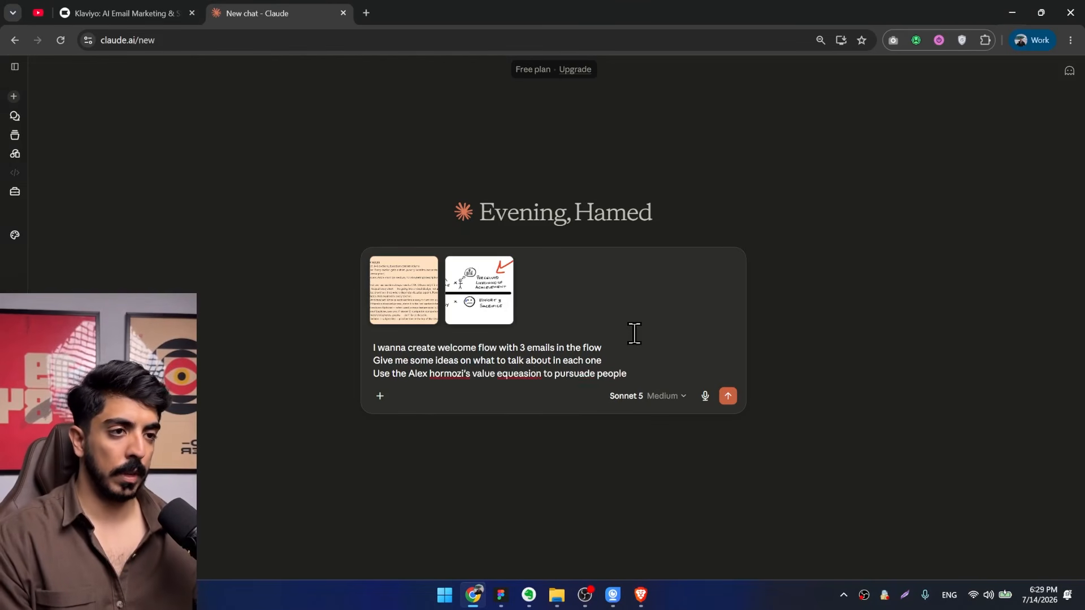
triple_click(481, 373)
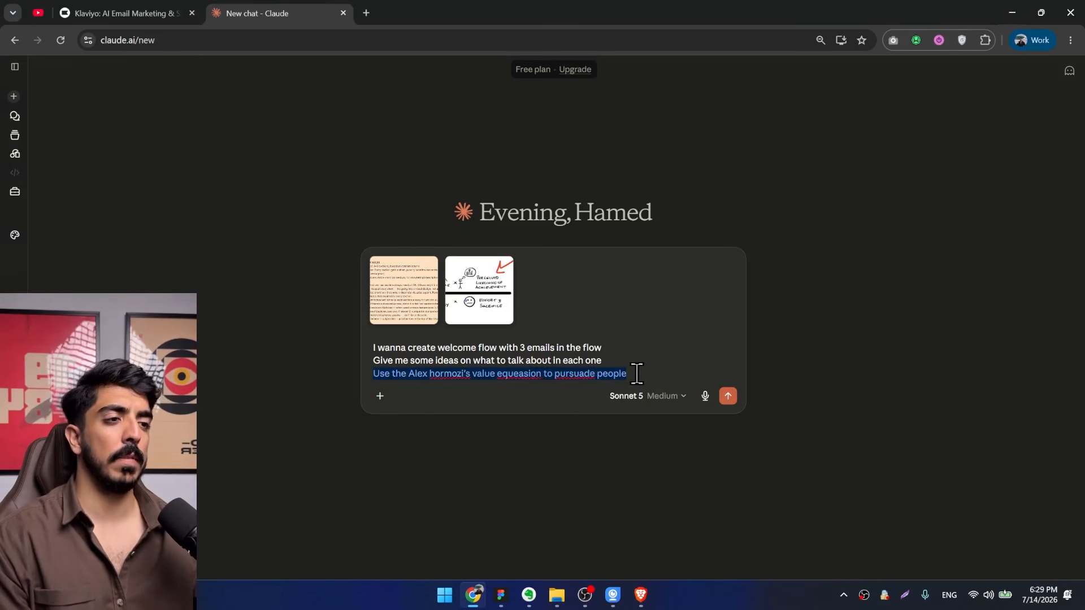
left_click(728, 396)
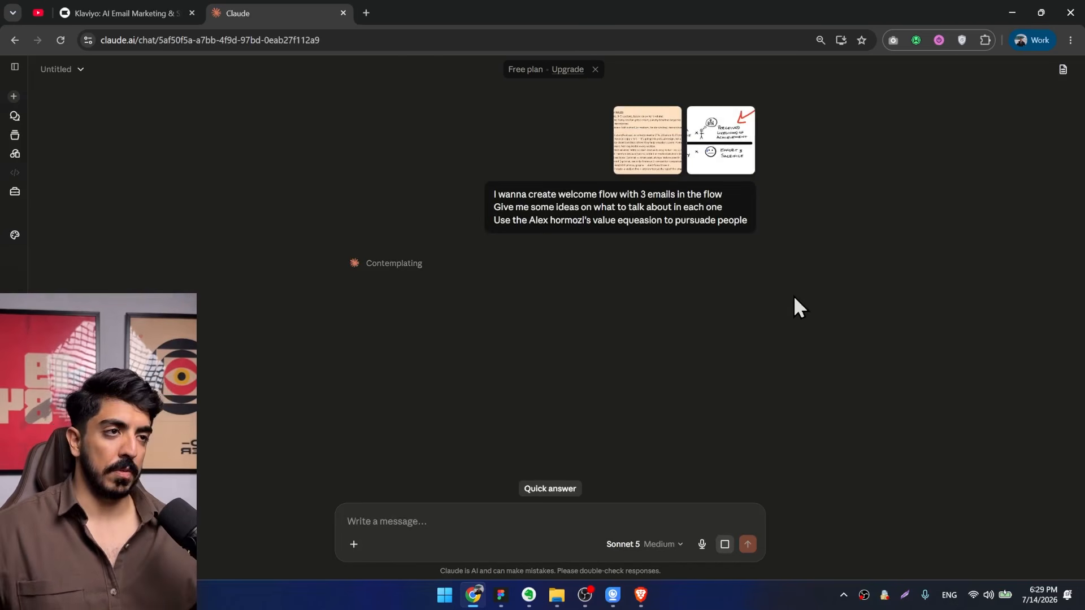
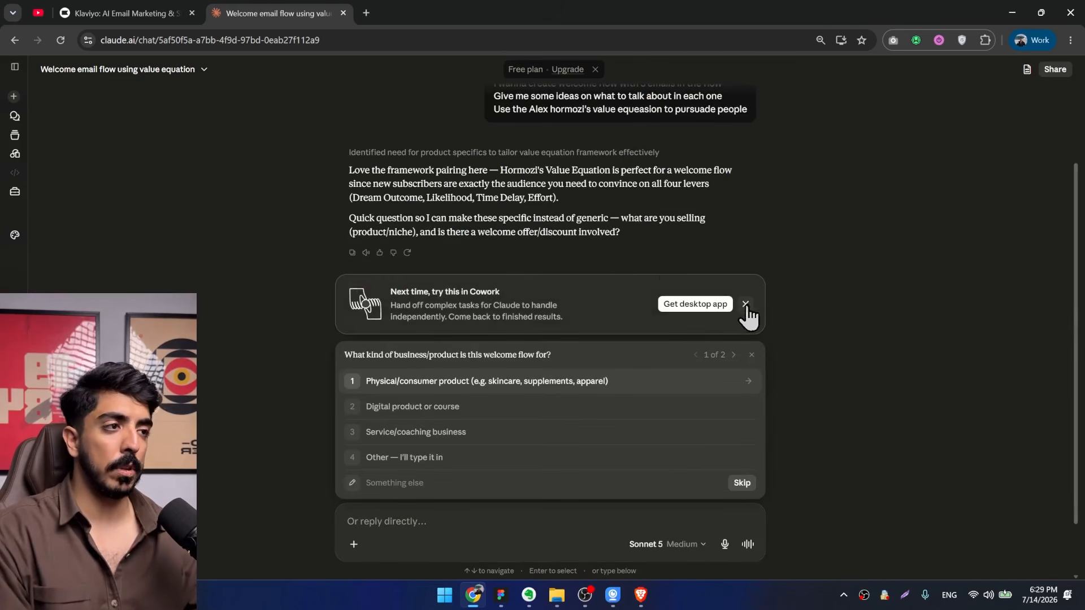
Dismiss the Cowork suggestion in the Claude chat and open the 138 AI Email marketing course folder in File Explorer.
left_click(745, 304)
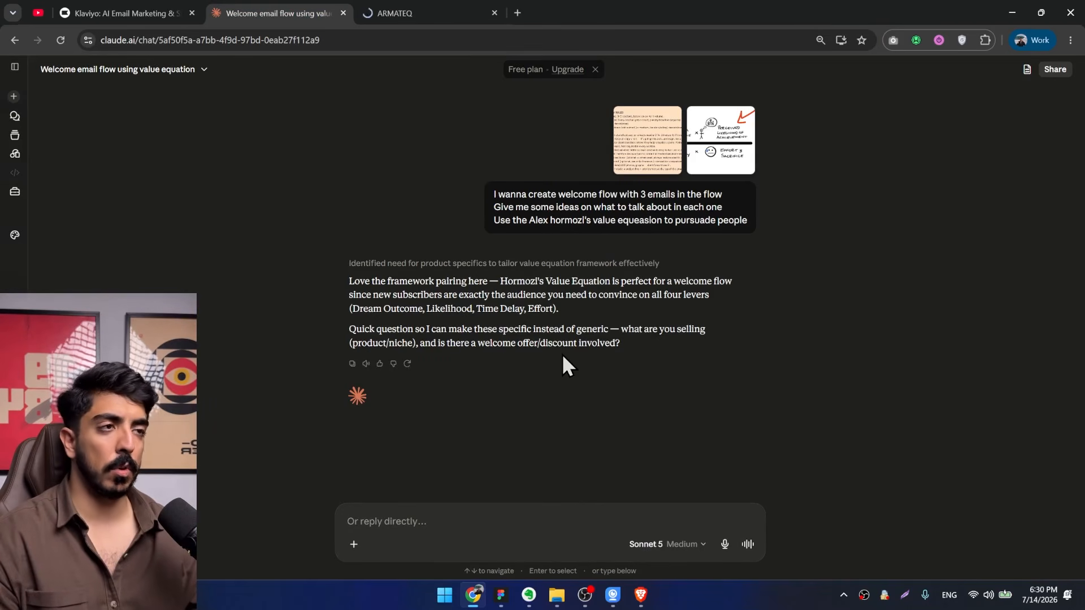
mouse_move(571, 596)
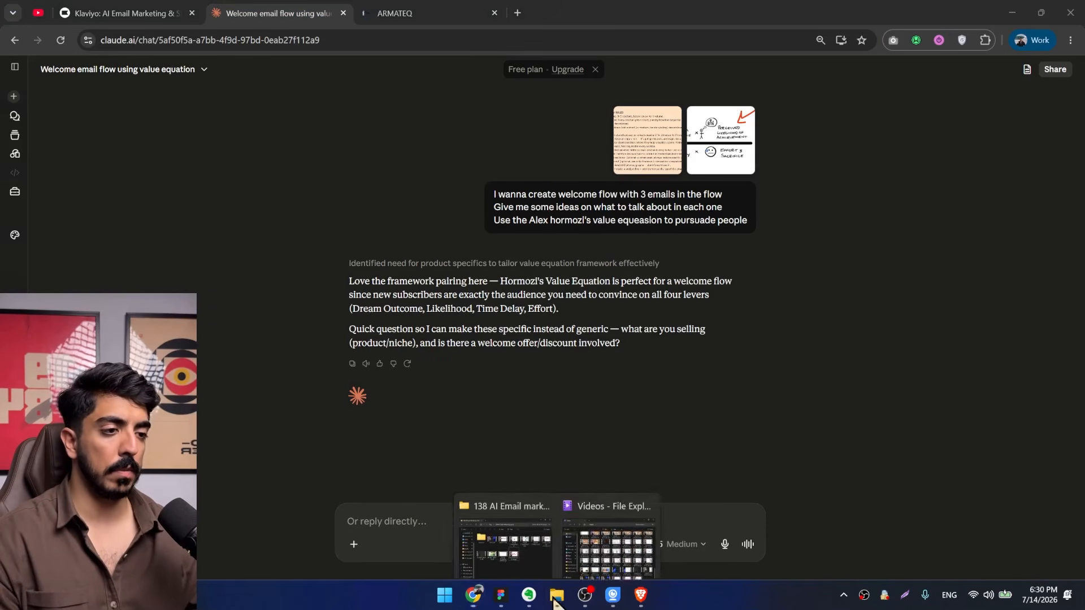
left_click(510, 543)
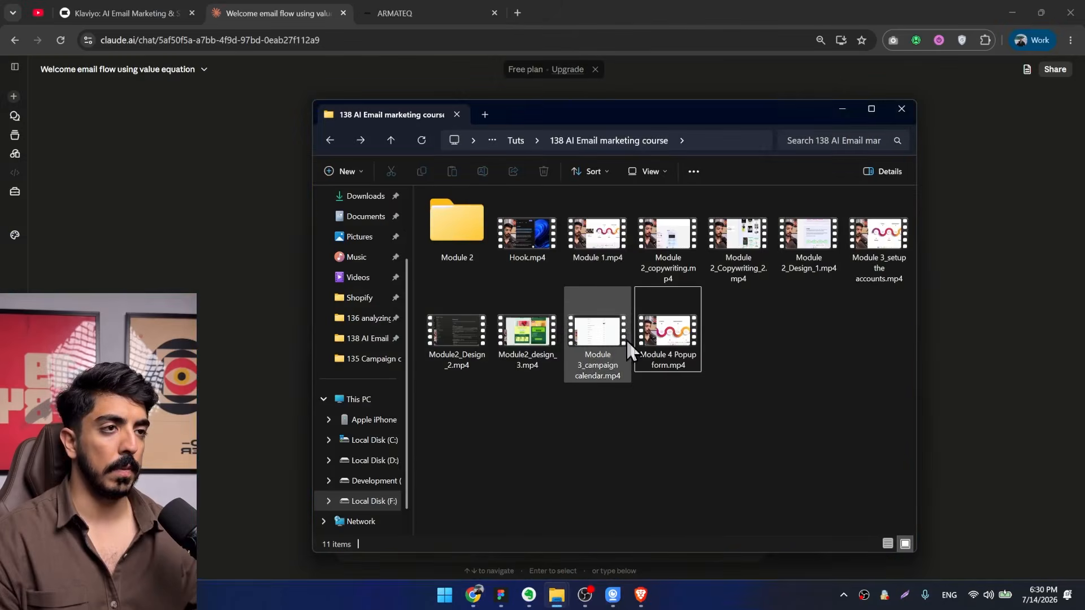
key("alt+Up")
double_click(517, 269)
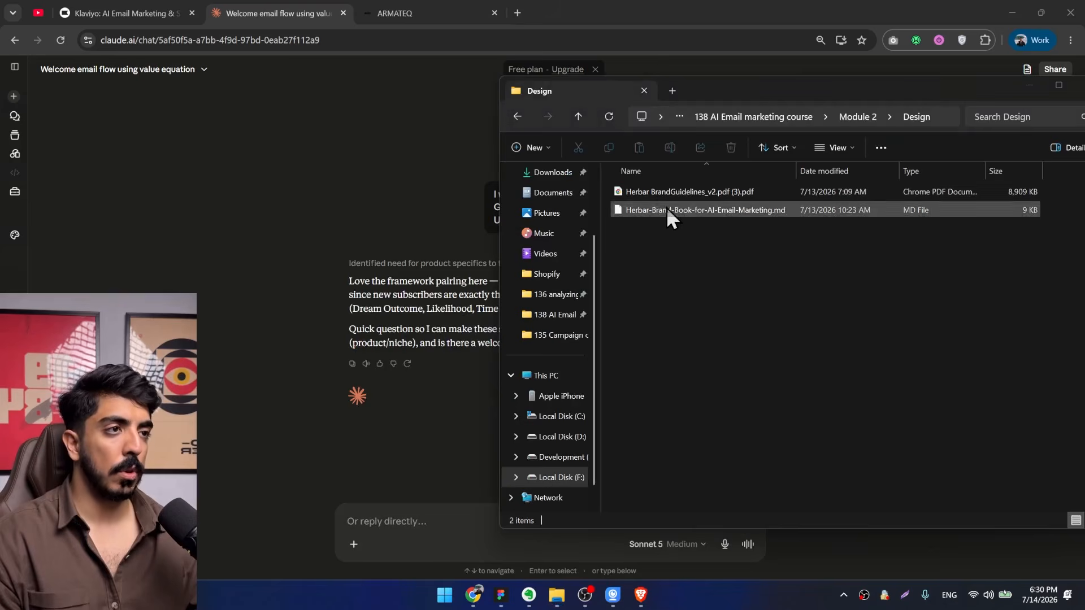
left_click_drag(668, 212, 709, 297)
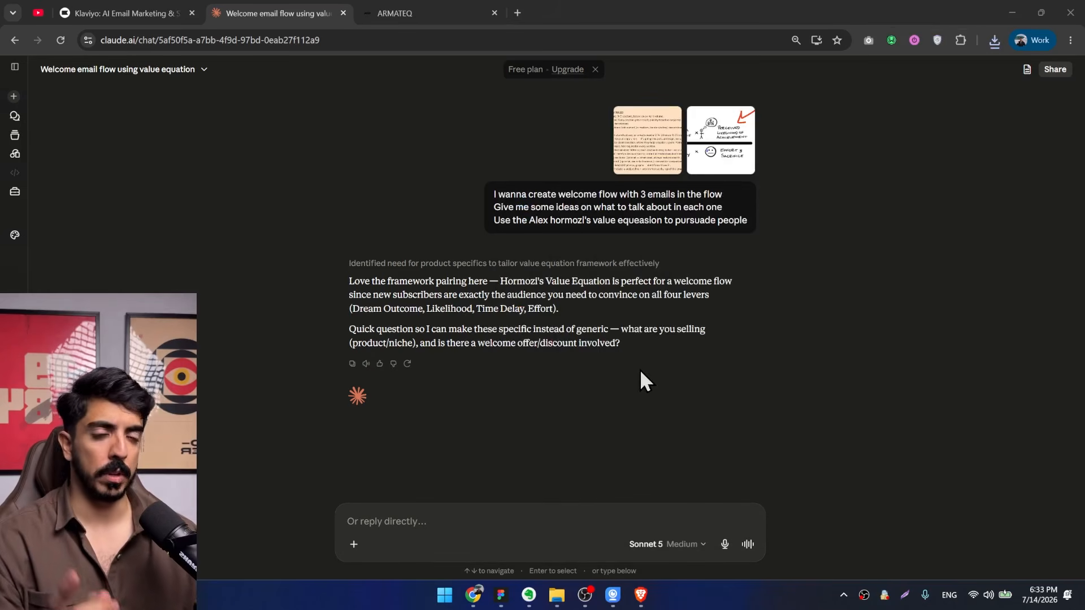
Copy the armateqapparel.com address from the open ARMATEQ site and look through its home page.
left_click(435, 10)
left_click(330, 44)
key("ctrl+c")
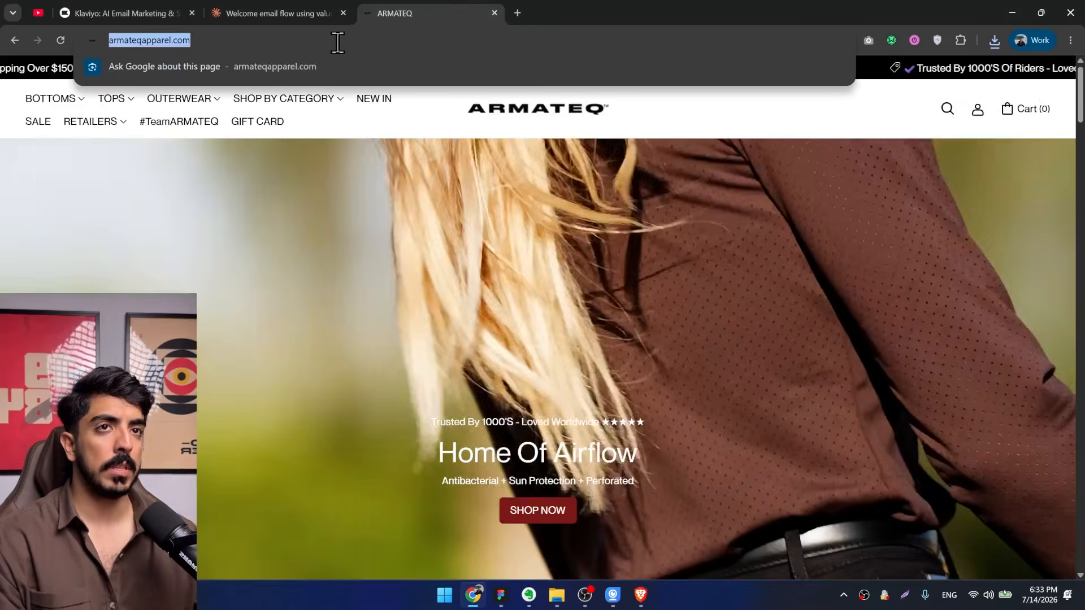
scroll(537, 339, "down", 10)
scroll(813, 320, "down", 15)
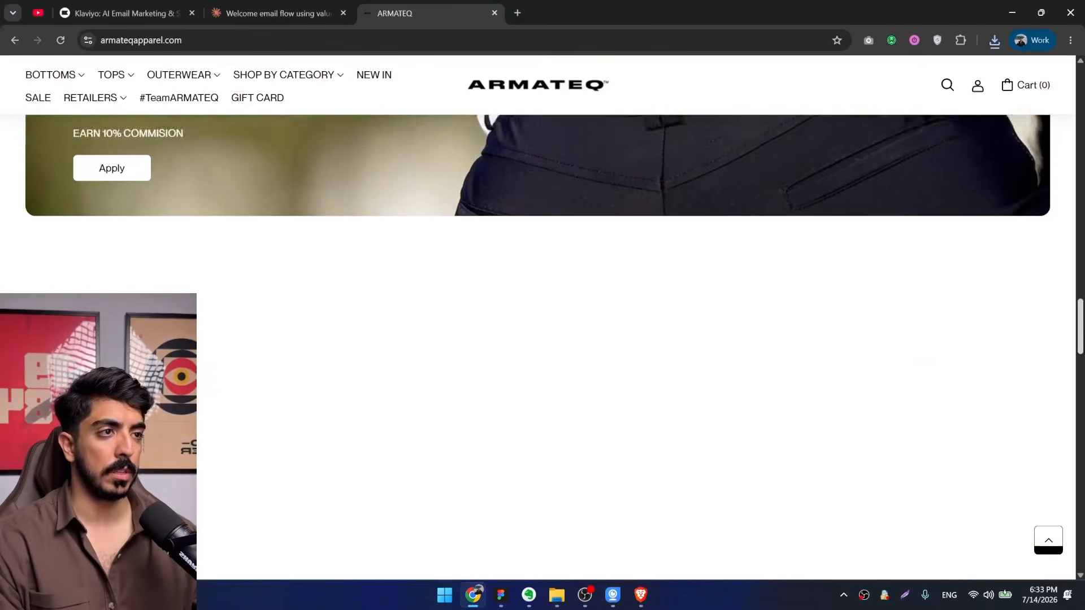
scroll(650, 319, "down", 2)
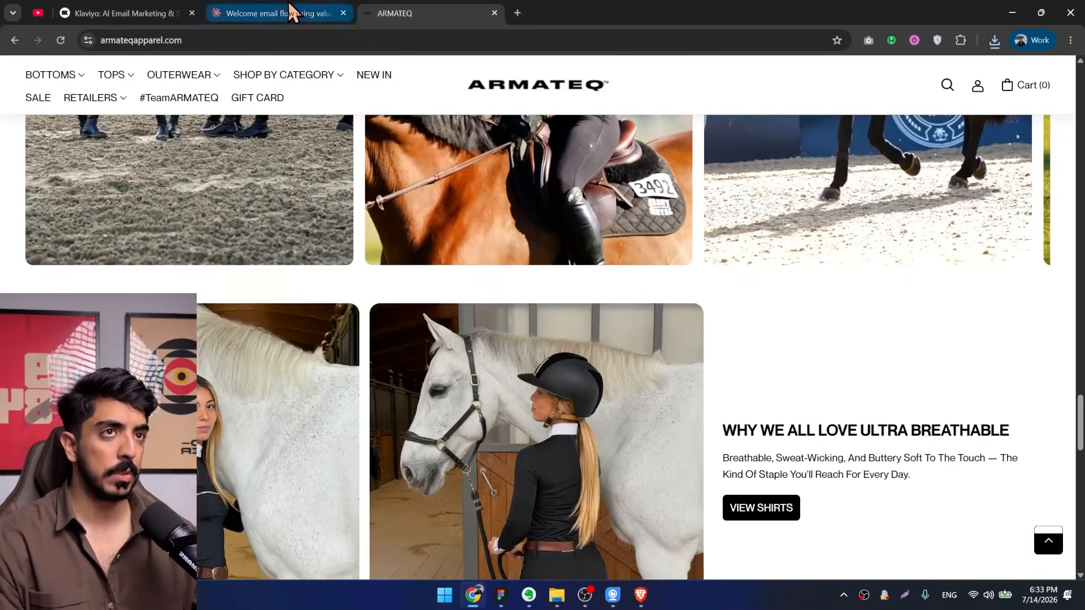
left_click(286, 12)
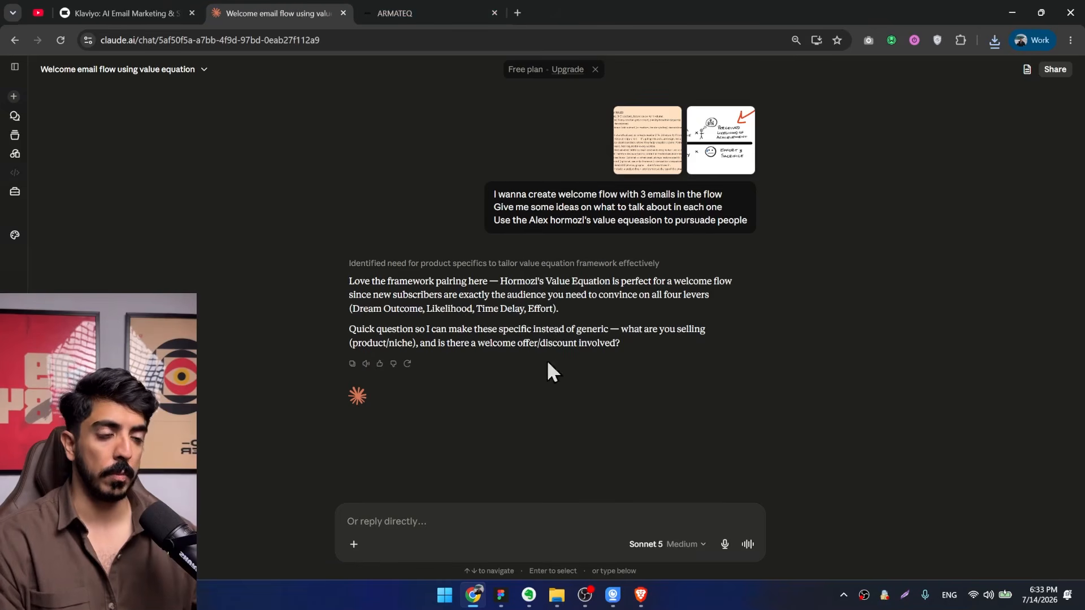
left_click(433, 525)
key("ctrl+v")
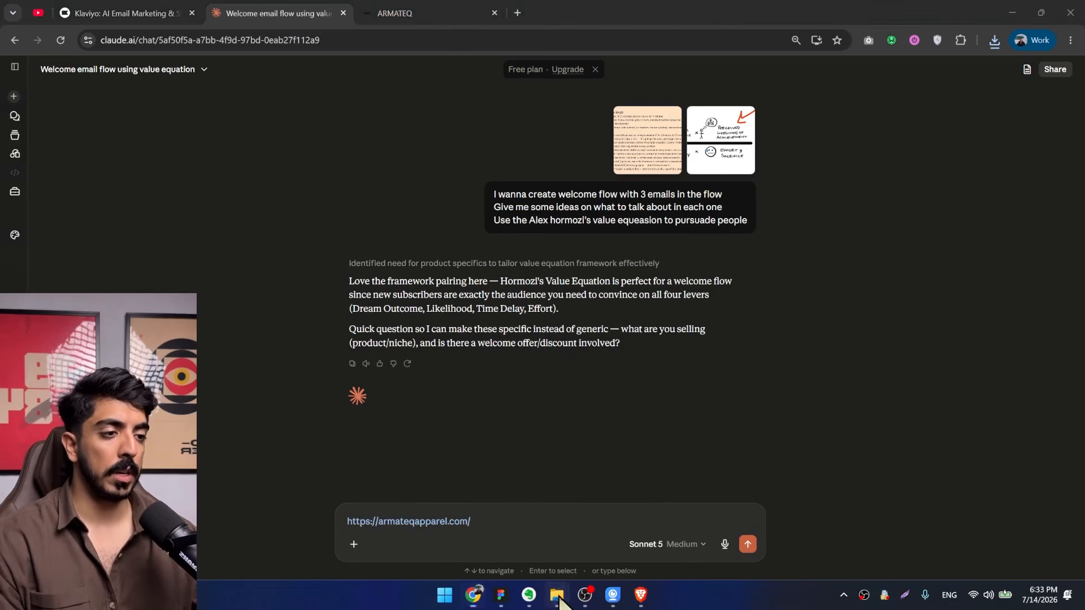
mouse_move(556, 595)
left_click(508, 537)
left_click_drag(663, 222, 511, 524)
left_click(746, 544)
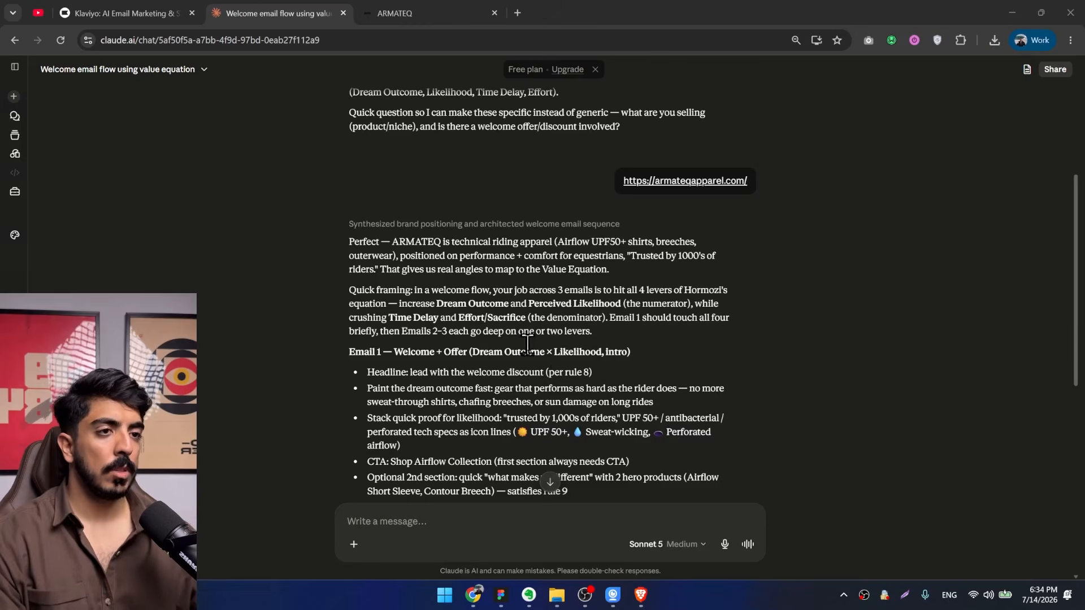
Review Claude's three-email outline, enlarging the page to 100% and examining the Email 1 Welcome + Offer ideas.
scroll(527, 345, "down", 8)
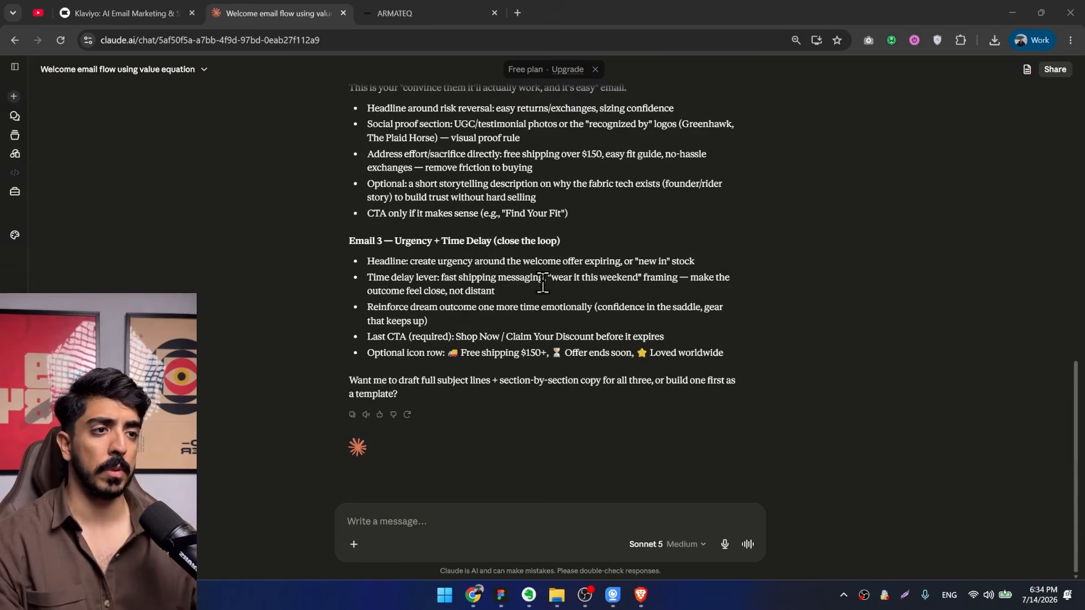
scroll(445, 196, "up", 1)
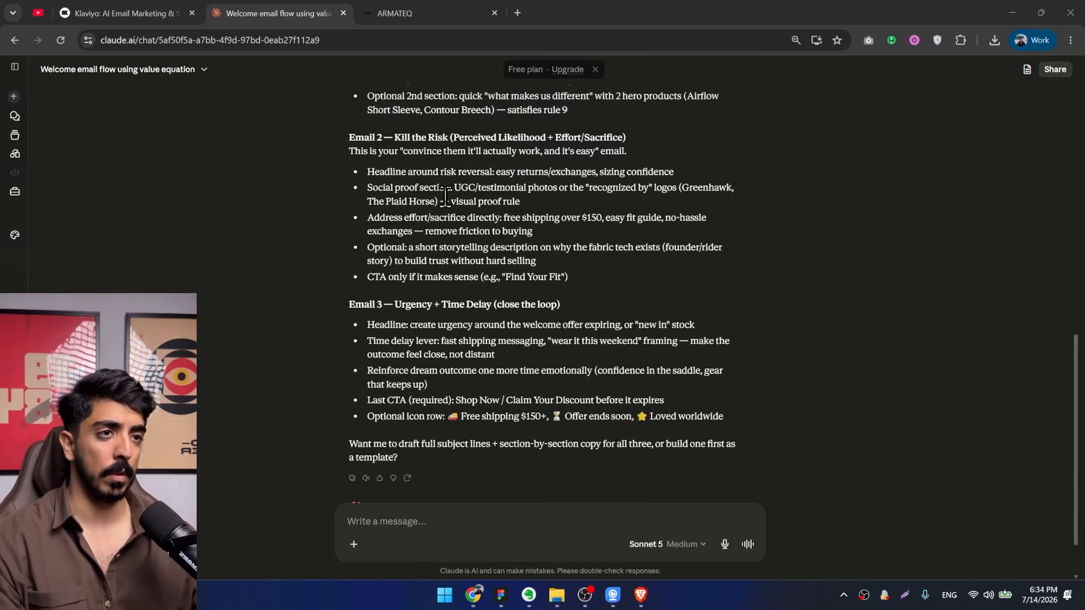
scroll(444, 196, "up", 4)
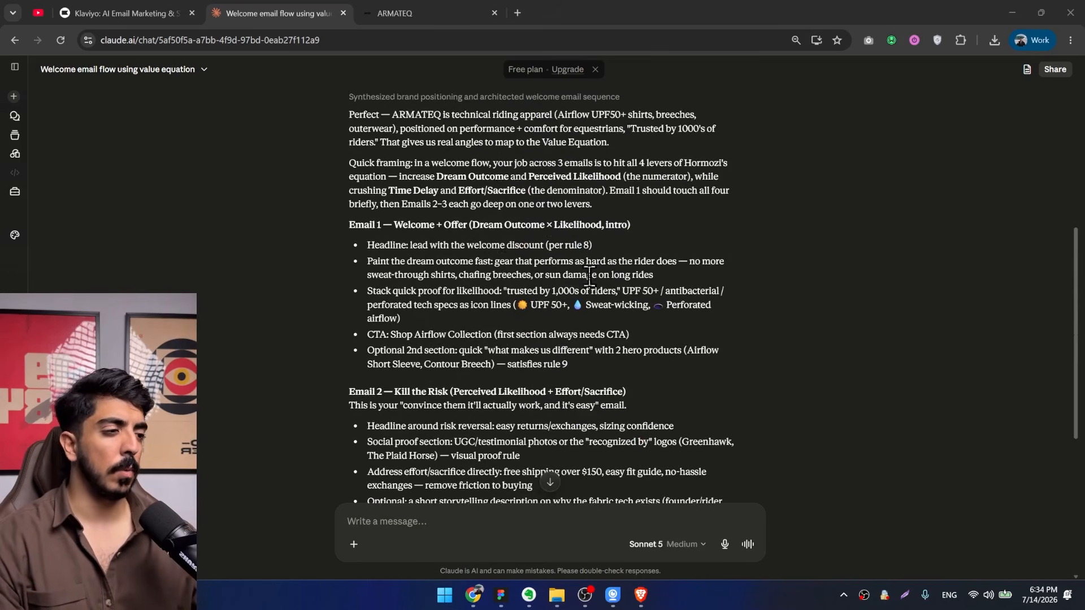
scroll(415, 229, "up", 1)
left_click_drag(394, 288, 550, 285)
left_click(550, 285)
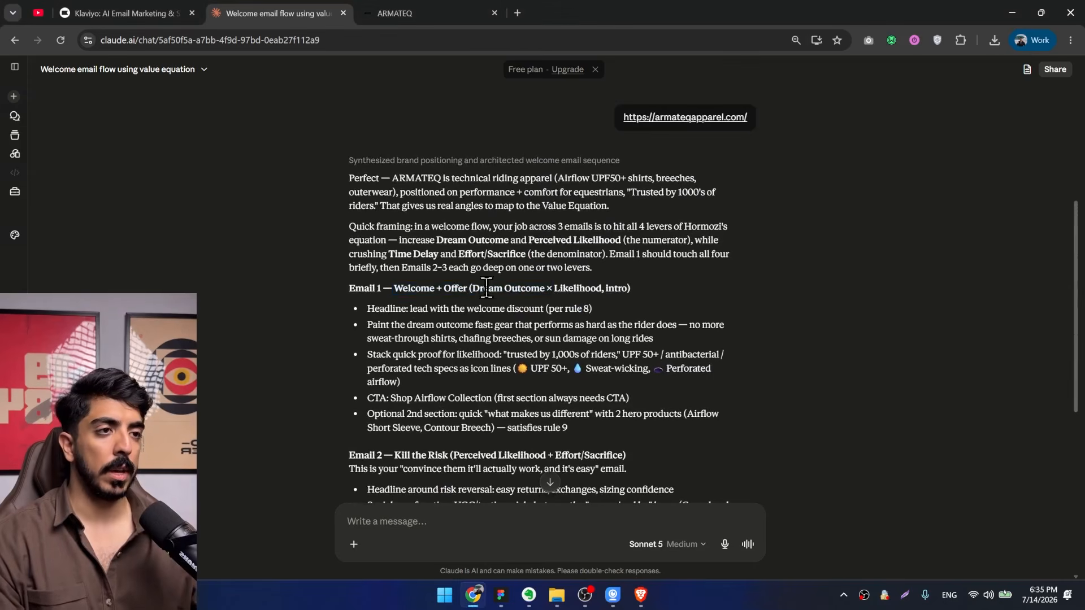
key("ctrl+plus")
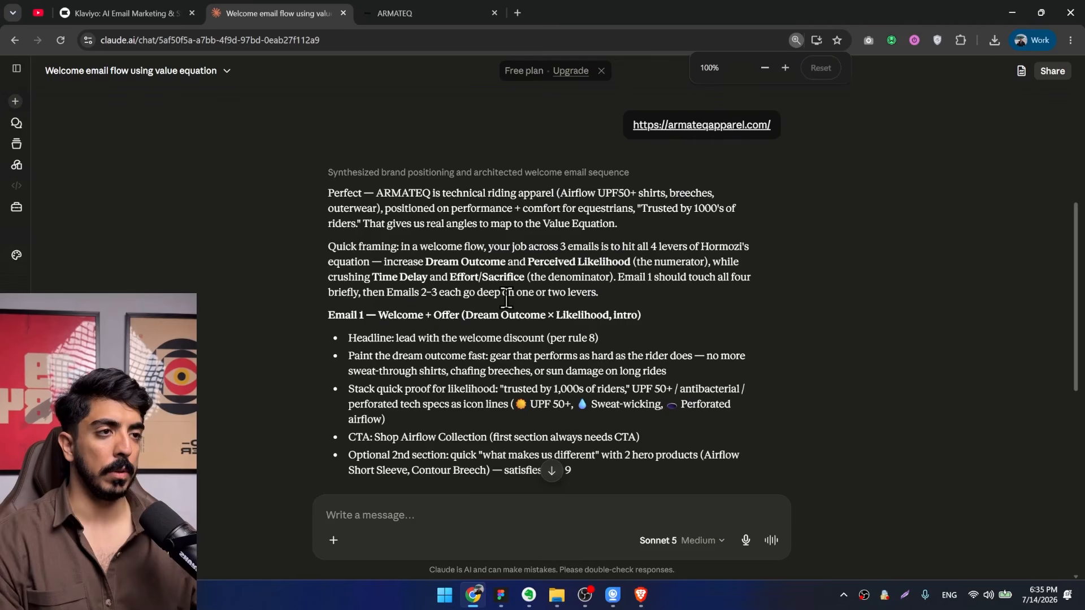
left_click_drag(561, 315, 638, 316)
scroll(622, 331, "down", 1)
left_click(555, 322)
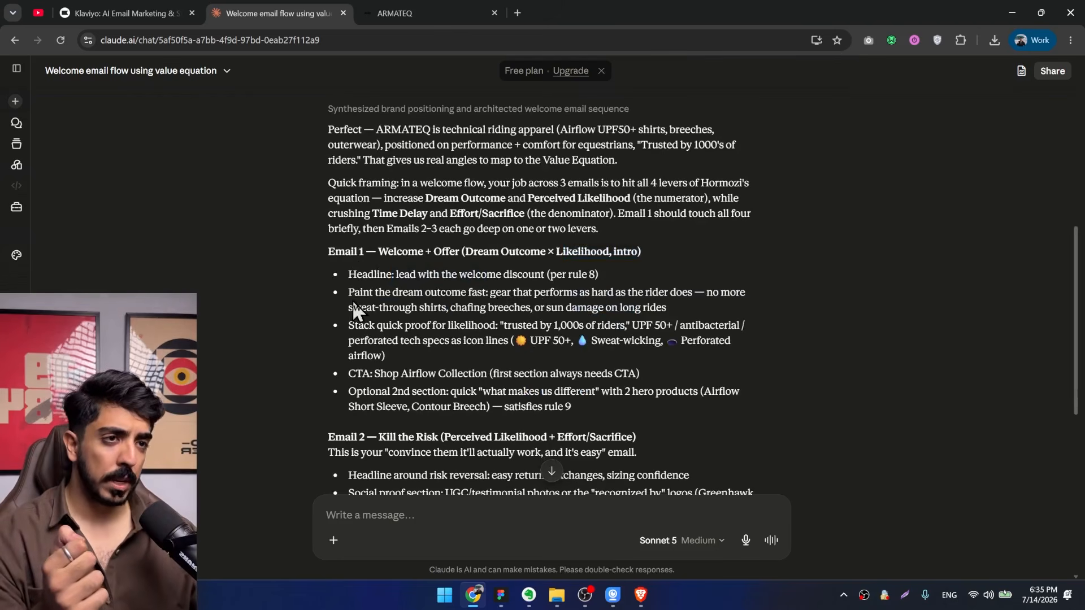
left_click_drag(355, 293, 572, 294)
scroll(420, 255, "down", 3)
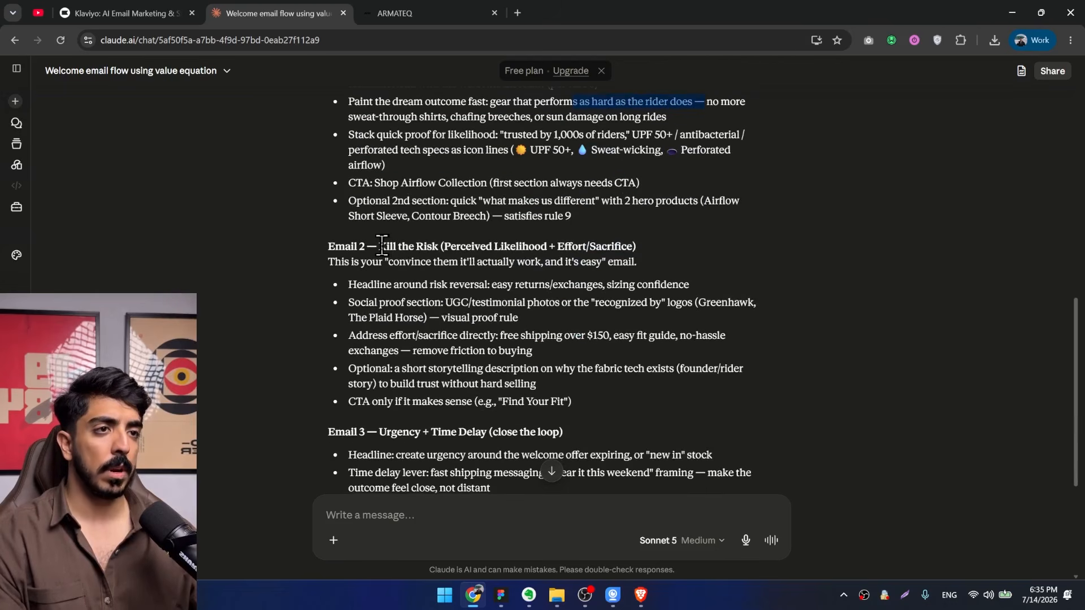
Examine the Email 2 Kill the Risk ideas and compare them with the value equation diagram on the Figma course board.
mouse_move(382, 245)
left_mouse_down()
mouse_move(490, 247)
mouse_move(379, 244)
left_mouse_up()
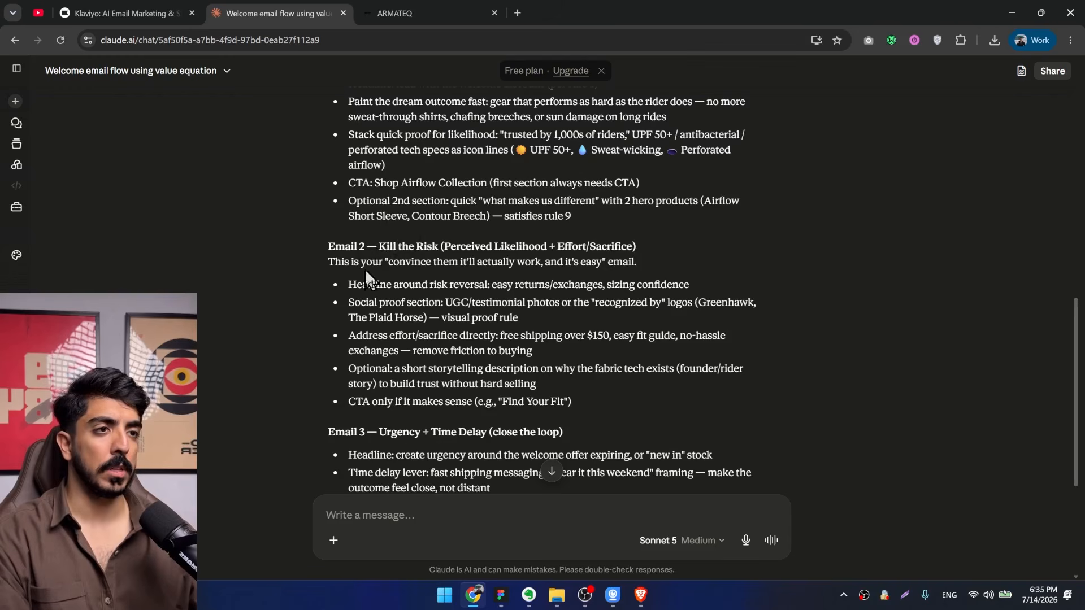
left_click_drag(492, 284, 580, 286)
left_click(580, 286)
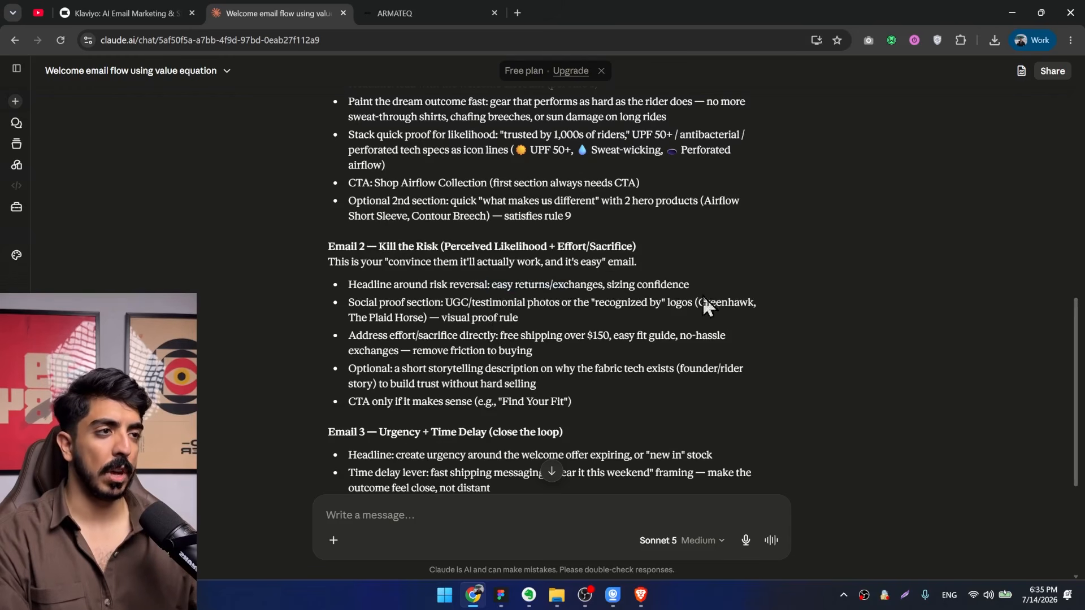
scroll(475, 198, "down", 1)
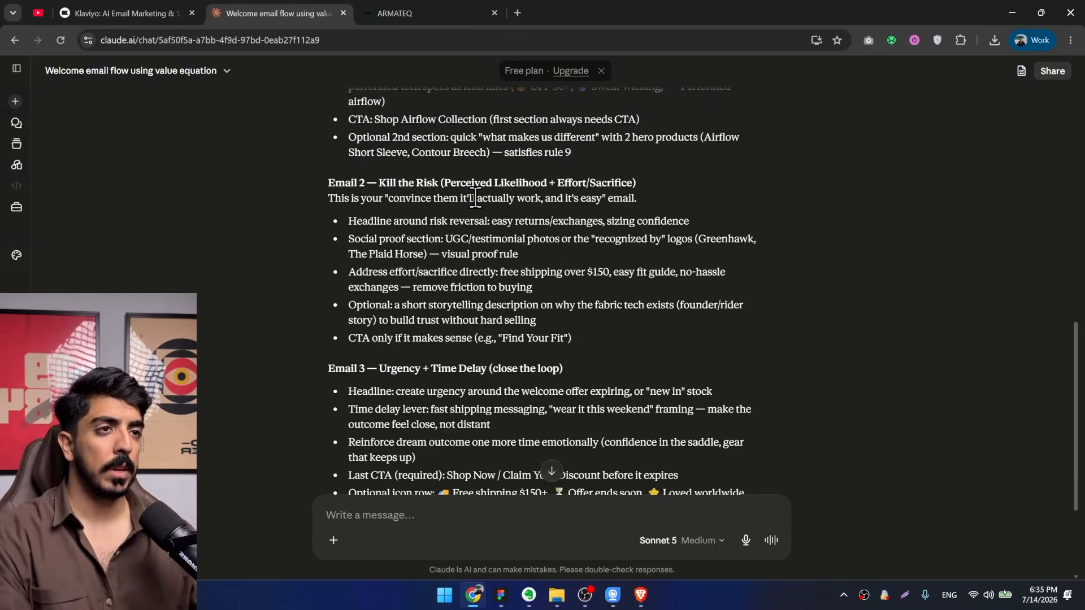
left_click(500, 594)
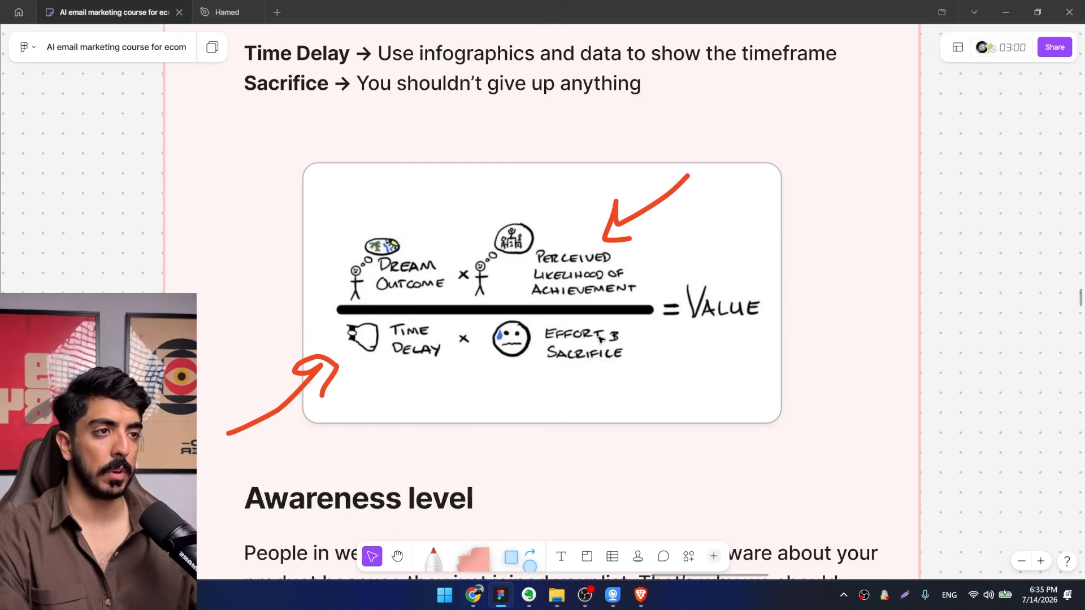
key("alt+Tab")
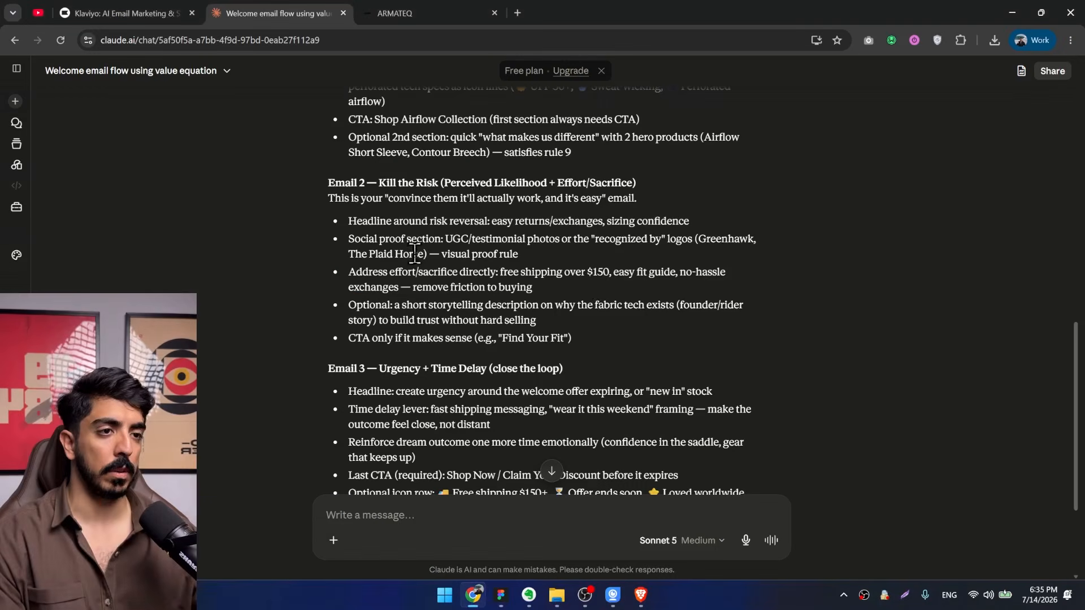
scroll(415, 252, "down", 1)
scroll(464, 226, "up", 1)
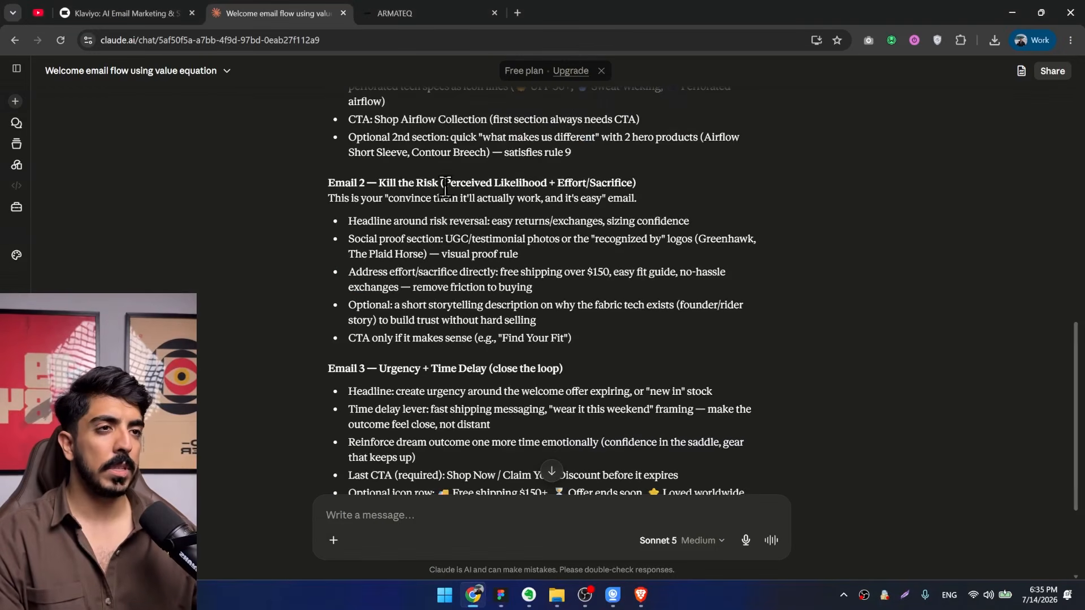
left_click_drag(417, 189, 606, 270)
left_click(516, 308)
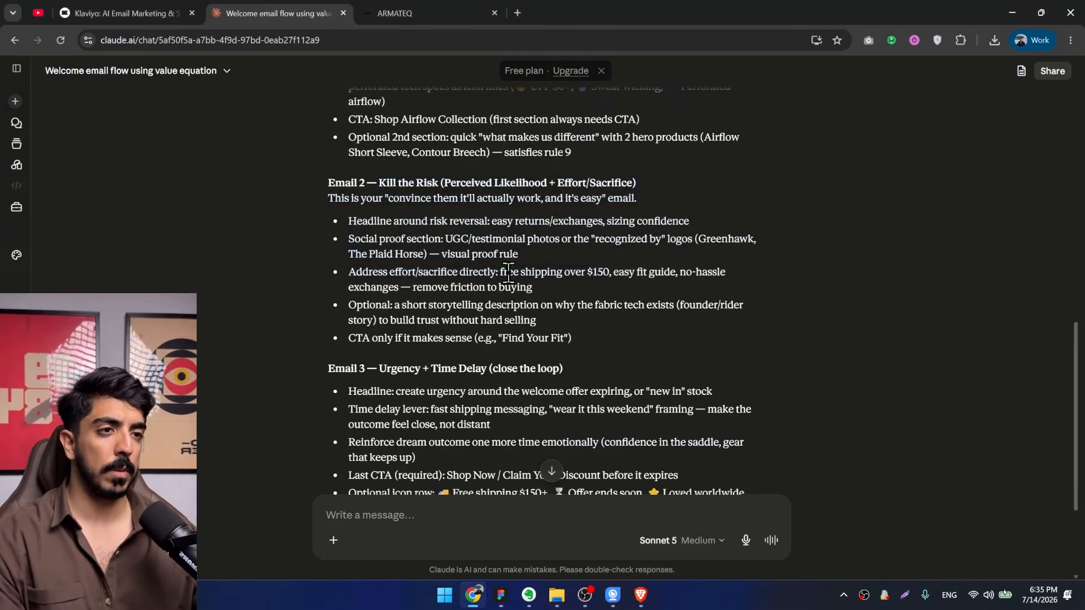
Start a reply to Claude with the line "I wanna see some testimonials on email 2".
left_click(462, 520)
type("I")
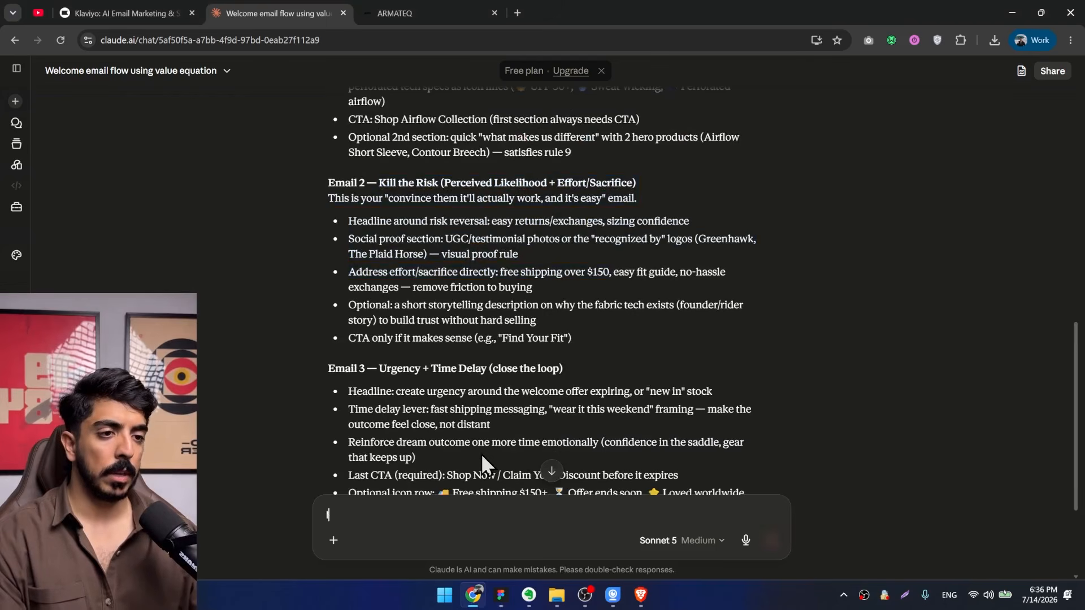
type(" wanna see some t")
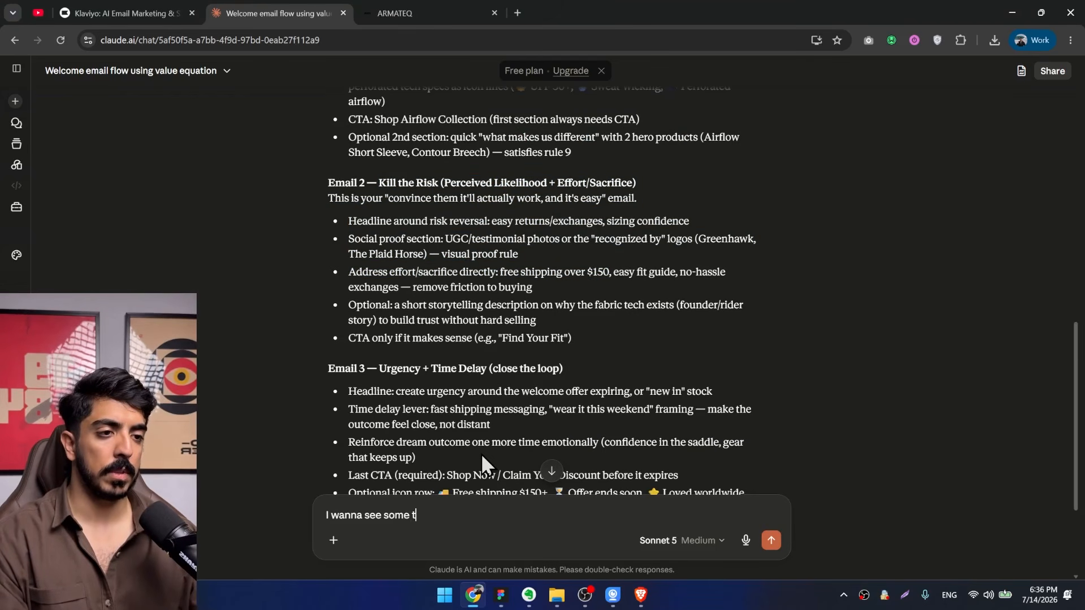
type("estimonials on email 2")
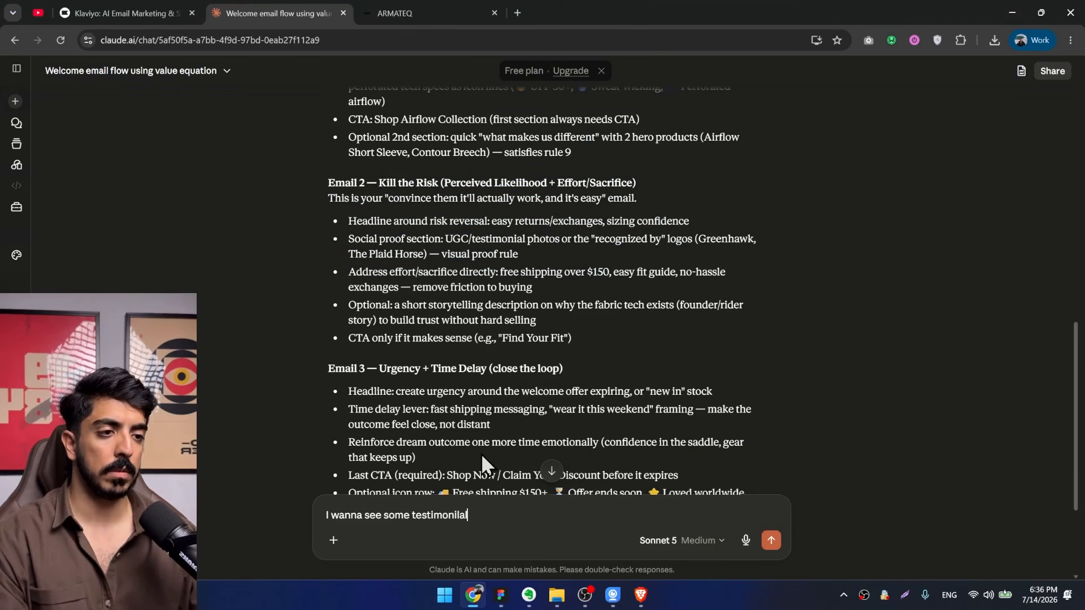
key("shift+Return")
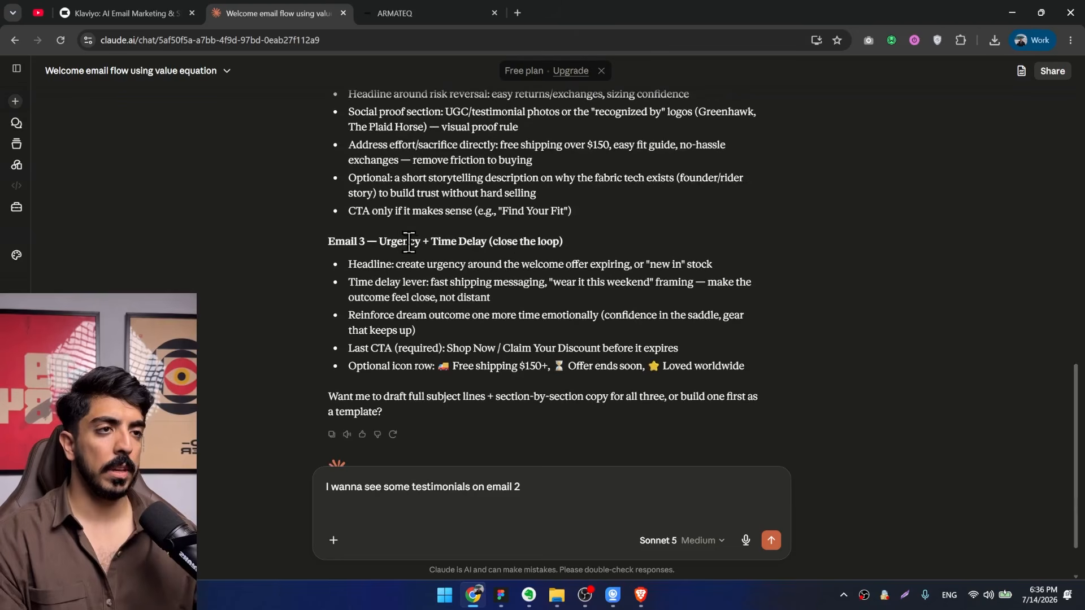
Check the Email 3 ideas and add the line "also Talk about how fast they'll recvieve the product in email 3".
left_click_drag(416, 242, 553, 242)
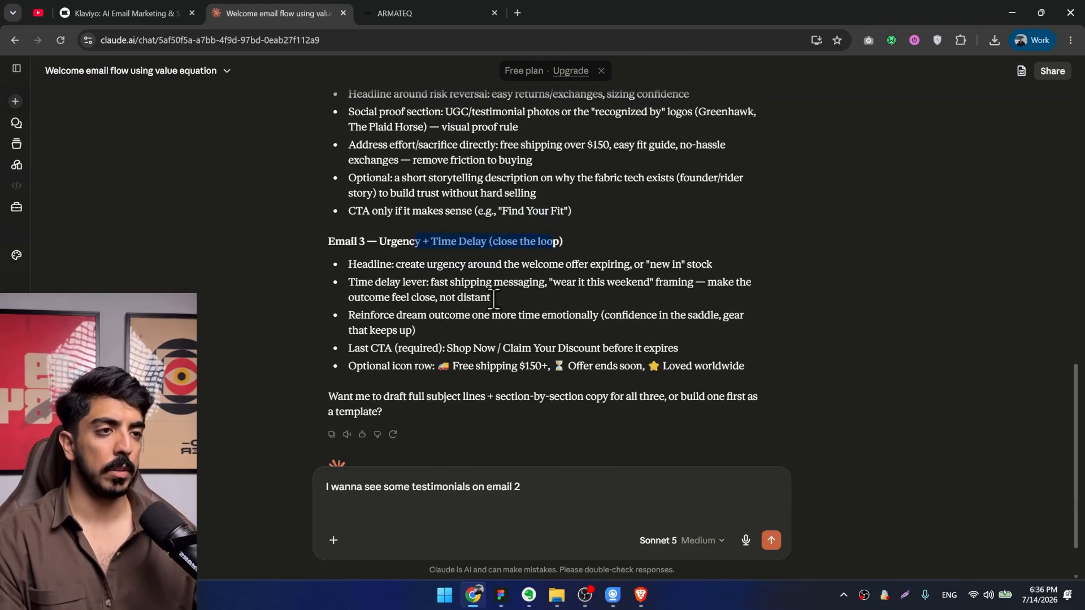
left_click(568, 475)
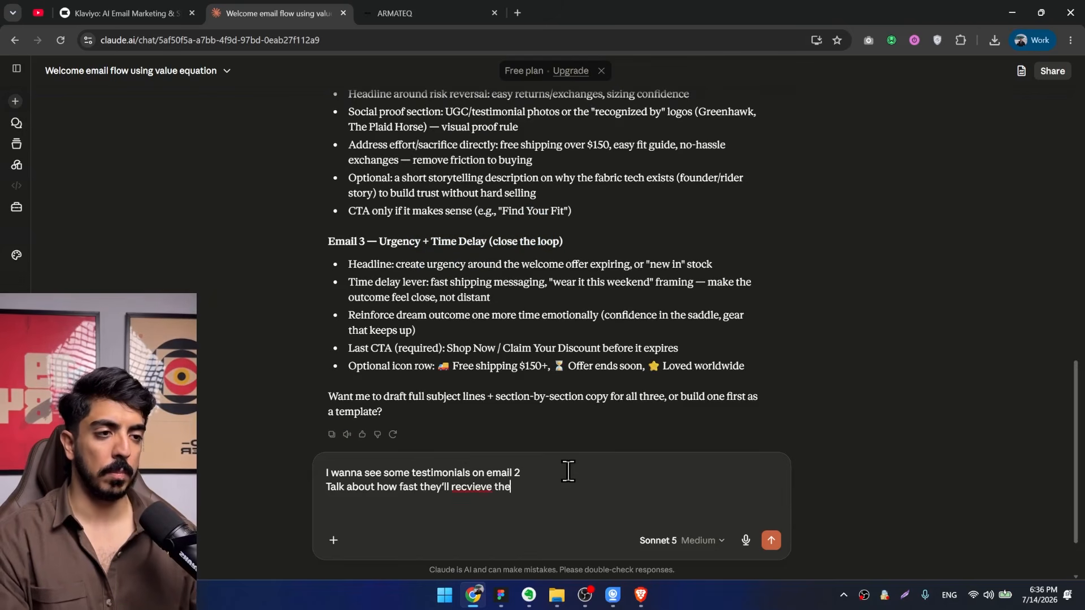
type("in o")
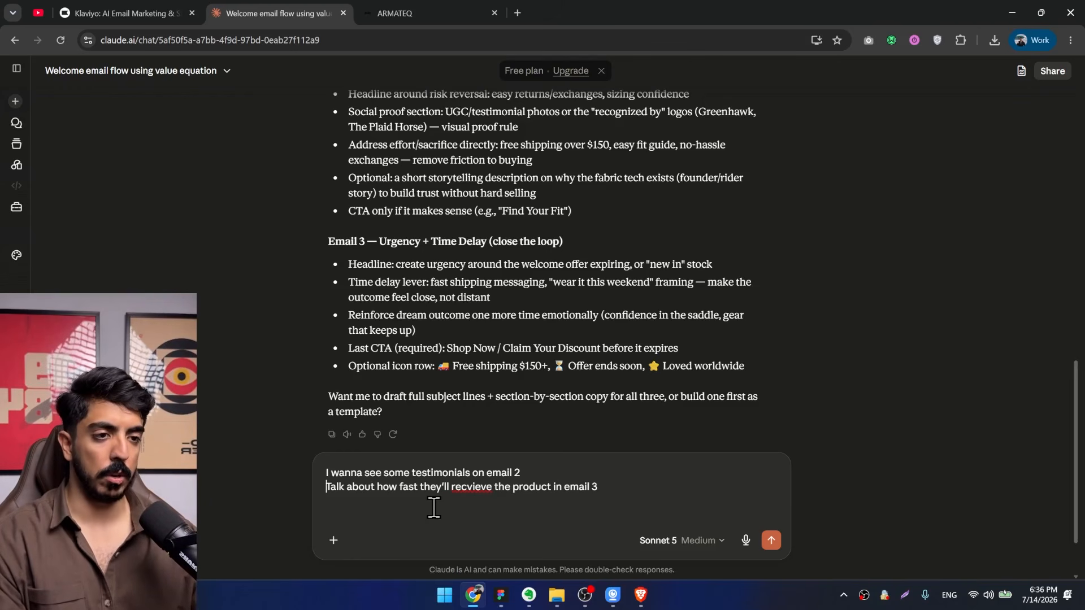
type("also")
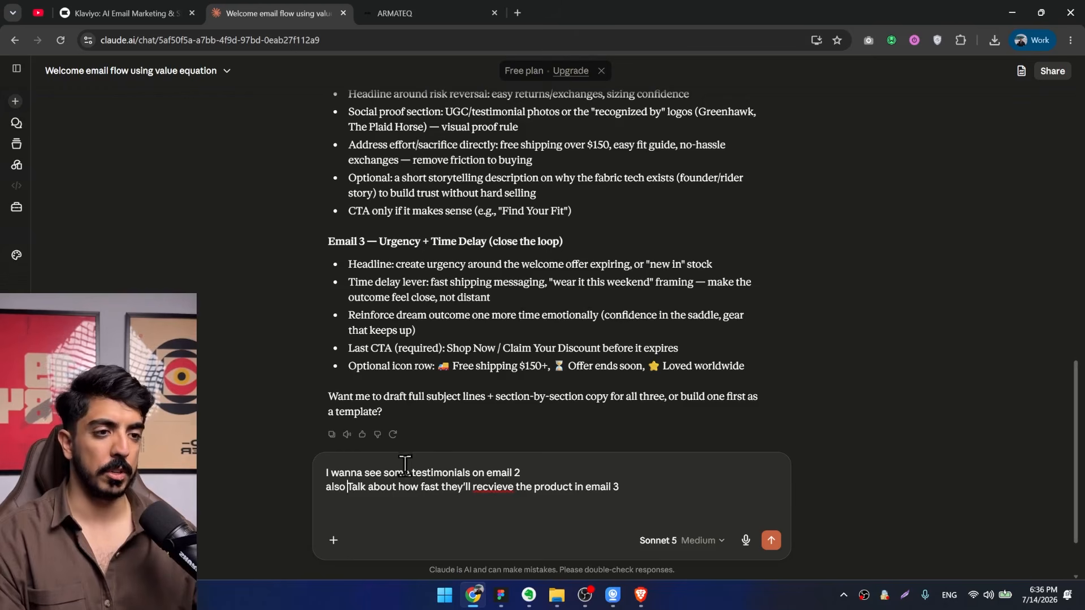
Leave a blank line in the reply and add "after that write me the copy for all of the emails".
key("shift+Return")
key("shift+Return")
type("an")
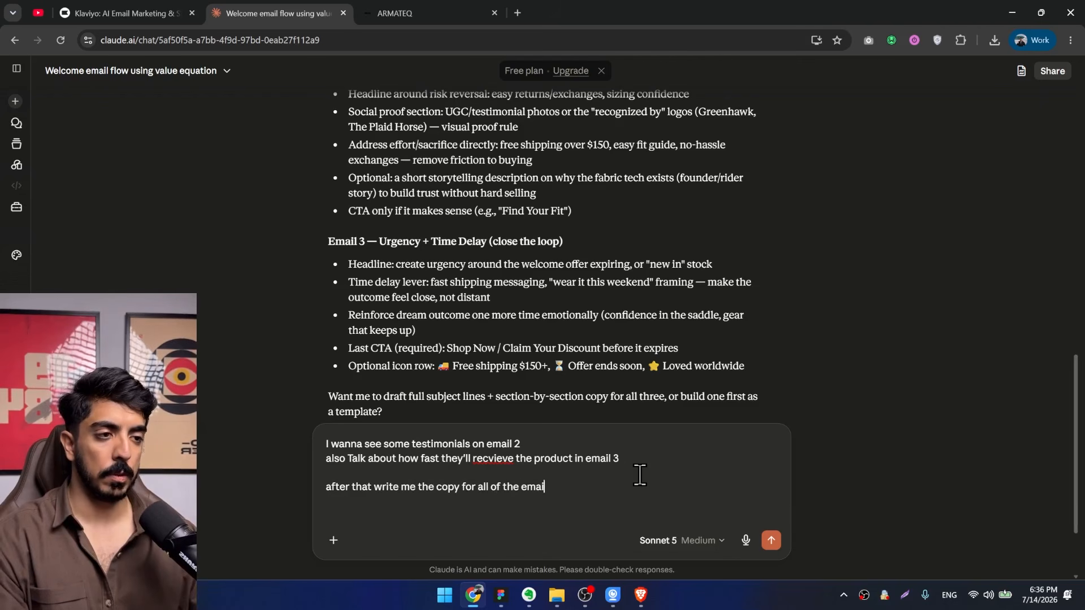
type("ls")
Capture a screenshot of the EMAIL COPY RULES box on the Figma course board.
left_click(501, 595)
scroll(500, 353, "down", 5)
left_click_drag(533, 323, 648, 125)
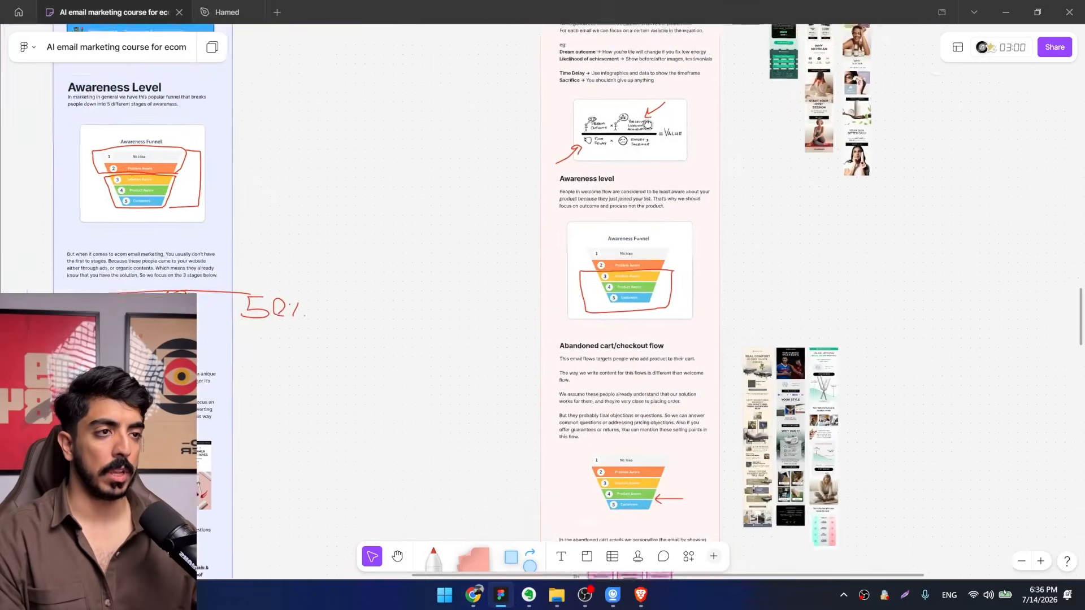
scroll(648, 124, "down", 8)
scroll(313, 154, "up", 10, "ctrl")
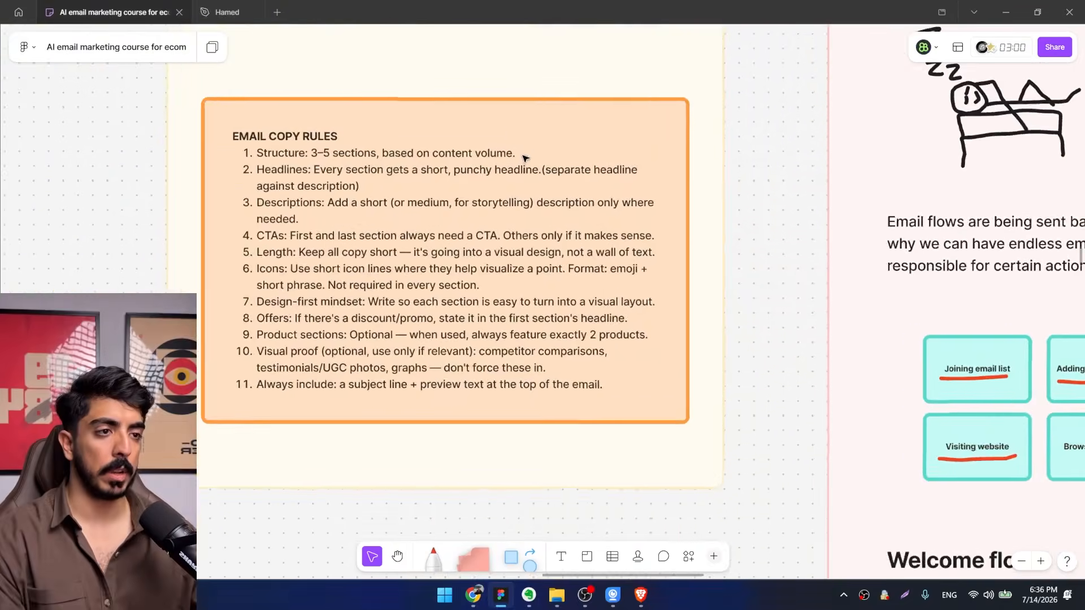
key("super+shift+s")
left_click_drag(830, 84, 317, 450)
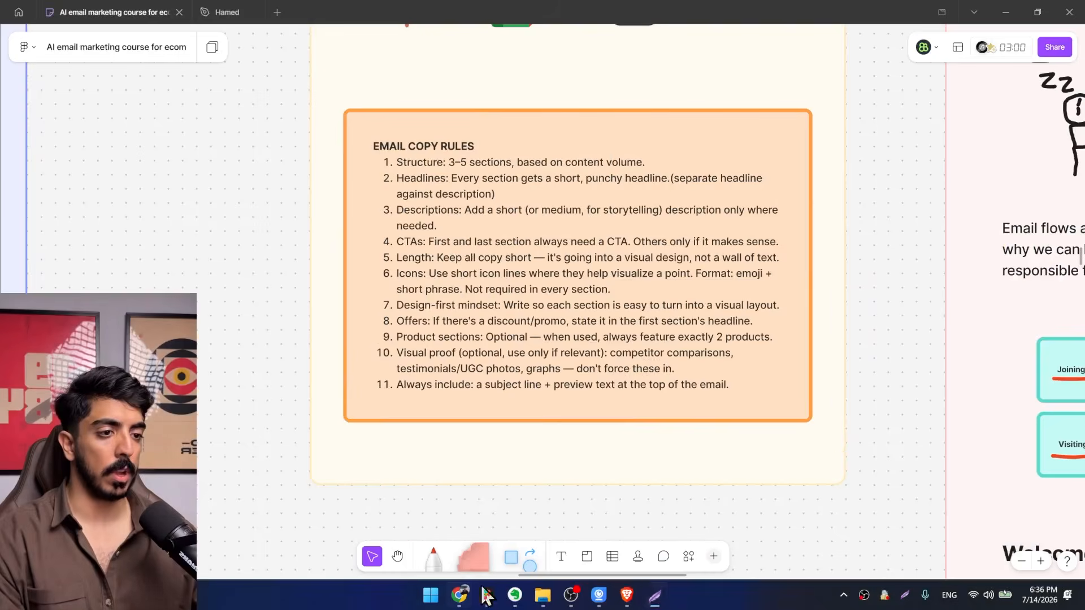
Switch back to Claude, attach the copy rules screenshot to the drafted reply and send it.
left_click(473, 595)
key("ctrl+v")
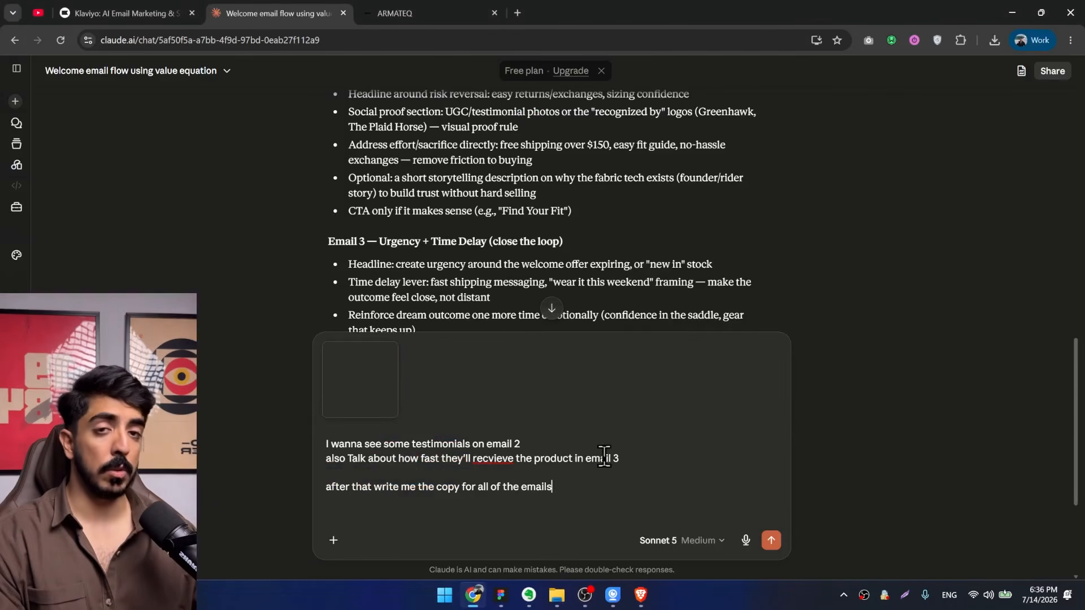
left_click(771, 541)
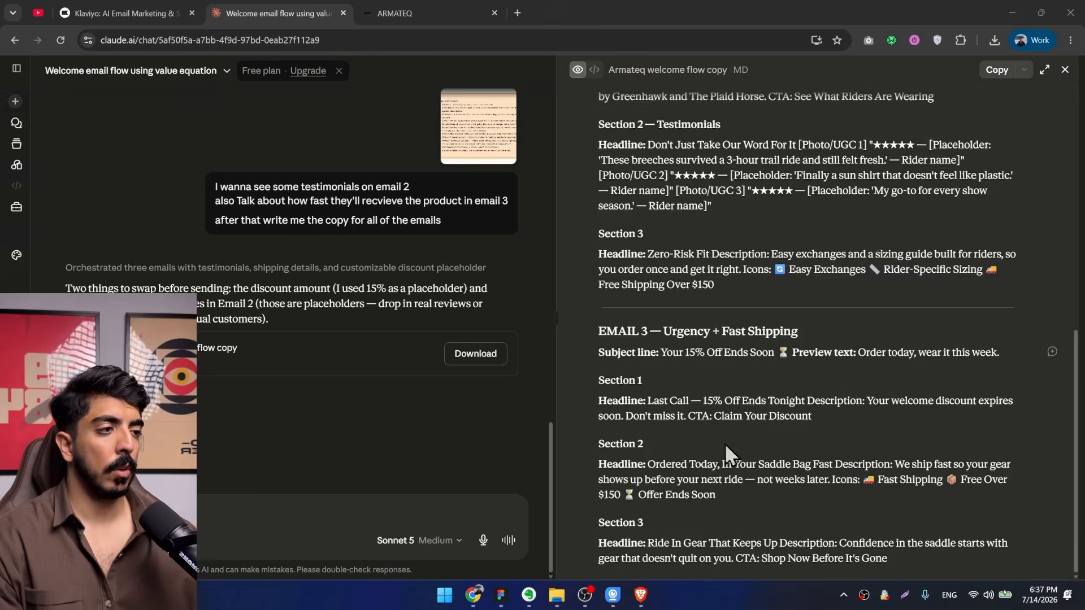
Look through the generated three-email document and select the Email 1 copy from the subject line through Section 3.
scroll(644, 200, "up", 10)
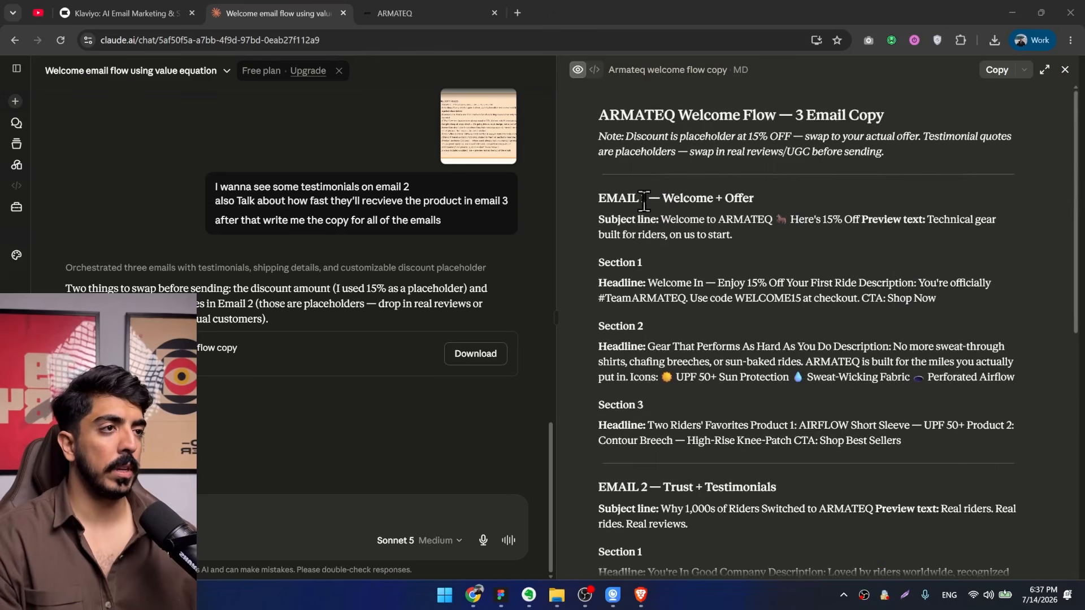
scroll(717, 355, "down", 9)
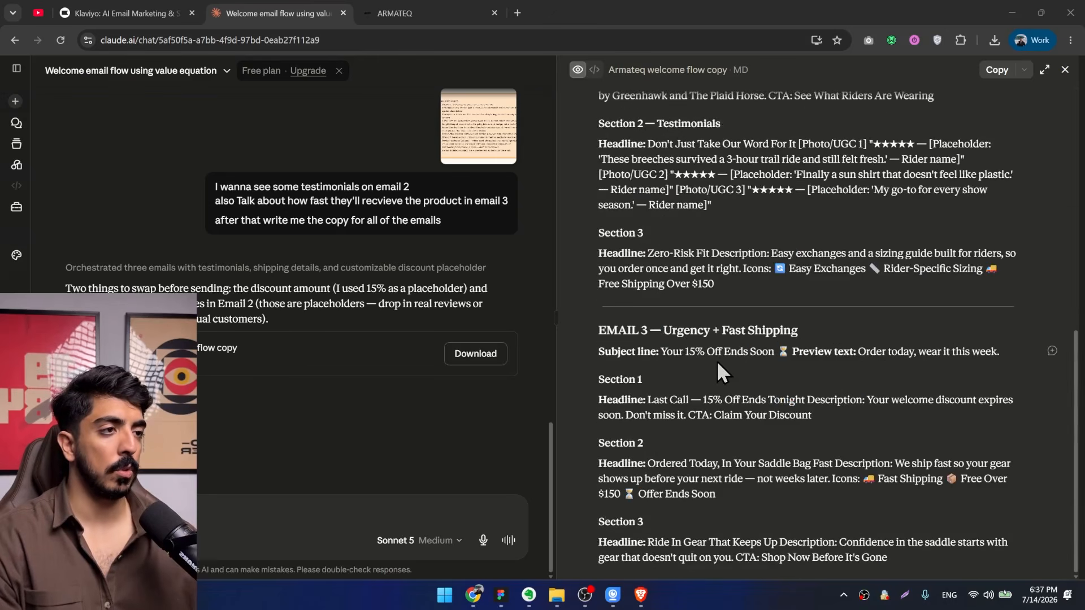
scroll(717, 370, "up", 9)
left_click_drag(902, 441, 592, 220)
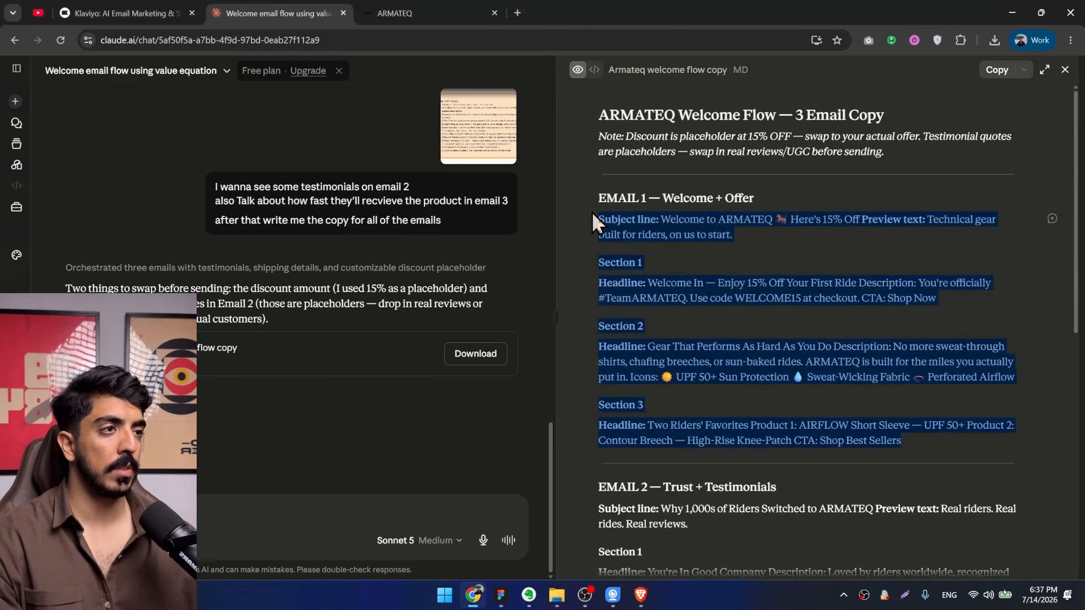
In the Hamed Figma file, call the /email-designer skill, paste the Email 1 copy and start a request to design a welcome email below it.
key("alt+Tab")
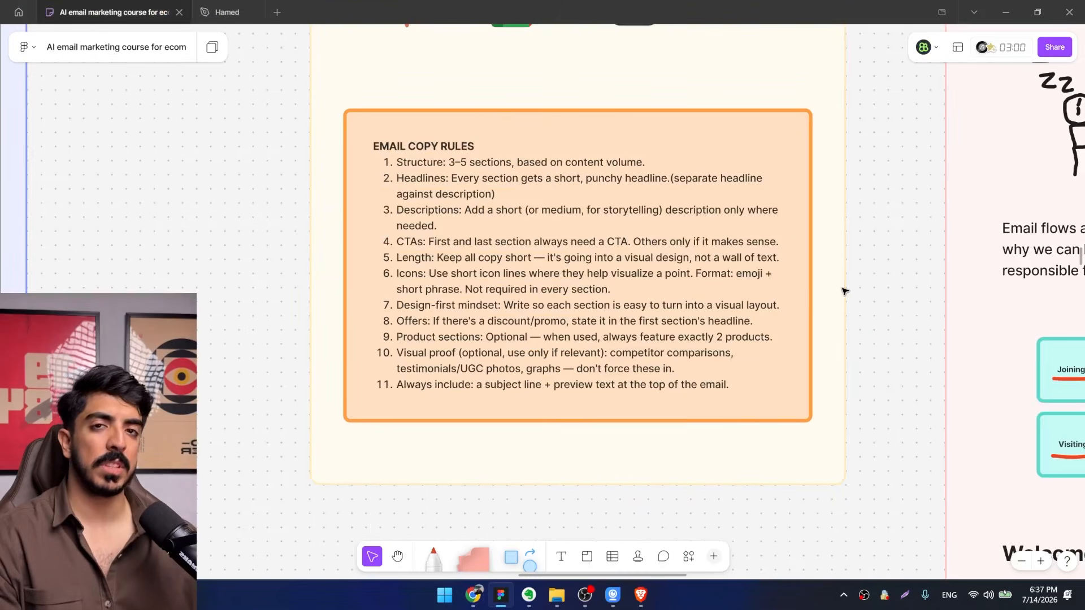
left_click(224, 12)
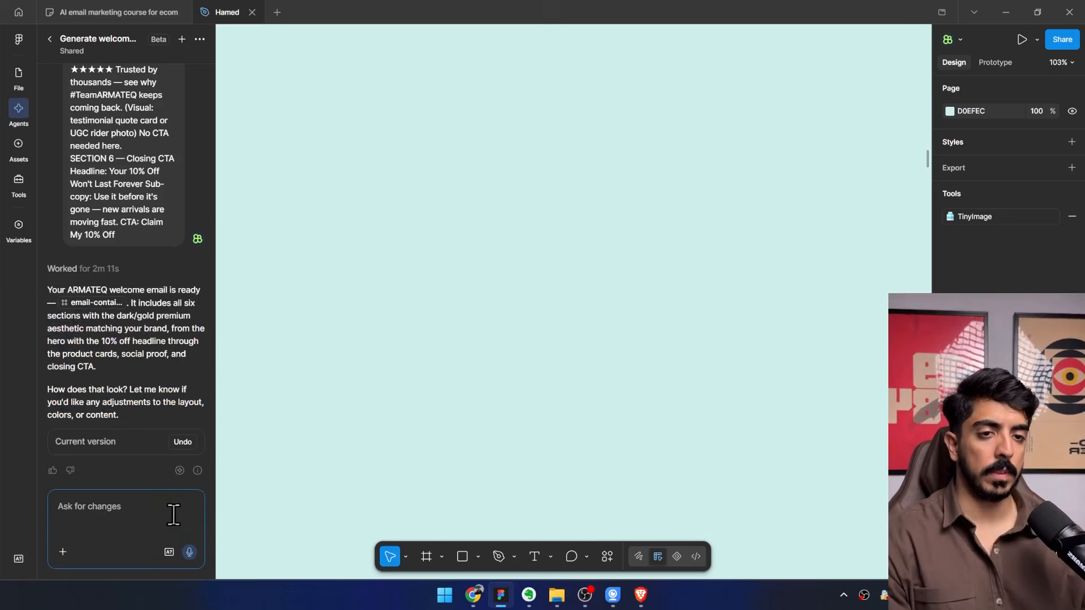
left_click(63, 551)
left_click(98, 511)
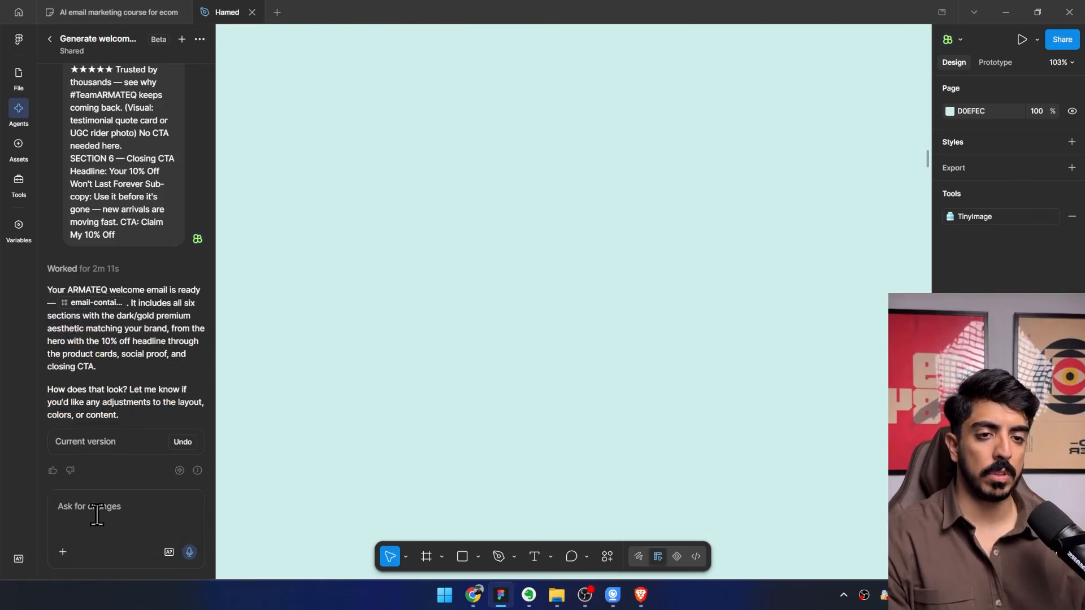
type("/")
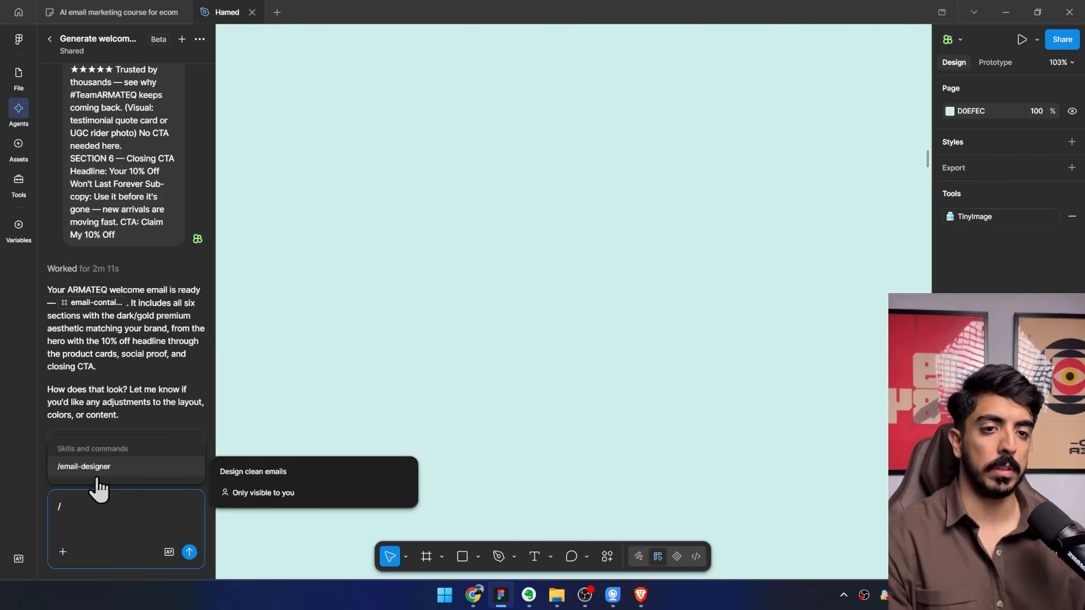
left_click(86, 466)
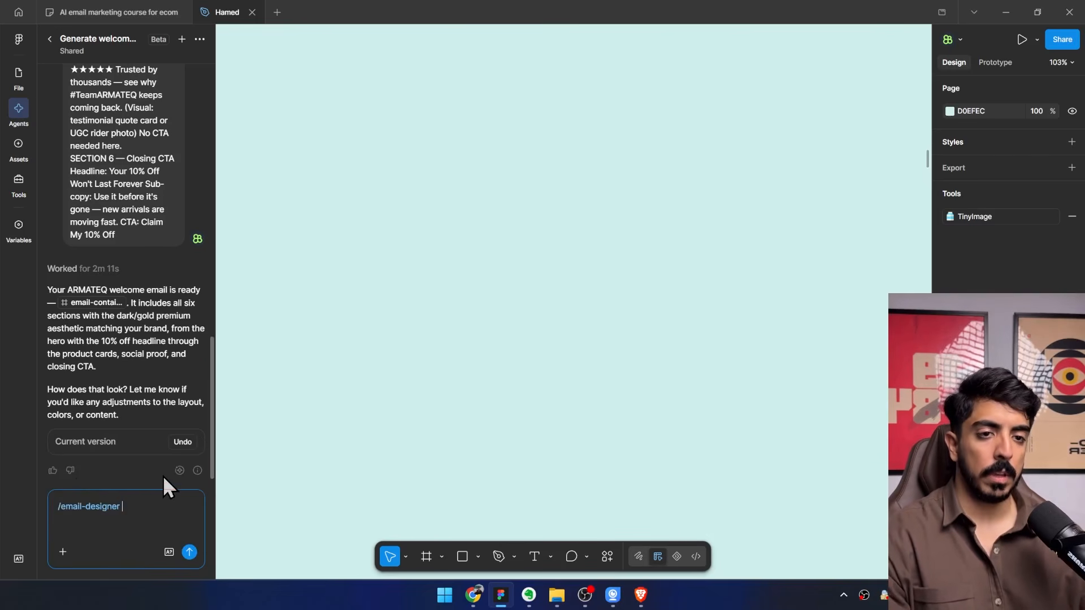
key("ctrl+v")
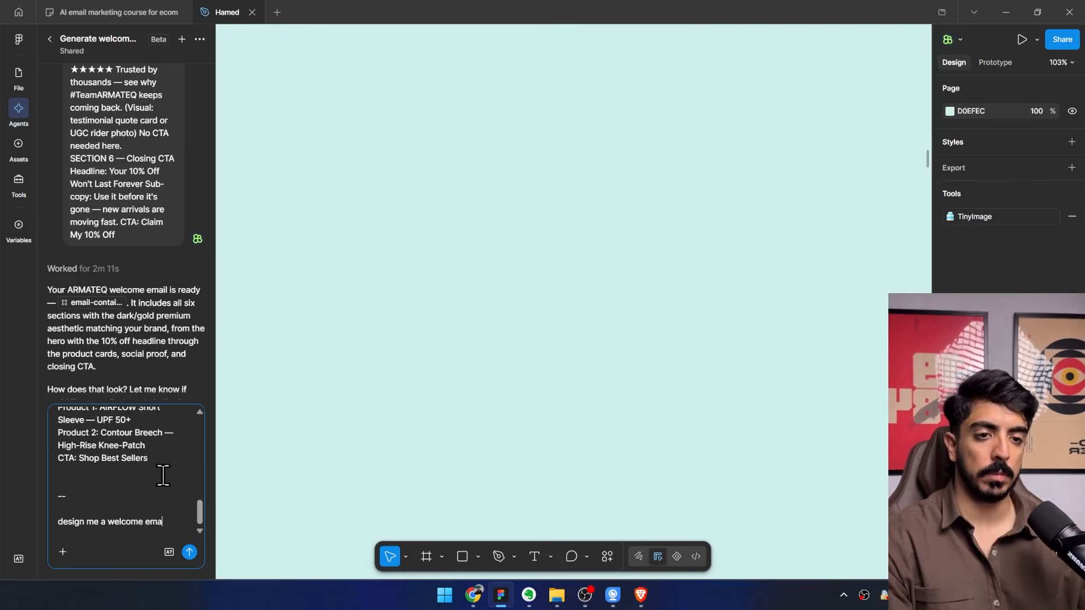
Capture a full-page screenshot of the ARMATEQ homepage in Chrome with GoFullPage and copy the image.
left_click(475, 595)
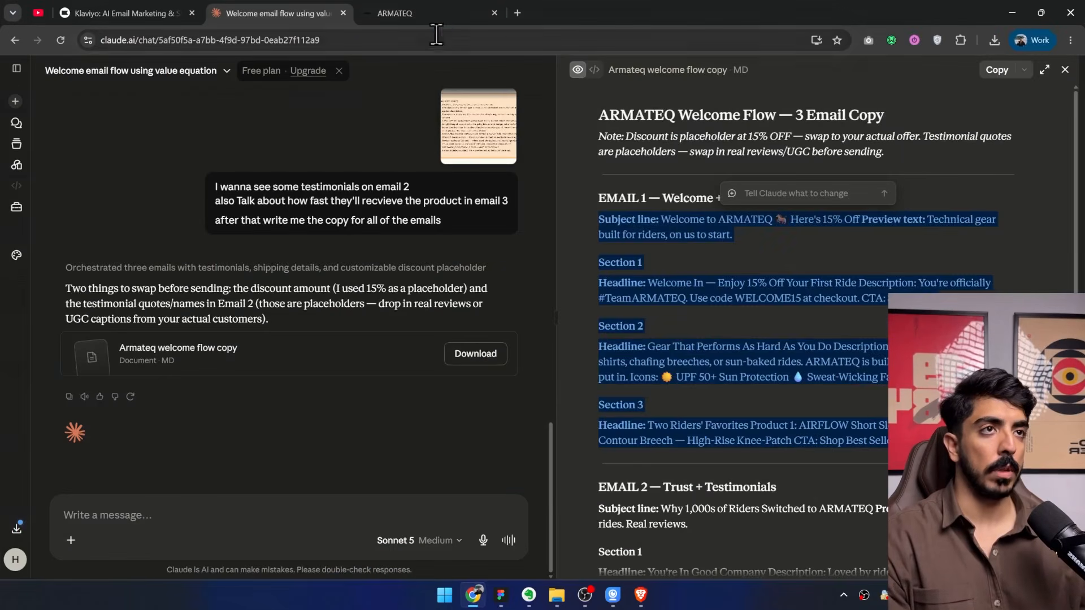
left_click(429, 13)
middle_click(673, 286)
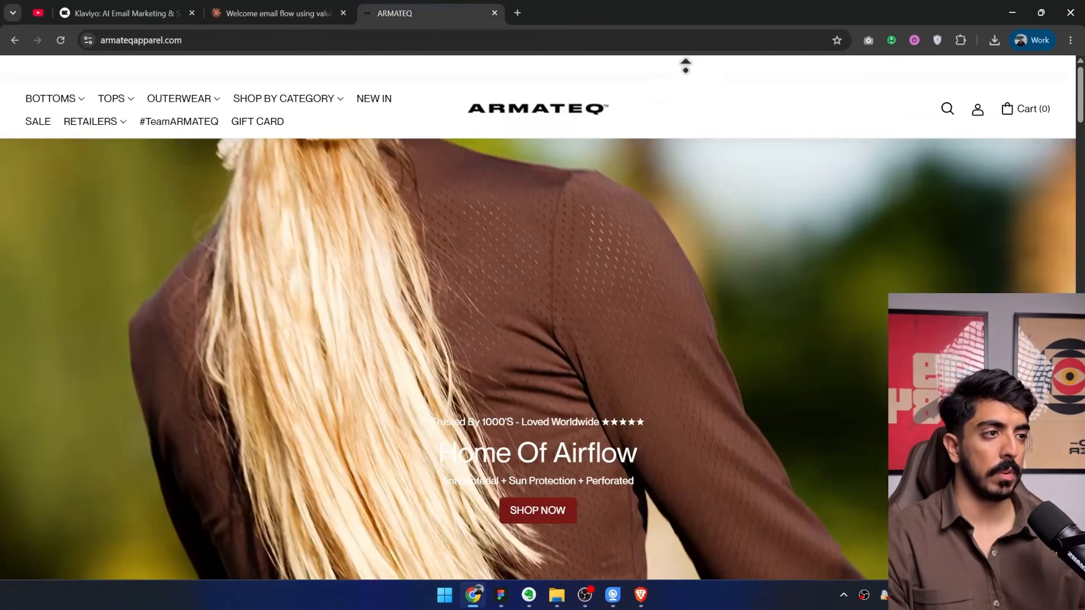
left_click(869, 41)
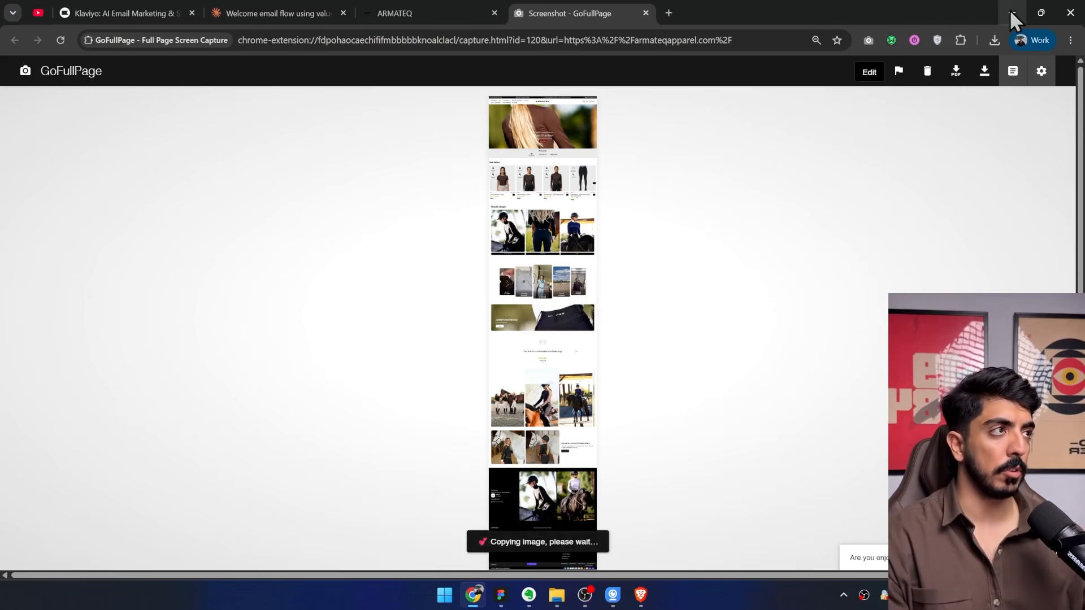
key("alt+Tab")
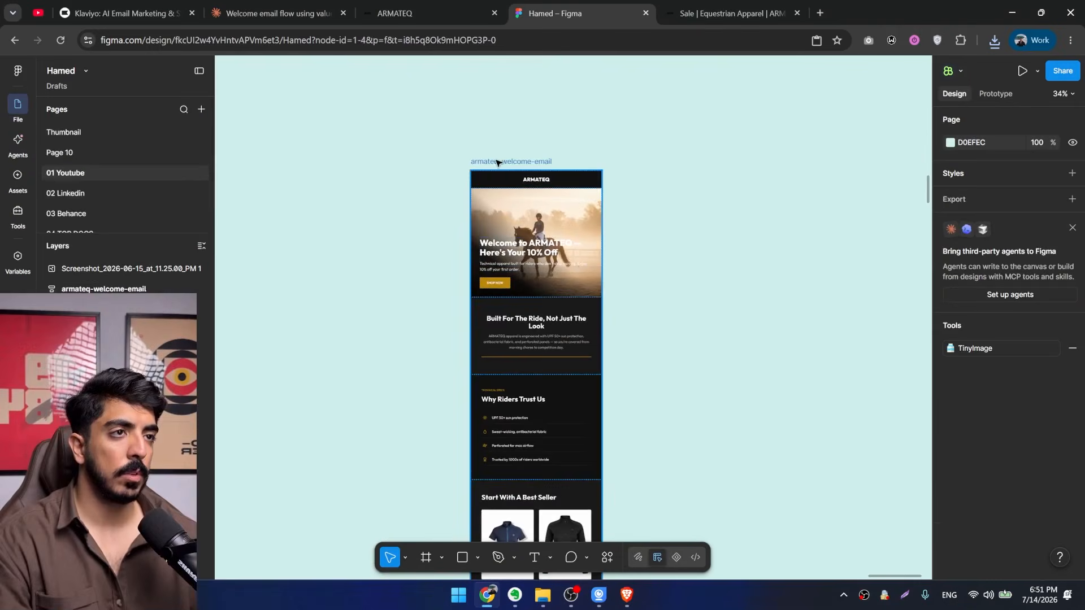
Examine the armateq-welcome-email design in Figma from the hero section down to the footer.
left_click(590, 214)
scroll(589, 214, "up", 3)
scroll(590, 213, "up", 3)
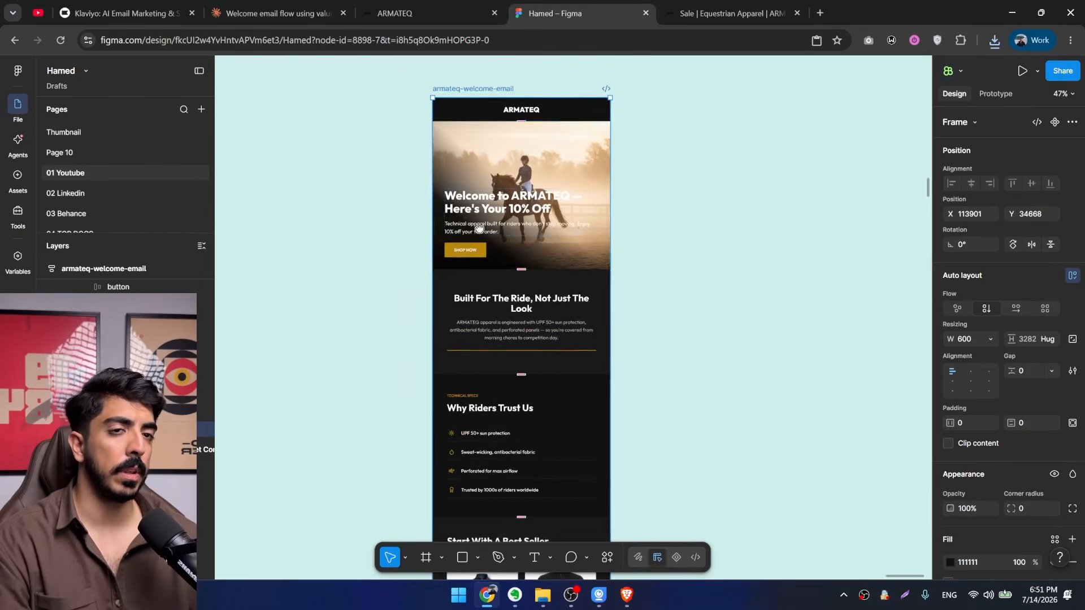
scroll(681, 347, "down", 8)
scroll(500, 356, "up", 5)
scroll(500, 357, "down", 3)
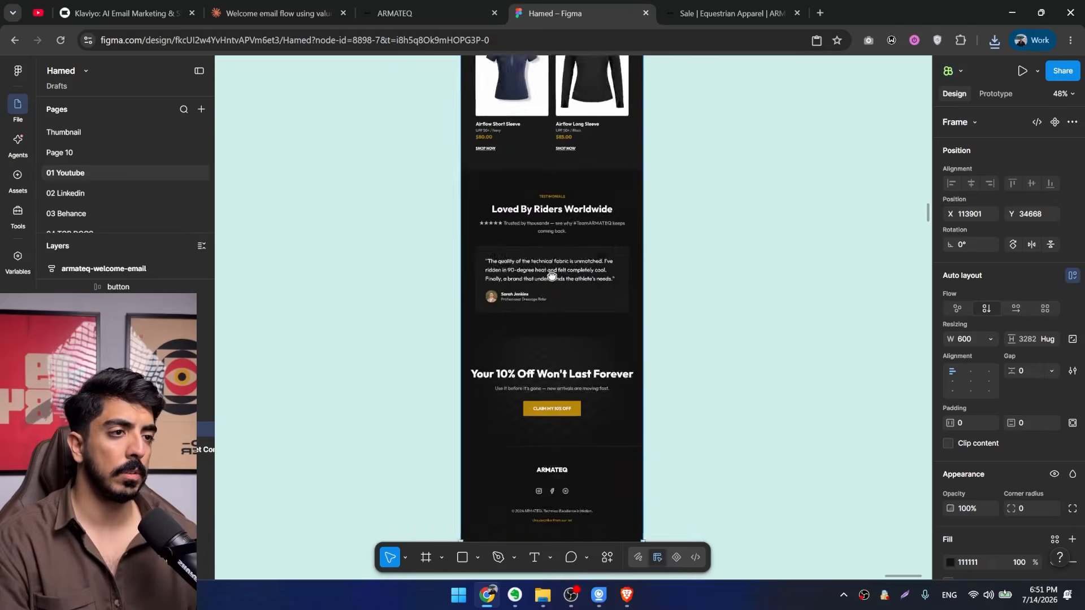
scroll(562, 386, "up", 2)
scroll(573, 369, "up", 3)
scroll(574, 282, "down", 3)
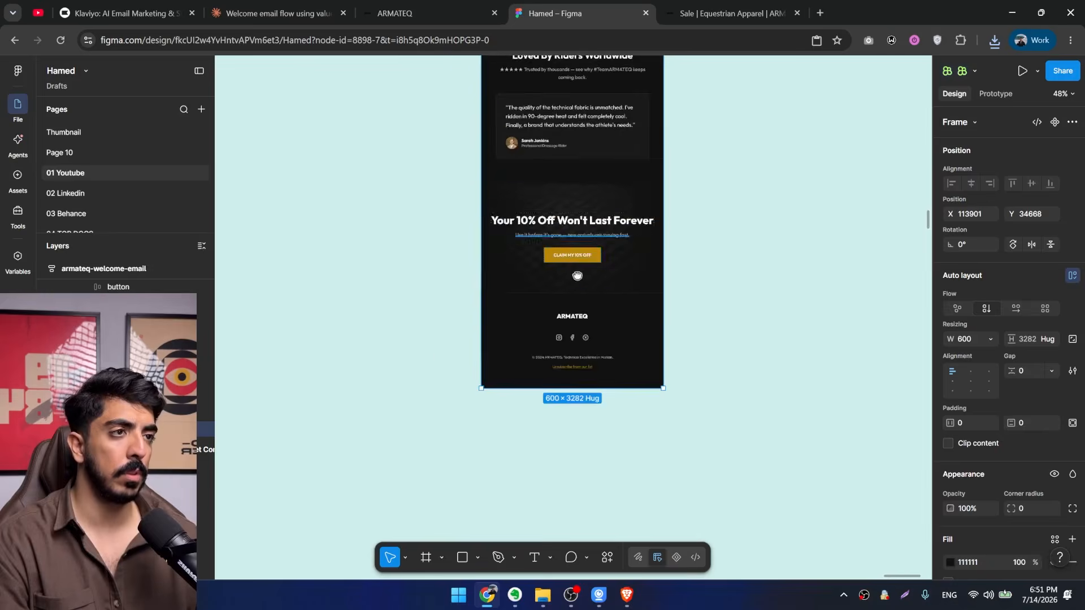
scroll(517, 339, "up", 6)
scroll(536, 252, "up", 6)
scroll(556, 232, "up", 3)
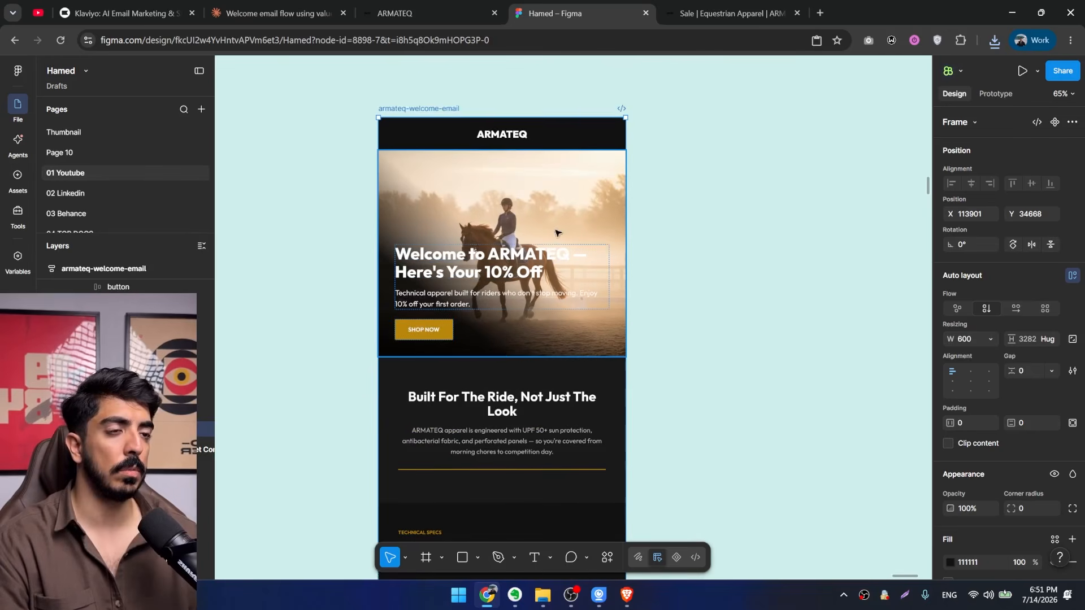
Browse the ARMATEQ homepage for brand imagery and save the Follow Us photo of the white-topped rider on a black horse.
left_click(445, 12)
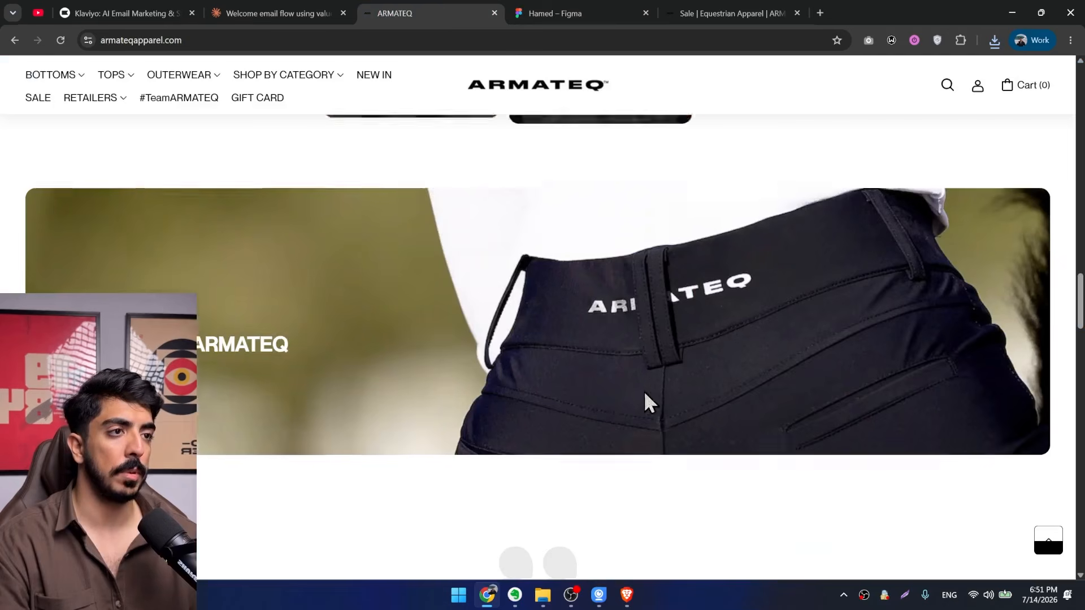
scroll(644, 401, "down", 10)
scroll(644, 412, "up", 8)
scroll(614, 421, "down", 17)
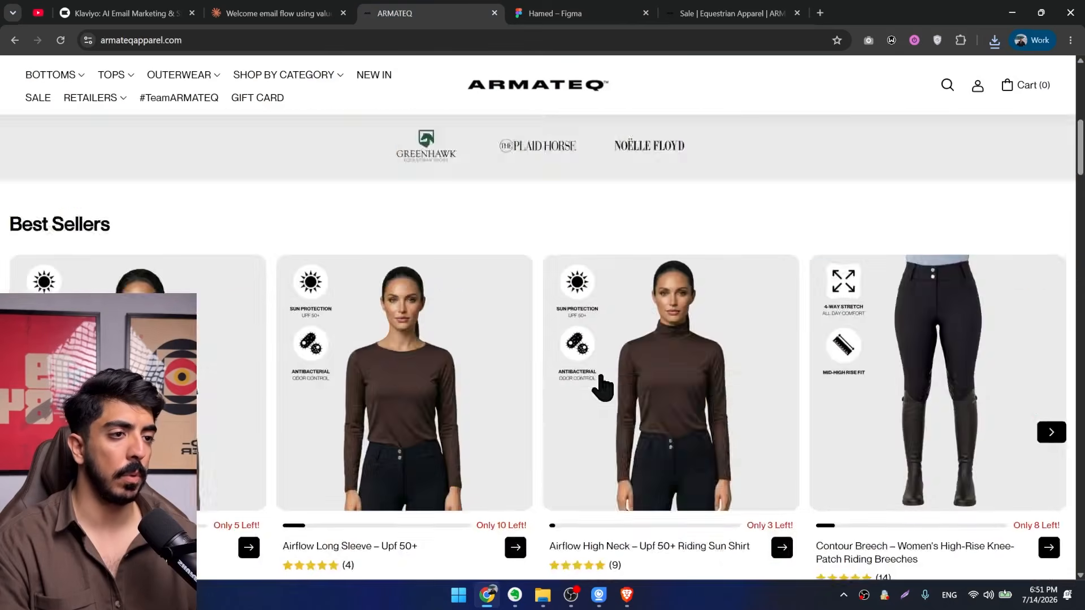
scroll(632, 340, "down", 15)
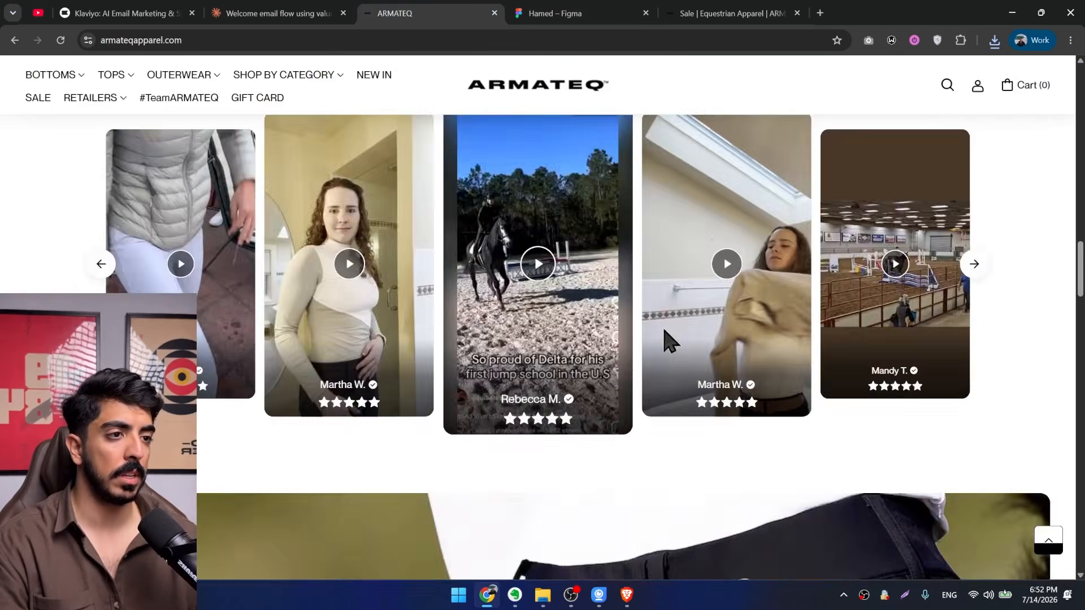
scroll(656, 384, "up", 5)
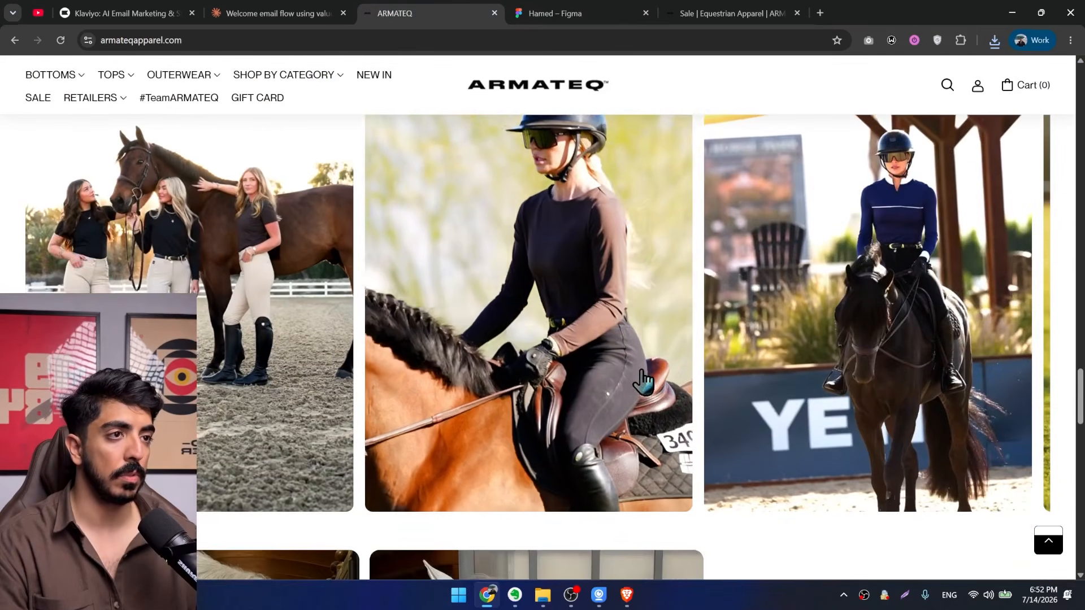
scroll(647, 387, "down", 5)
scroll(644, 381, "down", 6)
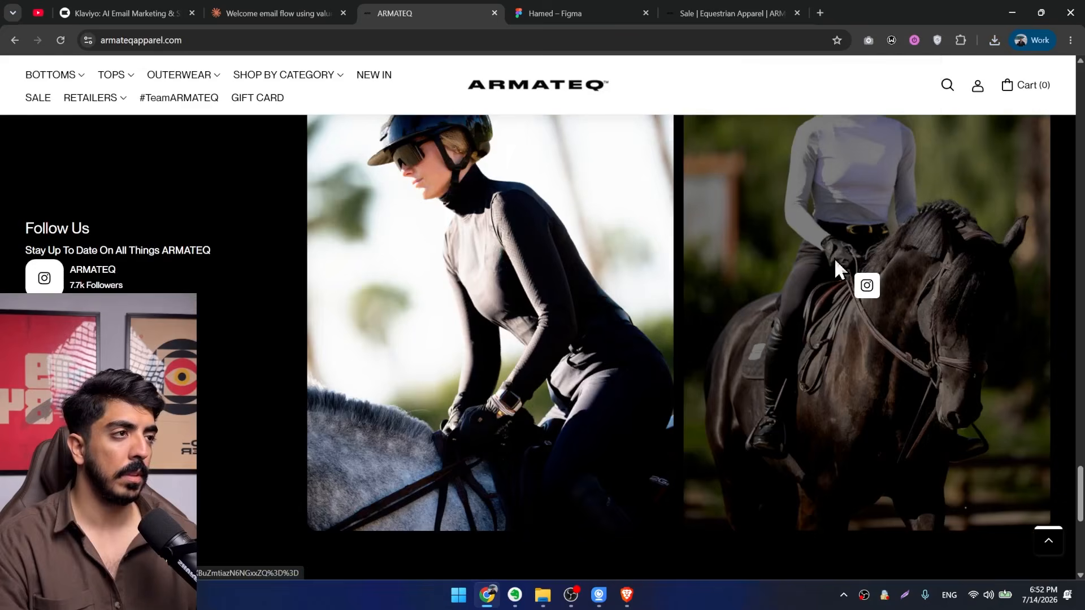
right_click(642, 311)
key("v")
left_click(452, 404)
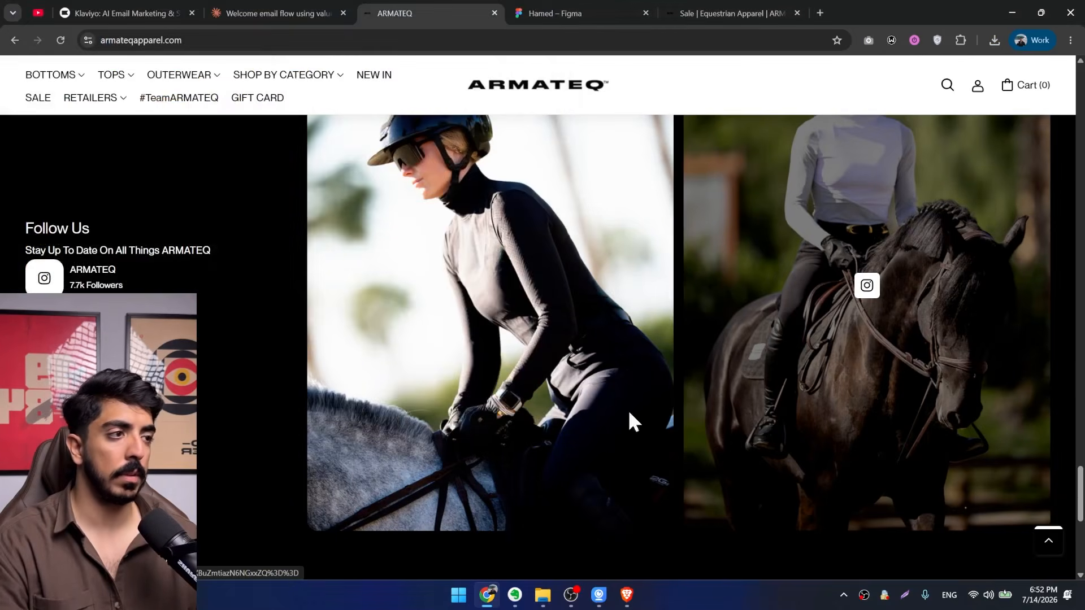
Replace the hero section's image fill in the welcome email with the saved photo Screenshot_2026-03-18_at_8.26.03_PM.webp.
left_click(593, 12)
left_click(565, 302)
scroll(976, 520, "down", 5)
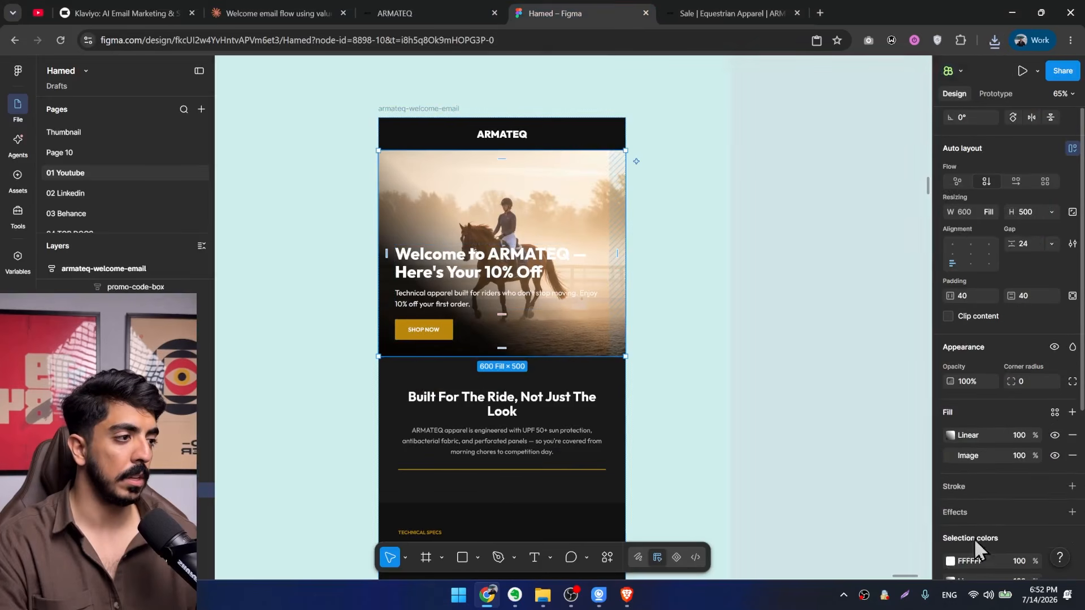
left_click(951, 333)
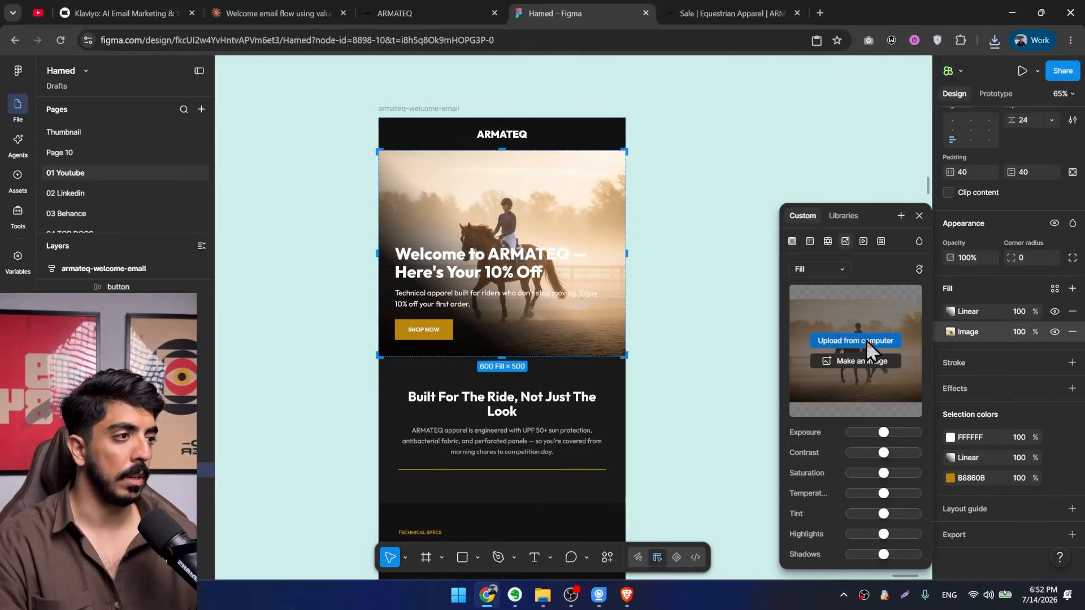
left_click(864, 340)
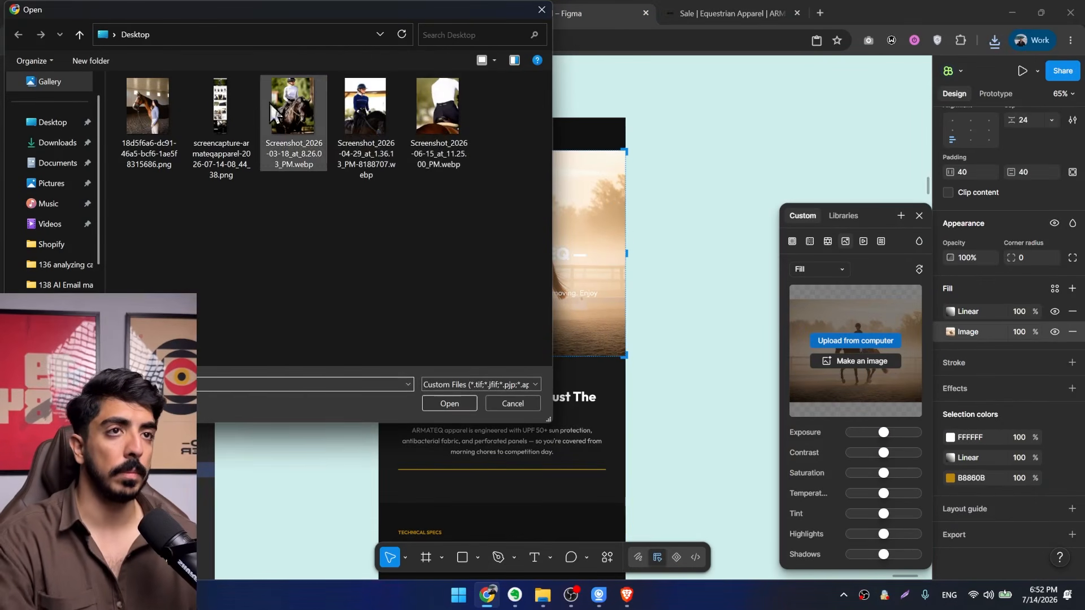
double_click(301, 100)
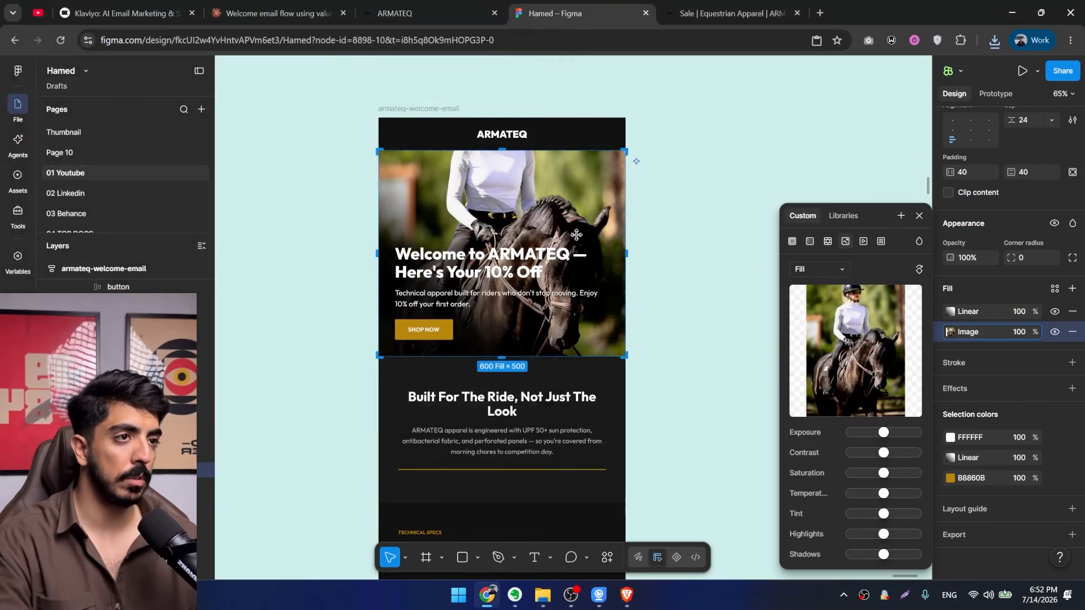
Increase the hero section's height to 650 and align its content to the bottom centre.
scroll(598, 142, "down", 3)
left_click_drag(499, 276, 501, 336)
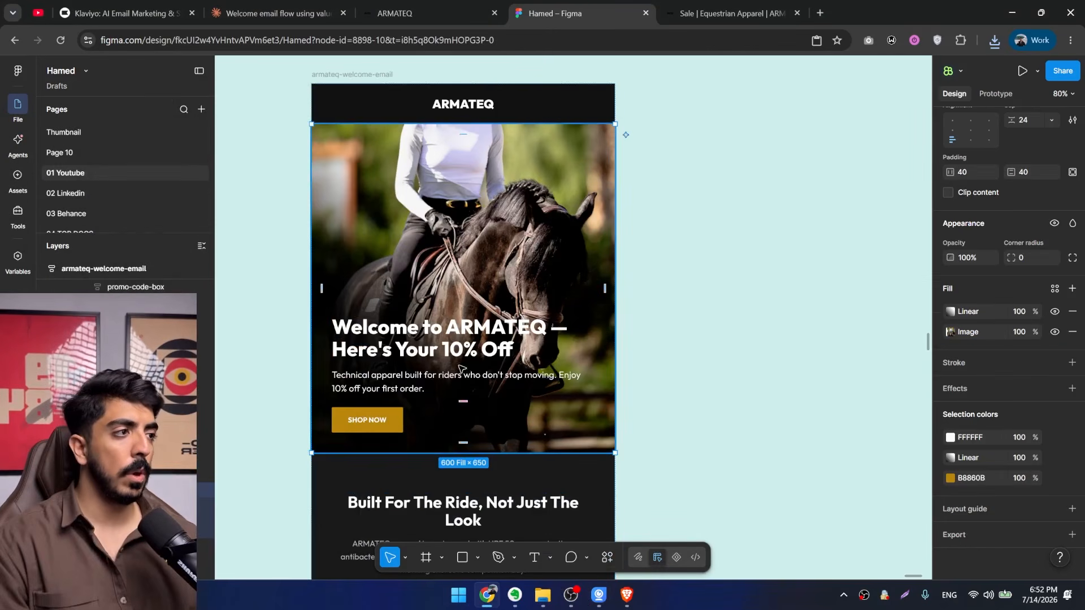
left_click(971, 130)
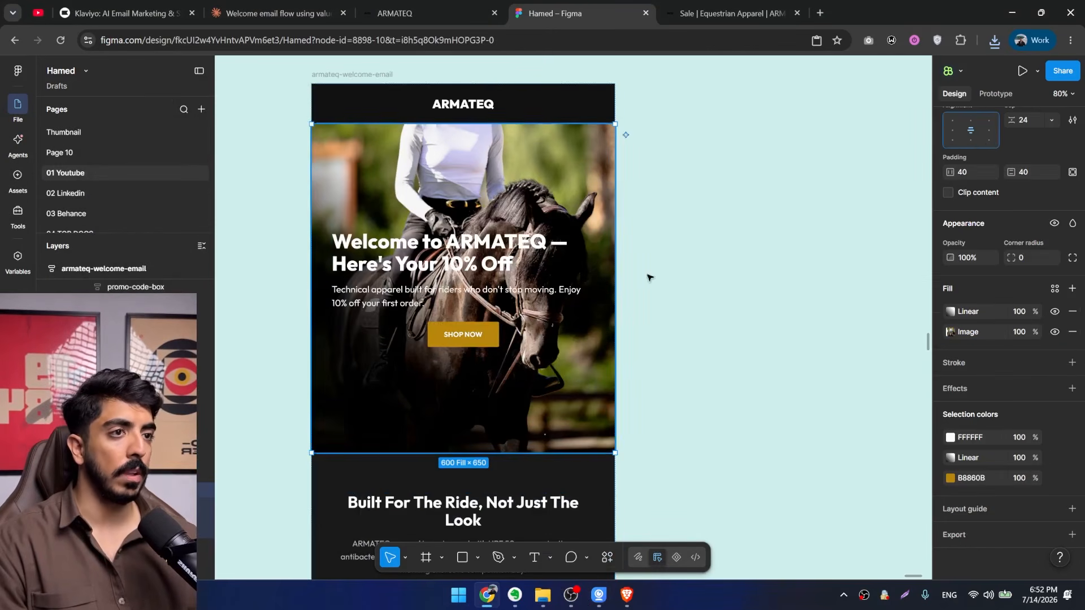
left_click(971, 140)
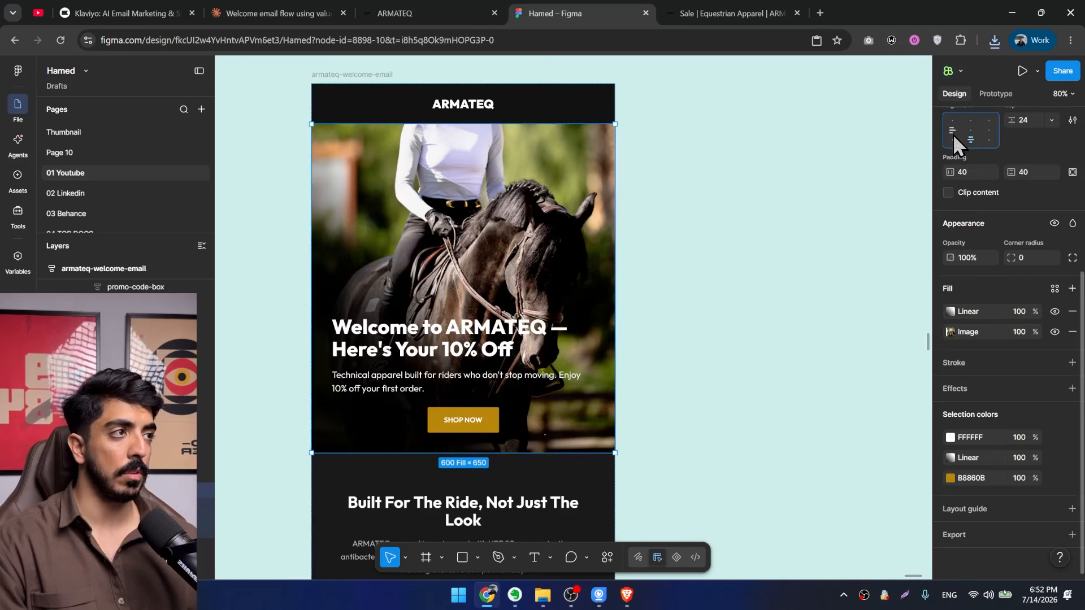
Align the hero section's content to the bottom left.
scroll(610, 334, "down", 3)
scroll(619, 317, "right", 2)
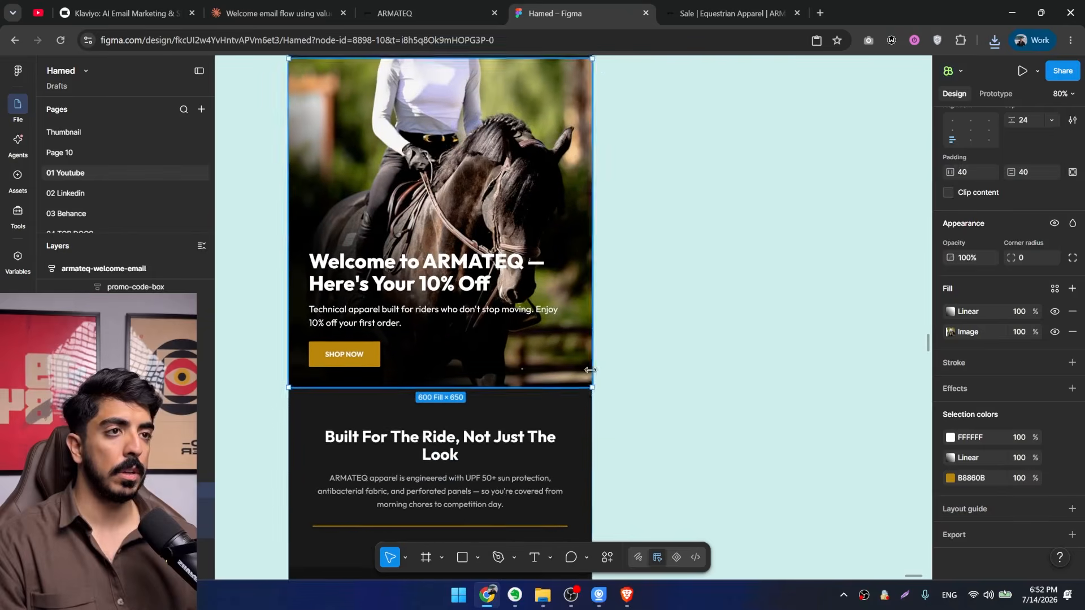
left_click(623, 312)
Find the Sale category photo of the rider in the navy top on the ARMATEQ homepage and save it to the Desktop.
scroll(624, 312, "down", 3)
scroll(588, 260, "down", 10)
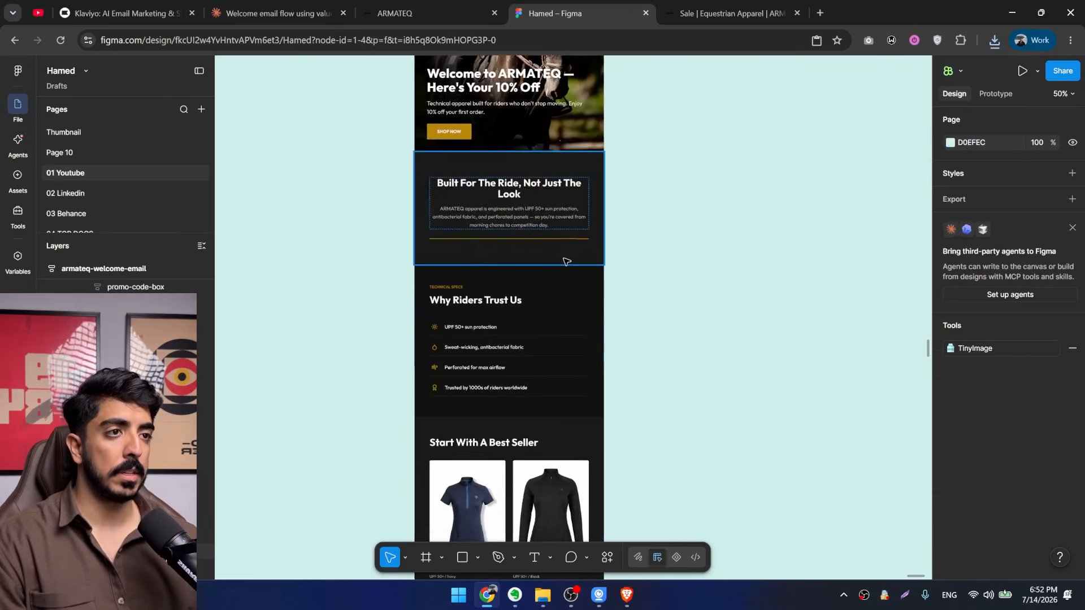
scroll(588, 255, "down", 5)
scroll(625, 332, "up", 3)
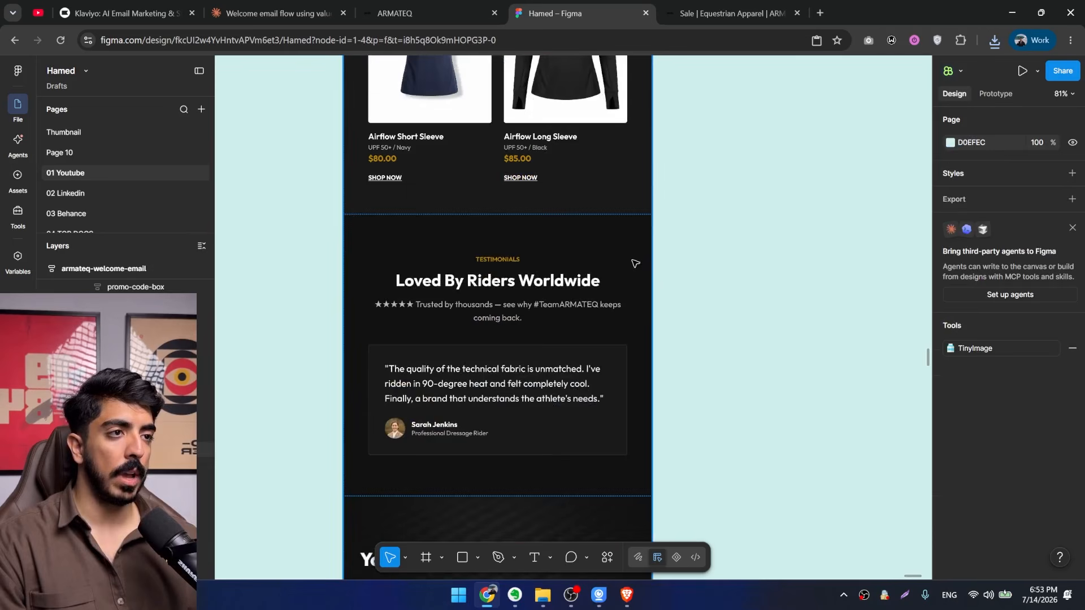
left_click(567, 270)
left_click(446, 12)
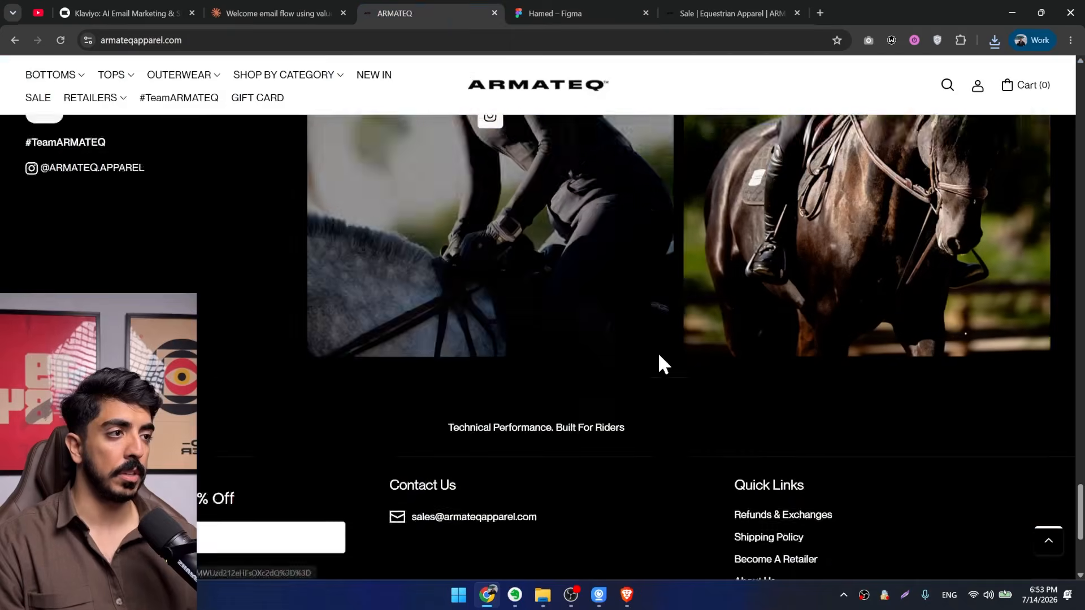
scroll(633, 396, "up", 15)
scroll(626, 443, "up", 10)
scroll(650, 431, "down", 15)
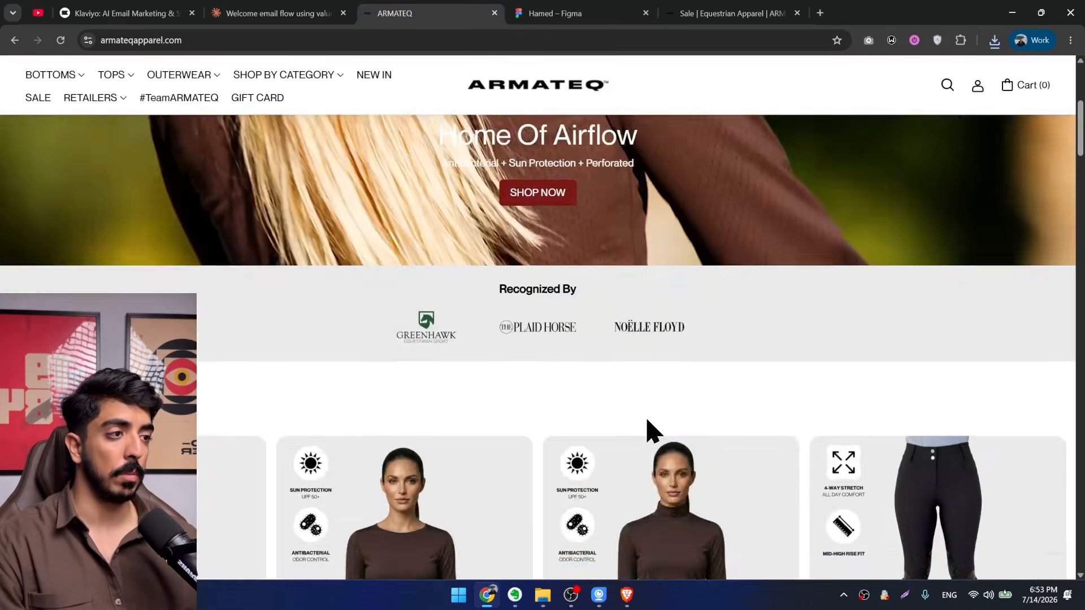
scroll(474, 423, "up", 2)
scroll(473, 432, "down", 1)
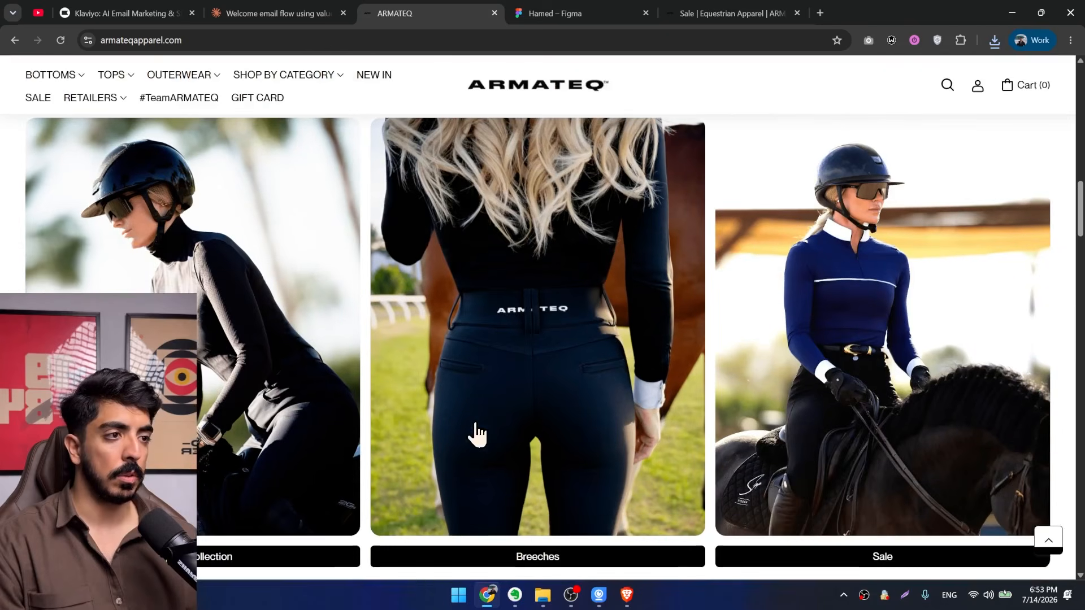
key("ctrl+s")
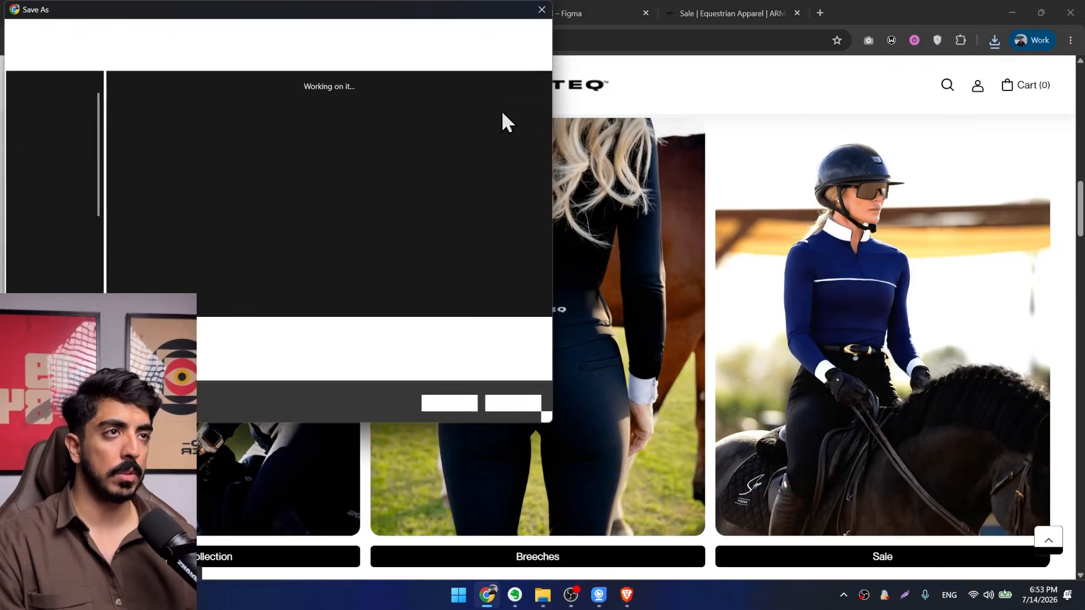
left_click(541, 9)
In Figma, replace the armateq-welcome-email frame's solid fill with the image Screenshot_2026-04-29_at_1.36.13_PM-8188707.webp.
left_click(540, 17)
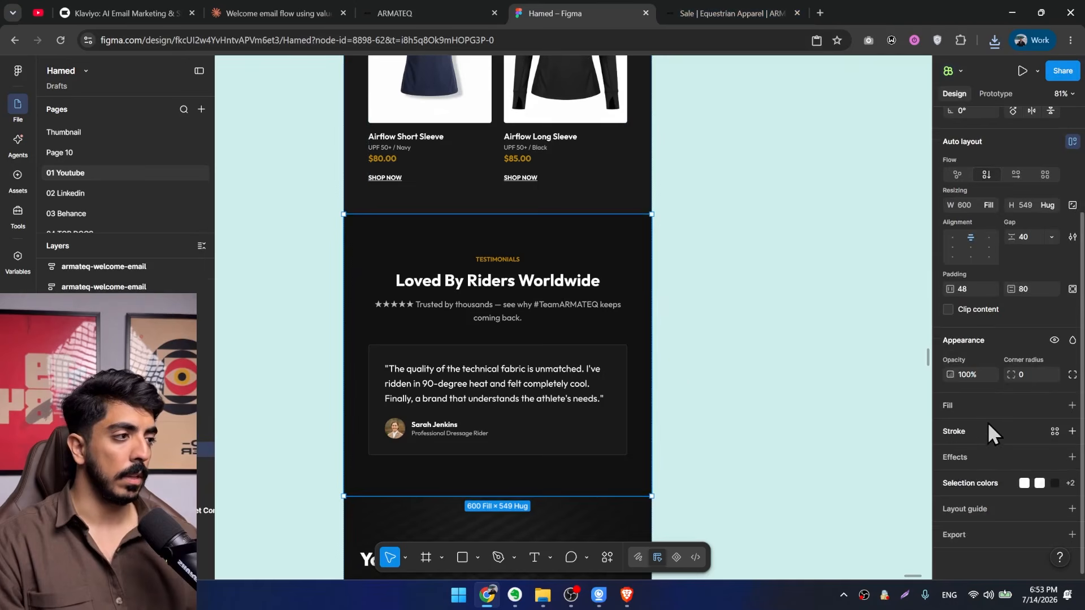
scroll(988, 425, "up", 3)
key("Escape")
left_click(950, 313)
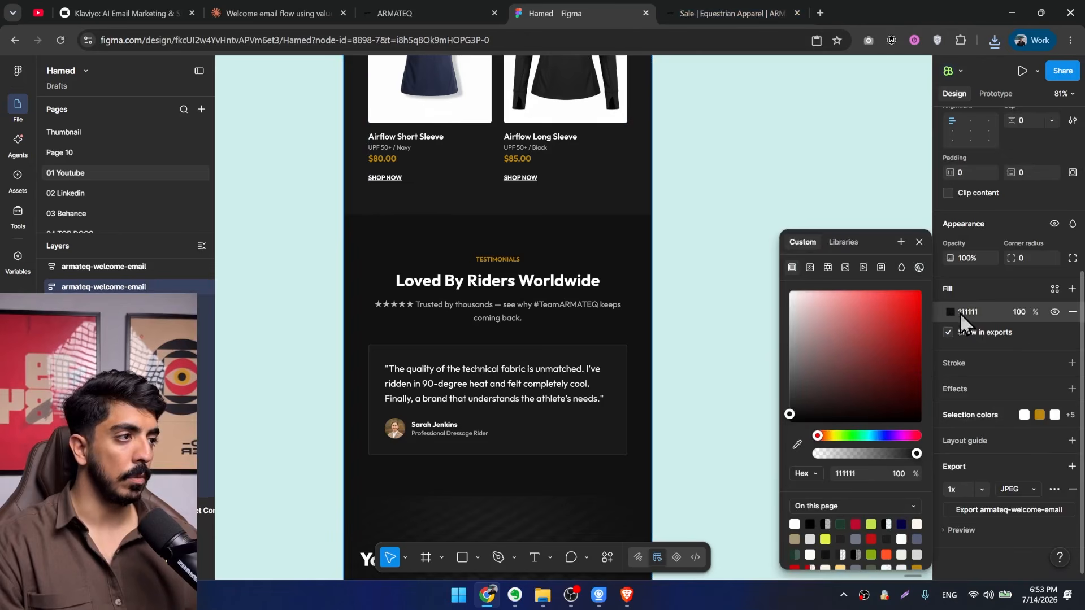
left_click(845, 268)
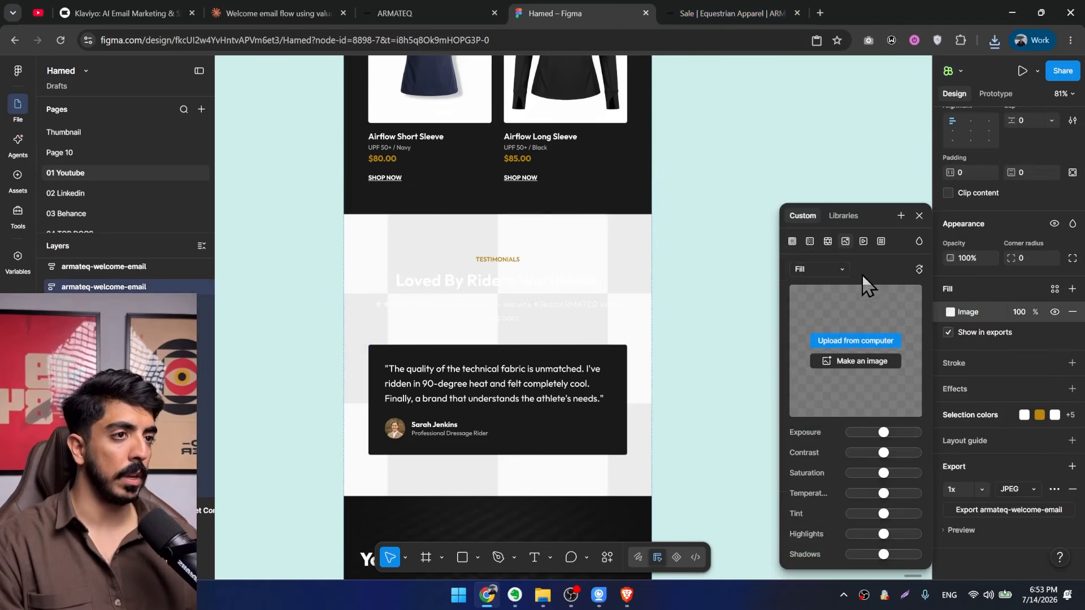
left_click(856, 340)
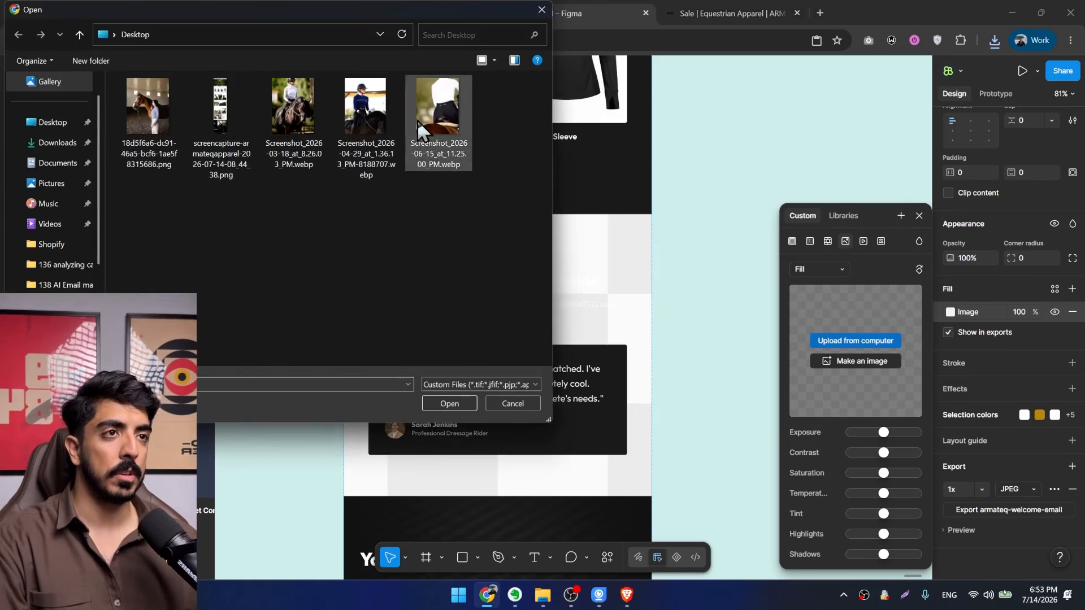
double_click(374, 123)
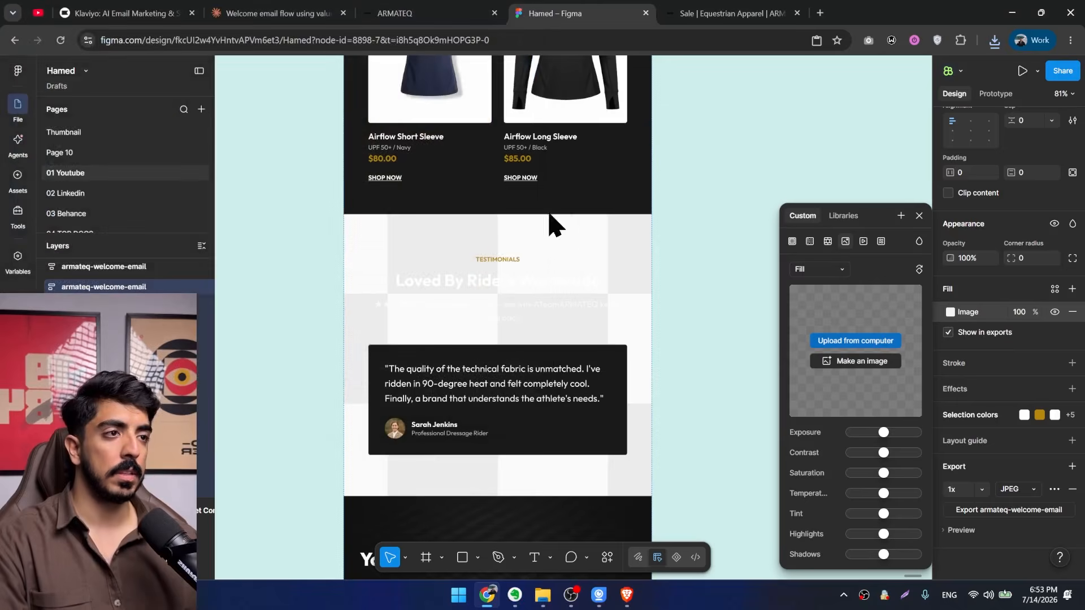
Crop the frame's image fill to the email's width and position the rider photo behind the testimonials section.
left_click(819, 269)
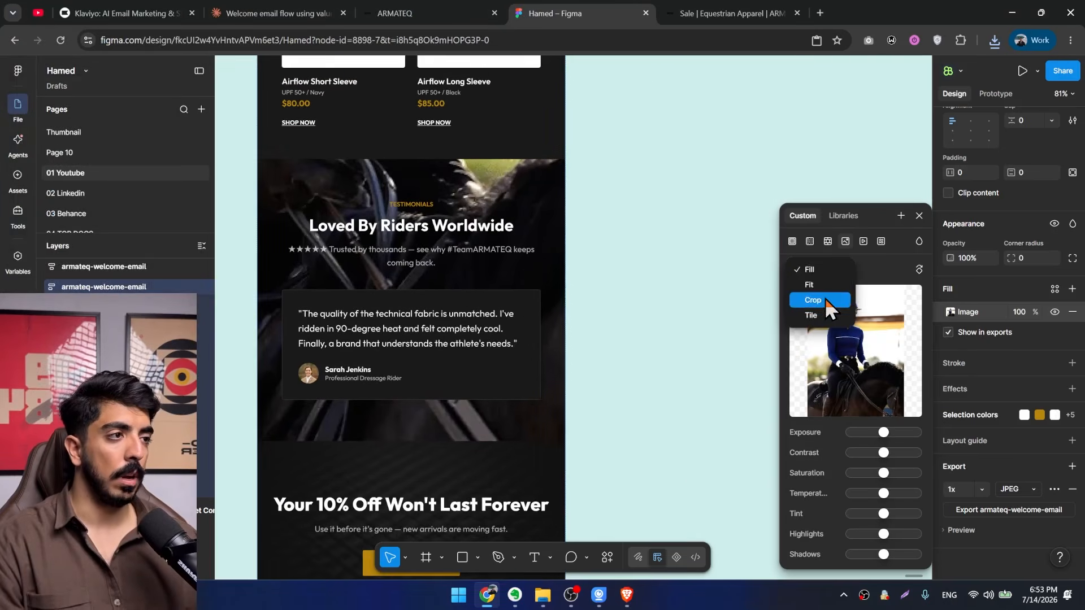
left_click(808, 296)
scroll(544, 252, "down", 5)
scroll(544, 252, "down", 1)
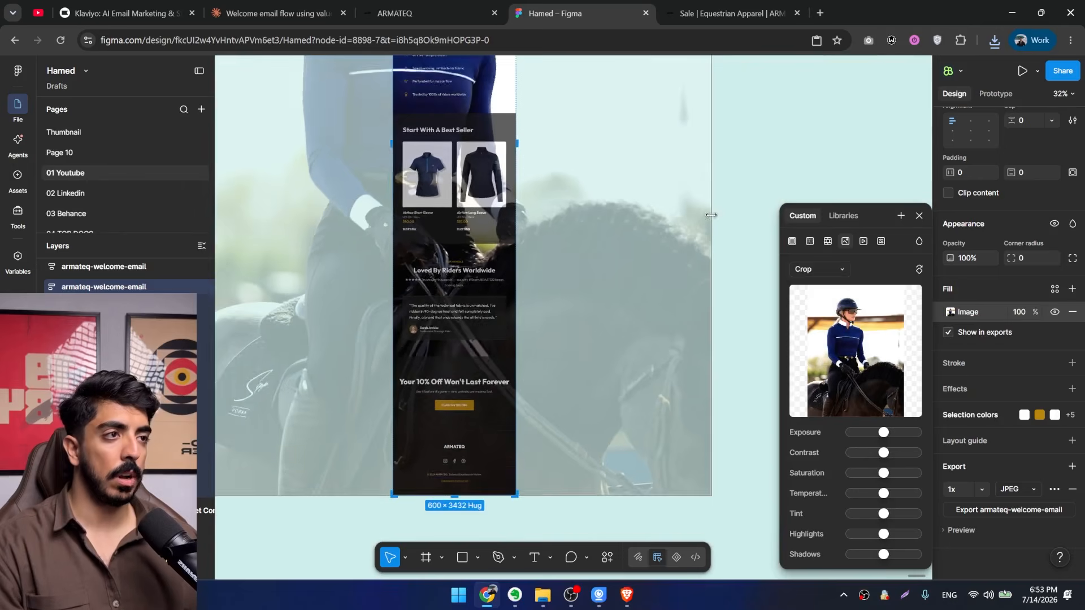
left_click_drag(710, 215, 519, 216)
scroll(510, 249, "up", 3)
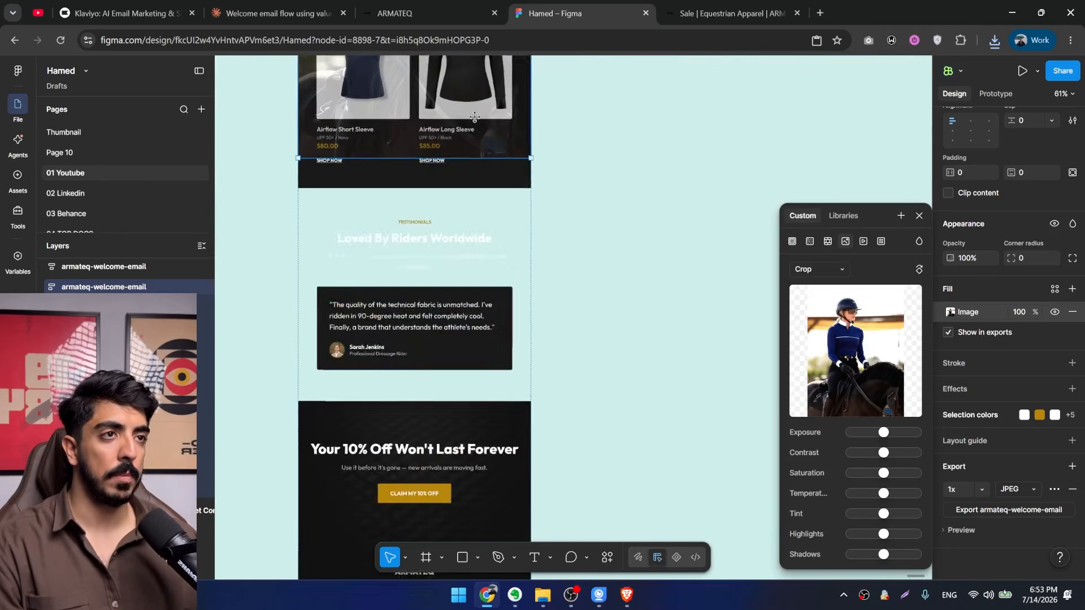
left_click_drag(521, 254, 521, 390)
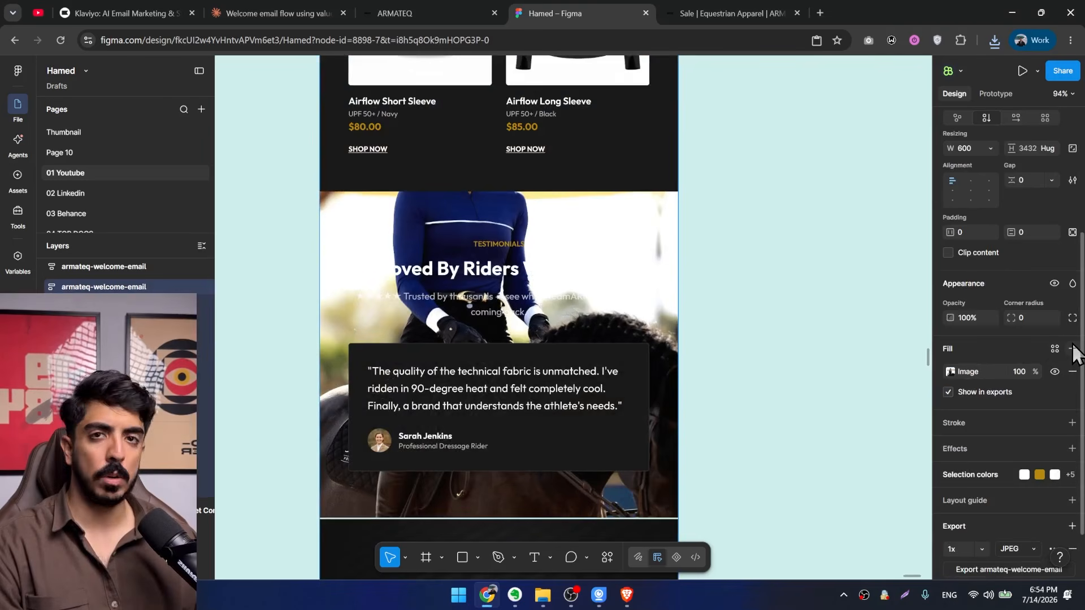
Add a 000000 fill at 49% opacity over the rider photo to darken it behind the testimonials.
left_click(1071, 350)
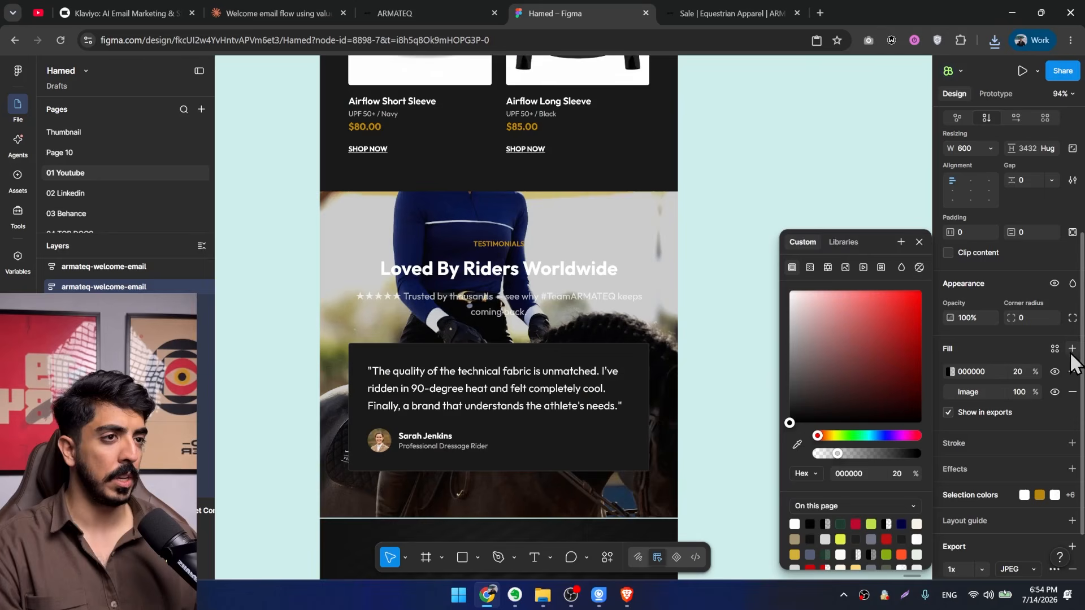
left_click_drag(836, 453, 866, 453)
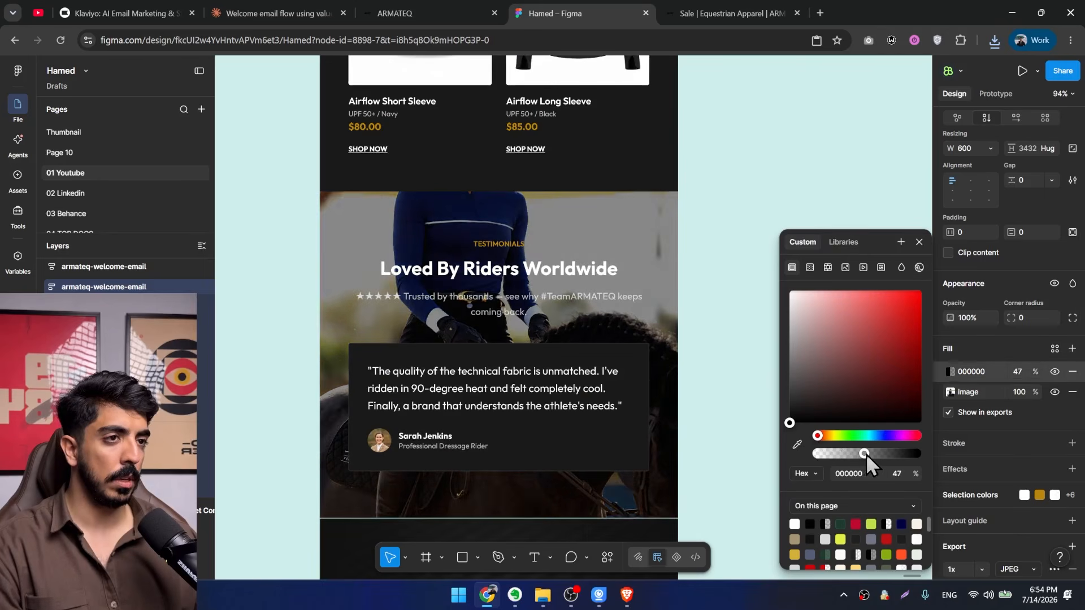
left_click(783, 185)
scroll(783, 185, "down", 3)
scroll(638, 407, "up", 5)
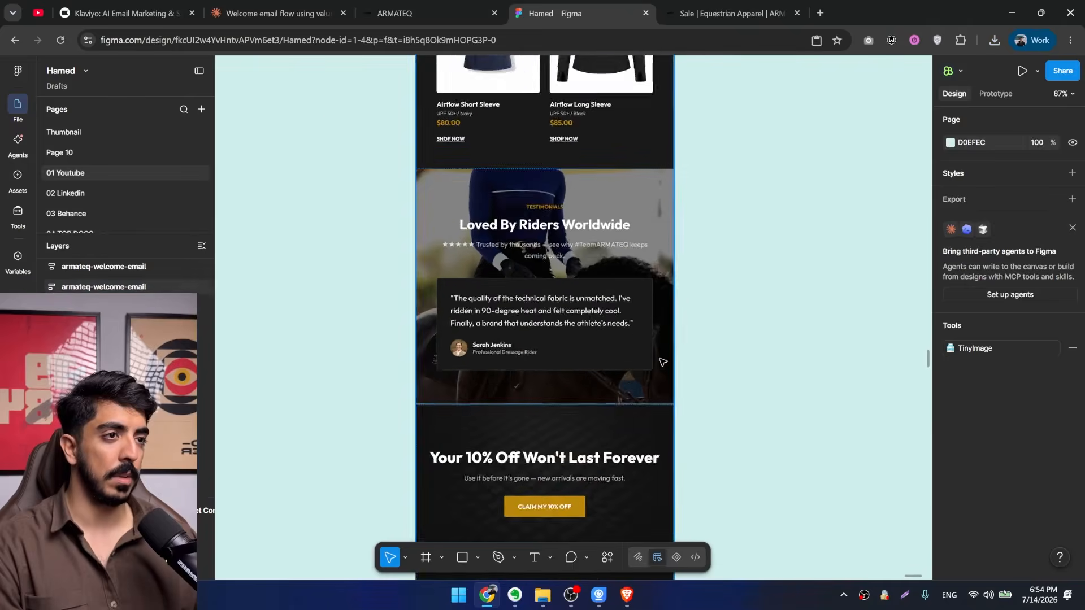
Reduce the testimonials section's height to 541 to close the gap below the photo.
scroll(604, 406, "up", 3)
left_click(601, 400)
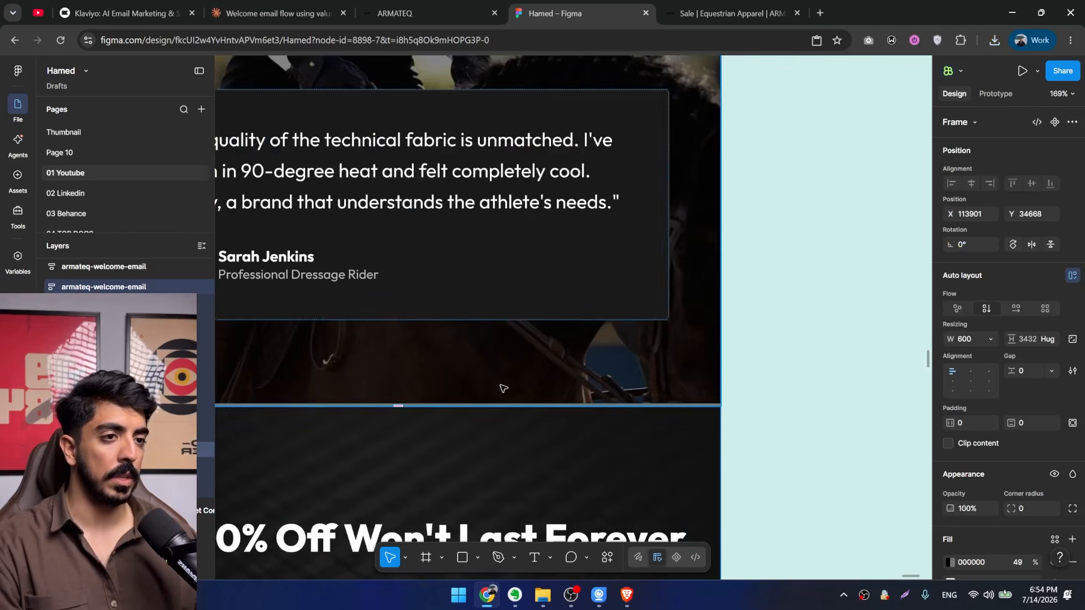
left_click_drag(416, 402, 426, 397)
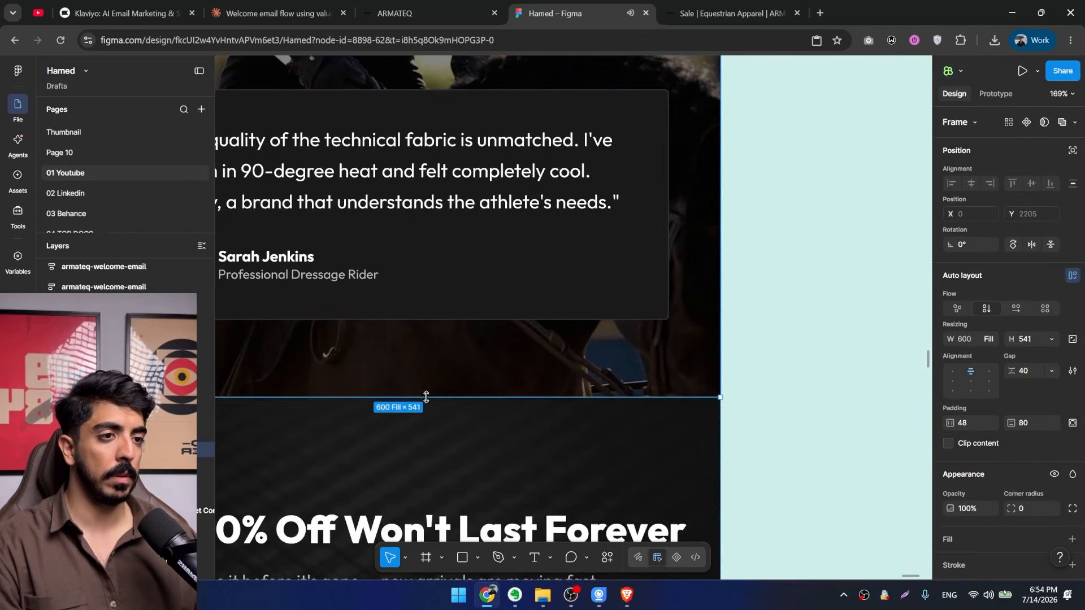
scroll(511, 407, "down", 8)
left_click_drag(588, 371, 627, 394)
left_click(640, 337)
scroll(550, 241, "up", 3)
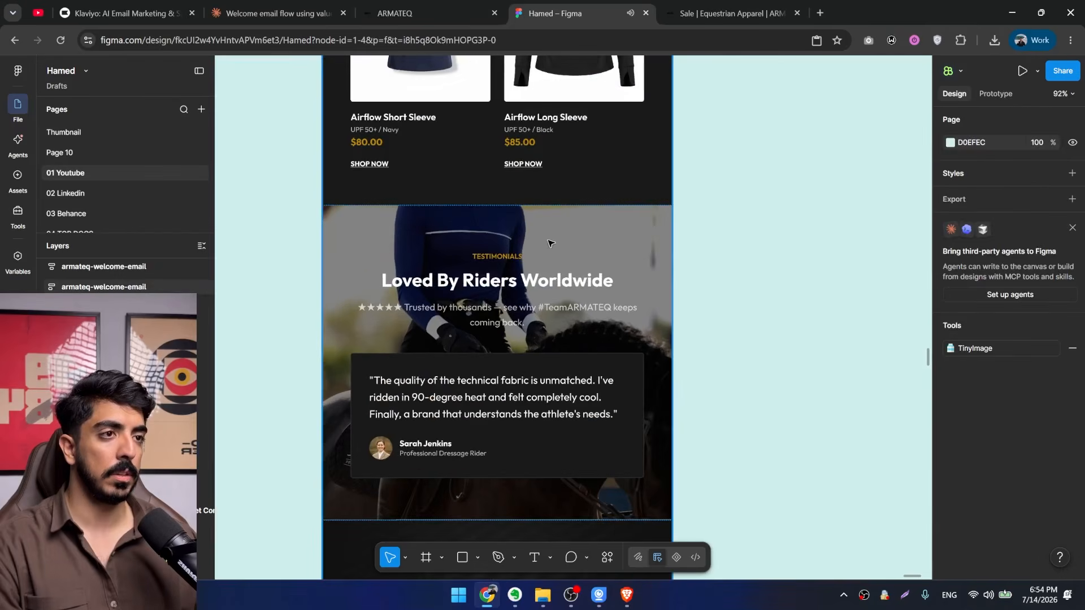
Increase the testimonials section's height to about 839 to reveal more of the rider photo.
left_click(520, 241)
left_click(695, 221)
left_click(558, 217, "ctrl")
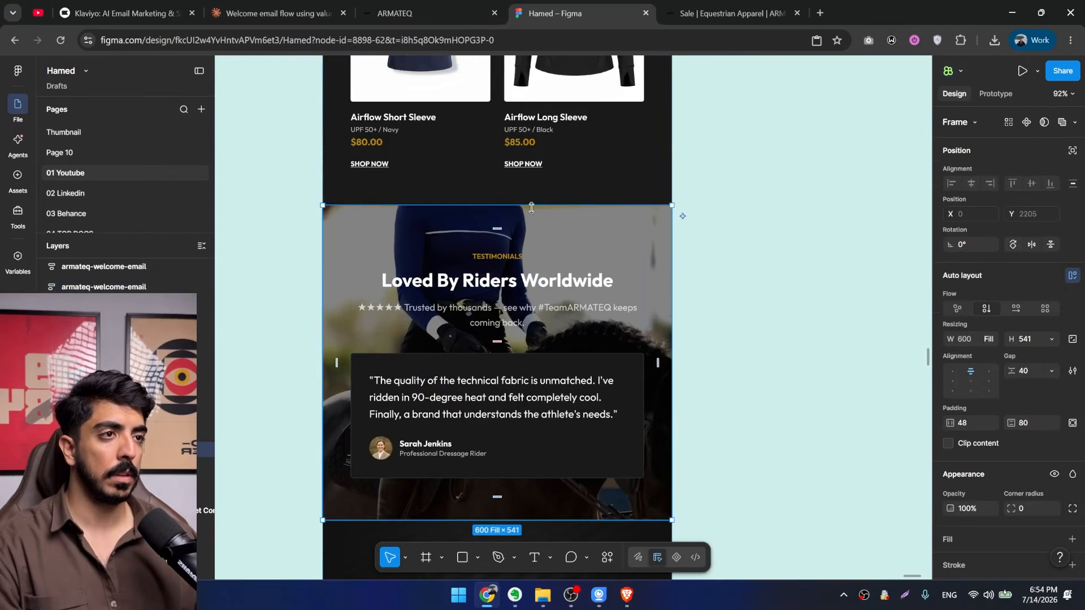
left_click_drag(534, 206, 552, 96)
scroll(554, 113, "down", 5)
left_click_drag(570, 229, 565, 243)
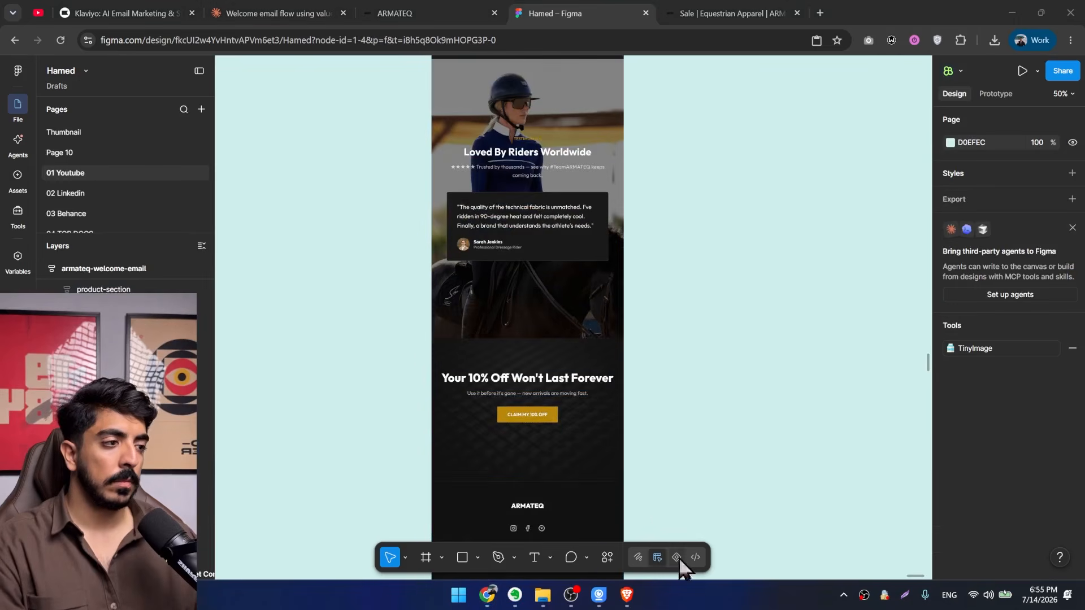
scroll(494, 360, "up", 4)
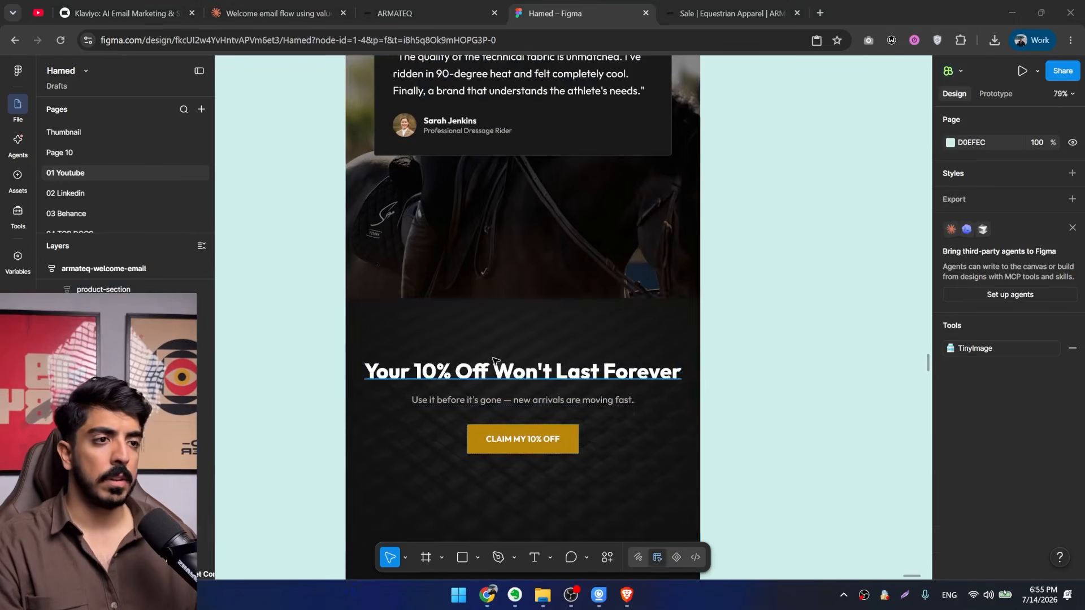
Capture the ARMATEQ homepage photo of the women standing beside a brown horse and save it as Screenshot_1.png on the Desktop.
left_click(468, 392)
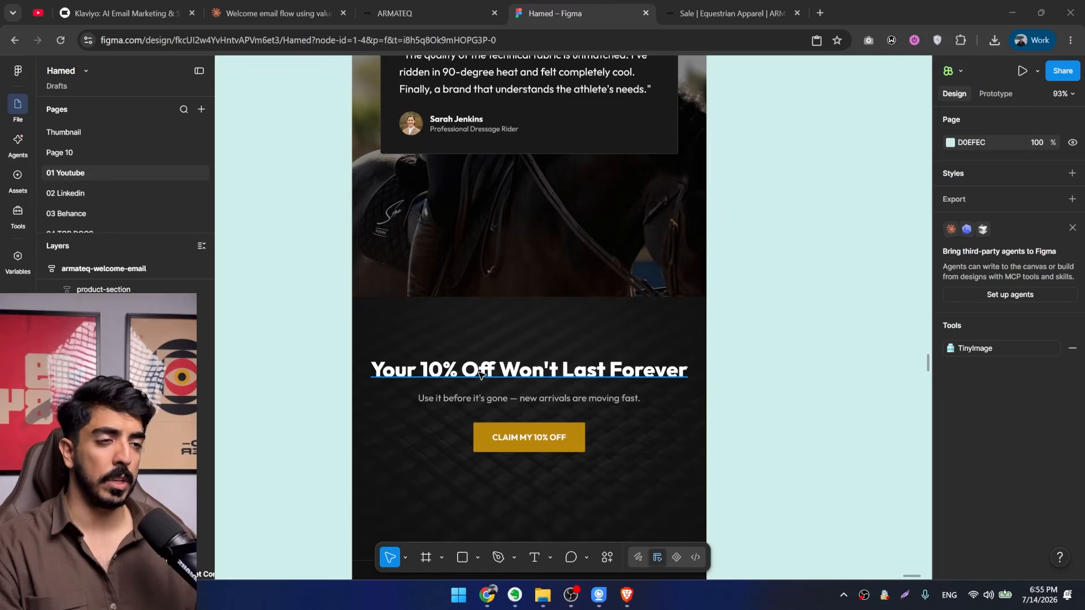
scroll(479, 372, "down", 3)
scroll(450, 247, "up", 3)
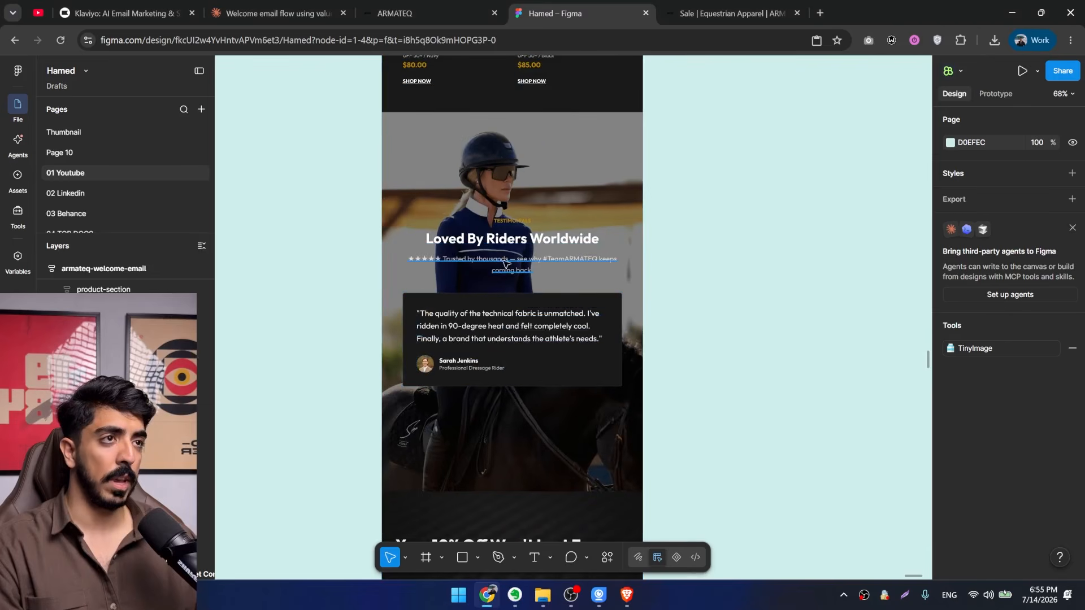
left_click(449, 11)
scroll(685, 285, "down", 10)
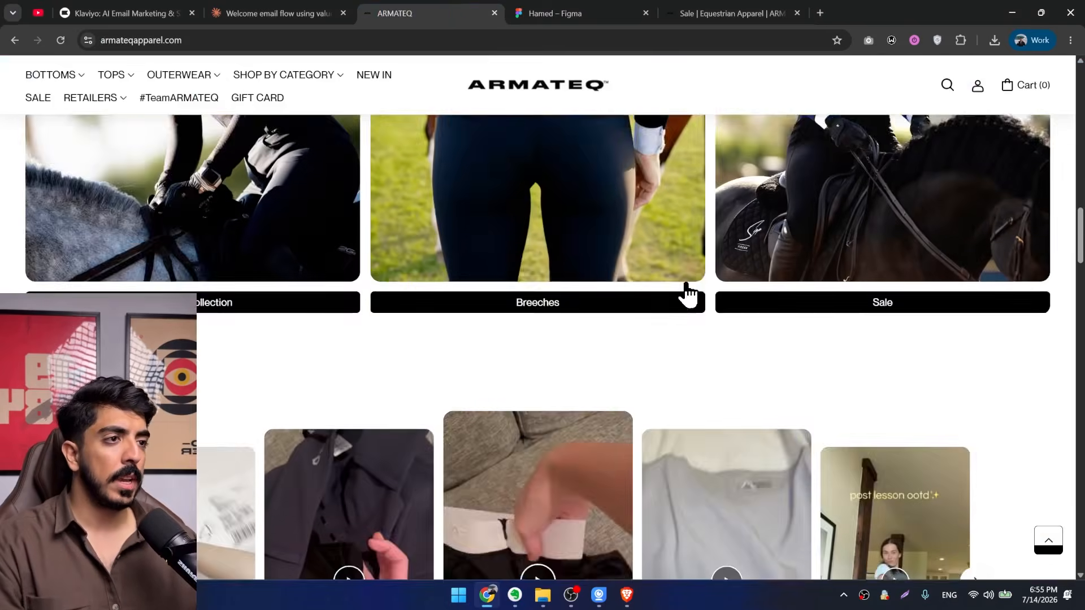
scroll(685, 333, "up", 10)
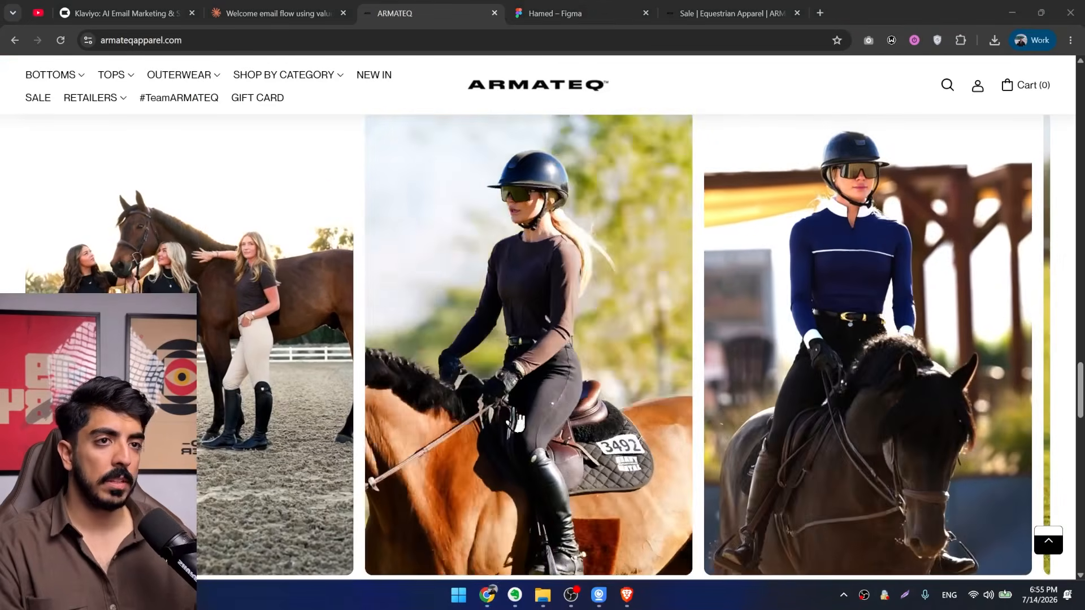
left_click(905, 595)
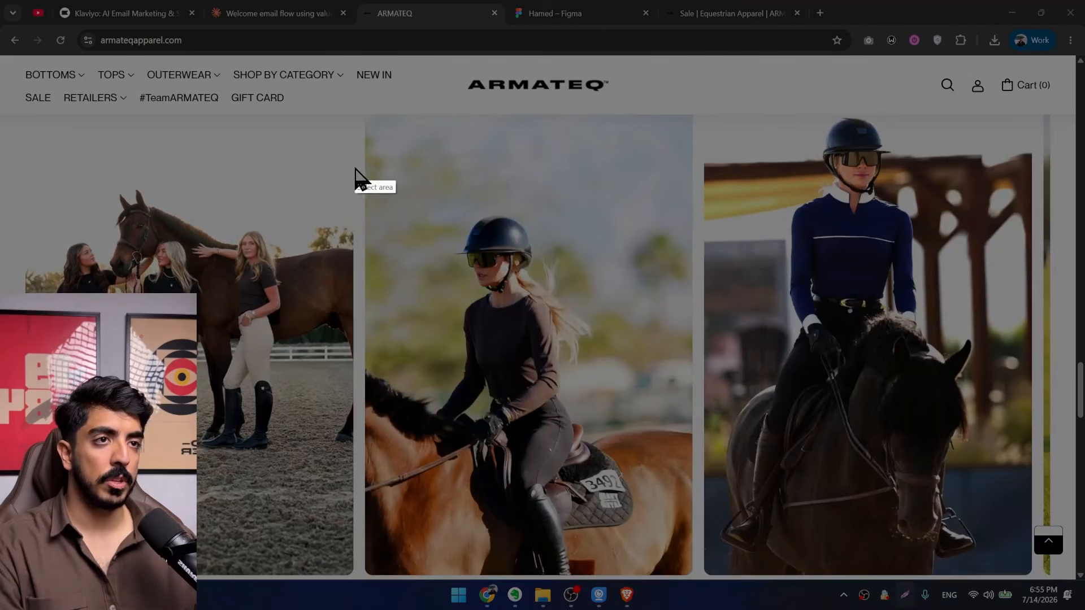
left_click_drag(355, 168, 27, 493)
left_click(311, 507)
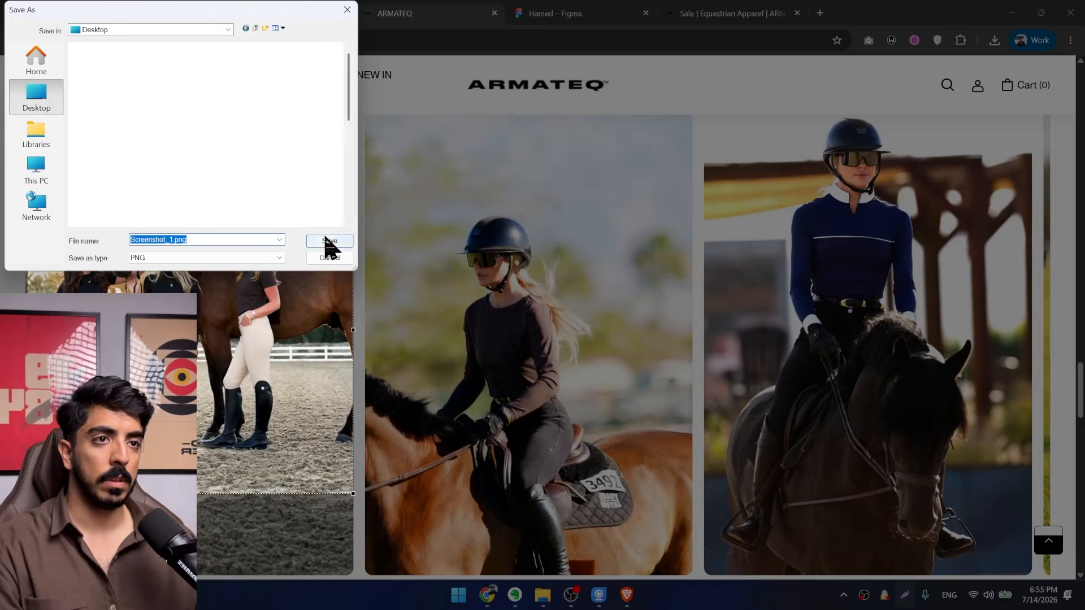
left_click(327, 240)
In Figma, try replacing the image fill of the "Your 10% Off Won't Last Forever" section with Screenshot_1.png, then undo it.
left_click(571, 11)
scroll(963, 444, "down", 3)
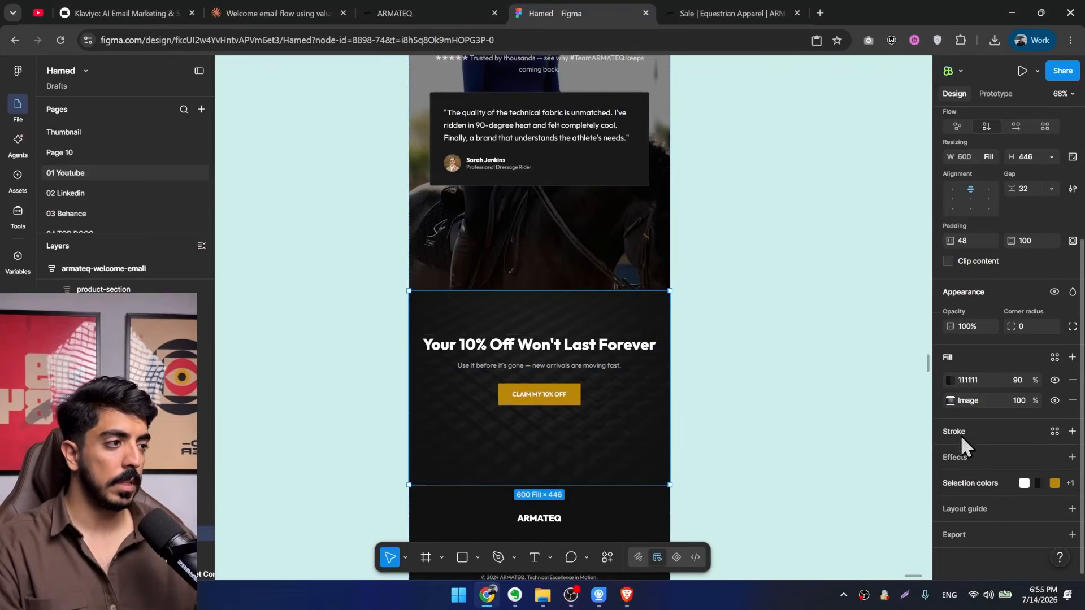
left_click(951, 400)
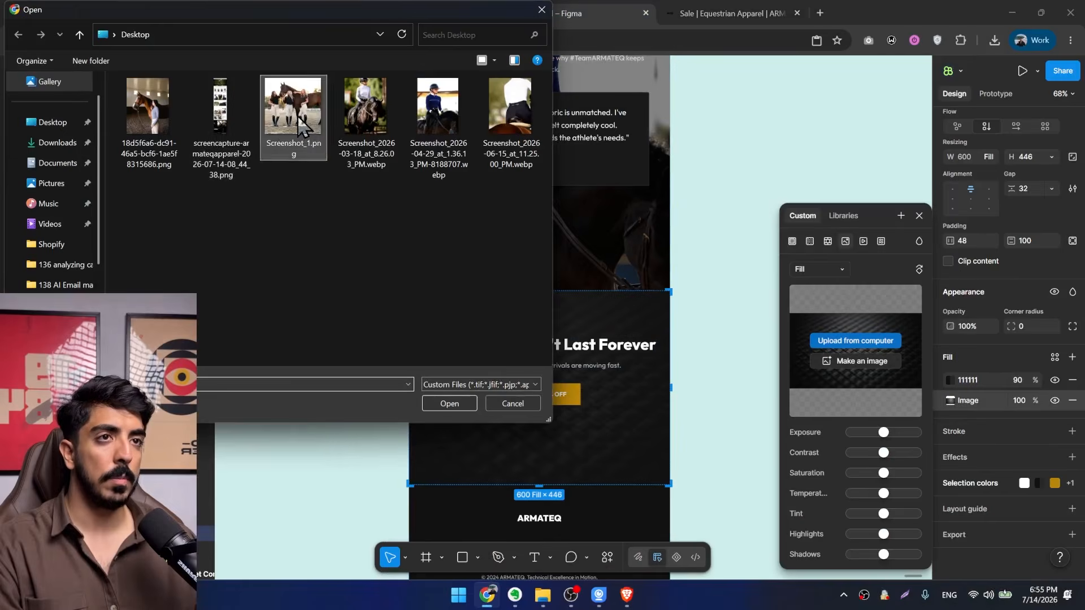
double_click(316, 131)
scroll(615, 364, "up", 3)
key("ctrl+z")
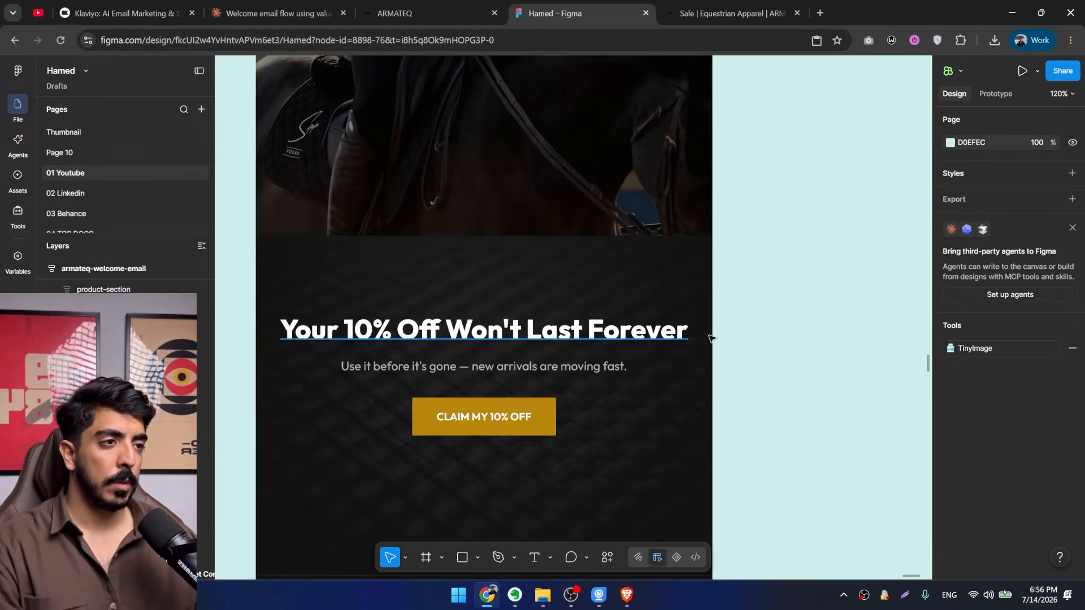
Narrow the "Your 10% Off Won't Last Forever" heading to a width of 410 so it wraps onto two lines.
left_click(684, 332, "ctrl")
left_click_drag(690, 332, 640, 328)
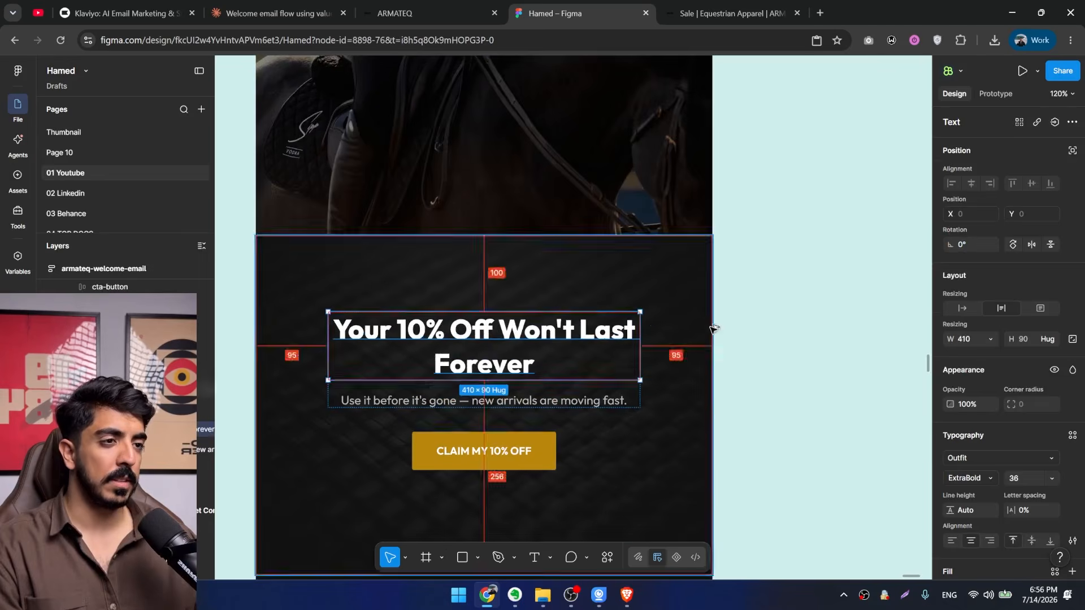
Review the email layout from the closing offer section back up to the "Start With A Best Seller" products.
left_click(760, 318)
scroll(760, 318, "down", 3)
scroll(616, 297, "down", 2)
scroll(477, 364, "up", 3)
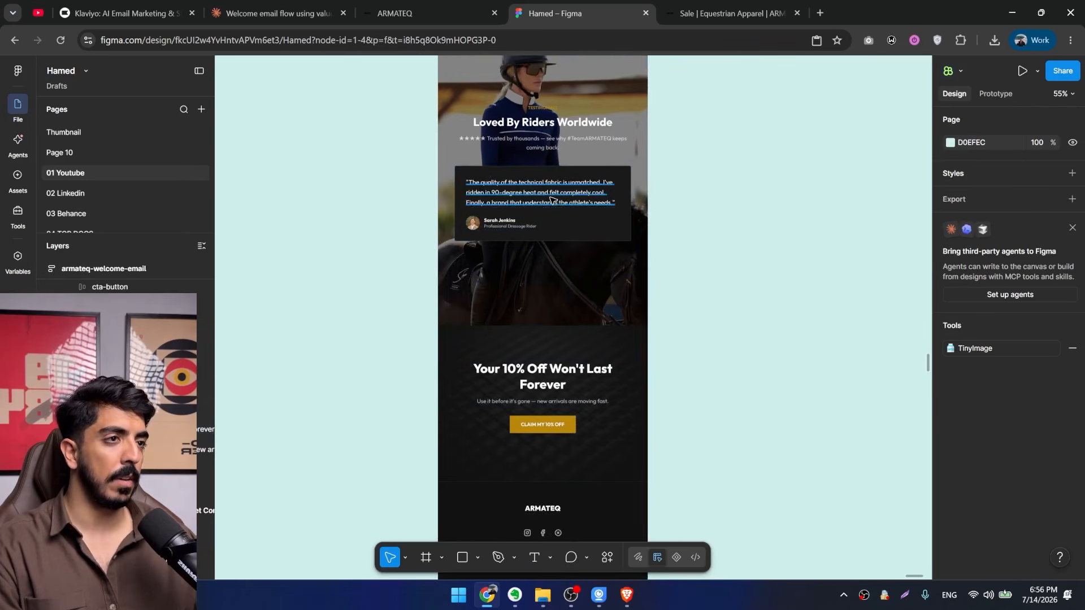
scroll(476, 364, "down", 2)
scroll(452, 339, "up", 5)
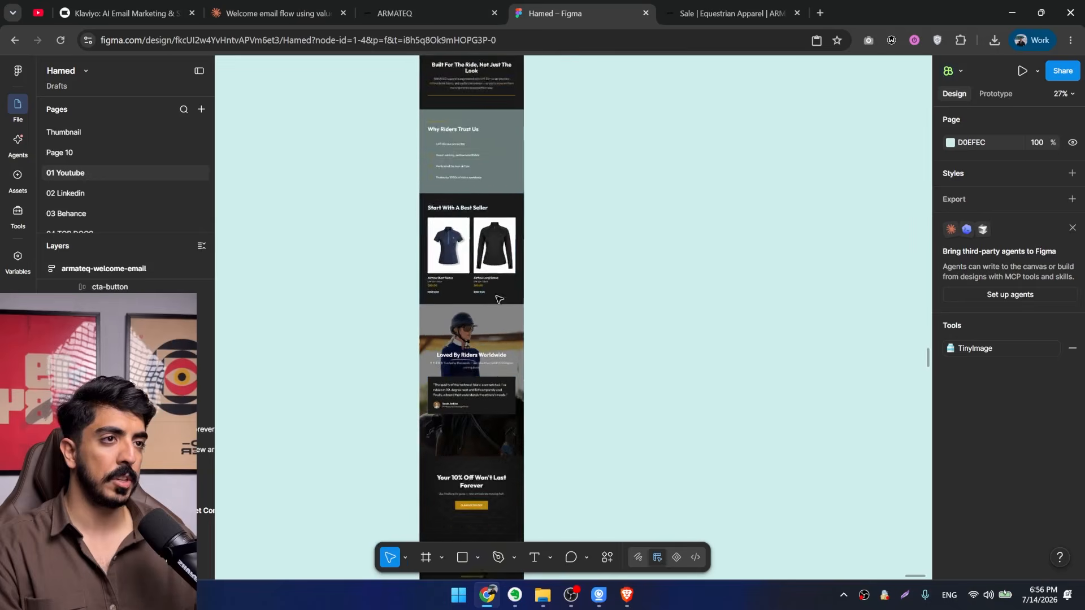
scroll(432, 308, "up", 2)
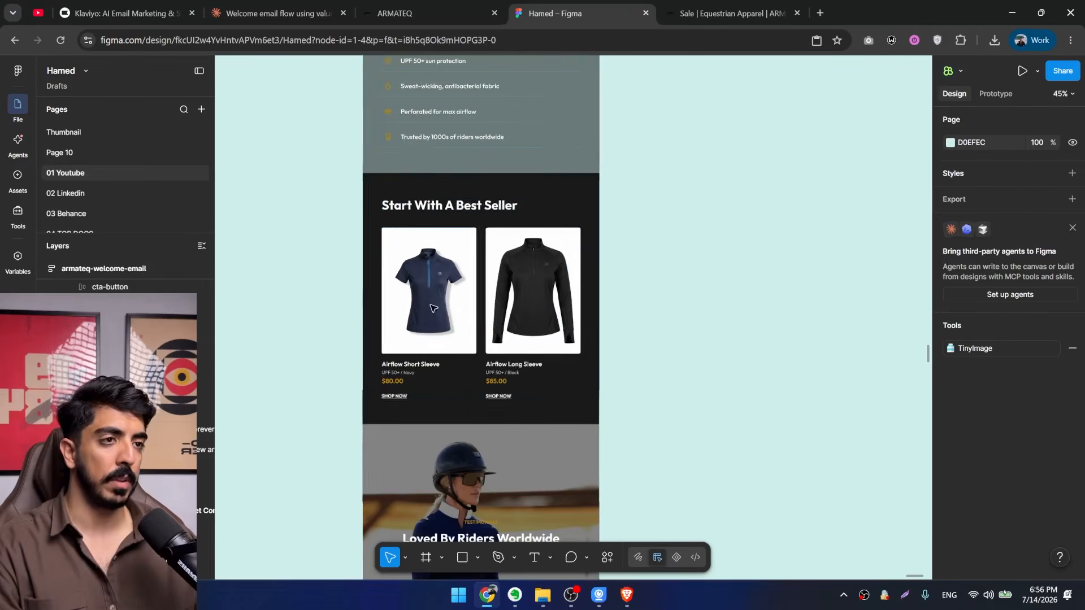
On the ARMATEQ homepage, copy the black Airflow Long Sleeve photo from the best sellers and save it to the Desktop.
left_click(413, 13)
scroll(552, 438, "down", 10)
scroll(565, 443, "up", 5)
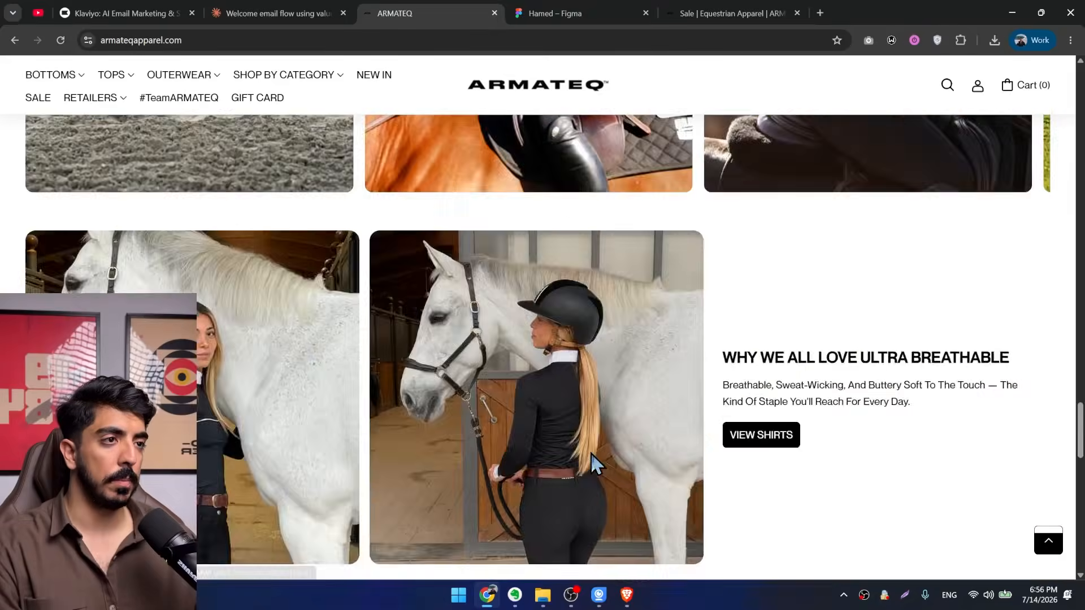
scroll(582, 449, "up", 15)
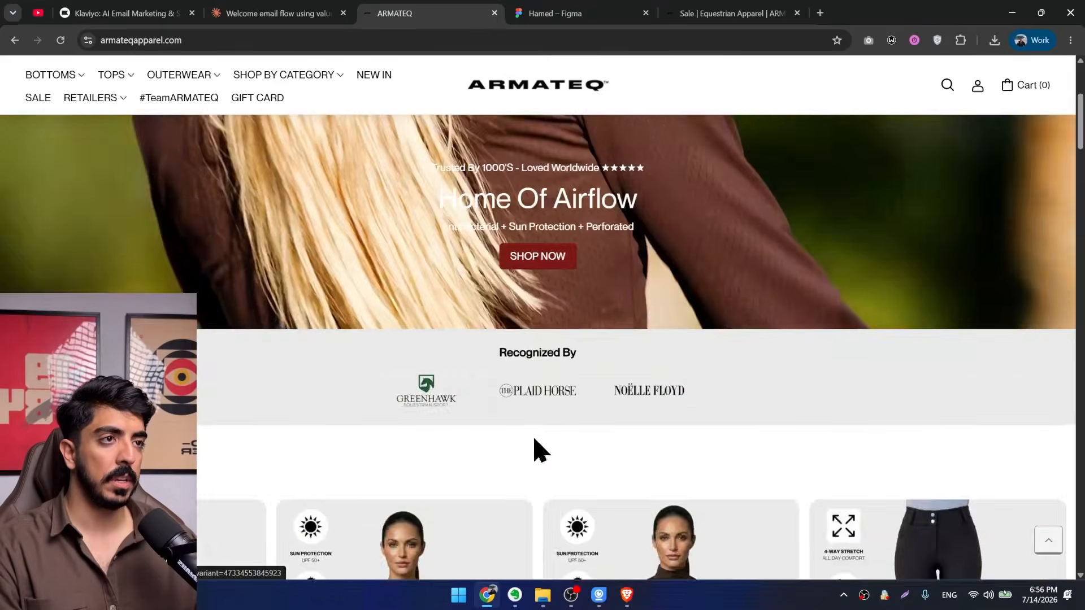
scroll(504, 395, "down", 8)
scroll(461, 351, "up", 1)
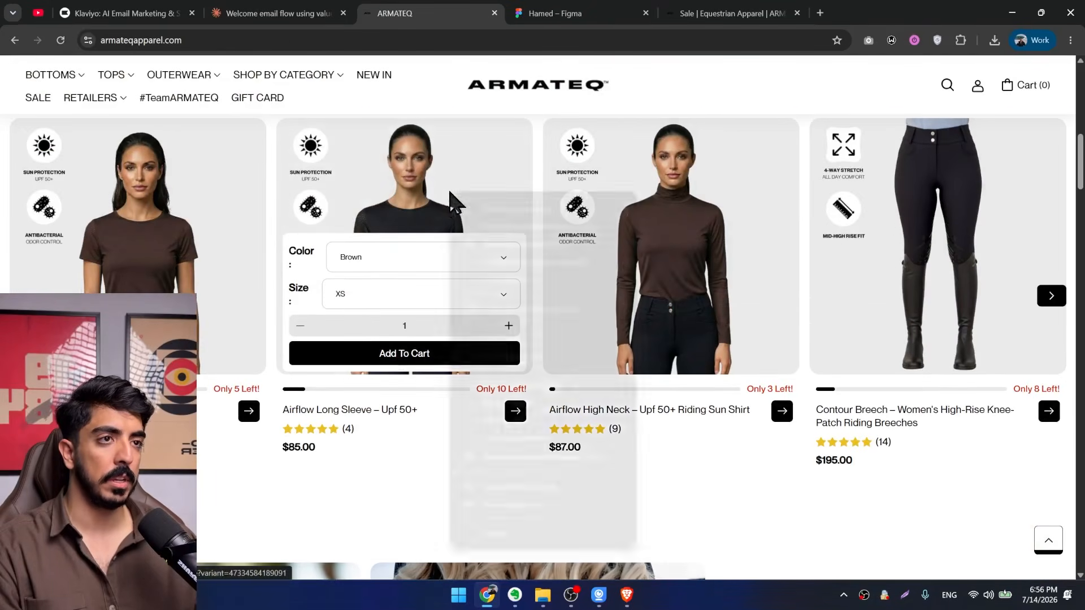
left_click(519, 420)
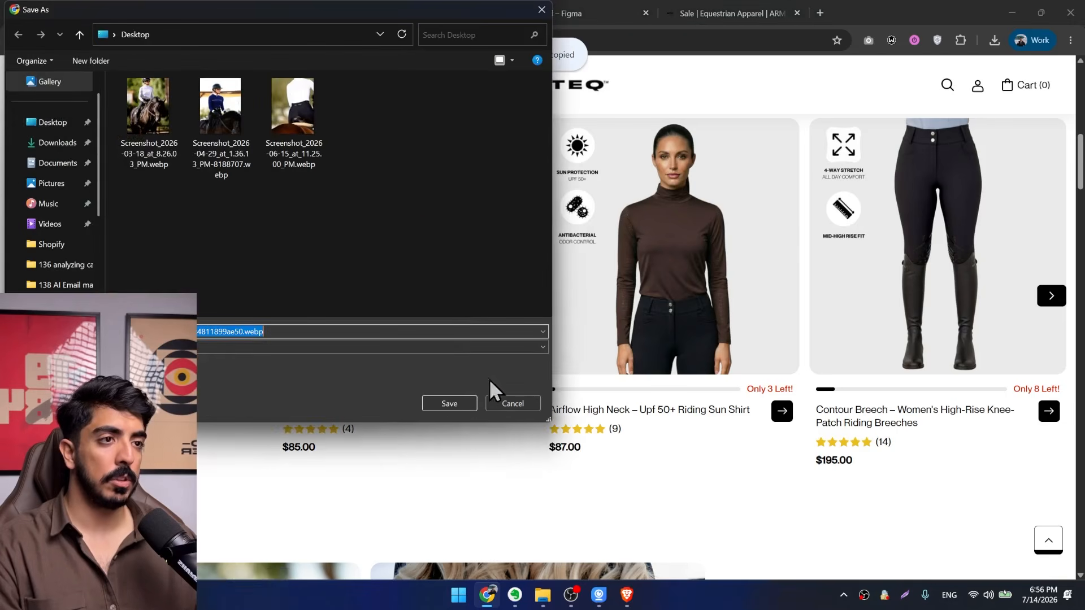
left_click(457, 403)
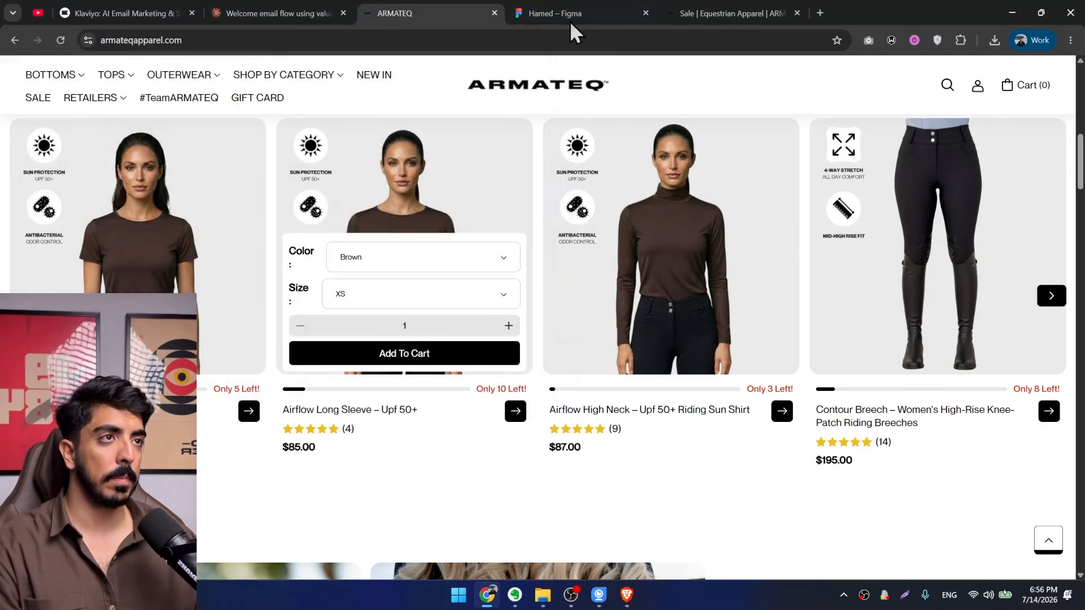
In Figma, replace the picture in the Airflow Short Sleeve card with the copied black long-sleeve model photo.
left_click(566, 12)
left_click(441, 289)
scroll(441, 289, "up", 3)
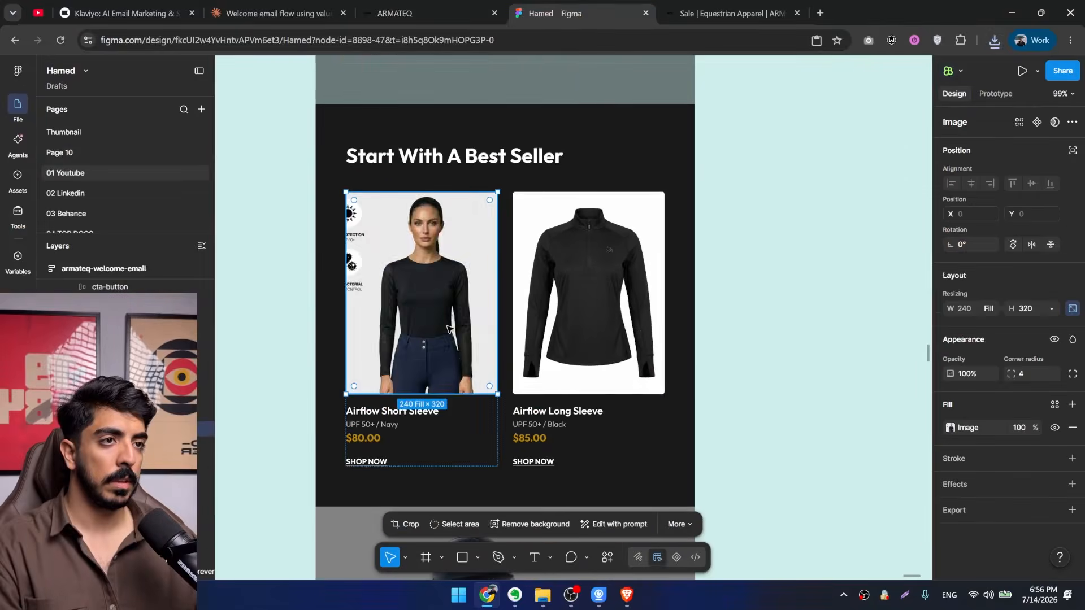
key("ctrl+v")
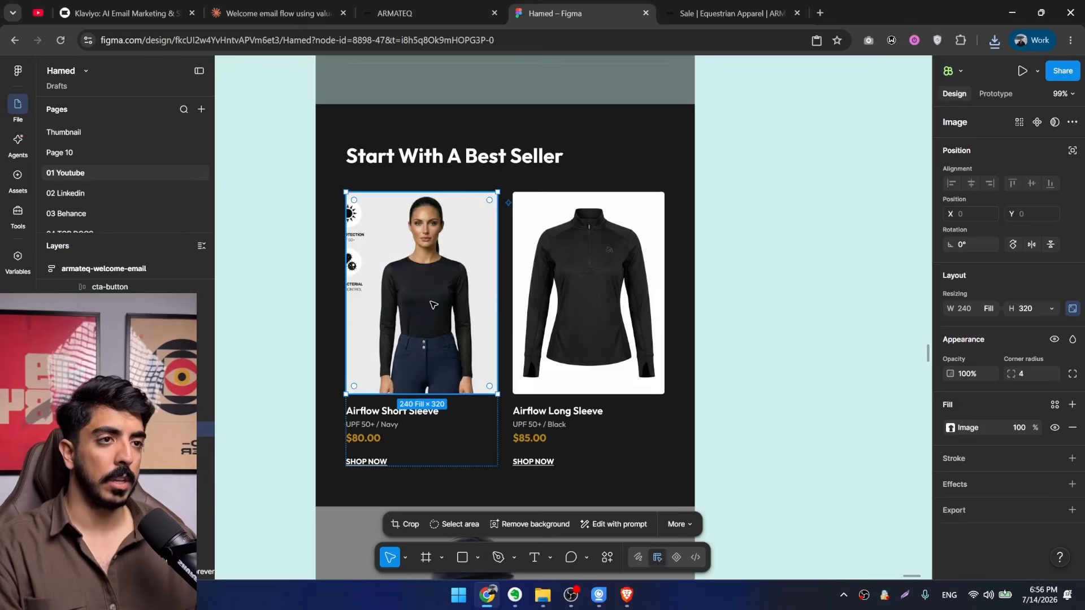
Crop the model photo inside the Airflow Short Sleeve card, scaling and repositioning it to push the feature badges out of the frame.
scroll(433, 292, "up", 2)
left_click(951, 428)
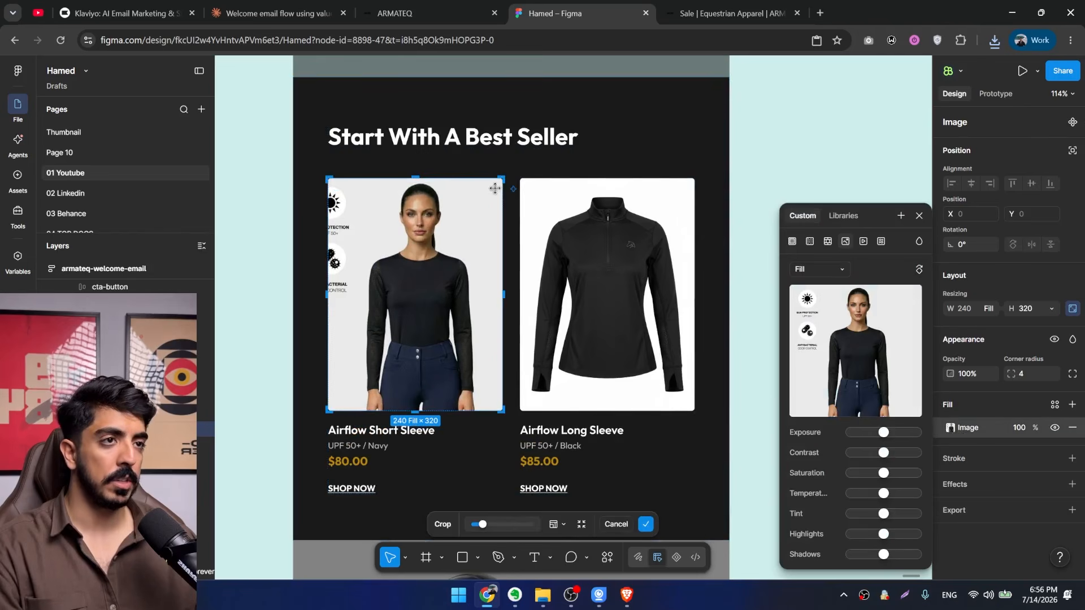
left_click_drag(429, 179, 424, 188)
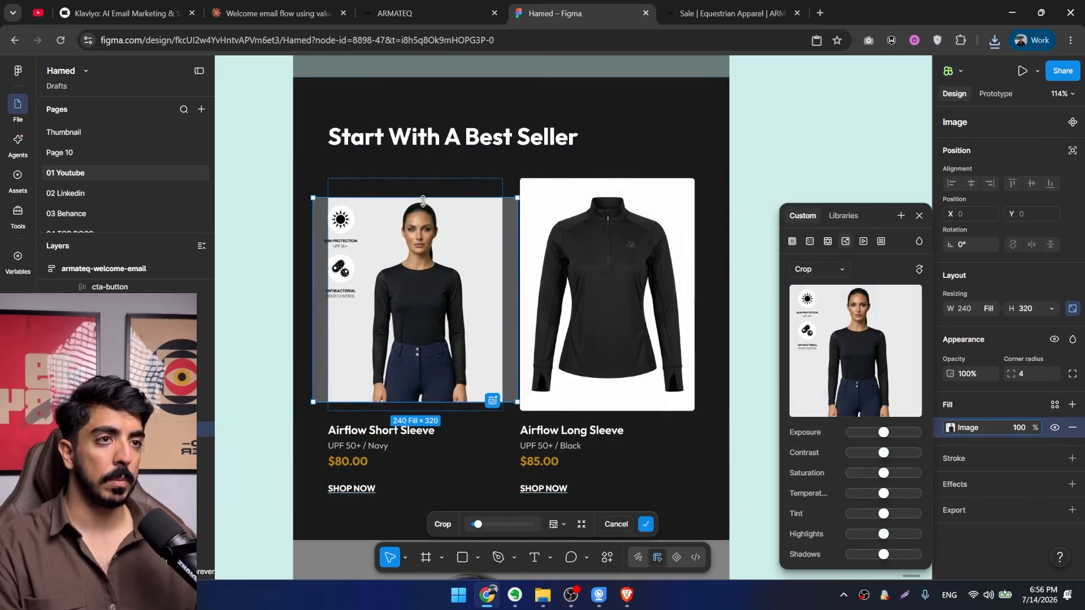
left_click_drag(508, 273, 547, 268)
left_click_drag(467, 315, 461, 289)
scroll(418, 267, "up", 3)
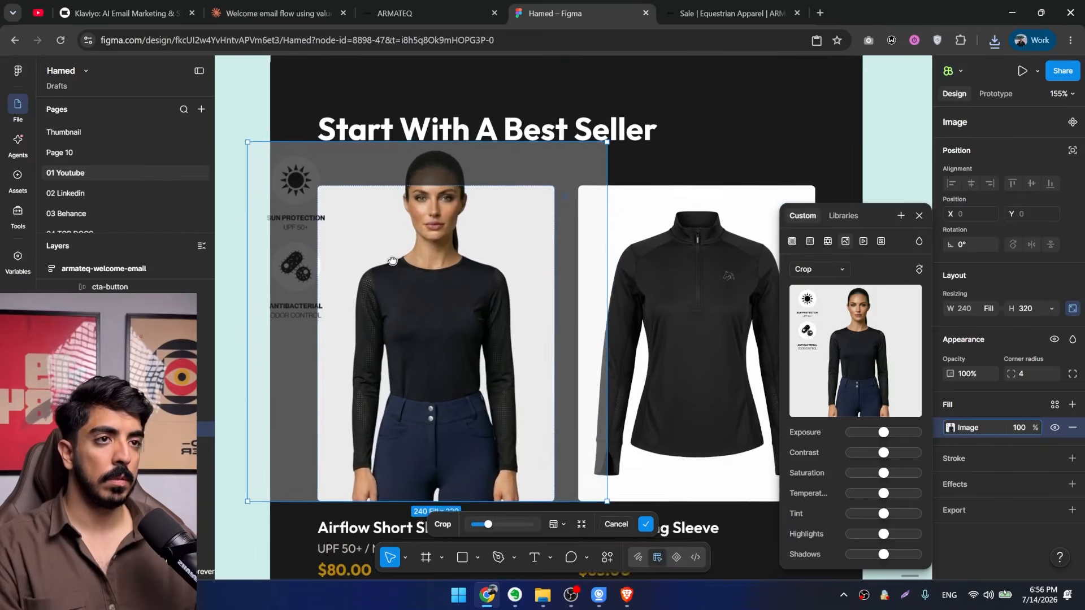
left_click_drag(469, 158, 469, 169)
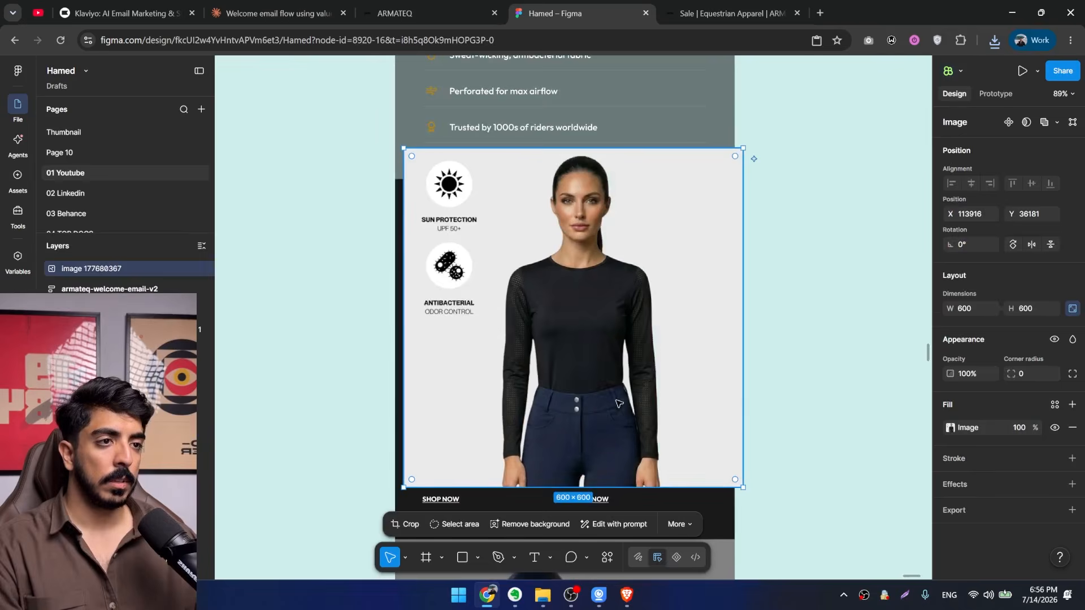
Move the separately pasted 600 × 600 model photo beside the email and remove its background.
left_click_drag(618, 404, 270, 370)
left_click_drag(322, 374, 390, 375)
left_click(531, 524)
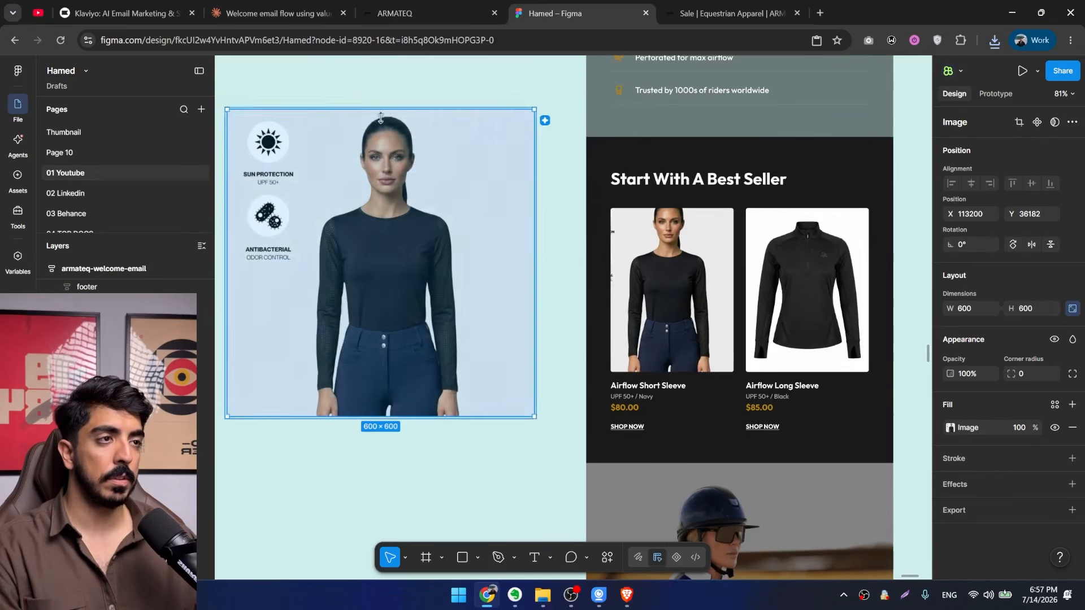
Scale the model cutout to 405 × 405 and place it over the first product card, ignoring auto layout.
left_click_drag(380, 110, 380, 210)
left_click_drag(448, 337, 415, 360)
left_click_drag(415, 360, 649, 354)
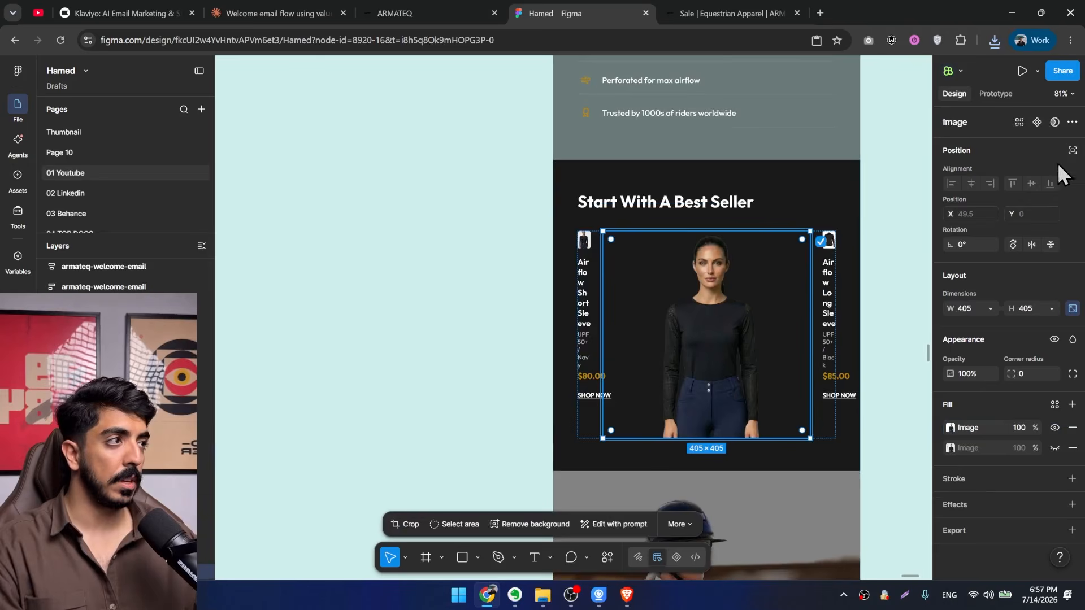
left_click(1071, 151)
scroll(718, 331, "up", 3)
left_click_drag(718, 356, 623, 318)
Scale the cutout to 346 × 346 and align it over the card photo at X -67, Y -26, with the head above the frame.
scroll(630, 418, "up", 5)
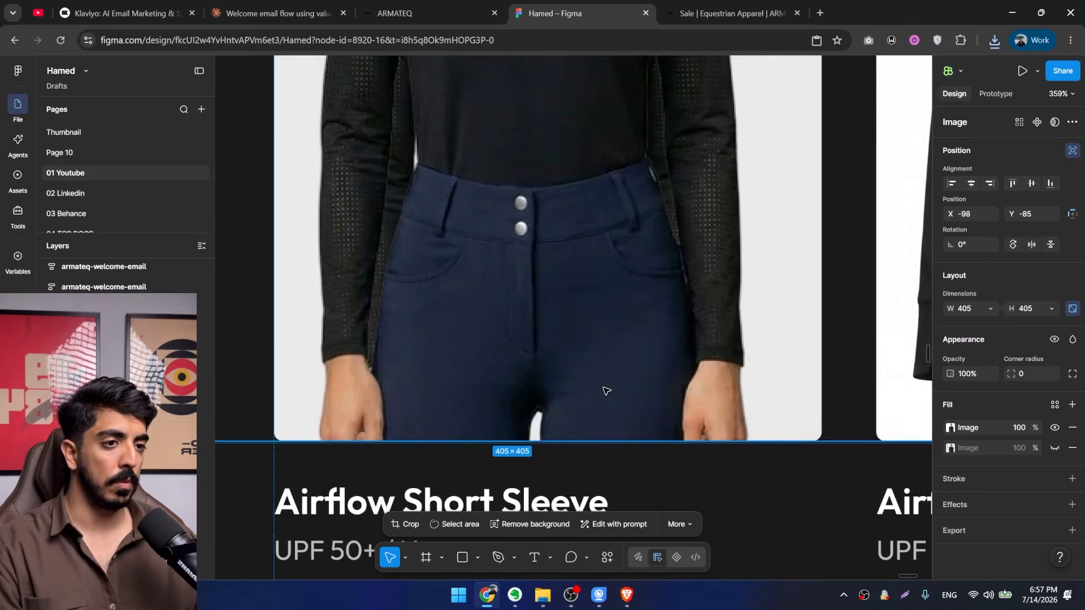
left_click_drag(606, 391, 608, 389)
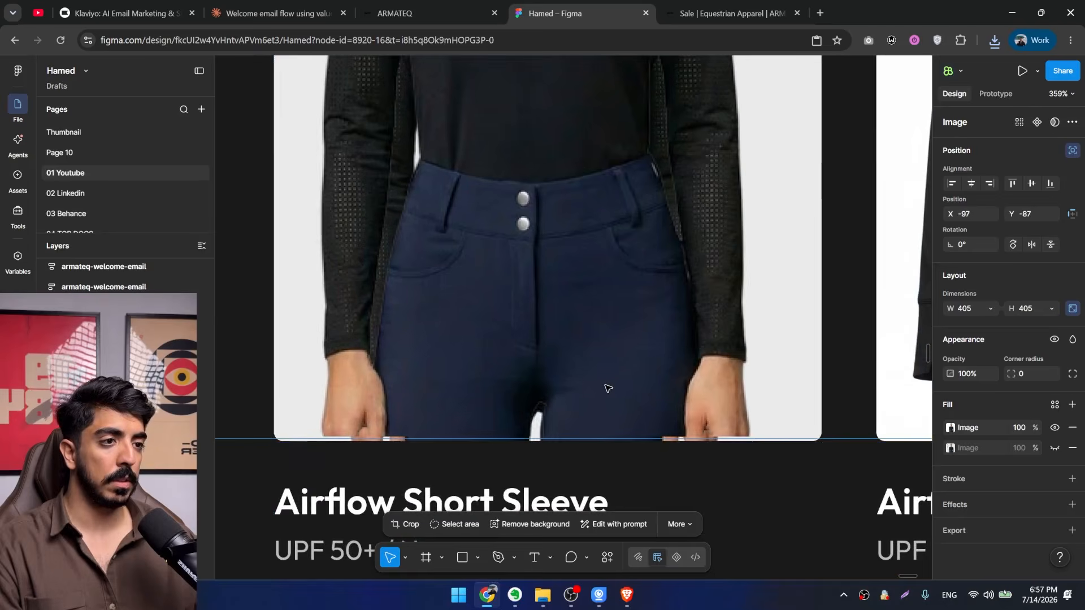
left_click_drag(551, 184, 551, 187)
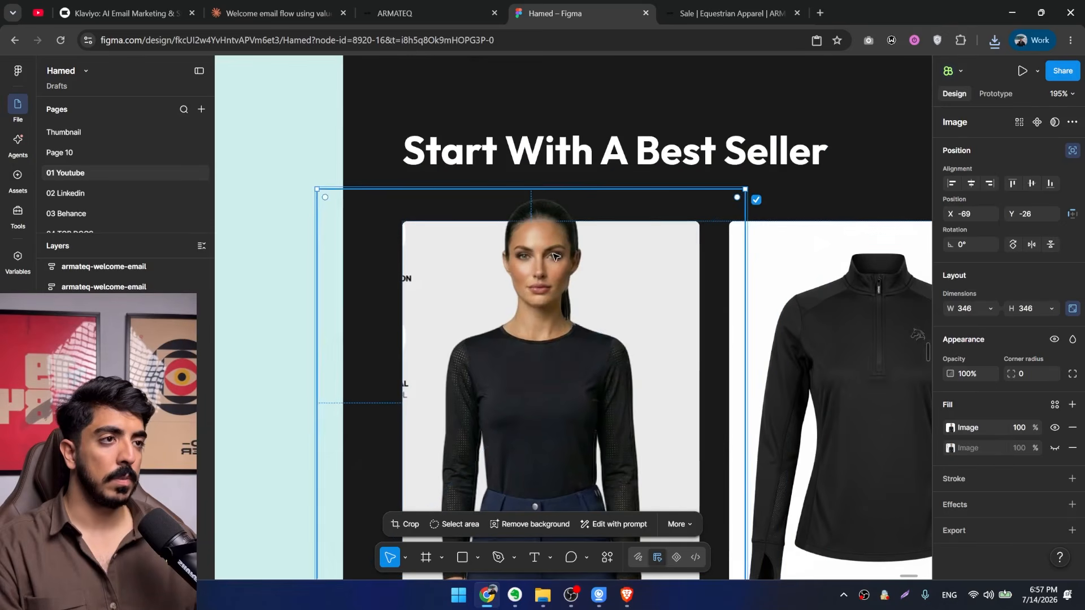
scroll(553, 258, "up", 5)
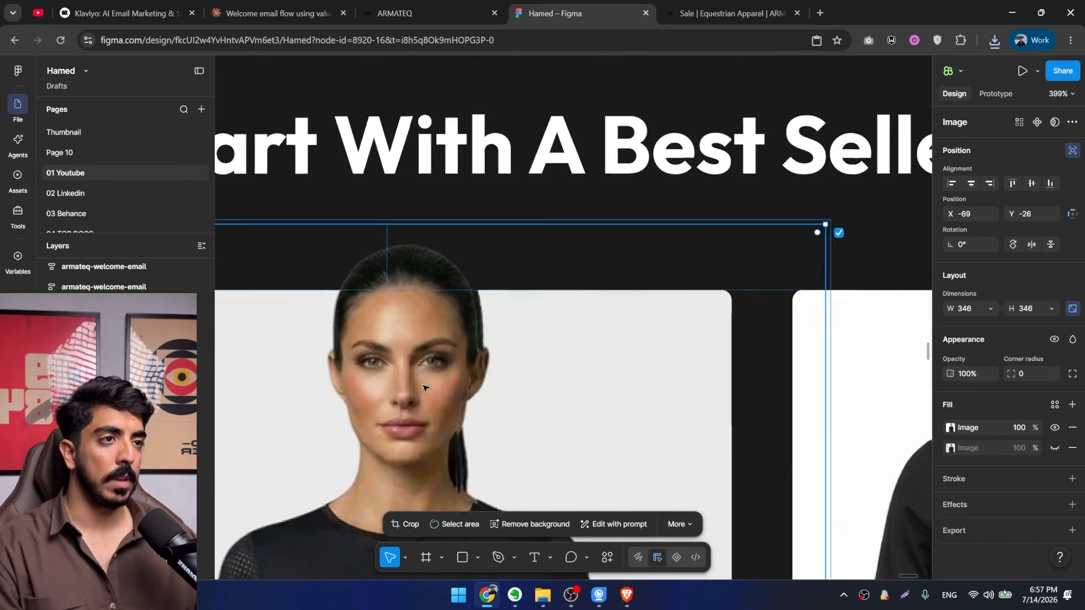
scroll(425, 383, "down", 3)
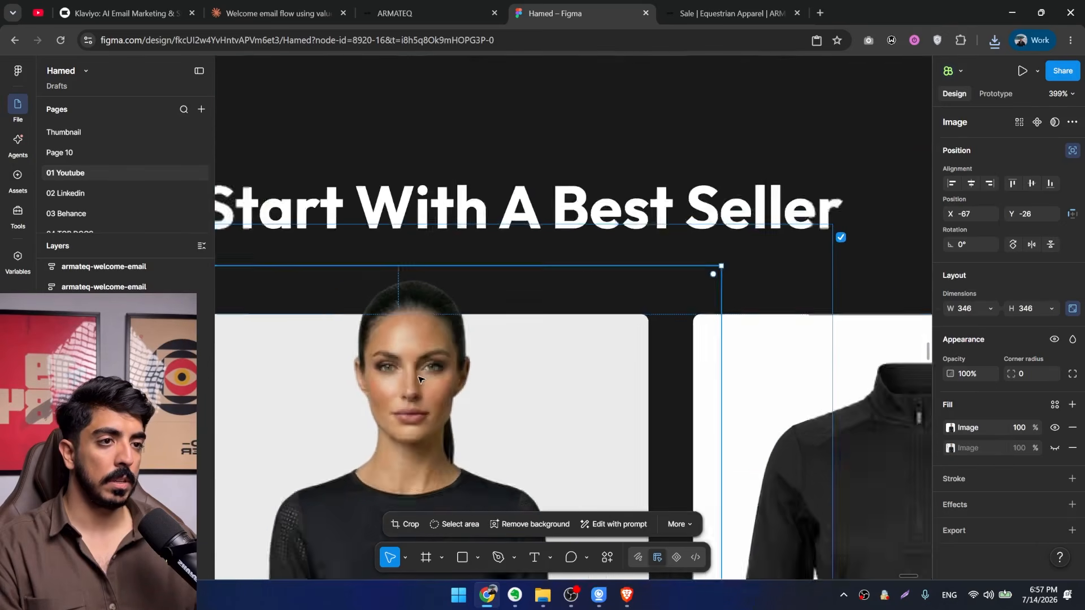
left_click_drag(425, 382, 520, 257)
Narrow the model cutout's frame from both sides to a width of about 228, keeping the figure's size.
left_click(274, 337)
scroll(299, 335, "down", 1)
scroll(363, 337, "down", 2)
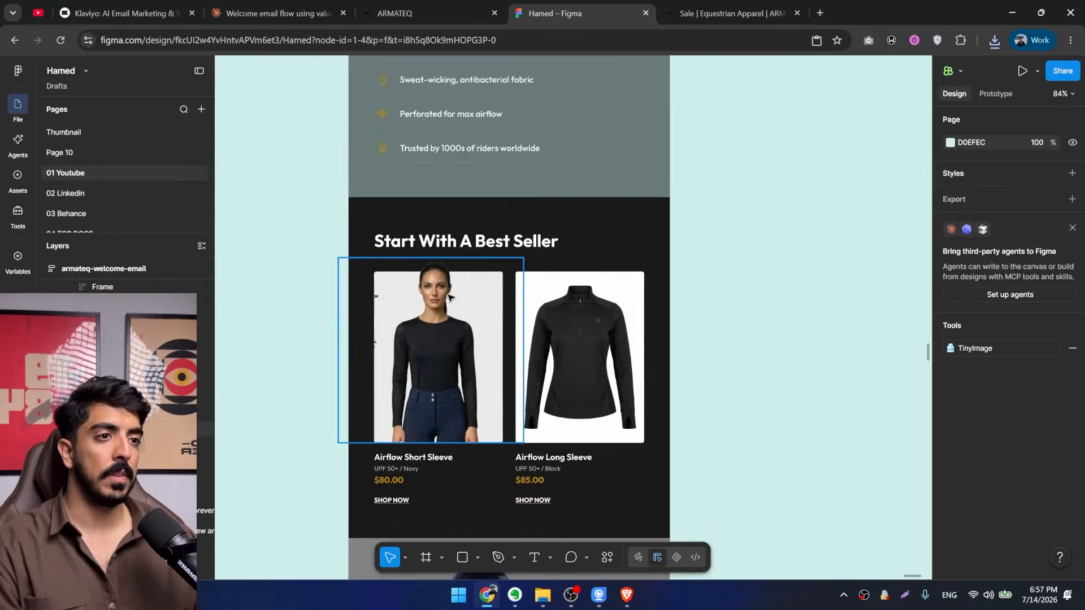
scroll(457, 316, "up", 2)
left_click_drag(467, 303, 559, 258)
scroll(558, 258, "up", 1)
scroll(377, 263, "up", 2)
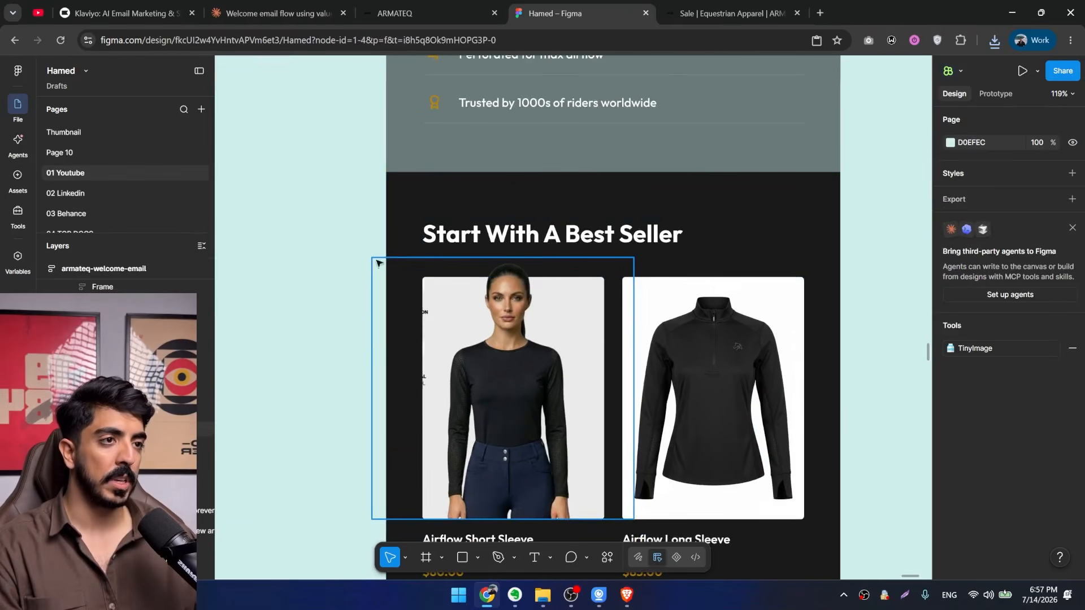
scroll(561, 339, "up", 2)
left_click(595, 332)
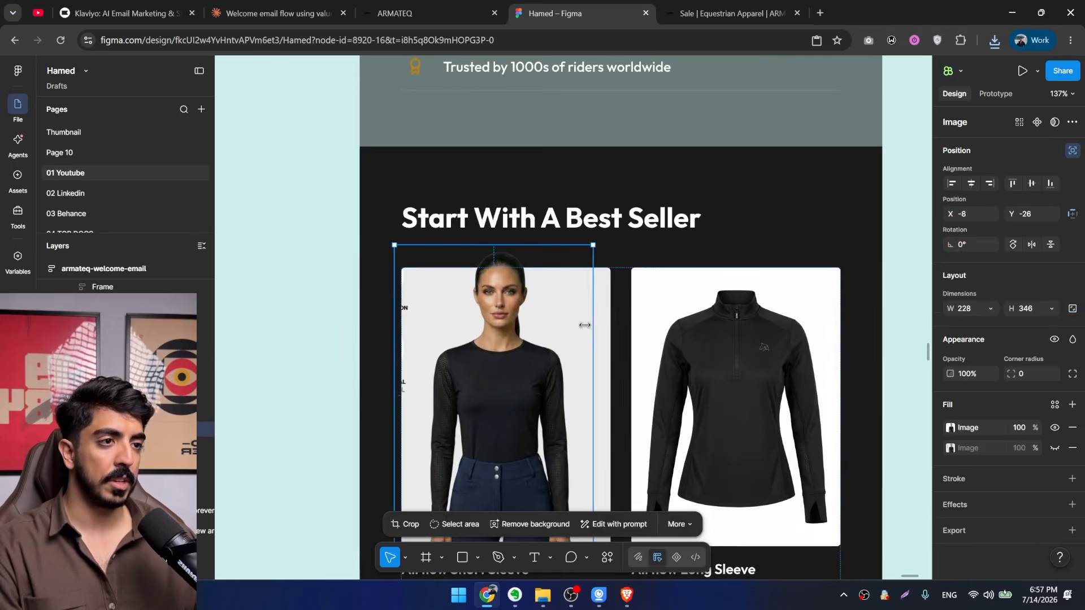
scroll(584, 329, "down", 5)
left_click(422, 392)
left_click_drag(506, 434, 435, 438)
scroll(646, 317, "up", 2)
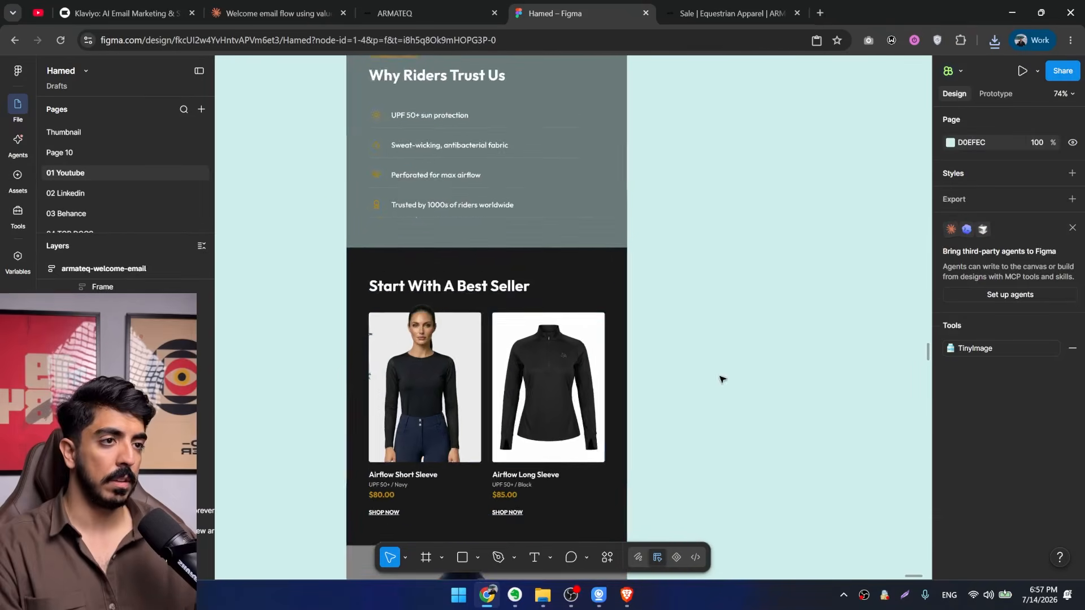
Open the Contour Breech product page on the ARMATEQ site and copy its main photo of the black breeches.
left_click_drag(720, 377, 701, 324)
left_click(425, 11)
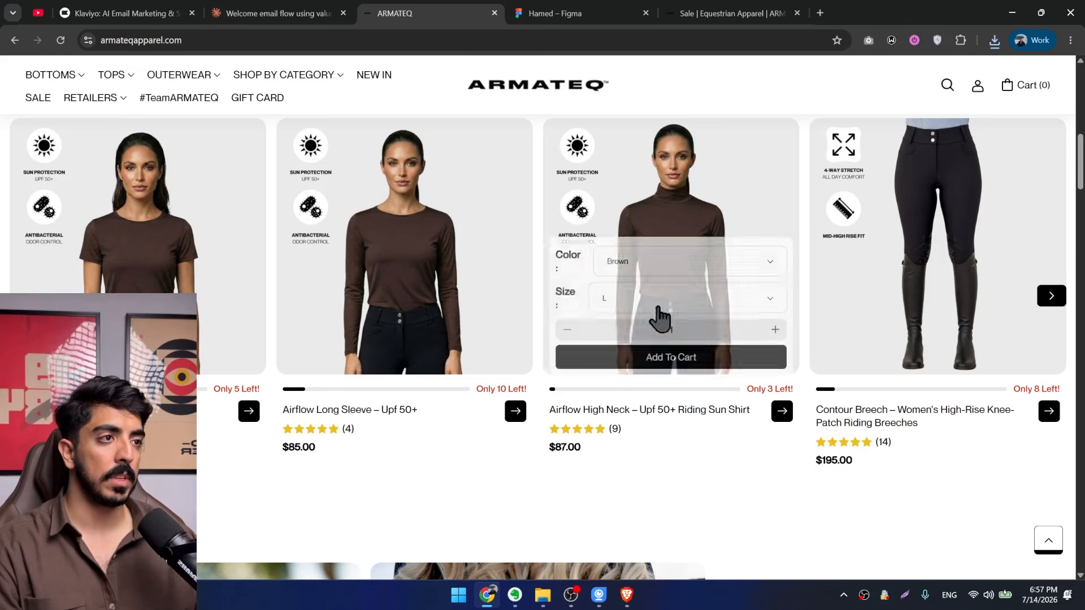
scroll(881, 383, "up", 2)
scroll(508, 332, "down", 1)
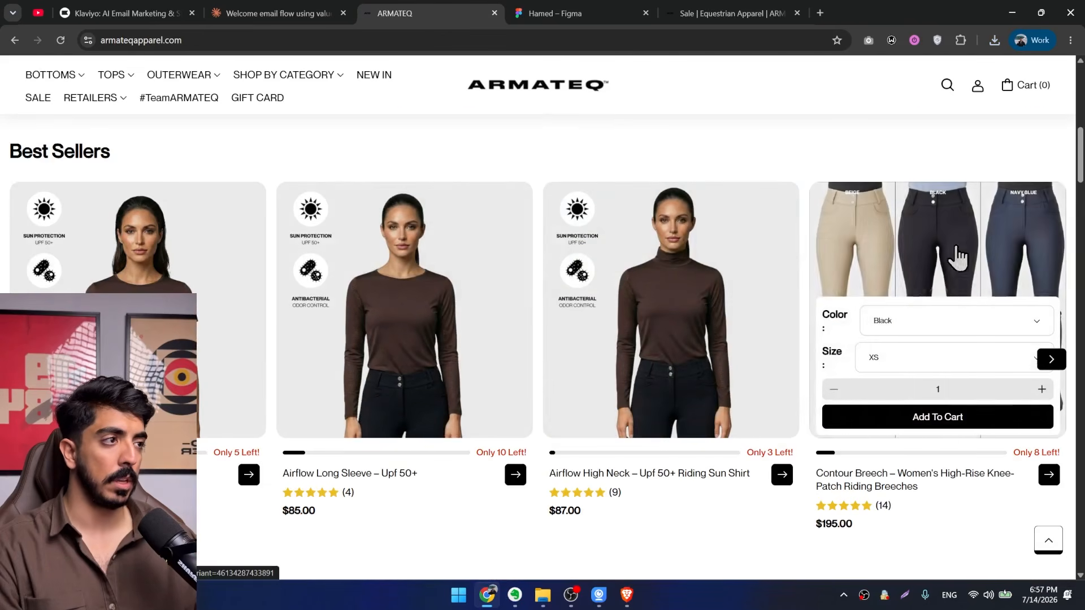
right_click(957, 264)
left_click(962, 283)
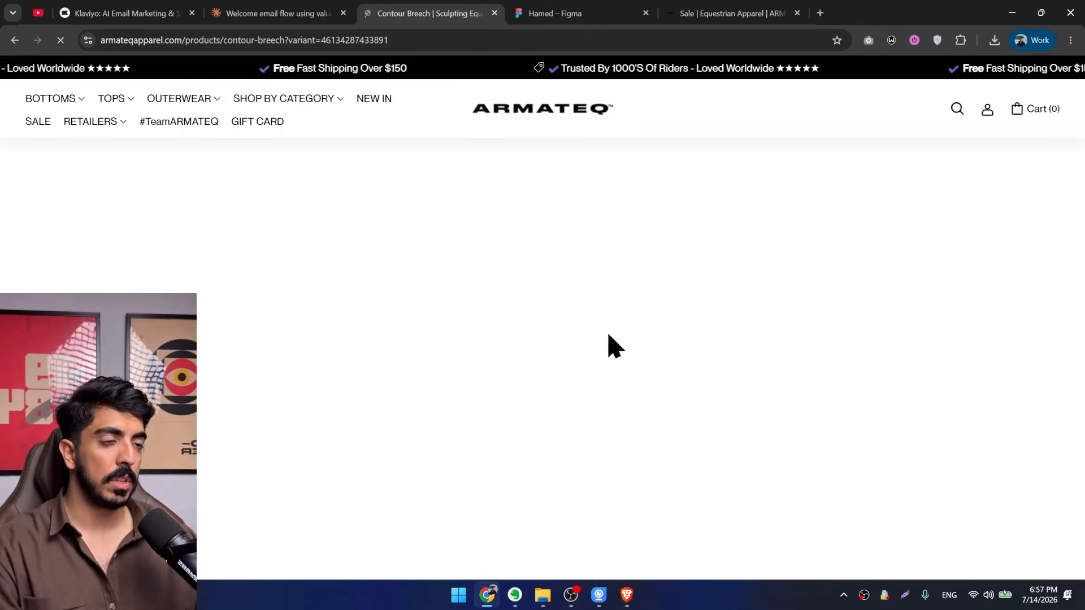
right_click(297, 317)
left_click(356, 386)
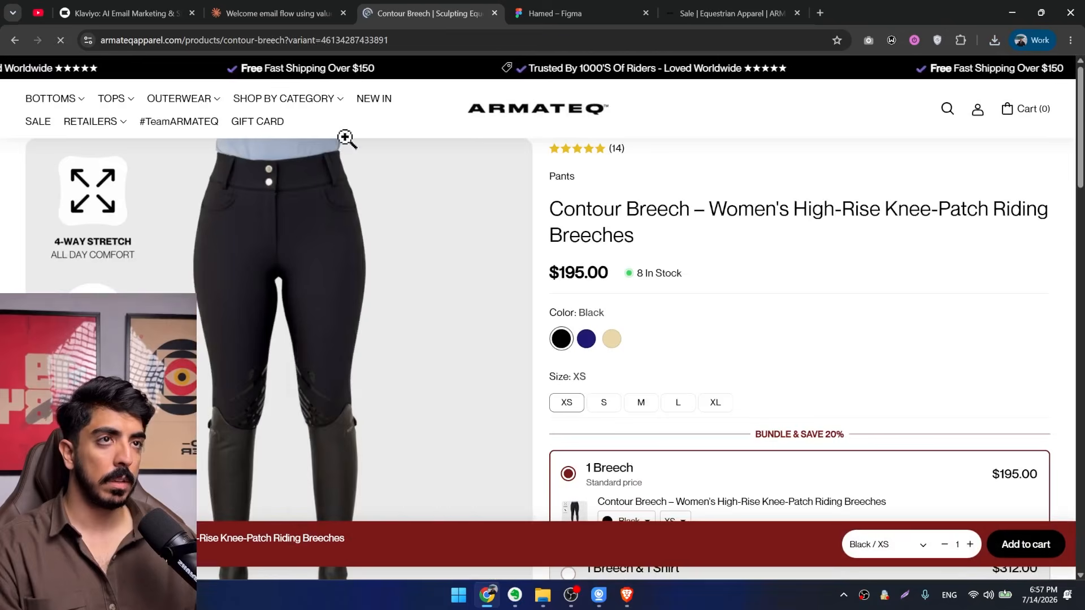
In Figma, replace the picture in the Airflow Long Sleeve card with the copied black breeches photo.
left_click(551, 11)
left_click(556, 326)
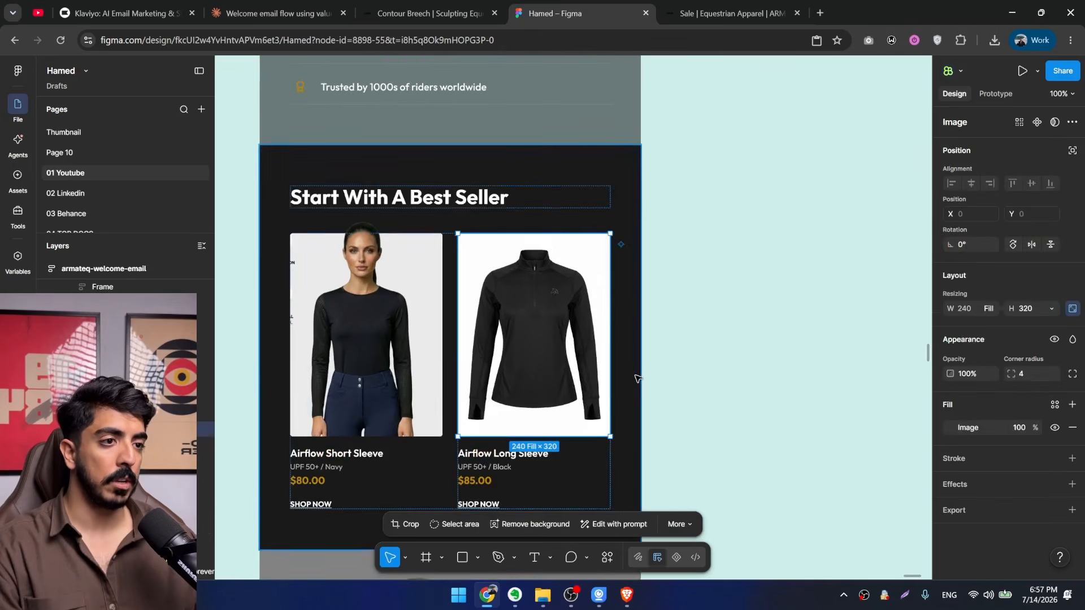
key("ctrl+v")
Crop the breeches photo inside the second product card, enlarging and repositioning it so the feature badges fall outside the frame.
scroll(698, 396, "up", 3)
left_click(950, 428)
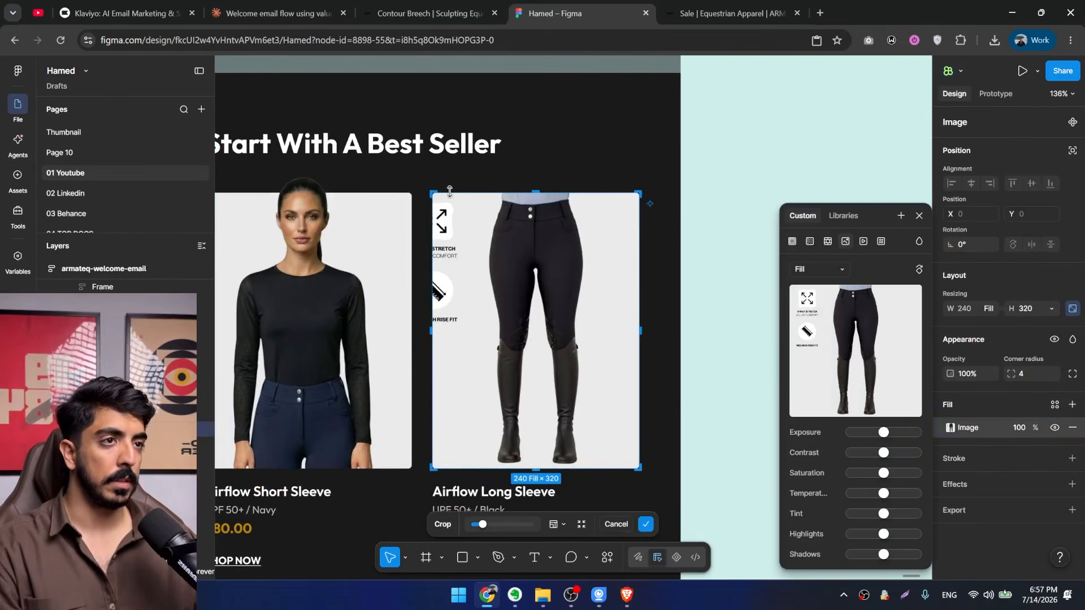
left_click_drag(487, 226, 509, 140)
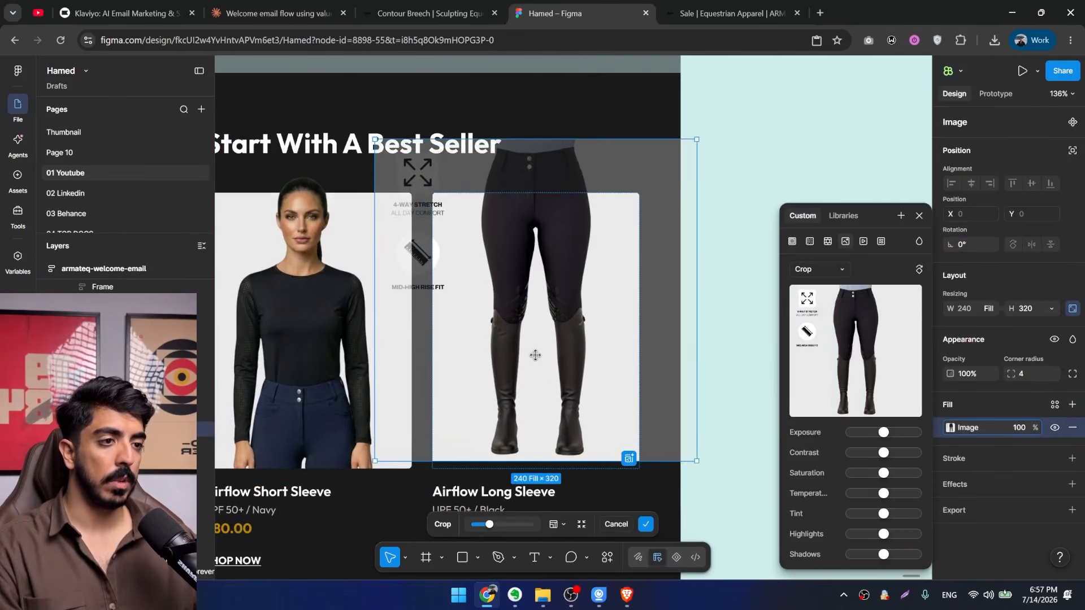
left_click_drag(535, 355, 531, 358)
left_click(725, 271)
Review the updated product cards and the email's upper sections, examining the "Why Riders Trust Us" list closely.
scroll(727, 279, "down", 4)
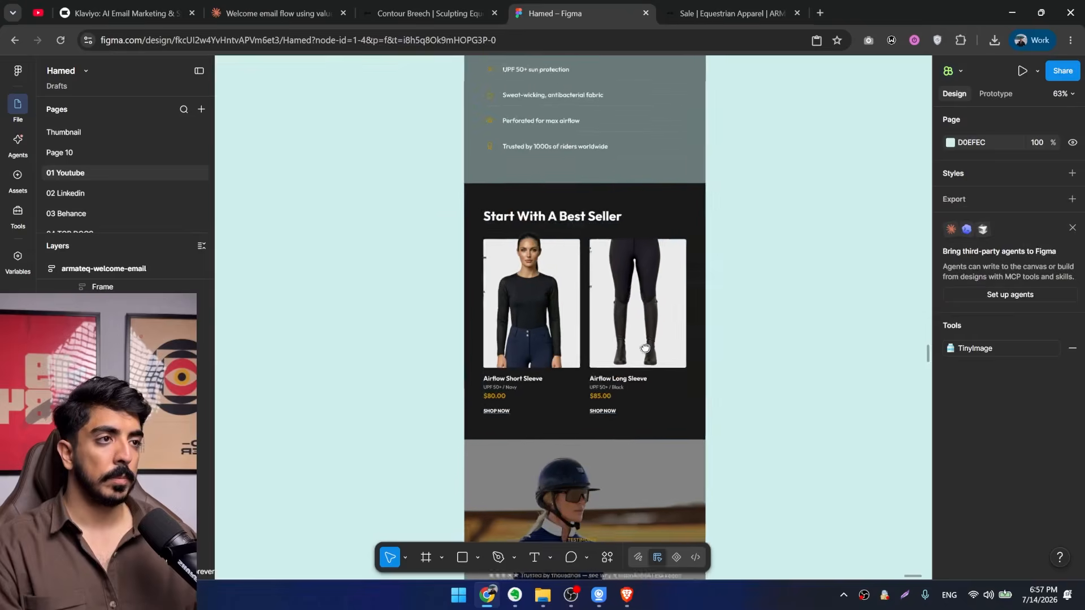
scroll(624, 378, "up", 2)
scroll(616, 381, "down", 4)
left_click_drag(589, 288, 508, 347)
scroll(507, 346, "up", 2)
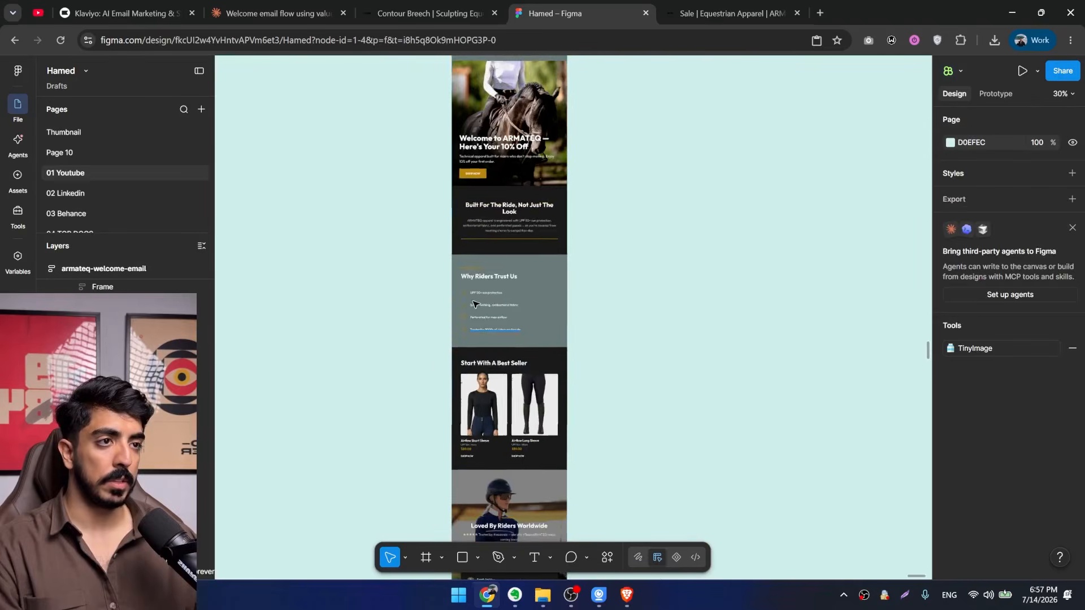
scroll(483, 303, "up", 5)
scroll(486, 260, "down", 3)
scroll(486, 339, "up", 1)
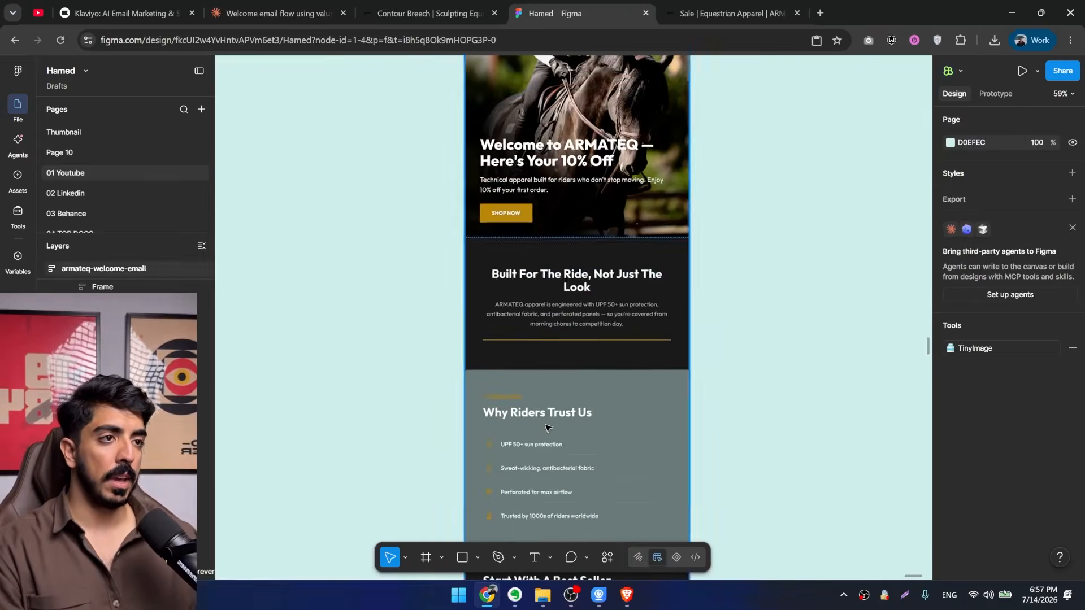
scroll(465, 389, "up", 2)
scroll(444, 385, "down", 2)
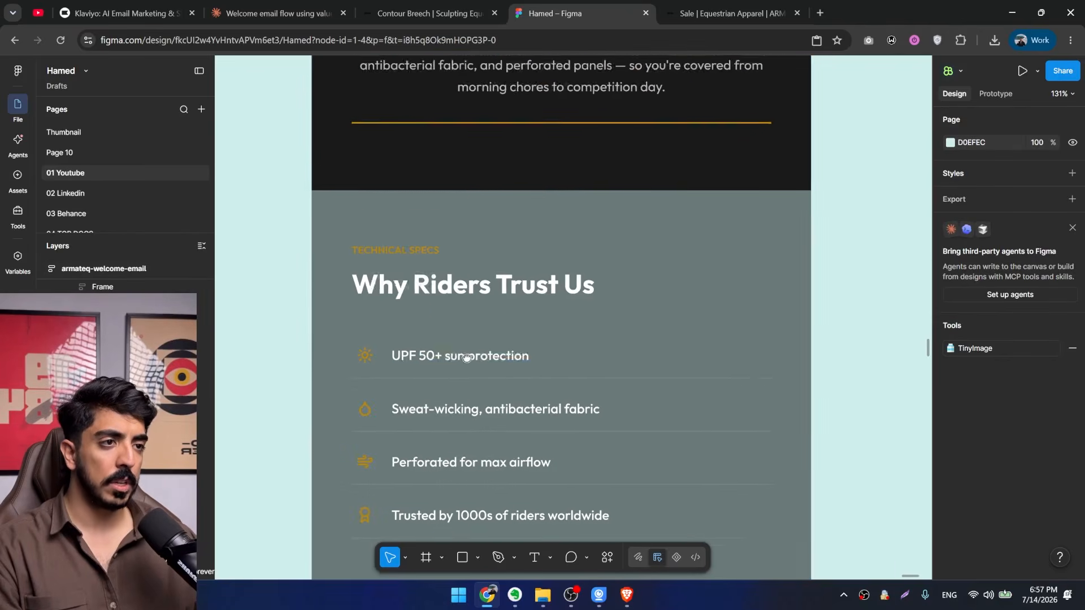
Give the "Why Riders Trust Us" features section a solid dark grey fill.
scroll(649, 281, "down", 1)
left_click(621, 292)
scroll(961, 435, "down", 2)
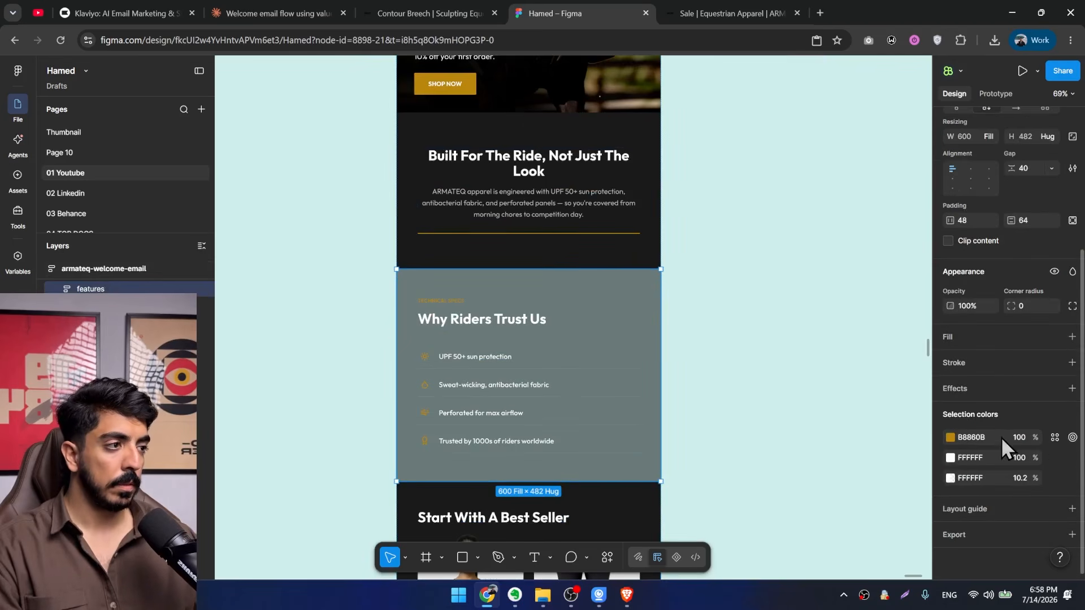
left_click(1072, 337)
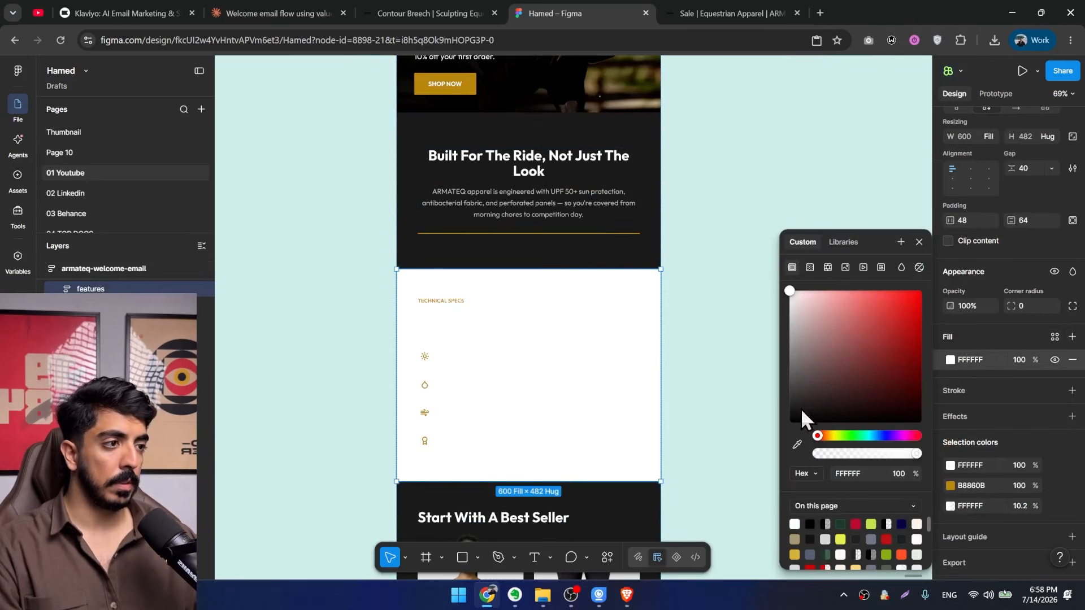
left_click(609, 261)
left_click_drag(805, 404, 778, 399)
left_click(706, 405)
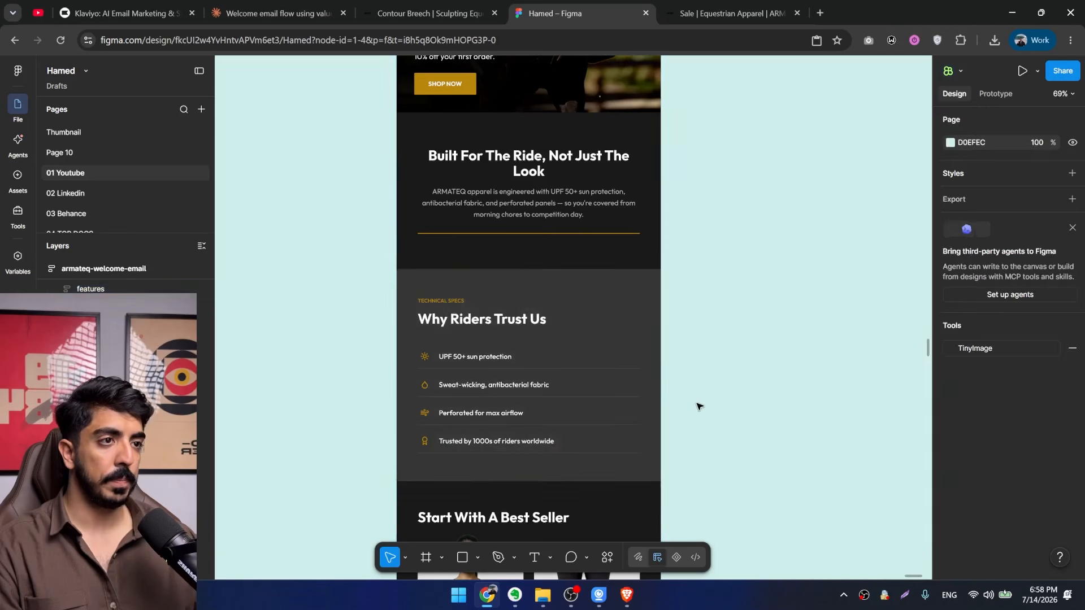
Review the whole welcome email from its header down to the footer, checking how the sections look together.
scroll(700, 406, "down", 5)
scroll(552, 212, "up", 5)
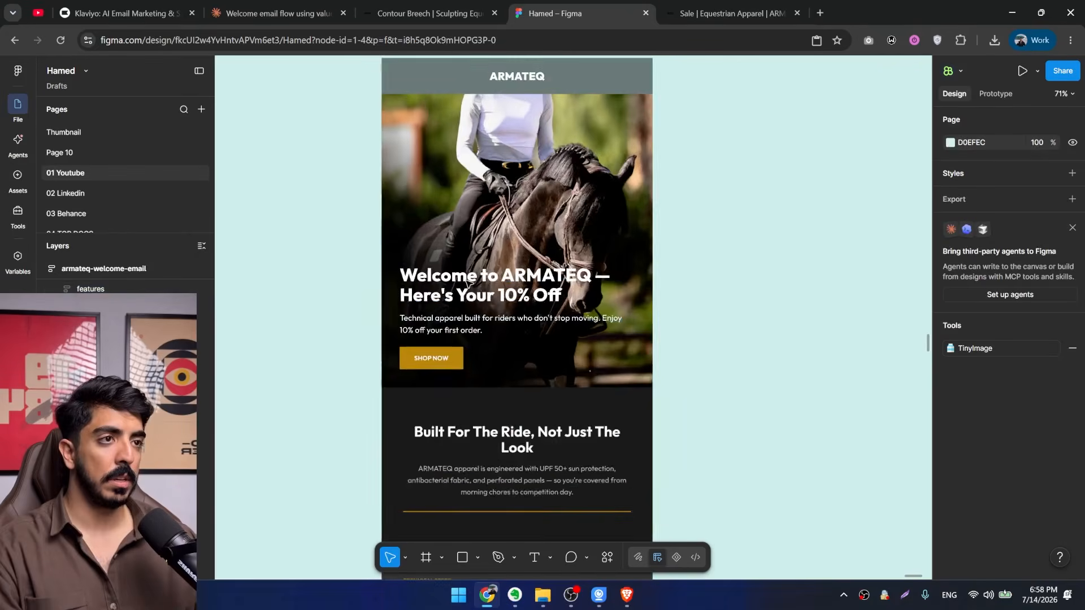
scroll(525, 289, "down", 3)
scroll(528, 289, "down", 2)
left_click_drag(610, 509, 622, 269)
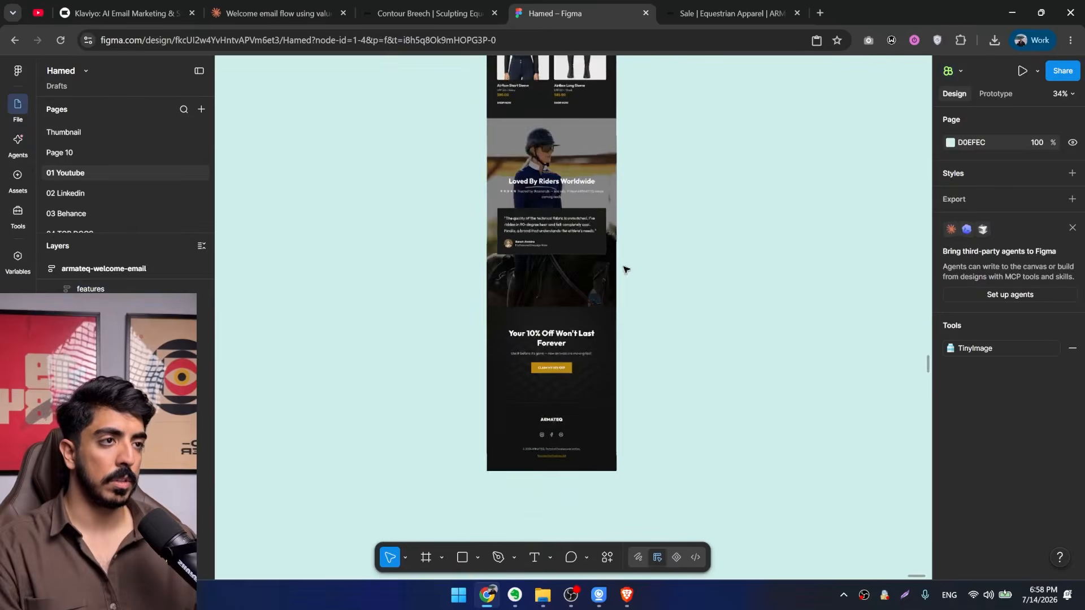
scroll(622, 269, "down", 3)
left_click_drag(630, 181, 613, 334)
left_click_drag(607, 94, 576, 251)
scroll(544, 206, "up", 2)
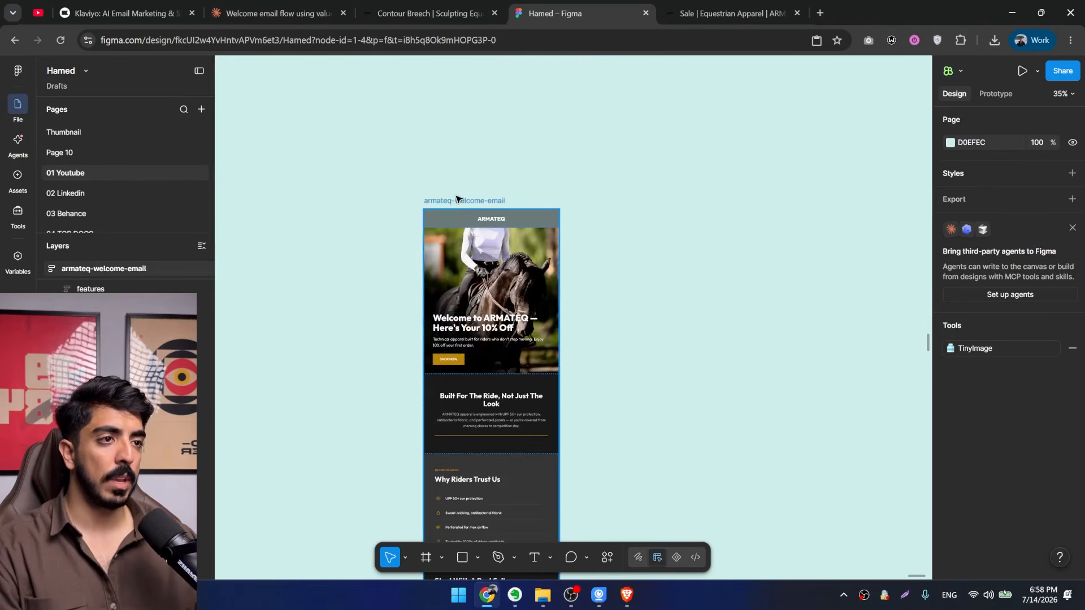
Select the complete armateq-welcome-email frame as the reference for the next emails.
left_click(457, 200)
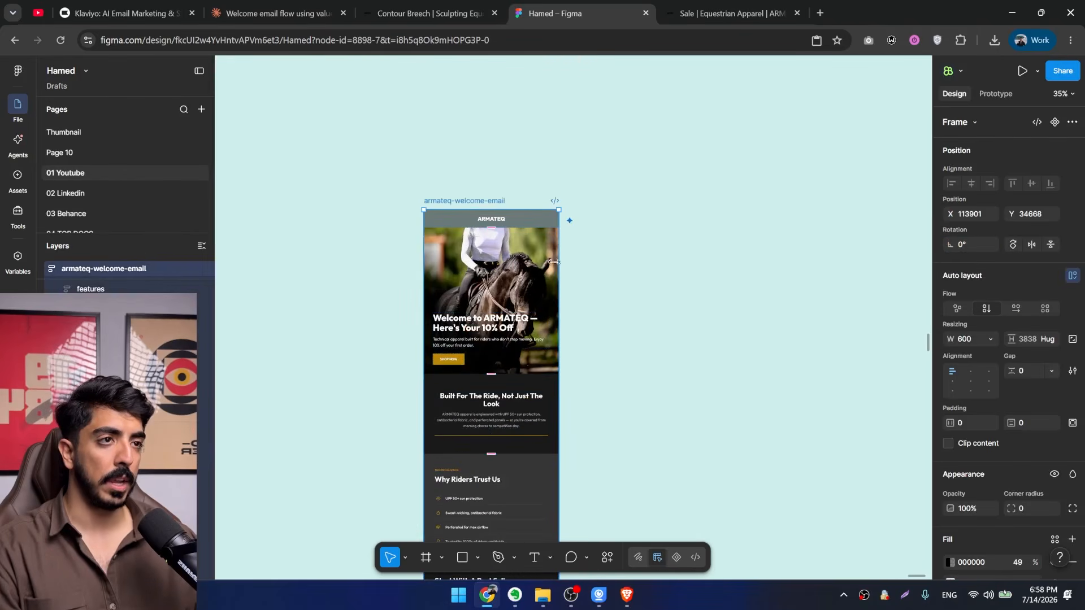
left_click_drag(615, 316, 522, 254)
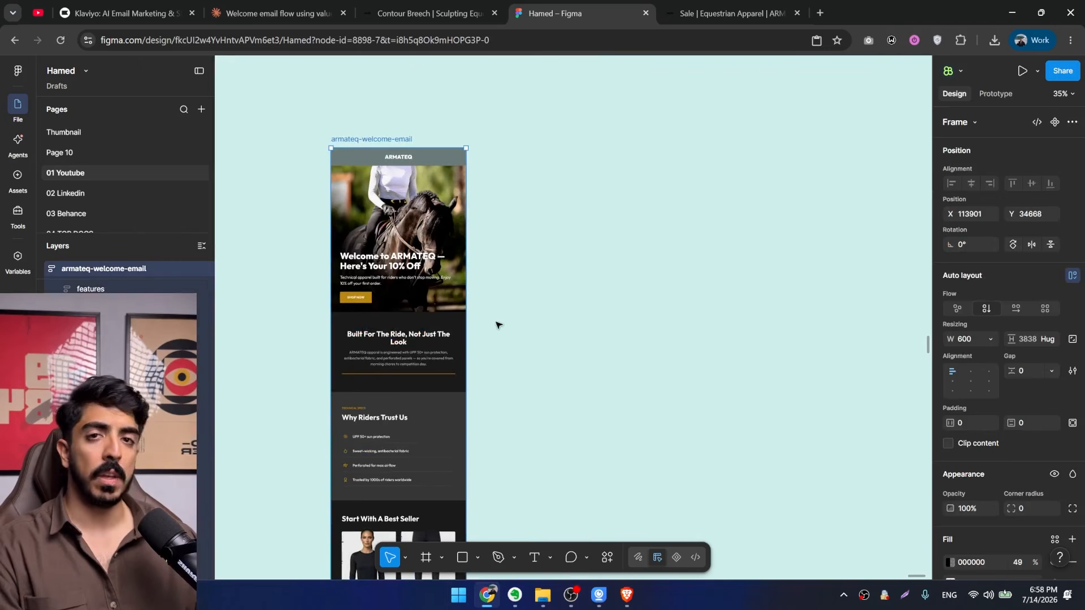
left_click_drag(539, 294, 677, 297)
scroll(544, 143, "up", 2)
left_click(718, 609)
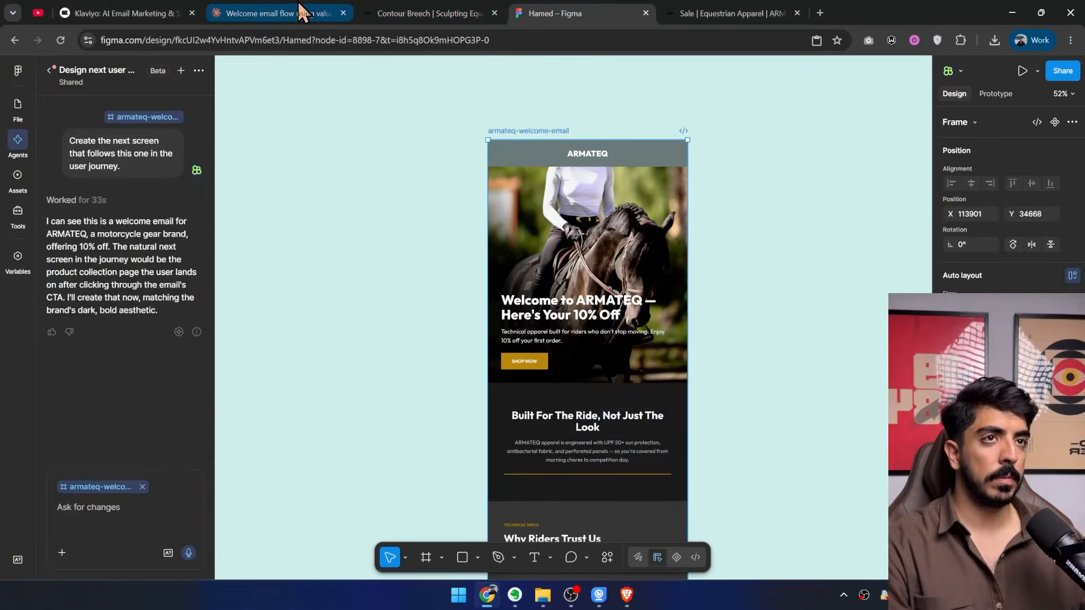
Copy the Email 2 Trust + Testimonials text from Claude's welcome flow document for the Figma agent's prompt.
left_click(305, 13)
scroll(642, 334, "up", 5)
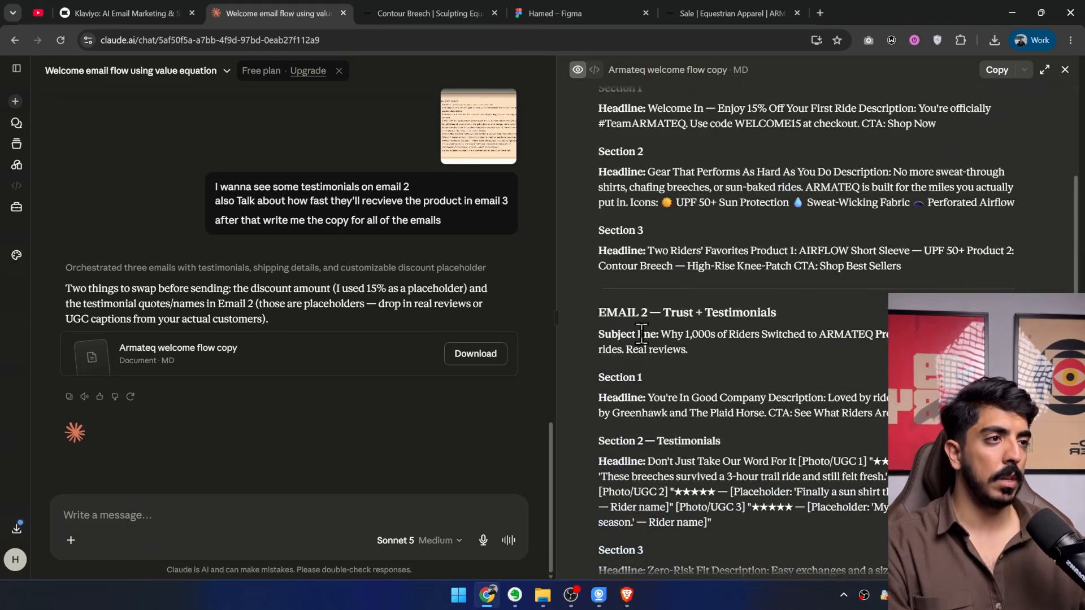
scroll(642, 333, "down", 2)
left_click_drag(629, 227, 715, 474)
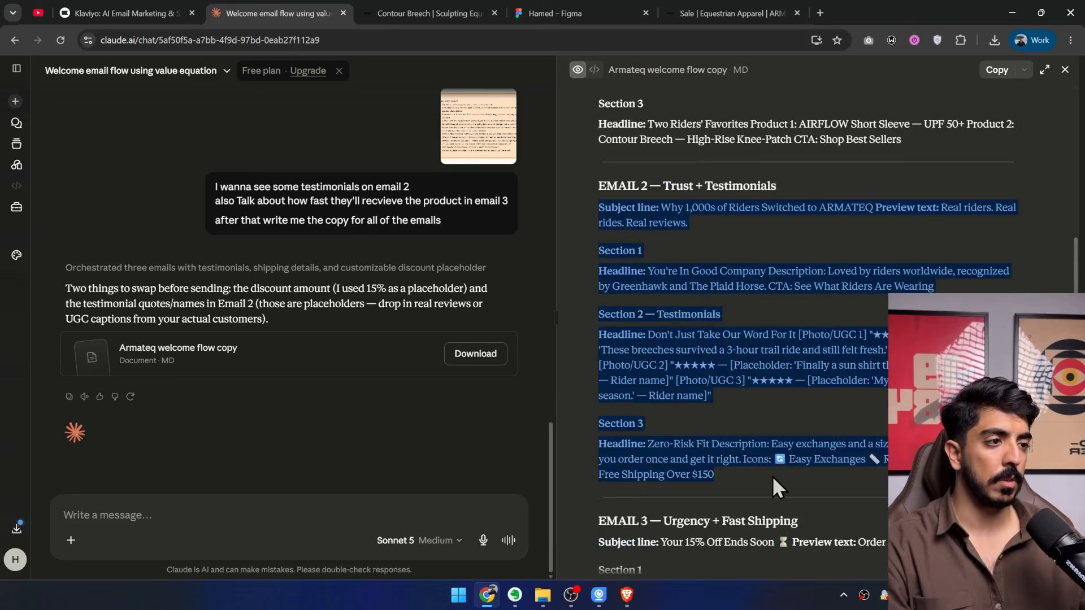
left_click(543, 13)
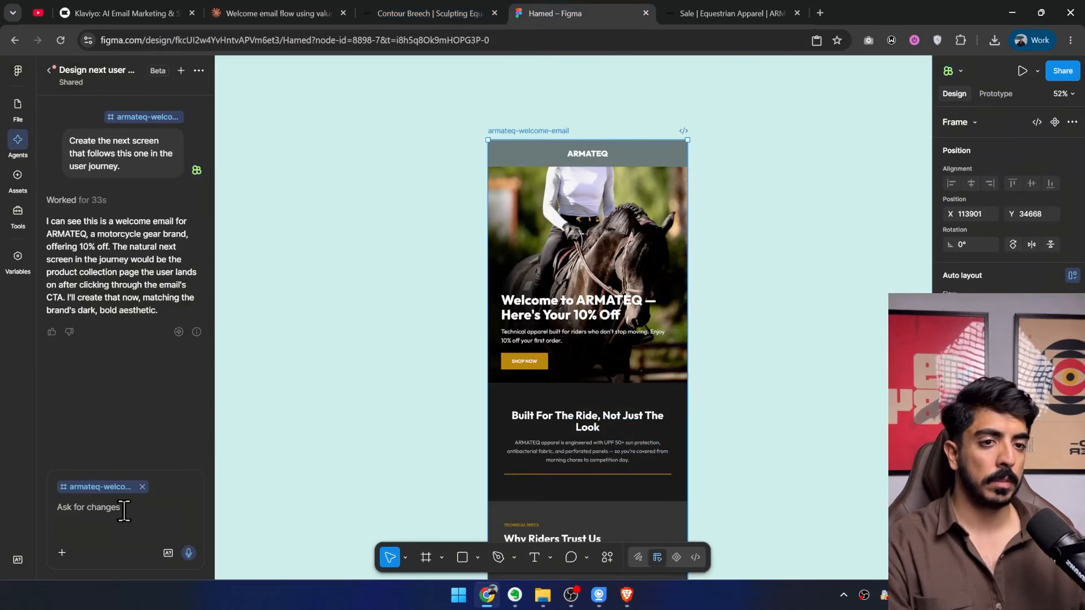
Copy the Email 3 Urgency + Fast Shipping text from Claude's document and paste it into the Figma agent's prompt.
left_click(290, 4)
scroll(694, 452, "down", 3)
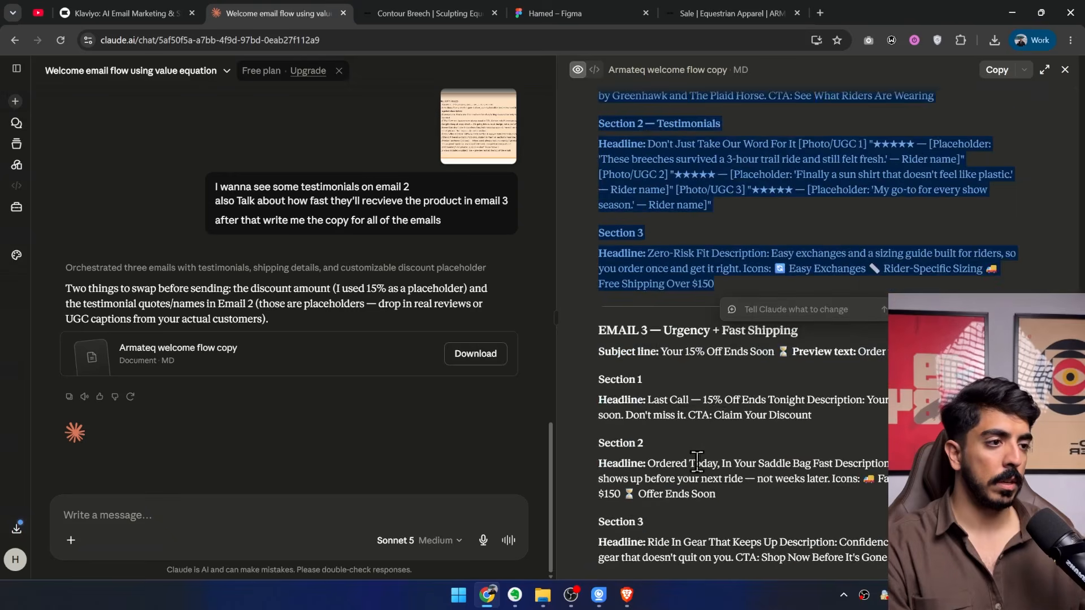
left_click_drag(892, 560, 596, 330)
left_click(581, 13)
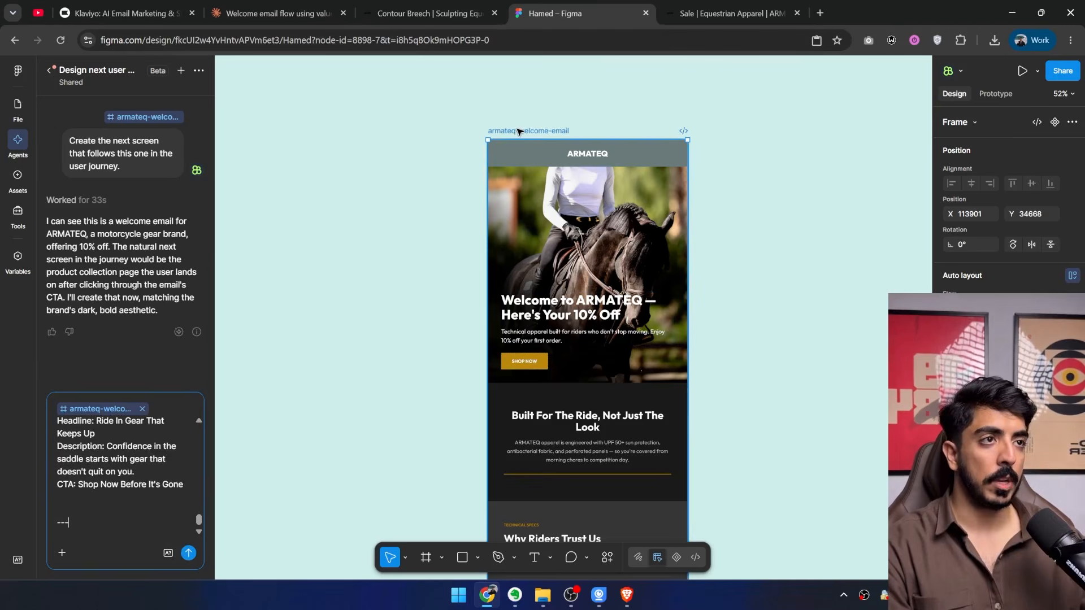
Ask the agent to design the 2nd and 3rd emails of the welcome flow based on the selected first one.
left_click_drag(603, 184, 371, 178)
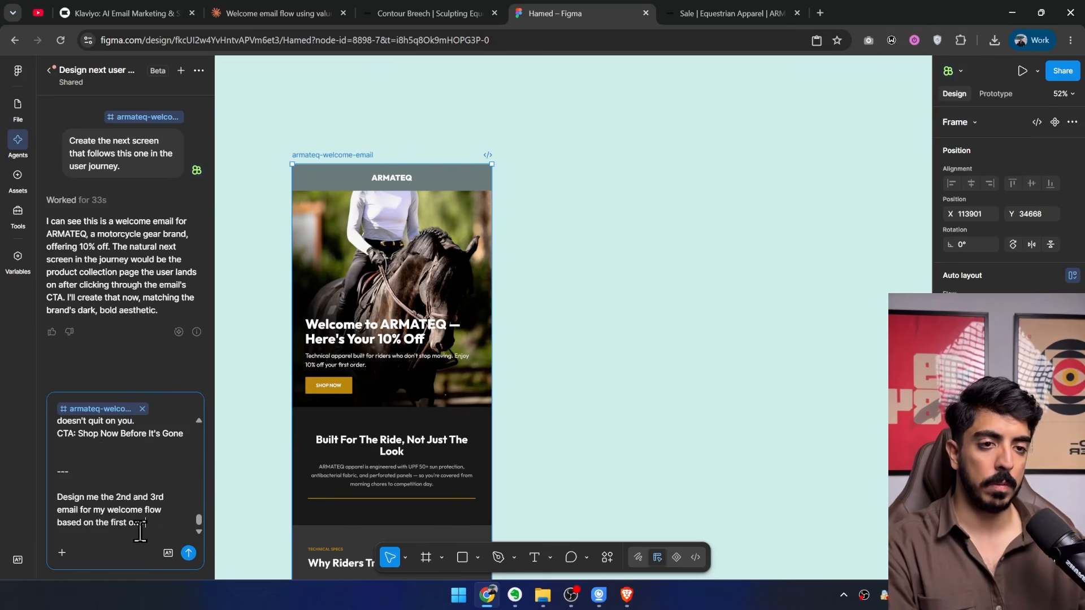
type("d")
key("Return")
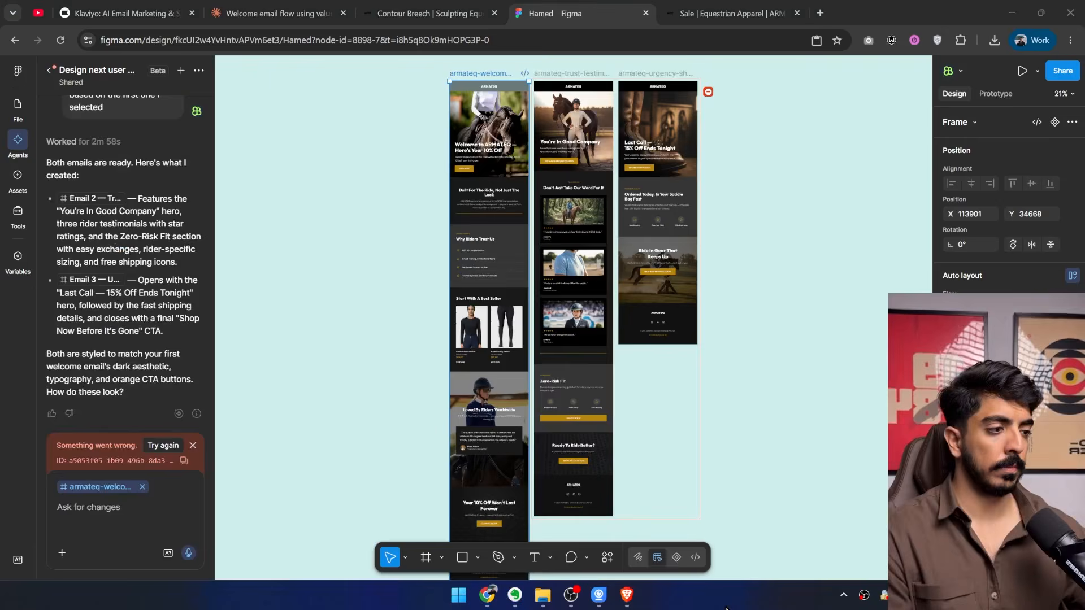
Compare the generated second and third emails with the first, examining the testimonial cards and Zero-Risk Fit section.
left_click_drag(727, 392, 684, 458)
scroll(507, 242, "up", 2)
left_click_drag(587, 273, 561, 299)
scroll(561, 299, "up", 5)
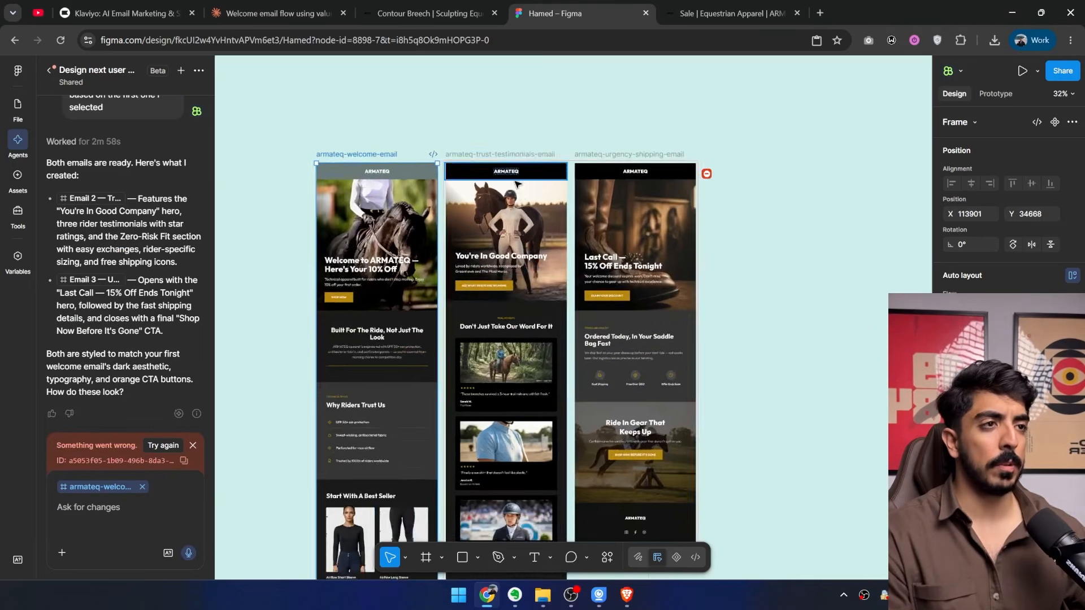
scroll(543, 275, "down", 8)
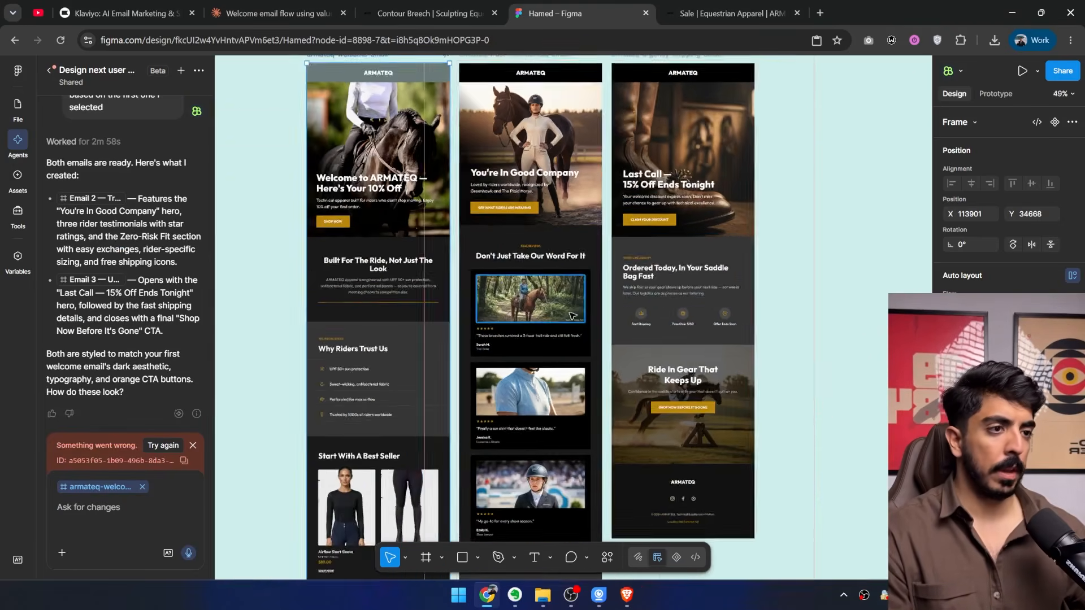
scroll(561, 220, "down", 6)
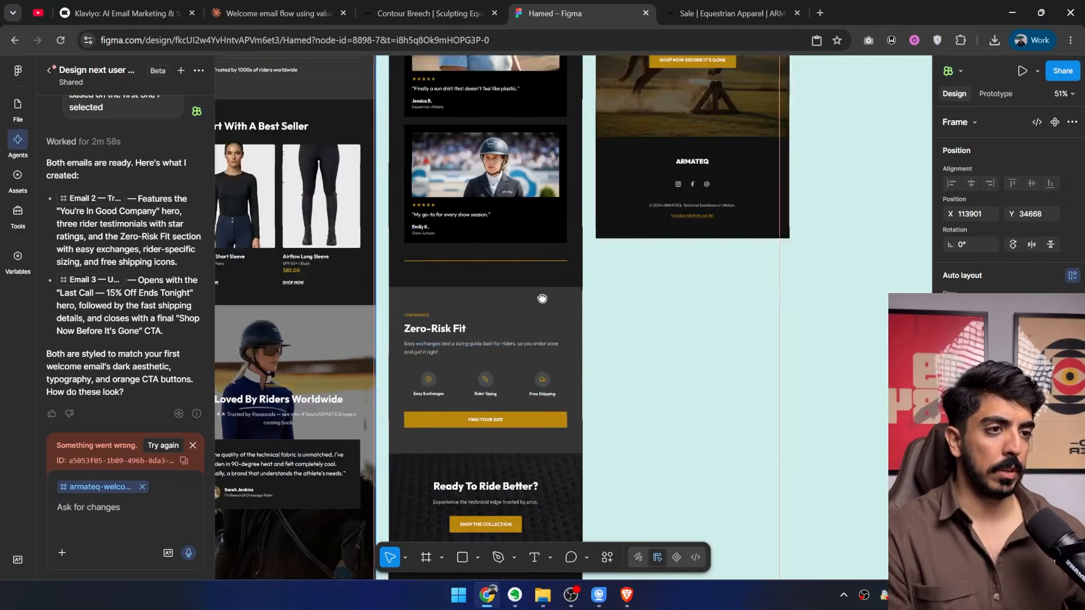
scroll(532, 289, "up", 2)
scroll(533, 289, "up", 10)
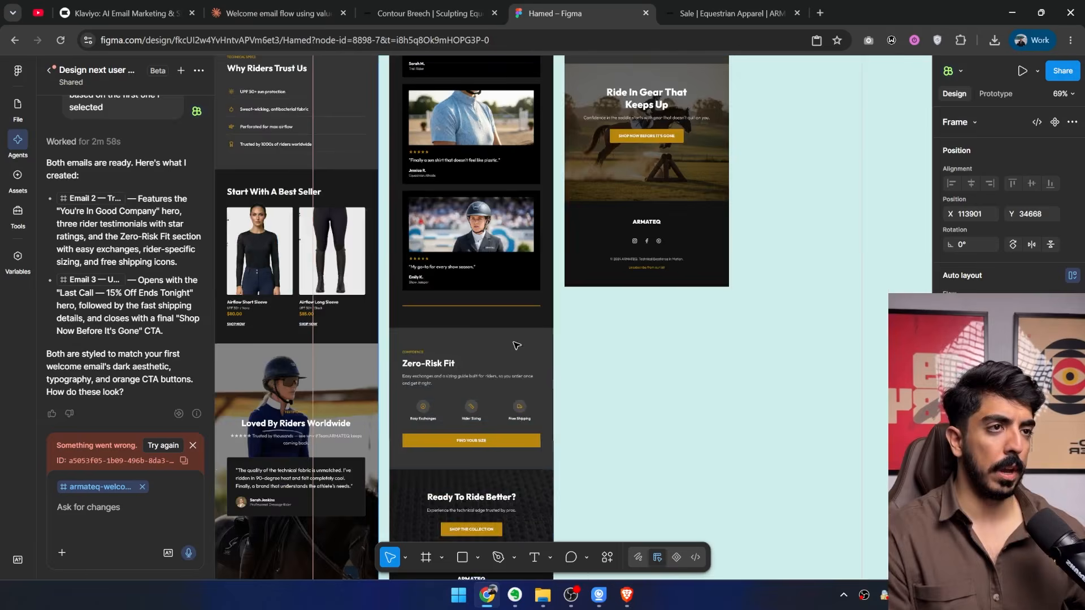
scroll(489, 332, "up", 2)
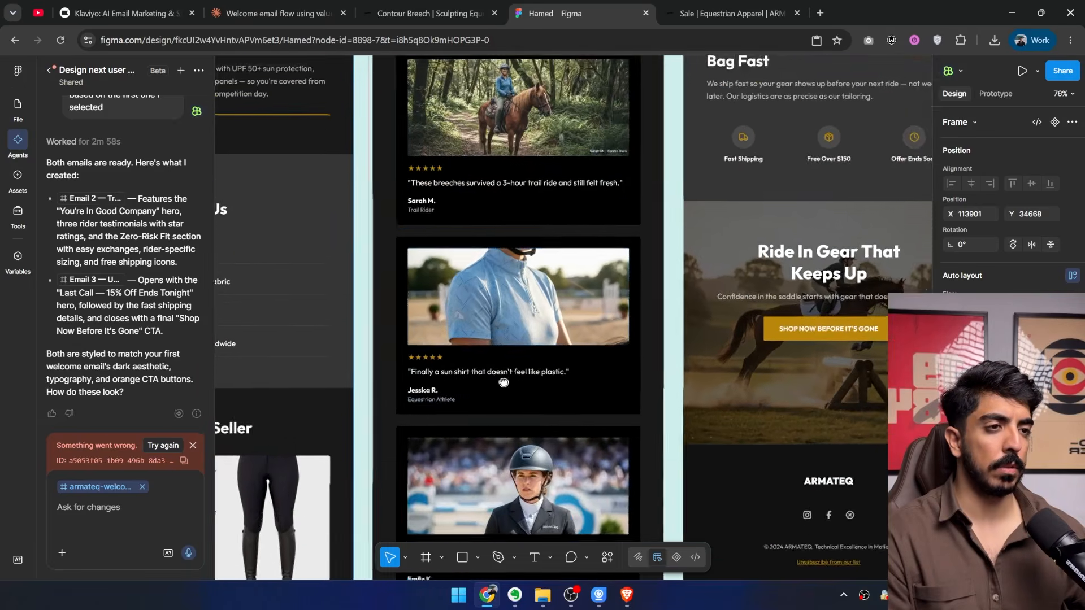
scroll(531, 299, "down", 2)
scroll(542, 291, "up", 4)
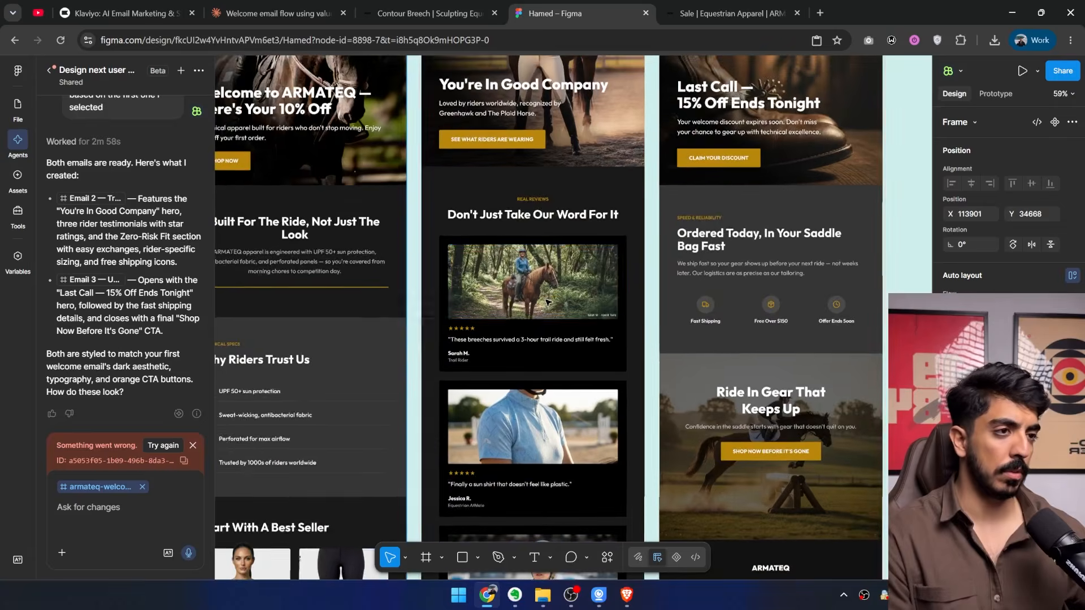
Examine the hero images and headlines of the testimonials and urgency emails.
scroll(544, 289, "down", 3)
scroll(509, 310, "up", 8)
scroll(471, 331, "up", 5)
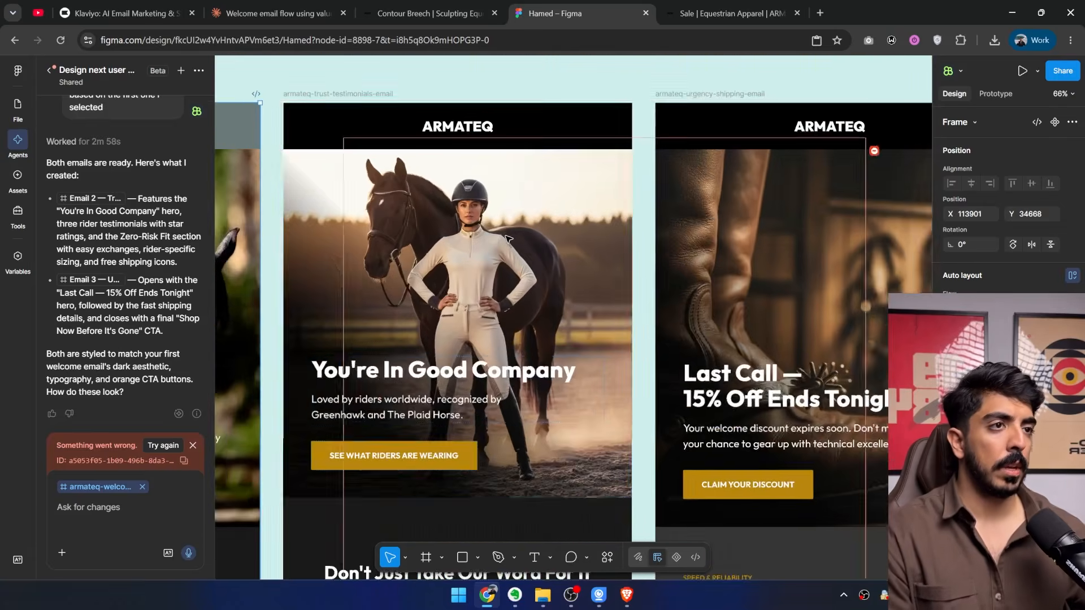
scroll(452, 317, "down", 3)
scroll(314, 251, "up", 4)
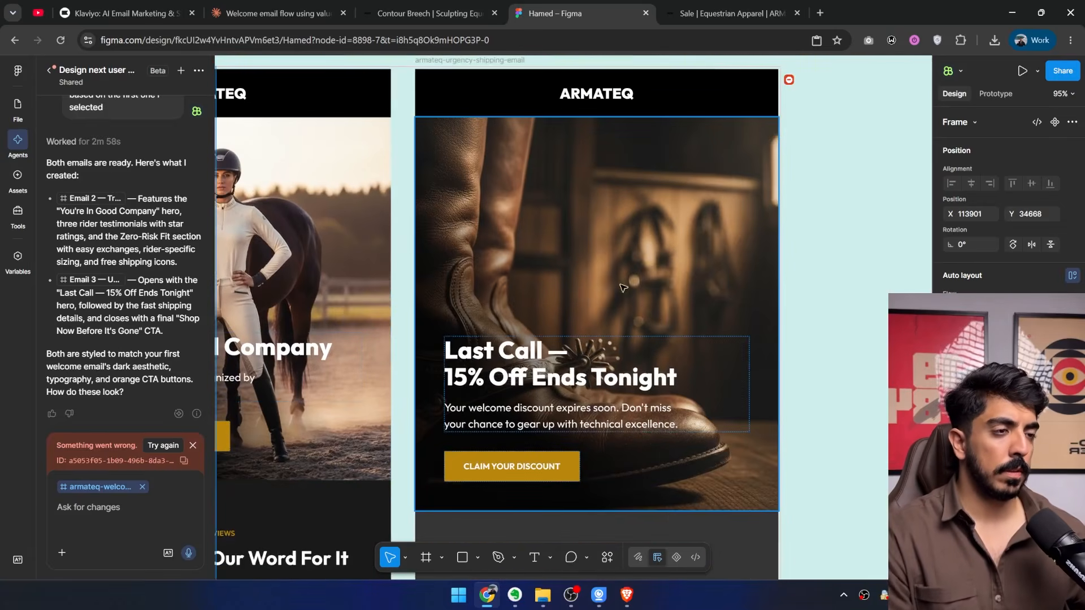
scroll(651, 292, "down", 1)
left_click_drag(563, 314, 566, 243)
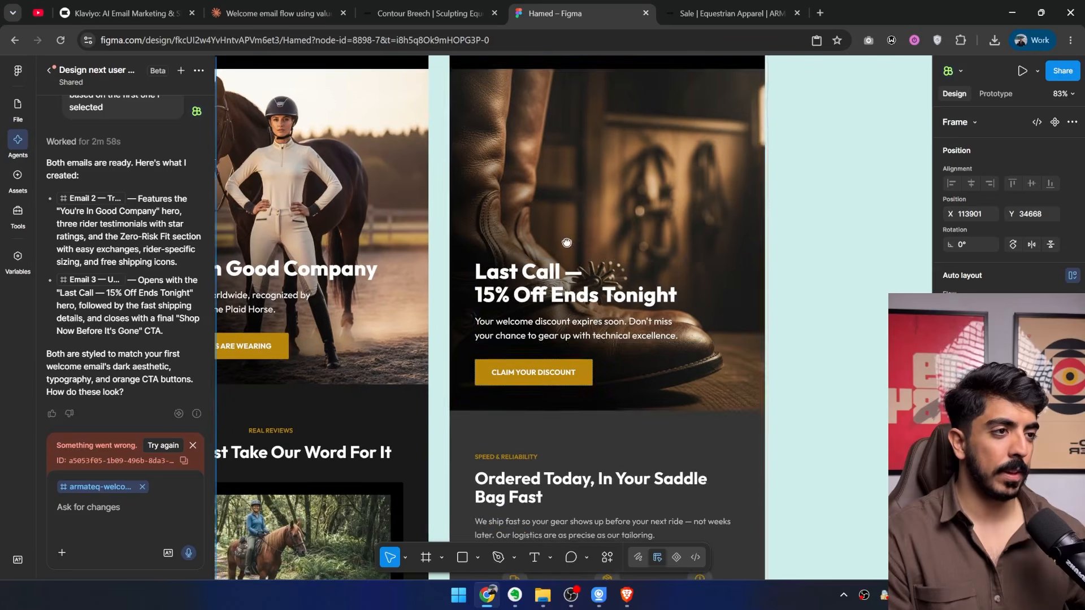
scroll(595, 222, "down", 3)
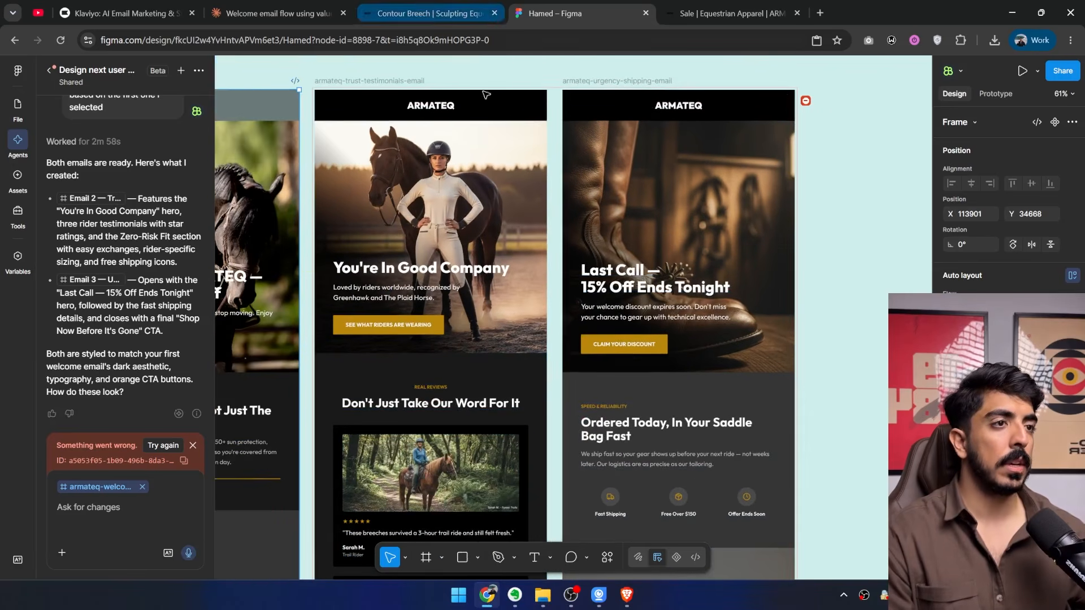
Find the photo of three women standing with a horse on the ARMATEQ home page and capture a screenshot of it.
scroll(481, 228, "left", 2)
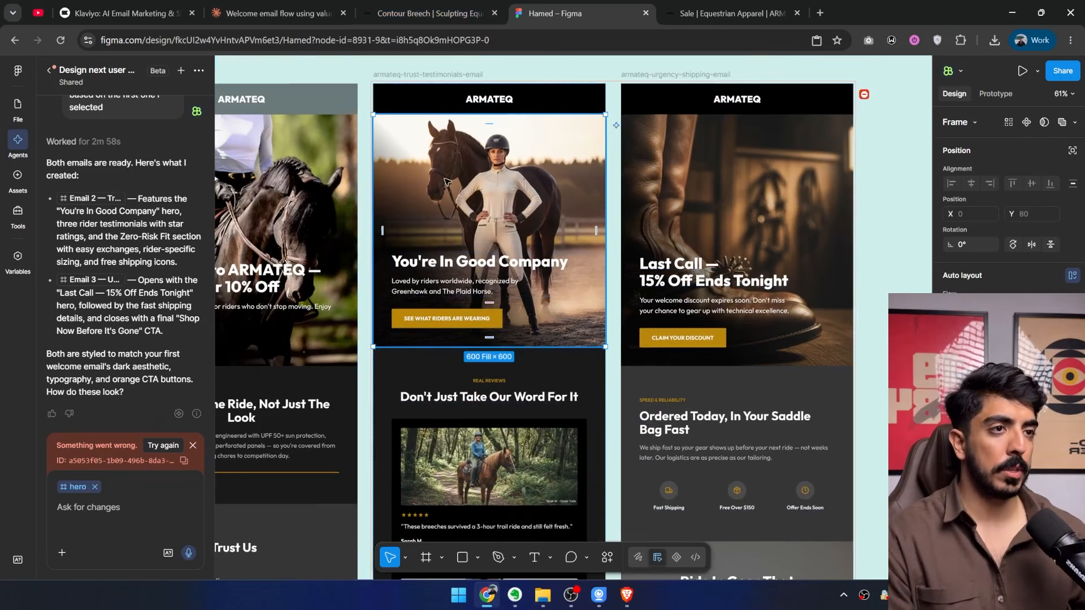
left_click(423, 12)
left_click(543, 107)
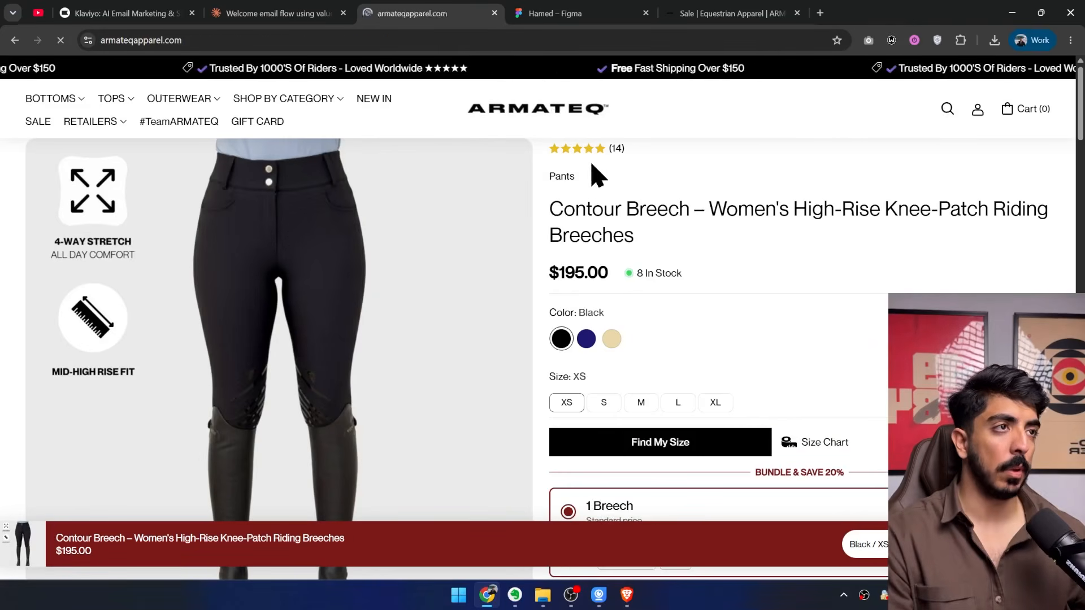
scroll(563, 265, "down", 15)
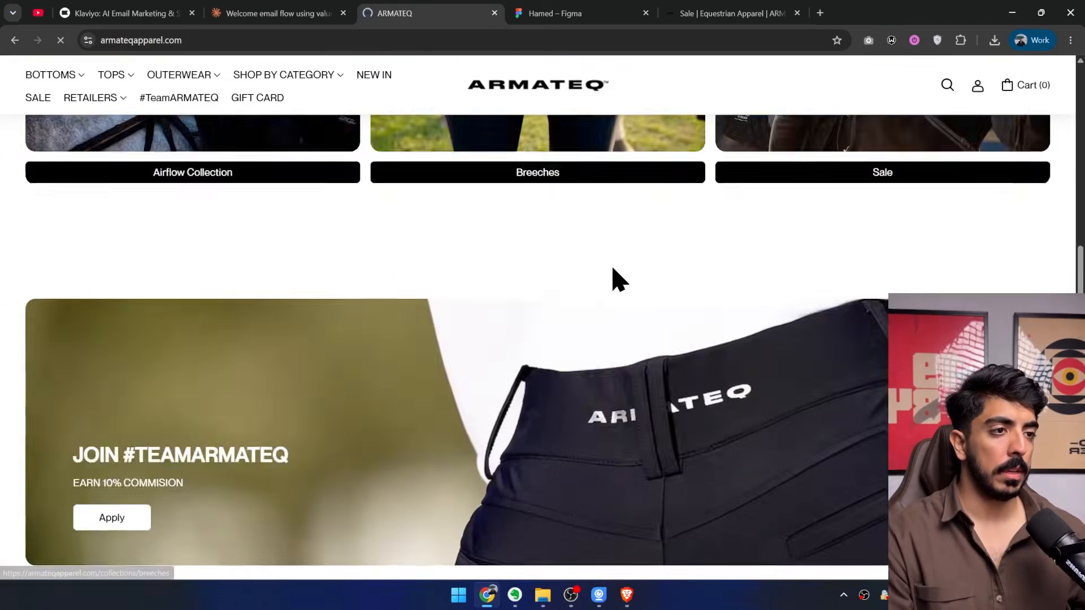
scroll(613, 282, "down", 7)
scroll(611, 284, "up", 4)
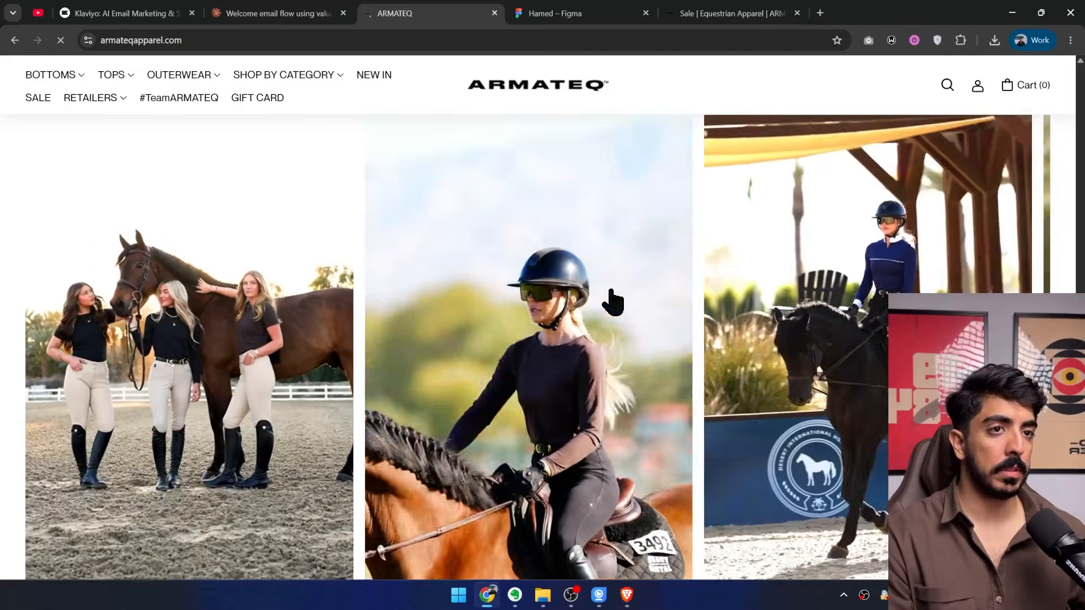
scroll(609, 289, "down", 1)
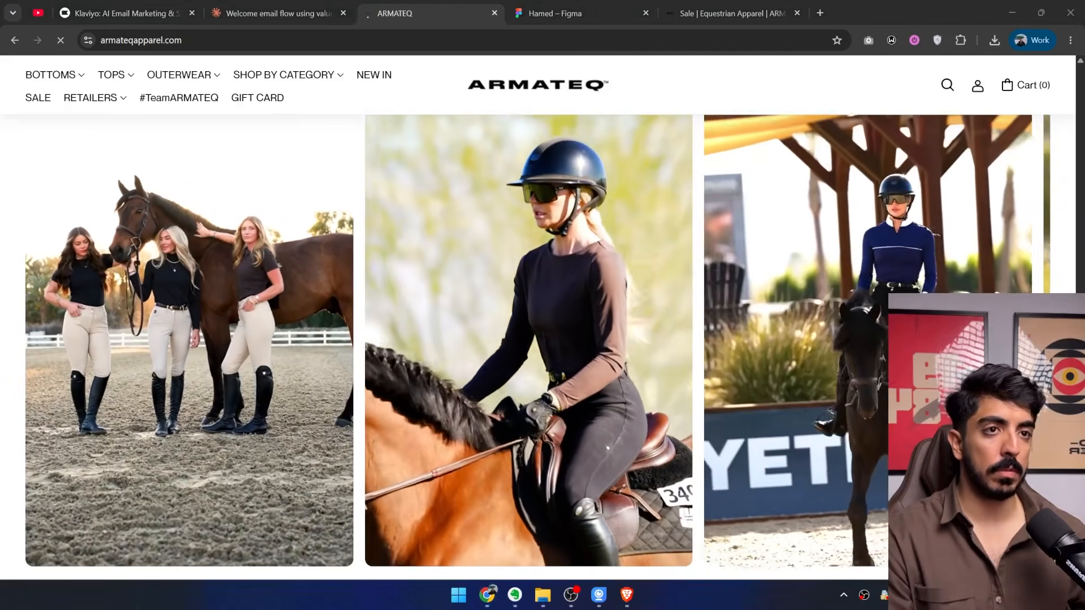
key("Print")
left_click_drag(352, 129, 27, 473)
In Figma, replace the image fill of the "You're In Good Company" hero with the captured photo of three women and a horse.
left_click(588, 13)
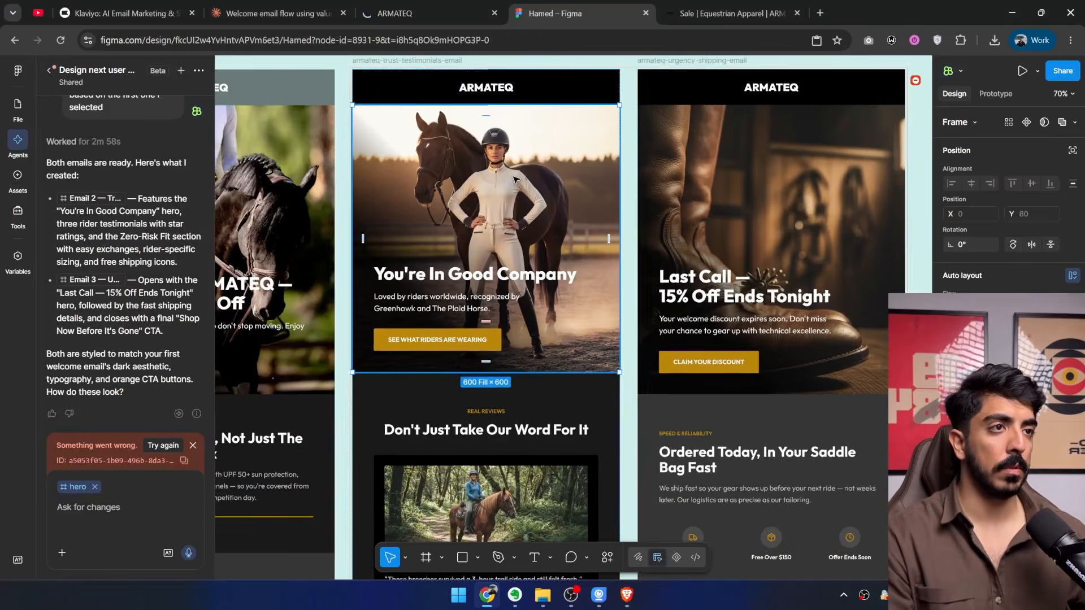
scroll(619, 435, "down", 2)
left_click(695, 109)
scroll(568, 197, "up", 1)
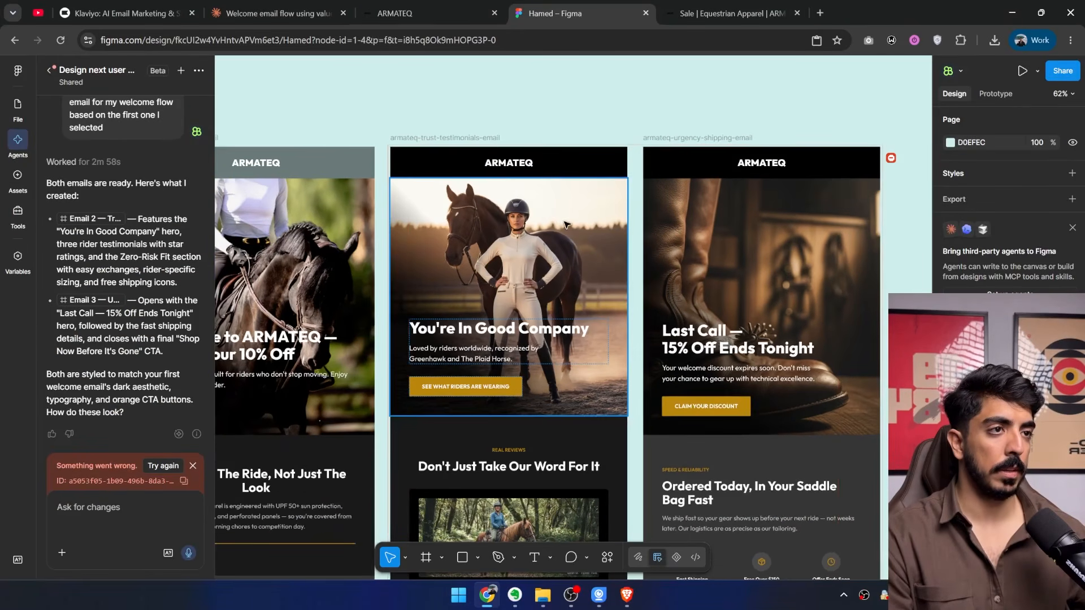
left_click(536, 226)
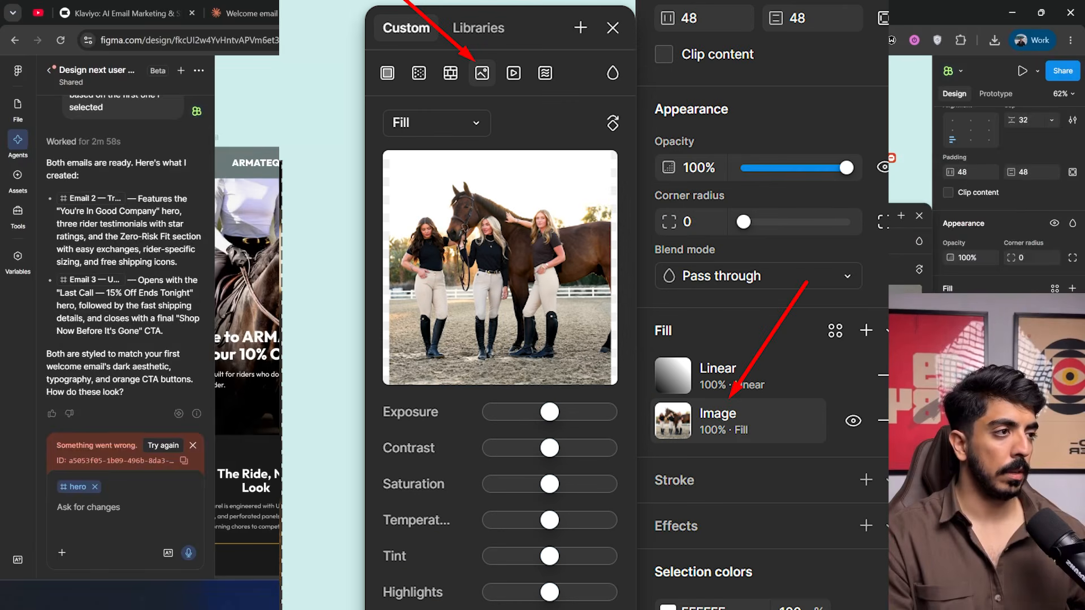
scroll(565, 316, "up", 1)
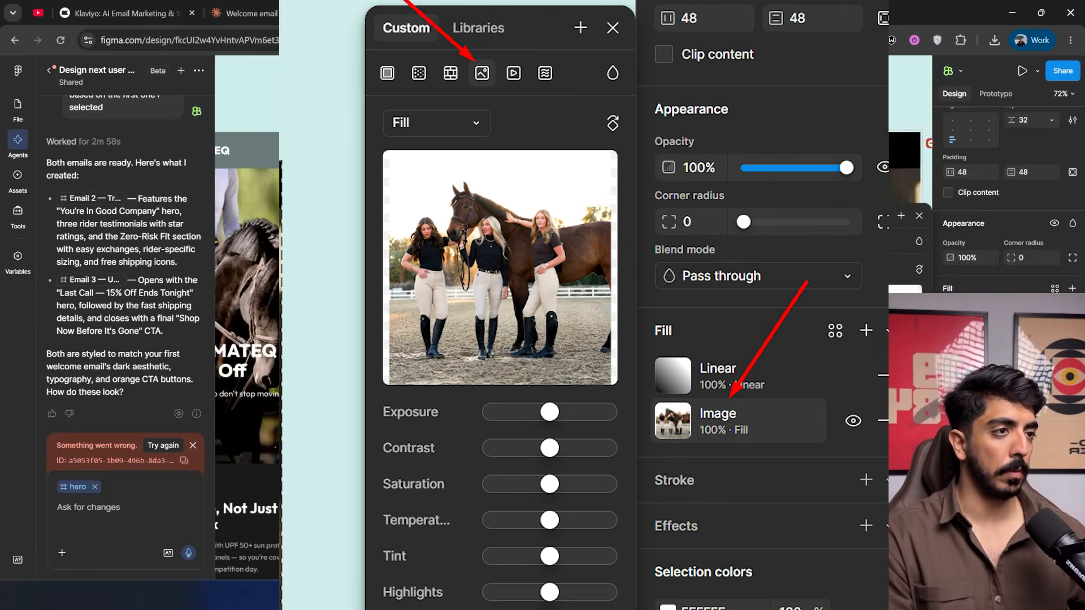
Find the photo of the woman in a black shirt facing the camera beside a white horse on the ARMATEQ home page and copy it.
scroll(565, 317, "down", 1)
scroll(565, 317, "up", 2)
scroll(565, 316, "down", 3)
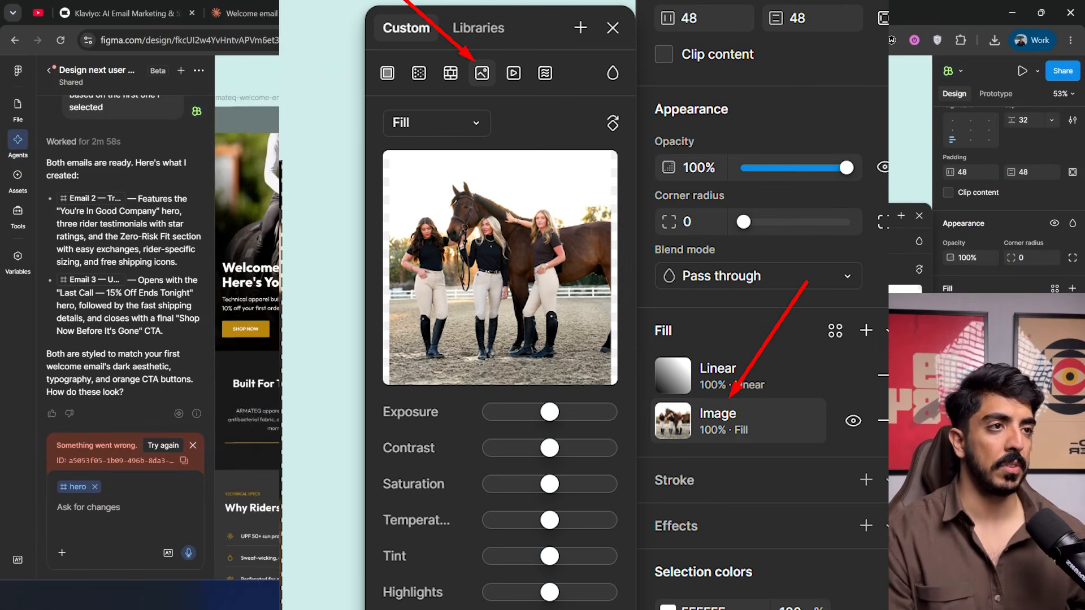
scroll(565, 317, "up", 2)
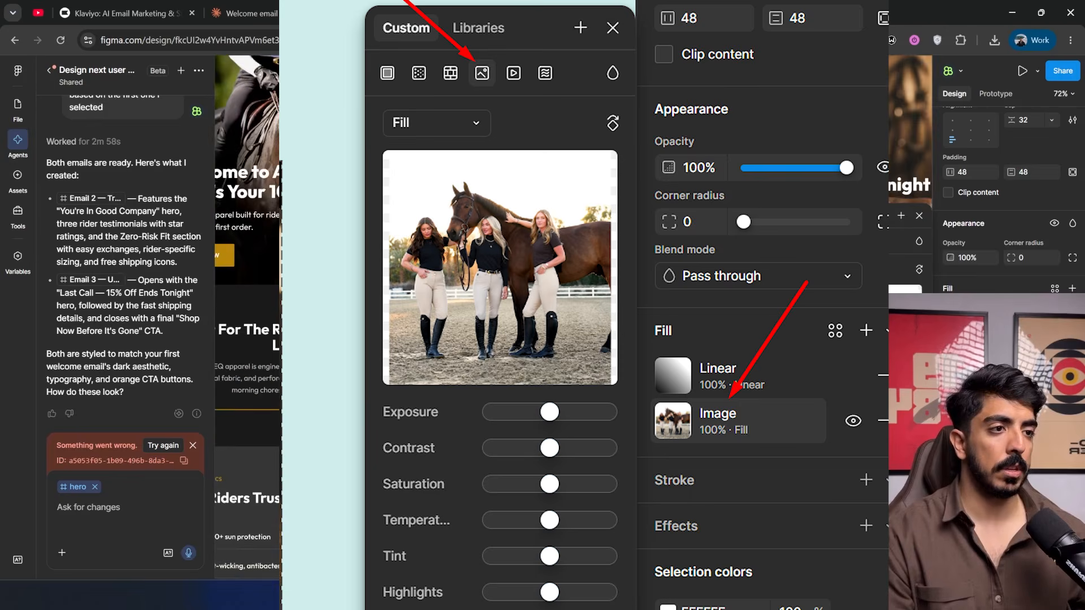
left_click(417, 13)
scroll(586, 262, "down", 3)
scroll(593, 296, "down", 12)
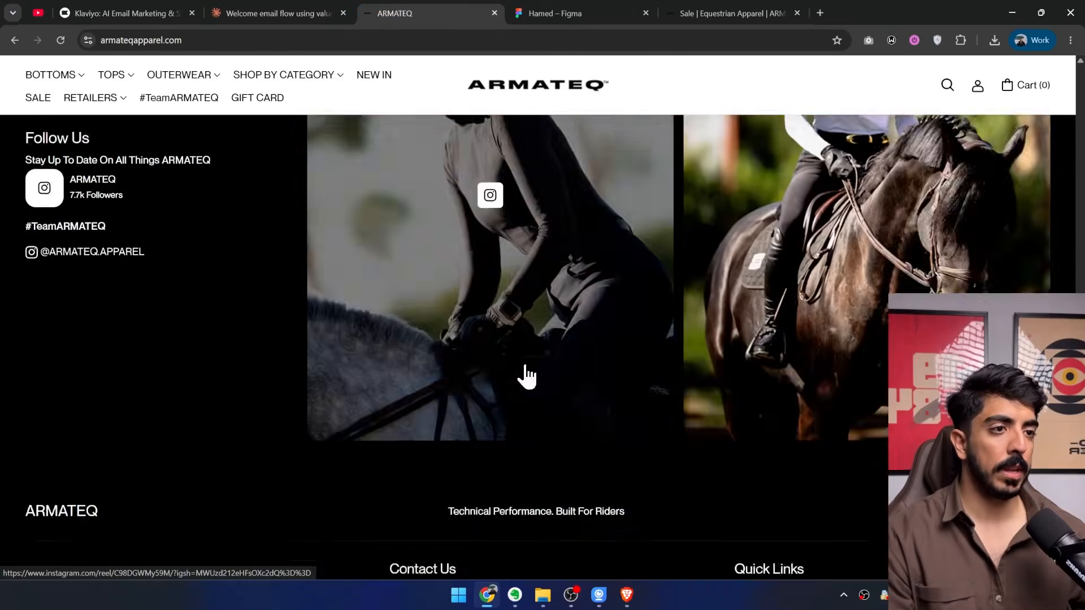
scroll(353, 402, "up", 9)
scroll(283, 363, "down", 1)
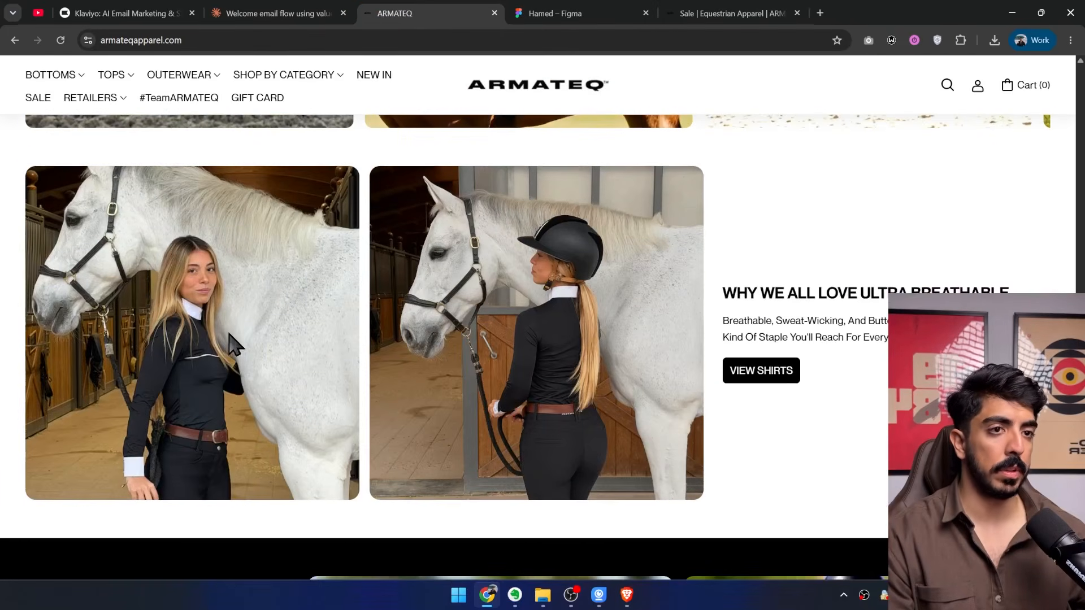
right_click(225, 337)
left_click(266, 378)
In Figma, replace the forest trail photo in the first testimonial card with the copied woman-and-white-horse image.
left_click(582, 16)
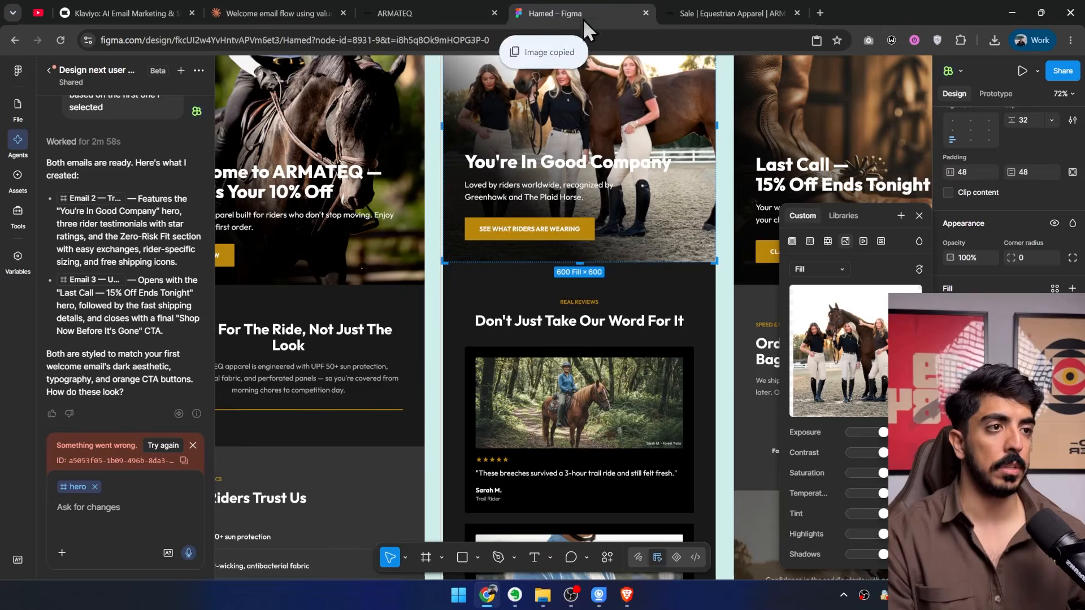
scroll(593, 372, "down", 3)
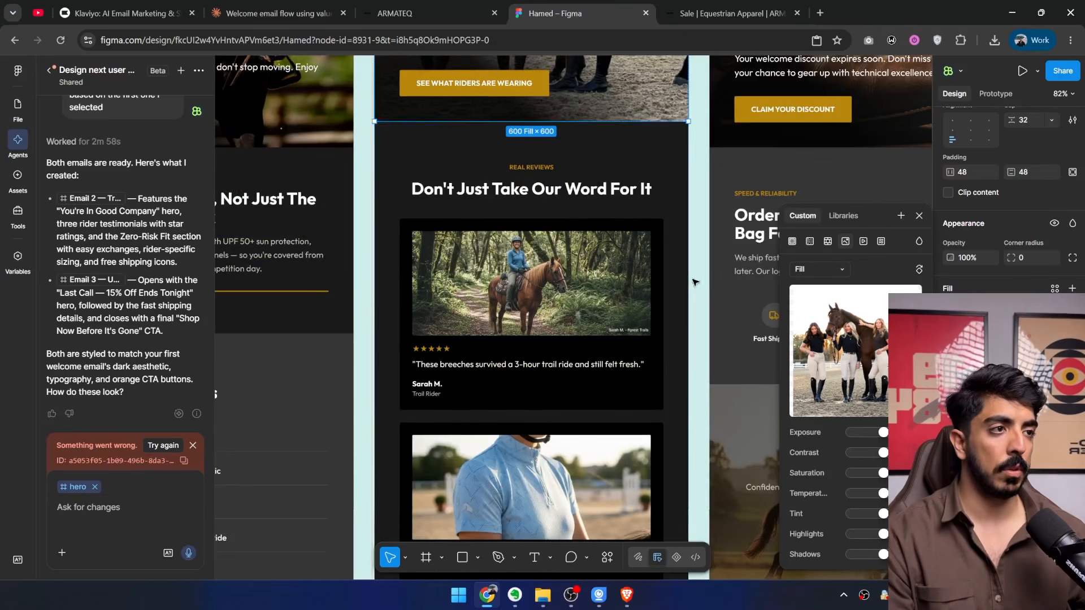
left_click(596, 304)
key("ctrl+v")
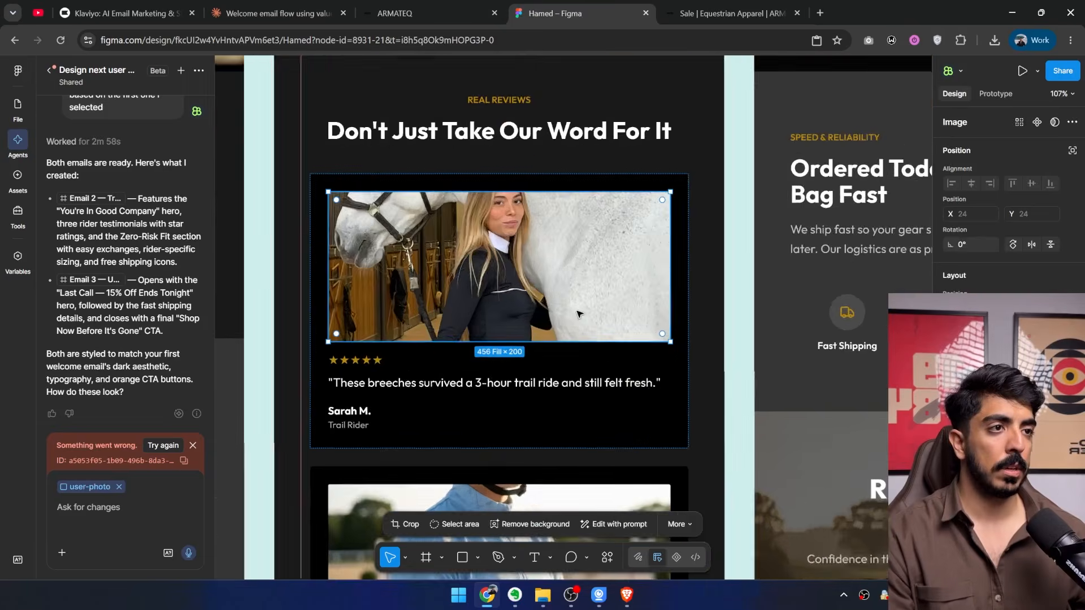
scroll(538, 264, "down", 1)
Browse the ARMATEQ home page for more photos and open the Airflow High Neck, Long Sleeve and Short Sleeve product pages in new tabs.
left_click(417, 12)
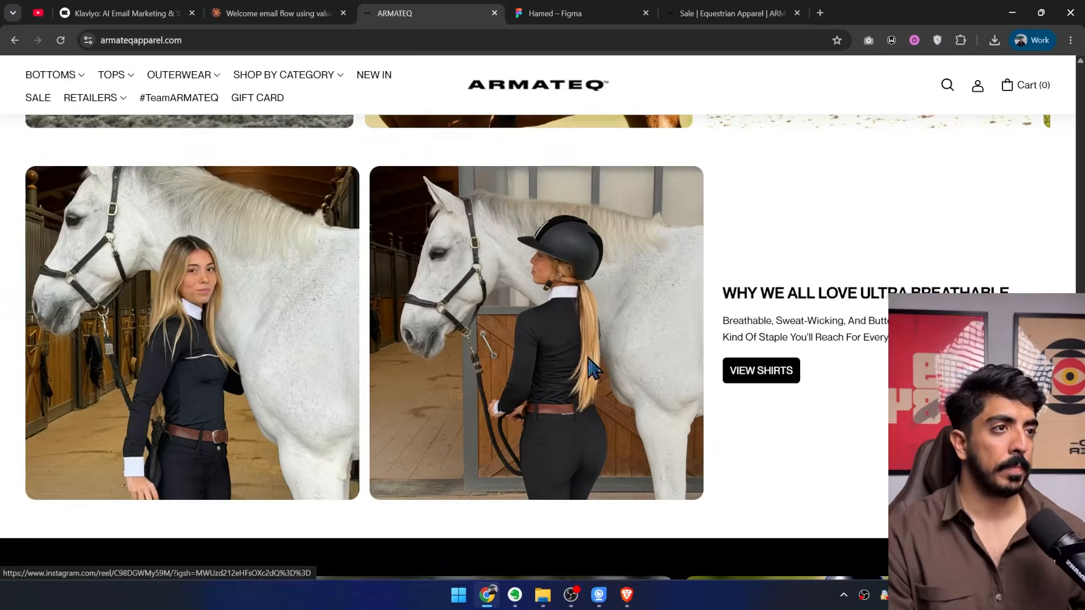
scroll(585, 373, "up", 5)
scroll(580, 403, "down", 10)
scroll(568, 395, "up", 2)
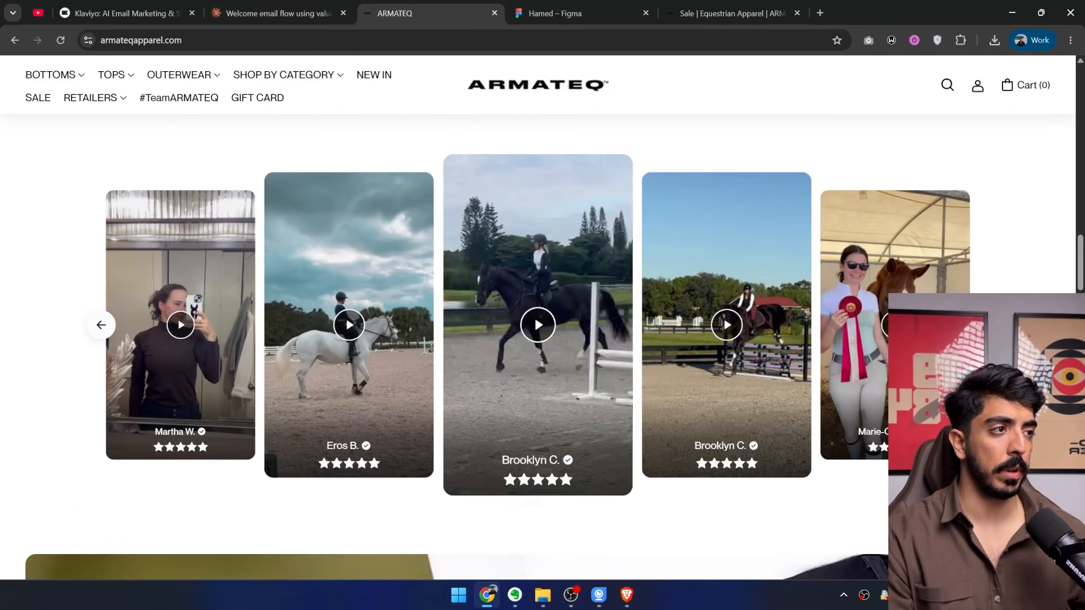
scroll(644, 314, "up", 5)
scroll(644, 313, "up", 5)
scroll(642, 317, "down", 2)
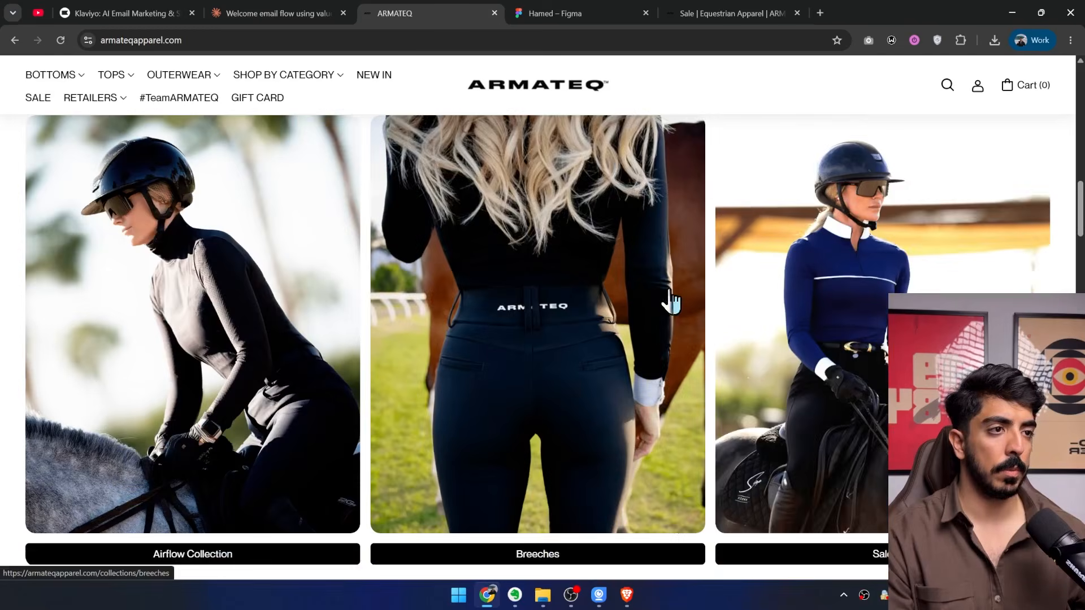
scroll(656, 308, "up", 10)
scroll(591, 290, "down", 8)
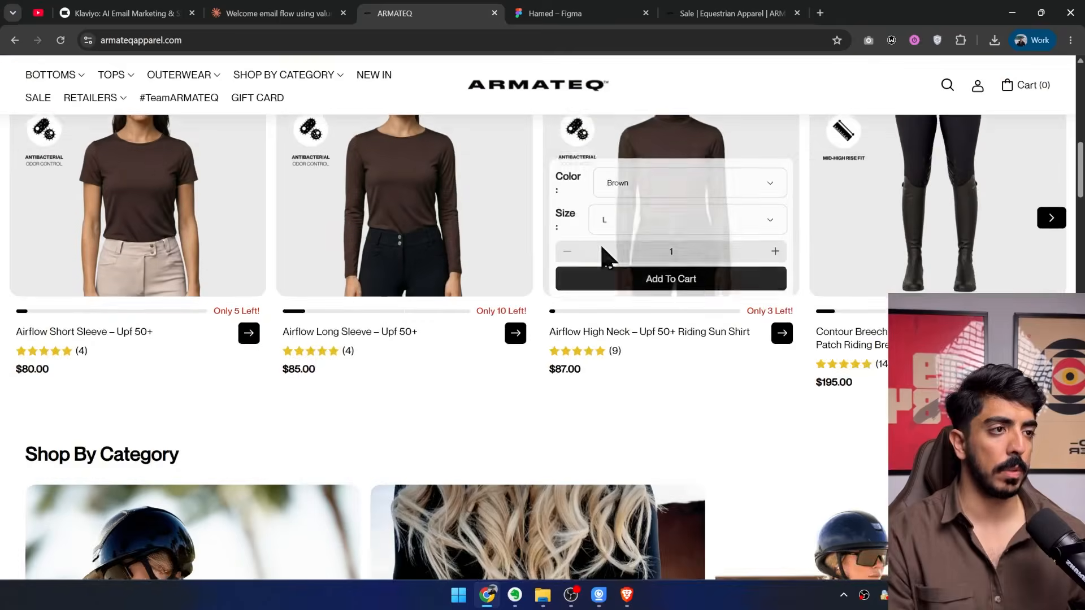
middle_click(449, 214)
middle_click(449, 215)
middle_click(194, 218)
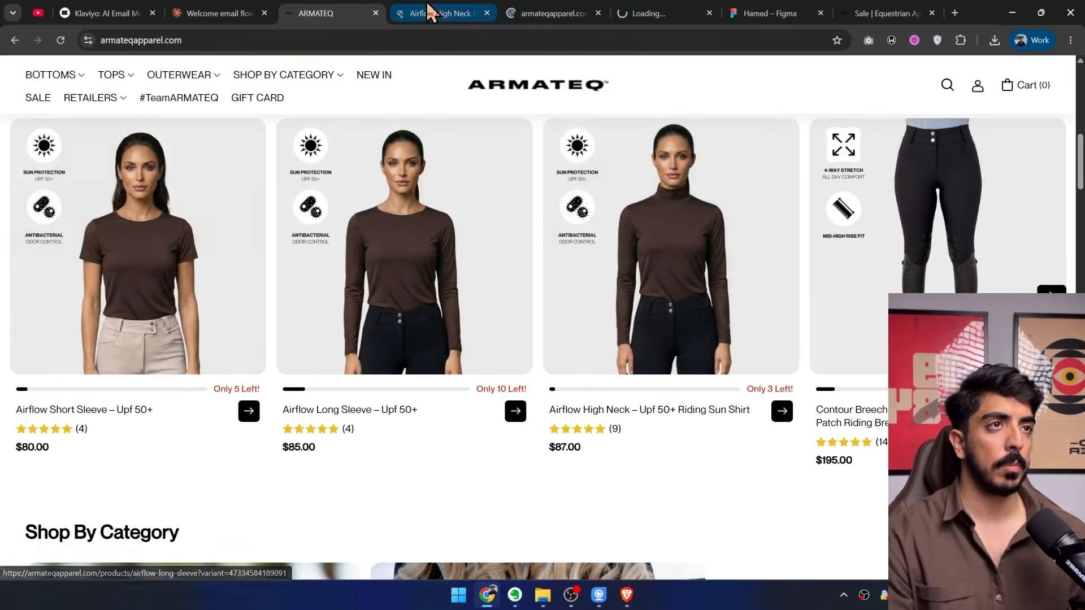
Find the customer review photo of the brown sleeve on the Airflow High Neck page and copy it.
key("ctrl+Tab")
scroll(644, 277, "down", 10)
scroll(639, 314, "down", 5)
scroll(627, 339, "up", 4)
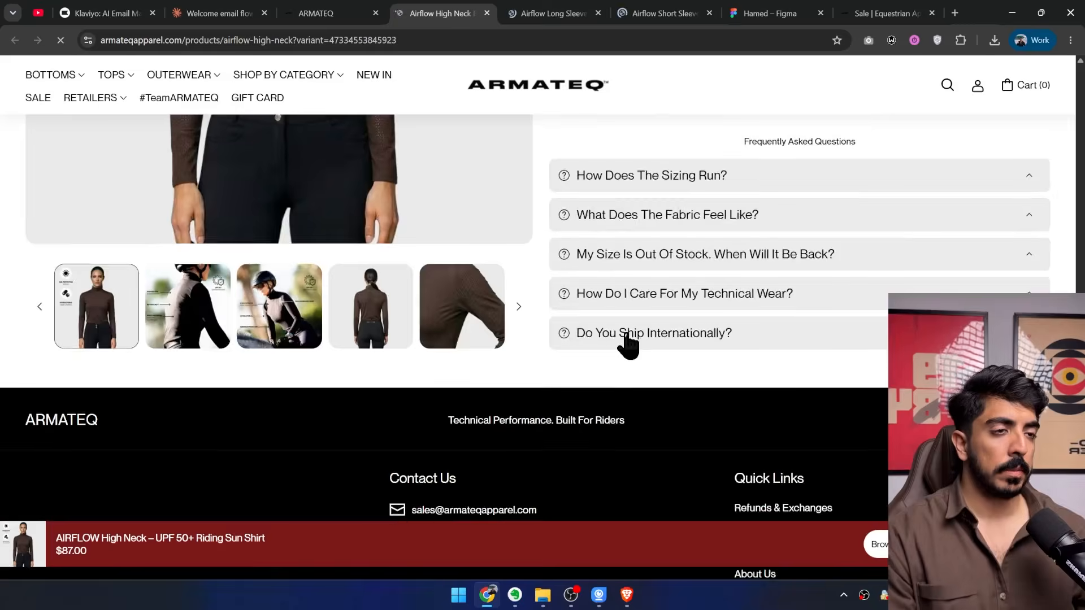
scroll(625, 344, "up", 6)
scroll(618, 333, "down", 10)
scroll(631, 337, "up", 10)
left_click(722, 347)
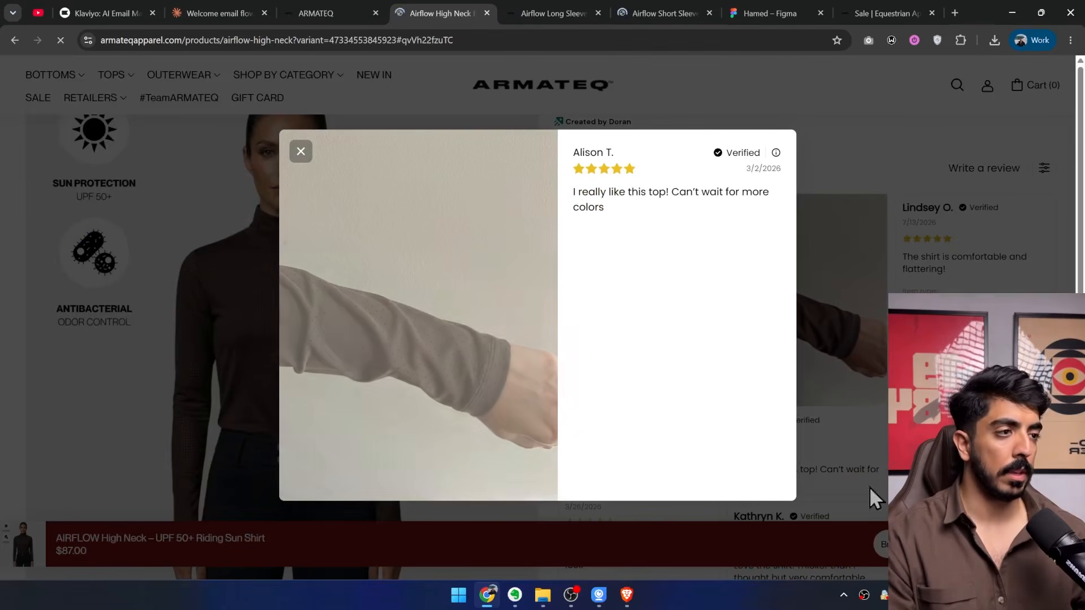
right_click(478, 327)
left_click(538, 380)
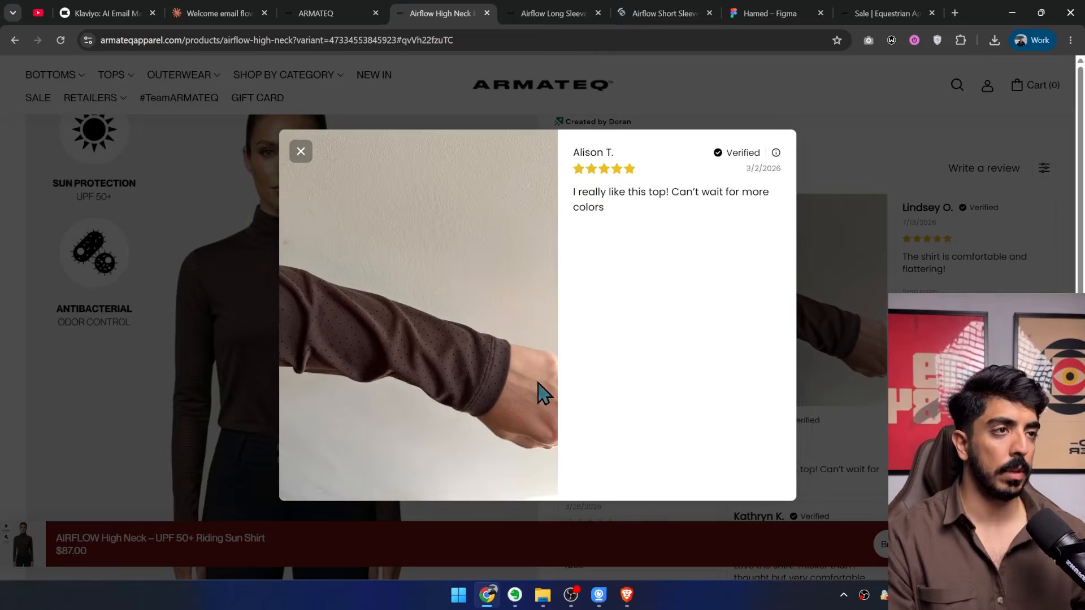
In Figma, replace the second testimonial card's image with the copied brown sleeve photo and reposition it within its frame.
left_click(570, 13)
left_click(771, 13)
left_click(536, 457, "ctrl")
key("ctrl+v")
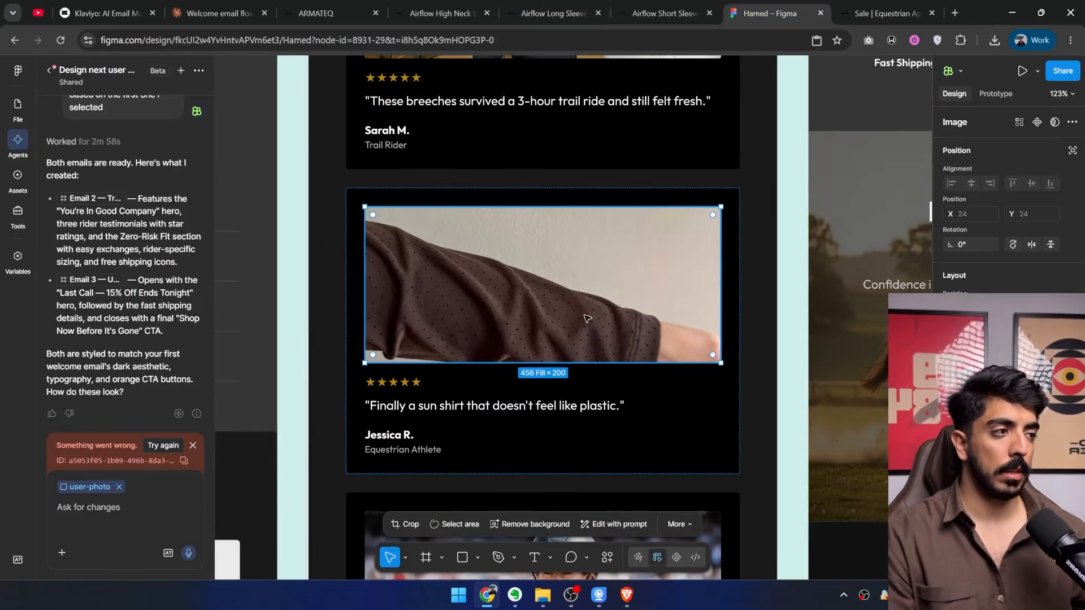
double_click(587, 318)
left_click_drag(655, 310, 635, 262)
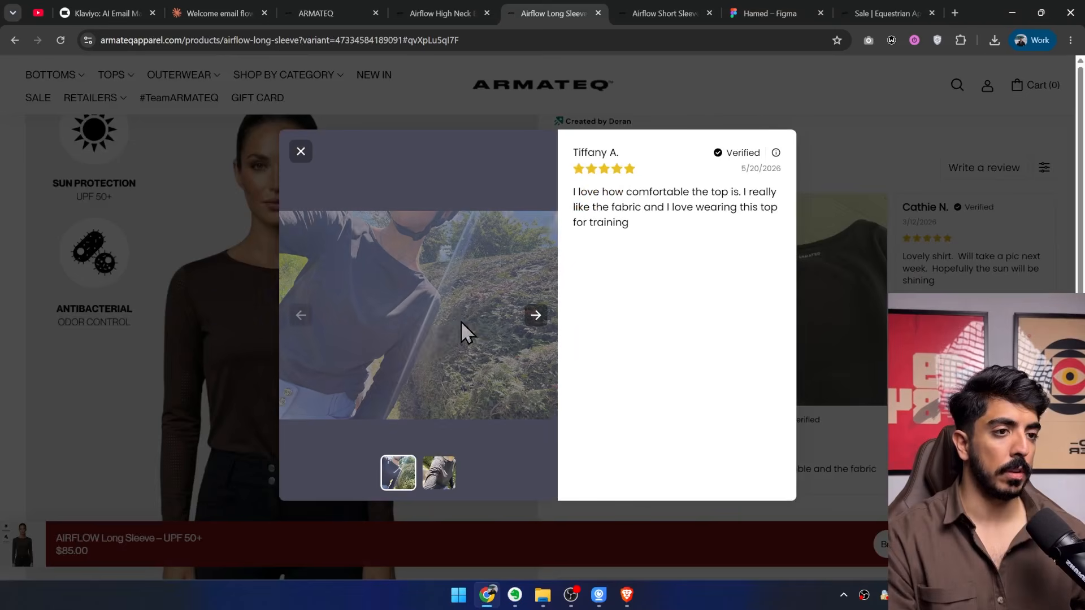
Replace the third testimonial card's image with the outdoor customer review photo from the Airflow Long Sleeve page and reposition its crop.
left_click(452, 461)
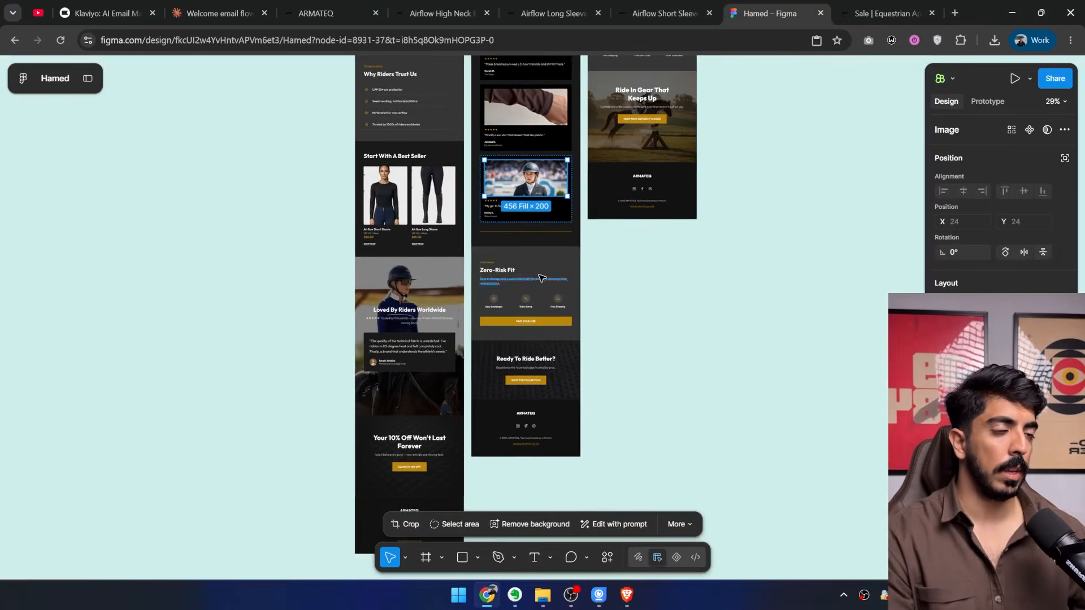
scroll(545, 337, "up", 5)
scroll(542, 282, "up", 4)
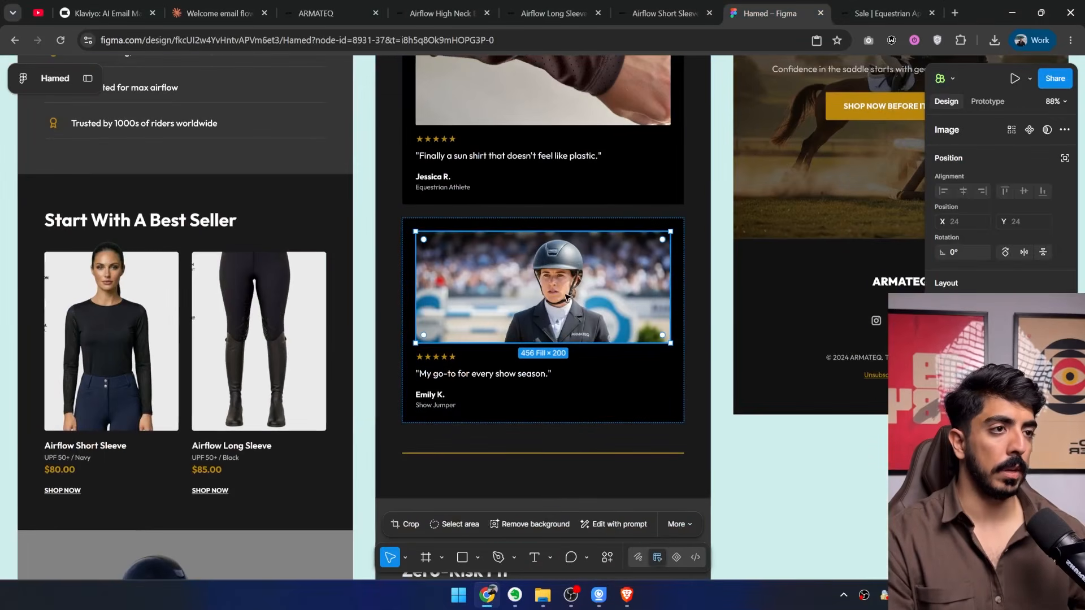
left_click(944, 429)
key("ctrl+v")
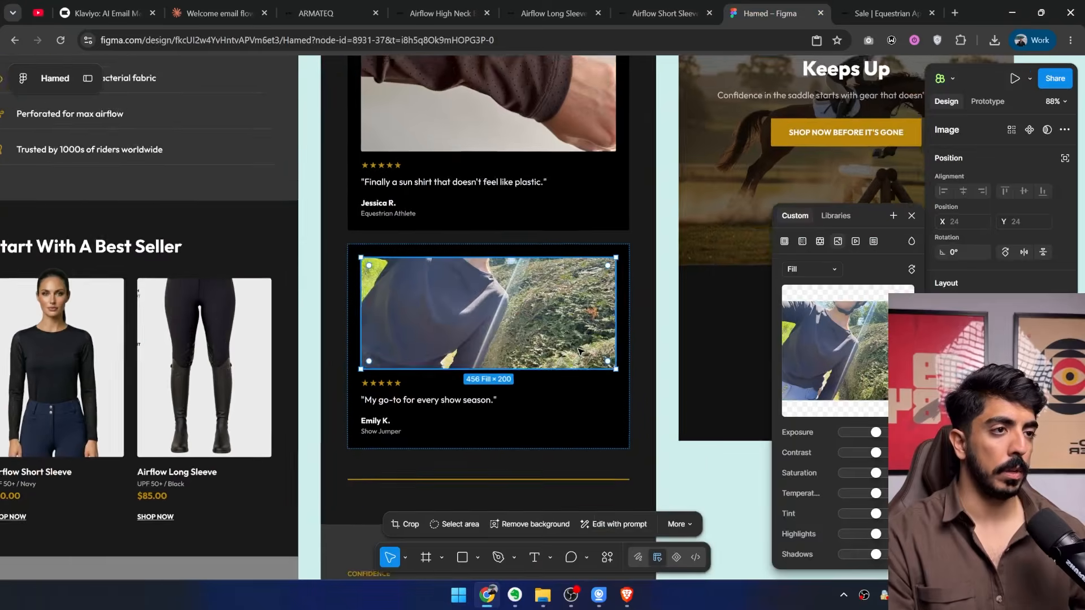
scroll(515, 324, "up", 2)
left_click_drag(539, 280, 556, 326)
key("Return")
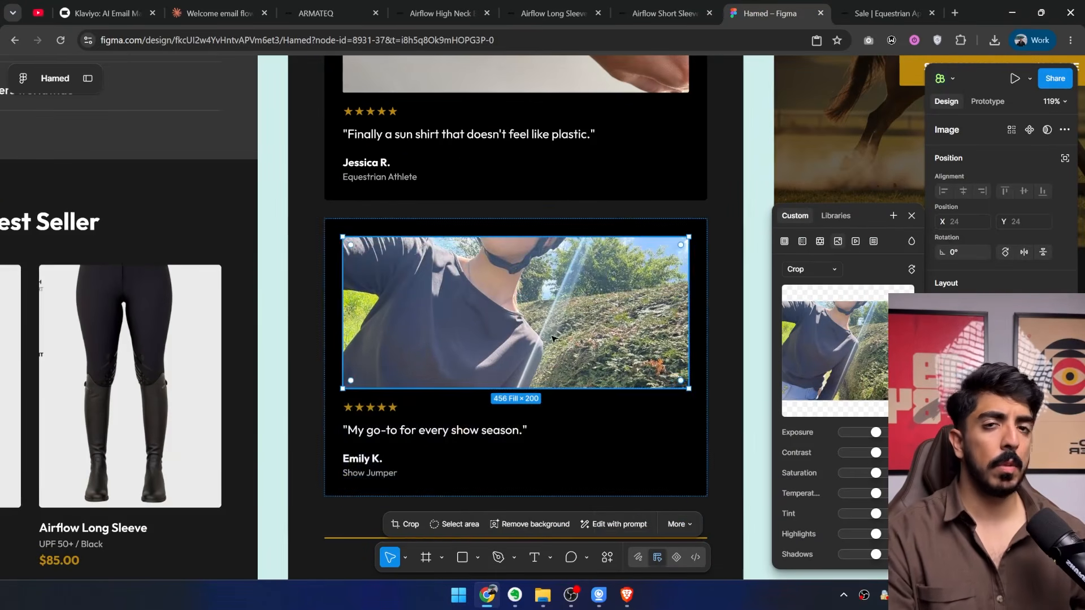
scroll(550, 326, "down", 6)
key("Escape")
Examine the replaced photos in the three testimonial cards and the quote beneath the brown sleeve image.
left_click_drag(523, 353, 468, 400)
scroll(478, 370, "up", 3)
scroll(502, 355, "down", 2)
scroll(469, 400, "up", 2)
scroll(470, 396, "down", 2)
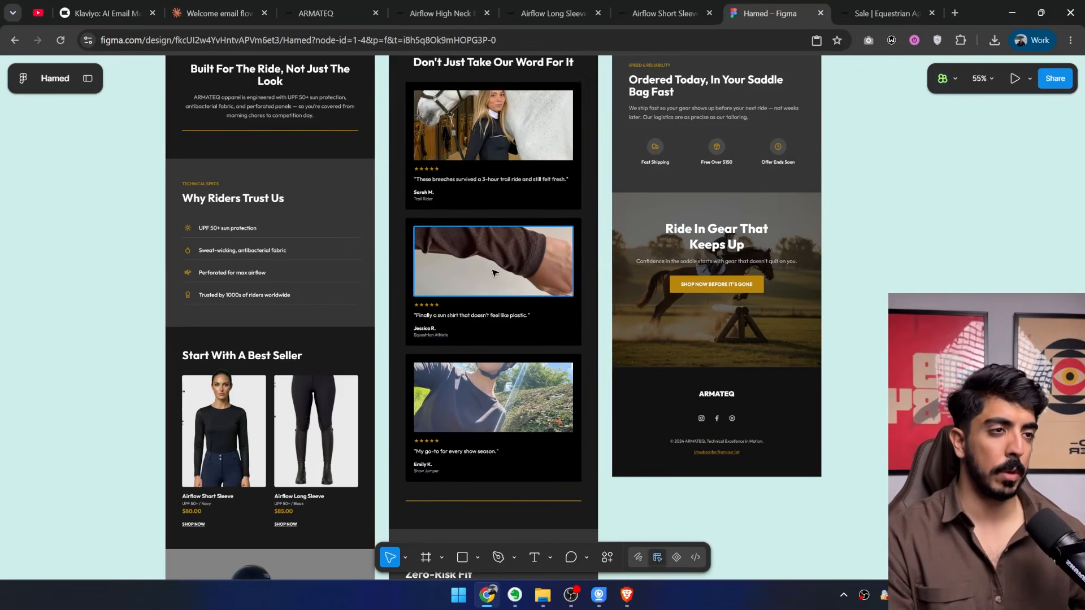
left_click_drag(494, 272, 536, 294)
left_click_drag(536, 254, 515, 302)
scroll(542, 192, "up", 2)
scroll(526, 187, "down", 3)
left_click_drag(520, 187, 567, 273)
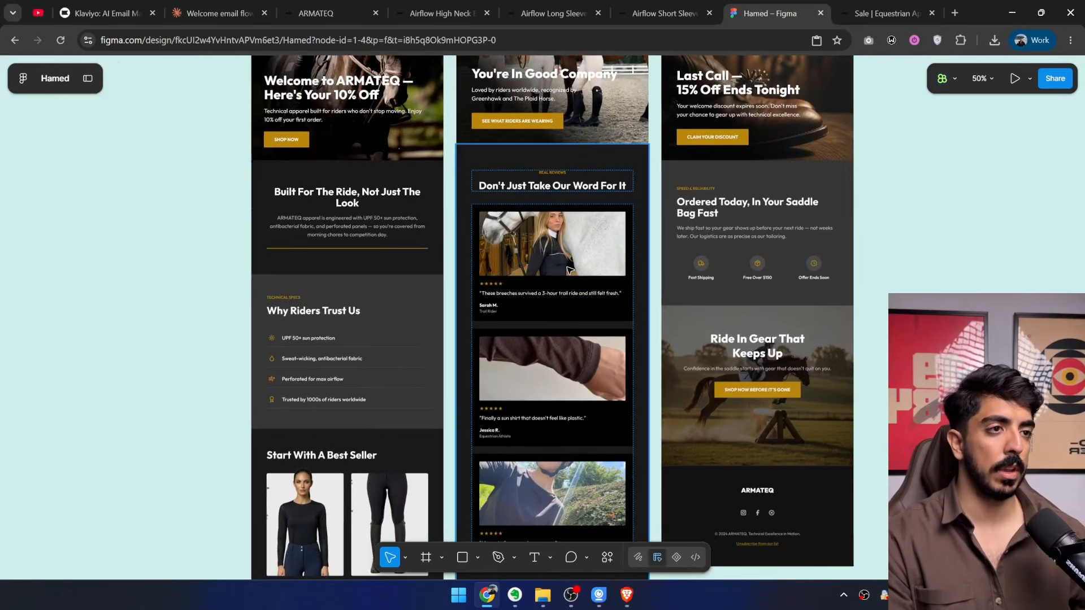
scroll(569, 270, "up", 3)
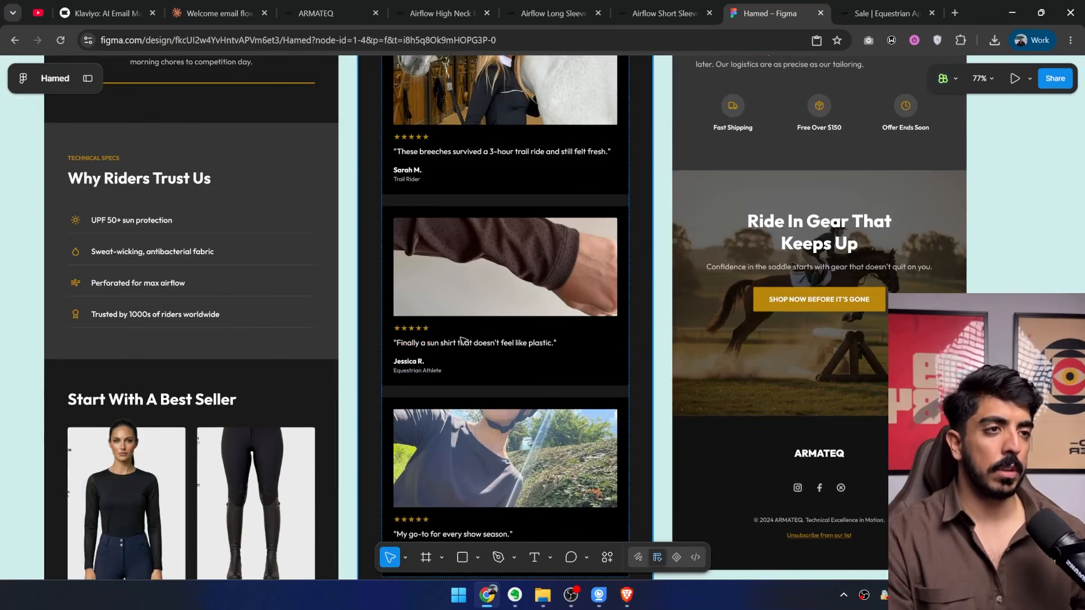
scroll(436, 350, "up", 3)
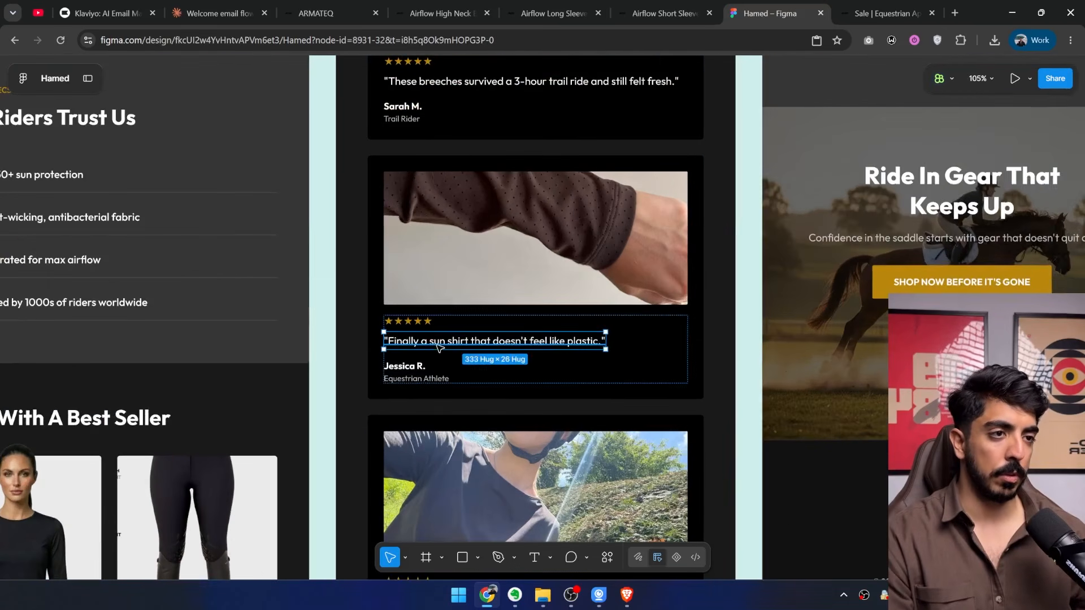
left_click(439, 347)
scroll(439, 347, "down", 5)
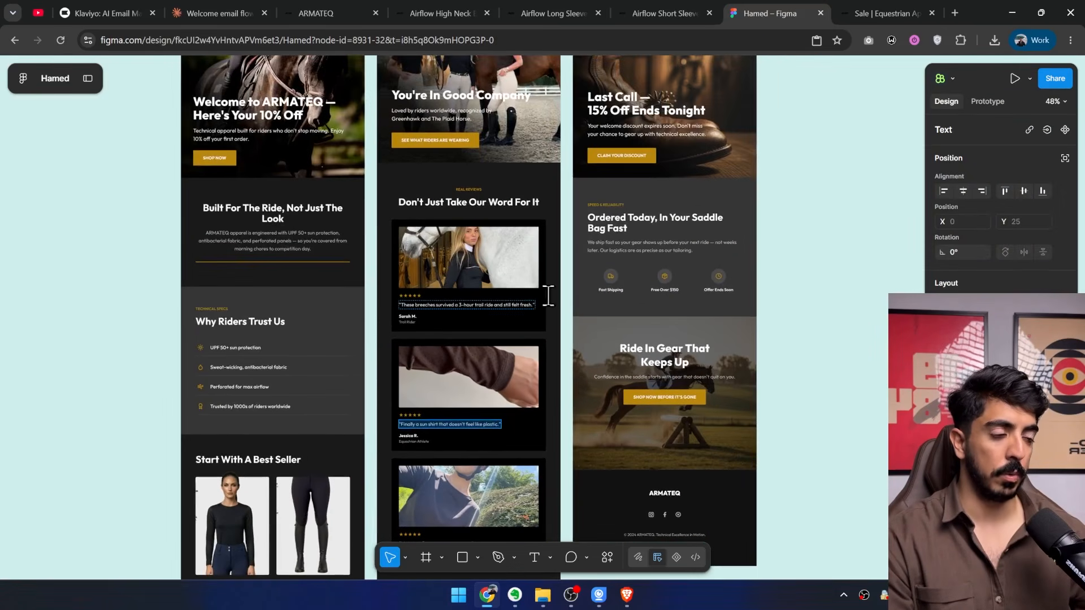
Examine the "Last Call — 15% Off Ends Tonight" hero and compare the full layouts of all three ARMATEQ emails.
left_click_drag(562, 211, 428, 384)
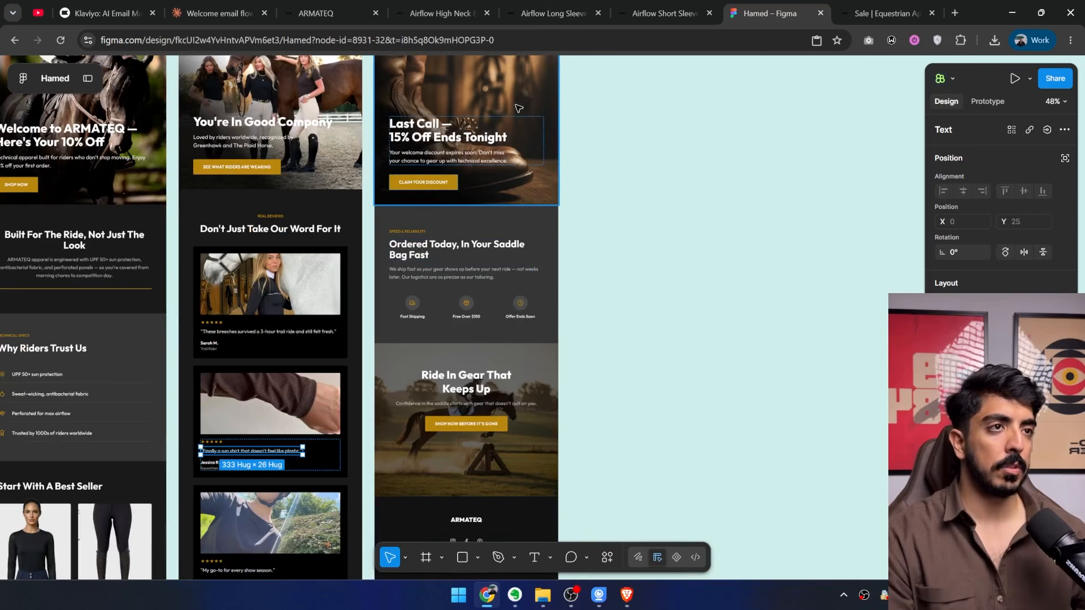
left_click(530, 195)
scroll(508, 350, "down", 2)
scroll(511, 364, "down", 5)
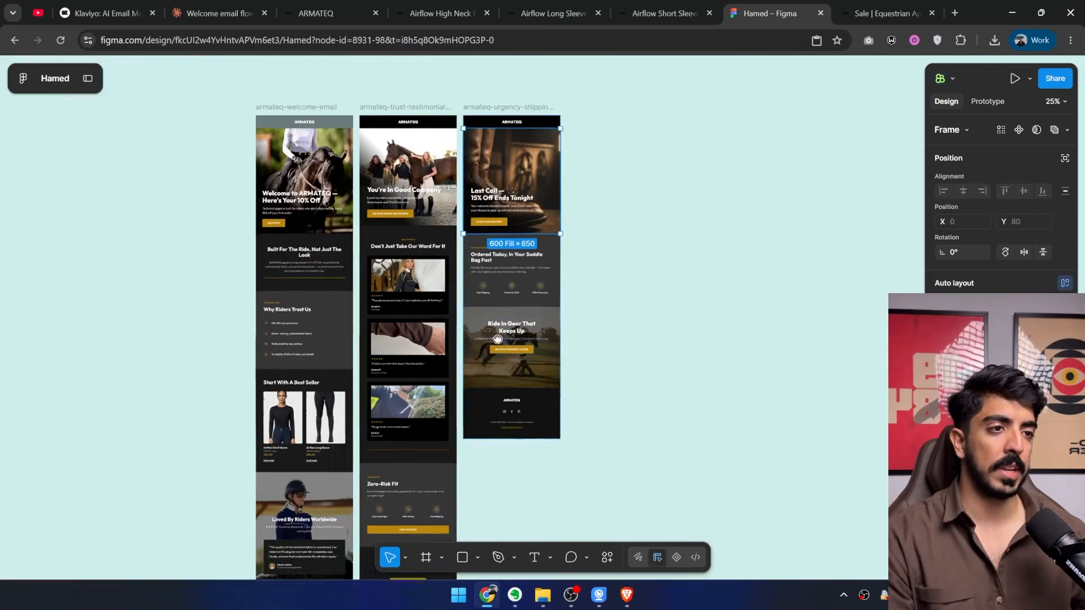
left_click_drag(499, 337, 520, 299)
left_click(629, 436)
left_click_drag(628, 417, 626, 355)
scroll(626, 355, "down", 3)
scroll(561, 297, "up", 3)
left_click_drag(562, 254, 526, 184)
scroll(626, 101, "down", 3)
left_click_drag(645, 89, 357, 530)
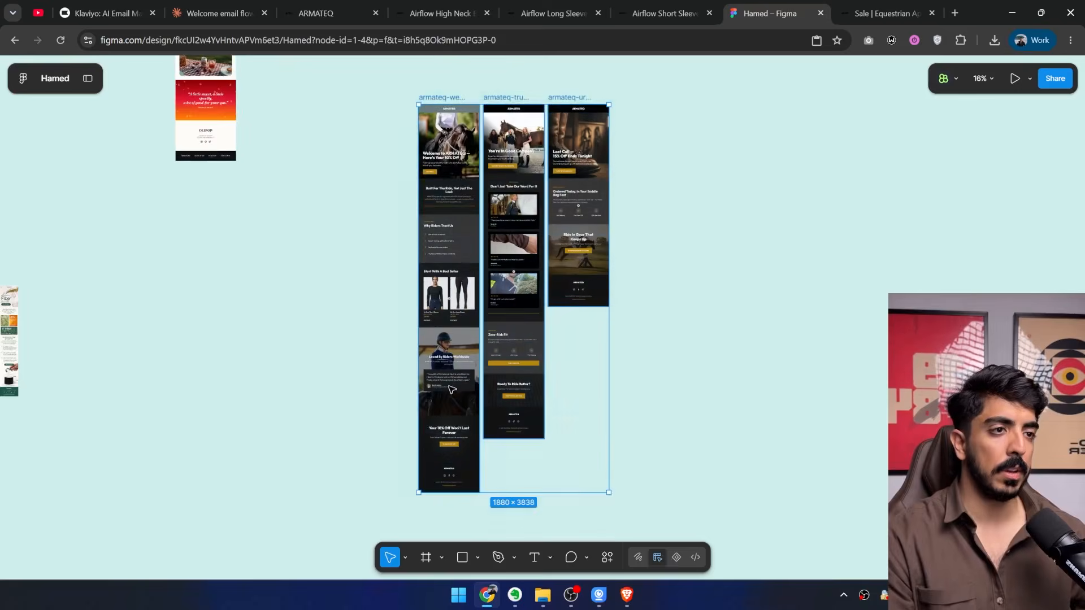
left_click_drag(450, 384, 563, 382)
scroll(563, 382, "up", 4)
left_click(771, 257)
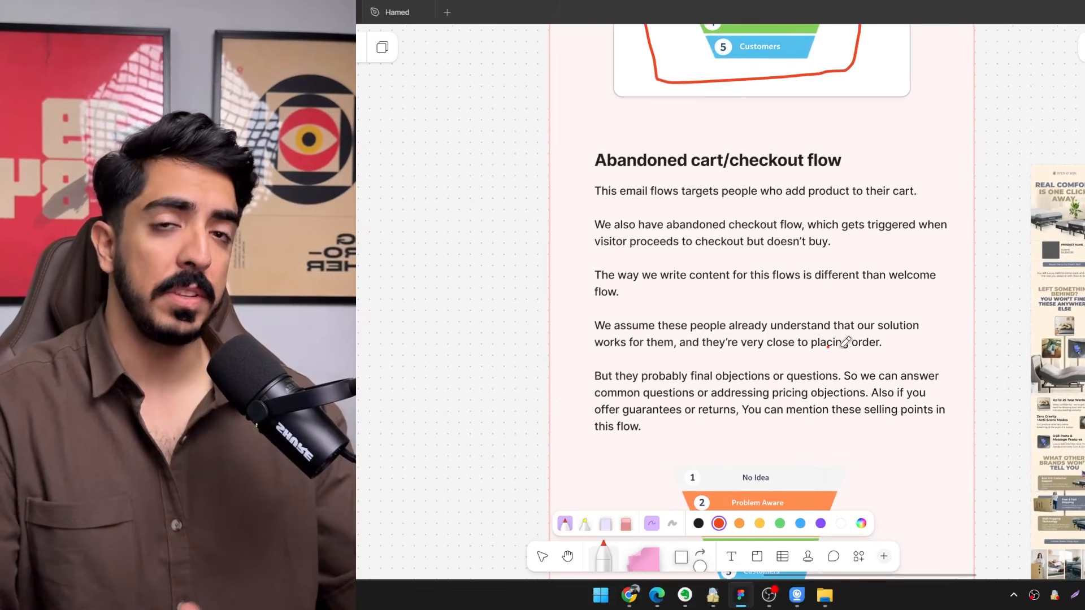
Switch from the abandoned cart notes to the ARMATEQ store and look over the Airflow shirt product cards.
scroll(663, 161, "up", 3)
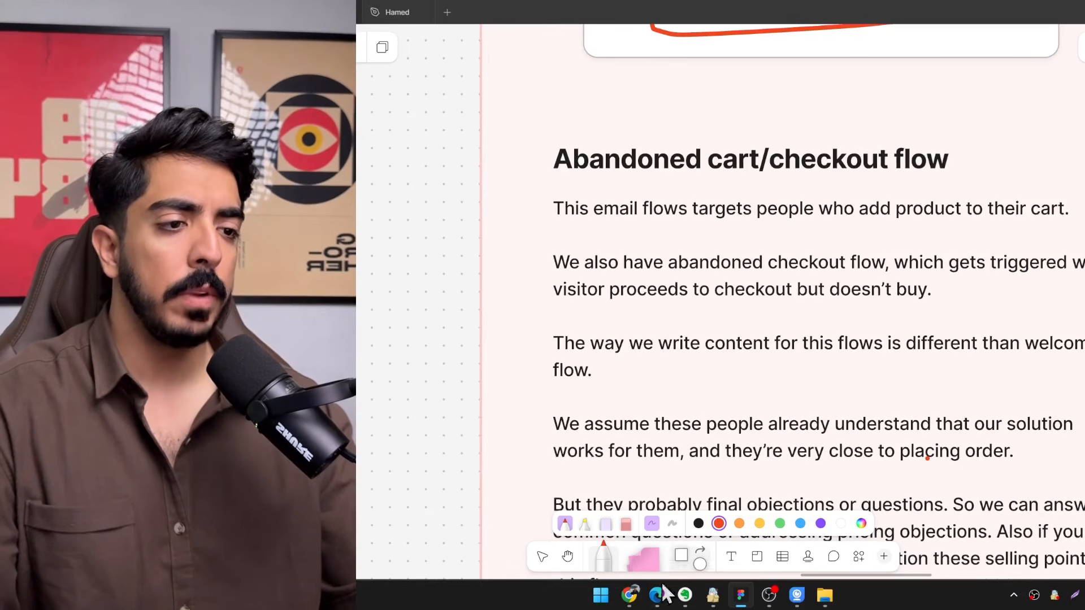
left_click(630, 595)
scroll(685, 339, "up", 2)
scroll(842, 387, "down", 2)
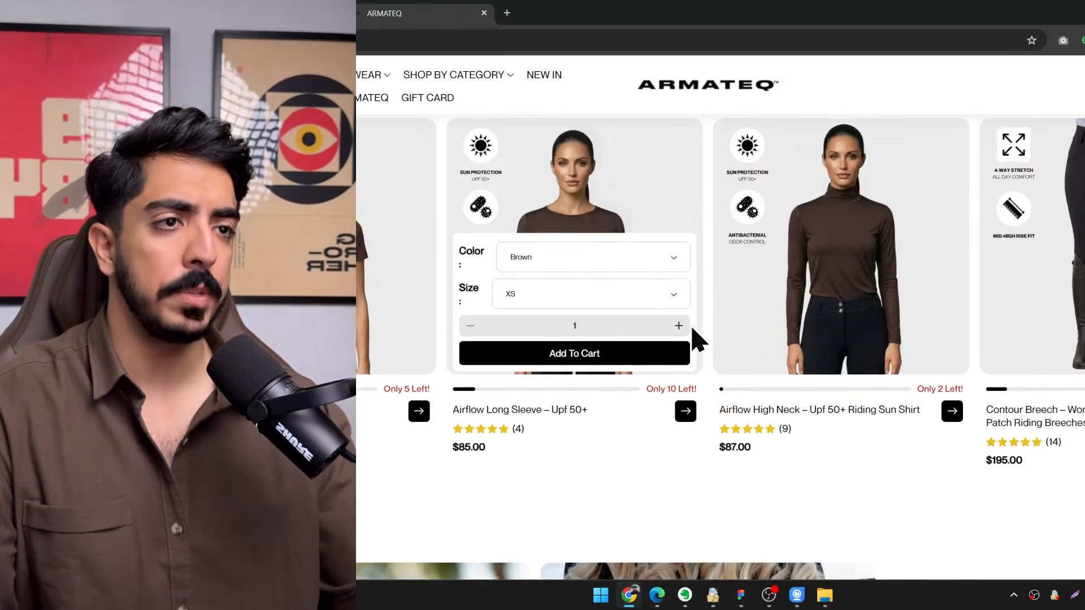
scroll(653, 362, "up", 2)
left_click(570, 418)
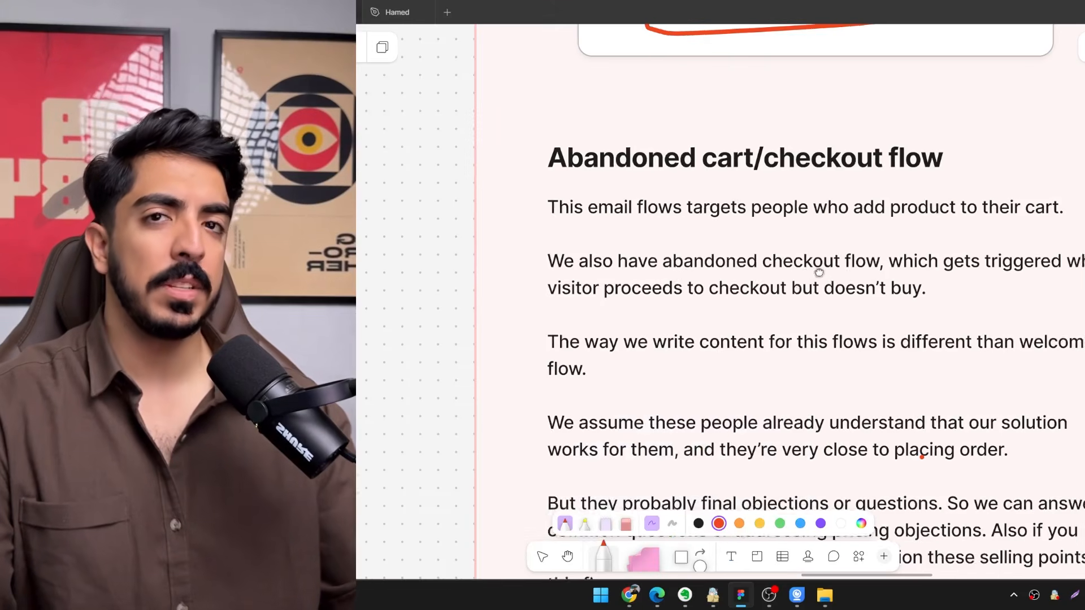
Switch to FigJam and read the "Abandoned cart/checkout flow" notes and the customer awareness funnel beneath them.
scroll(808, 275, "down", 3)
scroll(782, 300, "down", 4)
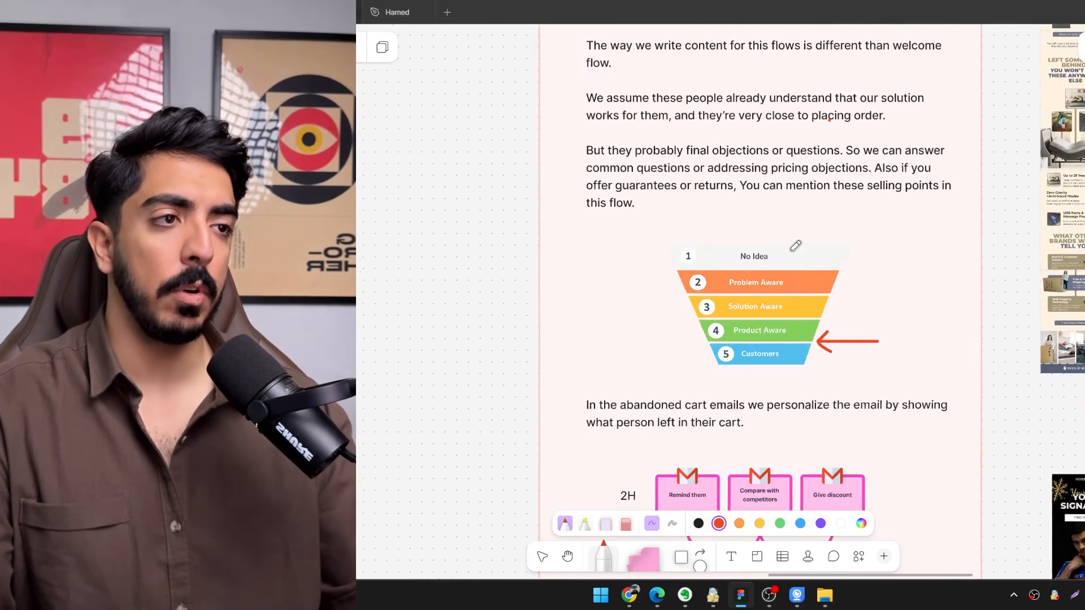
scroll(848, 328, "up", 4)
scroll(898, 349, "up", 1)
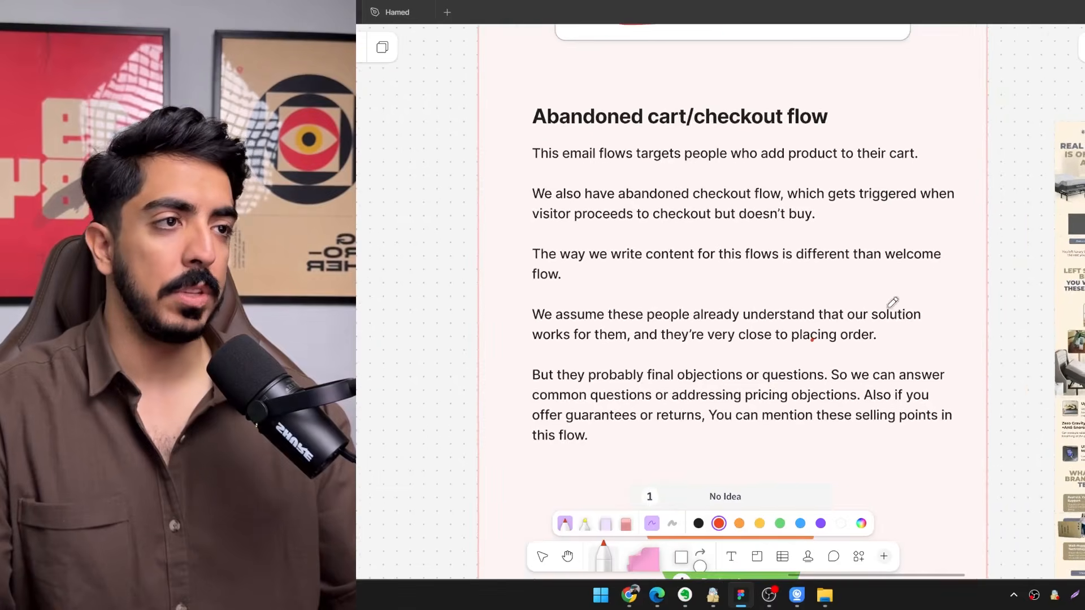
Switch to the ARMATEQ store to open the checkout for the two Airflow shirts in the cart, and return to FigJam.
left_click_drag(891, 308, 942, 356)
left_click_drag(848, 234, 882, 277)
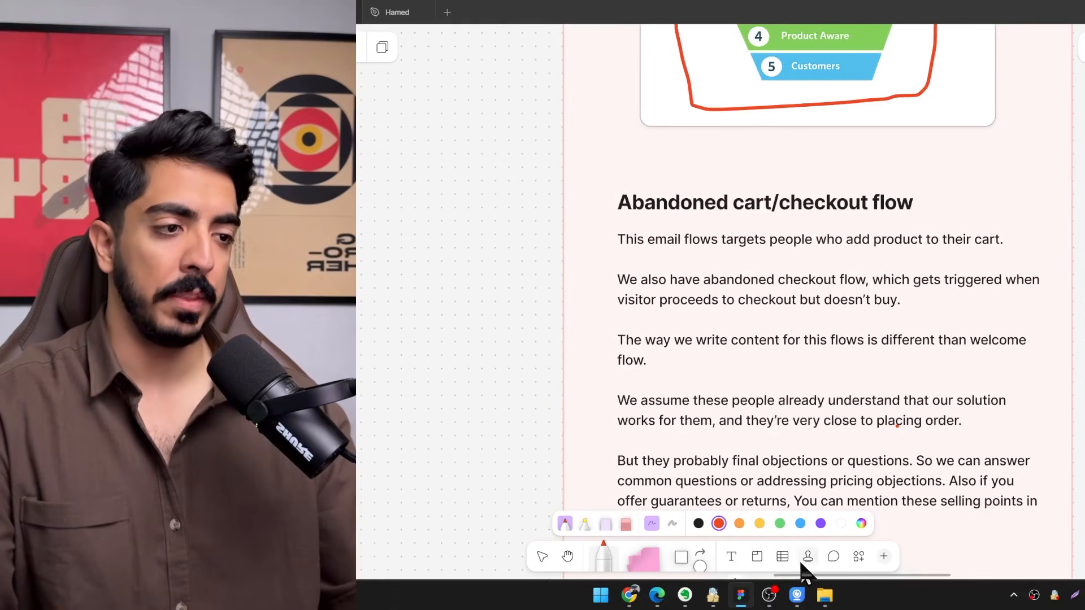
left_click(627, 599)
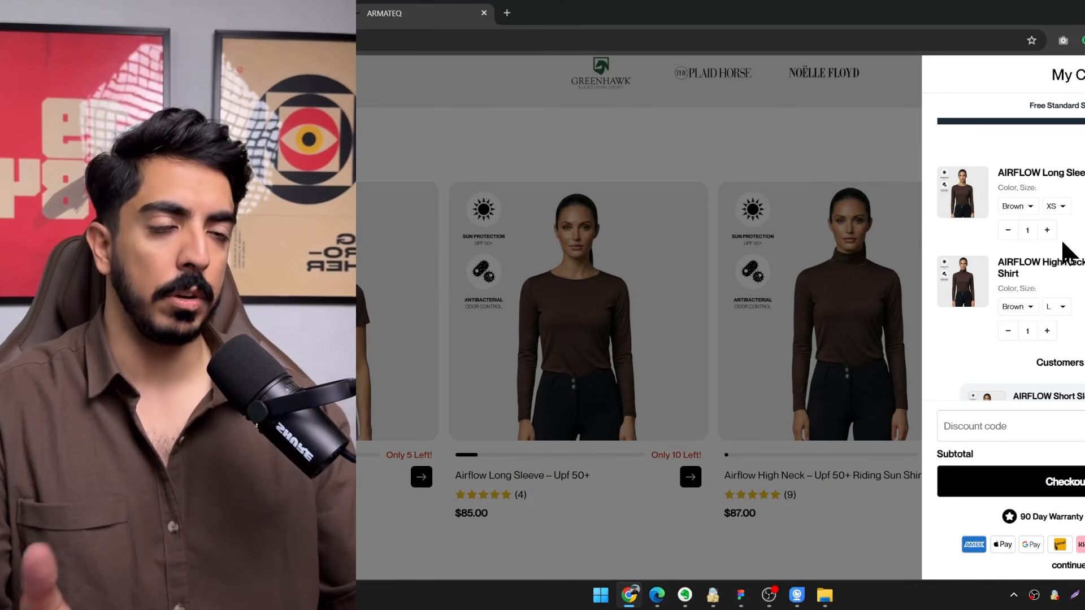
left_click(1077, 487)
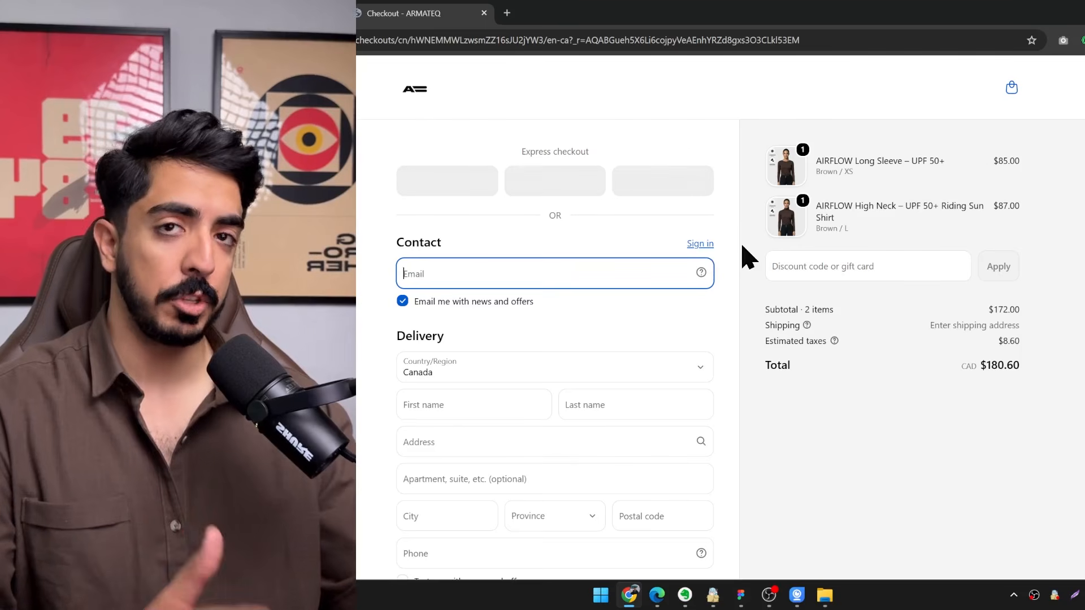
left_click(1084, 13)
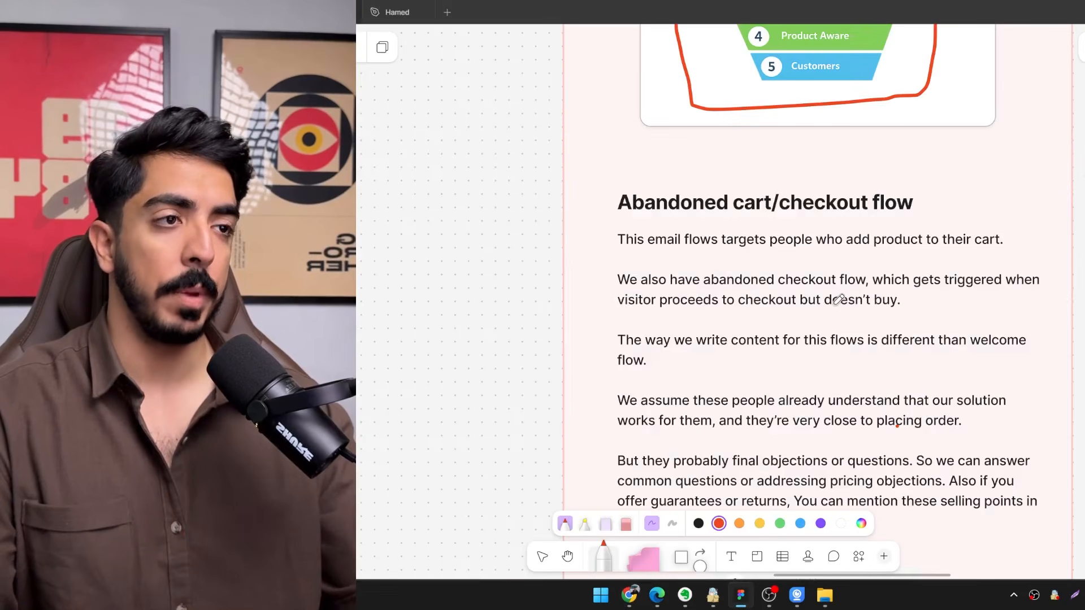
Circle the boundary between Product Aware and Customers in red on the awareness funnel below the abandoned cart notes.
left_click_drag(831, 300, 662, 243)
mouse_move(770, 228)
left_mouse_down()
mouse_move(862, 211)
mouse_move(901, 226)
mouse_move(808, 204)
left_mouse_up()
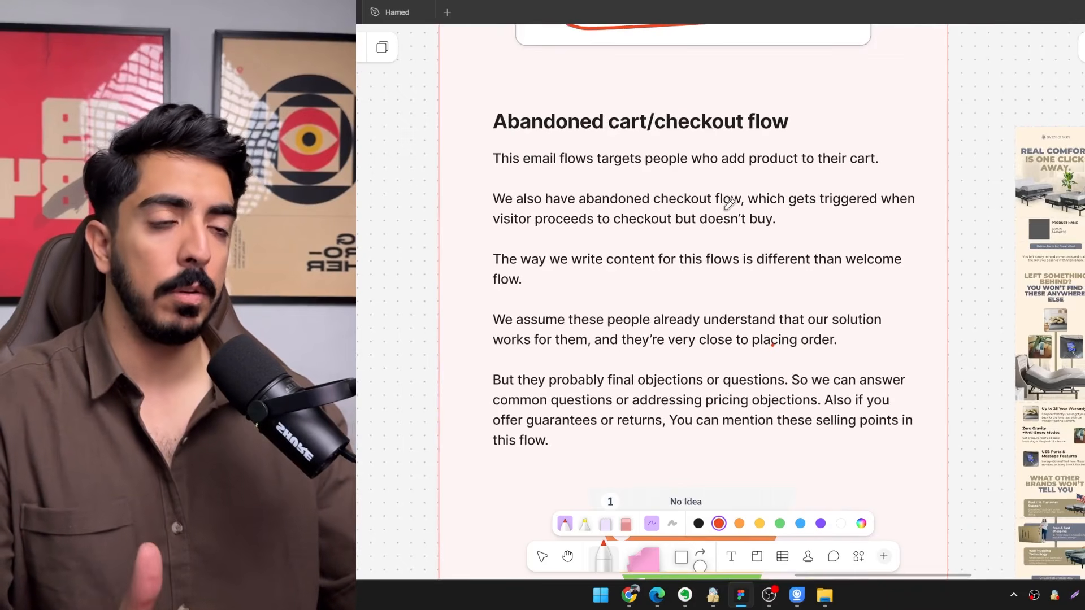
scroll(729, 203, "down", 6)
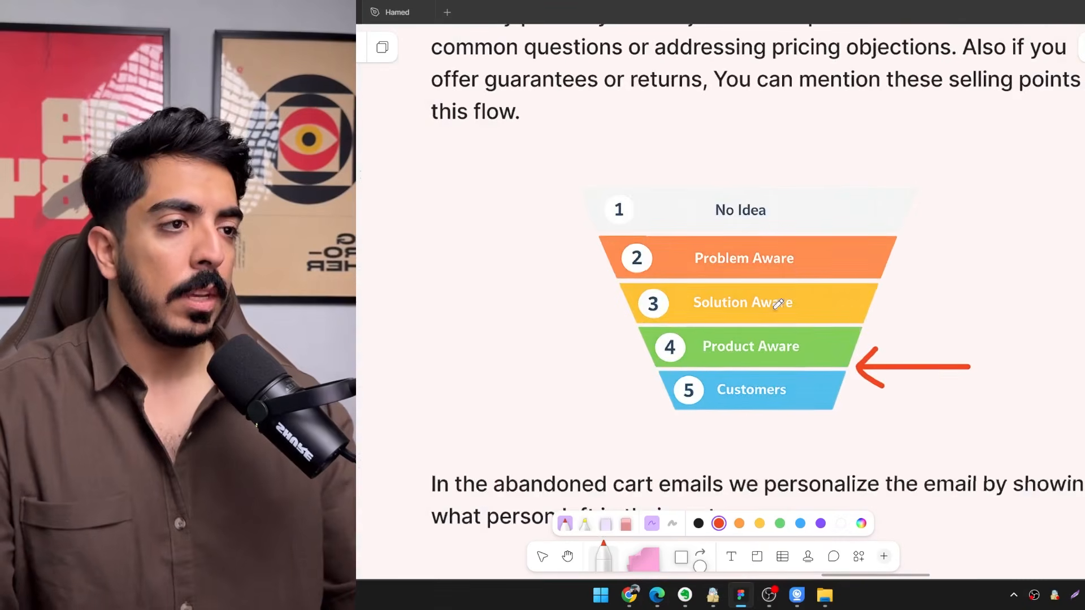
scroll(788, 353, "up", 3)
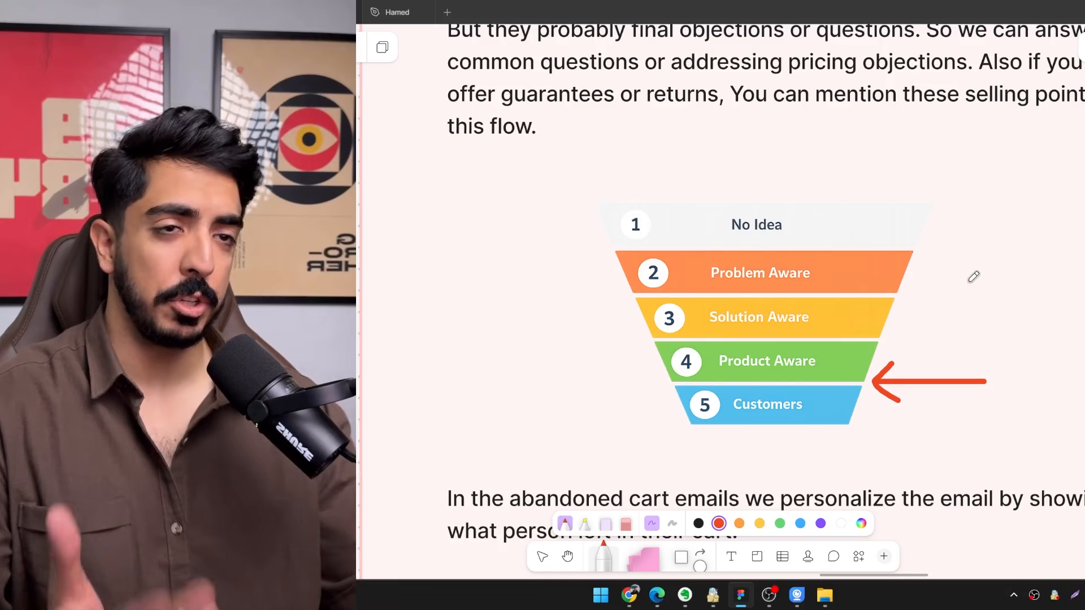
scroll(740, 372, "up", 2)
scroll(687, 393, "up", 2)
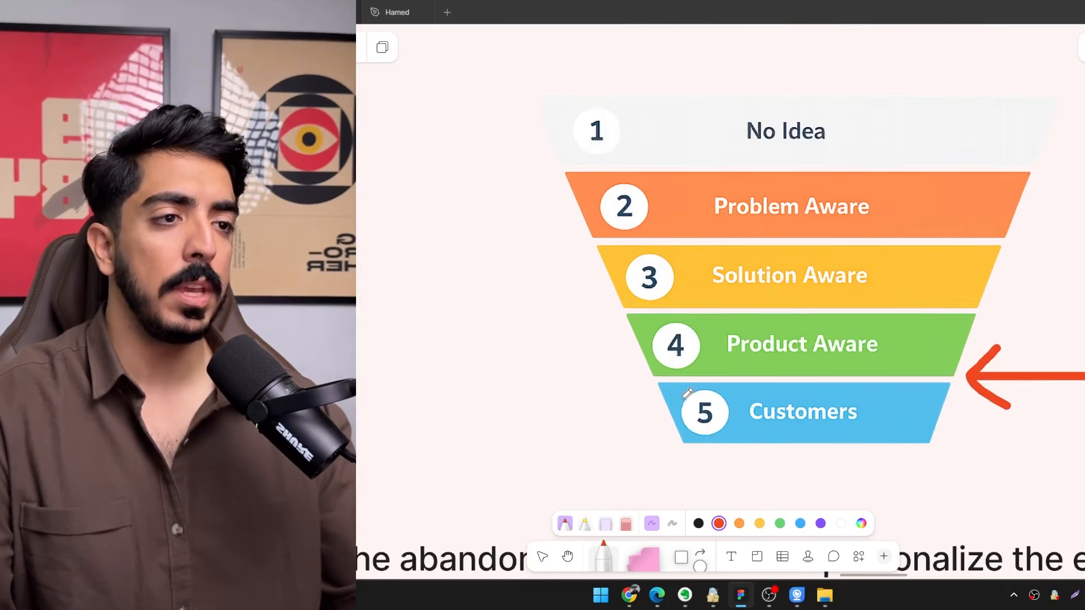
left_click_drag(603, 400, 634, 410)
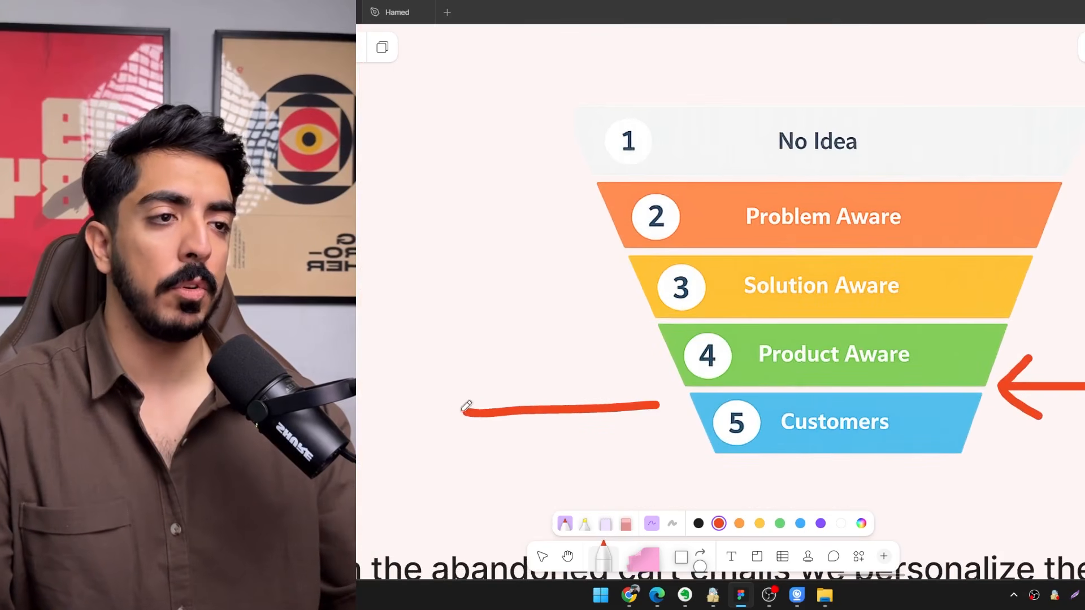
key("ctrl+z")
left_click_drag(979, 405, 714, 408)
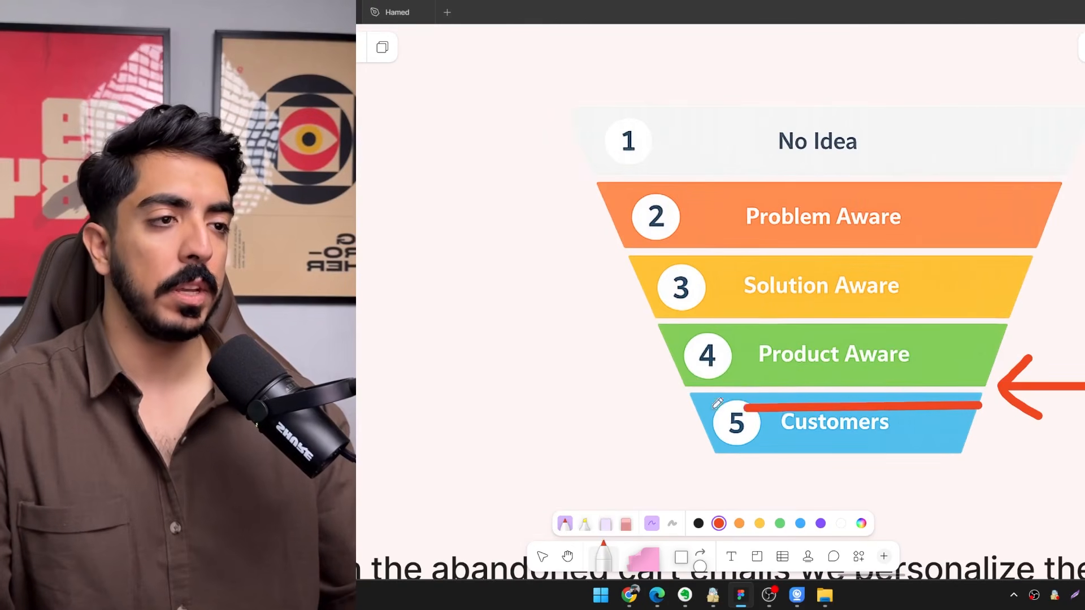
scroll(978, 401, "down", 5)
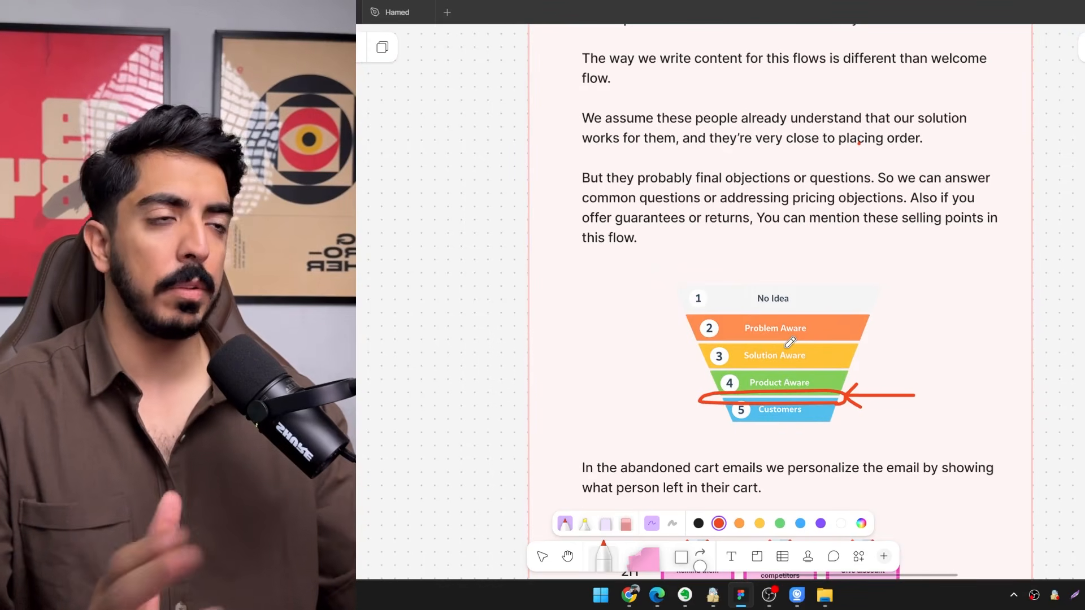
Read the notes on final objections and examine the product features and warranty section in the Sven & Son example email.
left_click_drag(810, 281, 669, 347)
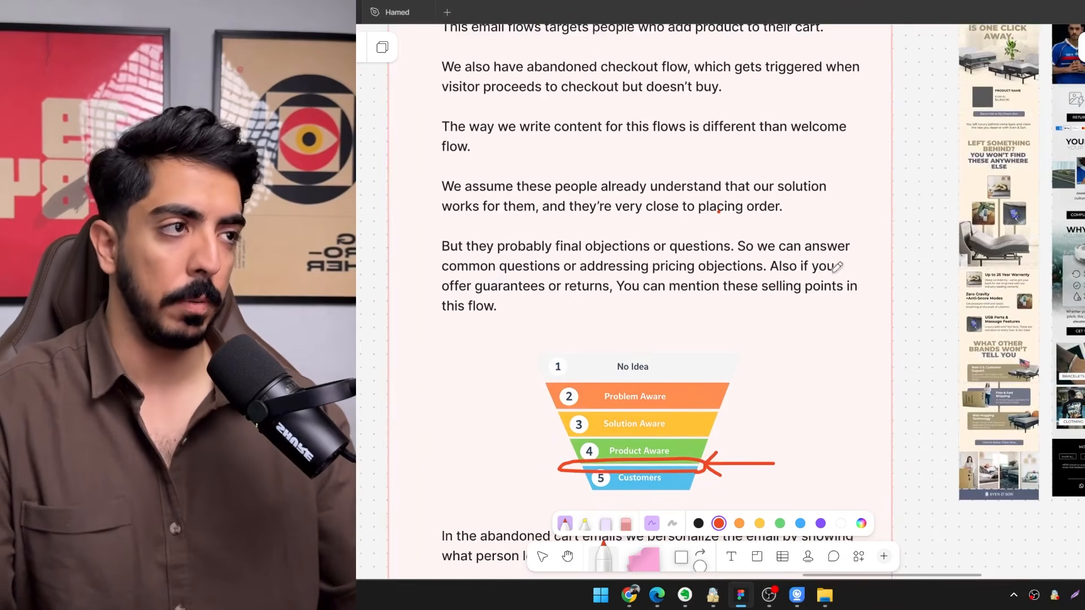
left_click_drag(837, 269, 502, 404)
scroll(808, 175, "up", 3)
left_click_drag(598, 370, 636, 276)
scroll(680, 481, "up", 3)
left_click_drag(681, 481, 841, 259)
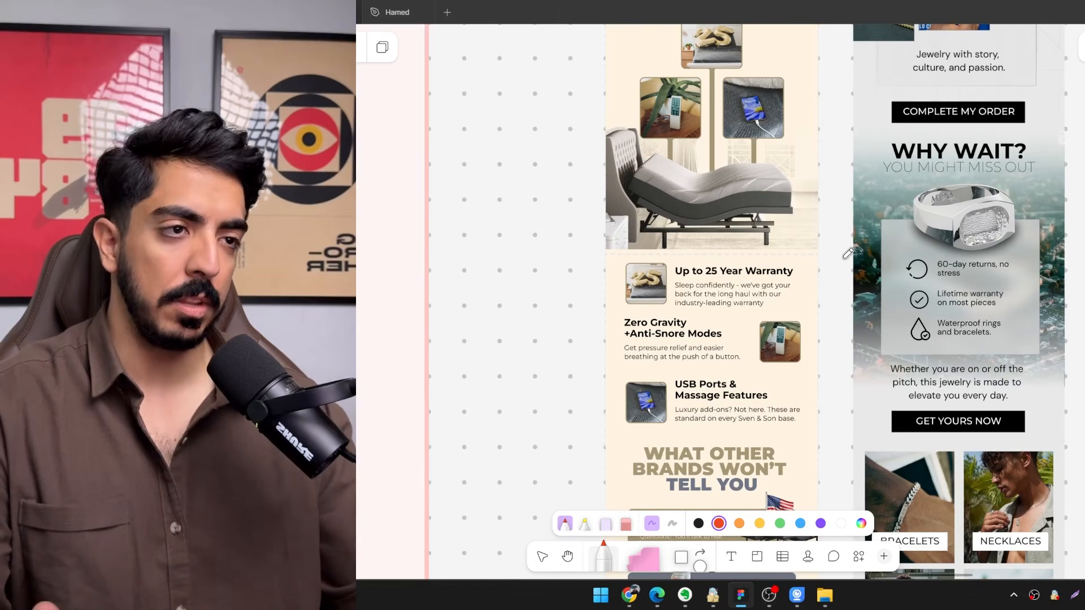
left_click_drag(843, 261, 864, 275)
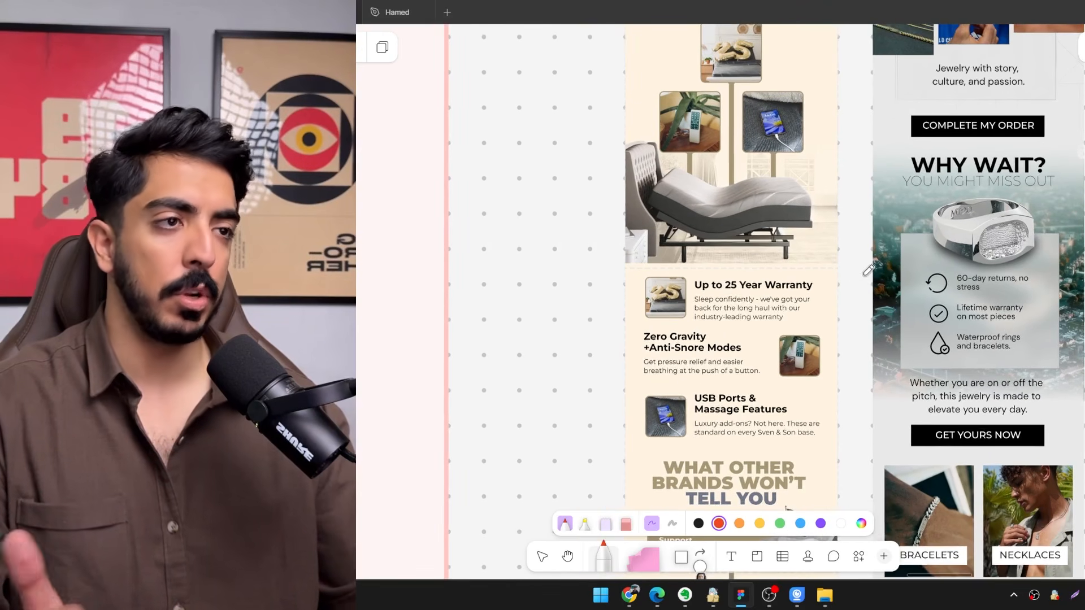
scroll(750, 365, "down", 5)
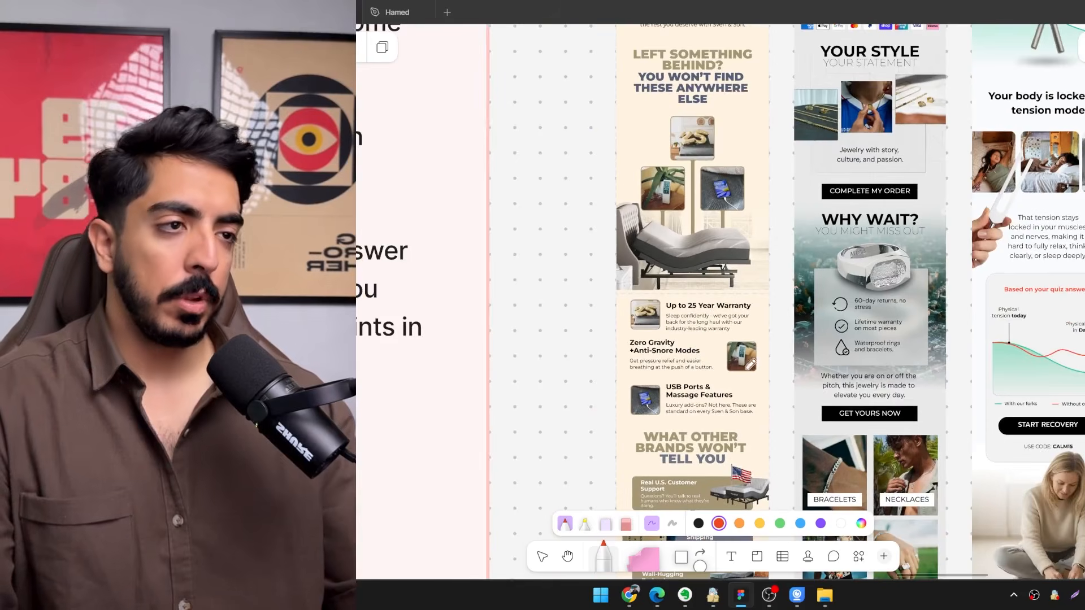
scroll(750, 365, "up", 4)
Mark the three blocks under "What Other Brands Won't Tell You" in the Sven & Son email with a red bracket.
scroll(735, 331, "down", 2)
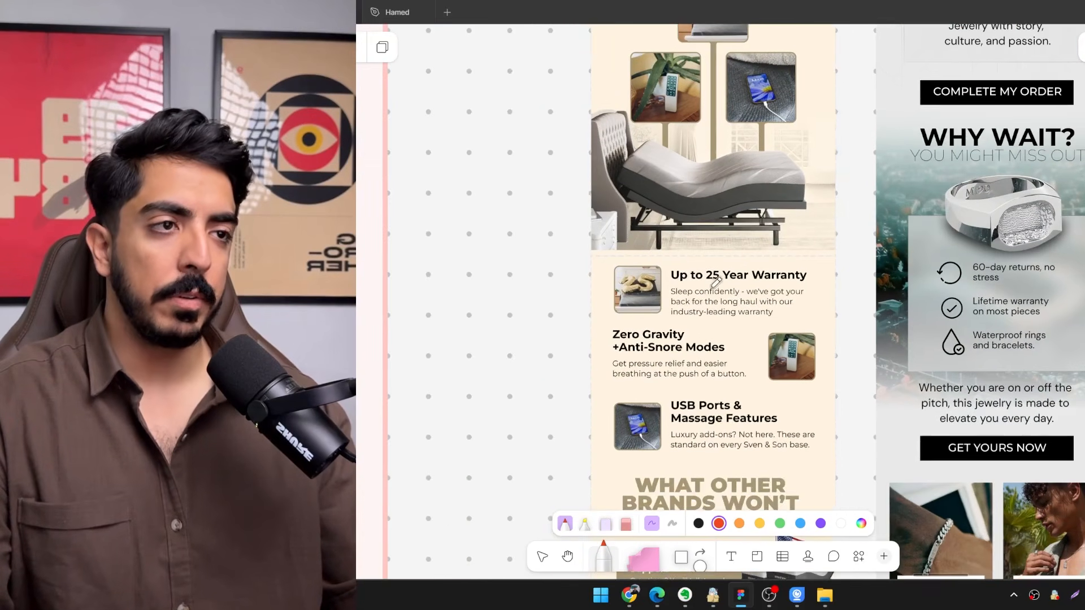
scroll(805, 332, "down", 5)
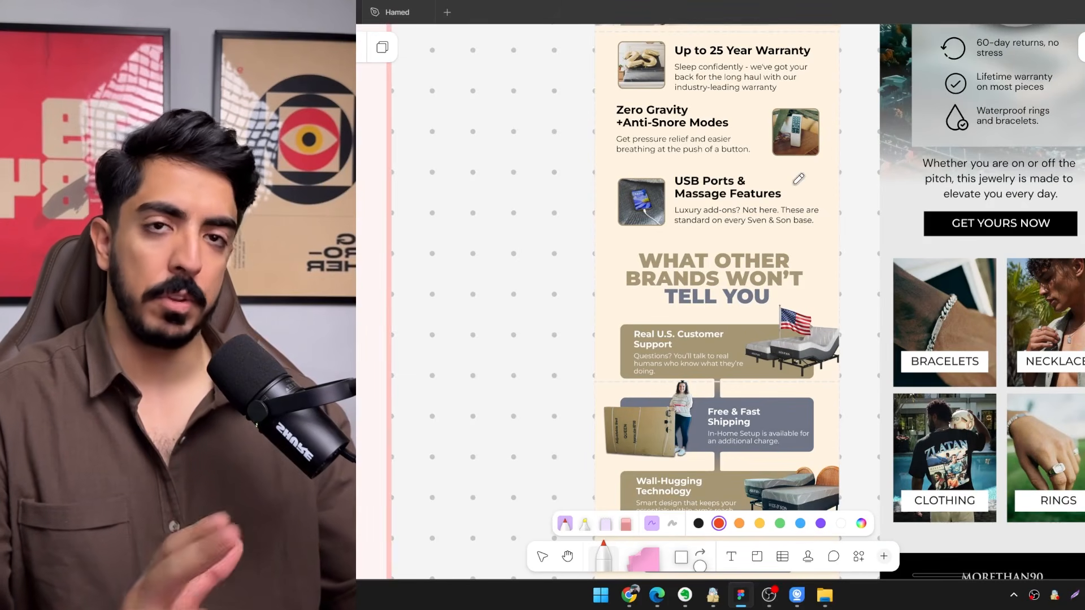
scroll(655, 216, "down", 3)
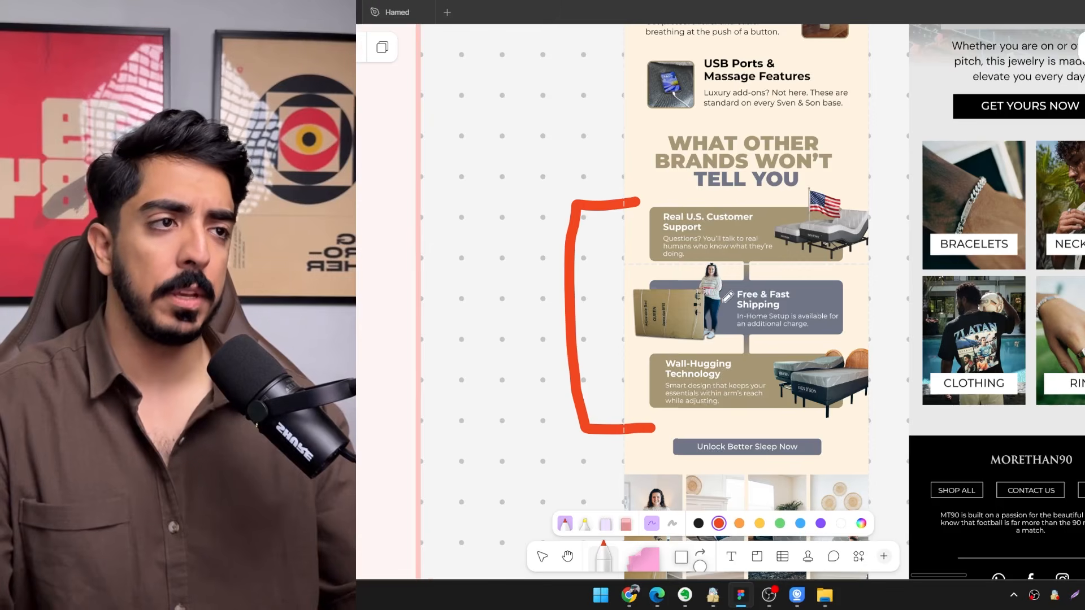
Review the value equation diagram and compare the three abandoned cart example emails, including the "Why Wait?" section of the MORETHAN90 email.
left_click_drag(765, 298, 746, 301)
scroll(754, 302, "down", 5, "ctrl")
left_click_drag(639, 169, 716, 431)
scroll(714, 429, "down", 4, "ctrl")
left_click_drag(659, 288, 684, 537)
scroll(607, 192, "up", 6, "ctrl")
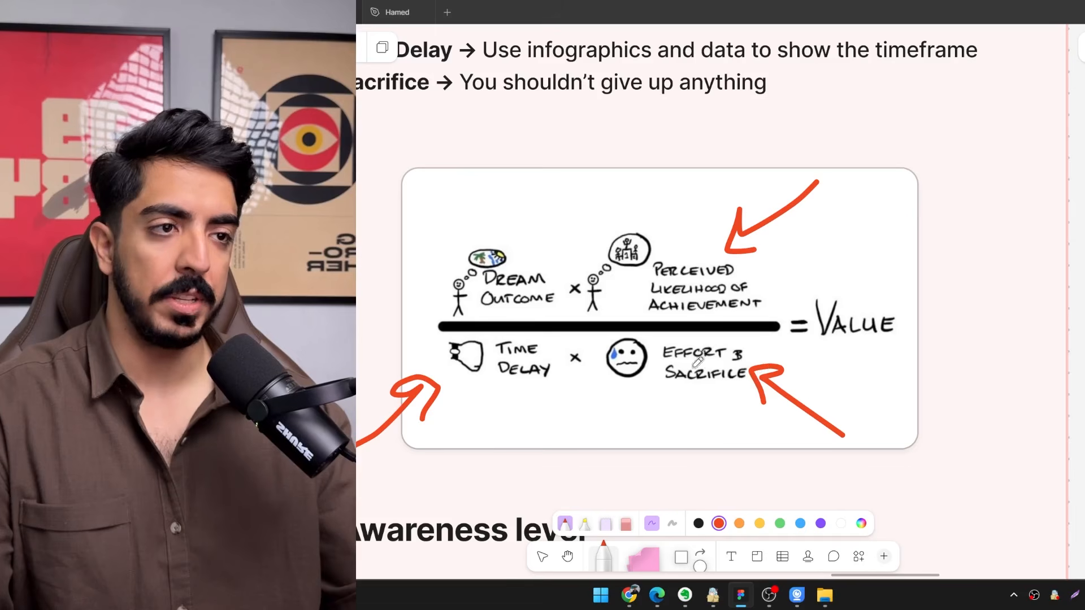
scroll(703, 358, "down", 6, "ctrl")
left_click_drag(703, 358, 667, 292)
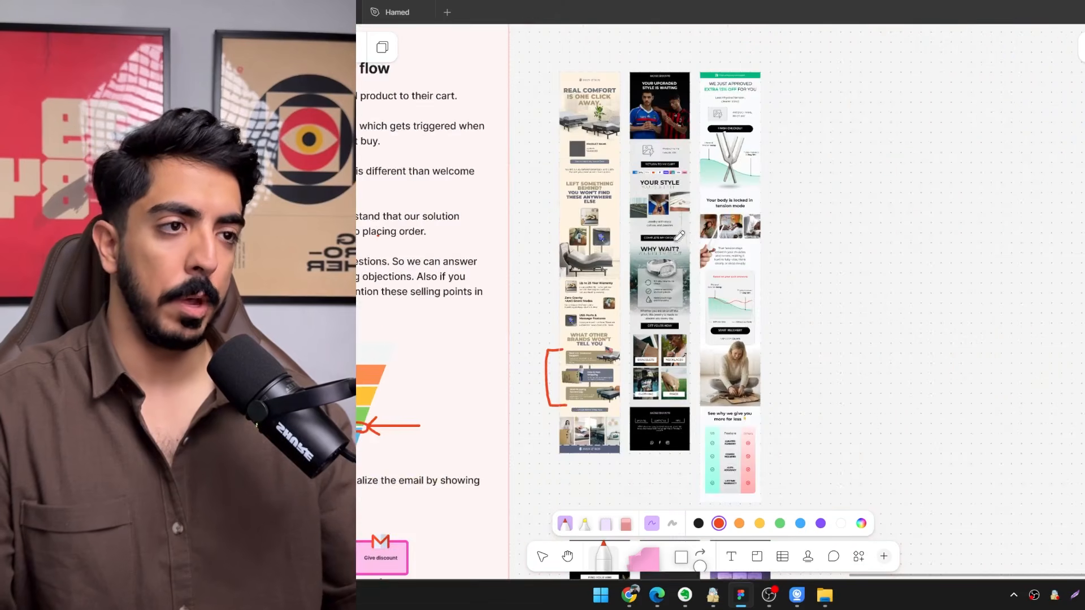
scroll(672, 294, "up", 8, "ctrl")
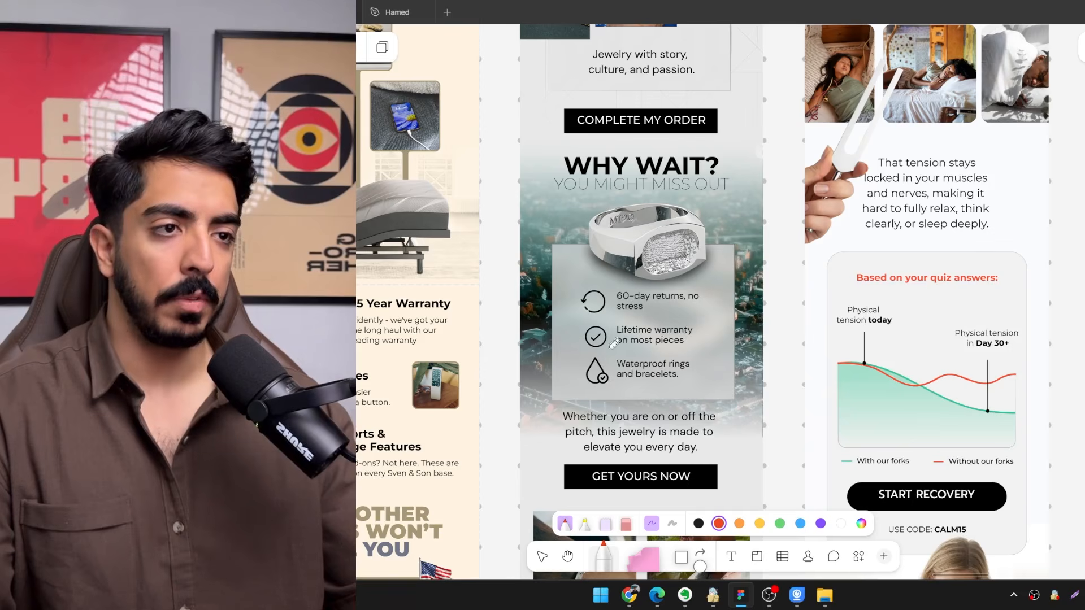
scroll(608, 367, "down", 6, "ctrl")
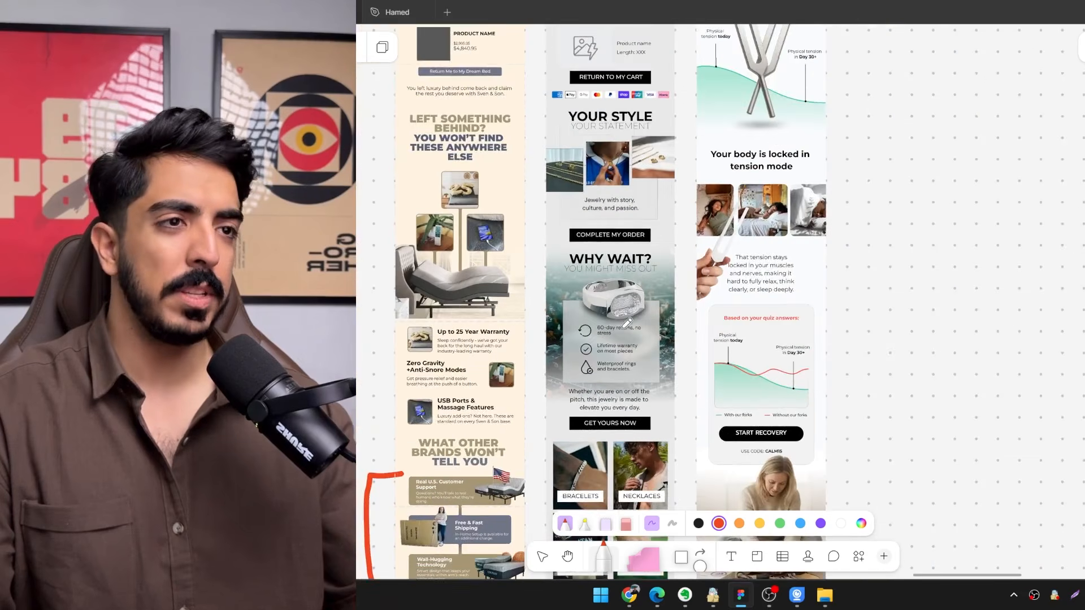
scroll(699, 366, "up", 3)
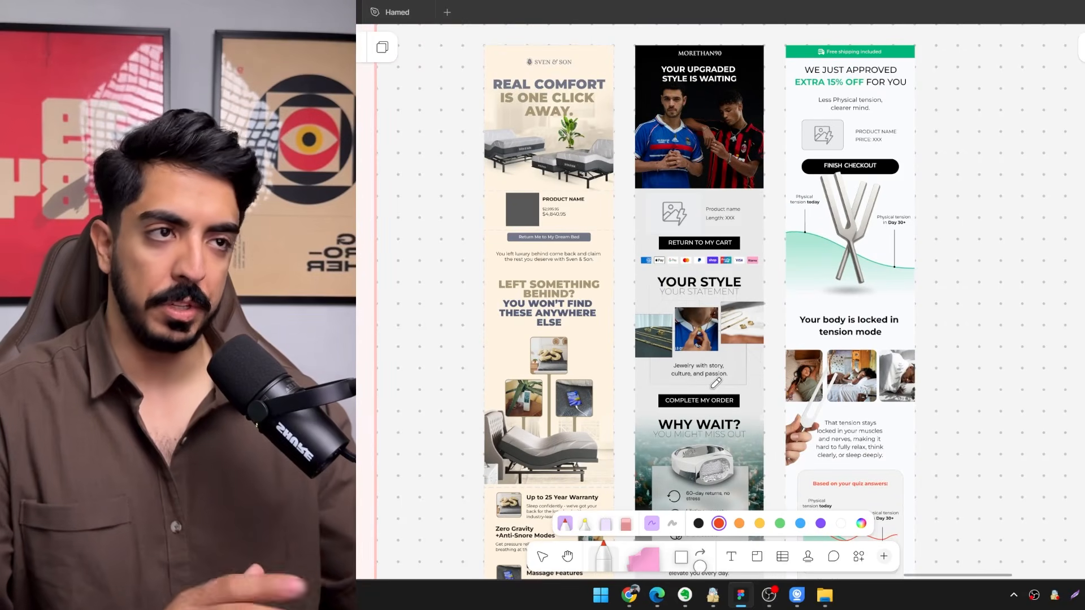
Circle the product name and price block beneath the Sven & Son email's hero in red.
scroll(707, 339, "left", 5)
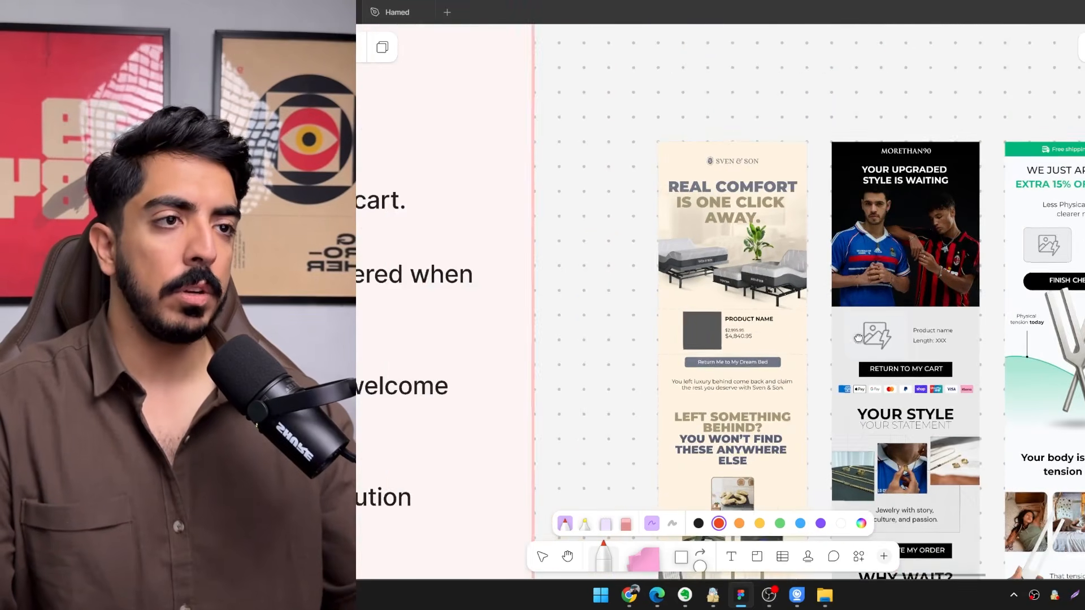
scroll(687, 296, "up", 3, "ctrl")
scroll(688, 296, "up", 3, "ctrl")
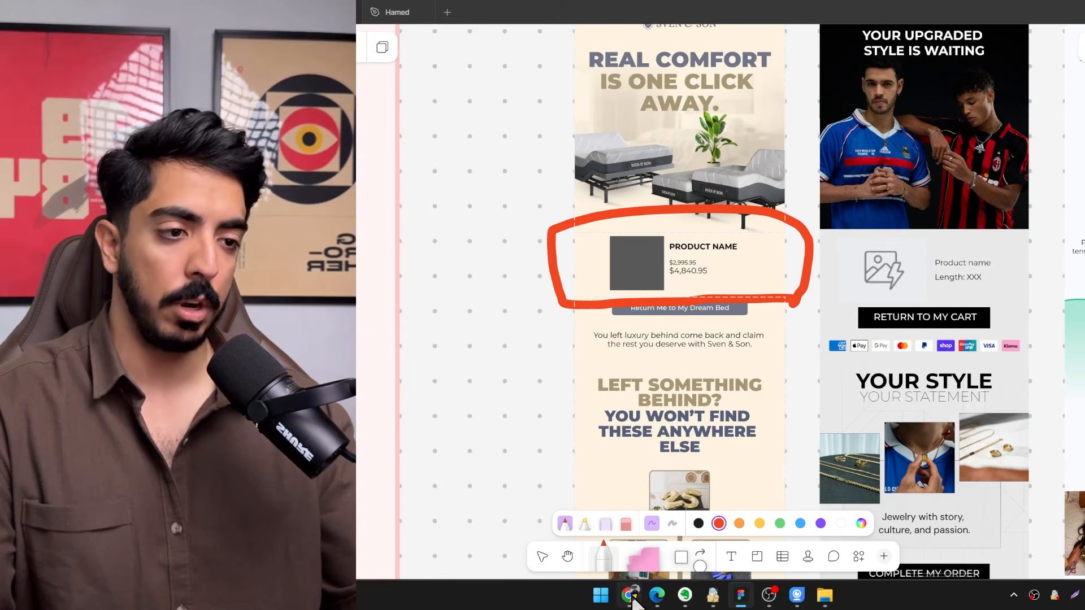
Switch to the browser and back to FigJam to examine the example emails' product placeholders and the three-email abandoned cart sequence.
left_click(631, 598)
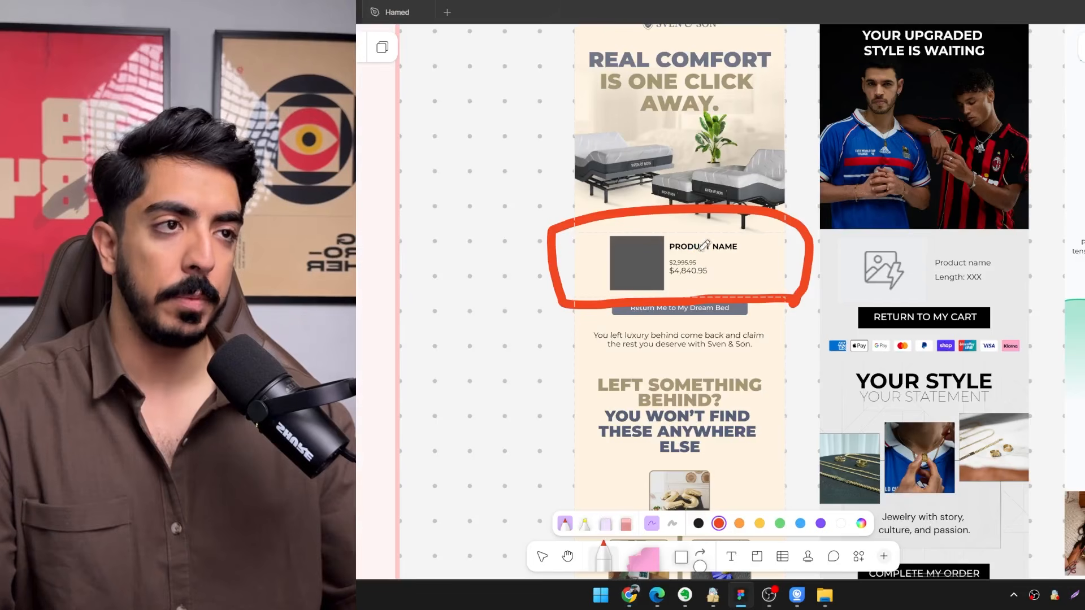
left_click_drag(704, 246, 653, 285)
scroll(618, 215, "down", 2)
scroll(692, 250, "up", 2)
left_click_drag(753, 260, 752, 241)
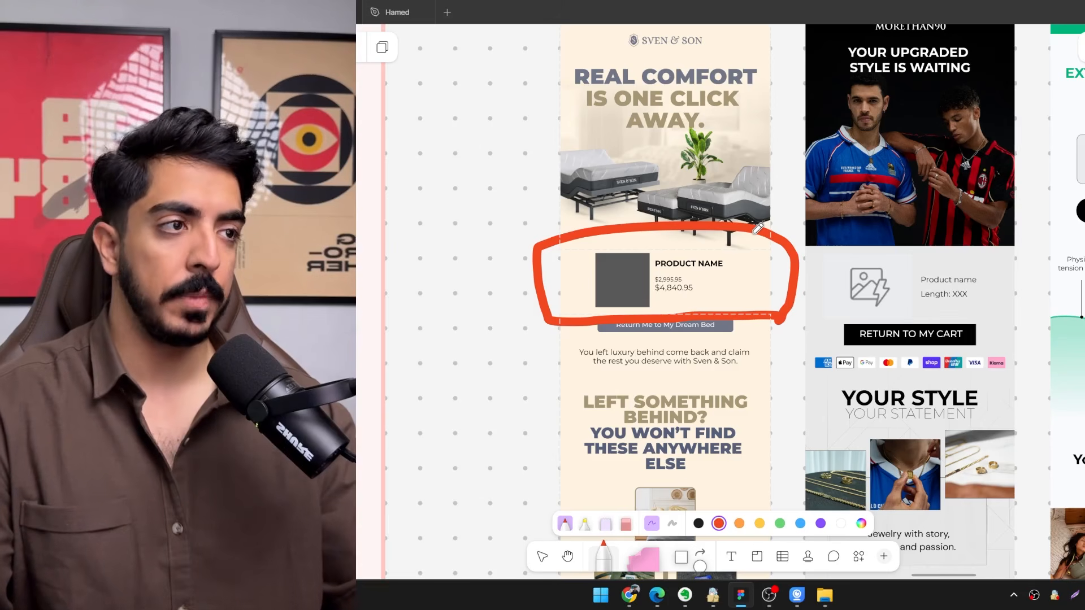
scroll(758, 228, "down", 3)
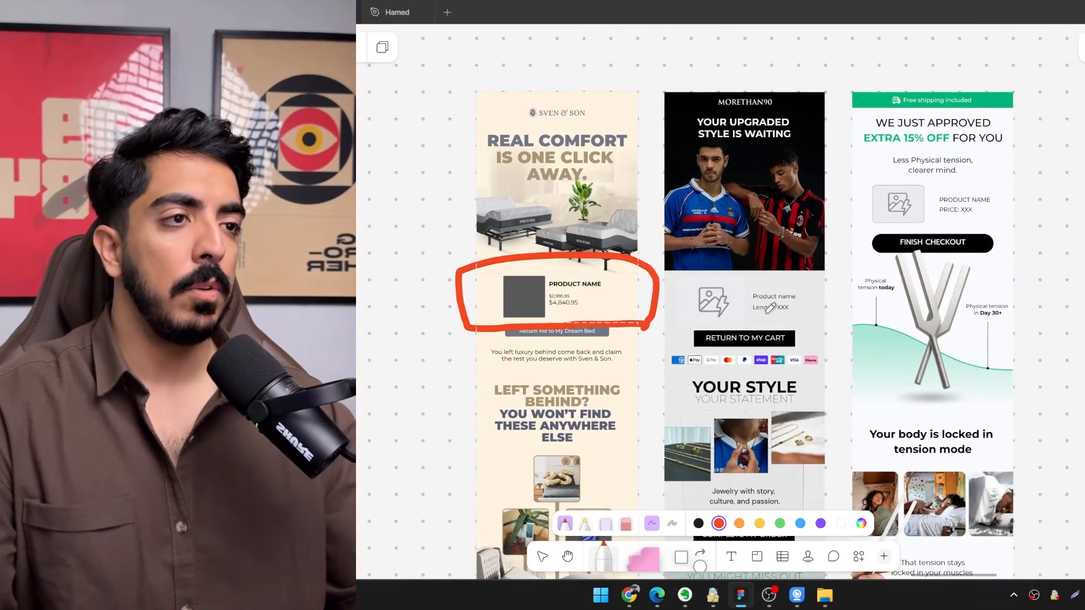
scroll(770, 288, "down", 3)
left_click_drag(770, 287, 819, 293)
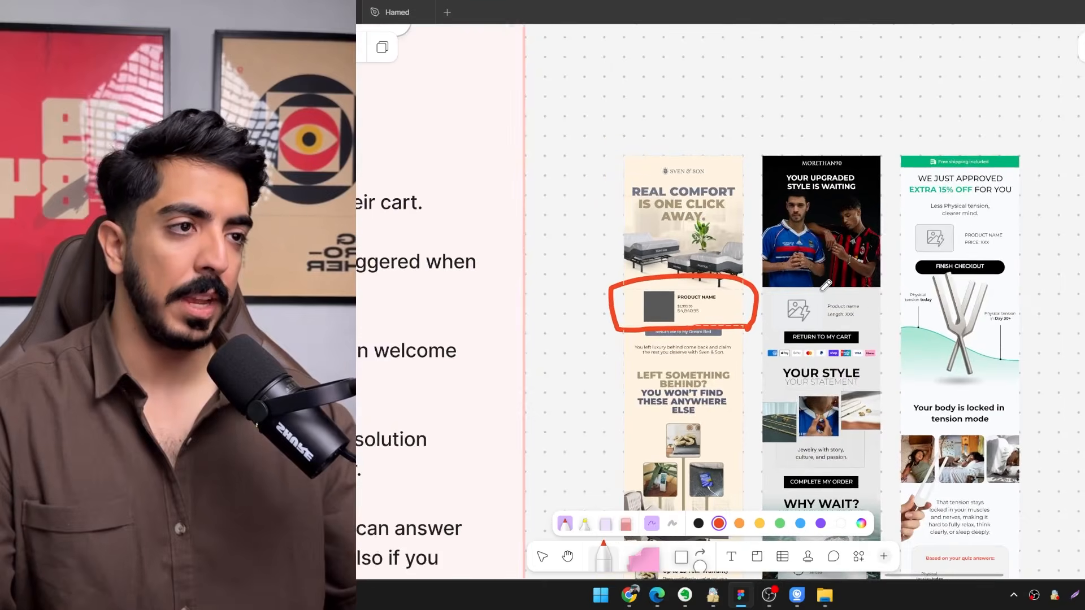
scroll(852, 304, "up", 5)
left_click_drag(813, 353, 809, 292)
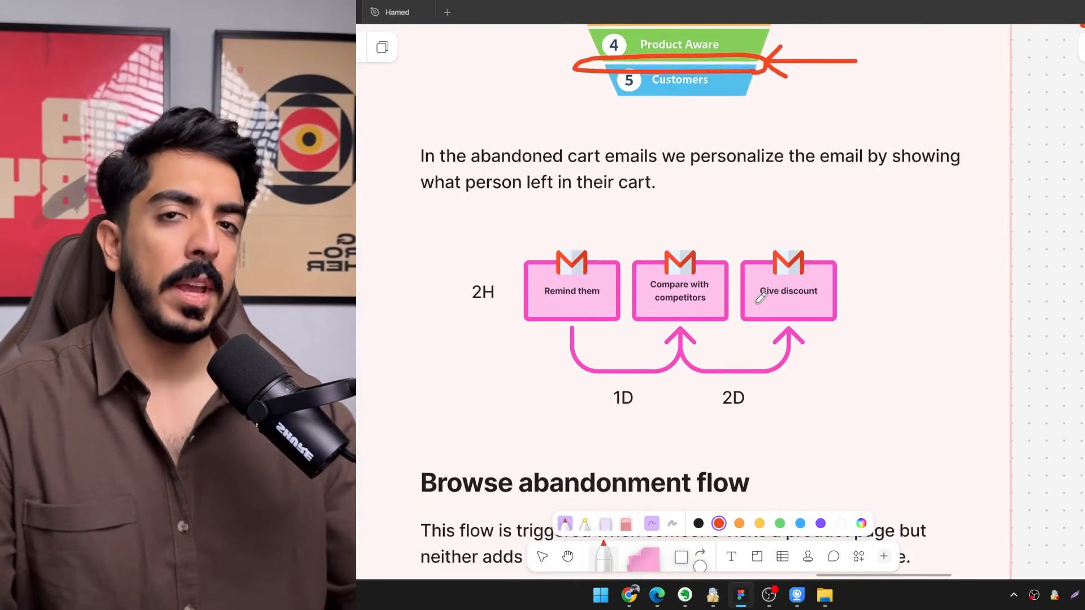
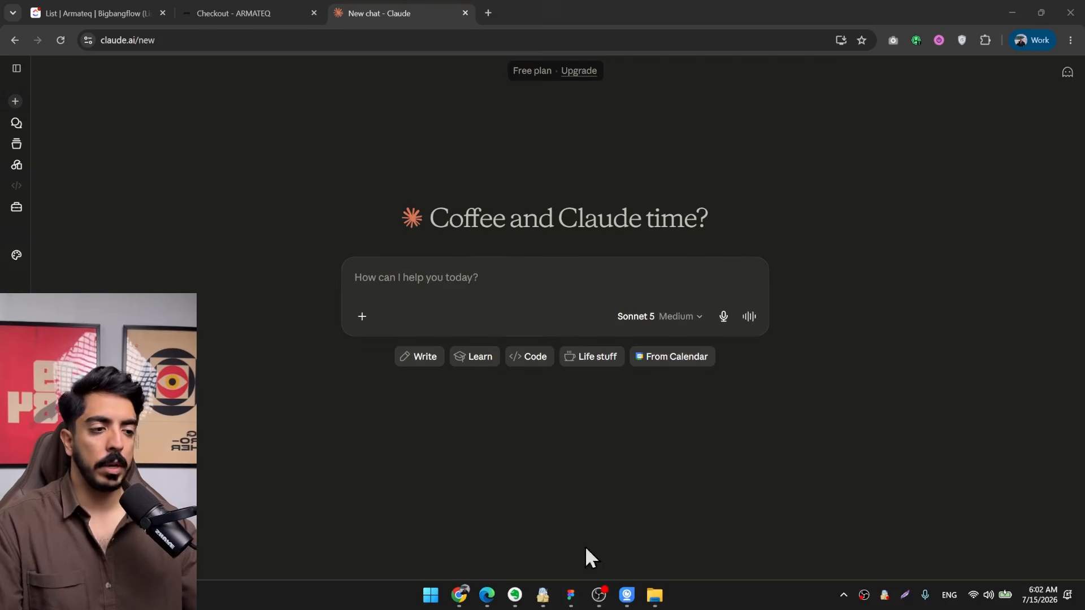
Attach ARMATEQ_Brand_Book.docx from the Design folder to the new Claude chat.
left_click(654, 595)
left_click_drag(871, 104, 903, 144)
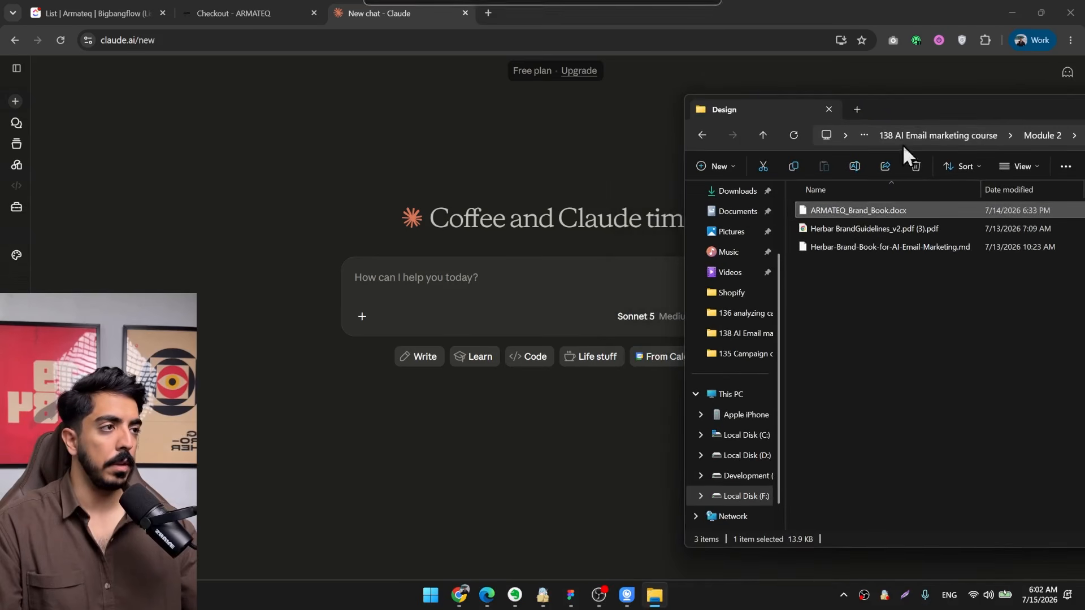
left_click_drag(836, 208, 523, 300)
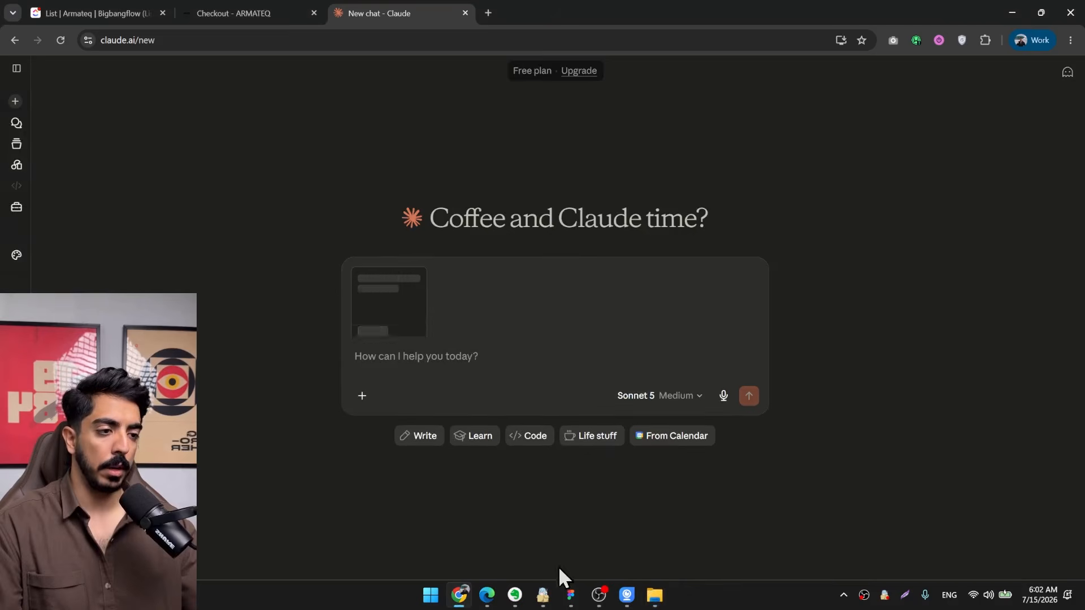
Capture a screenshot of the EMAIL COPY RULES box in FigJam and paste it into the Claude chat message.
left_click(570, 595)
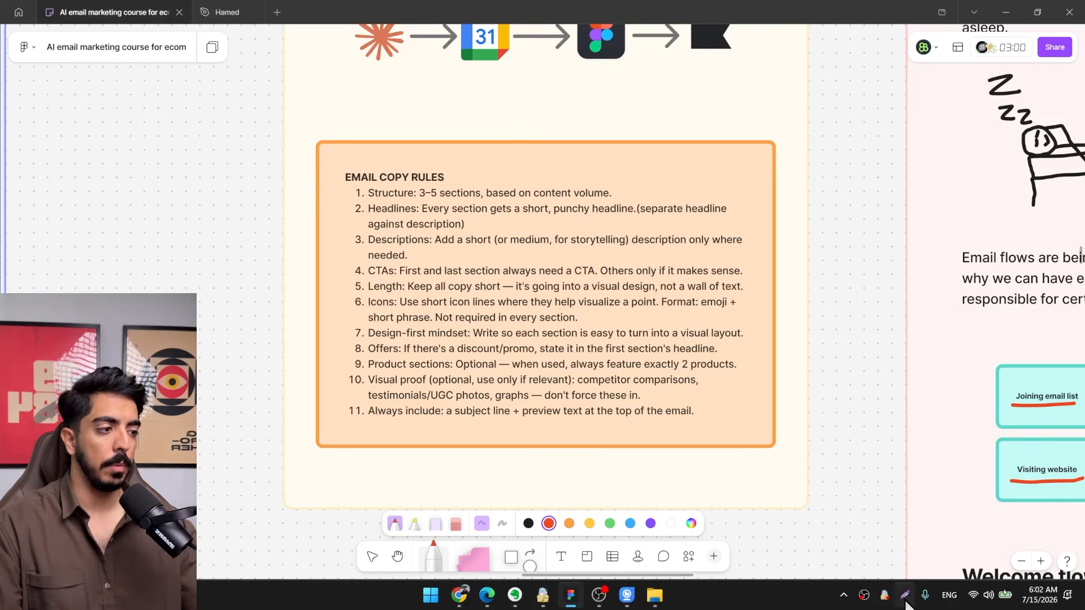
left_click(905, 599)
left_click_drag(769, 143, 333, 441)
key("ctrl+c")
left_click(459, 595)
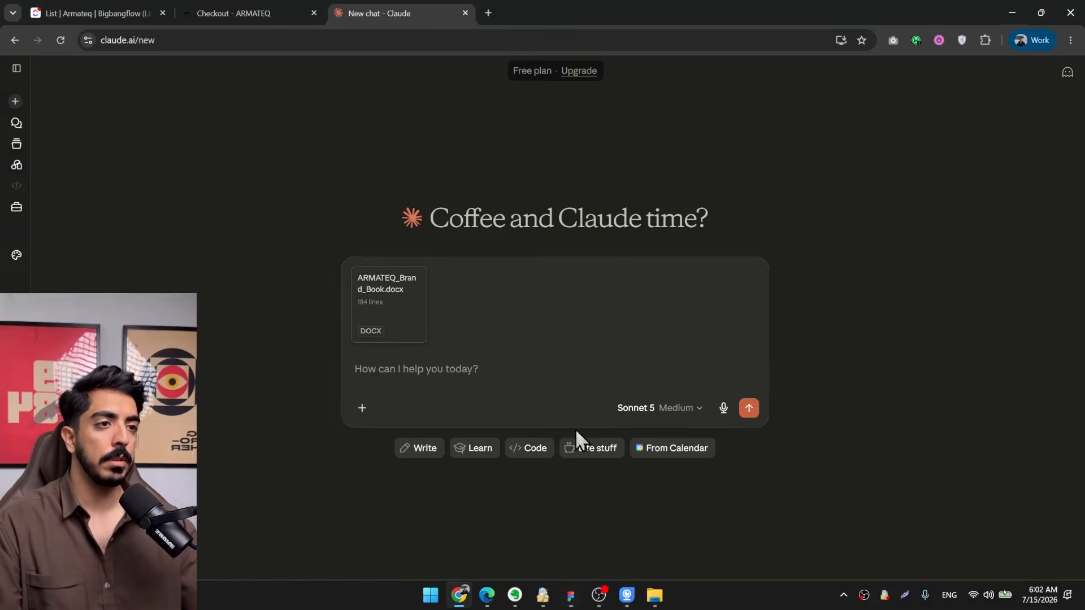
left_click(492, 370)
key("ctrl+v")
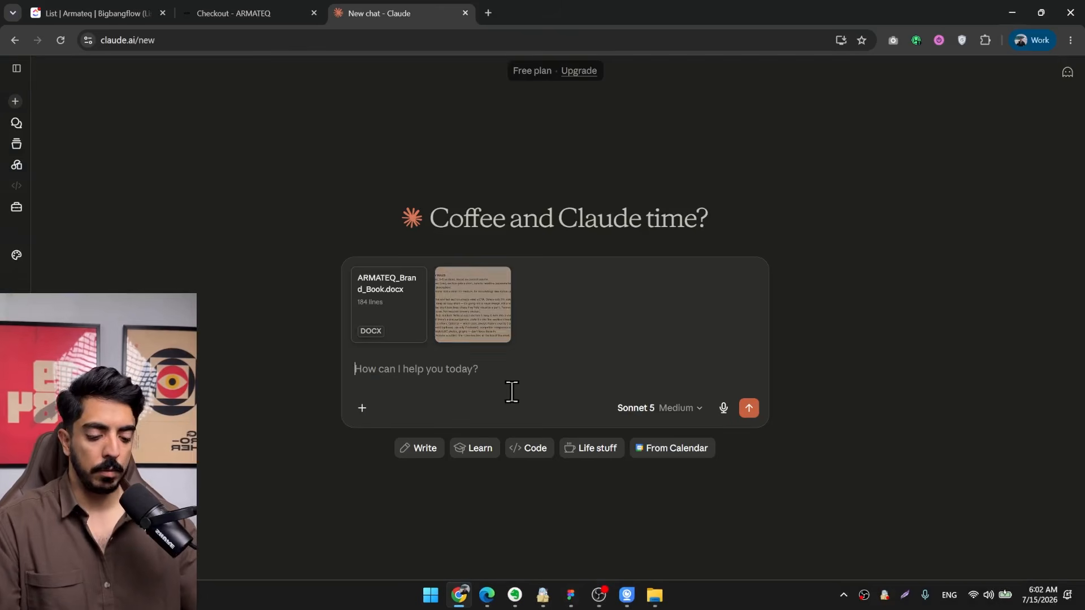
type("I need")
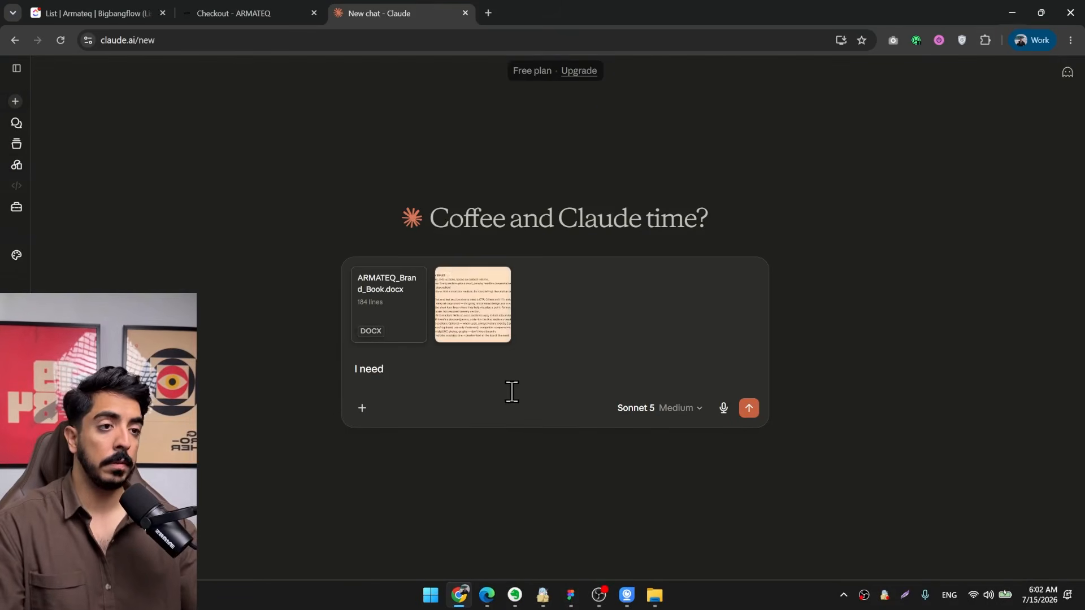
left_click(271, 11)
left_click(380, 11)
type("3 abandoned cart emails for")
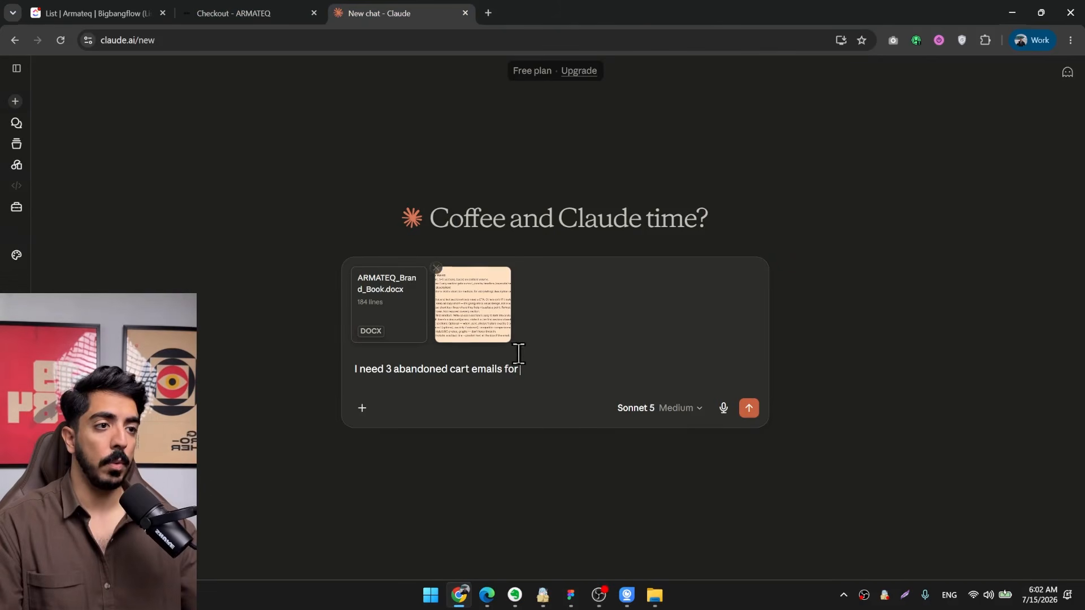
key("ctrl+v")
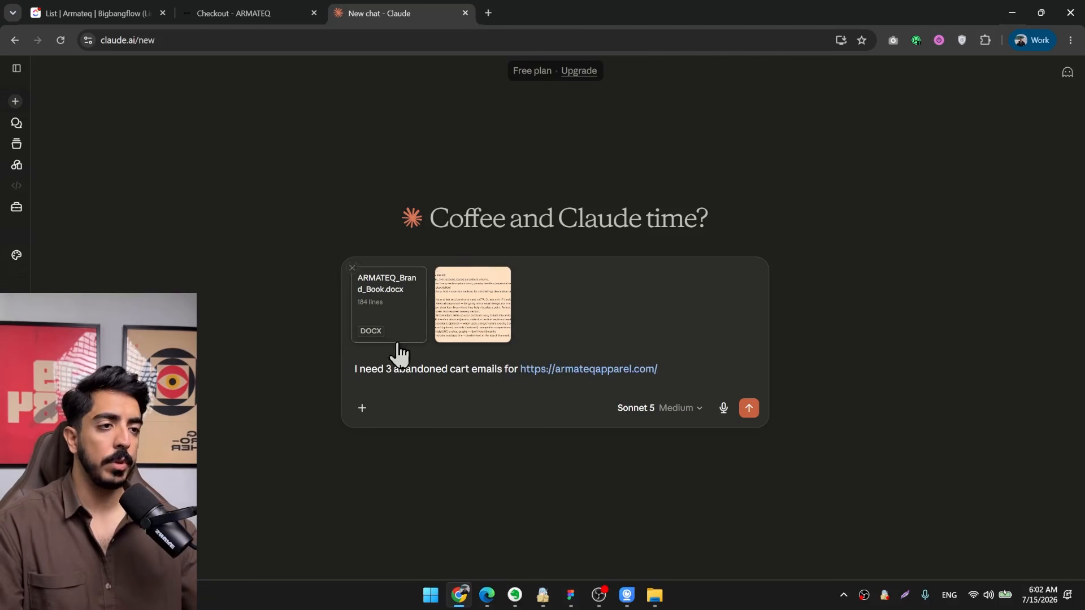
Add the line "email 1: remind them + selling points and final objection handeling" to the prompt.
key("shift+Return")
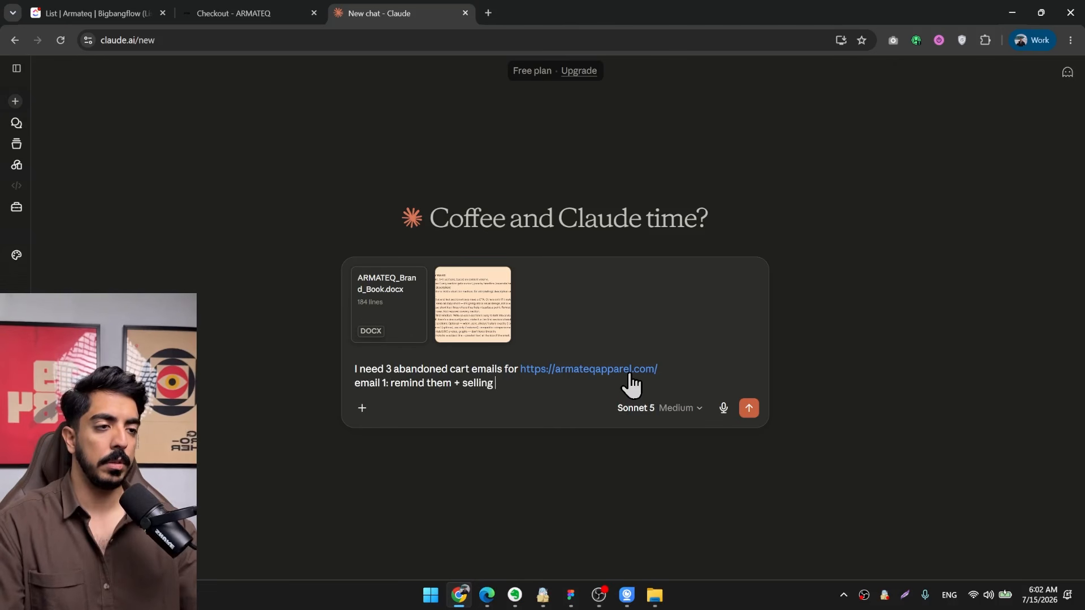
type("pints and final objection handeling")
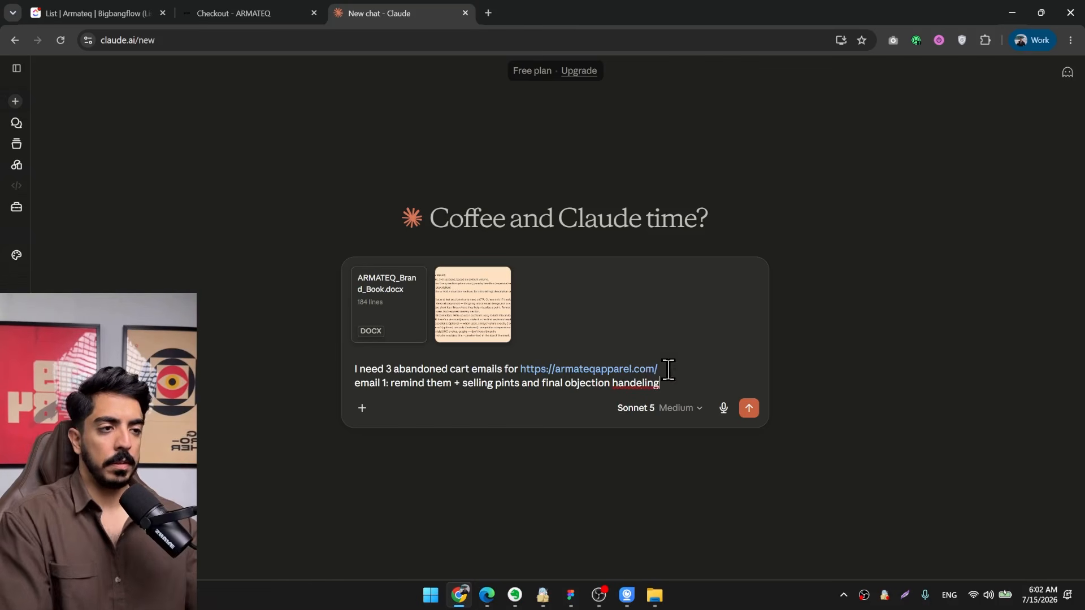
left_click(503, 383)
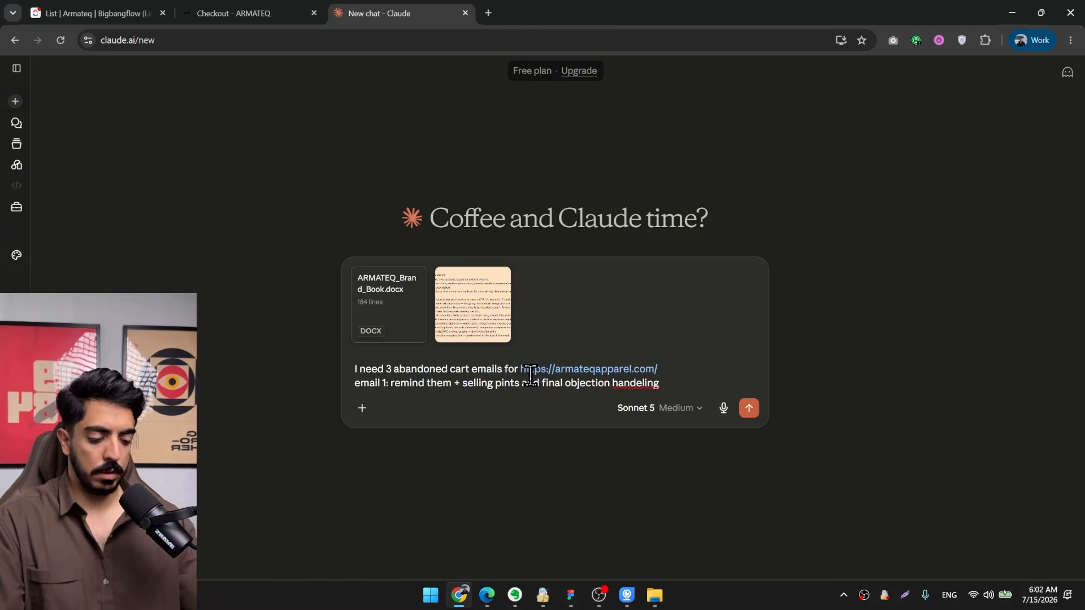
type("o")
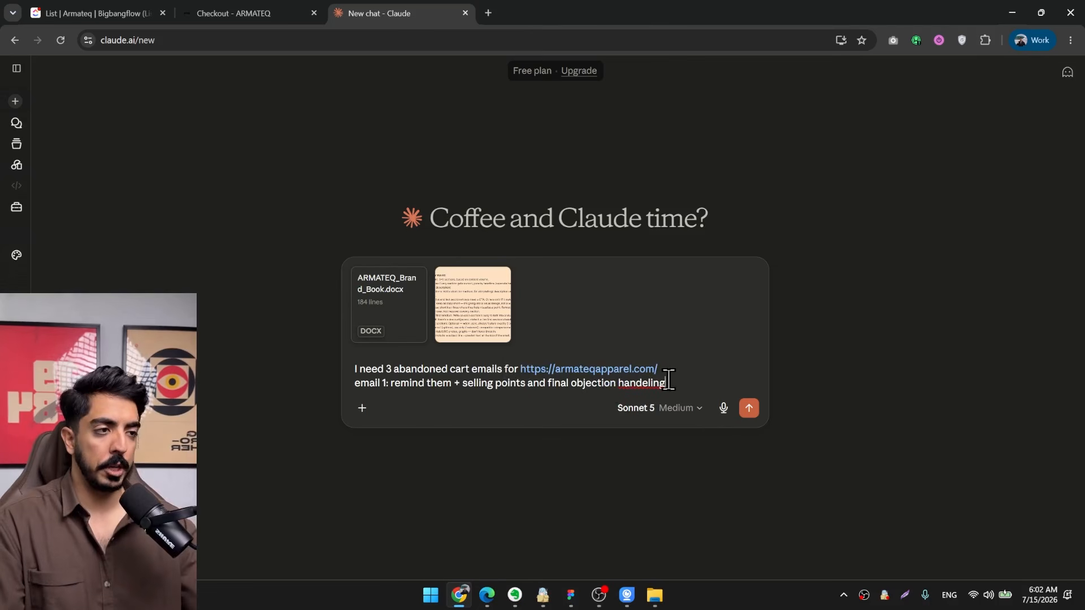
Add the lines "email 2: compare with competitors" and "email 3: give 10% discount and more selling points" to the prompt.
key("shift+Return")
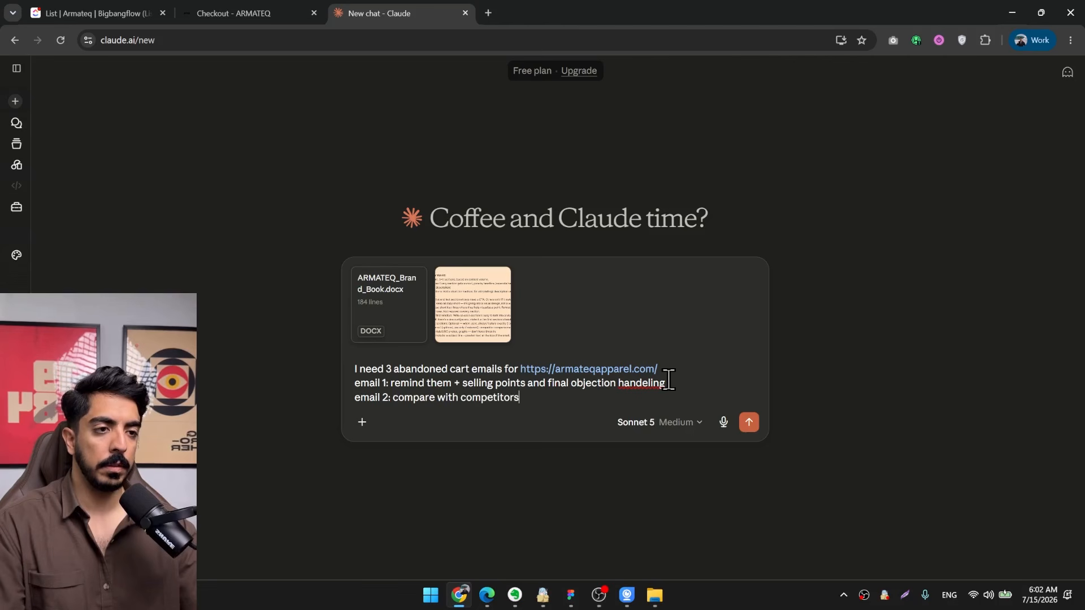
type("email 2: compare with competitors")
key("shift+Return")
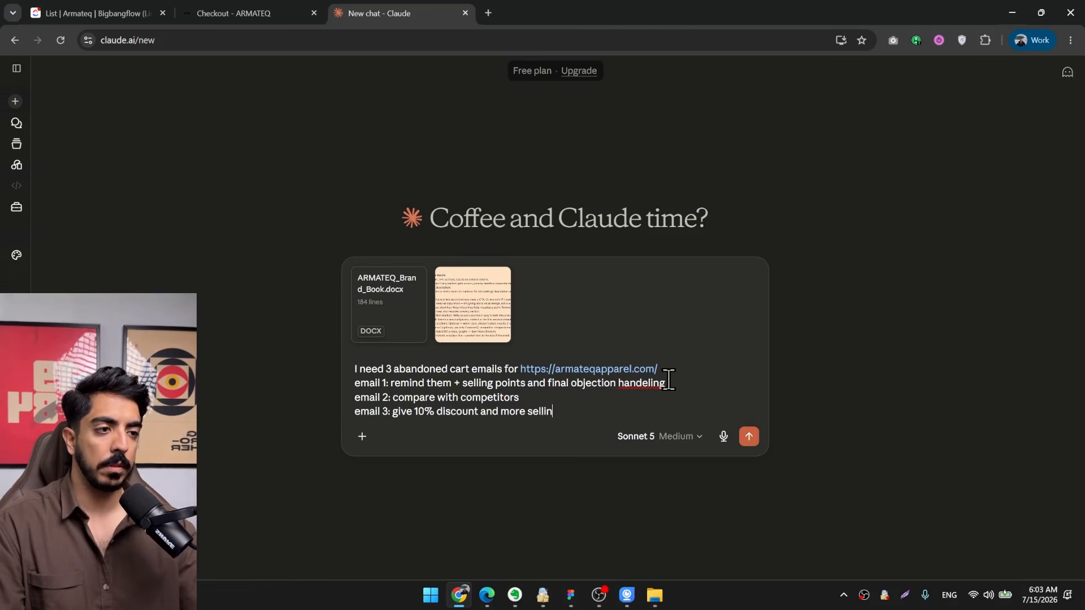
type("nts")
key("shift+Return")
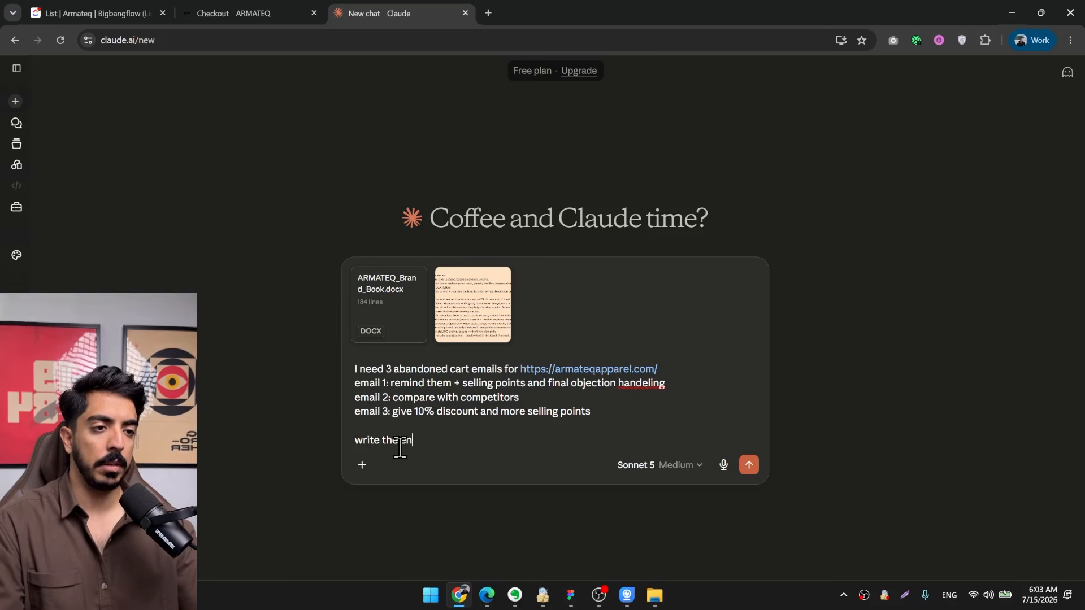
End the prompt with "write the entire copy for me with the instructions i attached" and send it.
key("BackSpace")
key("BackSpace")
type("copy for me with the instructions i attached")
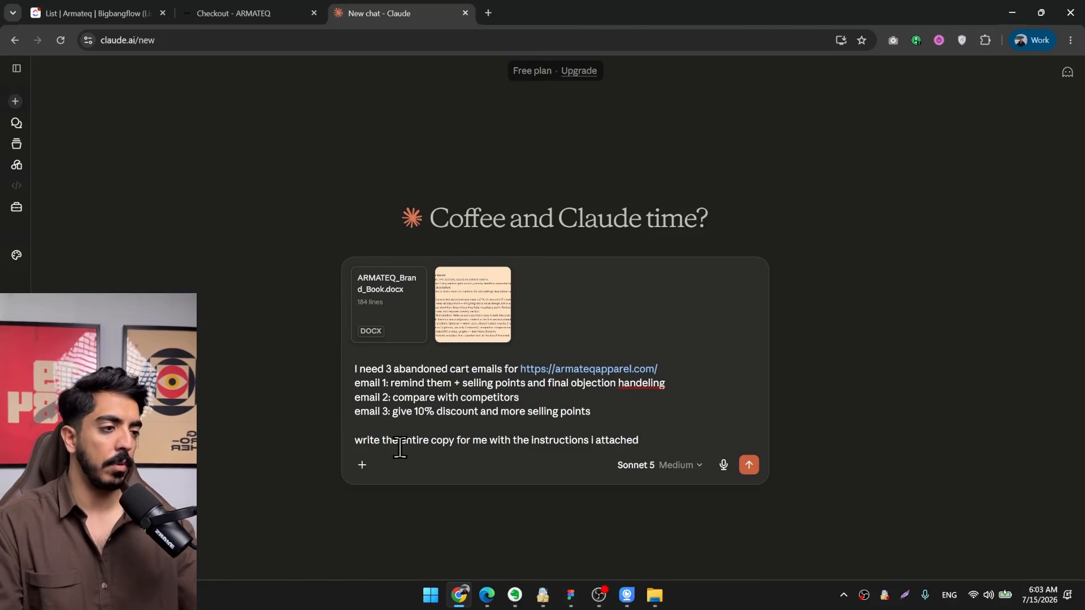
key("Return")
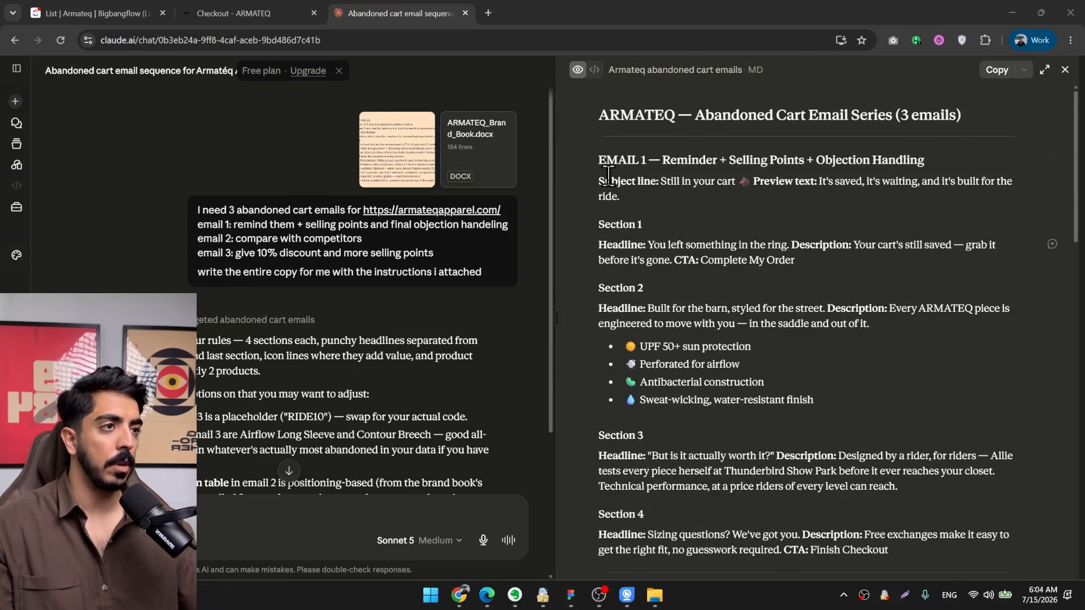
Review the generated Email 1 and copy its text from Section 1 through the "Finish Checkout" CTA.
left_click_drag(600, 181, 743, 286)
scroll(723, 274, "down", 2)
scroll(740, 282, "up", 3)
left_click(677, 244)
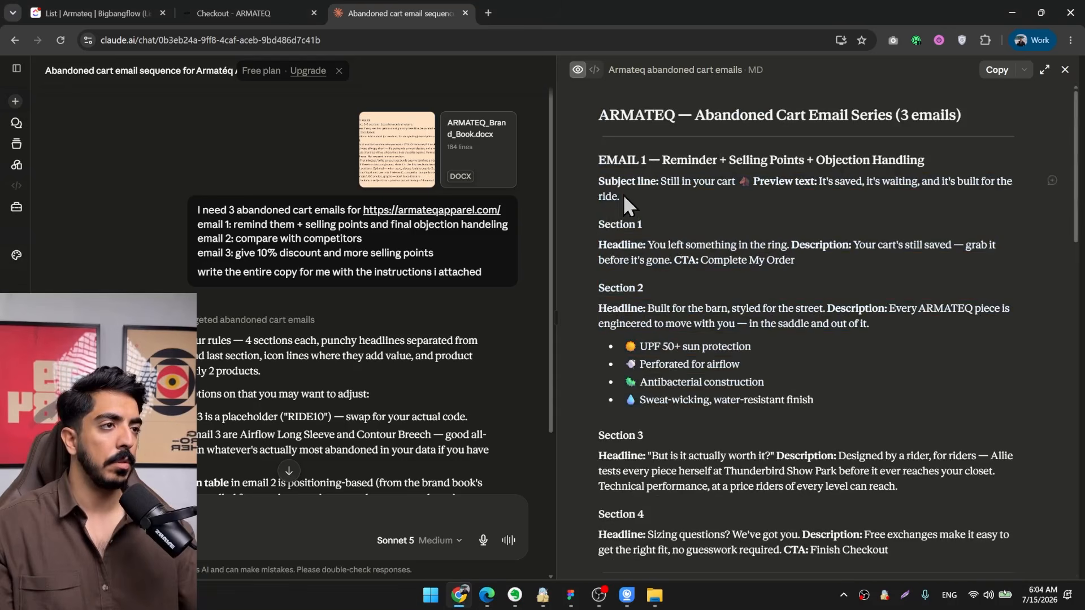
scroll(730, 278, "down", 7)
left_click_drag(598, 226, 904, 306)
scroll(669, 191, "up", 3)
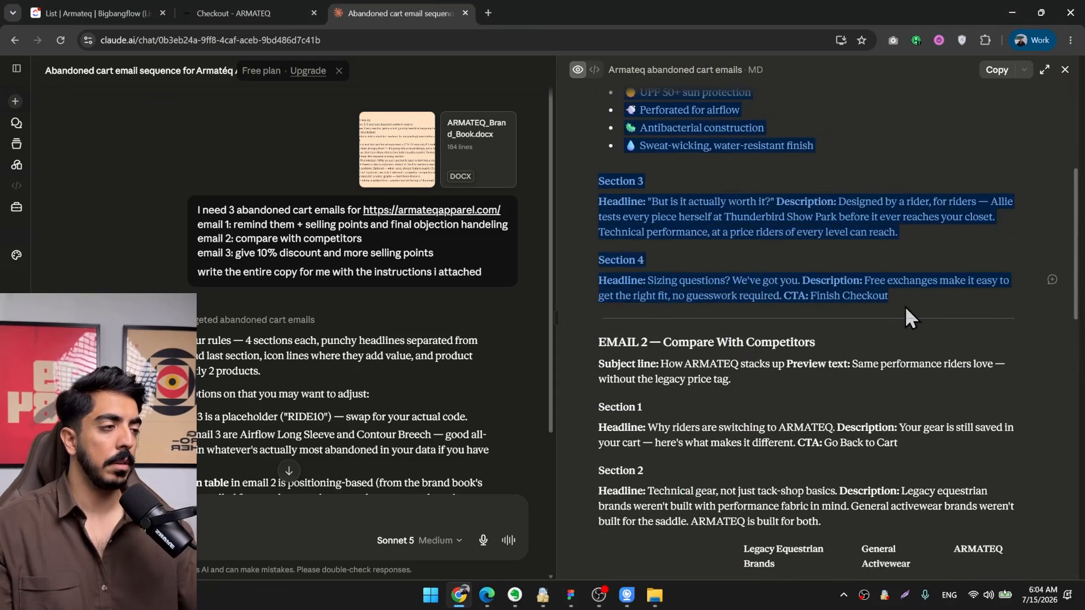
Switch to the design file in Figma and select the armateq-welcome-email frame as the reference for the design agent.
left_click(1012, 13)
scroll(694, 266, "up", 2)
scroll(694, 265, "right", 3)
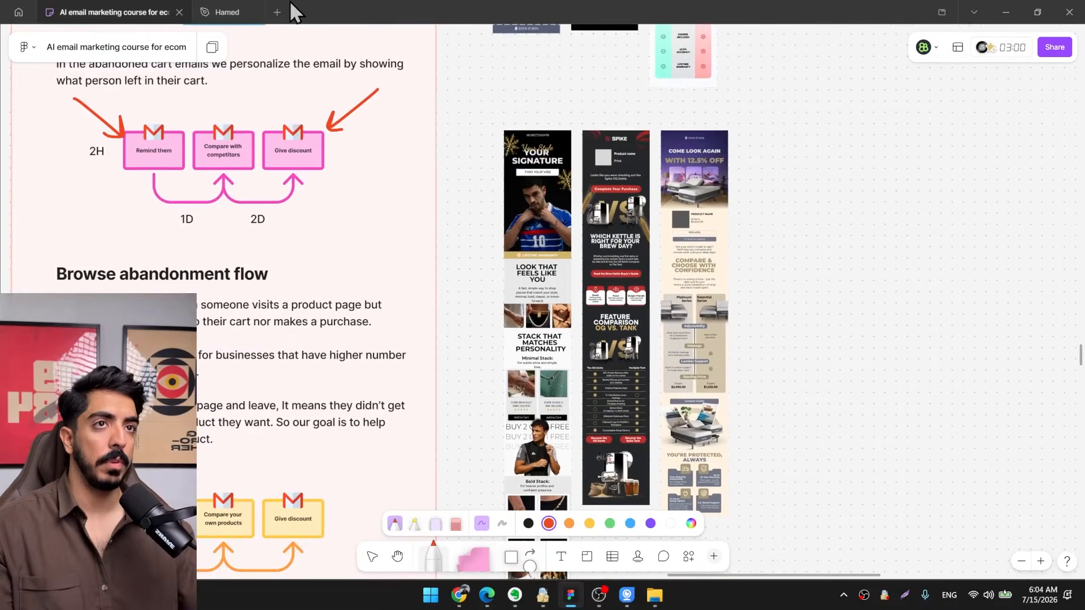
left_click(226, 12)
left_click_drag(409, 155, 448, 101)
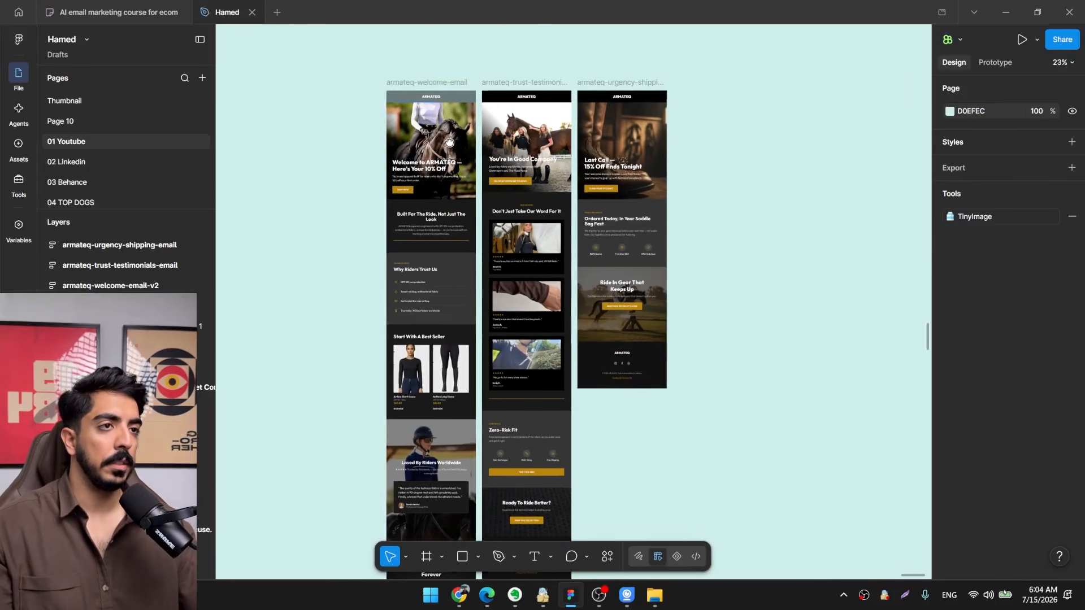
left_click(409, 83)
left_click_drag(540, 411, 562, 327)
scroll(567, 193, "down", 2)
scroll(432, 279, "up", 1)
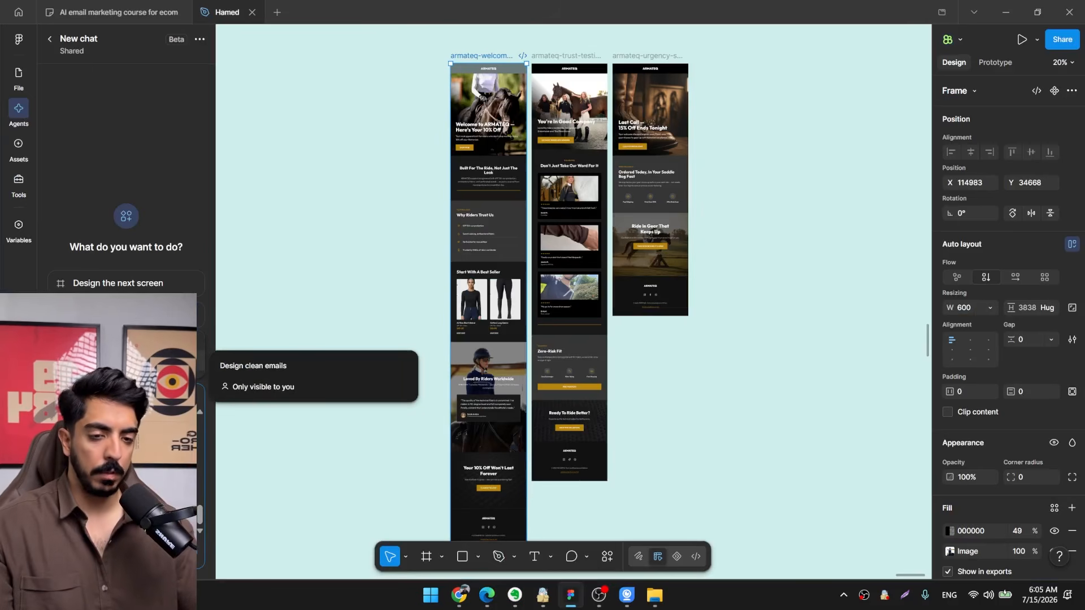
Switch to OBS, move the webcam source to the scene's lower-right corner, and return to Figma.
left_click(601, 597)
left_click_drag(272, 279, 598, 277)
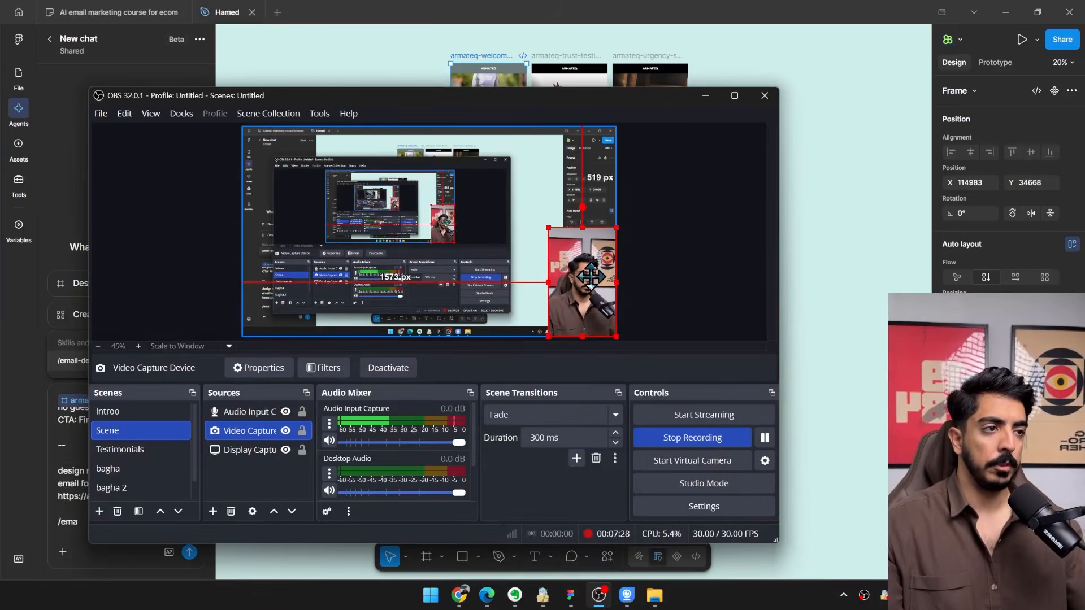
left_click(705, 95)
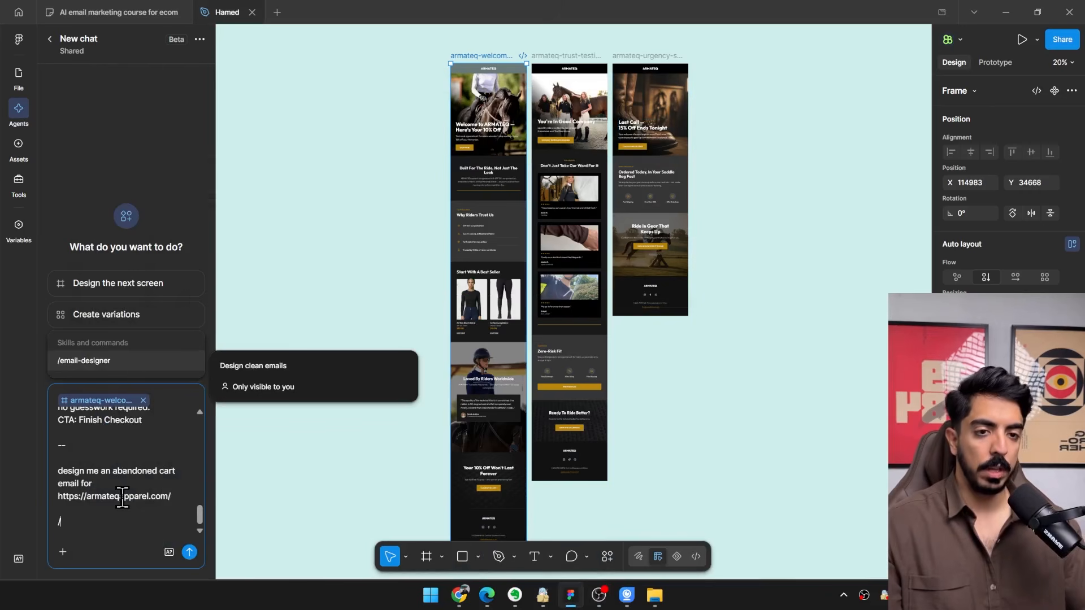
Add the /email-designer skill to the agent prompt for the abandoned cart email, check the pasted copy and store link, and send it.
left_click(105, 363)
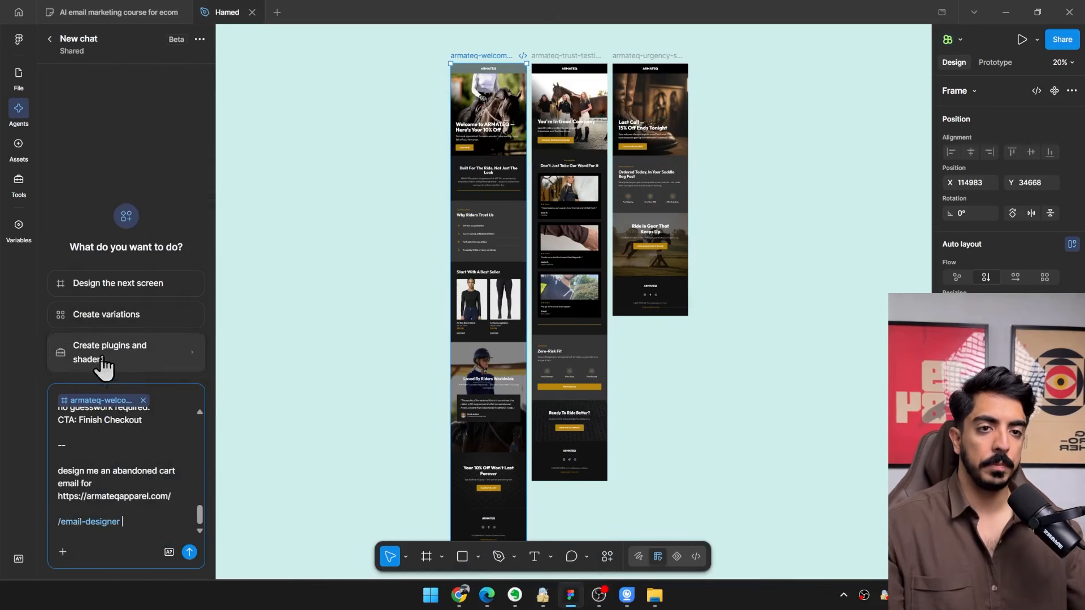
scroll(162, 499, "up", 2)
scroll(162, 500, "up", 5)
scroll(101, 446, "down", 8)
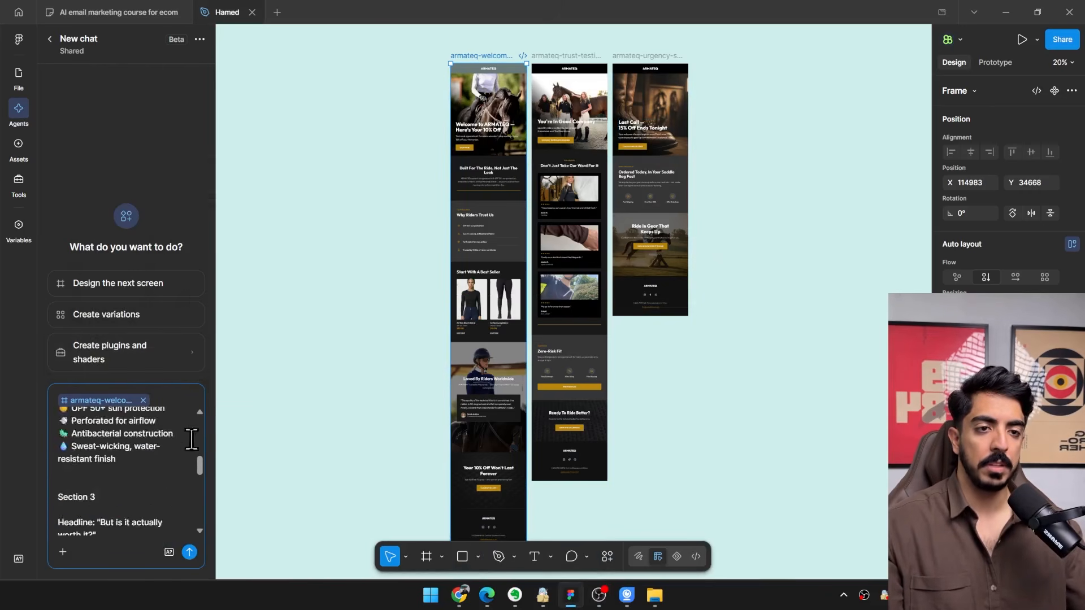
left_click_drag(172, 497, 83, 487)
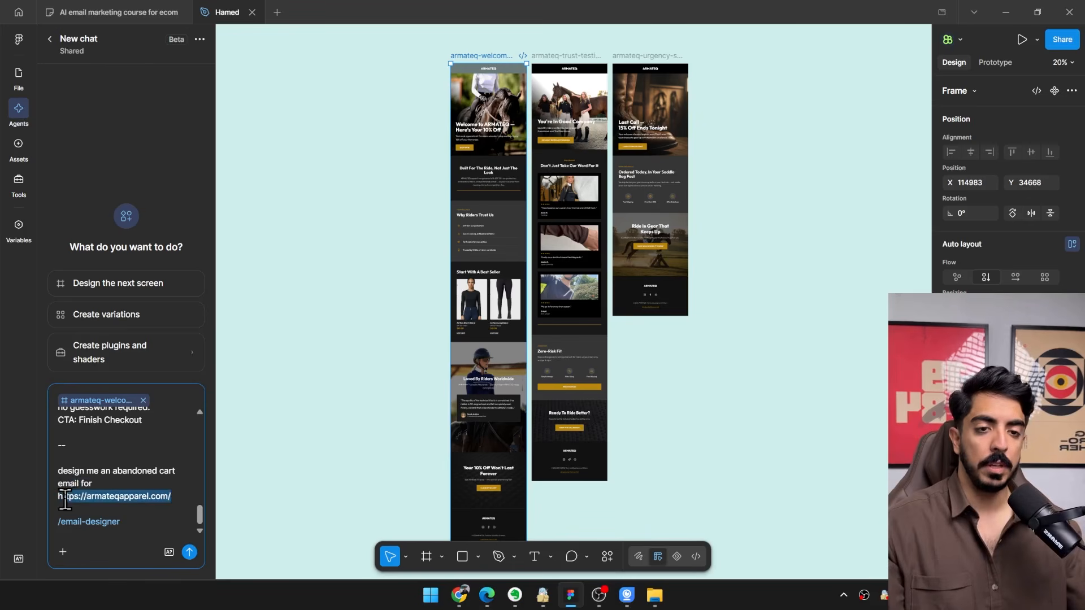
scroll(429, 243, "up", 5)
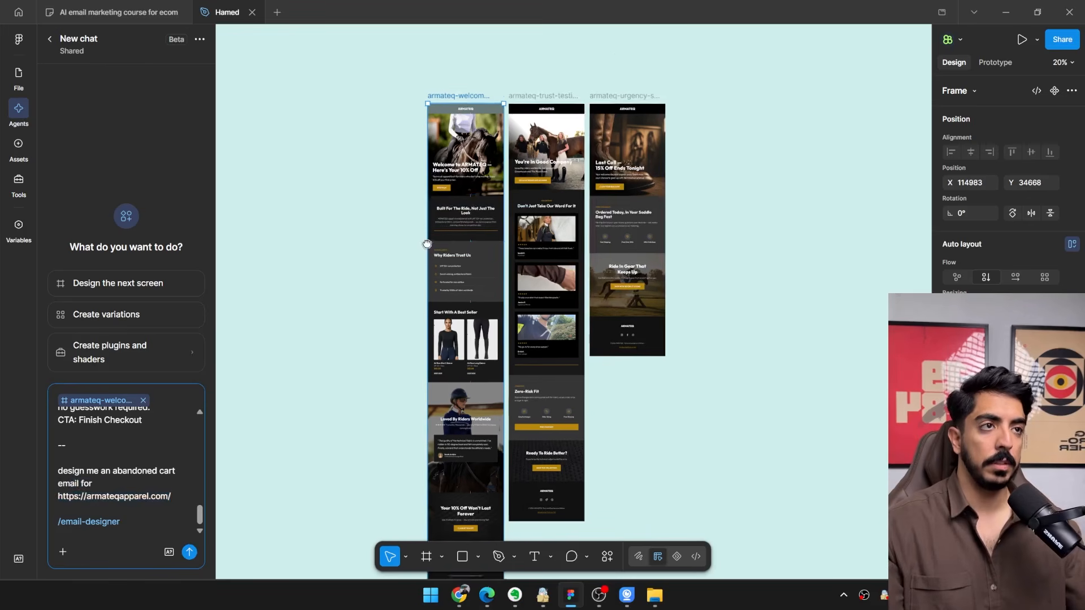
scroll(340, 280, "down", 3)
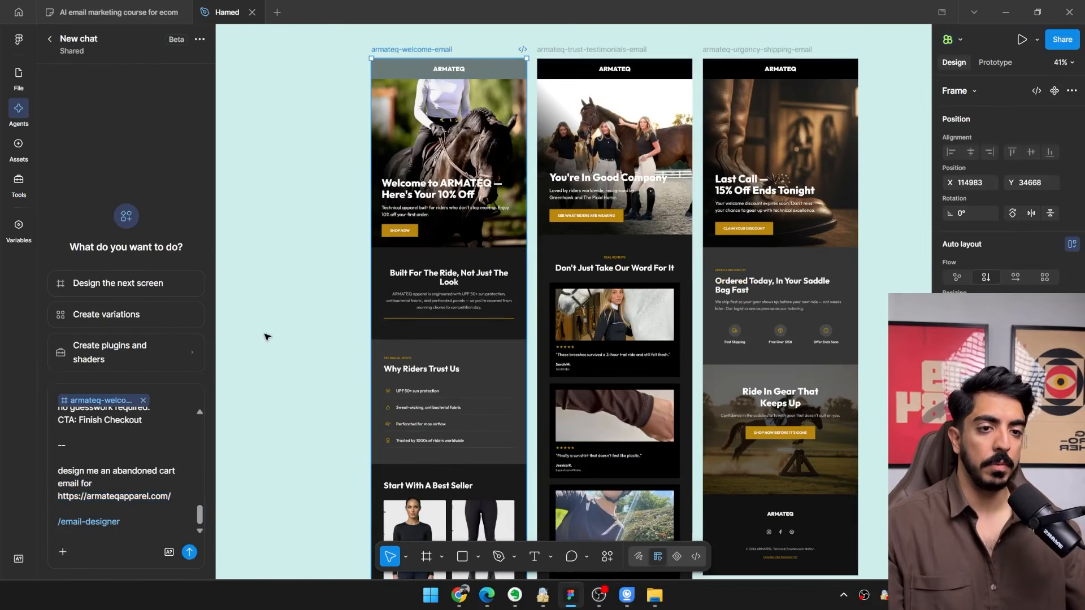
left_click(189, 551)
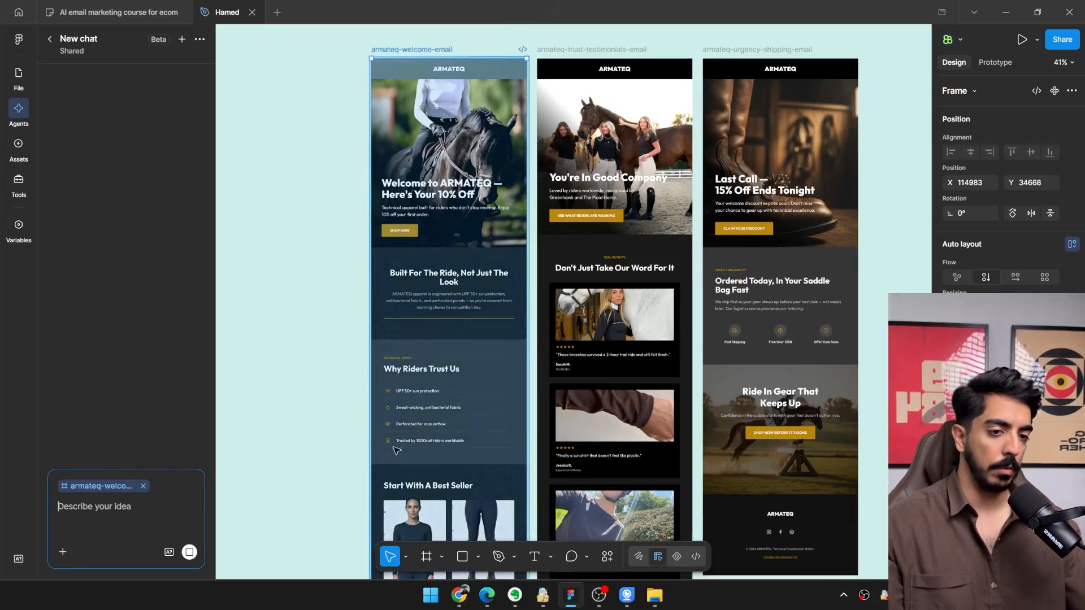
Move the generated abandoned cart email frame to X 117206, leaving a gap beside the urgency shipping email.
left_click_drag(547, 357, 463, 361)
scroll(462, 362, "down", 2)
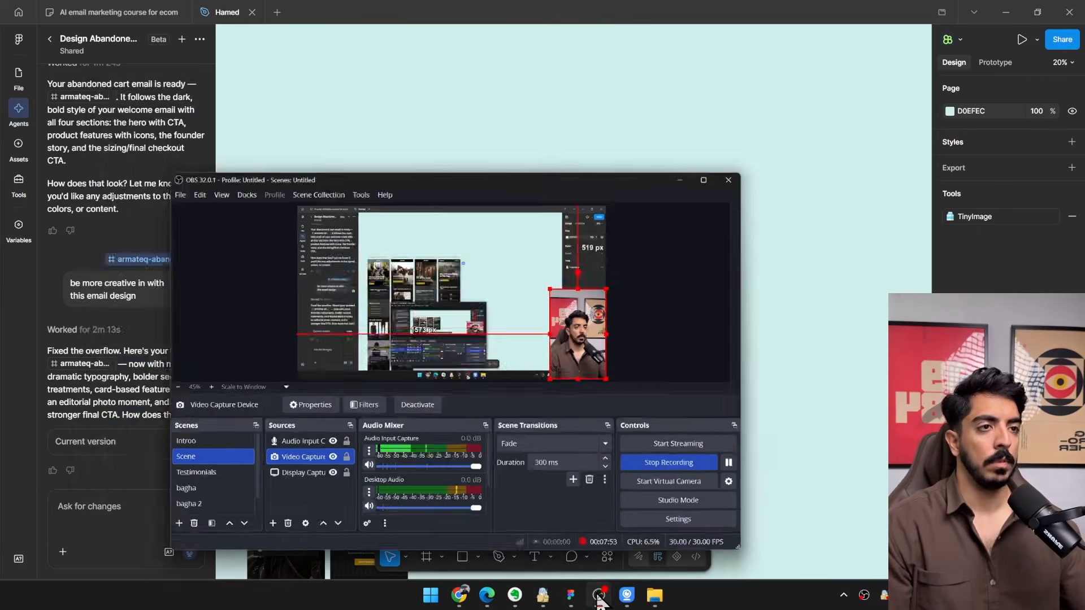
scroll(532, 187, "up", 2)
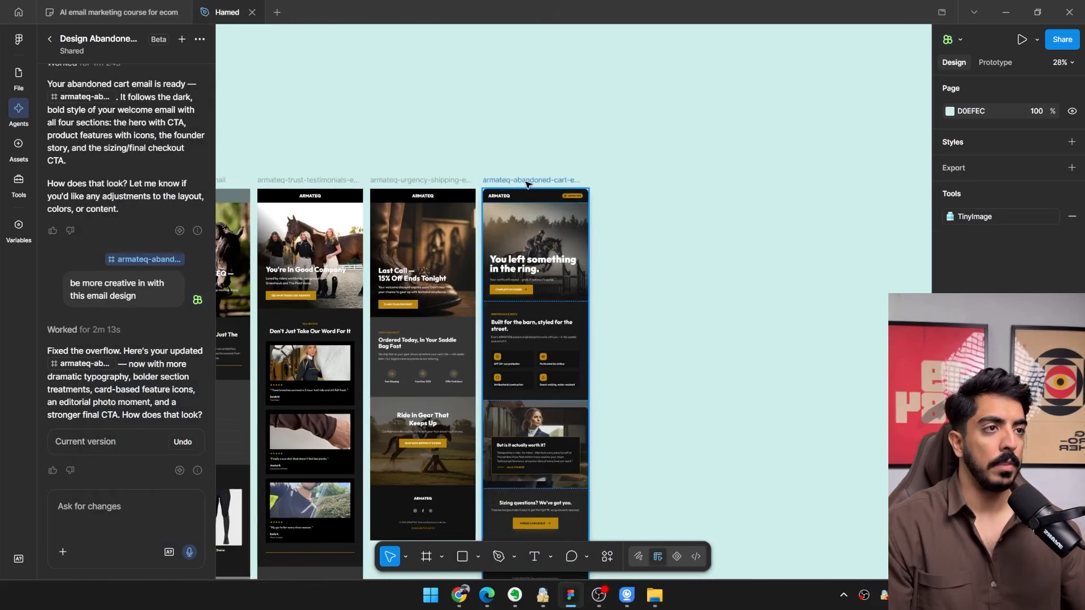
left_click_drag(525, 181, 577, 183)
scroll(537, 208, "down", 3)
scroll(493, 343, "up", 5)
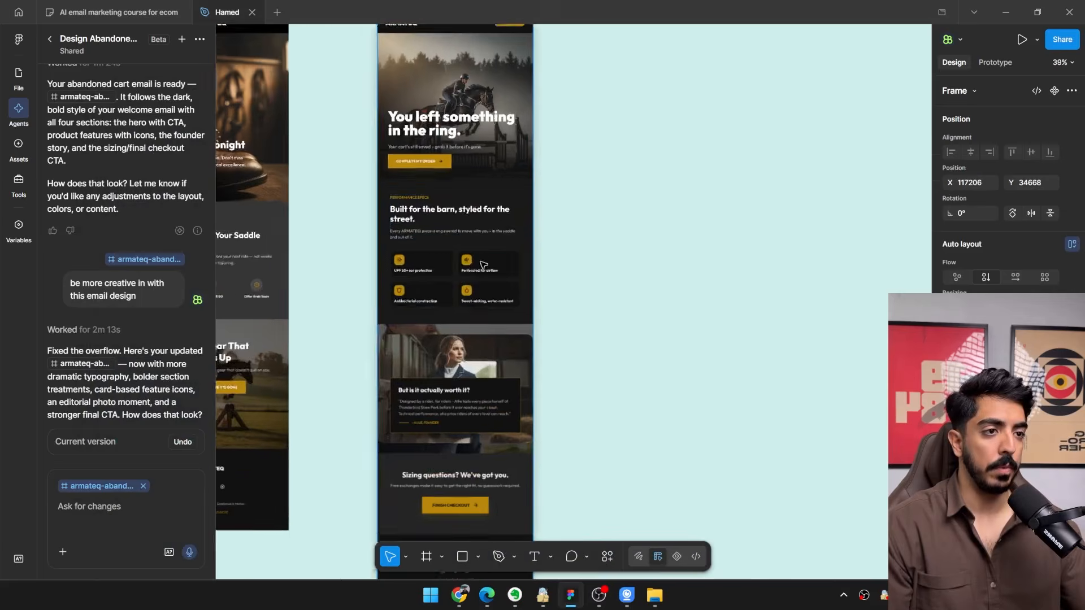
Delete the rounded photo layer behind the "But is it actually worth it?" card and check the section.
left_click(493, 344, "ctrl")
key("Delete")
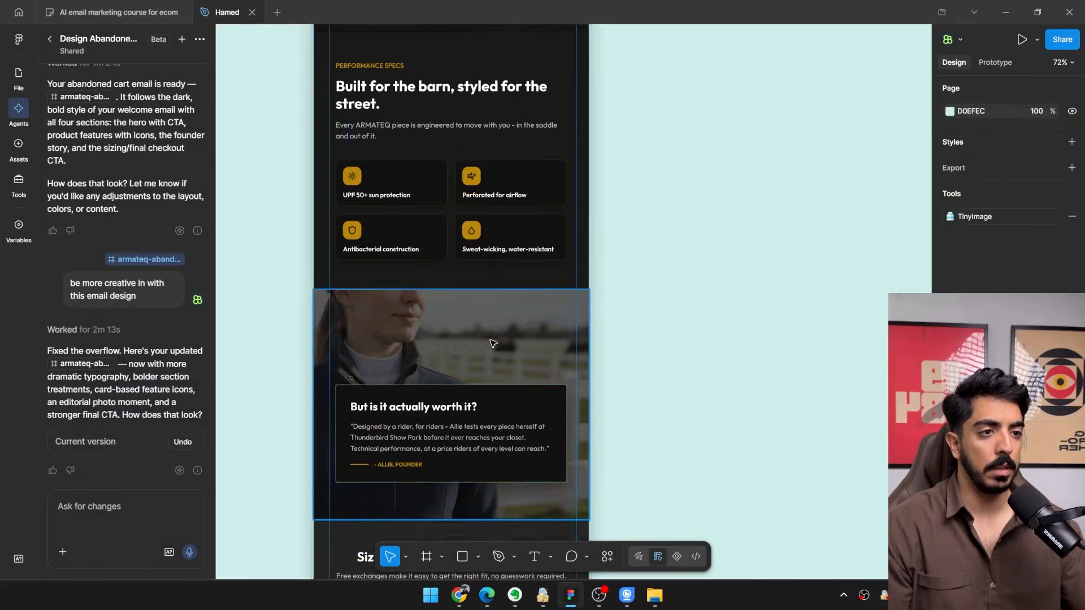
left_click_drag(493, 344, 486, 282)
scroll(492, 281, "down", 1)
scroll(491, 281, "up", 2)
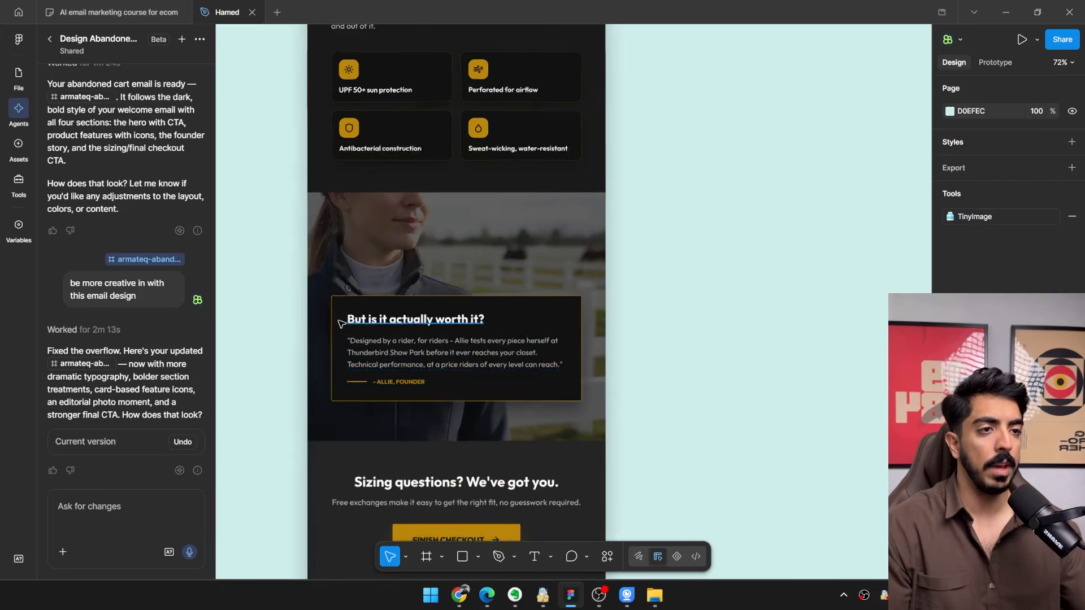
Examine the abandoned cart email's hero, performance specs and founder quote sections against the neighbouring urgency shipping email.
scroll(509, 373, "left", 3)
scroll(516, 389, "up", 2)
scroll(585, 161, "down", 3)
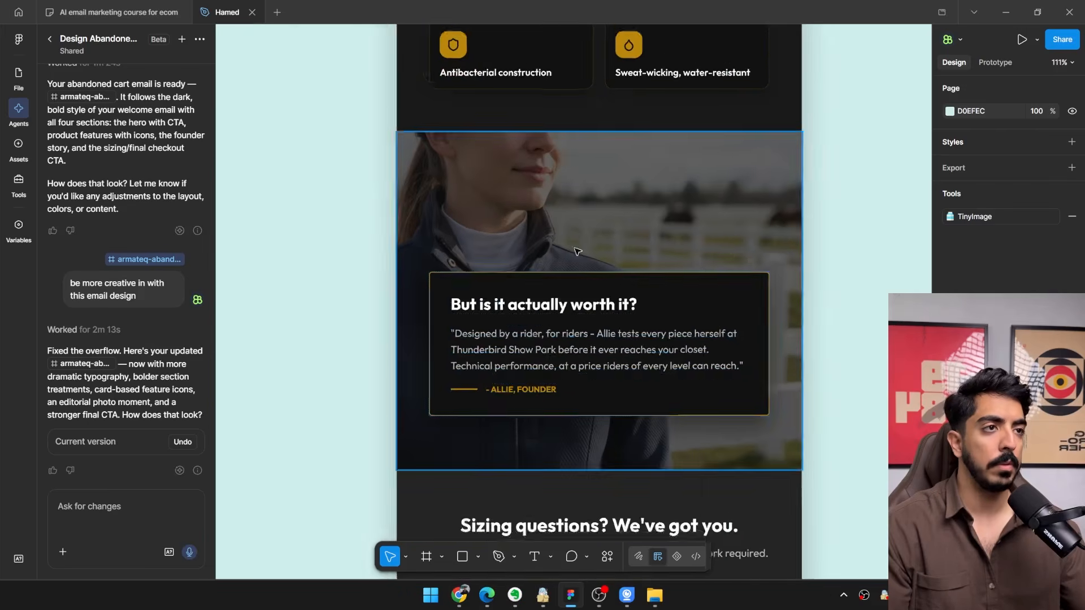
left_click_drag(585, 161, 549, 368)
scroll(510, 282, "up", 2)
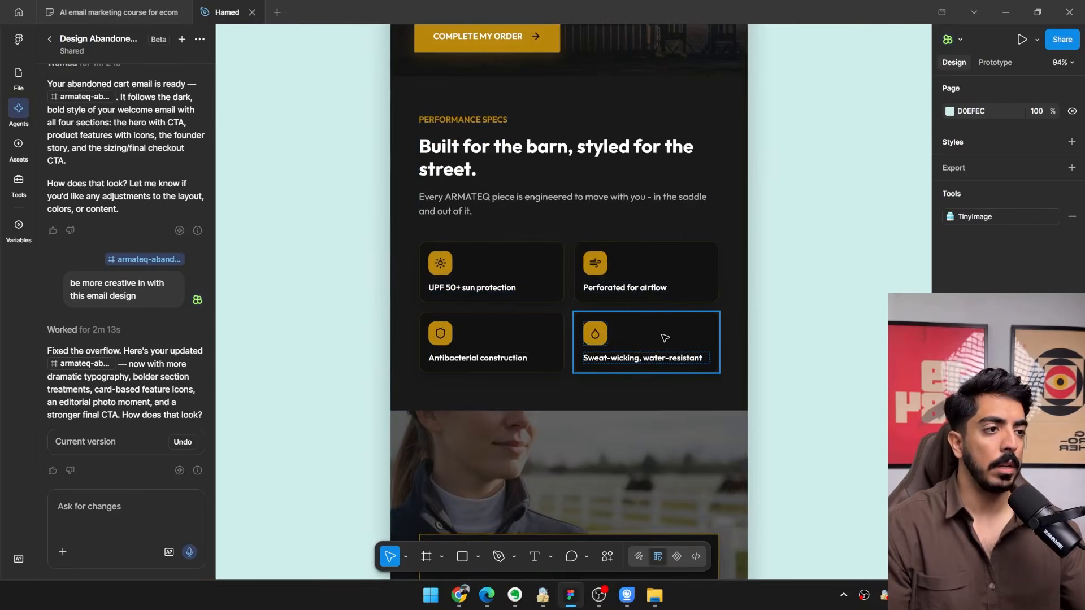
scroll(664, 338, "up", 2)
scroll(565, 369, "down", 8)
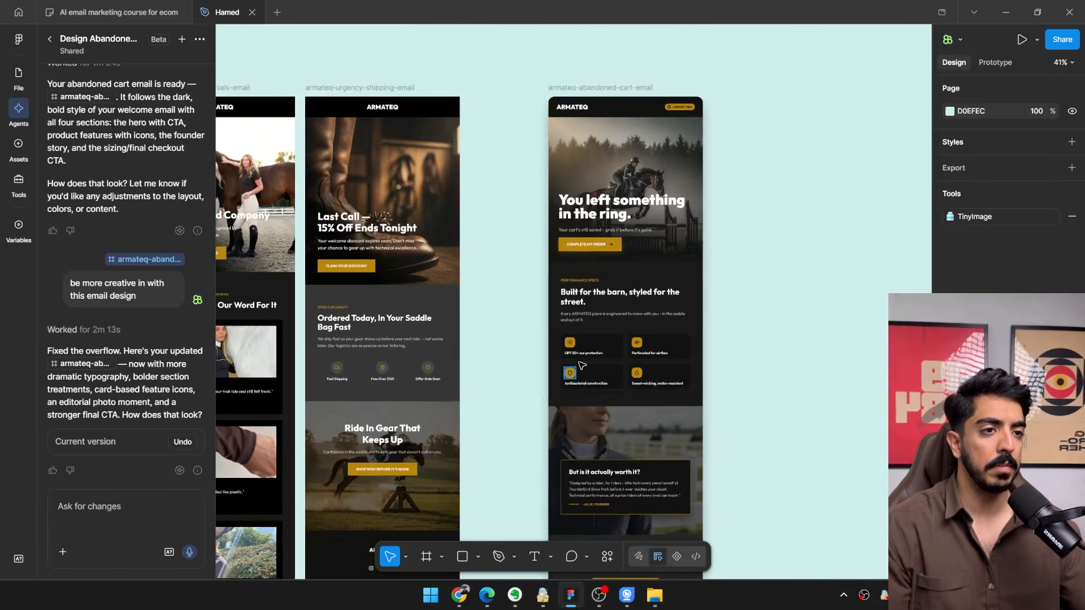
scroll(582, 366, "up", 4)
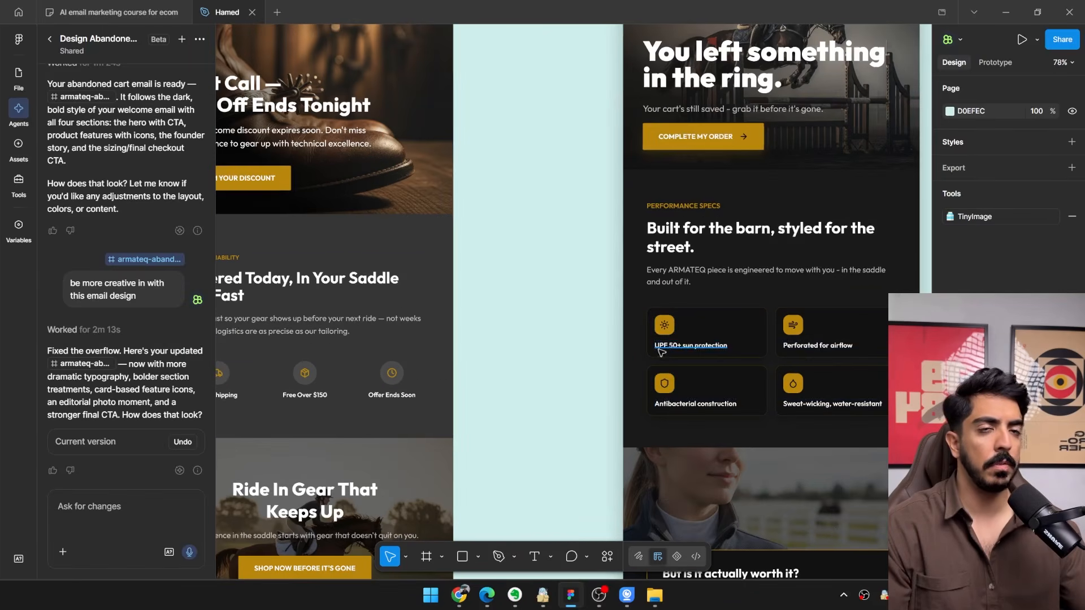
scroll(508, 315, "down", 3)
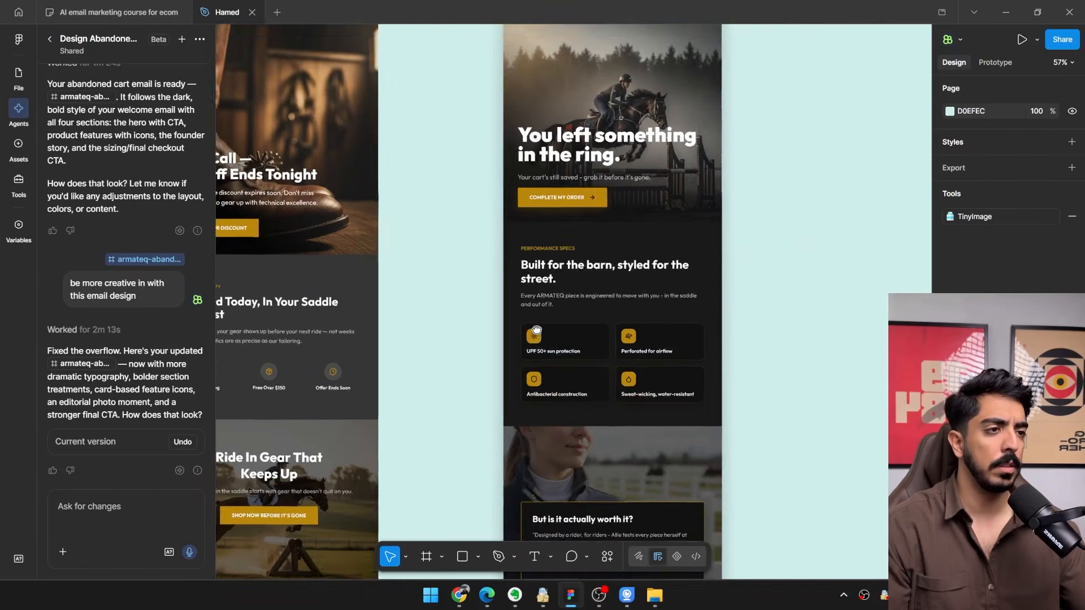
scroll(564, 317, "up", 4)
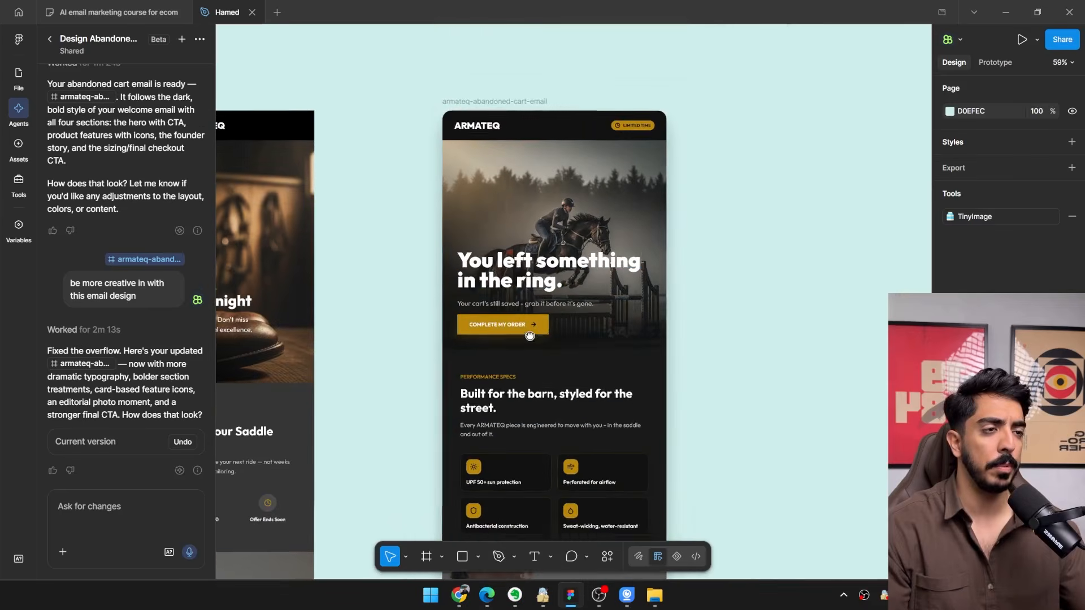
scroll(557, 314, "down", 3)
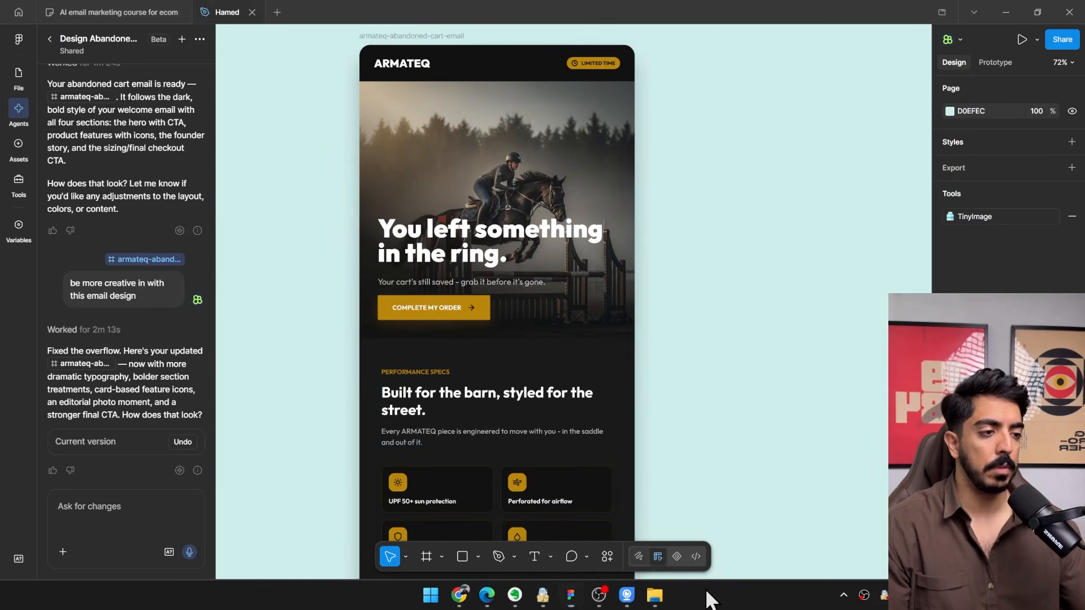
Draw a red brush outline around the gap between the hero's Complete My Order button and the Performance Specs section.
left_click(639, 556)
scroll(649, 346, "up", 1)
scroll(695, 345, "down", 1)
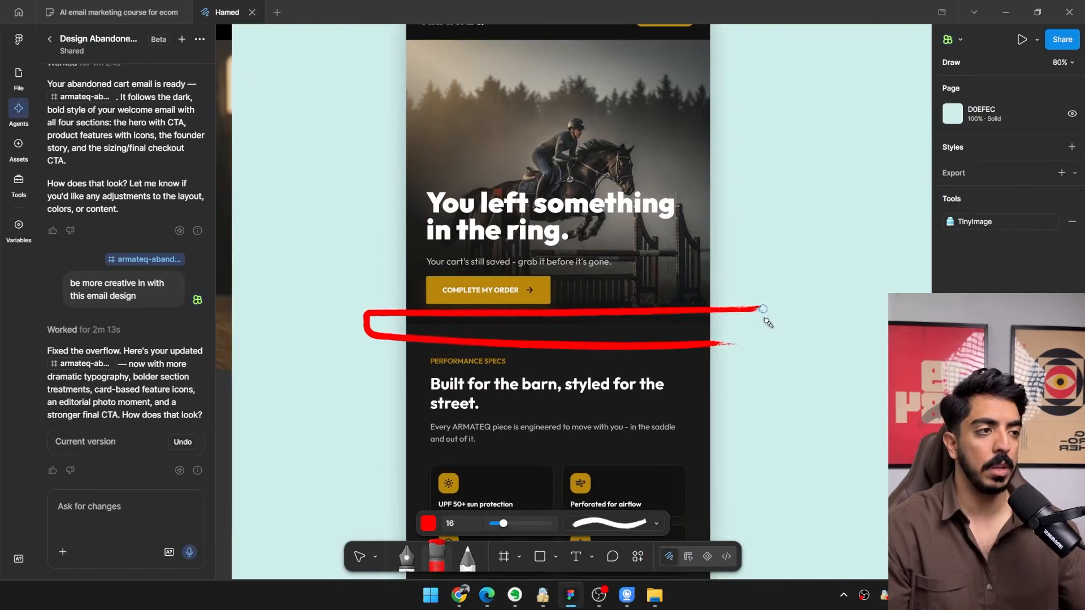
scroll(659, 333, "down", 3)
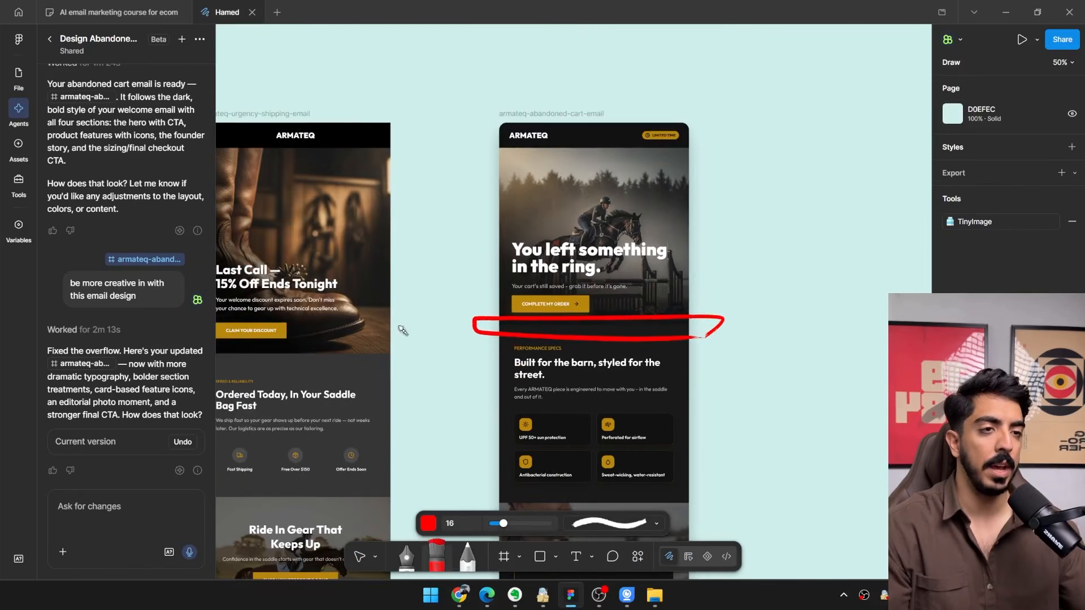
On the AI email marketing course board, circle the product block in the Sven & Son example in red, and return to the email design file.
left_click(148, 12)
scroll(389, 252, "up", 1)
left_click_drag(389, 252, 677, 126)
left_click_drag(780, 192, 462, 352)
scroll(569, 238, "up", 6)
left_click_drag(850, 280, 590, 430)
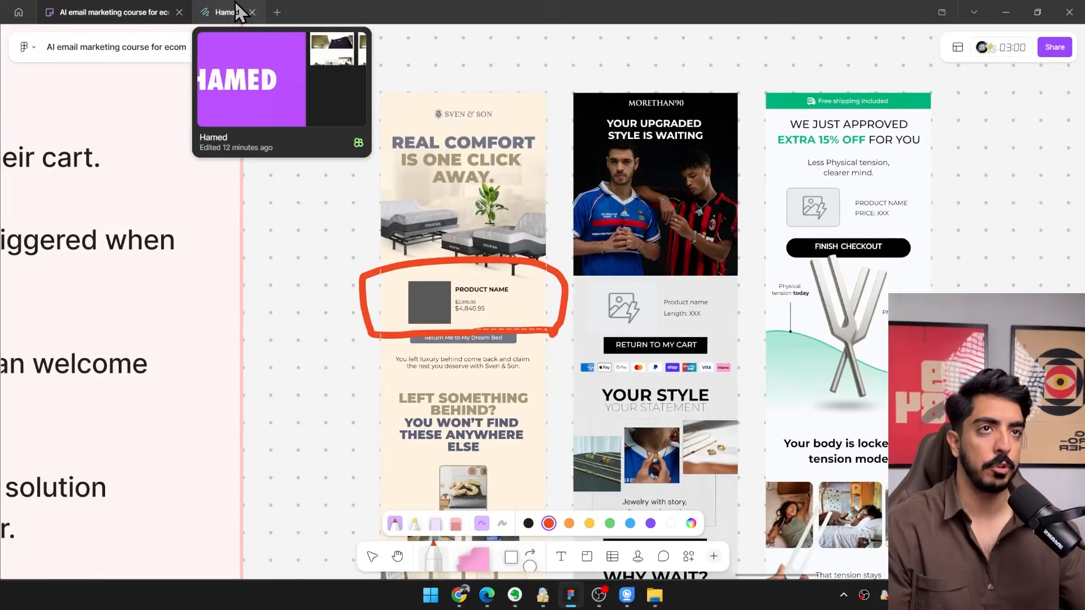
left_click(236, 11)
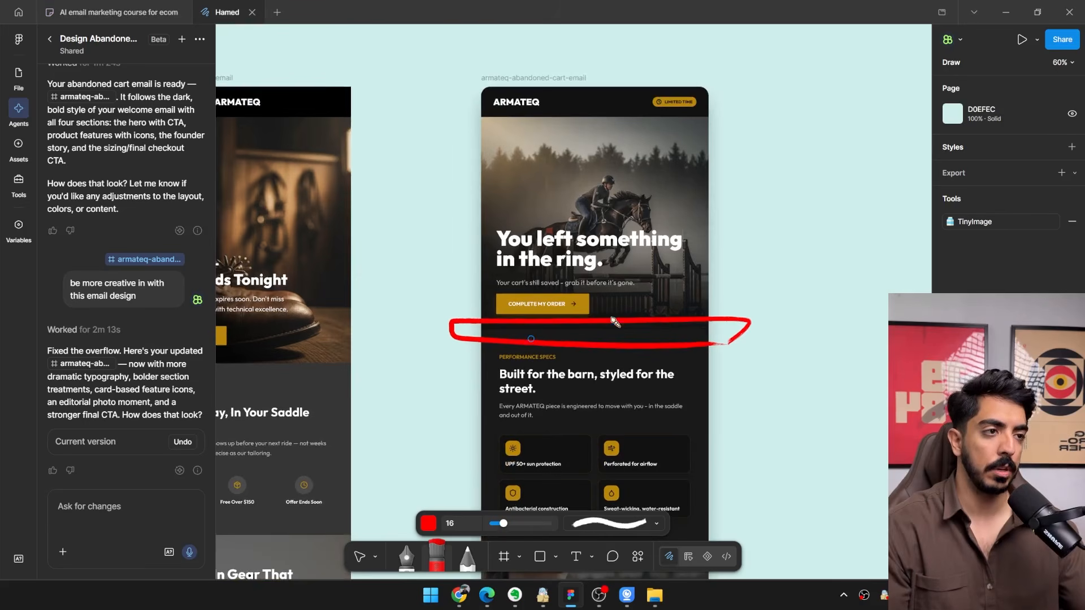
Check the rest of the abandoned cart email and select its hero section.
scroll(614, 322, "down", 10)
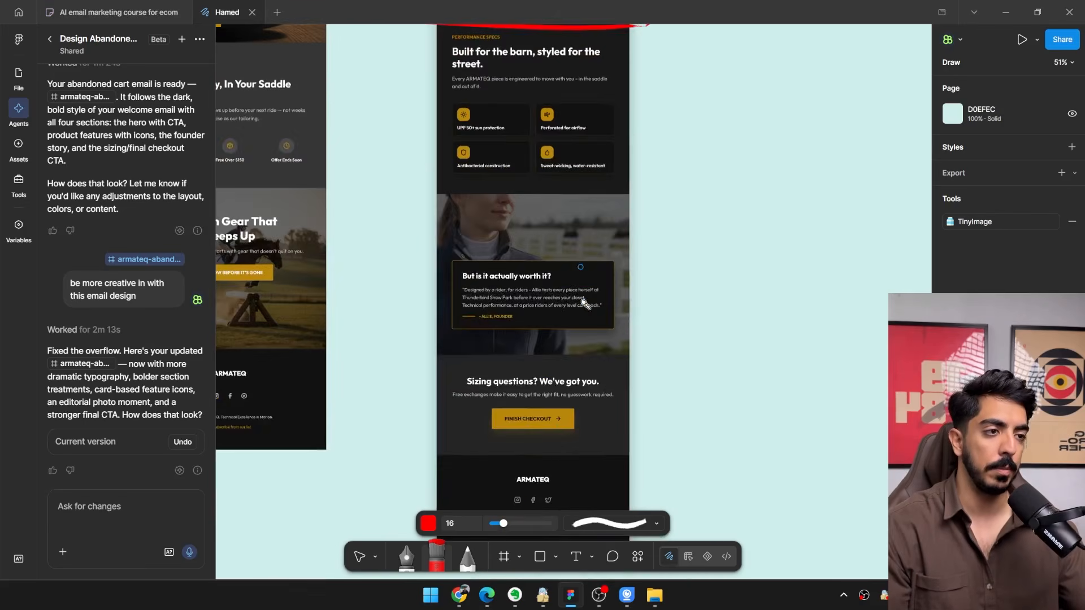
scroll(583, 299, "down", 3)
left_click_drag(581, 309, 555, 349)
scroll(548, 218, "up", 4)
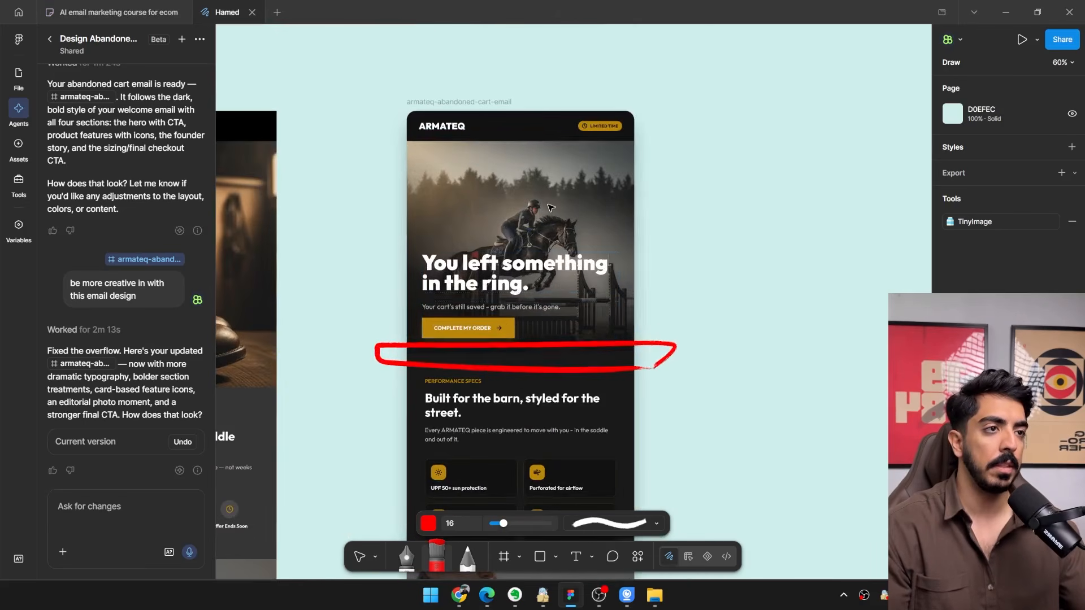
key("v")
left_click(562, 208)
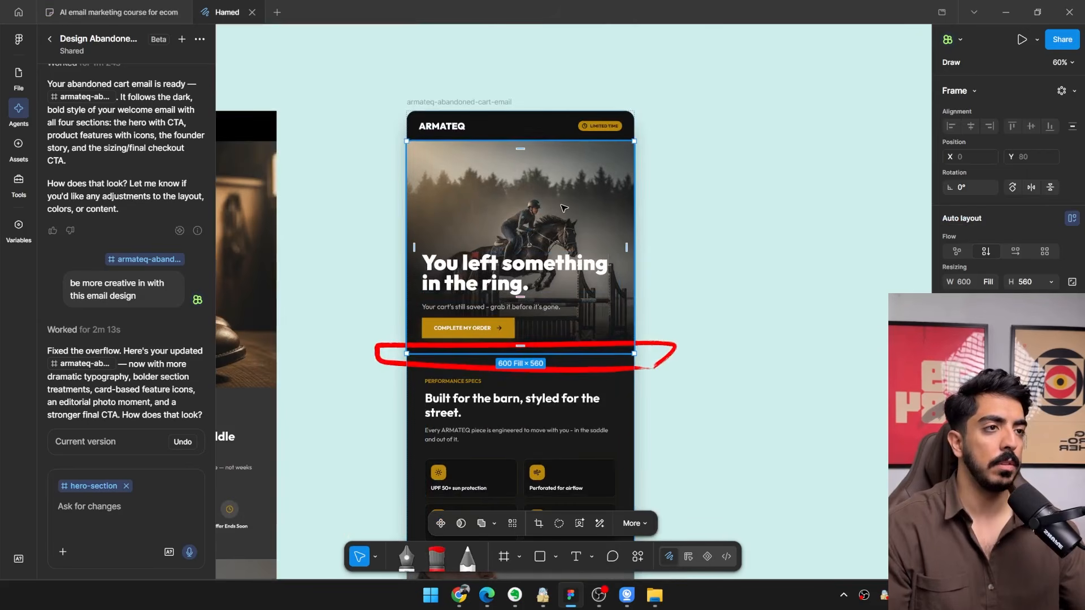
Switch to Chrome and save the Sale collection photo of the rider in the navy shirt from the ARMATEQ homepage.
left_click(460, 595)
scroll(515, 269, "down", 3)
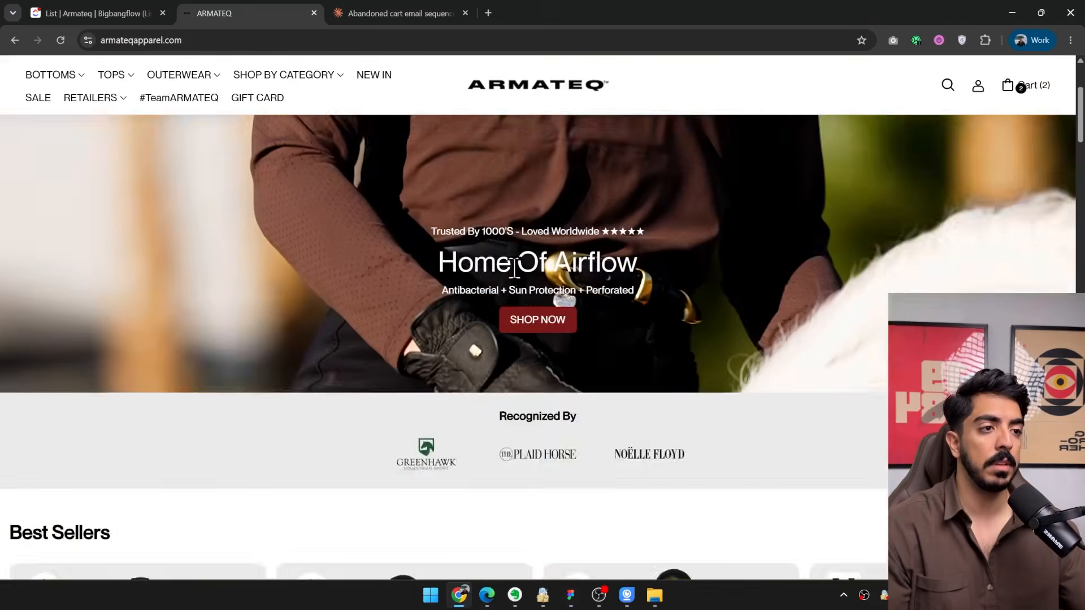
scroll(515, 277, "down", 15)
scroll(530, 302, "up", 2)
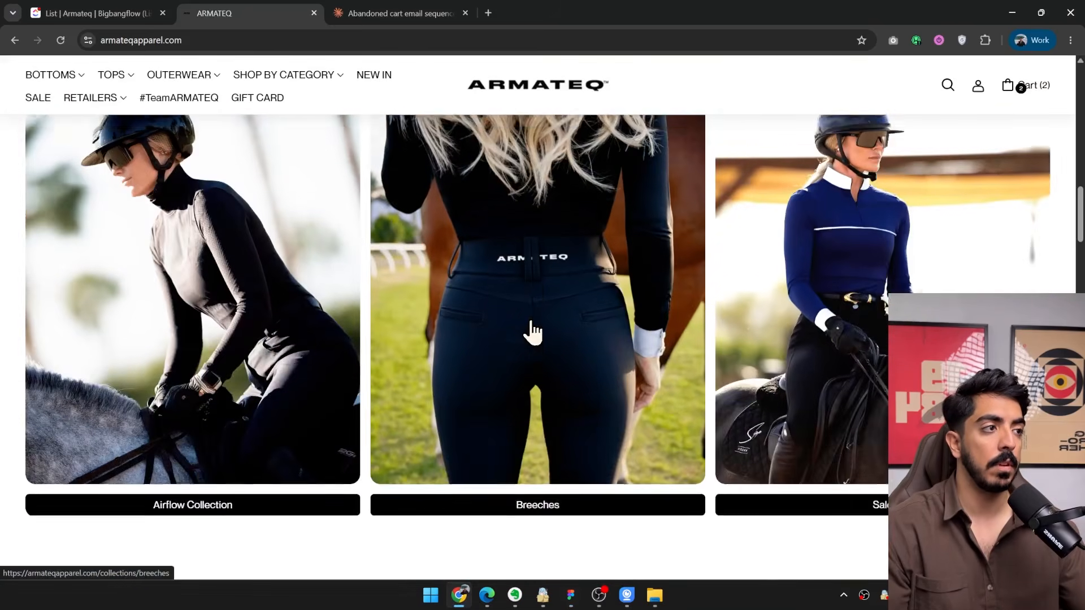
scroll(532, 328, "down", 5)
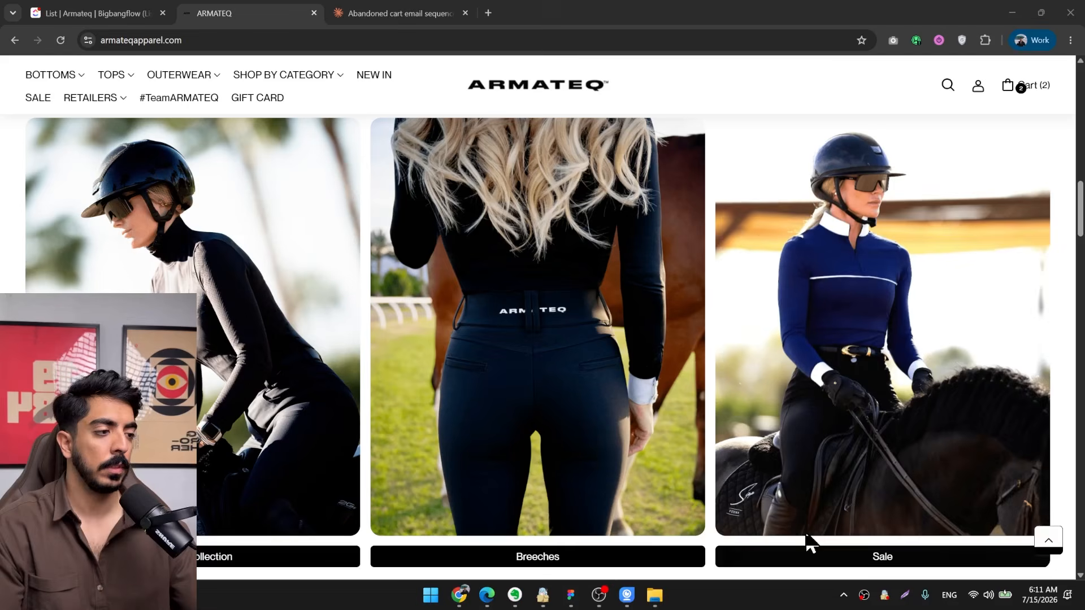
right_click(864, 337)
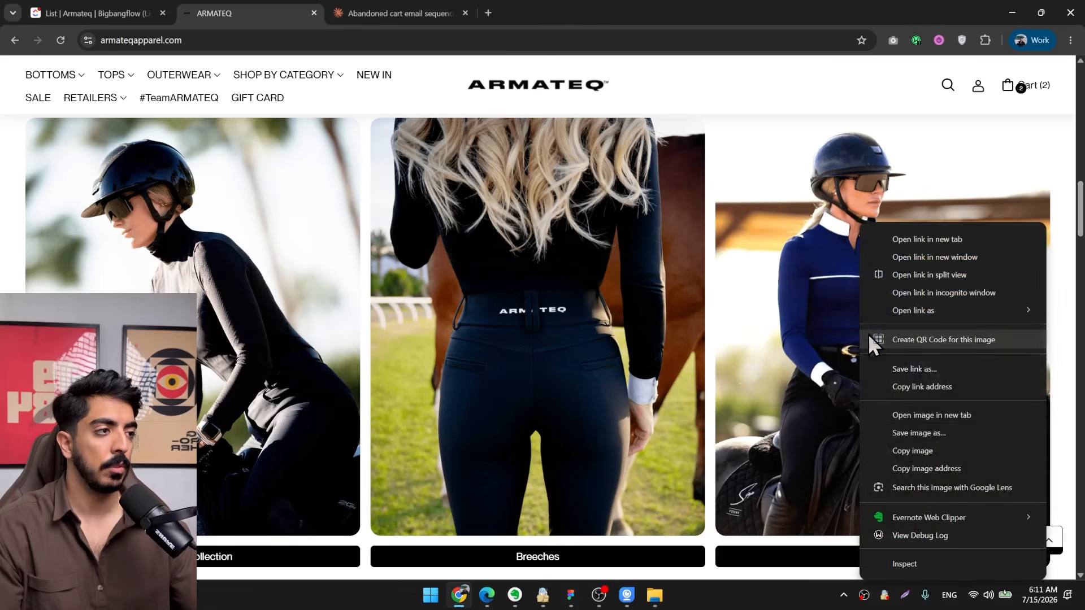
left_click(912, 435)
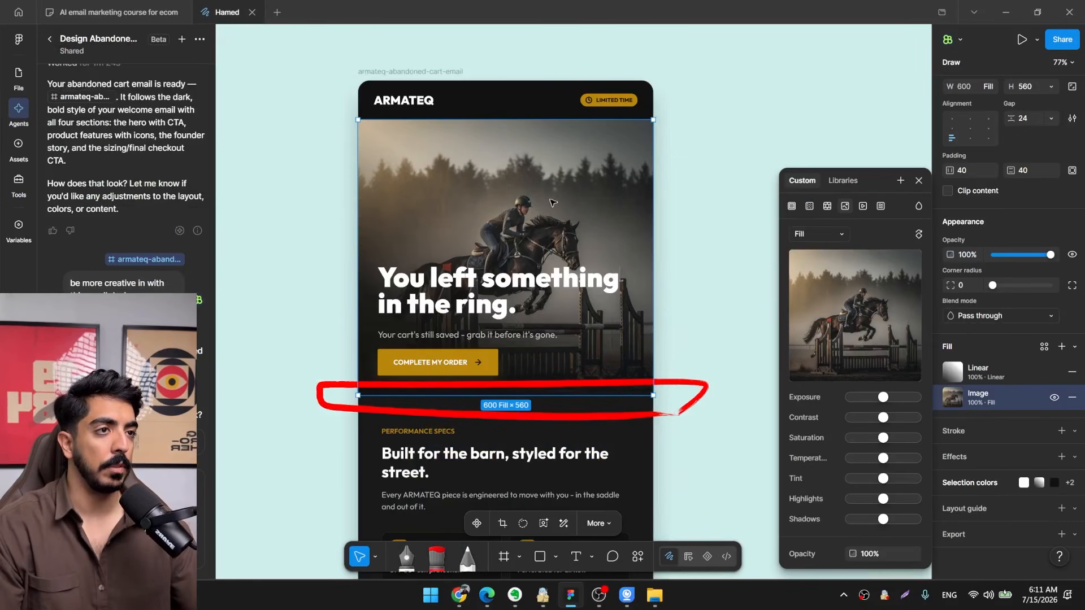
Replace the hero section's image fill with the saved photo of the rider in the navy shirt.
mouse_move(886, 318)
left_click(851, 307)
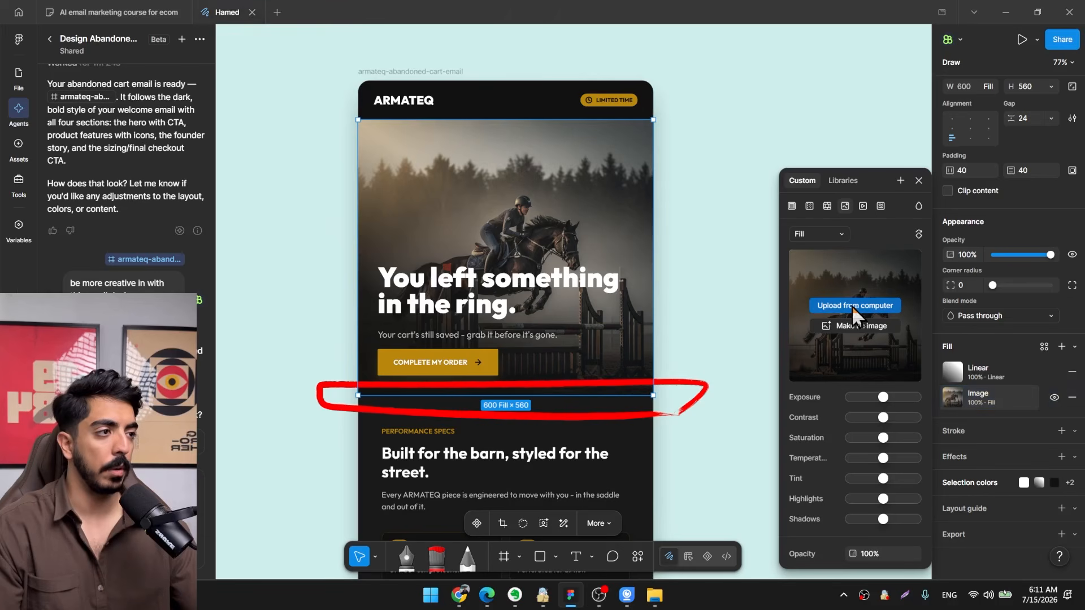
left_click(166, 120)
double_click(167, 120)
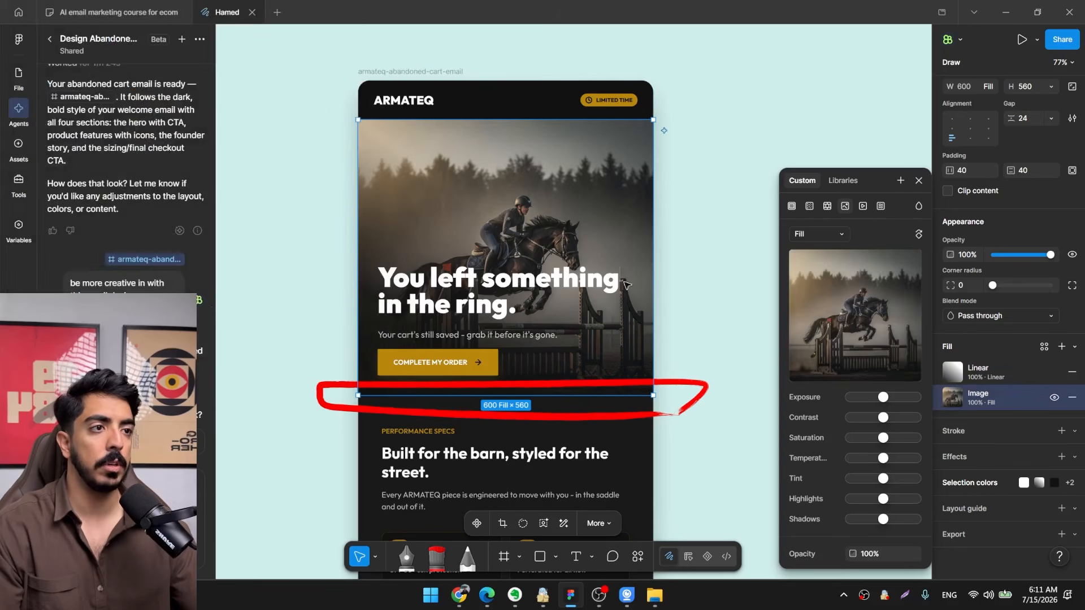
Stretch the hero section taller to show more of the rider photo, and delete the red brush outline over it.
scroll(563, 341, "down", 3)
left_click_drag(562, 325, 560, 376)
left_click(644, 364)
scroll(577, 358, "up", 1)
scroll(570, 322, "down", 2)
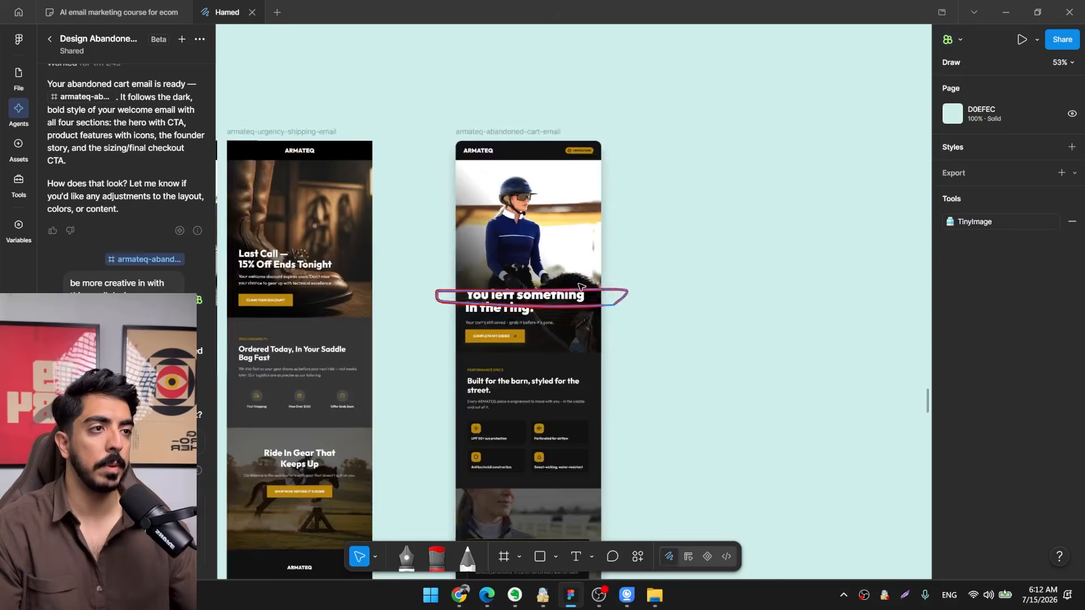
scroll(612, 175, "up", 3)
scroll(612, 174, "up", 2)
scroll(610, 162, "down", 2)
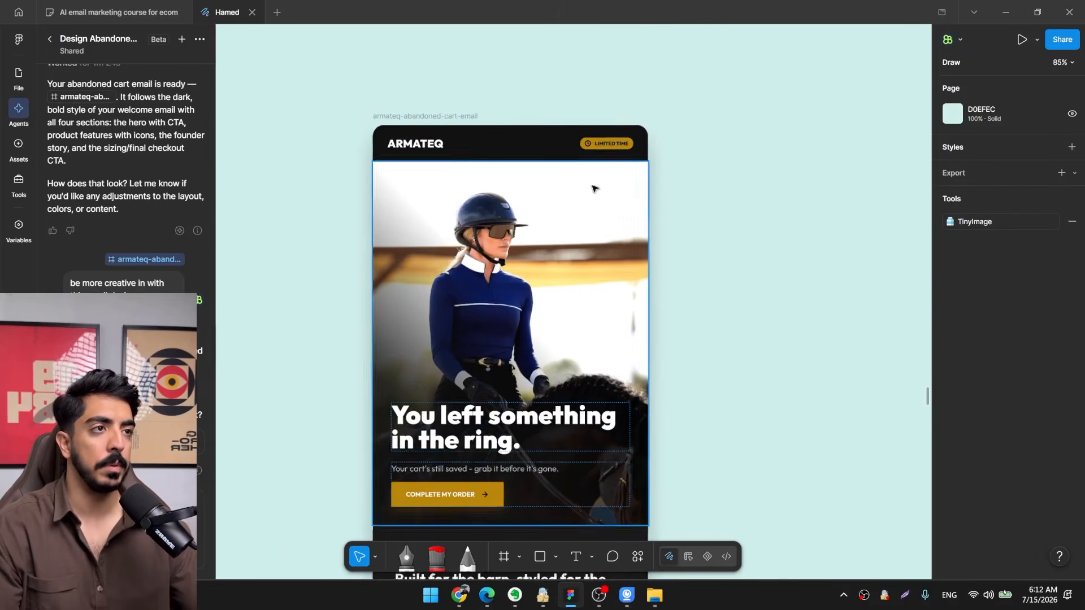
Examine the abandoned cart email from the new hero photo down to the final checkout section.
left_click_drag(571, 311, 586, 164)
scroll(578, 255, "down", 2)
scroll(592, 175, "down", 2)
left_click_drag(613, 334, 620, 366)
scroll(640, 203, "down", 3)
scroll(590, 339, "up", 4)
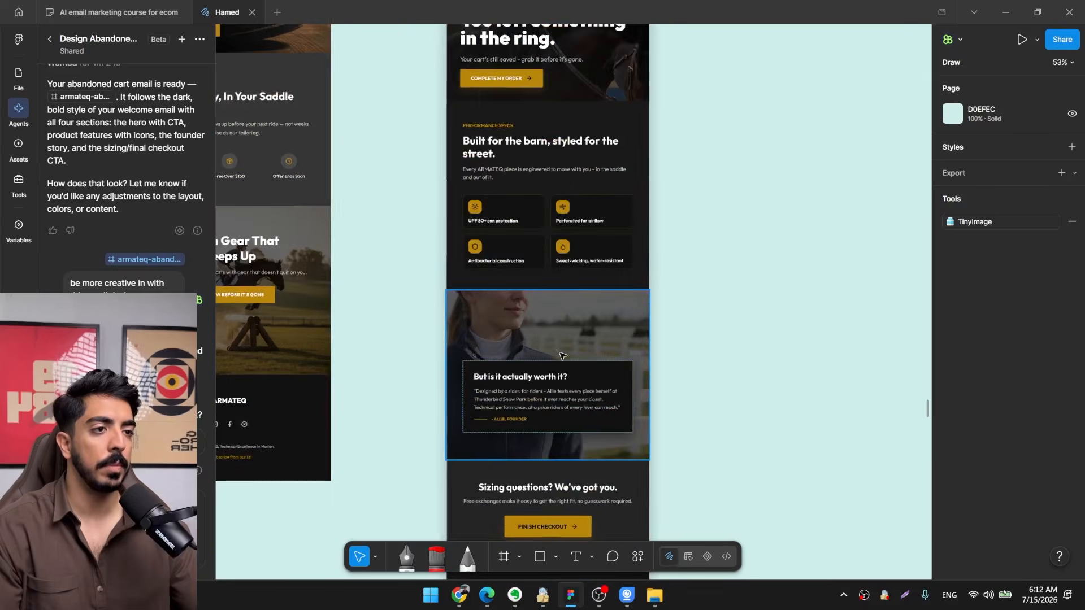
scroll(553, 332, "down", 5)
left_click_drag(548, 226, 508, 320)
scroll(504, 247, "up", 3)
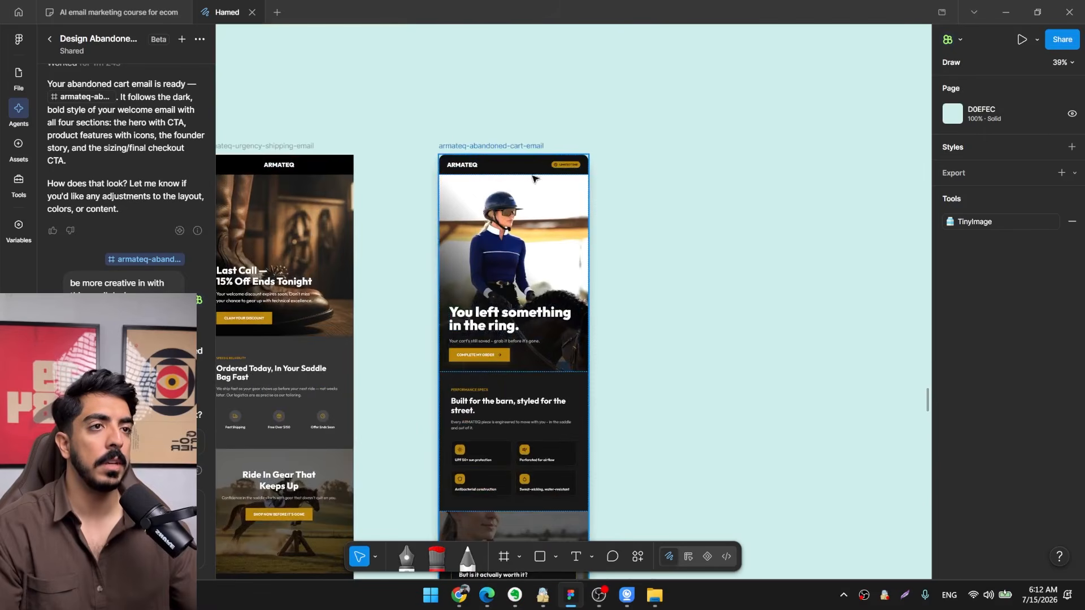
Select the whole abandoned cart email frame.
left_click(532, 178)
scroll(615, 145, "down", 2)
left_click_drag(656, 341, 648, 251)
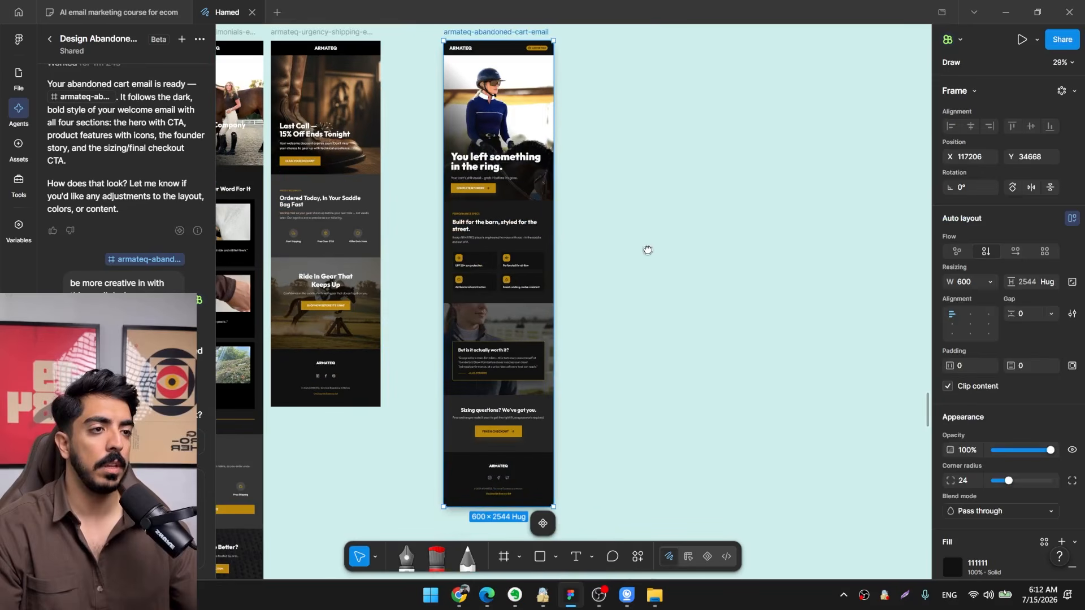
Copy the full Email 2 and Email 3 text from Claude's abandoned cart document in Chrome, and return to Figma.
left_click(459, 598)
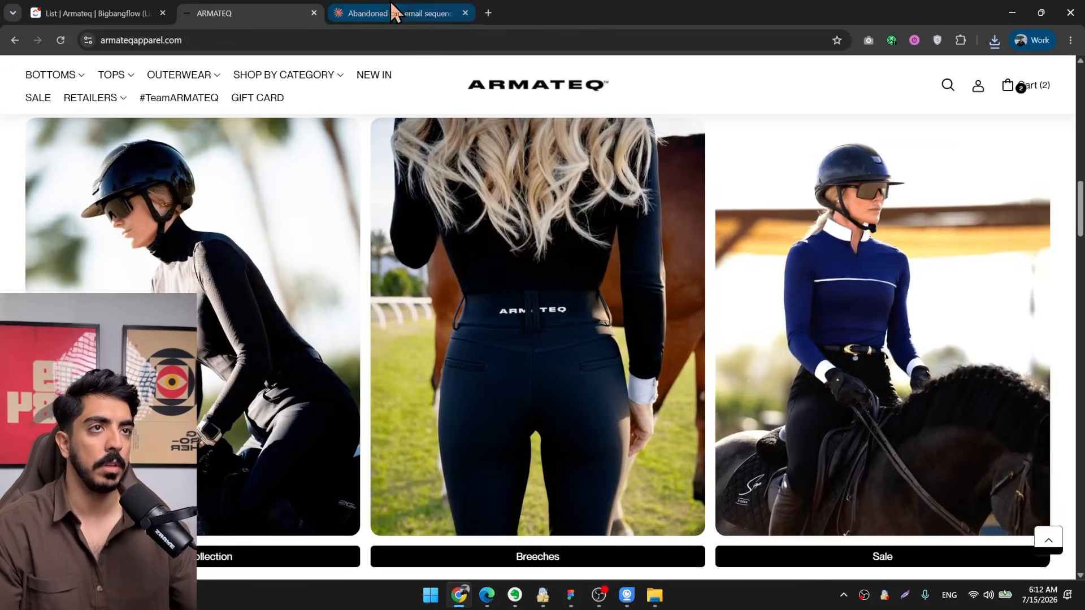
left_click(395, 12)
scroll(672, 328, "down", 4)
scroll(667, 314, "up", 2)
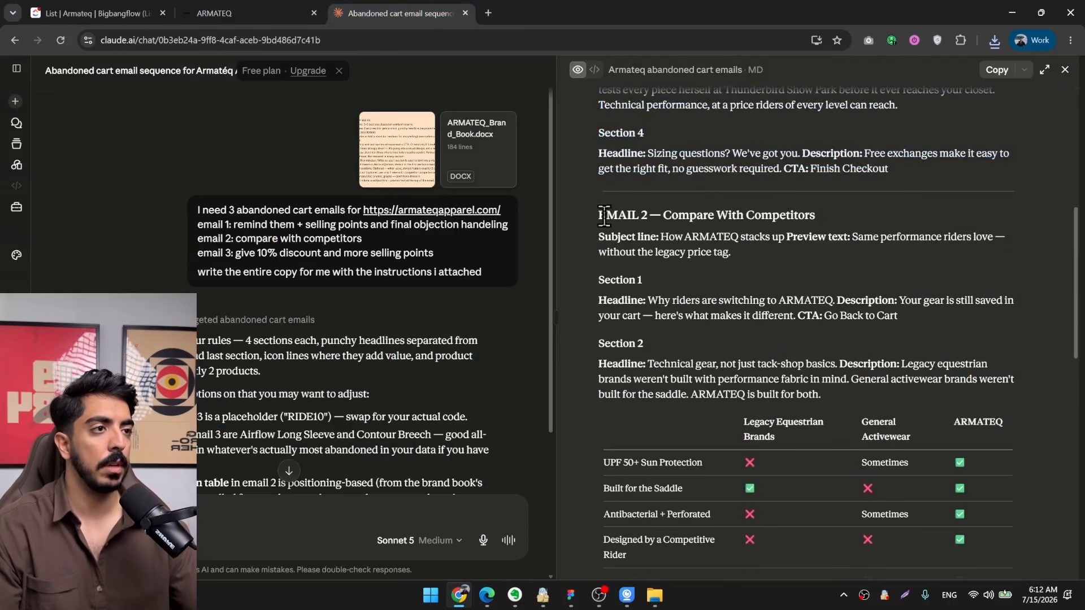
left_click_drag(600, 213, 961, 573)
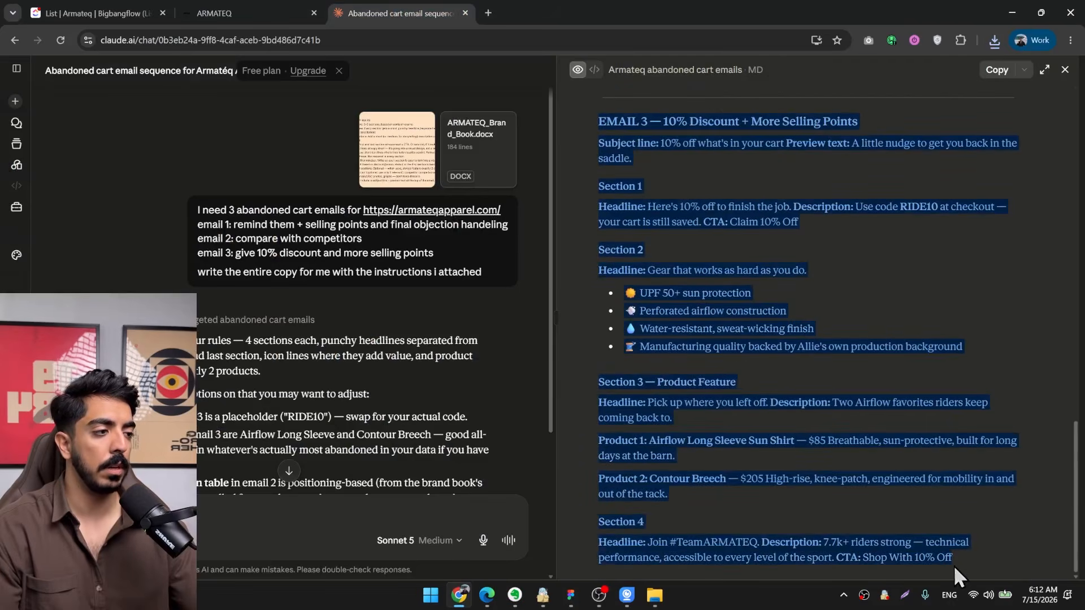
left_click(1011, 11)
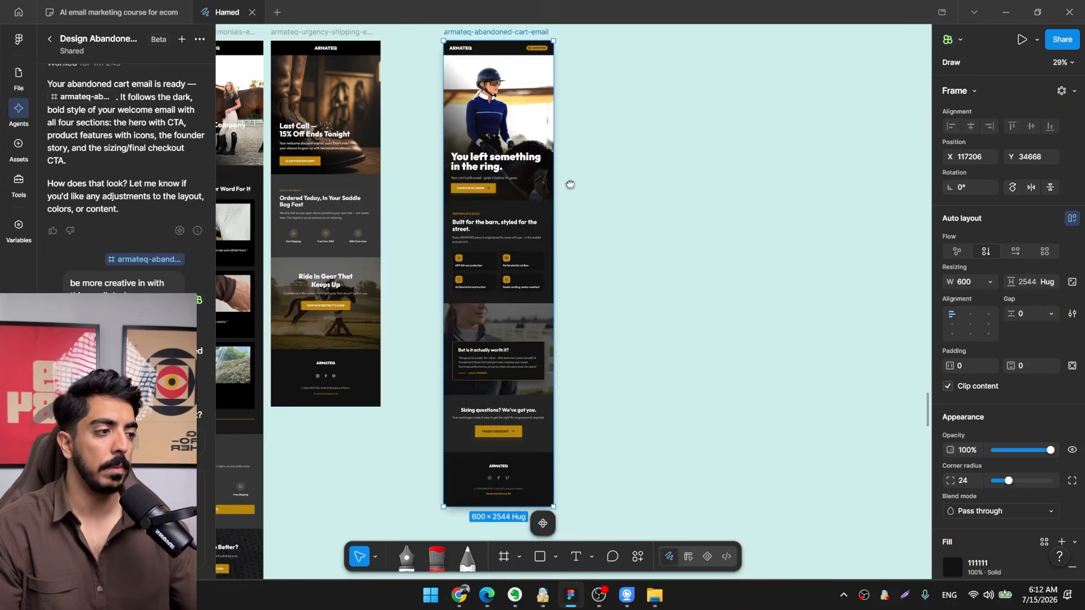
Switch to OBS, move the webcam source back to the scene's lower-right corner, and return to Figma.
left_click_drag(570, 184, 600, 252)
left_click(600, 601)
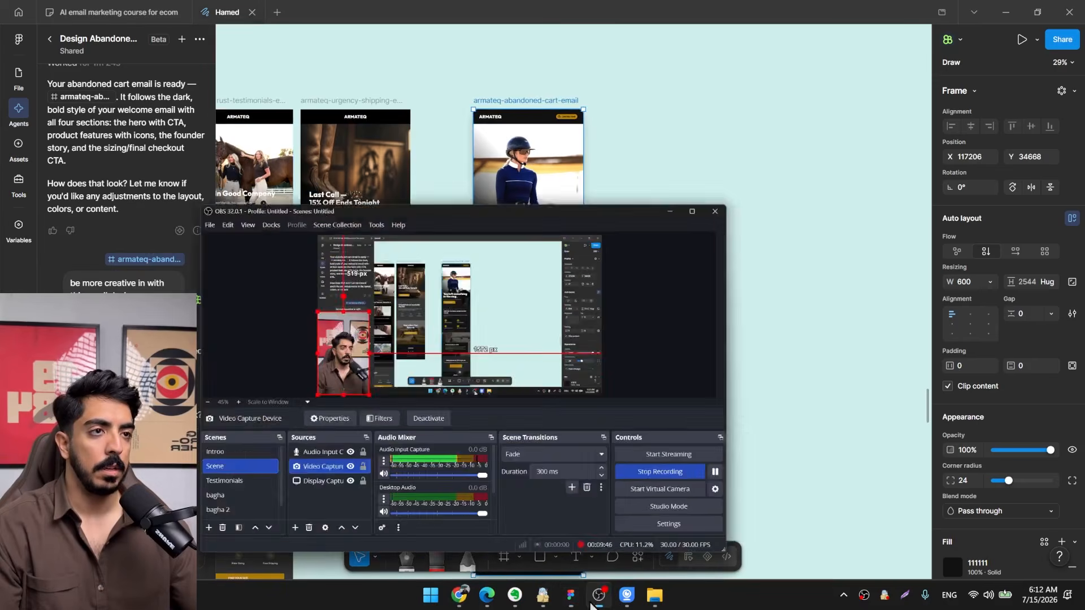
left_click_drag(230, 218, 598, 278)
left_click(705, 96)
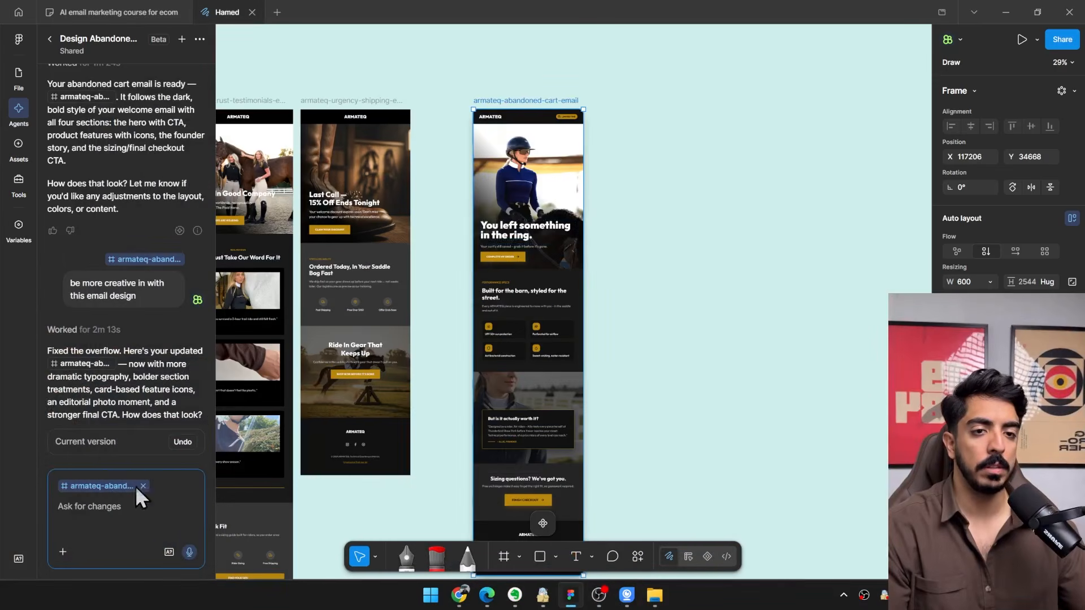
Paste the copied Email 2 and Email 3 text into the agent's prompt and add a "--" separator line below it.
scroll(530, 108, "up", 3)
left_click(122, 518)
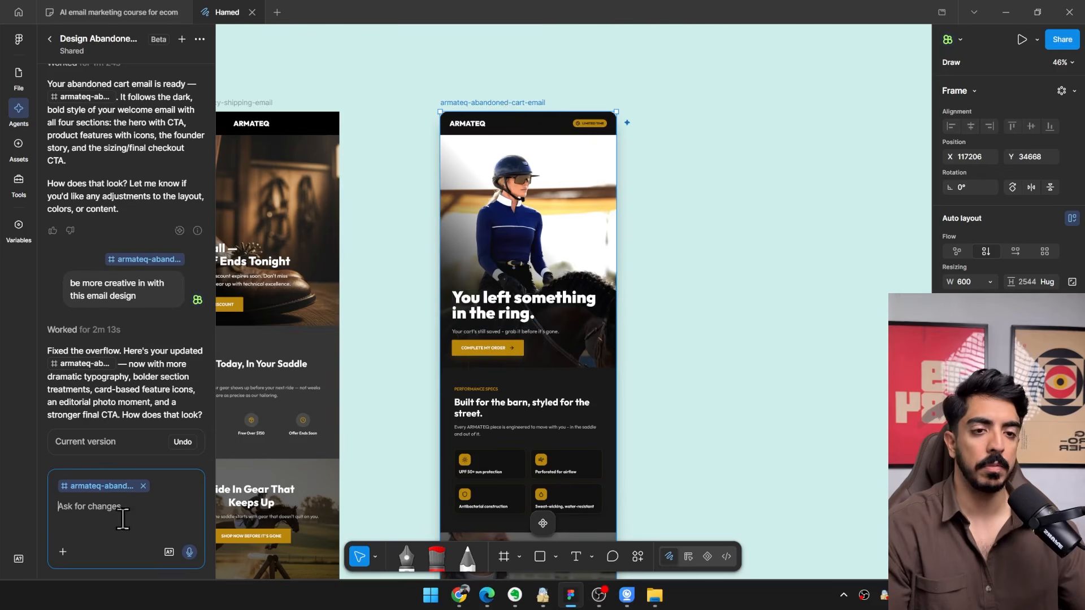
key("ctrl+v")
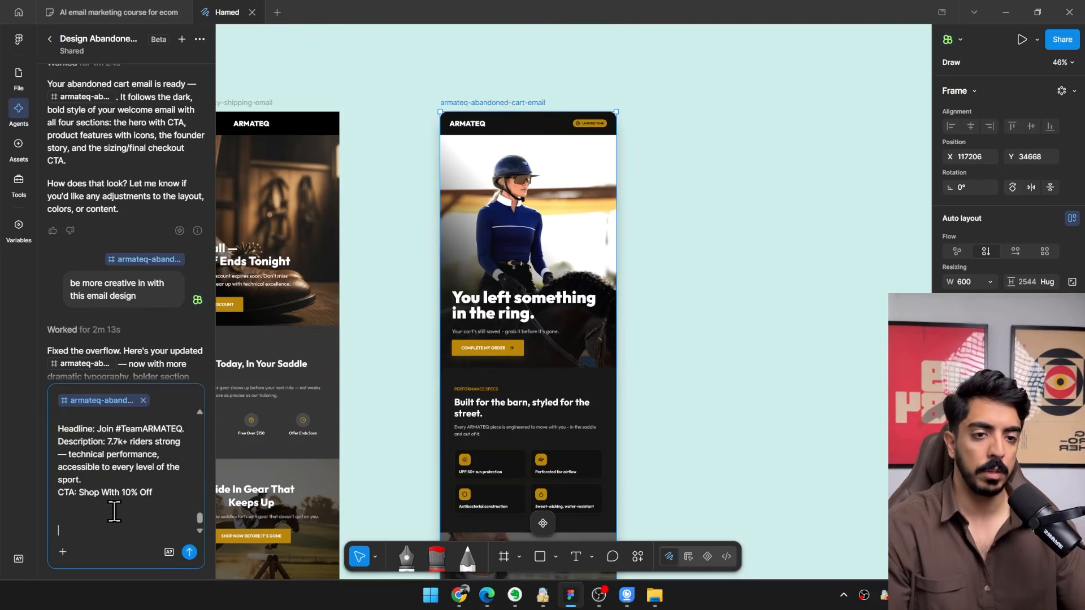
type("--")
key("shift+Return")
key("shift+Return")
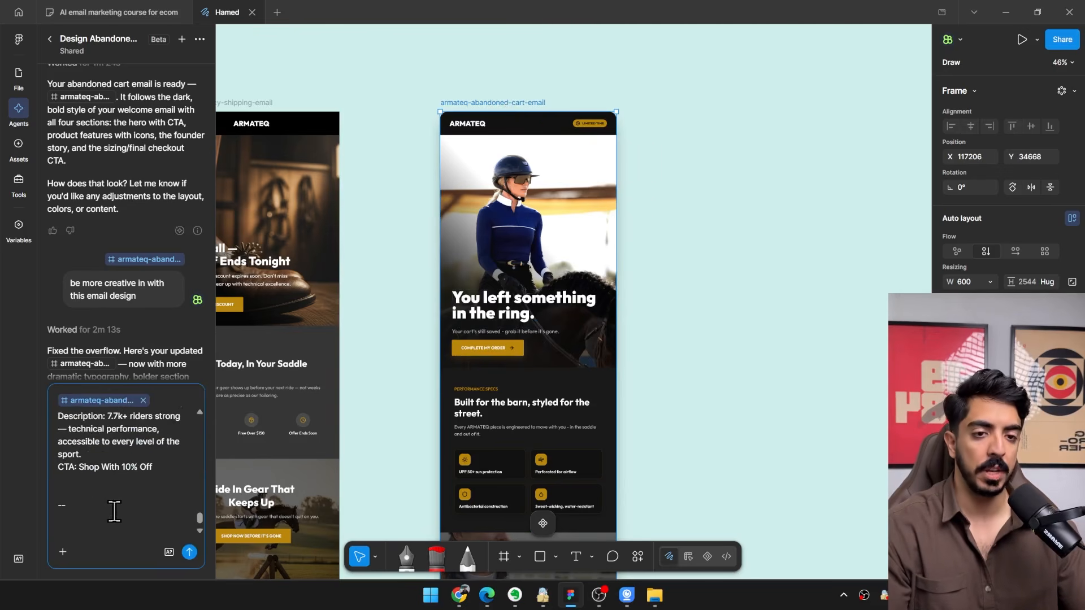
Ask the agent for 2 other versions of the abandoned cart email, telling it to be creative with the design, and submit the prompt.
type("in")
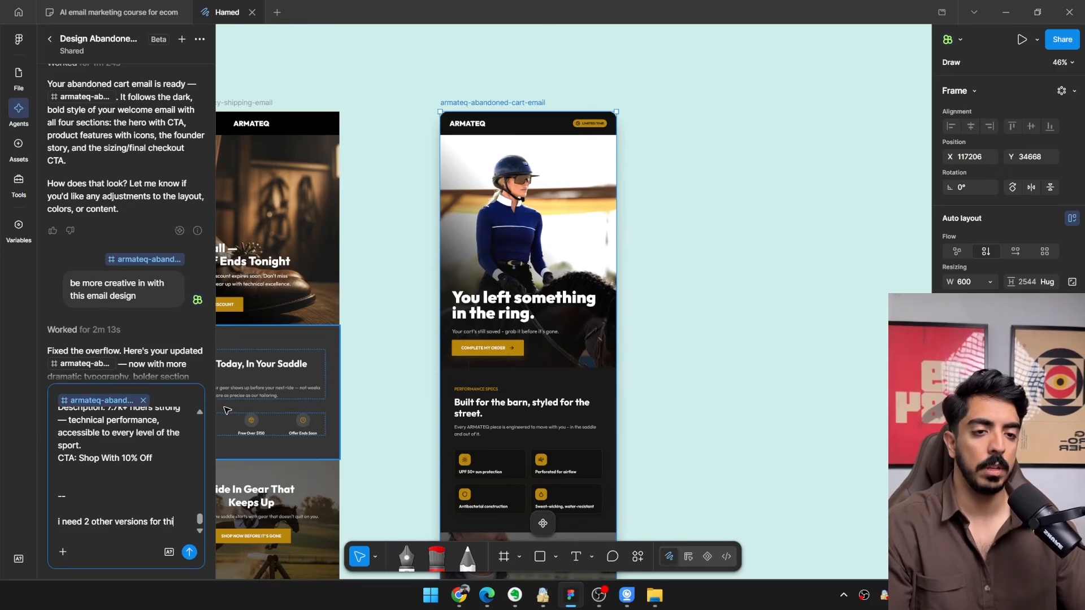
type("abandoned cart email.")
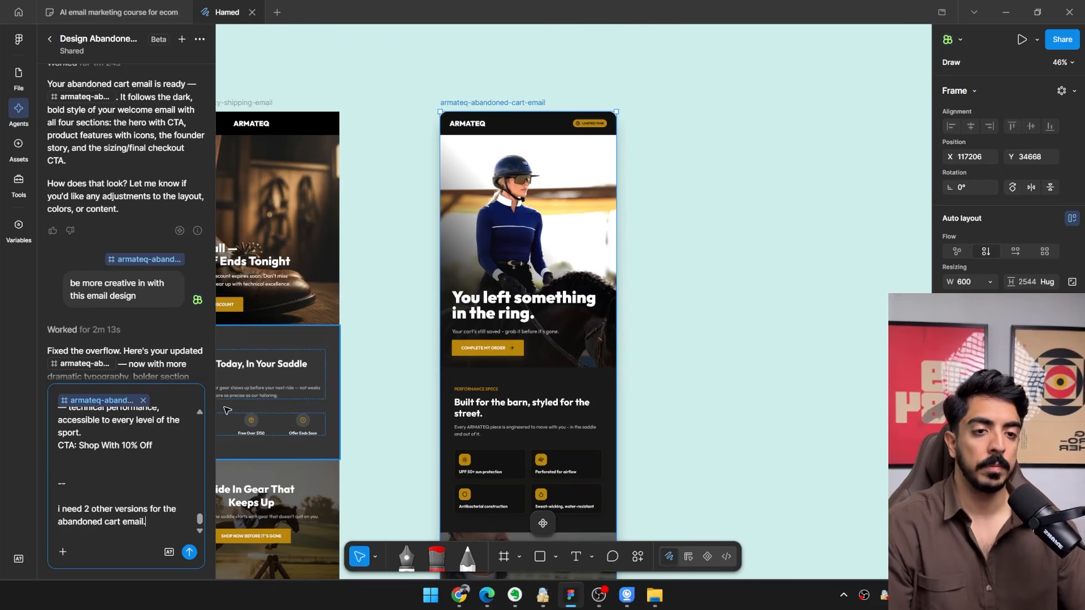
key("shift+Return")
key("shift+Return")
type("ma")
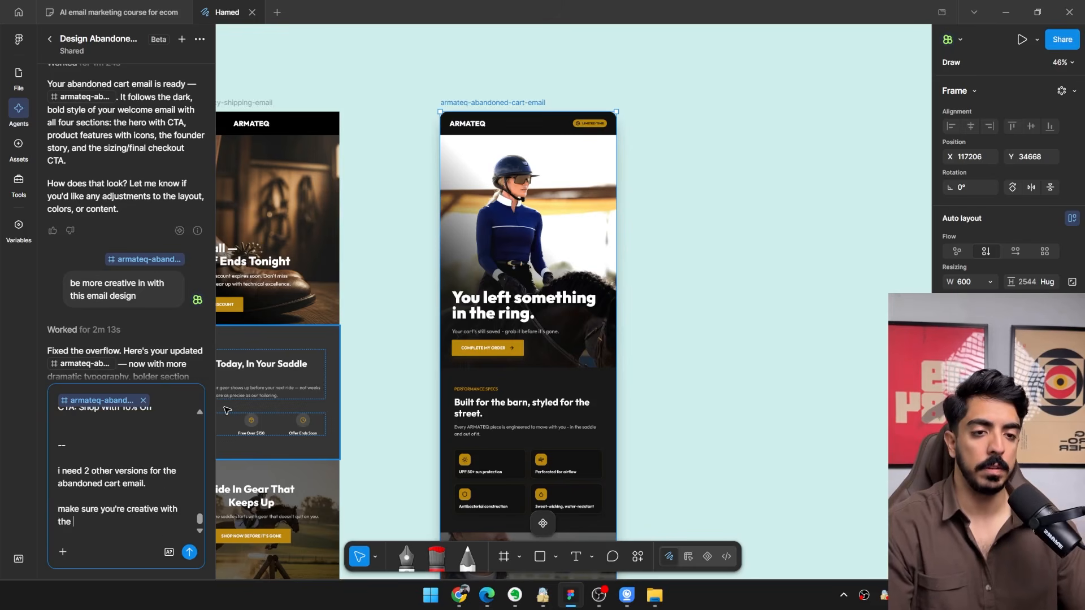
left_click(189, 552)
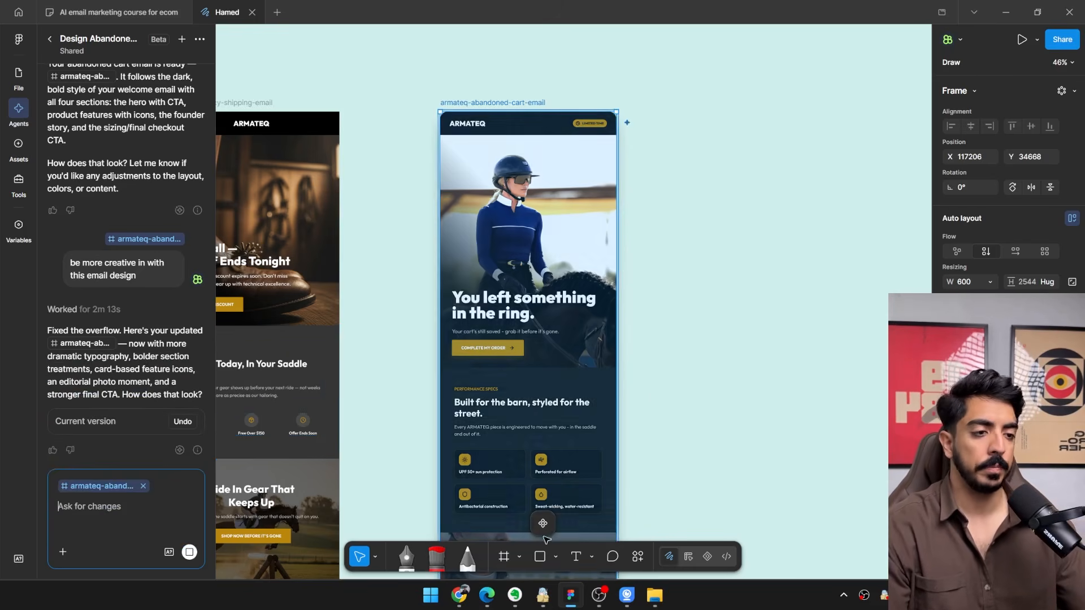
Examine the generated comparison and discount emails beside the original, focusing on the comparison table and the sections below it.
scroll(650, 339, "down", 3)
scroll(643, 239, "down", 2)
scroll(571, 250, "down", 3)
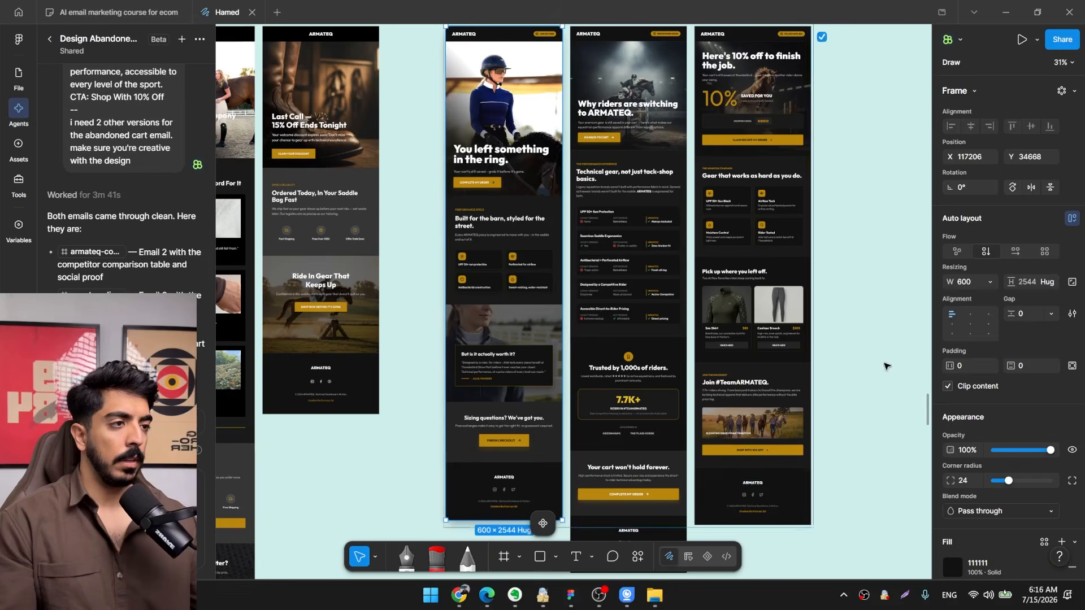
left_click(886, 365)
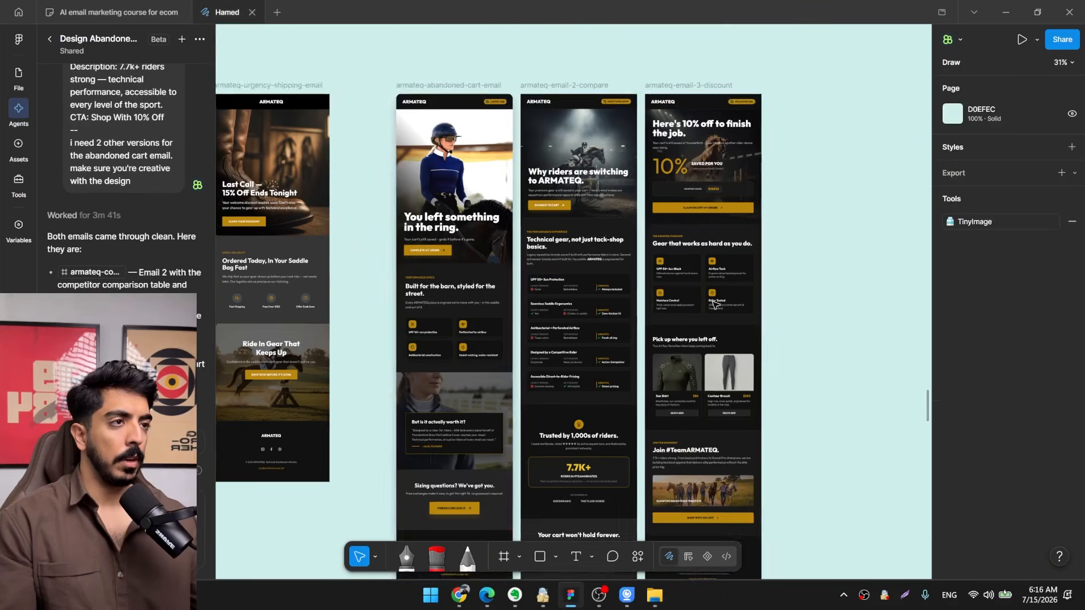
scroll(613, 249, "up", 3)
scroll(611, 250, "up", 3)
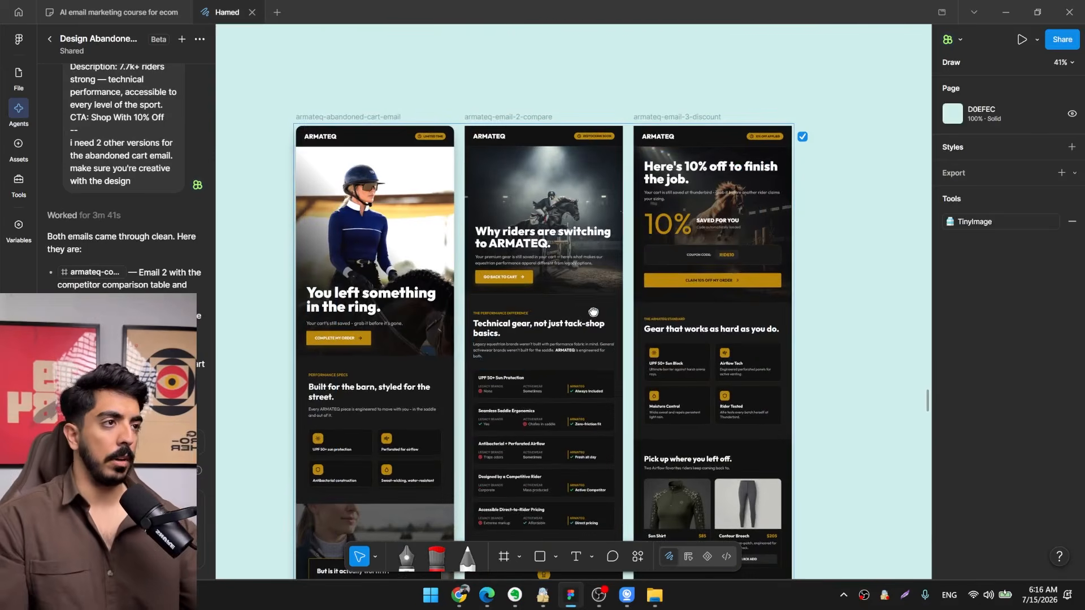
scroll(582, 289, "down", 5)
scroll(512, 368, "right", 2)
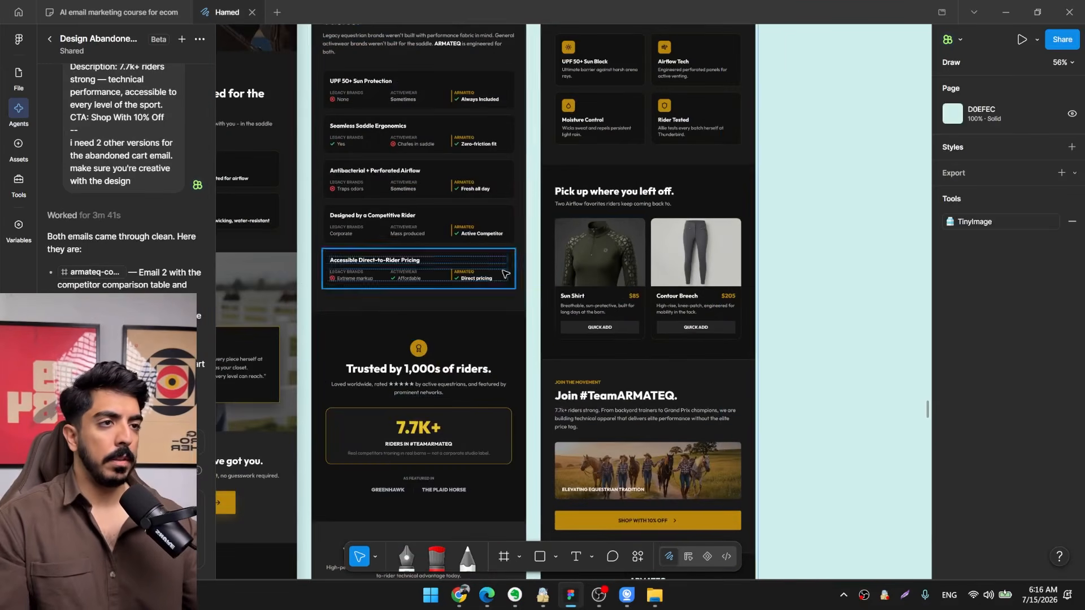
scroll(504, 274, "up", 2)
scroll(505, 274, "left", 3)
scroll(537, 249, "down", 5)
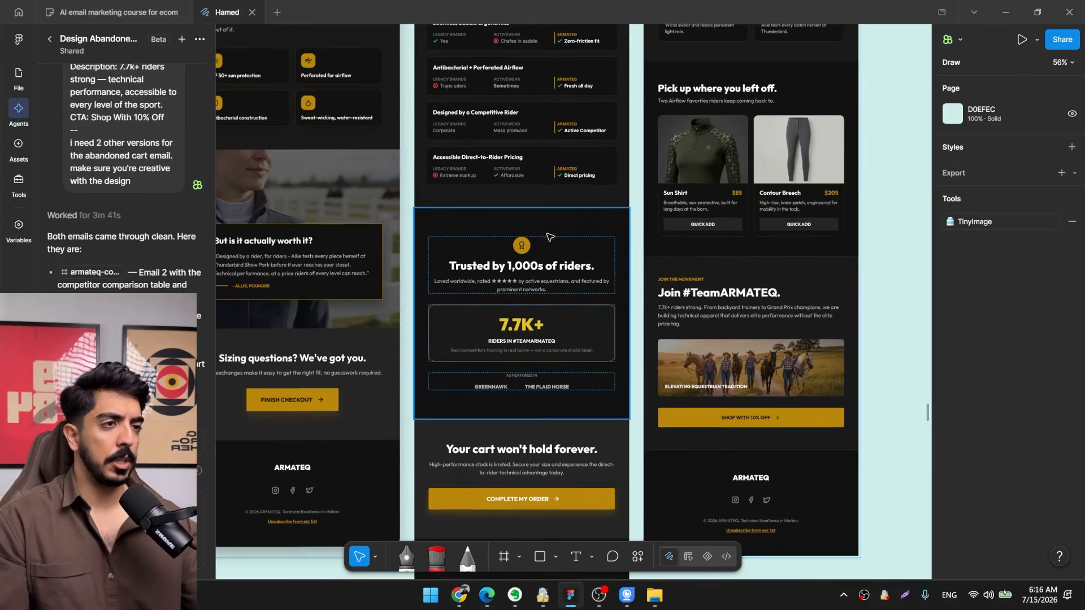
scroll(549, 236, "up", 5)
scroll(549, 243, "up", 3)
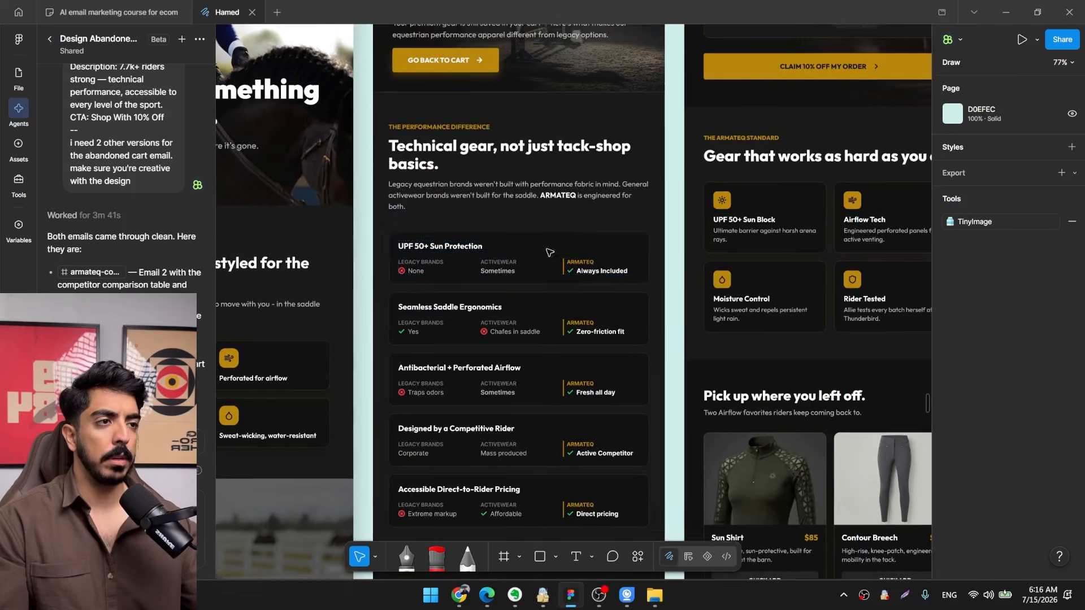
scroll(565, 243, "up", 3)
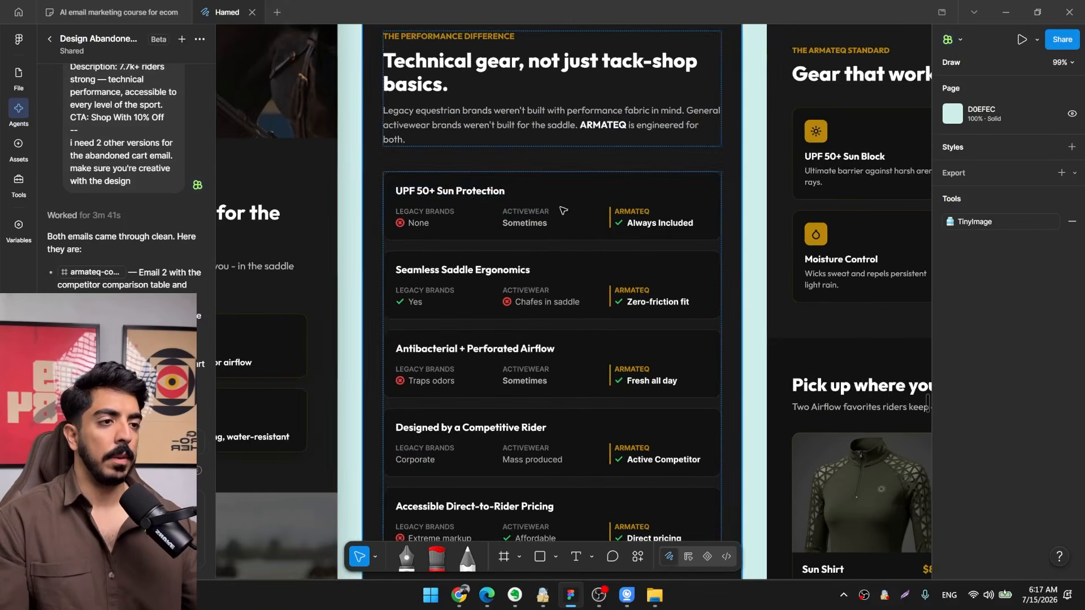
Copy the red X icon from Seamless Saddle Ergonomics and place it before "Sometimes" in the Antibacterial + Perforated Airflow card with horizontal auto layout.
left_click_drag(585, 234, 506, 209)
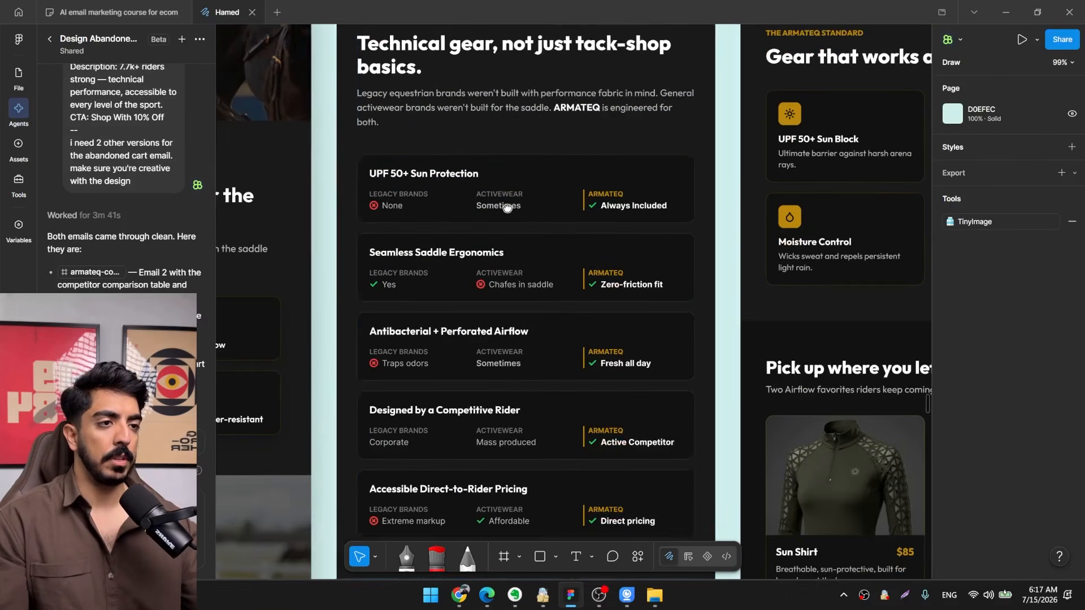
left_click_drag(550, 295, 567, 240)
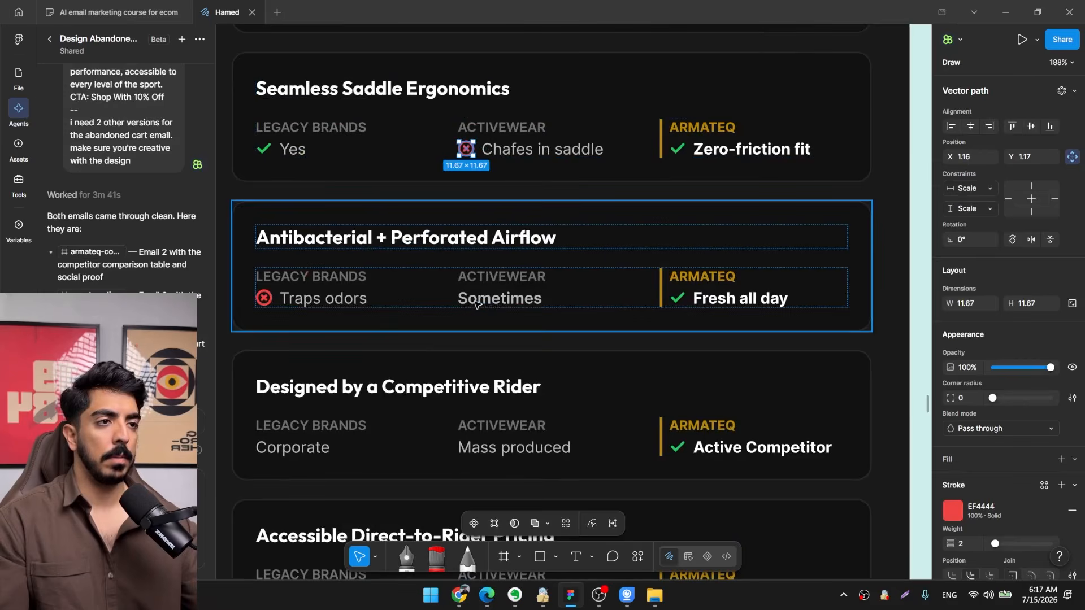
left_click(467, 302, "ctrl")
key("ctrl+v")
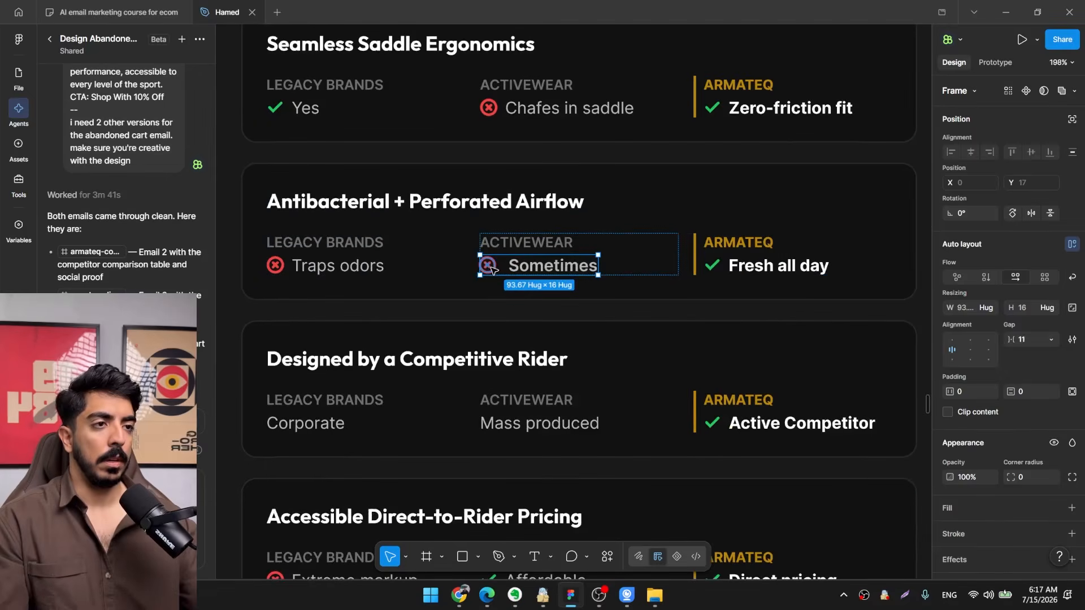
Paste the red X icon beside "Mass produced" in the Designed by a Competitive Rider card and auto-layout them in a row, icon first.
scroll(505, 419, "up", 1)
left_click(501, 422, "ctrl")
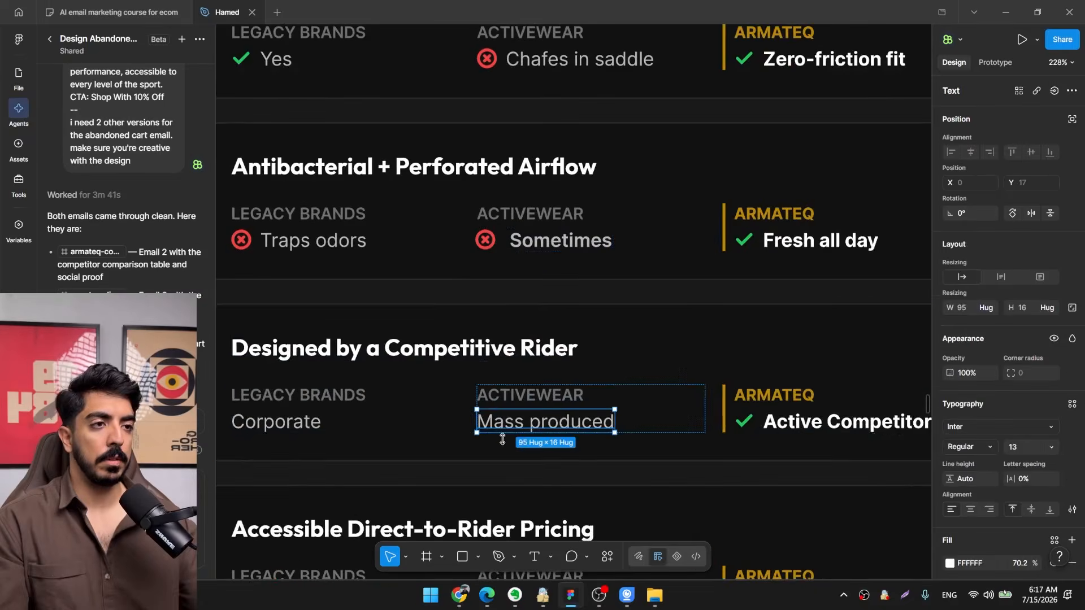
left_click_drag(490, 437, 542, 363)
scroll(543, 364, "up", 2)
key("ctrl+v")
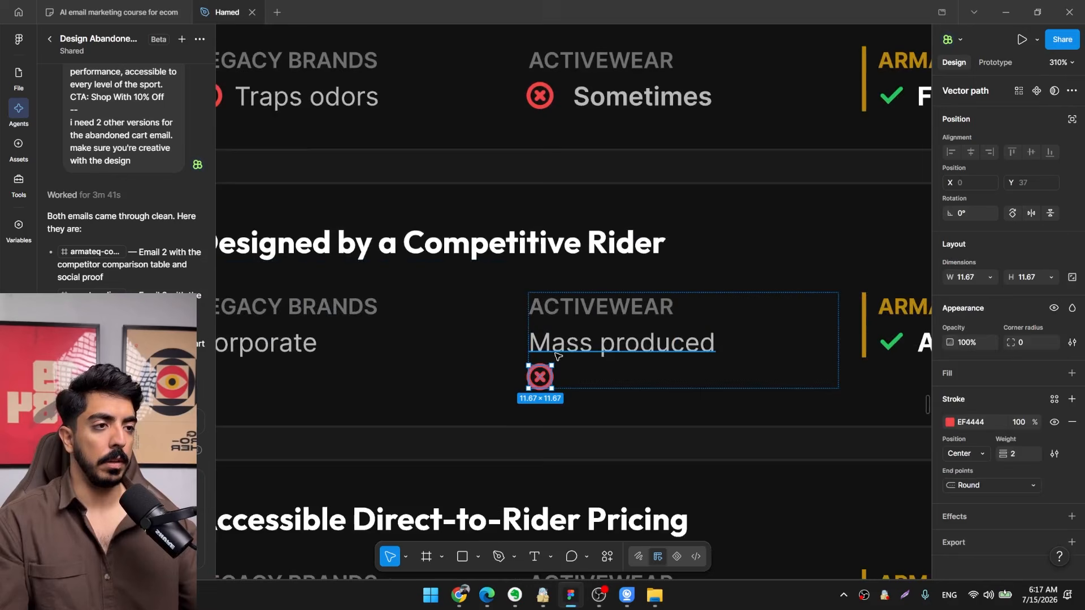
left_click(589, 349, "shift")
key("ctrl+g")
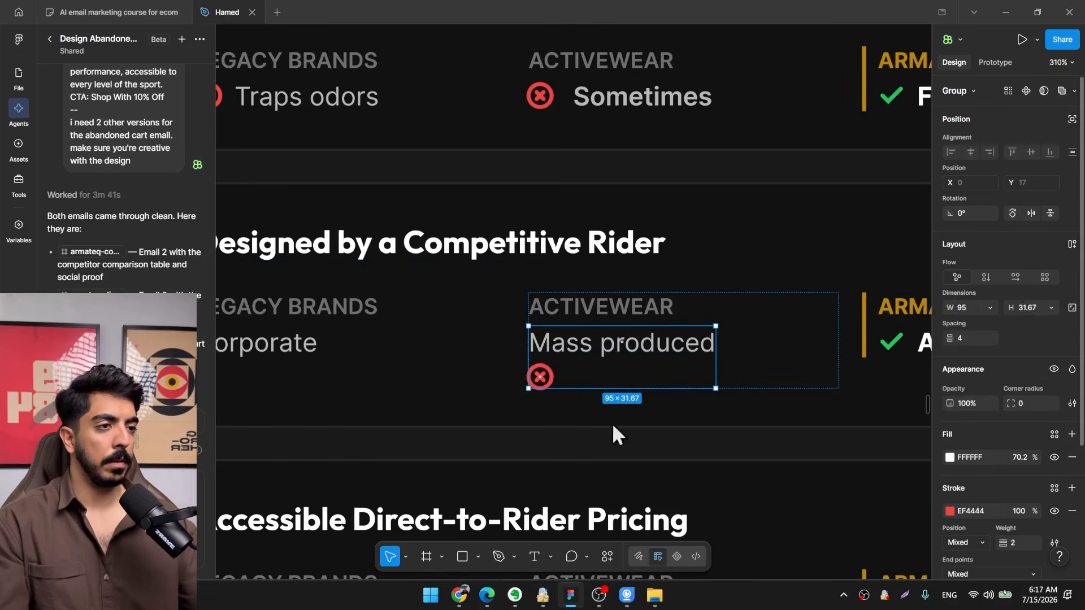
key("shift+a")
scroll(566, 349, "up", 2)
left_click(550, 345, "ctrl")
left_click(542, 343, "ctrl")
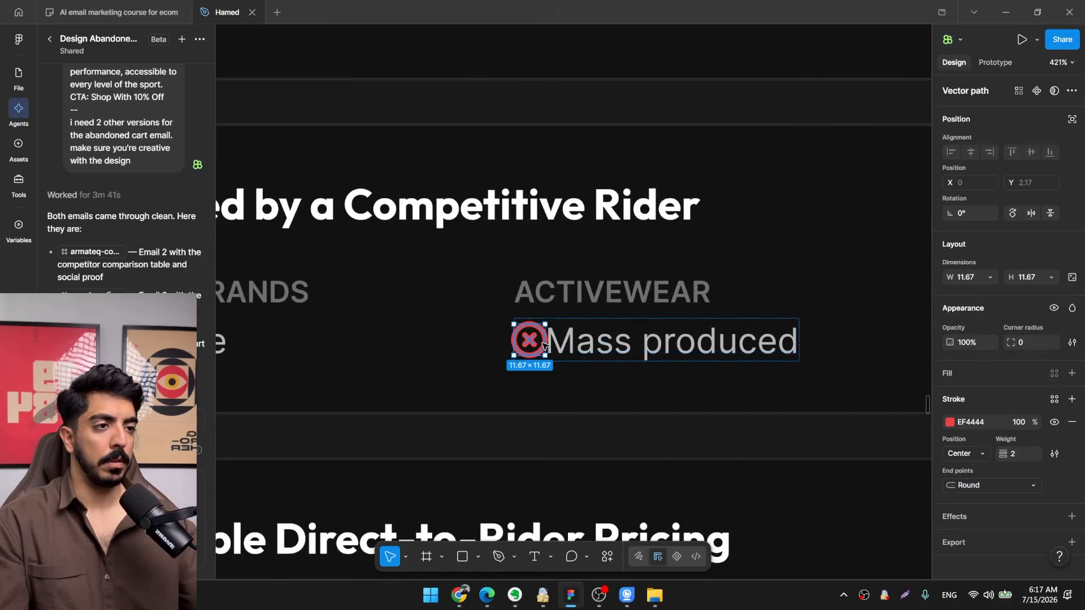
left_click(568, 346, "shift")
Add the red X icon before "Sometimes" in the UPF 50+ Sun Protection card and join both in an auto layout row.
scroll(531, 356, "down", 6)
left_click_drag(506, 132, 530, 285)
scroll(530, 287, "up", 2)
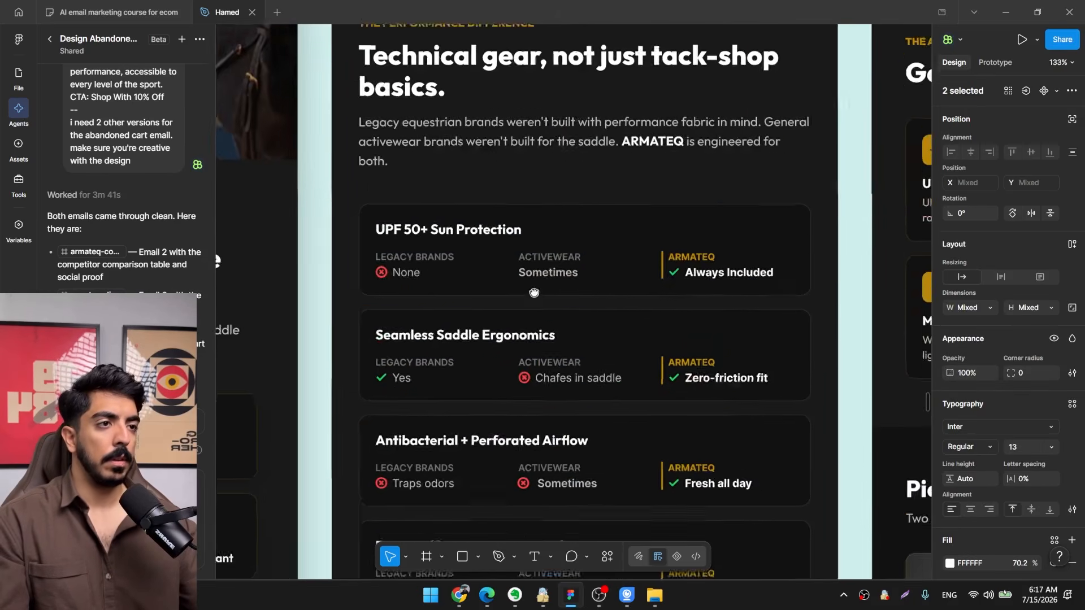
left_click(525, 387, "ctrl")
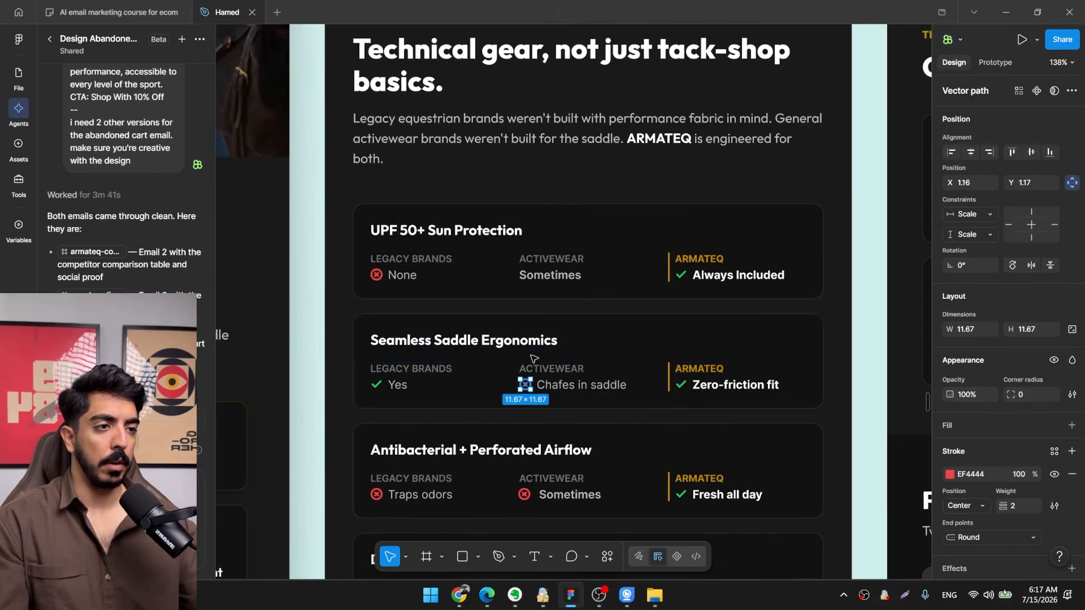
scroll(524, 277, "up", 3)
left_click(525, 277, "ctrl")
key("ctrl+v")
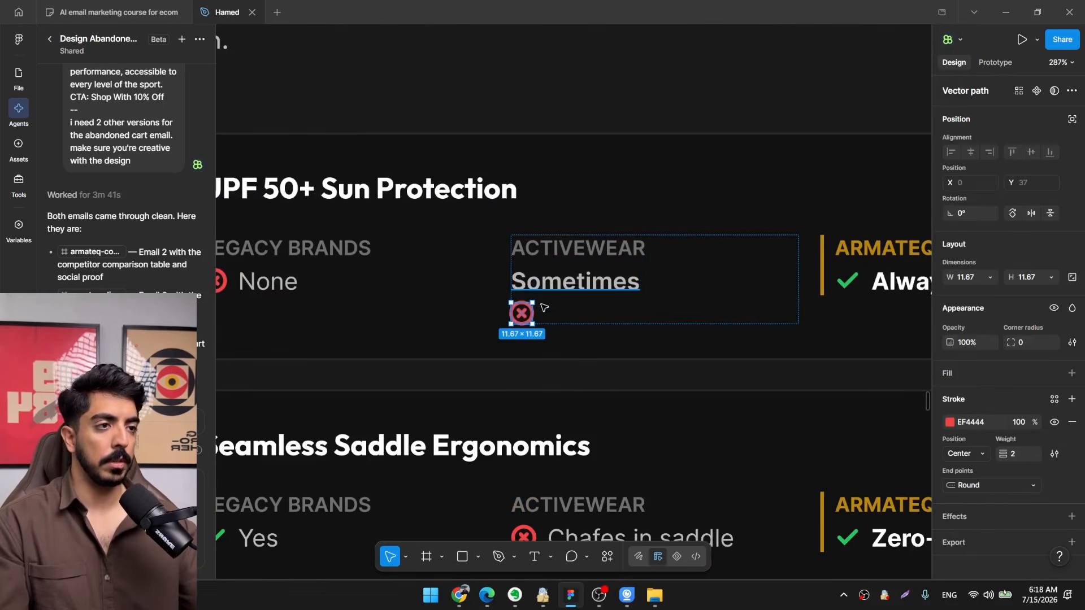
left_click(609, 284, "shift")
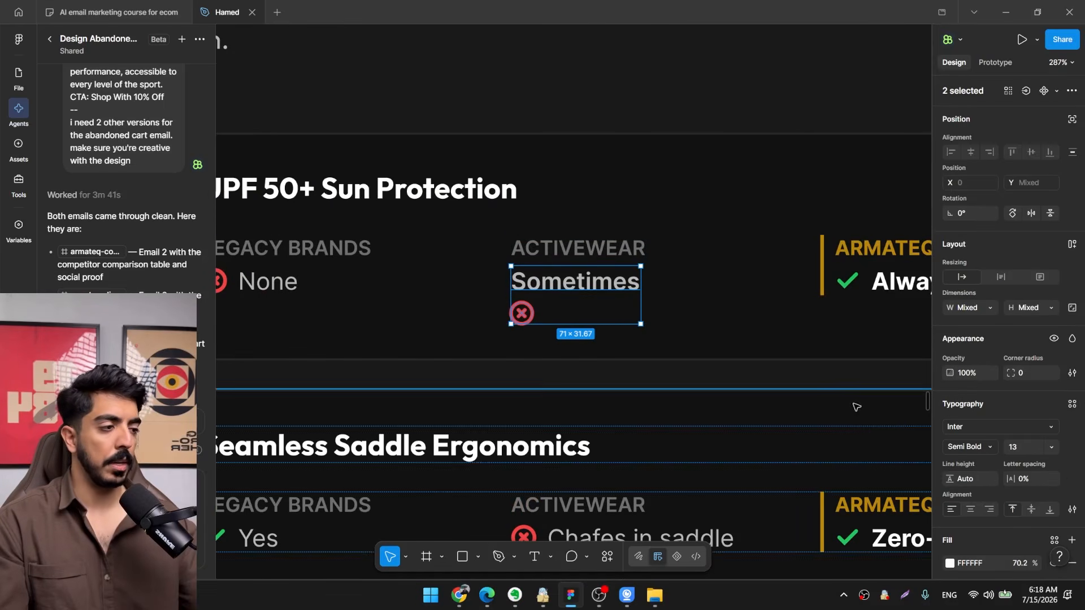
key("shift+a")
Add the red X icon before "Corporate" in the Designed by a Competitive Rider card with auto layout, and check the comparison table.
scroll(591, 303, "down", 4)
left_click_drag(586, 311, 499, 189)
scroll(405, 343, "up", 1)
scroll(402, 340, "up", 4)
left_click(417, 353, "ctrl")
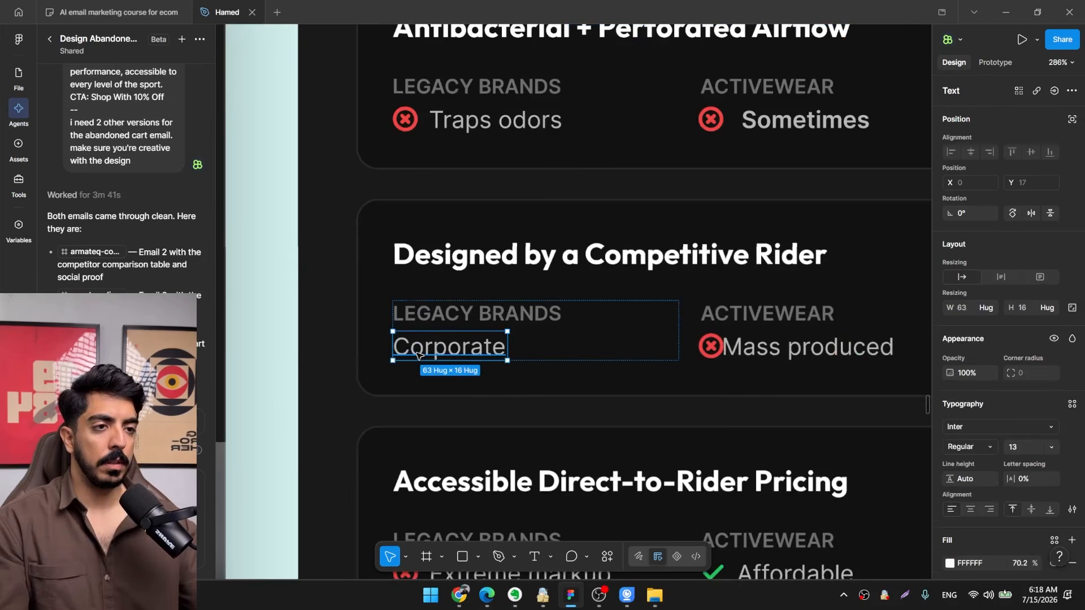
key("ctrl+v")
left_click(479, 356, "shift")
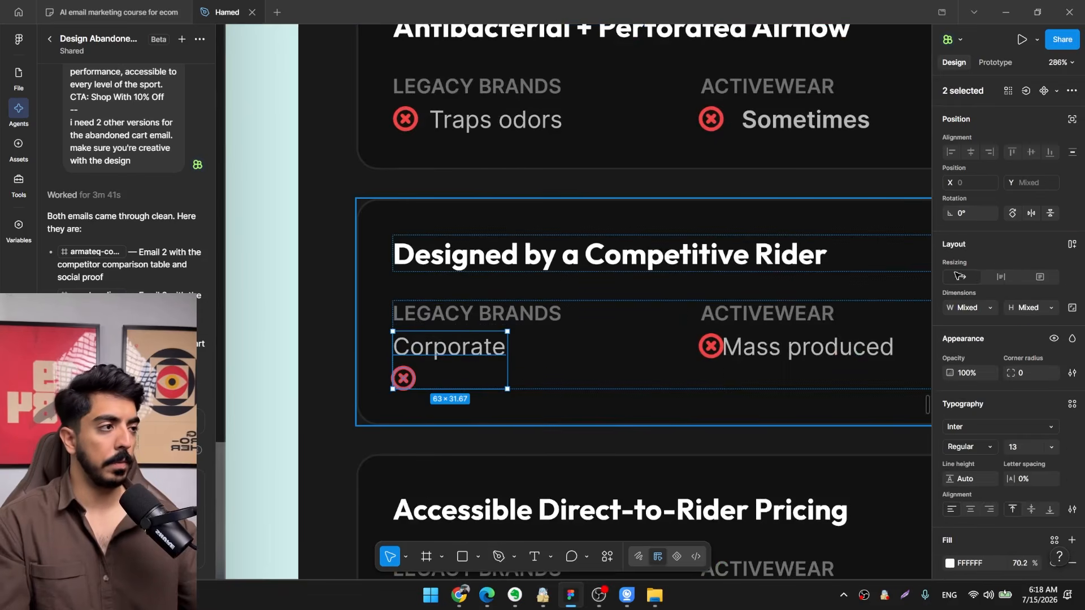
key("shift+a")
scroll(499, 359, "down", 5)
left_click_drag(500, 361, 446, 375)
left_click(656, 294)
scroll(650, 293, "down", 2)
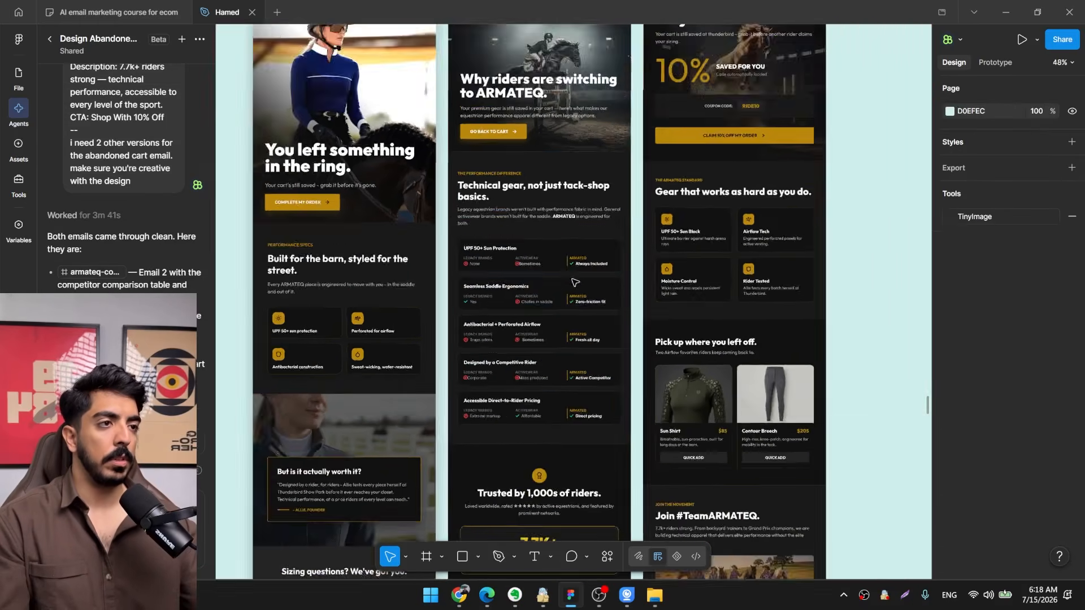
scroll(574, 281, "up", 3)
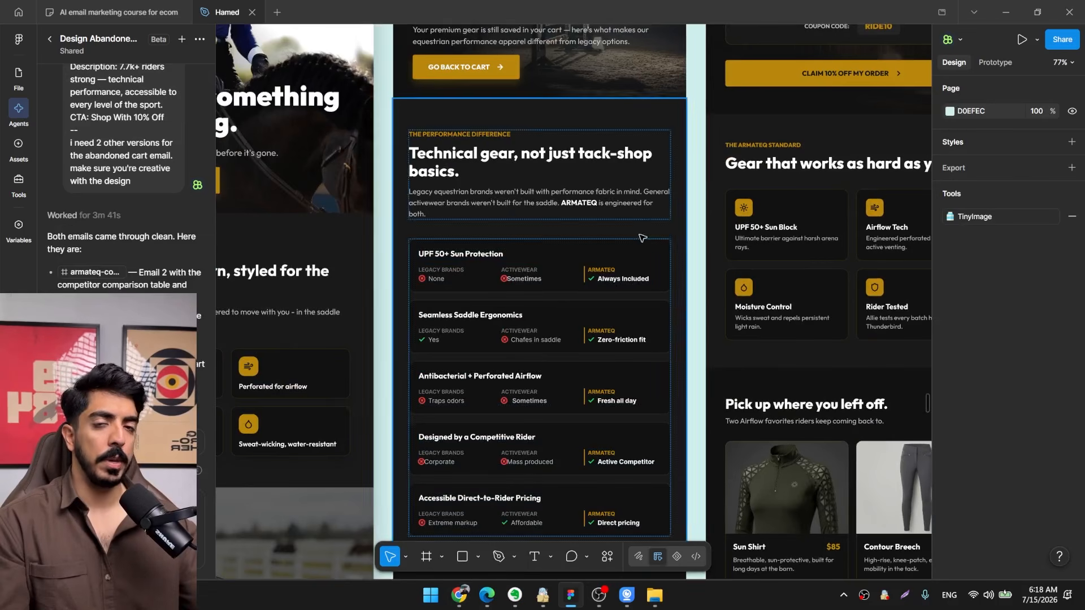
Switch to the ARMATEQ website in Chrome and copy the header logo image.
left_click(459, 594)
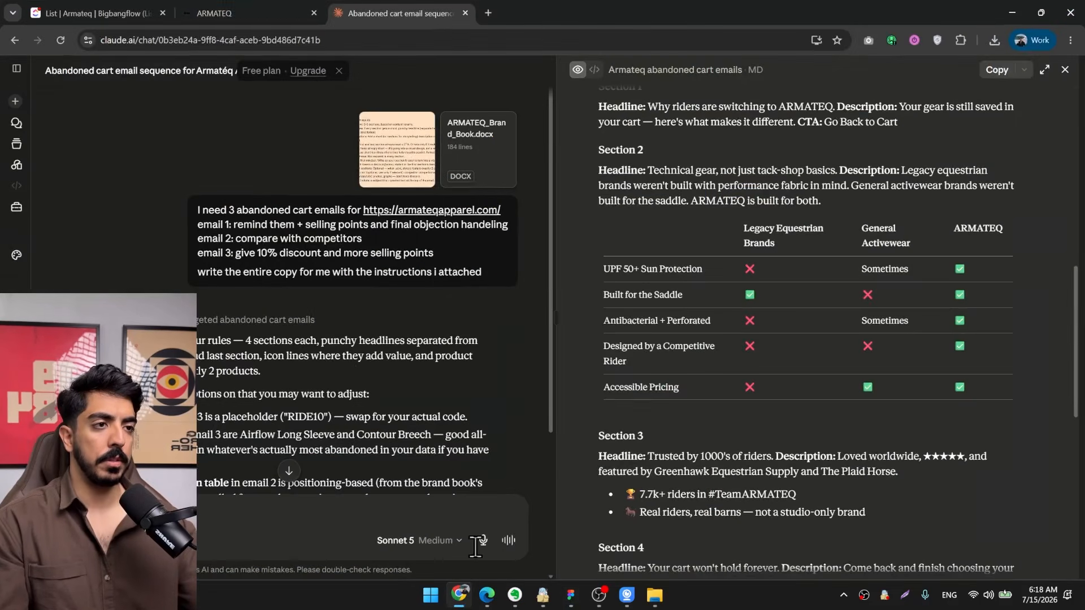
left_click(285, 12)
scroll(584, 356, "up", 10)
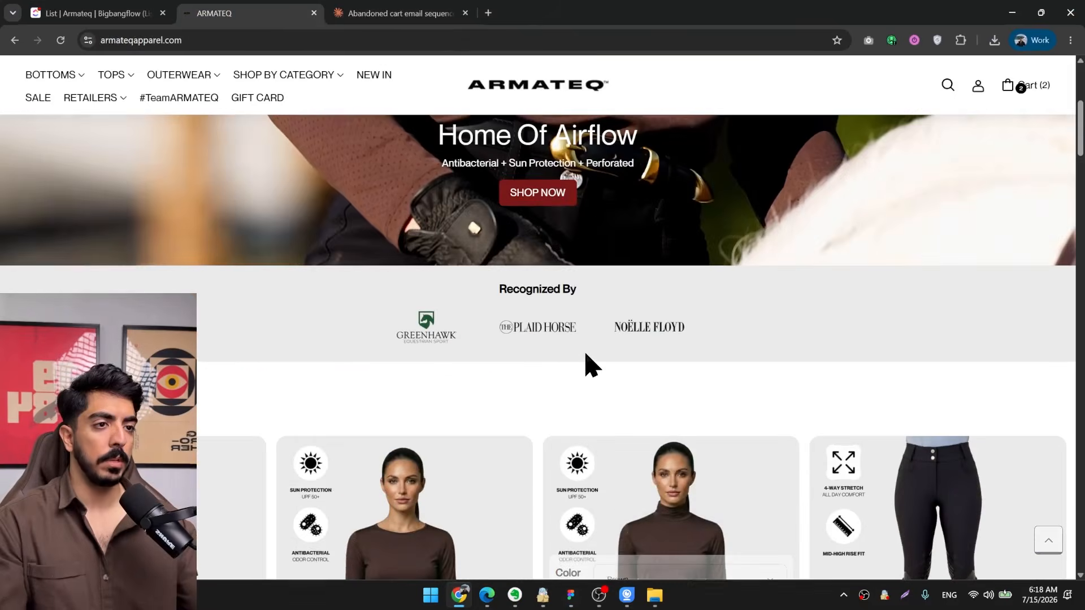
scroll(588, 364, "down", 3)
scroll(565, 226, "up", 5)
right_click(543, 109)
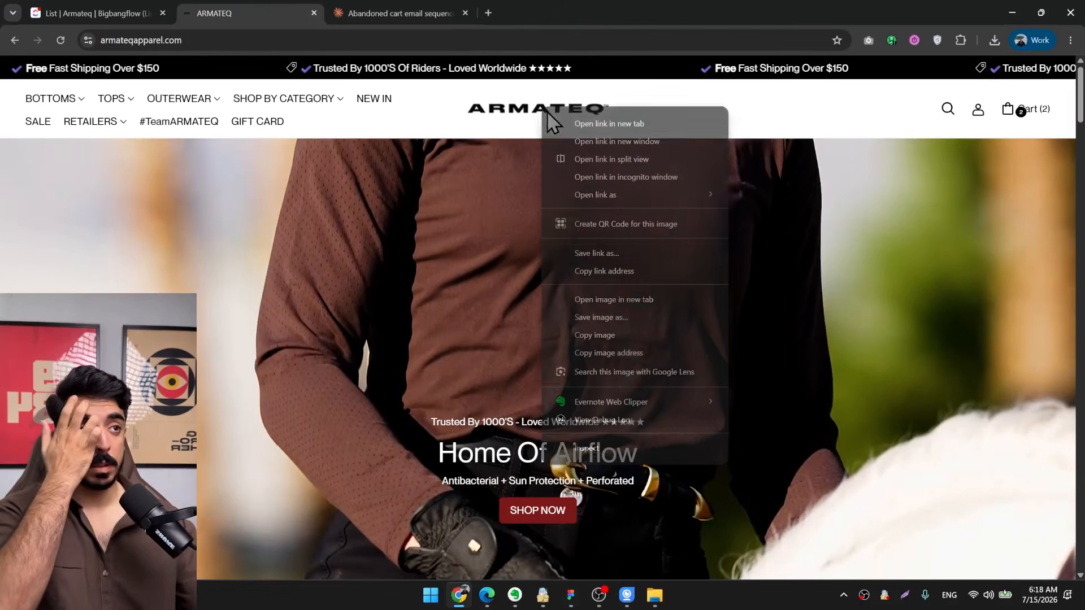
left_click(602, 336)
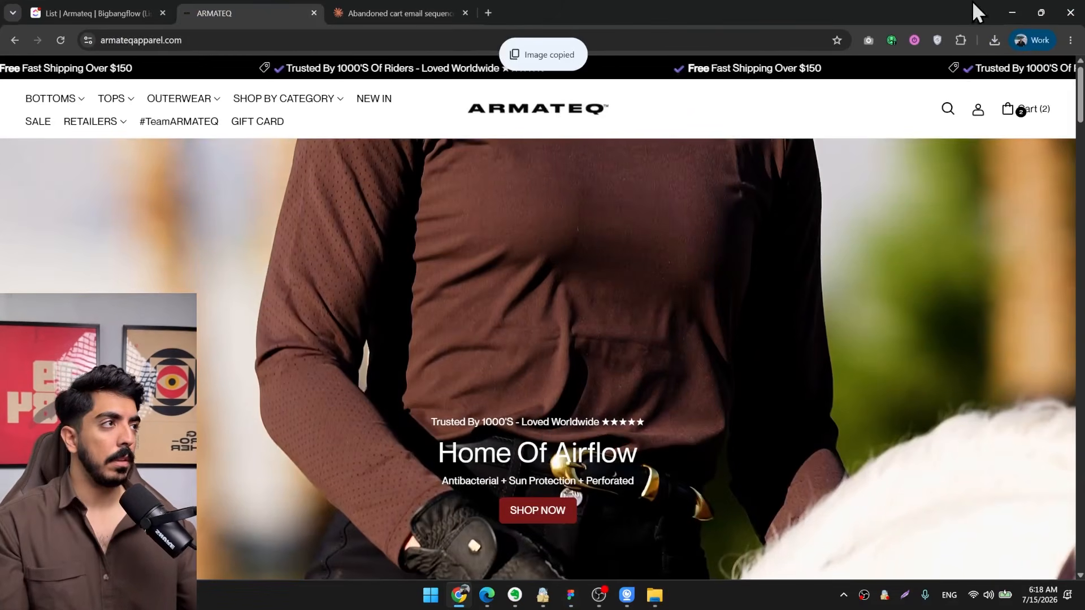
Return to Figma and paste the ARMATEQ logo image into the comparison email at the bottom of its footer.
left_click(1012, 13)
key("ctrl+v")
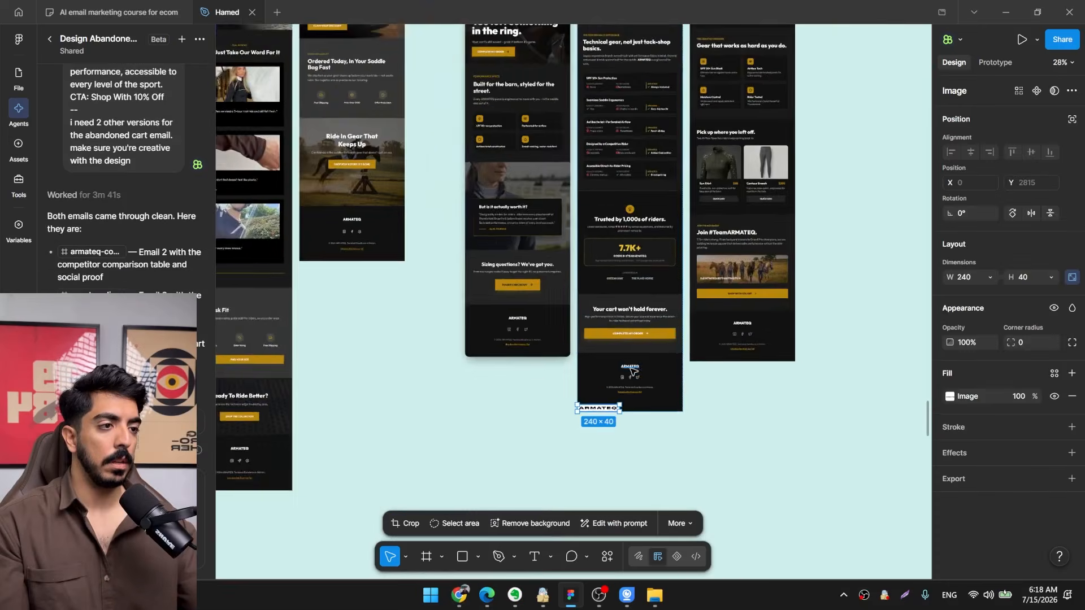
scroll(588, 441, "up", 5)
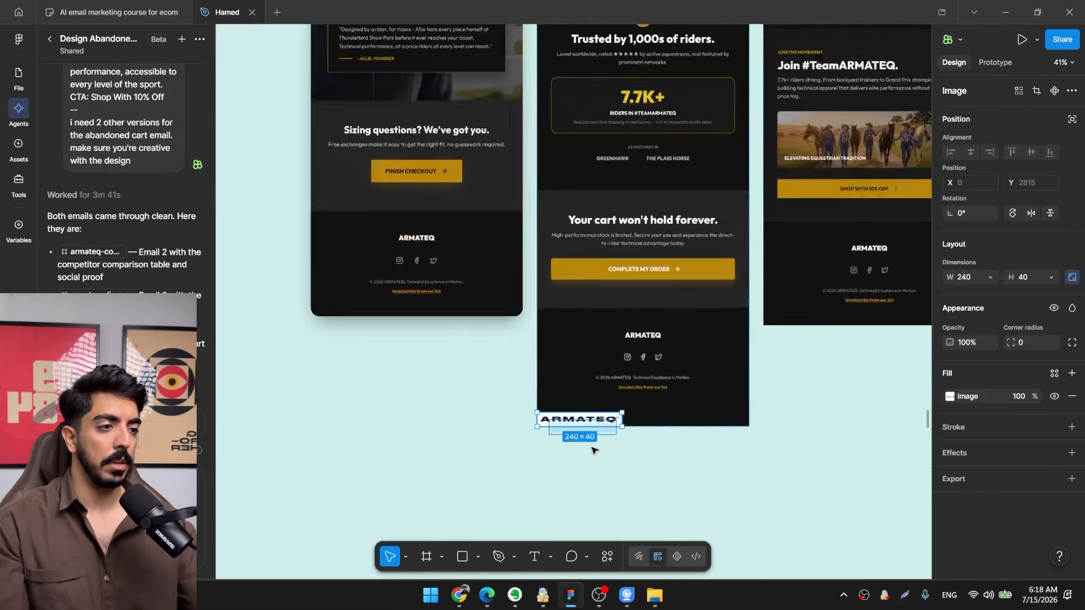
Exclude the pasted ARMATEQ logo from auto layout, remove its white background and move it onto the empty canvas below the emails.
left_click_drag(590, 394, 734, 85)
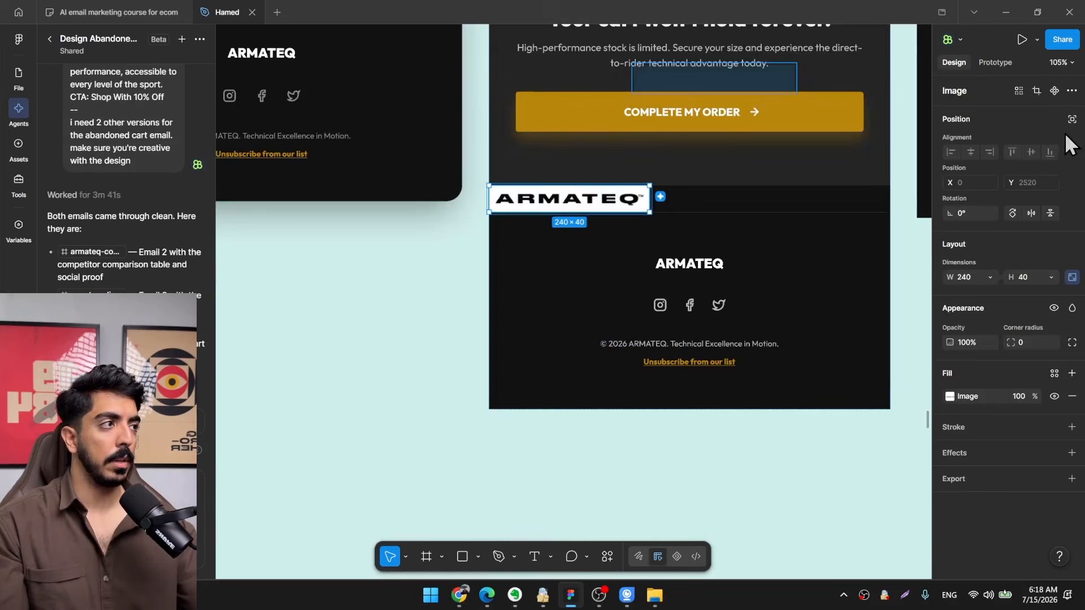
left_click(1072, 120)
scroll(542, 310, "up", 3)
scroll(544, 311, "down", 5)
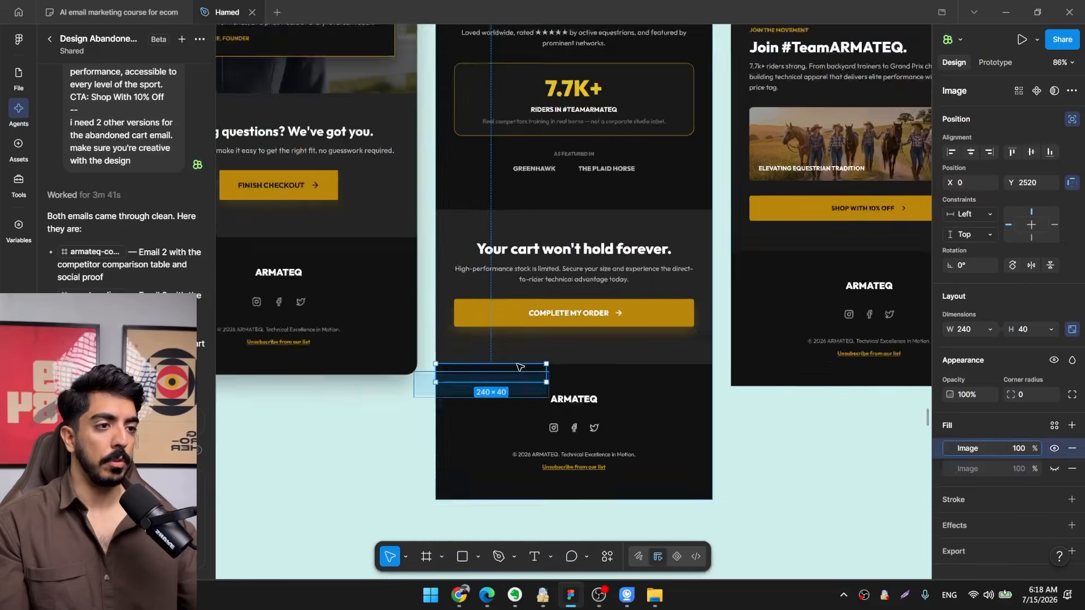
scroll(758, 473, "up", 4)
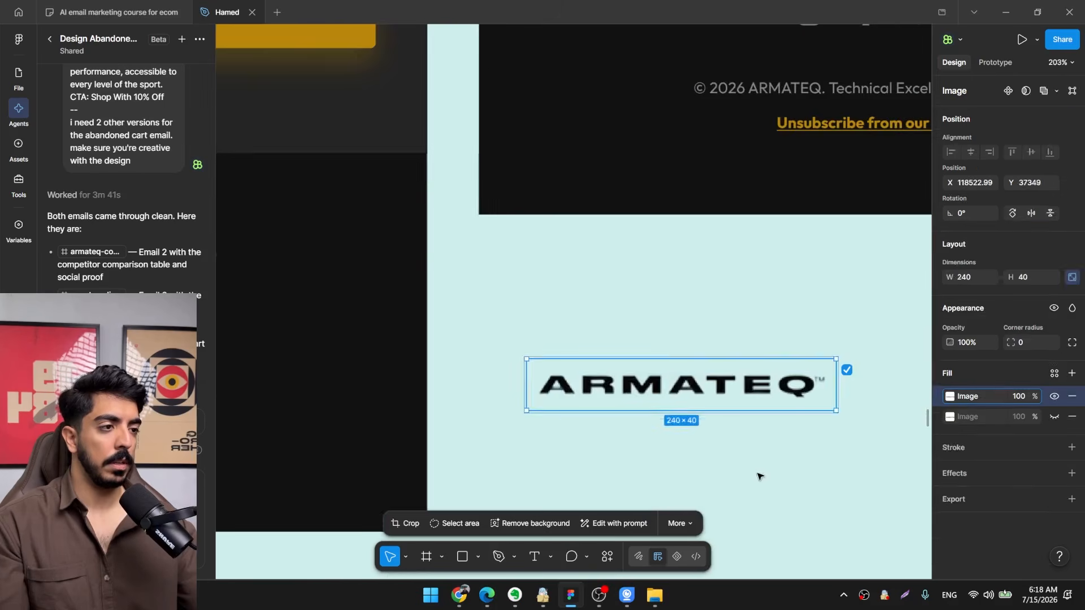
Draw a rectangle about 154 × 43 over the ARMATEQ logo and fill it with white.
left_click(756, 473)
left_click_drag(747, 488, 644, 470)
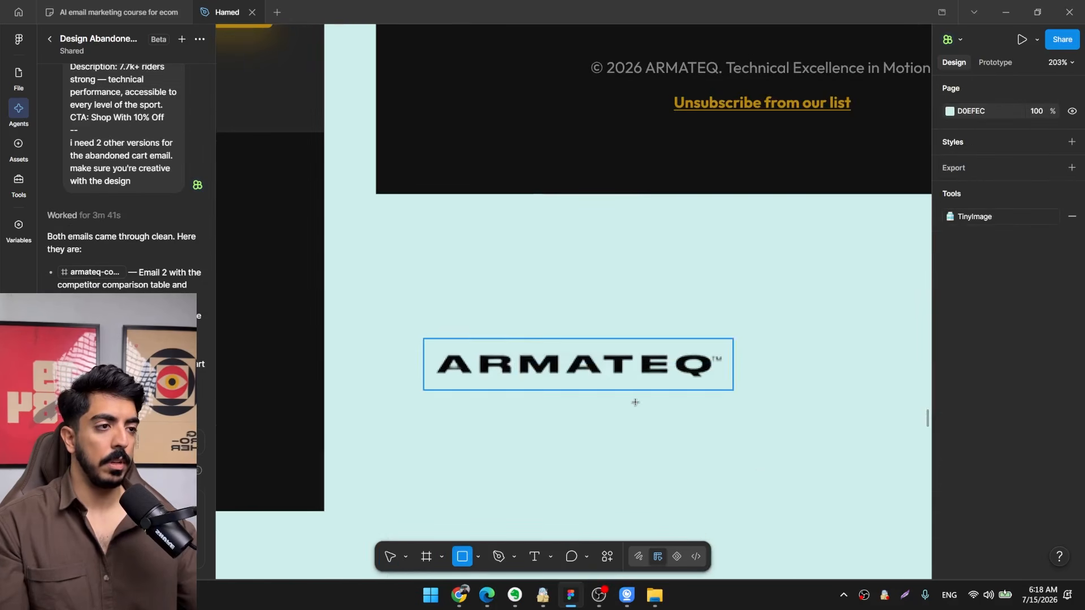
left_click_drag(433, 338, 635, 395)
left_click(683, 370, "shift")
scroll(650, 435, "down", 5)
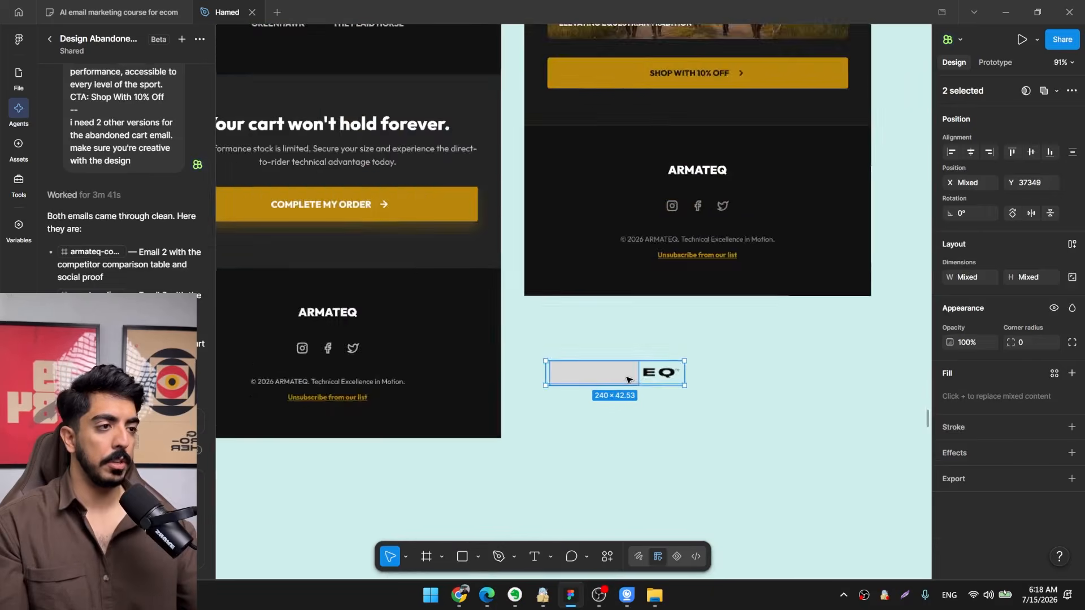
scroll(647, 440, "up", 4)
scroll(648, 439, "up", 3)
left_click(635, 416)
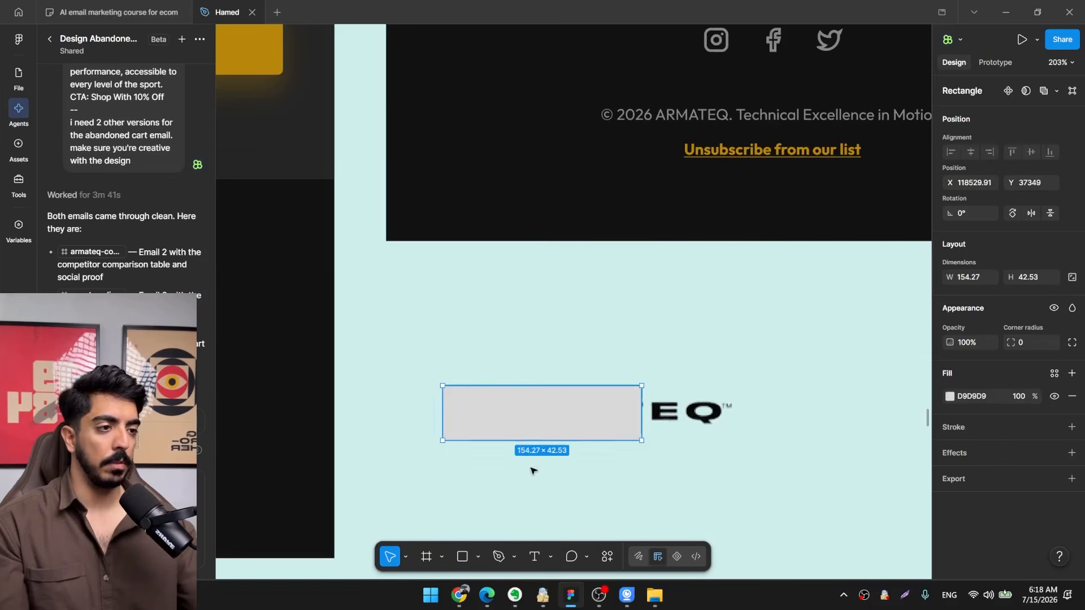
left_click(950, 397)
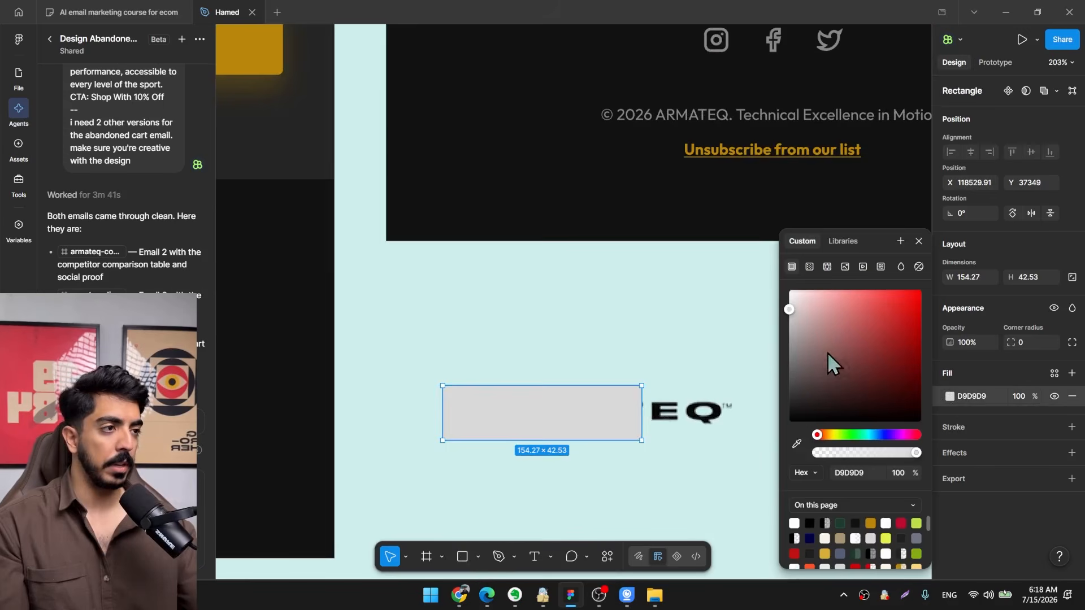
left_click_drag(828, 363, 788, 298)
Mask the white rectangle with the ARMATEQ logo and move the resulting white logo into the comparison email's "Technical gear" section.
left_click(726, 423, "shift")
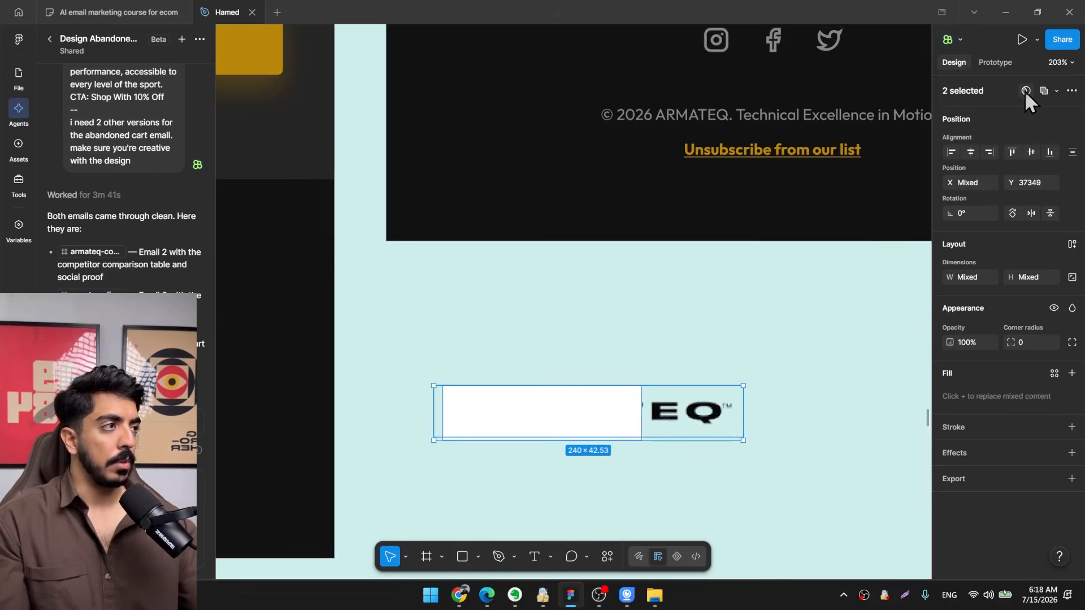
left_click(637, 419)
left_click_drag(643, 415, 626, 213)
scroll(768, 435, "down", 5)
left_click(757, 448)
scroll(706, 459, "down", 3)
left_click(710, 439)
scroll(620, 72, "up", 3)
scroll(611, 209, "up", 3)
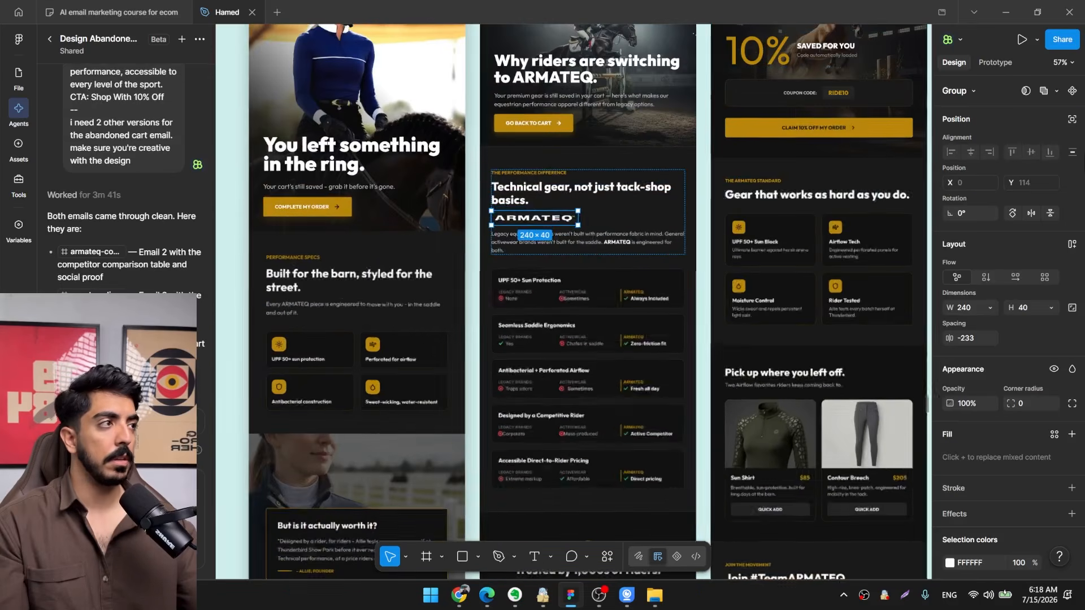
Widen the auto layout gap between the "Technical gear" intro text and the comparison cards to 127.
scroll(546, 219, "up", 4)
left_click(705, 311)
scroll(703, 316, "down", 2)
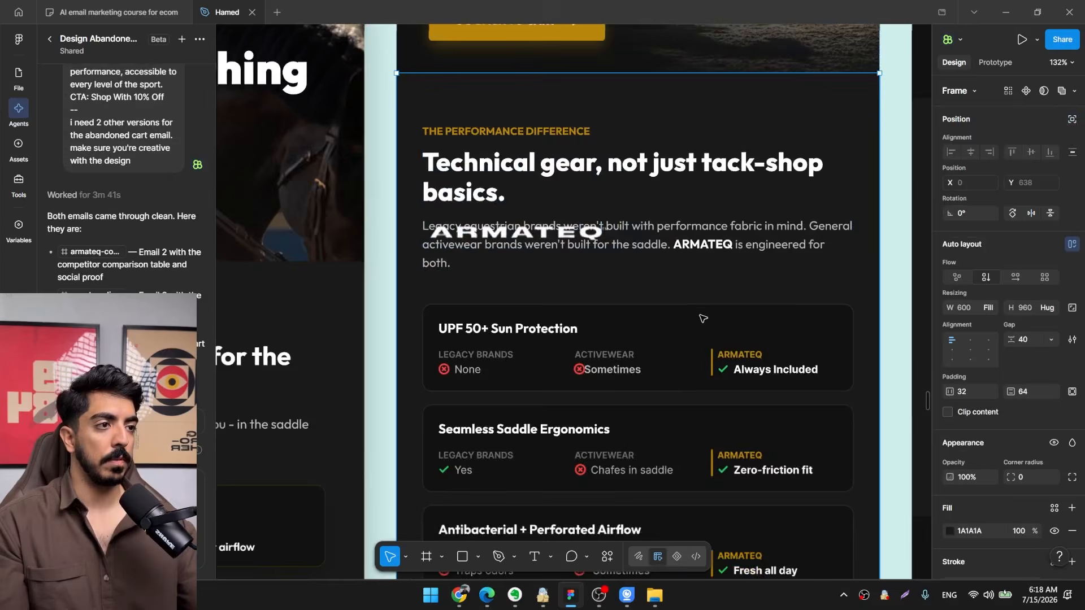
left_click_drag(647, 248, 627, 220)
scroll(626, 220, "down", 4)
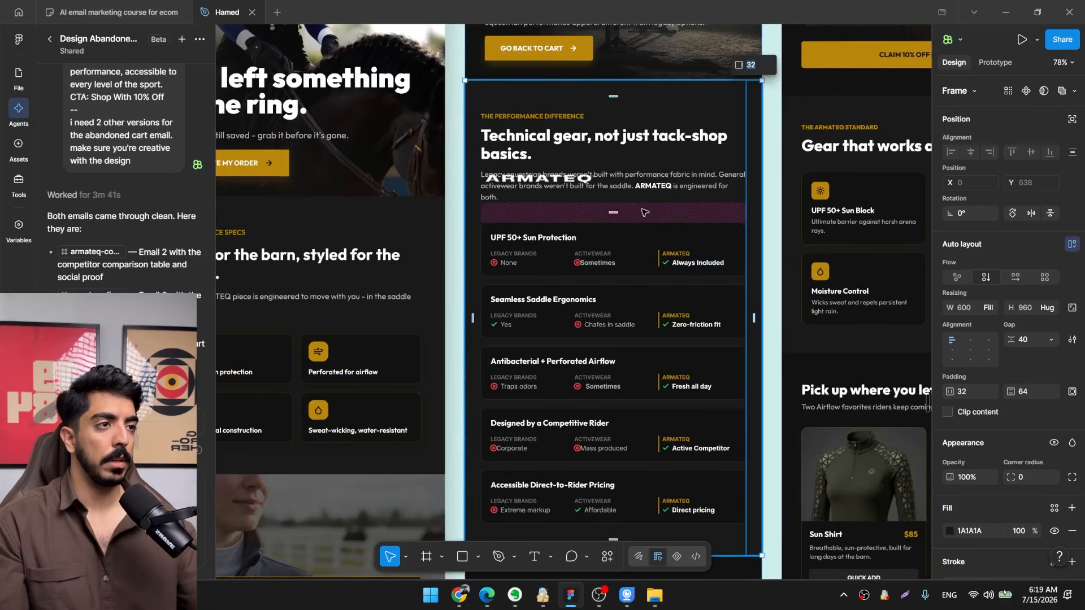
left_click_drag(614, 213, 615, 232)
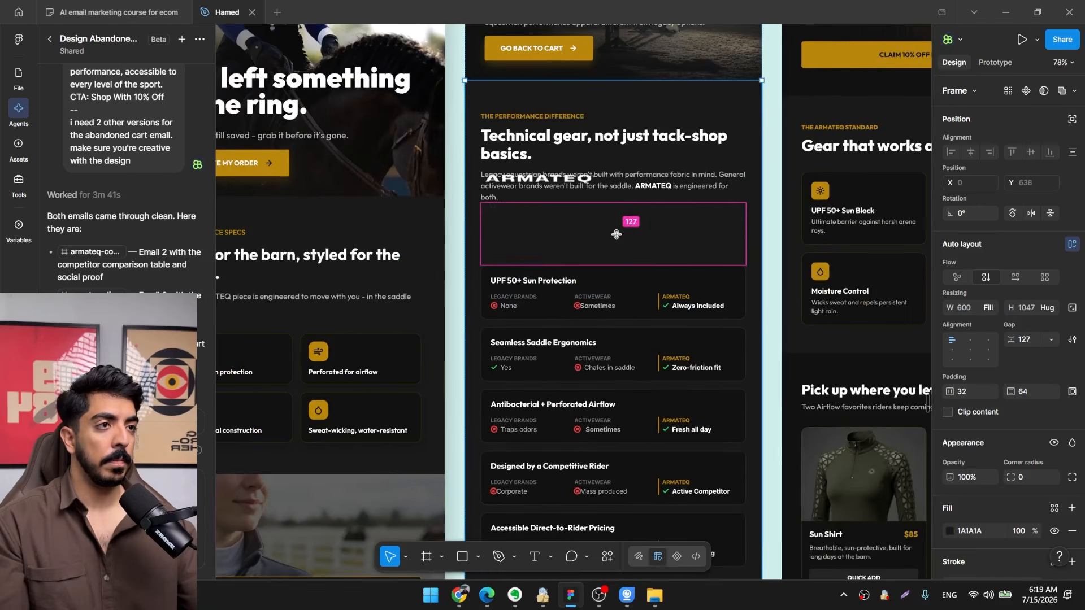
Scale the white ARMATEQ logo to about 219 × 37 and place it above the ARMATEQ column of the comparison cards.
left_click(551, 179)
scroll(551, 180, "up", 4)
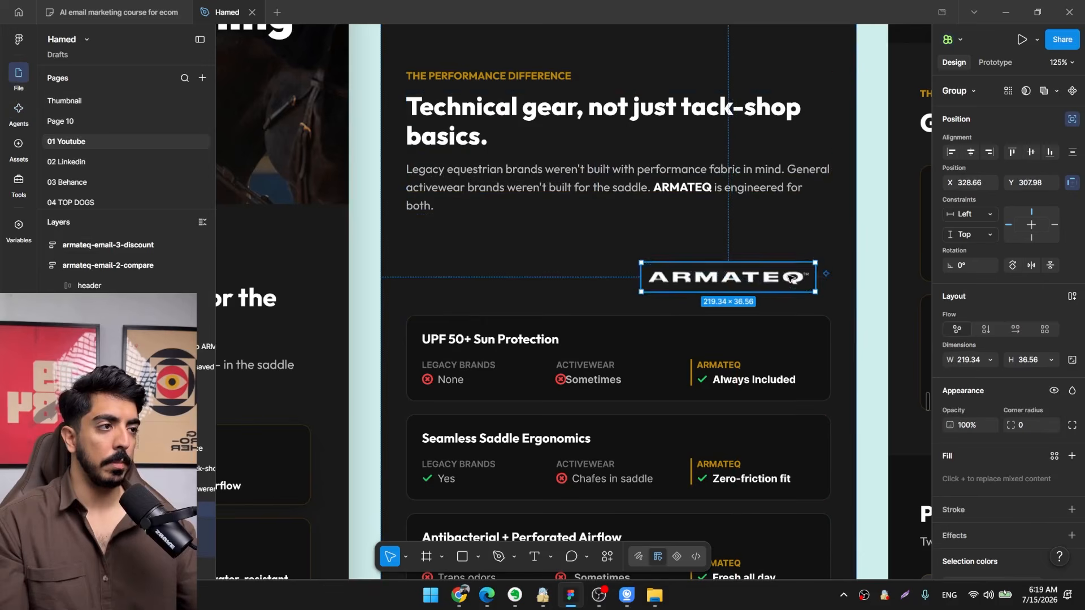
scroll(695, 305, "down", 4)
scroll(752, 305, "up", 2)
left_click(751, 276)
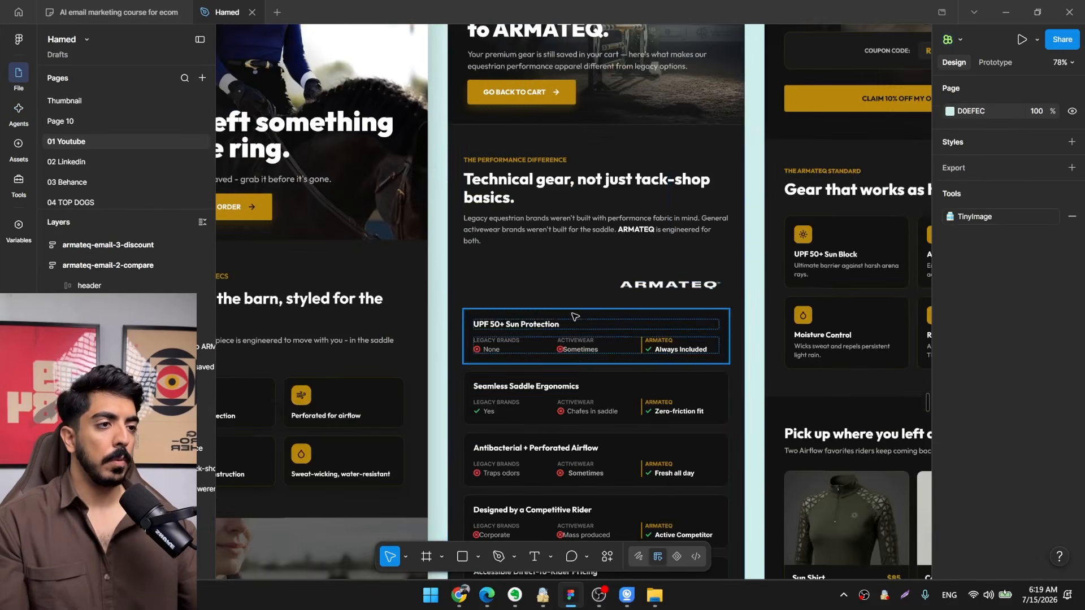
Examine the logo placement and the three emails side by side, ending at the "Trusted by 1,000s of riders" section.
scroll(573, 315, "up", 2)
scroll(588, 281, "up", 2)
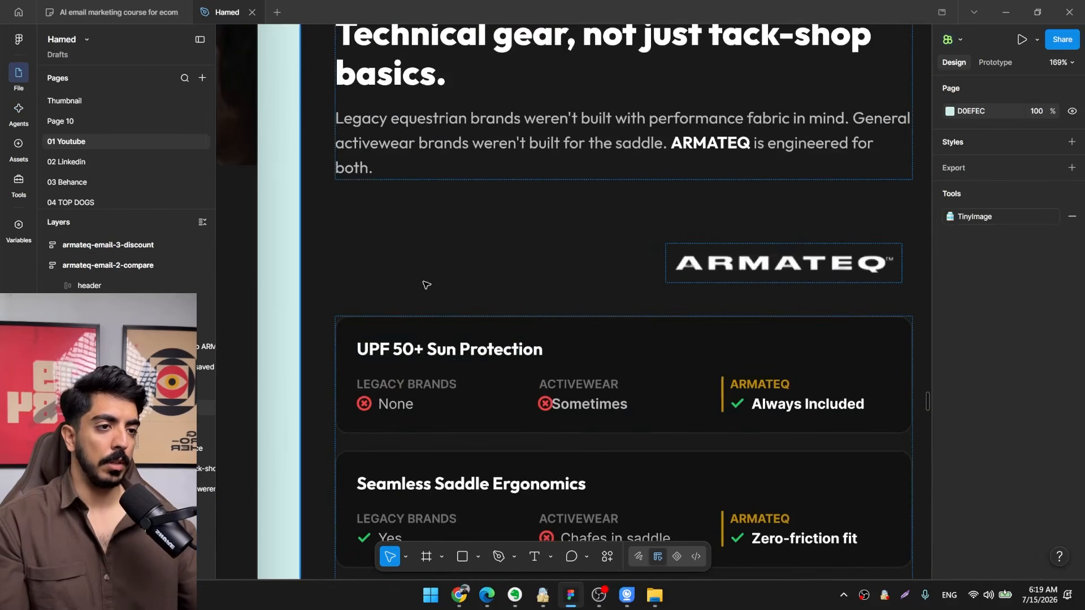
scroll(496, 339, "down", 5)
left_click(535, 232)
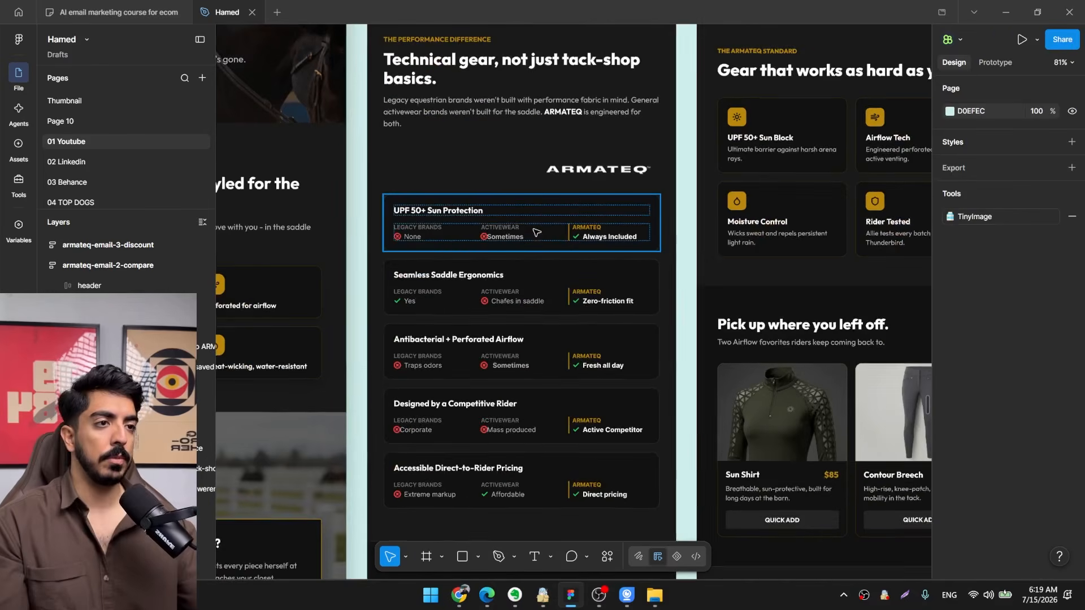
scroll(545, 242, "down", 5)
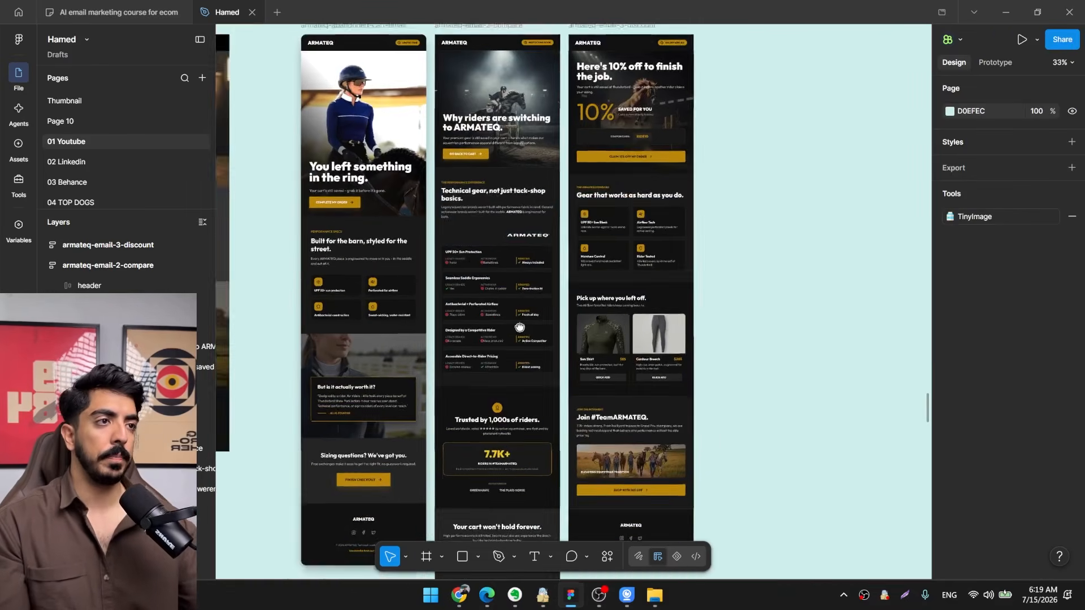
scroll(520, 322, "down", 5)
scroll(525, 306, "up", 3)
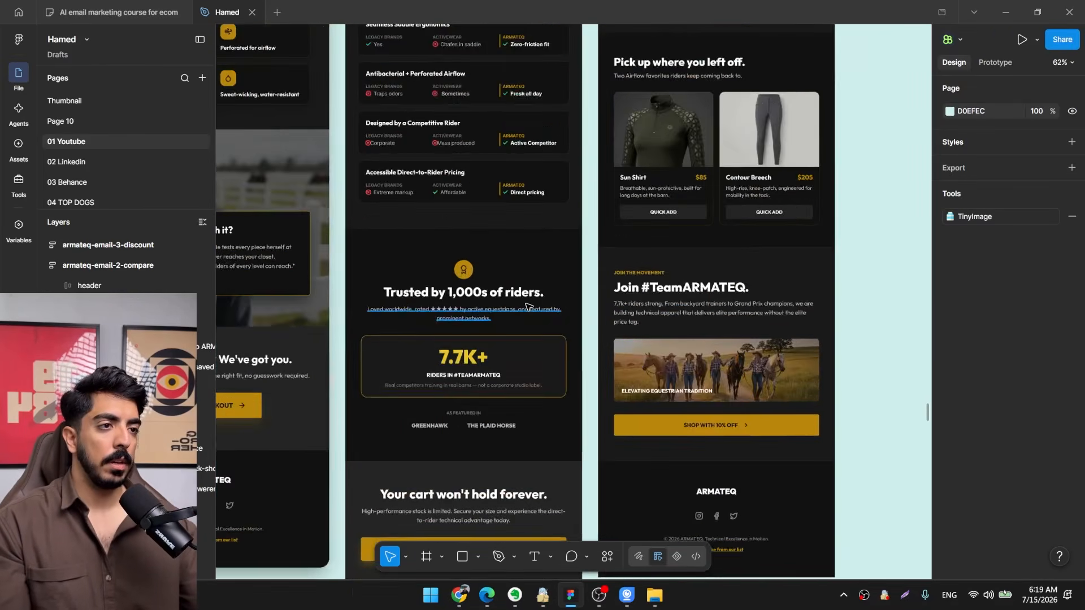
scroll(525, 306, "left", 3)
left_click(644, 251)
left_click(516, 538)
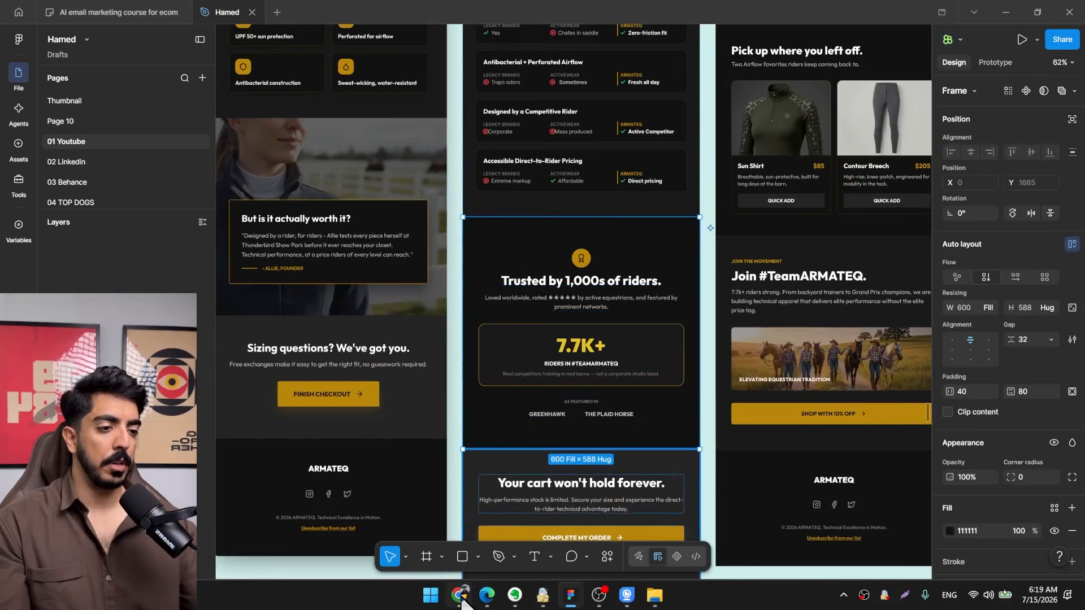
Switch to the ARMATEQ website in Chrome and save the Airflow Collection rider image to the Desktop.
left_click(459, 595)
scroll(558, 293, "down", 10)
scroll(585, 344, "down", 13)
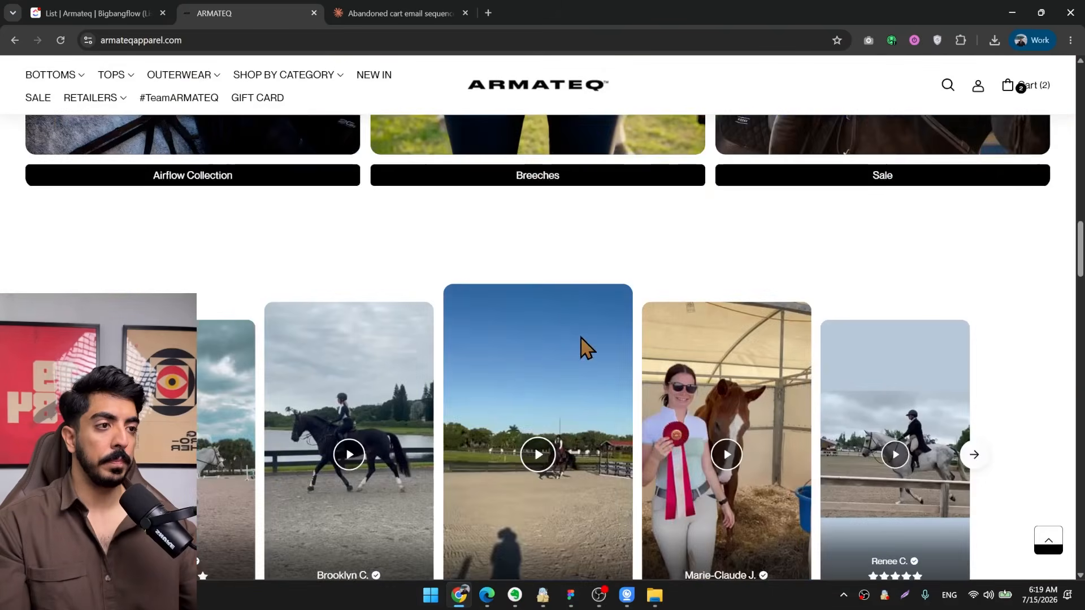
scroll(576, 339, "up", 9)
scroll(570, 356, "down", 10)
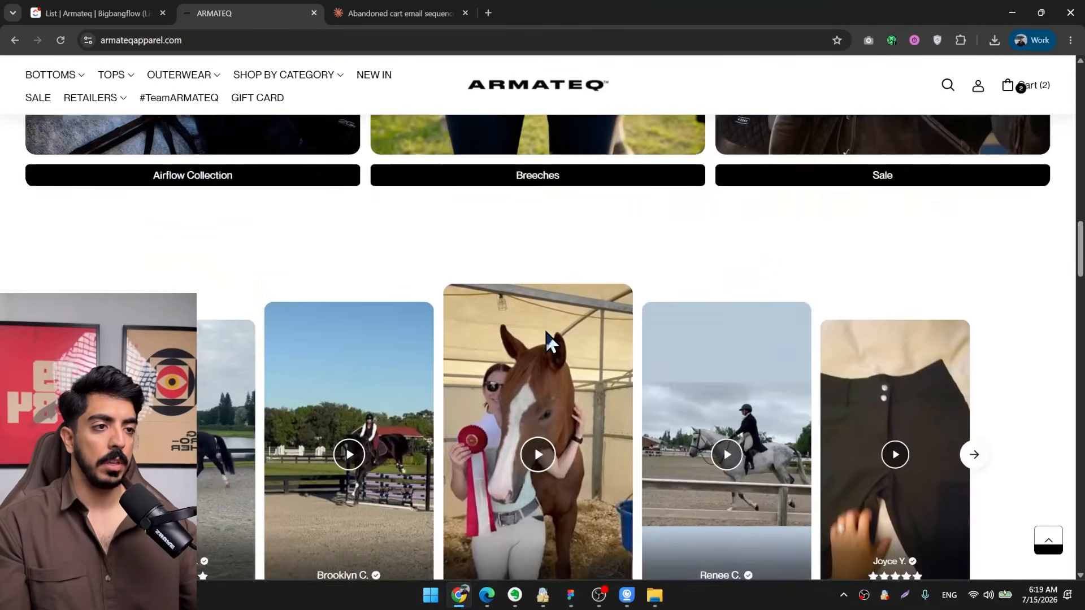
scroll(237, 222, "up", 8)
right_click(218, 225)
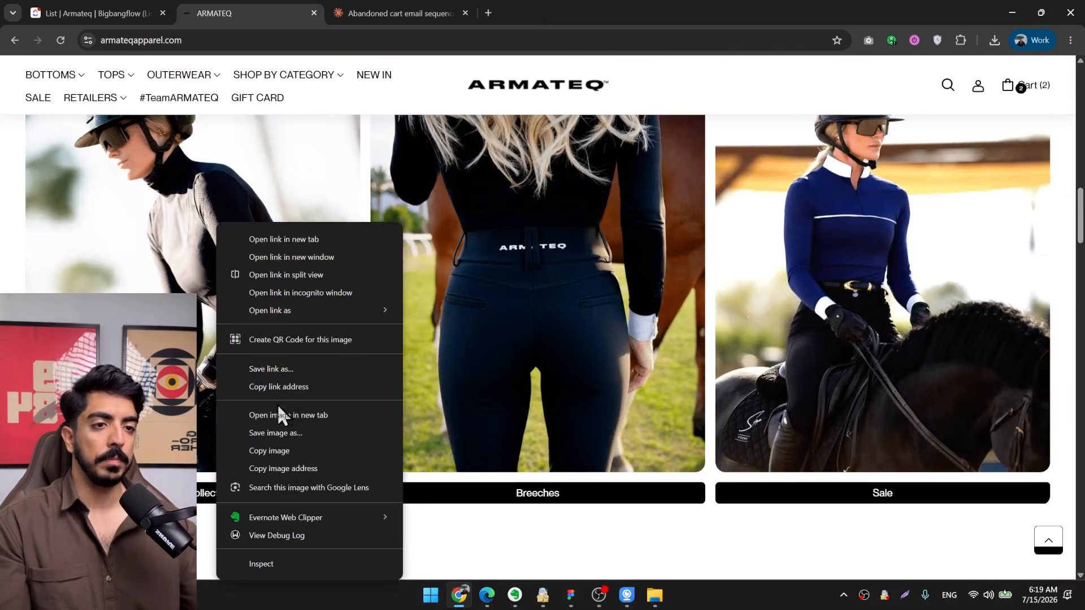
left_click(274, 450)
right_click(198, 224)
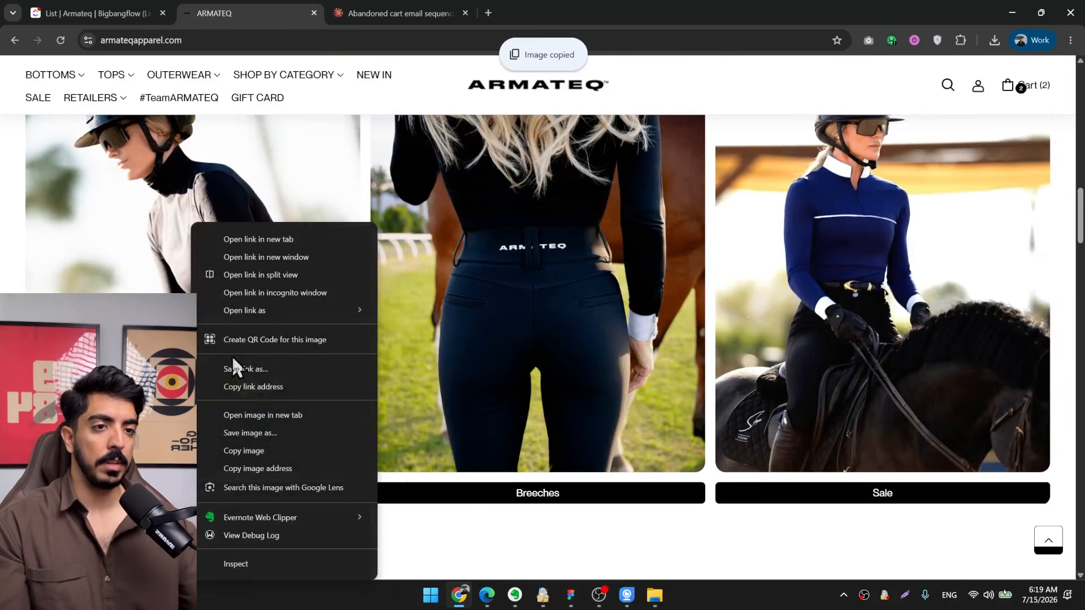
left_click(264, 433)
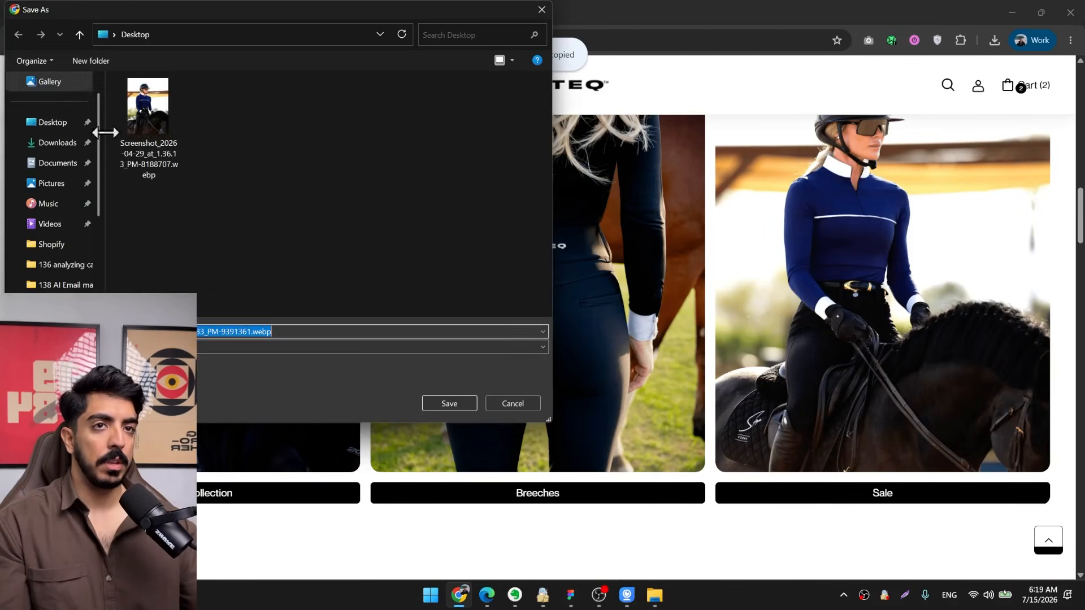
left_click(450, 404)
Return to Figma and add a black 000000 fill at 20% opacity to the "Trusted by 1,000s of riders" section.
left_click(571, 595)
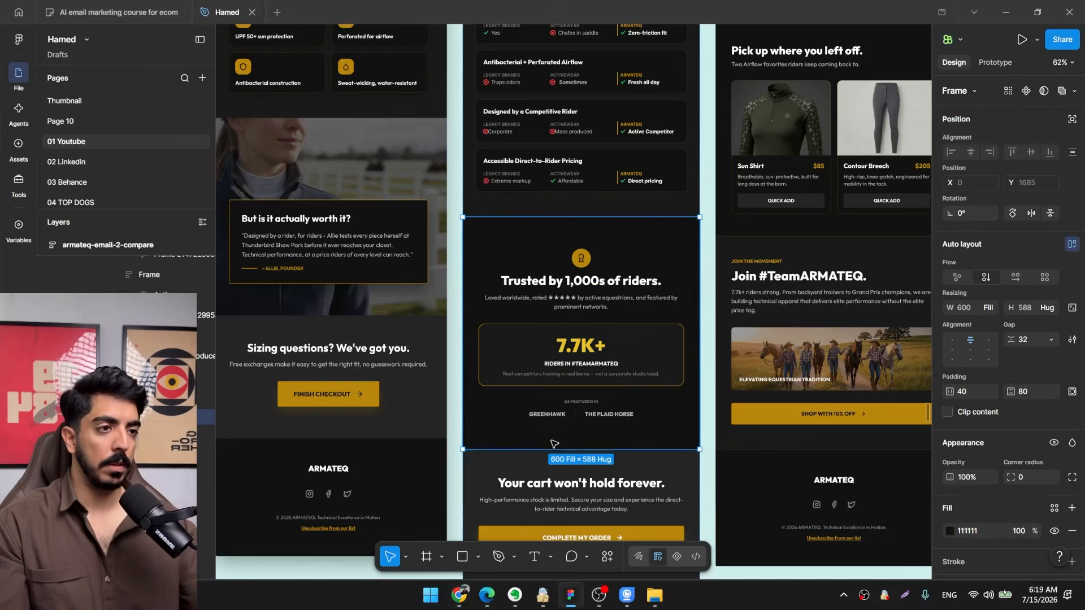
scroll(655, 278, "up", 2)
scroll(991, 477, "down", 3)
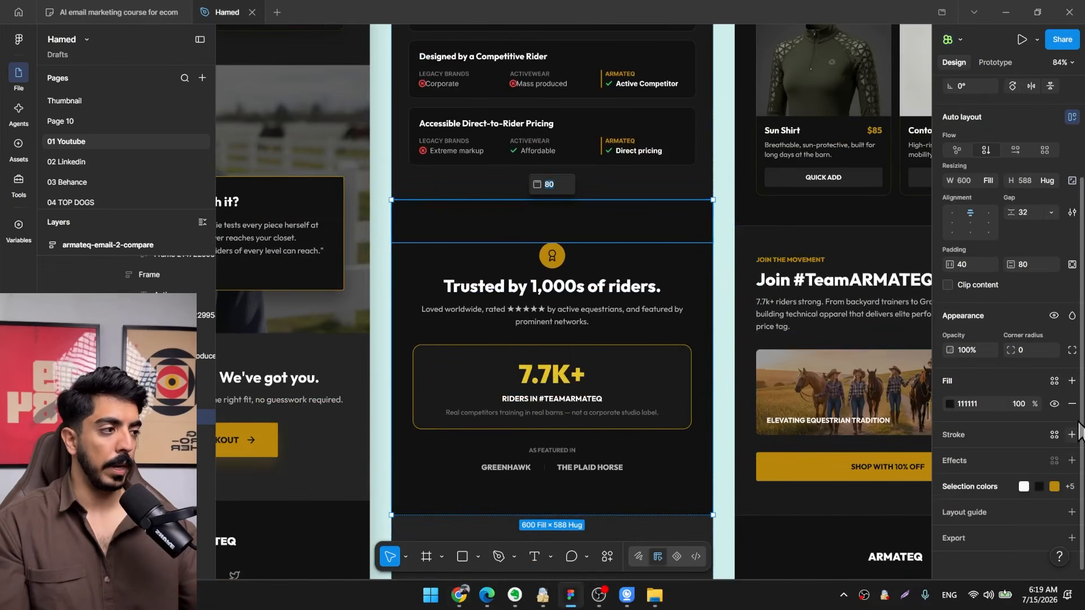
left_click(1072, 380)
left_click(950, 403)
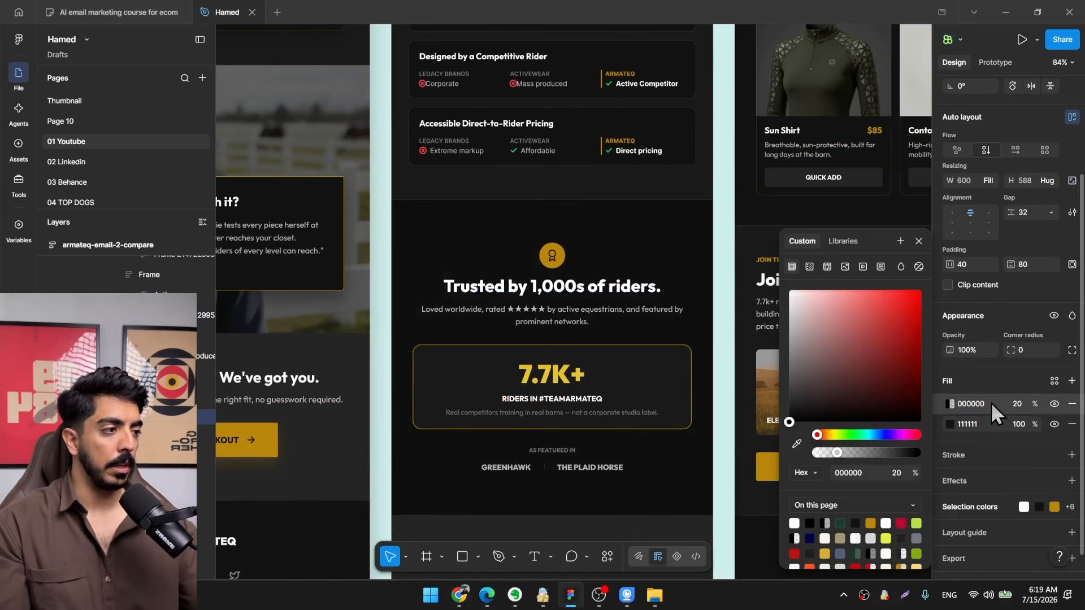
left_click_drag(1042, 401, 1040, 403)
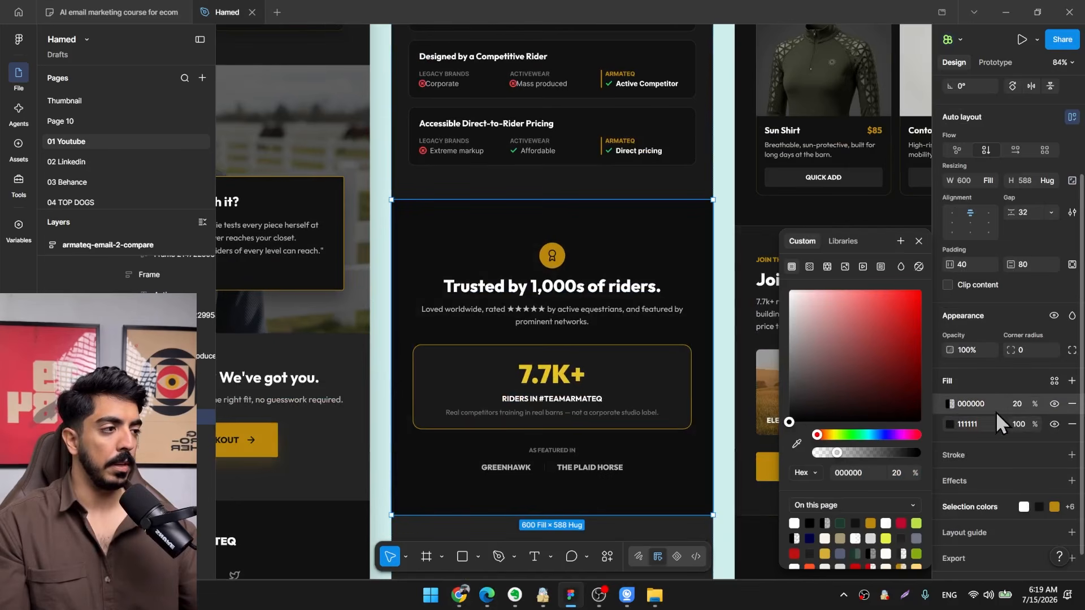
Replace the section's 111111 fill with the saved image Screenshot_2026-04-29_at_1.33.33_PM-9391361.webp.
left_click(948, 425)
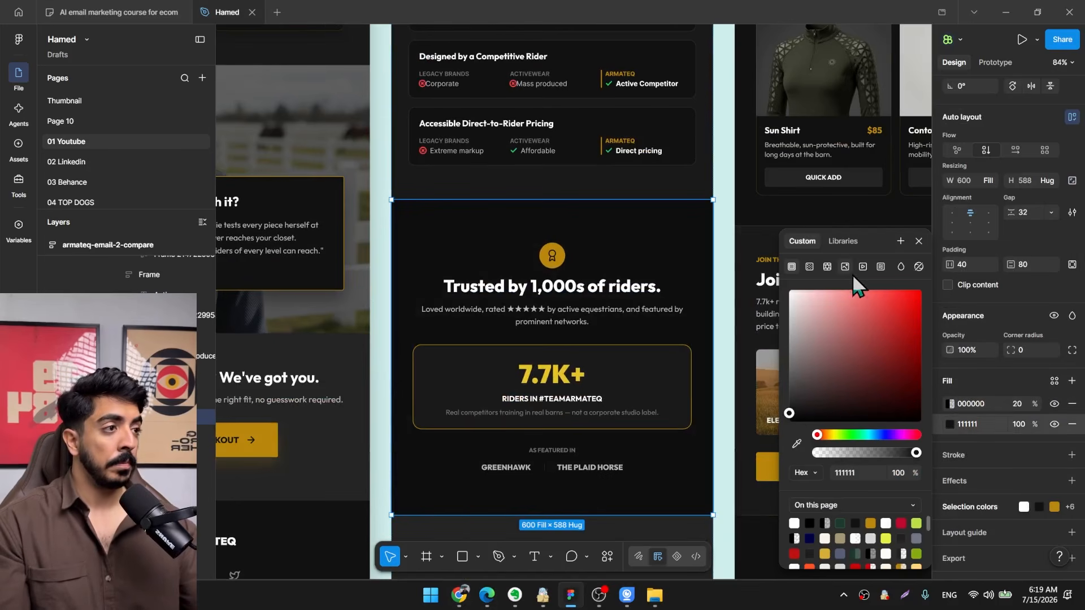
left_click(845, 267)
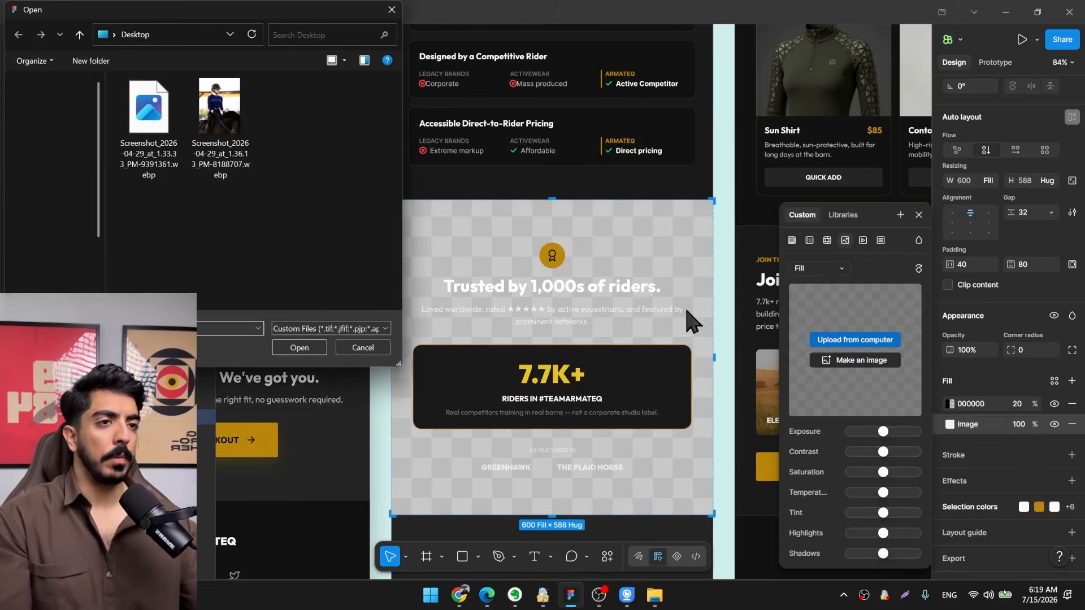
double_click(148, 112)
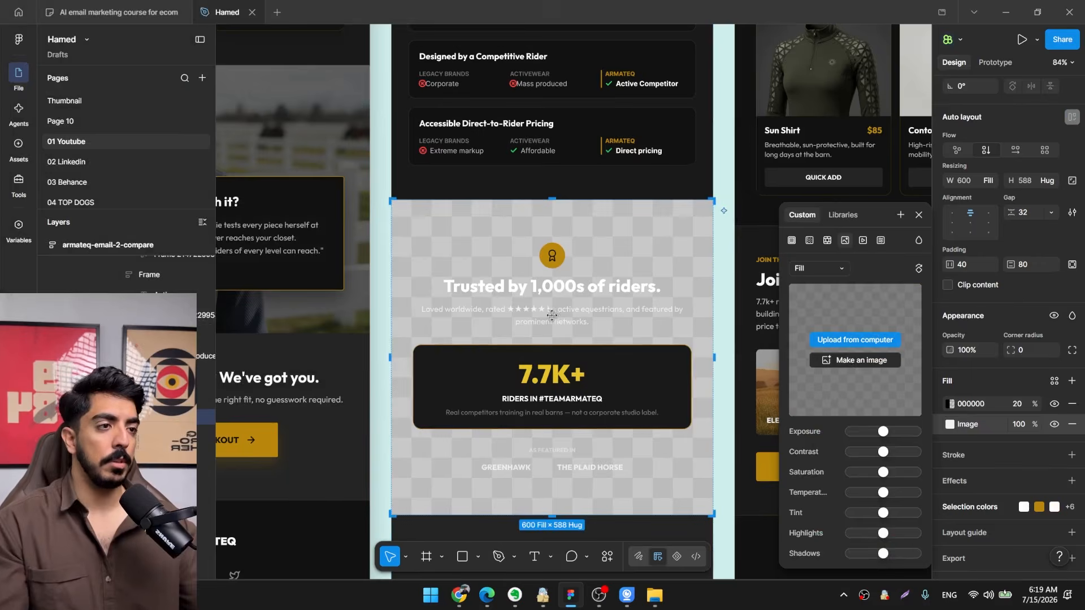
left_click_drag(611, 371, 523, 317)
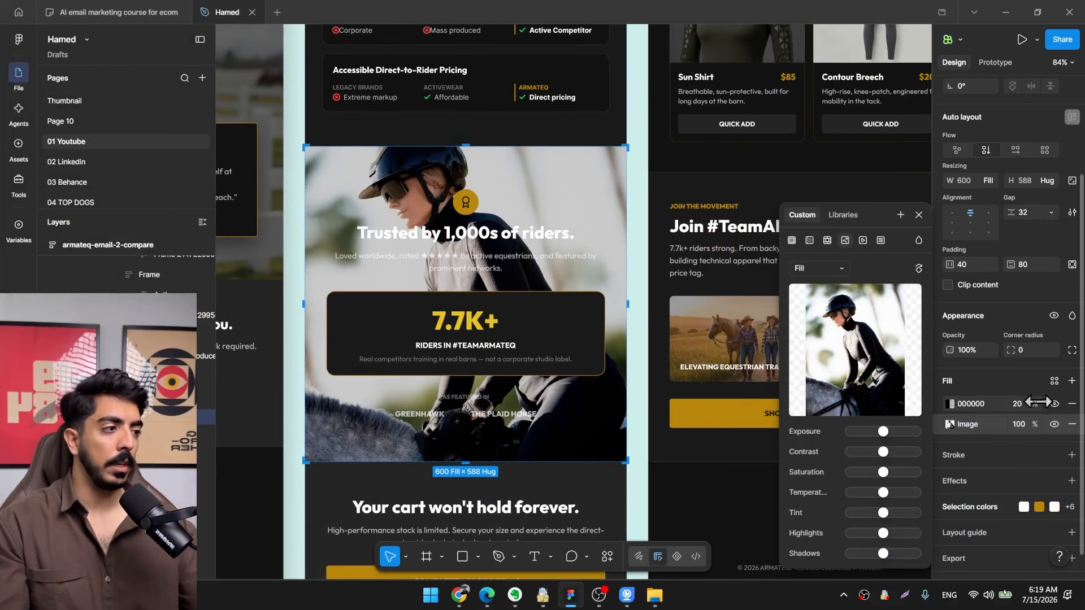
Set the section's black overlay opacity to 56% and extend the section's height to 677.
left_click_drag(1037, 402, 1073, 397)
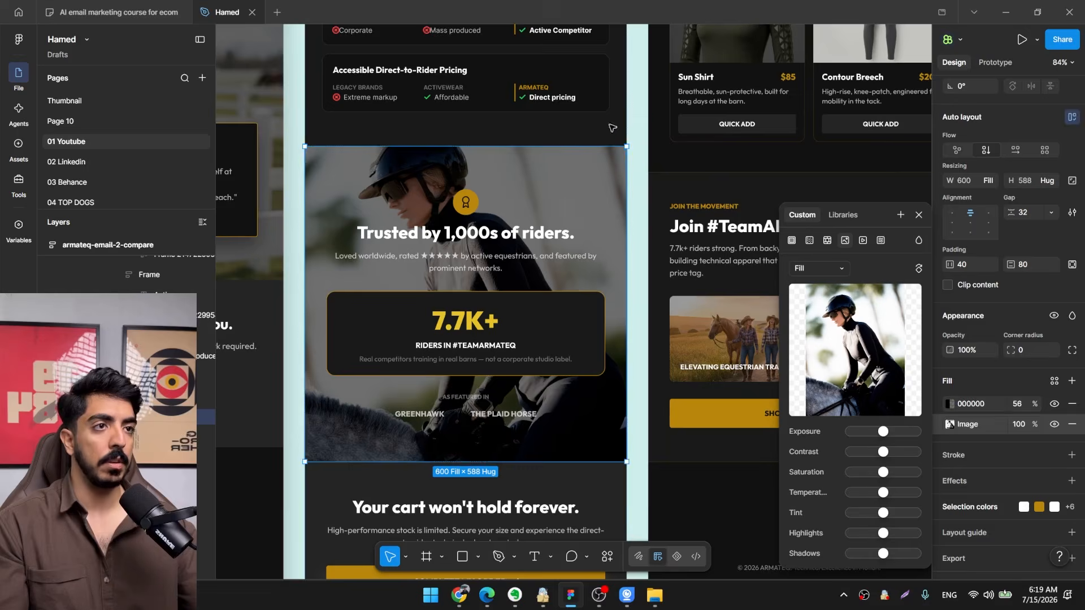
key("Escape")
left_click_drag(467, 146, 482, 99)
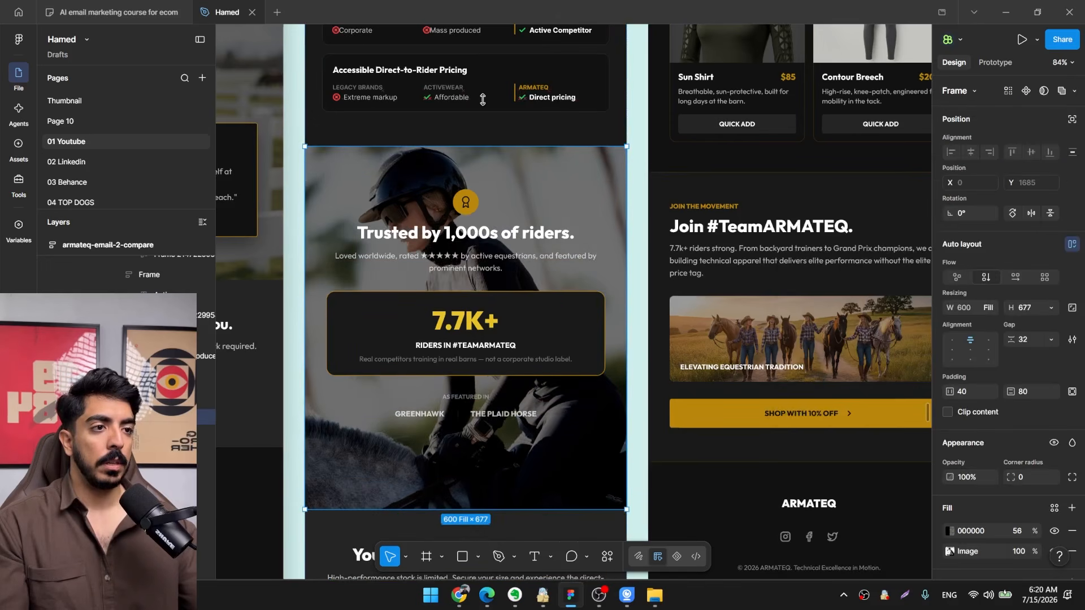
scroll(484, 120, "down", 3)
scroll(525, 230, "up", 2)
Reduce the 7.7K+ riders card's 1A1A1A fill opacity to 72% and add a uniform background blur of 27.8.
left_click(532, 243, "ctrl")
mouse_move(531, 304)
left_mouse_down()
mouse_move(692, 395)
mouse_move(657, 328)
left_mouse_up()
scroll(666, 368, "up", 2)
scroll(964, 418, "down", 3)
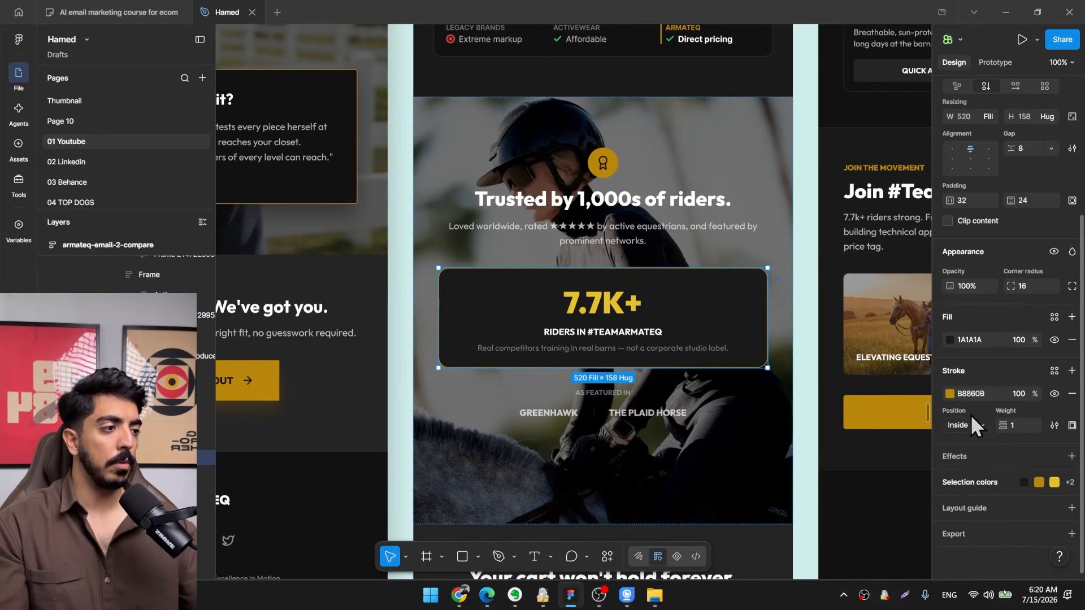
left_click_drag(1036, 336, 1016, 337)
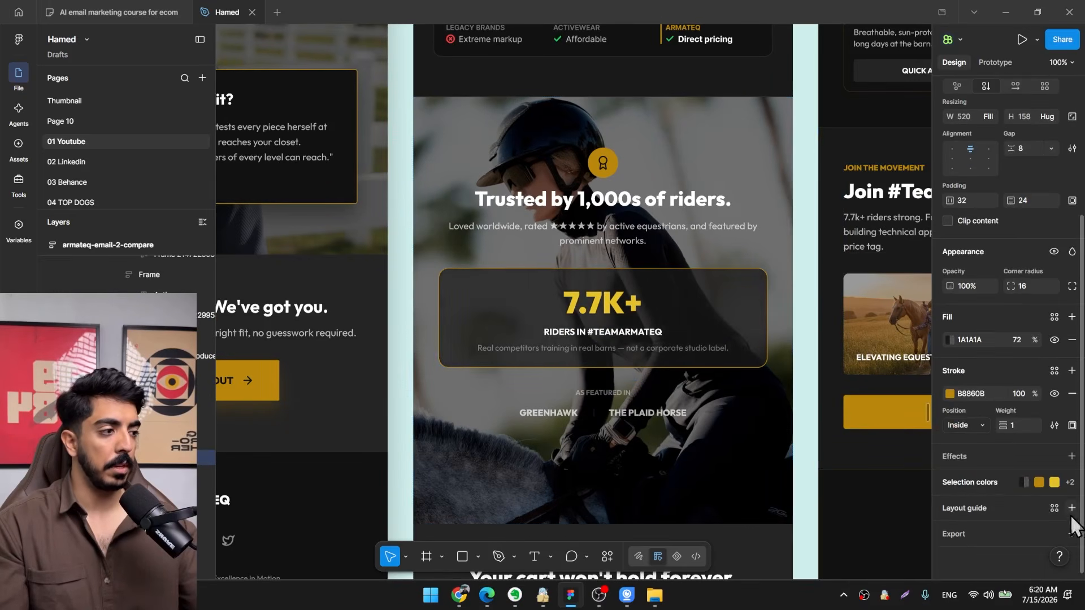
left_click(1072, 456)
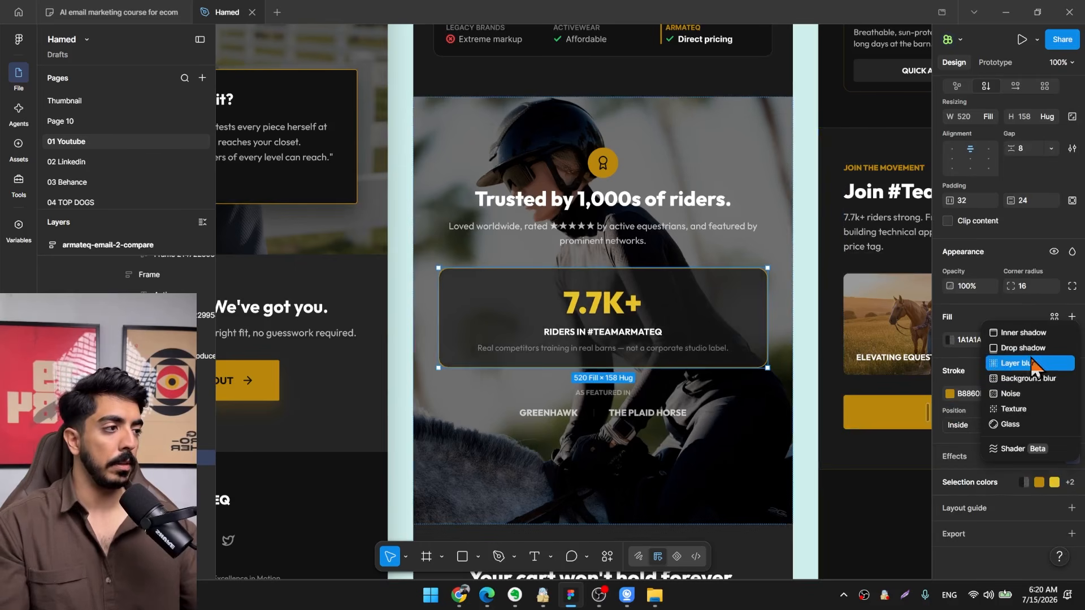
left_click(1018, 381)
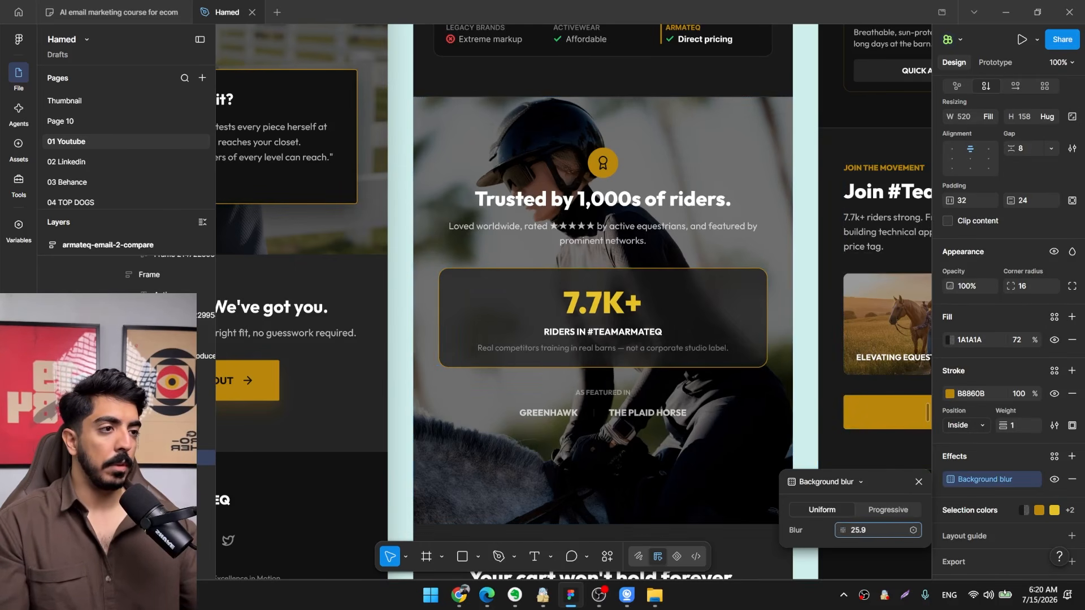
scroll(658, 315, "up", 5)
scroll(580, 302, "down", 5)
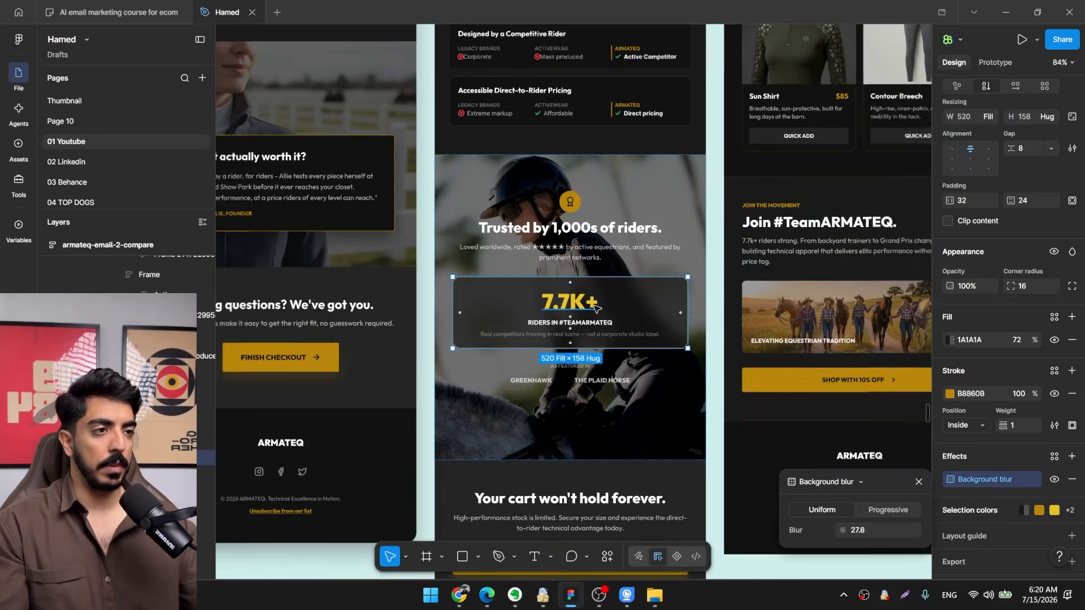
key("Escape")
Examine the overall layouts of the emails and the discount email's hero section.
scroll(610, 339, "down", 4)
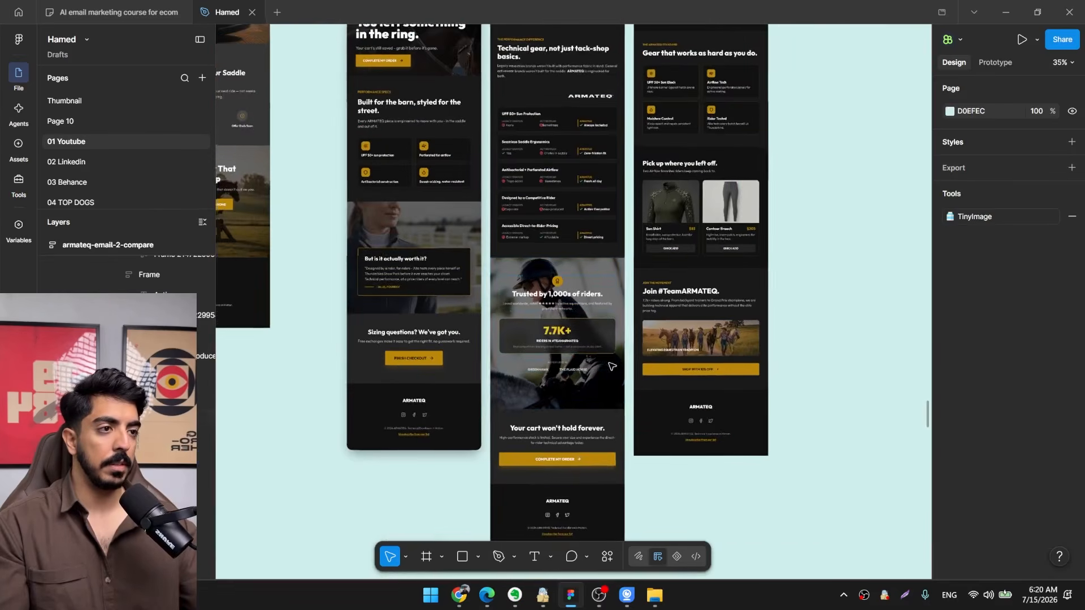
scroll(600, 339, "up", 4)
scroll(582, 345, "down", 5)
left_click_drag(615, 374, 542, 424)
scroll(655, 283, "up", 3)
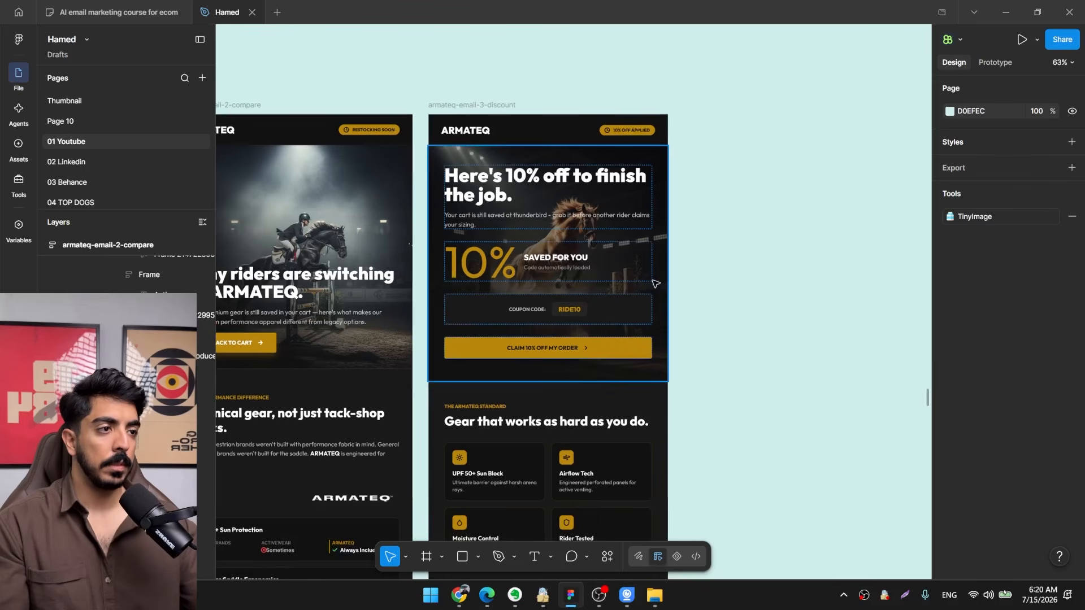
scroll(583, 224, "down", 2)
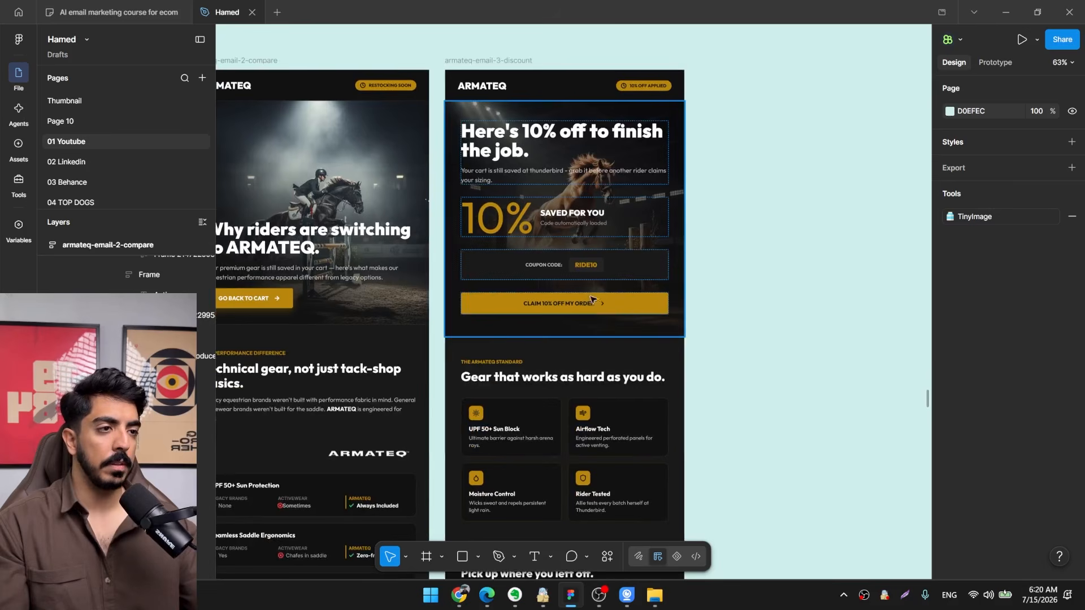
scroll(590, 299, "up", 3)
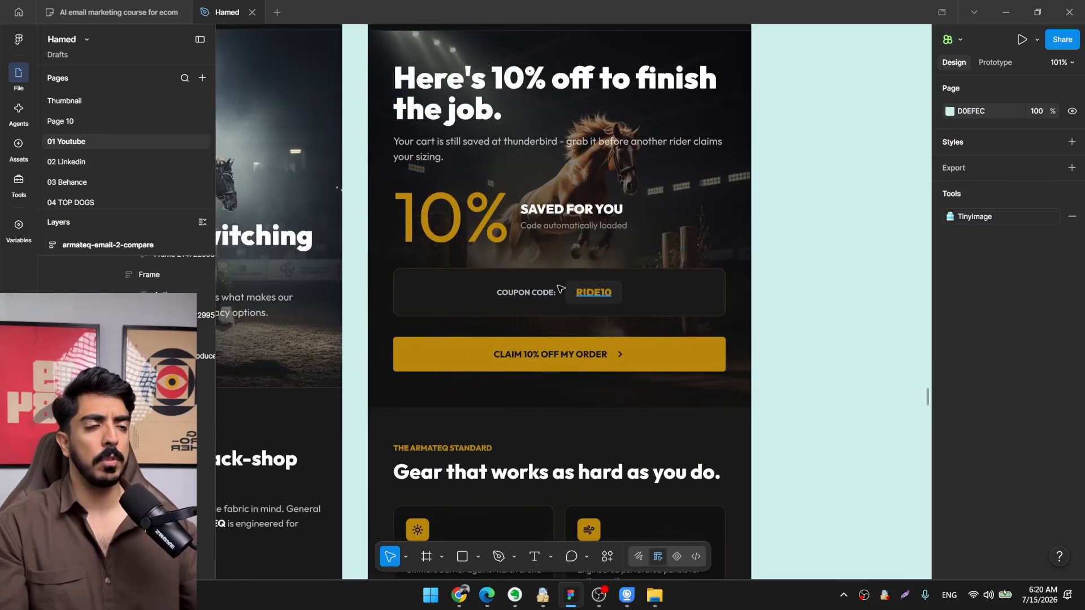
Switch to the ARMATEQ website in Chrome and look through the homepage photos for a discount hero image.
left_click(459, 595)
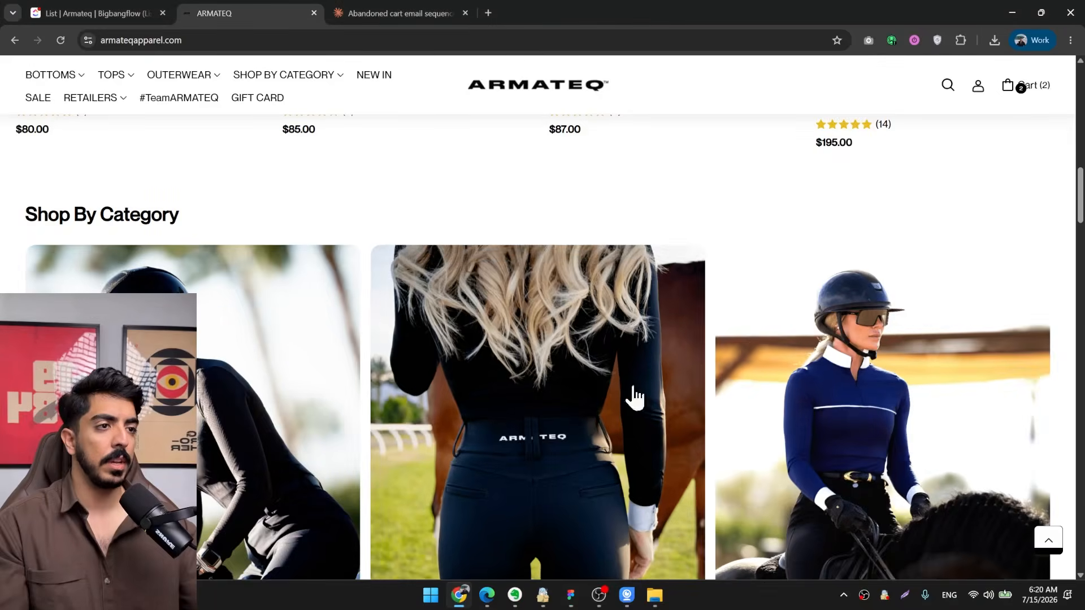
scroll(638, 350, "down", 10)
scroll(648, 306, "down", 10)
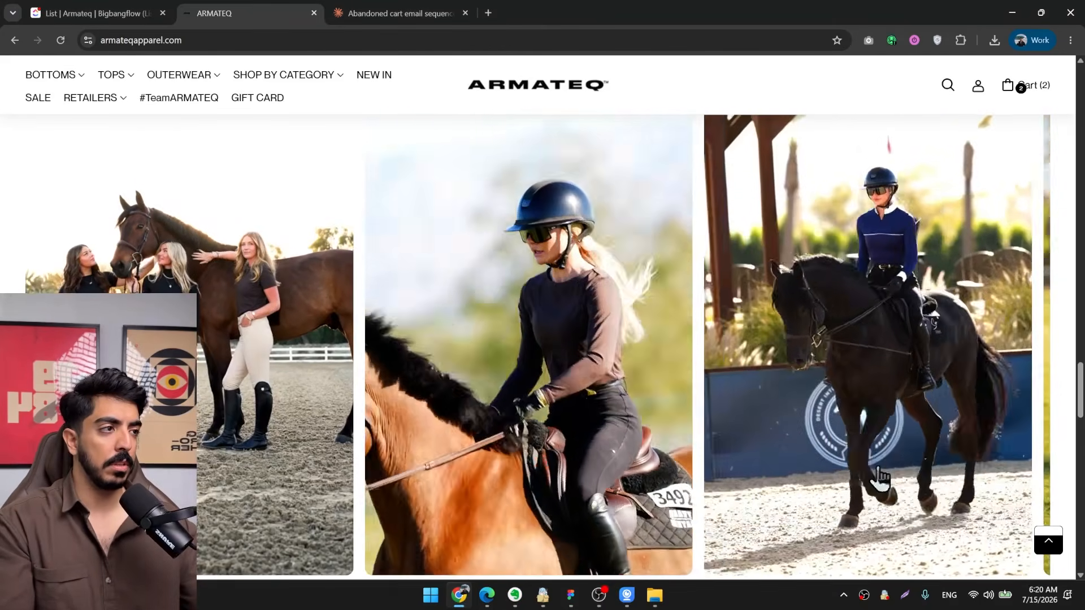
scroll(731, 390, "down", 10)
scroll(728, 384, "up", 3)
scroll(727, 393, "down", 9)
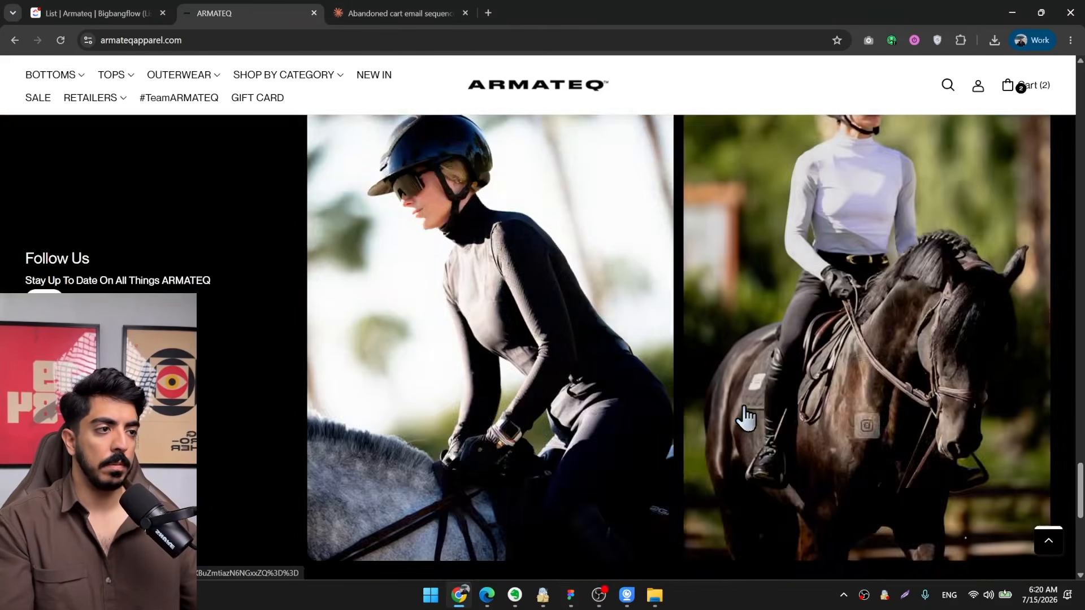
scroll(712, 407, "up", 9)
scroll(649, 395, "down", 4)
scroll(618, 382, "up", 2)
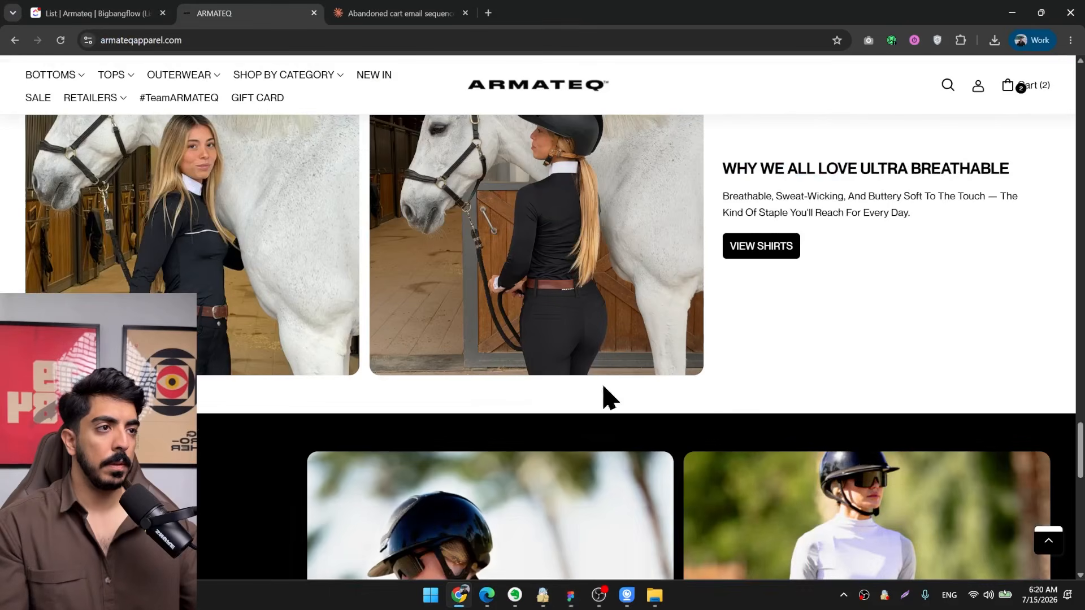
Save the photo of the helmeted rider with the white horse from the Ultra Breathable section to the Desktop.
scroll(599, 339, "up", 1)
scroll(577, 257, "up", 1)
right_click(515, 250)
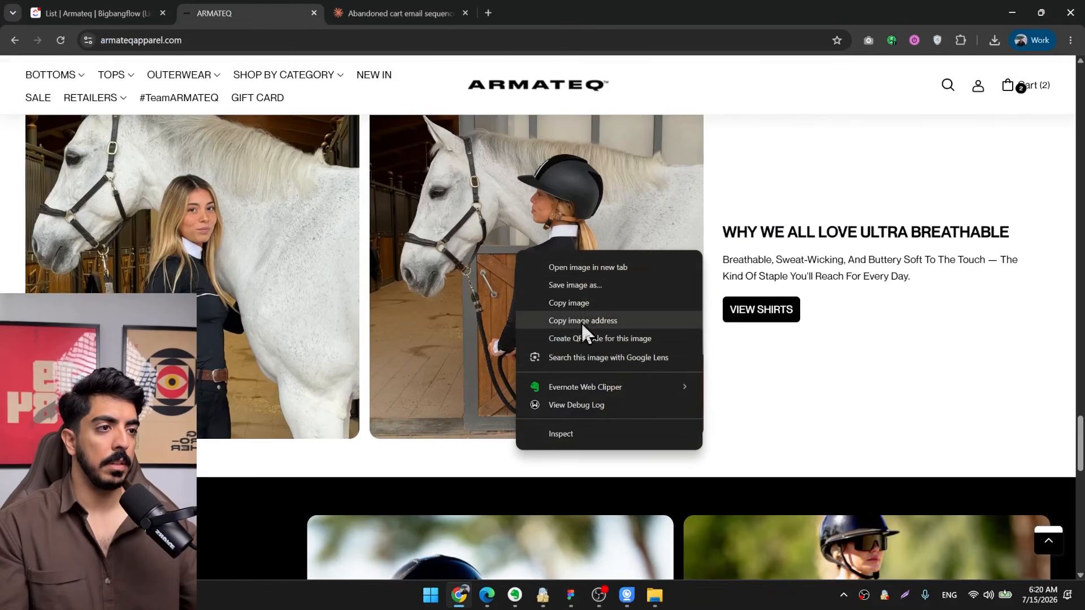
left_click(581, 286)
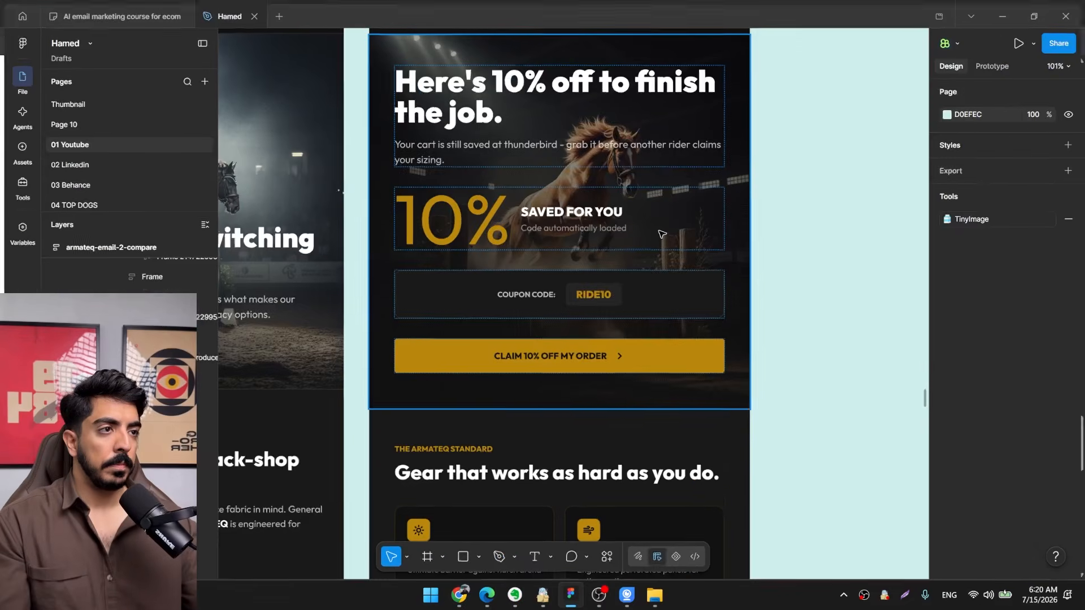
In Figma, replace the discount email's hero-section image fill with Screenshot_2025-11-20_at_7.25.57_PM.webp and extend the section's bottom edge downward.
left_click_drag(696, 215, 656, 267)
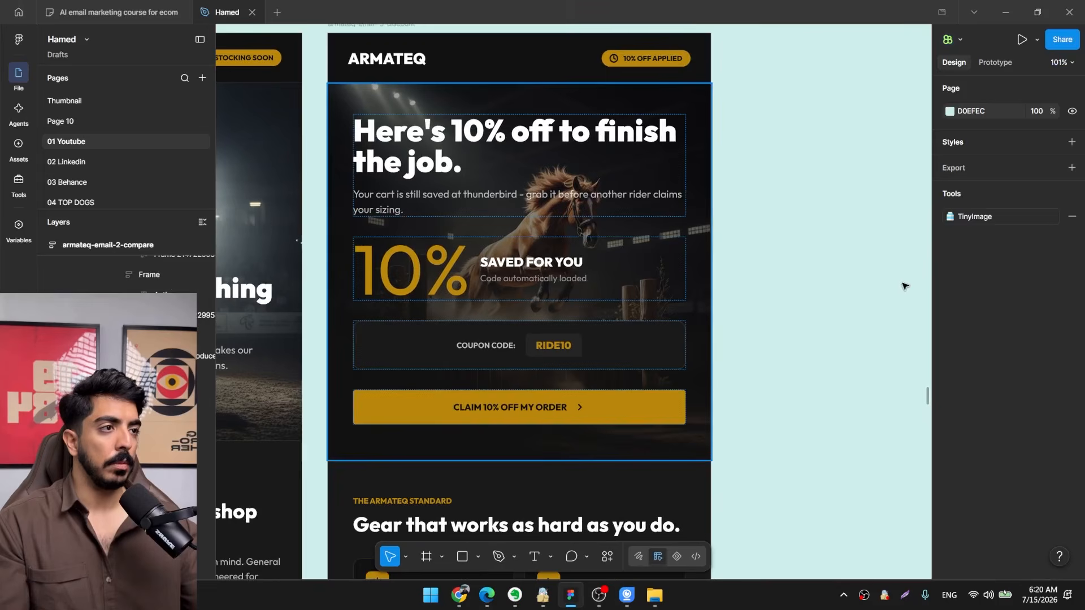
scroll(983, 404, "down", 3)
left_click(949, 400)
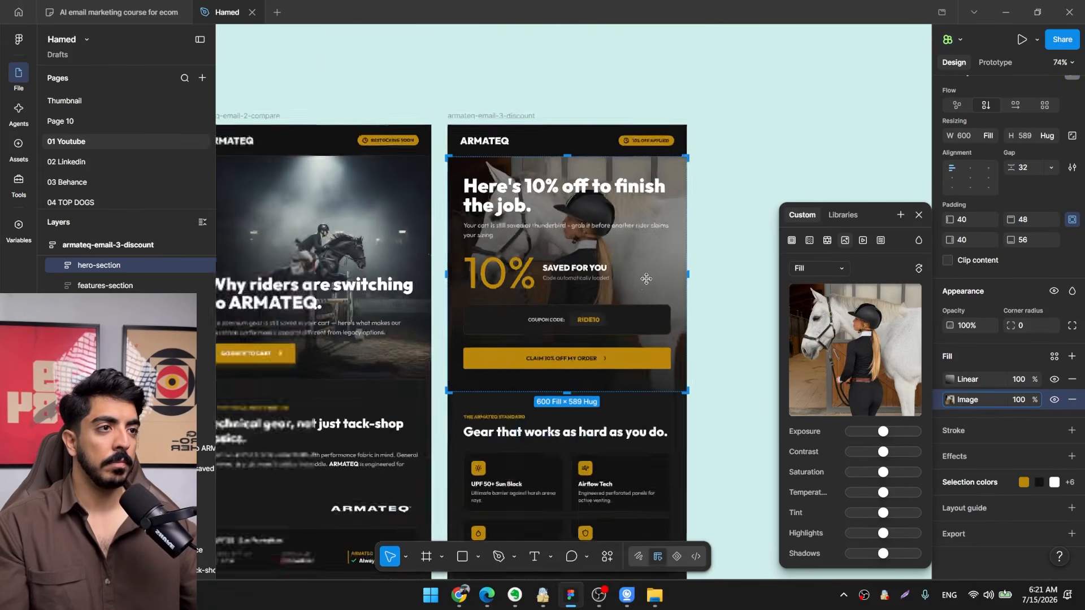
scroll(588, 248, "up", 2)
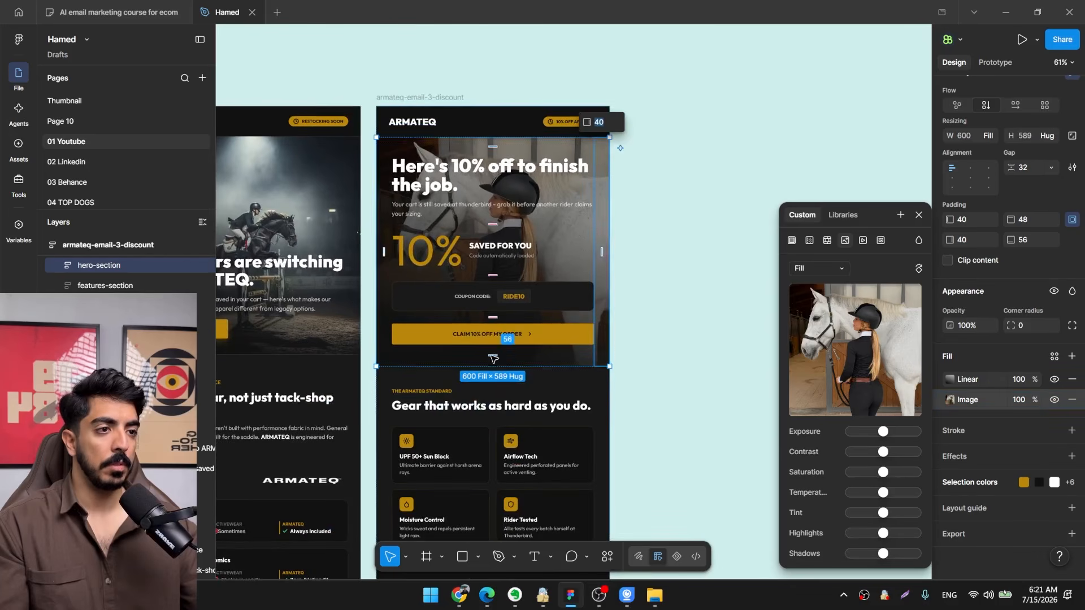
left_click_drag(493, 366, 493, 399)
key("Escape")
Review the Join #TeamARMATEQ section, switch back to the ARMATEQ website in Chrome and browse the homepage for a replacement photo.
scroll(493, 395, "down", 6)
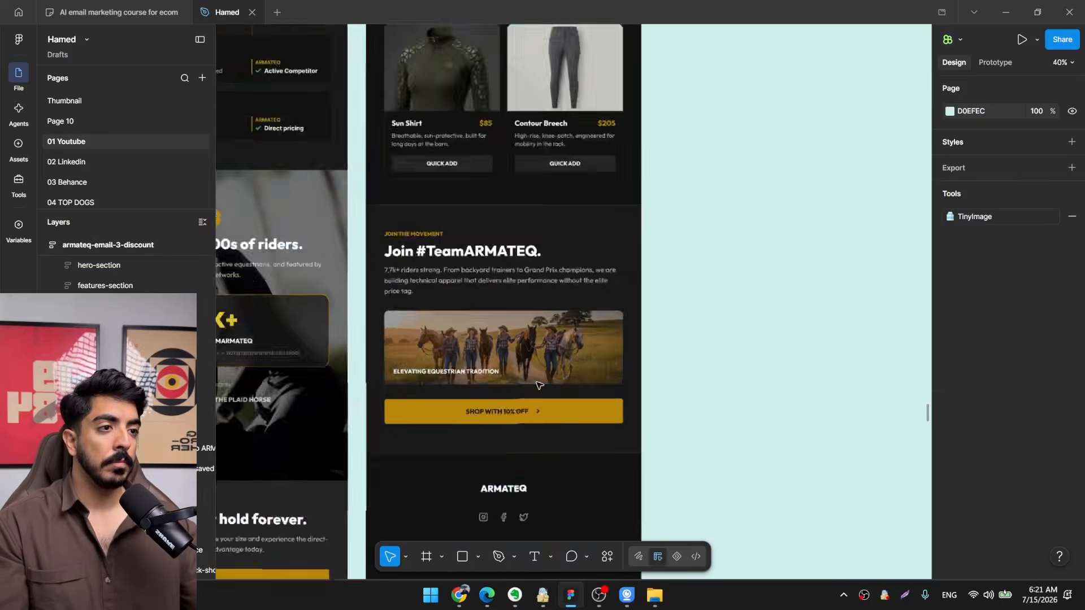
scroll(490, 390, "down", 3)
left_click(459, 595)
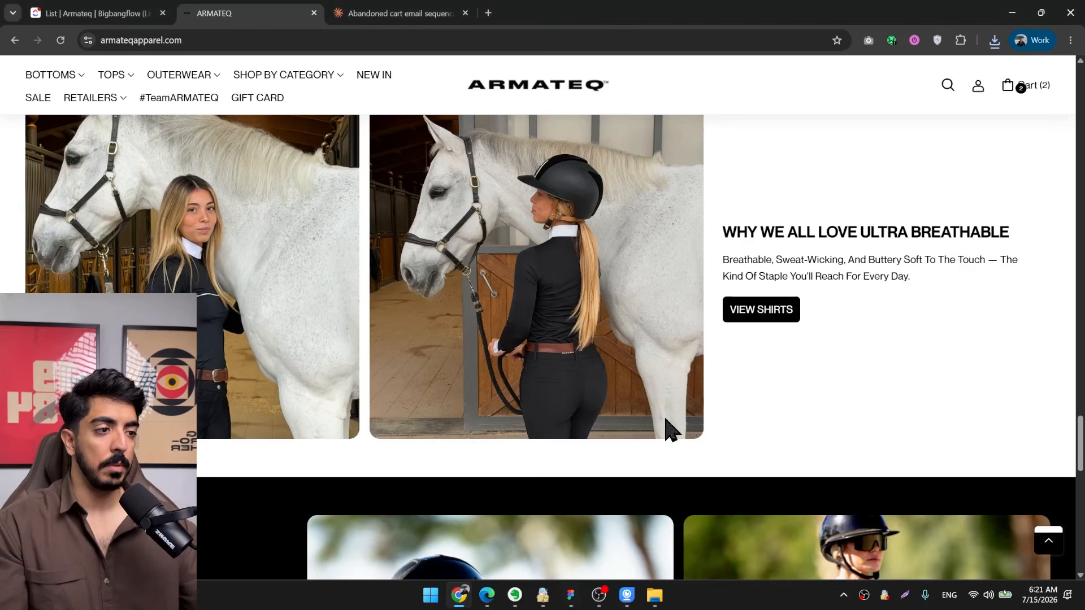
scroll(675, 430, "down", 10)
scroll(671, 430, "up", 12)
scroll(672, 452, "up", 10)
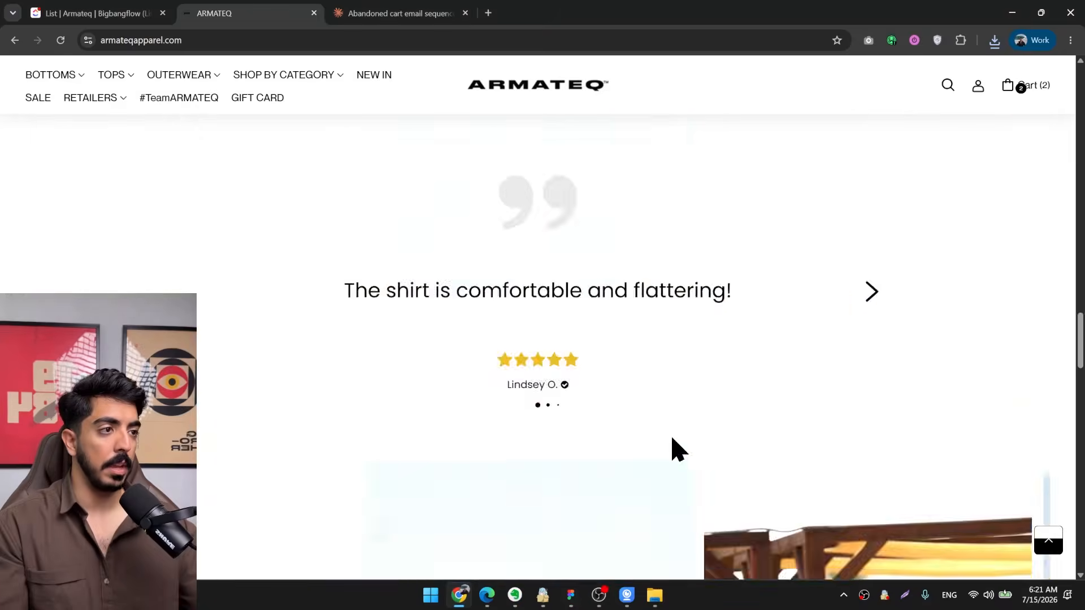
scroll(658, 437, "up", 6)
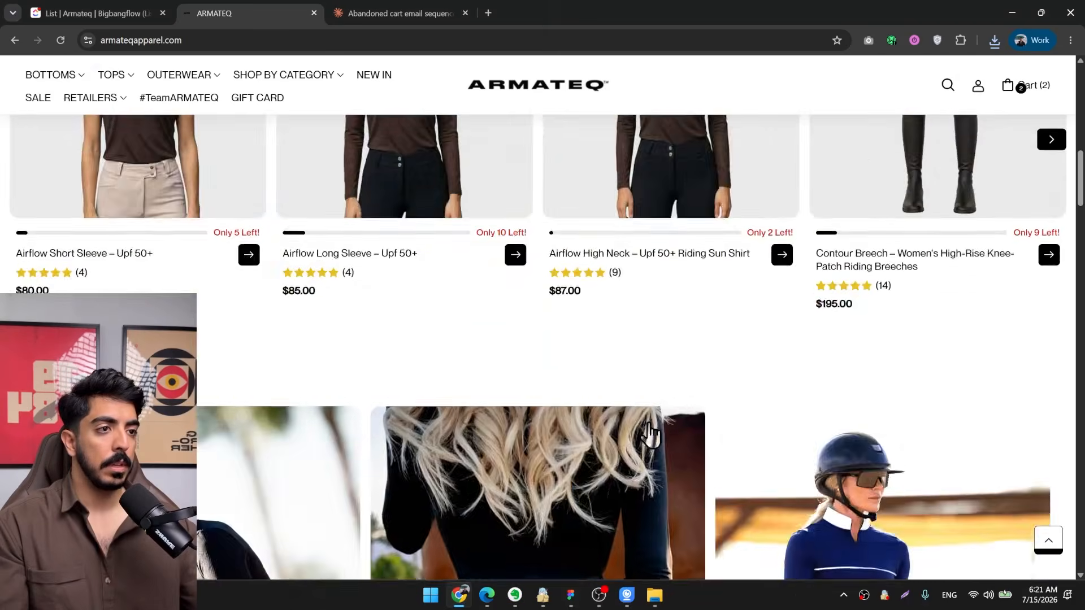
scroll(642, 428, "down", 4)
scroll(636, 440, "up", 6)
scroll(626, 447, "up", 8)
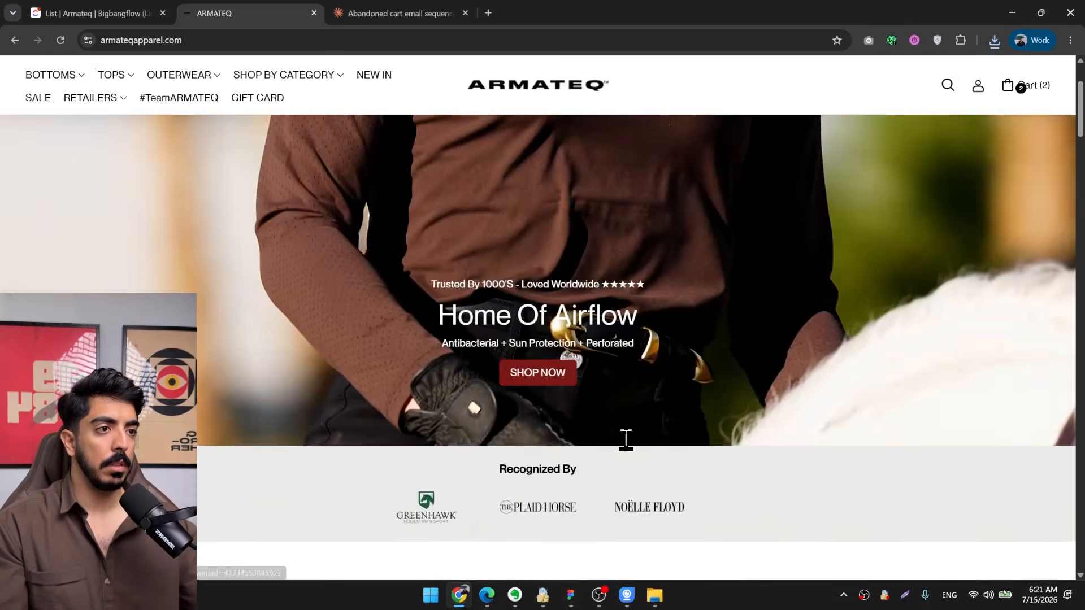
scroll(644, 435, "down", 3)
scroll(749, 432, "down", 4)
Open the Airflow High Neck and Airflow Long Sleeve product pages in new tabs and look through the Long Sleeve photos.
middle_click(666, 286)
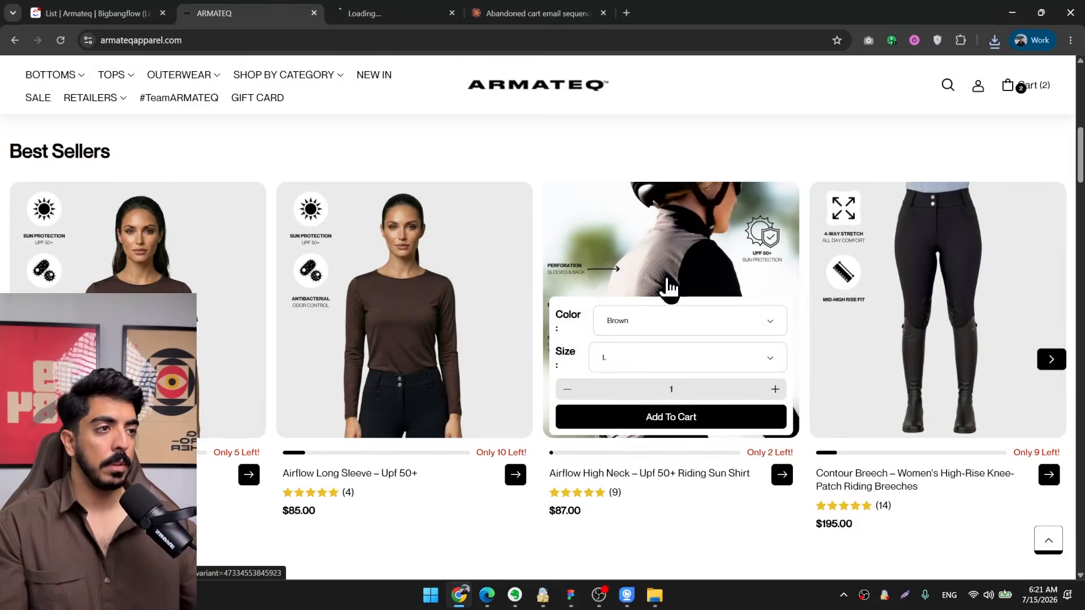
middle_click(460, 259)
left_click(430, 4)
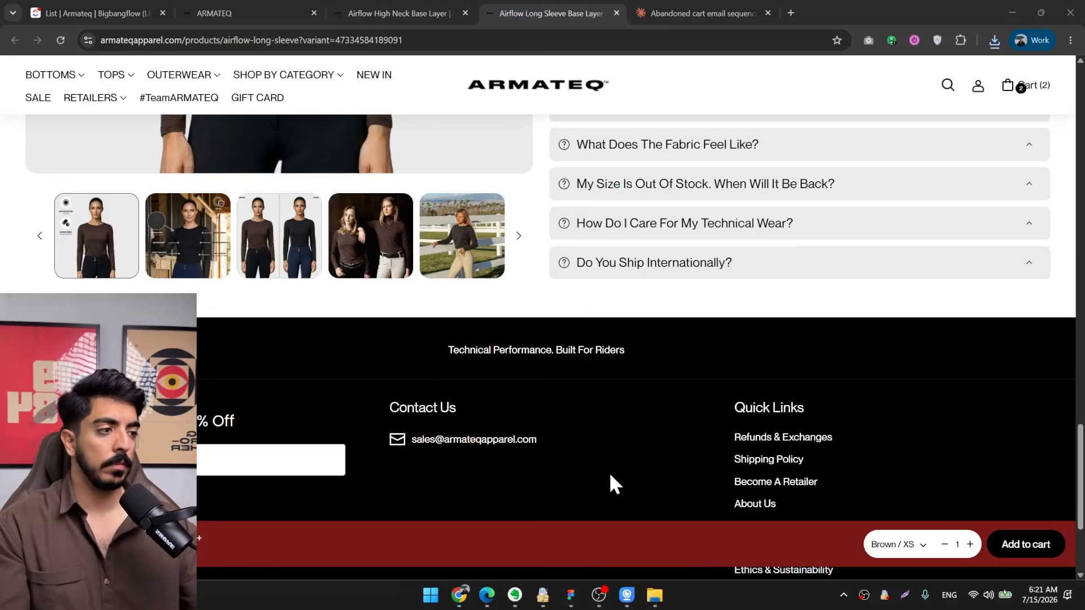
scroll(609, 472, "up", 2)
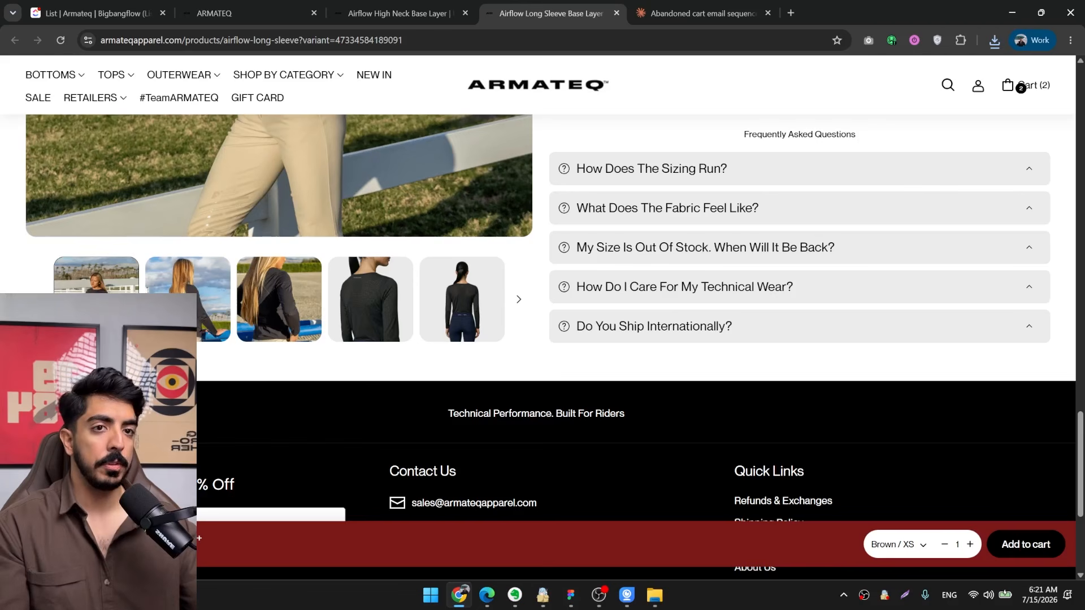
scroll(430, 481, "up", 1)
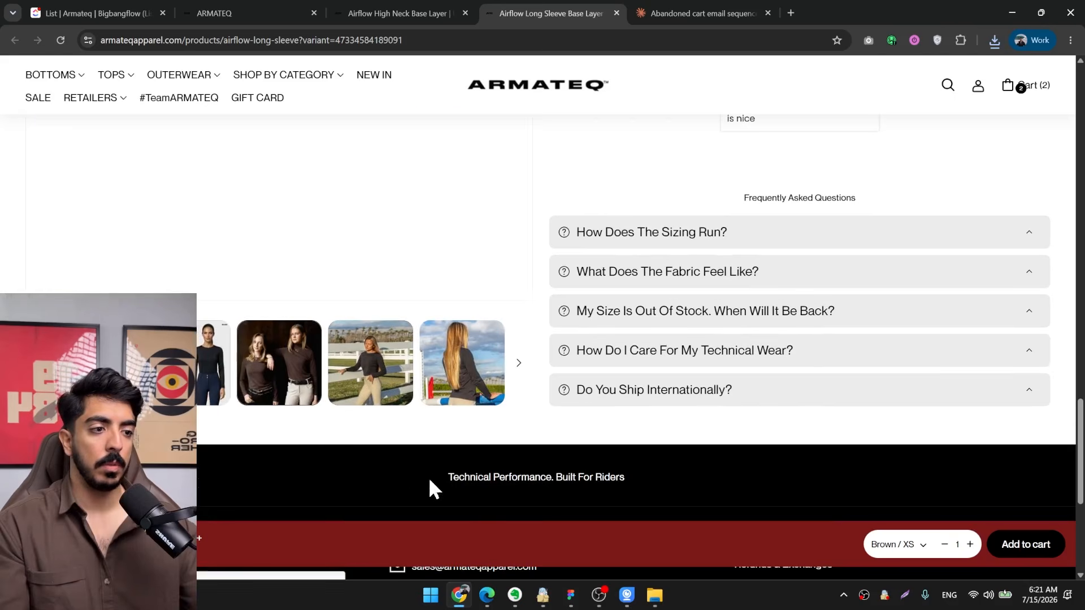
Save the Airflow Long Sleeve product photo of two women in brown tops to the Desktop.
left_click(571, 599)
left_click(573, 601)
scroll(391, 444, "up", 6)
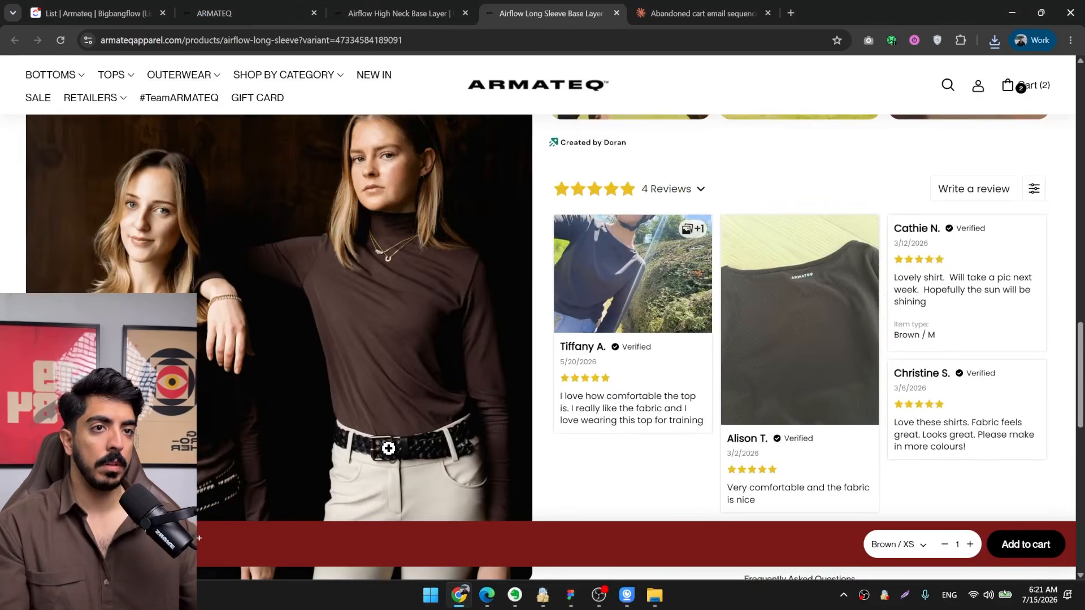
scroll(243, 306, "up", 1)
right_click(306, 255)
left_click(355, 283)
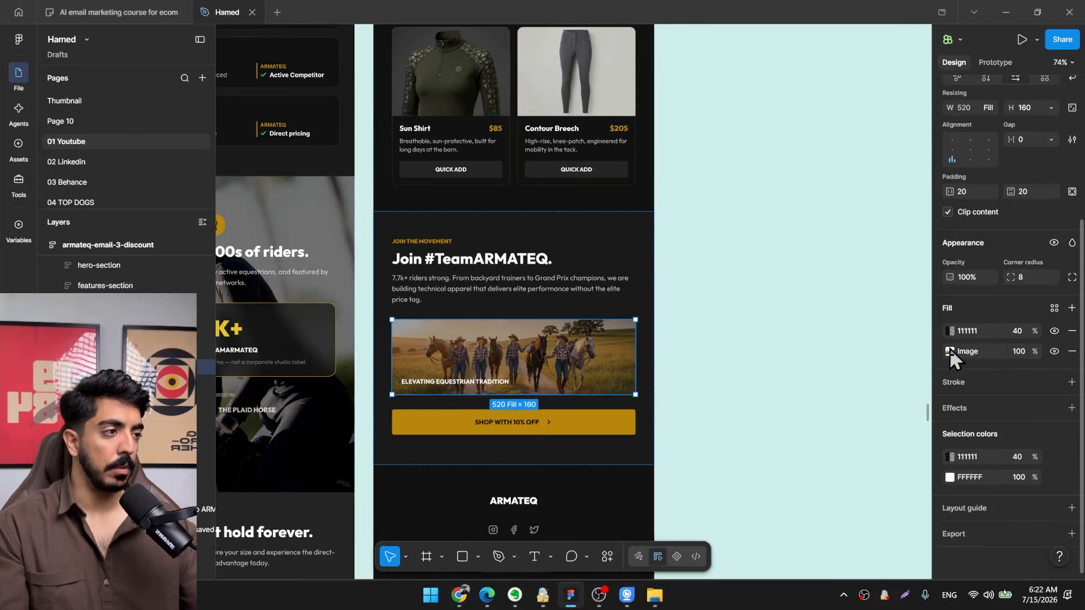
In Figma, replace the "Elevating Equestrian Tradition" banner's image fill with the saved photo of the two women.
left_click(950, 351)
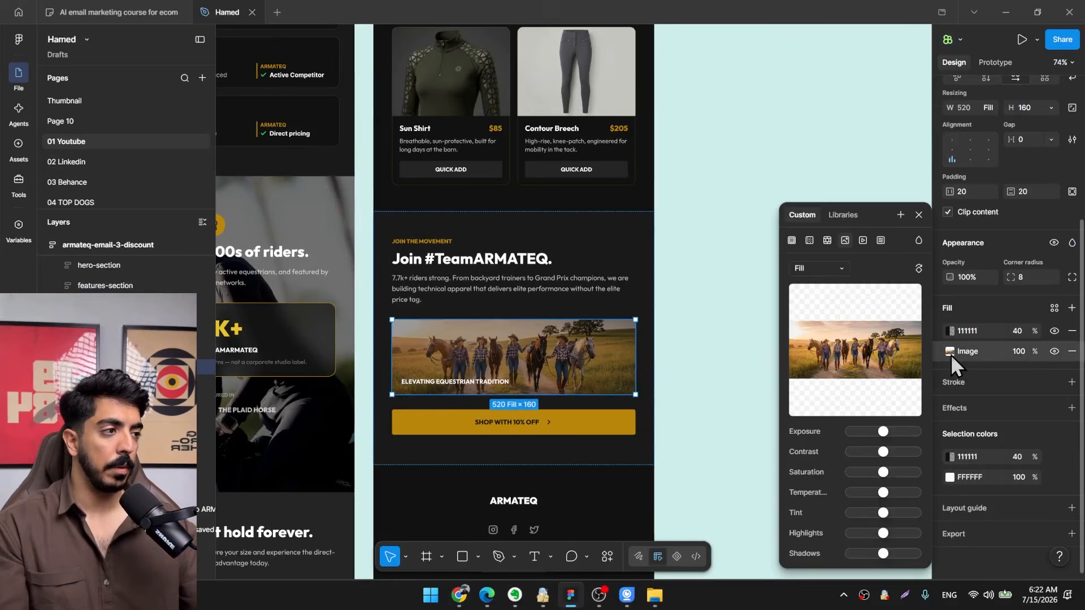
mouse_move(838, 342)
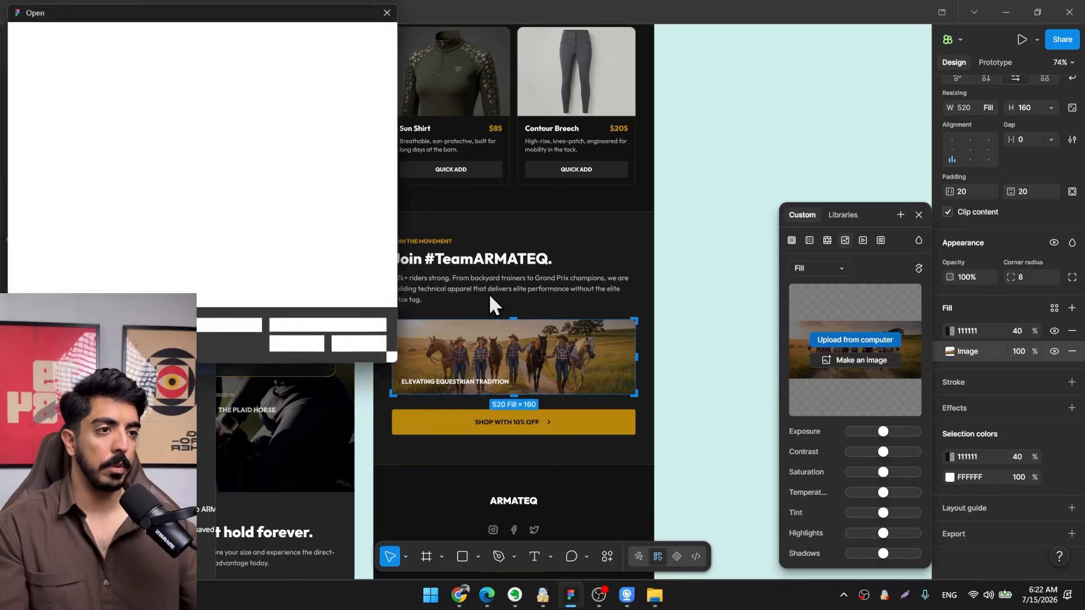
double_click(363, 119)
scroll(589, 297, "down", 2)
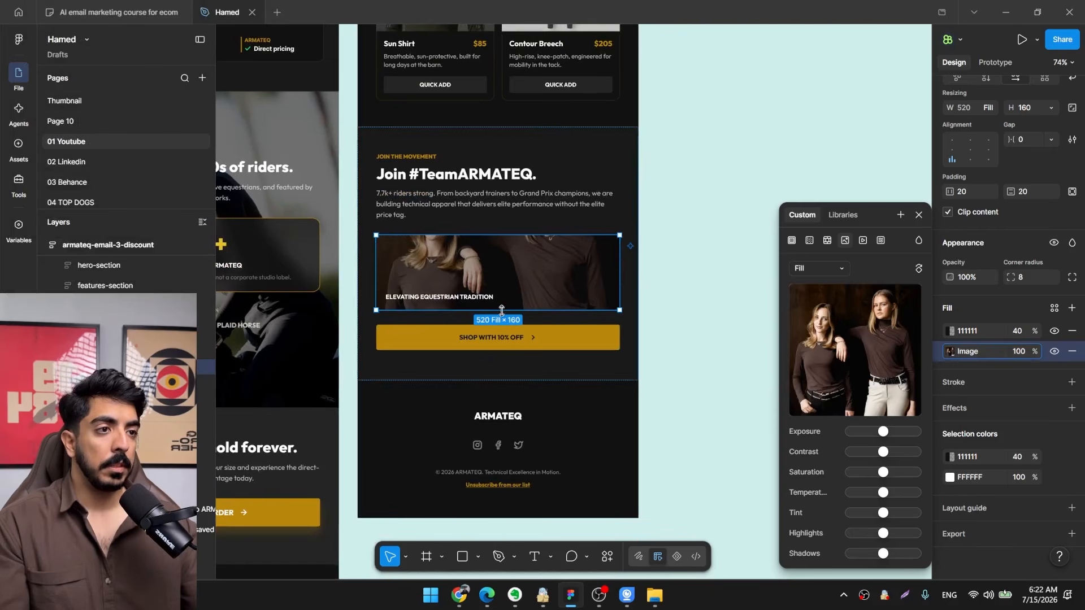
Increase the banner's height to 246 and crop its image fill, moving the photo down to show both women's faces.
left_click_drag(501, 310, 501, 350)
scroll(534, 284, "up", 2)
left_click(819, 268)
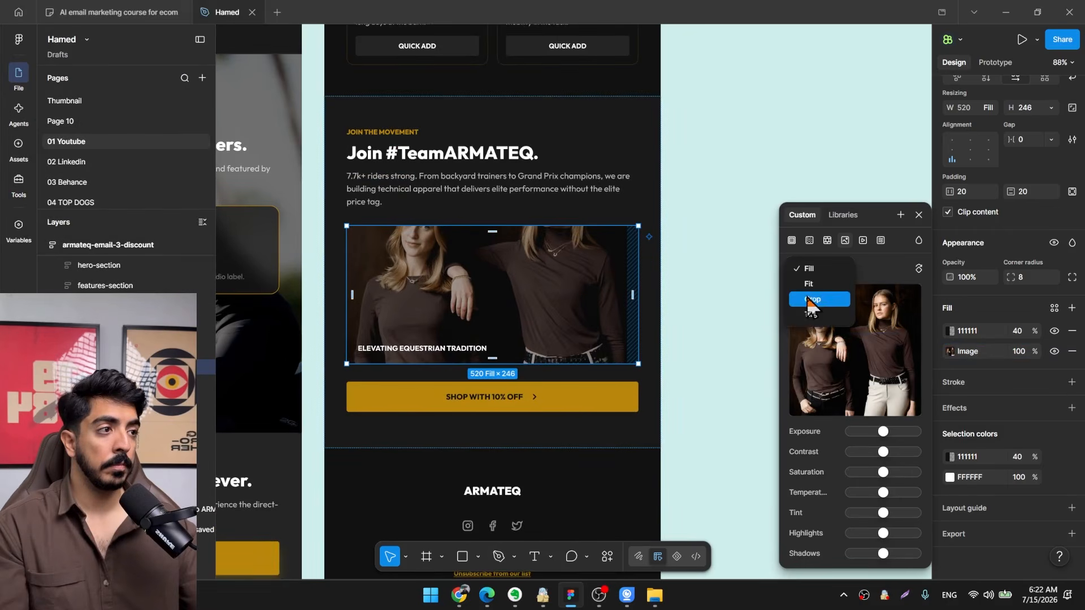
left_click(813, 299)
left_click_drag(552, 264, 550, 315)
key("Return")
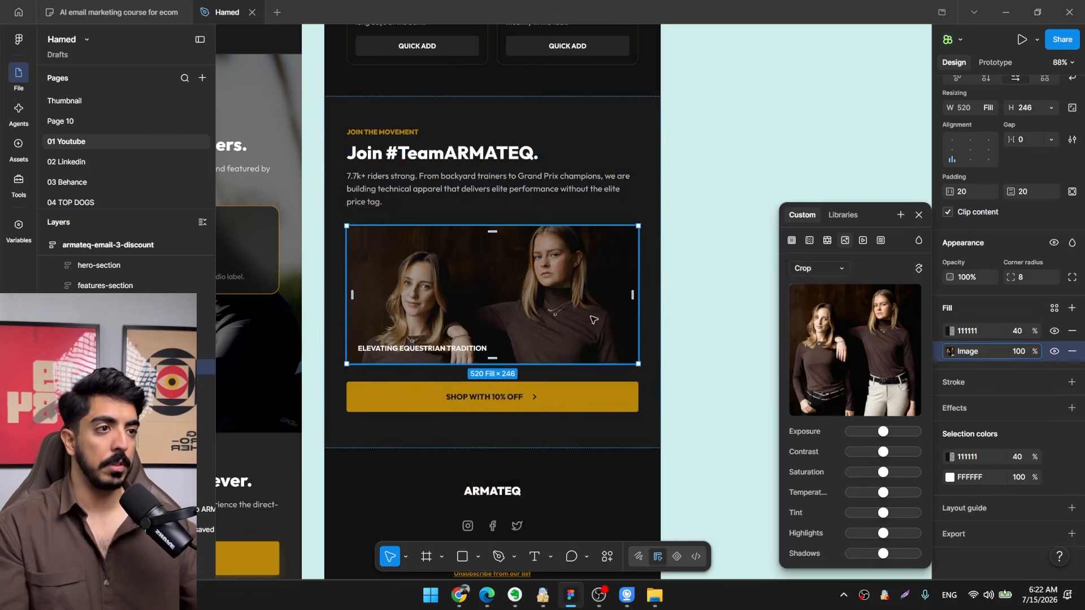
Select the "Elevating Equestrian Tradition" banner and extend its lower edge to make the photo area taller.
scroll(602, 305, "down", 3)
left_click(697, 203)
scroll(580, 287, "up", 2)
left_click(559, 305)
left_click(556, 306)
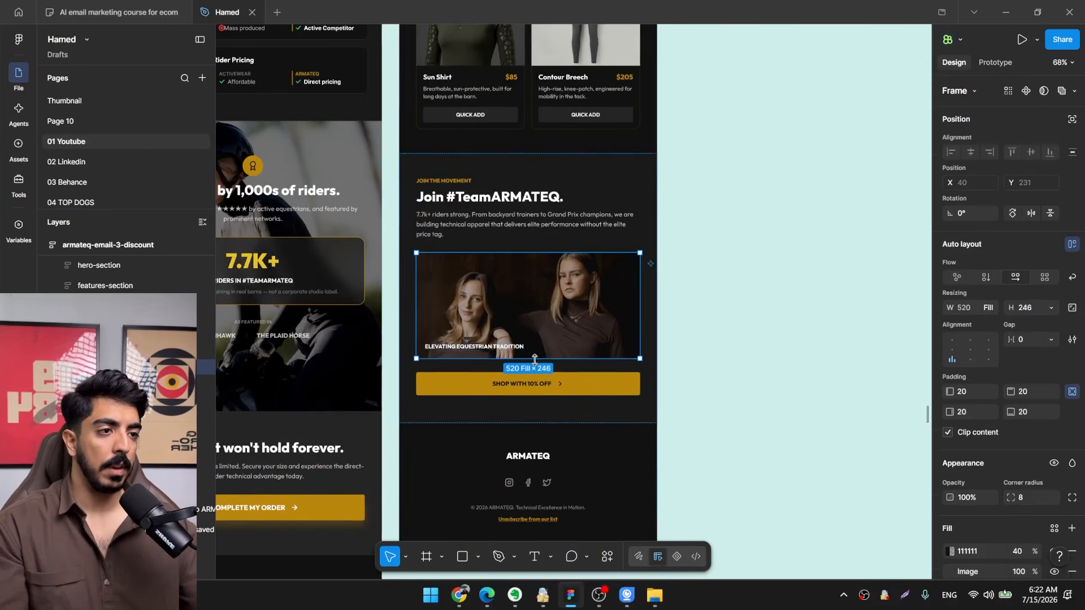
left_click_drag(536, 360, 536, 385)
left_click(725, 345)
Review the three ARMATEQ abandoned cart emails side by side, selecting all three frames together.
scroll(726, 344, "down", 3)
scroll(695, 342, "down", 1)
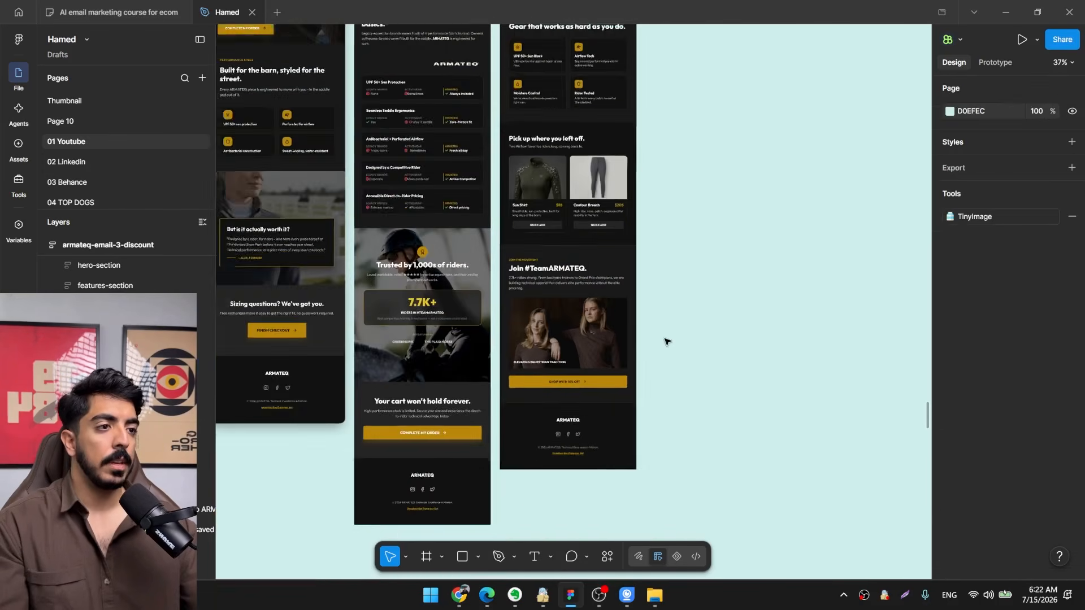
scroll(666, 339, "up", 4)
scroll(576, 421, "down", 10)
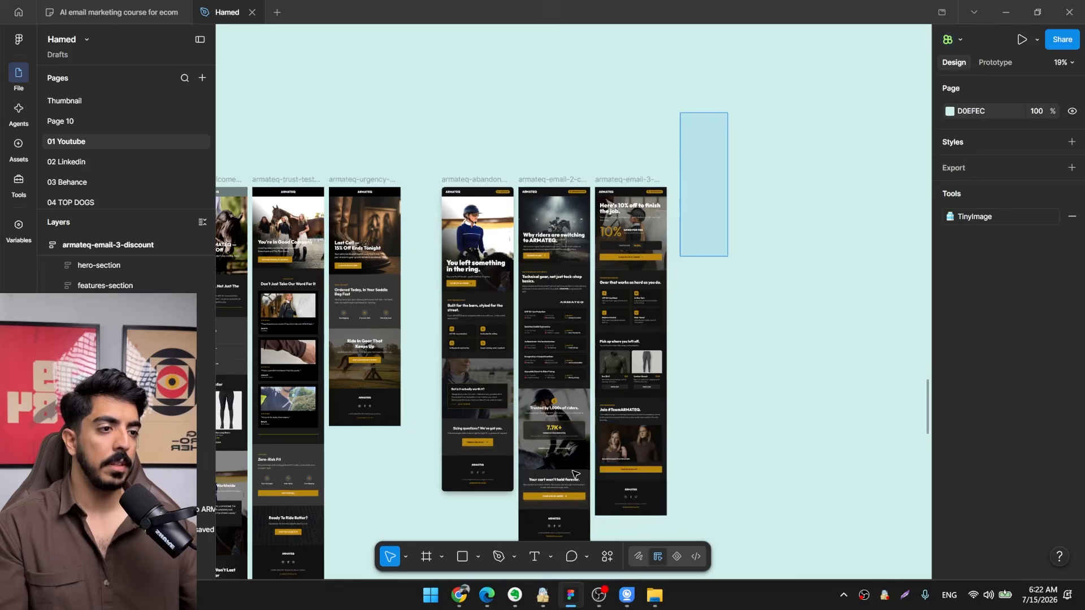
left_click_drag(575, 474, 434, 583)
left_click_drag(508, 406, 505, 304)
scroll(497, 320, "down", 2)
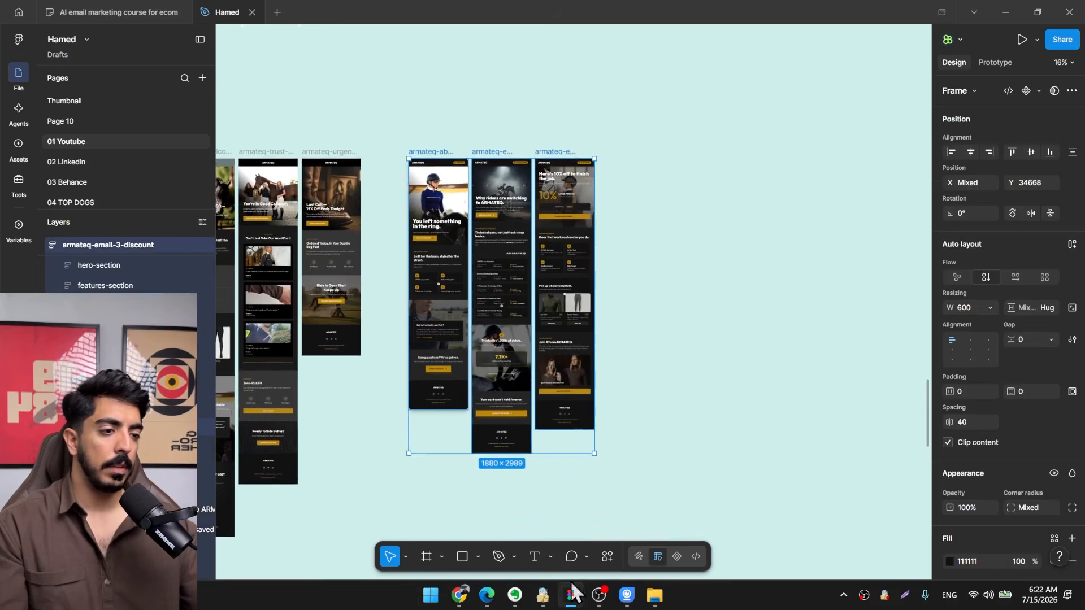
Switch to the "AI email marketing course for ecom" board and go past the abandoned cart section to "Browse abandonment flow".
key("ctrl+shift+Tab")
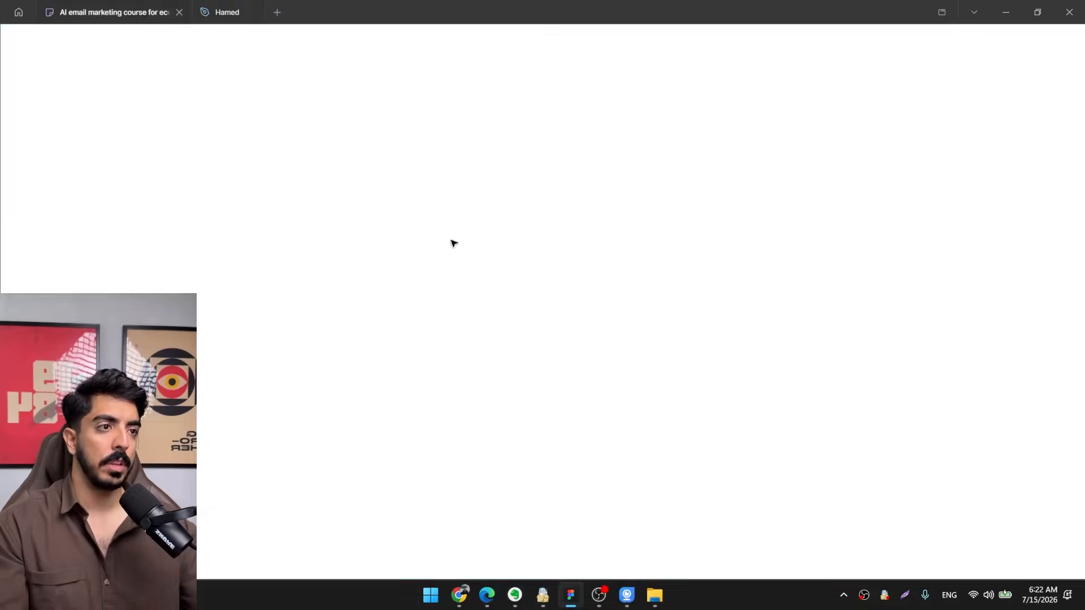
left_click_drag(342, 440, 570, 399)
scroll(571, 399, "down", 4)
left_click_drag(499, 430, 755, 202)
left_click_drag(552, 364, 561, 170)
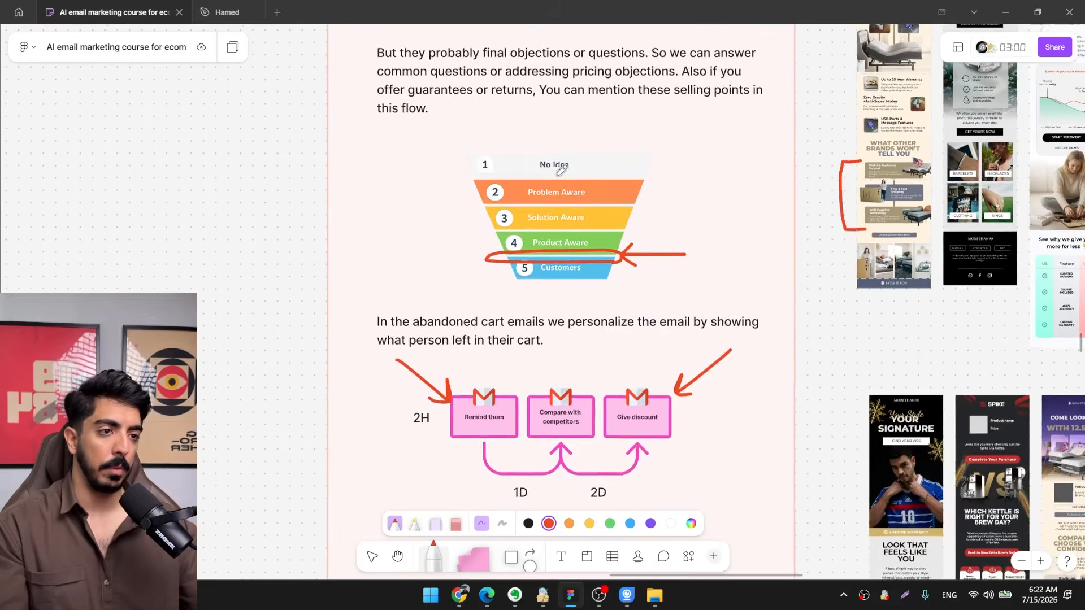
left_click_drag(561, 396, 464, 203)
scroll(389, 428, "up", 2)
left_click_drag(389, 428, 407, 268)
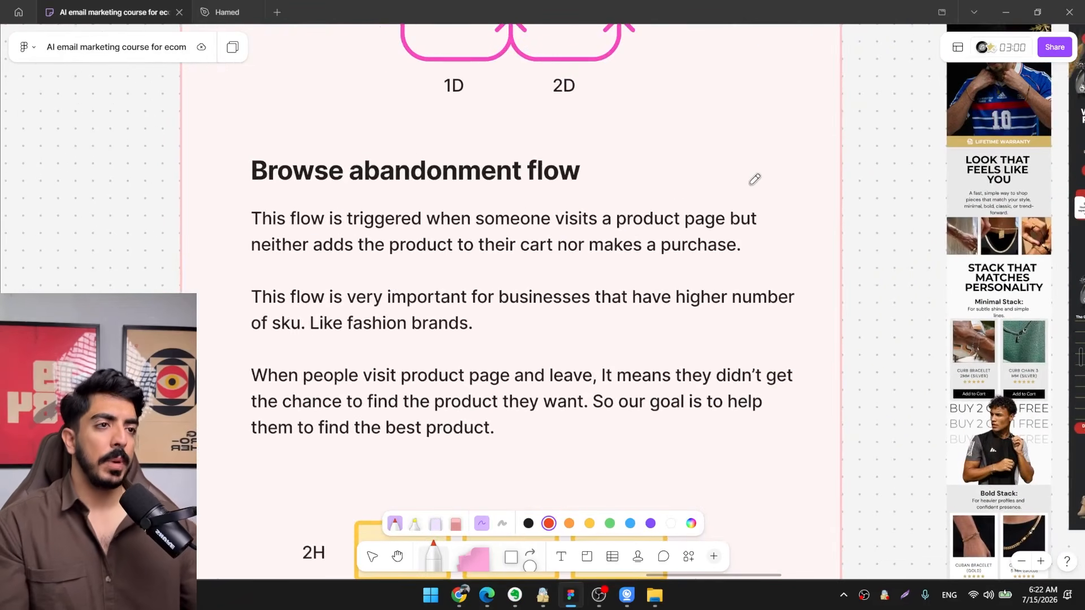
In Chrome, go to the first Airflow High Neck product tab and close the two other ARMATEQ product tabs.
left_click(459, 595)
scroll(537, 305, "up", 15)
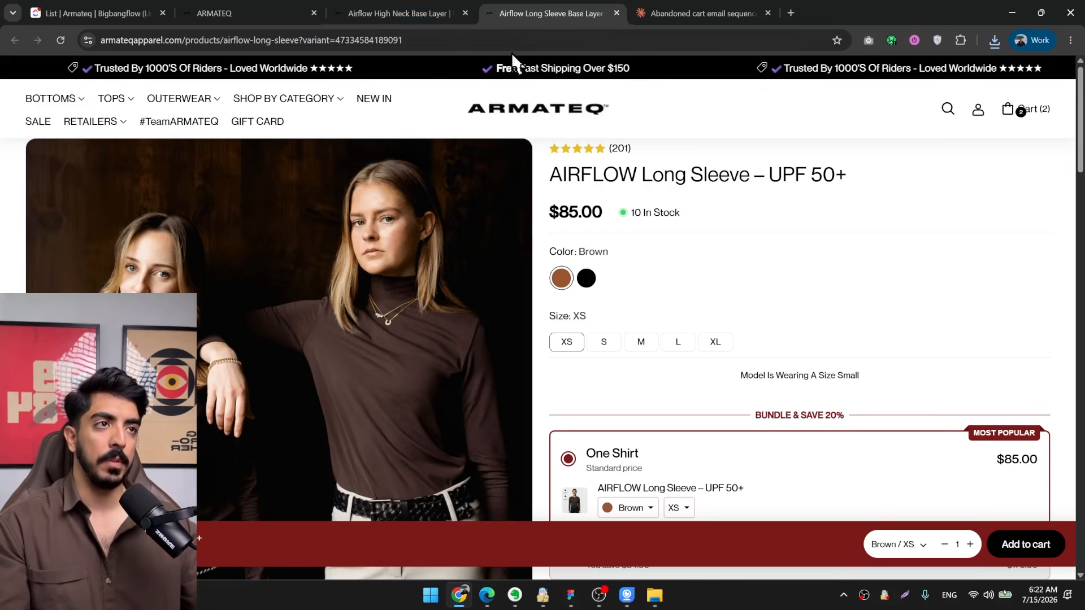
left_click(399, 13)
left_click(226, 13)
scroll(613, 294, "down", 5)
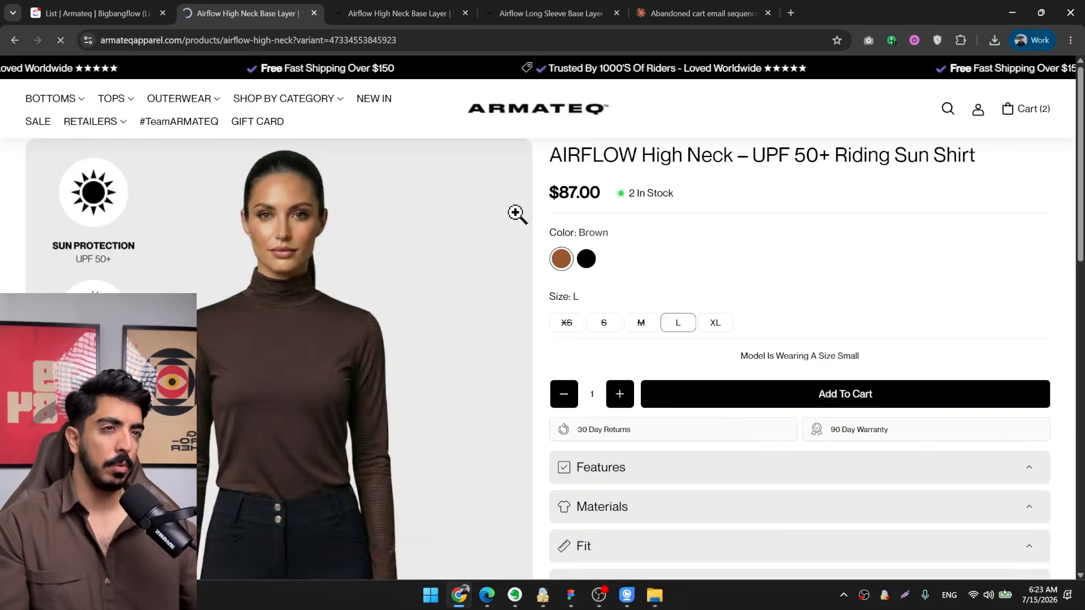
middle_click(380, 11)
middle_click(380, 8)
Look through the Airflow High Neck page down to the customer reviews and return to the course board.
scroll(685, 280, "down", 10)
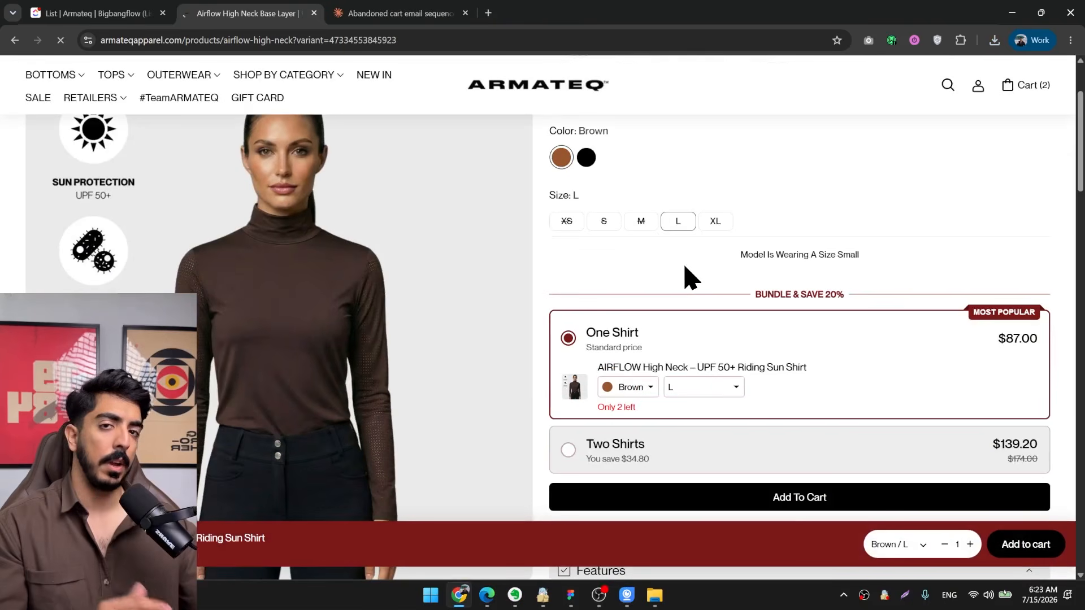
scroll(688, 285, "down", 15)
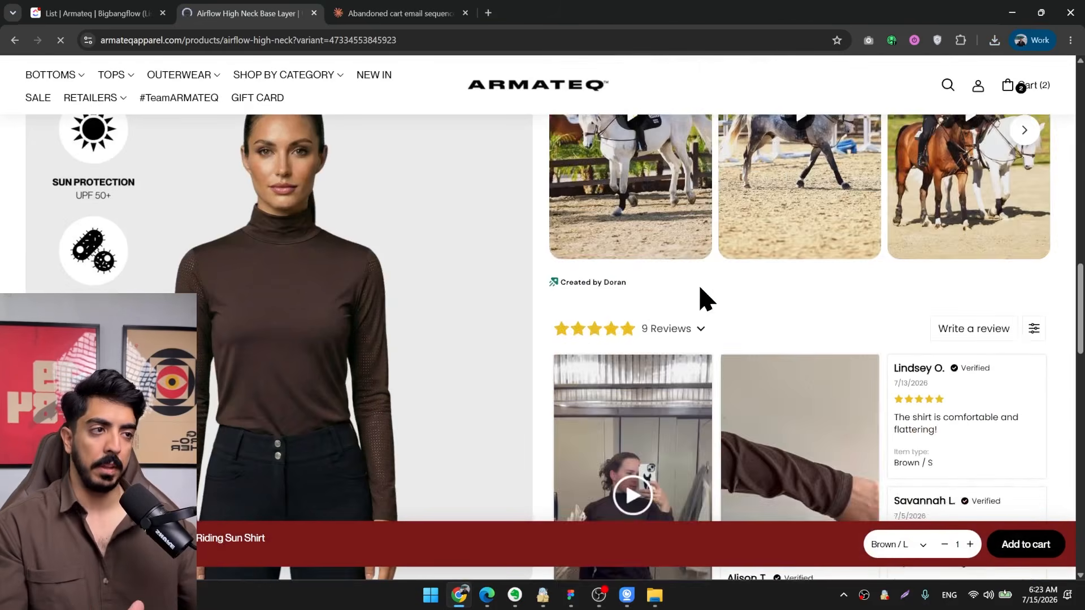
left_click(1014, 10)
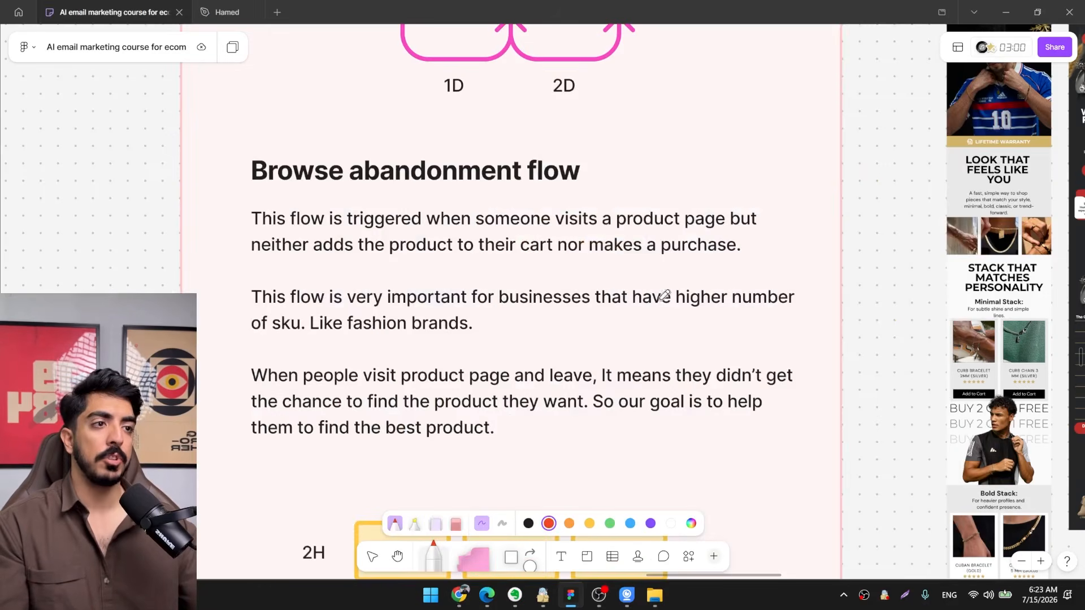
Read the "Browse abandonment flow" description and its three-email timeline on the course board.
left_click_drag(634, 352, 673, 218)
scroll(600, 226, "down", 2)
left_click_drag(600, 225, 498, 300)
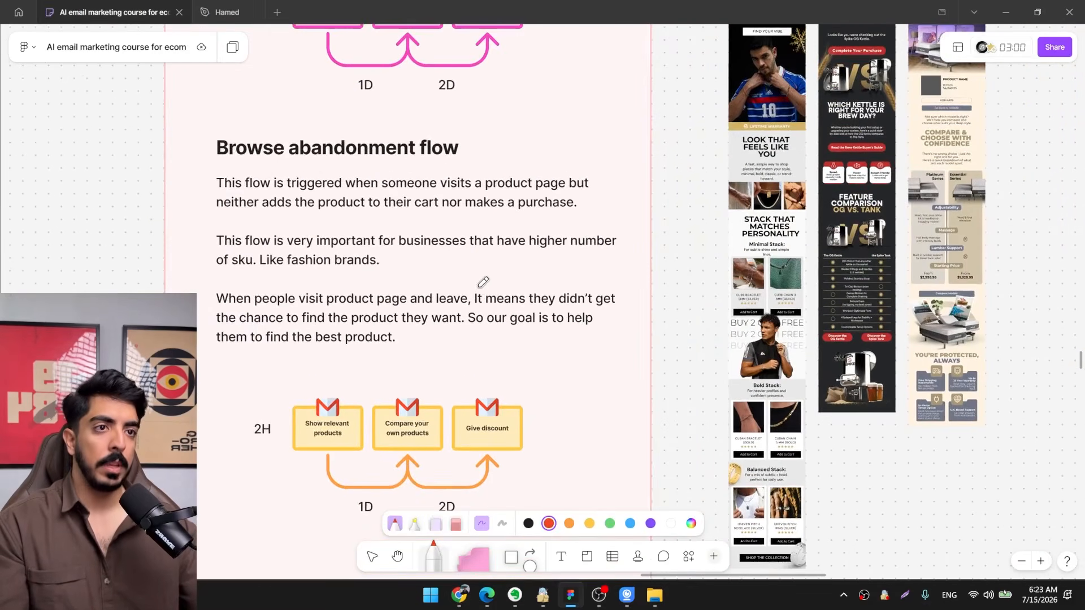
left_click_drag(311, 240, 337, 263)
scroll(337, 264, "up", 2)
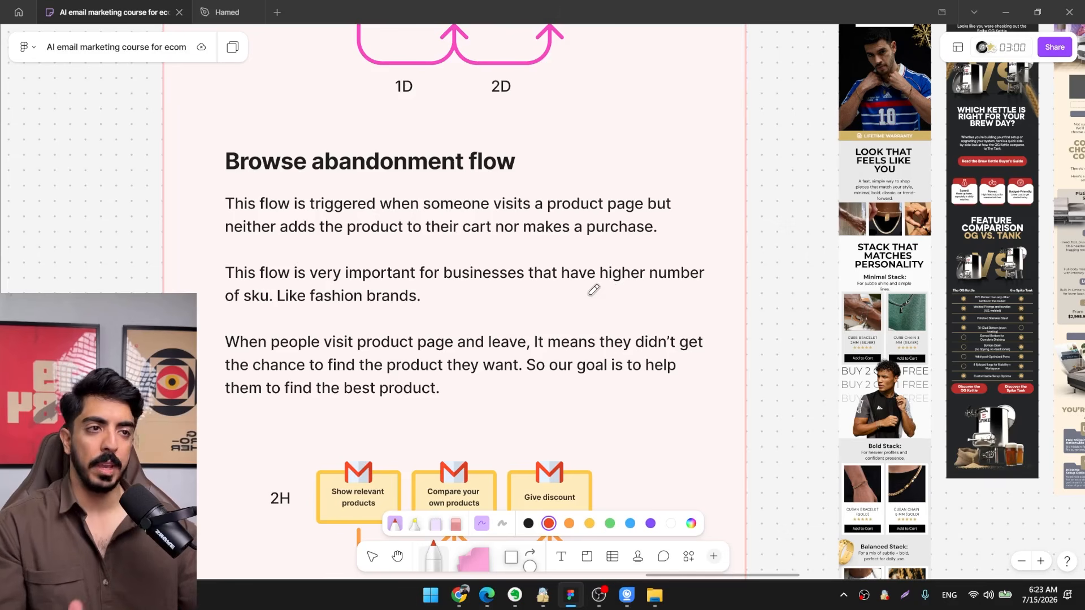
left_click_drag(593, 292, 544, 270)
scroll(474, 268, "down", 2)
scroll(472, 268, "up", 2)
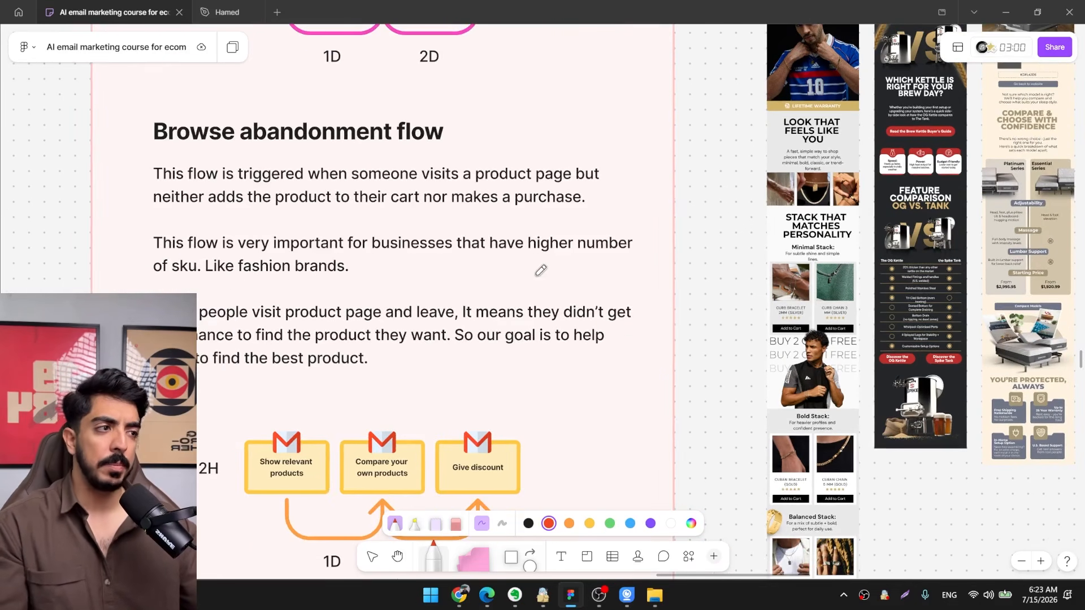
Examine the sample emails beside the browse abandonment notes, especially the jewelry product stacks, and return to the notes.
scroll(559, 280, "right", 4)
scroll(622, 262, "left", 1)
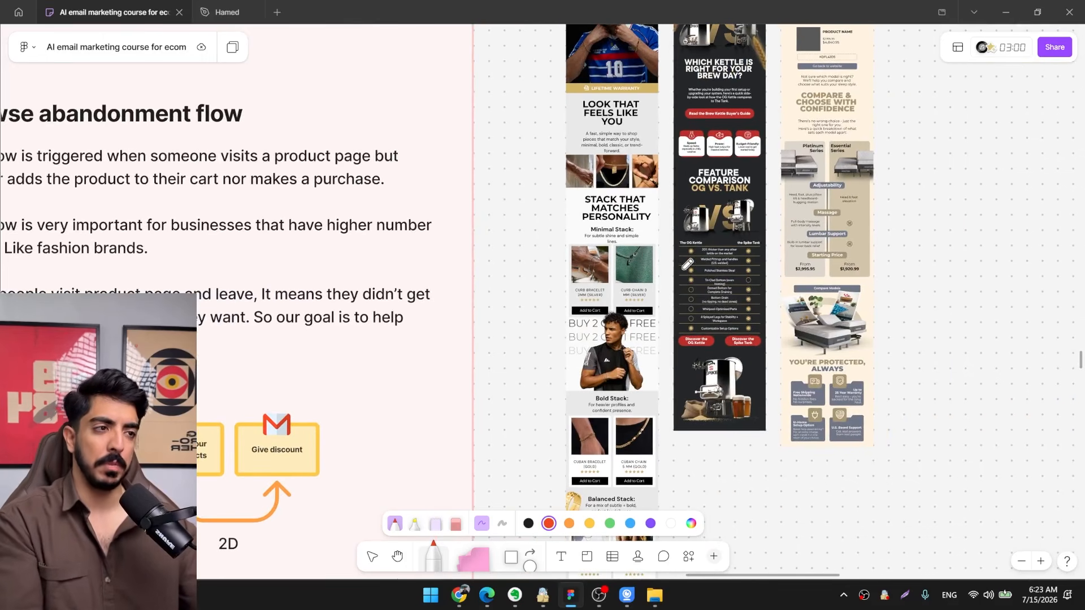
scroll(687, 264, "down", 3)
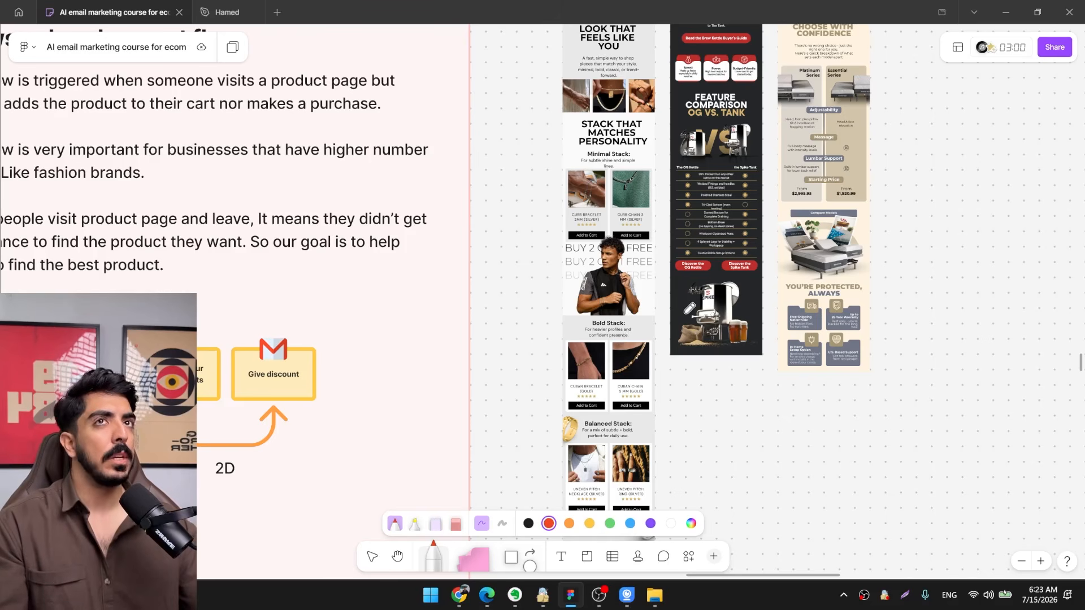
mouse_move(643, 335)
left_mouse_down()
mouse_move(592, 310)
mouse_move(641, 321)
left_mouse_up()
scroll(625, 275, "up", 3)
scroll(625, 197, "down", 2)
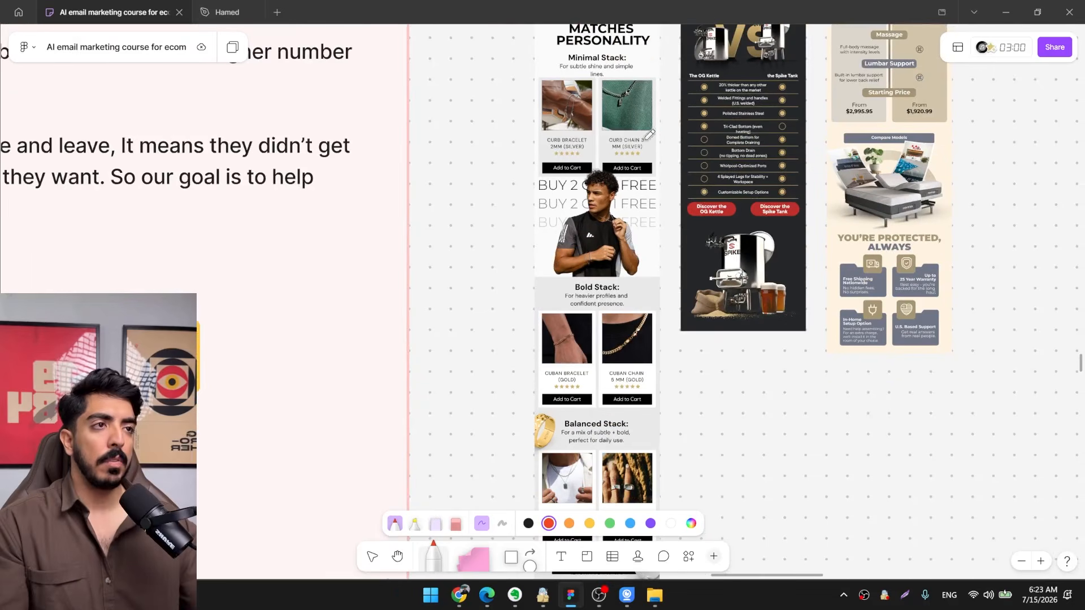
left_click_drag(609, 175, 576, 314)
scroll(576, 316, "down", 3)
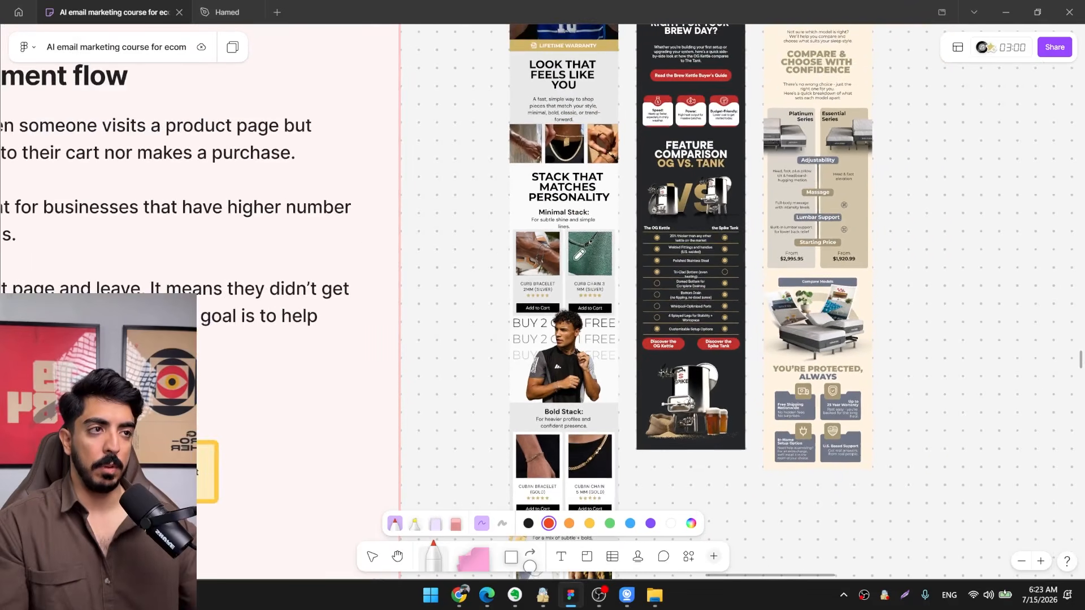
left_click_drag(576, 264, 546, 318)
scroll(544, 220, "up", 3)
left_click_drag(453, 254, 666, 266)
left_click_drag(404, 334, 746, 244)
scroll(622, 259, "down", 2)
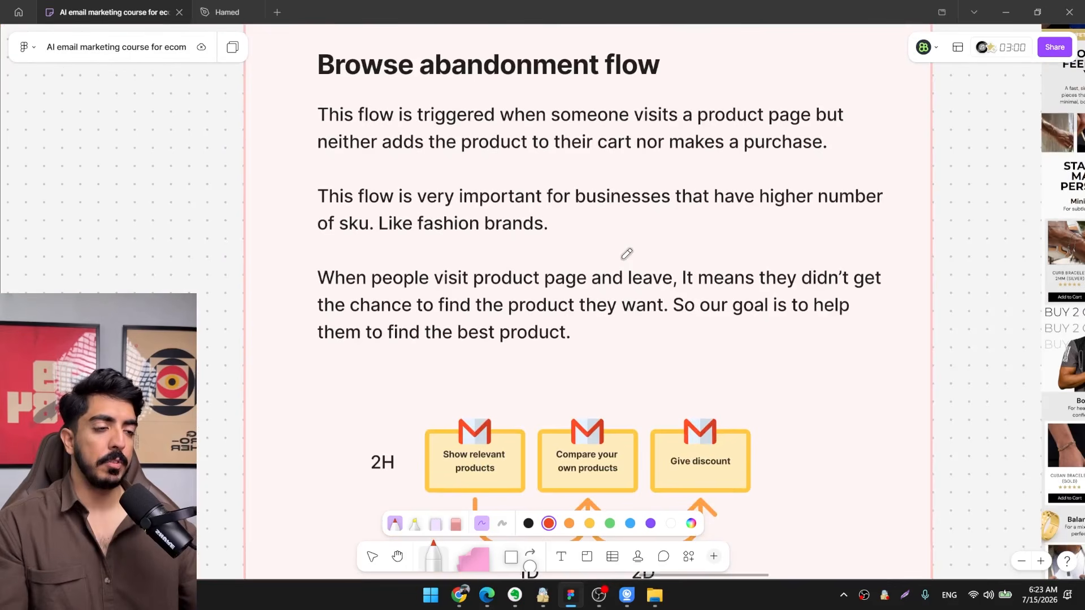
Check the Airflow High Neck product page in Chrome for bundles, paired products, reviews and FAQs, and return to the board.
key("alt+Tab")
scroll(562, 277, "up", 5)
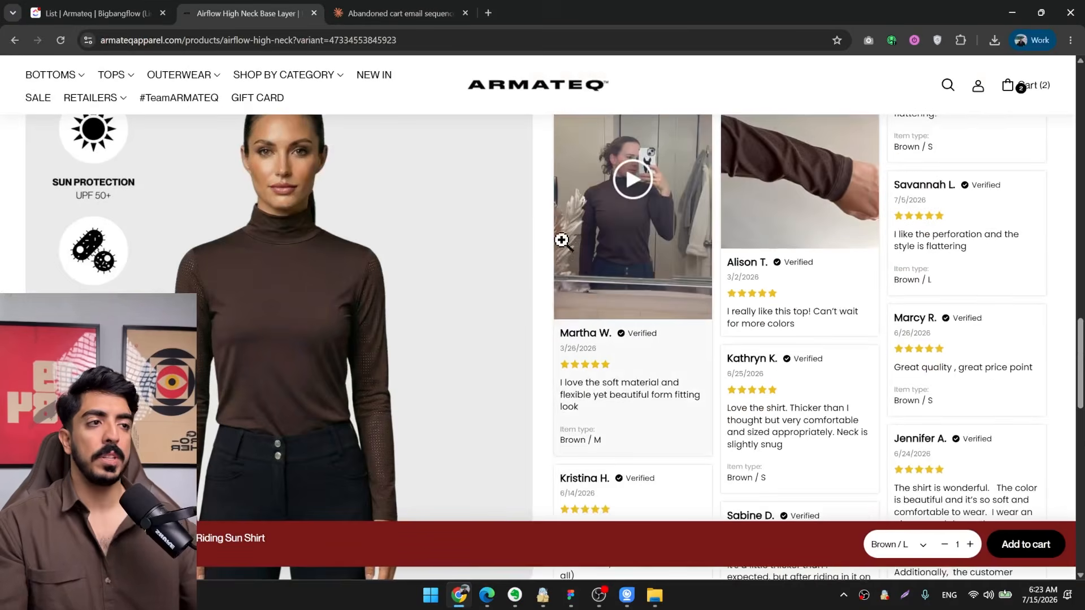
scroll(564, 266, "up", 10)
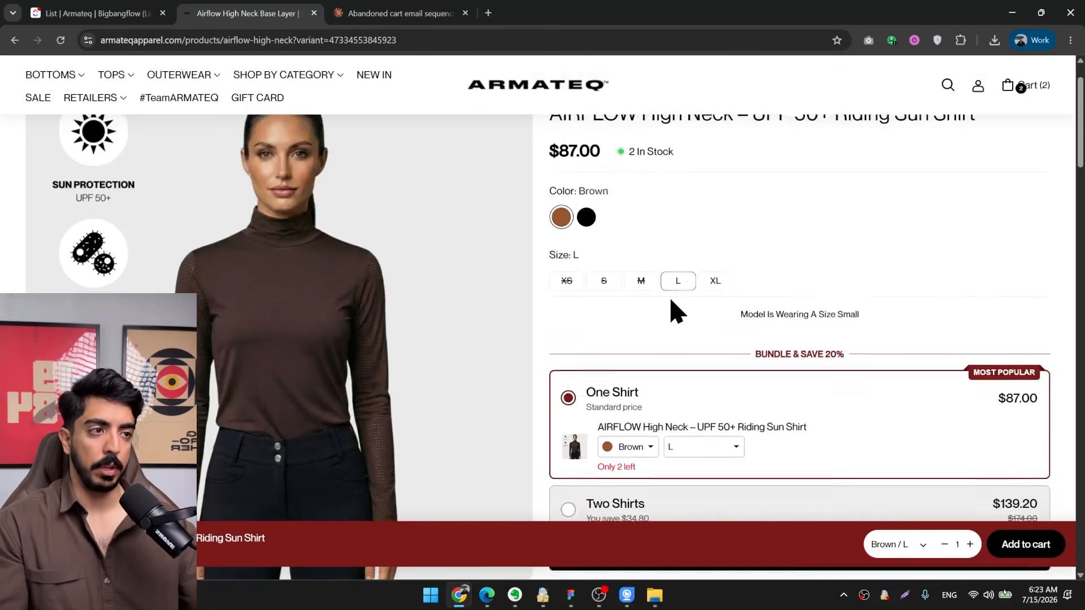
scroll(686, 298, "down", 10)
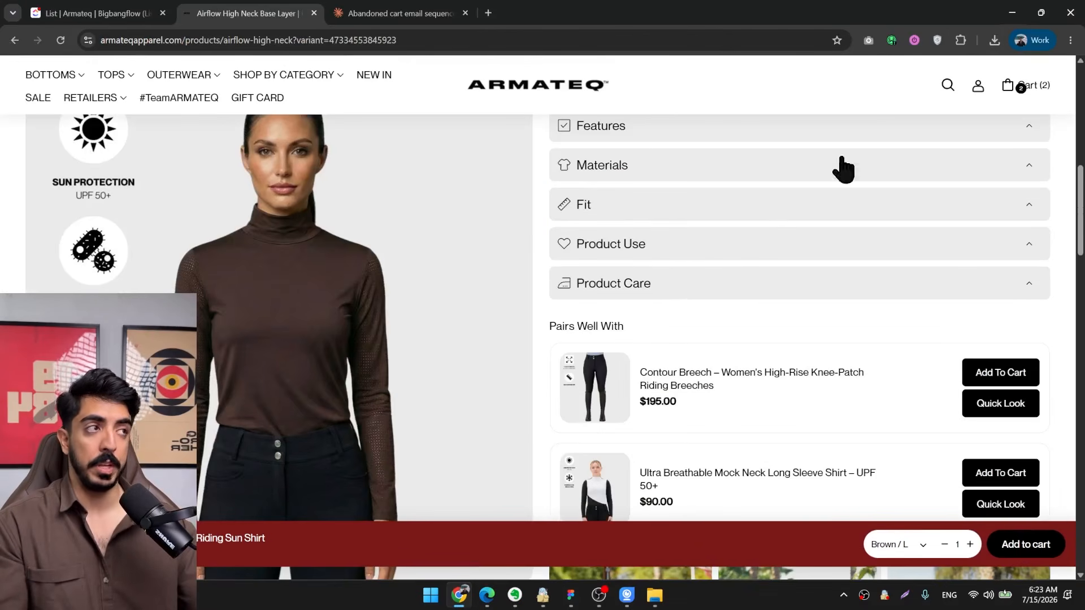
scroll(763, 291, "down", 15)
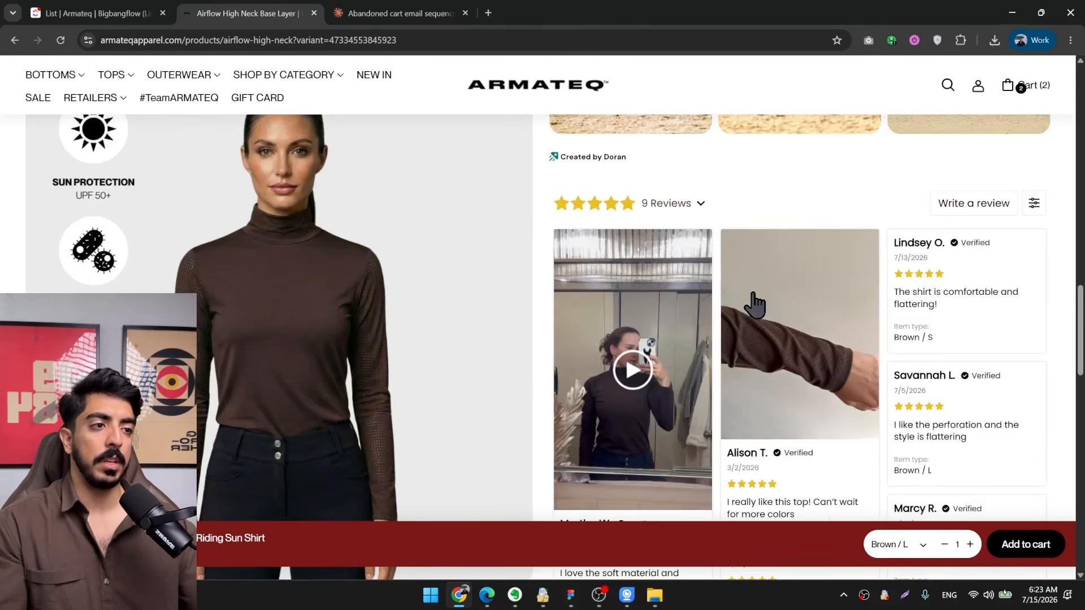
scroll(751, 307, "down", 10)
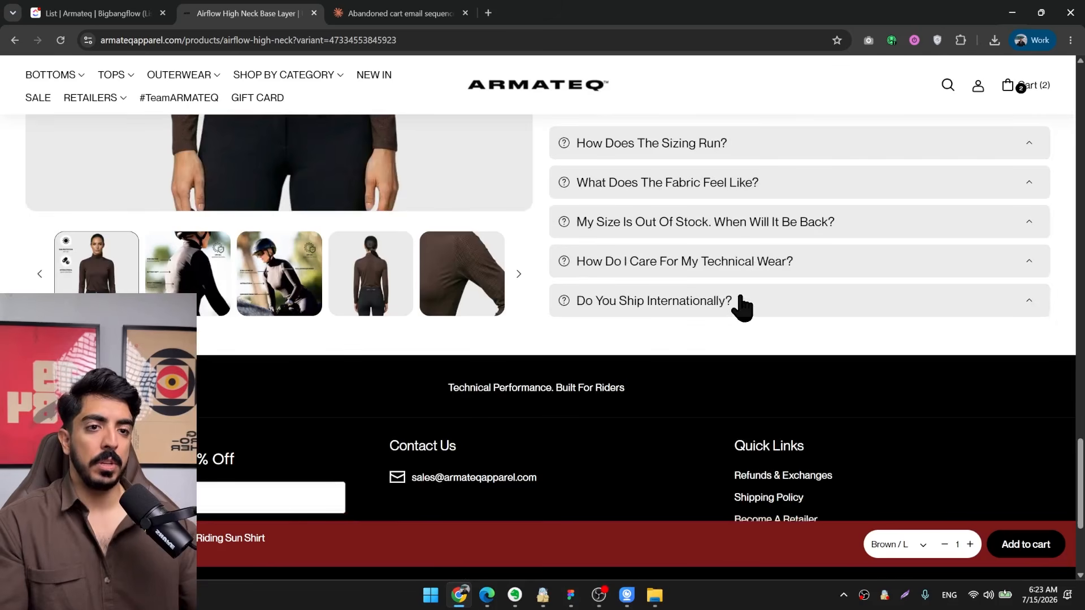
left_click(1012, 12)
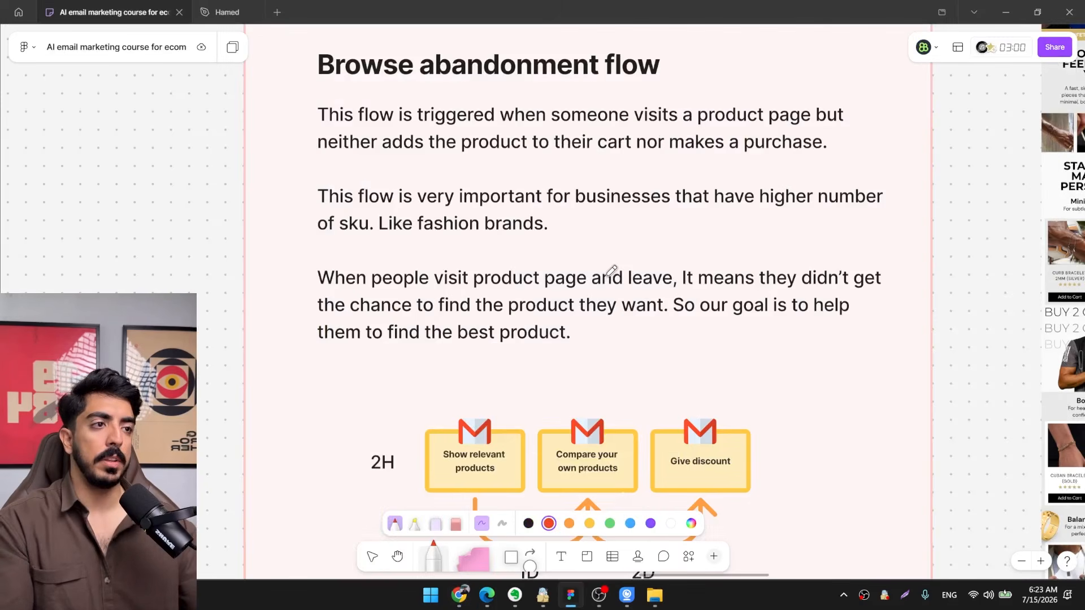
Examine how the jewelry sample email groups its recommended products into Minimal, Bold and Balanced stacks.
scroll(552, 302, "right", 10)
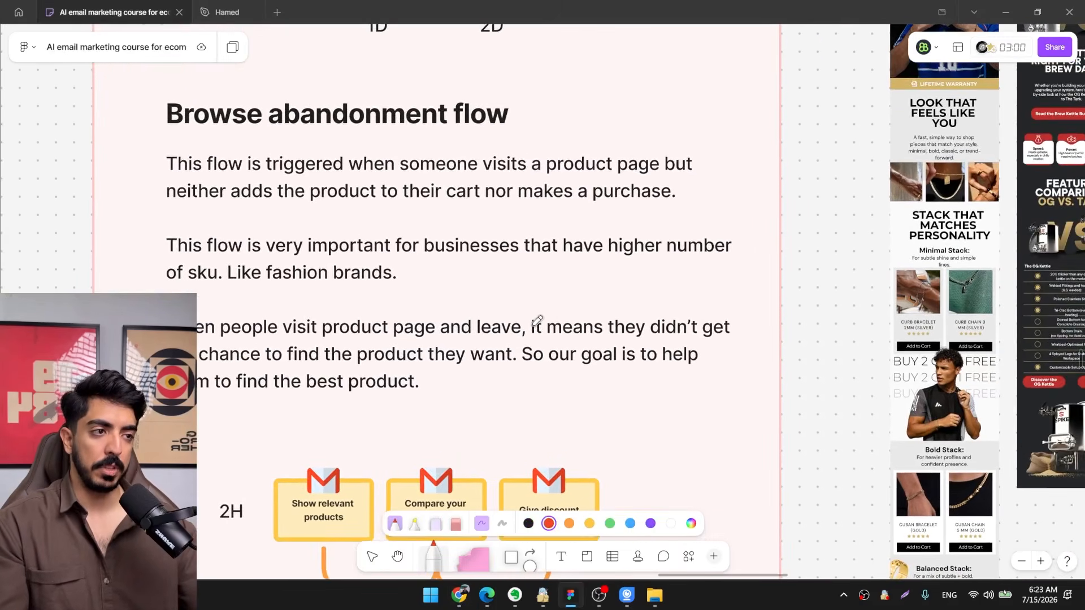
mouse_move(688, 309)
left_mouse_down()
mouse_move(653, 252)
mouse_move(449, 367)
mouse_move(425, 281)
mouse_move(457, 333)
mouse_move(513, 294)
left_mouse_up()
scroll(460, 280, "up", 3)
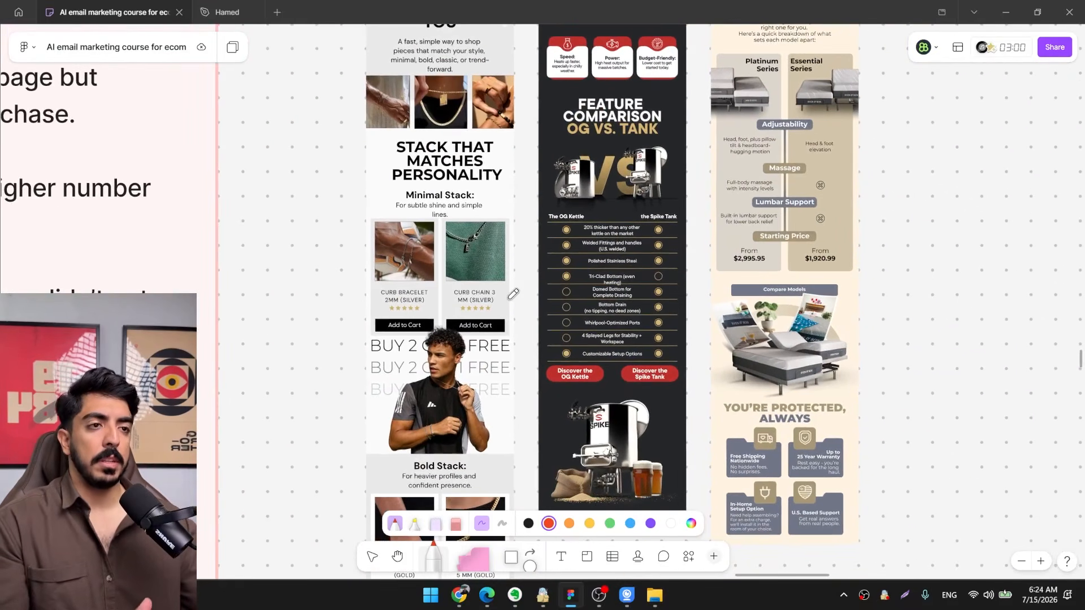
scroll(407, 337, "down", 5)
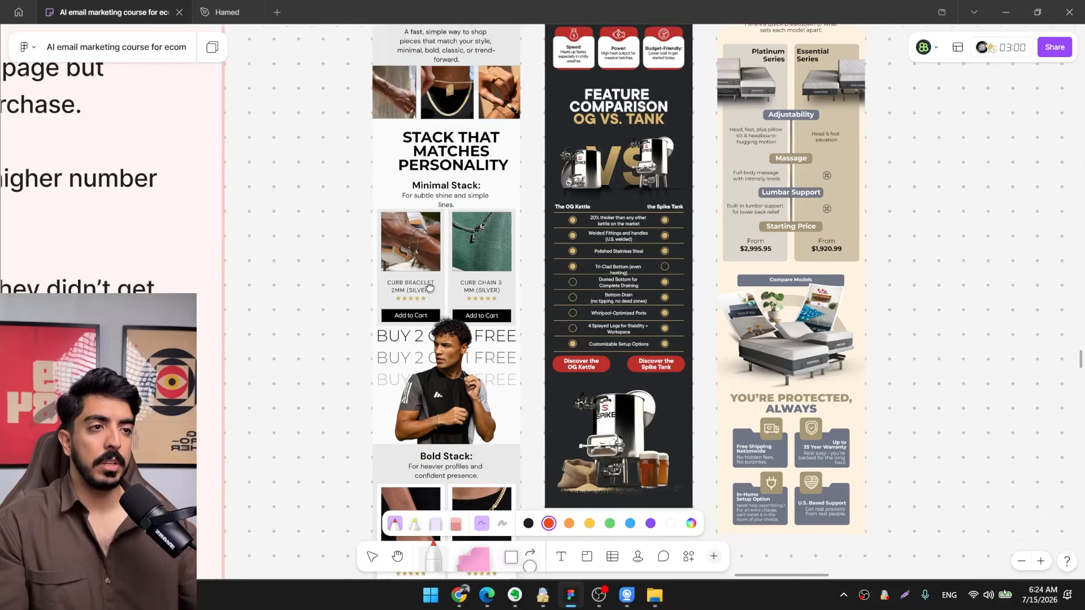
left_click_drag(511, 249, 502, 328)
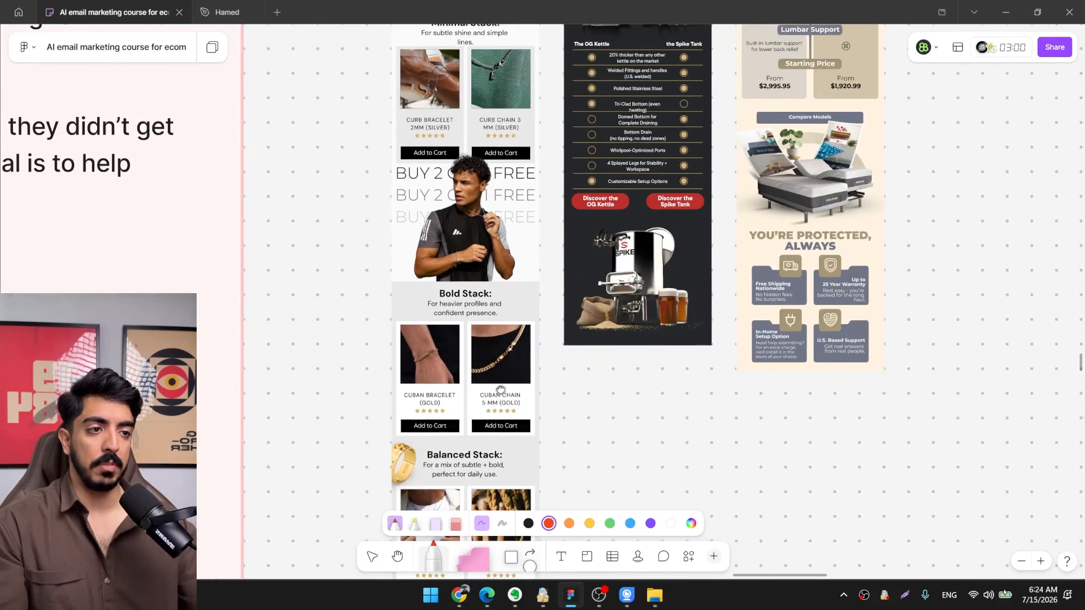
left_click_drag(501, 390, 524, 206)
mouse_move(591, 47)
left_mouse_down()
mouse_move(546, 385)
mouse_move(574, 294)
left_mouse_up()
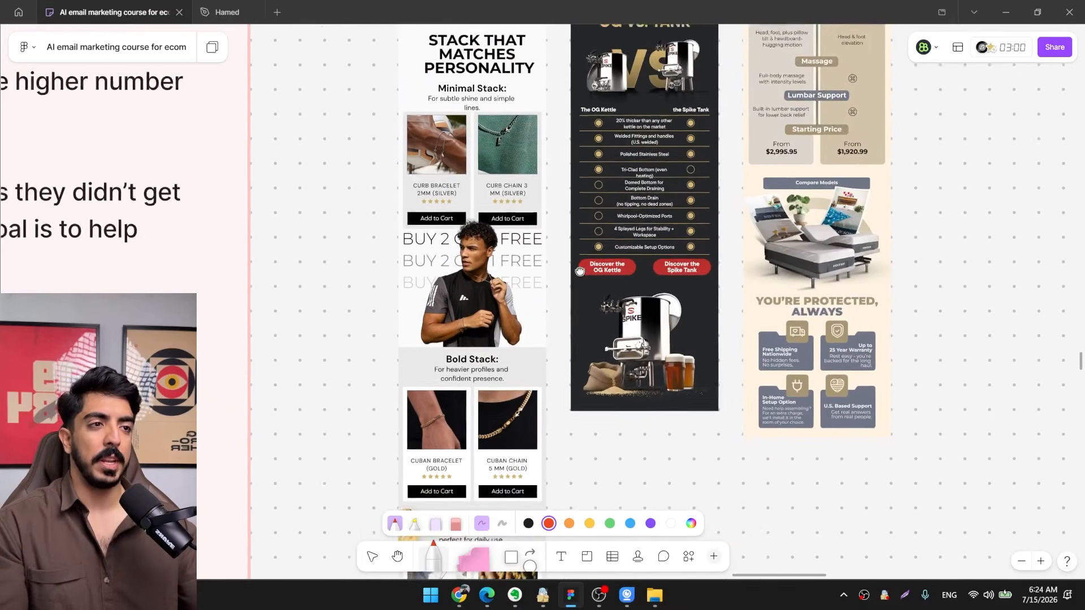
left_click_drag(547, 431, 577, 277)
mouse_move(609, 226)
left_mouse_down()
mouse_move(561, 330)
mouse_move(565, 426)
left_mouse_up()
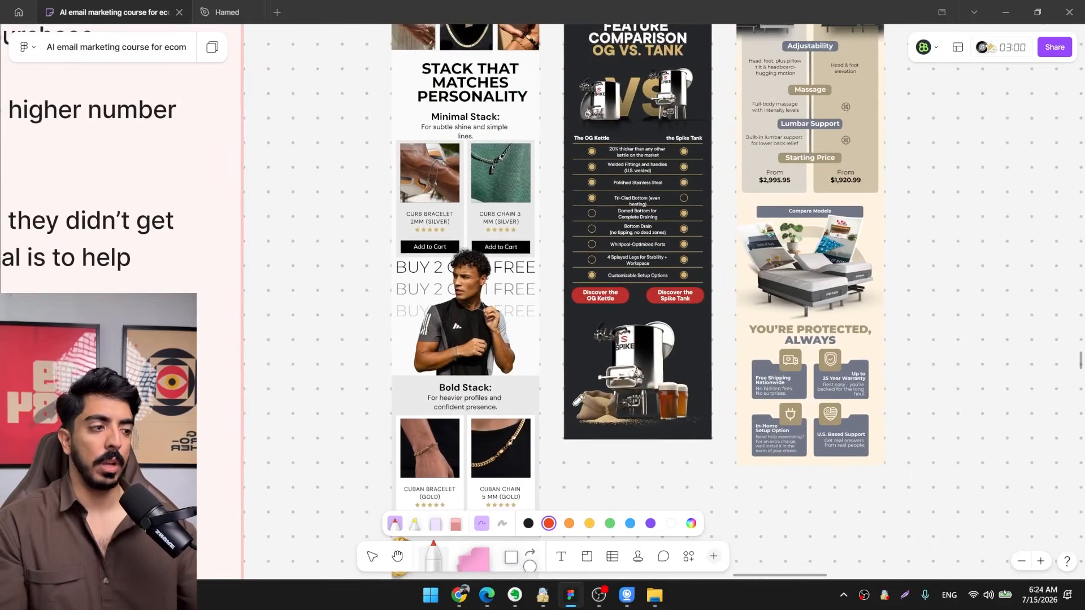
Study the feature comparison sections in the "OG vs. Tank" kettle email and the Platinum versus Essential Series email.
left_click_drag(597, 301, 573, 395)
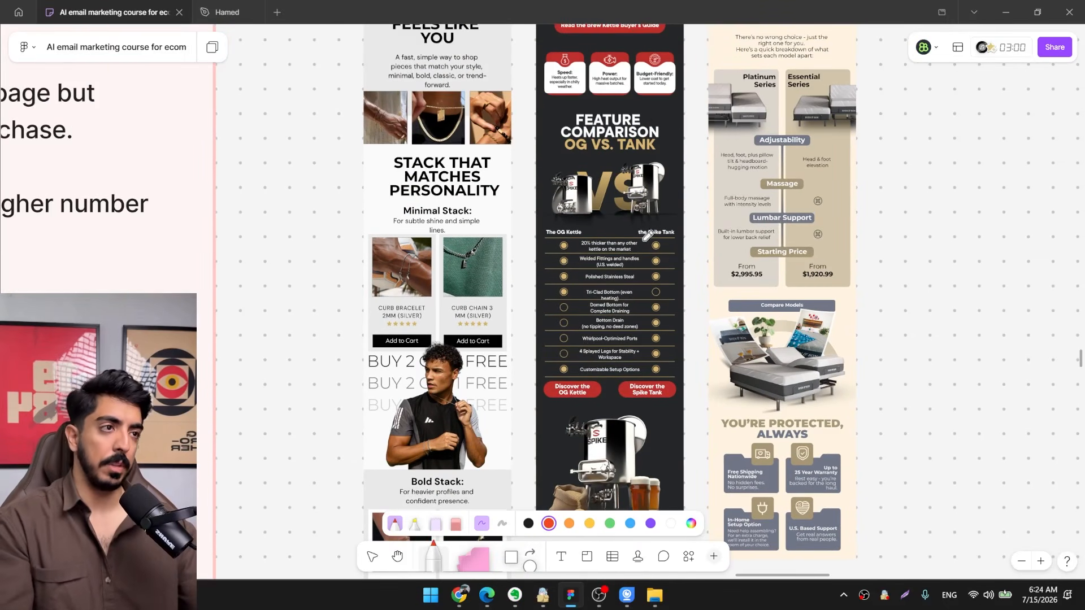
scroll(648, 235, "up", 5, "ctrl")
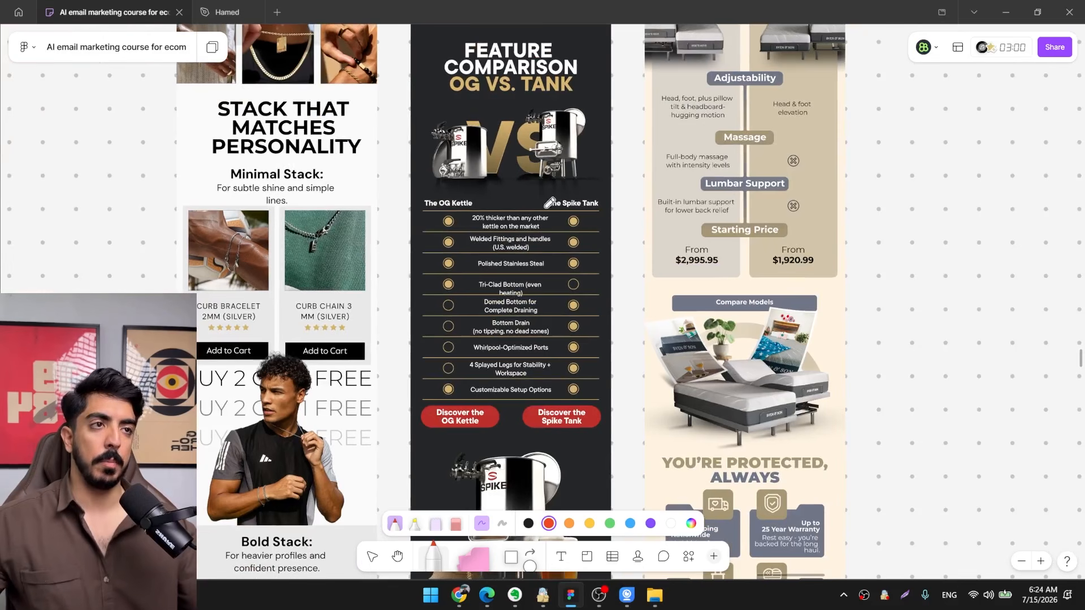
left_click_drag(556, 154, 588, 199)
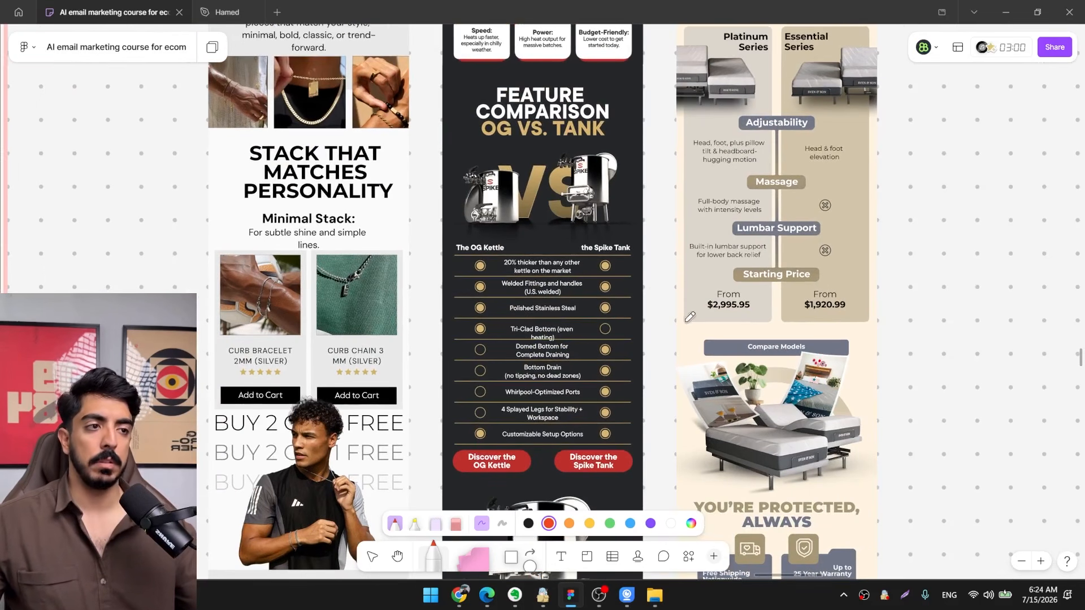
scroll(591, 325, "down", 1, "ctrl")
left_click_drag(591, 325, 506, 361)
scroll(505, 359, "up", 5)
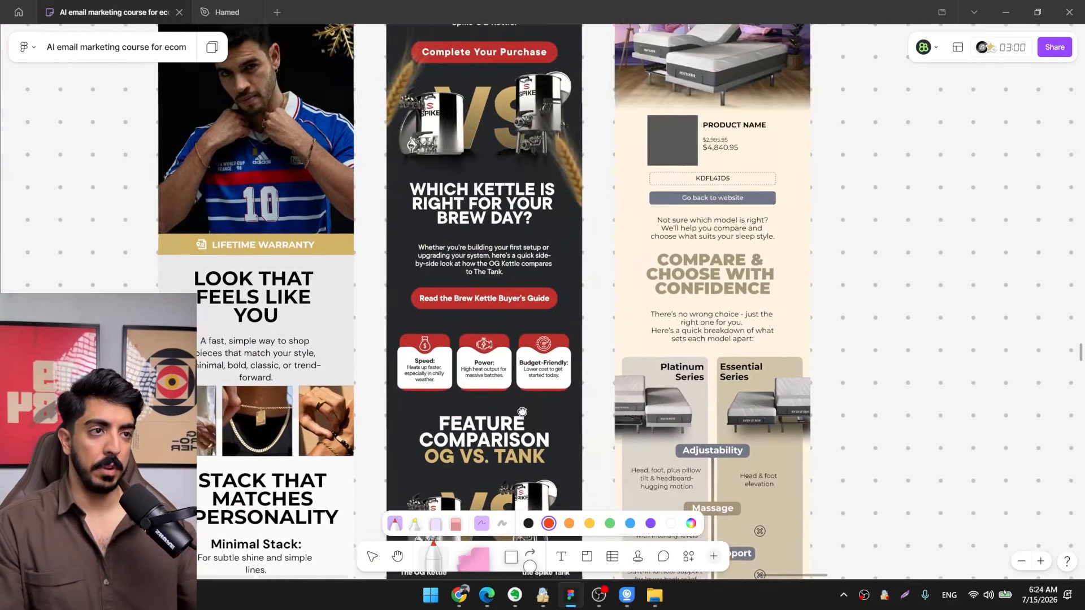
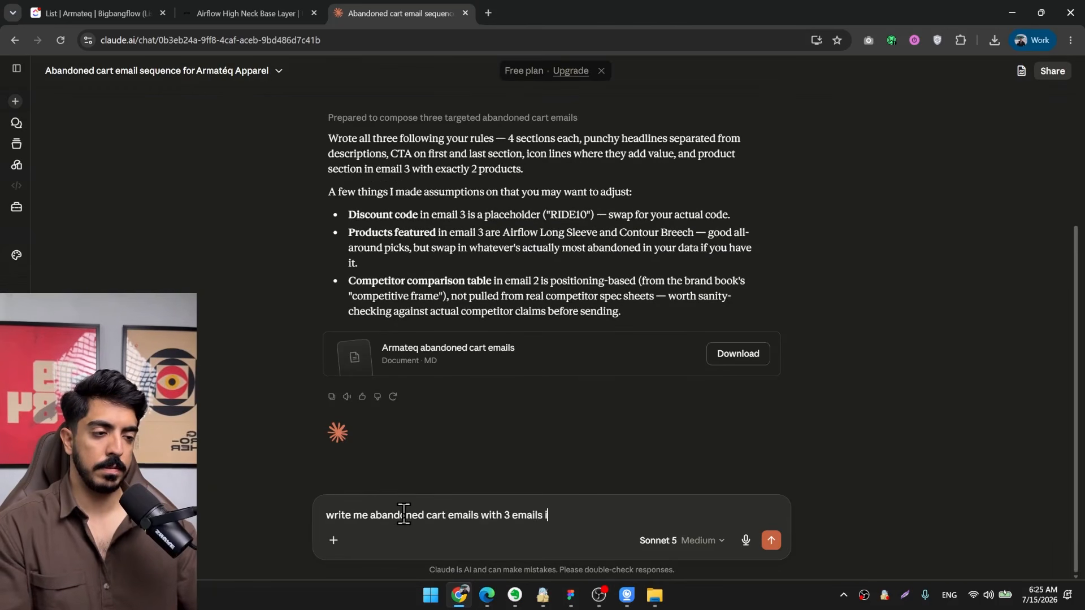
Draft a request for a three-email sequence: email 1 suggests similar website products, email 2 compares own products, email 3 gives a discount.
type("uence")
key("shift+Return")
type("email 1: suggest similar products on the w")
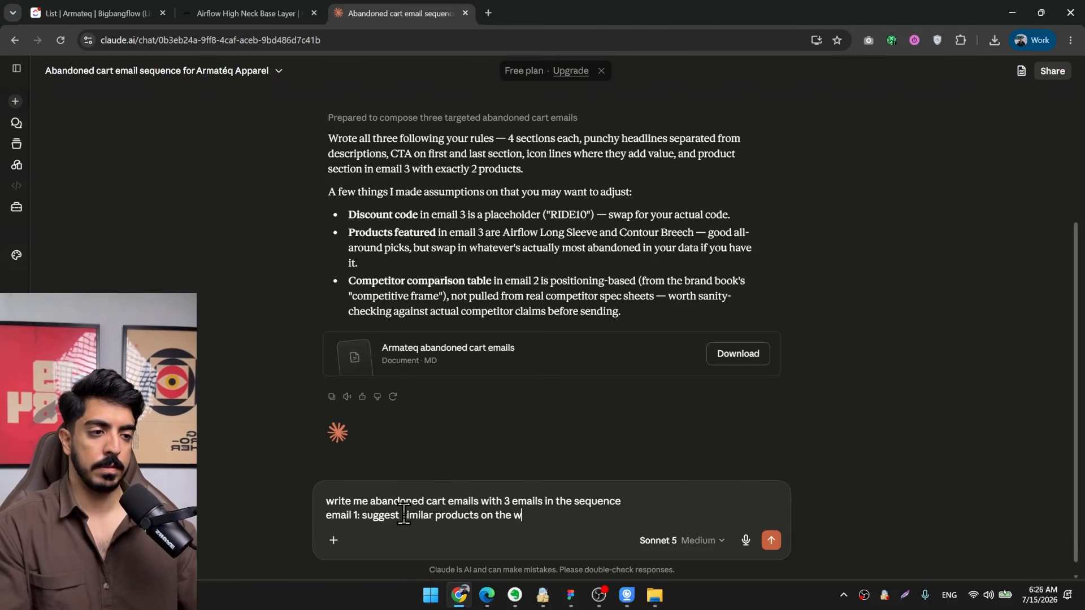
type("ebsite")
key("shift+Return")
type("email 2: Compare our")
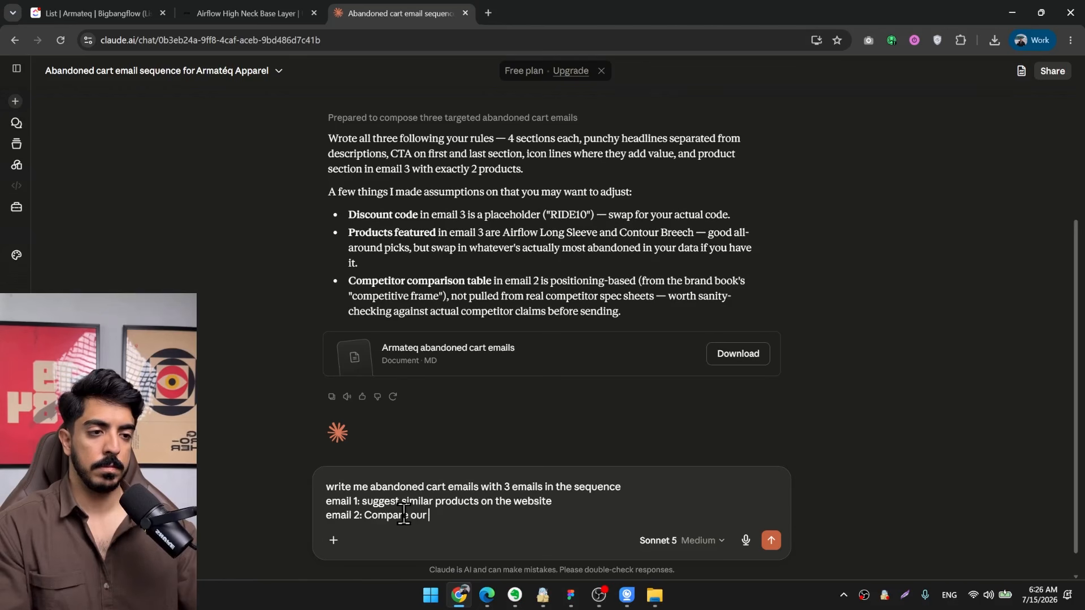
type(" own product on the website")
key("shift+Return")
type("email 3: give discount")
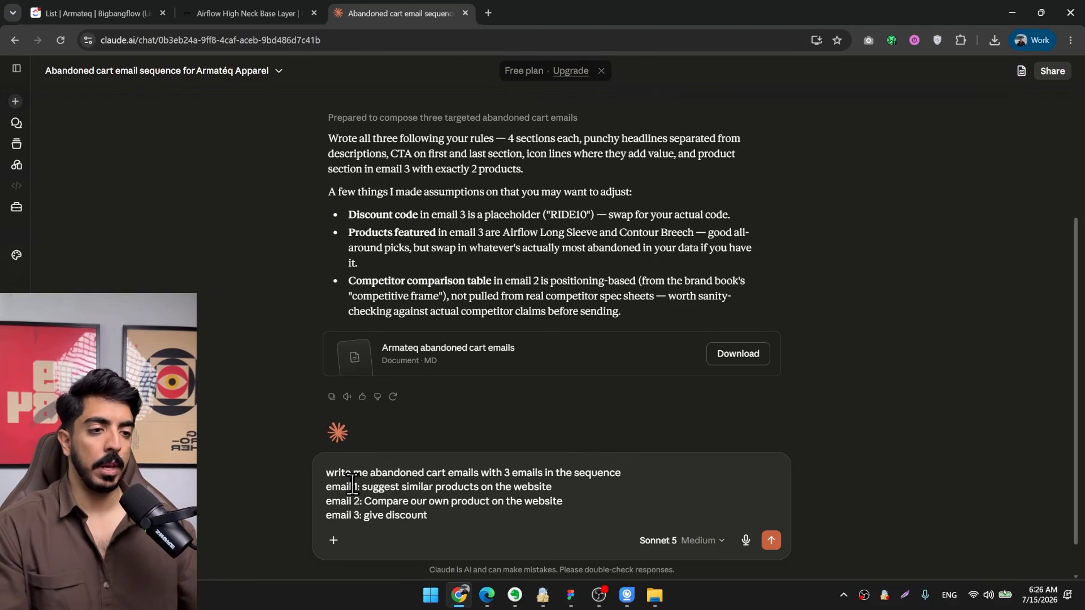
Re-read the drafted request's opening line and its instructions for emails 1 and 2.
left_click_drag(338, 477, 601, 462)
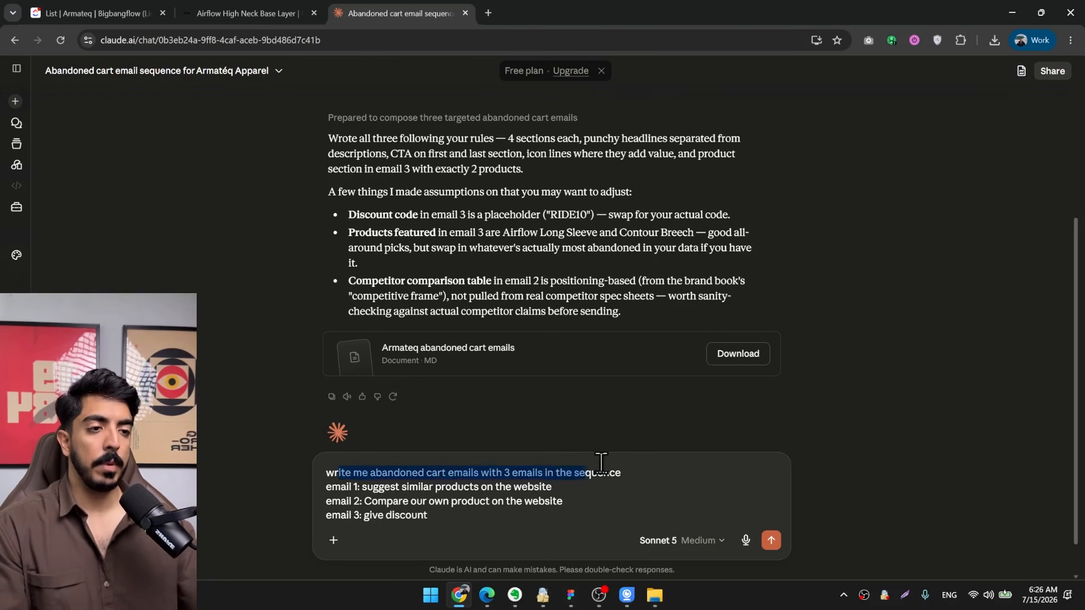
left_click(469, 482)
left_click_drag(384, 489, 499, 487)
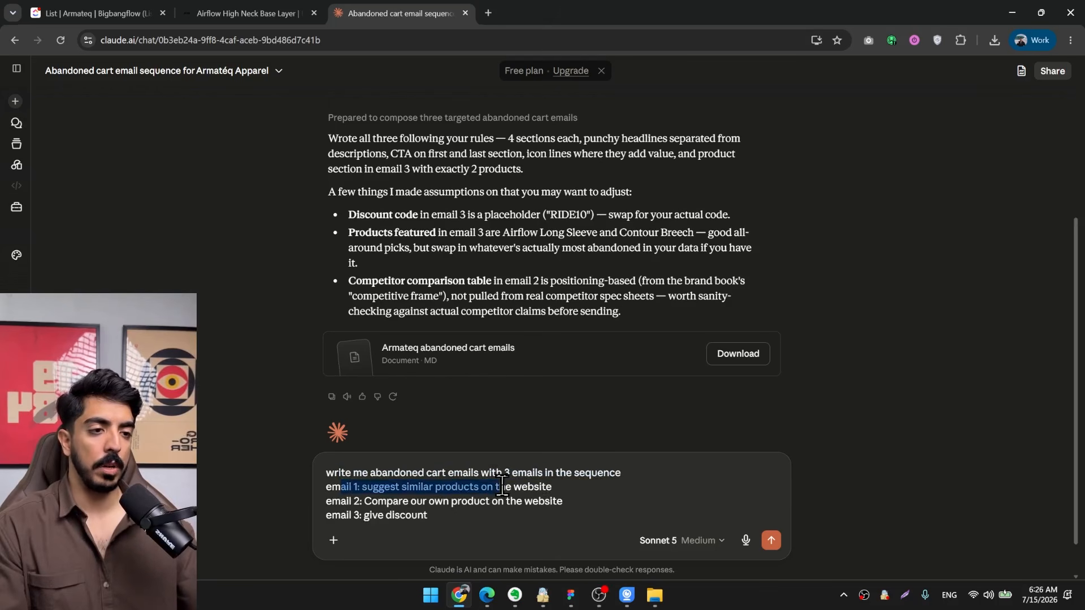
left_click(499, 487)
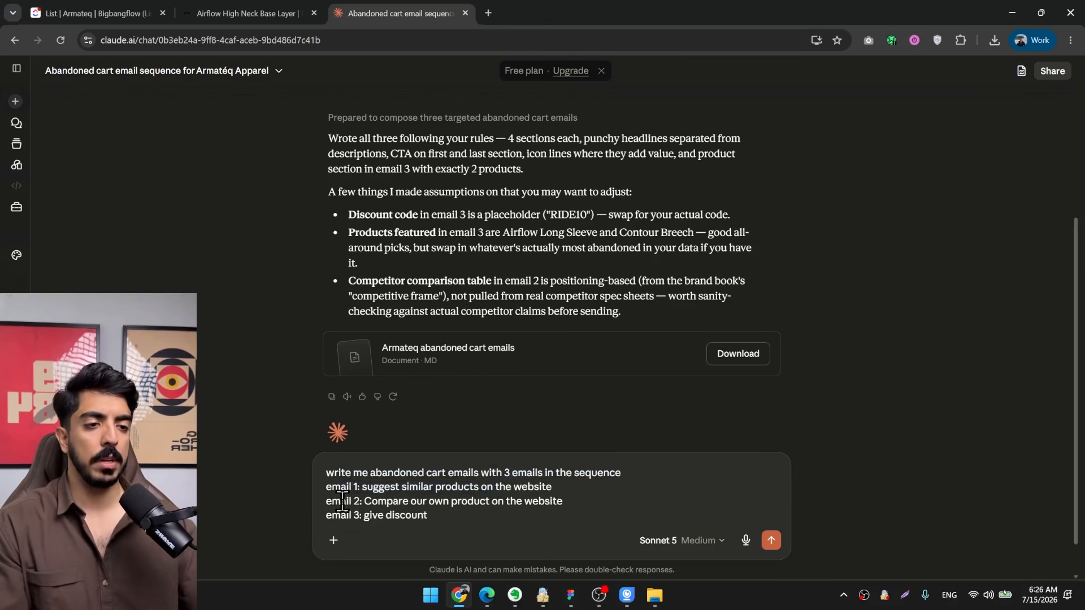
left_click_drag(342, 501, 497, 501)
left_click(523, 501)
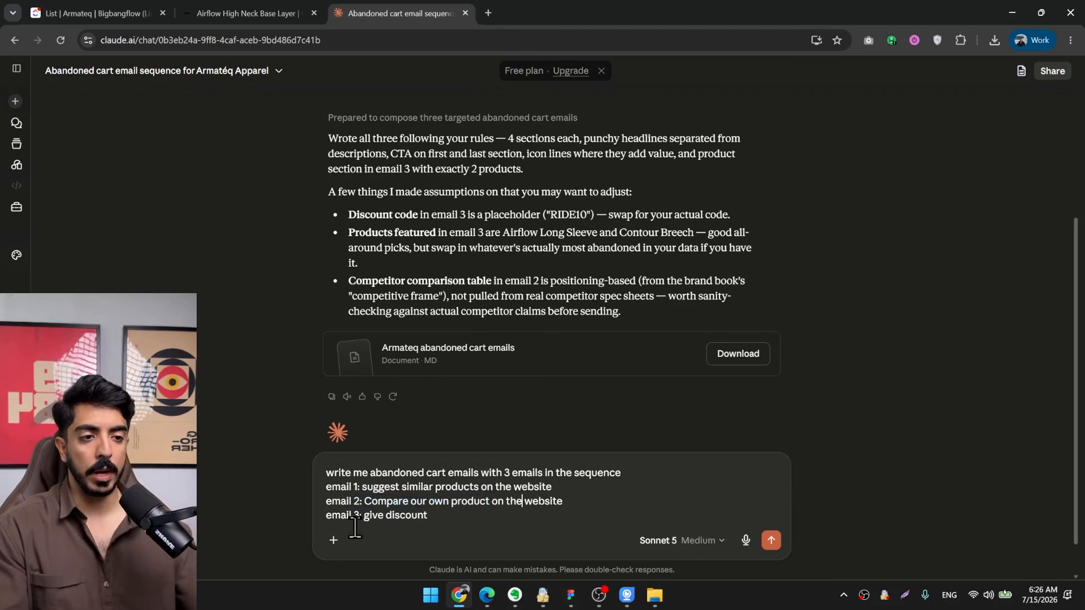
Add instructions to use the brand voice and earlier instructions and to write the copy, and send the request.
left_click_drag(355, 527, 431, 520)
key("shift+Return")
key("shift+Return")
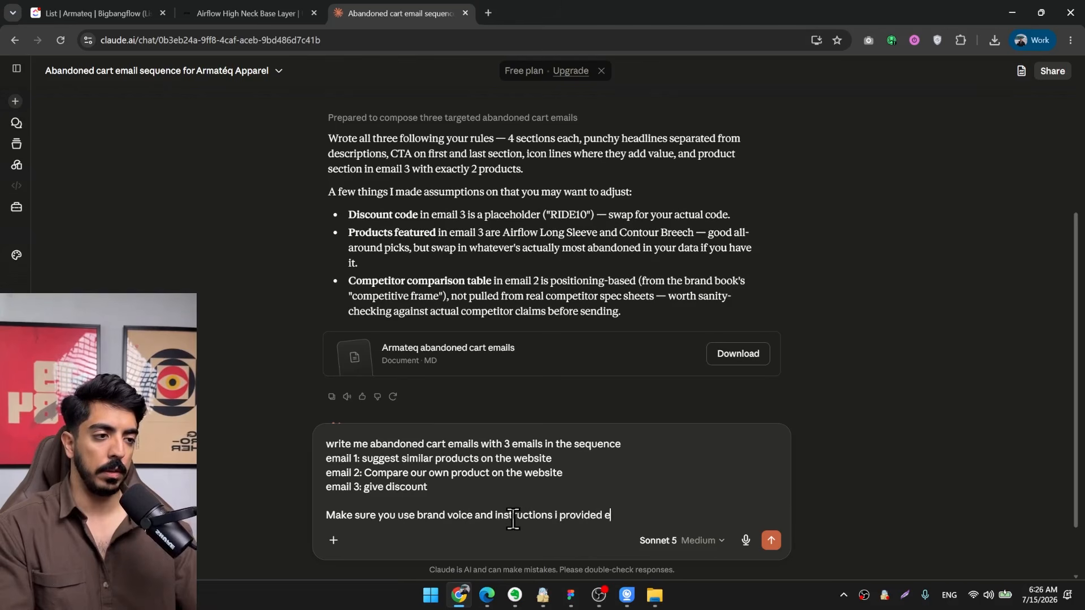
key("Return")
key("Return")
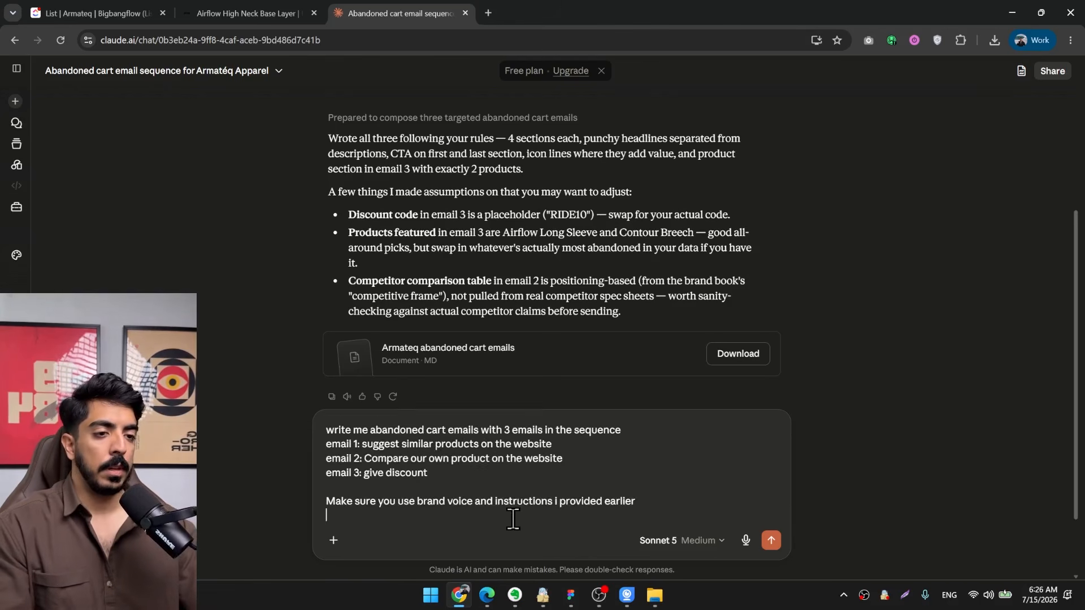
type("and write")
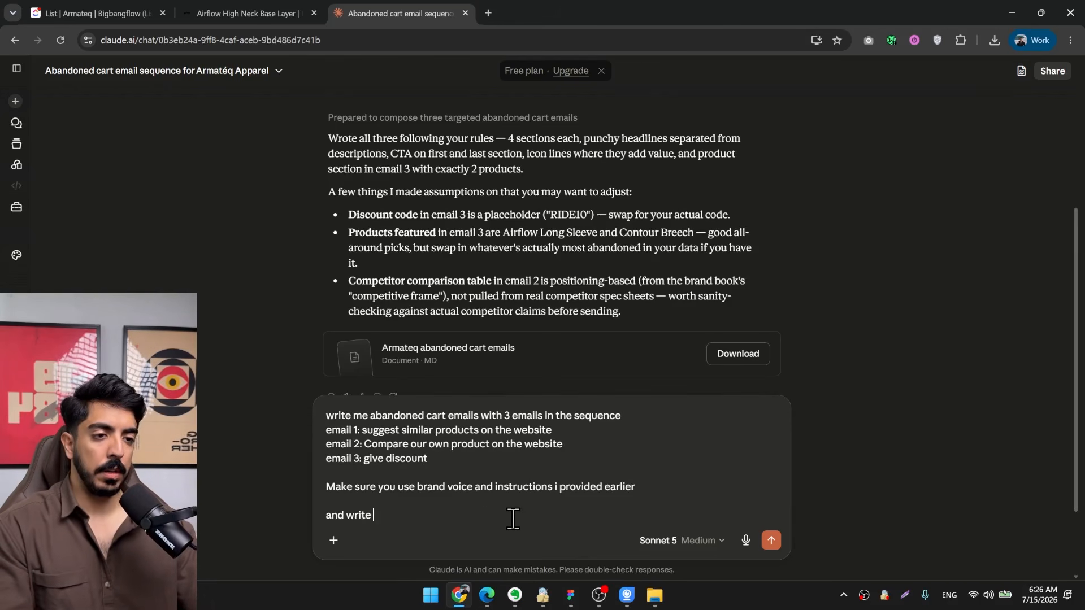
type(" me the copy")
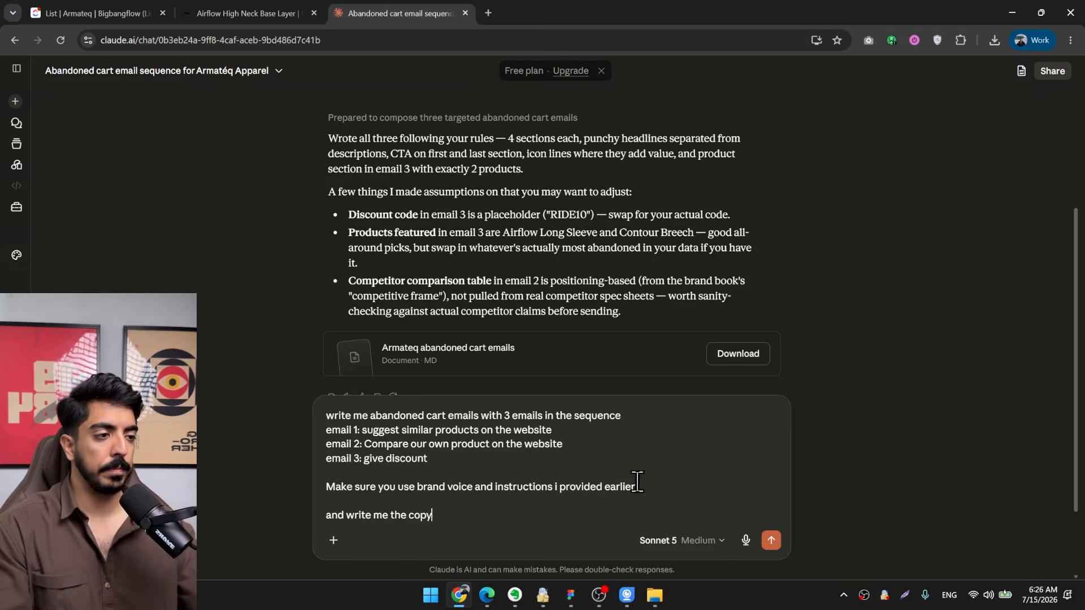
left_click(771, 540)
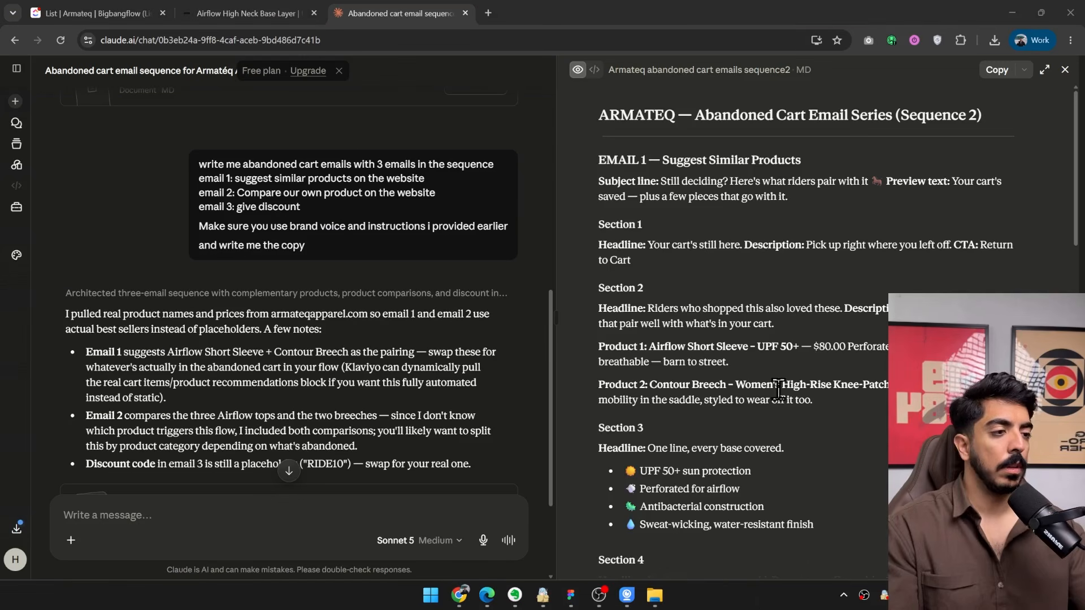
Review the generated Sequence 2 document, especially the Airflow tops and breeches comparison tables in Email 2.
scroll(774, 317, "down", 4)
scroll(768, 307, "down", 13)
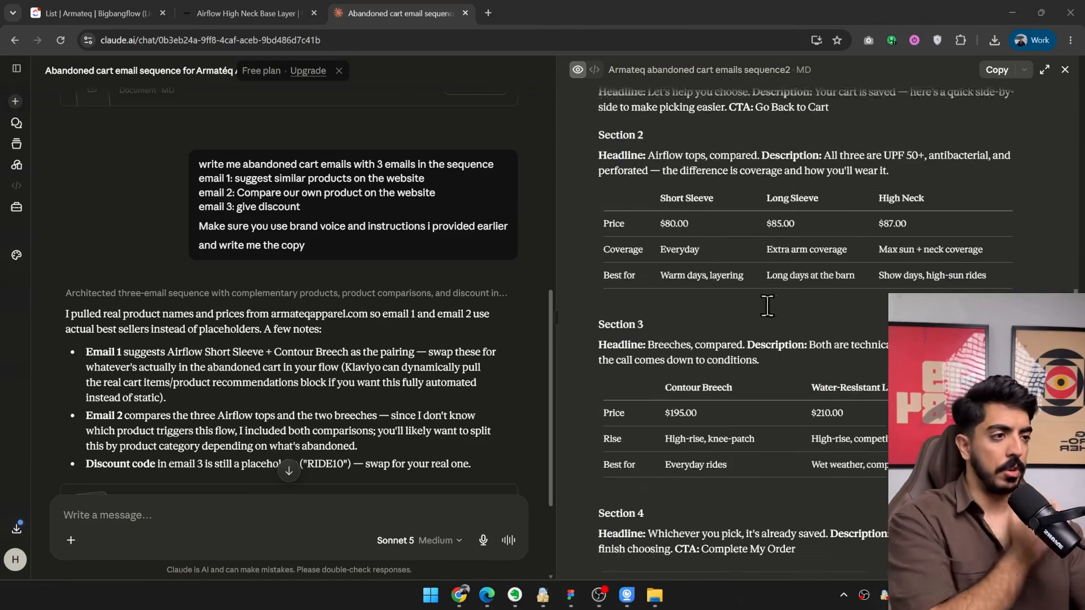
scroll(767, 310, "up", 6)
scroll(663, 336, "up", 2)
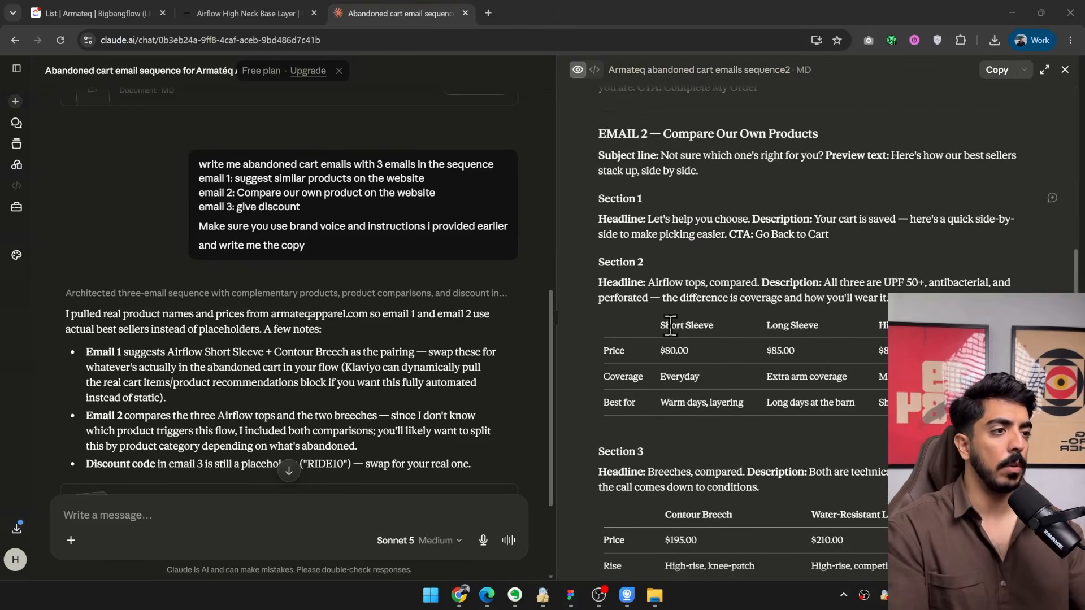
left_click_drag(613, 282, 816, 298)
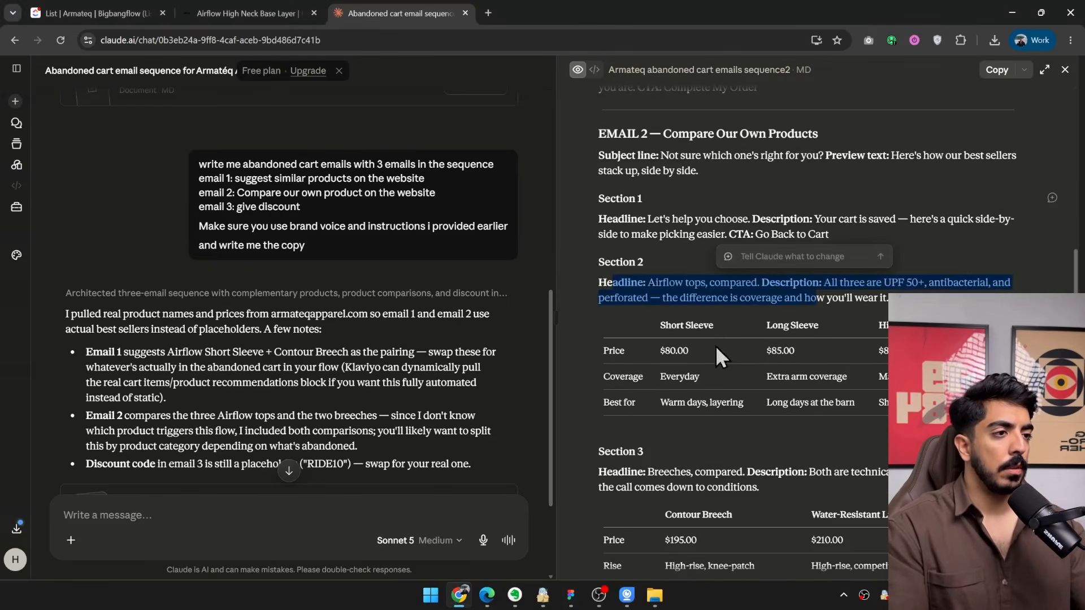
left_click(629, 376)
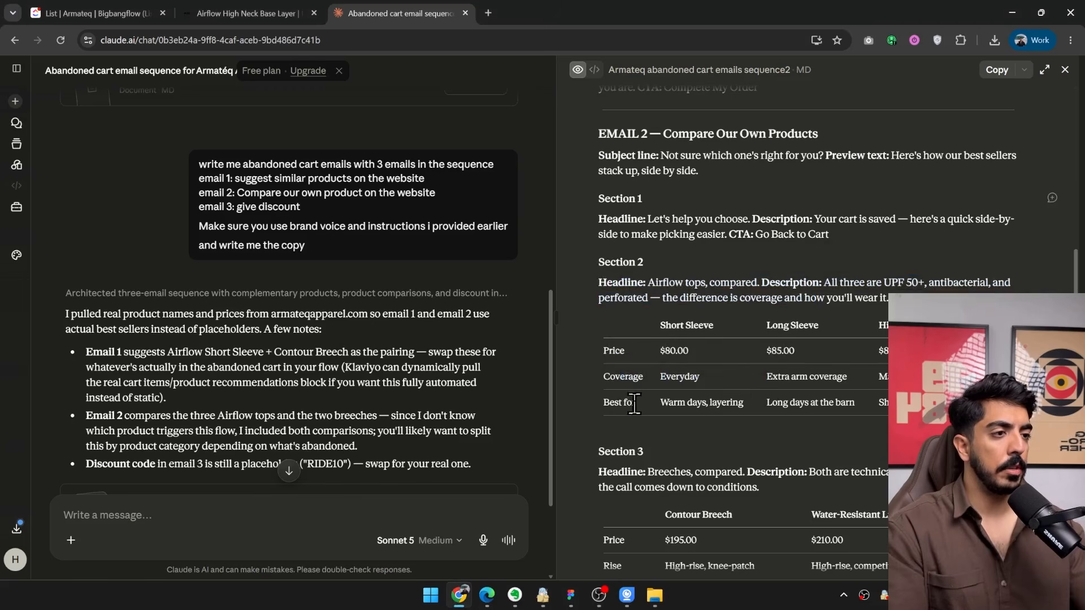
scroll(793, 341, "down", 5)
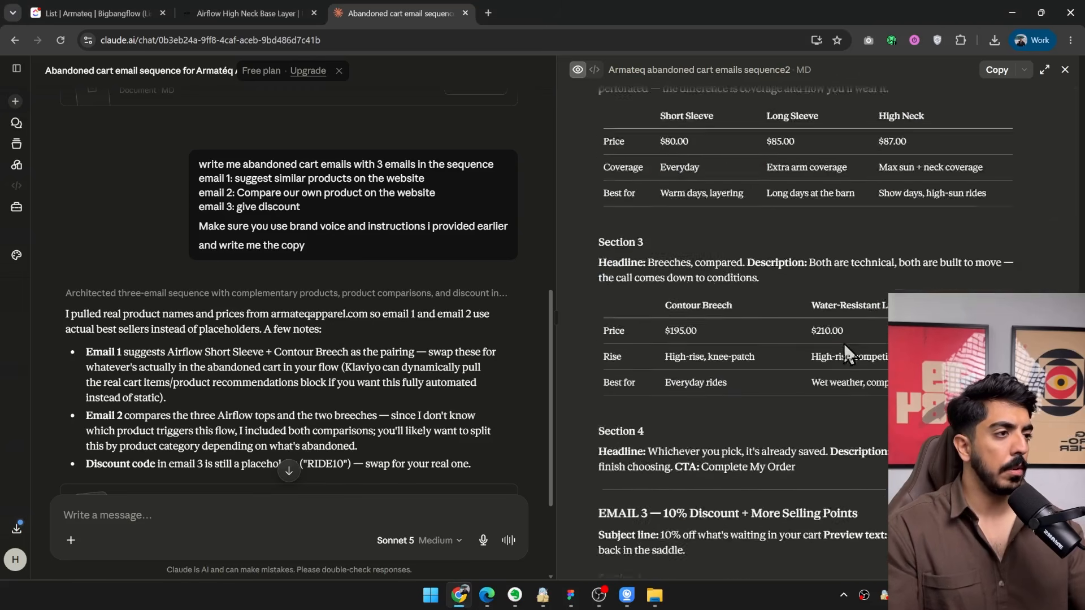
scroll(843, 343, "up", 4)
scroll(825, 395, "down", 6)
scroll(825, 396, "up", 15)
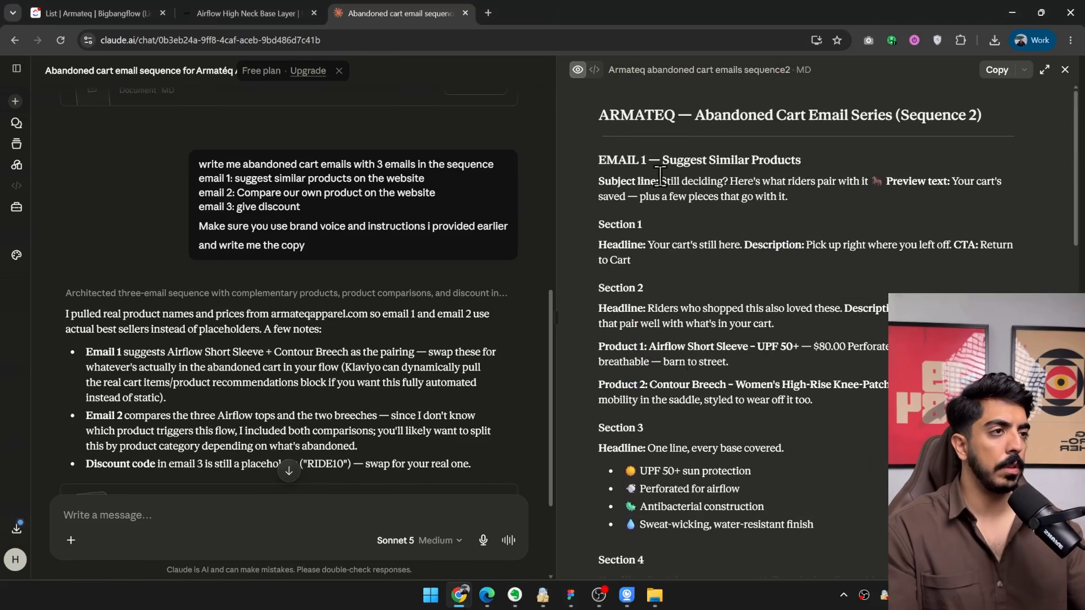
Copy the Email 1 text and attach the first abandoned cart email frame in Figma's Hamed file to the agent chat.
left_click_drag(602, 175, 834, 399)
key("alt+Tab")
left_click_drag(442, 265, 306, 241)
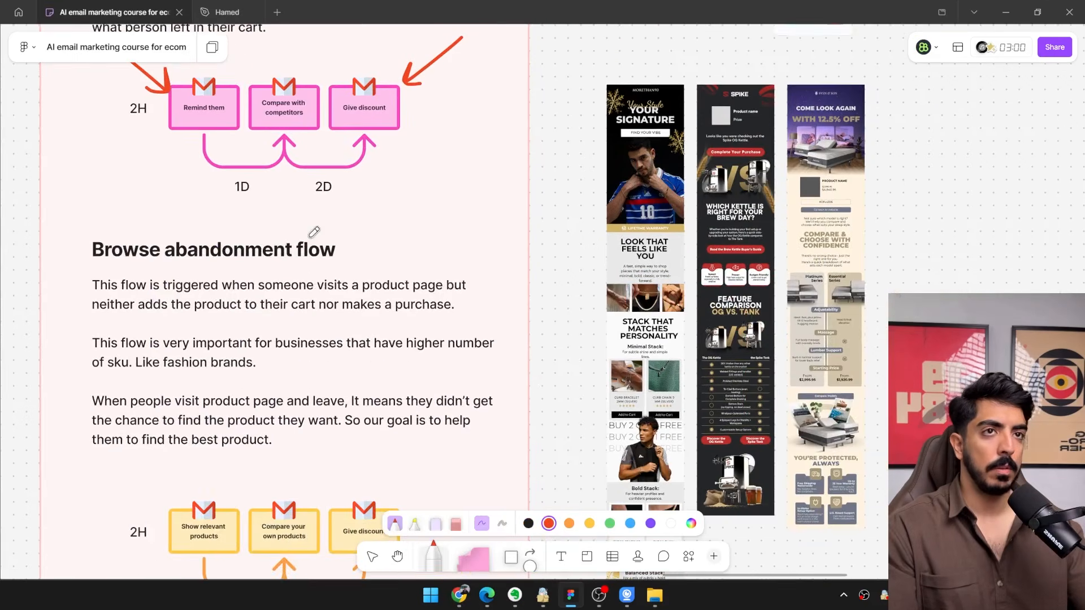
left_click(232, 9)
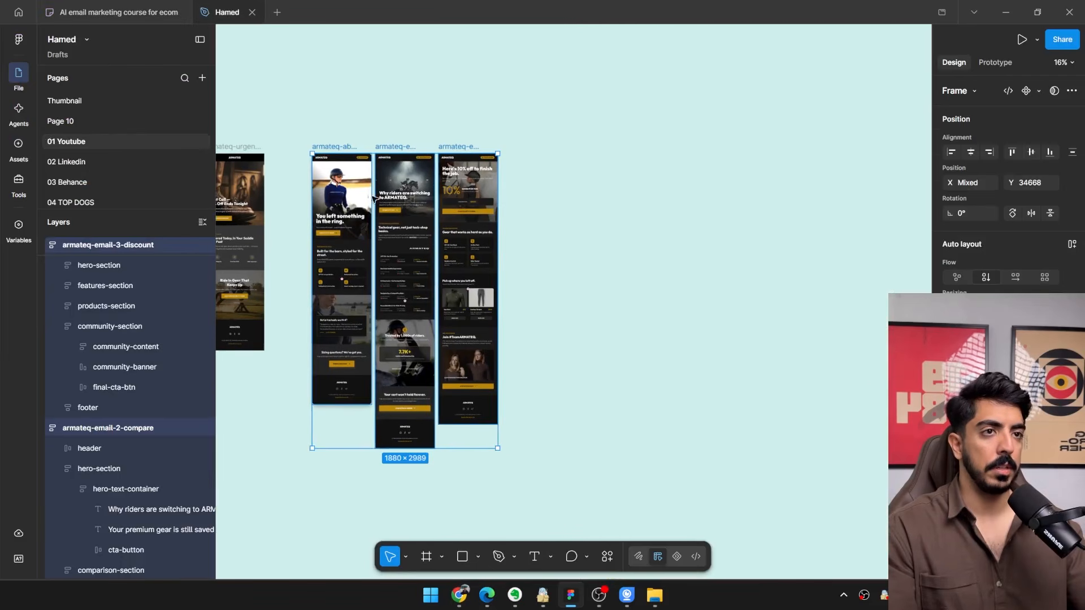
left_click(373, 197)
left_click_drag(282, 198, 338, 206)
scroll(541, 213, "up", 3)
left_click(482, 222)
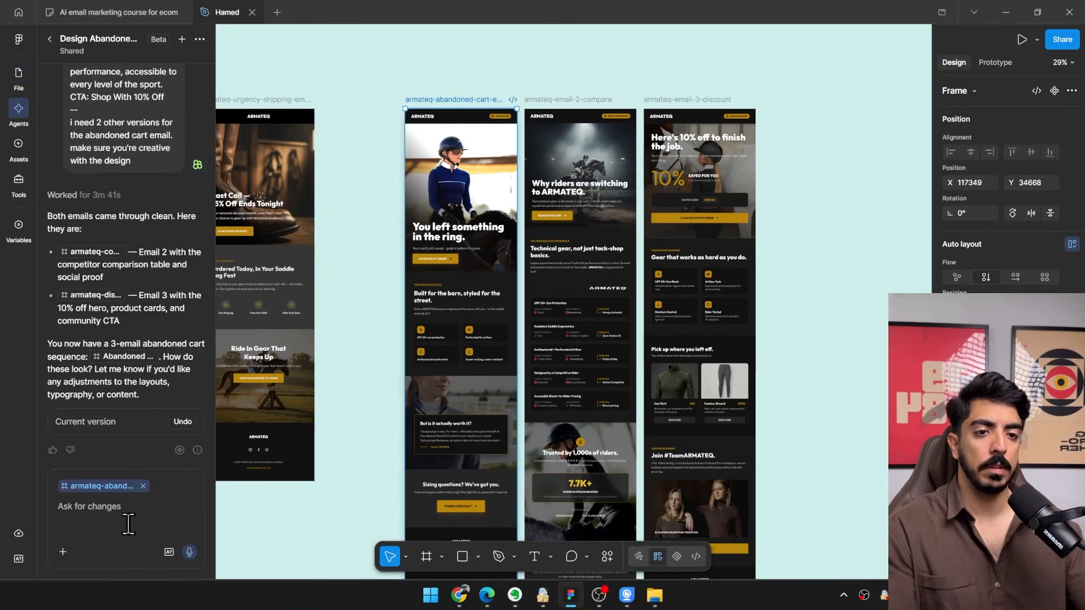
Paste the Email 1 copy into the agent prompt and end it with a "---" separator line.
left_click(127, 515)
key("ctrl+v")
key("shift+Return")
key("shift+Return")
key("shift+Return")
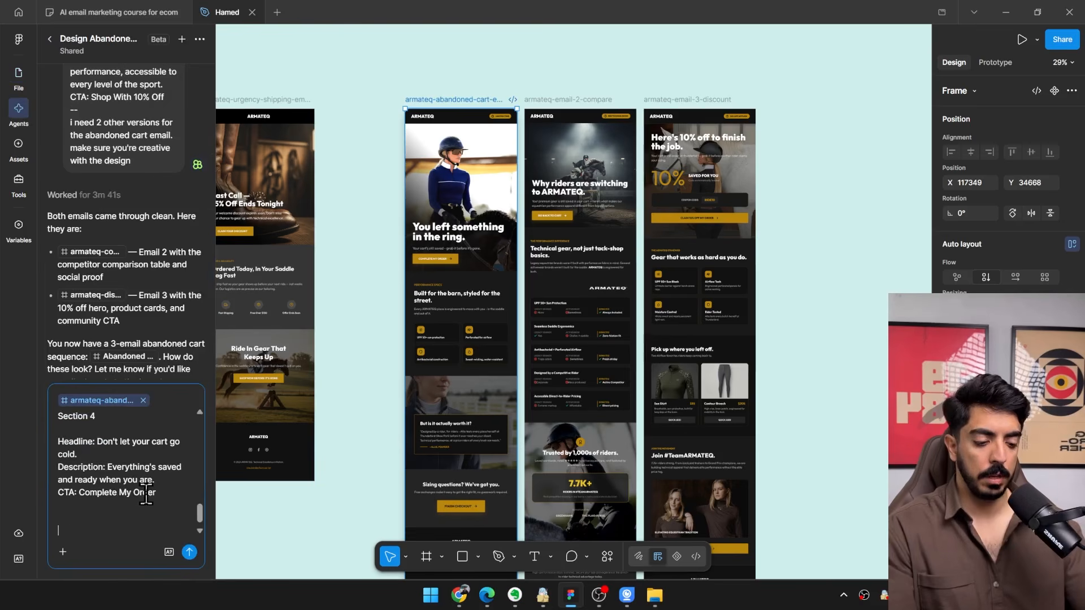
type("---")
key("shift+Return")
key("shift+Return")
Add "design me an browse abandonment email" and "I want more creativity" to the prompt, and send it.
type("design me an b")
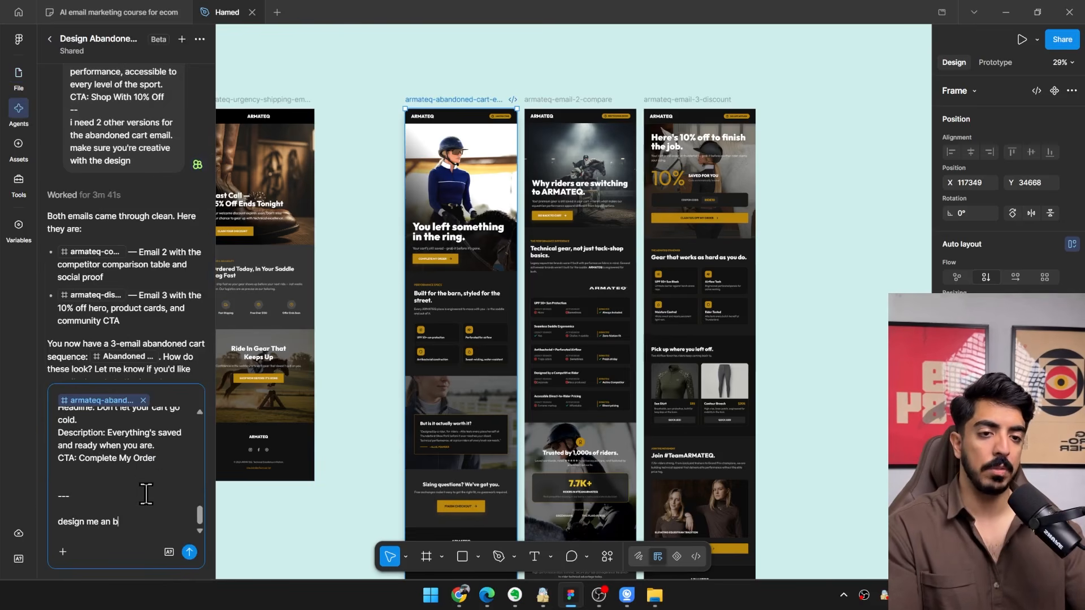
type("rowse abandonment email")
key("shift+Return")
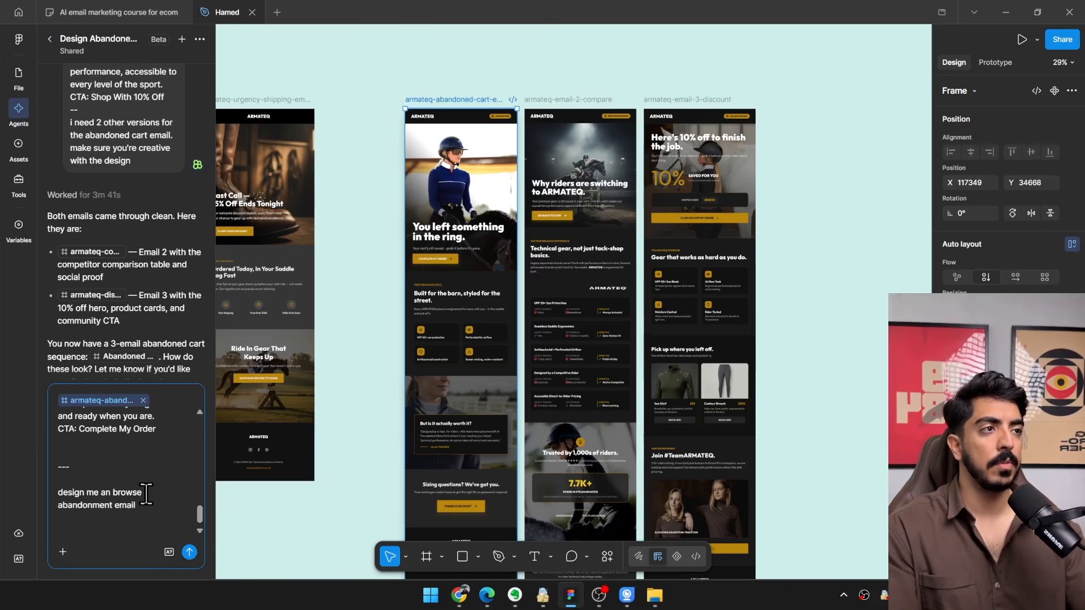
key("shift+Return")
type("I")
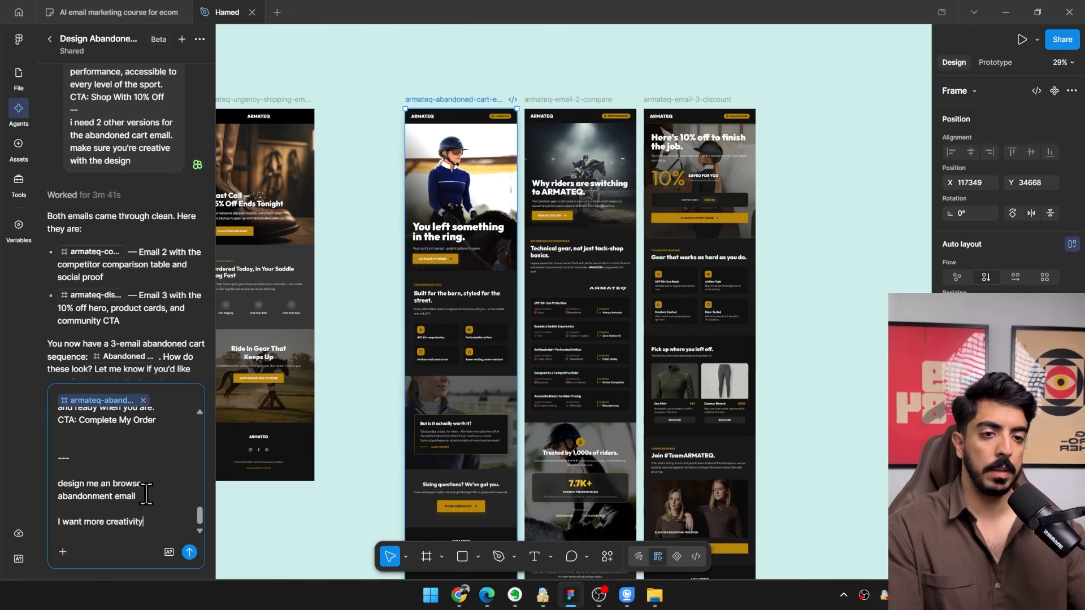
type(" want more creativity")
key("Return")
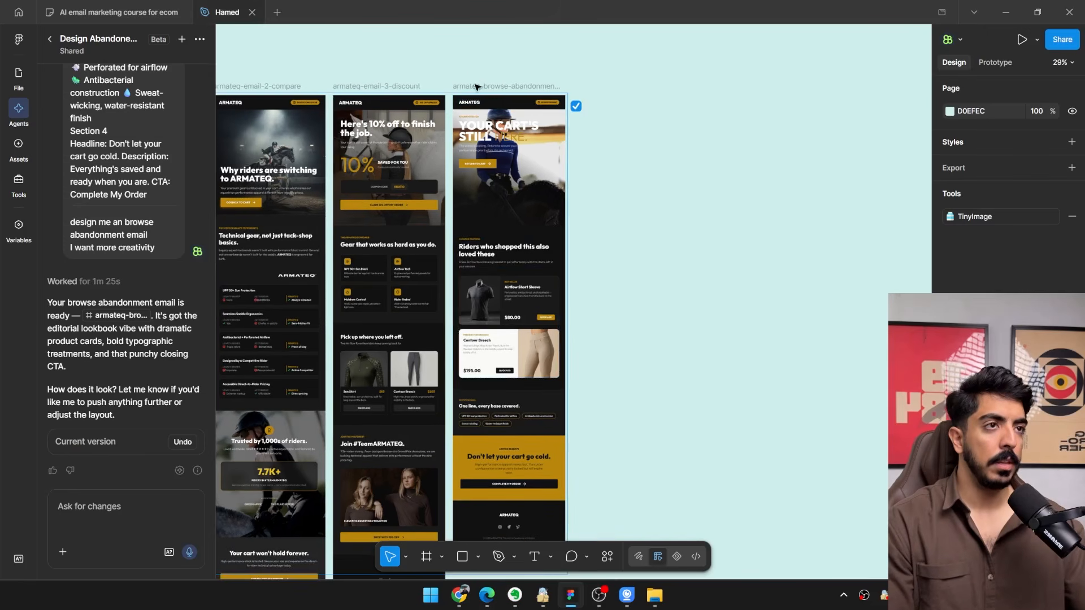
Move the new browse abandonment email farther away from the discount email, and inspect its hero, product cards and closing section.
left_click_drag(511, 89, 553, 89)
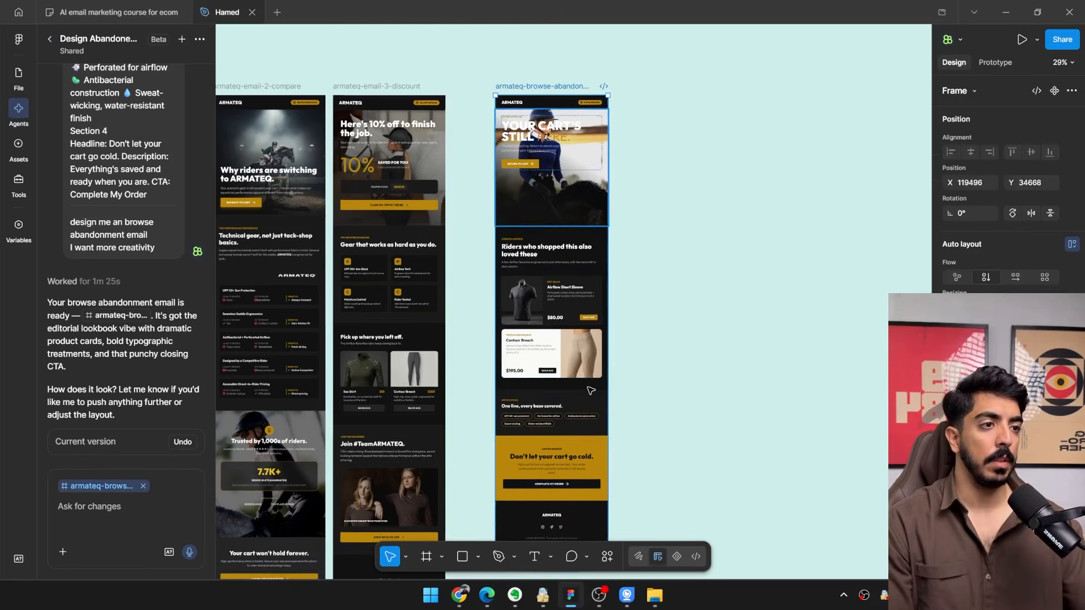
left_click_drag(560, 317, 737, 310)
scroll(737, 310, "up", 3)
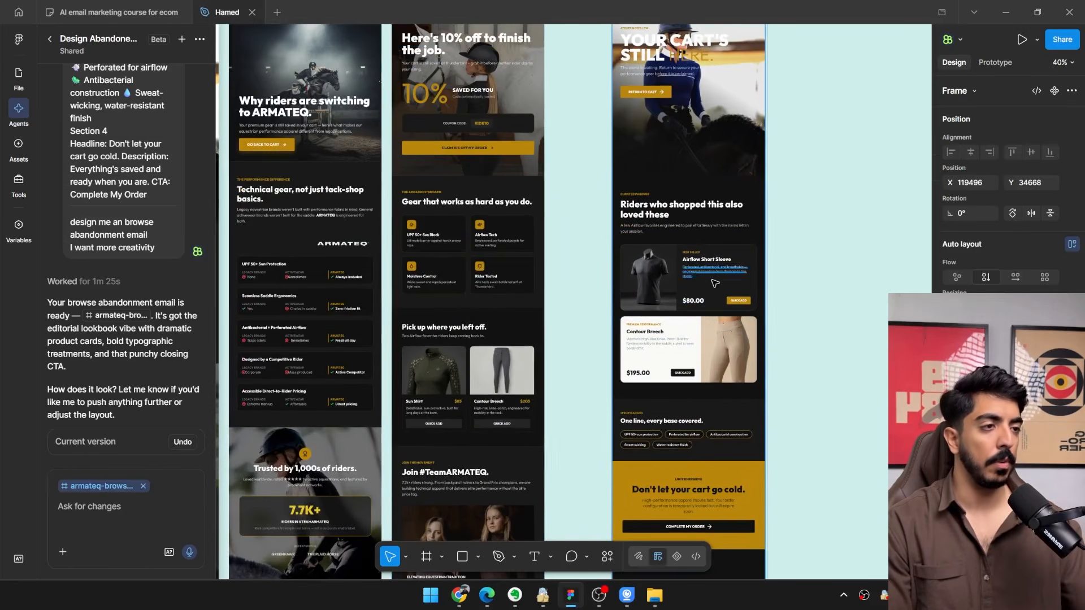
scroll(582, 354, "up", 3)
scroll(583, 354, "down", 1)
scroll(583, 354, "down", 4)
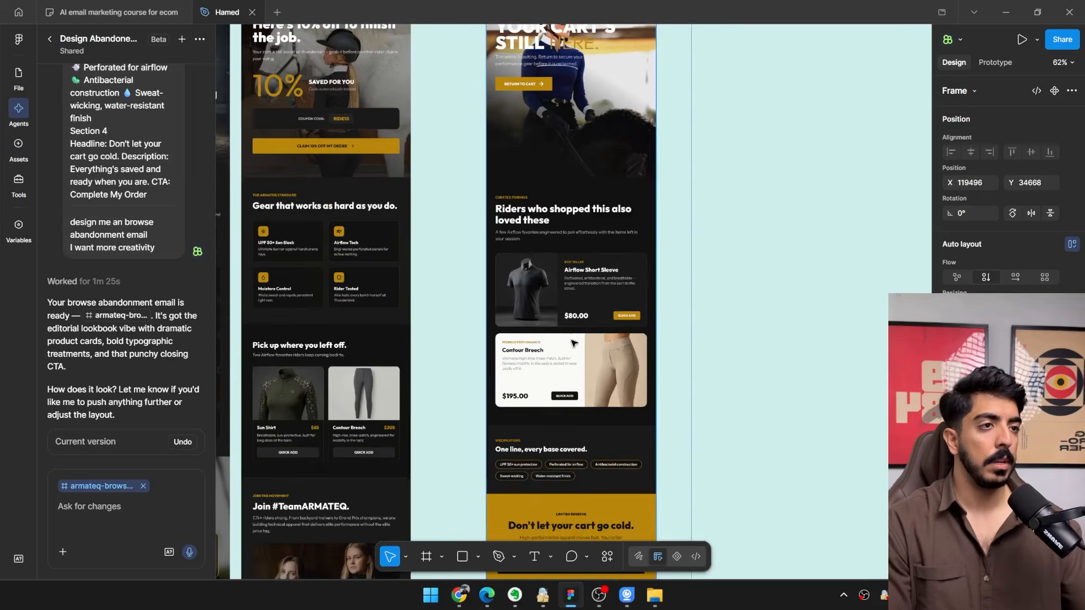
scroll(728, 224, "up", 2)
left_click(727, 224)
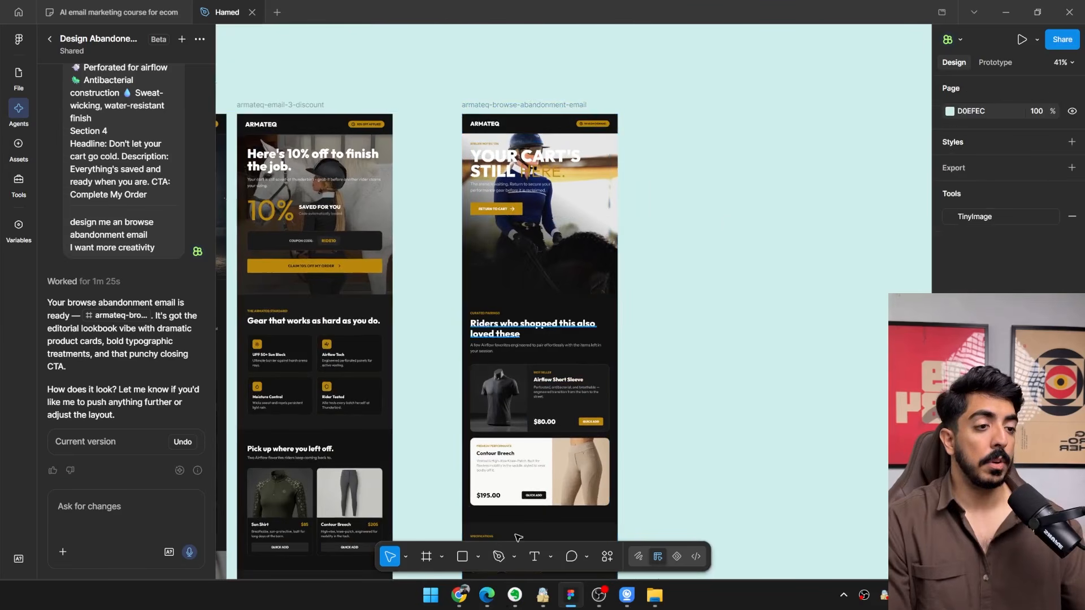
scroll(486, 526, "up", 2)
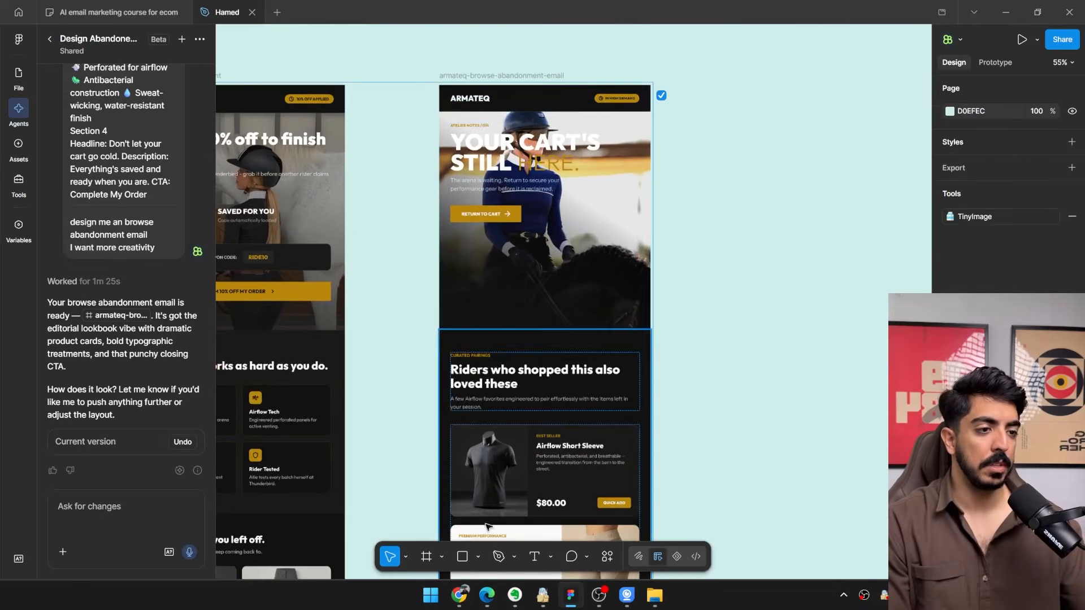
Switch to Chrome, check the Airflow High Neck page, and go to the Best Sellers section of the ARMATEQ home page.
left_click(460, 595)
left_click(272, 11)
scroll(607, 272, "up", 5)
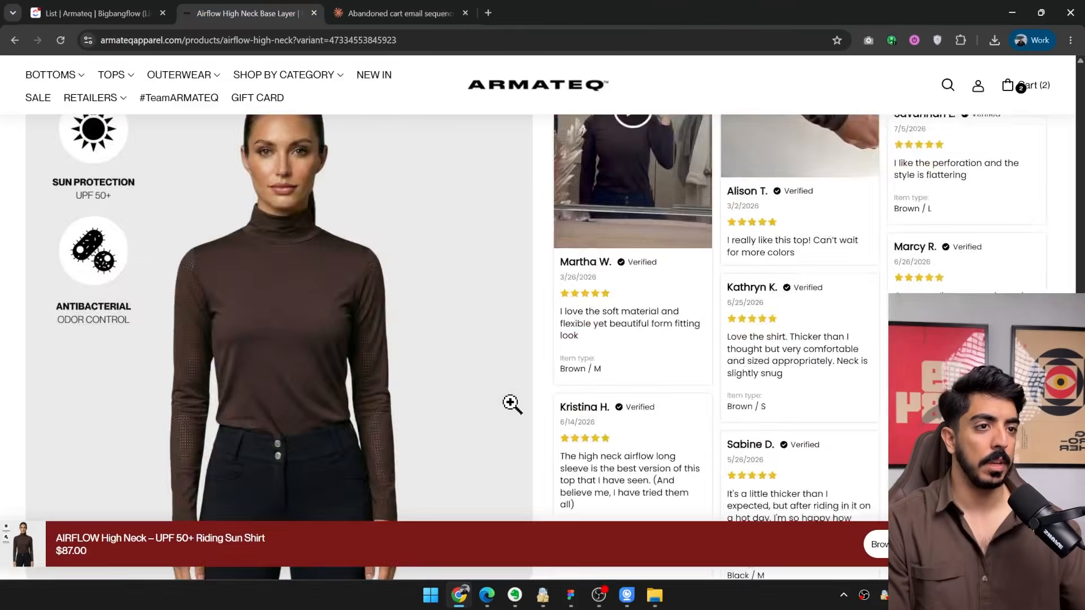
scroll(469, 382, "down", 8)
scroll(402, 351, "up", 3)
scroll(520, 344, "up", 10)
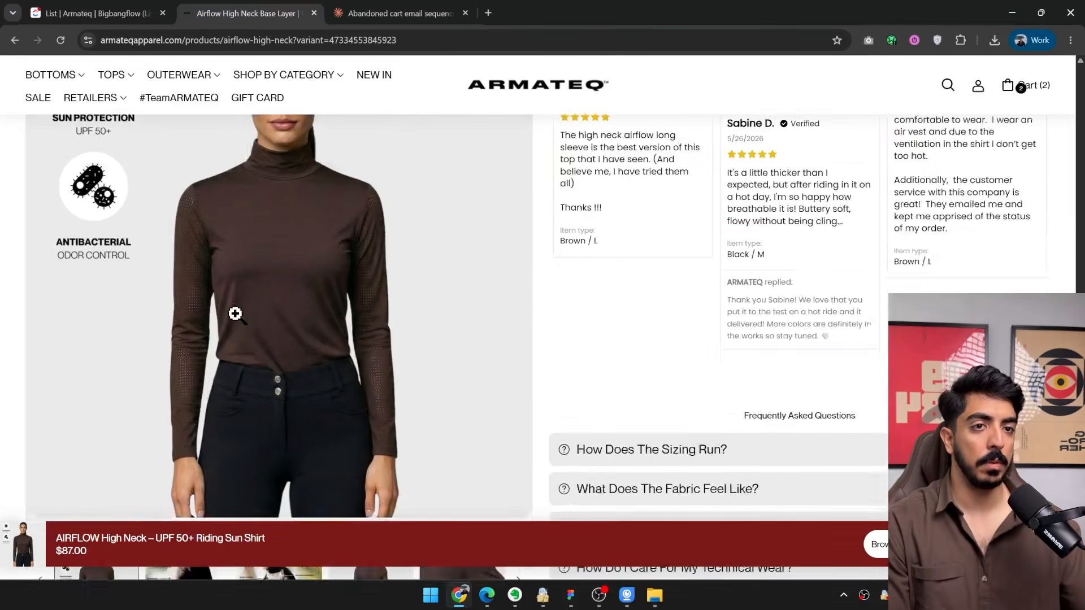
left_click(527, 101)
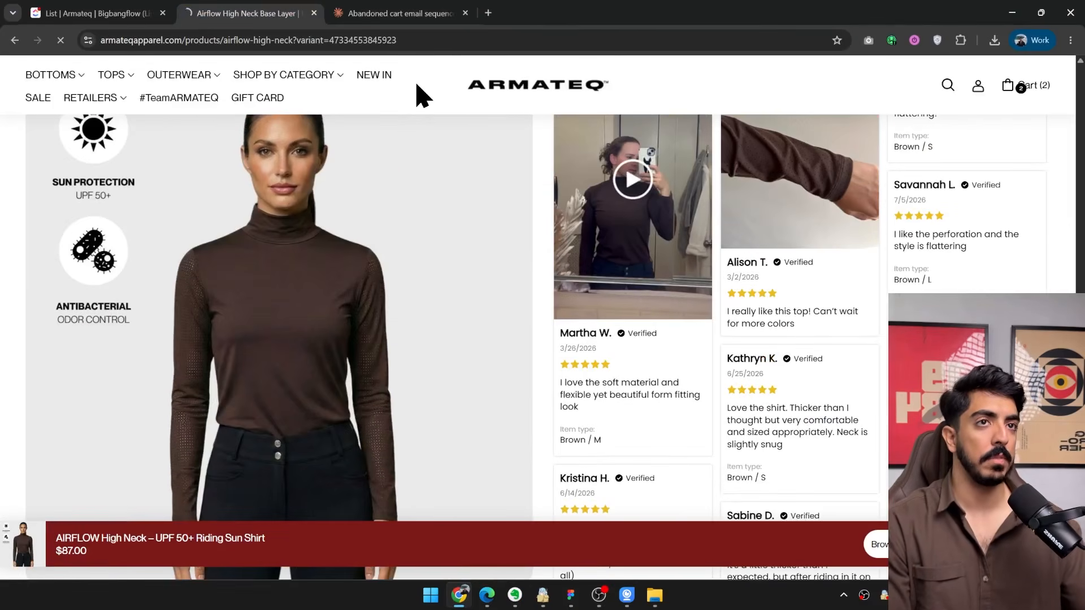
scroll(439, 157, "down", 15)
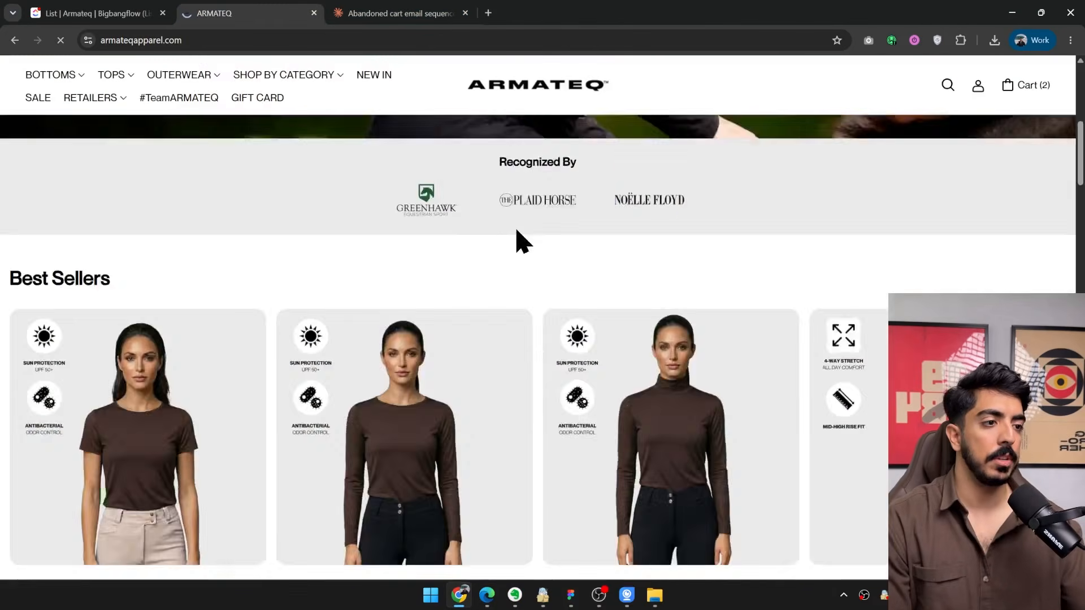
Open the Contour Breech, Airflow High Neck and Airflow Short Sleeve products from Best Sellers in separate tabs.
scroll(717, 213, "up", 4)
middle_click(882, 347)
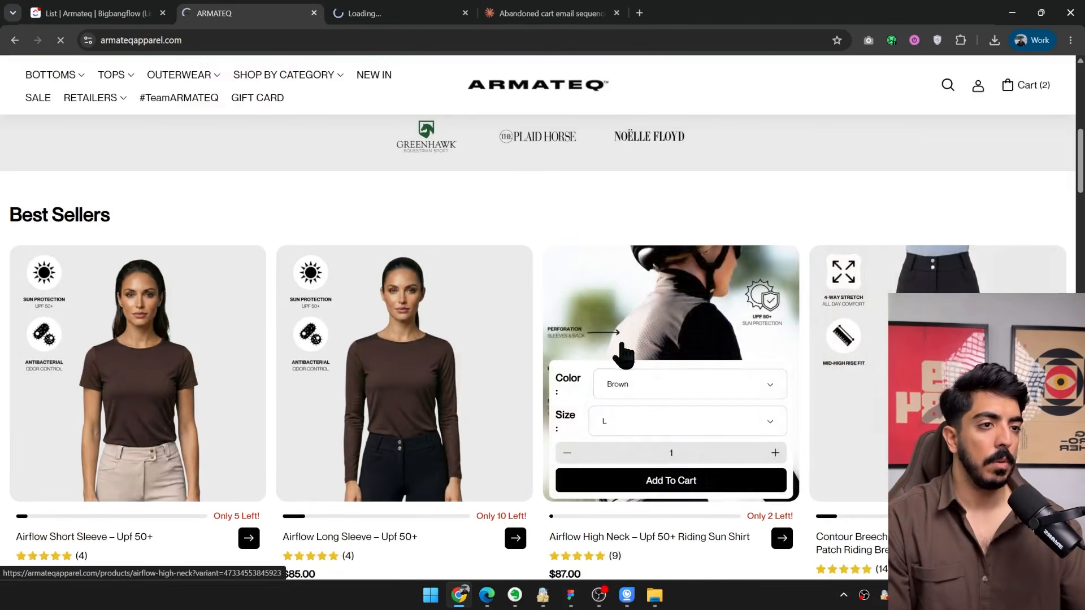
middle_click(622, 354)
middle_click(200, 343)
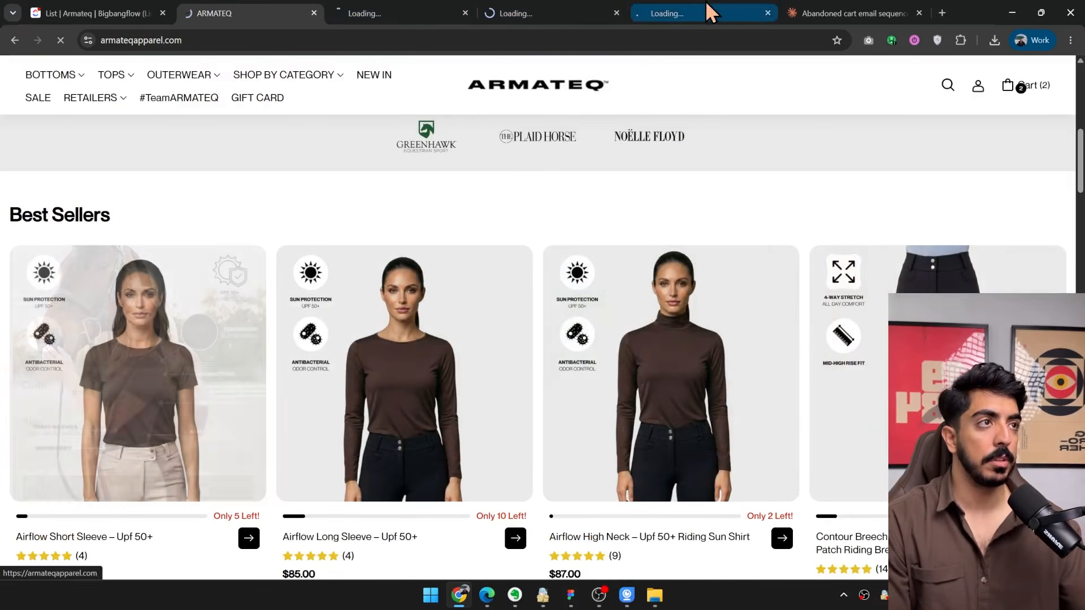
Look through the Airflow High Neck product page and its photo gallery for a usable lifestyle image.
left_click(710, 12)
left_click(574, 12)
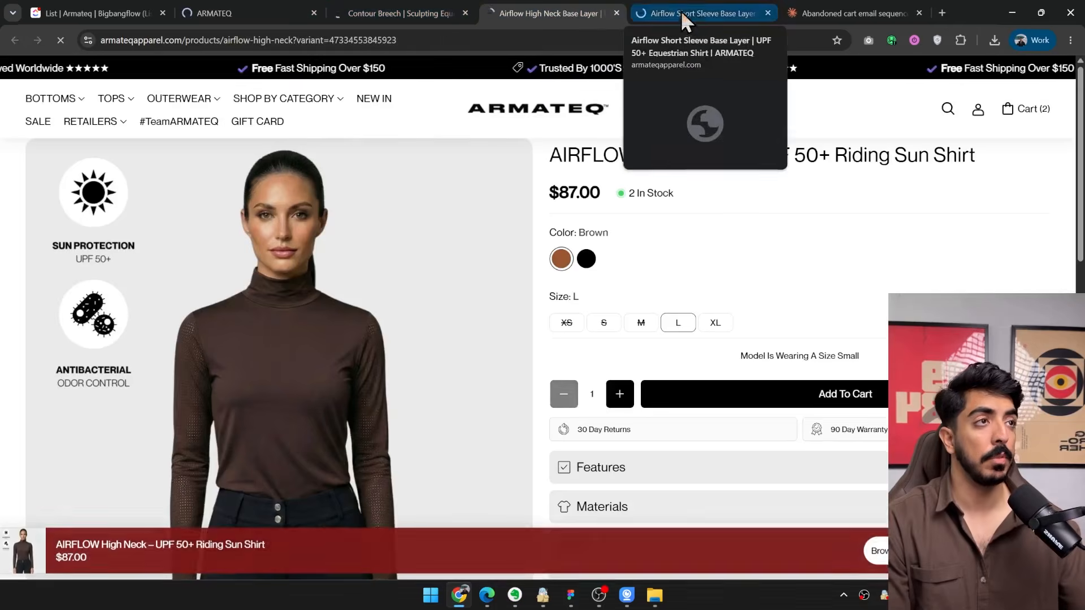
scroll(637, 225, "down", 20)
scroll(633, 232, "up", 4)
scroll(627, 242, "up", 2)
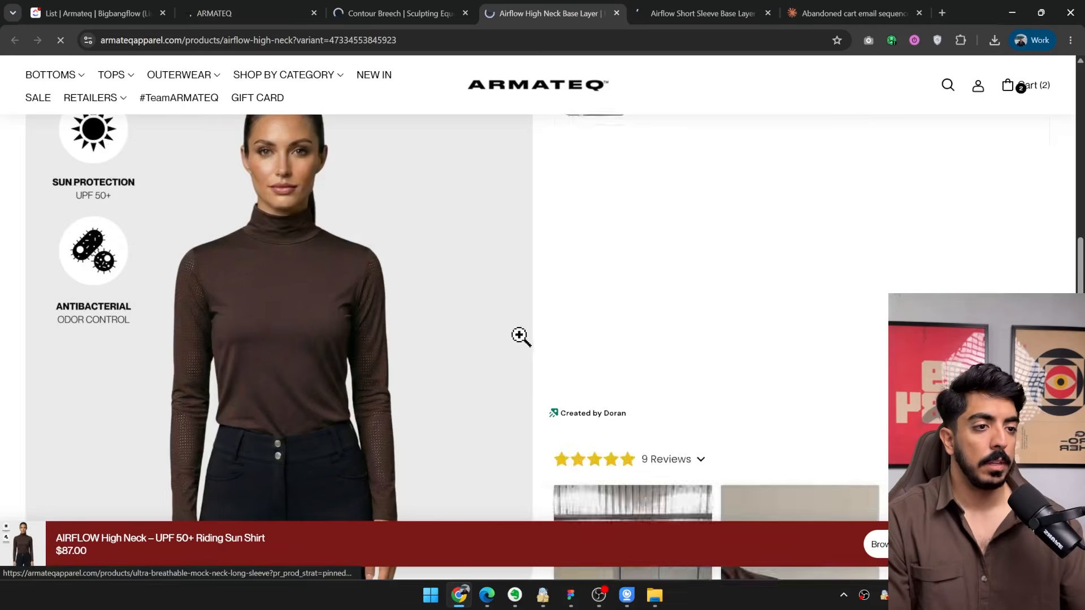
scroll(521, 334, "down", 15)
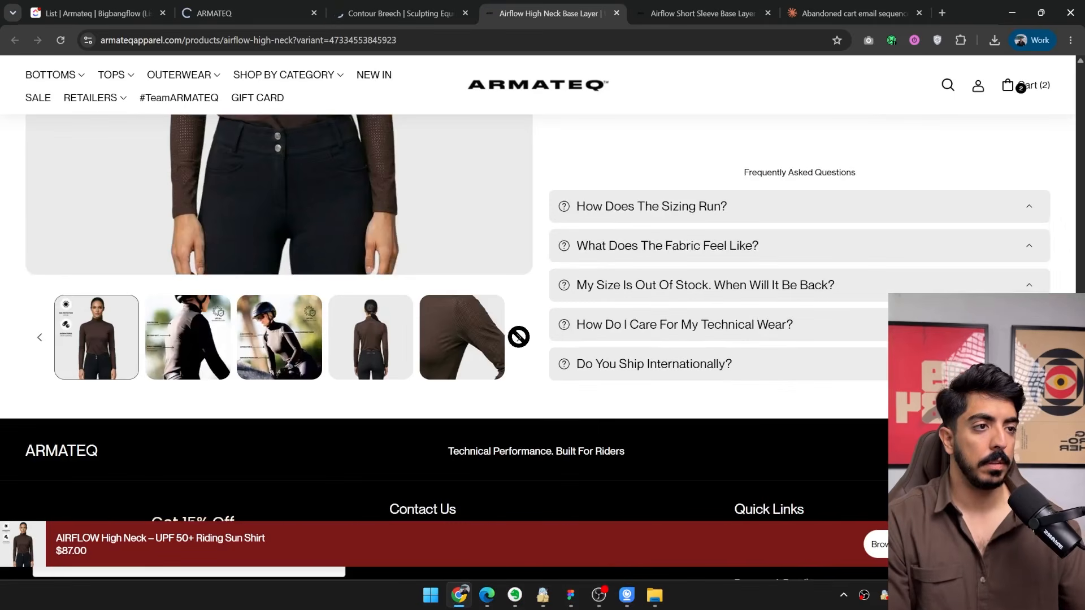
Save the Contour Breech photo of the rider at the white fence to the Desktop as Screenshot2026-02-24at12.50.55AM.webp.
left_click(417, 13)
scroll(486, 296, "up", 5)
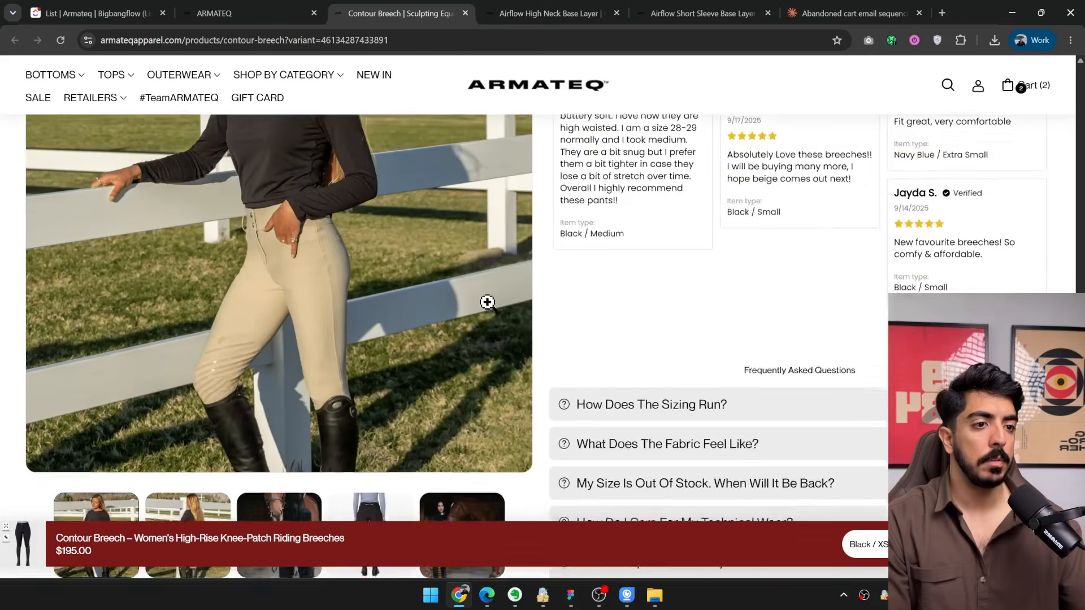
scroll(485, 298, "up", 5)
right_click(291, 283)
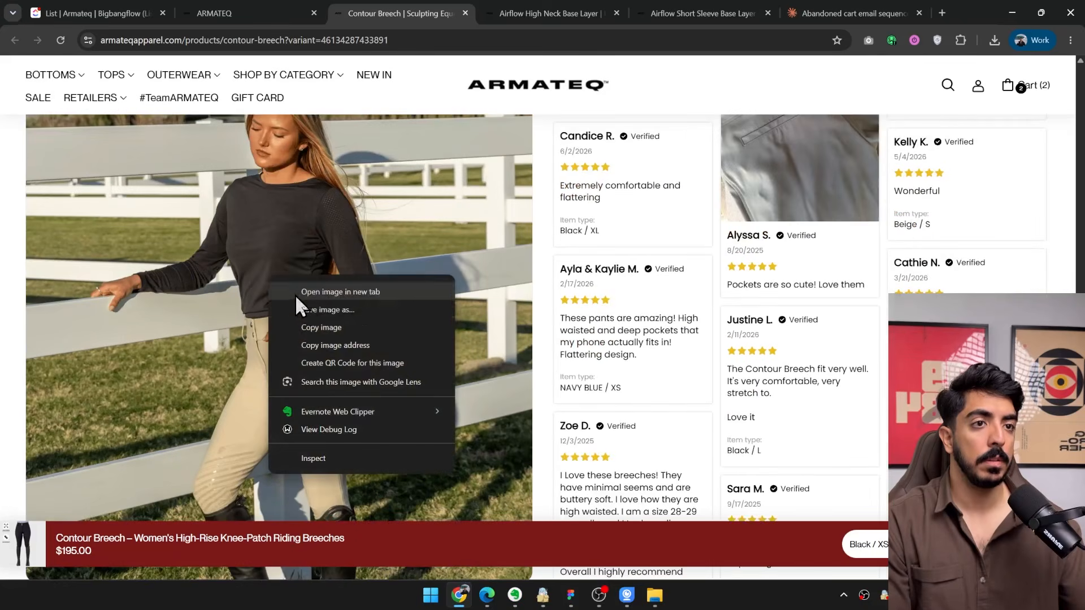
left_click(303, 305)
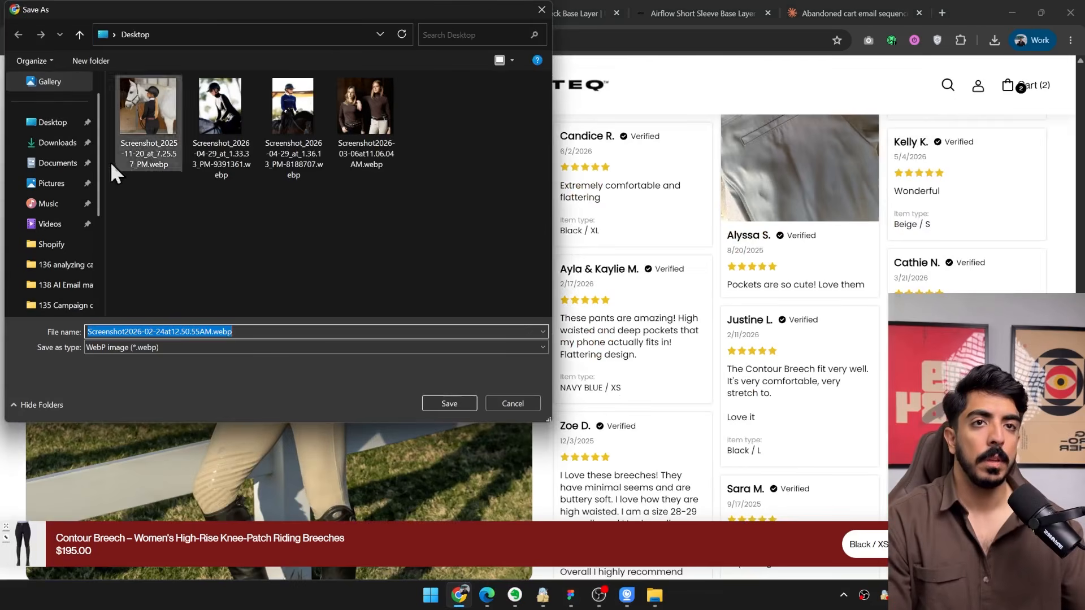
key("Return")
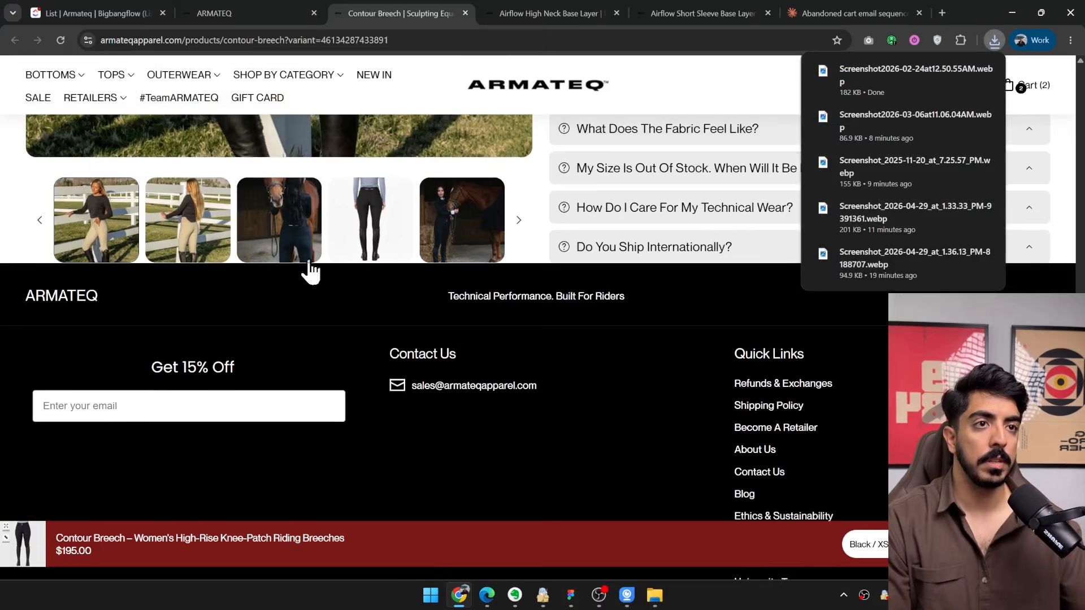
Save the Contour Breech photo of the rider in black seen from behind with a horse to the Desktop as IMG_51882.webp.
scroll(345, 308, "up", 8)
right_click(366, 319)
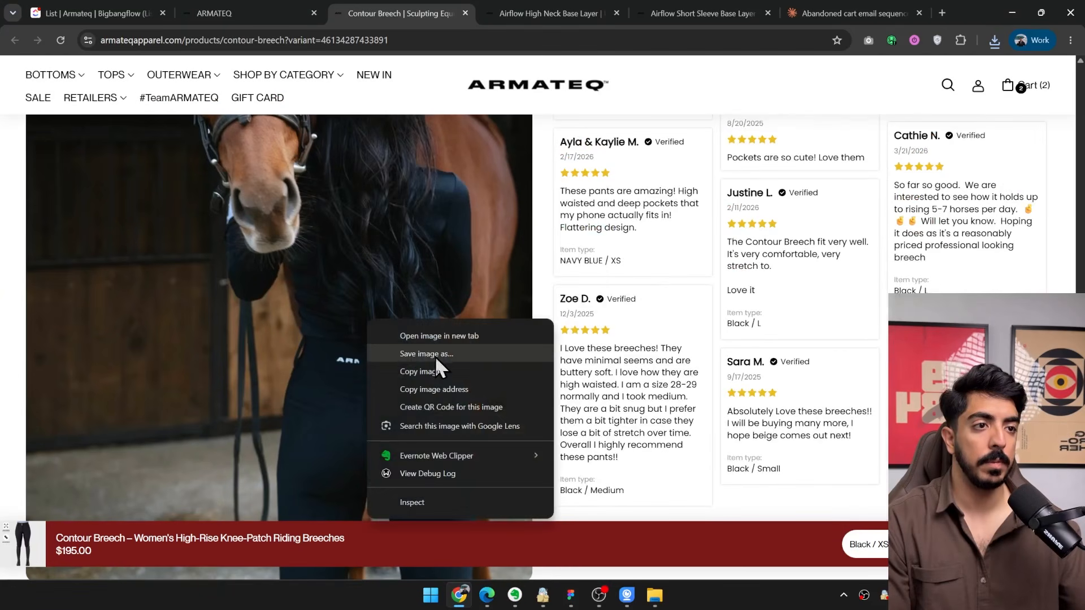
left_click(435, 355)
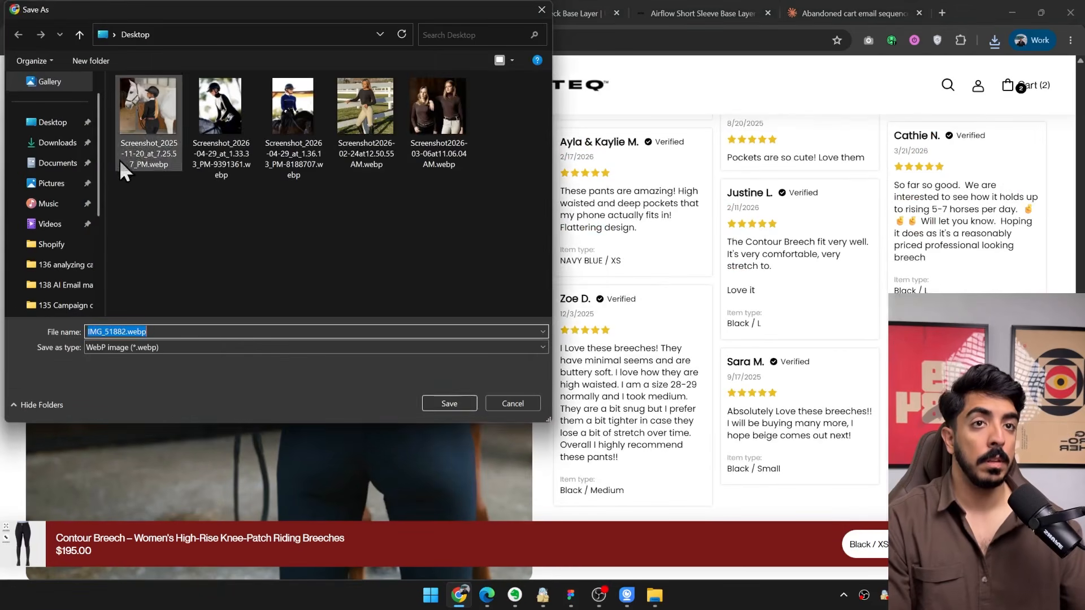
left_click(449, 403)
Switch to Figma and replace the browse abandonment email's hero image fill with the saved photo IMG_51882.webp.
key("alt+Tab")
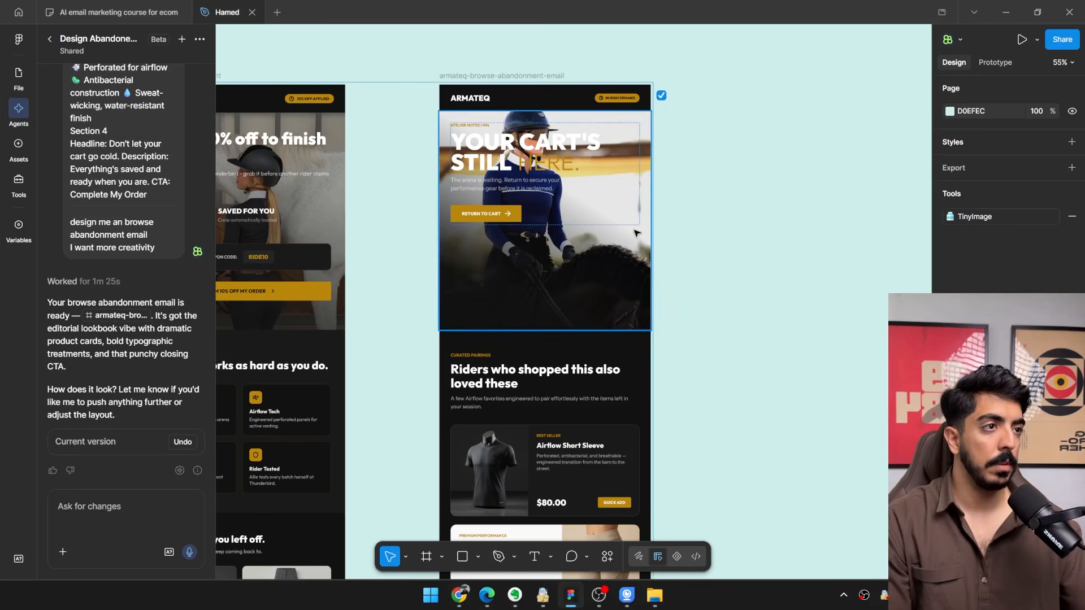
left_click(616, 254)
scroll(1012, 430, "down", 1)
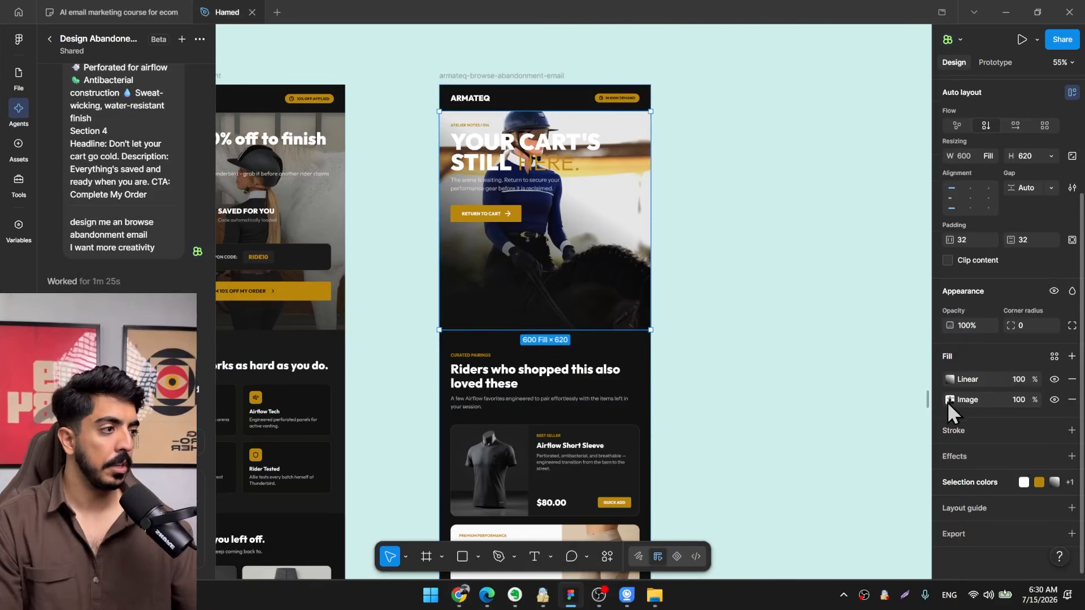
left_click(950, 399)
left_click(879, 340)
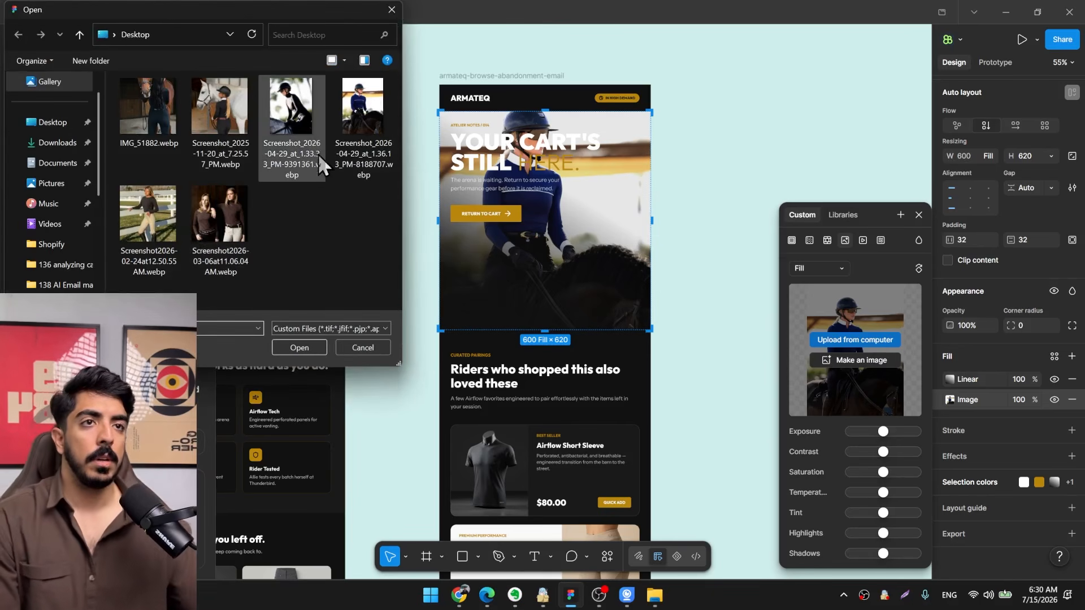
double_click(319, 159)
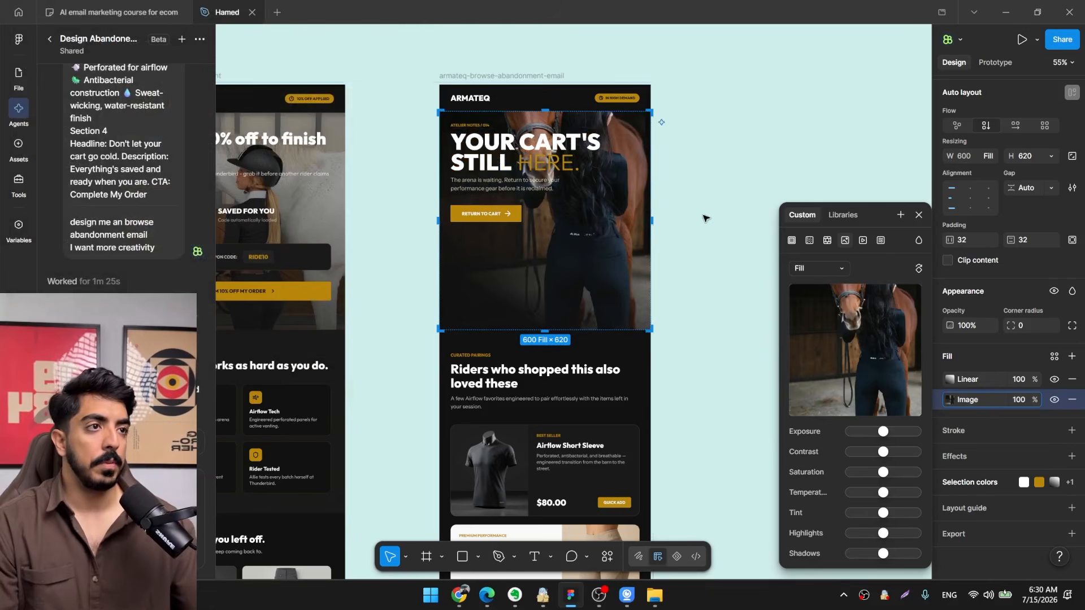
scroll(684, 204, "down", 3)
left_click(690, 208)
scroll(689, 207, "up", 6)
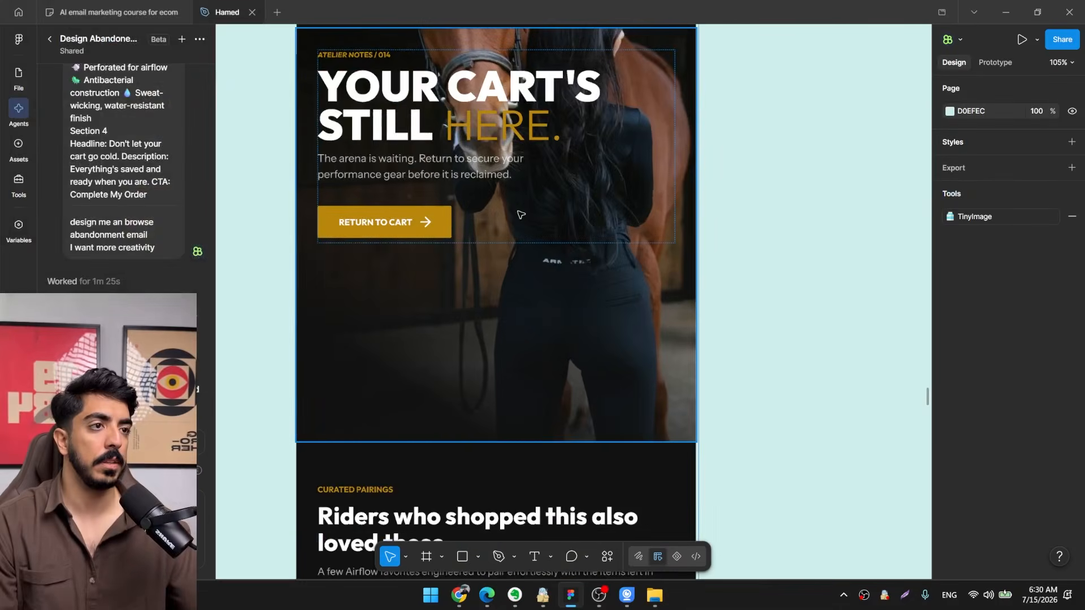
Align the hero frame's text and button to the bottom left of the frame.
left_click(606, 221)
scroll(612, 232, "down", 5)
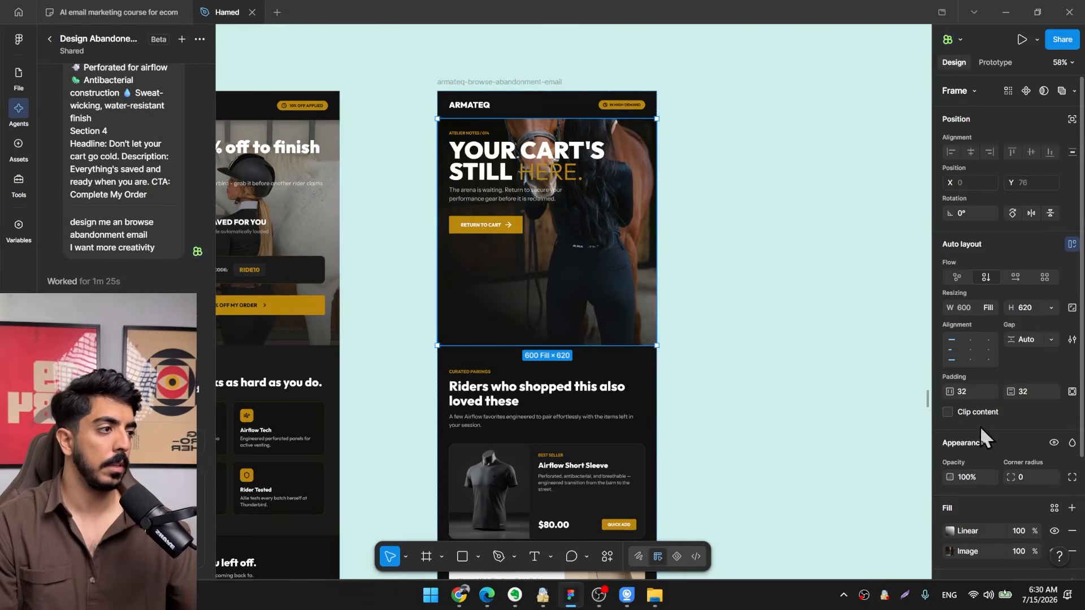
double_click(953, 354)
left_click_drag(733, 284, 668, 334)
left_click(667, 334)
left_click(755, 605)
Replace the first line of the hero headline, "YOUR CART'S", with "COME LOOK".
scroll(596, 320, "up", 3)
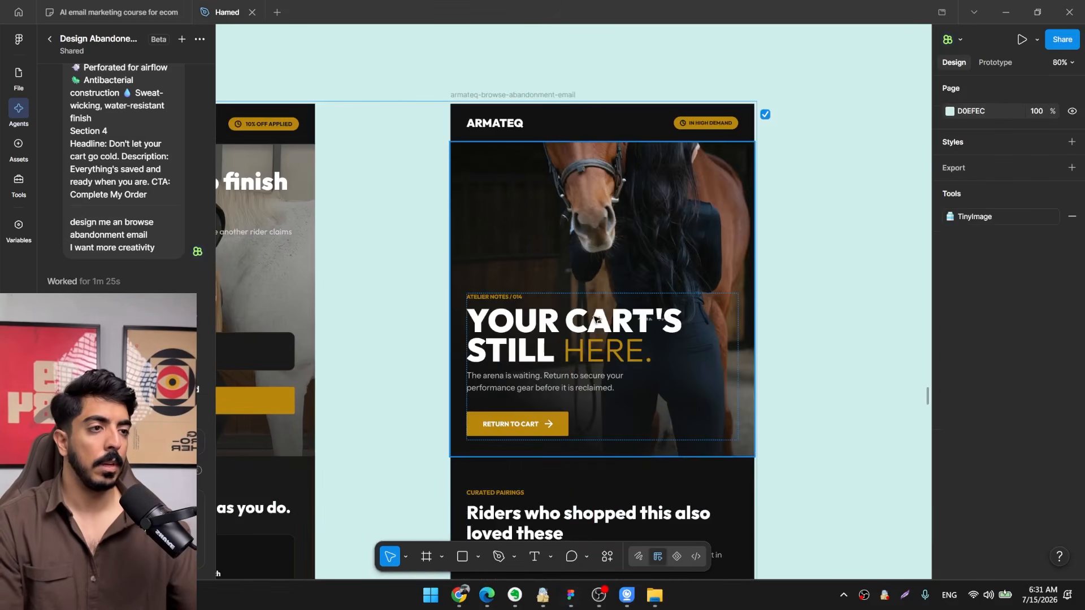
scroll(511, 343, "up", 5)
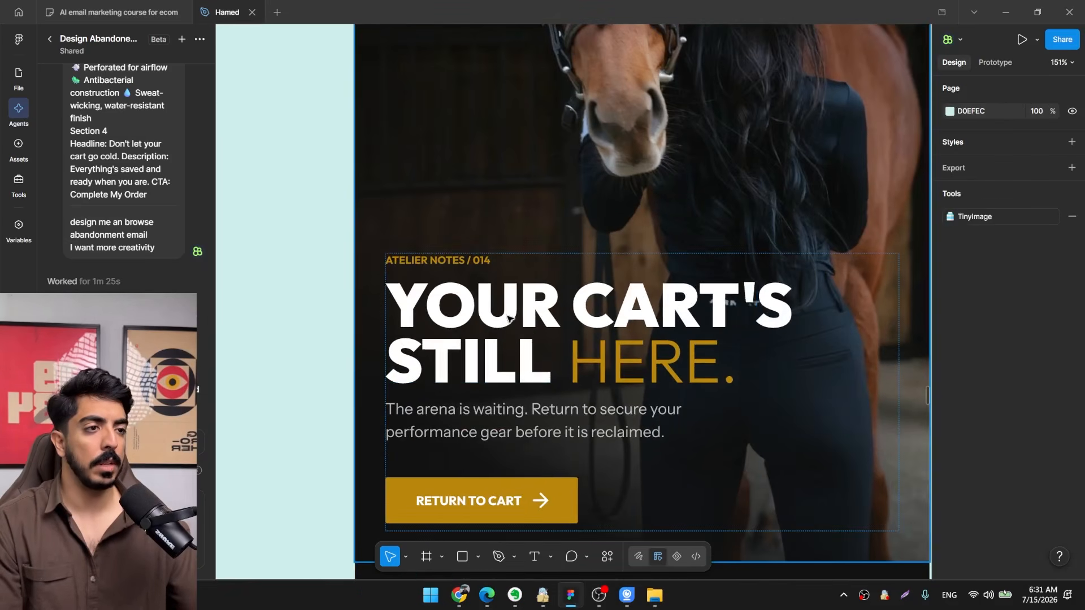
double_click(530, 315)
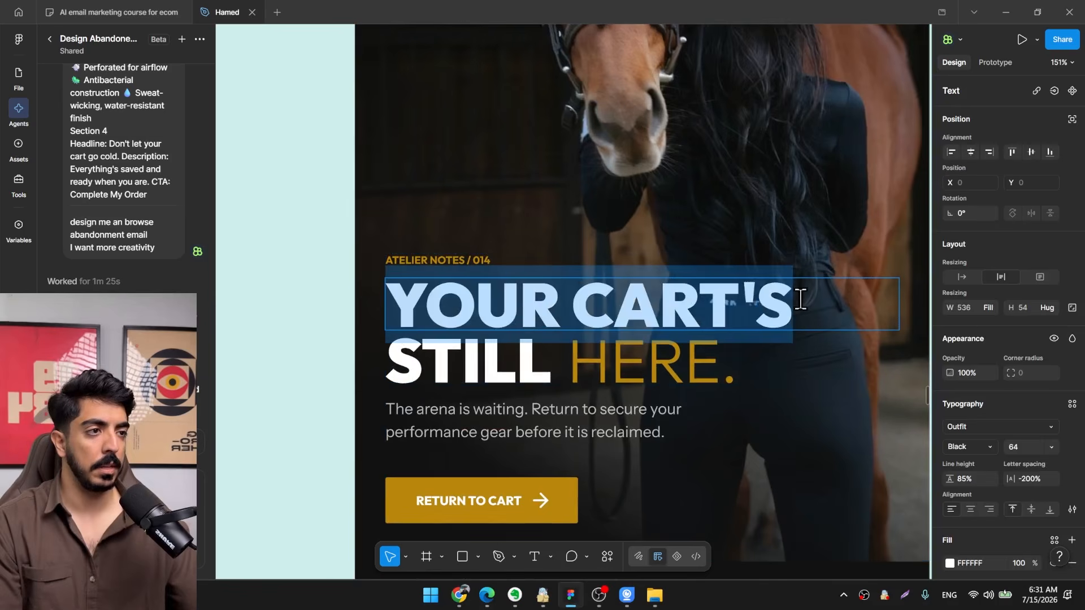
left_click_drag(801, 300, 373, 302)
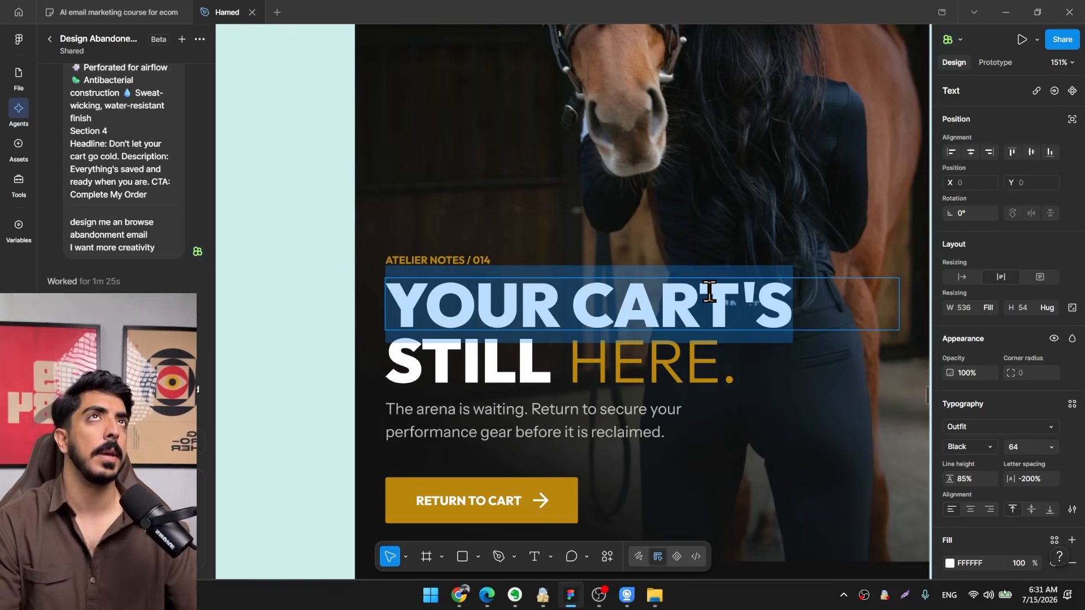
type("come")
key("ctrl+a")
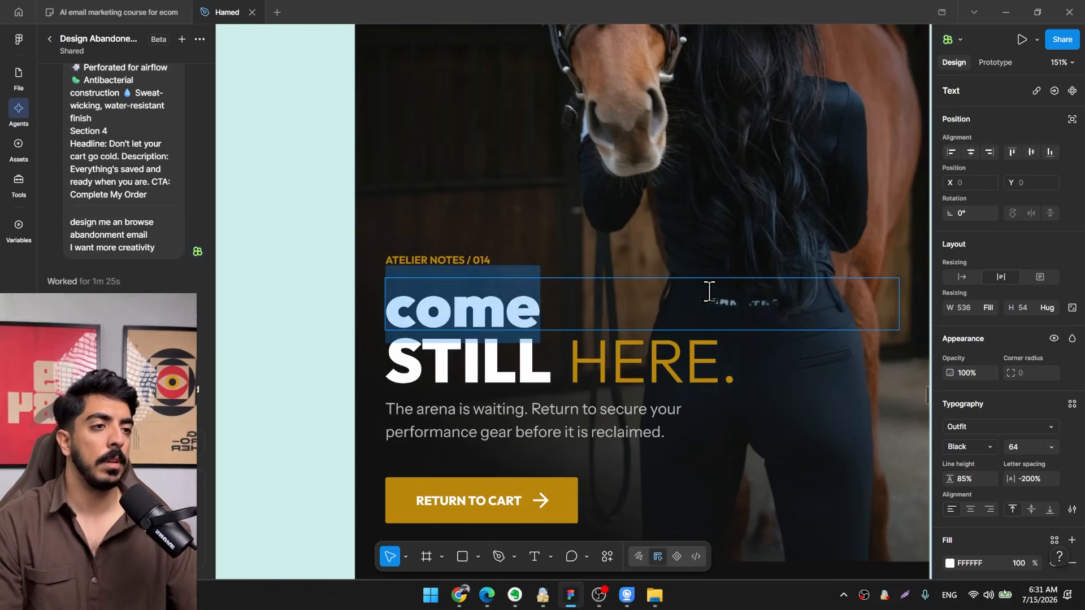
type("Come")
key("ctrl+a")
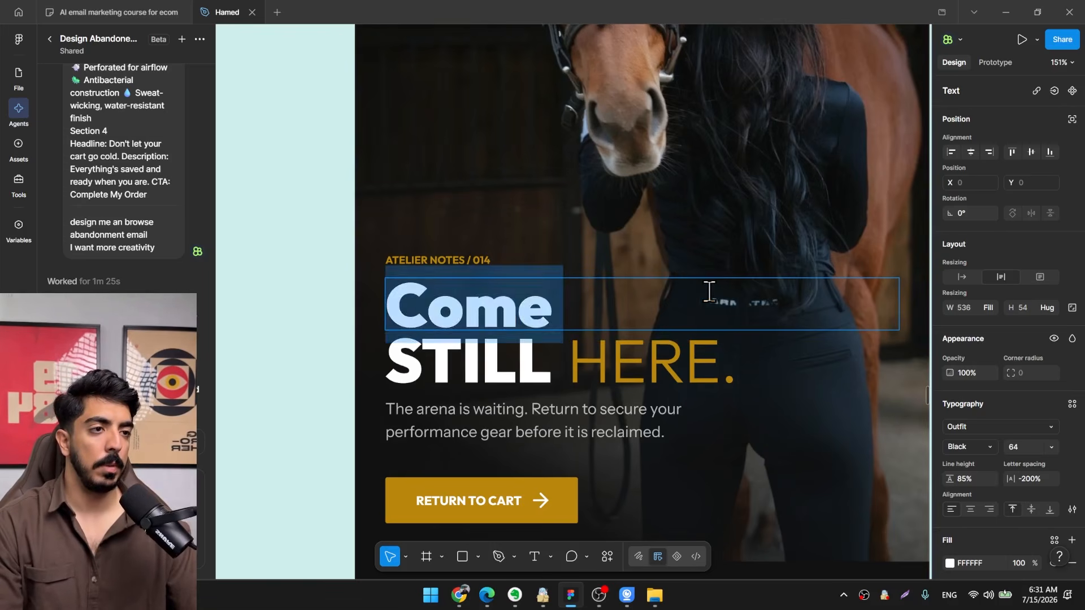
type("COME LOOK")
Change the word "STILL" in the hero headline's second line to "AGAIN".
left_click_drag(552, 364, 361, 370)
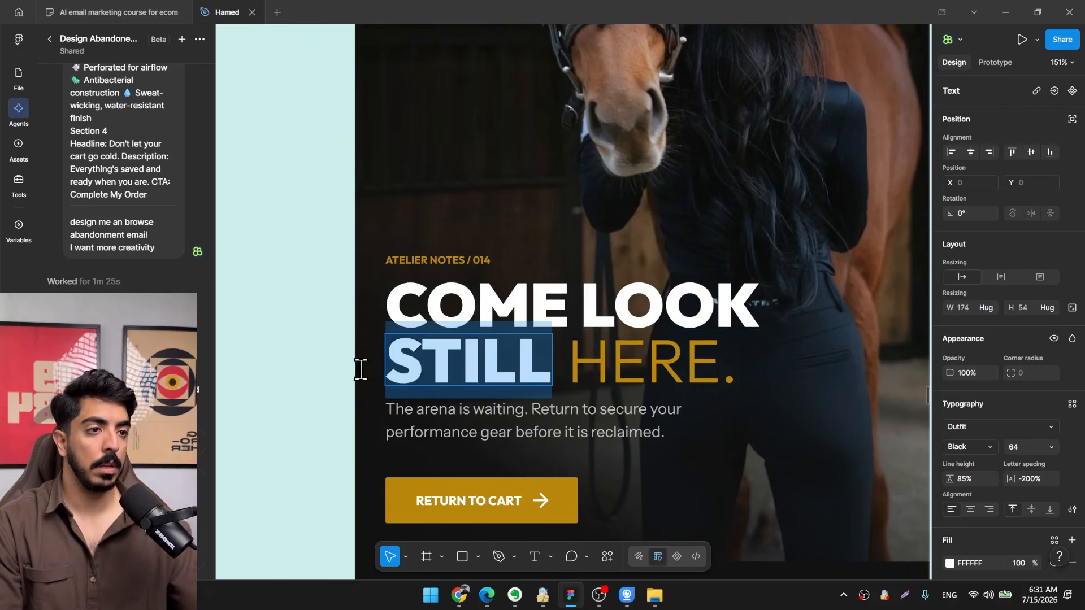
type("AGAIN")
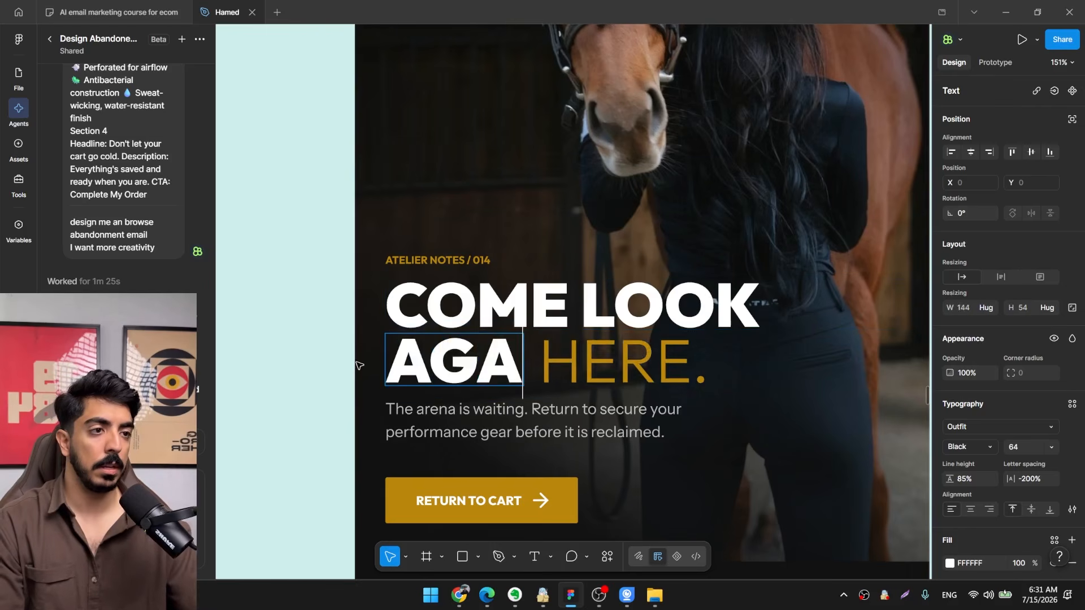
scroll(451, 339, "down", 5)
left_click(697, 361)
left_click(698, 361)
Change the hero button label to "GO BACK TO WEBSITE".
scroll(472, 390, "up", 3)
left_click_drag(473, 390, 502, 310)
scroll(465, 197, "up", 2)
scroll(497, 310, "up", 2)
left_click(506, 316, "ctrl")
double_click(513, 315)
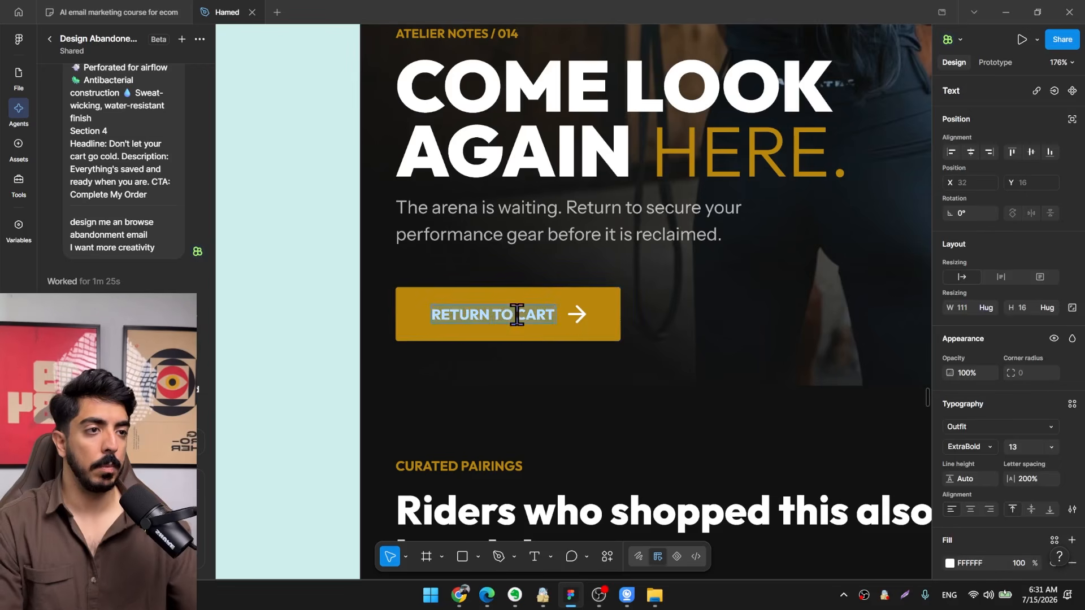
type("GO BACK")
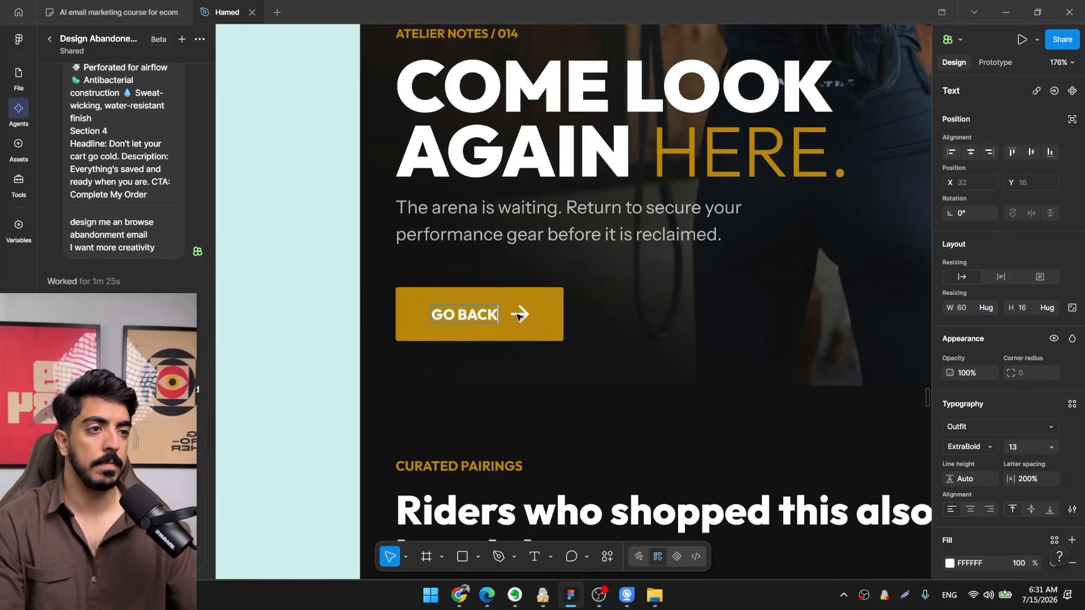
type(" TO WEBSI")
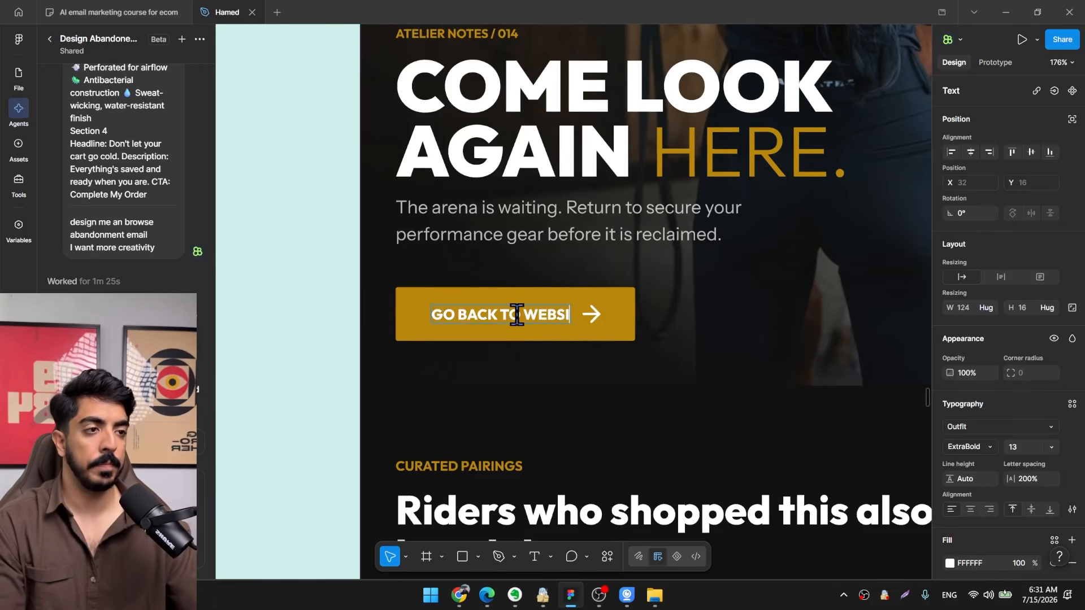
type("TE")
scroll(517, 284, "down", 5)
left_click(801, 283)
left_click(801, 283)
Review the email's product cards, specifications and closing section, and check the Email 1 copy in Claude.
scroll(801, 283, "down", 2)
left_click_drag(744, 274, 618, 120)
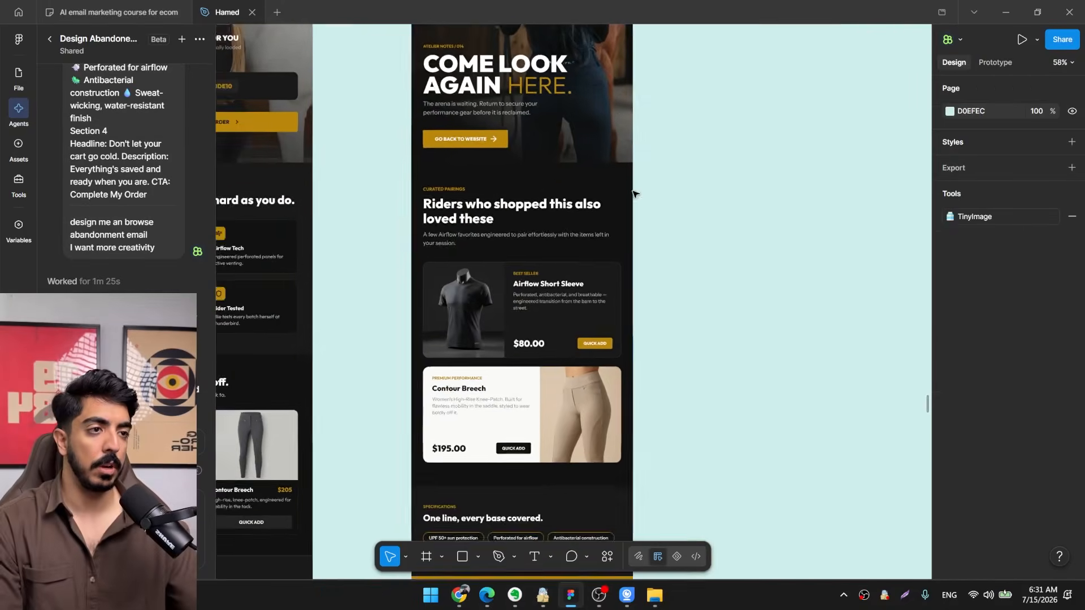
scroll(633, 194, "down", 2)
left_click(459, 594)
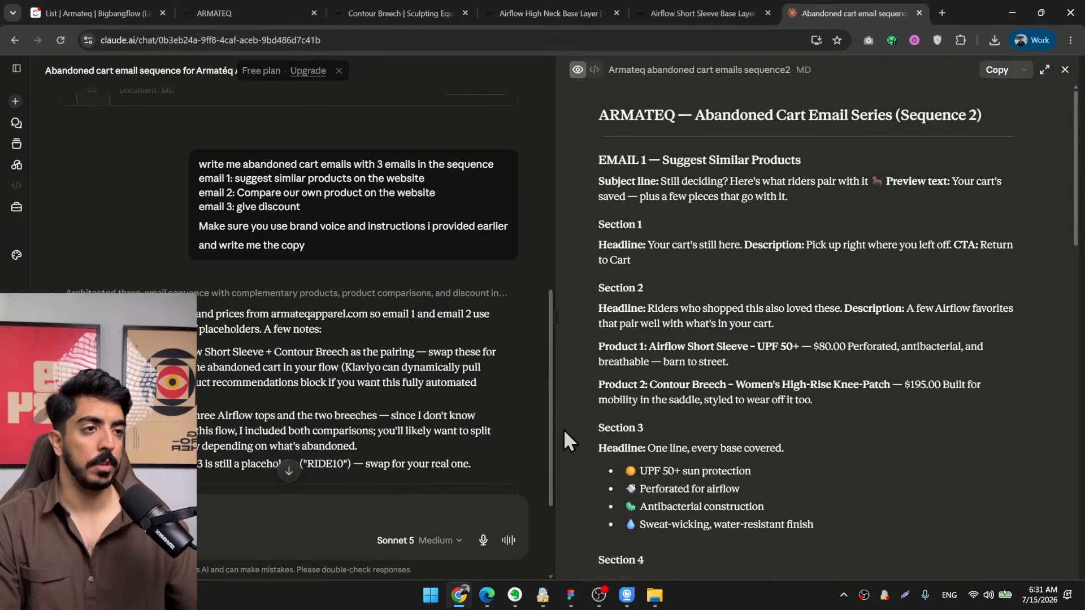
left_click(571, 594)
scroll(566, 248, "down", 2)
scroll(595, 268, "down", 2, "ctrl")
scroll(573, 261, "down", 2)
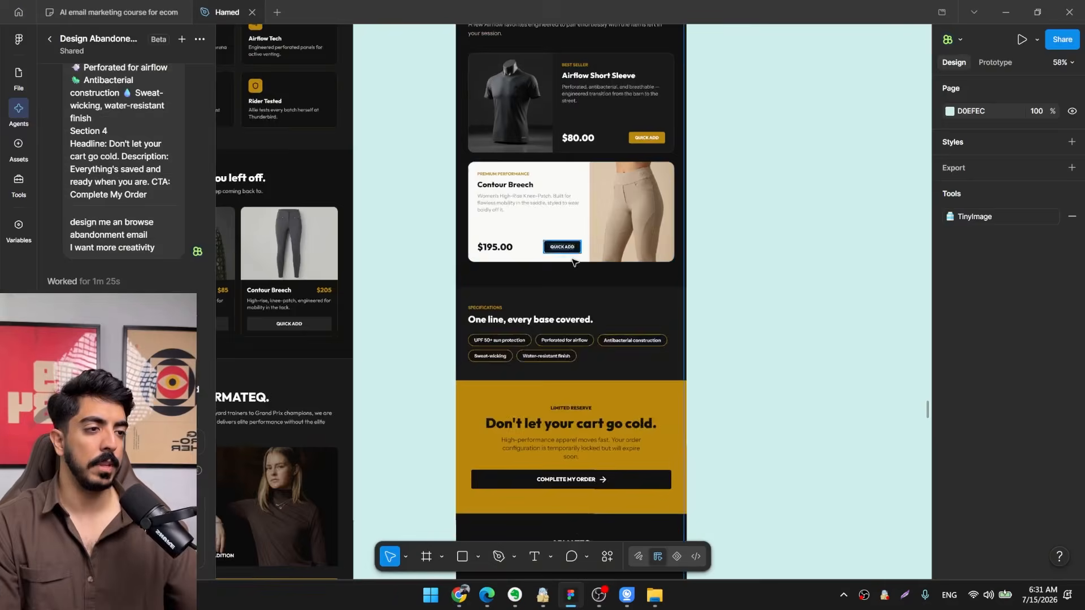
scroll(574, 262, "down", 2, "ctrl")
scroll(622, 234, "up", 3, "ctrl")
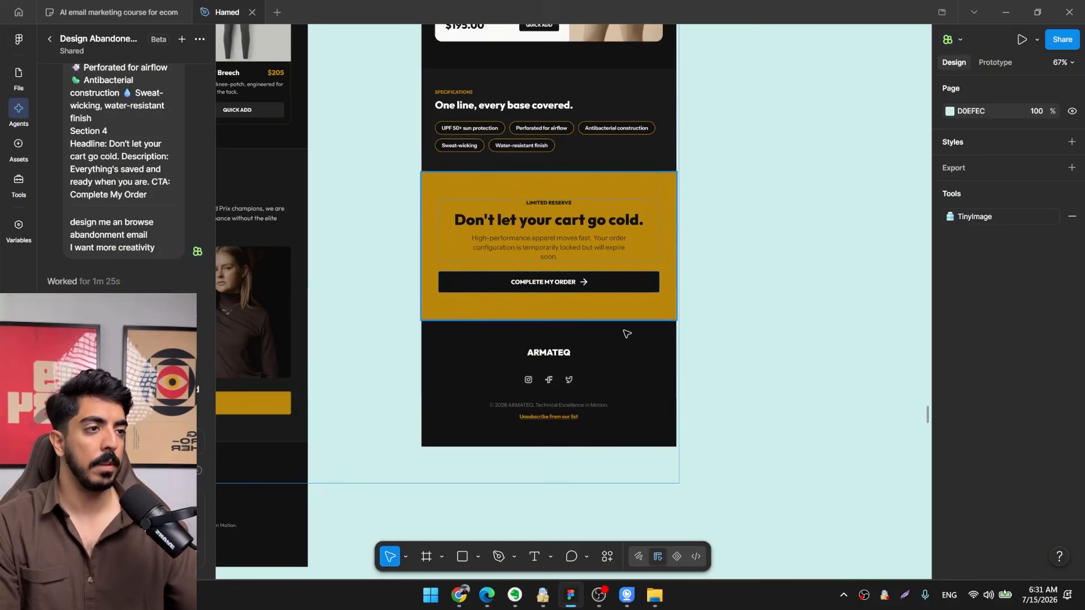
Stretch the closing section to a height of about 476 and replace its gold fill with an uploaded photo of the woman at the fence.
left_click_drag(620, 321, 617, 375)
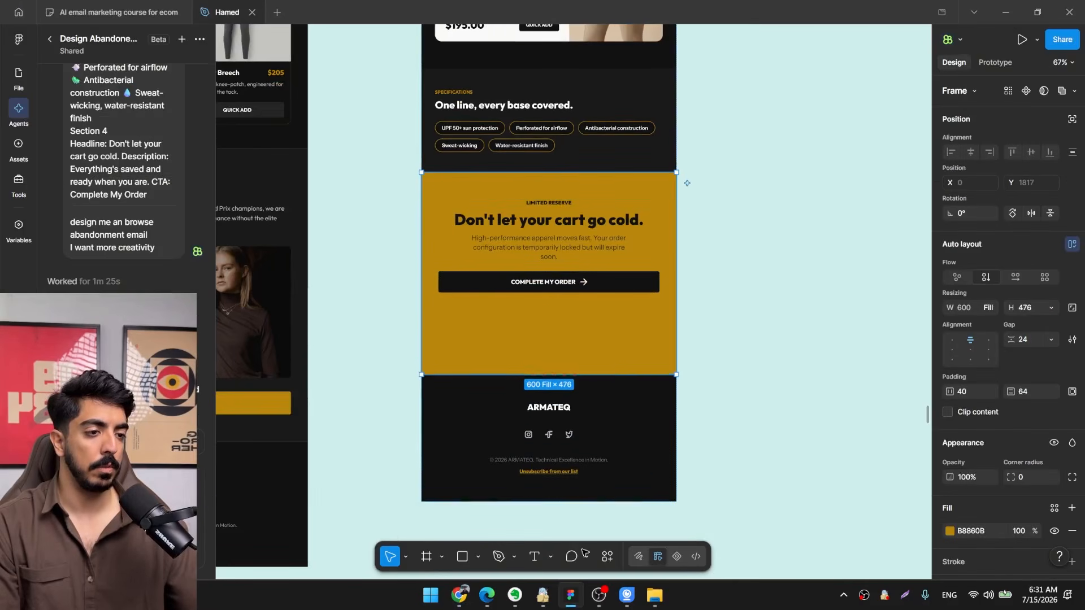
scroll(960, 478, "down", 4)
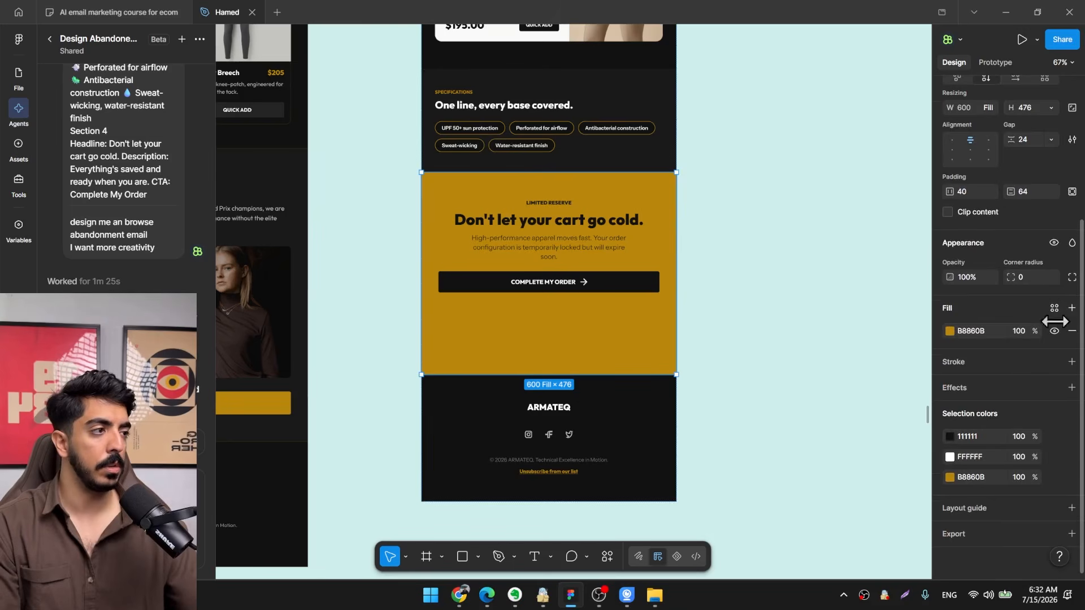
left_click(949, 332)
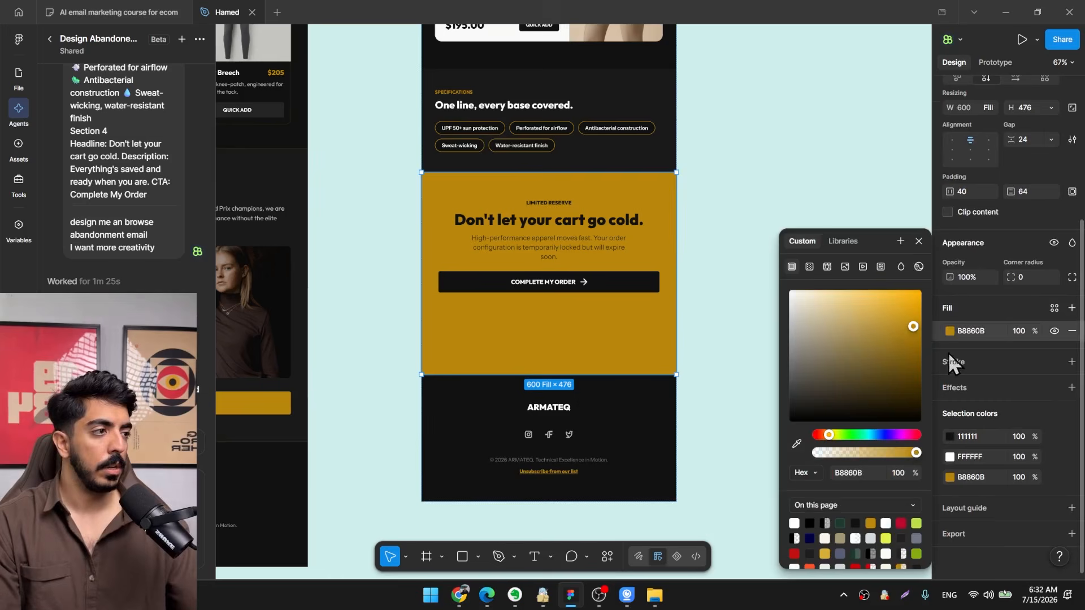
left_click(845, 266)
left_click(855, 340)
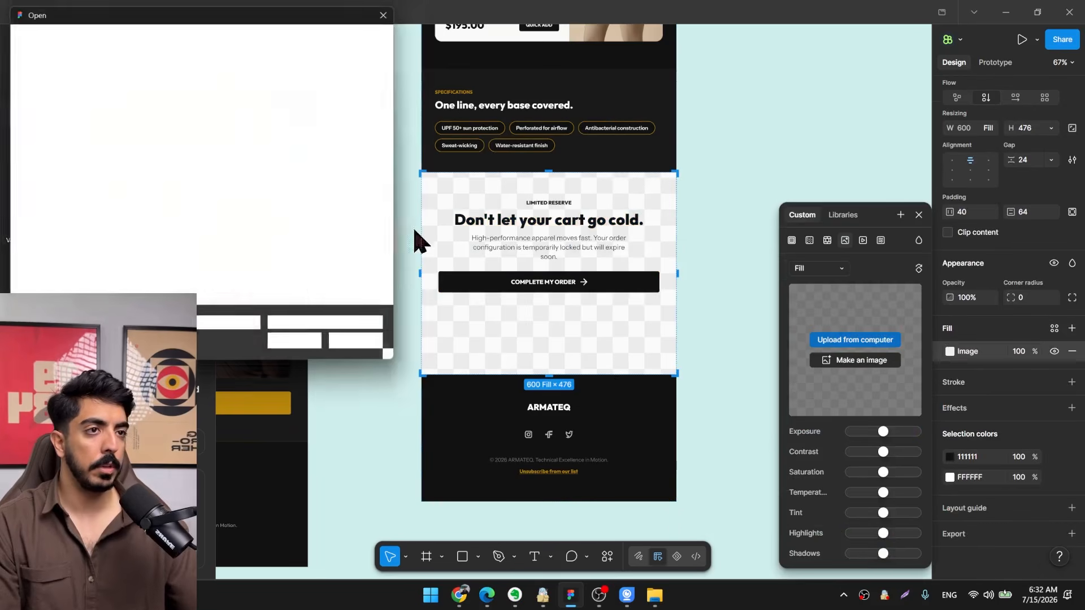
double_click(160, 223)
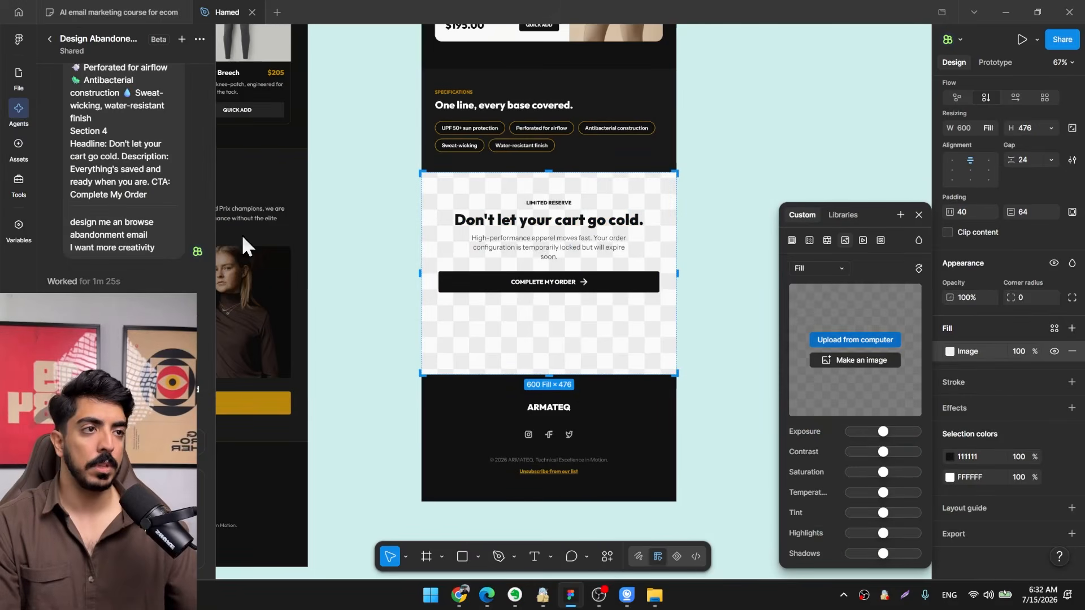
left_click(674, 339)
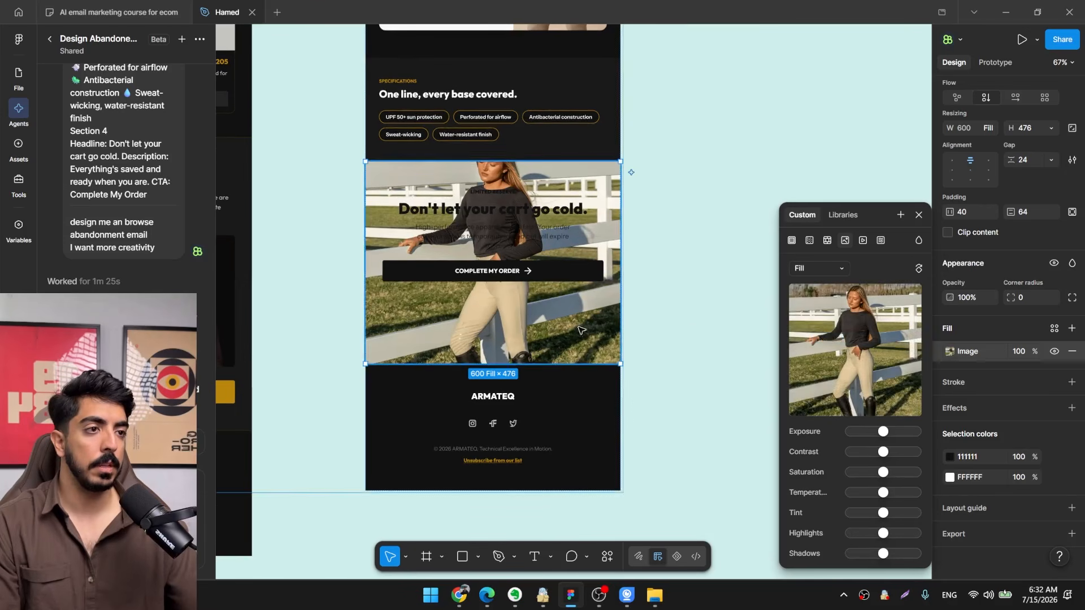
Enlarge the closing section to a height of about 609 and centre its content vertically.
left_click_drag(505, 365, 504, 422)
left_click(970, 170)
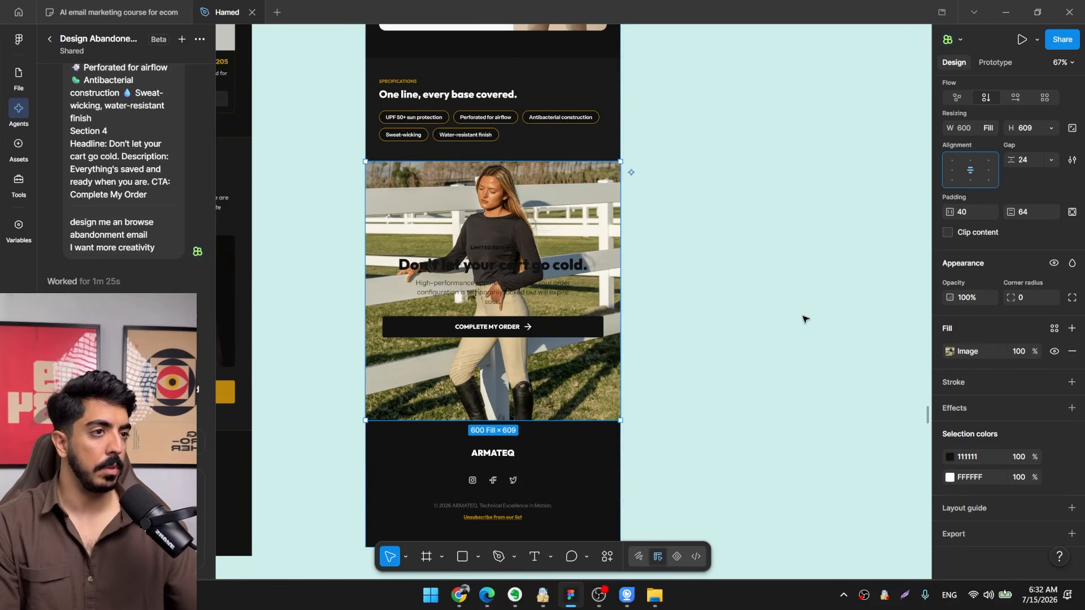
Change the closing section's label, headline and description text to white, FFFFFF.
scroll(502, 261, "up", 5)
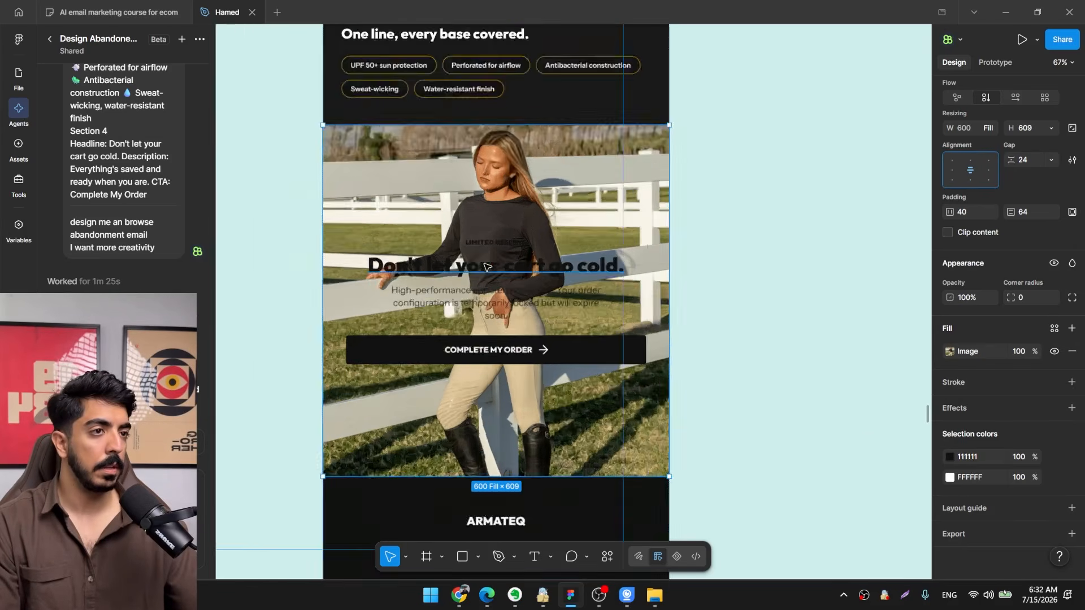
left_click(516, 233, "ctrl")
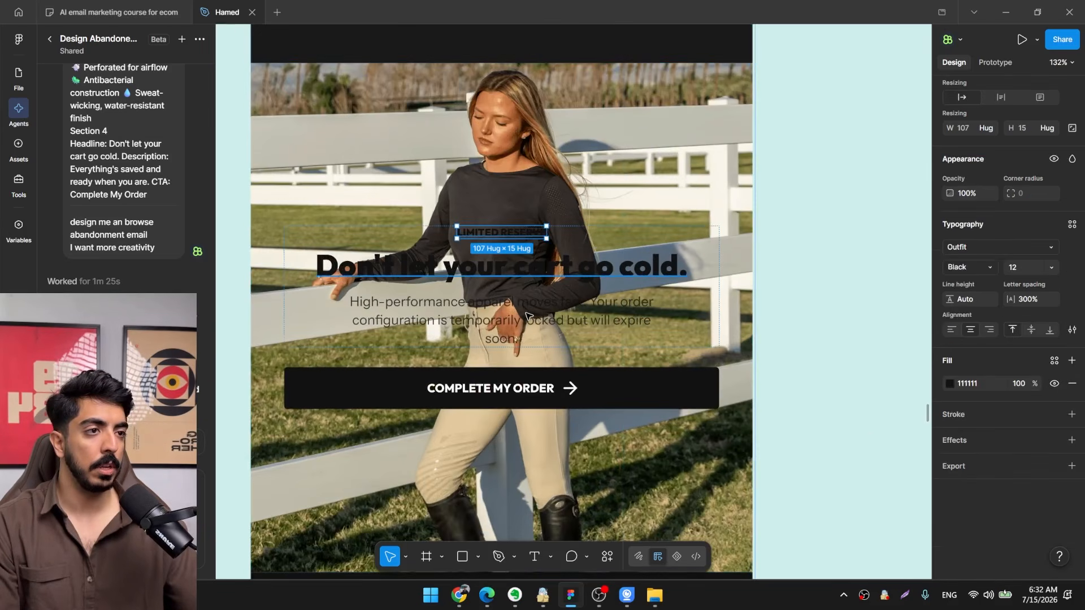
left_click(526, 278, "ctrl+shift")
left_click(524, 305, "ctrl+shift")
left_click(949, 452)
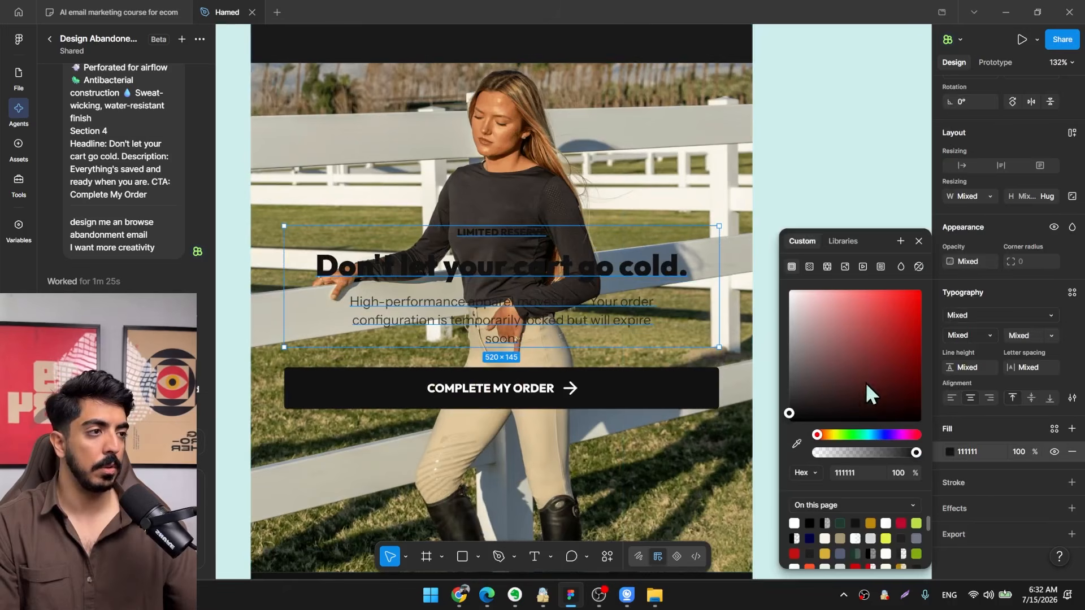
left_click_drag(867, 390, 684, 164)
Fill the "COMPLETE MY ORDER" button with gold B8860B, sampled from the "SPECIFICATIONS" label.
scroll(660, 374, "down", 3)
left_click(660, 374)
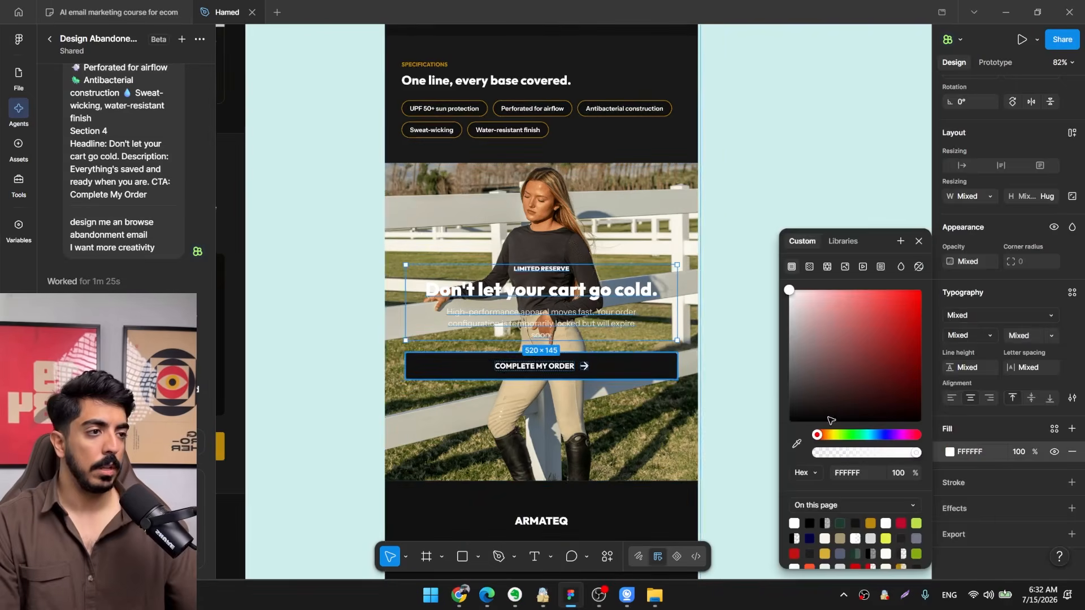
left_click(950, 420)
key("i")
scroll(584, 193, "up", 4)
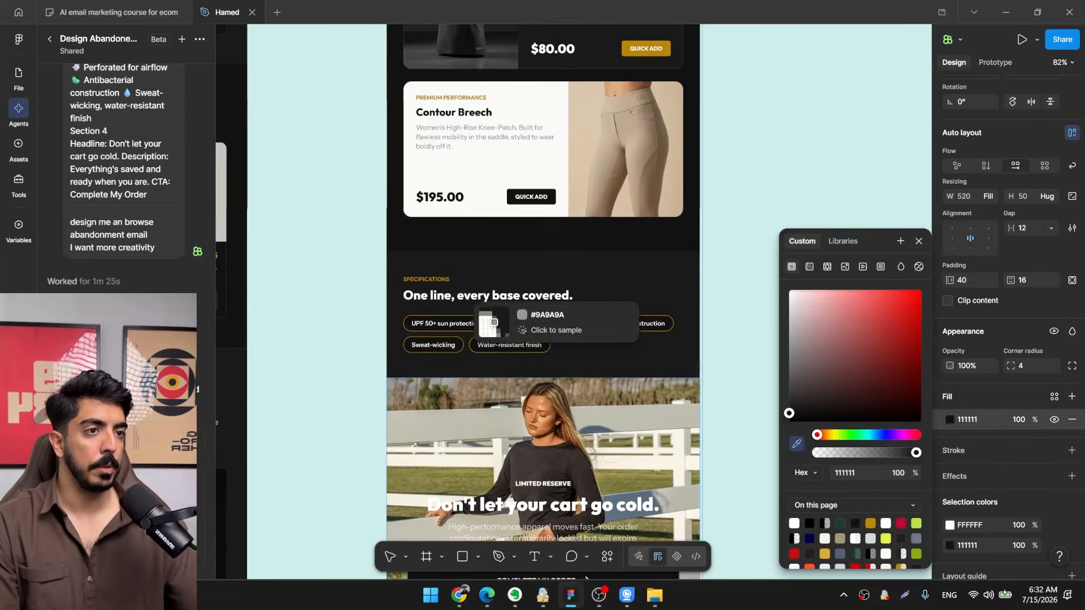
scroll(432, 237, "up", 5)
scroll(428, 279, "up", 6)
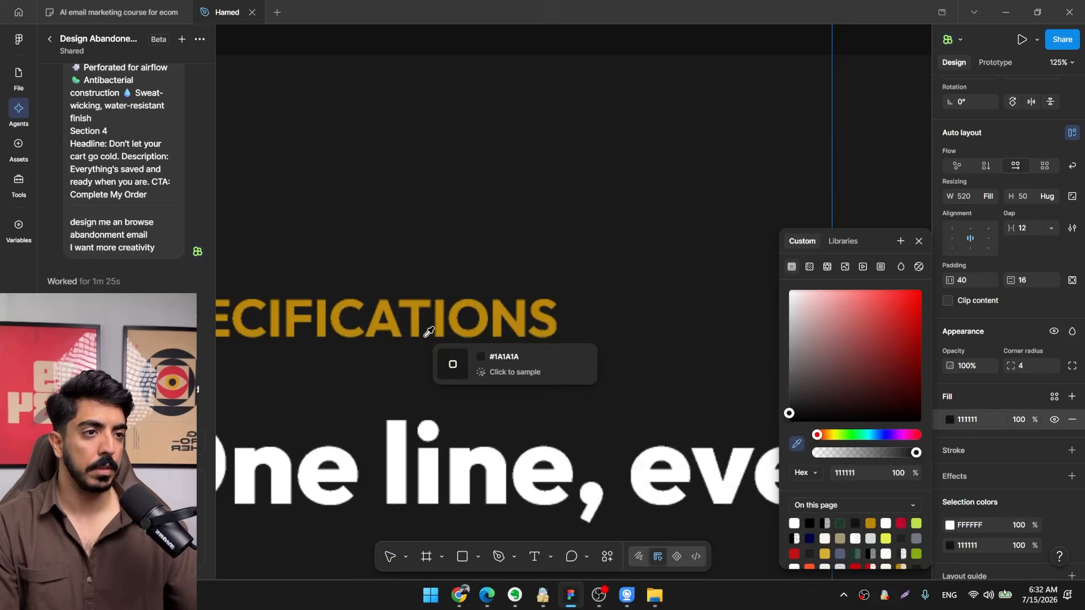
left_click(455, 320)
scroll(456, 320, "down", 8)
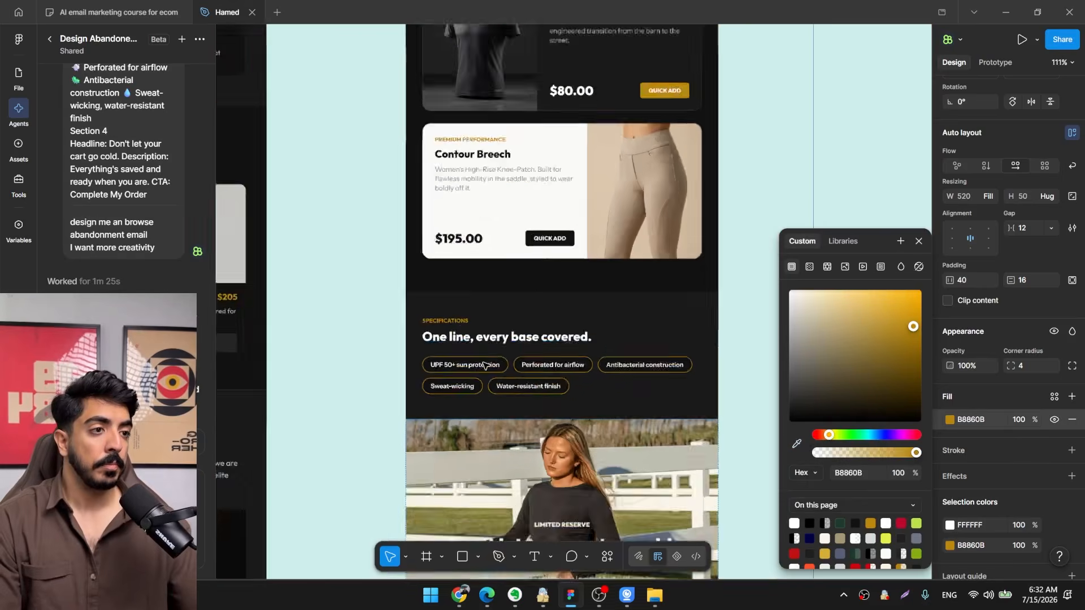
Add a black 000000 overlay fill at 48% opacity over the closing section's photo.
left_click_drag(560, 430, 468, 275)
scroll(468, 276, "up", 2)
left_click(634, 286)
left_click(554, 264)
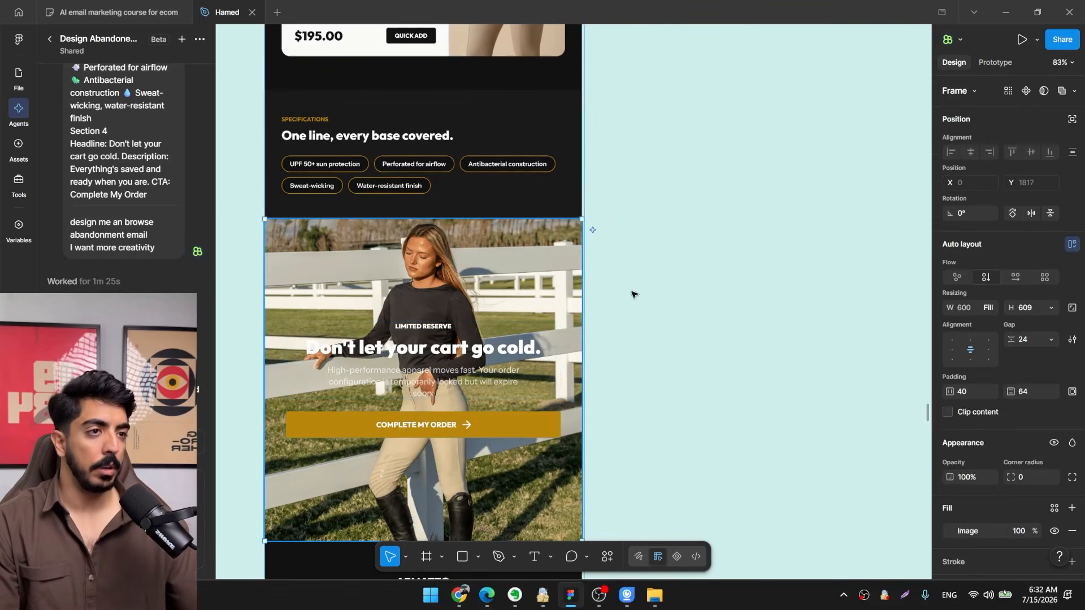
scroll(978, 435, "down", 3)
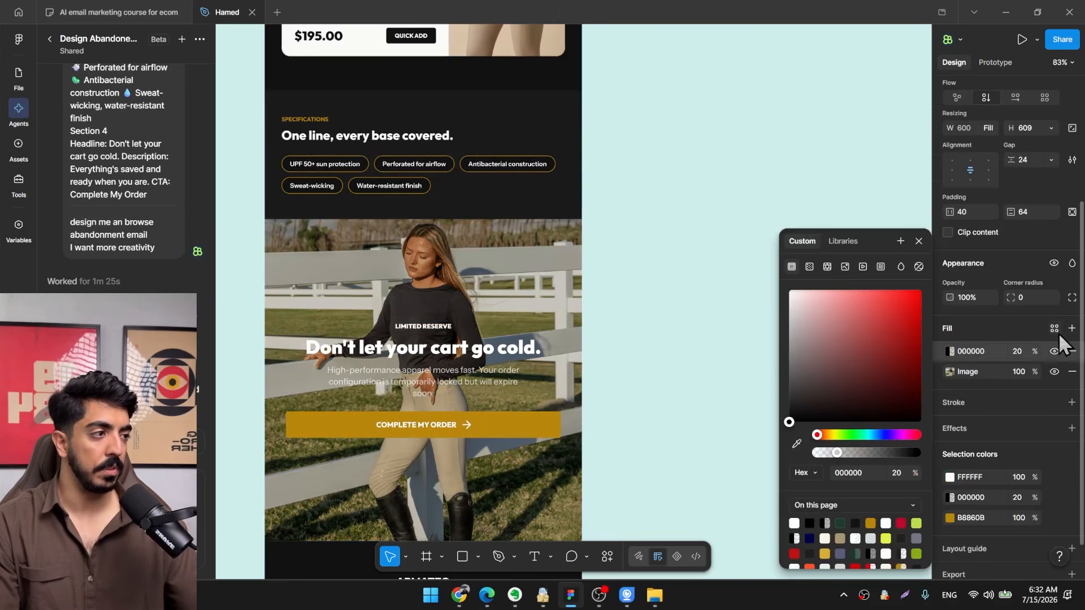
left_click_drag(1034, 353, 1083, 353)
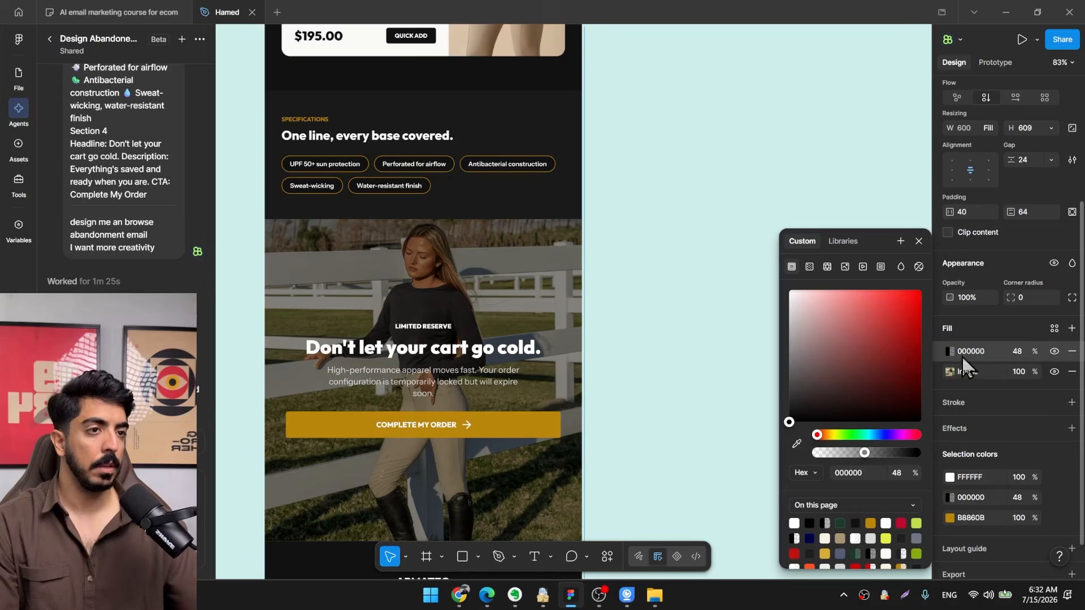
Turn the overlay into a linear black gradient with its first stop at 0% opacity, and set the overlay's overall opacity to 66%.
left_click(809, 267)
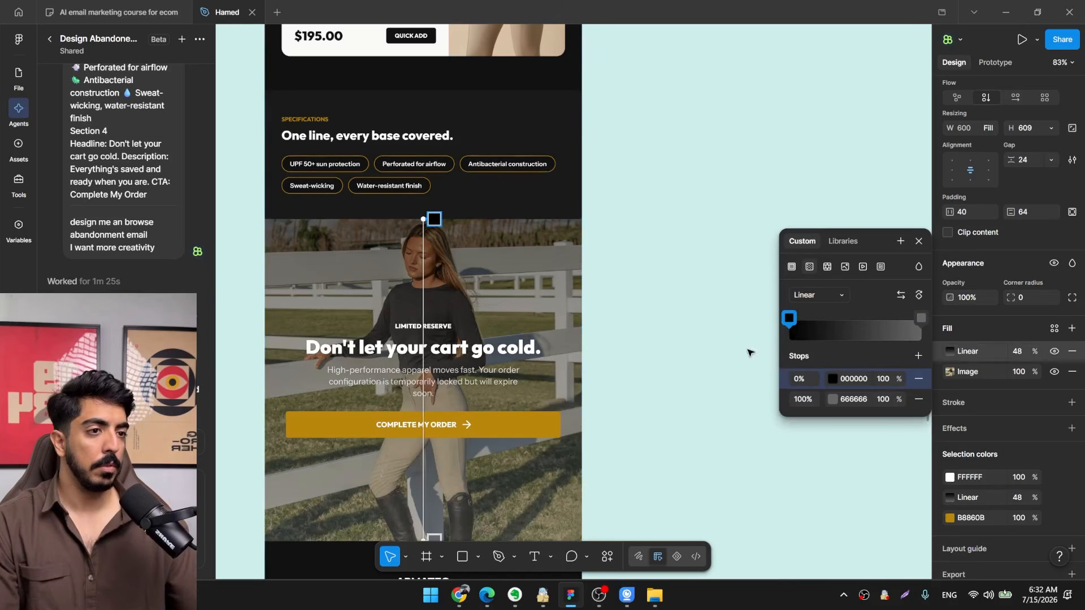
left_click(833, 399)
left_click(707, 359)
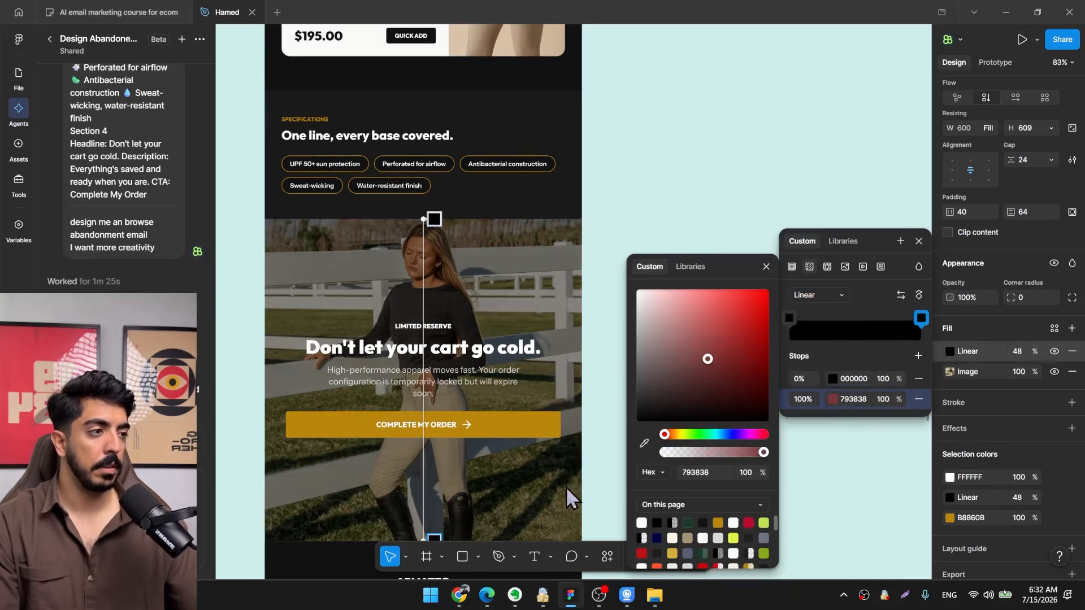
left_click(882, 379)
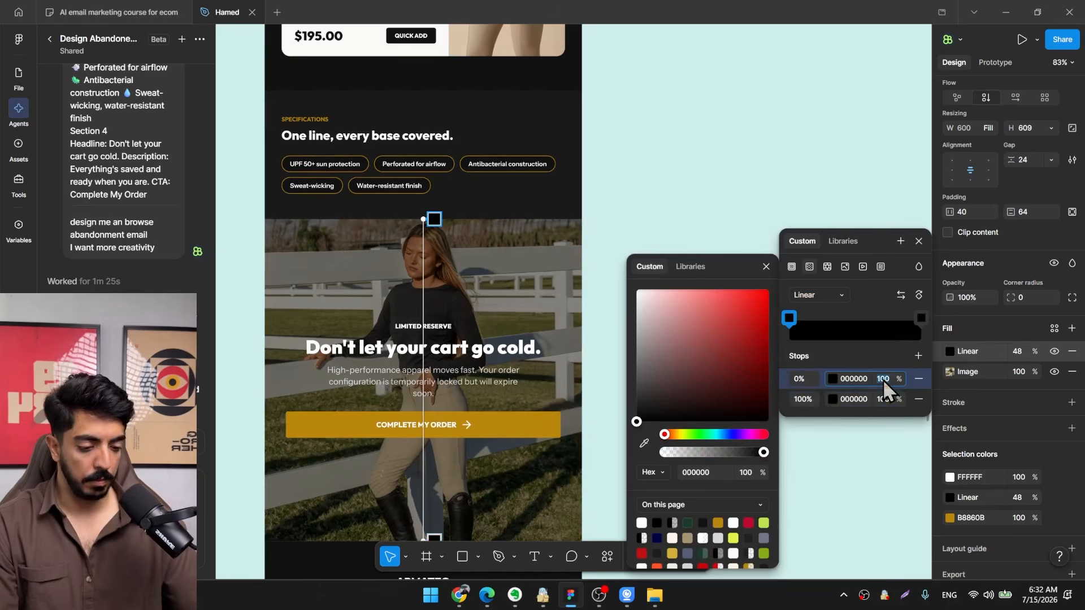
type("0")
key("Return")
scroll(729, 368, "down", 3)
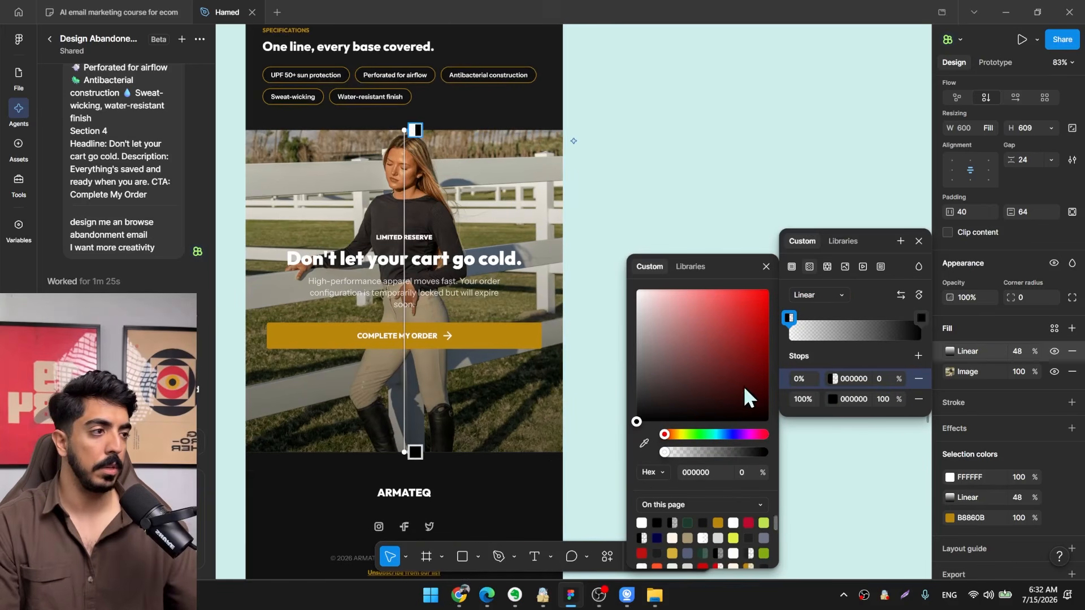
left_click_drag(1037, 350, 1057, 352)
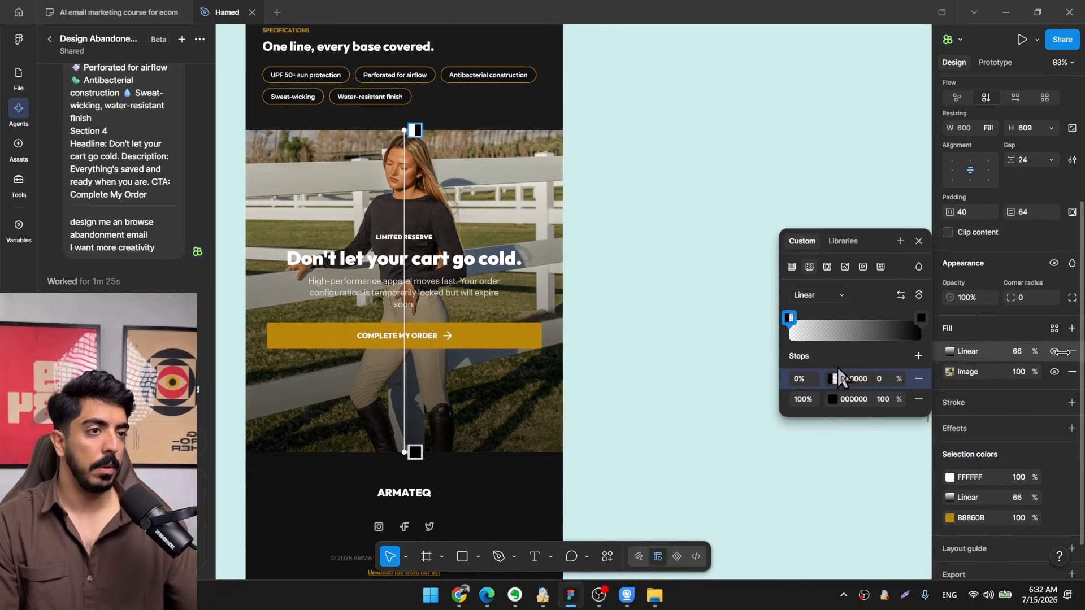
key("Escape")
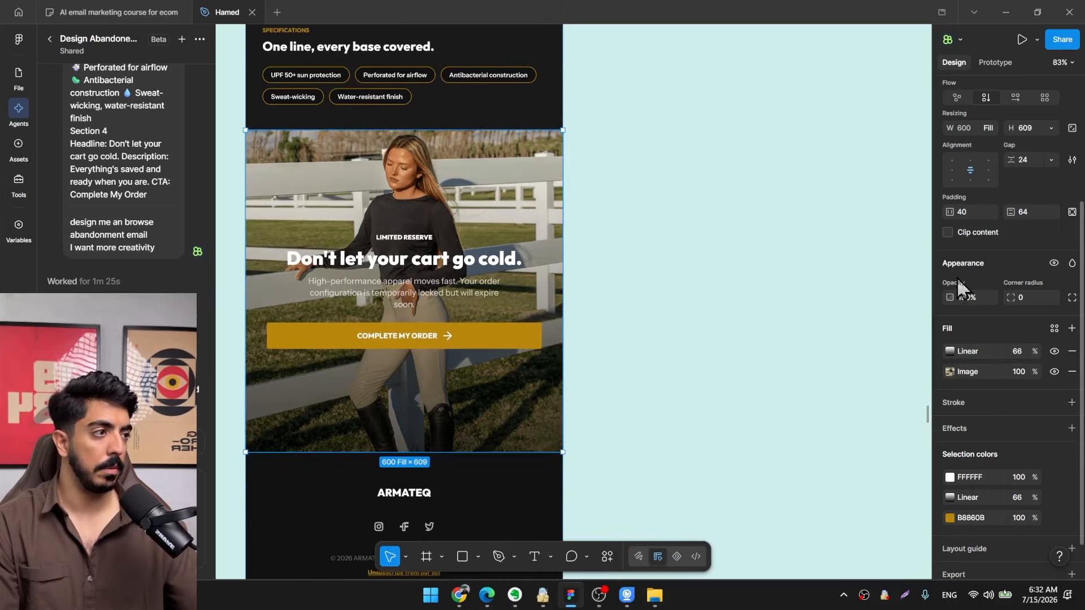
Align the closing section's content to its bottom edge and shorten the section slightly.
left_click(971, 180)
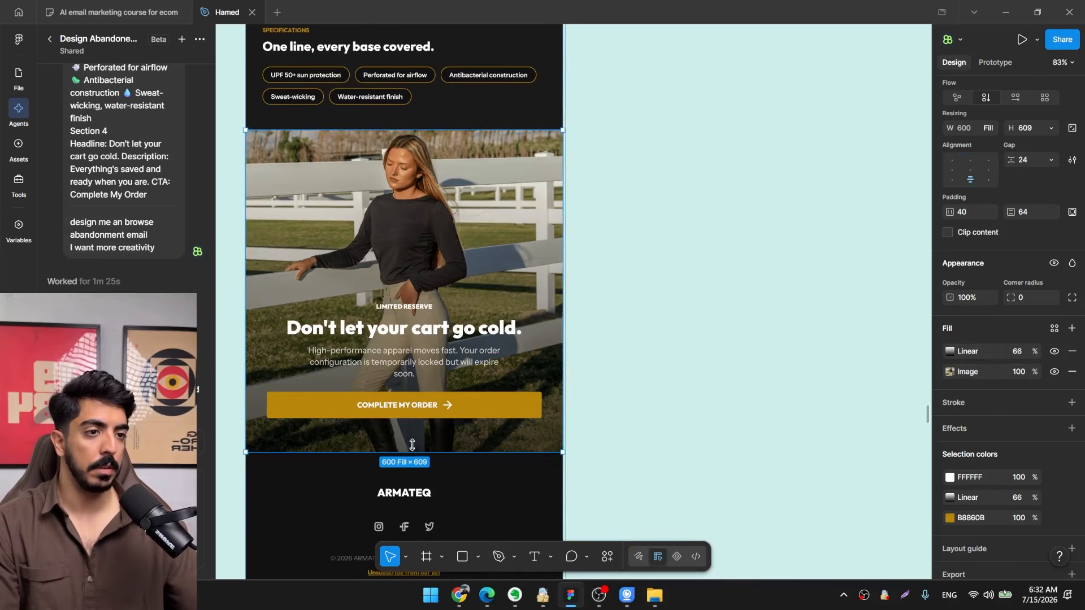
left_click_drag(418, 452, 418, 426)
left_click(669, 391)
Select the whole armateq-browse-abandonment-email frame as context for the design agent.
scroll(669, 392, "down", 10)
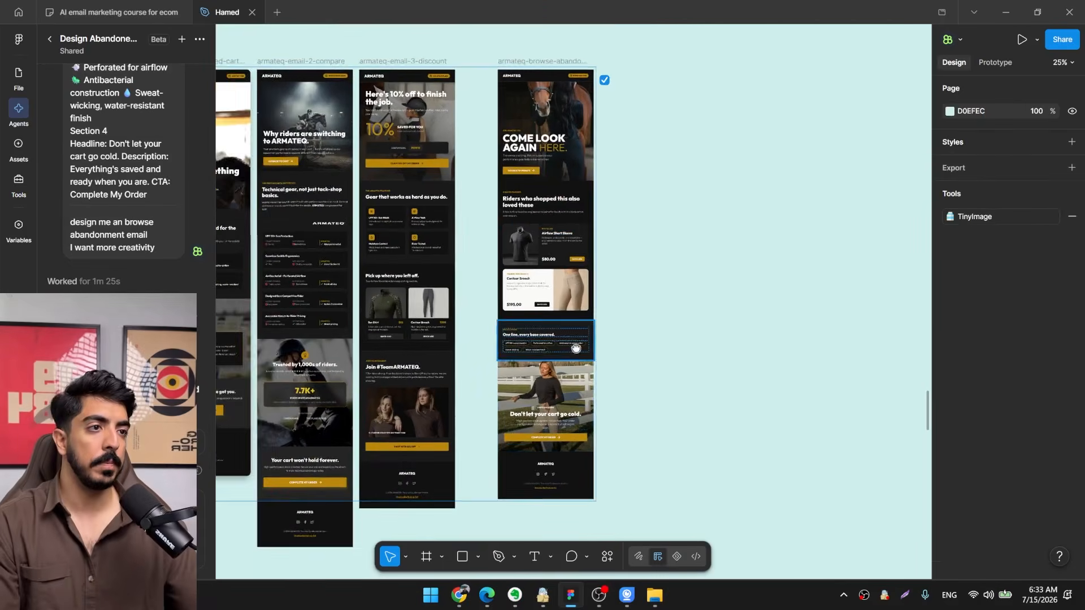
left_click_drag(612, 210, 579, 235)
scroll(431, 107, "up", 4)
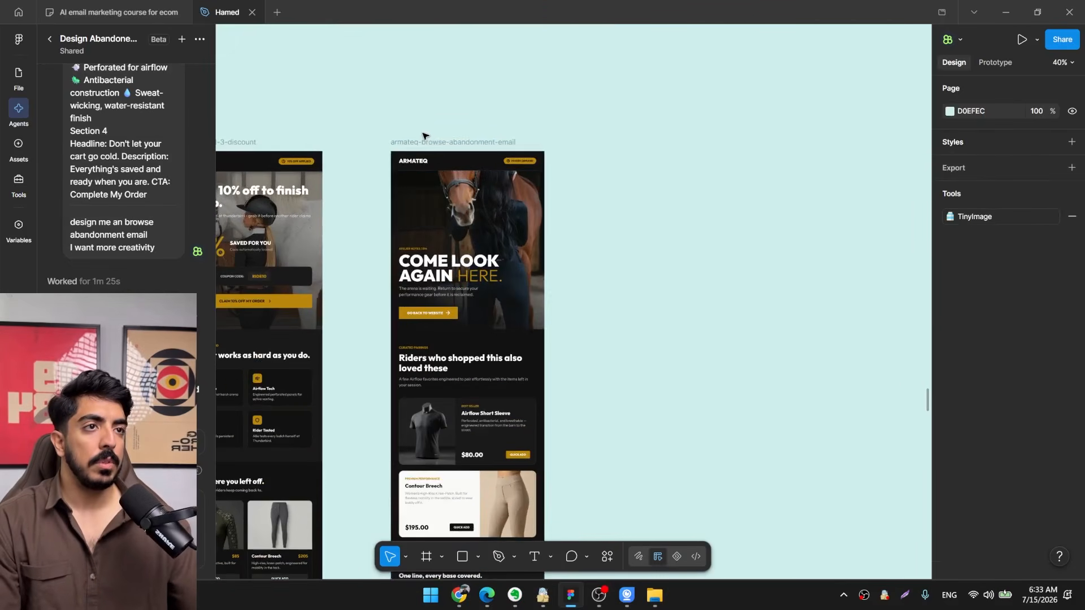
left_click(483, 154)
scroll(726, 259, "up", 3)
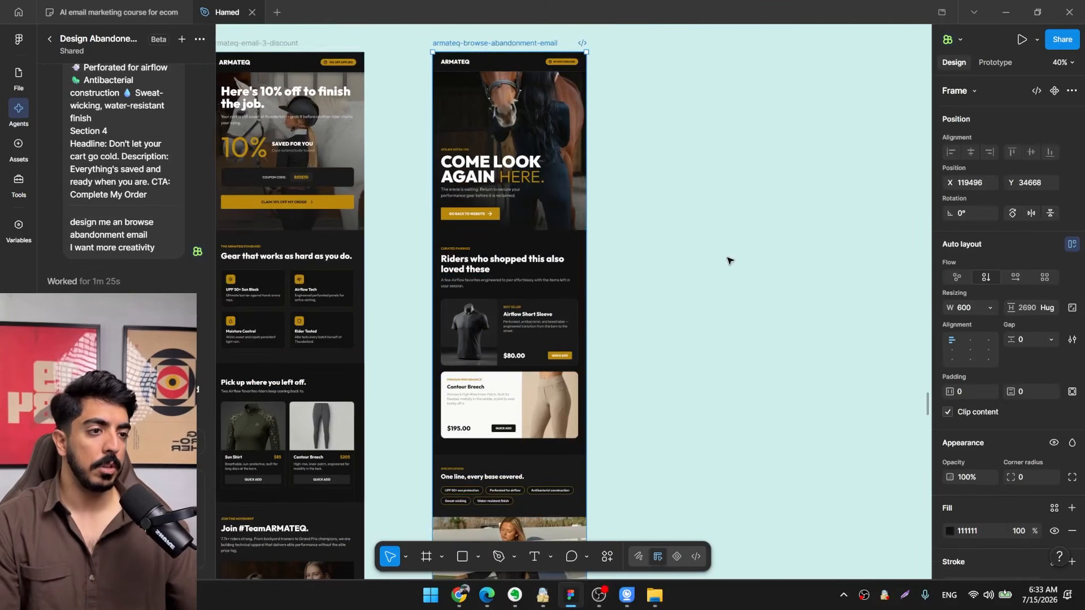
Switch to the Claude document and copy the full copy of Email 2 and Email 3.
left_click(459, 594)
scroll(706, 294, "down", 5)
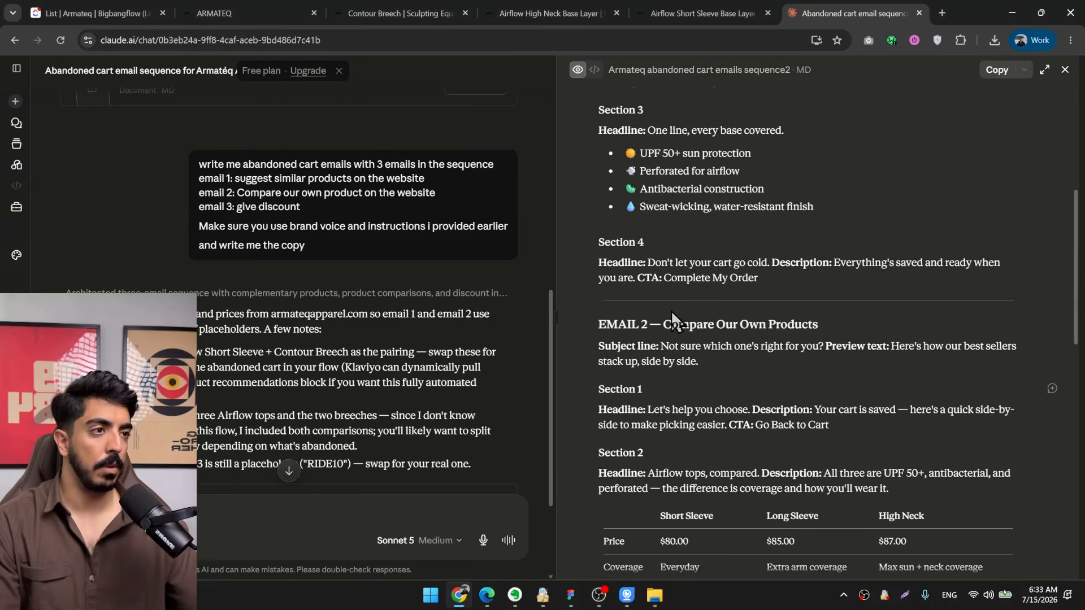
scroll(622, 300, "down", 2)
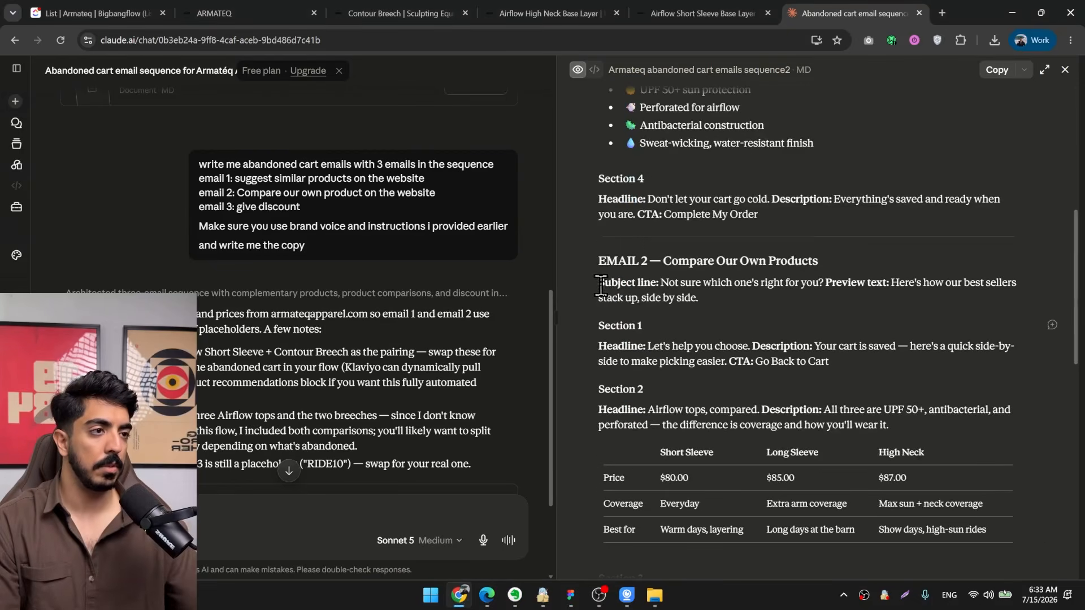
left_click_drag(620, 344, 888, 564)
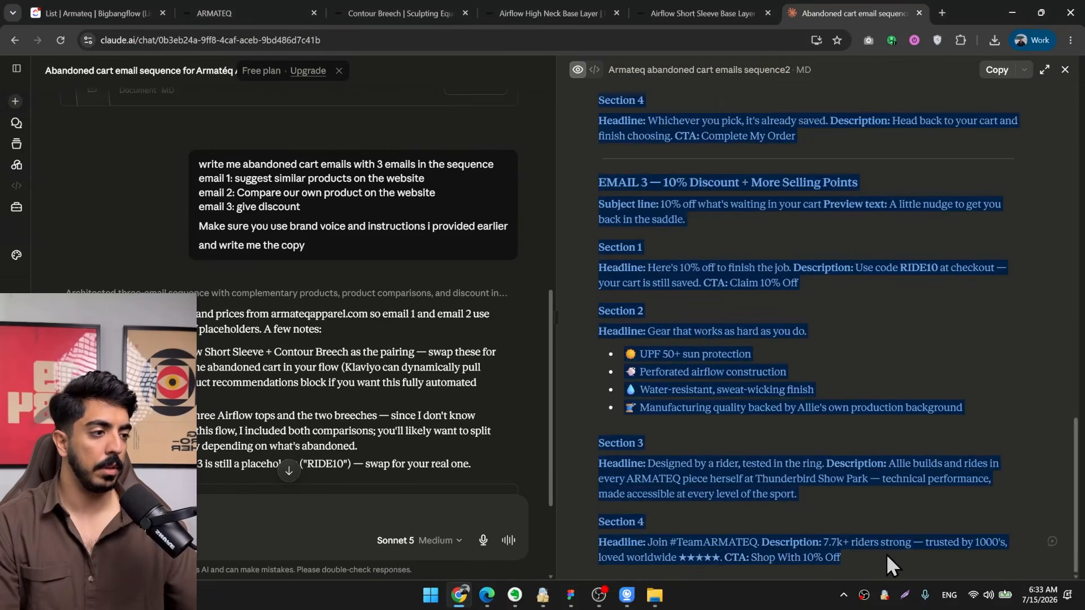
left_click(1012, 12)
left_click(600, 596)
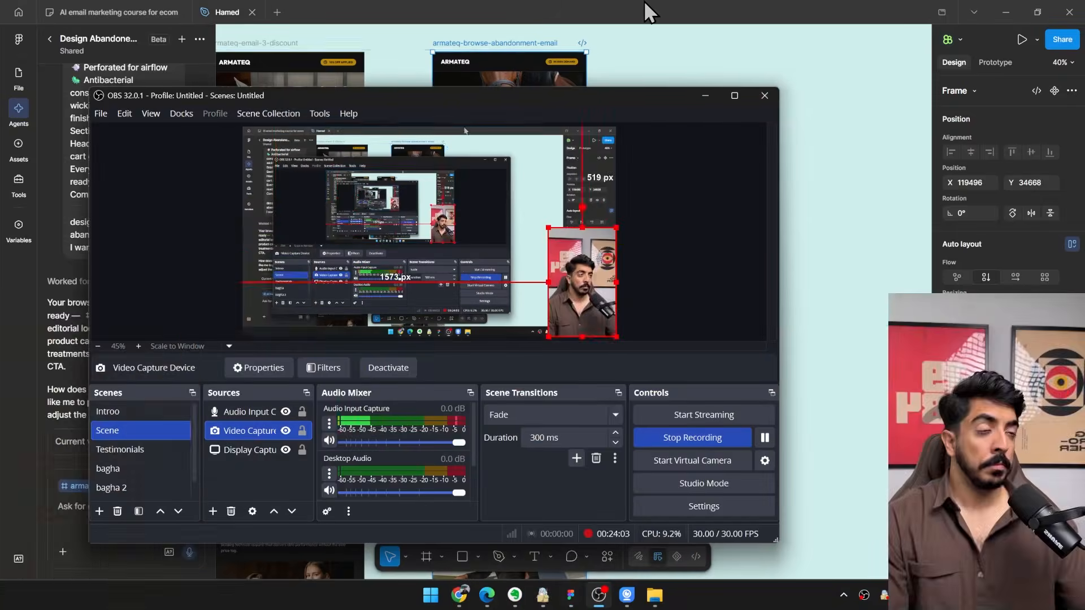
left_click(647, 10)
Paste the copied Email 2 and Email 3 text into the design agent's prompt and add a "---" separator below it.
left_click(109, 518)
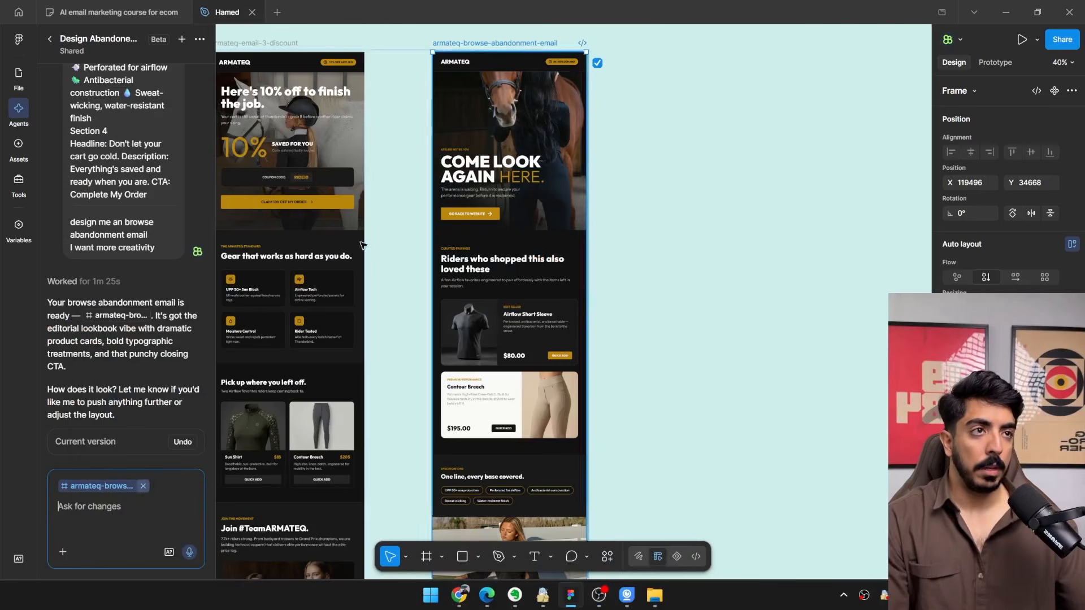
scroll(492, 90, "down", 5)
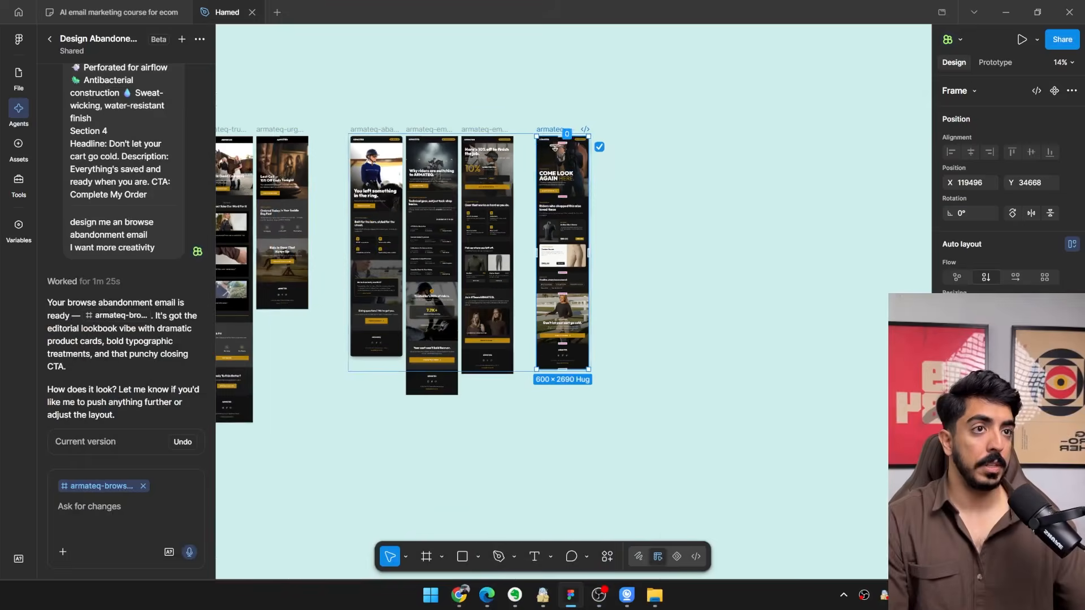
scroll(540, 131, "up", 2)
scroll(539, 131, "up", 3)
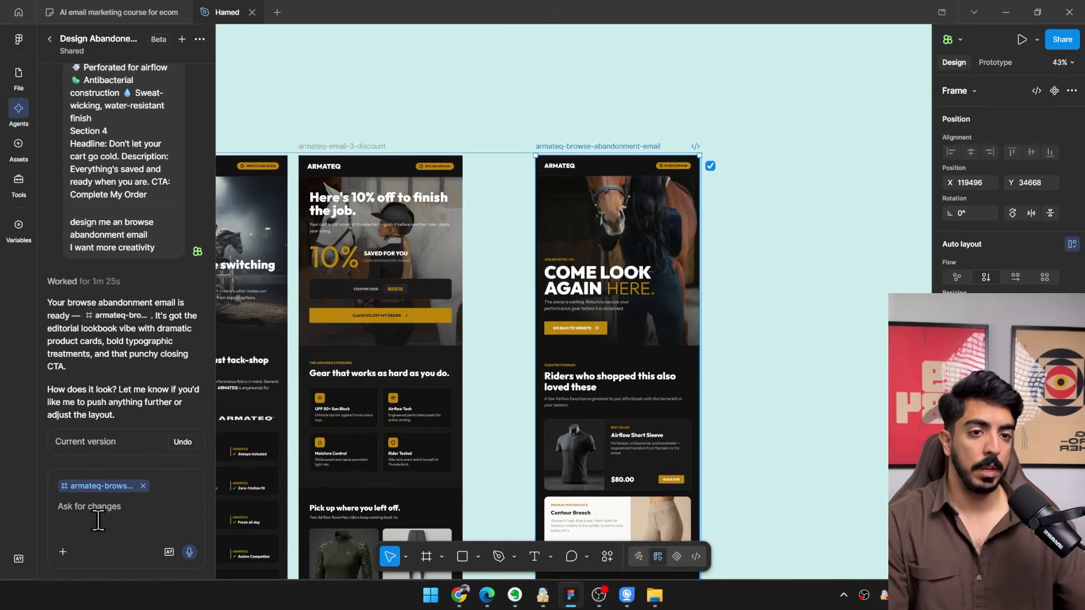
left_click(130, 513)
key("ctrl+v")
key("shift+Return")
key("shift+Return")
key("shift+Return")
type("---")
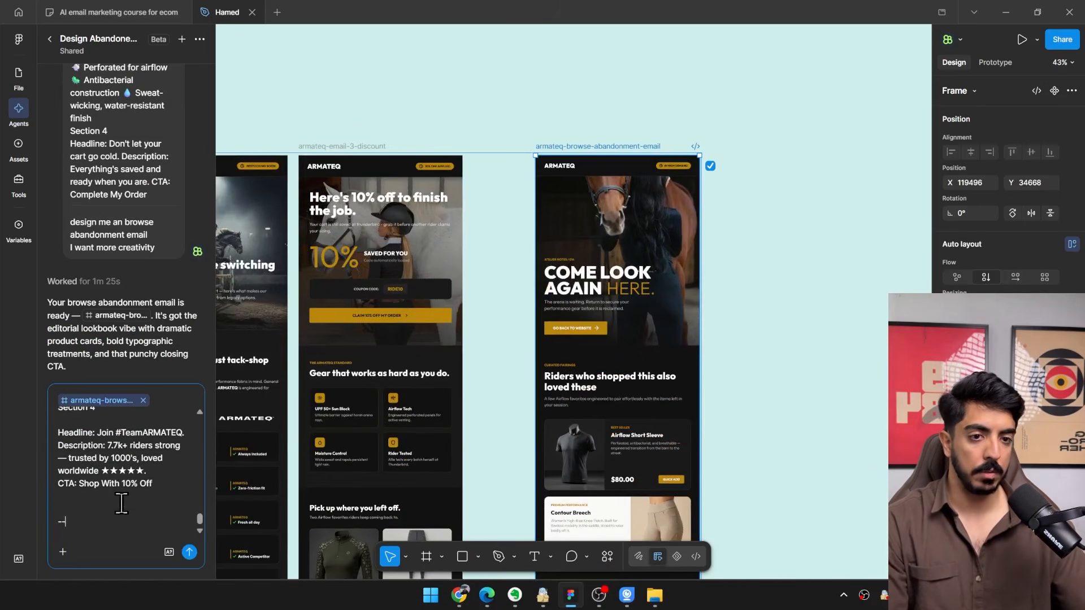
Add the instruction "Design me other 2 browse abandonment emails" below the separator in the agent prompt.
key("shift+Return")
key("shift+Return")
type("Design me other 2 b")
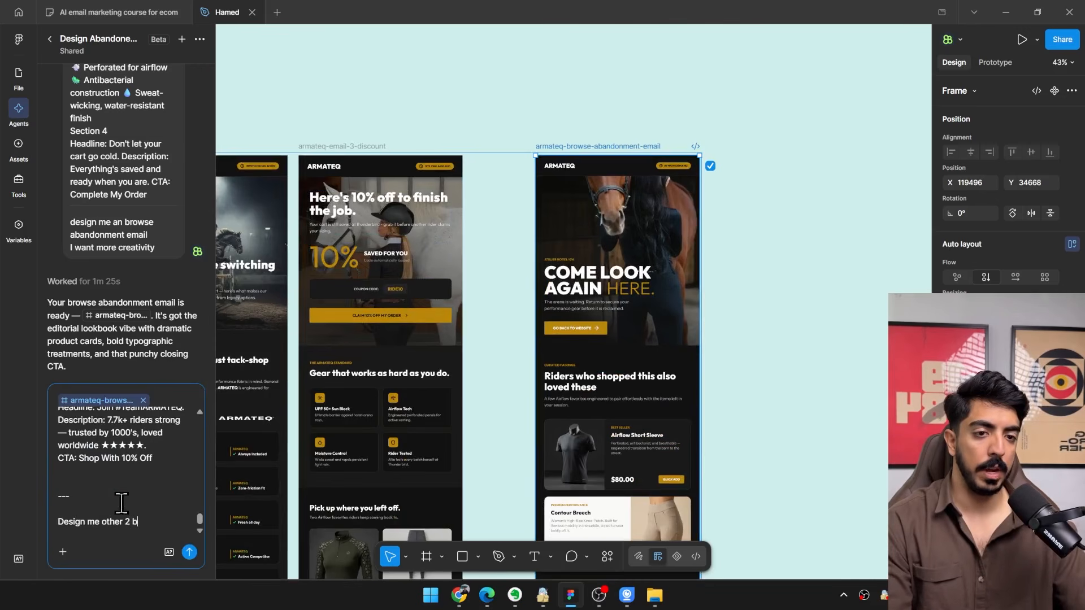
type("rowse abandon")
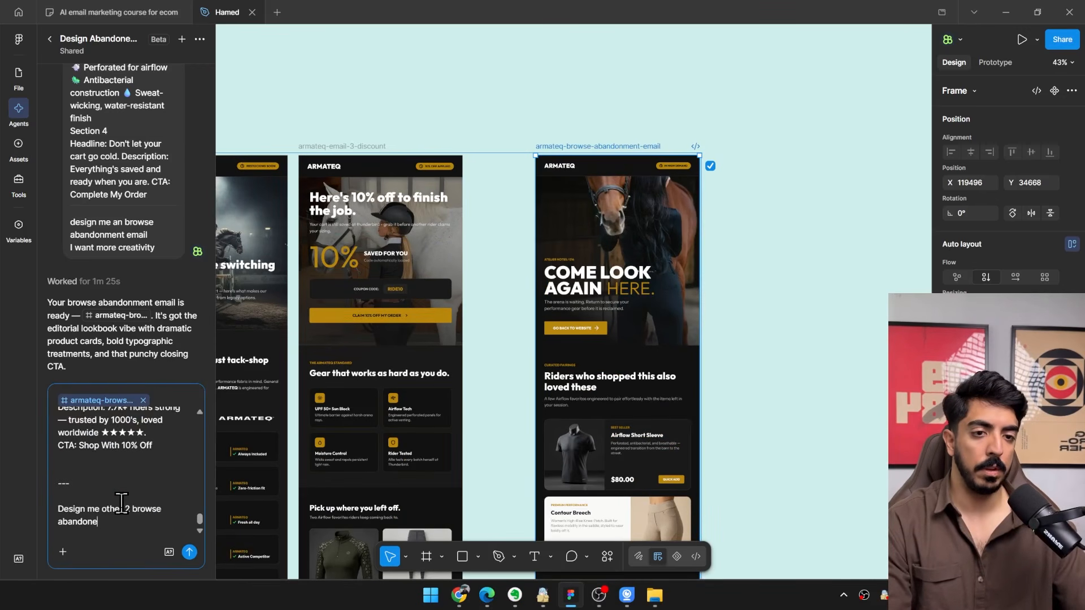
type("ment emai")
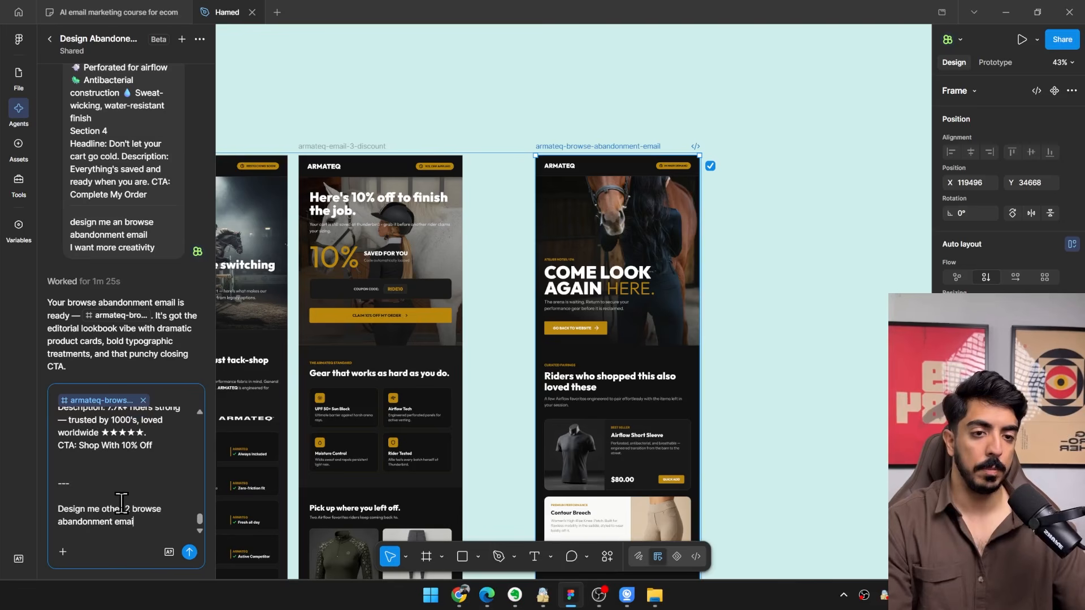
type("ls")
key("shift+Return")
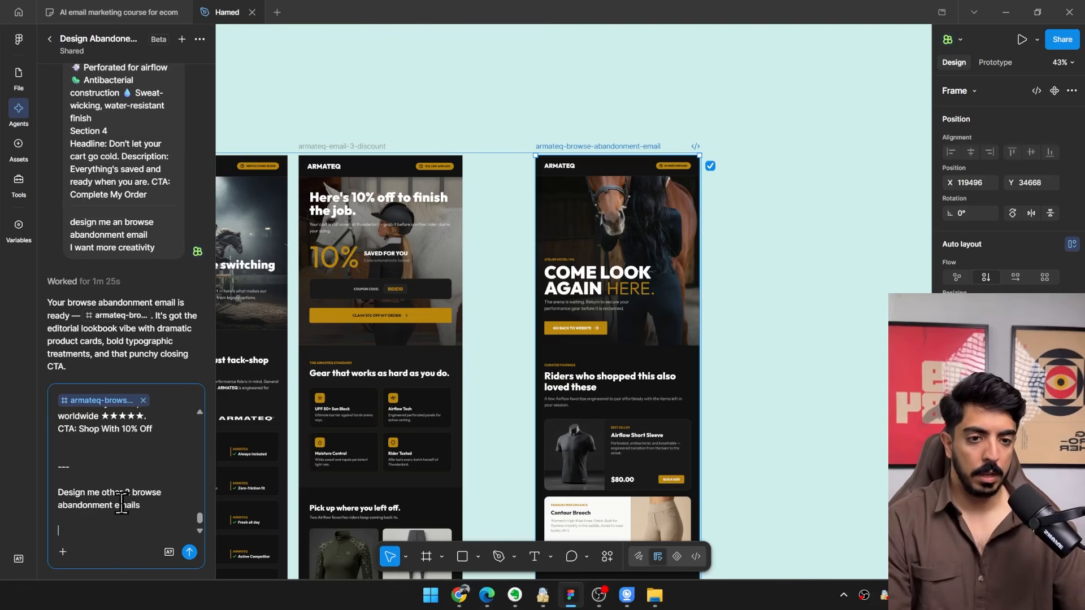
Add "Never mention cart, Because it's a browse abandonment flow not abandoned cart" and "be more creative", and submit the prompt.
type("Never mention cart, Because i")
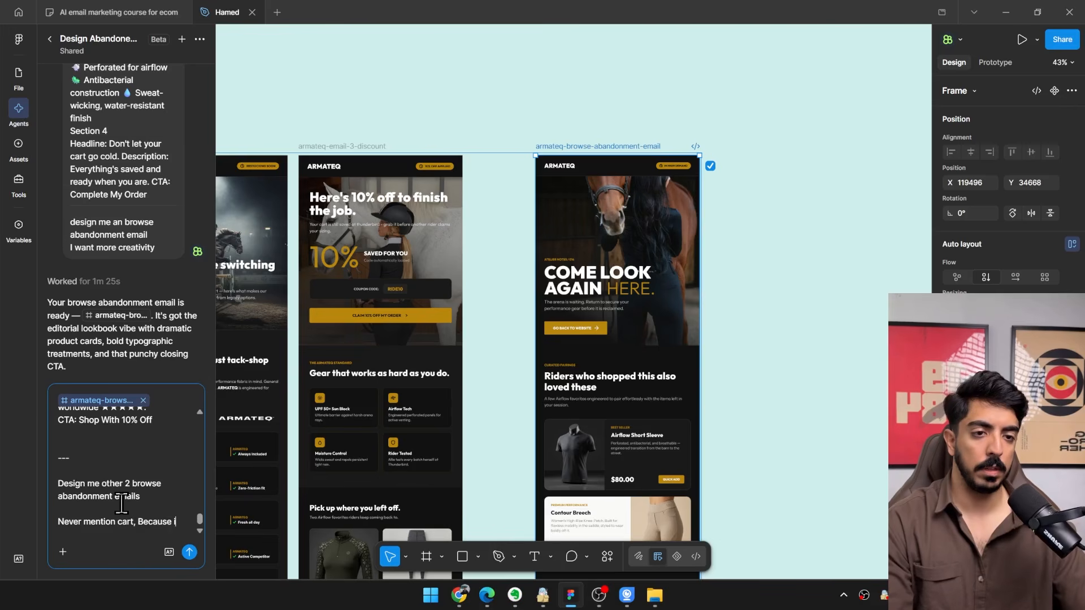
type("t's a browse")
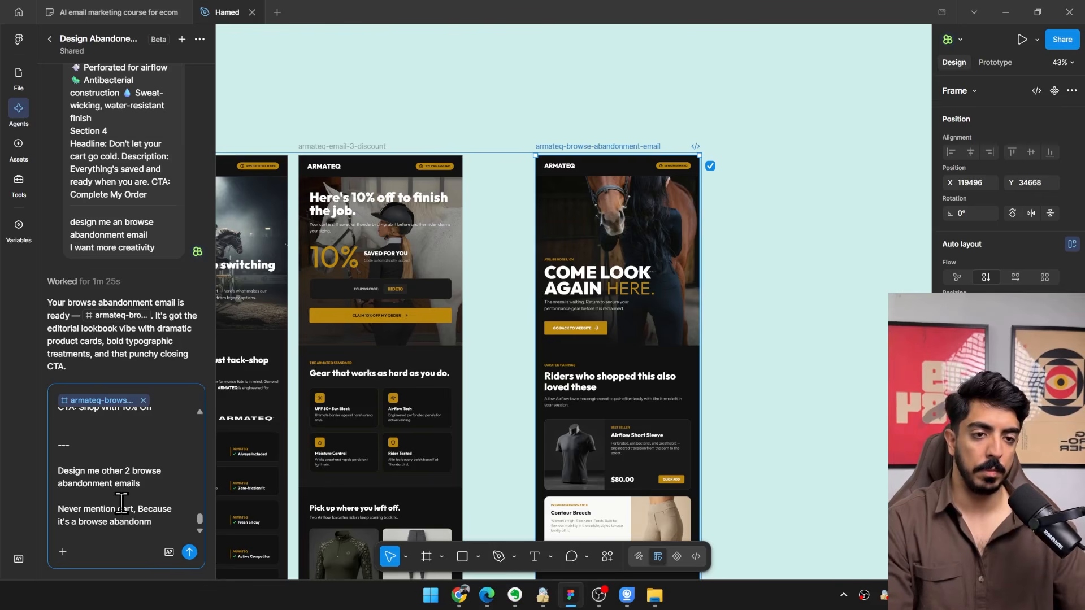
type("abandonment flow no")
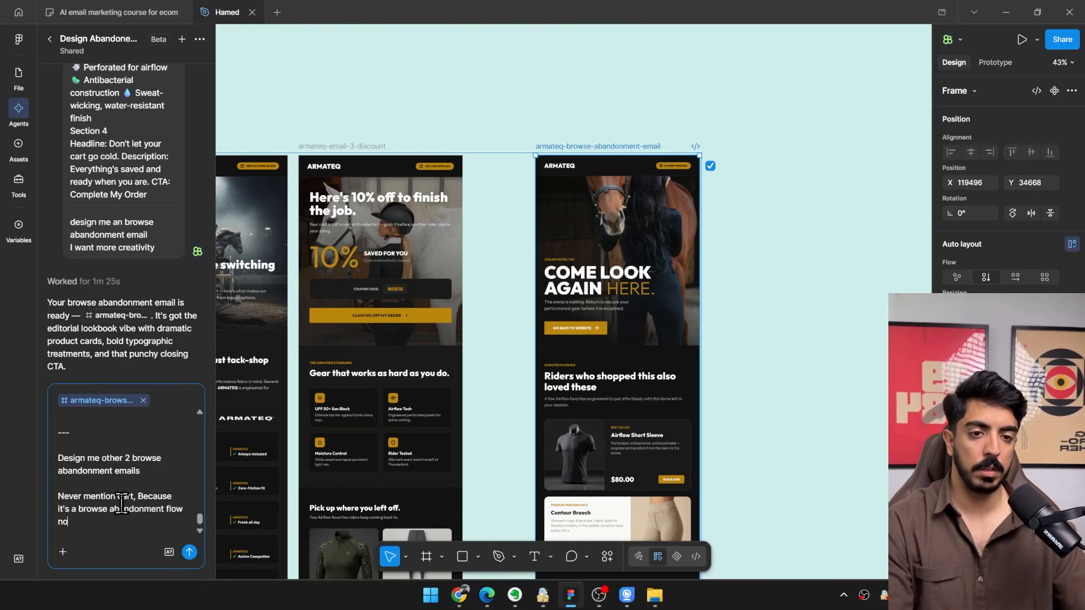
type("t abandoned car")
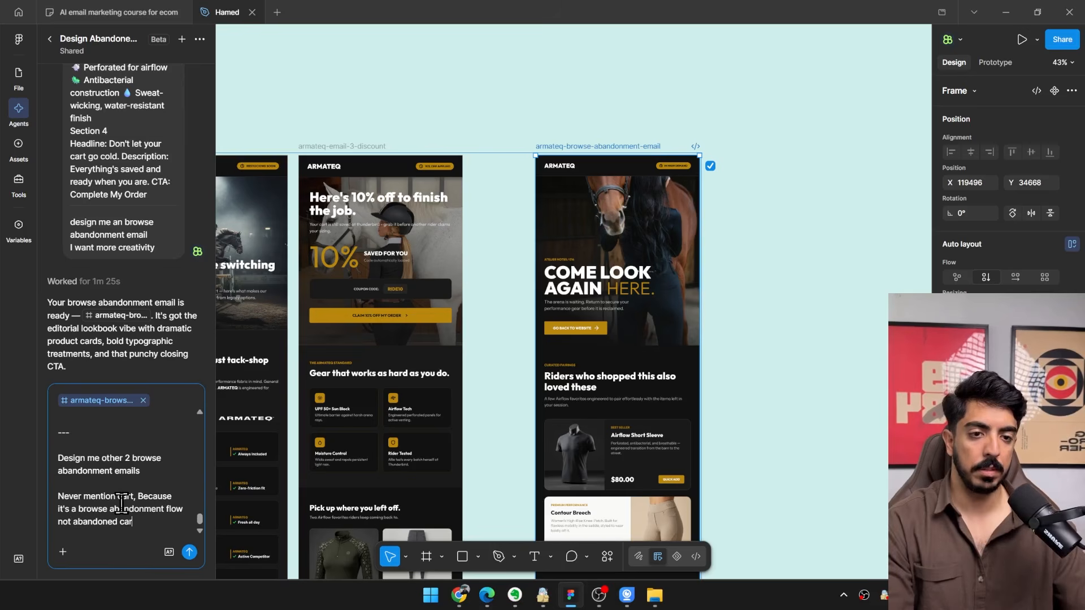
type("t")
key("shift+Return")
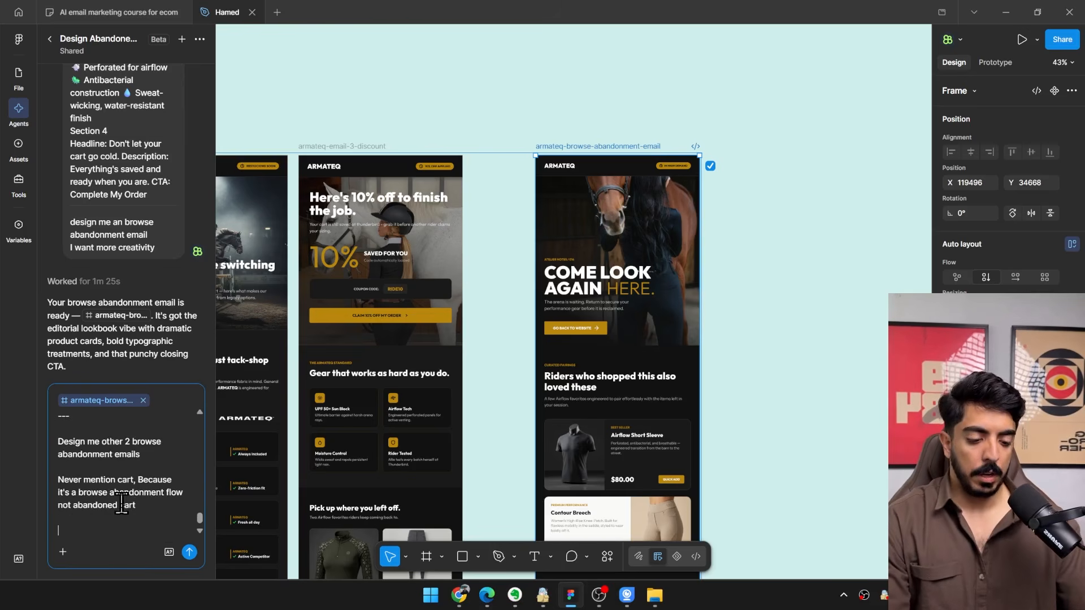
key("shift+Return")
type("be more creative")
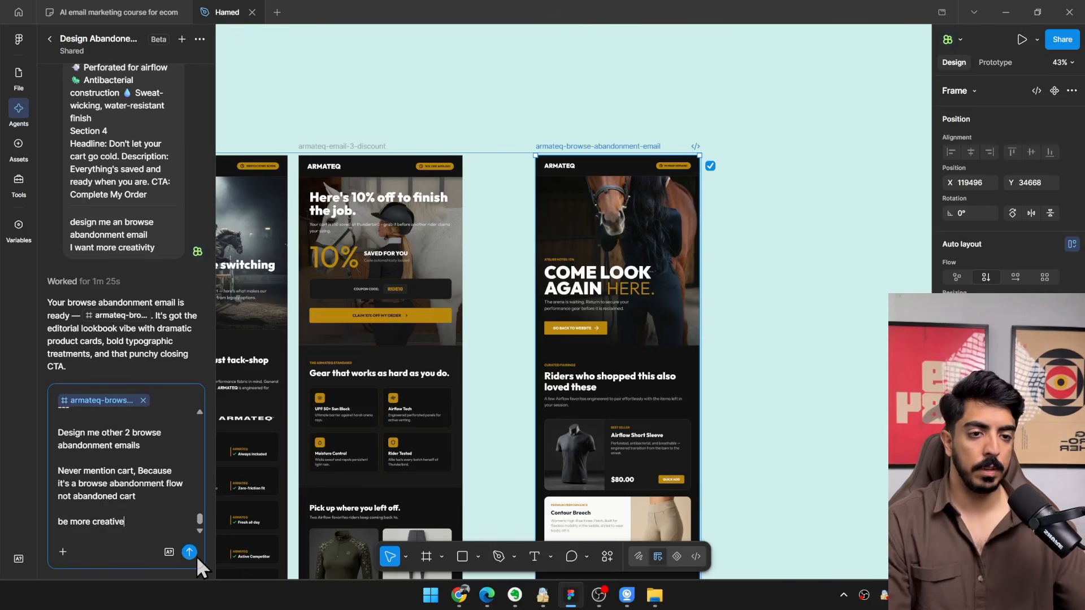
left_click(190, 552)
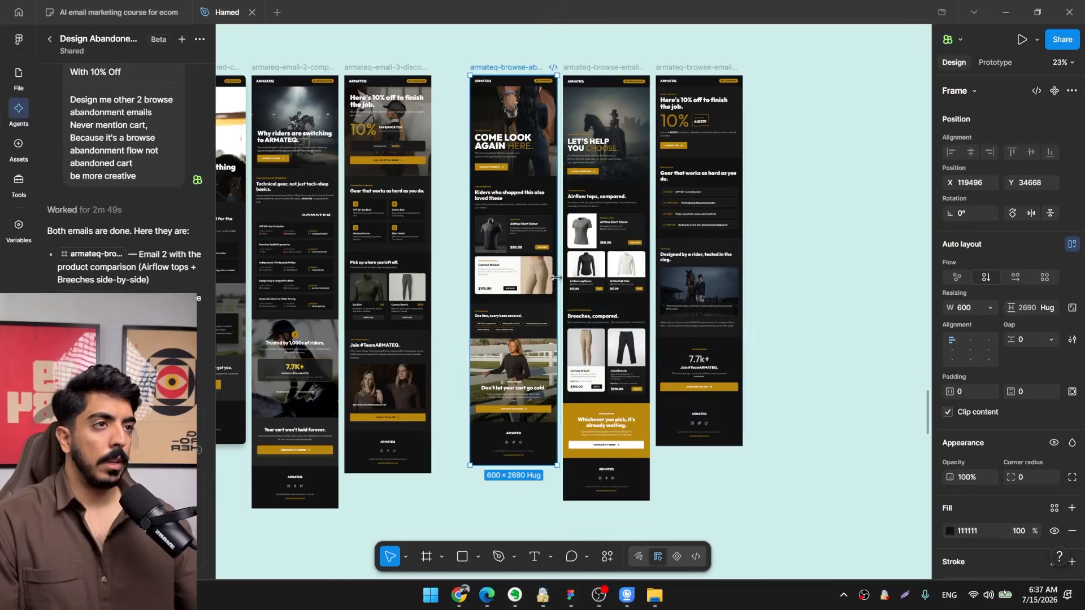
Review the generated emails 2 and 3 beside email 1, looking at the hero sections and overall layouts.
scroll(557, 278, "down", 1)
left_click_drag(768, 80, 486, 493)
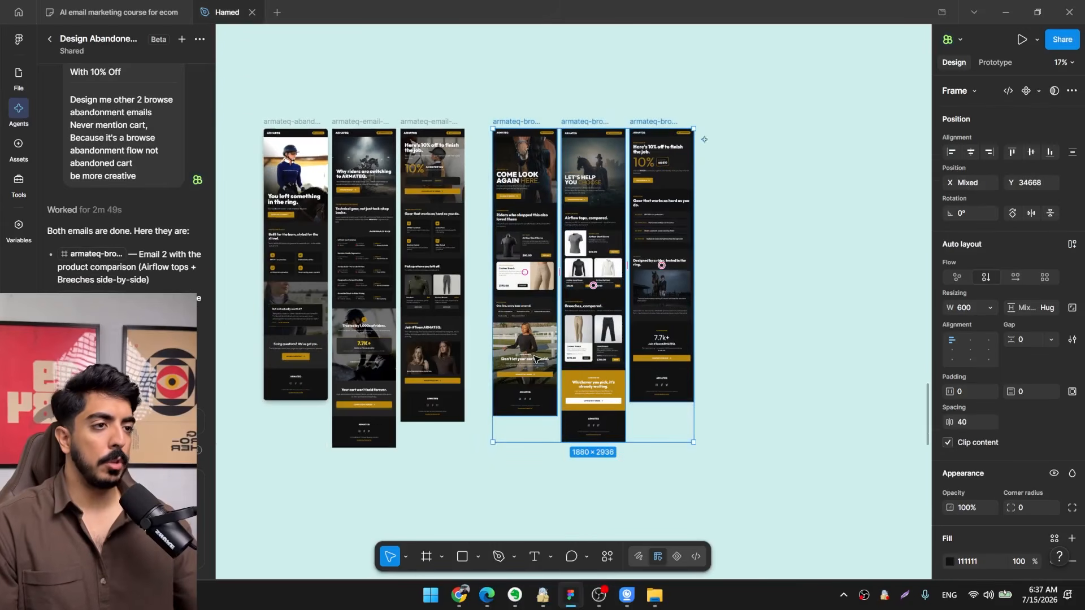
scroll(655, 186, "up", 5)
left_click_drag(656, 187, 750, 355)
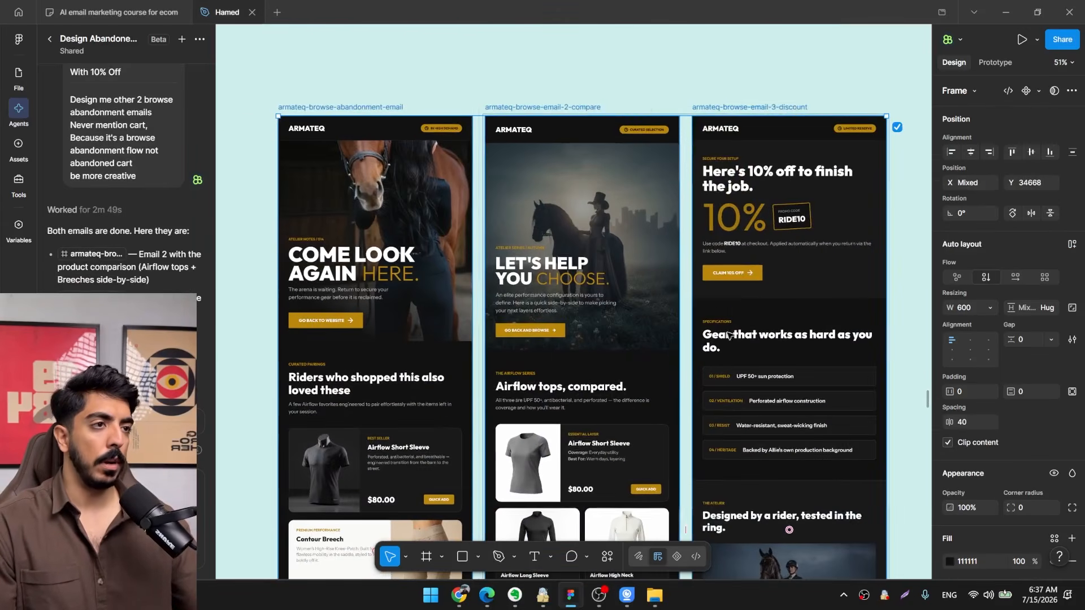
left_click(646, 99)
scroll(589, 213, "up", 1)
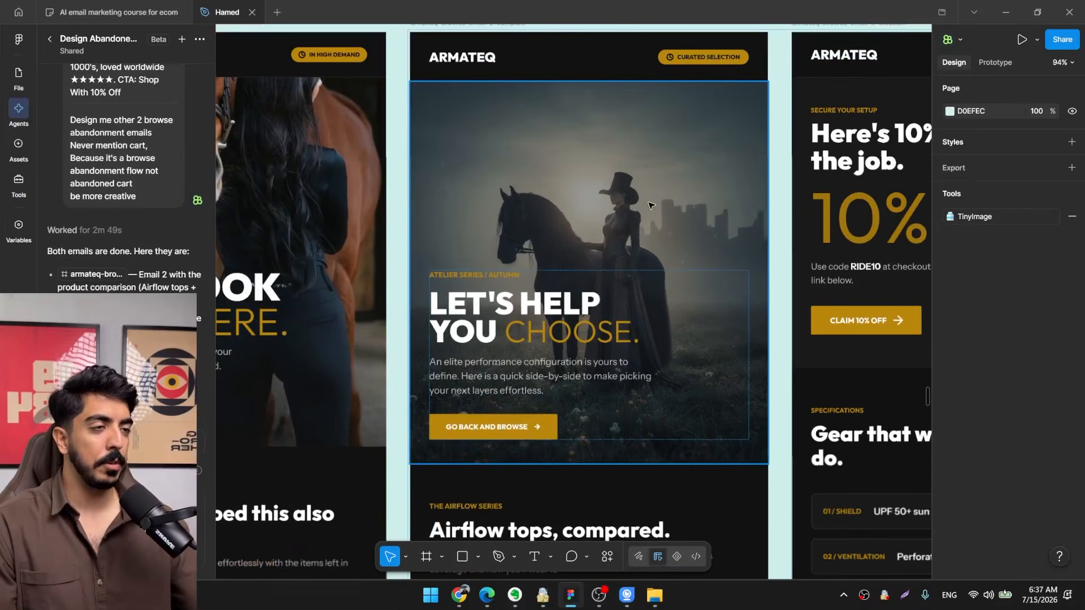
left_click(587, 213)
scroll(585, 204, "down", 2)
scroll(582, 191, "down", 6)
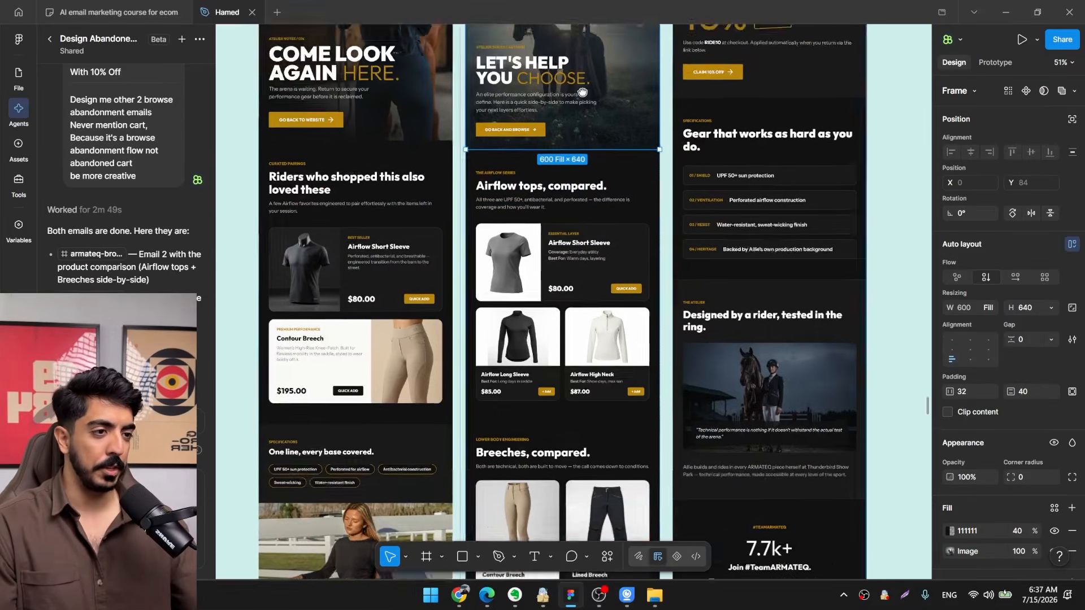
Examine email 2's product comparison cards for the Airflow tops and the breeches, including images, descriptions and prices.
scroll(643, 217, "up", 3)
scroll(643, 217, "up", 2)
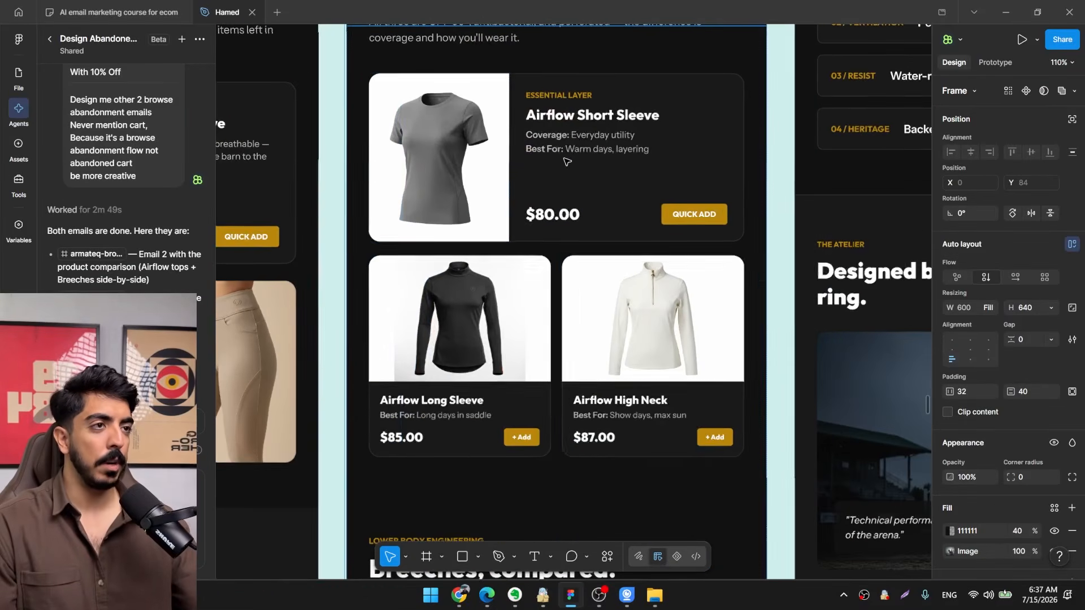
scroll(589, 422, "up", 3)
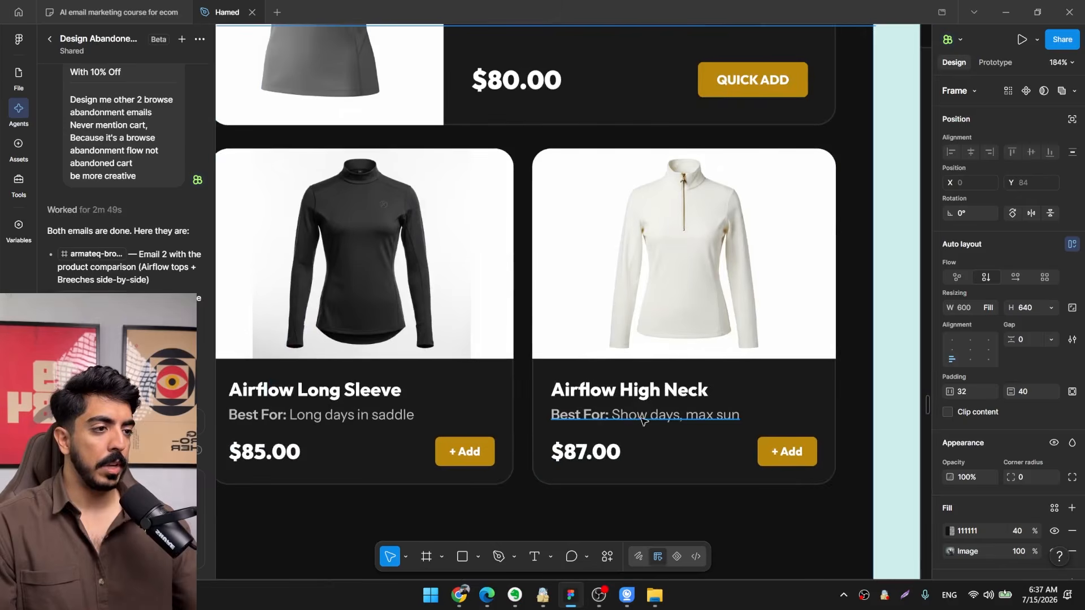
scroll(638, 401, "up", 2)
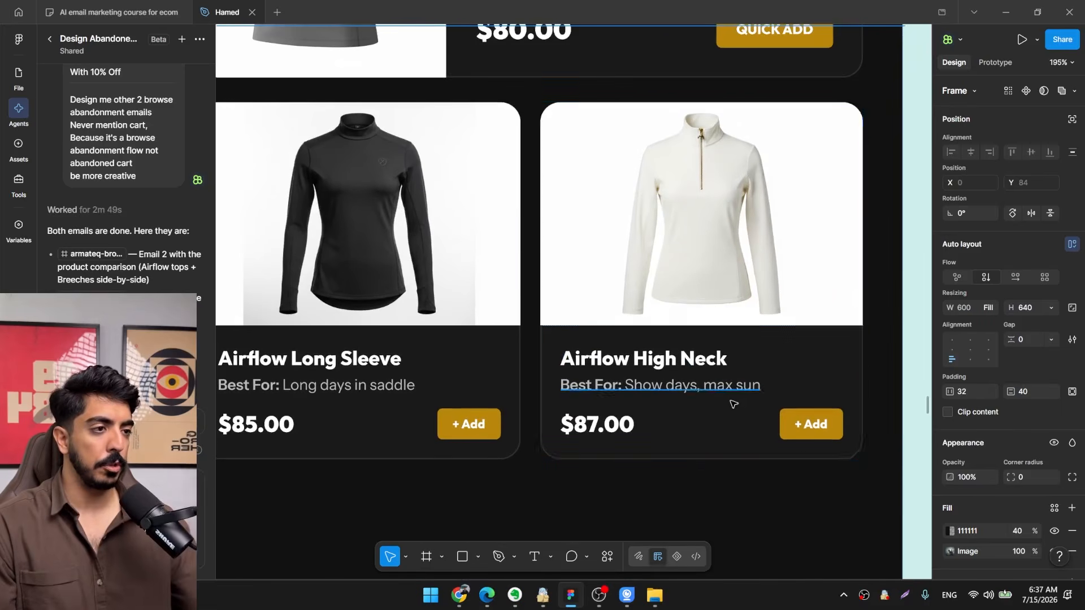
scroll(436, 371, "left", 3)
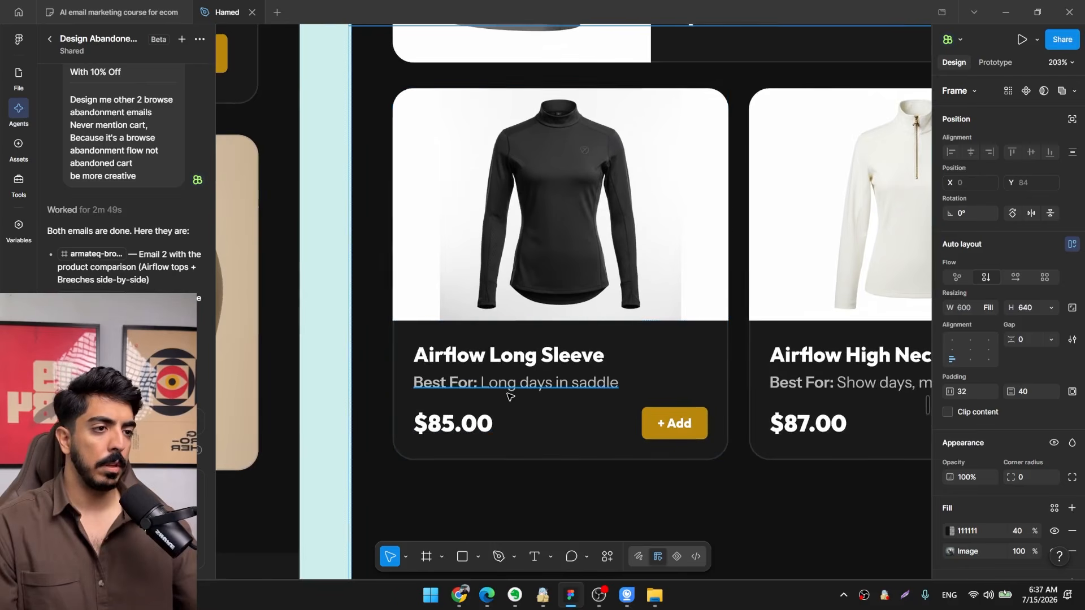
scroll(570, 449, "down", 5)
scroll(593, 316, "up", 4)
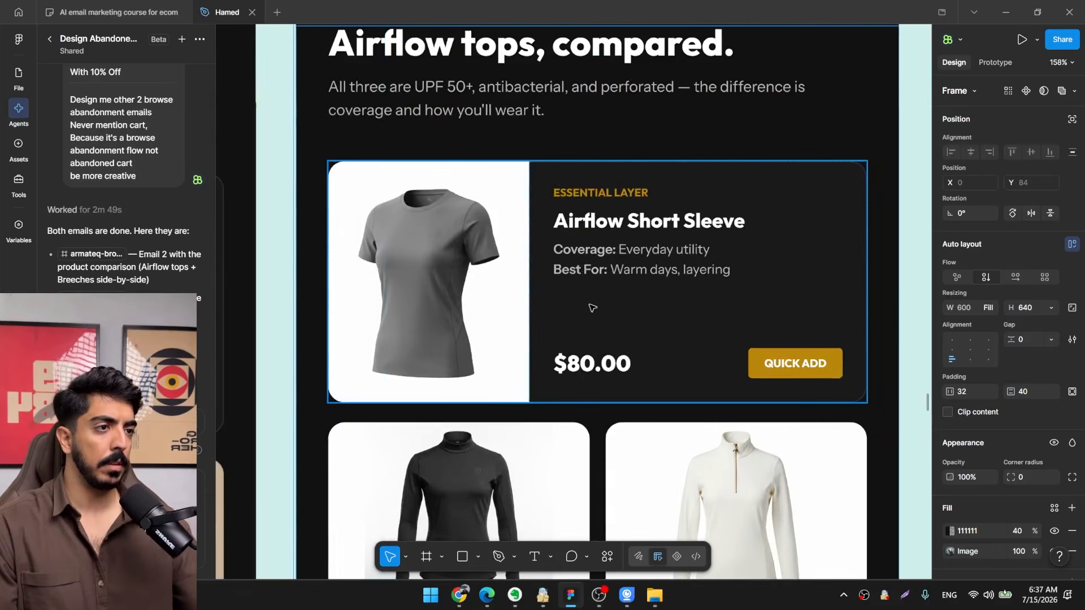
scroll(593, 307, "down", 5)
scroll(610, 316, "up", 4)
scroll(613, 345, "down", 5)
scroll(593, 350, "down", 4)
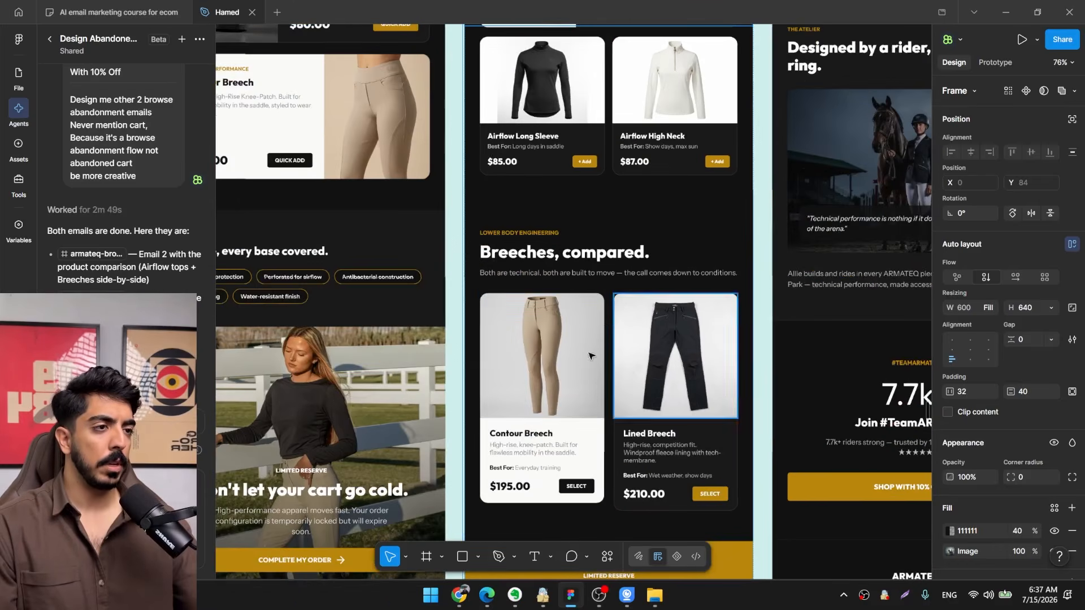
scroll(581, 360, "up", 4)
scroll(581, 360, "down", 4)
scroll(705, 426, "up", 4)
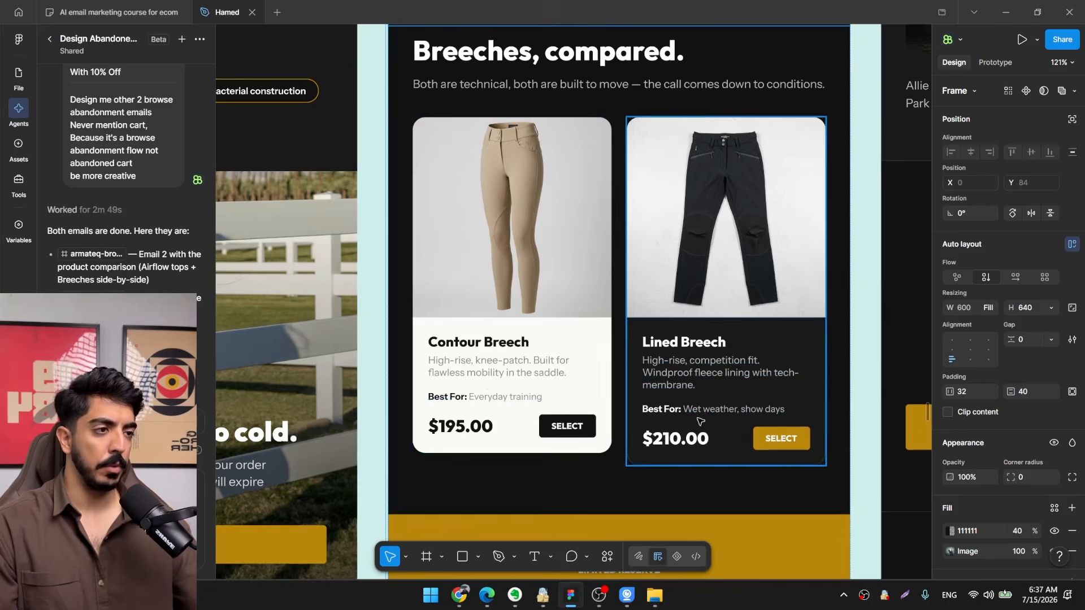
scroll(674, 326, "down", 4)
left_click_drag(674, 326, 606, 395)
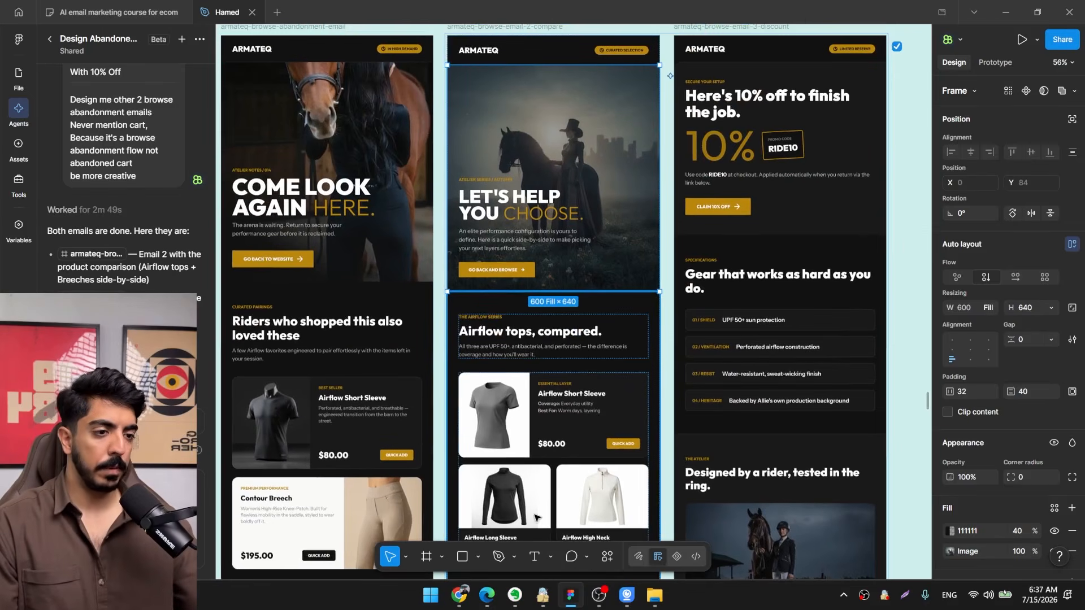
Switch to Chrome and look through the Airflow Short Sleeve and Airflow High Neck product pages for usable photos.
left_click(466, 603)
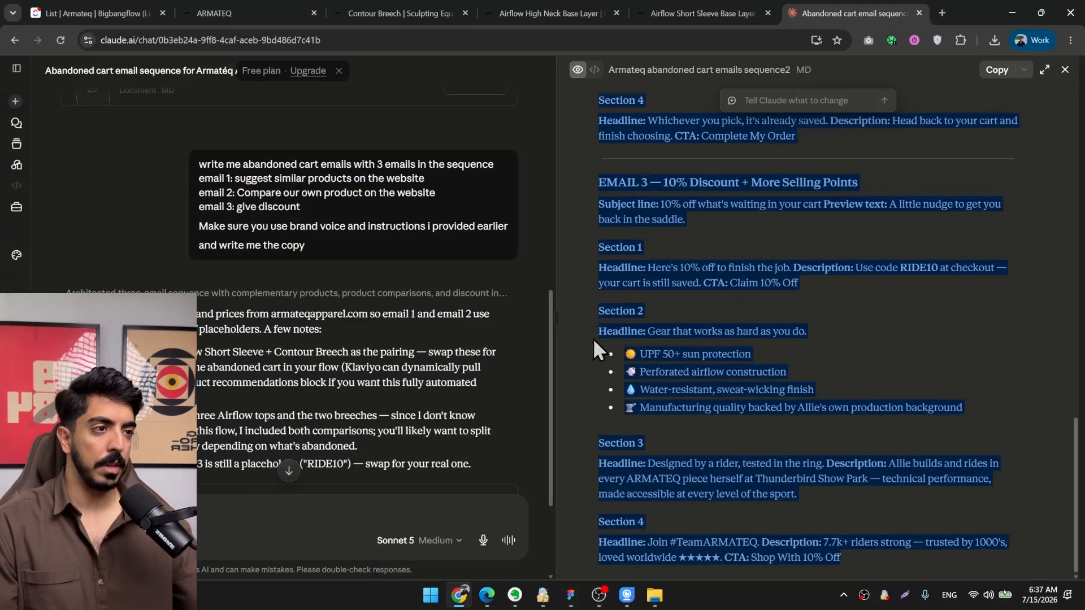
left_click(700, 13)
scroll(565, 234, "down", 20)
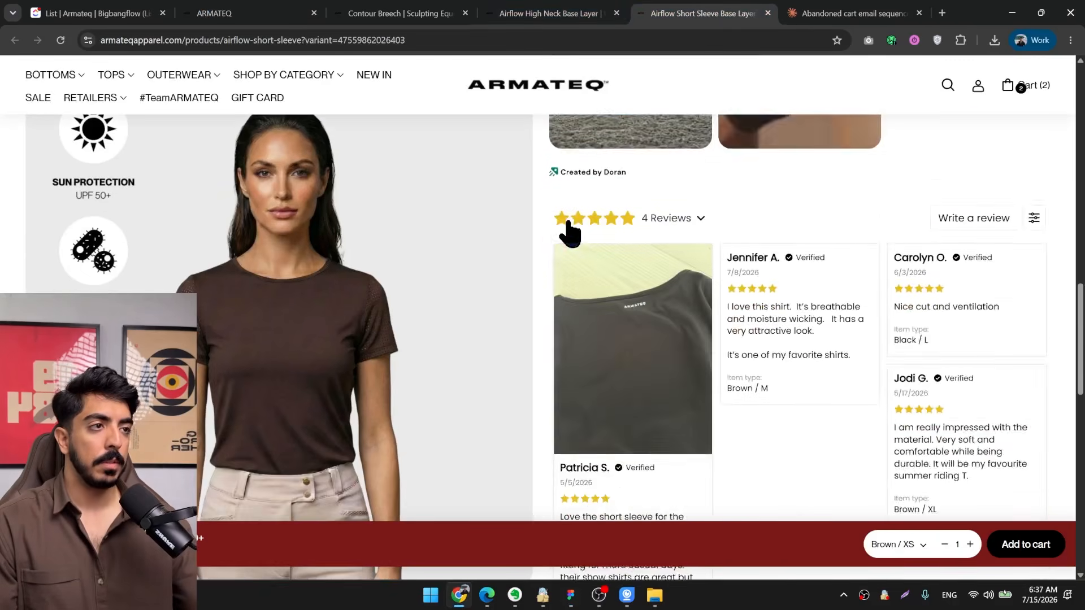
scroll(418, 305, "up", 2)
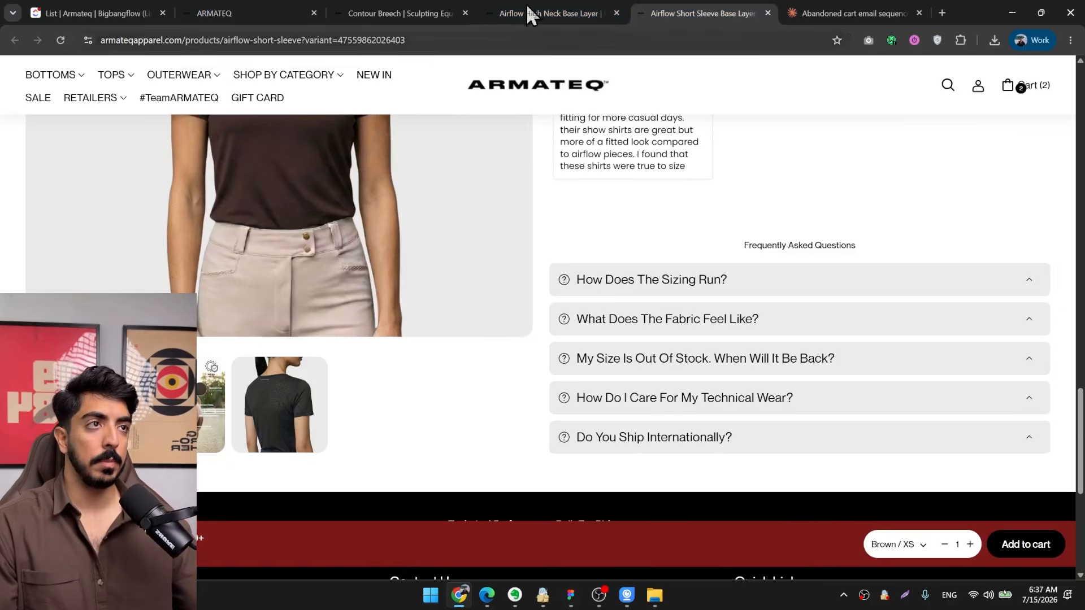
left_click(529, 7)
scroll(470, 288, "down", 2)
scroll(470, 289, "up", 2)
Save the Contour Breech gallery's close-up of a rider's leg beside a horse to the Desktop.
left_click(415, 9)
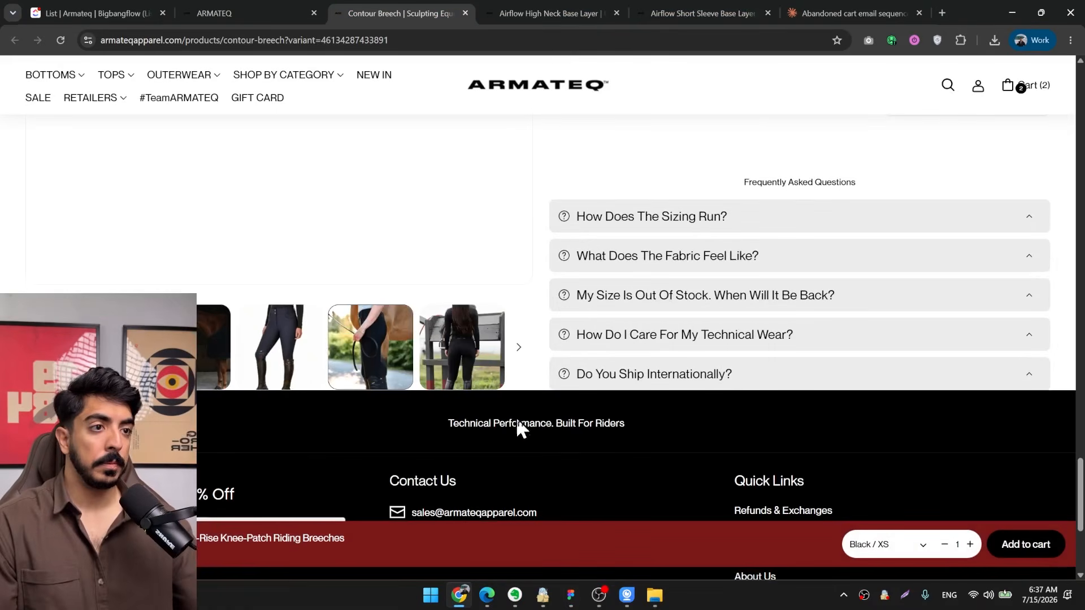
scroll(478, 388, "up", 5)
right_click(324, 307)
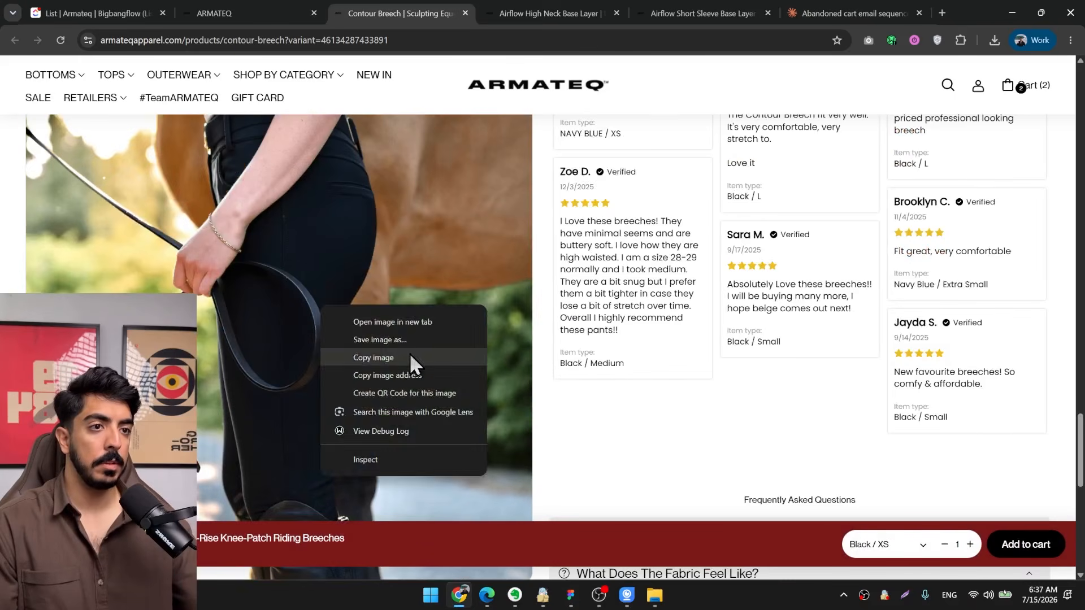
left_click(413, 346)
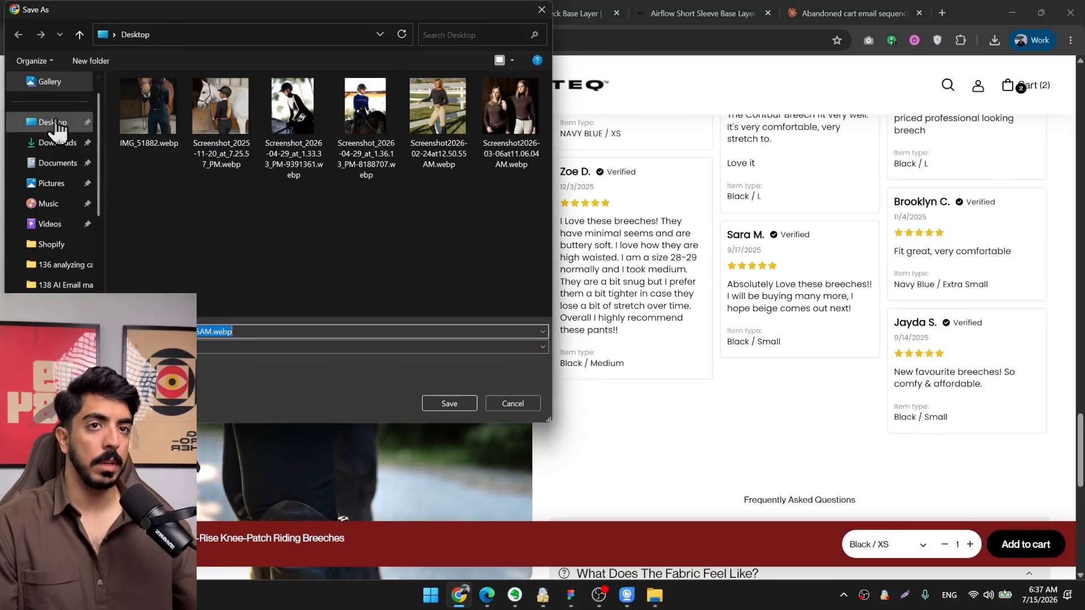
left_click(52, 122)
left_click(459, 405)
Save the Contour Breech gallery's rear-view photo of the rider beside the grey fence to the Desktop.
scroll(463, 318, "down", 5)
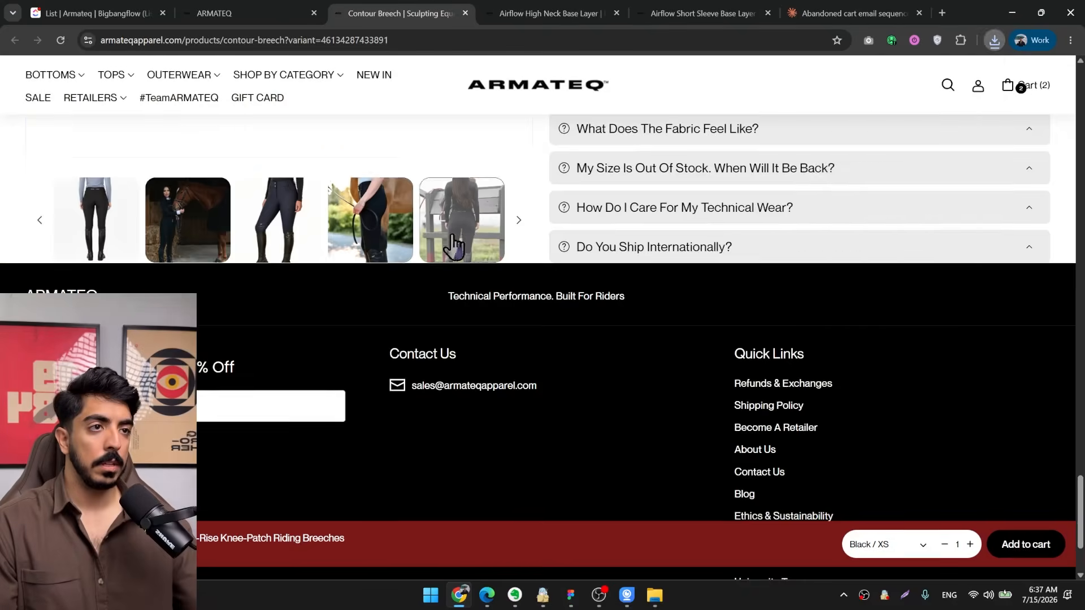
scroll(459, 321, "up", 8)
right_click(342, 247)
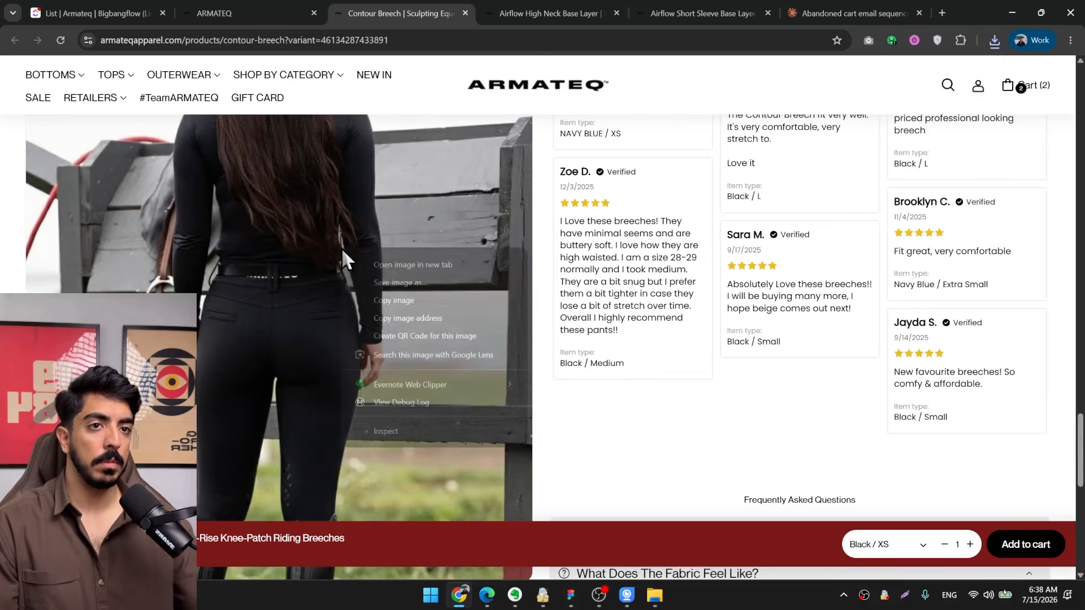
left_click(402, 285)
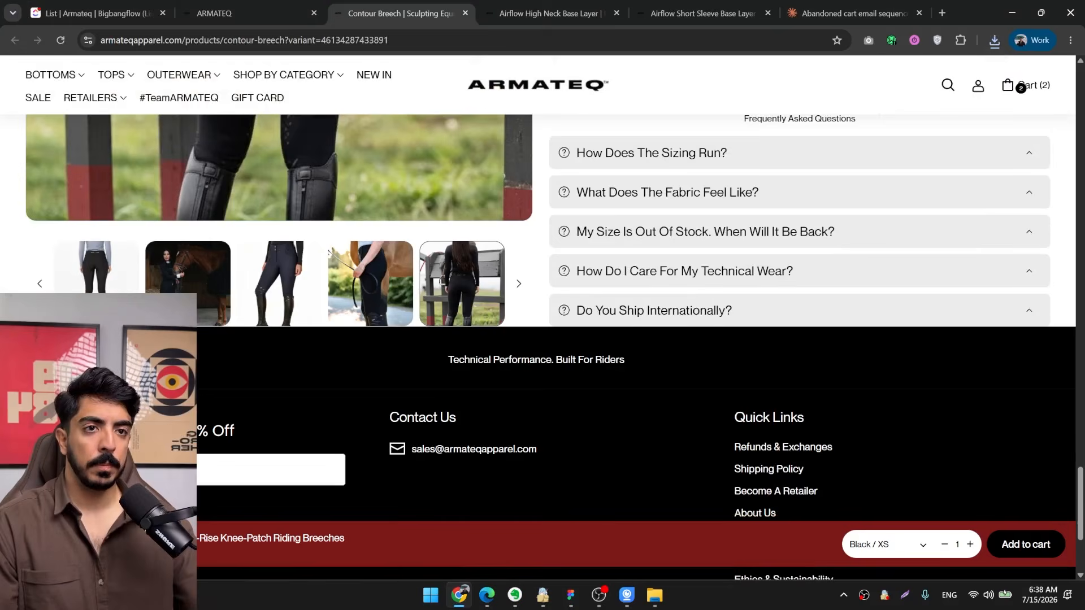
Save the gallery photo of the rider holding a brown horse in the stable to the Desktop.
scroll(320, 392, "up", 7)
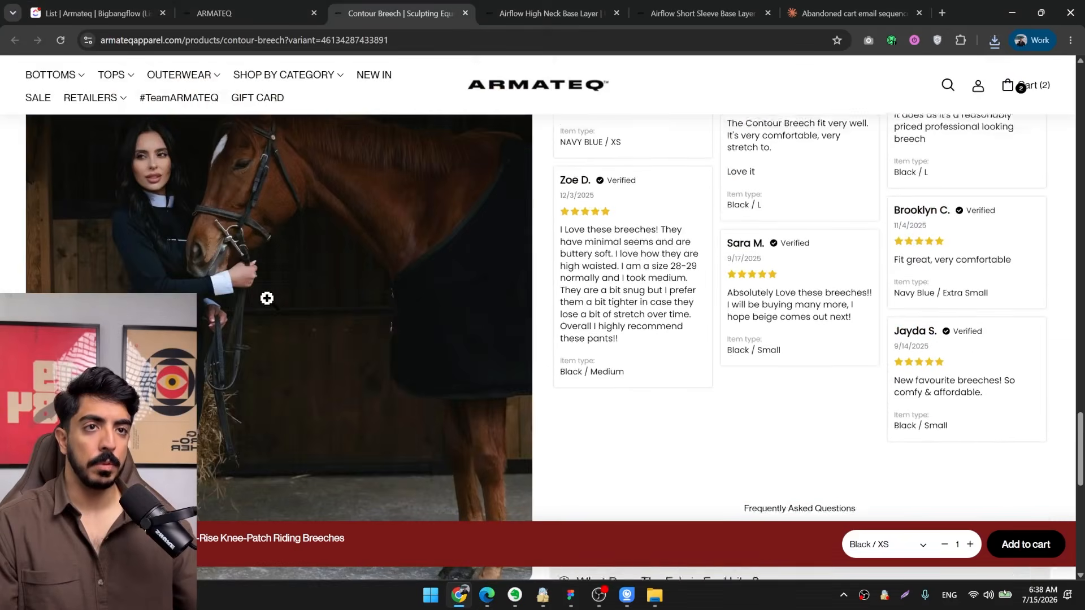
right_click(232, 287)
left_click(298, 322)
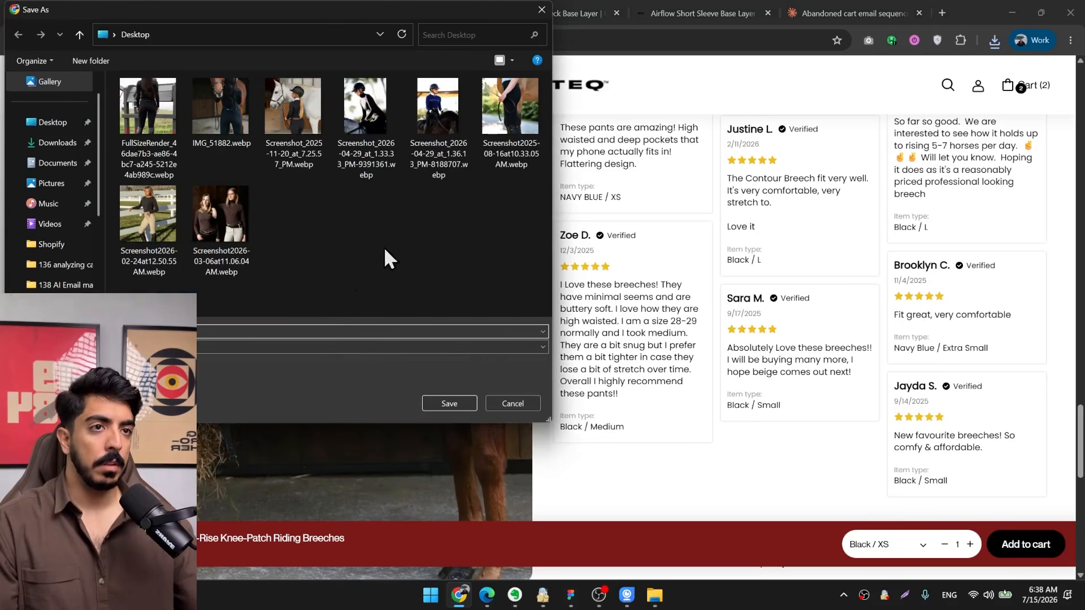
left_click(462, 403)
Switch back to Figma and replace email 2's hero background image with IMG_5181.webp from the Desktop.
left_click(1016, 8)
left_click_drag(613, 211, 595, 281)
scroll(595, 280, "up", 1)
scroll(1028, 373, "down", 3)
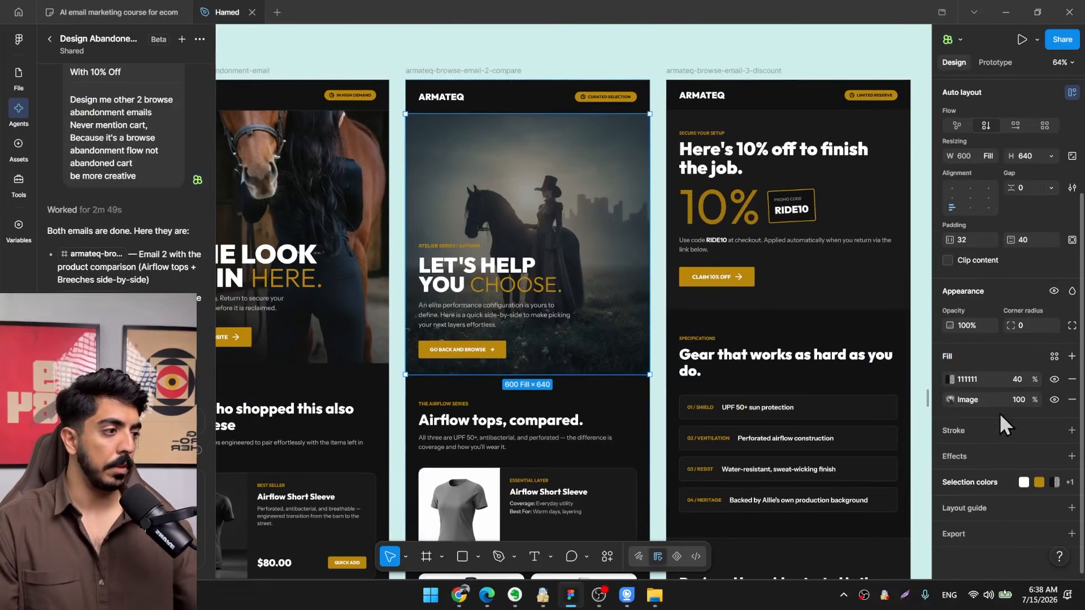
left_click(949, 399)
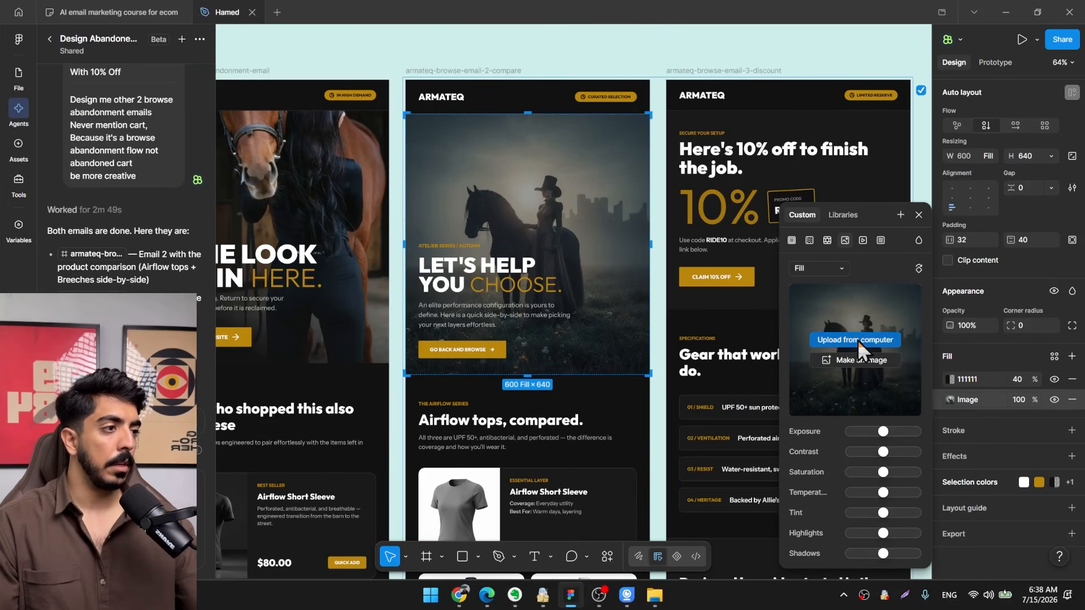
left_click(836, 341)
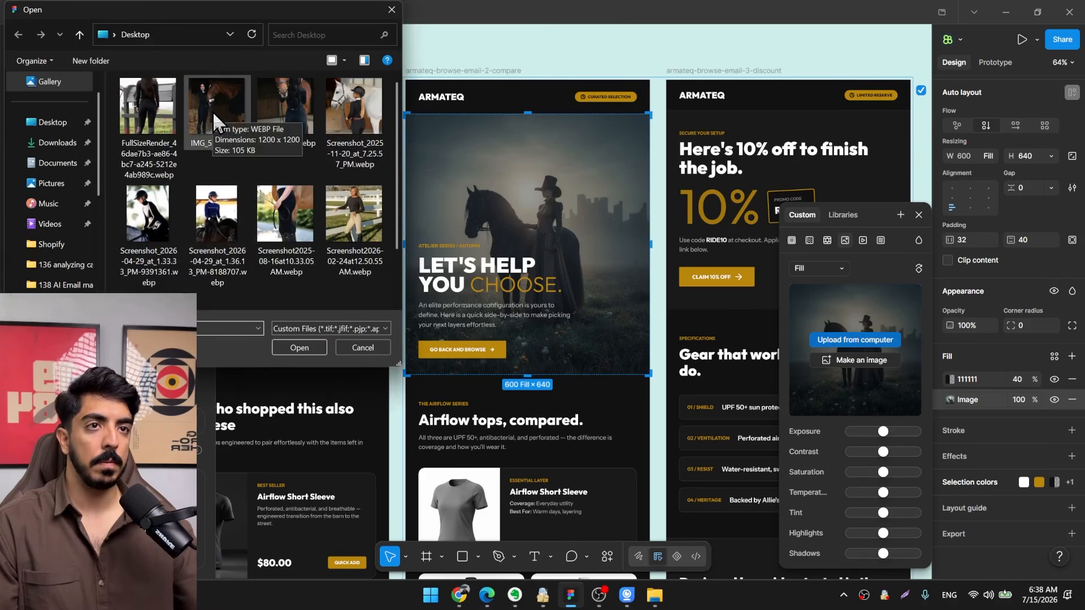
double_click(213, 111)
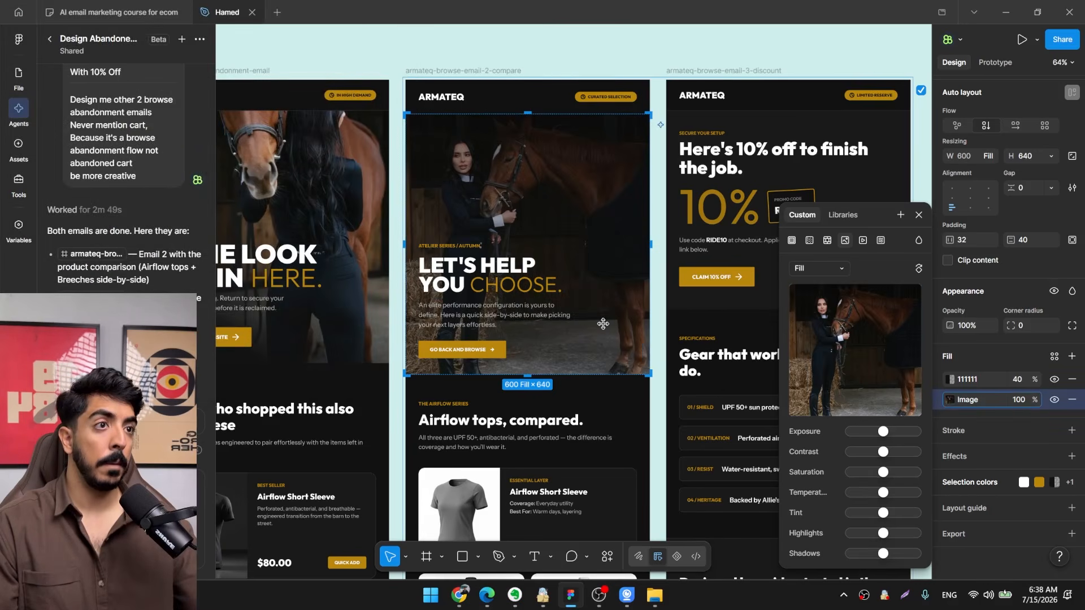
Change email 2's hero overlay to a linear gradient from 111111 at 0% opacity to 000000 at 100% opacity.
scroll(603, 323, "right", 1)
left_click(951, 379)
left_click(809, 266)
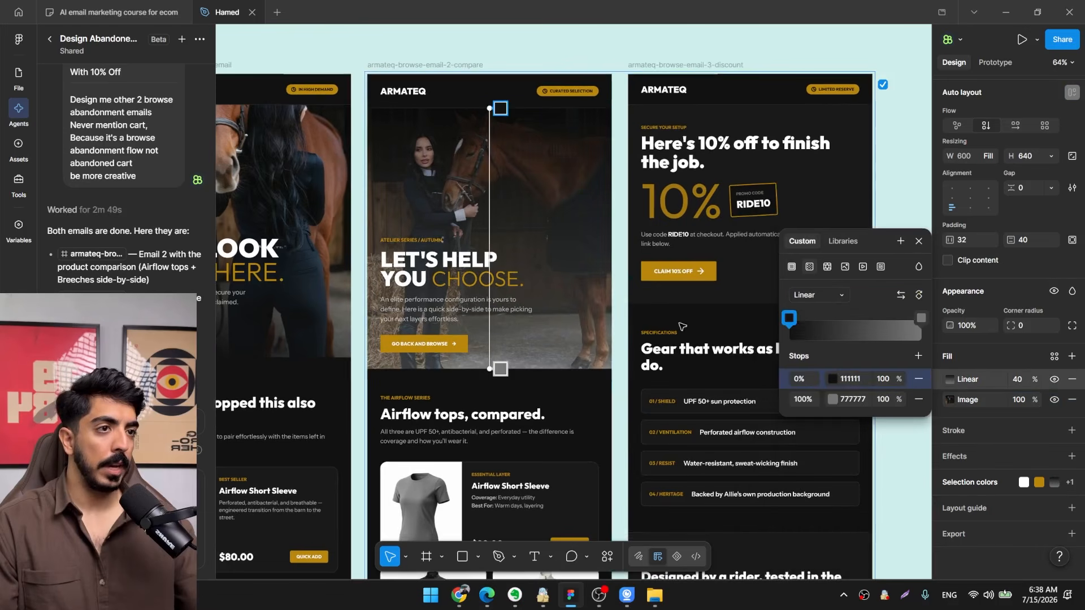
left_click(832, 399)
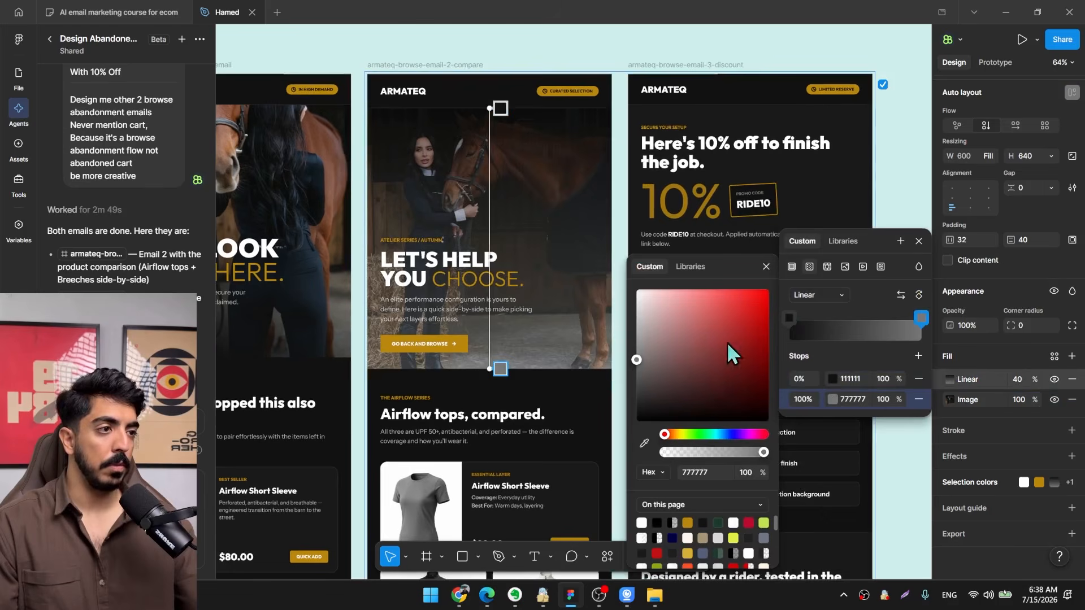
left_click_drag(726, 342, 573, 485)
left_click(897, 378)
left_click_drag(897, 378, 848, 378)
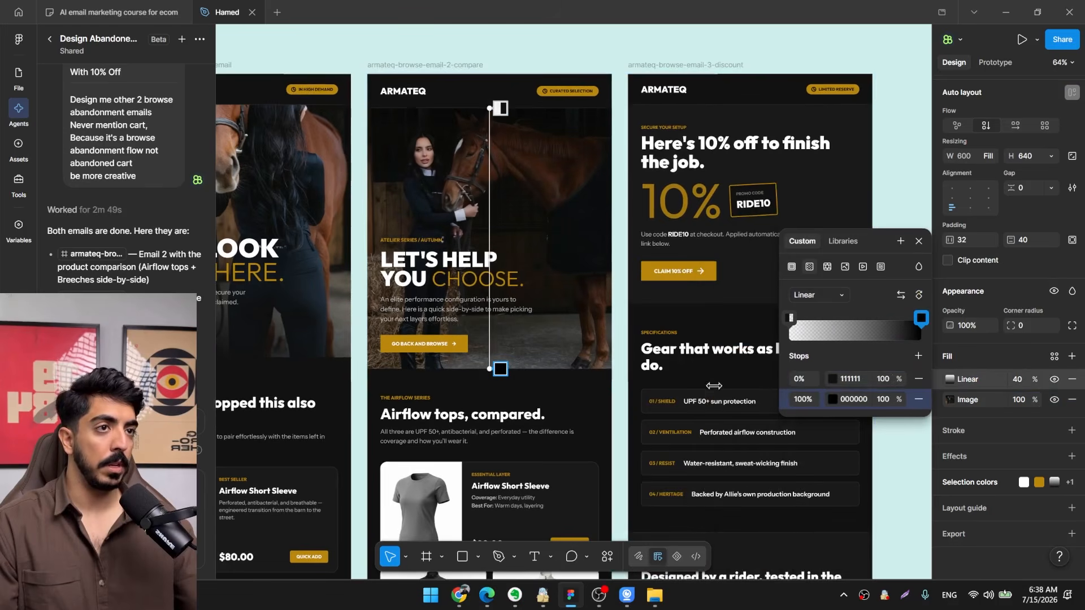
left_click_drag(623, 63, 603, 102)
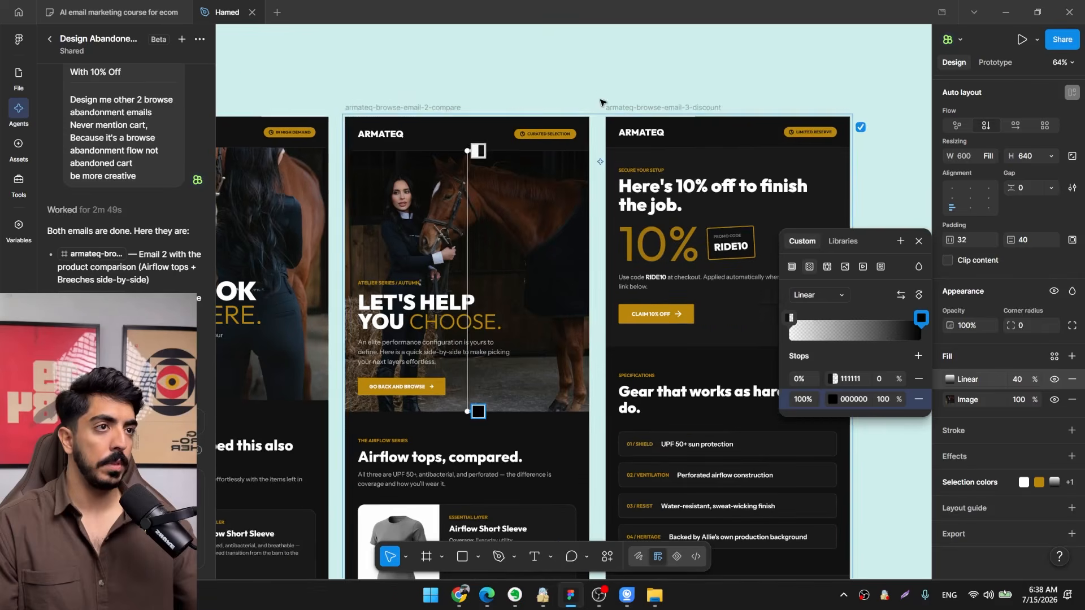
left_click(601, 91)
left_click(600, 89)
Enlarge email 2's gold closing section, "Whichever you pick, it's already waiting.", to a height of about 466.
scroll(600, 89, "down", 2)
left_click_drag(525, 429, 543, 59)
scroll(544, 59, "up", 1)
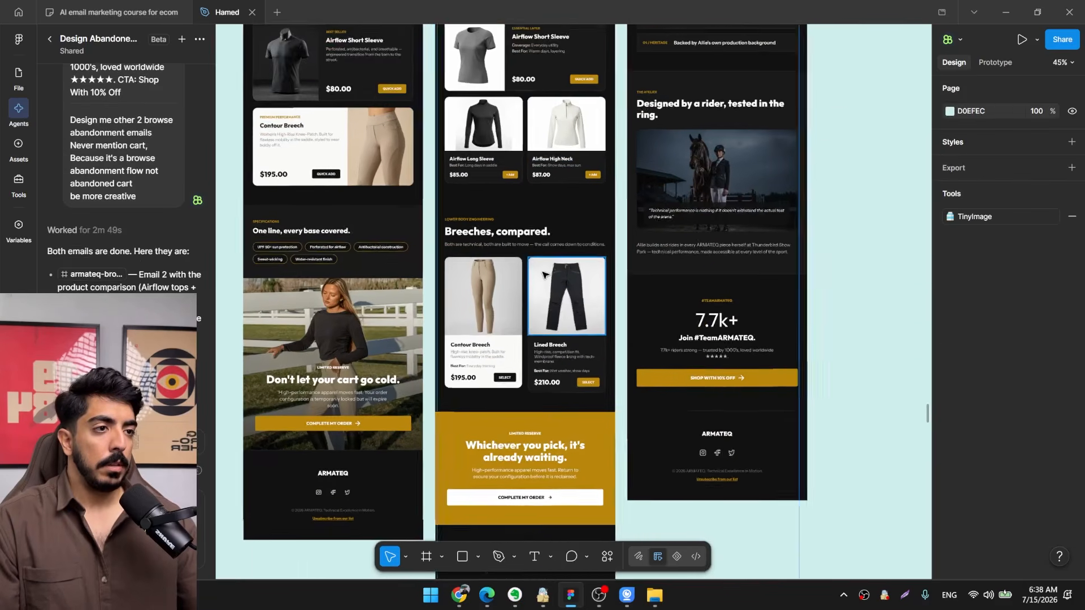
left_click_drag(541, 278, 571, 213)
scroll(515, 230, "up", 3)
left_click_drag(622, 321, 615, 149)
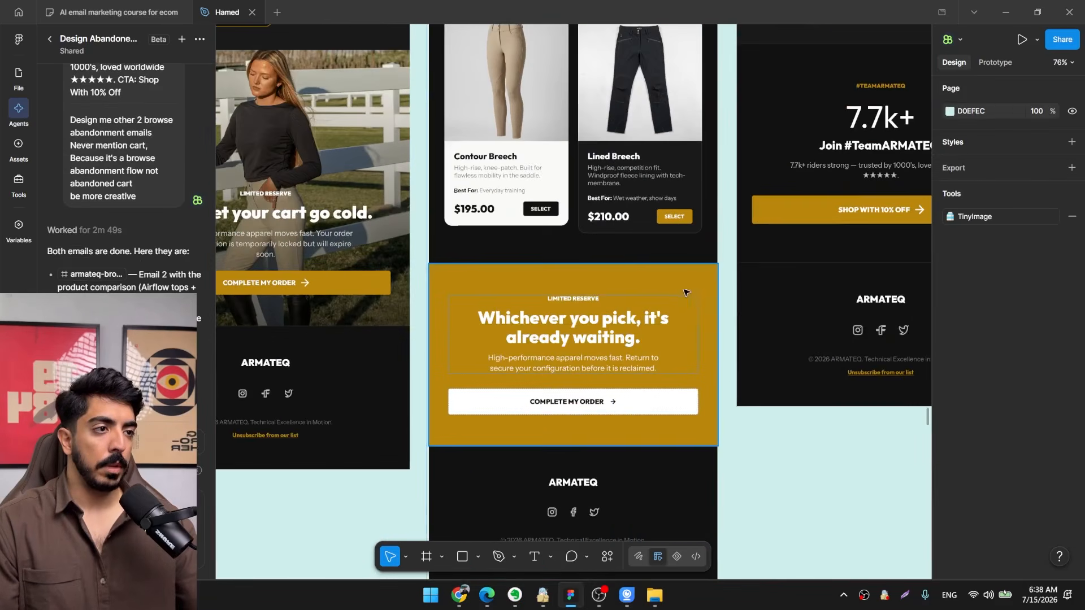
left_click(609, 439)
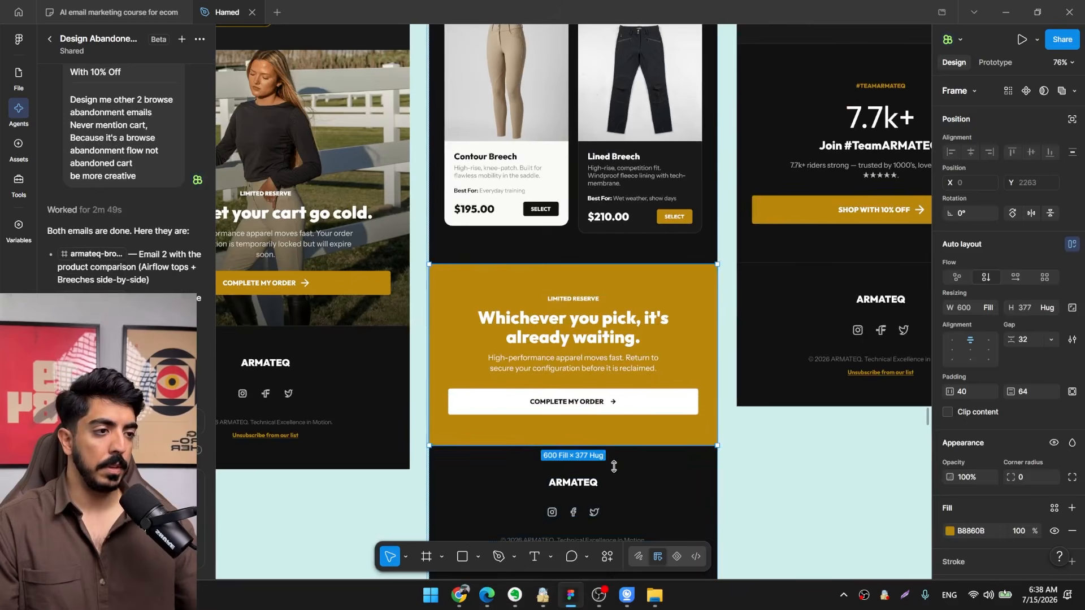
left_click_drag(614, 466, 613, 490)
Replace the closing section's gold fill with the FullSizeRender rear-view rider photo from the Desktop, after a brief look at the Contour Breech page.
left_click(458, 596)
scroll(443, 557, "down", 5)
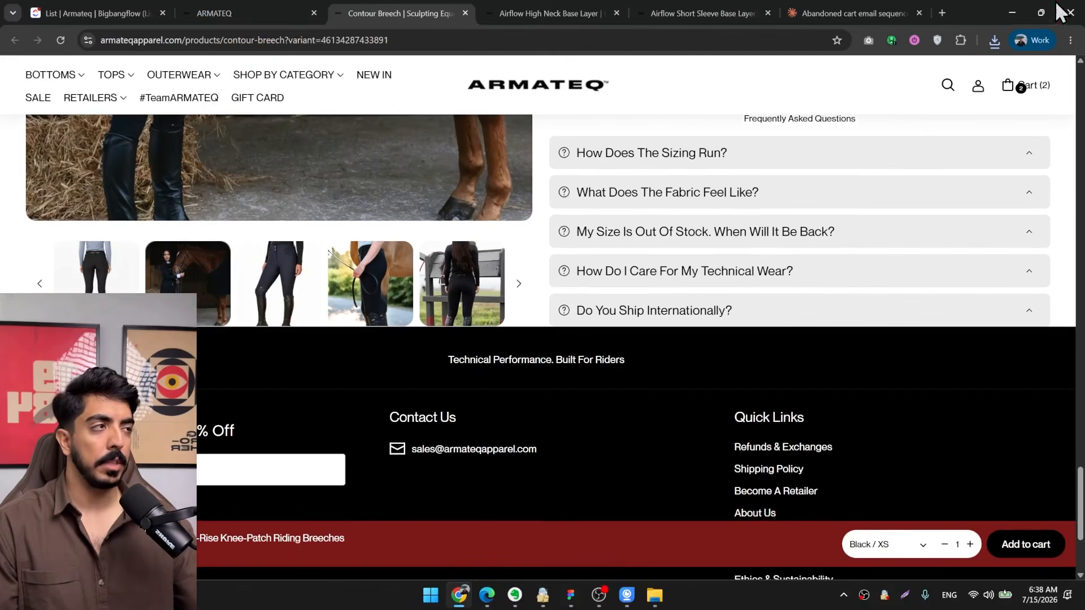
left_click(1012, 13)
scroll(977, 497, "down", 1)
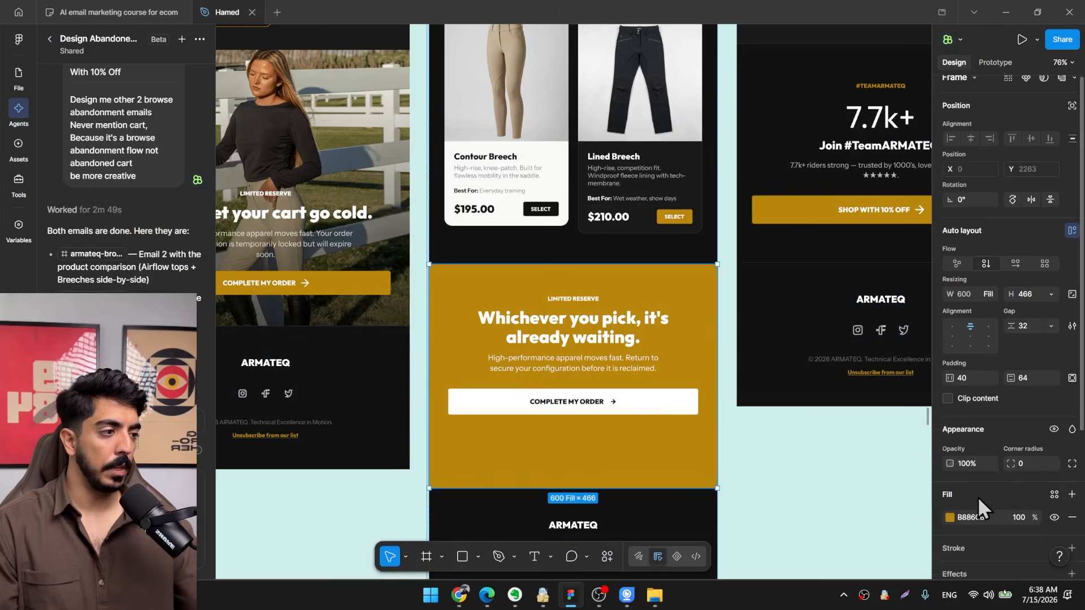
scroll(977, 496, "down", 3)
left_click(951, 467)
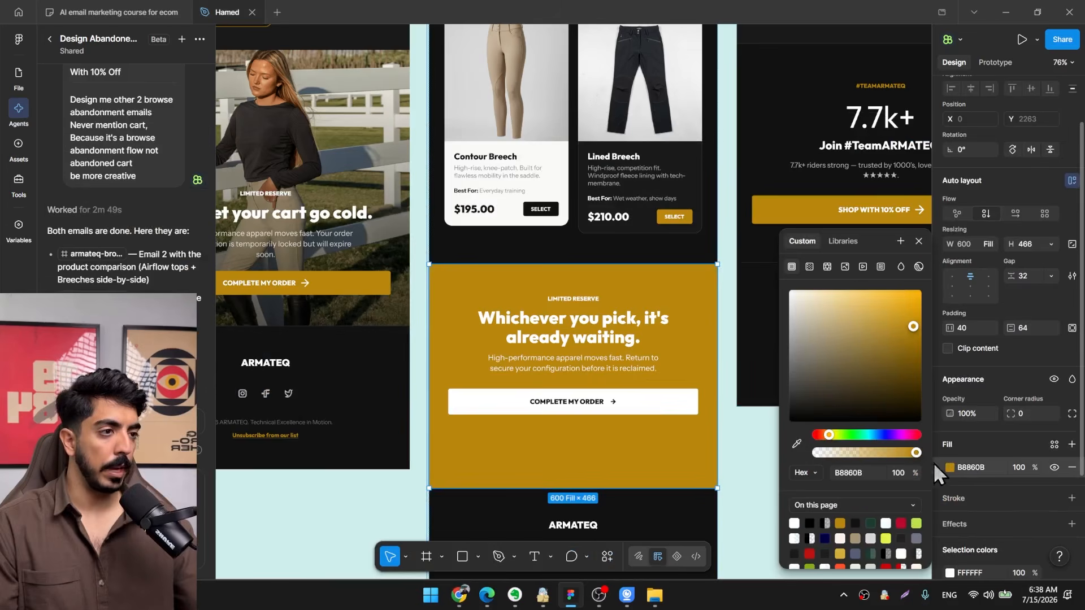
left_click(844, 267)
left_click(863, 341)
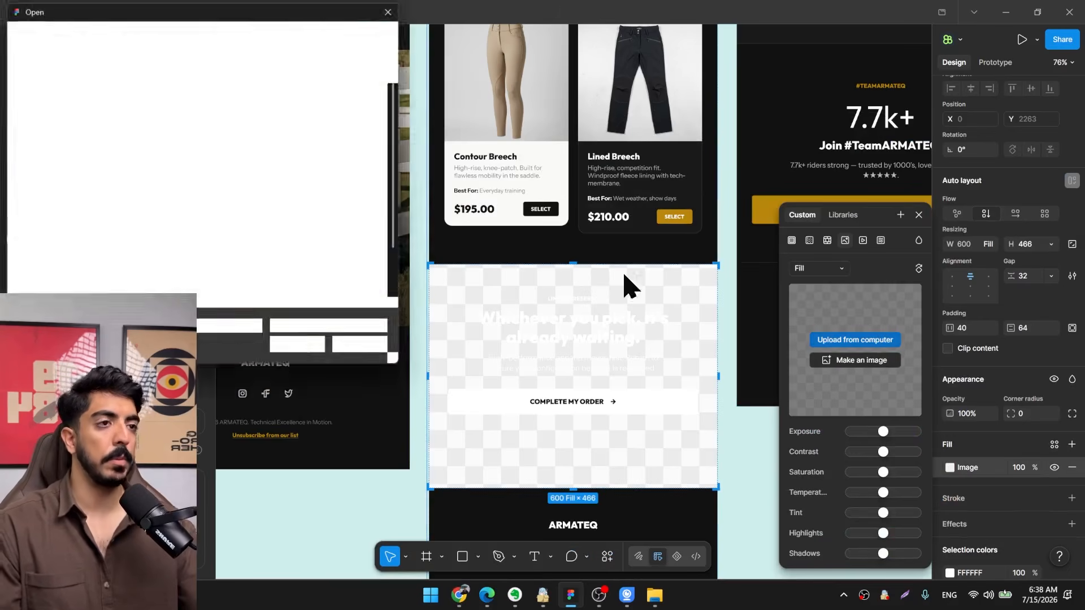
scroll(191, 248, "up", 2)
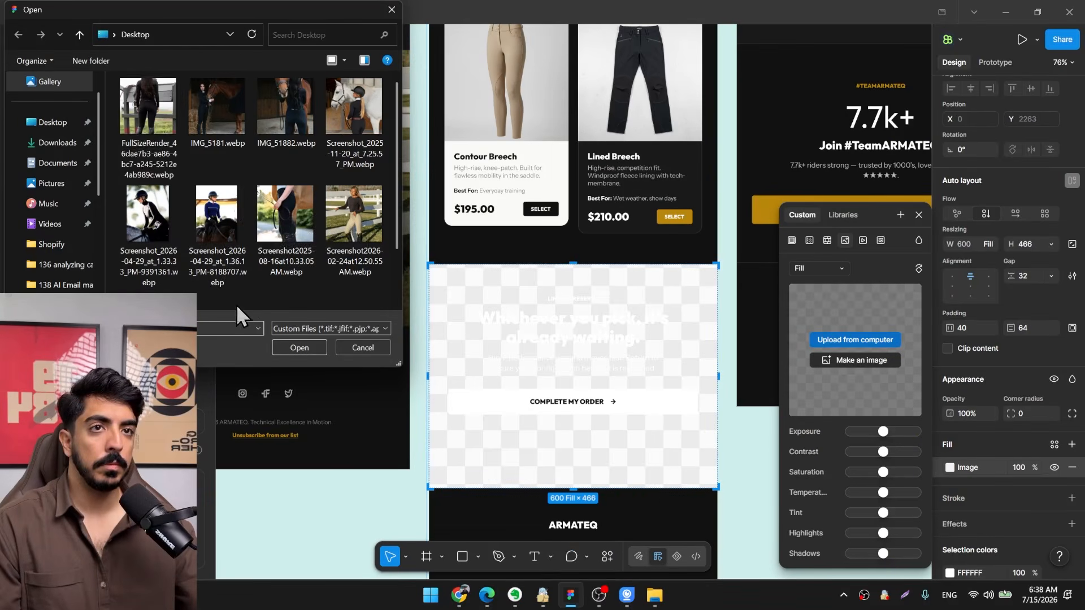
double_click(135, 85)
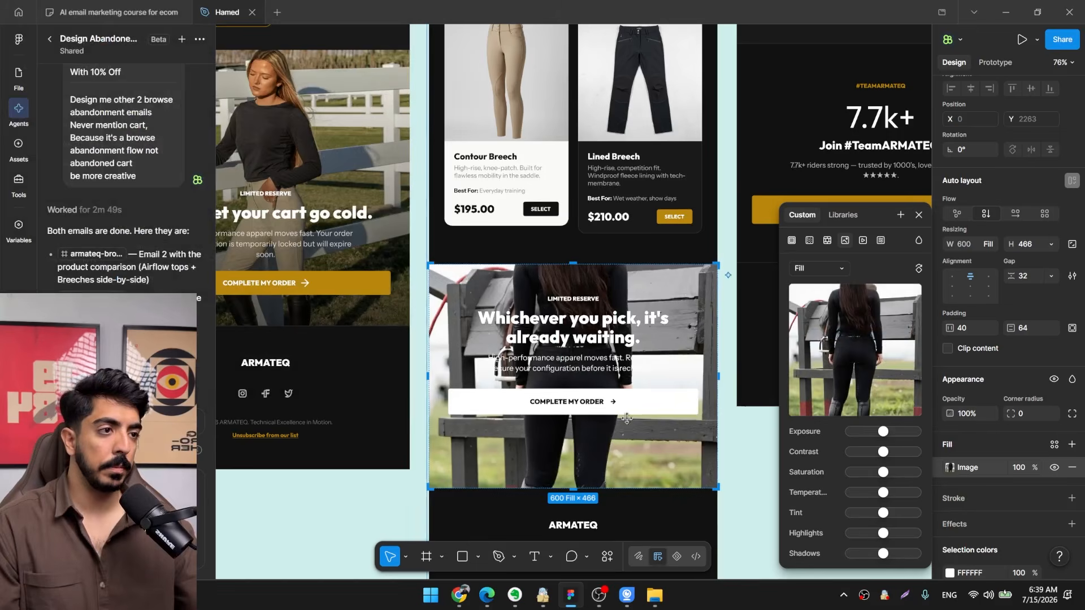
Extend email 2's closing section to a height of about 634 and align its content to the bottom centre.
scroll(410, 284, "down", 3)
scroll(502, 388, "up", 1)
scroll(502, 388, "down", 1)
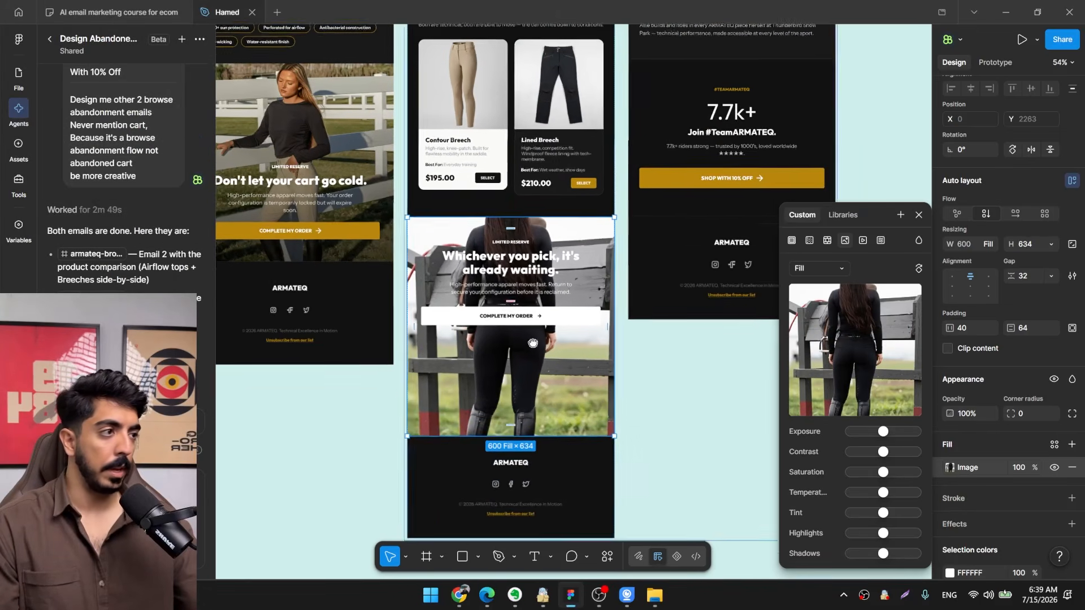
left_click(970, 296)
scroll(492, 386, "up", 2)
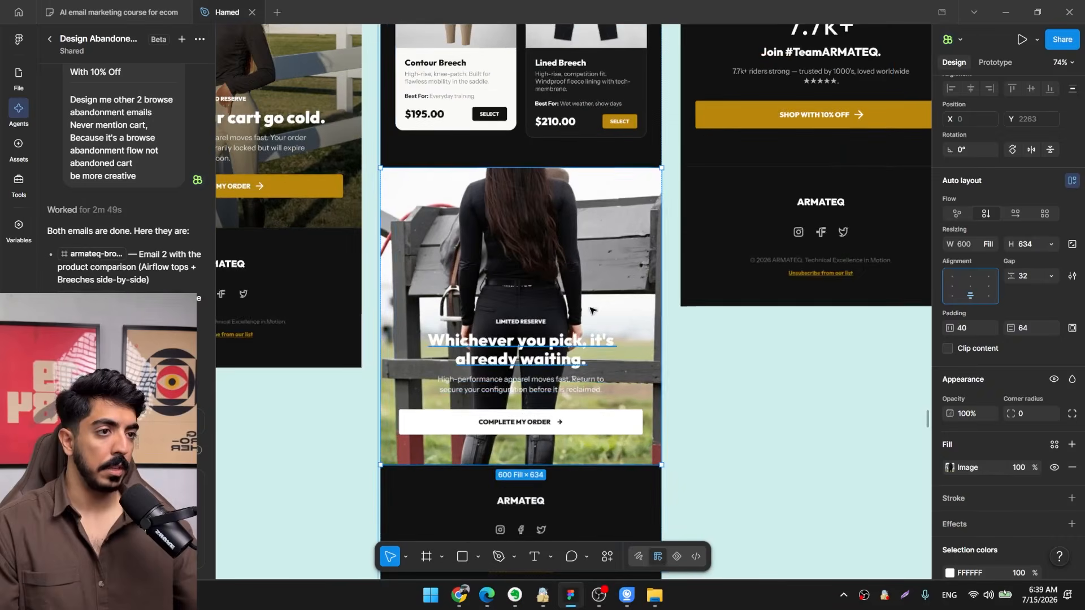
Overlay the closing section's photo with a linear gradient from 000000 at 0% to 000000 at 100% opacity, raising the fill's overall opacity.
scroll(589, 308, "down", 2)
left_click(1072, 444)
left_click(950, 467)
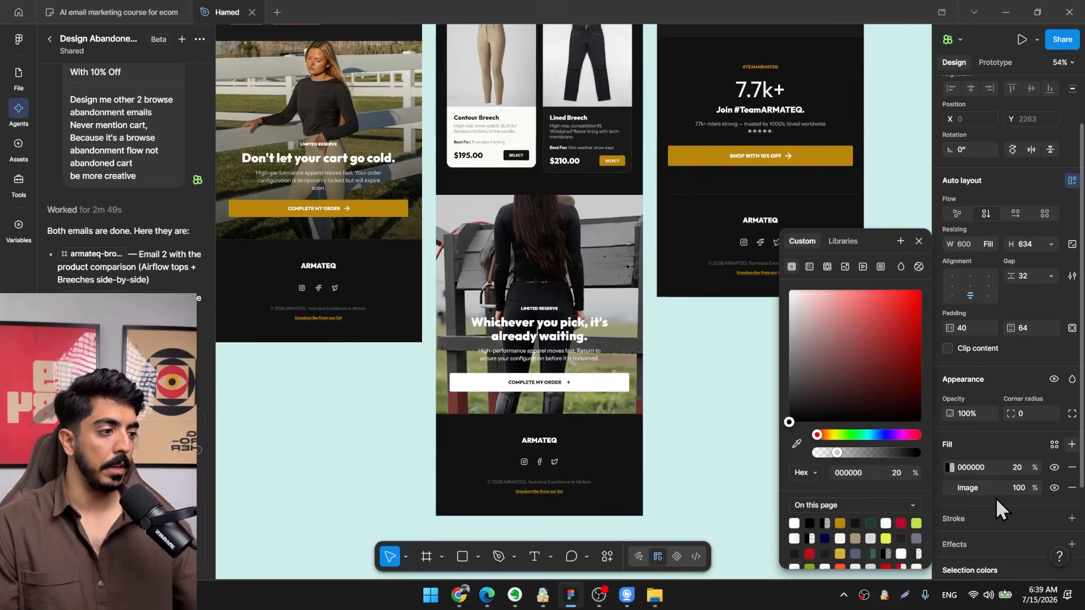
left_click(814, 271)
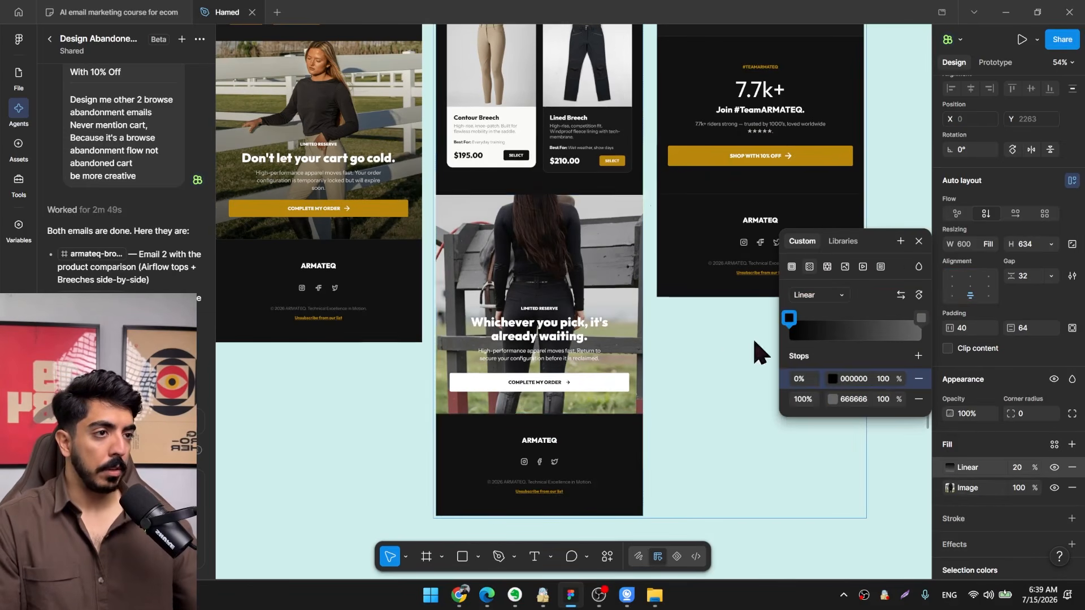
left_click(832, 399)
left_click_drag(714, 375, 560, 483)
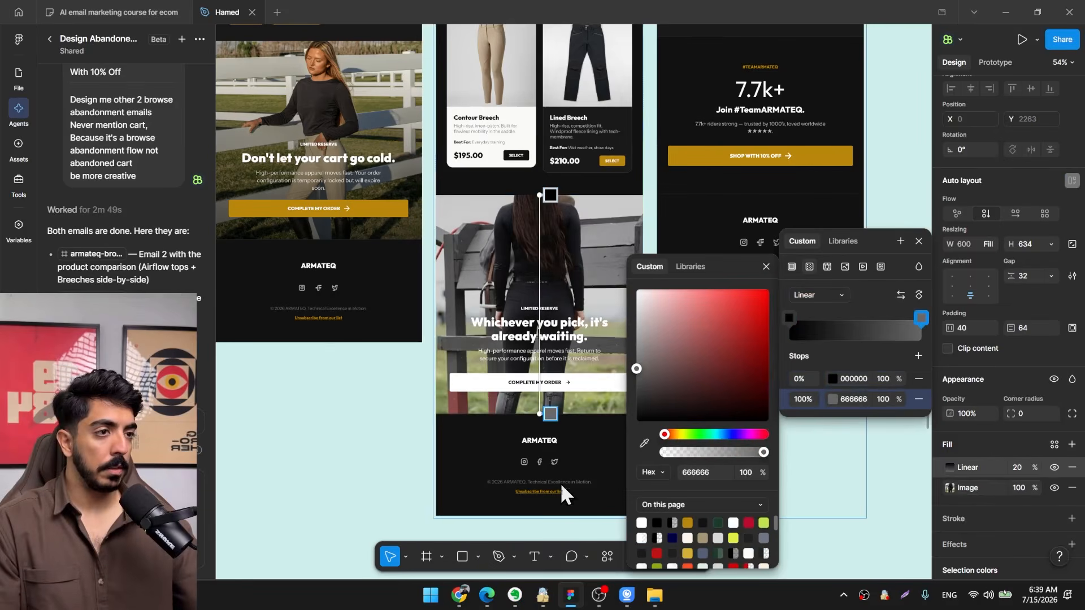
left_click(891, 378)
left_click_drag(891, 378, 740, 380)
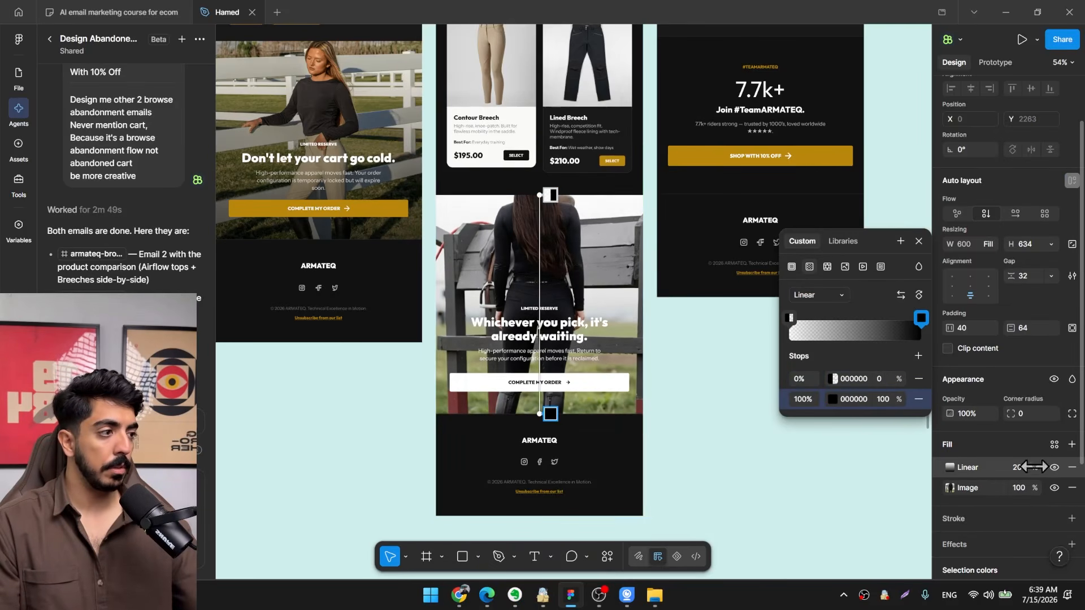
left_click_drag(1033, 466, 1080, 466)
left_click(774, 499)
Fill email 3's hero section with the Screenshot2025-08-16at10.33.05AM.webp rider-leg photo and extend it to a height of about 631.
scroll(771, 491, "down", 3)
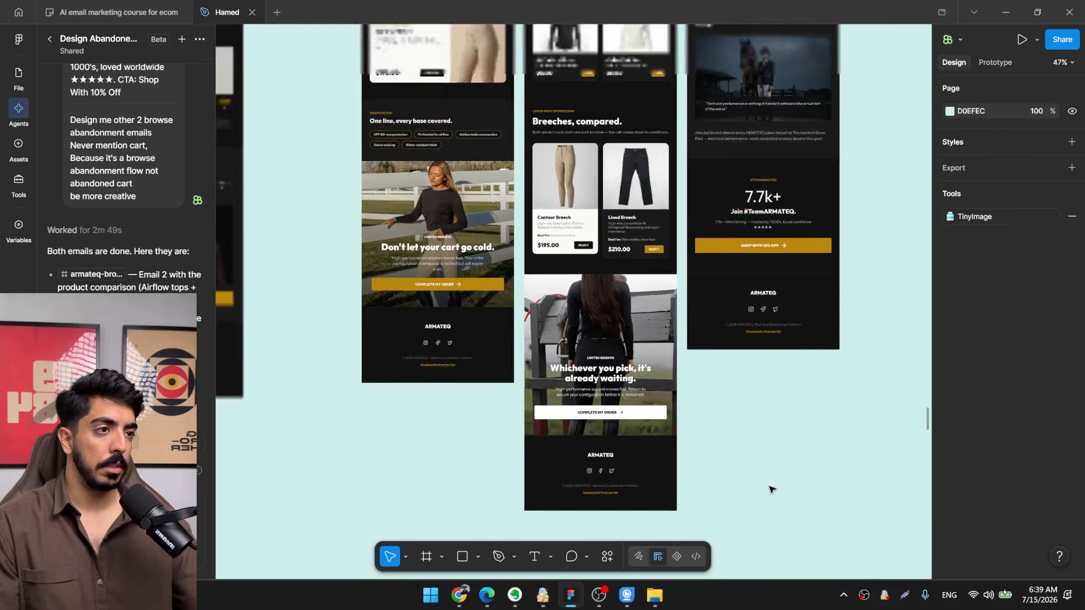
left_click_drag(770, 489, 698, 483)
left_click_drag(548, 232, 477, 414)
scroll(521, 349, "down", 2)
scroll(466, 218, "up", 5)
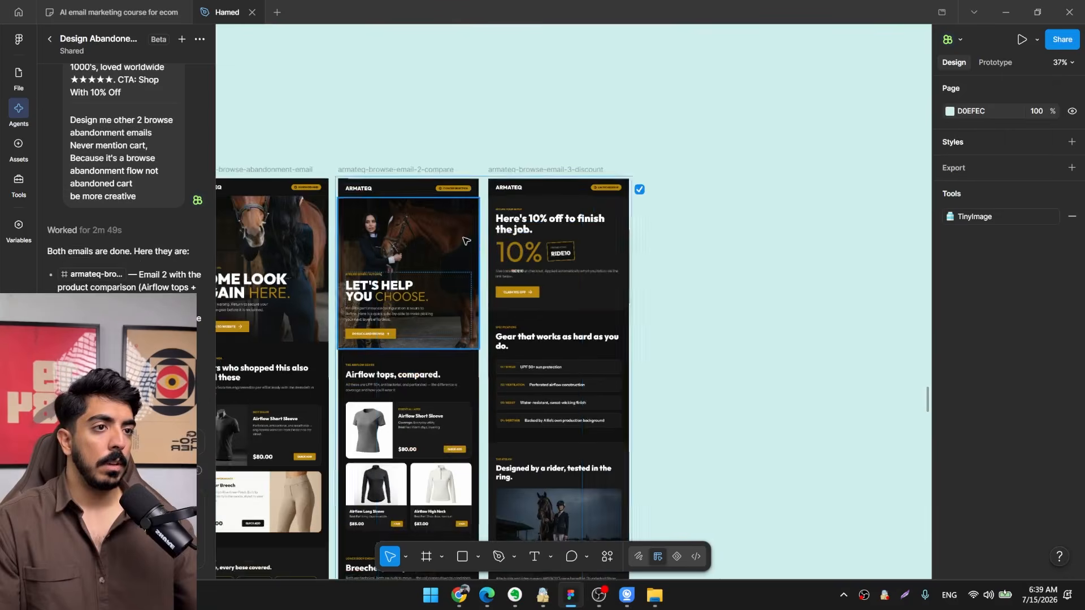
left_click_drag(655, 257, 565, 265)
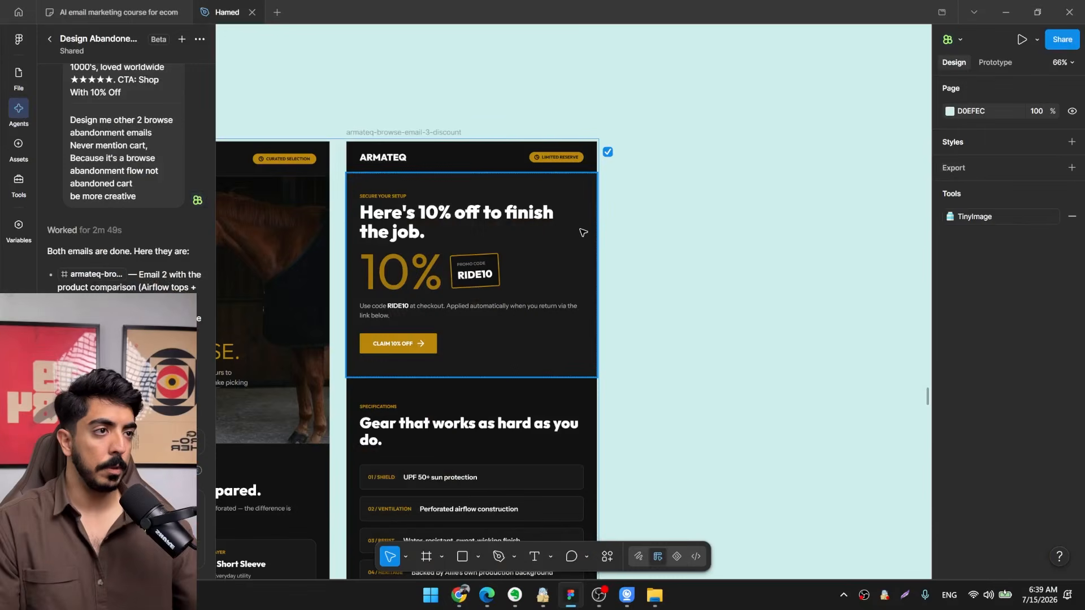
left_click(583, 232)
scroll(974, 470, "down", 3)
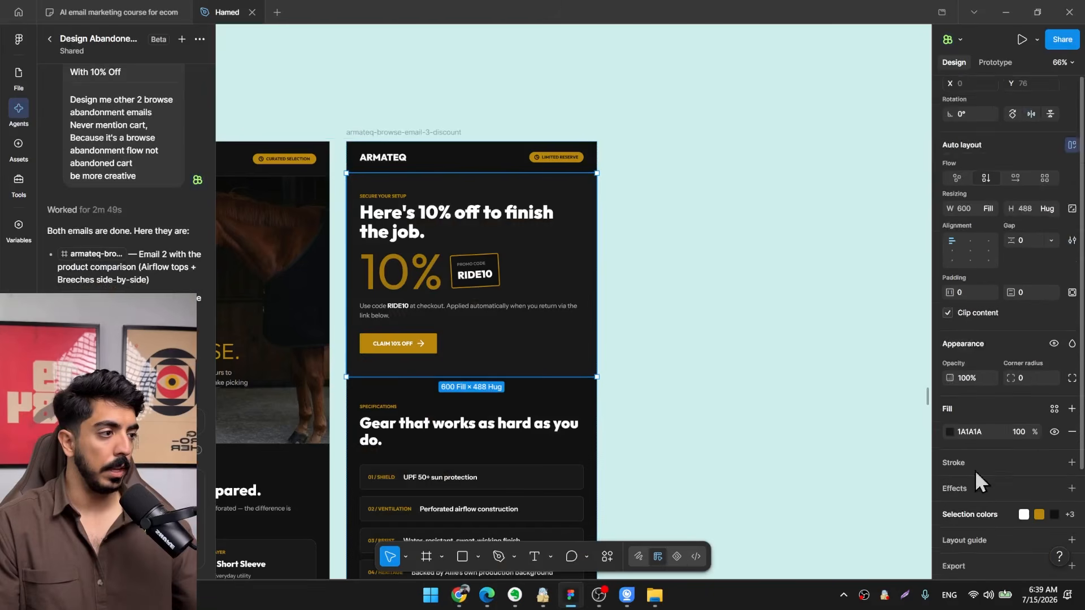
left_click(950, 403)
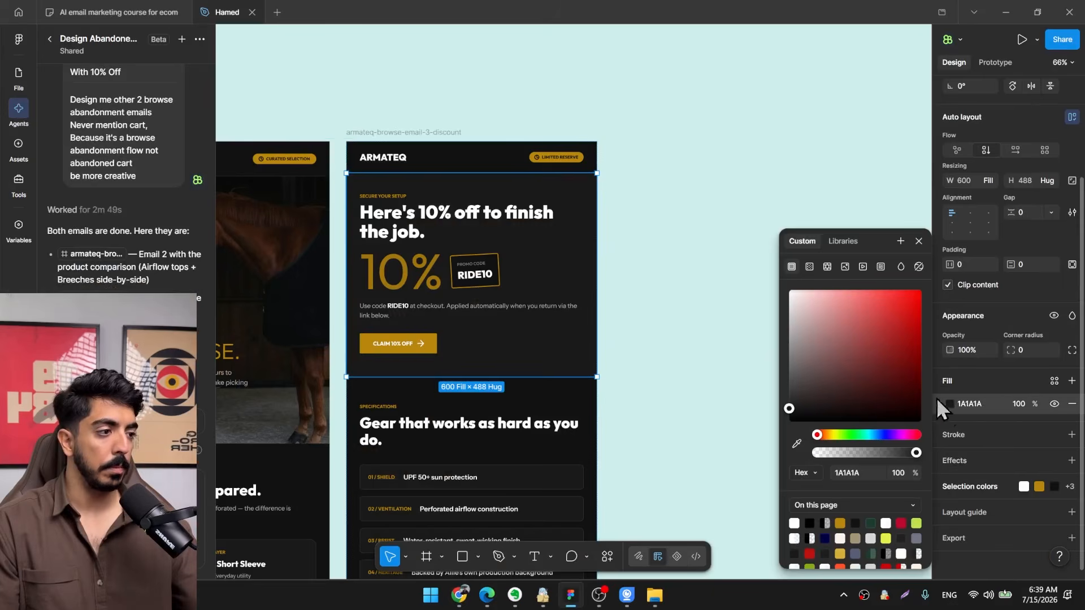
left_click(845, 265)
left_click(855, 339)
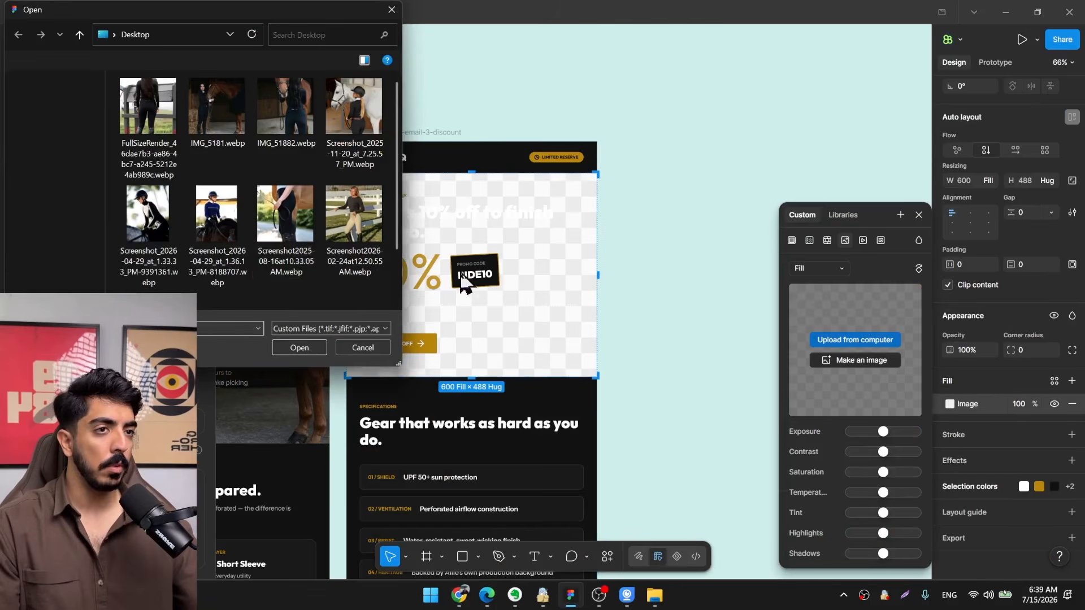
left_click(296, 216)
double_click(294, 206)
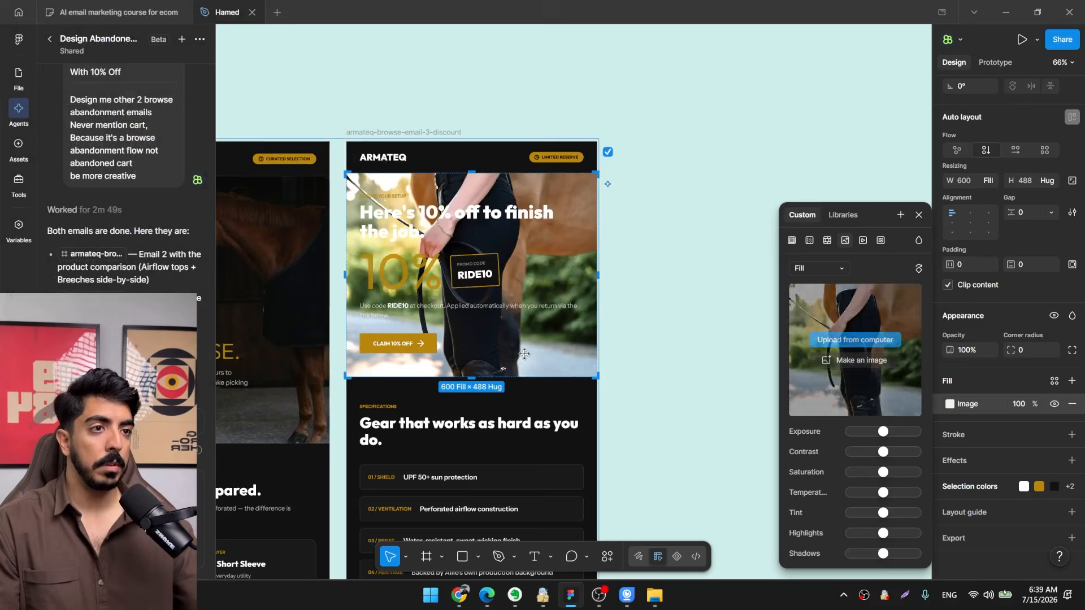
left_click_drag(490, 377, 491, 437)
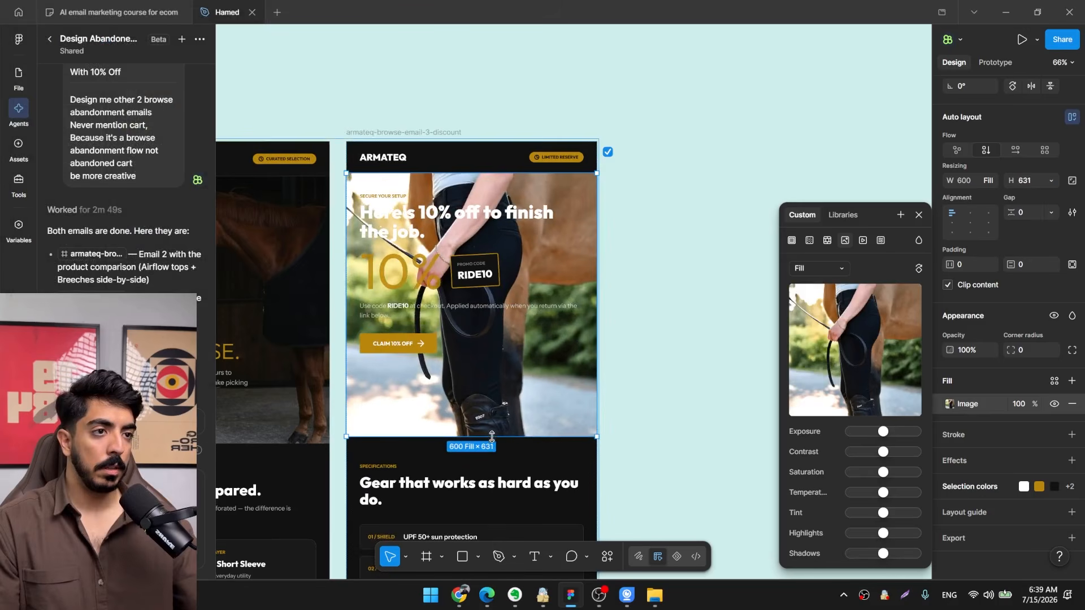
Align email 3's hero content to the bottom left and overlay its photo with a linear gradient, raising that fill's opacity.
left_click(953, 232)
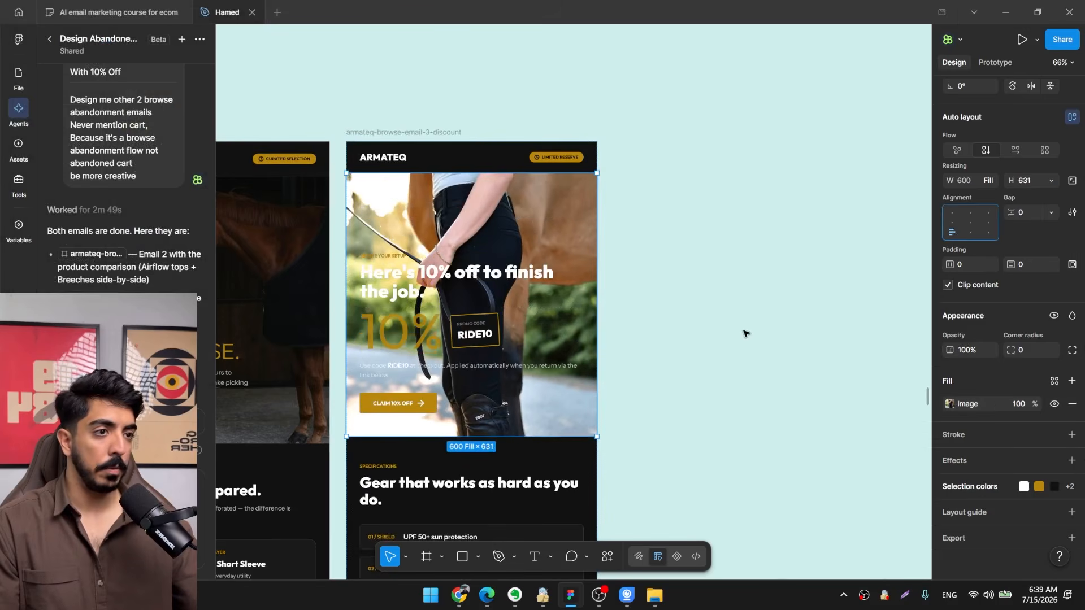
scroll(743, 332, "down", 1)
scroll(613, 293, "down", 1, "ctrl")
scroll(523, 296, "up", 2, "ctrl")
scroll(524, 296, "down", 1, "ctrl")
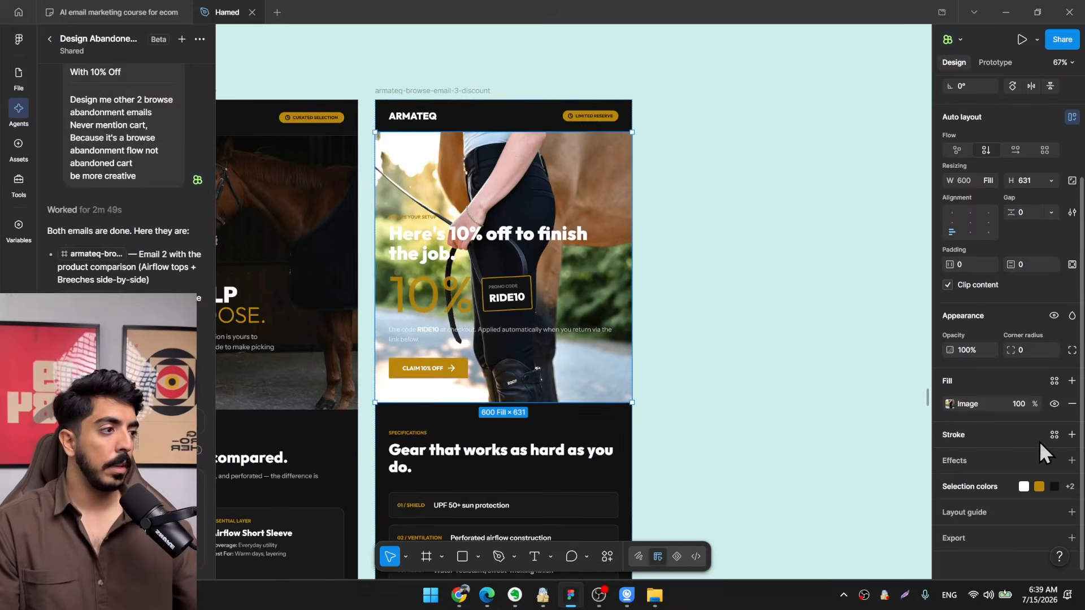
left_click(1071, 381)
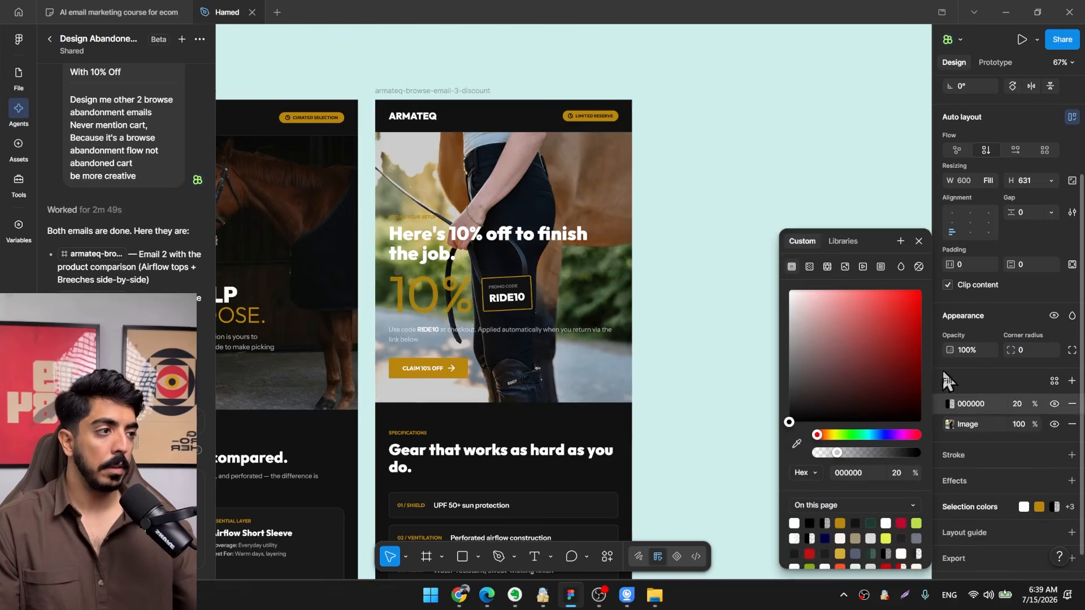
left_click(809, 266)
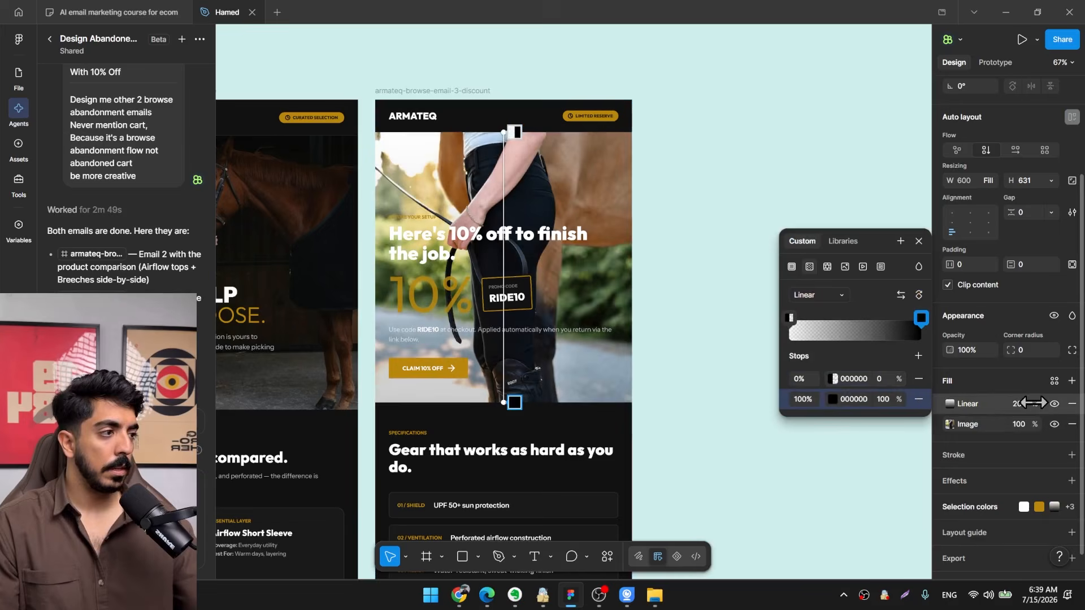
left_click_drag(1032, 402, 1057, 402)
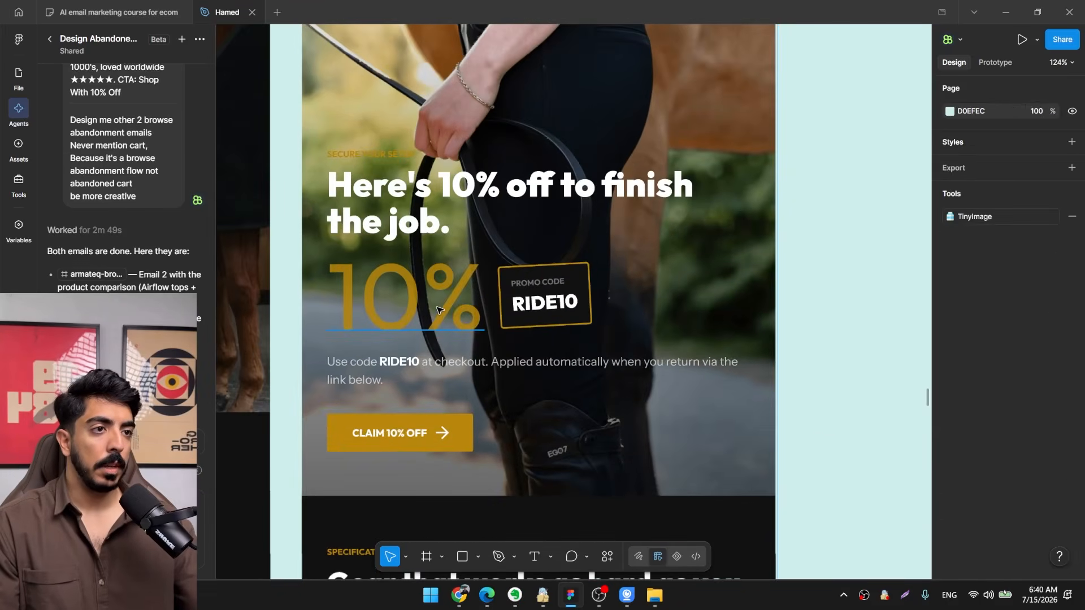
Recolour the hero's large 10% text to FFFFFF and set its layer opacity to 100%.
left_click(438, 309)
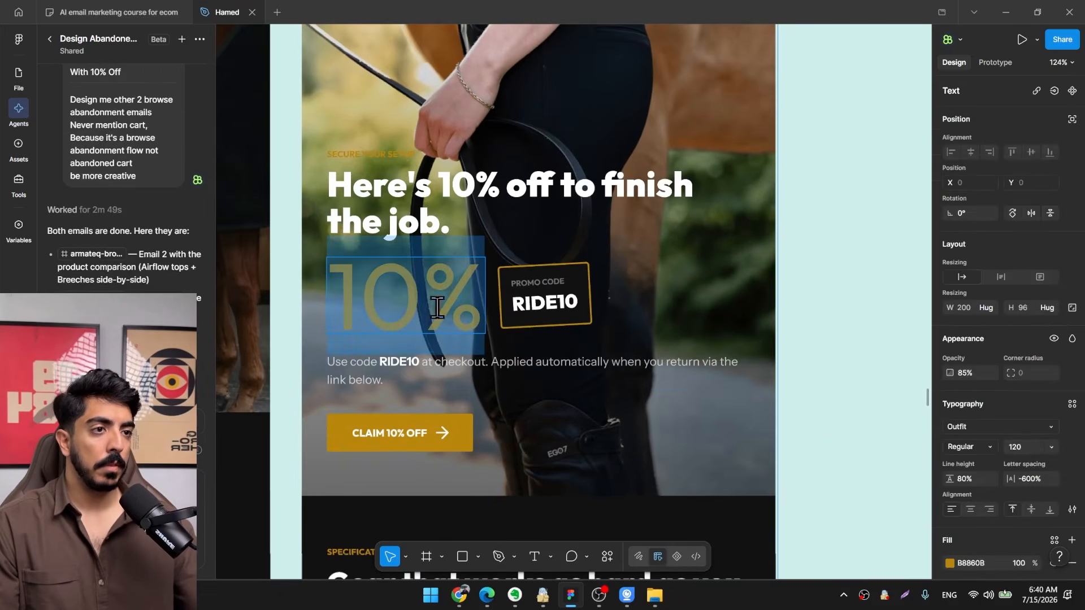
scroll(989, 452, "down", 4)
left_click(950, 452)
left_click_drag(833, 363, 642, 103)
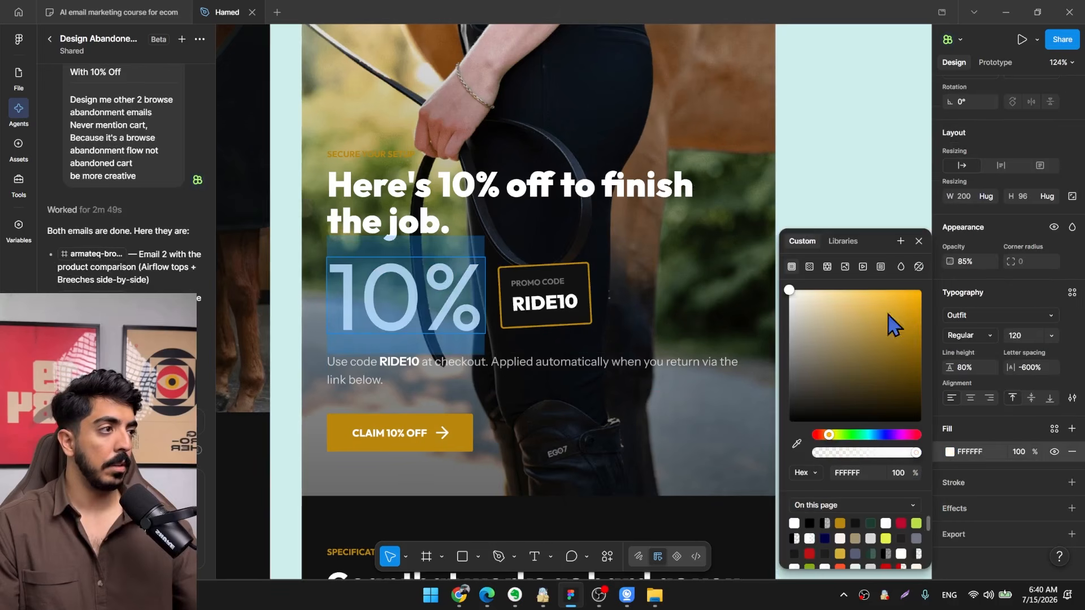
left_click_drag(951, 262, 973, 261)
scroll(537, 277, "down", 3)
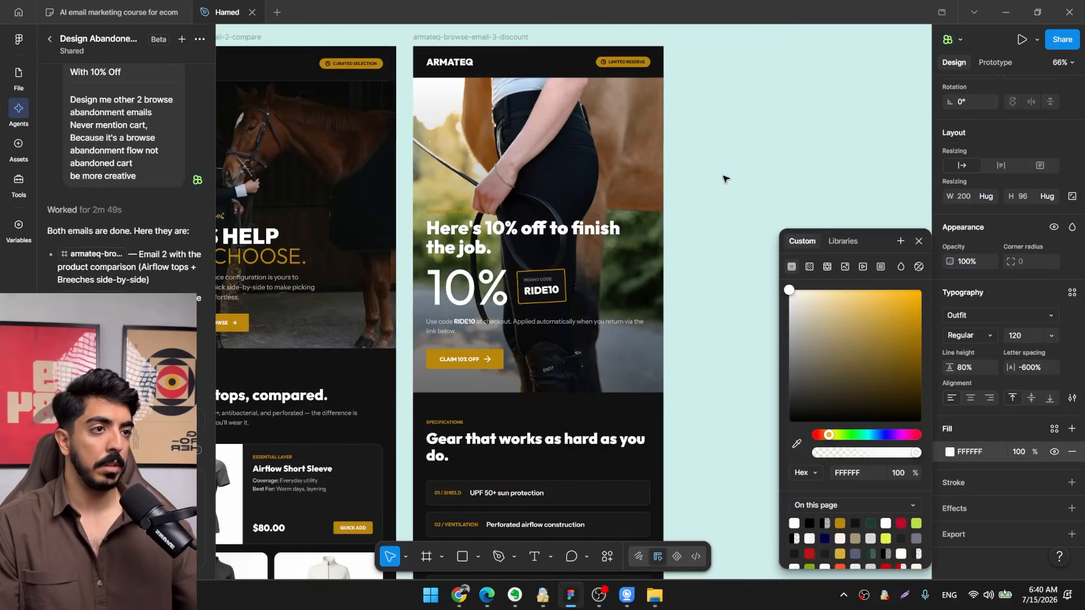
left_click(724, 176)
Narrow the hero's promo-code description to a width of about 368 and narrow the headline so it wraps after "off to".
scroll(528, 373, "down", 1)
scroll(497, 342, "up", 2)
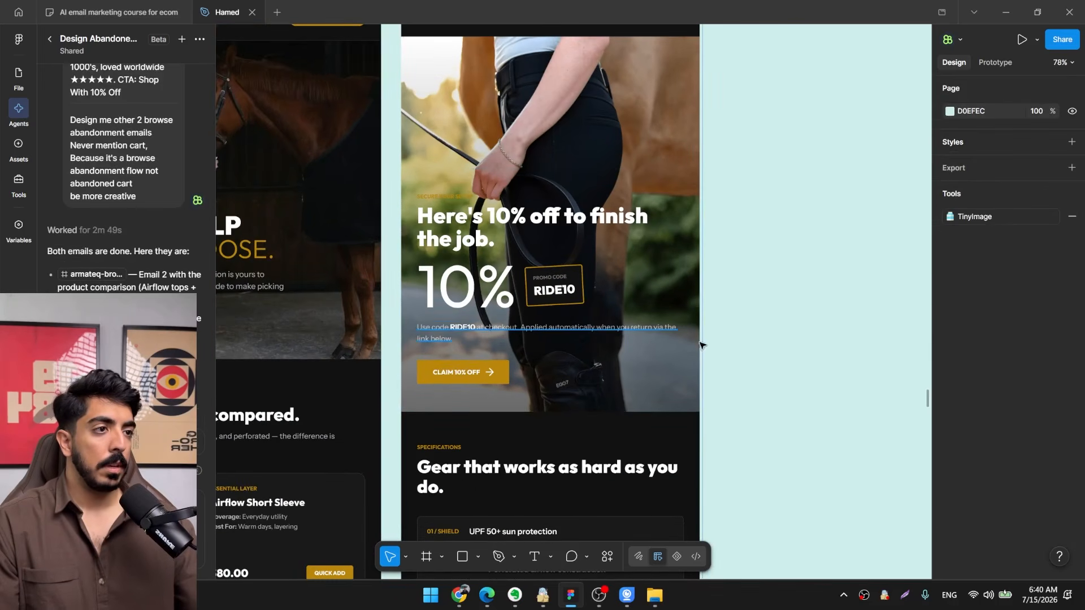
left_click(679, 337)
left_click_drag(620, 333, 600, 333)
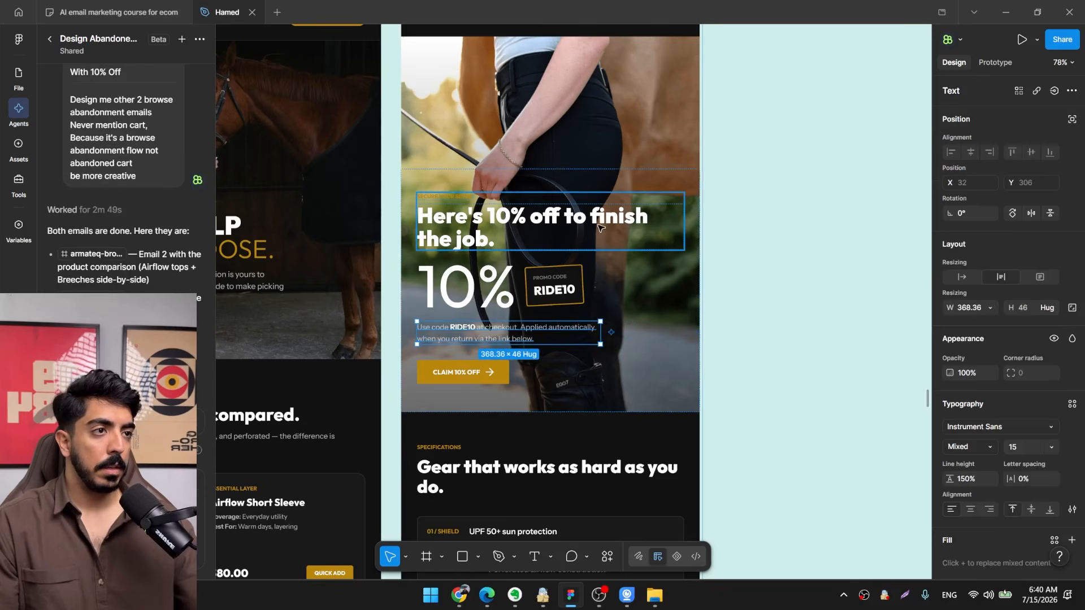
left_click(678, 223)
left_click_drag(684, 222, 619, 219)
left_click(764, 227)
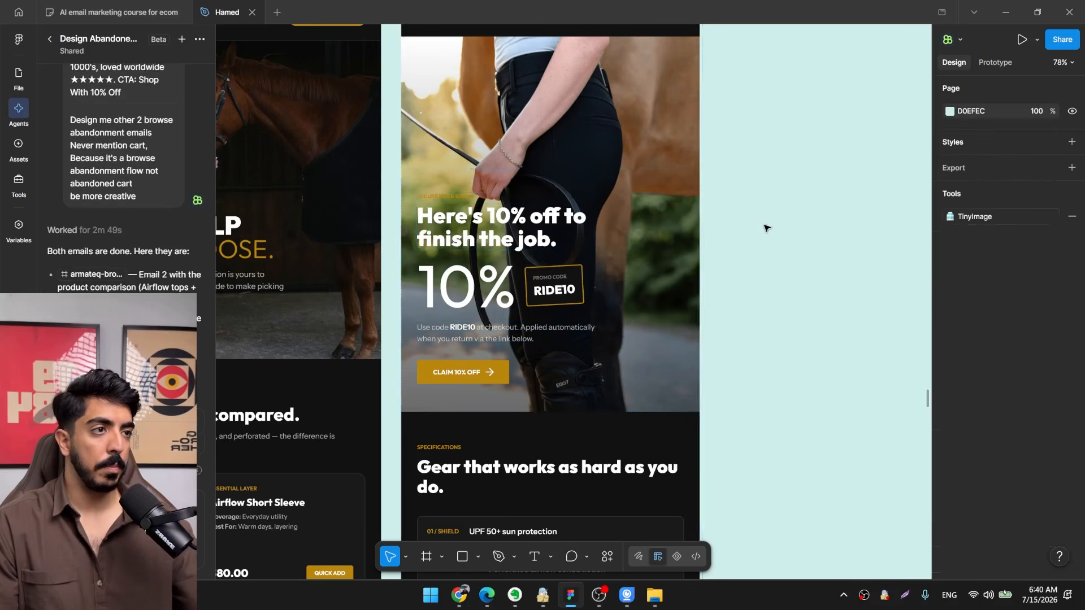
Replace the dark fill of email 3's #TeamARMATEQ section with the Screenshot_2026-04-29_at_1.33.33_PM-9391361.webp rider photo from the Desktop.
scroll(755, 239, "down", 3)
left_click_drag(753, 241, 676, 245)
scroll(676, 245, "down", 6)
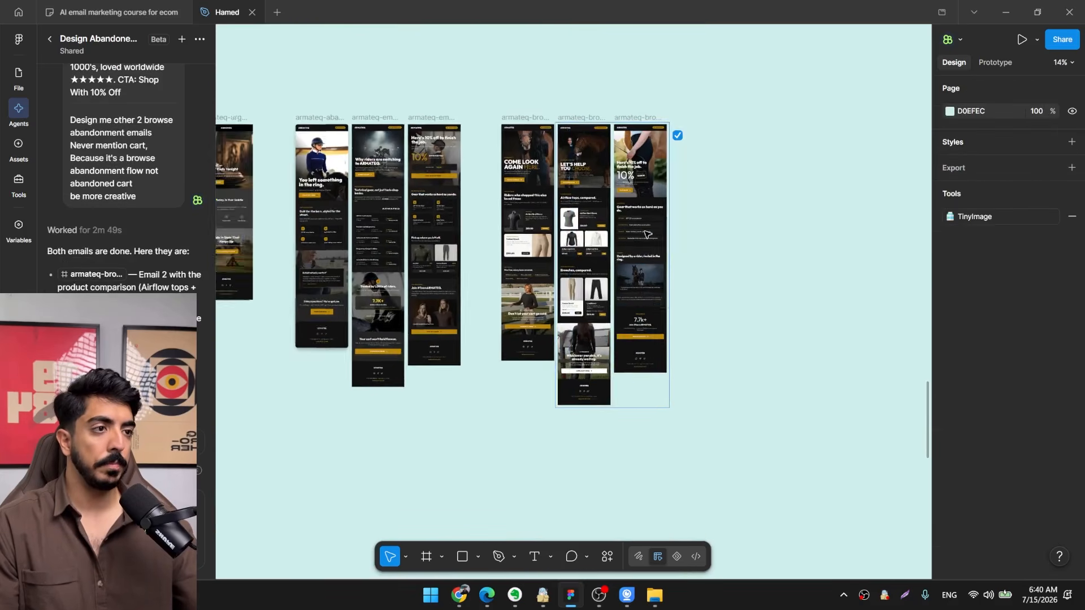
scroll(600, 302, "up", 8)
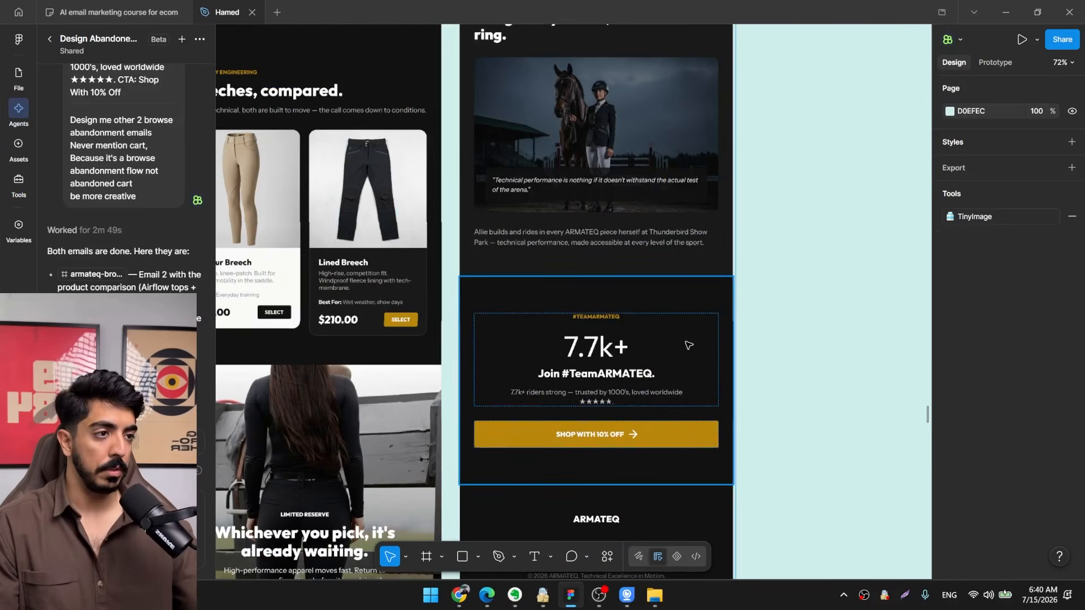
left_click(687, 389)
scroll(973, 392, "down", 3)
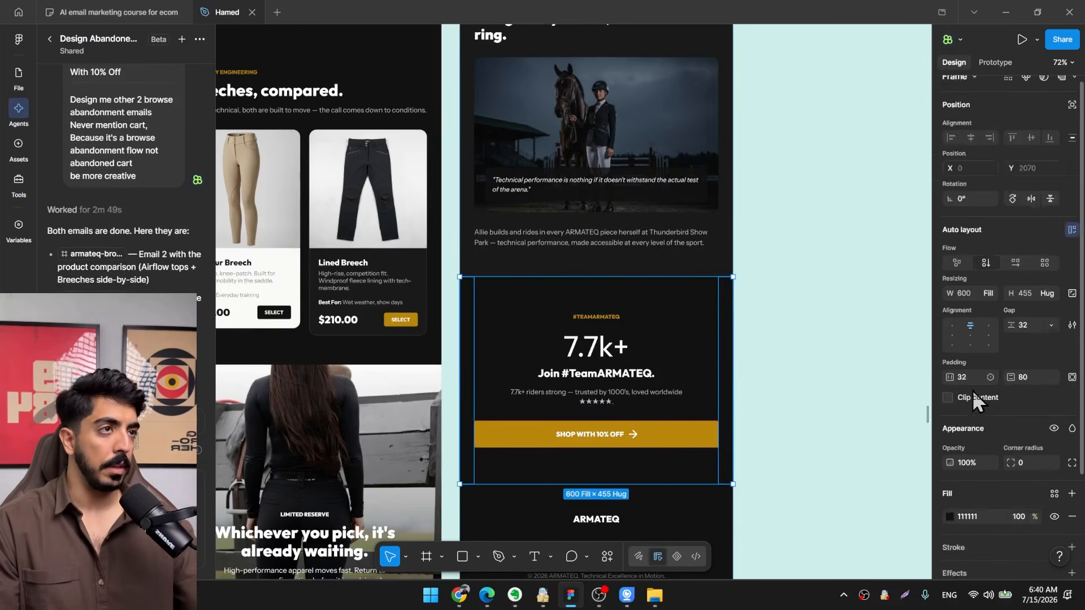
left_click(948, 400)
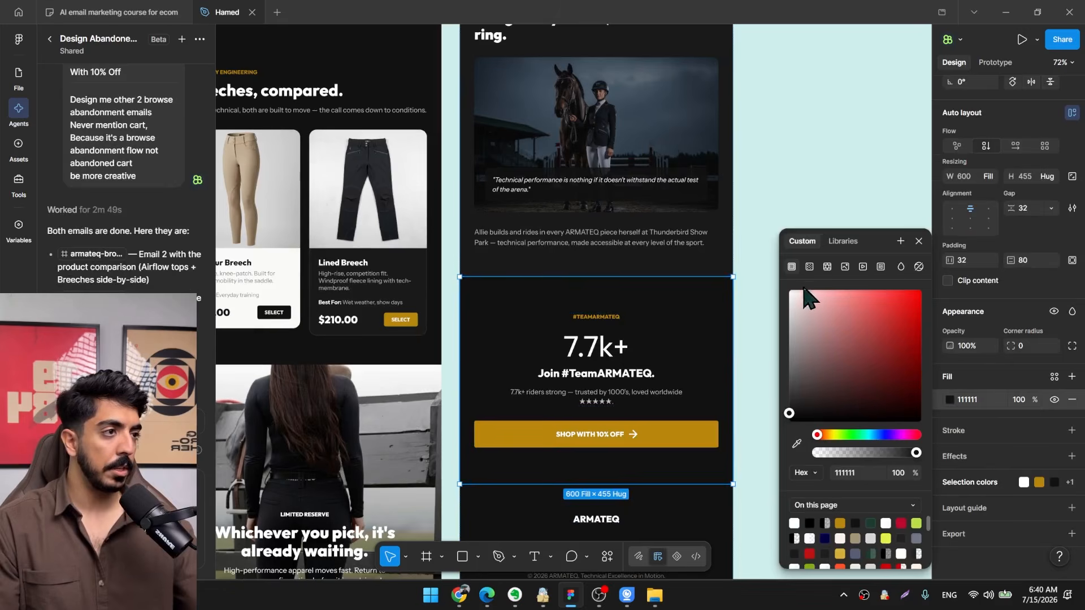
left_click(846, 266)
left_click(854, 340)
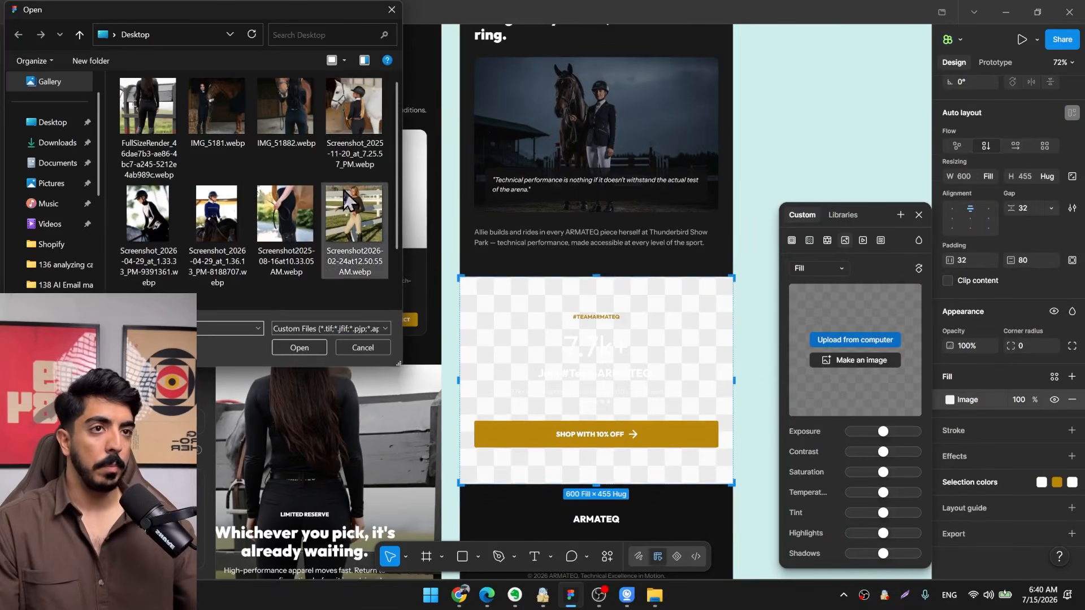
mouse_move(398, 150)
left_mouse_down()
mouse_move(398, 199)
mouse_move(400, 149)
left_mouse_up()
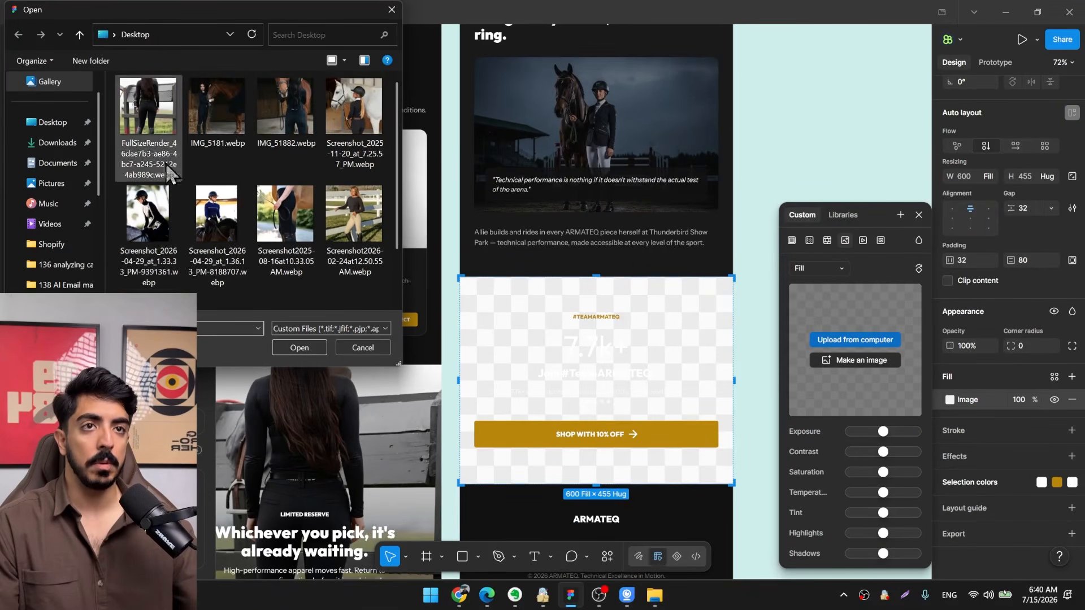
scroll(195, 164, "down", 1)
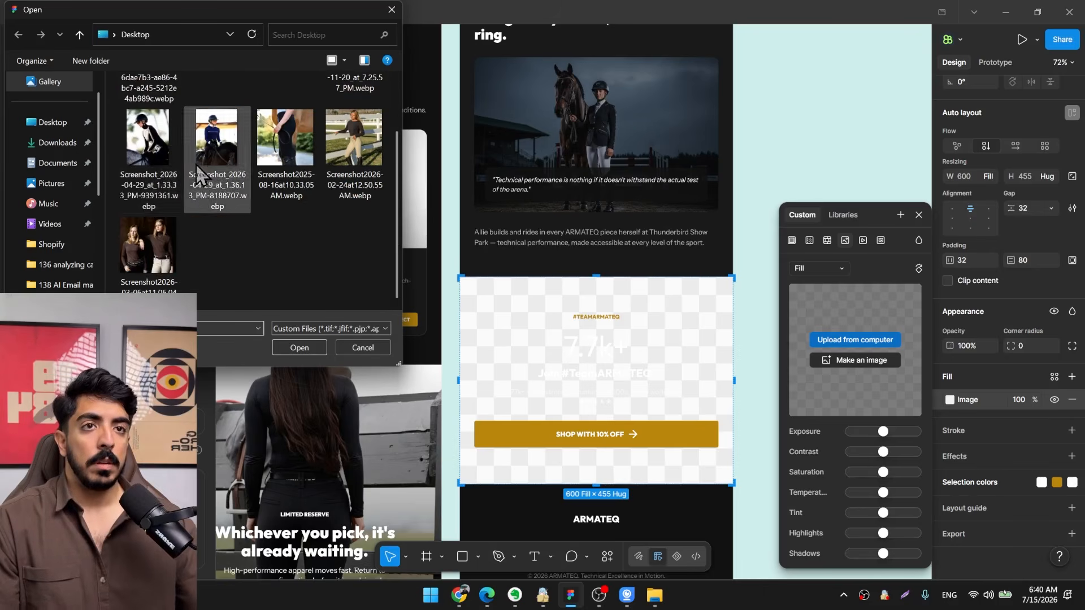
double_click(144, 152)
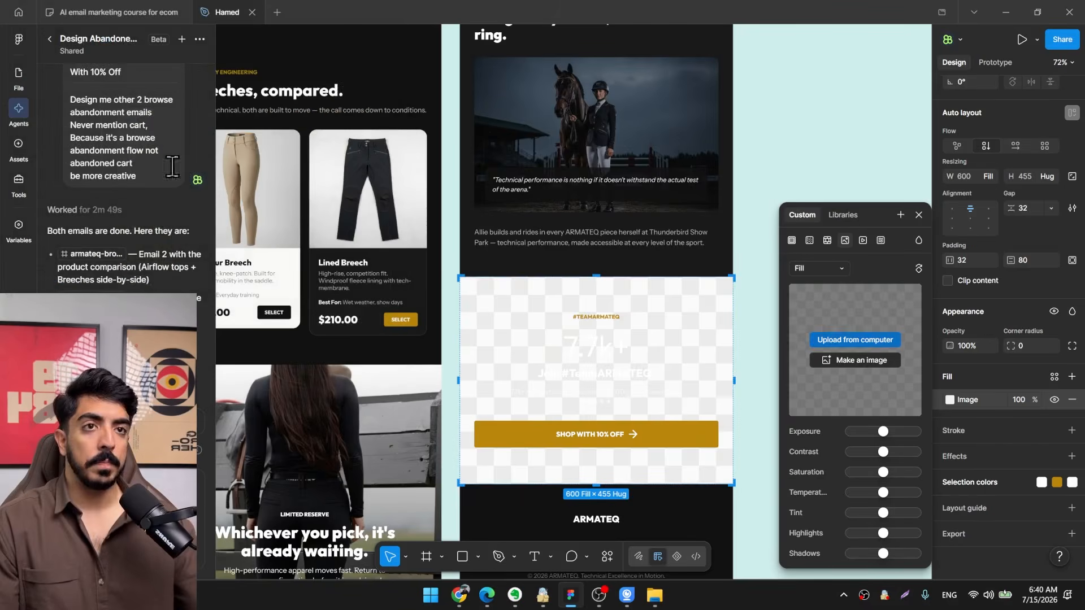
Extend the #TeamARMATEQ section to a height of about 755 and align its content to the bottom centre.
scroll(543, 305, "down", 2)
scroll(544, 305, "down", 2)
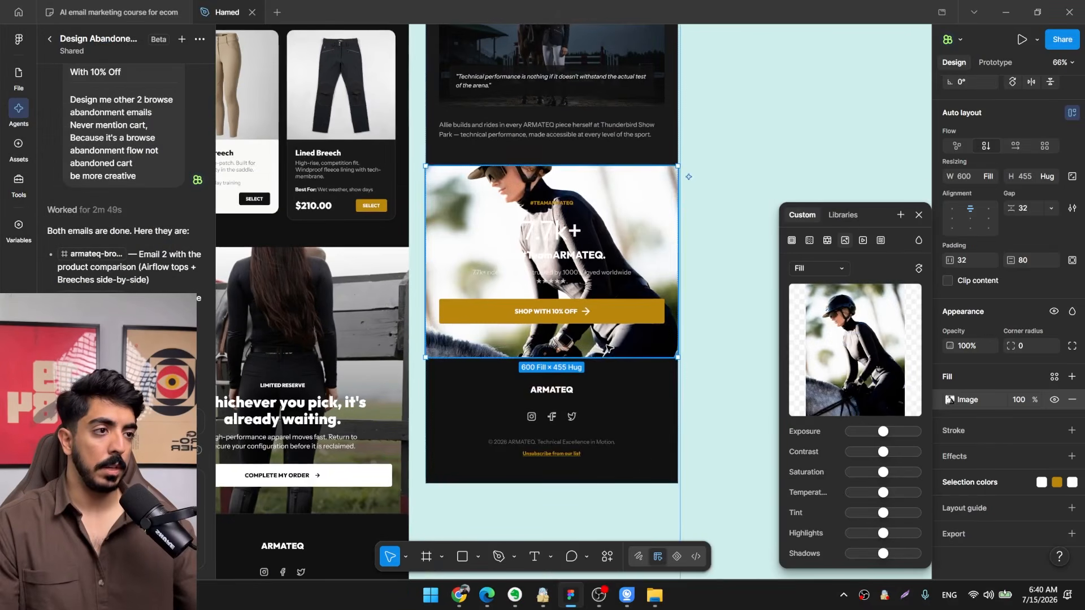
left_click_drag(587, 357, 587, 497)
left_click(970, 228)
scroll(621, 333, "down", 2)
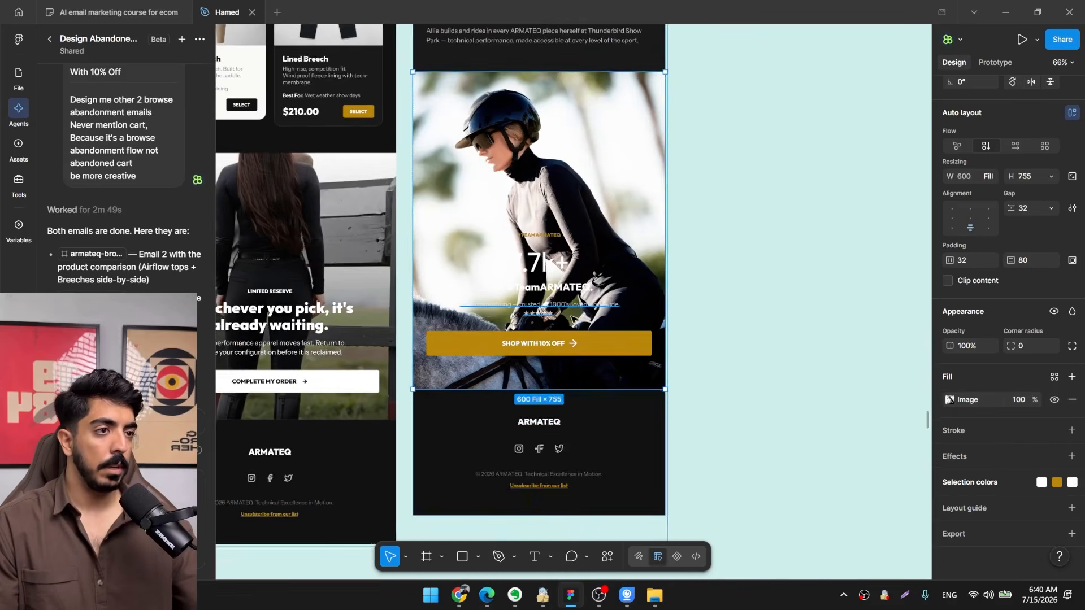
Overlay the #TeamARMATEQ section's rider photo with a linear gradient fill.
scroll(599, 331, "down", 3)
scroll(599, 331, "up", 4)
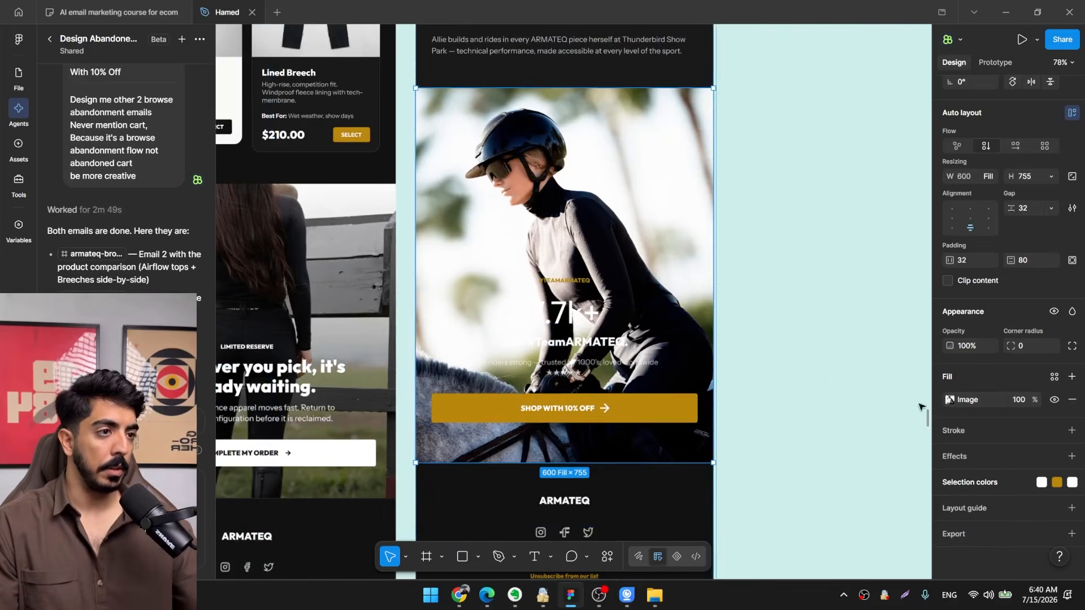
left_click(1071, 376)
left_click(949, 399)
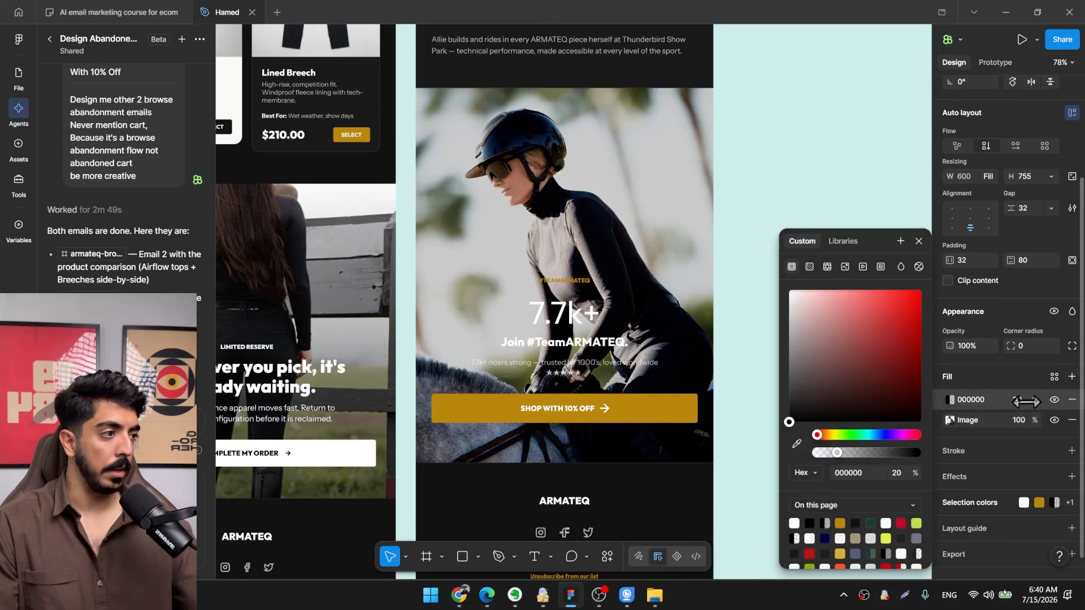
left_click(809, 266)
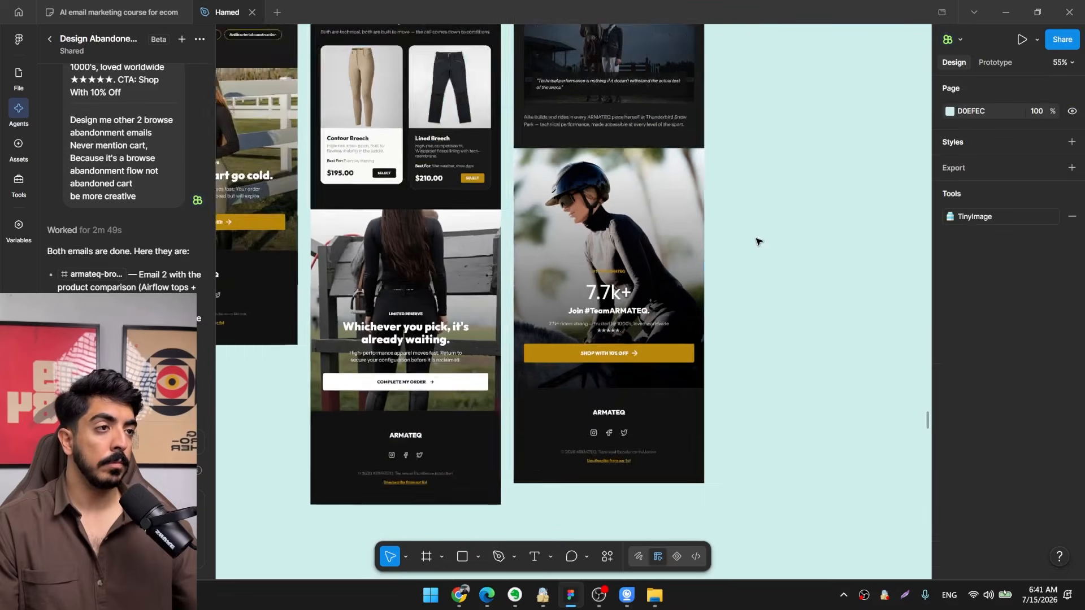
scroll(700, 332, "down", 4)
left_click_drag(758, 240, 644, 491)
left_click_drag(630, 375, 701, 347)
scroll(616, 317, "down", 2)
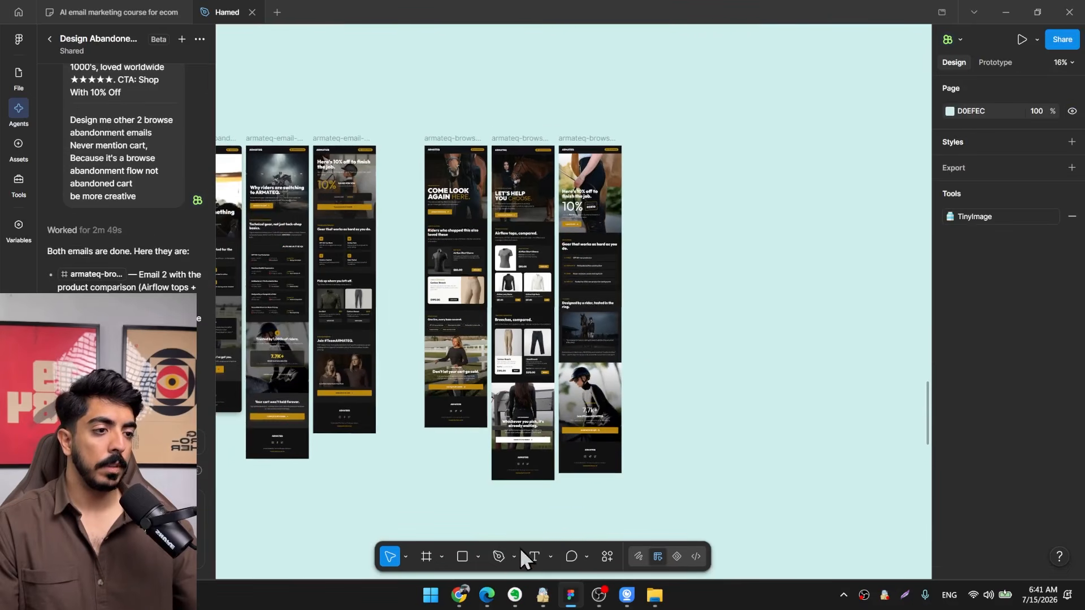
Switch to the "AI email marketing course for ecom" board and review its abandoned cart and browse abandonment flow notes.
left_click(133, 13)
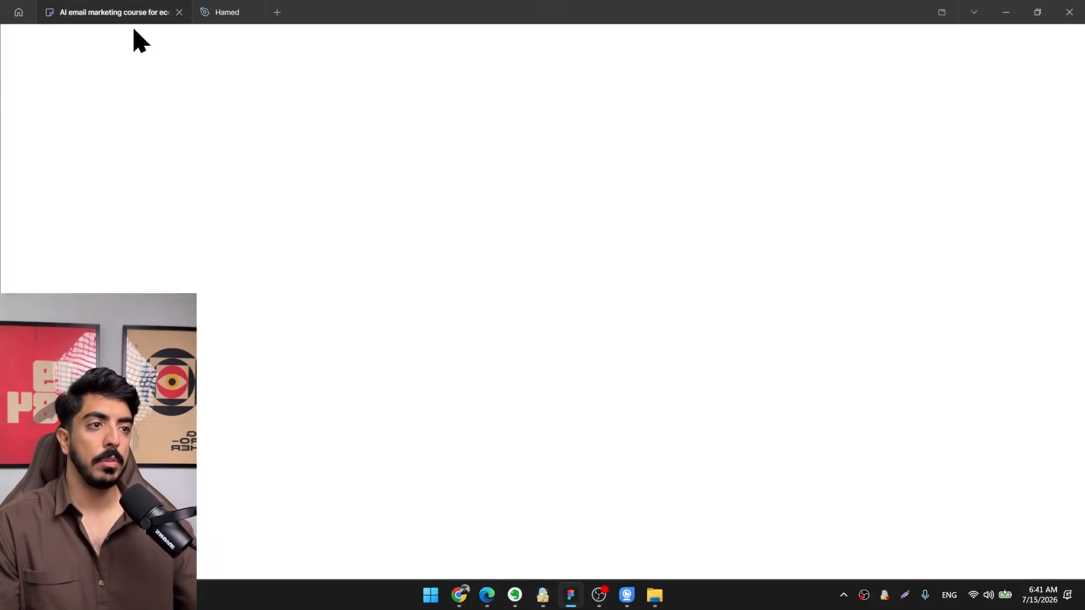
scroll(658, 263, "down", 5)
left_click_drag(657, 263, 648, 114)
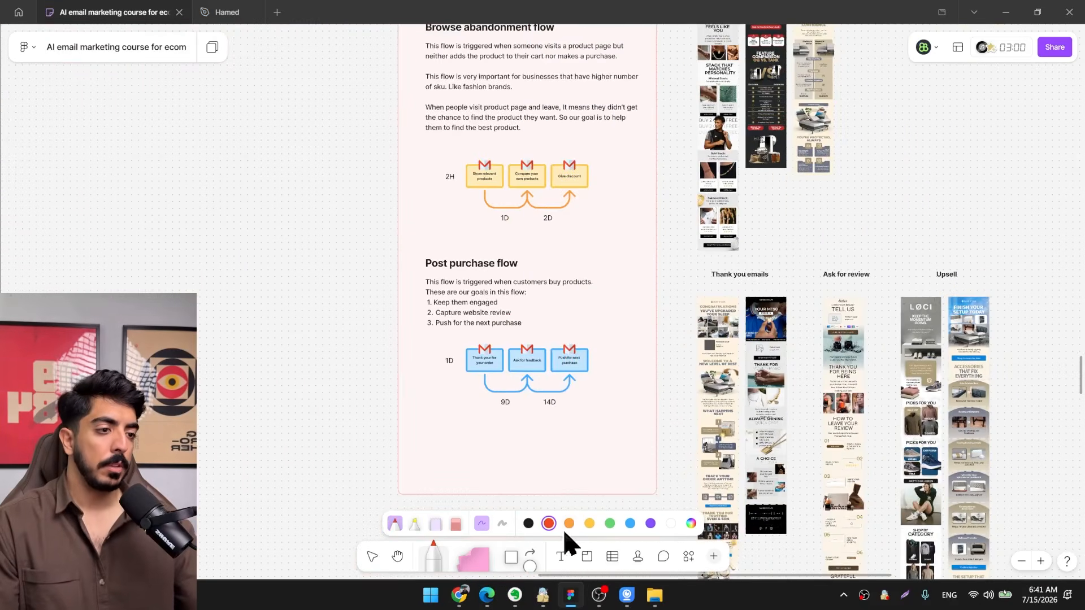
scroll(497, 407, "up", 1)
left_click_drag(489, 406, 445, 412)
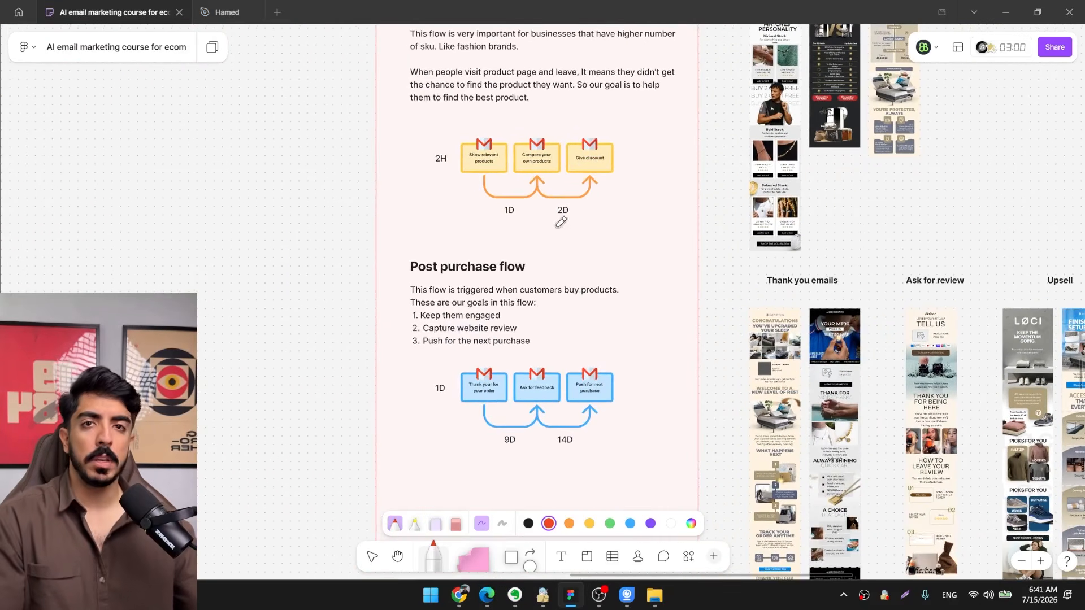
left_click_drag(559, 222, 530, 379)
scroll(511, 191, "down", 3)
left_click_drag(511, 191, 511, 406)
scroll(493, 236, "up", 3)
scroll(512, 406, "down", 2)
mouse_move(458, 370)
left_mouse_down()
mouse_move(473, 356)
mouse_move(463, 545)
left_mouse_up()
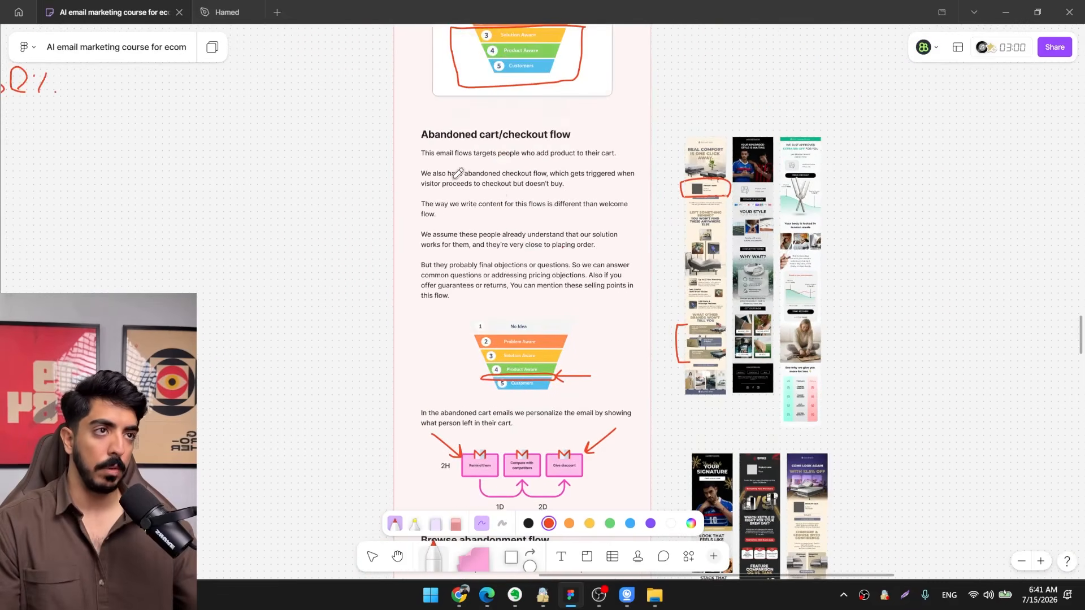
left_click_drag(500, 199, 488, 404)
left_click_drag(517, 237, 521, 207)
scroll(520, 205, "down", 10)
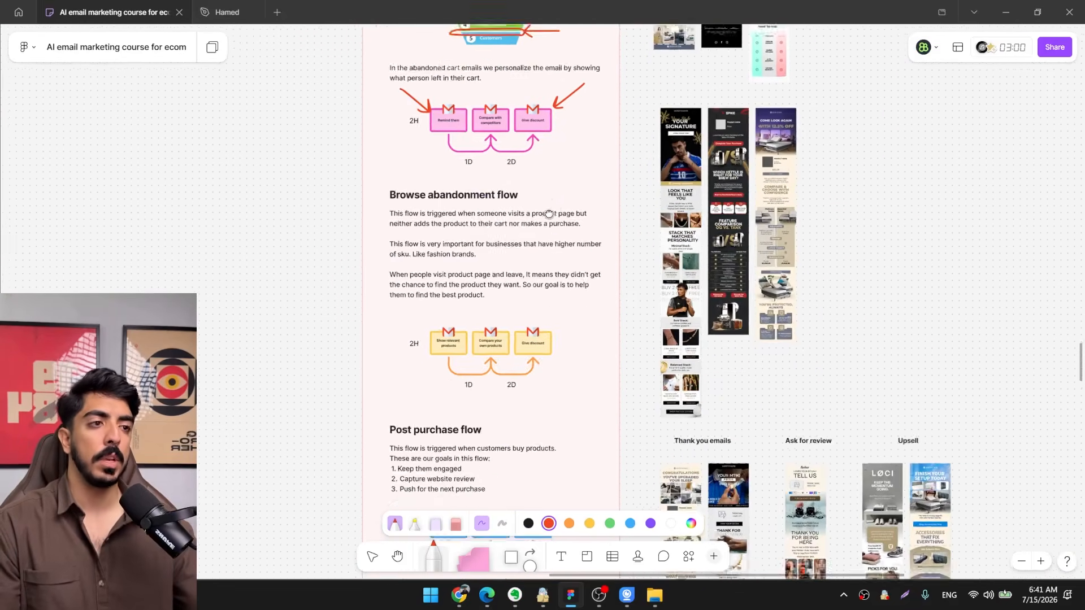
left_click_drag(541, 347, 582, 226)
scroll(468, 327, "up", 3)
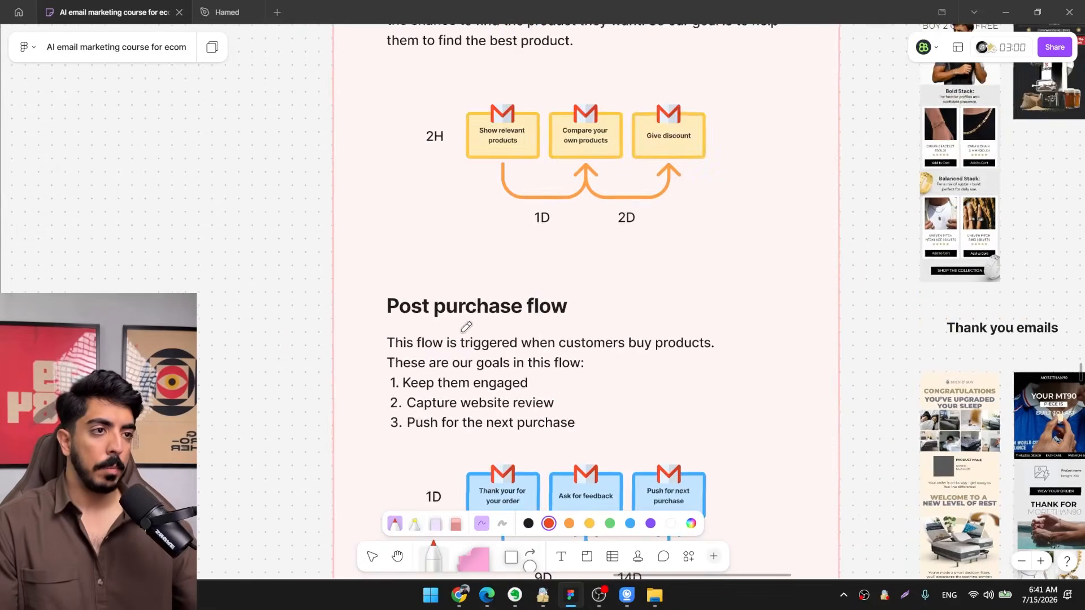
Examine the Post purchase flow's goals and email timing, along with its thank-you email examples.
left_click_drag(470, 297, 422, 174)
left_click_drag(515, 224, 432, 193)
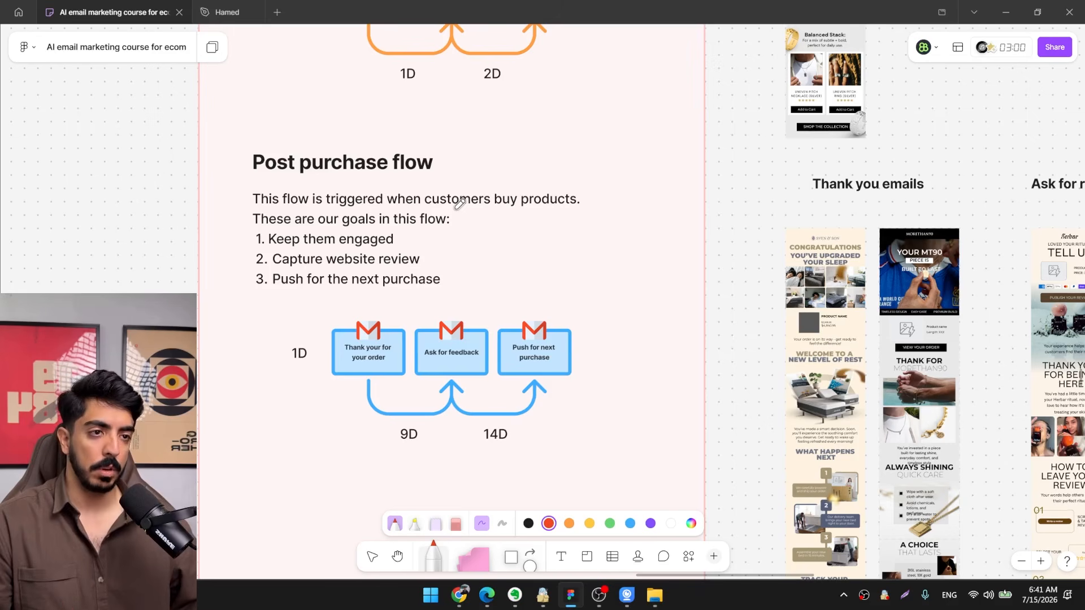
left_click_drag(609, 255, 441, 250)
scroll(505, 294, "down", 3)
left_click_drag(505, 295, 333, 267)
scroll(452, 275, "up", 3)
left_click_drag(476, 264, 558, 228)
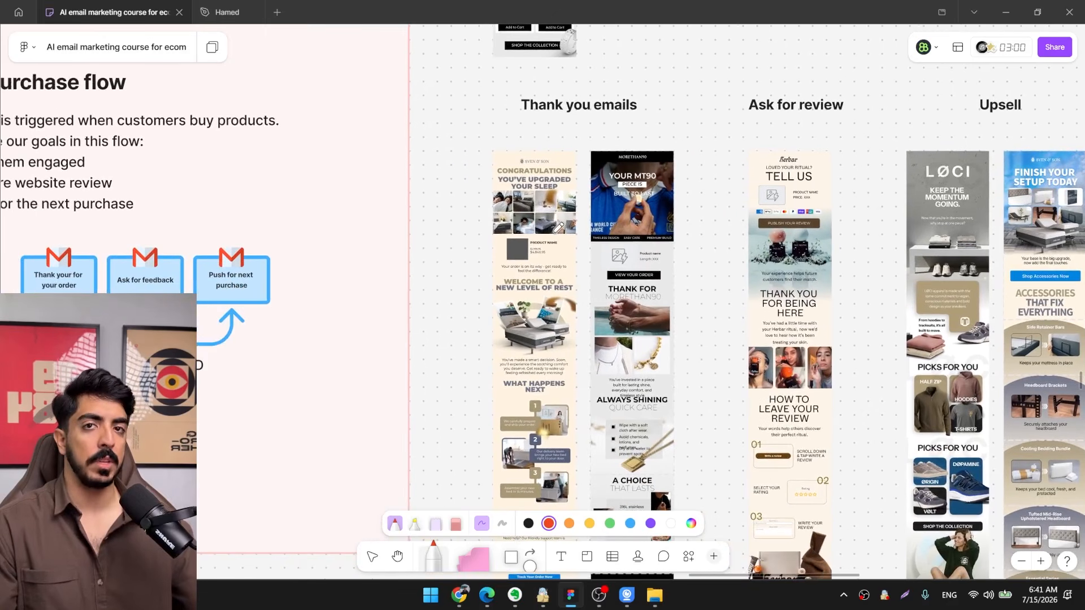
scroll(558, 227, "up", 5)
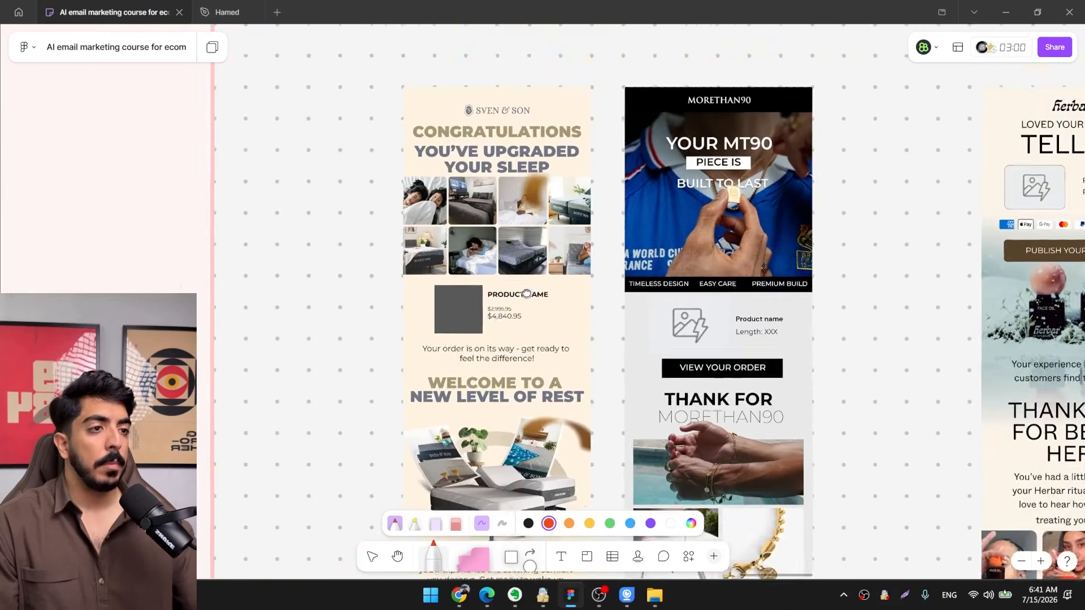
left_click_drag(539, 298, 551, 320)
scroll(552, 321, "up", 1)
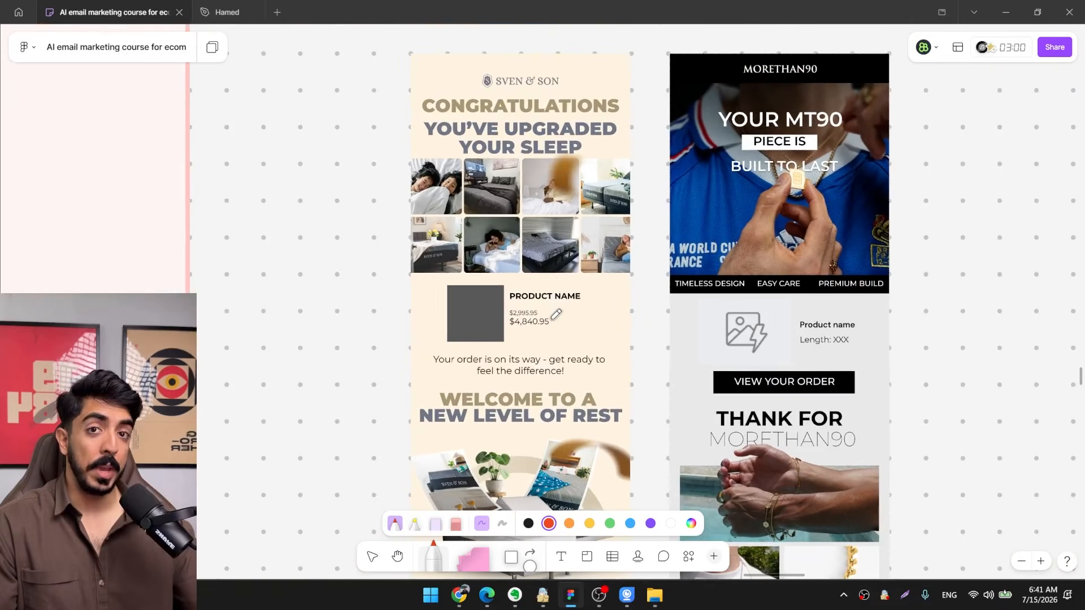
scroll(544, 304, "down", 5)
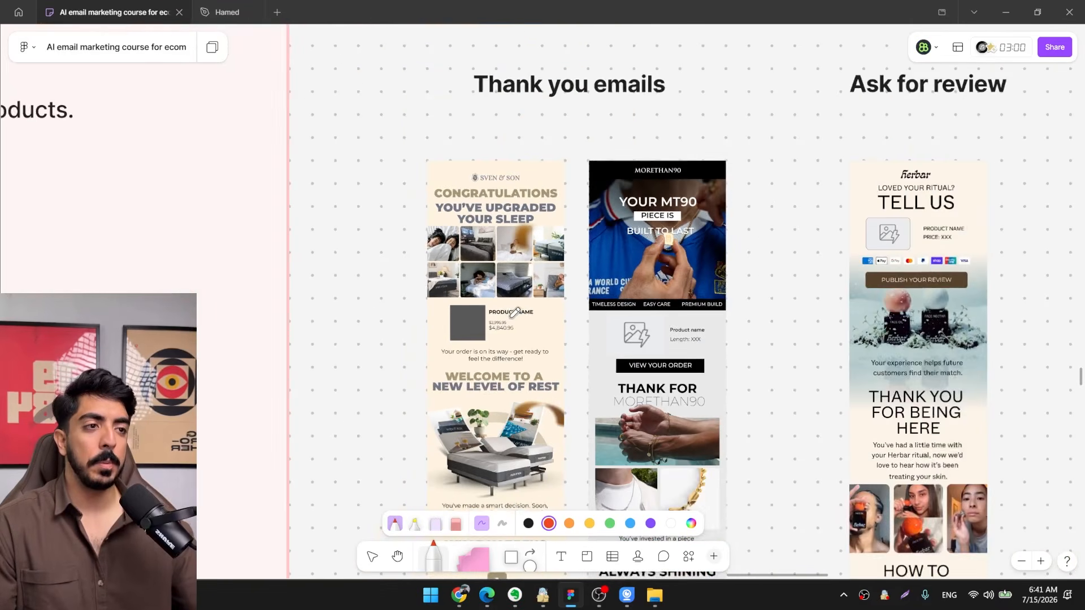
scroll(483, 302, "down", 4)
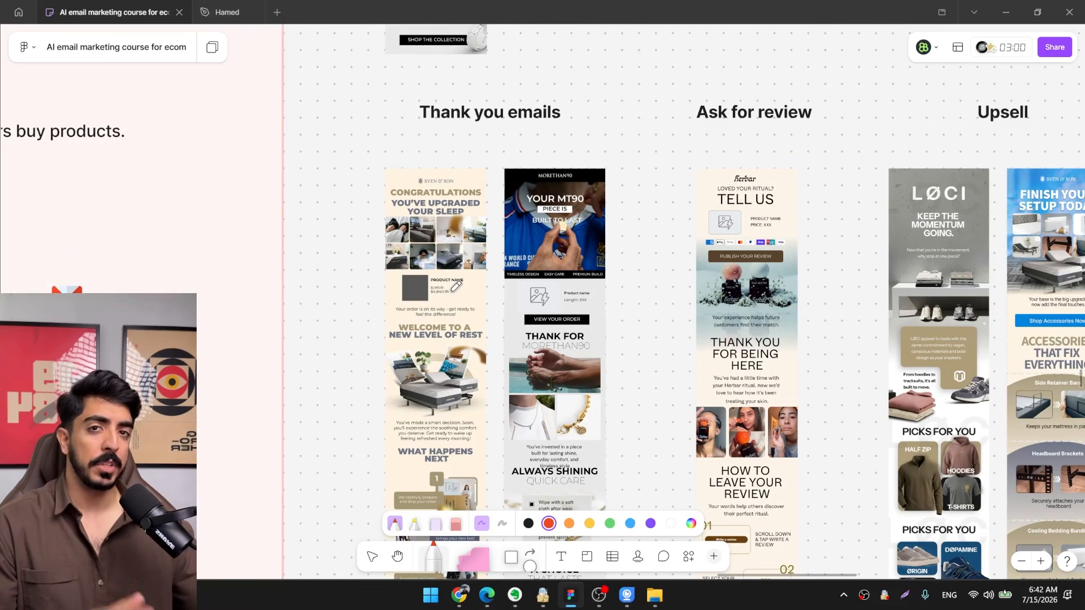
Examine the thank-you and ask-for-review example emails for the post purchase flow.
scroll(455, 287, "down", 5)
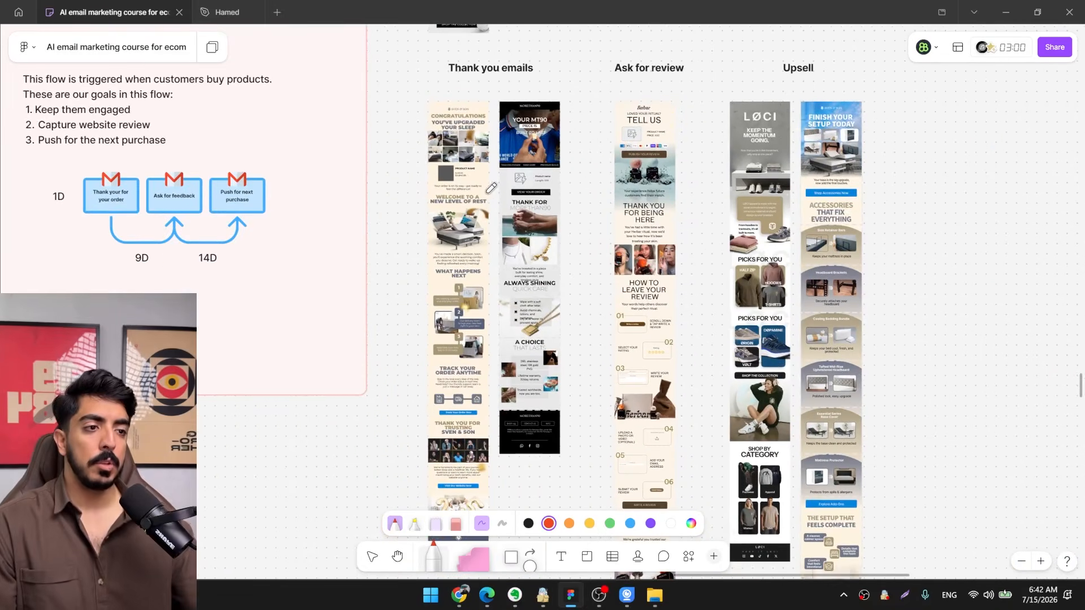
left_click_drag(567, 174, 511, 230)
scroll(588, 438, "up", 4)
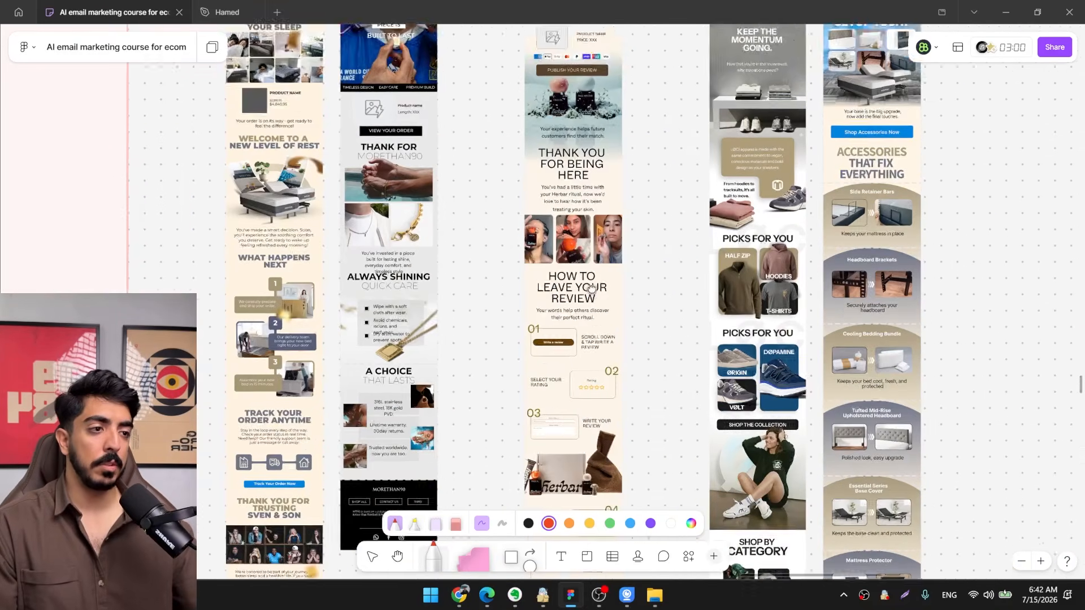
scroll(555, 368, "up", 3)
left_click_drag(558, 436, 536, 356)
scroll(539, 359, "down", 5)
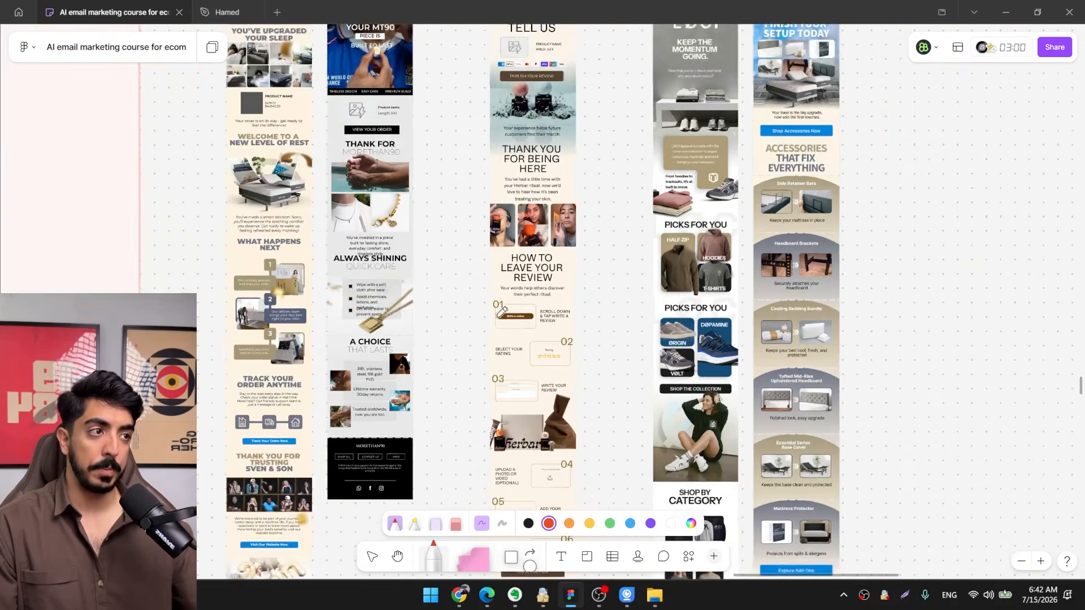
left_click_drag(491, 302, 725, 390)
left_click_drag(484, 292, 375, 298)
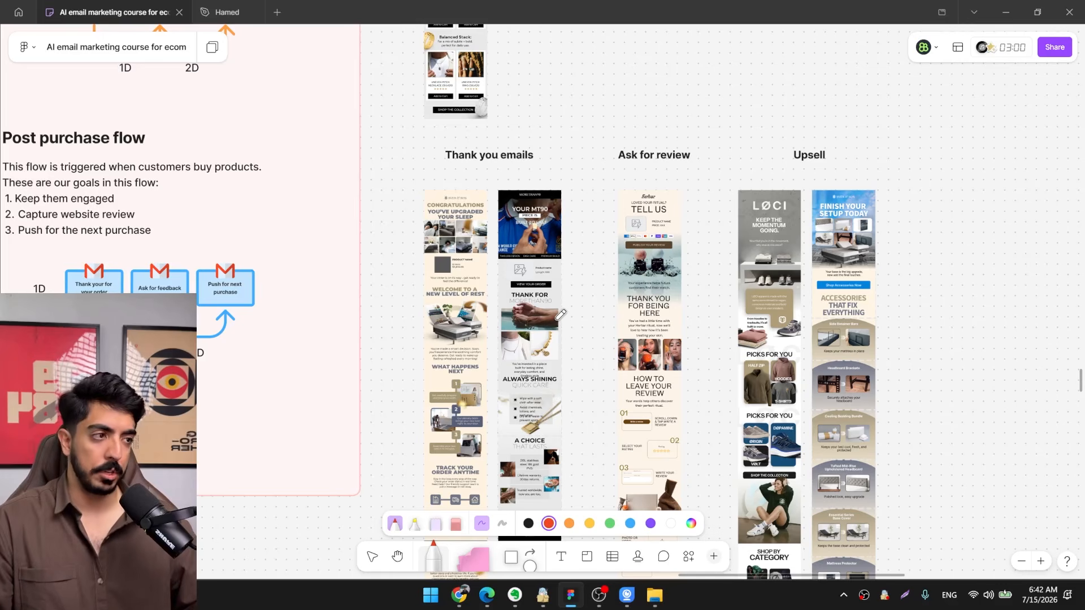
Examine the Sven & Son upsell email, from its "Finish your setup today" header through its accessory sections.
left_click_drag(688, 334, 462, 286)
scroll(681, 303, "up", 5)
left_click_drag(588, 270, 533, 185)
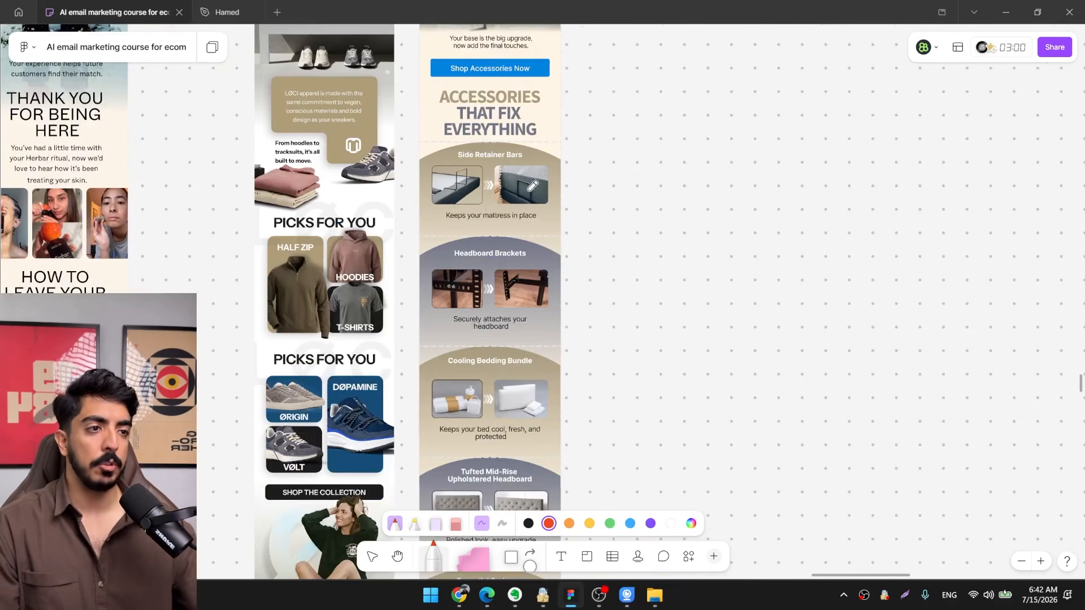
left_click_drag(546, 361, 544, 303)
left_click_drag(515, 120, 502, 332)
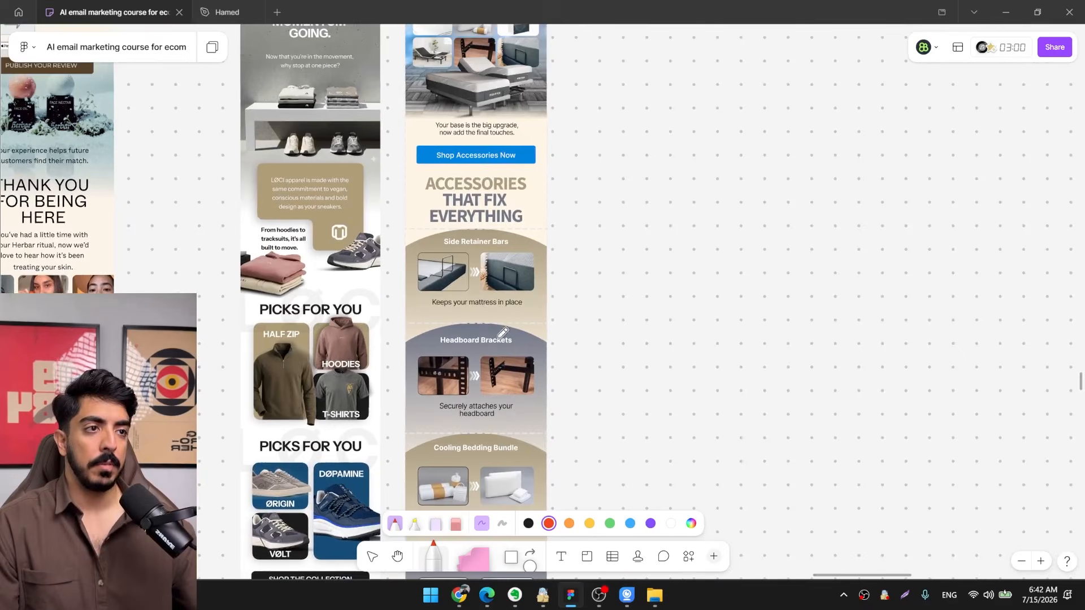
left_click_drag(506, 214, 514, 291)
scroll(500, 162, "up", 2)
left_click_drag(540, 164, 529, 187)
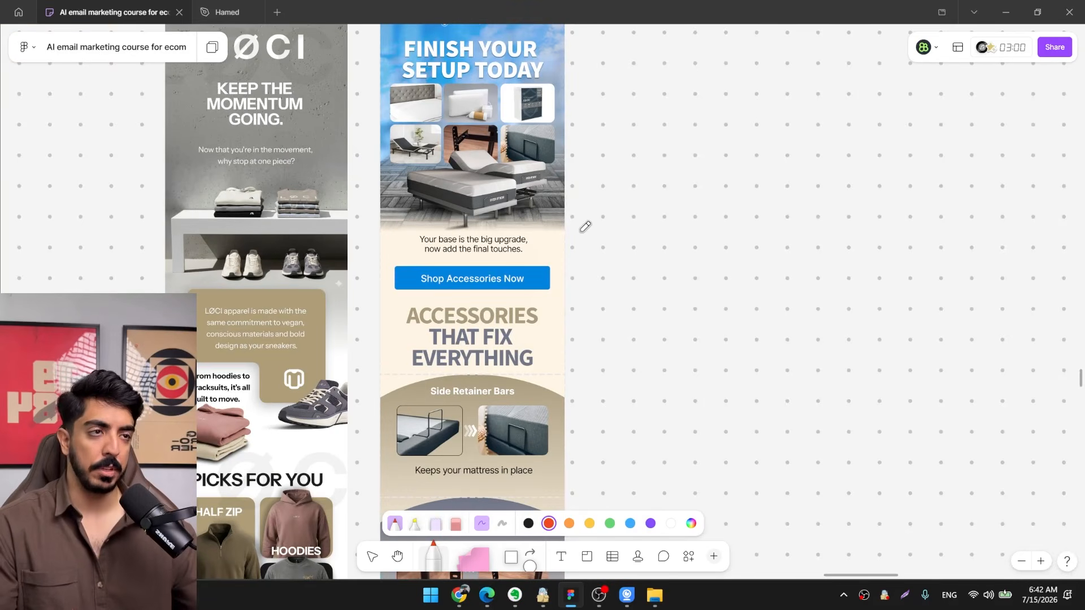
scroll(568, 229, "down", 1)
left_click_drag(567, 229, 569, 197)
left_click_drag(517, 326, 515, 227)
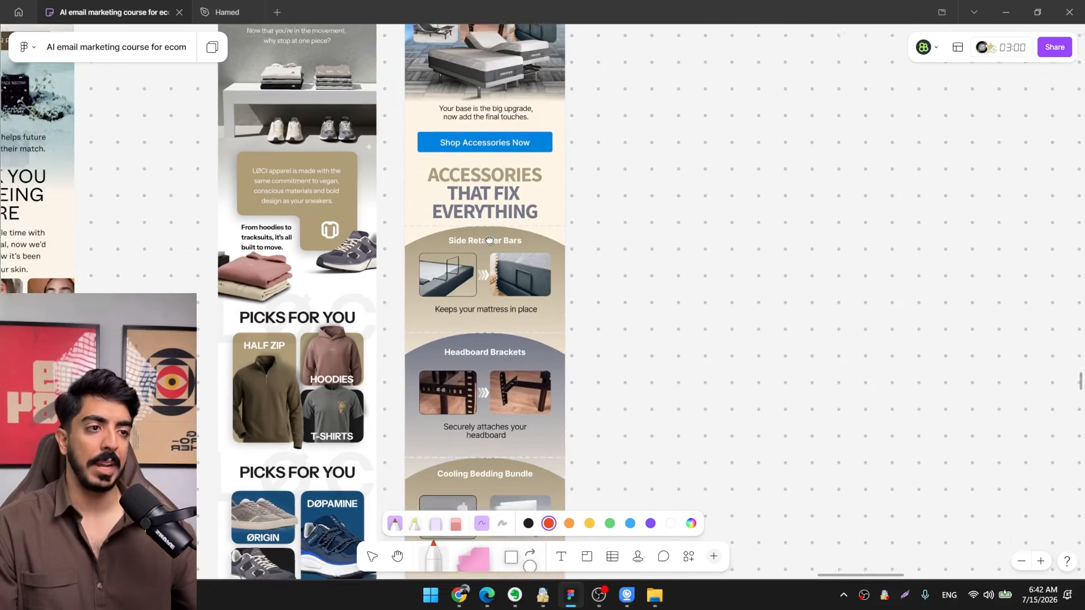
Examine the LØCI upsell email's "Keep the momentum going" header and product picks beside the accessories email.
left_click_drag(475, 287, 505, 218)
left_click_drag(500, 259, 518, 344)
scroll(518, 344, "down", 4)
scroll(425, 278, "up", 2)
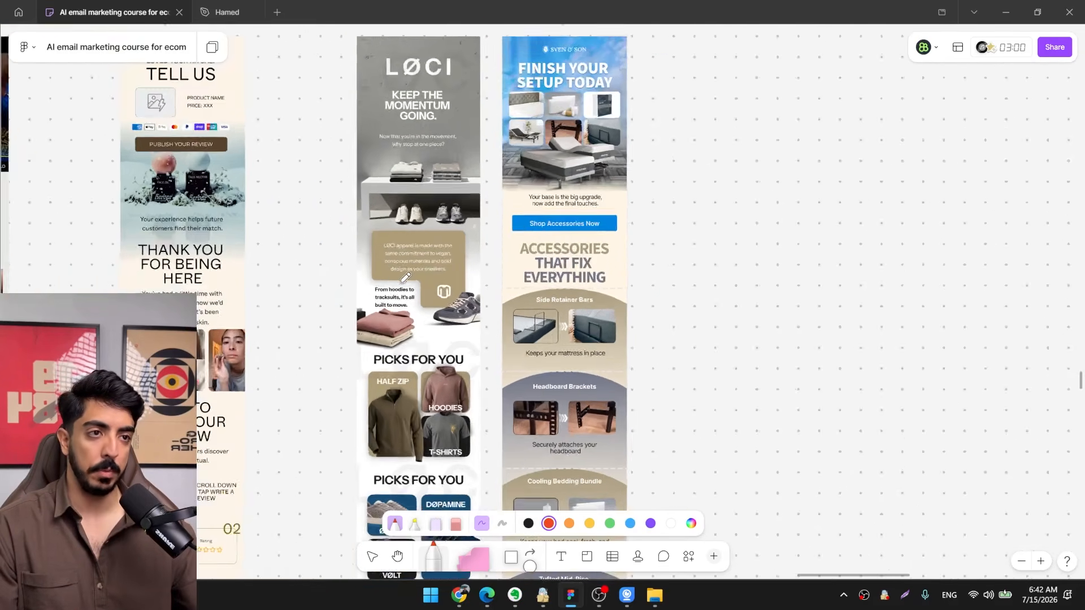
scroll(489, 289, "down", 1)
left_click_drag(400, 274, 496, 257)
scroll(489, 289, "down", 1)
scroll(496, 257, "up", 2)
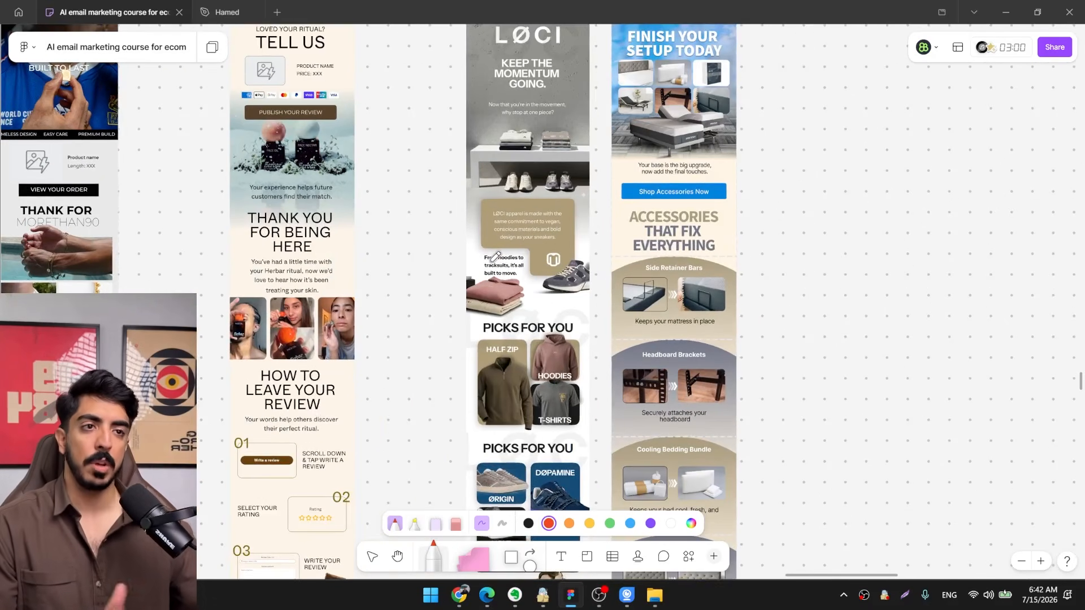
Return past the example emails to the Post purchase flow diagram and examine its three emails and the delays between them.
scroll(495, 256, "left", 5)
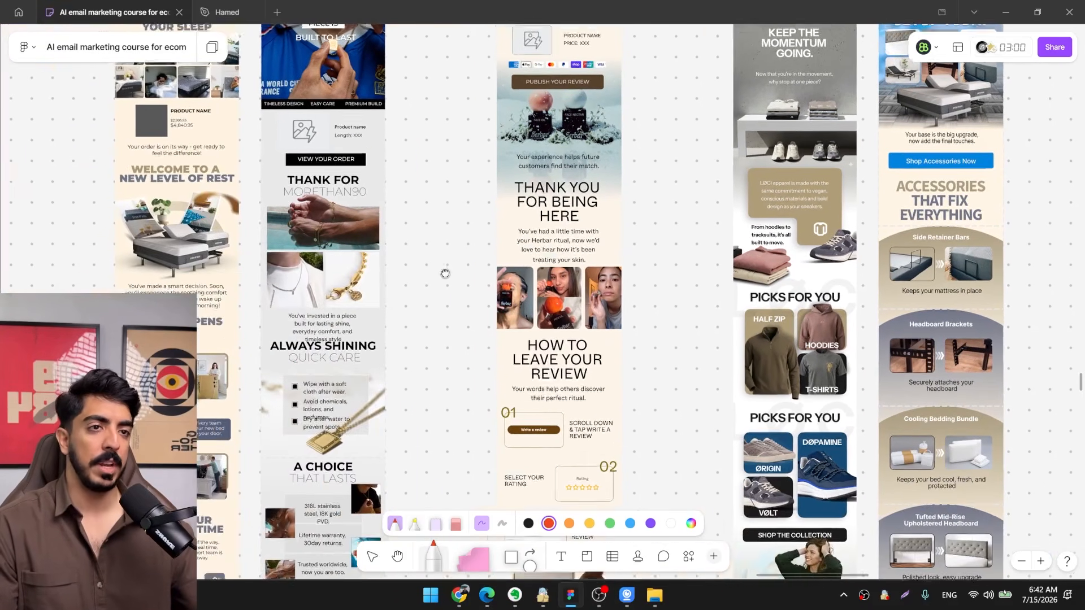
left_click_drag(445, 273, 417, 254)
scroll(503, 332, "down", 3)
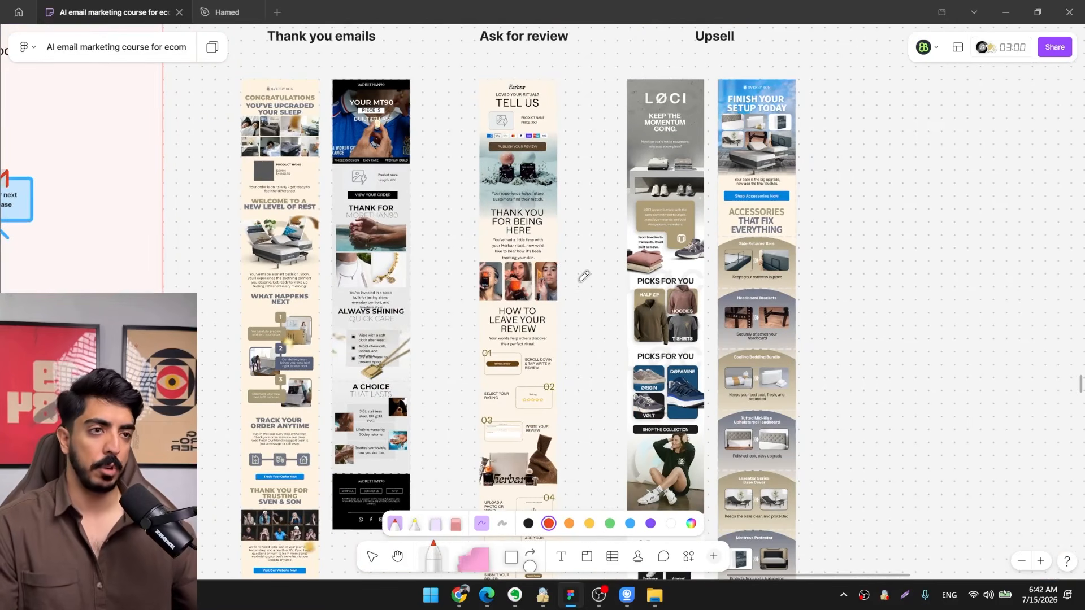
left_click_drag(529, 298, 767, 395)
scroll(628, 249, "down", 2)
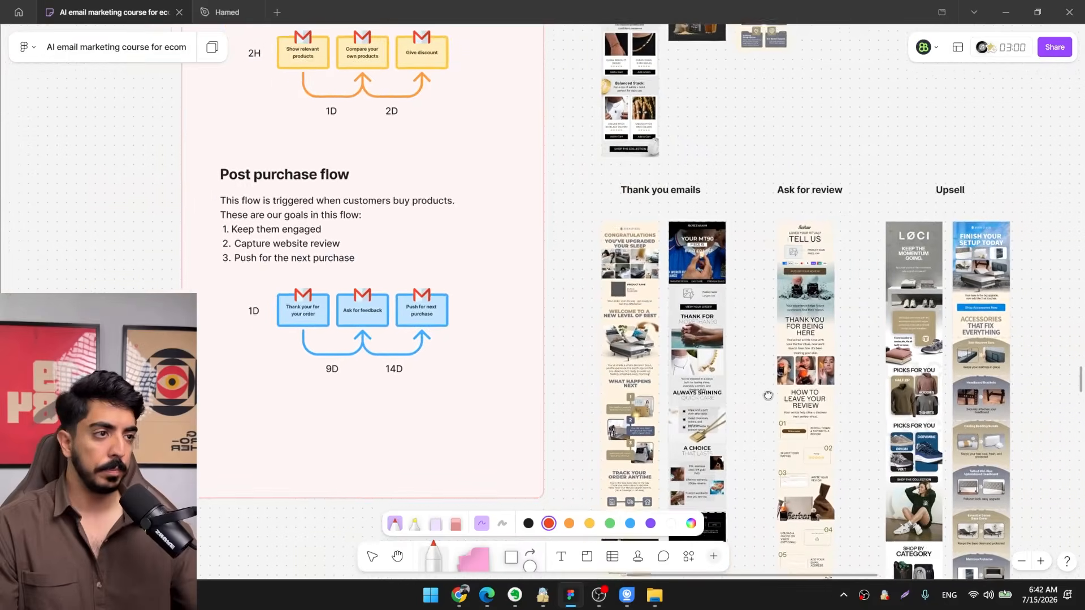
scroll(427, 331, "up", 5)
scroll(377, 318, "up", 2)
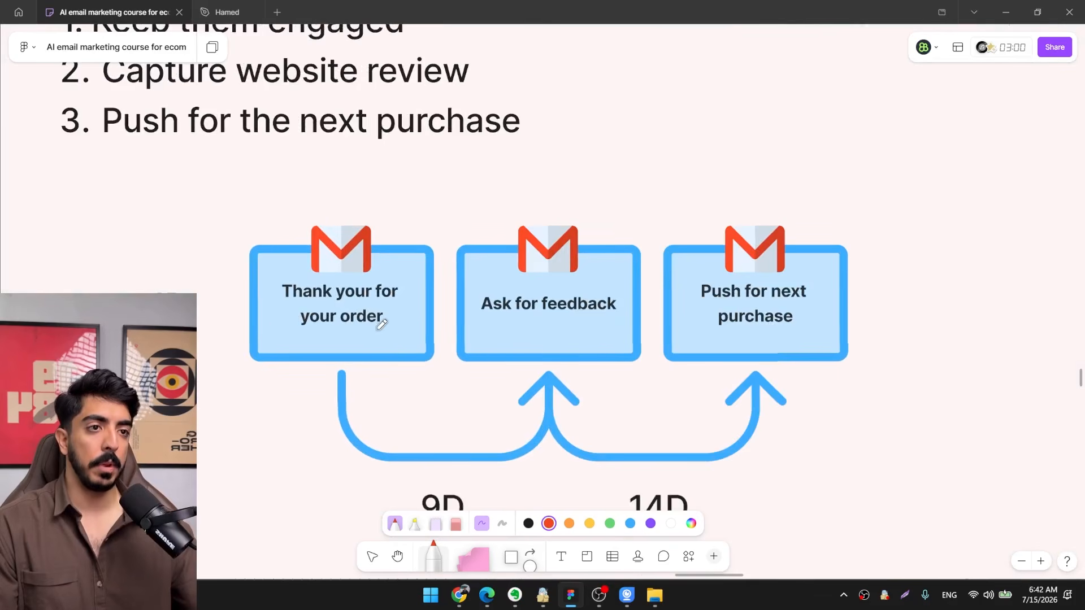
scroll(513, 334, "right", 3)
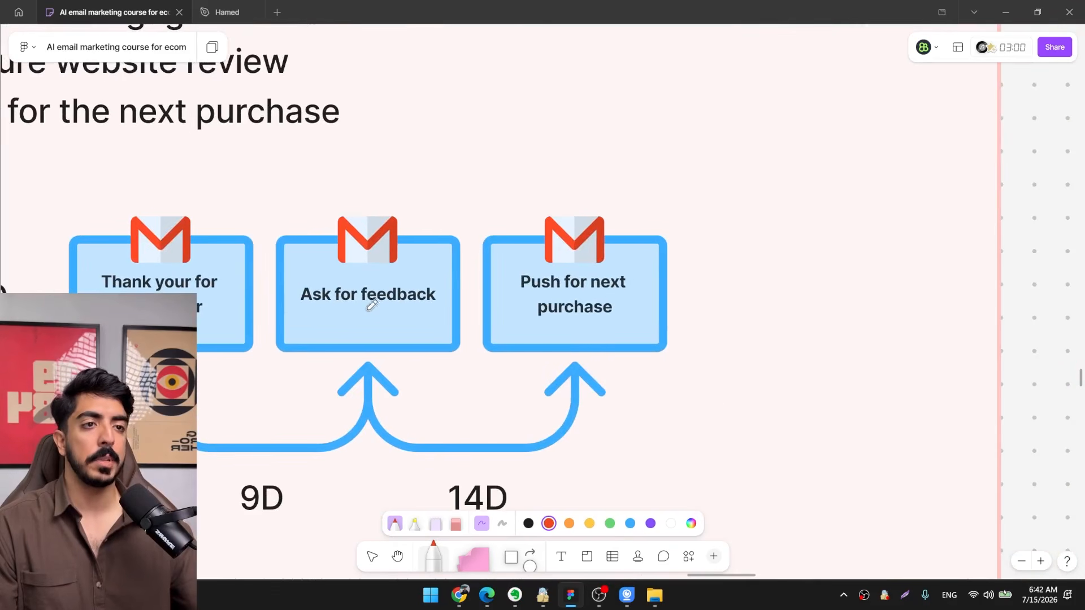
scroll(451, 301, "right", 2)
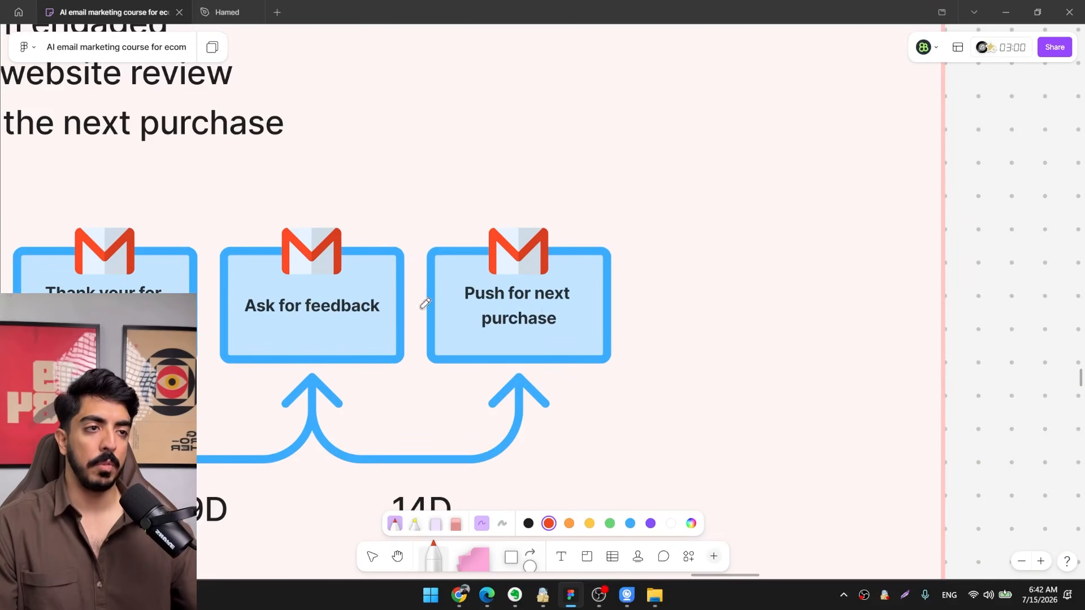
scroll(570, 308, "left", 1)
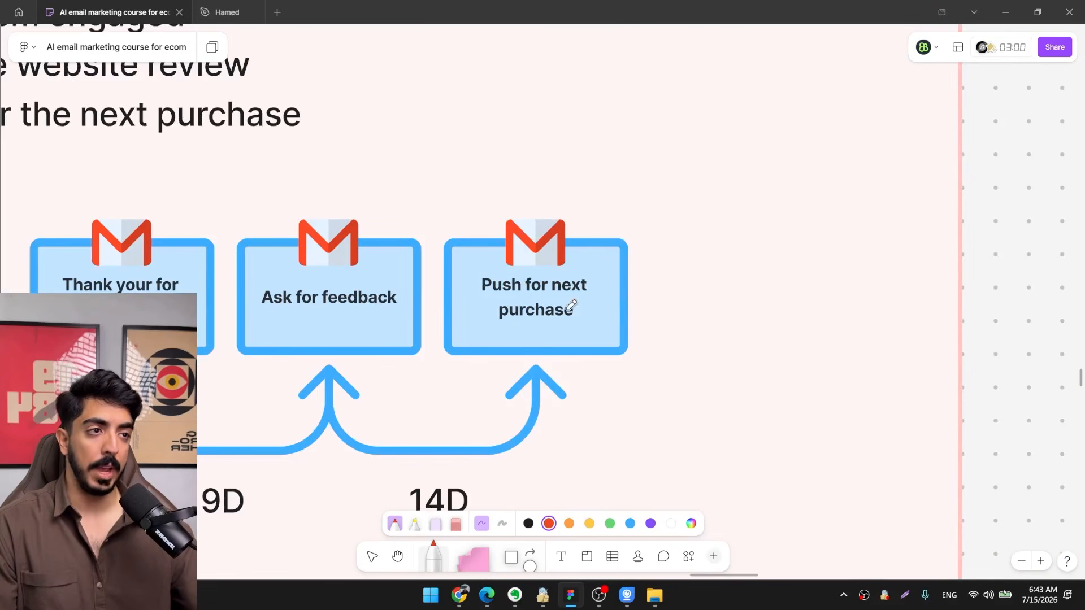
scroll(571, 305, "down", 4)
scroll(618, 279, "up", 2)
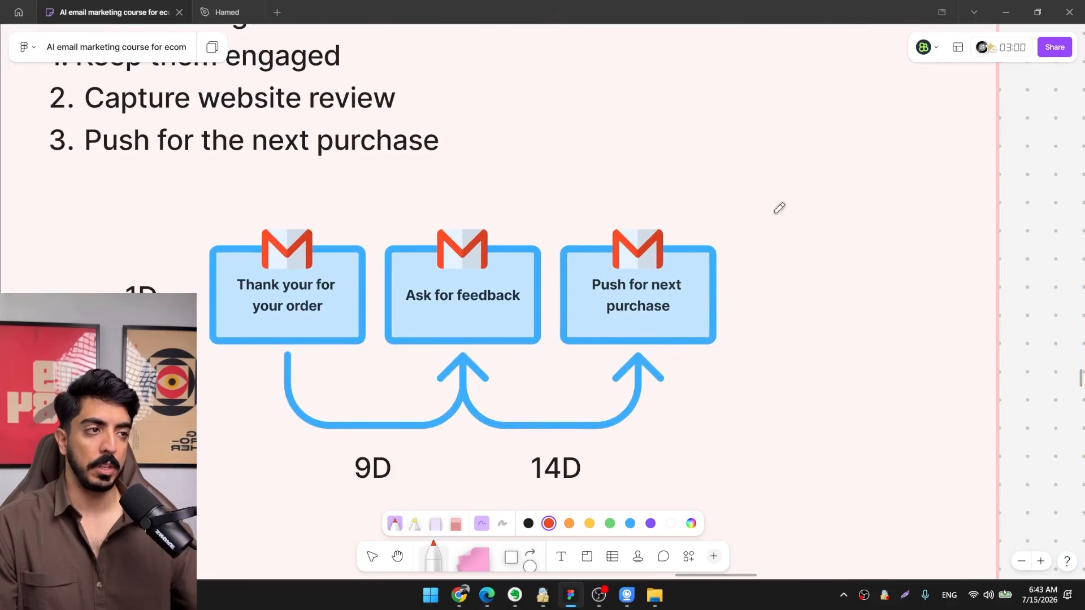
Draw a red arrow pointing at the "Push for next purchase" email in the Post purchase flow diagram.
left_click_drag(640, 307, 673, 206)
scroll(574, 254, "down", 2)
left_click_drag(438, 230, 508, 310)
scroll(509, 311, "up", 2)
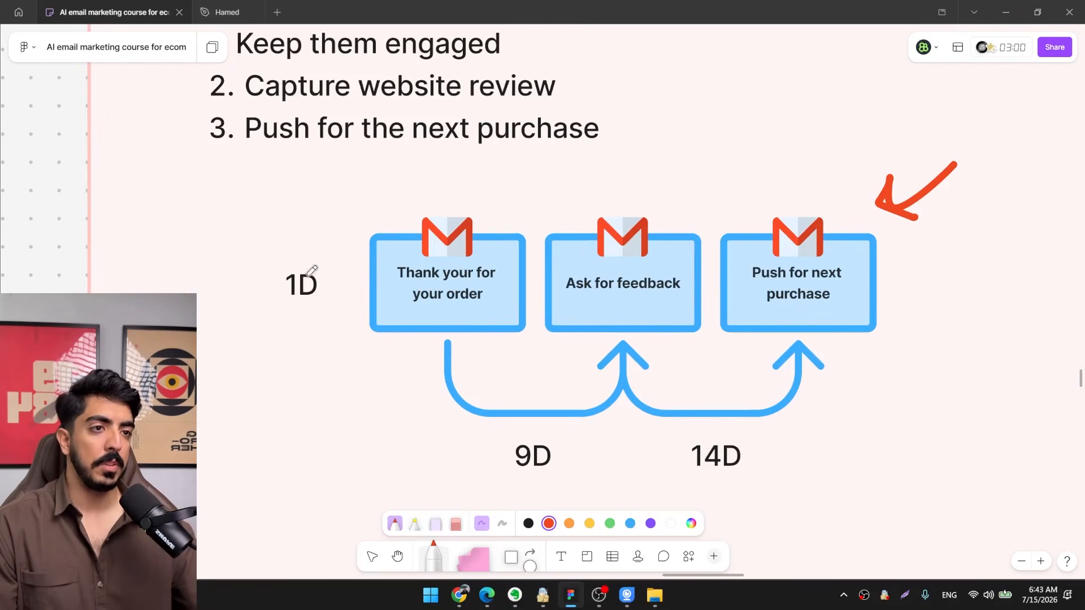
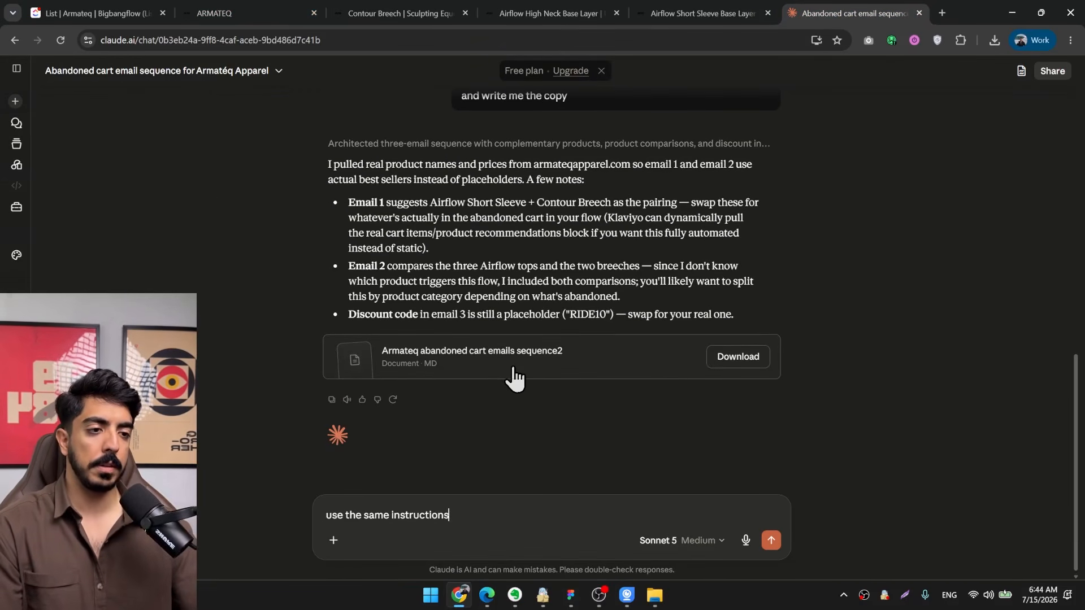
type("ranbook")
key("shift+Return")
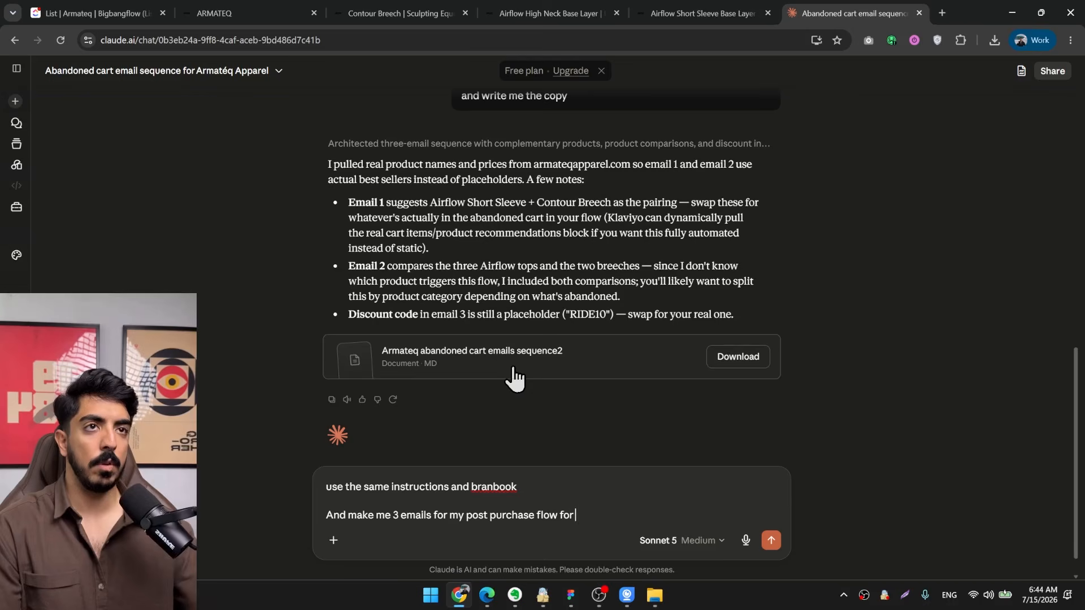
left_click(222, 12)
left_click(216, 37)
key("ctrl+c")
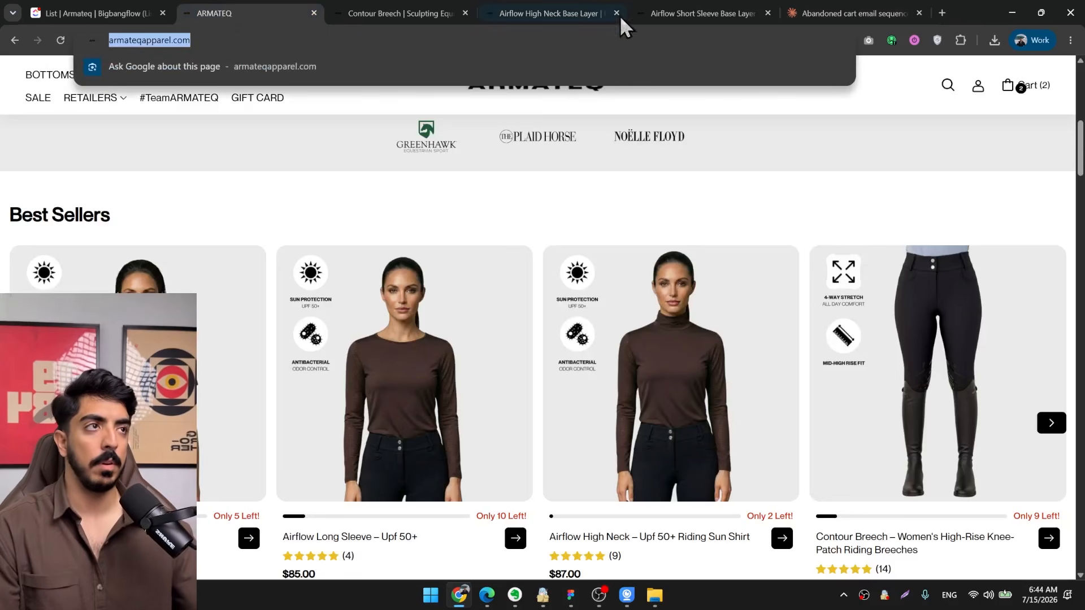
left_click(815, 7)
key("ctrl+v")
key("shift+Return")
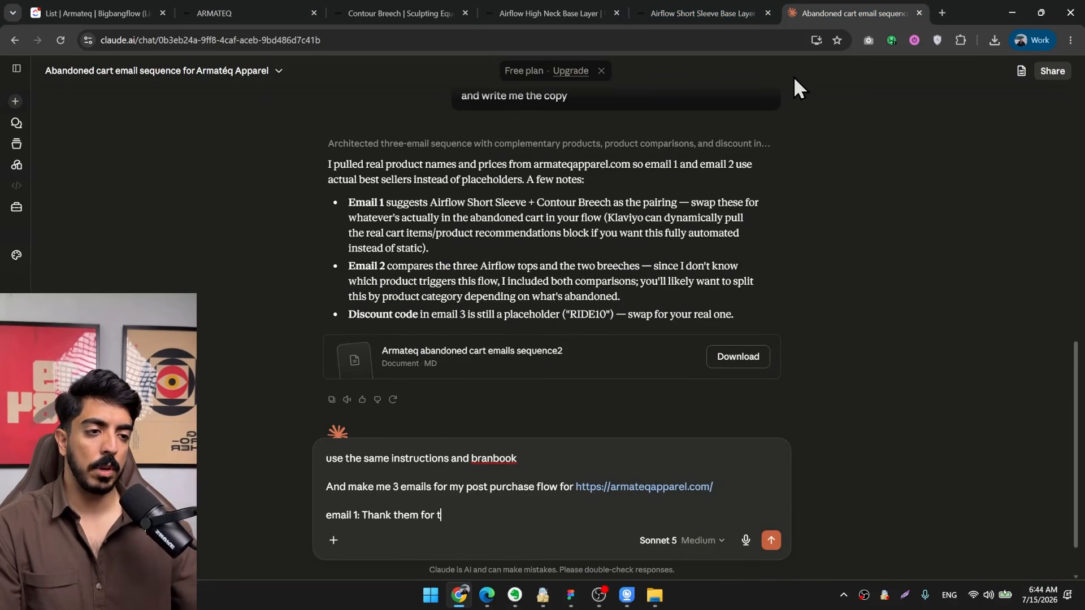
Specify email 1 as a thank-you, email 2 as a review request with website steps and email 3 as a next-purchase push, and submit the prompt.
type("usting")
key("shift+Return")
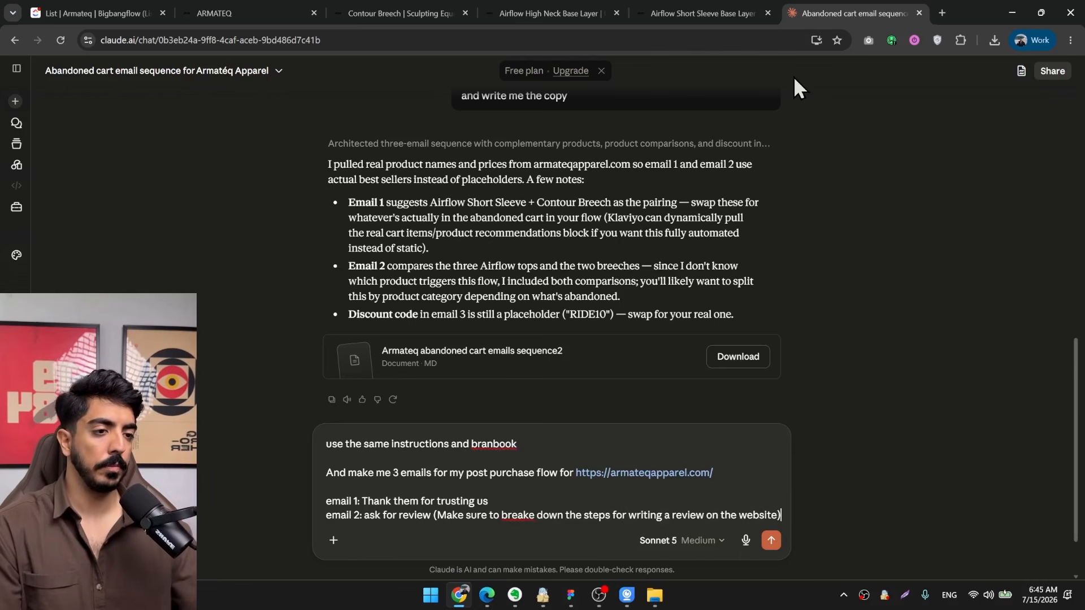
key("shift+Return")
type("em")
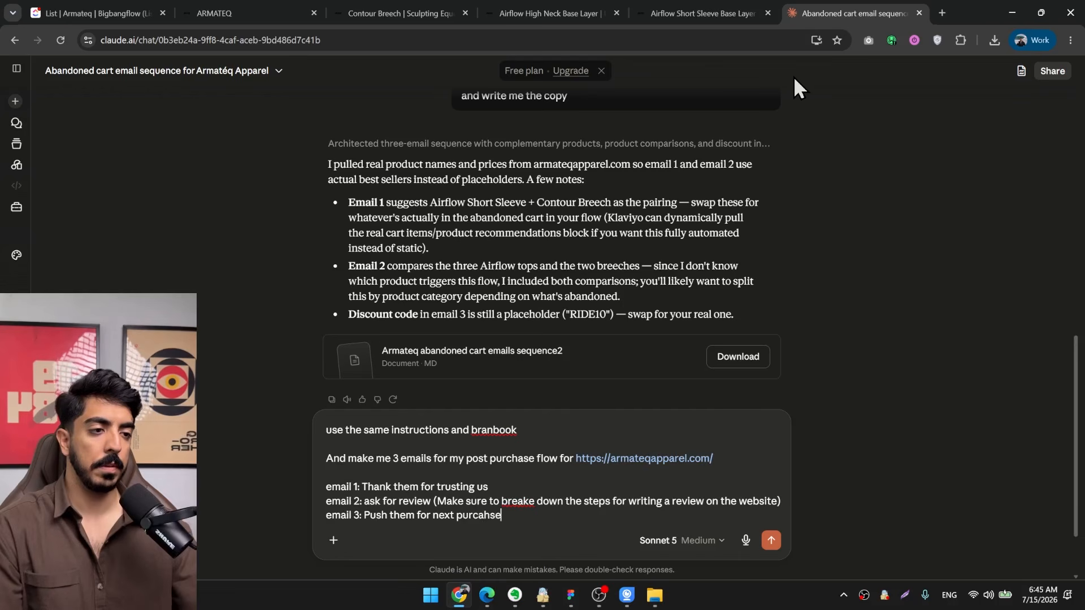
key("shift+Return")
key("shift+Return")
key("shift+Return")
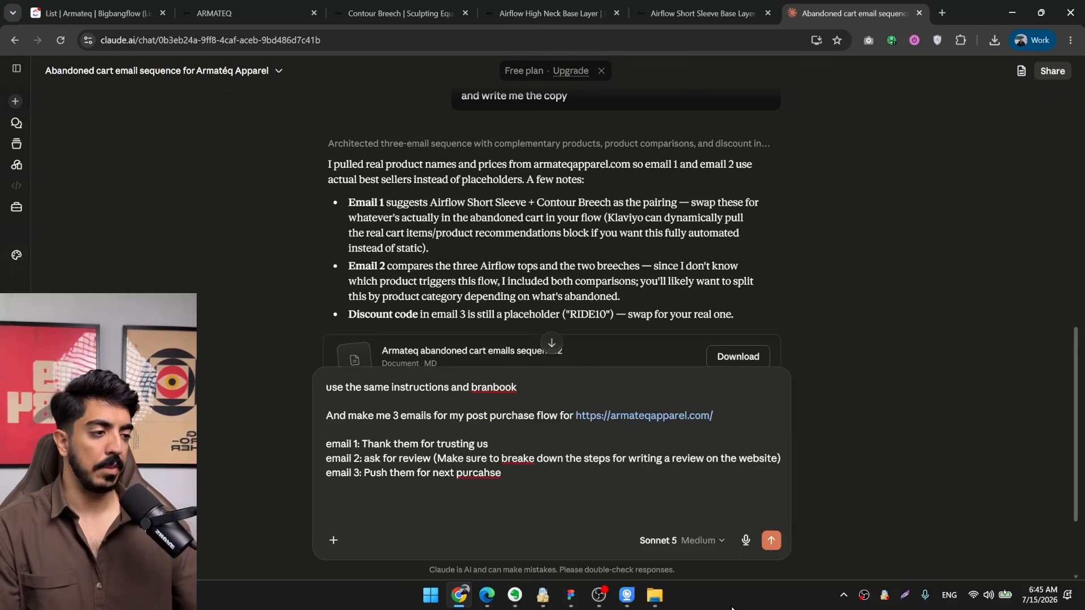
key("Return")
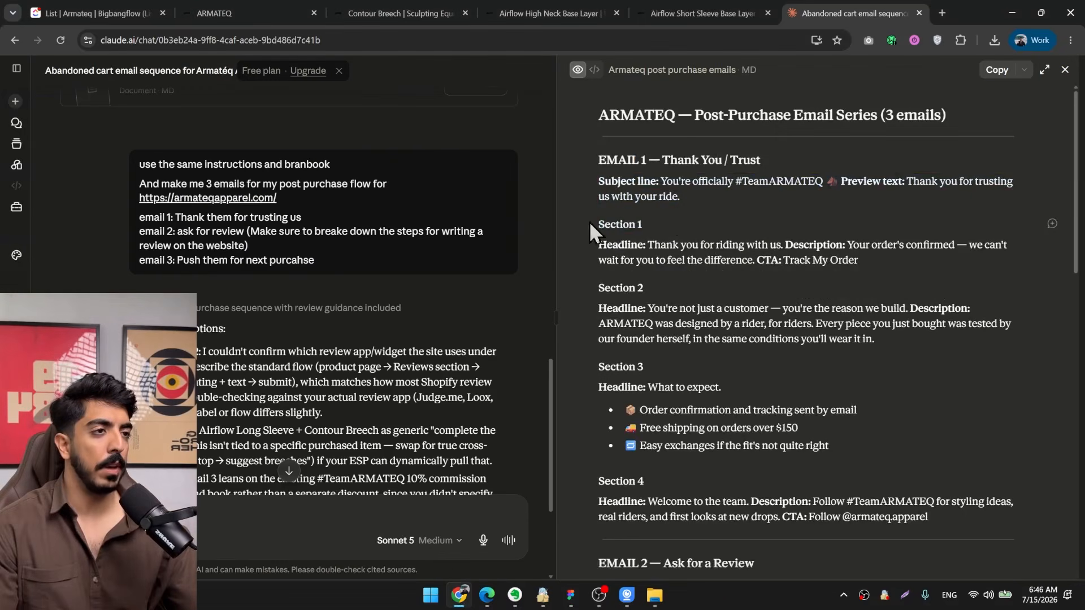
Copy the Email 1 text through Section 4 from the generated post purchase document and switch to the Figma design file.
left_click_drag(596, 225, 960, 343)
scroll(658, 264, "down", 3)
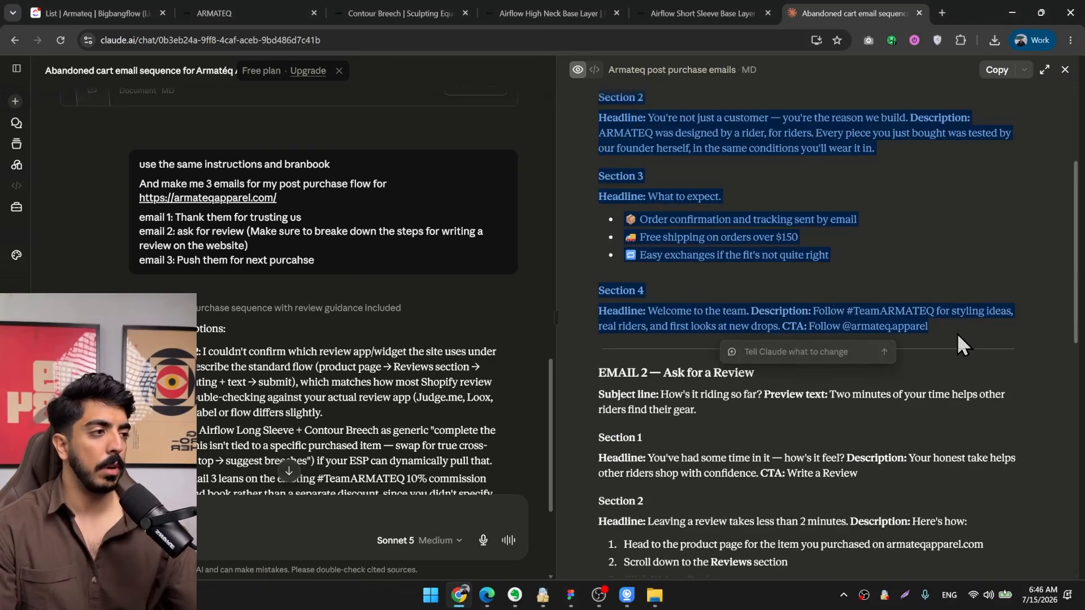
left_click(1010, 12)
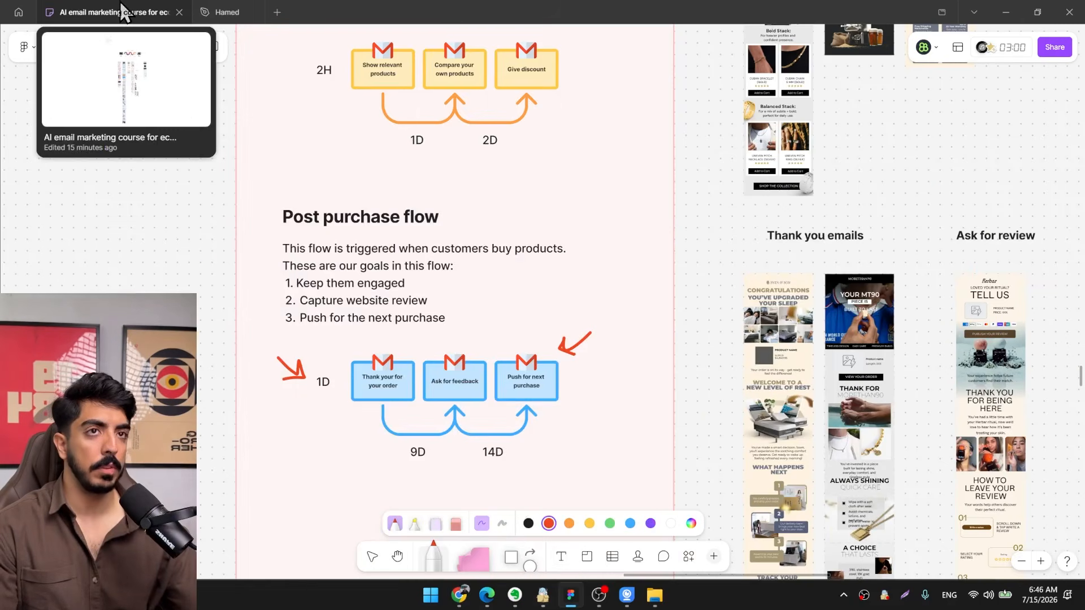
left_click(232, 12)
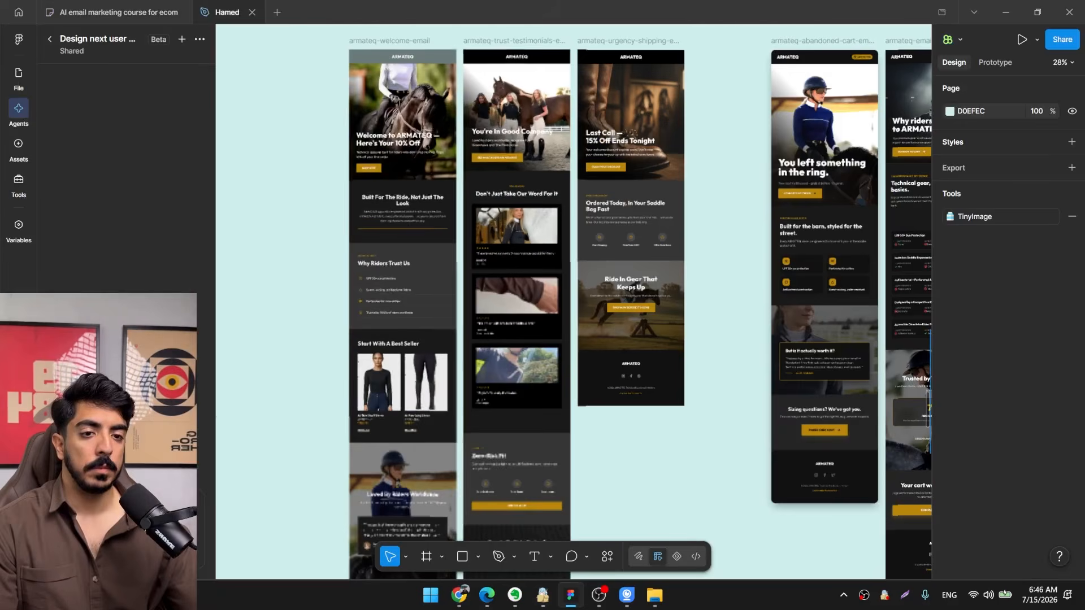
Attach the first browse abandonment email frame to the design agent as reference and add the copied Email 1 text to the prompt.
scroll(540, 240, "right", 4)
scroll(525, 243, "up", 5)
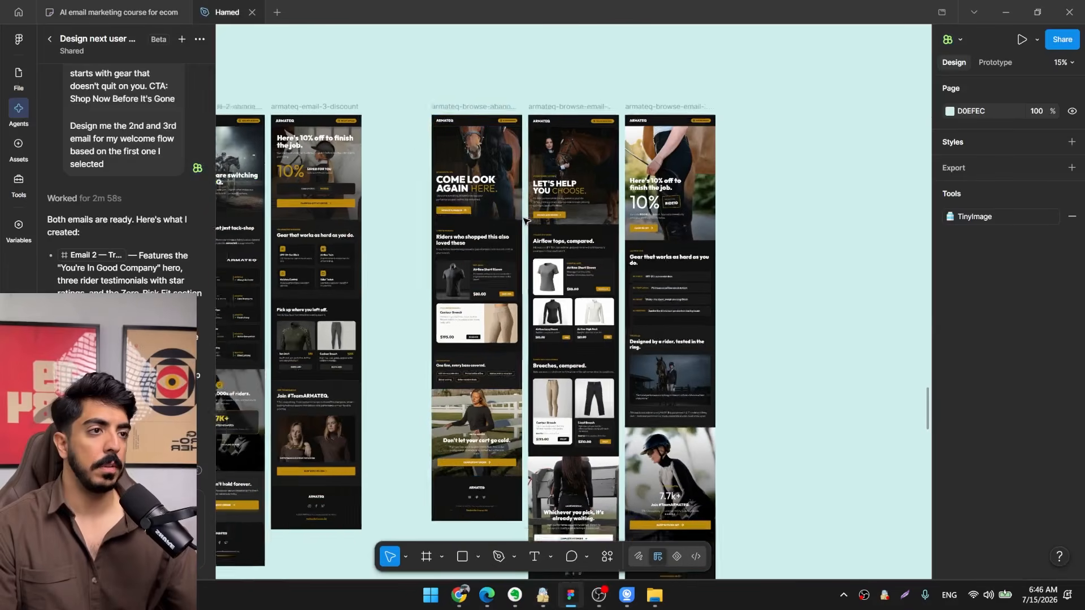
scroll(480, 228, "up", 4)
left_click(446, 127)
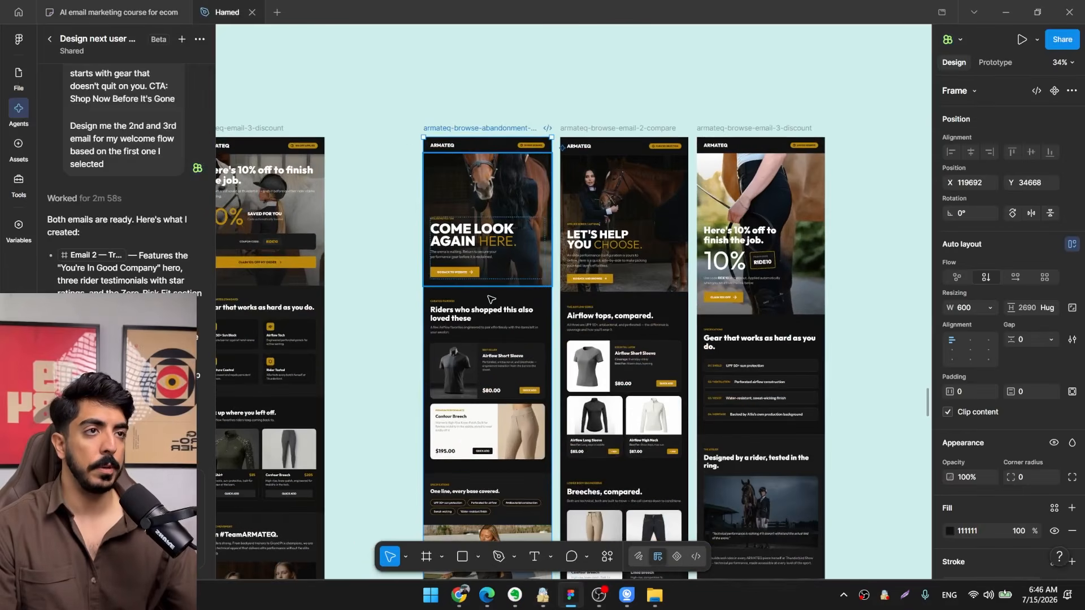
key("ctrl+v")
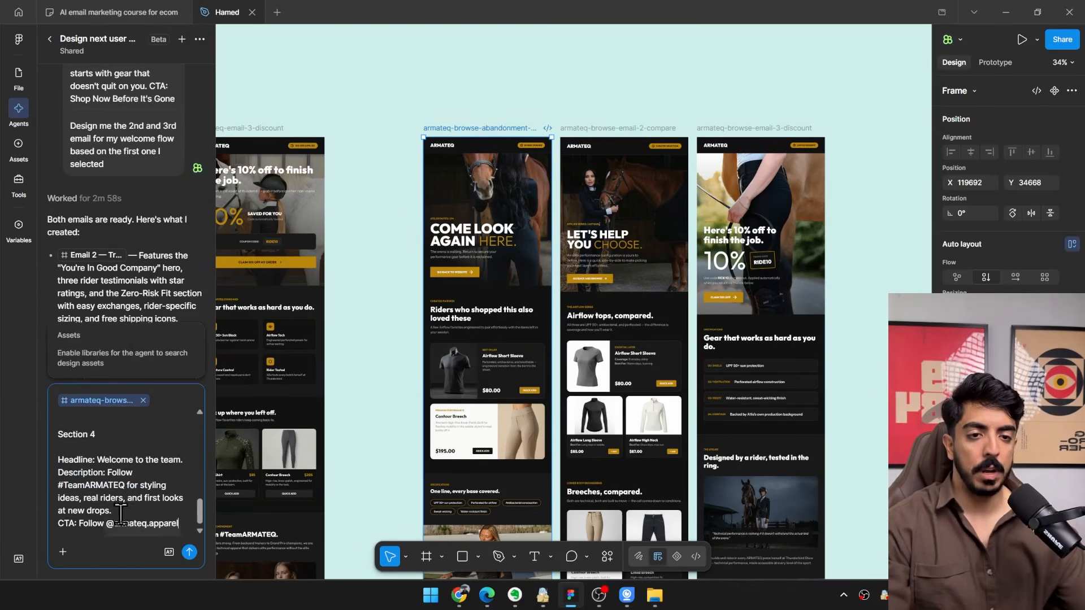
scroll(125, 450, "down", 10)
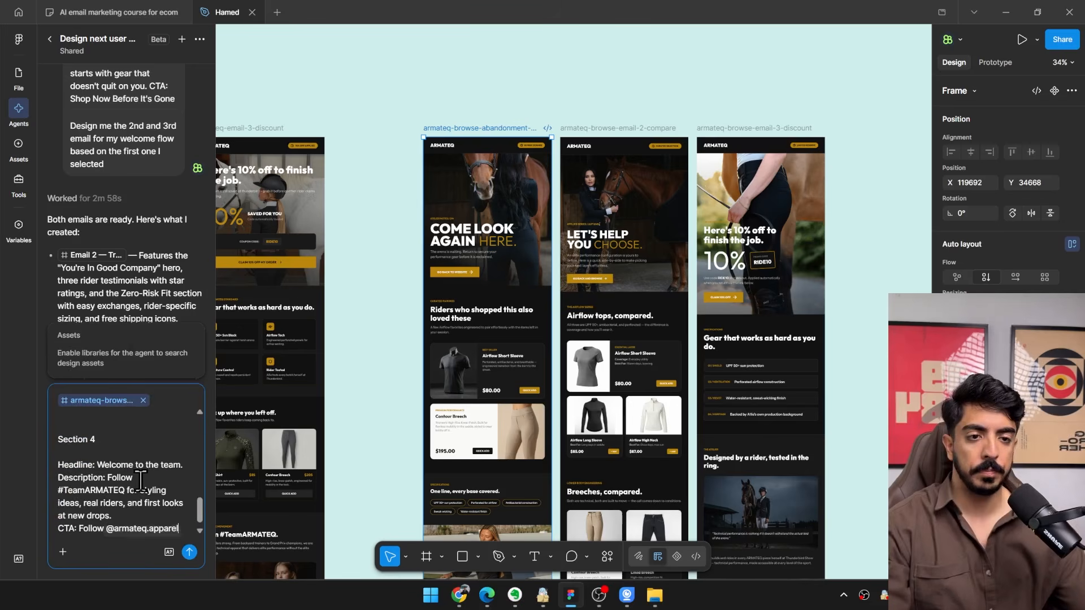
Add a "---" separator and the instruction "design me a post purchase email with the copy provided", and send the prompt.
type("---")
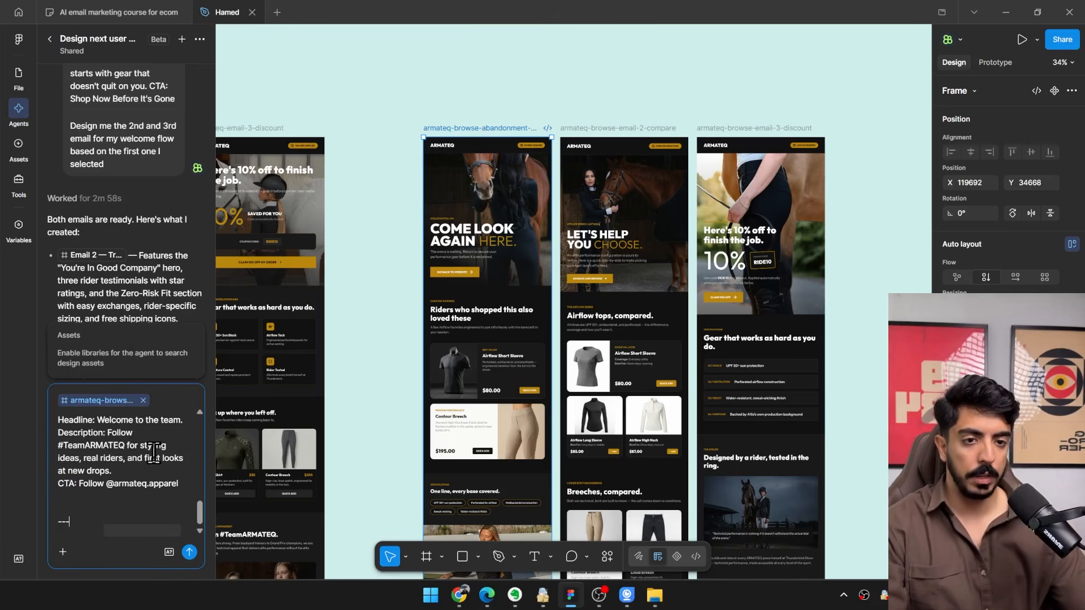
key("shift+Return")
key("shift+Return")
type("design me a post purcha")
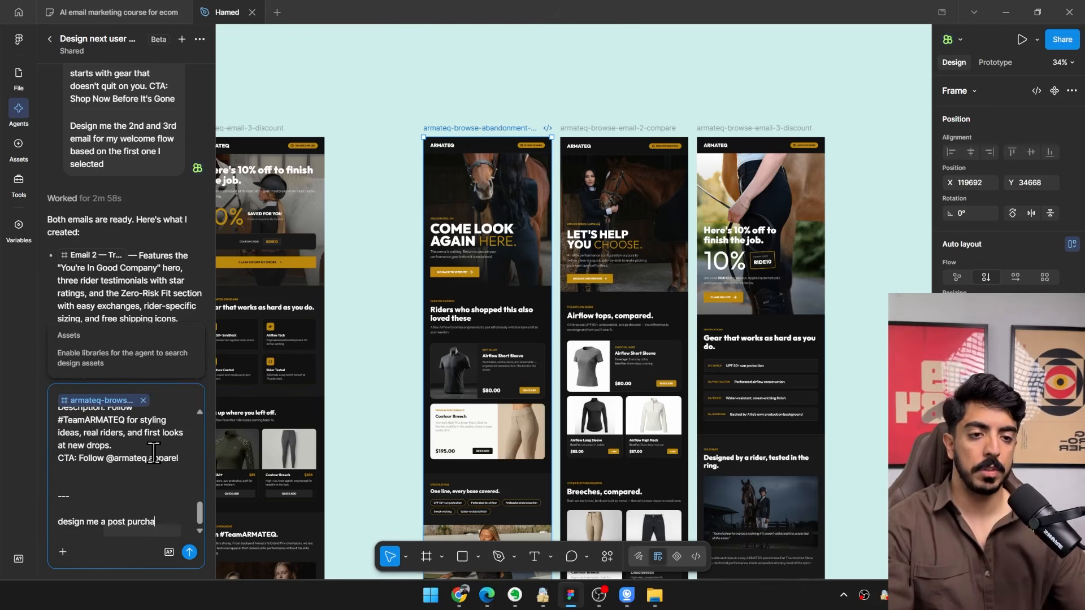
type("se email with the copy provided")
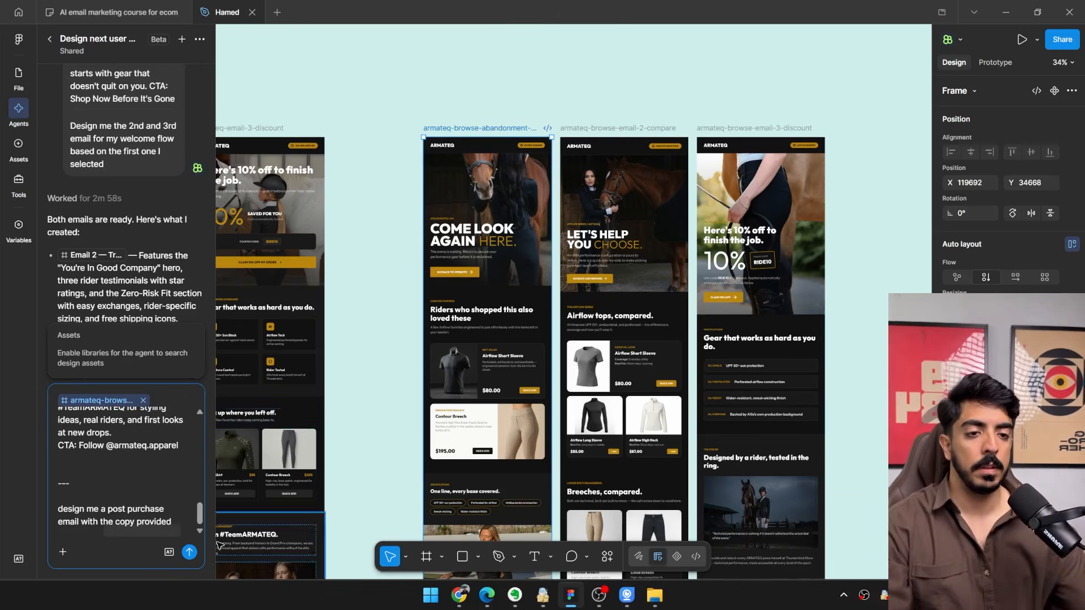
left_click(189, 552)
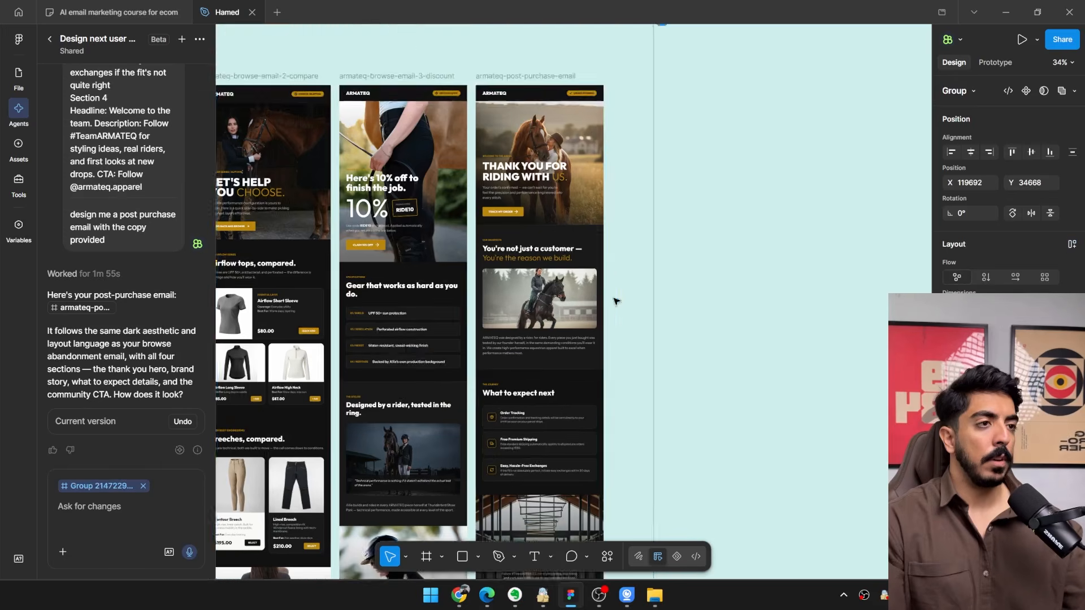
Examine the generated post purchase email's hero, manifesto, "What to expect next" and community sections, including their images.
scroll(617, 302, "up", 3)
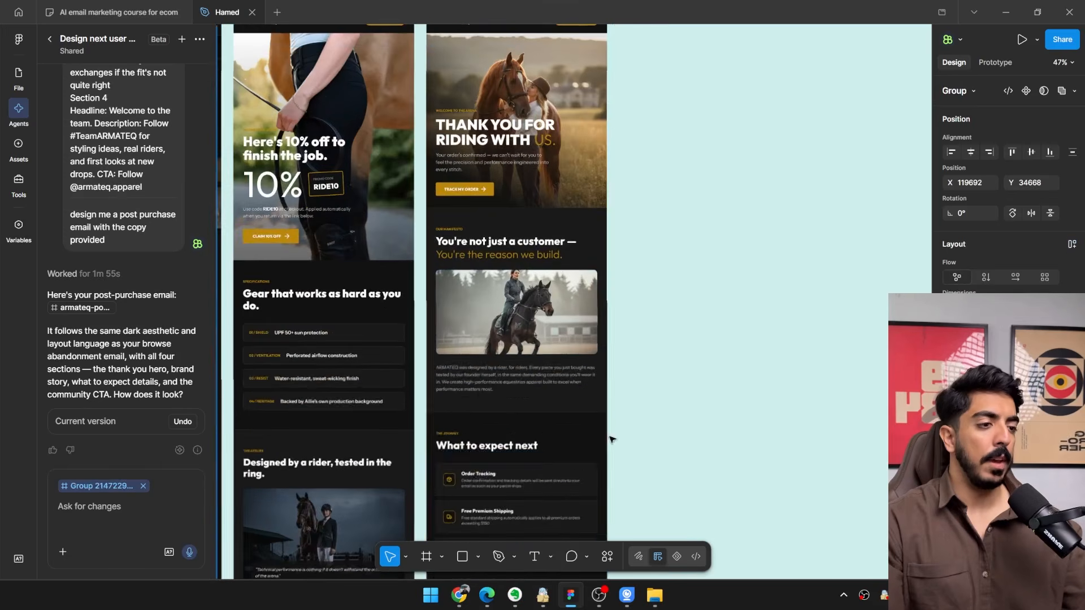
left_click_drag(561, 302, 547, 278)
scroll(547, 278, "down", 6)
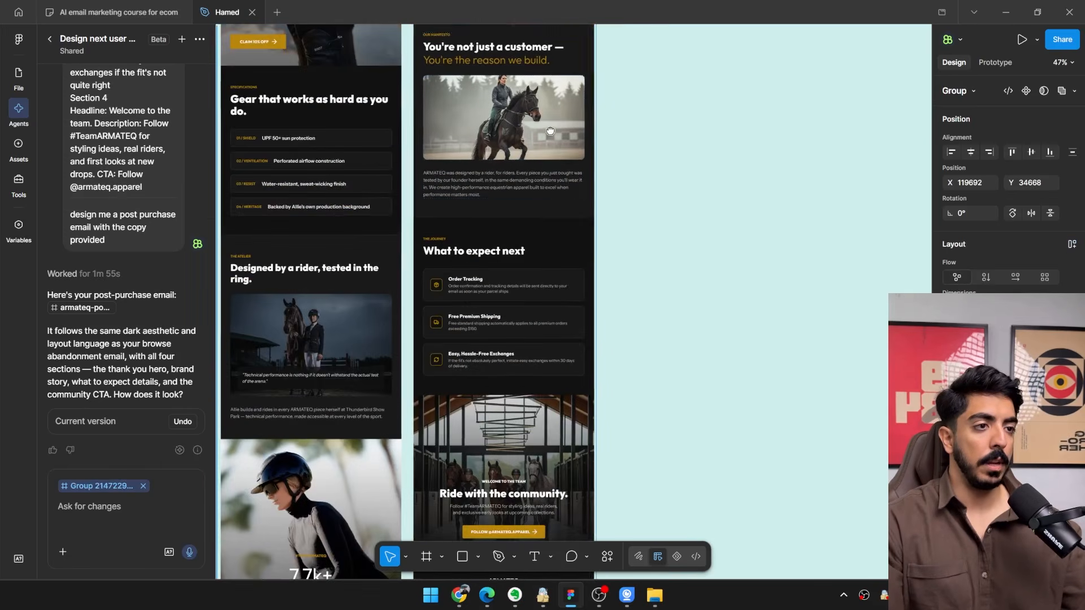
scroll(517, 312, "up", 2)
scroll(517, 312, "up", 10)
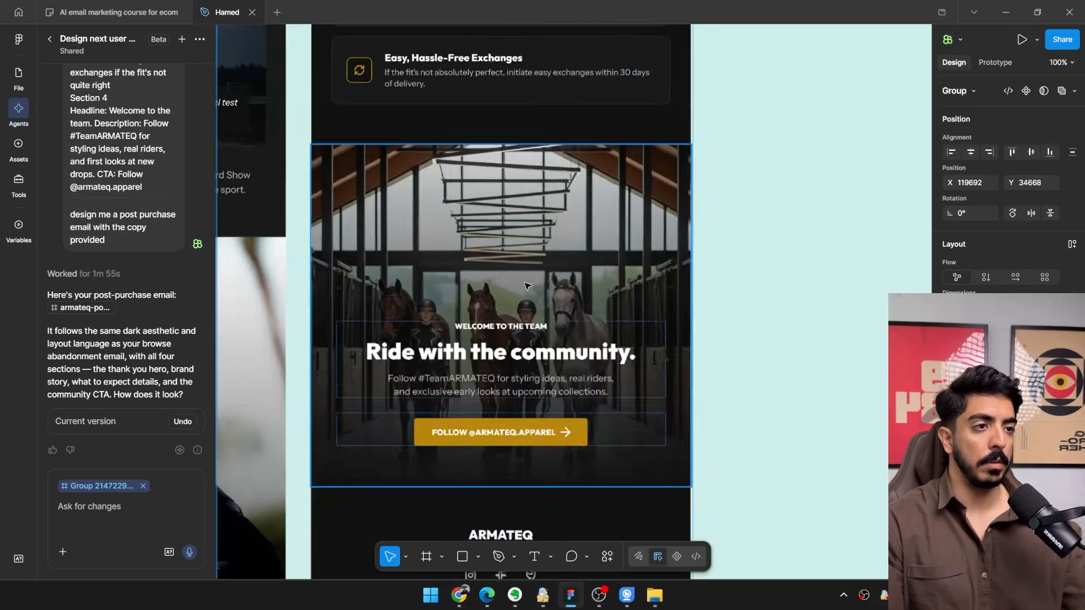
scroll(513, 228, "up", 2)
scroll(513, 229, "up", 5)
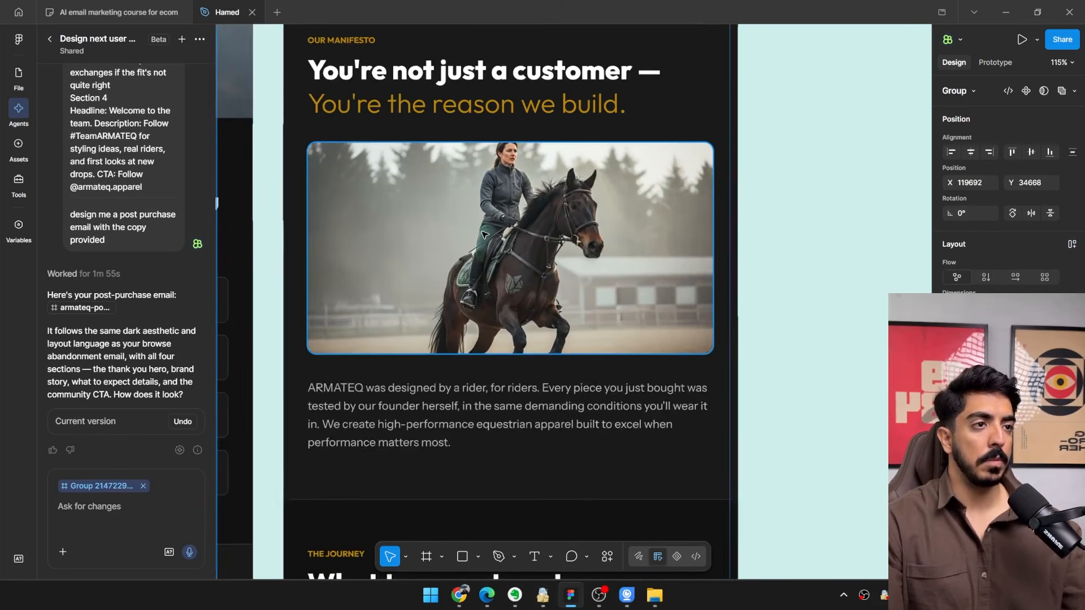
scroll(498, 238, "down", 1)
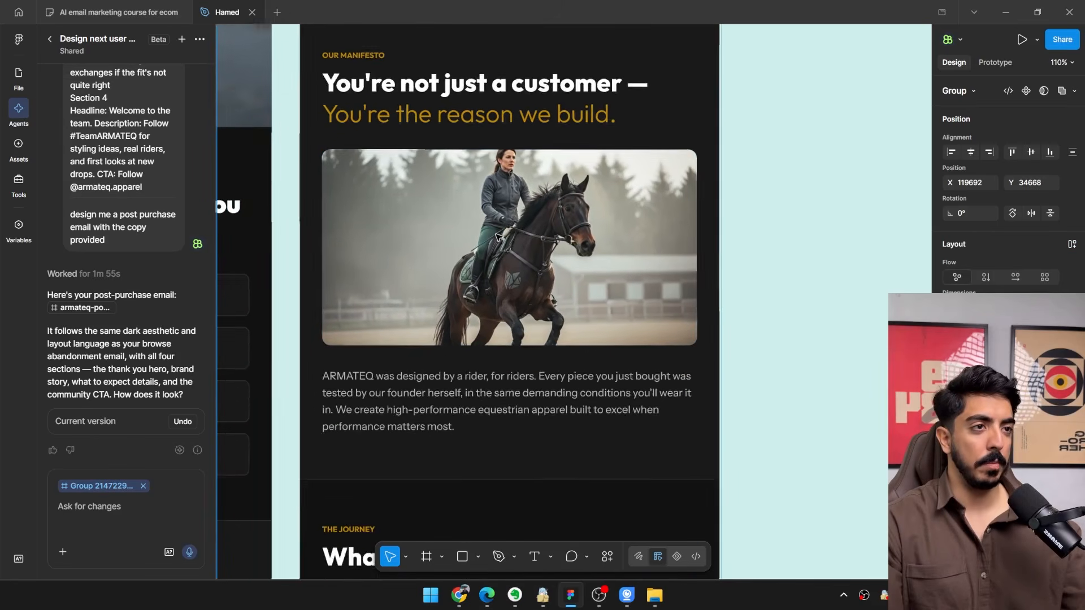
left_click_drag(498, 240, 509, 358)
scroll(506, 262, "down", 3)
scroll(509, 357, "down", 3)
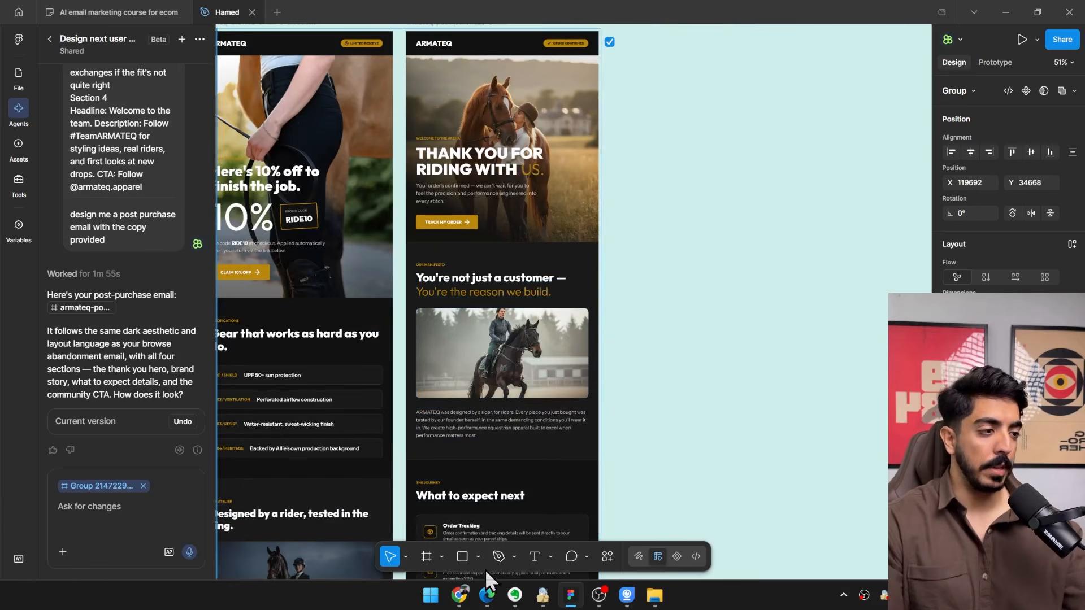
Capture the photo of three women beside a brown horse on the ARMATEQ homepage and save it as an image.
left_click(461, 596)
left_click(539, 12)
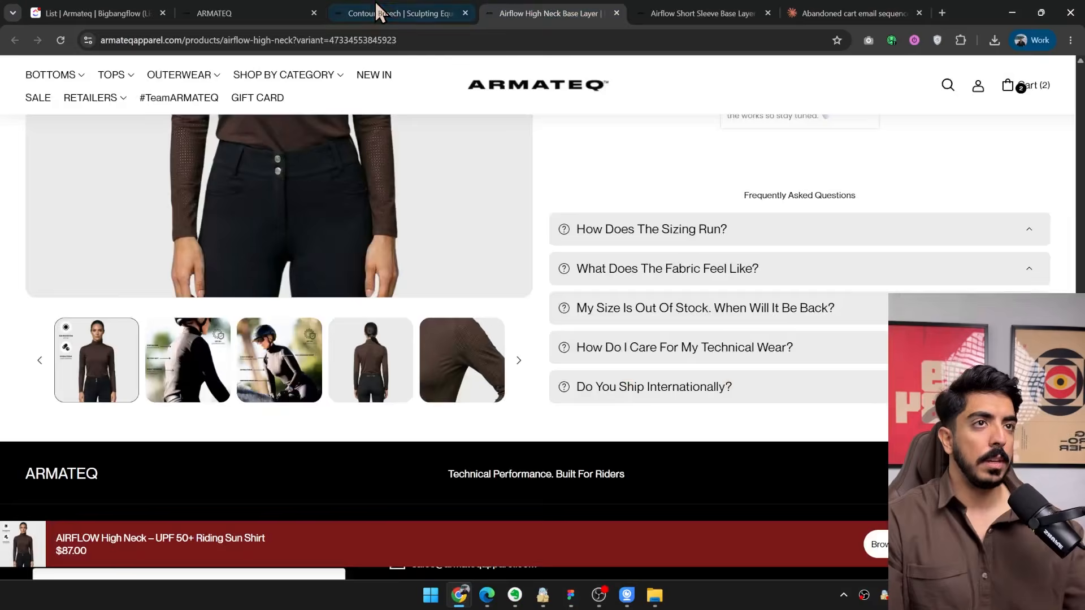
left_click(374, 12)
left_click(277, 12)
scroll(422, 309, "down", 5)
scroll(423, 311, "down", 15)
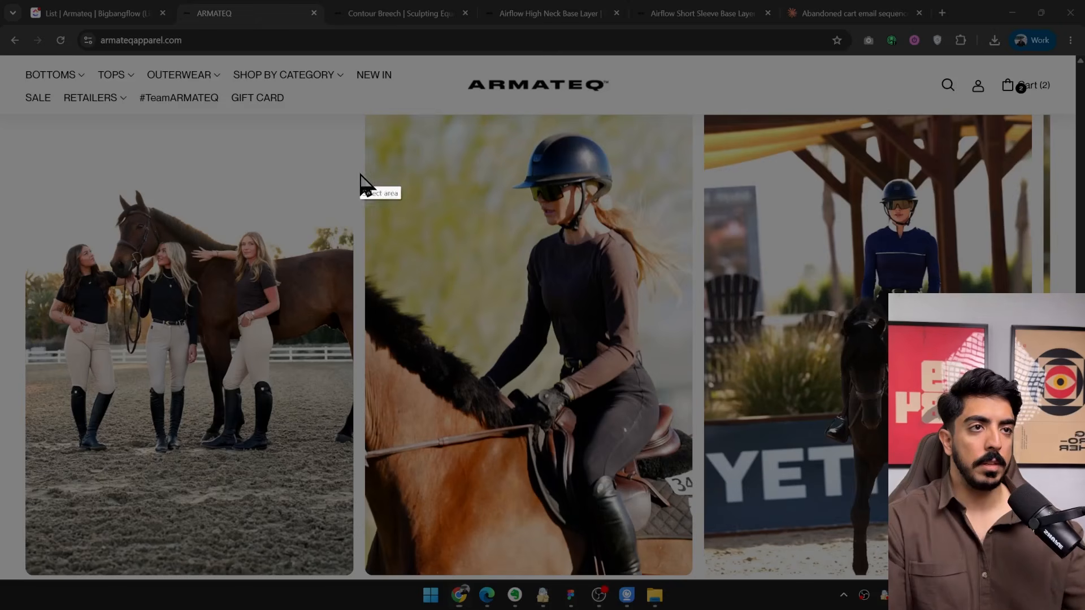
left_click_drag(352, 147, 27, 488)
left_click(310, 501)
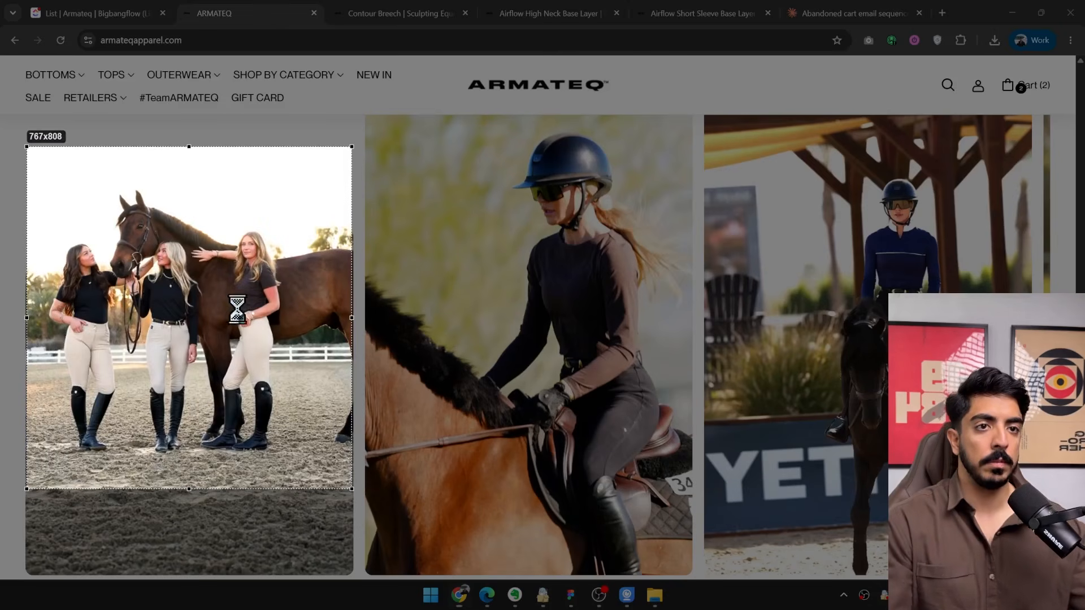
left_click(316, 244)
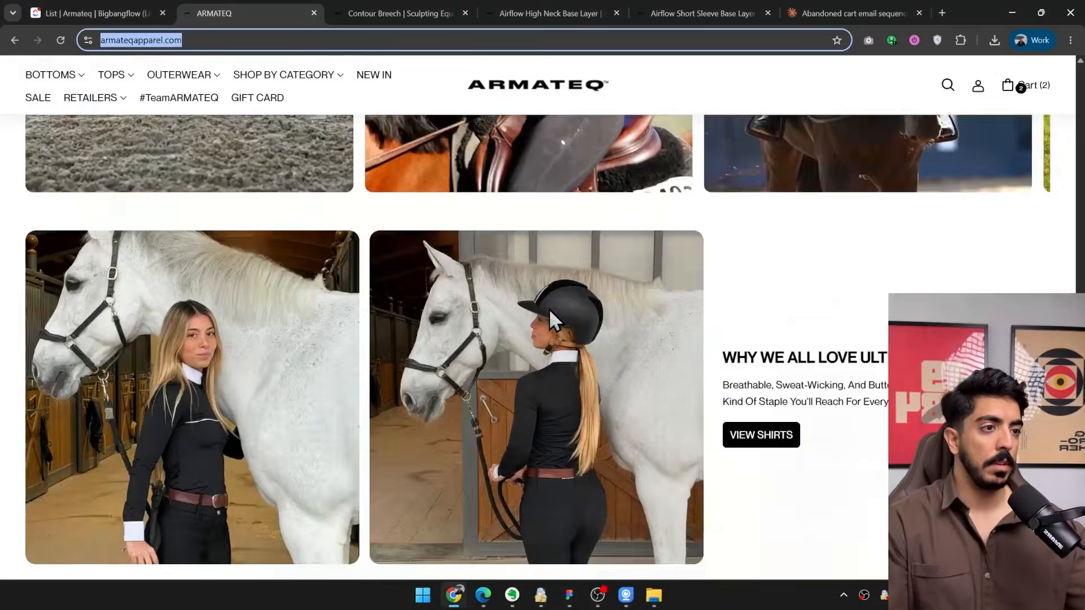
Look through the remaining ARMATEQ homepage photos and open the brand's Instagram from the Follow Us section.
scroll(546, 328, "down", 1)
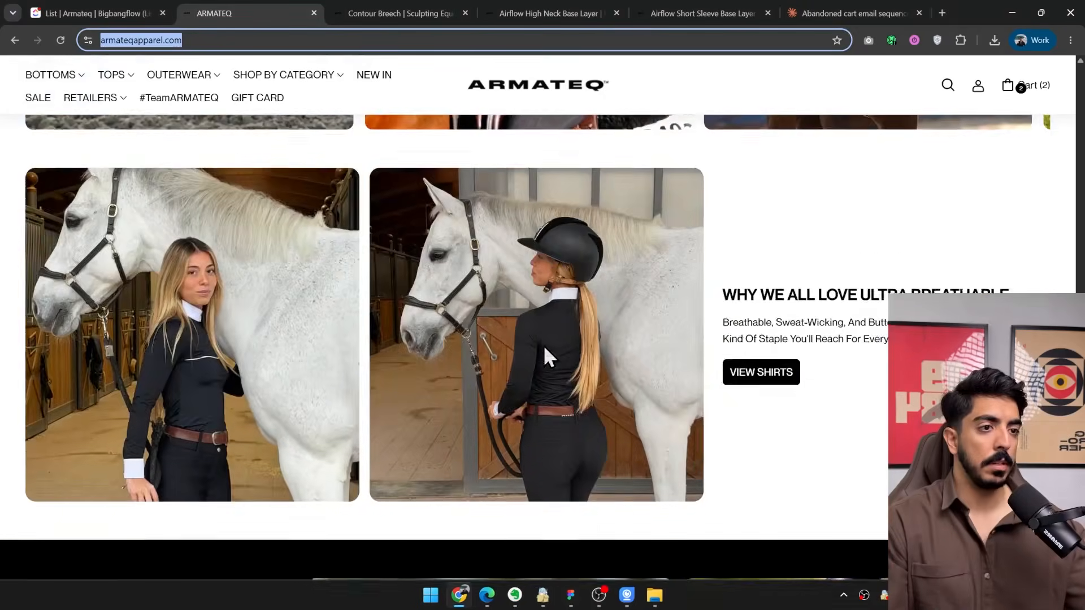
scroll(734, 345, "up", 5)
scroll(881, 344, "up", 1)
left_click(1035, 264)
scroll(865, 411, "up", 12)
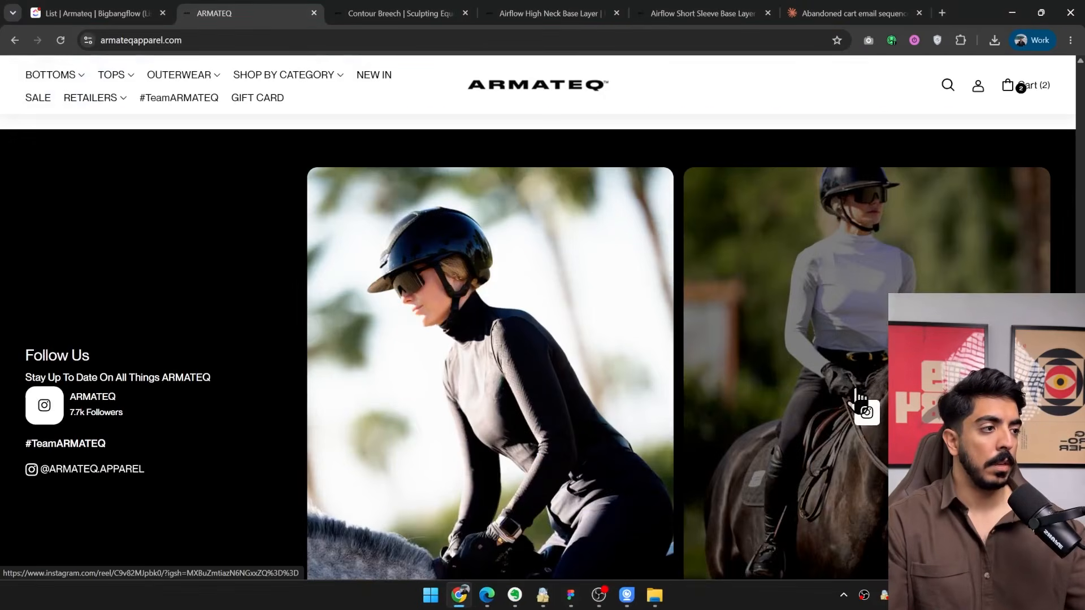
left_click(864, 415)
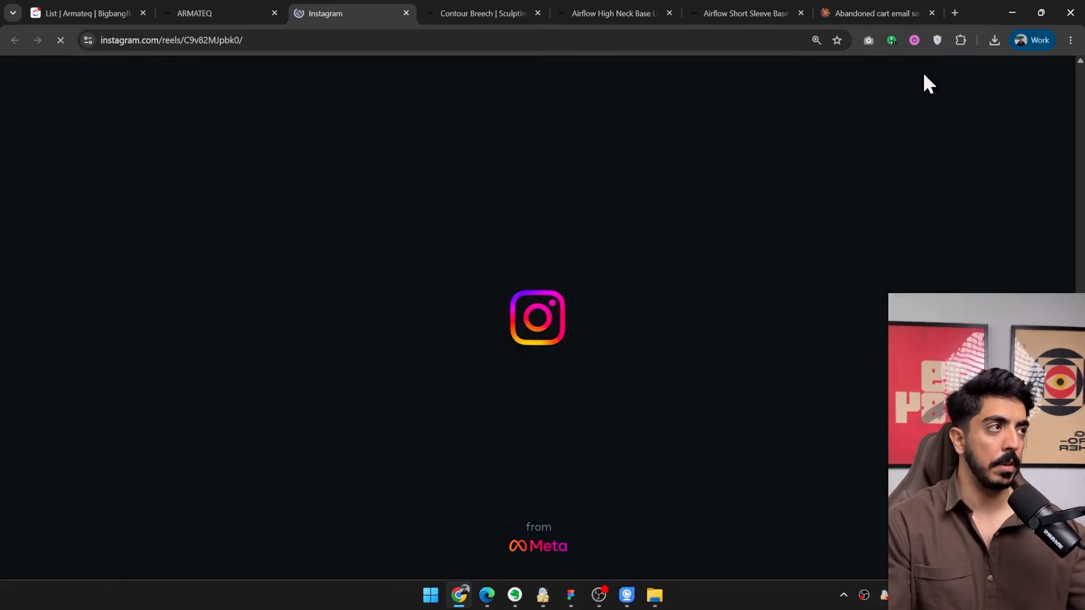
left_click(1012, 12)
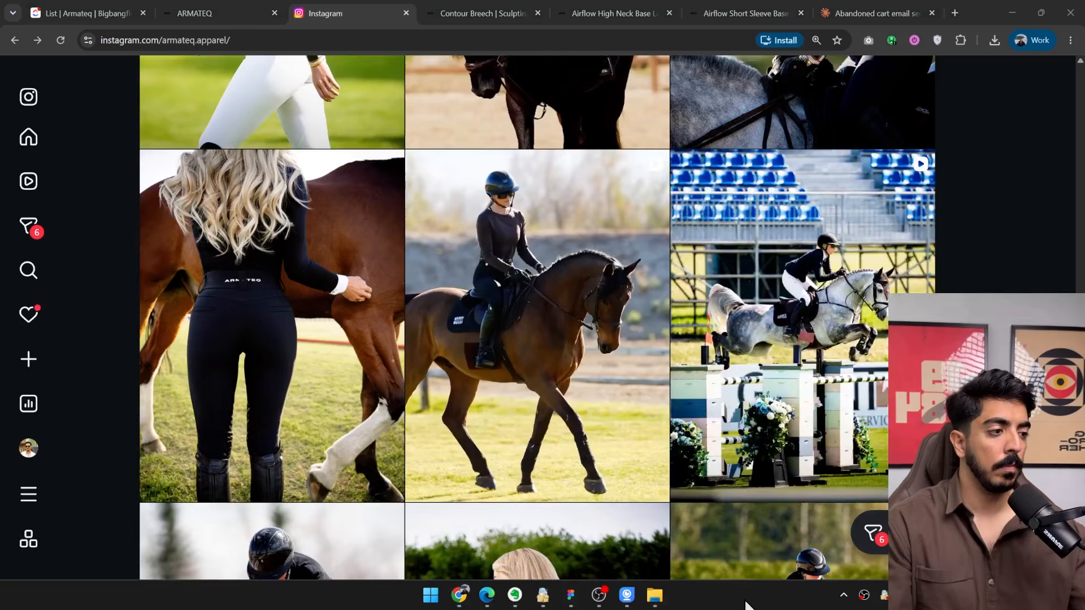
Capture the photo from ARMATEQ's Black Contour Breech Instagram post and save it to the Desktop as Screenshot_2.png.
scroll(774, 396, "up", 17)
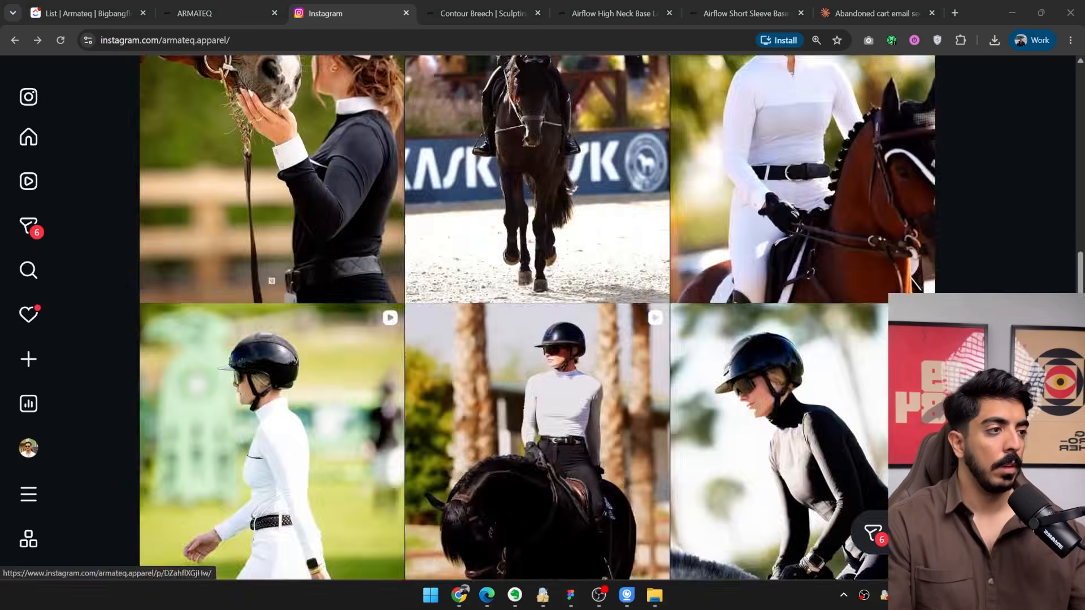
scroll(774, 395, "down", 20)
scroll(536, 316, "up", 10)
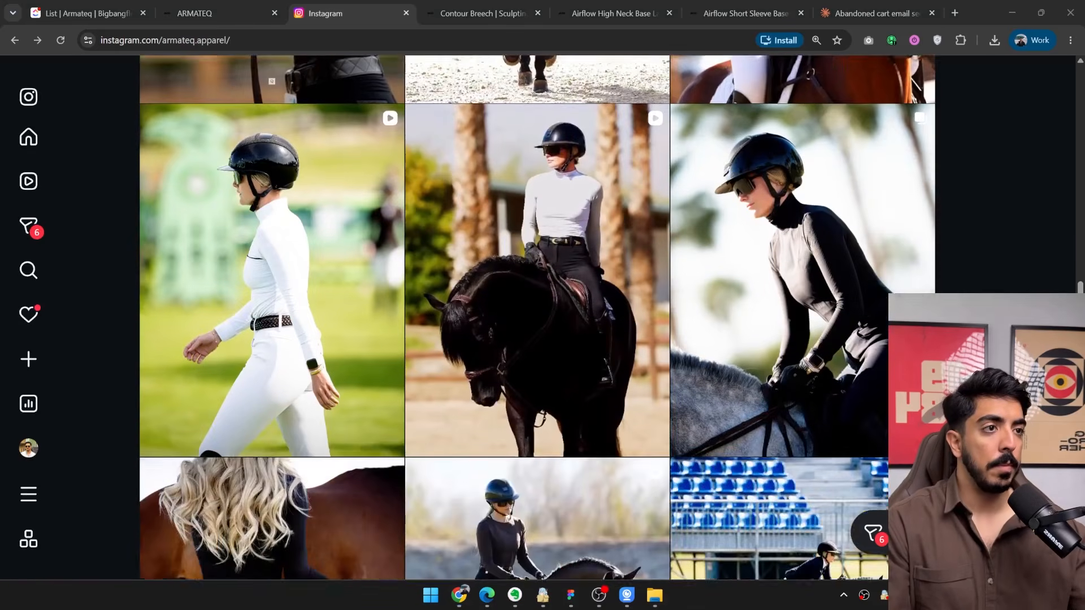
scroll(537, 316, "down", 8)
scroll(621, 385, "down", 5)
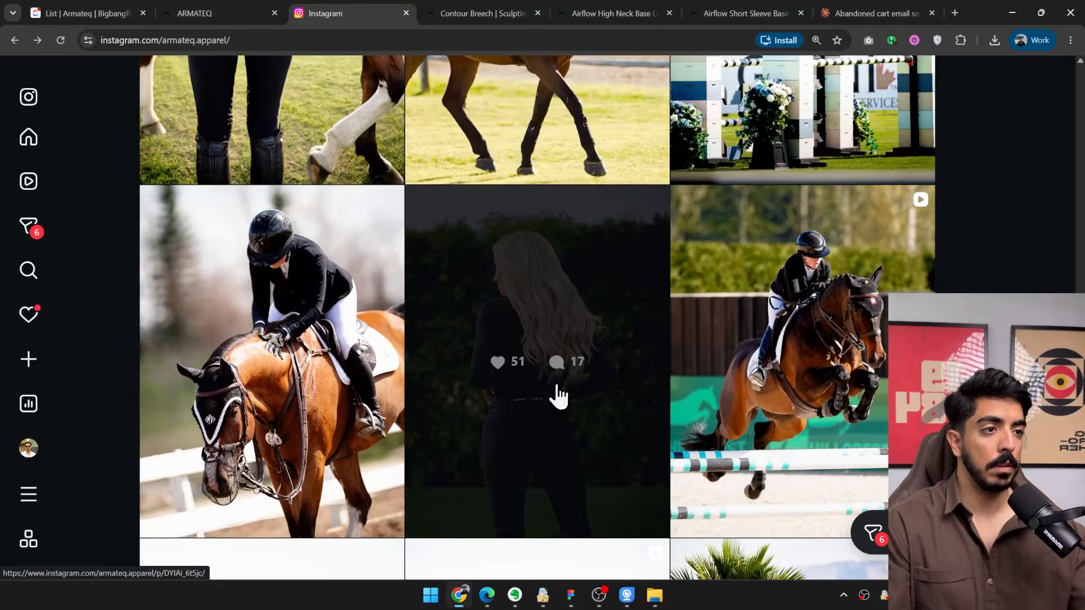
left_click(557, 395)
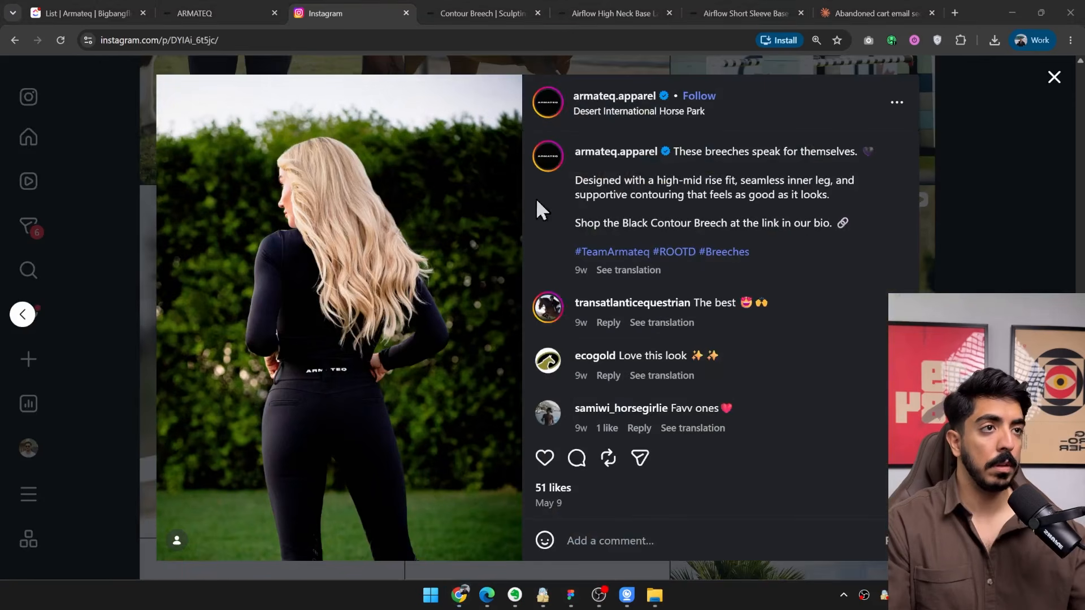
key("Print")
left_click_drag(521, 76, 158, 523)
left_click(483, 539)
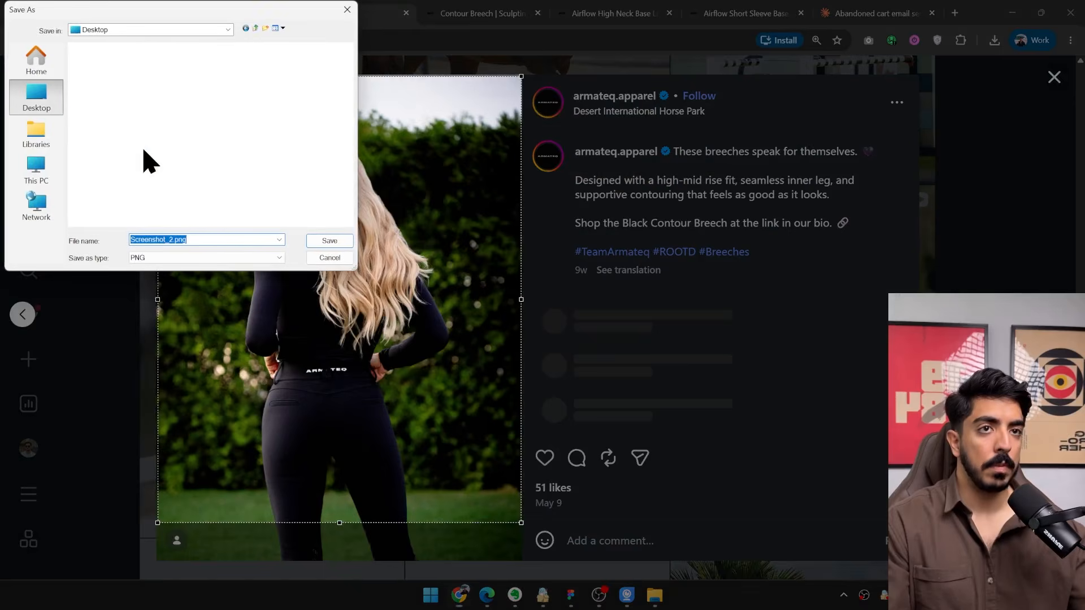
left_click(330, 246)
Capture the photo from ARMATEQ's Grand Prix win Instagram post and save it to the Desktop as Screenshot_3.png.
left_click(1011, 214)
scroll(971, 281, "down", 5)
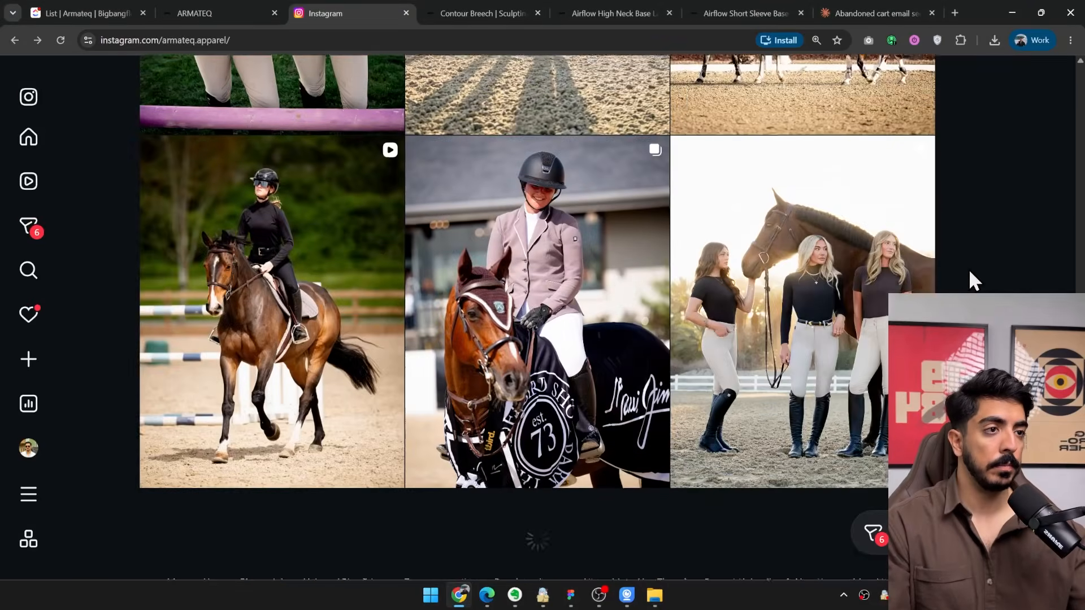
left_click(634, 383)
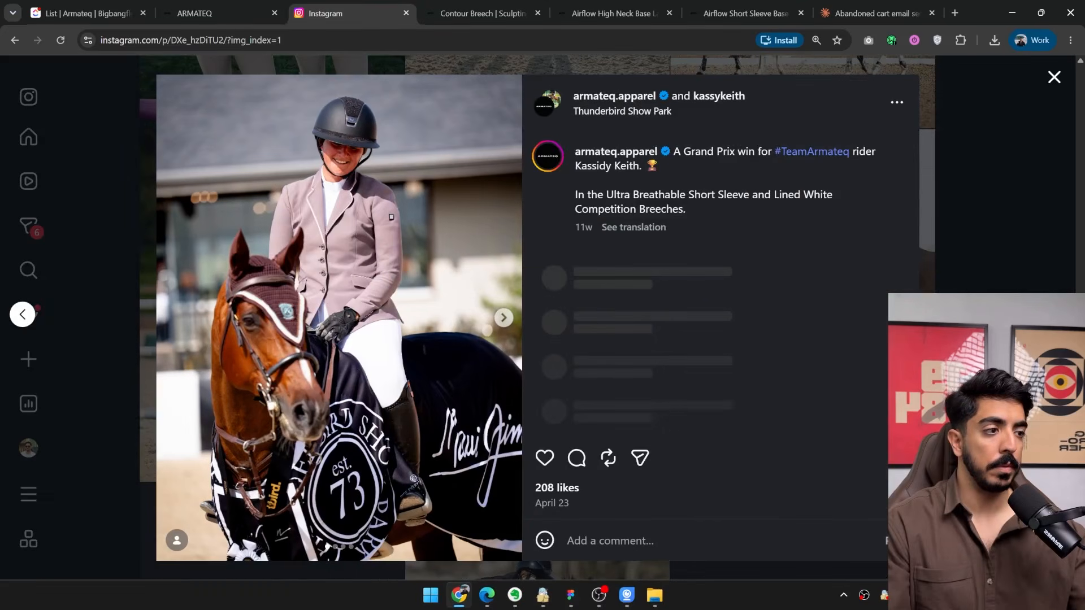
key("Print")
left_click_drag(521, 84, 157, 524)
left_click(481, 538)
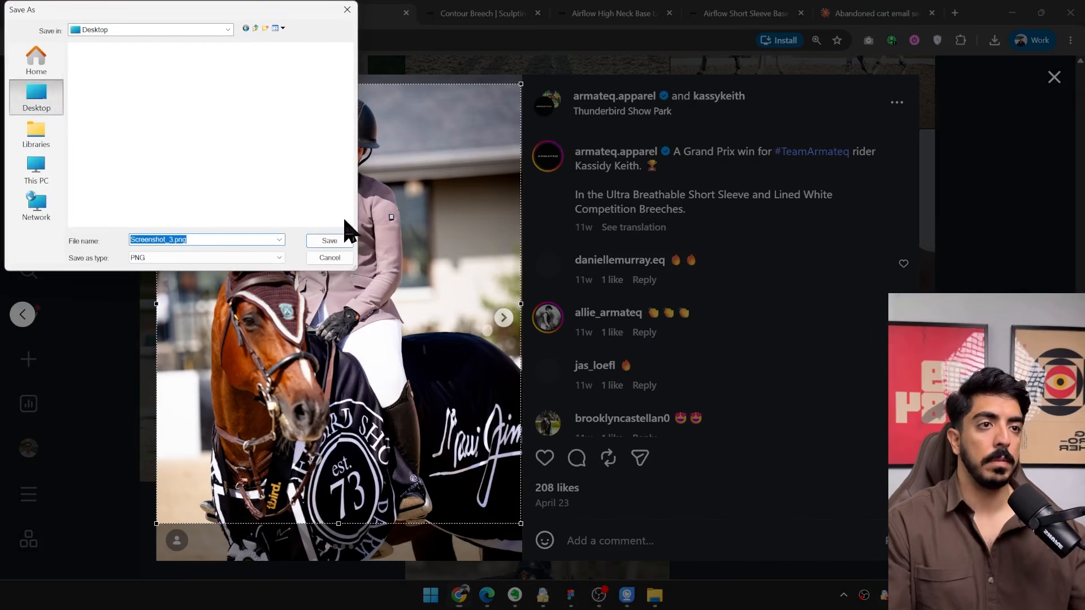
left_click(343, 238)
left_click(961, 390)
scroll(880, 407, "down", 8)
scroll(892, 407, "up", 2)
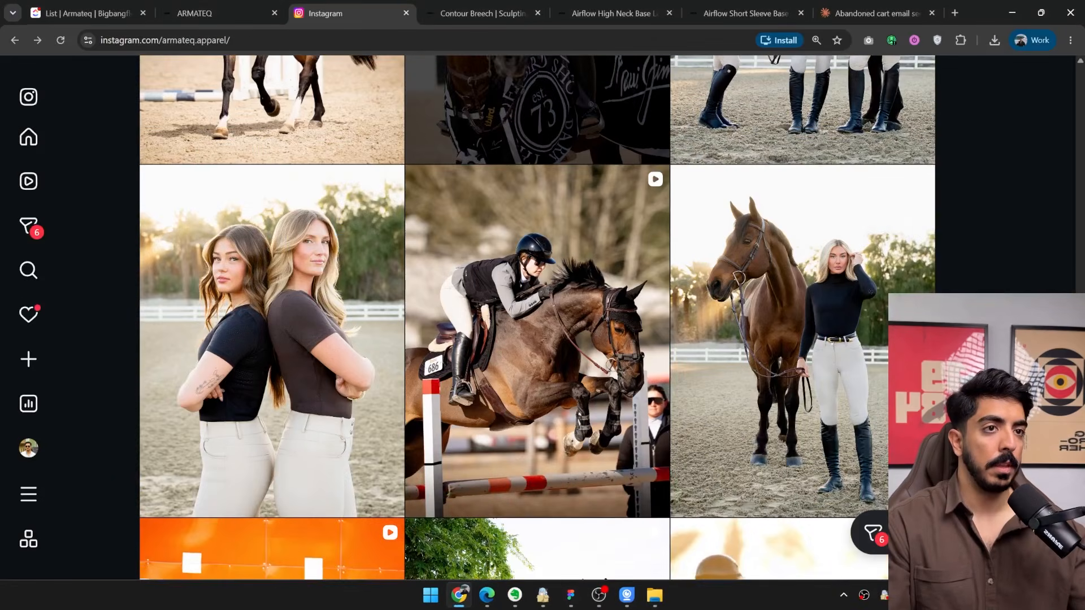
scroll(904, 407, "down", 9)
scroll(904, 407, "down", 3)
Switch to Figma, replace the post purchase email's hero background with Screenshot_1.png and set the section's height to about 658.
left_click(1009, 12)
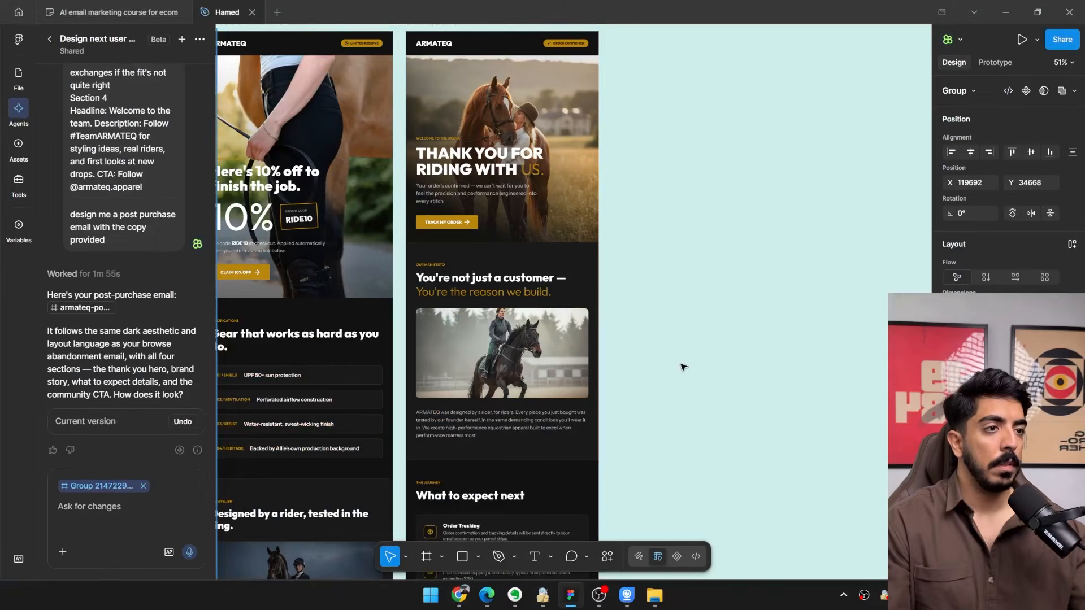
left_click_drag(735, 272, 775, 342)
scroll(622, 275, "up", 2)
left_click(581, 138)
scroll(994, 339, "down", 2)
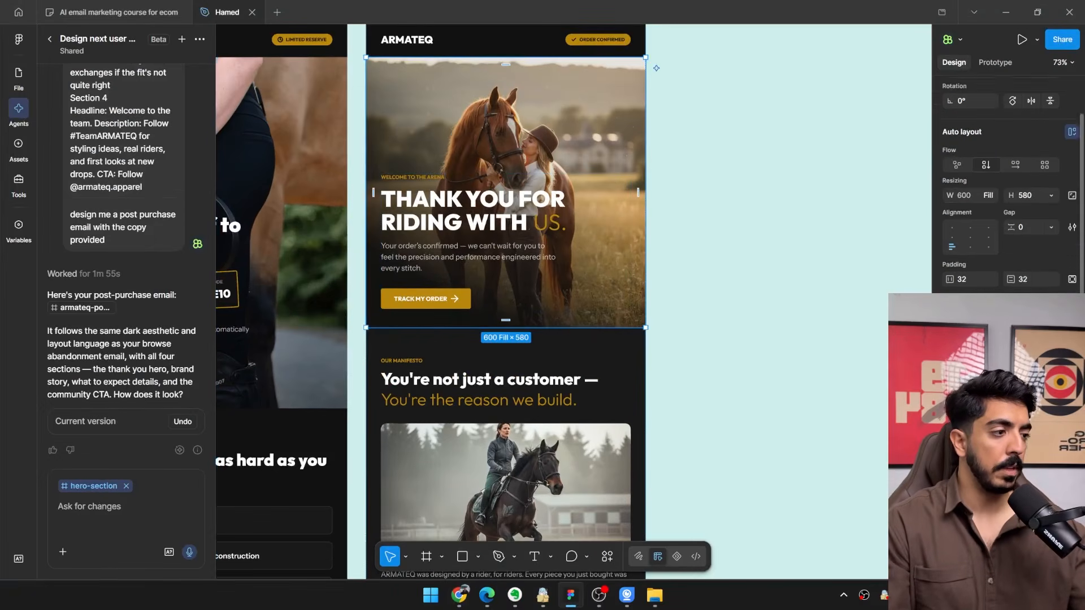
left_click(954, 413)
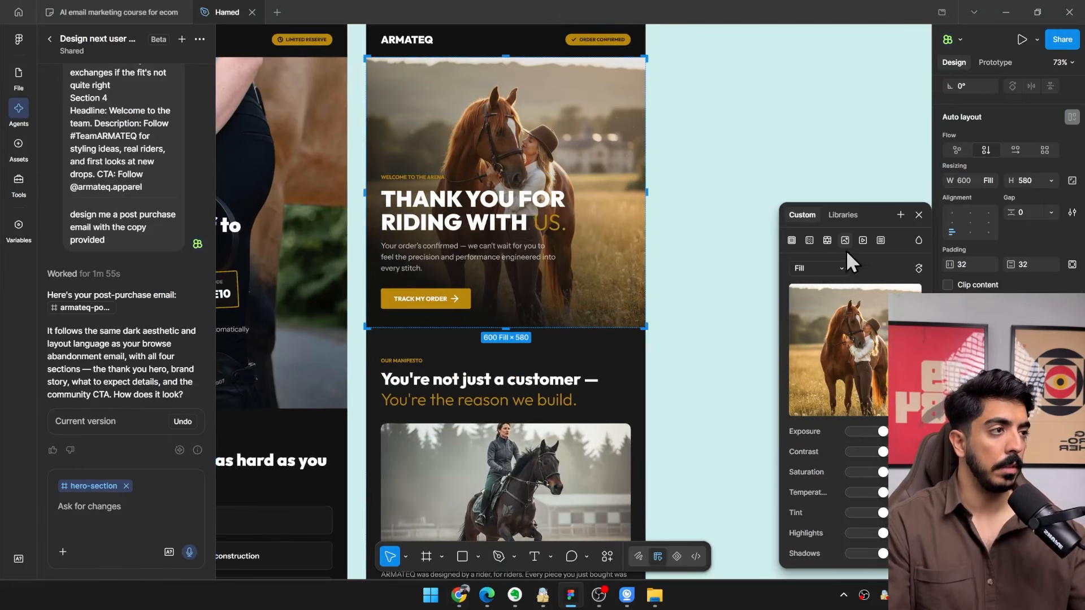
left_click(875, 338)
left_click(375, 129)
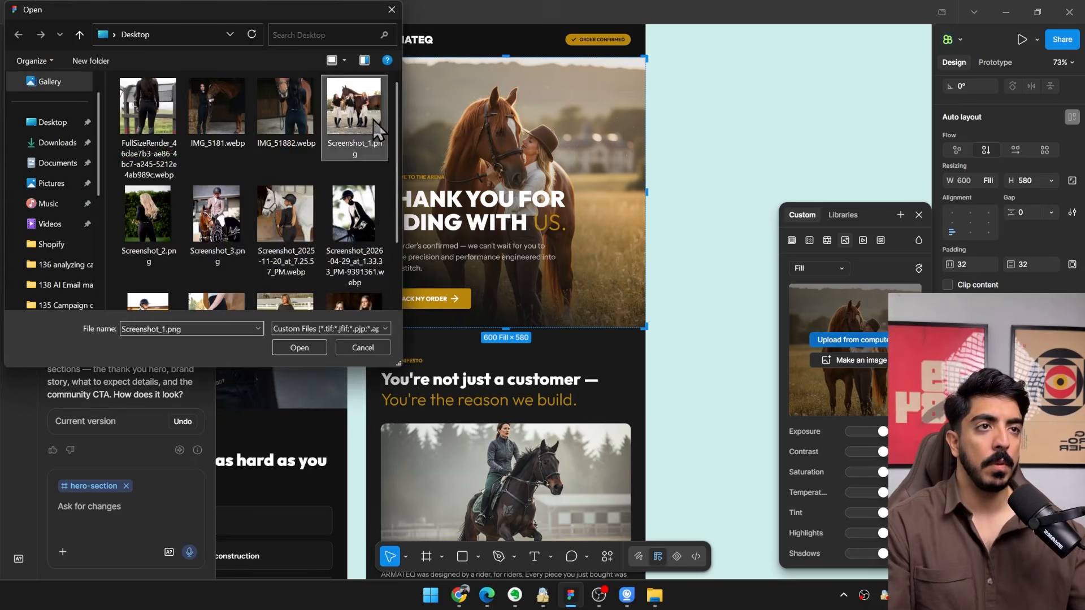
double_click(375, 129)
scroll(696, 271, "up", 1)
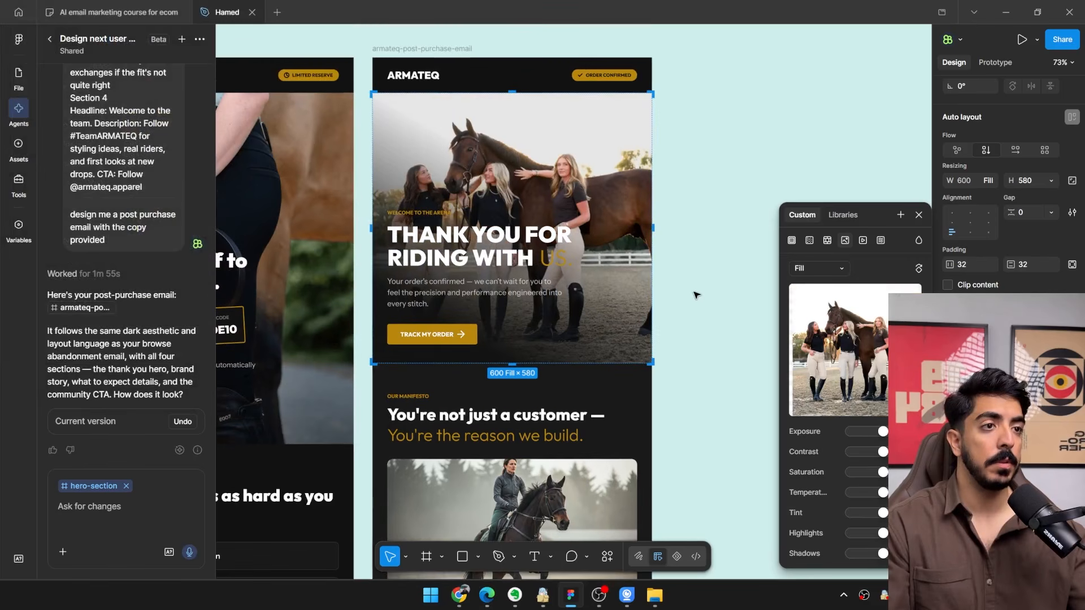
left_click_drag(515, 364, 513, 398)
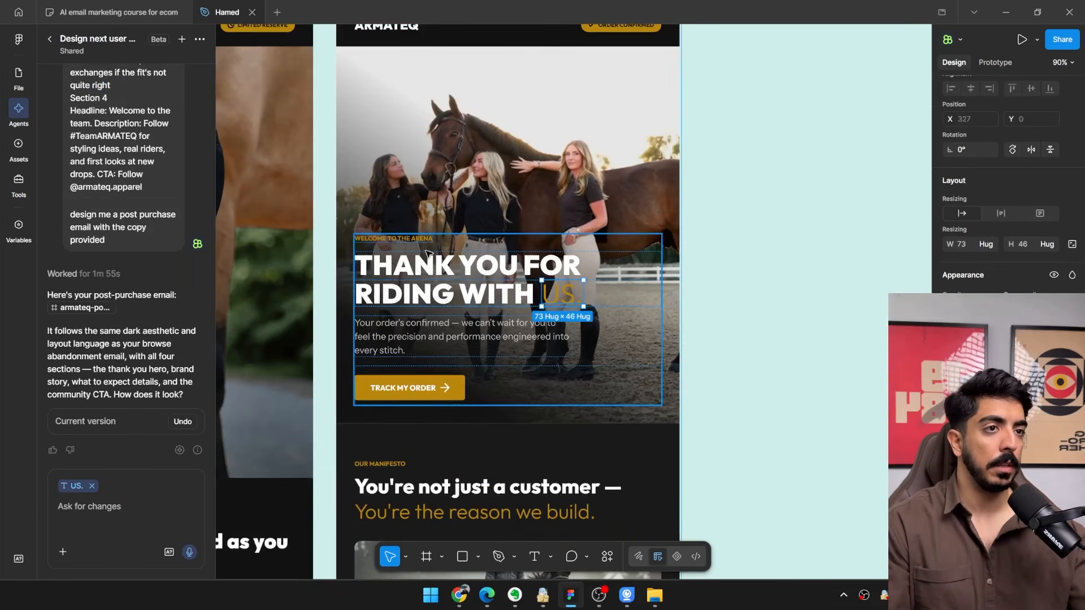
scroll(698, 333, "down", 3)
scroll(698, 332, "down", 2)
left_click(697, 331)
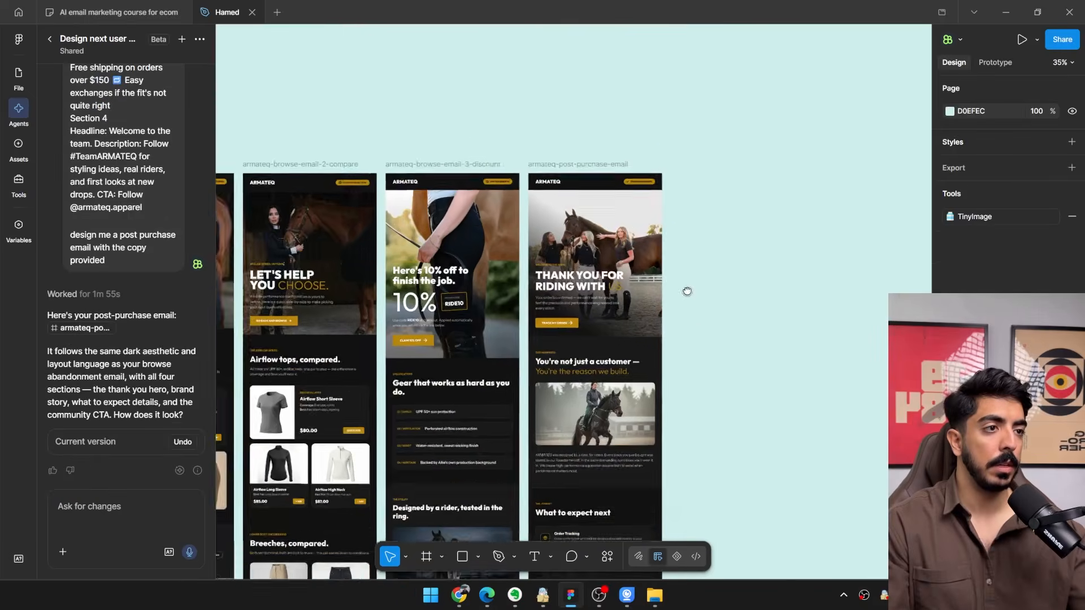
Replace the manifesto section's founder image with Screenshot_2026-04-29_at_1.36.13_PM-8188707.webp and make the image taller.
left_click_drag(685, 291, 652, 138)
scroll(596, 342, "up", 5)
left_click(557, 188)
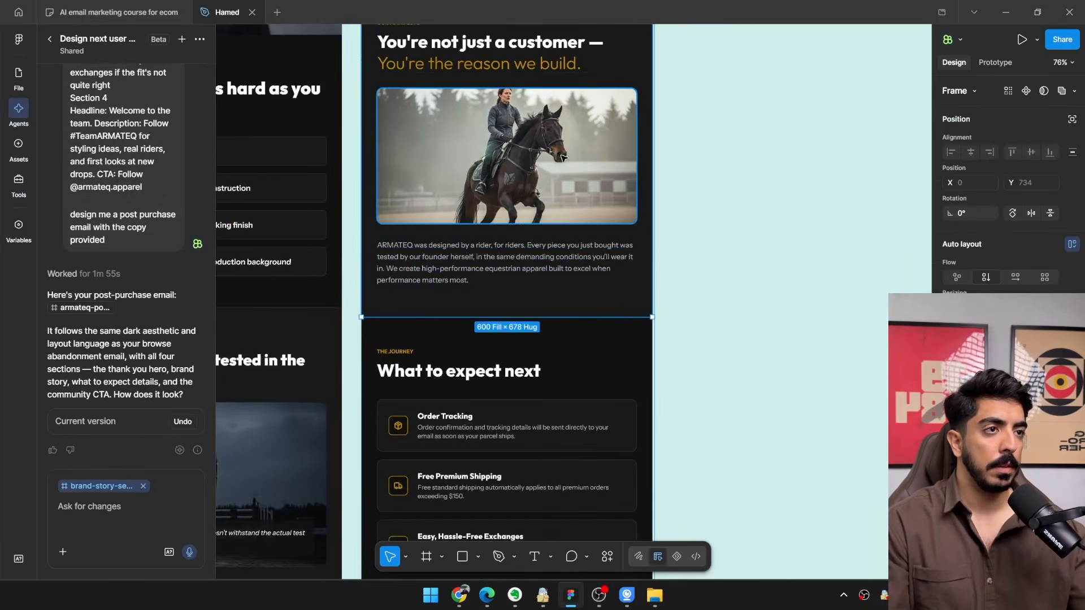
double_click(557, 187)
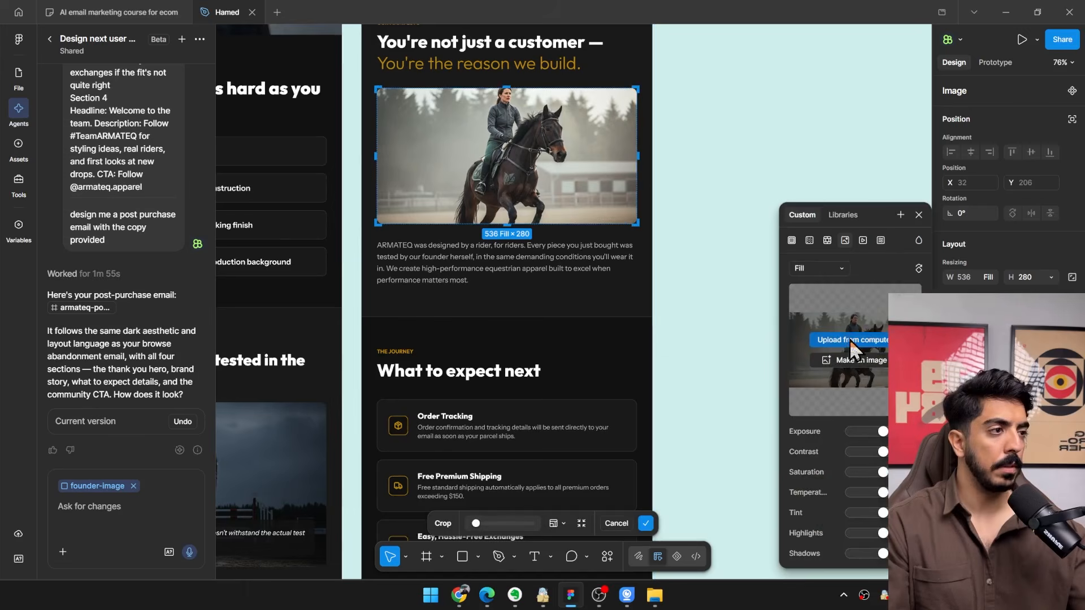
left_click(850, 339)
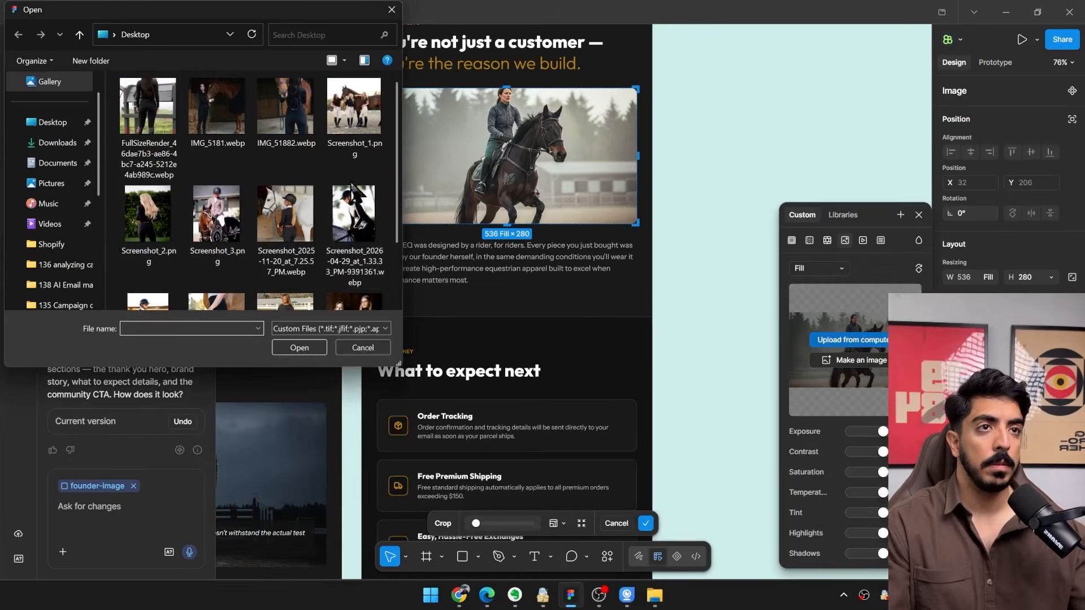
scroll(353, 197, "down", 2)
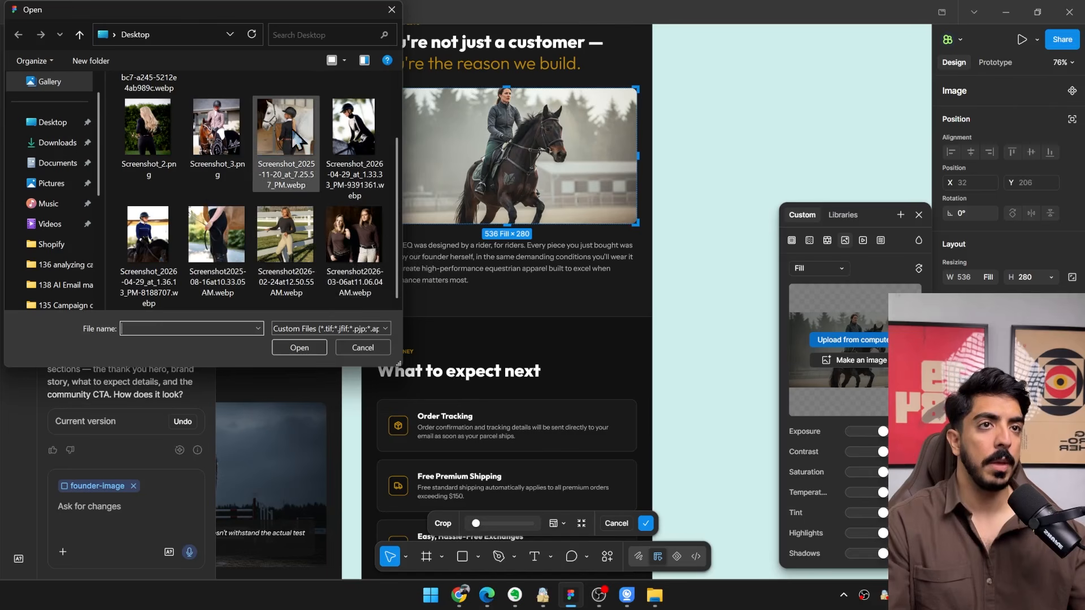
left_click(162, 250)
double_click(175, 275)
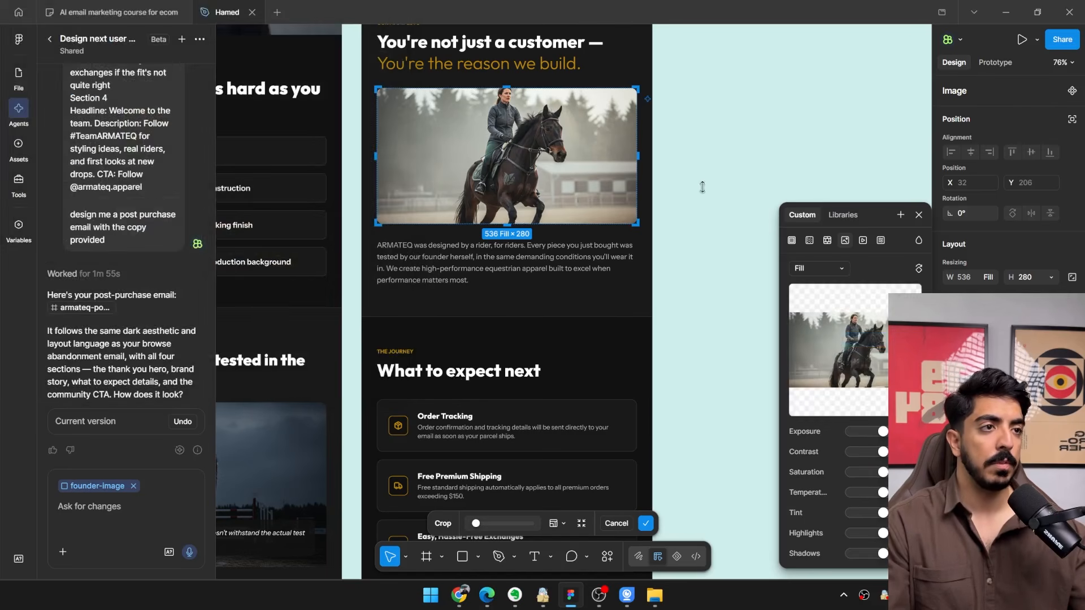
left_click_drag(513, 227, 513, 358)
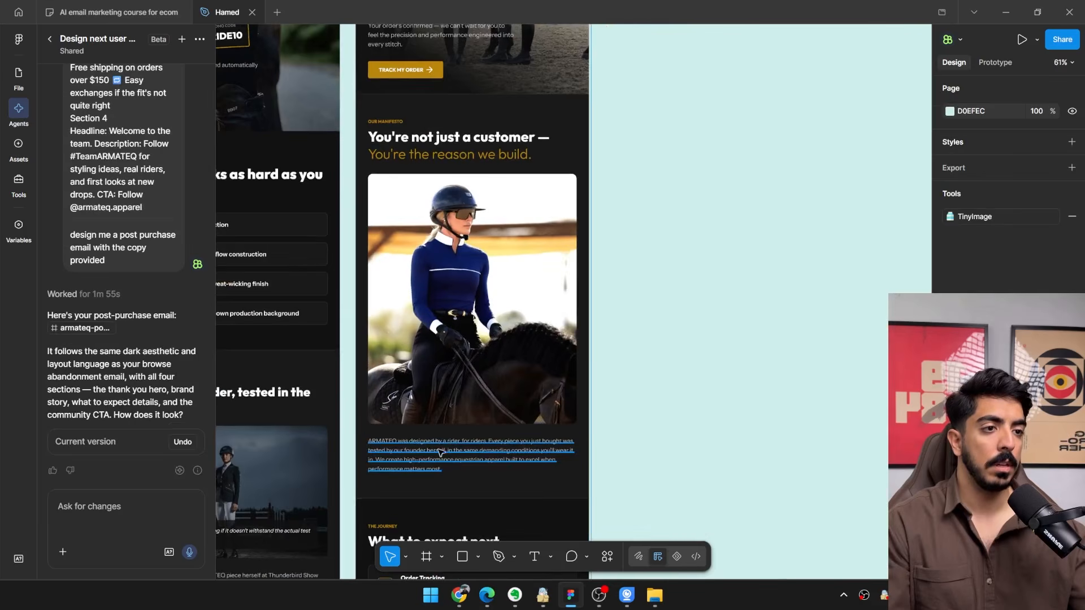
Take the manifesto paragraph out of auto layout, place it over the lower part of the rider photo, about 439 wide, and centre its text.
left_click(424, 461)
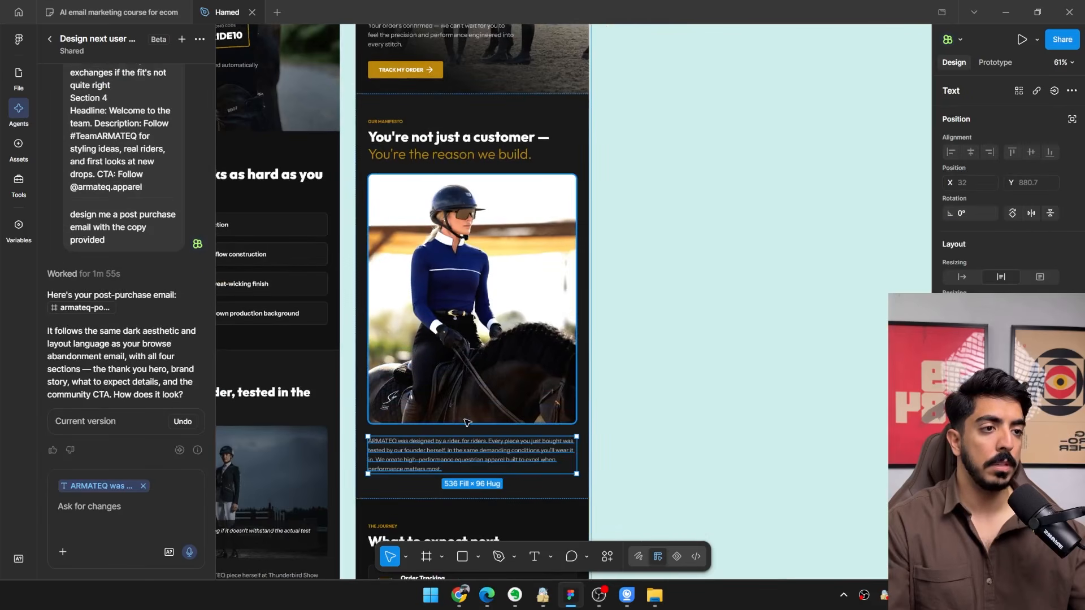
left_click(1071, 120)
scroll(431, 428, "up", 3)
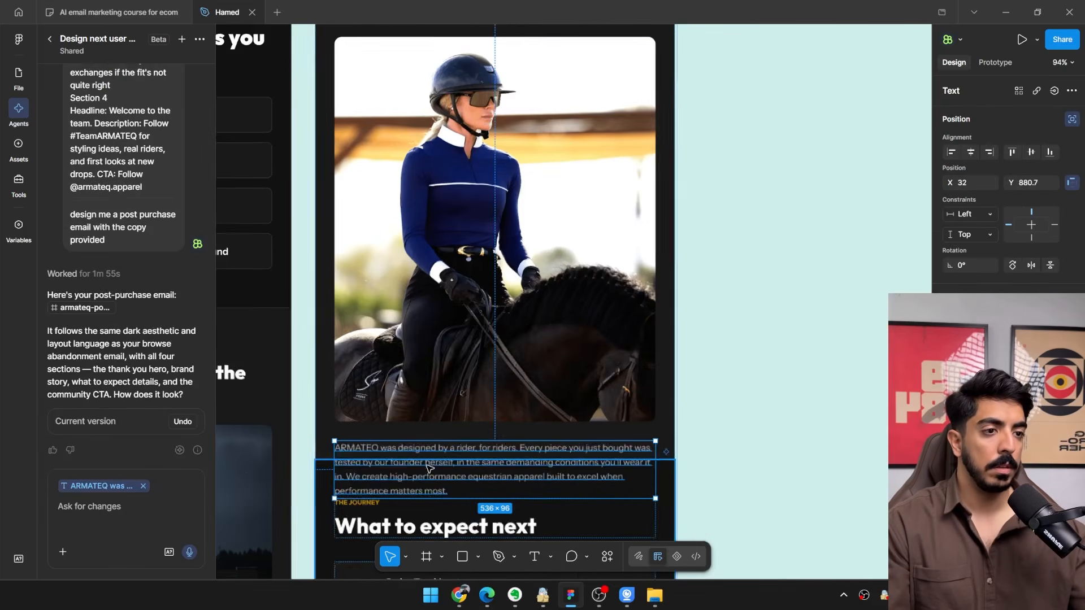
left_click_drag(370, 479, 370, 380)
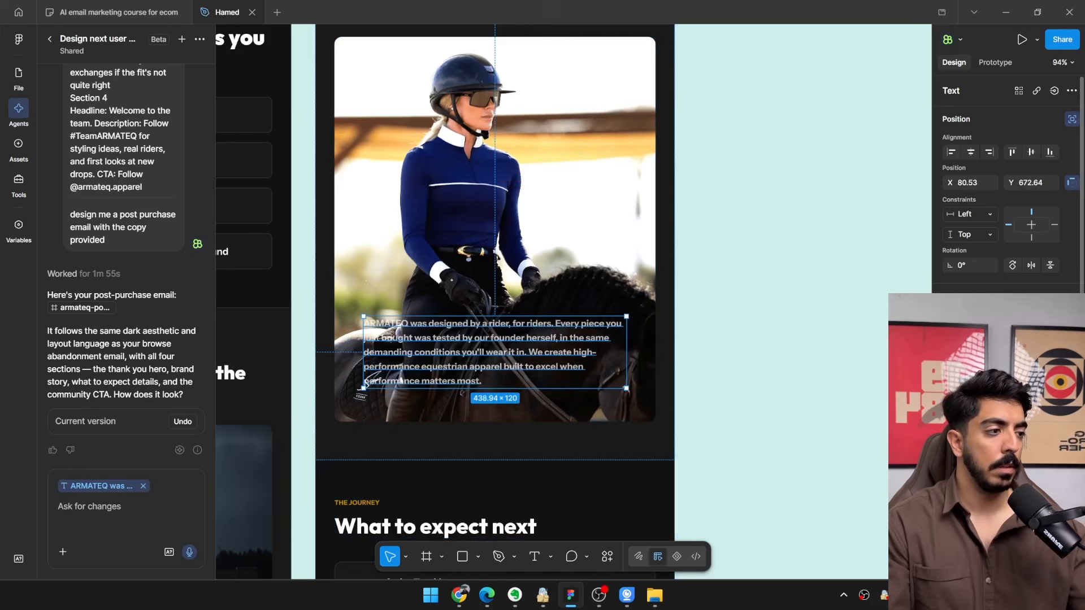
left_click(971, 557)
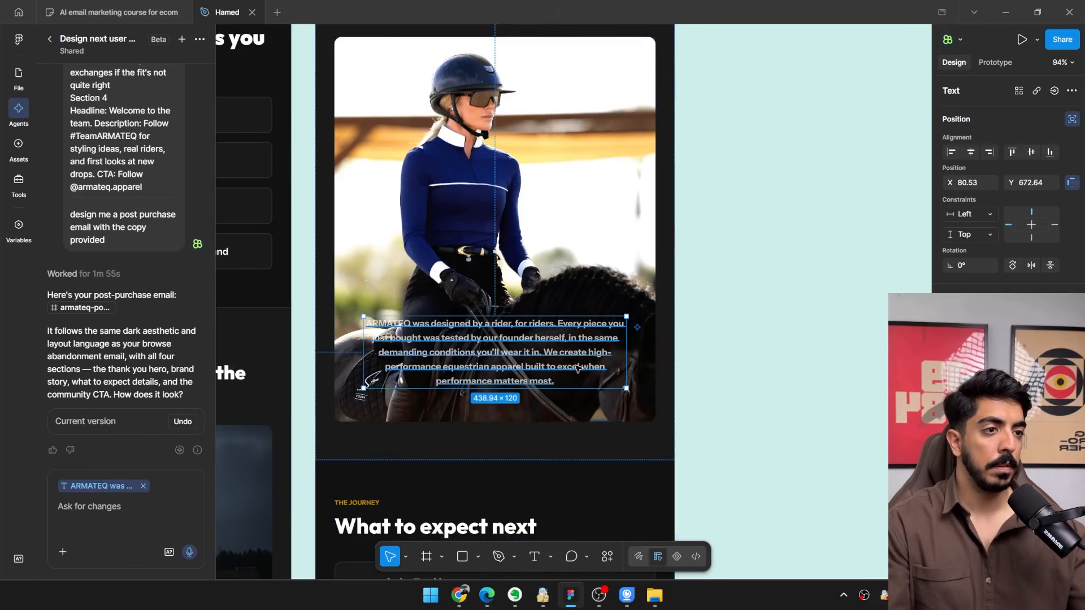
Raise the opacity of the manifesto paragraph's white FFFFFF text fill to full.
scroll(972, 452, "down", 3)
left_click(950, 447)
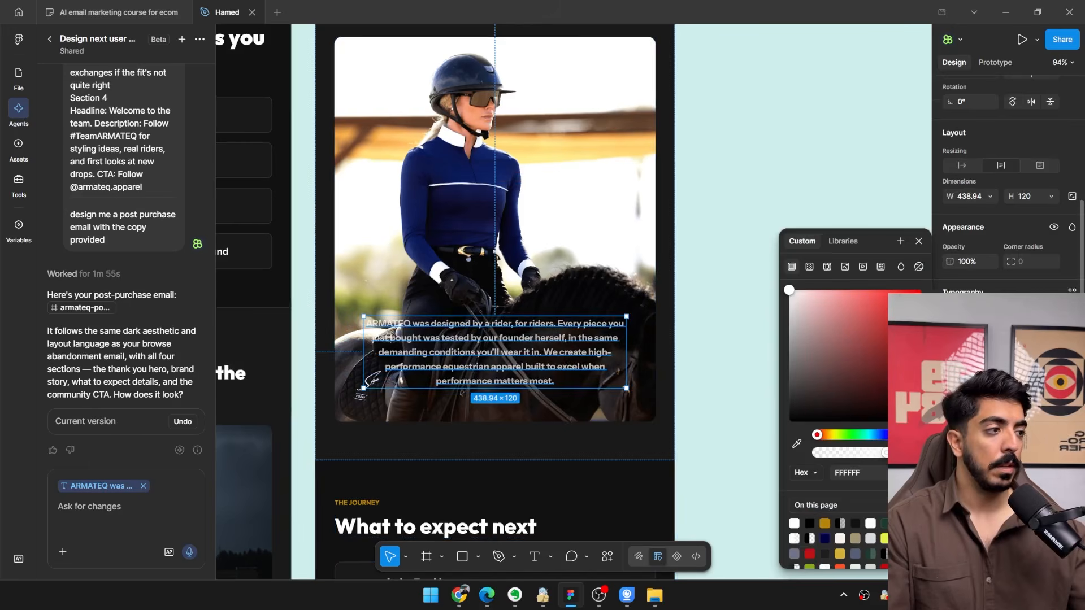
left_click_drag(886, 452, 917, 453)
left_click(704, 325)
Review the rest of the post purchase email and move its frame away from the browse emails to X 122160.
scroll(704, 322, "down", 5)
left_click_drag(711, 311, 630, 126)
scroll(530, 356, "up", 4)
scroll(534, 361, "down", 3)
scroll(529, 367, "up", 2)
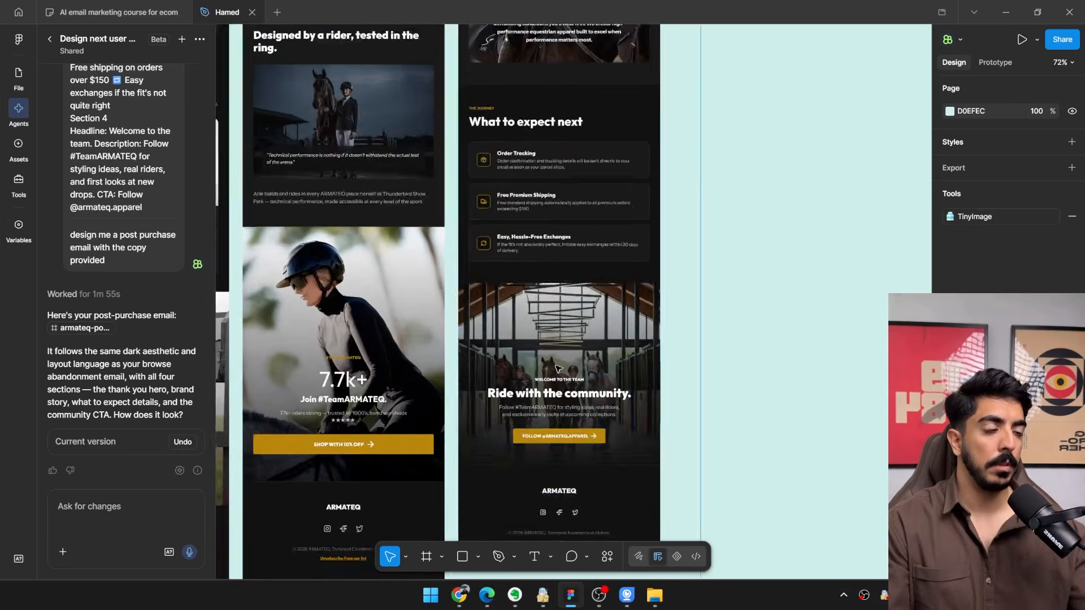
scroll(520, 362, "down", 3)
left_click_drag(498, 347, 464, 423)
scroll(465, 423, "down", 5)
left_click(451, 193)
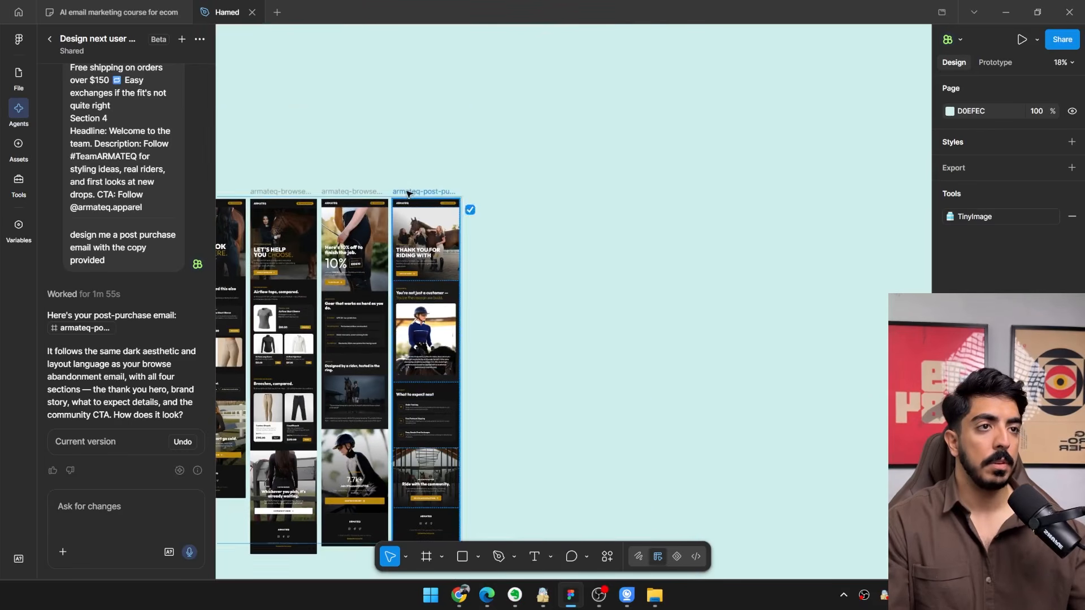
left_click_drag(455, 194, 516, 195)
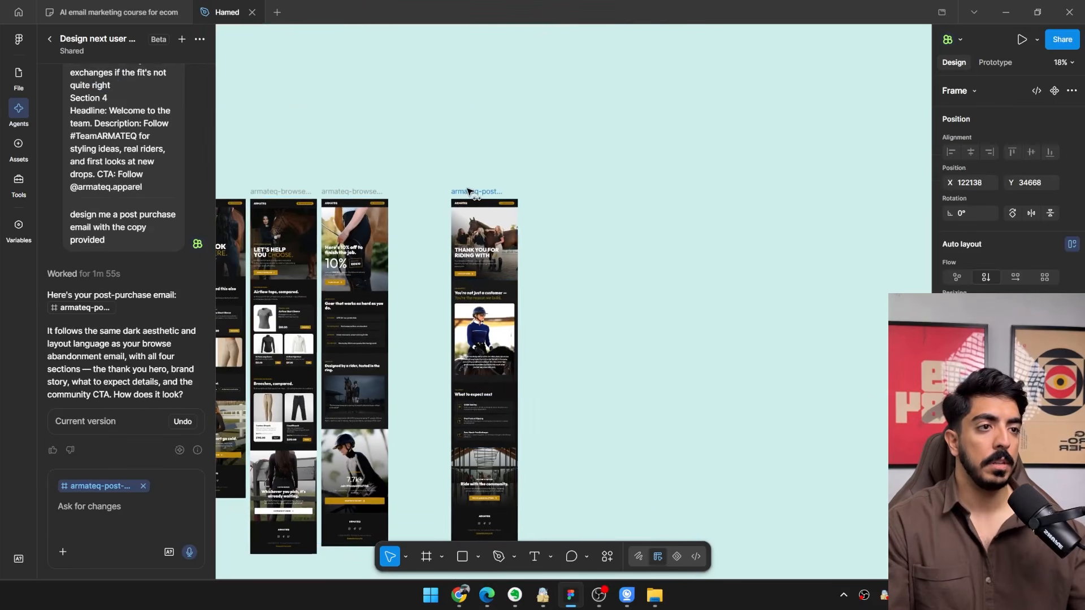
Switch to the Claude chat in the browser and open the Armateq post purchase emails document.
left_click(461, 596)
left_click(465, 597)
left_click(465, 597)
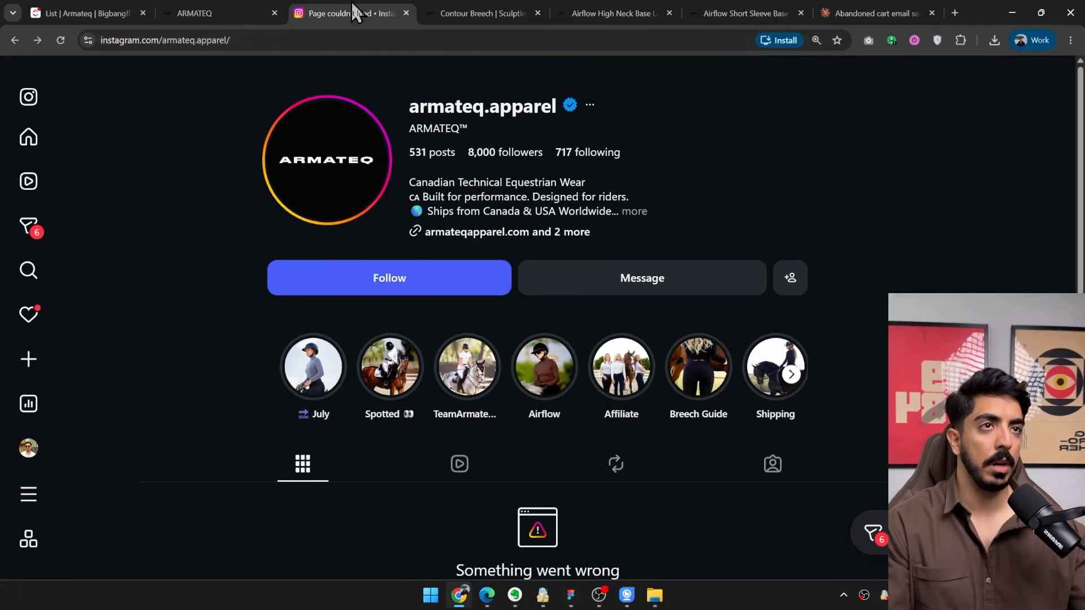
left_click(856, 13)
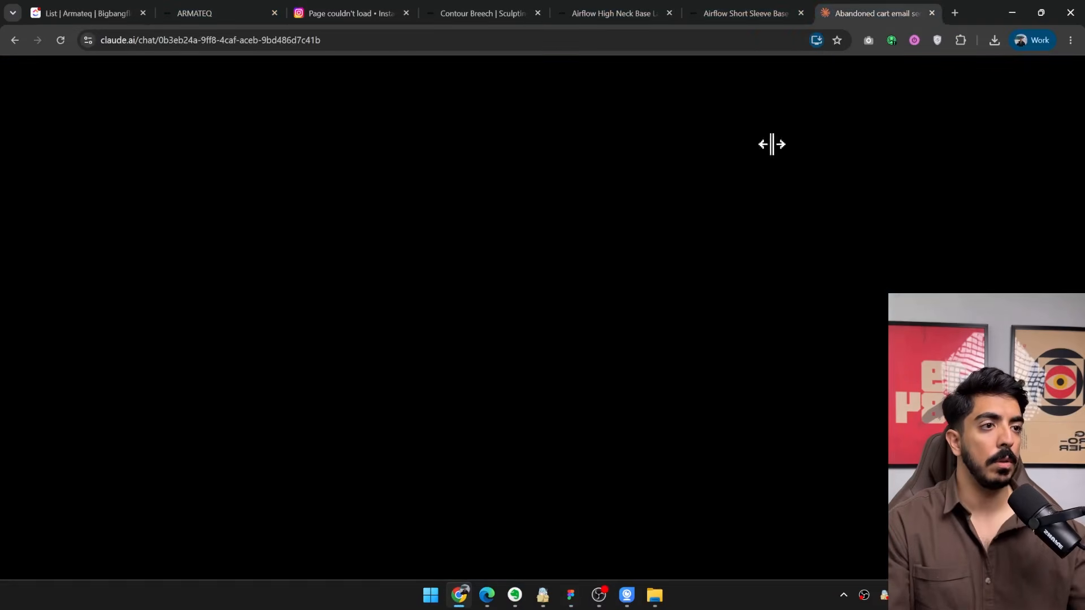
left_click(1064, 69)
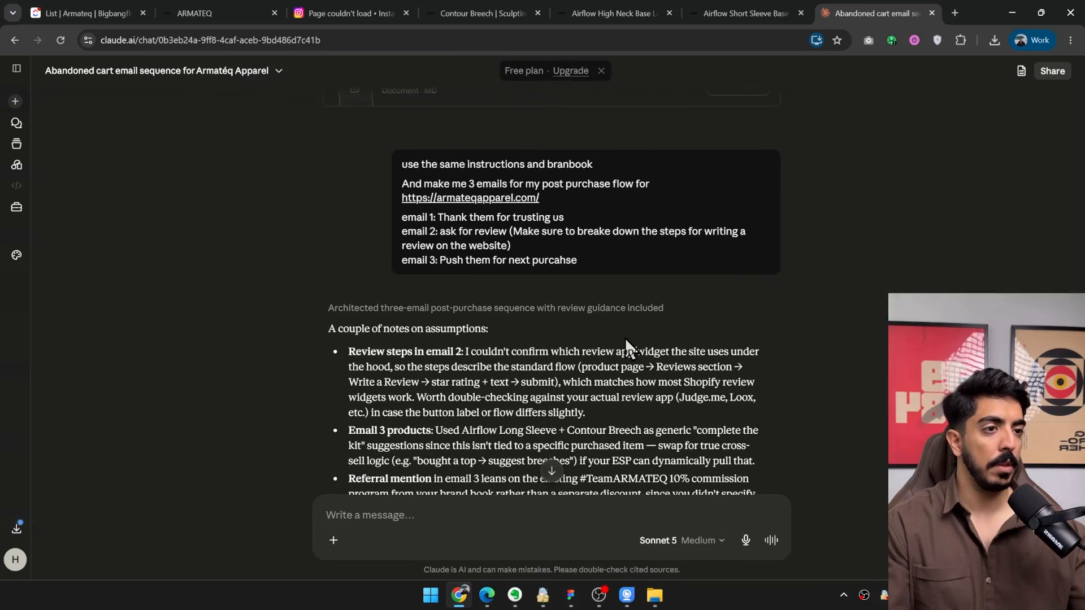
scroll(626, 356, "down", 3)
left_click(485, 351)
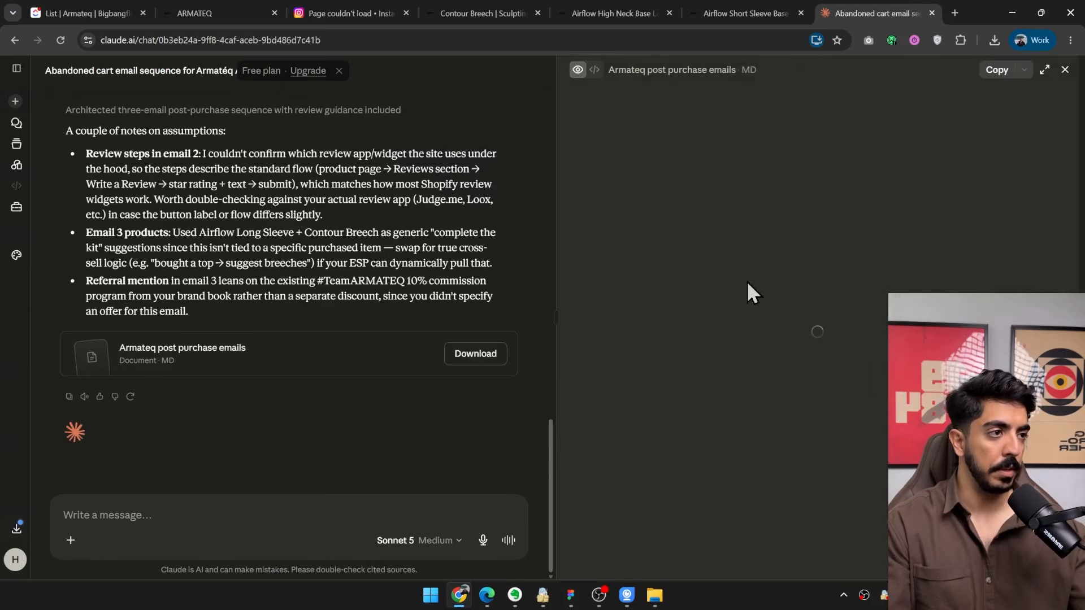
Copy the sections of email 2 and email 3 from the document and paste them into the Figma agent's prompt.
scroll(611, 181, "down", 7)
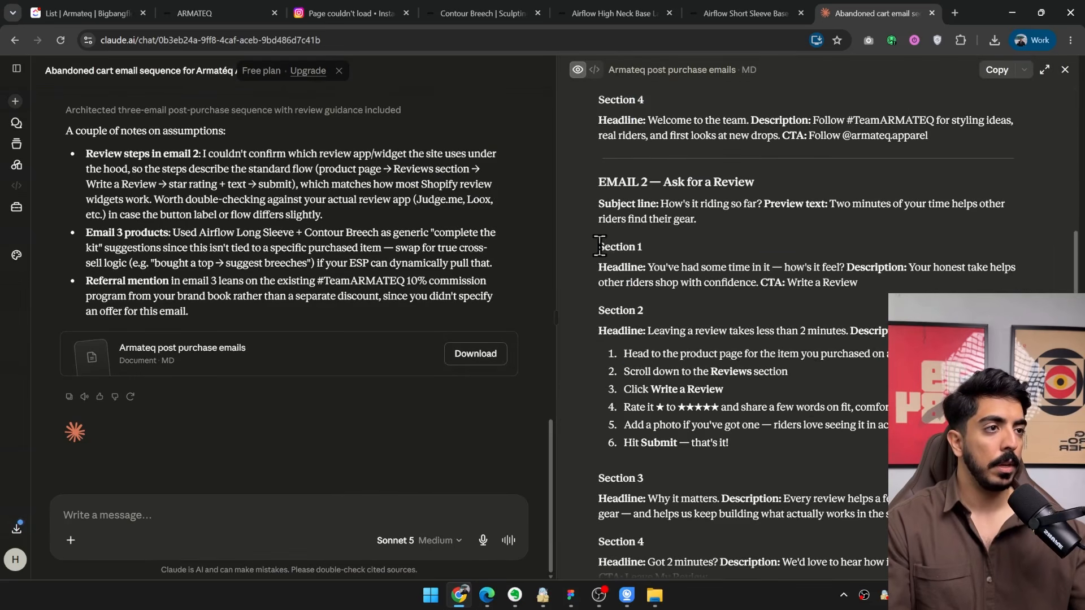
left_click_drag(599, 247, 835, 557)
left_click(1011, 12)
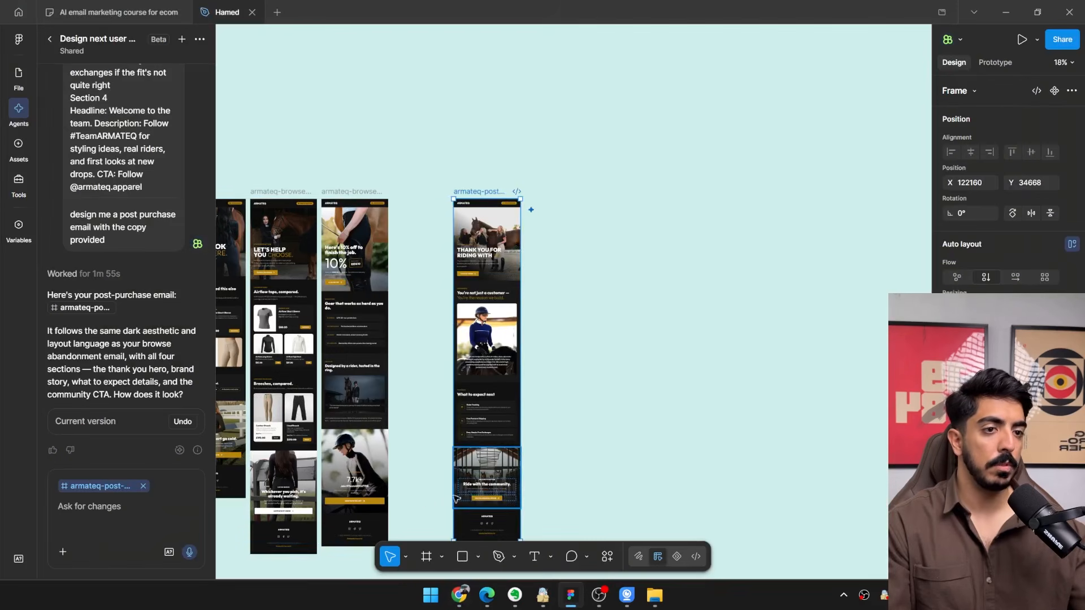
scroll(477, 193, "up", 3)
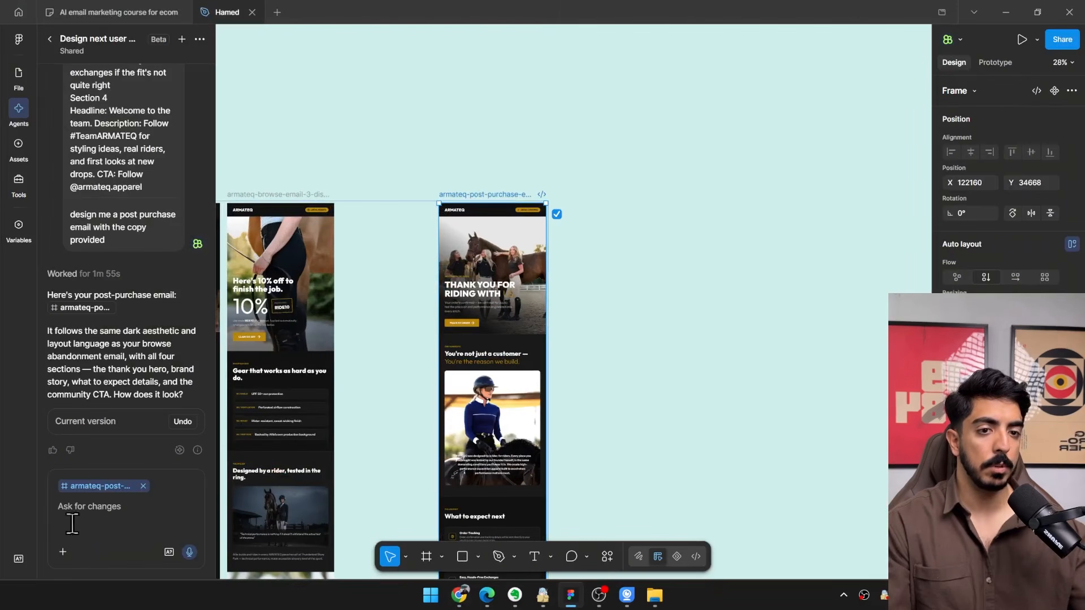
left_click(113, 508)
key("ctrl+v")
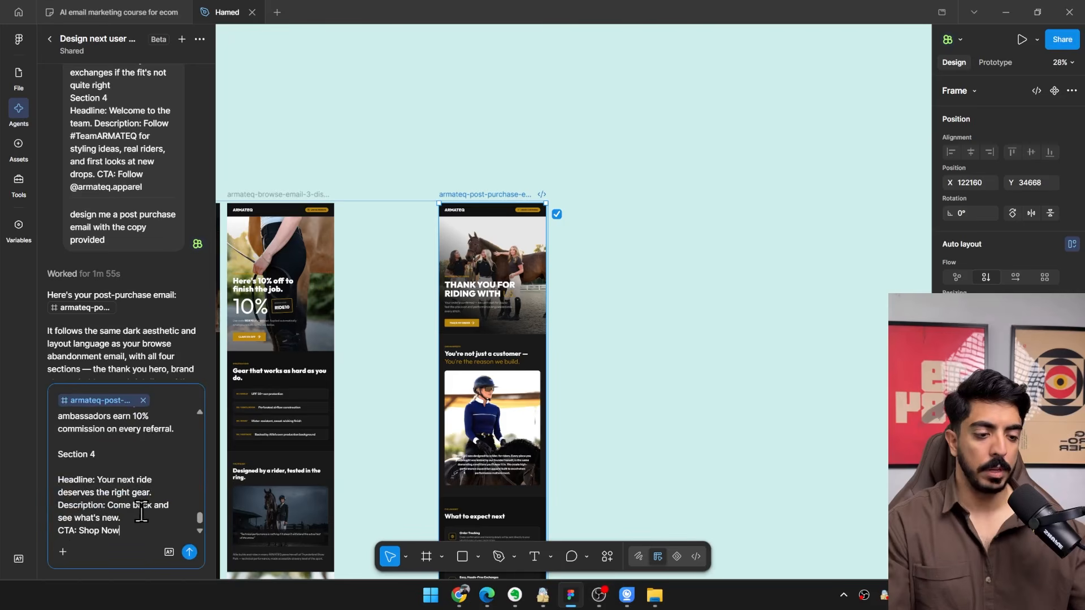
Finish the agent prompt with "Generate me the next 2 emails for post purchase flow and be very creative" below a --- divider and submit it.
type("---")
key("shift+Return")
key("shift+Return")
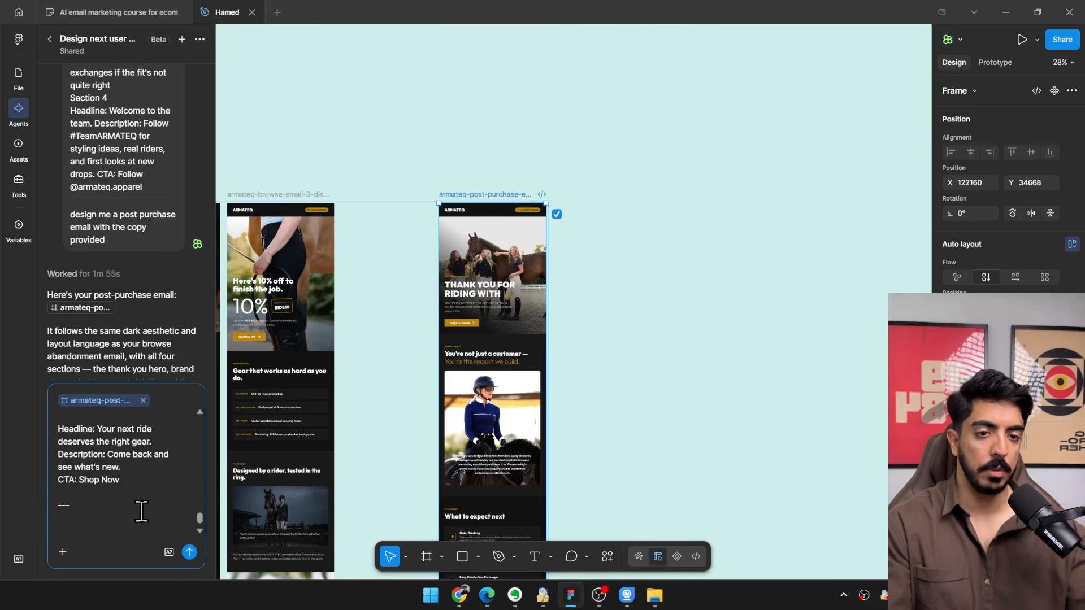
type("Generate me the next 2")
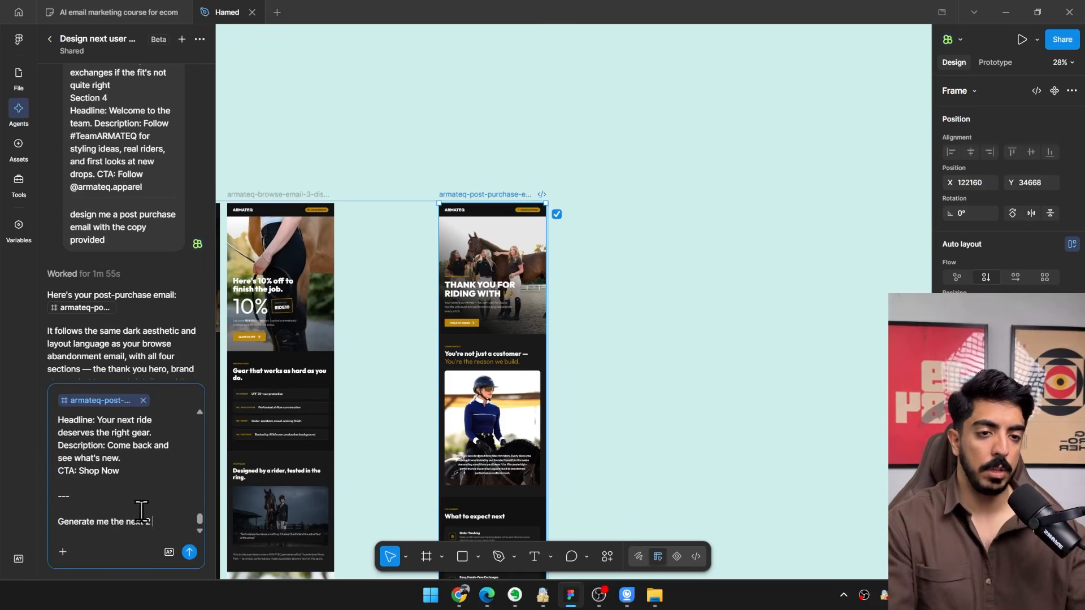
type(" emails for post purchase flow")
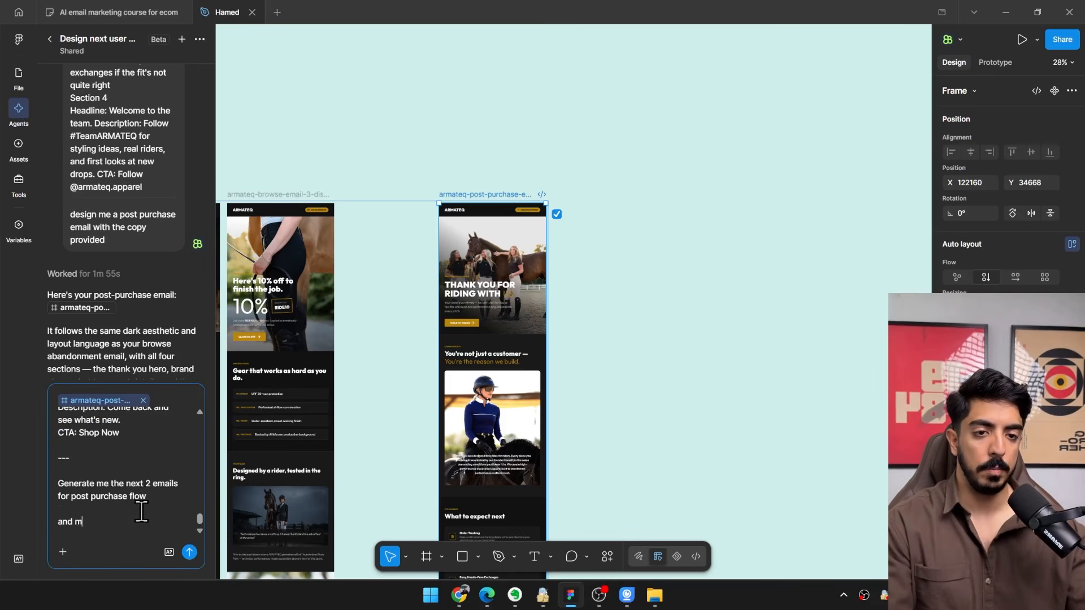
type("tive")
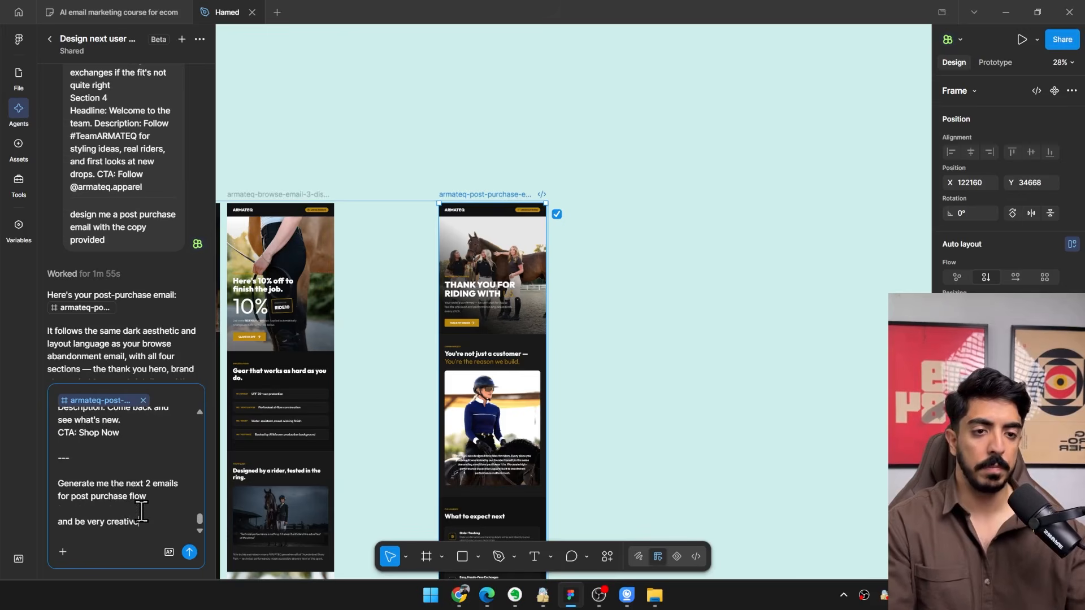
key("Return")
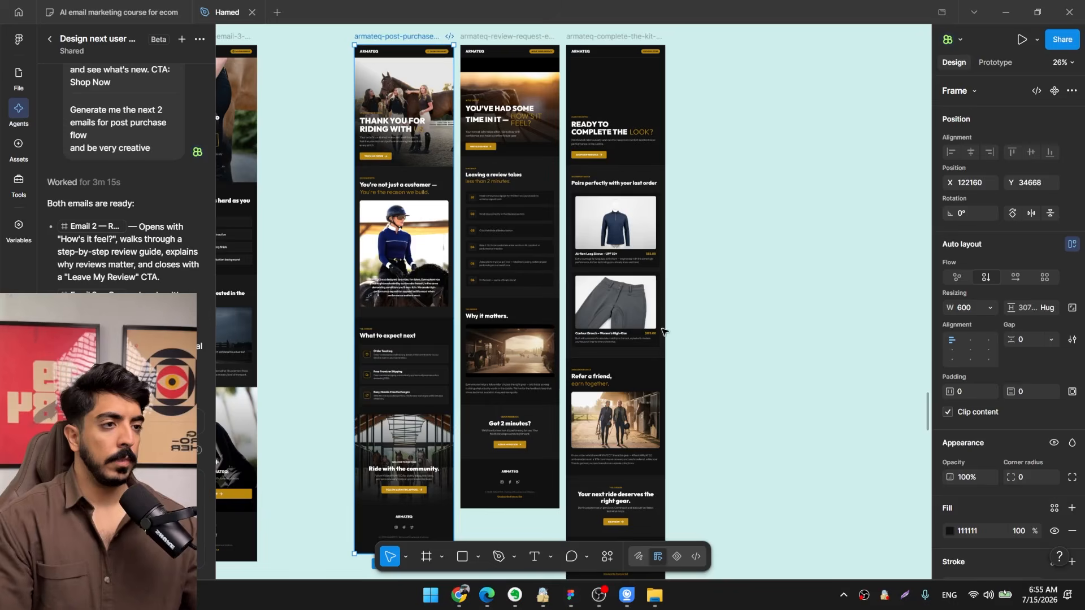
Review the generated review request and complete-the-kit emails, focusing on the numbered steps under "Leaving a review takes less than 2 minutes.".
left_click_drag(664, 332, 692, 378)
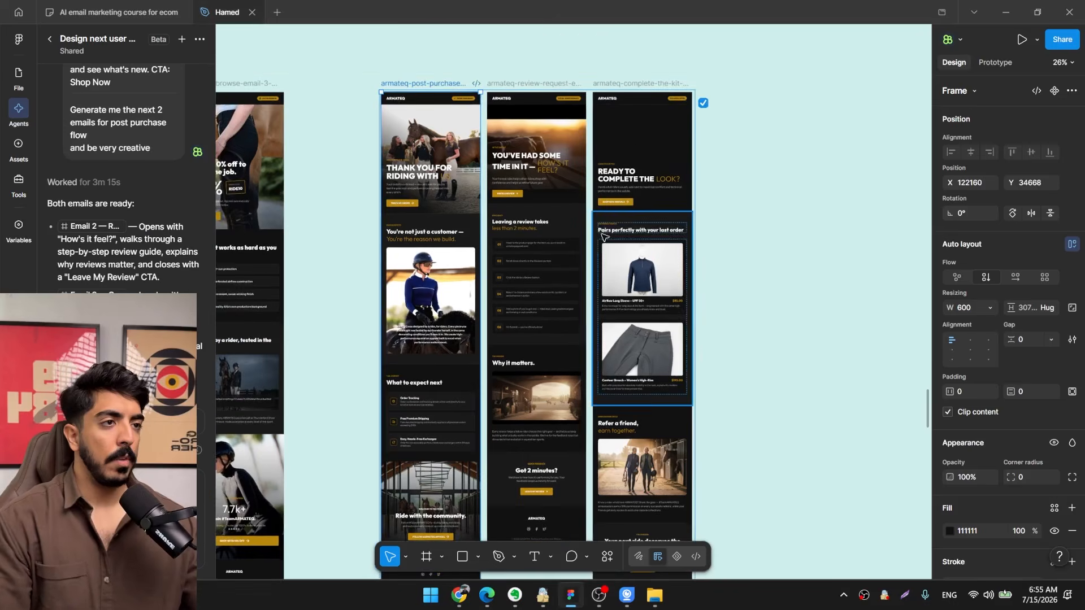
scroll(576, 189, "up", 3)
left_click_drag(577, 173, 603, 285)
scroll(586, 277, "down", 2)
scroll(534, 263, "up", 5)
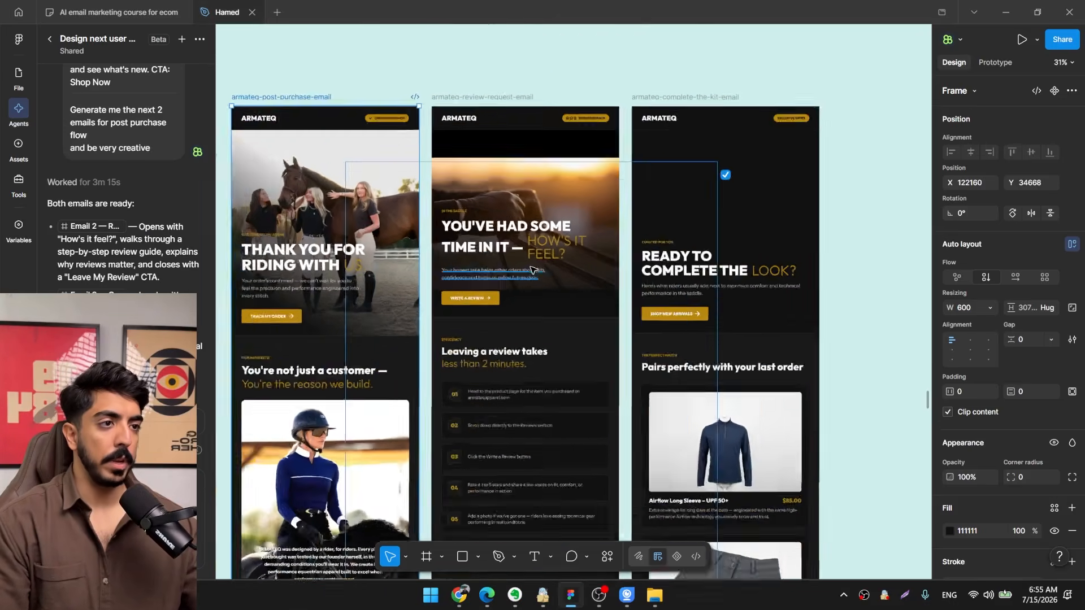
left_click_drag(535, 260, 545, 301)
left_click(499, 53)
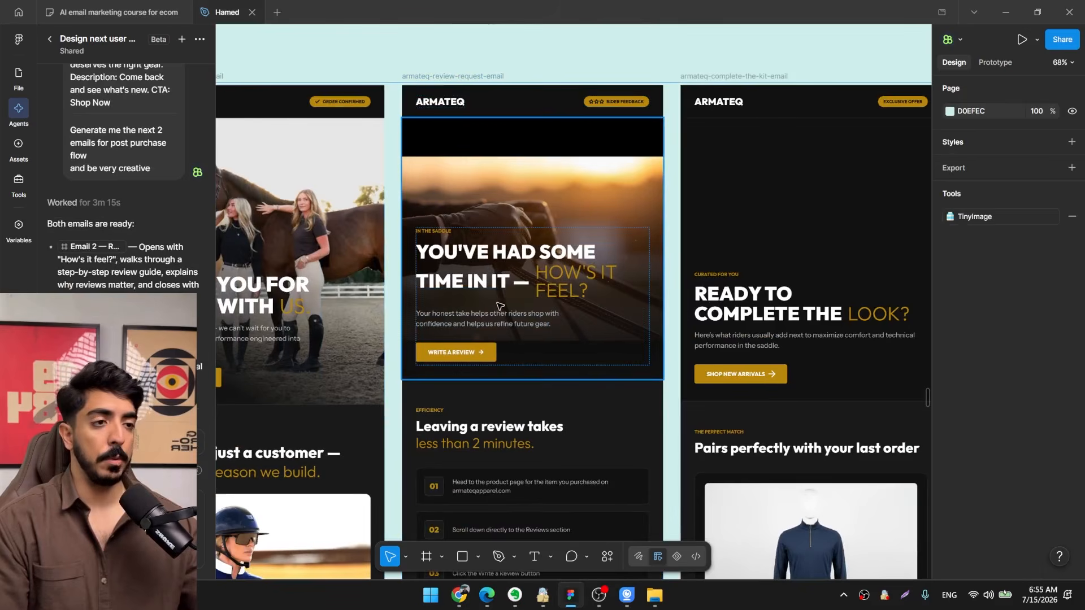
scroll(509, 349, "down", 3)
scroll(457, 189, "up", 1)
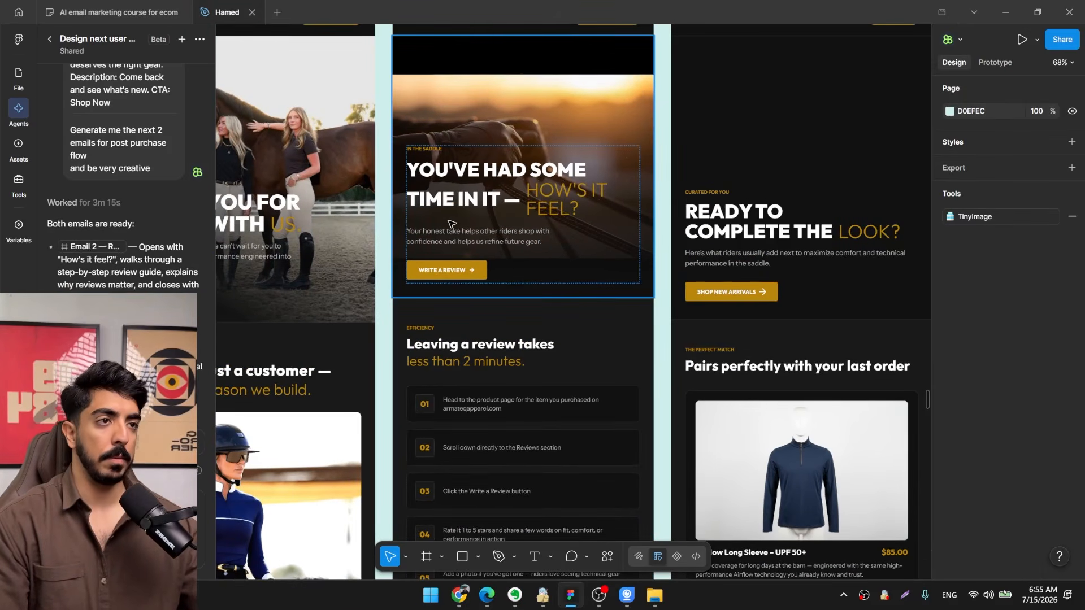
scroll(452, 223, "down", 3)
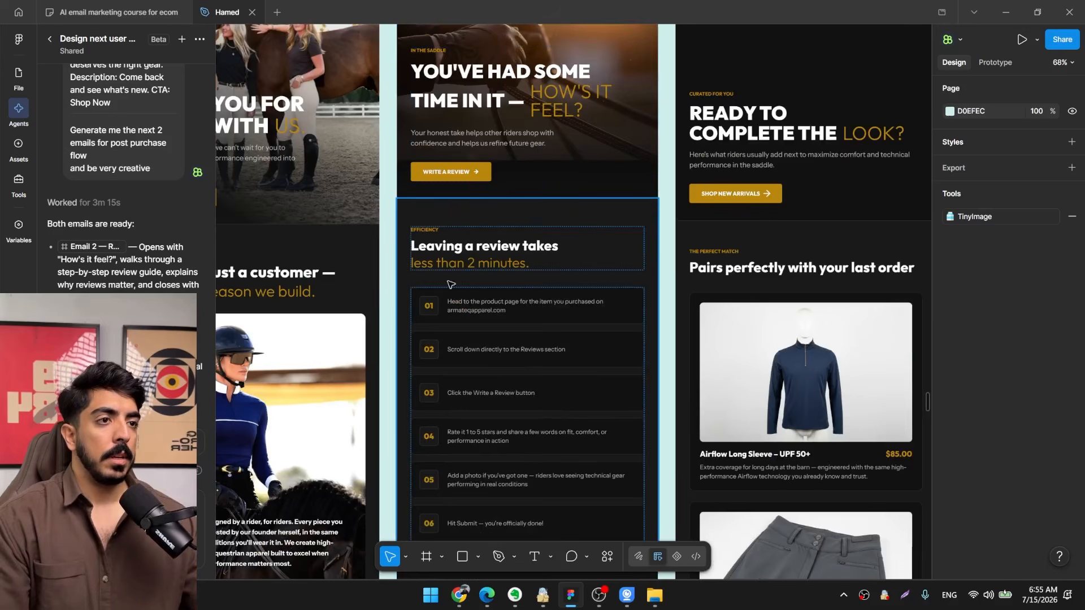
scroll(450, 284, "up", 3)
scroll(545, 271, "down", 3)
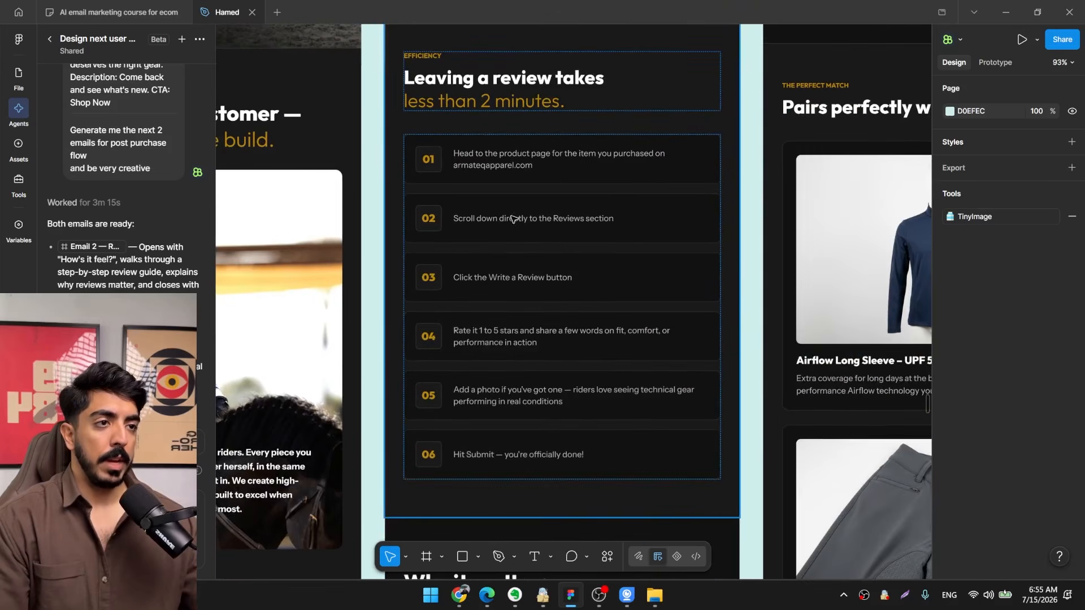
left_click(568, 176, "ctrl")
left_click(579, 219, "ctrl")
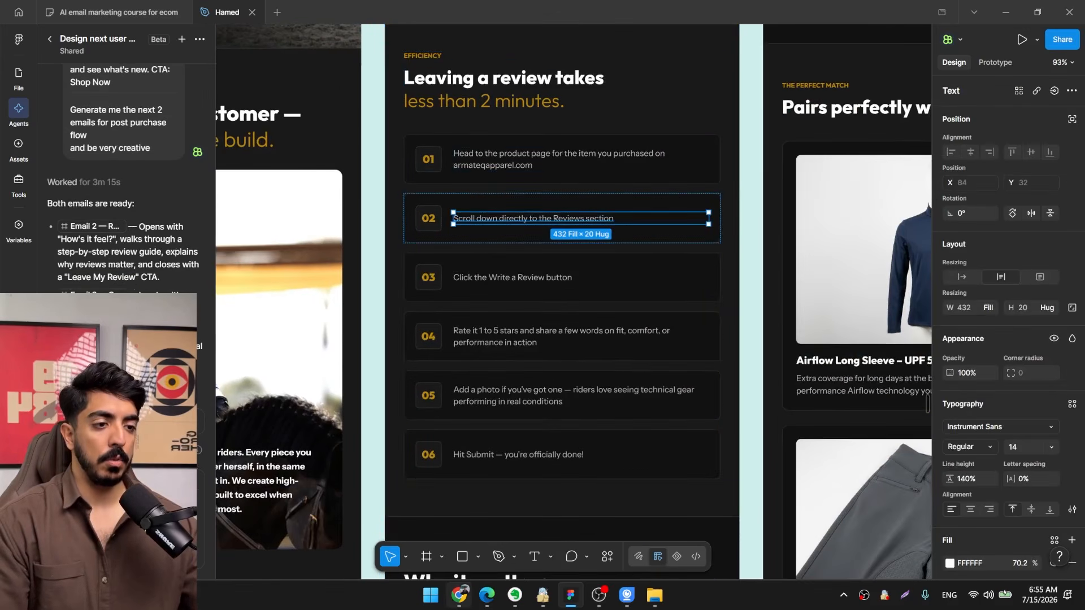
Switch to the Contour Breech product page in Chrome and capture a screenshot of its star rating, title and price.
left_click(459, 595)
left_click(502, 14)
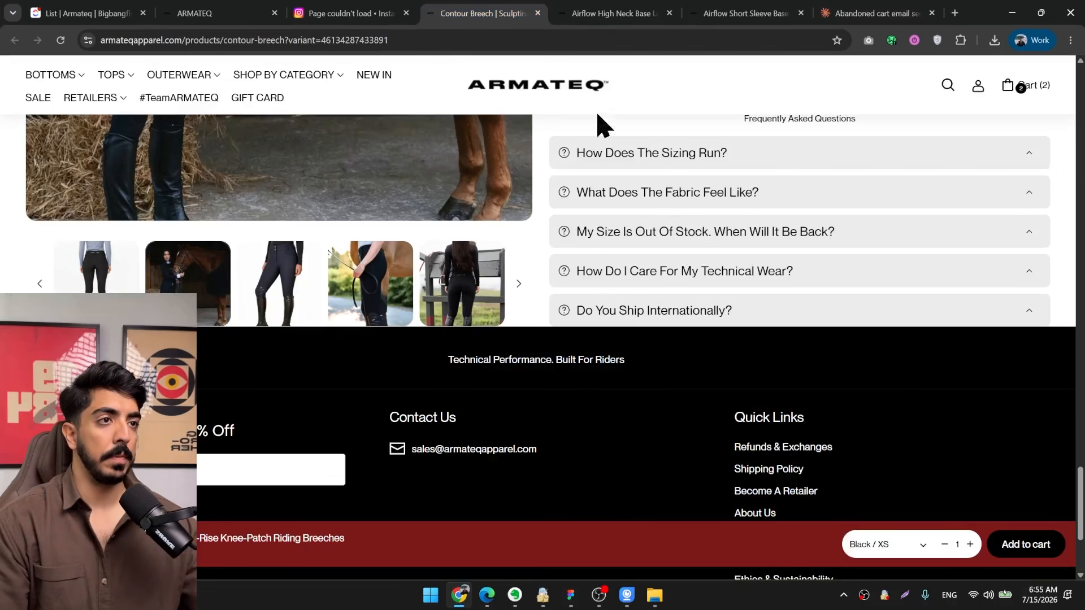
scroll(864, 358, "down", 3)
scroll(790, 467, "up", 10)
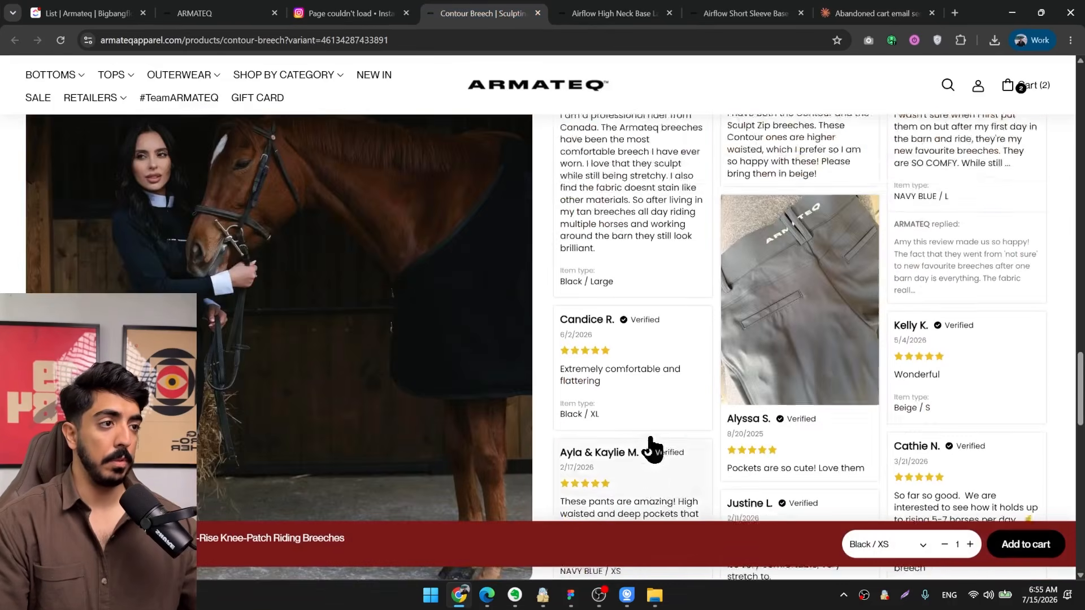
scroll(650, 449, "up", 10)
scroll(650, 449, "down", 5)
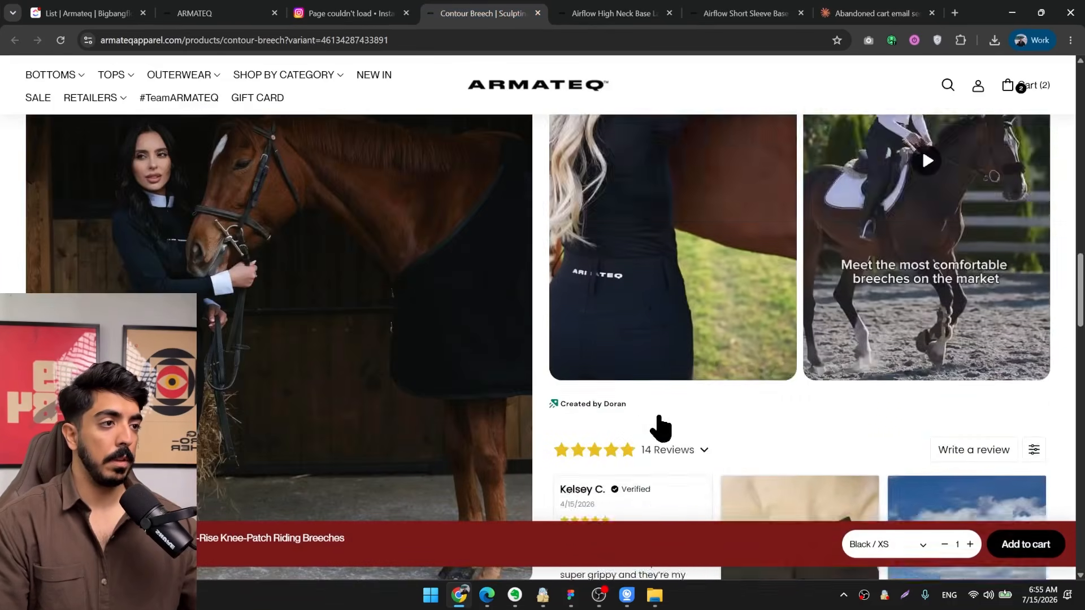
scroll(660, 413, "down", 6)
scroll(661, 411, "up", 1)
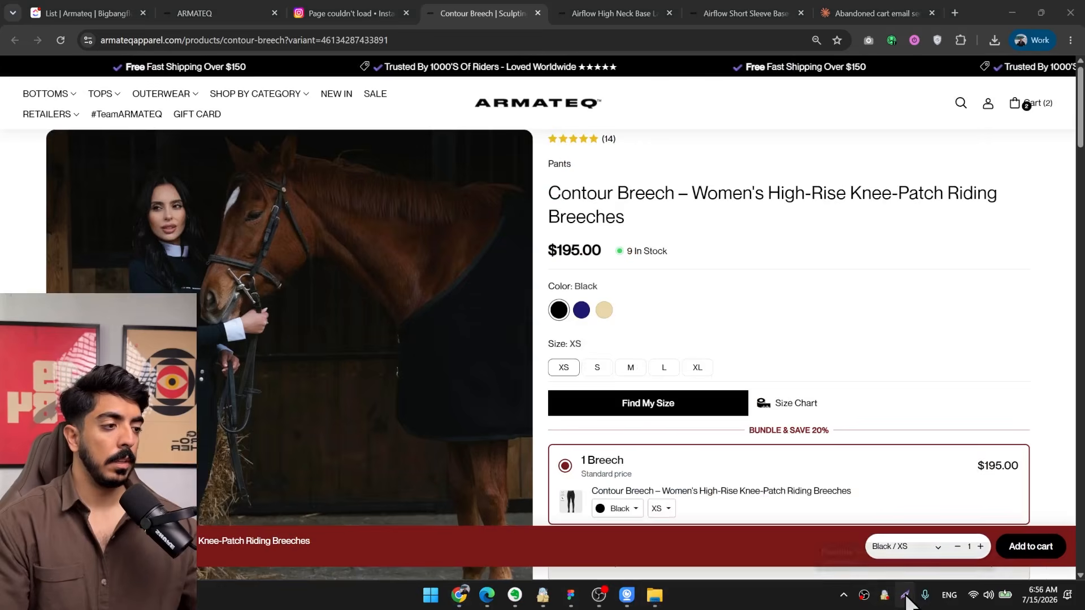
left_click(904, 596)
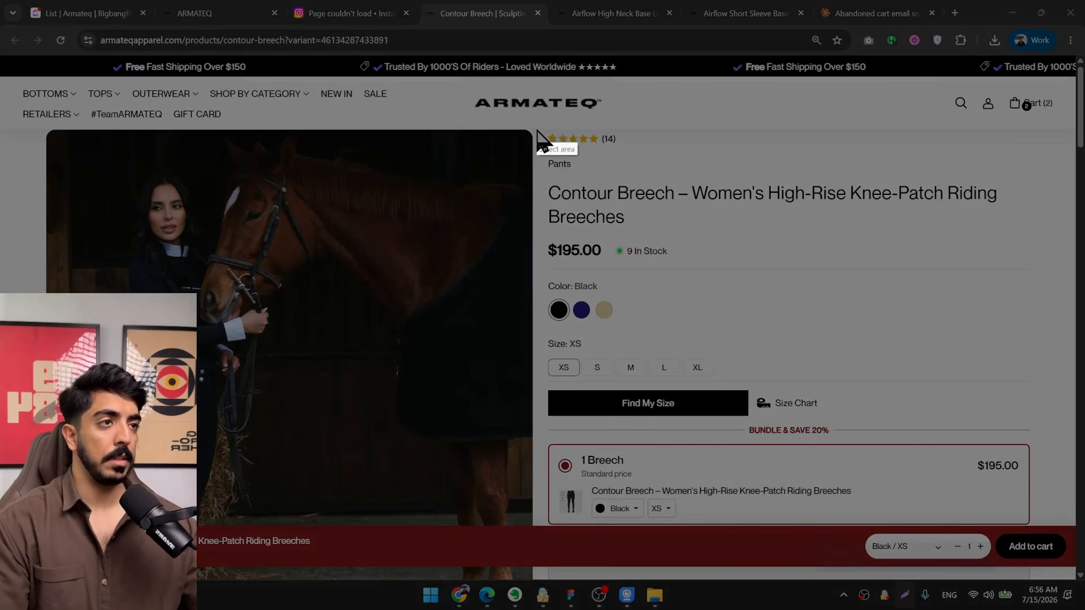
left_click_drag(535, 129, 1017, 278)
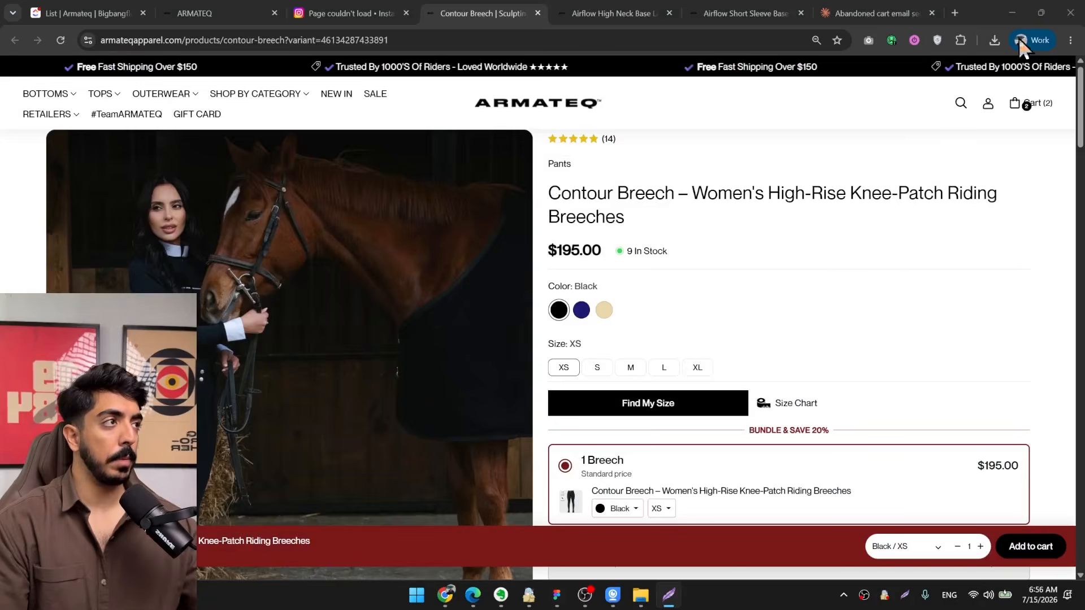
Return to Figma, paste the product screenshot into the step 01 card and shrink it to about 181 × 56.
left_click(1012, 13)
scroll(755, 130, "up", 3)
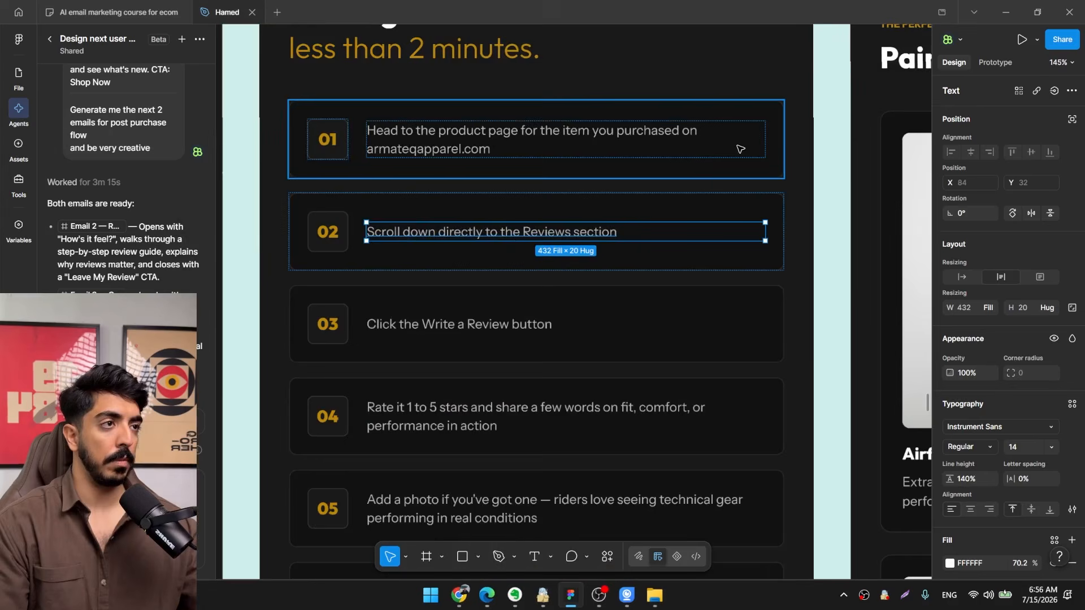
left_click(760, 122)
key("ctrl+v")
scroll(567, 124, "down", 5)
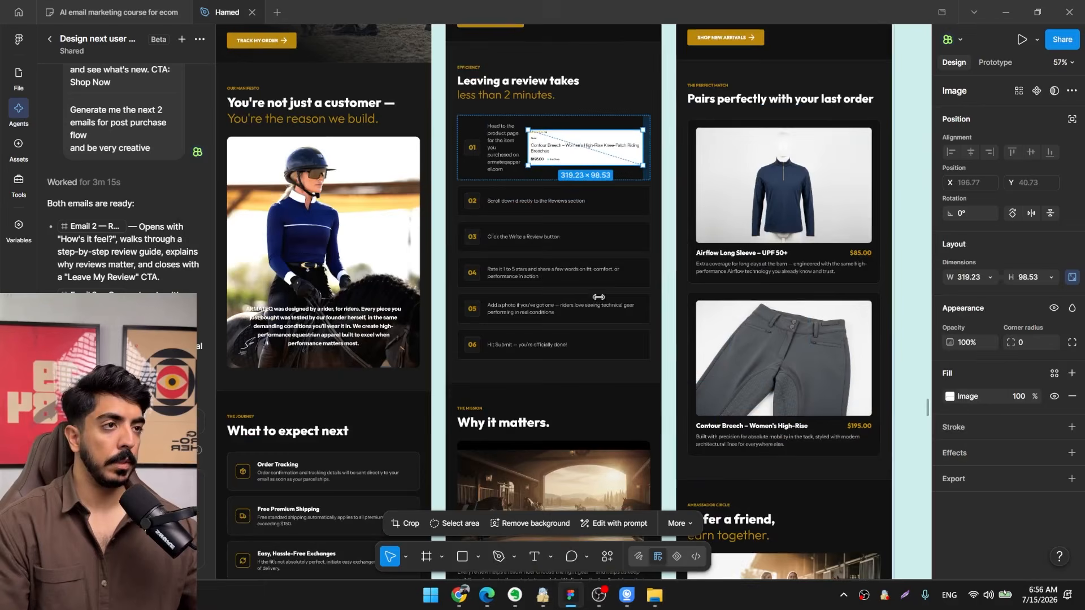
left_click_drag(565, 228, 575, 224)
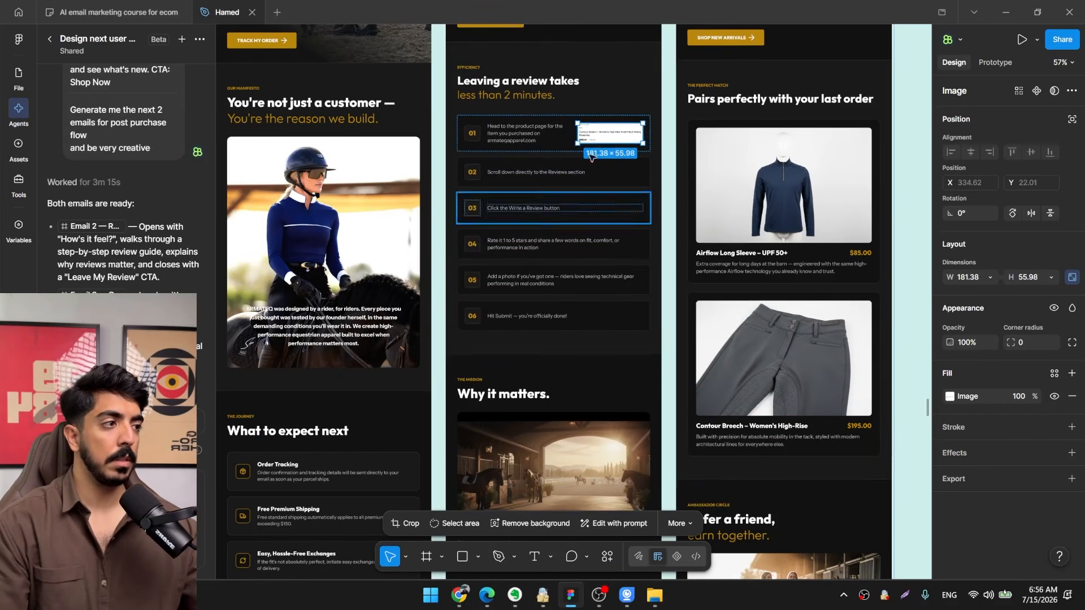
Round the corners of the step 01 product screenshot to a radius of 7.
scroll(627, 161, "up", 5)
left_click_drag(635, 168, 724, 284)
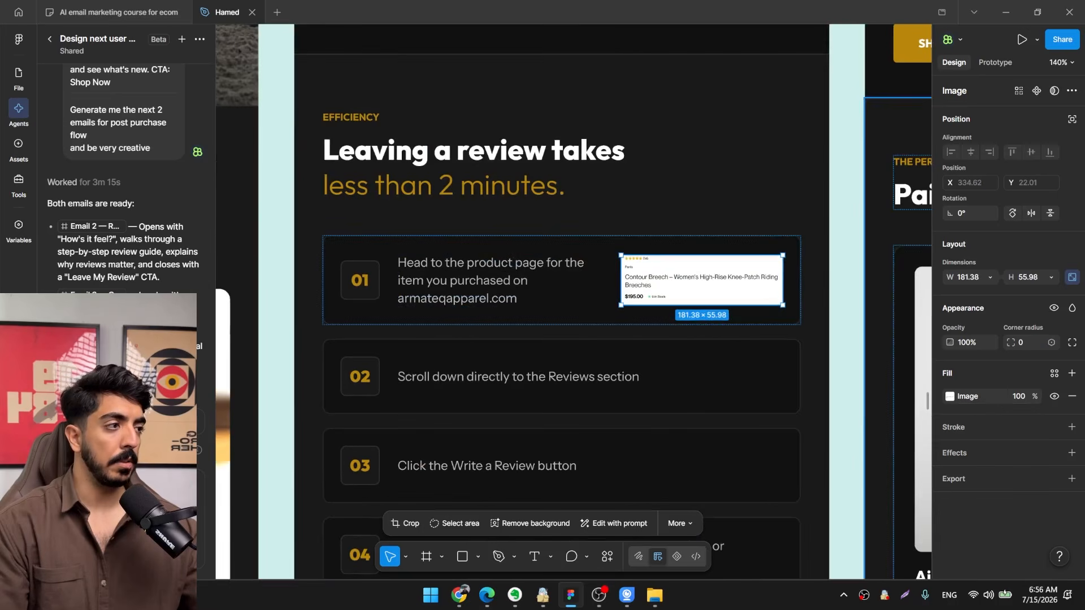
left_click_drag(1011, 343, 1031, 349)
scroll(921, 307, "down", 2)
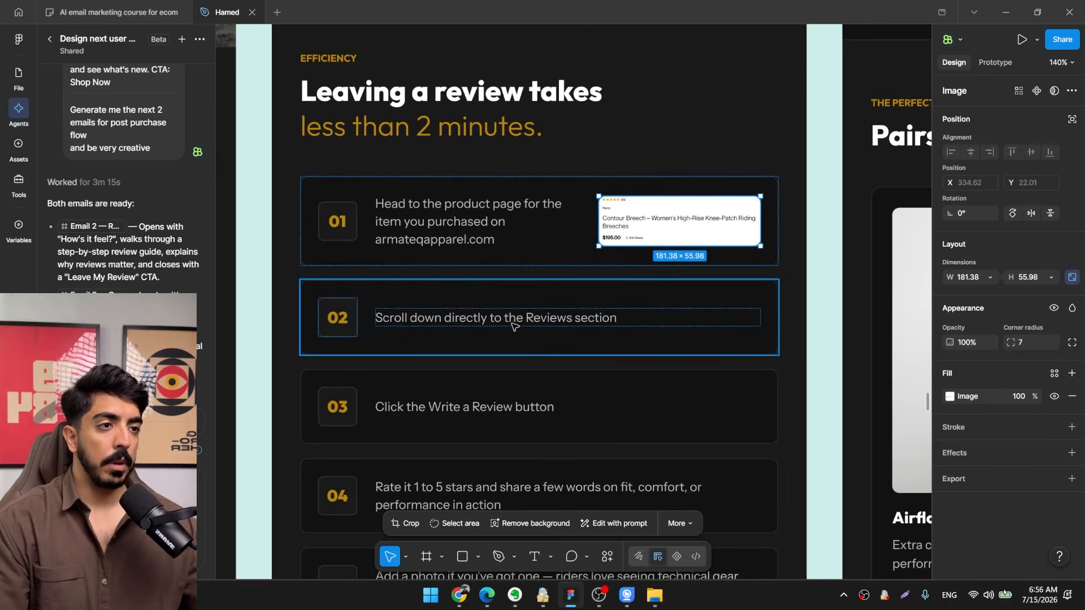
Switch to the Contour Breech page in Chrome and capture a screenshot of the top of its reviews section.
key("super+d")
left_click(459, 595)
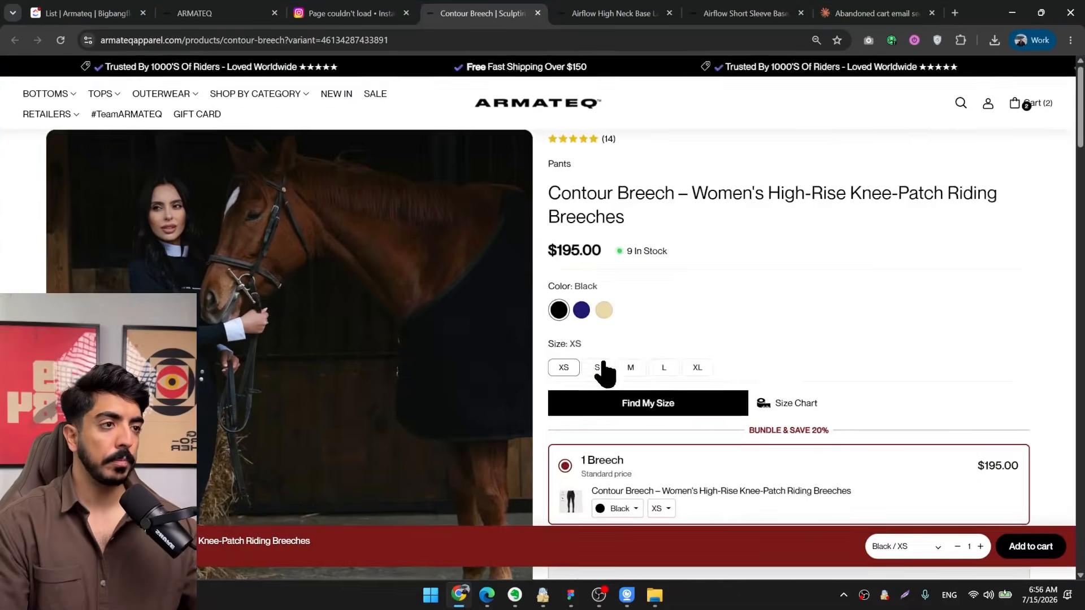
scroll(647, 363, "down", 10)
scroll(662, 366, "up", 2)
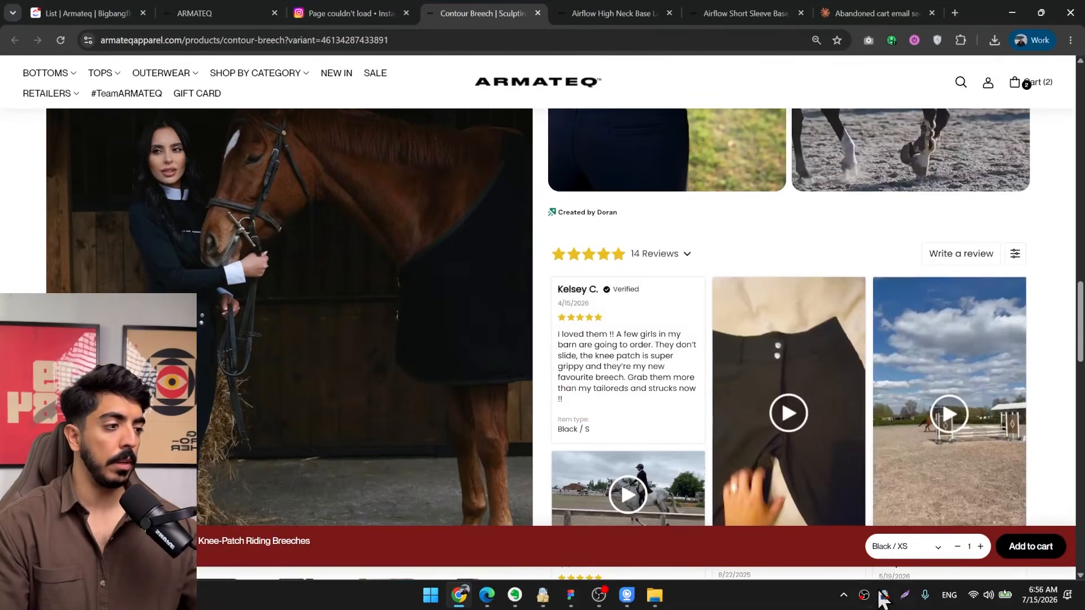
left_click(907, 602)
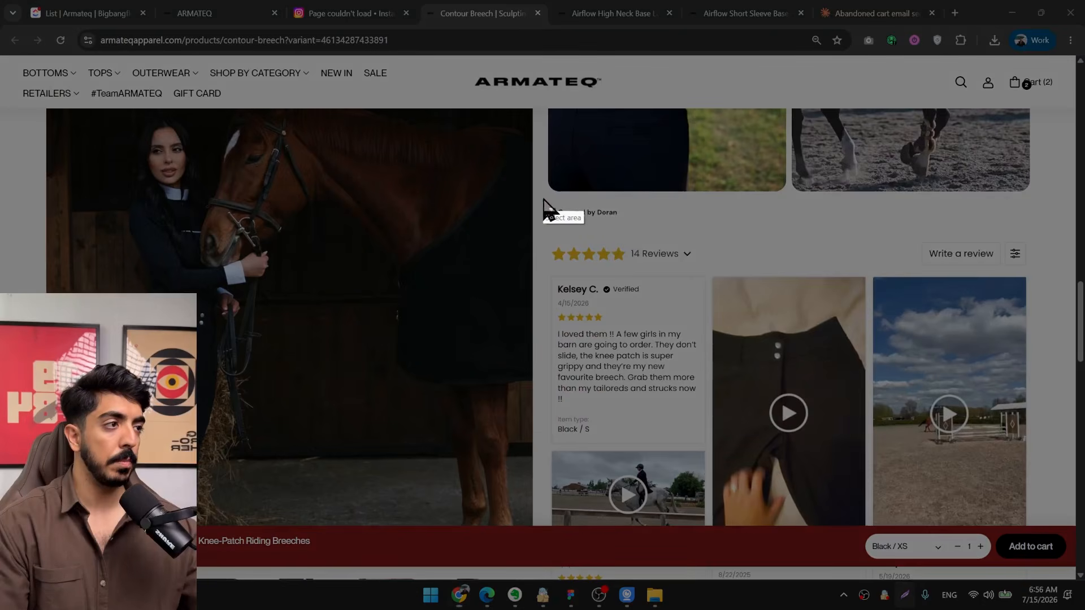
left_click_drag(542, 196, 1043, 373)
left_click(1012, 12)
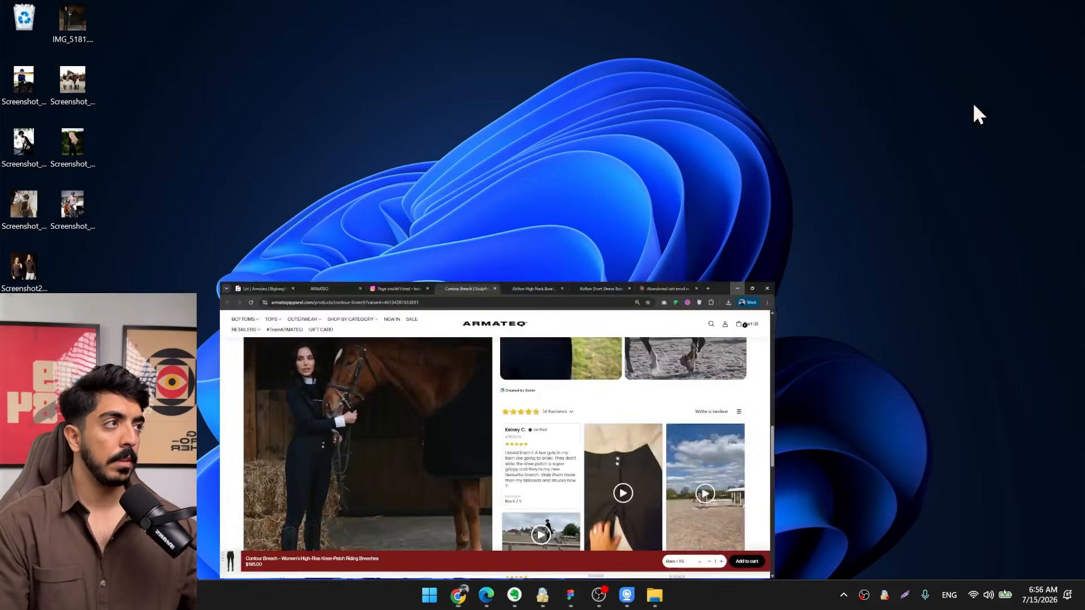
Back in Figma, duplicate the step 01 image into the step 02 card and replace its fill with the reviews screenshot.
left_click(570, 595)
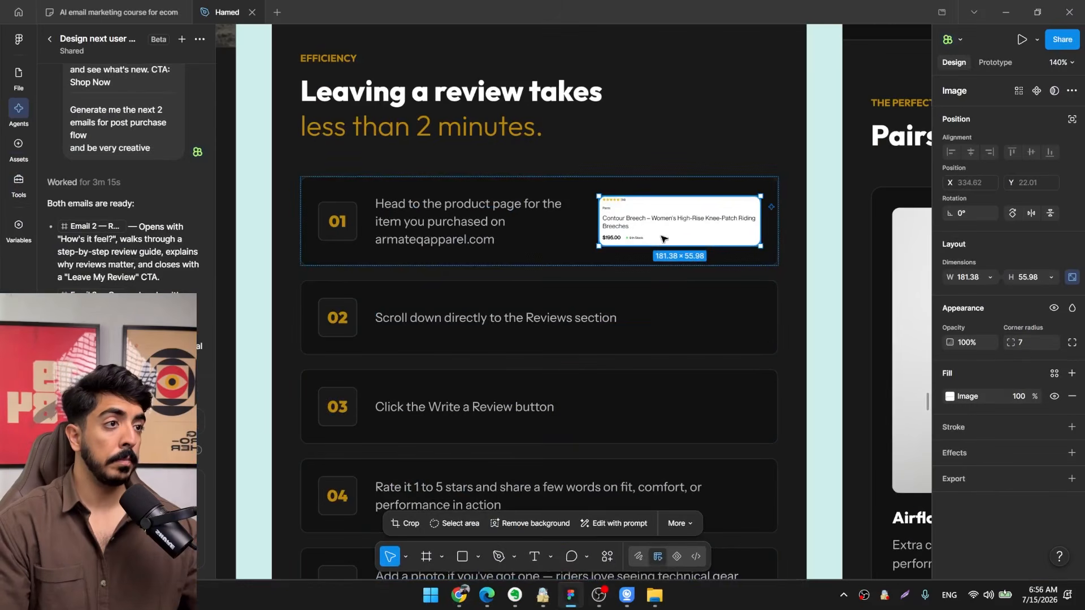
key("ctrl+d")
scroll(688, 230, "down", 3)
left_click_drag(691, 264, 701, 231)
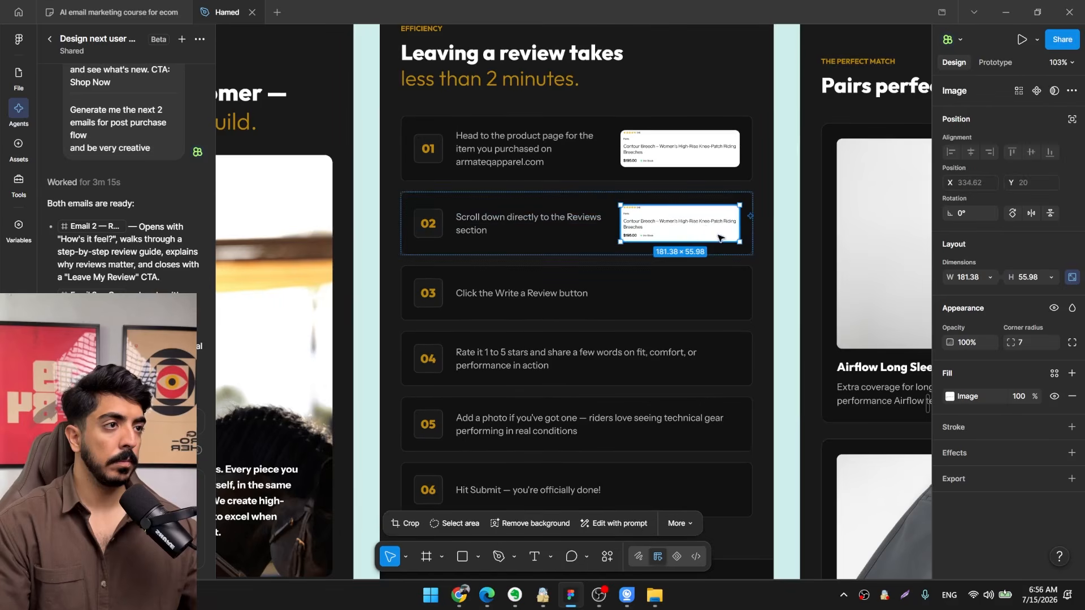
key("ctrl+v")
scroll(676, 227, "up", 7)
scroll(673, 234, "down", 2)
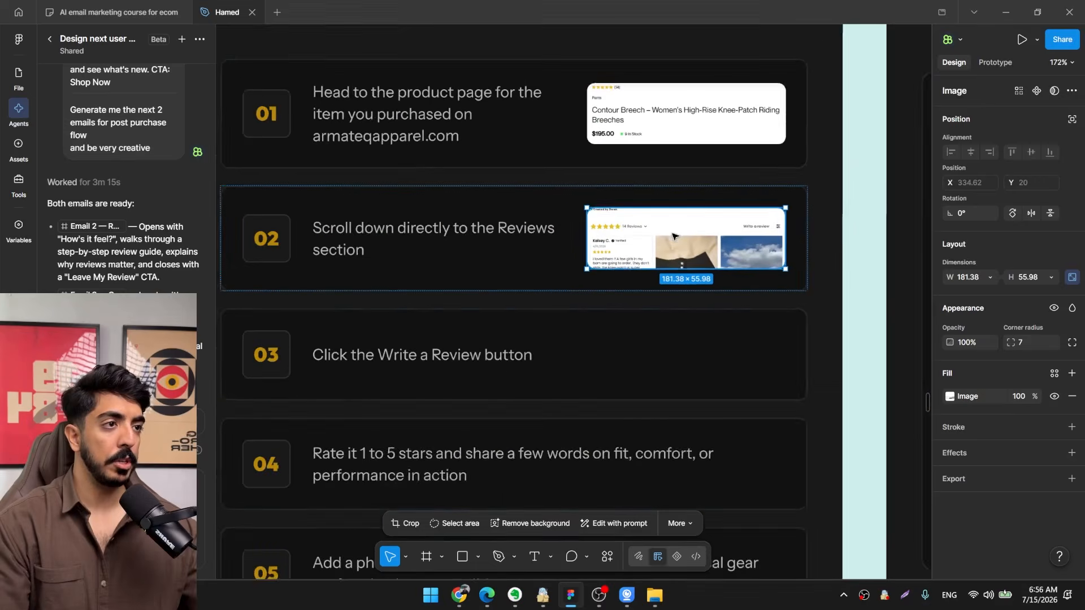
Switch to Chrome, capture and copy a screenshot of the "Write a review" button area, and return to Figma.
left_click_drag(367, 389, 402, 355)
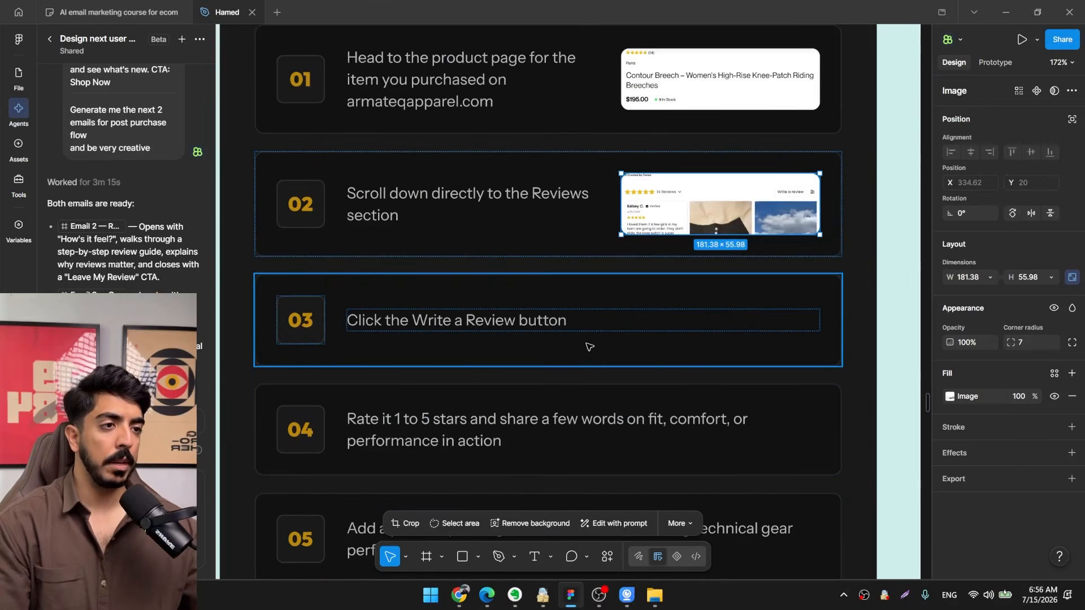
key("alt+Tab")
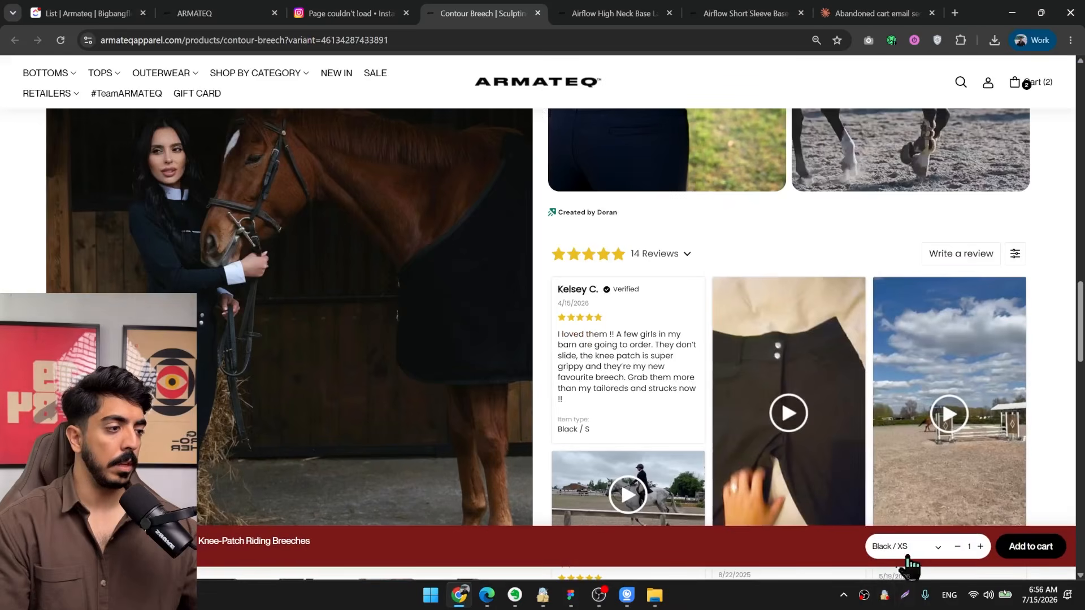
left_click(905, 595)
left_click_drag(862, 211, 1033, 298)
key("ctrl+c")
key("alt+Tab")
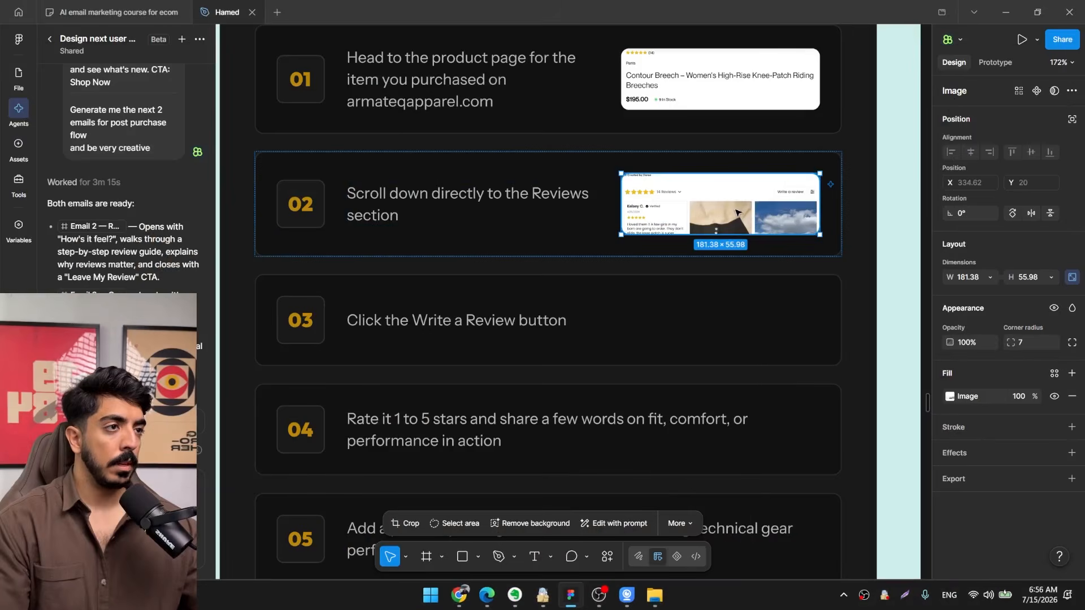
Duplicate the step 02 image into the step 03 card and replace its fill with the "Write a review" screenshot.
key("ctrl+d")
left_click_drag(681, 378, 684, 206)
scroll(687, 291, "down", 1)
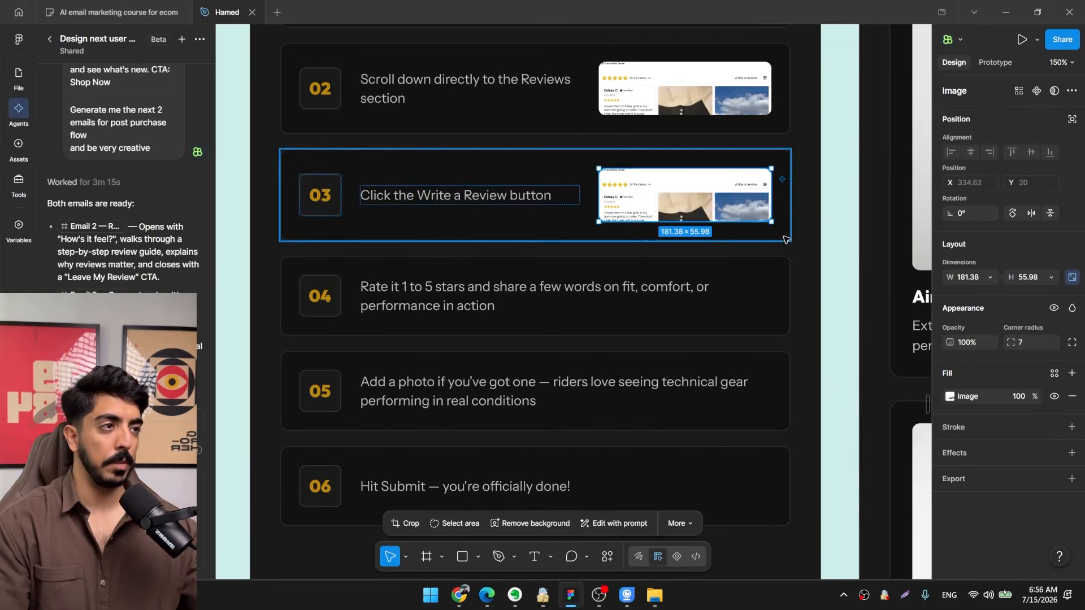
key("ctrl+v")
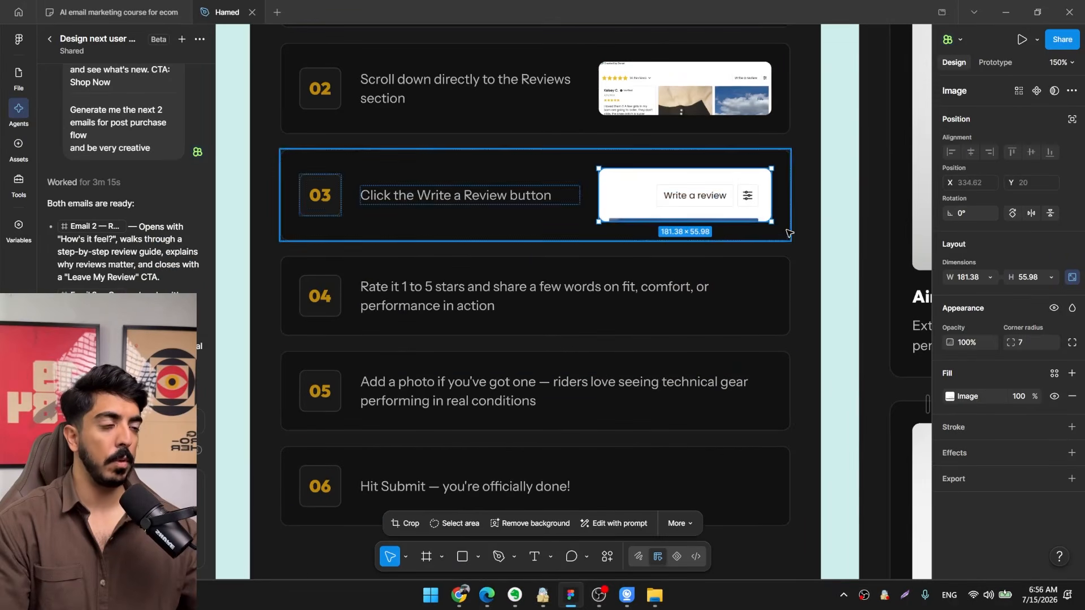
left_click(459, 594)
left_click(1012, 12)
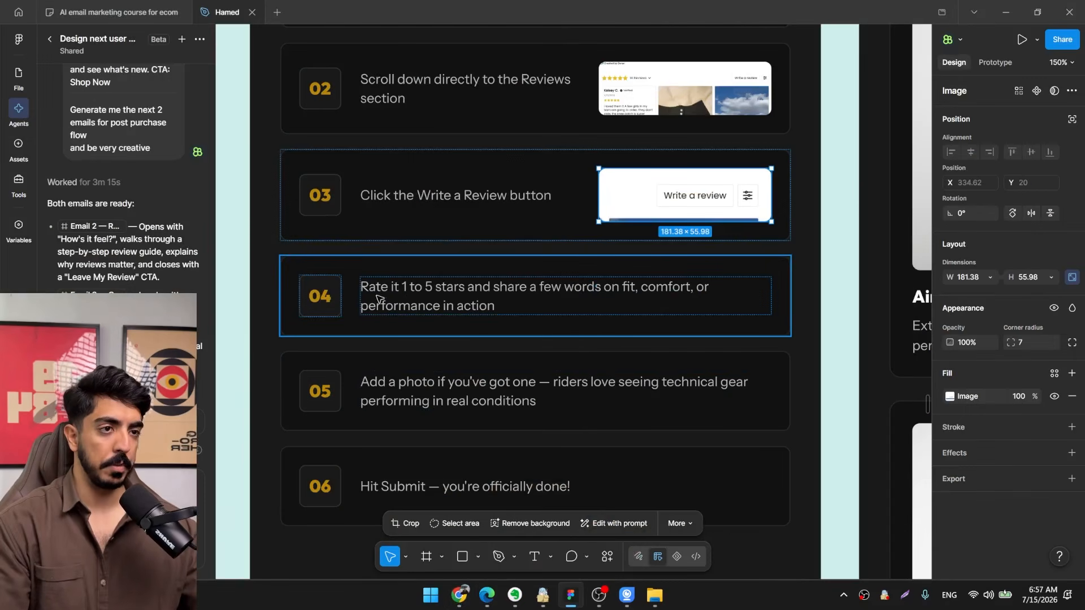
Switch to Chrome, open the review form on the Contour Breech page and capture its star rating question.
left_click(1007, 11)
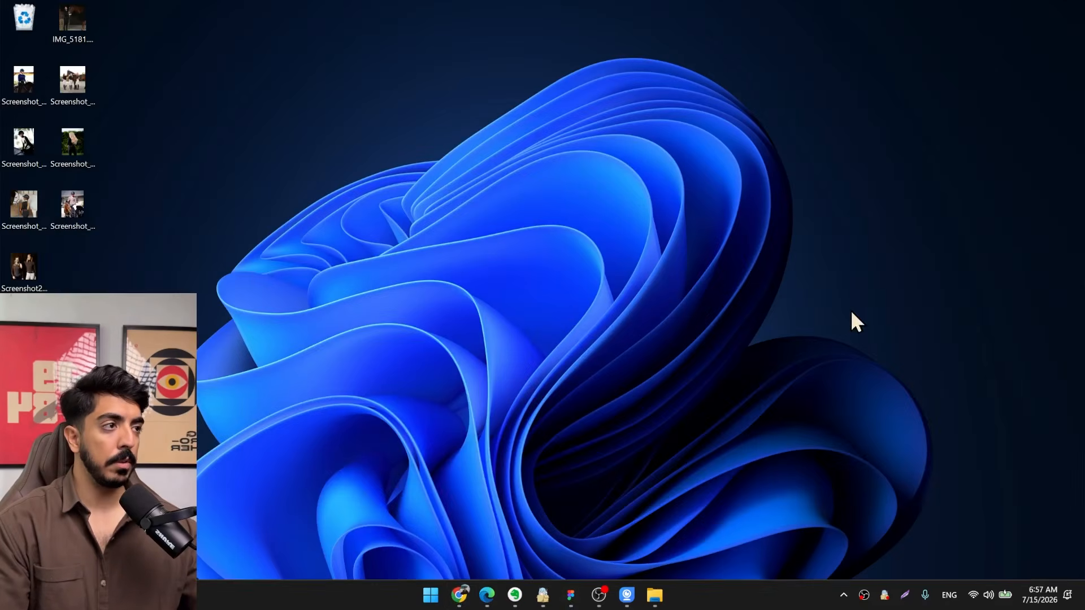
left_click(466, 593)
left_click(968, 255)
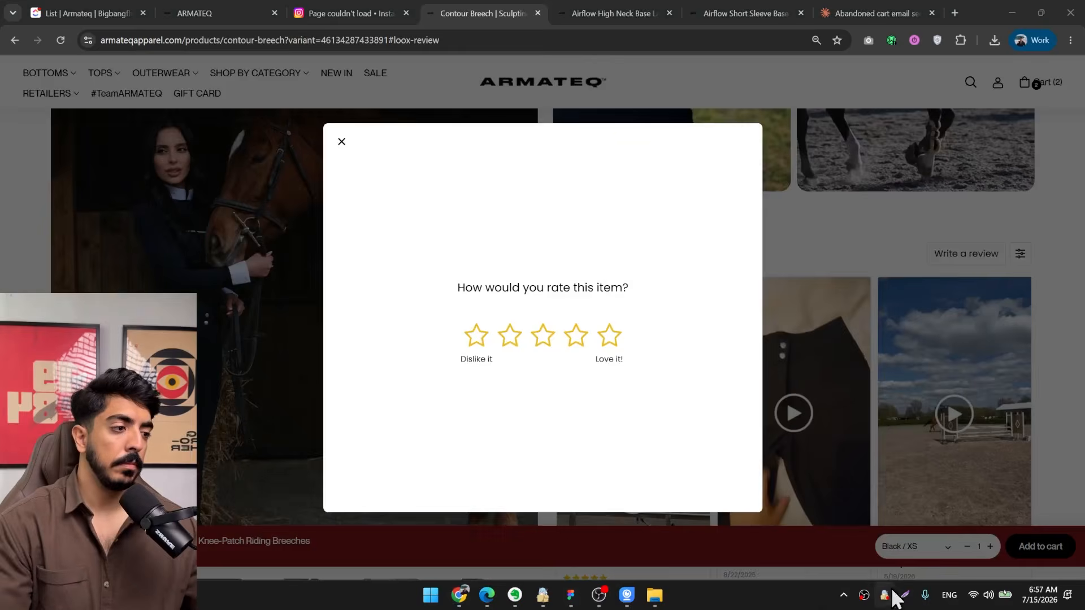
left_click(904, 594)
left_click(1013, 13)
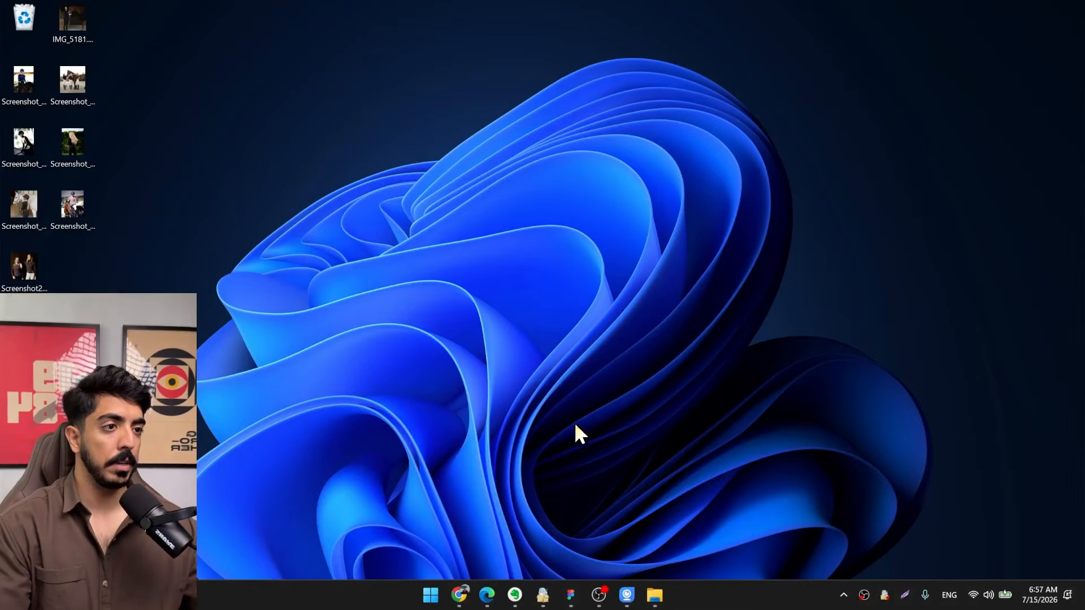
Back in Figma, duplicate the step 03 image into the step 04 card and replace its fill with the star rating screenshot.
left_click(573, 596)
left_click_drag(699, 199, 727, 261)
key("ctrl+d")
key("ctrl+v")
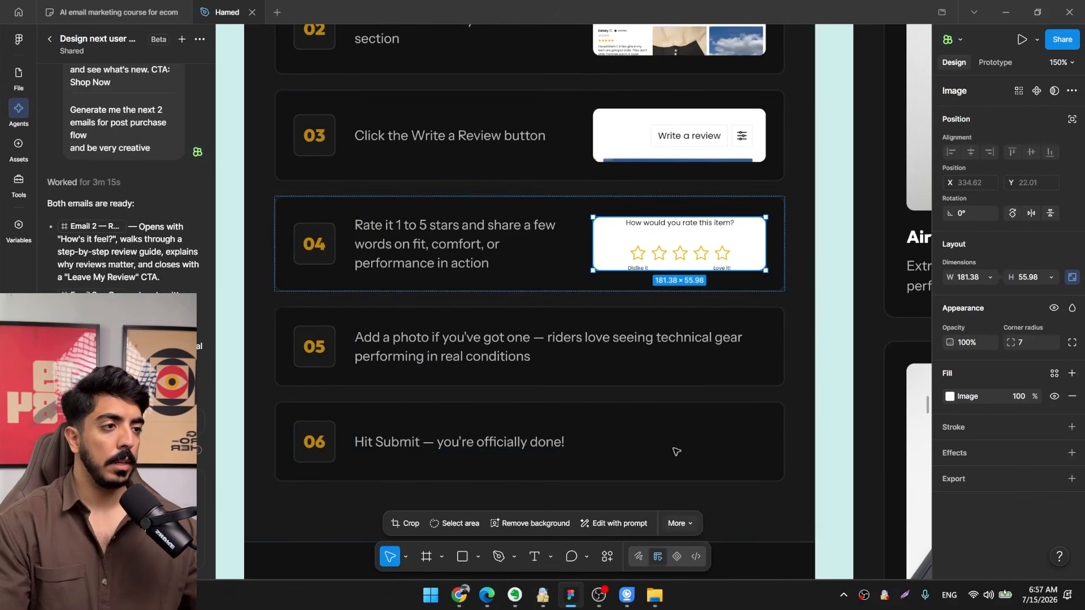
In Chrome, rate the item five stars, copy a screenshot of the "Show it off" page, and return to Figma.
key("alt+Tab")
left_click(618, 332)
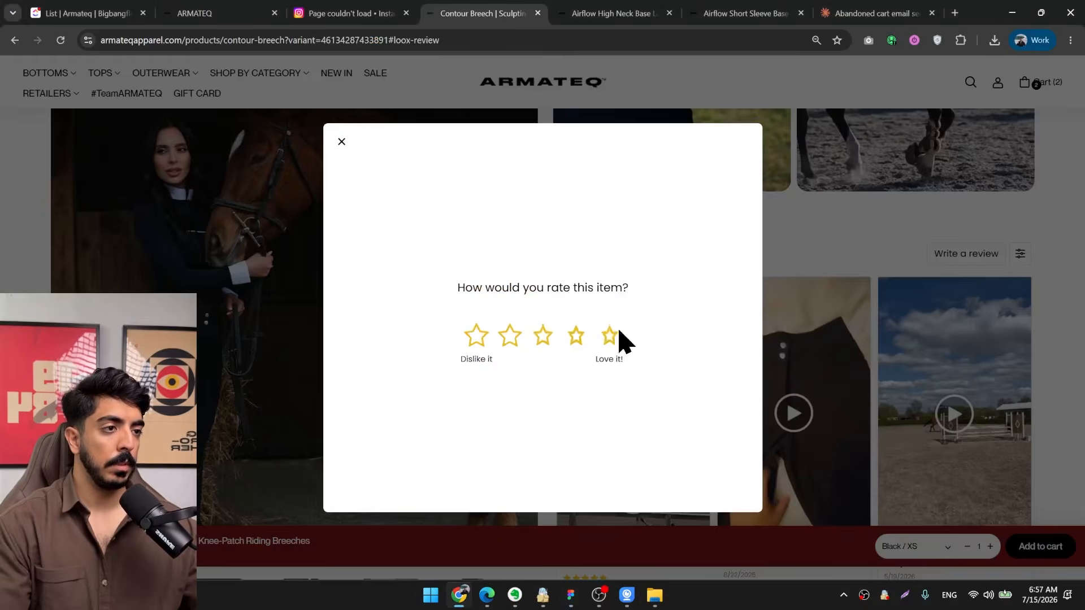
left_click(904, 597)
left_click_drag(752, 134, 347, 472)
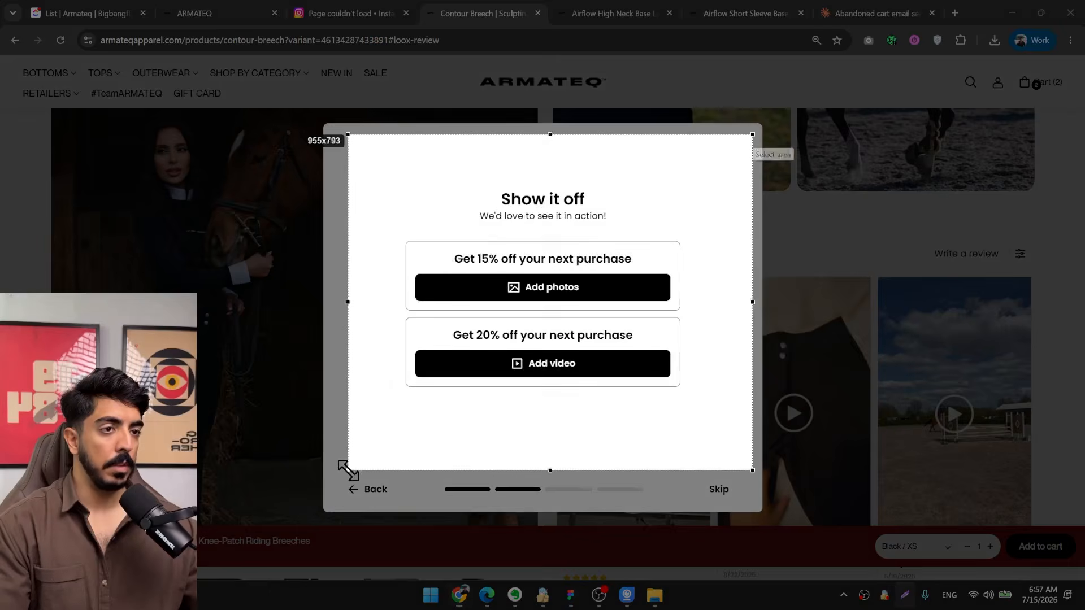
key("ctrl+c")
left_click(1012, 12)
Duplicate the step 04 image into the step 05 card and replace its fill with the "Show it off" screenshot.
left_click_drag(716, 190, 683, 97)
key("ctrl+d")
scroll(673, 171, "down", 1)
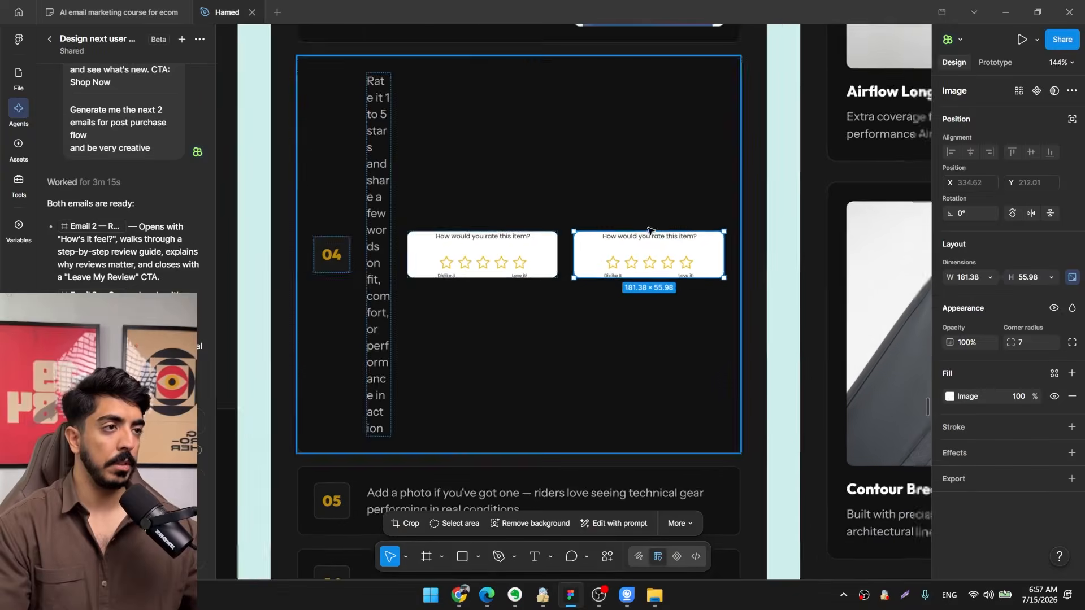
left_click_drag(649, 234, 686, 110)
left_click_drag(694, 129, 682, 225)
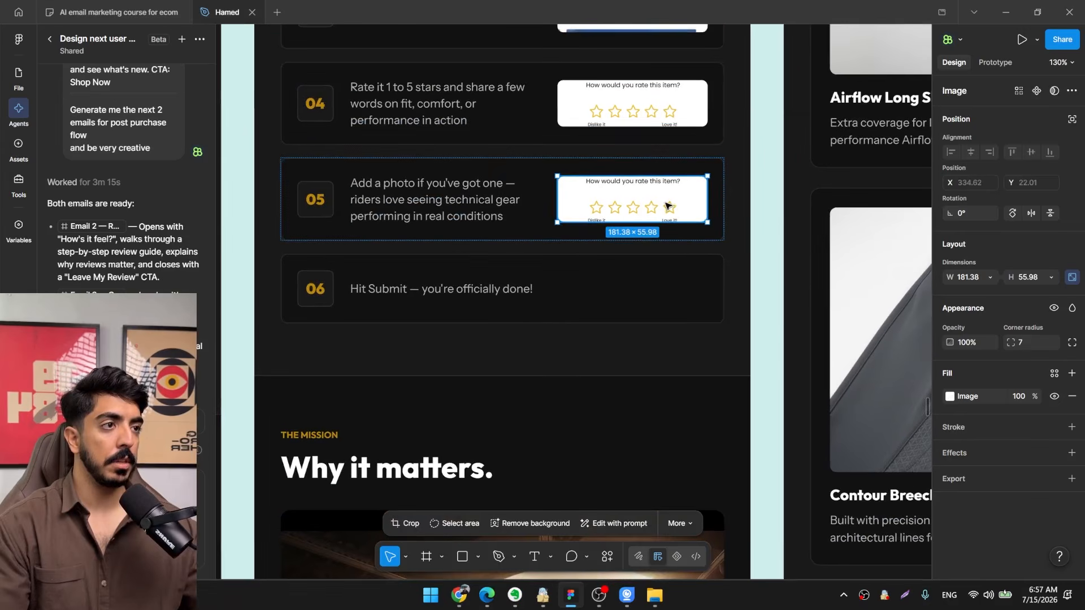
key("ctrl+v")
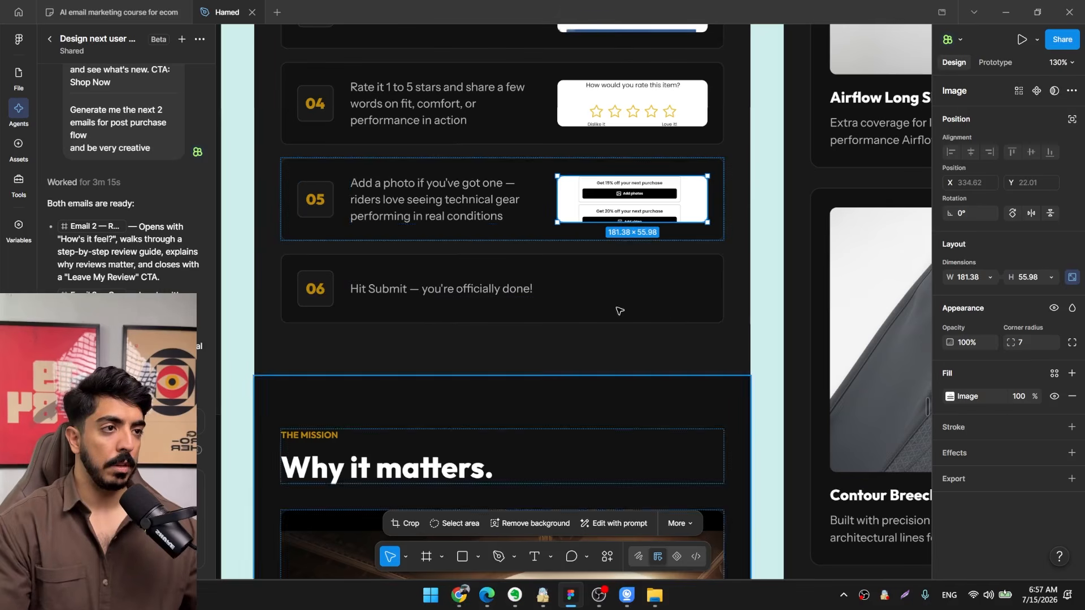
Skip the photo stage of the review form in Chrome, capture the following page, and place it in Figma as the step 06 card's image.
left_click(460, 597)
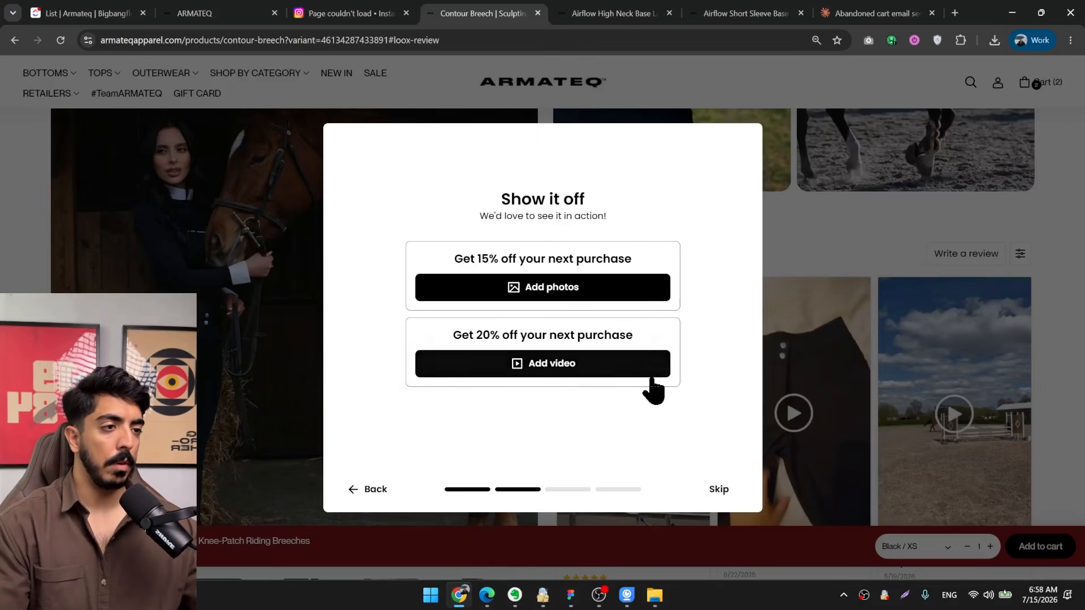
left_click(716, 490)
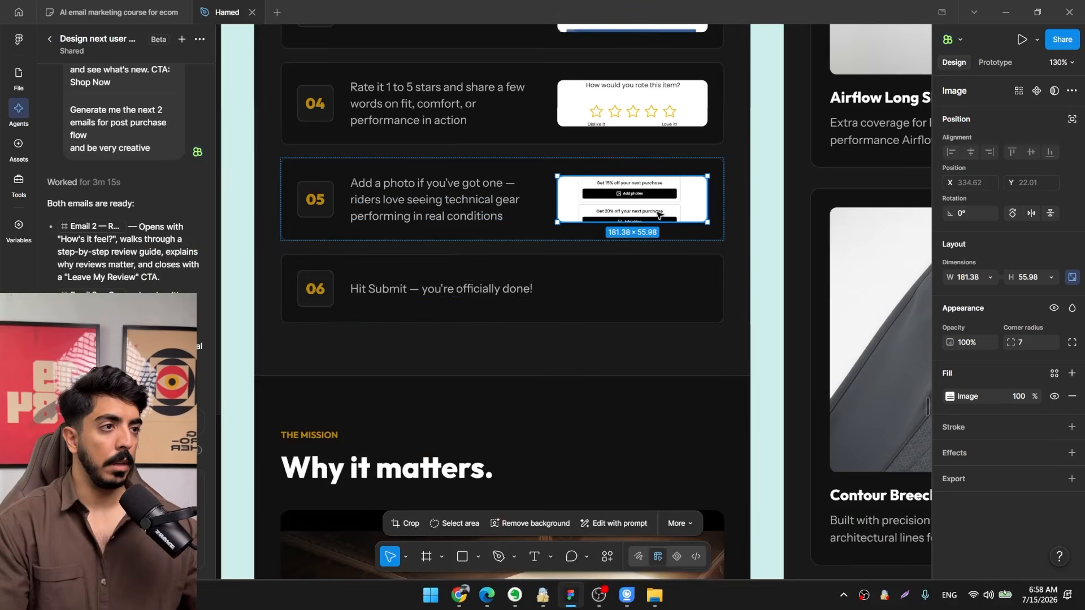
key("ctrl+d")
scroll(668, 321, "down", 3)
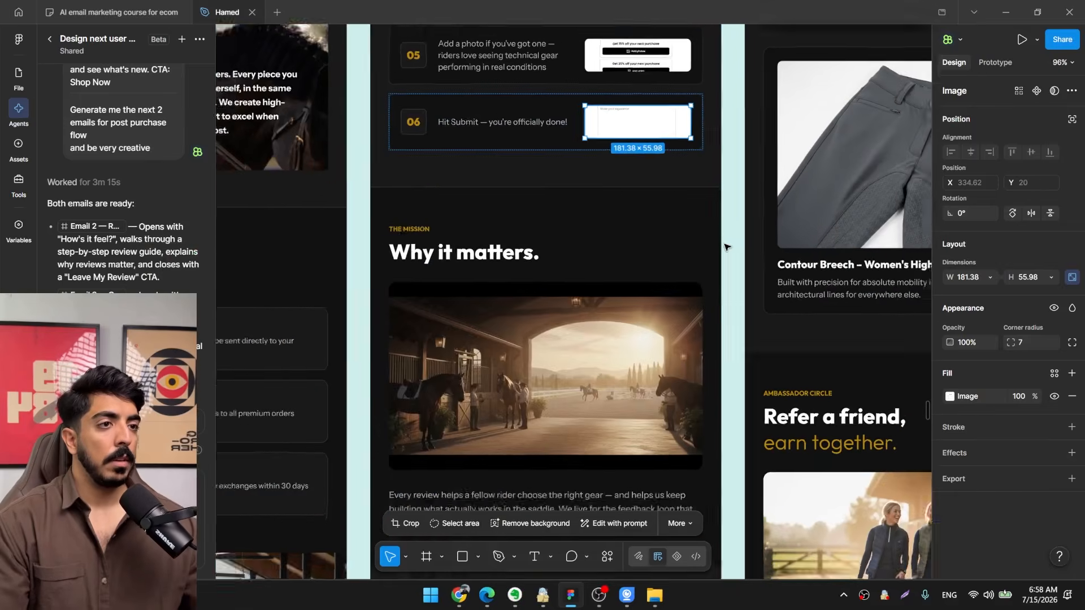
scroll(604, 253, "down", 5)
scroll(607, 243, "up", 3)
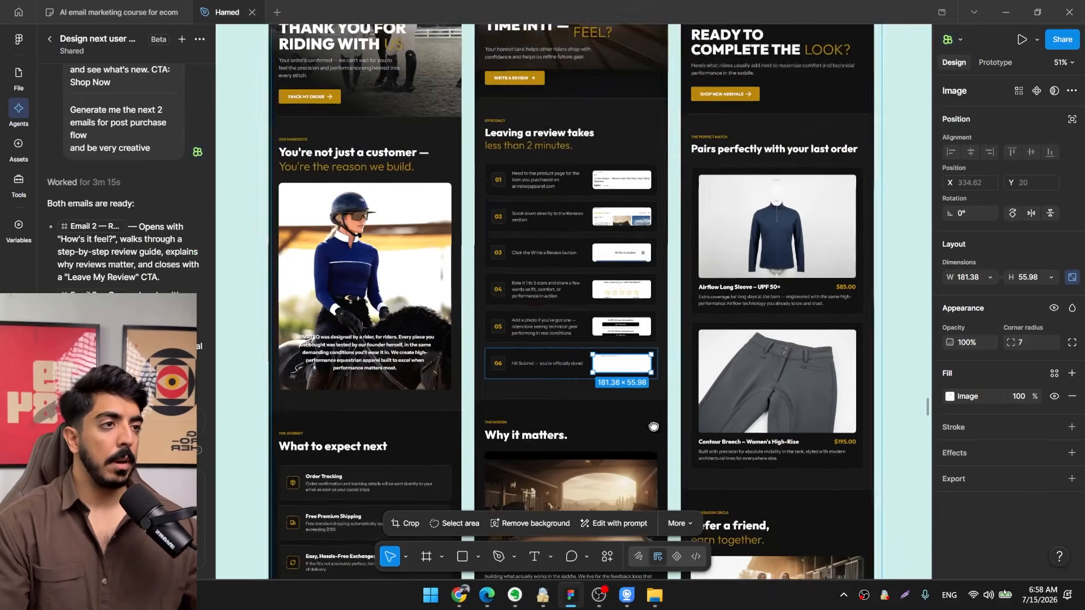
Replace the review-request email's hero image with the cropped photo of the blonde woman seen from behind, and set the hero height to 664.
scroll(605, 233, "down", 2)
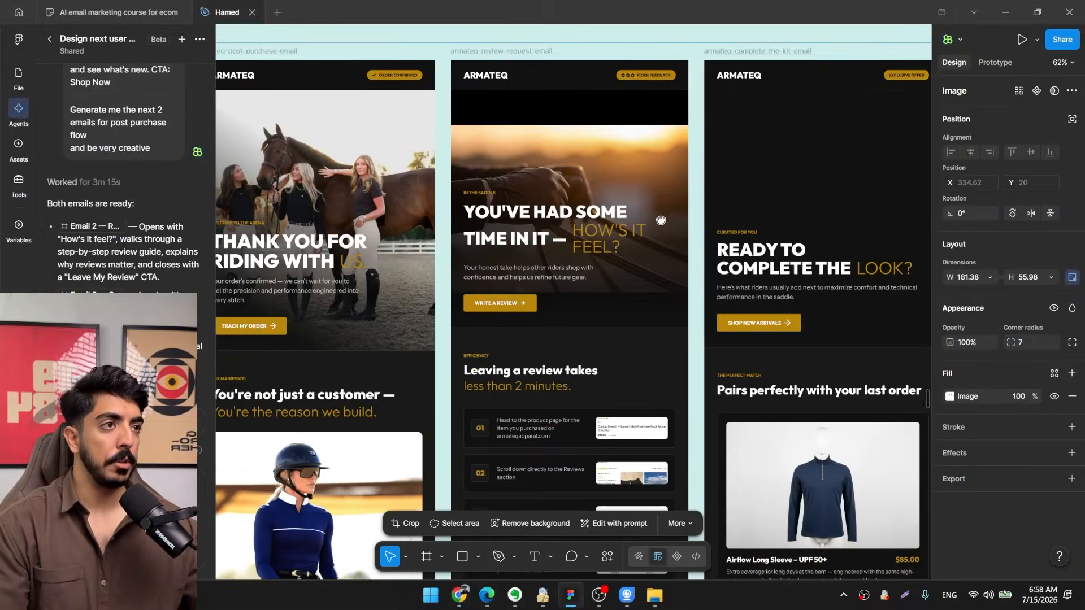
key("shift+Return")
scroll(985, 441, "down", 2)
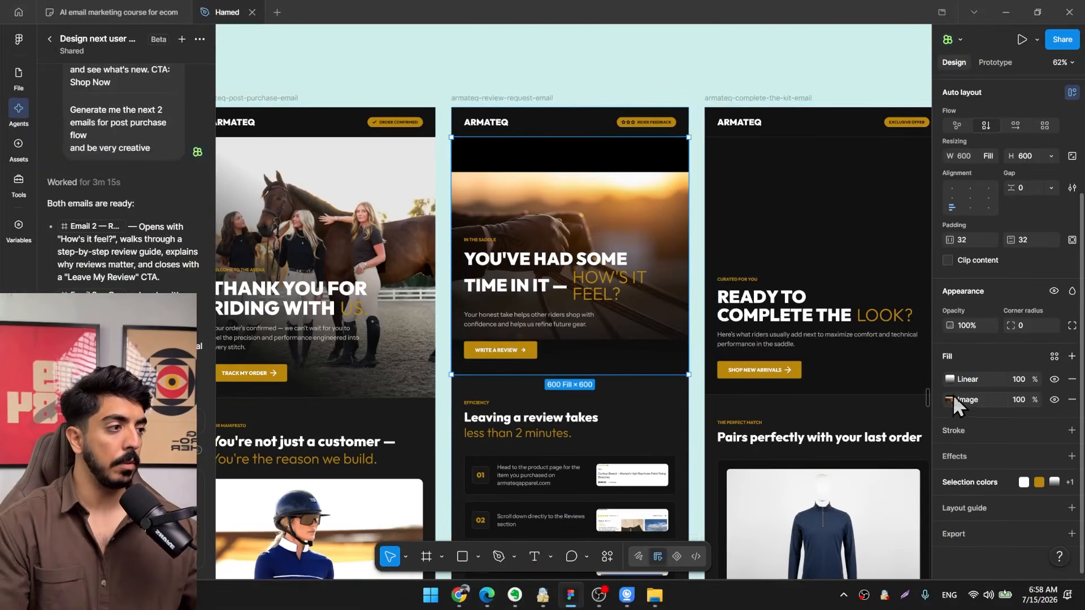
left_click(950, 400)
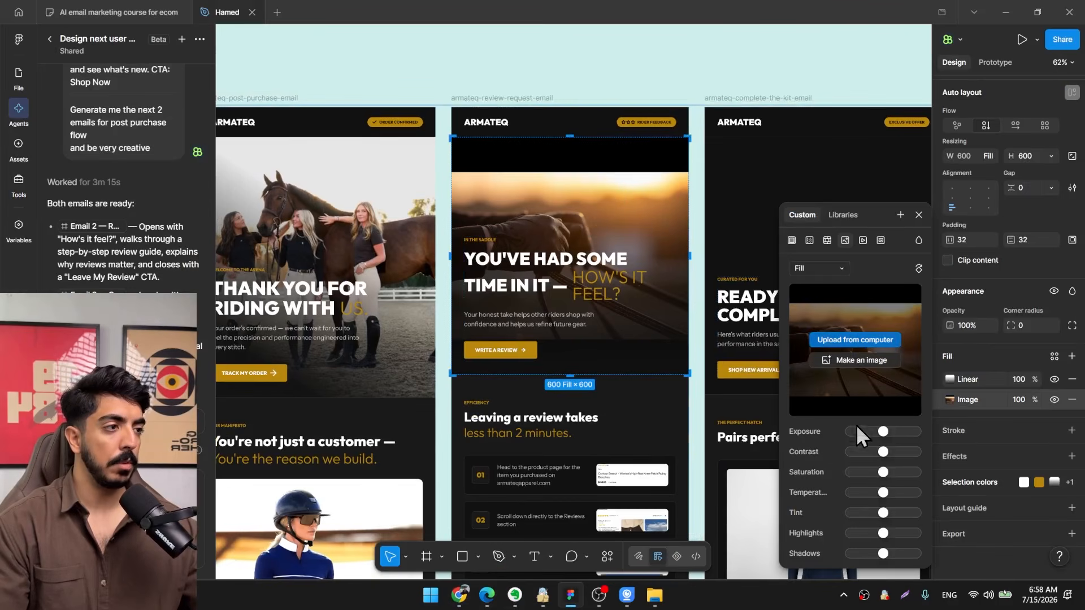
left_click(855, 339)
double_click(347, 243)
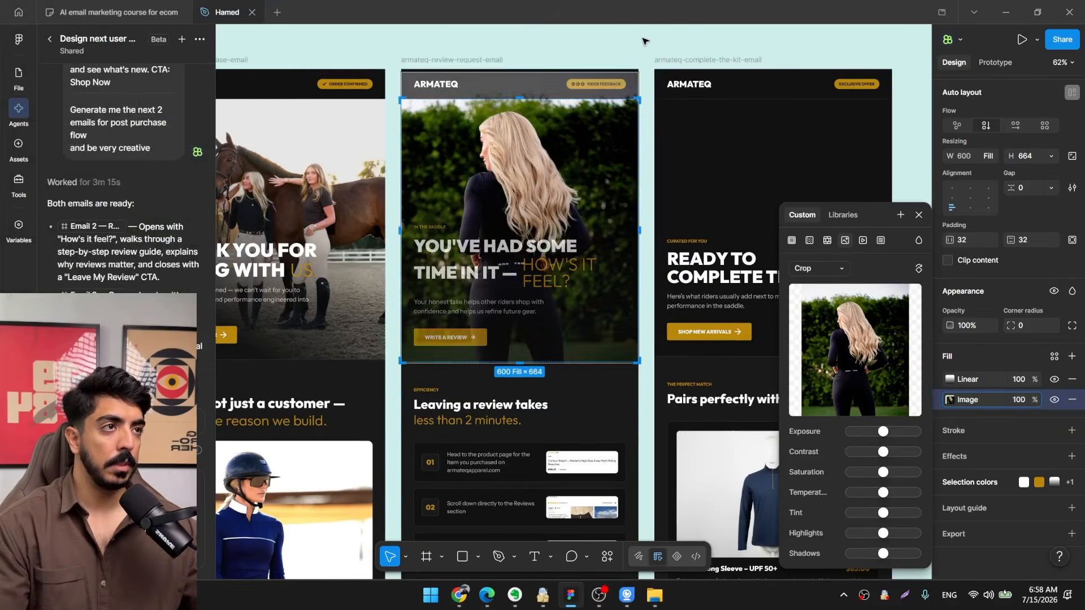
left_click(645, 41)
Add an image fill to the complete-the-kit email's hero section using the photo of two women in brown tops.
left_click_drag(646, 414, 636, 237)
left_click_drag(581, 436, 426, 196)
scroll(426, 196, "up", 1)
left_click(362, 332, "ctrl")
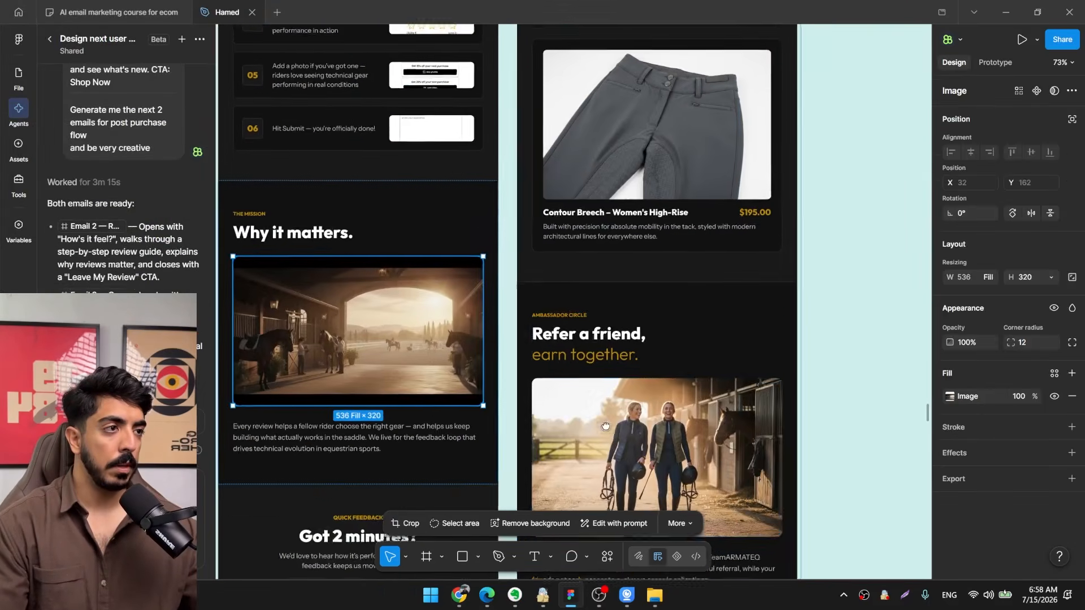
scroll(627, 235, "down", 2)
left_click_drag(627, 235, 587, 483)
left_click_drag(630, 124, 601, 434)
scroll(607, 277, "up", 2)
left_click(608, 282)
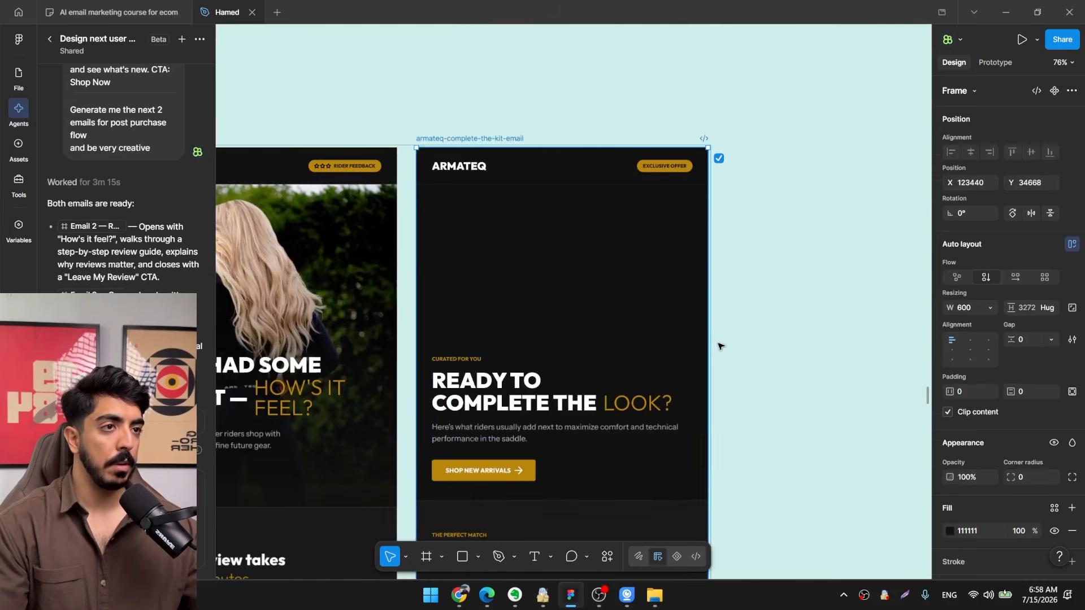
scroll(980, 433, "down", 3)
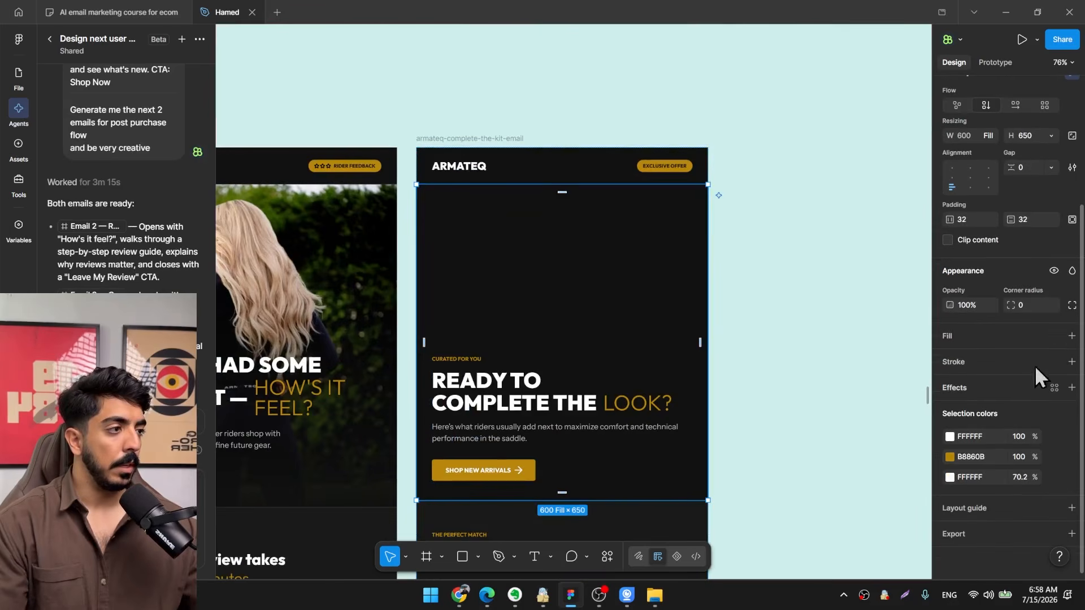
left_click(1072, 335)
left_click(950, 358)
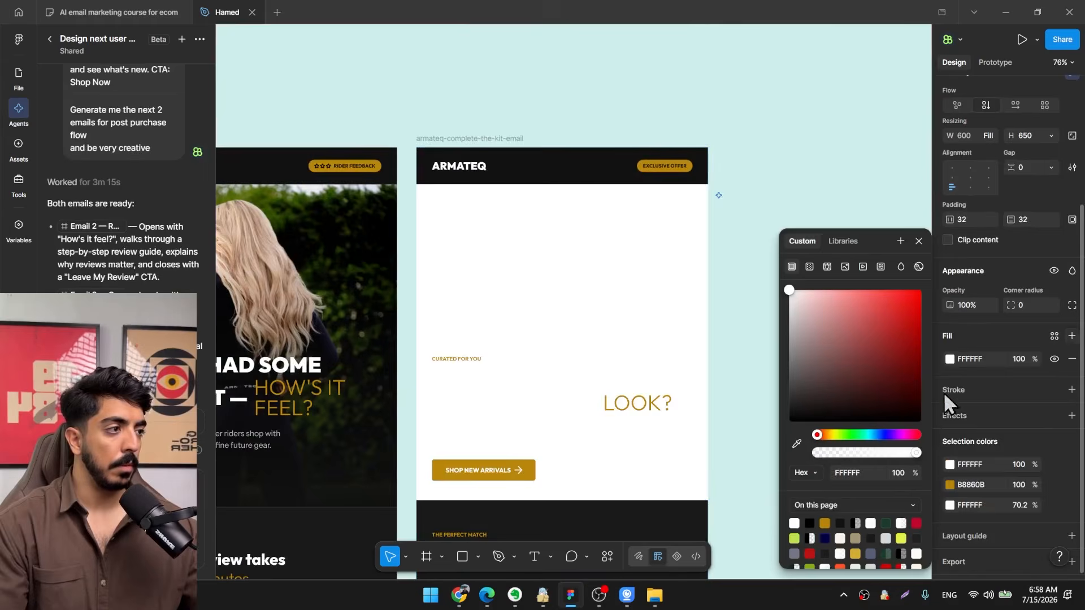
left_click(845, 267)
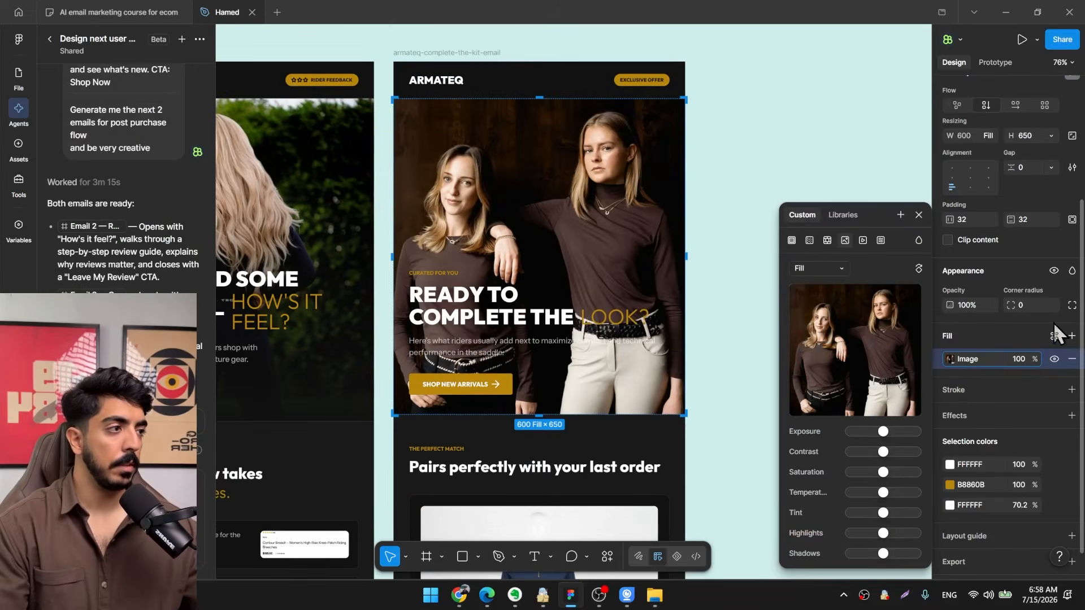
Add a dark linear gradient fill at 38% opacity over the complete-the-kit email's hero photo.
left_click(1072, 336)
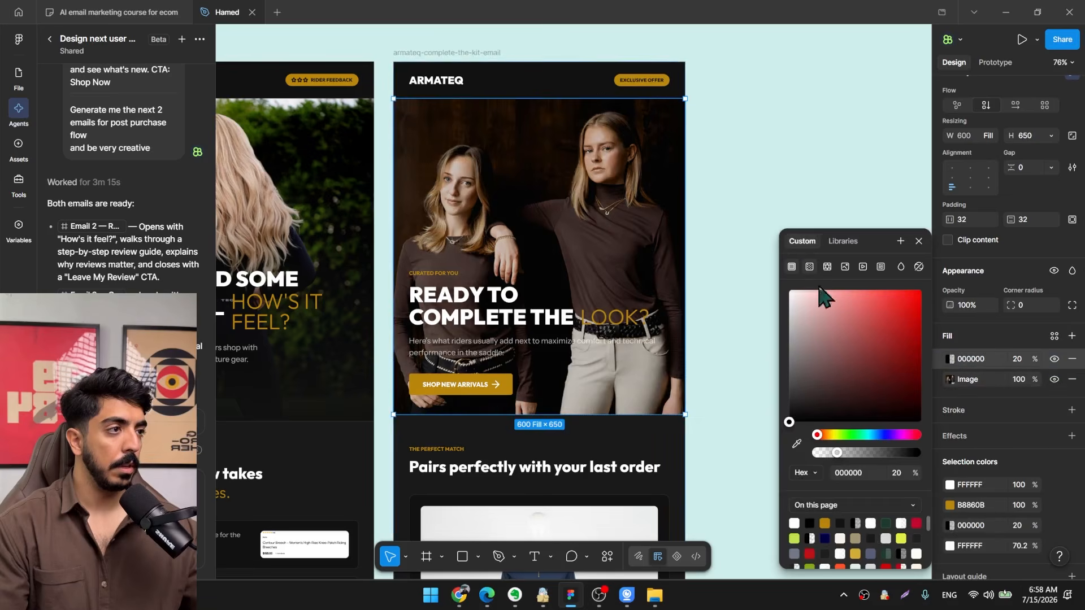
left_click(809, 267)
left_click(831, 400)
left_click_drag(667, 396, 589, 468)
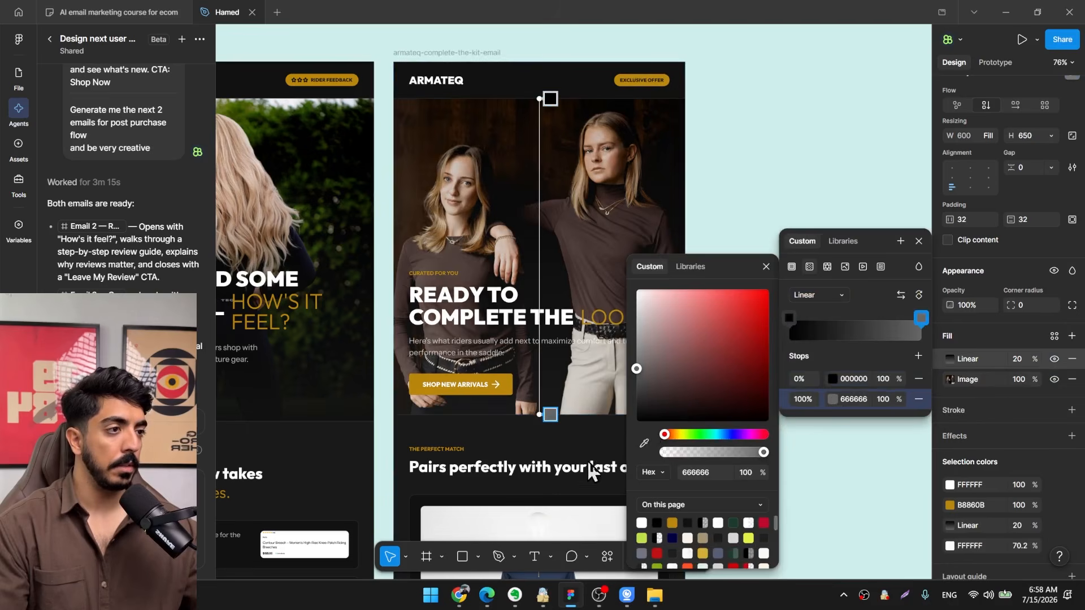
left_click_drag(897, 379, 864, 378)
left_click_drag(864, 378, 841, 378)
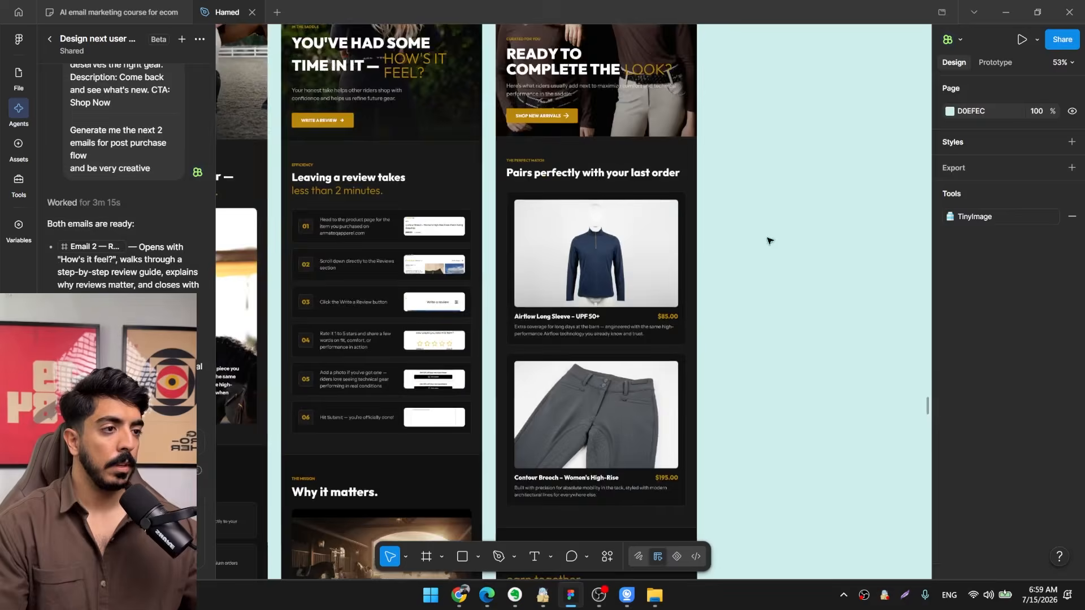
Copy the hero's "SHOP NEW ARRIVALS" button into the Airflow Long Sleeve product card.
scroll(768, 240, "down", 3)
scroll(662, 190, "up", 3)
scroll(659, 189, "down", 5)
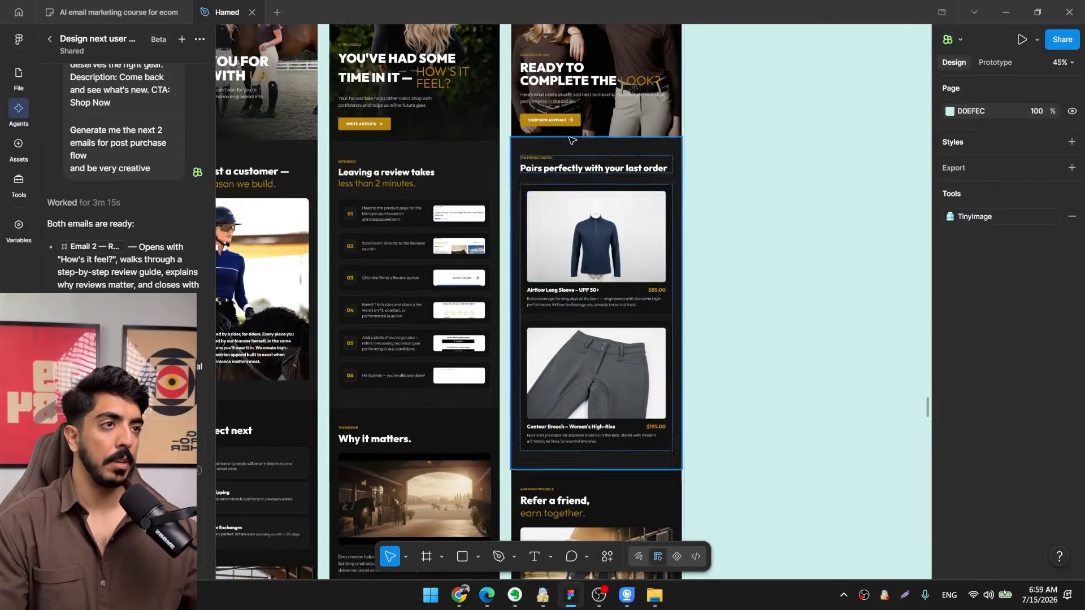
left_click(570, 140)
scroll(570, 139, "up", 3)
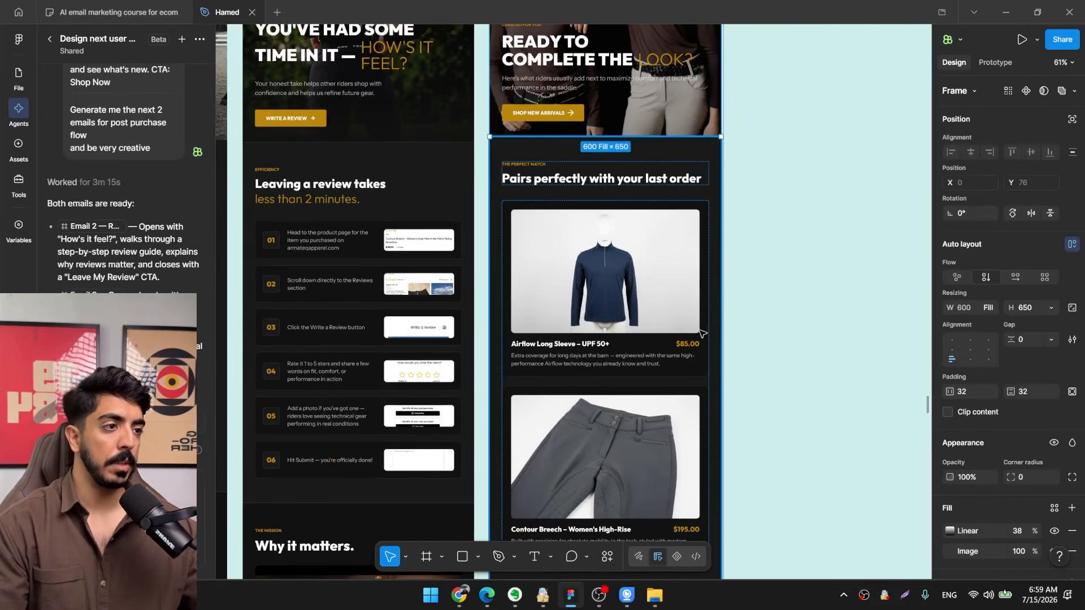
left_click_drag(722, 367, 673, 225)
scroll(673, 226, "up", 2)
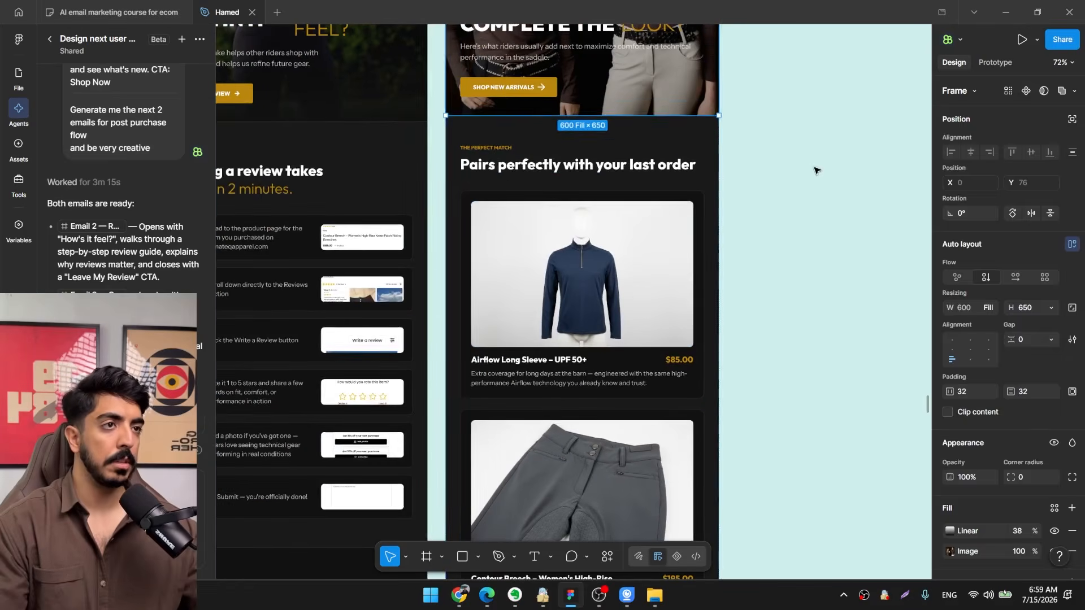
left_click(813, 170)
left_click(550, 86)
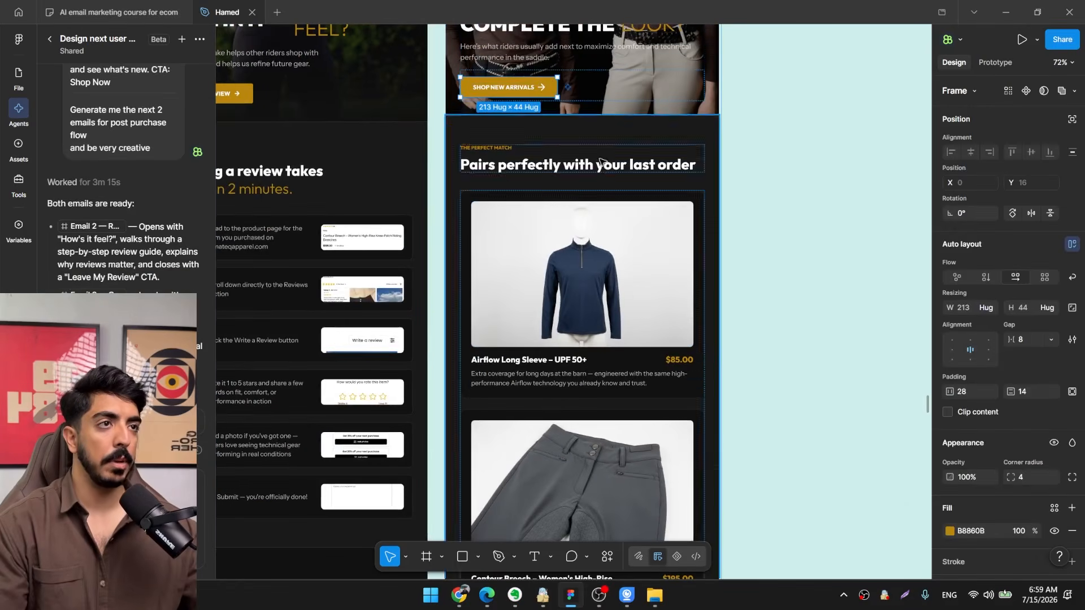
scroll(695, 390, "up", 2)
left_click(700, 395)
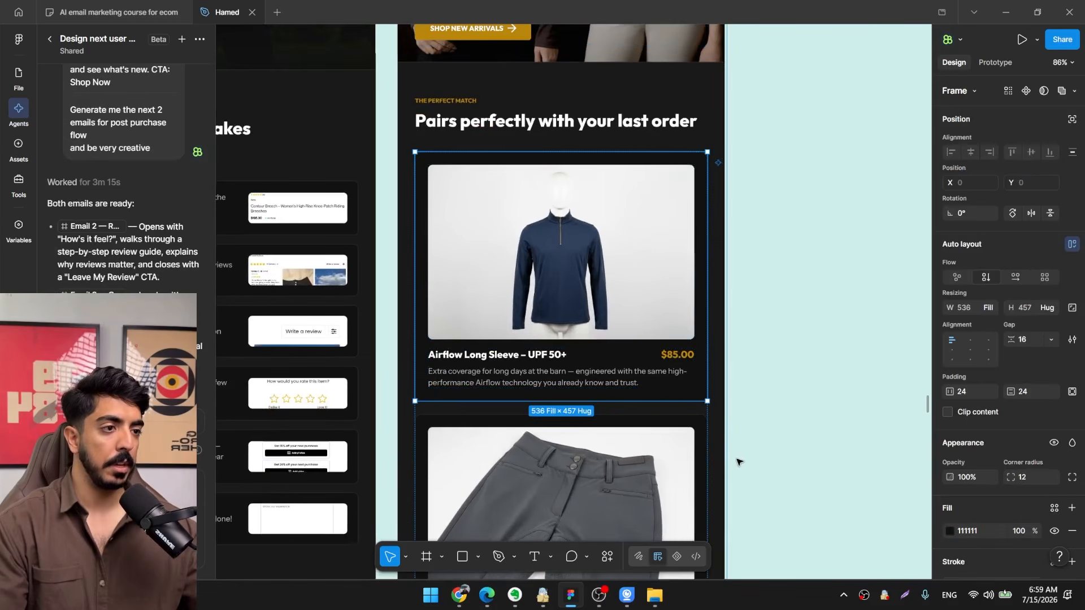
key("ctrl+v")
Paste the button into the Contour Breech card as well and change both product buttons' text to "SHOP NOW".
left_click_drag(730, 459, 736, 174)
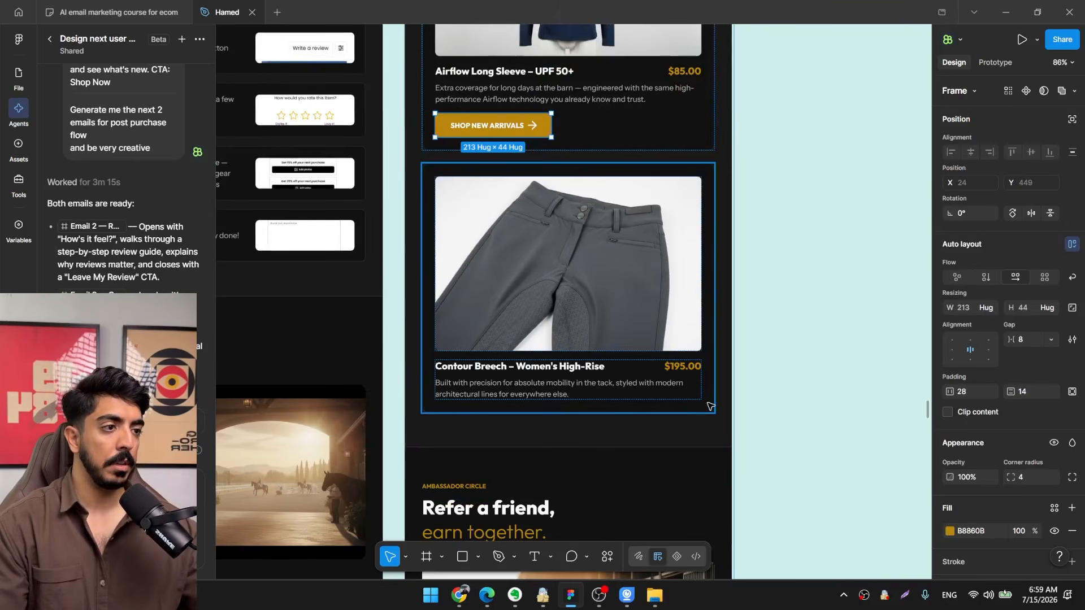
left_click(607, 340)
key("ctrl+v")
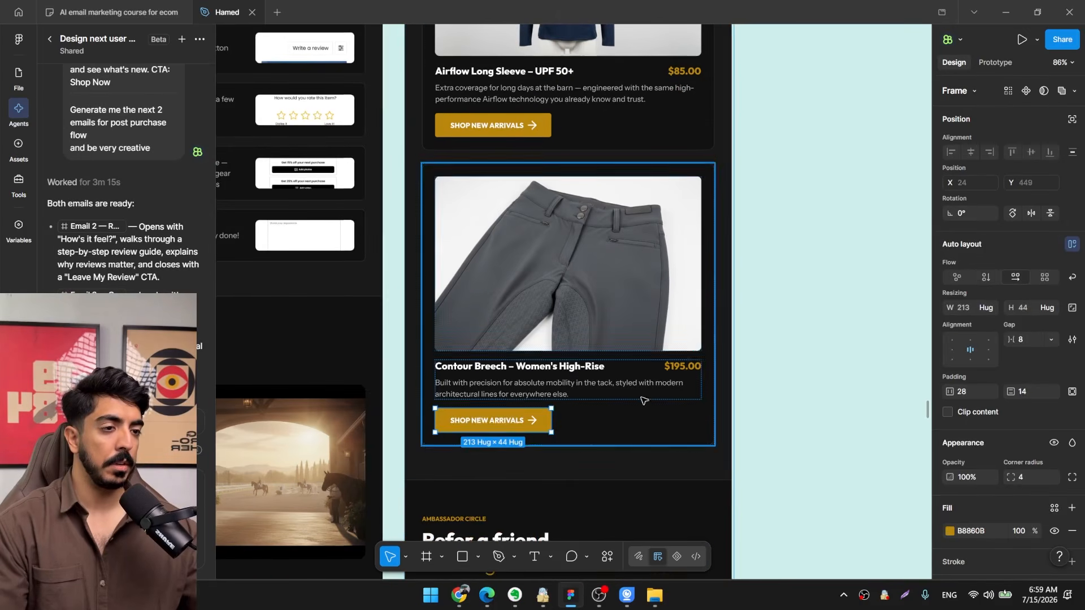
double_click(503, 423)
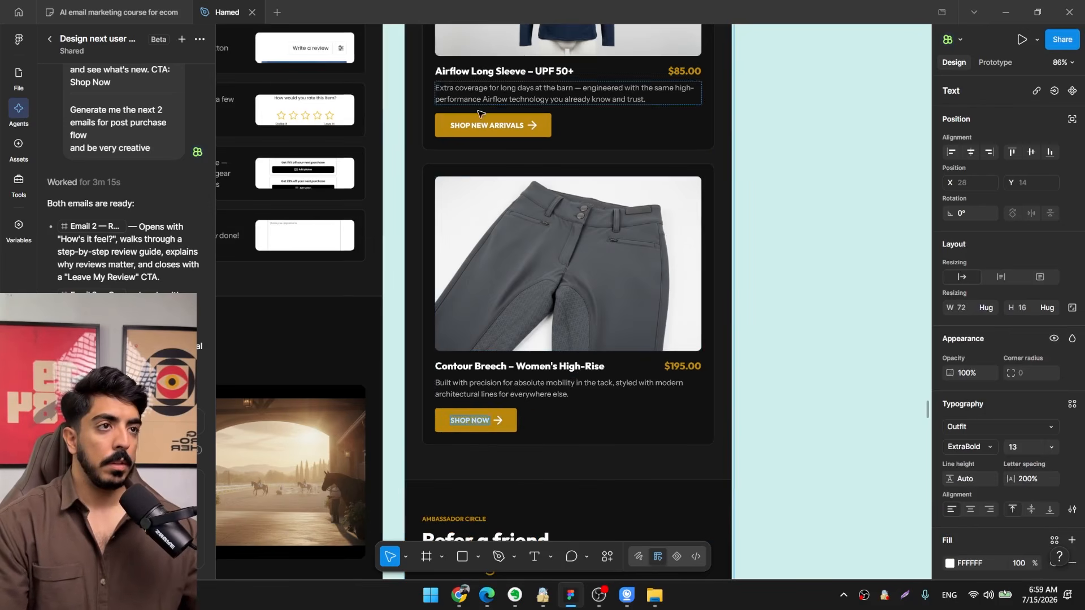
Increase the height of the "Your next ride deserves the right gear." section to 517.
left_click(820, 202)
scroll(819, 204, "down", 5)
left_click_drag(819, 276, 726, 145)
scroll(667, 187, "up", 2)
left_click_drag(675, 392, 663, 226)
scroll(671, 210, "up", 4)
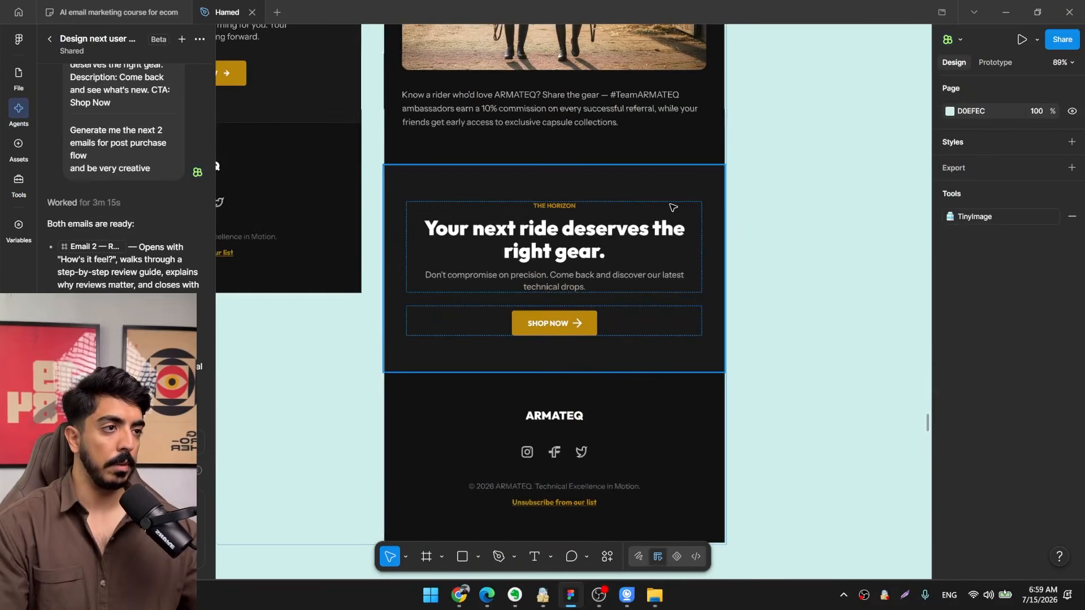
left_click(640, 371)
left_click_drag(639, 390, 639, 477)
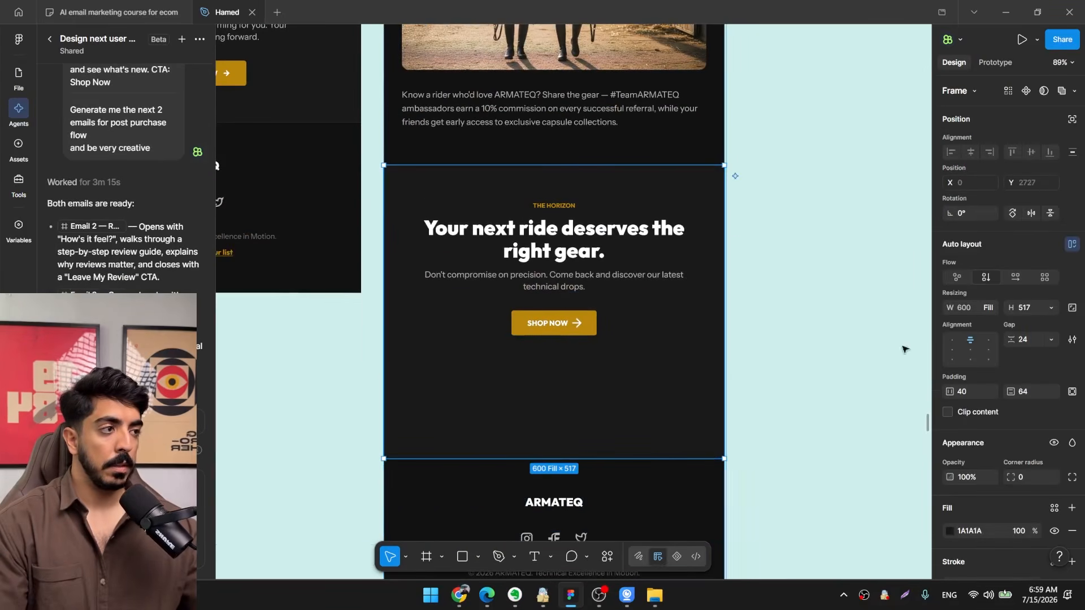
Replace the solid fill of the "Your next ride deserves the right gear." section with the image Screenshot_3.png.
scroll(995, 425, "down", 3)
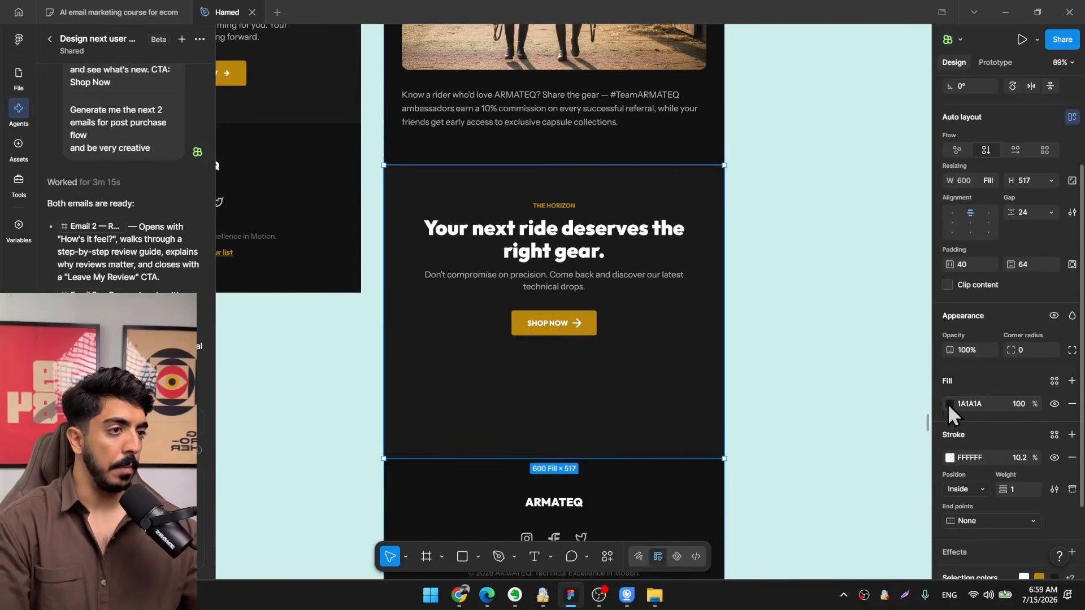
left_click(949, 403)
left_click(843, 265)
left_click(820, 339)
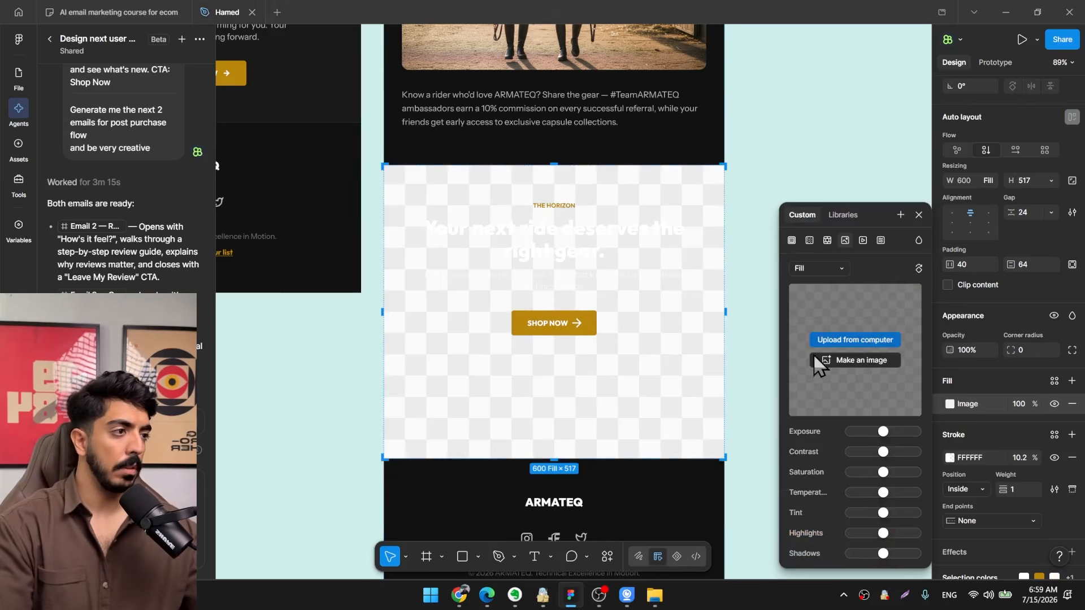
scroll(302, 184, "down", 2)
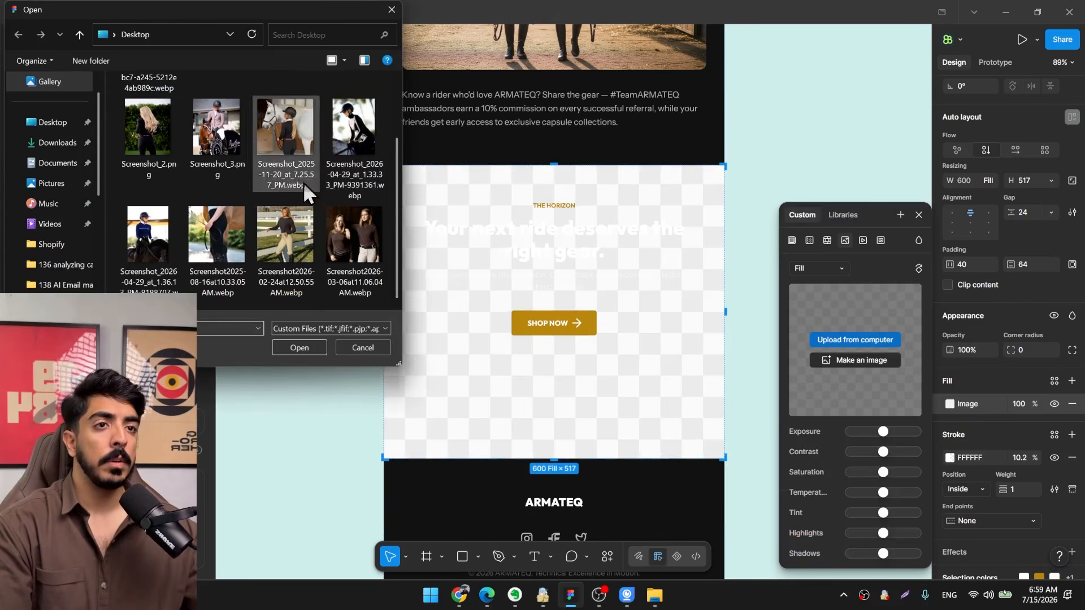
double_click(237, 137)
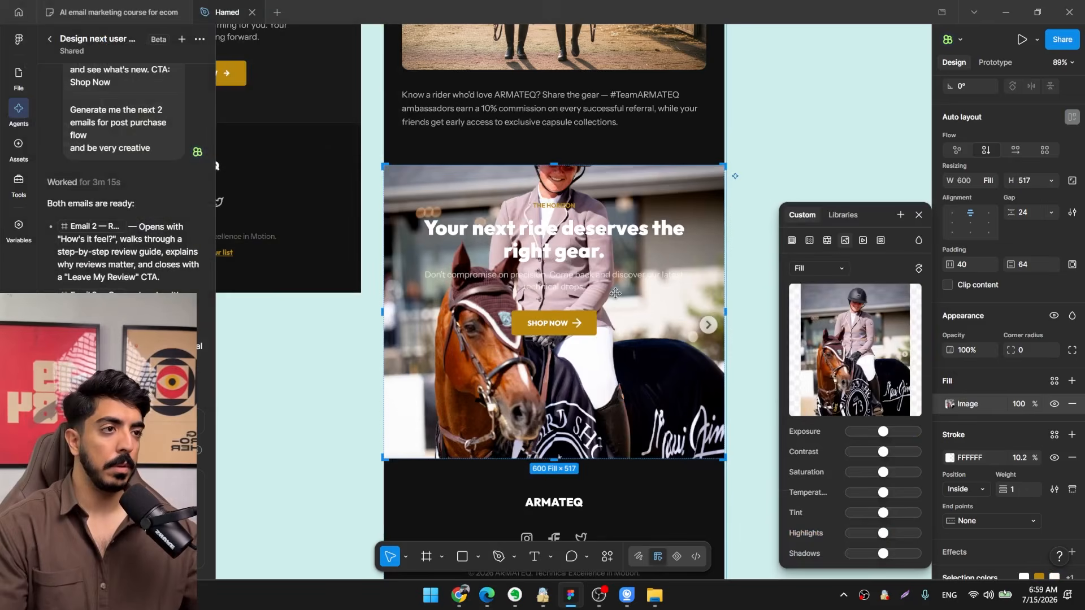
Increase the section's height to 620, crop its photo fill and align its content to the bottom center.
scroll(627, 305, "down", 1)
left_click_drag(627, 307, 564, 220)
scroll(555, 219, "down", 3)
mouse_move(529, 318)
left_mouse_down()
mouse_move(529, 347)
mouse_move(535, 337)
left_mouse_up()
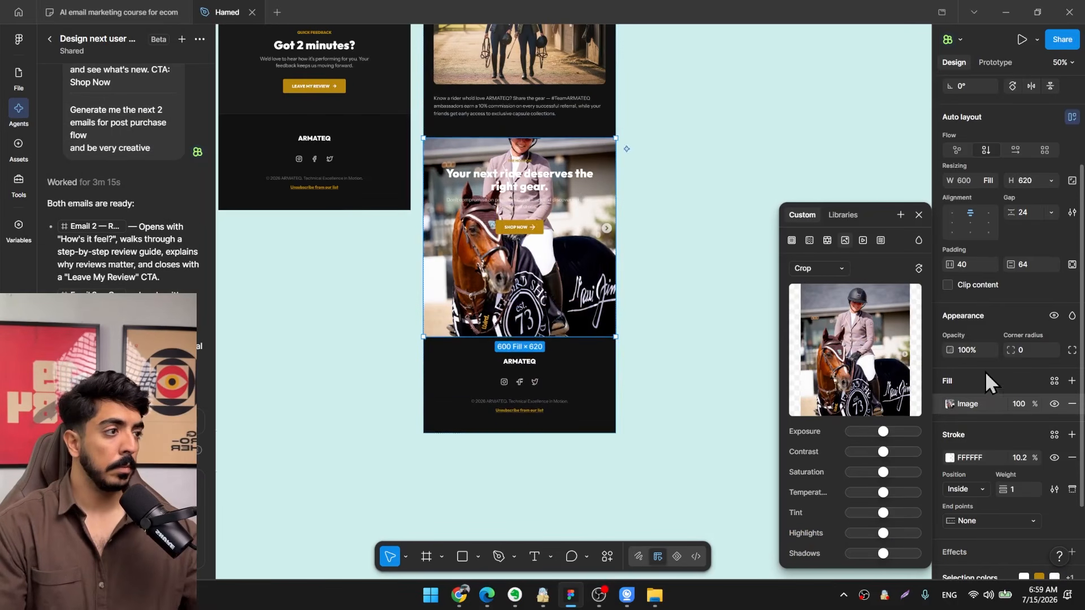
left_click(971, 233)
scroll(520, 246, "up", 5)
scroll(1022, 443, "down", 3)
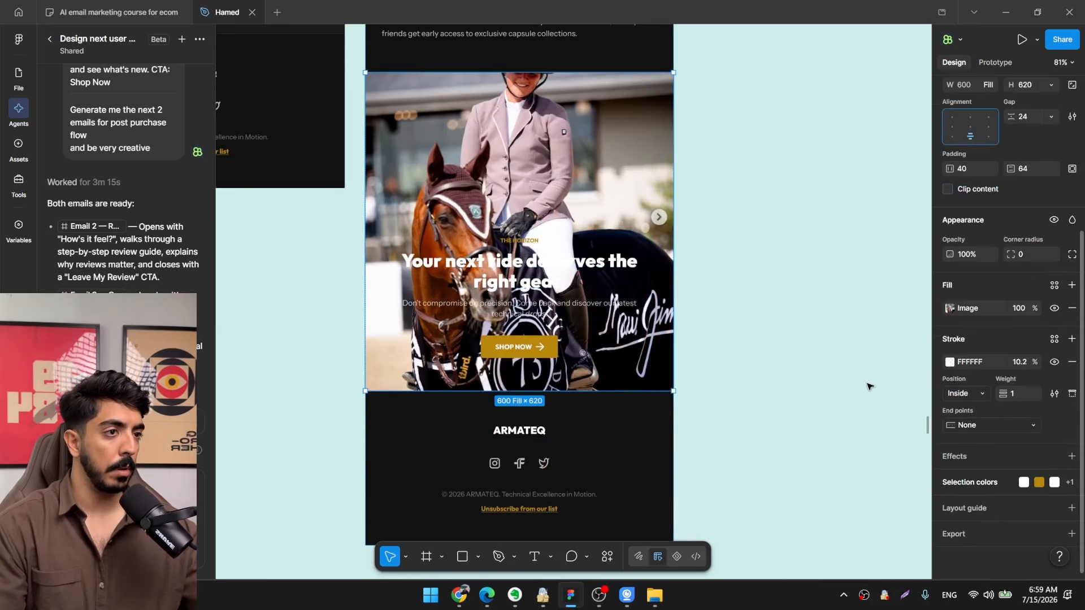
Add a linear gradient fill from transparent to solid black (000000) over the section's photo and raise its opacity.
left_click(1072, 339)
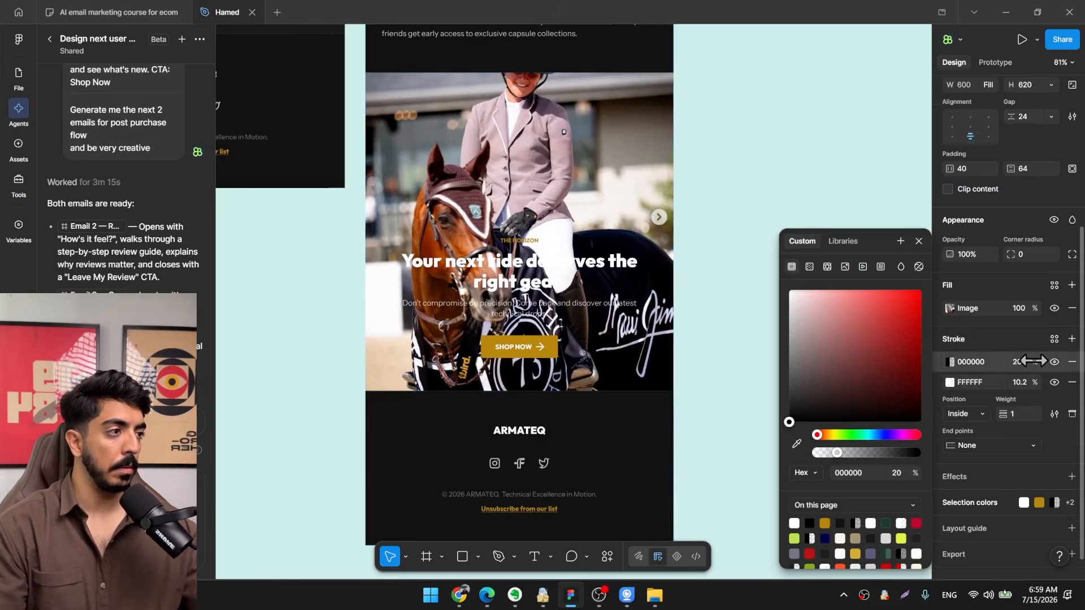
key("ctrl+z")
left_click(1072, 285)
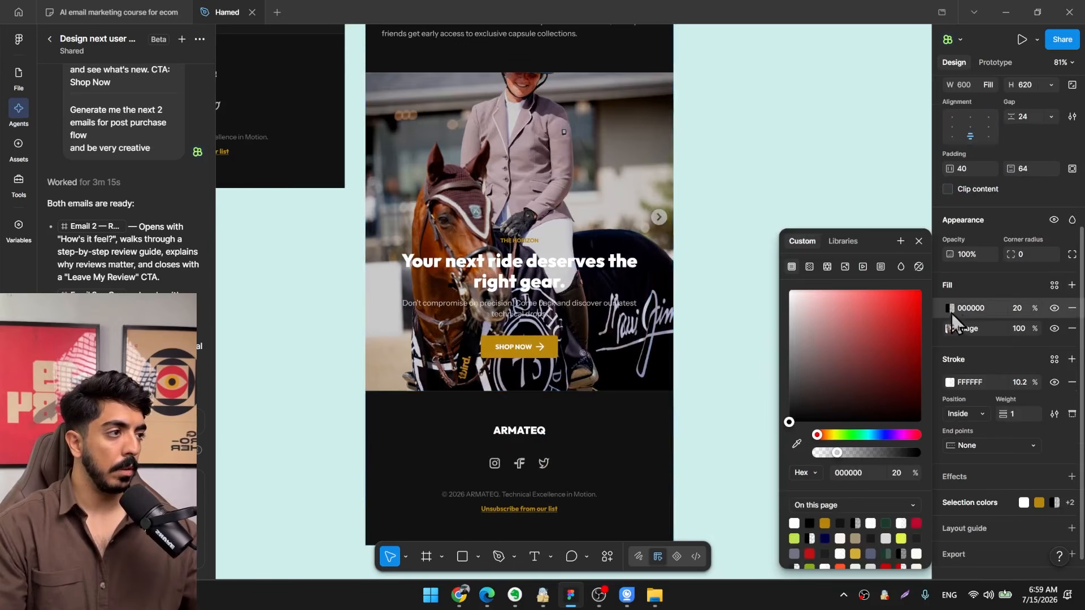
left_click(809, 266)
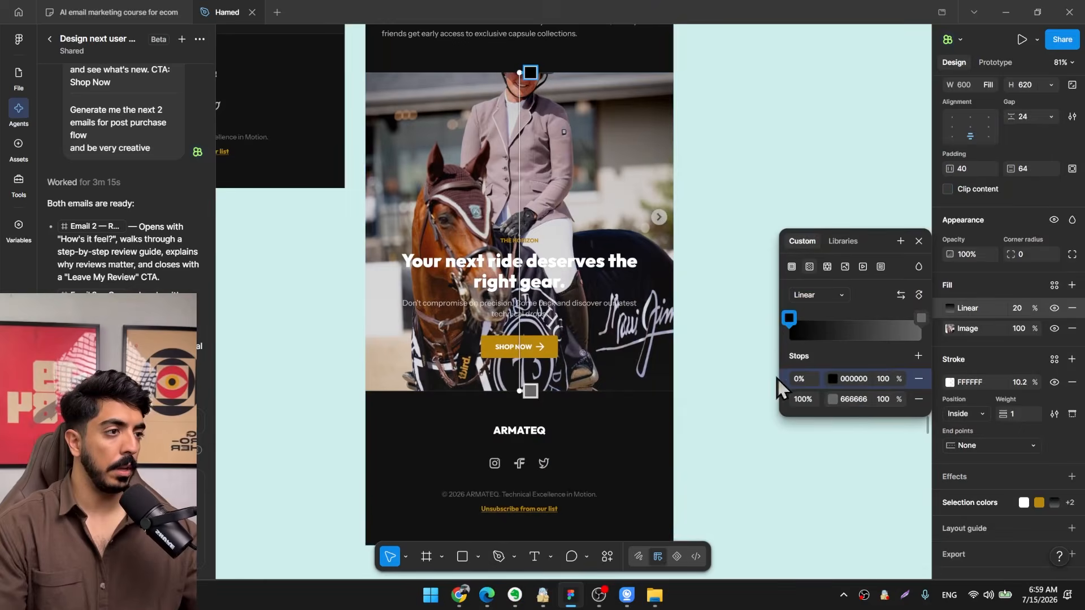
left_click(832, 399)
left_click(719, 366)
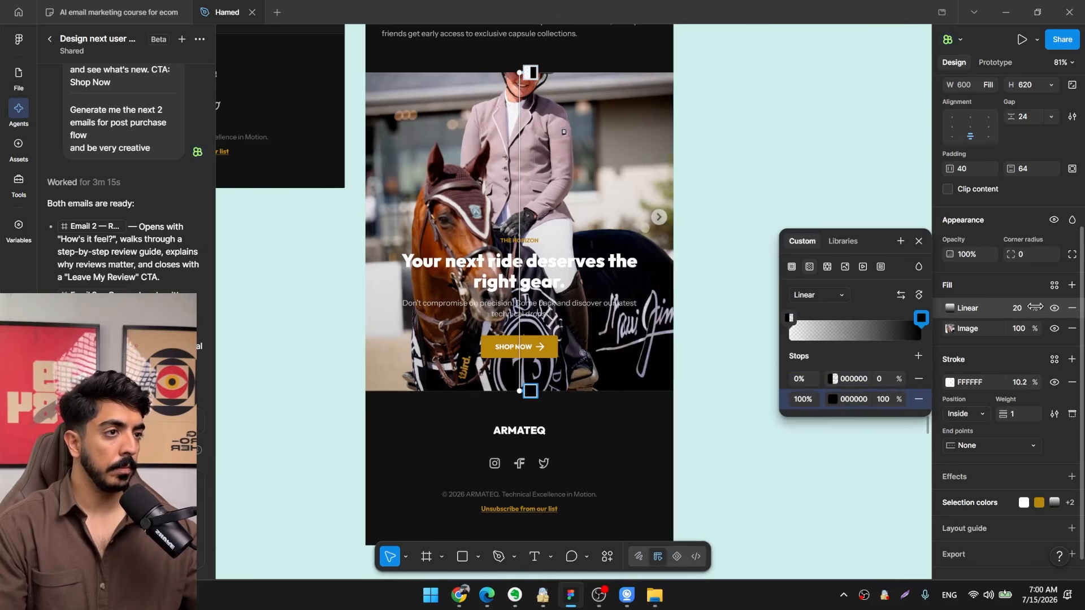
left_click_drag(1034, 308, 1062, 309)
left_click(857, 160)
Review the finished ARMATEQ welcome, abandoned cart, browse abandonment and post purchase emails across the canvas.
scroll(847, 170, "down", 10)
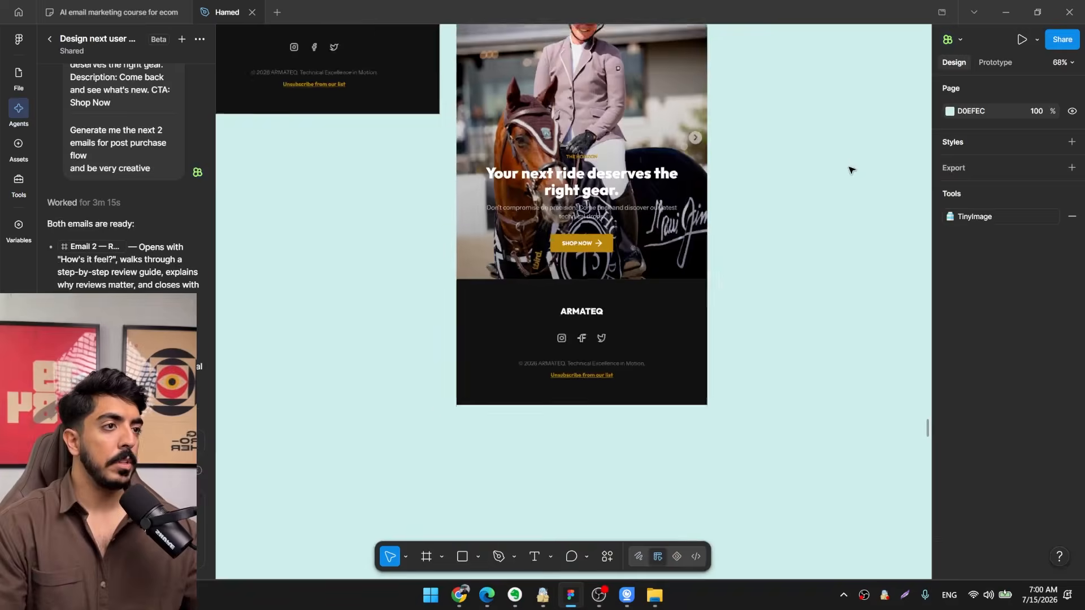
left_click_drag(763, 348, 795, 353)
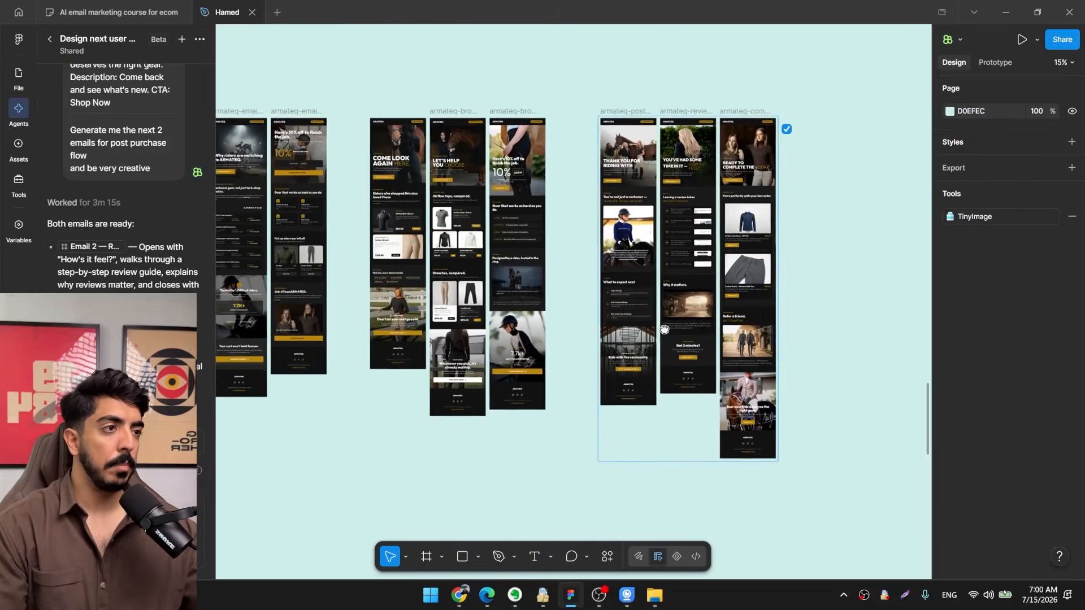
left_click_drag(680, 277, 817, 295)
scroll(817, 295, "down", 2)
left_click_drag(622, 303, 782, 300)
scroll(449, 290, "up", 1)
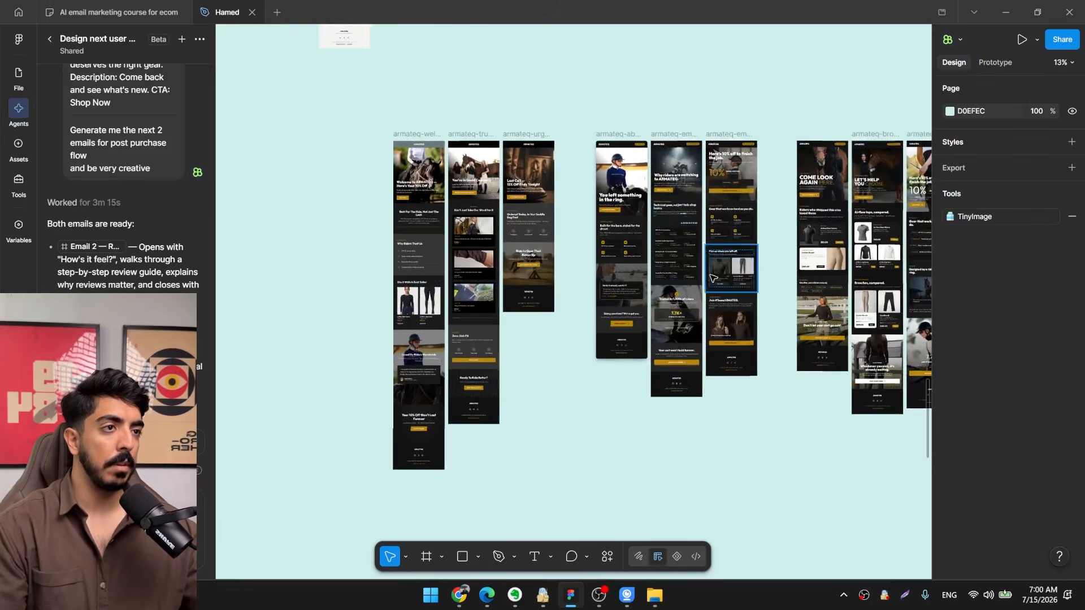
left_click_drag(748, 249, 614, 266)
scroll(629, 262, "right", 5)
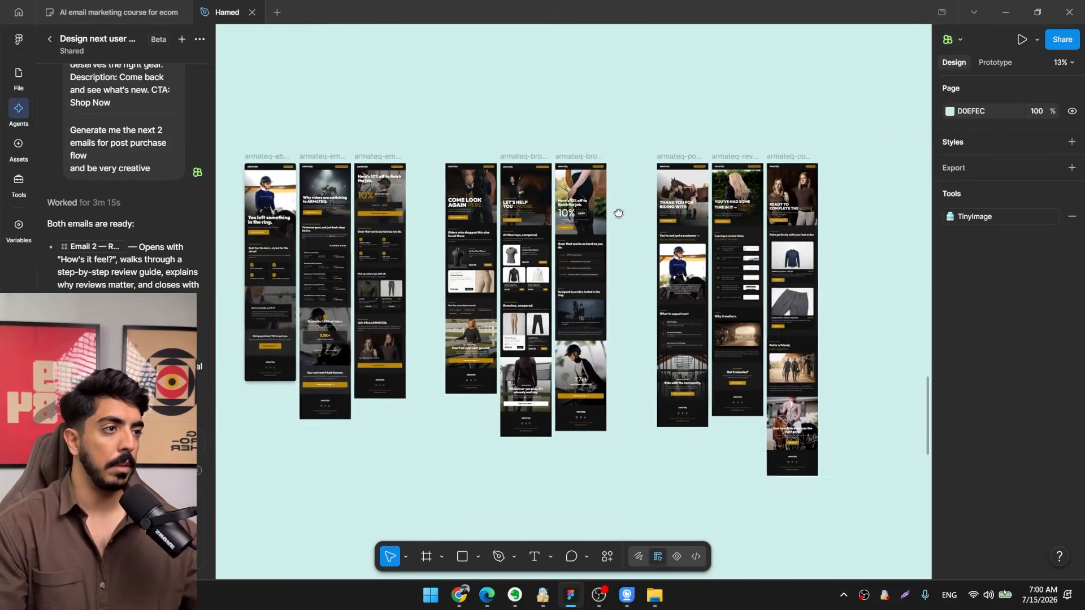
scroll(743, 266, "left", 3)
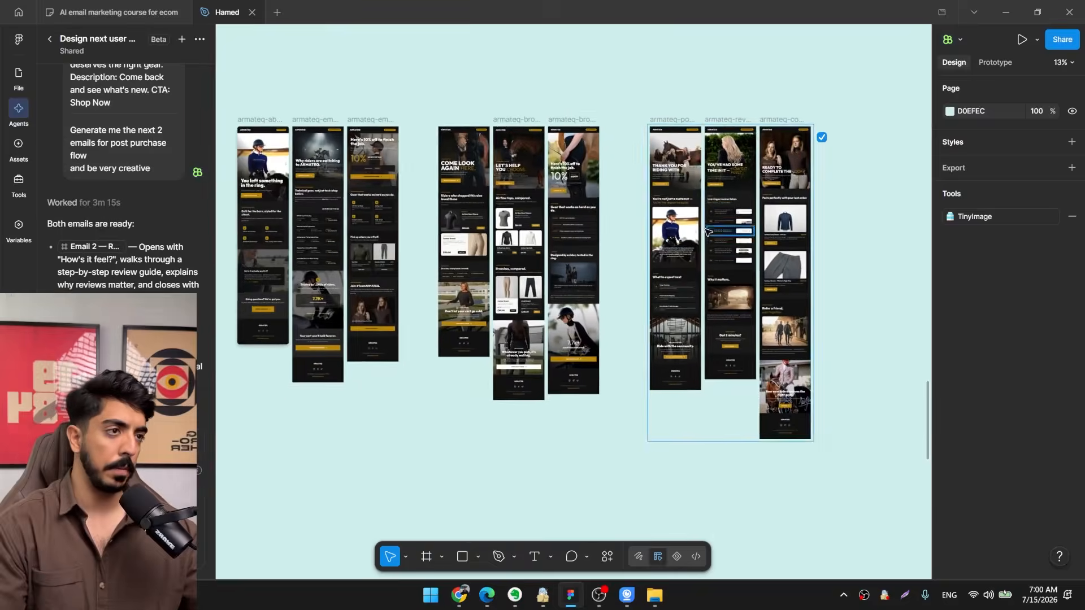
scroll(702, 296, "down", 2)
scroll(644, 397, "up", 2)
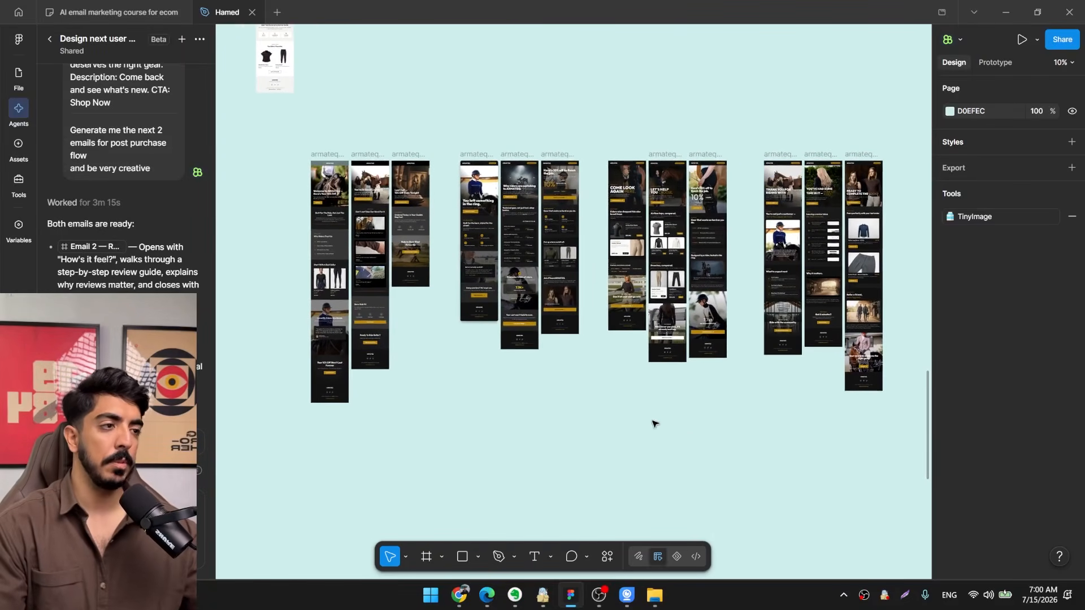
scroll(621, 396, "down", 1)
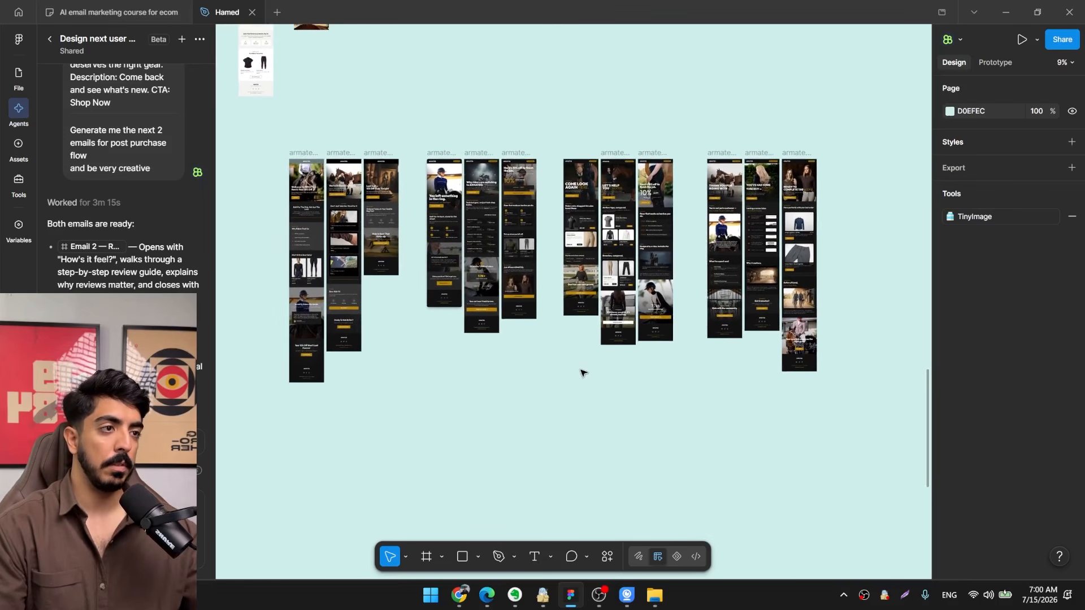
scroll(577, 384, "left", 1)
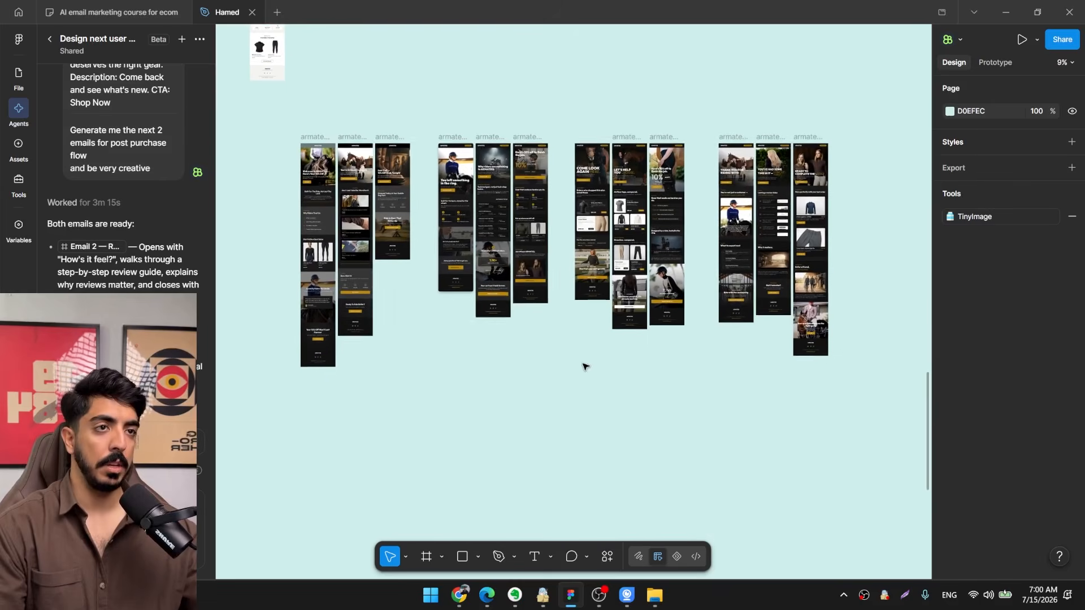
scroll(584, 366, "up", 1)
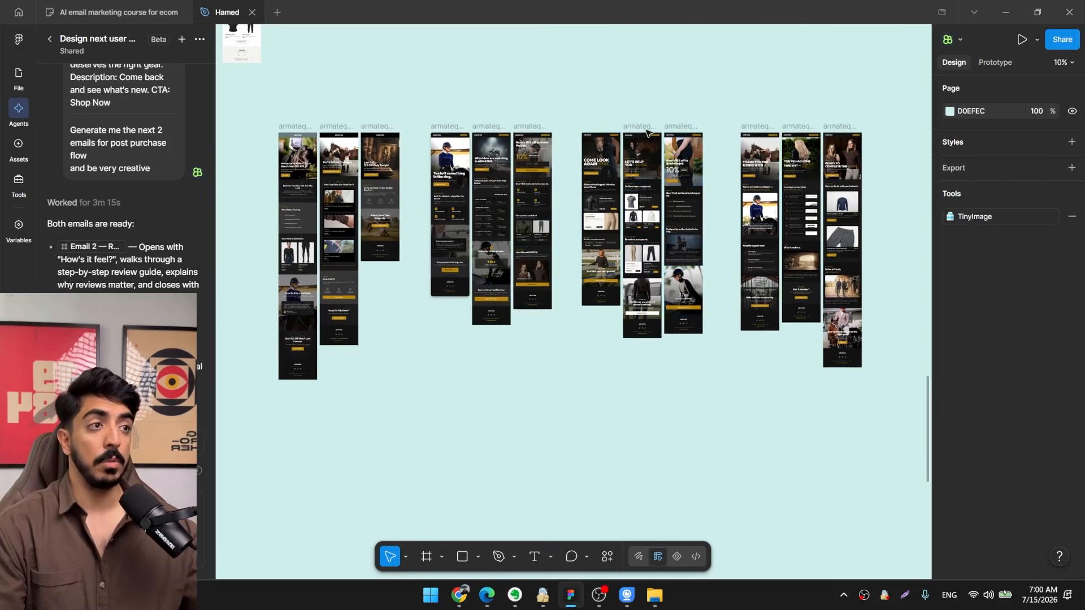
left_click_drag(619, 247, 608, 222)
scroll(445, 224, "up", 3)
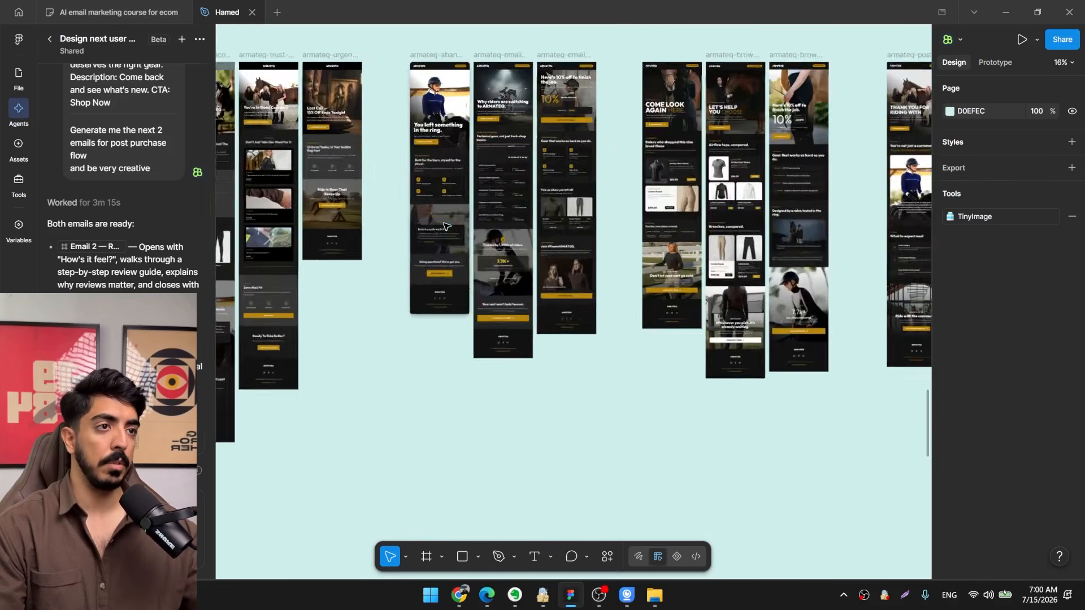
scroll(449, 227, "down", 2)
left_click_drag(450, 227, 453, 251)
mouse_move(523, 290)
left_mouse_down()
mouse_move(572, 266)
mouse_move(506, 291)
left_mouse_up()
left_click_drag(619, 295, 555, 314)
left_click_drag(281, 265, 357, 274)
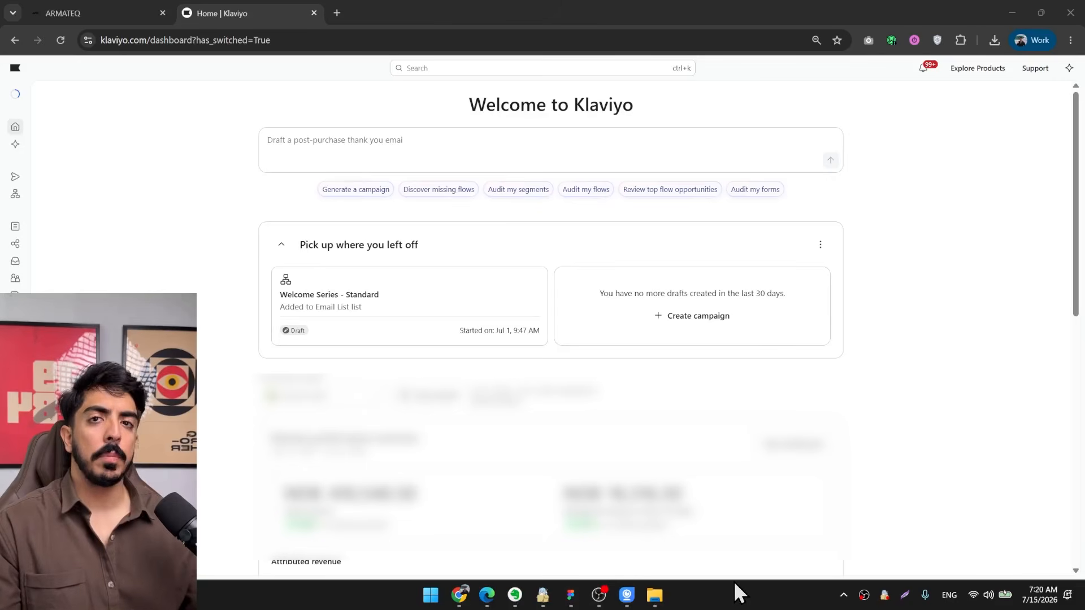
Open the list of flows in Klaviyo.
left_click(571, 595)
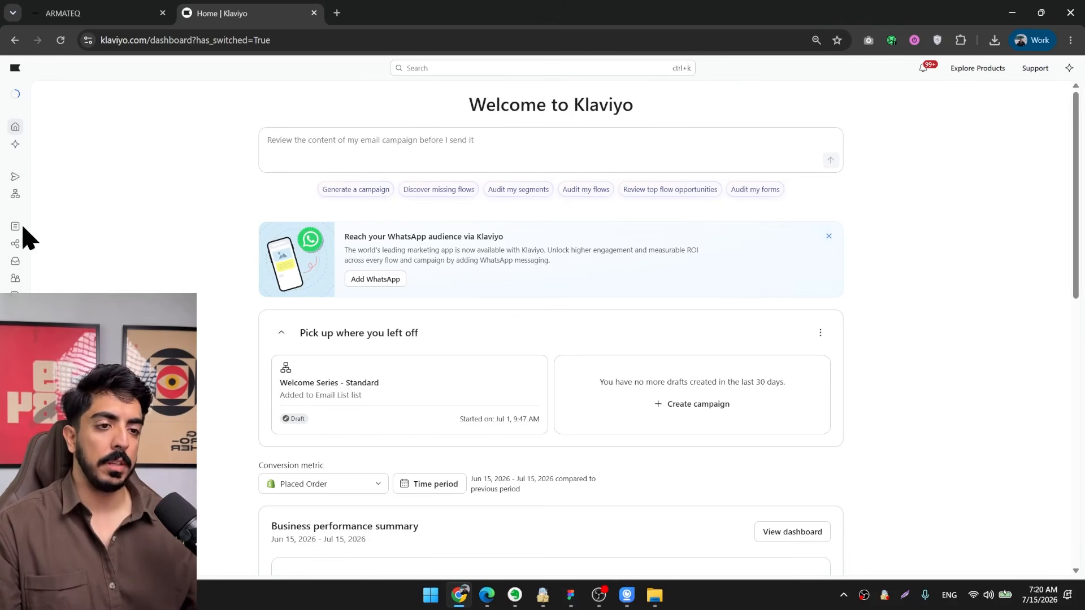
left_click(16, 195)
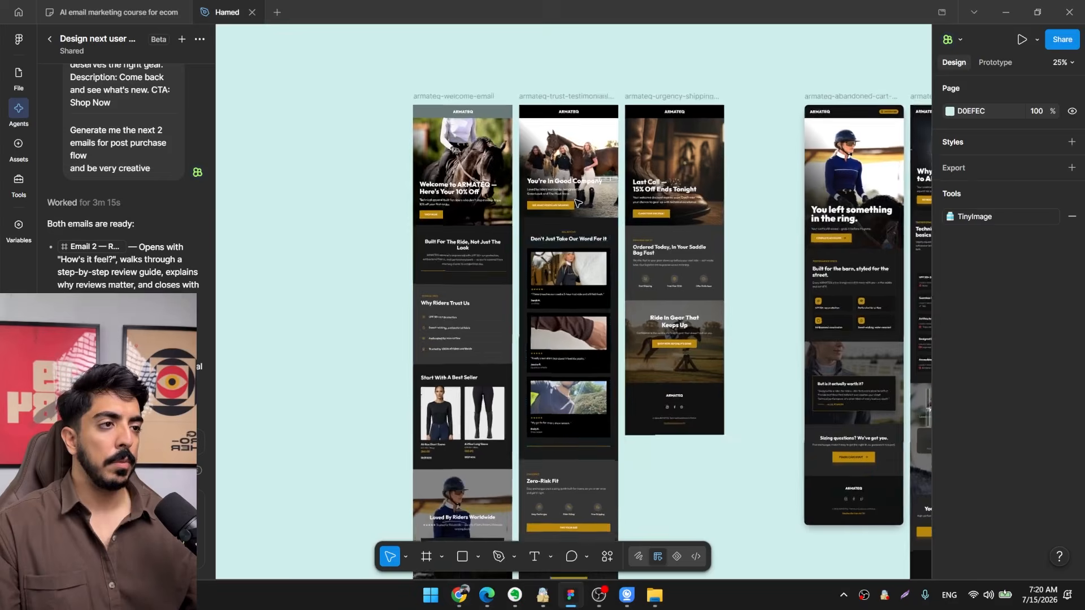
Switch to Figma and examine the three welcome flow emails: welcome, trust testimonials and urgency shipping.
scroll(577, 203, "up", 1)
left_click_drag(577, 203, 622, 290)
scroll(475, 168, "up", 2)
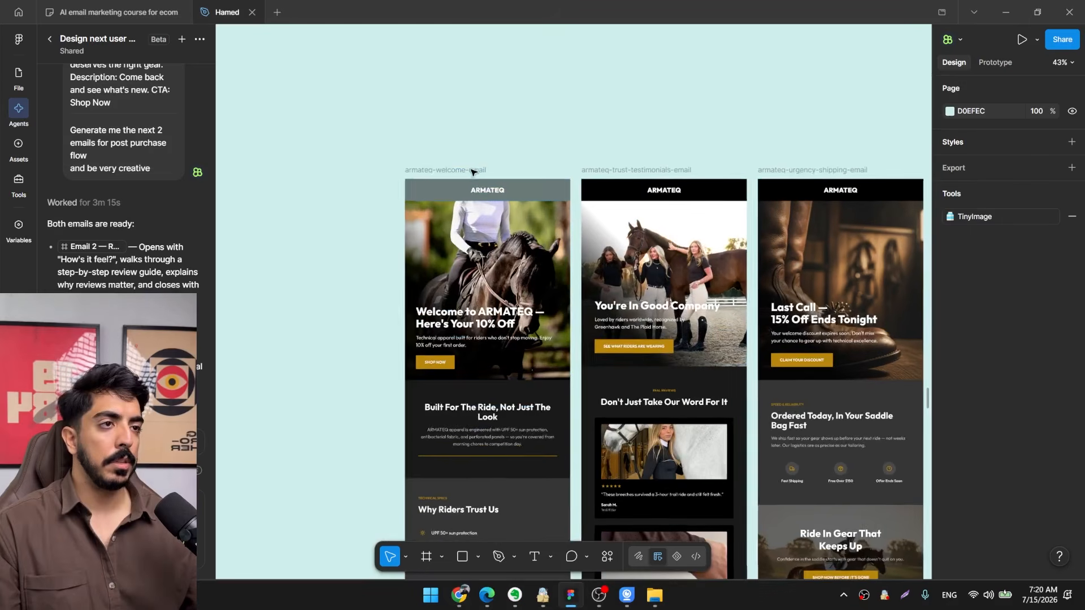
left_click(435, 171)
left_click_drag(716, 200, 593, 116)
scroll(593, 116, "down", 2)
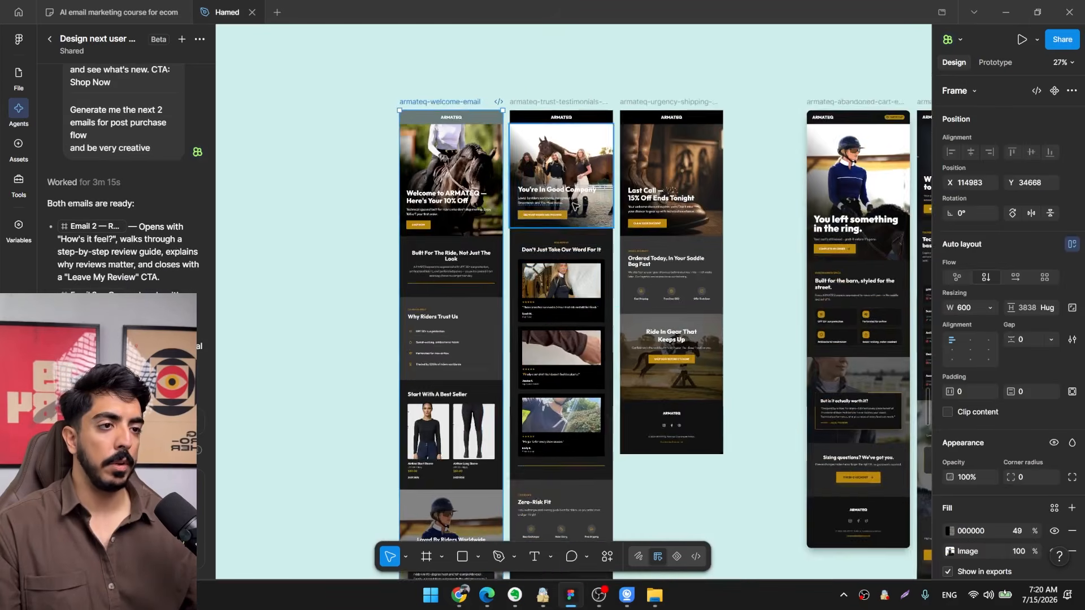
left_click_drag(598, 427, 576, 457)
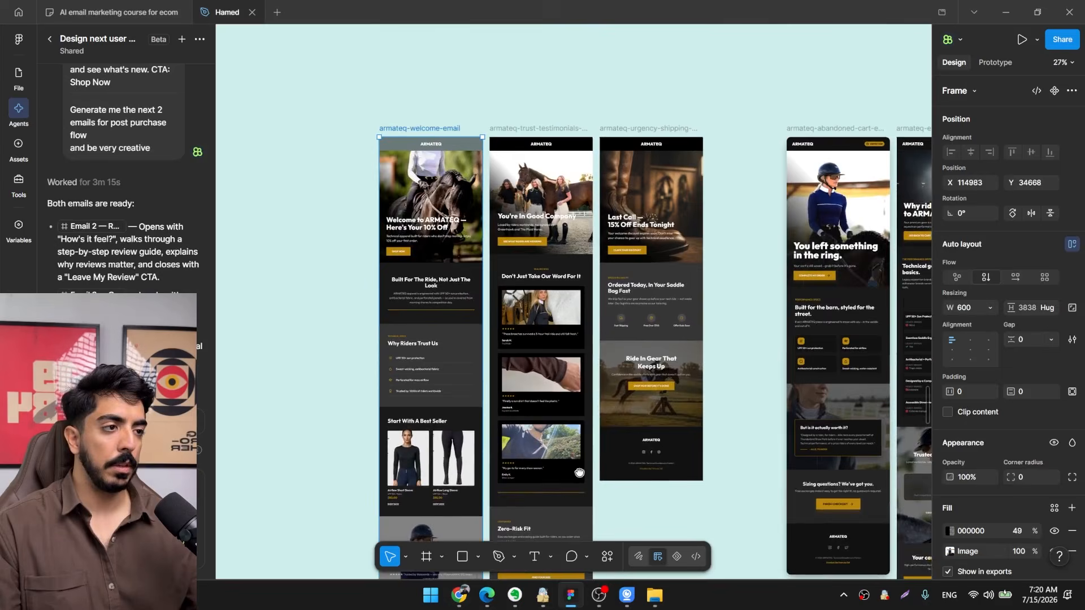
scroll(536, 282, "up", 2)
left_click_drag(519, 284, 593, 341)
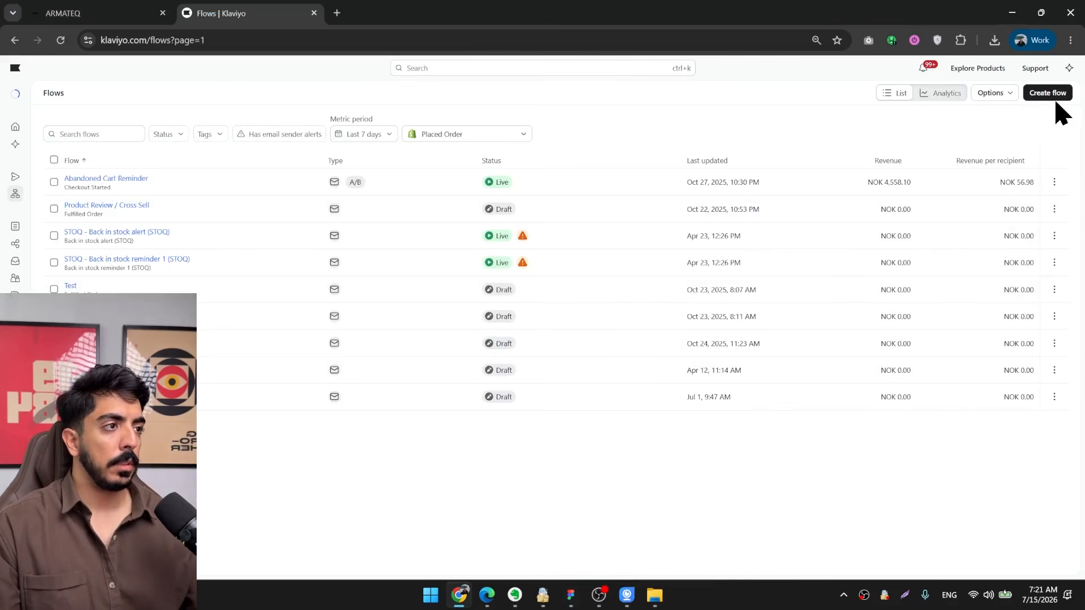
In Klaviyo, start a new flow by searching the templates for "welcome" and opening the Standard Welcome Series.
left_click(1050, 96)
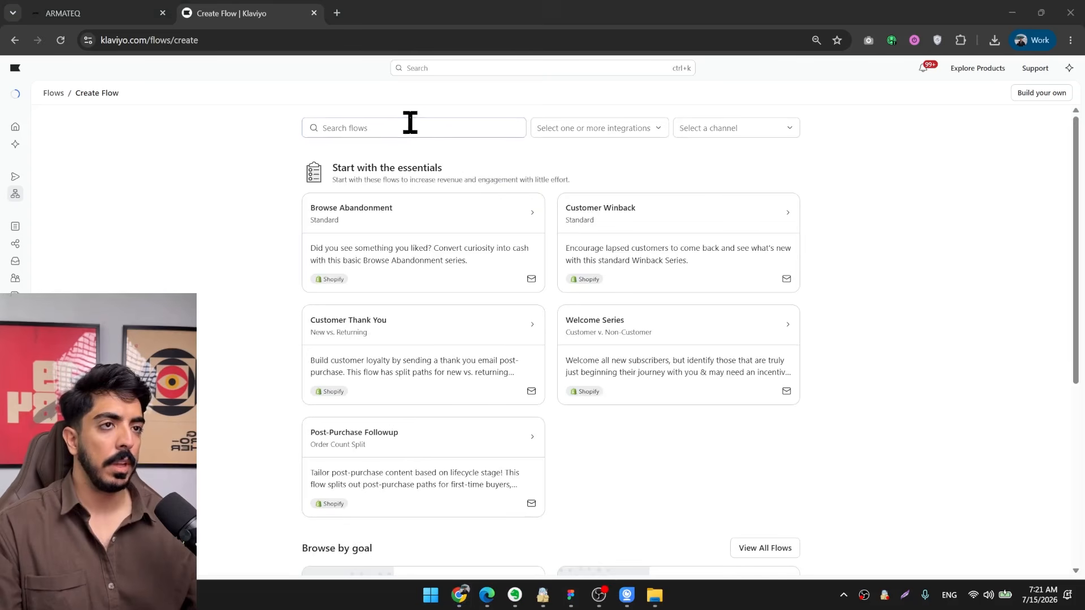
left_click(409, 123)
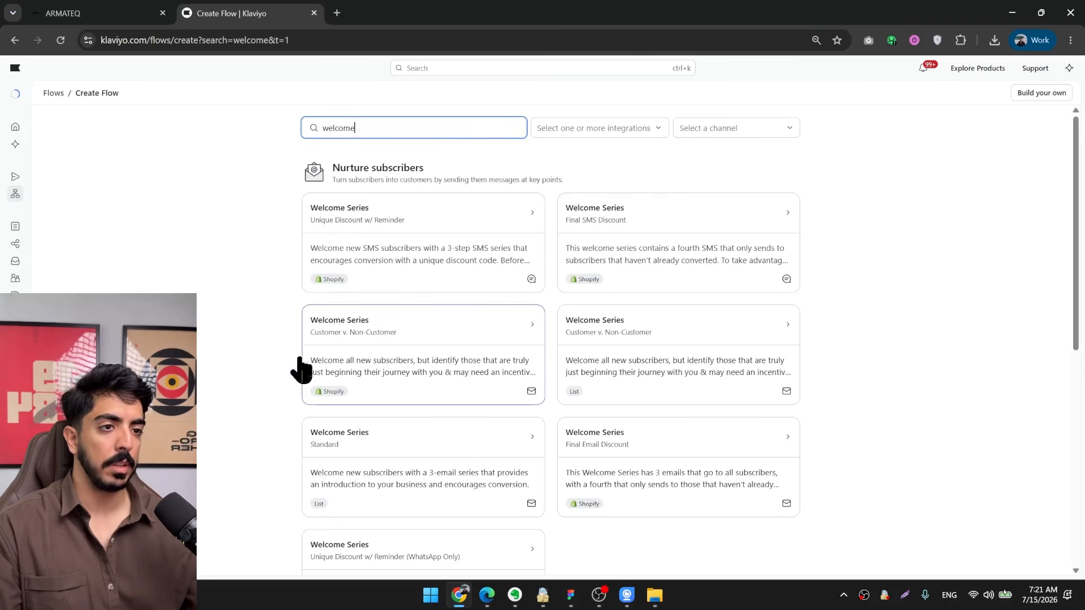
scroll(427, 350, "down", 2)
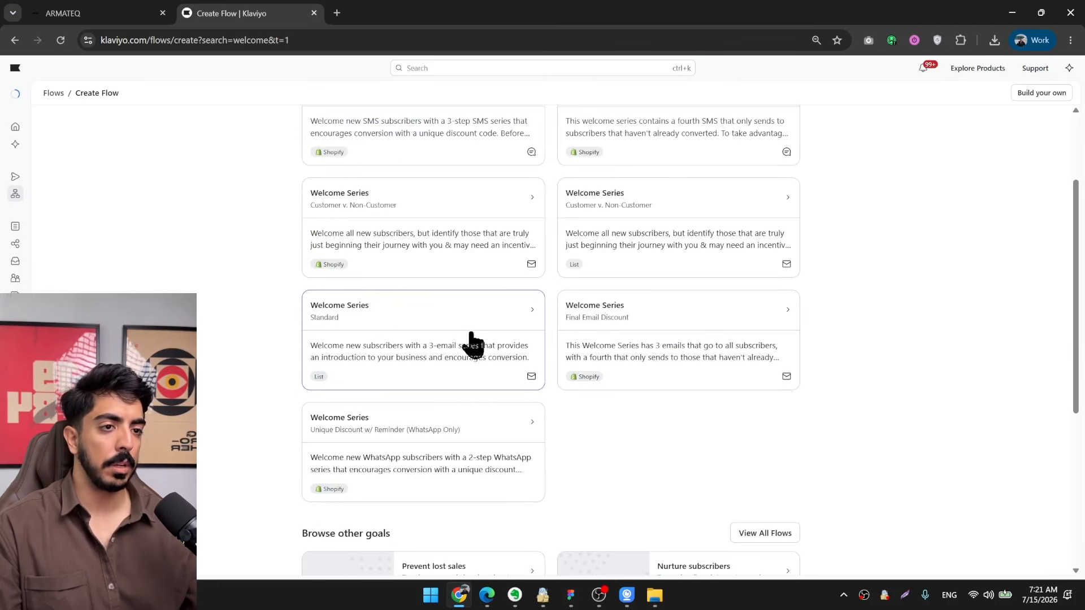
left_click(362, 321)
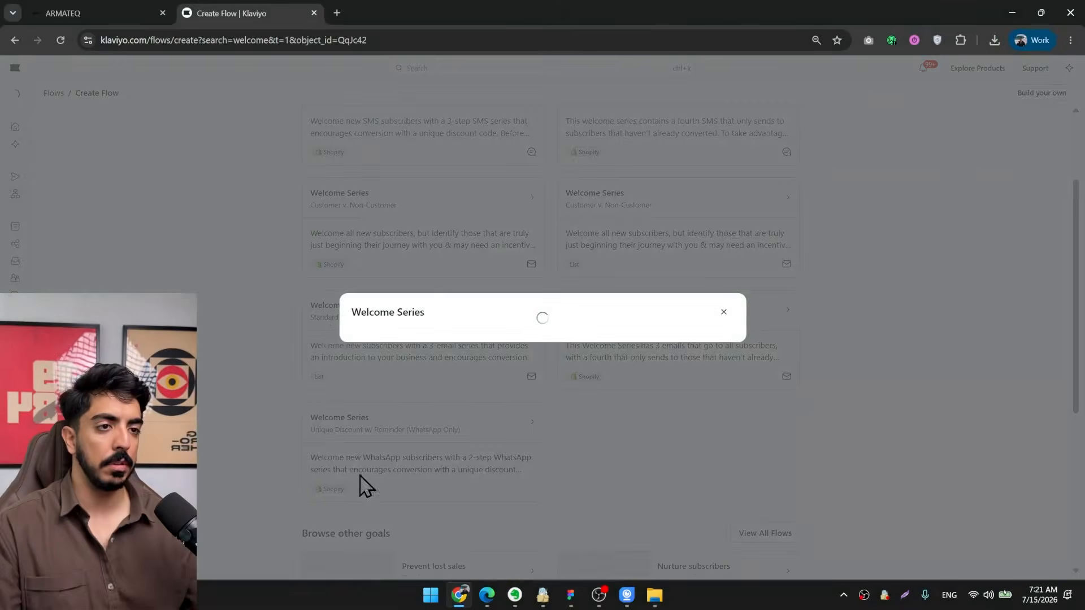
Name the flow "TEST _ WELCOME", set its trigger to Email List and create it from the template.
left_click_drag(449, 290, 291, 285)
type("TEST _ WELCOME")
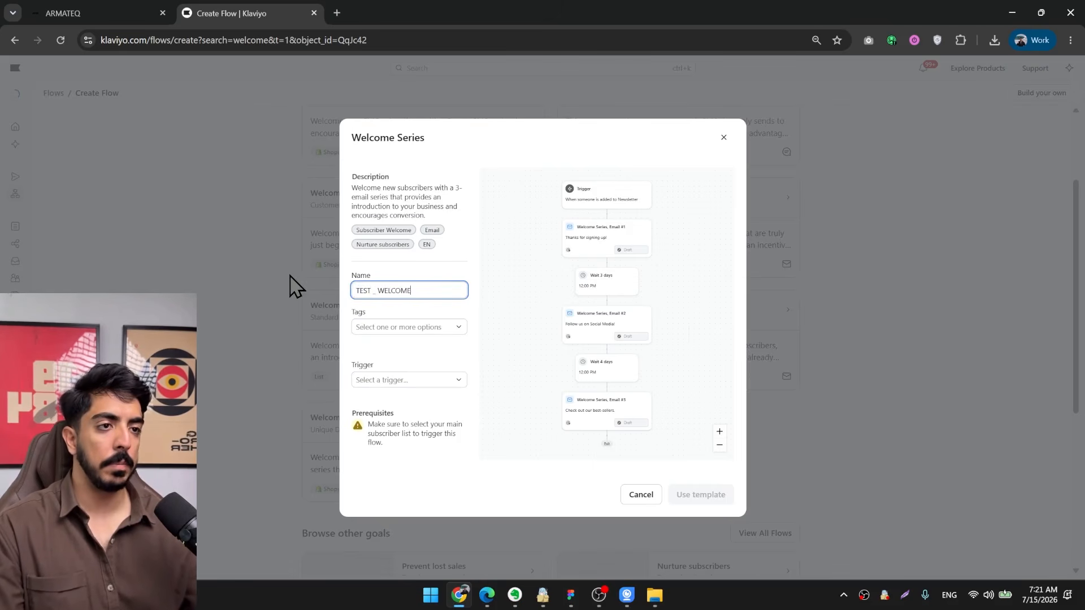
left_click(409, 379)
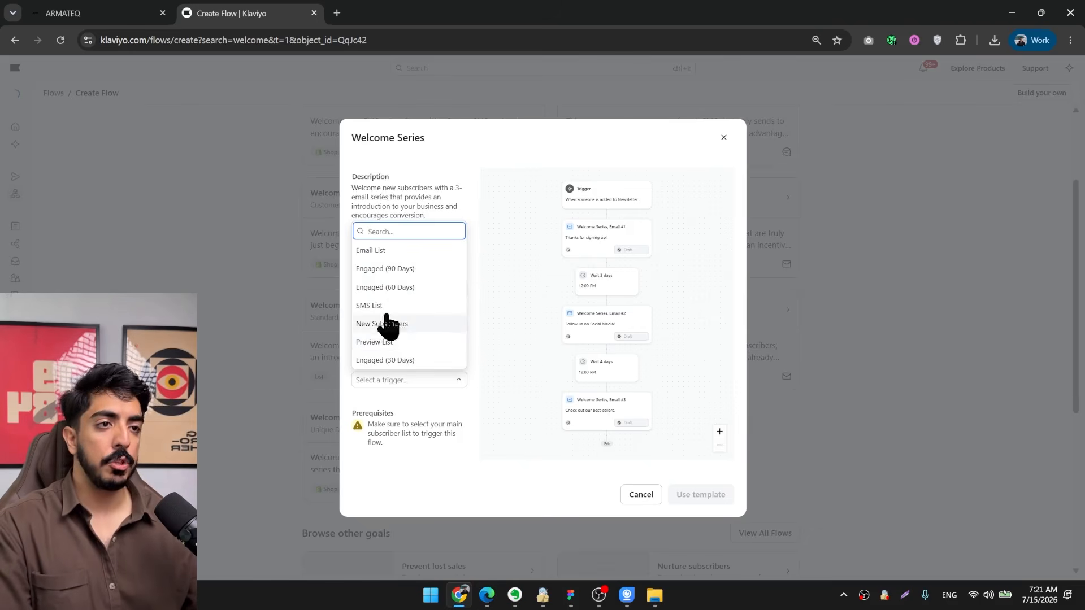
left_click(381, 255)
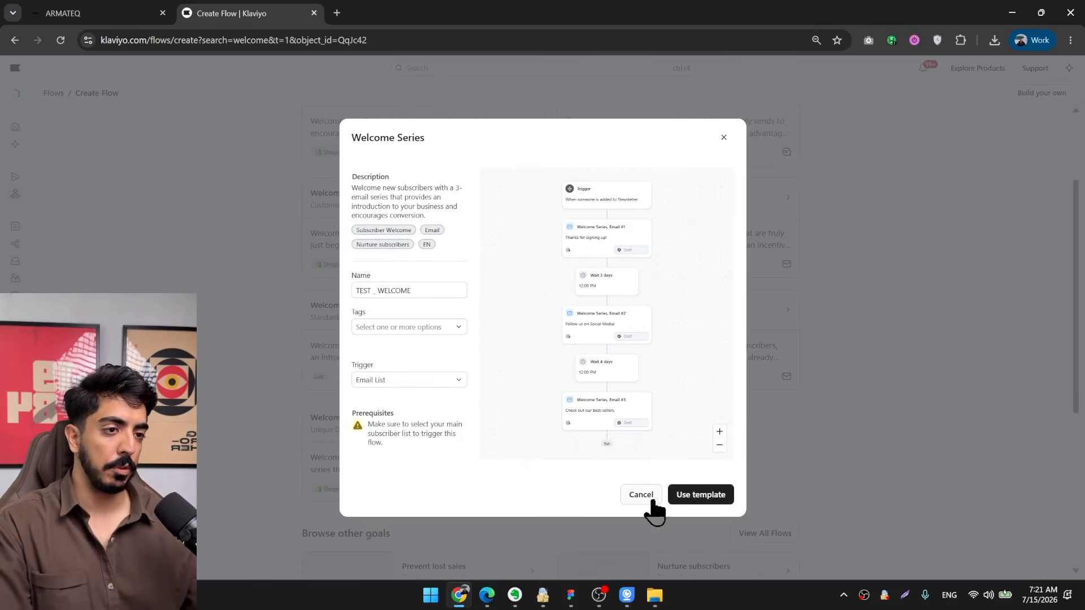
left_click(712, 495)
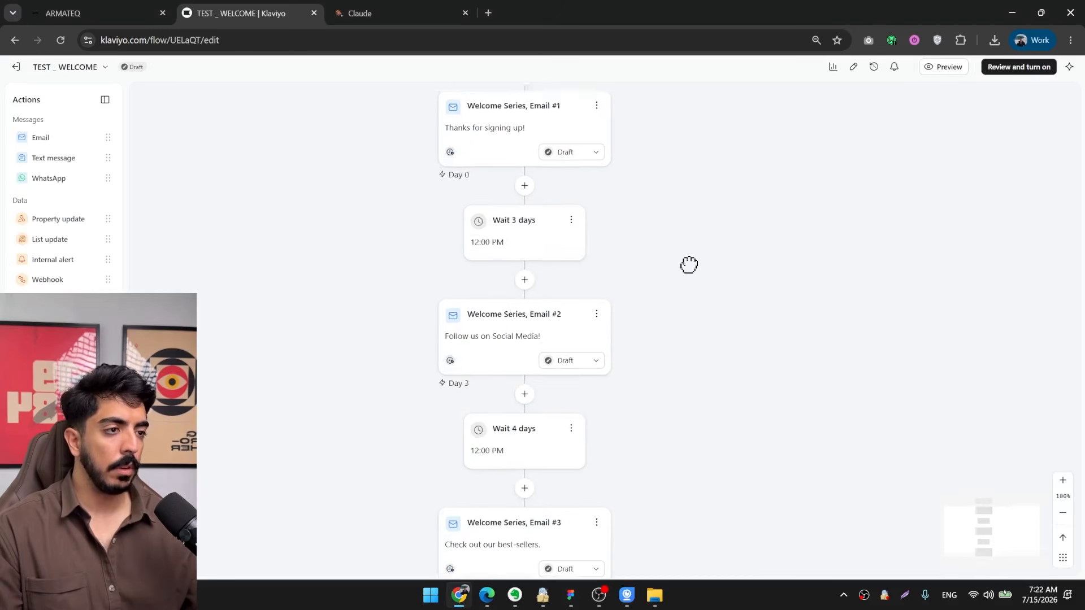
Open the trigger settings of the new TEST _ WELCOME flow.
left_click_drag(689, 265, 688, 255)
left_click(1063, 513)
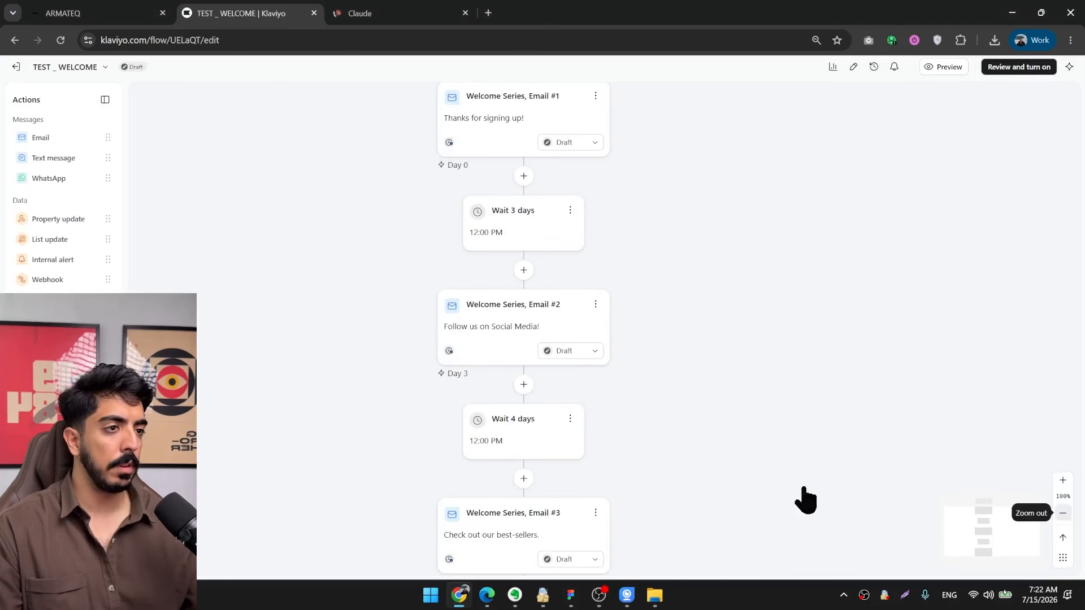
left_click_drag(729, 503, 655, 316)
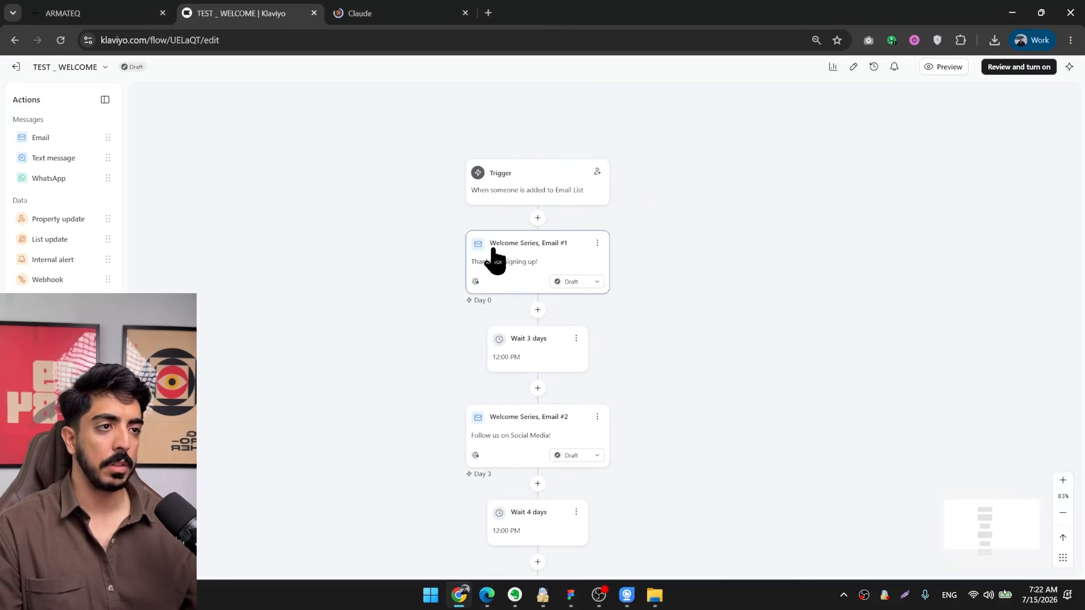
left_click(495, 259)
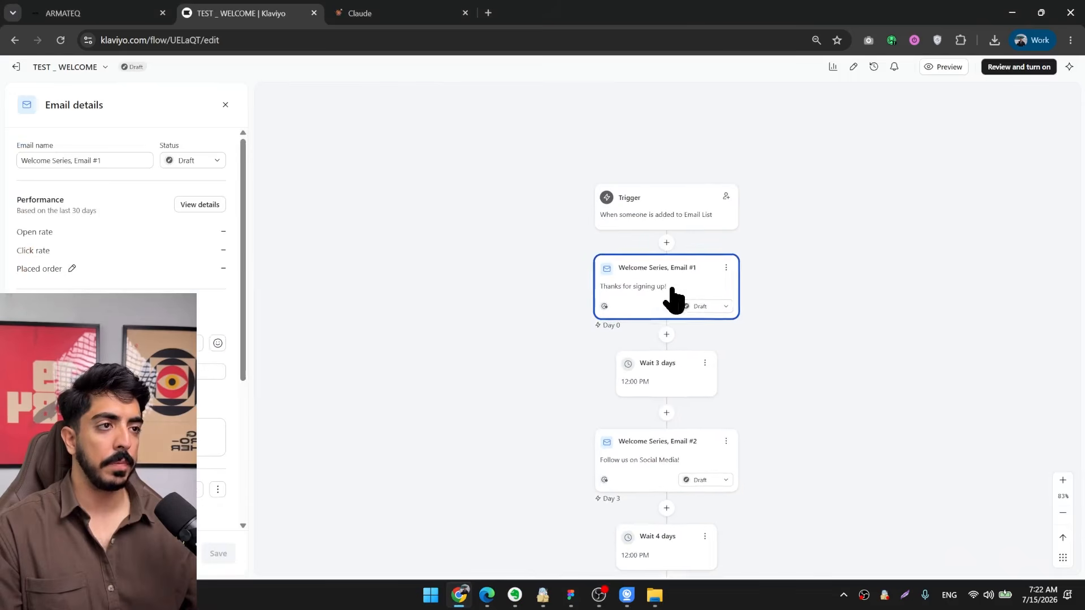
left_click(598, 219)
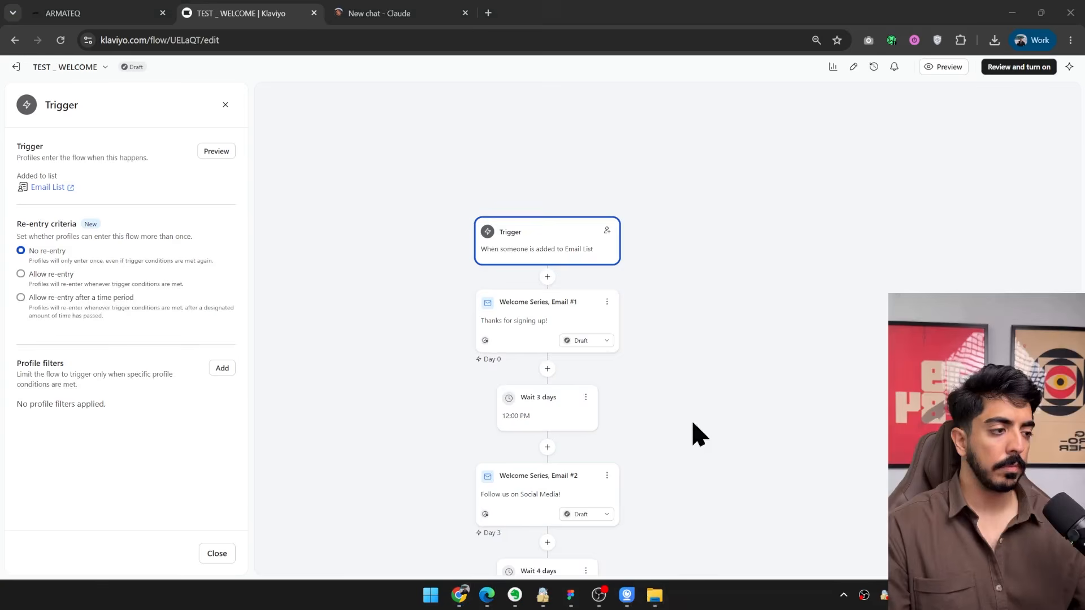
left_click_drag(671, 366, 707, 341)
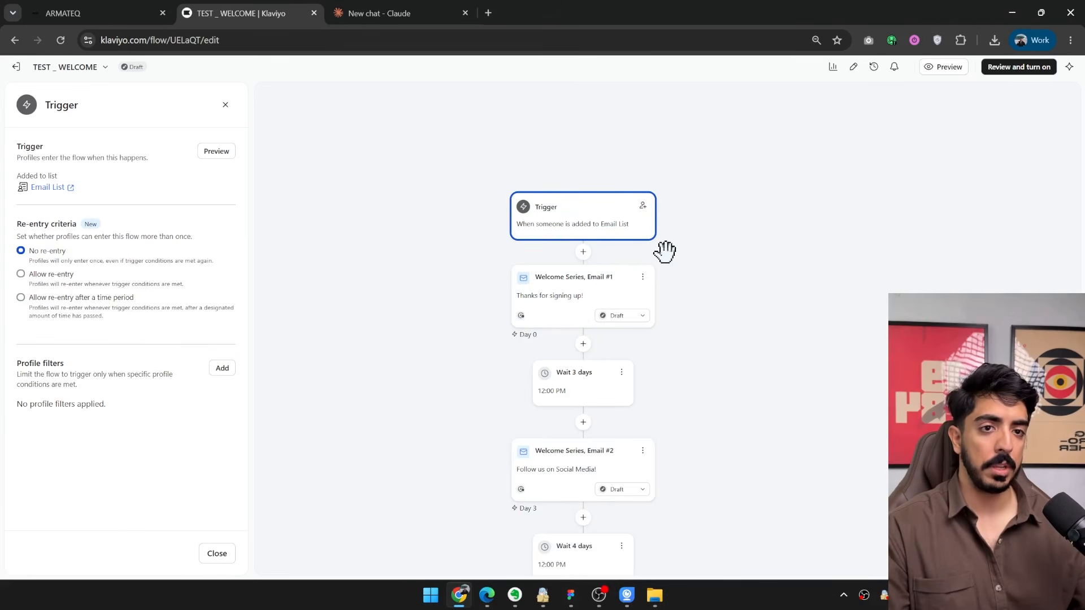
Add a profile filter to the trigger based on what someone has done, using the Shopify Placed Order metric.
left_click(222, 368)
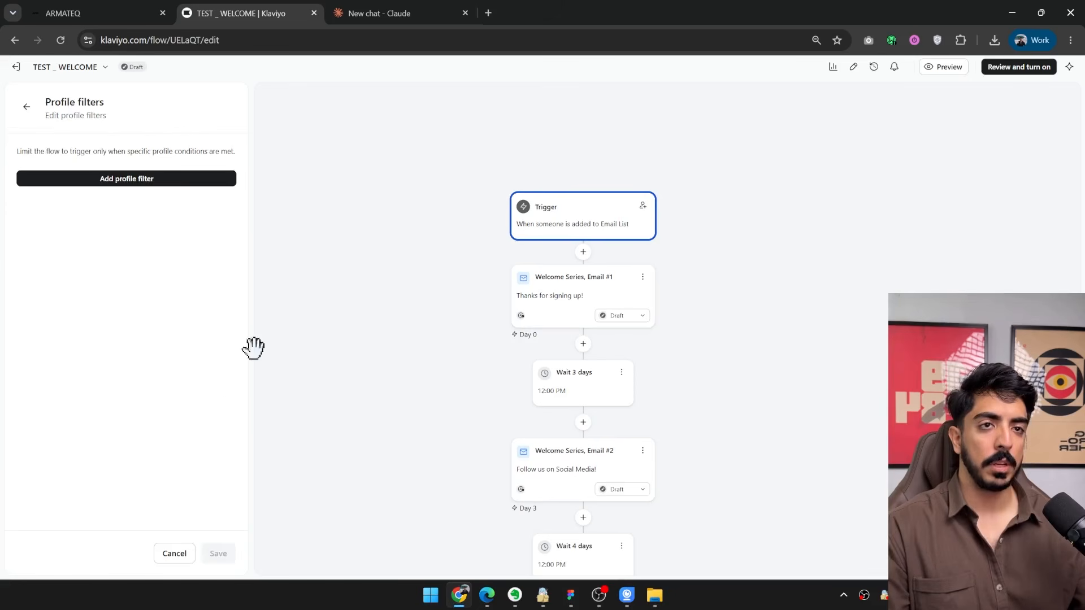
left_click(116, 179)
left_click(76, 184)
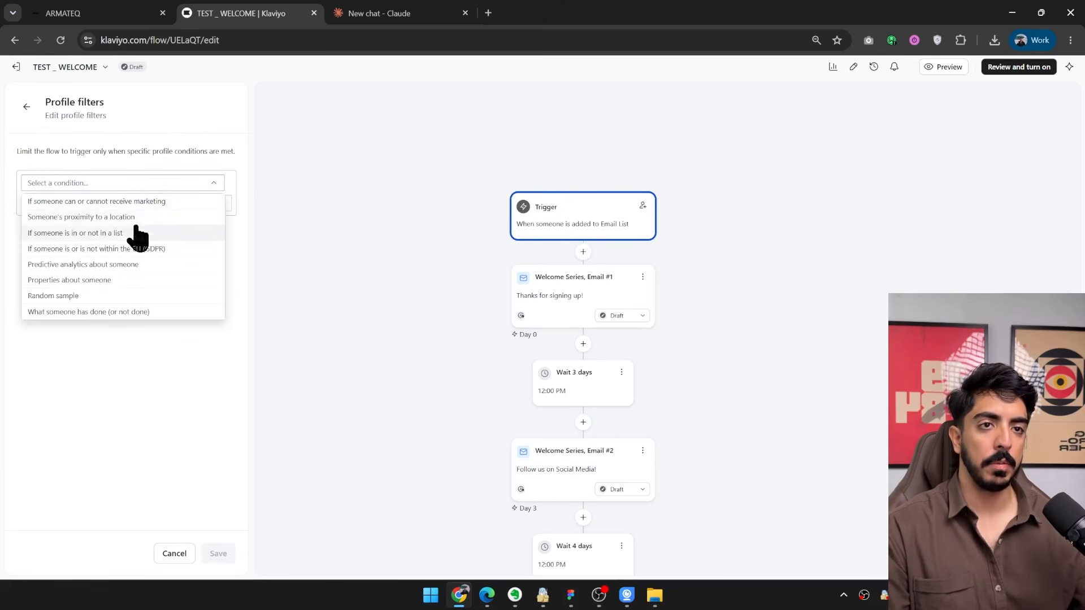
left_click(100, 311)
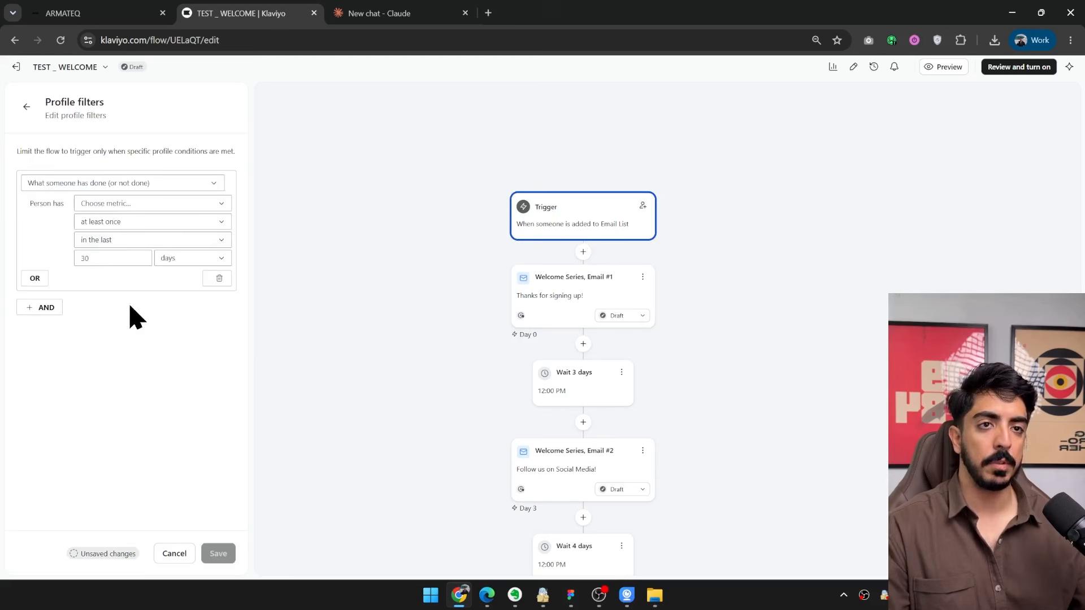
left_click(122, 204)
left_click(118, 229)
type("place")
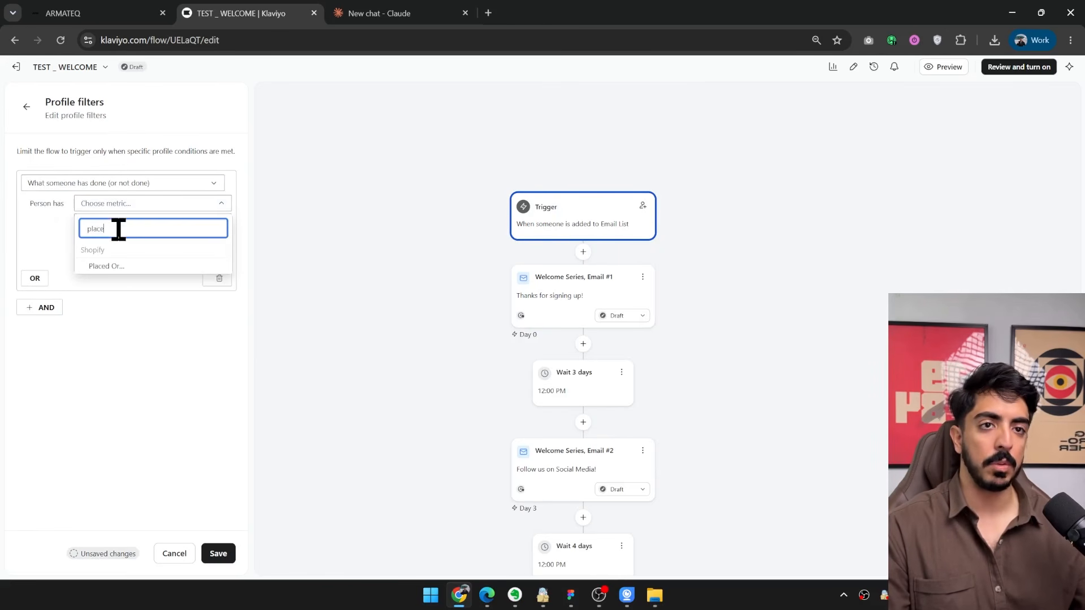
left_click(105, 266)
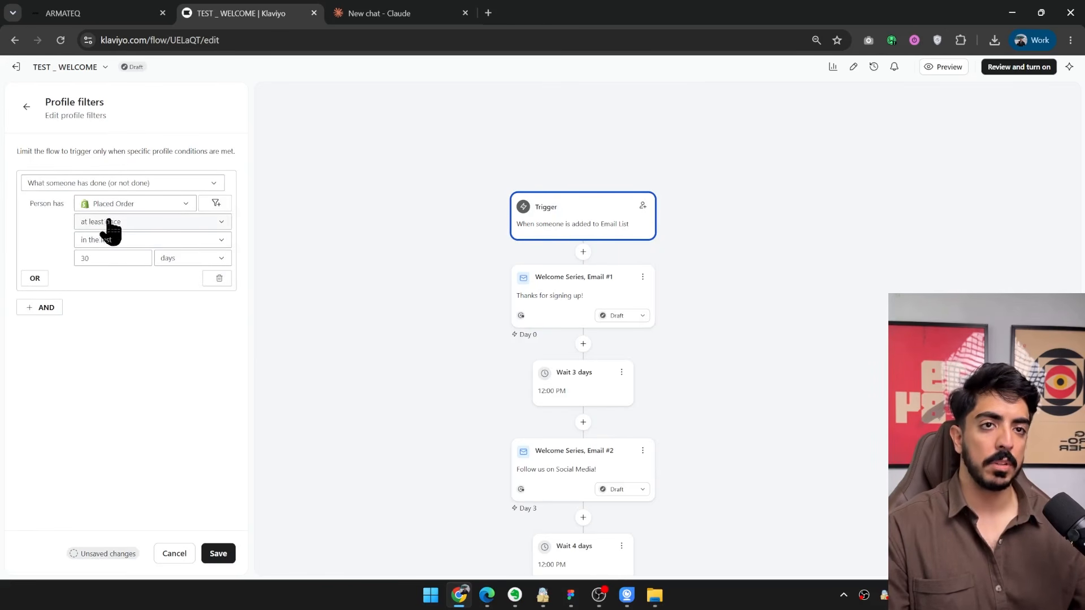
Set the Placed Order filter to zero times since starting this flow and save it.
left_click(102, 225)
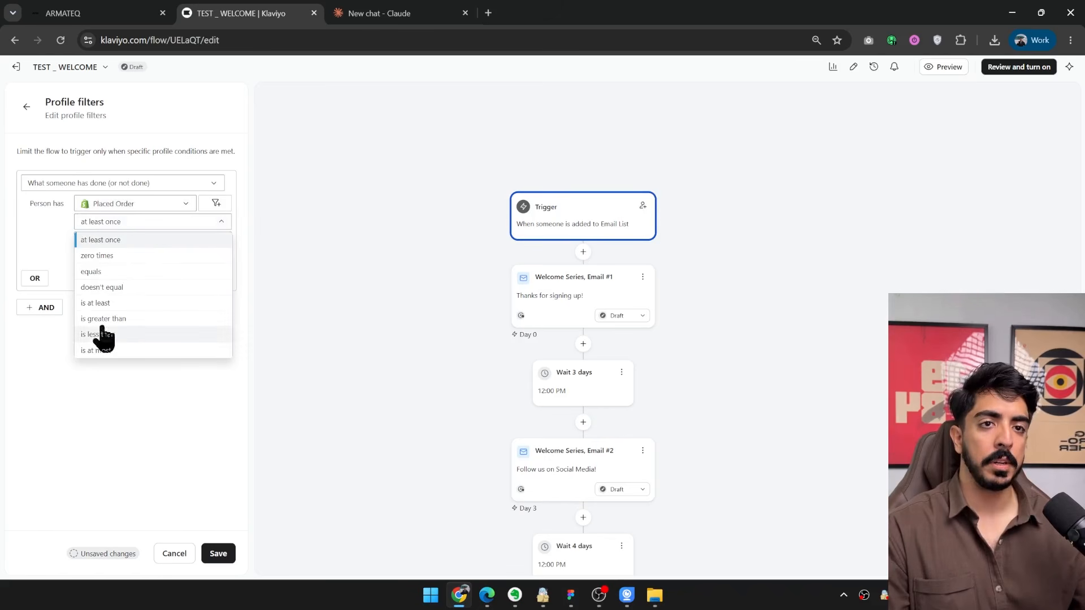
left_click(95, 257)
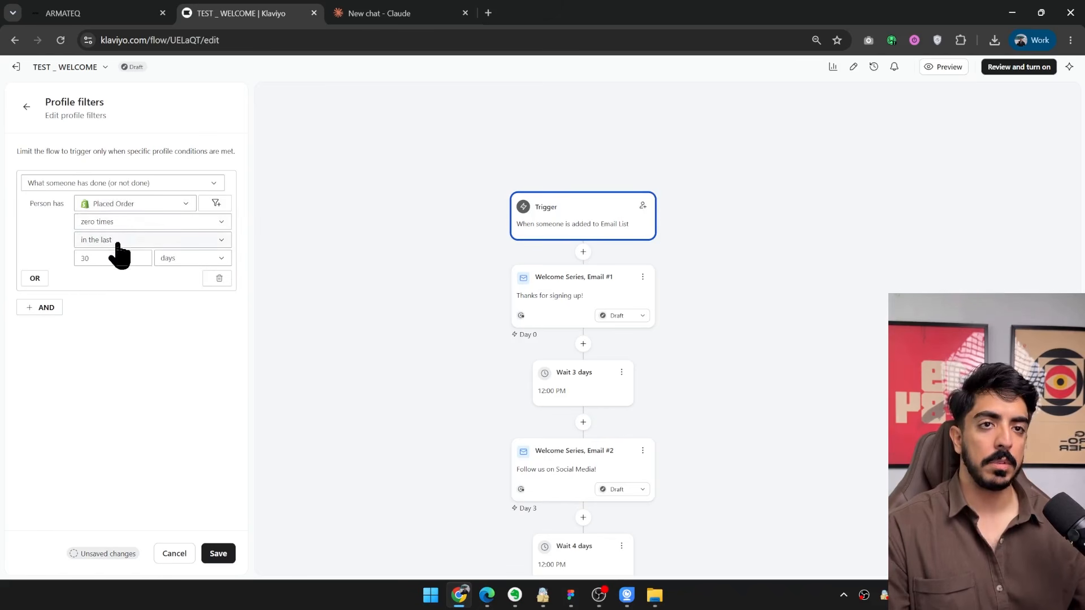
left_click(138, 242)
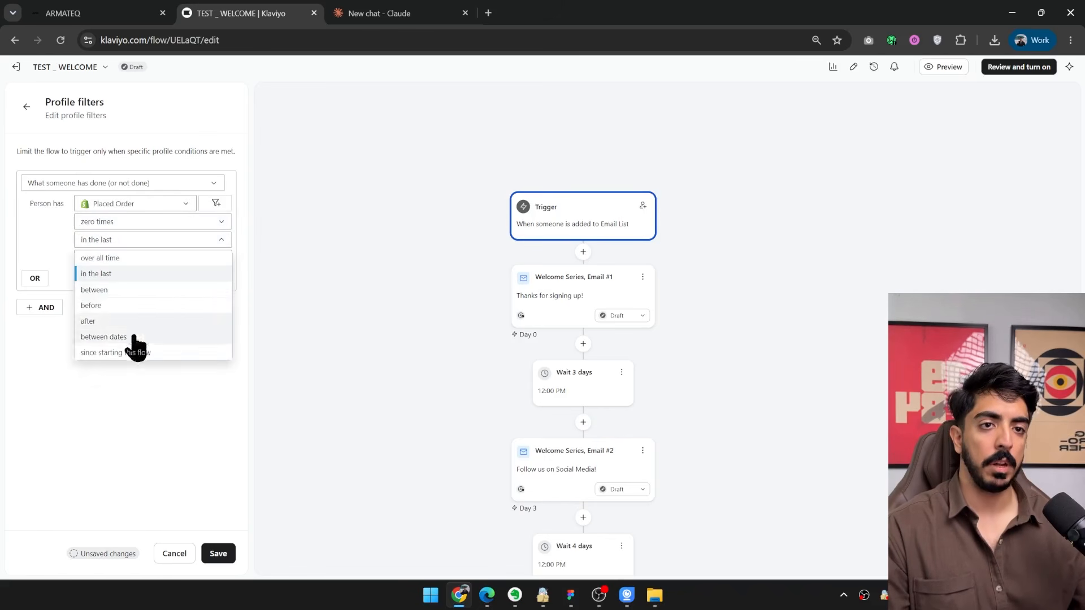
left_click(118, 354)
left_click(219, 554)
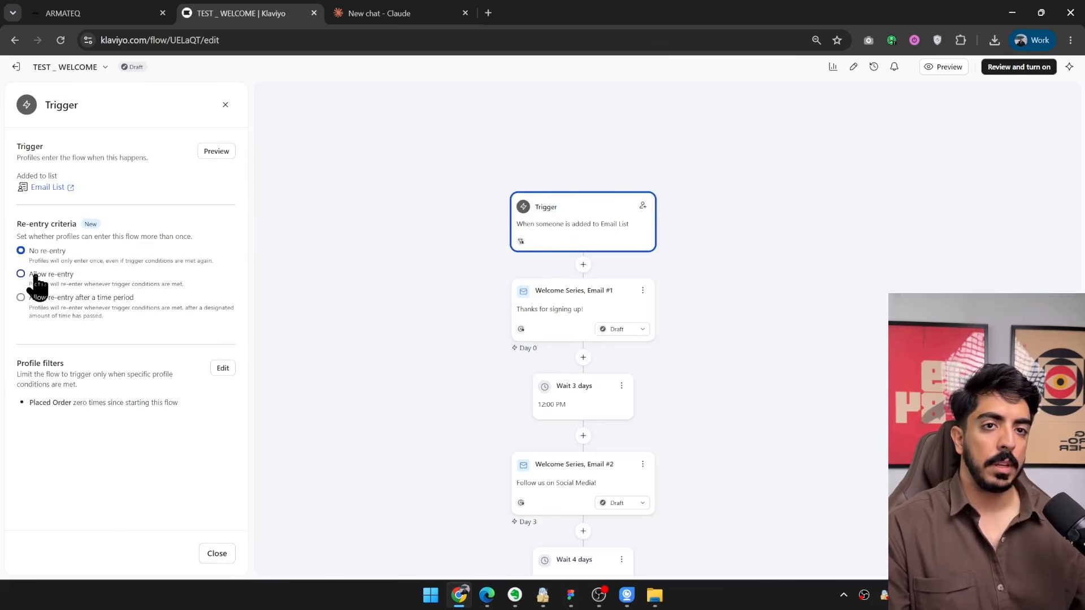
Set the trigger's re-entry criteria to allow re-entry after a time period of 30 days and save.
left_click(35, 276)
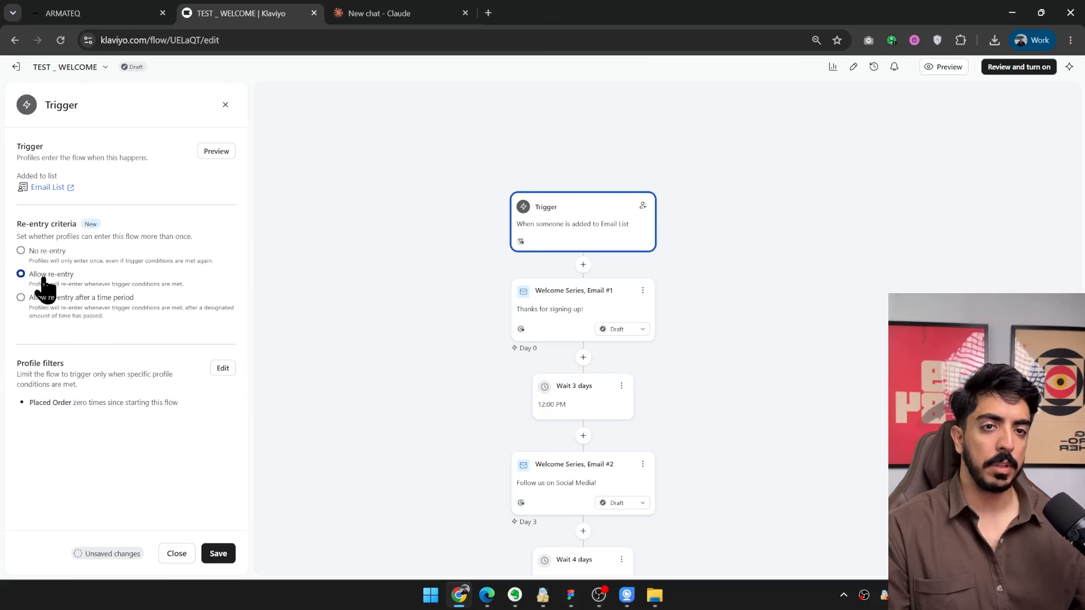
left_click_drag(400, 344, 310, 333)
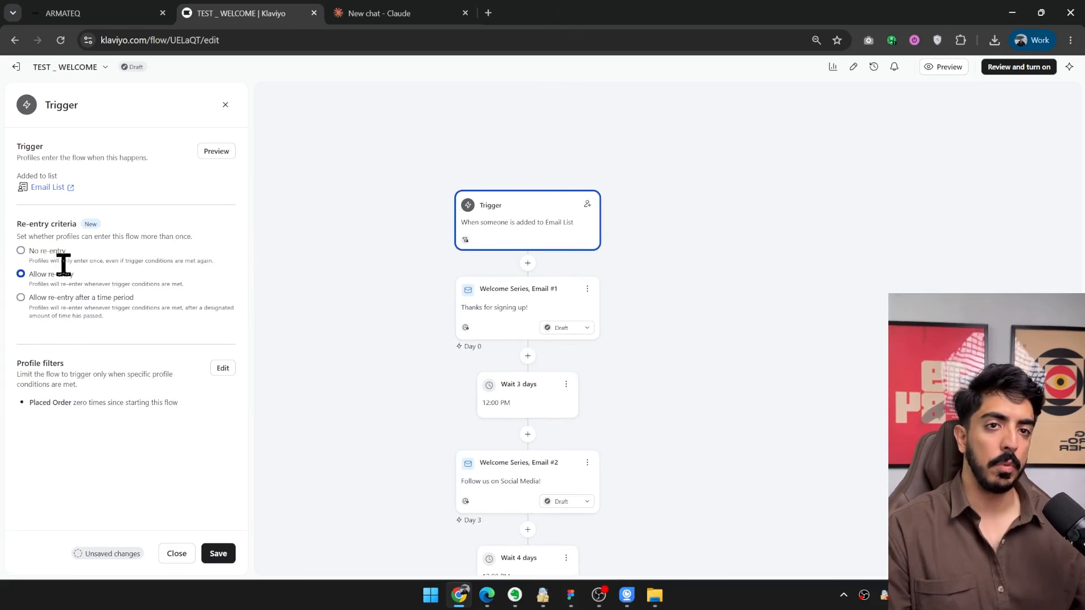
left_click(32, 298)
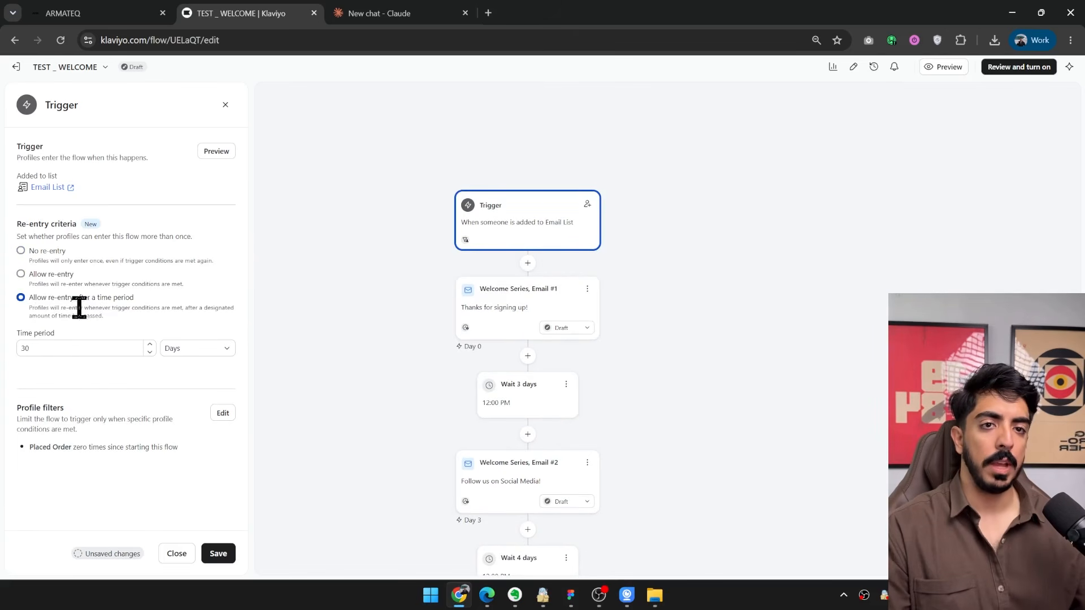
left_click(225, 555)
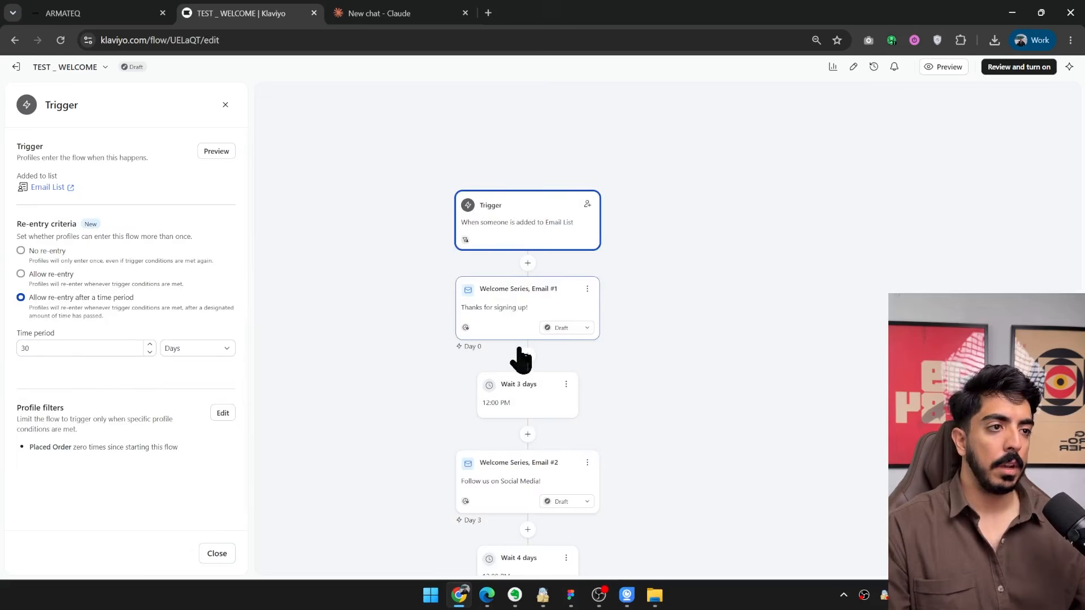
Open the details of Welcome Series, Email #1 and open its template for editing in a new tab.
left_click(519, 346)
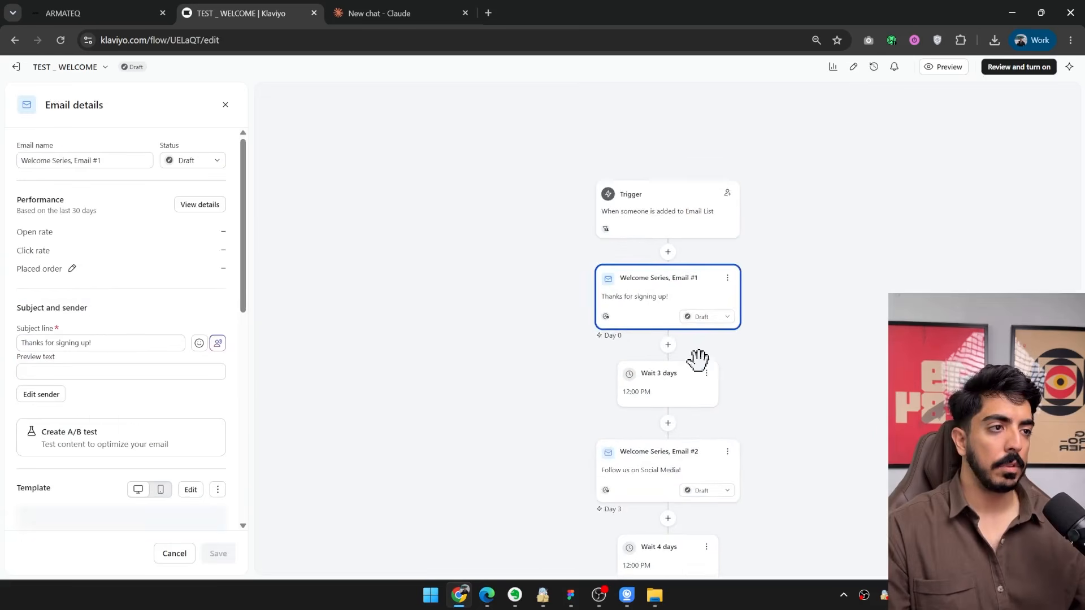
left_click_drag(791, 347, 682, 330)
scroll(232, 308, "down", 5)
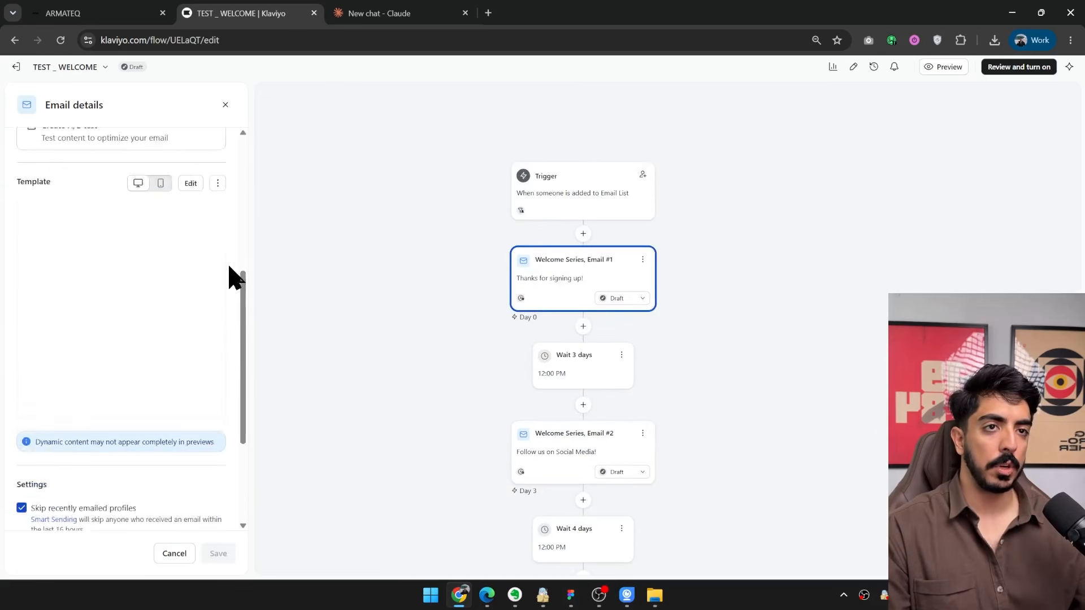
scroll(232, 276, "up", 1)
left_click(189, 237)
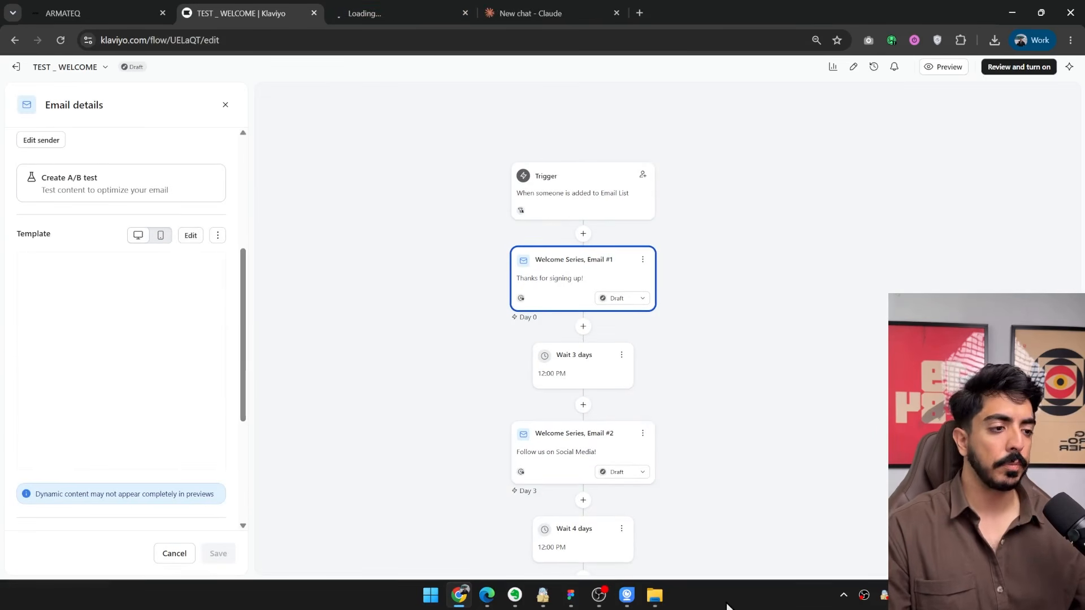
Switch to Figma, draw a slice about 85 × 205 and place it in the top-left corner of the armateq-welcome-email frame.
left_click(570, 595)
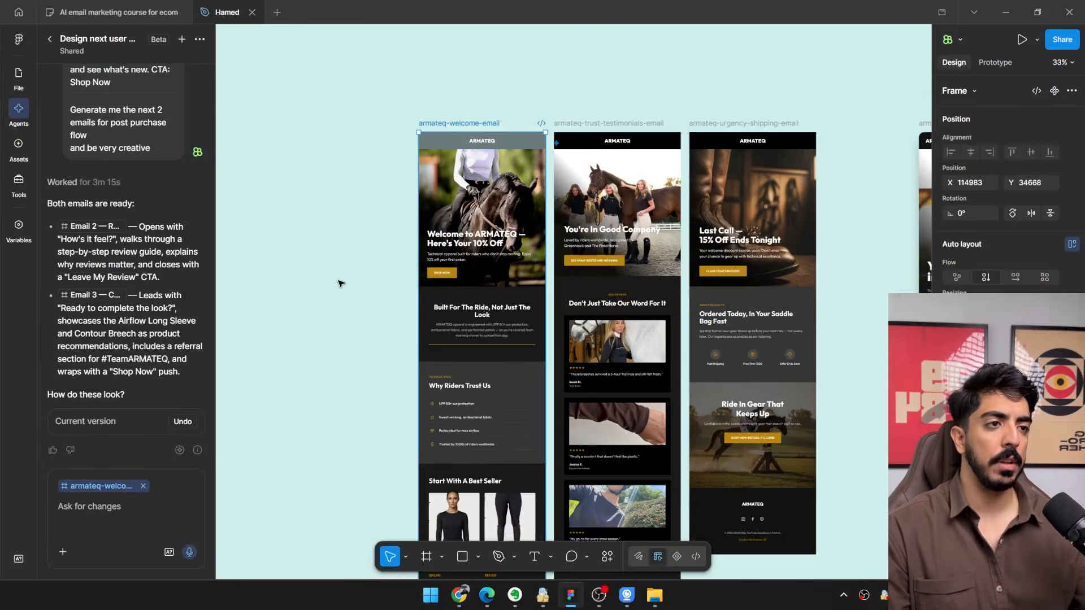
left_click(442, 557)
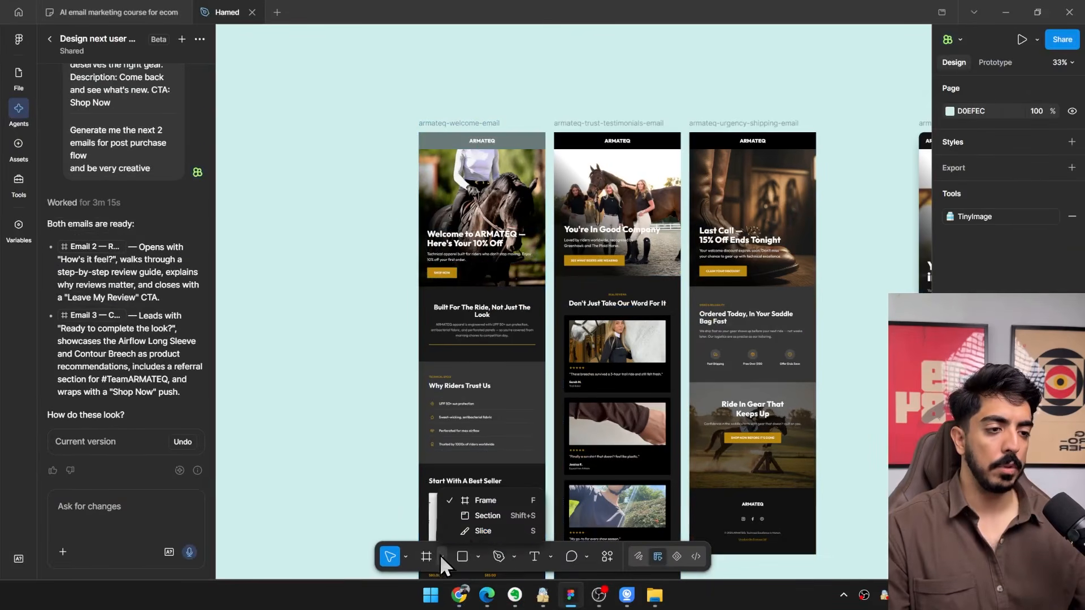
left_click(470, 535)
scroll(408, 143, "up", 4)
mouse_move(378, 160)
left_mouse_down()
mouse_move(408, 256)
mouse_move(418, 256)
left_mouse_up()
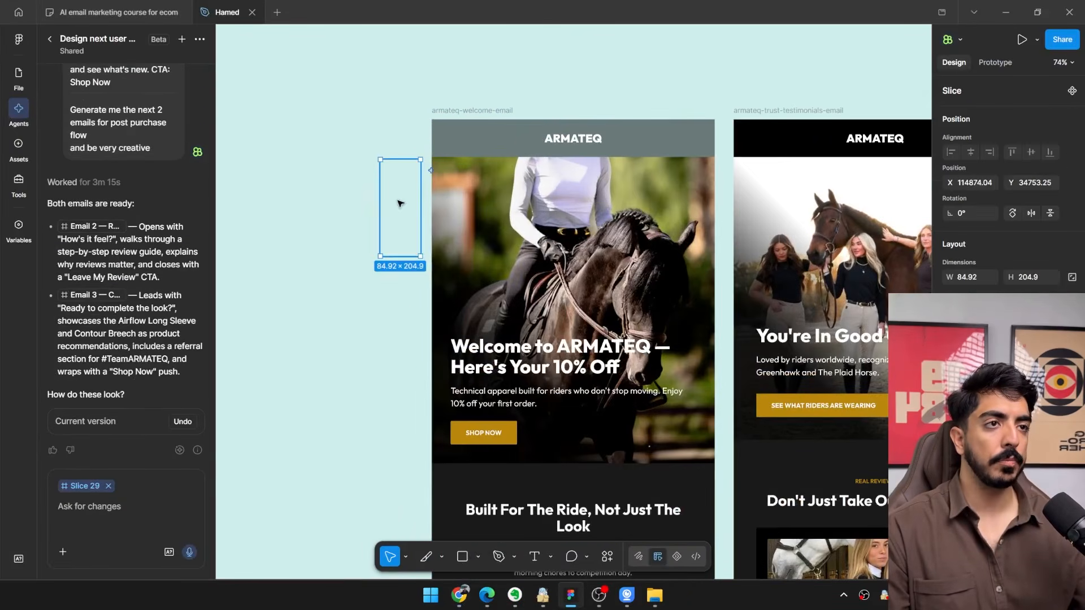
mouse_move(396, 200)
left_mouse_down()
mouse_move(473, 163)
mouse_move(452, 148)
left_mouse_up()
scroll(454, 135, "up", 3)
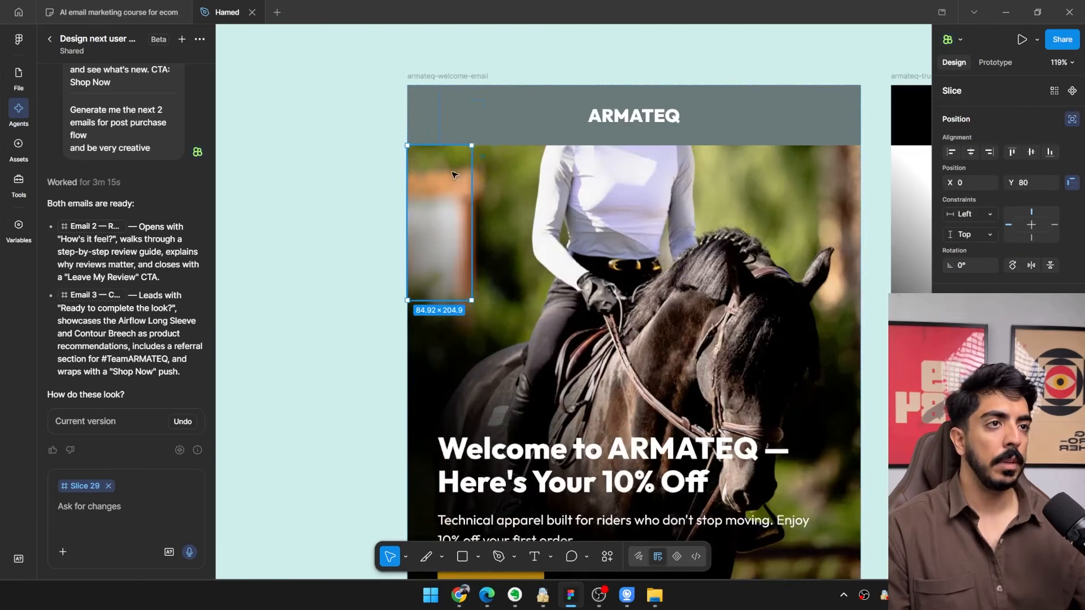
left_click_drag(444, 133, 425, 102)
scroll(413, 99, "up", 4)
Stretch the slice to 600 × 1609.49 so it covers the welcome email from its header through the Why Riders Trust Us section.
scroll(365, 132, "down", 8)
left_click_drag(392, 174, 527, 275)
scroll(506, 221, "down", 5)
scroll(514, 222, "up", 3)
scroll(518, 277, "down", 5)
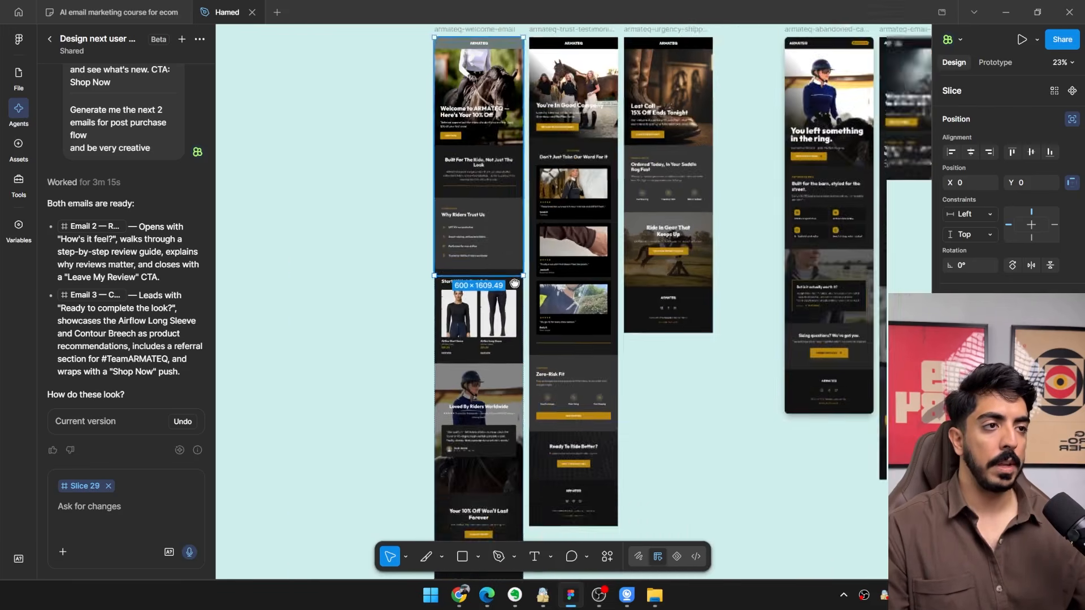
Duplicate the slice directly below the first one at Y 1609.49 and show the file's layers.
scroll(510, 260, "up", 2)
left_click_drag(517, 152, 519, 233)
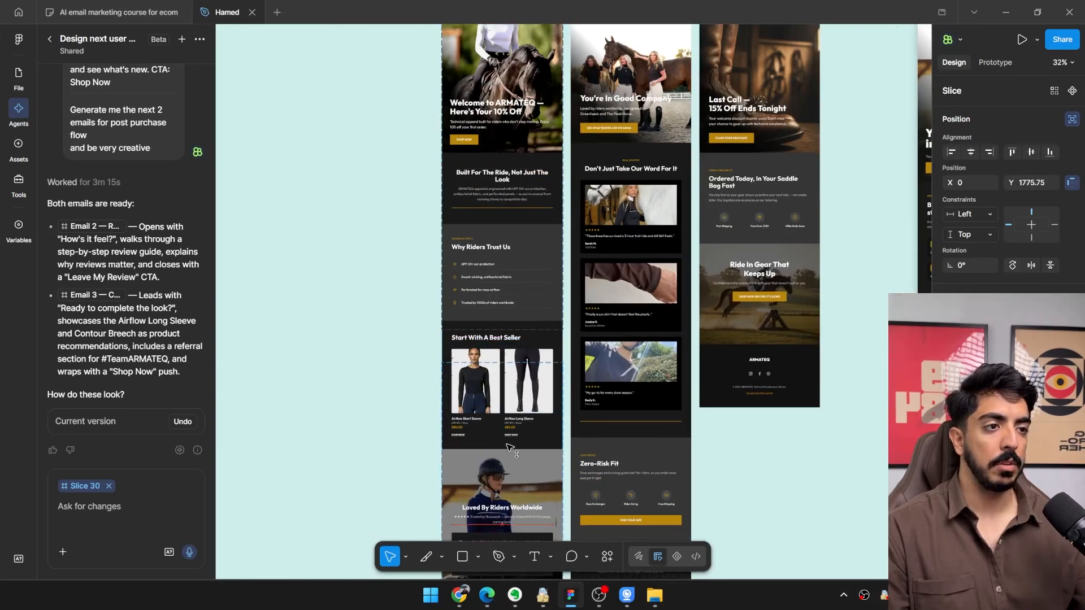
left_click_drag(510, 448, 465, 244)
scroll(465, 413, "up", 8)
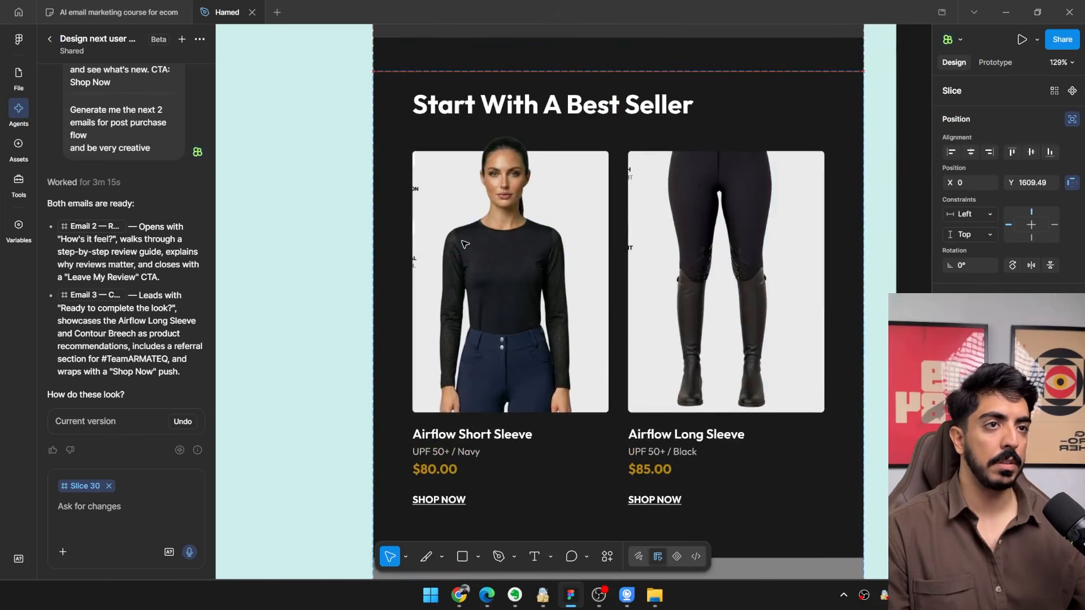
left_click(17, 76)
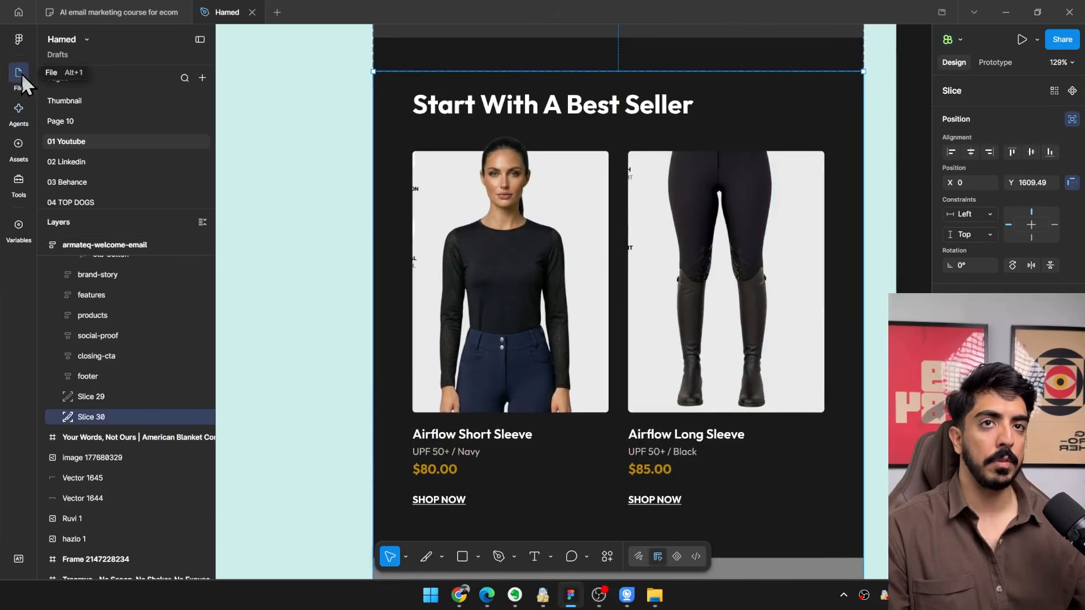
Resize the second slice to 300 × 595.07 so it covers the Airflow Short Sleeve half of the best seller section.
left_click_drag(559, 337, 455, 276)
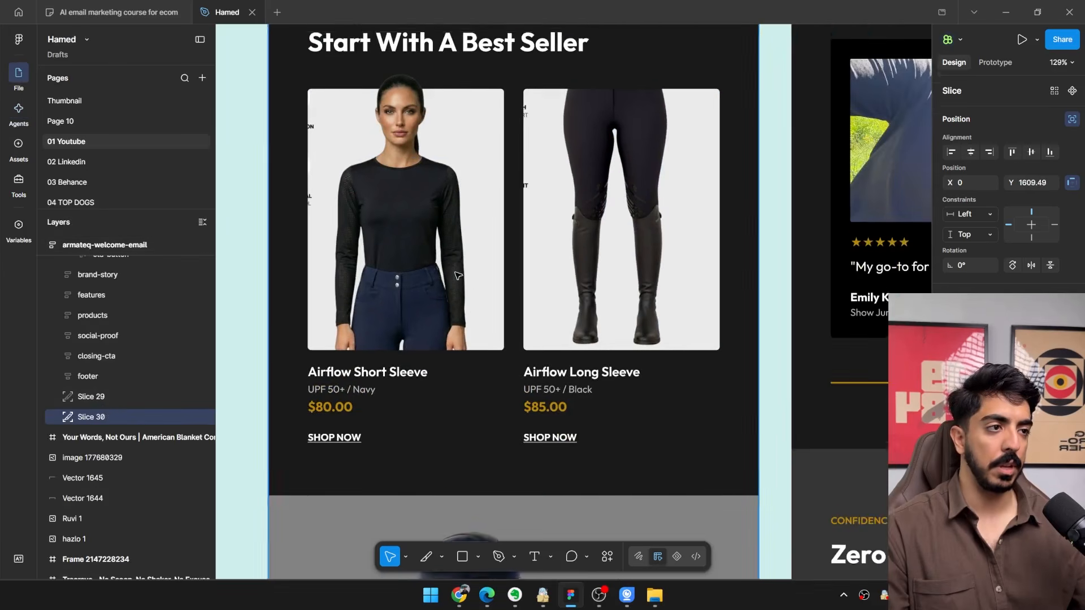
scroll(491, 289, "down", 5)
left_click_drag(549, 370, 555, 221)
scroll(559, 224, "down", 3)
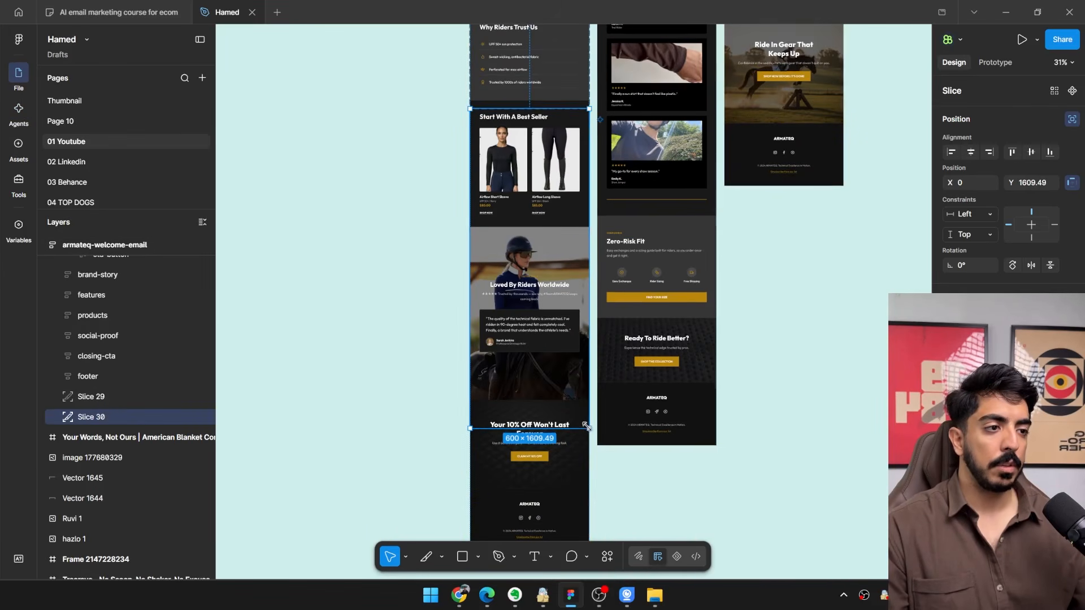
left_click_drag(589, 428, 529, 322)
scroll(527, 225, "up", 10)
scroll(543, 314, "down", 5)
scroll(537, 317, "up", 7)
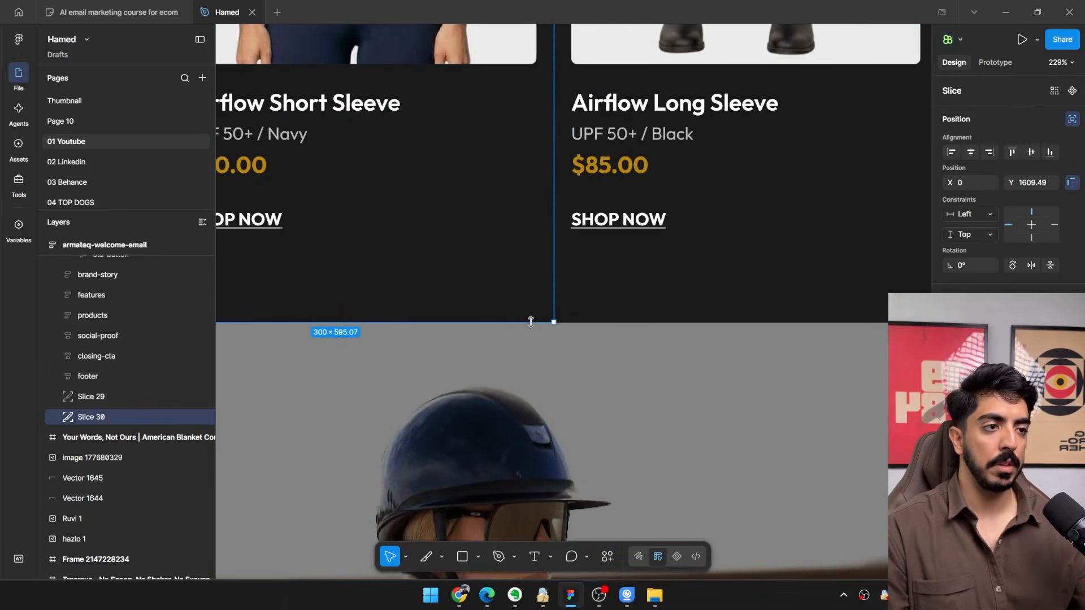
scroll(474, 346, "down", 8)
scroll(474, 346, "up", 4)
Duplicate the product slice to X 300 so the copy covers the Airflow Long Sleeve half of the section.
left_click_drag(395, 215, 400, 351)
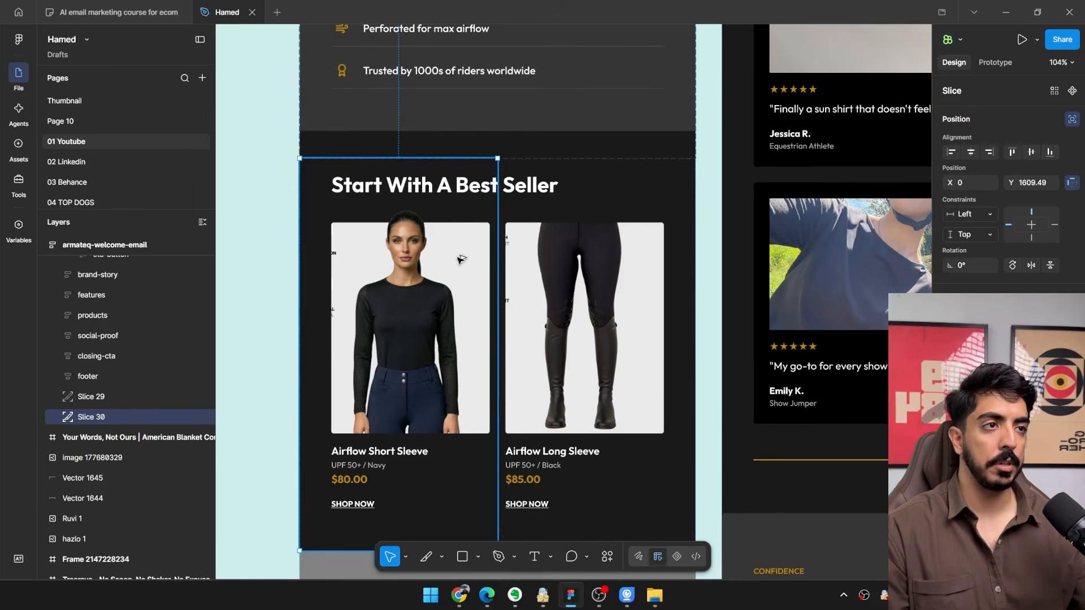
left_click_drag(459, 257, 500, 183)
scroll(537, 172, "up", 7)
scroll(505, 186, "down", 5)
scroll(704, 195, "up", 5)
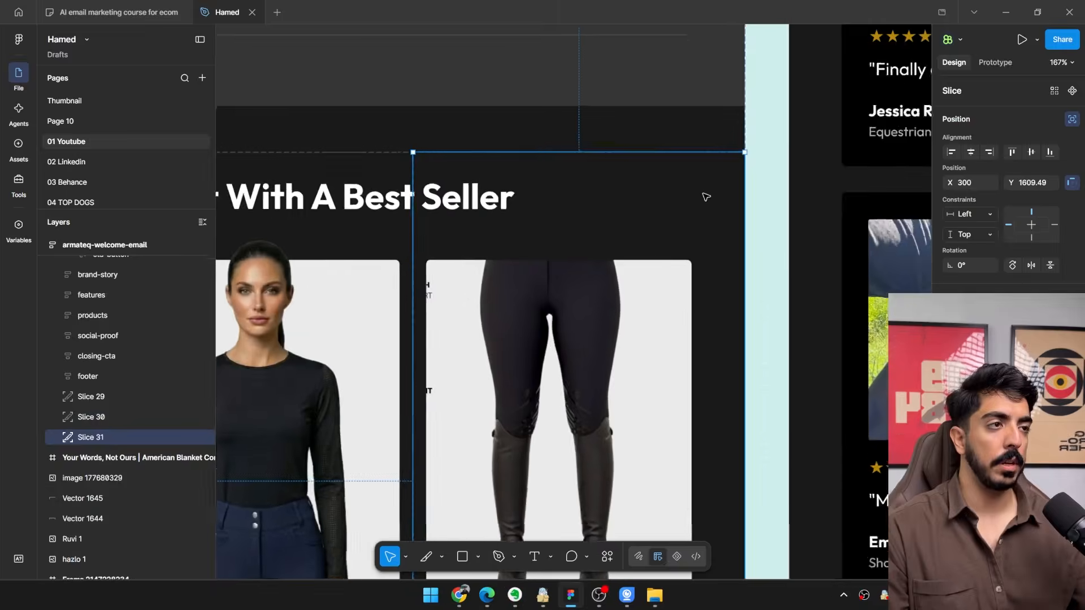
scroll(730, 204, "down", 7)
scroll(590, 304, "up", 3)
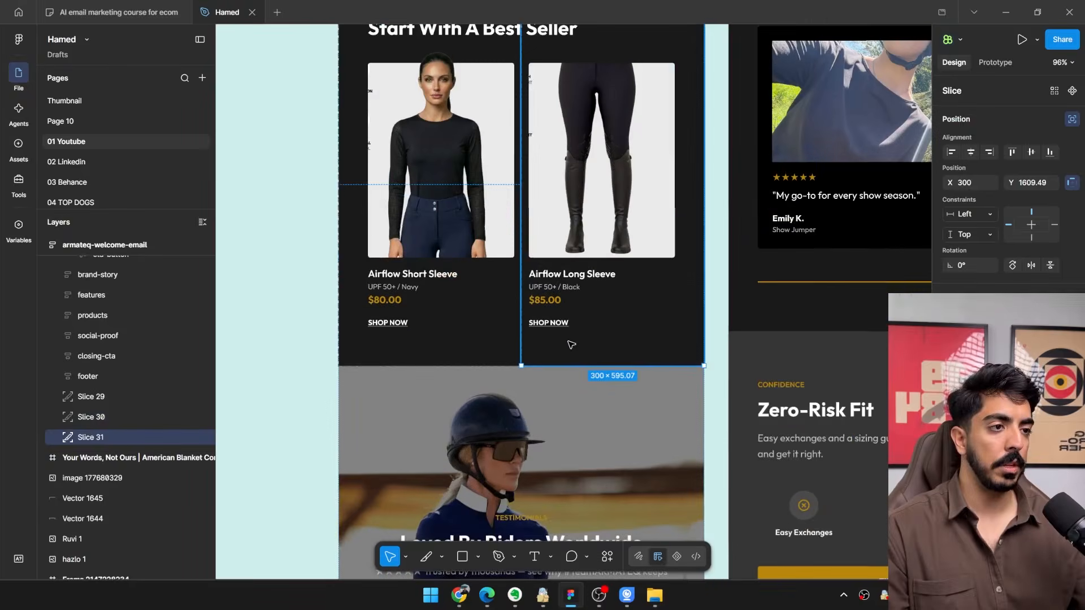
Duplicate the 600-wide header slice and place the copy directly below the two product slices at Y 2204.57.
scroll(589, 304, "down", 1)
left_click(97, 397)
scroll(409, 309, "down", 5)
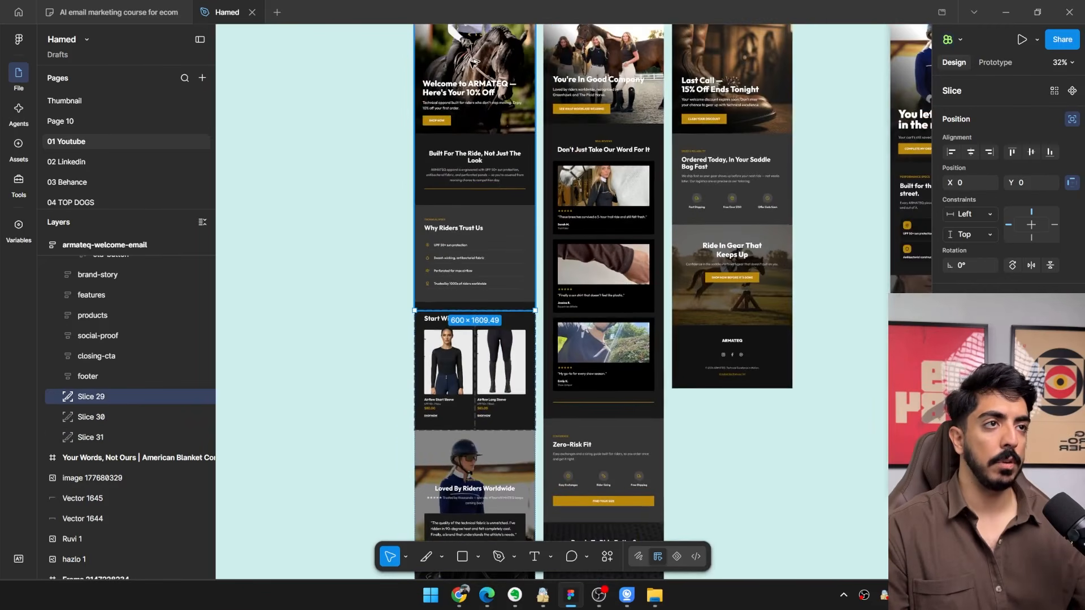
left_click_drag(459, 272, 454, 479)
scroll(457, 460, "up", 6)
left_click_drag(472, 370, 474, 382)
Resize the copied slice to 600 × 1318.43 so it runs from the Loved By Riders section to the footer's upper edge.
scroll(491, 412, "down", 3)
left_click_drag(504, 433, 539, 128)
scroll(534, 243, "down", 4)
scroll(557, 389, "up", 3)
left_click_drag(559, 441, 561, 327)
scroll(532, 313, "down", 2)
scroll(582, 328, "up", 3)
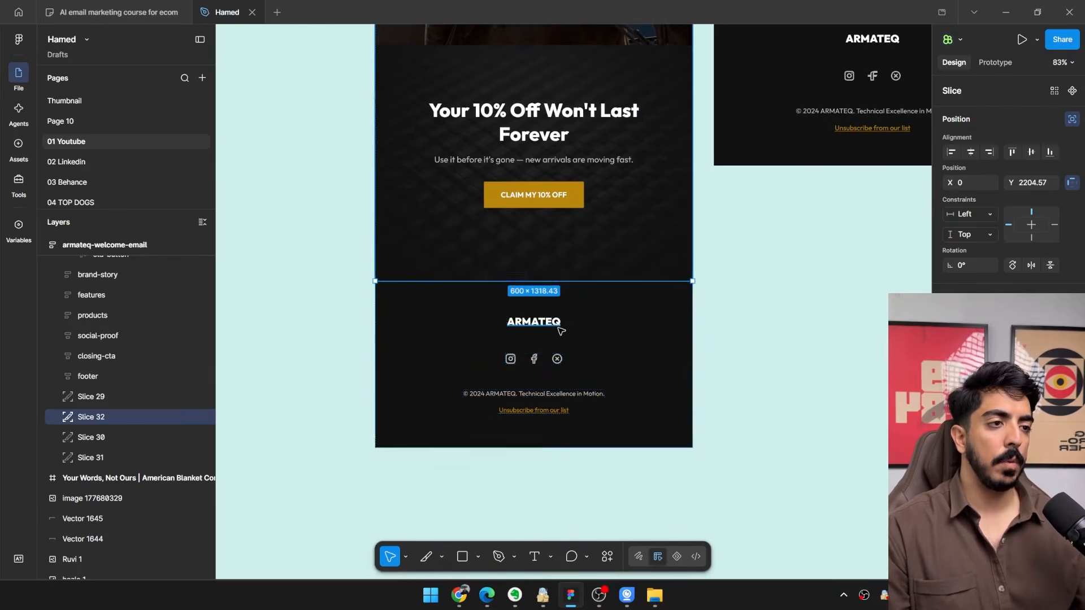
scroll(583, 328, "down", 3)
left_click_drag(567, 305, 569, 349)
scroll(543, 293, "up", 2)
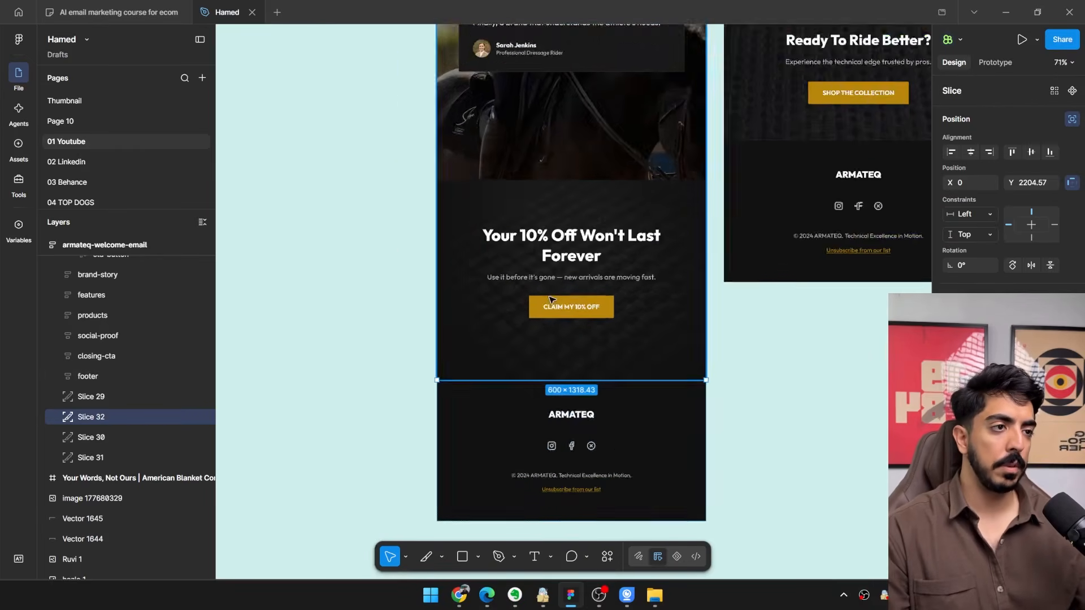
Select Slices 29, 30, 31 and 32 and export them to the desktop as JPEG at 1x.
scroll(550, 302, "down", 2)
left_click_drag(549, 282, 508, 425)
left_click_drag(500, 284, 497, 469)
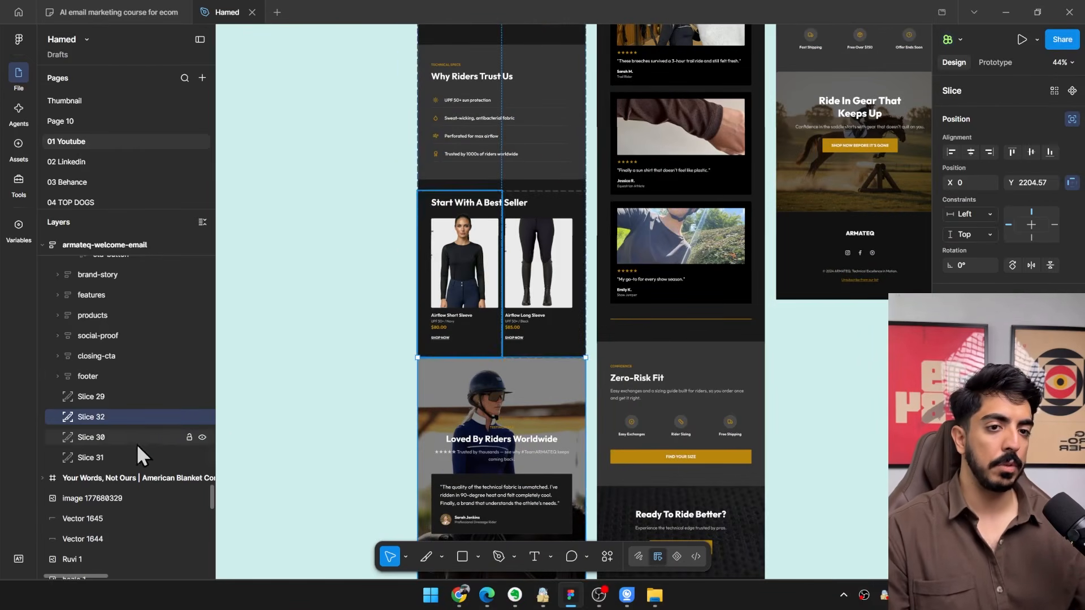
left_click(107, 456)
left_click(114, 399, "shift")
scroll(408, 305, "down", 3)
left_click_drag(437, 176, 467, 288)
scroll(468, 288, "up", 1)
left_click_drag(464, 209, 520, 155)
scroll(523, 157, "up", 2)
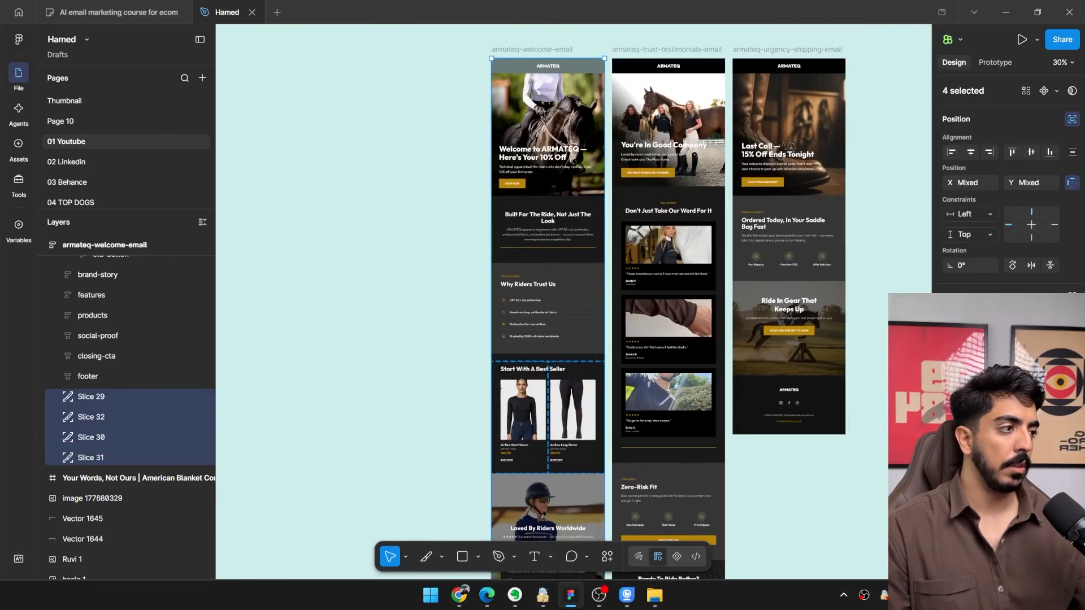
left_click(599, 594)
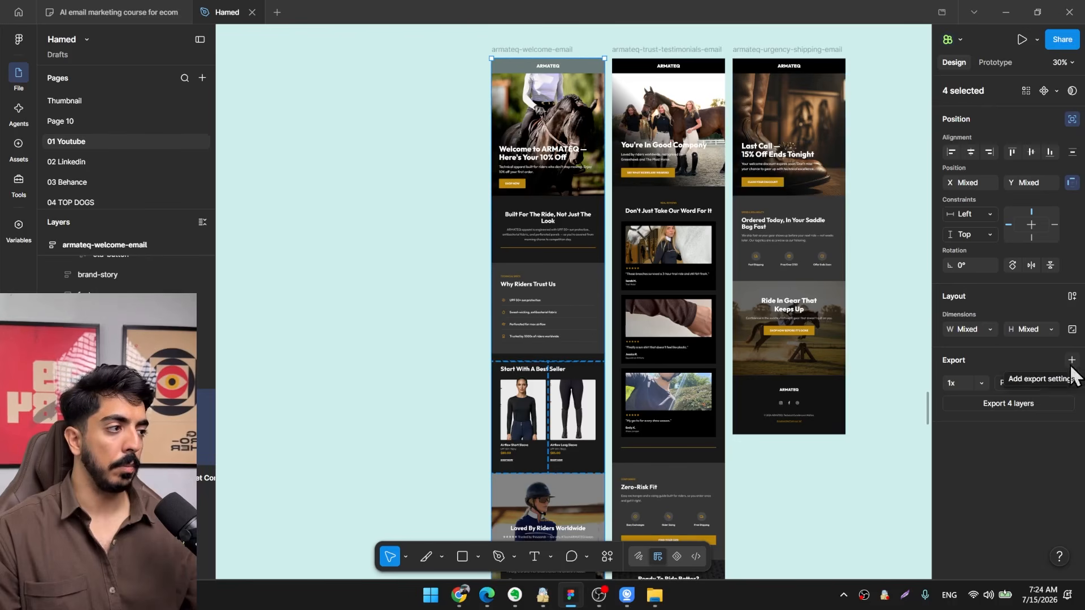
left_click(1020, 398)
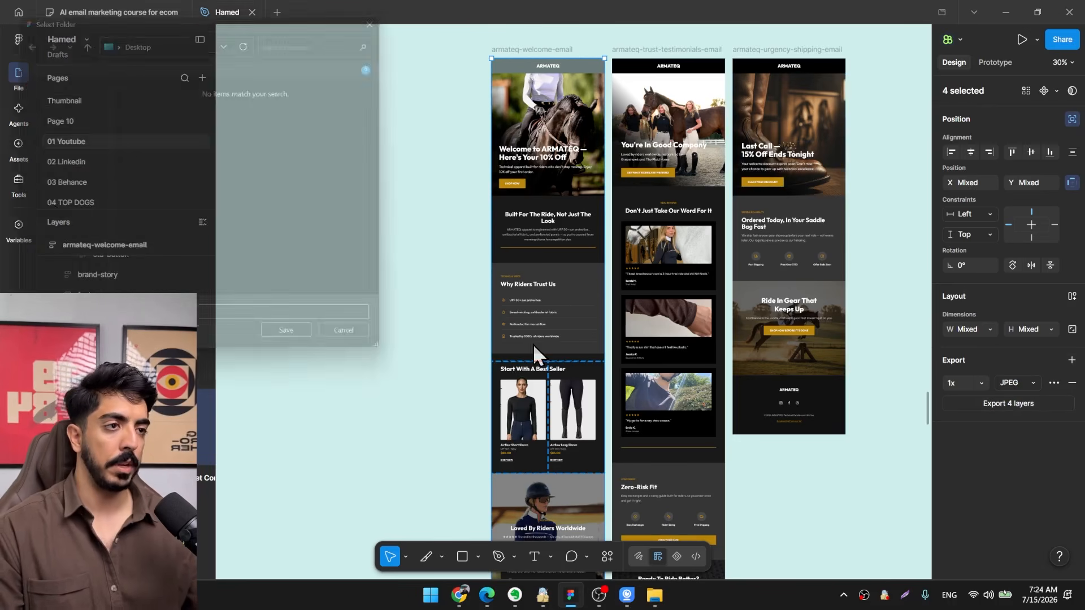
left_click(300, 347)
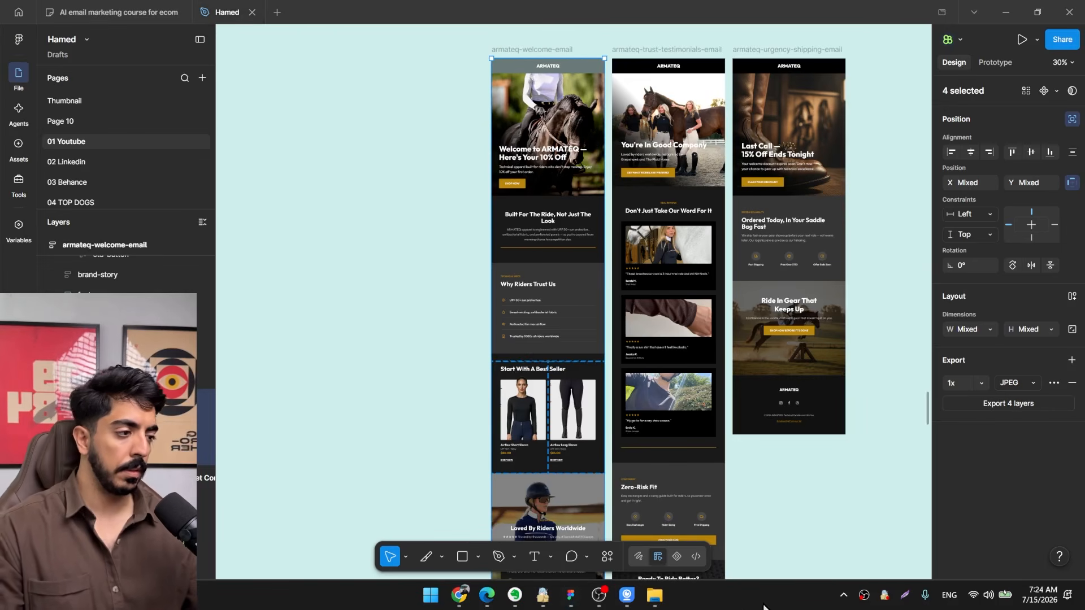
key("super+d")
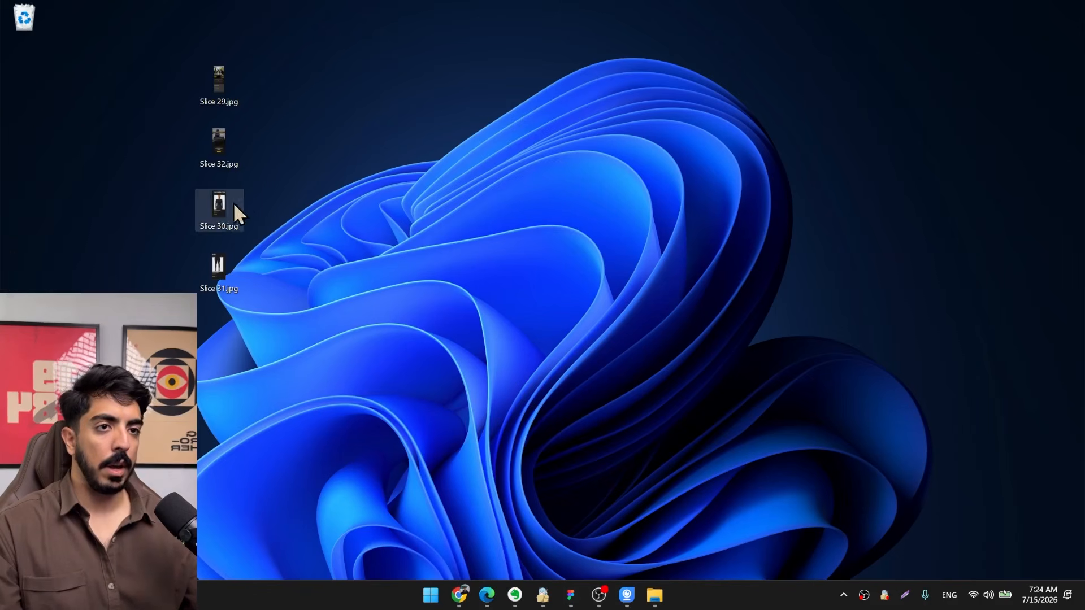
Switch to Chrome, bring up the Welcome Series, Email #1 template, select its Welcome image and dismiss the tools tip.
left_click(458, 600)
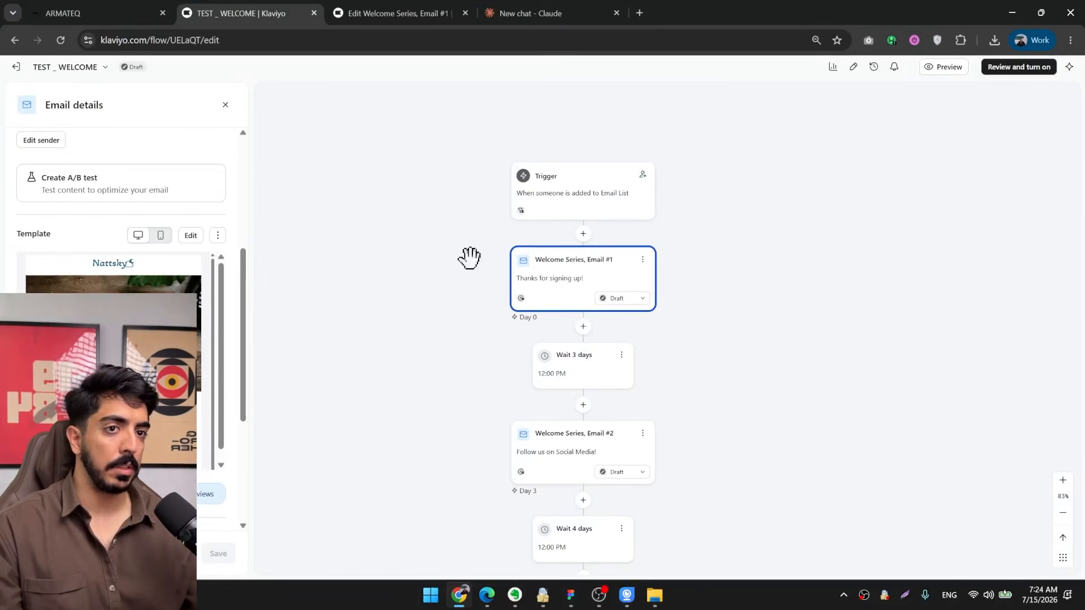
left_click(388, 13)
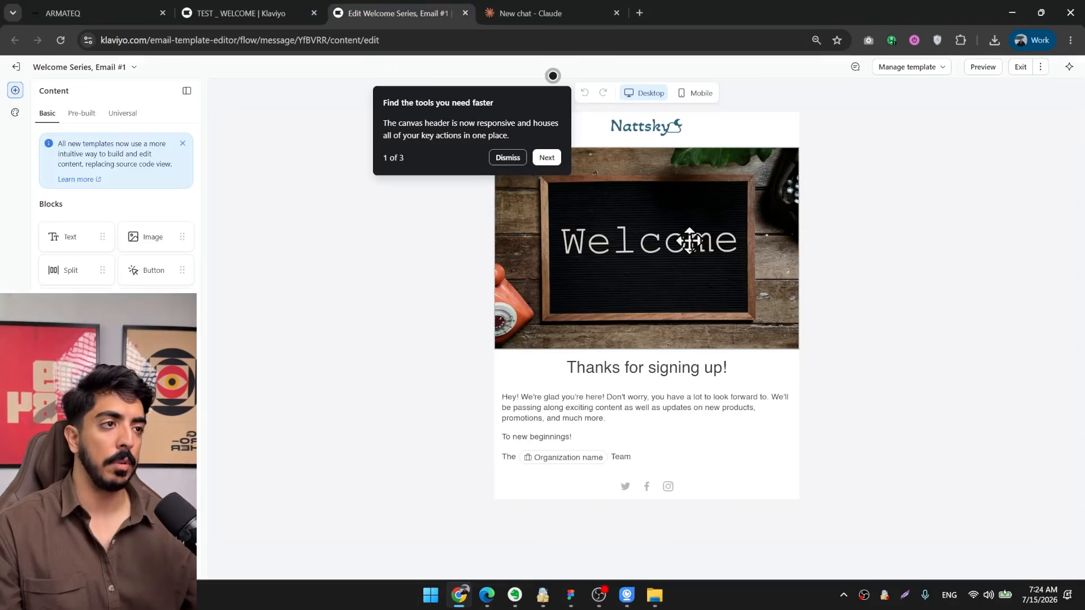
left_click(651, 298)
left_click(508, 159)
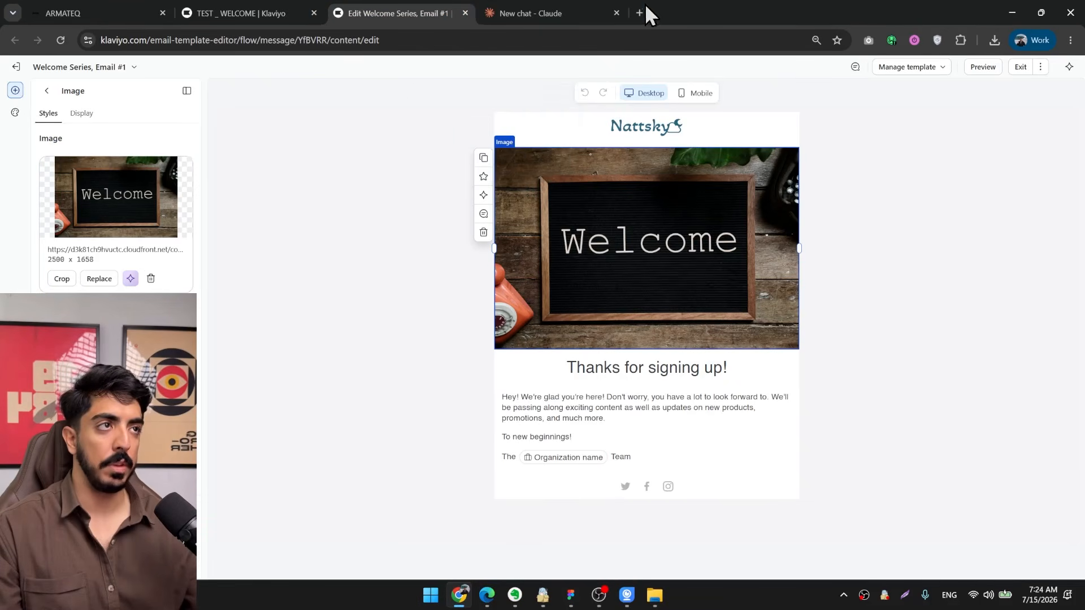
left_click(640, 13)
type("compre")
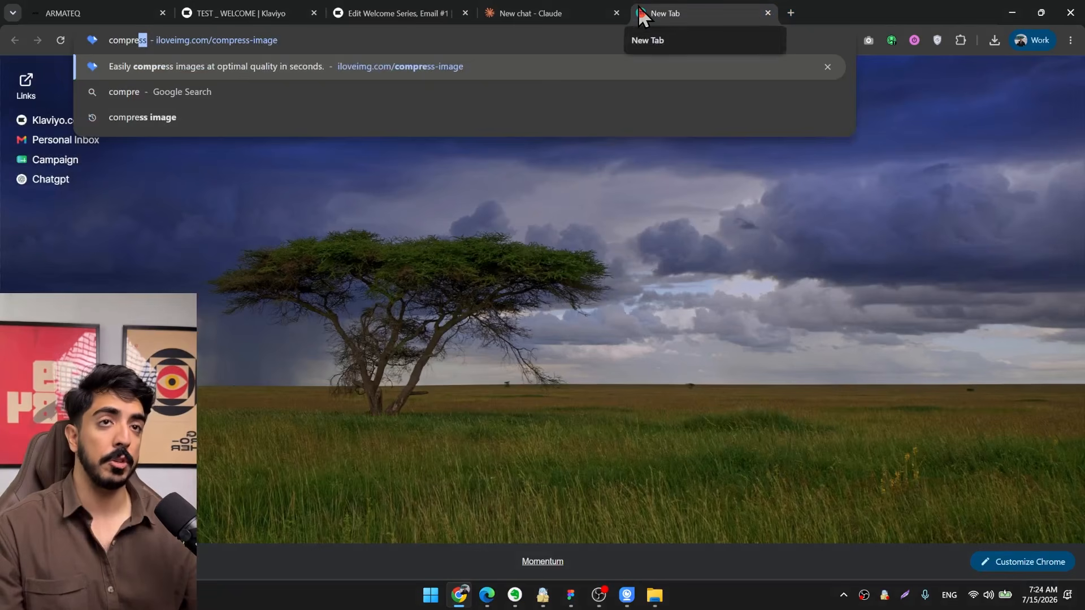
key("Return")
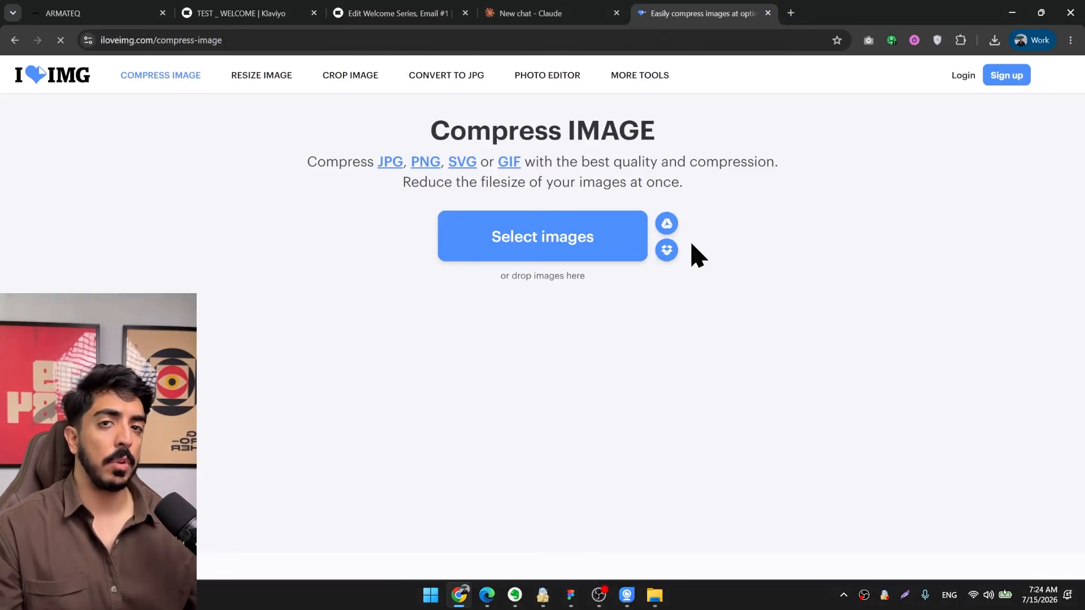
left_click(571, 249)
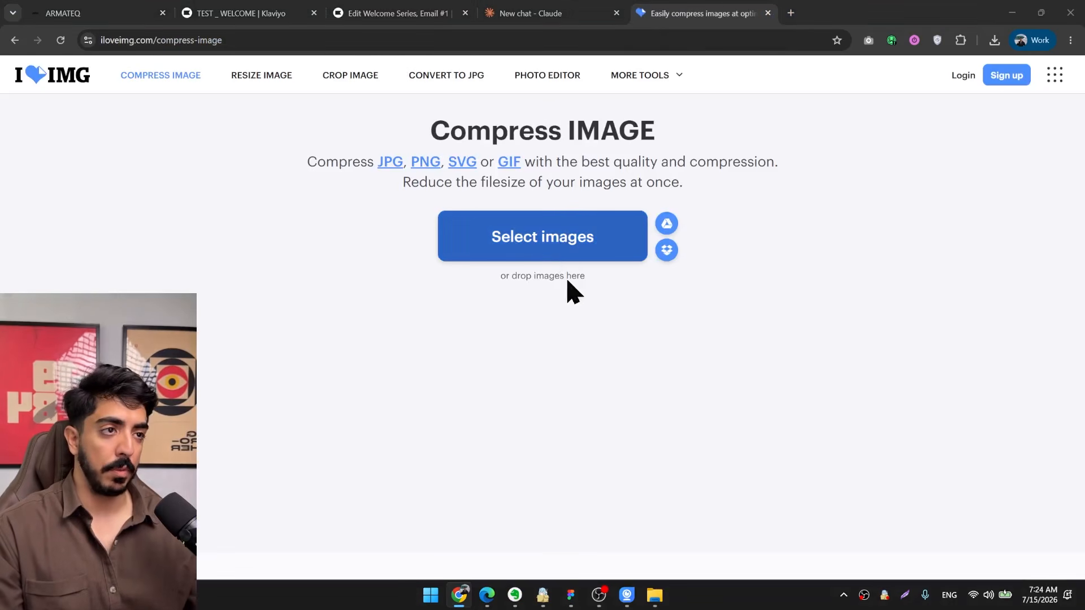
left_click_drag(379, 201, 125, 109)
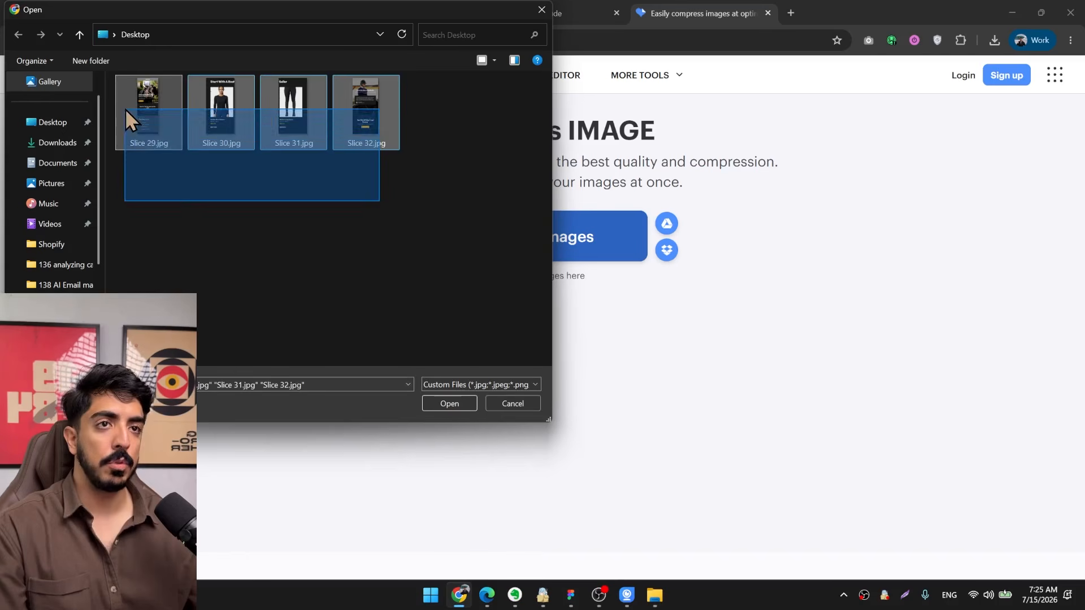
left_click(512, 403)
Search Google for "compress image" and open the imagecompressor.com result.
left_click(711, 38)
type("compre")
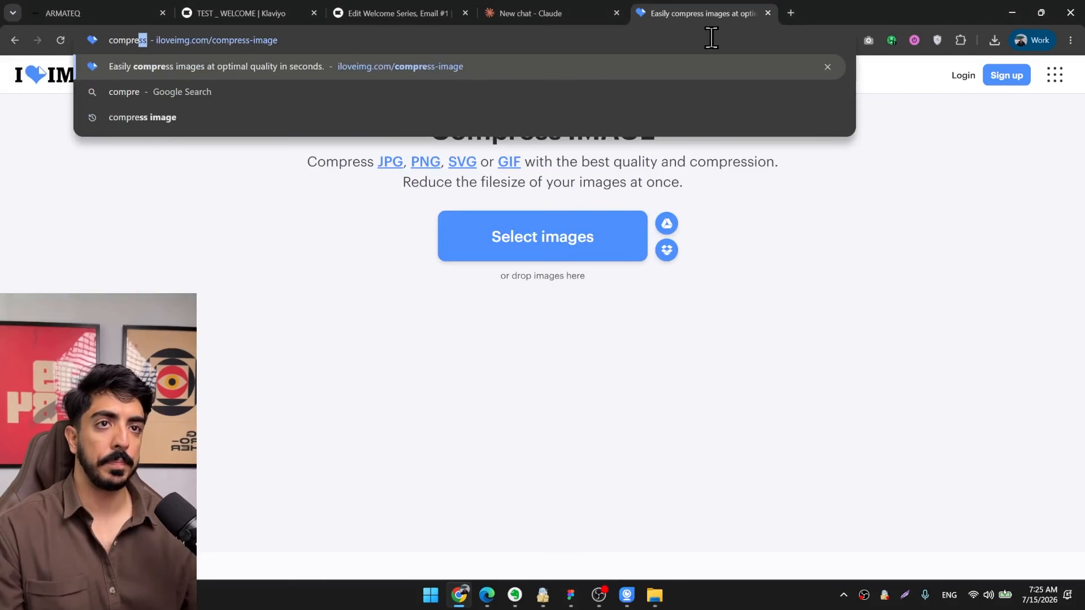
key("Down")
key("Down")
key("Up")
key("Down")
key("Return")
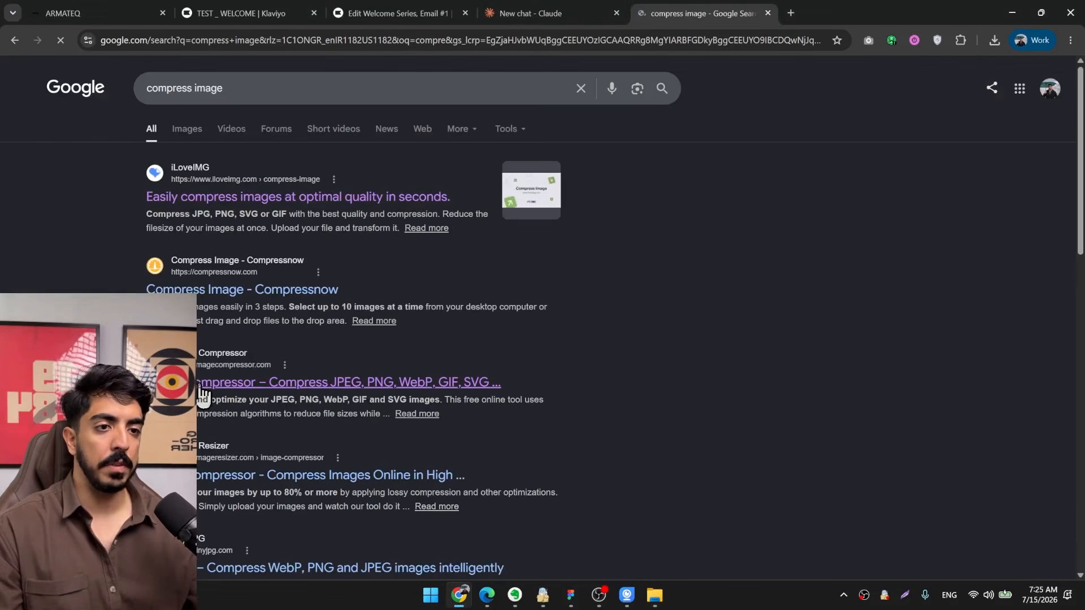
scroll(228, 174, "down", 3)
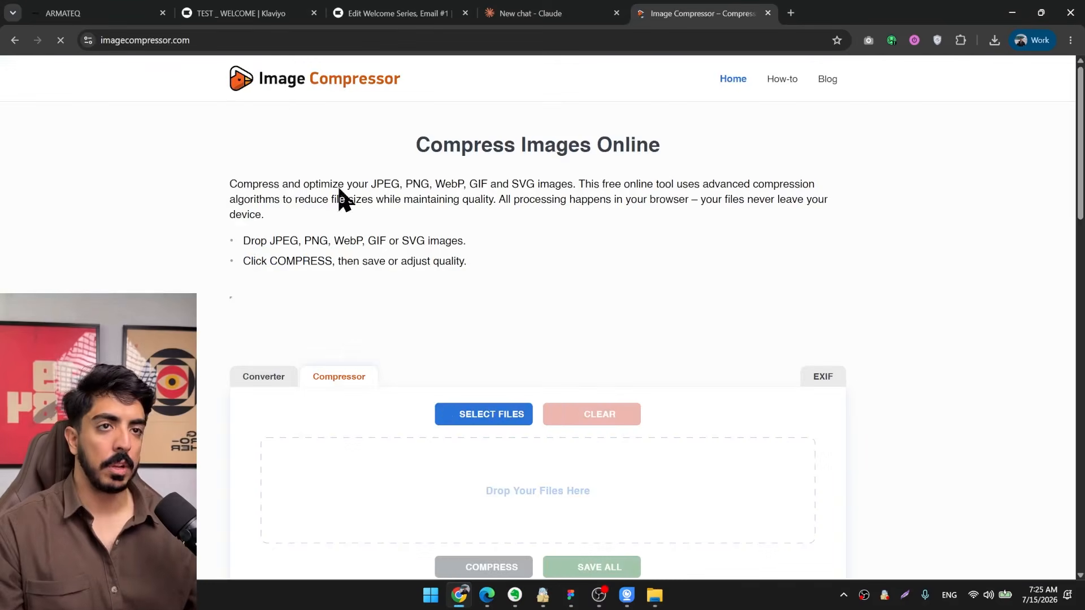
scroll(900, 261, "down", 2)
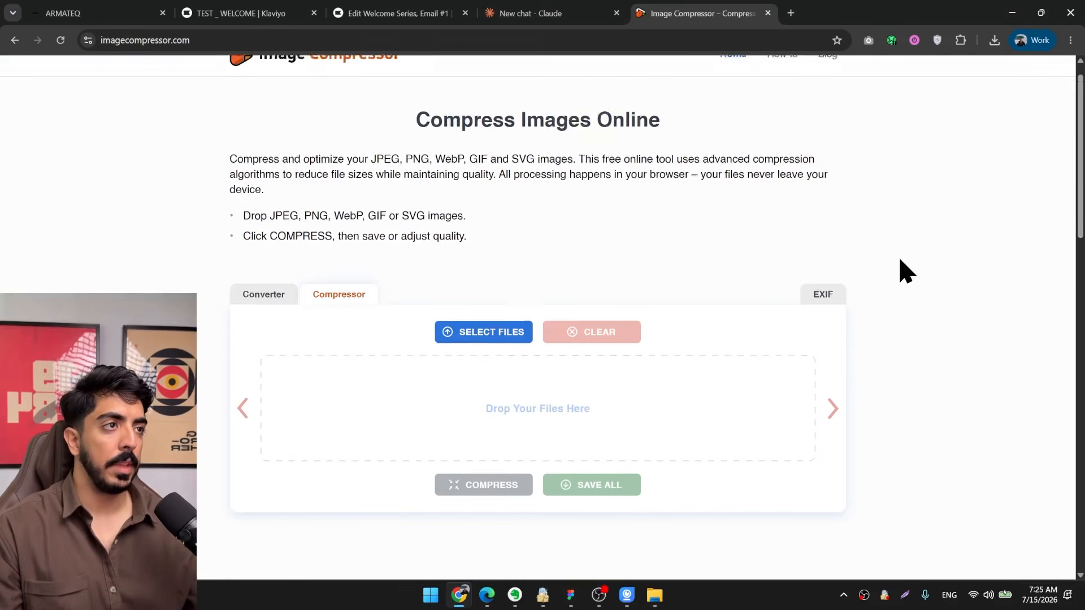
Load the four slice JPGs from the desktop into Image Compressor and compress them.
key("super+d")
left_click_drag(305, 50, 206, 277)
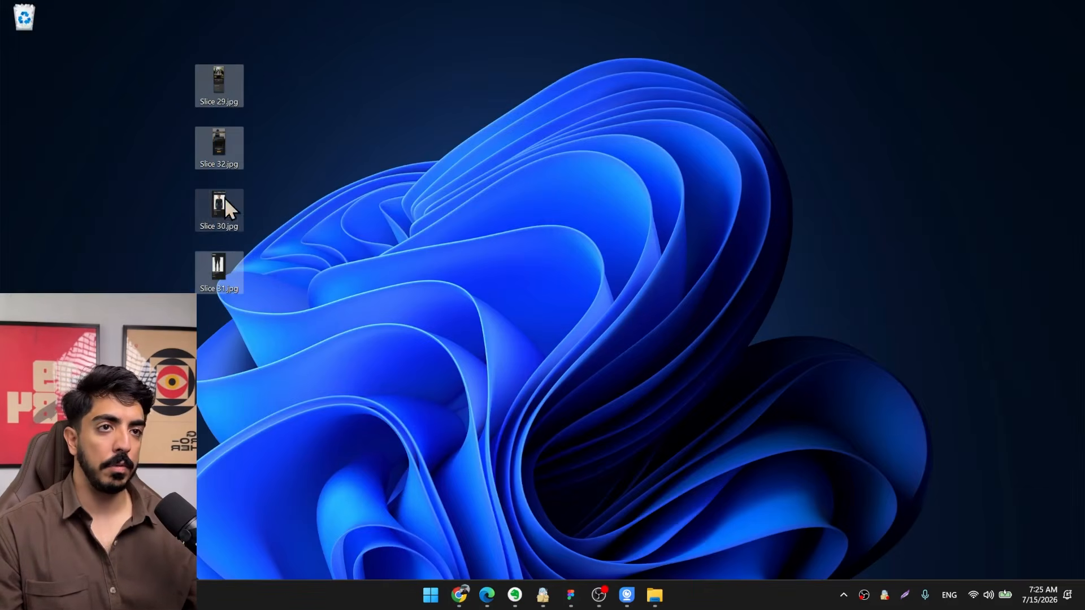
left_click_drag(225, 198, 496, 393)
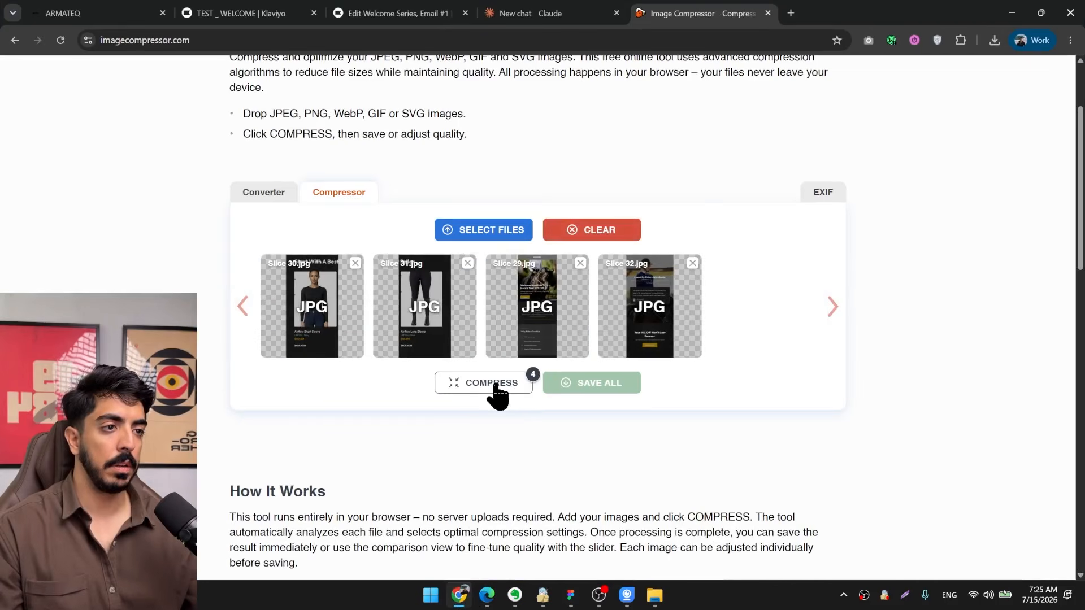
left_click(493, 389)
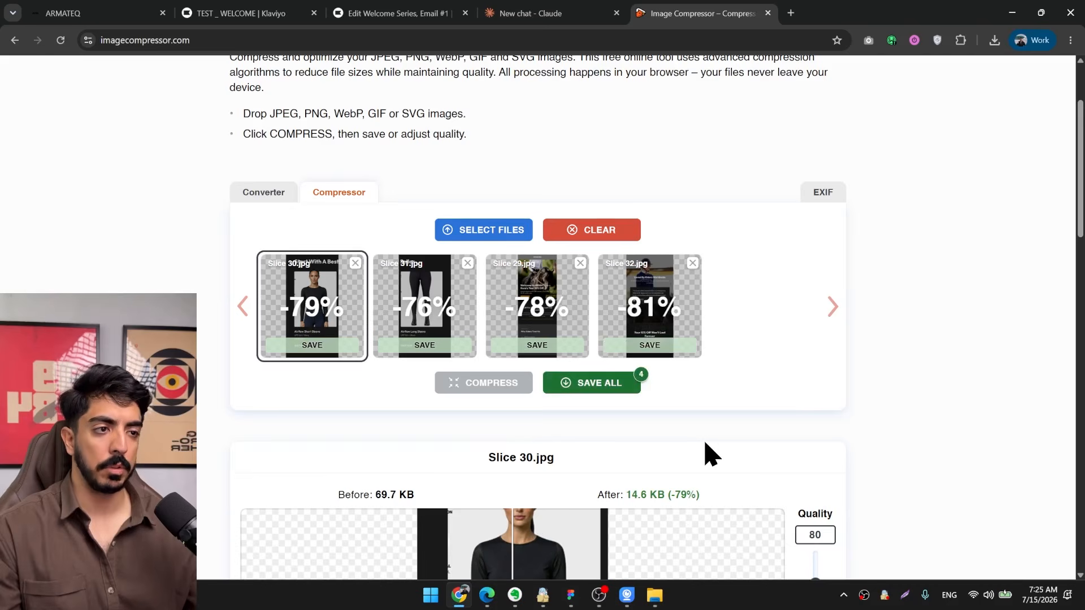
Compare Slice 30.jpg before and after compression, and save all four compressed images.
scroll(498, 477, "down", 3)
scroll(523, 412, "down", 1)
scroll(537, 403, "up", 4)
left_click_drag(521, 422, 540, 426)
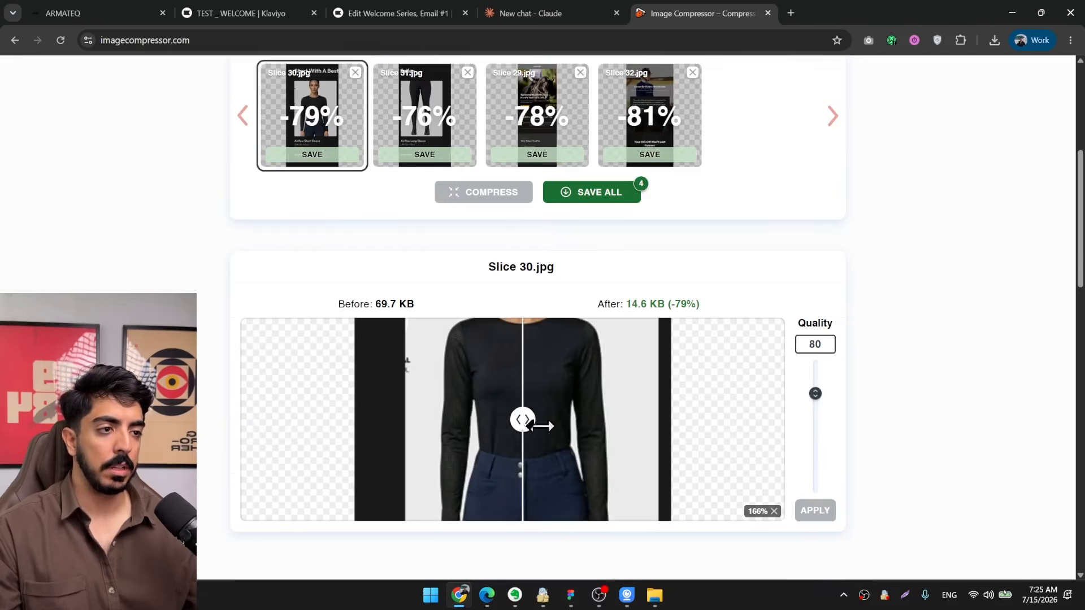
scroll(617, 370, "up", 1)
left_click_drag(618, 371, 629, 503)
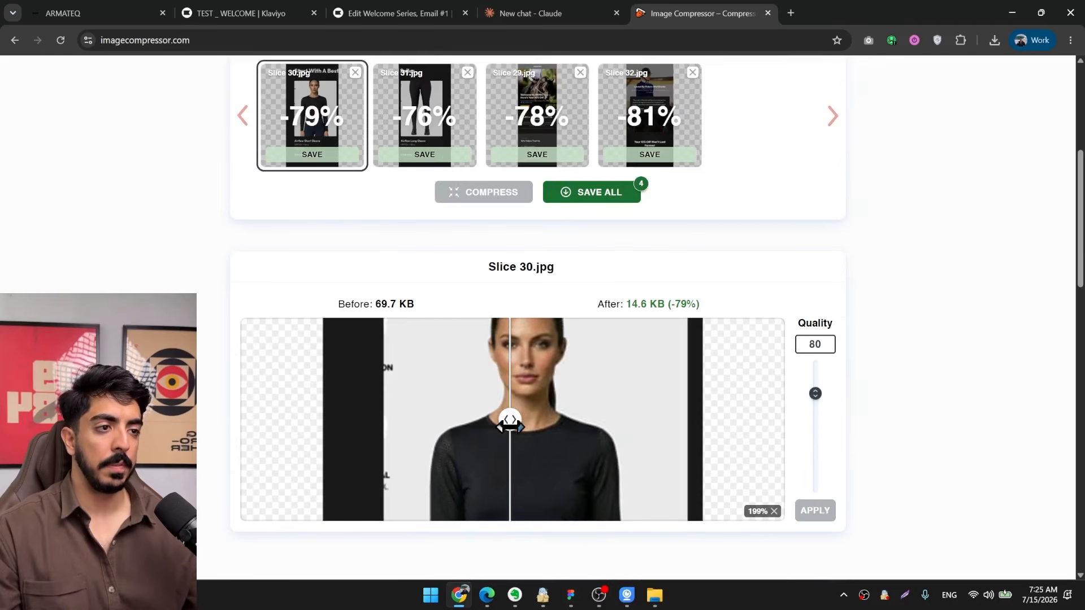
left_click_drag(510, 427, 541, 418)
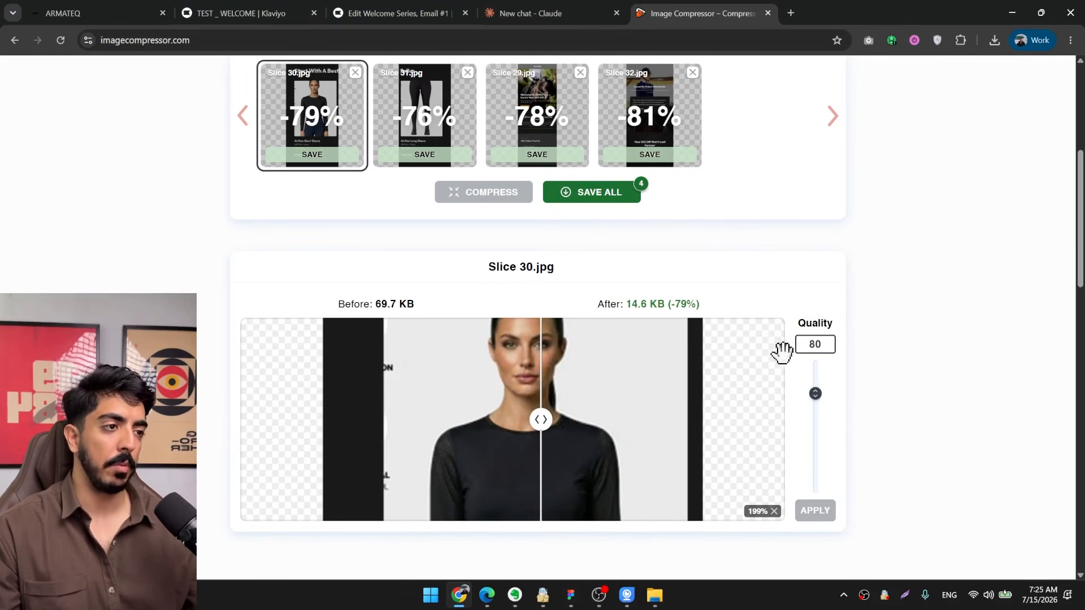
scroll(898, 125, "up", 2)
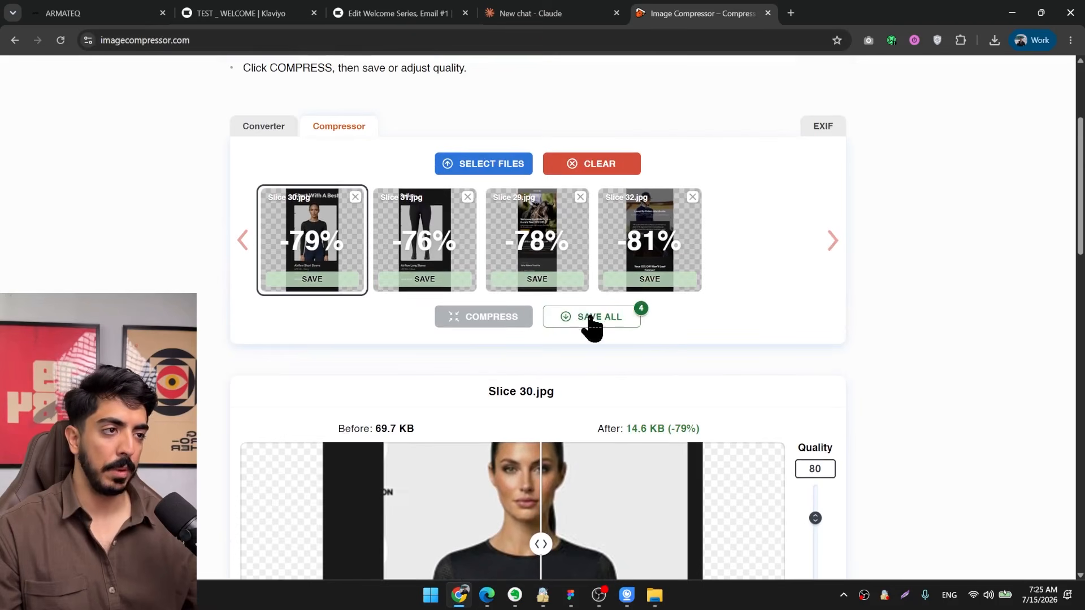
left_click(592, 325)
Return to the Email #1 template and delete the Welcome image, the "Thanks for signing up!" heading and the section containing them.
left_click(410, 14)
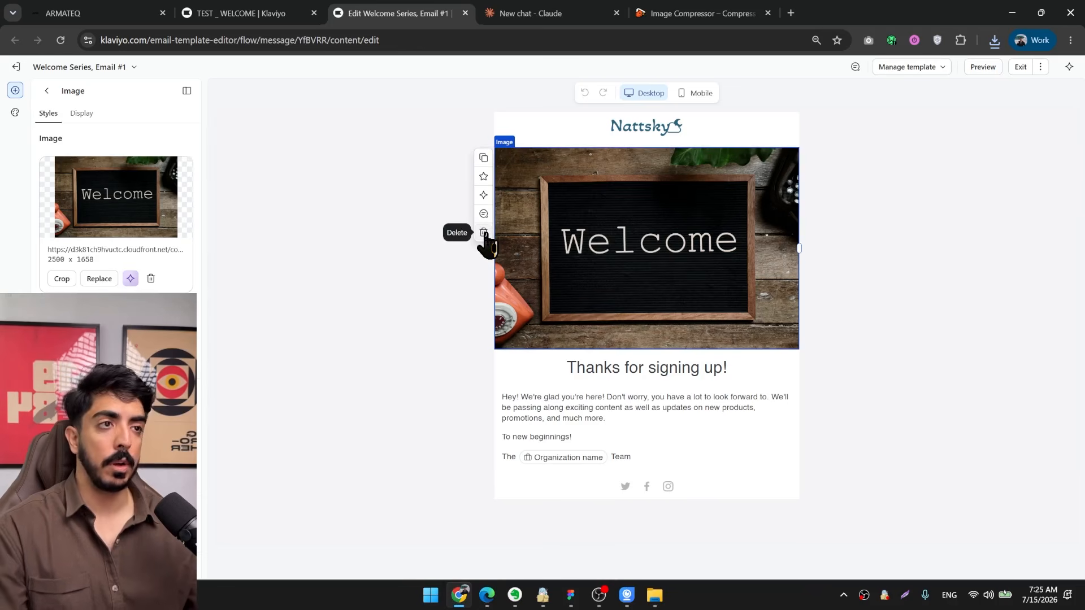
key("Delete")
left_click(585, 168)
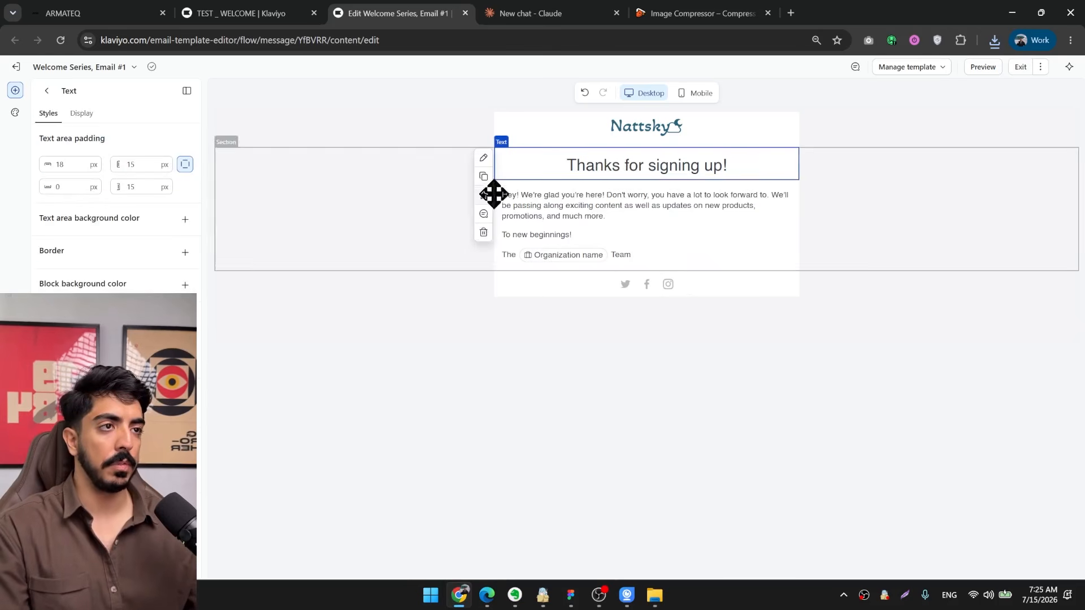
left_click(483, 232)
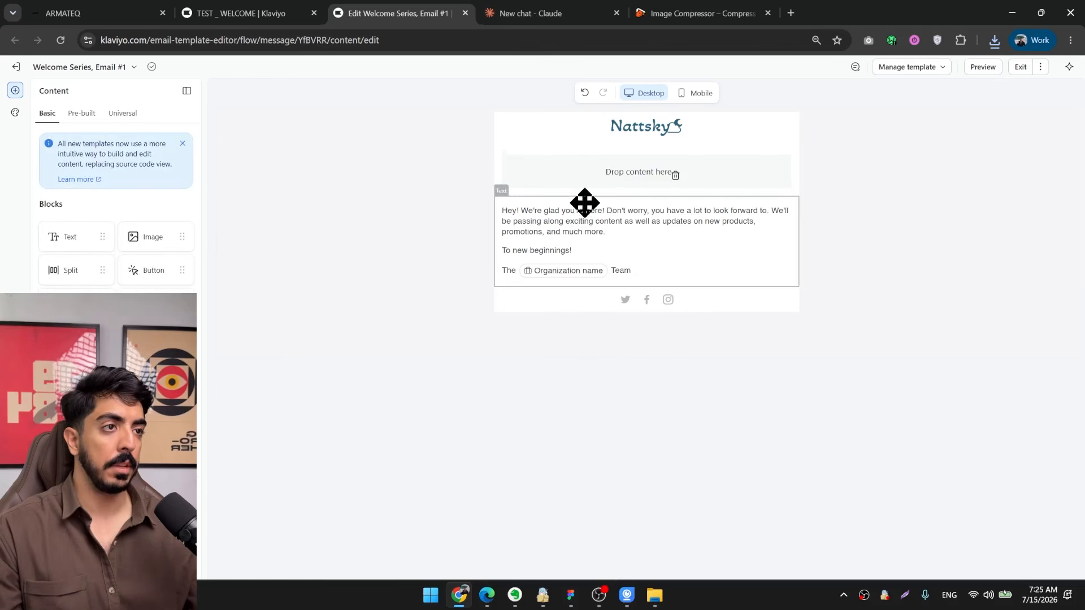
left_click(217, 224)
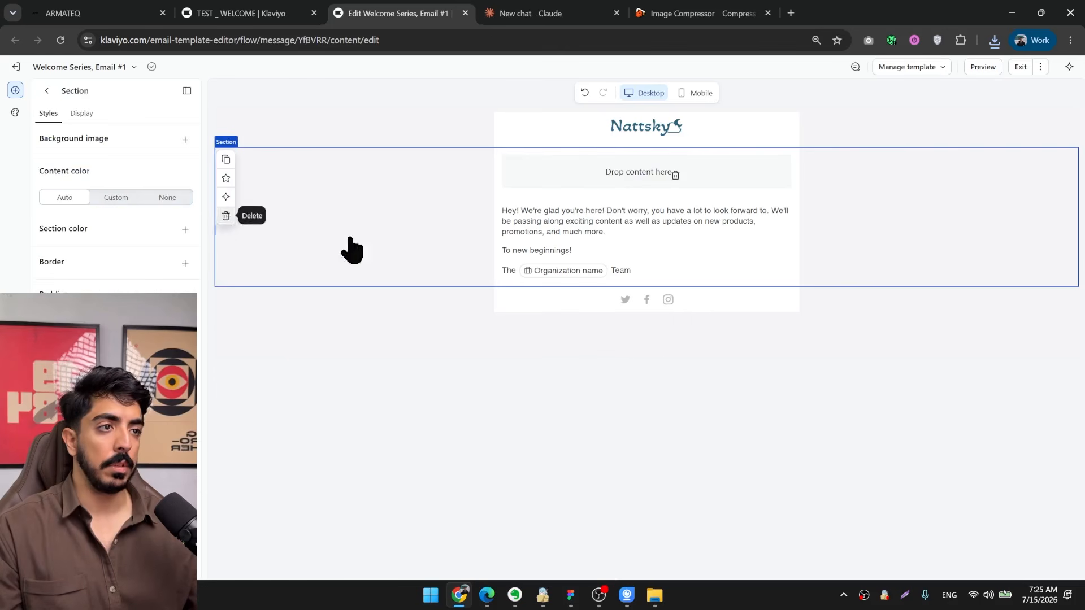
key("Delete")
Add an image block above the Nattsky header bar and delete that header bar.
left_click_drag(330, 236, 641, 141)
left_click(579, 196)
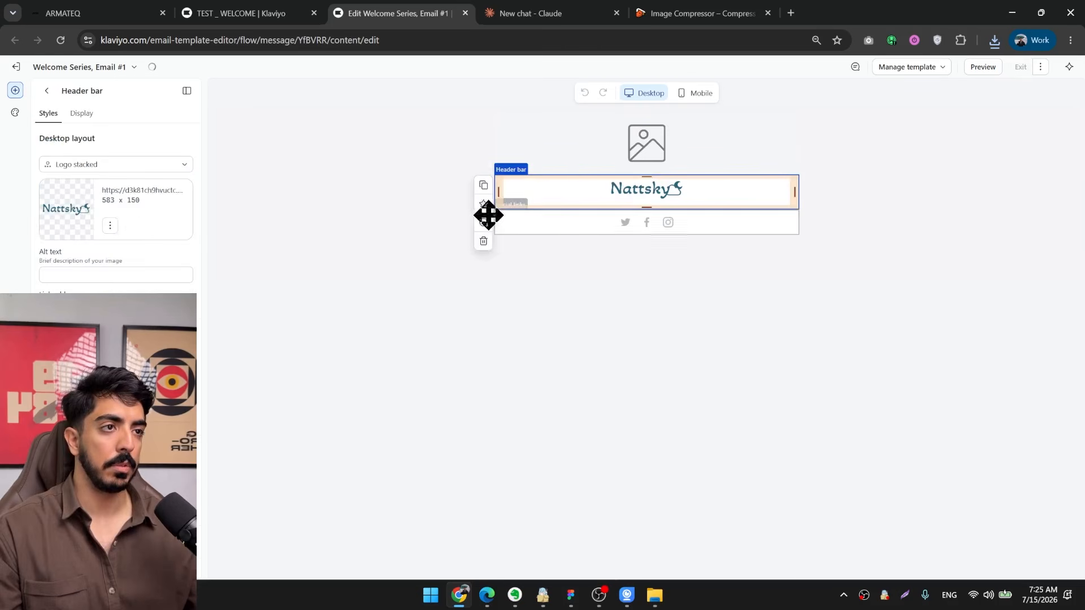
left_click(484, 244)
Select the empty image block and find Slice 29 (3).jpg among the compressed slices in the Downloads folder.
left_click(651, 145)
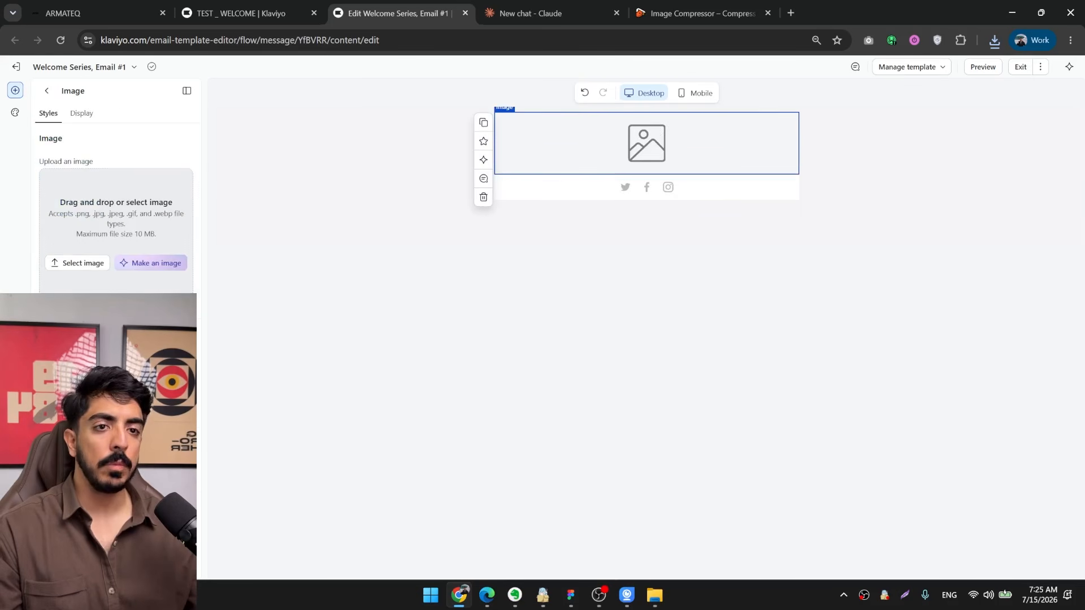
left_click(994, 39)
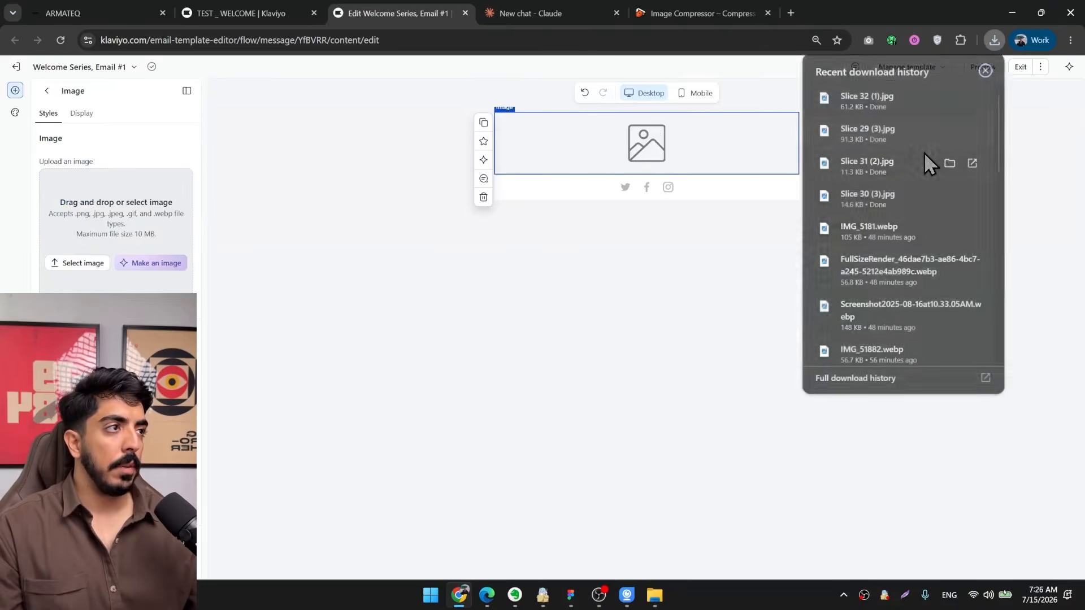
left_click(950, 95)
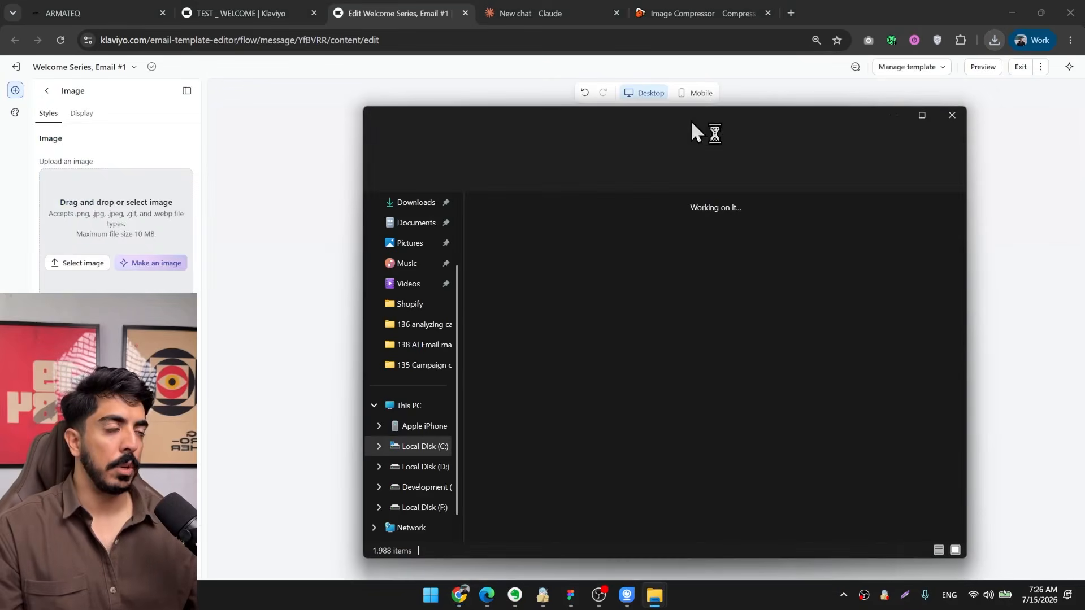
left_click_drag(615, 115, 717, 117)
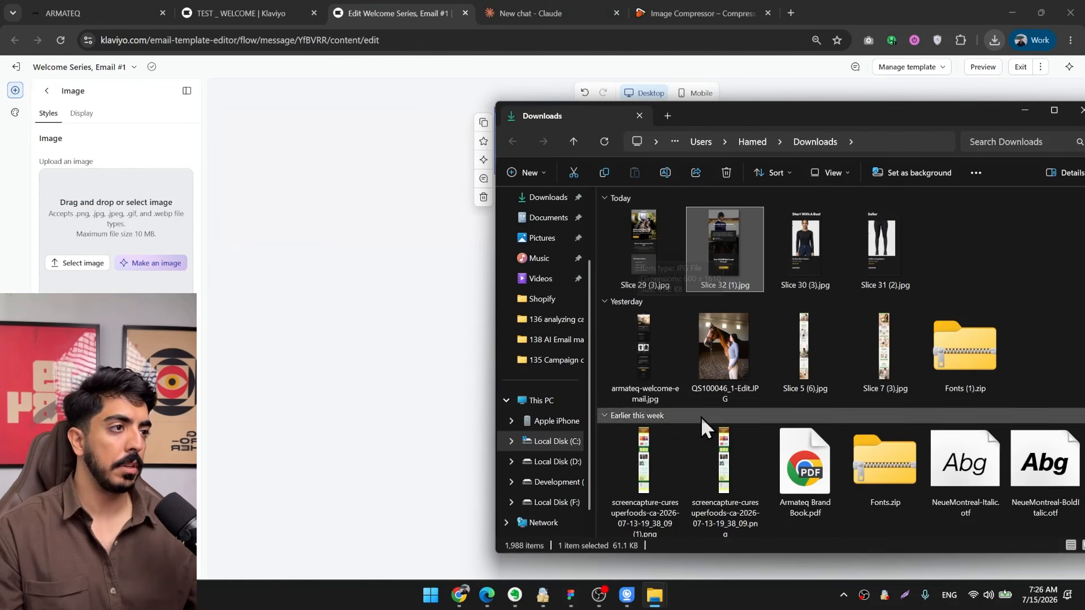
left_click(658, 248)
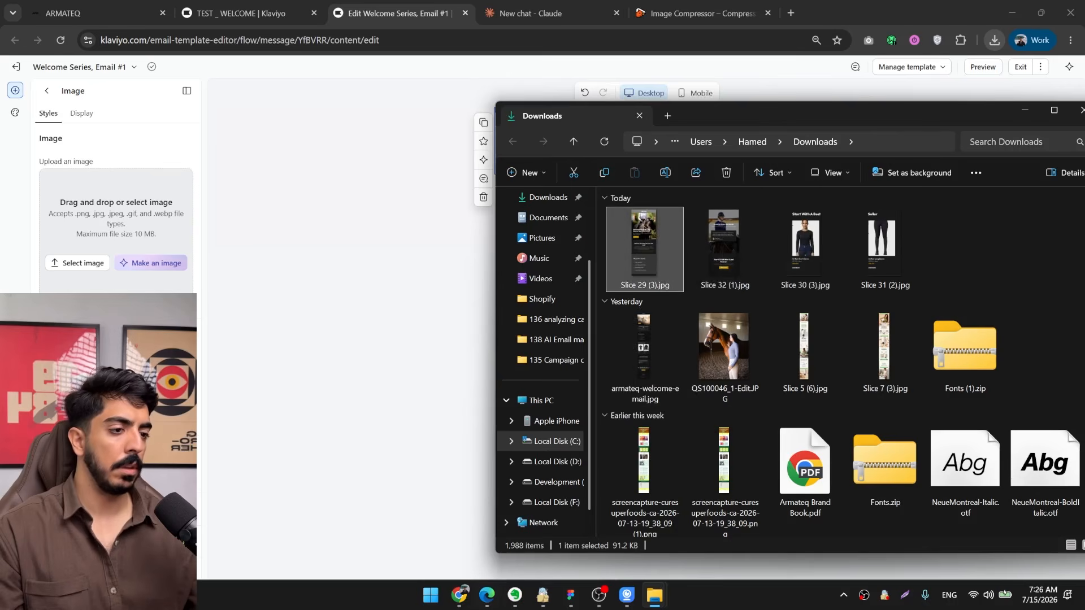
Check the top of armateq-welcome-email in Figma and upload Slice 29 (3).jpg into the email's image block.
left_click(573, 597)
left_click_drag(544, 116, 534, 195)
scroll(533, 195, "up", 3)
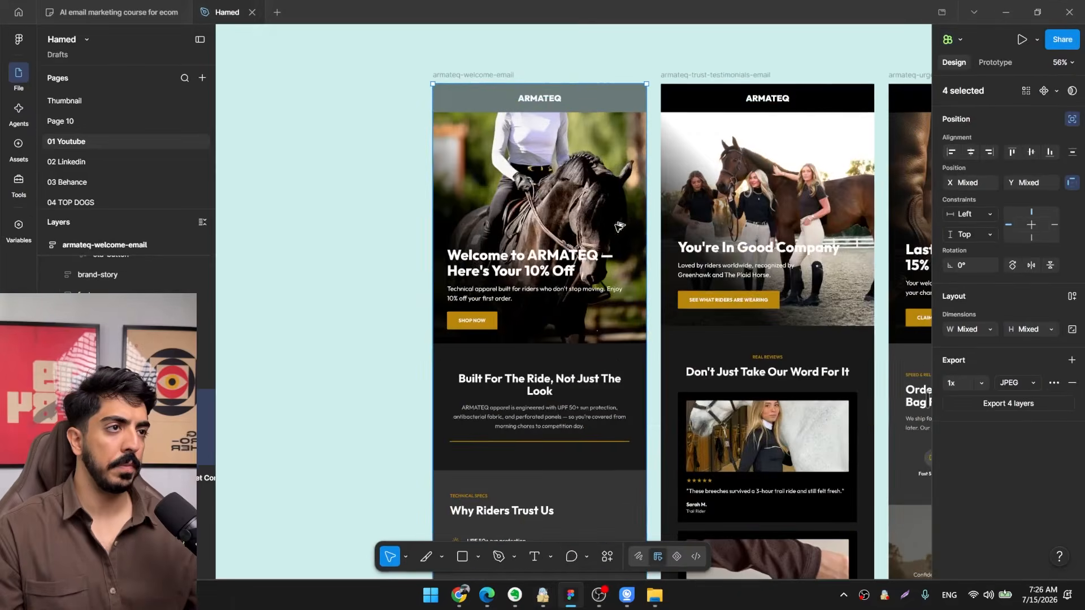
key("alt+Tab")
left_click(1006, 11)
left_click(1006, 11)
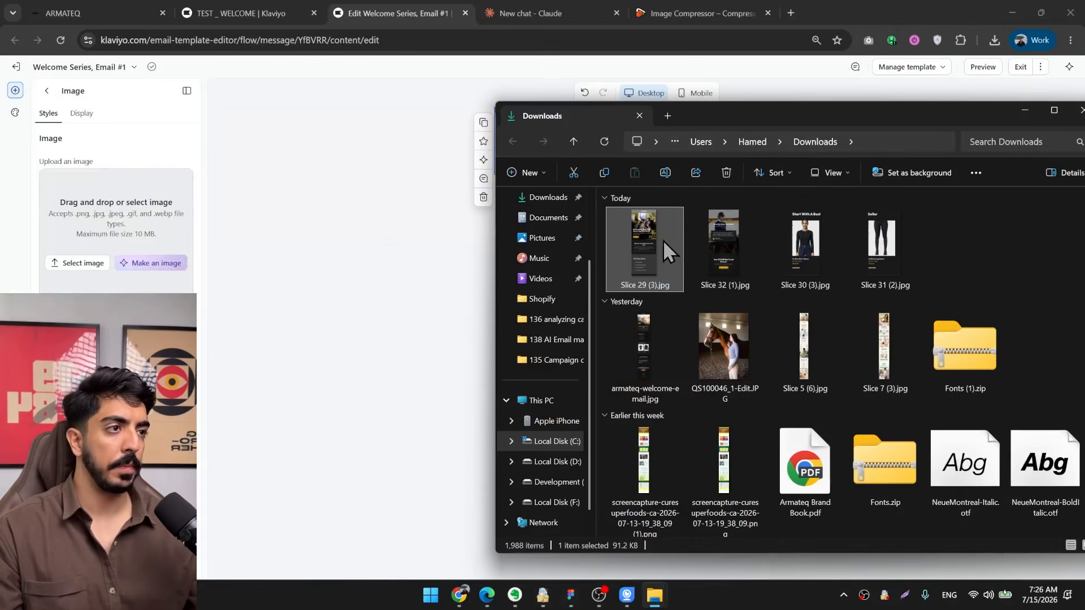
left_click_drag(663, 239, 161, 257)
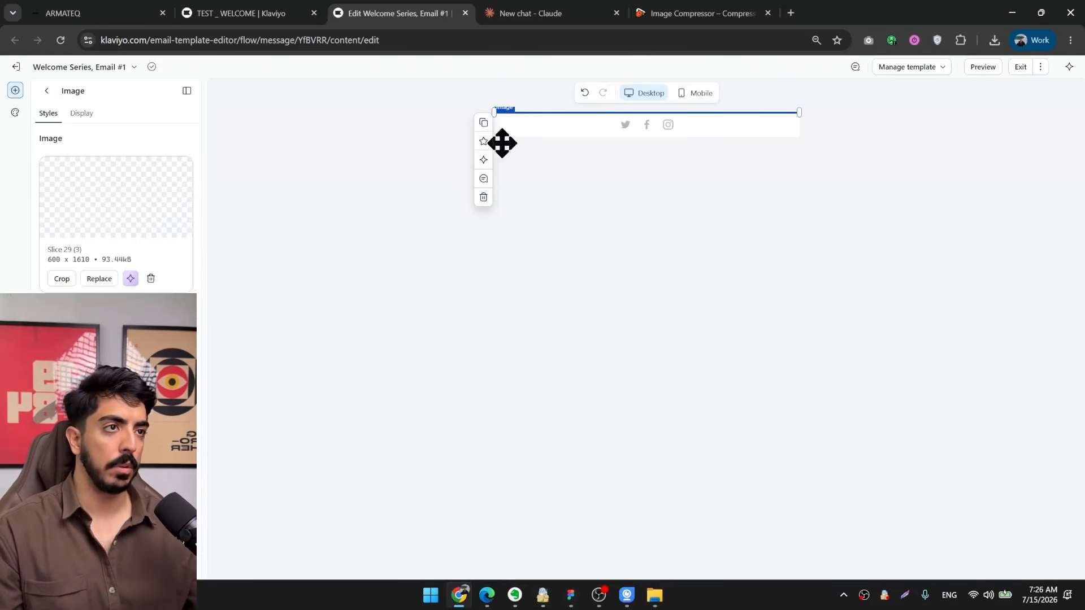
Duplicate the Slice 29 image block and delete the copy.
left_click(479, 125)
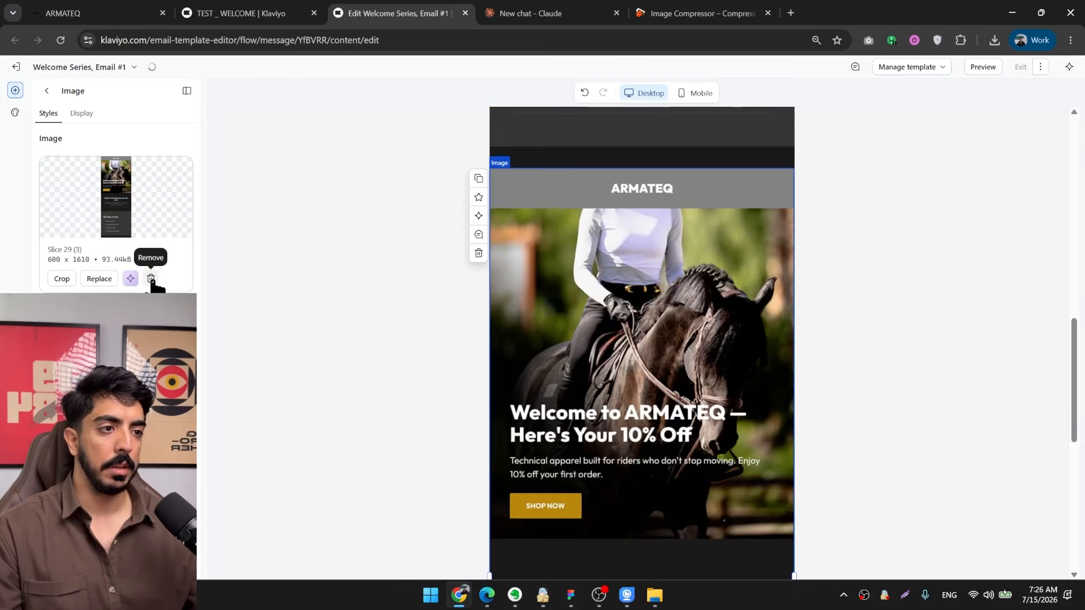
left_click(478, 253)
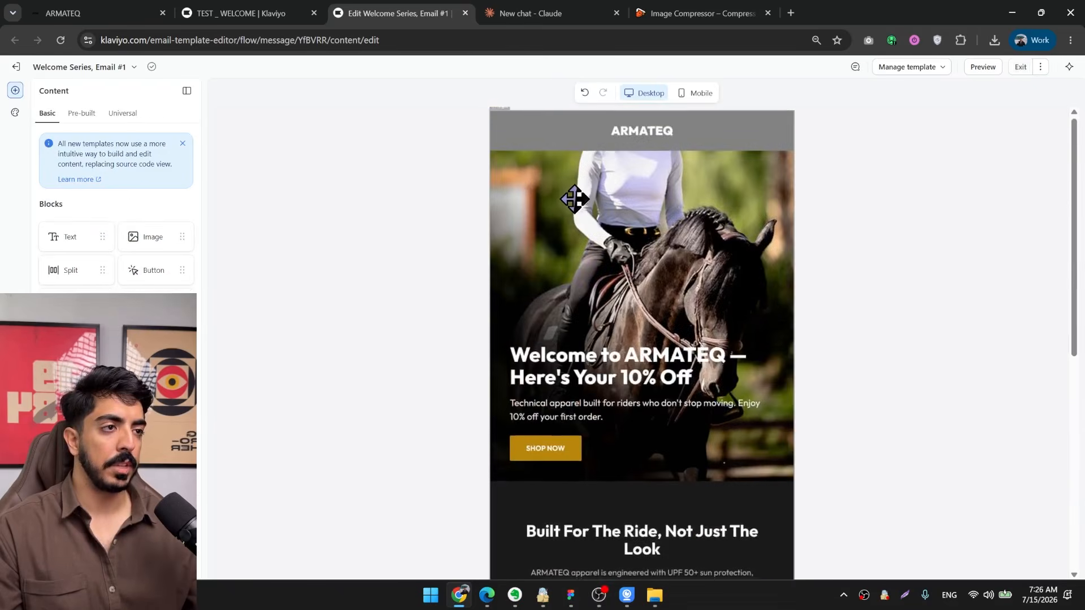
Add a split block below the Slice 29 image and check the two-column best seller layout in the Figma design.
left_click_drag(99, 257, 642, 302)
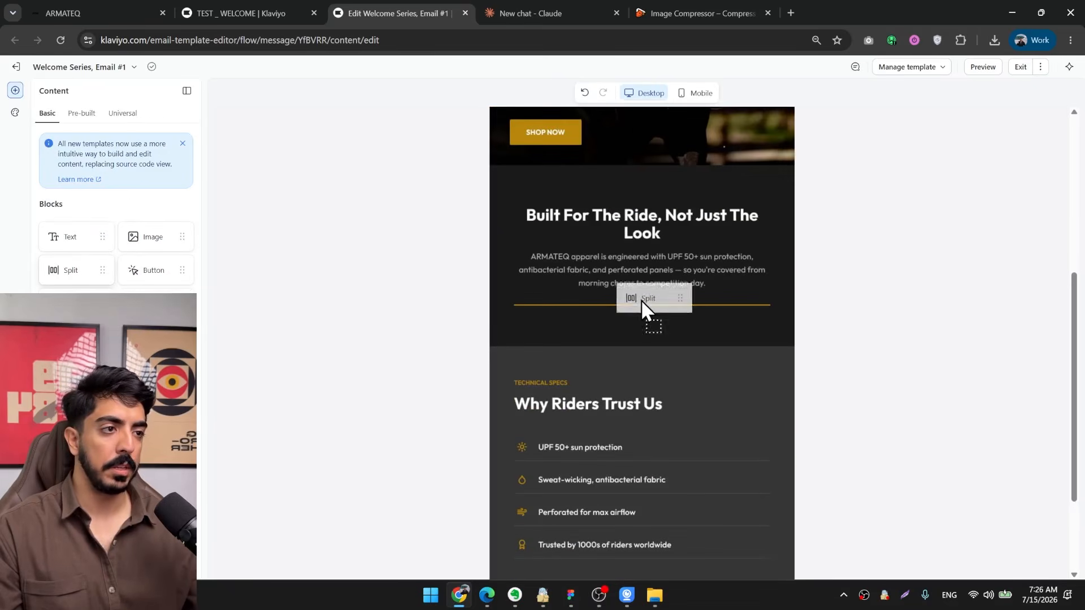
left_click_drag(638, 440, 673, 487)
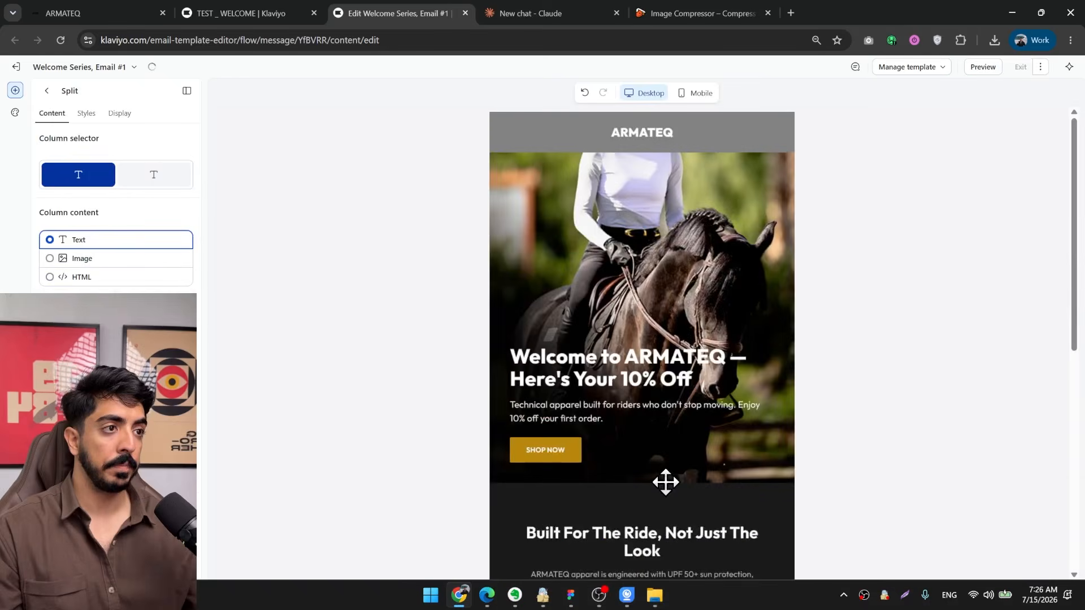
left_click(571, 595)
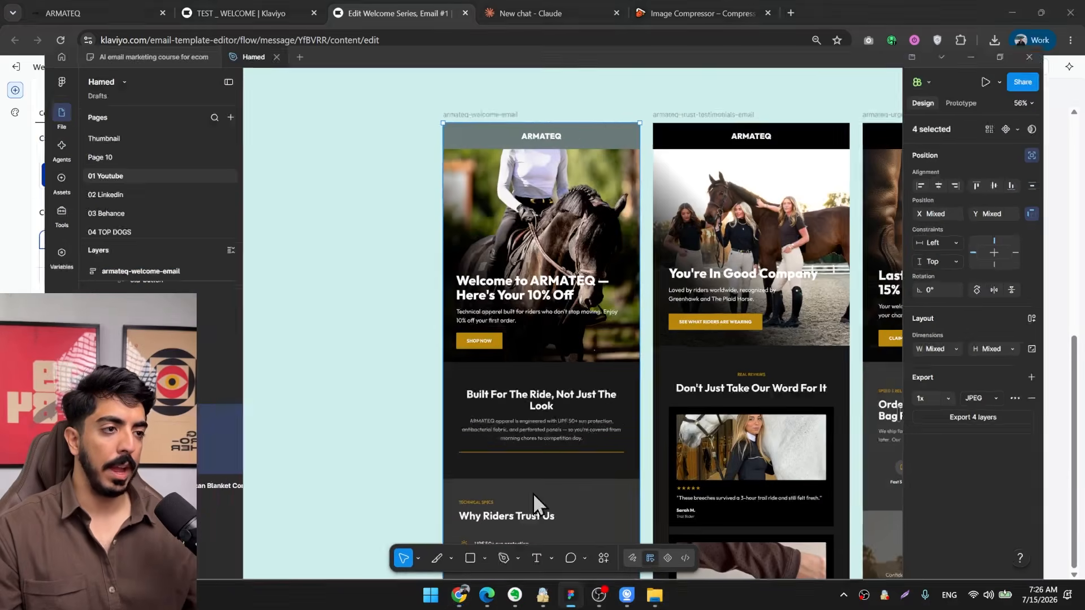
scroll(621, 402, "down", 4)
scroll(689, 308, "up", 2)
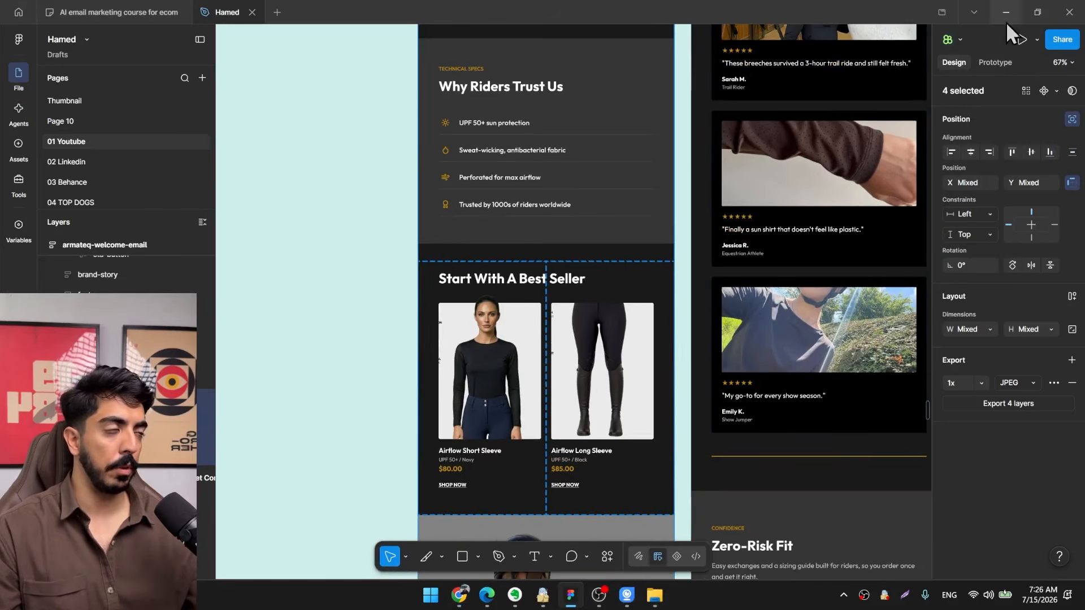
key("alt+Tab")
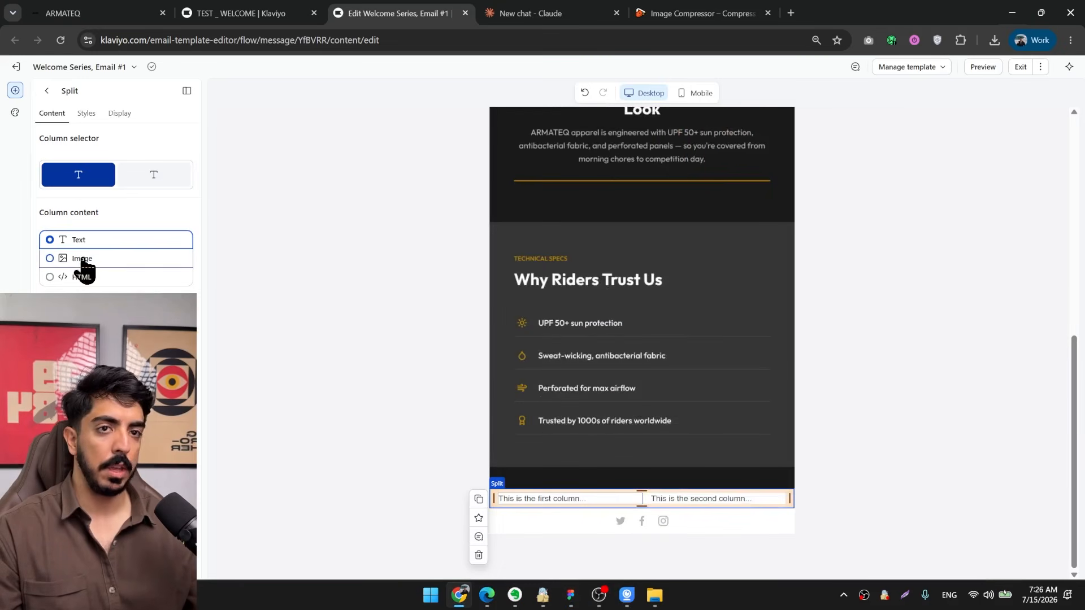
Change the content of both split block columns from text to image.
left_click(76, 258)
scroll(297, 363, "down", 1)
left_click(685, 477)
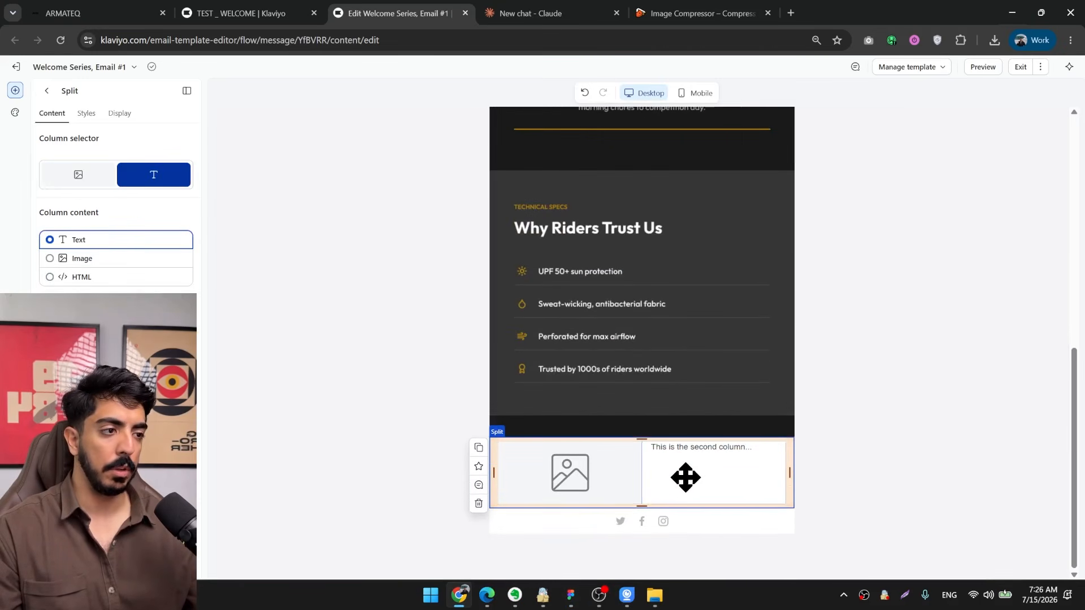
left_click(91, 258)
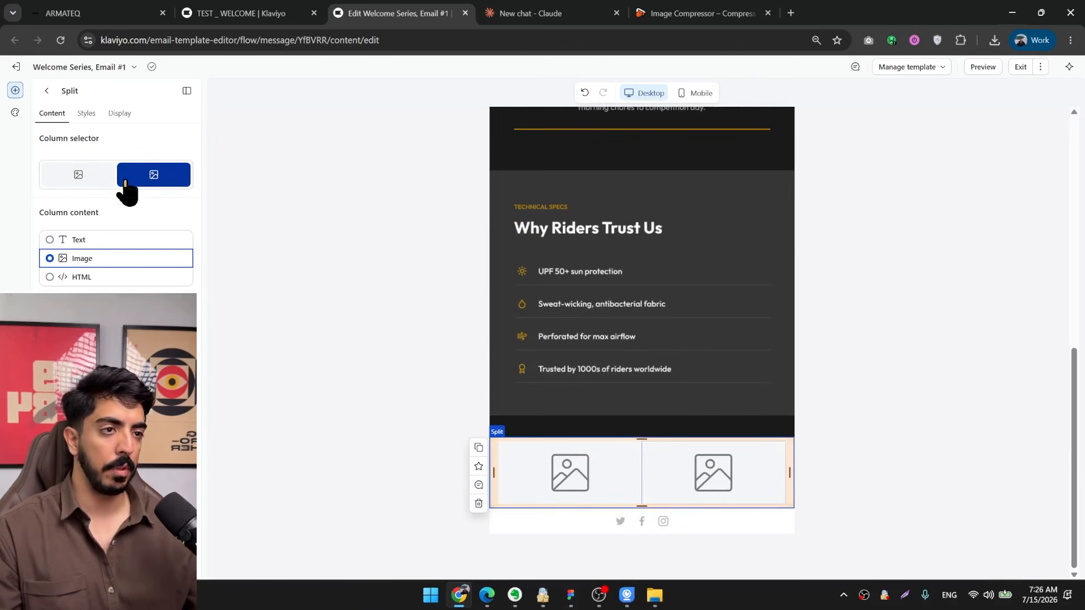
left_click(721, 603)
Upload Slice 30 (3).jpg into the split block's first column and Slice 31 (2).jpg into the second column.
left_click(500, 460)
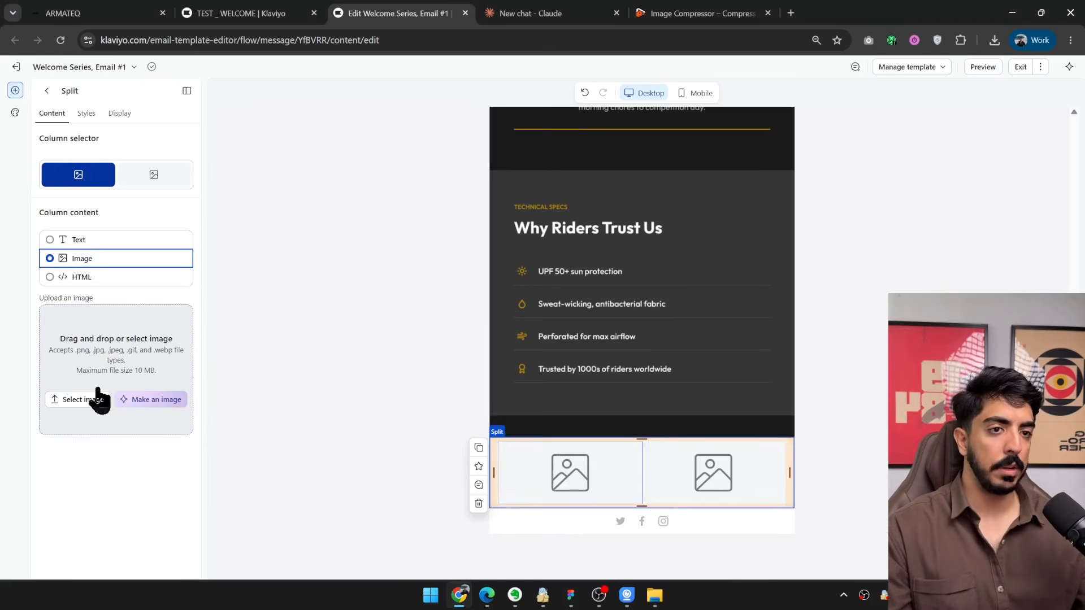
left_click(654, 595)
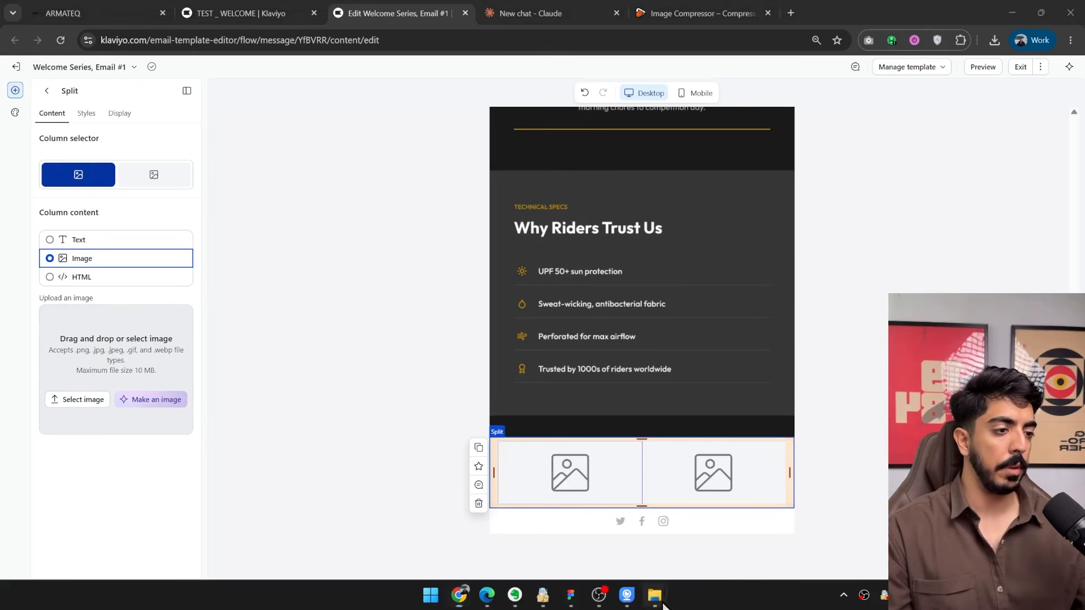
left_click(737, 506)
left_click_drag(774, 232, 130, 384)
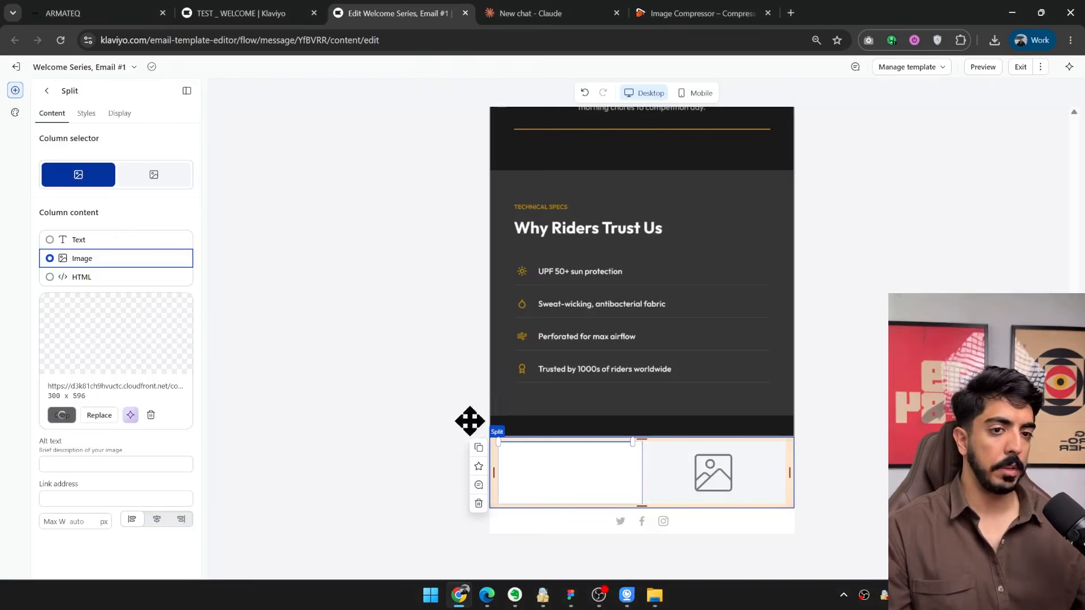
left_click(706, 269)
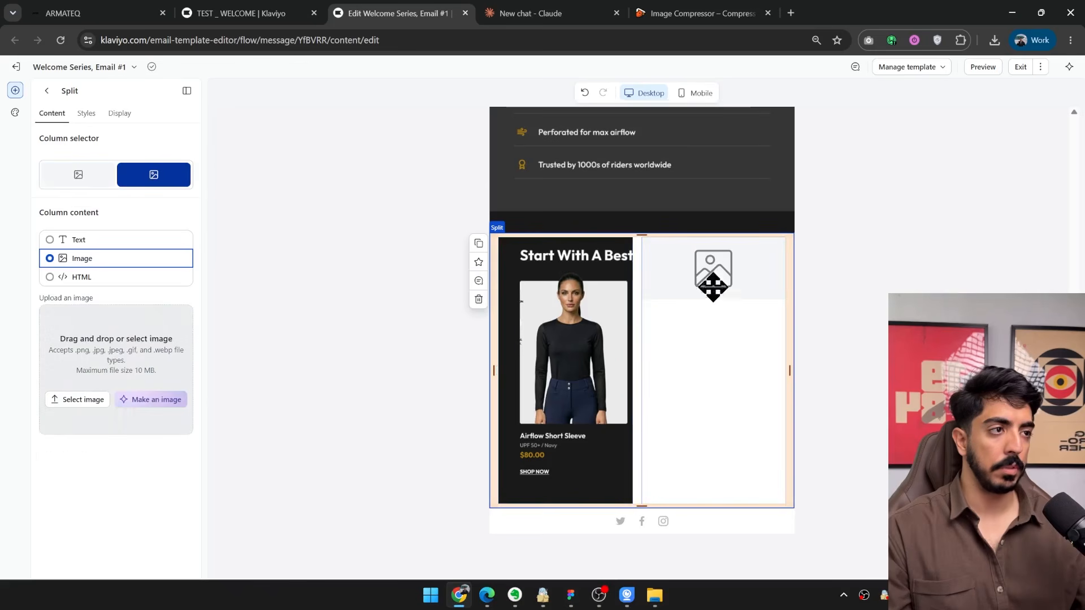
left_click(654, 595)
left_click_drag(853, 237, 142, 390)
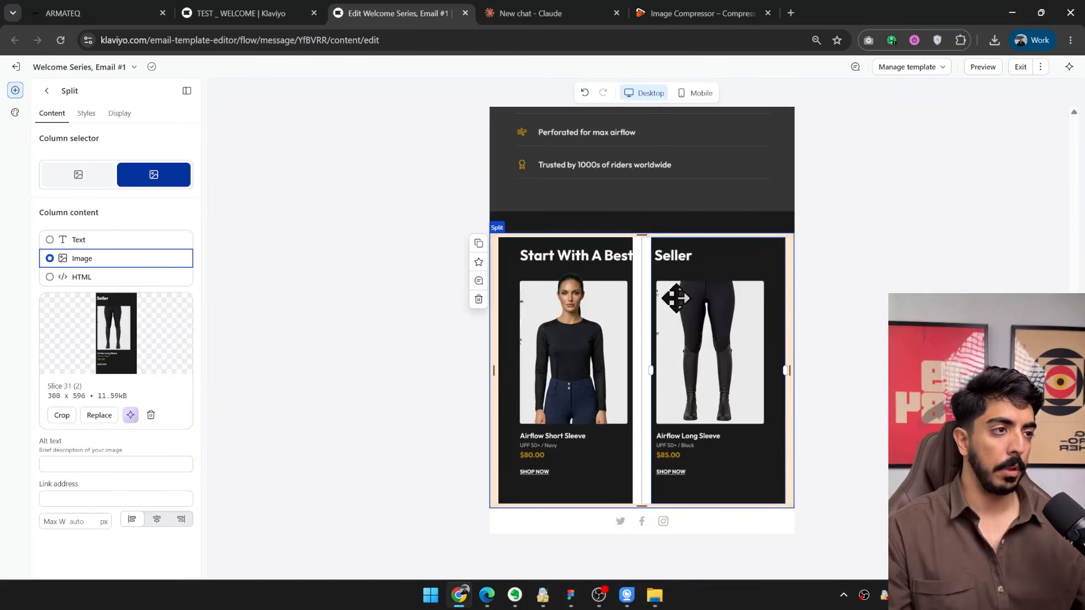
Set the split block's vertical and horizontal padding and its column spacing to 0 px.
left_click(86, 114)
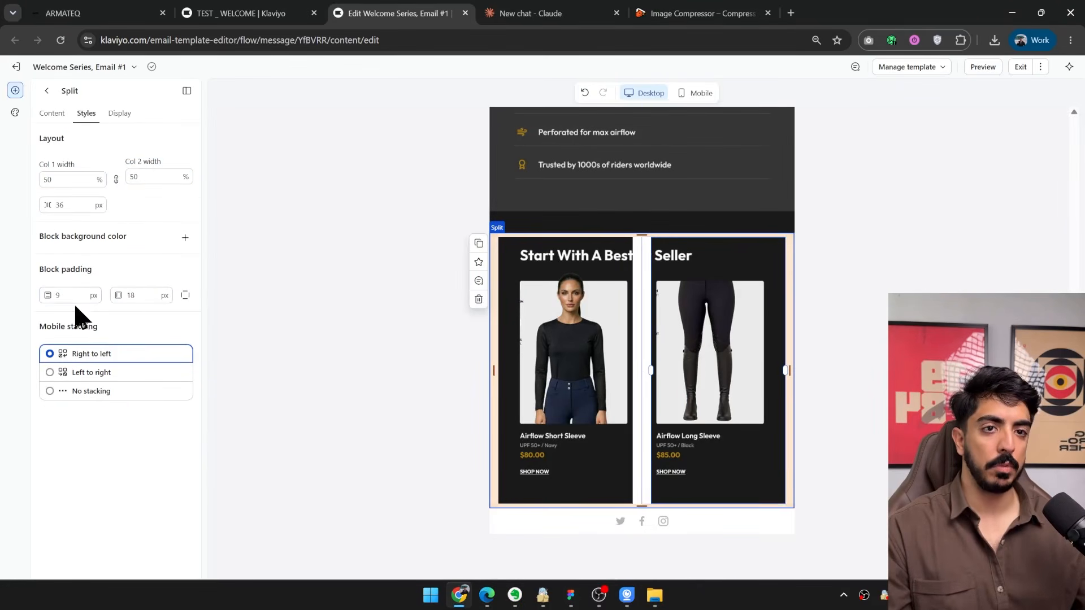
double_click(139, 295)
type("0")
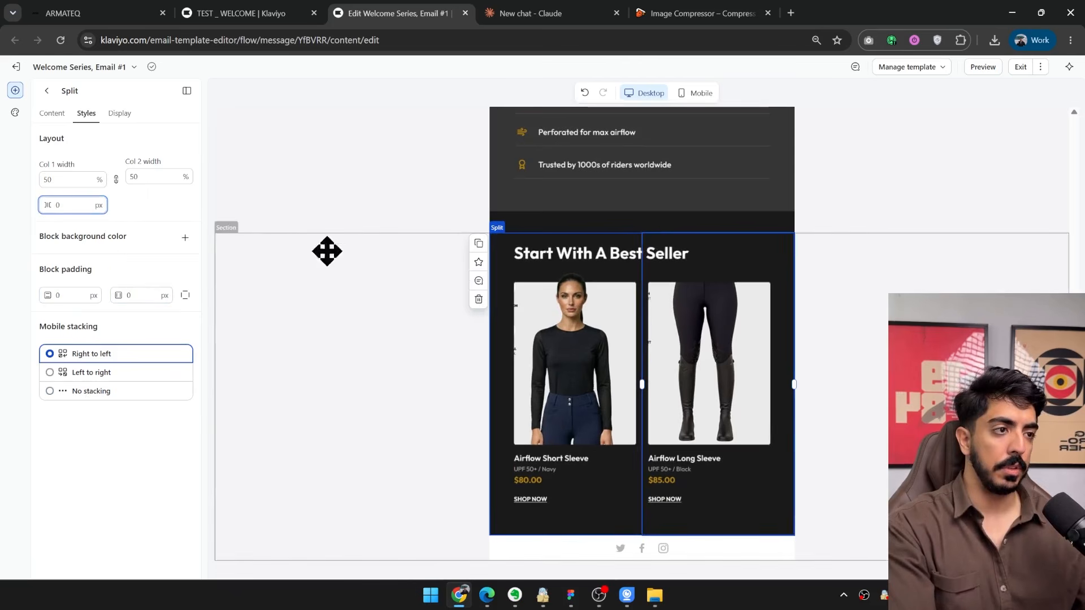
left_click(648, 292)
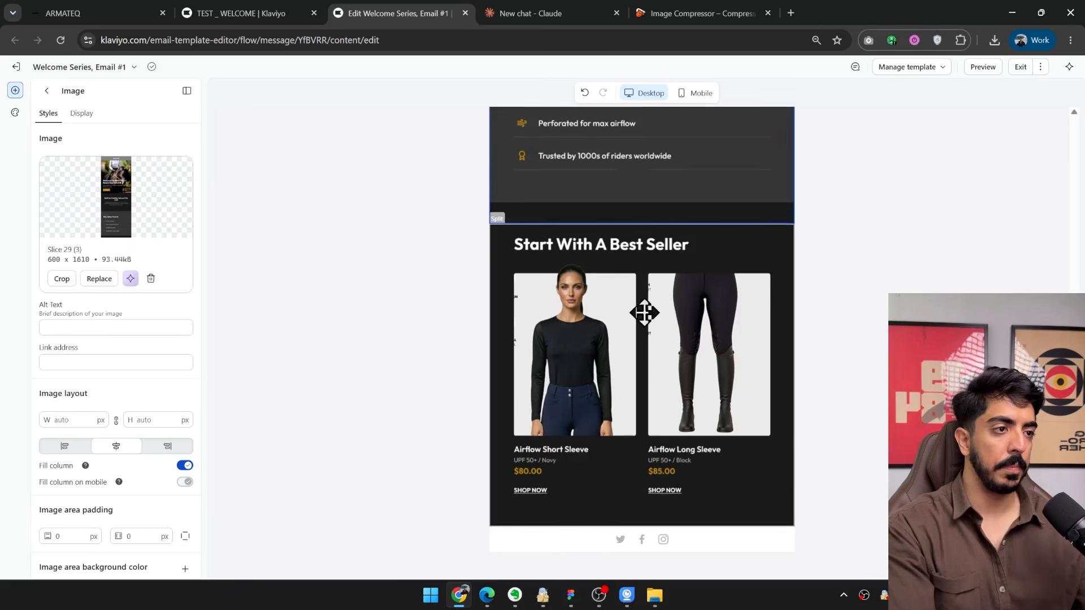
scroll(644, 310, "down", 1)
Inspect the split block in the mobile layout and set its mobile stacking to No stacking.
left_click(497, 200)
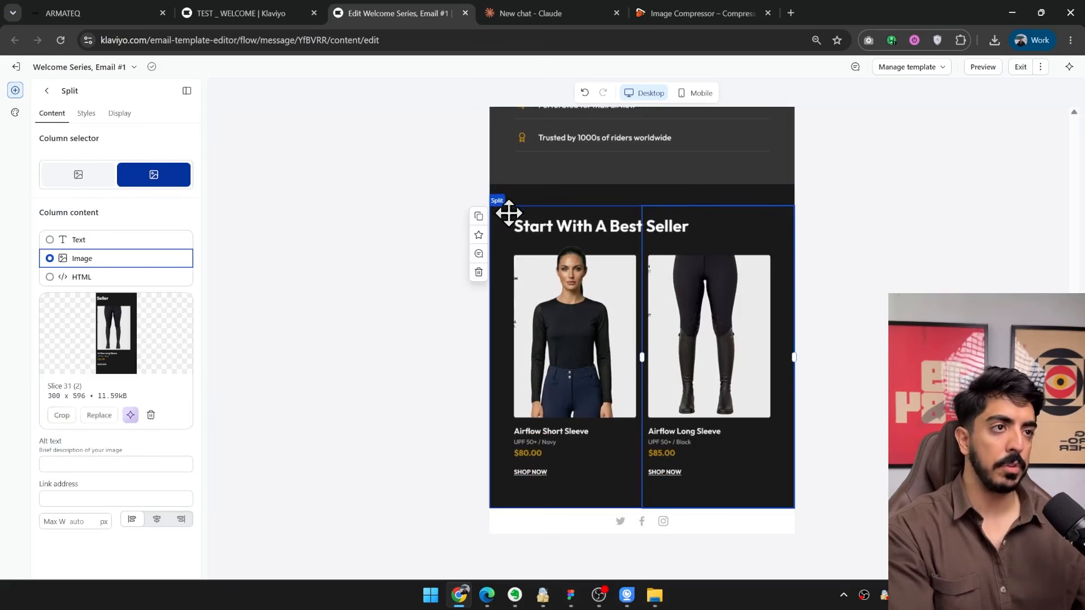
left_click(703, 94)
scroll(678, 337, "down", 8)
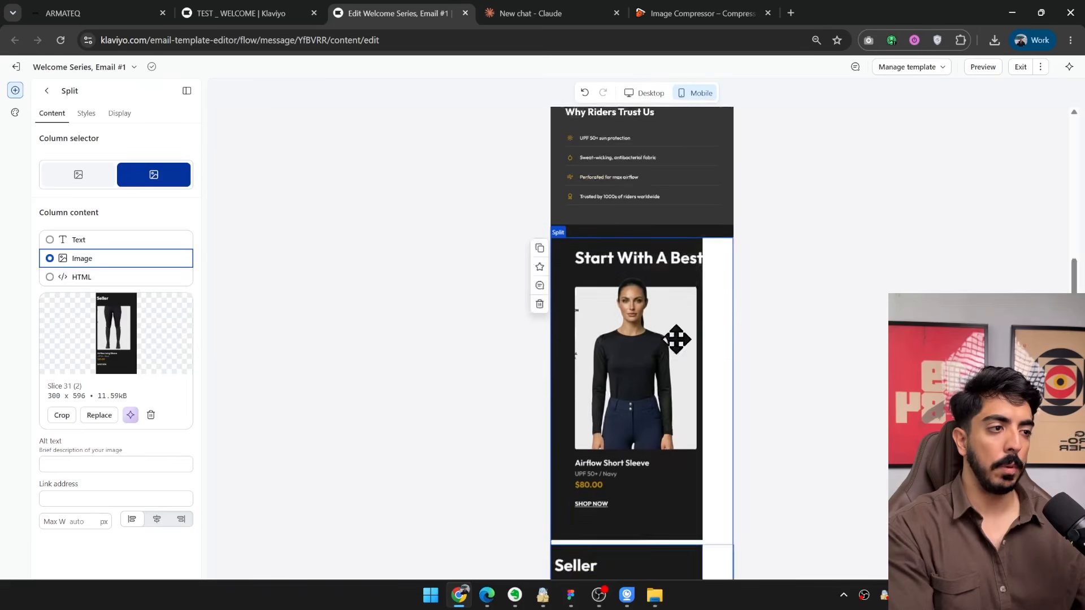
scroll(622, 392, "up", 6)
scroll(622, 450, "down", 5)
scroll(627, 370, "up", 5)
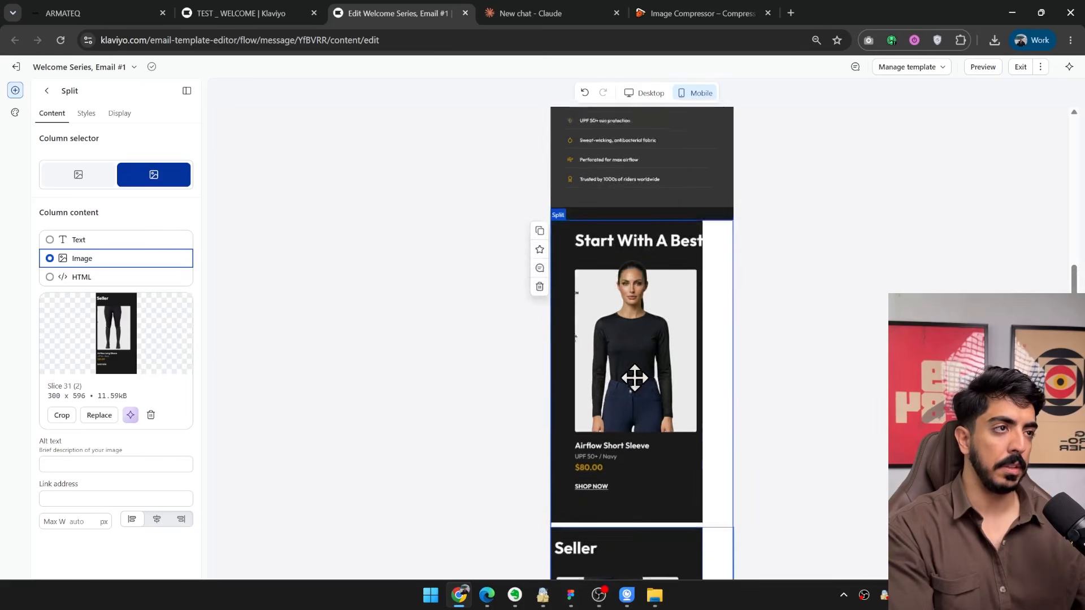
scroll(632, 375, "down", 6)
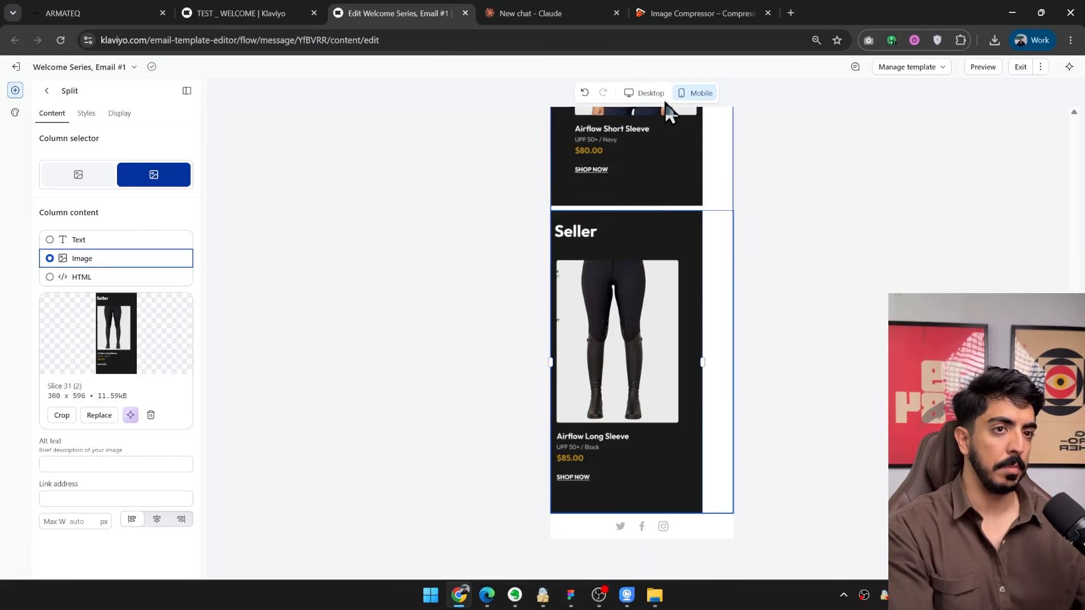
left_click(86, 114)
left_click(97, 393)
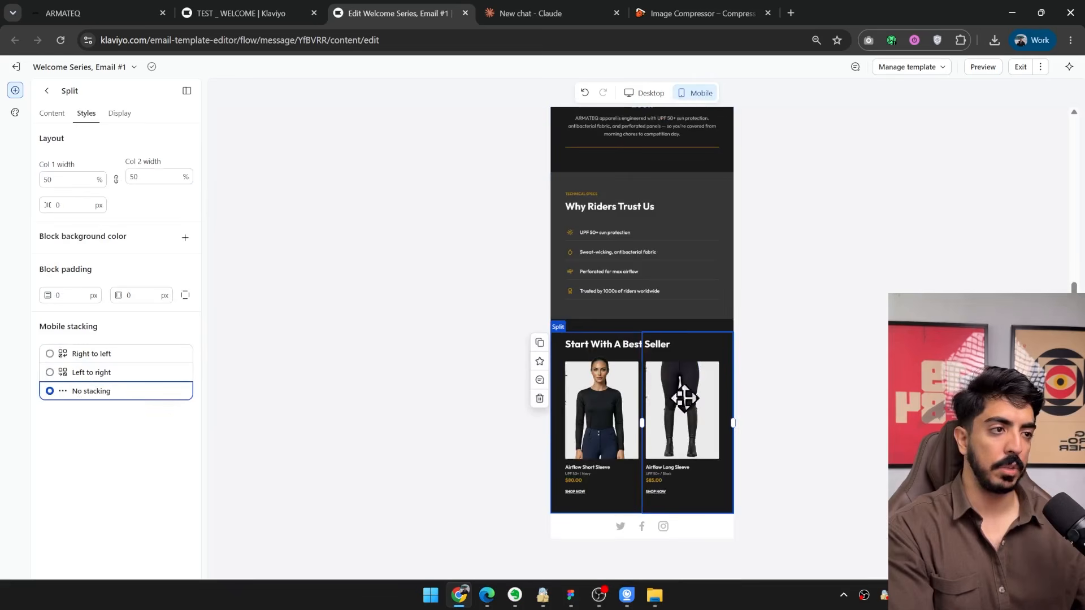
Return to the desktop layout and check how the best seller section joins the image above it.
left_click(644, 93)
scroll(695, 353, "down", 7)
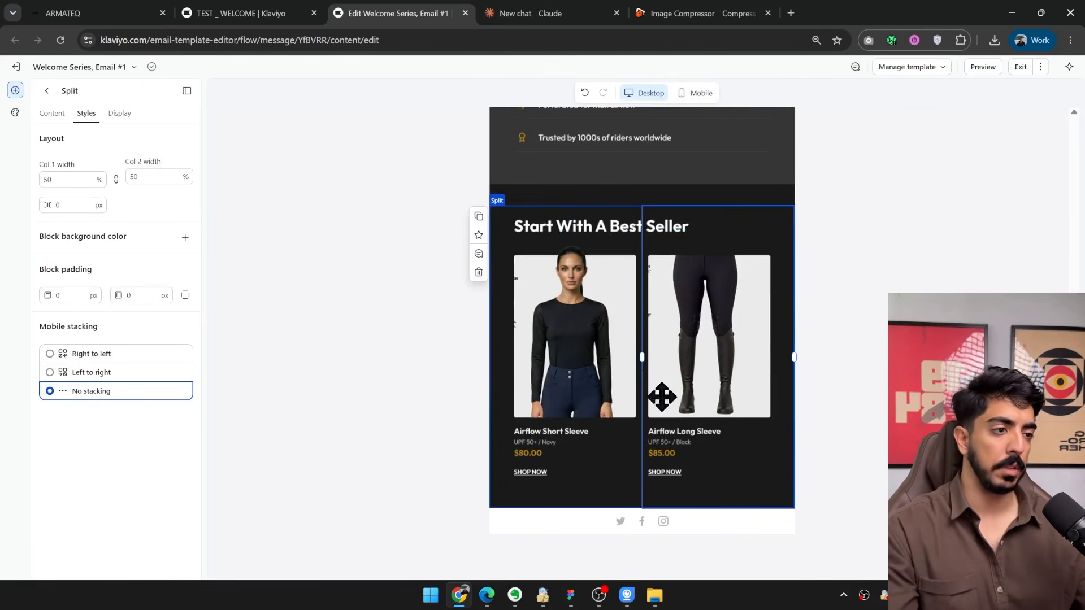
scroll(610, 271, "up", 8)
scroll(614, 328, "down", 5)
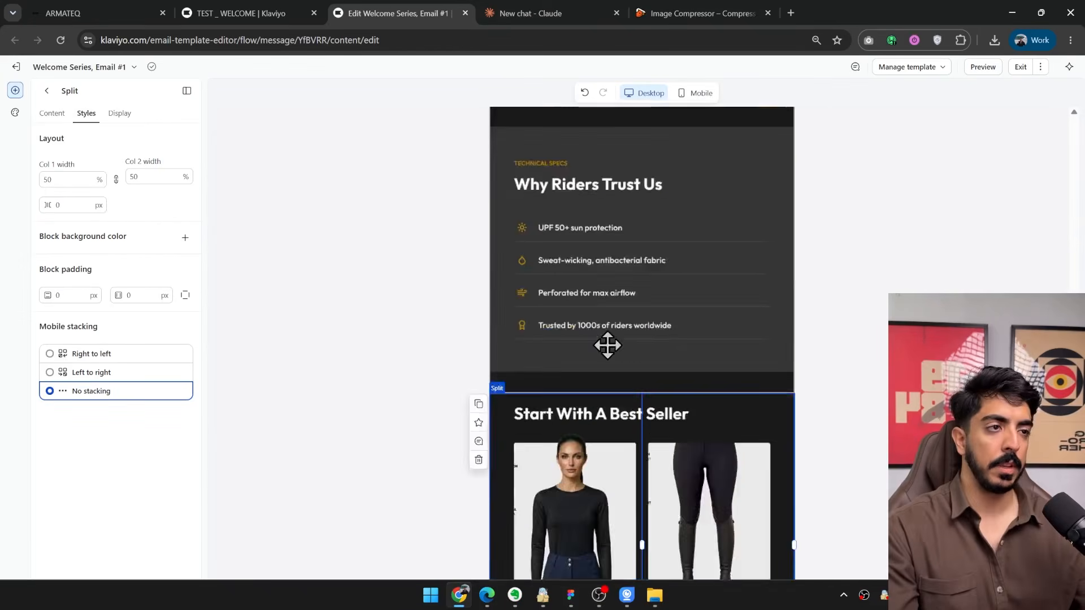
scroll(607, 345, "down", 3)
Add an image block below the best seller split block and upload Slice 32 (1).jpg into it.
left_click(361, 334)
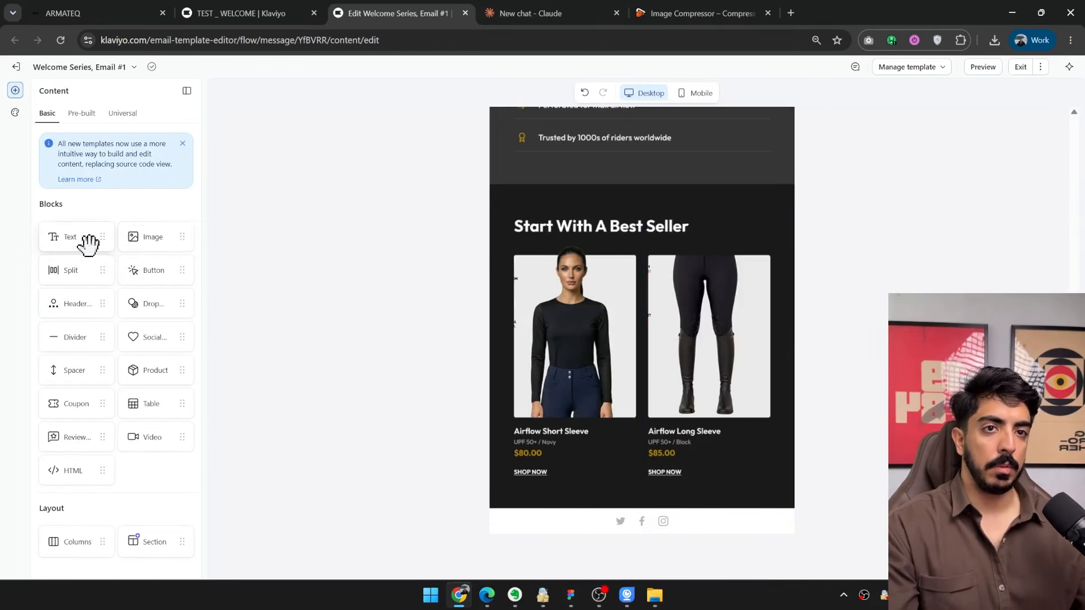
left_click_drag(155, 237, 650, 500)
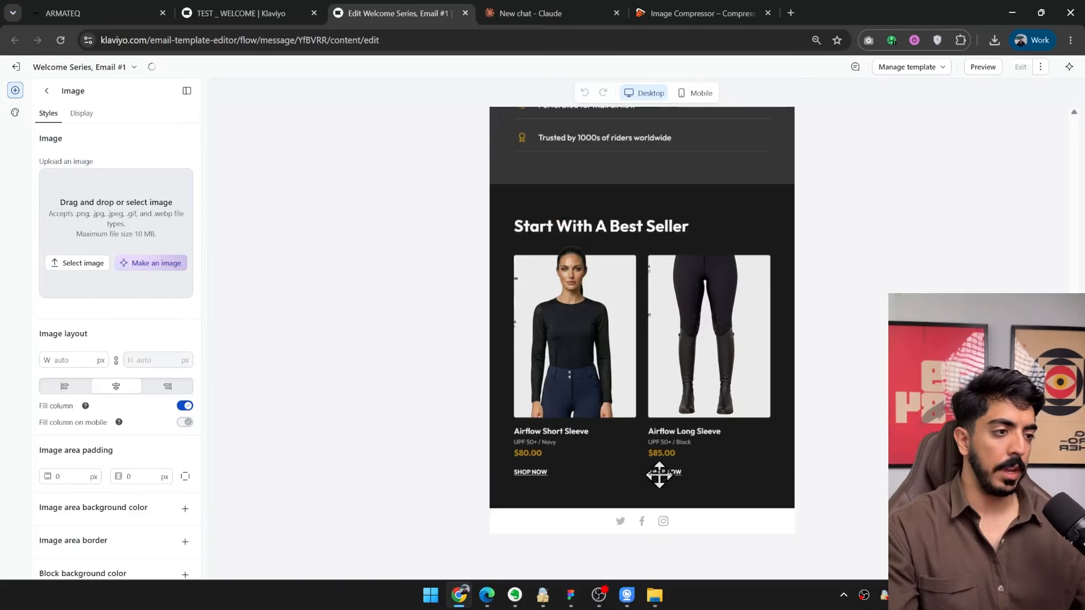
left_click(655, 598)
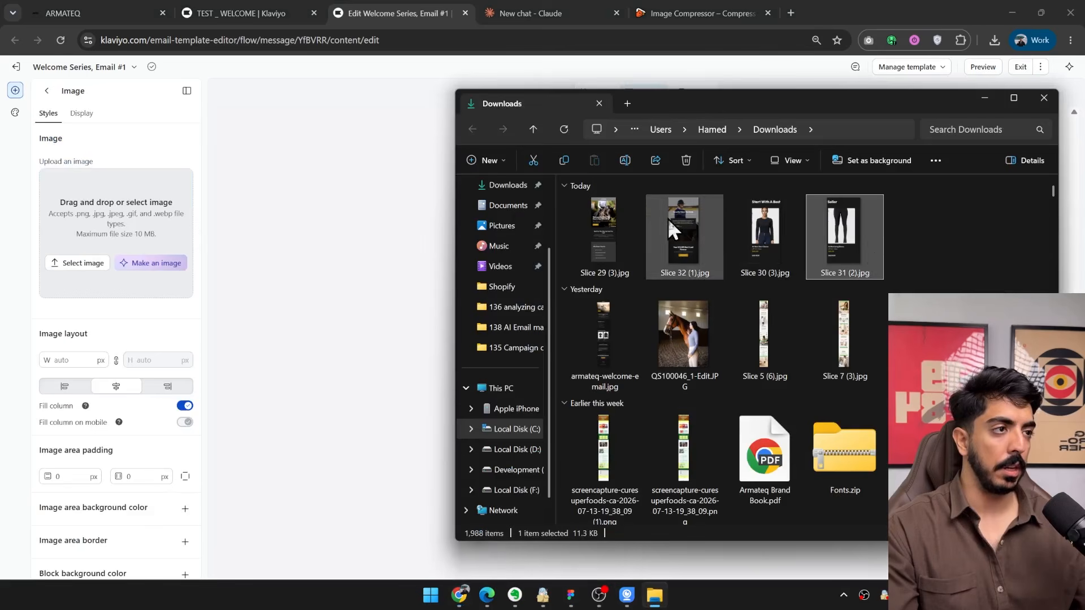
left_click_drag(693, 273, 120, 309)
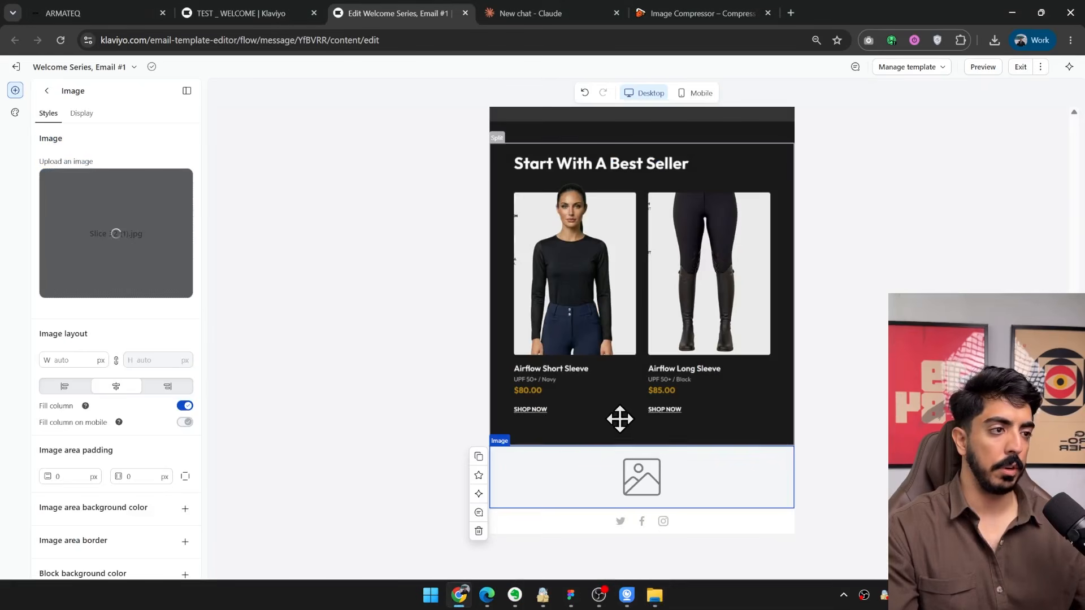
Review the assembled email from the hero image through the best seller section to the closing 10% off section.
scroll(622, 409, "down", 10)
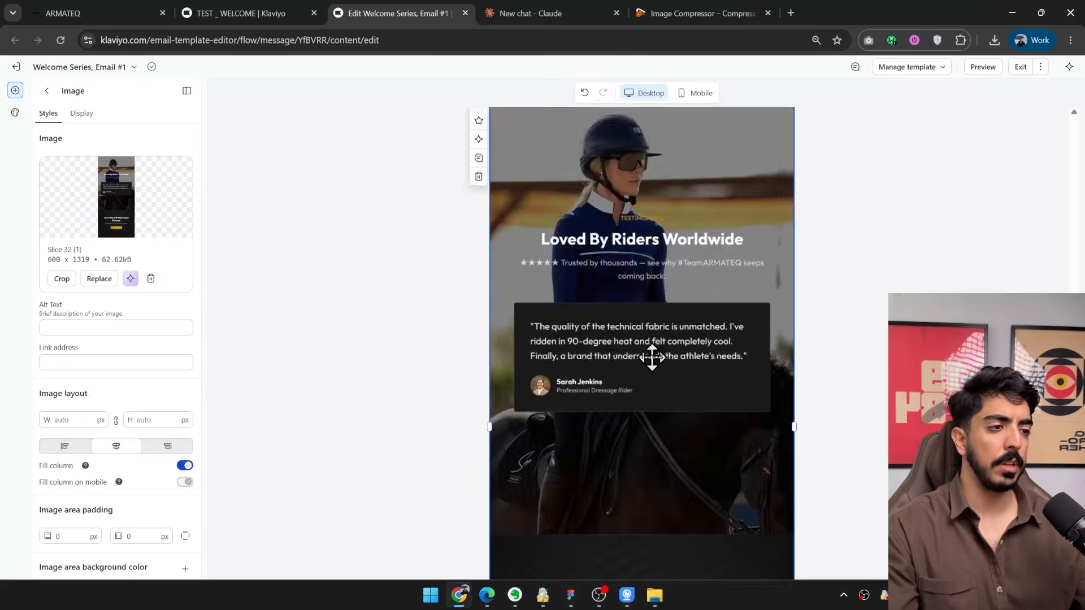
scroll(684, 358, "up", 6)
scroll(557, 339, "down", 6)
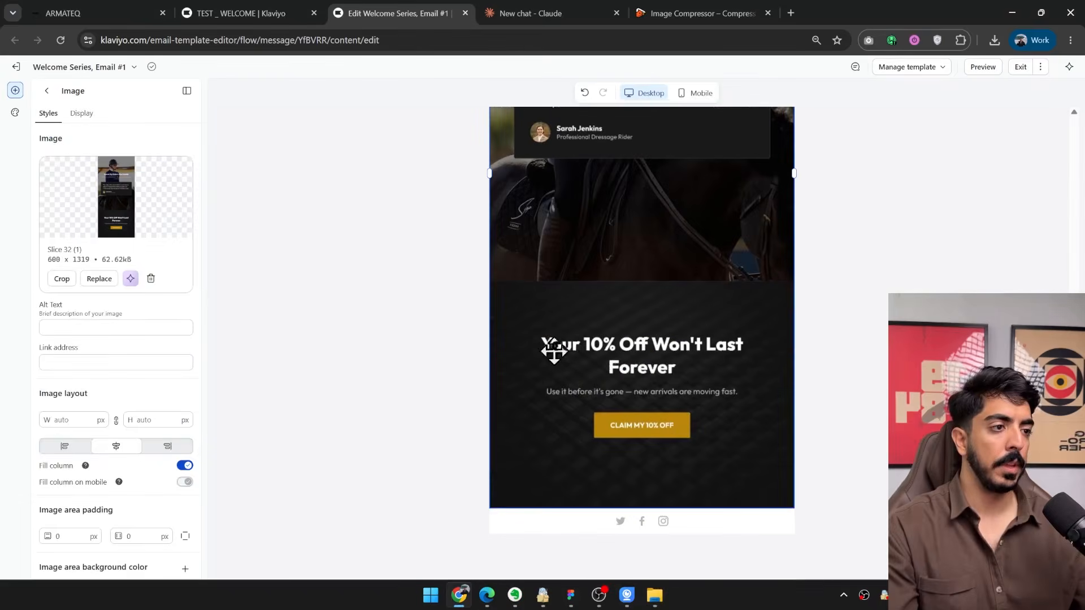
scroll(603, 390, "up", 5)
scroll(603, 390, "up", 8)
scroll(654, 186, "down", 8)
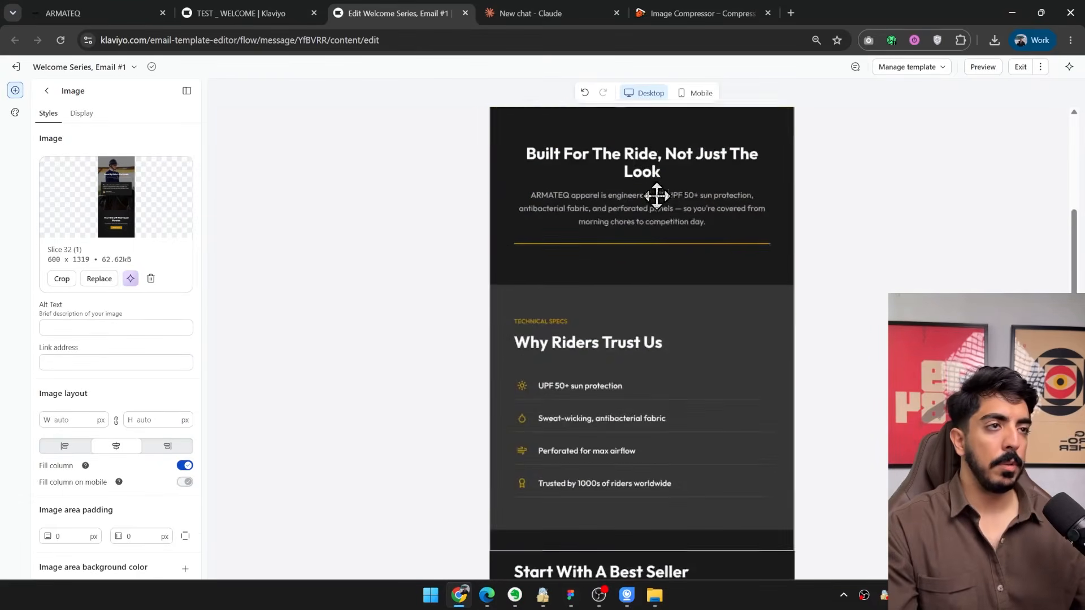
scroll(661, 233, "down", 5)
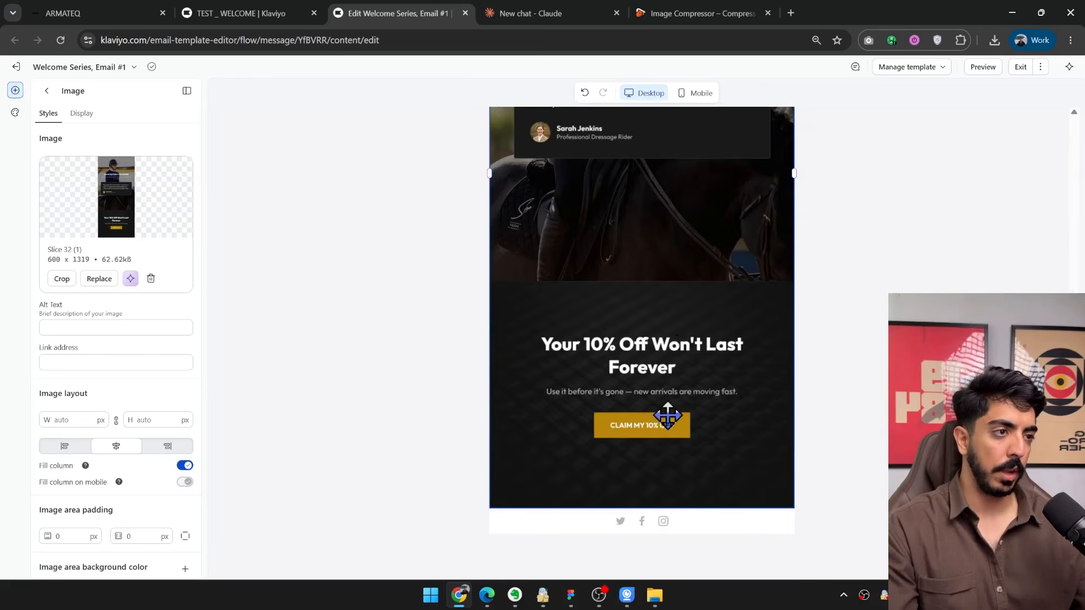
left_click(46, 91)
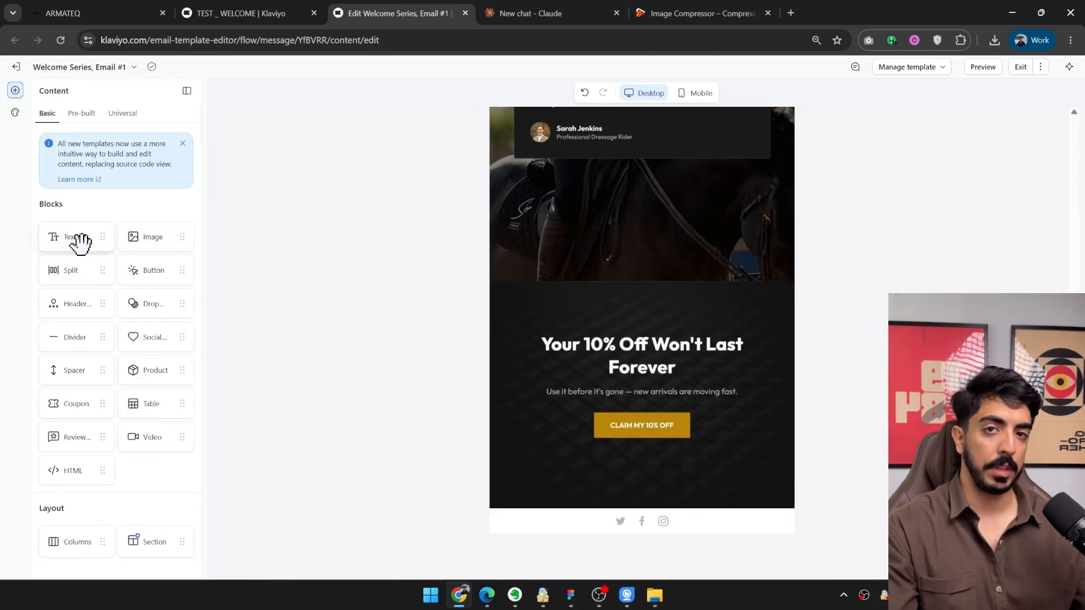
left_click_drag(79, 242, 688, 372)
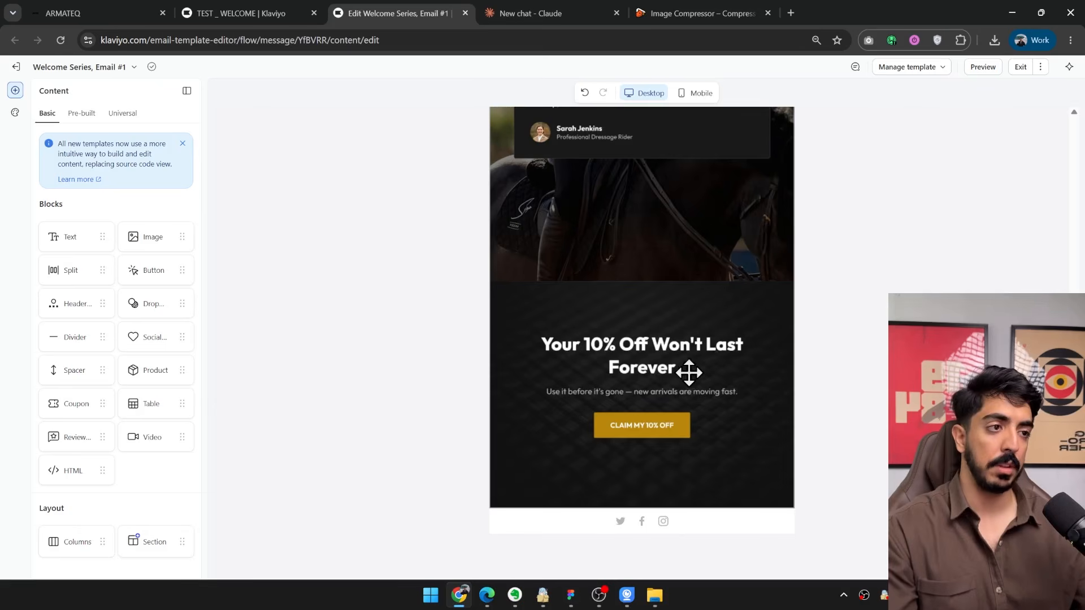
scroll(663, 405, "up", 20)
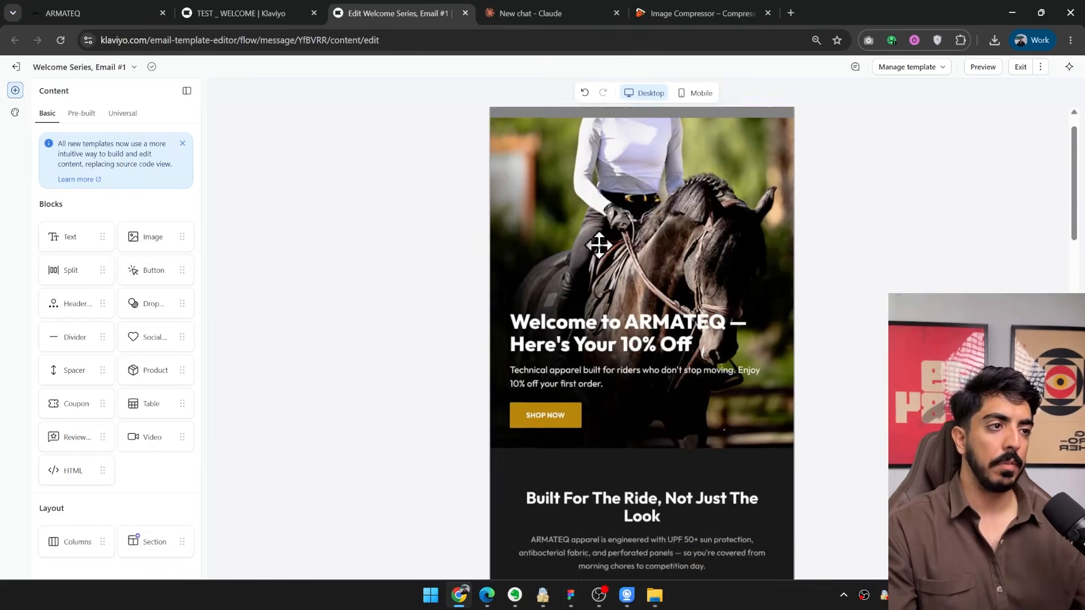
left_click(624, 243)
scroll(629, 245, "down", 10)
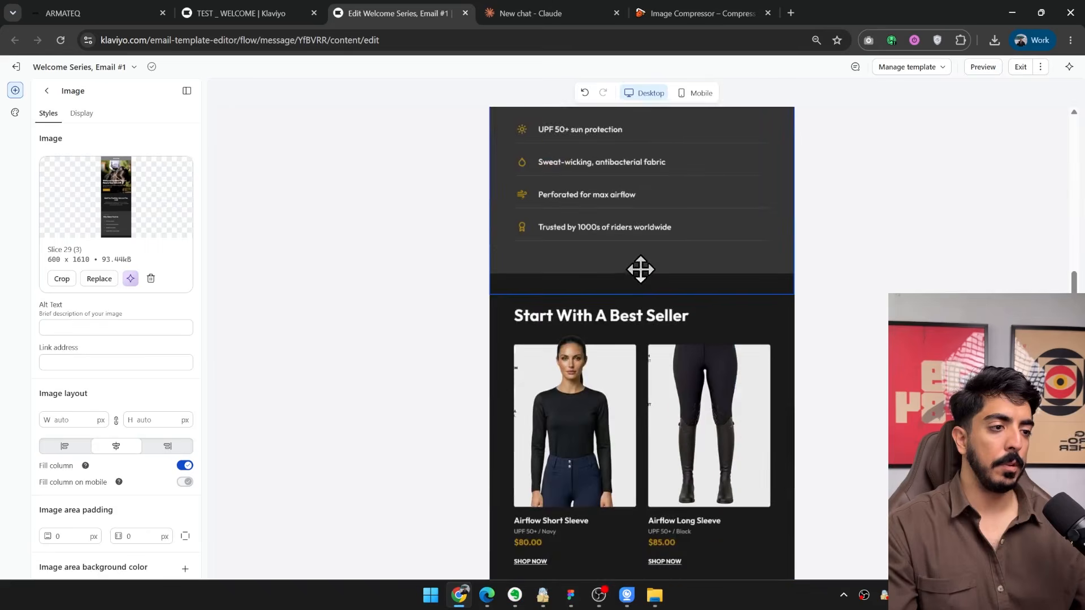
scroll(640, 270, "down", 15)
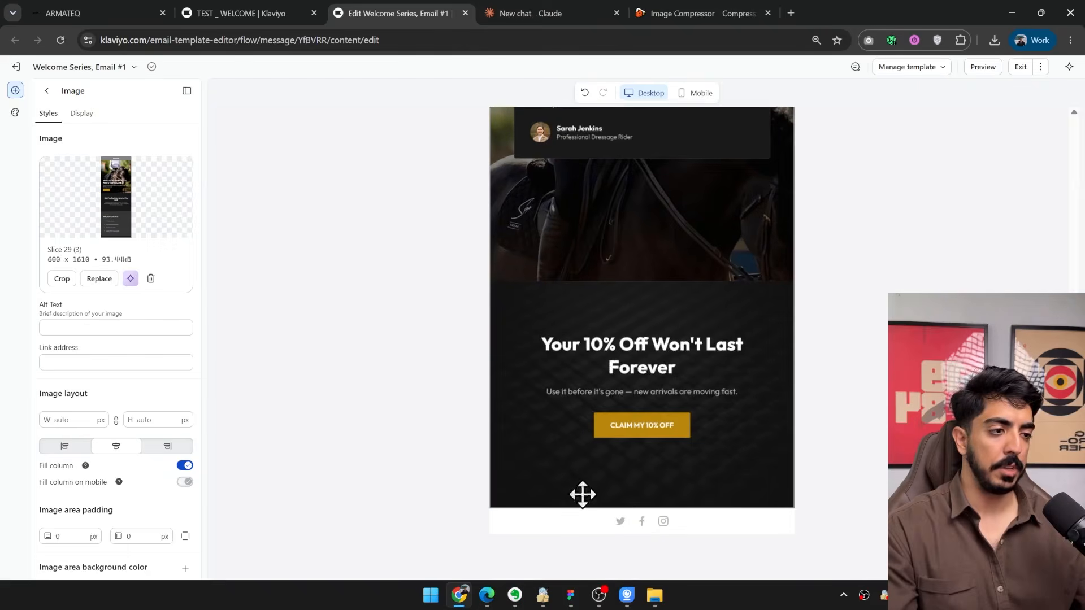
Add a text block between the closing 10% off image and the social links.
left_click(47, 91)
left_click(17, 91)
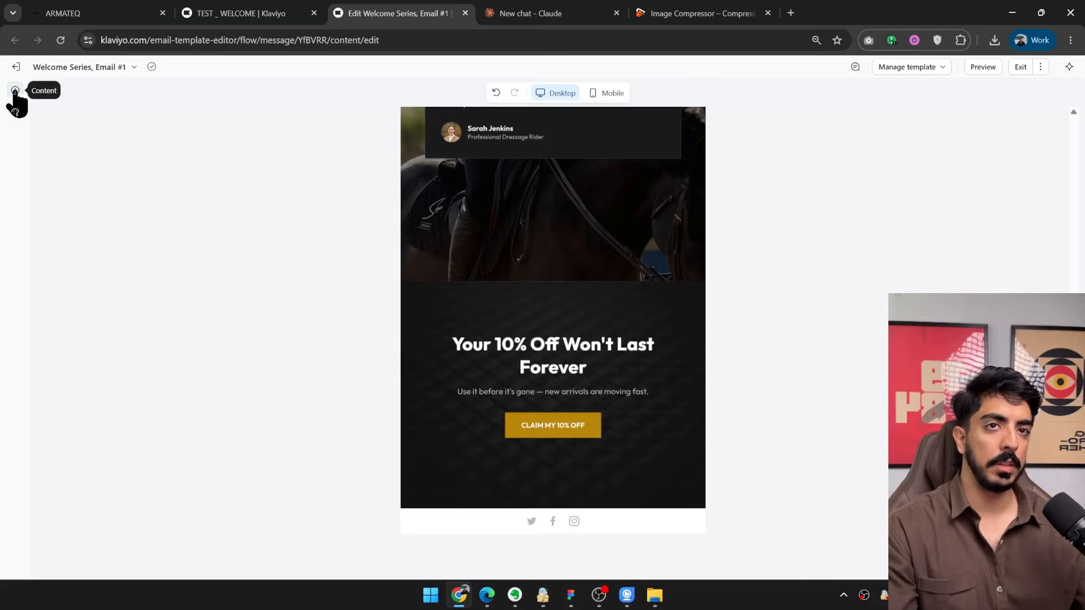
left_click(15, 91)
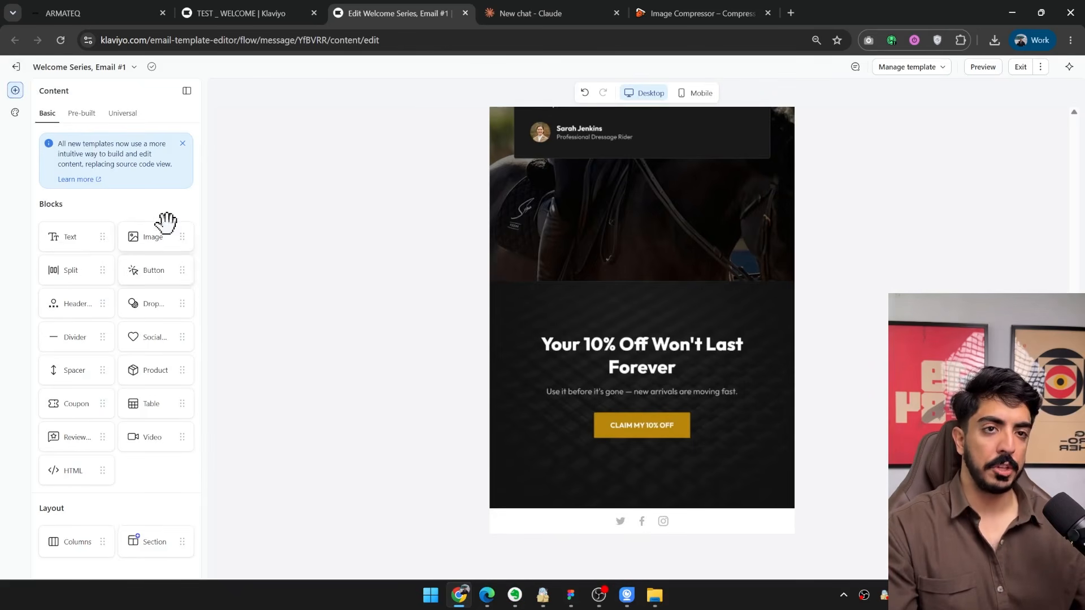
left_click_drag(156, 542, 656, 507)
left_click_drag(683, 472, 678, 511)
left_click_drag(70, 237, 639, 511)
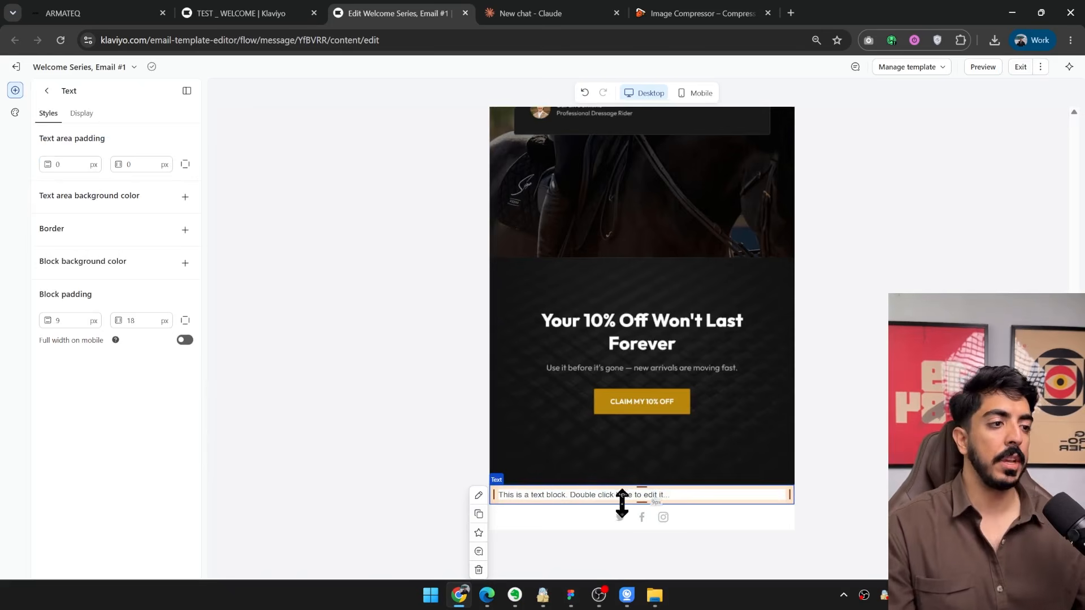
Switch to the ARMATEQ website, open its About Us page, and examine the brand description and founder story.
left_click(126, 12)
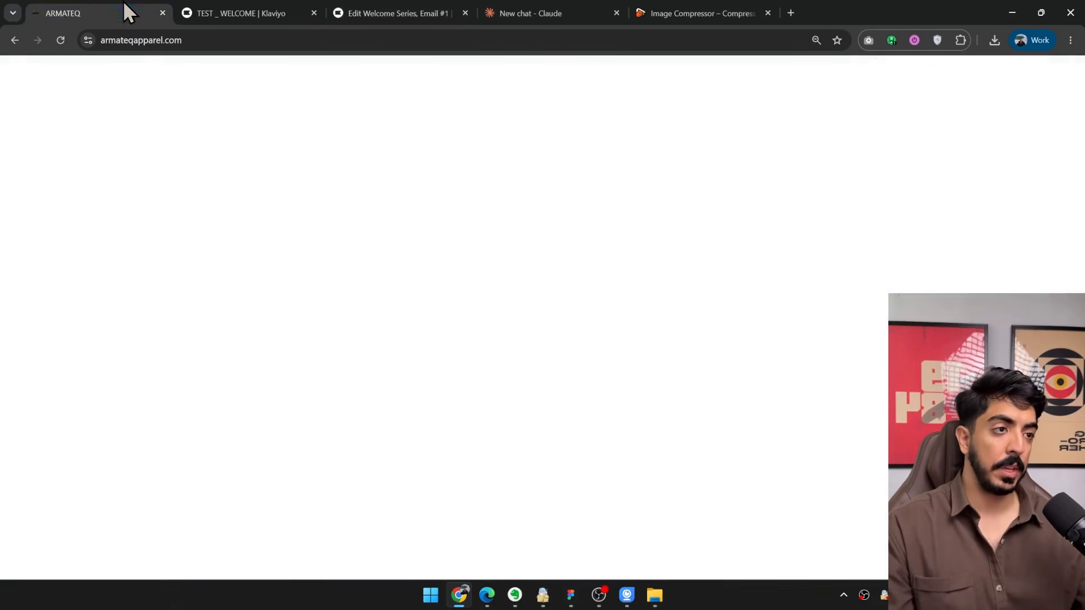
scroll(802, 248, "down", 10)
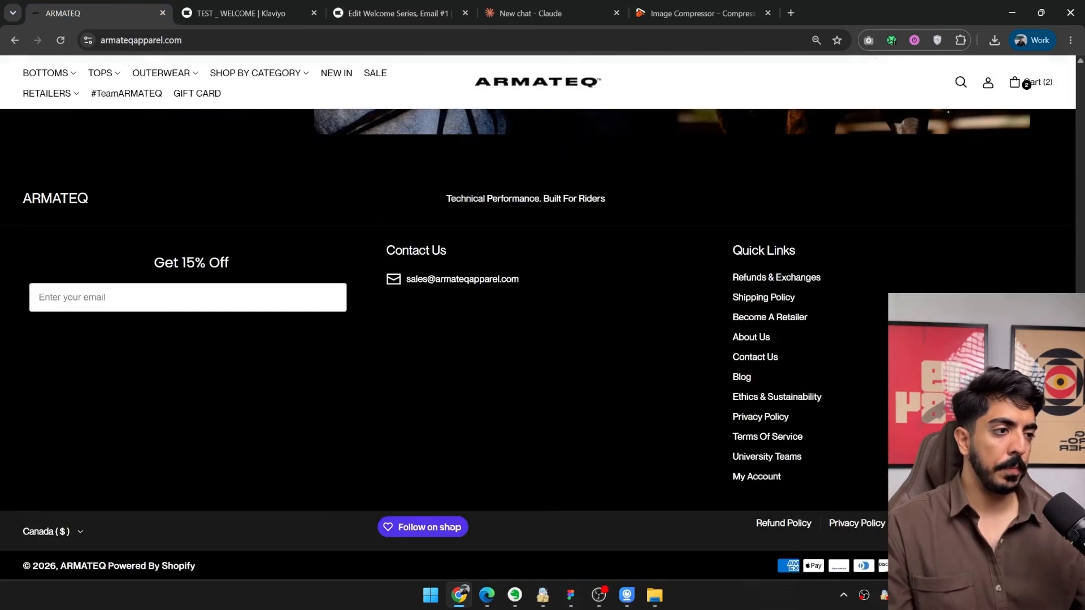
left_click_drag(1079, 529, 1077, 80)
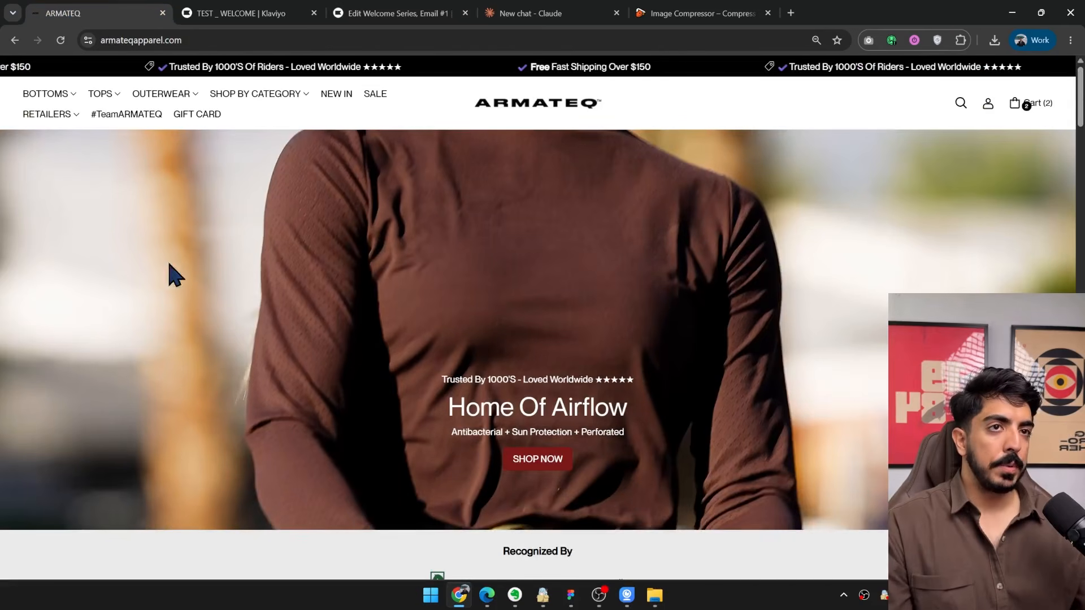
scroll(431, 281, "down", 15)
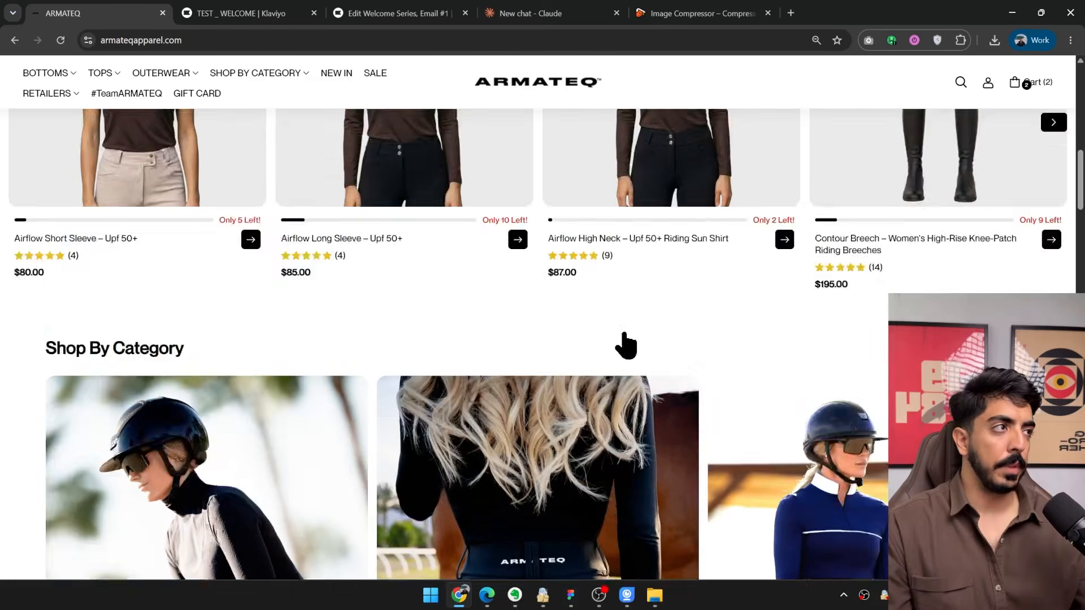
key("ctrl+f")
type("about u")
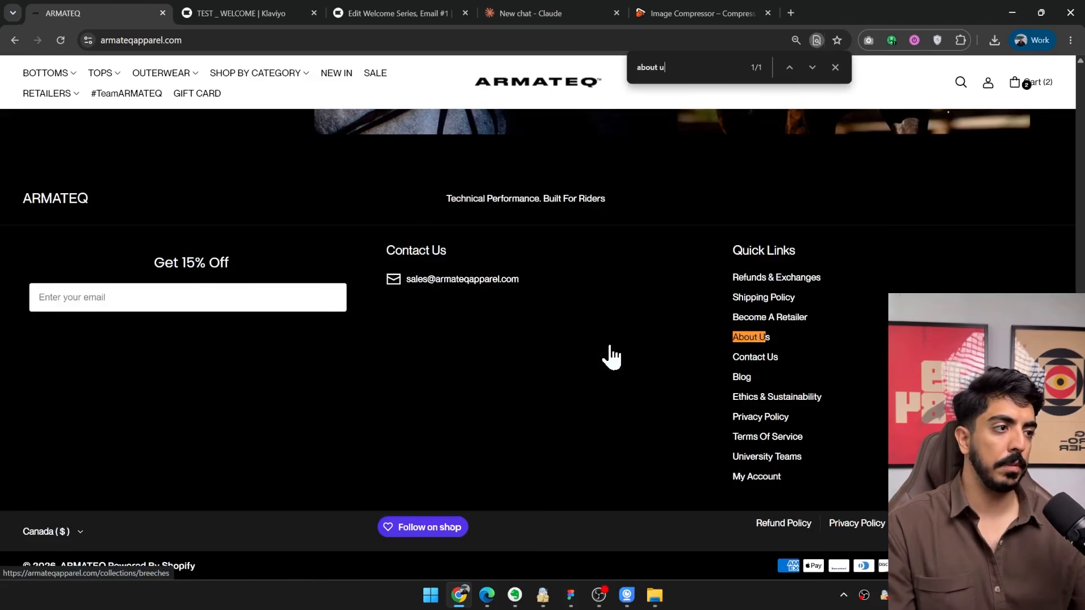
left_click(751, 337)
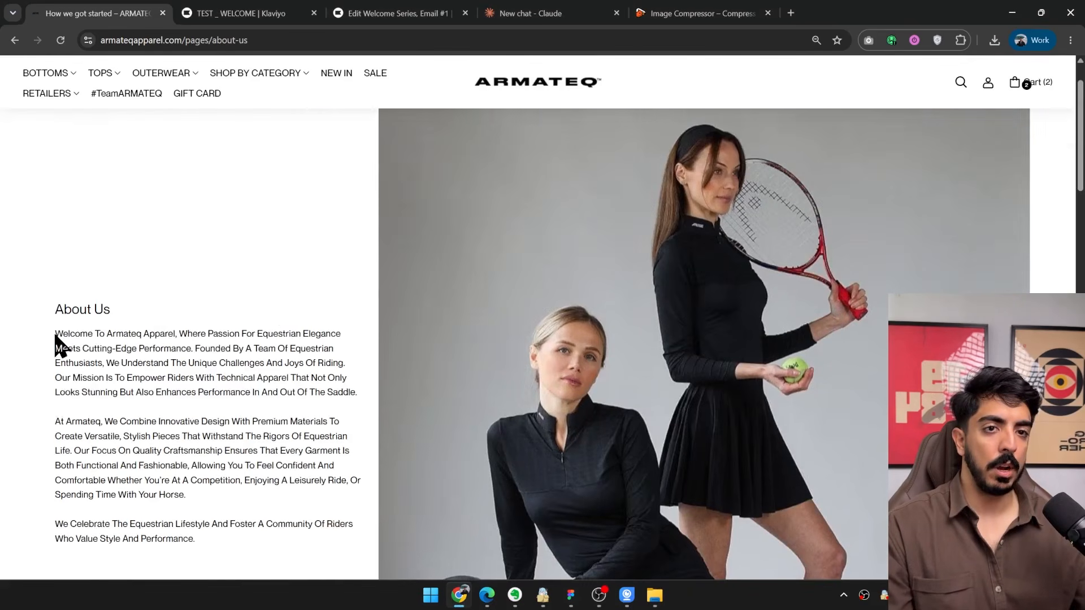
left_click_drag(57, 333, 195, 539)
scroll(395, 339, "down", 10)
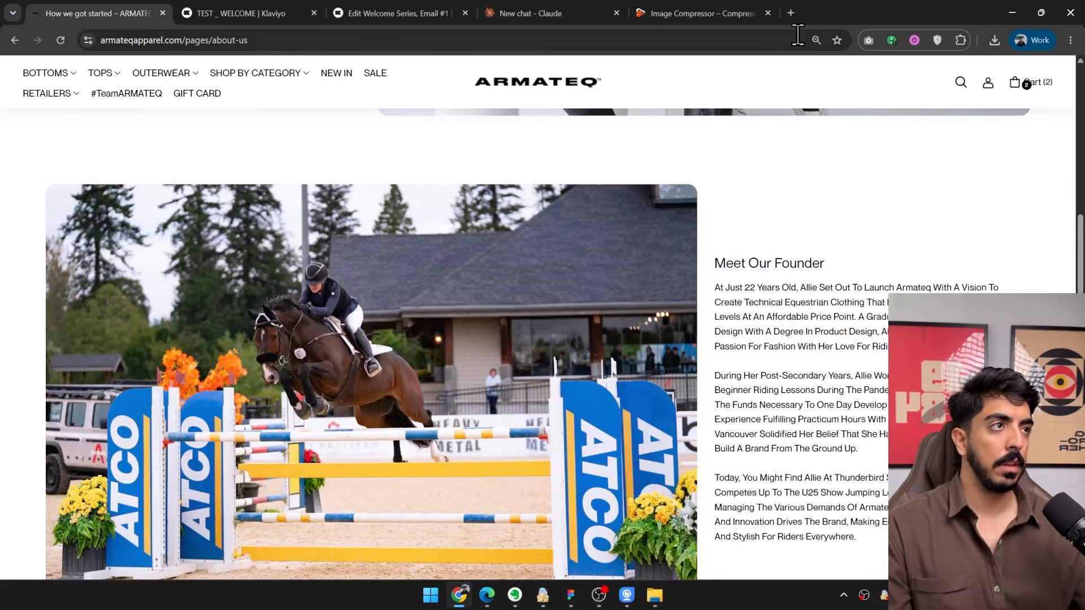
In a new Claude chat, draft a request for a 200-300 word email footer using words people might search for, and return to the Klaviyo editor.
left_click(605, 13)
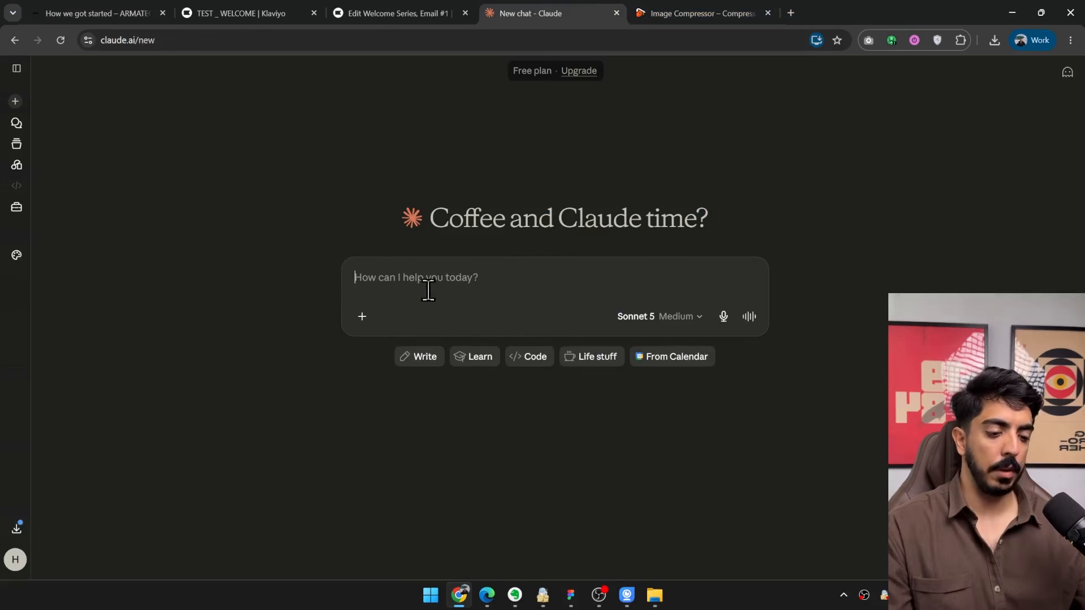
type("write me a footer for my emails including")
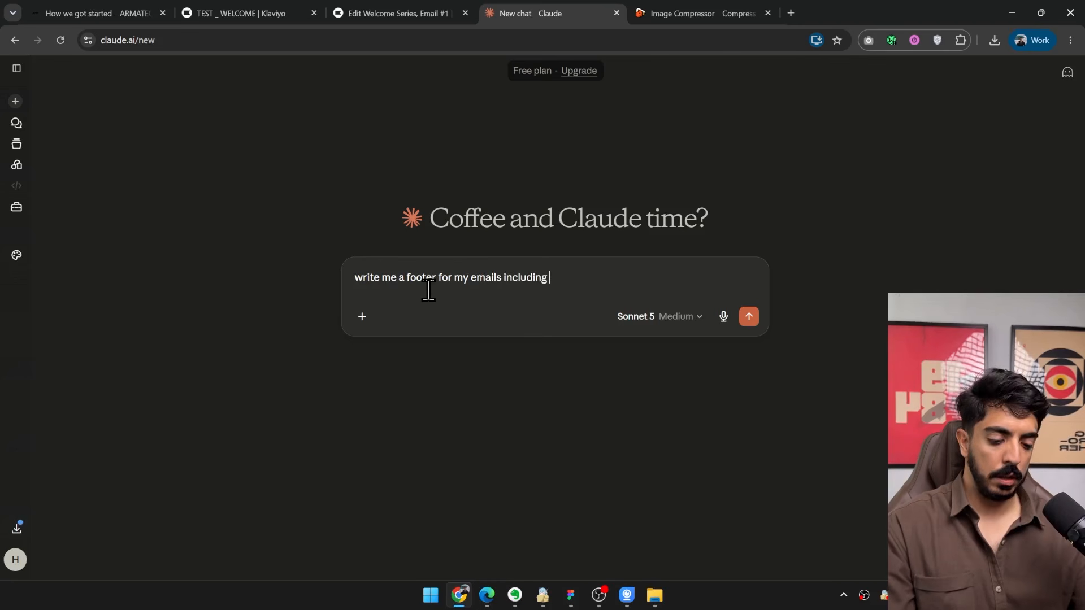
type("200-300")
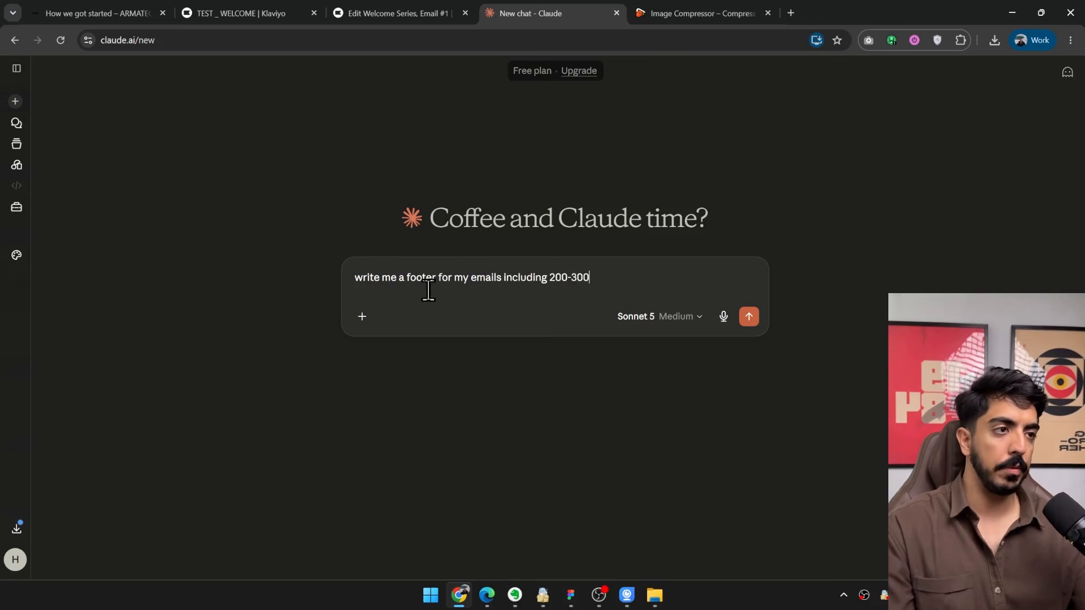
type(" wor")
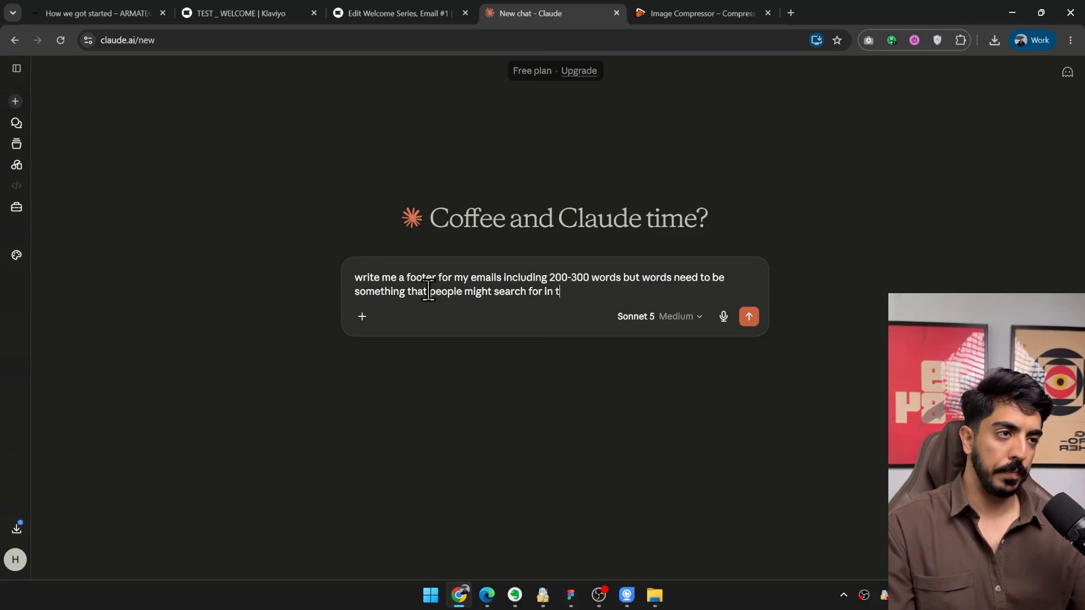
key("BackSpace")
type("futurure")
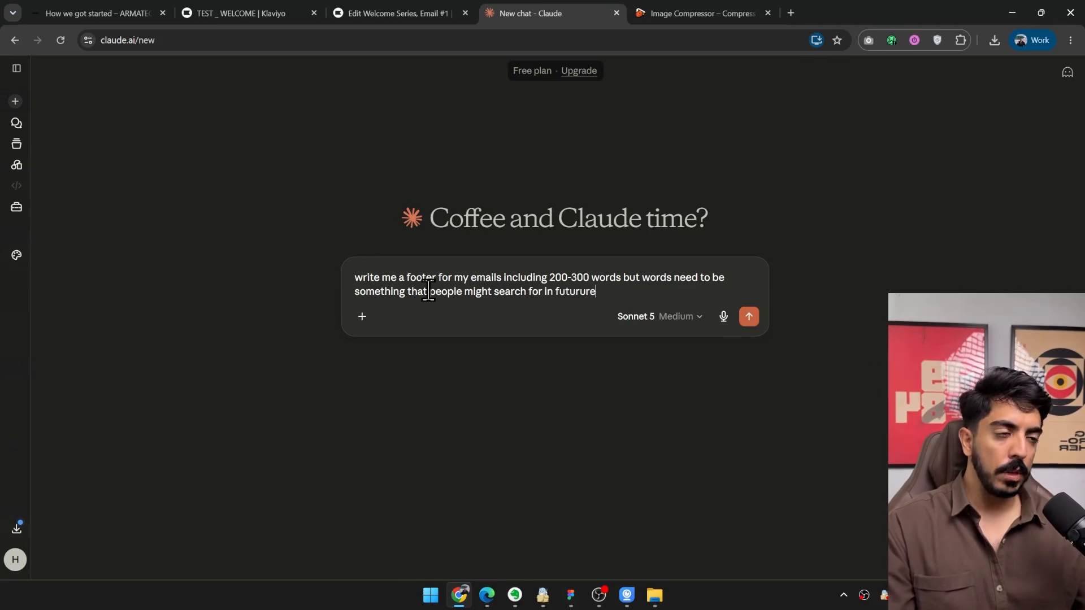
left_click(414, 10)
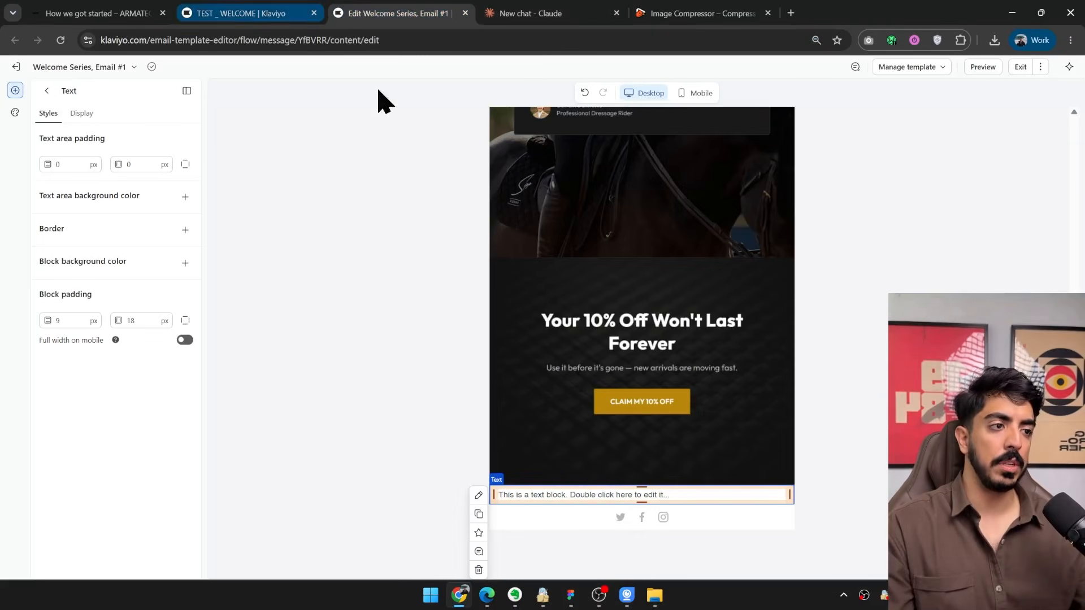
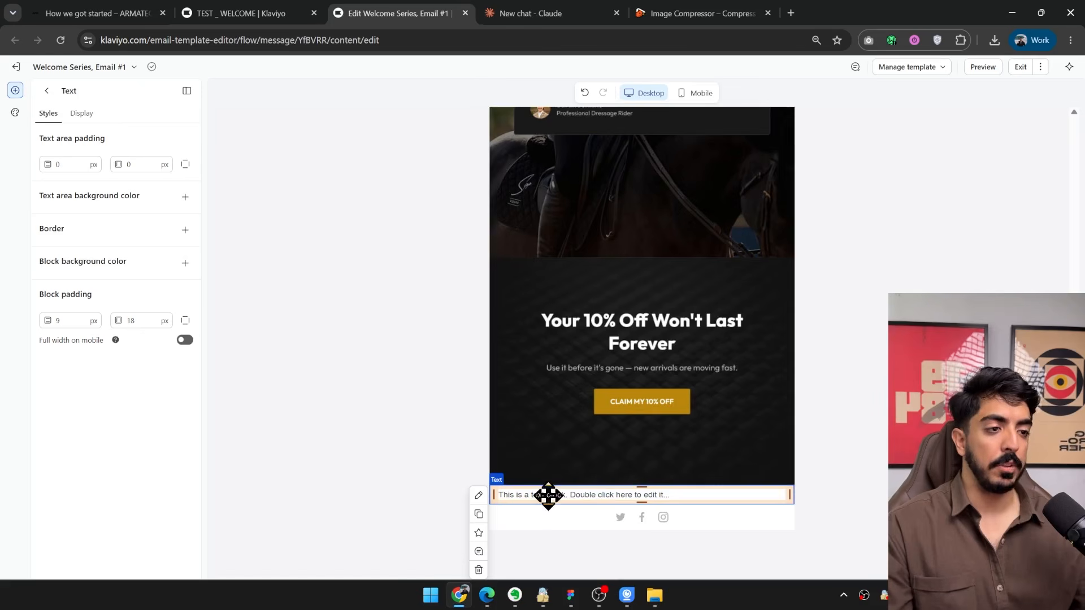
Look over the welcome email's design, from the hero banner through best sellers and testimonial to the closing offer.
scroll(618, 436, "up", 9)
scroll(652, 283, "down", 1)
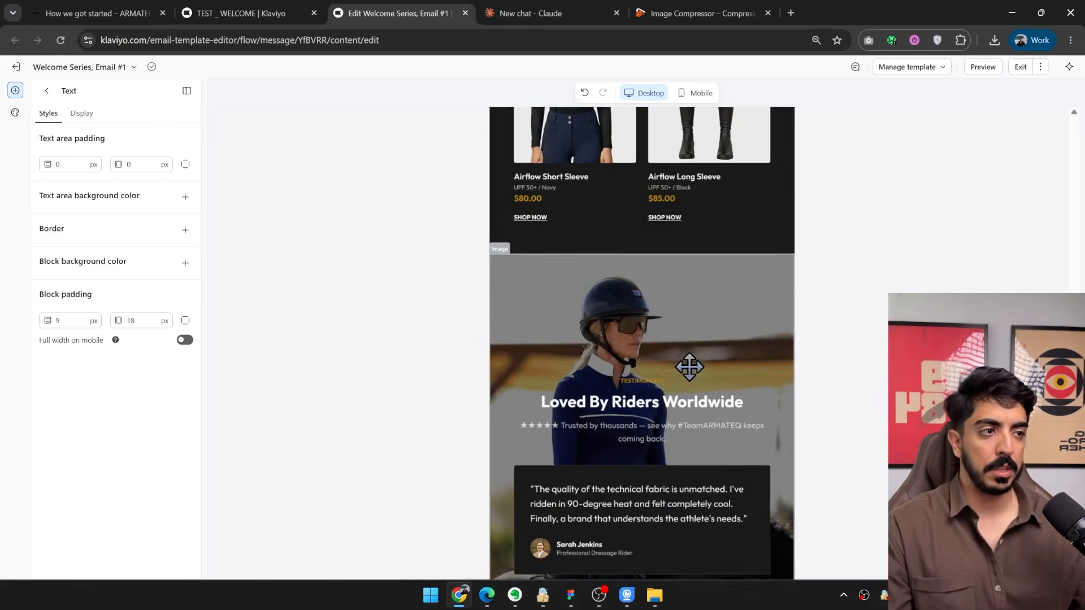
scroll(690, 368, "up", 4)
scroll(668, 431, "down", 5)
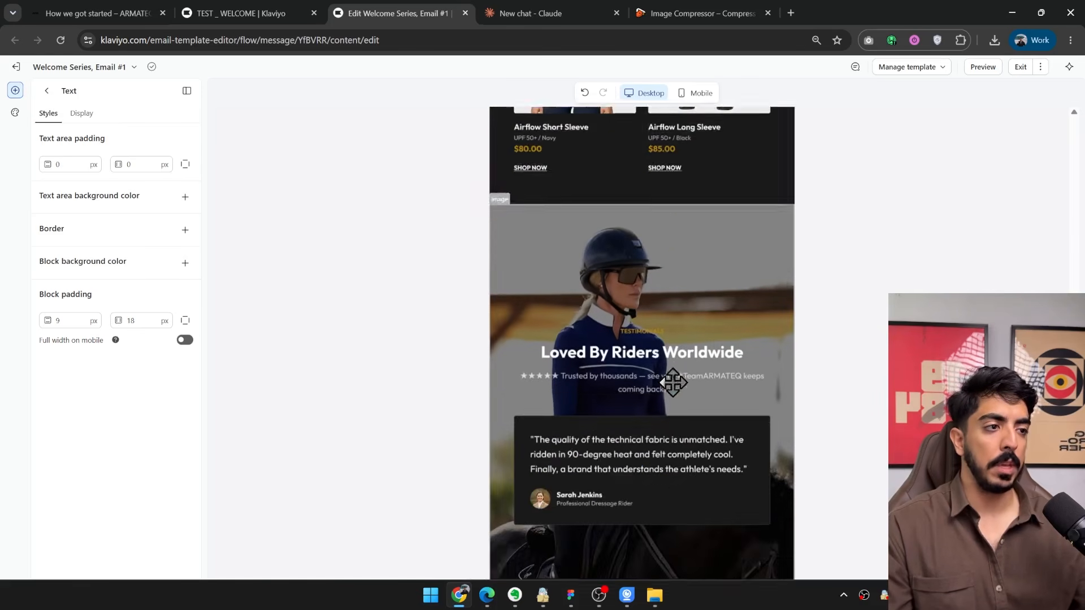
scroll(670, 381, "up", 8)
scroll(659, 368, "up", 15)
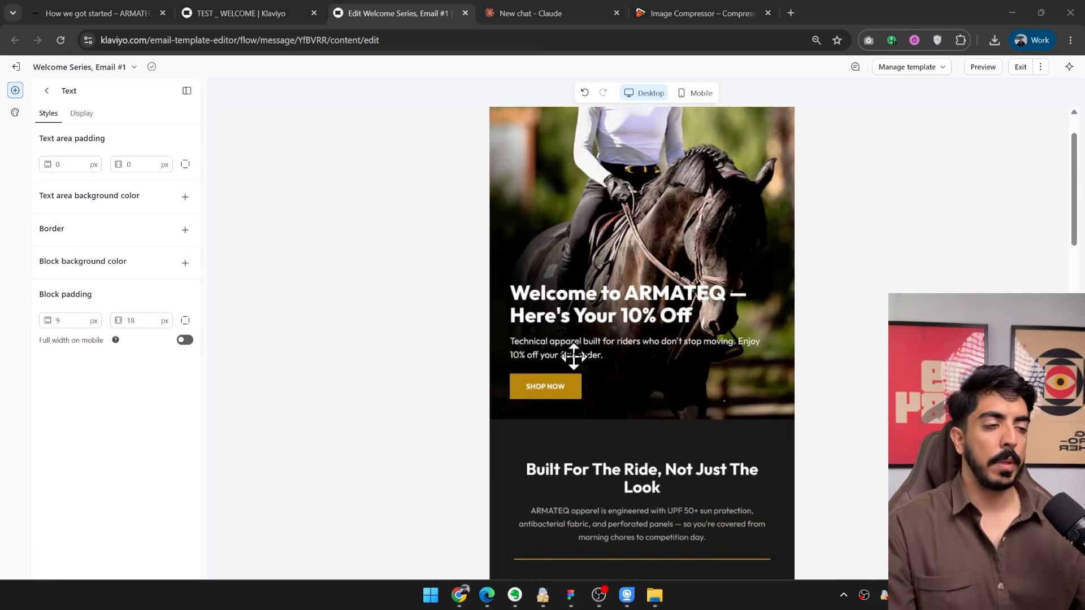
scroll(703, 291, "down", 18)
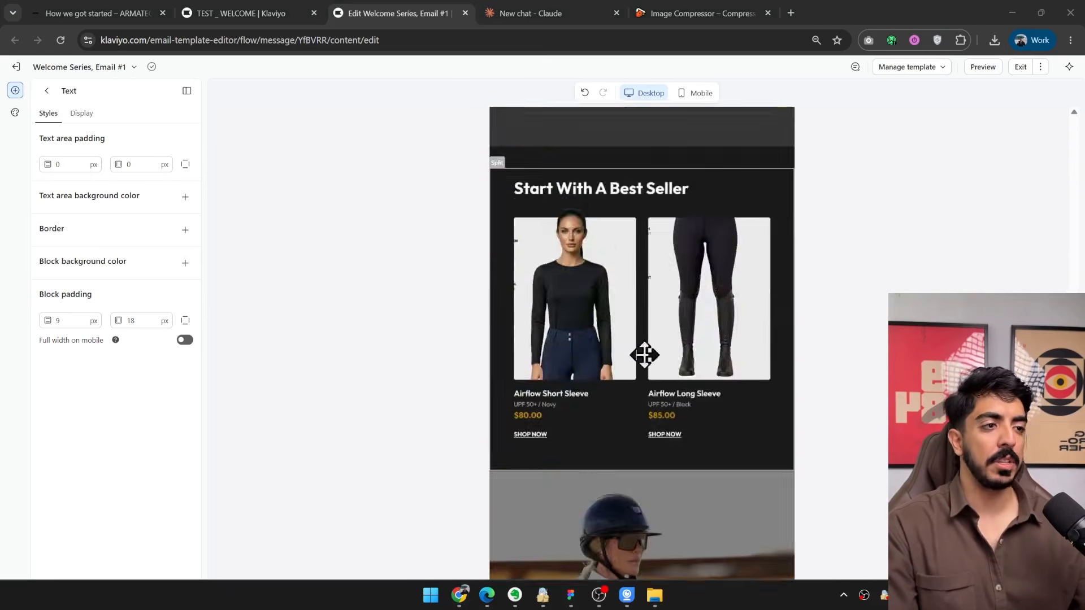
scroll(649, 358, "down", 10)
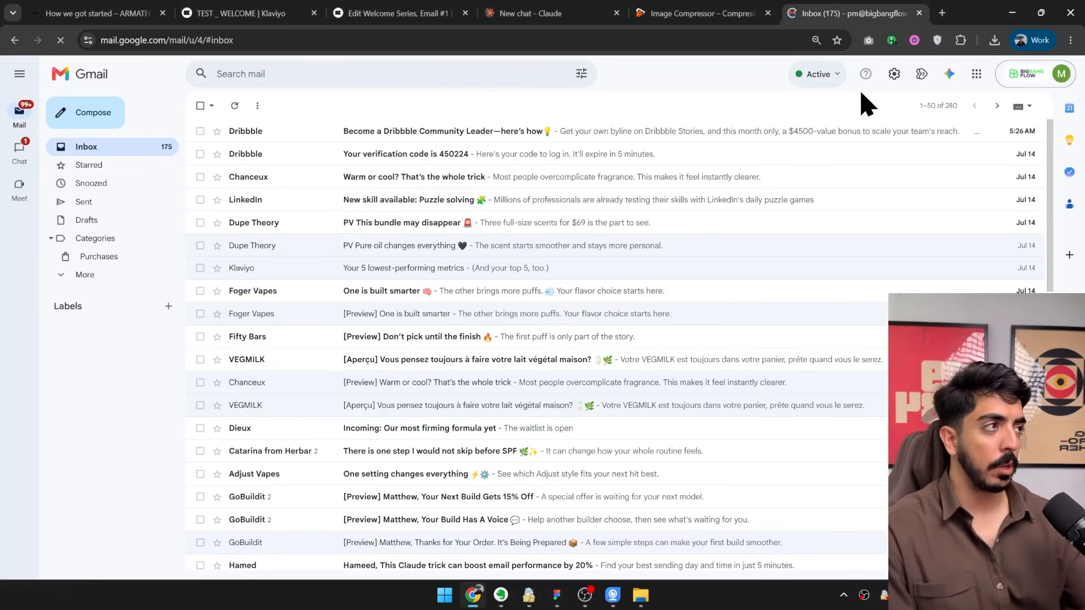
Try the keywords "apparel" and "clothing" in the Gmail inbox search to see which emails match.
left_click(441, 75)
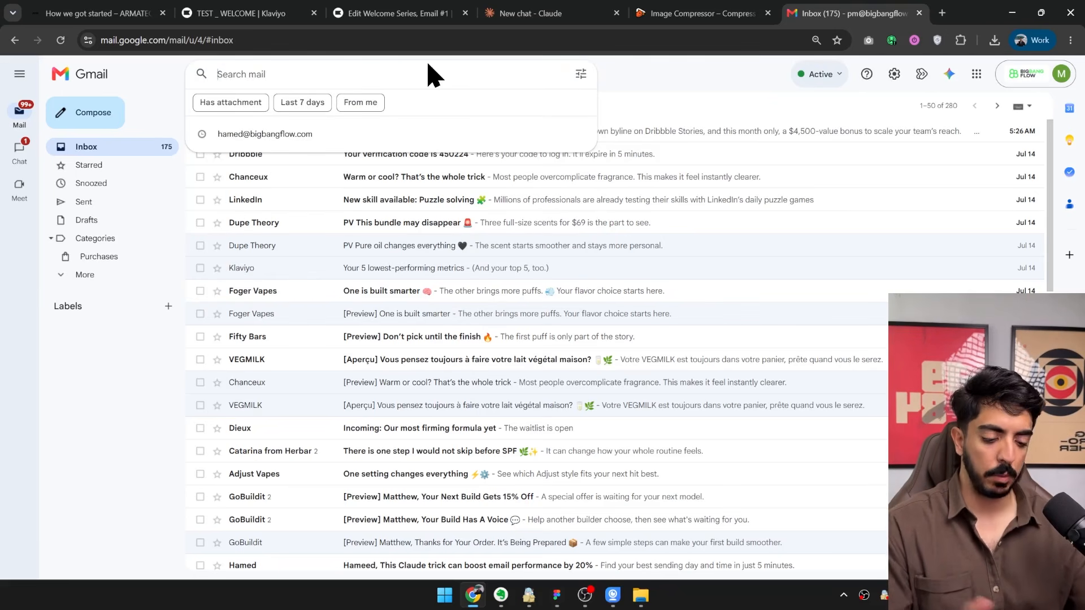
type("a")
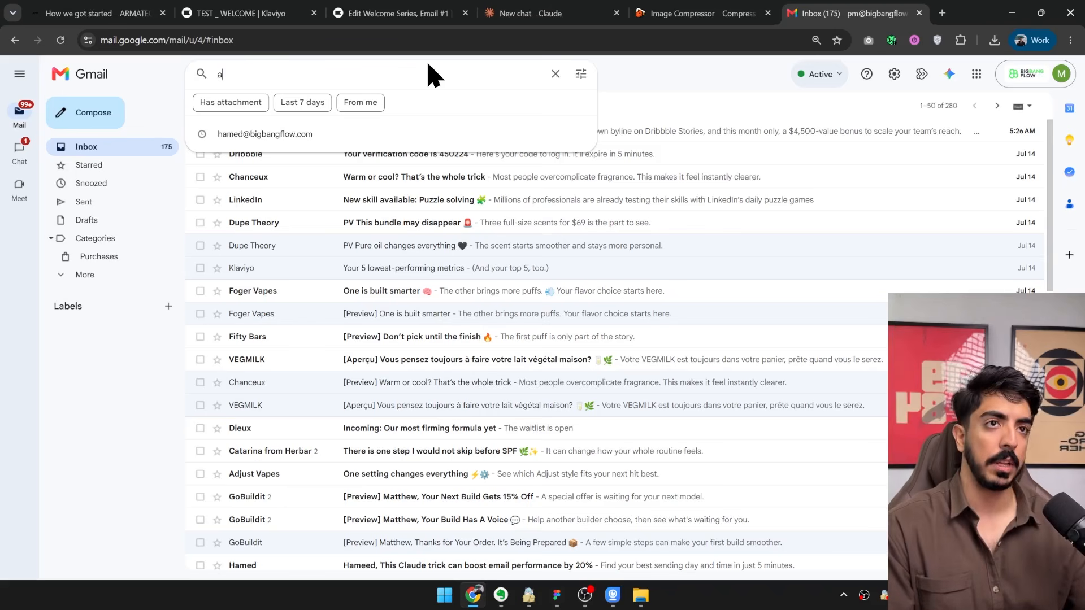
type("pparel")
key("ctrl+a")
type("c")
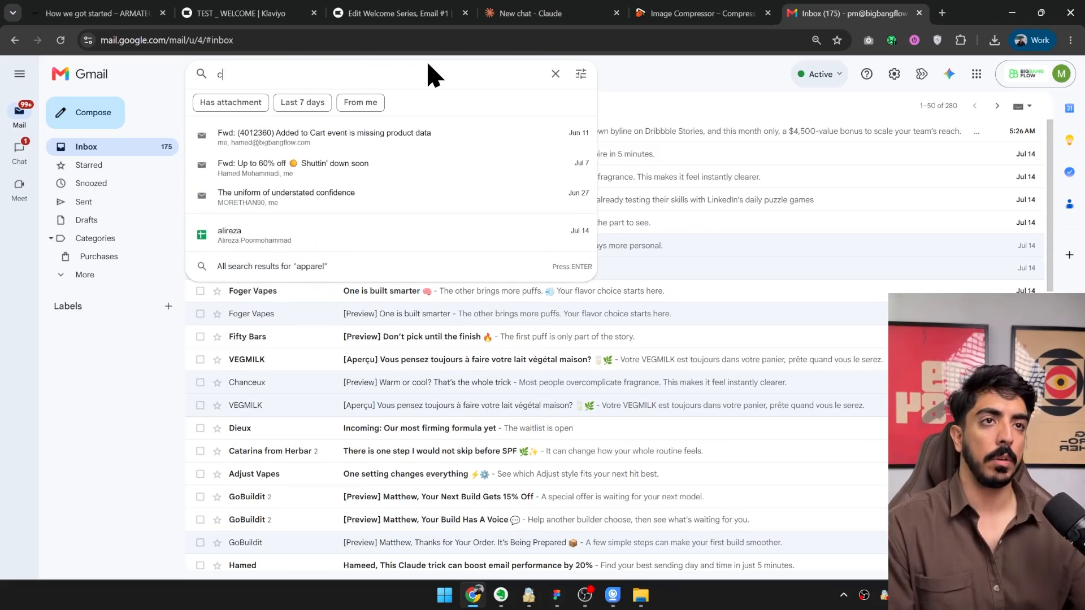
type("lothing")
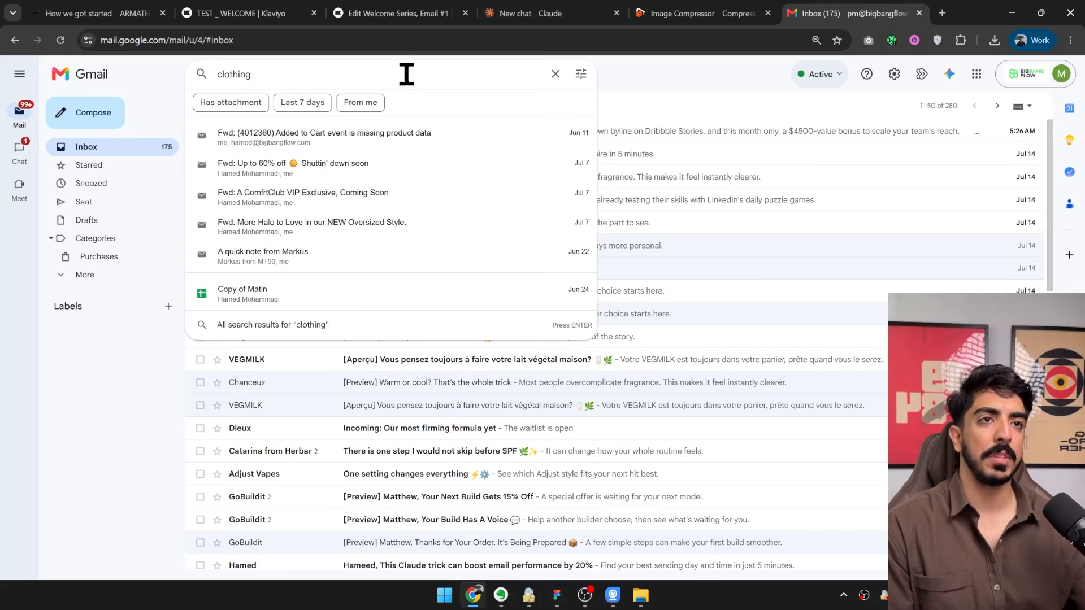
left_click(714, 83)
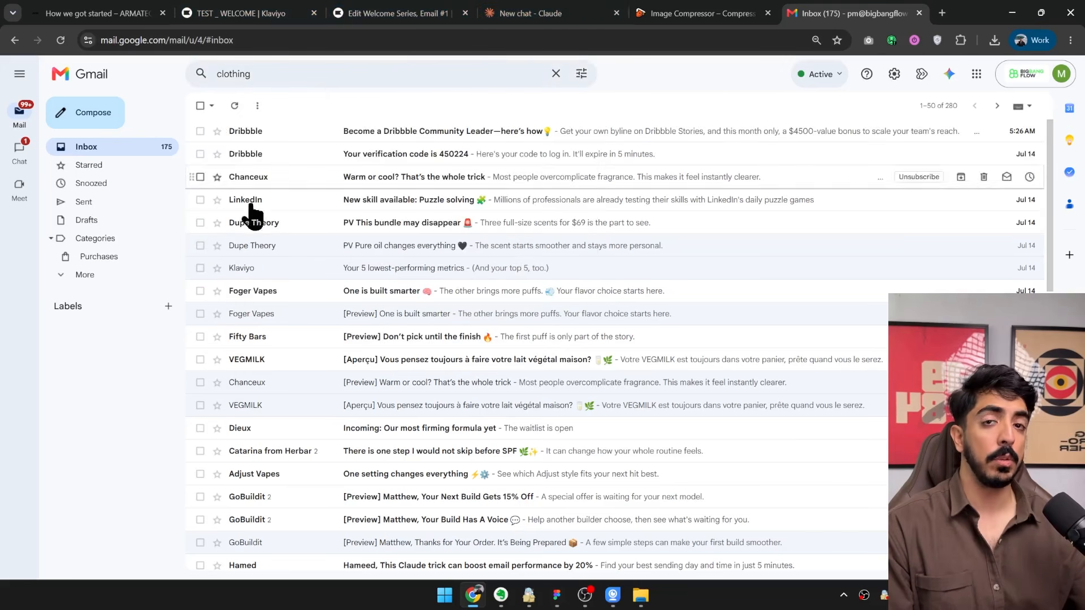
Switch to the Claude chat and extend the email footer prompt with "in their inbox about my brand".
left_click(531, 13)
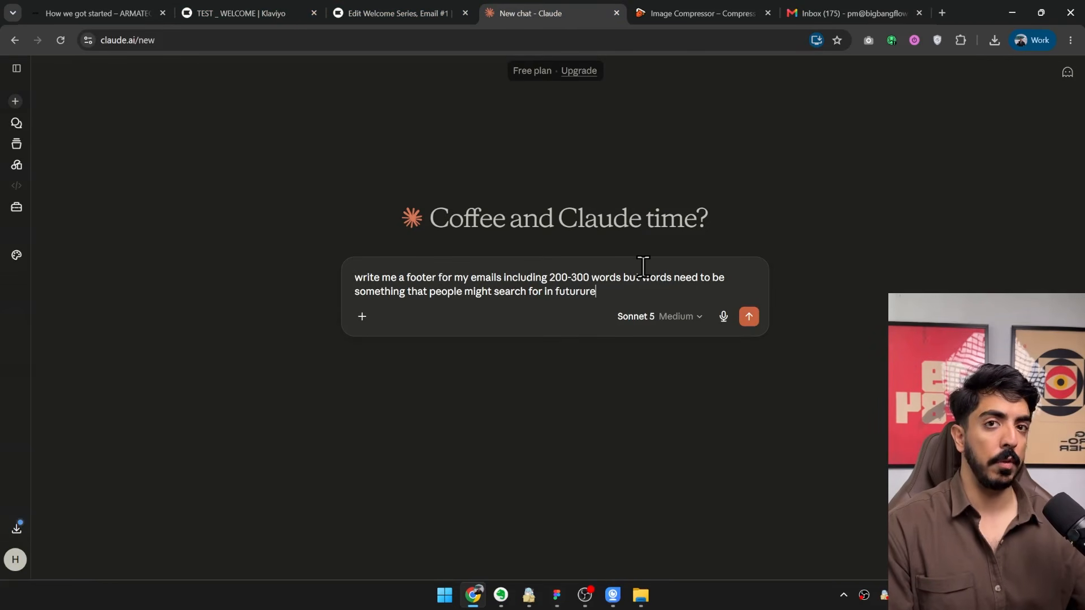
left_click_drag(411, 277, 678, 278)
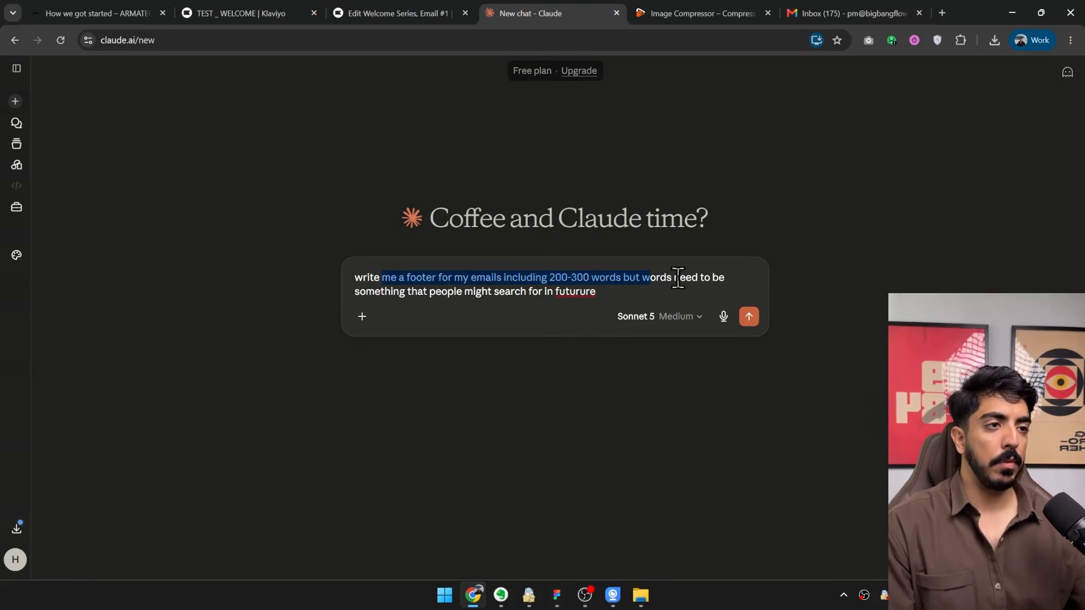
left_click_drag(548, 277, 600, 293)
left_click(609, 293)
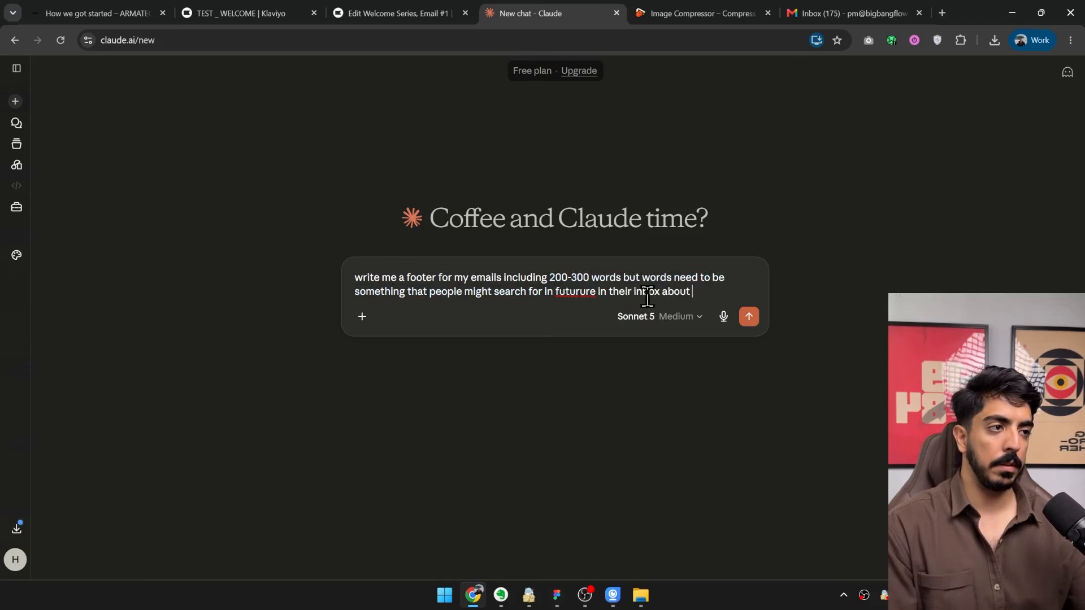
type("nd")
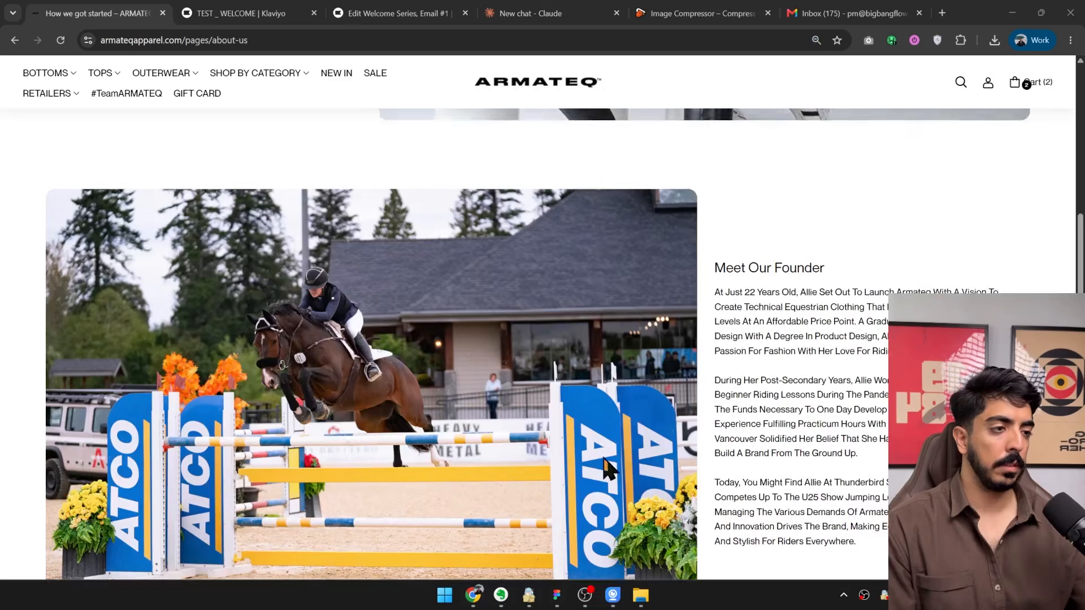
Copy the About Us paragraphs from the Armateq website and add them below the footer prompt in Claude.
scroll(315, 352, "up", 8)
right_click(239, 314)
left_click(291, 330)
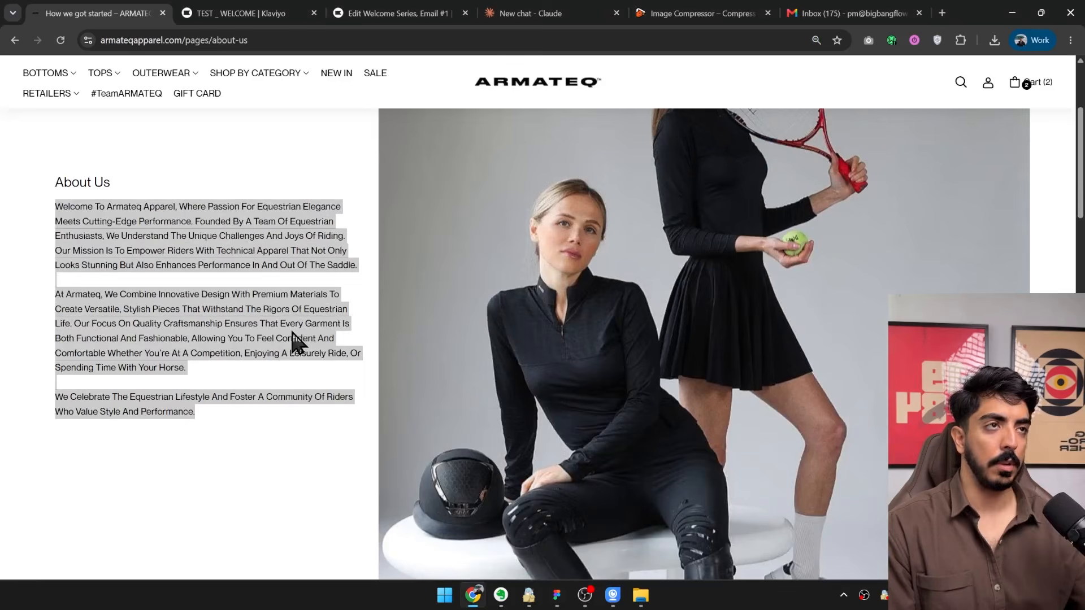
left_click(525, 13)
key("shift+Return")
key("shift+Return")
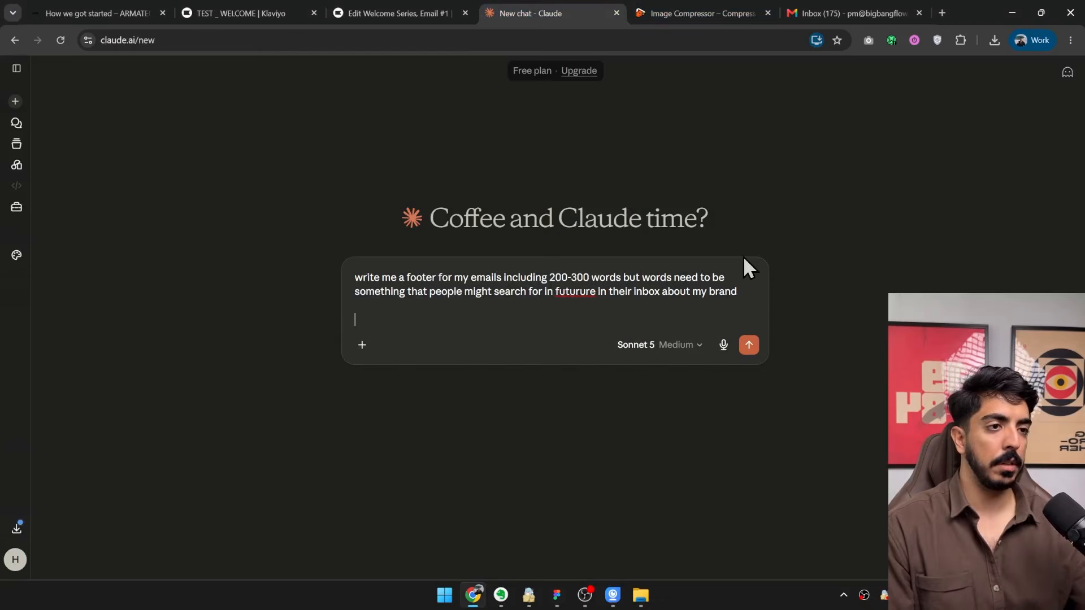
type("Welcome to Armateq Apparel, where passion for equestrian elegance meets cutting-edge performance. Founded by a team of equestrian enthusiasts, we understand the unique challenges and joys of riding. Our mission is to empower riders with technical apparel that not only looks stunning but also enhances performance in and out of the saddle.  At Armateq, we combine innovative design with premium materials to create versatile, stylish pieces that withstand the rigors of equestrian life. Our focus on quality craftsmanship ensures that every garment is both functional and fashionable, allowing you to feel confident and comfortable whether you're at a competition, enjoying a leisurely ride, or spending time with your horse.  We celebrate the equestrian lifestyle and foster a community of riders who value style and performance.")
Add the website's Meet Our Founder text to the end of the Claude prompt and send it.
key("ctrl+1")
scroll(597, 277, "down", 5)
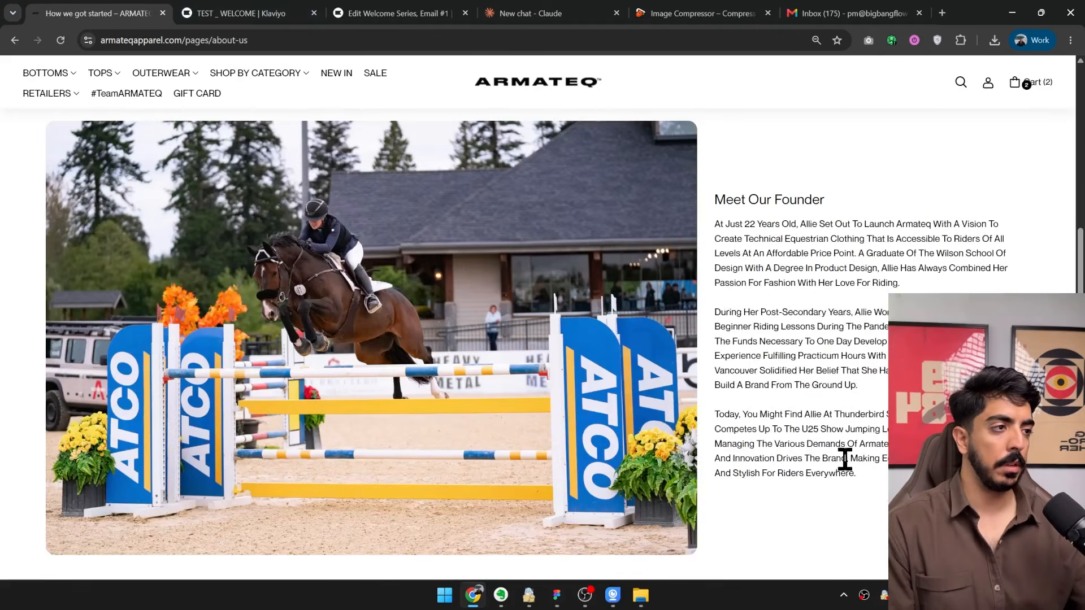
left_click_drag(857, 474, 717, 193)
left_click(534, 15)
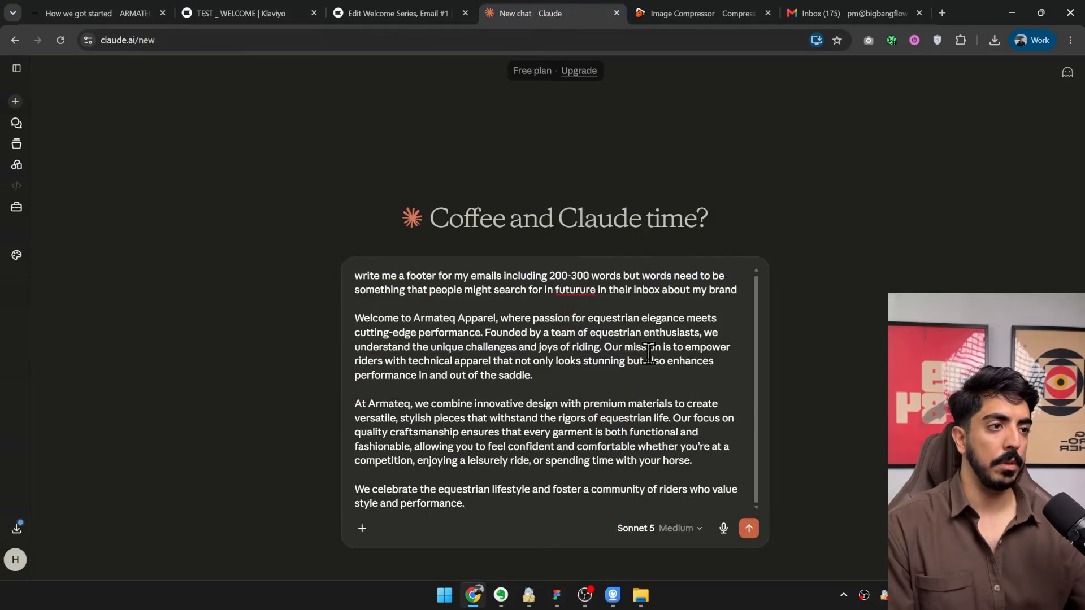
key("shift+Return")
key("shift+Return")
key("ctrl+v")
key("Return")
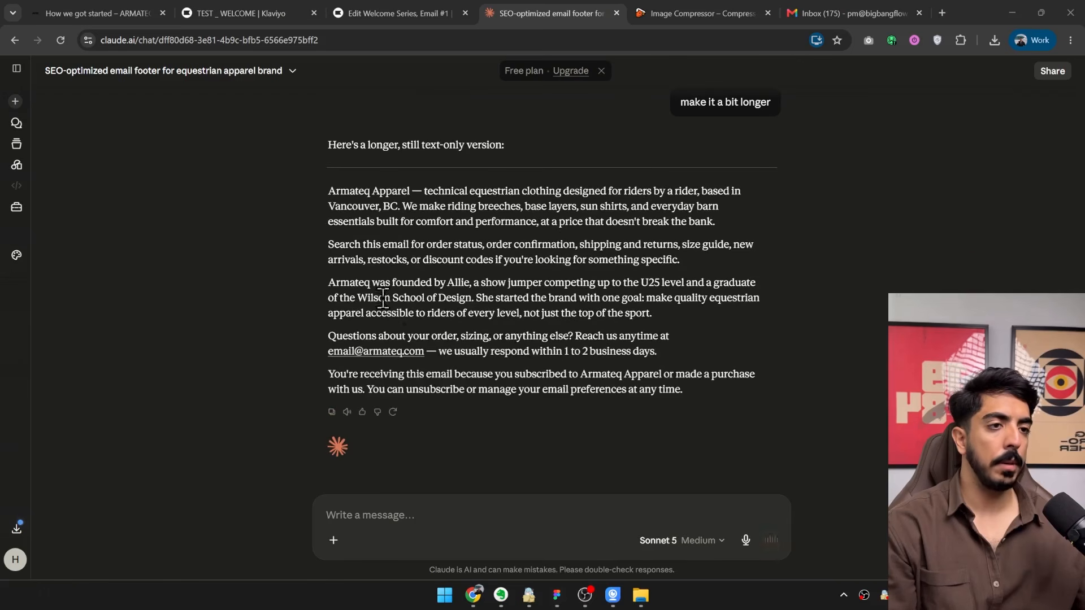
Copy Claude's longer footer text and replace the Klaviyo email's placeholder text block with it, pasted as text only.
left_click_drag(327, 192, 727, 386)
key("super+c")
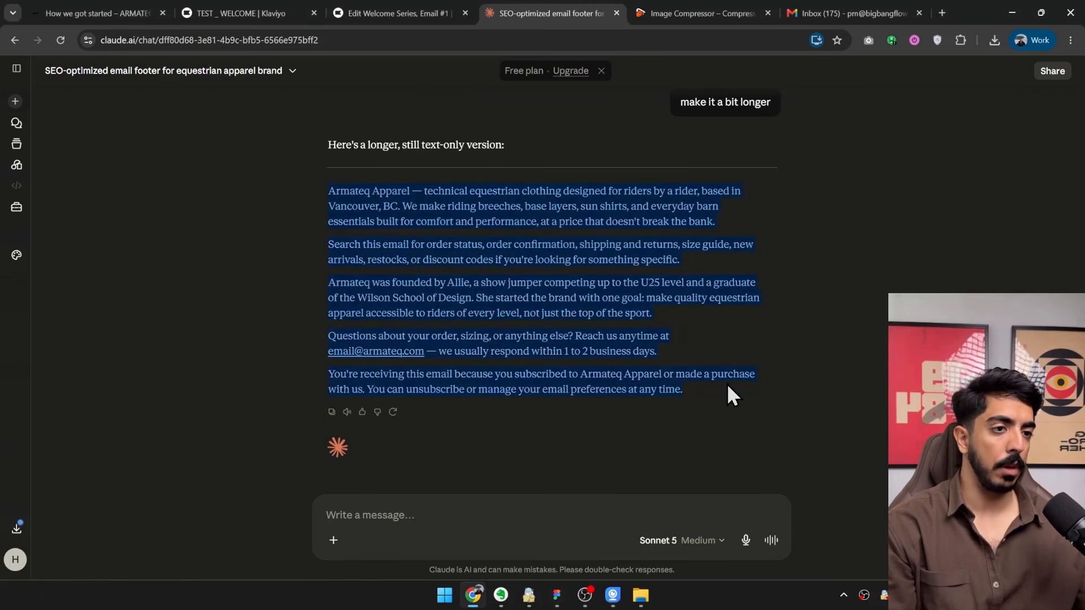
left_click(395, 13)
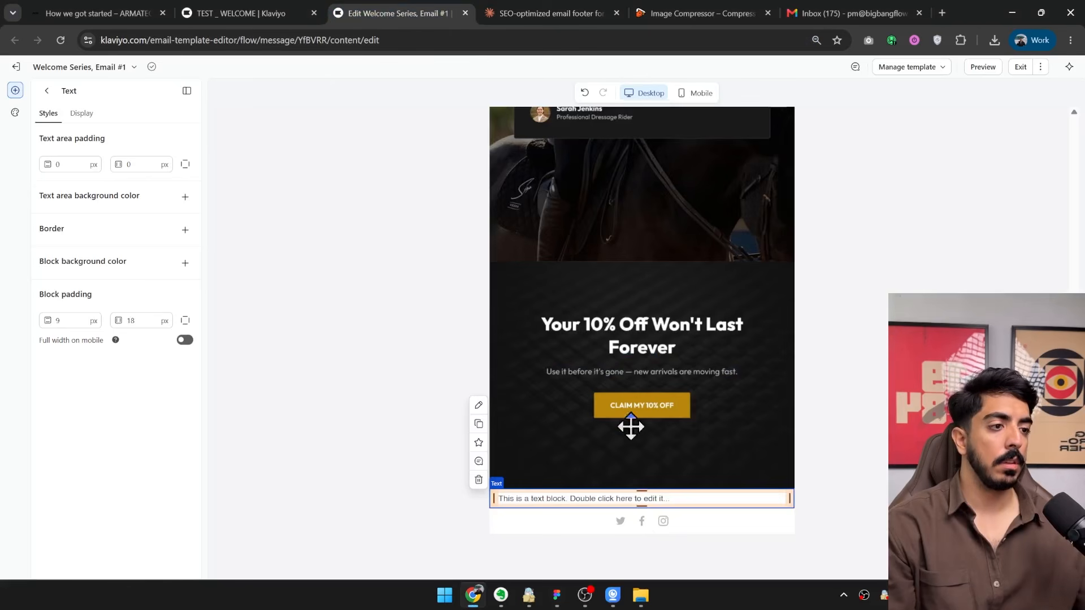
double_click(575, 498)
left_click(599, 476)
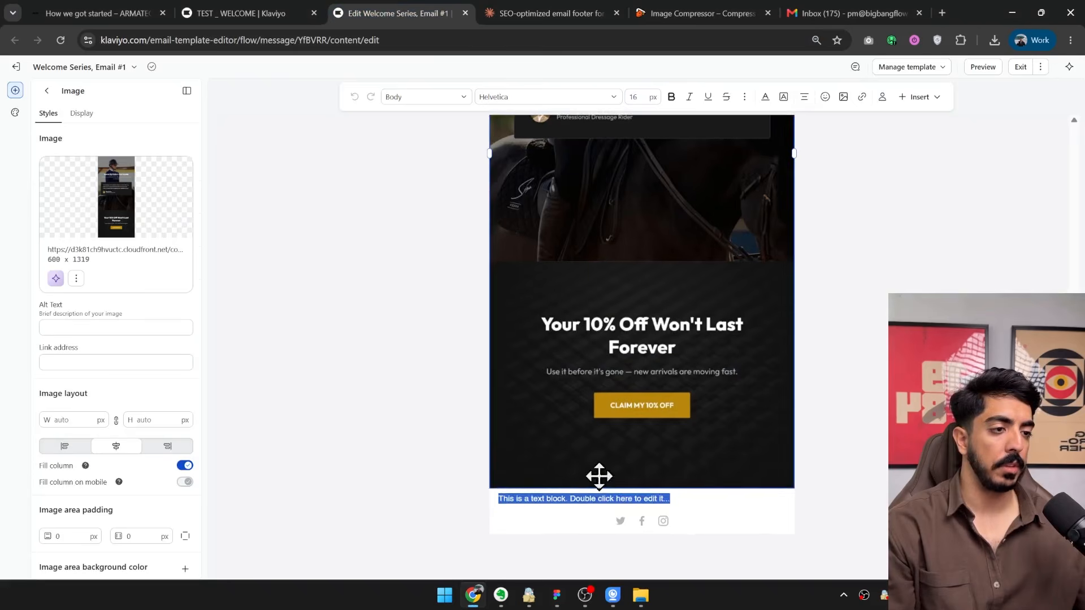
double_click(685, 511)
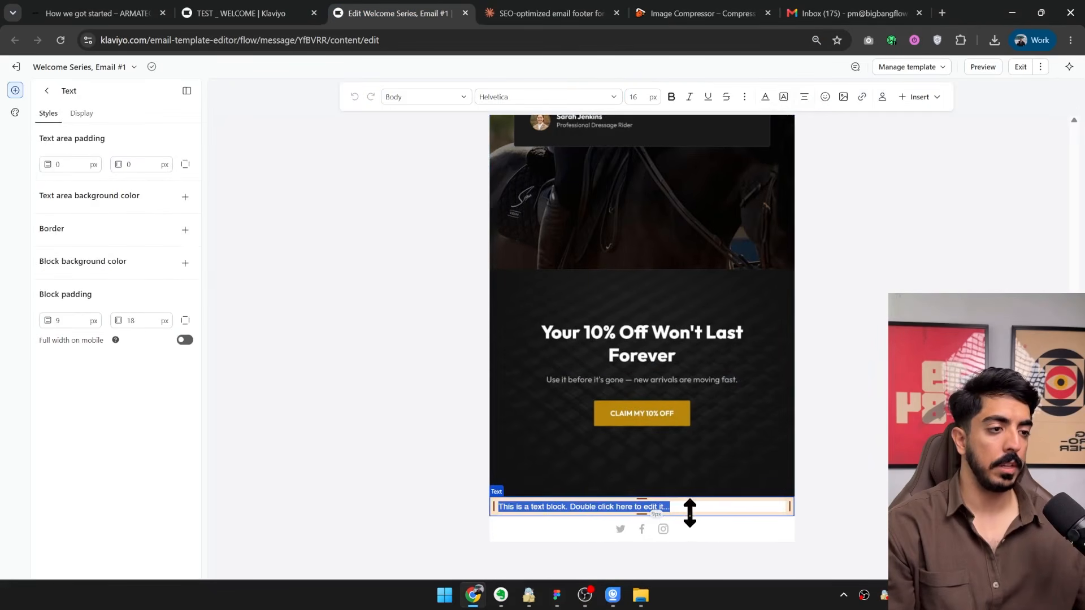
key("ctrl+v")
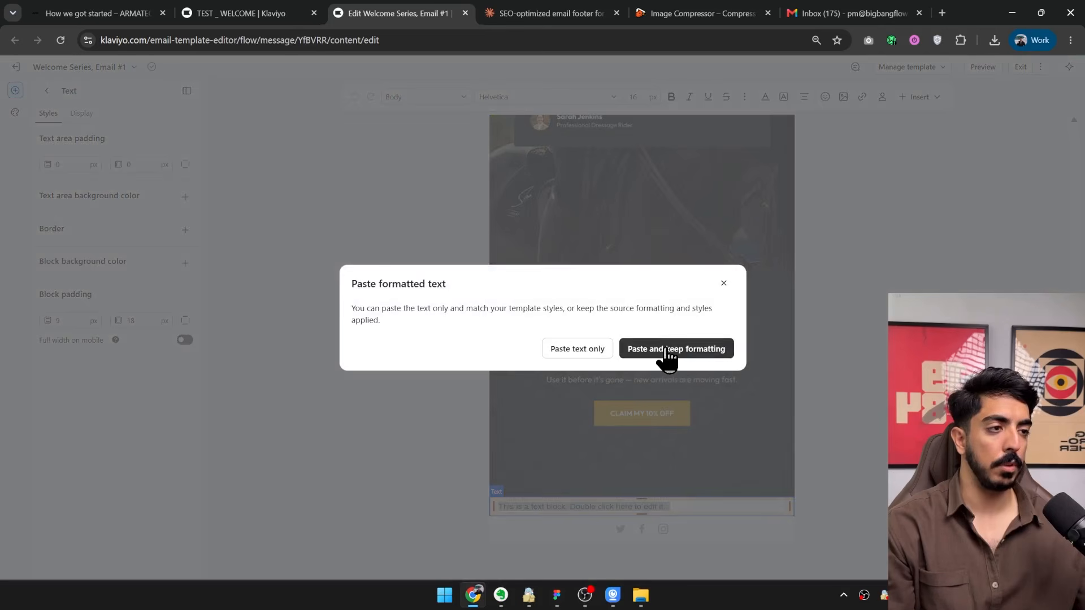
left_click(585, 353)
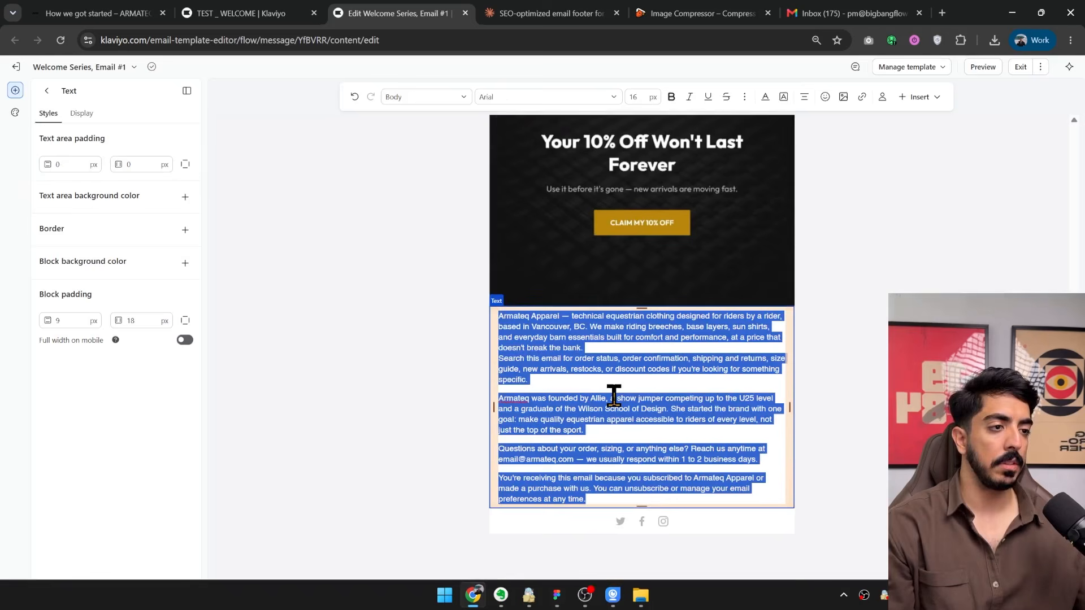
Center the footer text and set its font size to 14 px.
left_click(744, 97)
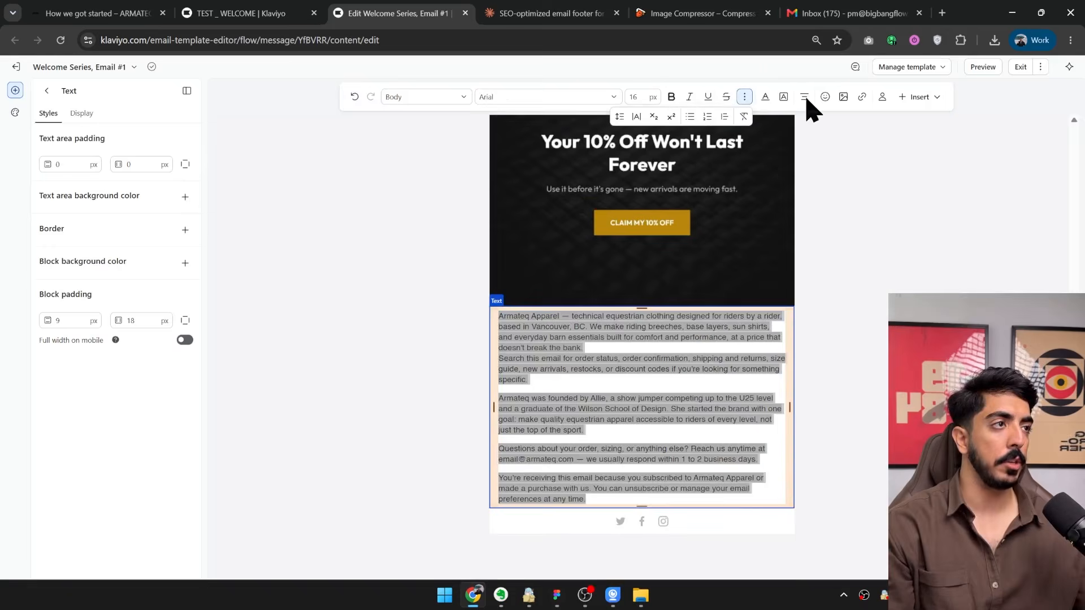
left_click(804, 96)
left_click(819, 127)
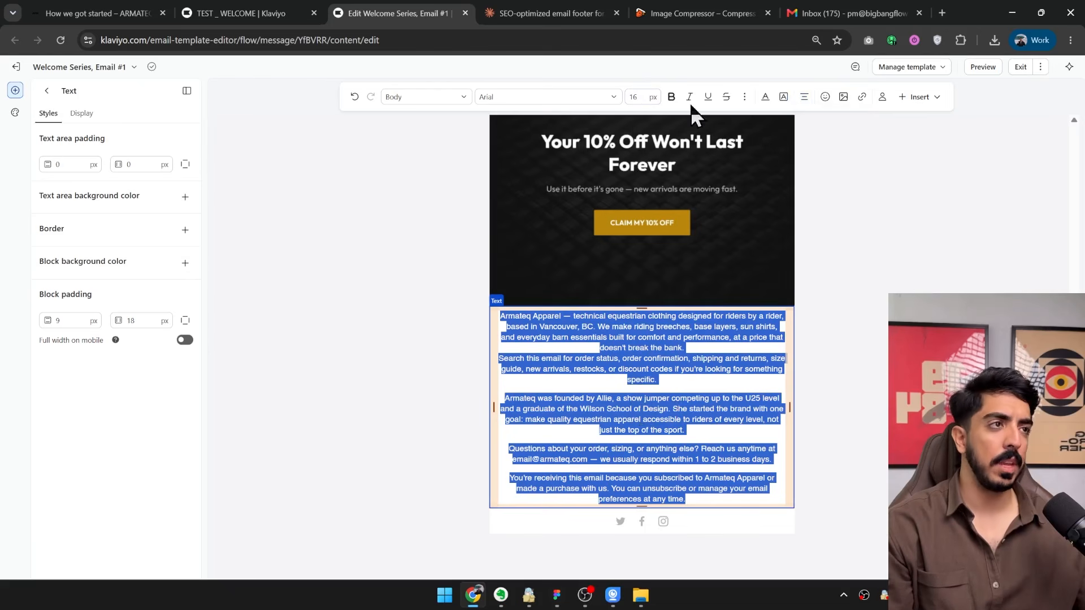
left_click(639, 96)
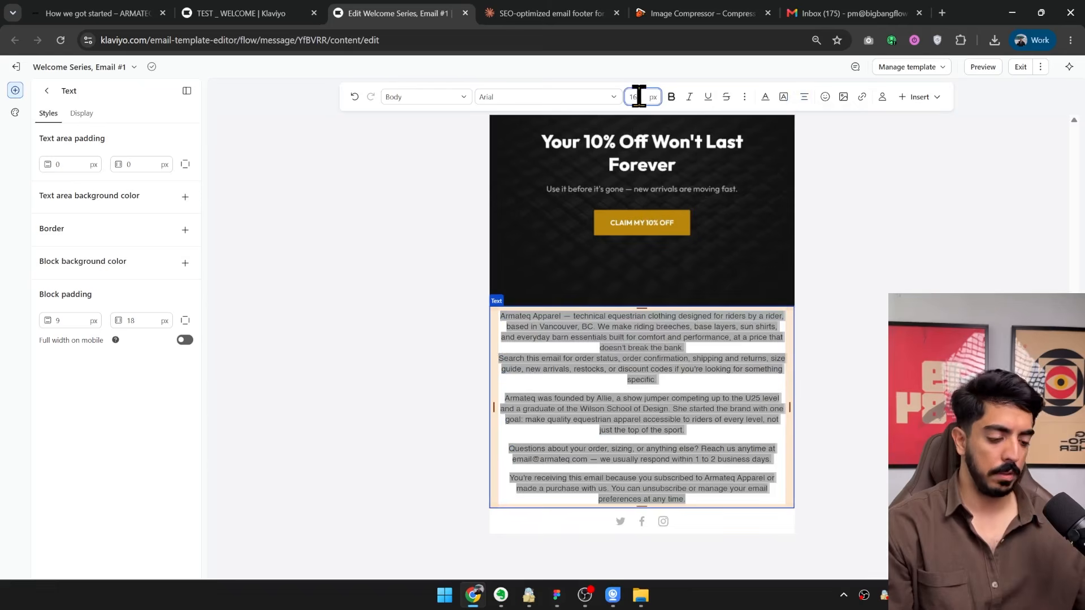
key("BackSpace")
key("BackSpace")
type("14")
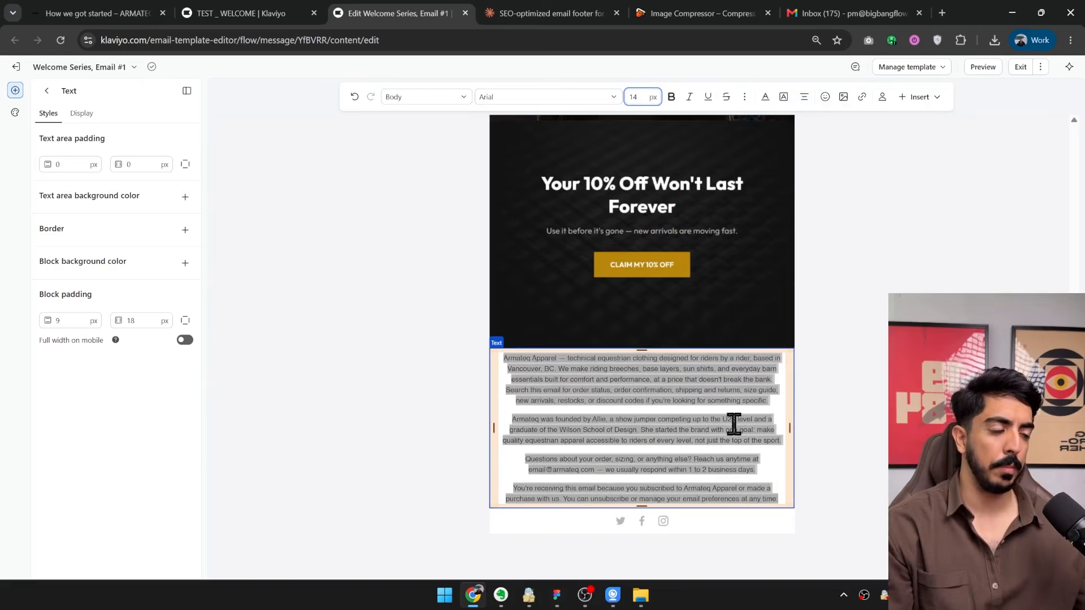
left_click(722, 421)
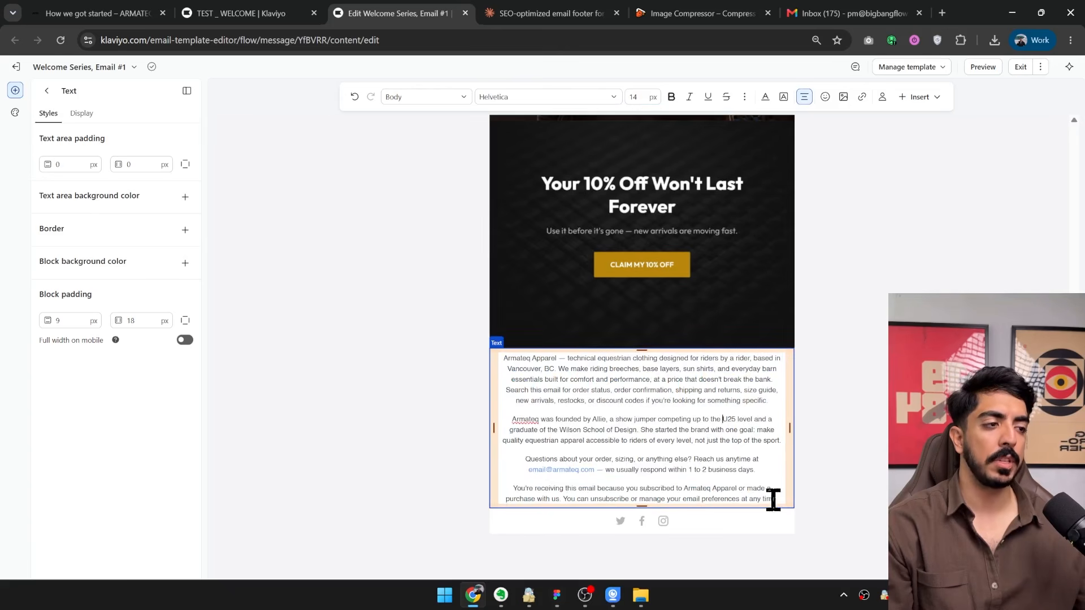
left_click_drag(777, 497, 530, 366)
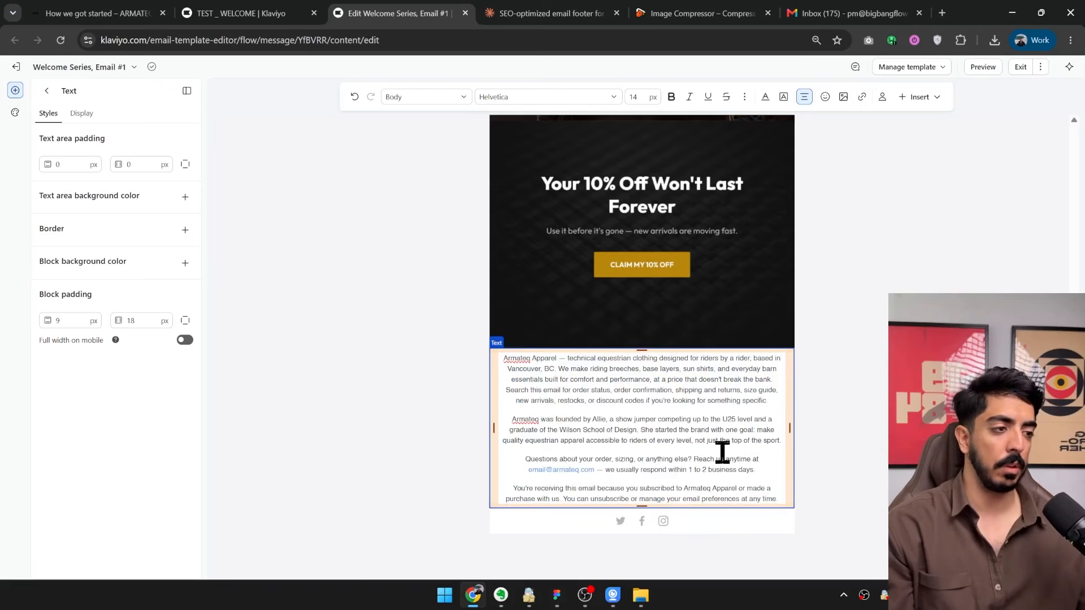
key("ctrl+a")
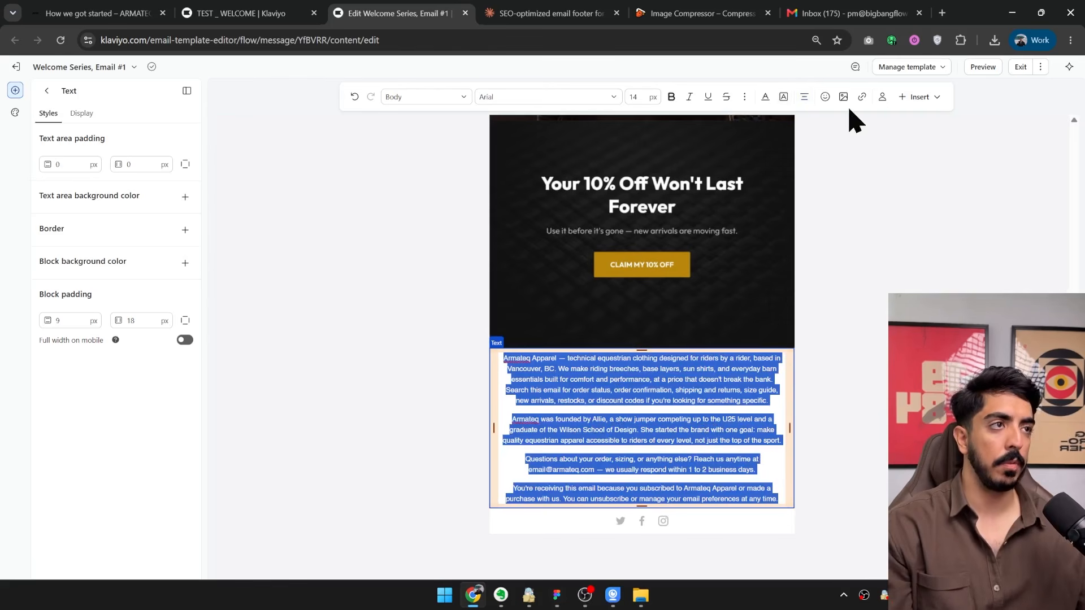
left_click(752, 461)
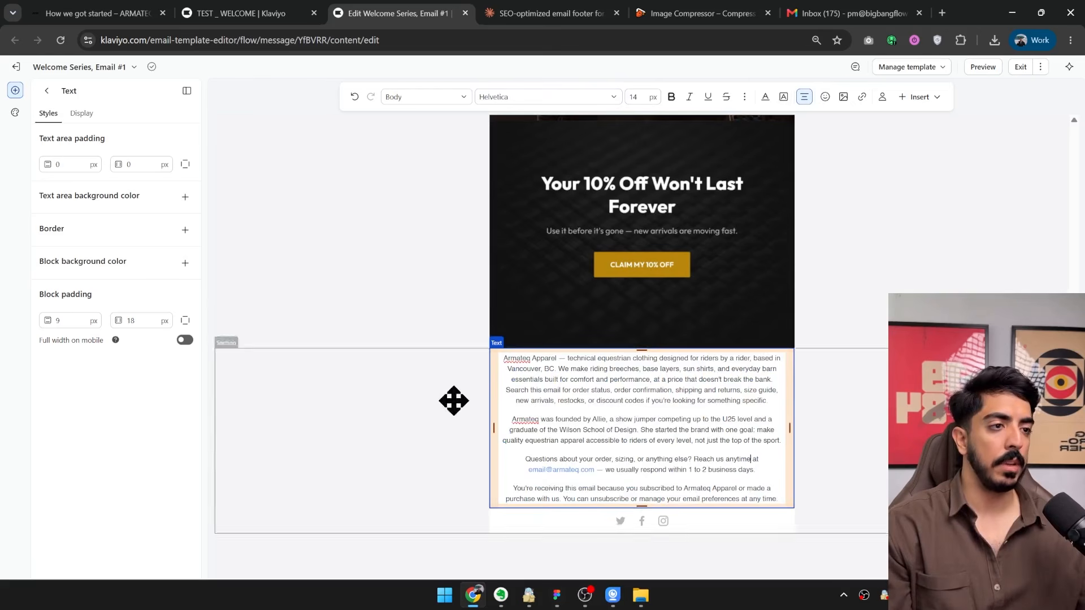
left_click(605, 431)
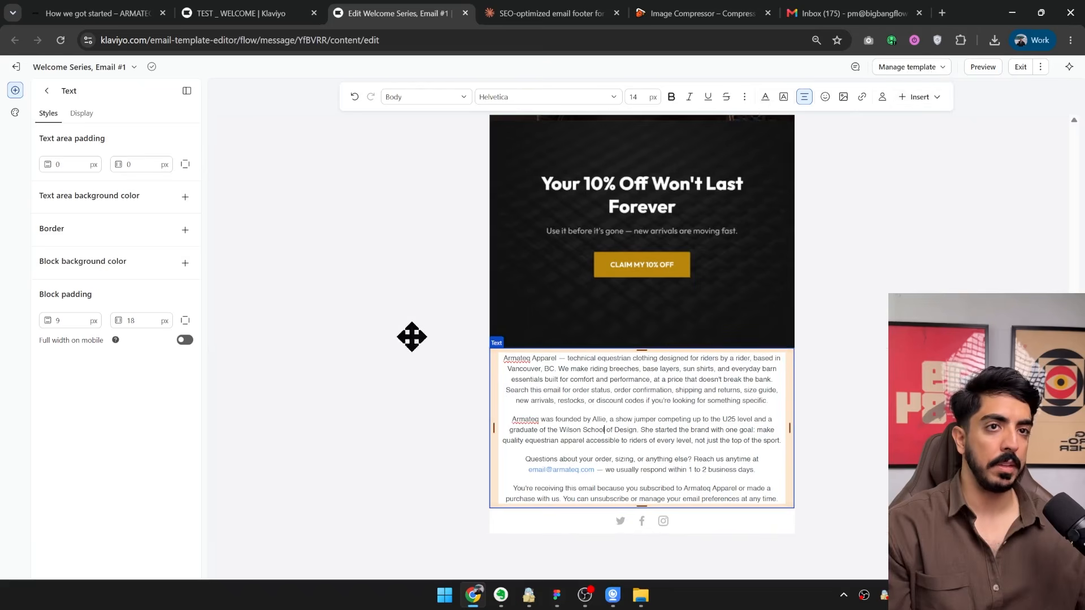
Set the footer text area's horizontal padding to 20 px and its vertical padding to 30 px.
left_click(142, 164)
type("2")
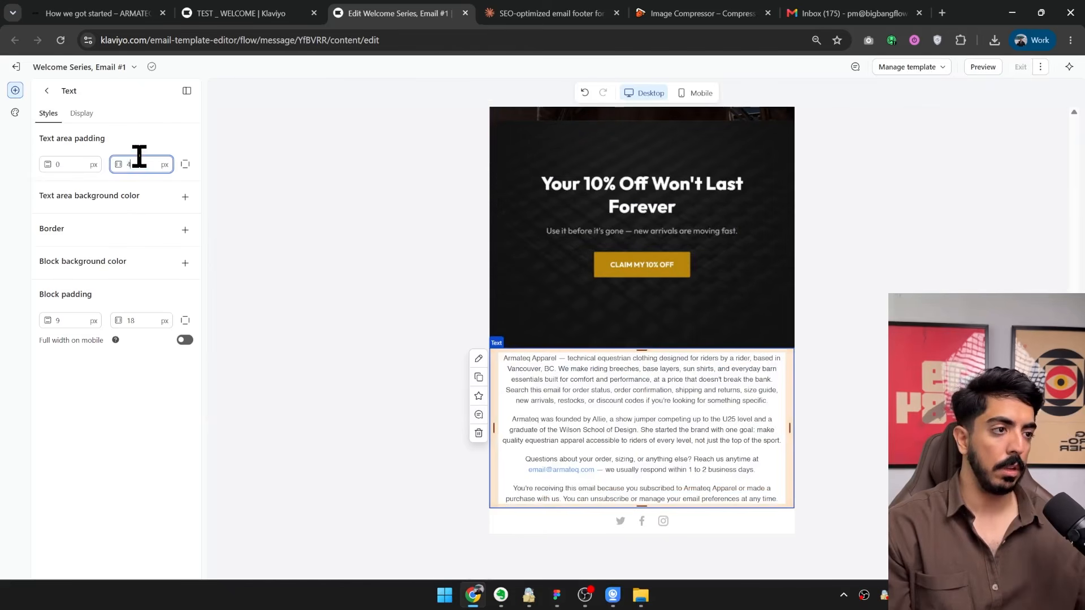
key("BackSpace")
type("9")
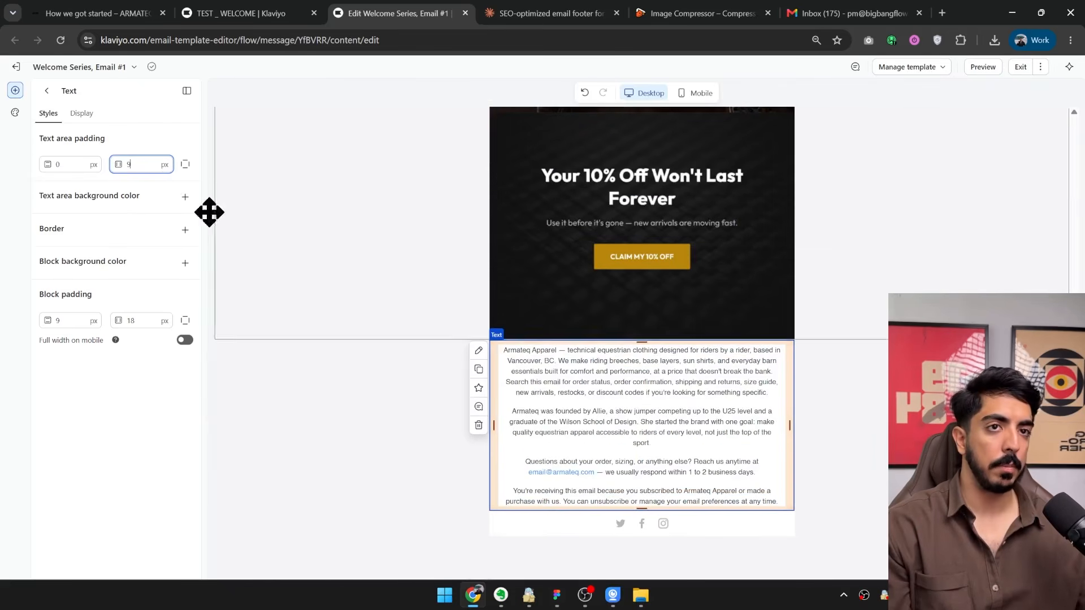
type("20")
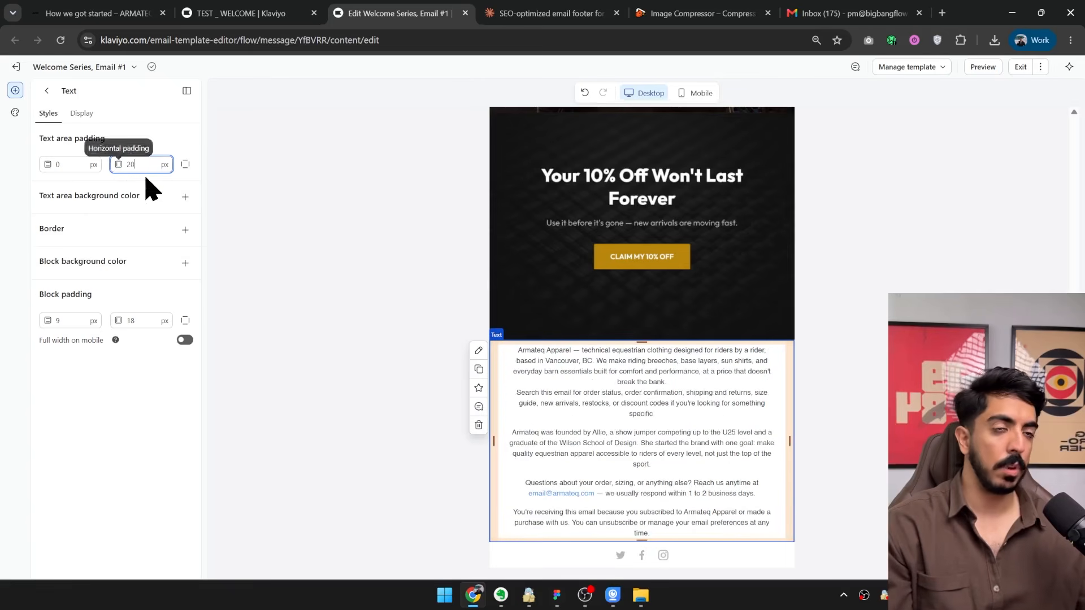
left_click(67, 163)
type("30")
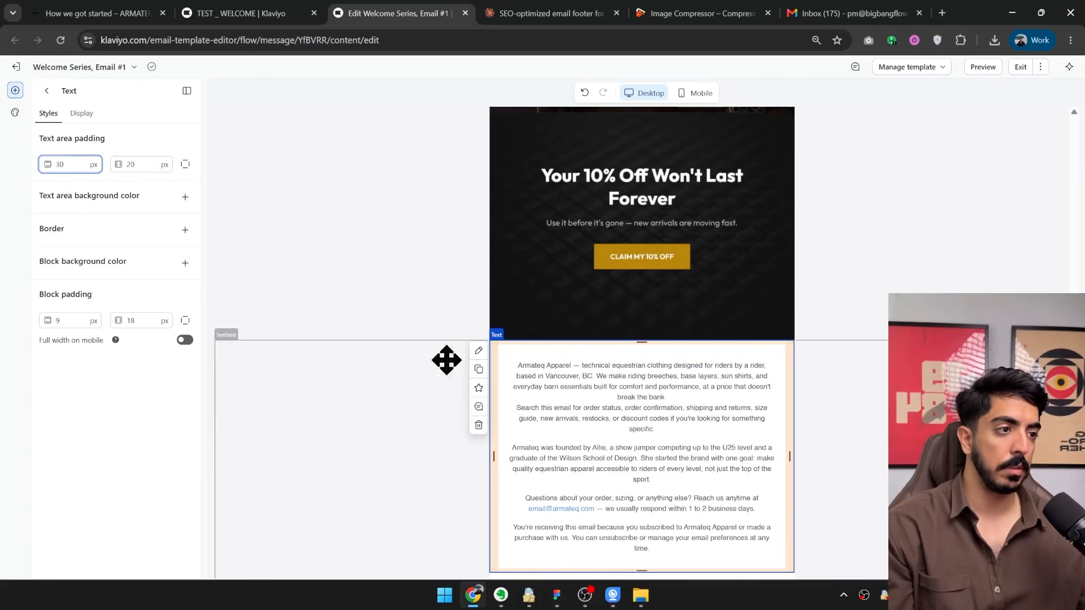
scroll(622, 396, "down", 1)
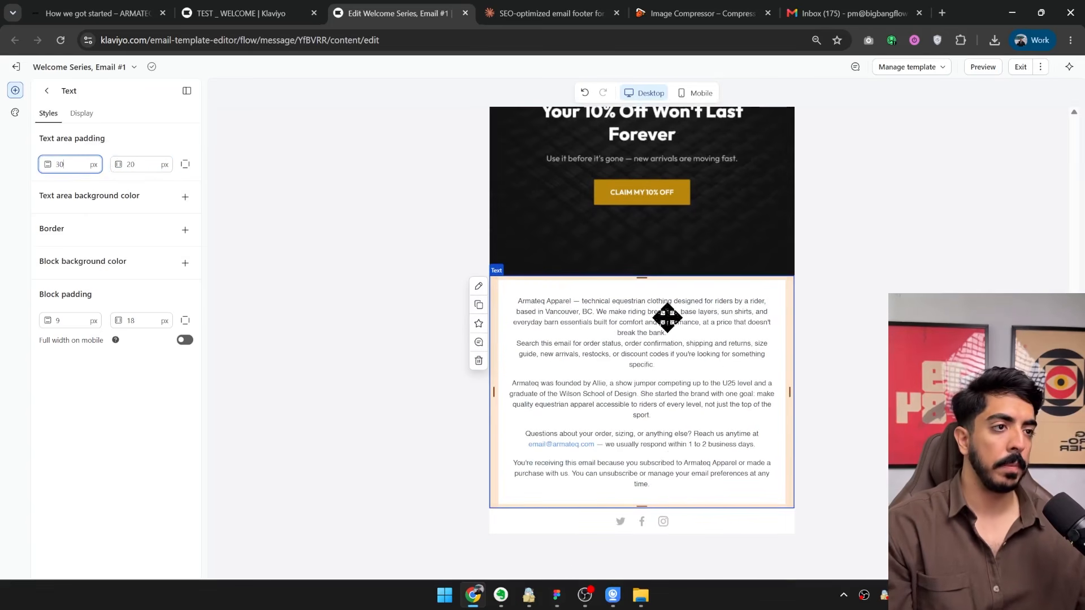
Give the footer text block a near-black block background colour, #111111.
left_click(426, 394)
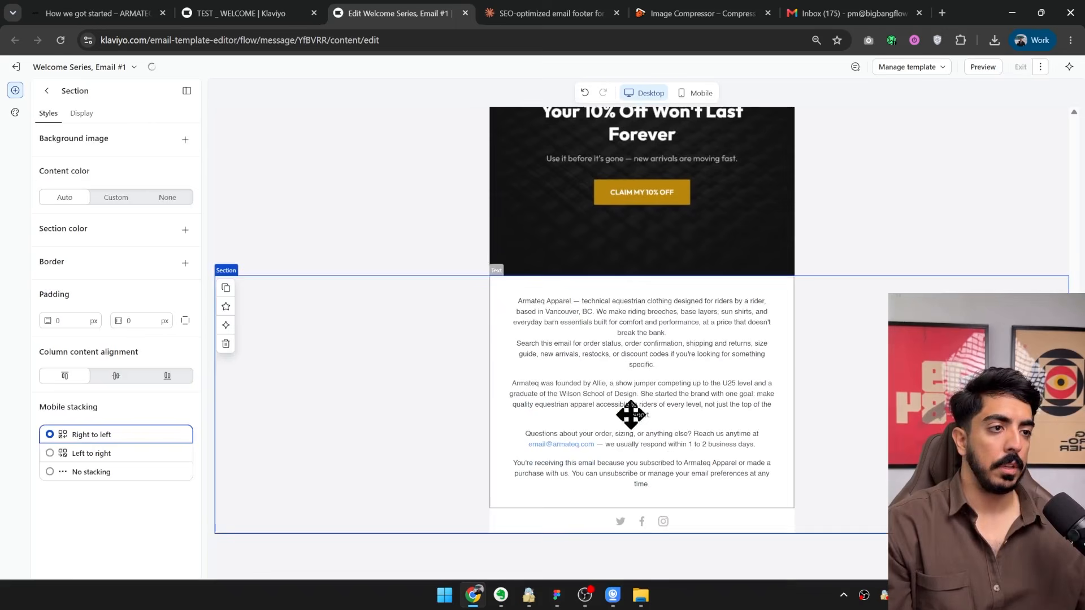
left_click(534, 397)
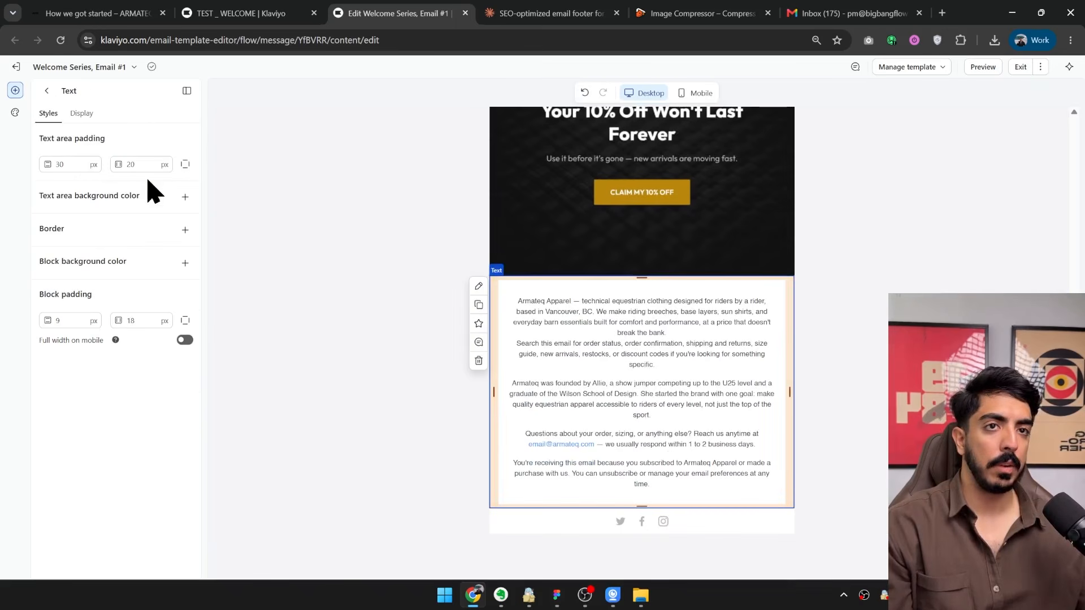
left_click(185, 262)
left_click(49, 288)
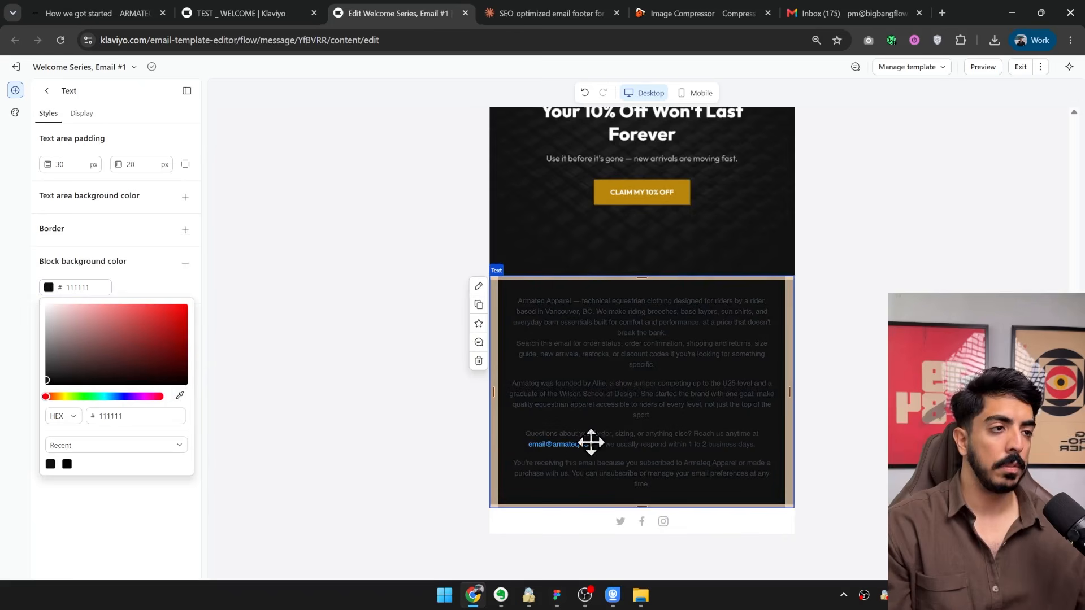
left_click(87, 287)
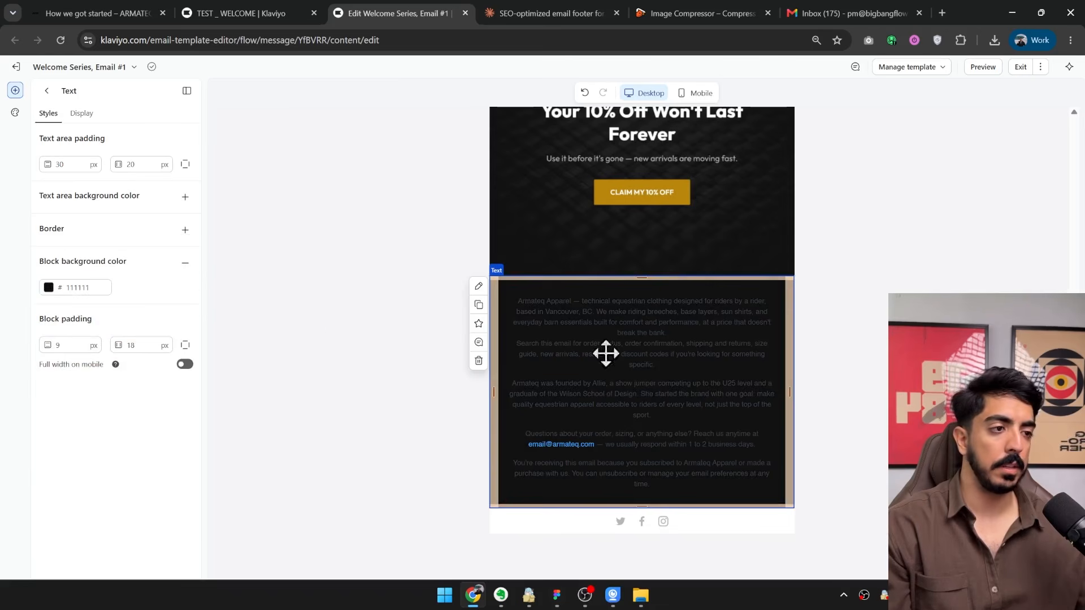
Set the block background colour of the social links below the footer text to #111111.
left_click(554, 529)
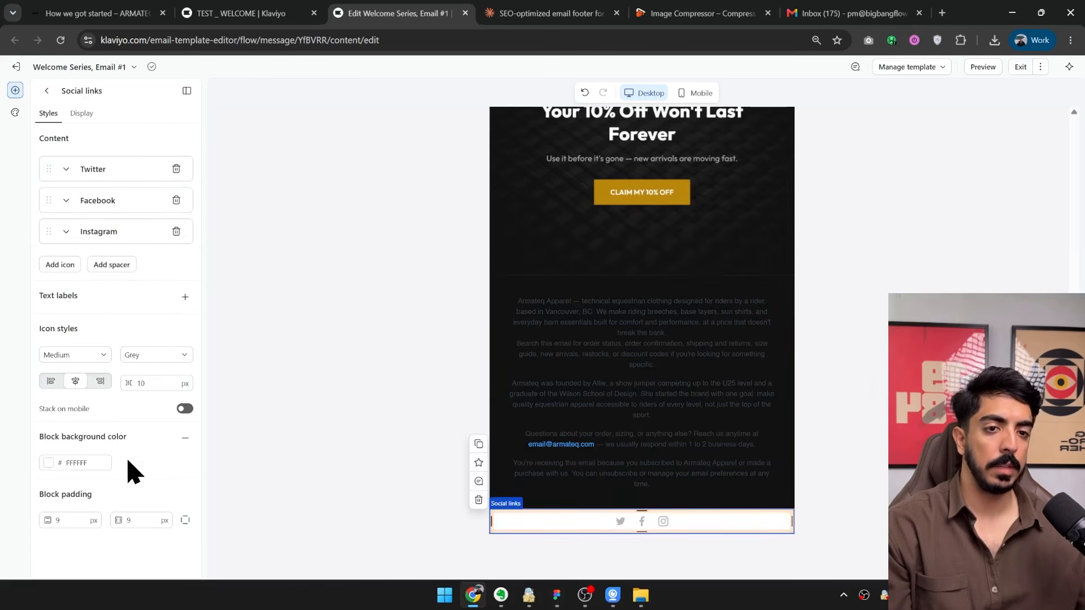
double_click(87, 461)
type("111111")
left_click(154, 478)
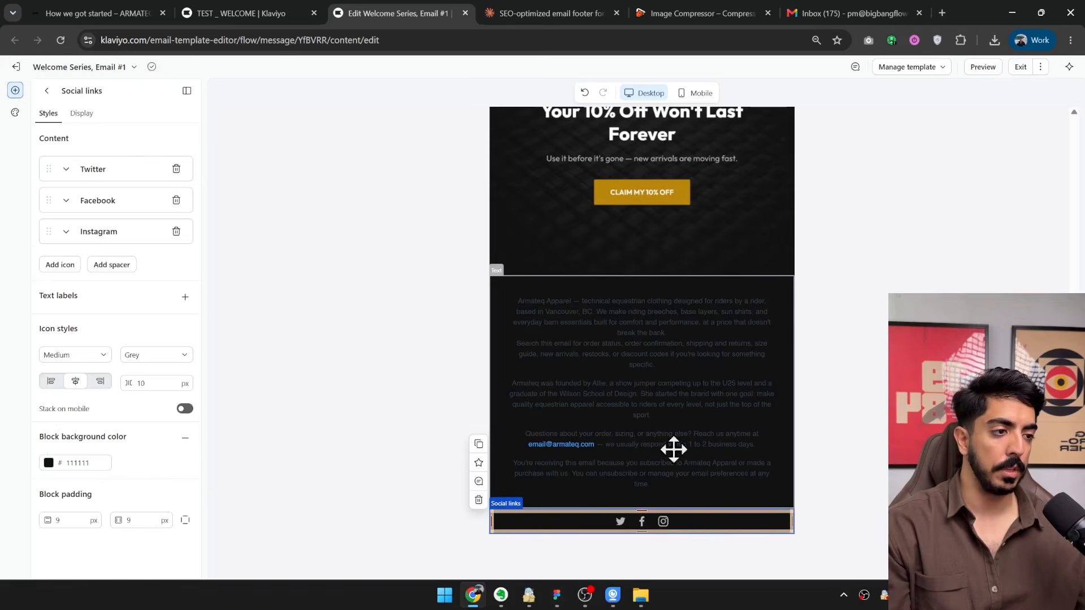
Change the colour of all the footer text to white and check it against the dark background.
left_click(729, 408)
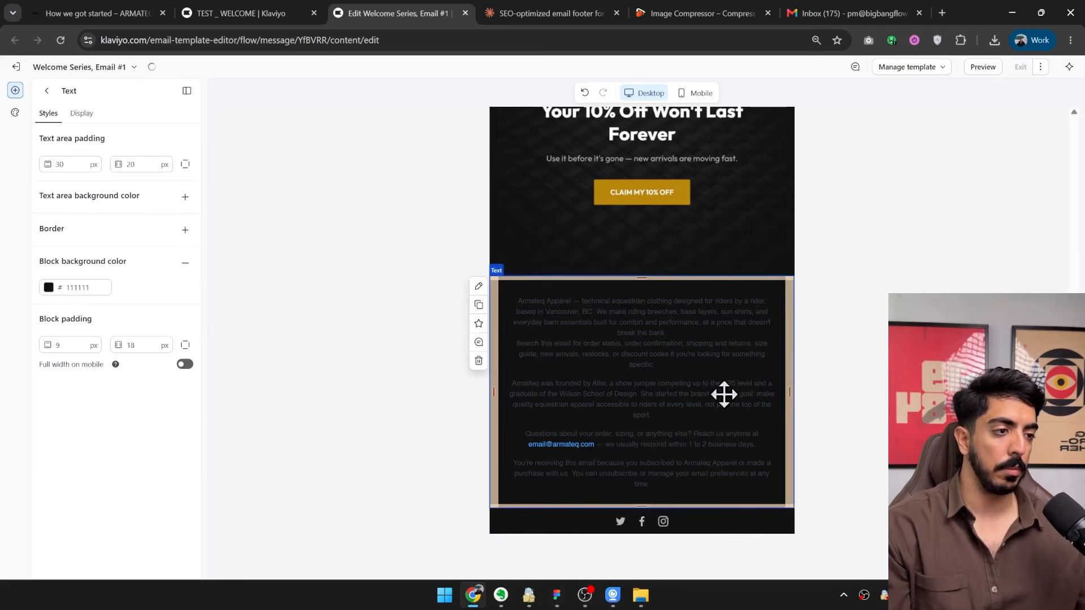
double_click(654, 354)
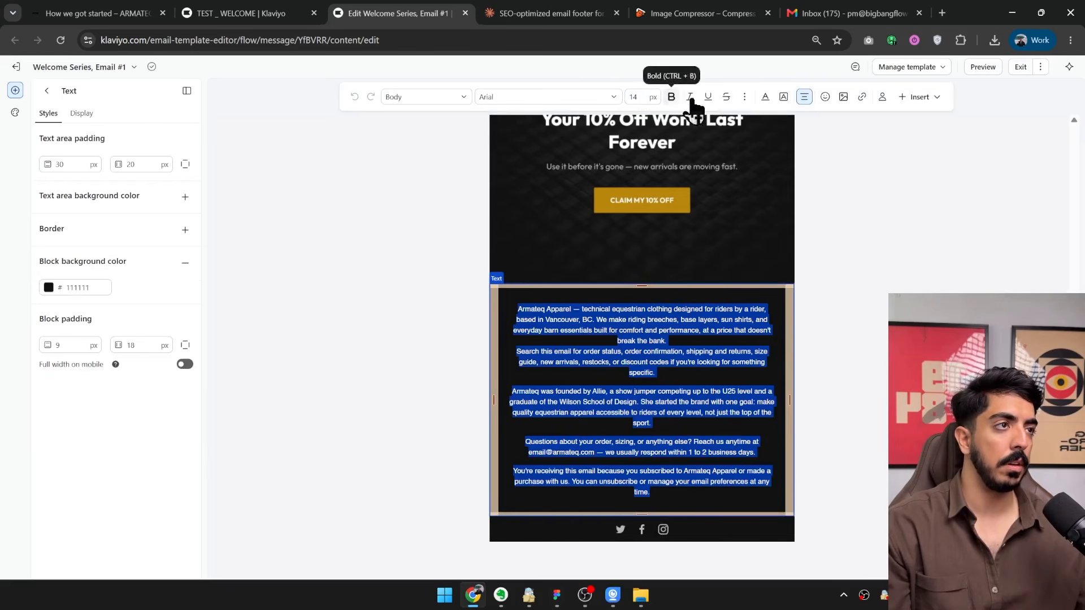
left_click(765, 97)
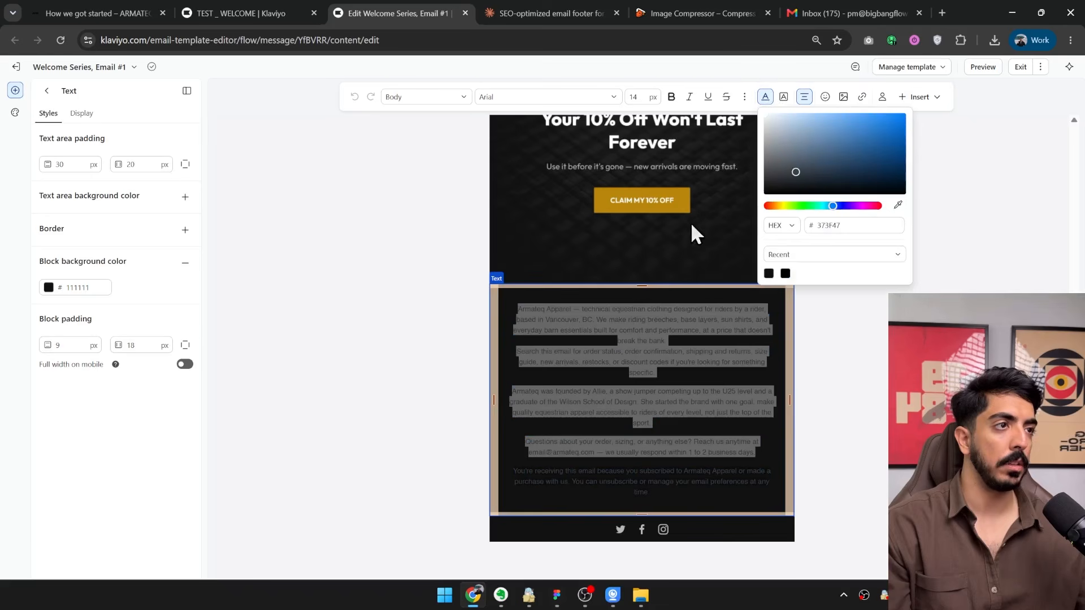
key("Escape")
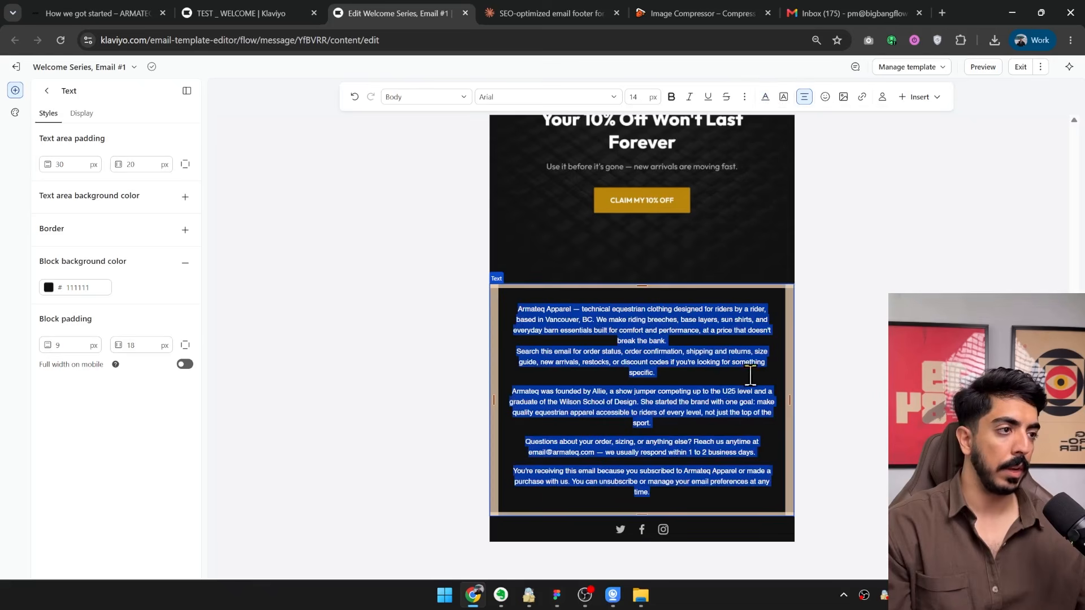
left_click(763, 252)
scroll(870, 436, "up", 1)
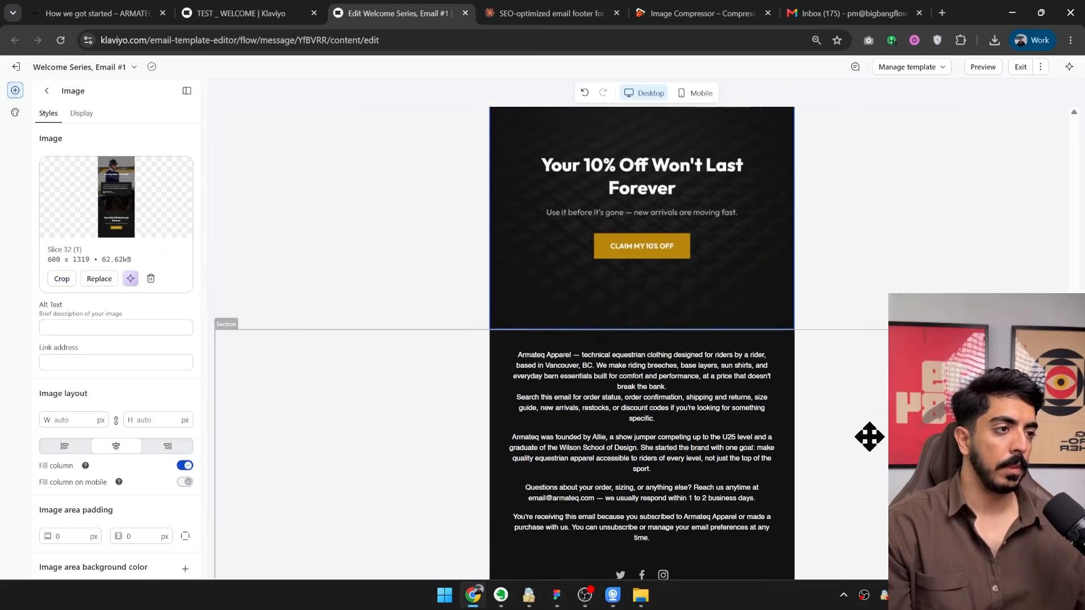
scroll(770, 395, "down", 1)
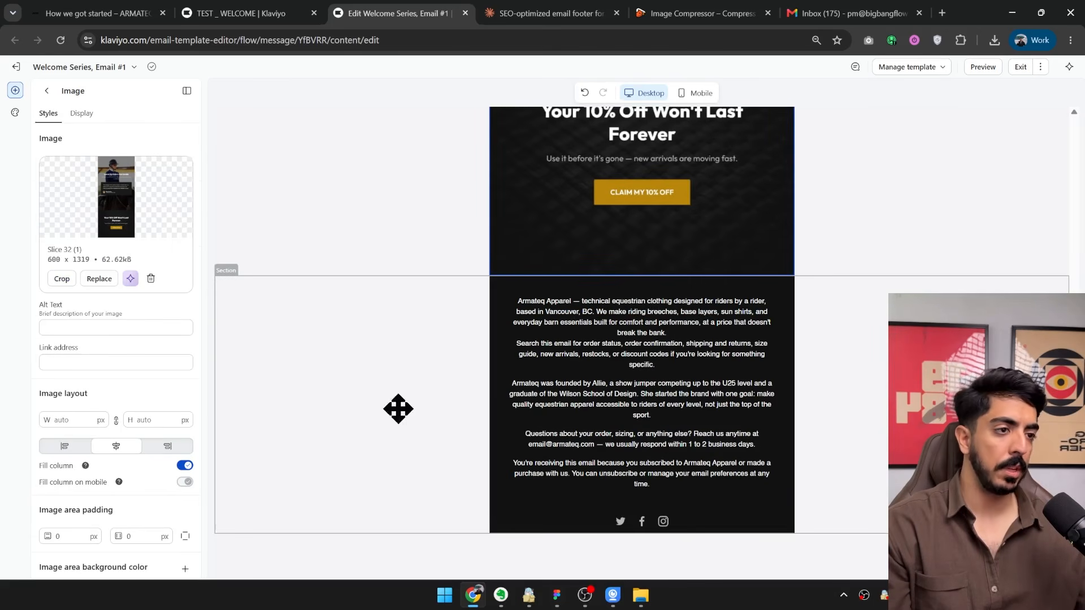
Save the whole footer section as universal content named TEST.
left_click(471, 452)
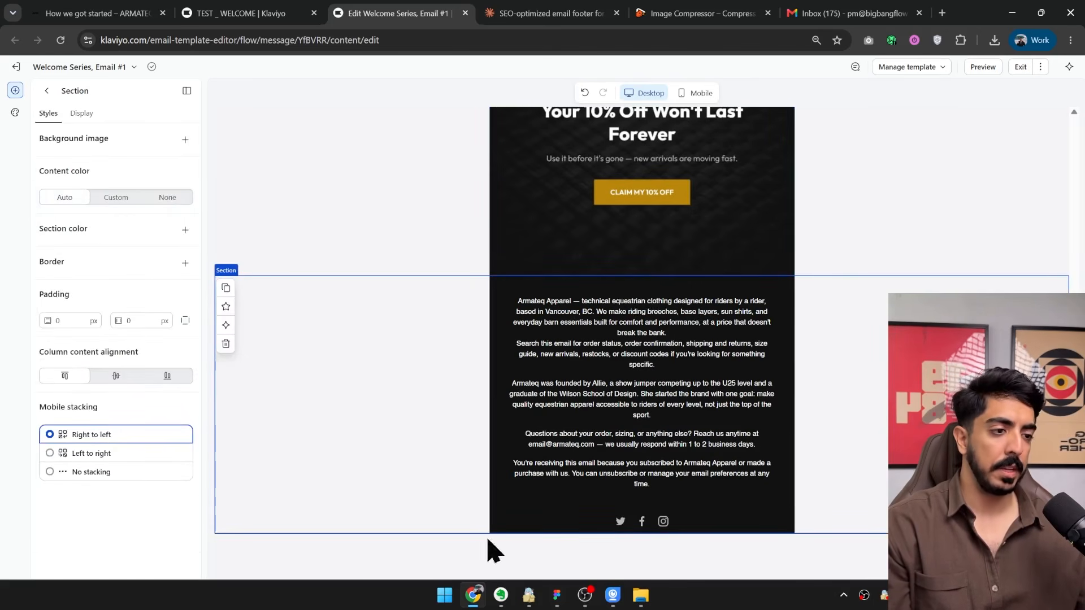
left_click(350, 604)
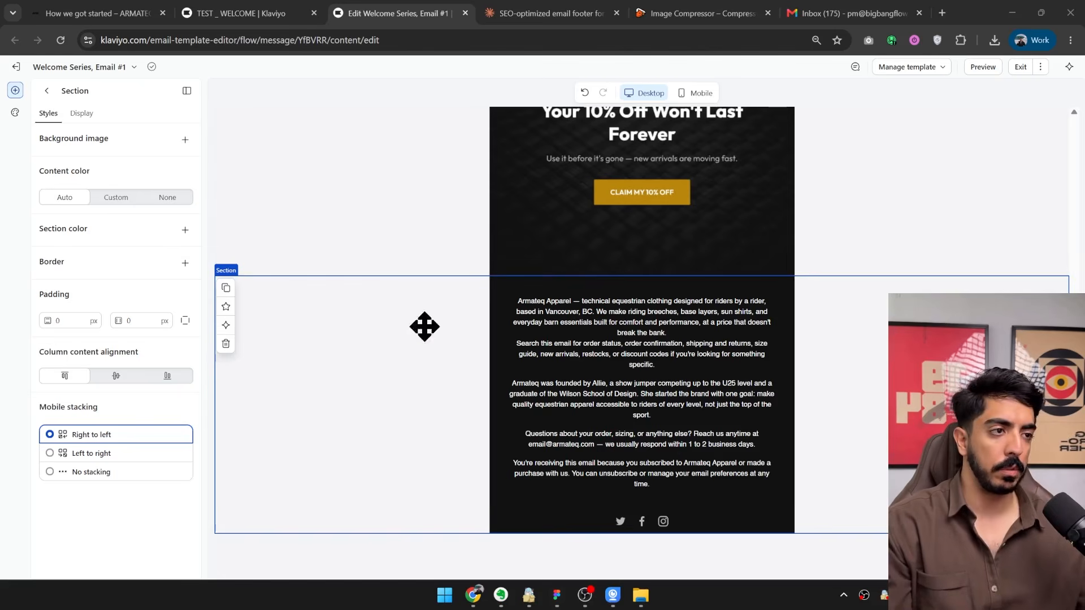
left_click(225, 306)
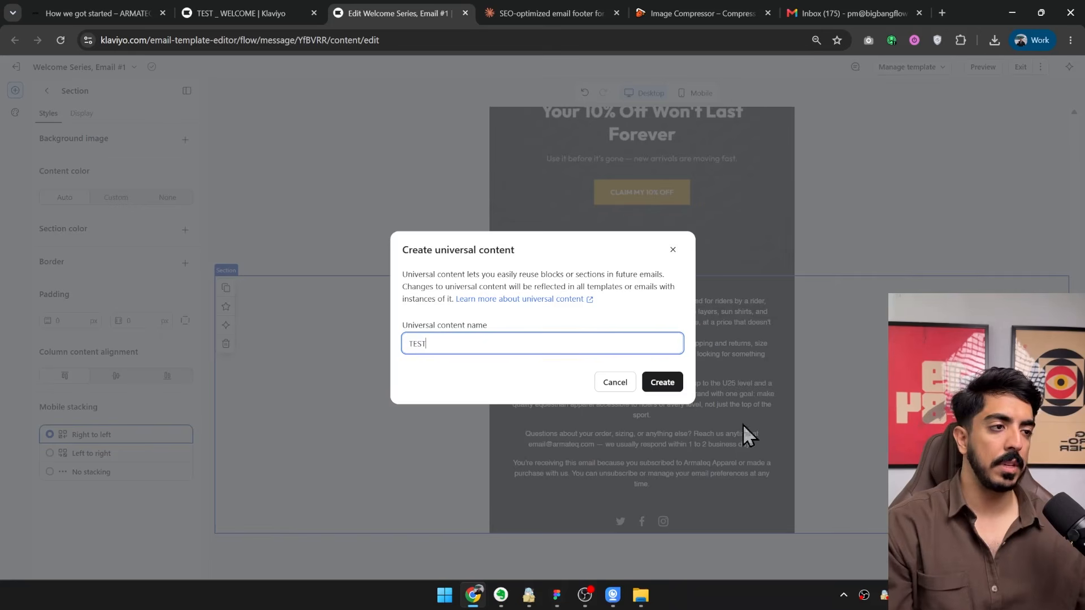
left_click(671, 384)
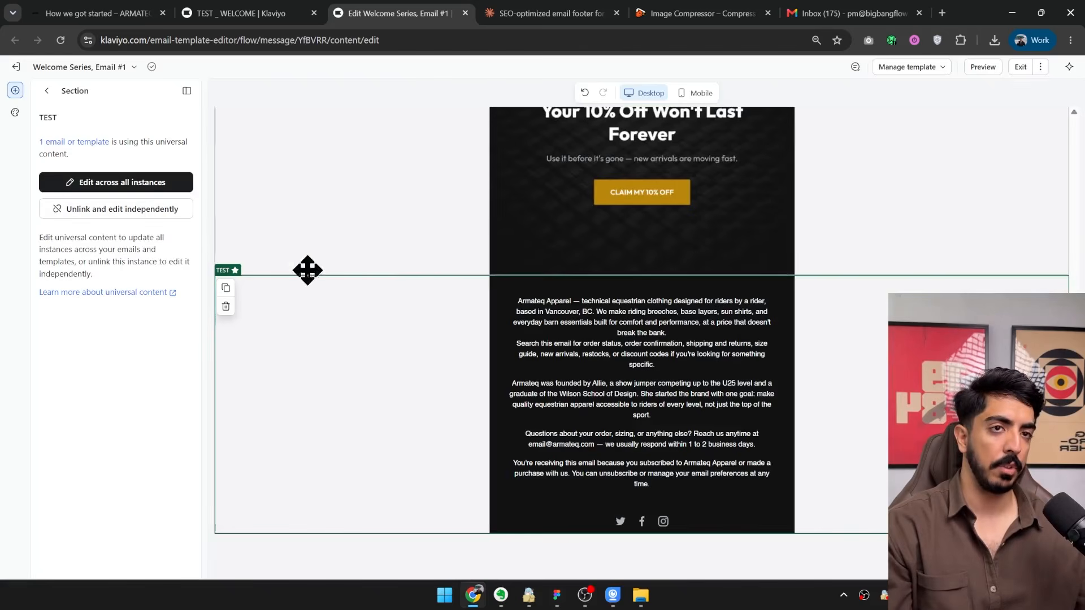
Leave the footer section's settings and look up where saved universal content is available.
left_click(47, 90)
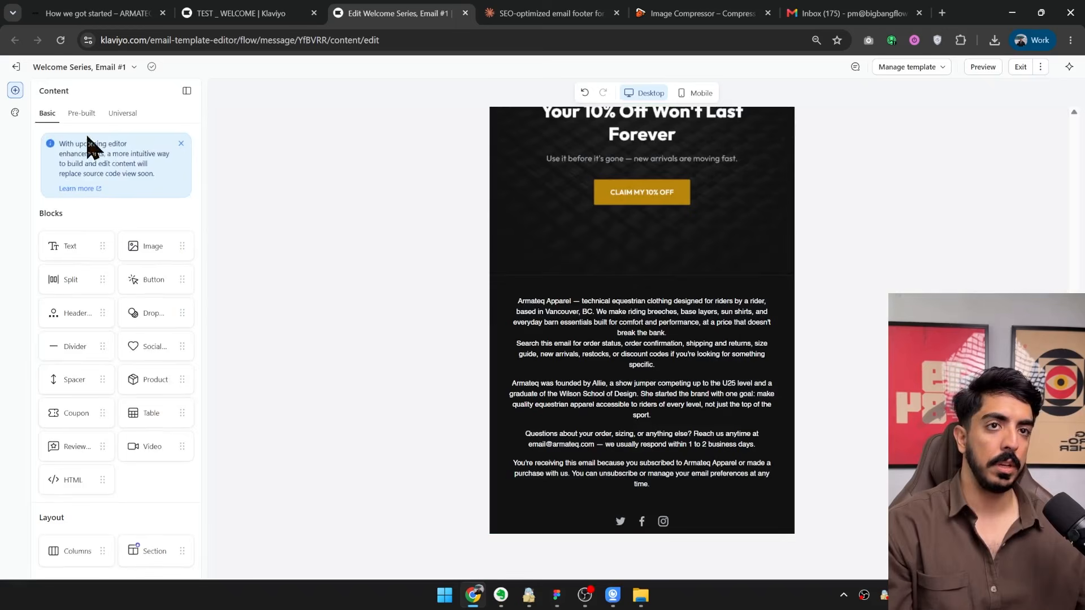
left_click(123, 113)
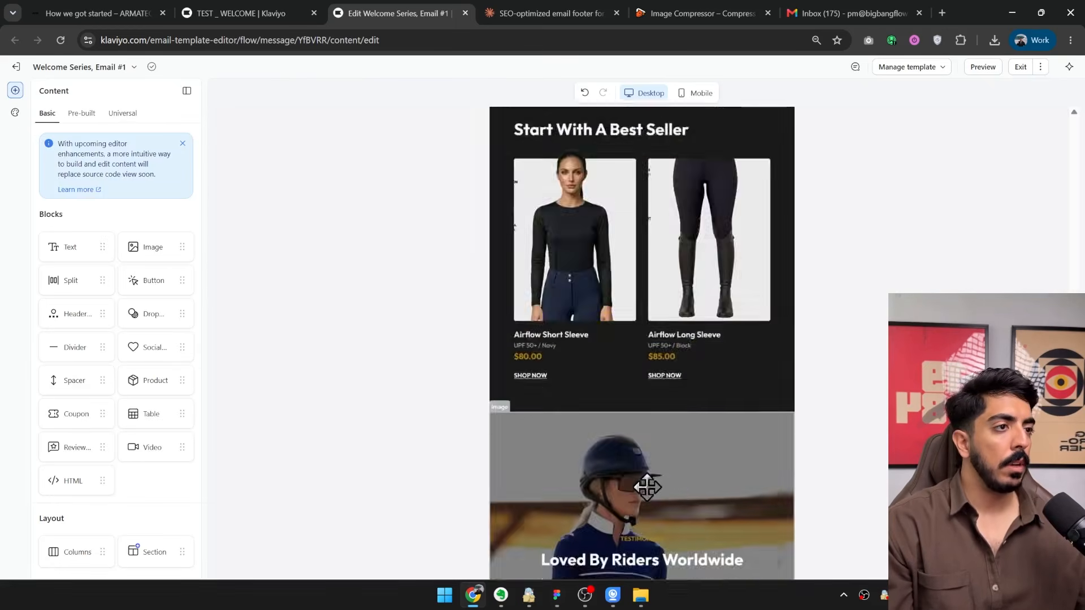
scroll(647, 487, "up", 15)
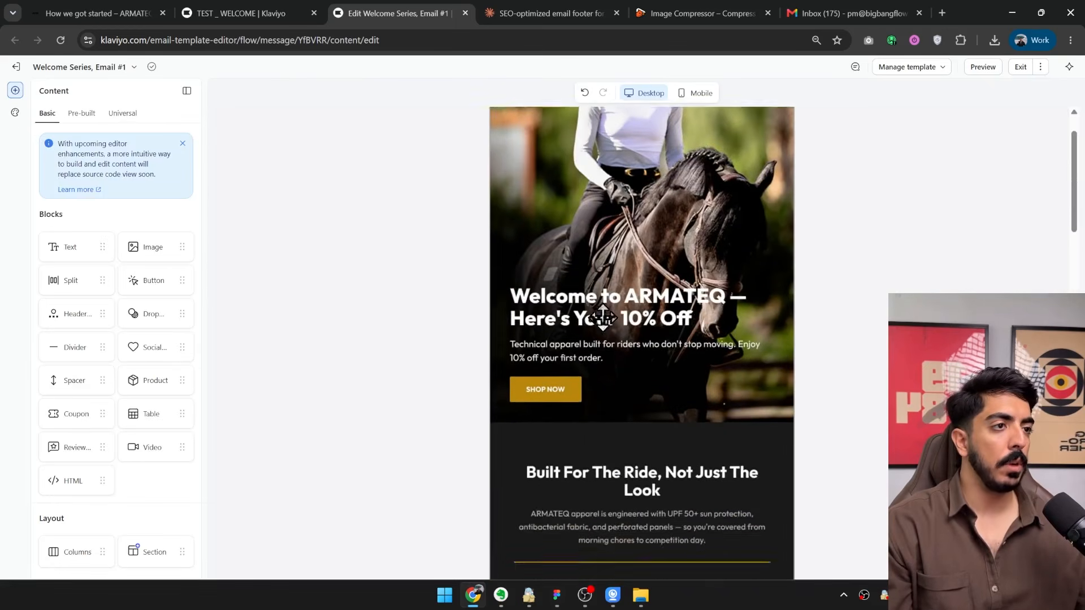
left_click(652, 281)
scroll(632, 331, "down", 10)
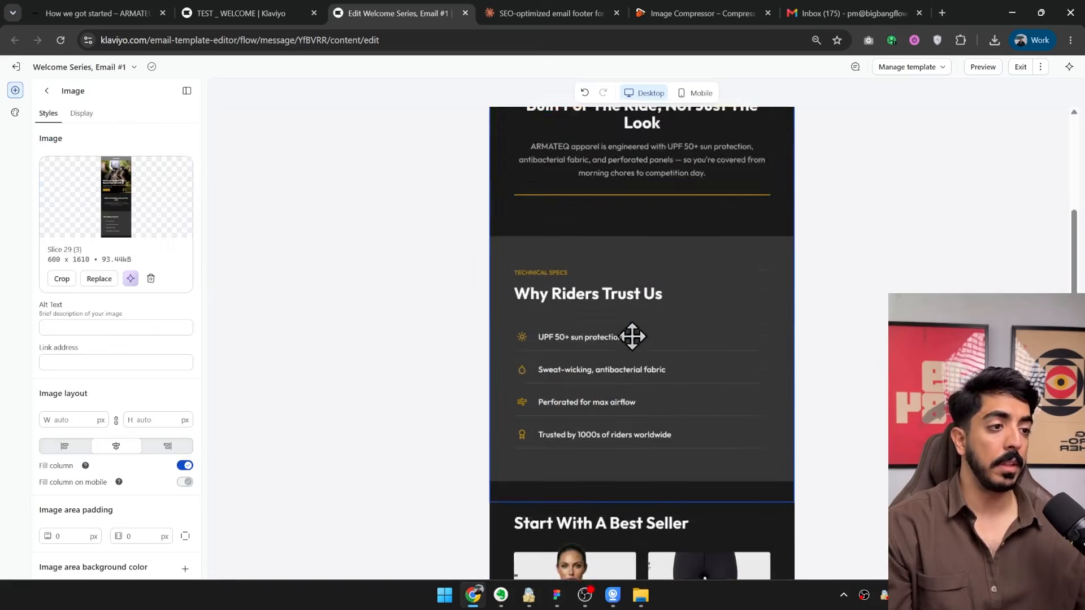
scroll(632, 330, "down", 3)
scroll(622, 331, "up", 8)
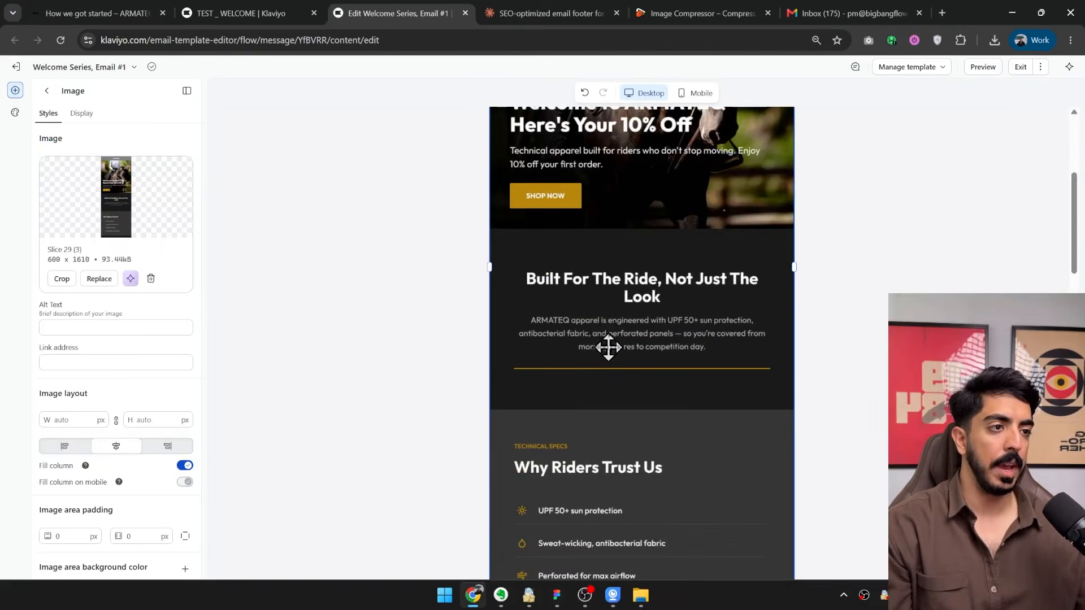
scroll(610, 347, "down", 6)
scroll(523, 254, "up", 1)
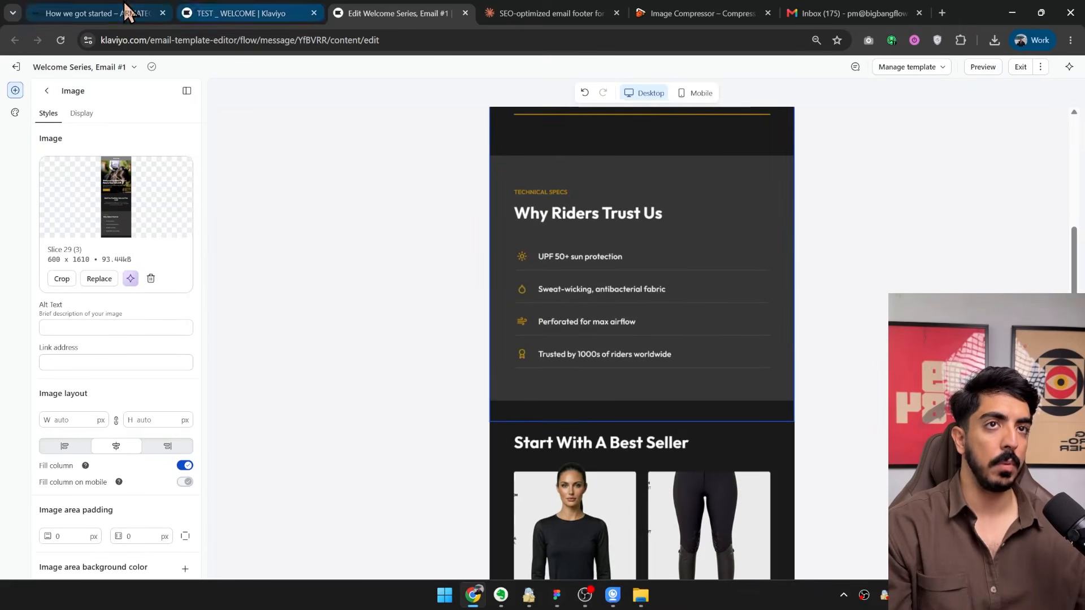
left_click(96, 13)
left_click(212, 40)
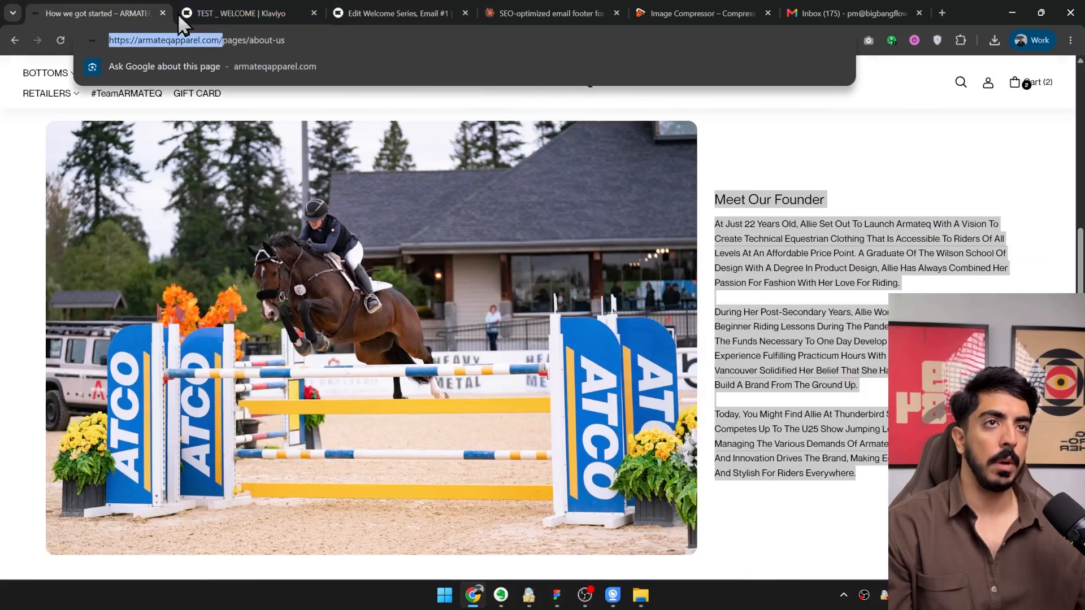
left_click(357, 5)
scroll(599, 339, "up", 10)
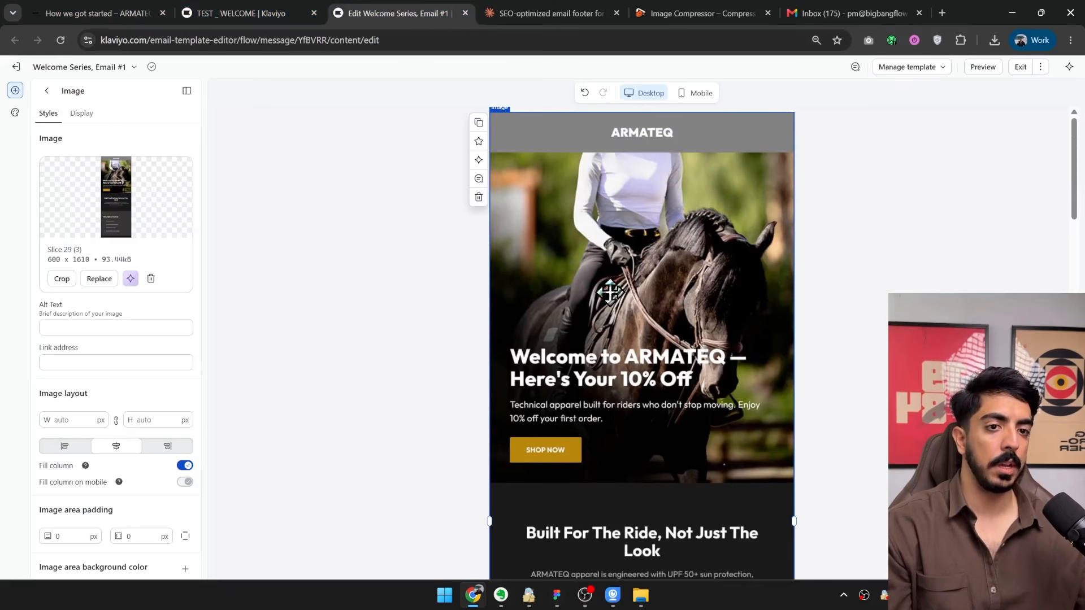
scroll(666, 367, "down", 15)
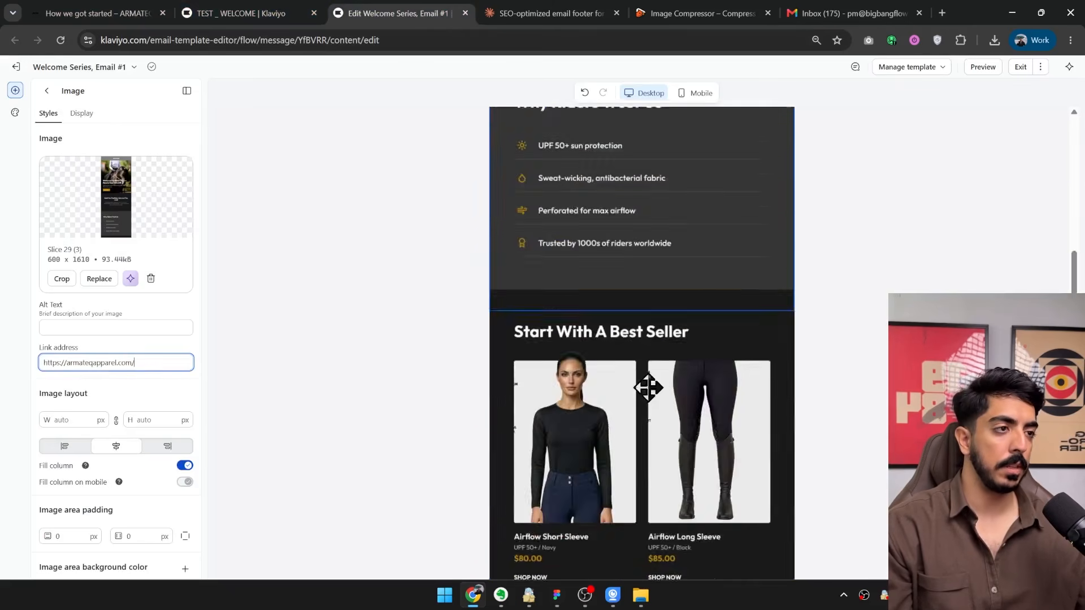
Select the first product image in the best-seller split block and open the Armateq store's home page.
left_click(660, 334)
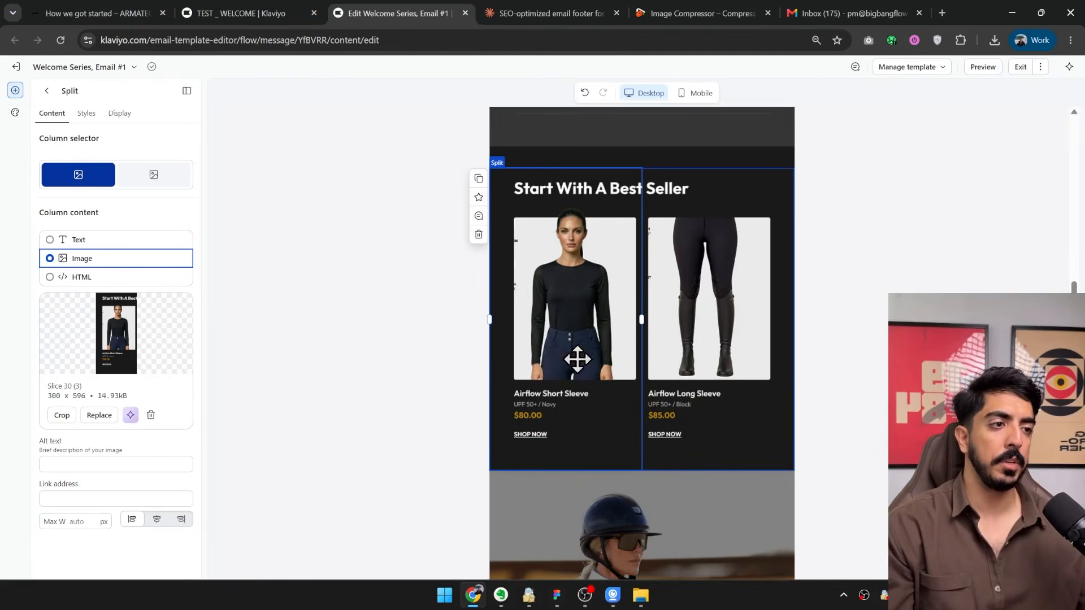
left_click(89, 11)
scroll(799, 399, "down", 2)
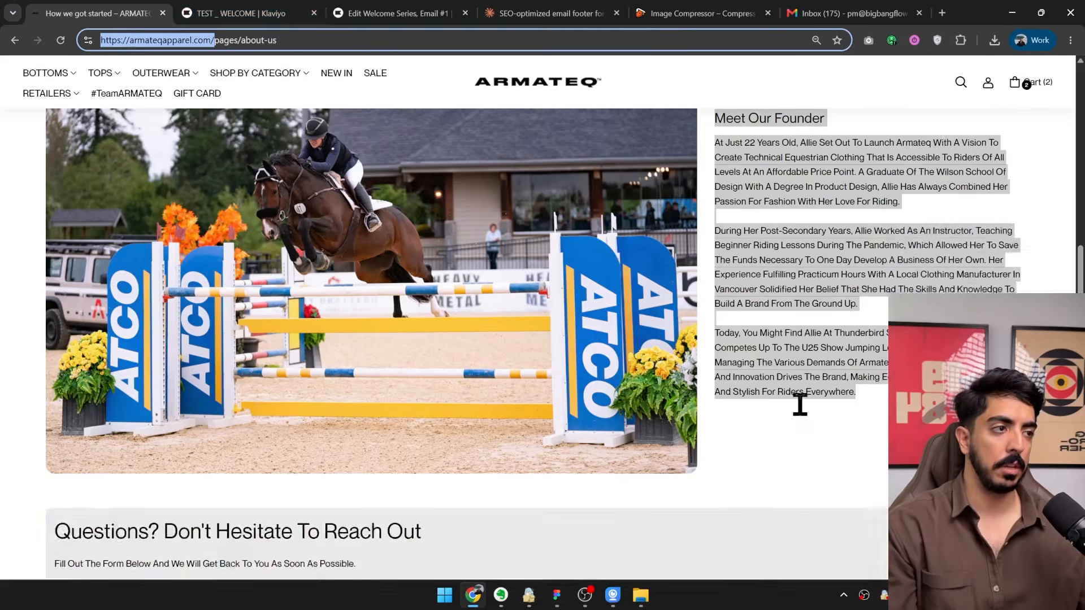
scroll(531, 116, "up", 10)
left_click(531, 116)
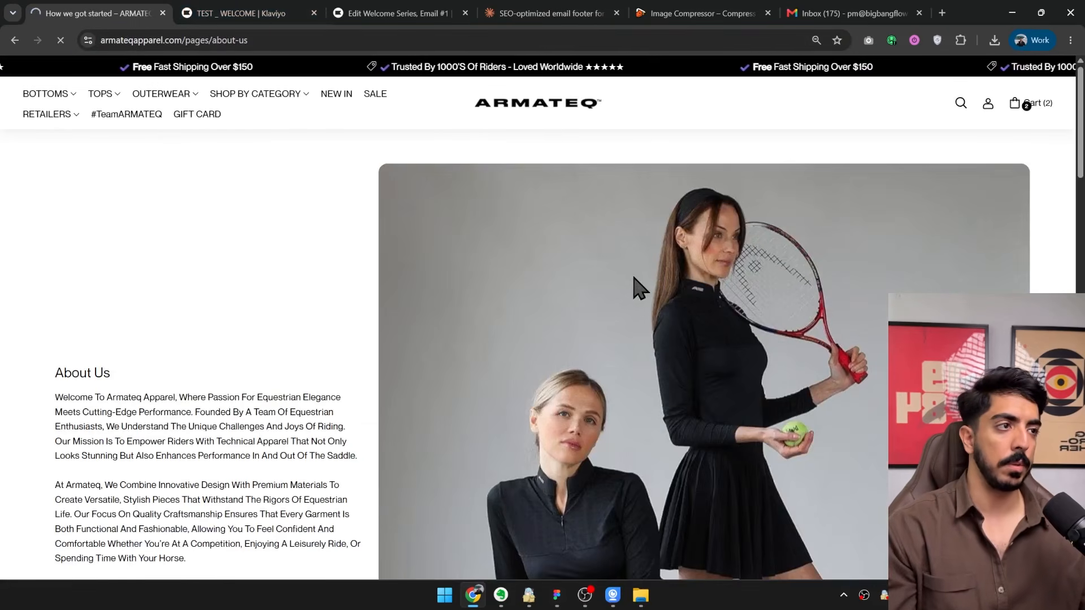
Copy the Airflow Long Sleeve product's link from the Armateq store and set it as the first best-seller image's link address.
scroll(412, 254, "down", 5)
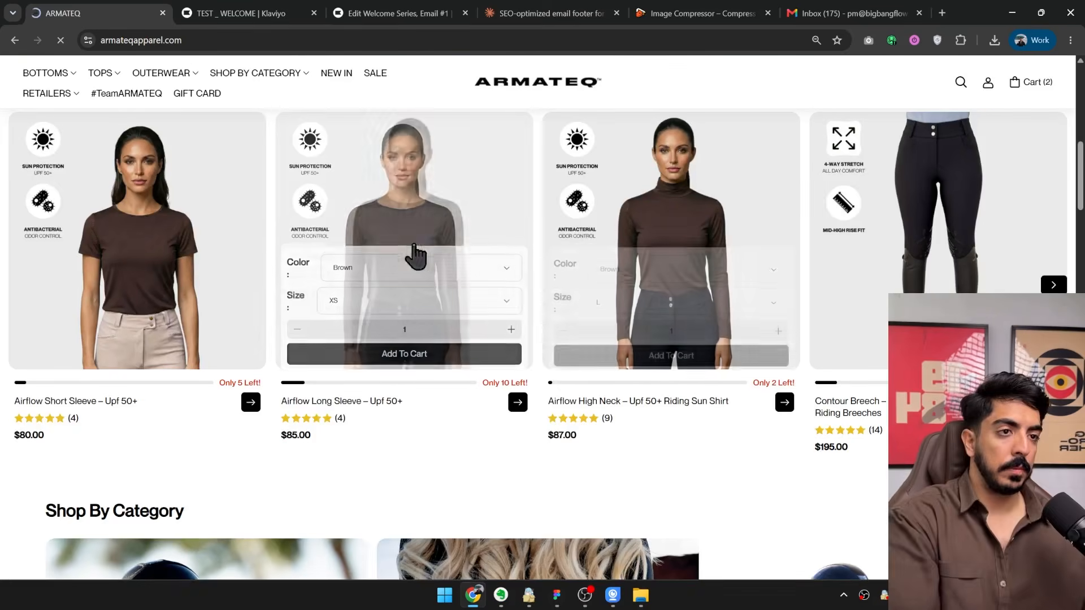
right_click(425, 198)
left_click(491, 446)
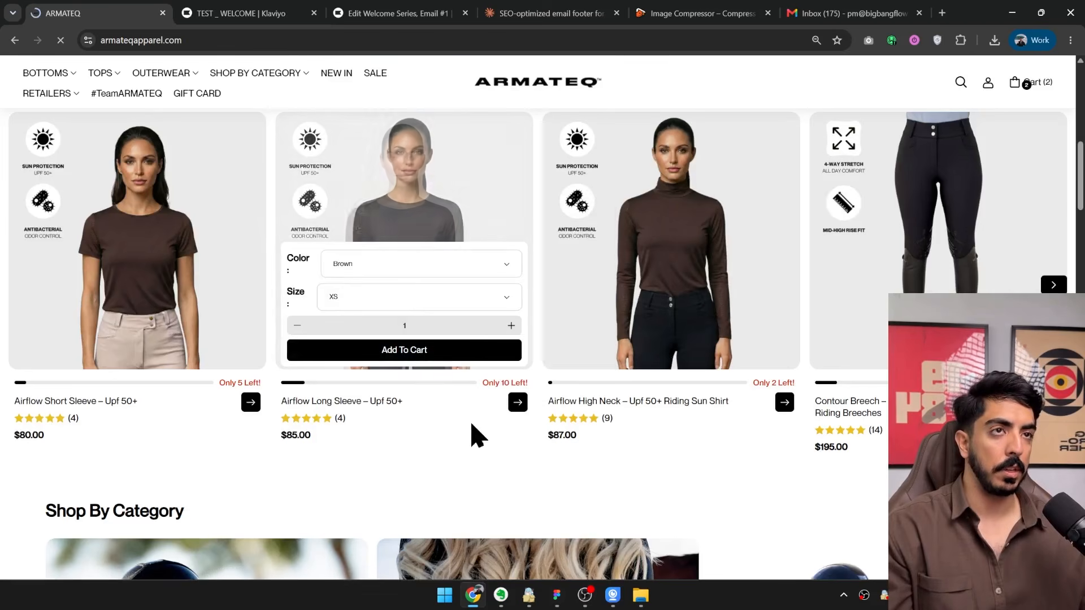
right_click(370, 144)
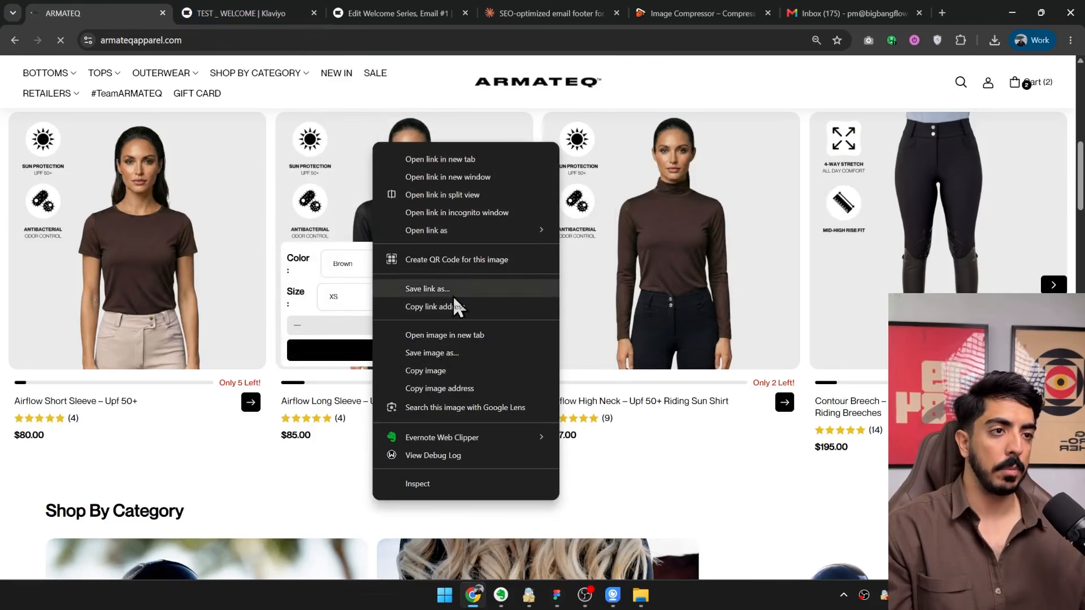
left_click(452, 311)
left_click(390, 13)
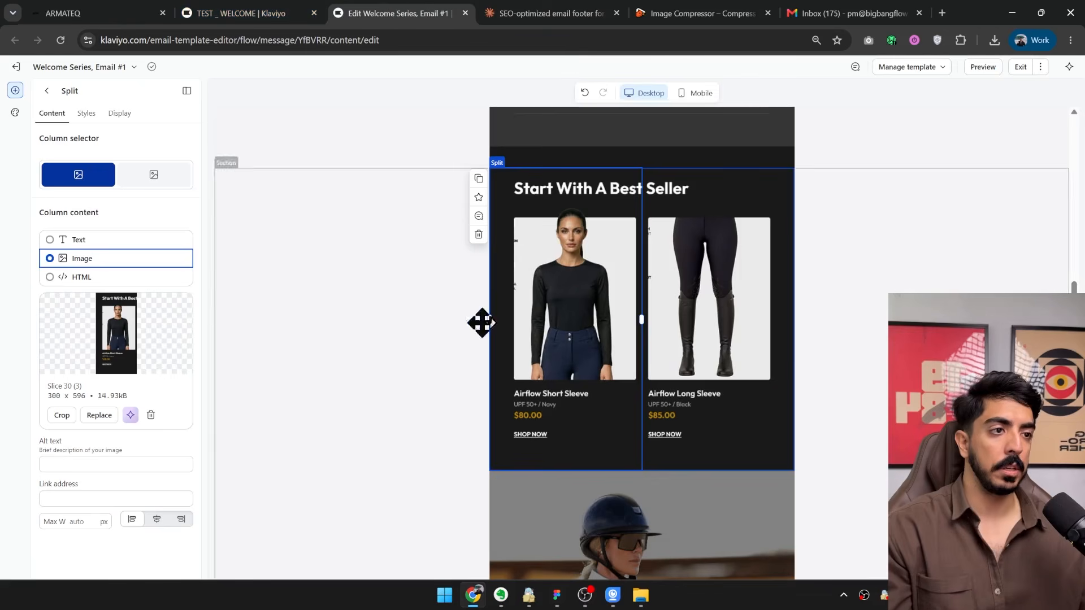
left_click(81, 496)
key("ctrl+v")
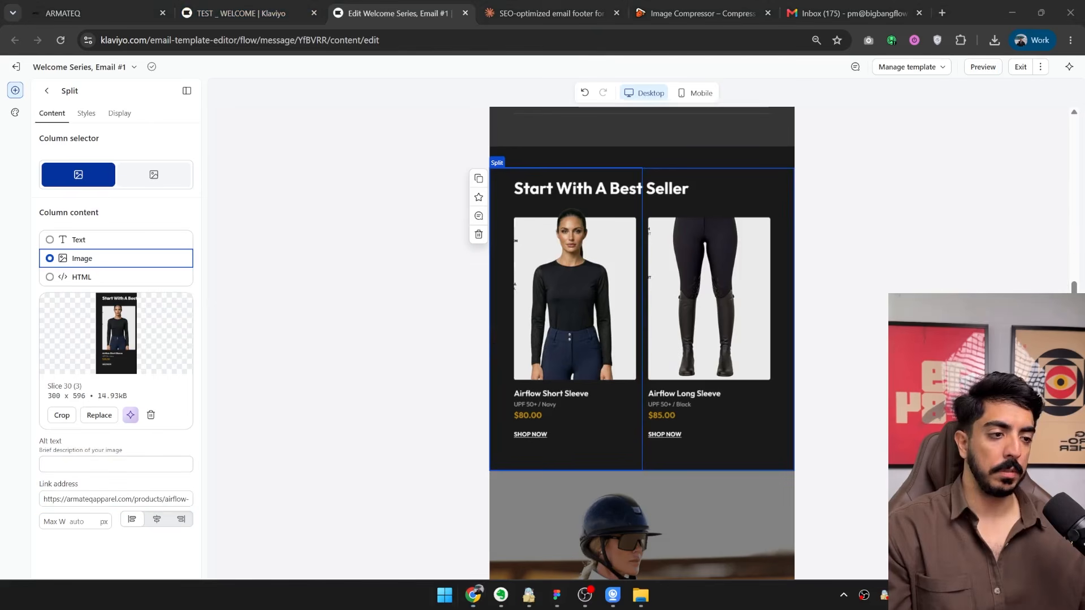
Select the testimonial image and examine the email in the mobile layout down to the footer.
scroll(673, 339, "down", 7)
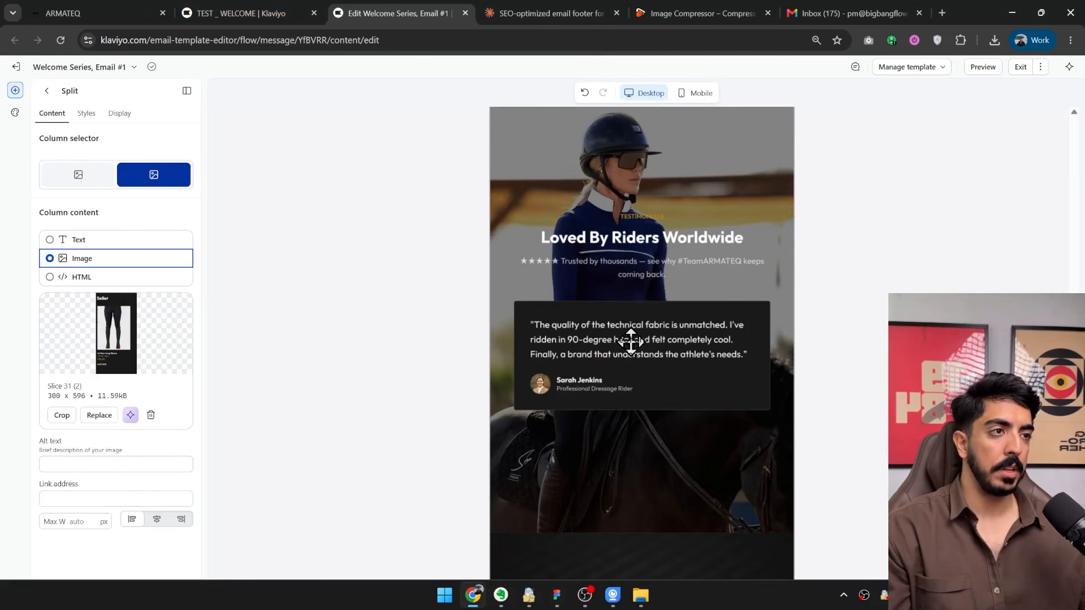
left_click(628, 419)
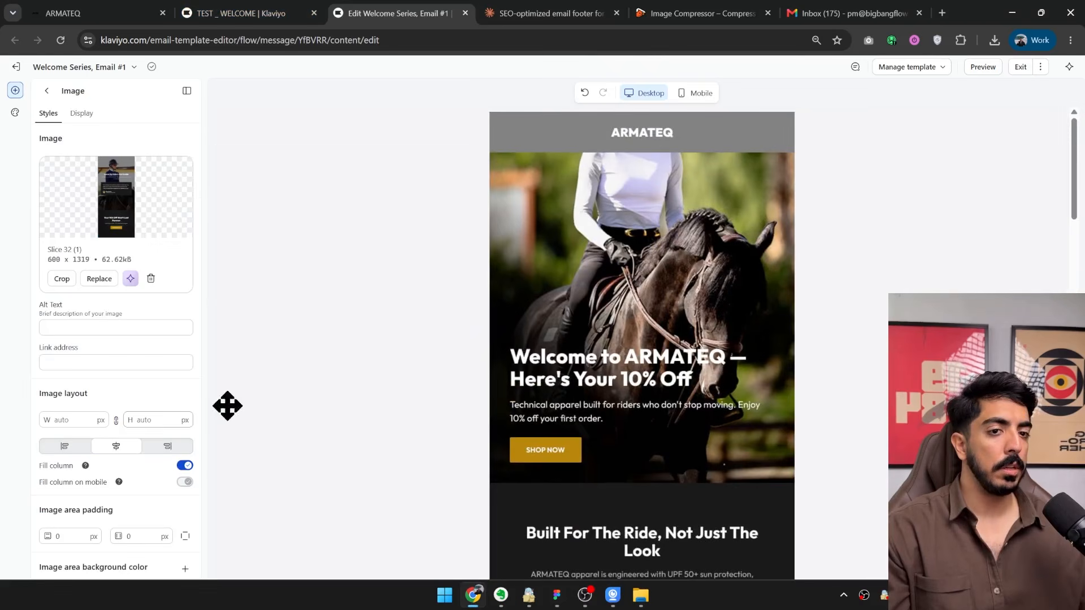
left_click(688, 98)
scroll(607, 243, "down", 15)
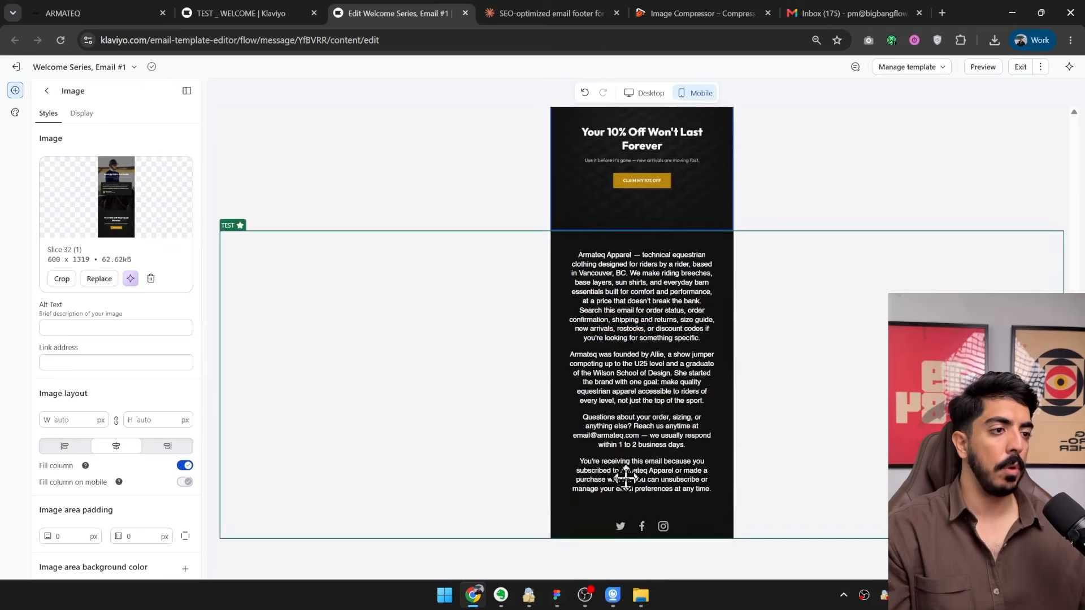
scroll(625, 477, "up", 8)
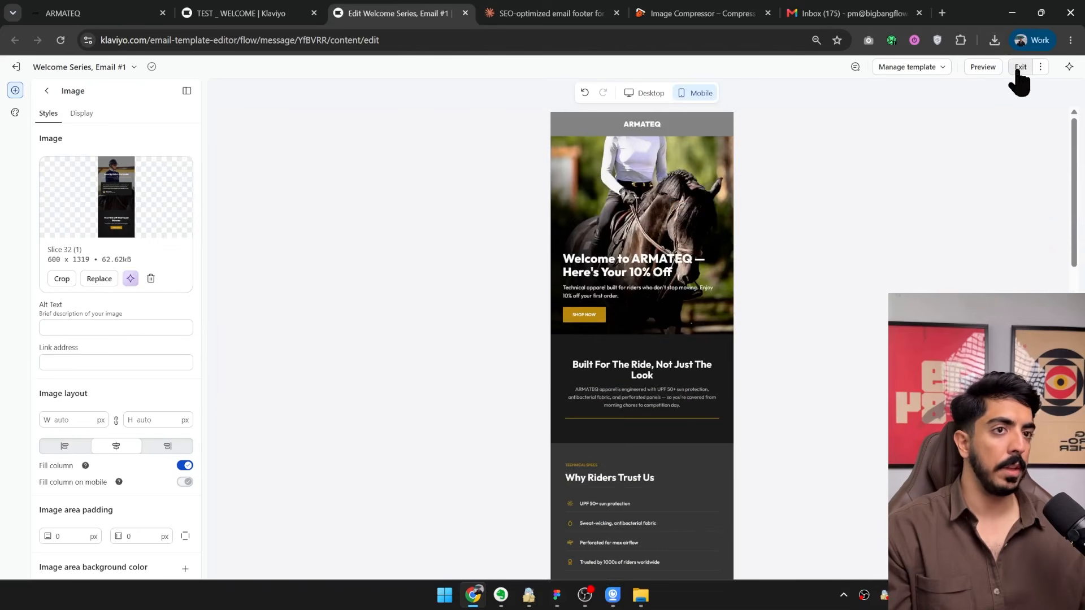
Preview the welcome email, check its linked product images, and leave the preview and the email editor.
left_click(986, 72)
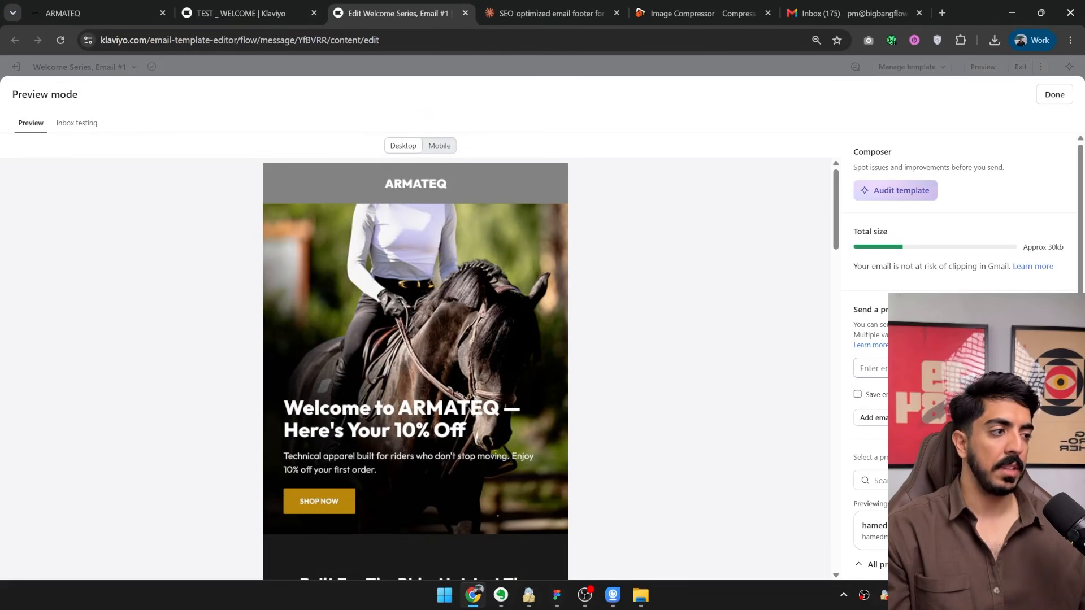
scroll(481, 339, "down", 20)
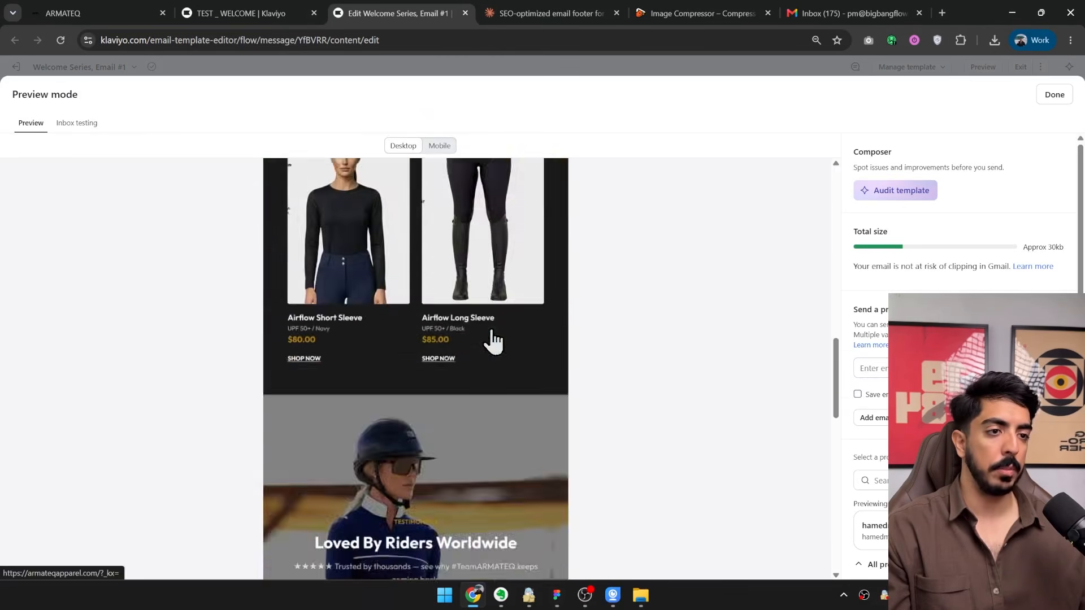
scroll(491, 389, "up", 20)
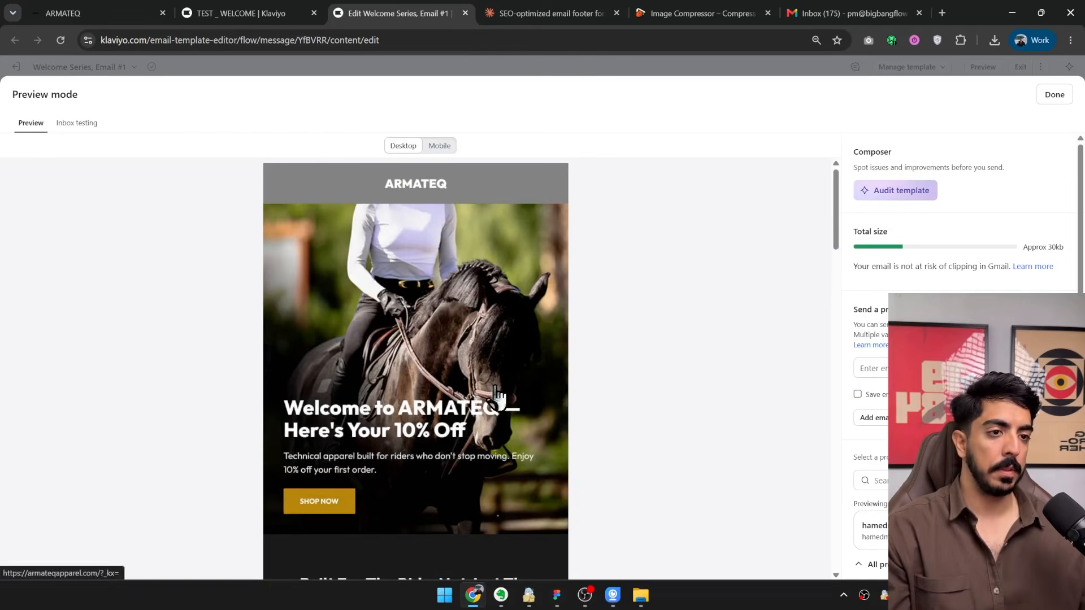
left_click(1053, 97)
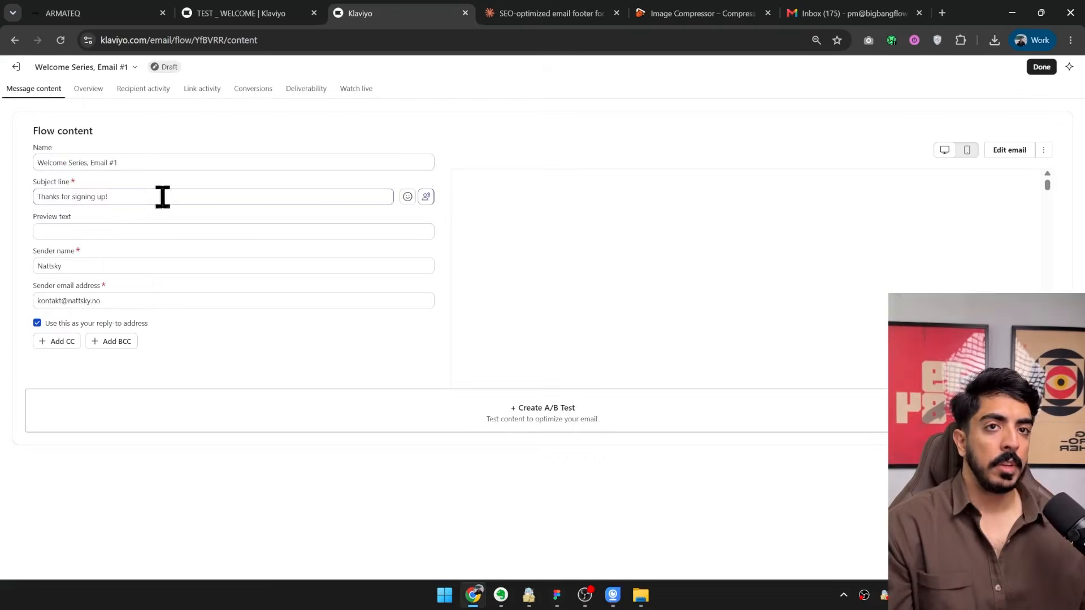
Check the subject line and content of Welcome Series, Email #1 and return to the TEST _ WELCOME flow.
left_click_drag(162, 193, 19, 216)
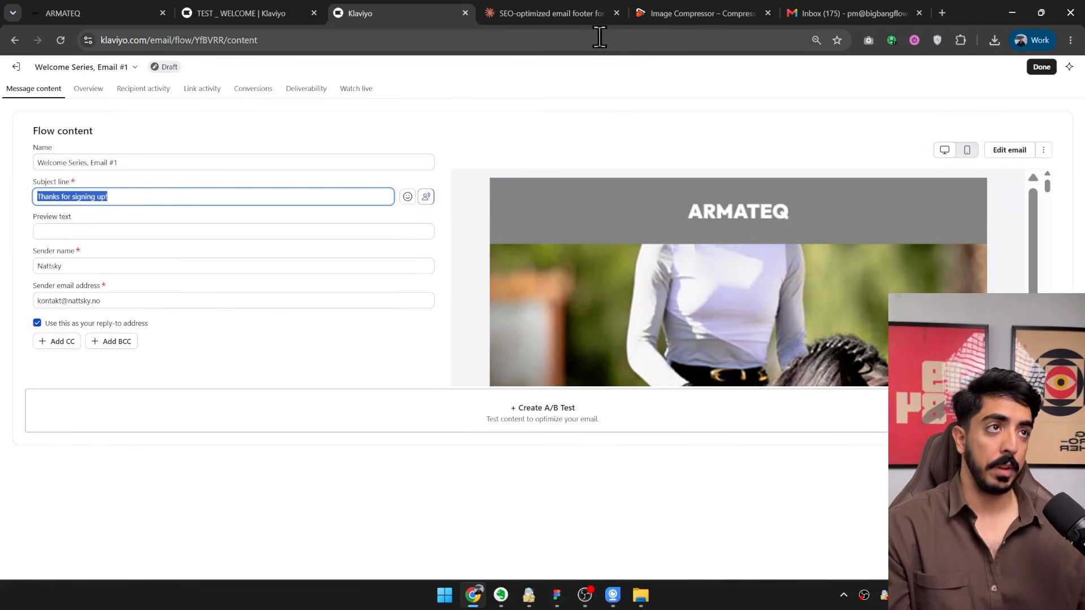
scroll(590, 247, "down", 3)
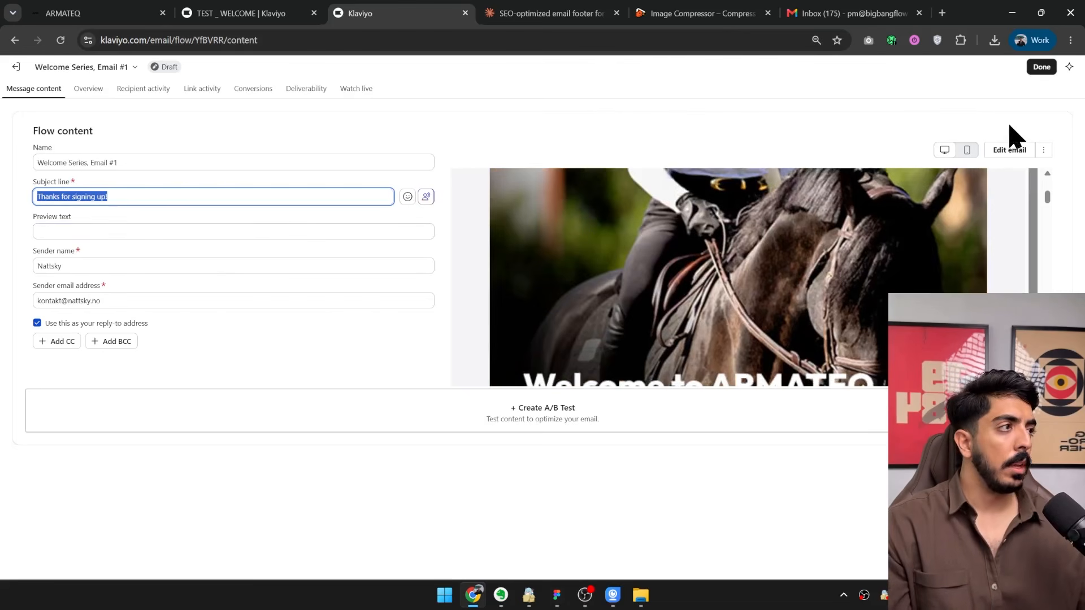
left_click(1042, 67)
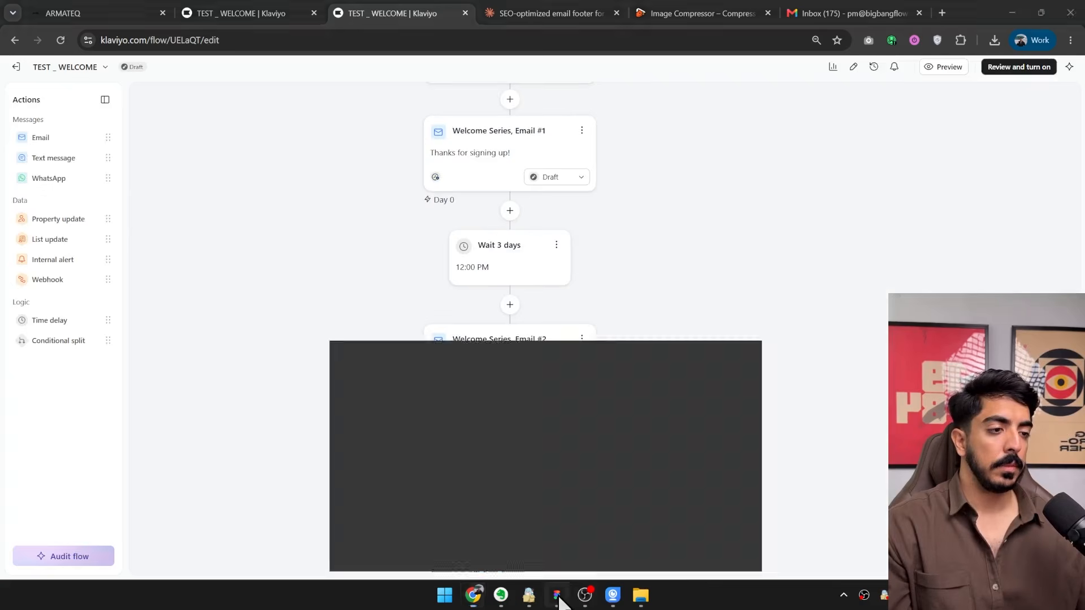
Switch to Figma and draw a slice about 211 × 119 above the armateq-trust-testimonials-email design.
left_click(557, 595)
left_click_drag(737, 168, 439, 424)
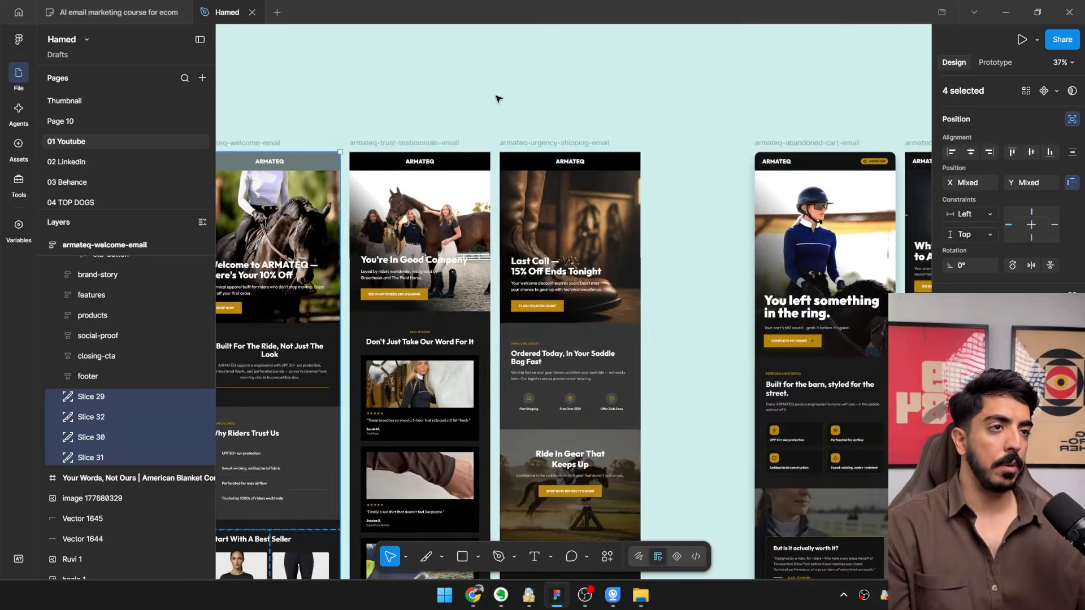
left_click(497, 99)
left_click_drag(568, 271, 569, 224)
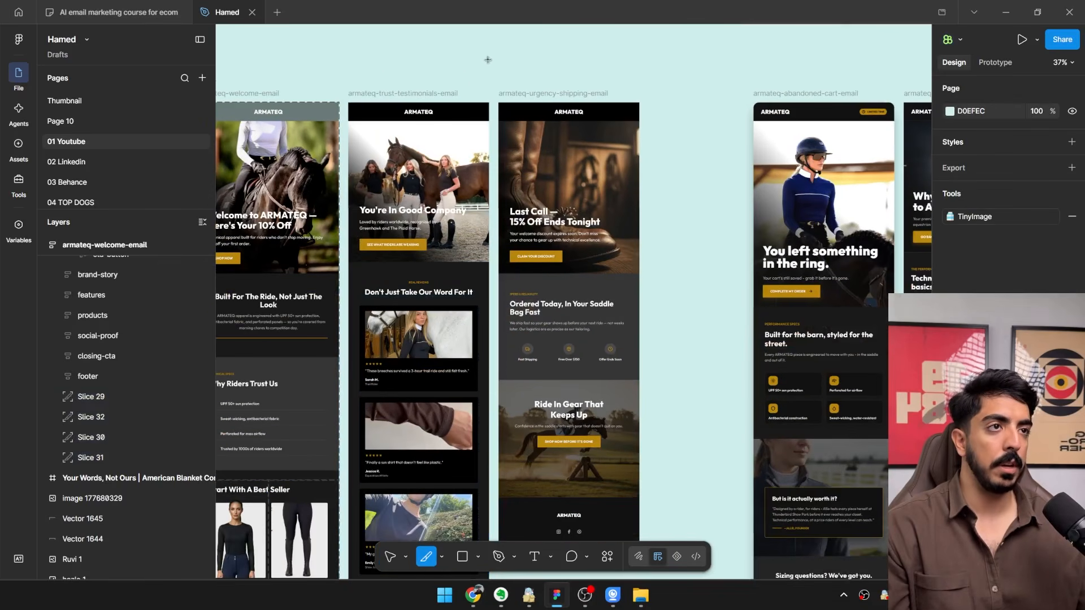
left_click_drag(488, 59, 443, 85)
scroll(443, 87, "up", 2)
scroll(443, 87, "up", 5)
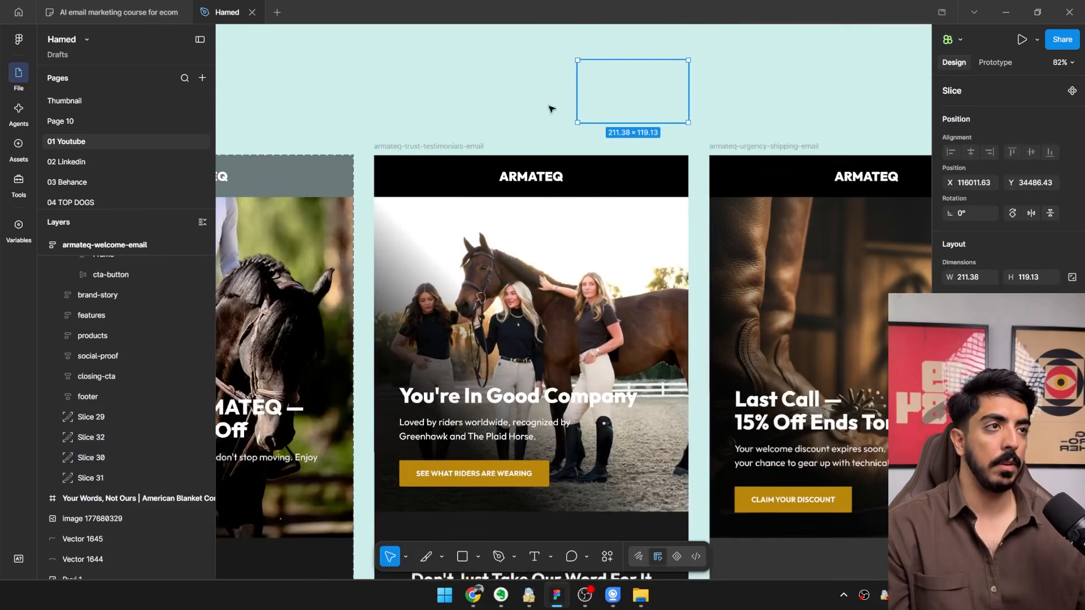
Place the slice in armateq-trust-testimonials-email free of auto layout and stretch it to about 600 × 2988, covering everything above the footer.
left_click_drag(649, 82, 490, 190)
left_click(1072, 119)
scroll(392, 198, "up", 2)
left_click_drag(420, 237, 424, 185)
scroll(433, 200, "down", 3)
left_click_drag(484, 217, 616, 506)
left_click_drag(617, 506, 552, 439)
scroll(535, 146, "down", 5)
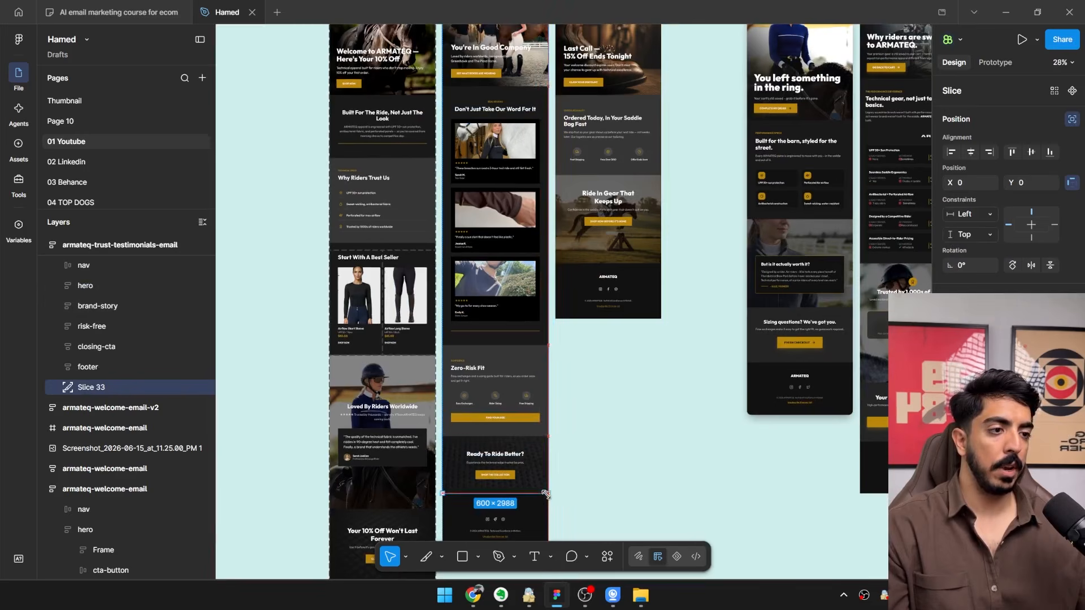
scroll(546, 494, "up", 10)
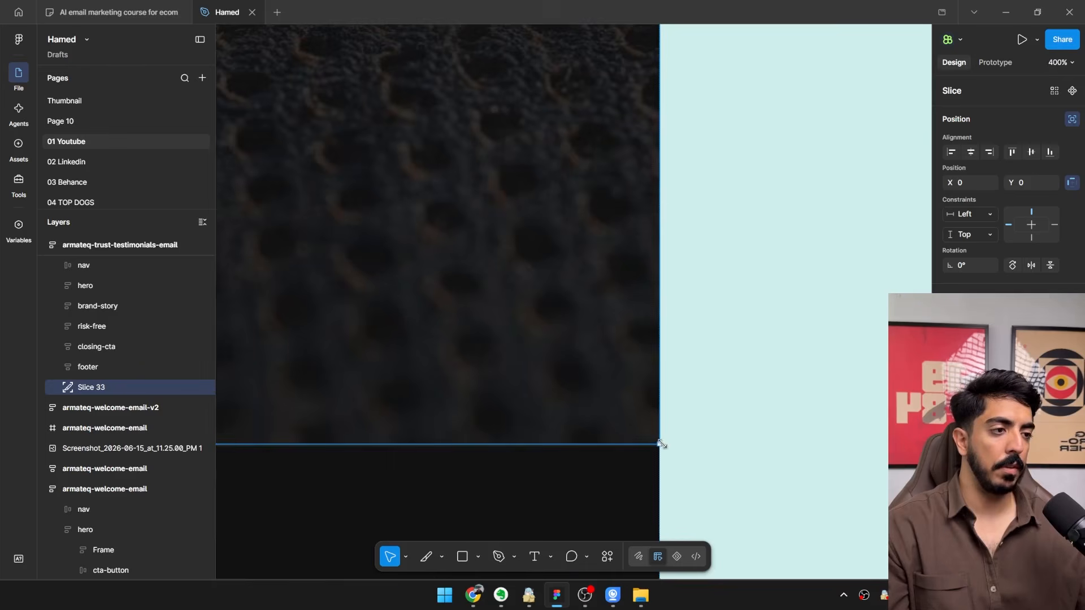
scroll(661, 444, "up", 7)
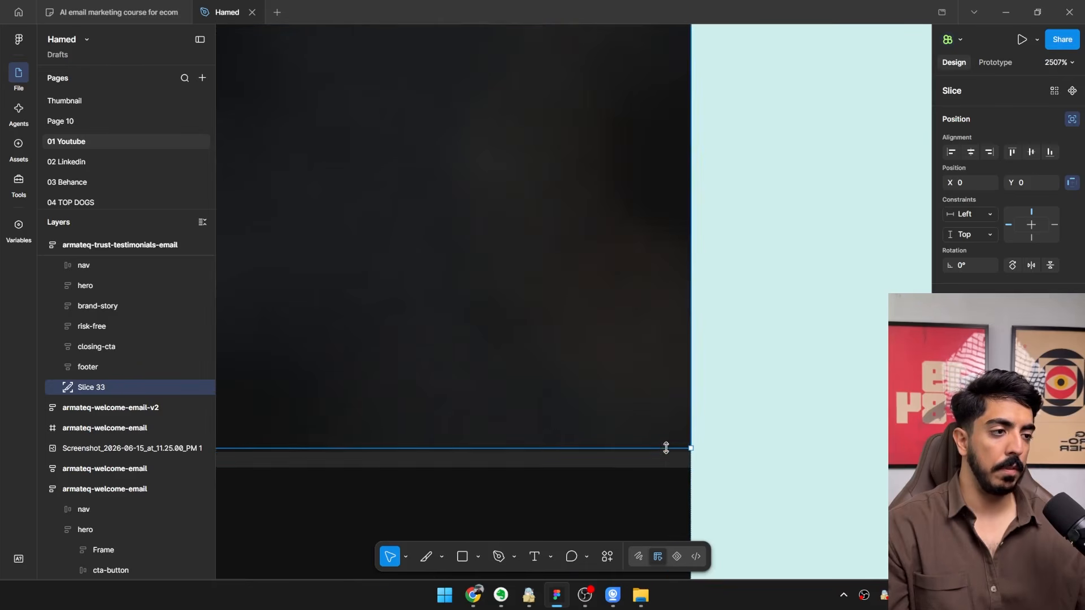
scroll(666, 448, "down", 15)
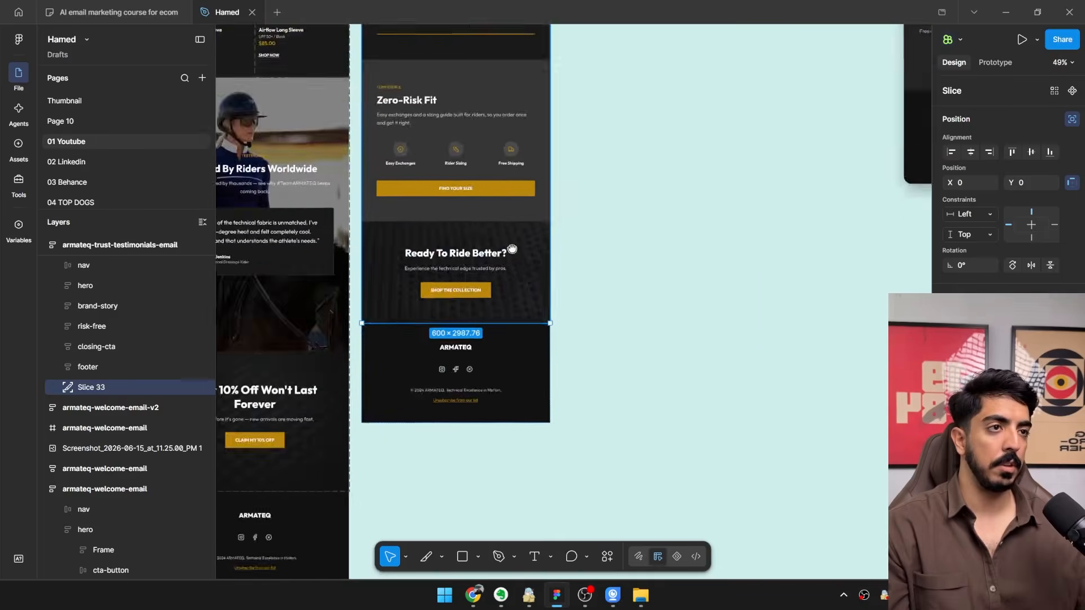
Duplicate the slice onto armateq-urgency-shipping-email and shorten it to about 600 × 1680, covering everything above the footer.
scroll(512, 249, "up", 15)
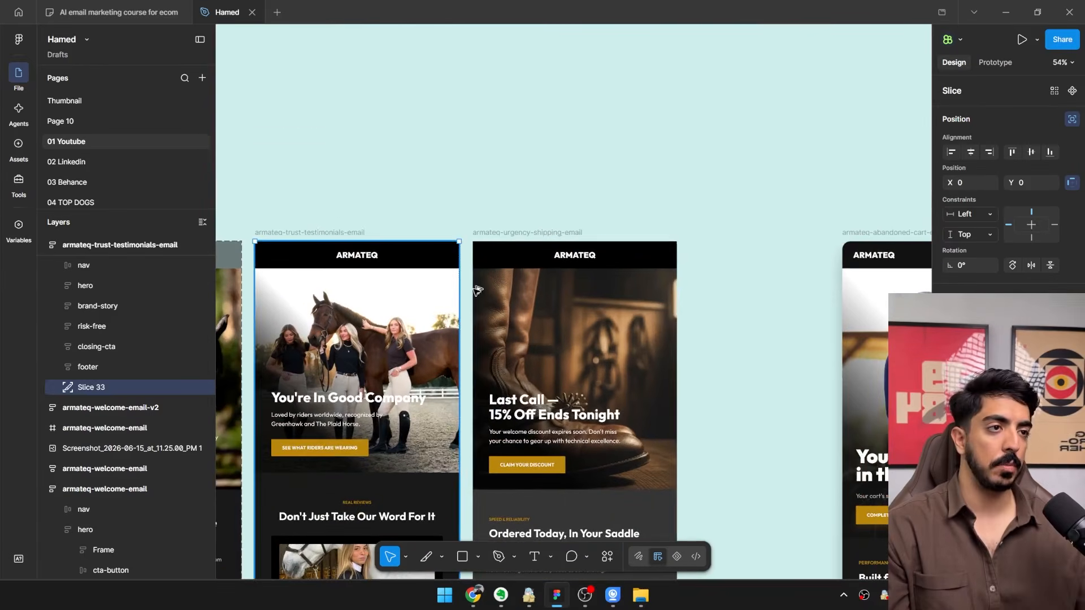
left_click_drag(474, 287, 553, 302, "alt")
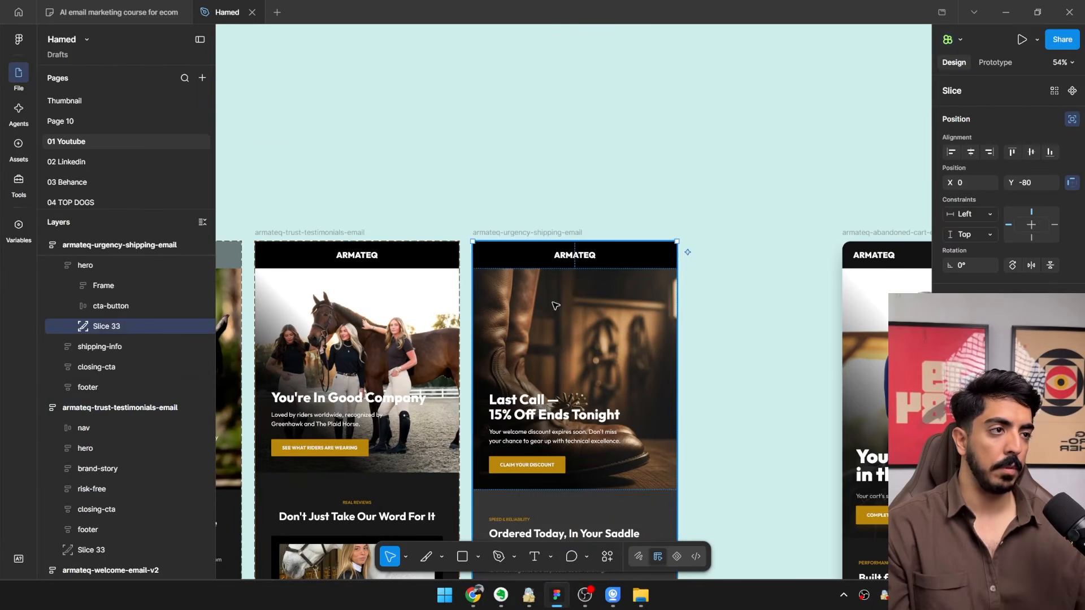
scroll(556, 305, "down", 5)
scroll(570, 310, "up", 5)
scroll(594, 316, "down", 1)
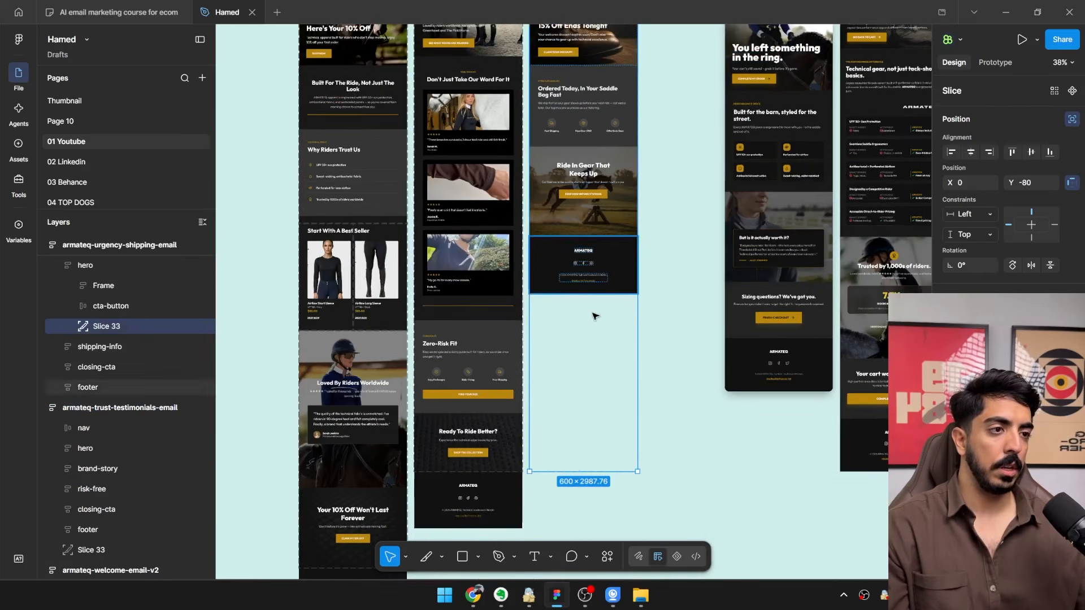
left_click_drag(574, 472, 598, 270)
scroll(597, 232, "up", 5)
scroll(587, 390, "down", 5)
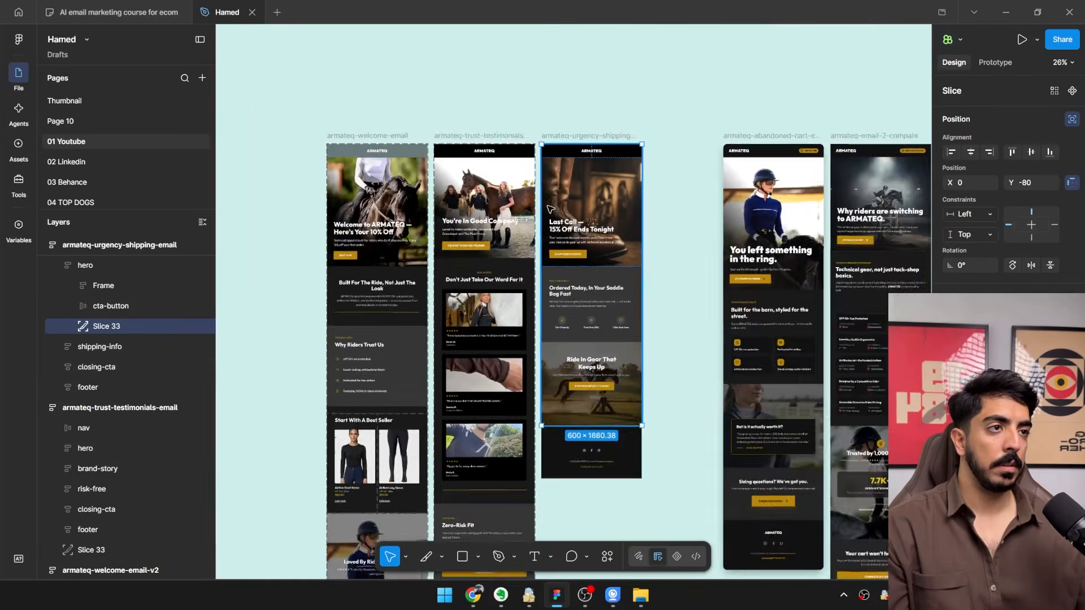
scroll(550, 209, "up", 4)
scroll(565, 238, "down", 1)
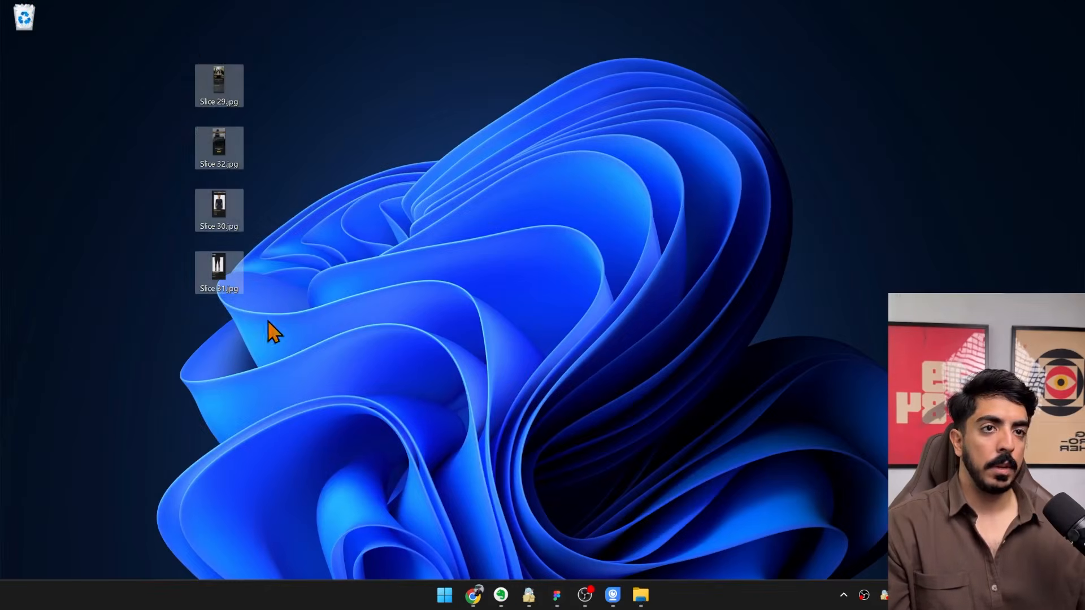
Delete Slice 29.jpg, Slice 30.jpg, Slice 31.jpg and Slice 32.jpg from the desktop and return to Figma.
left_click_drag(305, 334, 184, 48)
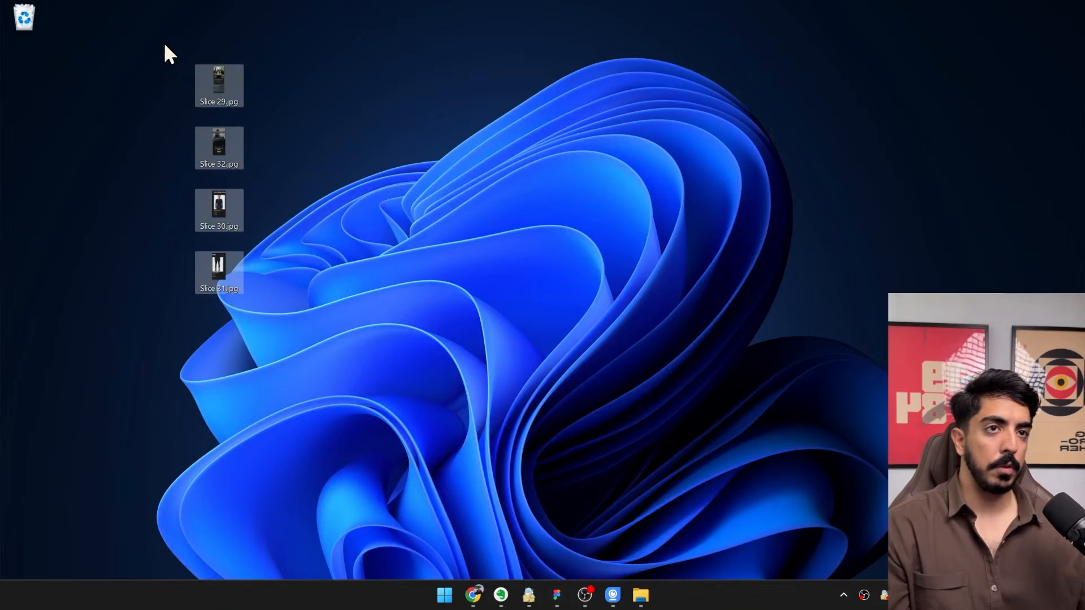
key("Delete")
left_click(559, 596)
Select the slices of the trust-testimonials and urgency-shipping emails together.
left_click_drag(492, 219, 512, 193)
key("Escape")
left_click(416, 96)
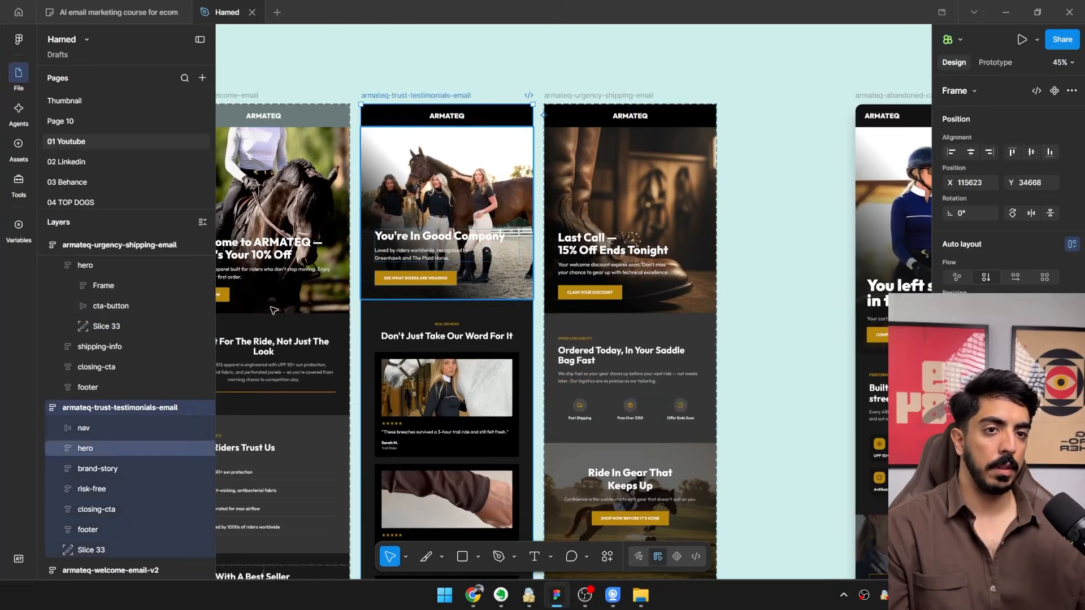
left_click(97, 548)
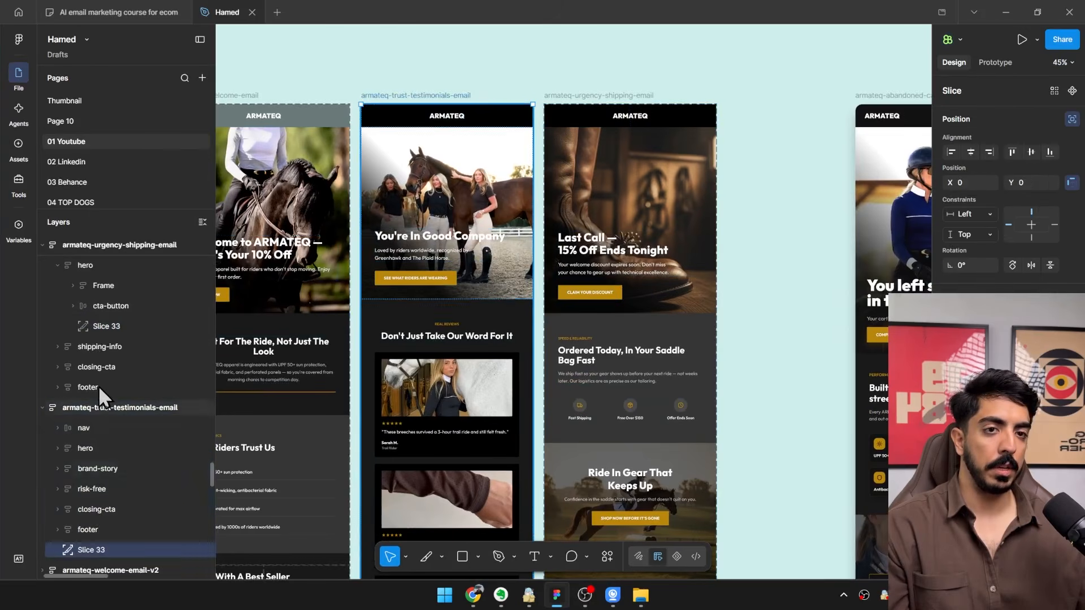
left_click(106, 326, "shift")
left_click_drag(443, 62, 485, 168)
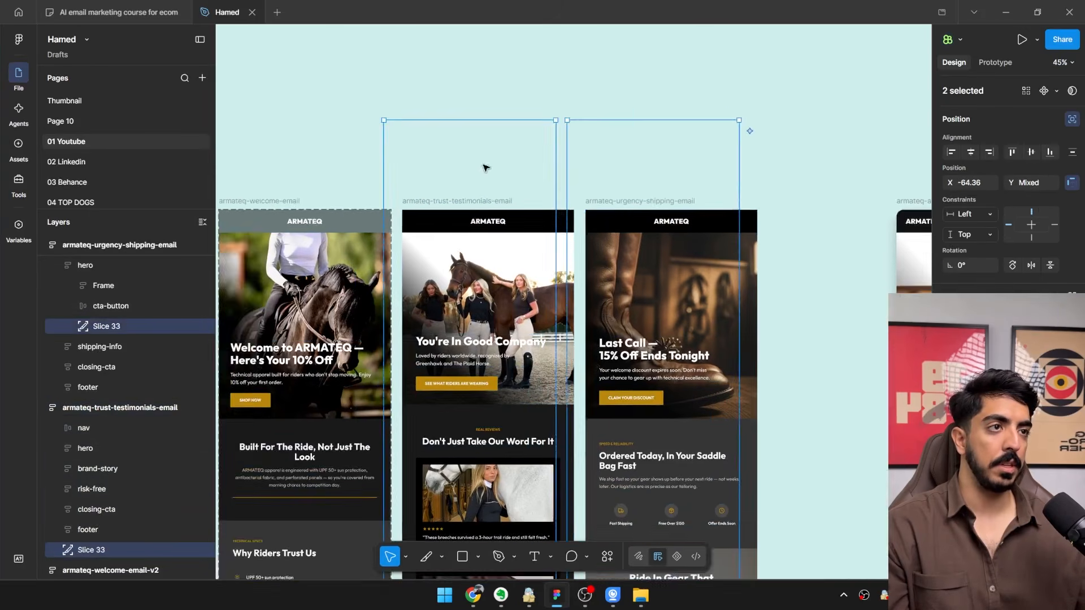
scroll(489, 165, "up", 5)
left_click_drag(601, 186, 634, 358)
left_click_drag(667, 378, 568, 225)
scroll(652, 247, "down", 5)
scroll(652, 245, "up", 1)
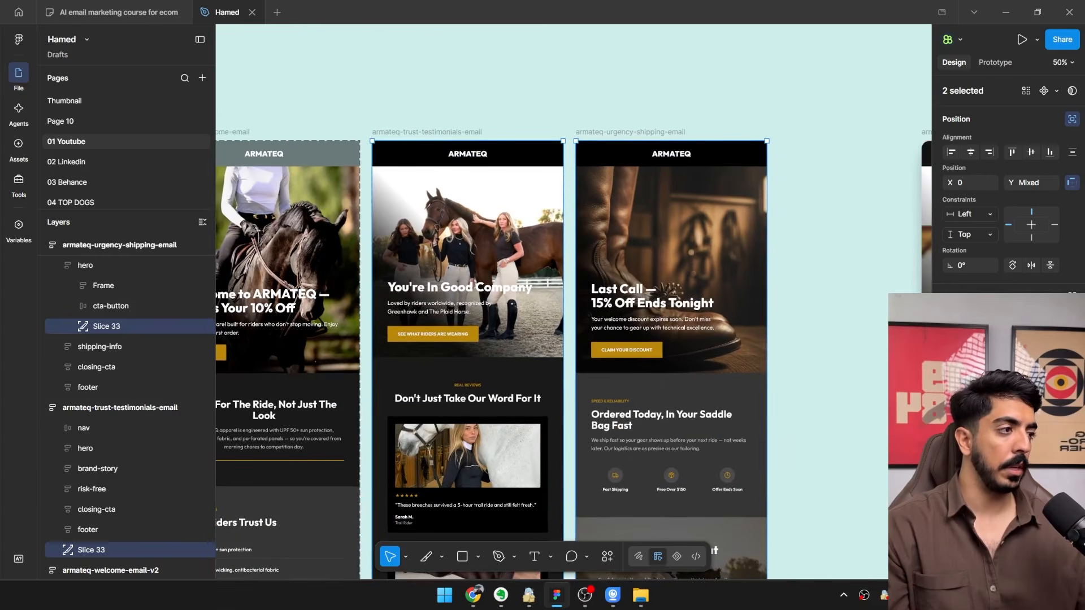
Add an export setting to the two selected slices with 1x scale and JPEG format.
left_click(585, 595)
left_click_drag(582, 281, 277, 281)
left_click(1008, 446)
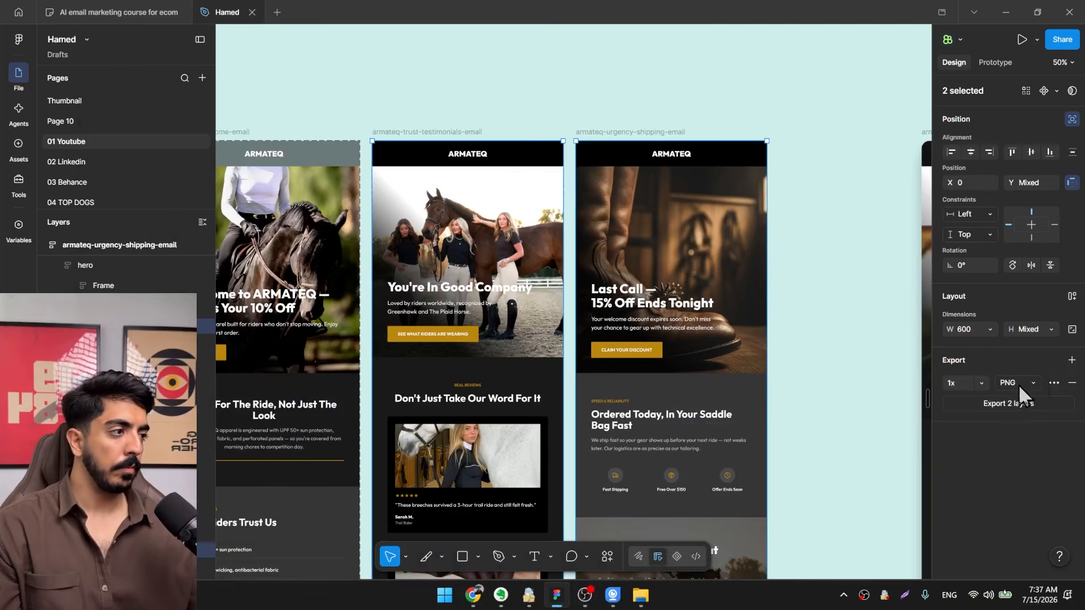
left_click(1018, 384)
left_click(1002, 401)
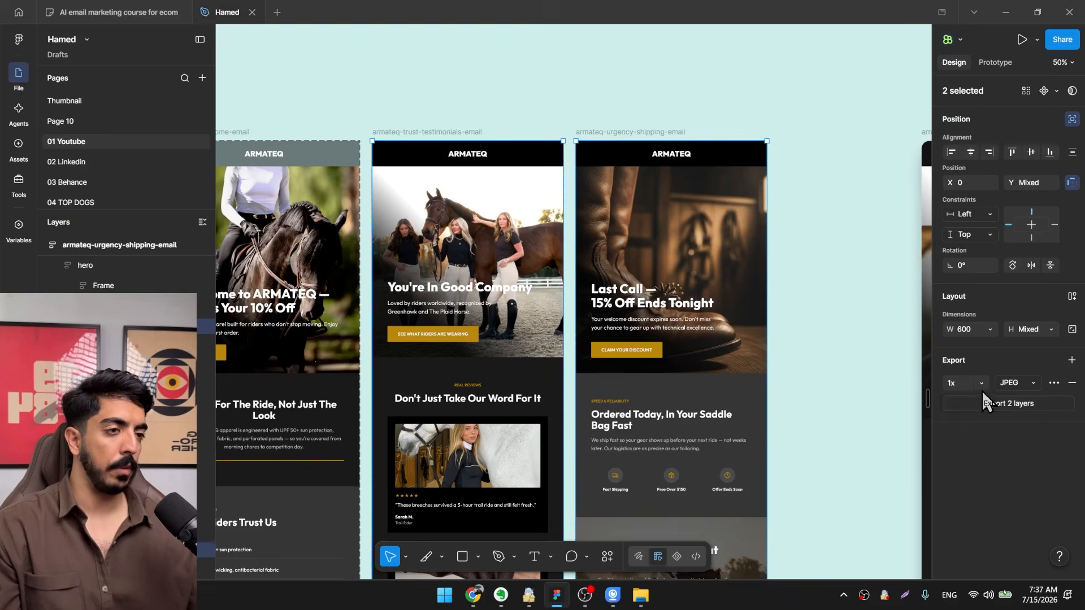
Export the two selected slices to the desktop and move the resulting JPEG files away from the desktop's left edge.
left_click(986, 403)
left_click(301, 347)
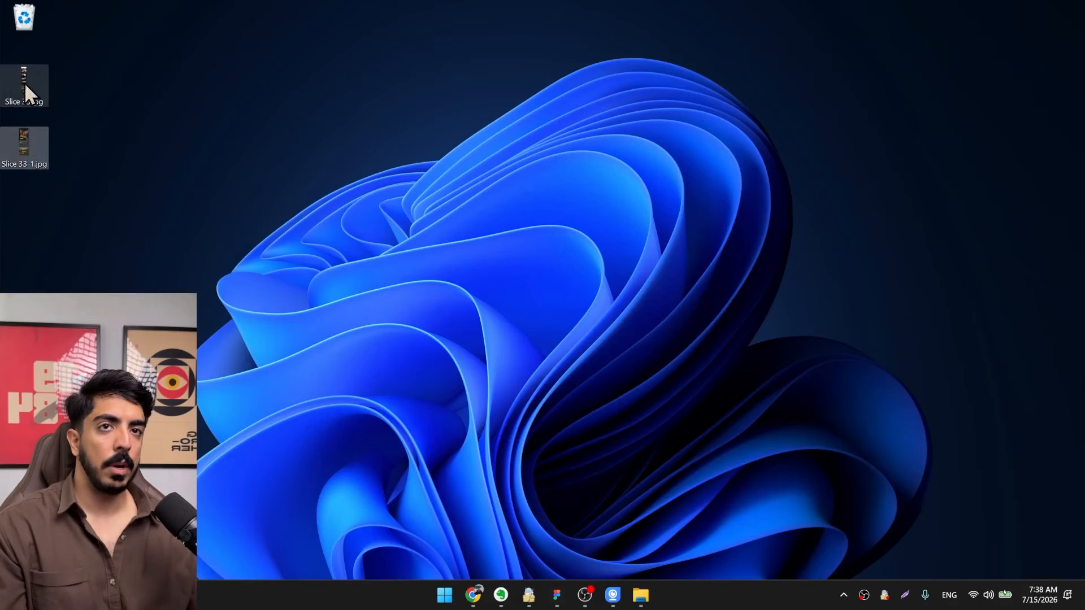
left_click_drag(25, 82, 317, 115)
Switch to Chrome, look over the compressed images on the Image Compressor page, and return to the TEST _ WELCOME flow.
left_click(474, 594)
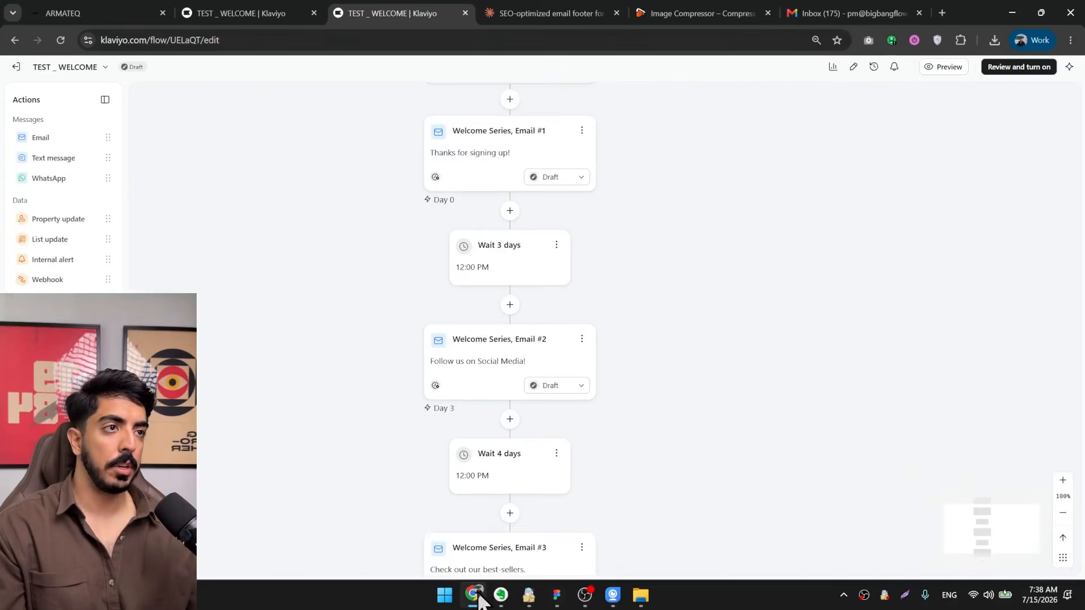
left_click(513, 13)
left_click(701, 13)
scroll(588, 339, "down", 3)
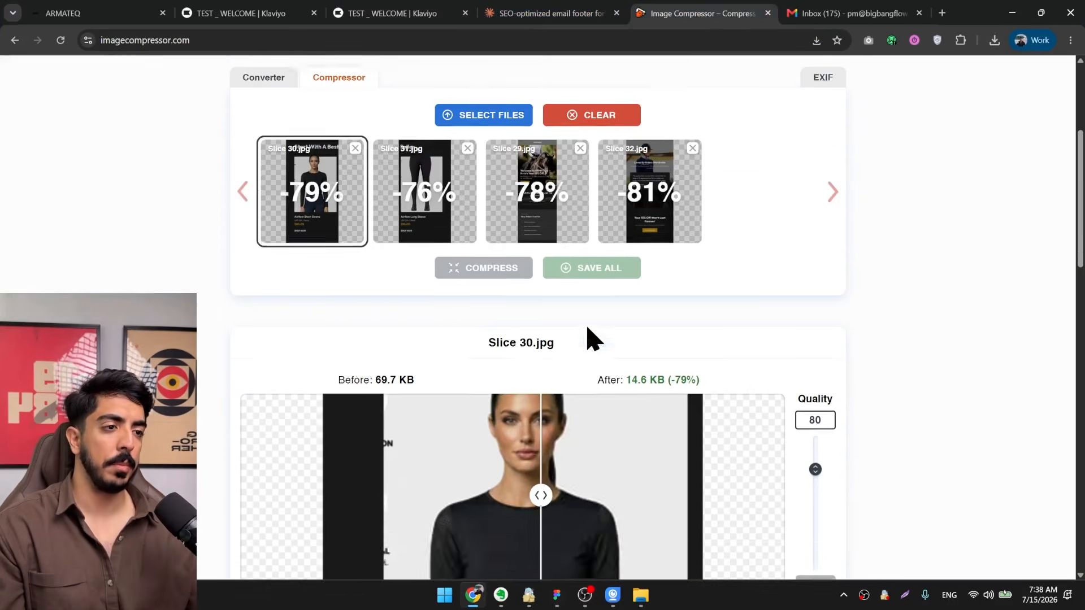
scroll(526, 230, "down", 4)
scroll(872, 237, "up", 3)
left_click(533, 11)
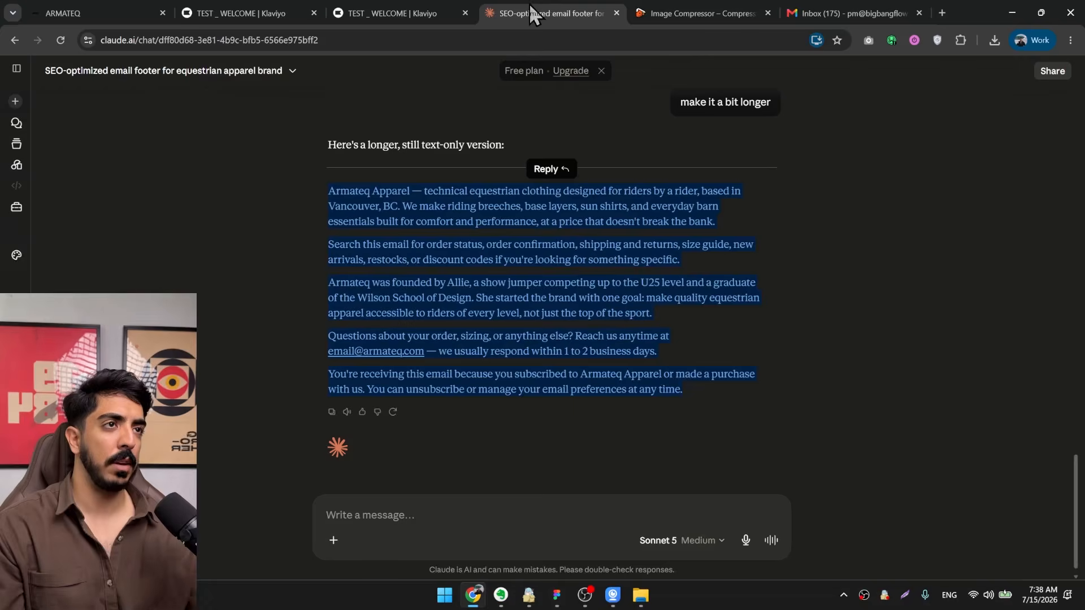
left_click(422, 13)
Set the time delay between Welcome Series Email #1 and Email #2 to 1 day and save it.
left_click_drag(616, 445, 662, 357)
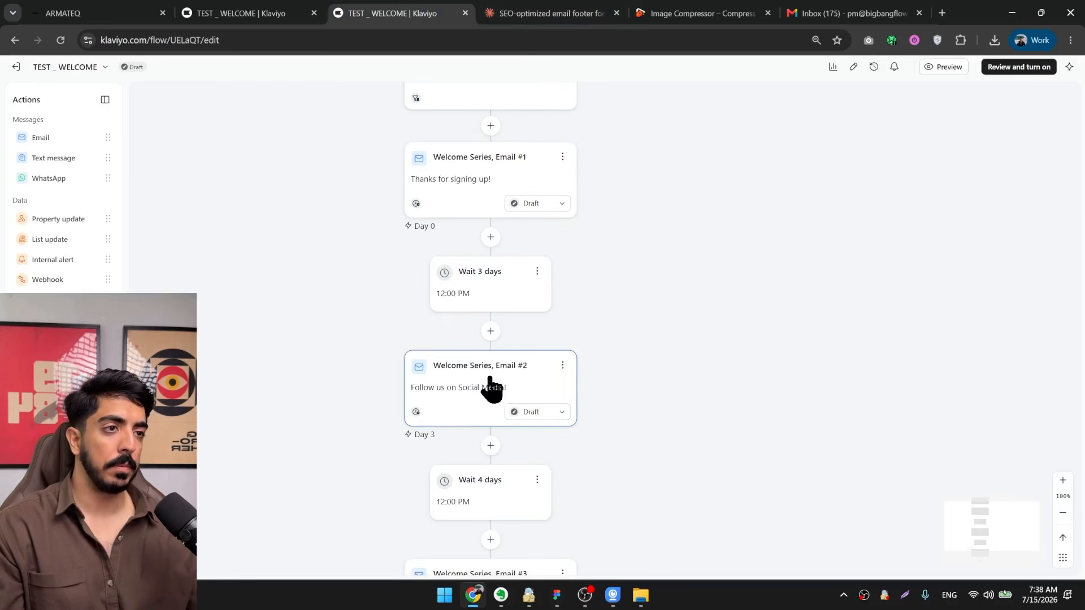
left_click_drag(490, 377, 438, 333)
left_click_drag(537, 263, 649, 304)
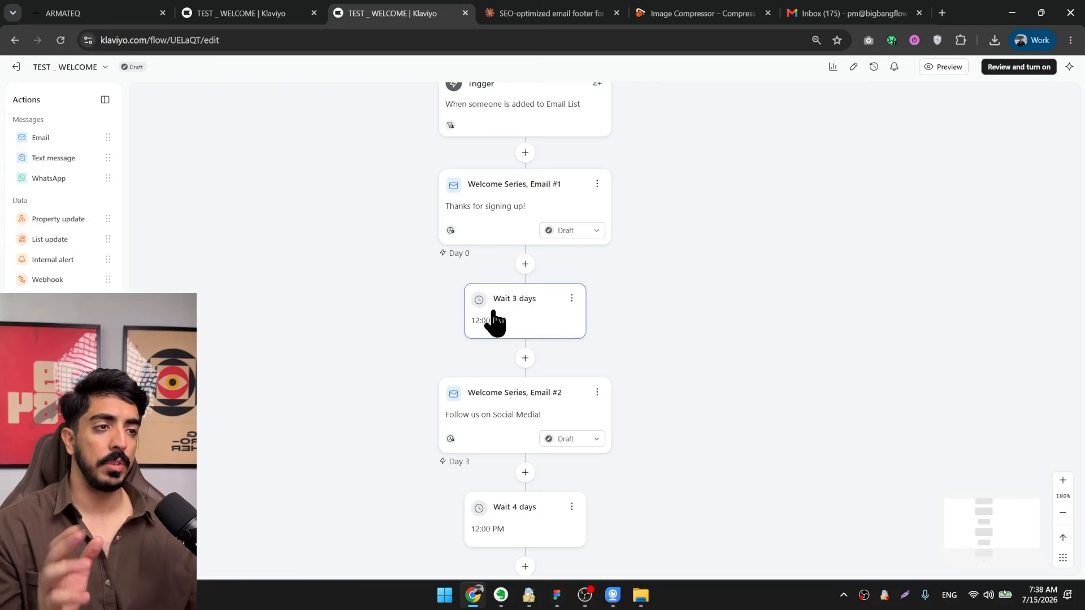
left_click(520, 308)
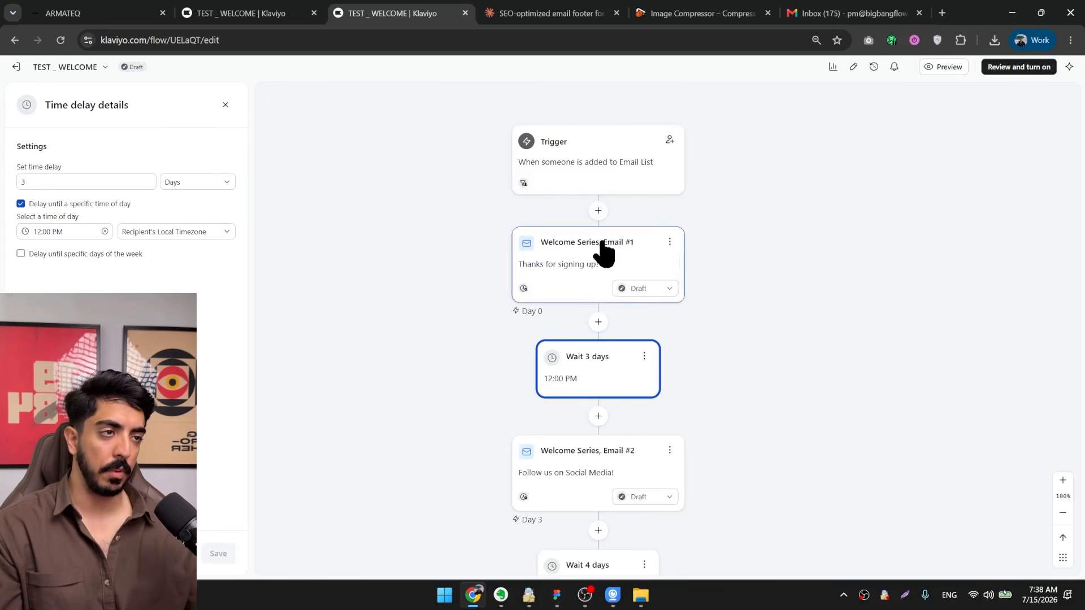
scroll(623, 273, "up", 1)
left_click_drag(623, 274, 573, 203)
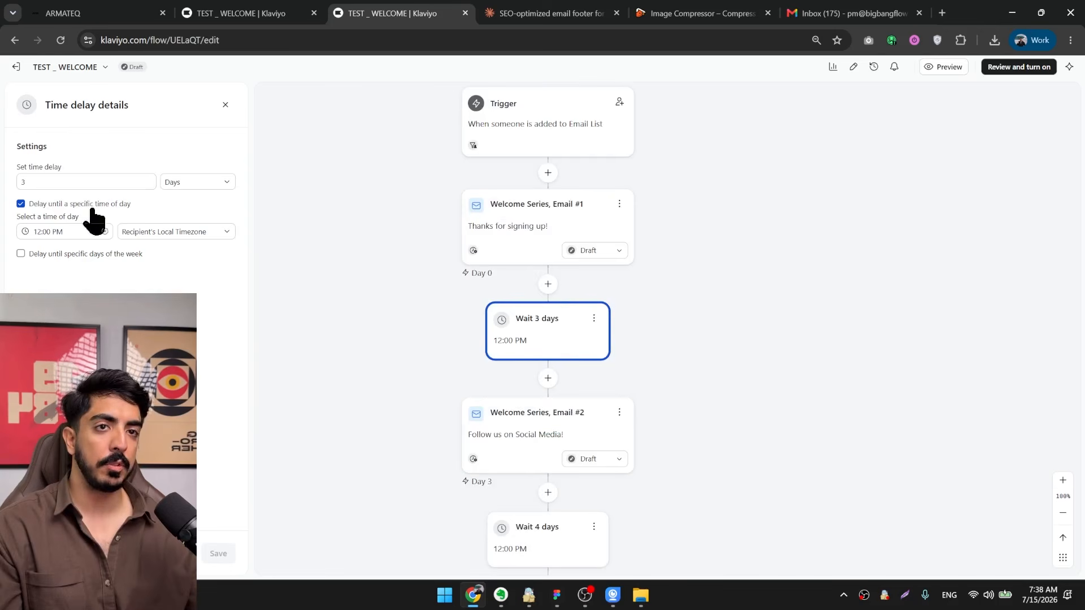
left_click(62, 182)
left_click(213, 554)
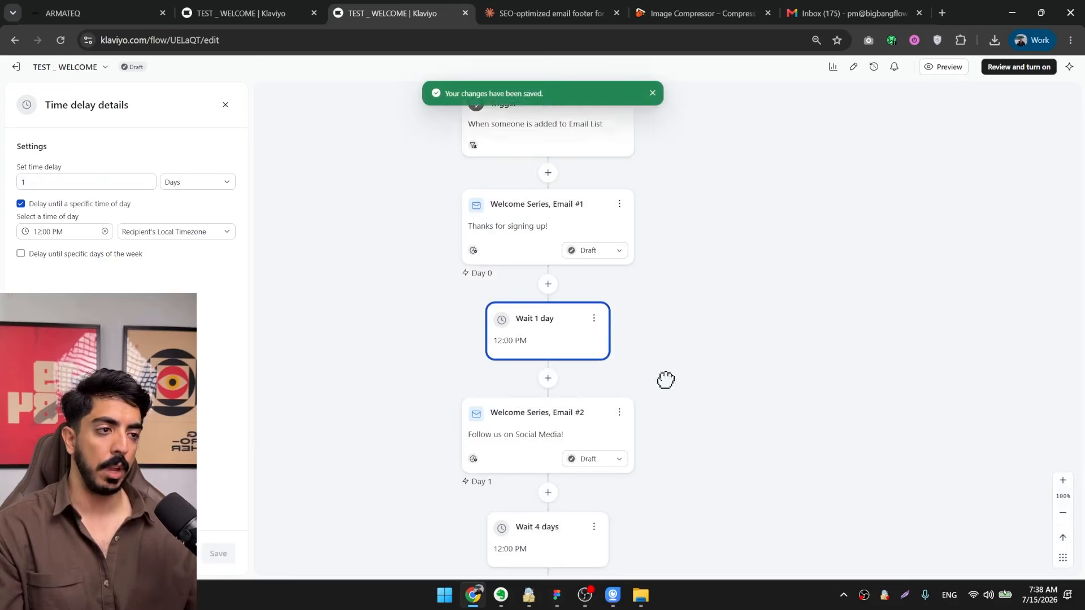
Open Welcome Series, Email #2 in the template editor in a separate browser tab.
left_click_drag(666, 379, 602, 293)
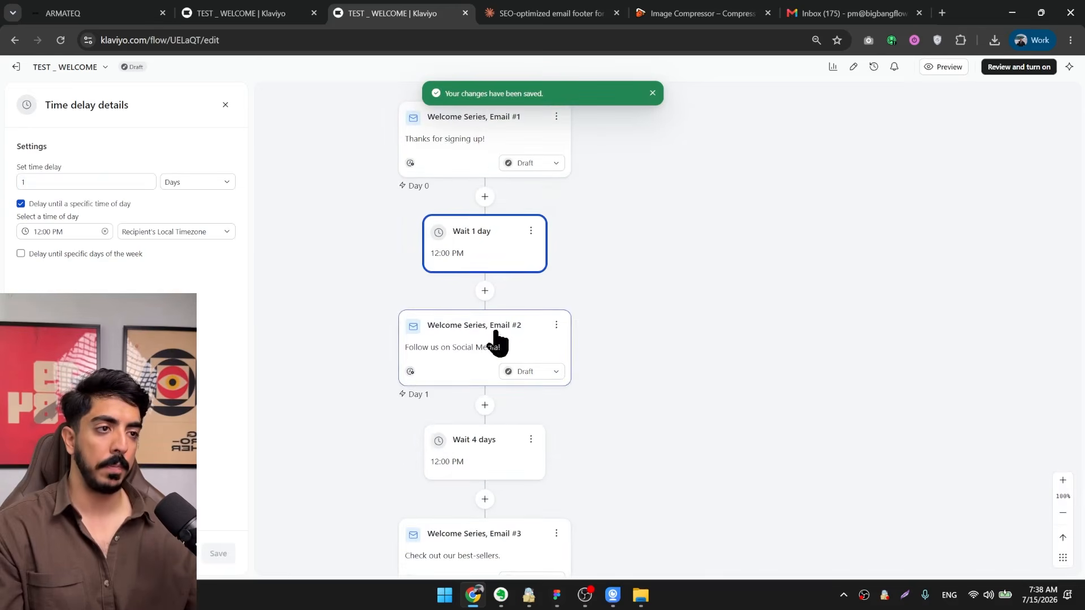
left_click(449, 389)
scroll(205, 252, "down", 3)
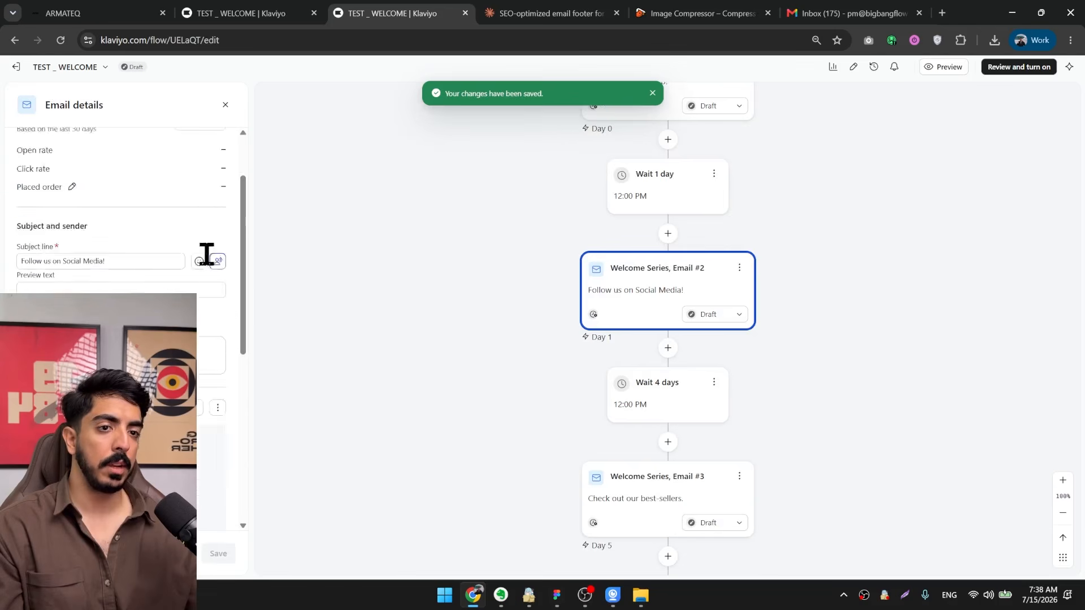
middle_click(191, 298)
left_click(468, 12)
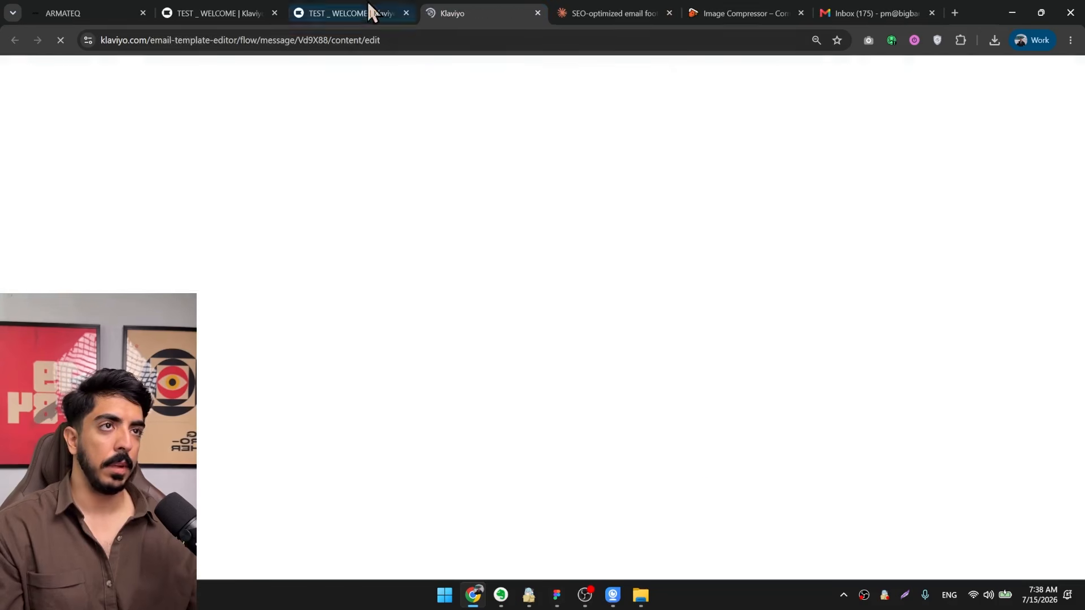
left_click(370, 12)
left_click(451, 12)
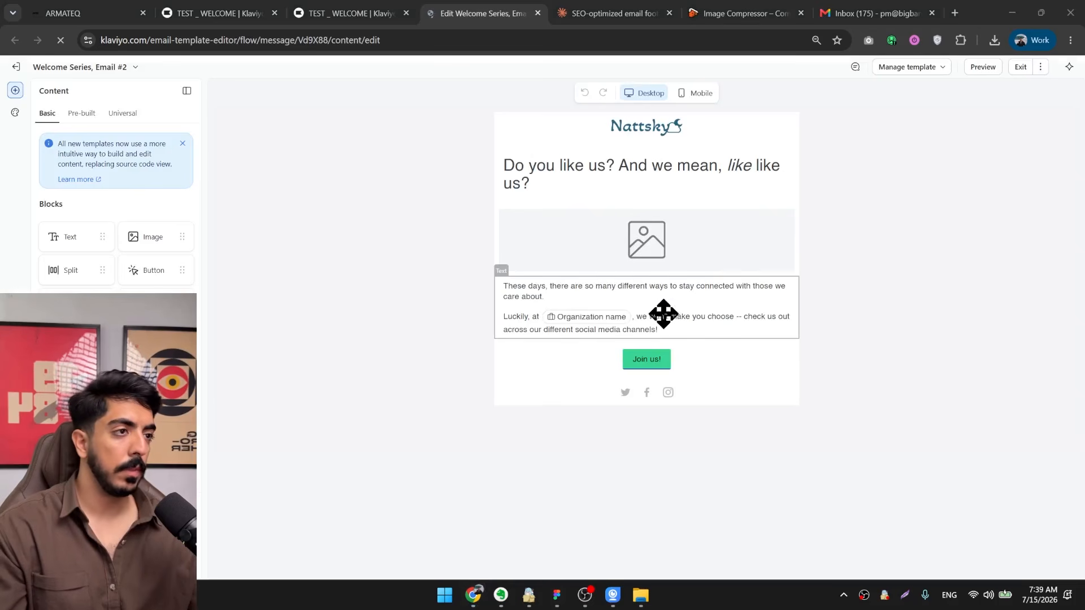
Remove the logo, heading, body text and Join us button from Email #2 and move the image block to the top.
left_click(658, 311)
left_click(484, 362)
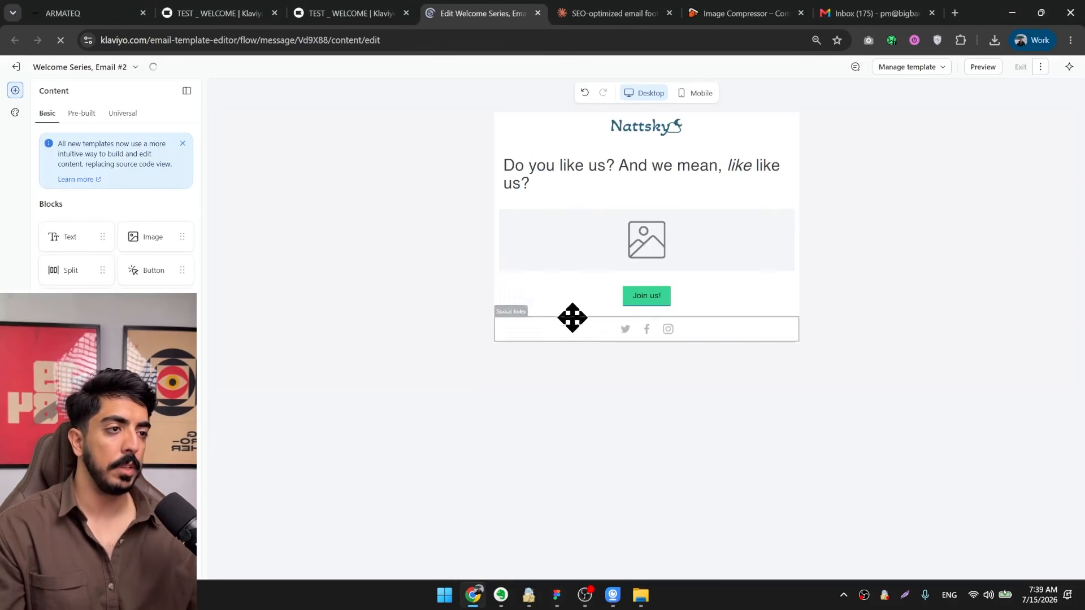
left_click(521, 307)
left_click(571, 233)
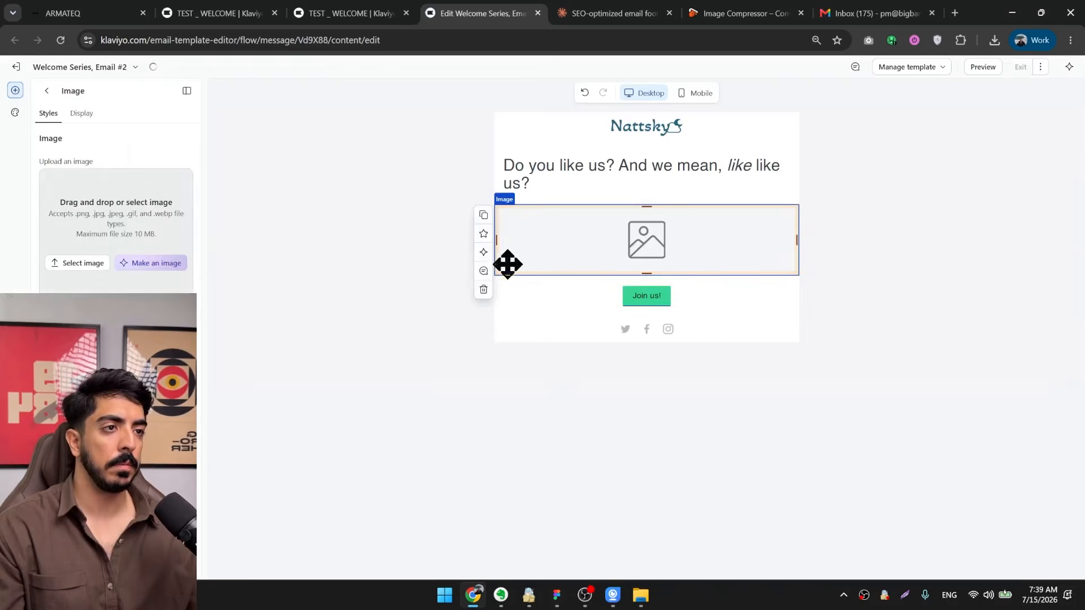
left_click(484, 179)
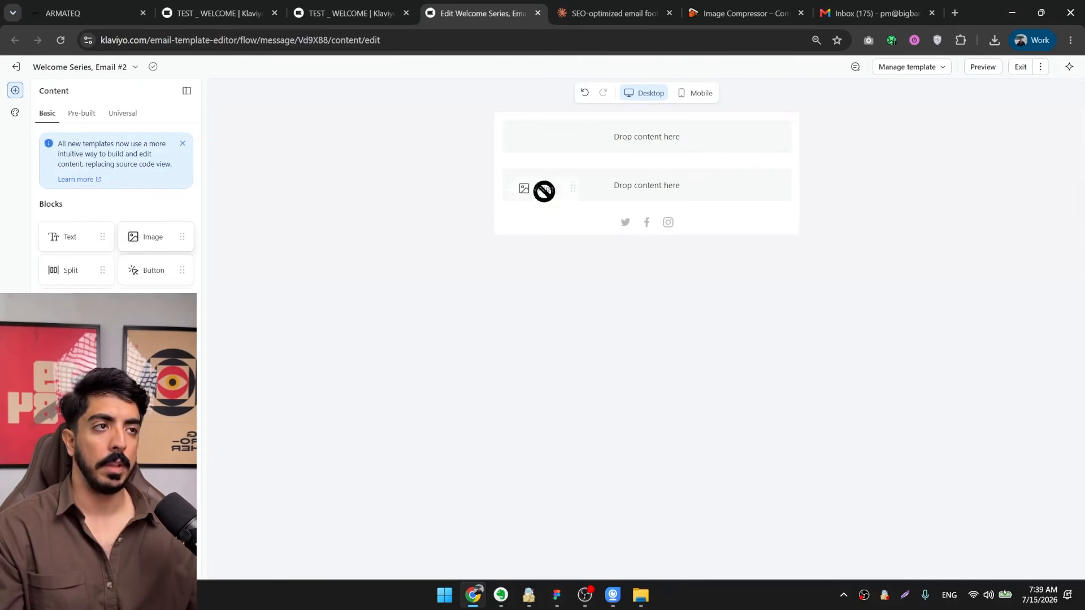
left_click_drag(544, 191, 651, 141)
Upload the trust-testimonials JPEG (Slice 33) from the desktop into the image block.
left_click_drag(982, 8, 896, 171)
left_click_drag(318, 84, 221, 424)
double_click(772, 169)
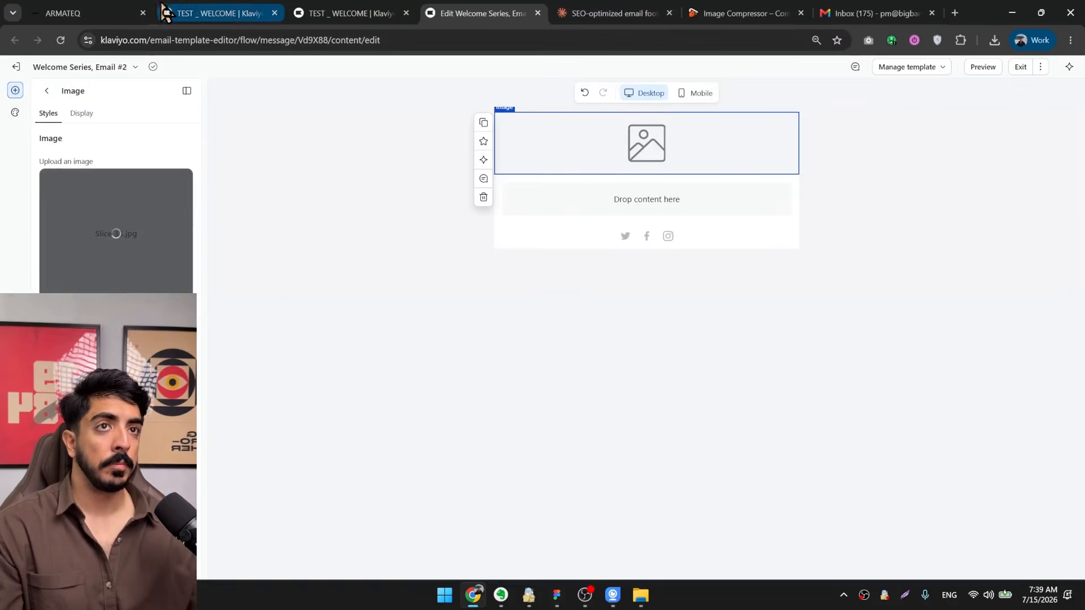
left_click(108, 14)
left_click(257, 36)
key("ctrl+c")
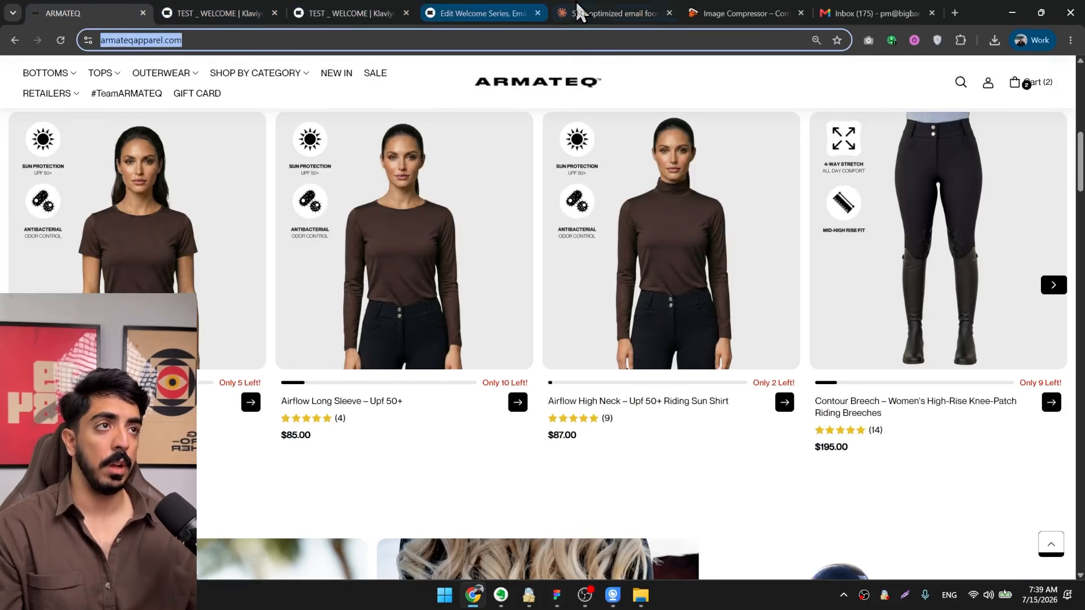
left_click(467, 12)
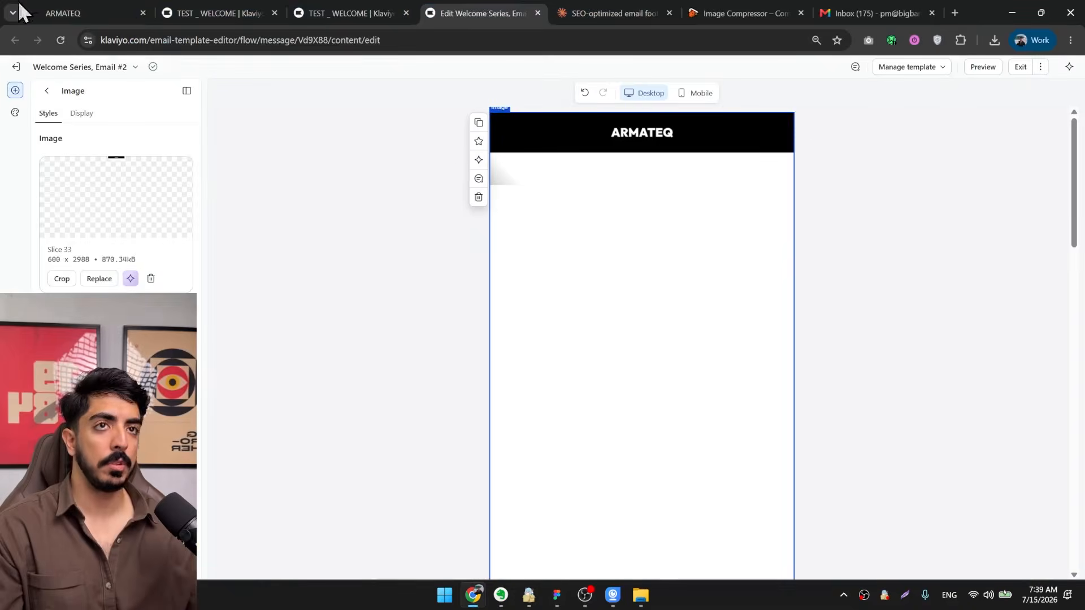
scroll(143, 291, "down", 1)
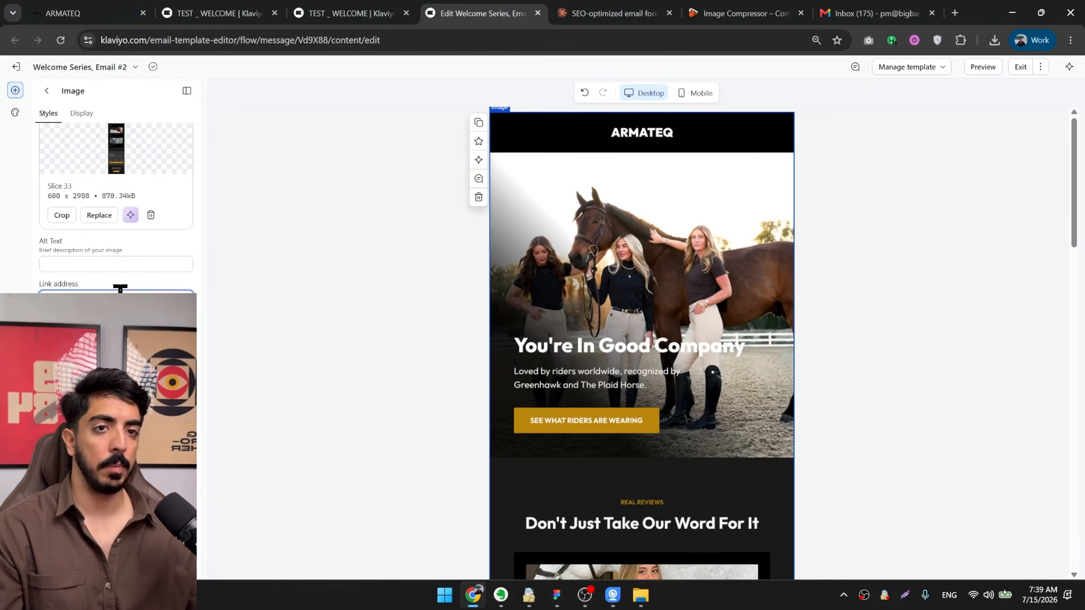
left_click(120, 288)
key("ctrl+v")
Insert the universal TEST footer section directly below the image in Email #2.
scroll(622, 291, "down", 15)
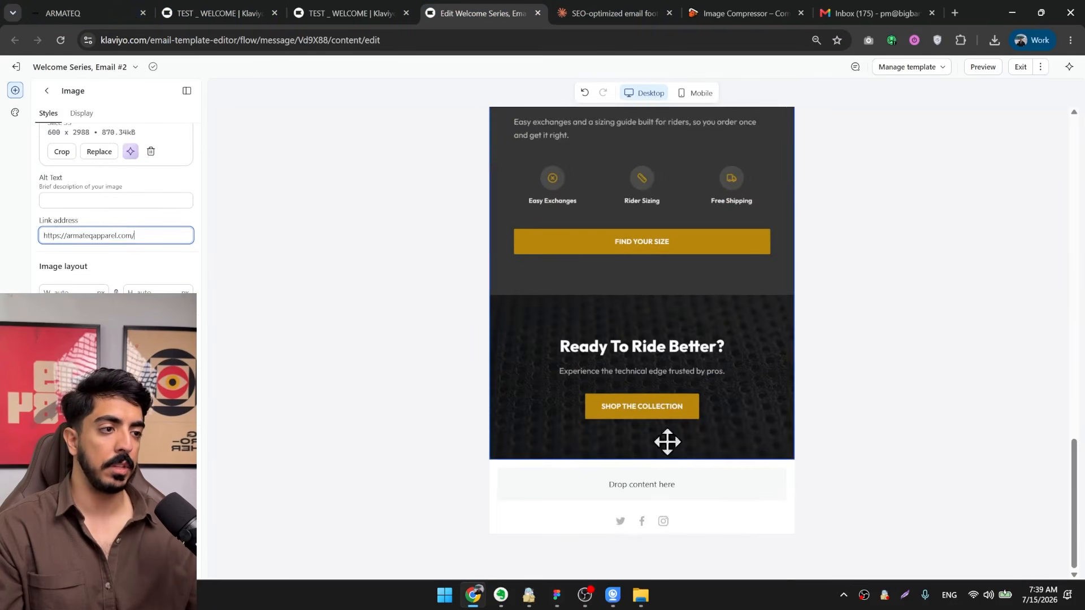
scroll(668, 390, "up", 20)
mouse_move(1073, 163)
left_mouse_down()
mouse_move(1077, 500)
mouse_move(1076, 173)
left_mouse_up()
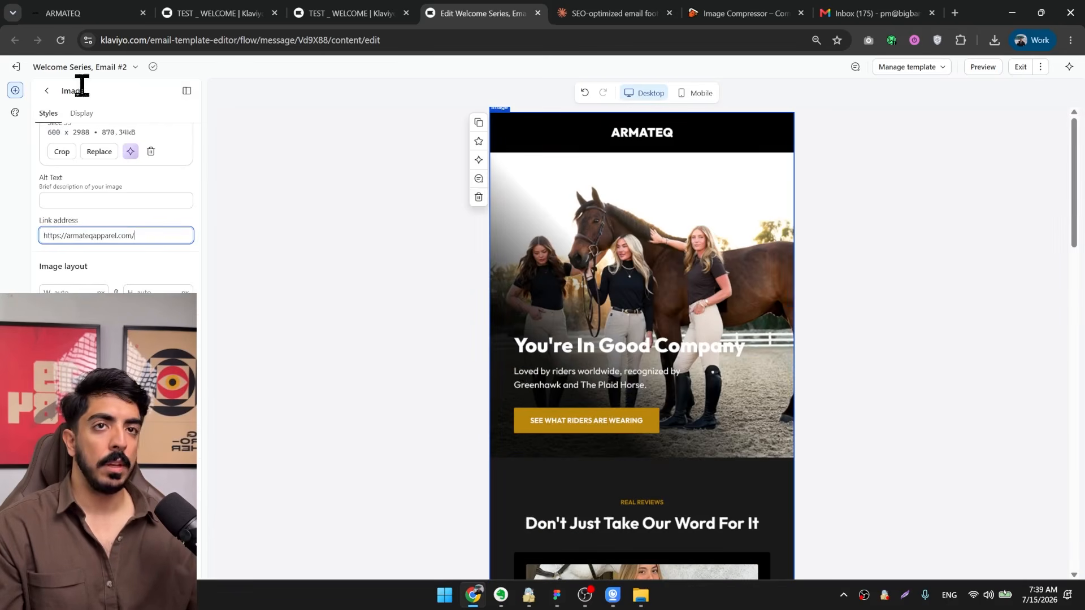
scroll(631, 377, "down", 15)
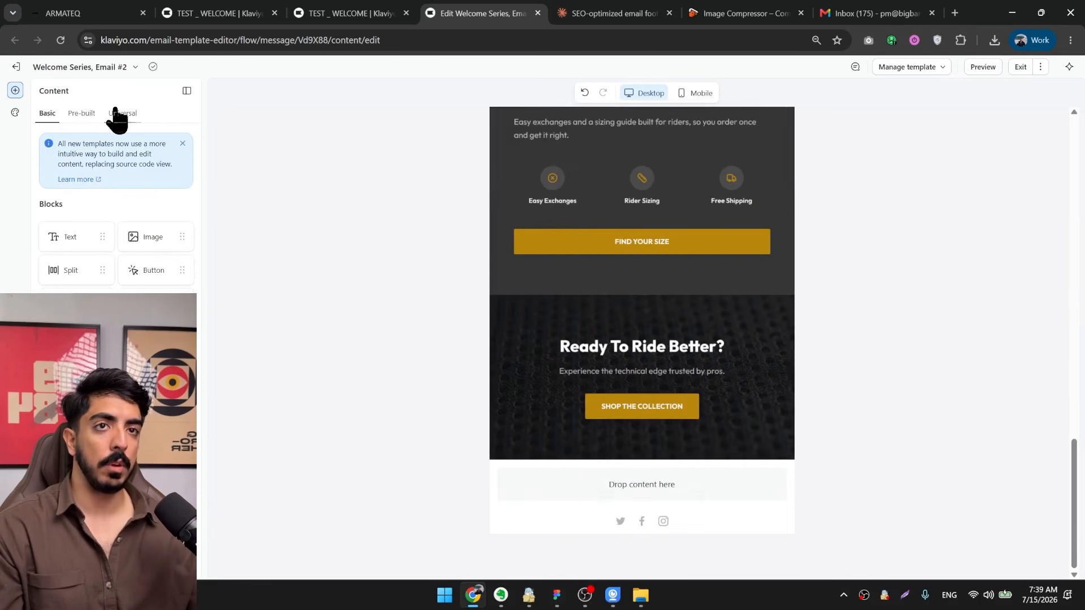
left_click(120, 113)
left_click_drag(86, 190, 666, 460)
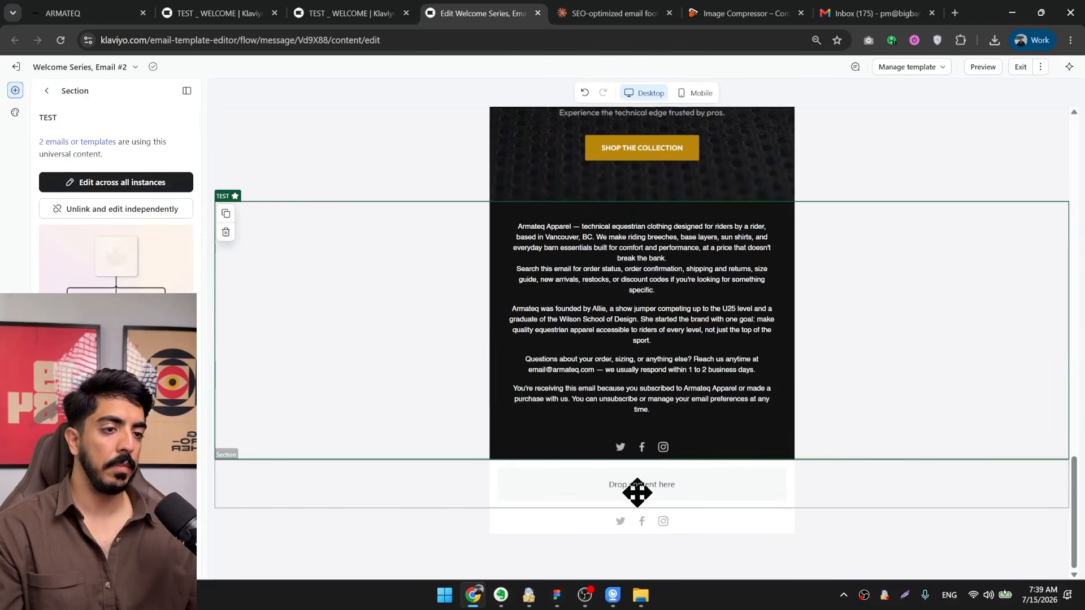
Delete the leftover social links block and the empty sections below the TEST footer.
left_click(292, 493)
left_click(233, 530)
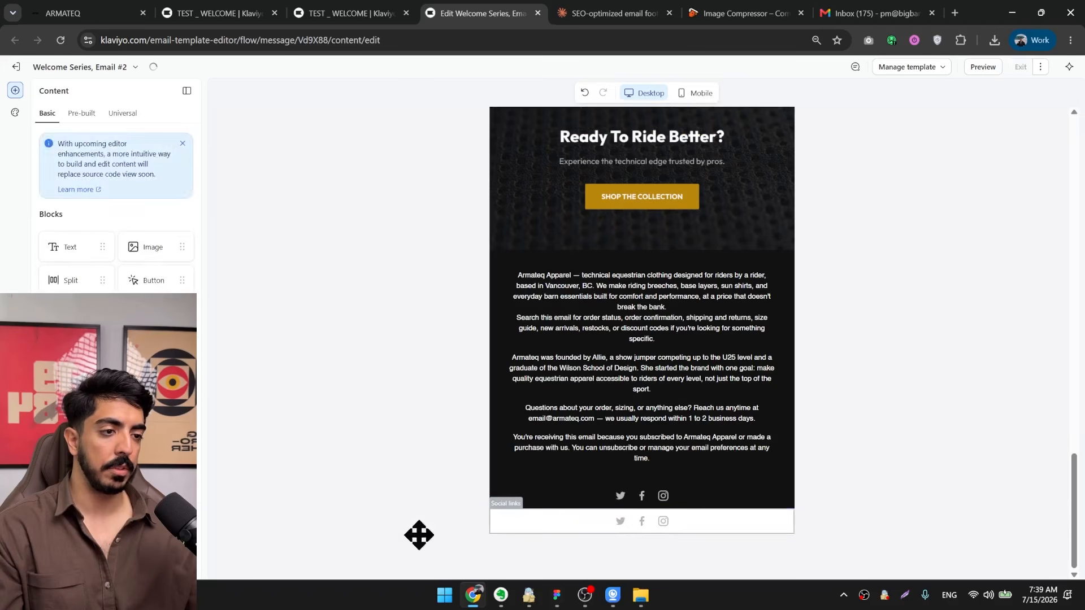
left_click(496, 522)
left_click(480, 571)
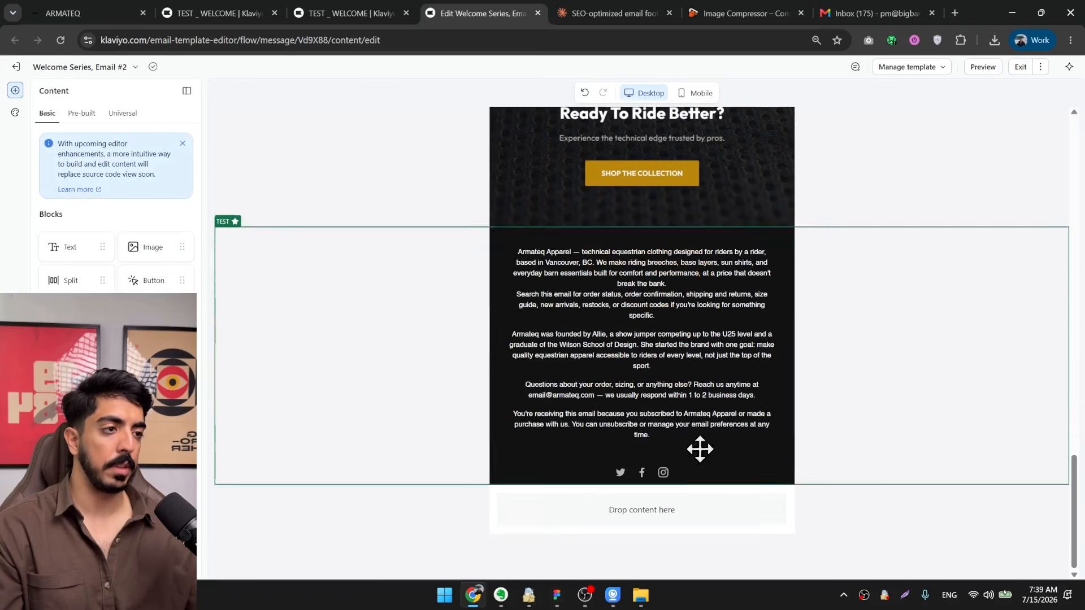
left_click(399, 520)
left_click(226, 554)
Review Email #2 from image to footer in the mobile view and exit the template editor.
scroll(637, 484, "up", 15)
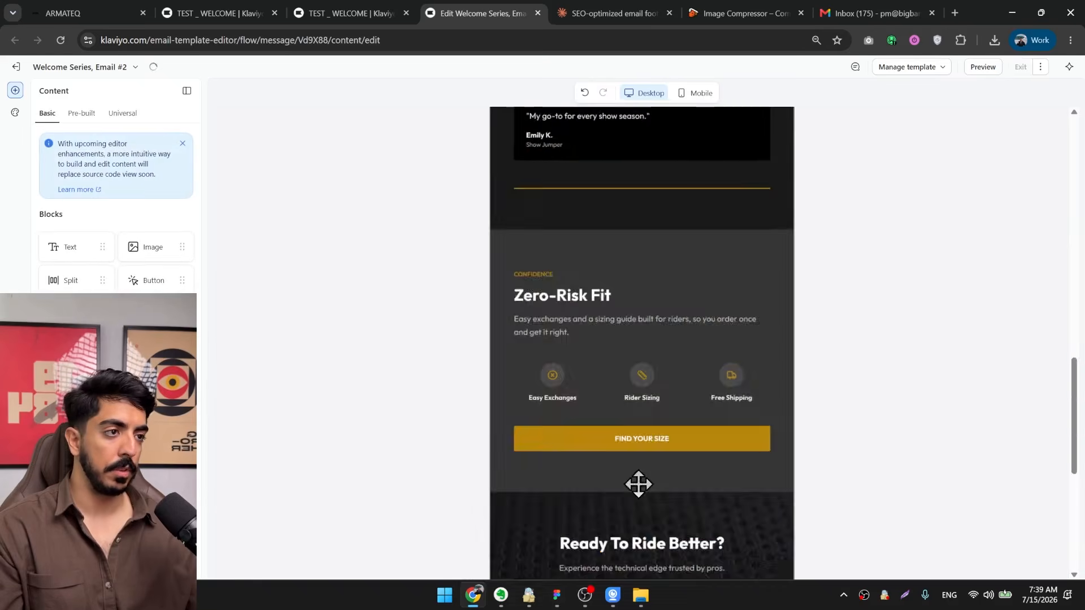
left_click(640, 313)
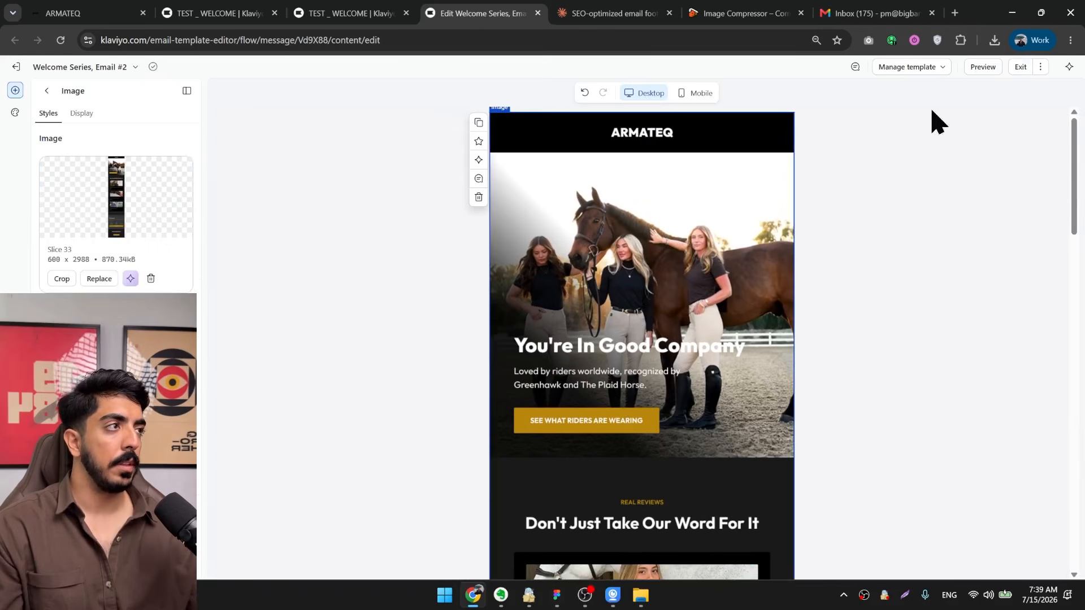
left_click(696, 92)
scroll(711, 255, "down", 20)
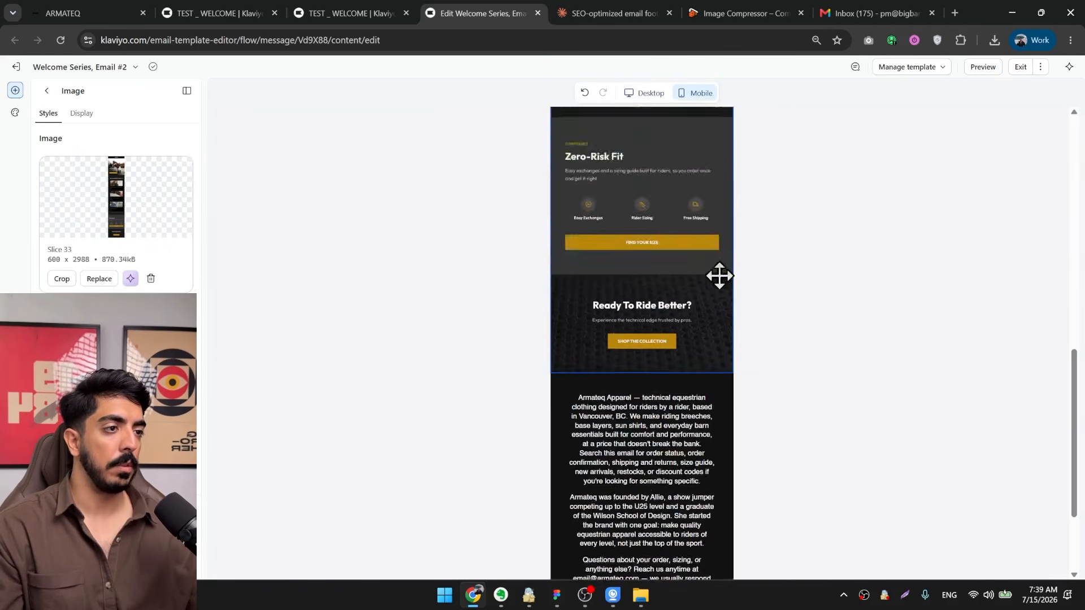
scroll(687, 413, "up", 15)
scroll(683, 448, "up", 5)
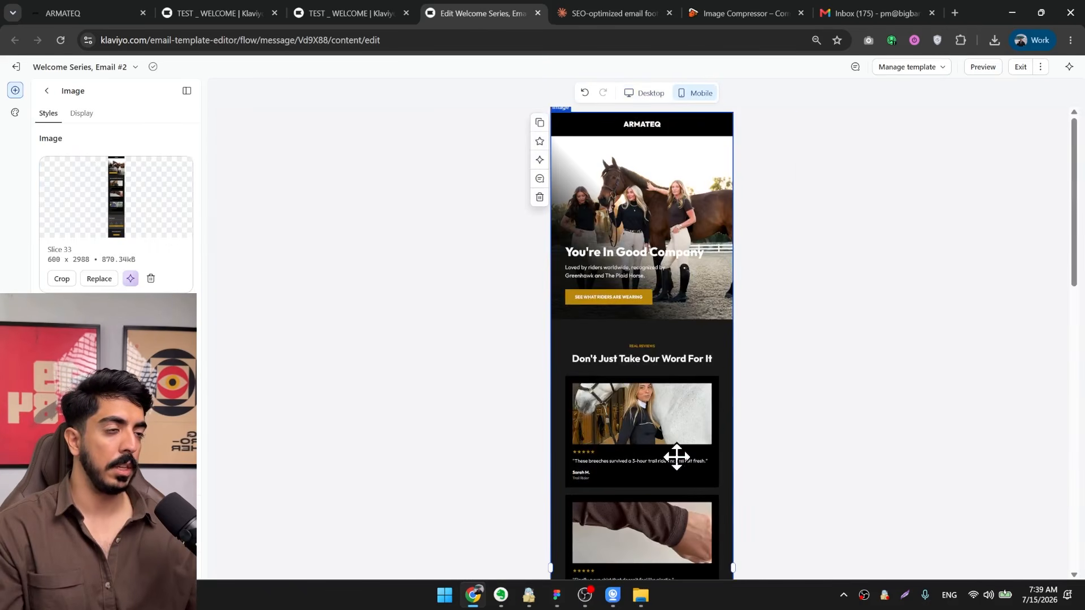
left_click(1020, 67)
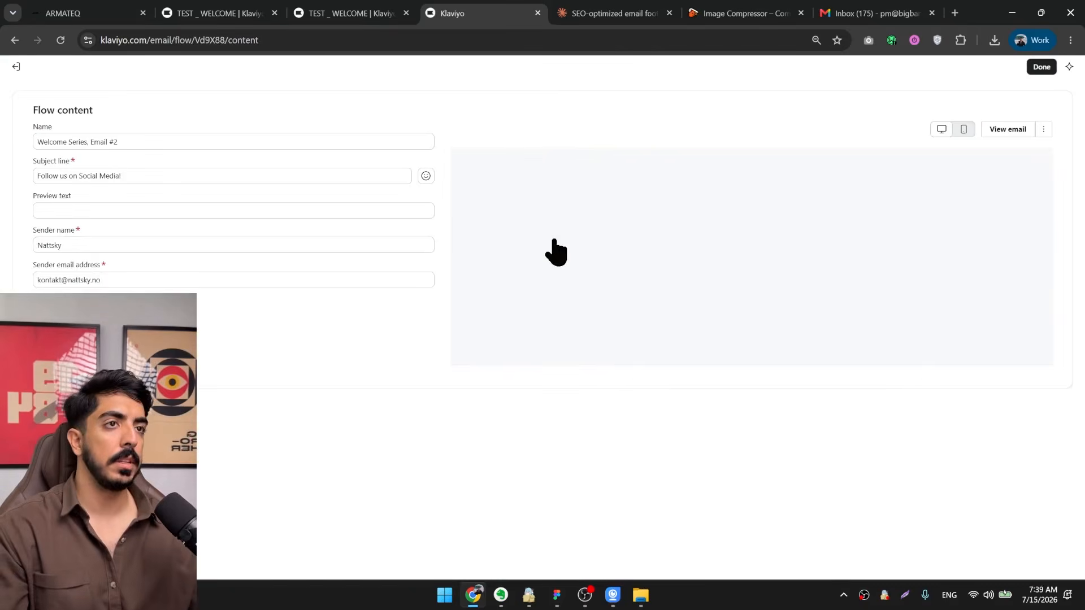
Look over the subject line, preview text and sender name of Email #2 and return to the flow.
triple_click(38, 196)
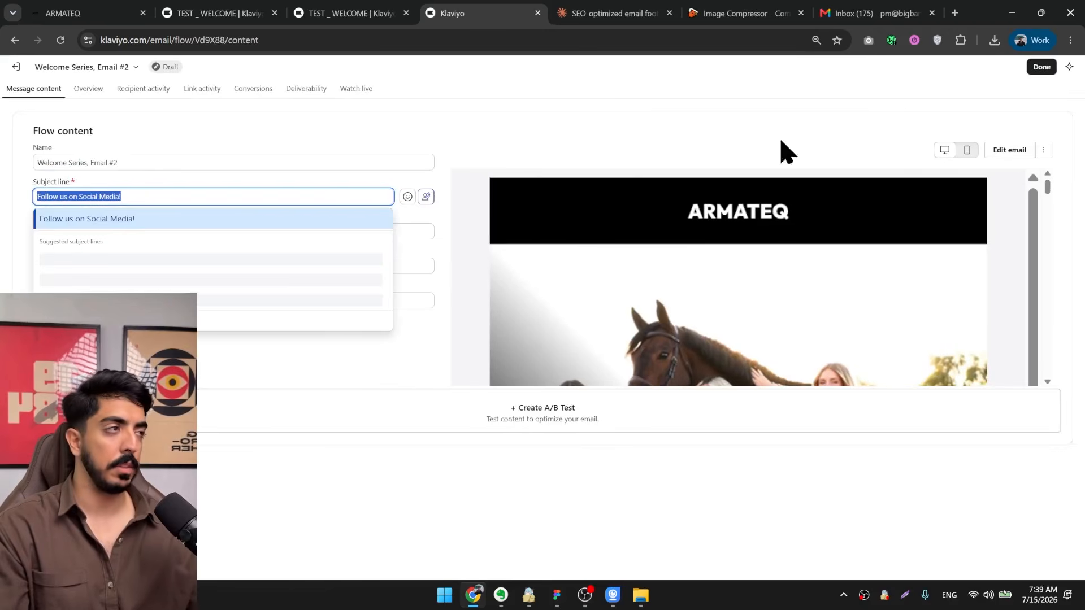
left_click(398, 144)
left_click(92, 233)
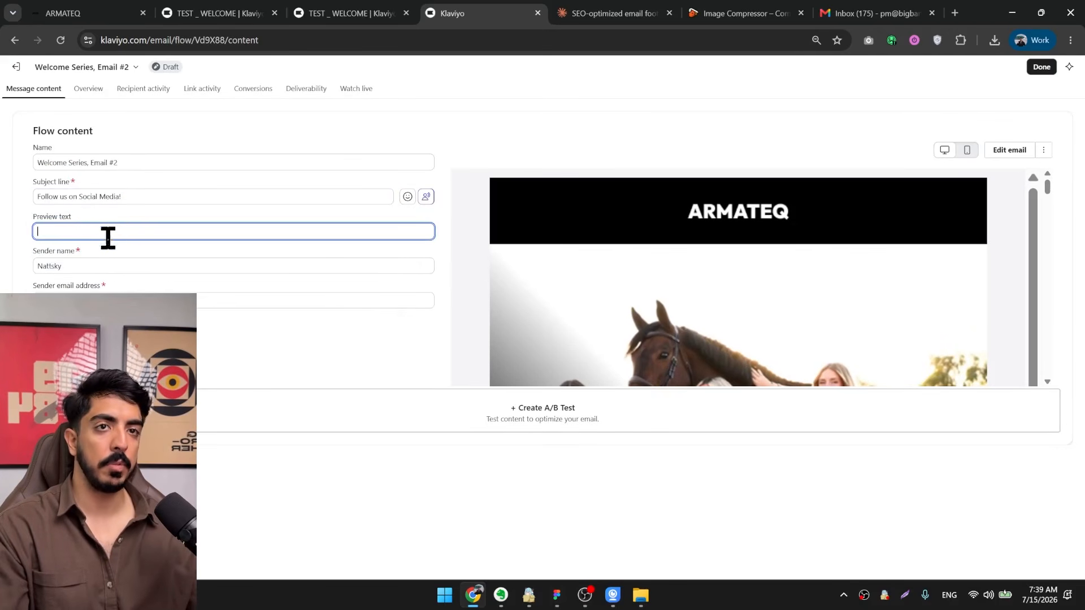
left_click(83, 266)
left_click_drag(108, 265, 27, 263)
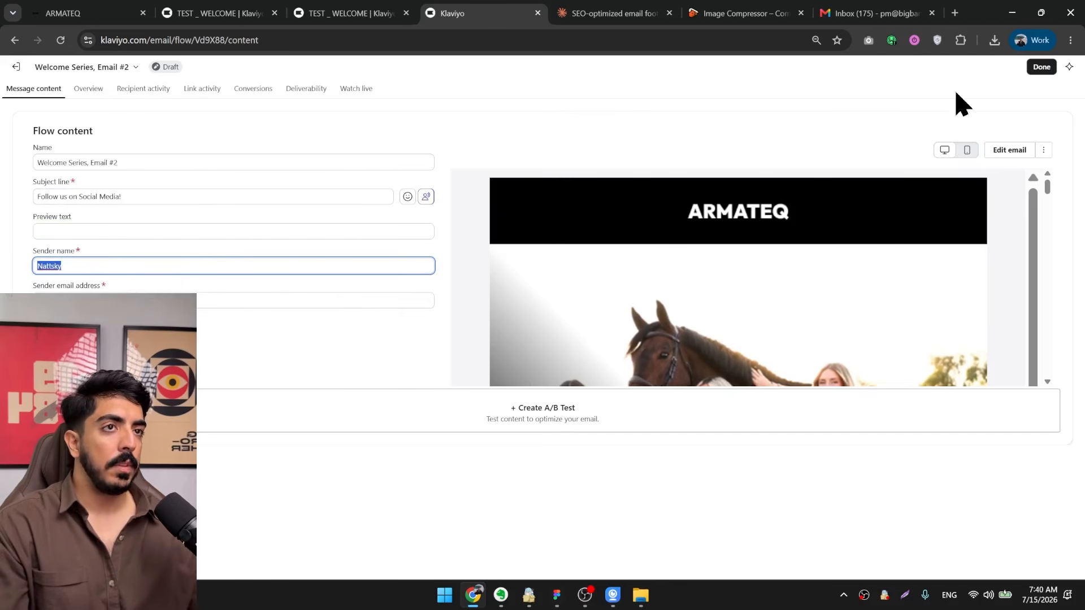
left_click(1045, 68)
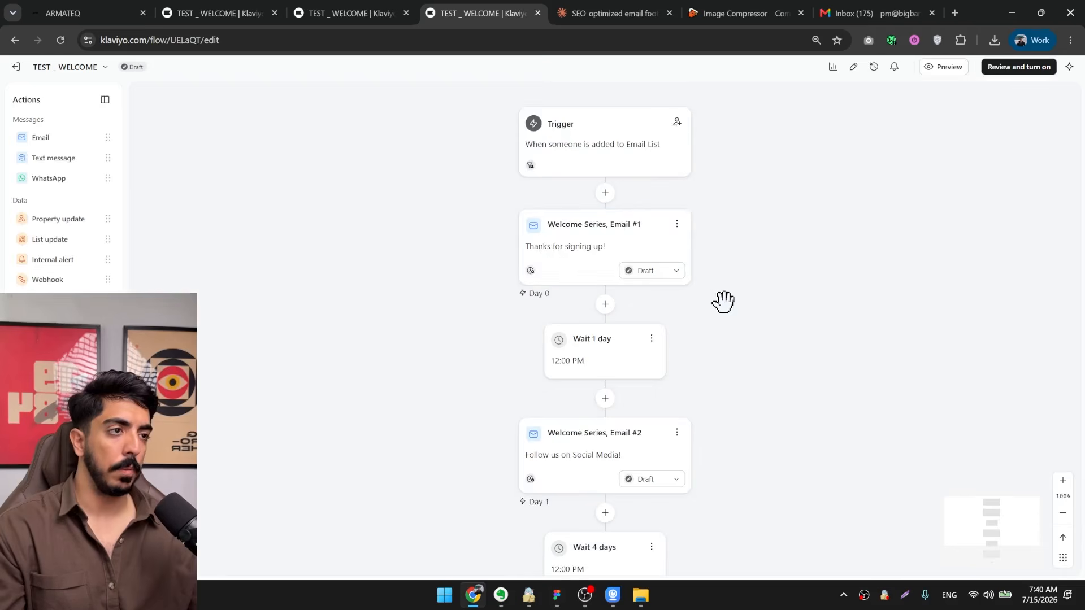
Set the time delay between Email #2 and Email #3 to 2 days and save it.
scroll(727, 300, "down", 3)
left_click(672, 305)
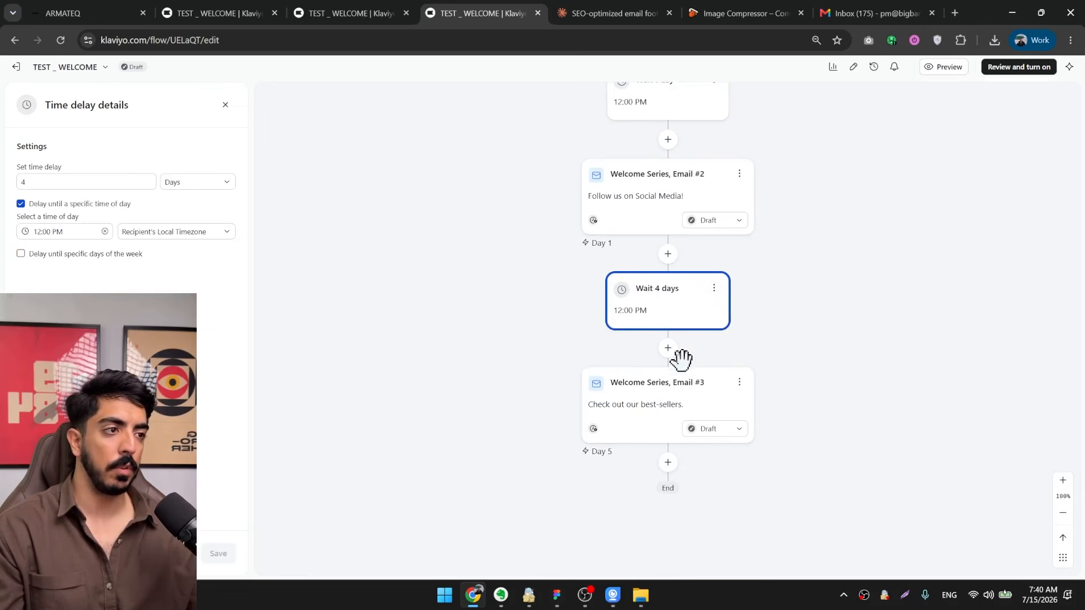
double_click(23, 181)
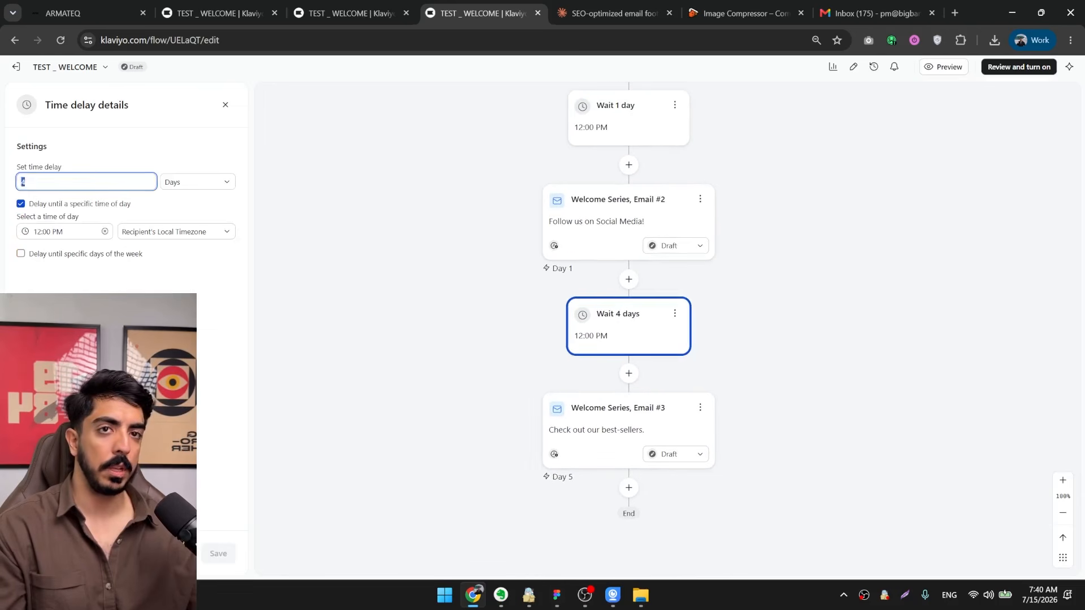
left_click(220, 554)
Turn off skipping recently emailed profiles for Email #3, open its template for editing, and save the email details.
left_click(622, 431)
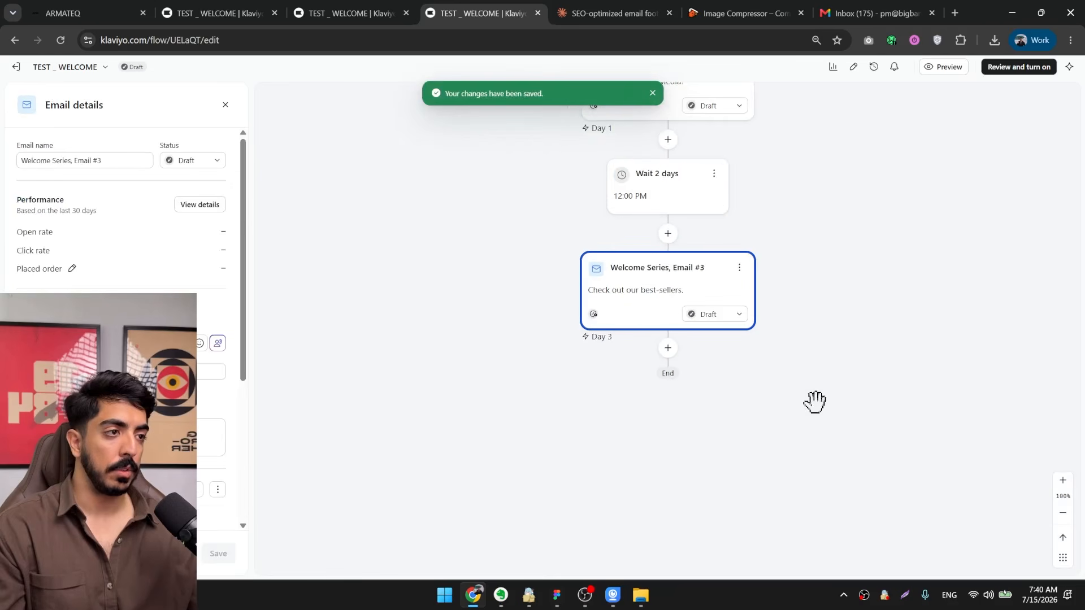
scroll(184, 384, "down", 2)
middle_click(188, 363)
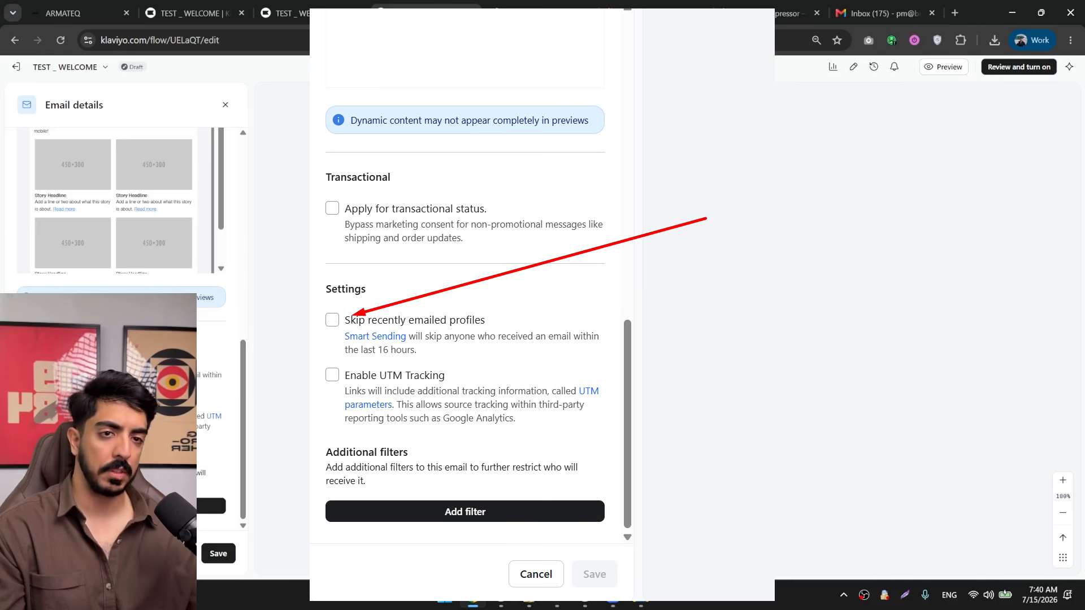
left_click(218, 553)
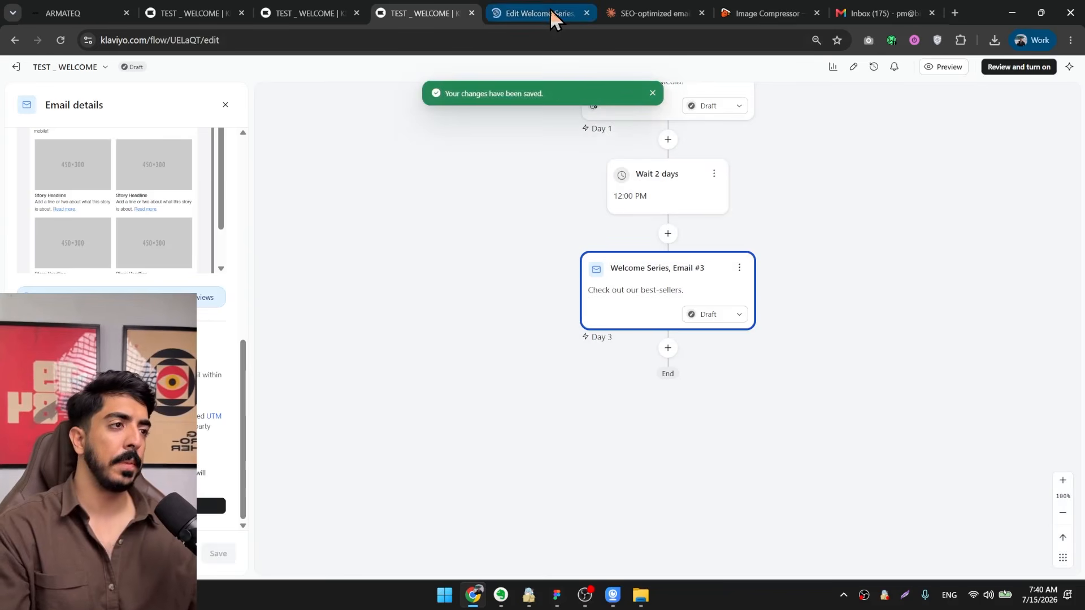
Delete the story box section and the Nattsky logo header bar from the Email #3 template.
left_click(553, 17)
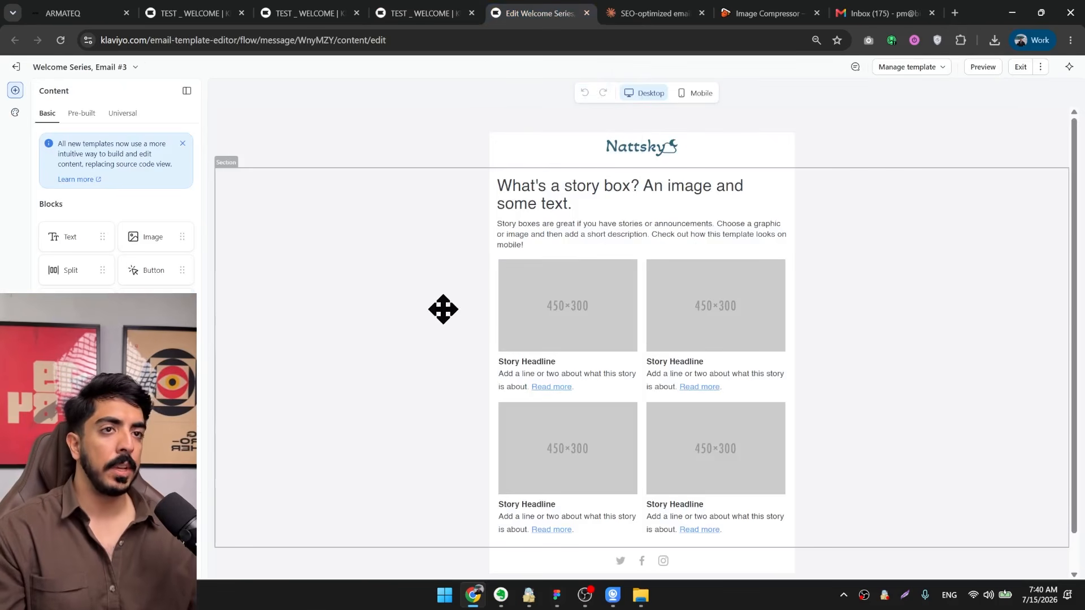
left_click(365, 174)
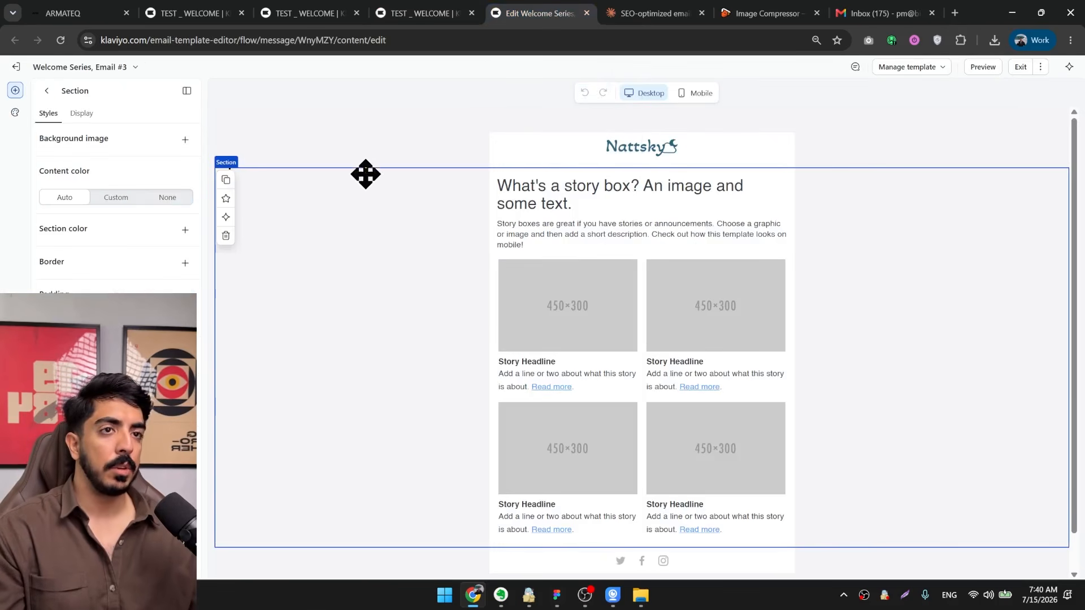
left_click(226, 235)
left_click(506, 158)
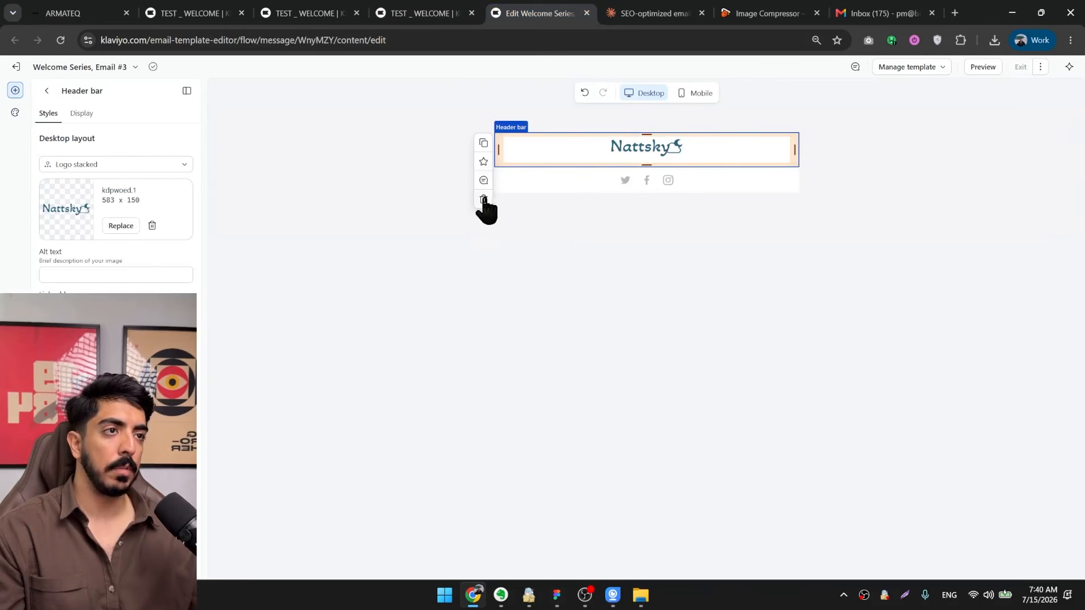
left_click(483, 197)
Insert an image block above the social links in Email #3 and upload the Slice 33-1 design into it.
left_click_drag(589, 187, 633, 294)
left_click_drag(963, 12, 849, 215)
left_click_drag(316, 142, 266, 418)
left_click_drag(891, 200, 886, 5)
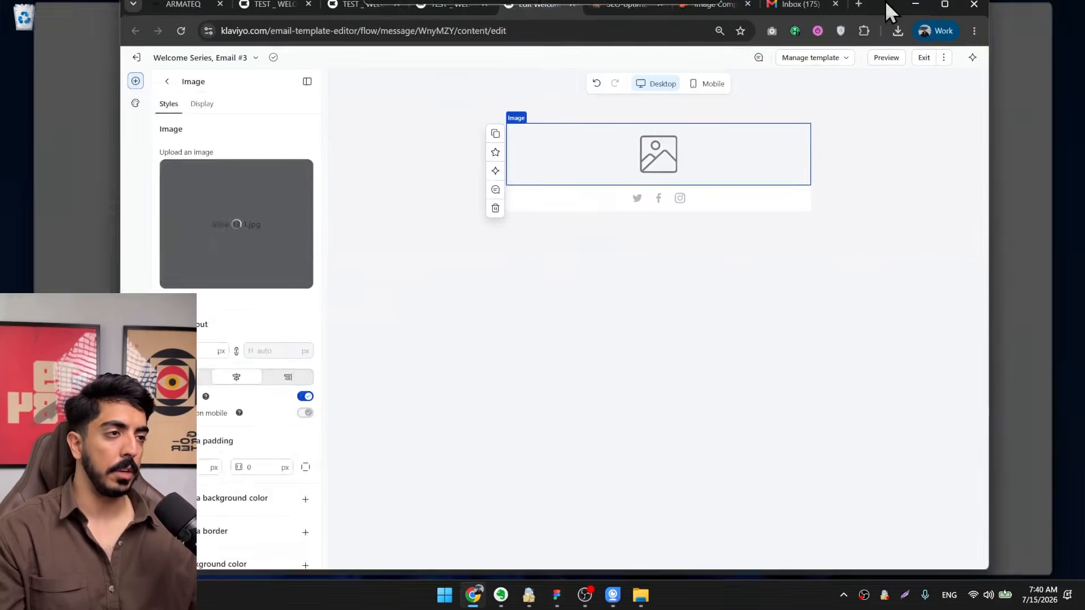
scroll(675, 204, "up", 7)
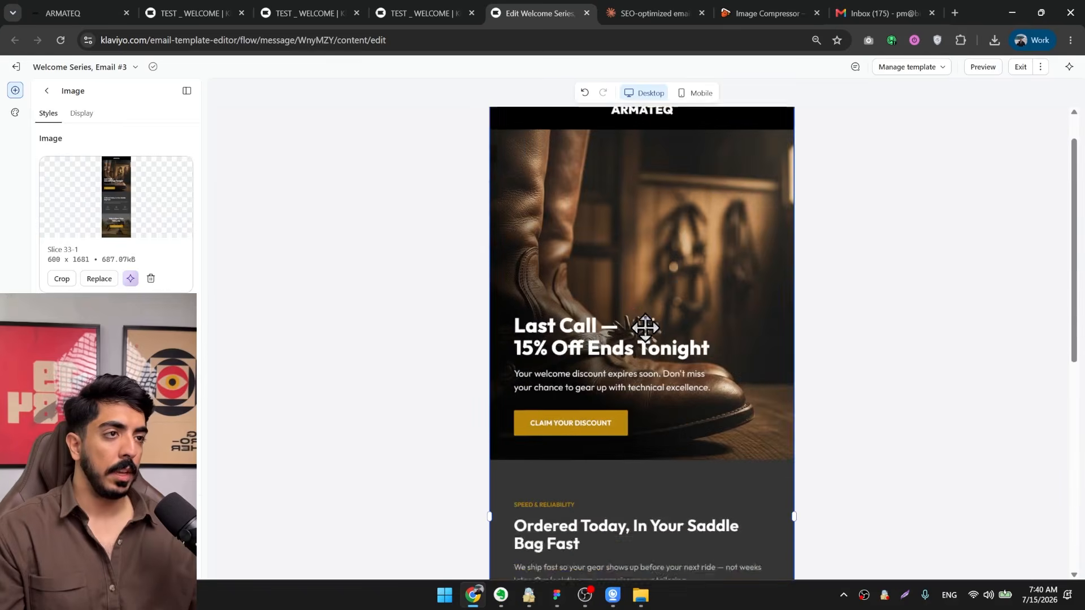
left_click(113, 12)
left_click(533, 12)
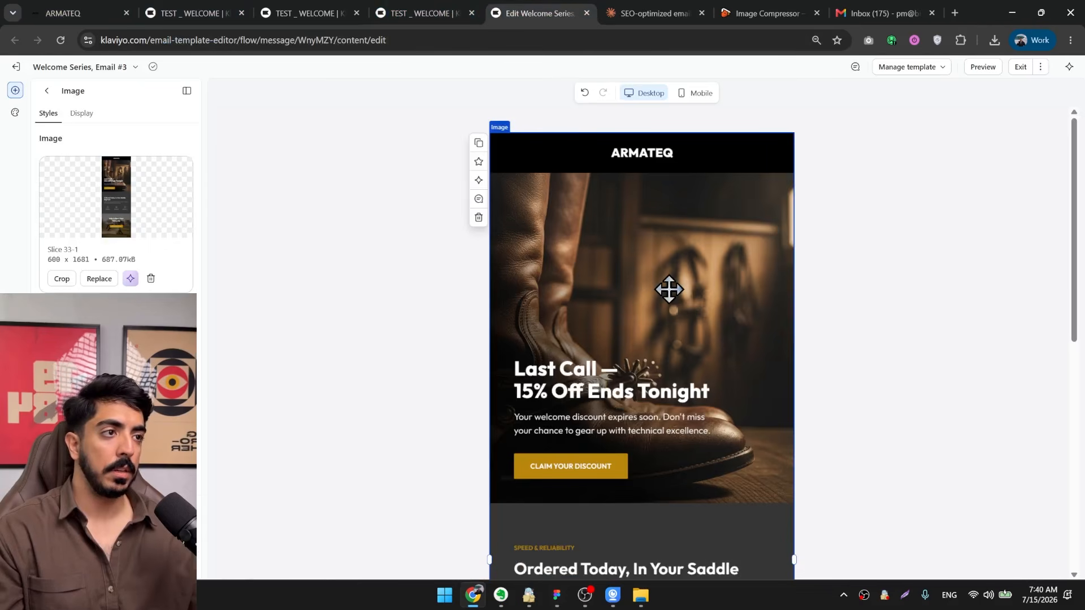
scroll(669, 289, "down", 6)
scroll(170, 254, "down", 2)
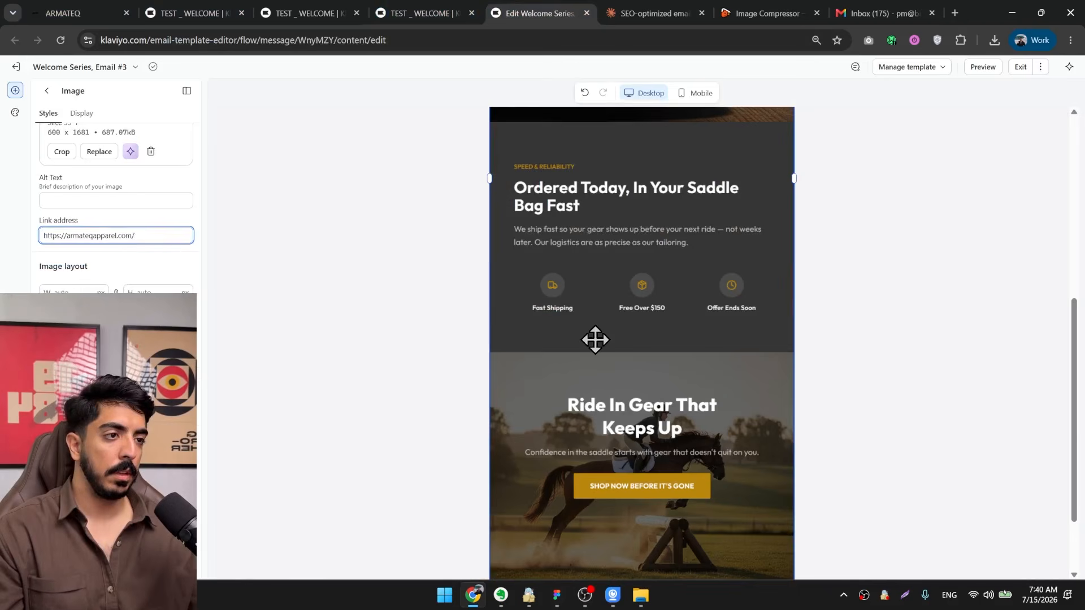
Insert the universal TEST footer section directly below the Email #3 image and delete the leftover social links section.
scroll(599, 339, "down", 2)
left_click(54, 97)
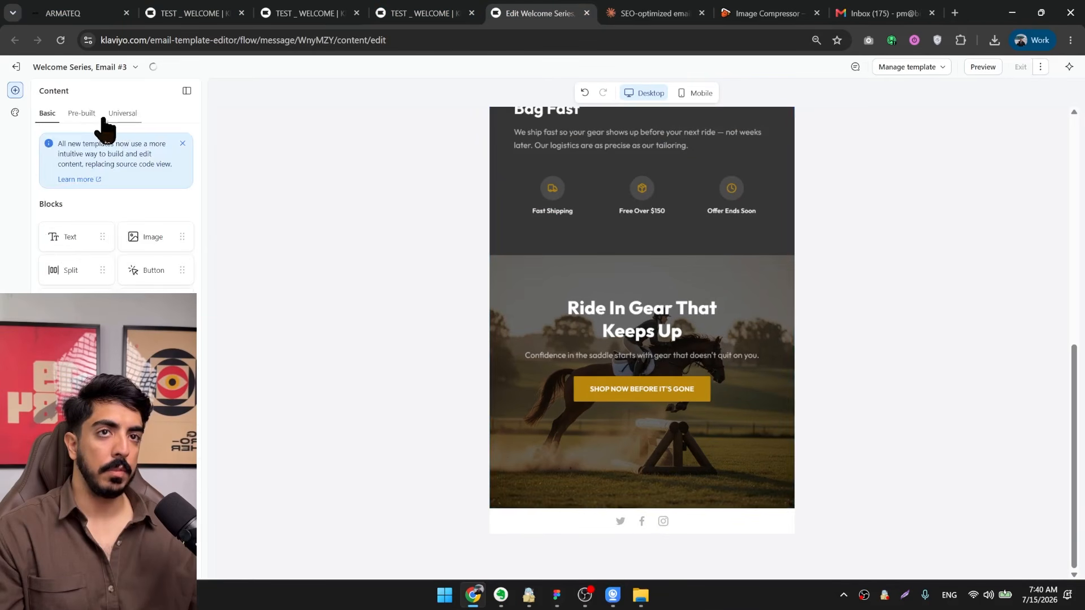
left_click(121, 113)
left_click_drag(114, 222, 636, 513)
left_click(544, 520)
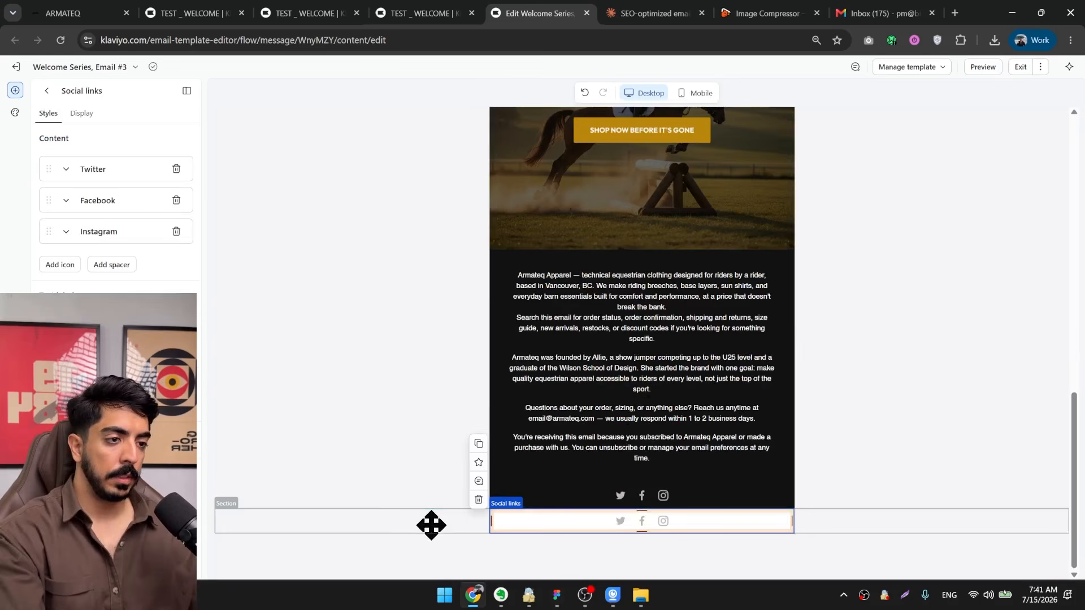
left_click(244, 530)
left_click(228, 499)
Check the finished Email #3 design, exit the template editor and return to the flow.
scroll(569, 449, "up", 13)
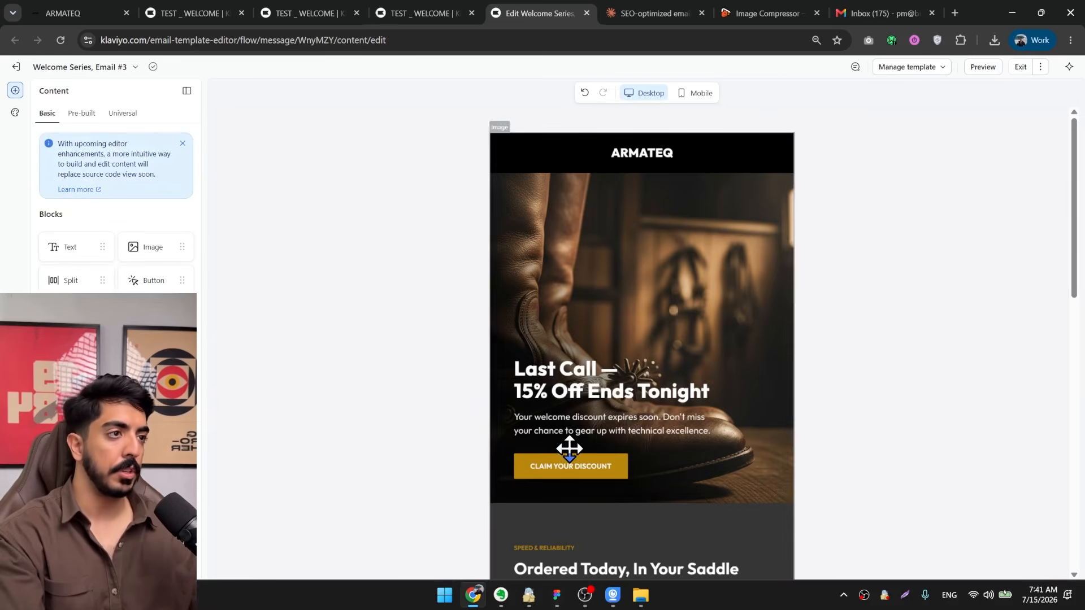
left_click(1020, 67)
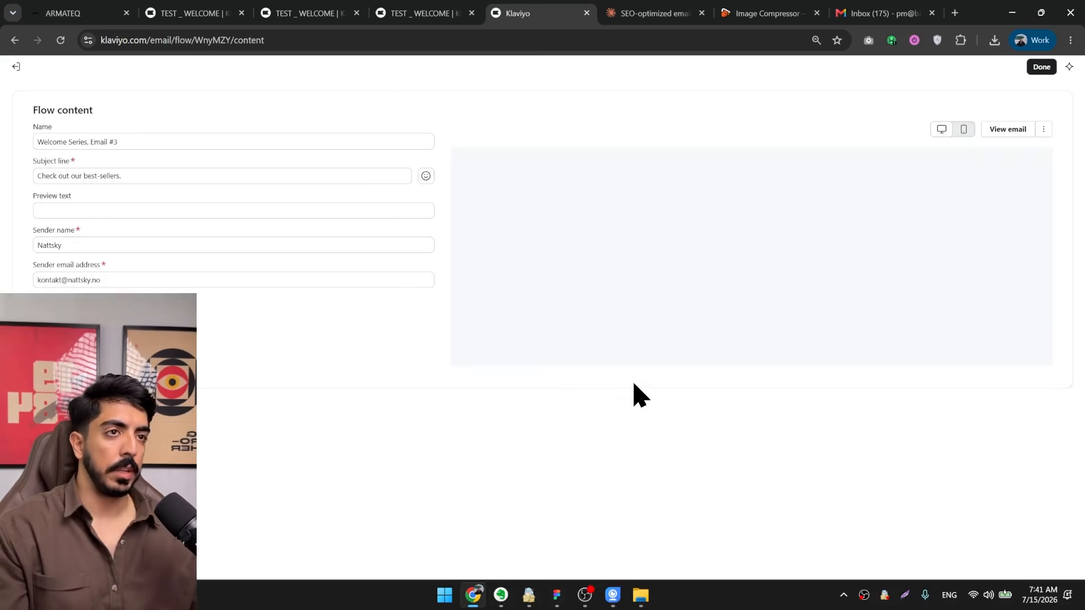
left_click(1042, 67)
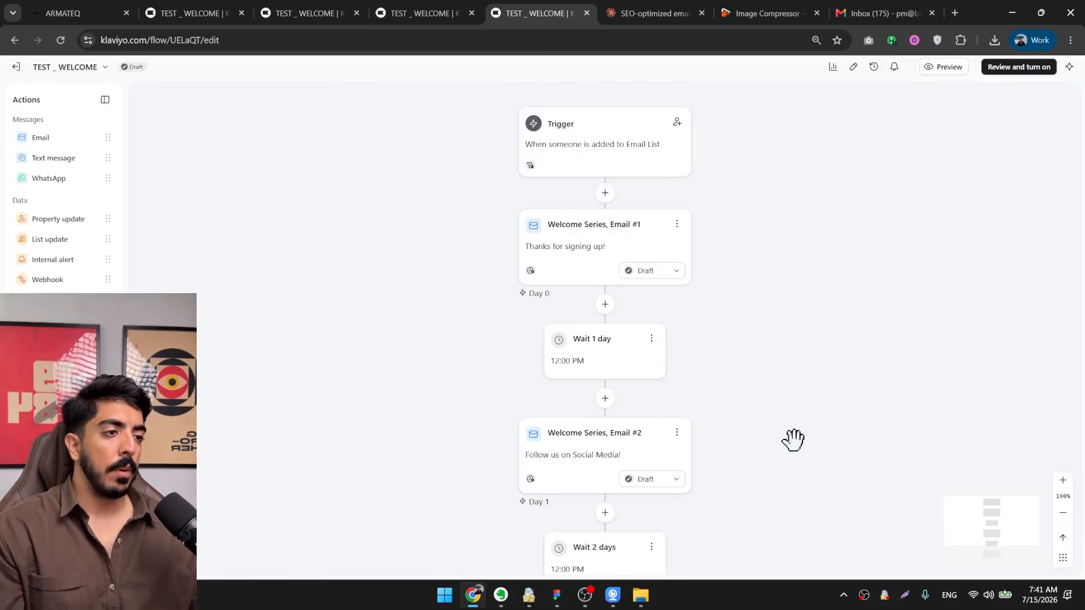
Add a time delay of 2 days after Email #3 at the end of the flow and save it.
scroll(793, 439, "down", 5)
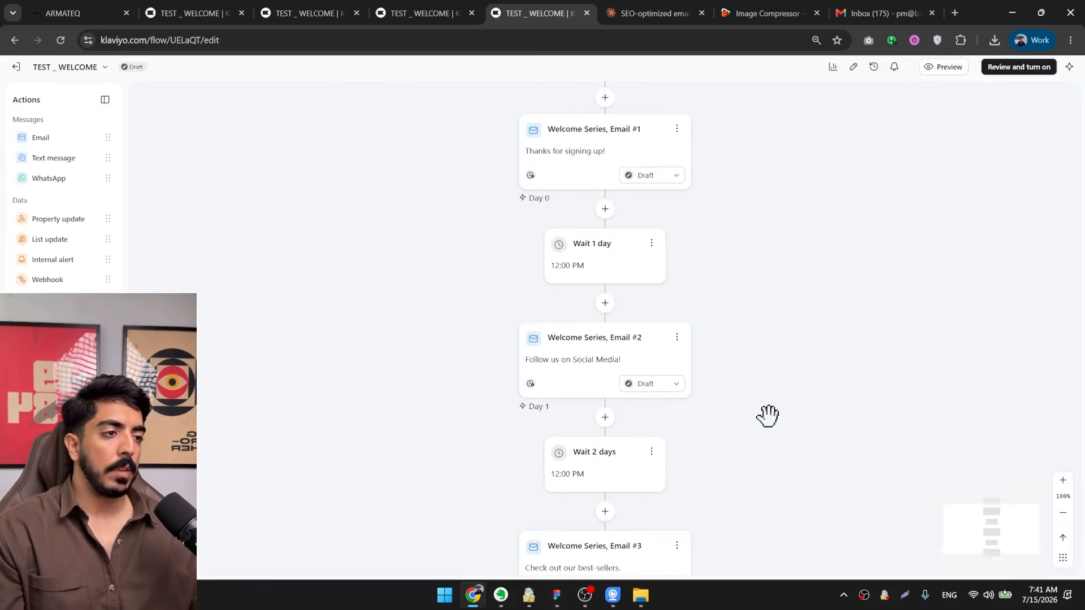
left_click(1061, 513)
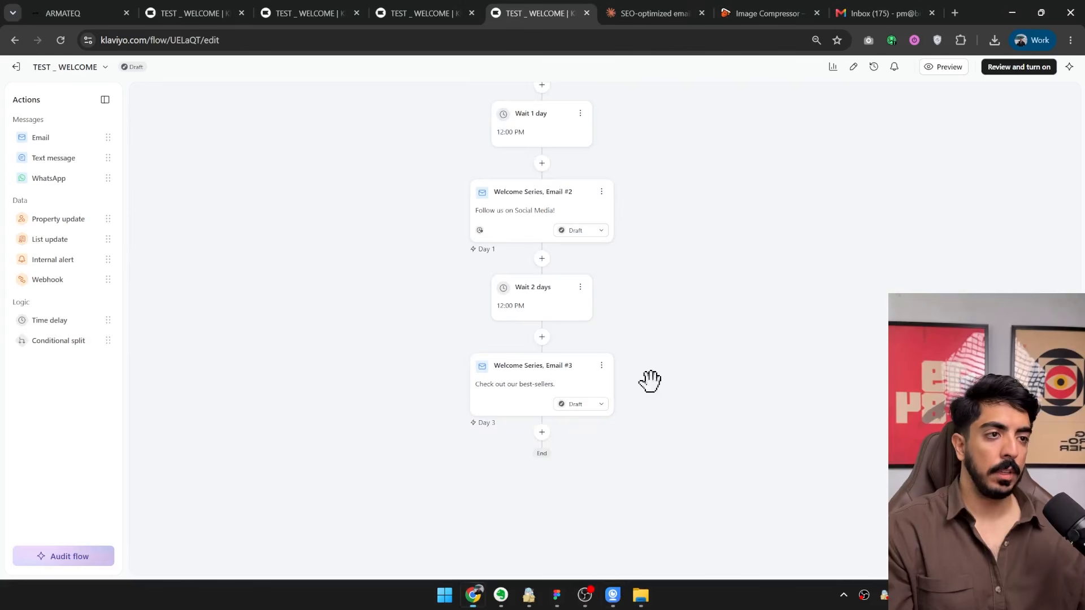
left_click_drag(655, 376, 582, 328)
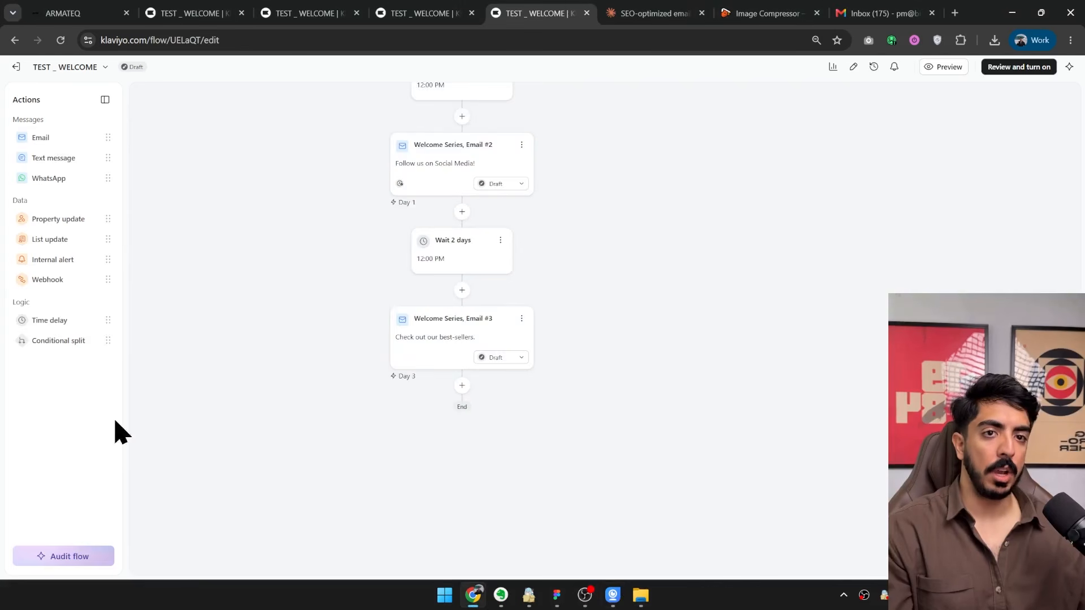
left_click_drag(58, 318, 486, 458)
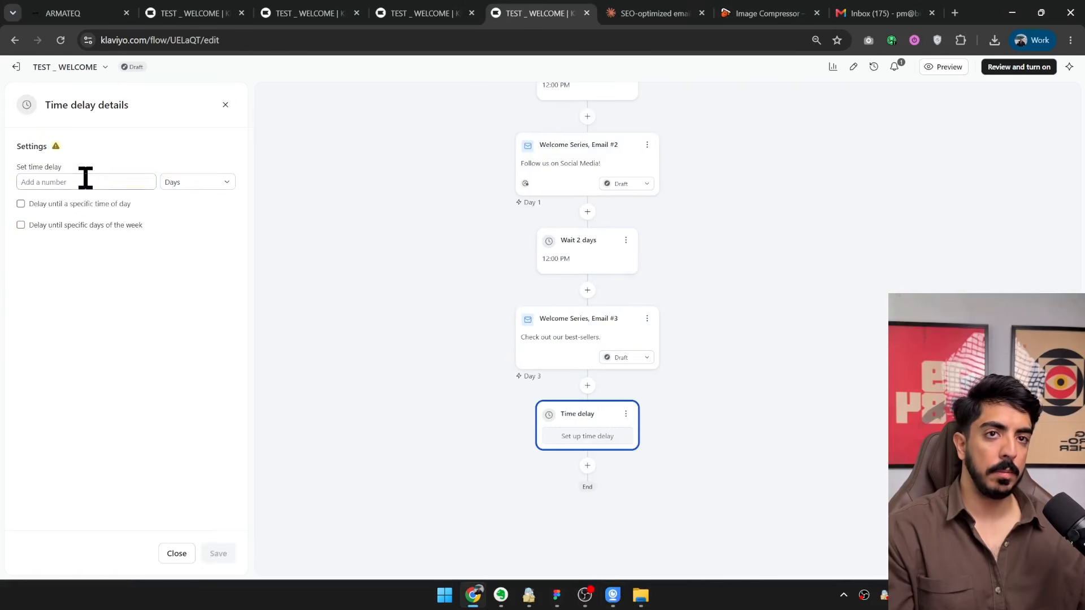
left_click(85, 180)
type("2")
left_click(218, 553)
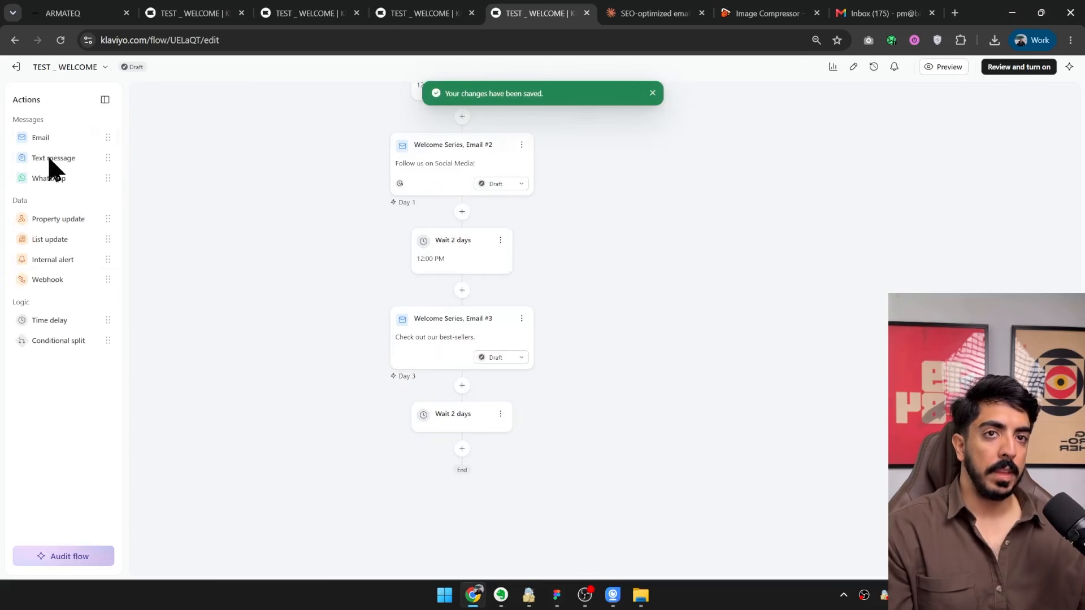
Add a new email after the last 2-day delay and a text message below that email.
left_click_drag(40, 137, 479, 469)
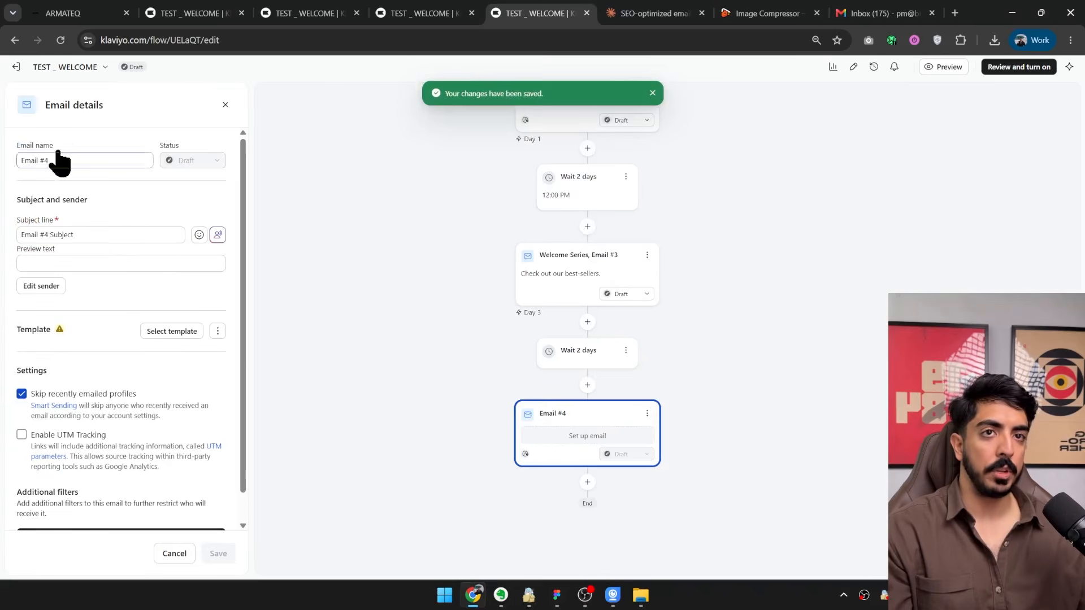
left_click(224, 105)
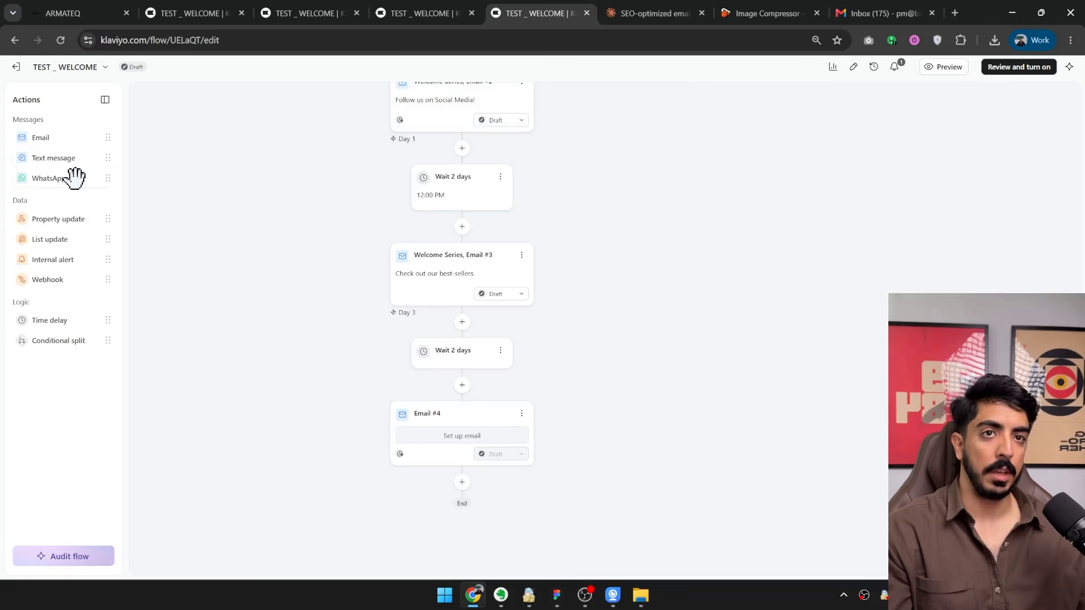
left_click_drag(57, 154, 486, 489)
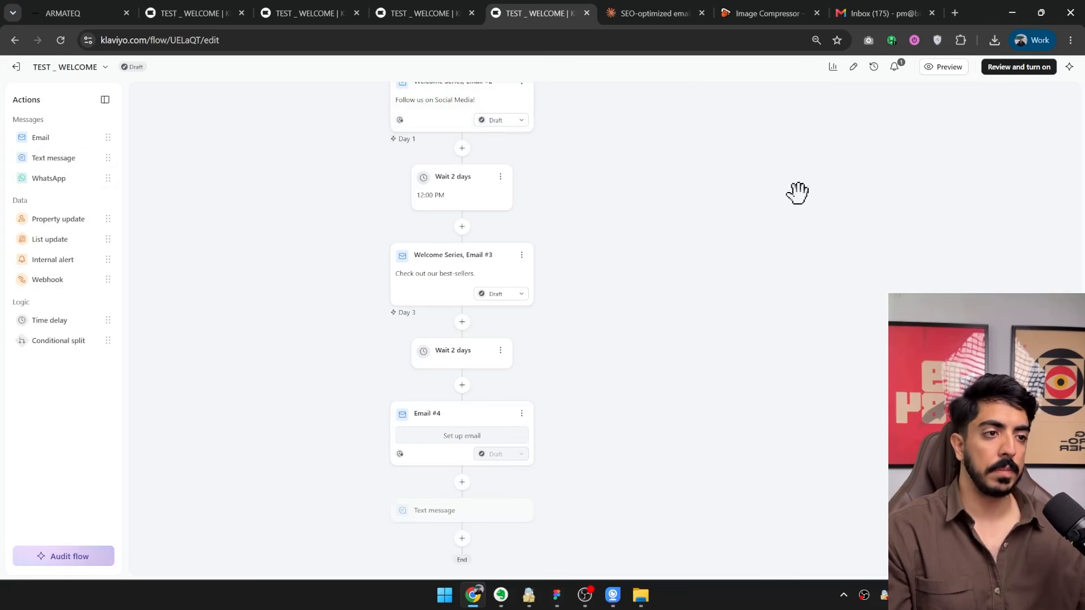
scroll(675, 378, "up", 8)
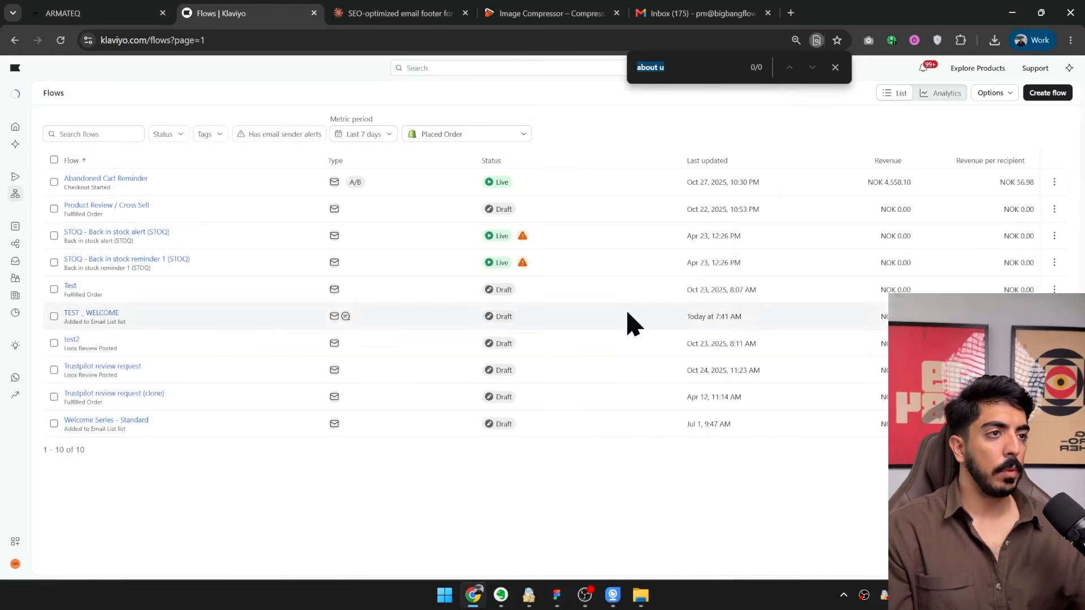
Start creating a new flow from the flows list and search the flow templates for "abandoned cart".
left_click(835, 67)
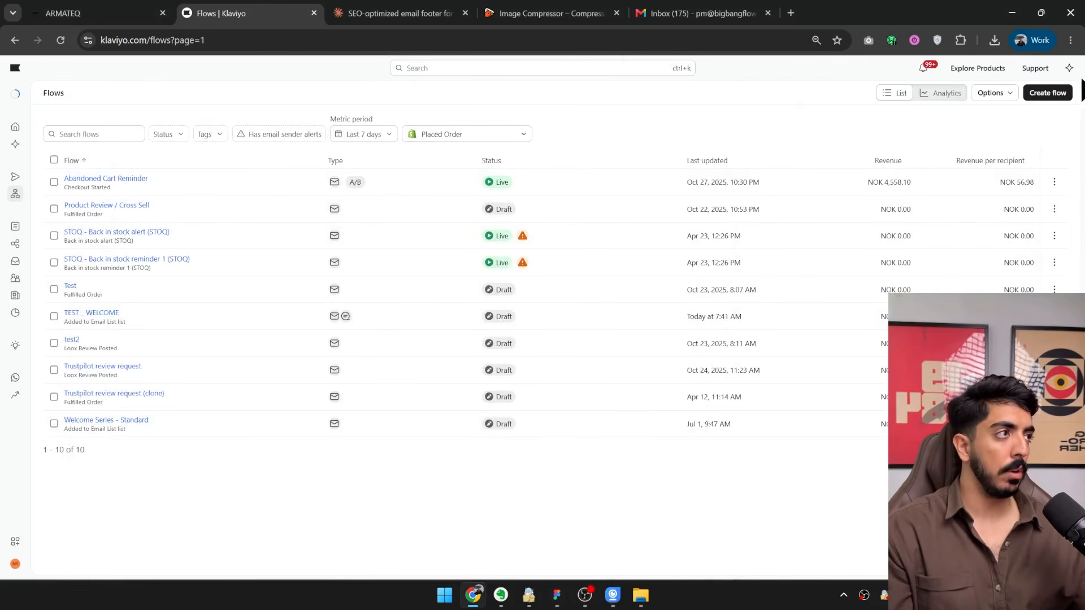
left_click(1049, 95)
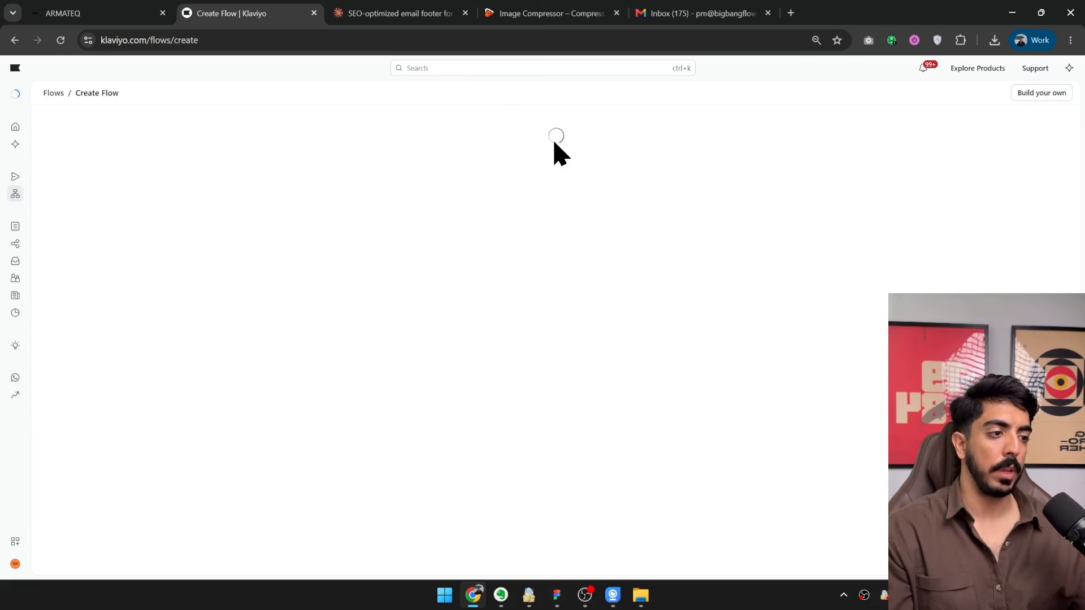
left_click(383, 133)
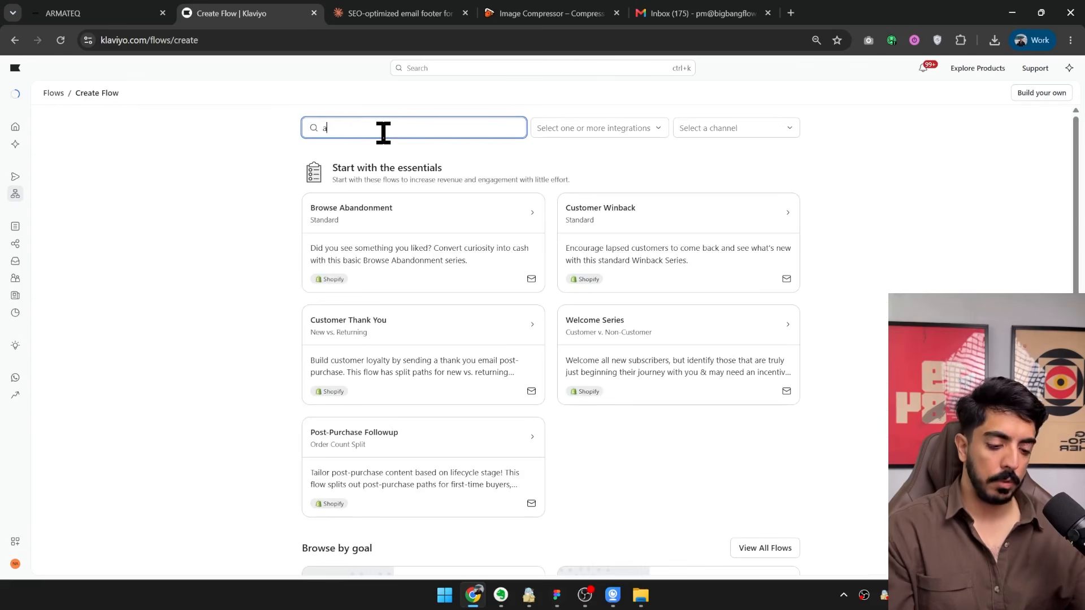
type("abandoned cart")
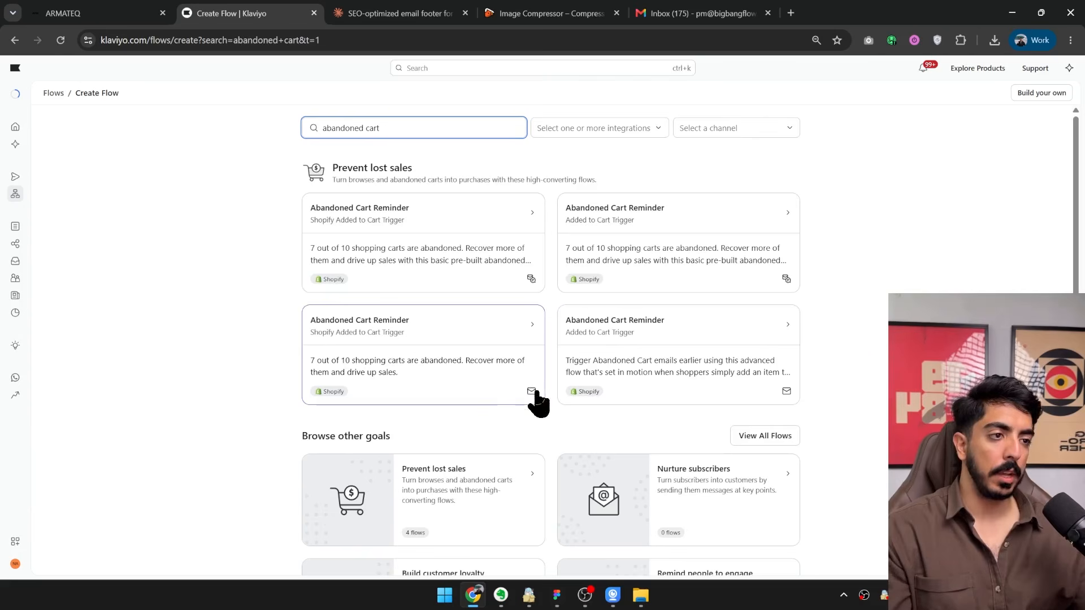
left_click(406, 349)
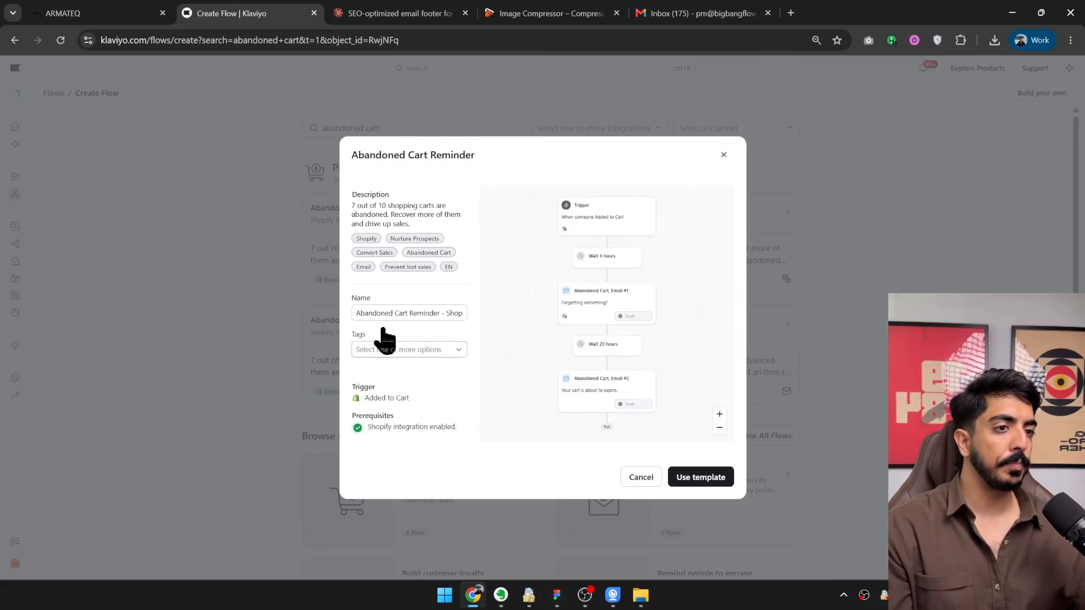
triple_click(441, 313)
type("TE")
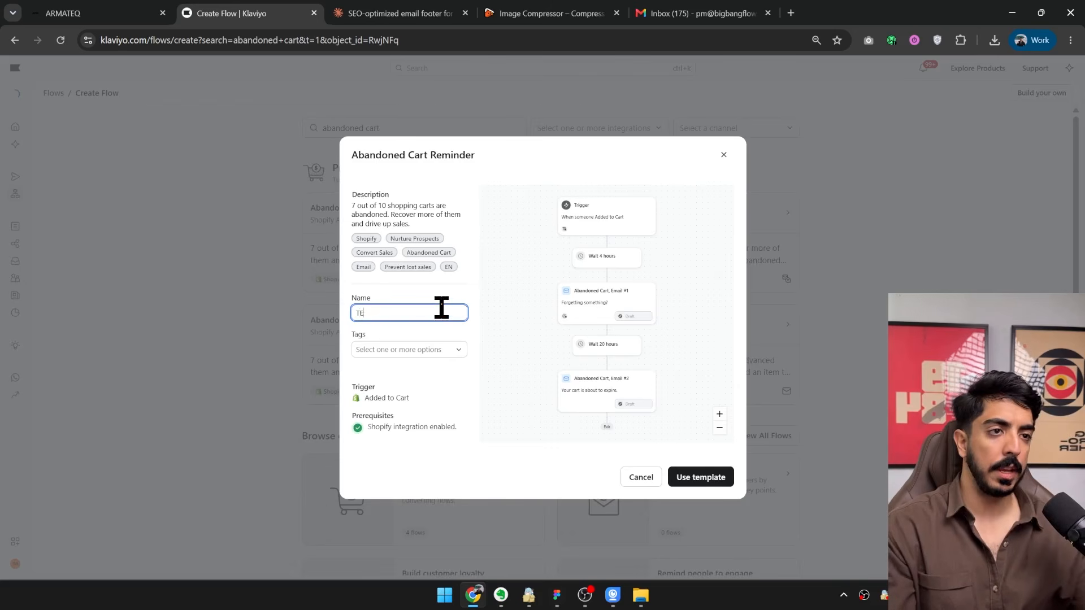
type("T _ CART")
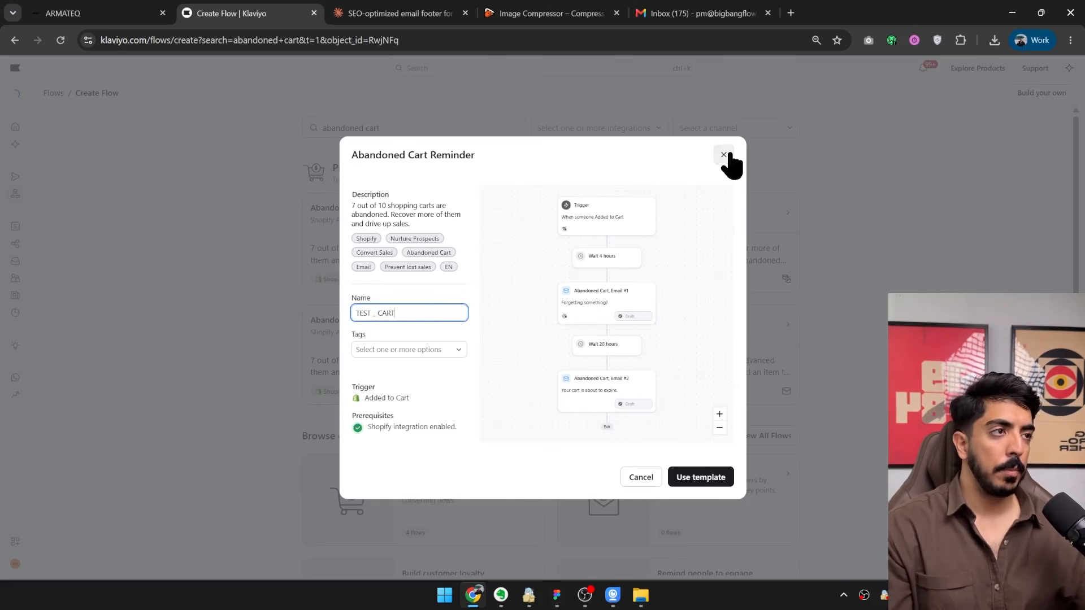
left_click(724, 155)
Search the flow templates for "checkout" instead.
left_click(438, 127)
key("ctrl+a")
type("c")
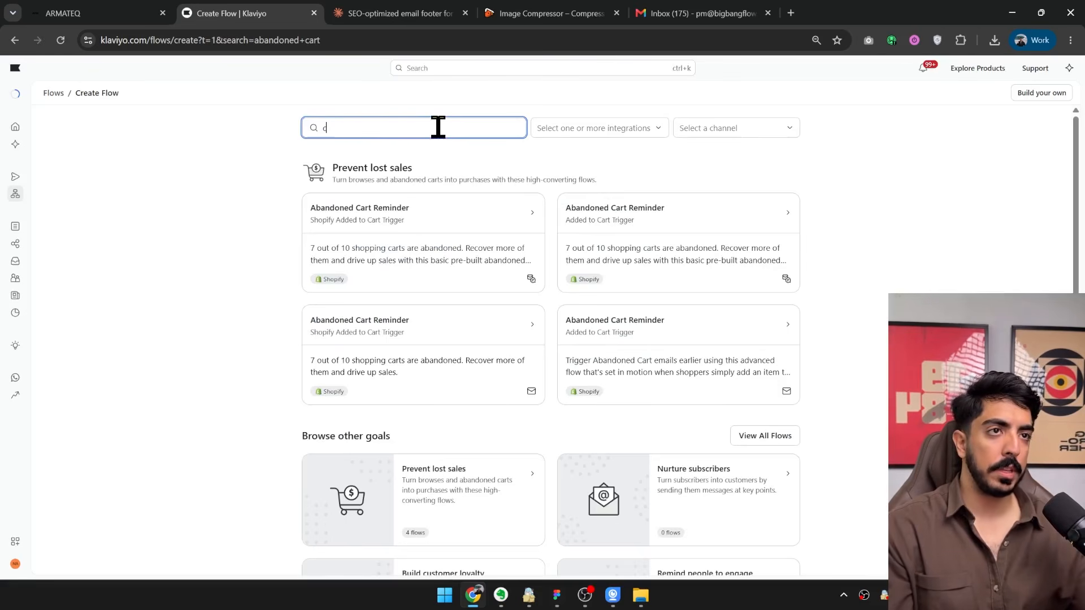
type("heckout")
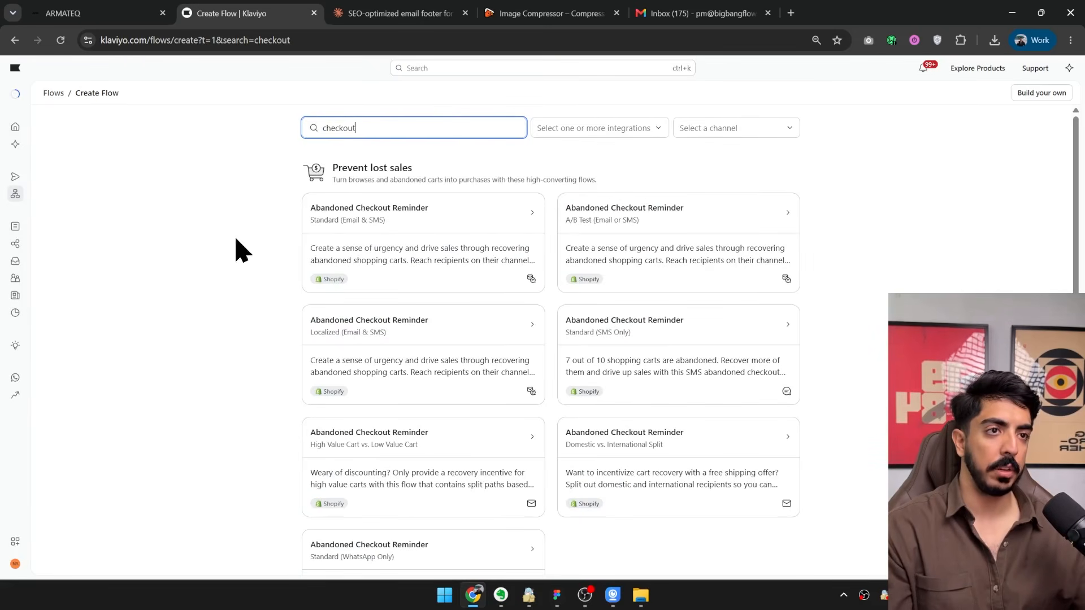
Preview the localized email and SMS Abandoned Checkout Reminder template, examine its flow layout, and close it.
scroll(431, 279, "down", 2)
scroll(329, 291, "up", 2)
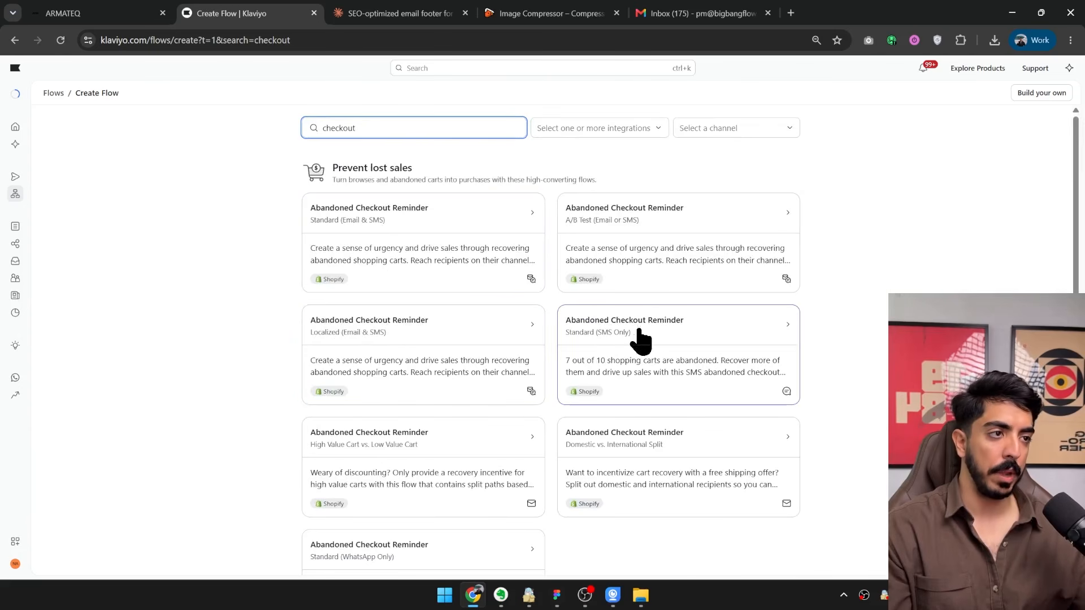
left_click(375, 339)
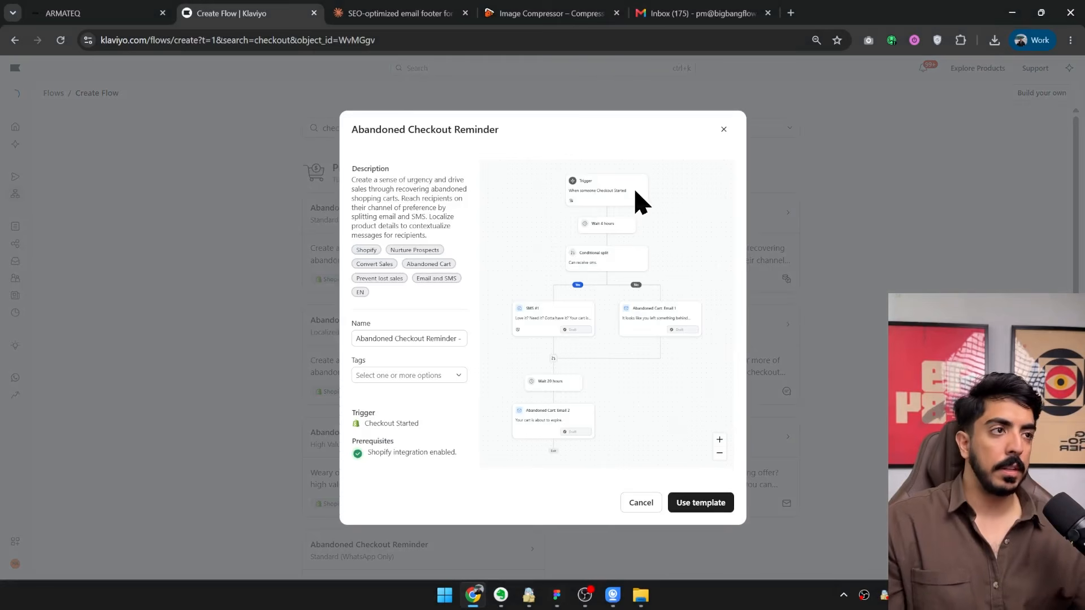
left_click_drag(619, 186, 608, 220)
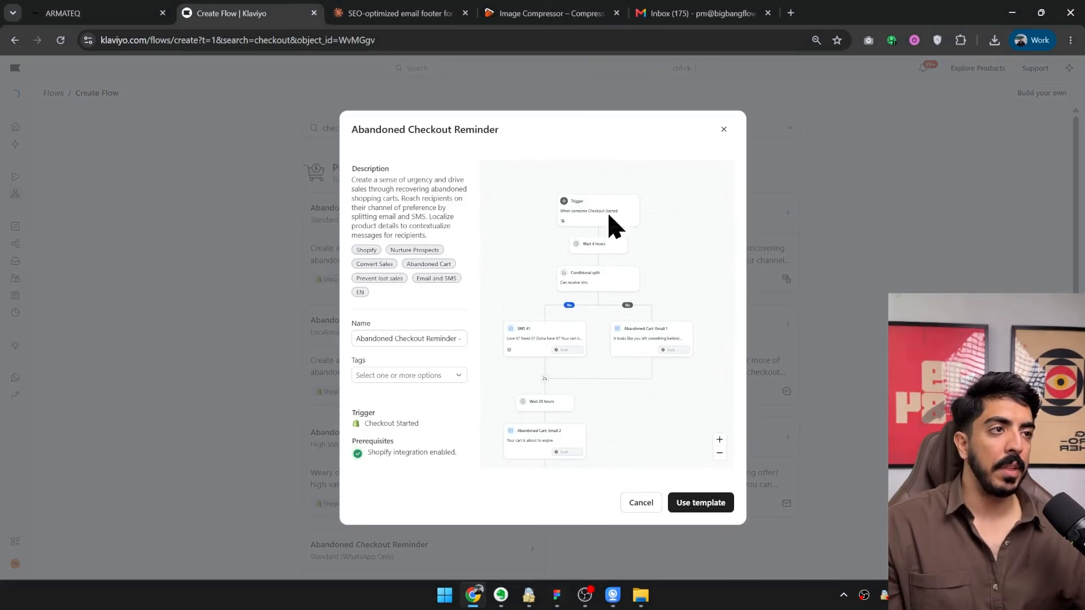
left_click(722, 130)
Search the flow templates for "cart" and open the email-only Abandoned Cart Reminder with the Shopify Added to Cart trigger.
left_click(406, 128)
key("ctrl+a")
key("BackSpace")
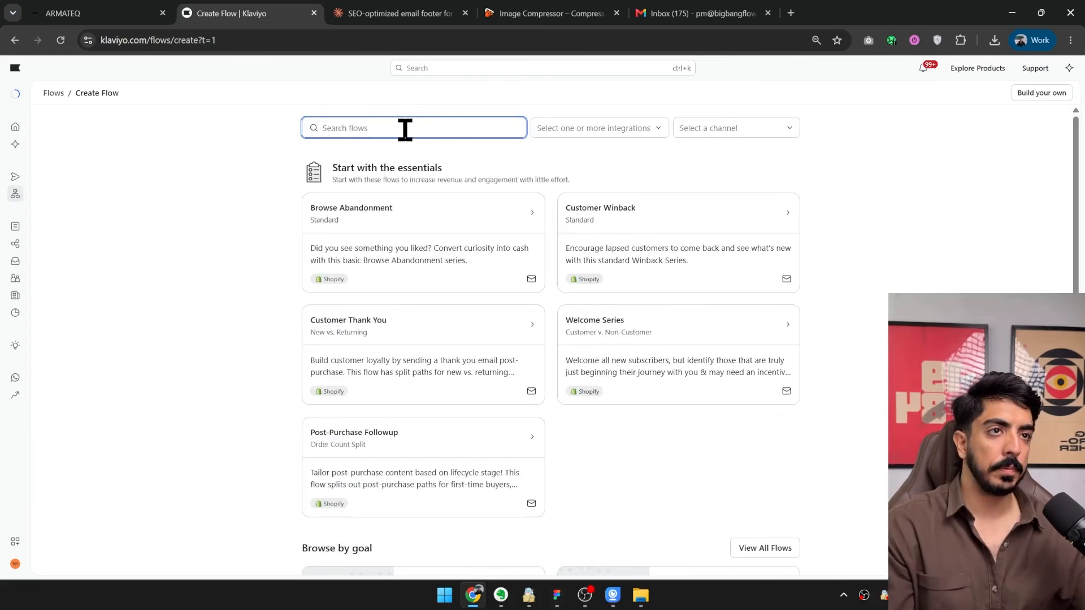
type("cart")
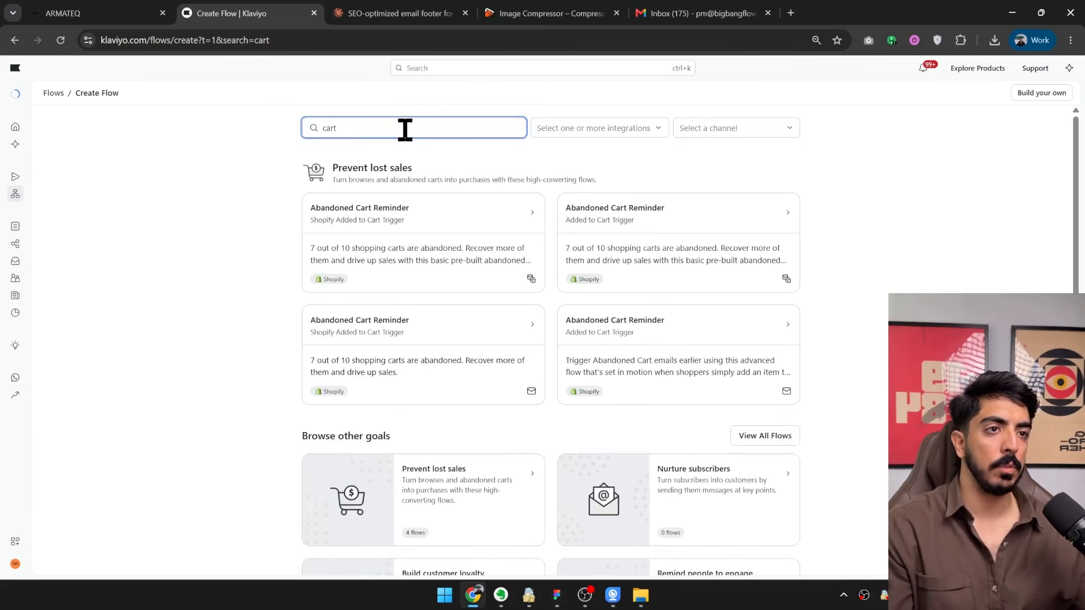
left_click(436, 340)
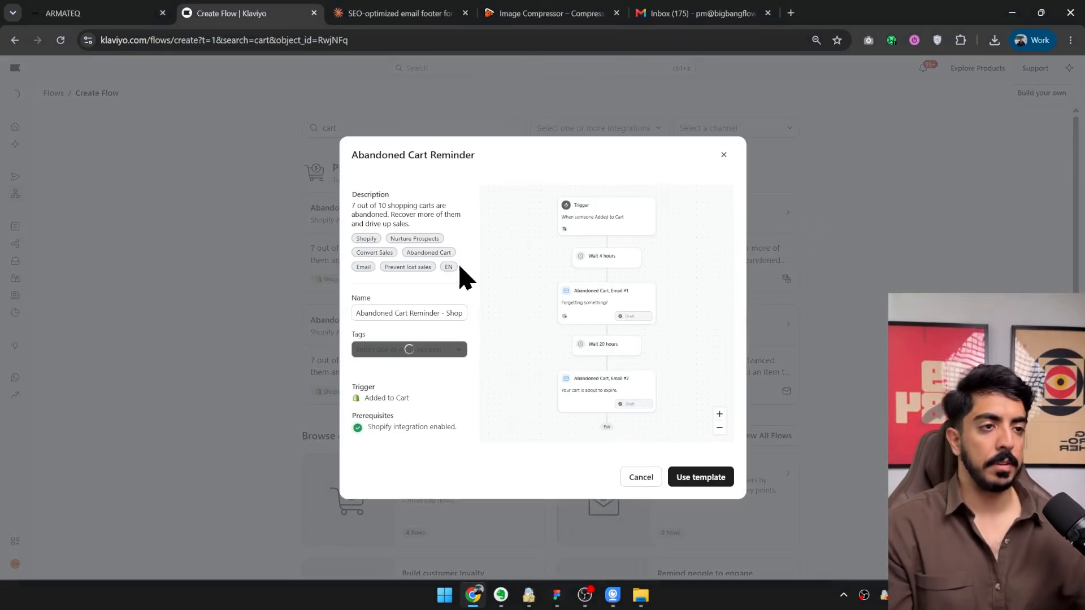
Name the flow "TEST - CART" and create it from the Abandoned Cart Reminder template.
left_click(405, 315)
key("ctrl+a")
type("TES")
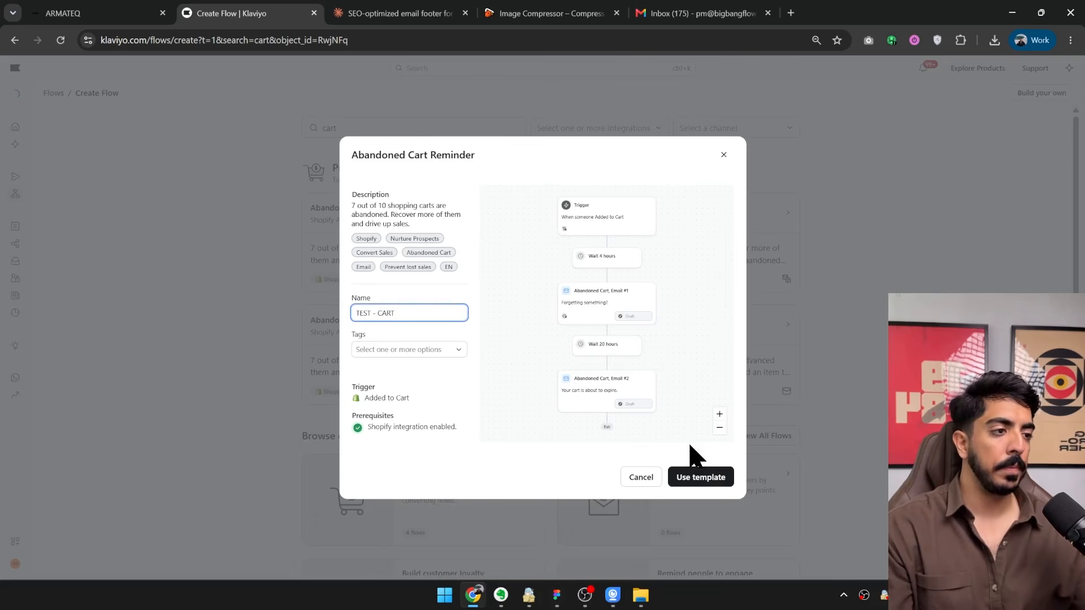
left_click(699, 479)
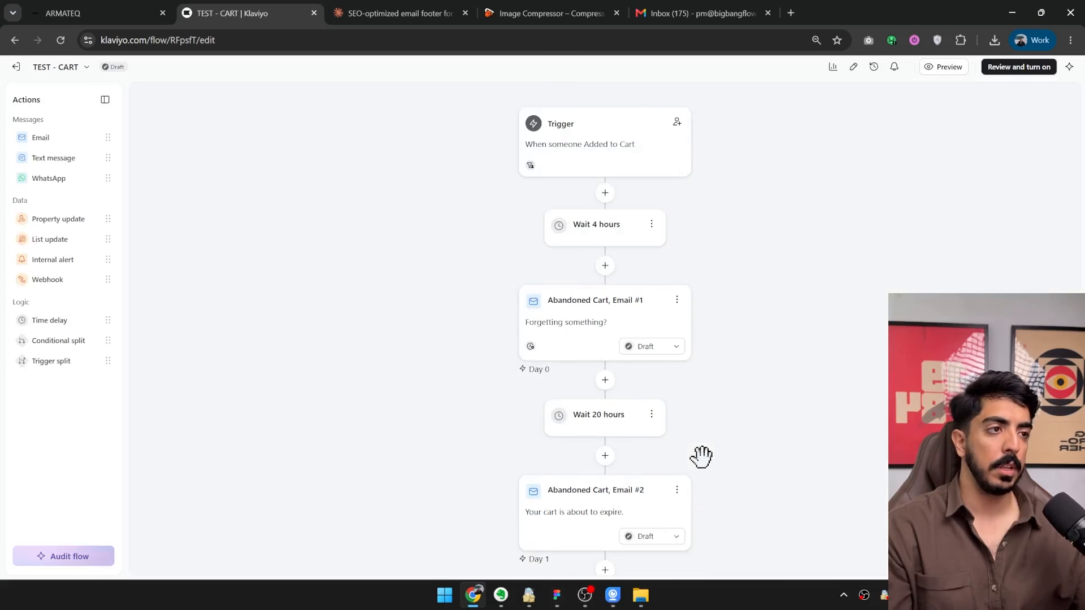
Set the time delay before Abandoned Cart, Email #1 to 2 hours and save it.
left_click_drag(707, 397, 599, 357)
left_click_drag(682, 275, 666, 362)
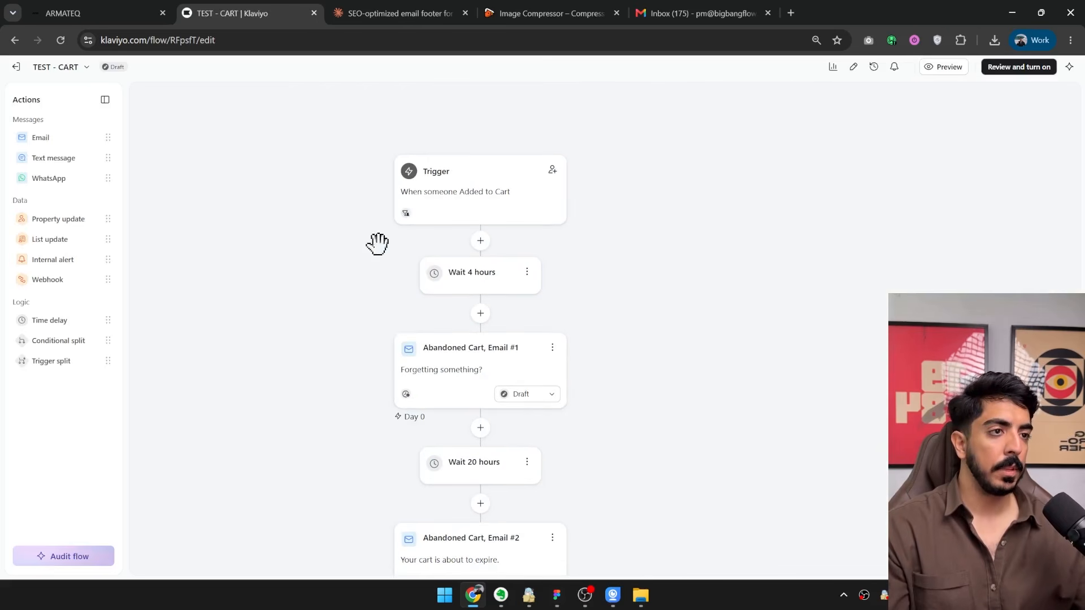
left_click(448, 276)
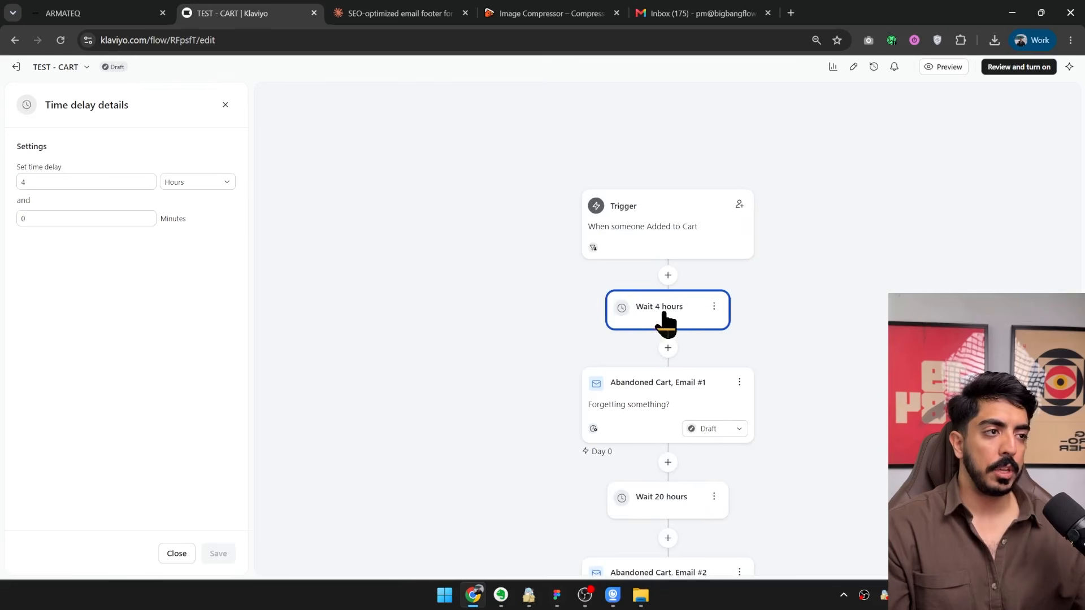
key("BackSpace")
type("2")
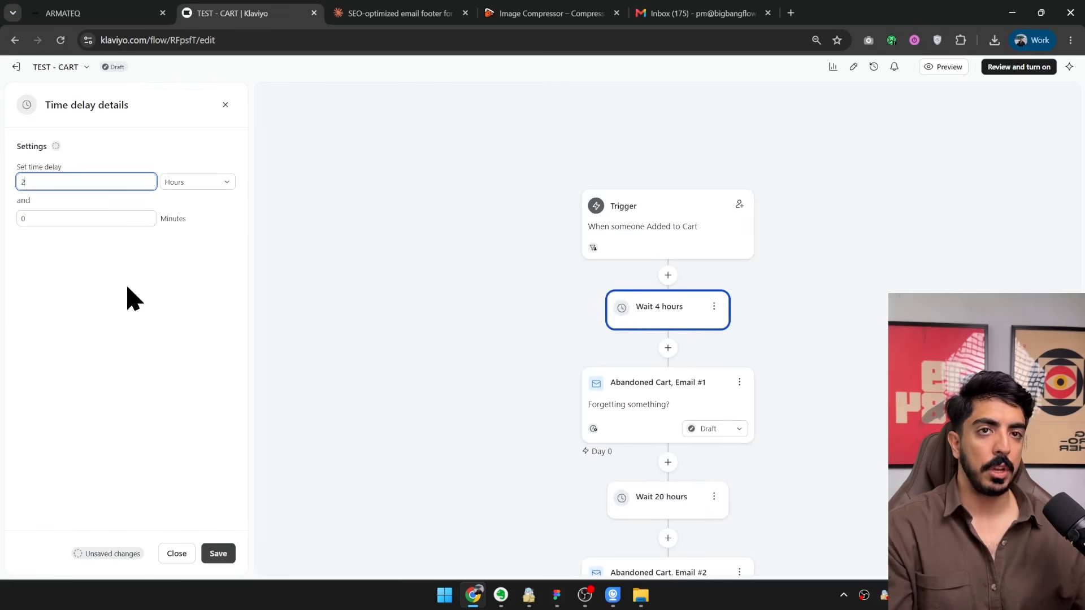
left_click(219, 554)
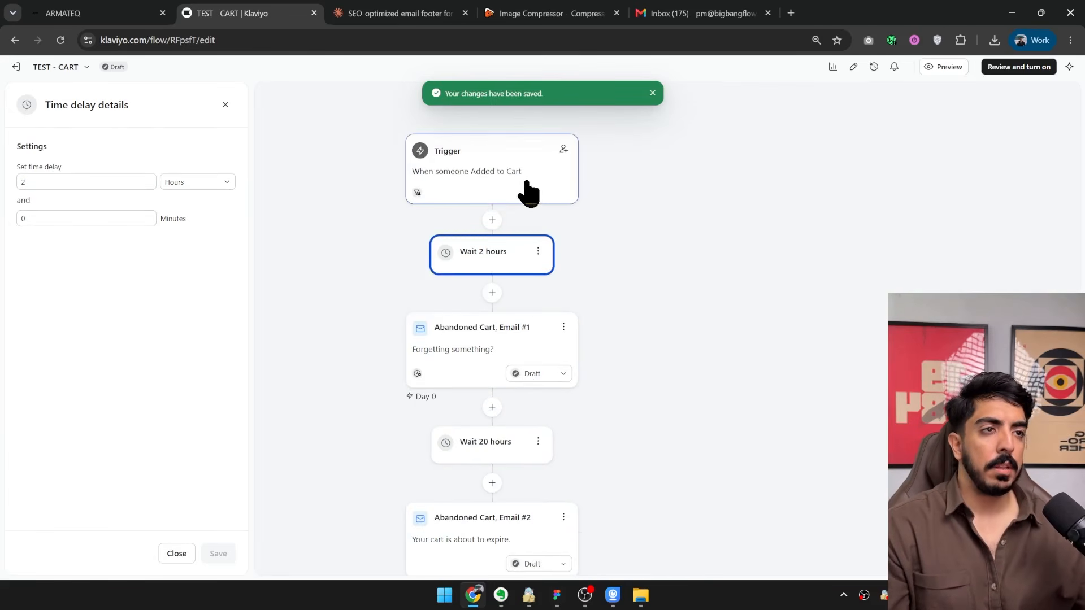
Set the time delay between Abandoned Cart, Email #1 and Email #2 to 22 hours and save it.
left_click_drag(620, 280, 736, 313)
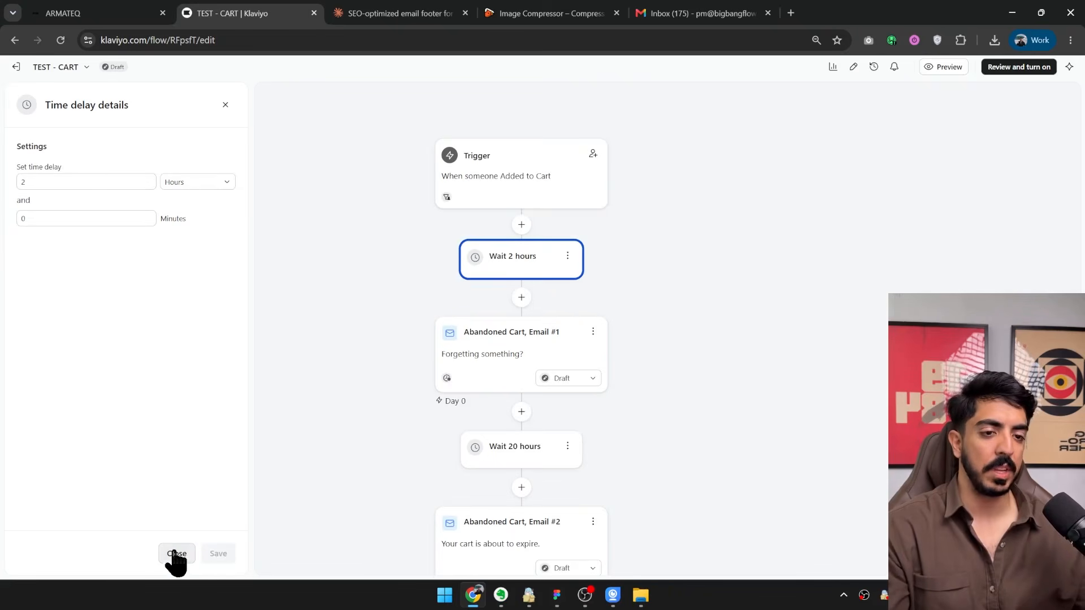
left_click(560, 452)
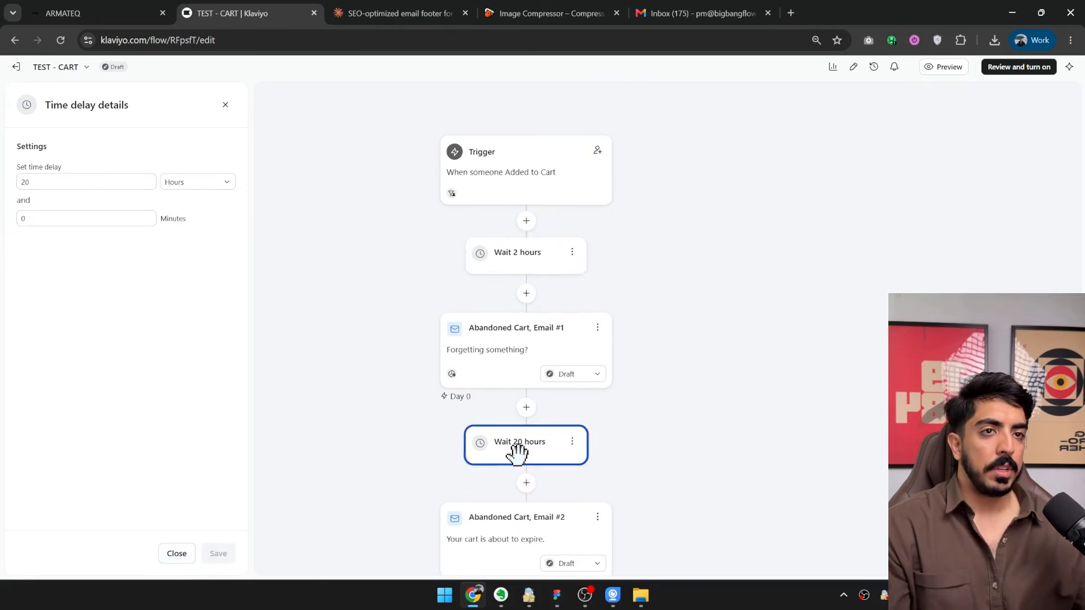
double_click(54, 184)
type("22")
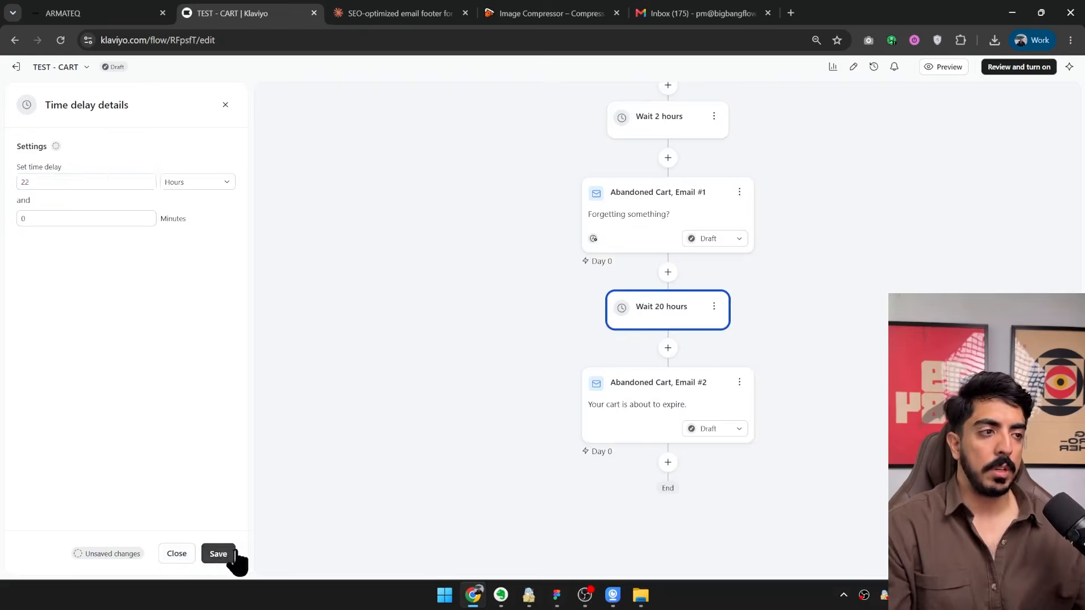
left_click(226, 553)
Open the details of Abandoned Cart, Email #1 and load its template editor in a new browser tab.
left_click_drag(799, 242, 754, 368)
left_click_drag(751, 440, 564, 477)
left_click_drag(616, 350, 672, 284)
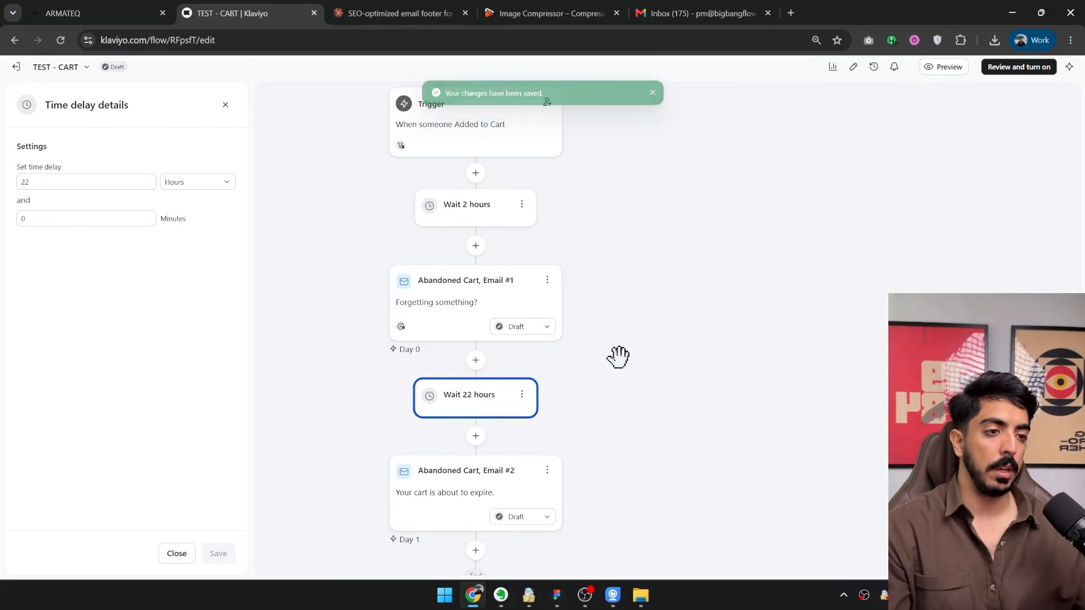
left_click(440, 300)
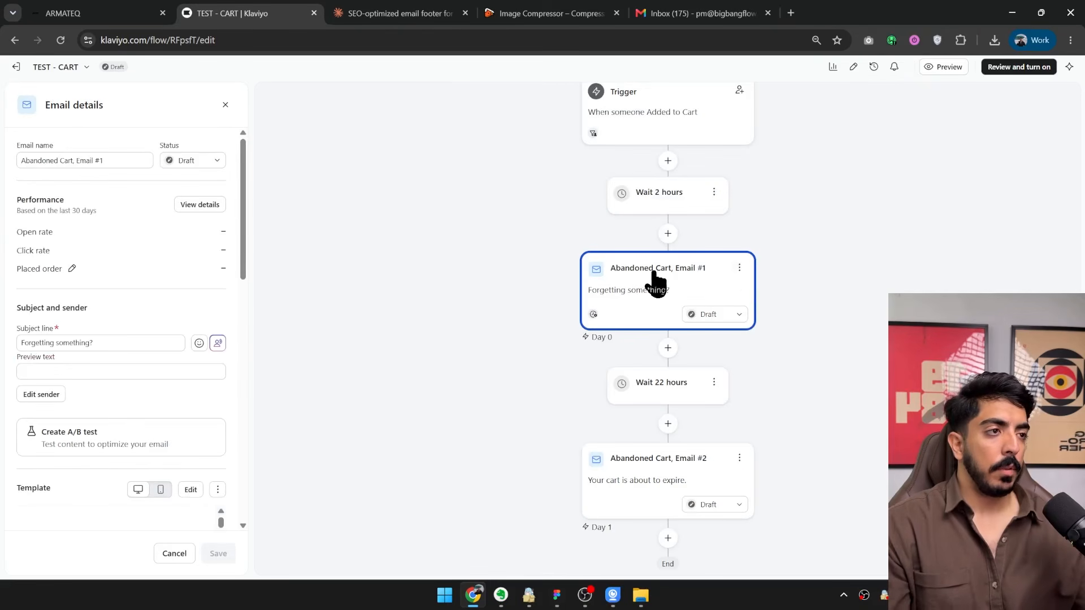
scroll(217, 303, "down", 5)
middle_click(187, 238)
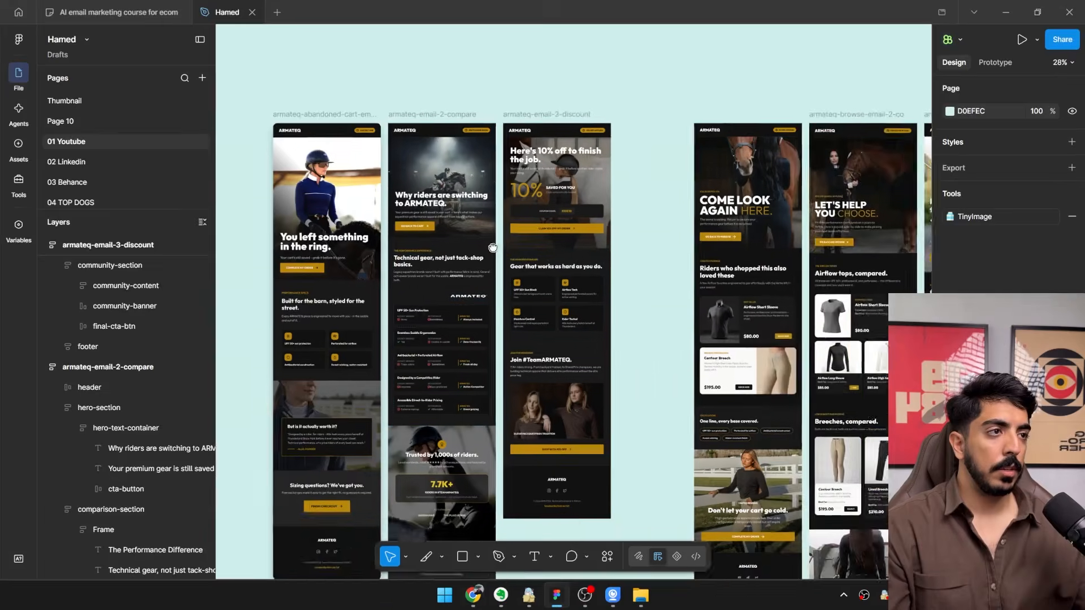
Switch to the Figma design and draw a slice about 140 × 191 beside the armateq-abandoned-cart-email frame.
left_click_drag(553, 252, 752, 252)
scroll(752, 252, "down", 5)
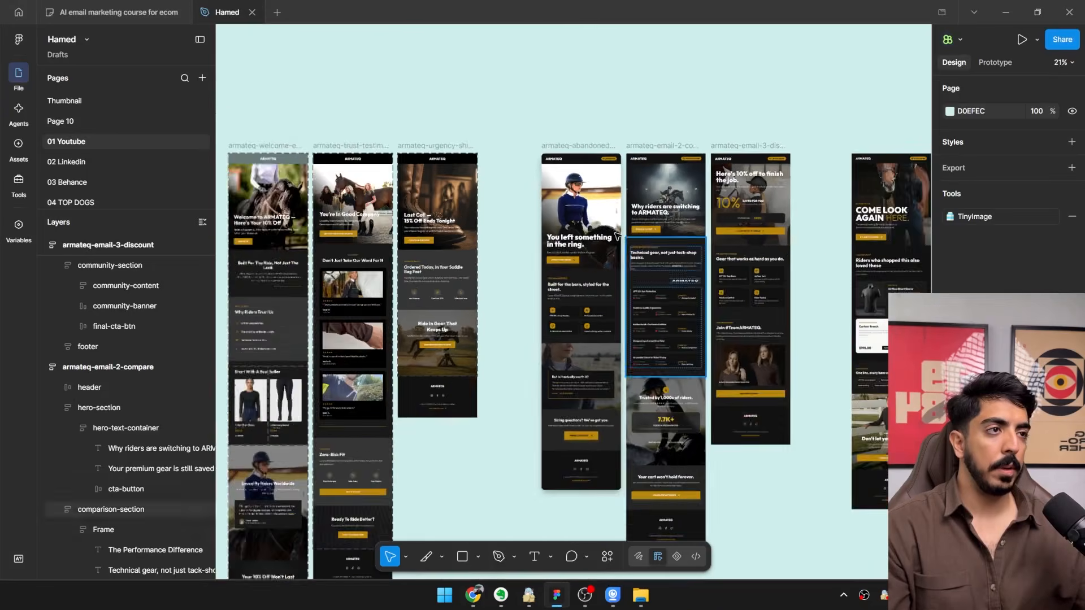
scroll(610, 213, "up", 8)
left_click_drag(567, 163, 472, 224)
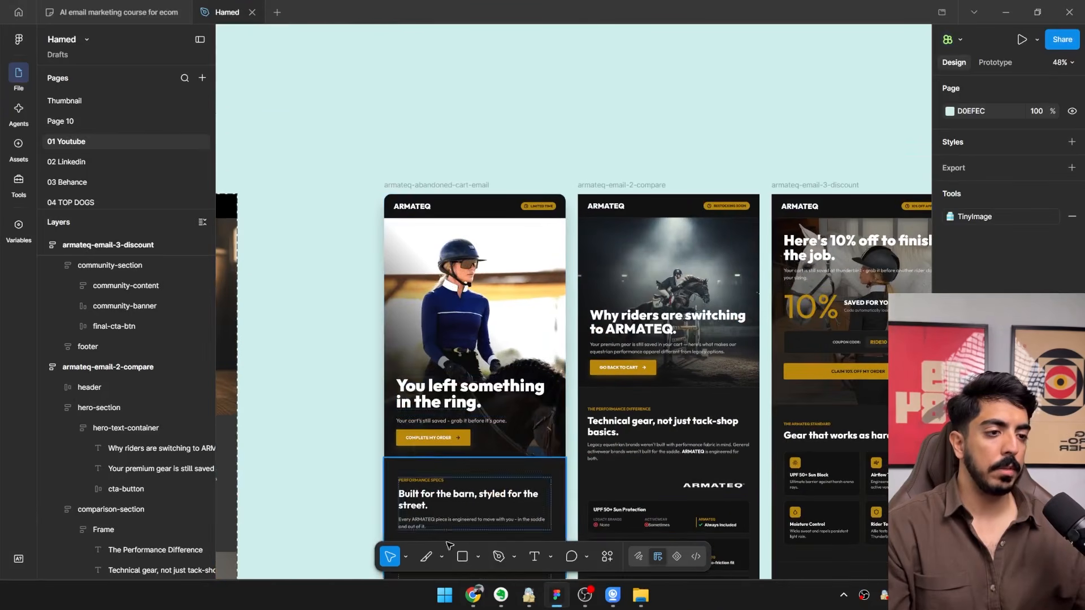
left_click(426, 557)
scroll(368, 169, "up", 3)
key("v")
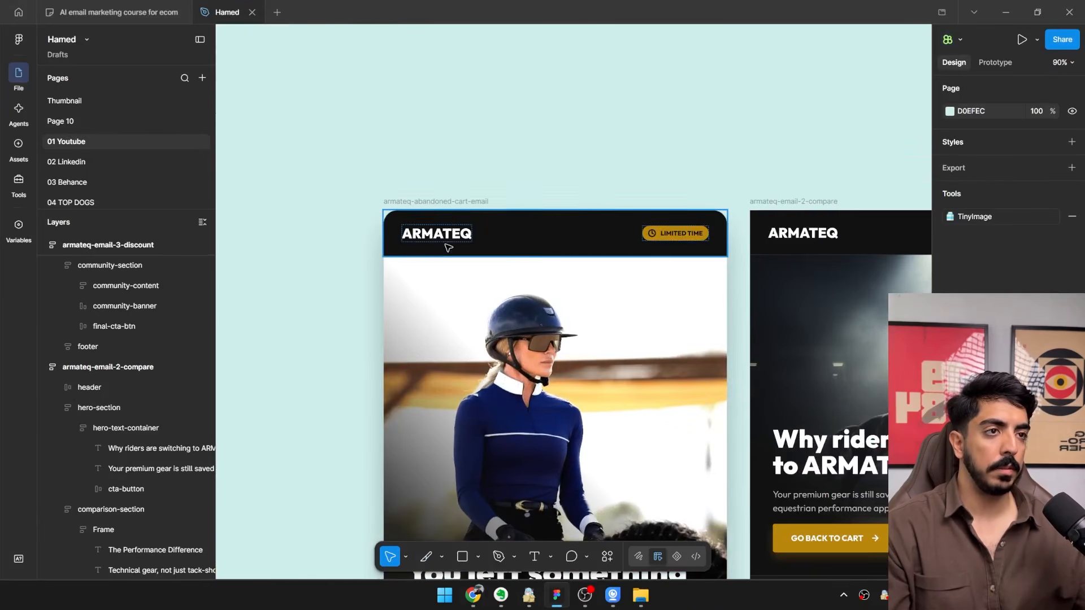
left_click(442, 204)
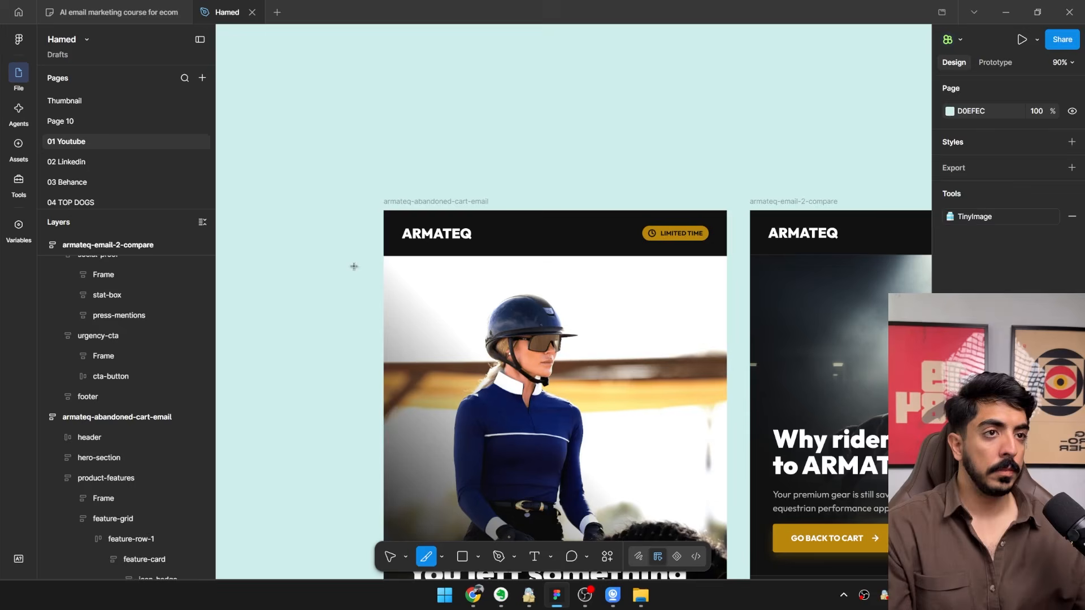
left_click_drag(290, 180, 371, 291)
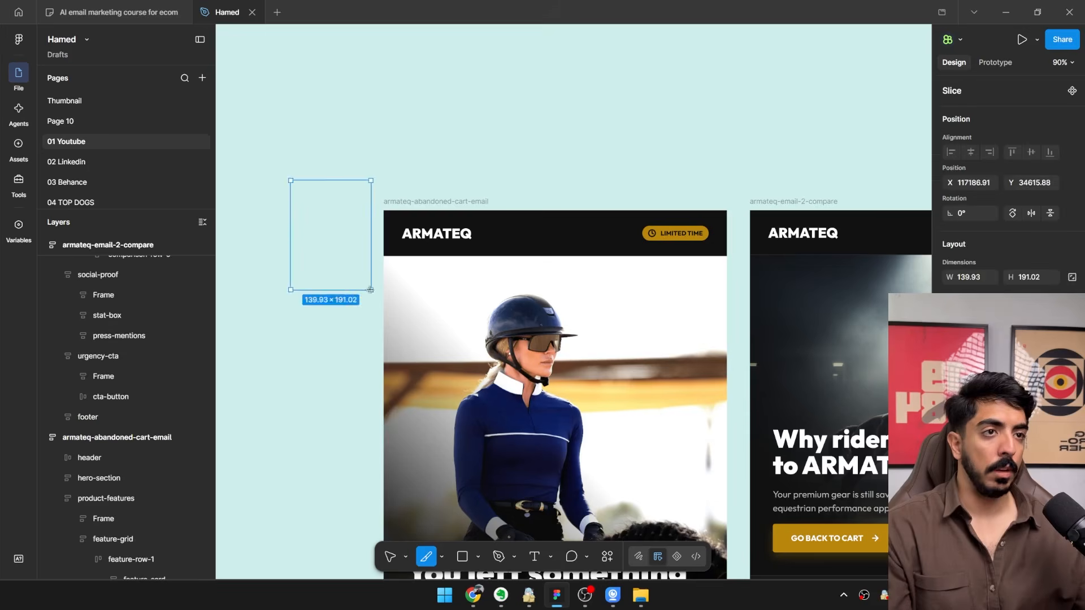
Move the slice into the abandoned-cart email frame, exclude it from auto layout, and place it at the frame's top edge.
mouse_move(347, 224)
left_mouse_down()
mouse_move(424, 279)
mouse_move(451, 260)
left_mouse_up()
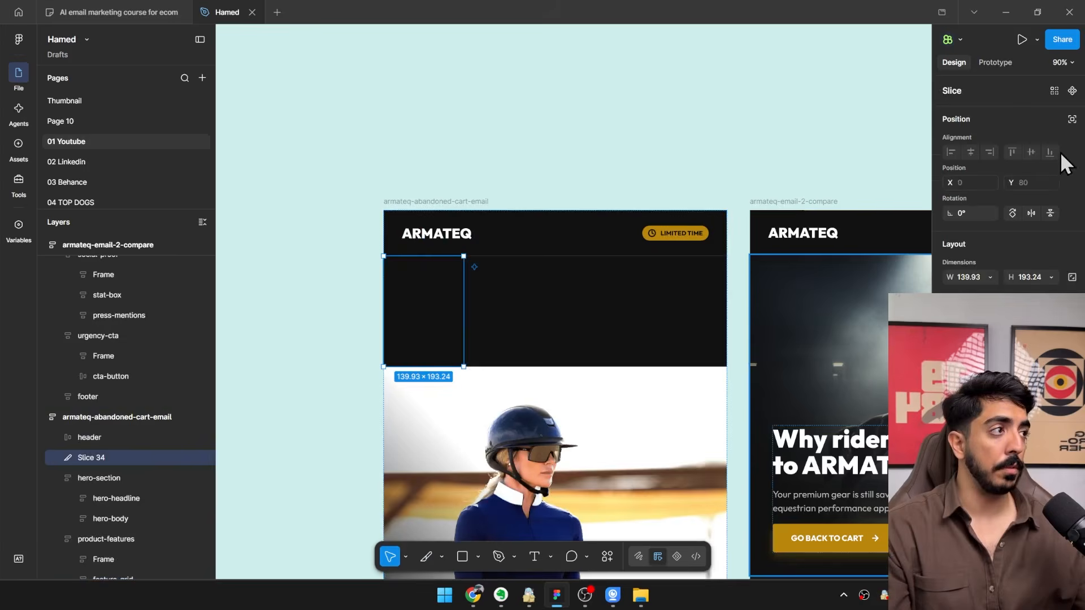
left_click(1071, 119)
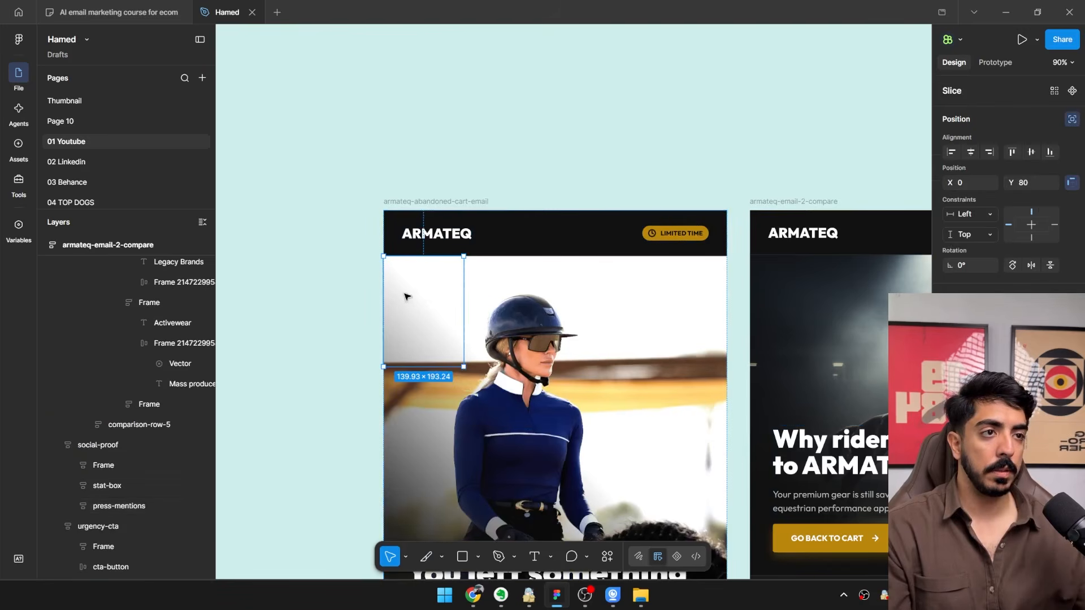
left_click_drag(407, 295, 408, 250)
scroll(463, 326, "up", 6)
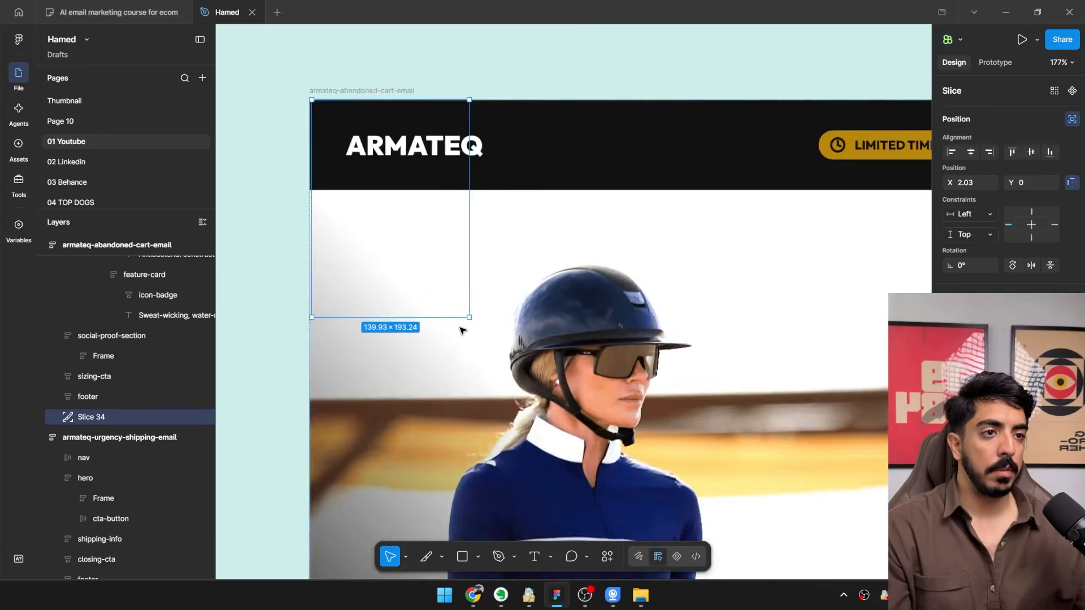
Align the slice to X 0, Y 0 and resize it to 600 × 872 so it covers the header and hero section.
left_click_drag(339, 284, 601, 356)
scroll(560, 241, "up", 2)
left_click_drag(557, 209, 552, 207)
scroll(611, 362, "down", 7)
left_click_drag(735, 481, 628, 443)
scroll(591, 308, "down", 3)
left_click_drag(590, 308, 586, 359)
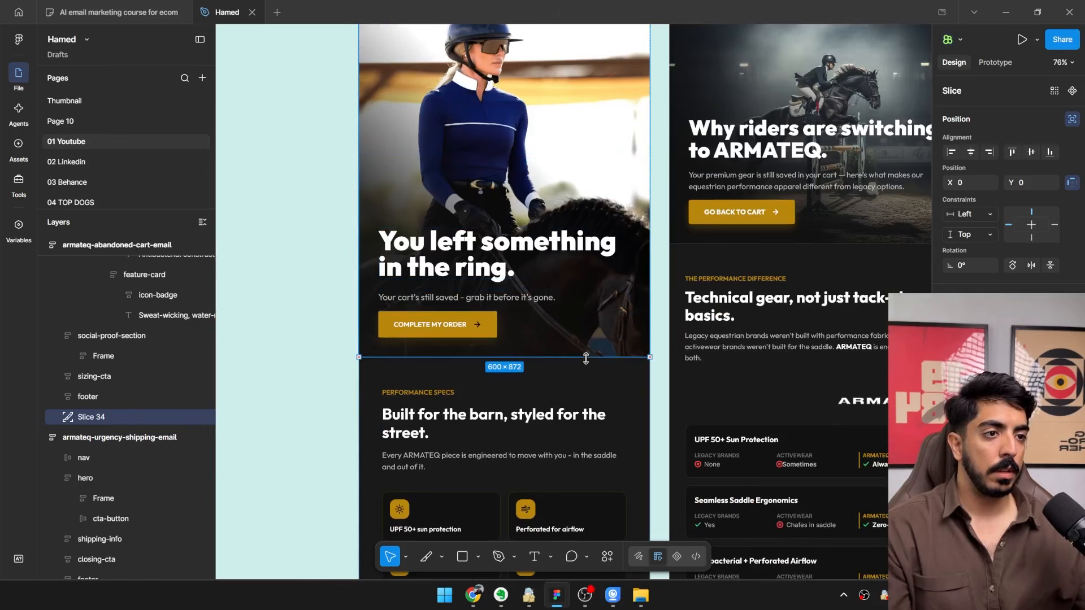
scroll(584, 356, "up", 3)
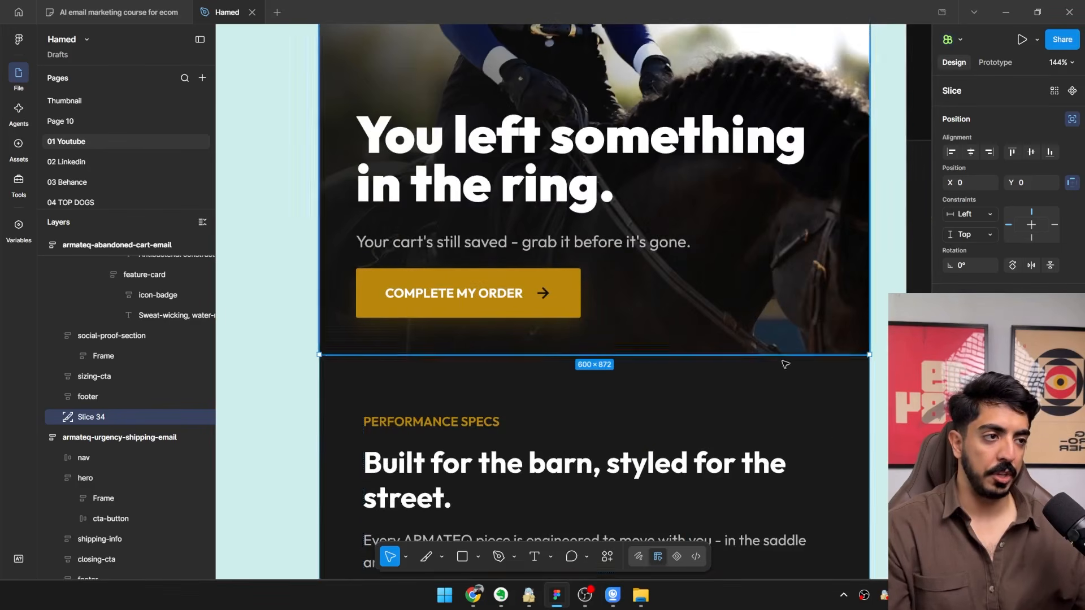
scroll(534, 354, "down", 5)
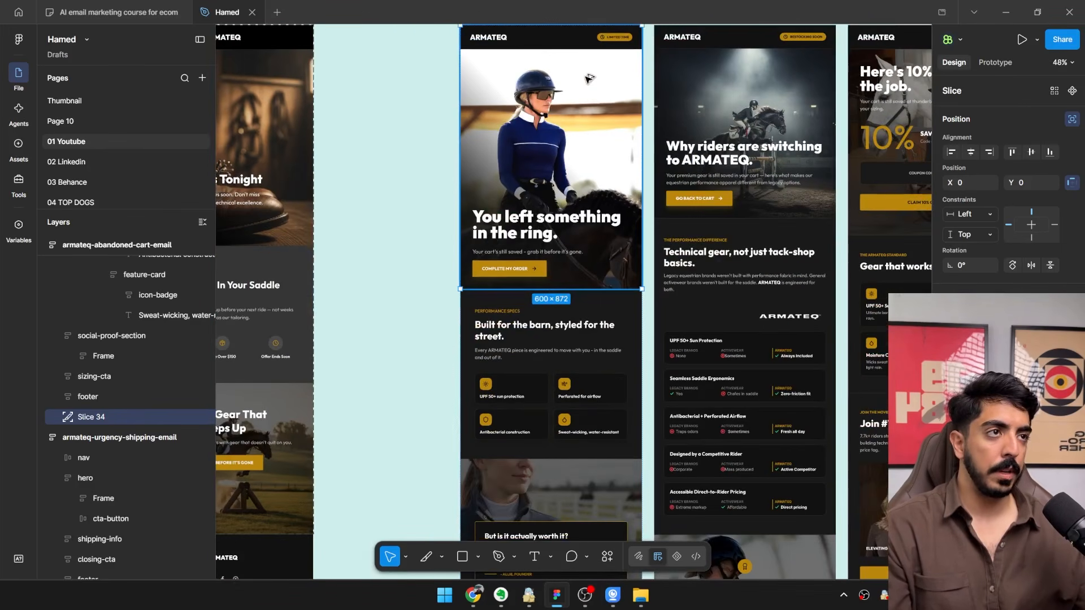
Duplicate the slice directly below at Y 872 and extend it to 600 × 1373, ending at the footer's upper edge.
left_click_drag(586, 78, 578, 346, "alt")
scroll(494, 301, "up", 8)
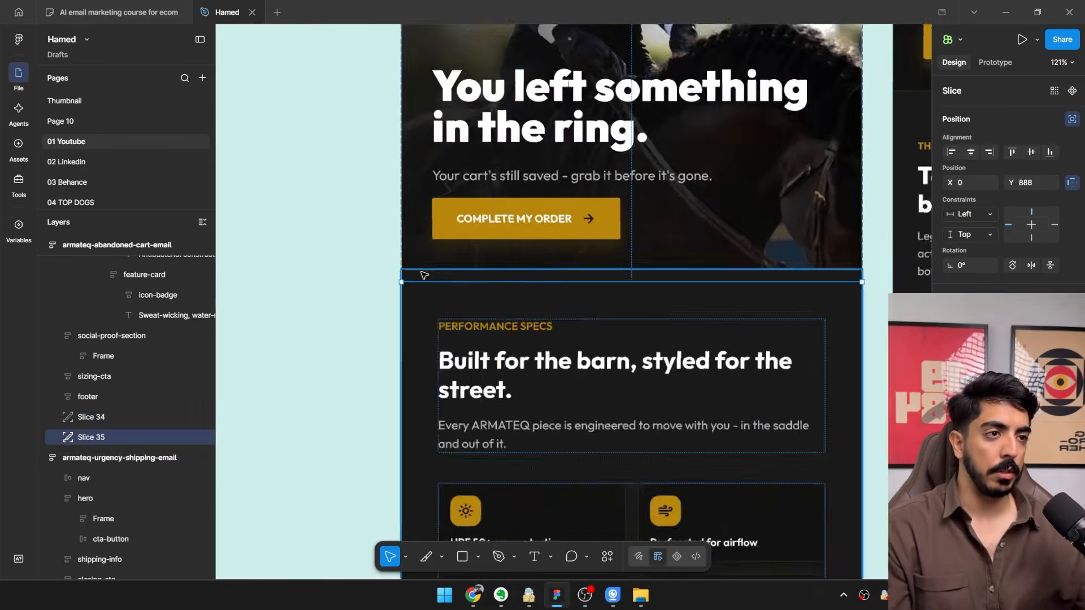
left_click_drag(432, 329, 429, 322)
scroll(429, 323, "down", 10)
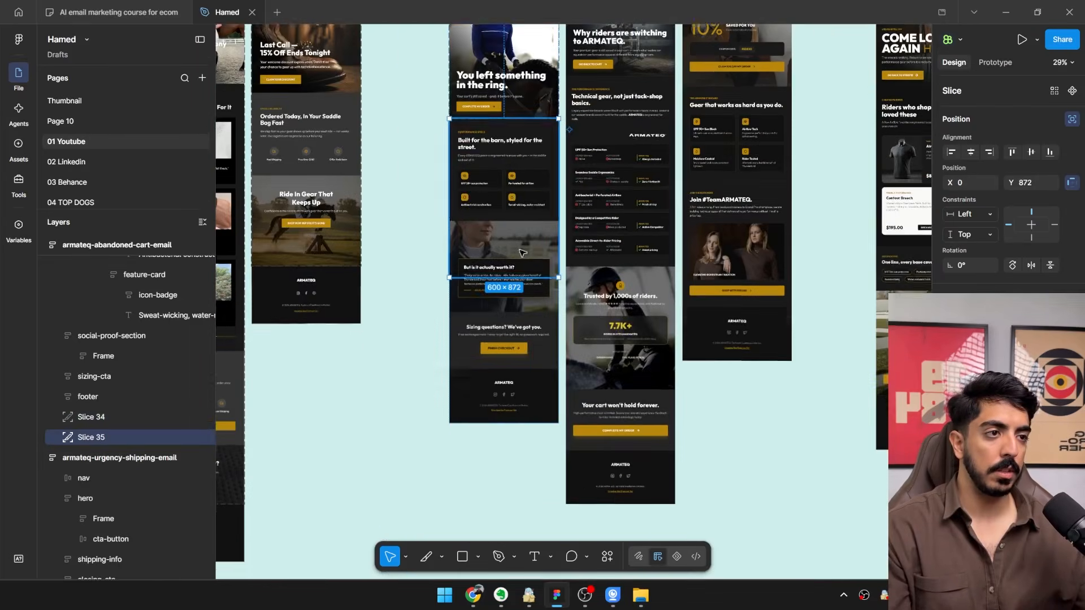
left_click_drag(522, 278, 554, 375)
scroll(527, 374, "up", 8)
scroll(555, 375, "down", 4)
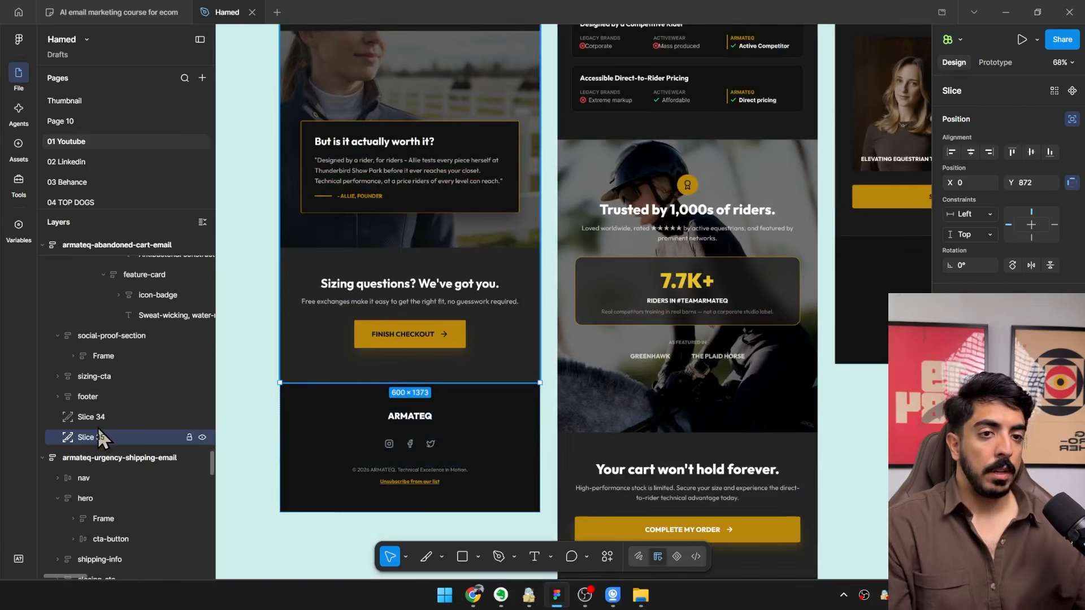
Select both slices of the abandoned-cart email and delete the old Slice 33.jpg and Slice 33-1.jpg from the desktop.
left_click(93, 418, "shift")
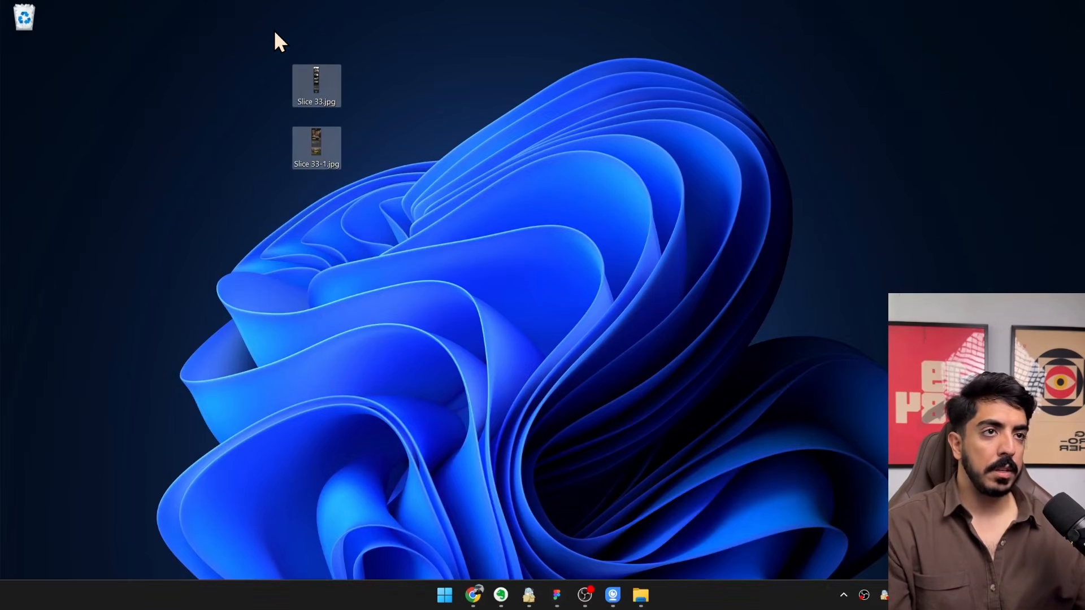
key("Delete")
left_click(565, 602)
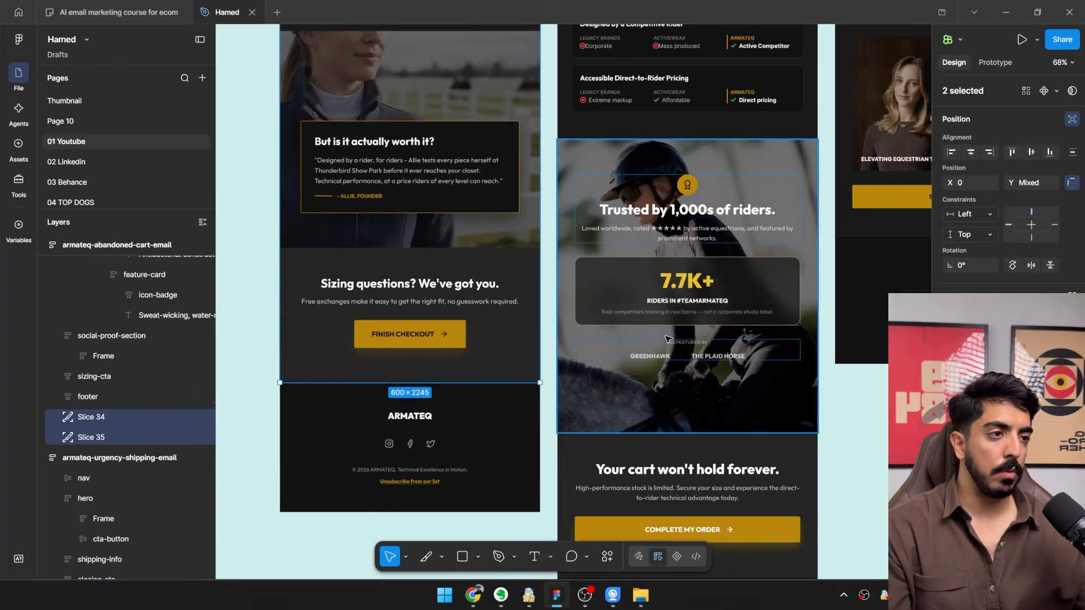
Export the two selected slices to the Desktop folder.
scroll(335, 401, "down", 4)
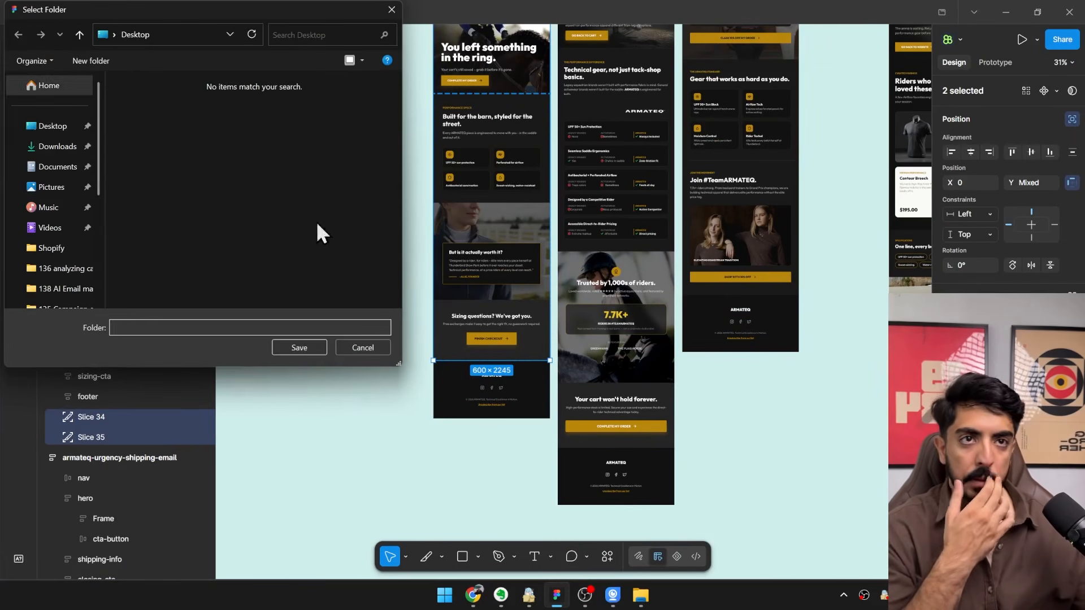
left_click(35, 132)
left_click(299, 347)
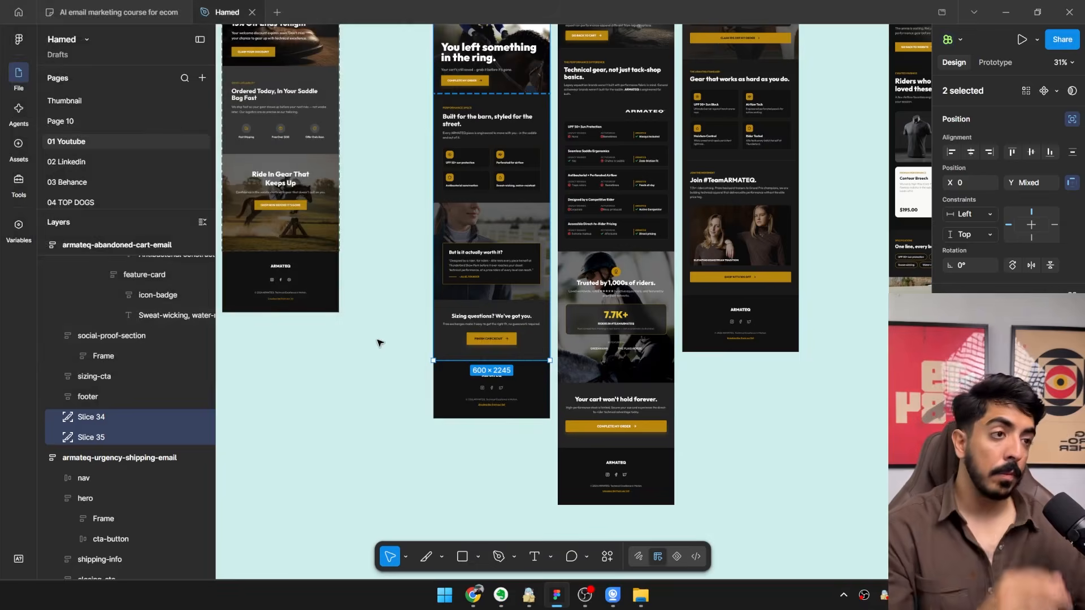
Switch to the Klaviyo email editor and delete the intro text, the Nattsky logo and the empty placeholder above the product block.
key("super+d")
left_click_drag(346, 121, 346, 123)
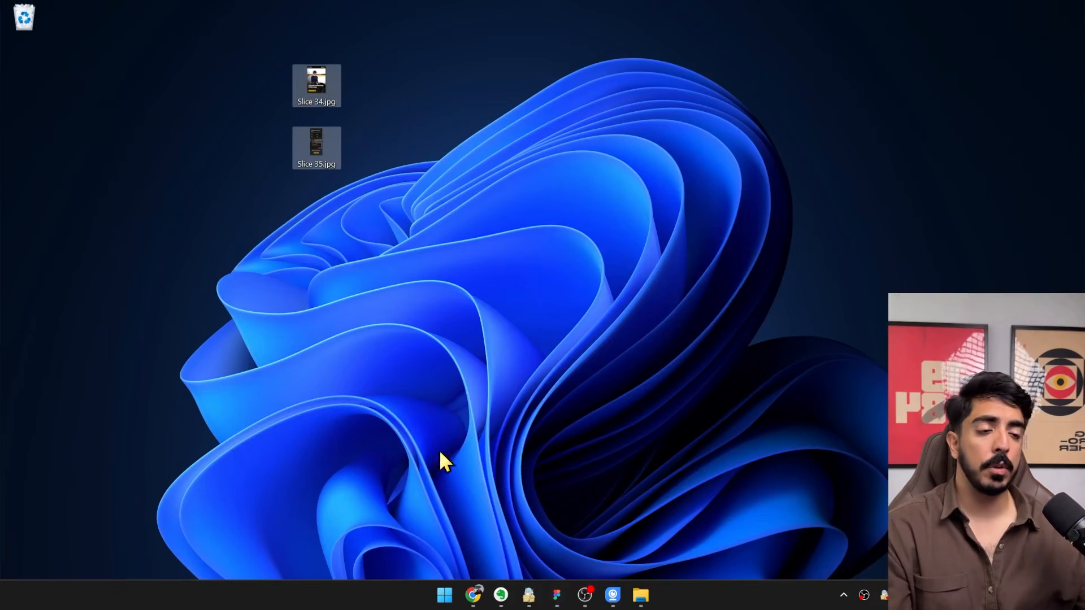
left_click(478, 596)
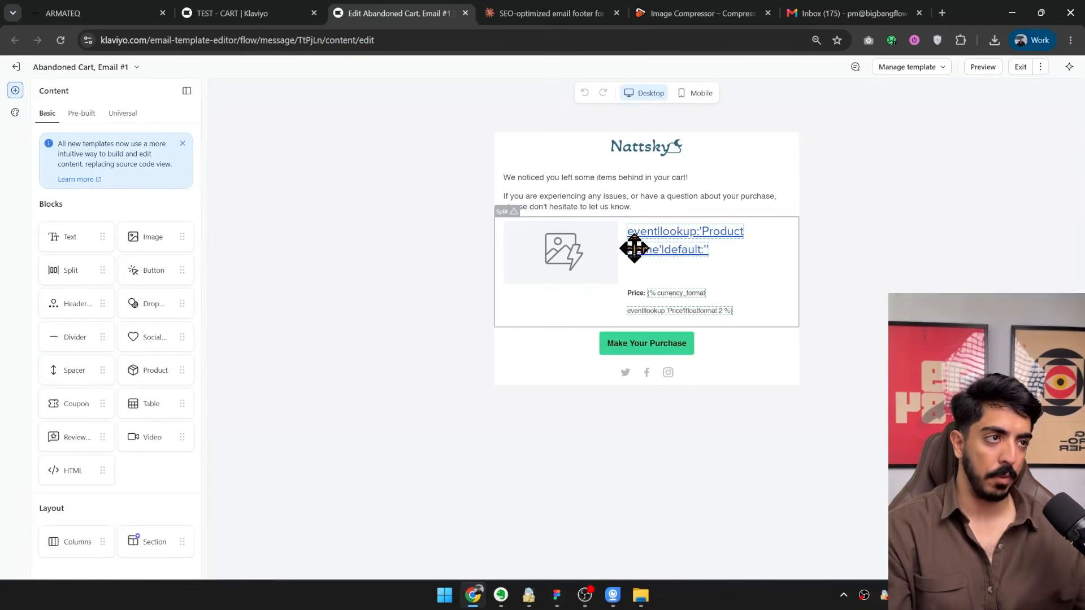
left_click(561, 196)
left_click(482, 253)
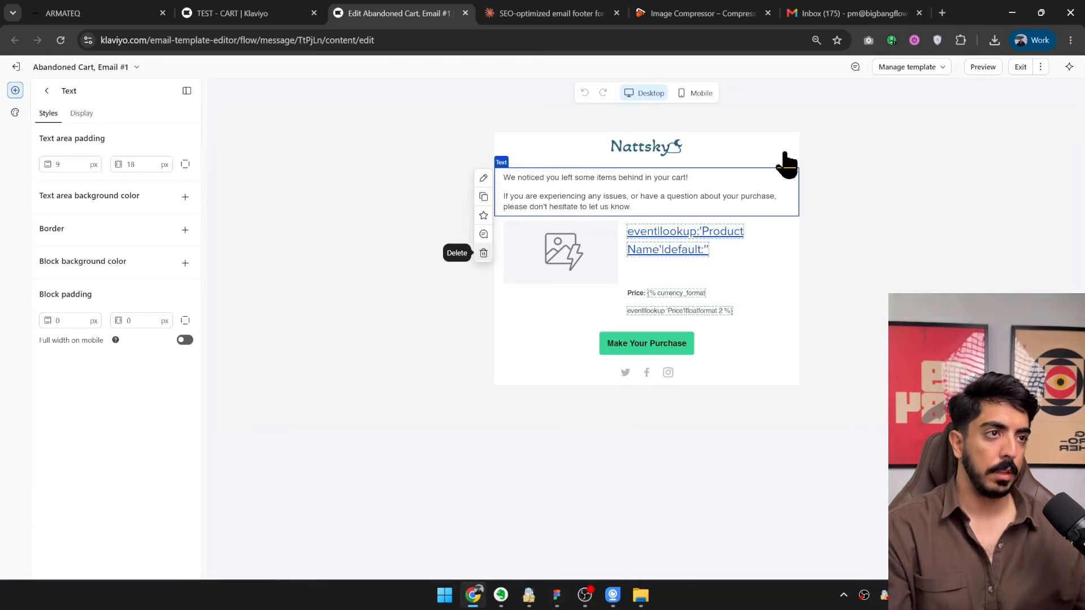
left_click(629, 151)
left_click(483, 198)
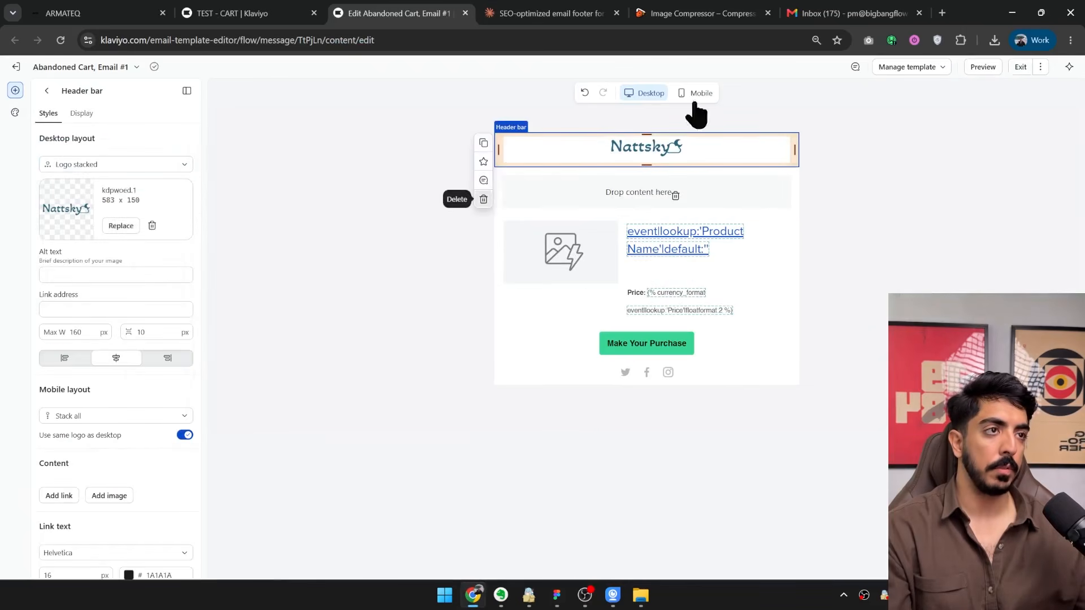
left_click(676, 209)
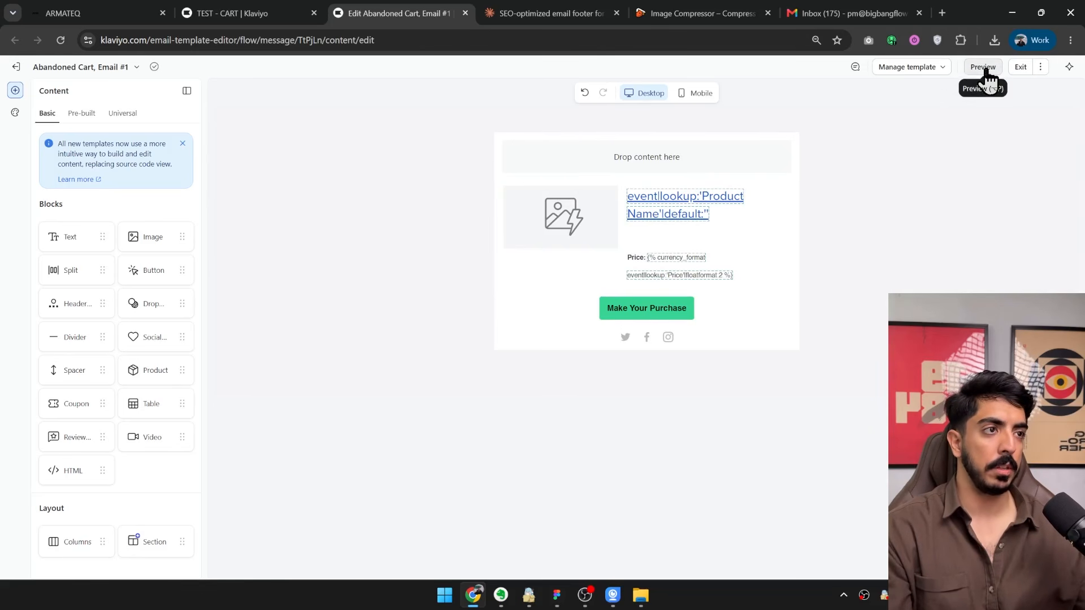
Preview the email to check how the dynamic product block renders, and return to the editor.
left_click(609, 218)
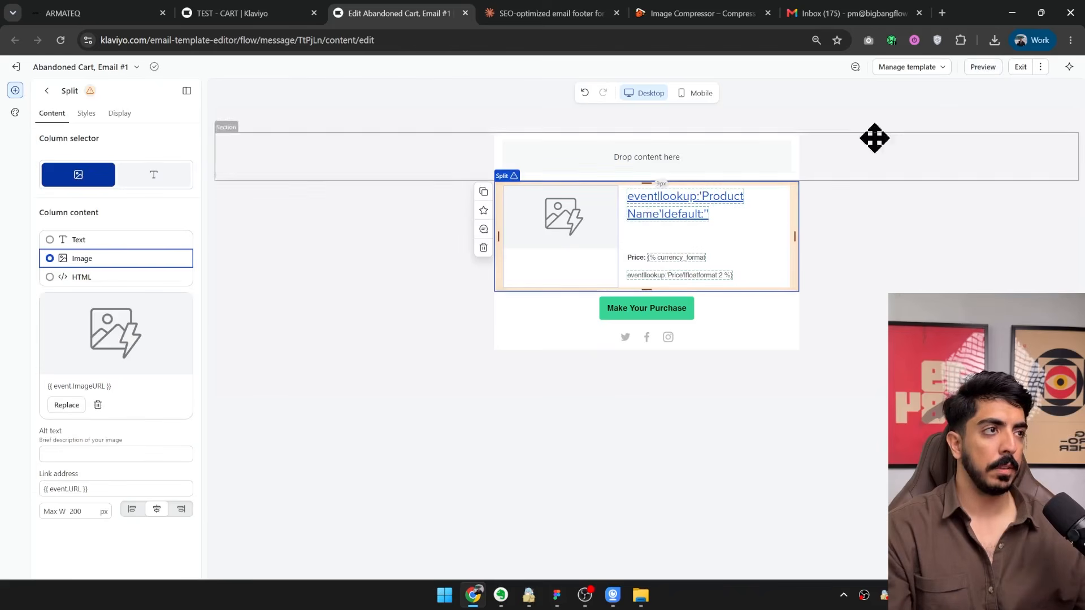
left_click(983, 67)
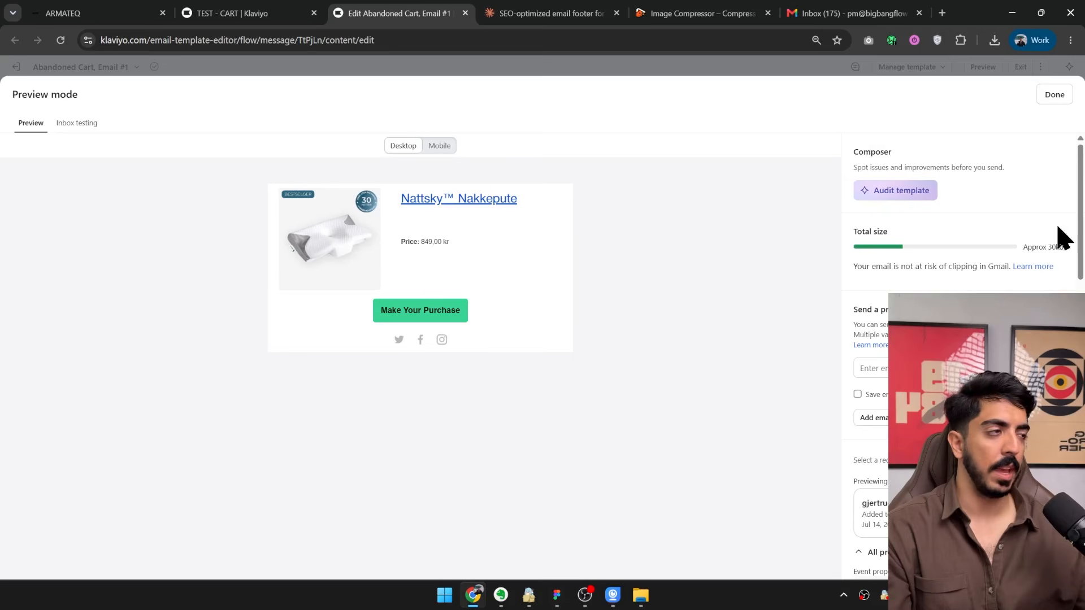
left_click(1045, 101)
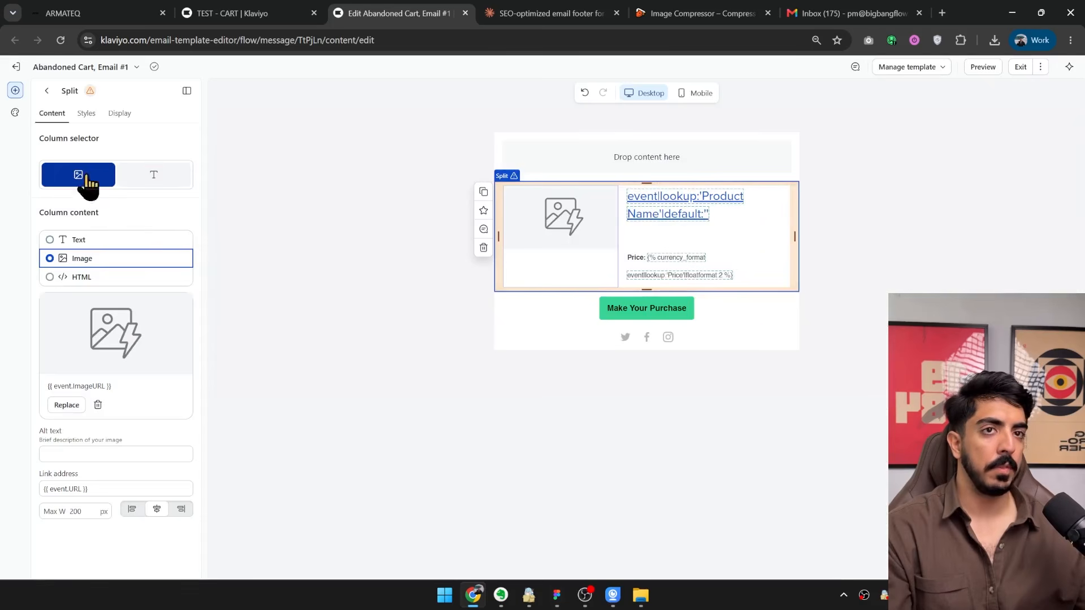
Add an image block at the top of the email and fill it with Slice 34.jpg from the desktop.
left_click(46, 91)
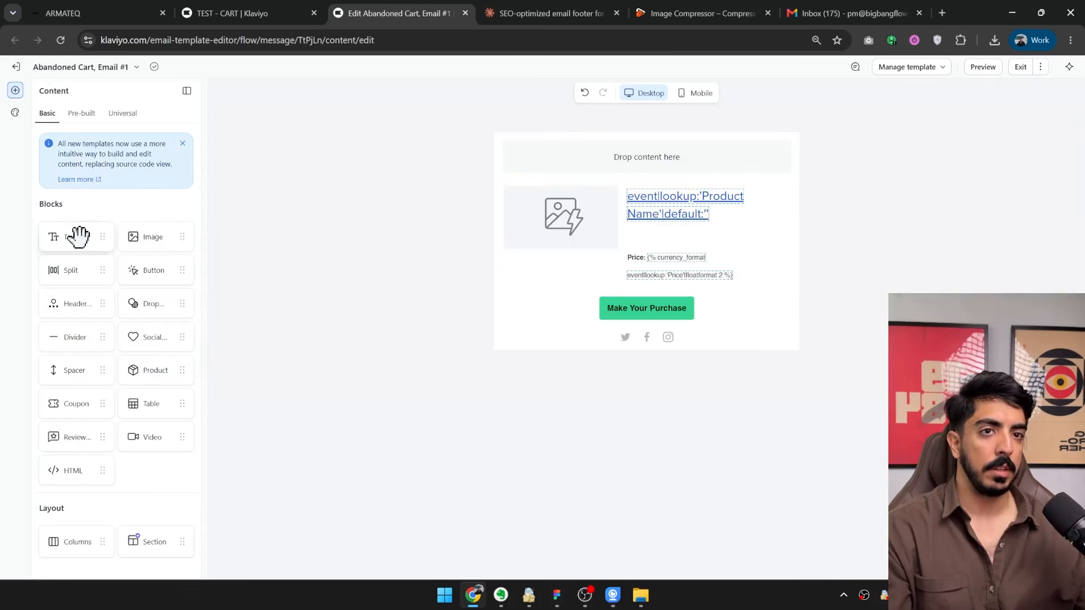
left_click_drag(186, 244, 636, 161)
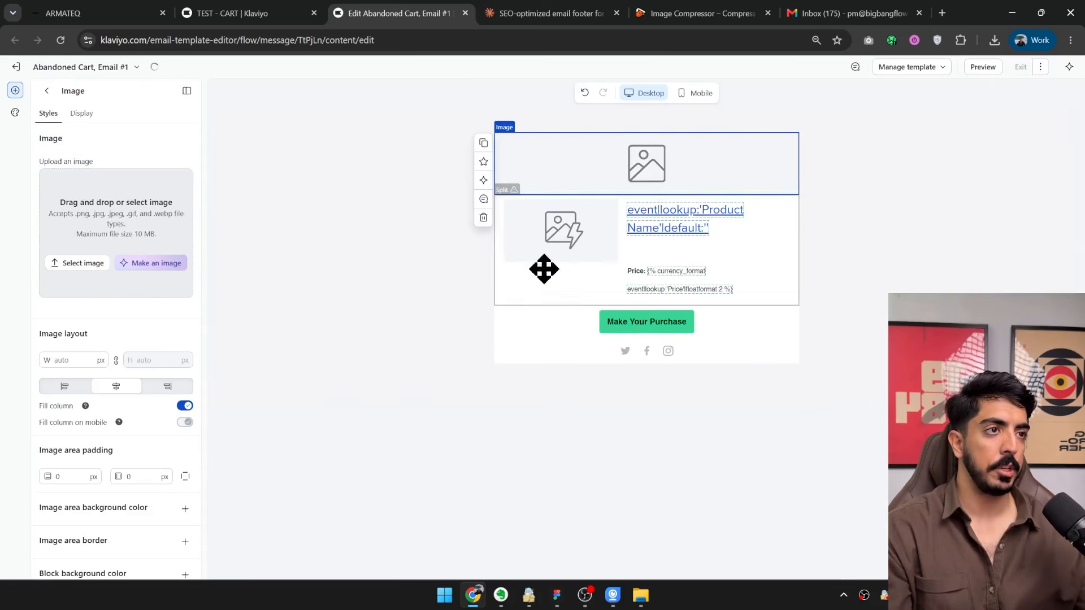
left_click_drag(961, 15, 871, 178)
left_click_drag(312, 77, 589, 346)
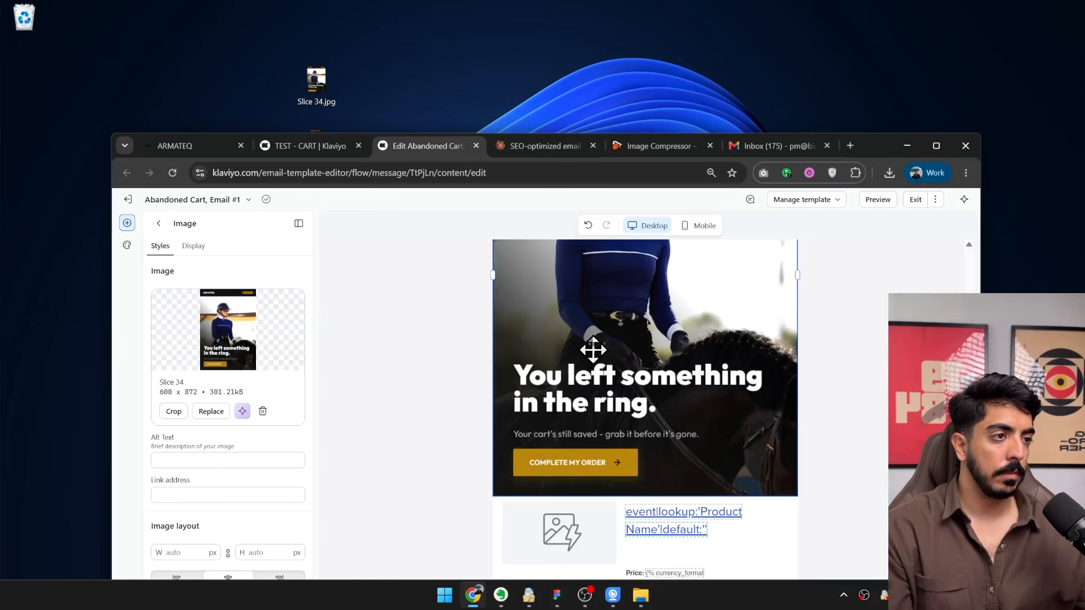
left_click_drag(872, 148, 874, 26)
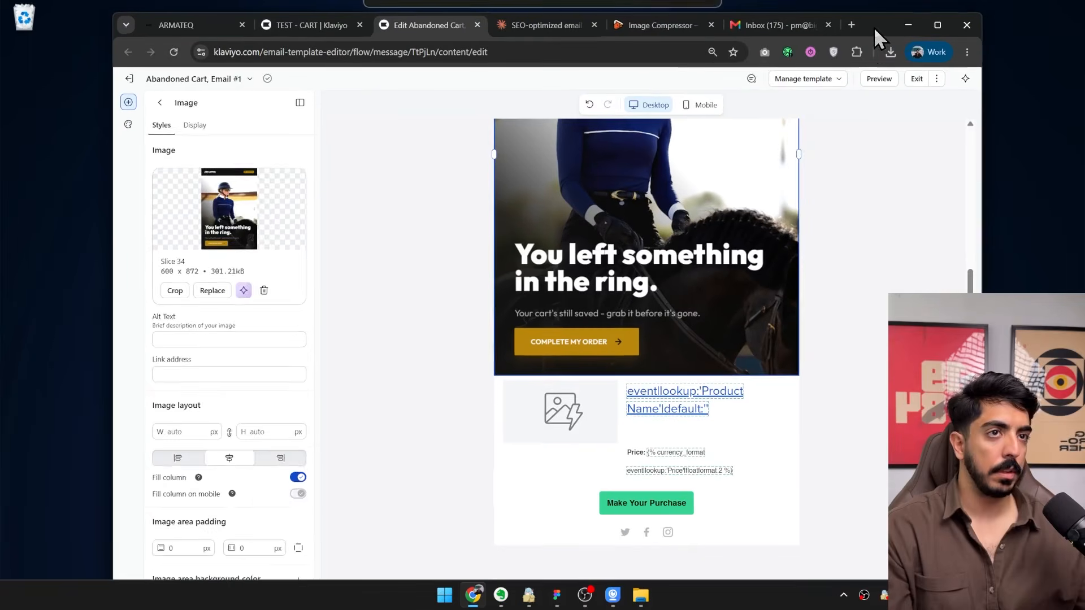
Add an image block directly below the product split and fill it with Slice 35.jpg from the desktop.
left_click(160, 103)
left_click_drag(259, 248, 664, 480)
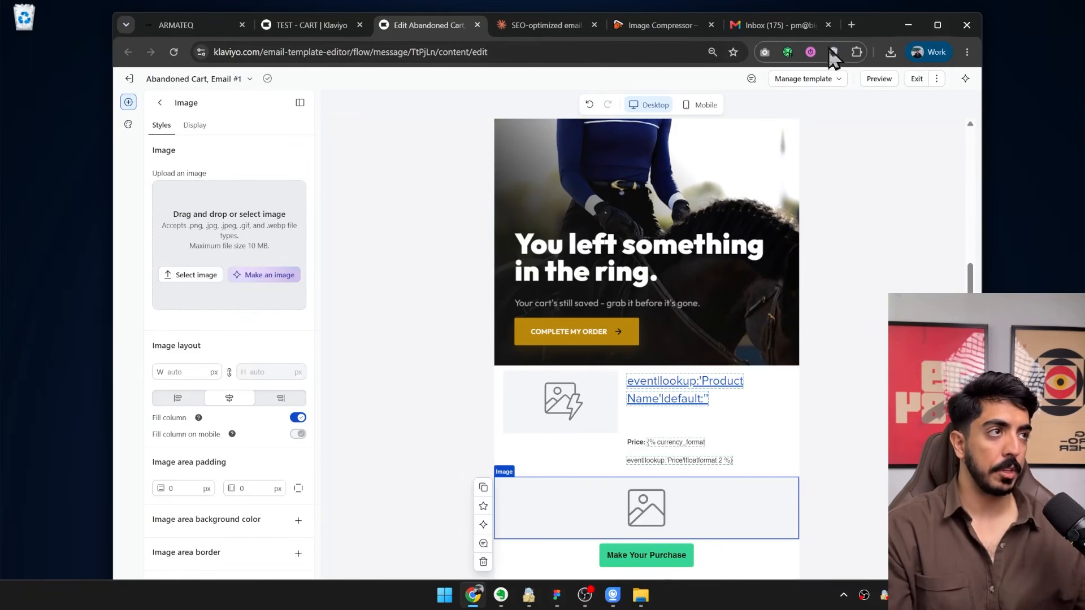
left_click_drag(876, 22, 977, 20)
left_click_drag(214, 73, 375, 97)
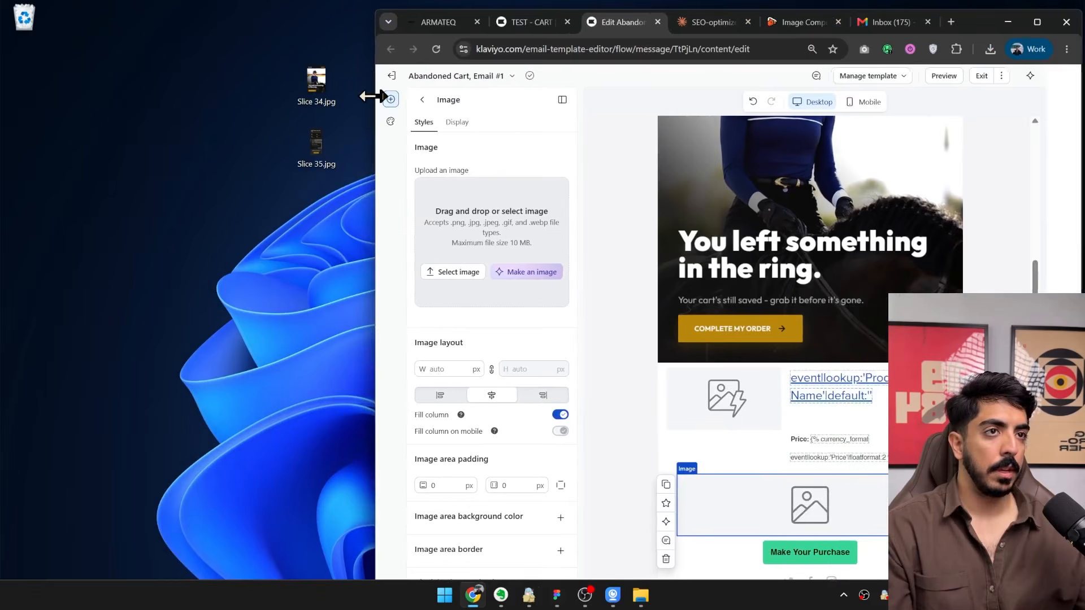
left_click_drag(316, 146, 508, 255)
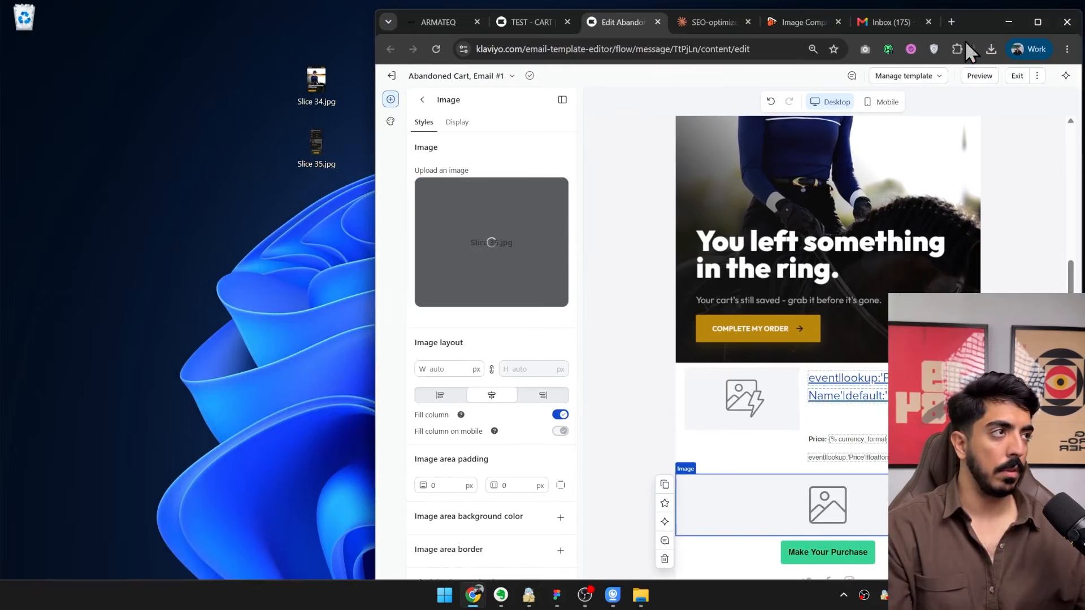
double_click(977, 16)
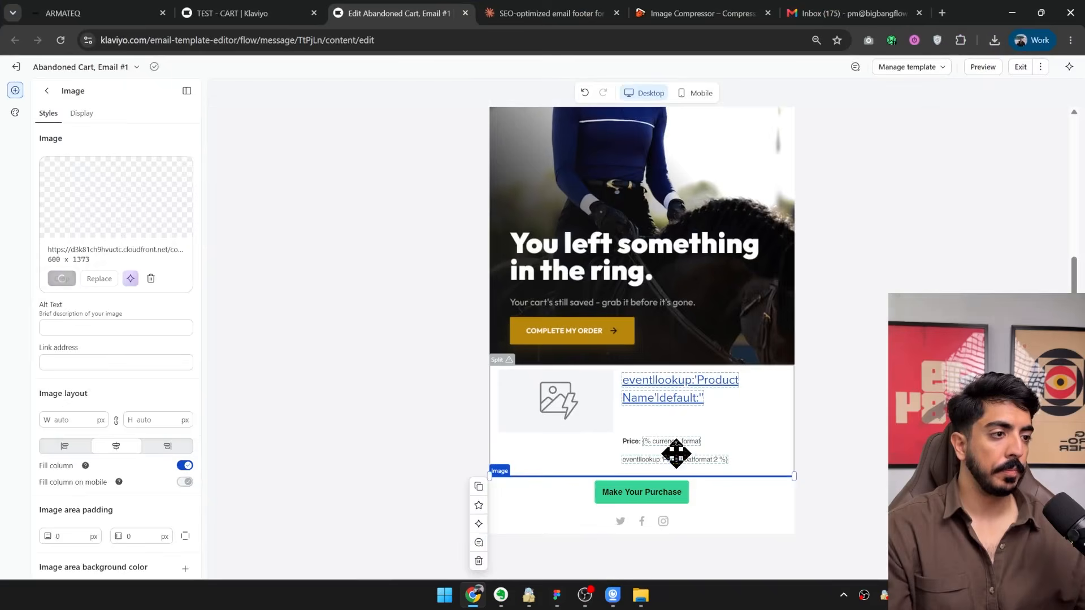
Copy the {{ event.URL }} link from the Make Your Purchase button into the link address of the Slice 34 hero image.
scroll(693, 445, "down", 10)
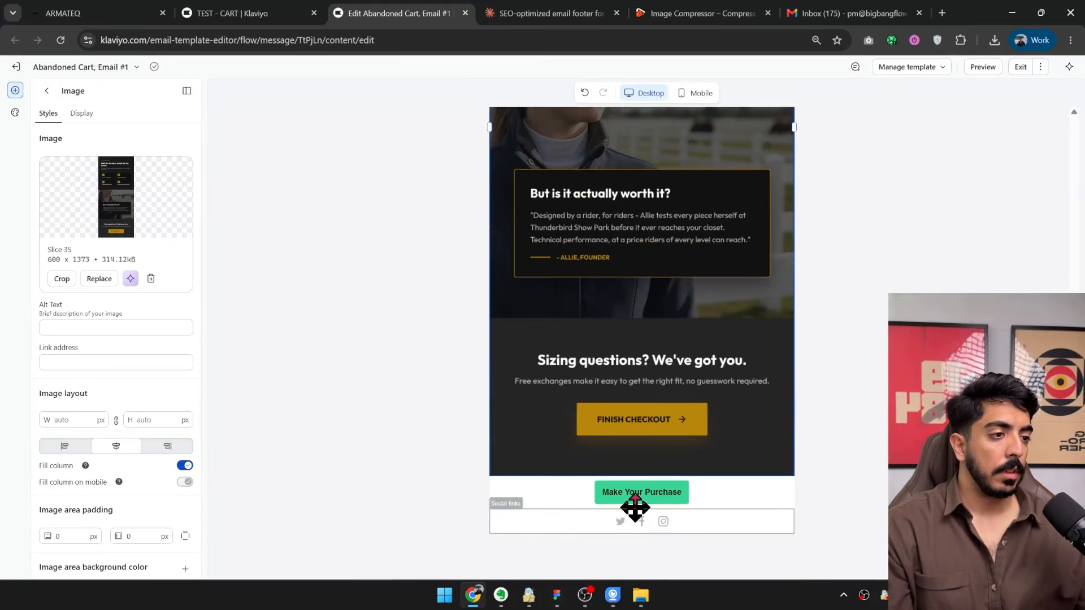
left_click(551, 502)
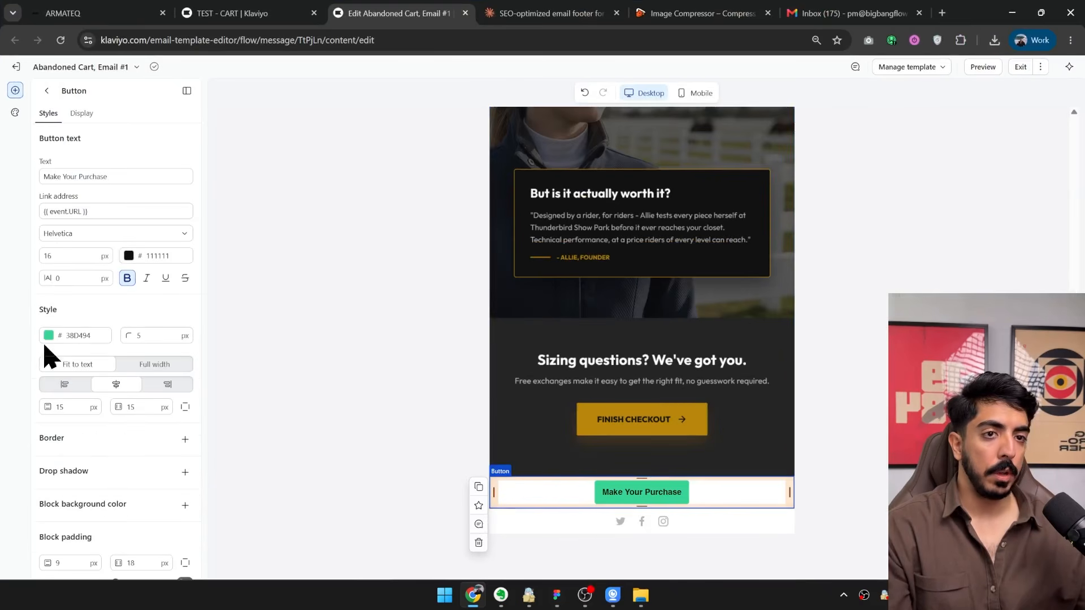
triple_click(116, 210)
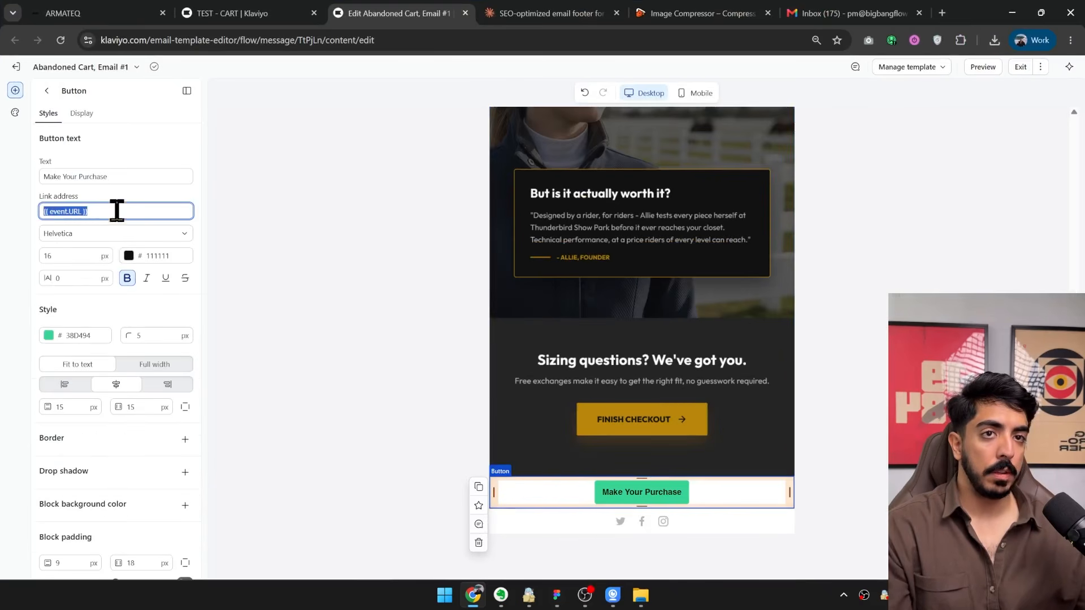
right_click(66, 210)
left_click(122, 273)
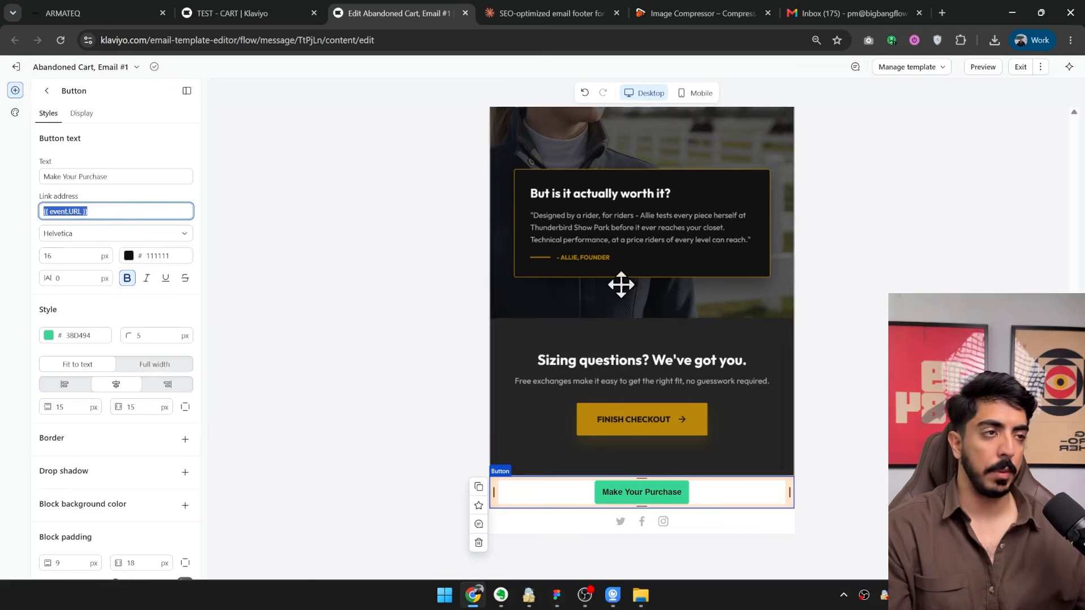
scroll(621, 284, "up", 10)
scroll(582, 356, "down", 3)
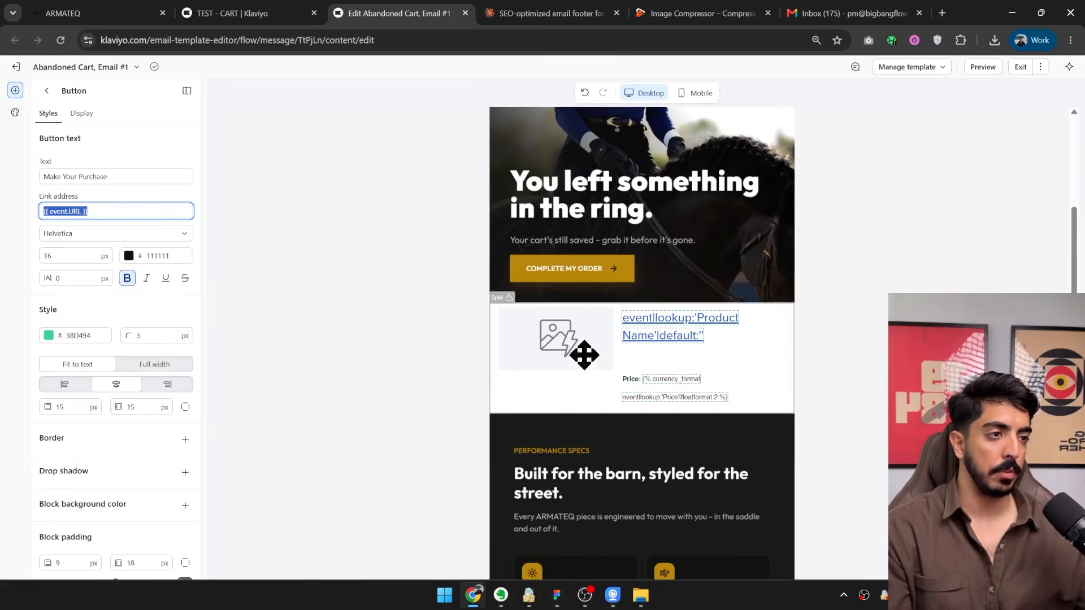
left_click(584, 234)
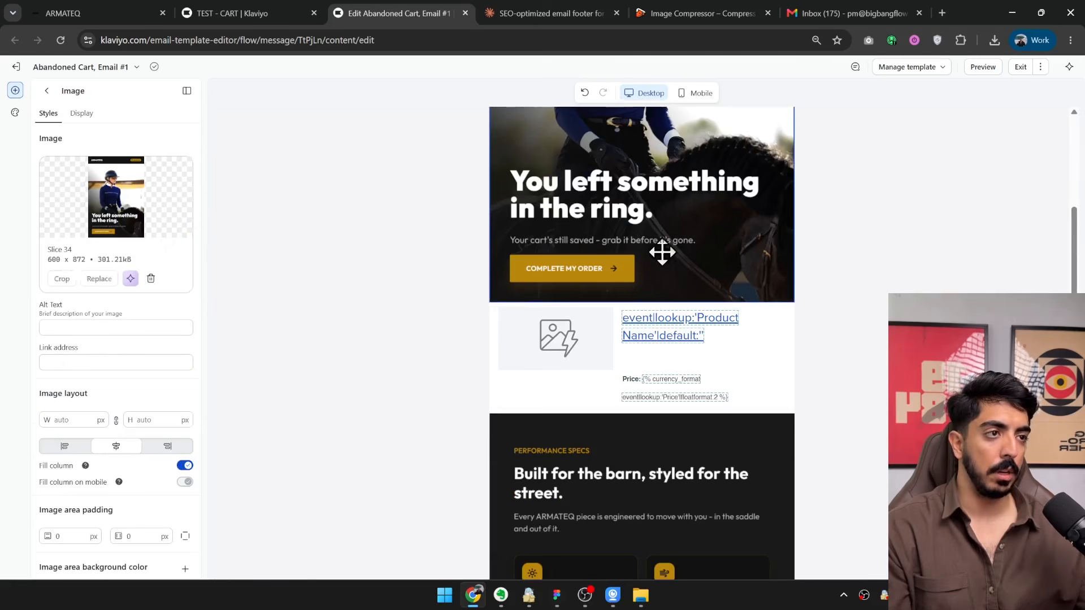
left_click(96, 362)
key("ctrl+v")
Set the link address of the Slice 35 image to {{ event.URL }}.
scroll(582, 334, "down", 5)
left_click(106, 364)
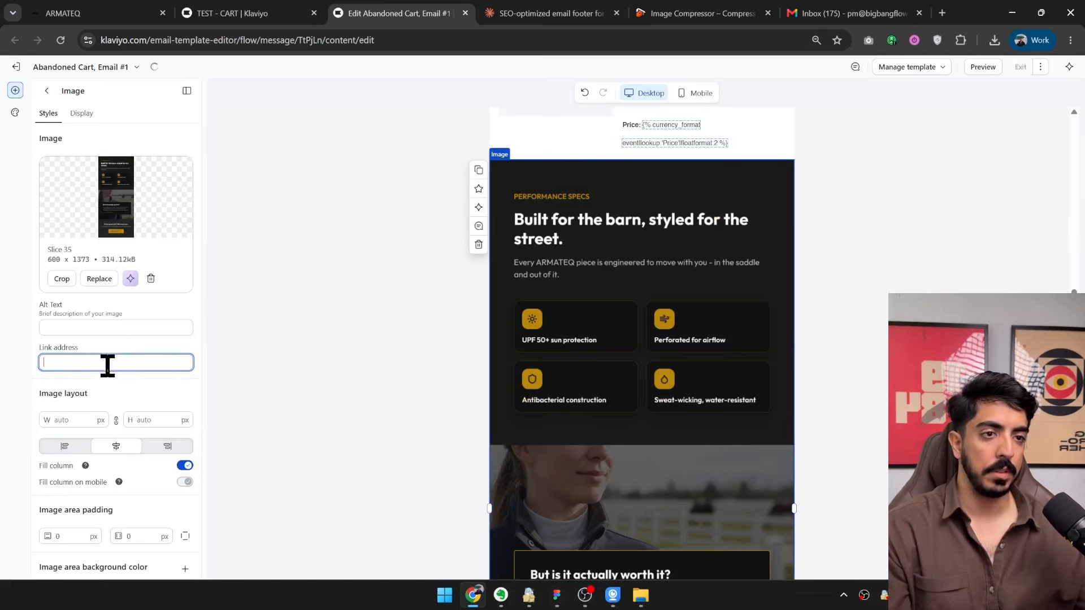
key("ctrl+v")
scroll(632, 345, "up", 7)
Delete the Make Your Purchase button and the social links section at the end of the email.
scroll(661, 431, "down", 14)
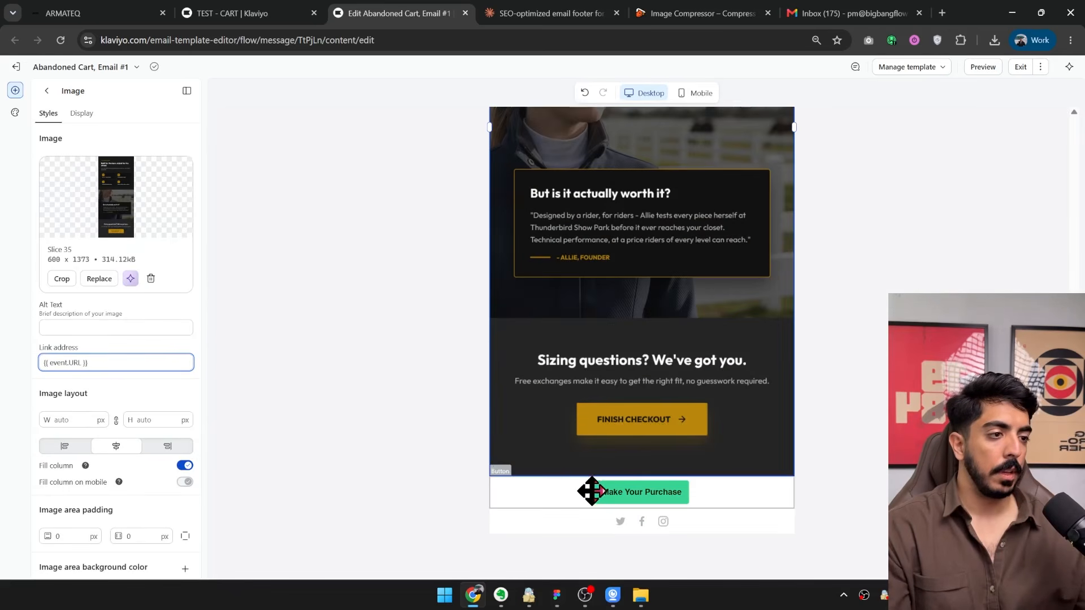
left_click(498, 502)
left_click(478, 541)
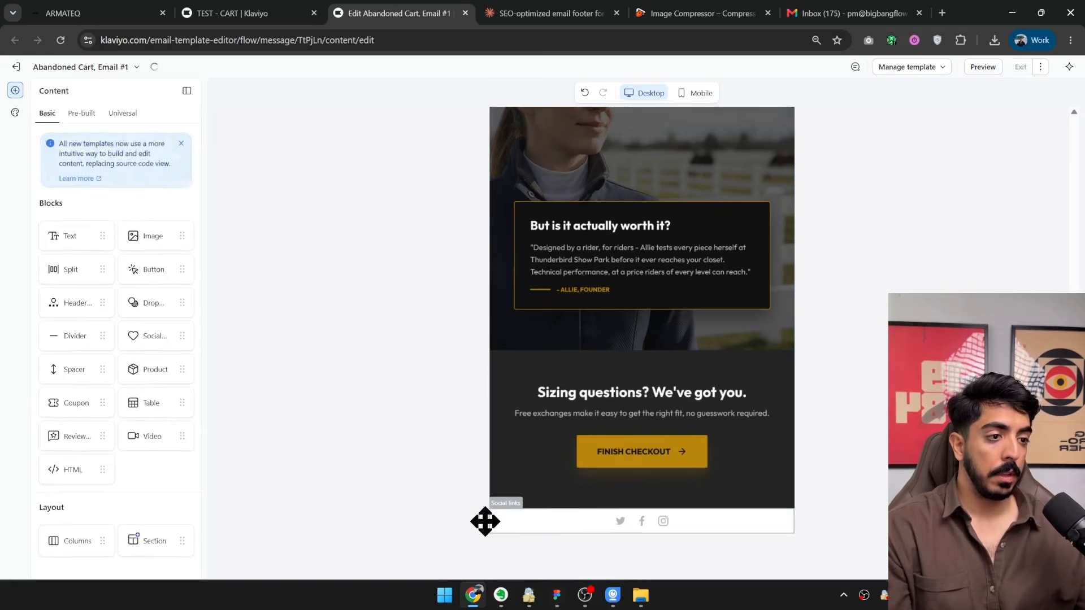
left_click(226, 511)
left_click(226, 497)
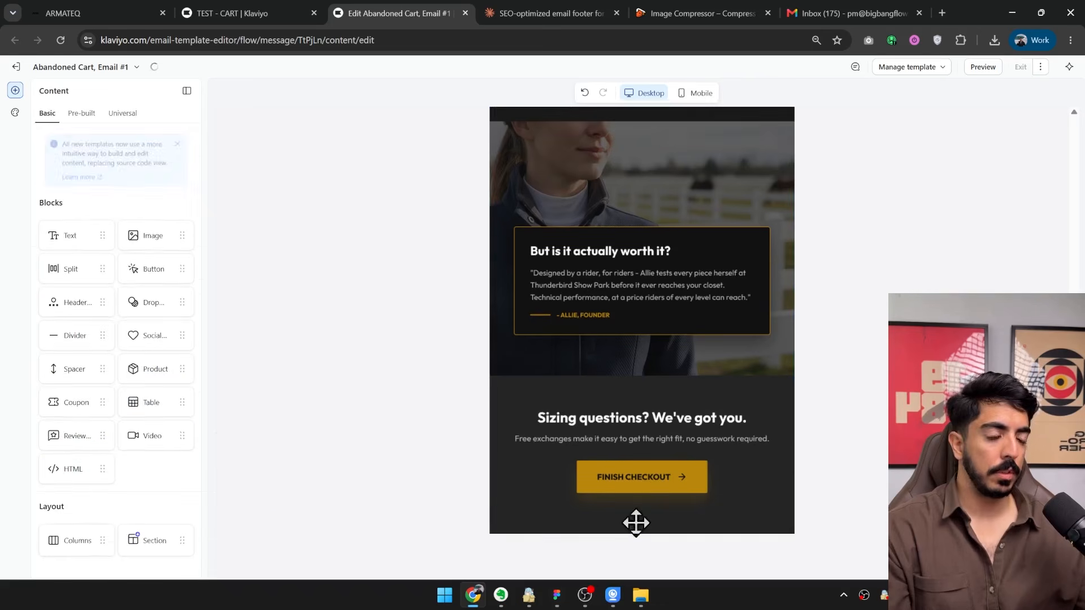
Add the saved universal footer section TEST below the Slice 35 image.
left_click(15, 92)
left_click(15, 91)
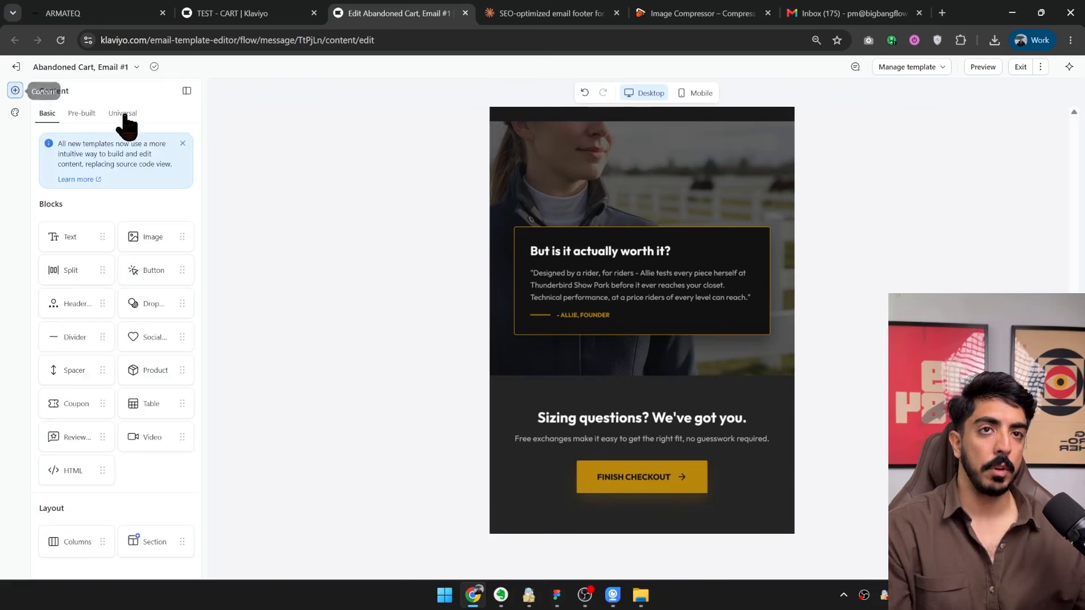
left_click(123, 113)
left_click_drag(151, 217, 731, 455)
scroll(736, 385, "down", 5)
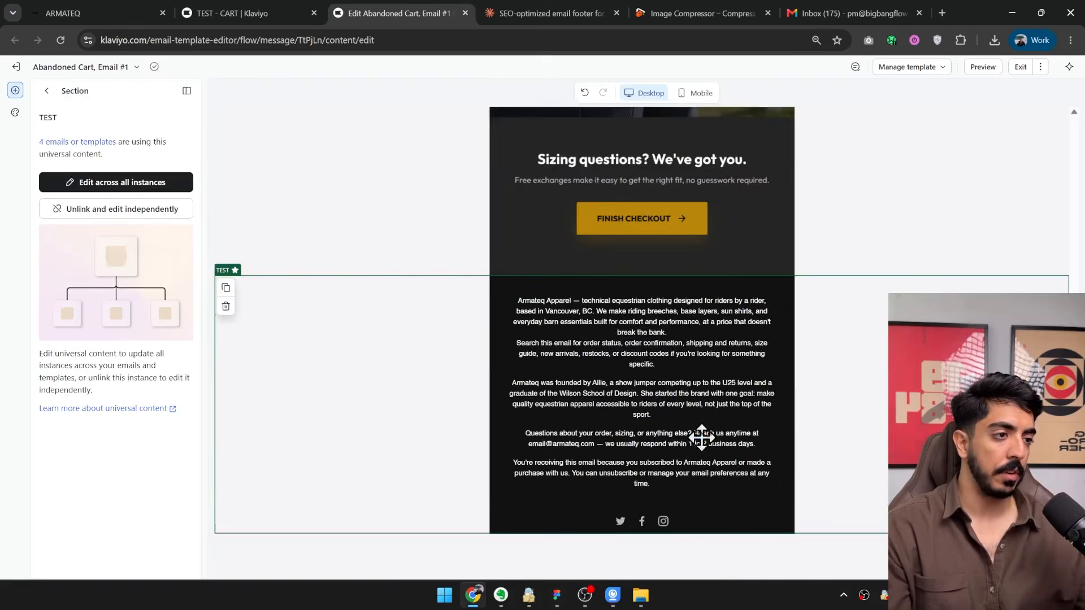
Preview the assembled email to check the product block between the two image slices, and return to the editor.
scroll(700, 438, "up", 14)
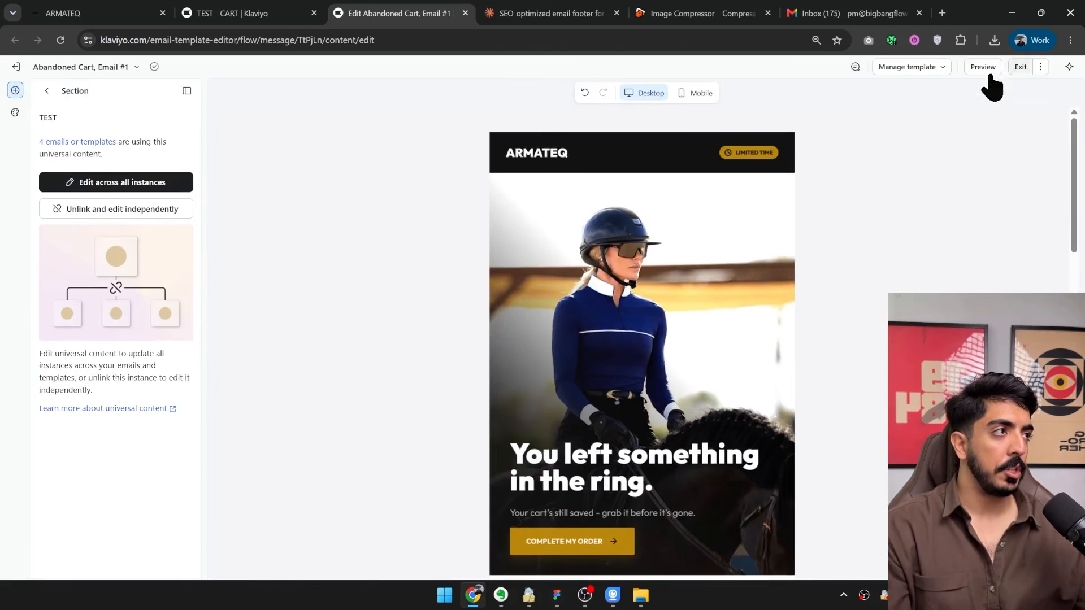
left_click(983, 68)
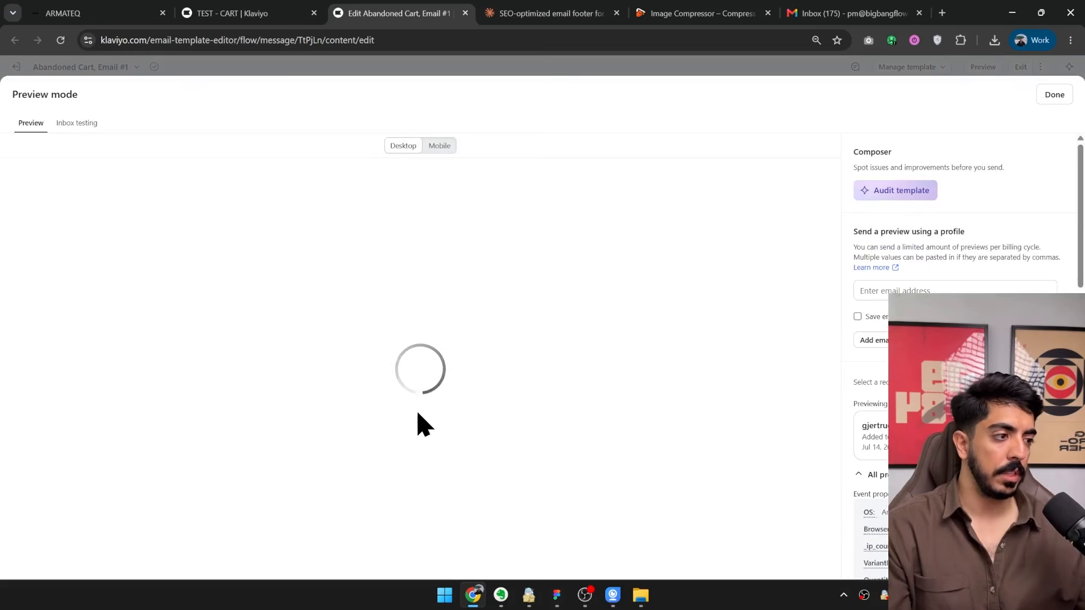
scroll(449, 373, "down", 5)
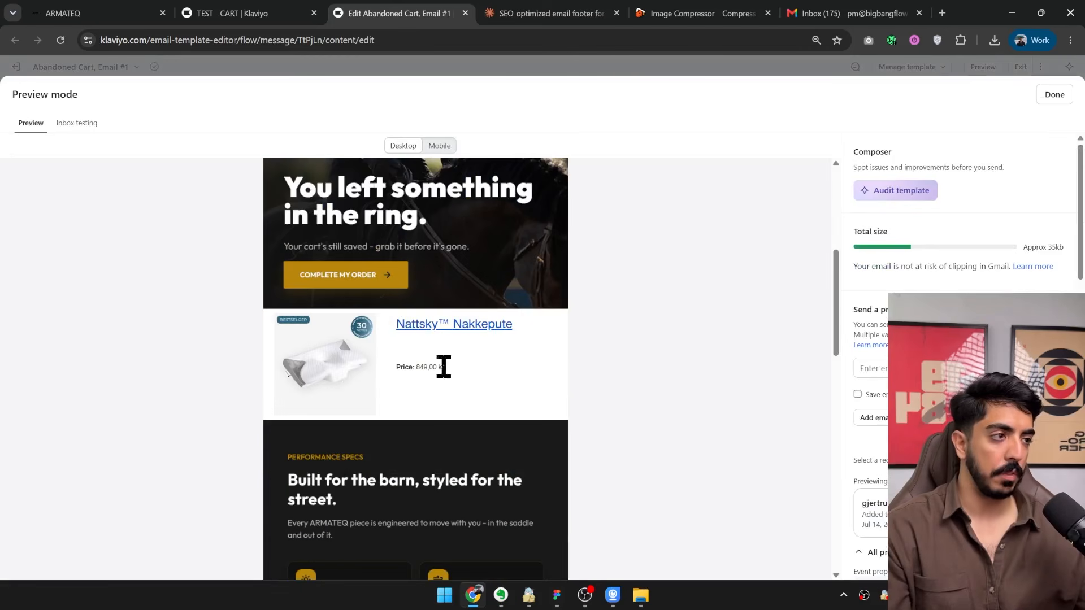
left_click(1055, 94)
Give the product split block a background color sampled from the dark Performance Specs section and select its text column.
scroll(765, 283, "down", 5)
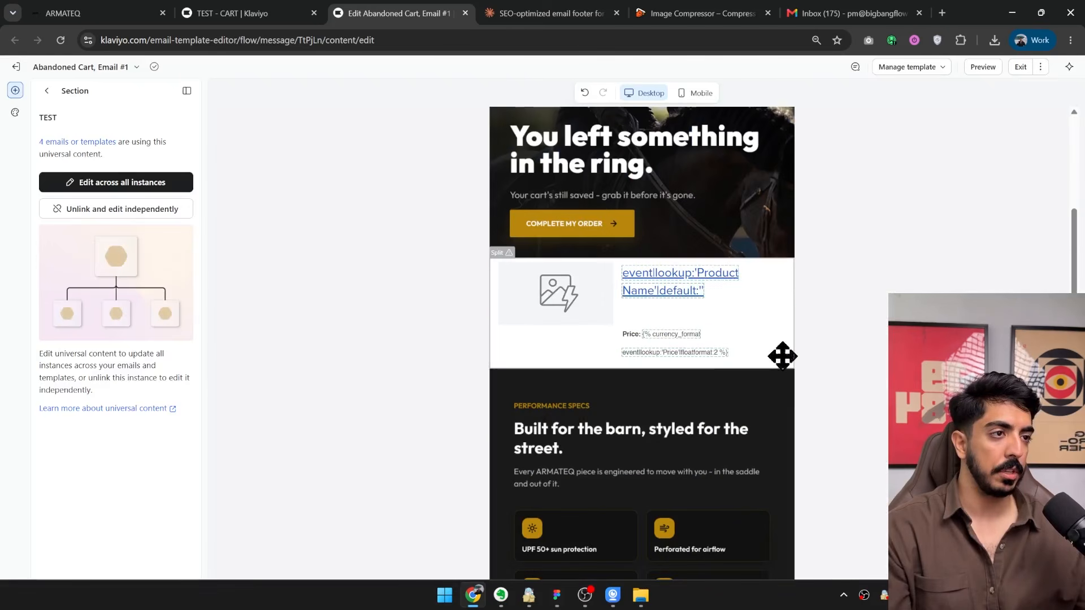
left_click(737, 331)
left_click(86, 113)
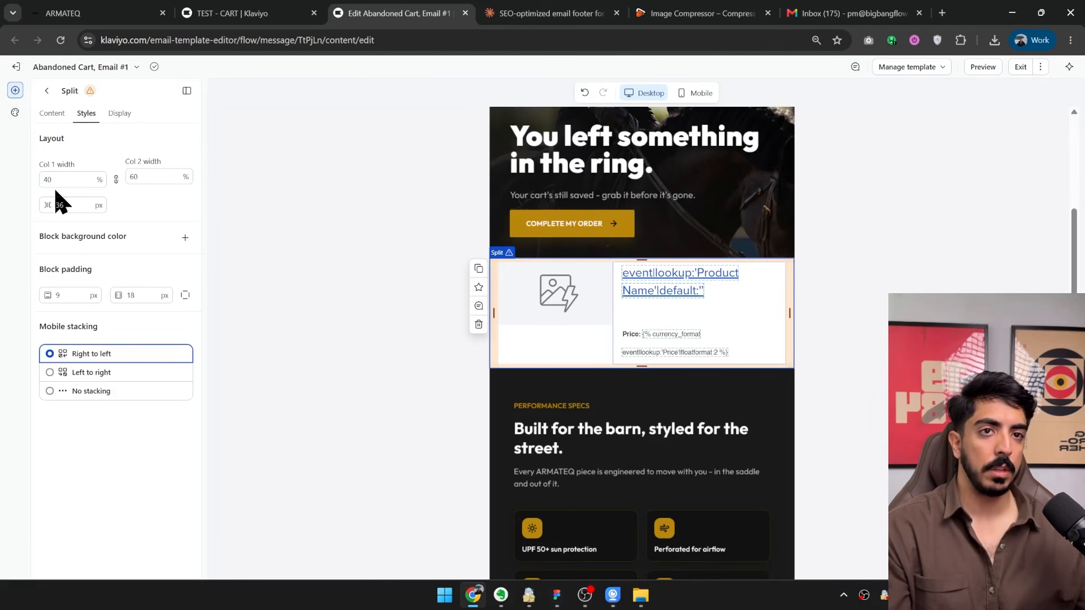
left_click(185, 237)
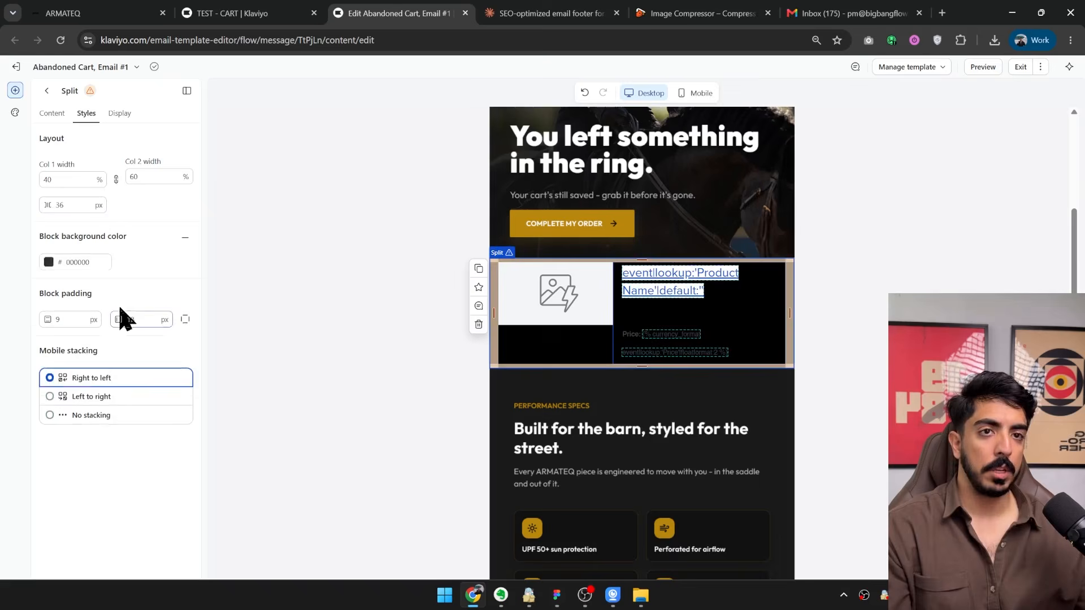
left_click(64, 265)
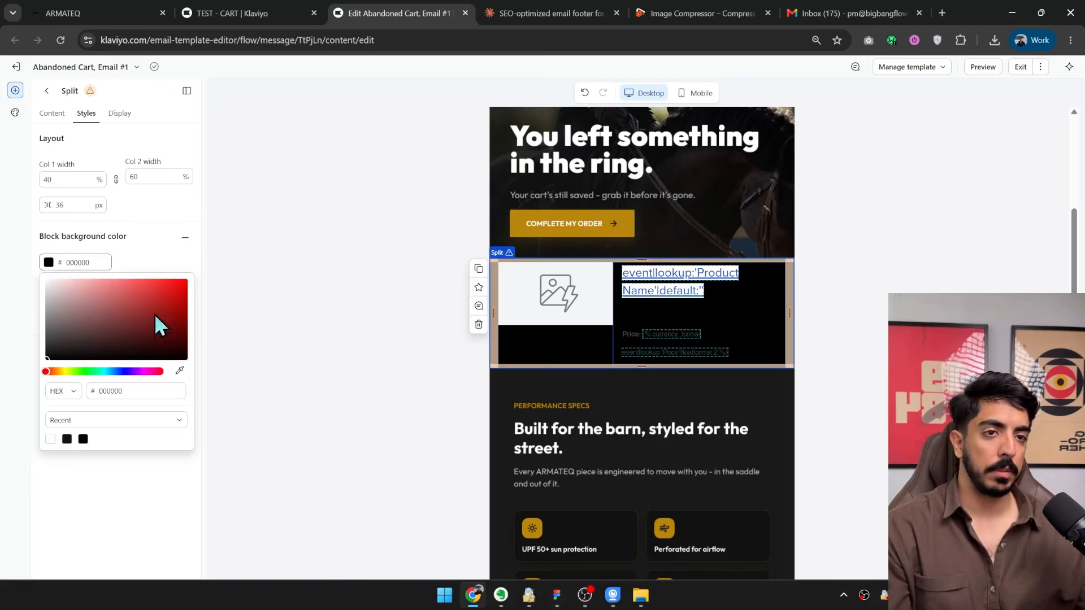
left_click(634, 389)
left_click(726, 327)
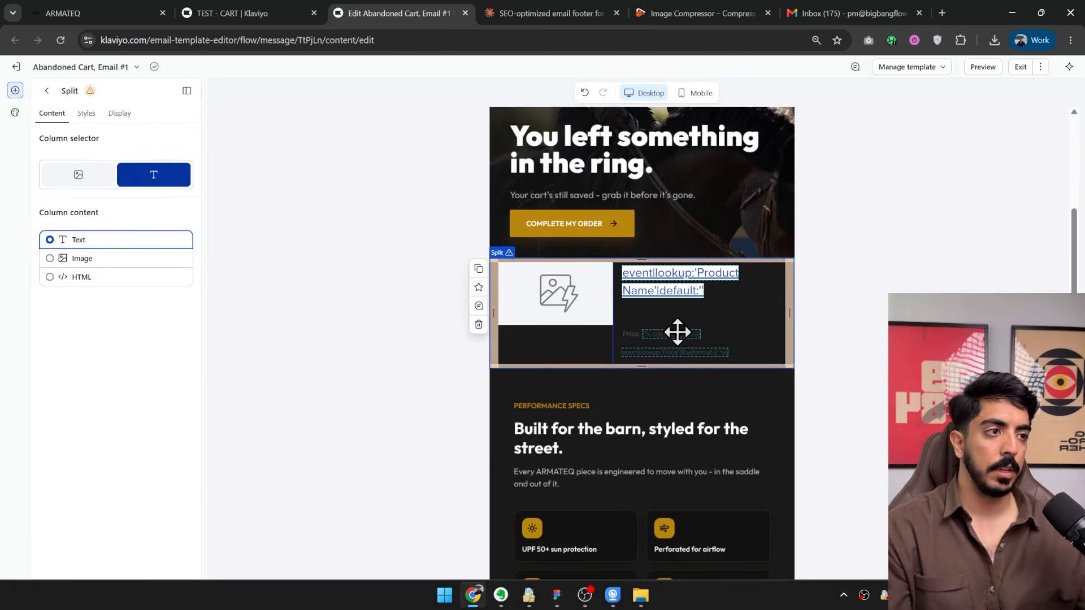
Convert the split block's text column to the updated text block and set its product name and price text to white.
left_click(85, 114)
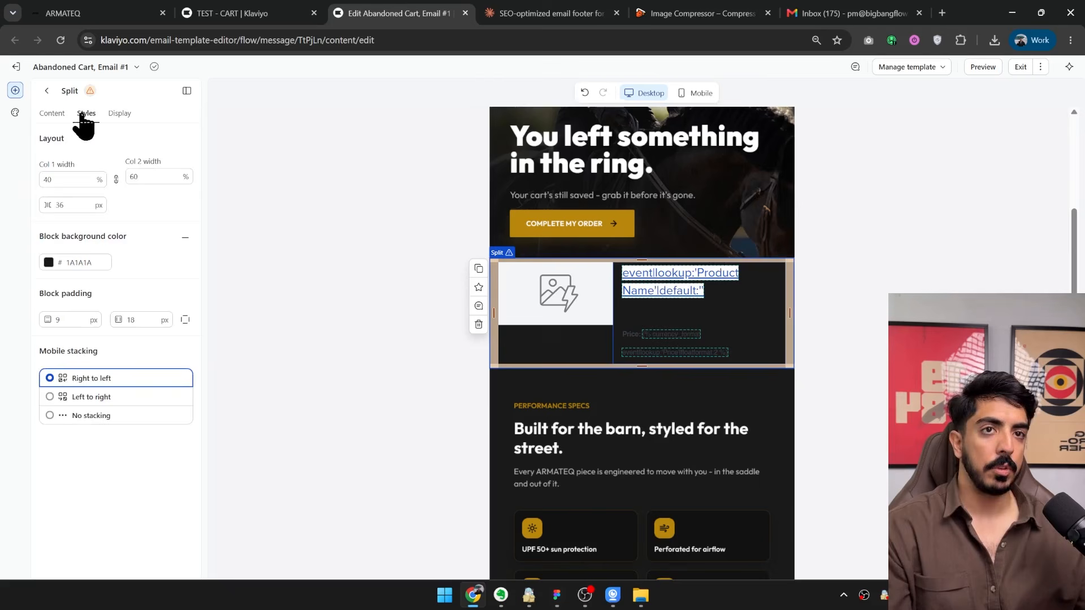
left_click(52, 113)
left_click(86, 113)
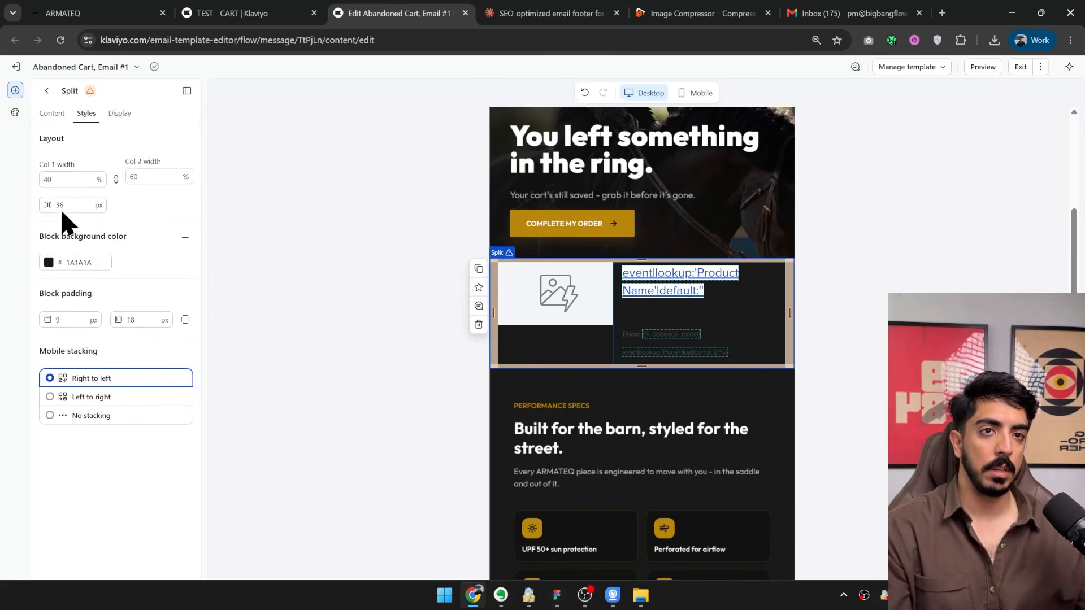
left_click(657, 342)
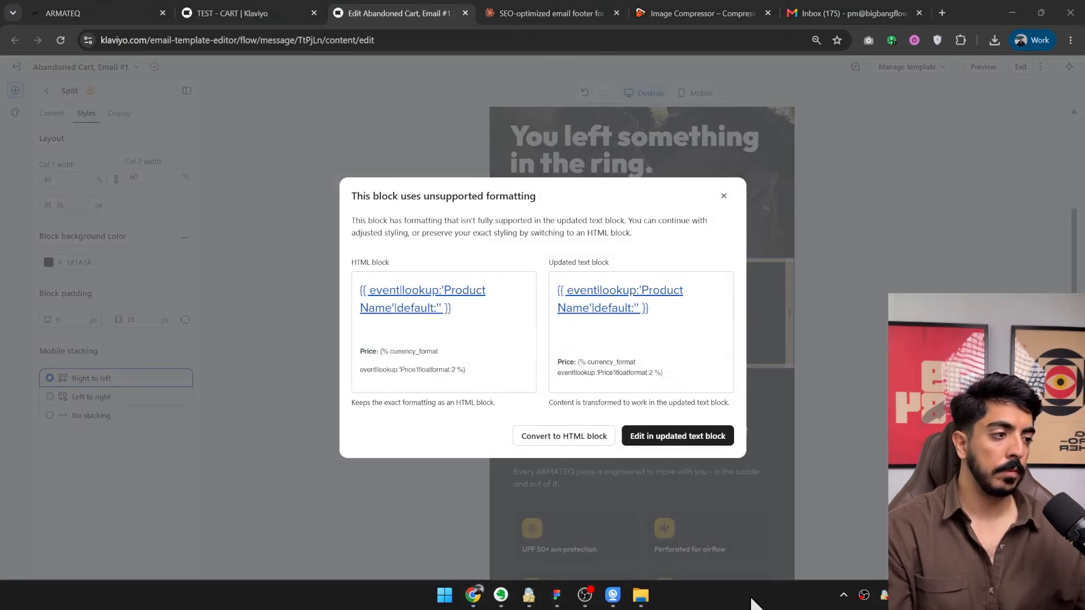
left_click(667, 445)
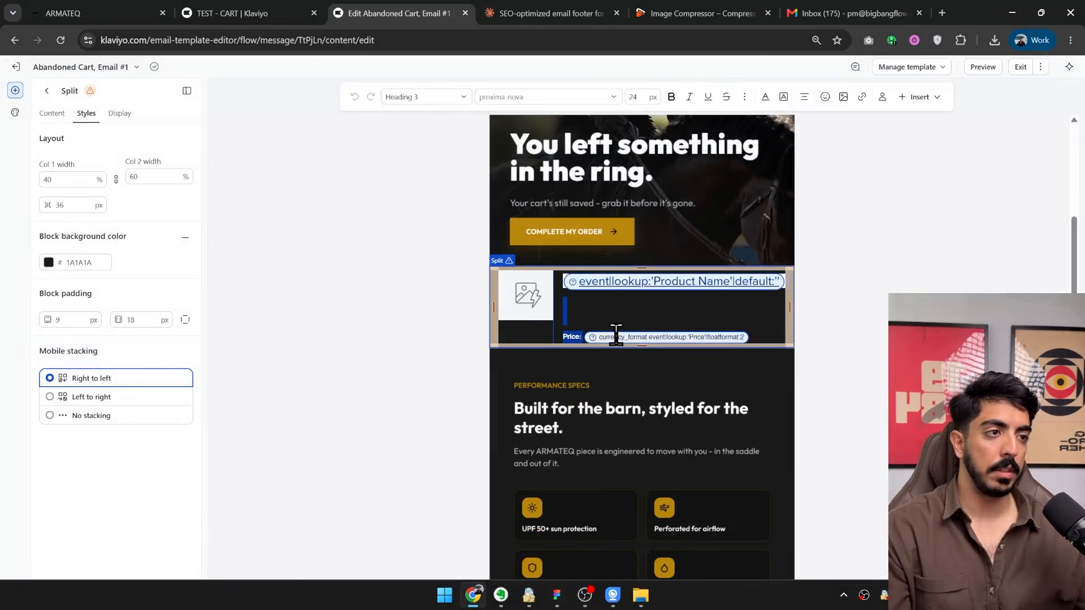
left_click(765, 97)
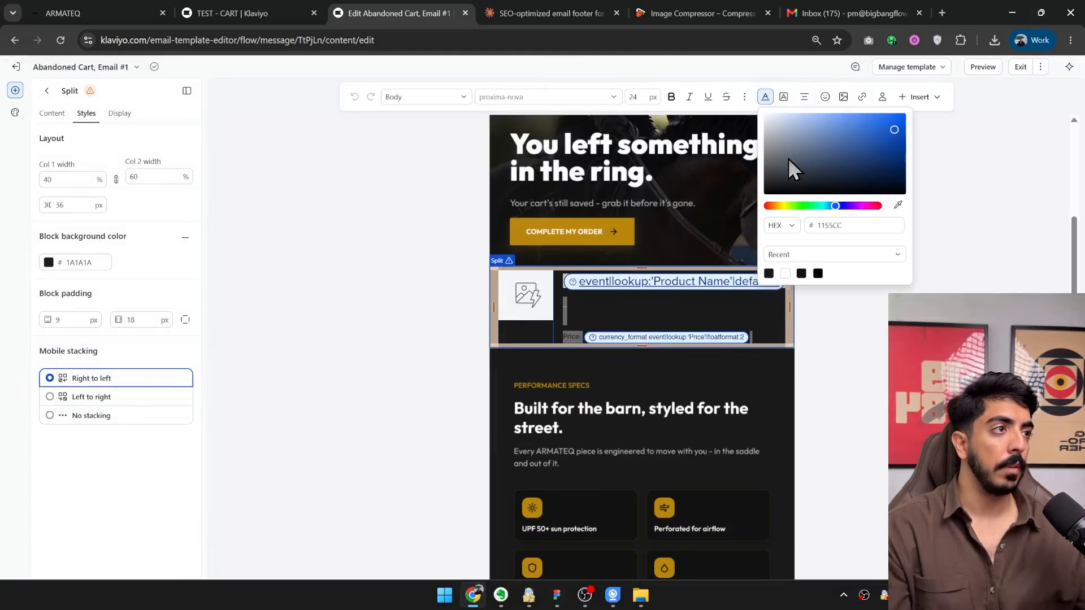
left_click(695, 409)
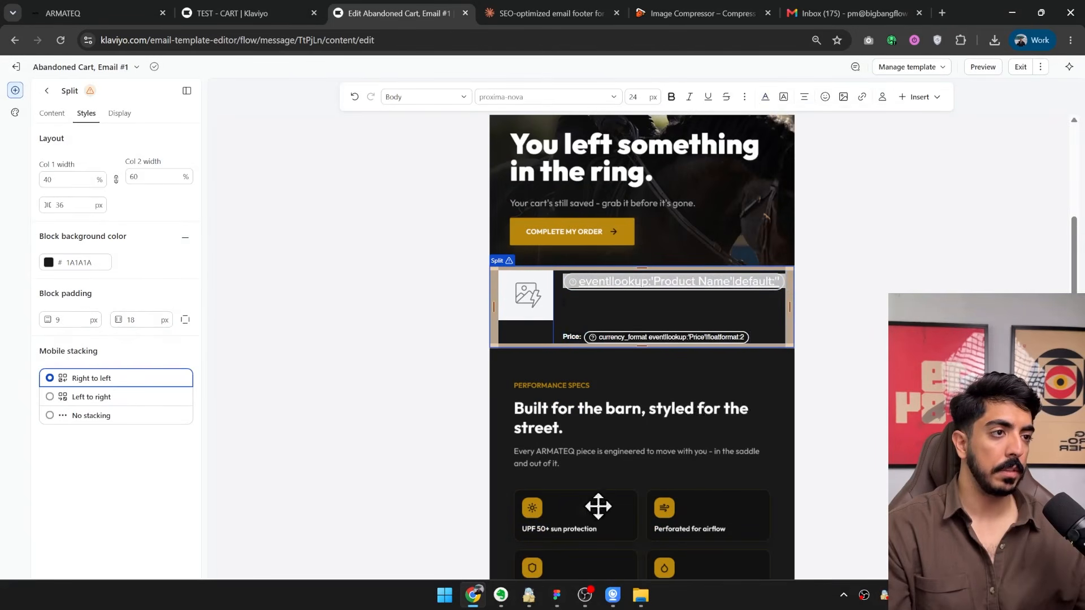
Reduce the font size of the product name and price text so it fits the split block's column.
left_click(564, 425)
key("ctrl+z")
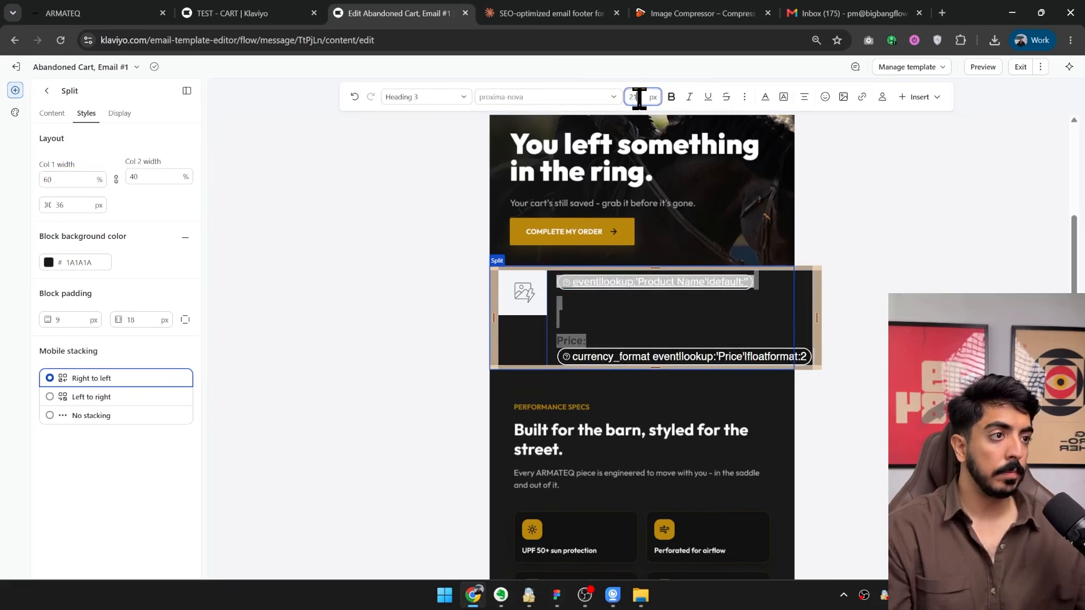
key("Down")
key("Down")
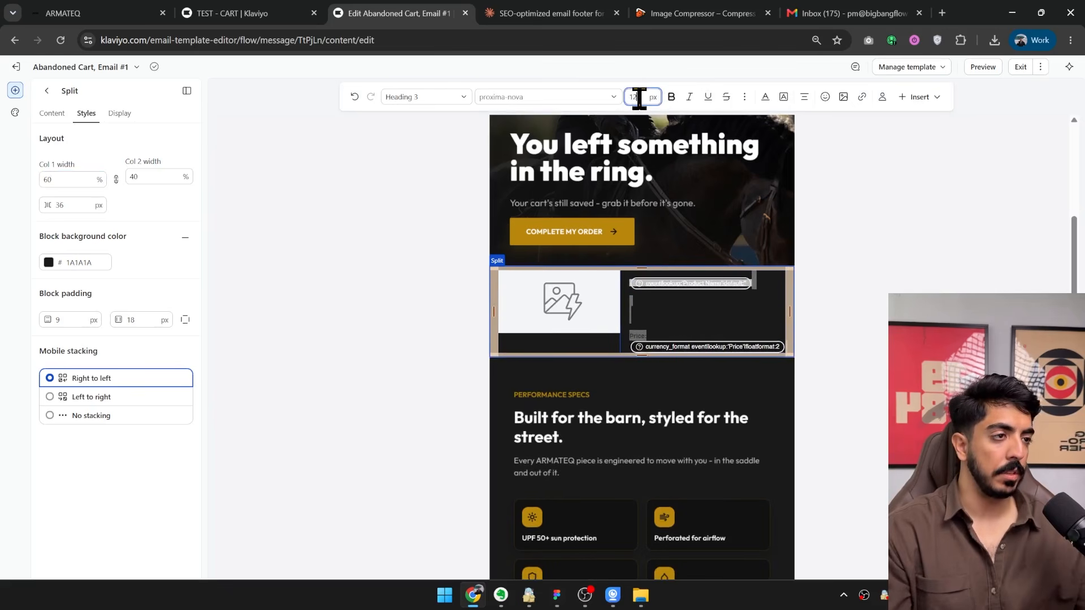
left_click(534, 332)
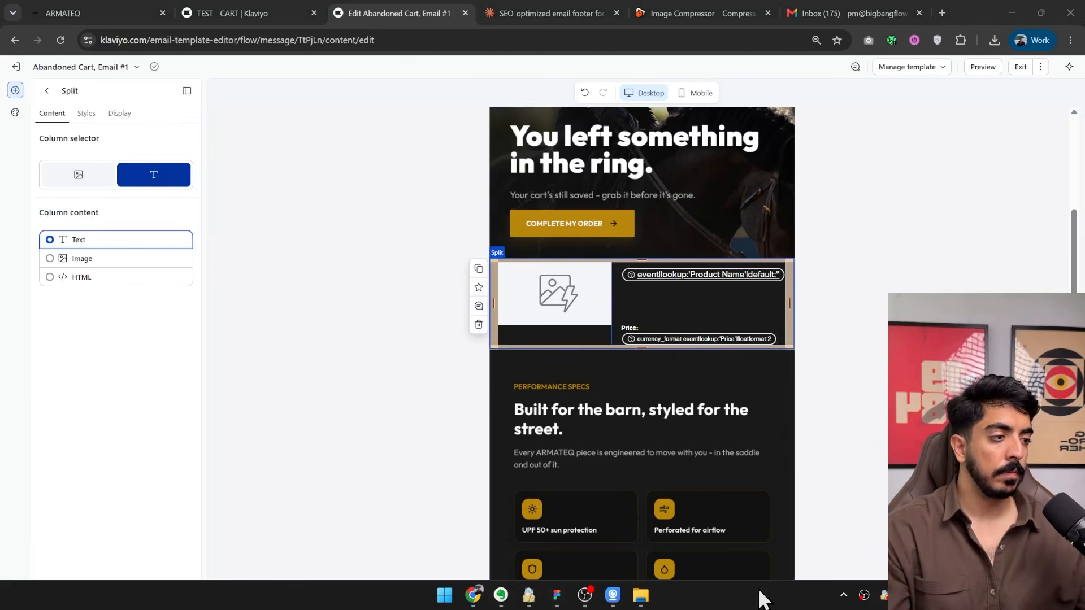
Preview the email to check the restyled product block between the two image slices, and return to the editor.
left_click(990, 68)
left_click(983, 67)
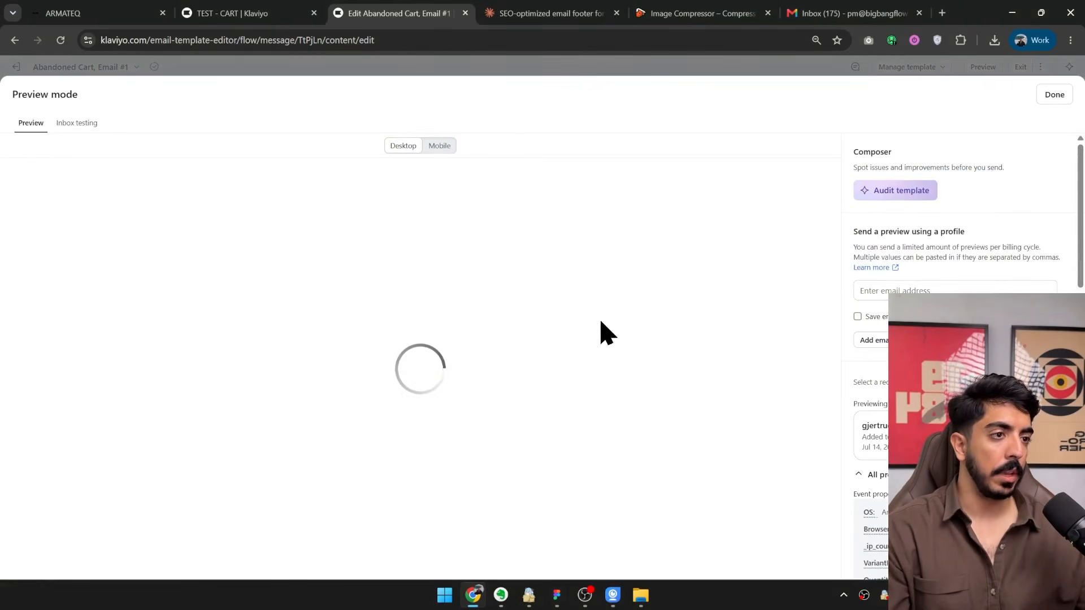
scroll(450, 356, "down", 6)
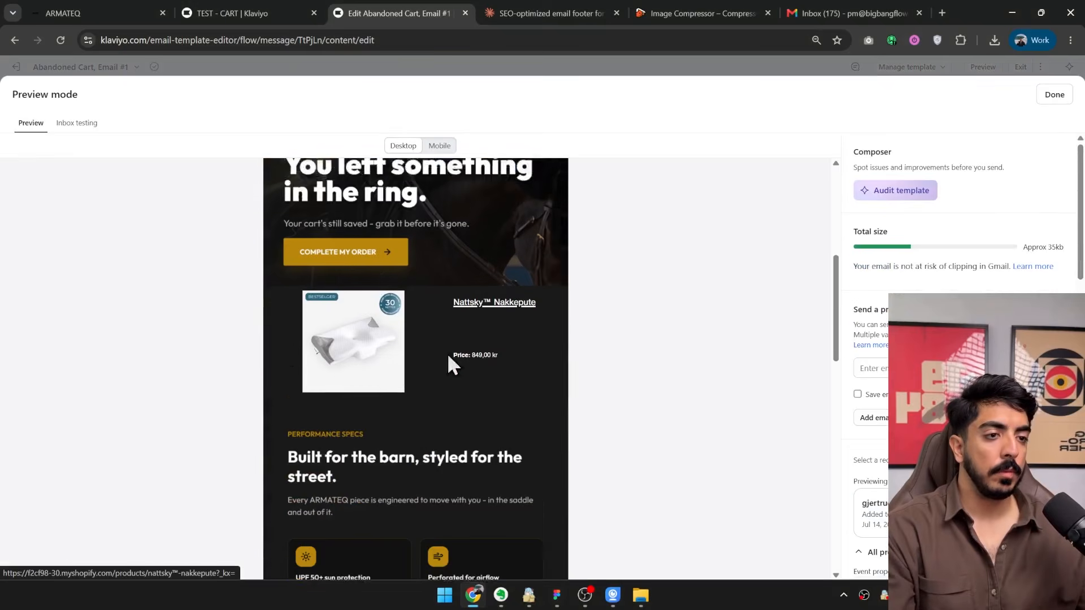
scroll(353, 325, "up", 1)
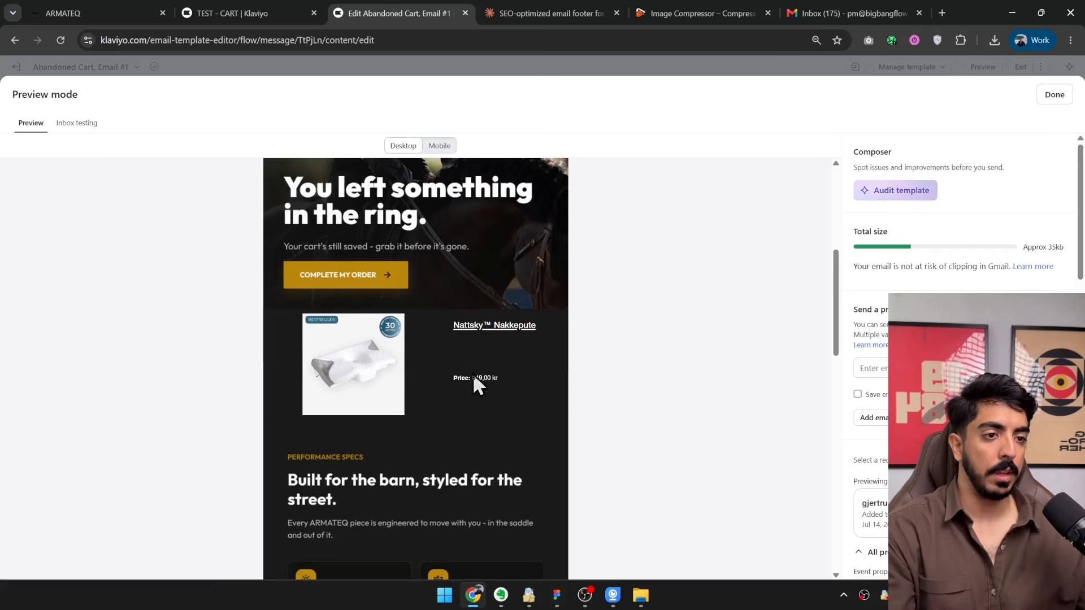
scroll(295, 447, "down", 2)
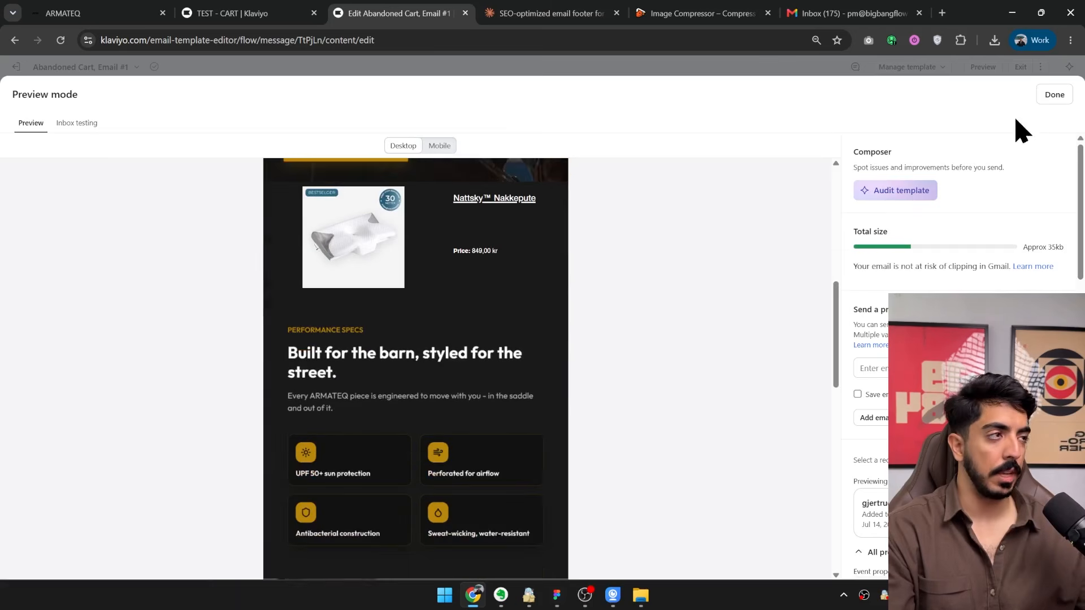
left_click(1051, 97)
scroll(740, 322, "down", 12)
scroll(735, 344, "up", 17)
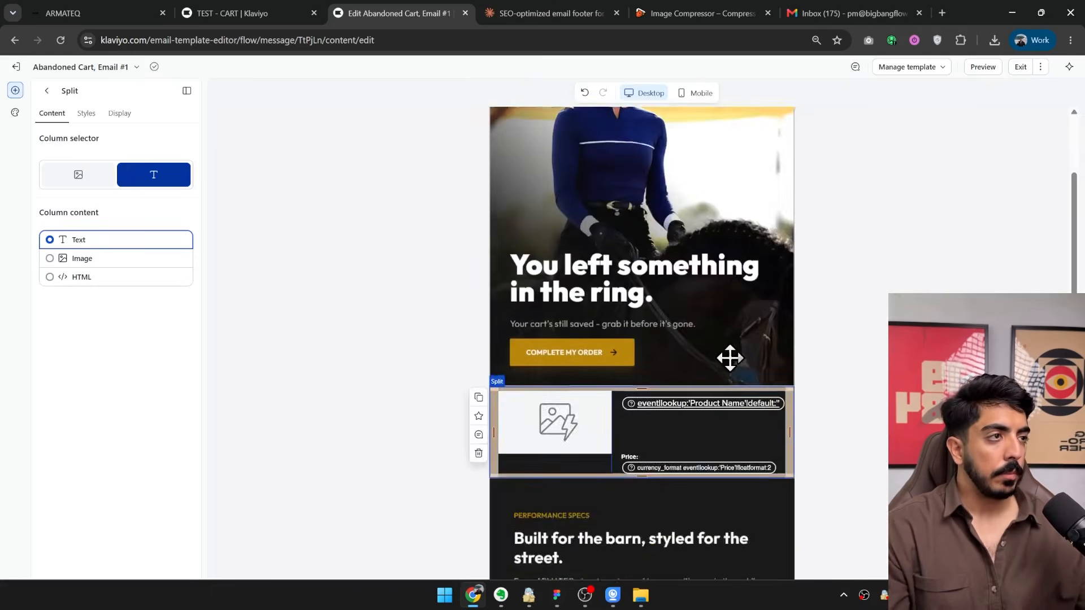
Exit the template editor, highlight the subject line of Abandoned Cart, Email #1, and return to the TEST - CART flow.
left_click(1019, 68)
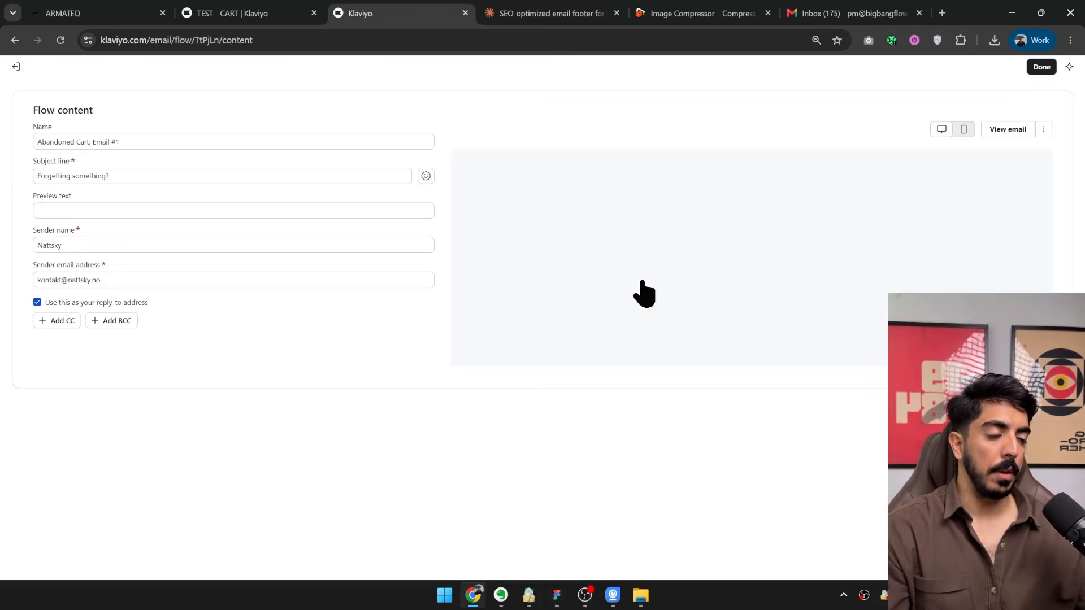
left_click_drag(38, 198, 285, 194)
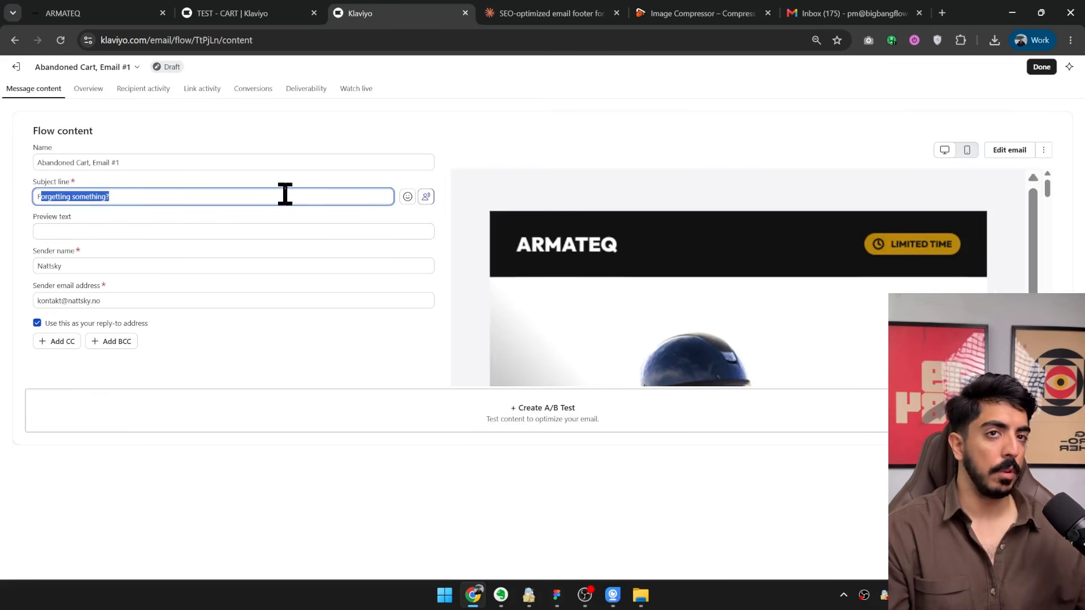
left_click(1038, 68)
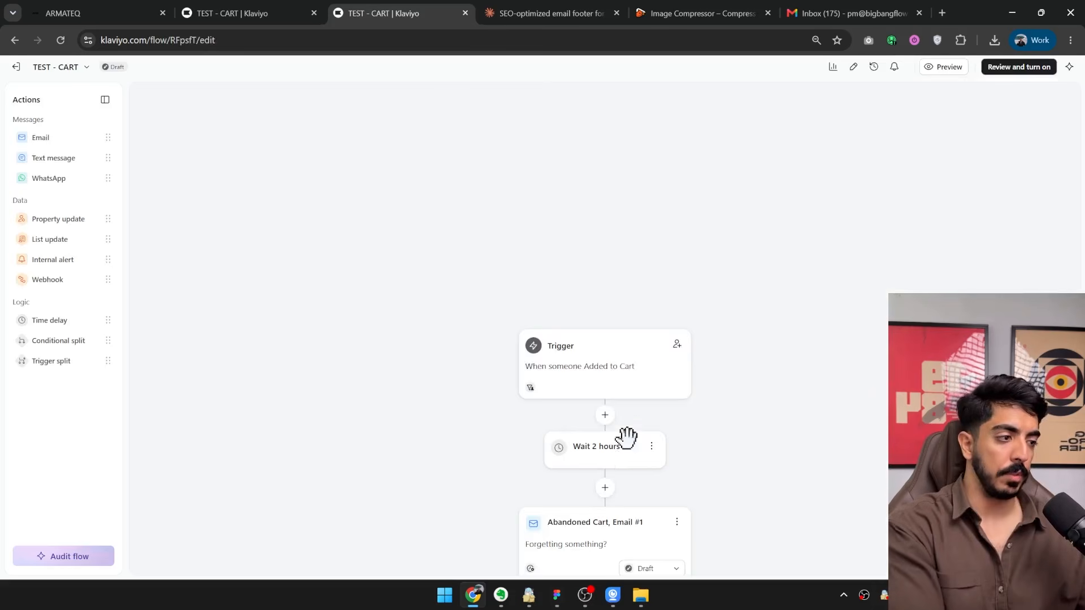
Select Abandoned Cart, Email #2 in the flow and open its status options.
scroll(624, 438, "down", 4)
scroll(484, 376, "down", 3)
left_click(484, 375)
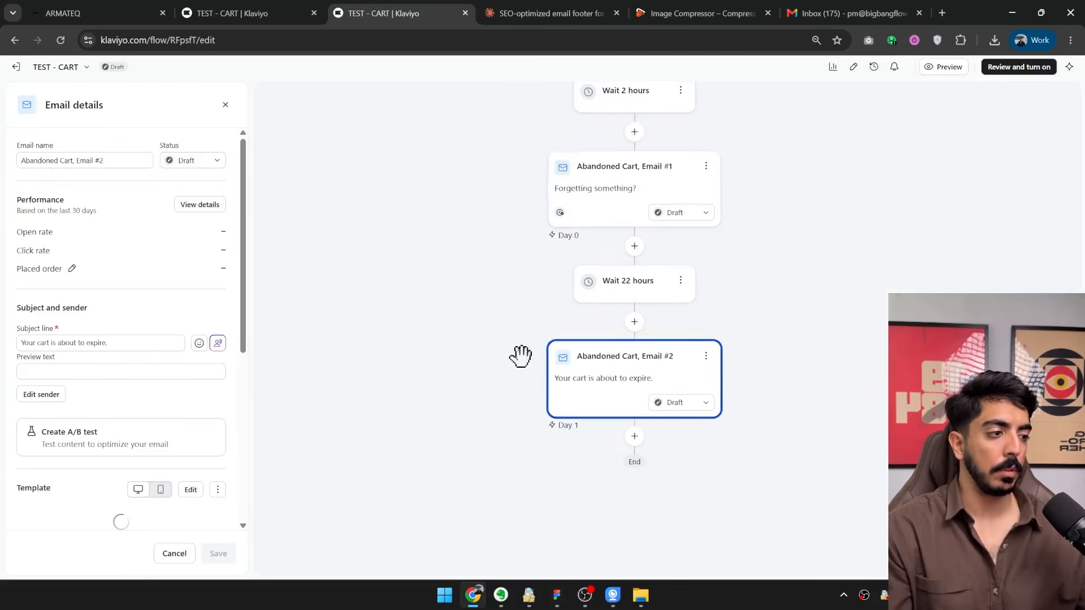
left_click_drag(812, 258, 623, 352)
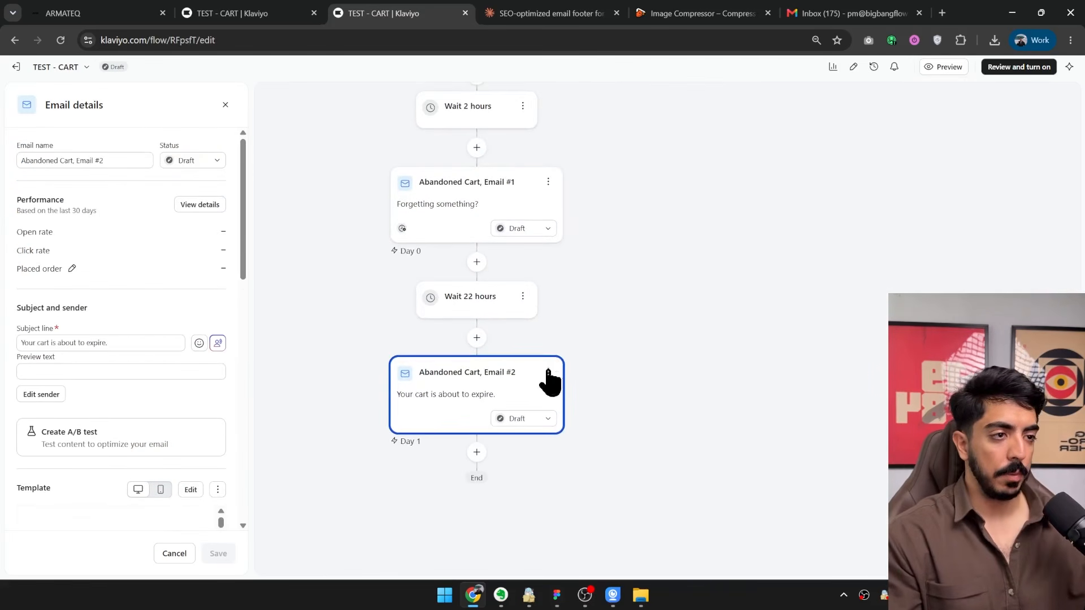
left_click(524, 420)
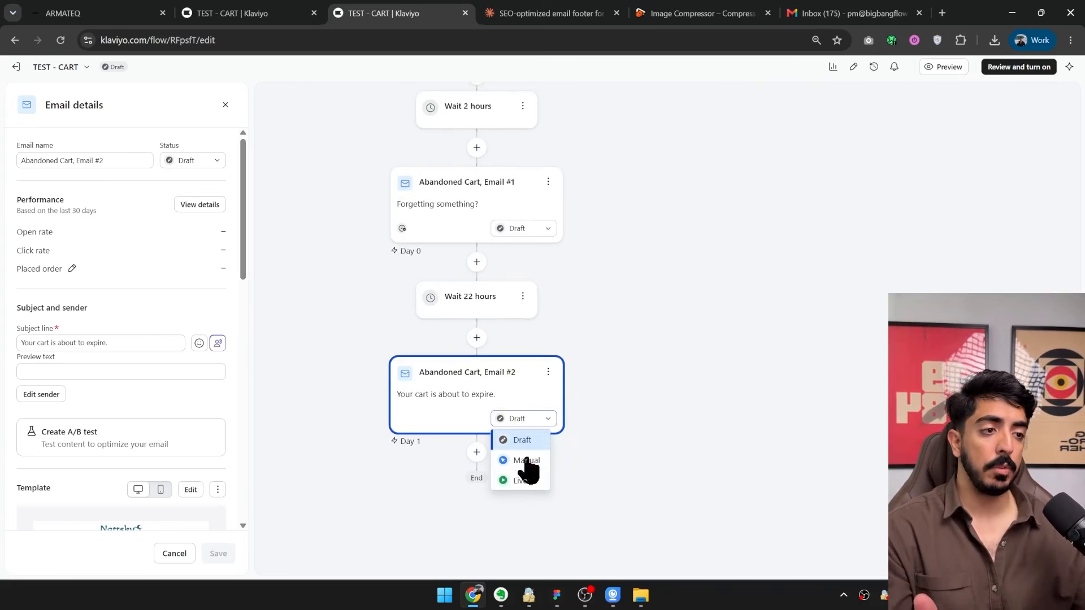
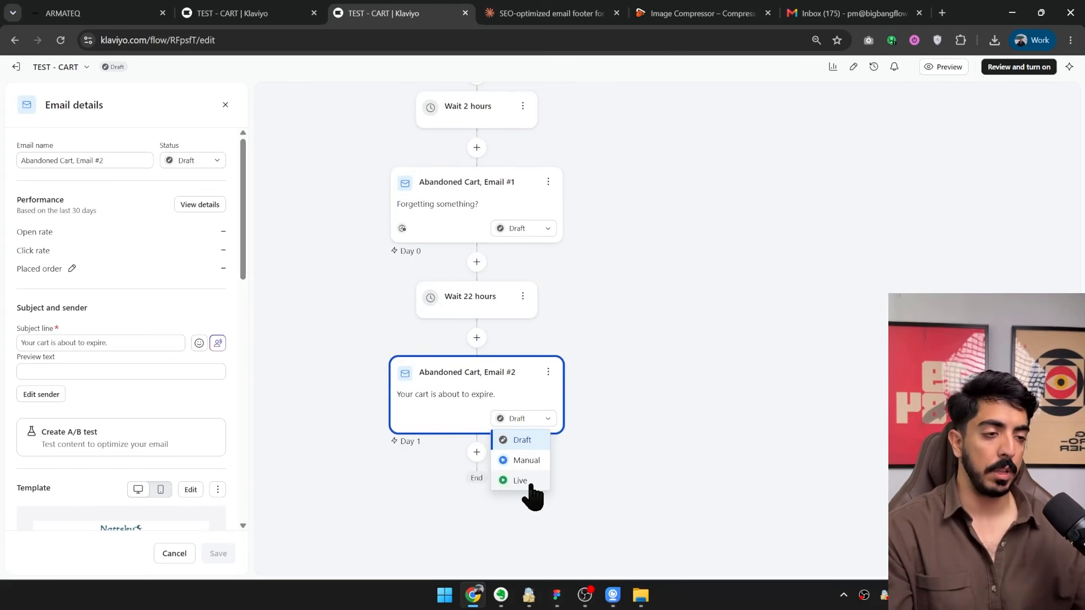
Review the status options available for Abandoned Cart, Email #1 in the flow.
left_click(598, 345)
left_click(535, 230)
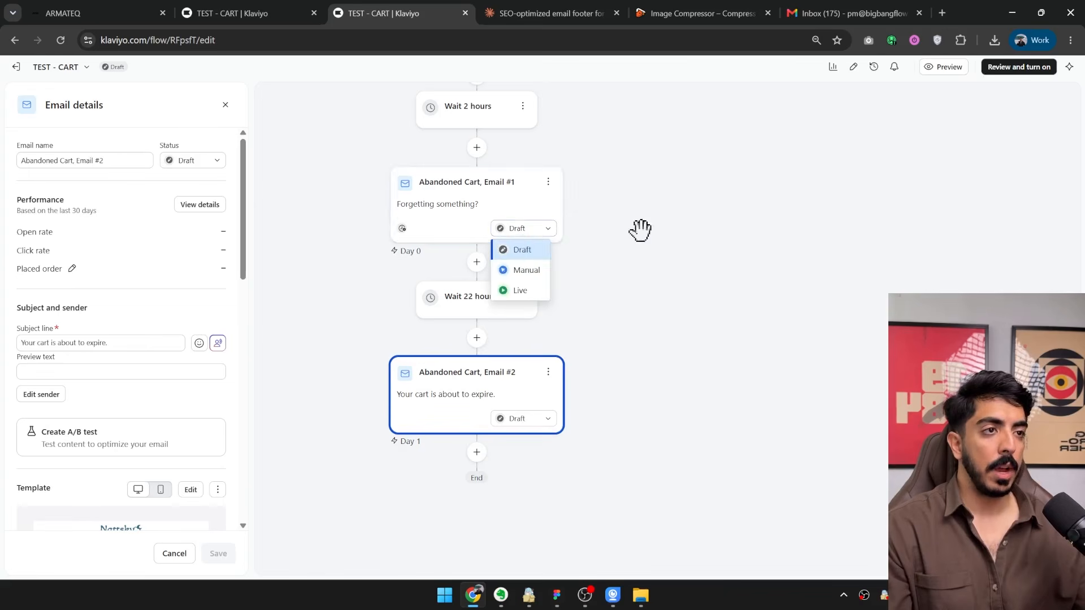
left_click(644, 343)
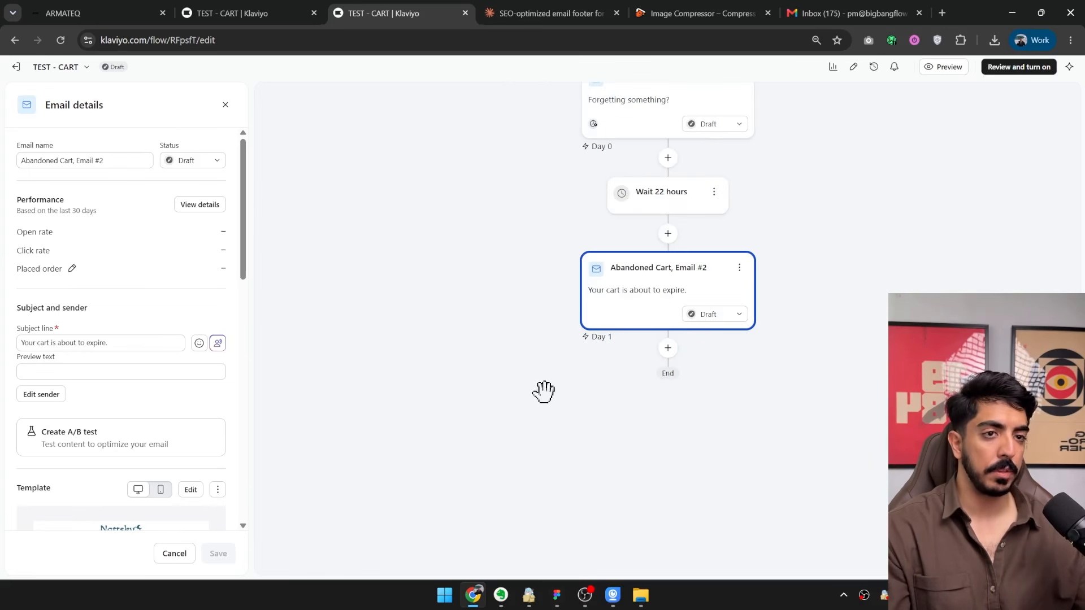
In the template of Abandoned Cart, Email #2, delete the default blocks around the dynamic product block and add an empty image block above it.
scroll(234, 315, "down", 3)
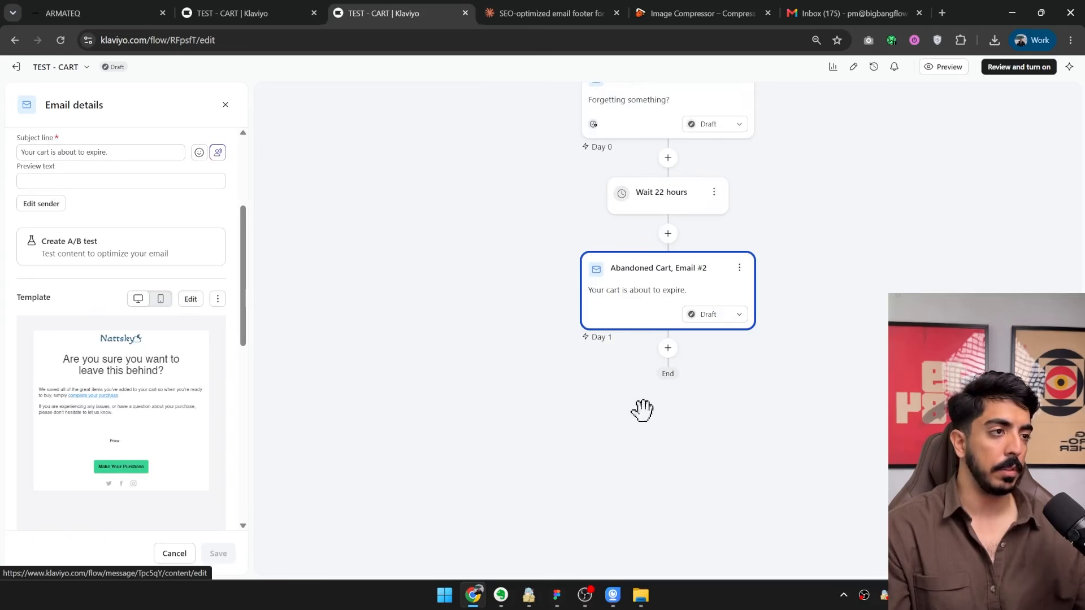
left_click(720, 600)
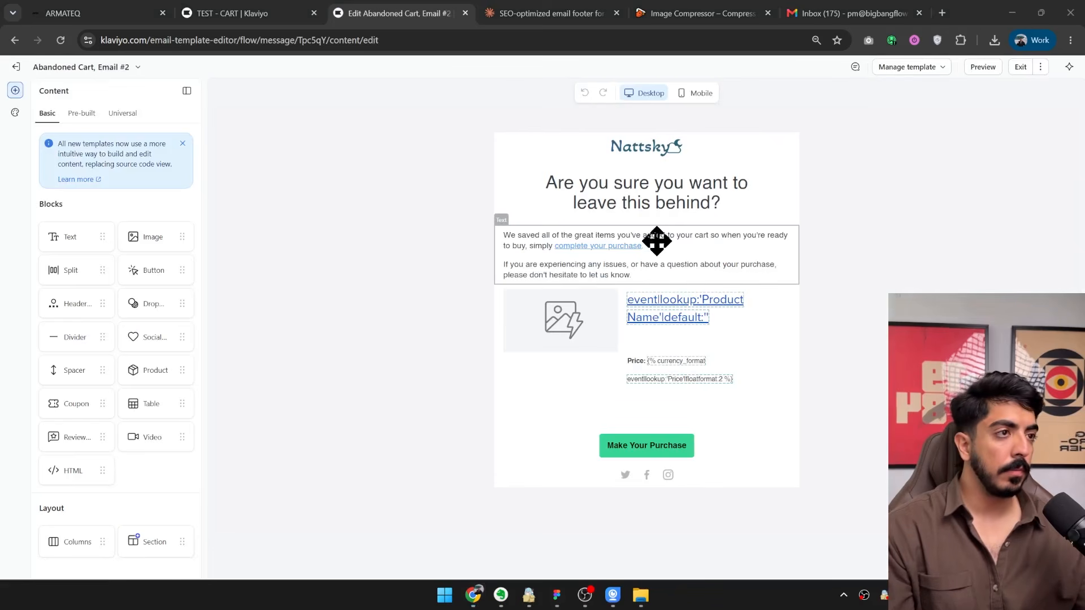
left_click(656, 241)
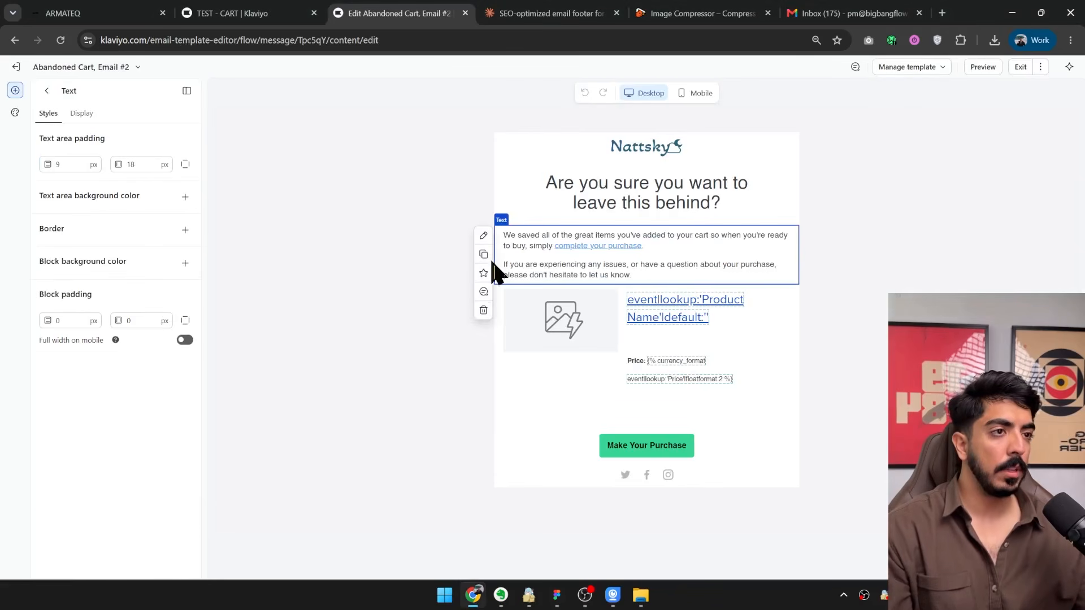
left_click(601, 177)
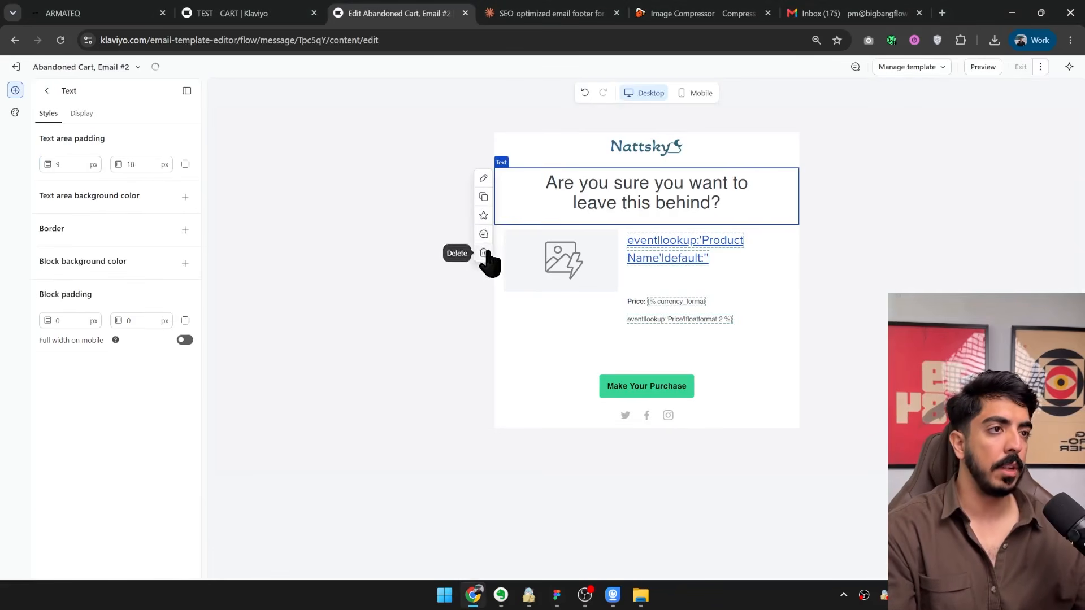
left_click(483, 257)
left_click(576, 141)
left_click(483, 198)
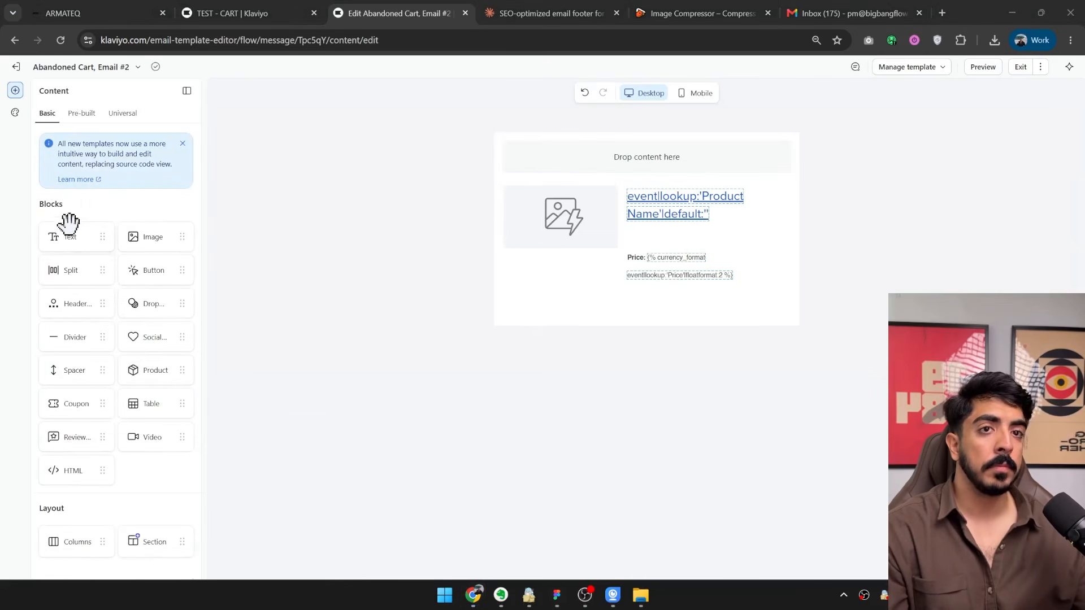
left_click_drag(151, 244, 639, 158)
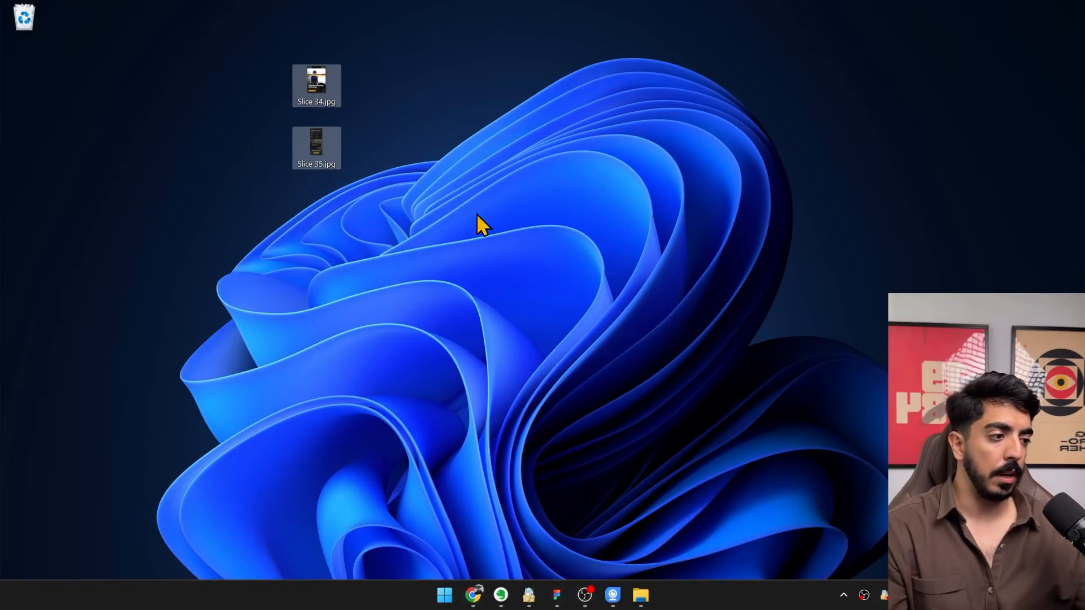
Delete Slice 34.jpg and Slice 35.jpg from the desktop, and in Figma move both slices from the abandoned-cart frame onto armateq-email-2-compare.
key("Delete")
left_click(556, 595)
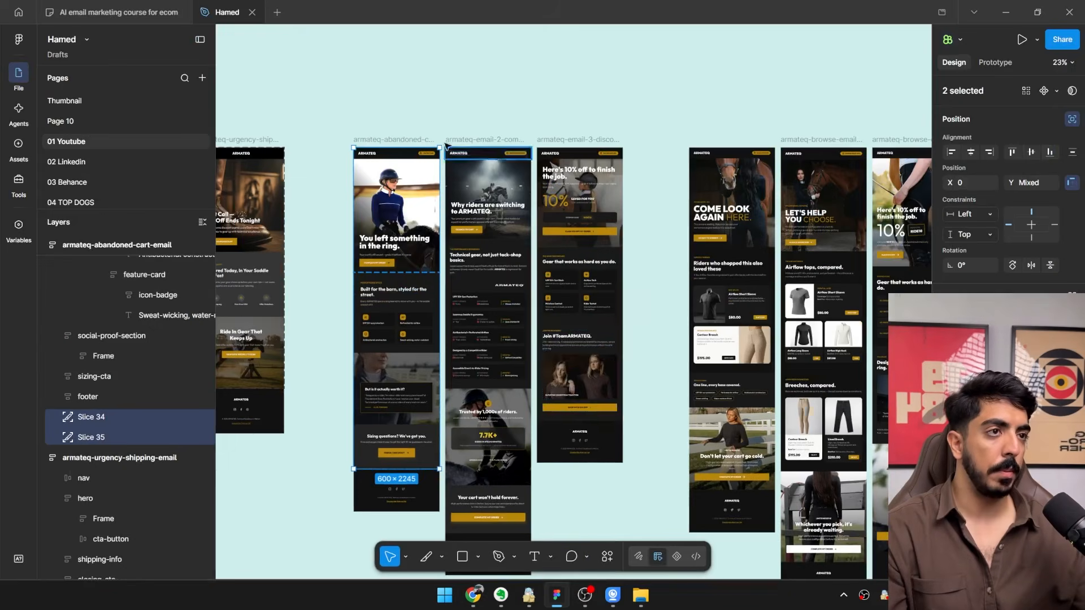
scroll(448, 144, "up", 5)
left_click(457, 123)
key("ctrl+z")
scroll(361, 319, "up", 4)
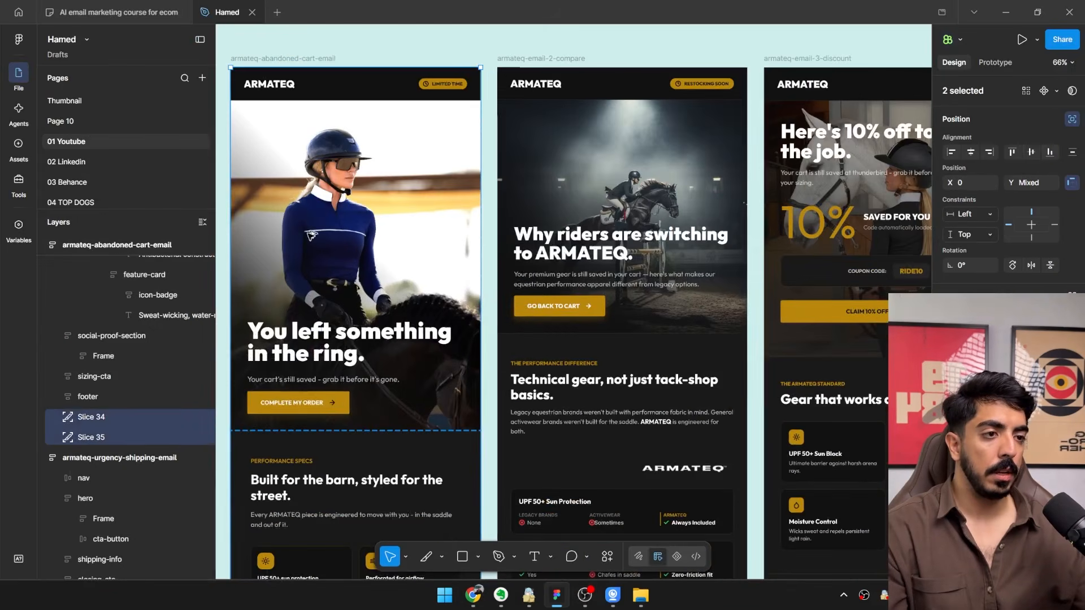
left_click_drag(310, 235, 576, 224)
scroll(568, 217, "up", 5)
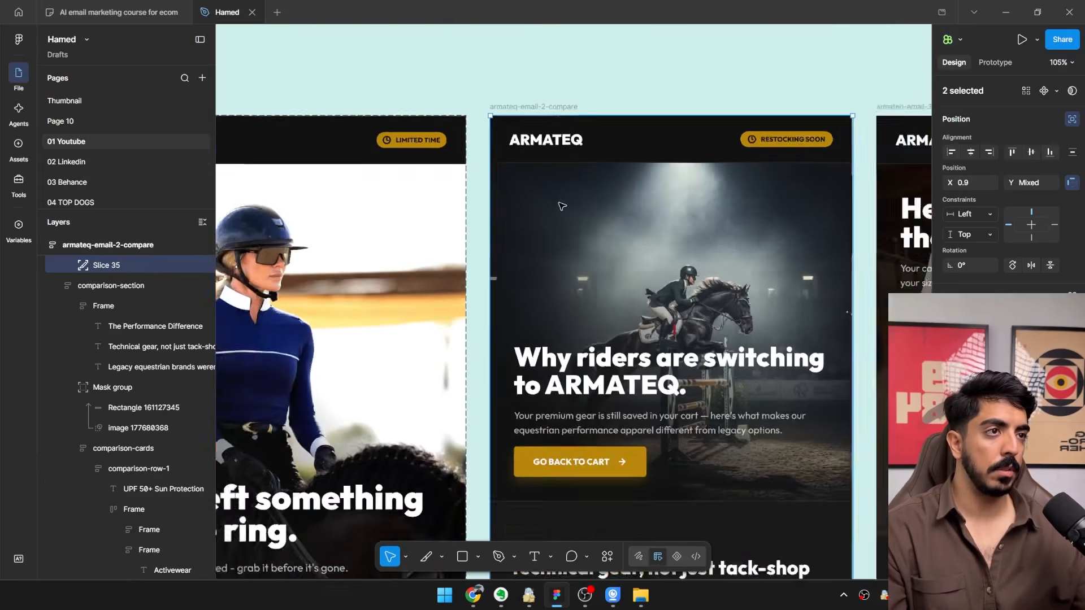
Align the two slices precisely with the left edge of the armateq-email-2-compare frame.
scroll(561, 206, "up", 4)
scroll(504, 334, "up", 6)
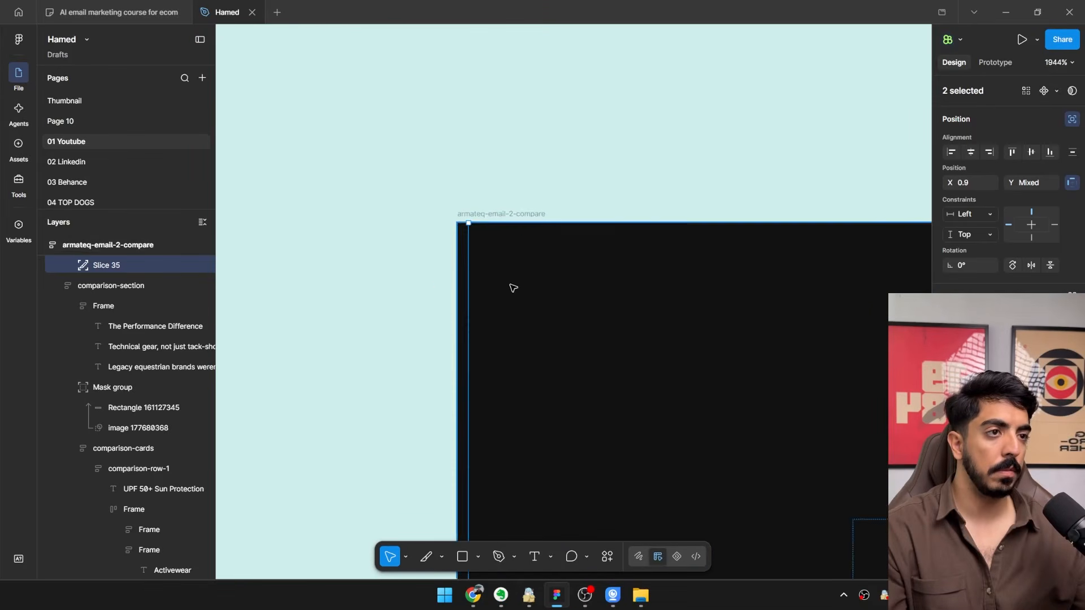
left_click_drag(513, 288, 509, 287)
scroll(507, 290, "down", 10)
left_click_drag(500, 331, 383, 337)
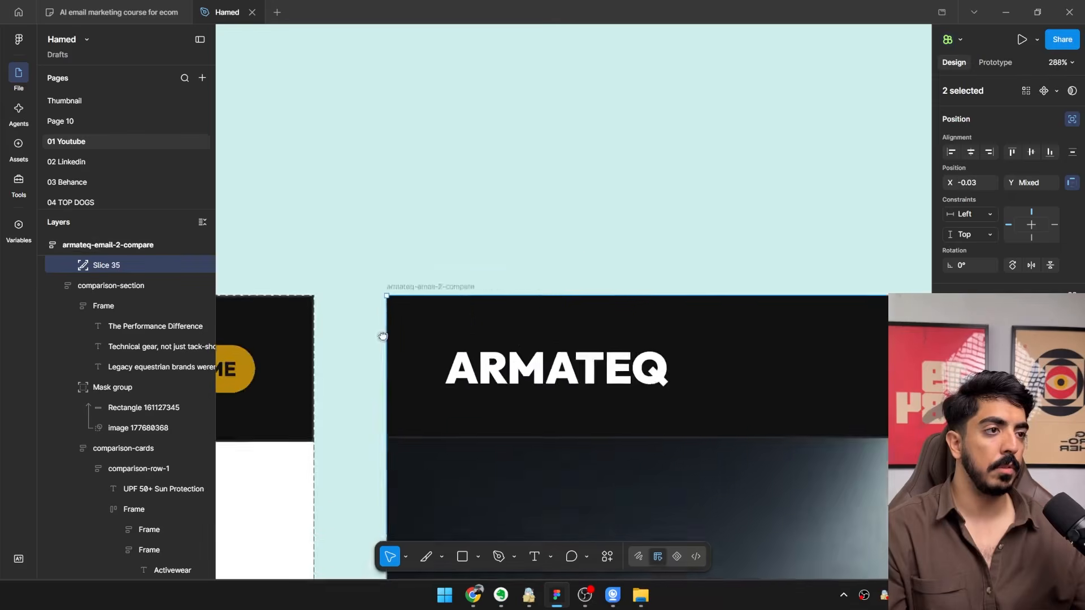
scroll(848, 303, "up", 4)
left_click_drag(848, 303, 418, 317)
Stretch the two slices down to just above the footer of armateq-email-2-compare, about 600 × 2686 overall.
scroll(418, 317, "down", 6)
scroll(581, 370, "down", 6)
scroll(680, 168, "down", 10)
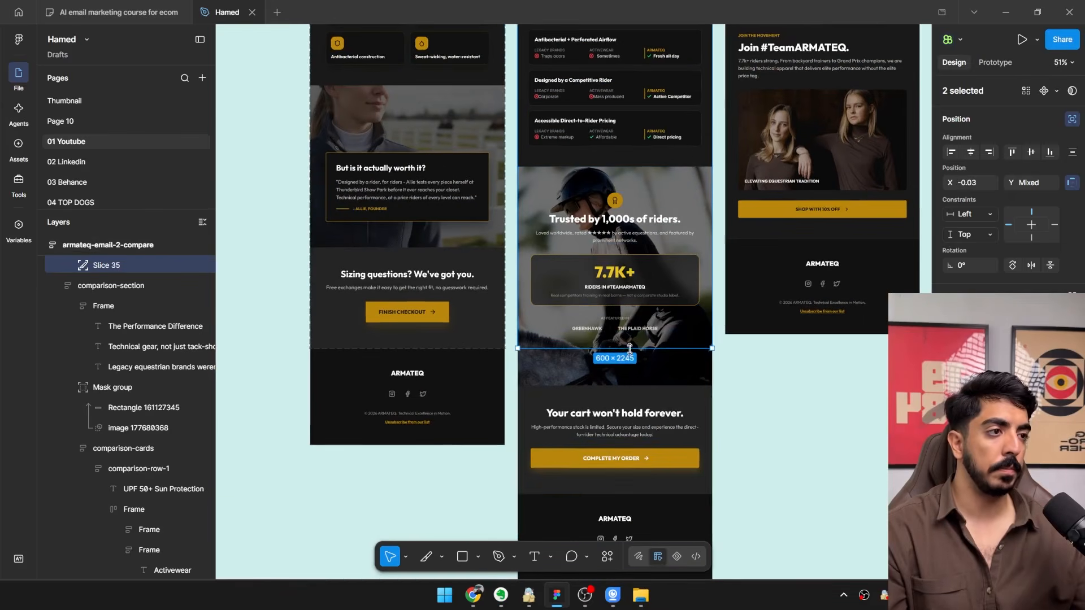
left_click_drag(629, 349, 635, 491)
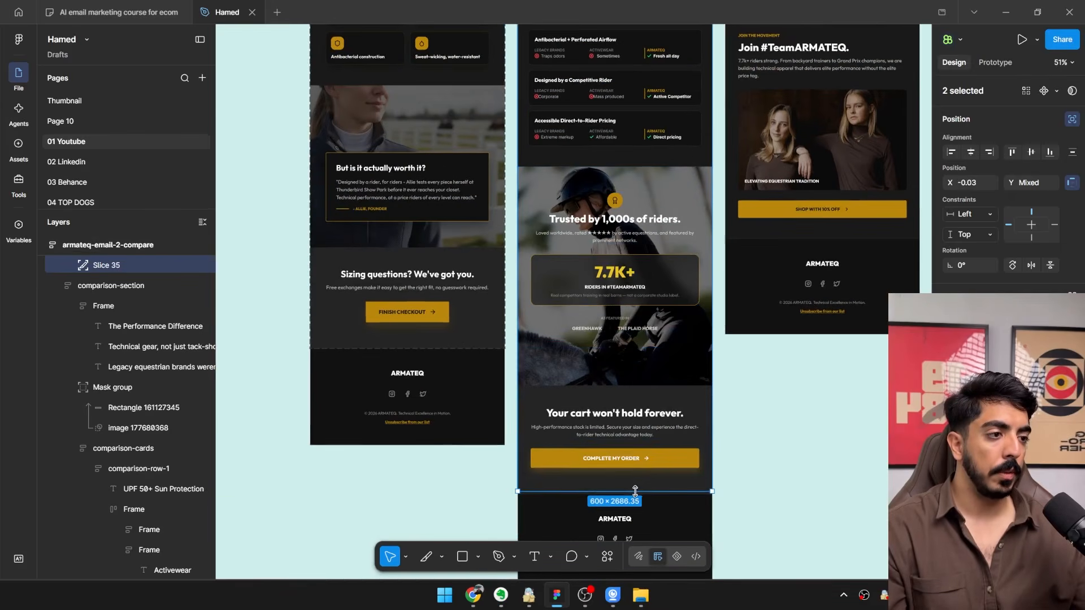
Shorten Slice 34 to 600 × 638 so it ends at the lower edge of the hero section.
left_click_drag(582, 193, 506, 381)
scroll(507, 381, "down", 3)
left_click_drag(503, 244, 495, 304)
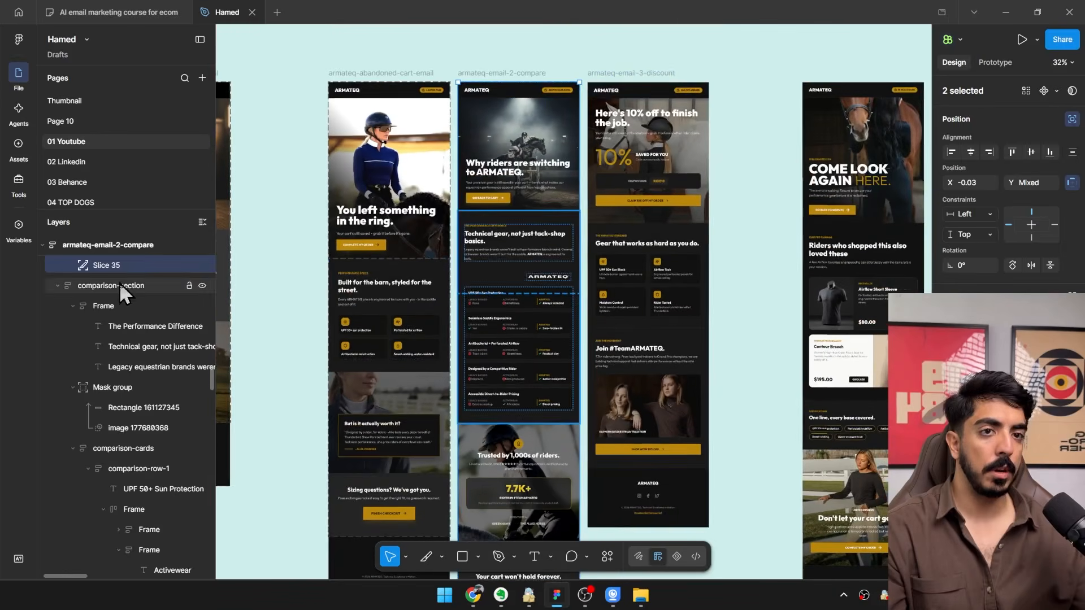
scroll(121, 305, "up", 4)
left_click(108, 515)
scroll(532, 250, "up", 3)
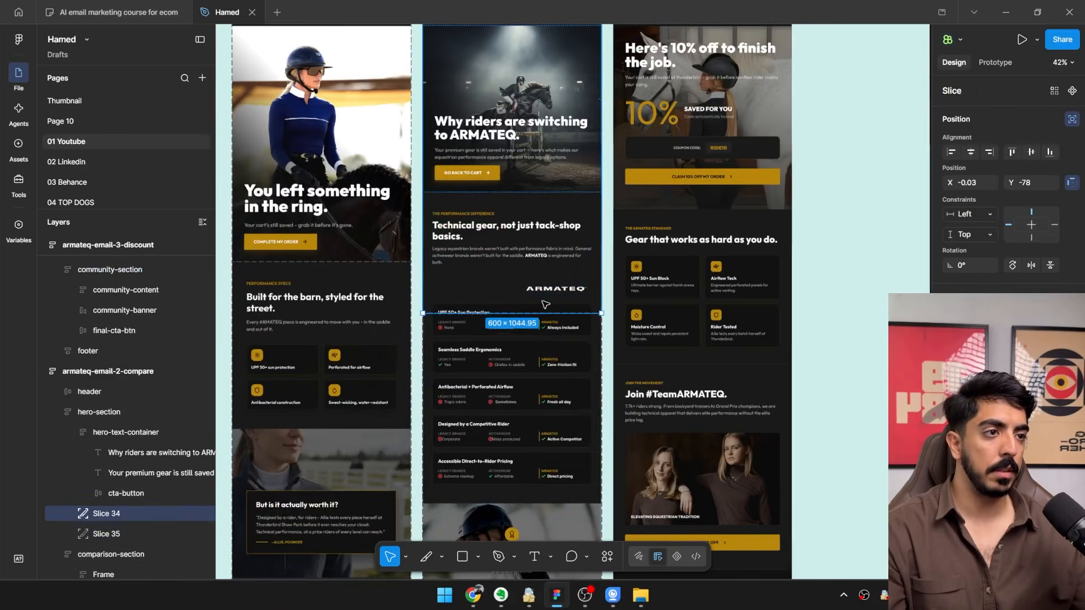
left_click_drag(522, 306, 522, 188)
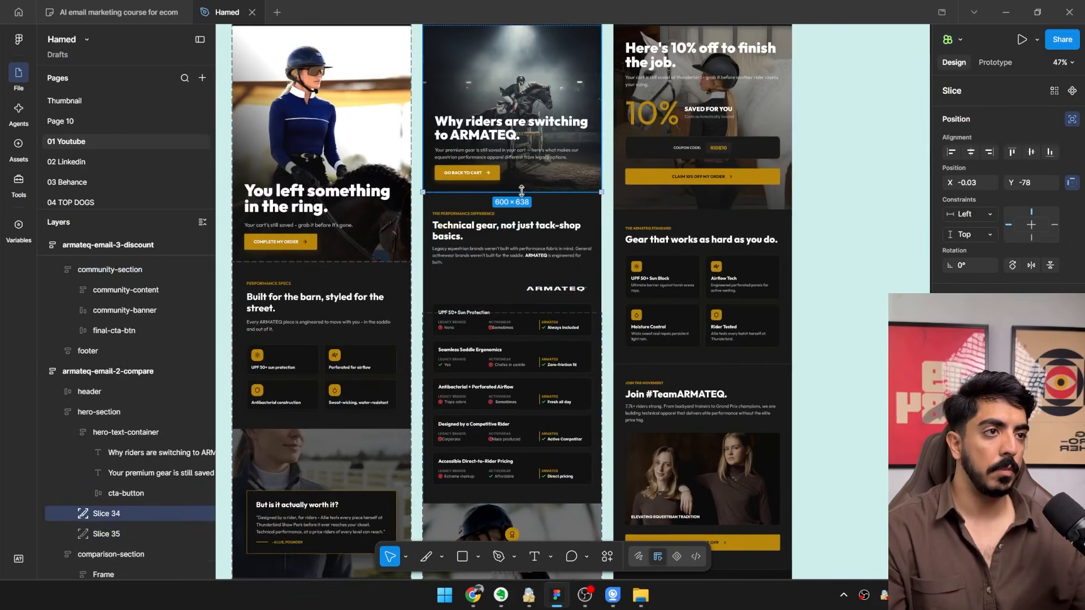
Extend Slice 35 upward to Y 560 so it starts where Slice 34 ends.
scroll(520, 191, "up", 3)
left_click(100, 531)
left_click_drag(511, 326, 535, 146)
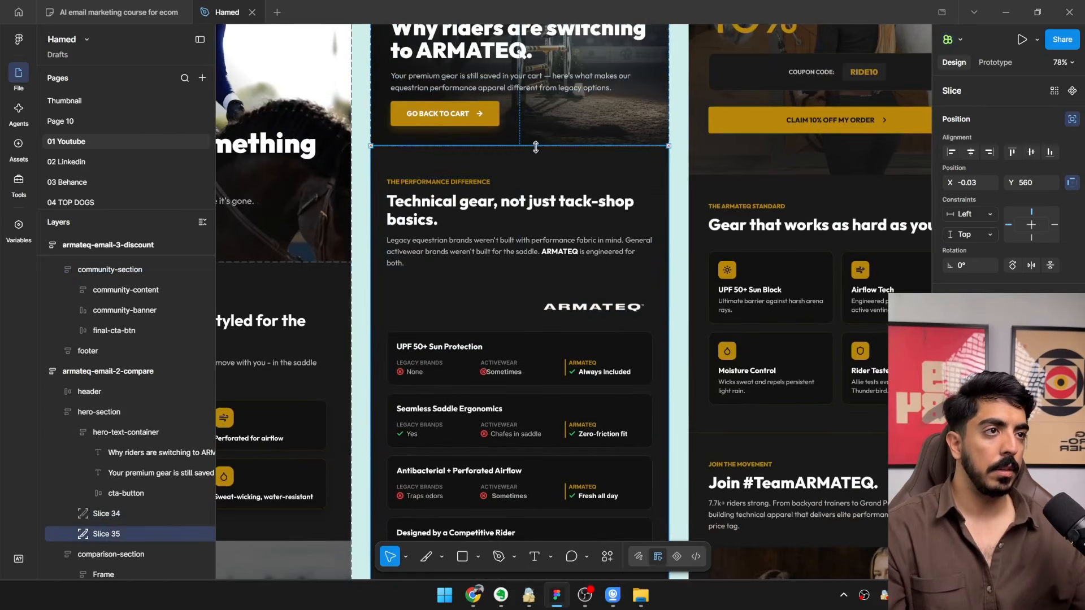
Select both slices of armateq-email-2-compare and export them to the Desktop folder.
scroll(531, 159, "down", 3)
left_click(106, 513, "shift")
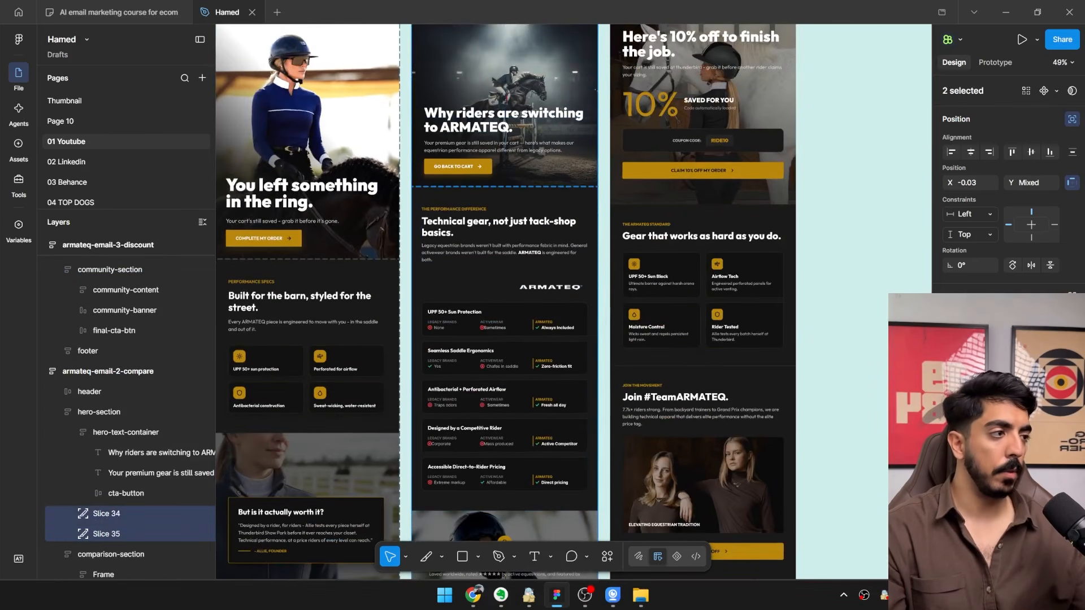
left_click(1001, 402)
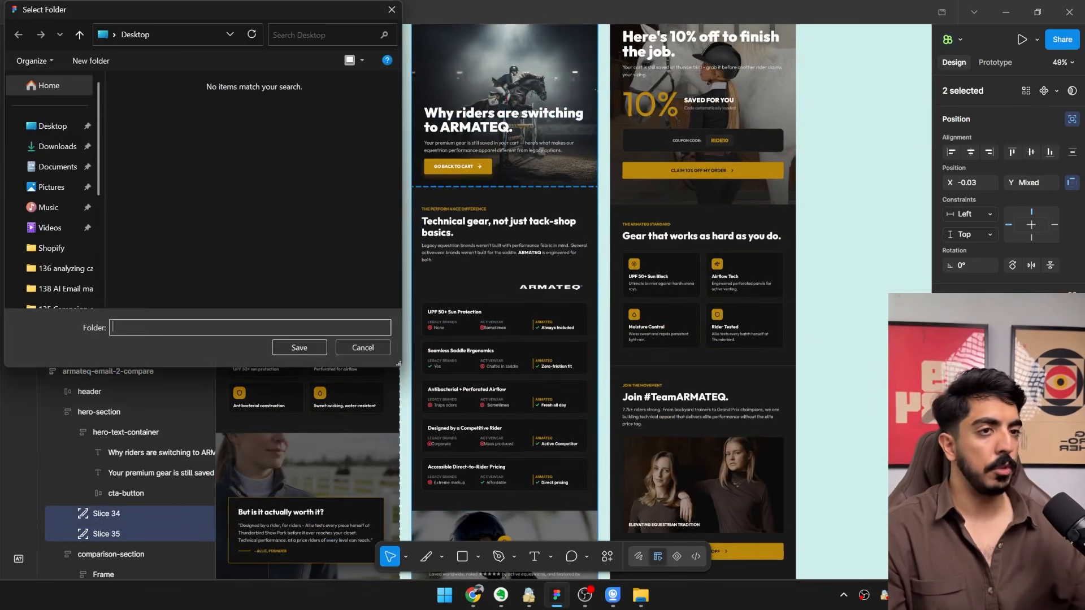
left_click(53, 127)
left_click(298, 347)
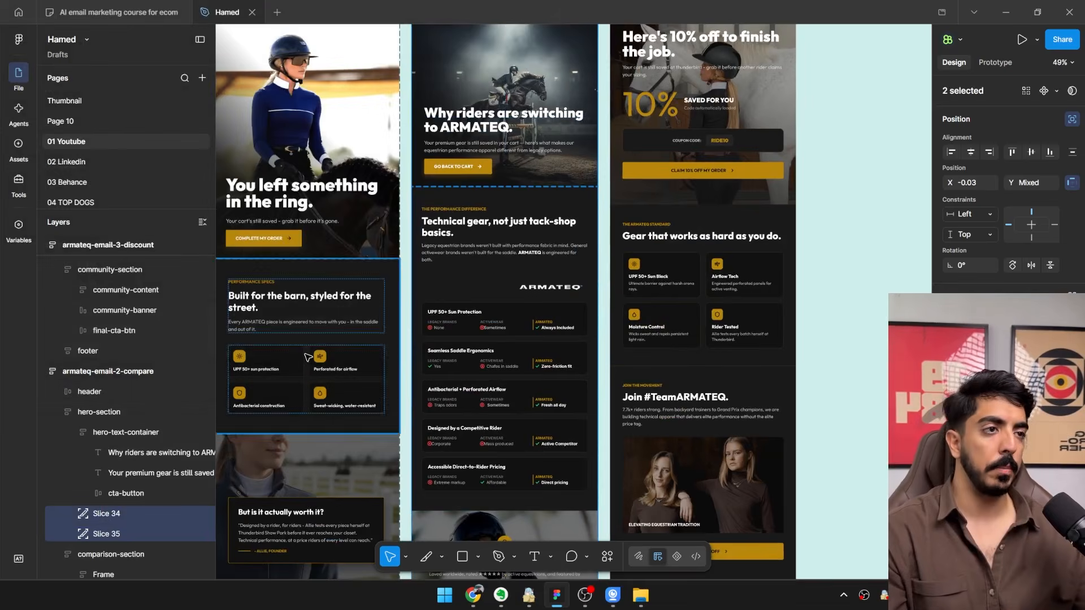
Switch back to the Klaviyo editor beside the desktop files and upload the new Slice 34.jpg into the empty image block.
left_click(1005, 12)
left_click_drag(928, 158, 845, 65)
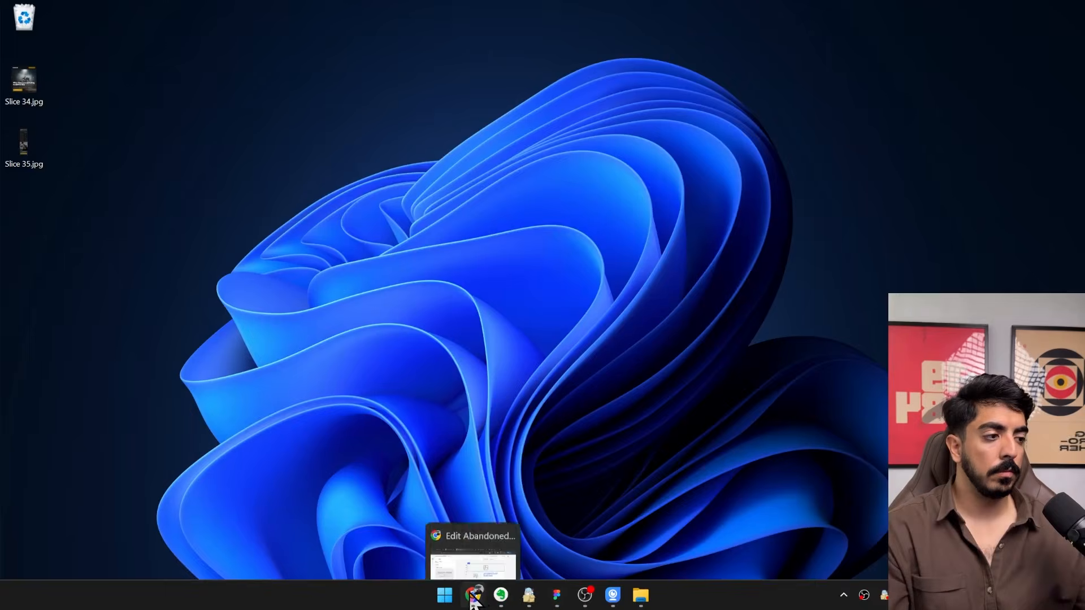
left_click(476, 600)
left_click_drag(874, 64, 864, 33)
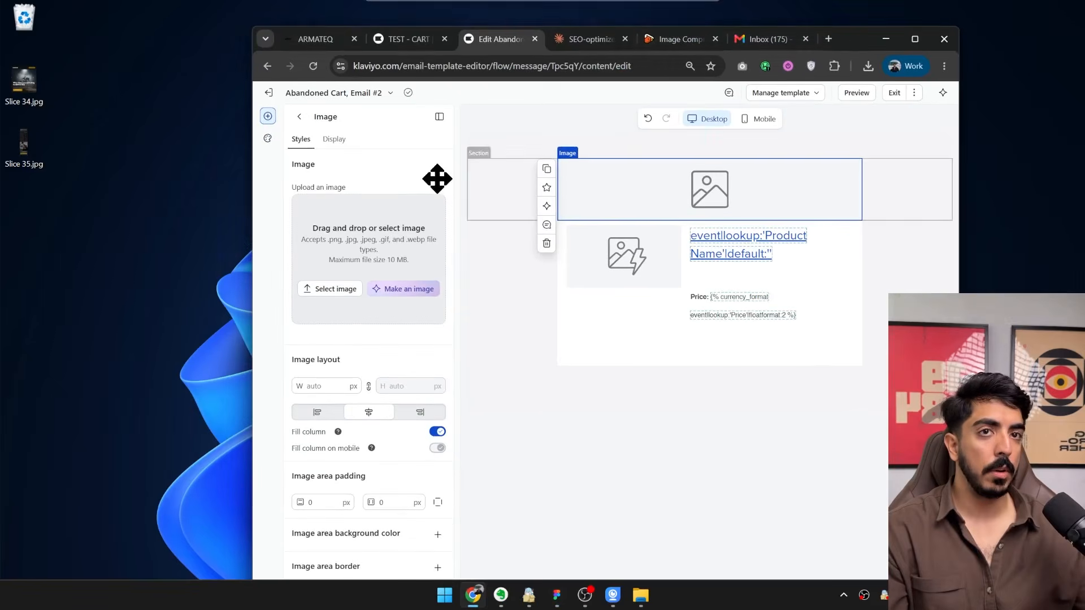
left_click(26, 80)
left_click_drag(28, 93, 396, 278)
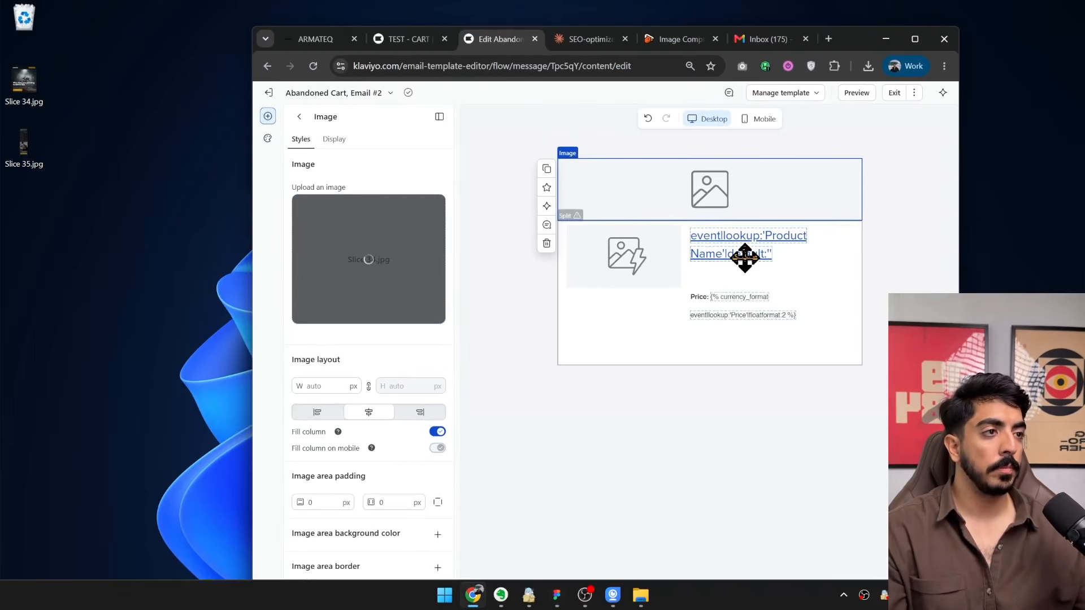
Duplicate the hero image block below the product block and replace the copy's image with Slice 35.jpg.
scroll(650, 254, "down", 3)
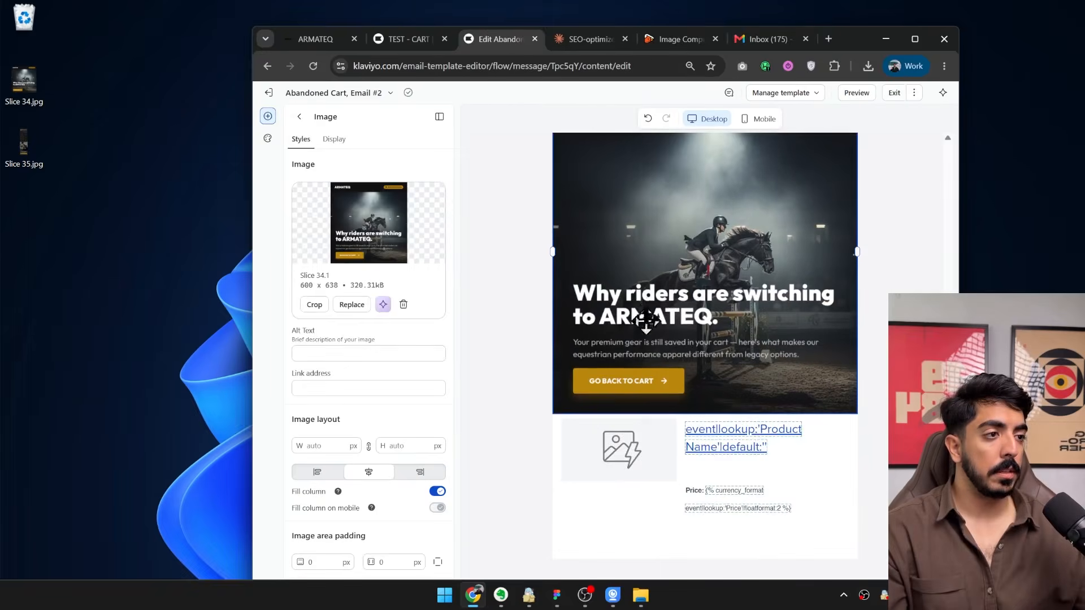
left_click_drag(647, 320, 687, 514)
scroll(664, 418, "up", 3)
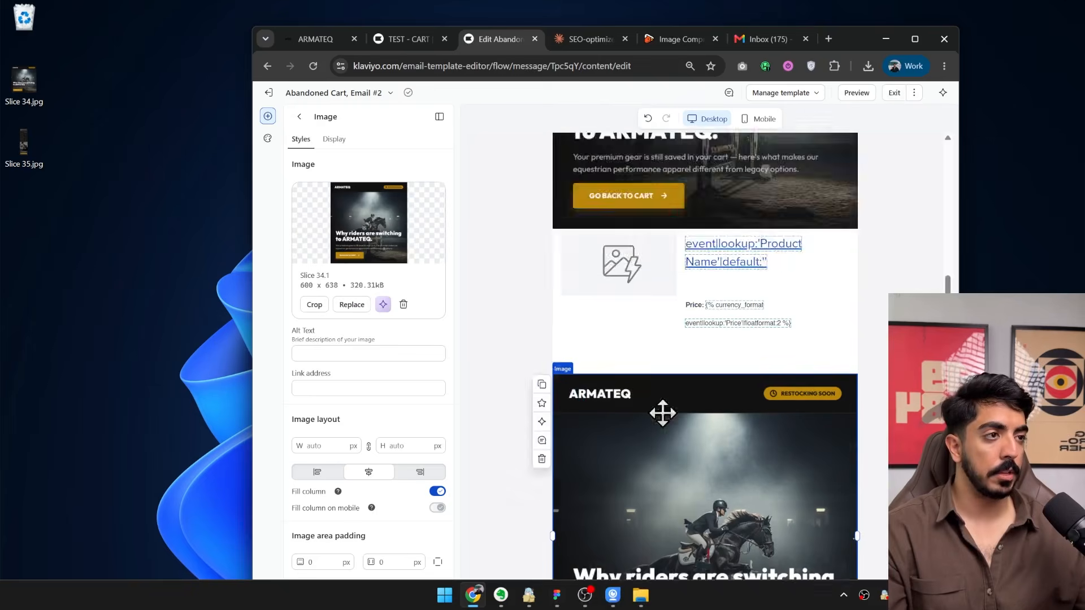
scroll(663, 413, "down", 3)
left_click(403, 305)
left_click_drag(23, 144, 401, 251)
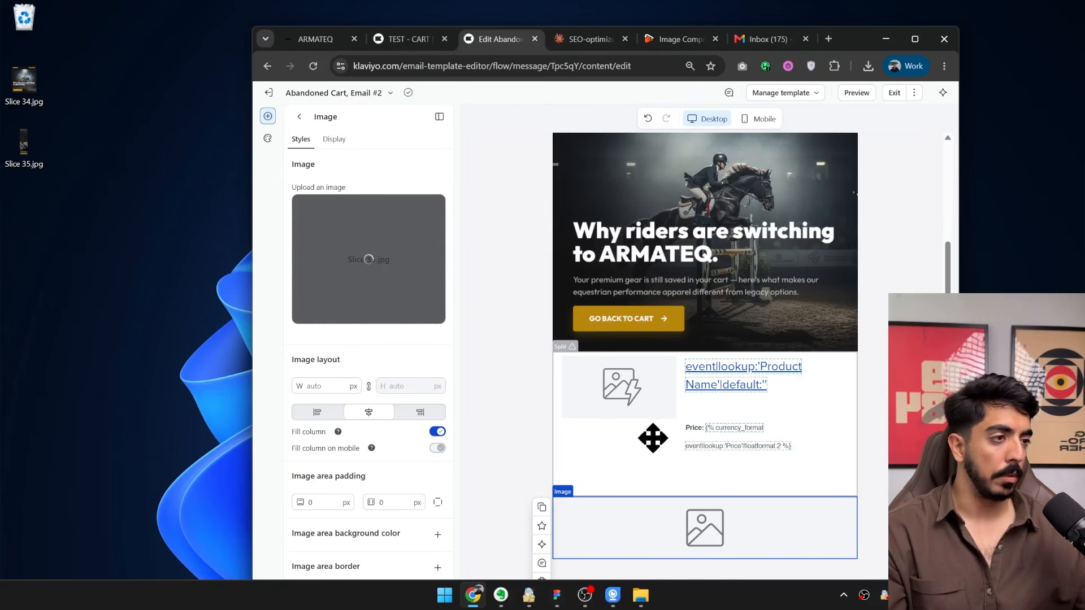
scroll(644, 339, "down", 10)
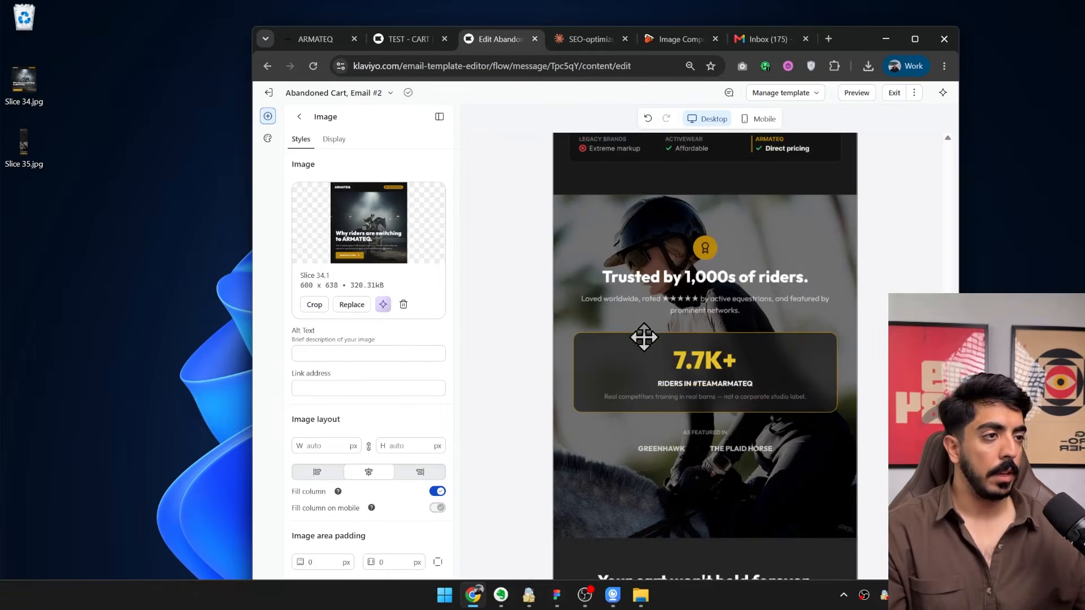
Set the split product block's background to the dark color sampled from the image slice below it.
scroll(645, 337, "up", 10)
left_click(642, 379)
left_click_drag(854, 36, 841, 12)
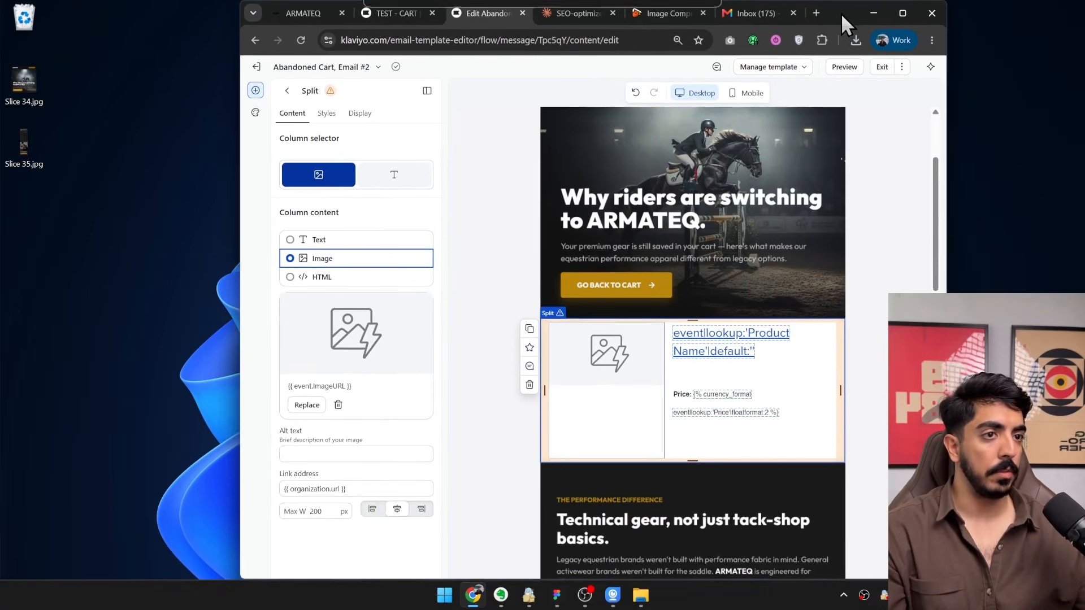
left_click(790, 375)
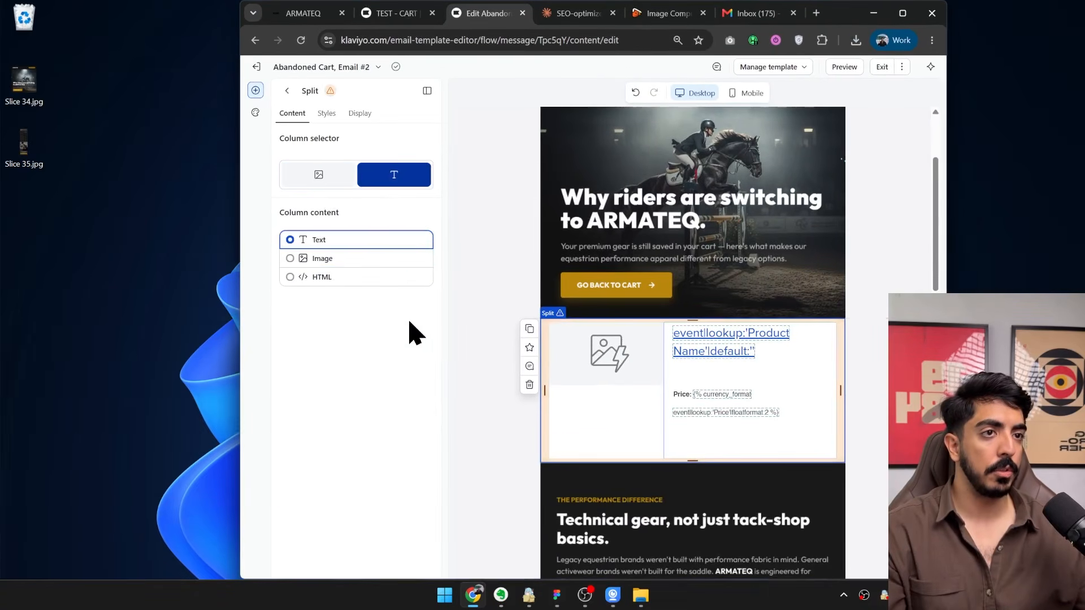
left_click(328, 116)
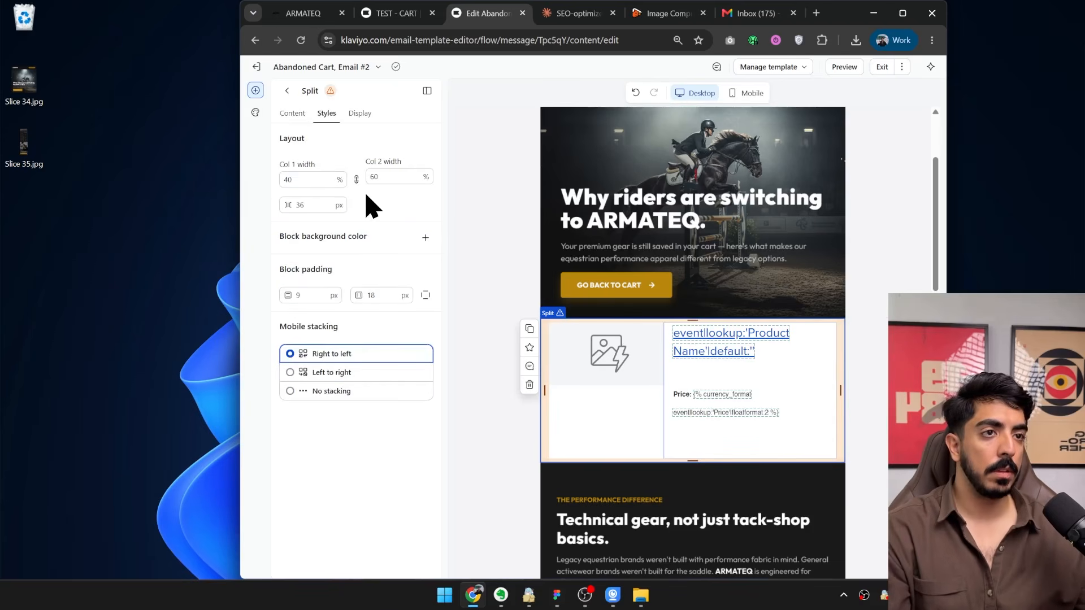
left_click(425, 237)
left_click(288, 264)
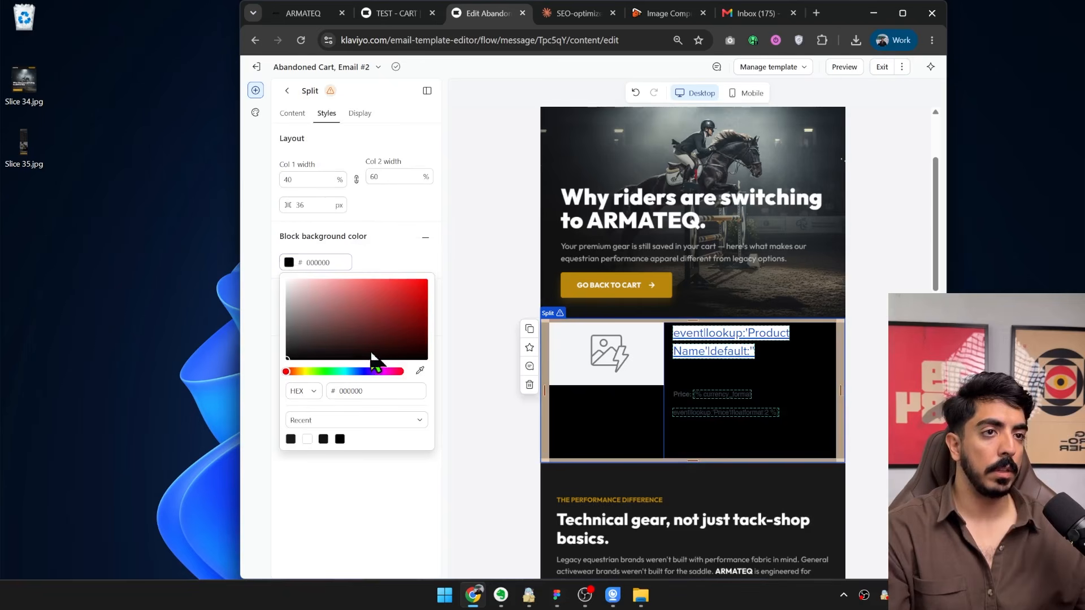
left_click(719, 497)
left_click(879, 418)
Examine how the product block blends with the two image slices, select its text column, and check the email down to its end.
scroll(695, 374, "down", 5)
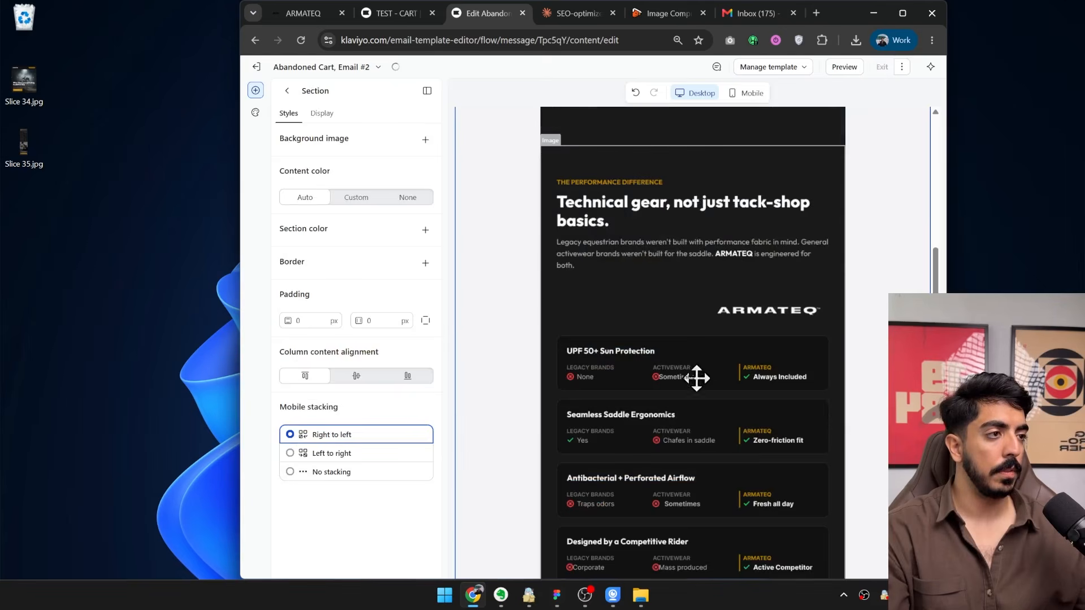
scroll(727, 367, "up", 7)
scroll(751, 350, "down", 3)
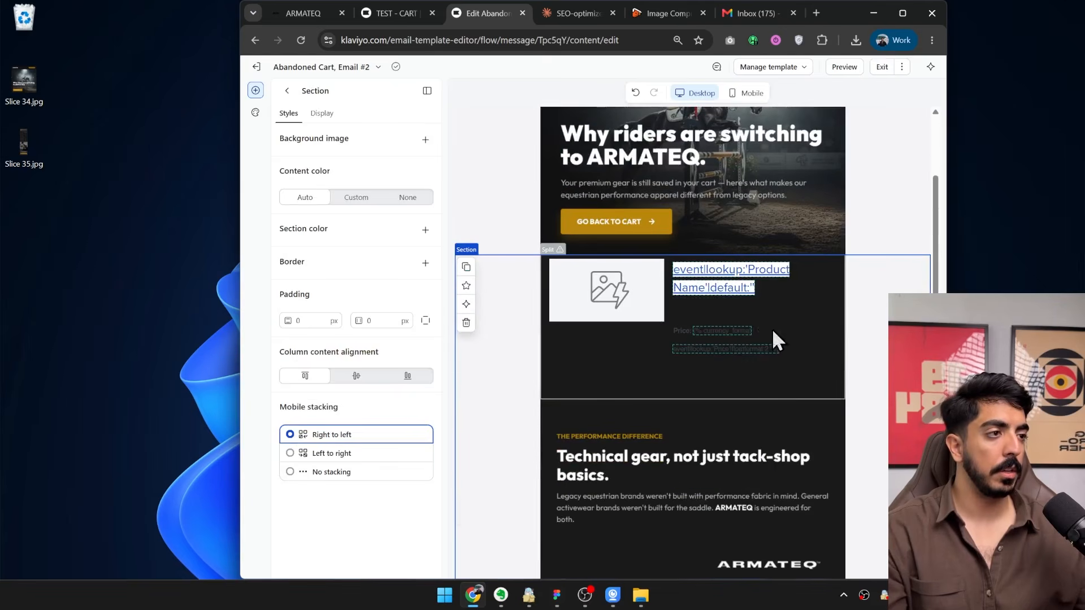
left_click(772, 330)
left_click(775, 196)
scroll(752, 455, "down", 7)
scroll(733, 410, "up", 7)
scroll(529, 336, "down", 15)
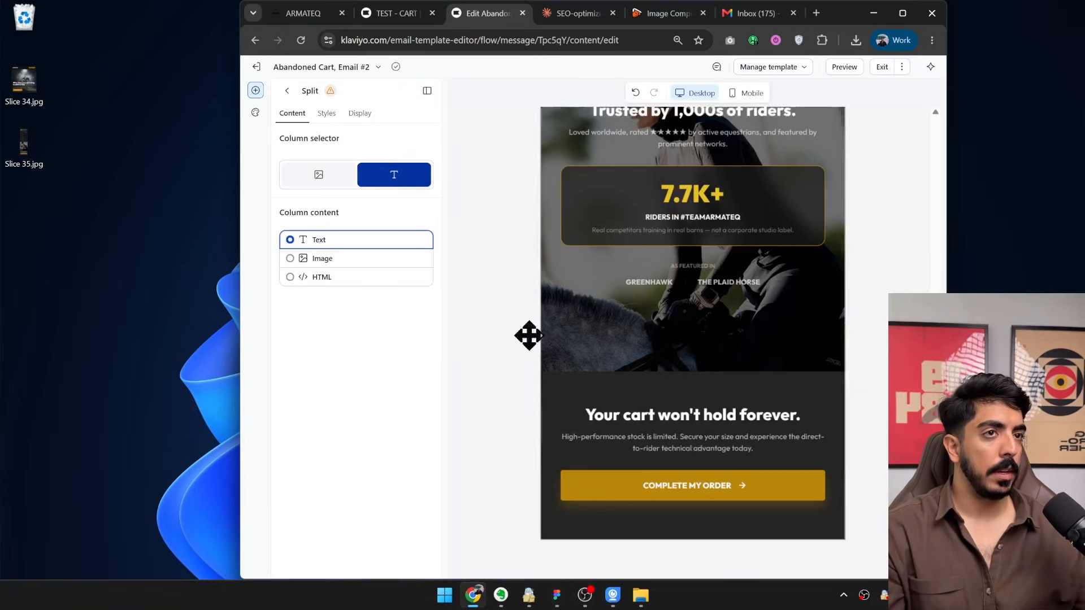
Insert the saved TEST universal footer section at the end of the email, below the "Your cart won't hold forever" image.
left_click(288, 91)
left_click(363, 113)
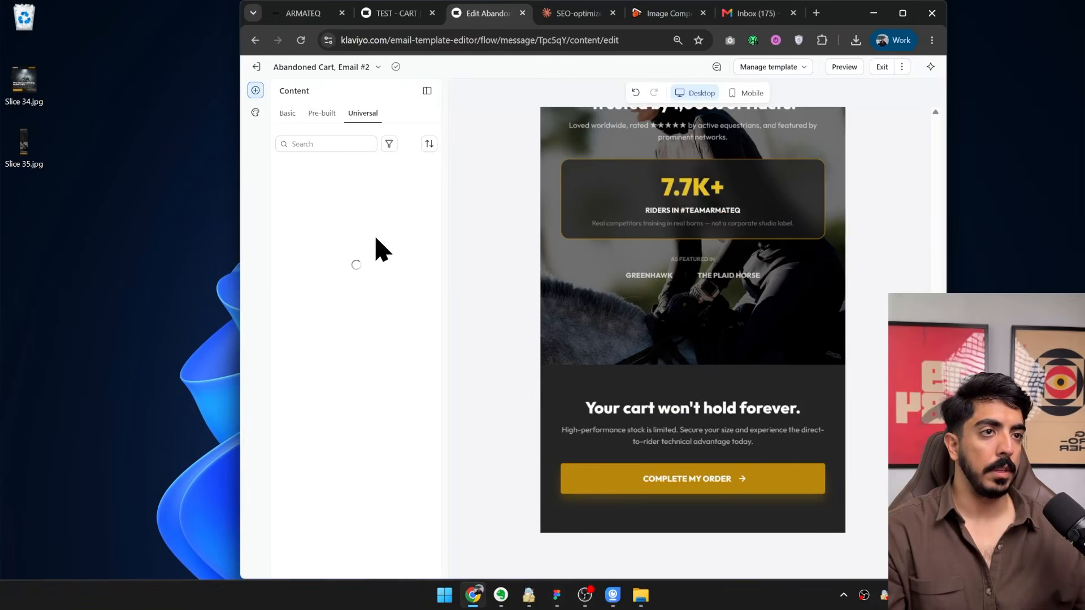
left_click_drag(325, 194, 684, 491)
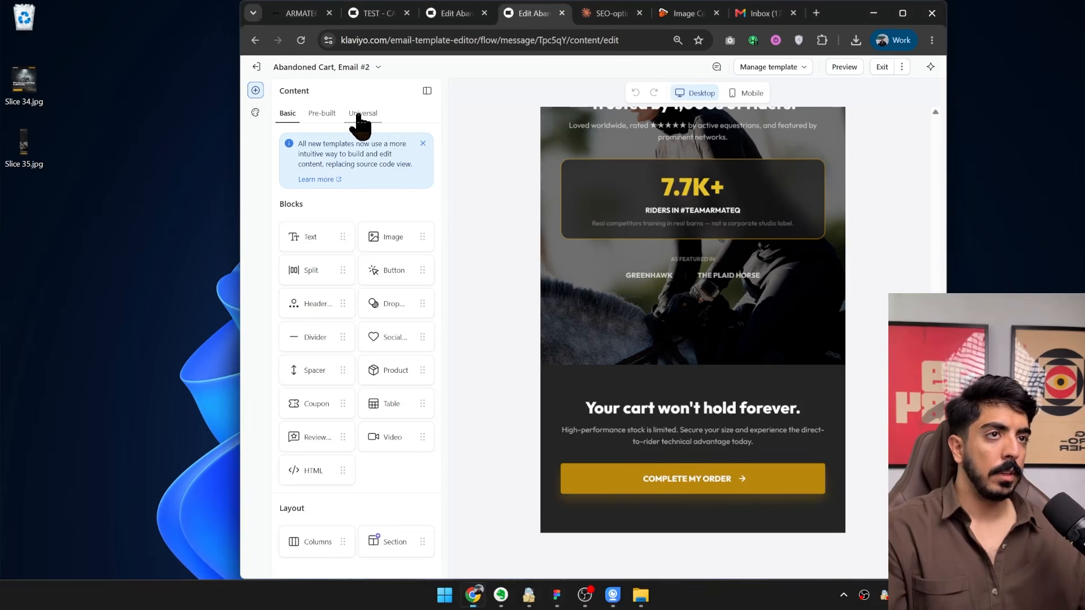
left_click(362, 114)
left_click_drag(339, 244, 675, 489)
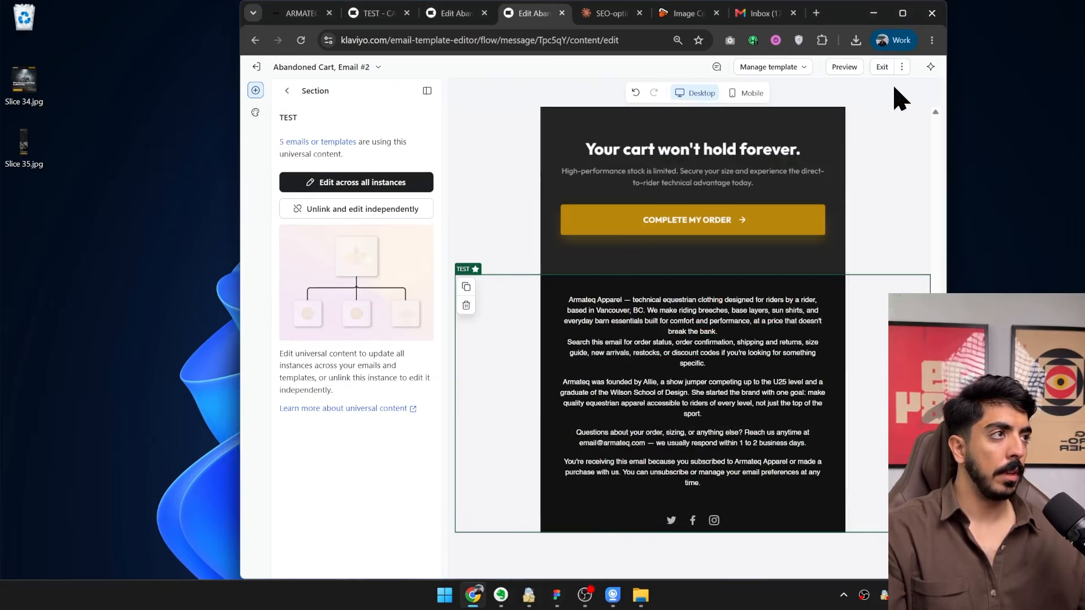
Exit the email editor, finish the message and close the details of Abandoned Cart, Email #2 in the flow.
left_click(882, 66)
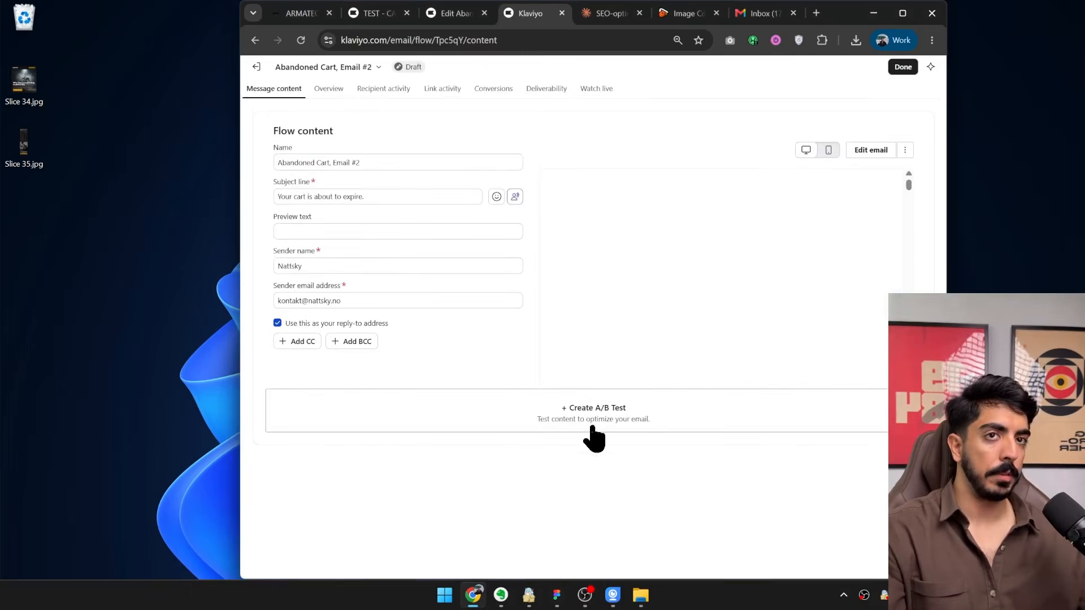
left_click(902, 66)
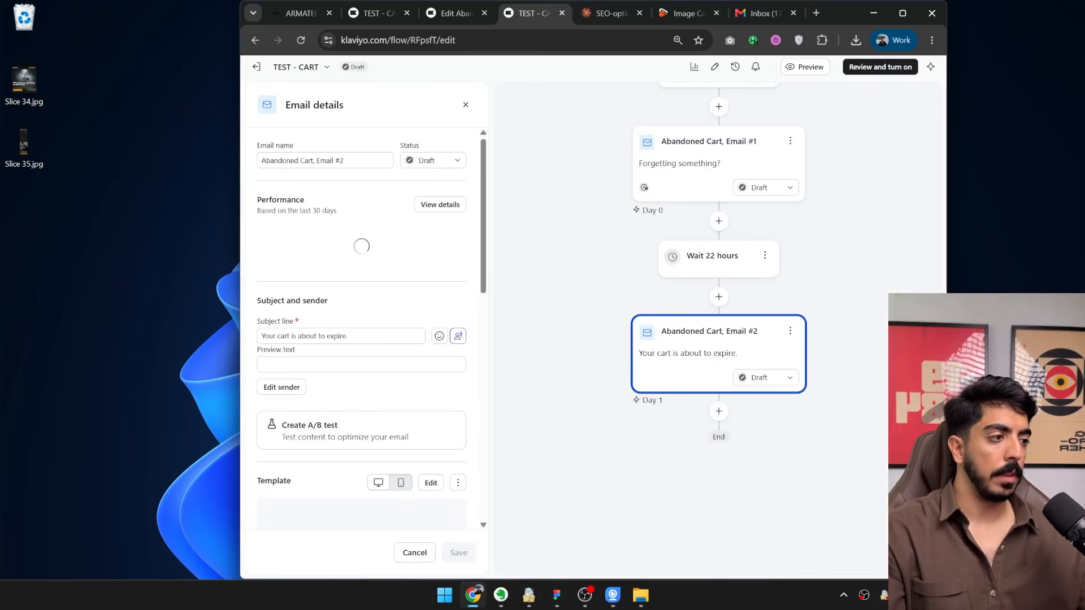
left_click(466, 105)
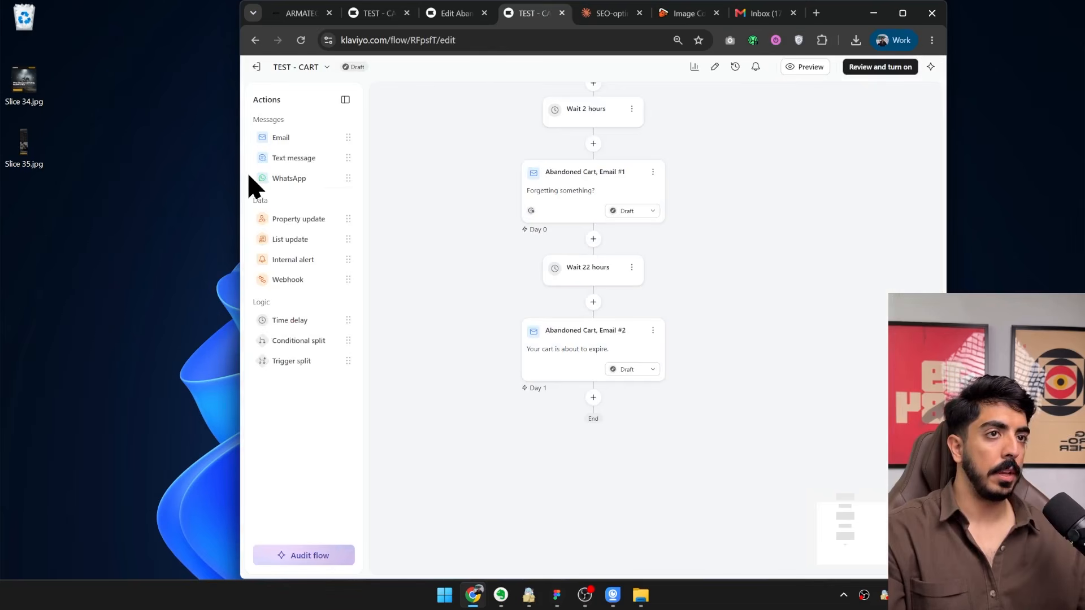
Add a time delay of 2 days after Abandoned Cart, Email #2 and save it.
left_click_drag(238, 175, 201, 170)
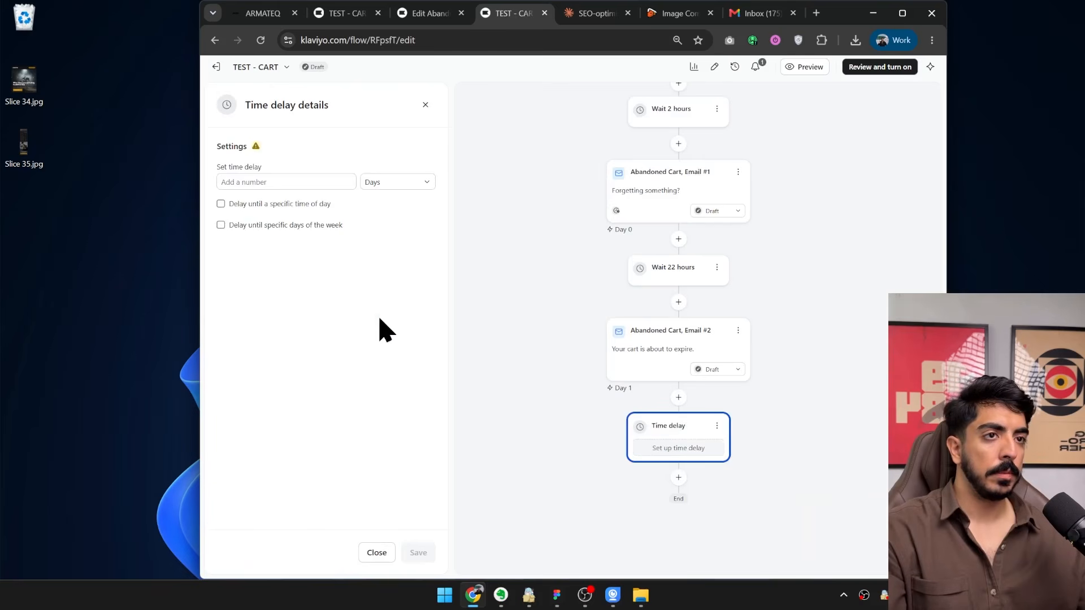
type("2")
left_click(425, 553)
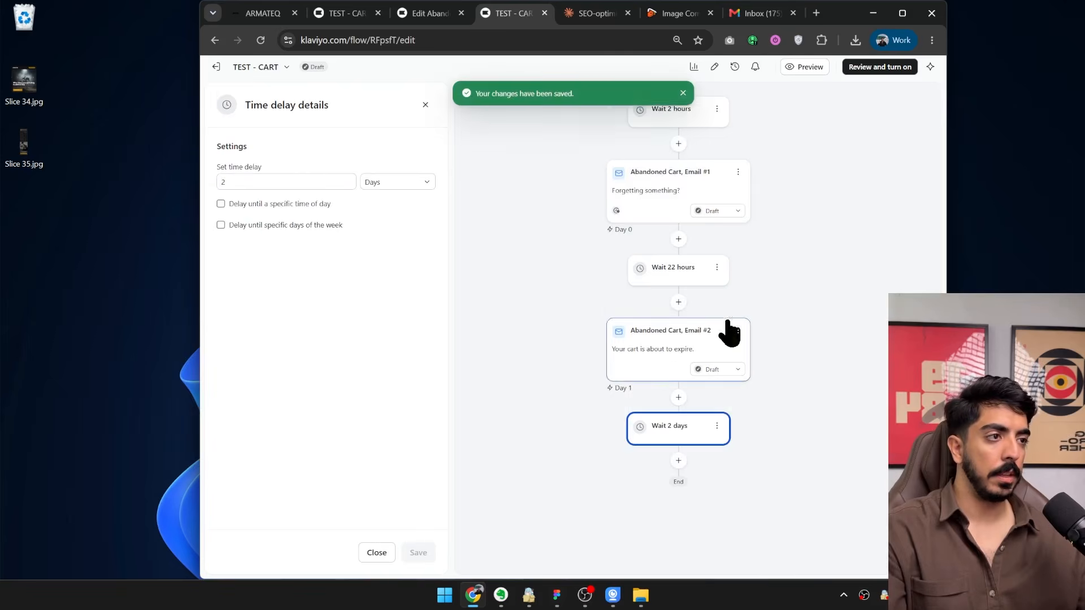
Clone Abandoned Cart, Email #1, place the copy below the 2-day delay and open its template for editing.
scroll(734, 305, "down", 1)
left_click(738, 266)
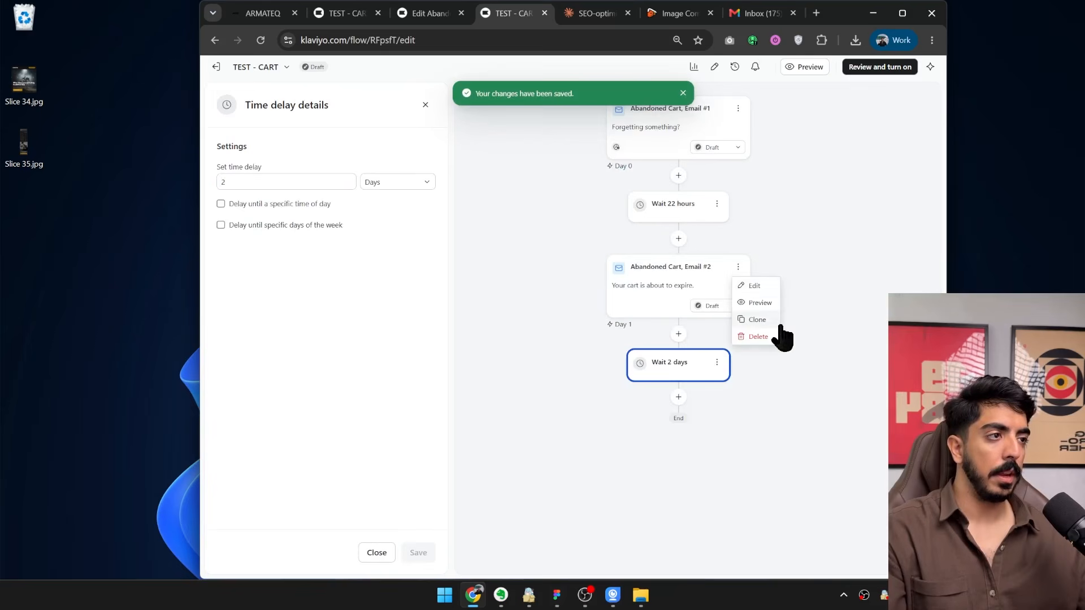
left_click(738, 108)
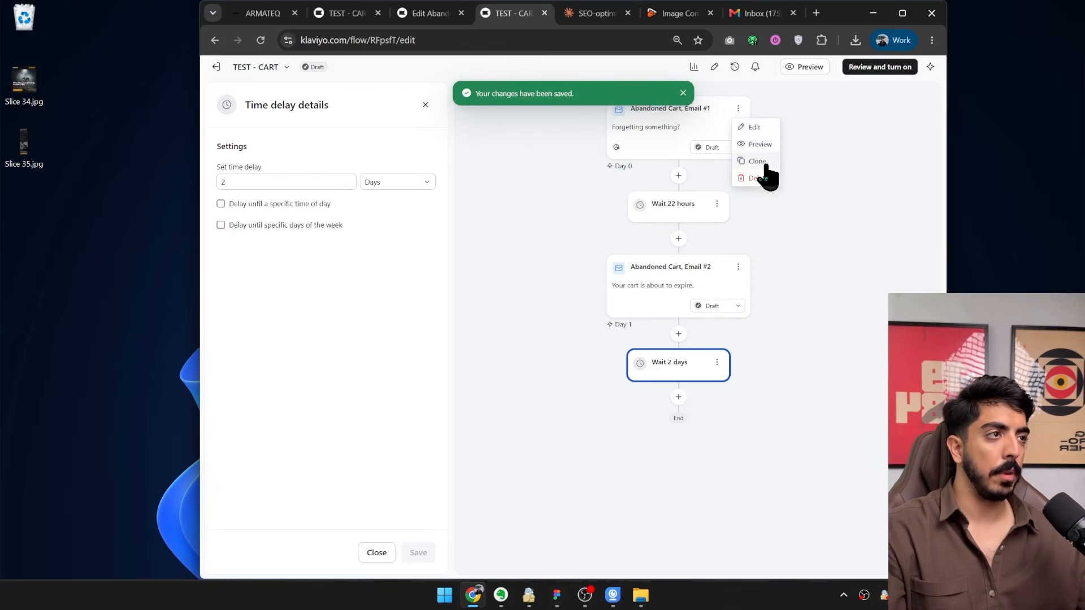
left_click(757, 161)
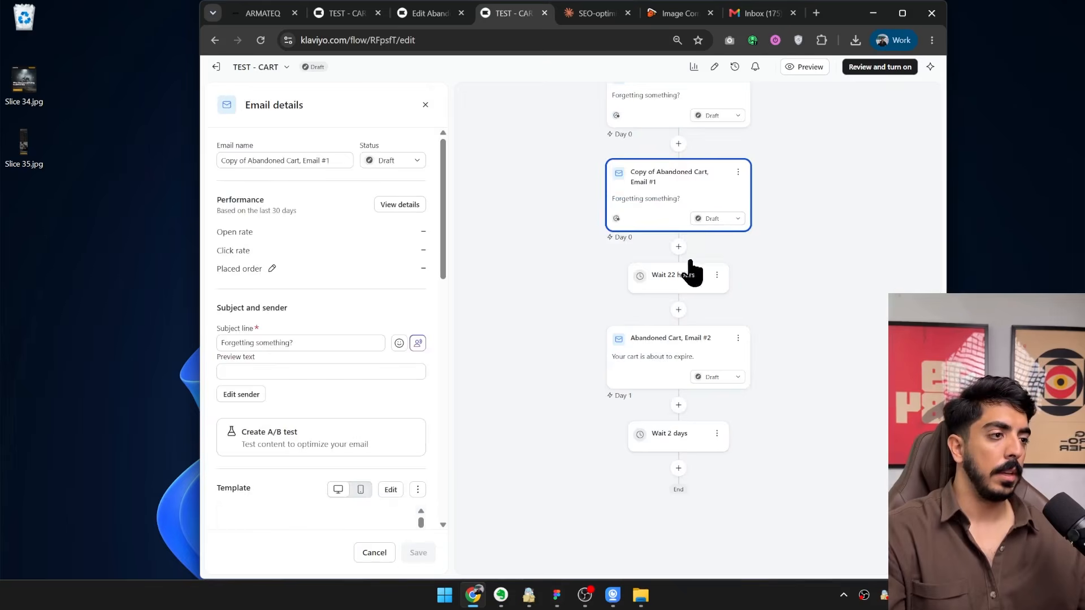
left_click_drag(692, 274, 683, 515)
scroll(747, 382, "down", 3)
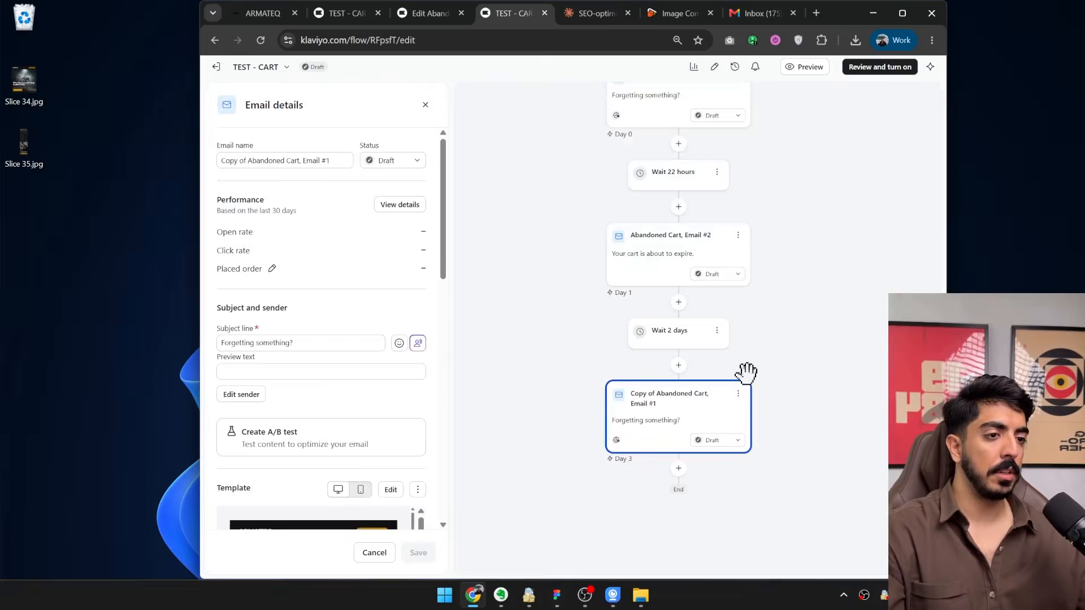
scroll(392, 243, "down", 5)
left_click(391, 236)
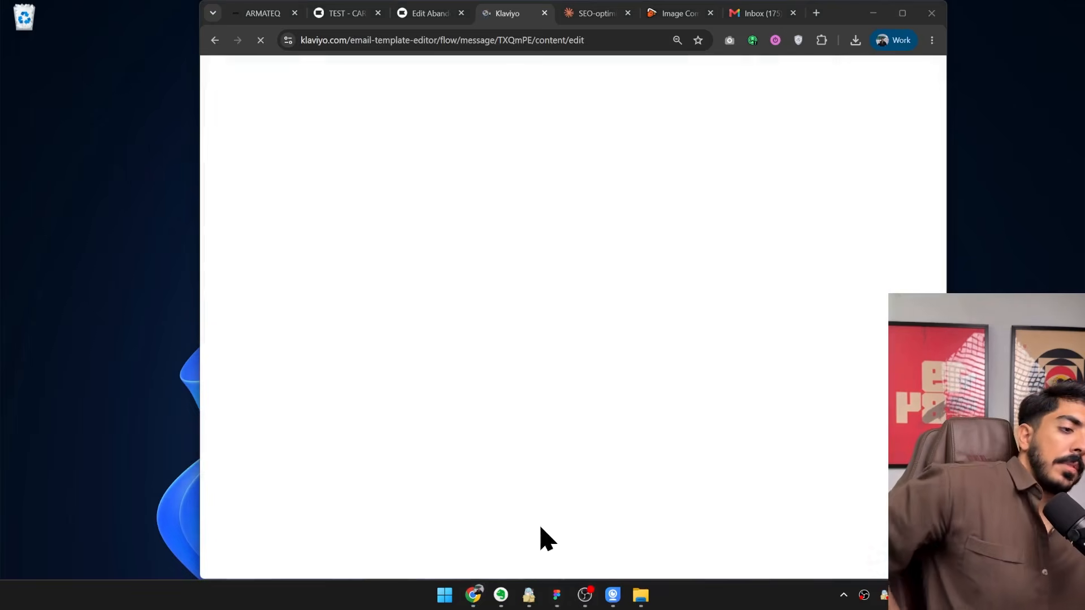
Switch to Figma, place Slice 34 and Slice 35 on the armateq-email-3-discount frame and end them just above its footer.
left_click(560, 601)
left_click_drag(764, 202, 624, 411)
left_click_drag(310, 270, 563, 238)
scroll(511, 150, "up", 10)
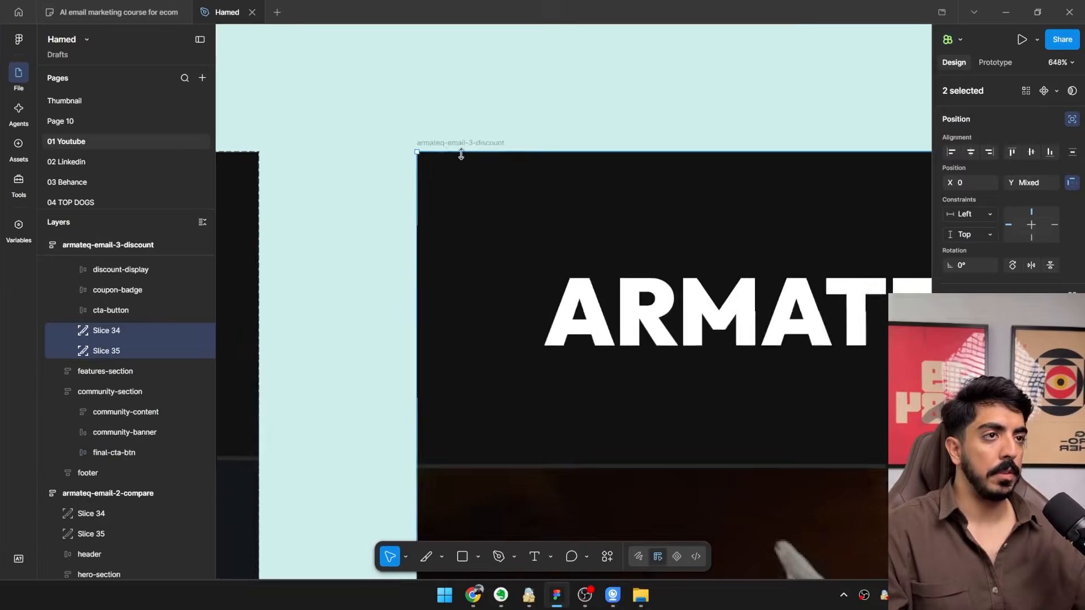
scroll(461, 154, "down", 10)
scroll(650, 483, "down", 5)
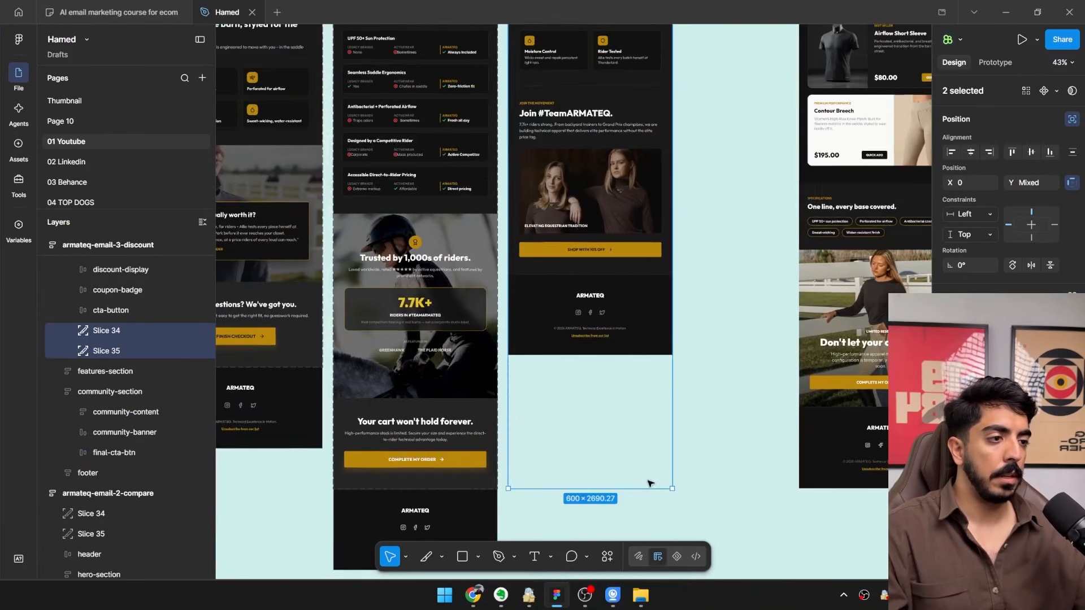
left_click_drag(650, 487, 645, 275)
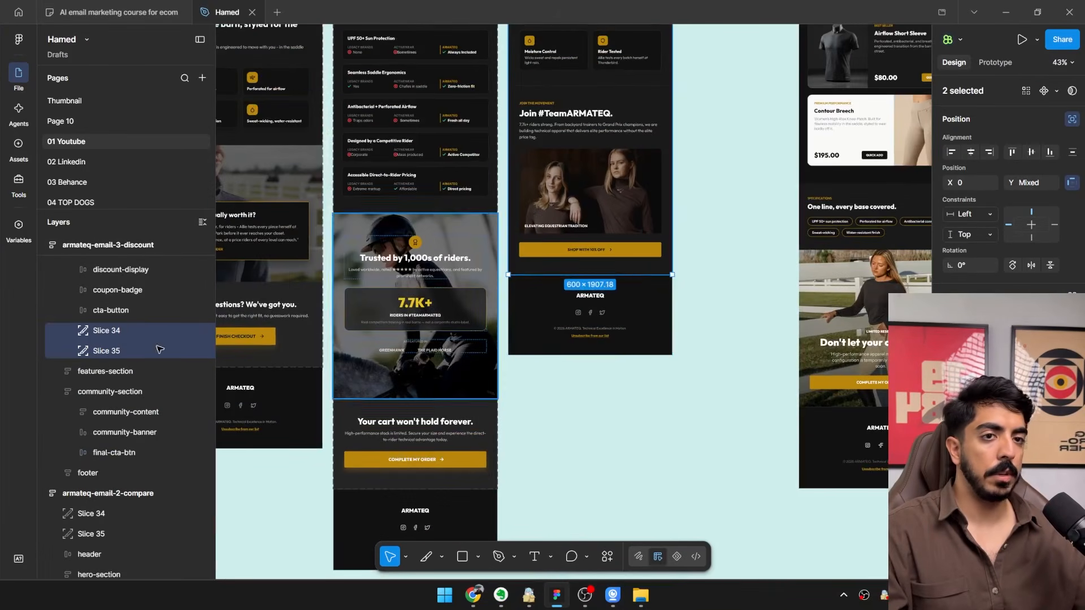
Move Slice 34 and Slice 35 out of the hero section to the top of the armateq-email-3-discount frame's layers.
scroll(112, 395, "up", 3)
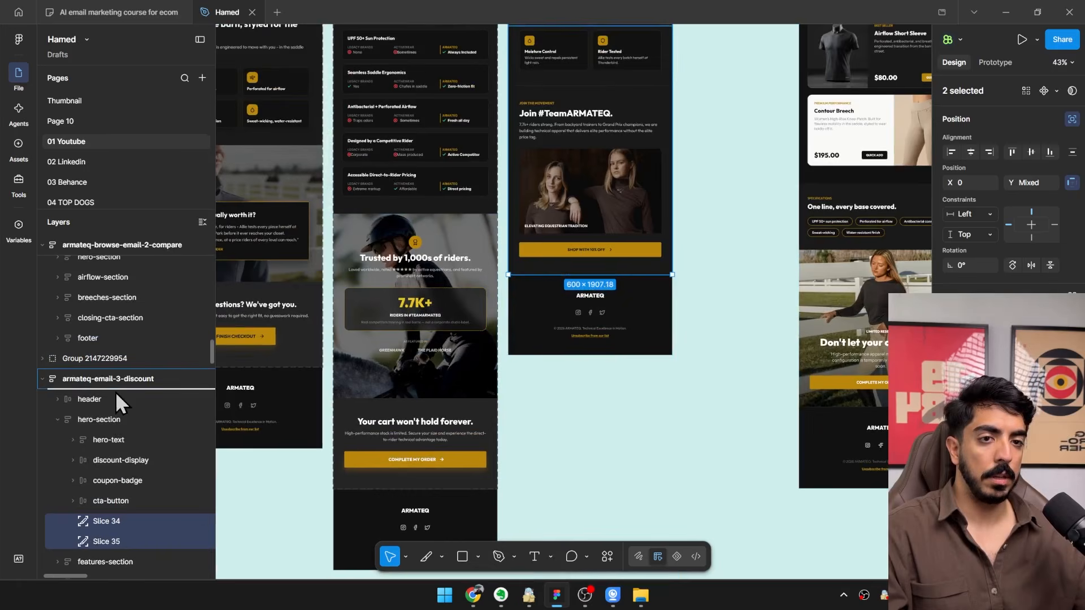
left_click_drag(116, 391, 115, 391)
scroll(622, 169, "up", 6)
scroll(639, 113, "up", 3)
Resize Slice 34 to 600 × 696 over the header and hero, and move Slice 35's upper edge to Y 696.
left_click(129, 404)
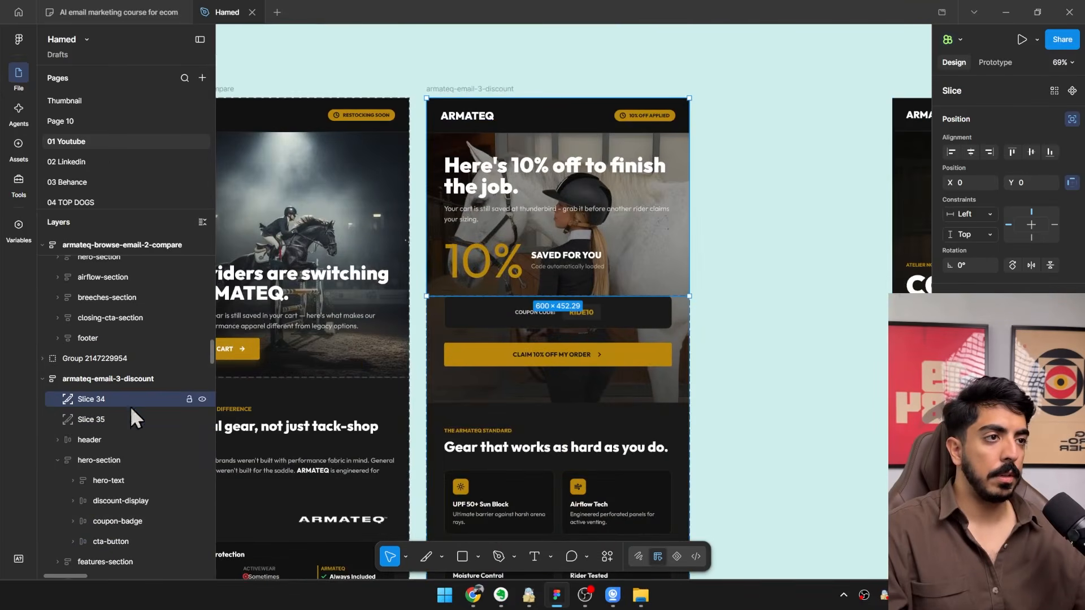
scroll(521, 299, "up", 3)
left_click_drag(576, 296, 577, 437)
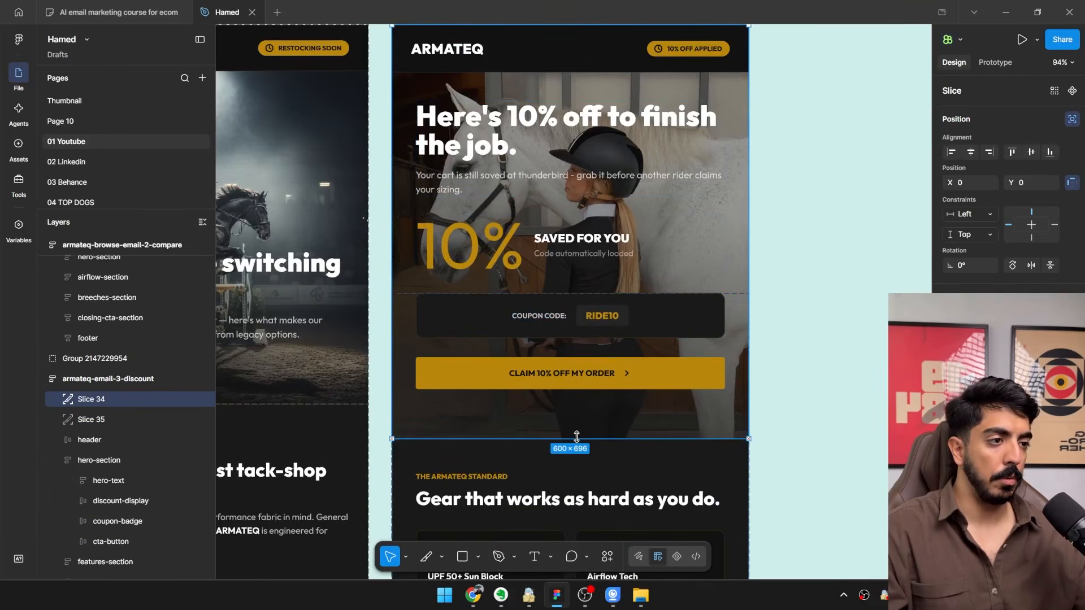
left_click(120, 423)
left_click_drag(606, 294, 636, 439)
Select Slice 34 and Slice 35 of the discount email together and export them to the Desktop folder.
scroll(636, 439, "down", 3, "ctrl")
scroll(622, 429, "down", 1)
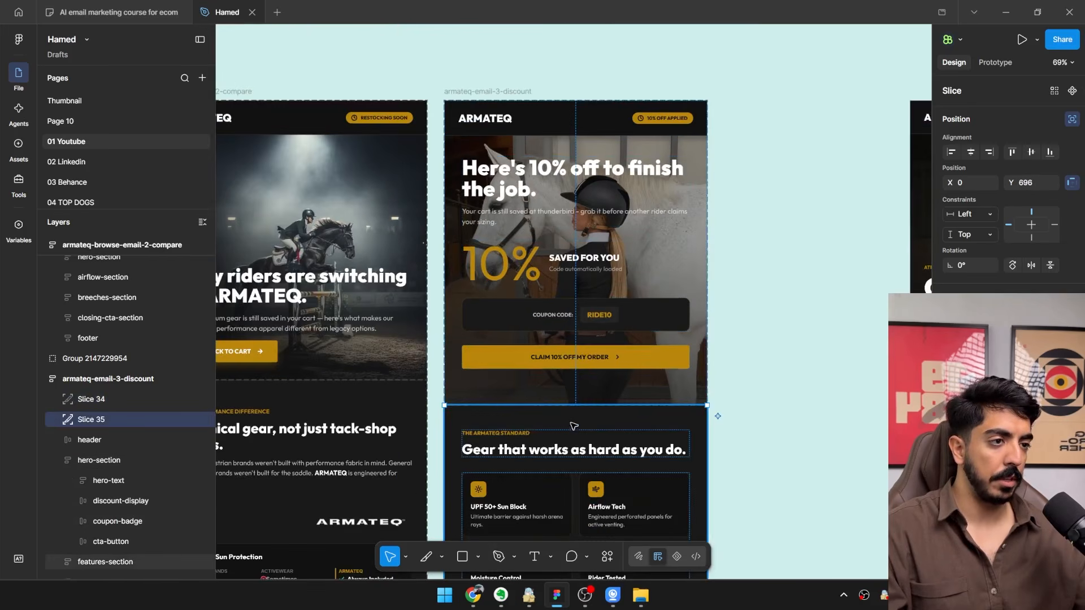
scroll(547, 399, "down", 2)
left_click_drag(555, 393, 509, 337)
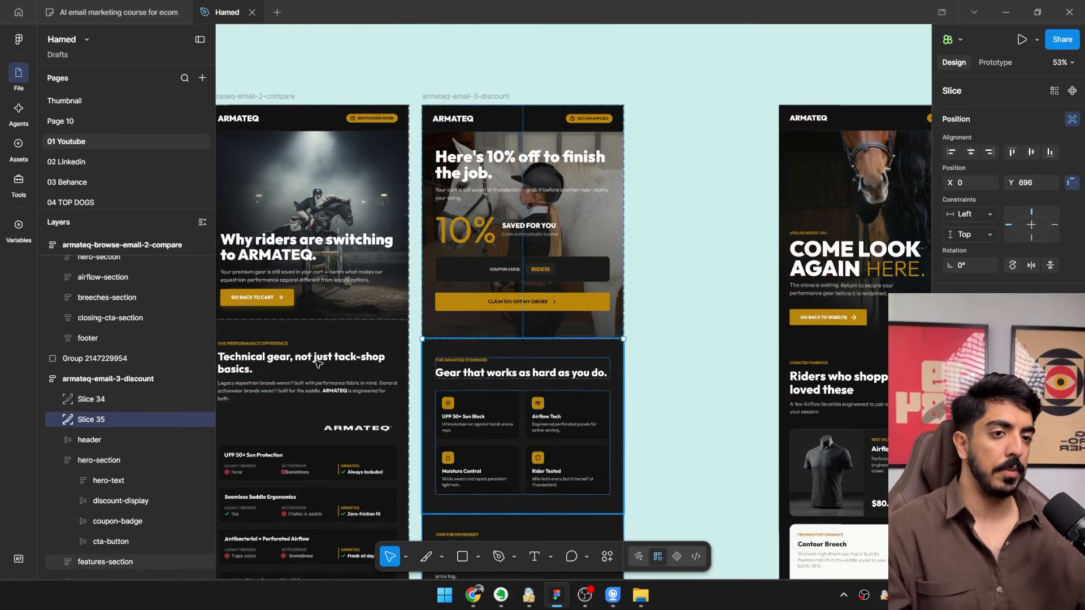
left_click(105, 402, "shift")
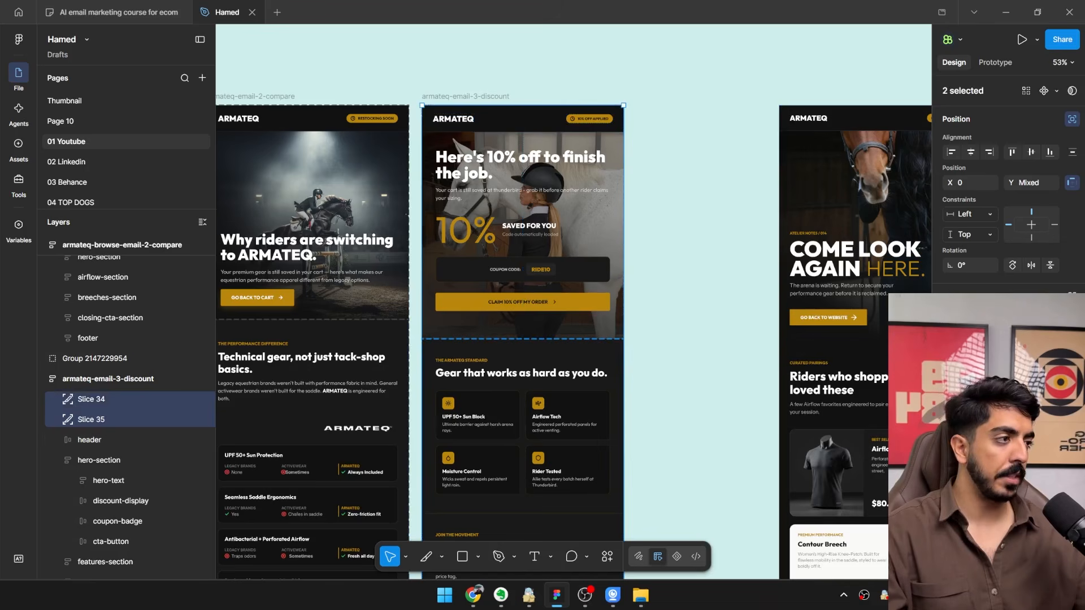
key("ctrl+shift+e")
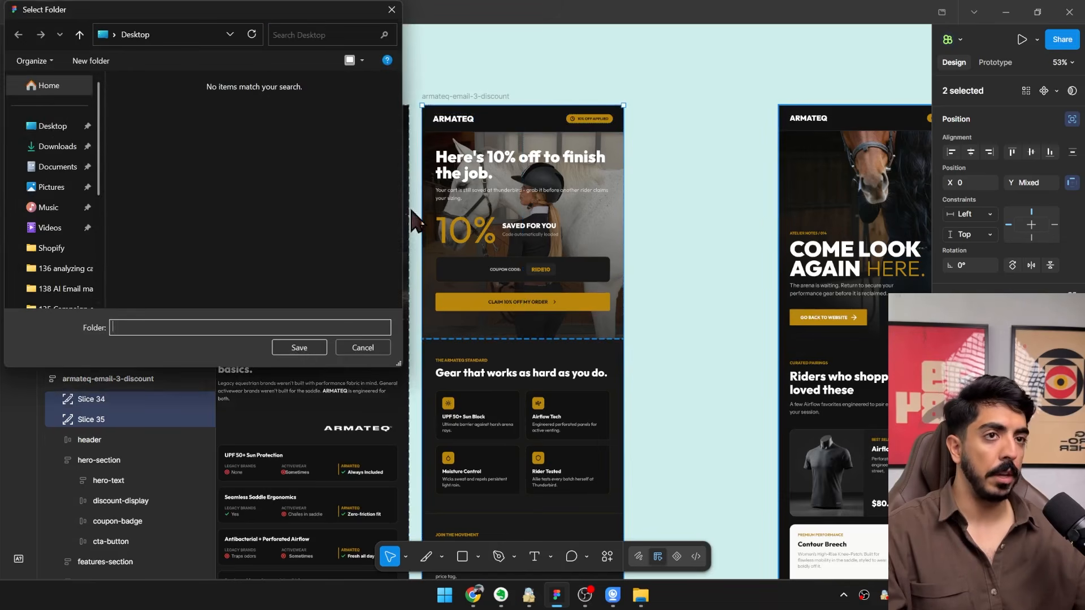
left_click(53, 131)
left_click(299, 347)
Return to the Klaviyo editor and replace the cloned email's hero image with the new Slice 34.jpg.
left_click(1009, 11)
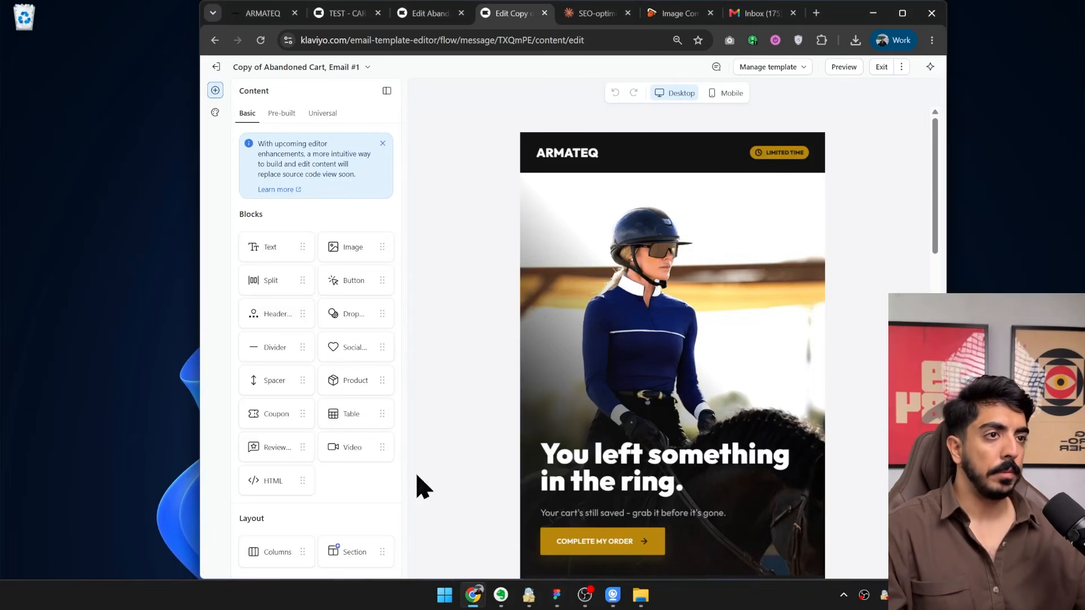
scroll(629, 354, "down", 5)
scroll(643, 271, "up", 5)
left_click(675, 231)
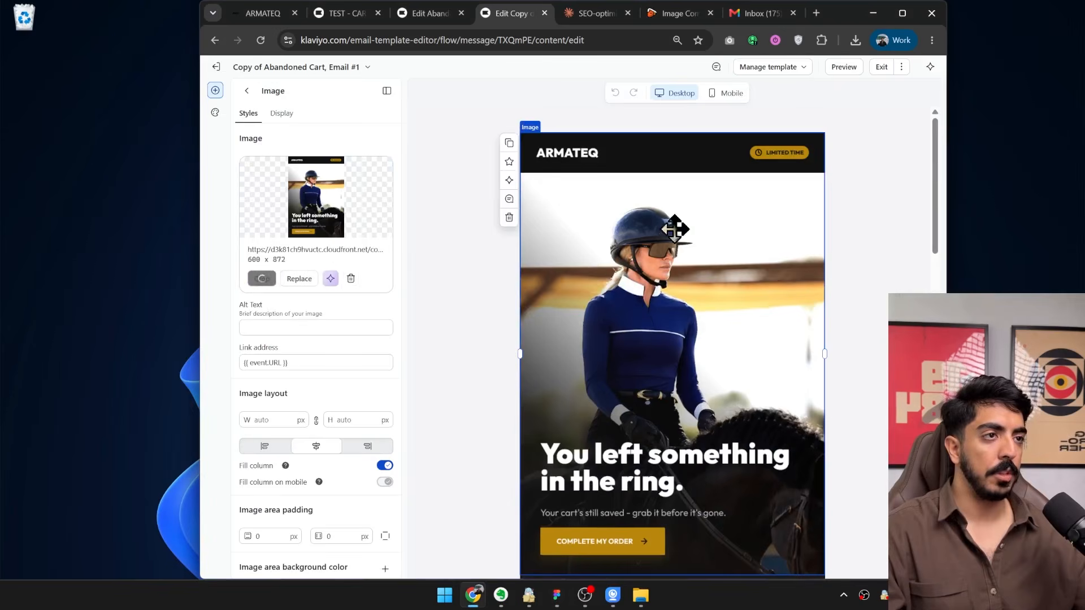
left_click(351, 278)
left_click_drag(23, 82, 316, 233)
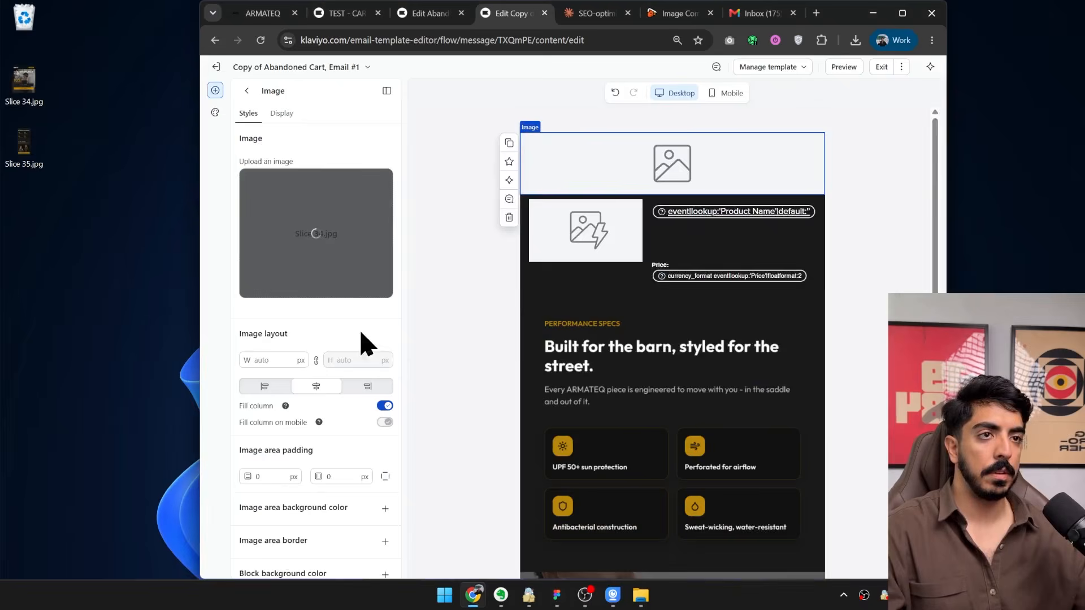
Replace the "Built for the barn" image below the product block with the new Slice 35.jpg.
scroll(678, 347, "down", 3)
scroll(678, 346, "down", 2)
scroll(670, 342, "up", 2)
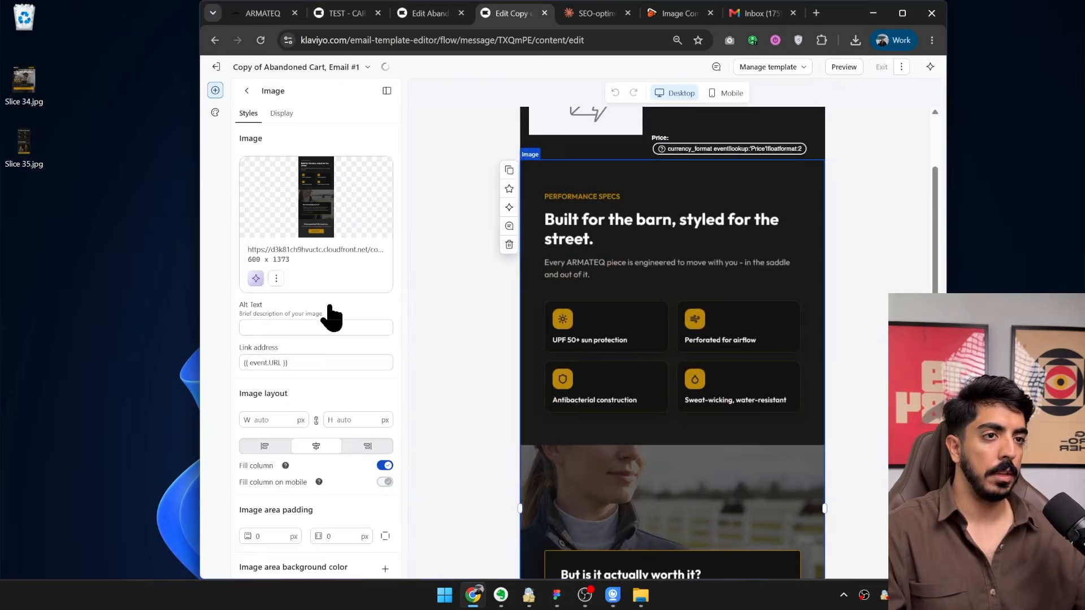
left_click(350, 278)
left_click_drag(24, 142, 364, 254)
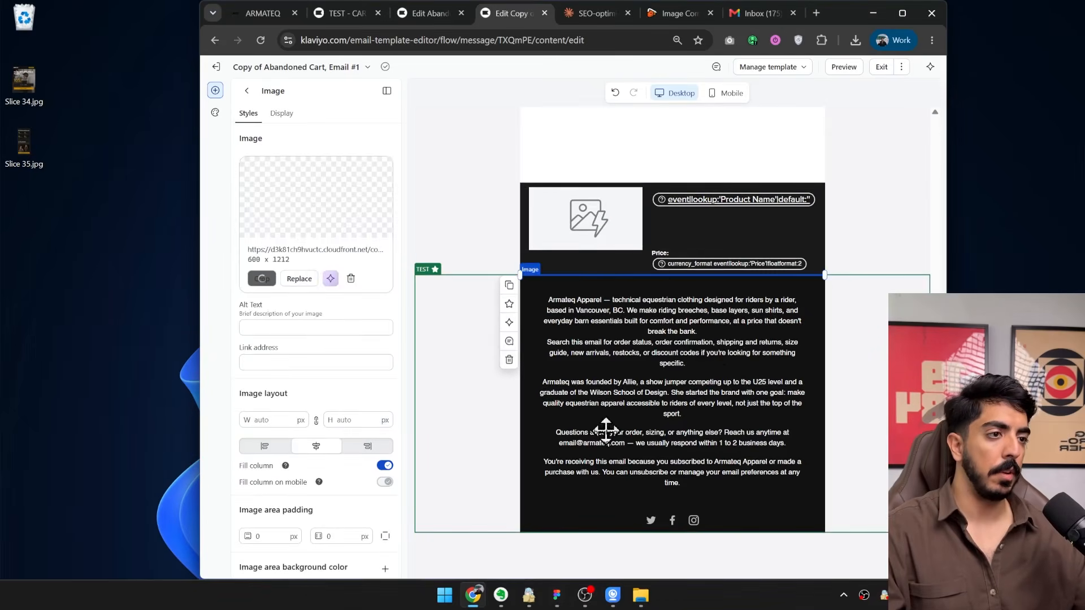
Examine how the product block blends with the new images, then check the email down to its footer in the desktop preview.
scroll(749, 398, "down", 2)
scroll(749, 399, "down", 8)
scroll(613, 476, "up", 15)
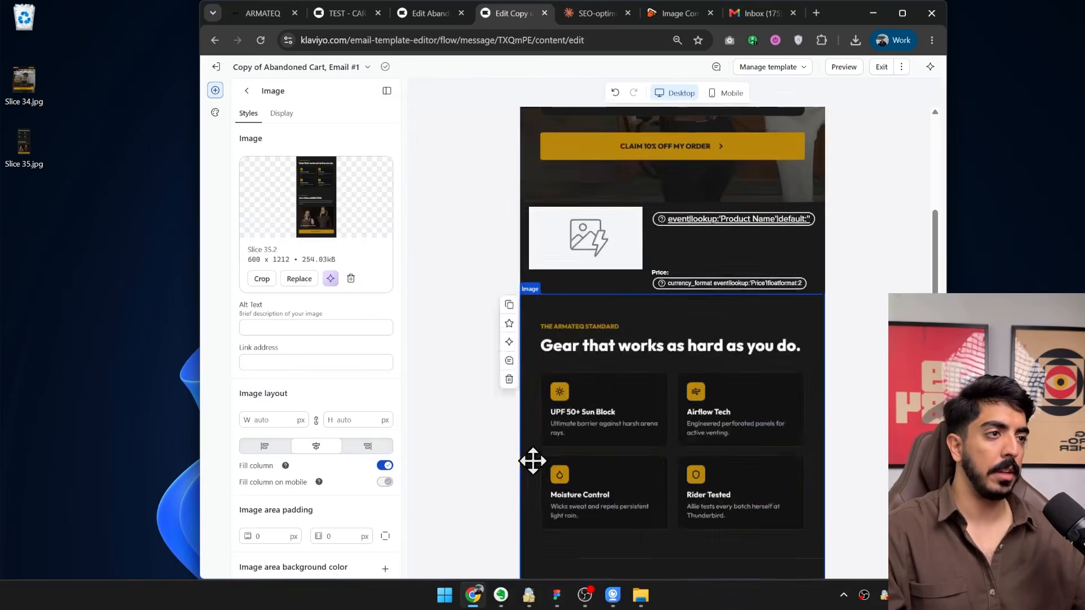
scroll(641, 426, "down", 4)
scroll(712, 356, "up", 4)
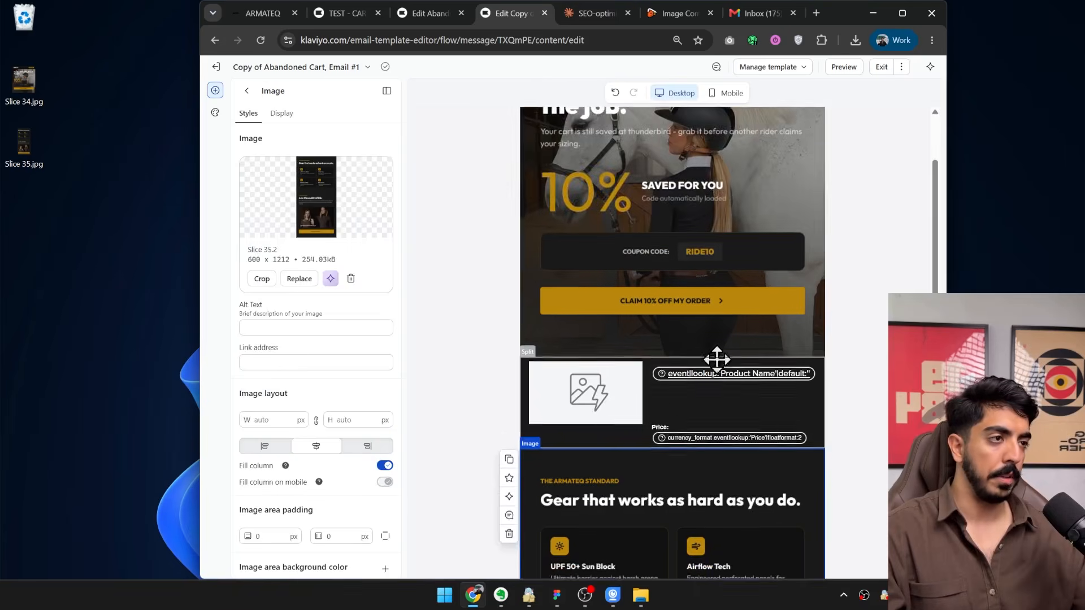
scroll(669, 362, "down", 4)
scroll(766, 194, "up", 3)
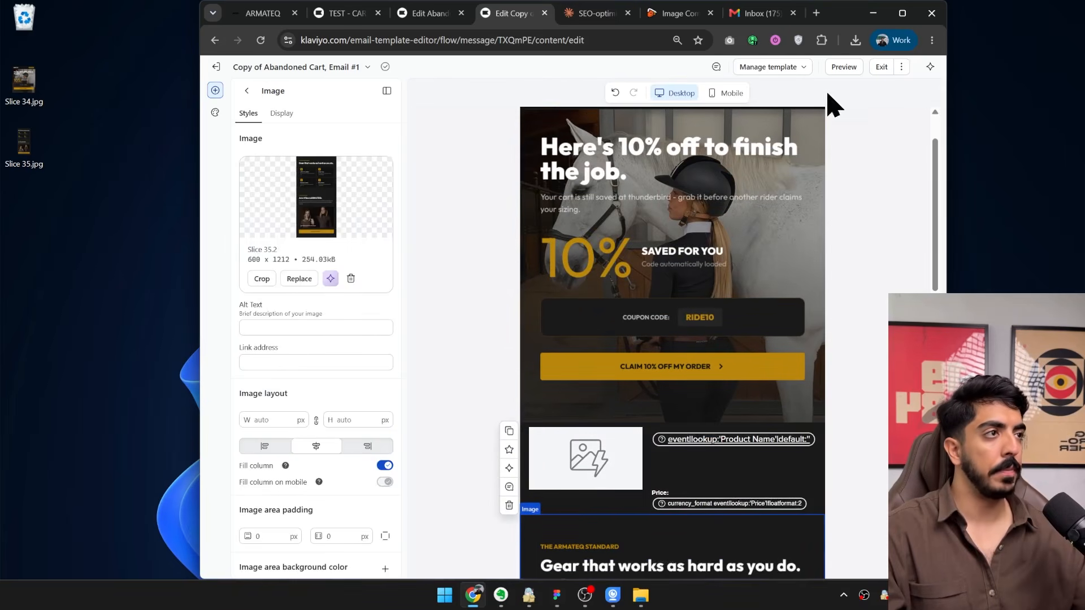
left_click(846, 69)
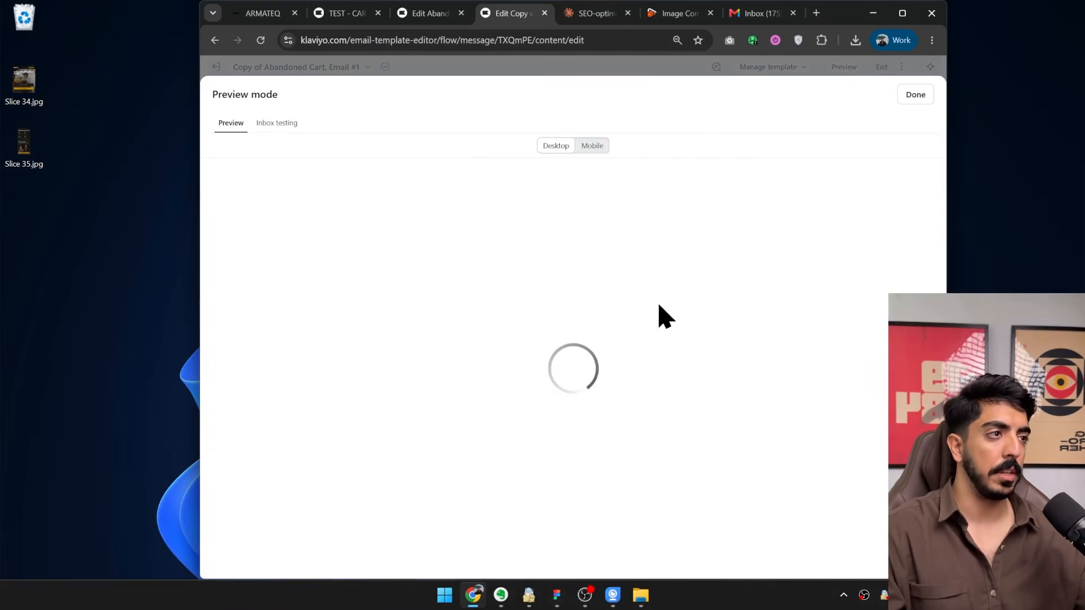
scroll(537, 353, "down", 10)
scroll(452, 336, "down", 10)
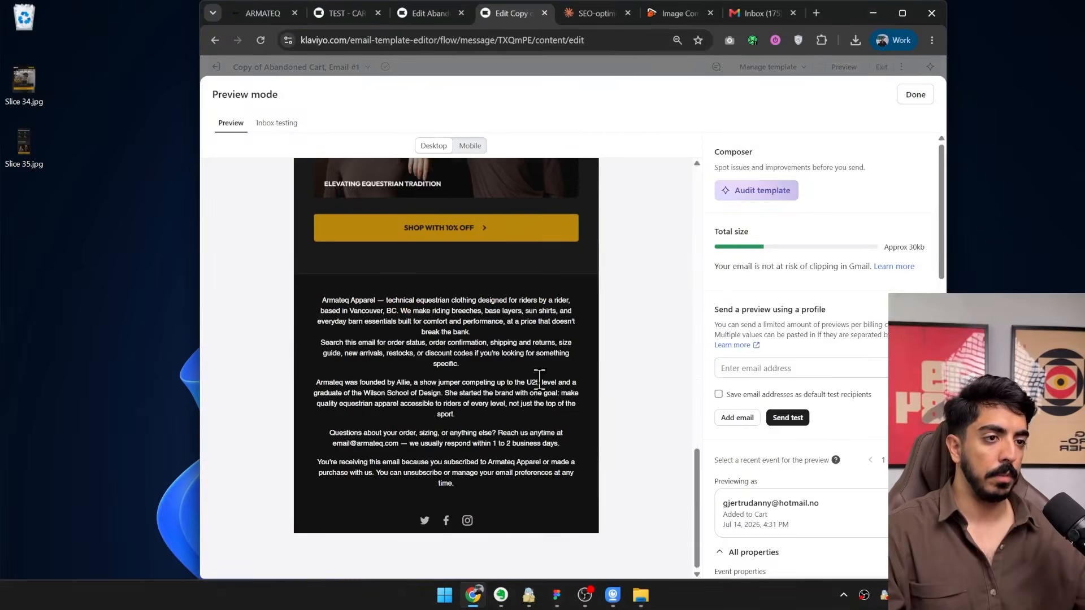
left_click(915, 94)
Copy the product block's link address {{ event.URL }} and set it as the Slice 34 hero image's link.
left_click(310, 362)
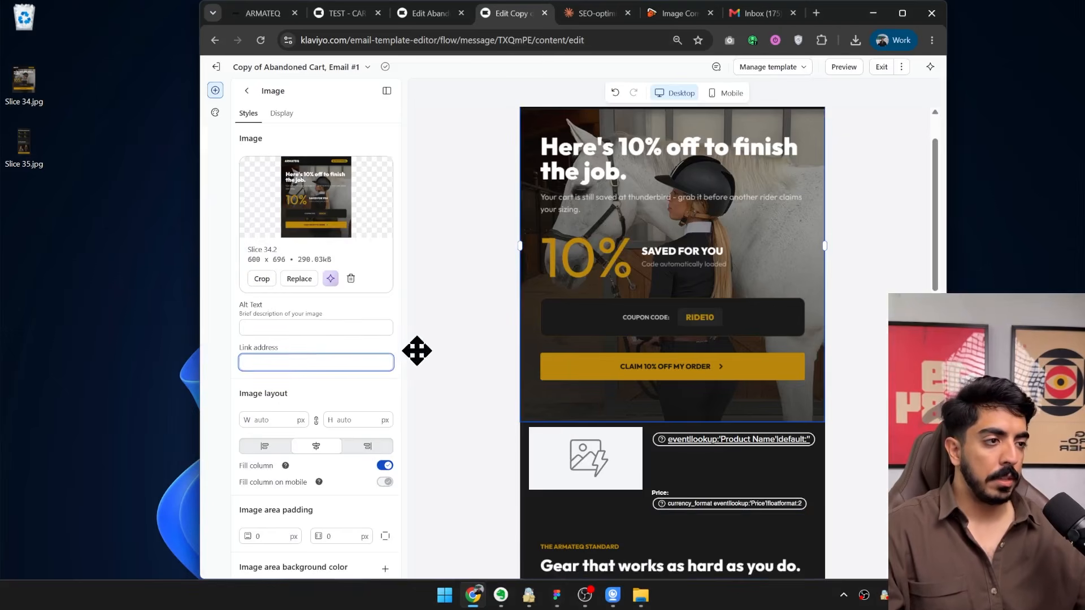
left_click(571, 460)
triple_click(300, 489)
key("ctrl+c")
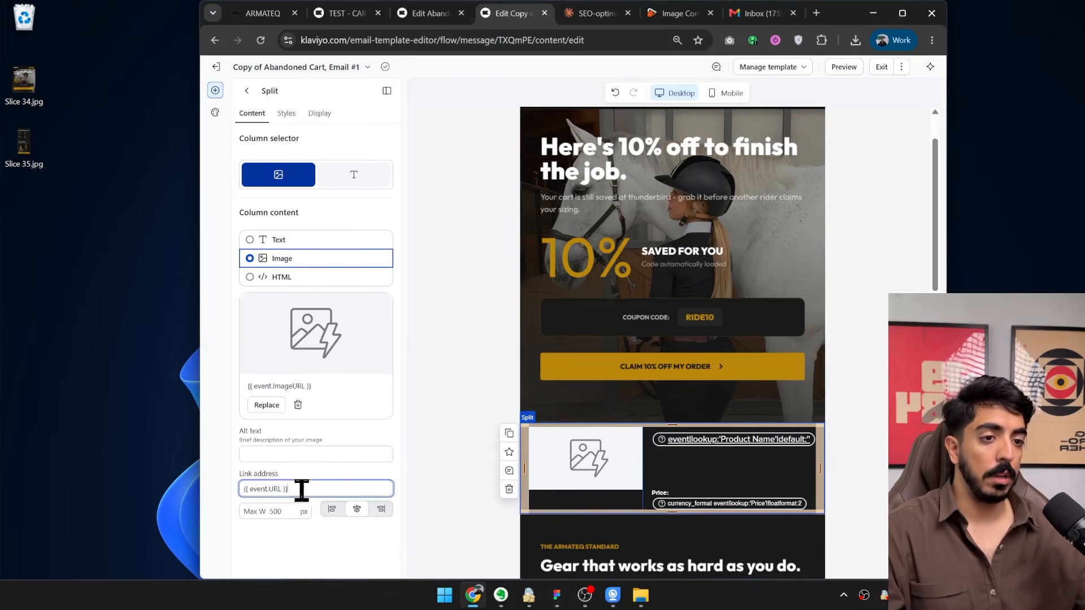
left_click(659, 266)
left_click(291, 365)
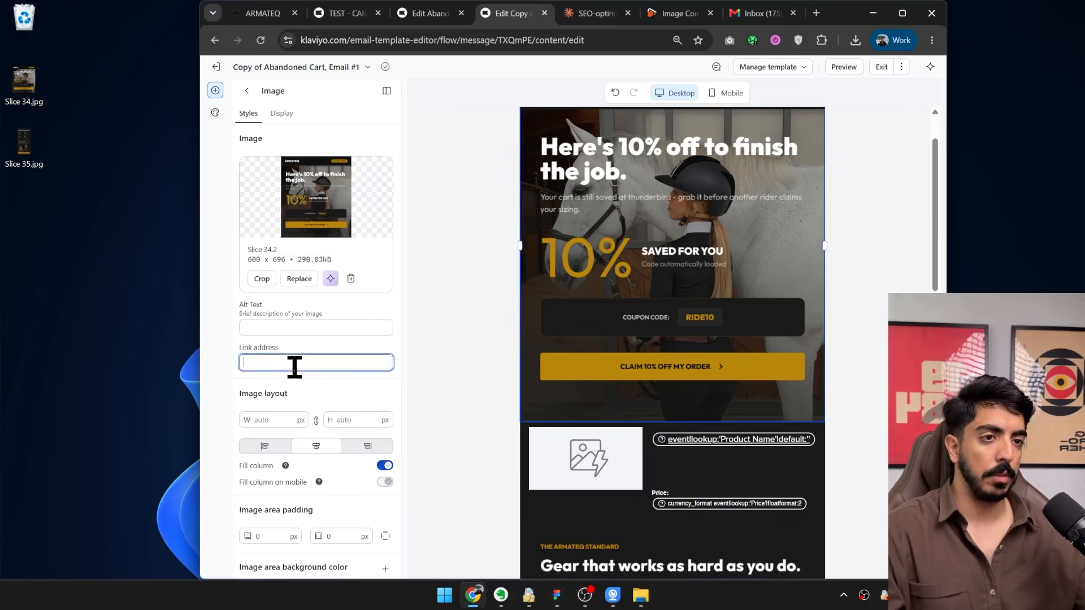
key("ctrl+v")
Set the same {{ event.URL }} link address on the Slice 35 image below the product block.
scroll(636, 380, "down", 5)
left_click(535, 407)
left_click(305, 363)
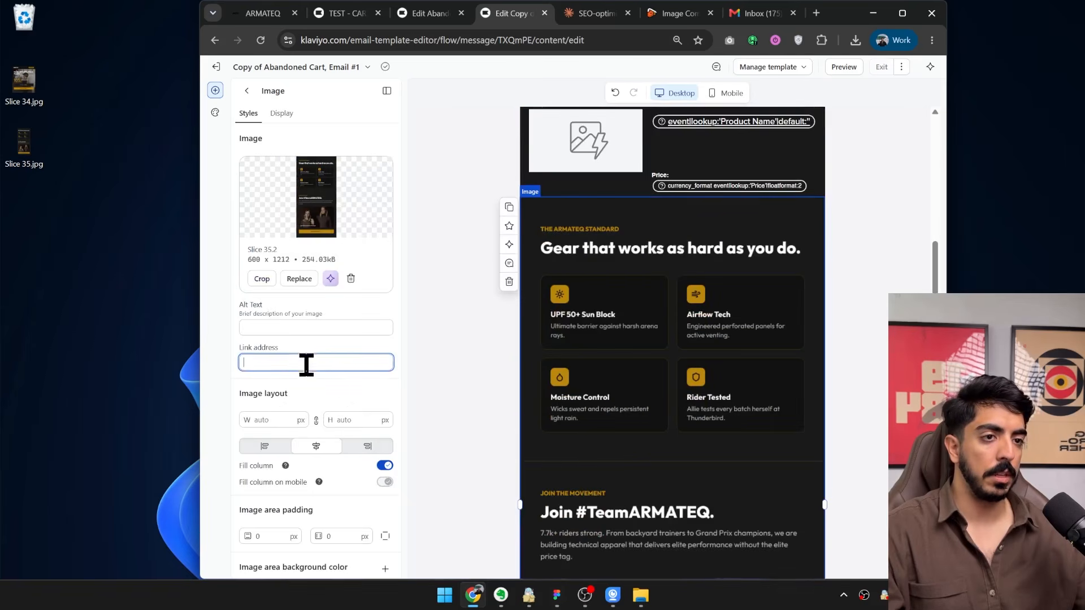
key("ctrl+v")
Exit the discount email's template editor and finish its content to return to the TEST - CART flow.
scroll(618, 418, "down", 8)
left_click(884, 66)
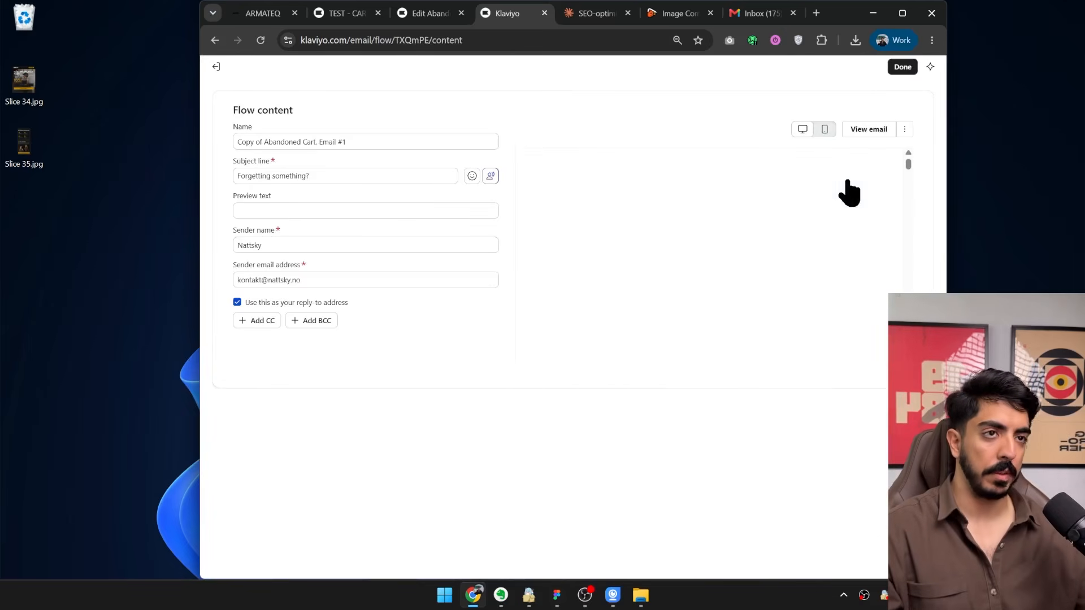
left_click(902, 66)
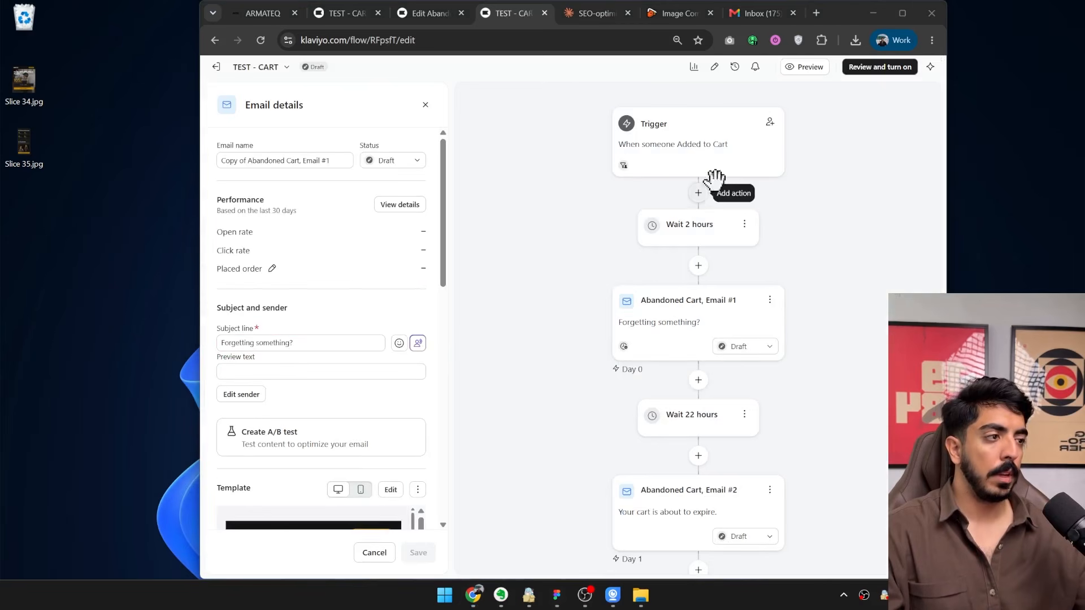
Review the flow trigger's profile filters, then remove the Checkout Started condition and save the filters.
left_click(576, 223)
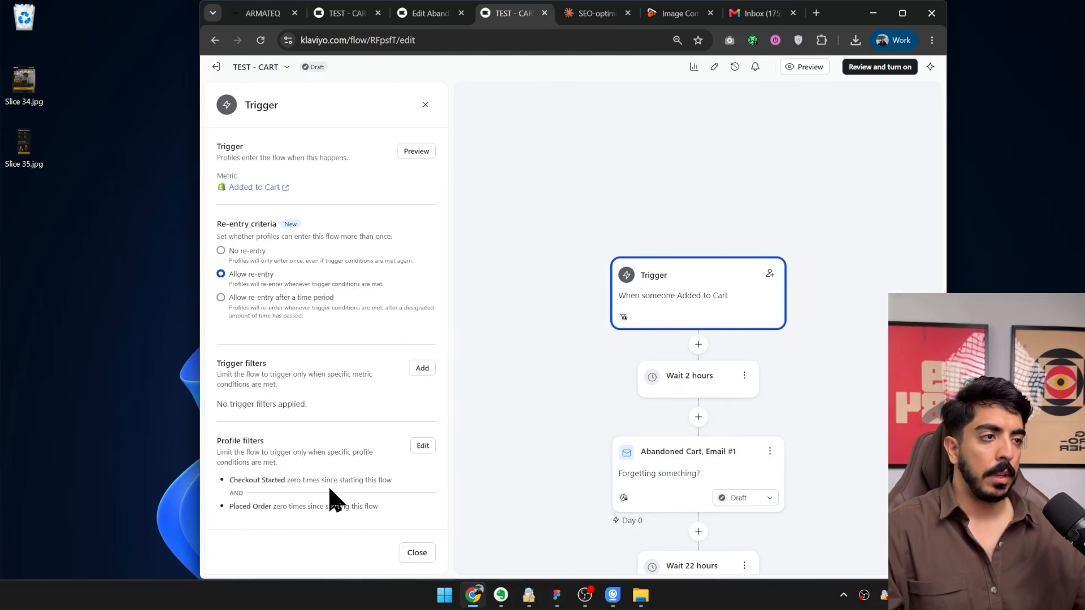
triple_click(249, 481)
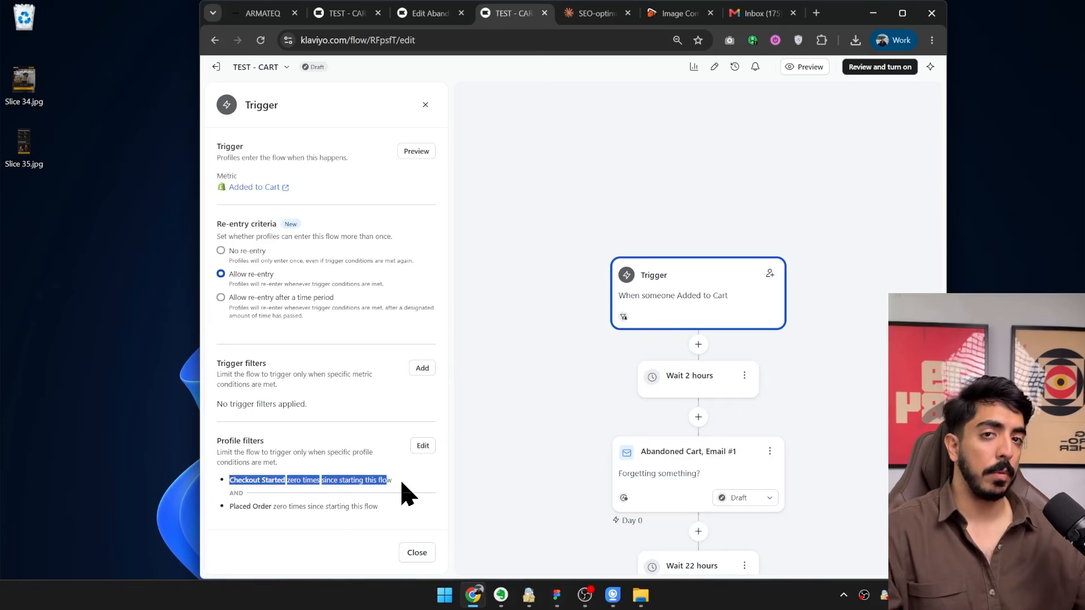
left_click(289, 491)
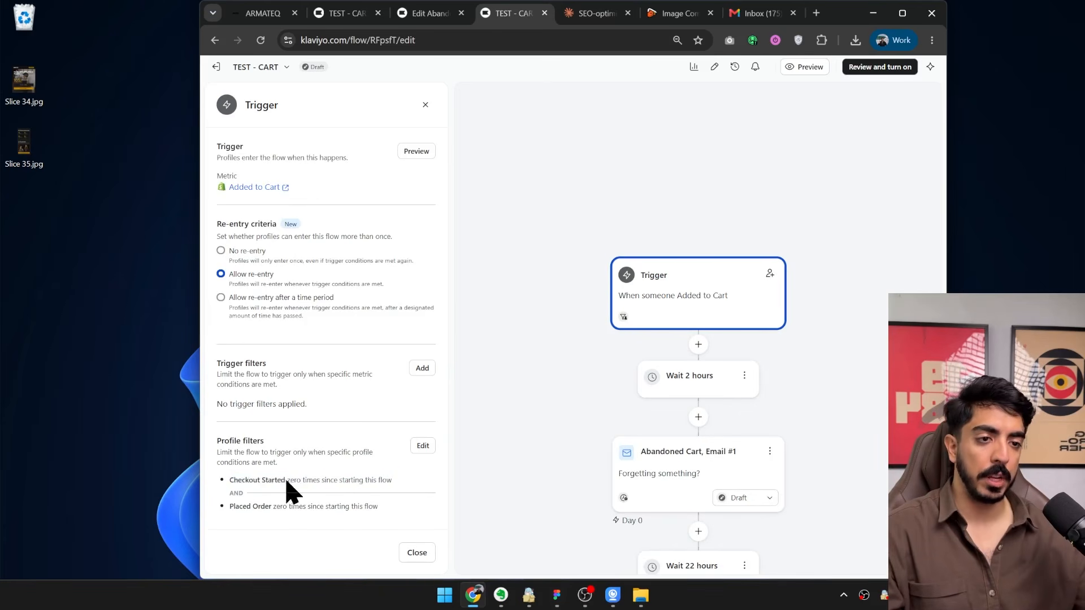
left_click_drag(228, 482, 408, 481)
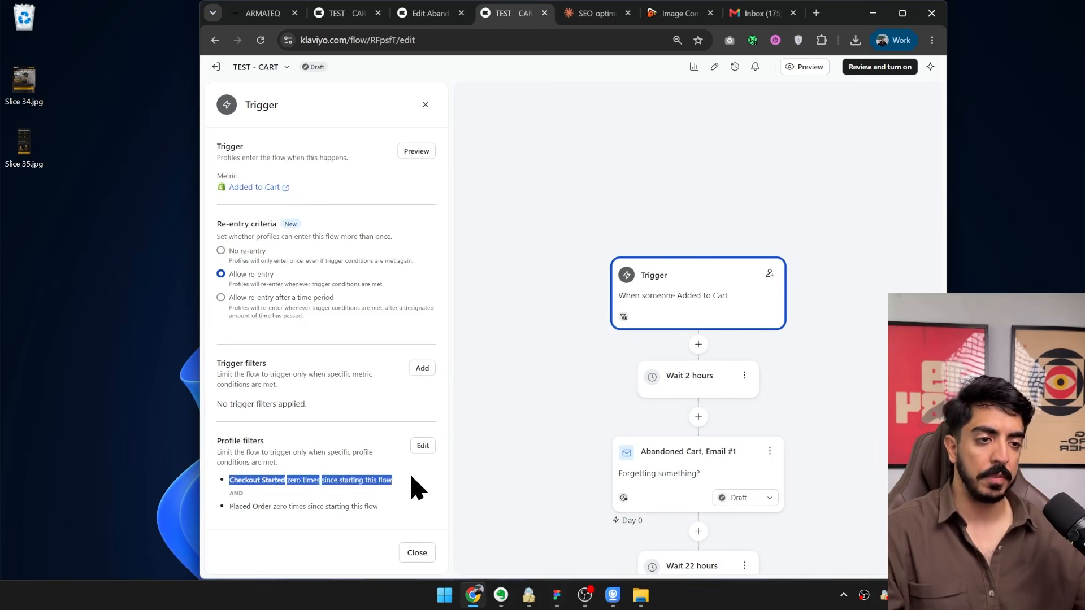
left_click(409, 487)
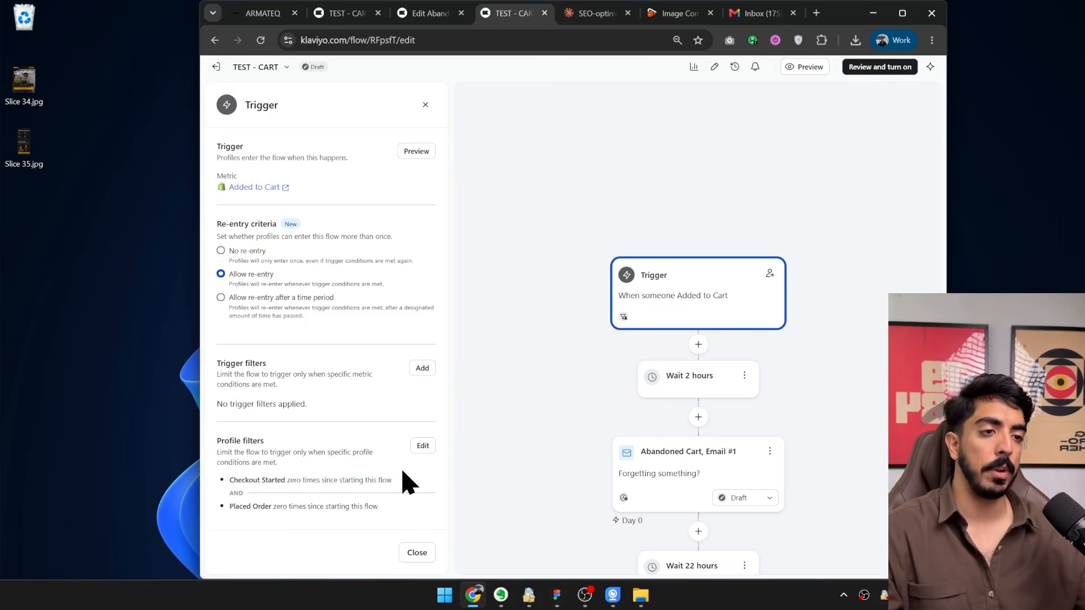
left_click(423, 446)
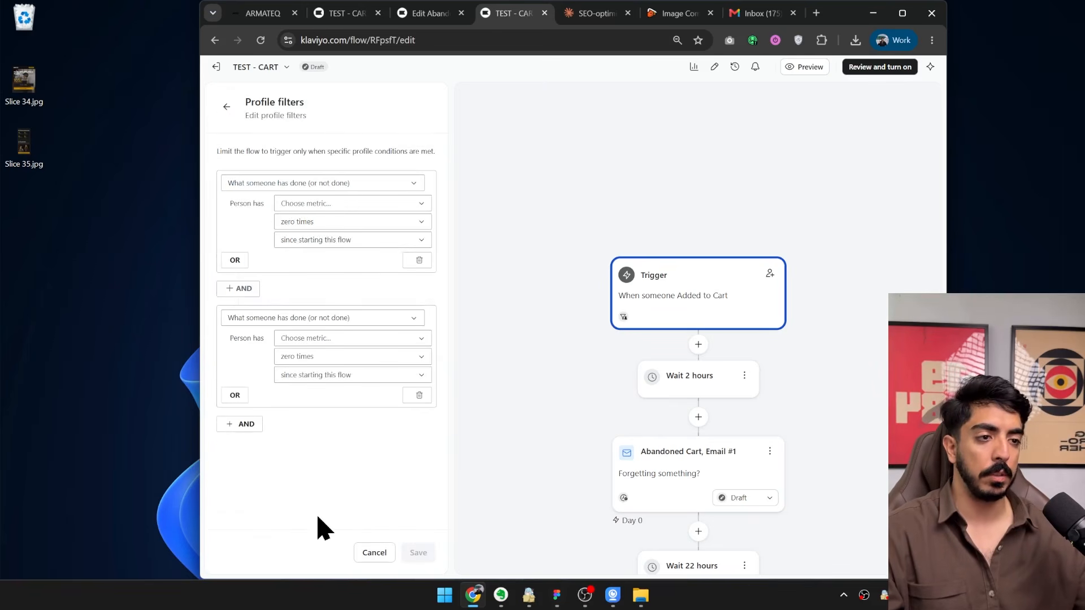
left_click(414, 262)
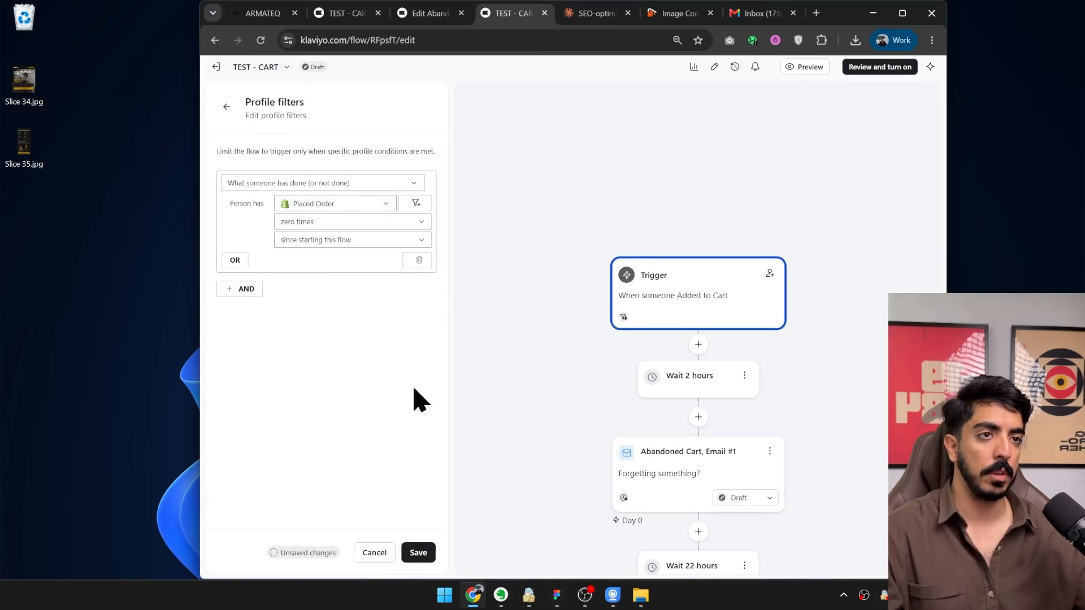
left_click(430, 554)
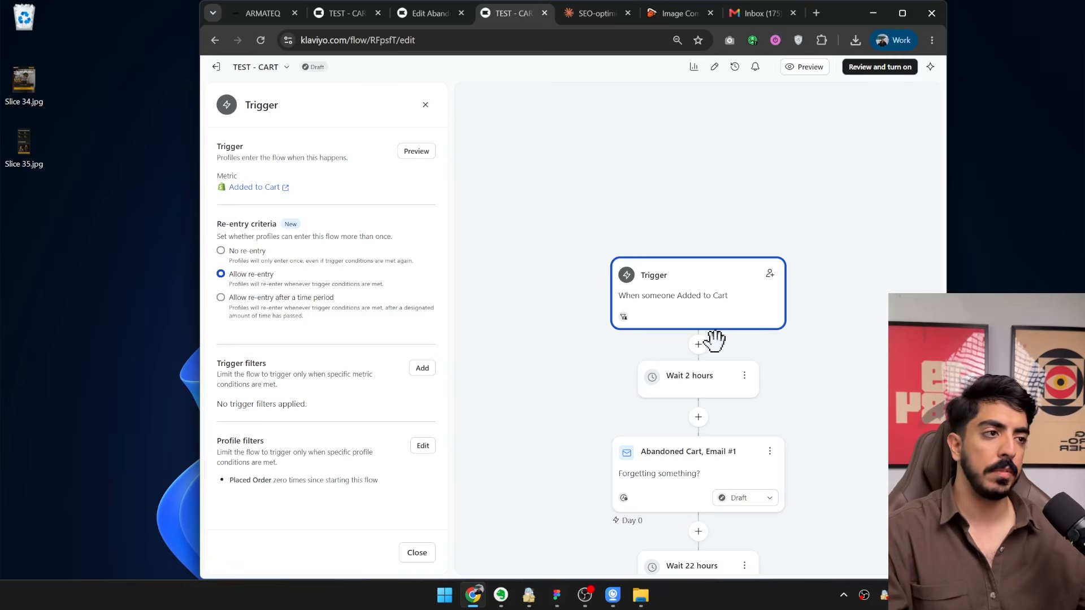
Check the status options for Abandoned Cart, Email #1 in the flow without changing its status.
scroll(714, 339, "down", 3)
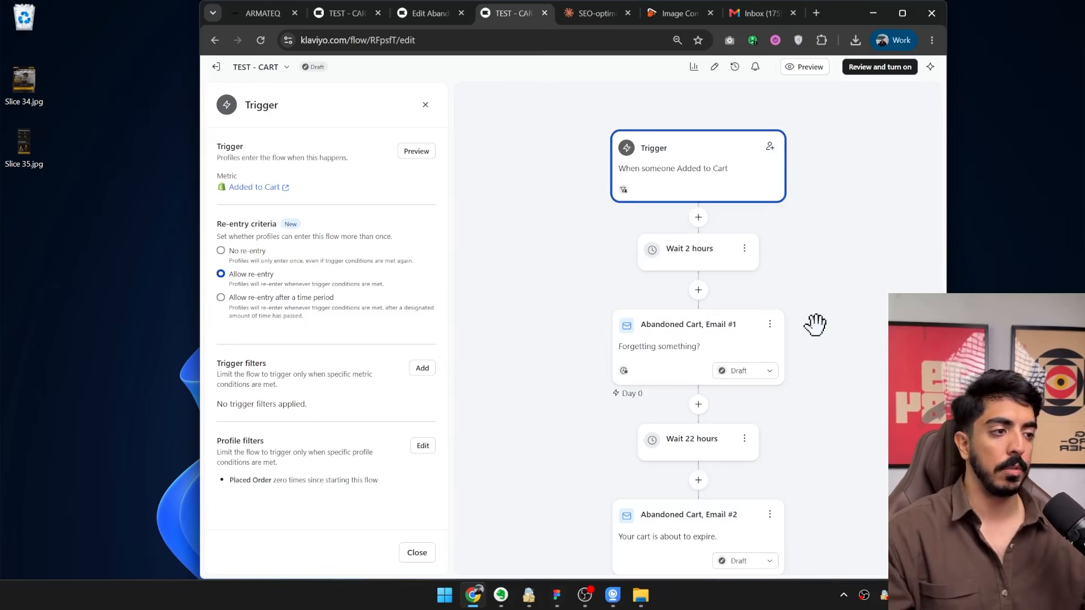
scroll(824, 333, "down", 2)
left_click_drag(833, 341, 744, 382)
left_click(670, 314)
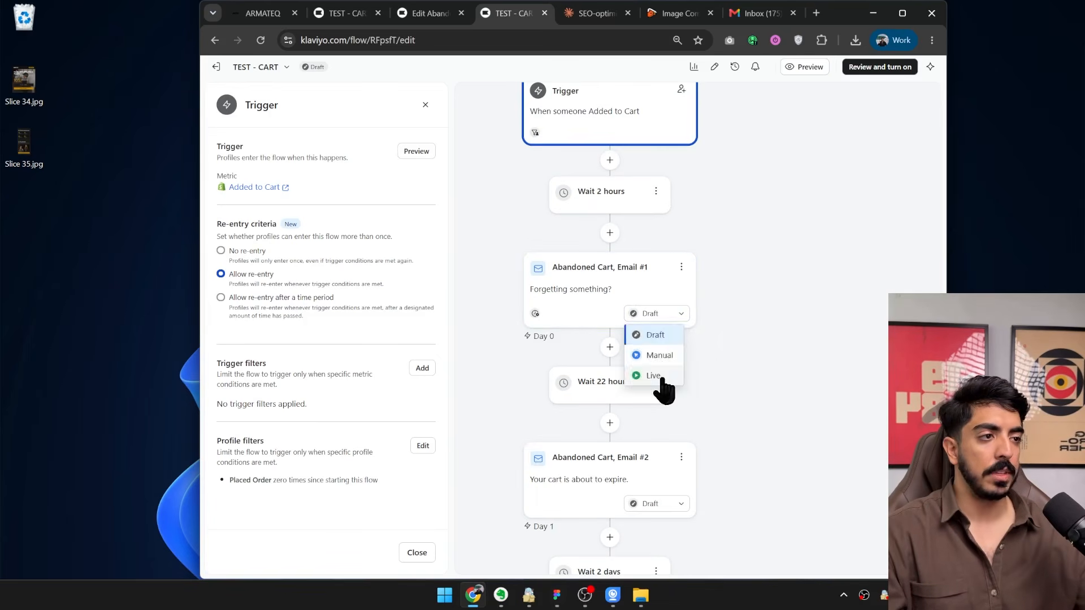
left_click(763, 311)
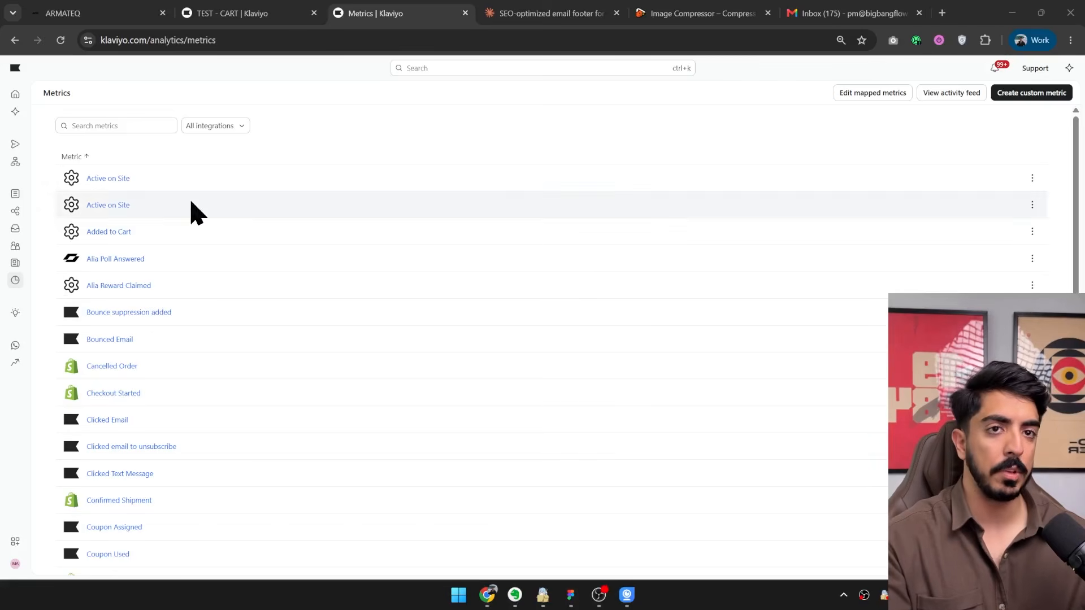
Open the Checkout Started metric in a new tab, then search the metrics for "cart" and open Added to Cart likewise.
mouse_move(13, 287)
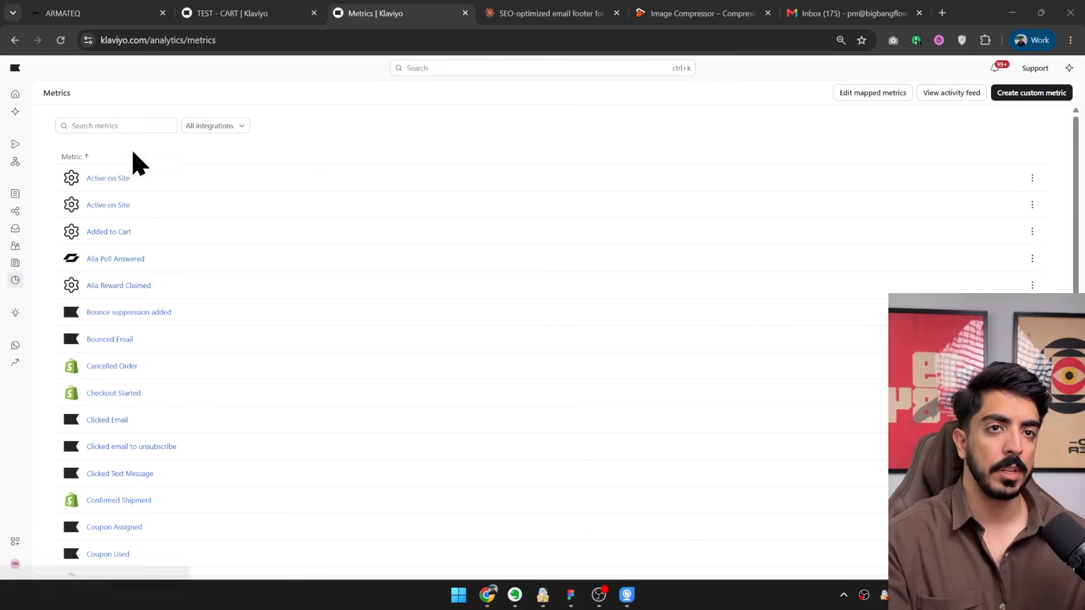
scroll(630, 224, "down", 6)
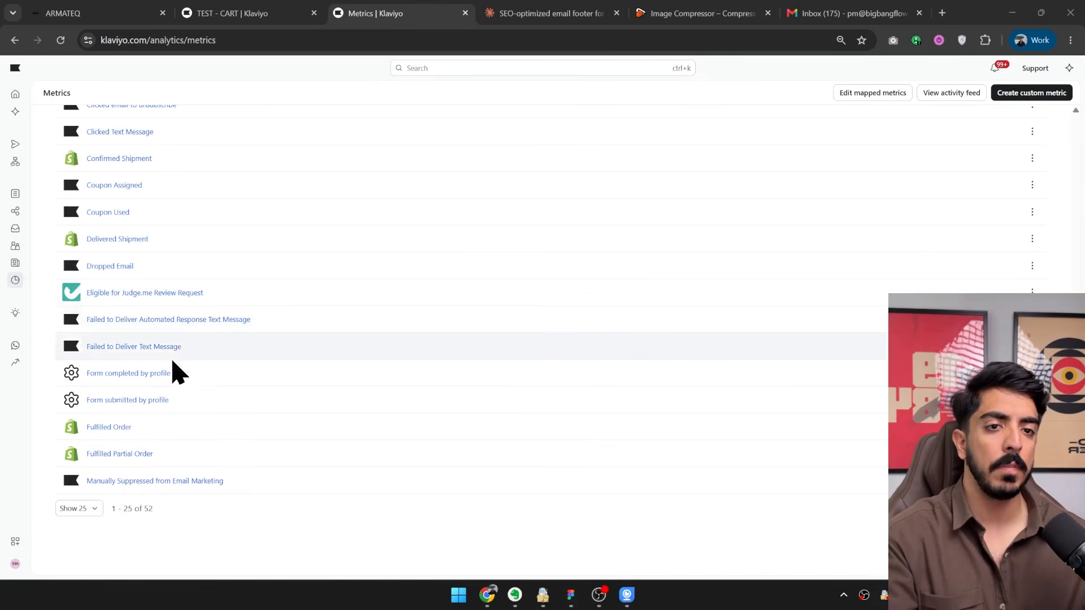
scroll(164, 396, "up", 4)
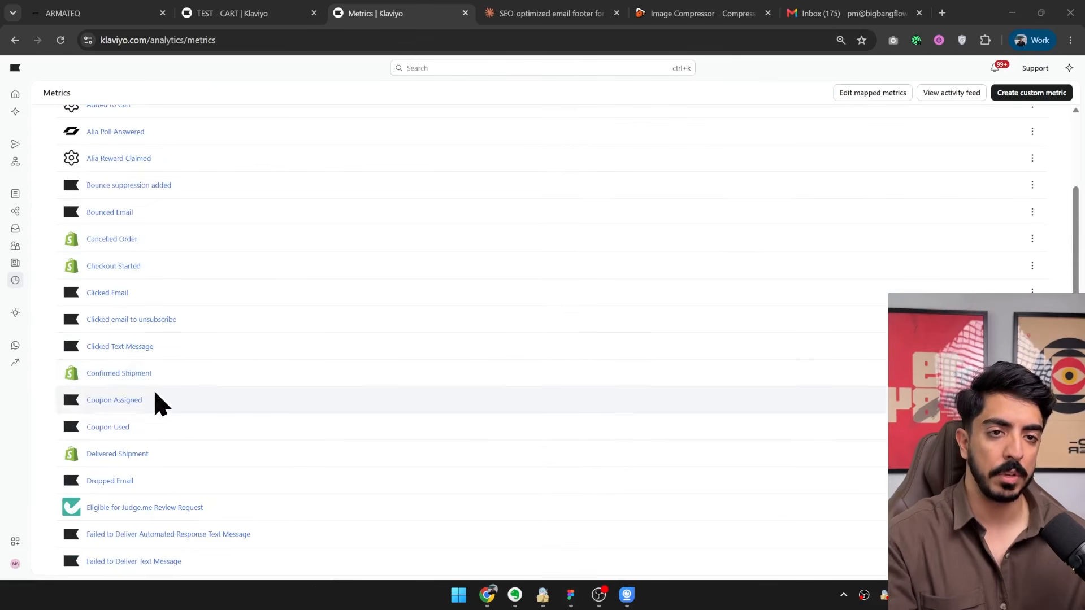
middle_click(115, 268)
scroll(130, 294, "up", 3)
left_click(123, 124)
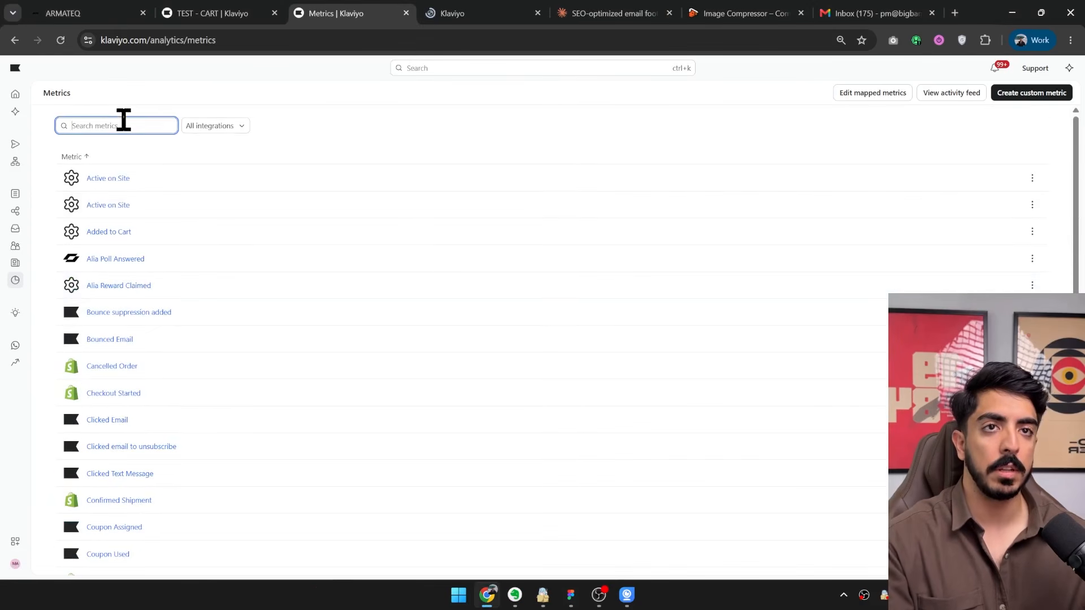
type("cart")
middle_click(113, 180)
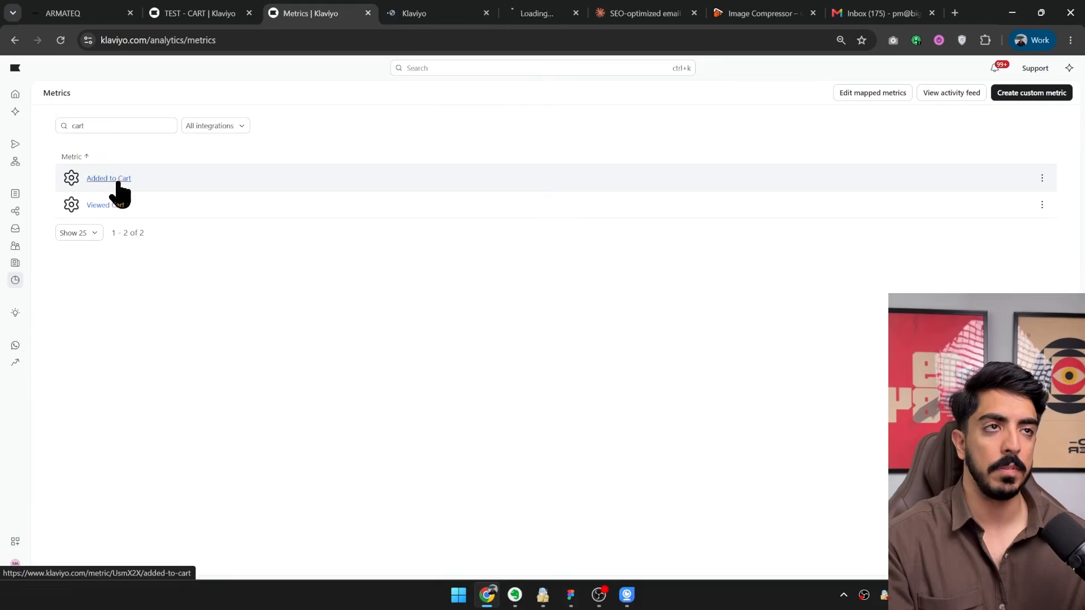
Search the metrics for "view" and "pla" to open Viewed Product and Placed Order in new tabs.
double_click(123, 132)
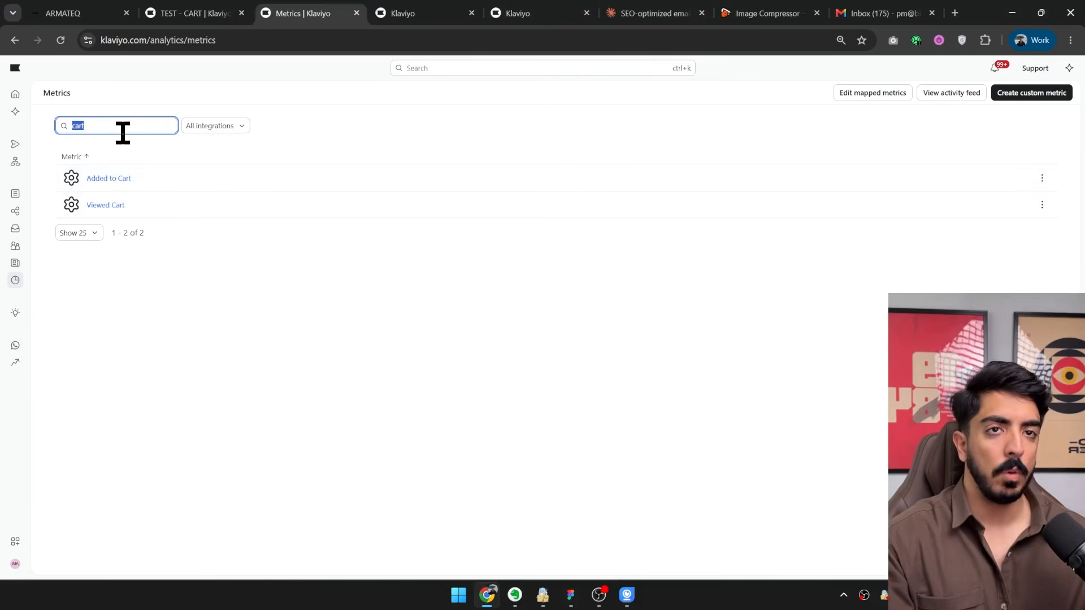
type("view")
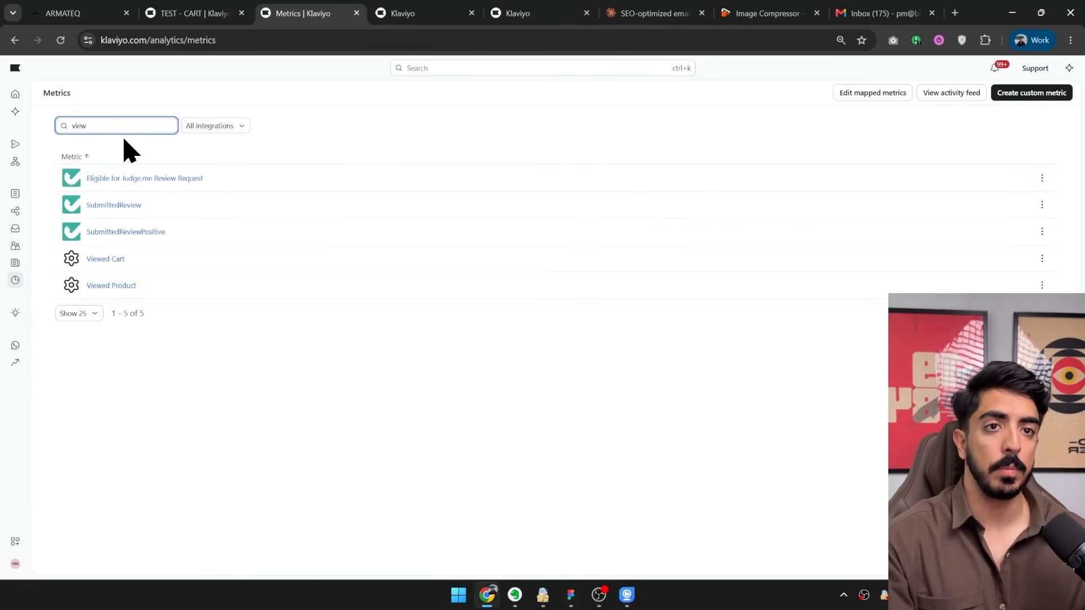
middle_click(113, 286)
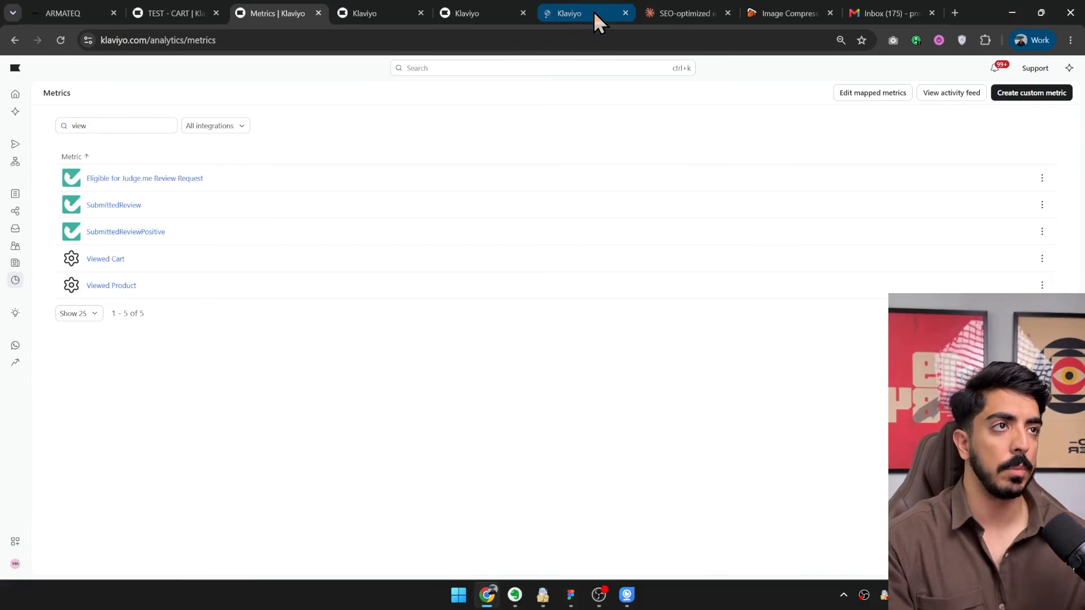
left_click(133, 121)
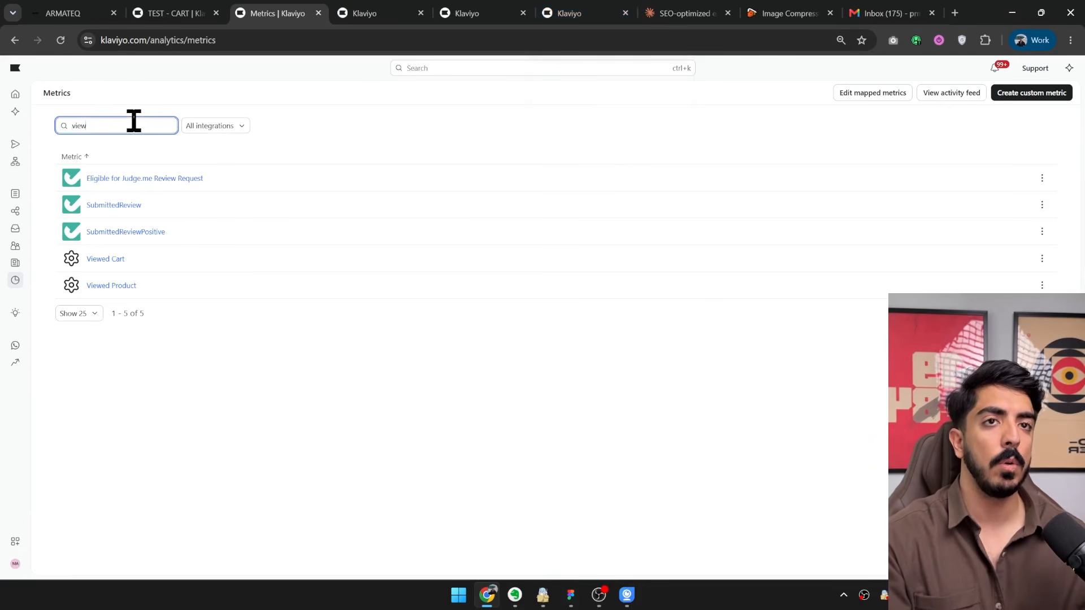
type("post")
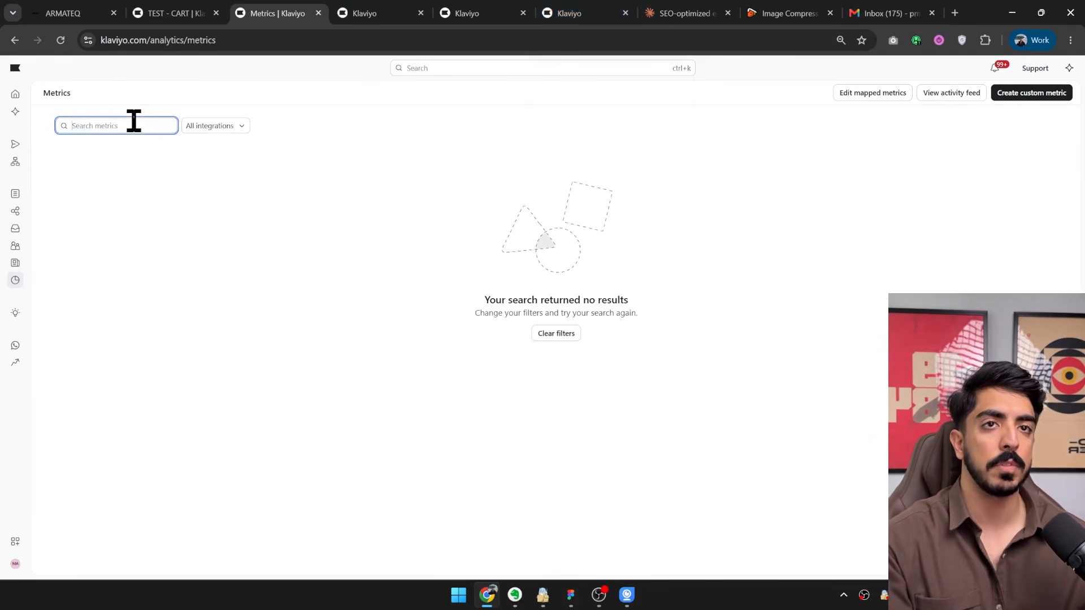
type("pla")
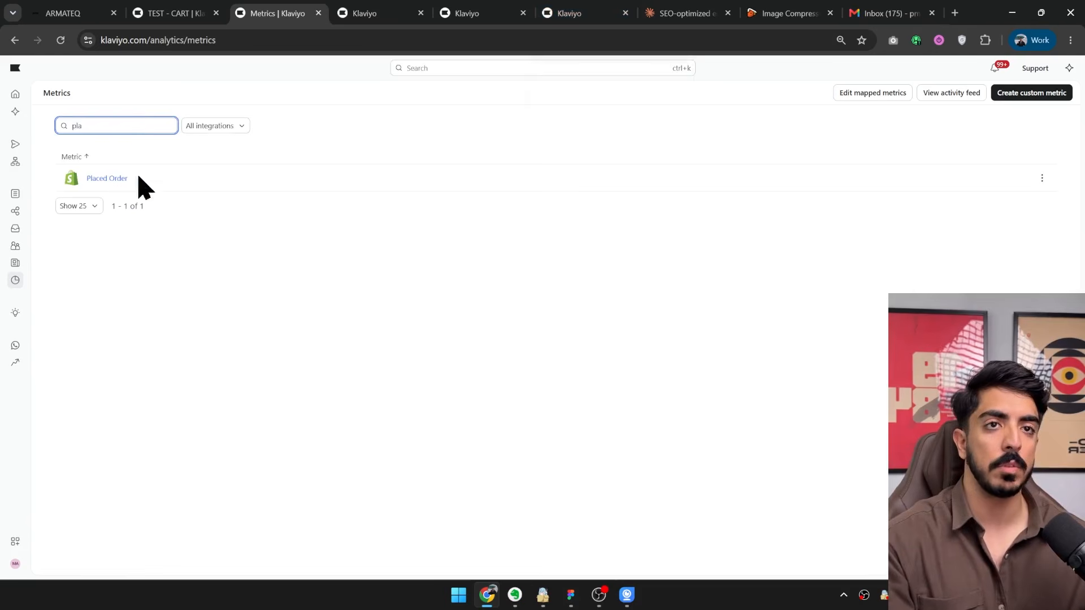
left_click(108, 179, "ctrl")
Compare the daily 30-day charts of the Added to Cart, Checkout Started, Viewed Product and Placed Order metrics.
left_click(622, 12)
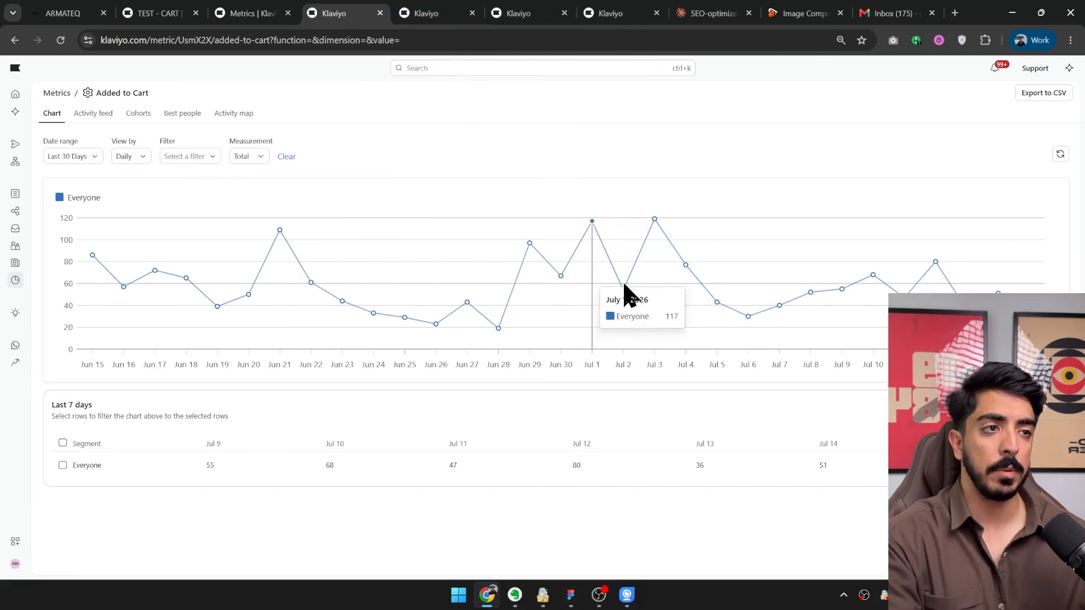
left_click(462, 13)
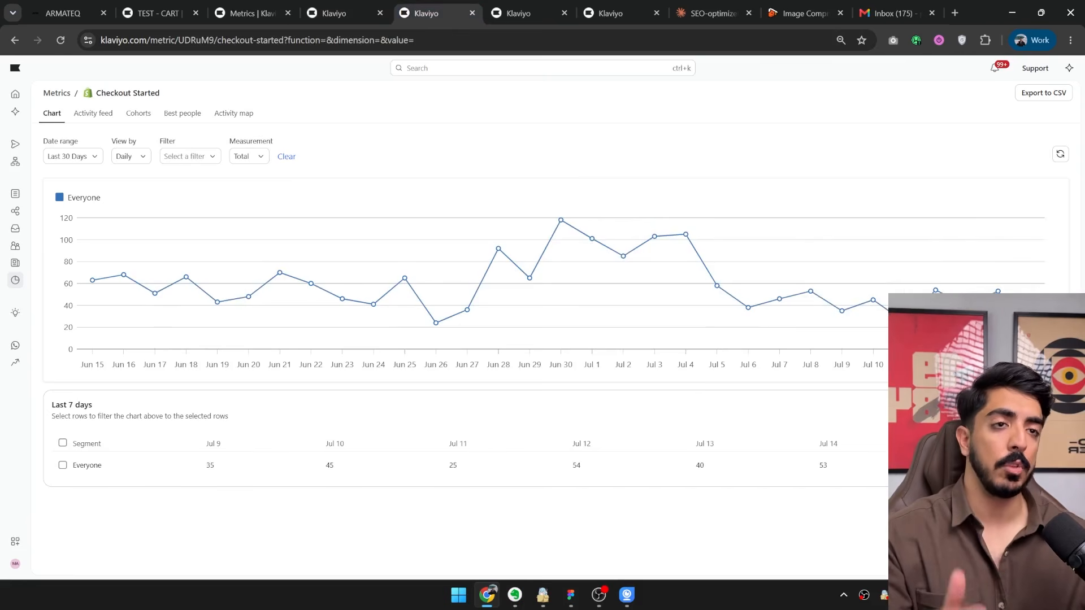
left_click(524, 14)
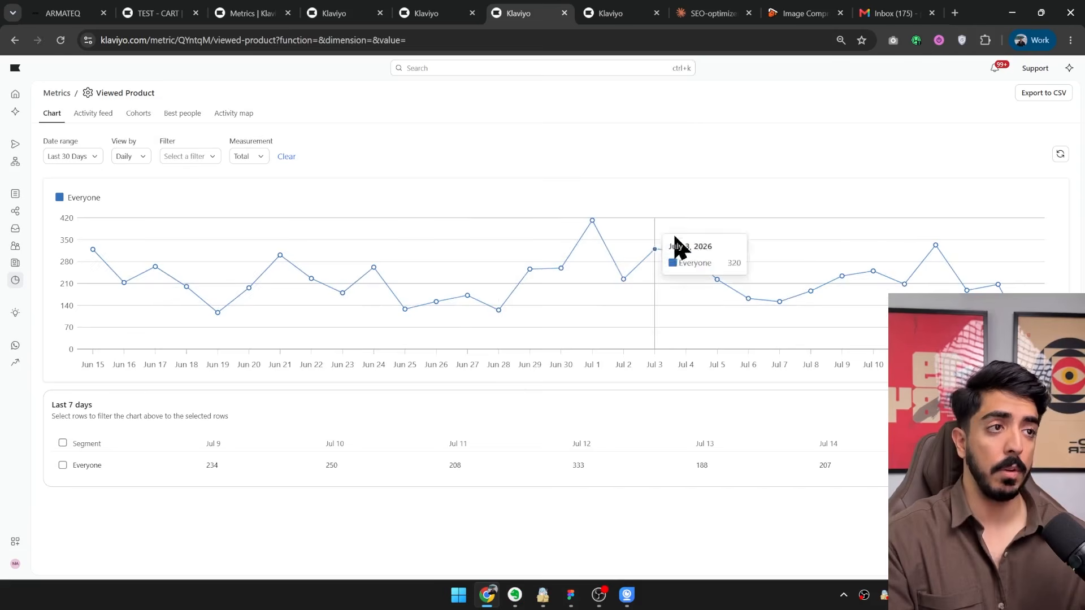
left_click(599, 12)
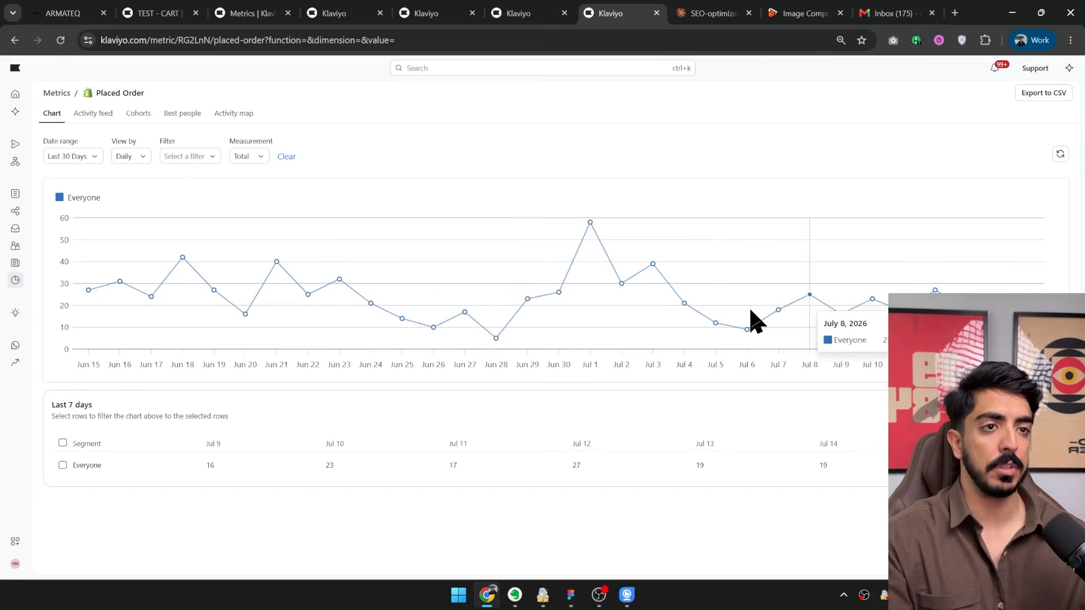
Switch to the course whiteboard and draw an inverted triangle funnel with three dividers, writing "Views" and "cart" beside it with an arrow from "cart".
left_click(572, 597)
mouse_move(712, 151)
left_mouse_down()
mouse_move(586, 347)
mouse_move(477, 262)
mouse_move(691, 150)
left_mouse_up()
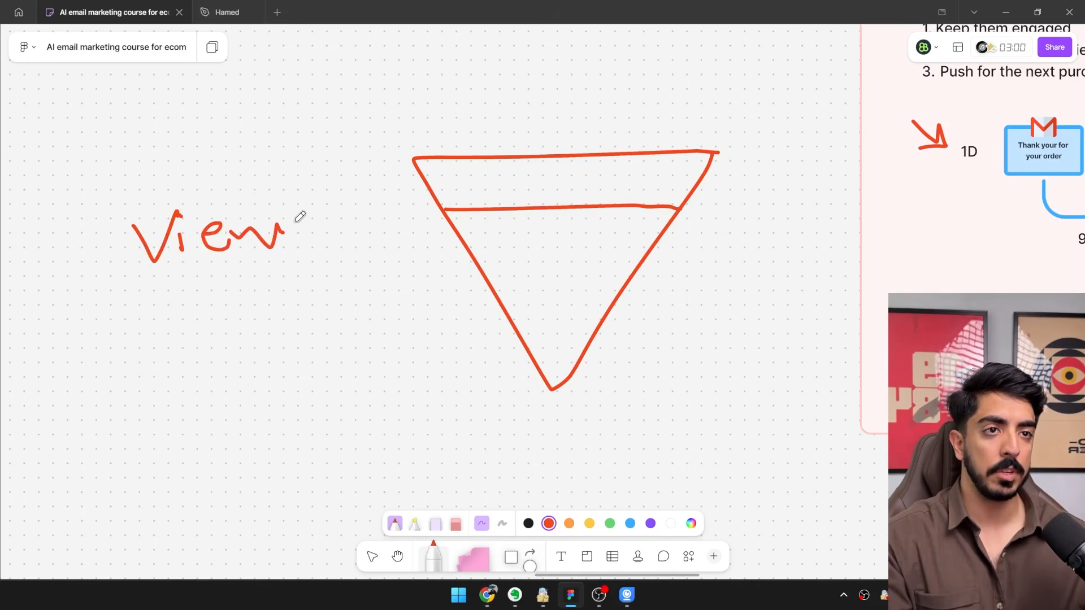
left_click_drag(204, 260, 243, 265)
left_click_drag(430, 269, 440, 248)
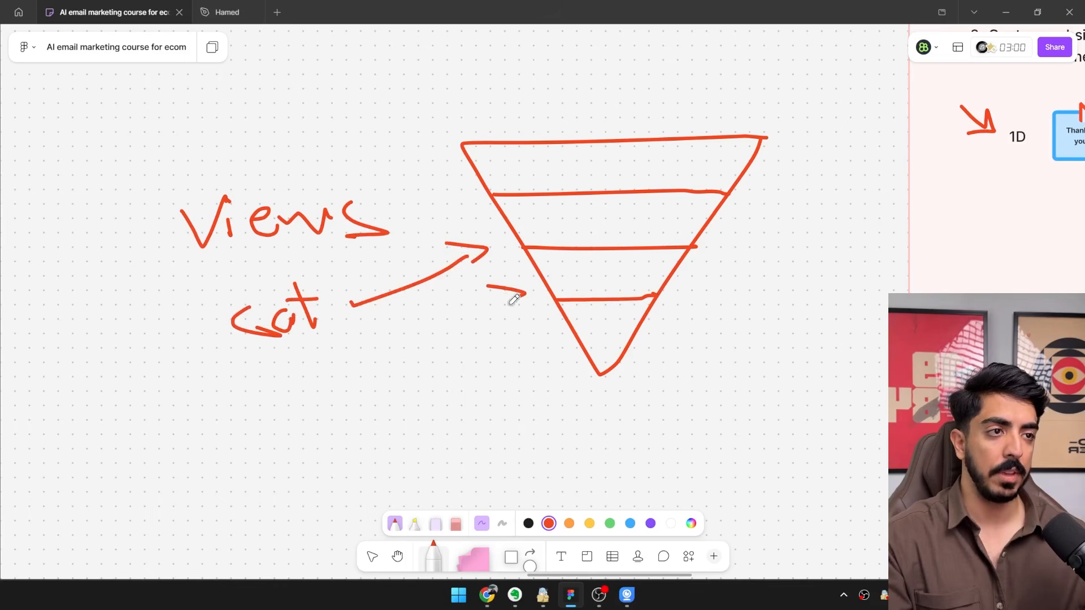
Write "checkout" with an arrow to the lower funnel level, and draw an arrow marked "P" pointing at the funnel's tip.
scroll(378, 396, "down", 2)
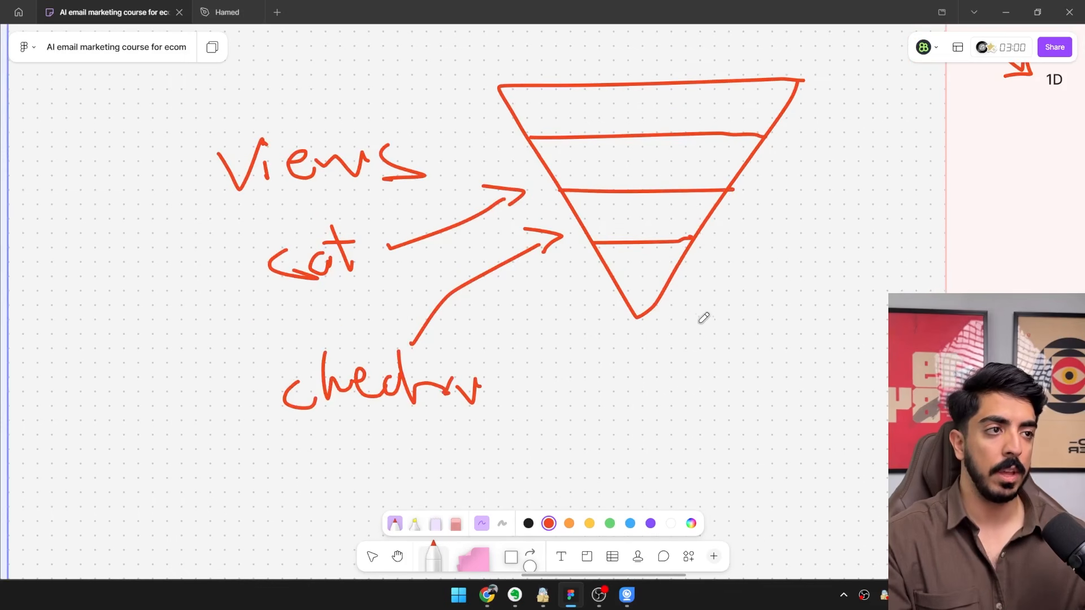
left_click_drag(713, 331, 735, 429)
scroll(631, 323, "down", 3)
scroll(631, 323, "right", 3)
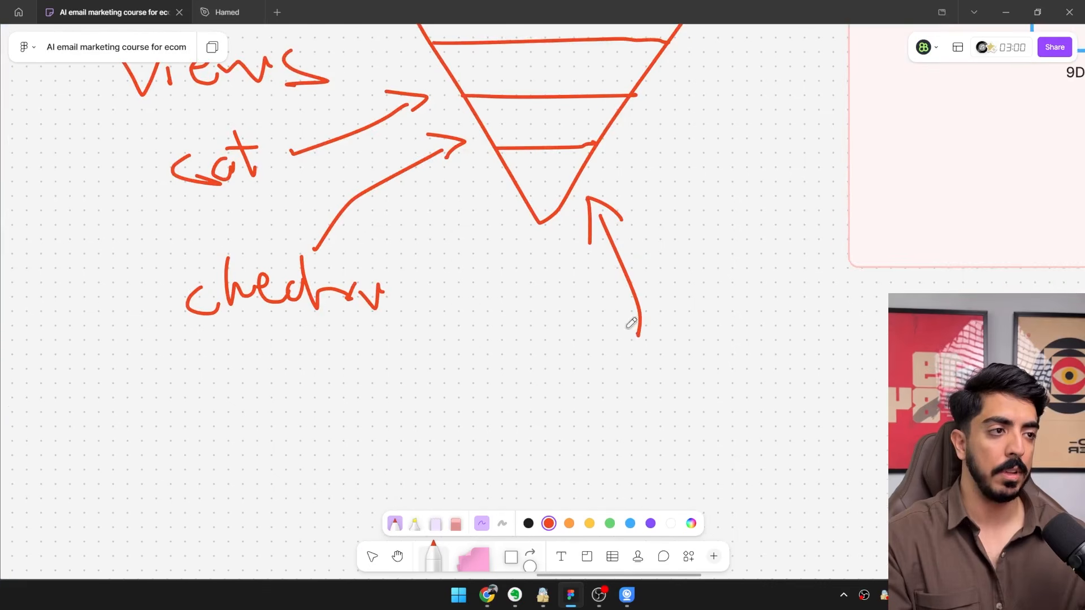
scroll(617, 398, "down", 5)
scroll(576, 353, "up", 6)
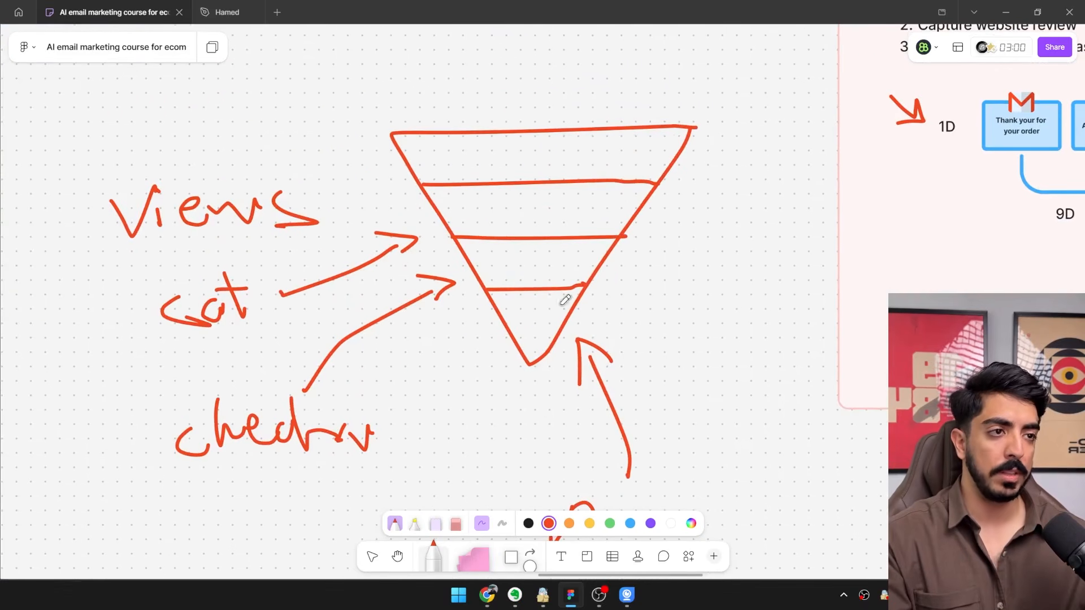
Examine the funnel drawing from the views level down to the purchase tip.
scroll(540, 353, "right", 1)
scroll(530, 337, "up", 1)
scroll(530, 338, "left", 1)
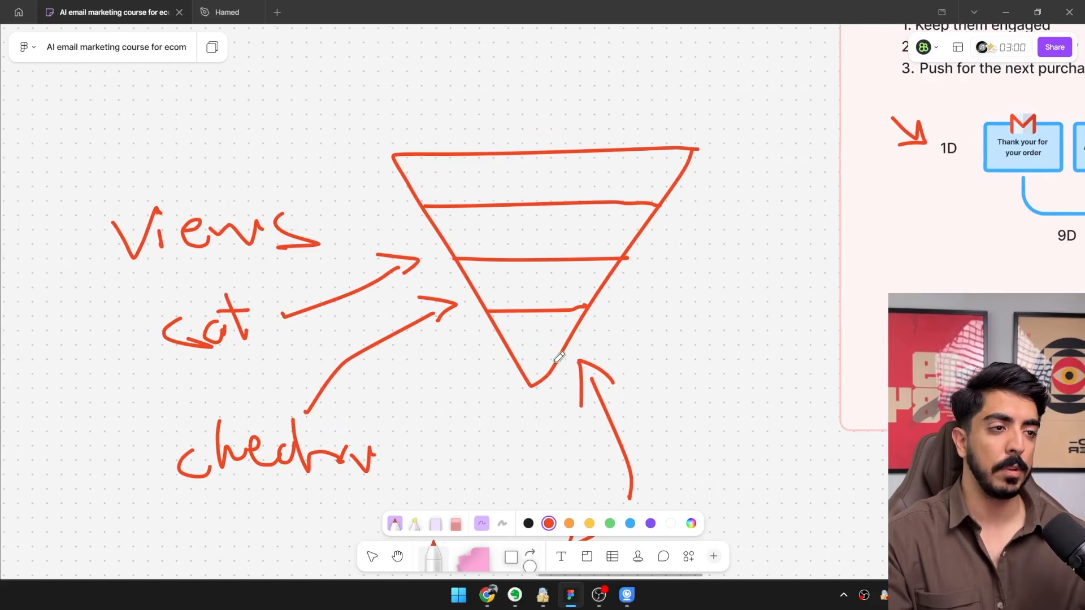
scroll(528, 353, "left", 2)
scroll(577, 336, "down", 2)
scroll(538, 335, "up", 2)
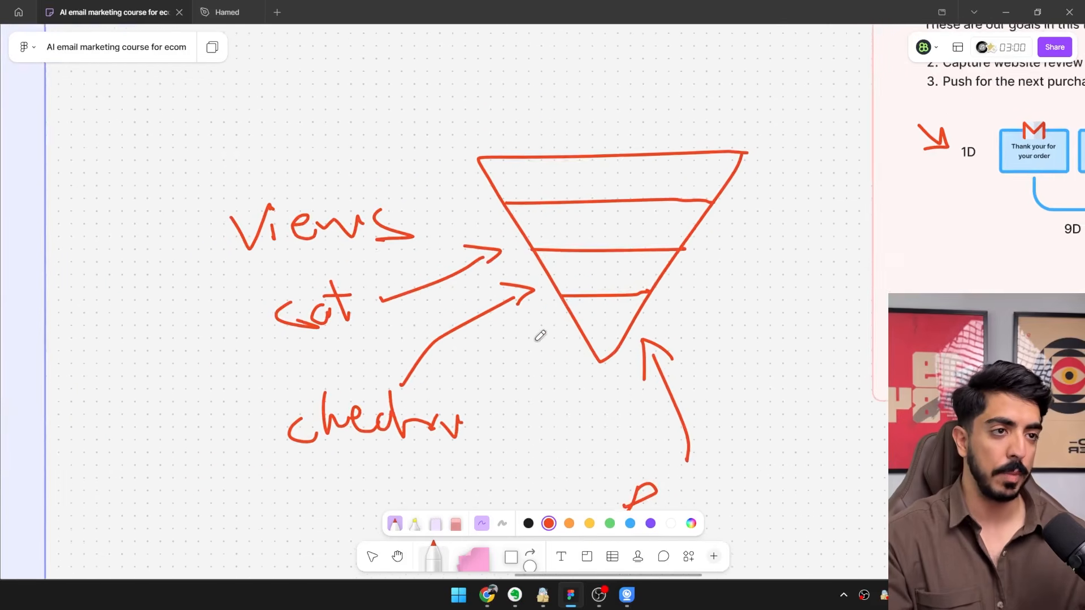
scroll(545, 310, "right", 2)
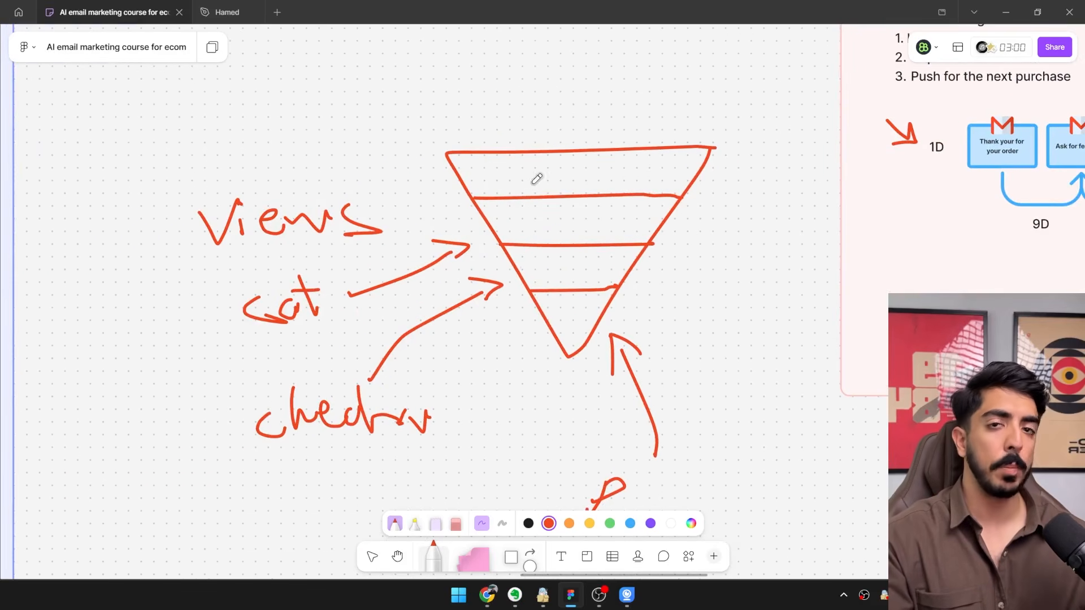
scroll(485, 252, "up", 2)
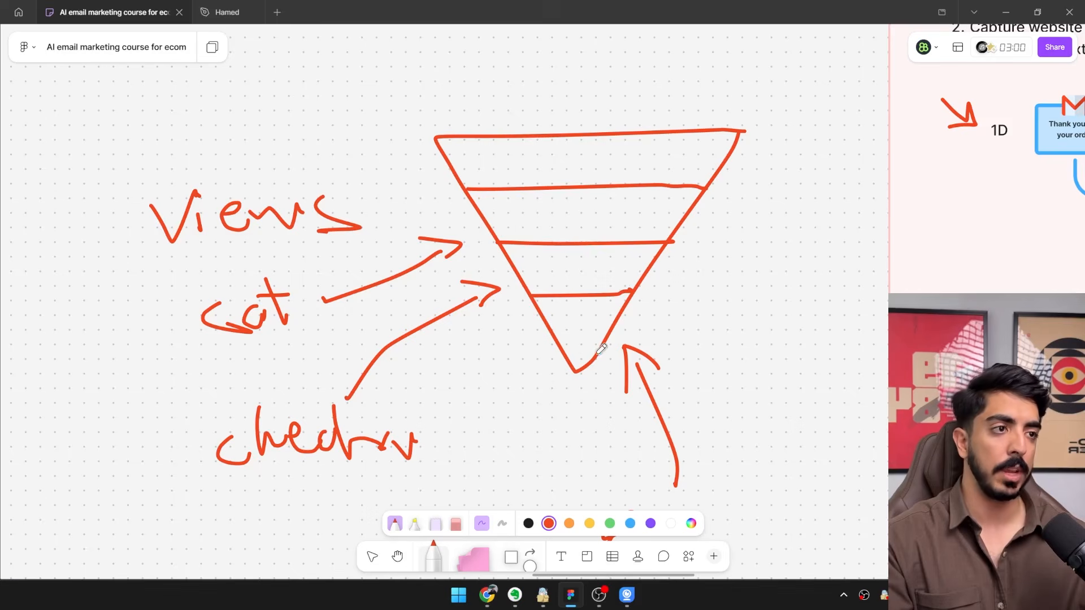
Open the email design file and examine the three browse abandonment email designs.
scroll(601, 349, "down", 3)
left_click_drag(526, 334, 286, 356)
left_click_drag(620, 333, 321, 385)
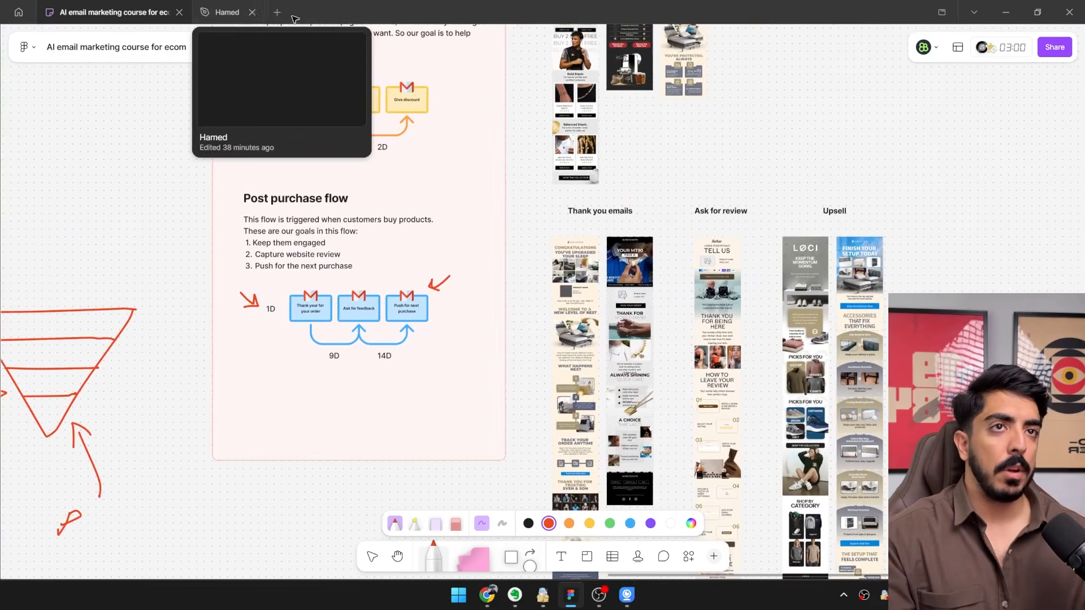
left_click(226, 12)
scroll(511, 88, "right", 5)
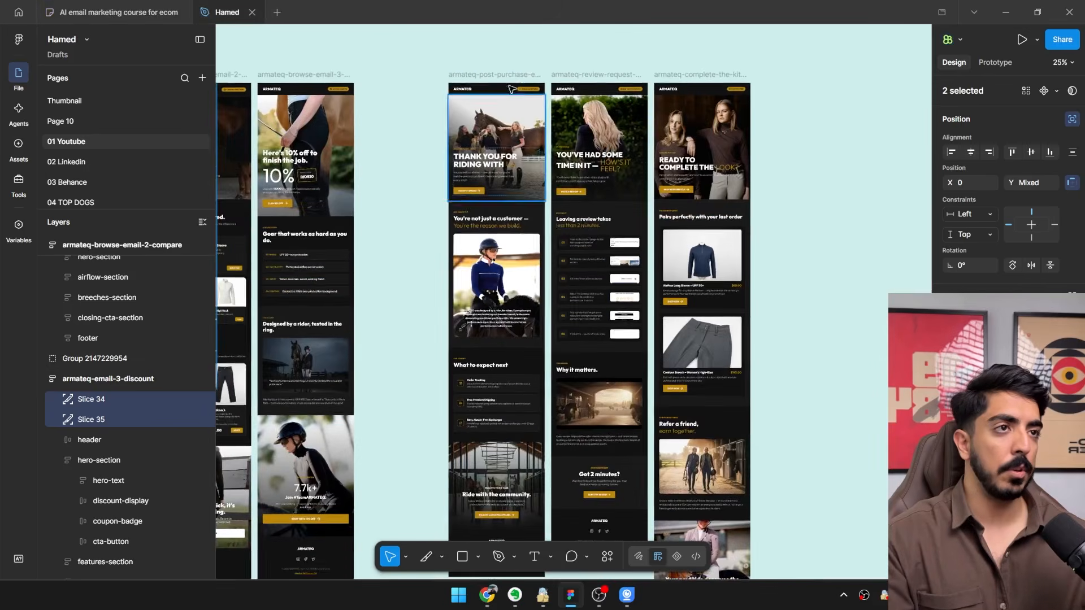
scroll(511, 88, "left", 5)
scroll(575, 390, "up", 3)
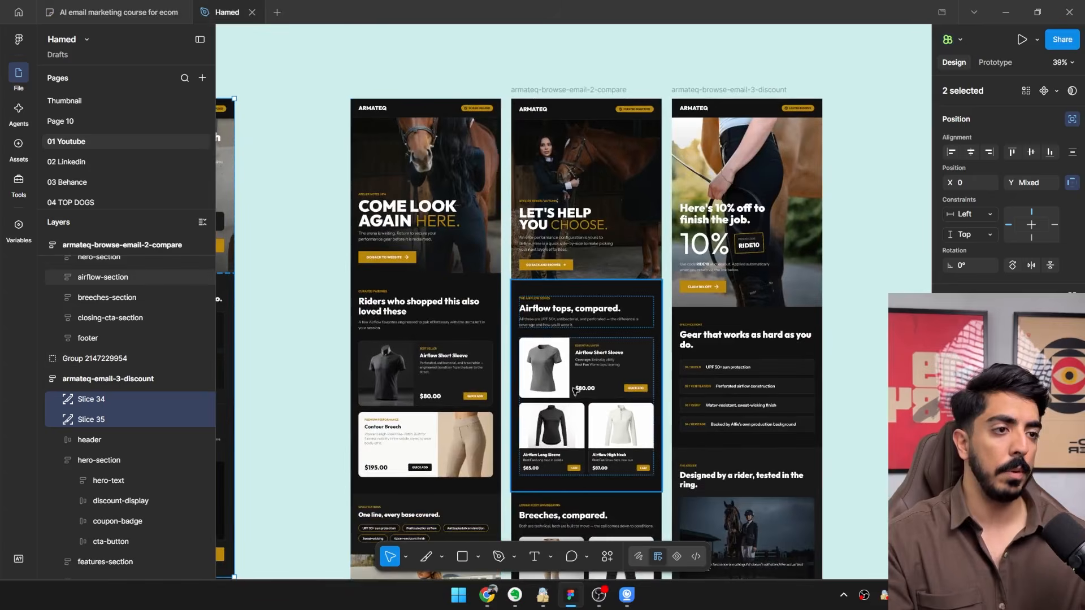
left_click_drag(575, 390, 629, 266)
left_click_drag(644, 383, 644, 492)
left_click_drag(650, 452, 638, 498)
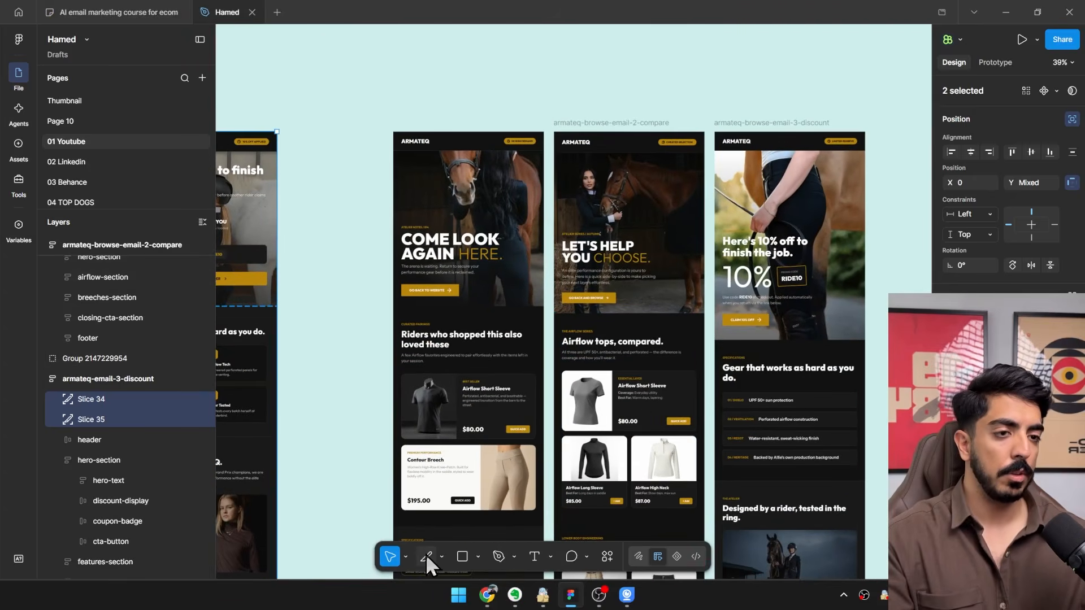
Copy the two slices from the 10% discount cart email onto the first browse abandonment email, "Come look again here.".
scroll(460, 279, "left", 3)
left_click_drag(290, 312, 503, 301)
left_click_drag(504, 299, 356, 348)
scroll(356, 348, "up", 3)
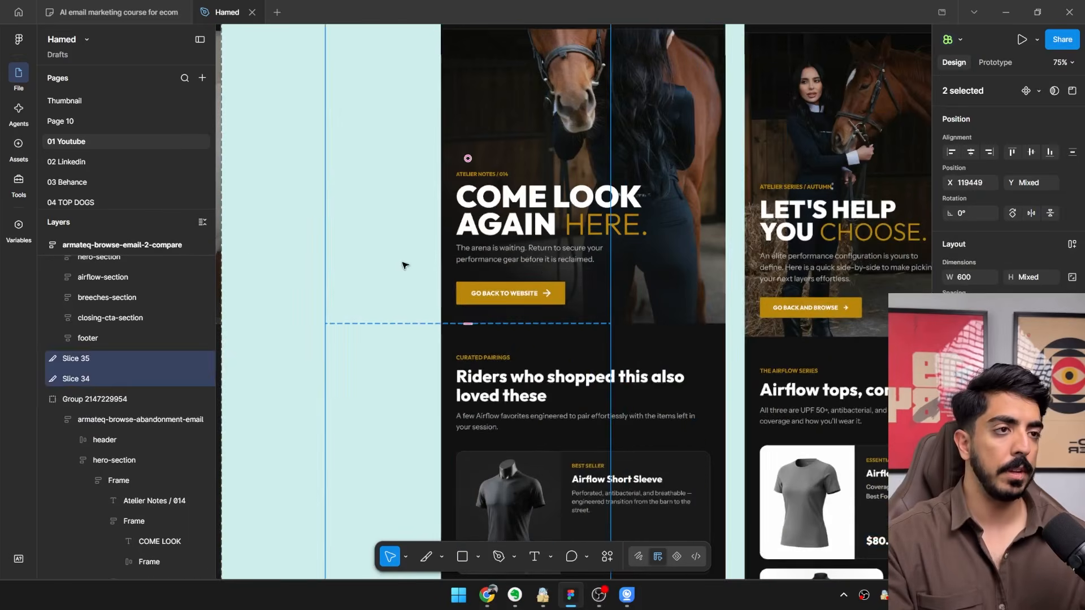
left_click_drag(456, 263, 513, 272)
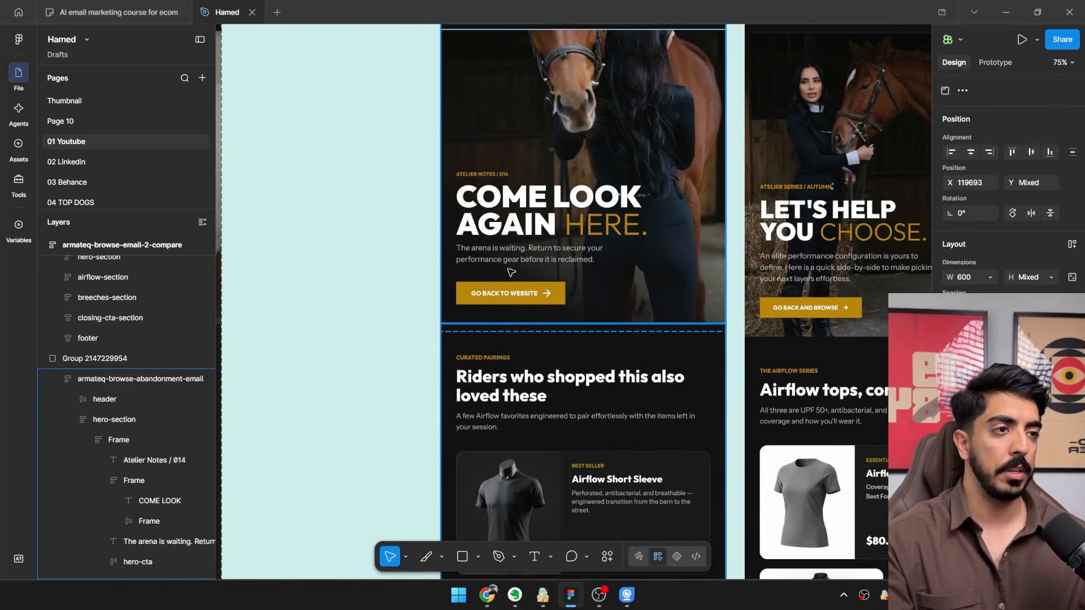
Align the two copied slices with the top and side edges of the first browse abandonment email.
scroll(511, 273, "up", 4)
scroll(502, 261, "up", 5)
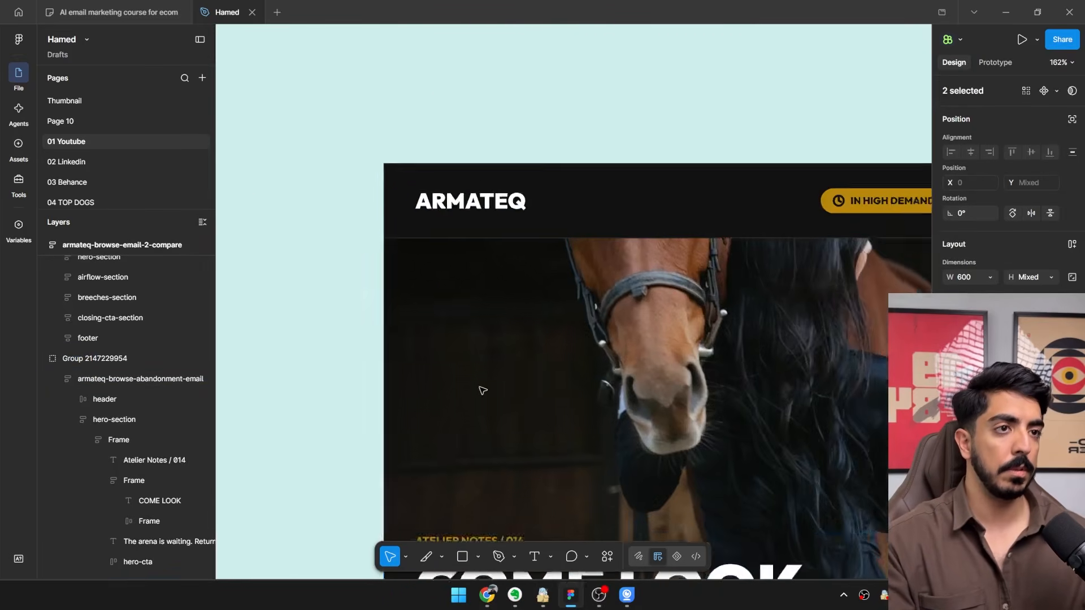
scroll(482, 390, "down", 5)
scroll(527, 275, "down", 2)
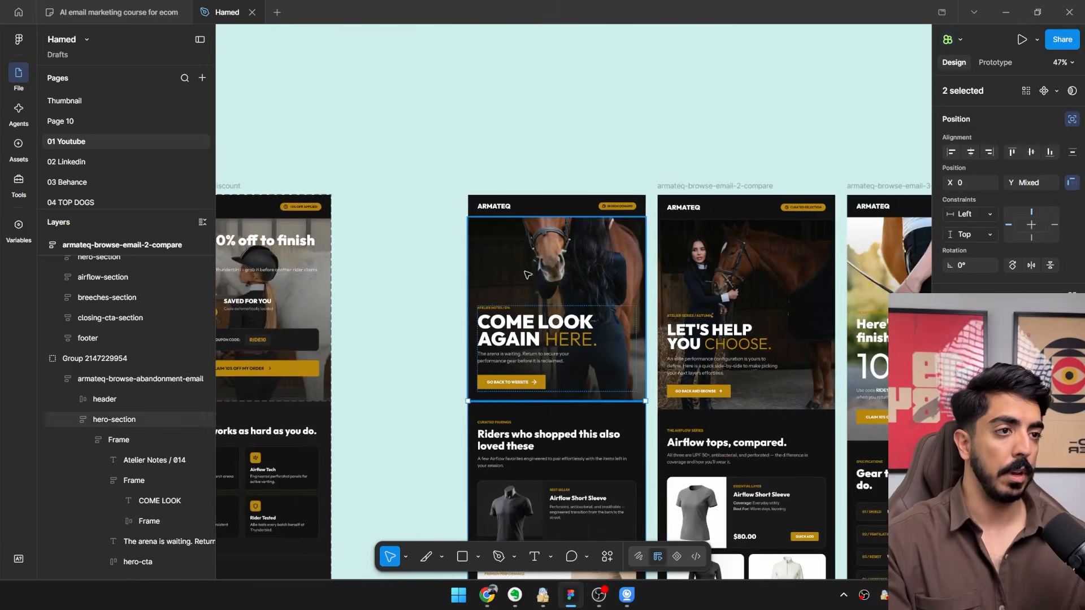
left_click_drag(503, 497, 590, 205)
scroll(534, 452, "down", 4)
scroll(546, 219, "up", 12)
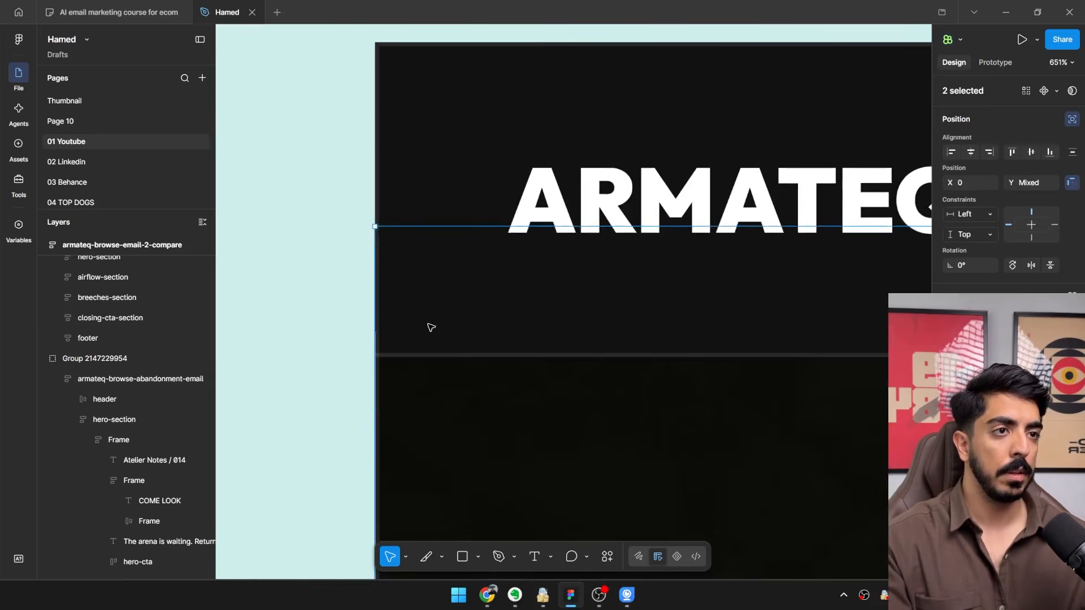
scroll(533, 351, "down", 6)
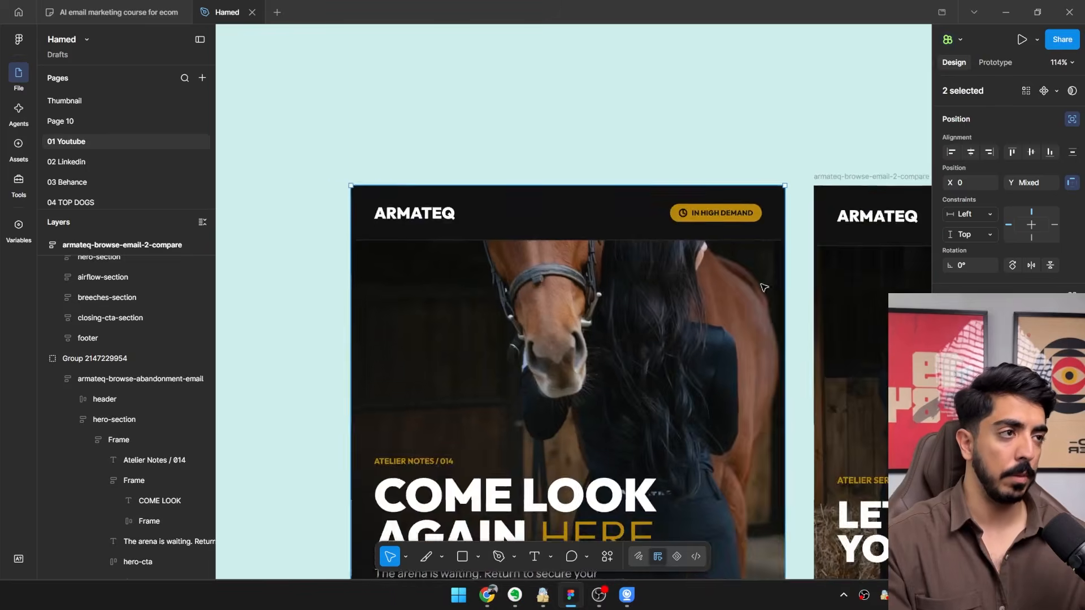
scroll(761, 284, "down", 3)
Shorten Slice 35 to about 600 × 255 so it covers only the "Riders who shopped this also loved these" heading block.
left_click_drag(661, 491, 561, 205)
scroll(155, 395, "down", 10)
scroll(154, 396, "up", 5)
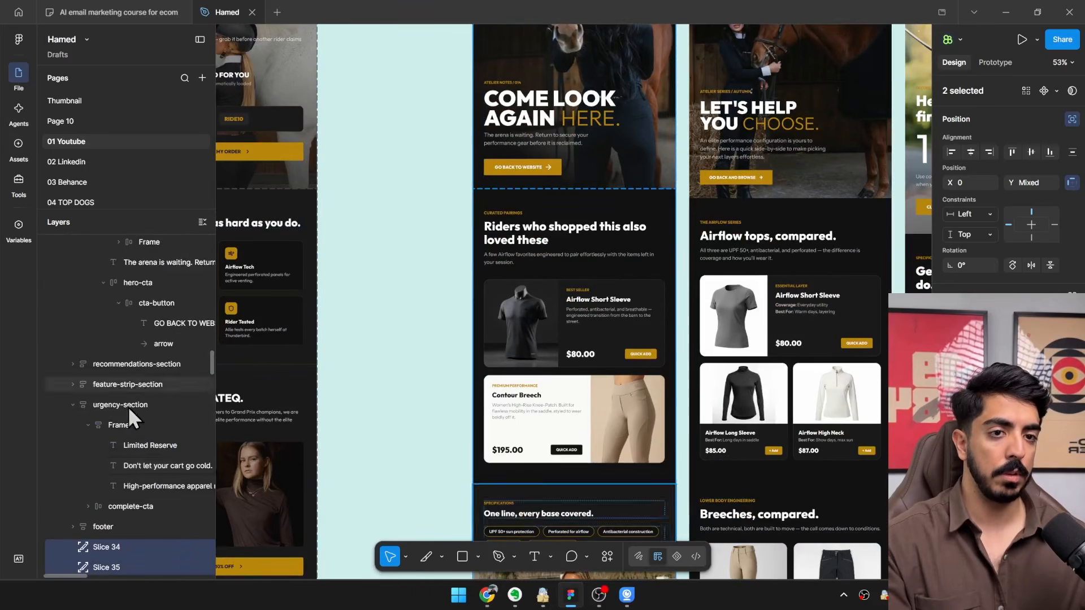
scroll(128, 406, "down", 3)
left_click(111, 432)
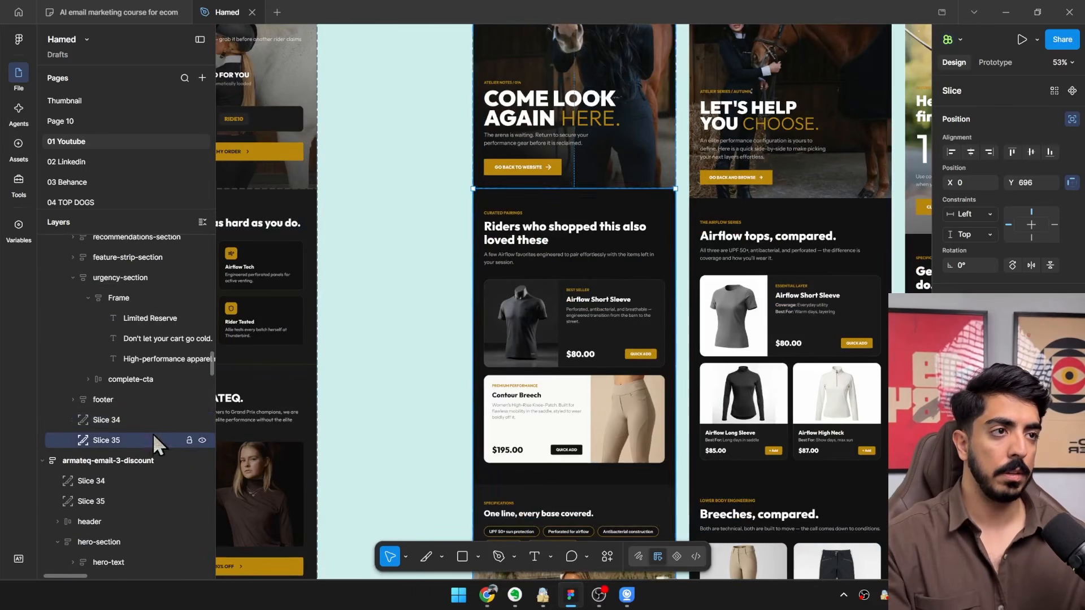
scroll(533, 302, "down", 4)
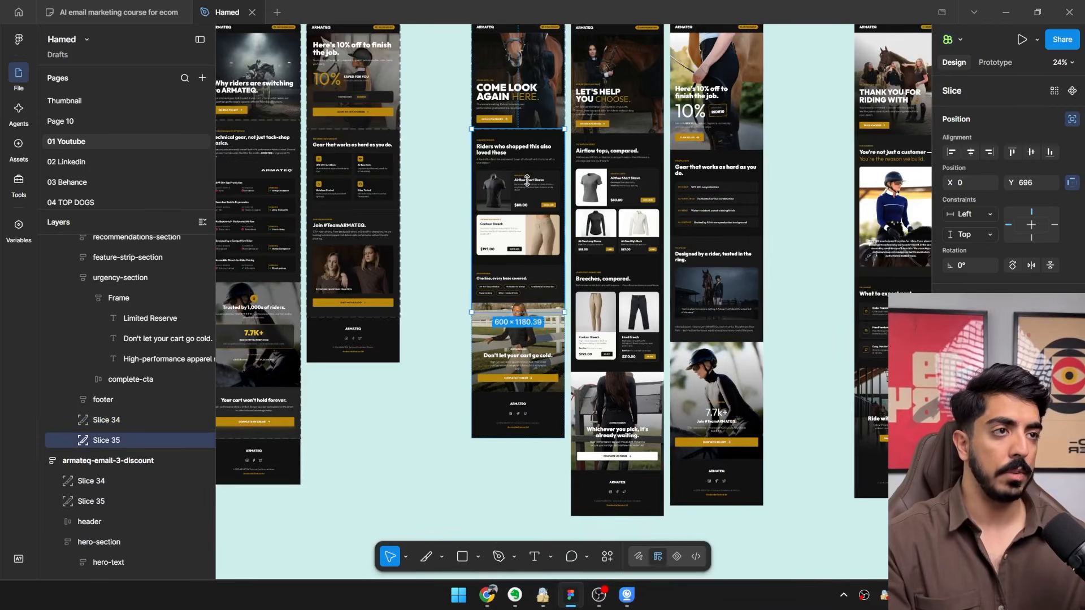
scroll(533, 154, "up", 4)
left_click_drag(527, 181, 569, 395)
scroll(533, 244, "up", 5)
key("ctrl+z")
scroll(558, 266, "down", 1)
key("ctrl+z")
left_click_drag(470, 200, 469, 254)
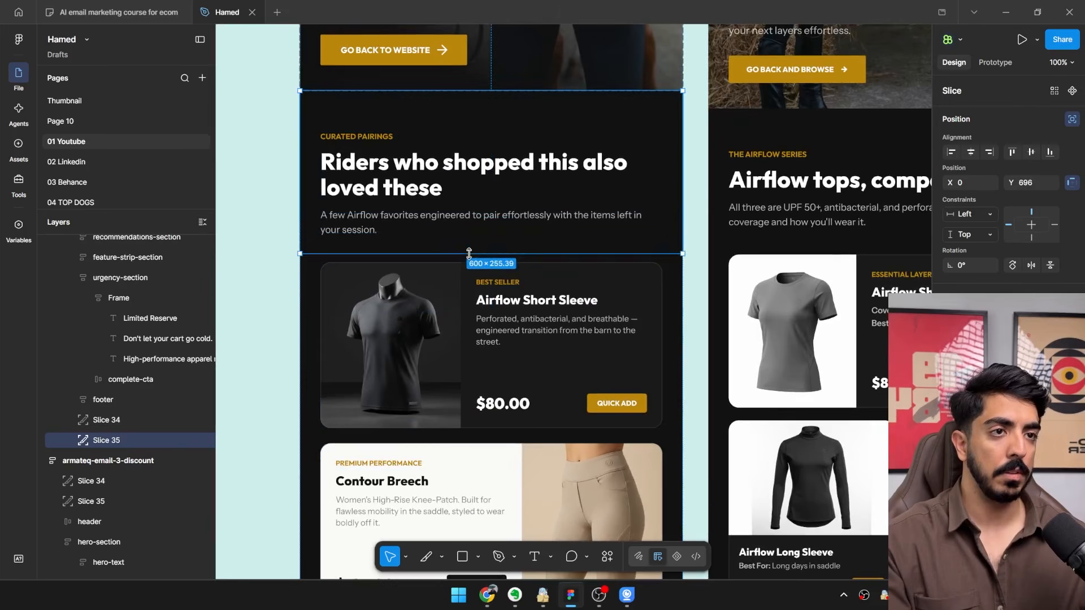
Add two more 600-wide slices below the heading, one around the Airflow Short Sleeve card and one around the Contour Breech card.
left_click_drag(491, 164, 485, 334)
left_click_drag(497, 417, 506, 438)
scroll(528, 393, "down", 2)
left_click_drag(528, 393, 510, 246)
left_click_drag(510, 221, 511, 322)
scroll(500, 302, "up", 2)
left_click_drag(503, 278, 504, 296)
scroll(504, 296, "up", 4)
scroll(570, 364, "down", 2)
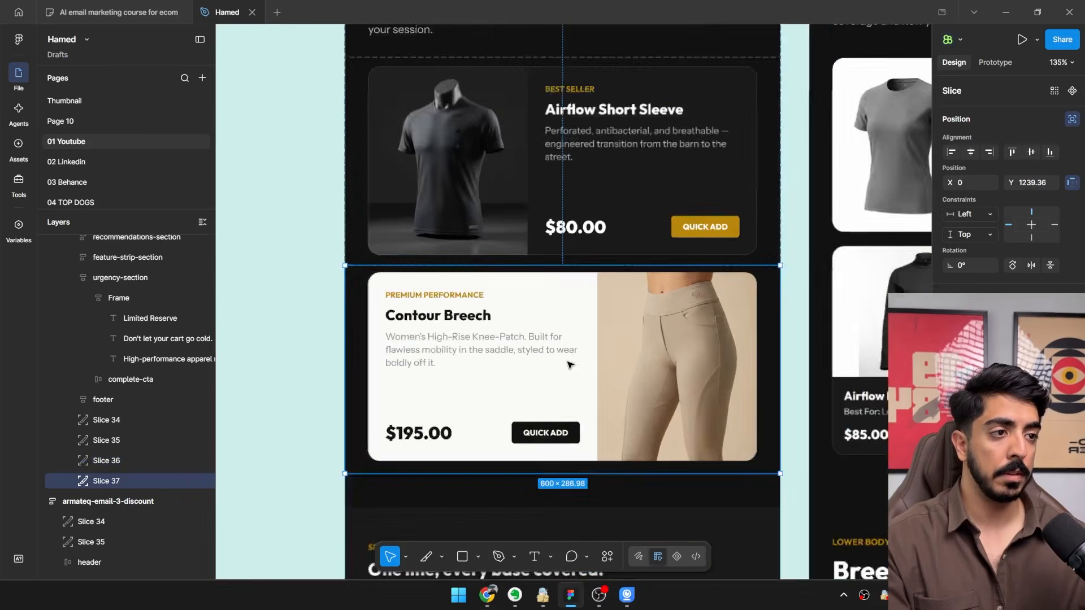
Extend the slice around the Contour Breech card downward to 600 × 294.44.
scroll(569, 364, "down", 1)
left_click_drag(569, 364, 578, 231)
left_click_drag(596, 323, 566, 212)
scroll(608, 339, "down", 2)
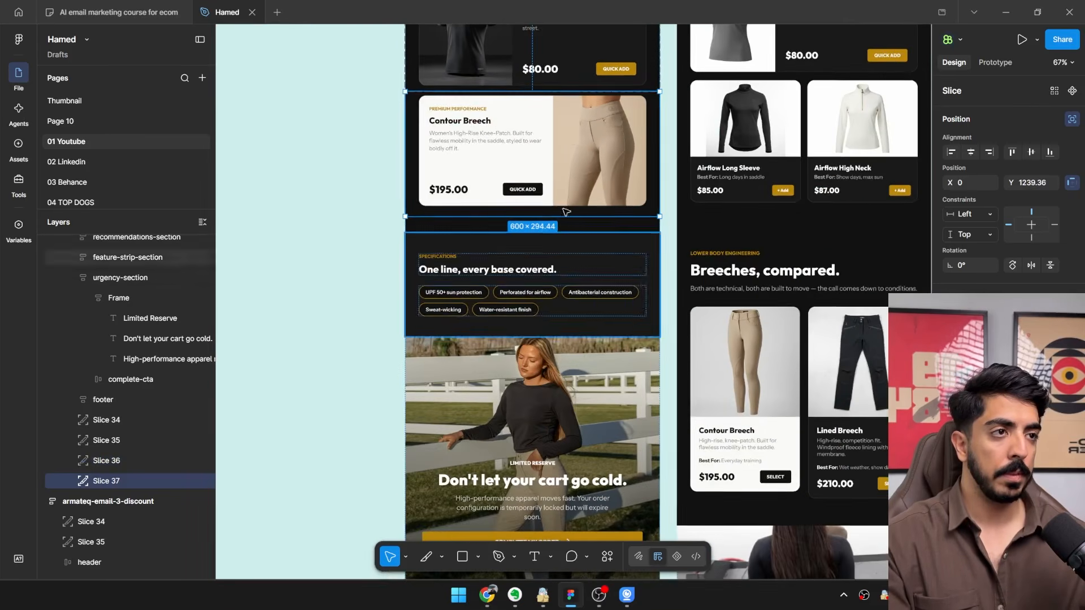
Duplicate that slice below the Contour Breech card and stretch it to 600 × 857.2, over the specifications and "Don't let your cart go cold." sections.
key("ctrl+d")
scroll(502, 204, "up", 2)
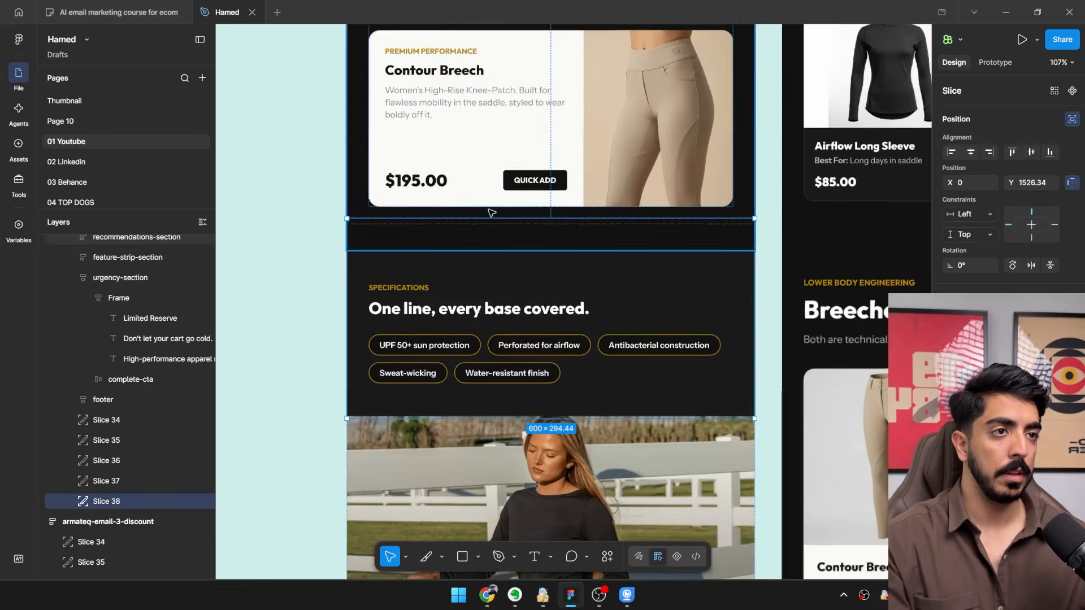
left_click_drag(486, 219, 495, 223)
scroll(496, 223, "down", 2)
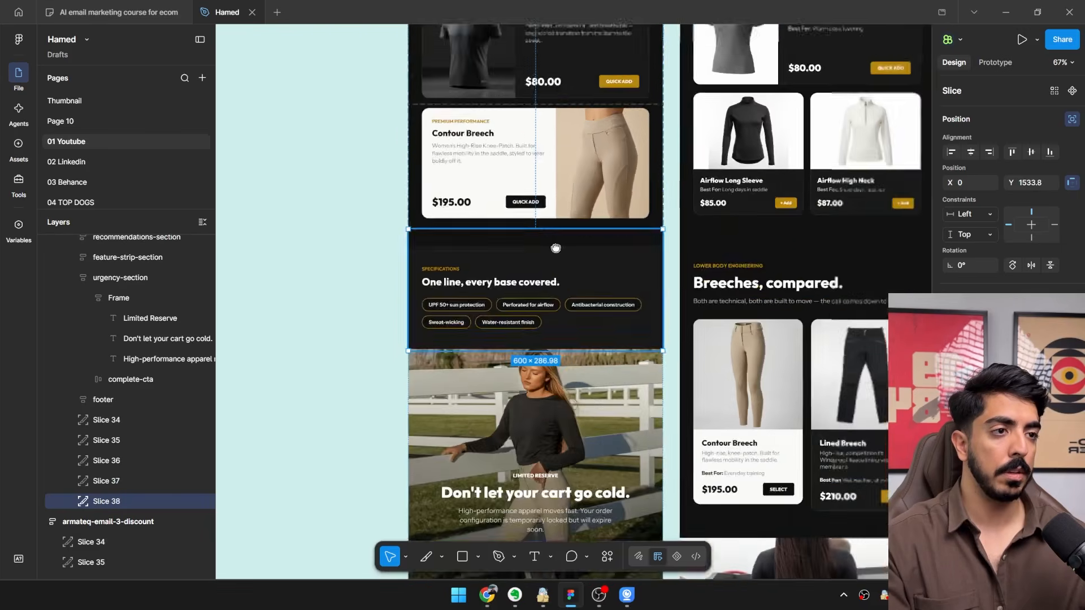
scroll(508, 238, "down", 3)
left_click_drag(581, 181, 581, 430)
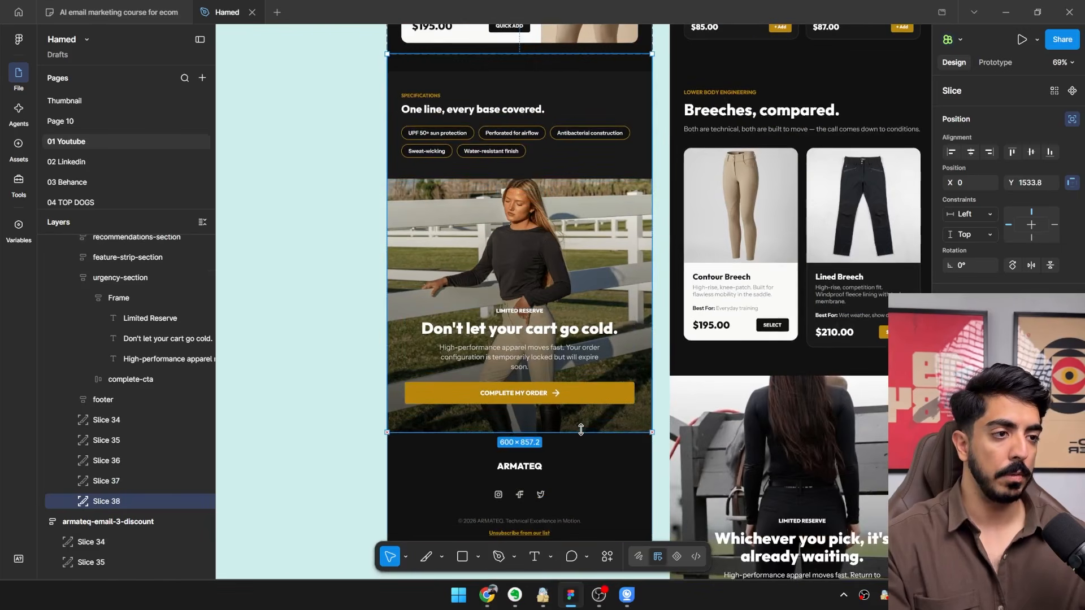
Select Slice 34 to Slice 38 of the first browse abandonment email and start their export.
scroll(583, 425, "down", 5)
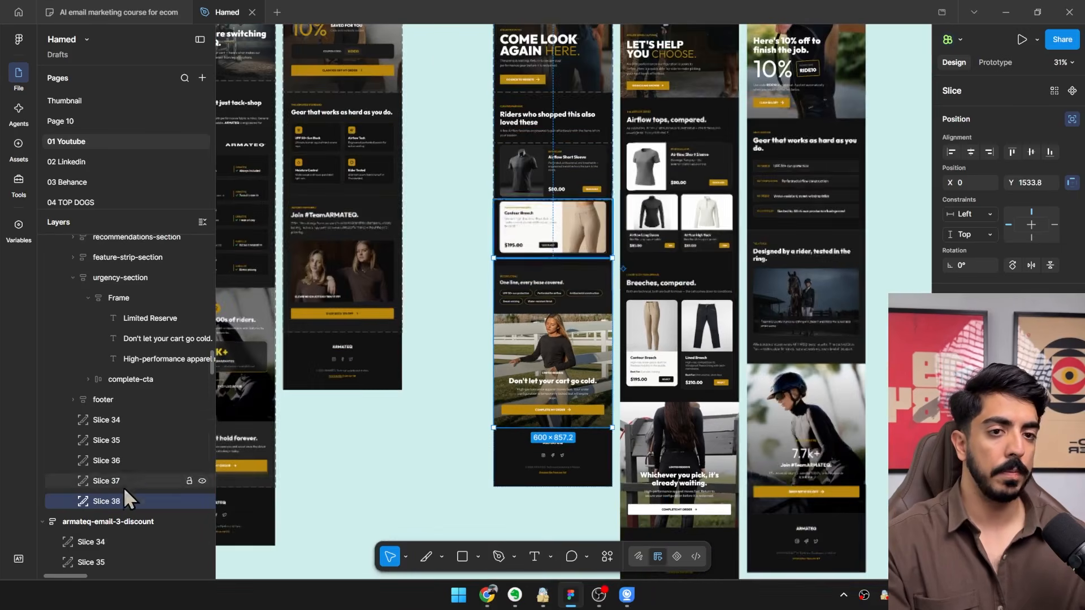
left_click(120, 420, "shift")
scroll(523, 253, "down", 4)
scroll(536, 226, "up", 3)
left_click_drag(803, 367, 826, 361)
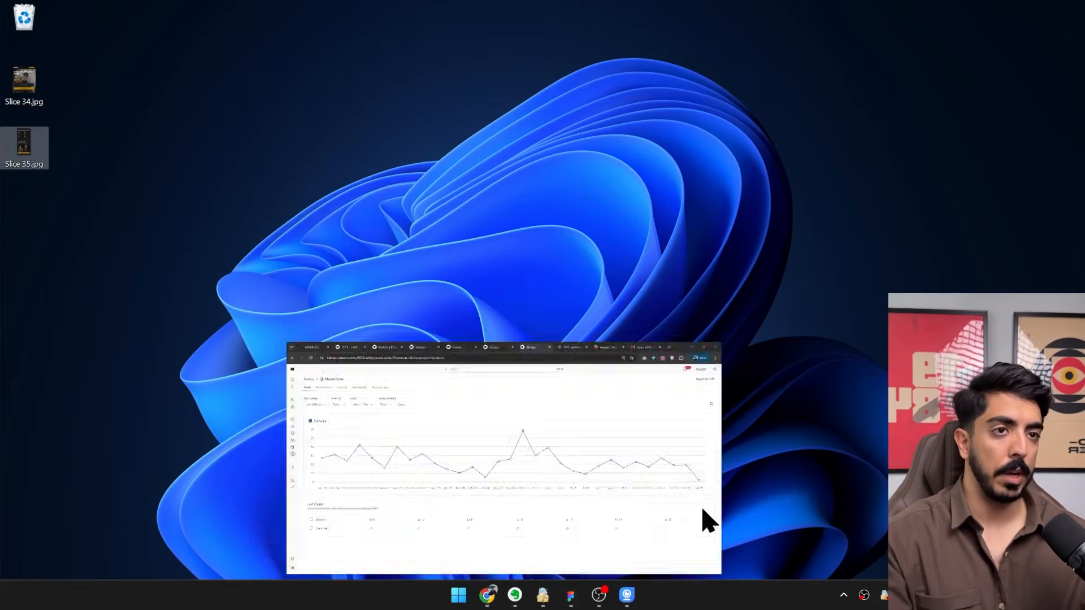
Delete the old Slice 34.jpg and Slice 35.jpg from the desktop and export the five selected slices to the Desktop folder.
key("Delete")
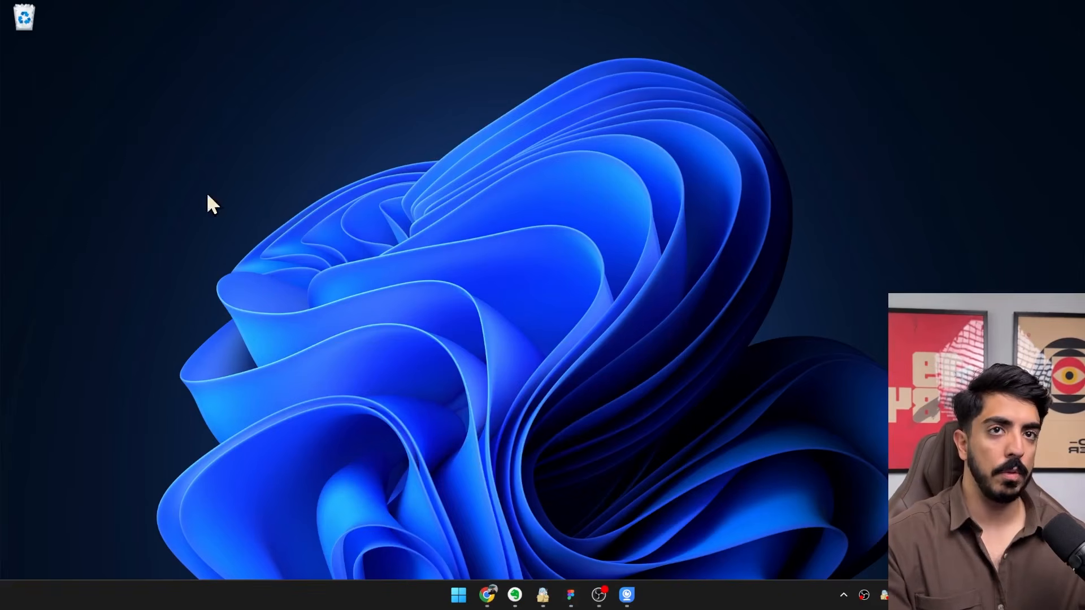
left_click(570, 595)
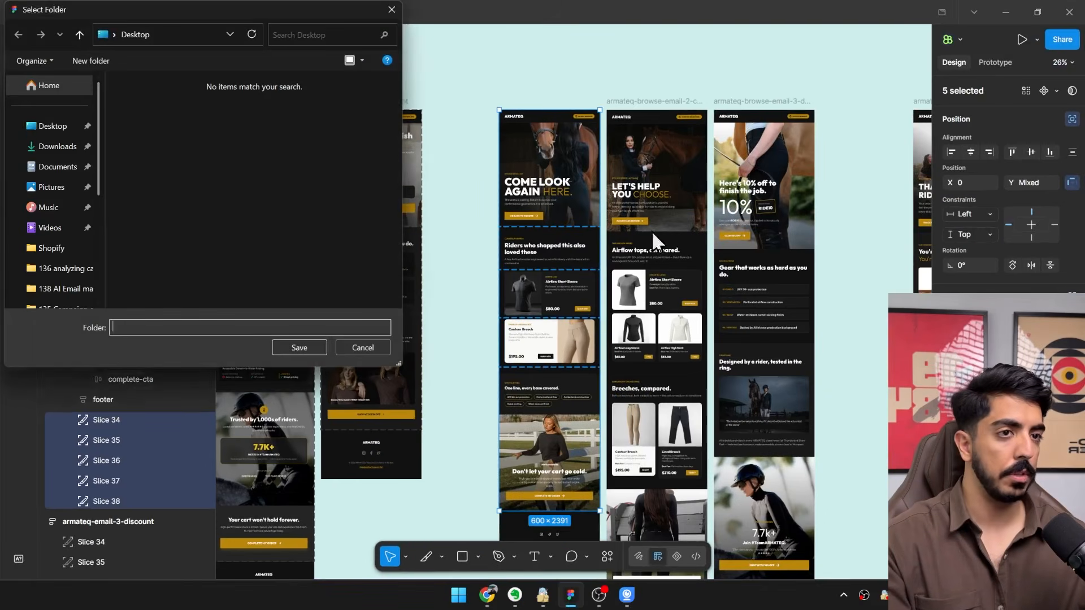
left_click(50, 125)
left_click(299, 347)
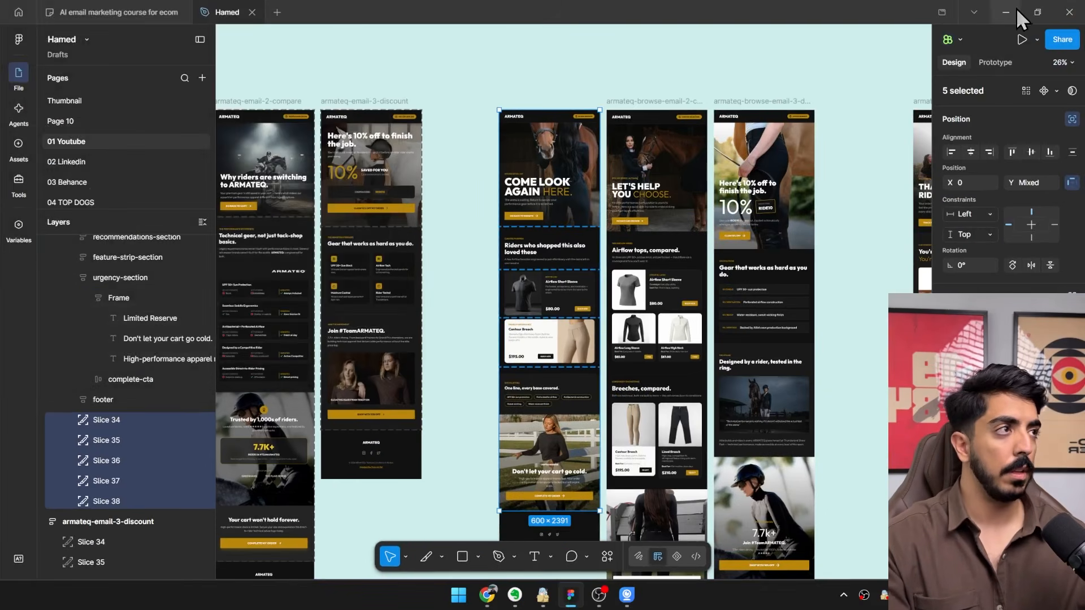
Switch from Figma to Klaviyo in Chrome, open the Flows page and start creating a new flow.
left_click(1005, 12)
left_click(487, 595)
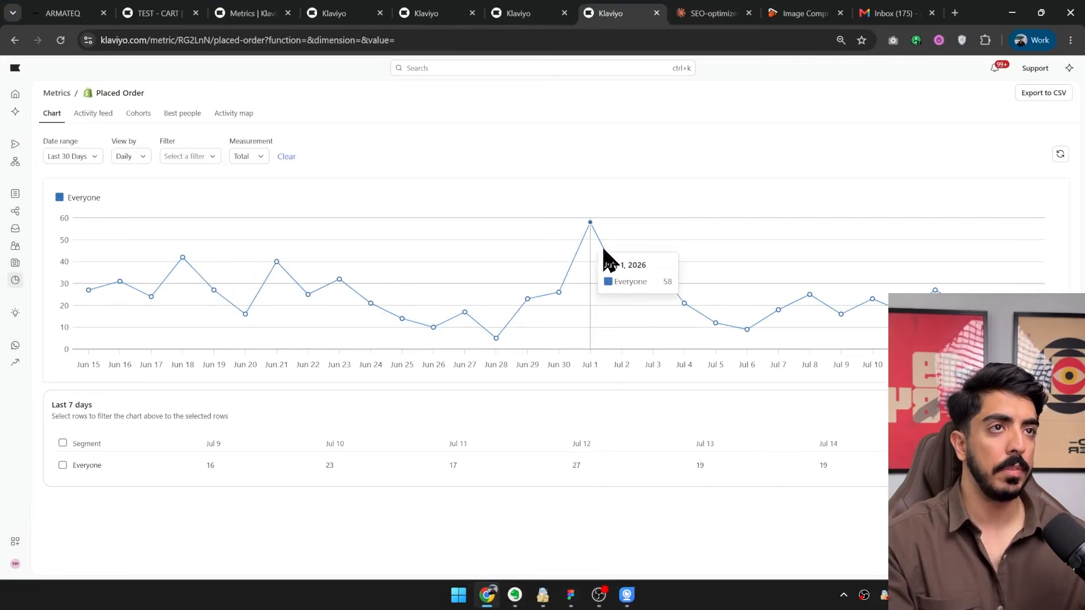
left_click(447, 35)
type("flows")
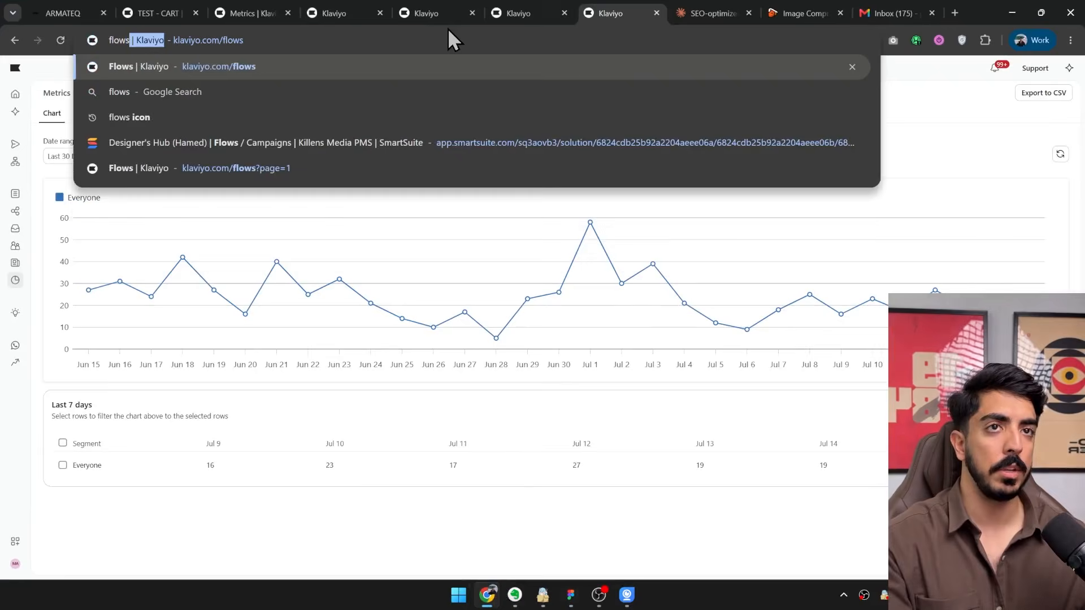
key("Return")
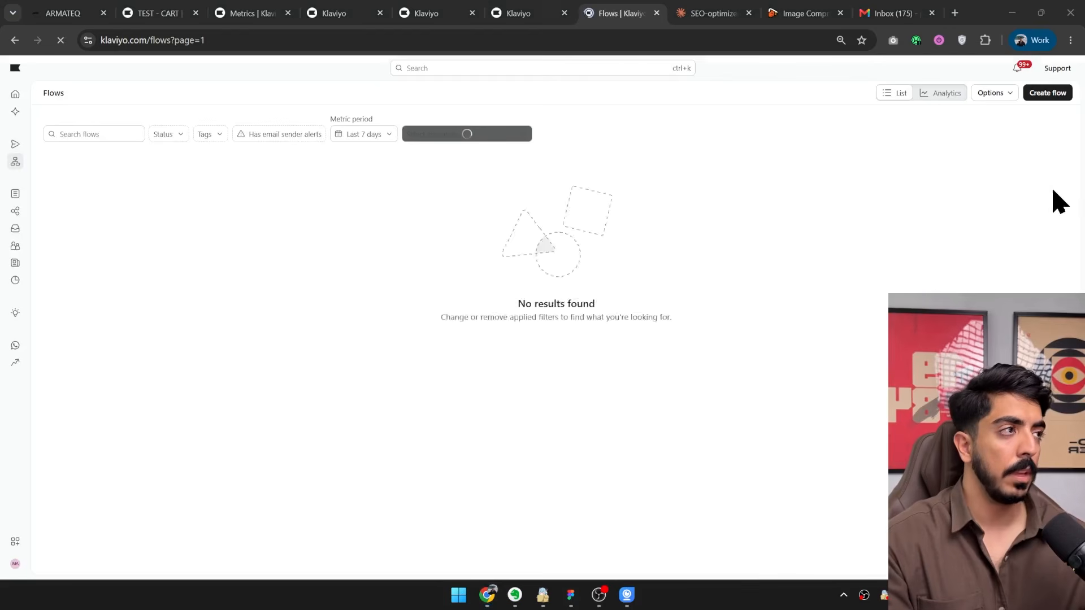
left_click(1044, 94)
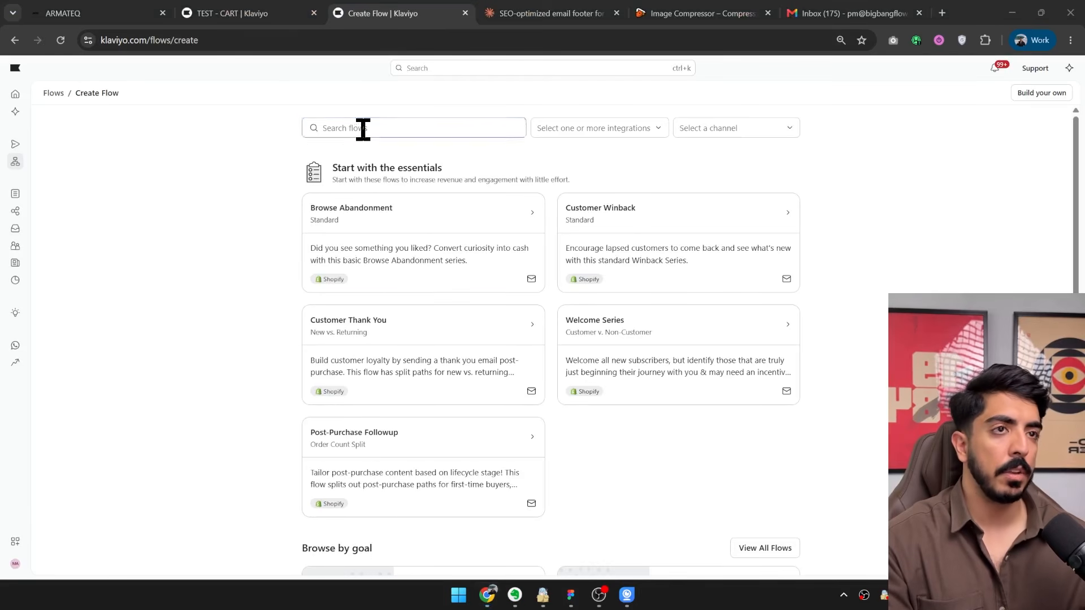
Create a flow from the standard Browse Abandonment template, naming it "TEST - Browse".
left_click(363, 129)
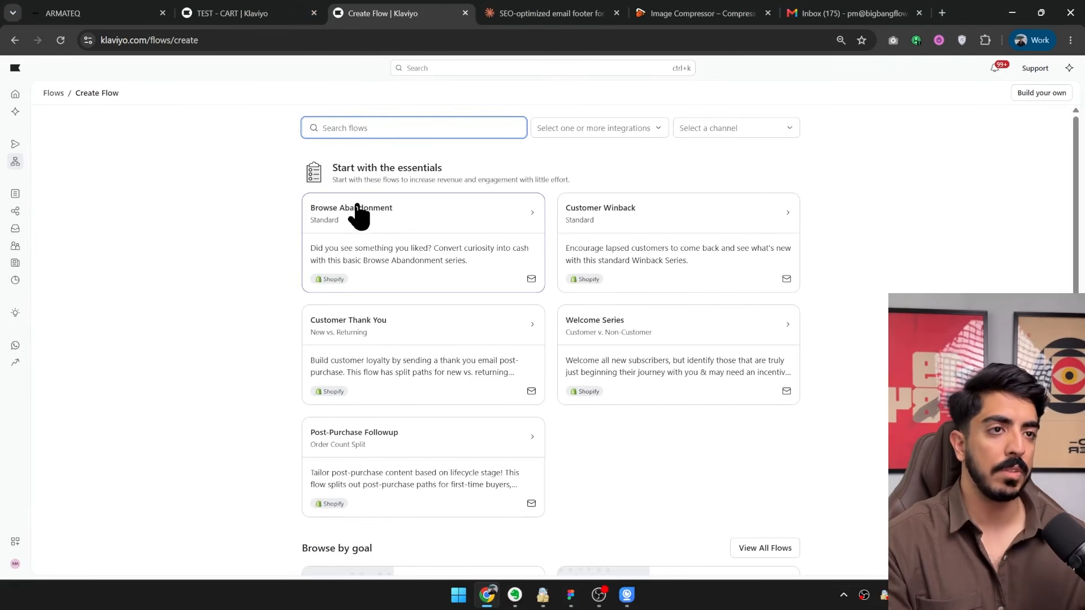
left_click(438, 228)
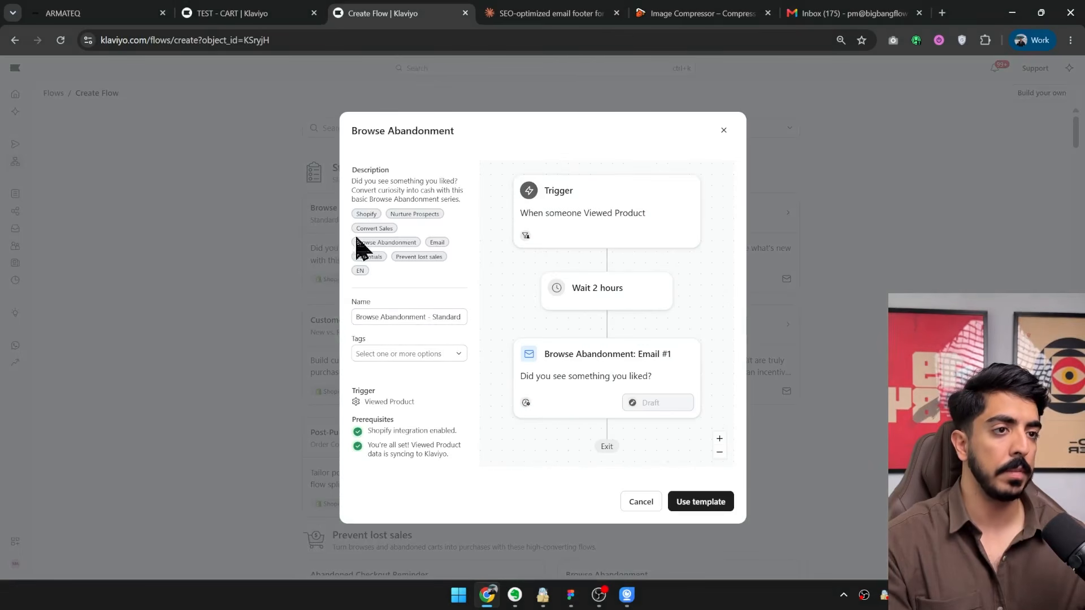
triple_click(418, 319)
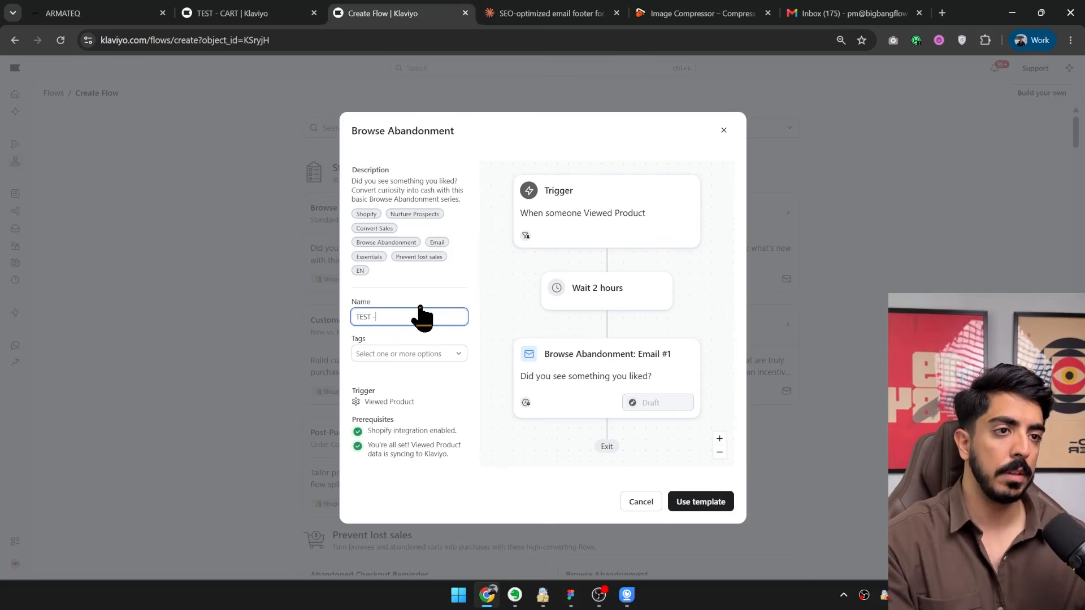
left_click(685, 501)
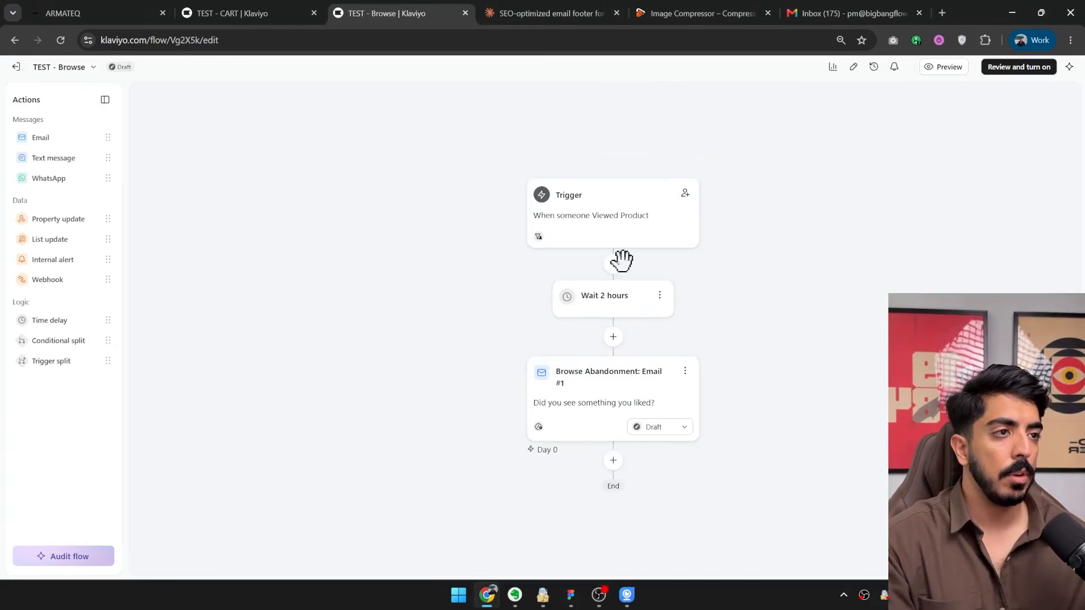
Open the profile filters of the flow's Viewed Product trigger for editing.
left_click(619, 231)
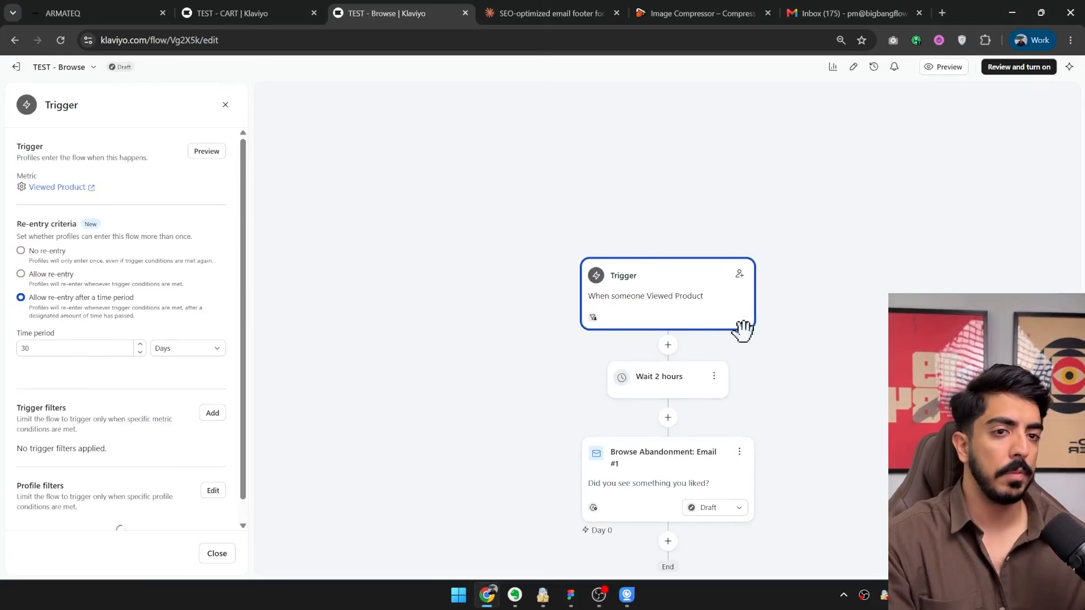
scroll(194, 314, "down", 2)
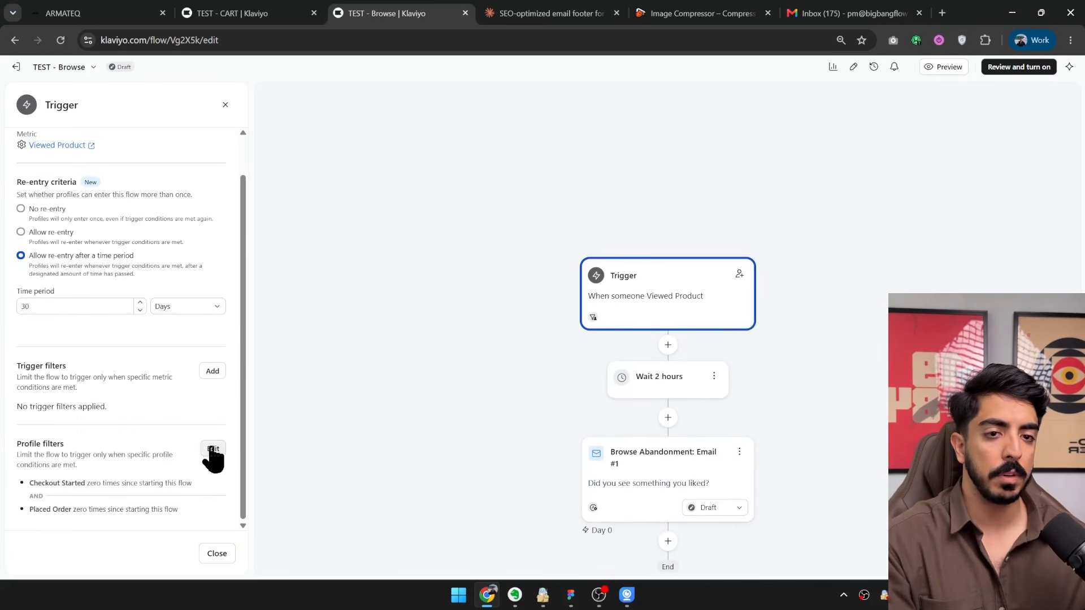
left_click(213, 449)
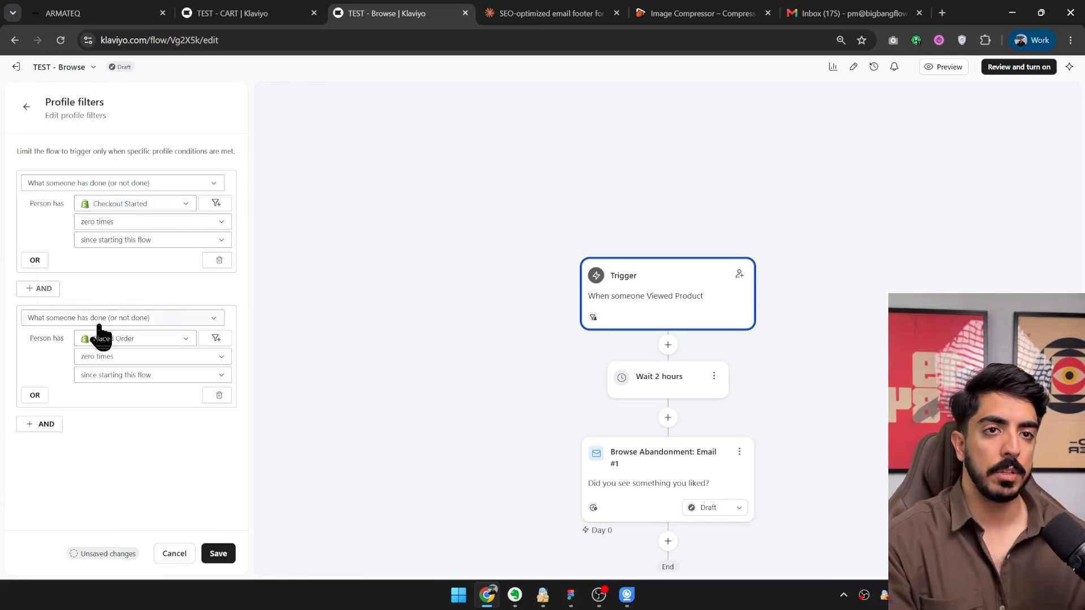
left_click(647, 598)
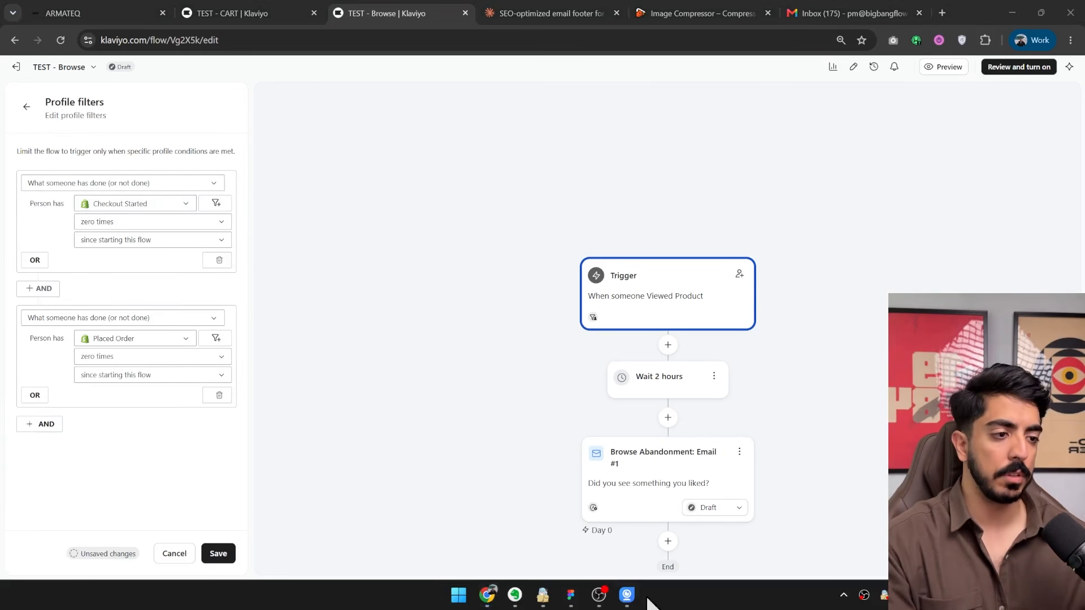
Add a third AND profile filter on what someone has done (or not done), using the Added to Cart metric.
left_click(44, 424)
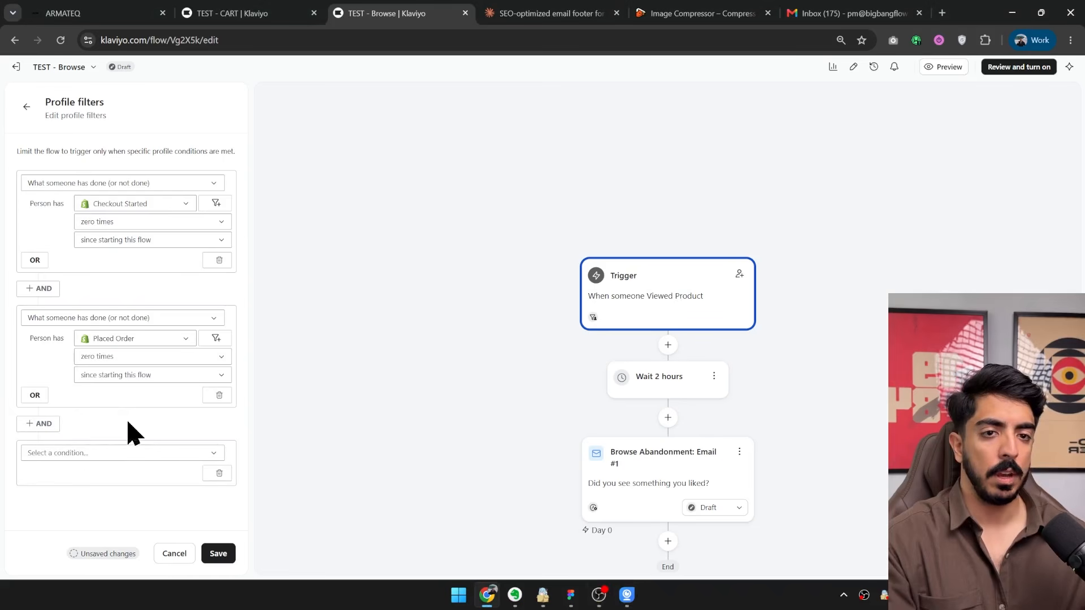
left_click(79, 452)
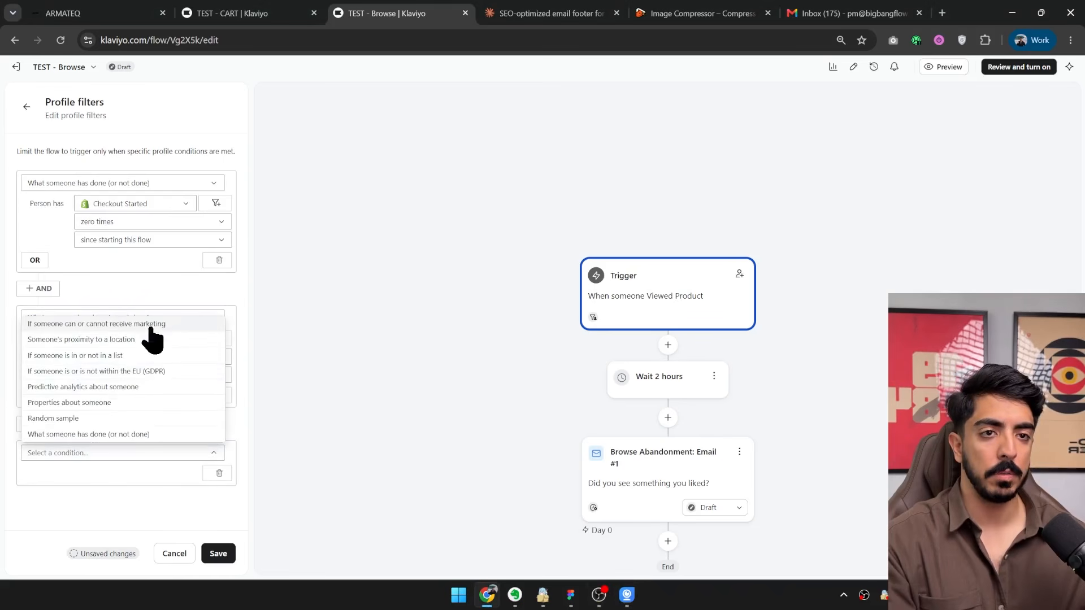
left_click(130, 435)
left_click(125, 401)
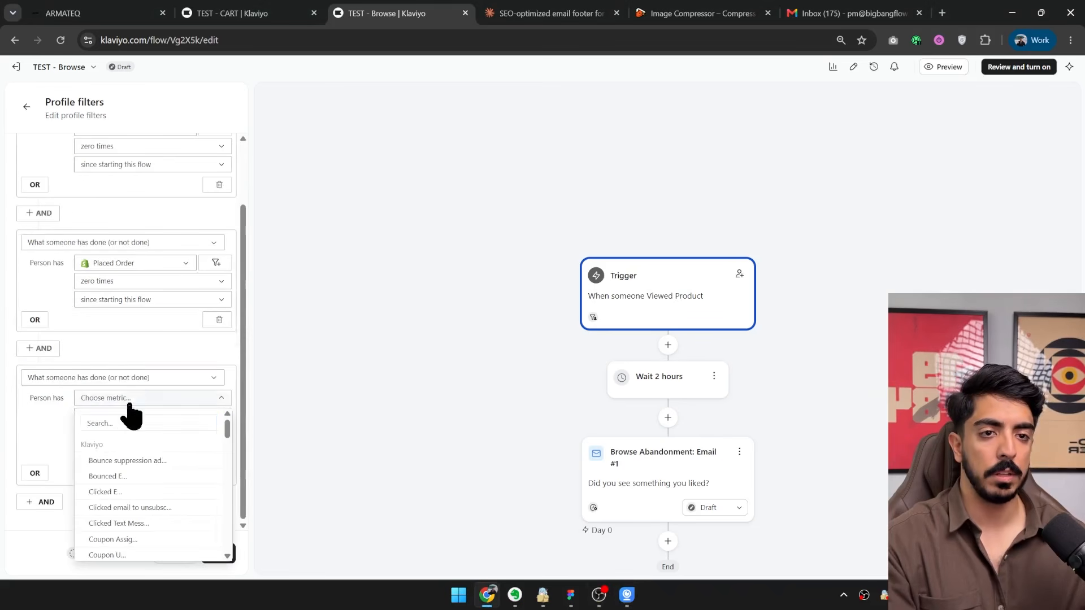
type("add")
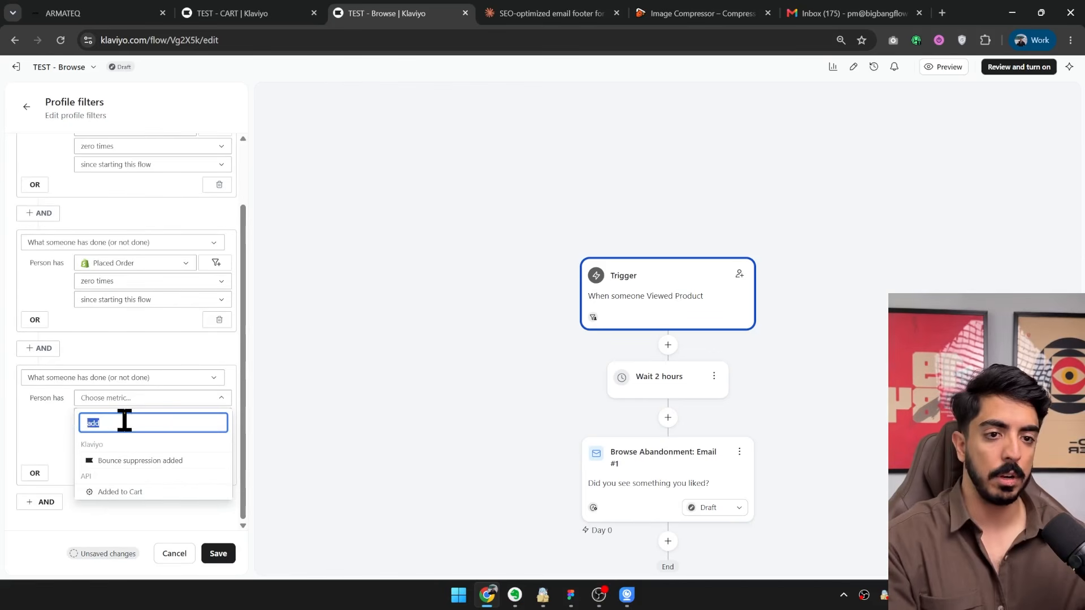
left_click(113, 492)
Set the Added to Cart condition to zero times since starting this flow and save the profile filters.
left_click(117, 418)
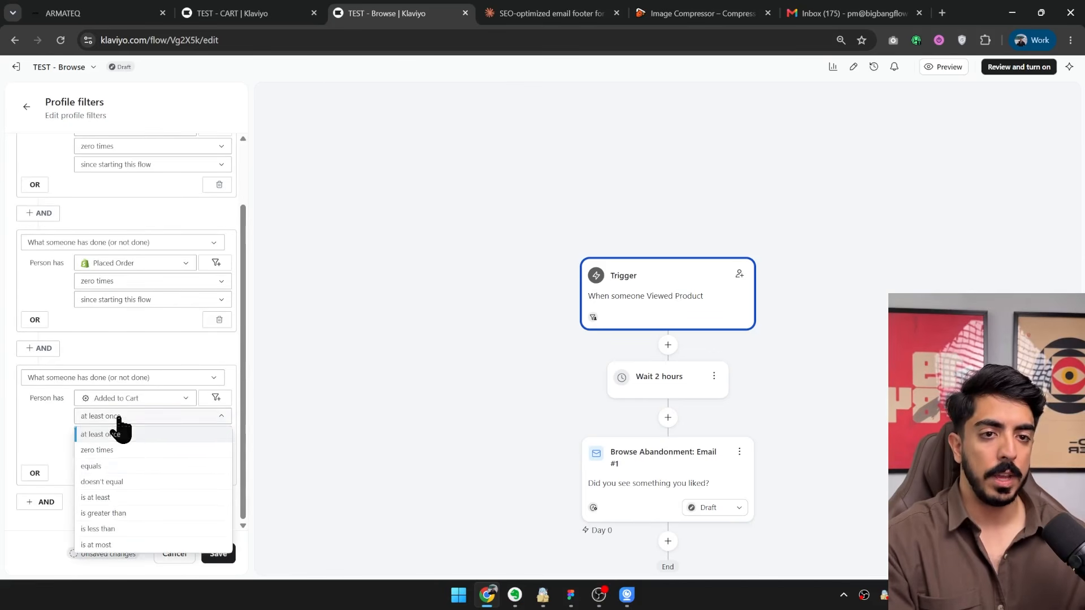
left_click(98, 449)
left_click(107, 436)
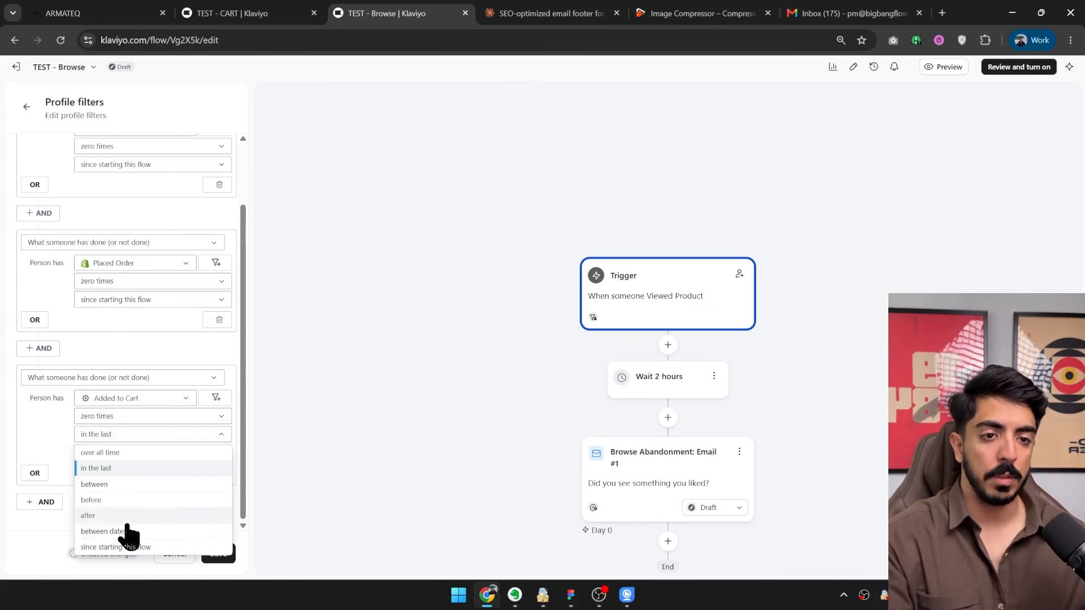
left_click(149, 547)
left_click(218, 553)
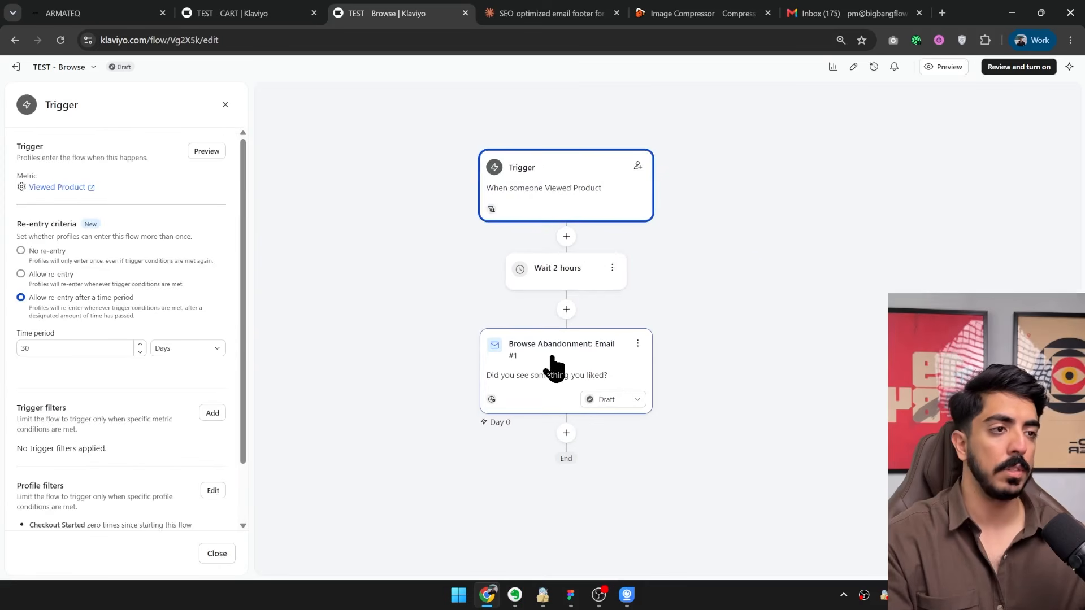
Open the Browse Abandonment: Email #1 template in the email editor.
left_click(553, 362)
scroll(182, 311, "down", 5)
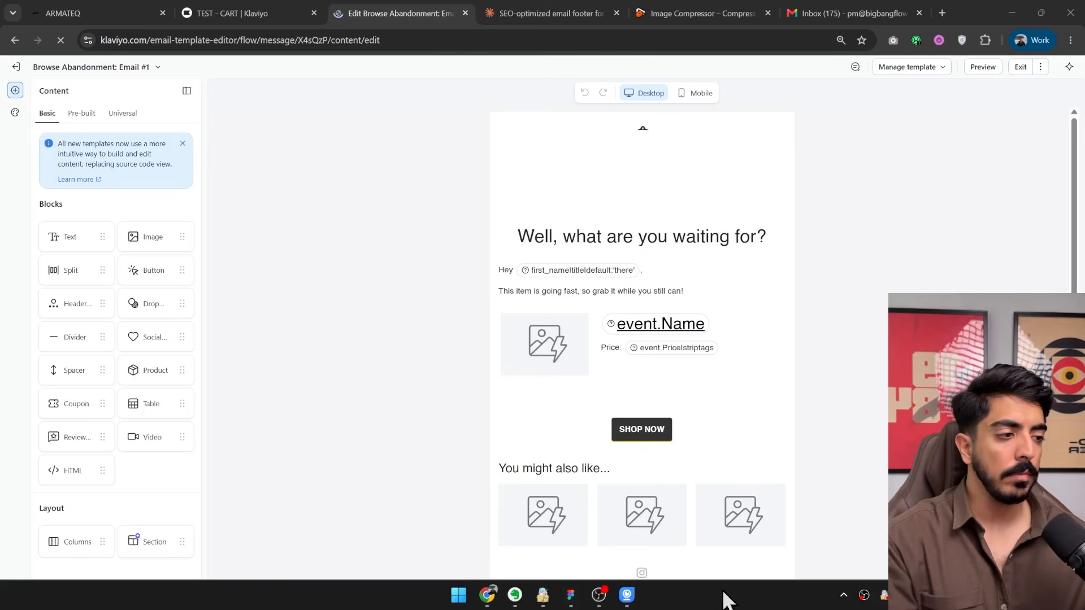
scroll(622, 435, "down", 1)
Delete the product recommendations block, the "You might also like..." text and the SHOP NOW button from the email.
left_click(544, 453)
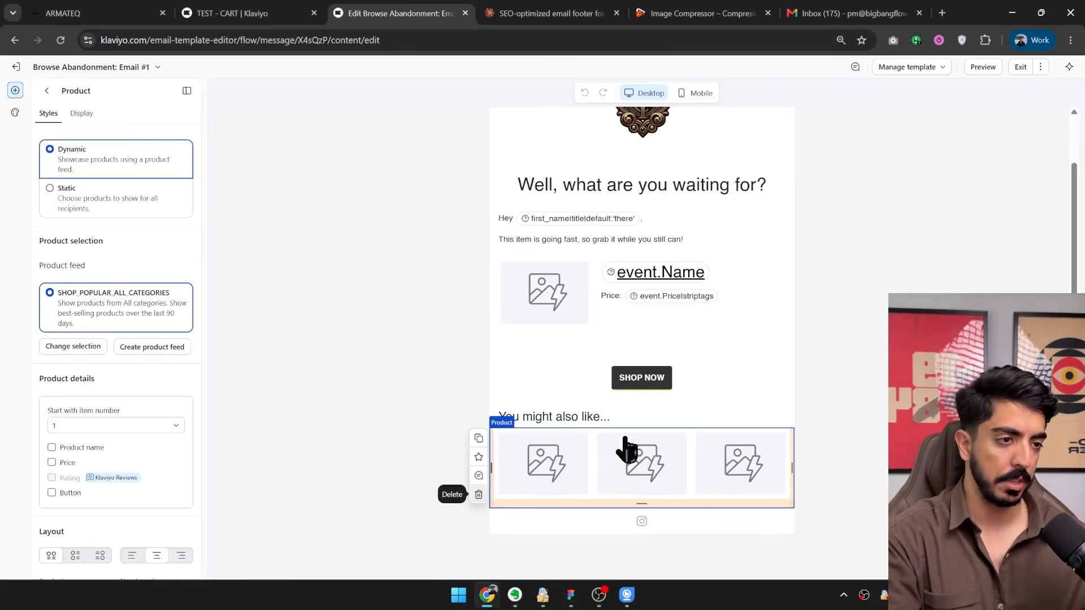
key("Delete")
left_click(517, 472)
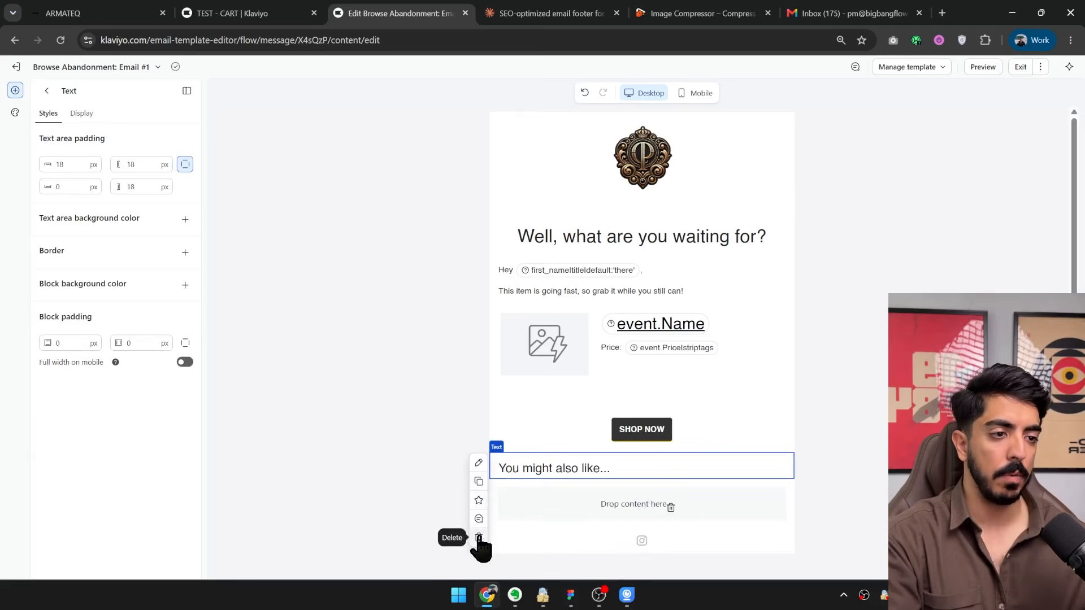
left_click(478, 537)
left_click(582, 441)
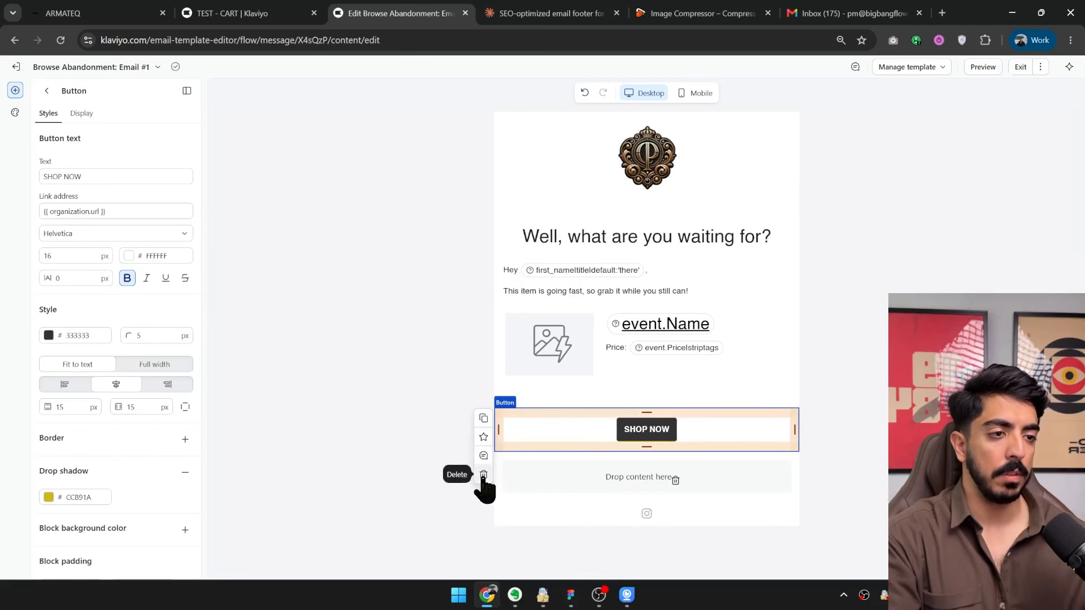
left_click(483, 474)
Delete the social icon section, the empty content area beneath the product table, and the logo and headline above the greeting.
left_click(216, 477)
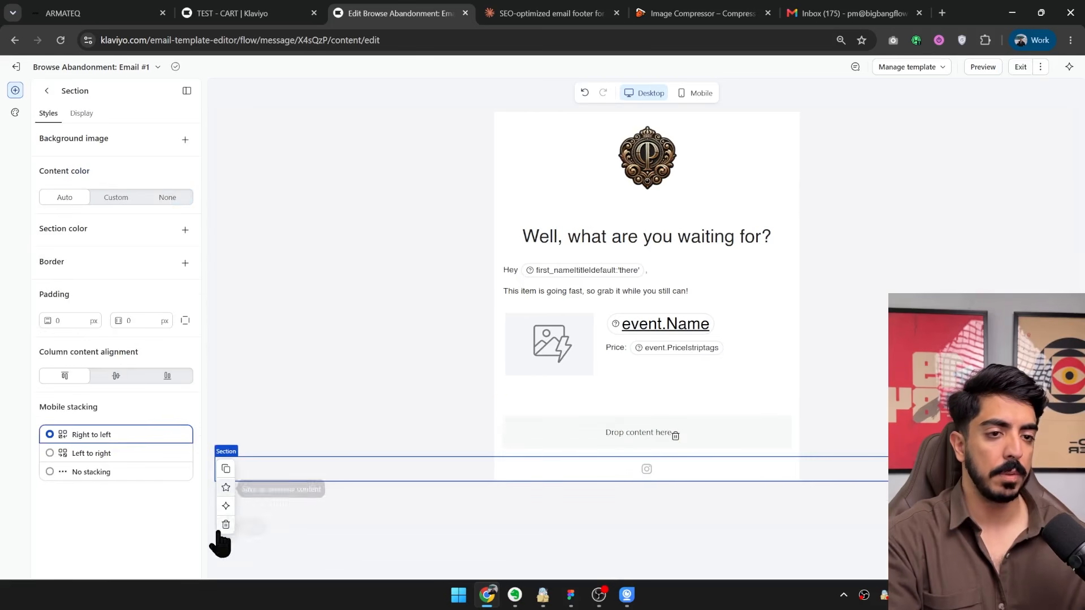
left_click(222, 523)
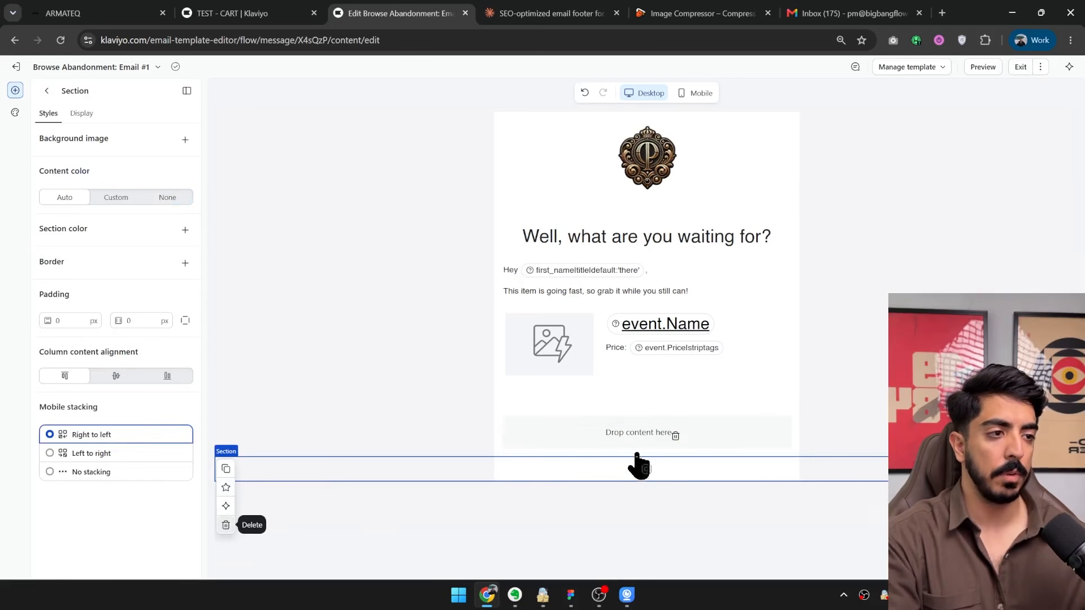
left_click(676, 436)
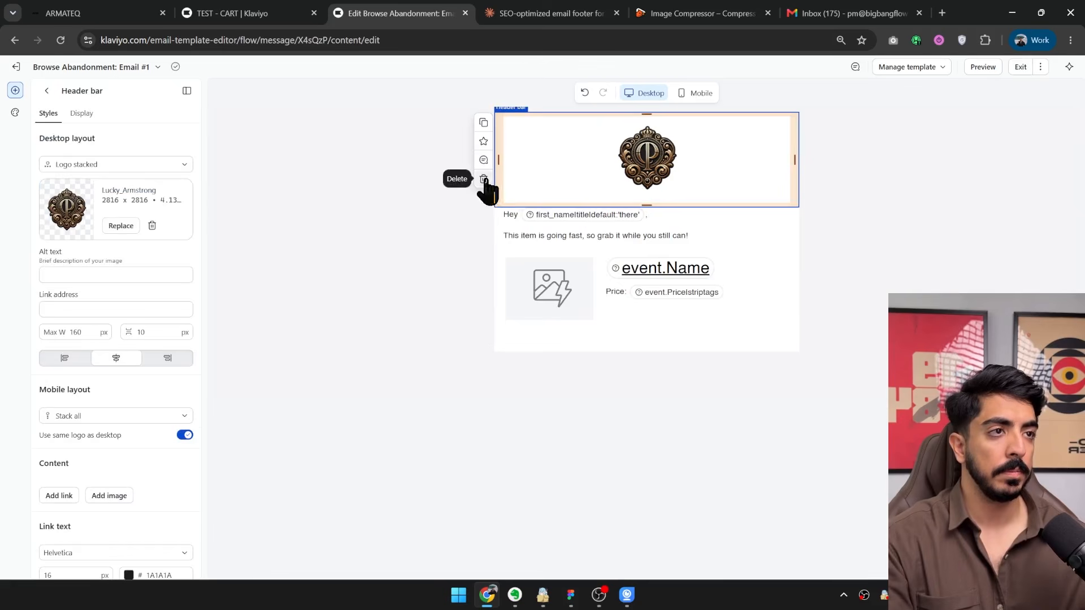
left_click(483, 181)
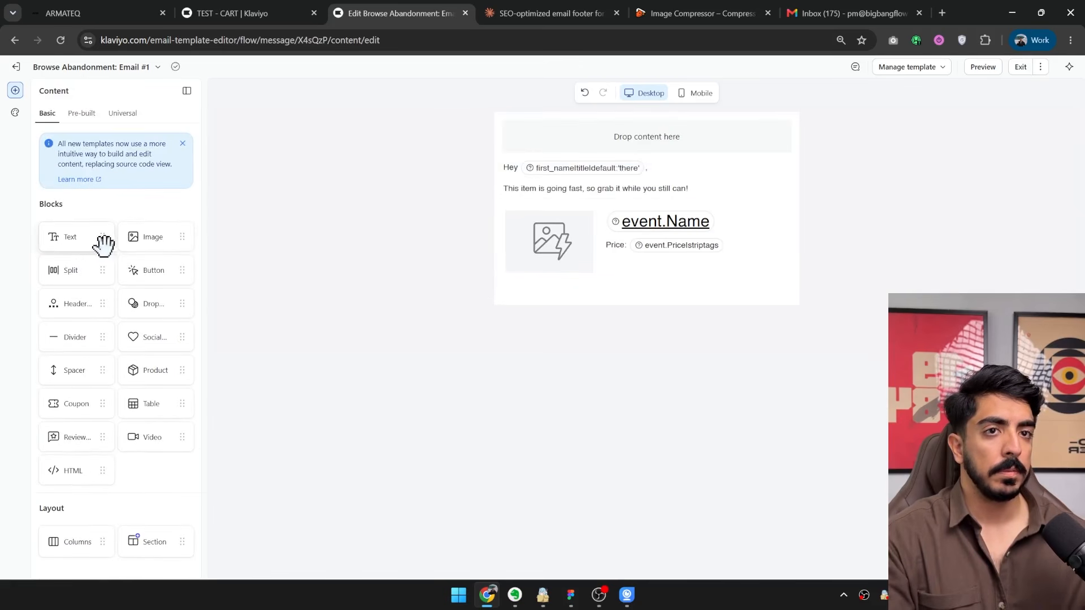
Place an image block at the beginning of the email and delete the greeting text block beneath it.
left_click_drag(569, 115, 619, 138)
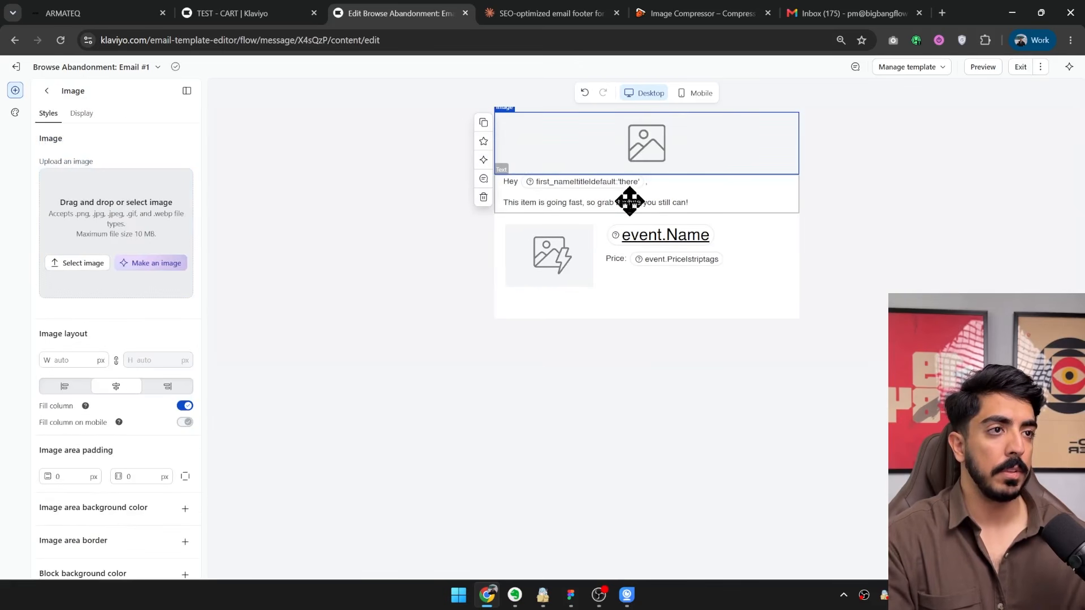
left_click(629, 201)
left_click(483, 259)
Shrink the browser window to expose the desktop and upload Slice 34.jpg into the email's first image block.
left_click_drag(985, 11, 900, 52)
left_click_drag(31, 80, 46, 90)
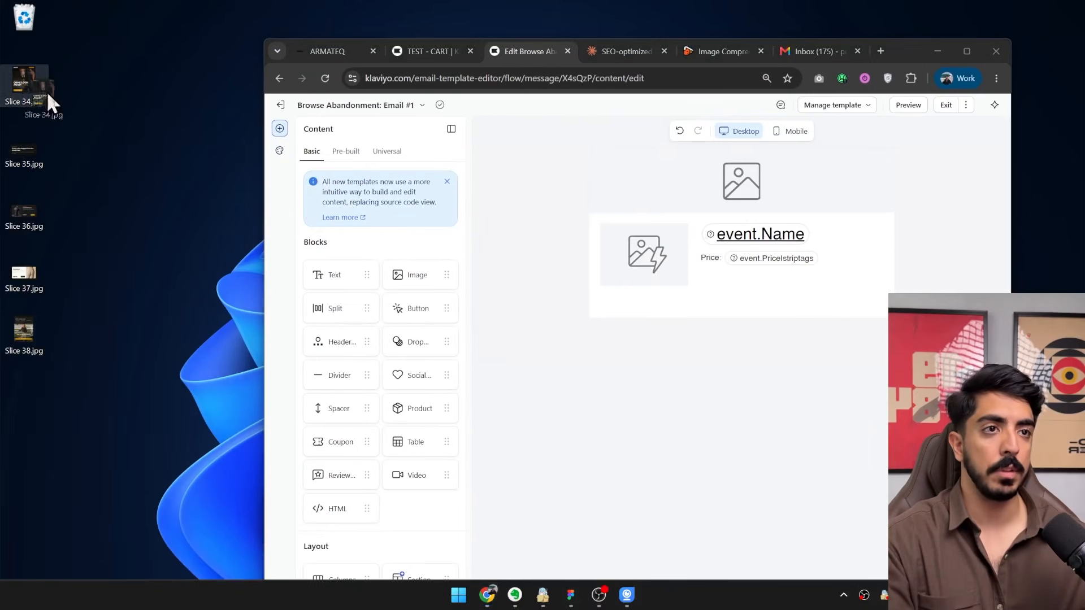
left_click_drag(134, 157, 604, 203)
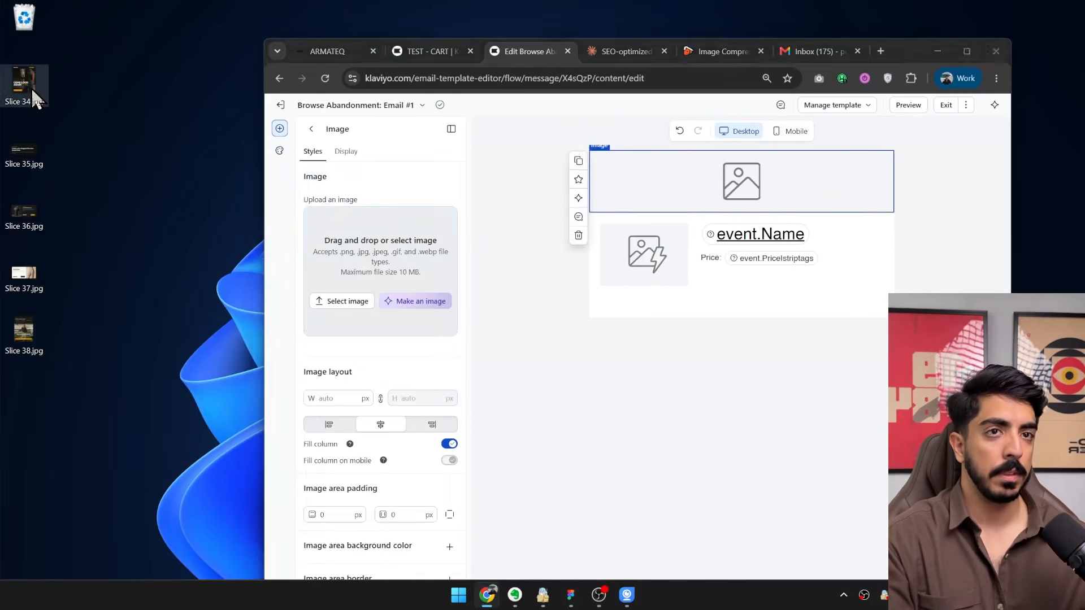
Add an image block below the dynamic product table and upload Slice 35.jpg into it.
left_click(311, 128)
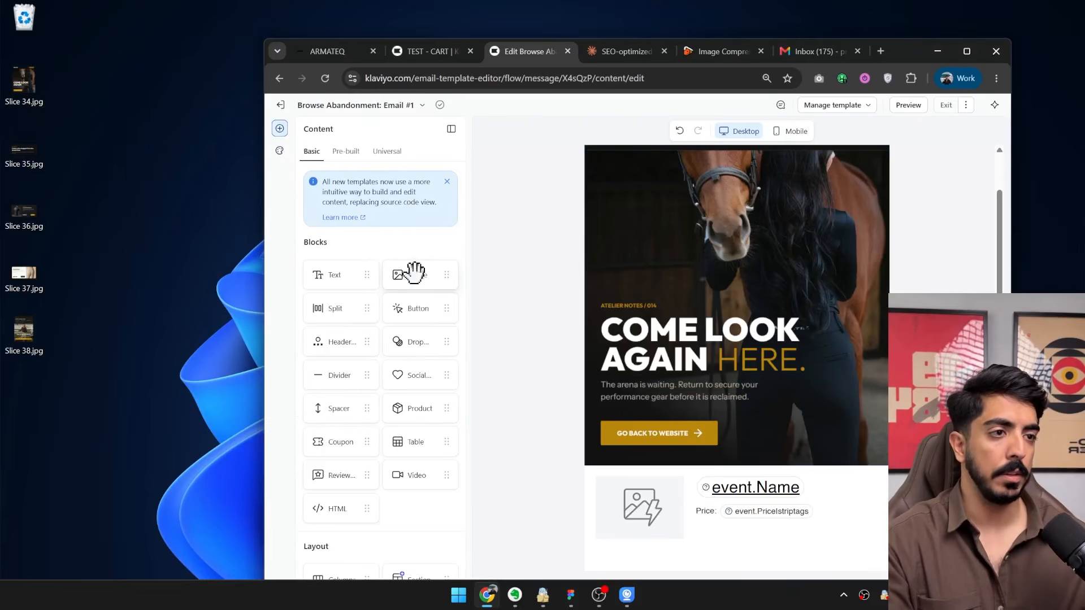
left_click_drag(415, 273, 731, 514)
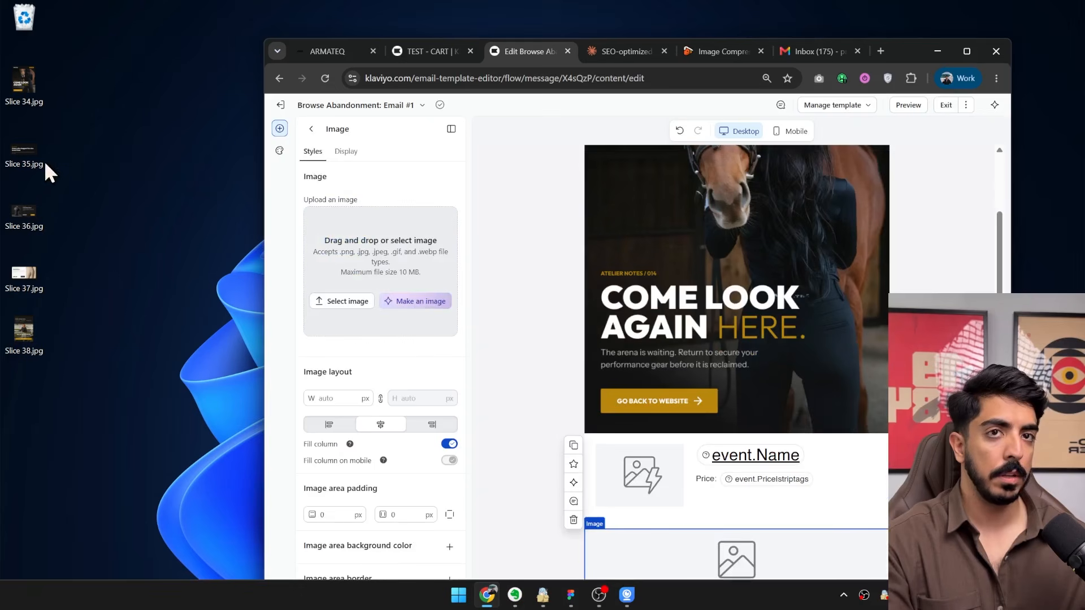
left_click_drag(27, 151, 714, 562)
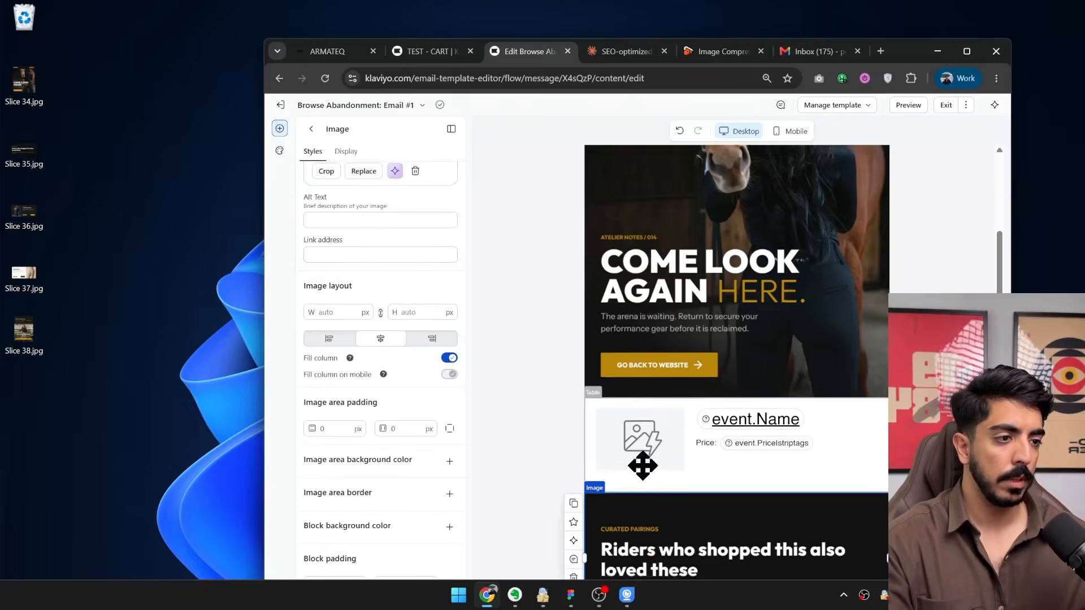
Duplicate the Slice 35 image block and replace the copy's image with Slice 36.jpg.
scroll(642, 466, "down", 1)
scroll(690, 457, "down", 3)
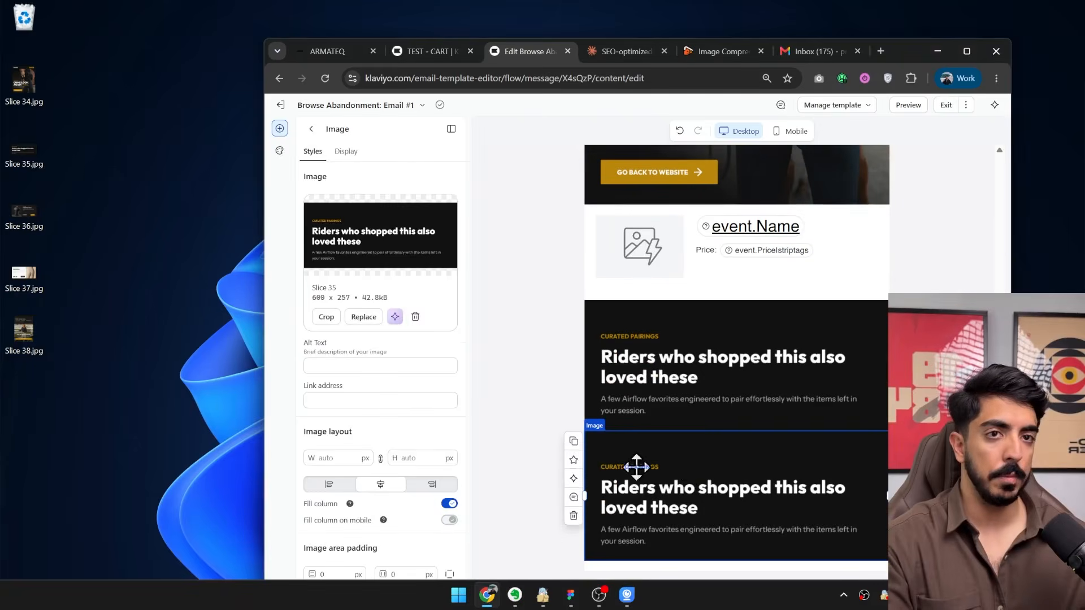
left_click(414, 318)
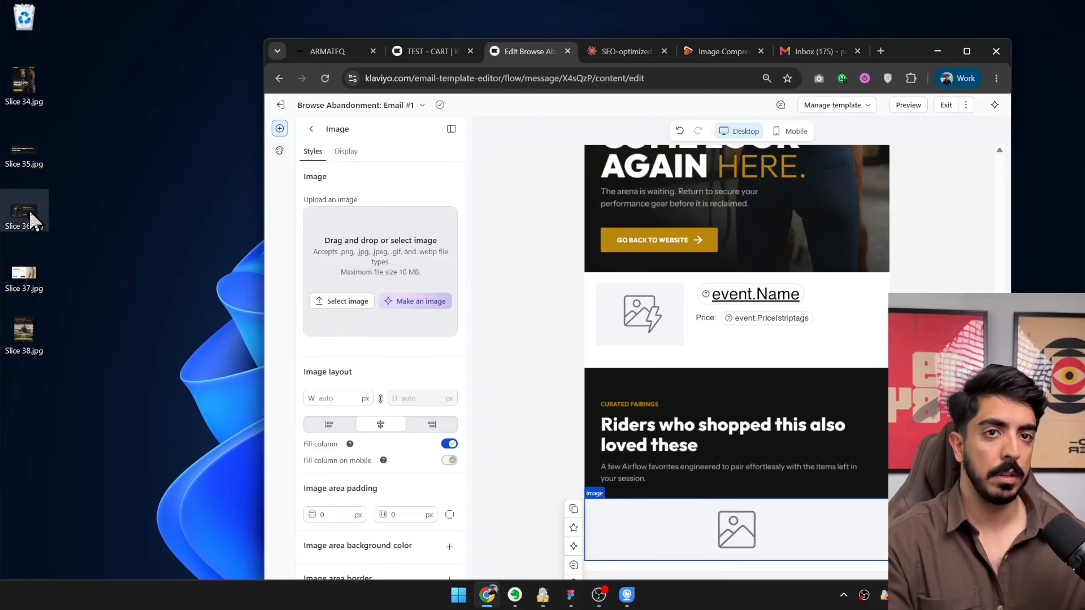
left_click_drag(25, 213, 396, 305)
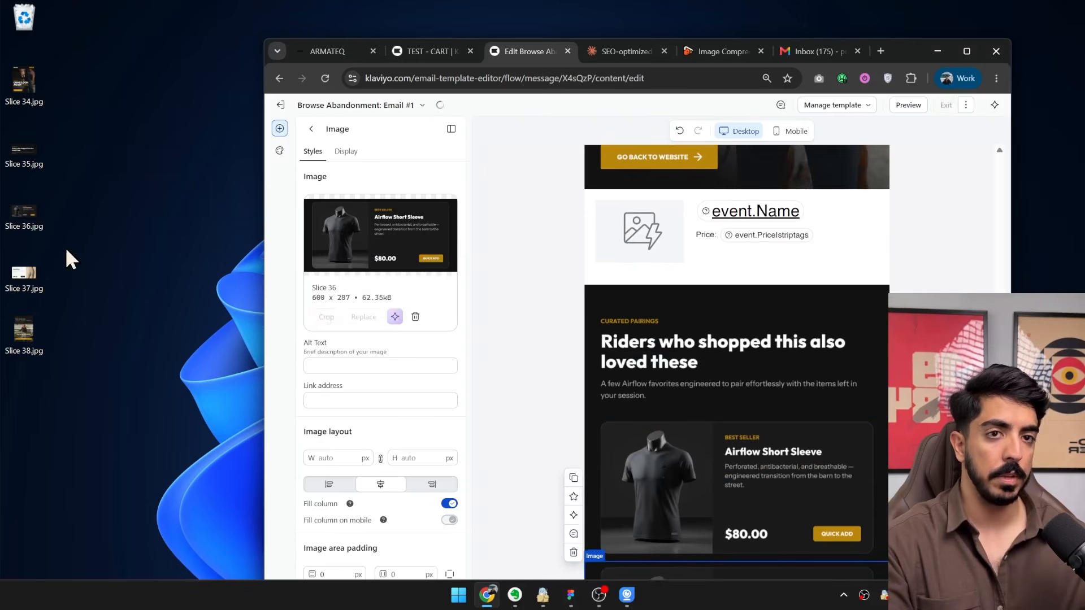
Replace the duplicated block's image with Slice 37.jpg, and duplicate that block with Slice 38.jpg as the copy's image.
left_click(415, 317)
left_click_drag(23, 274, 415, 280)
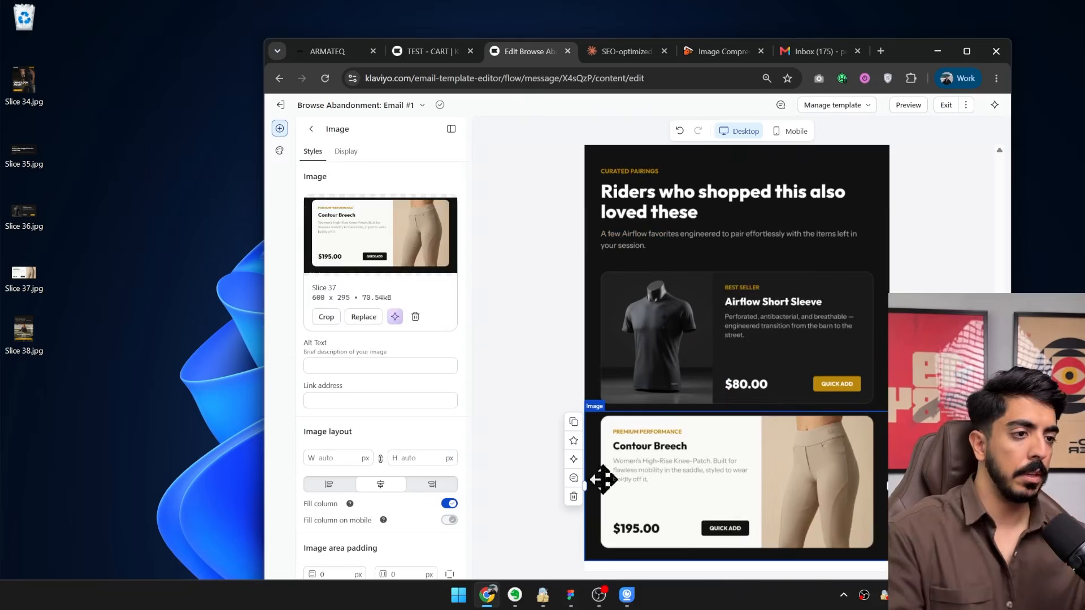
left_click(573, 422)
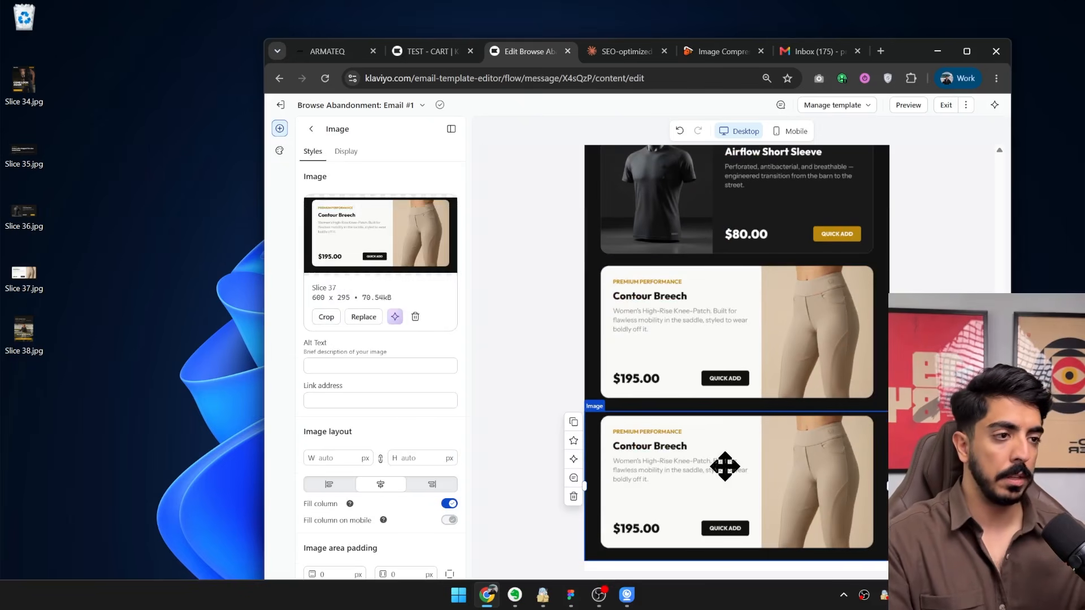
left_click(416, 317)
left_click_drag(26, 329, 377, 282)
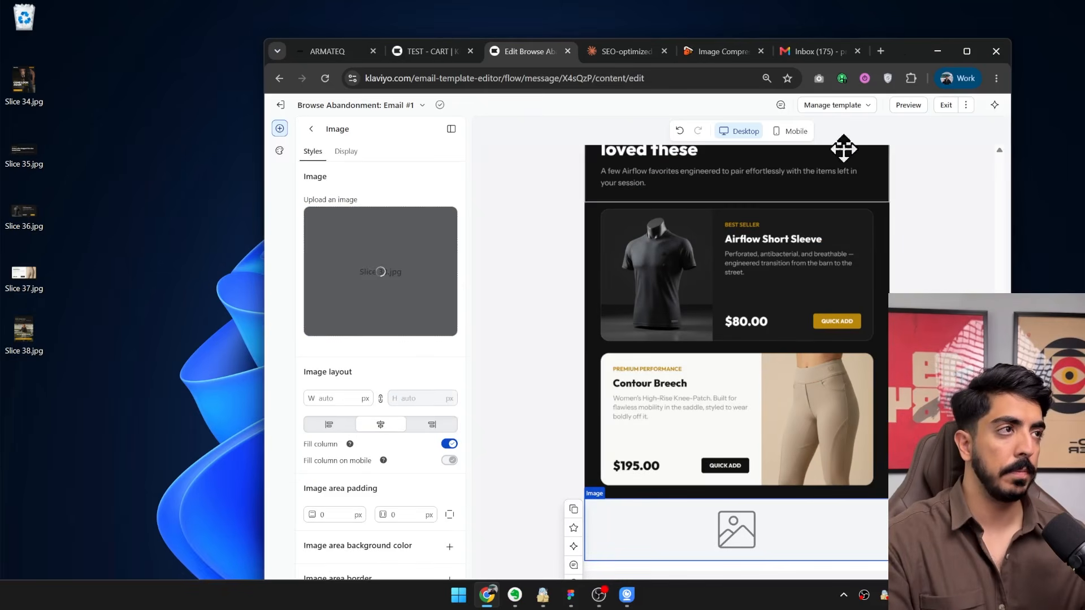
double_click(890, 40)
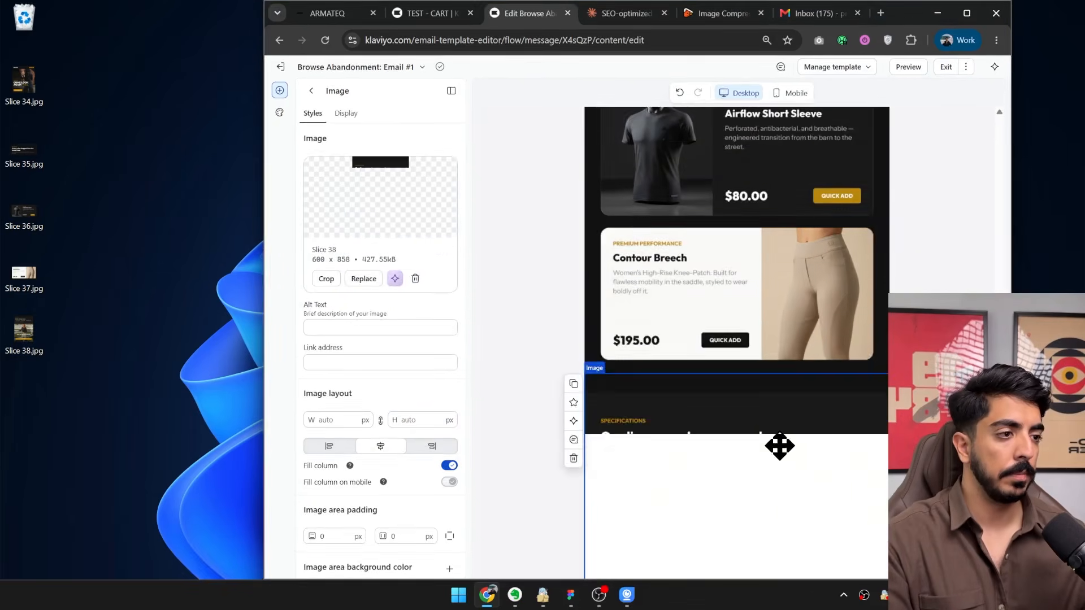
Add the universal section HMD - Footer v1.0 at the end of the email, below the Slice 38 image.
key("Escape")
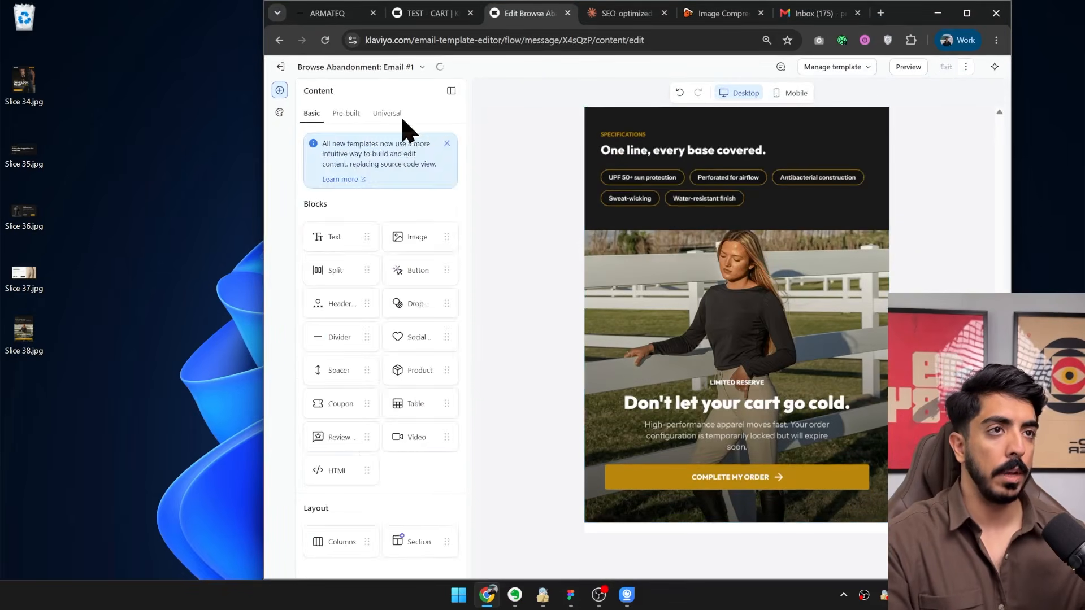
left_click(388, 114)
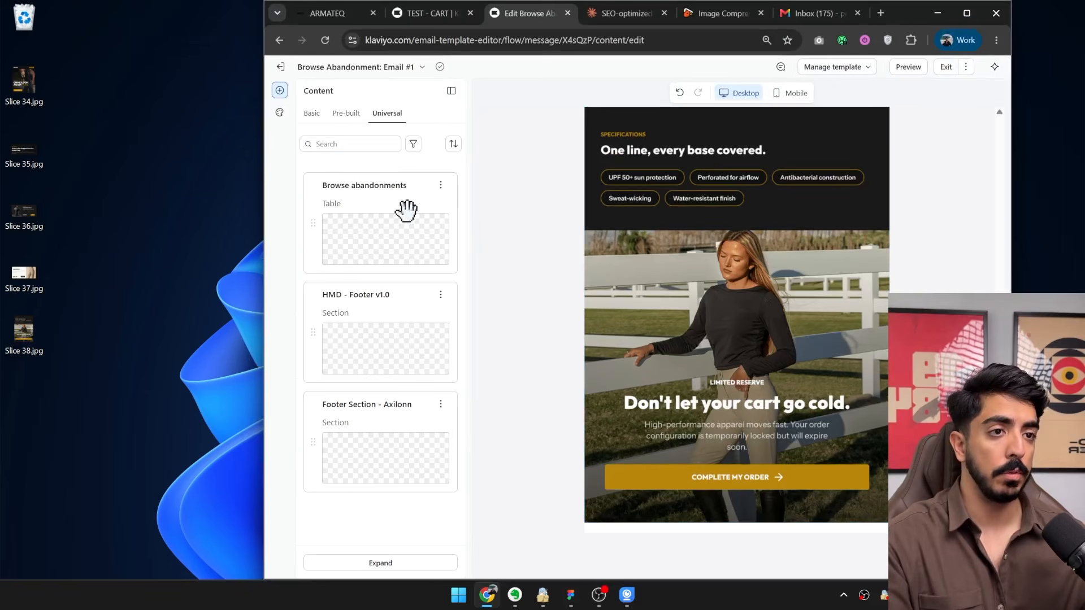
left_click_drag(445, 408, 704, 506)
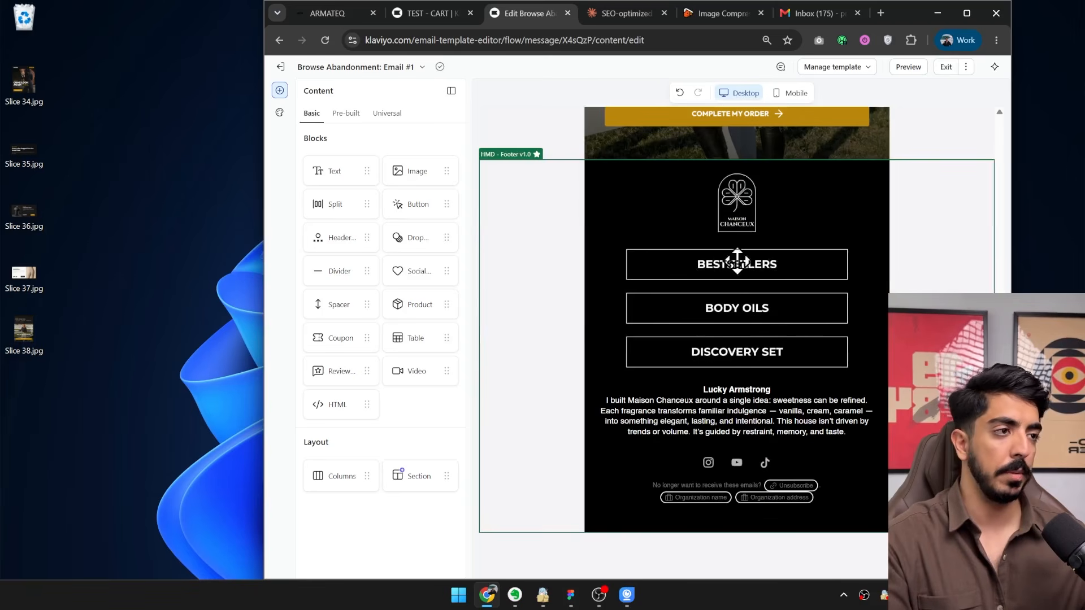
left_click(757, 269)
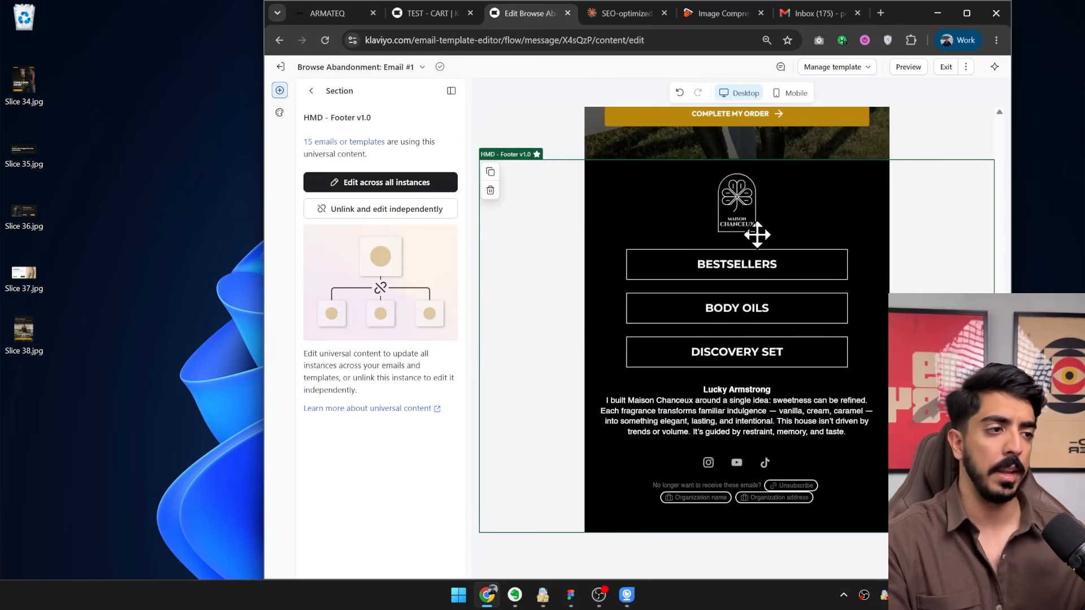
Set the block background color of the dynamic product table to #111111.
scroll(695, 433, "up", 20)
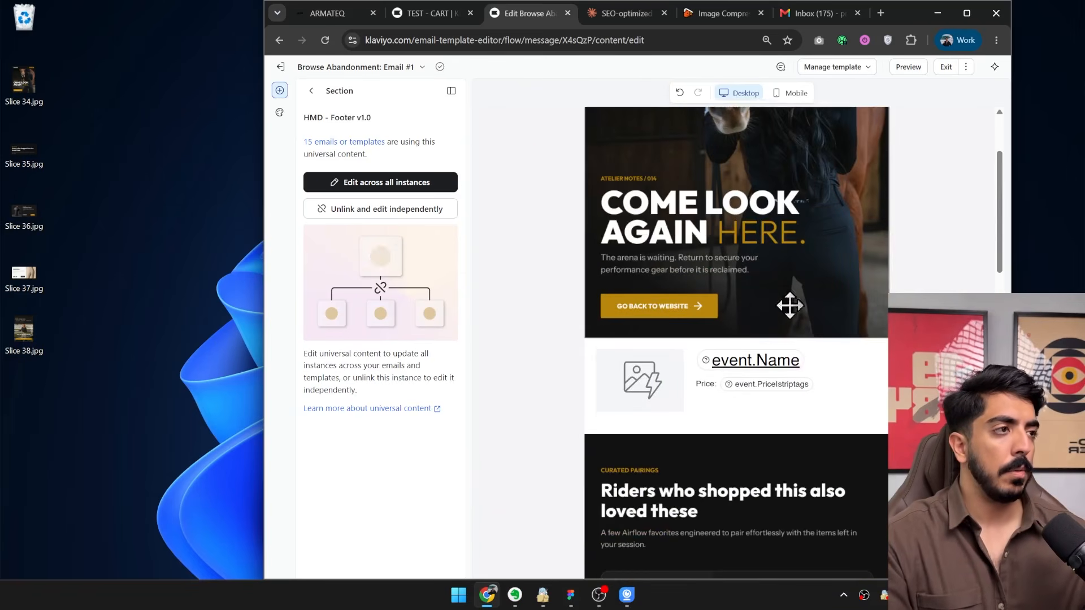
left_click(849, 379)
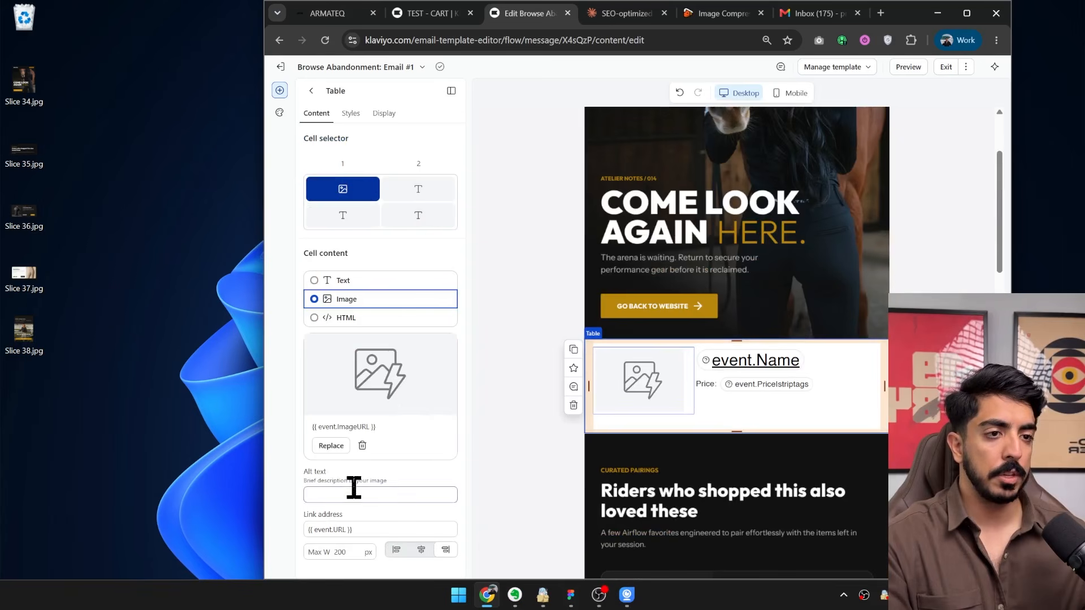
left_click(351, 114)
scroll(435, 384, "down", 5)
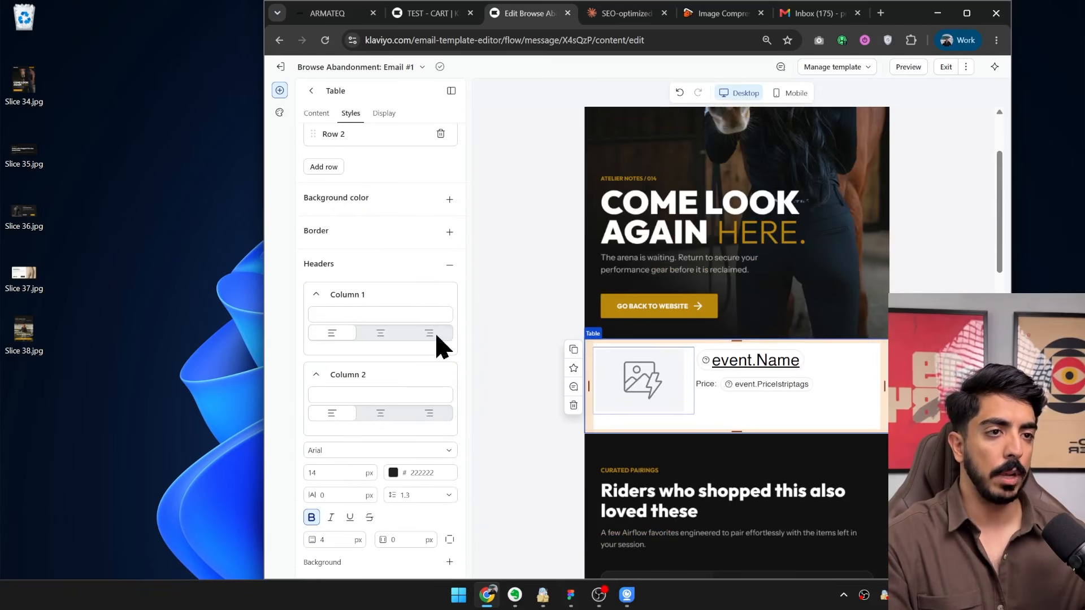
scroll(421, 250, "down", 4)
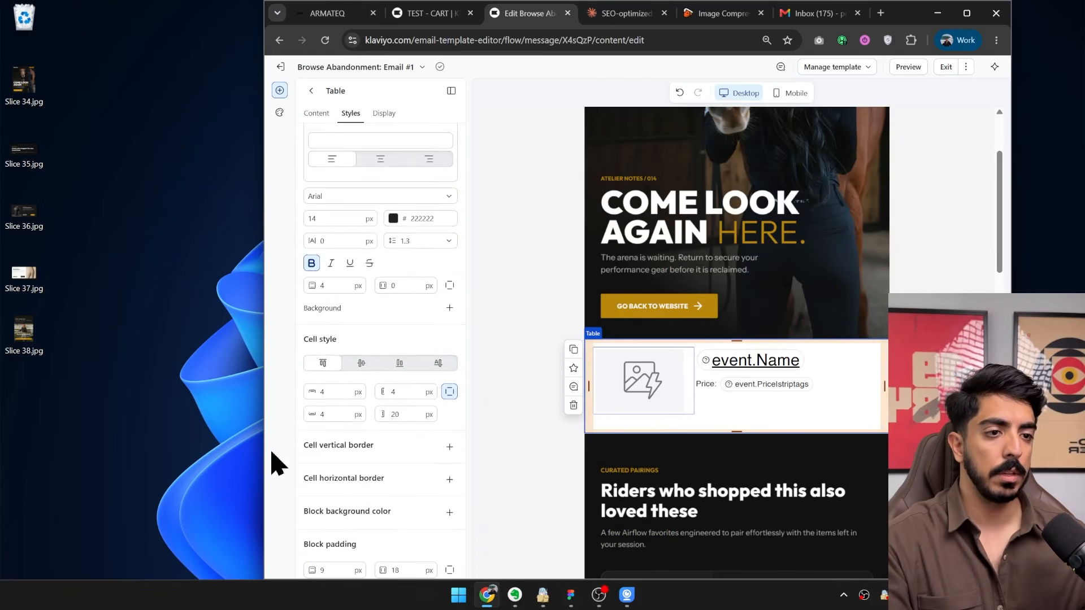
left_click(446, 510)
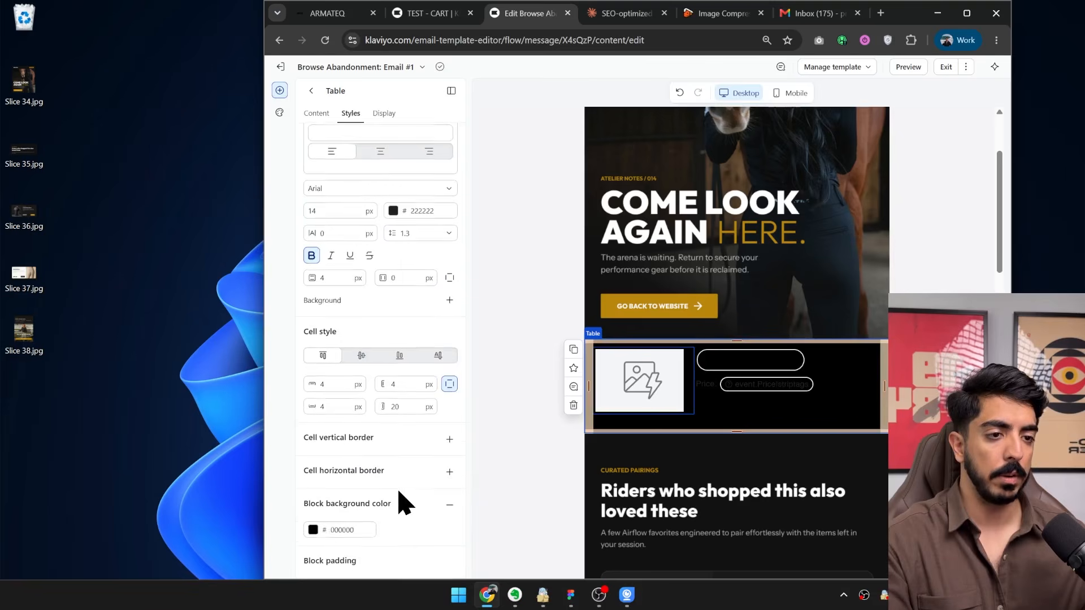
left_click(314, 506)
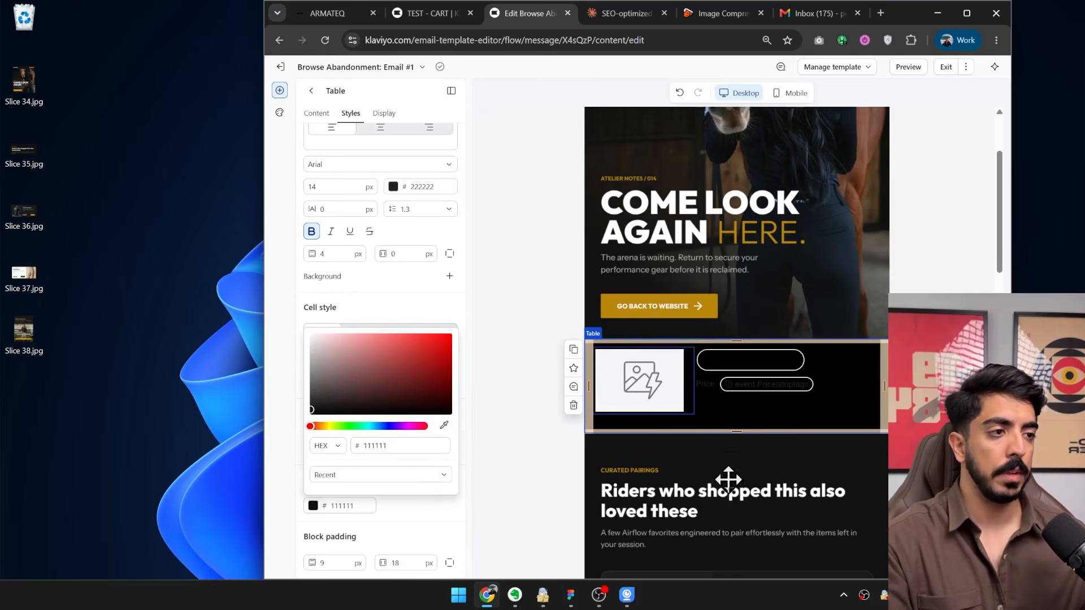
left_click(728, 479)
Change the text color of the product name and price in the dynamic table to #FFFFFF.
scroll(356, 286, "up", 10)
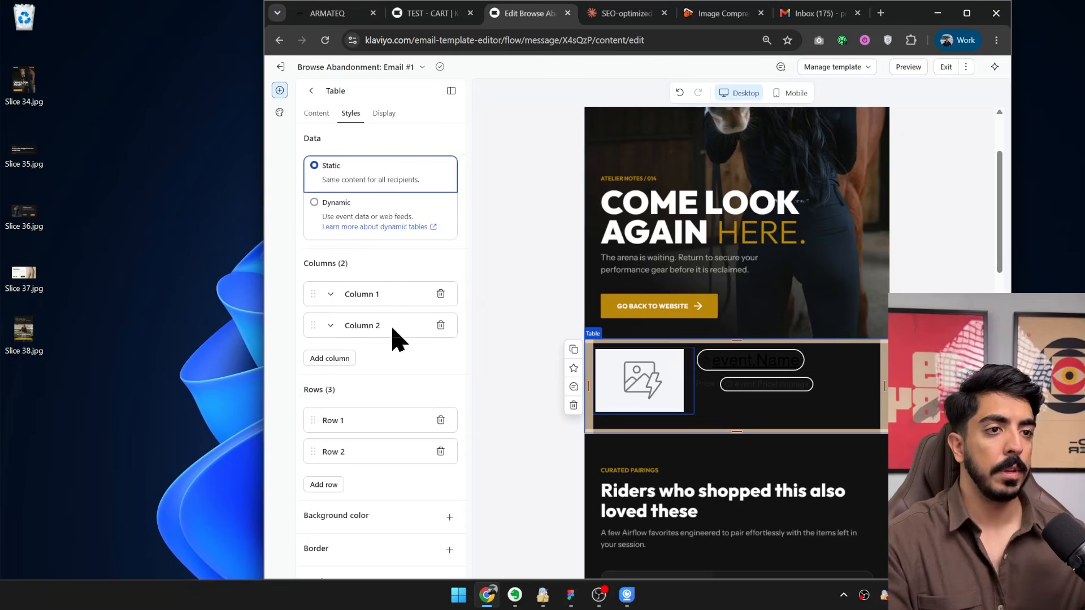
left_click(784, 363)
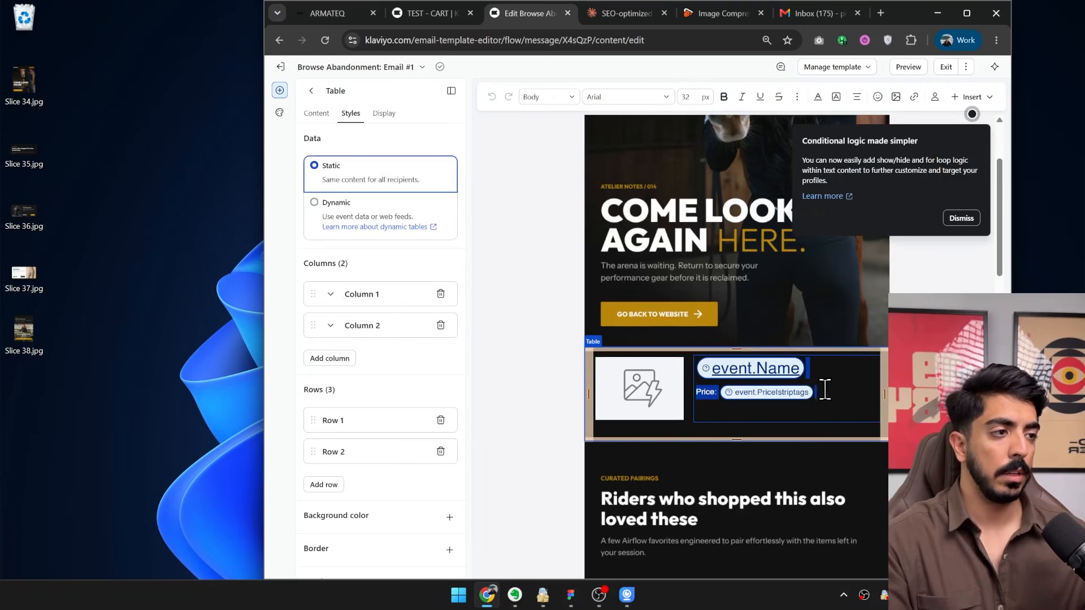
left_click(962, 218)
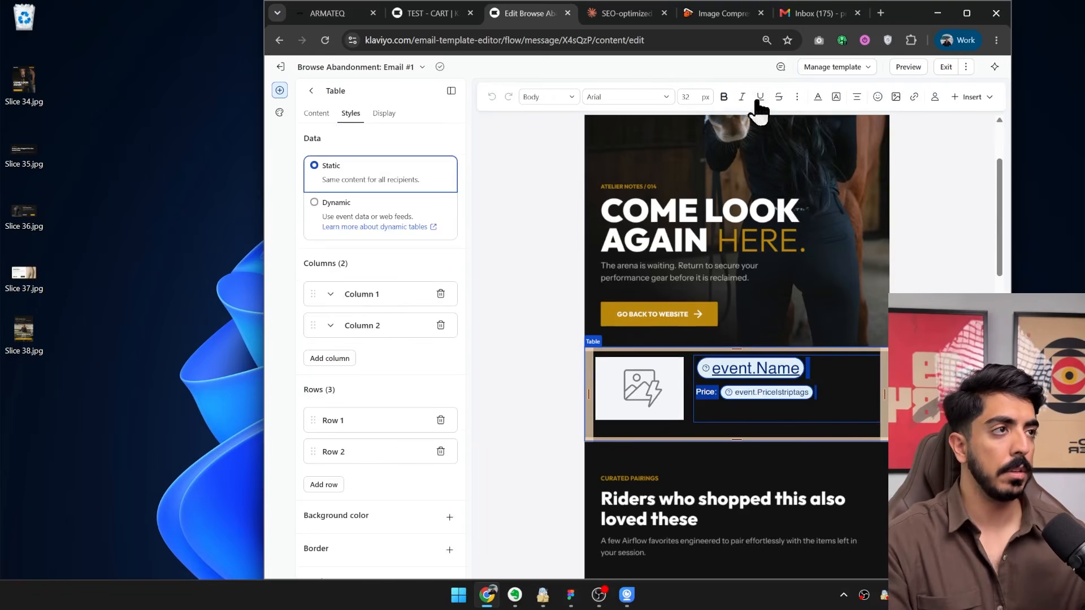
left_click(816, 106)
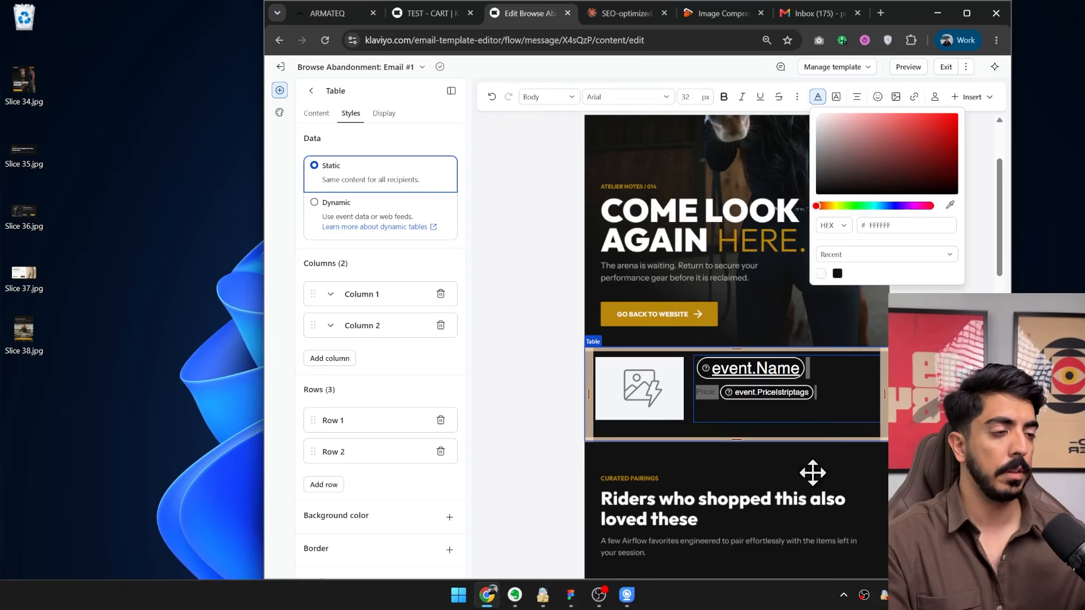
left_click(763, 489)
left_click(763, 488)
left_click(785, 234)
Open the email's preview and examine the hero image and the dynamic product block.
scroll(785, 234, "down", 15)
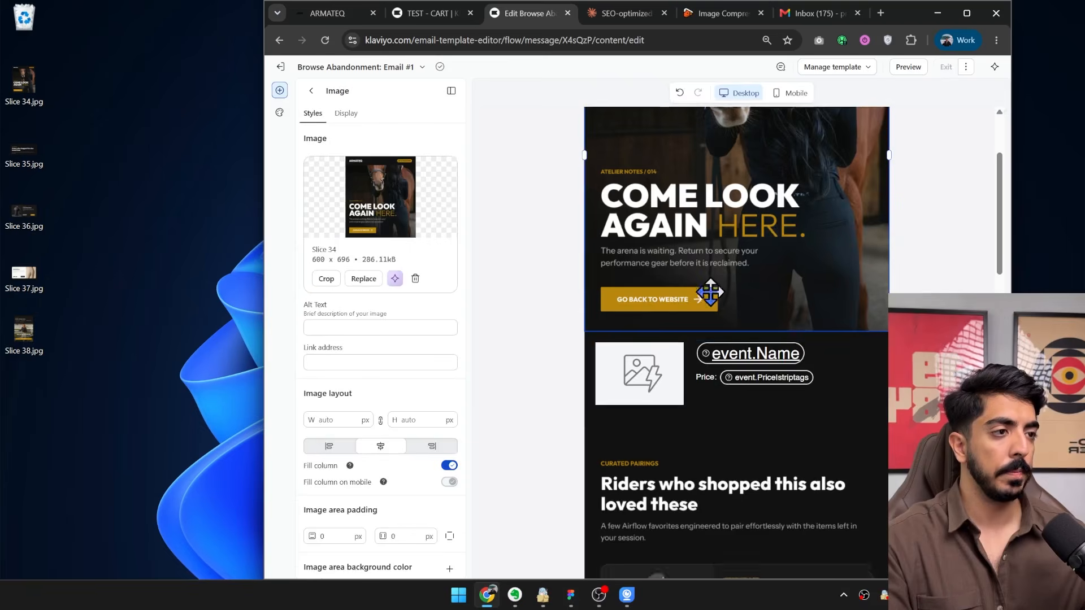
scroll(786, 487, "up", 8)
scroll(785, 487, "up", 10)
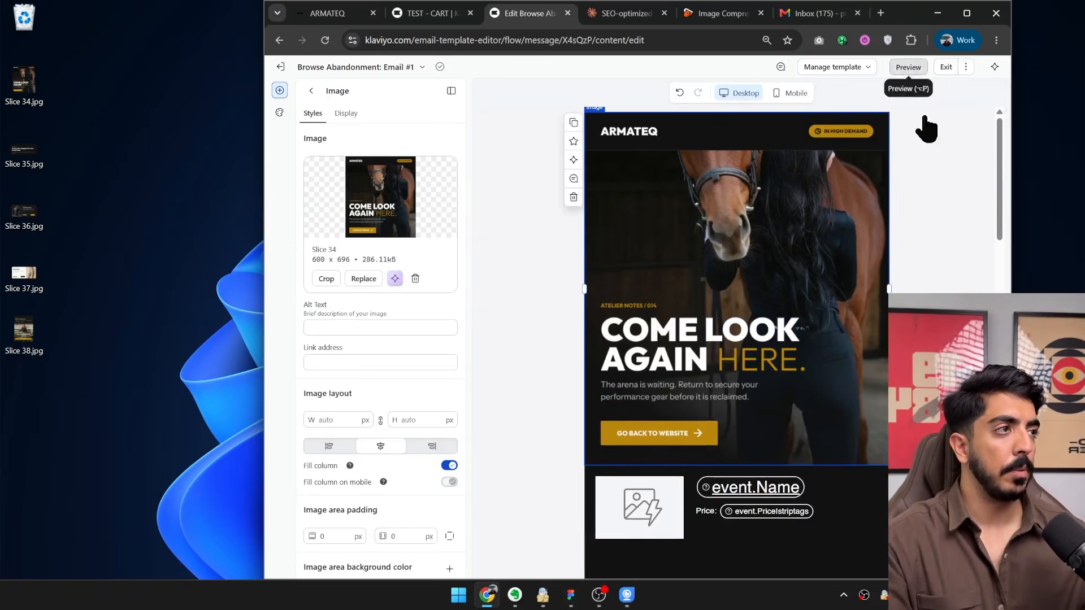
left_click(908, 67)
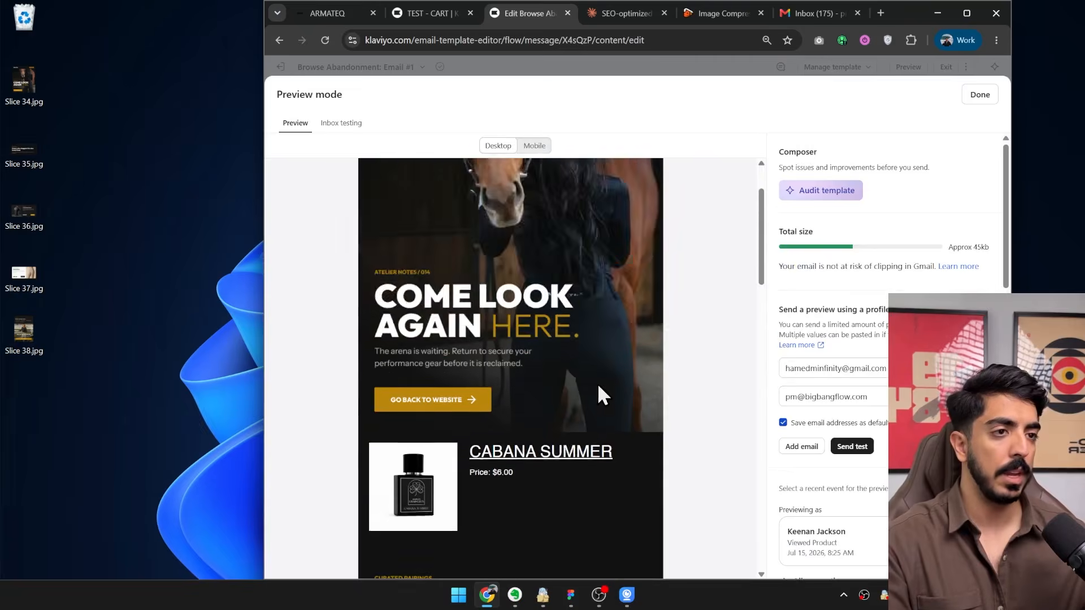
scroll(597, 389, "down", 15)
scroll(653, 448, "up", 15)
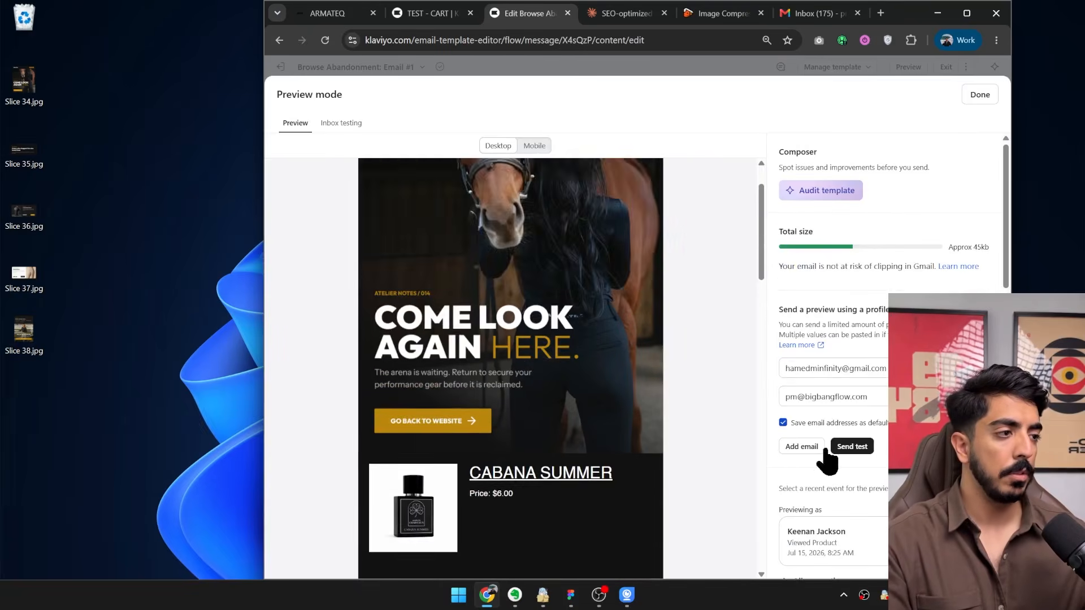
Preview the email with the next two recent Viewed Product events, check it down to the footer, and close the preview.
scroll(576, 399, "down", 2)
left_click(981, 541)
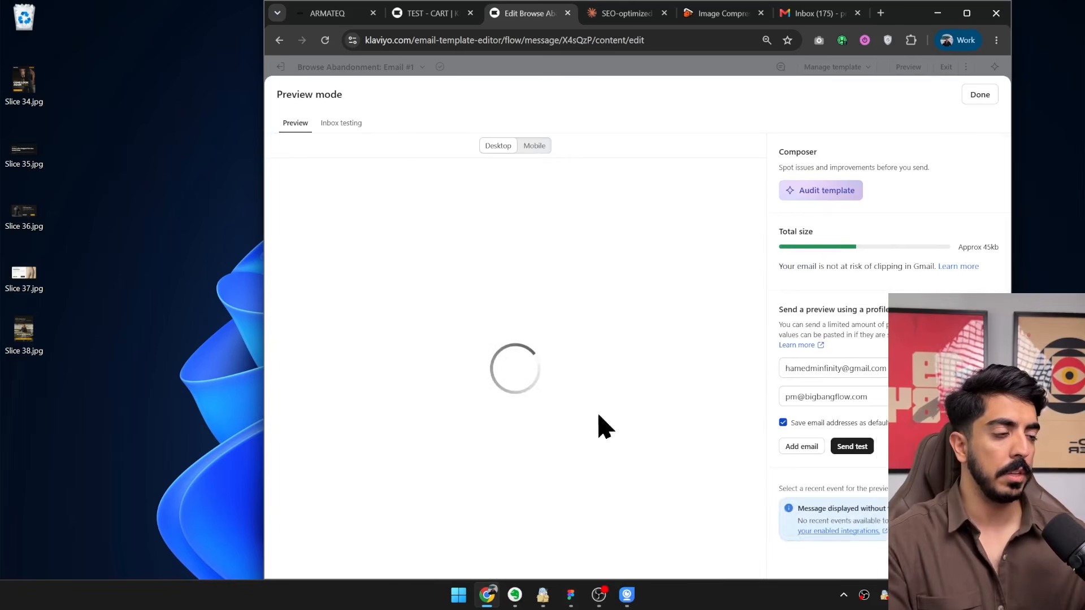
scroll(949, 452, "down", 1)
scroll(949, 452, "down", 4)
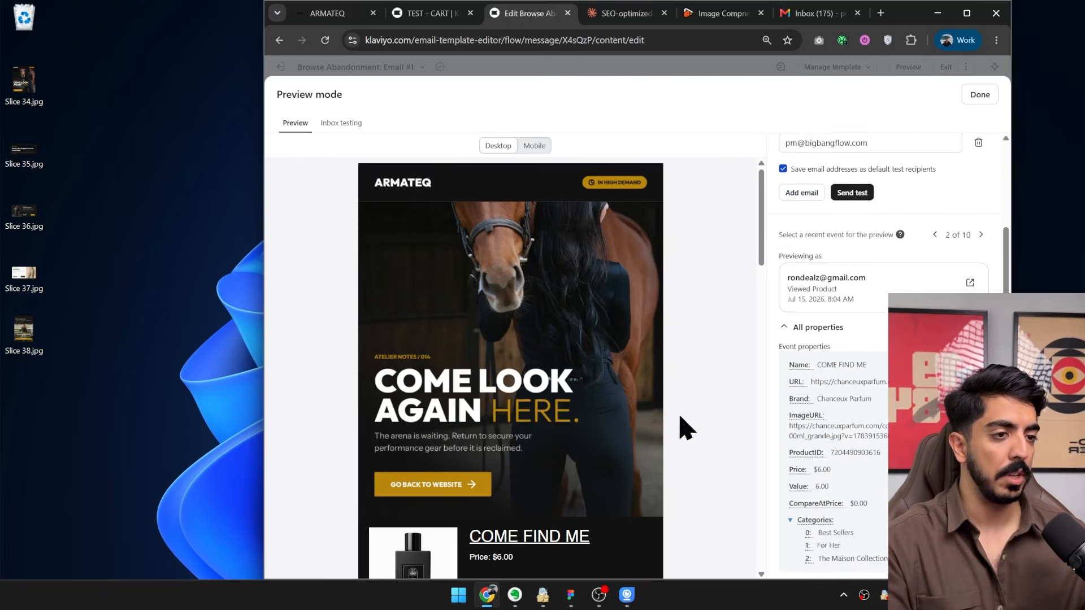
scroll(685, 429, "down", 3)
left_click(981, 234)
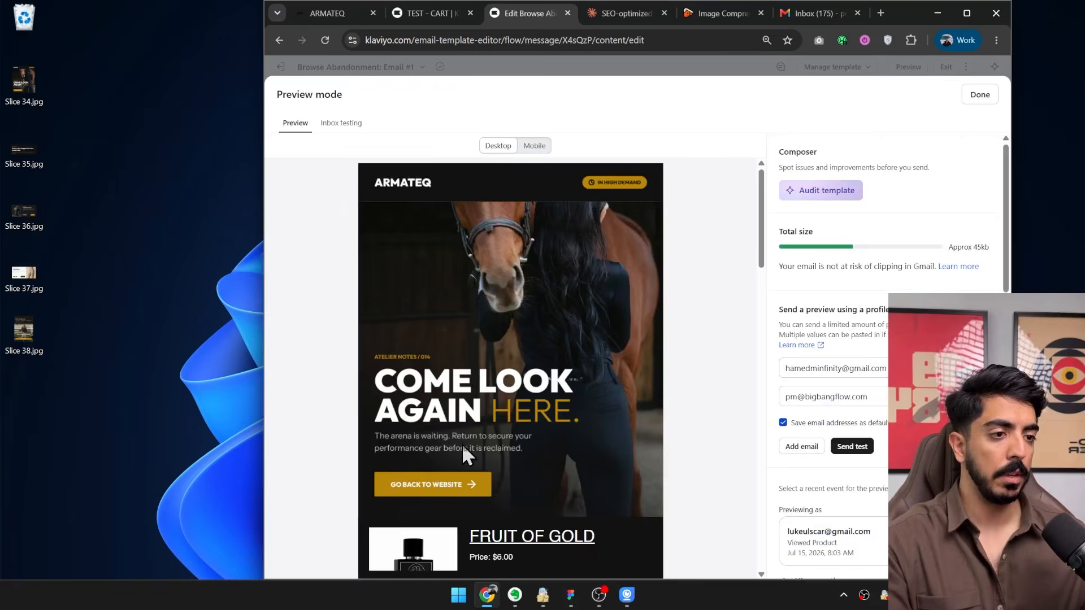
scroll(462, 443, "down", 10)
scroll(446, 379, "down", 10)
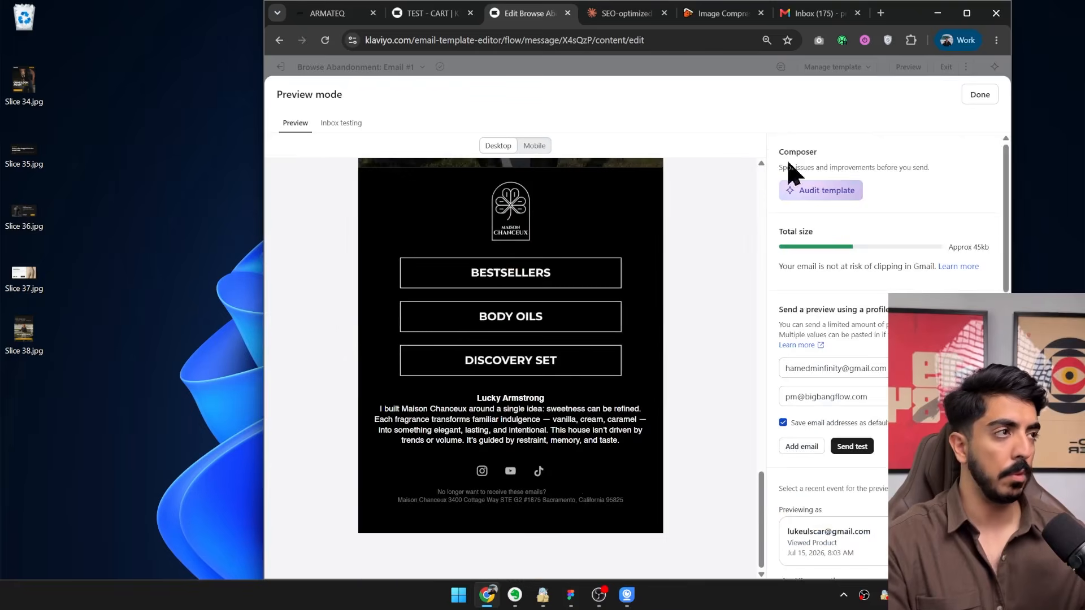
left_click(980, 95)
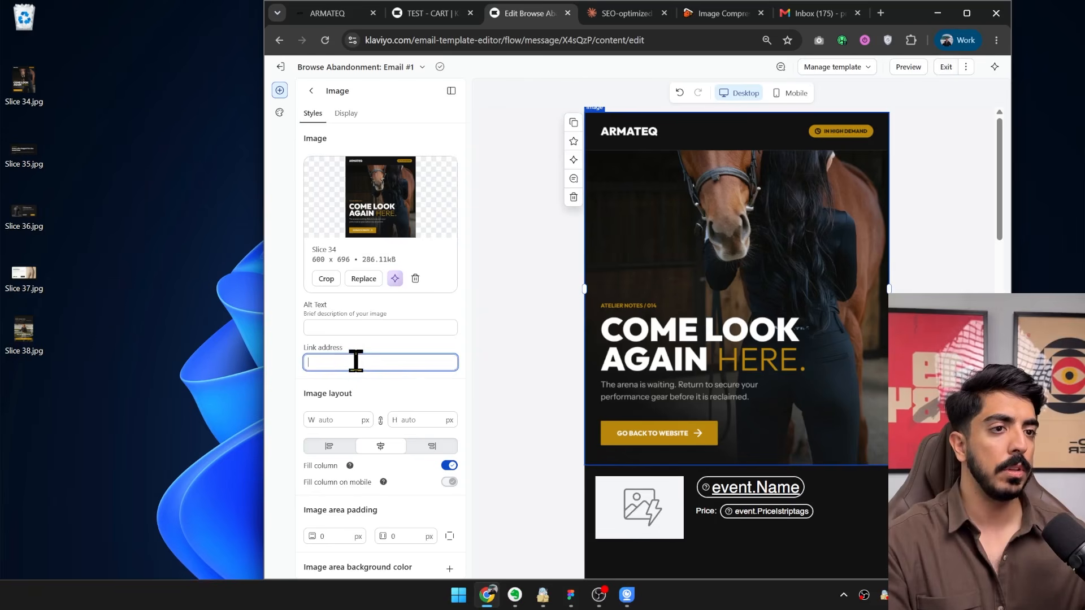
Copy the link {{ event.URL }} from the table's product image into the link addresses of the Slice 34 and Slice 38 images.
left_click(557, 492)
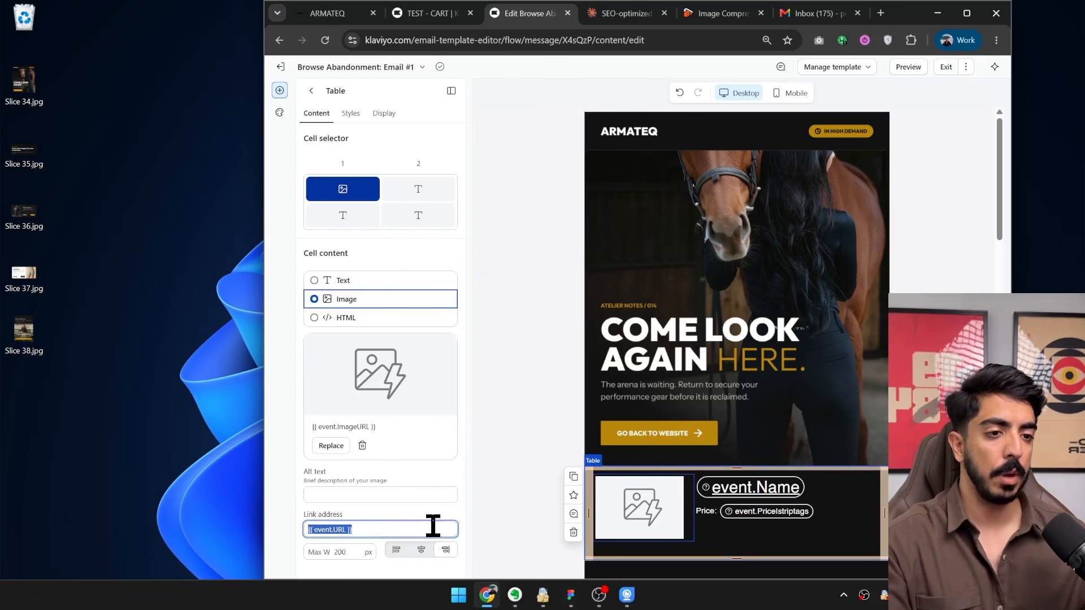
left_click(726, 404)
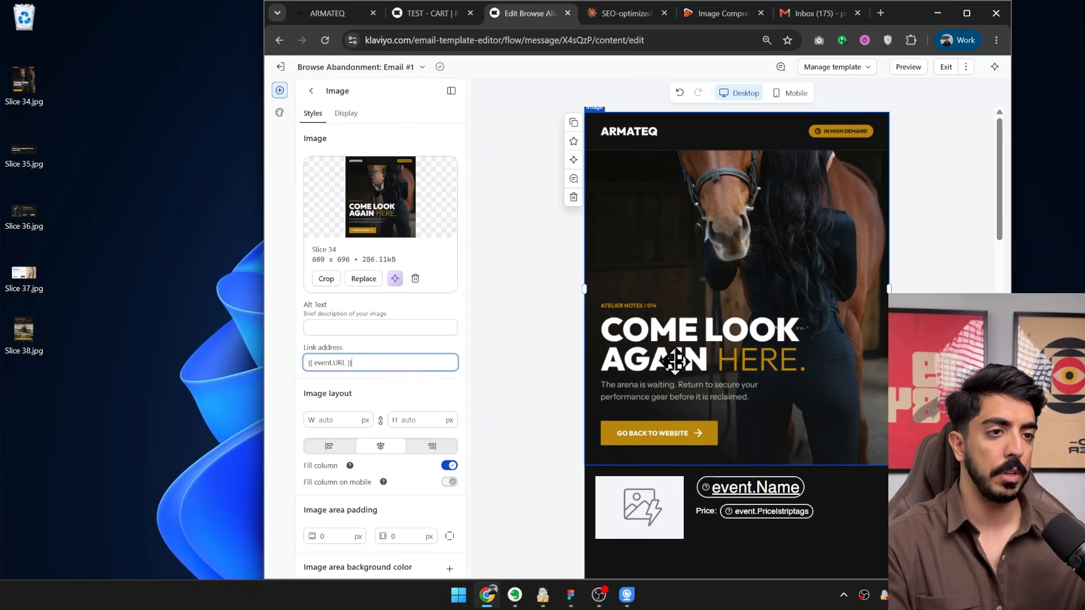
scroll(674, 361, "down", 10)
left_click(696, 288)
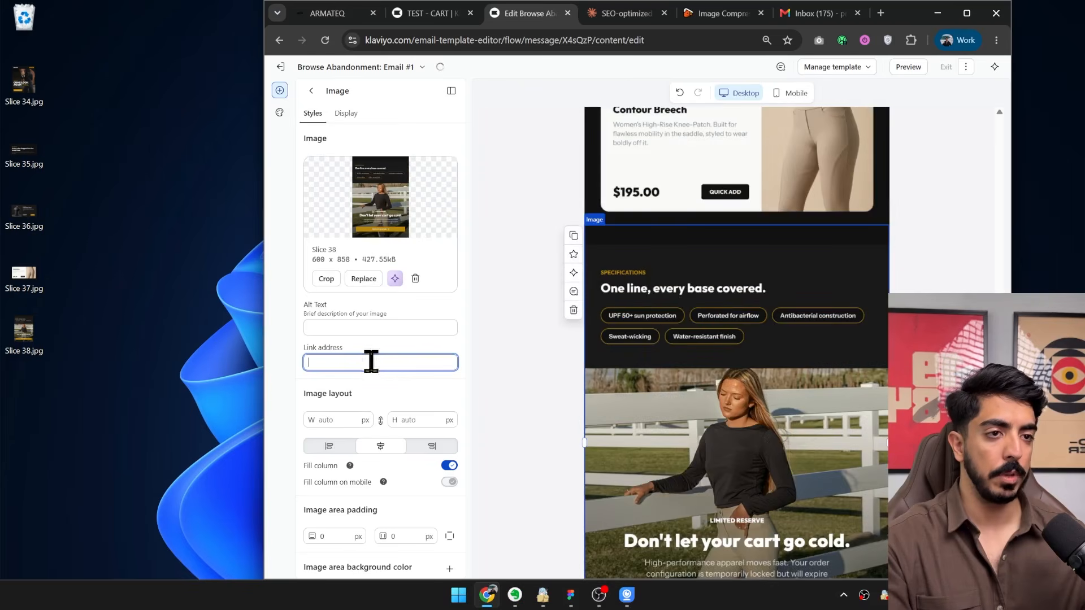
Open the link address of the Airflow Short Sleeve image block.
scroll(685, 331, "up", 3)
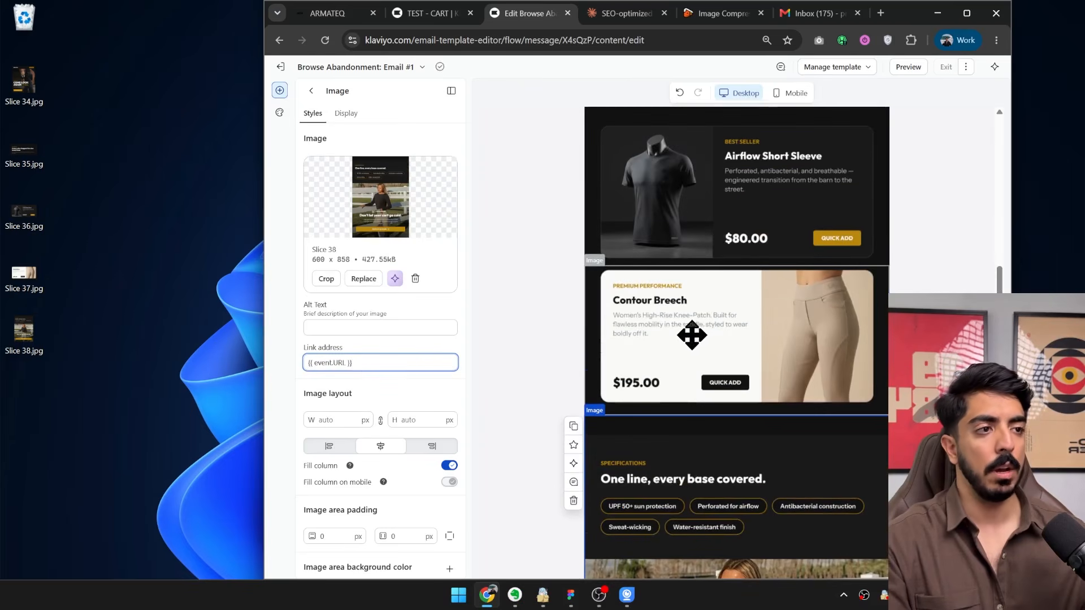
scroll(720, 285, "up", 3)
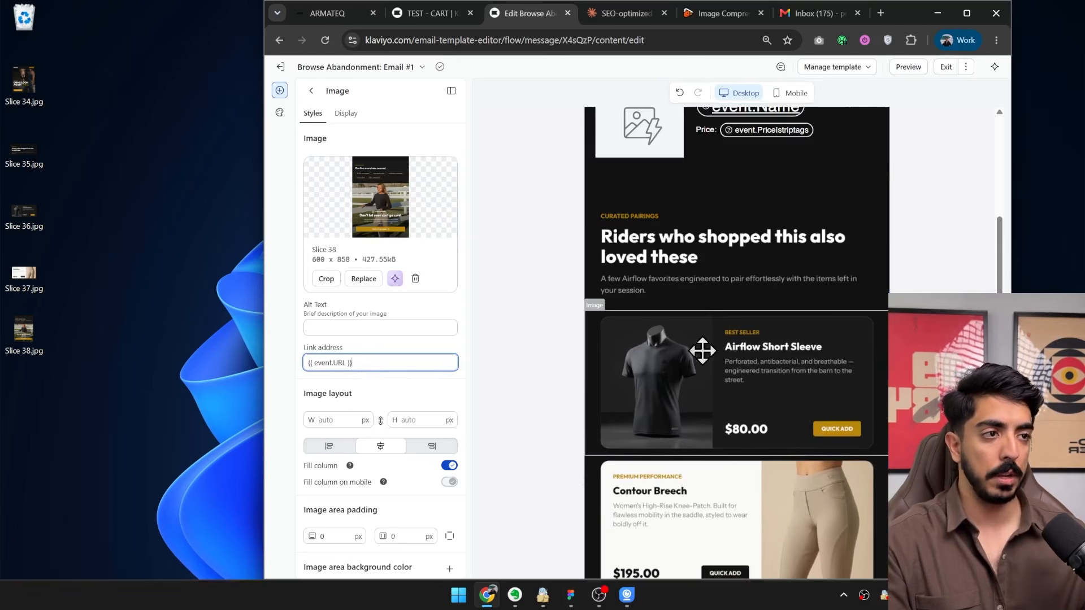
left_click(735, 383)
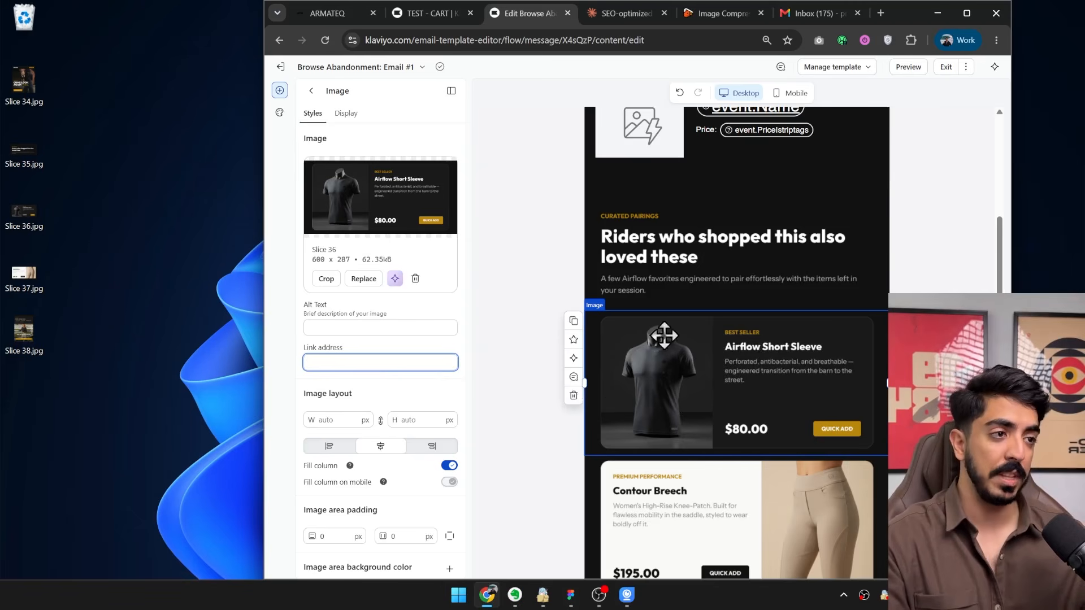
Exit the email editor and finish the Browse Abandonment: Email #1 message content to return to the flow.
scroll(695, 397, "up", 7)
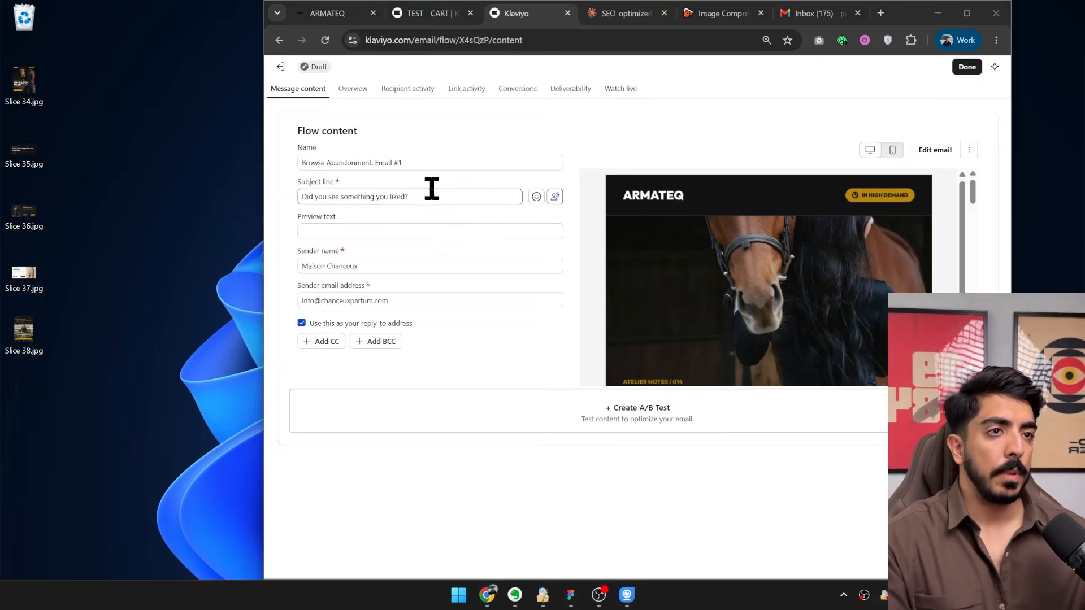
triple_click(428, 192)
left_click(965, 66)
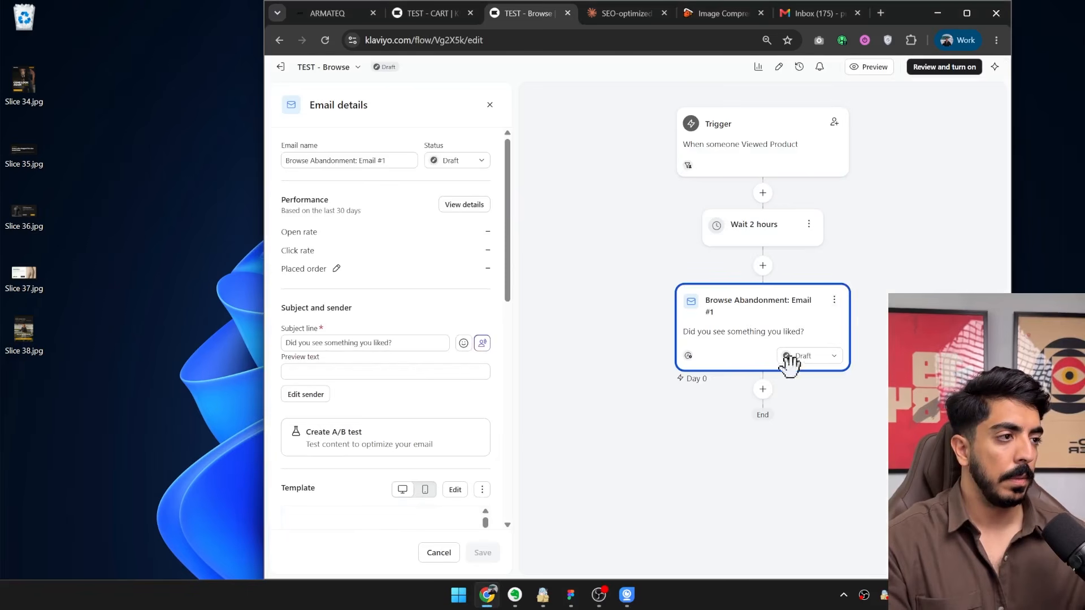
Clone Browse Abandonment: Email #1, clone that copy as well, and close the email details.
left_click(835, 301)
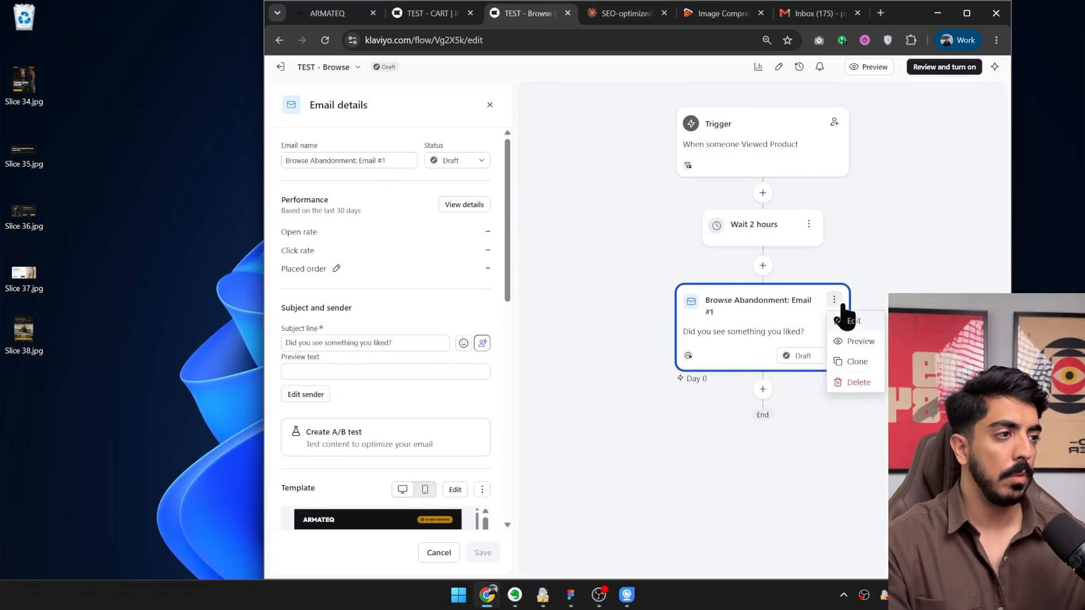
left_click(868, 365)
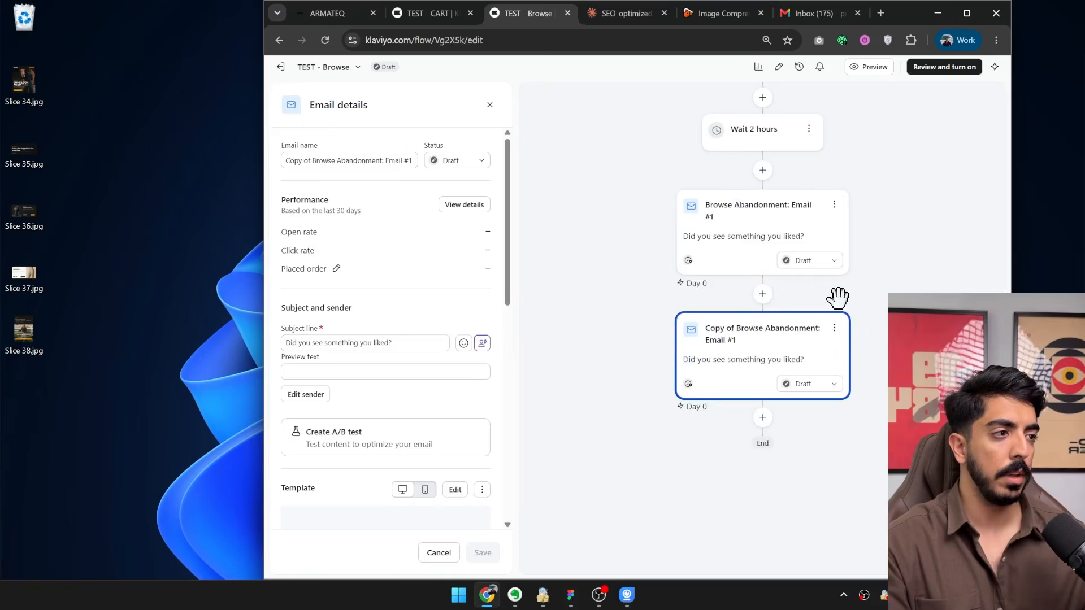
left_click(834, 329)
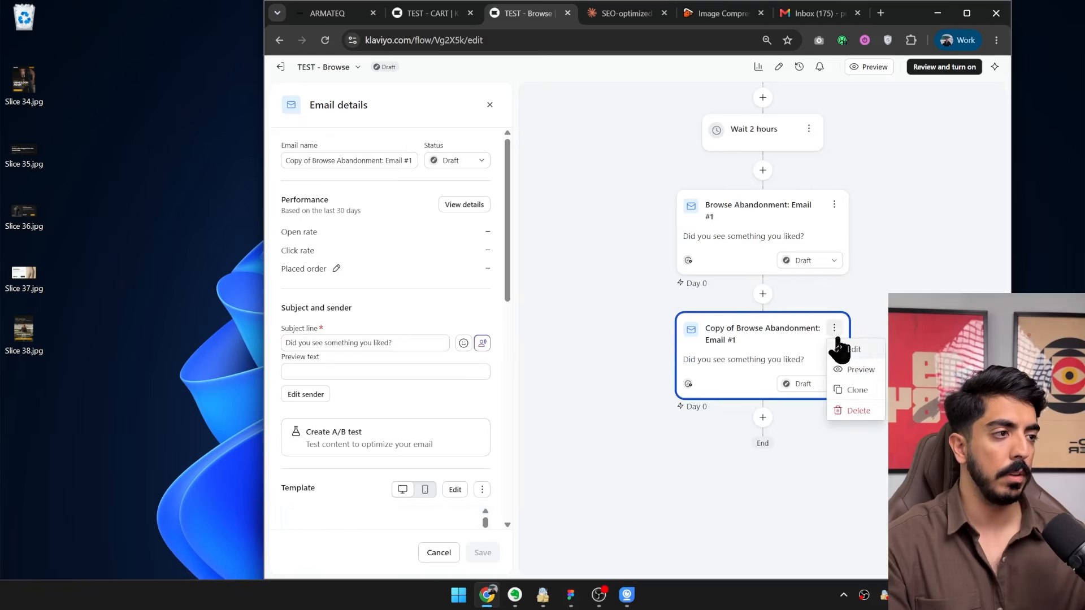
left_click(858, 391)
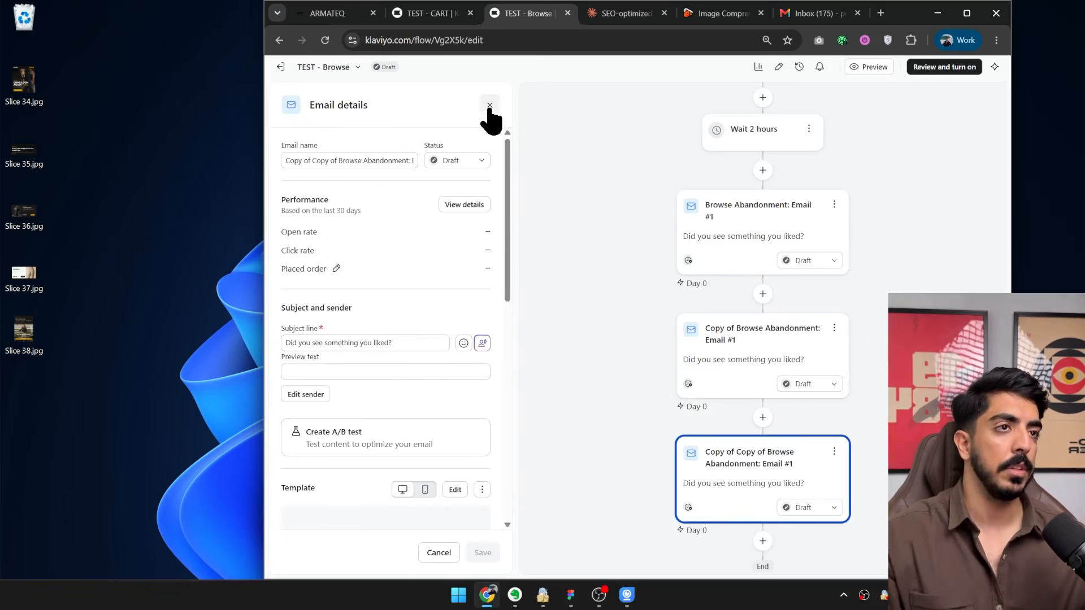
left_click(489, 105)
Insert a time delay of 22 hours between Browse Abandonment: Email #1 and its first copy, and save it.
left_click_drag(319, 311, 638, 299)
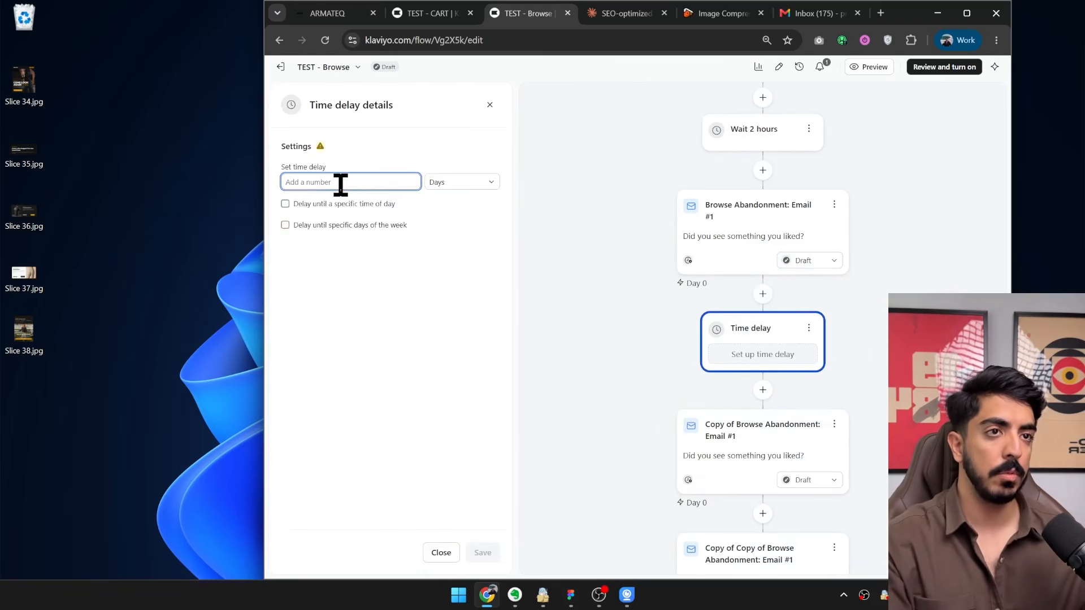
type("22")
left_click(452, 182)
left_click(452, 213)
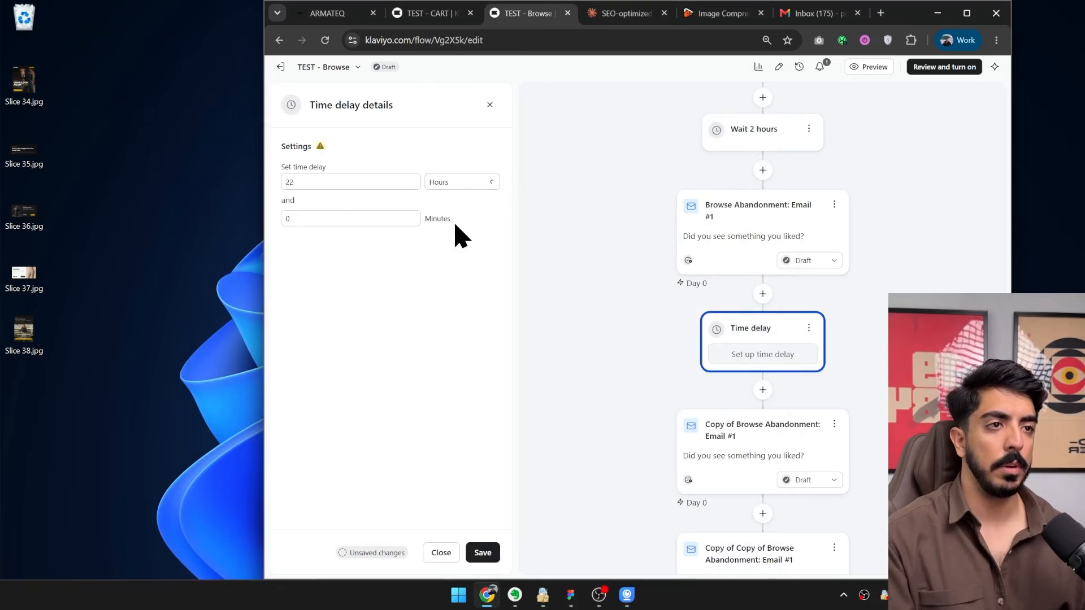
left_click(484, 554)
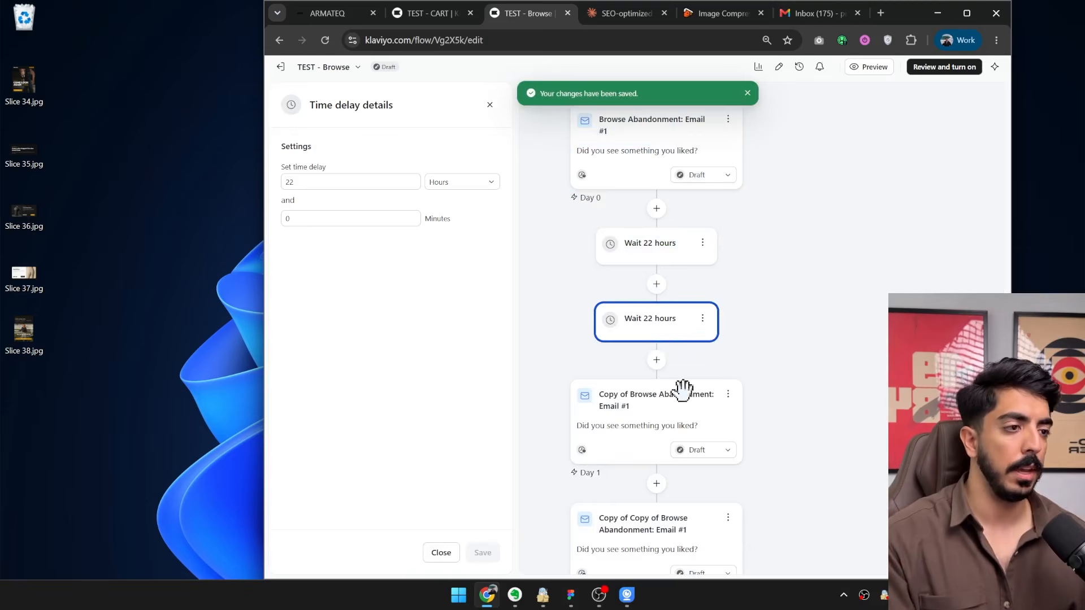
Place the second time delay between the two copied emails, set it to 1 day, and save it.
left_click_drag(682, 390, 661, 474)
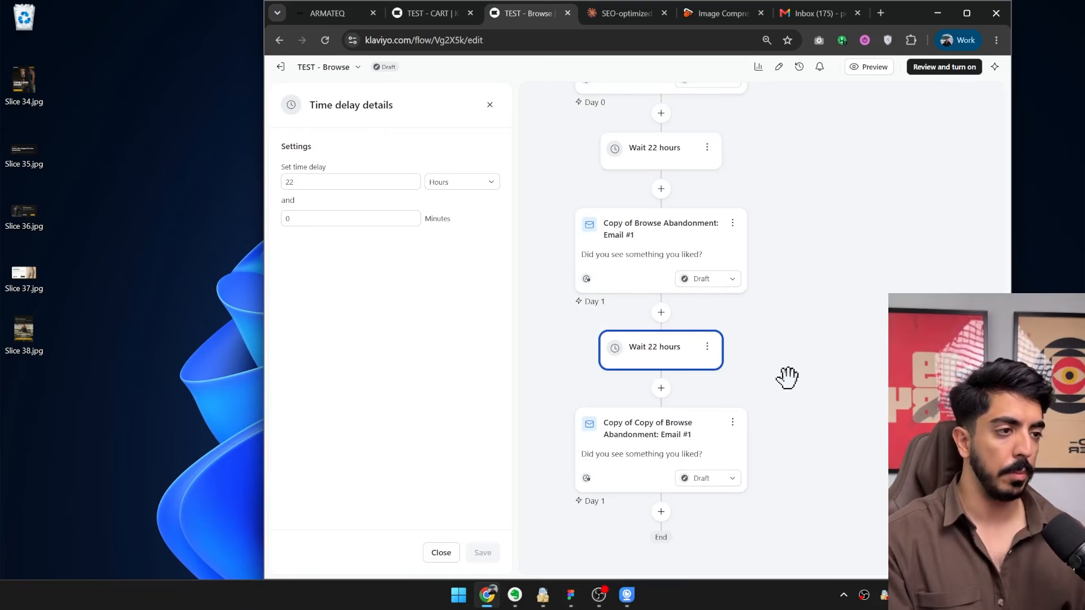
scroll(727, 339, "up", 3)
double_click(407, 182)
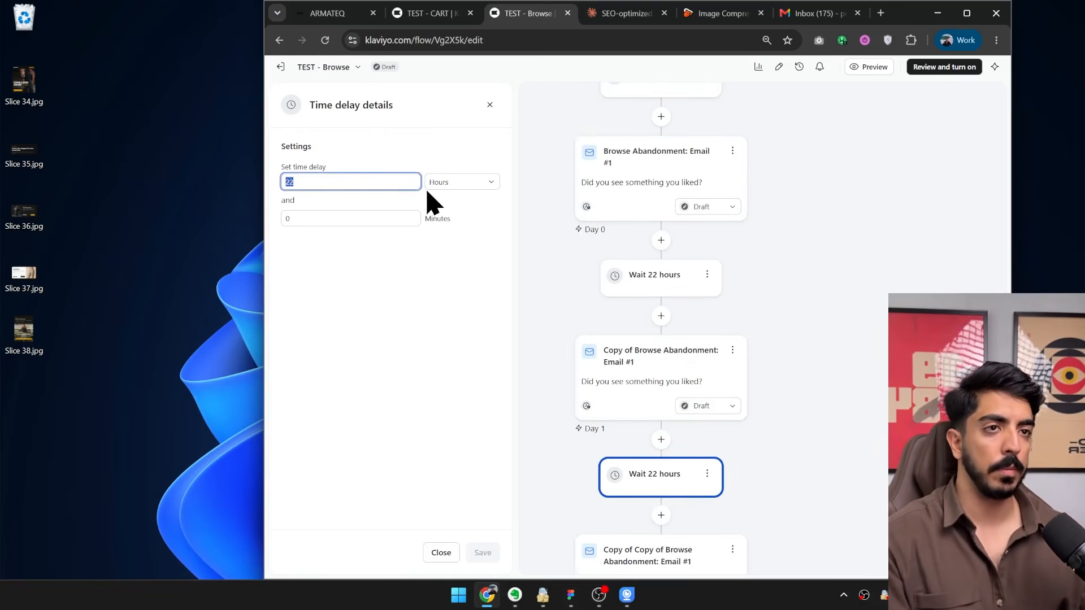
type("1")
left_click(449, 191)
left_click(446, 202)
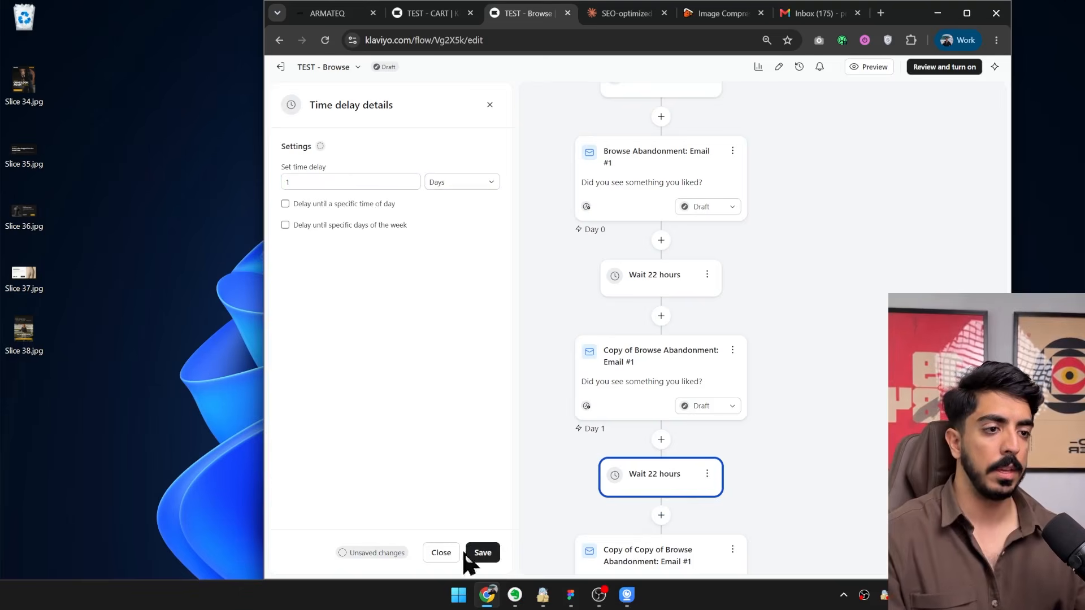
left_click(480, 554)
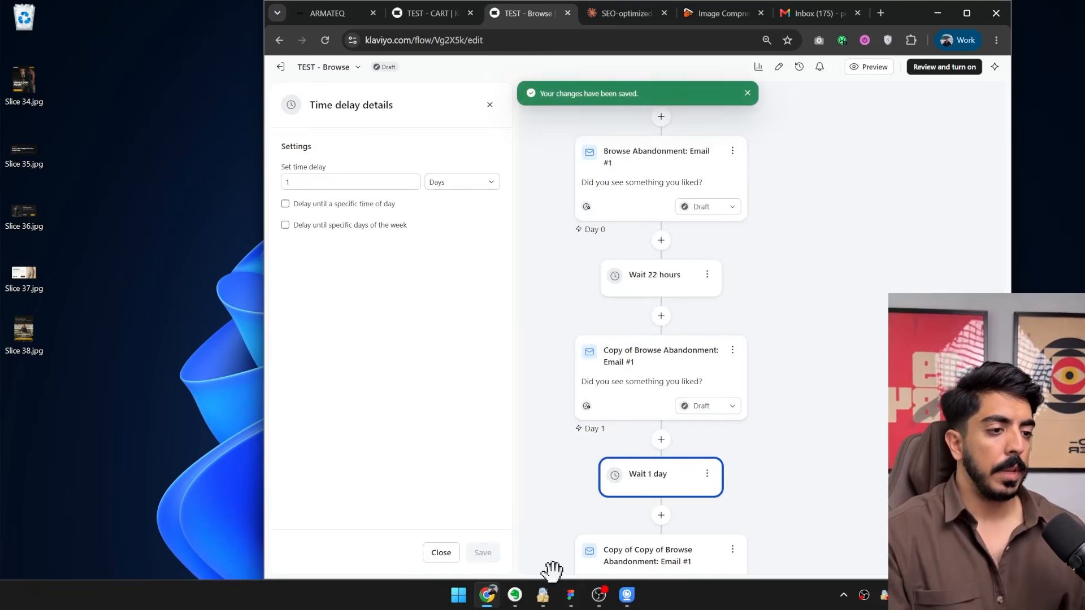
Switch to Figma and draw a slice of about 600 × 926 over armateq-browse-email-2-compare, from the header through the Airflow tops heading.
left_click(571, 595)
scroll(640, 234, "right", 2)
scroll(564, 172, "up", 5)
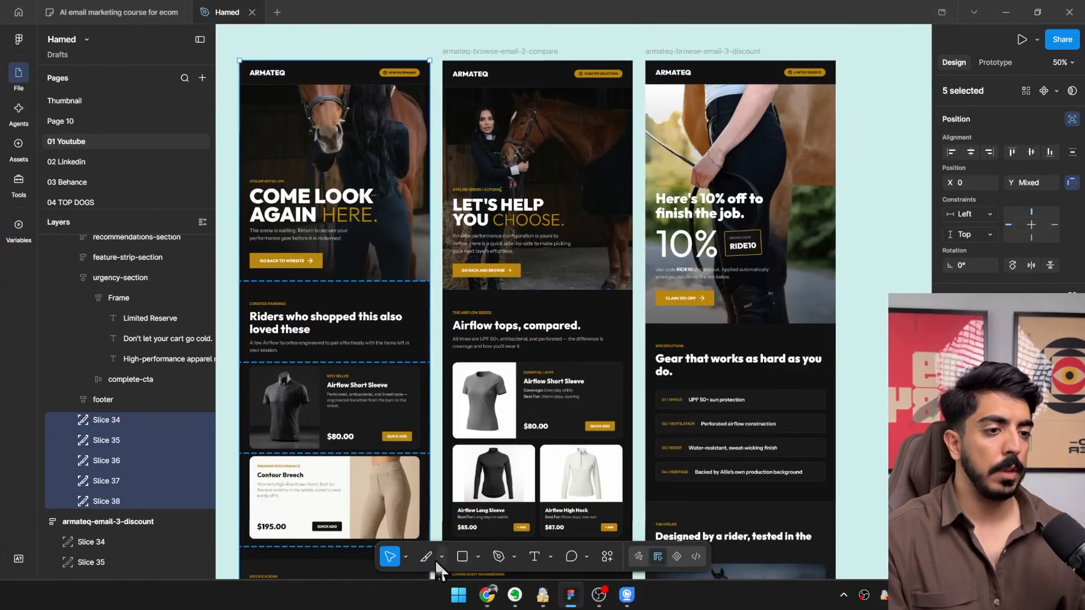
left_click(426, 557)
scroll(454, 239, "up", 1)
key("v")
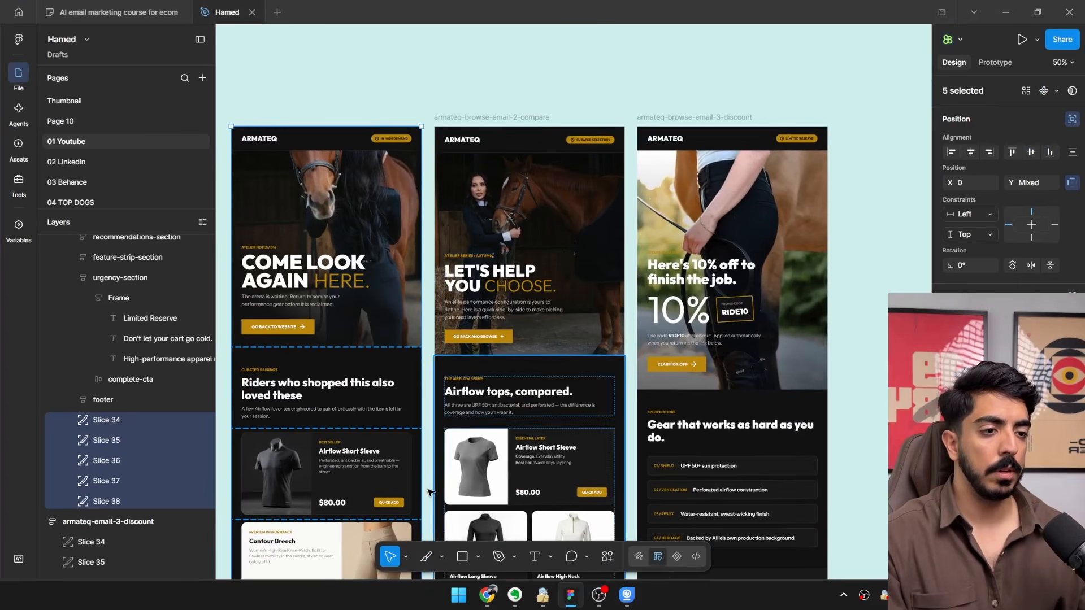
left_click_drag(462, 68, 531, 127)
scroll(508, 91, "up", 5)
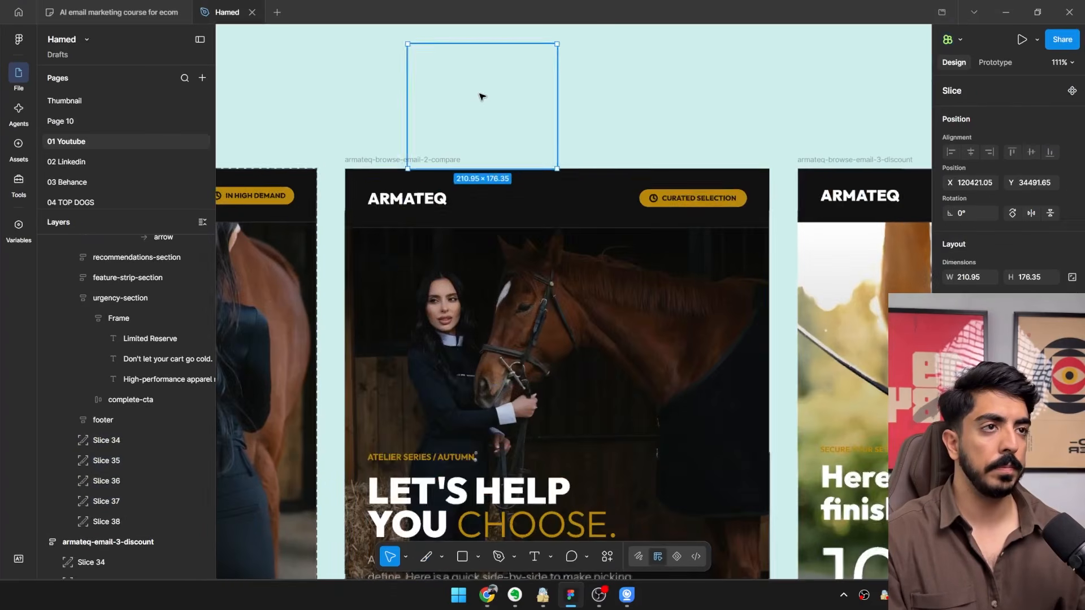
mouse_move(481, 98)
left_mouse_down()
mouse_move(511, 187)
mouse_move(473, 315)
left_mouse_up()
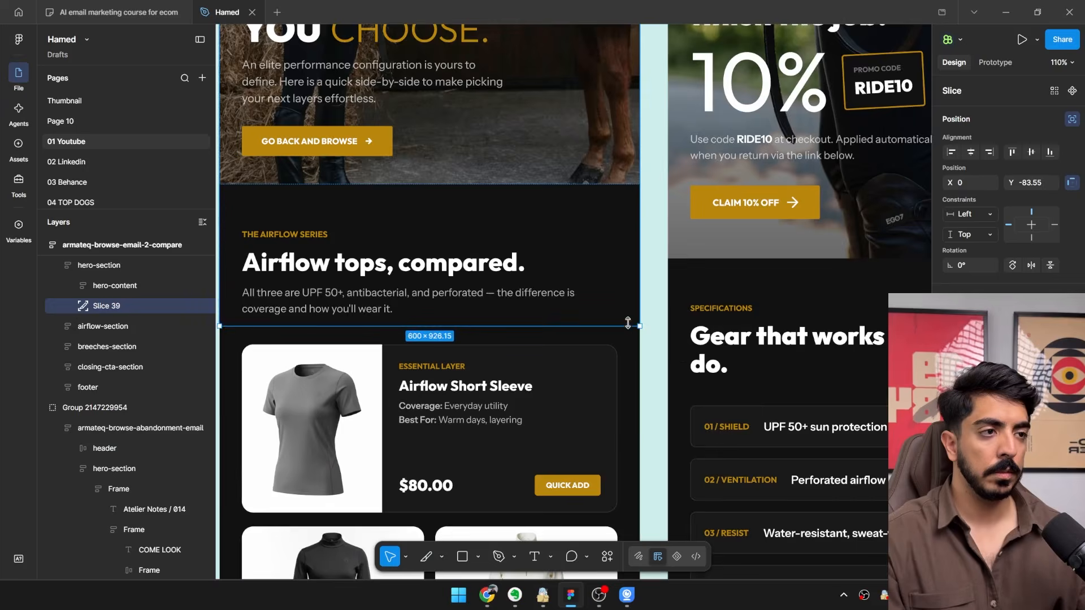
scroll(627, 266, "down", 4)
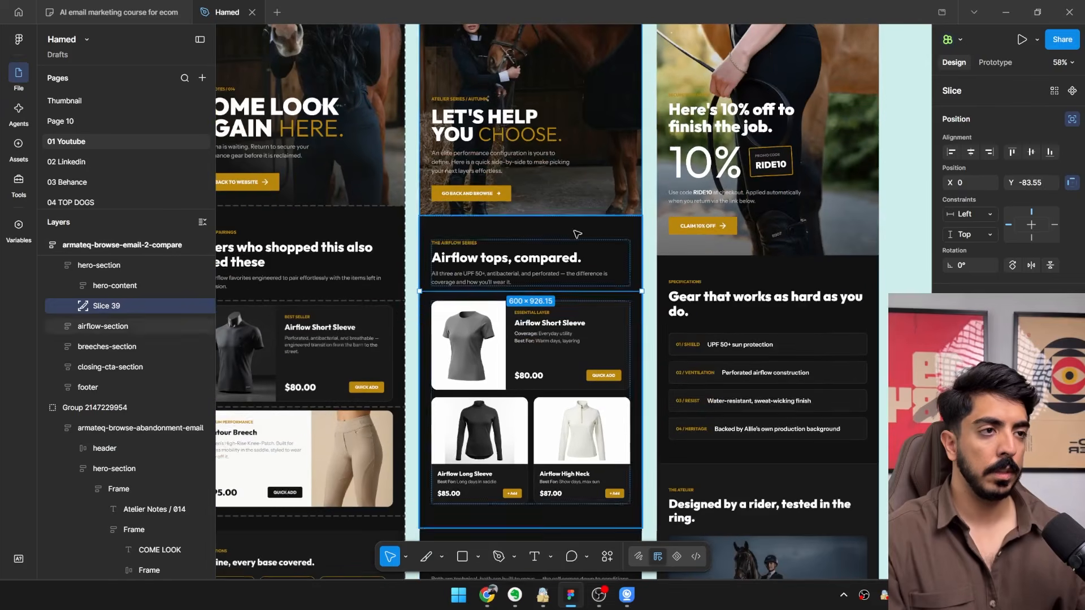
Duplicate the slice and fit the copy around the Airflow Short Sleeve card at about 600 × 270.
key("ctrl+d")
left_click_drag(558, 129, 551, 384)
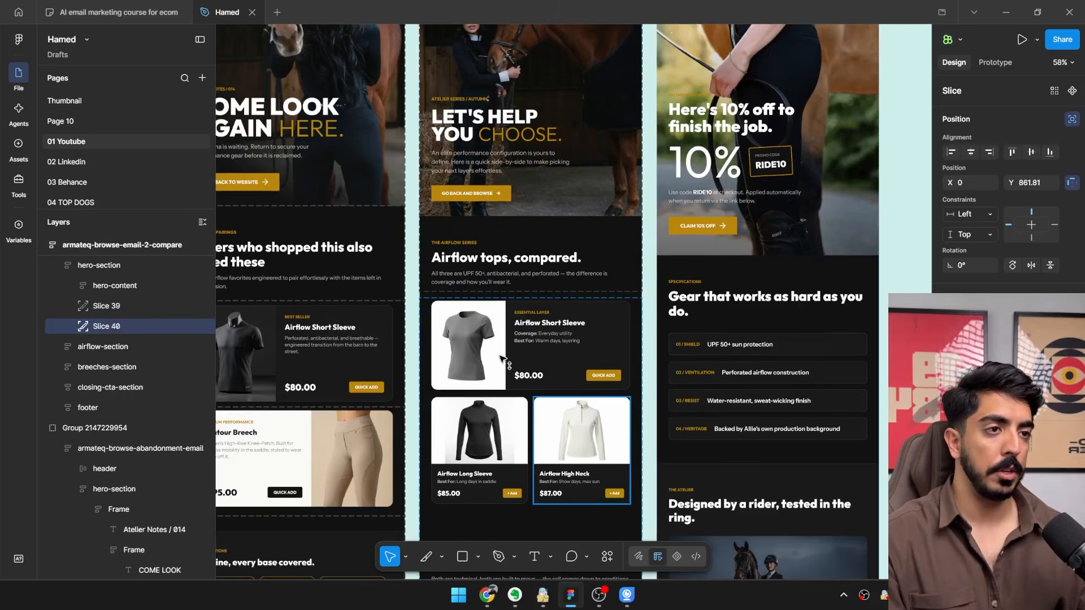
scroll(502, 357, "up", 5)
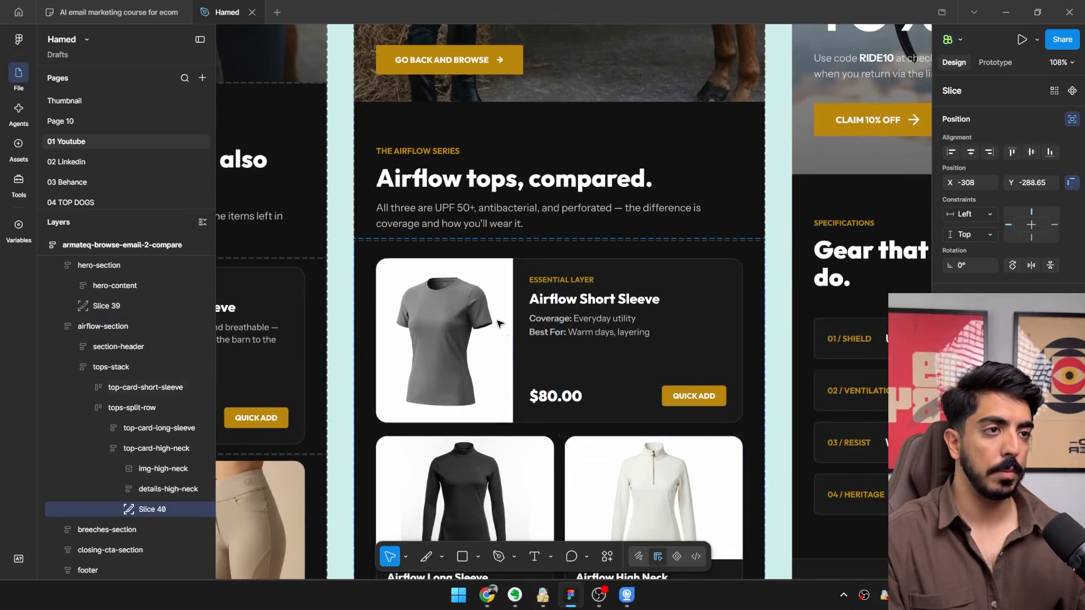
scroll(486, 282, "up", 2)
scroll(509, 214, "down", 5)
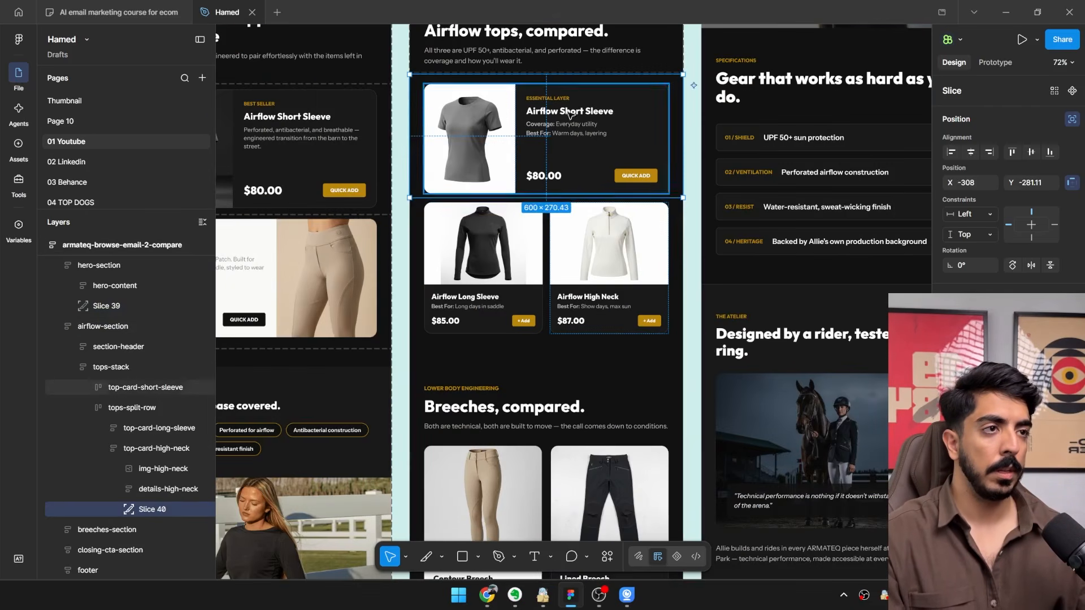
left_click_drag(570, 113, 545, 289)
Fit the next slice copy around the Airflow Long Sleeve card at about 299 × 319.
scroll(562, 255, "up", 2)
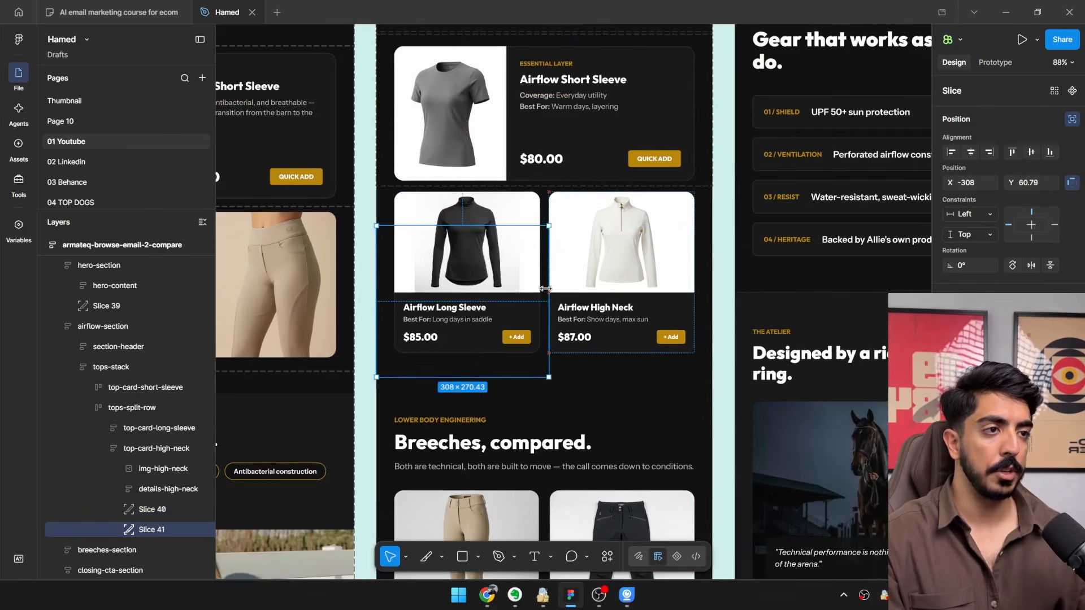
scroll(472, 241, "up", 4)
left_click_drag(441, 265, 427, 210)
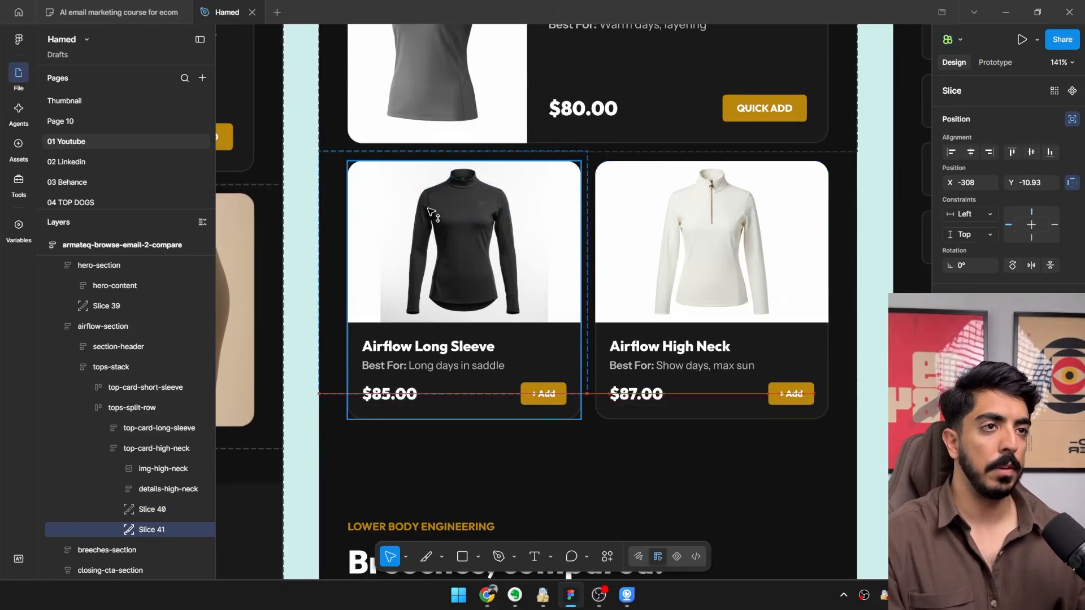
left_click_drag(459, 394, 462, 437)
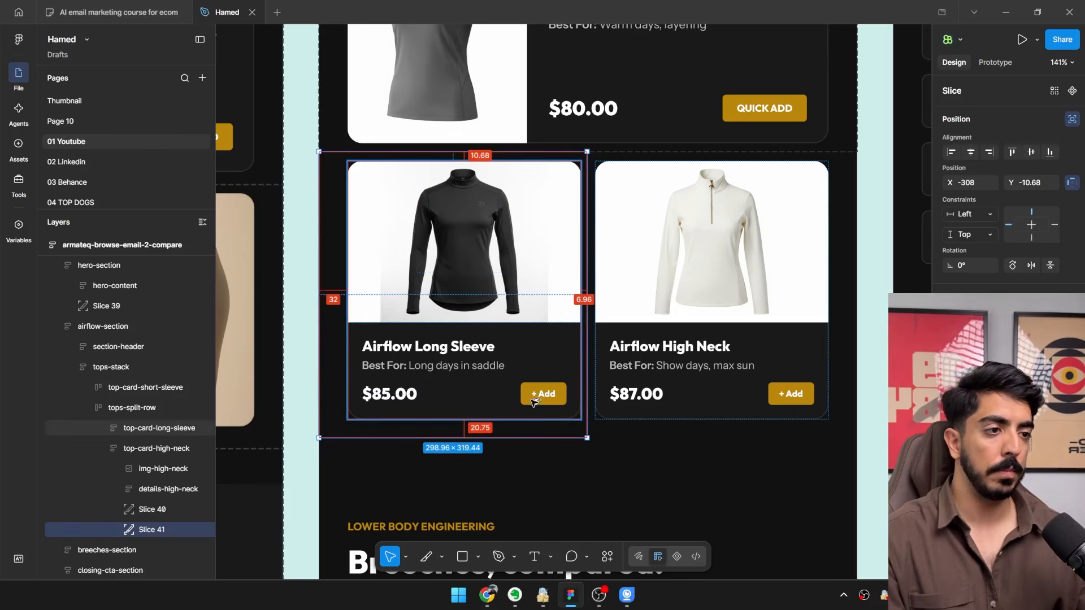
Duplicate the Long Sleeve slice onto the Airflow High Neck card, align their shared edge, and select both slices.
key("ctrl+d")
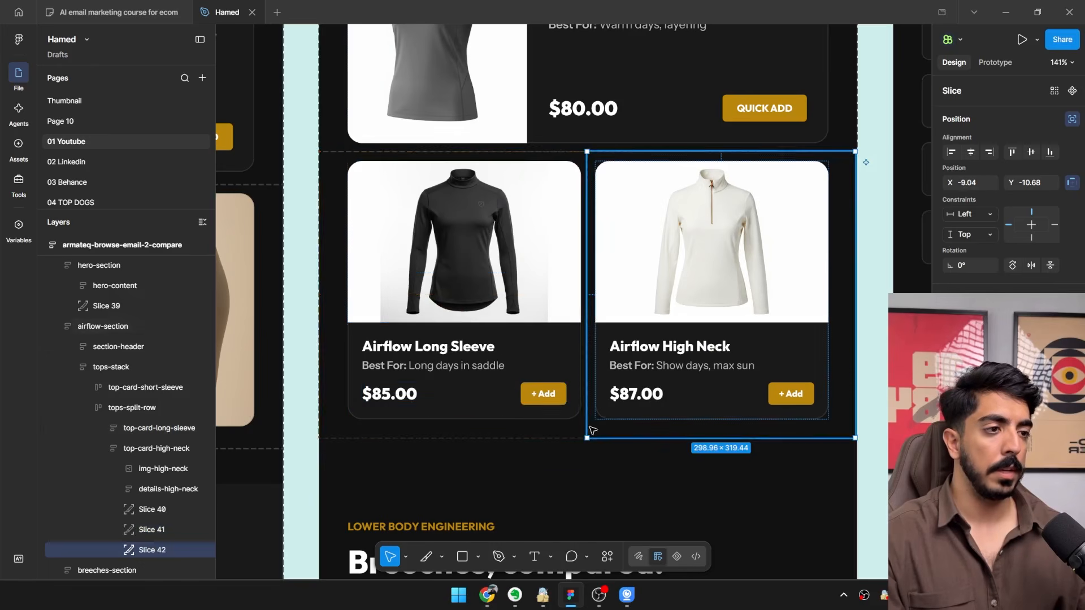
scroll(599, 438, "up", 10)
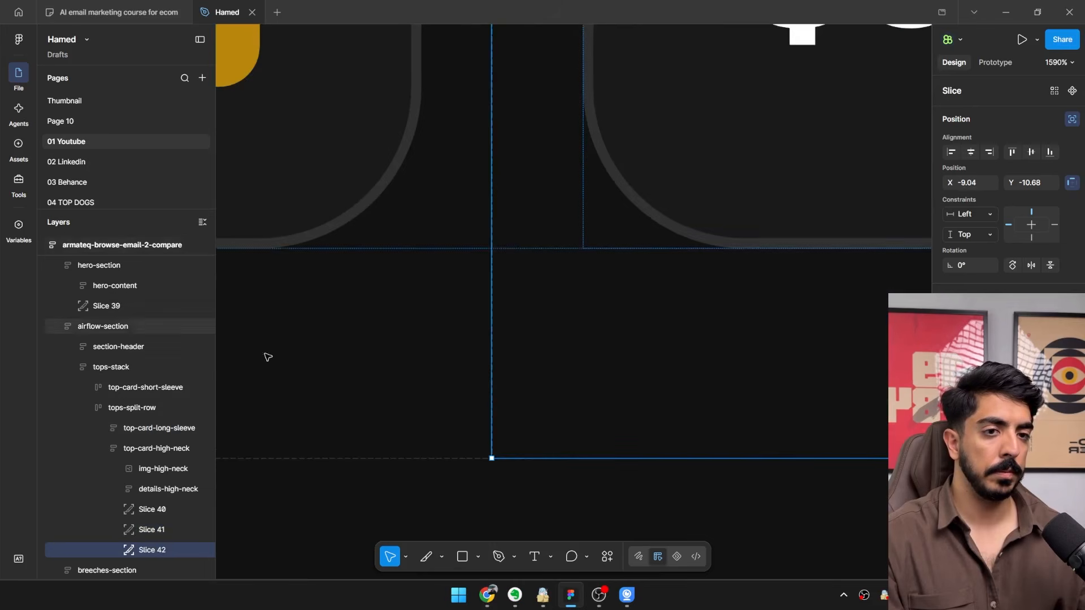
left_click(140, 529, "shift")
scroll(768, 341, "down", 2)
scroll(768, 340, "down", 15)
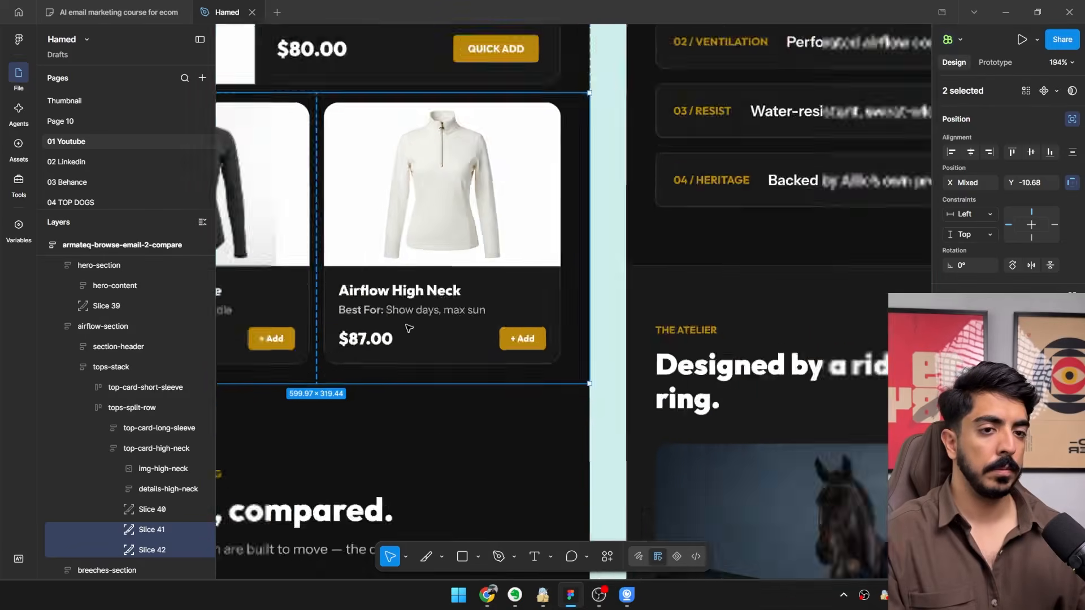
Copy the Long Sleeve and High Neck slice pair onto the breeches section and stretch the copies to cover it.
left_click(152, 509)
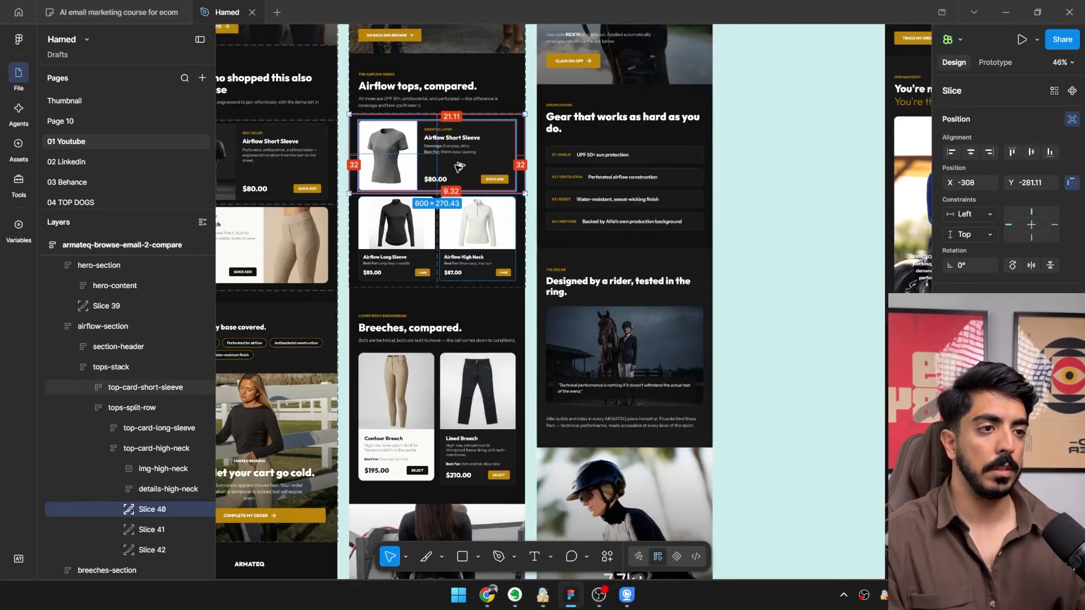
left_click_drag(460, 165, 450, 328)
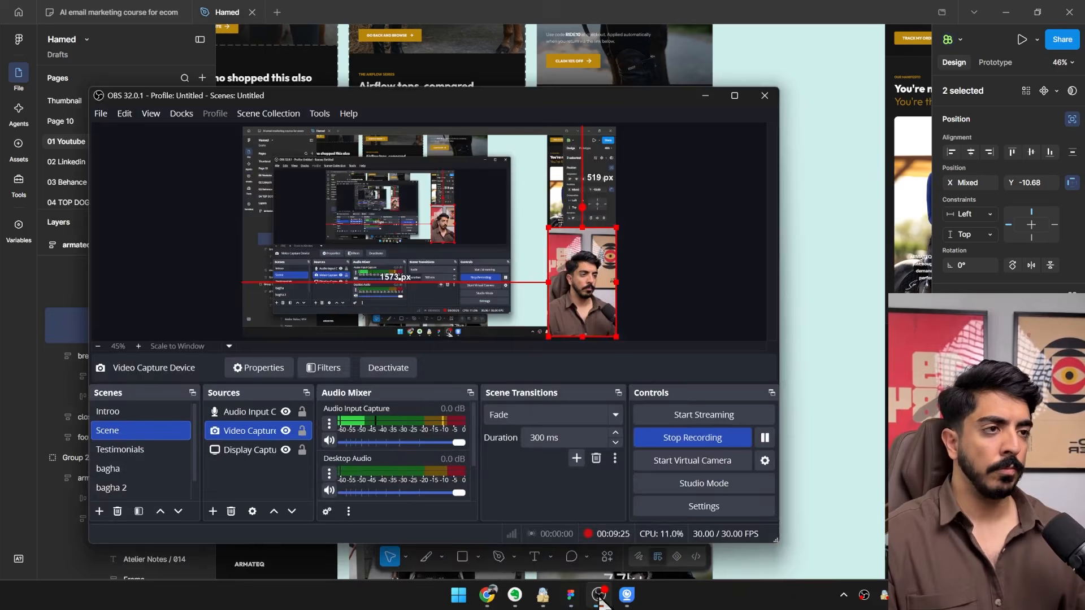
left_click(599, 600)
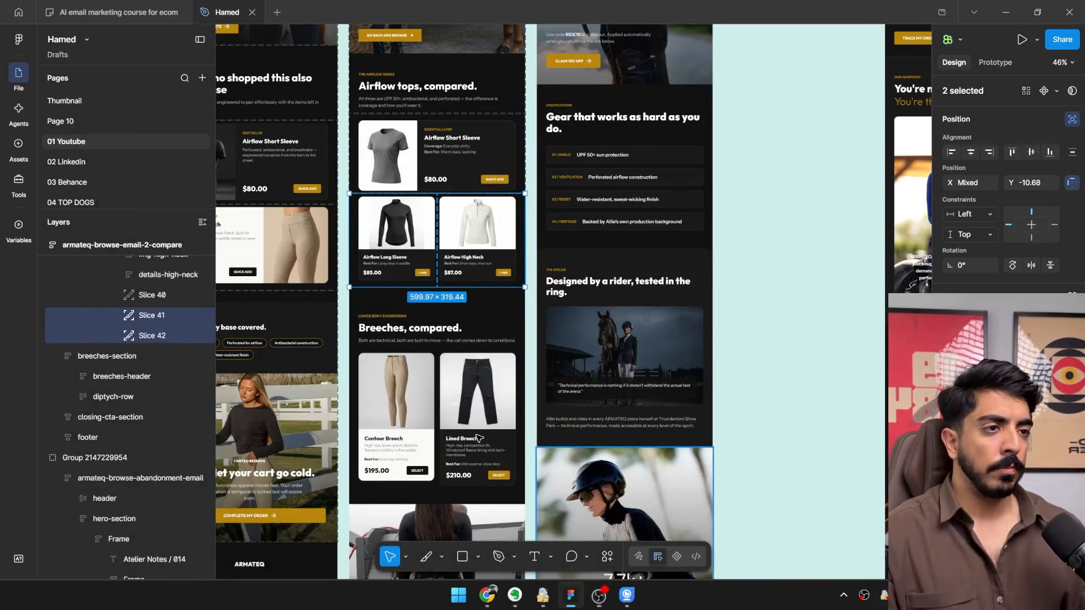
left_click_drag(472, 274, 469, 397)
scroll(421, 328, "up", 10)
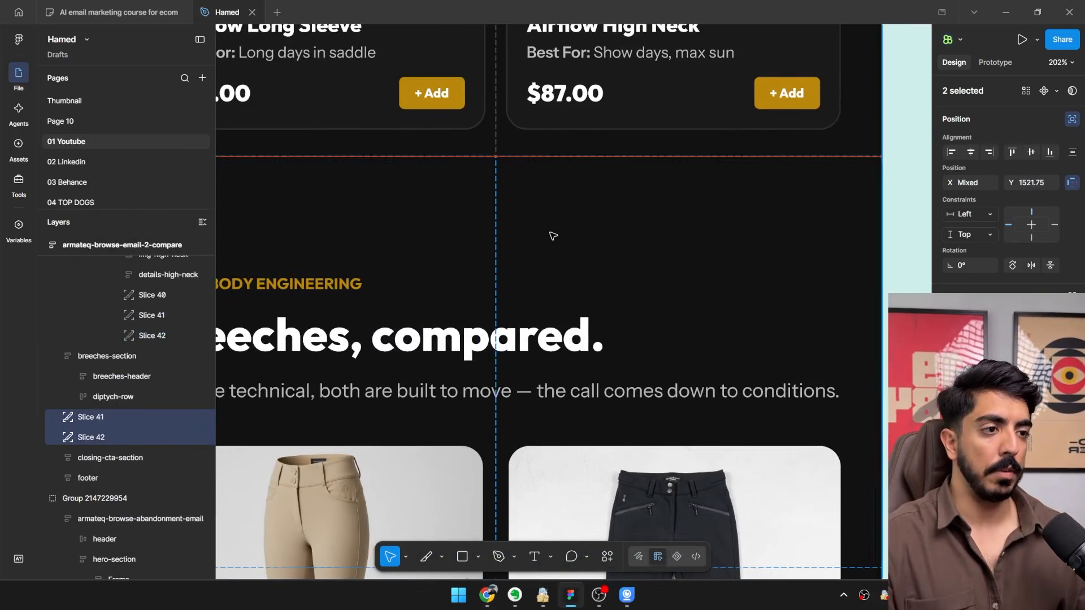
scroll(552, 235, "down", 6)
left_click_drag(546, 345, 547, 449)
Copy a slice onto the closing call-to-action section and fit it to the section's full area, about 600 × 634.
left_click_drag(560, 42, 560, 390)
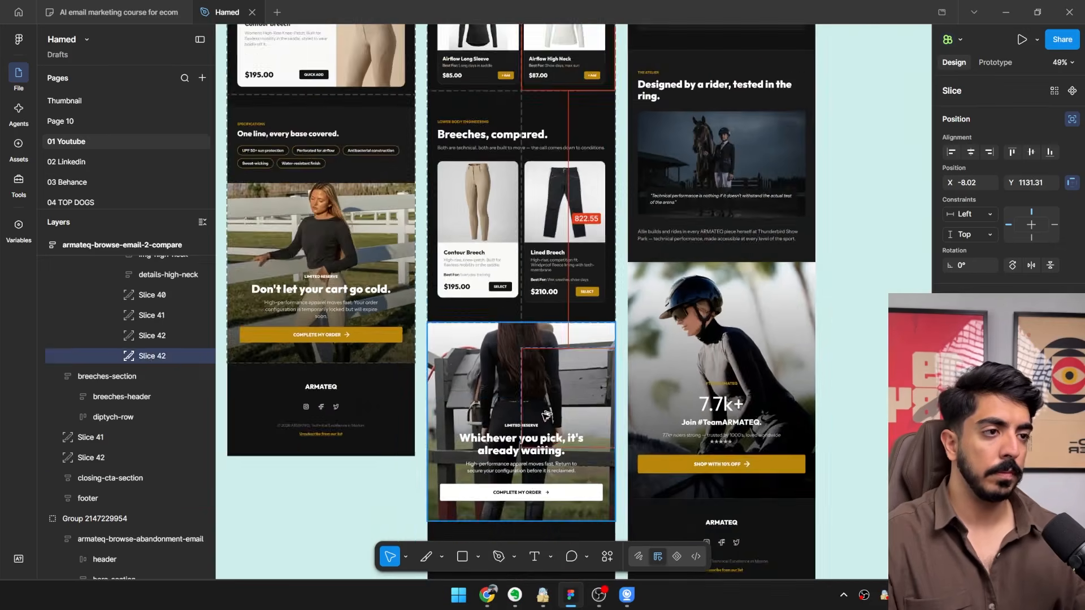
scroll(560, 356, "up", 9)
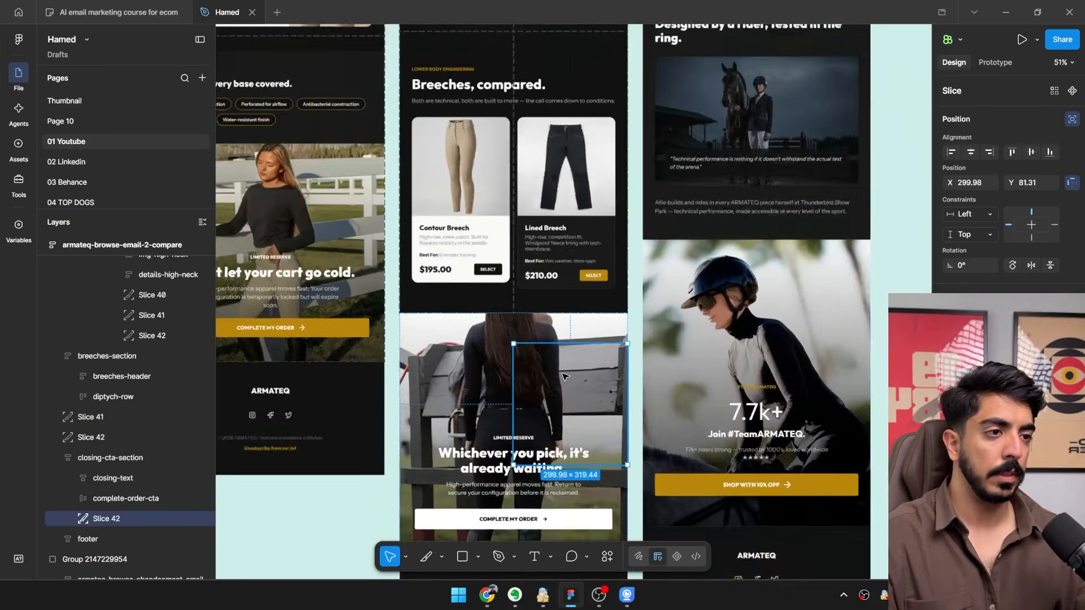
left_click_drag(615, 352, 615, 295)
key("ctrl+z")
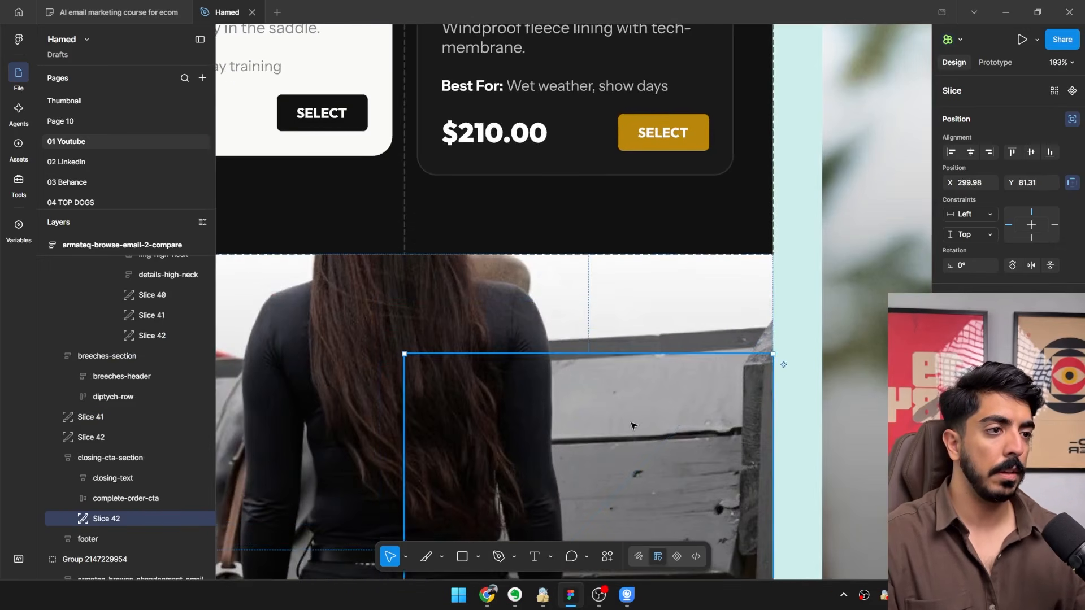
left_click_drag(633, 423, 638, 332)
scroll(598, 356, "down", 9)
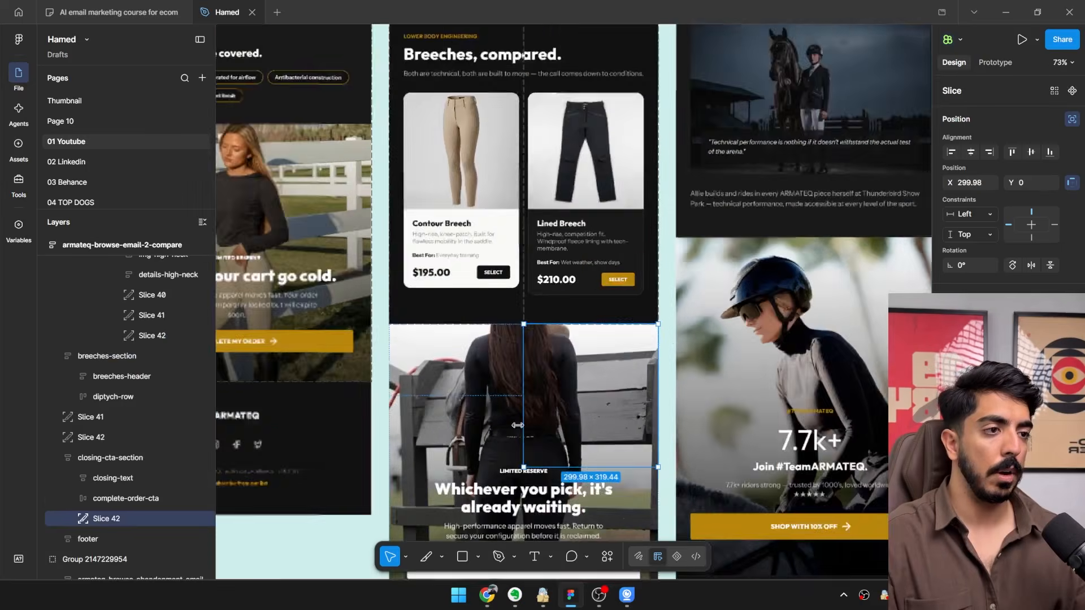
left_click_drag(577, 418, 482, 417)
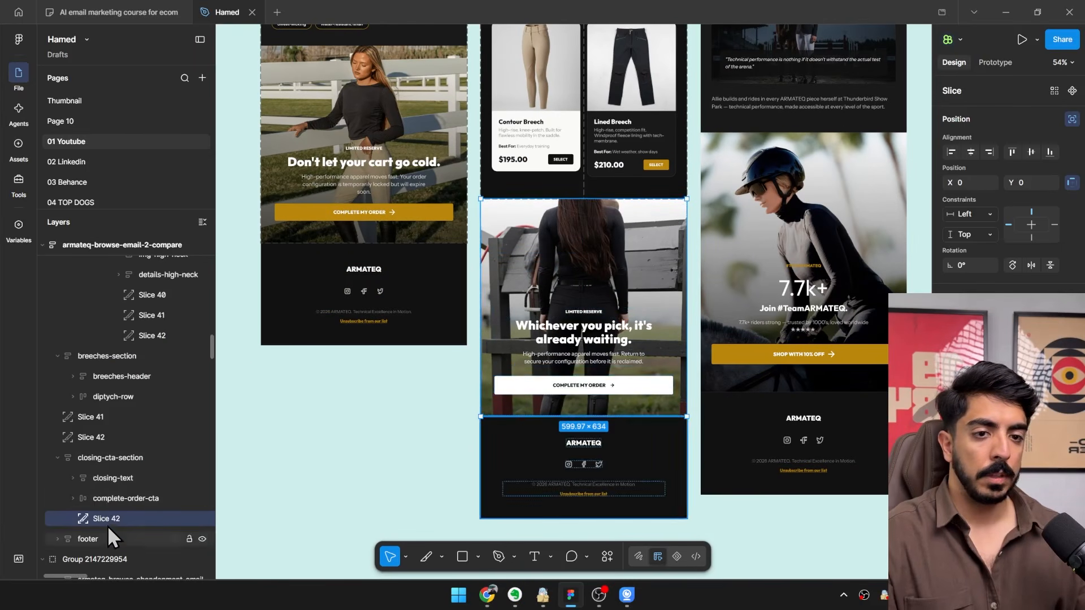
Move the nested slices out of their sections to the top level of the armateq-browse-email-2-compare frame.
left_click(108, 438, "ctrl")
left_click(108, 417, "ctrl")
left_click_drag(107, 417, 125, 271)
left_click(145, 523)
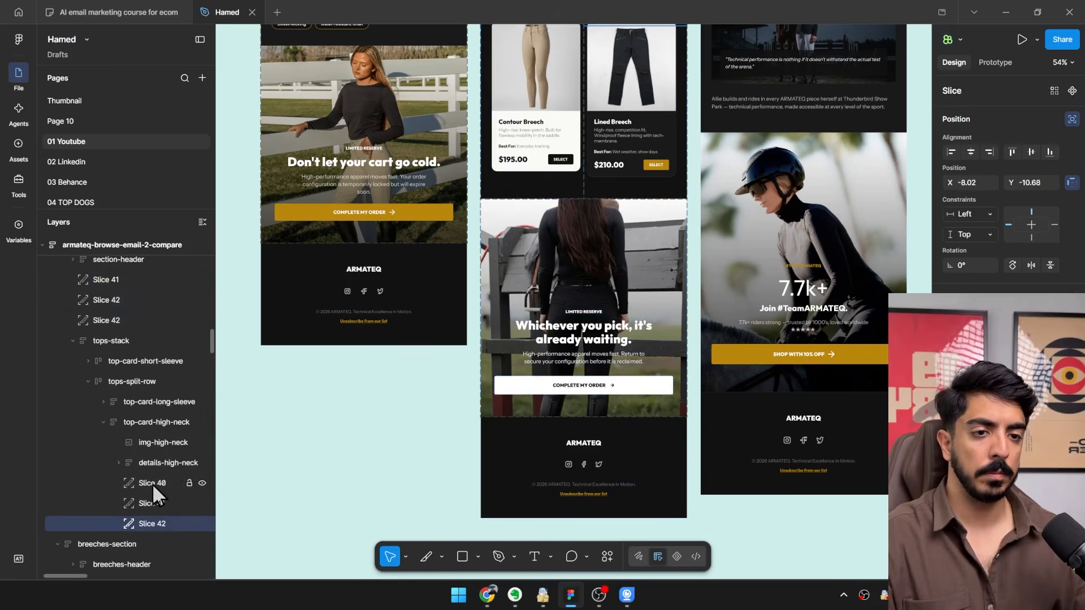
left_click(151, 483, "shift")
left_click_drag(150, 487, 120, 334)
left_click(113, 344, "ctrl")
left_click_drag(121, 334, 137, 286)
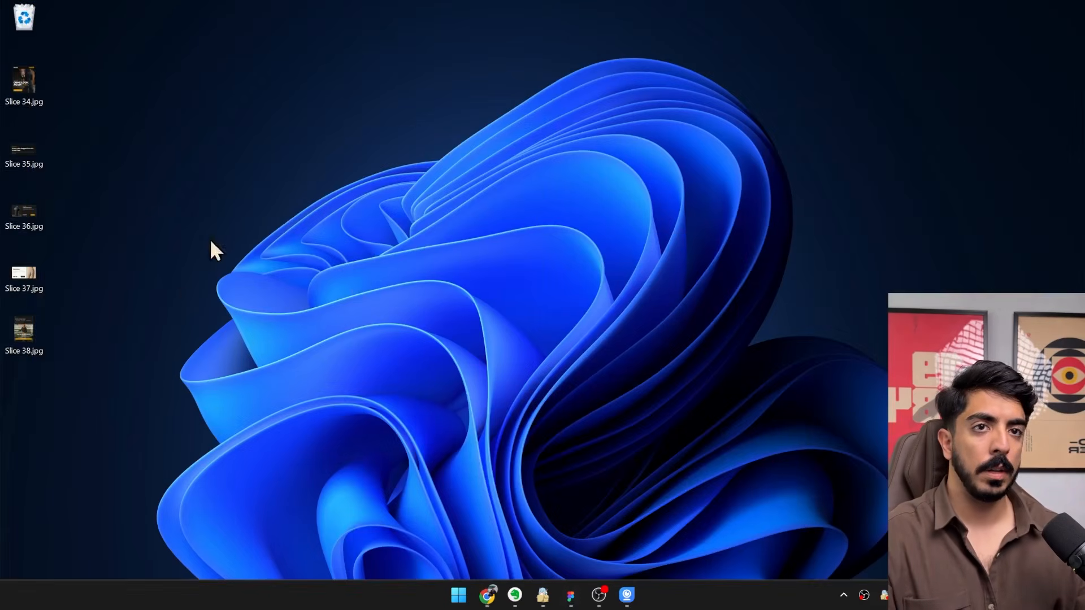
Delete the old files from the desktop and export the seven selected slices from Figma into the Desktop folder.
left_click_drag(149, 381, 27, 69)
key("Delete")
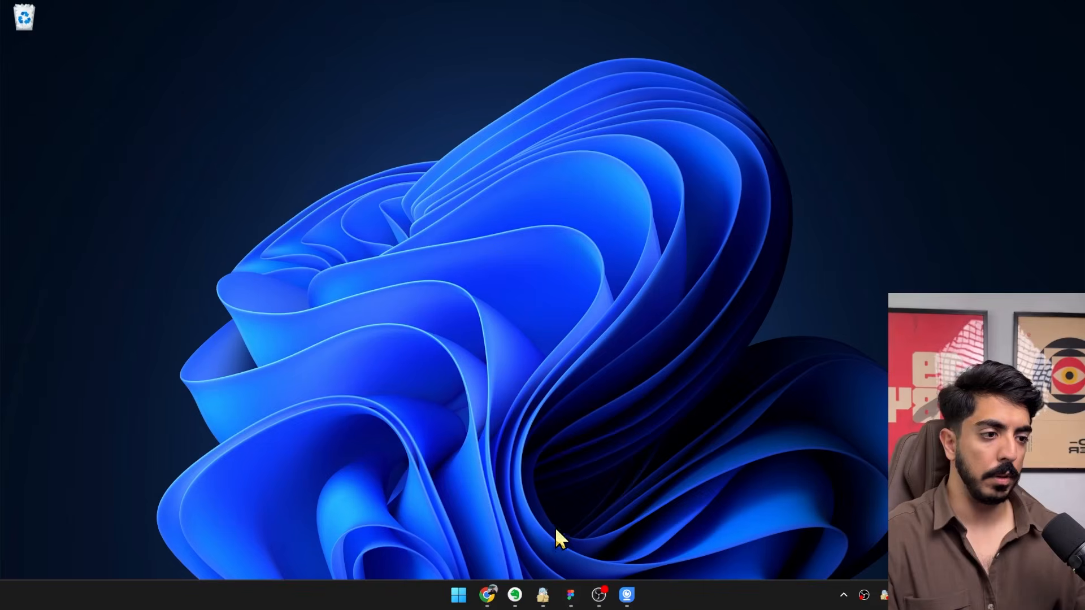
left_click(571, 596)
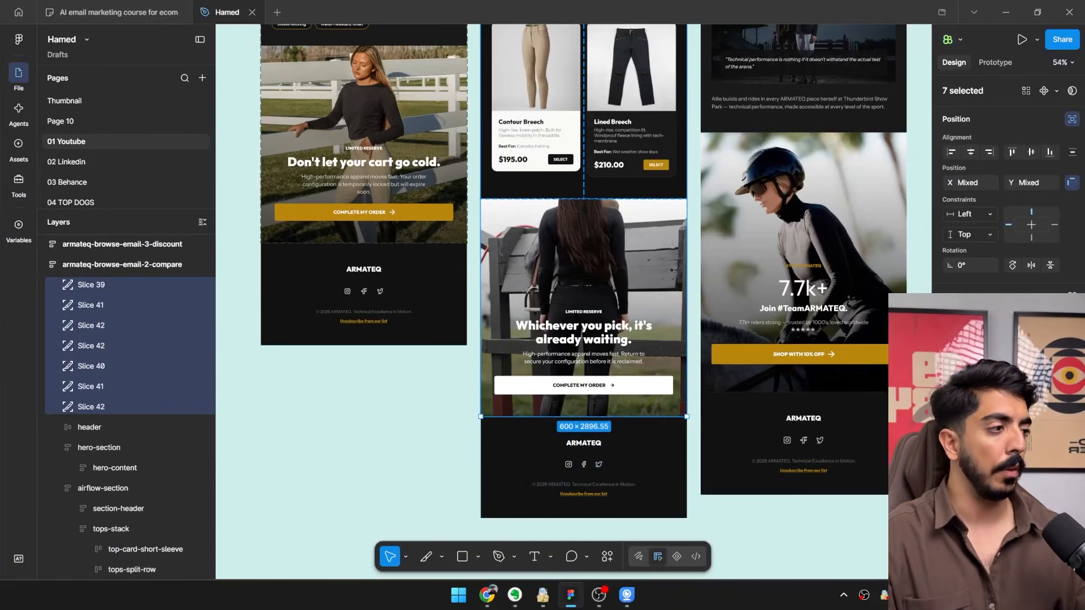
left_click(1001, 407)
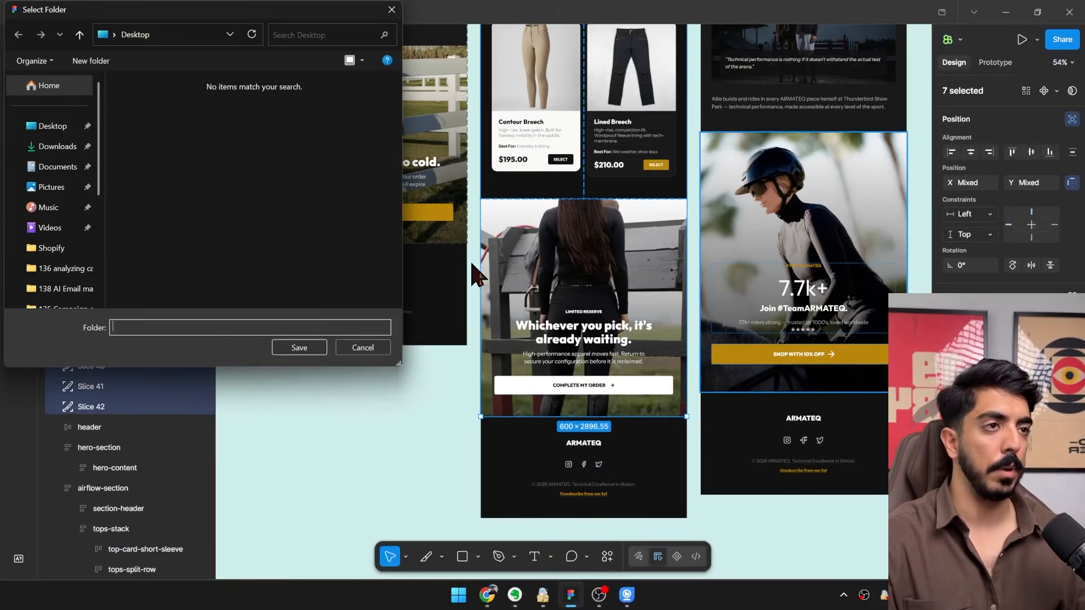
left_click(55, 131)
left_click(298, 347)
left_click(1005, 12)
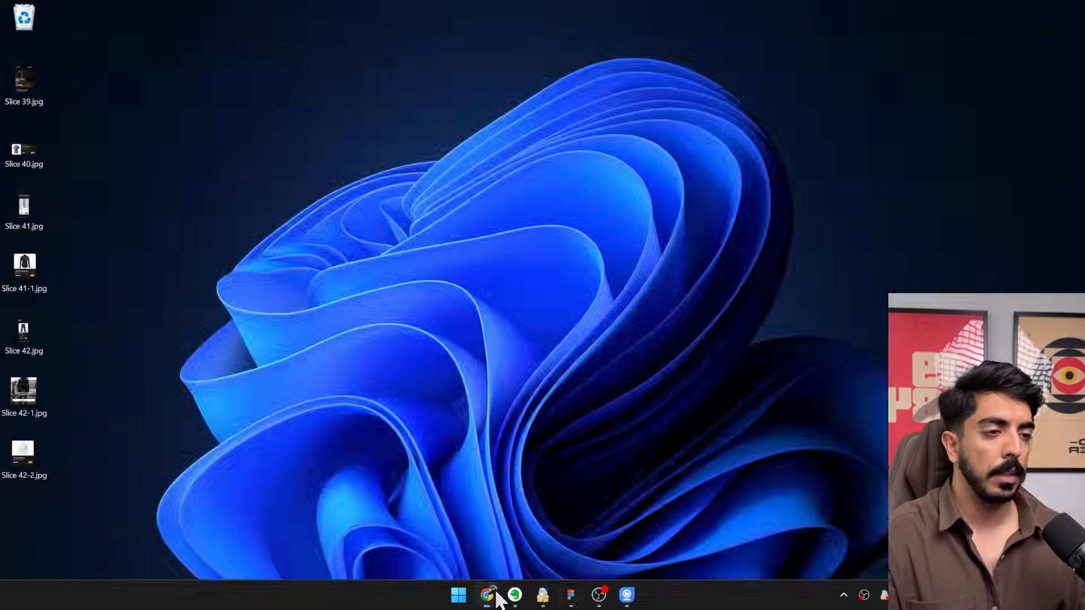
Switch to the TEST - Browse flow in Klaviyo and open the Day 1 email's template, Copy of Browse Abandonment: Email #1, for editing.
left_click(487, 594)
scroll(765, 286, "up", 5)
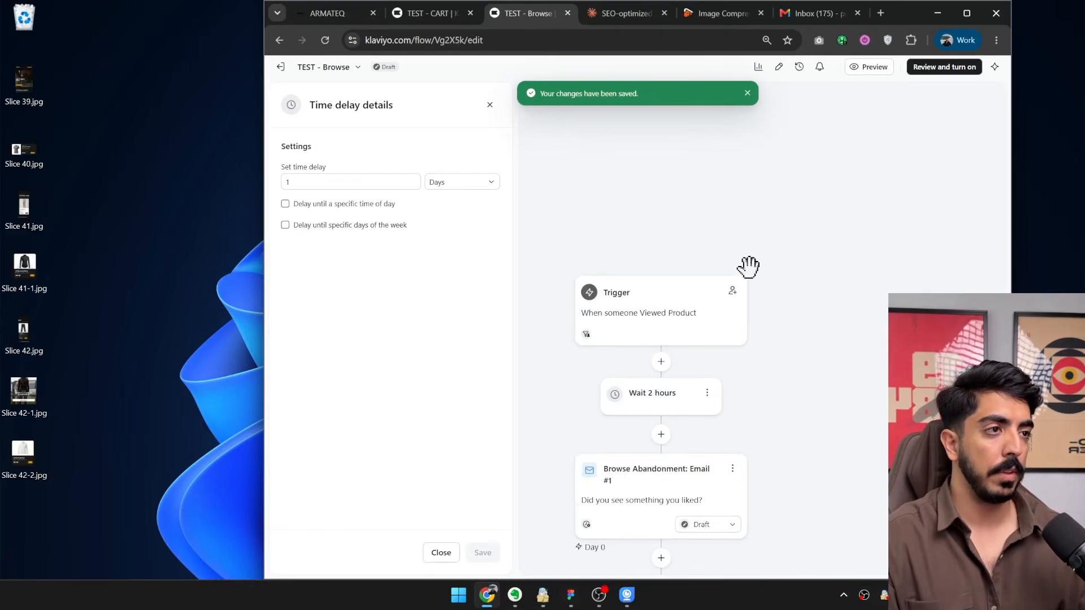
scroll(748, 266, "down", 4)
scroll(650, 339, "down", 1)
left_click(649, 373)
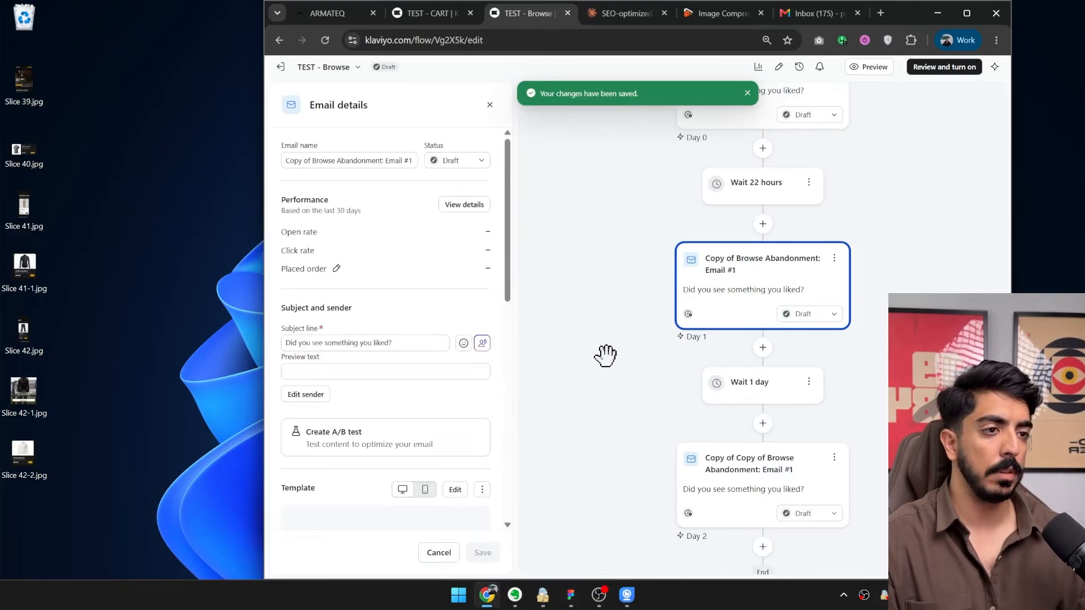
scroll(472, 407, "down", 3)
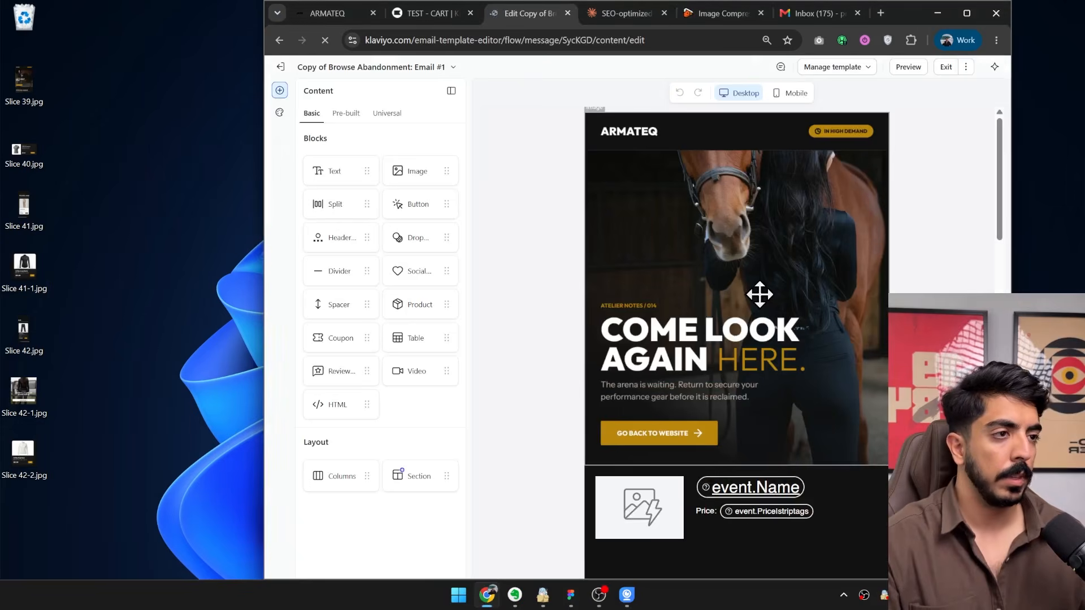
Replace the hero image at the start of the email with Slice 39.jpg from the desktop.
left_click(758, 292)
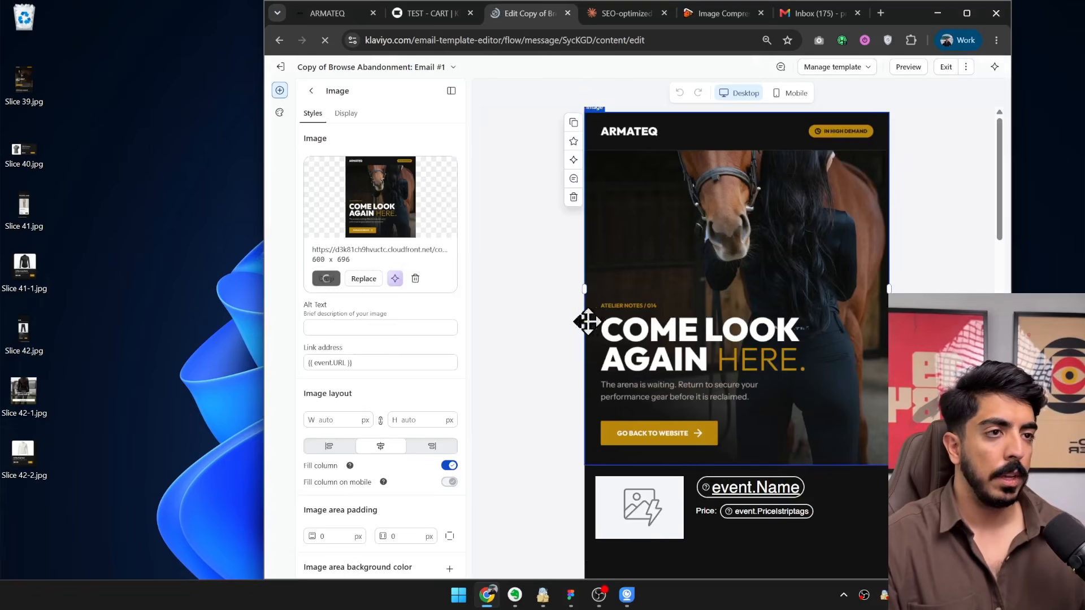
left_click(415, 279)
left_click_drag(23, 82, 330, 240)
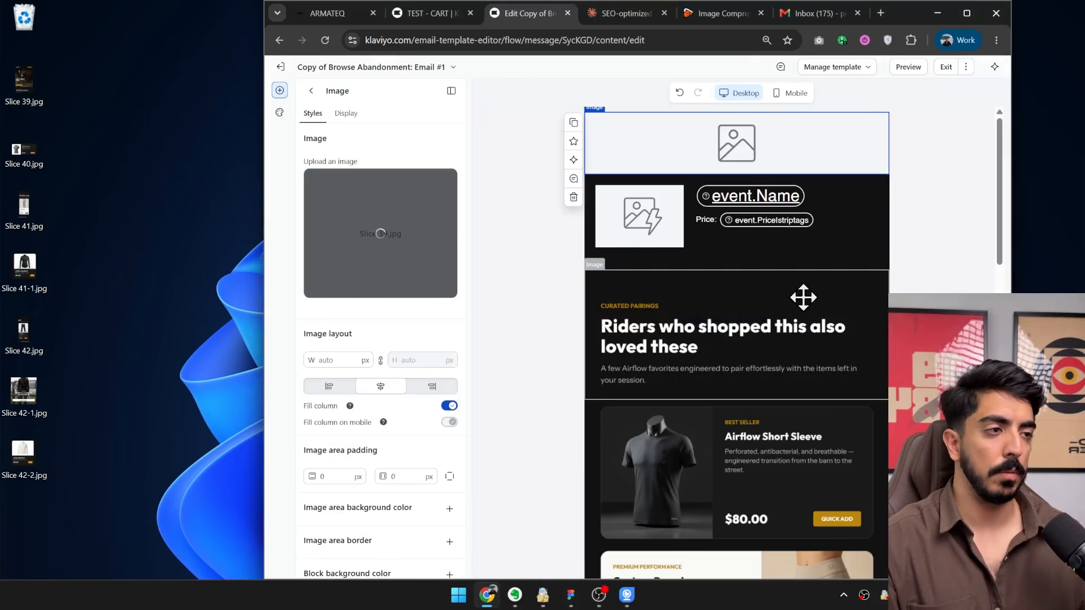
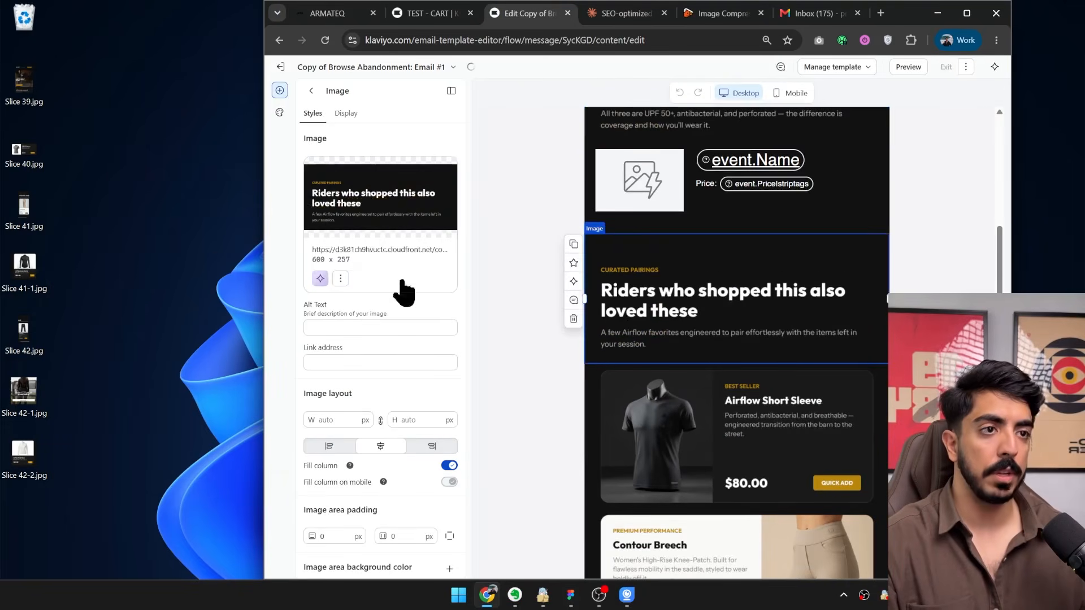
Replace the Curated Pairings image with Slice 40.jpg from the desktop and delete the old Best Seller Airflow Short Sleeve image below it.
left_click(415, 278)
left_click_drag(24, 149, 340, 230)
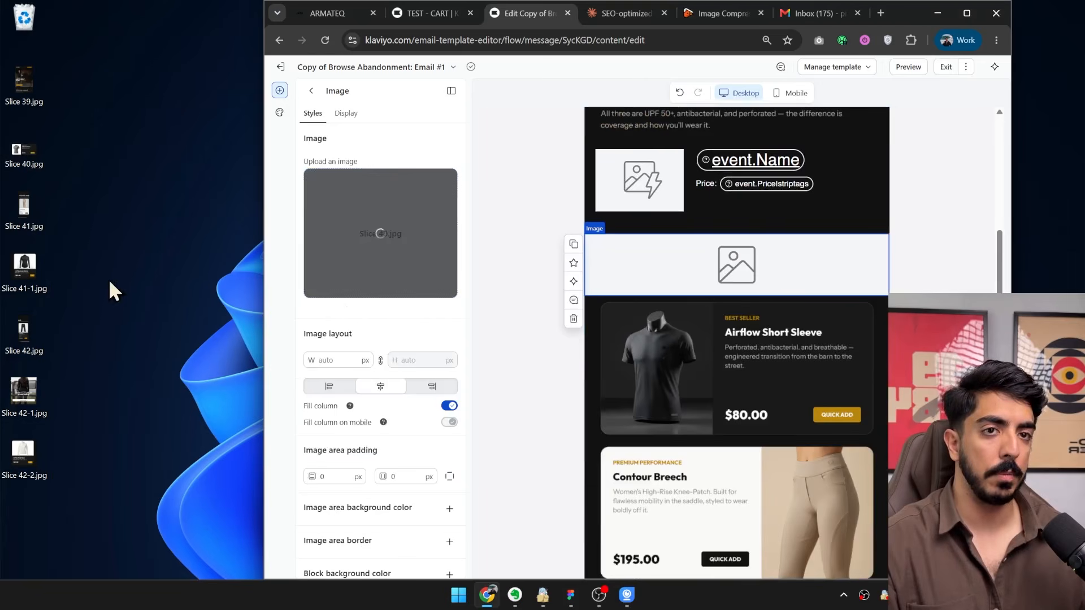
left_click(614, 347)
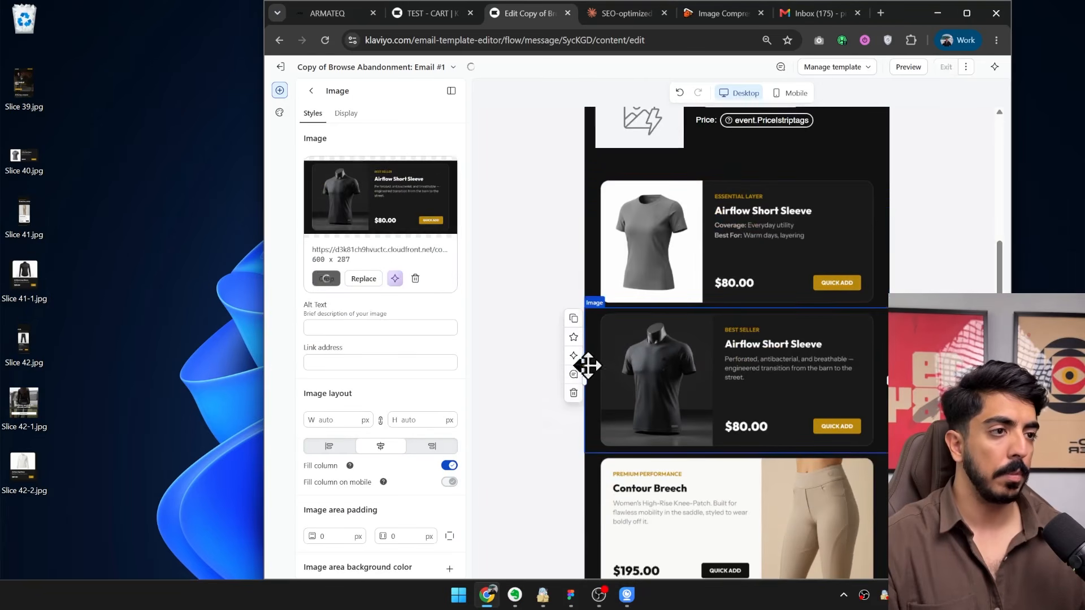
left_click(573, 393)
Check the compare email's layout in Figma and add a split block below the new Airflow Short Sleeve image in Klaviyo.
left_click(571, 594)
scroll(578, 305, "up", 10)
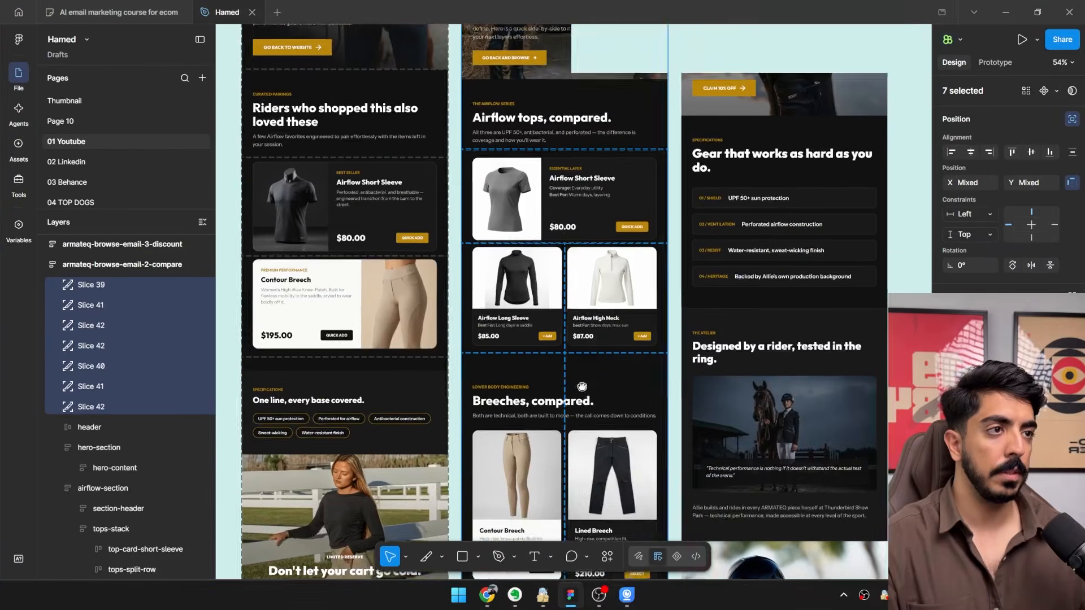
left_click(999, 12)
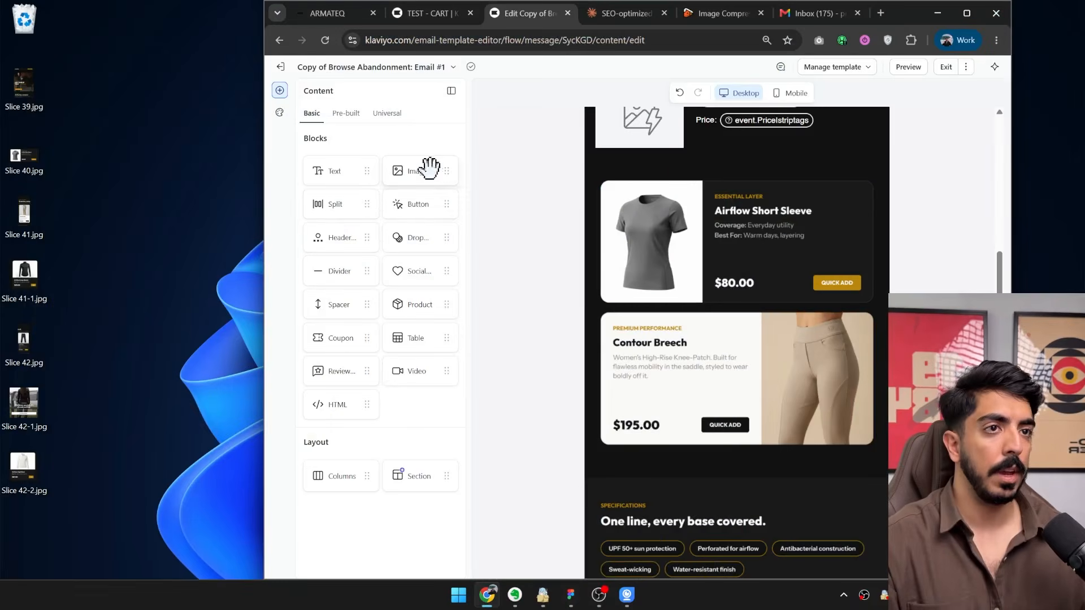
left_click_drag(355, 207, 721, 308)
Delete the old Contour Breech image and the "One line, every base covered." image below the split block.
left_click(672, 467)
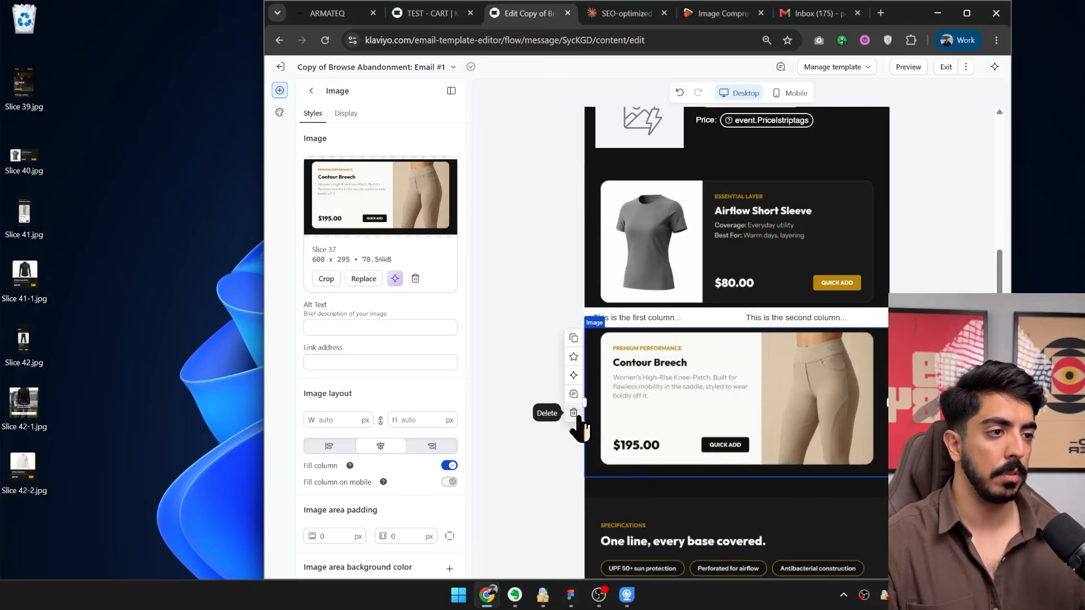
left_click(575, 413)
scroll(771, 421, "down", 5)
left_click(682, 310)
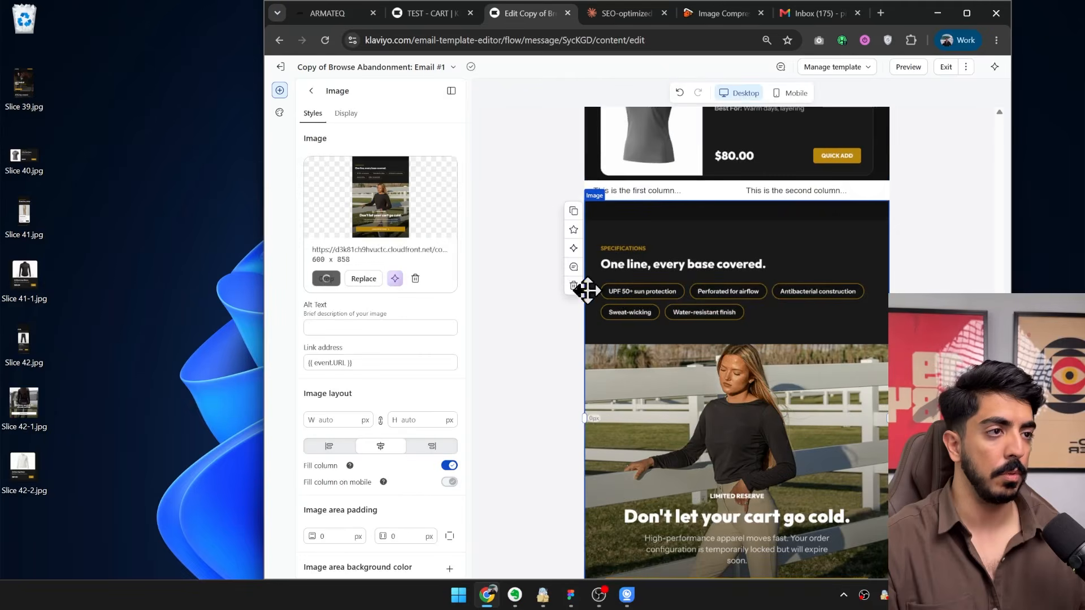
left_click(574, 285)
scroll(739, 373, "up", 3)
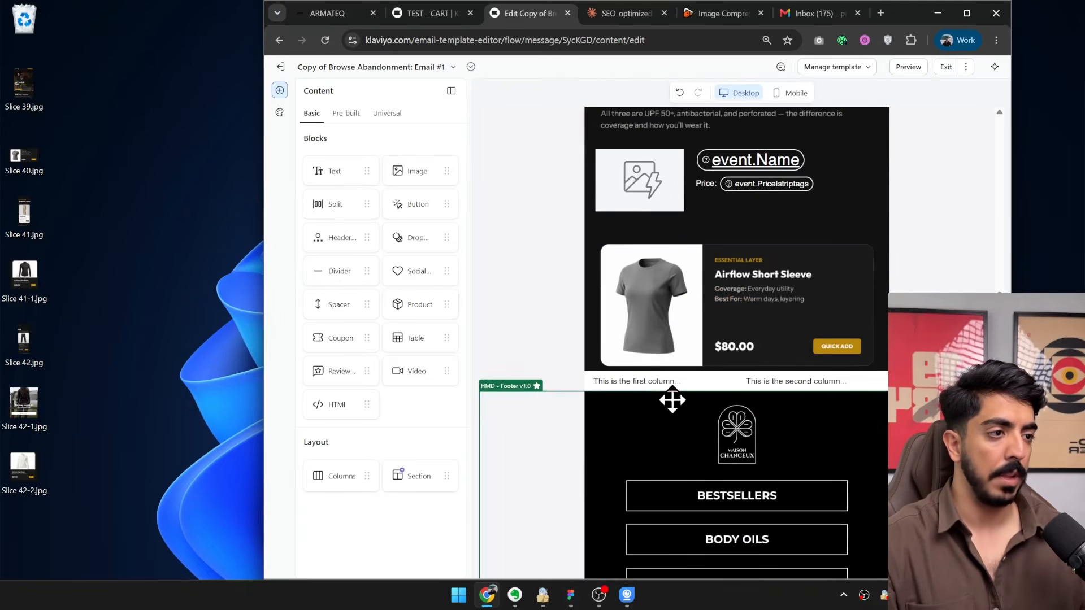
Change both columns of the new split block from text to image content.
left_click(657, 383)
left_click(352, 261)
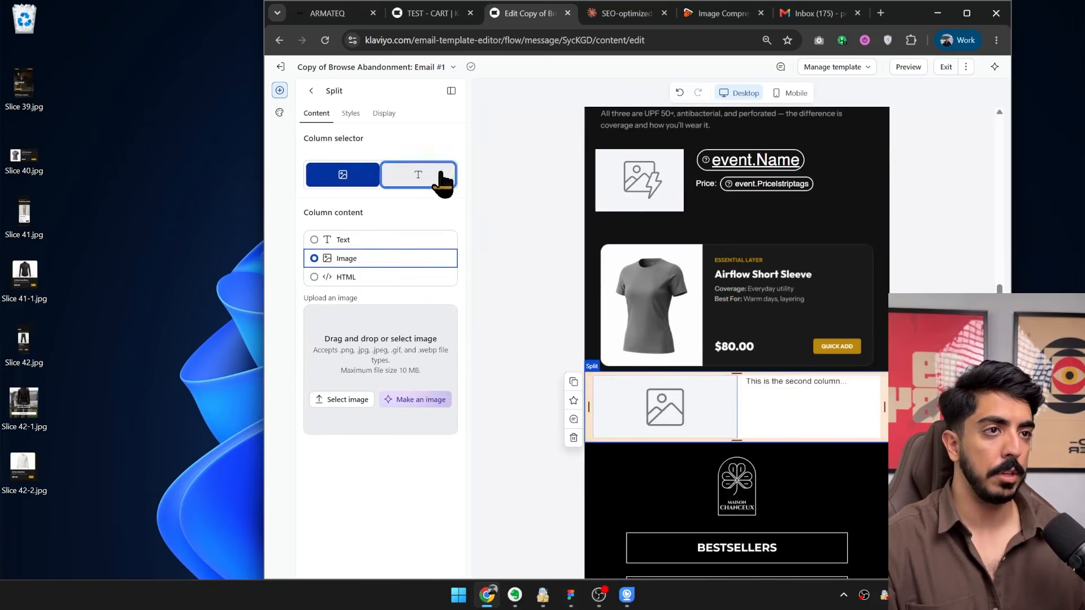
left_click(435, 176)
left_click(373, 261)
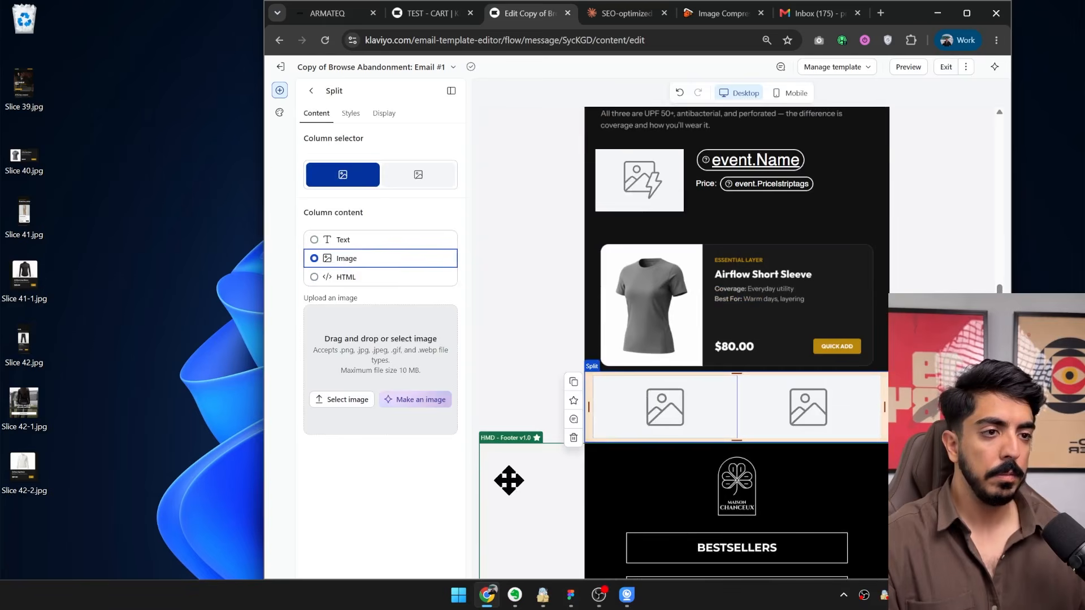
Check the tops' order in Figma and fill the split block's first column with Slice 41-1.jpg and second column with Slice 42-2.jpg.
left_click_drag(509, 480, 529, 557)
left_click(571, 594)
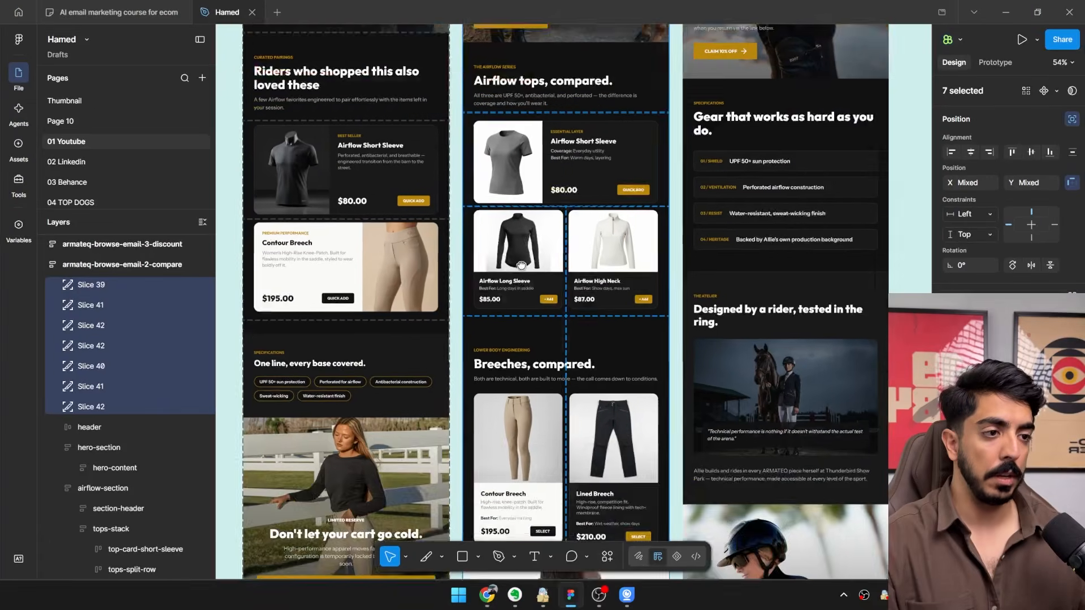
scroll(521, 265, "up", 5)
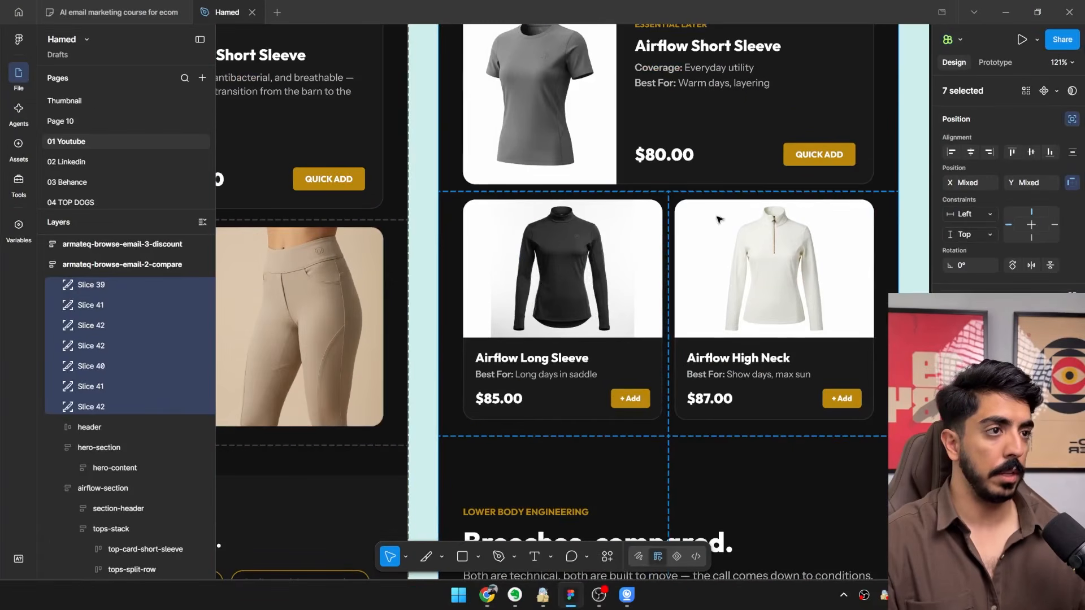
left_click(1003, 10)
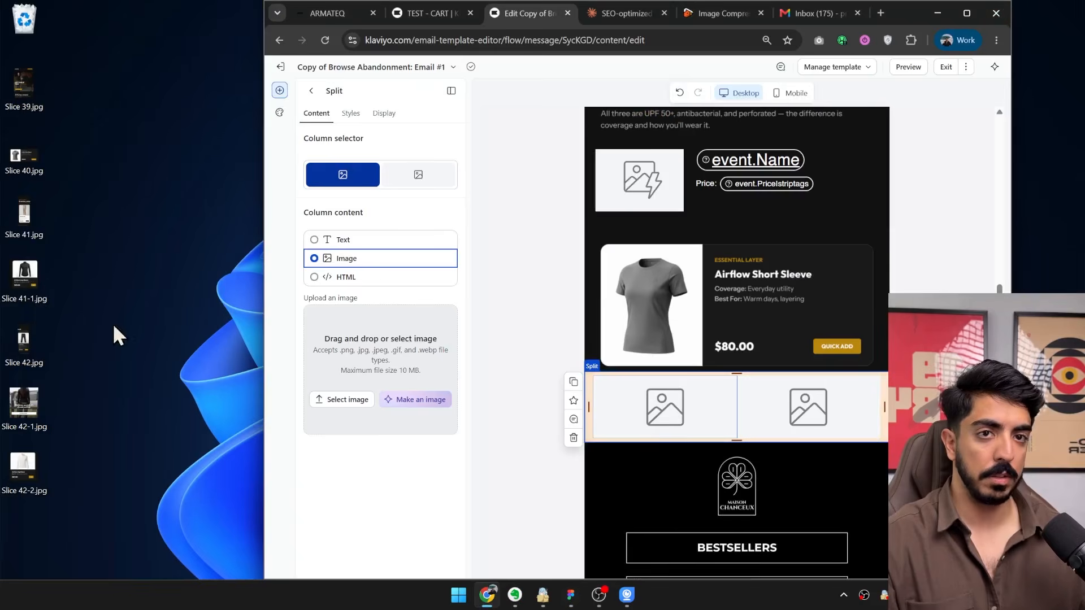
left_click_drag(24, 273, 413, 434)
left_click(801, 401)
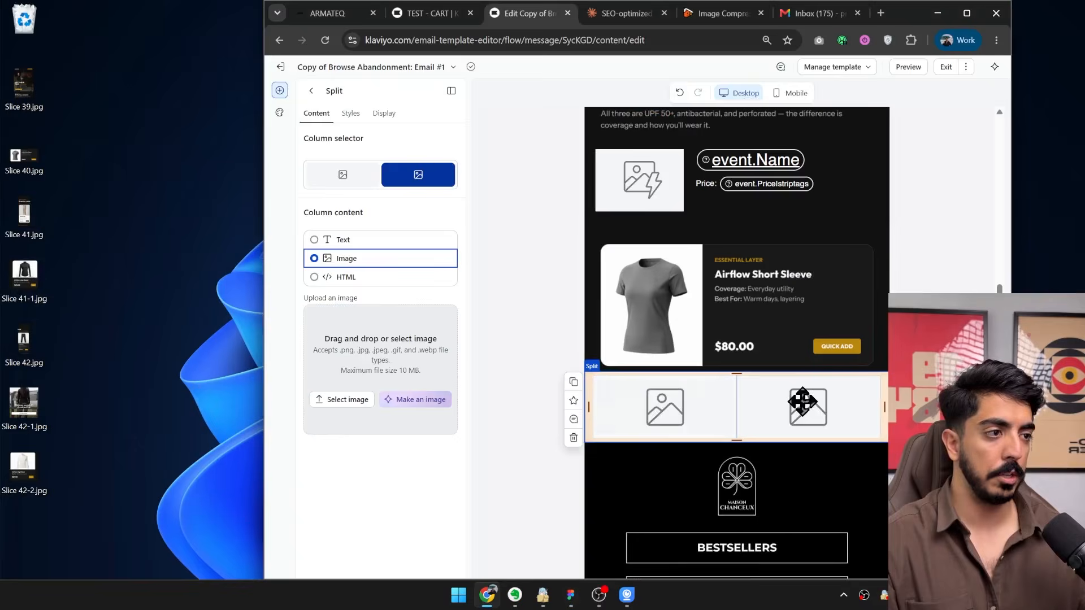
left_click_drag(27, 339, 106, 333)
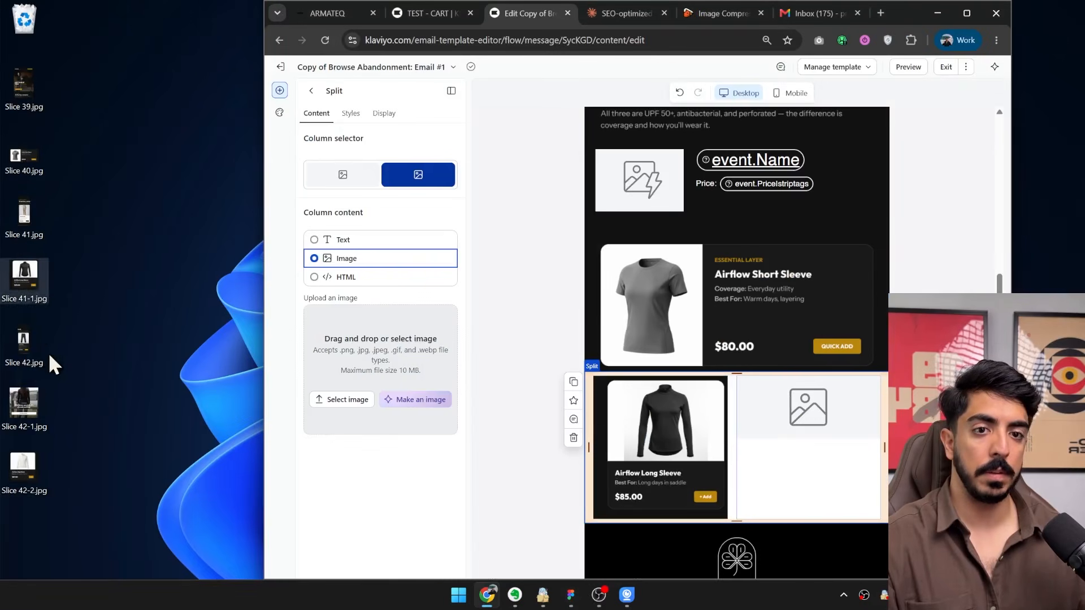
left_click_drag(22, 468, 394, 346)
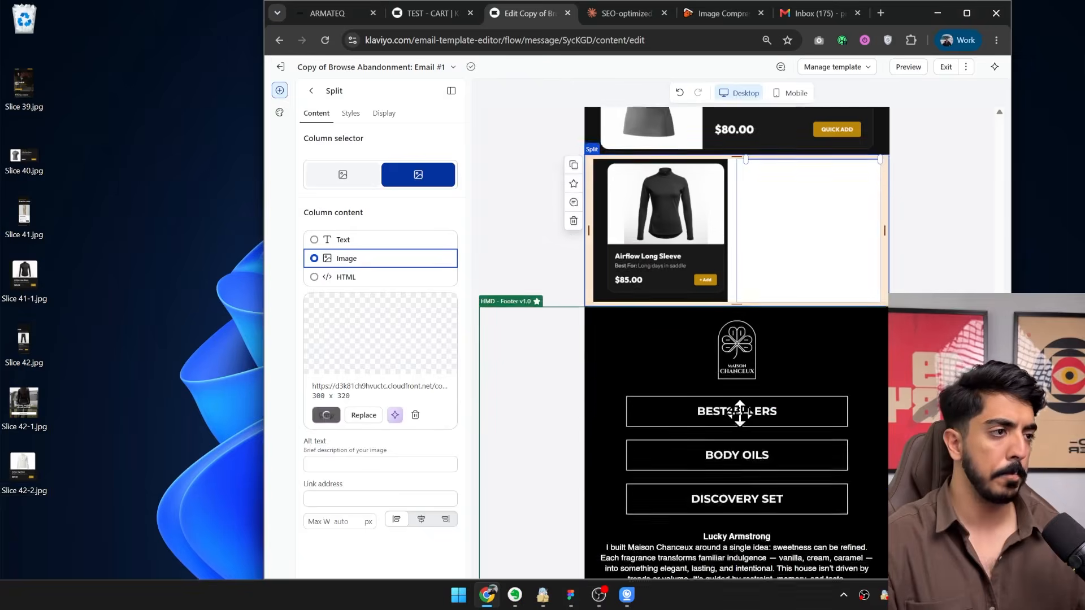
Set the split block's column gap and block padding to 0 px and its mobile stacking to No stacking.
left_click(350, 113)
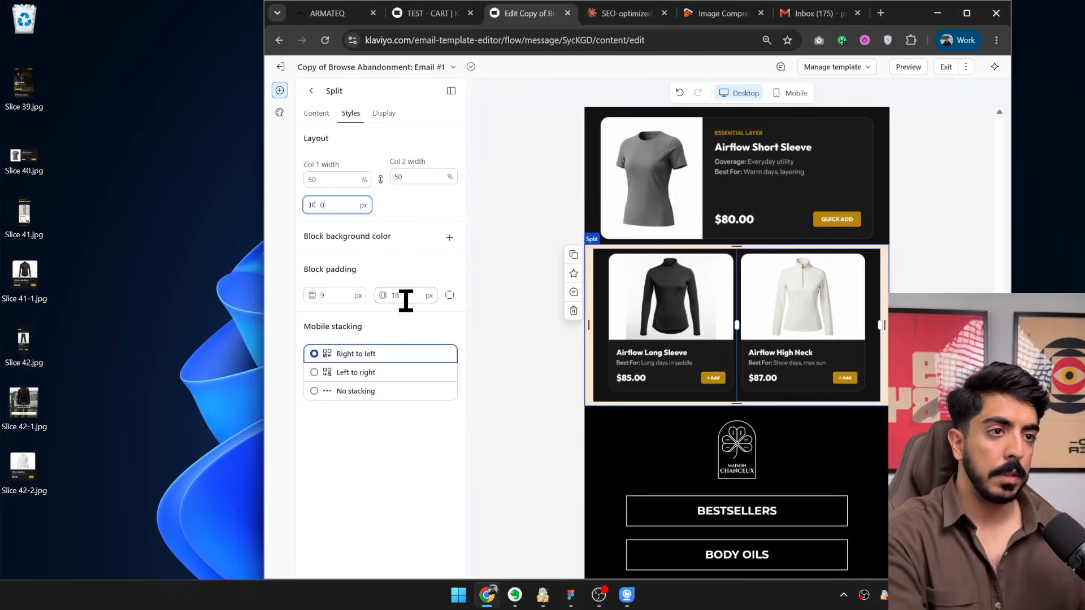
double_click(334, 296)
type("0")
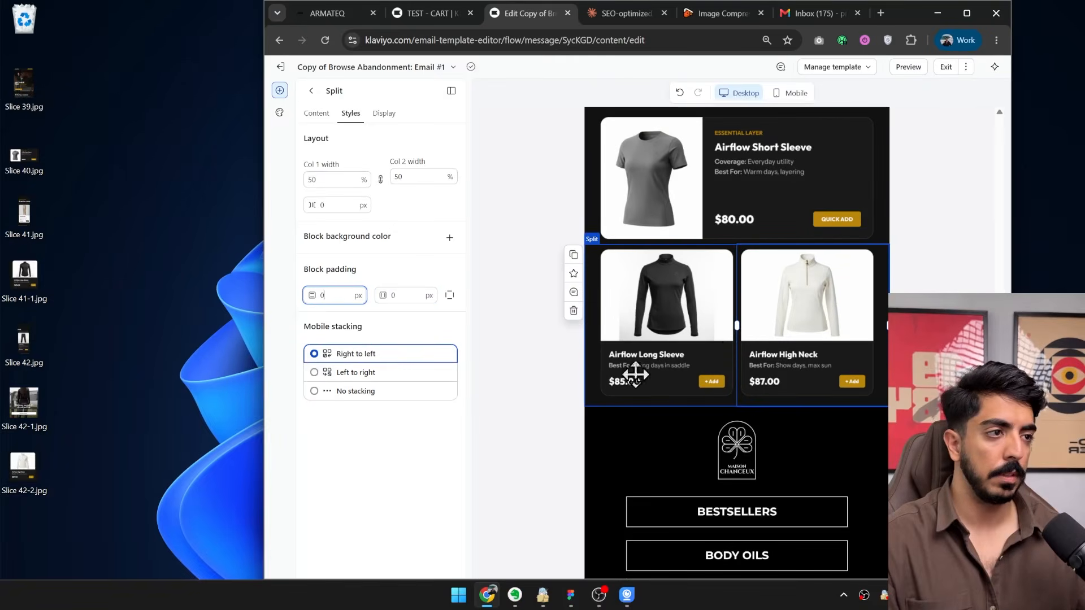
left_click(363, 397)
Check the breeches section in Figma, duplicate the tops split block in Klaviyo, and remove both images from the copy.
scroll(688, 363, "up", 2)
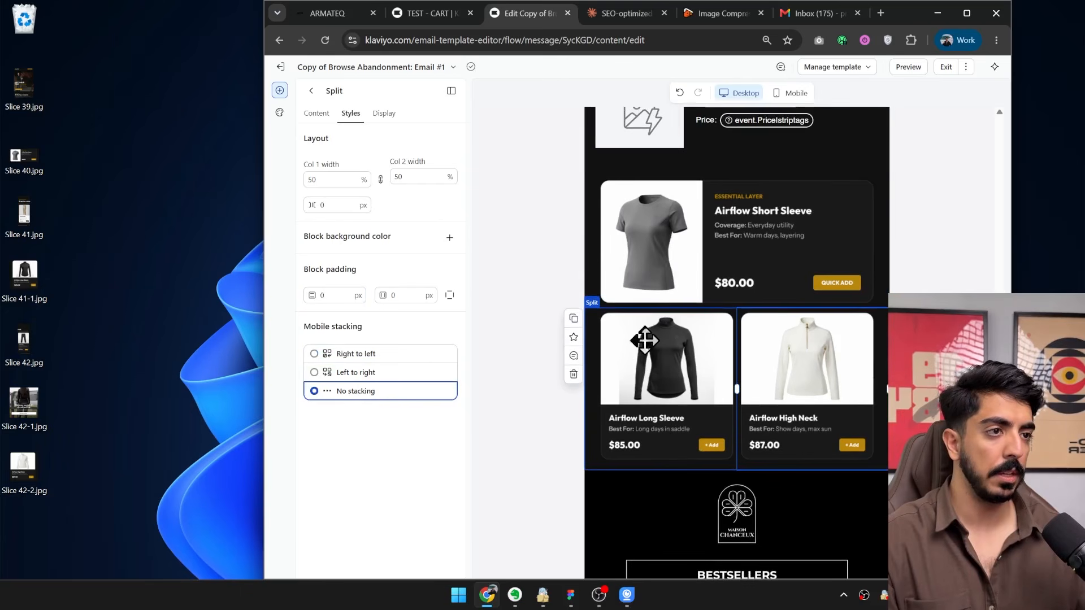
left_click(573, 599)
scroll(593, 183, "down", 4)
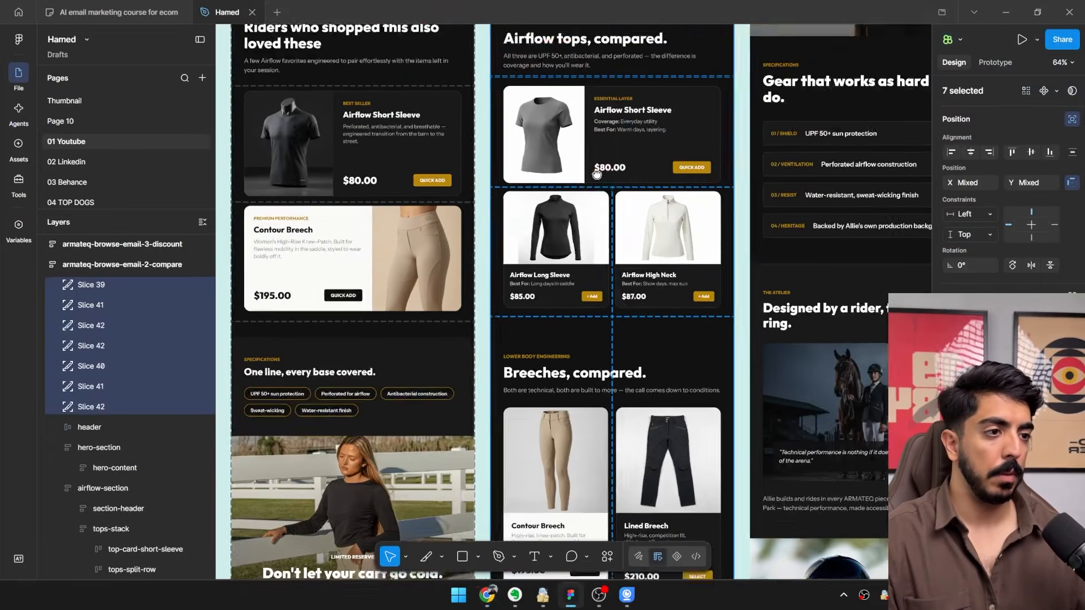
scroll(597, 189, "down", 3)
key("alt+Tab")
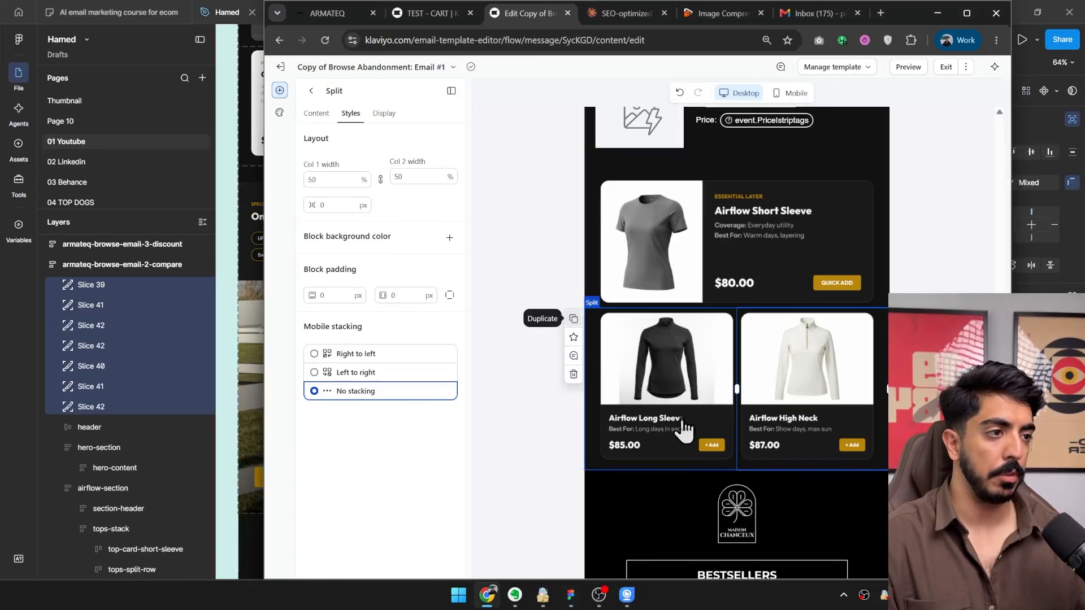
left_click(573, 318)
scroll(704, 386, "up", 1)
left_click(680, 374)
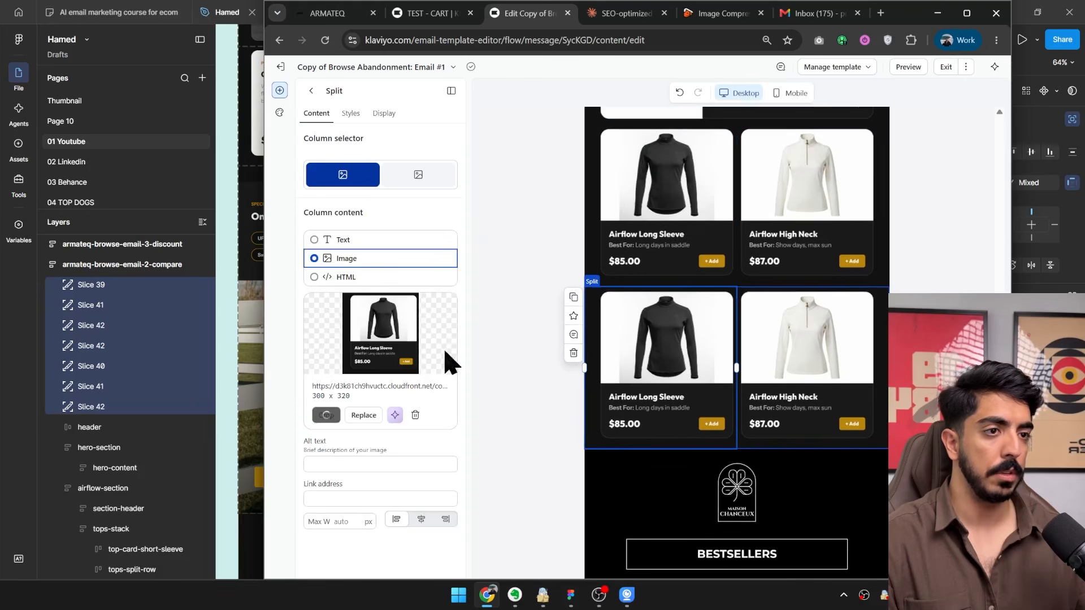
left_click(415, 415)
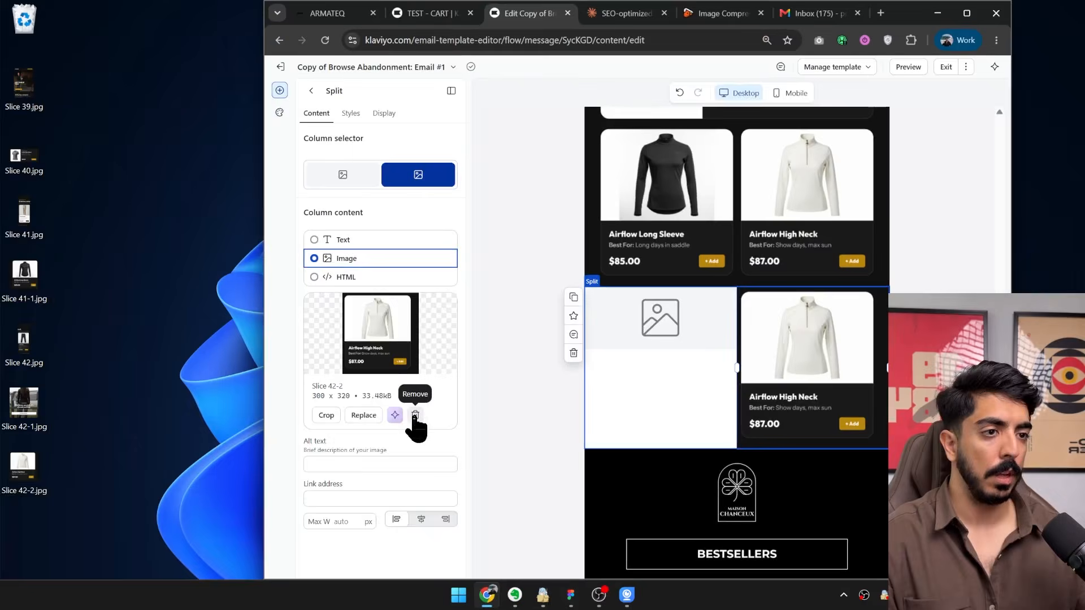
left_click(415, 415)
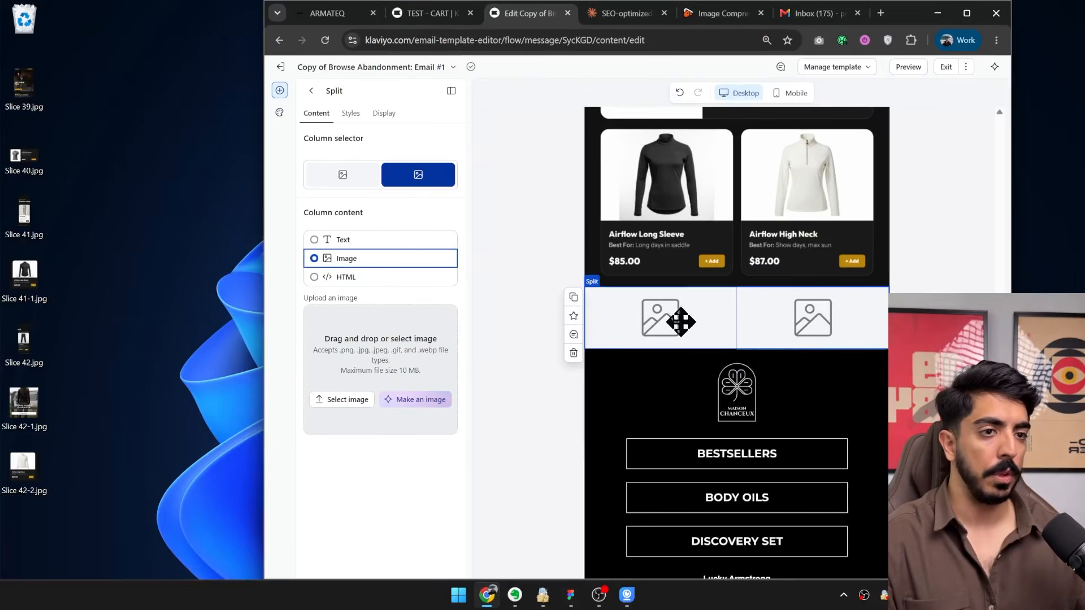
Upload Slice 41.jpg from the desktop into the first column of the duplicated split block.
left_click(680, 317)
left_click(569, 598)
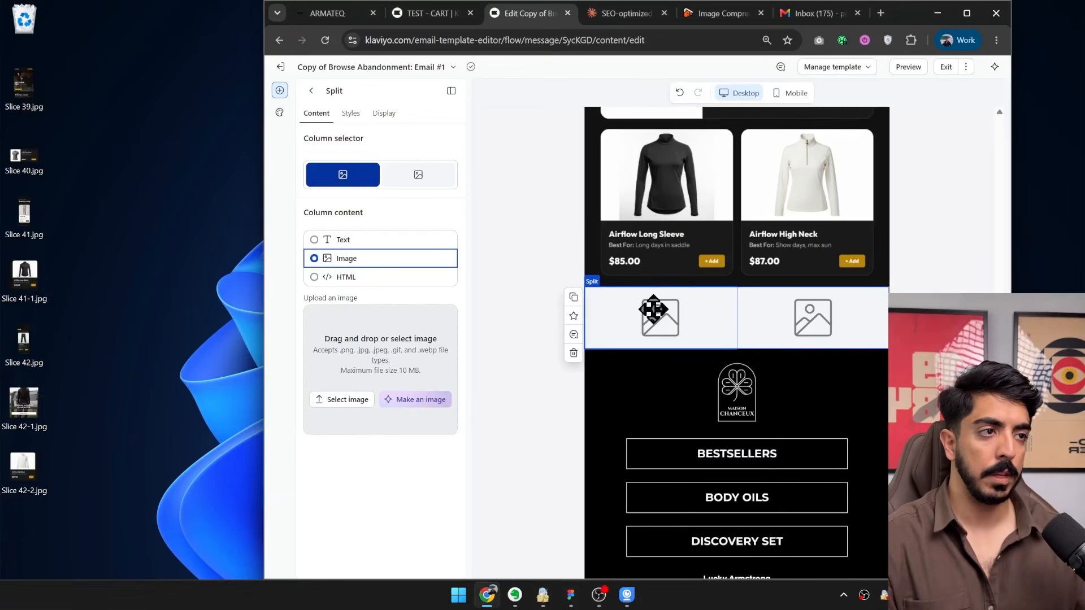
left_click_drag(49, 243, 353, 366)
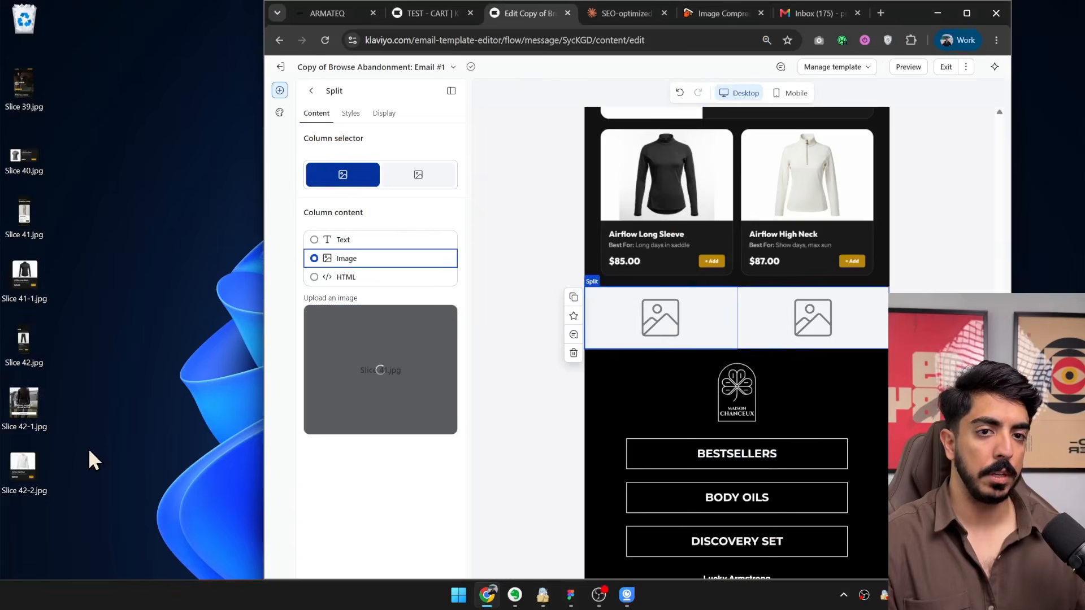
Upload Slice 42.jpg from the desktop into the second column of the duplicated split block and review the breeches pair.
left_click(806, 332)
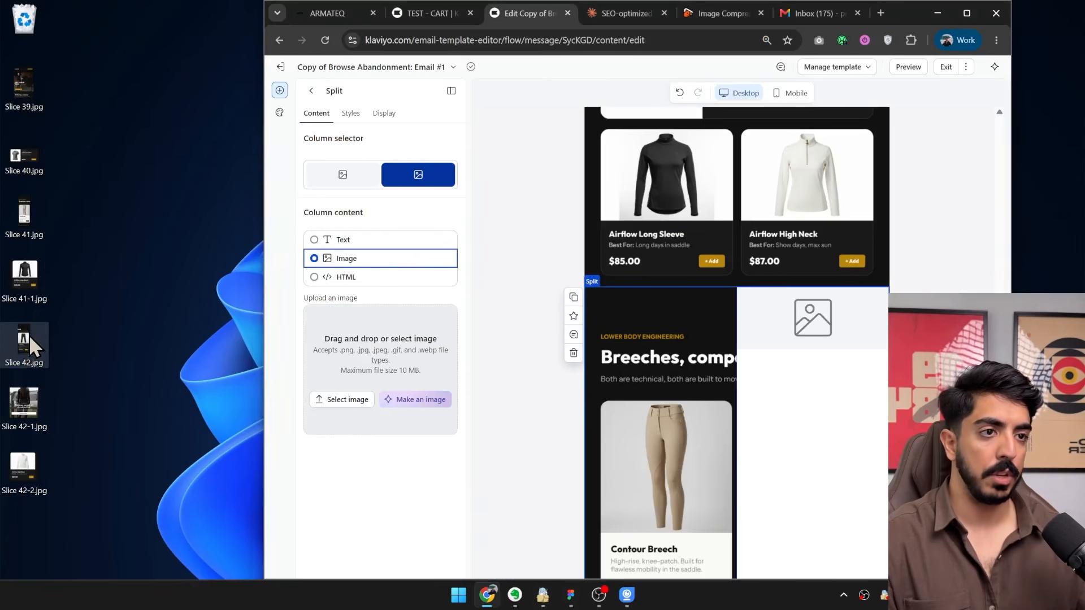
left_click_drag(29, 334, 375, 372)
left_click(32, 341)
left_click_drag(746, 351, 825, 332)
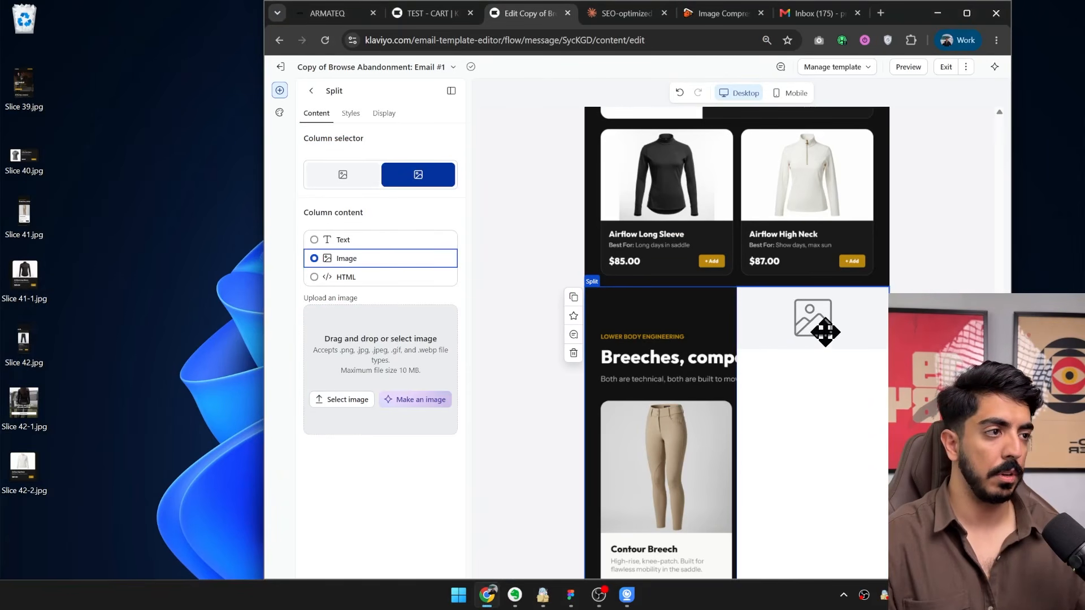
left_click_drag(410, 348, 410, 351)
scroll(617, 496, "down", 3)
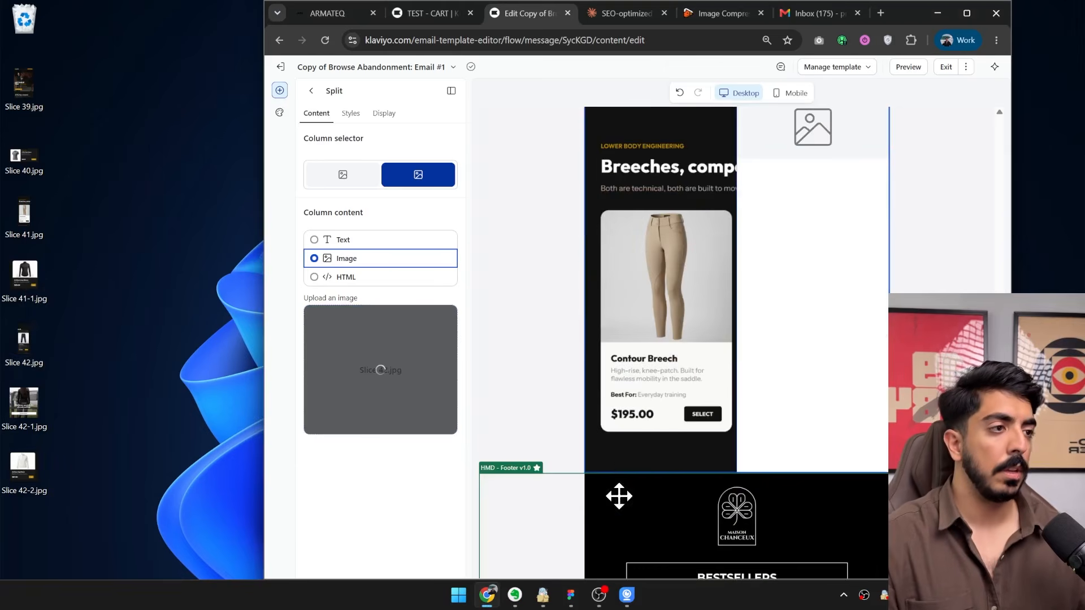
scroll(629, 452, "up", 2)
scroll(629, 452, "down", 4)
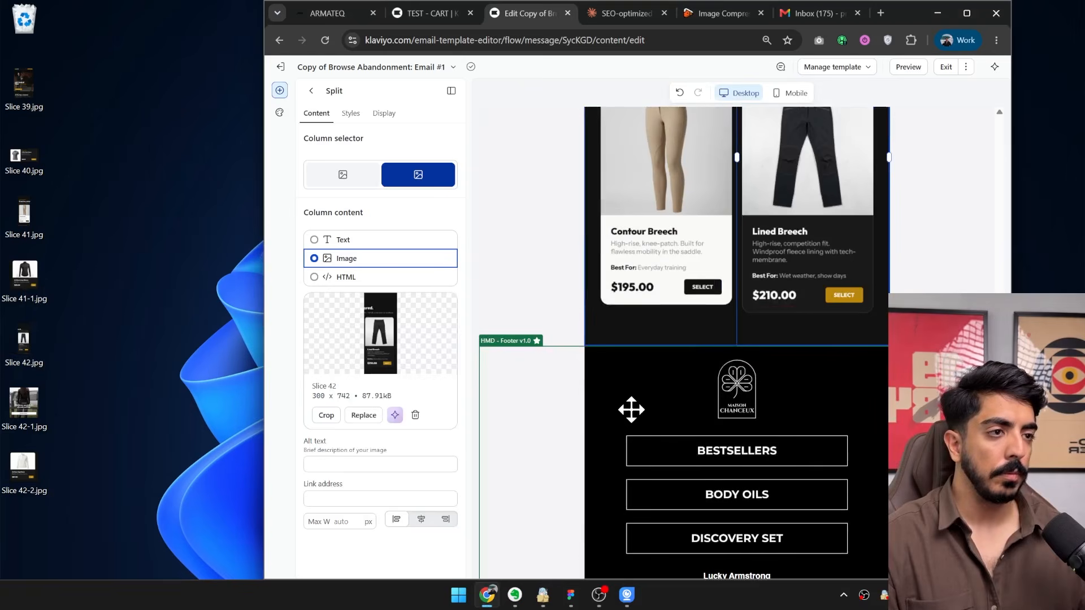
Add an image block between the breeches split and the footer and upload Slice 42-1.jpg into it.
scroll(526, 337, "down", 2)
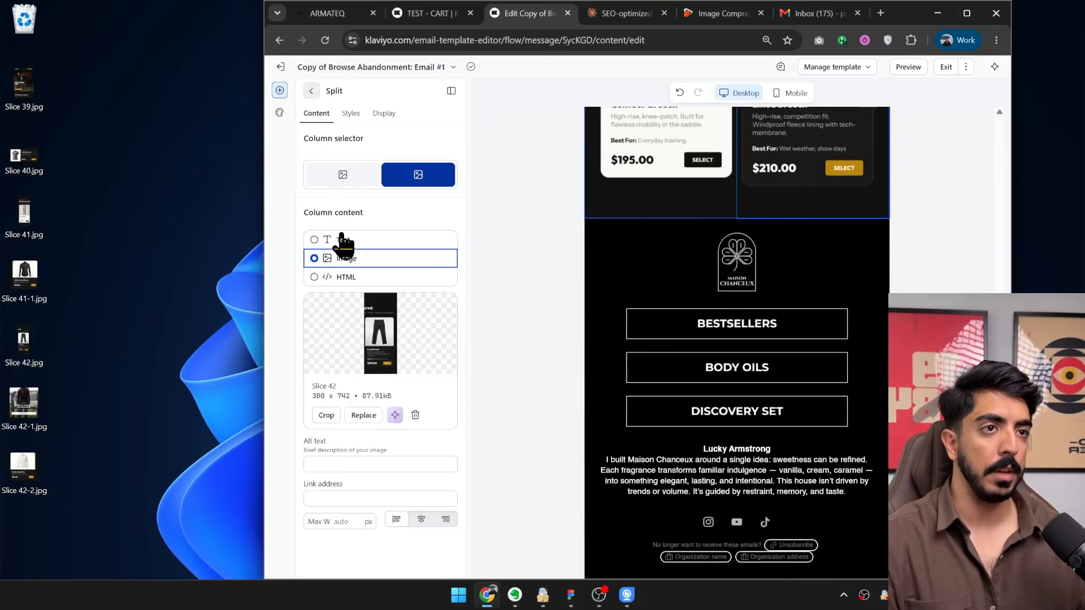
left_click_drag(411, 165, 750, 226)
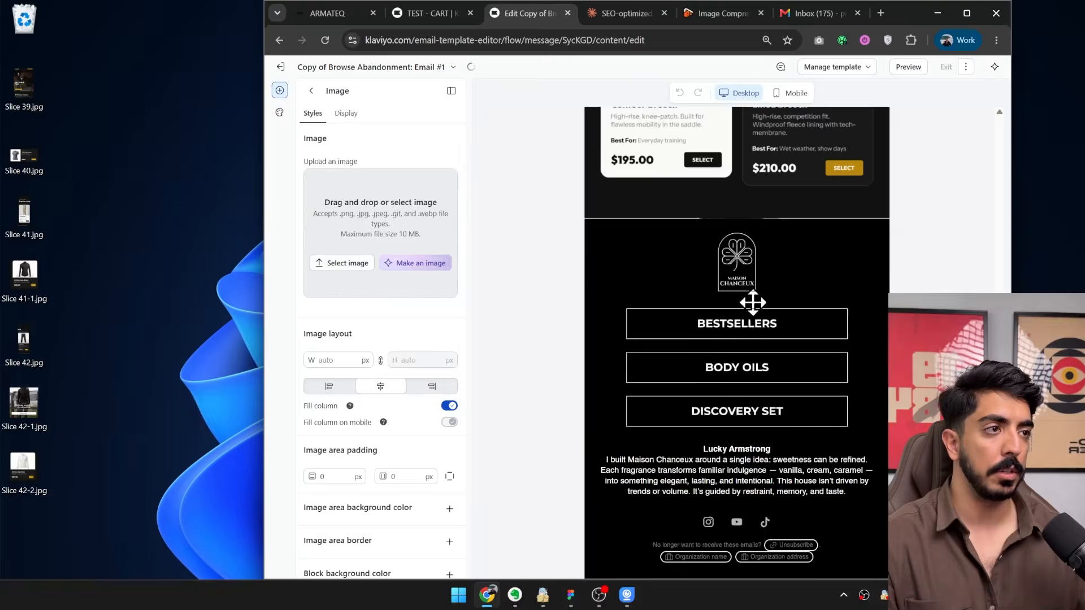
left_click_drag(28, 405, 375, 237)
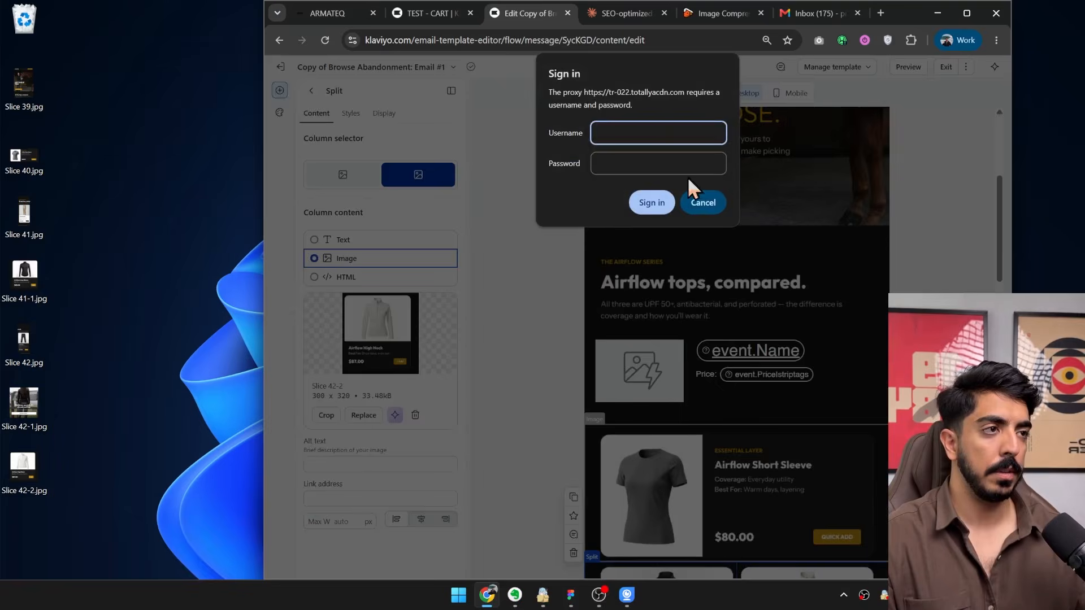
Copy the {{ event.URL }} link address from the product table's image cell and use it as the hero image's link address.
left_click(700, 201)
left_click(637, 390)
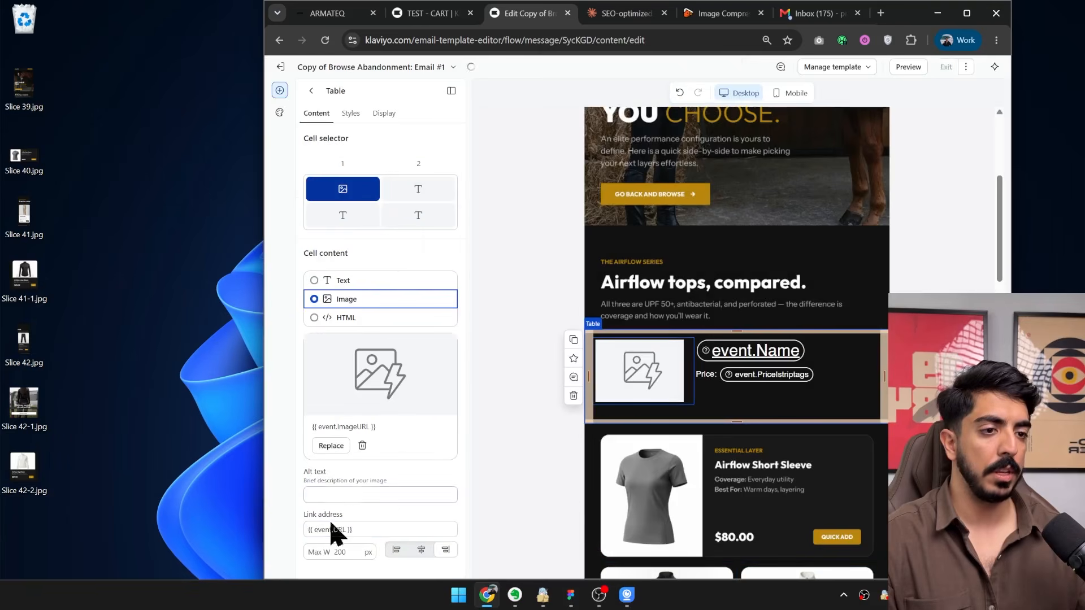
key("ctrl+a")
key("ctrl+c")
left_click(794, 252)
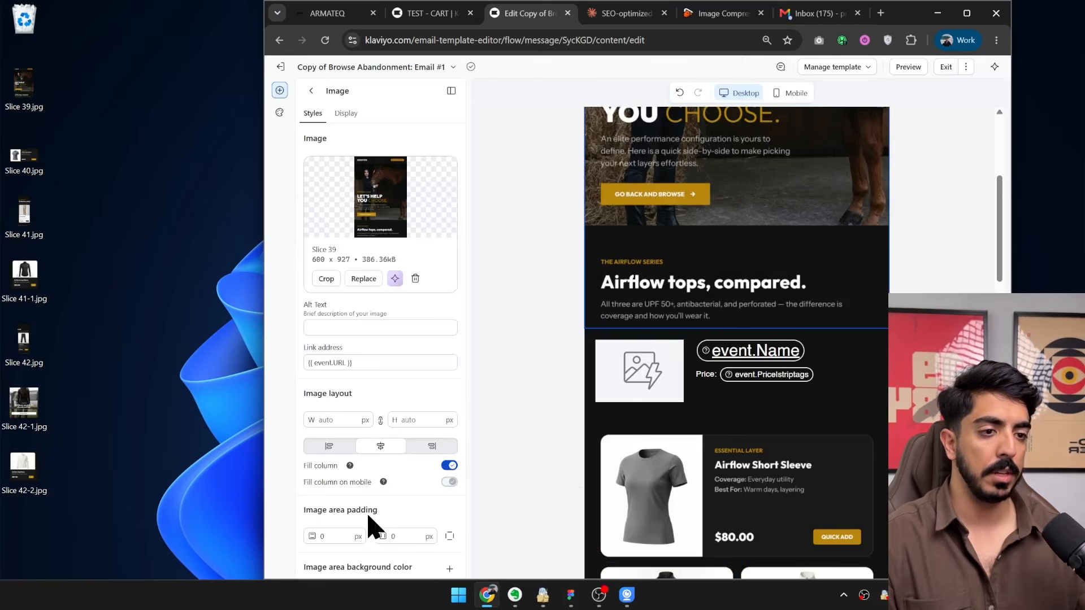
scroll(712, 326, "up", 3)
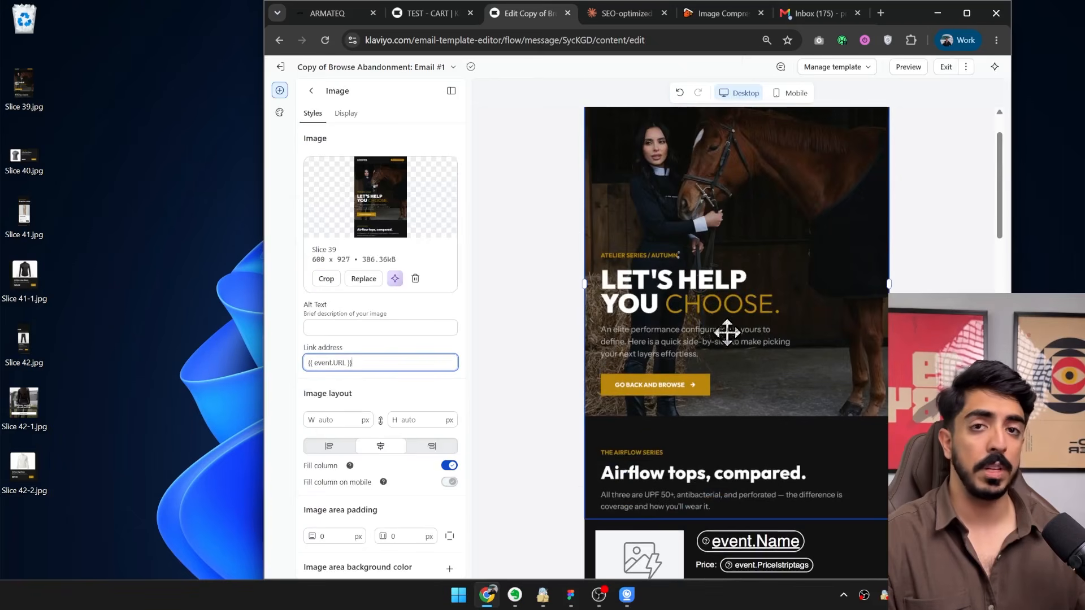
Check the link settings of the product blocks and paste {{ event.URL }} as the closing Slice 42-1 image's link address.
scroll(718, 229, "up", 1)
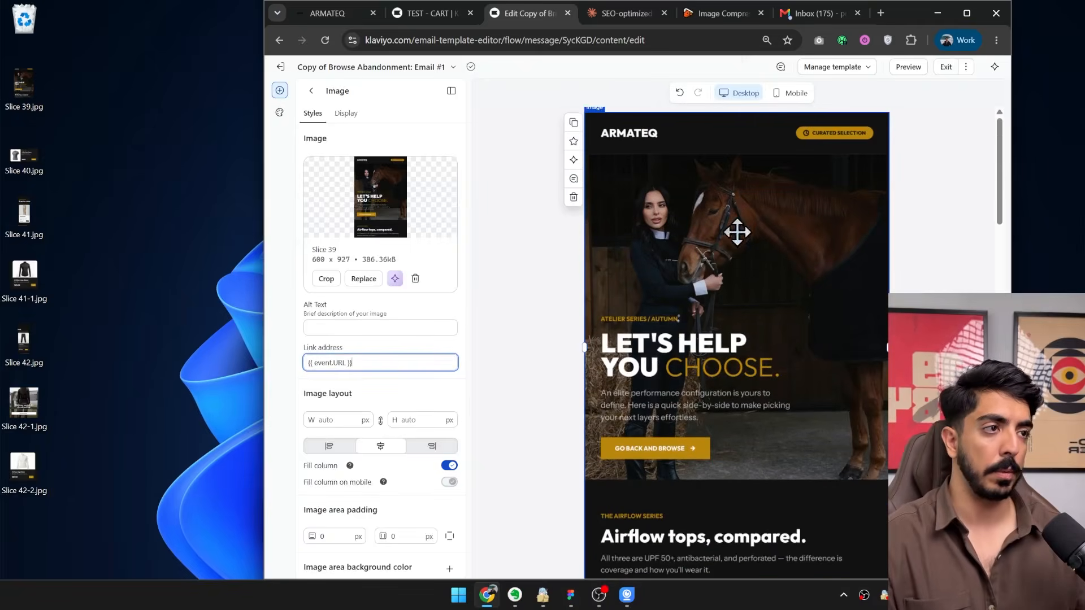
scroll(734, 269, "down", 10)
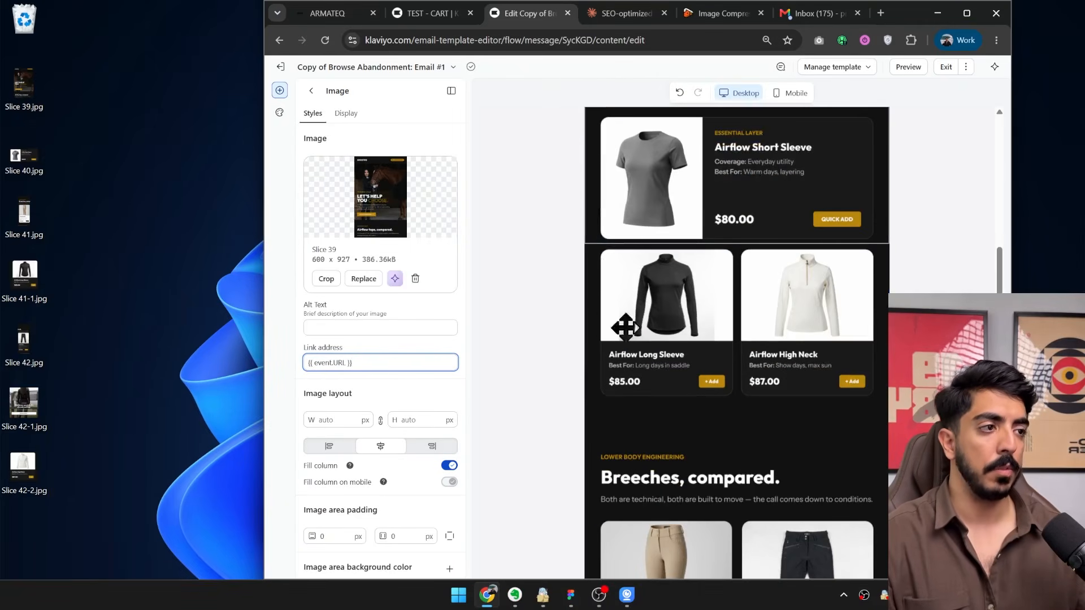
left_click(638, 226)
scroll(745, 347, "down", 5)
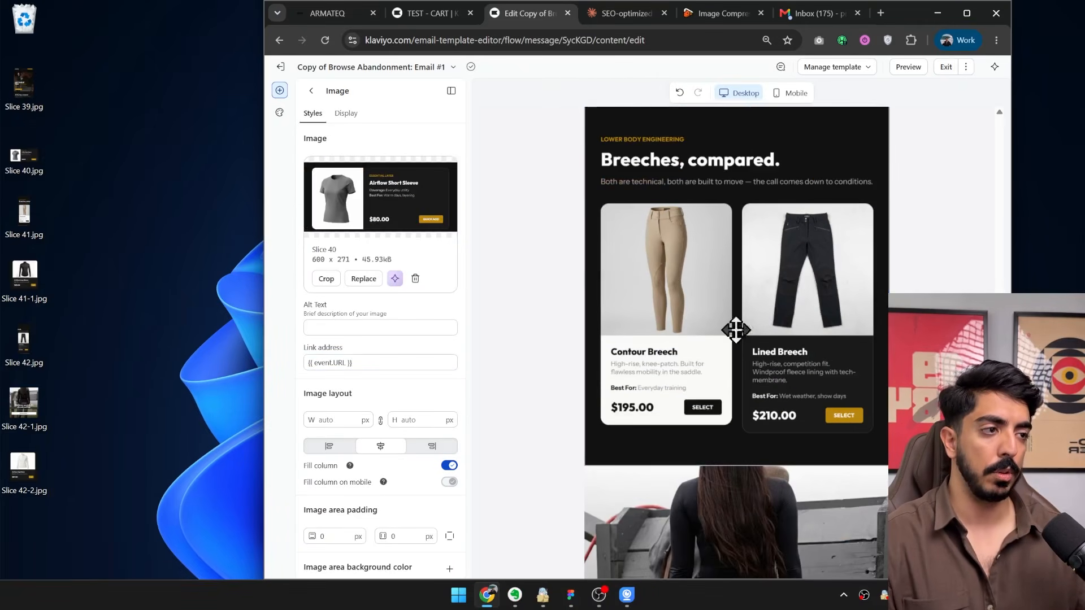
left_click(736, 329)
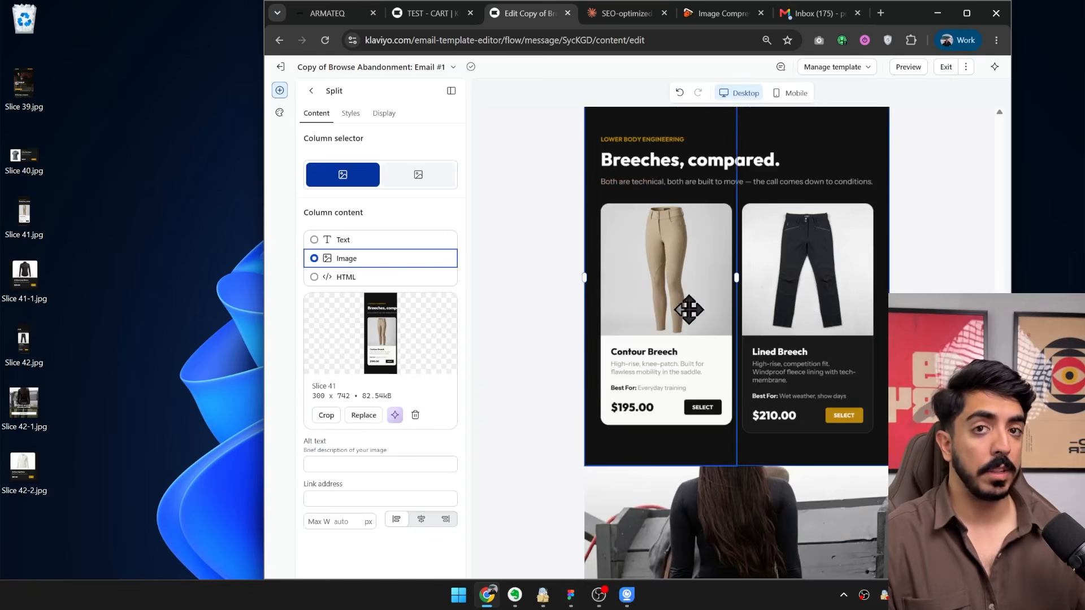
scroll(763, 388, "down", 4)
left_click(669, 220)
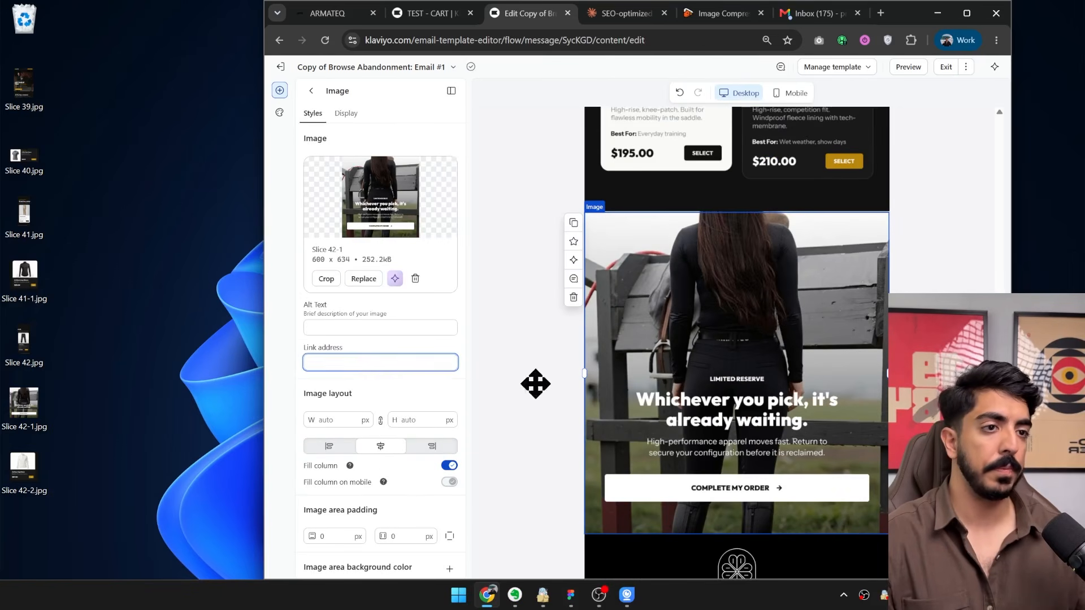
key("ctrl+v")
scroll(935, 108, "up", 15)
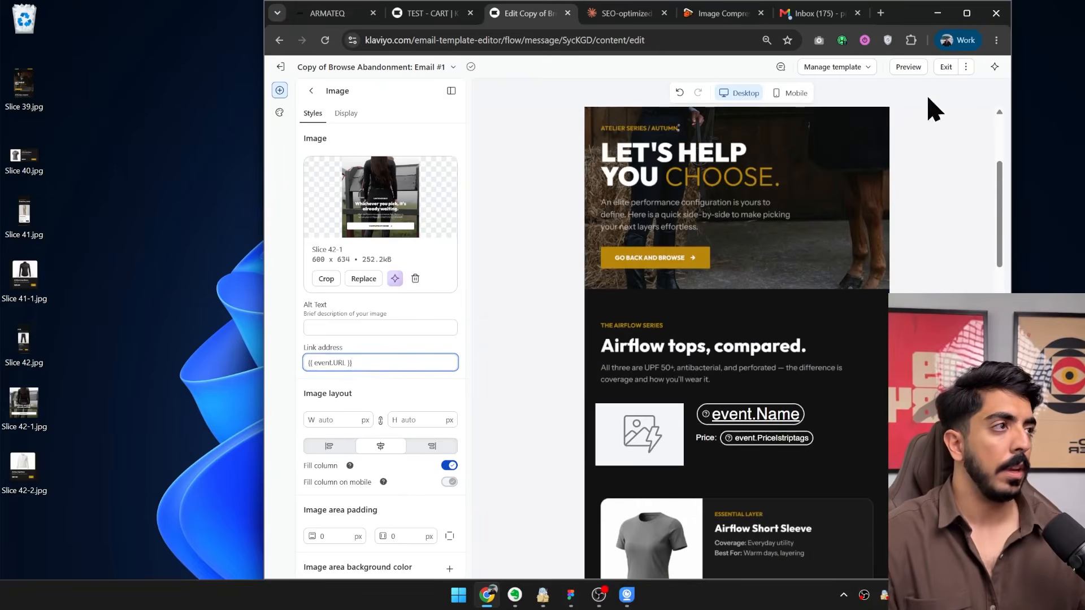
Leave the second email's editor, delete the used slice files from the desktop and finish the message content to return to the flow.
left_click(944, 68)
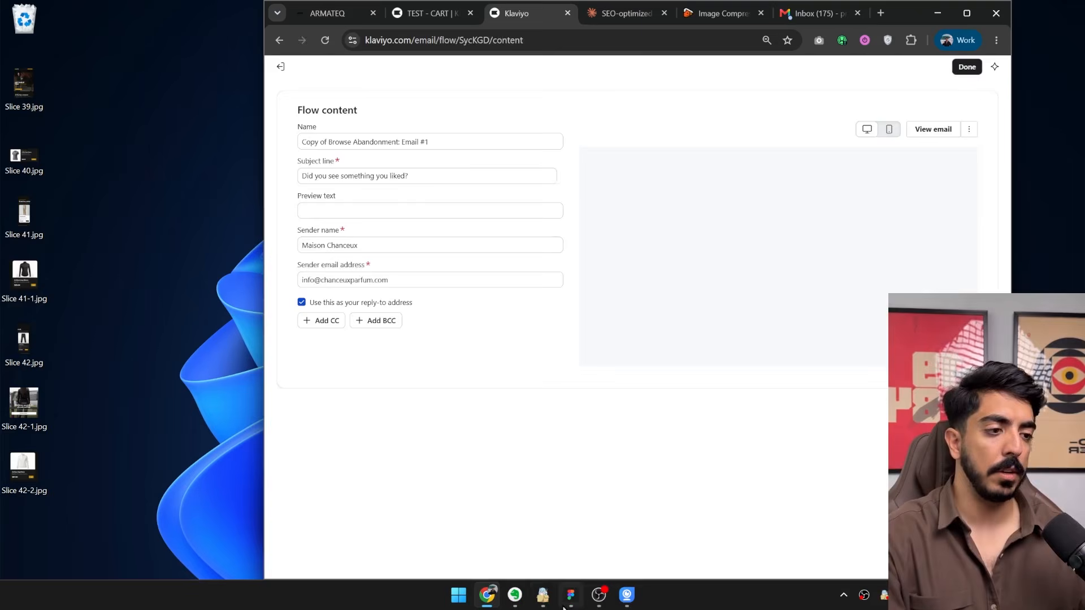
left_click_drag(156, 502, 20, 96)
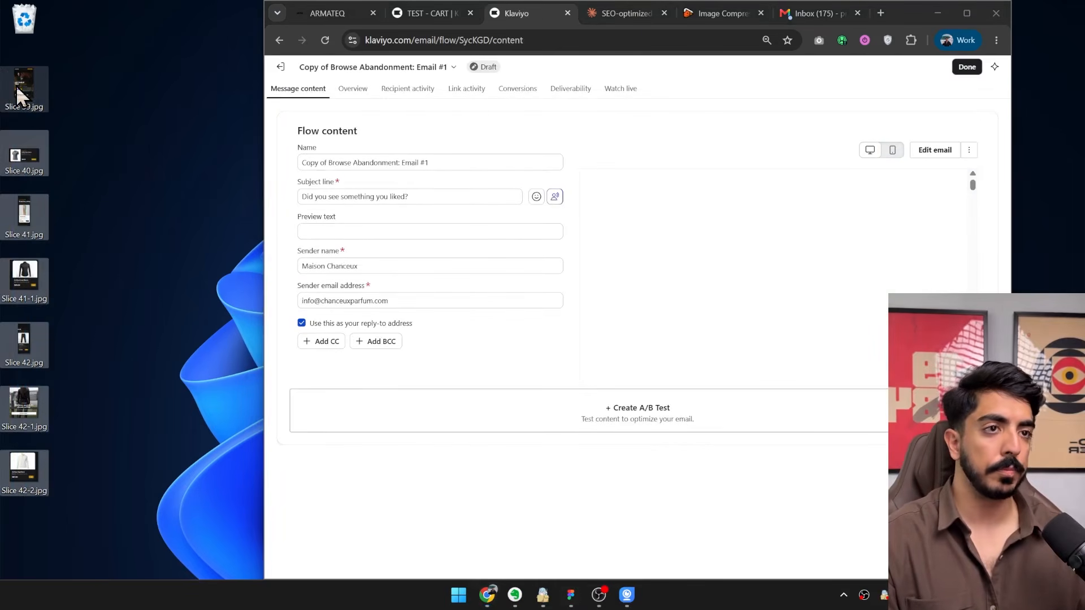
key("Delete")
left_click(966, 67)
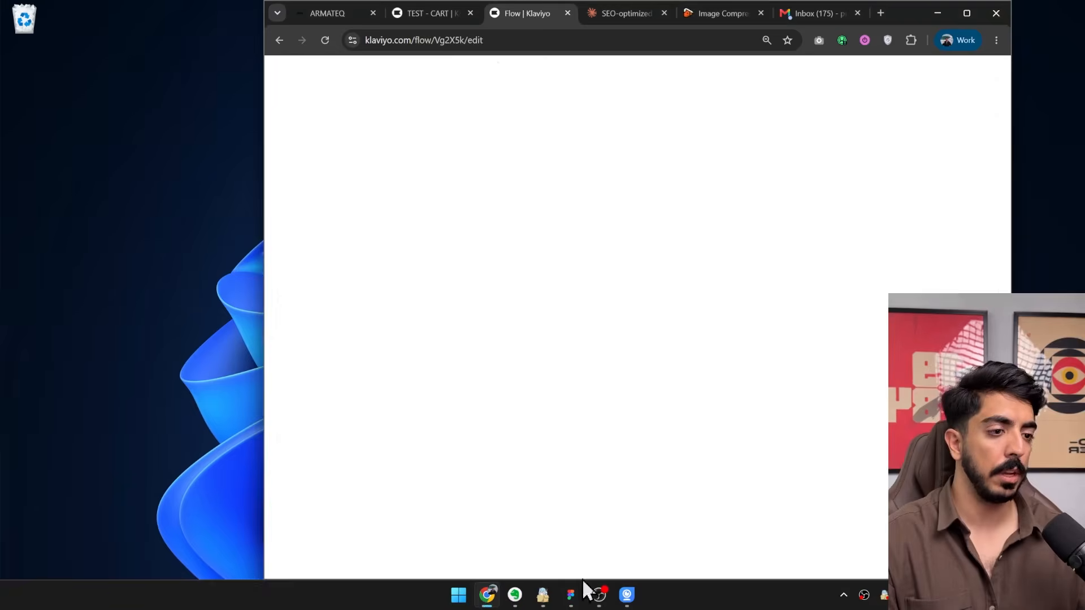
Switch to Figma and draw a 600 × 2821 slice over the armateq-browse-email-3-discount frame, covering everything above its footer.
left_click(571, 599)
scroll(719, 284, "down", 3)
left_click_drag(762, 262, 609, 454)
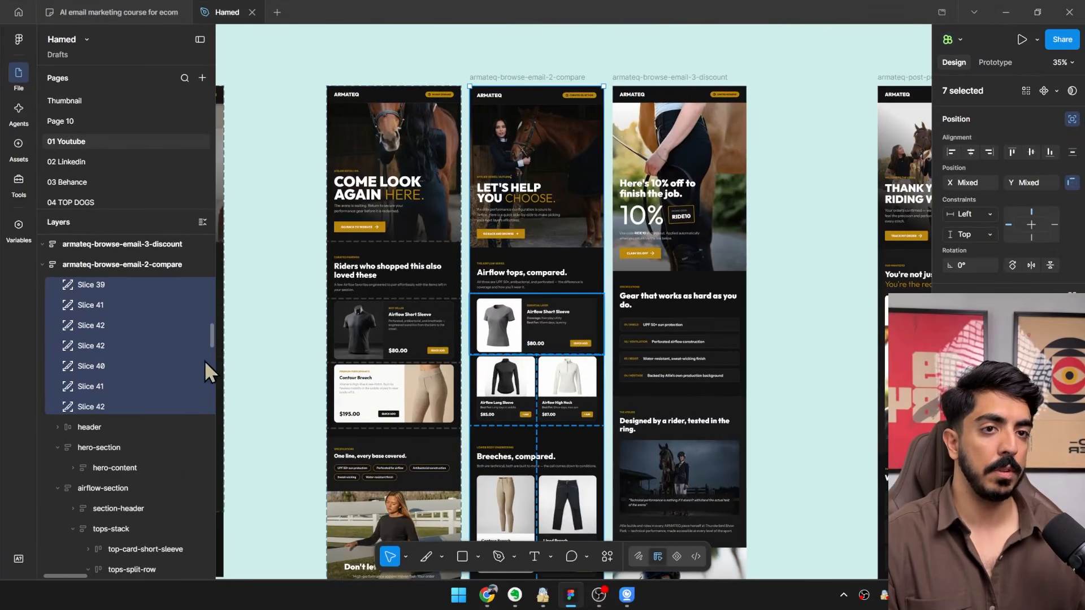
left_click(426, 556)
scroll(733, 100, "up", 5)
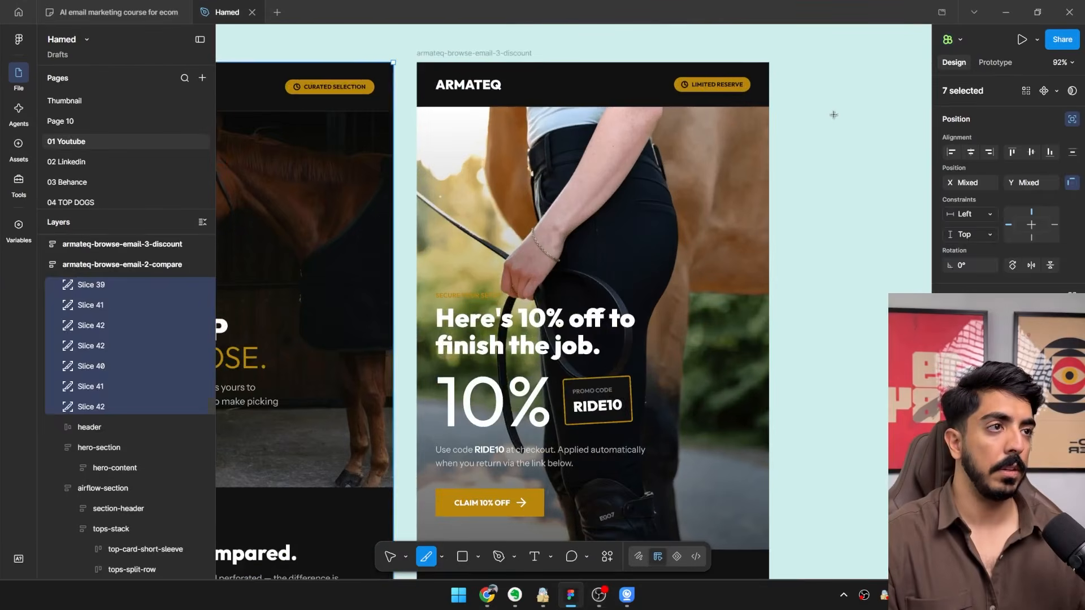
left_click_drag(834, 115, 780, 326)
left_click_drag(811, 208, 480, 132)
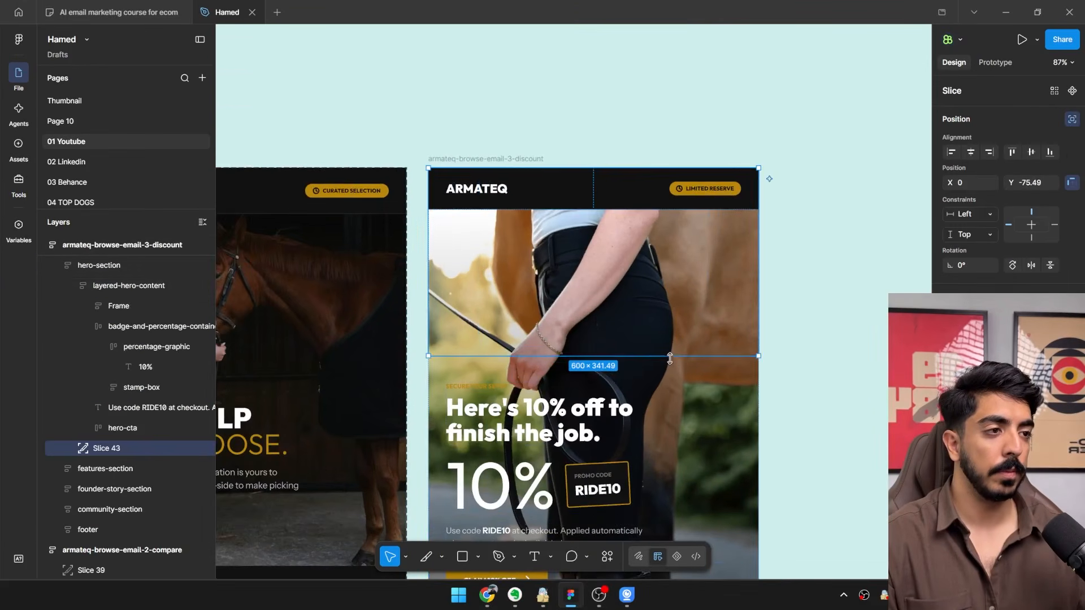
scroll(670, 358, "down", 4)
left_click_drag(671, 358, 541, 605)
mouse_move(551, 444)
left_mouse_down()
mouse_move(540, 102)
mouse_move(538, 451)
left_mouse_up()
scroll(540, 101, "down", 3)
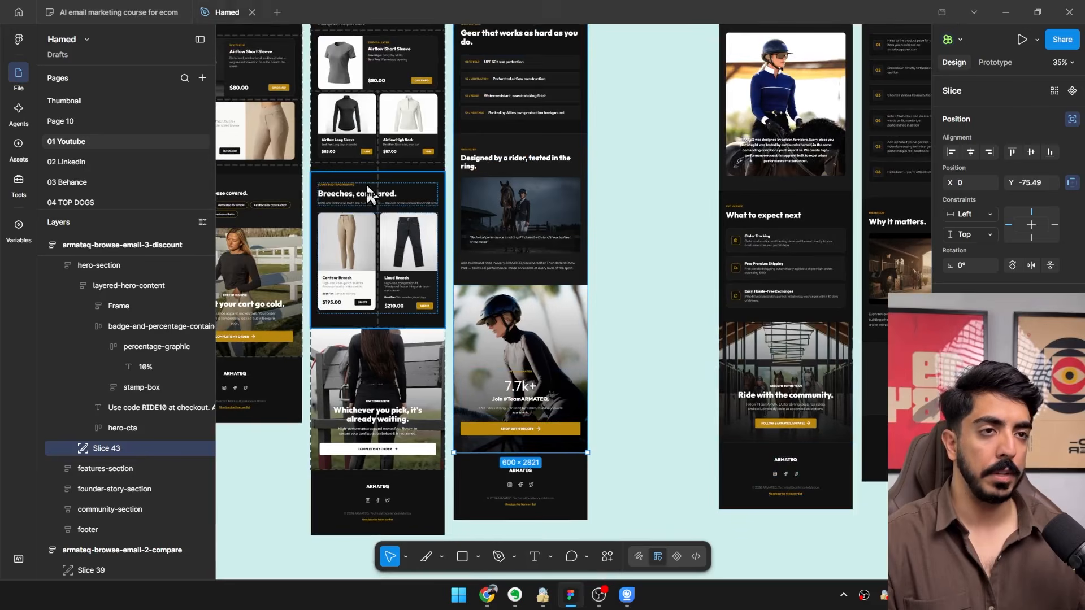
Export the discount email's slice to the desktop as Slice 43.jpg.
key("ctrl+shift+e")
left_click(55, 122)
left_click(292, 349)
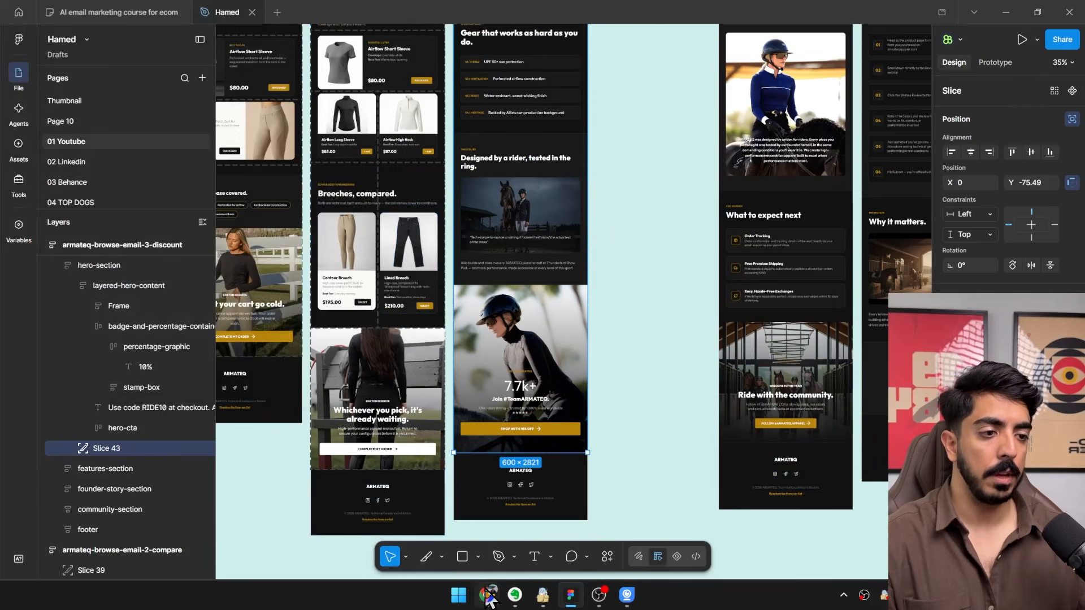
Return to Klaviyo and open the template of the flow's third email for editing.
left_click(486, 591)
left_click(1029, 57)
left_click(1006, 12)
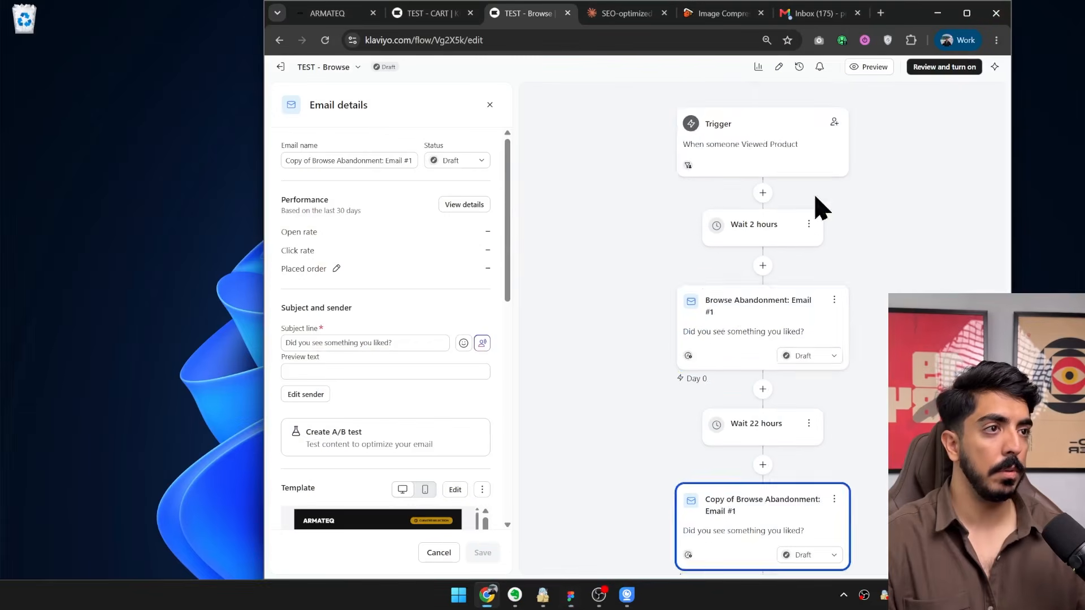
scroll(799, 322, "down", 5)
left_click(727, 452)
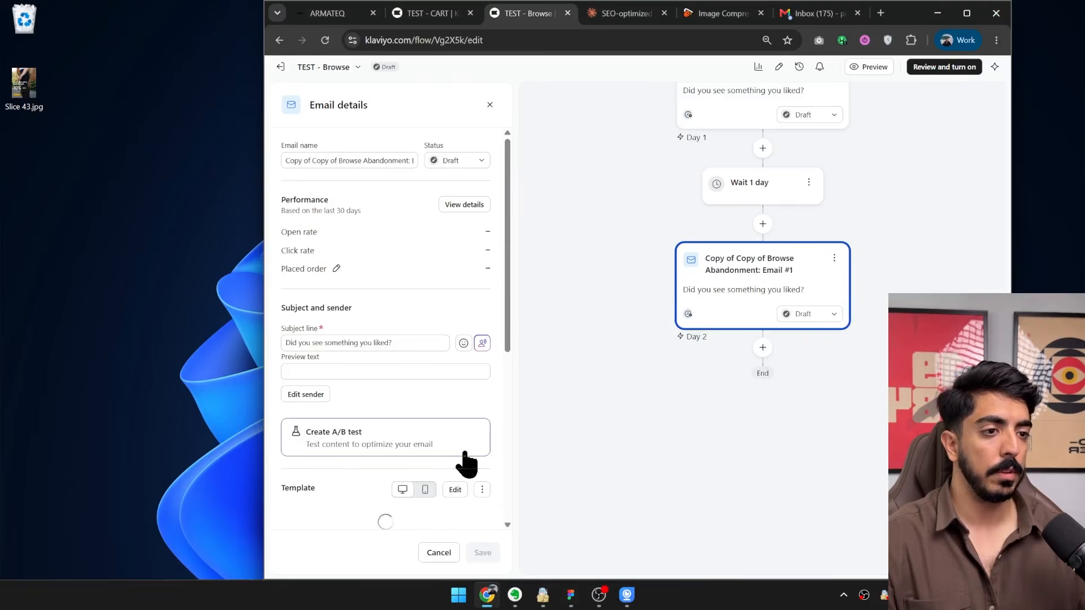
left_click(484, 495)
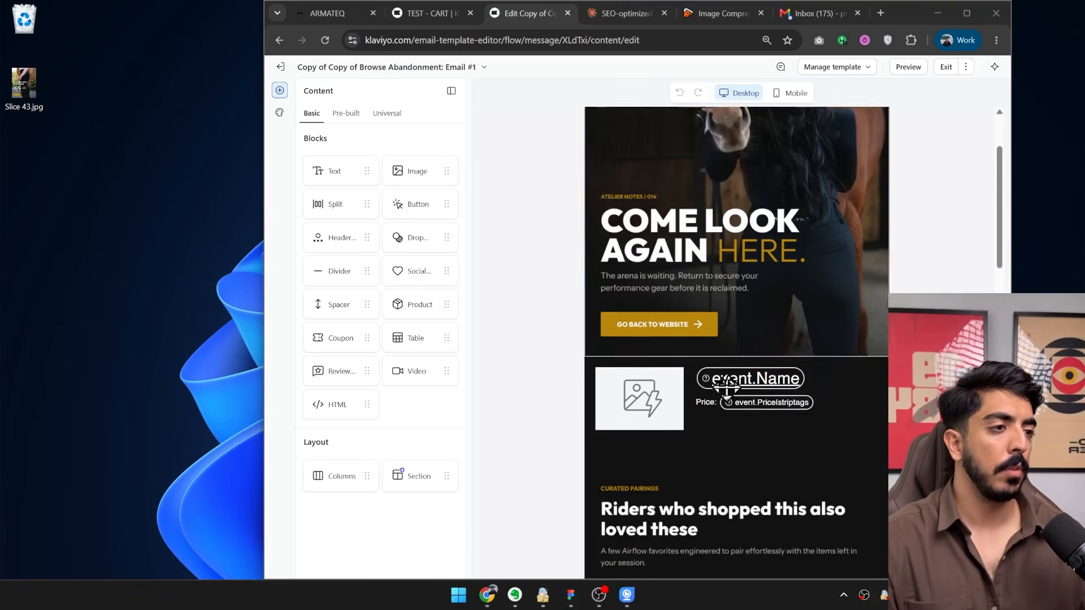
Delete the "Riders who shopped this also loved these" image and the Airflow Short Sleeve and Contour Breech product images below it.
scroll(726, 387, "down", 3)
left_click(588, 416)
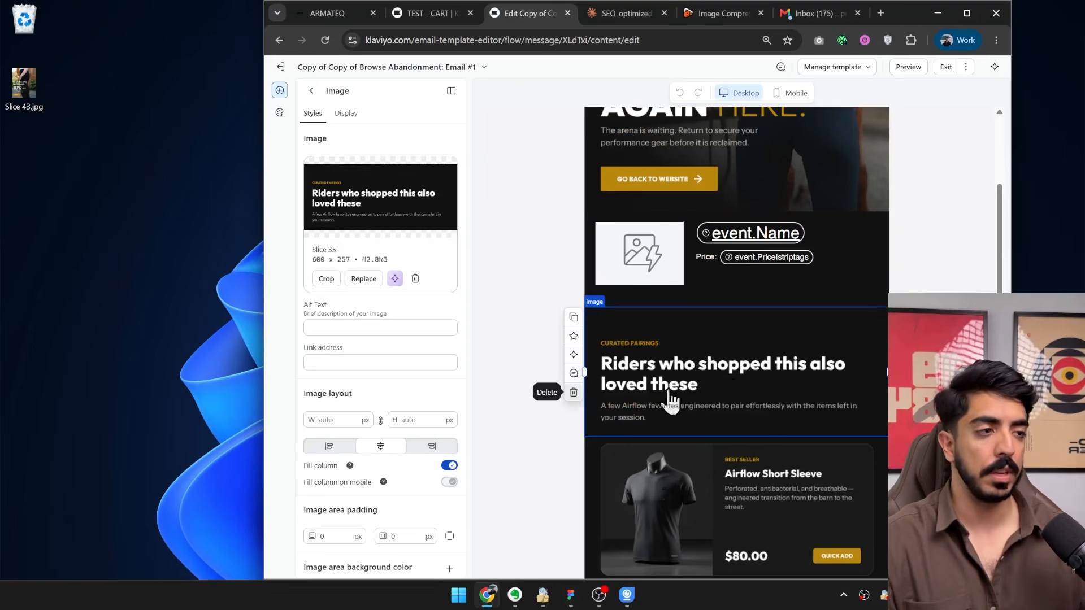
key("Delete")
left_click(638, 390)
left_click(573, 392)
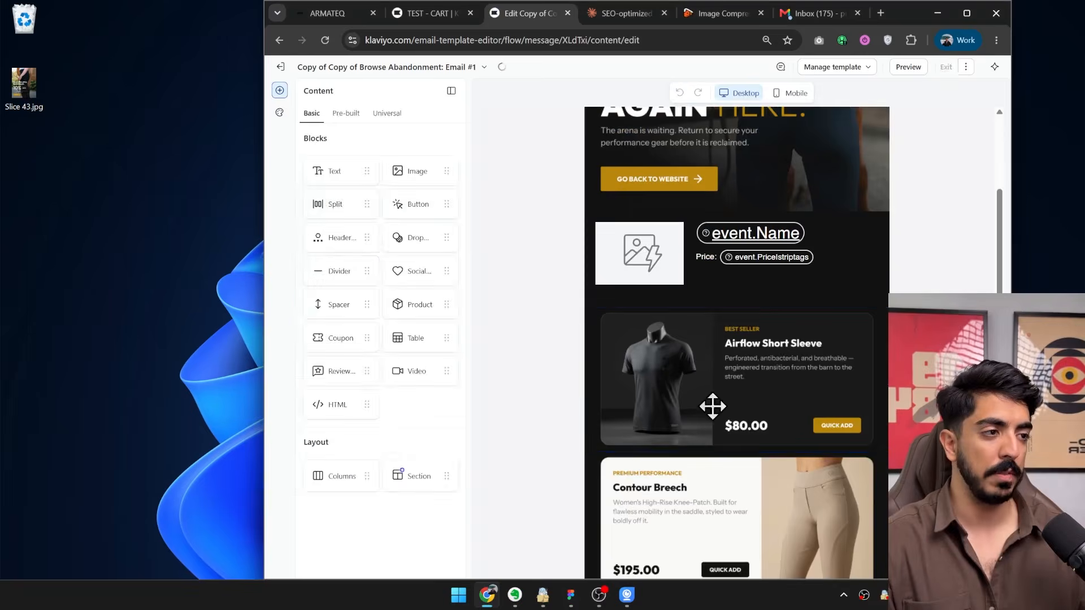
left_click(697, 363)
left_click(573, 391)
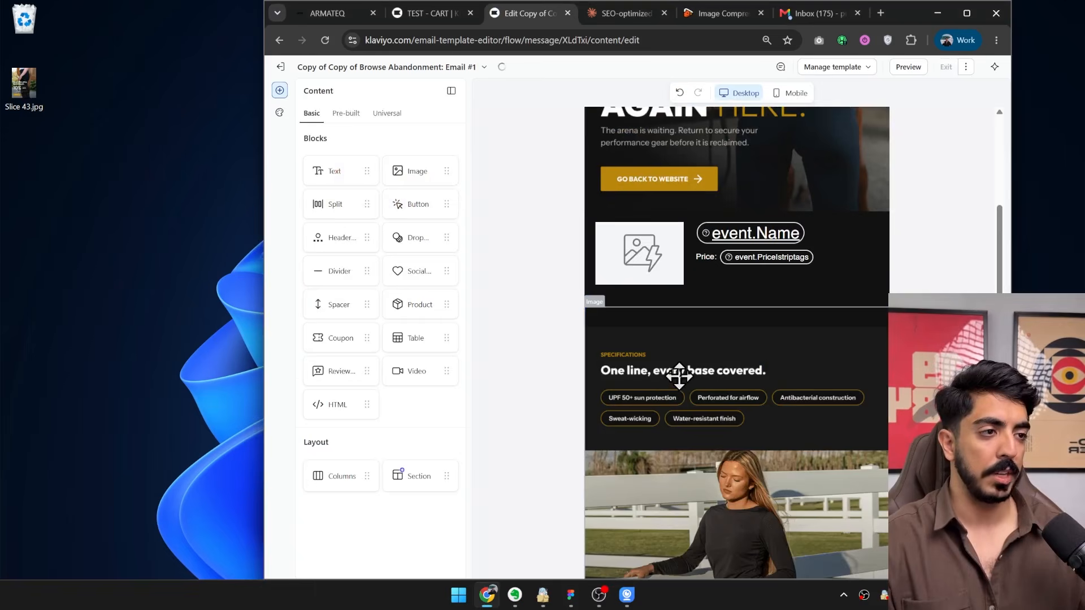
Remove the "Come look again here" picture from the hero image block and upload Slice 43.jpg from the desktop in its place.
scroll(684, 367, "up", 5)
left_click(714, 286)
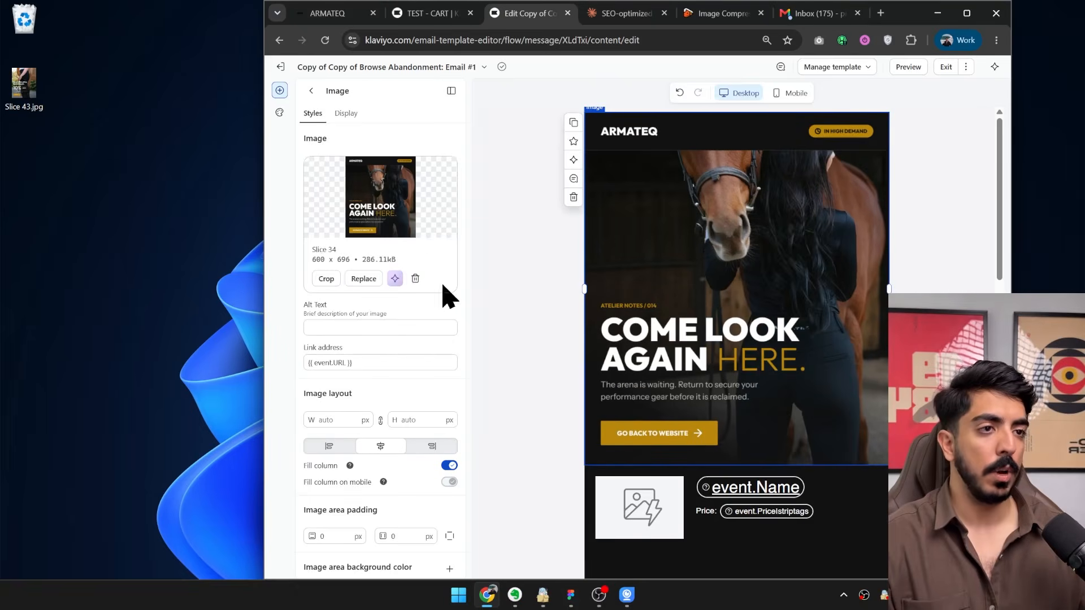
left_click(415, 279)
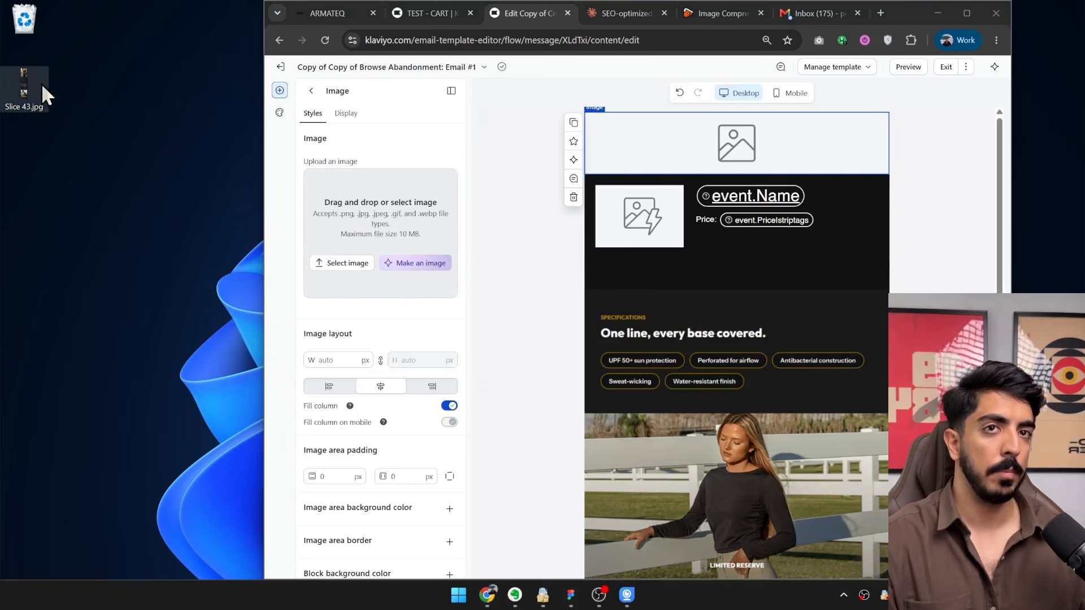
left_click_drag(42, 85, 403, 225)
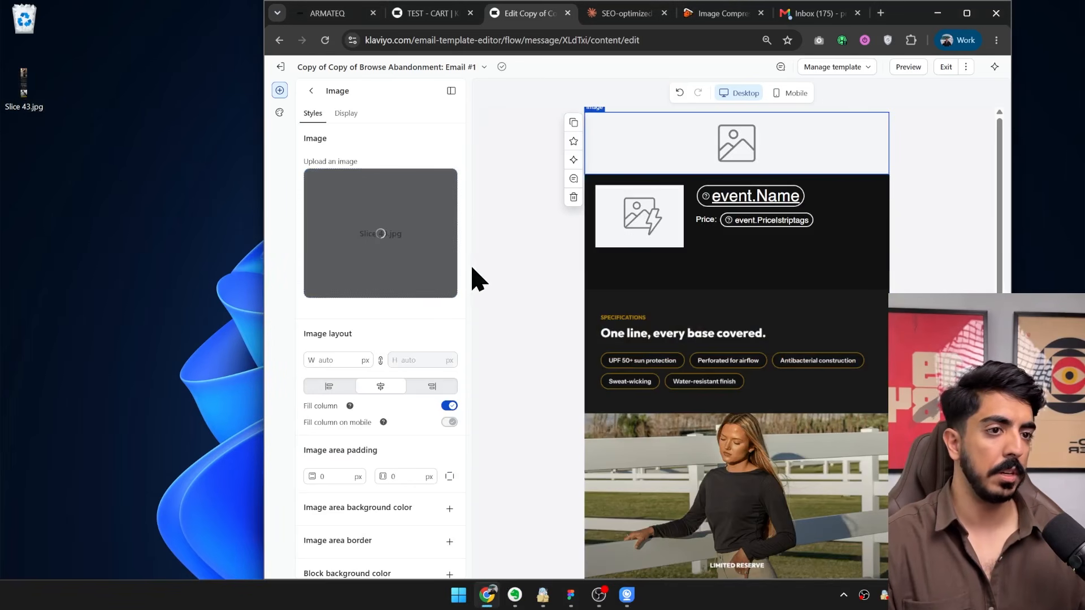
Delete the old "One line, every base covered" image block between the product table and the footer.
left_click(634, 354)
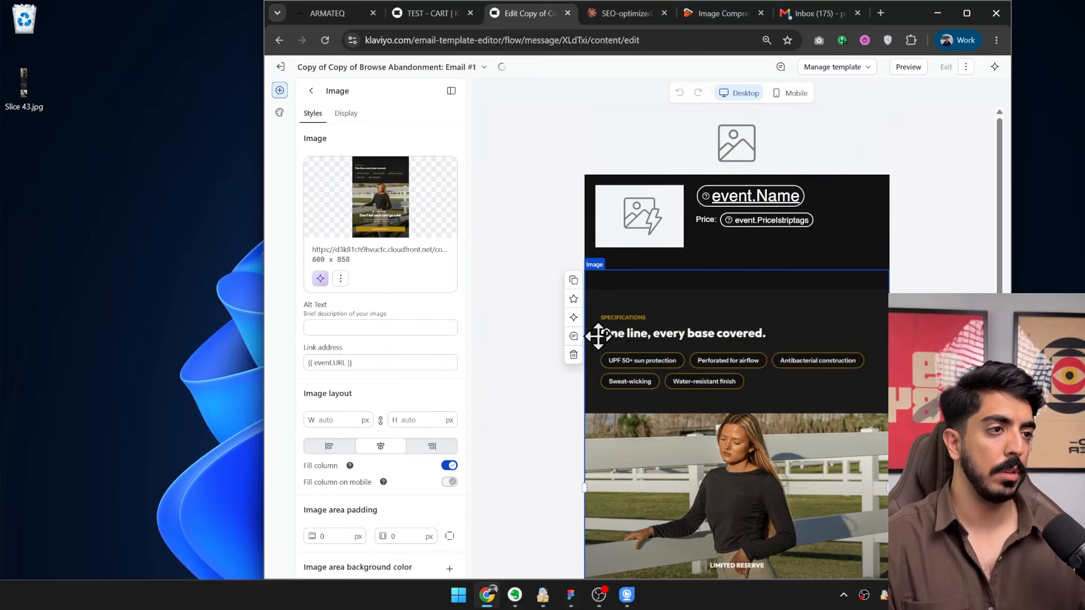
scroll(572, 305, "down", 1)
key("Delete")
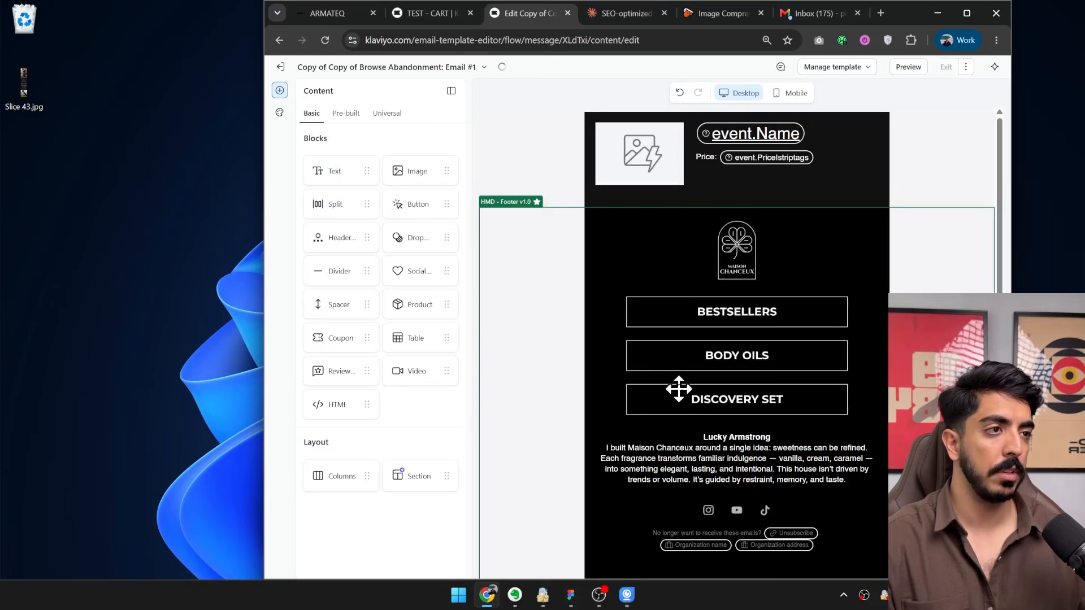
Examine the uploaded Slice 43 image in the email and its image settings.
left_click(688, 147)
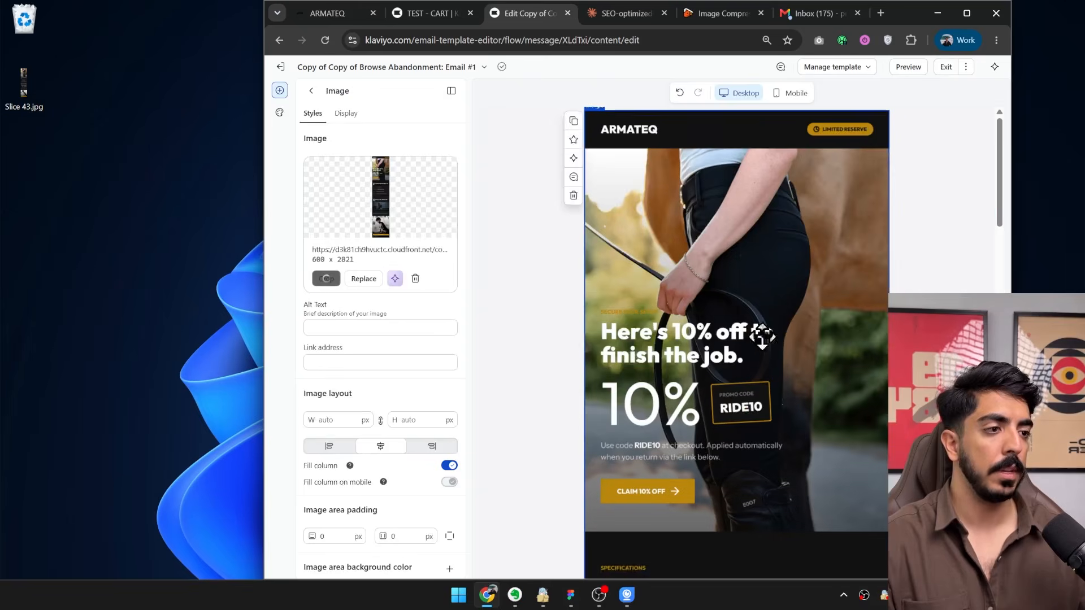
scroll(711, 351, "down", 8)
scroll(700, 339, "up", 8)
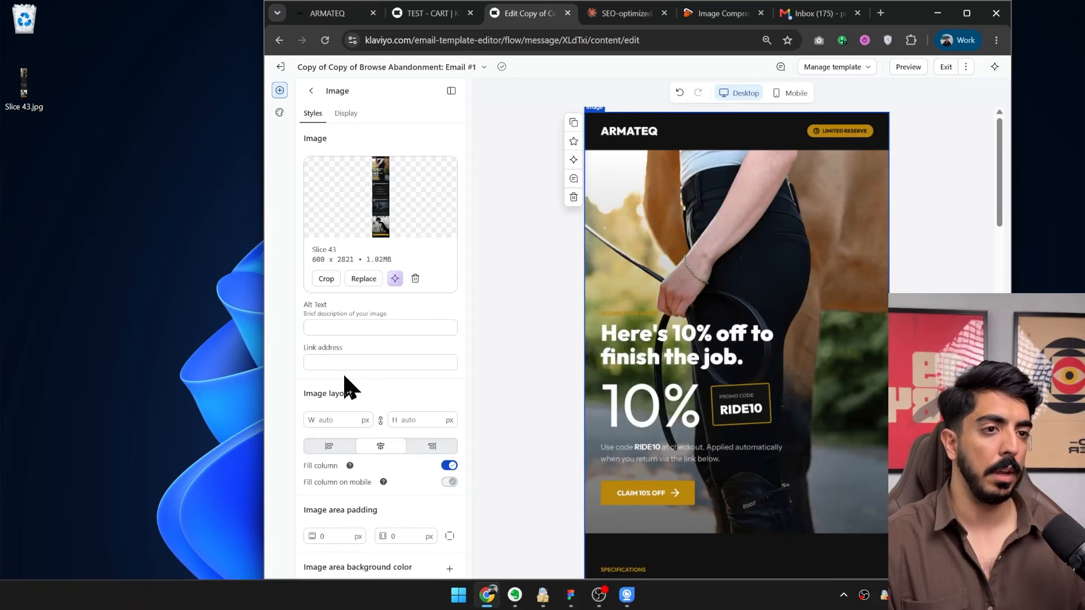
scroll(384, 362, "down", 3)
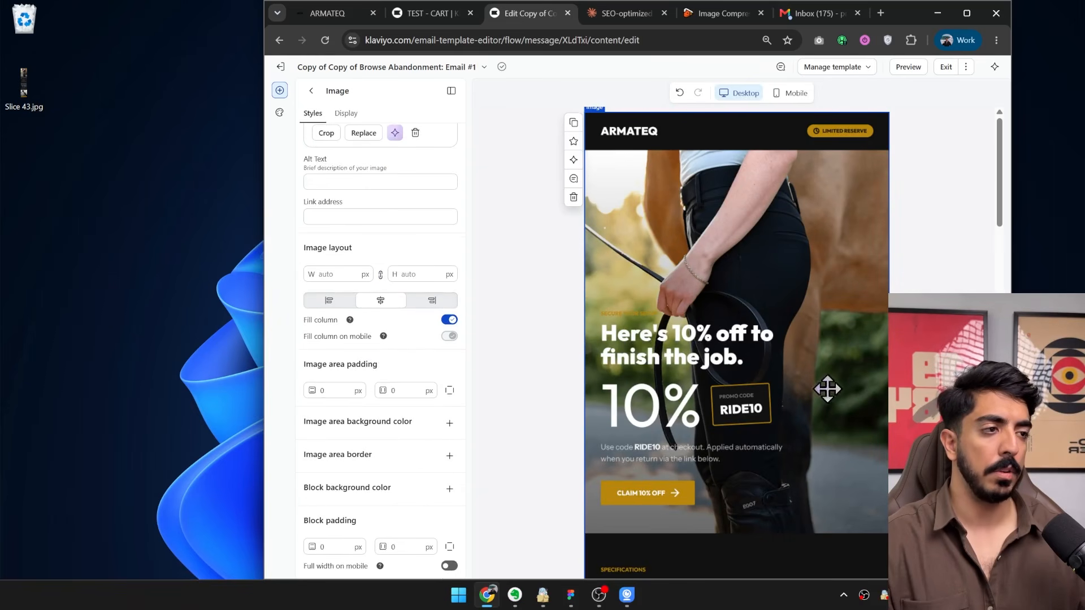
scroll(734, 353, "down", 5)
scroll(731, 350, "up", 4)
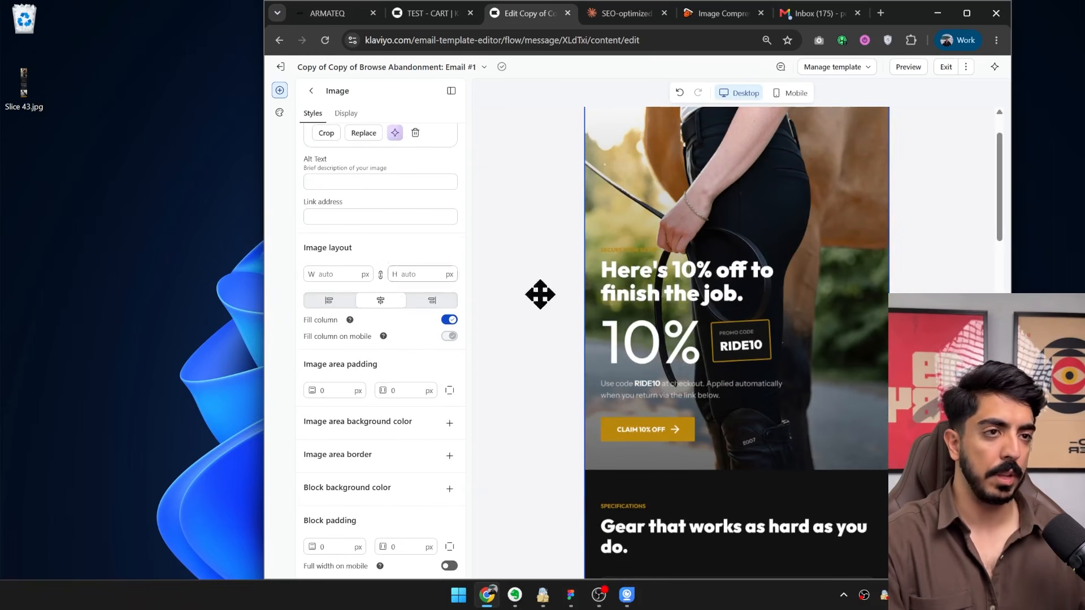
scroll(418, 250, "up", 1)
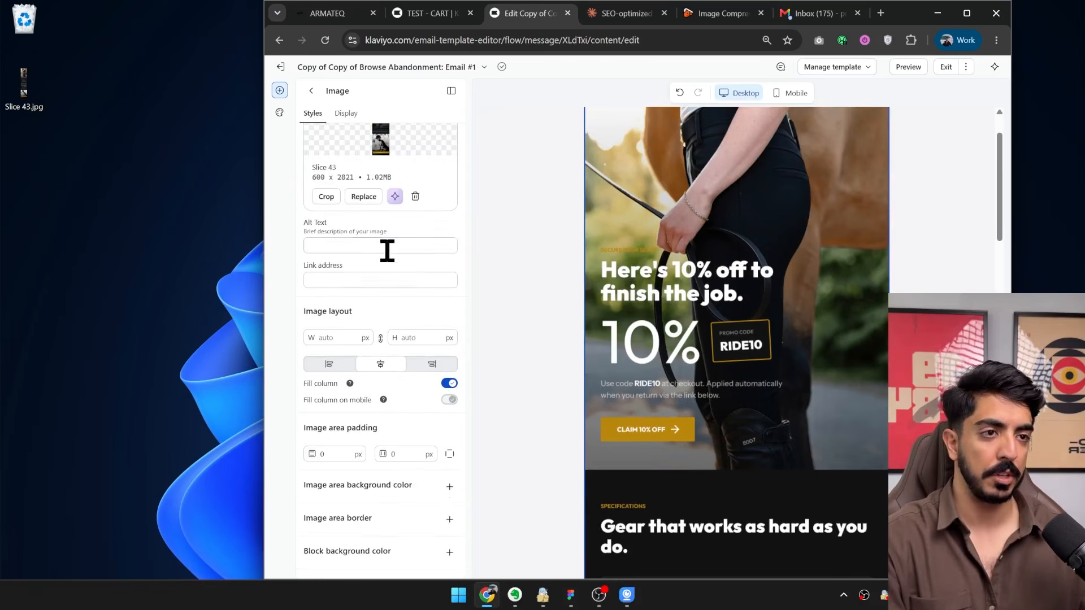
Crop the hero image down to its 10% off section, ending below the claim button at 600 × 829 px, and save it.
scroll(345, 277, "up", 2)
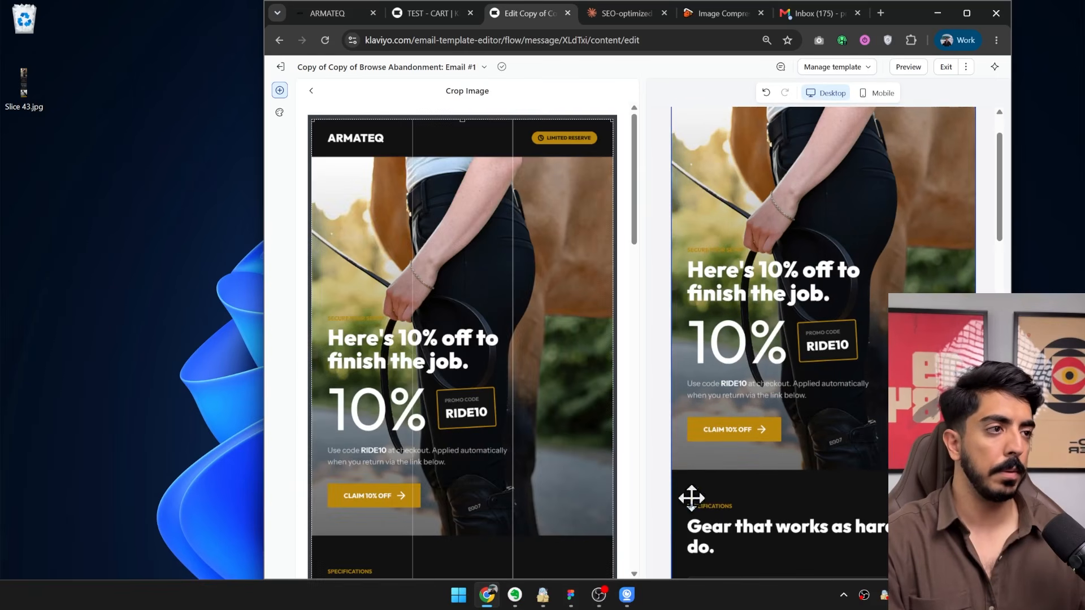
scroll(513, 412, "down", 10)
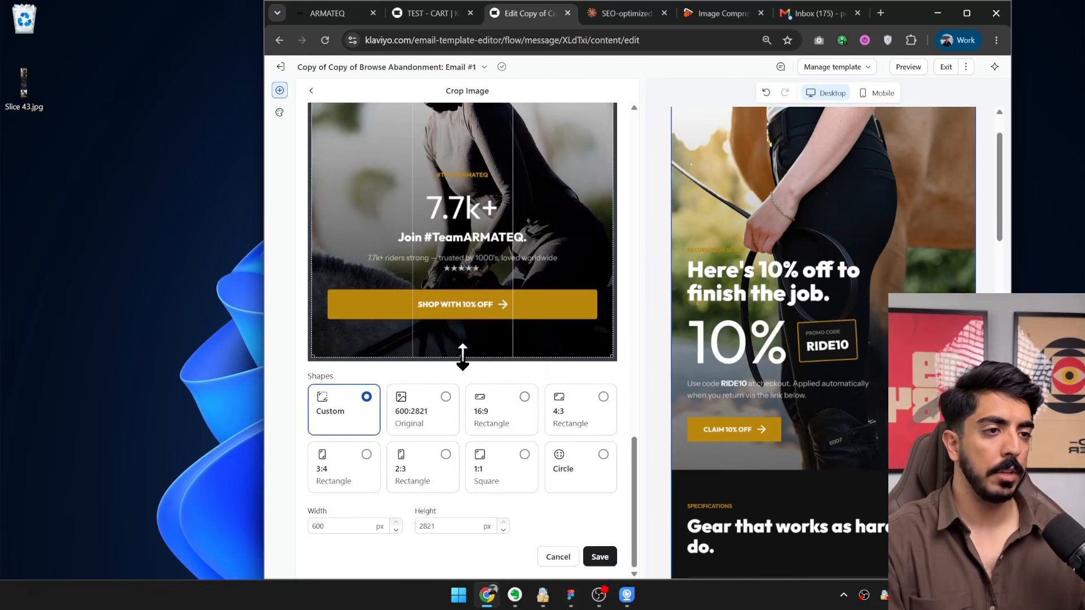
left_click_drag(462, 357, 473, 48)
scroll(486, 308, "up", 5)
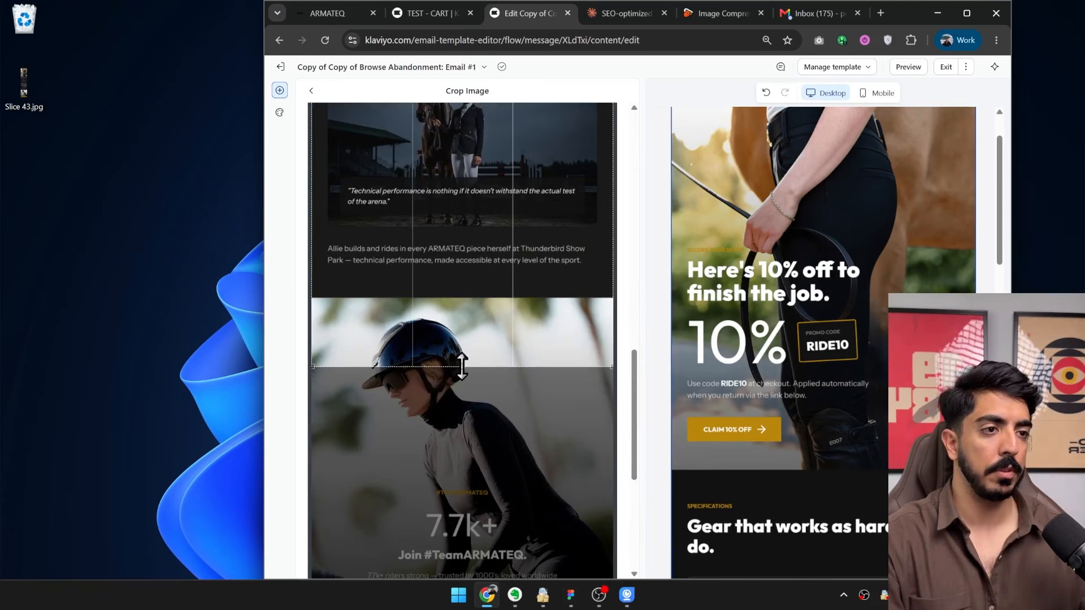
scroll(462, 159, "up", 2)
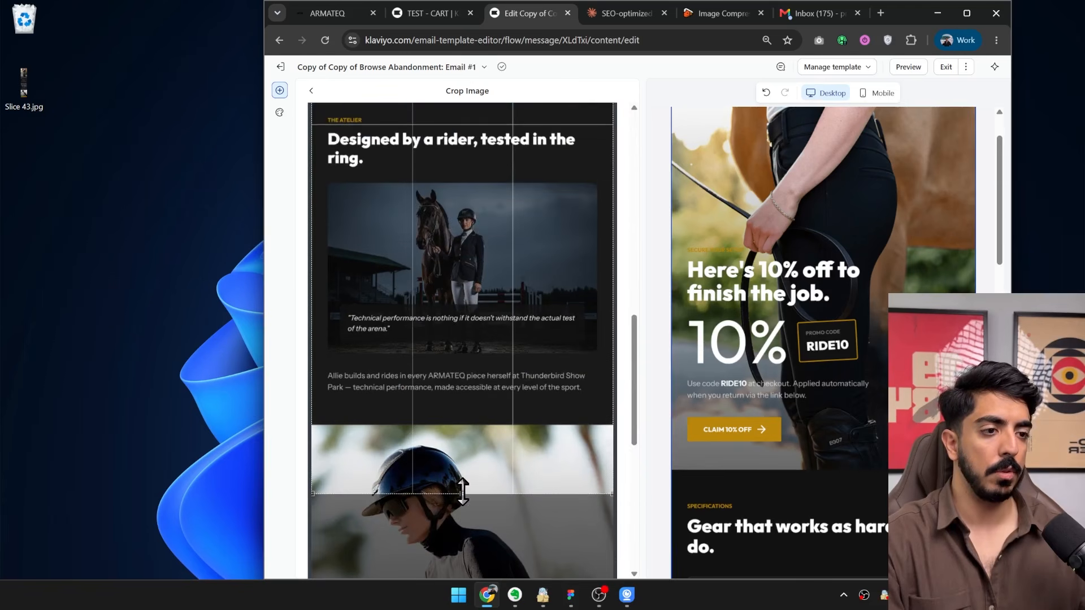
left_click_drag(460, 396, 452, 92)
scroll(470, 325, "up", 5)
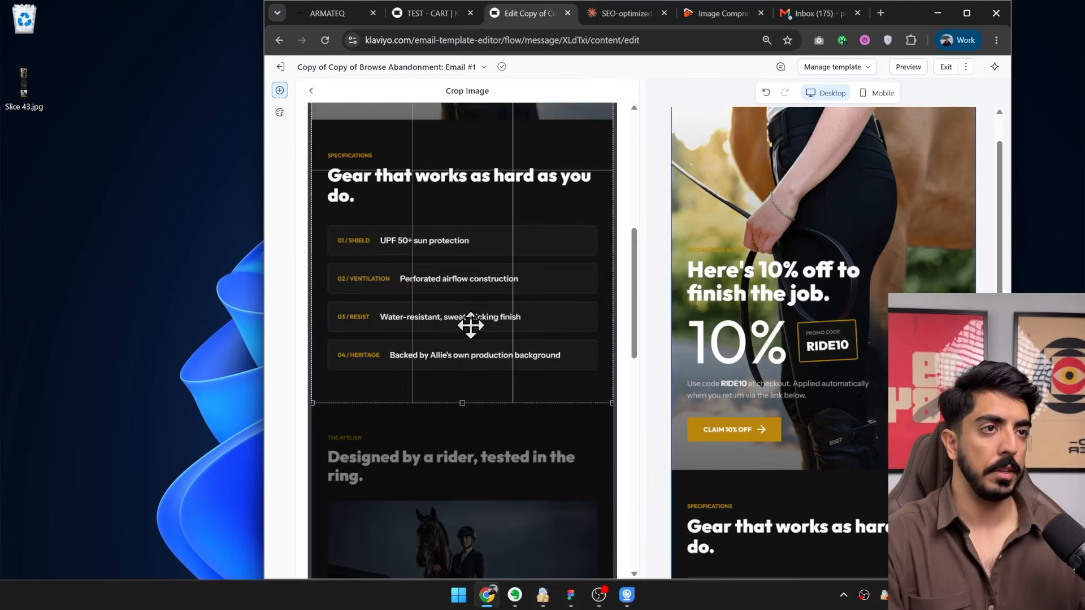
left_click_drag(458, 142, 458, 140)
scroll(472, 224, "up", 4)
left_click_drag(474, 395, 477, 373)
scroll(589, 334, "down", 8)
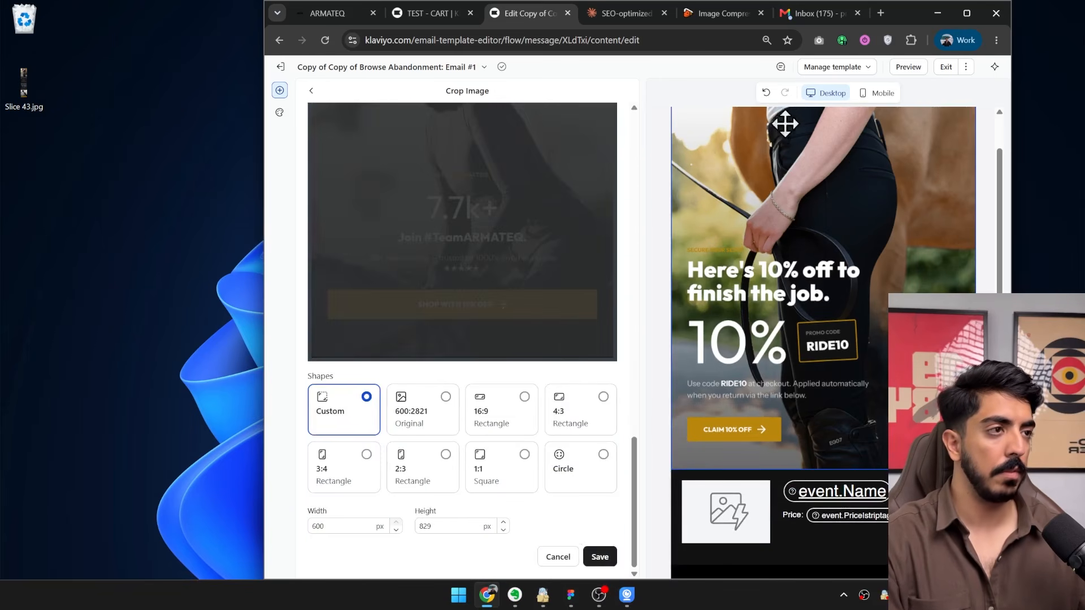
left_click(600, 557)
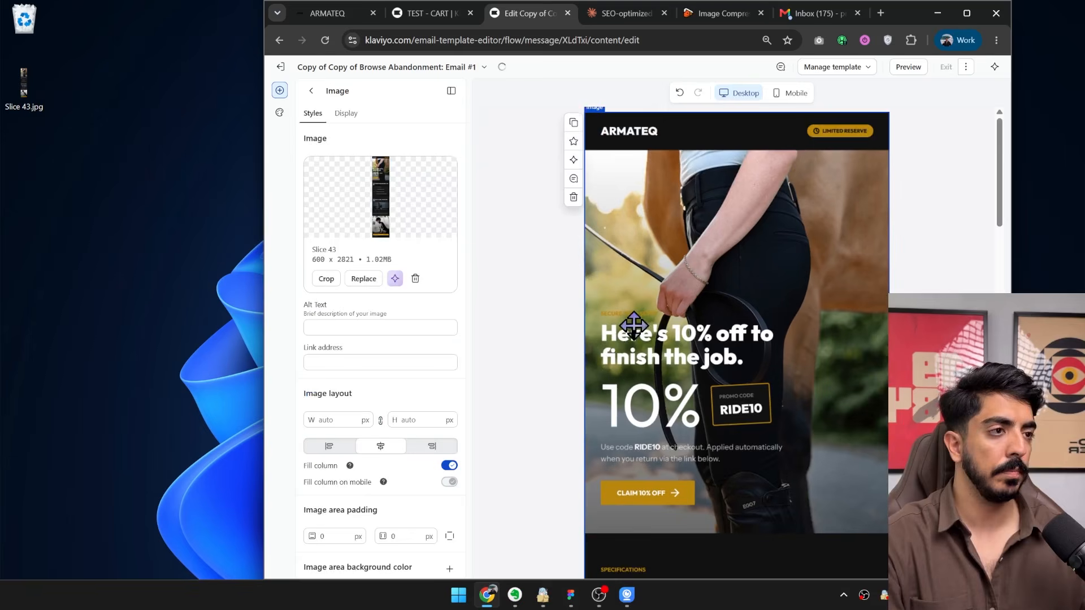
Duplicate the cropped hero image block and place the copy between the product table and the footer.
left_click(574, 121)
scroll(689, 308, "down", 4)
scroll(689, 308, "down", 8)
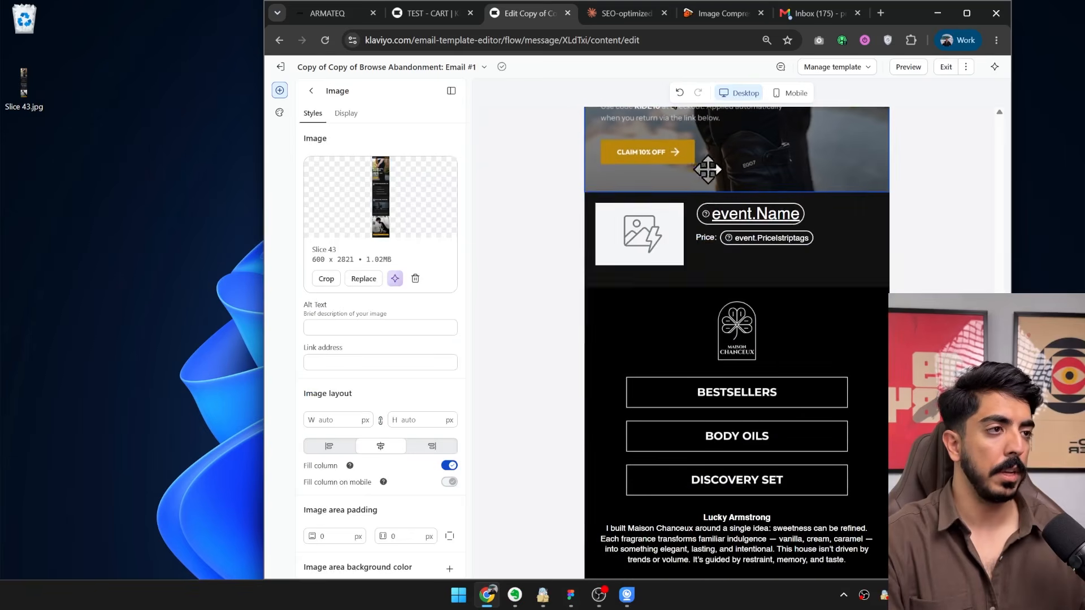
left_click_drag(707, 169, 712, 339)
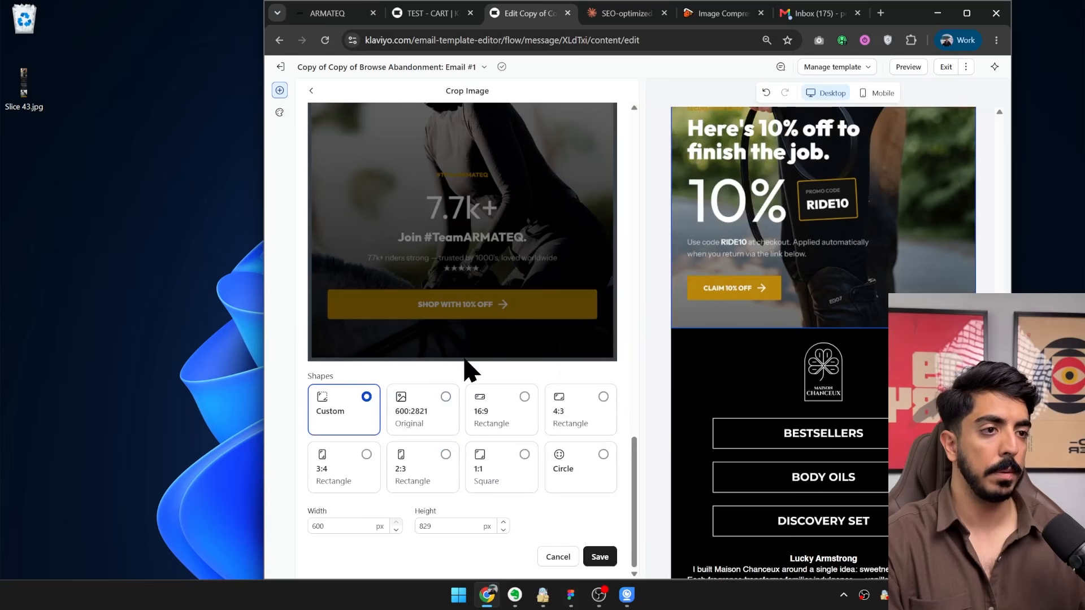
Remove the cropped picture from the lower image block and upload Slice 43.jpg from the desktop in its place.
left_click(557, 557)
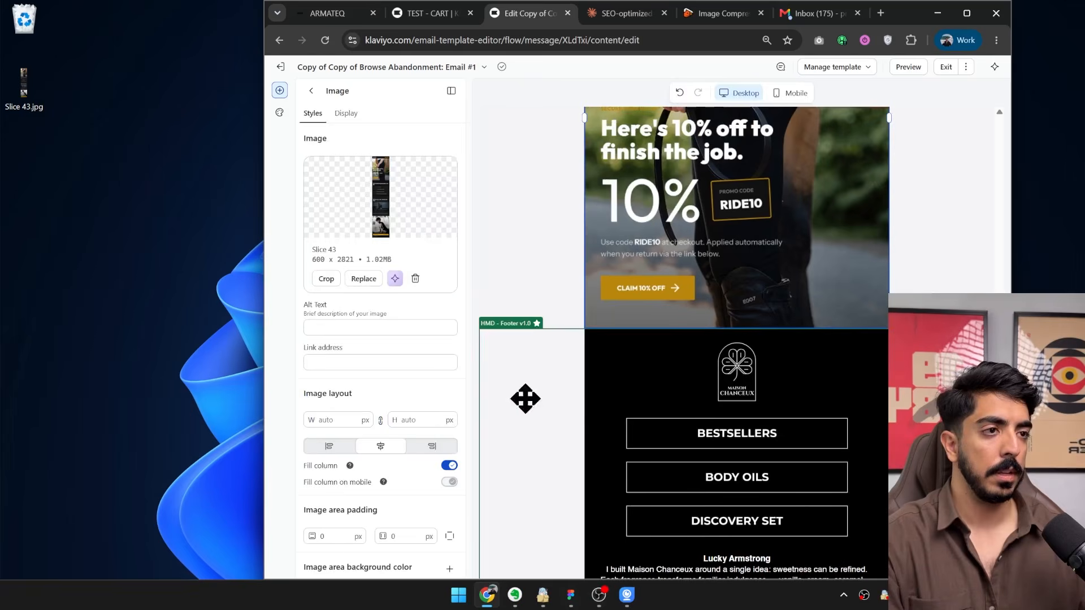
left_click(416, 280)
scroll(703, 308, "up", 5)
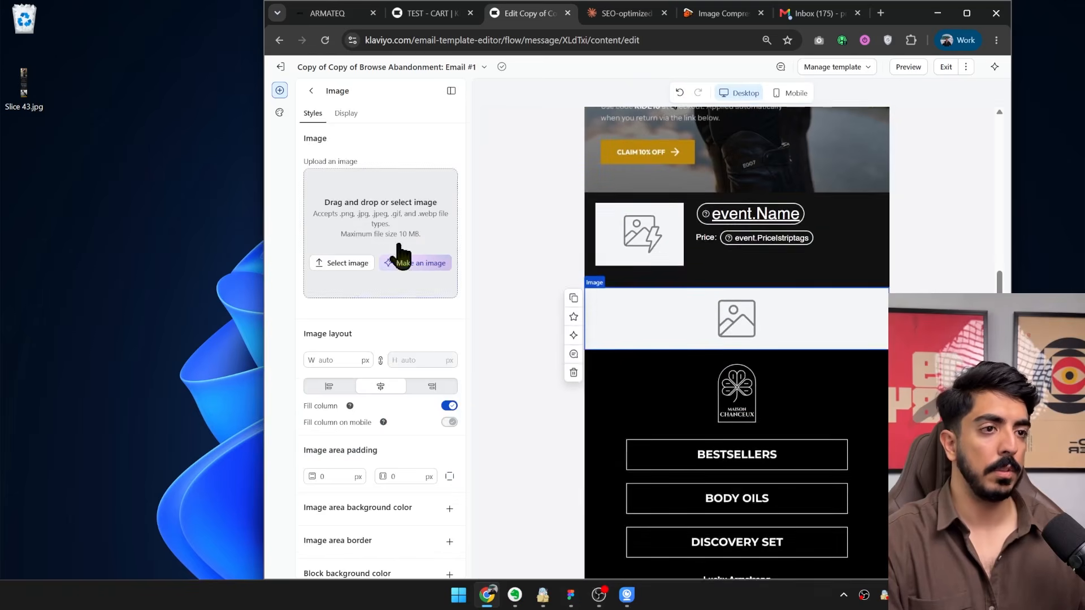
left_click_drag(23, 84, 455, 267)
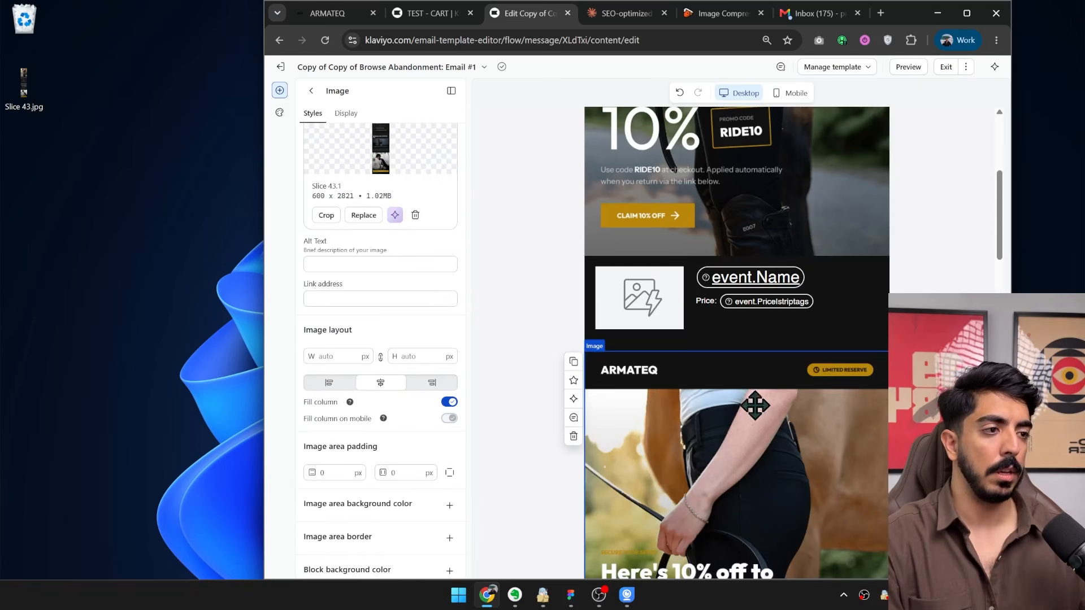
Crop the lower image so it starts at the Specifications section, making it 600 × 1990 px, and save it.
scroll(755, 405, "down", 3)
left_click(326, 215)
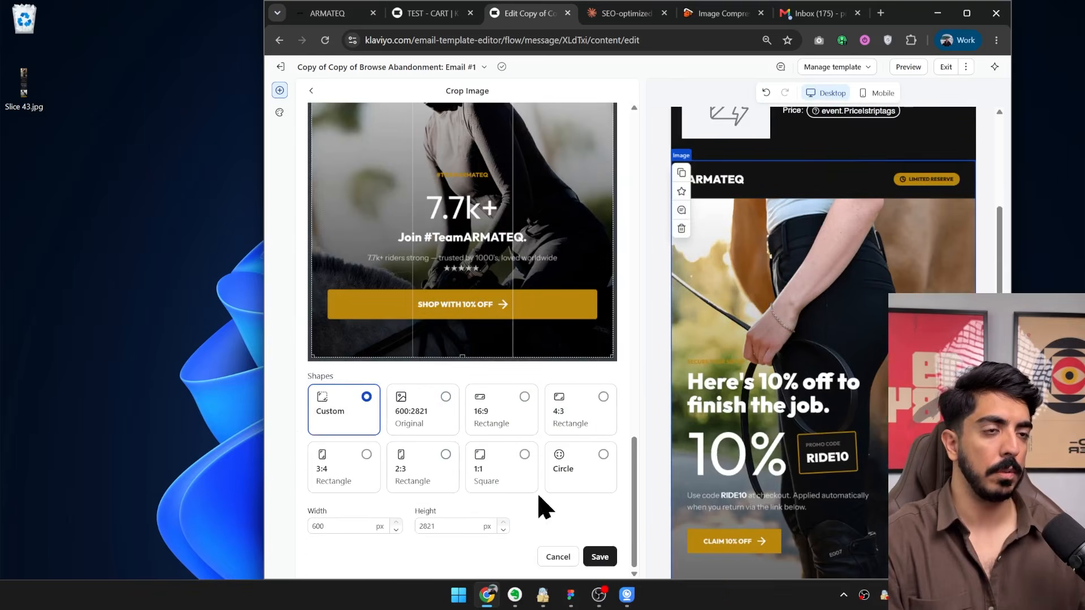
scroll(501, 322, "up", 20)
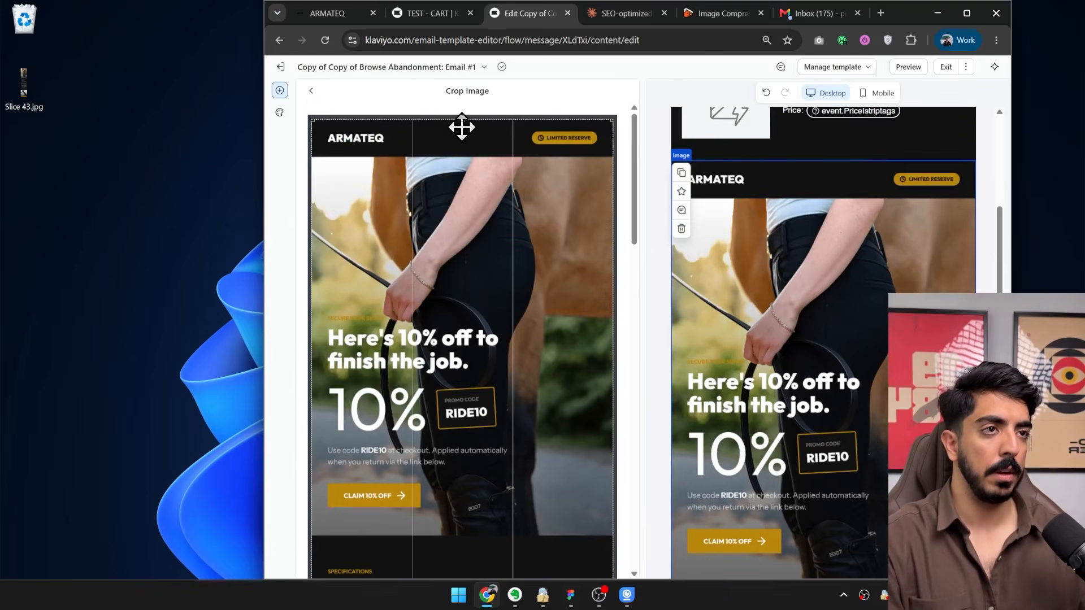
left_click_drag(464, 119, 480, 537)
scroll(596, 414, "down", 20)
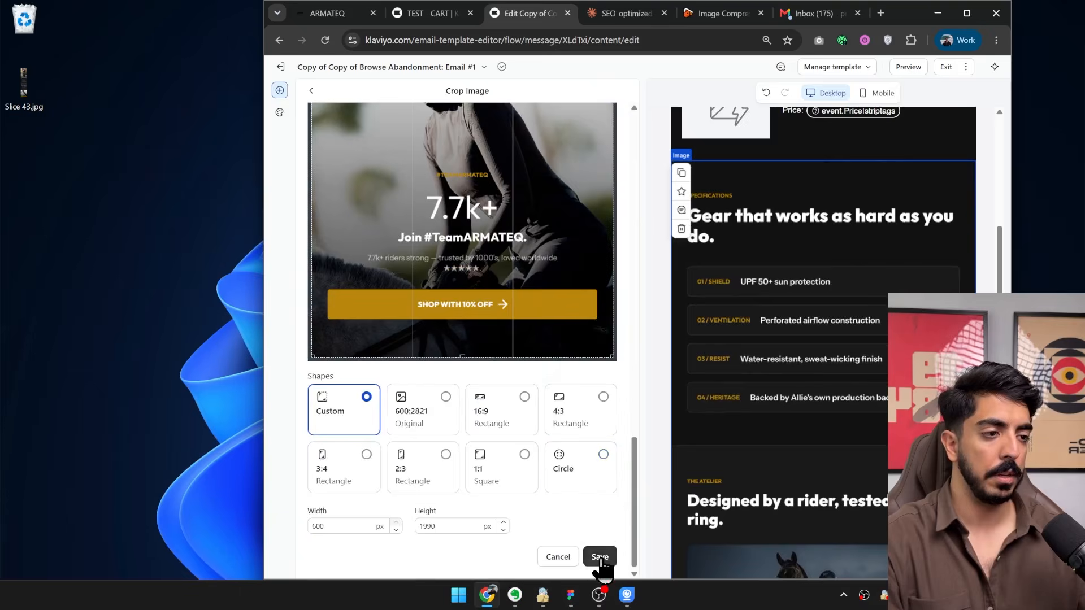
left_click(599, 558)
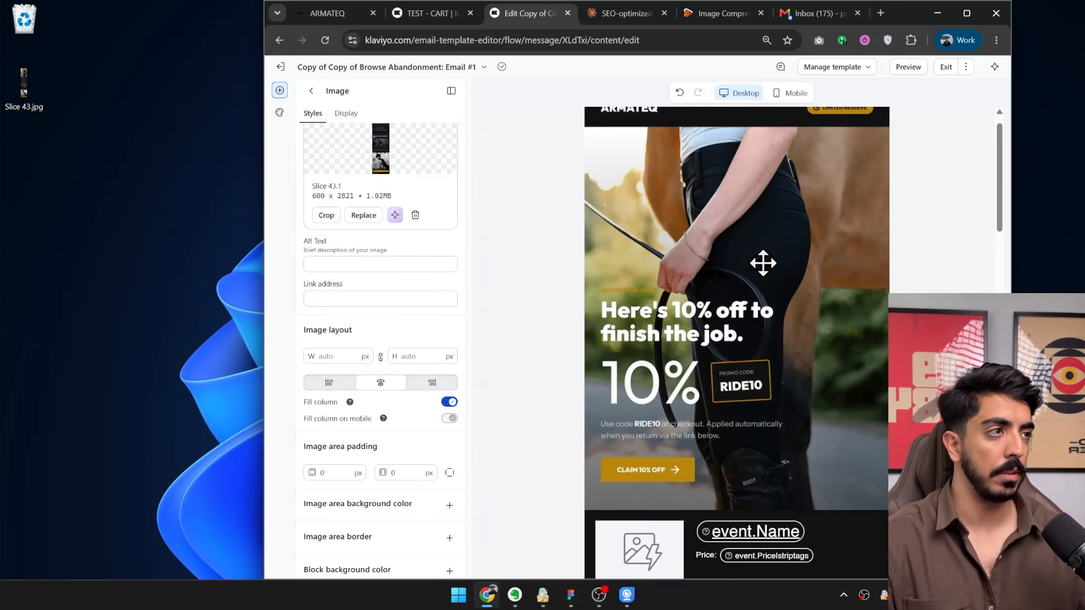
Check the assembled email, exit the template editor and finish the message to return to the flow.
scroll(762, 262, "down", 15)
scroll(758, 340, "down", 2)
scroll(715, 342, "up", 10)
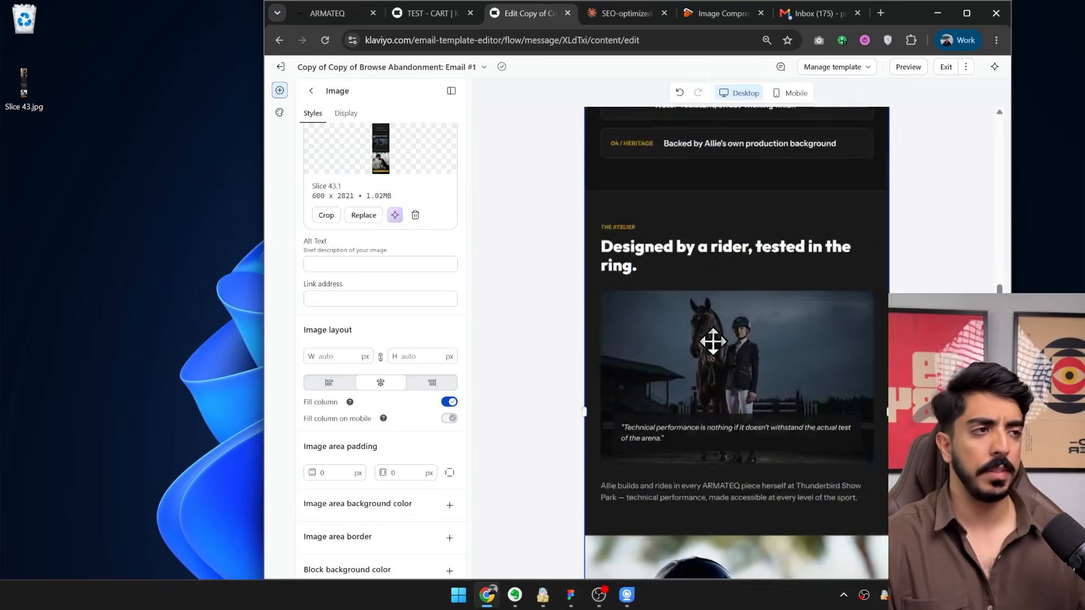
left_click(945, 68)
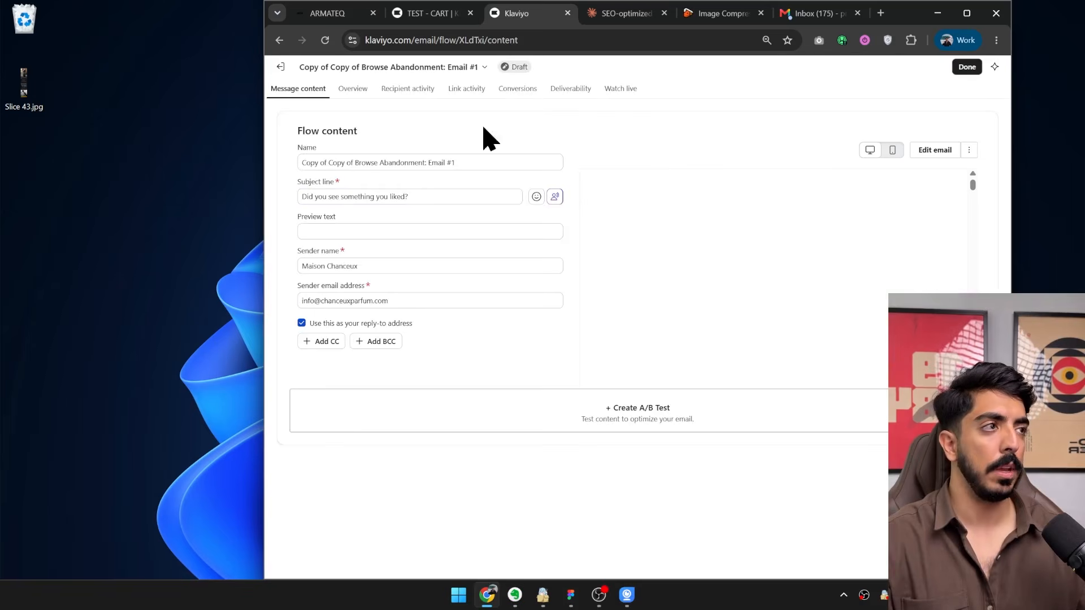
left_click_drag(439, 199, 293, 206)
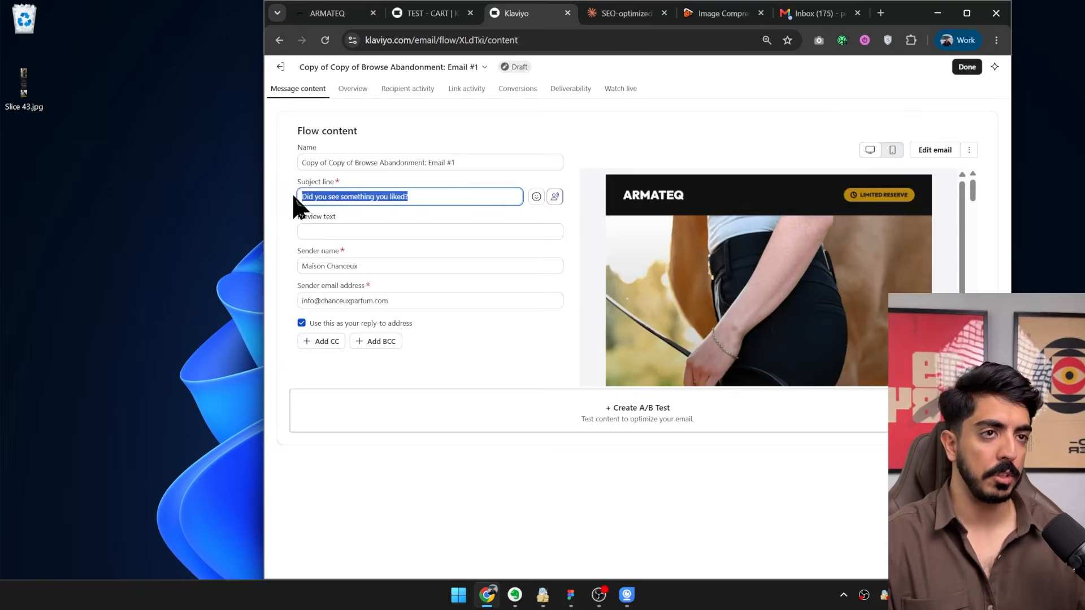
left_click(966, 67)
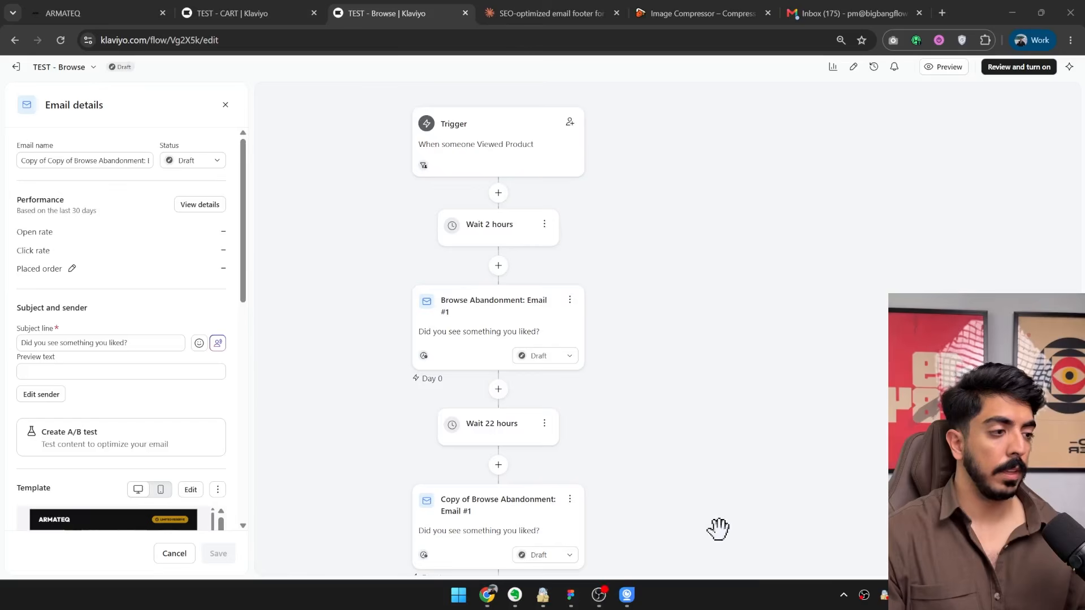
Examine the browse flow from the trigger to the third email, including the status options of the third email.
left_click_drag(624, 385, 735, 353)
left_click(1017, 557)
left_click(1017, 556)
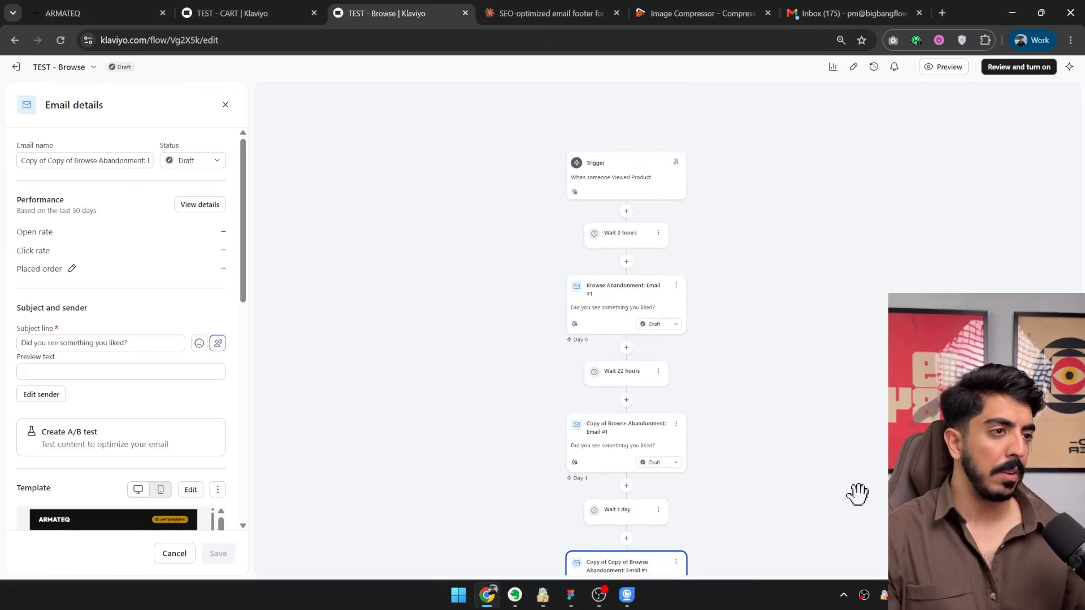
left_click_drag(795, 396, 755, 235)
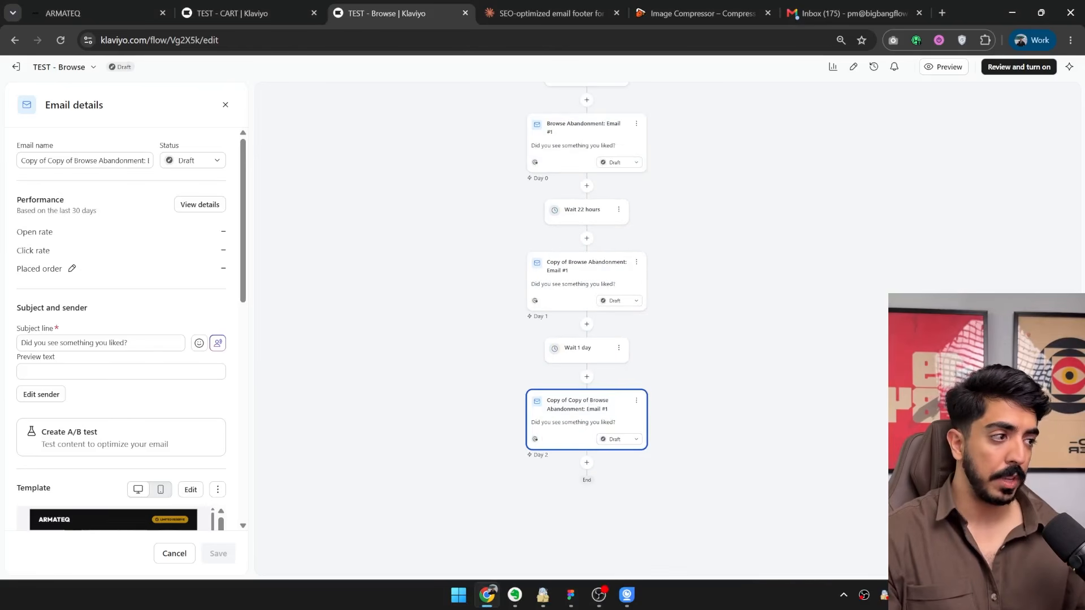
left_click(1062, 558)
left_click(623, 463)
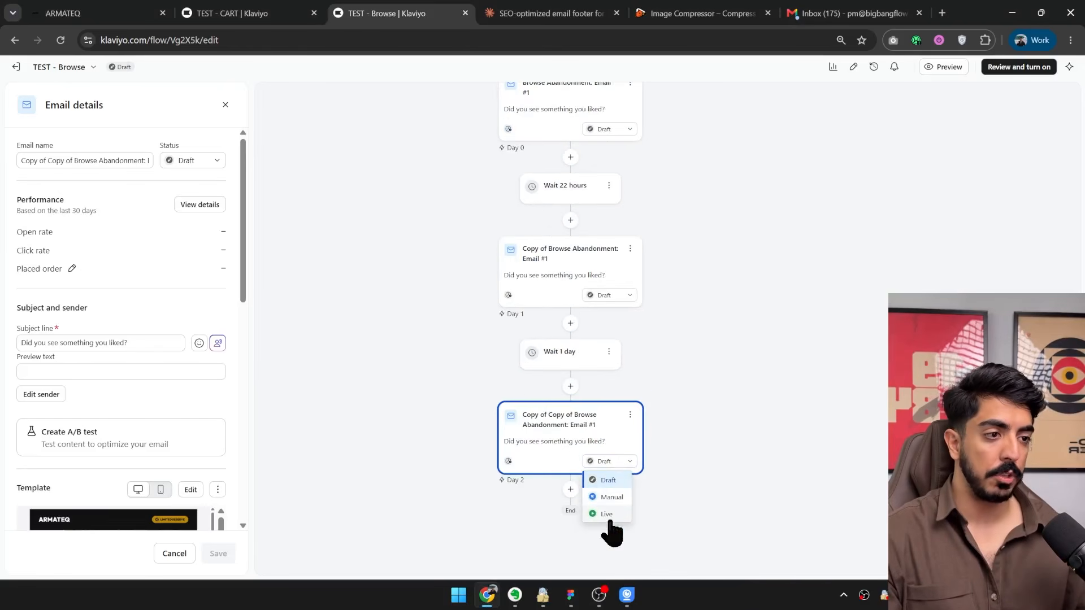
left_click(687, 341)
left_click_drag(717, 279, 721, 478)
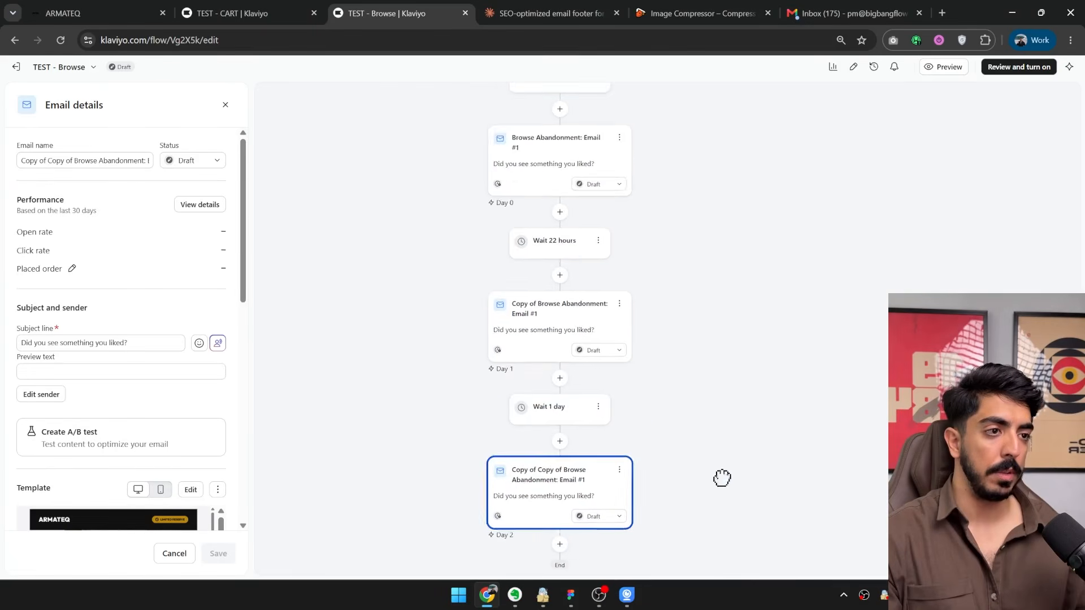
left_click_drag(766, 176, 739, 291)
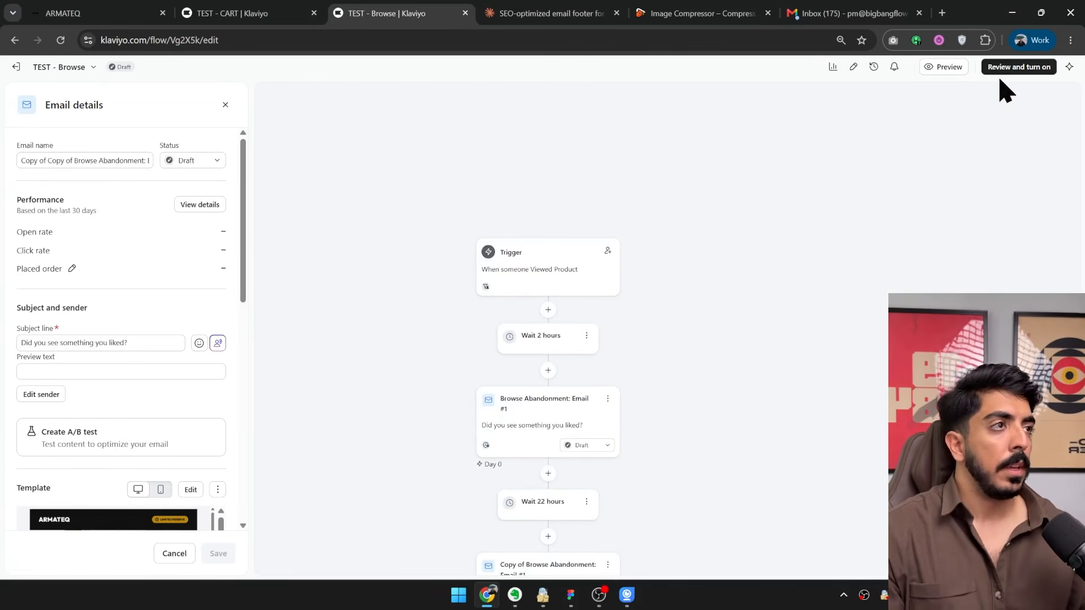
Leave the browse flow and open the Klaviyo flows page.
left_click(294, 39)
type("flows")
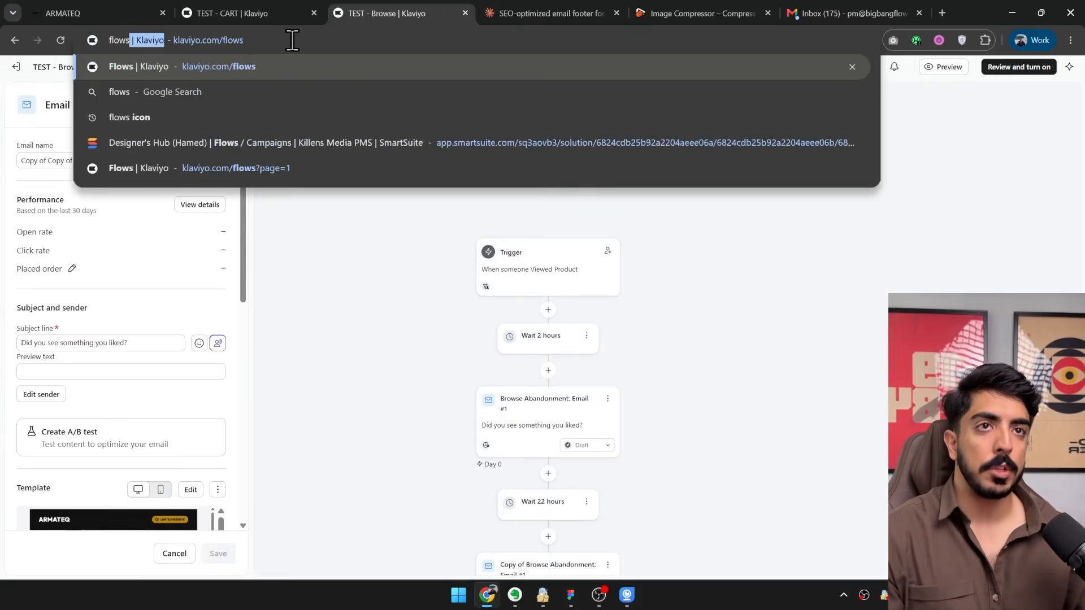
key("Return")
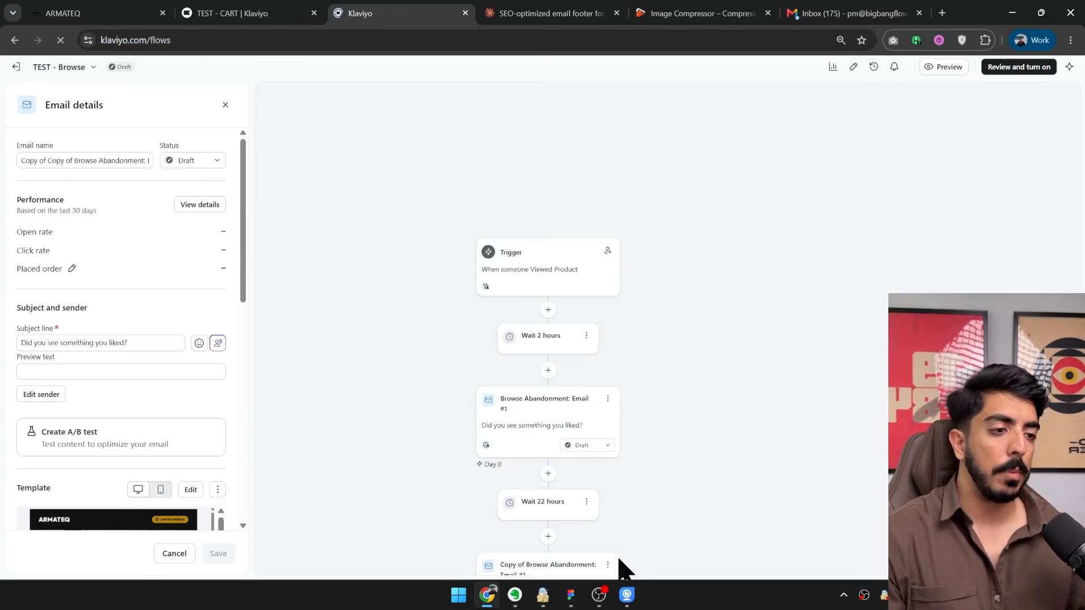
Switch to Figma and draw a slice about 172 × 297 from the post-purchase email's upper-left corner, set to ignore auto layout.
left_click(570, 594)
scroll(646, 303, "down", 3)
left_click_drag(608, 289, 353, 353)
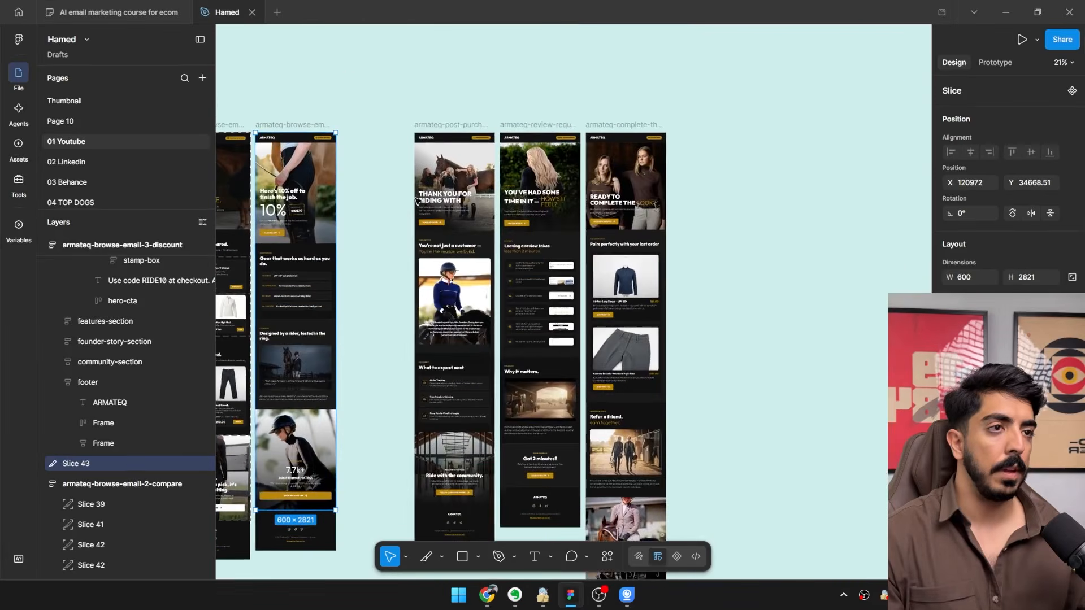
scroll(420, 176, "up", 3)
scroll(494, 414, "up", 1)
left_click_drag(495, 413, 429, 508)
left_click(426, 557)
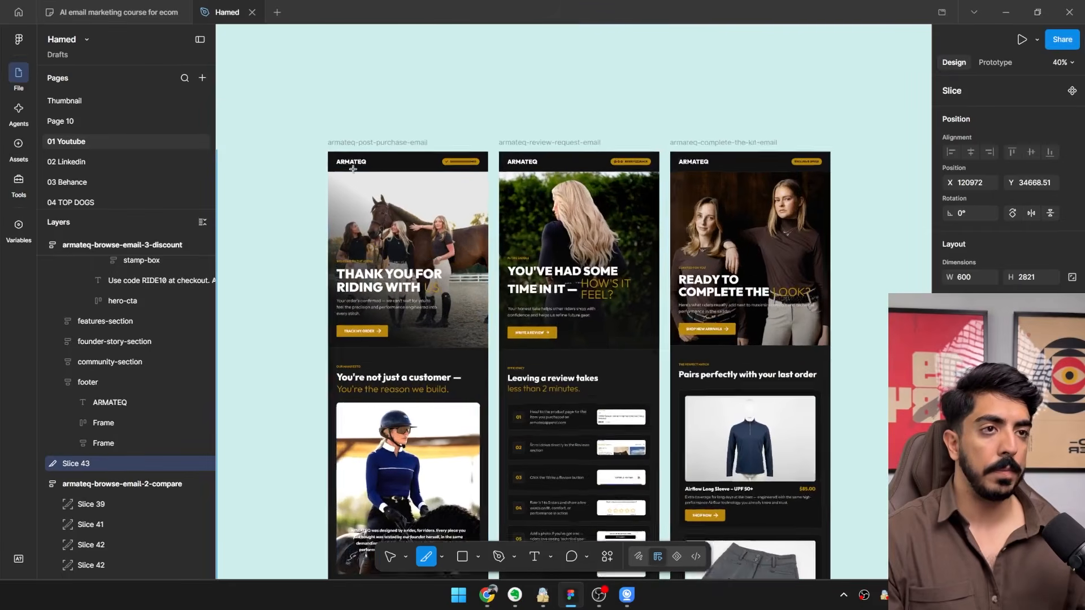
scroll(351, 168, "up", 3)
scroll(377, 192, "left", 2)
left_click_drag(300, 185, 371, 307)
mouse_move(352, 259)
left_mouse_down()
mouse_move(431, 250)
mouse_move(374, 126)
left_mouse_up()
left_click(1072, 121)
scroll(392, 207, "up", 4)
scroll(426, 280, "down", 5)
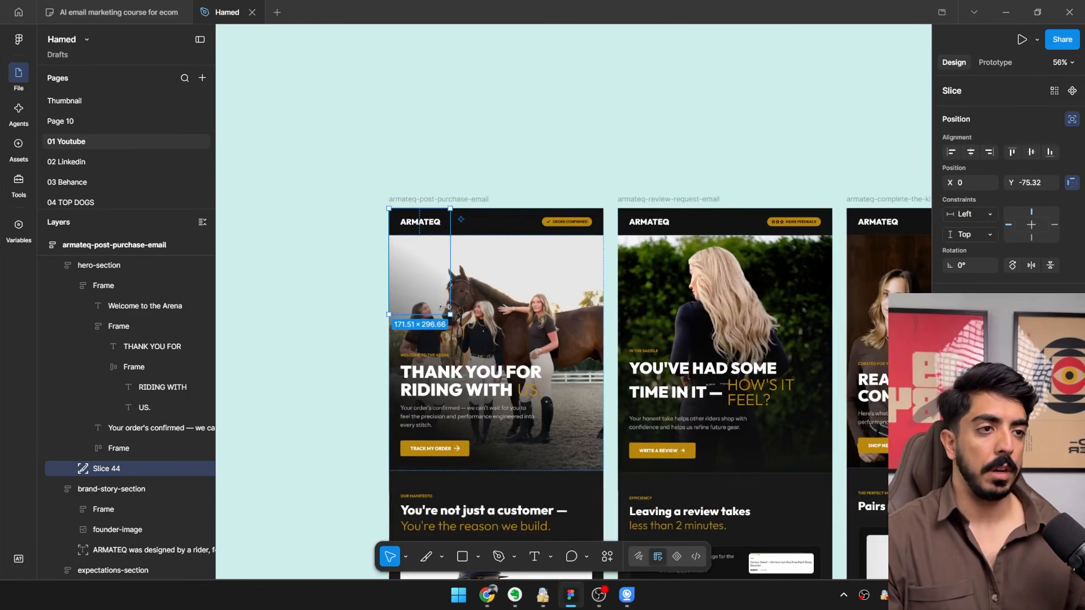
Enlarge the slice to the post-purchase email's full 600 width and down past the manifesto heading, about 945 high.
left_click_drag(451, 316, 606, 67)
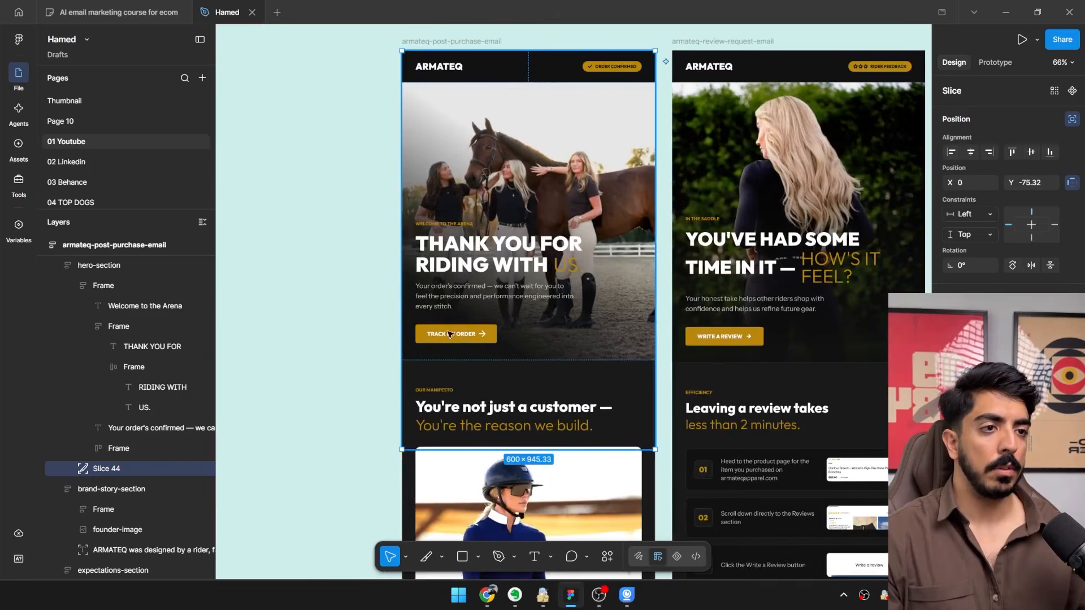
scroll(449, 332, "up", 3)
left_click_drag(480, 304, 461, 249)
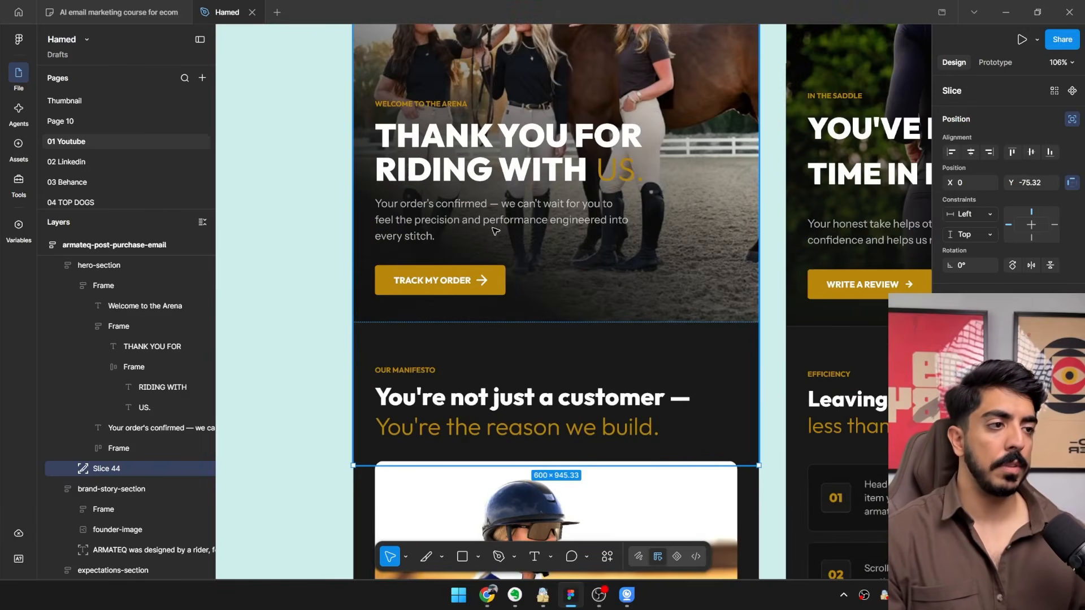
scroll(497, 232, "down", 4)
scroll(484, 257, "up", 2)
left_click_drag(530, 296, 525, 175)
scroll(611, 224, "down", 2)
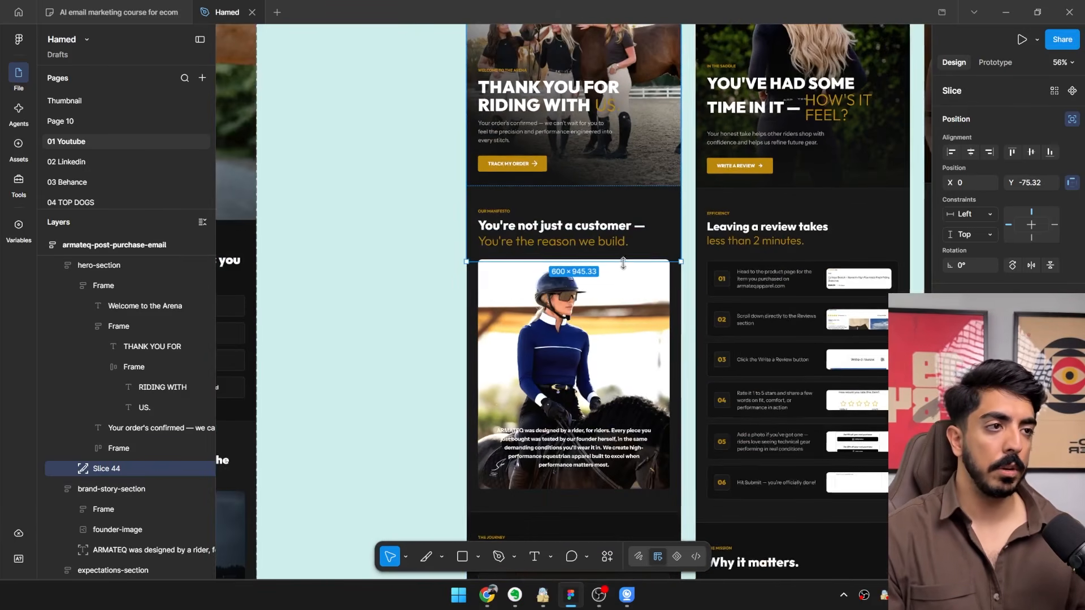
Extend the slice's lower edge to just above the post-purchase email's footer, about 2774 high.
left_click_drag(621, 259, 613, 511)
scroll(596, 215, "down", 5)
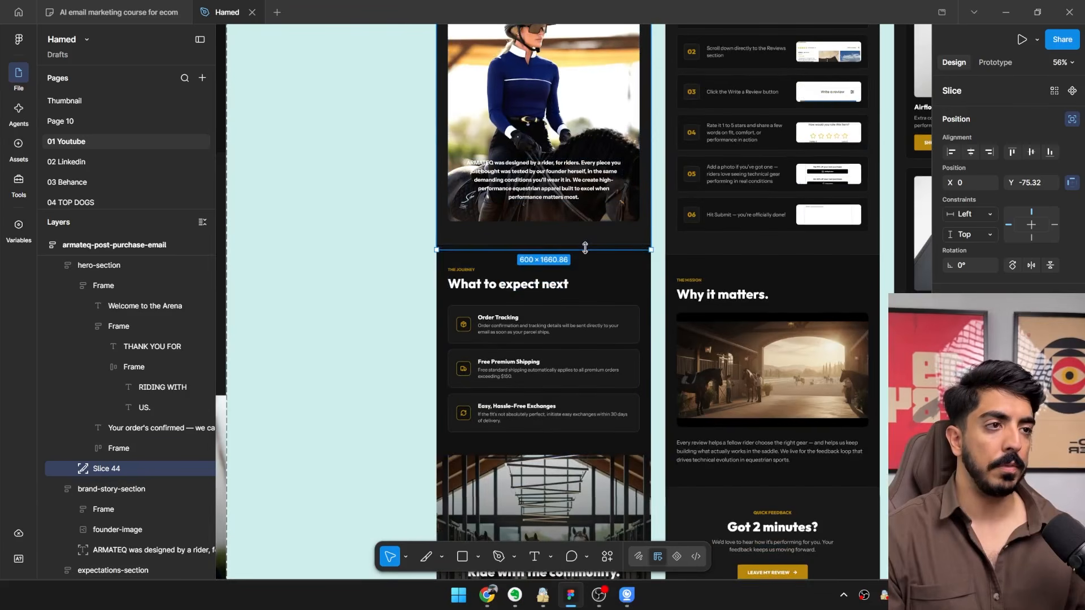
left_click_drag(588, 250, 571, 476)
scroll(571, 475, "down", 3)
scroll(568, 259, "up", 1)
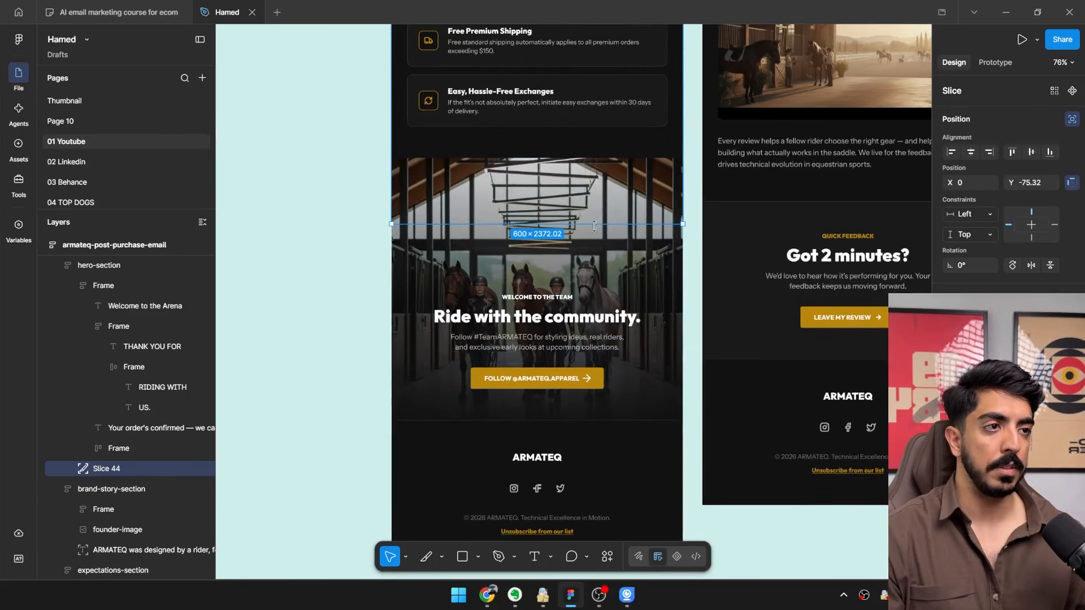
left_click_drag(589, 223, 588, 418)
scroll(589, 419, "down", 6)
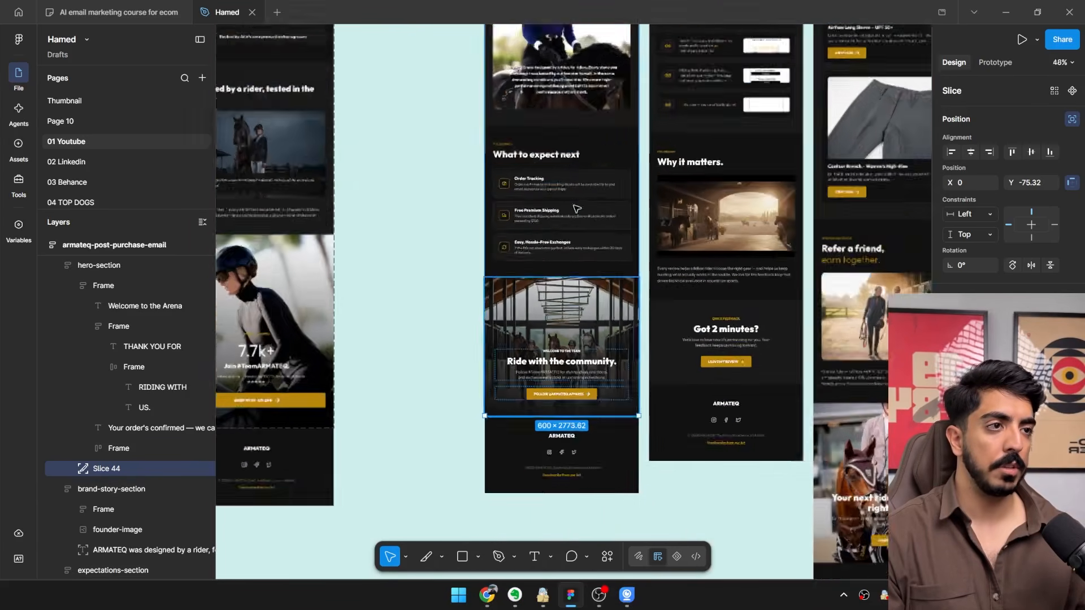
scroll(565, 316, "up", 2)
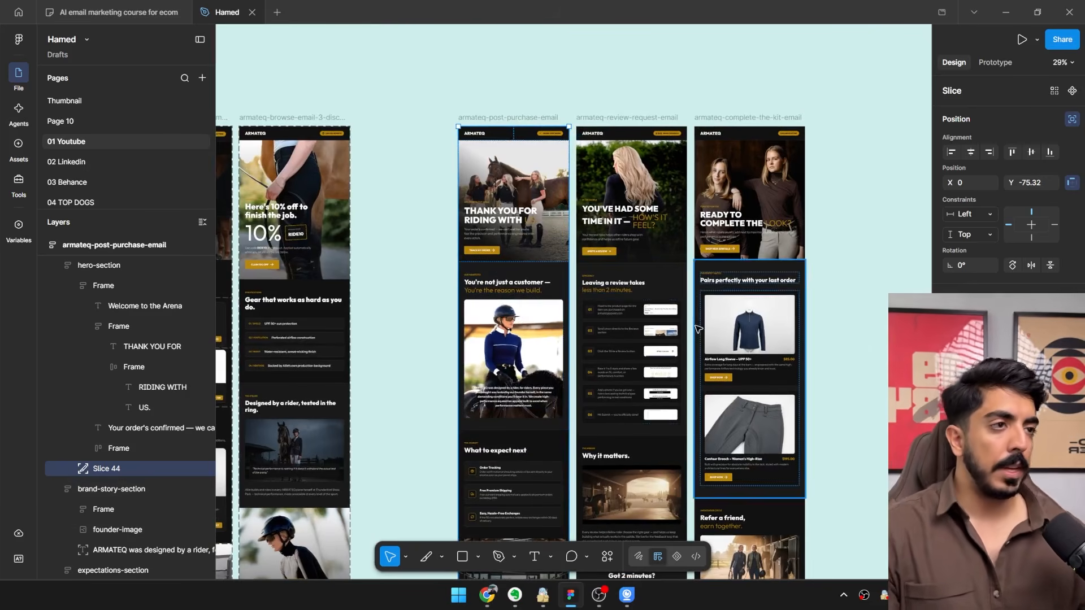
Export the post-purchase email slice as a JPG to the Desktop, replacing the existing Slice 43.jpg.
left_click_drag(604, 384, 562, 250)
left_click(999, 432)
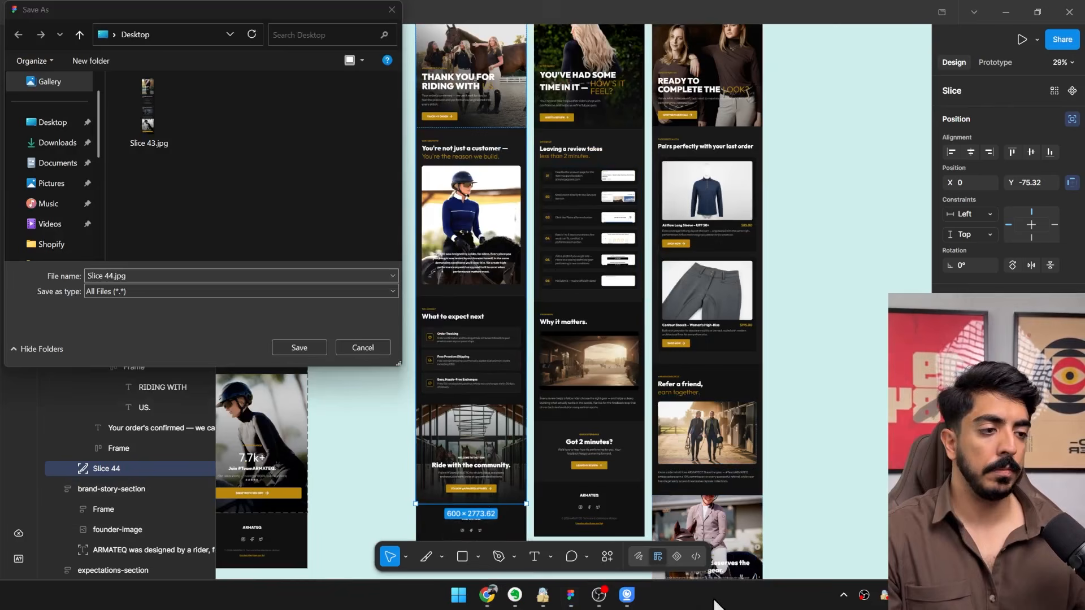
double_click(158, 136)
left_click(582, 298)
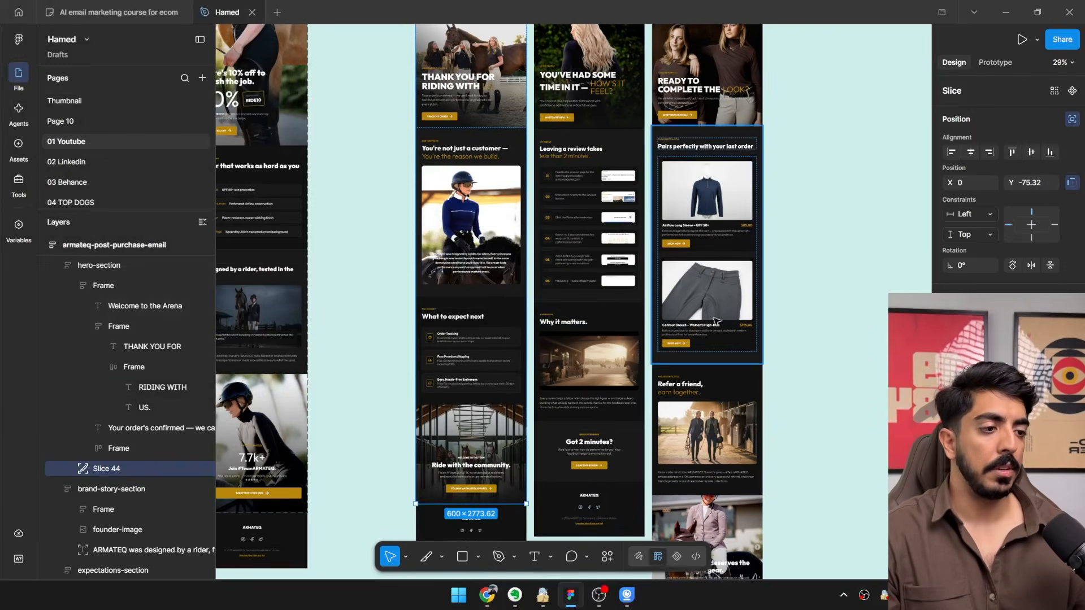
Minimize the open windows and move Slice 43.jpg away from the icon column to the upper middle of the desktop.
left_click(487, 595)
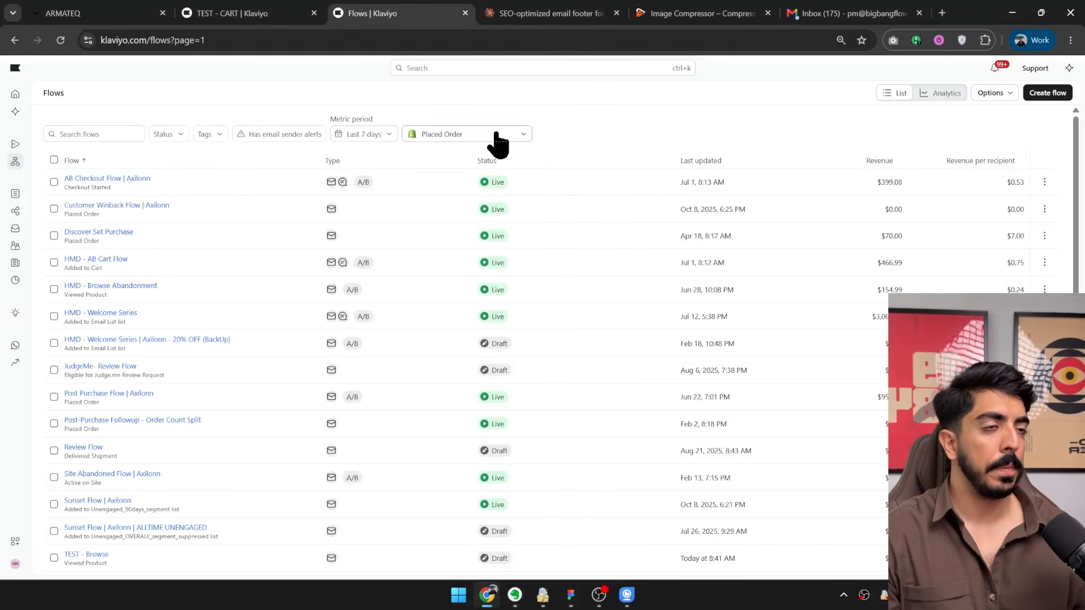
left_click(1015, 2)
left_click(570, 595)
left_click(419, 392)
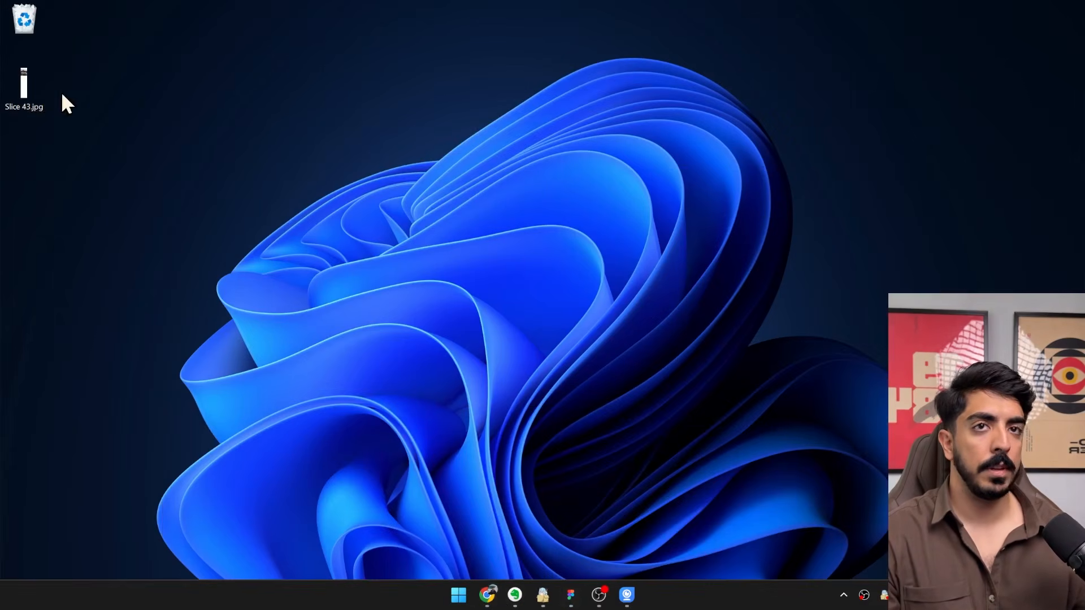
left_click(570, 595)
scroll(520, 242, "up", 3)
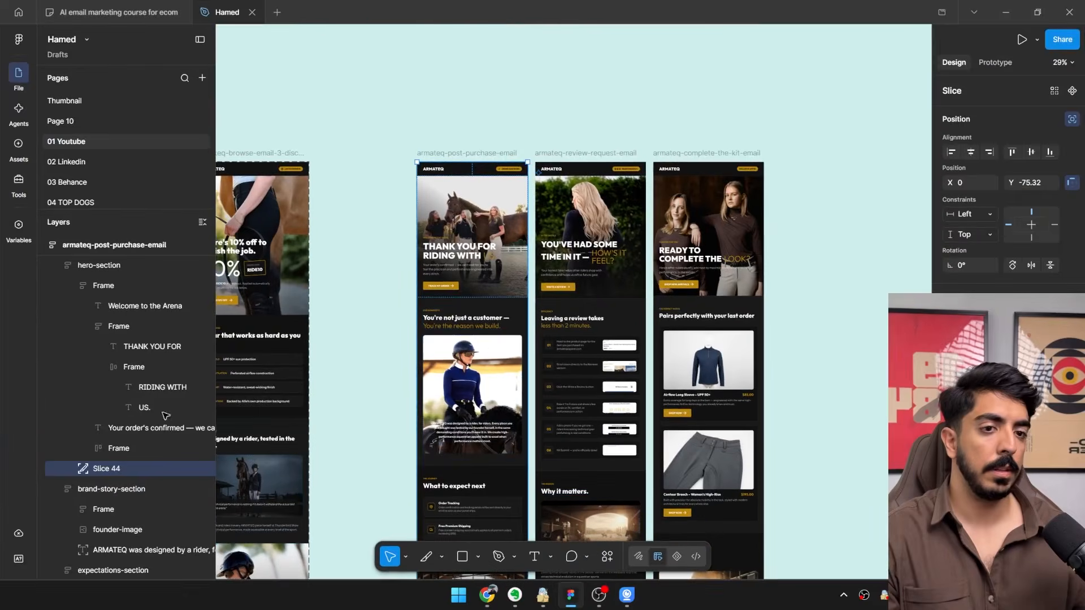
left_click(1010, 5)
left_click_drag(270, 120, 408, 144)
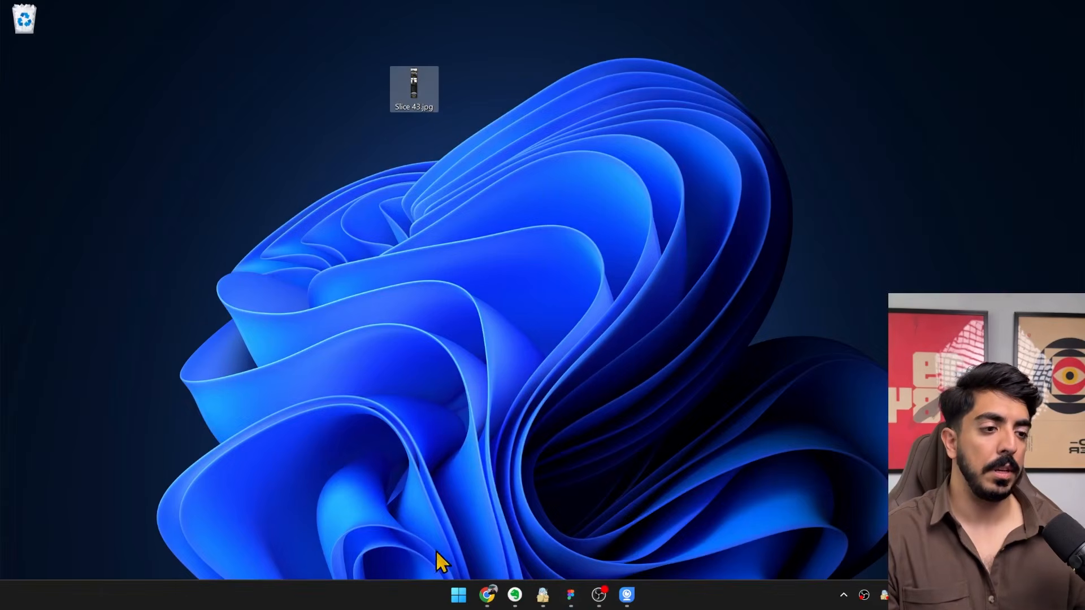
Switch to Klaviyo, start creating a flow, search the templates for "post" and preview the Post-Purchase Followup template.
left_click(492, 600)
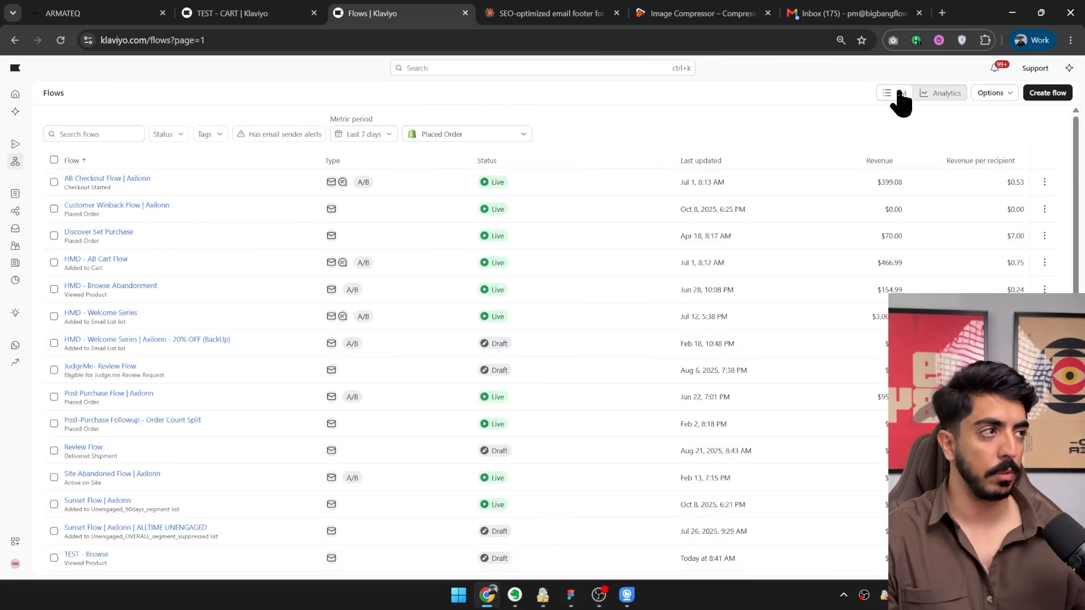
left_click(1054, 96)
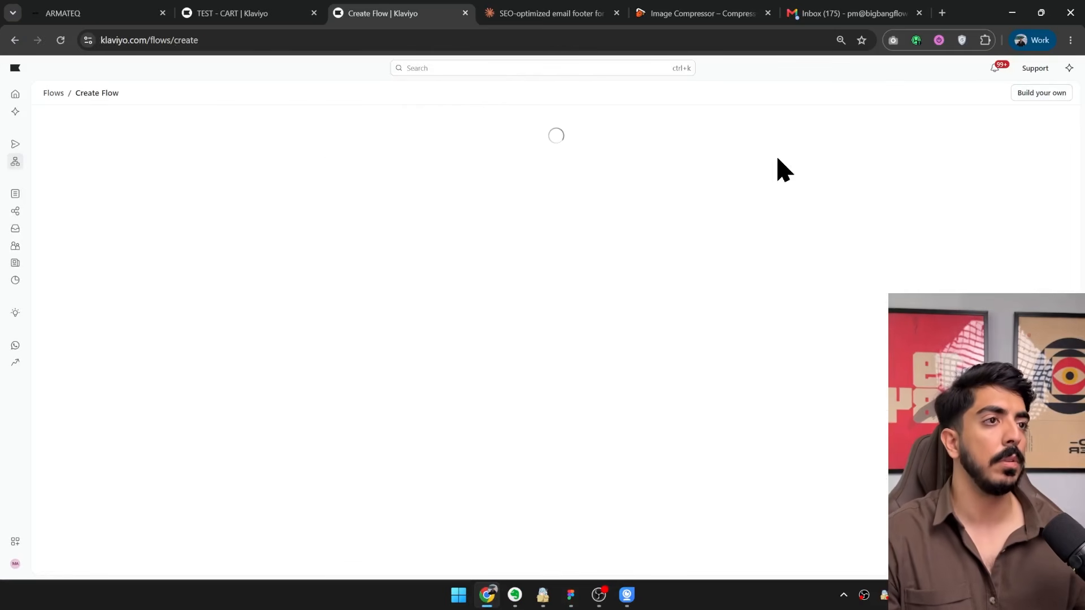
left_click(385, 134)
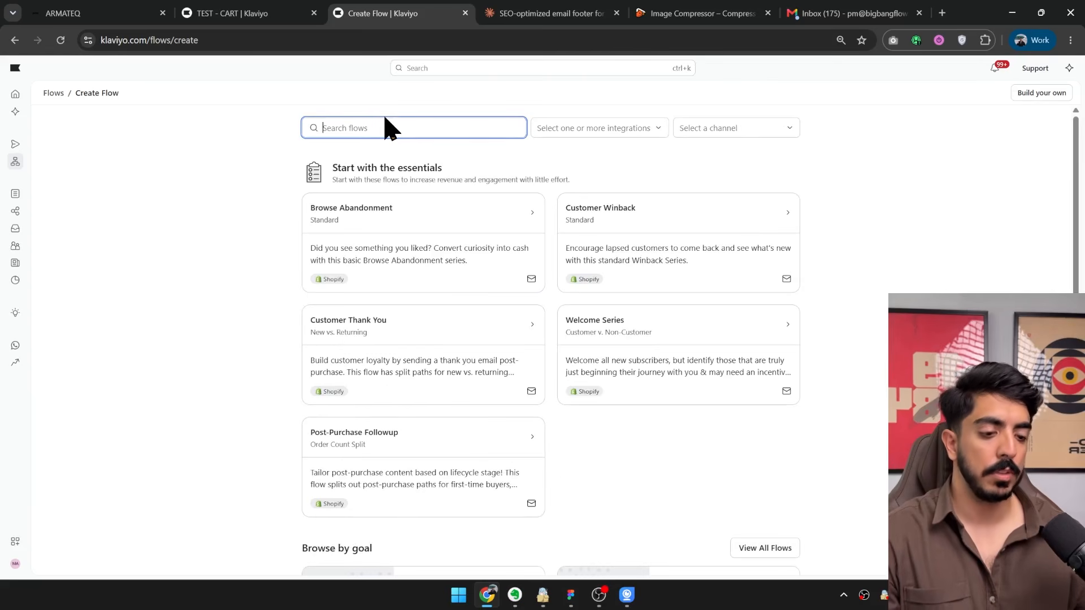
type("post")
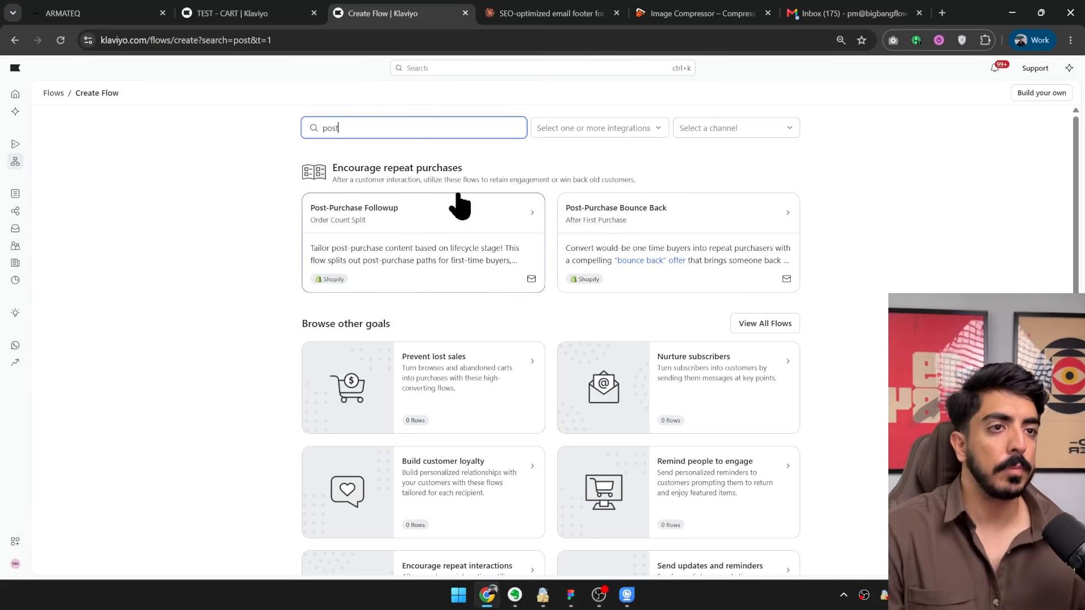
left_click(397, 221)
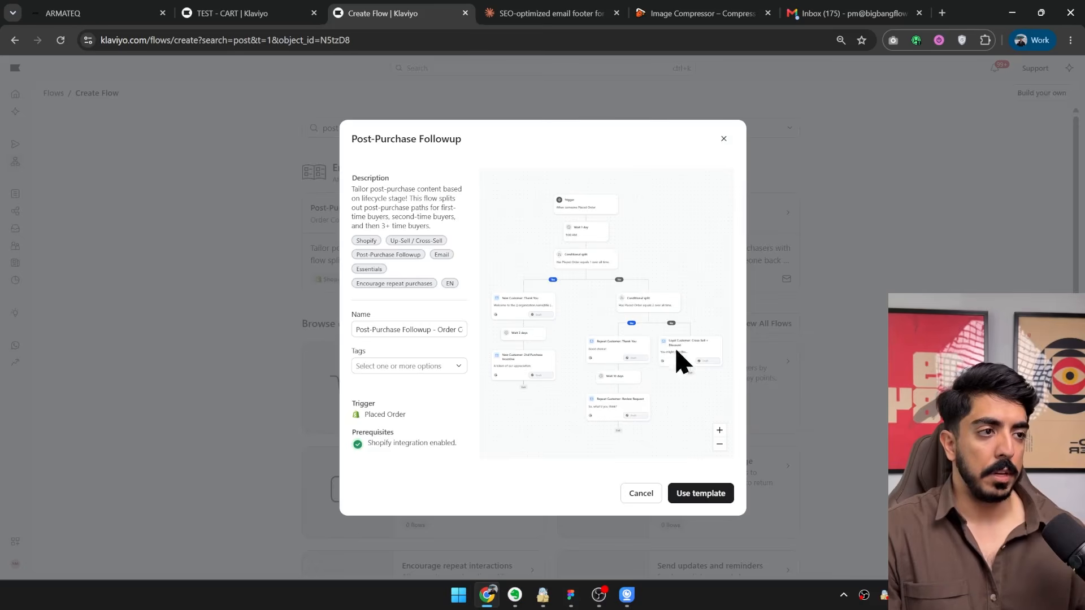
left_click(794, 183)
Create a flow from the Post-Purchase Bounce Back template, named "TEST - Postpurcahse".
left_click(619, 229)
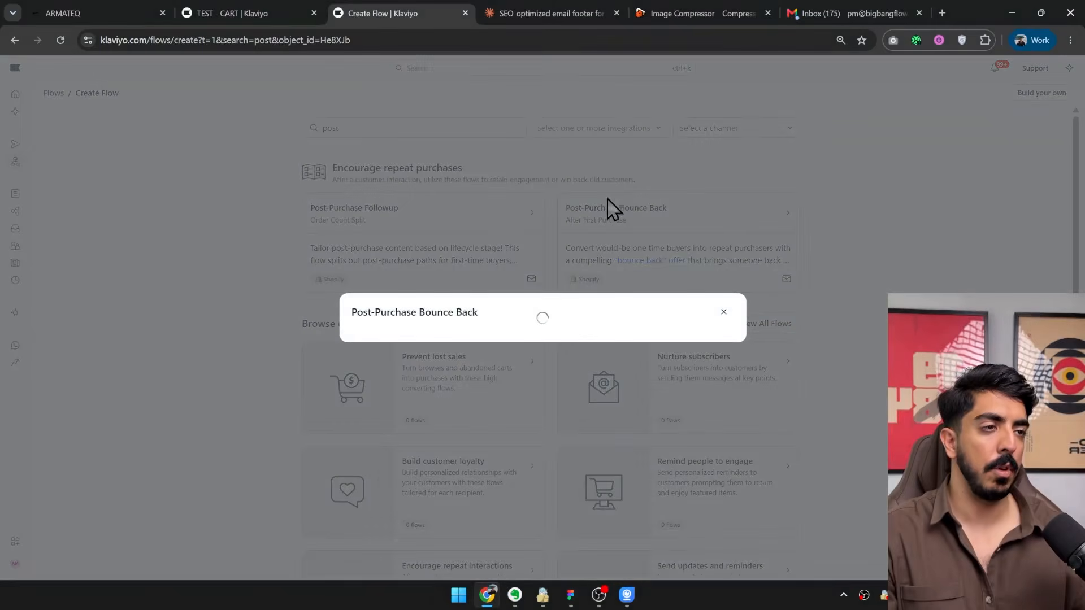
left_click(419, 334)
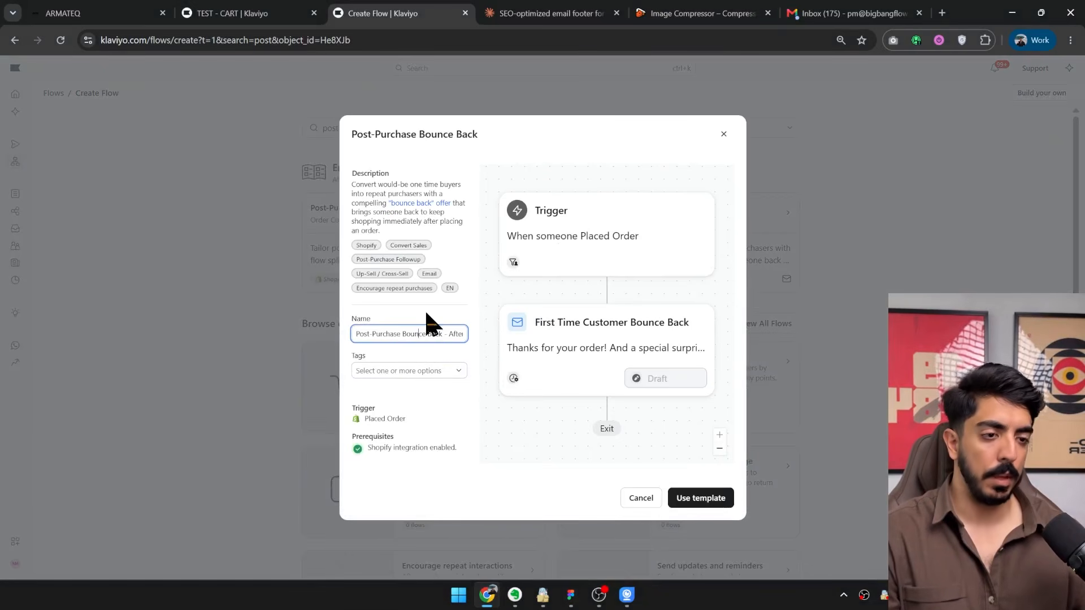
key("ctrl+a")
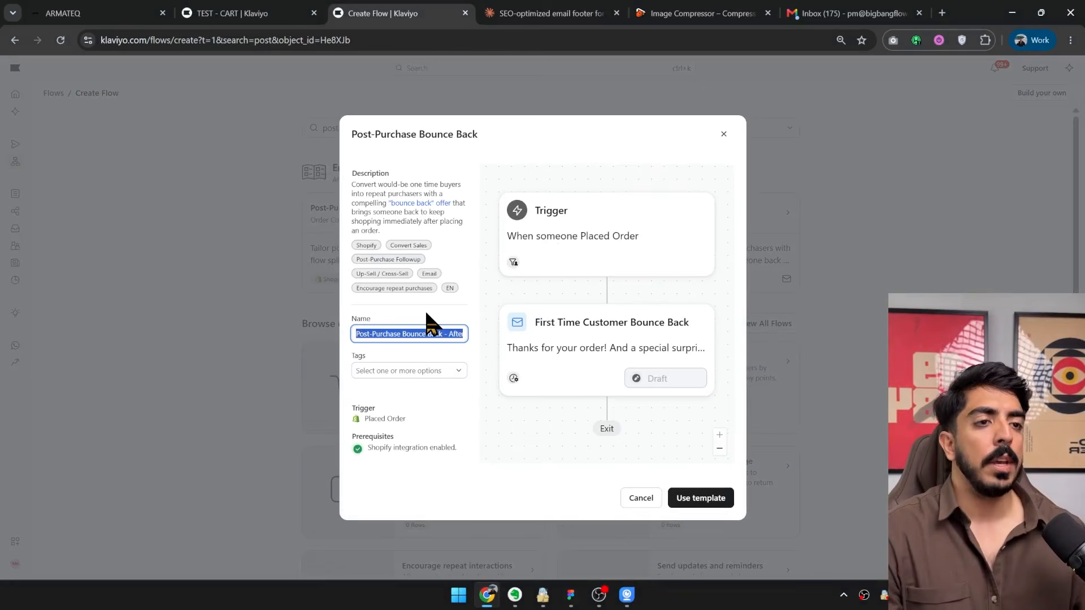
type("TEST - Post")
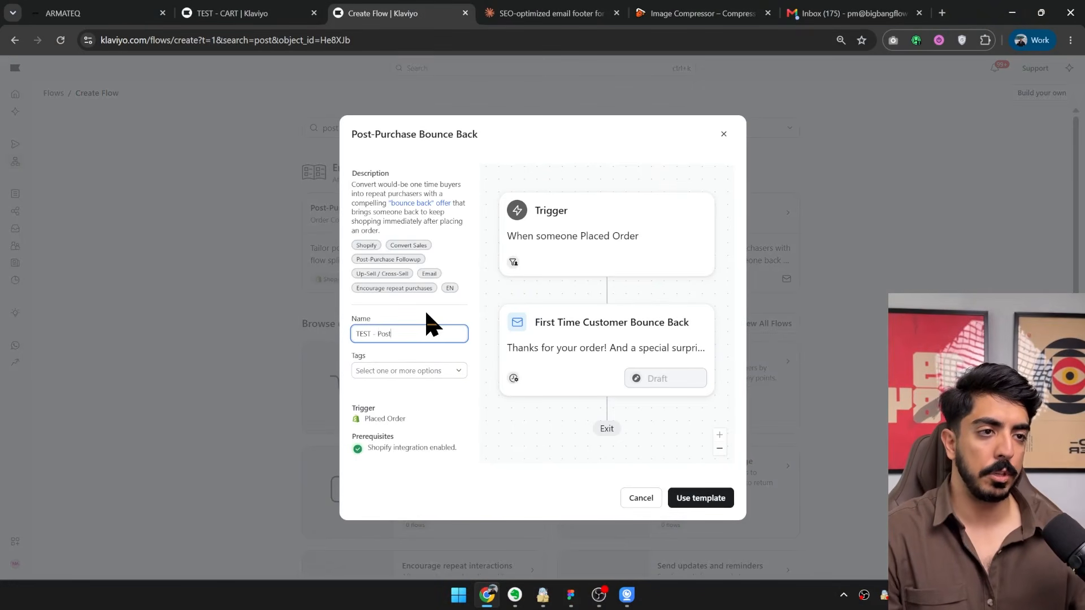
type("purcahse")
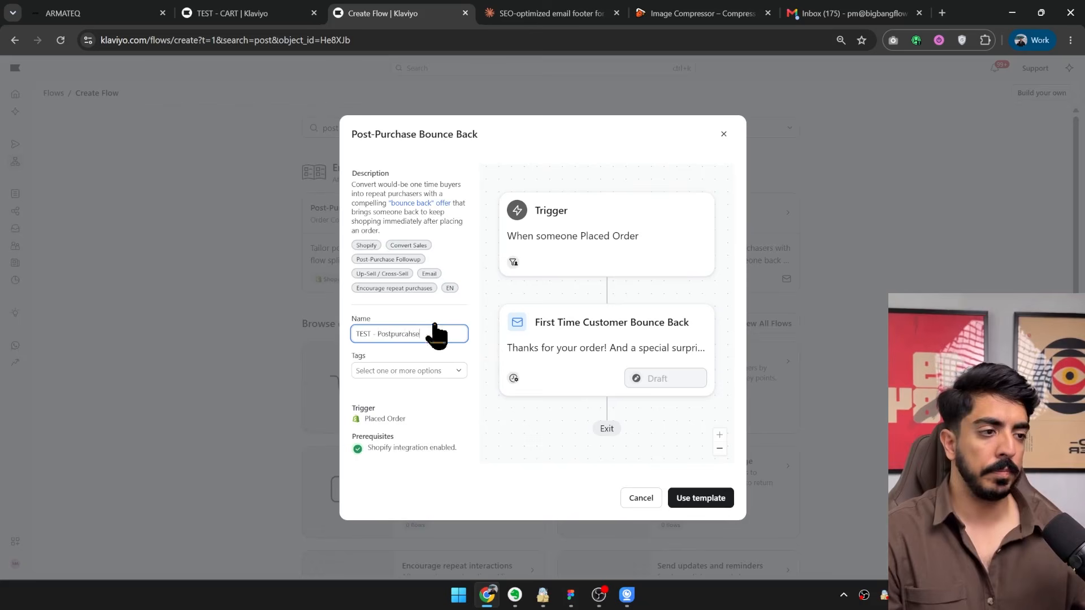
left_click(696, 500)
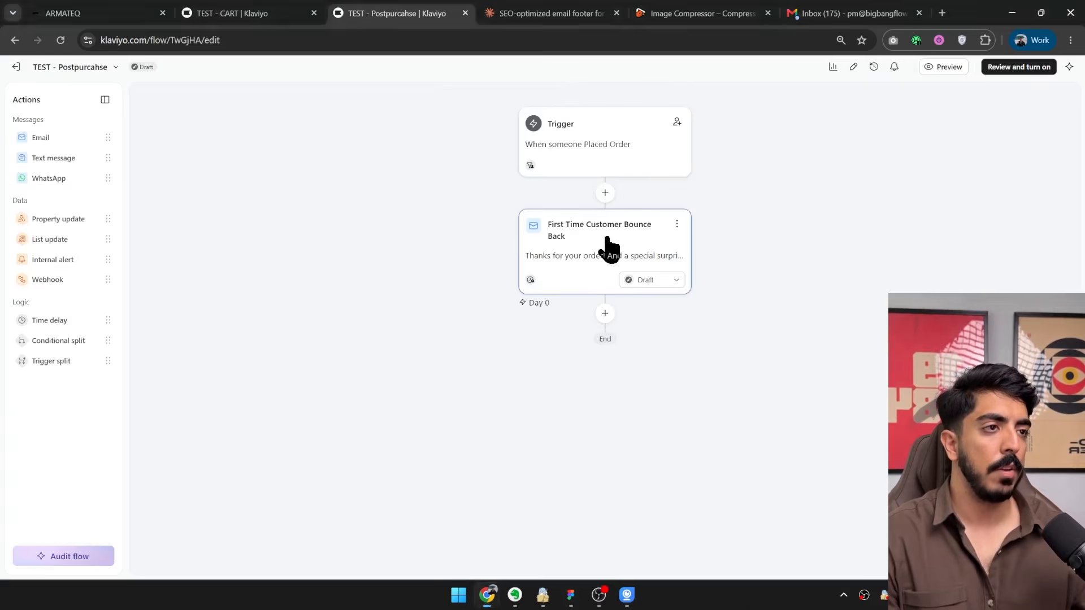
Open the First Time Customer Bounce Back email's template for editing and delete its gift and products section and the logo block.
left_click(611, 249)
scroll(209, 328, "down", 5)
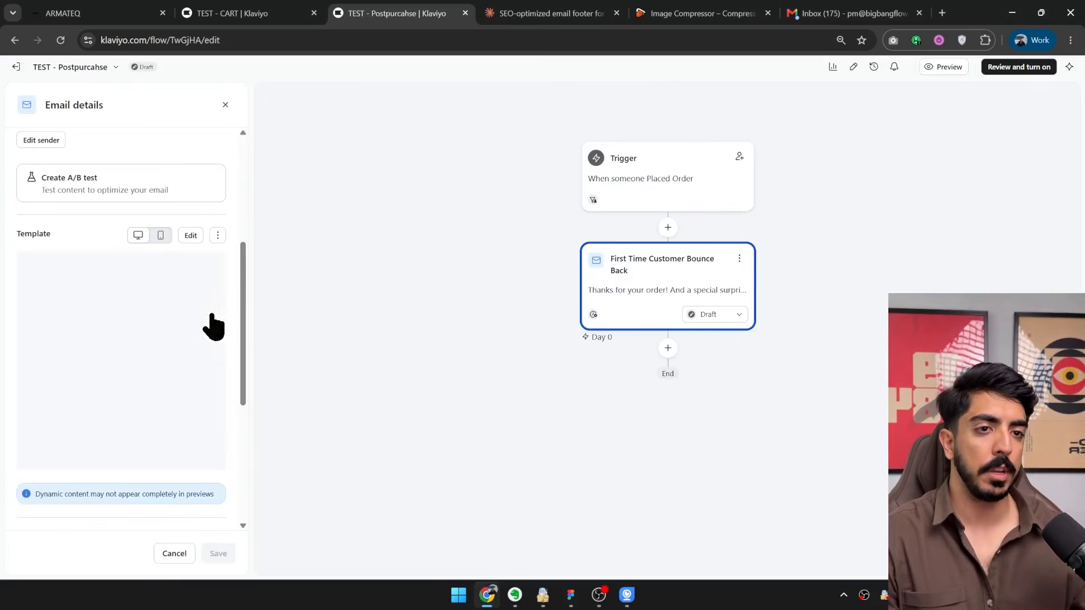
left_click(190, 237)
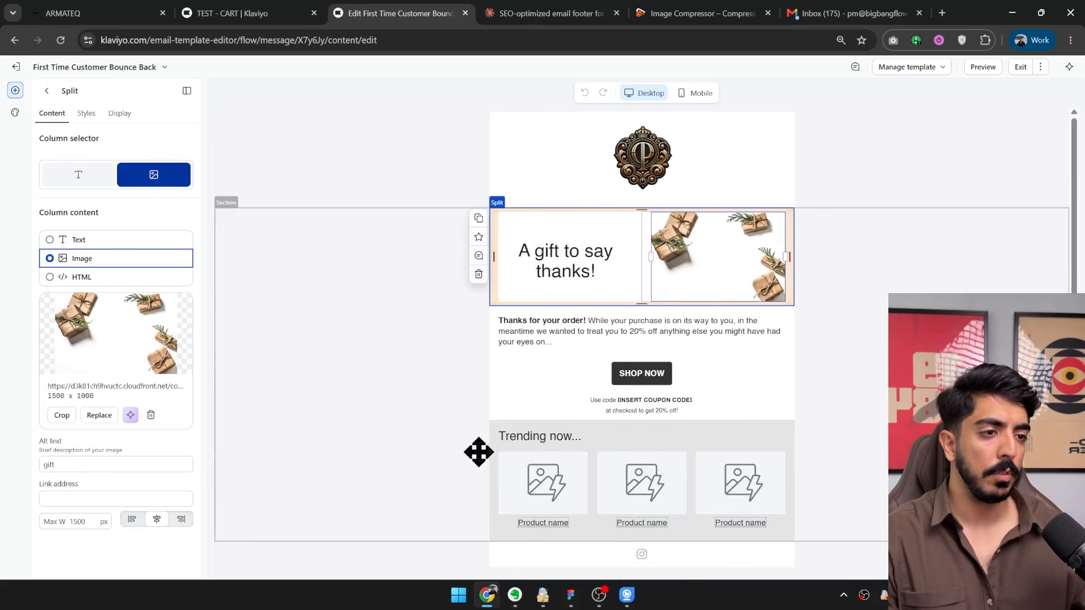
left_click(228, 342)
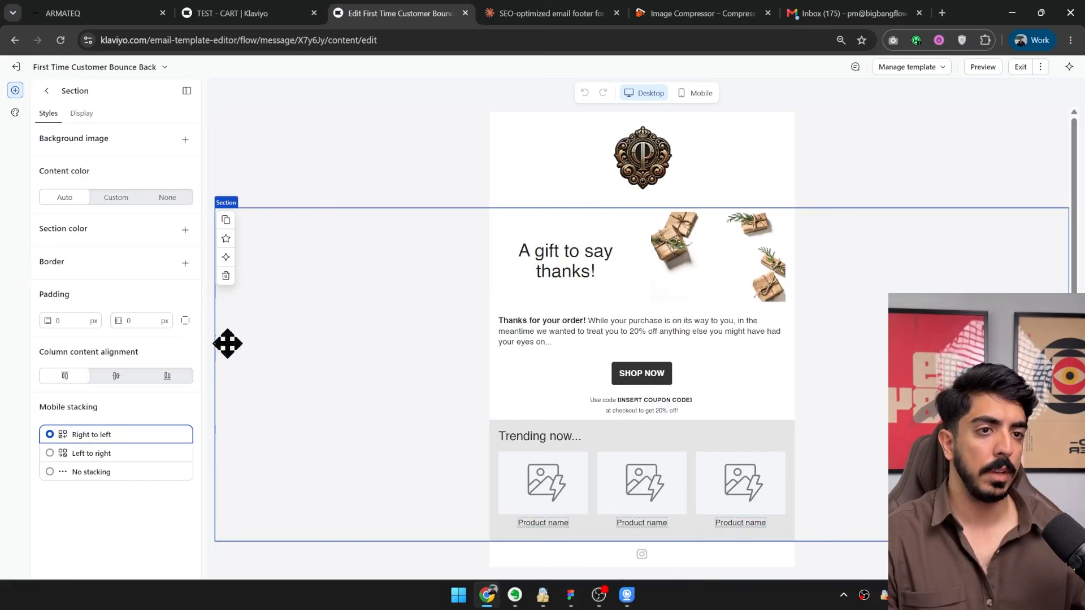
left_click(226, 275)
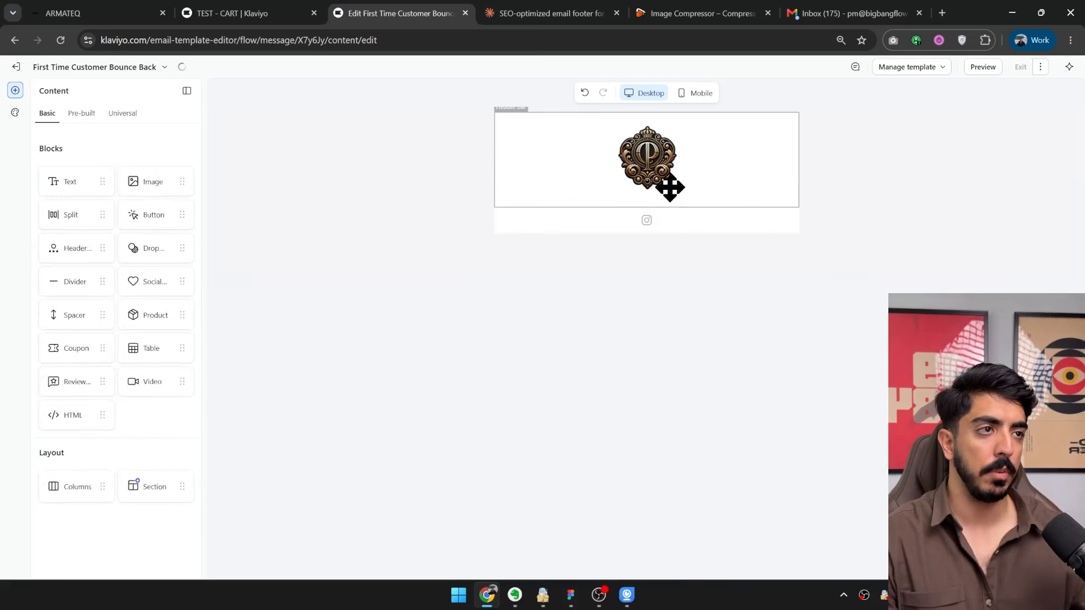
left_click(551, 177)
left_click(483, 179)
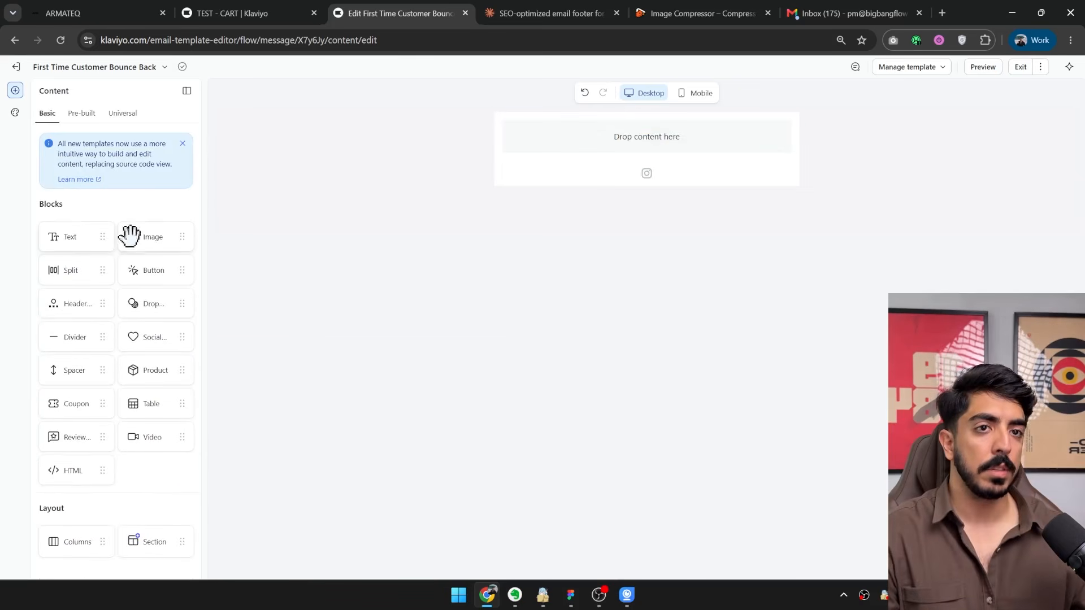
Add an image block at the head of the email and upload Slice 43.jpg from the desktop into it.
left_click_drag(130, 235, 647, 141)
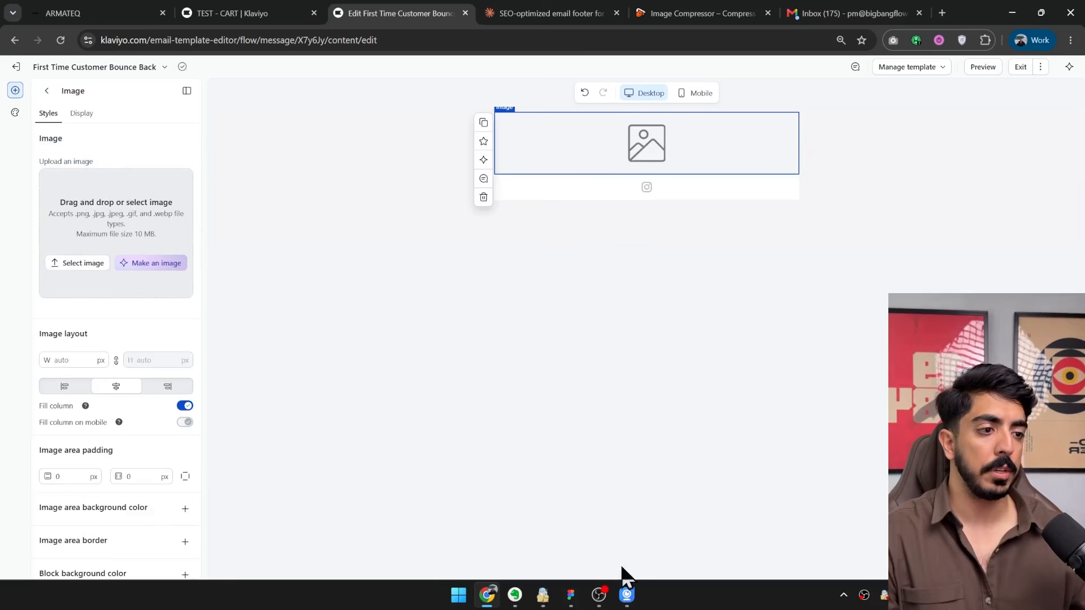
left_click_drag(966, 12, 819, 145)
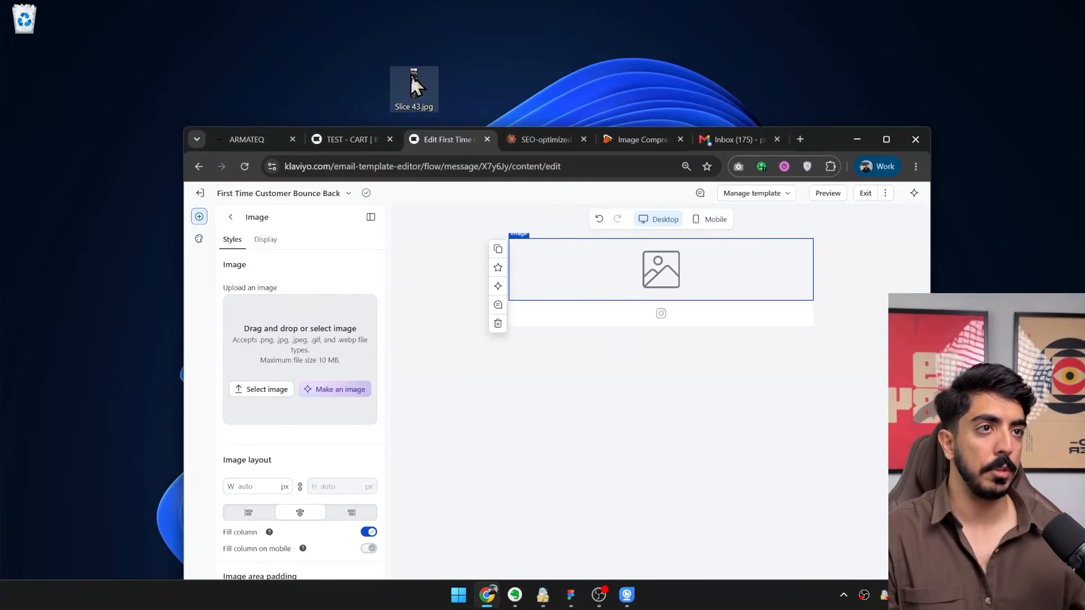
left_click_drag(415, 85, 313, 355)
left_click(886, 139)
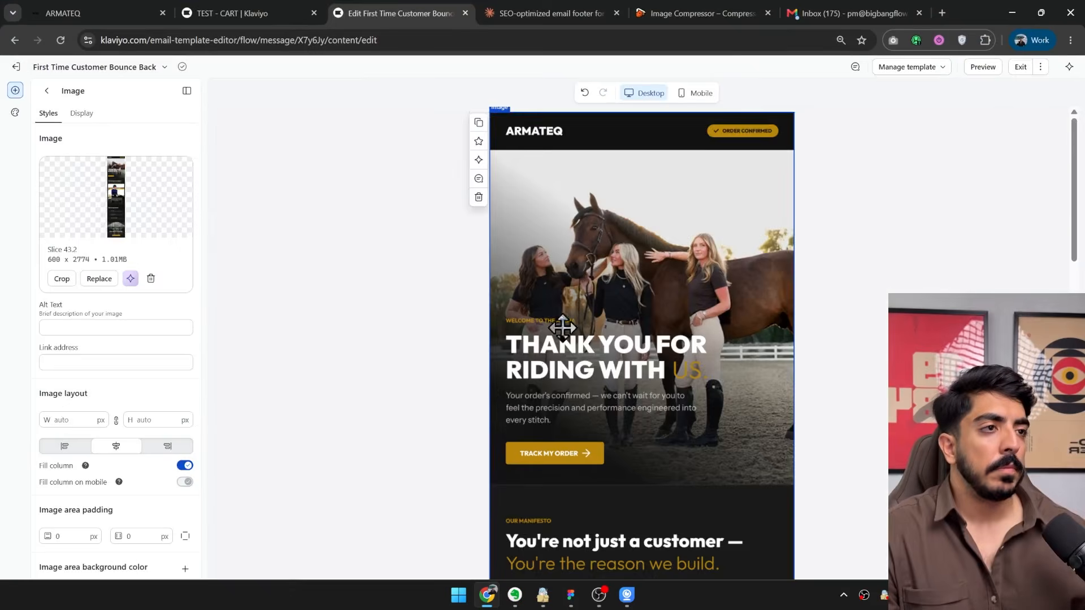
scroll(576, 317, "down", 9)
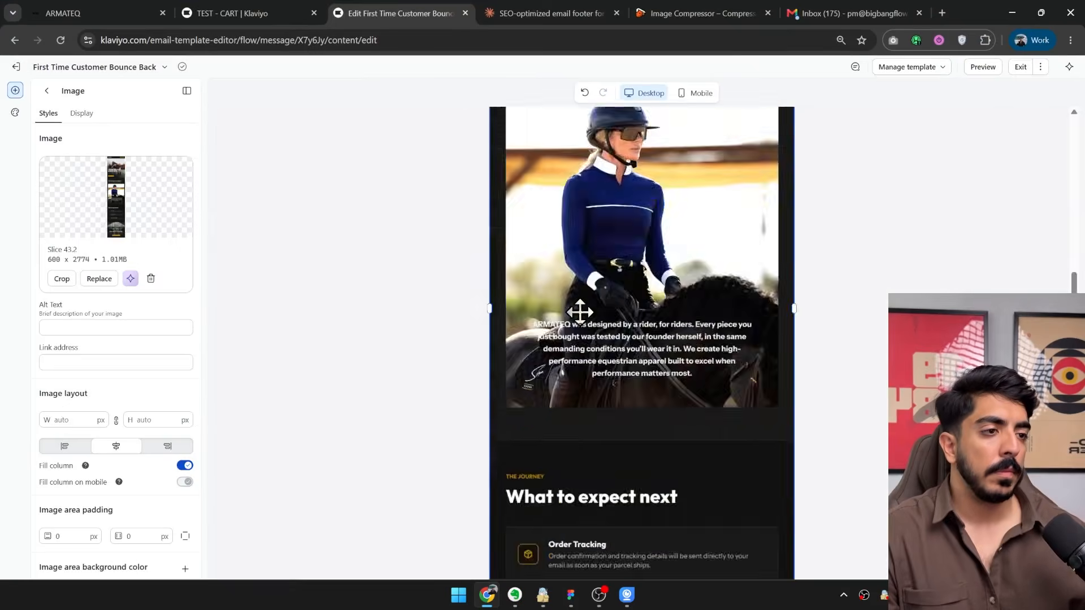
scroll(580, 312, "down", 8)
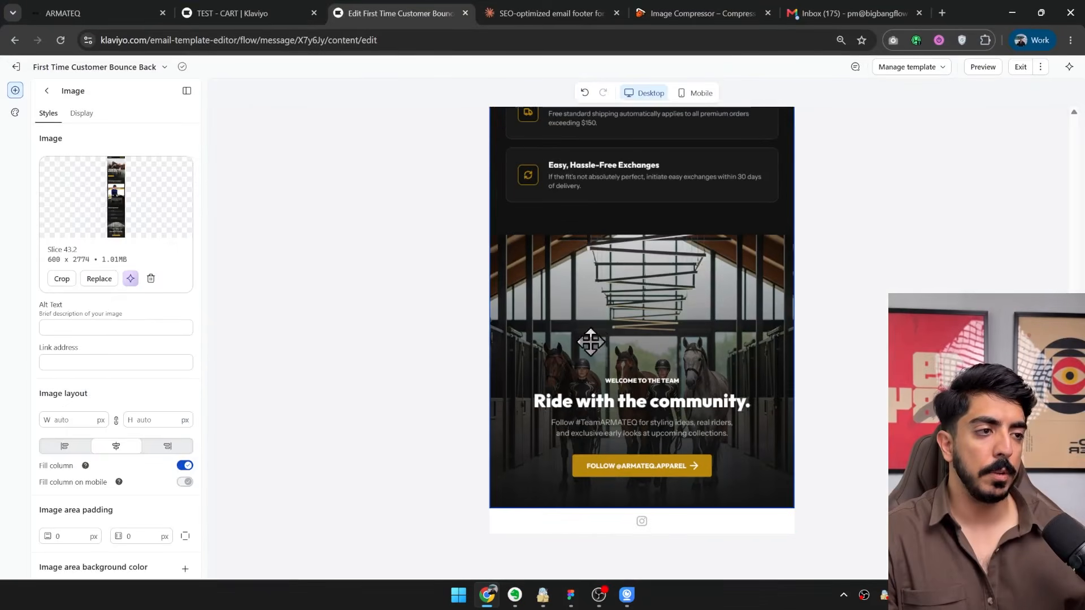
Insert the universal section HMD - Footer v1.0 below the email image and delete the leftover social links block.
left_click(46, 91)
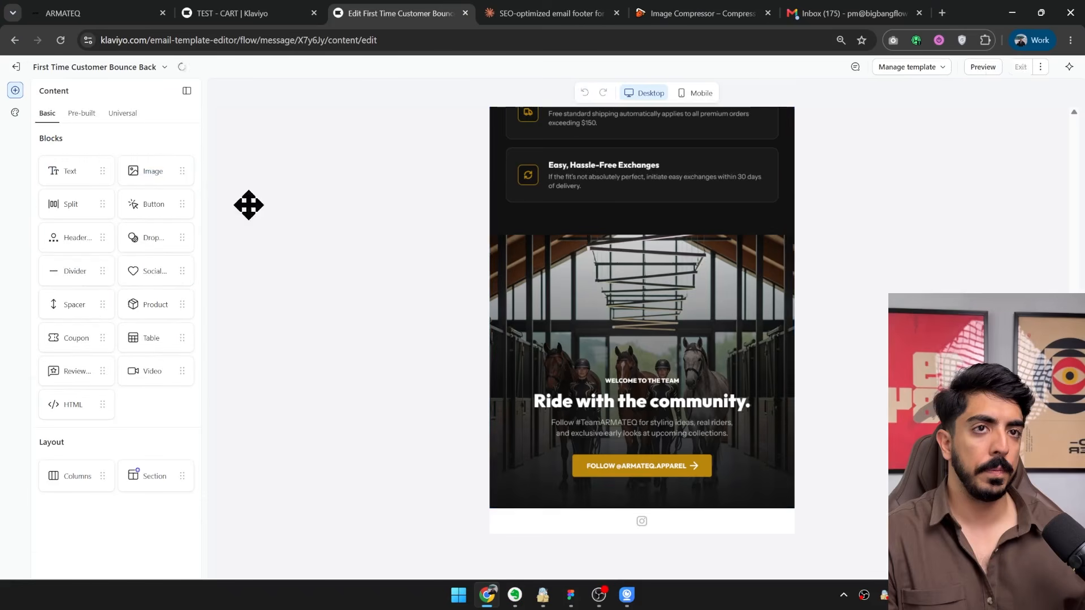
left_click(121, 116)
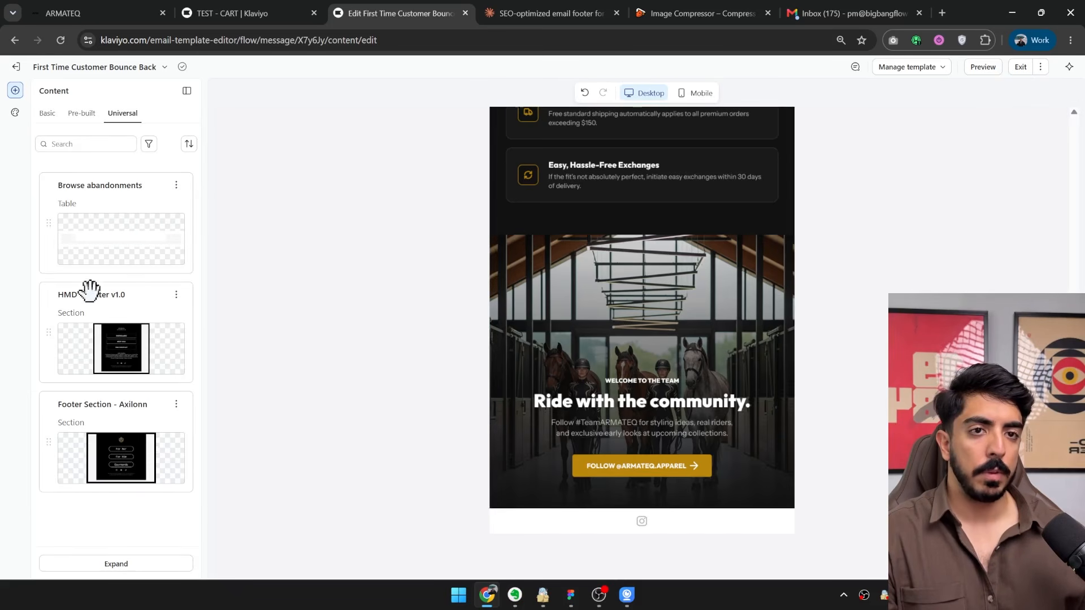
left_click_drag(86, 294, 631, 496)
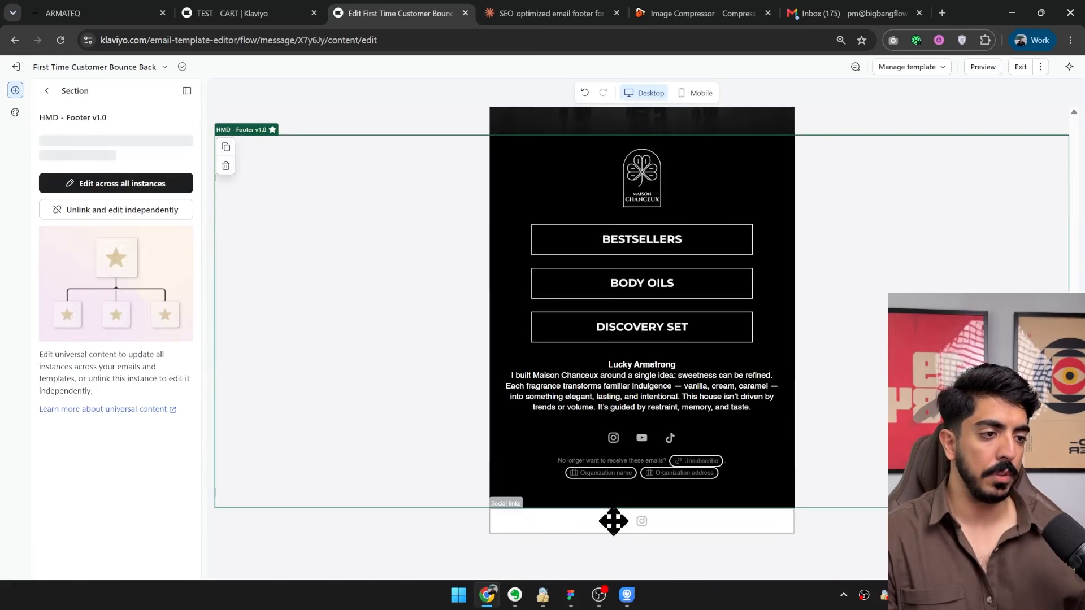
left_click(495, 529)
left_click(478, 500)
scroll(649, 452, "up", 15)
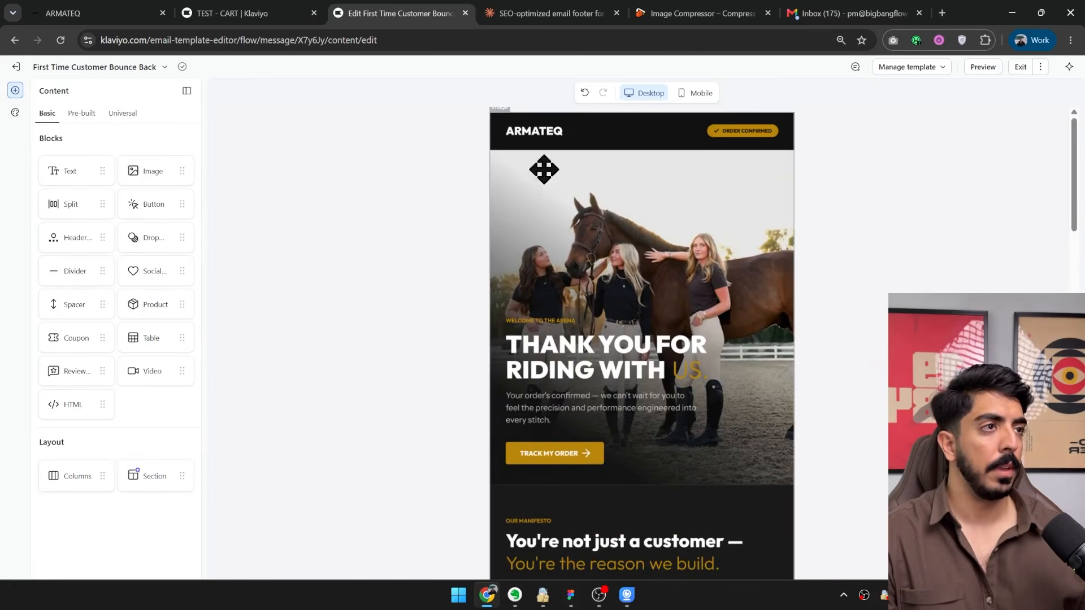
Exit the email editor back to the flow and clone the First Time Customer Bounce Back email twice.
left_click(1020, 68)
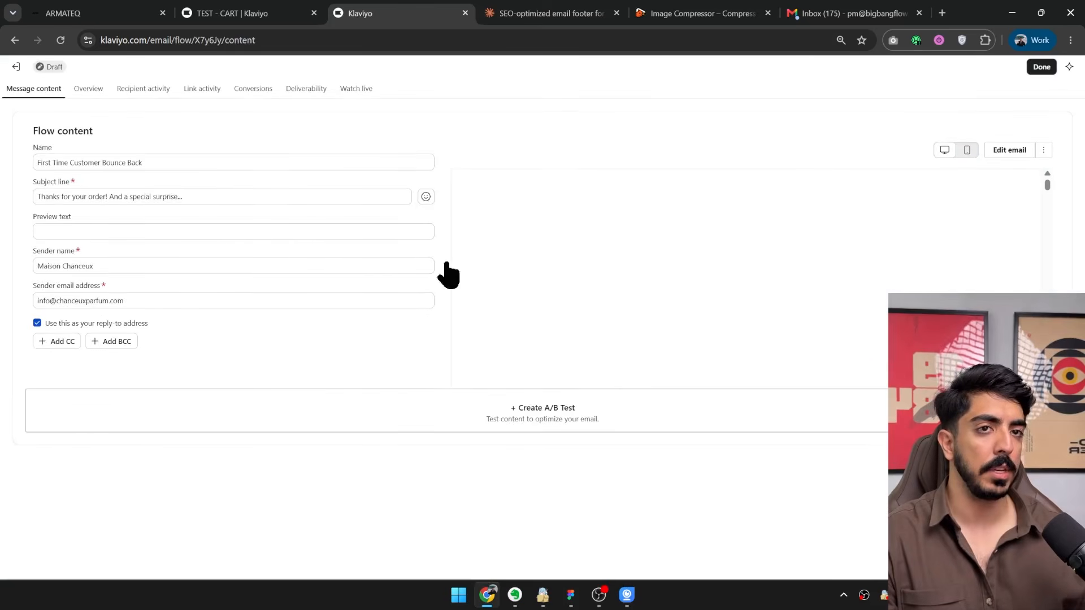
left_click(1039, 66)
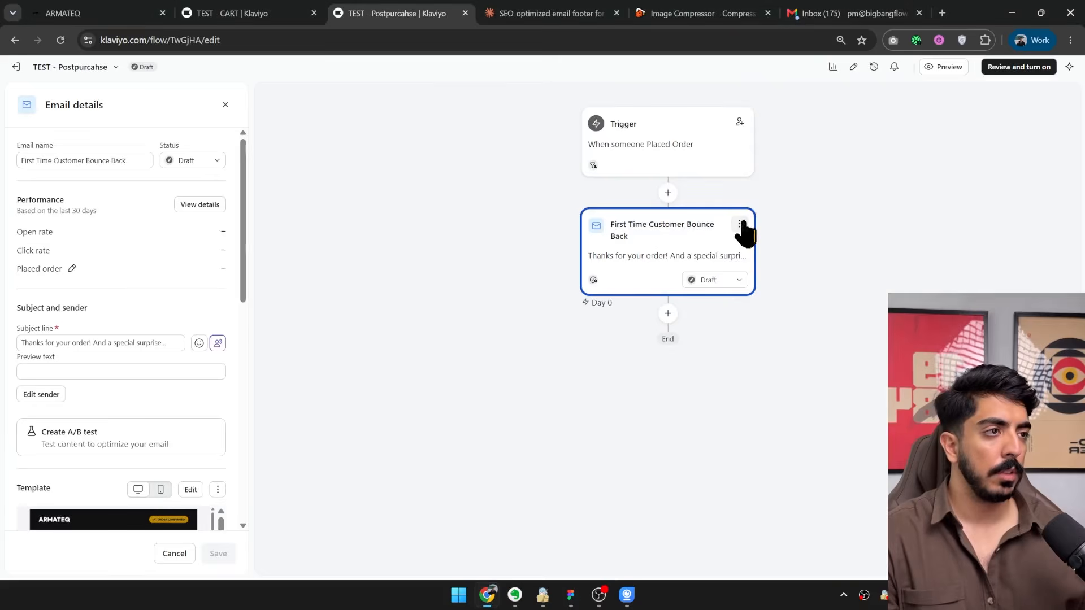
left_click(740, 224)
left_click(757, 291)
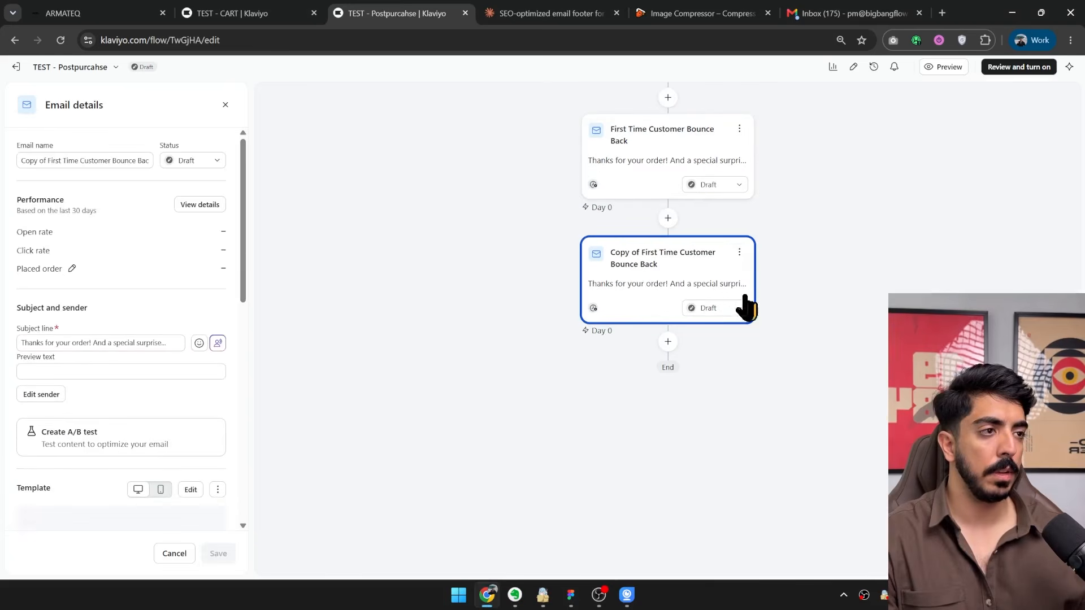
left_click(739, 252)
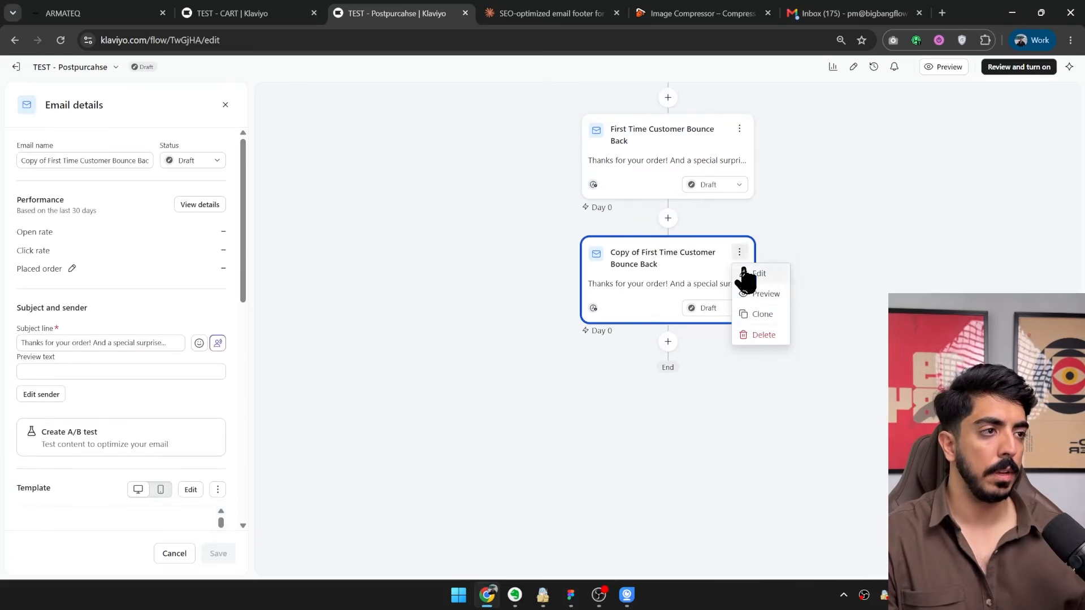
left_click(759, 314)
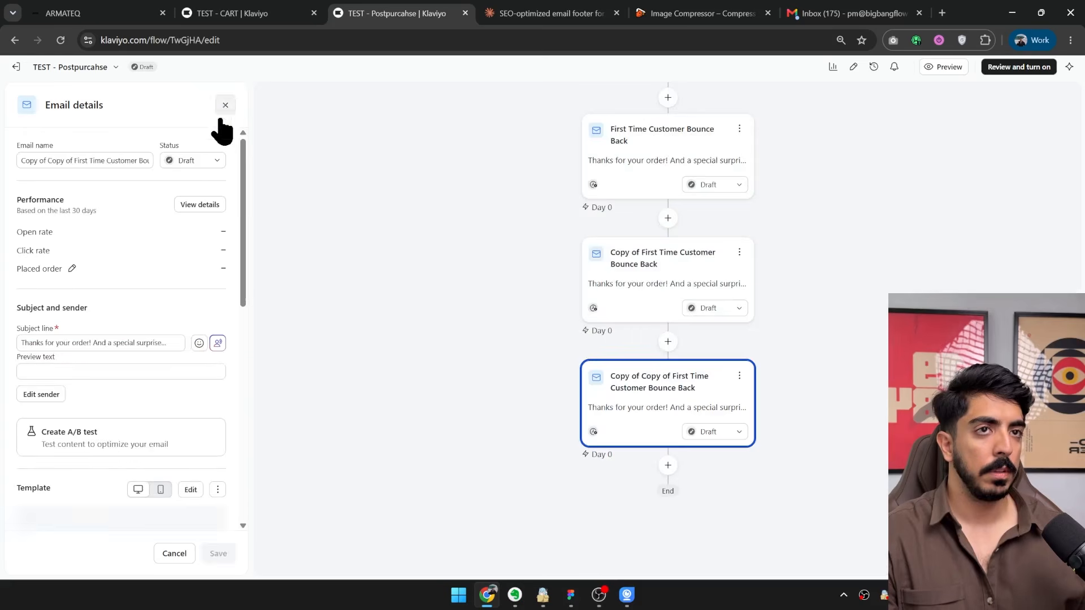
Add a time delay between the first and second emails of the flow, leaving its duration unset.
left_click(225, 105)
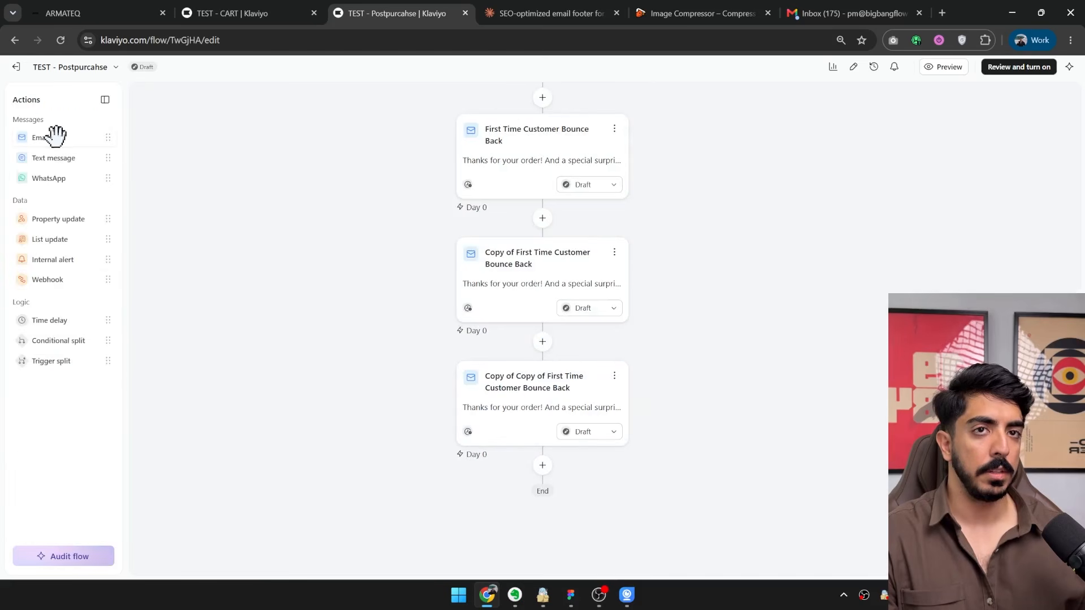
left_click_drag(65, 331, 529, 225)
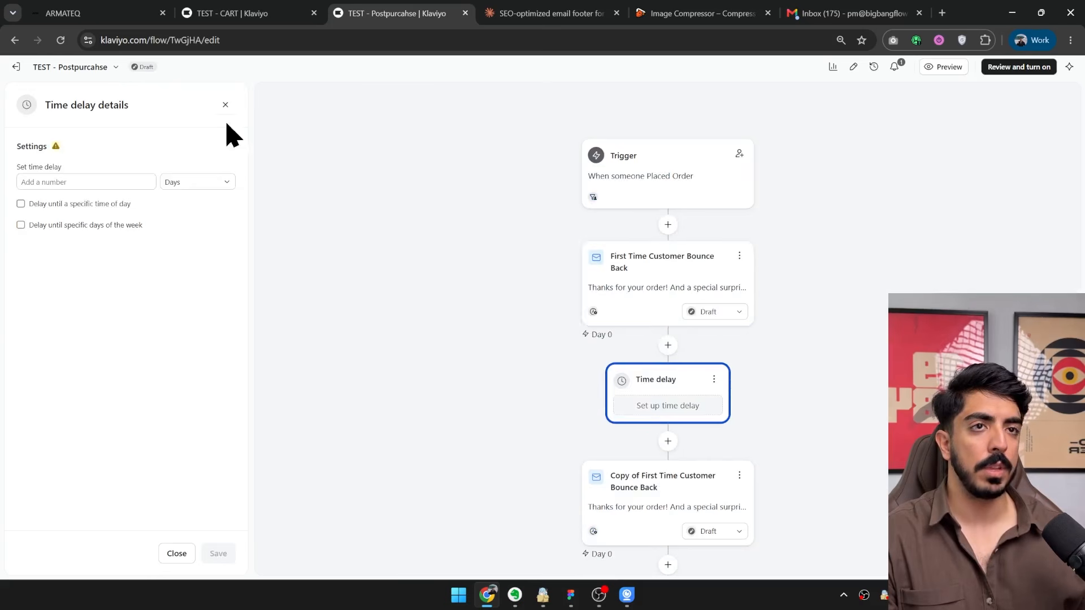
left_click(225, 104)
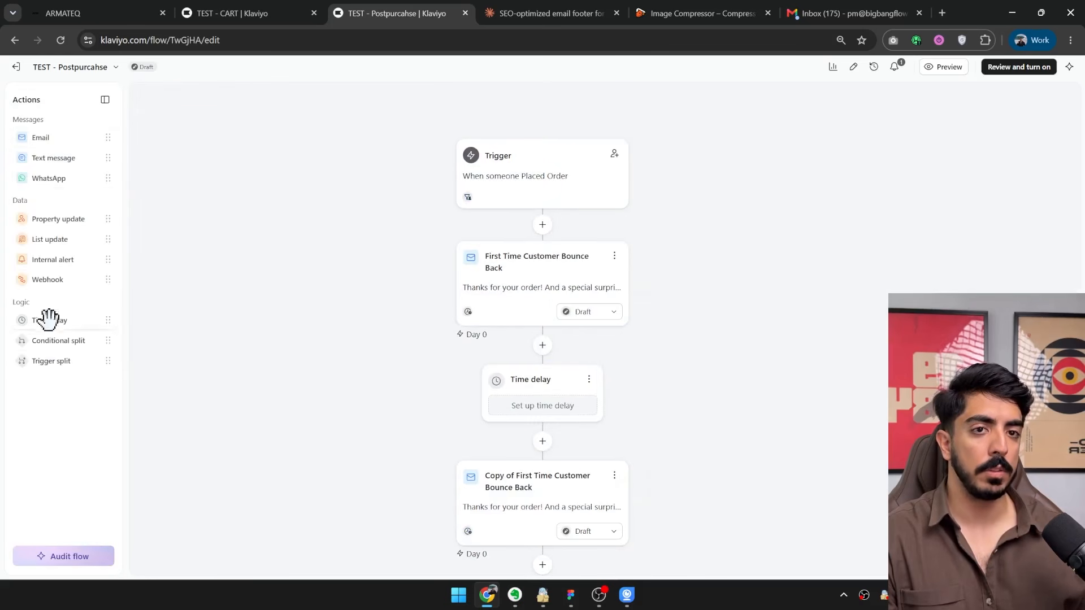
Insert a time delay between the Placed Order trigger and the first email, set it to 1 day and save.
left_click_drag(48, 320, 559, 272)
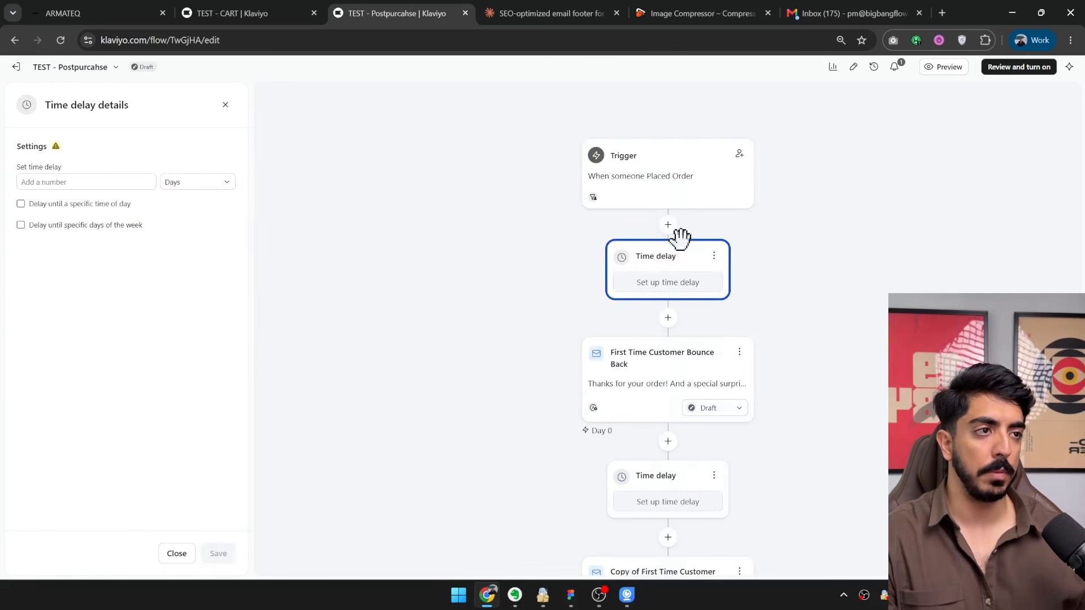
type("1")
left_click(218, 553)
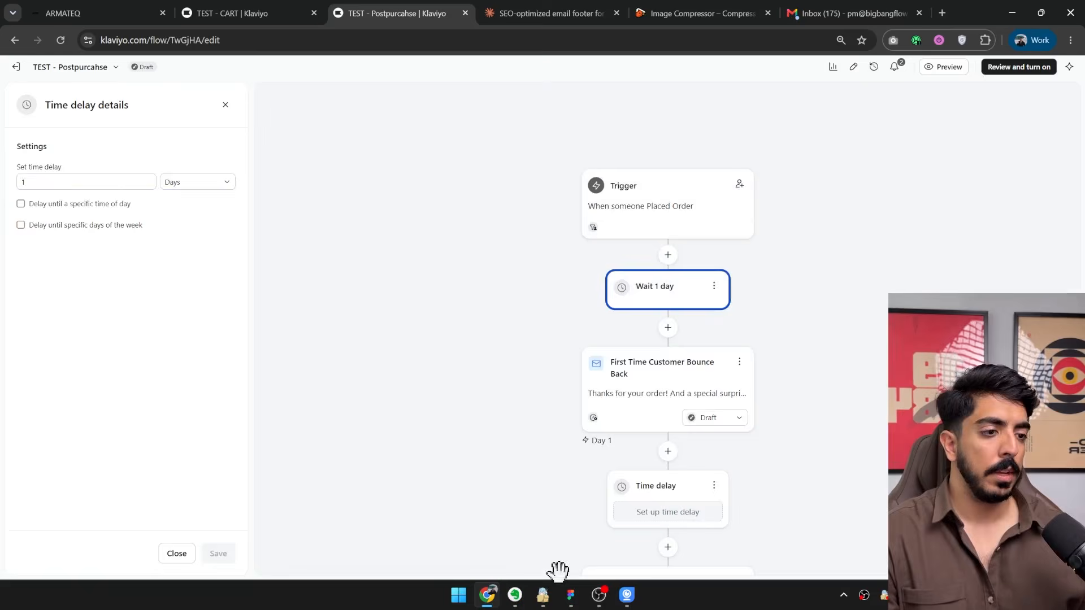
Switch to Figma and check the planned delays between the post purchase flow's emails on the AI email marketing course board.
left_click(571, 595)
scroll(574, 486, "down", 5)
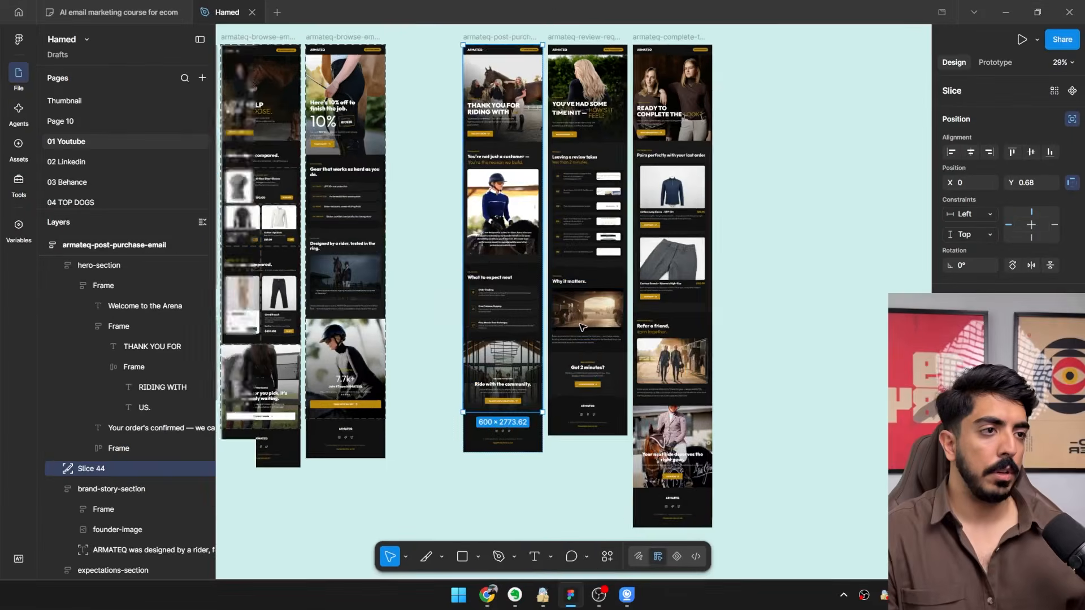
left_click(126, 12)
left_click_drag(331, 222, 456, 347)
scroll(456, 351, "up", 4)
left_click_drag(468, 388, 459, 209)
scroll(521, 339, "up", 3)
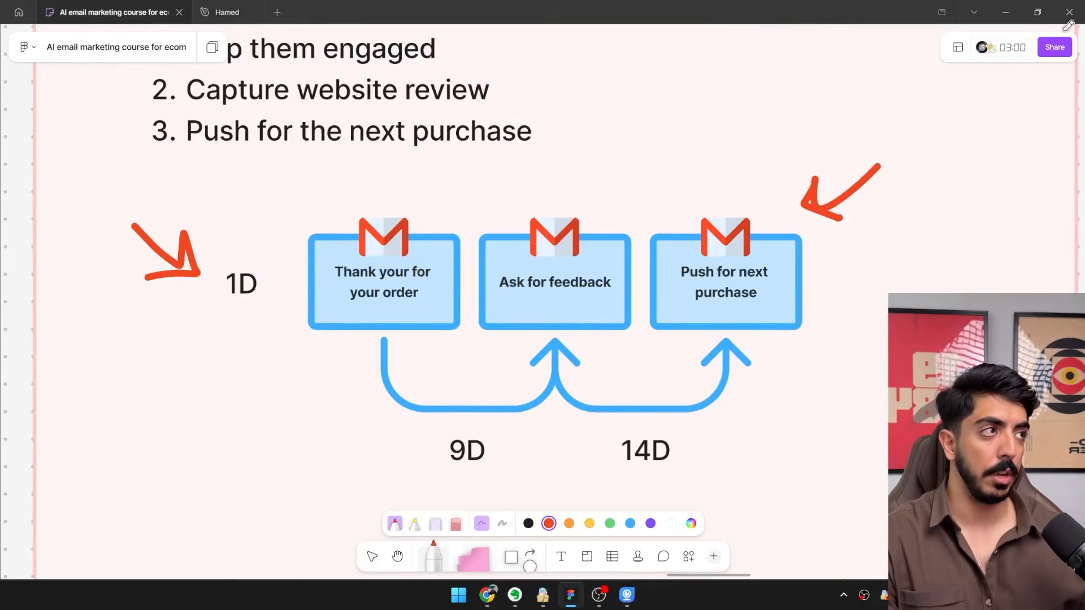
left_click(1007, 6)
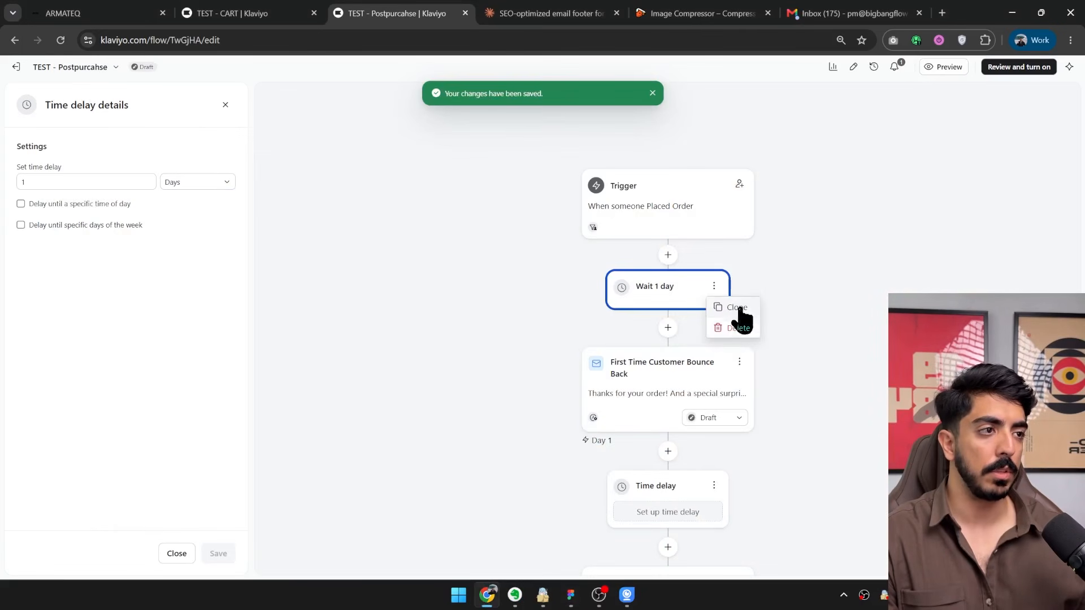
Clone the 1-day delay, move the clone below the first email and set it to 9 days.
left_click(737, 308)
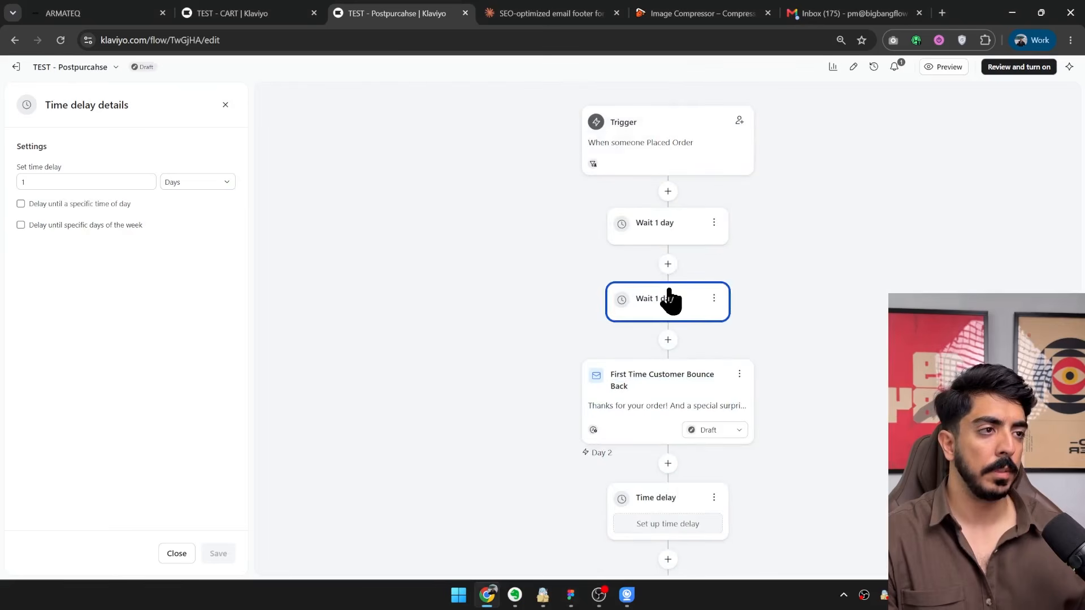
mouse_move(671, 300)
left_mouse_down()
mouse_move(676, 460)
mouse_move(727, 468)
left_mouse_up()
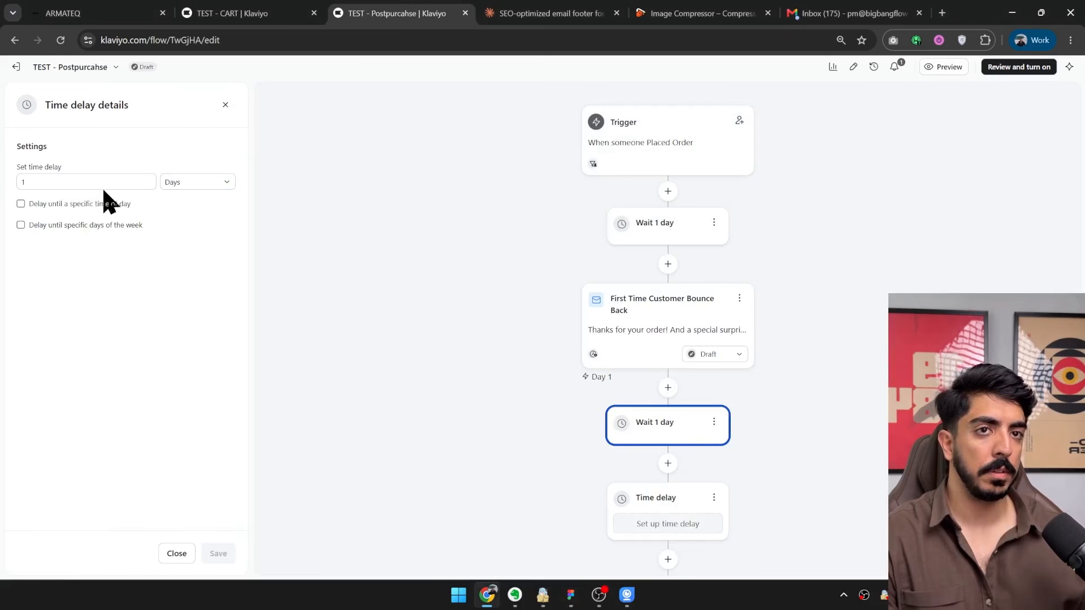
type("9")
left_click(218, 553)
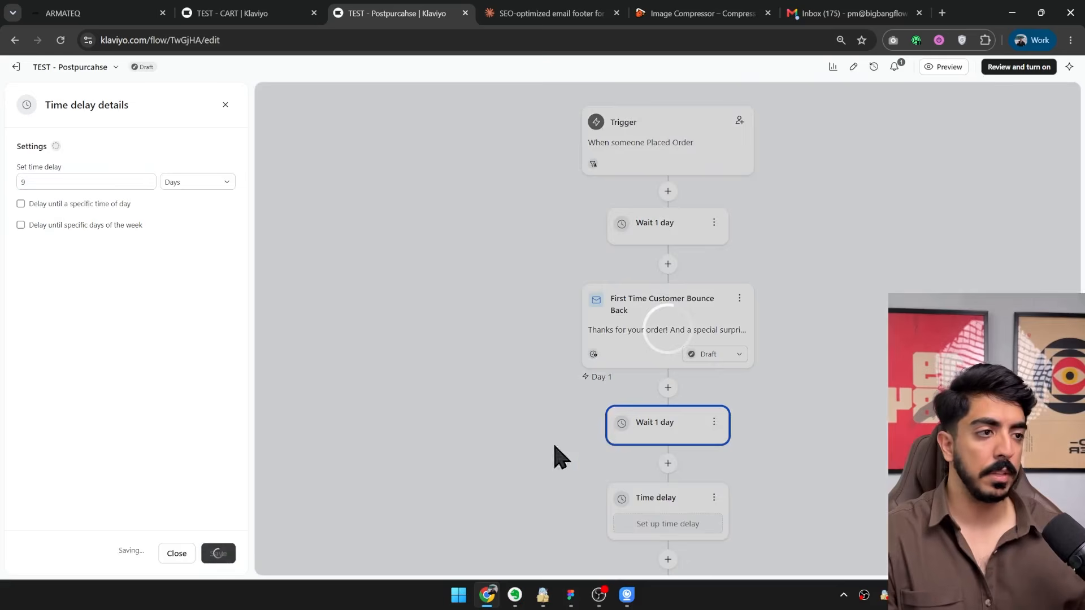
Delete the unconfigured time delay, then clone the 9-day delay and move the clone below the second email.
scroll(657, 310, "down", 5)
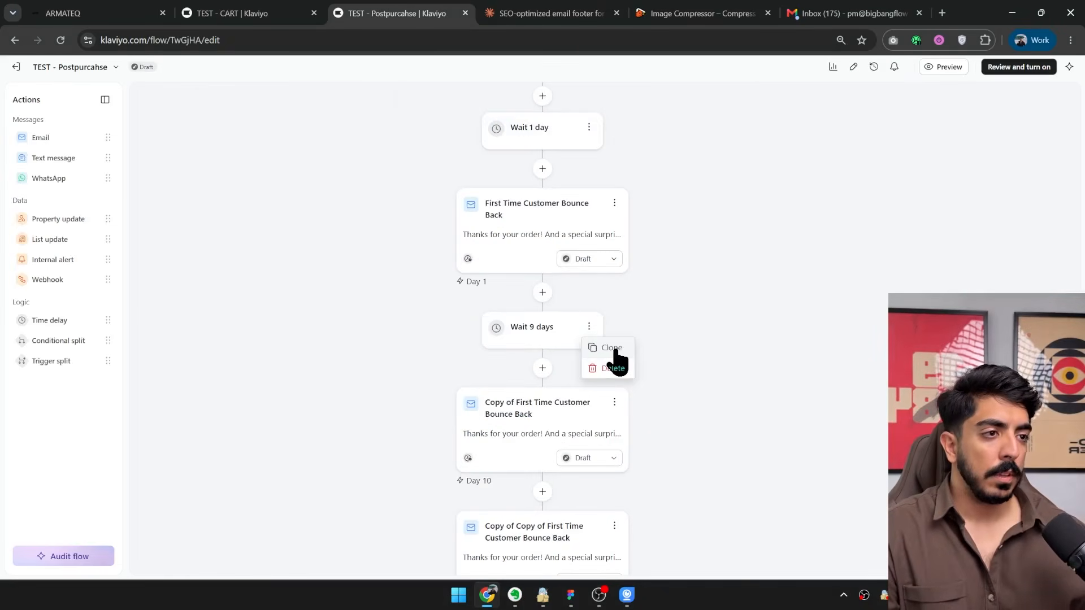
left_click(615, 348)
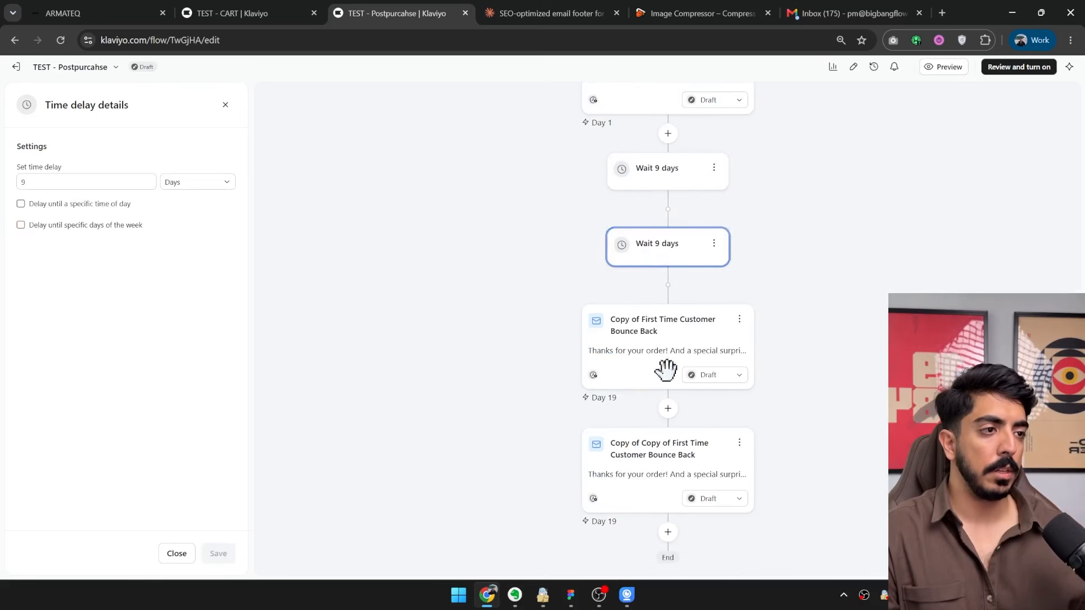
left_click_drag(665, 370, 665, 444)
Check the planned gap before the final email on the Figma board and set the delay above that email to 14 days.
left_click(570, 594)
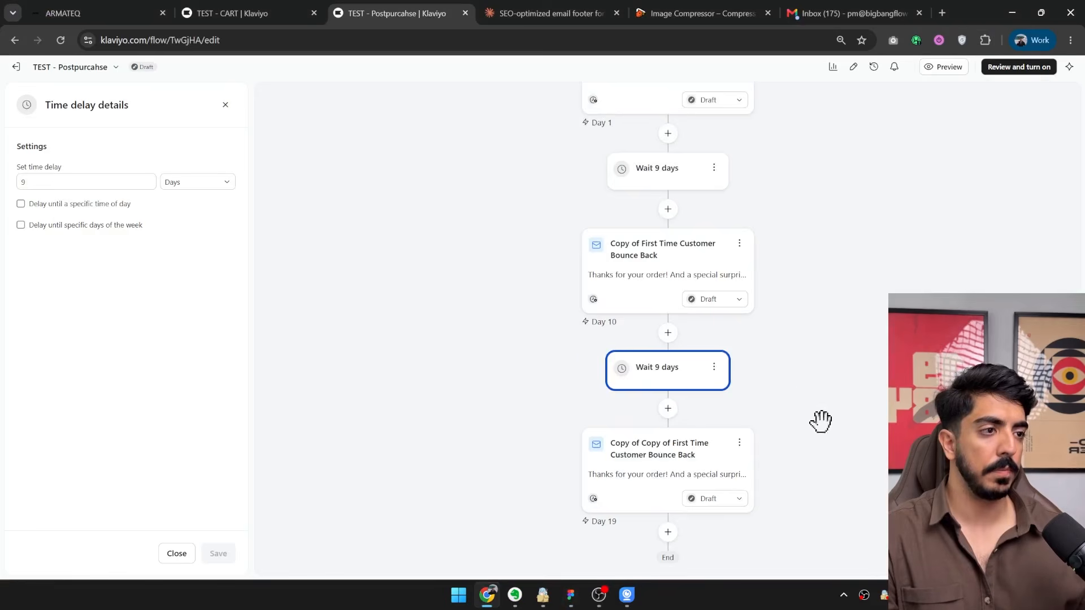
left_click_drag(821, 419, 705, 351)
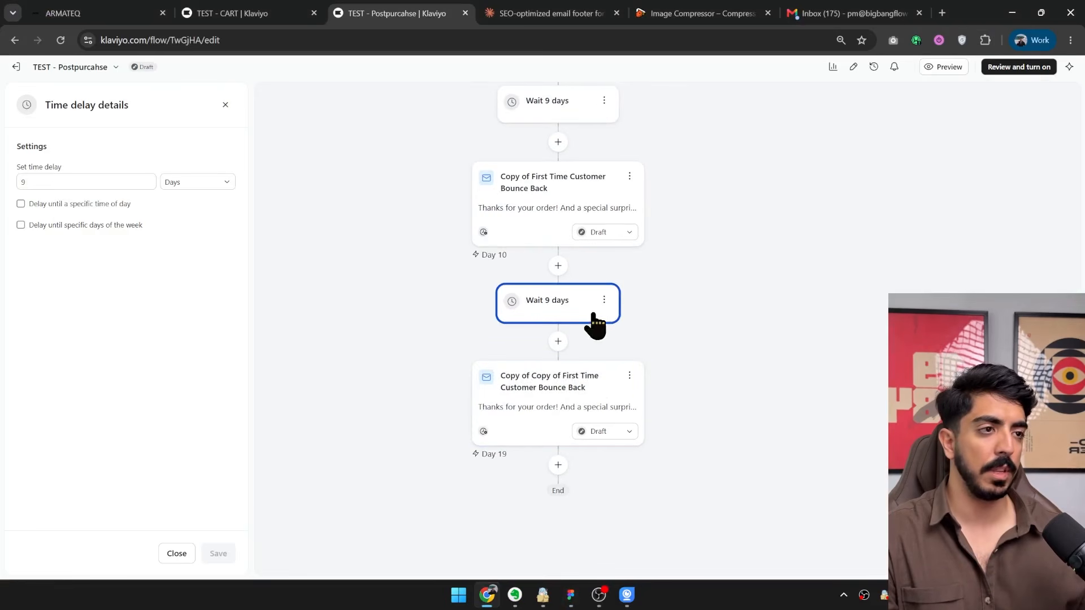
double_click(78, 183)
type("14")
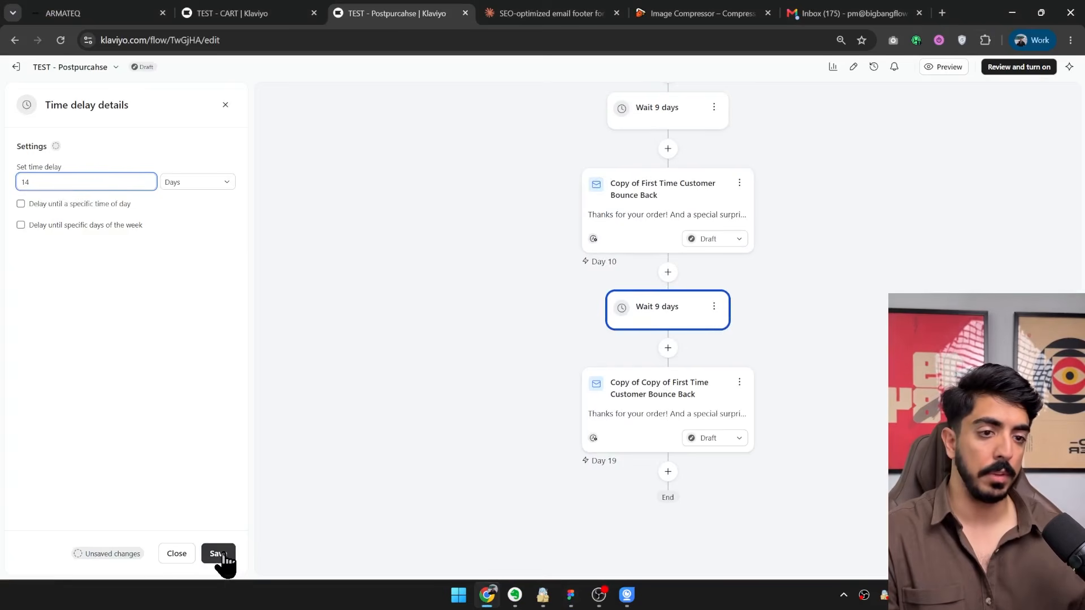
left_click(223, 556)
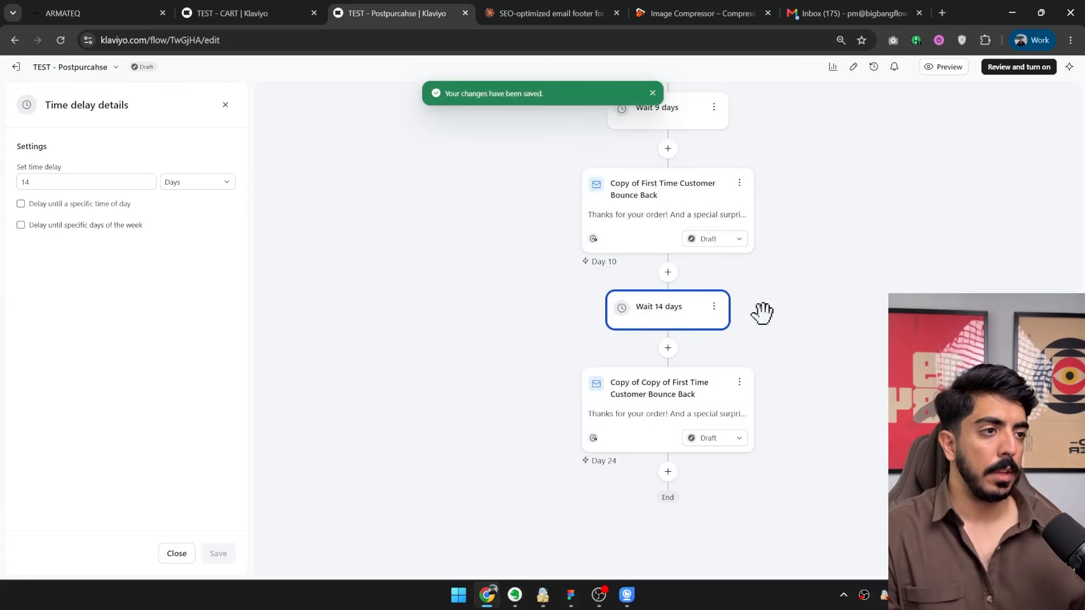
Review the order of delays and emails across the whole post-purchase flow.
left_click_drag(760, 310, 695, 299)
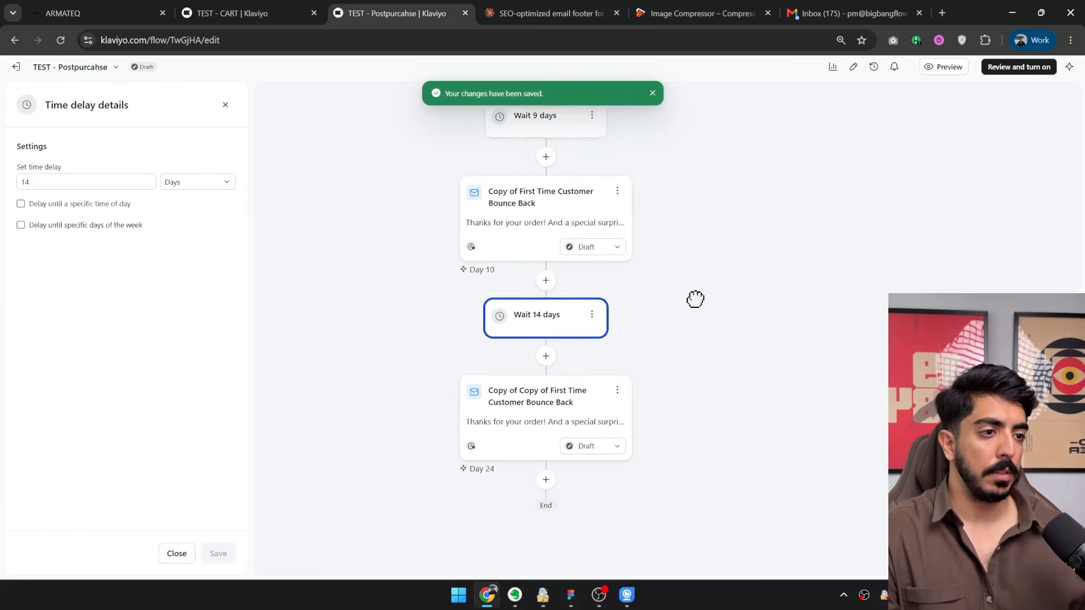
scroll(680, 356, "down", 3)
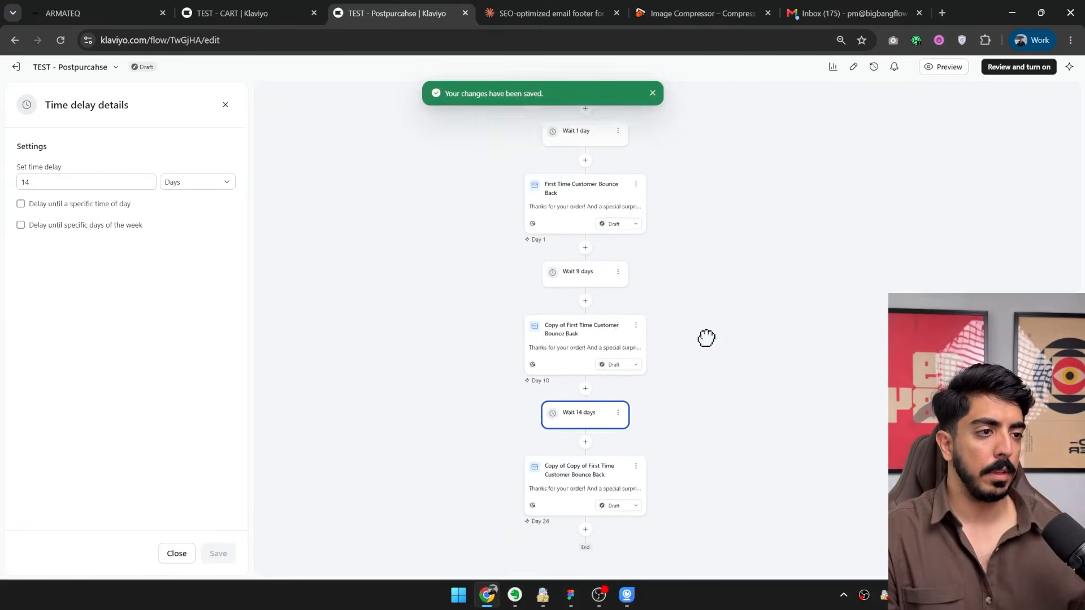
left_click_drag(706, 339, 713, 302)
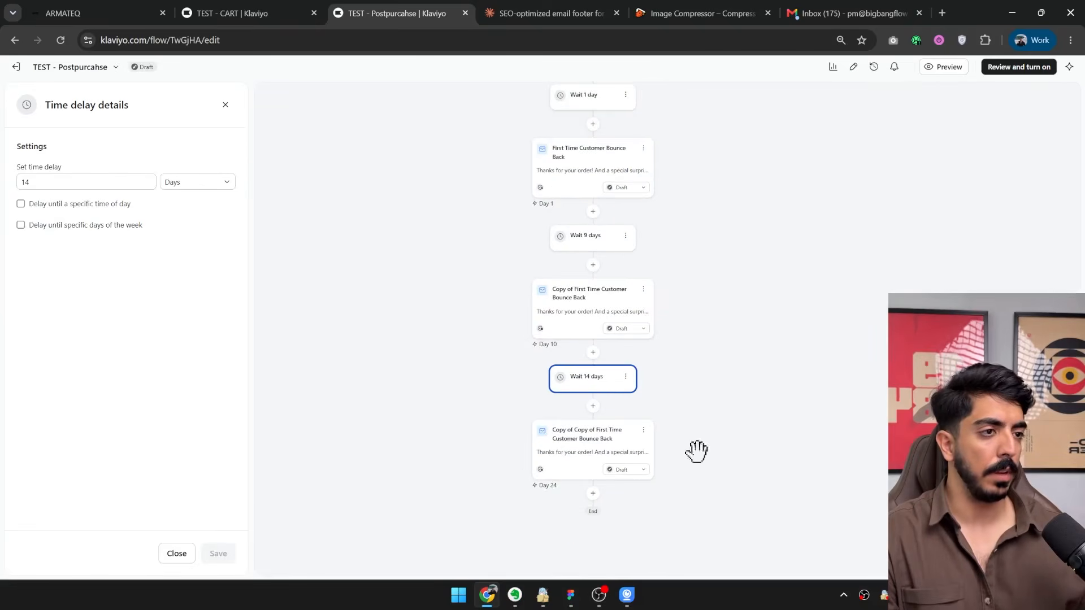
scroll(693, 441, "down", 2)
scroll(668, 333, "up", 4)
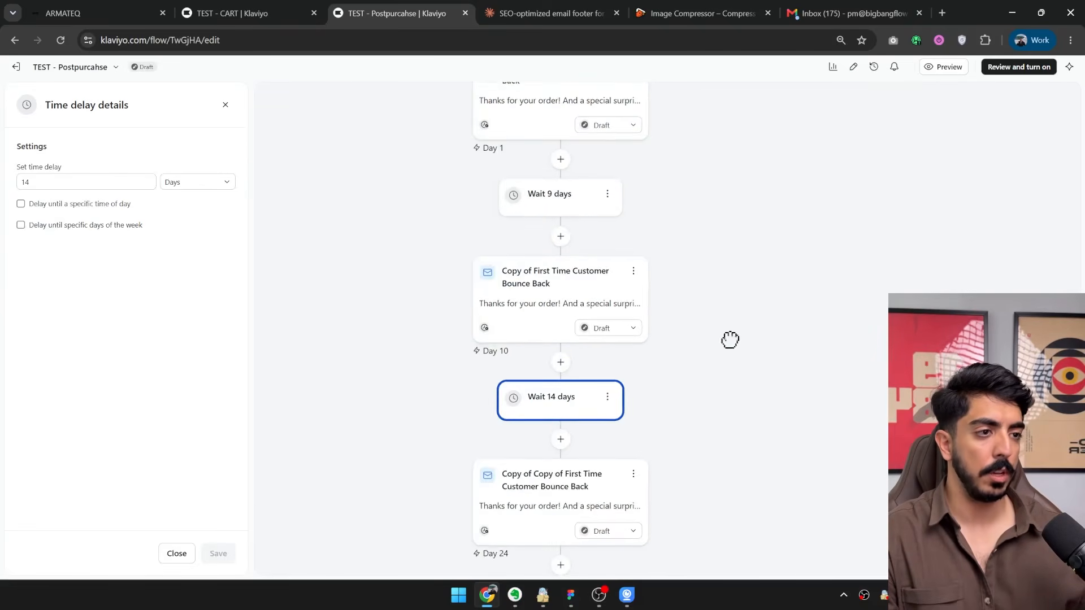
left_click_drag(729, 340, 731, 262)
left_click_drag(740, 418, 739, 439)
scroll(737, 452, "up", 3)
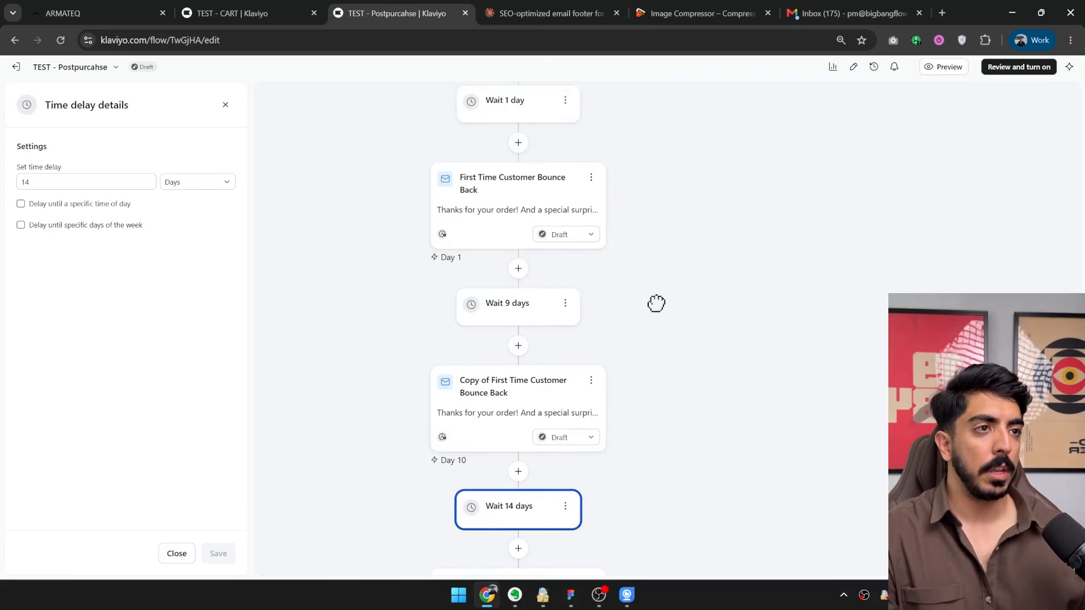
scroll(621, 294, "up", 2)
Select the flow's second email, switch to the Hamed design in Figma and duplicate the post-purchase slice onto the armateq-review-request-email frame.
left_click(518, 274)
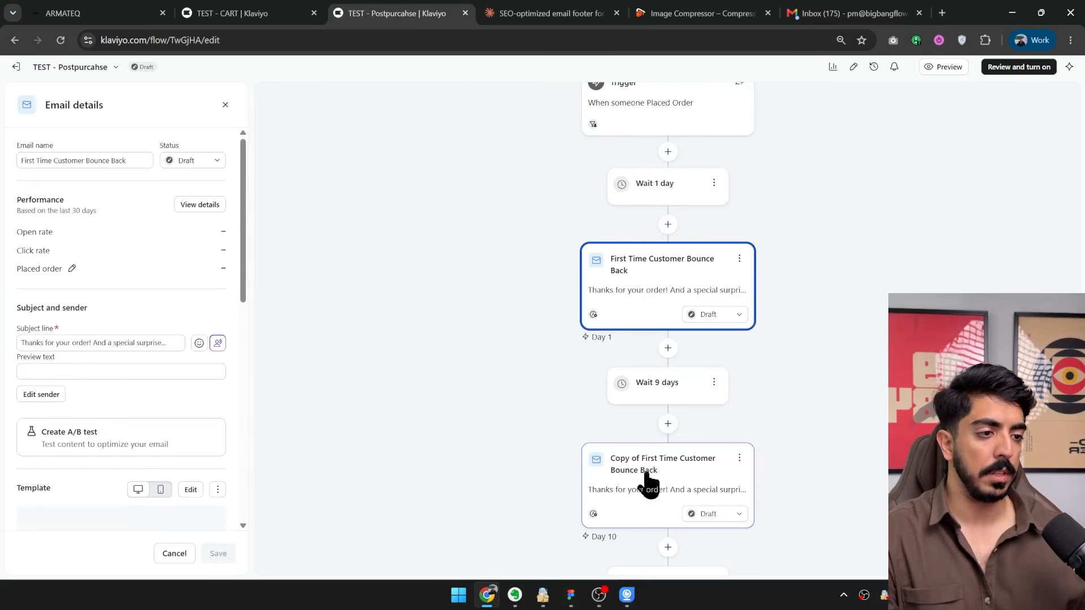
left_click(647, 484)
key("alt+Tab")
scroll(548, 238, "down", 5)
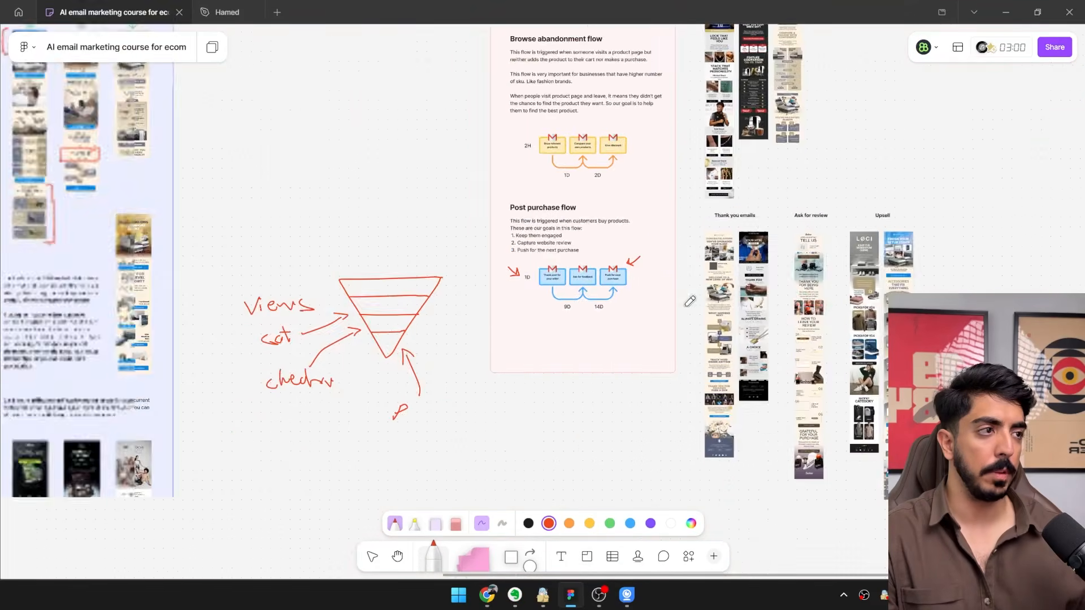
left_click(227, 12)
scroll(463, 216, "up", 6)
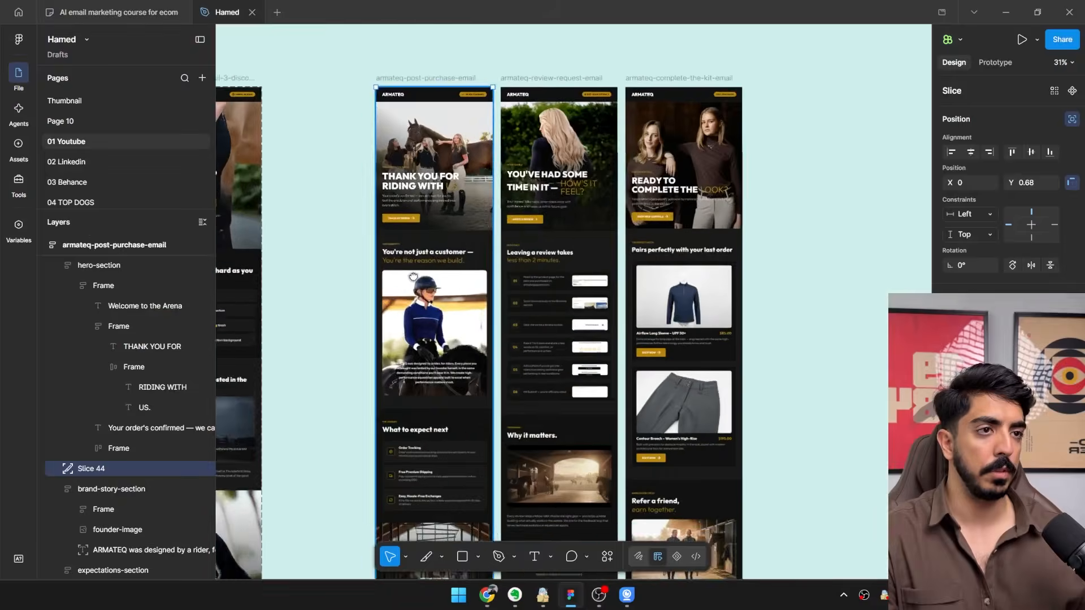
left_click_drag(466, 109, 532, 169)
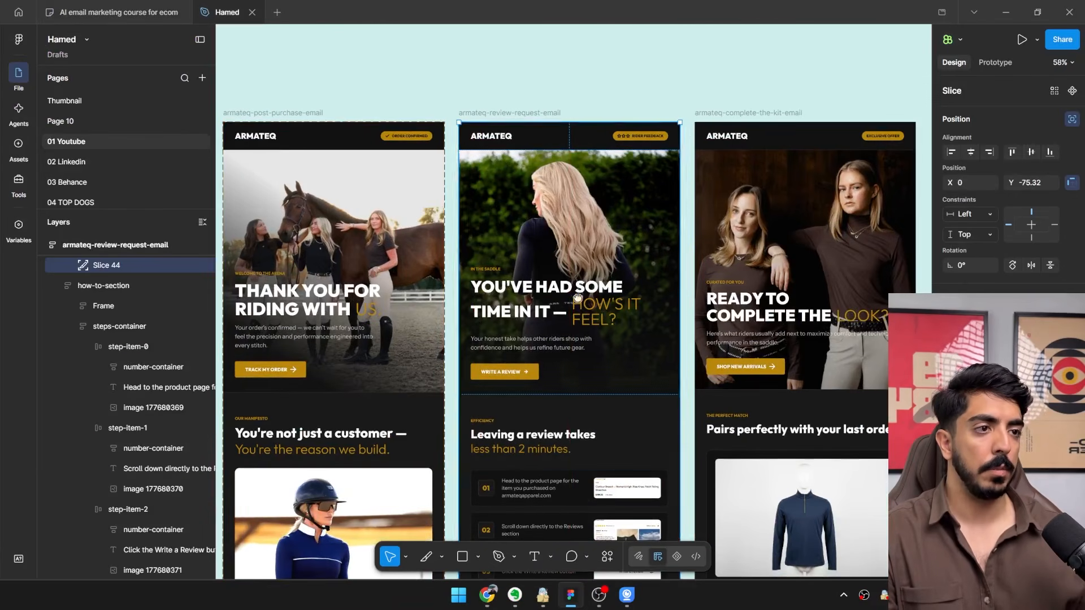
Resize the slice on the review request email to about 600 × 2643 so it ends just above the footer.
scroll(596, 446, "down", 3)
left_click_drag(598, 452, 588, 88)
scroll(610, 475, "up", 2)
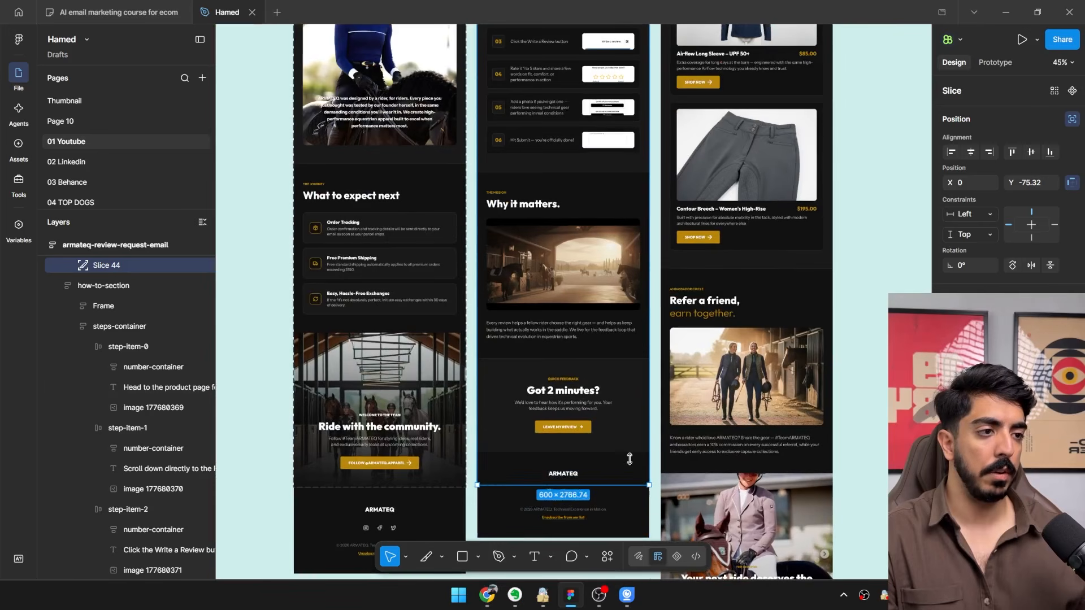
left_click_drag(632, 452, 633, 450)
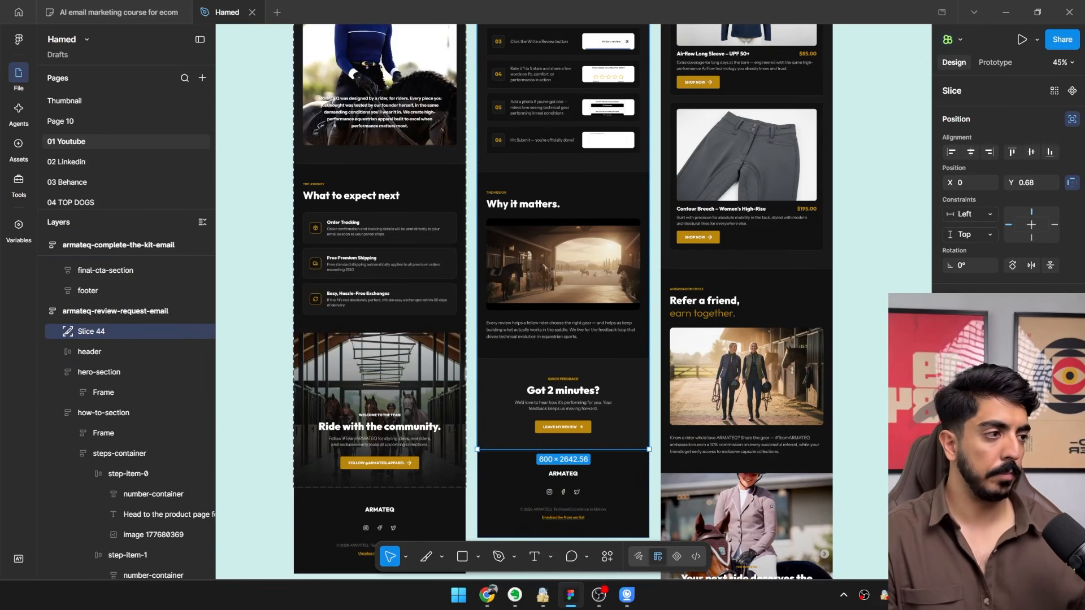
Export the review request slice to the desktop as Slice 43.jpg, replacing the existing file.
scroll(633, 435, "down", 1)
double_click(162, 121)
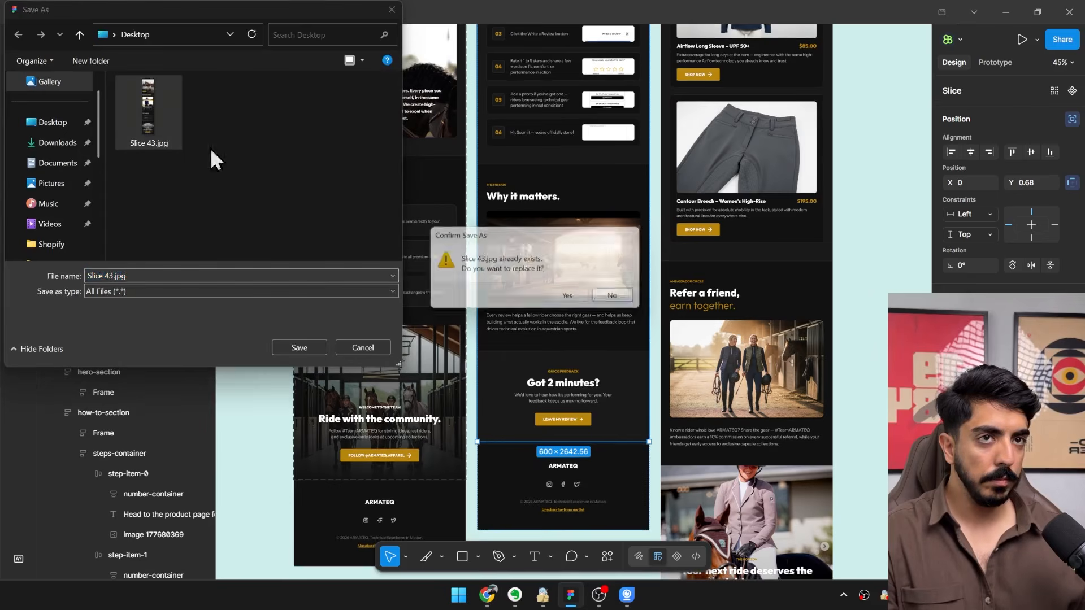
left_click(573, 299)
scroll(573, 299, "up", 6)
scroll(572, 300, "right", 3)
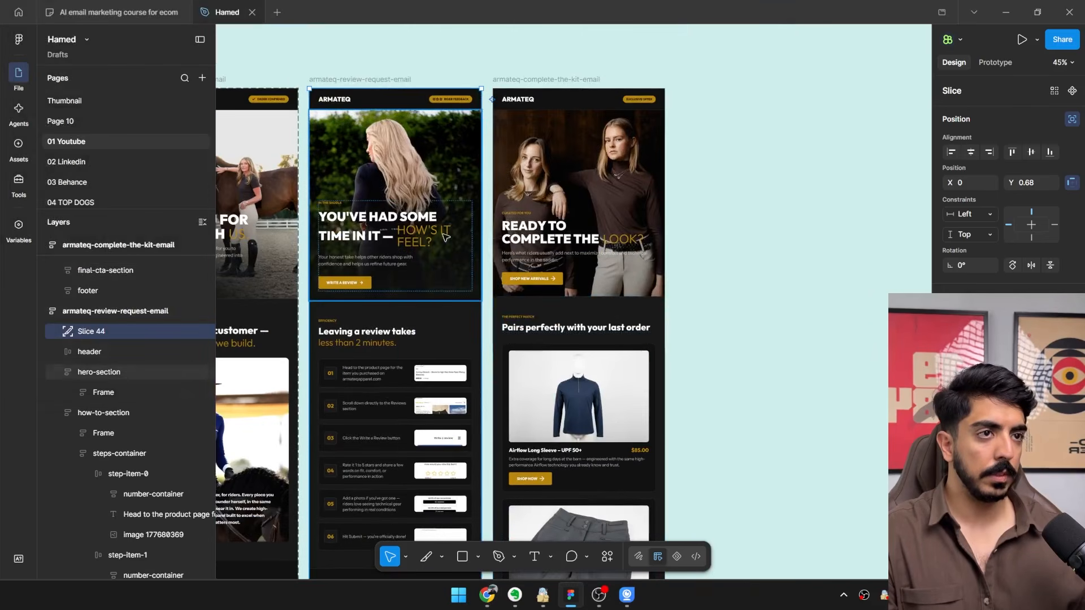
Switch back to Klaviyo and open the template of Copy of First Time Customer Bounce Back for editing.
left_click(571, 594)
left_click(488, 594)
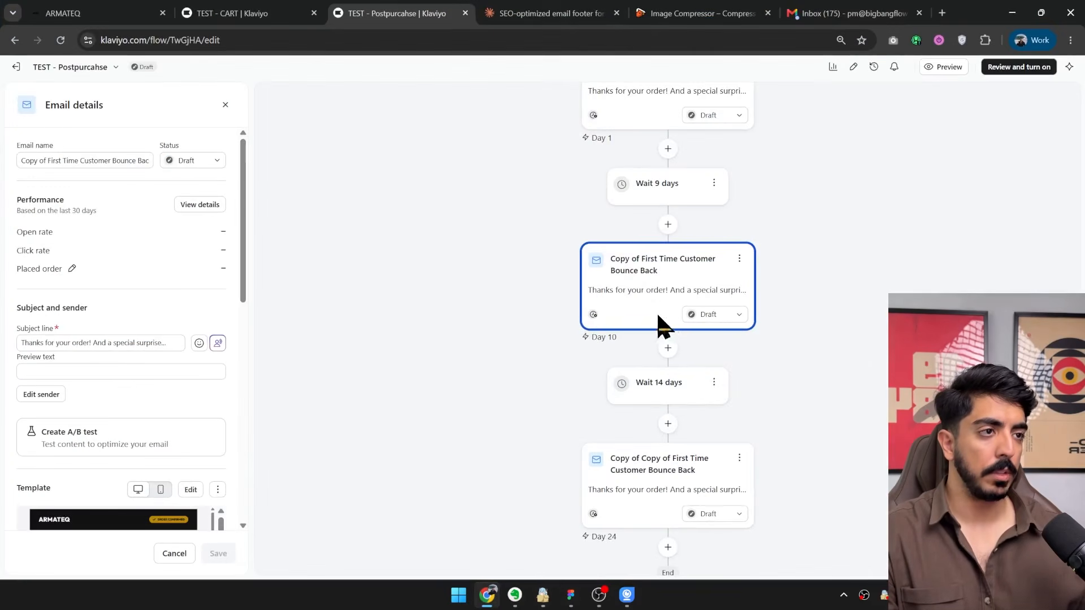
scroll(213, 399, "down", 5)
left_click(189, 365)
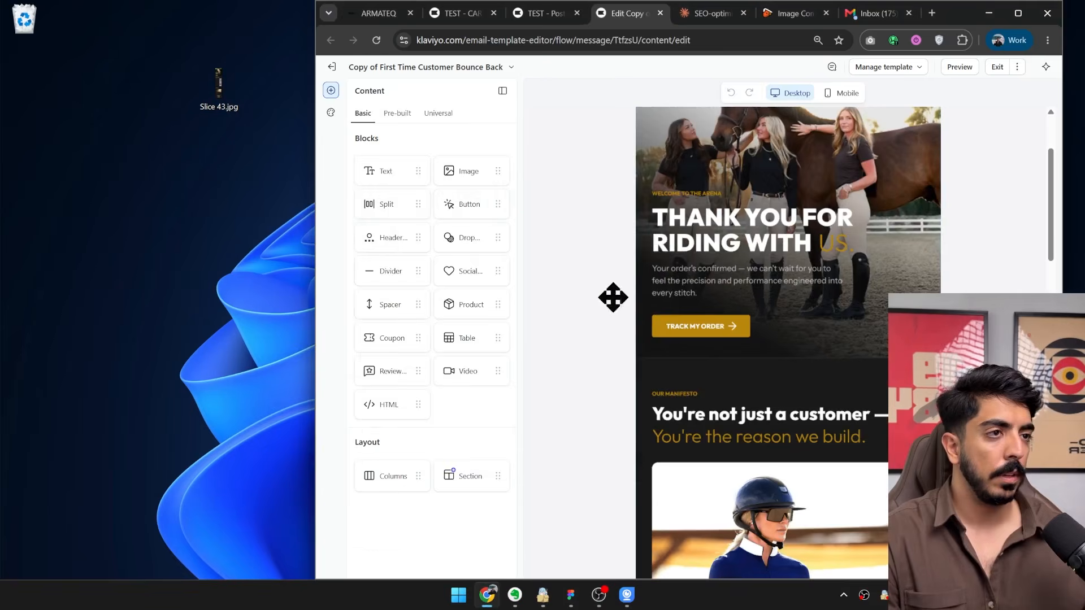
Remove the thank-you image from the email's image block and upload the new Slice 43.jpg from the desktop in its place.
left_click(616, 297)
left_click(467, 278)
scroll(721, 226, "up", 1)
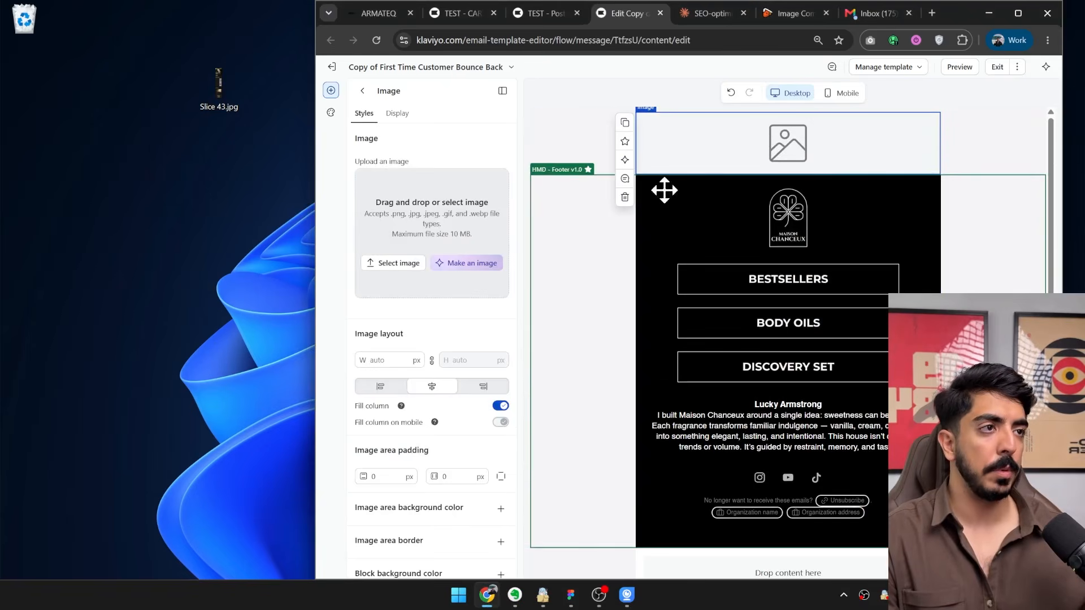
left_click_drag(219, 85, 432, 234)
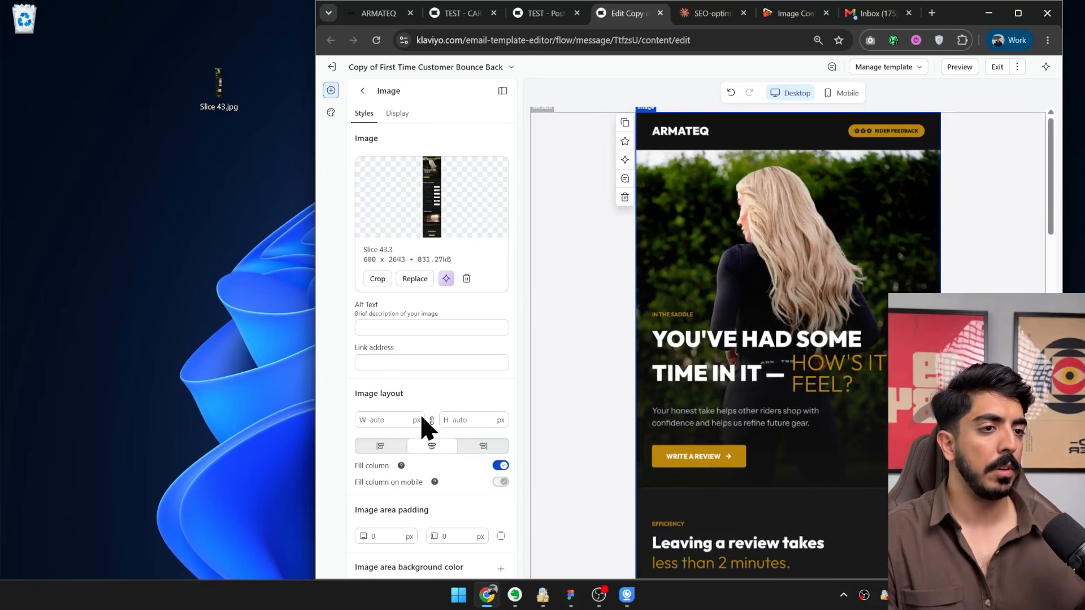
scroll(721, 460, "down", 20)
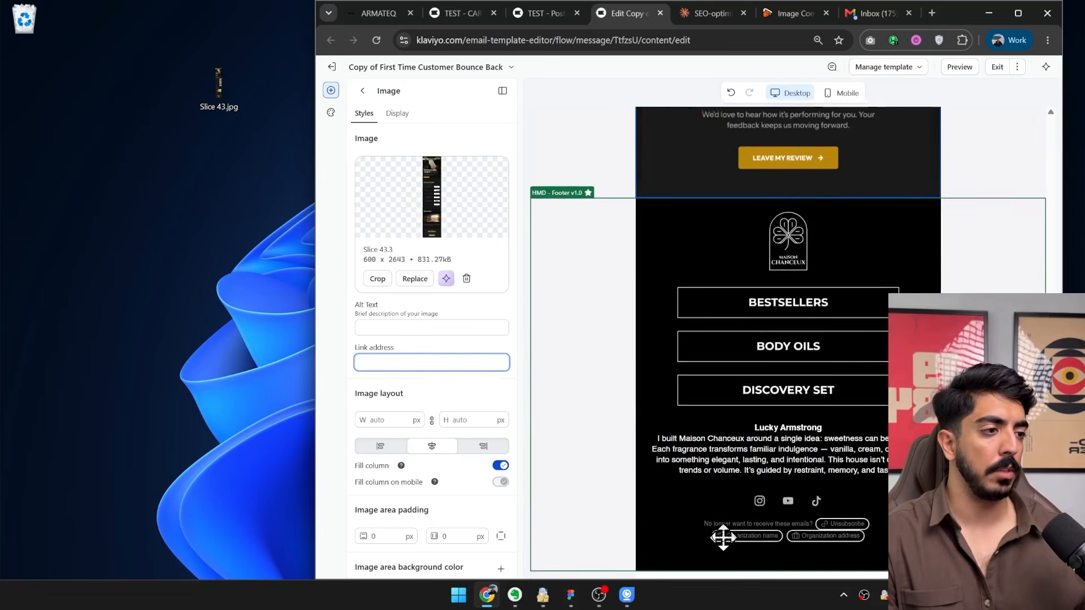
Check the uploaded review request image in the email down to the footer and back up to its header.
scroll(723, 534, "up", 13)
scroll(717, 548, "down", 5)
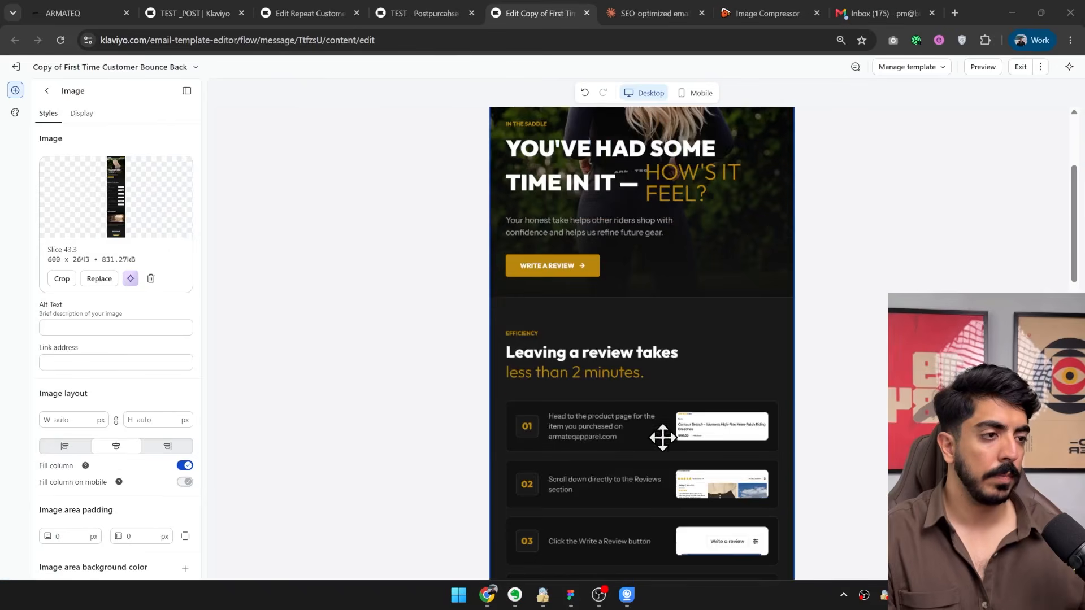
scroll(633, 339, "up", 3)
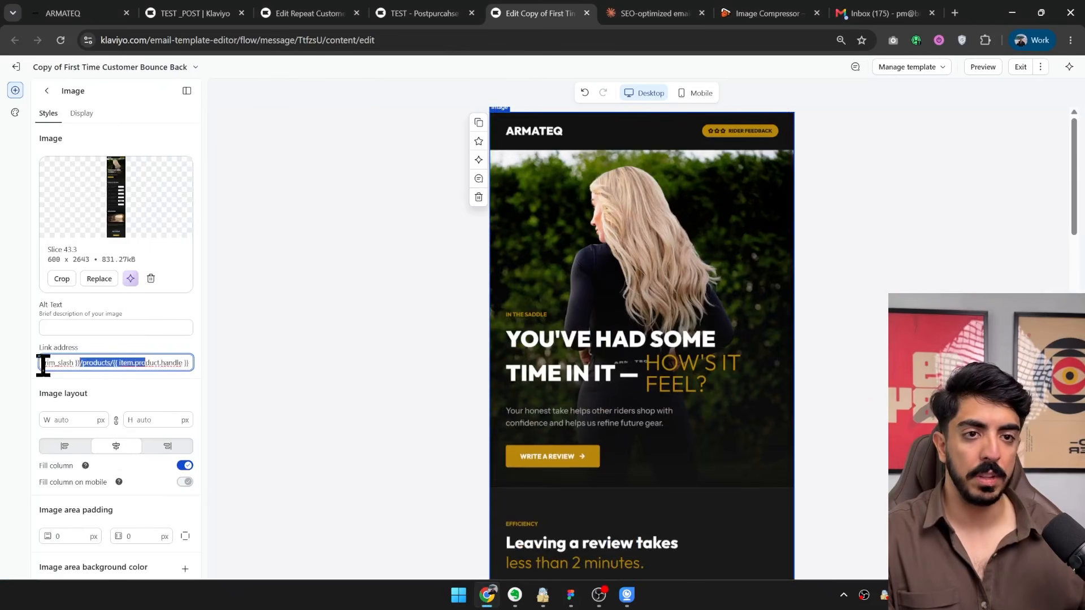
Switch to the FigJam board and paste the link {{ organization.url|trim_slash }}/products/{{ item.product.handle }} below the Post purchase flow diagram.
left_click(571, 595)
scroll(441, 334, "right", 5)
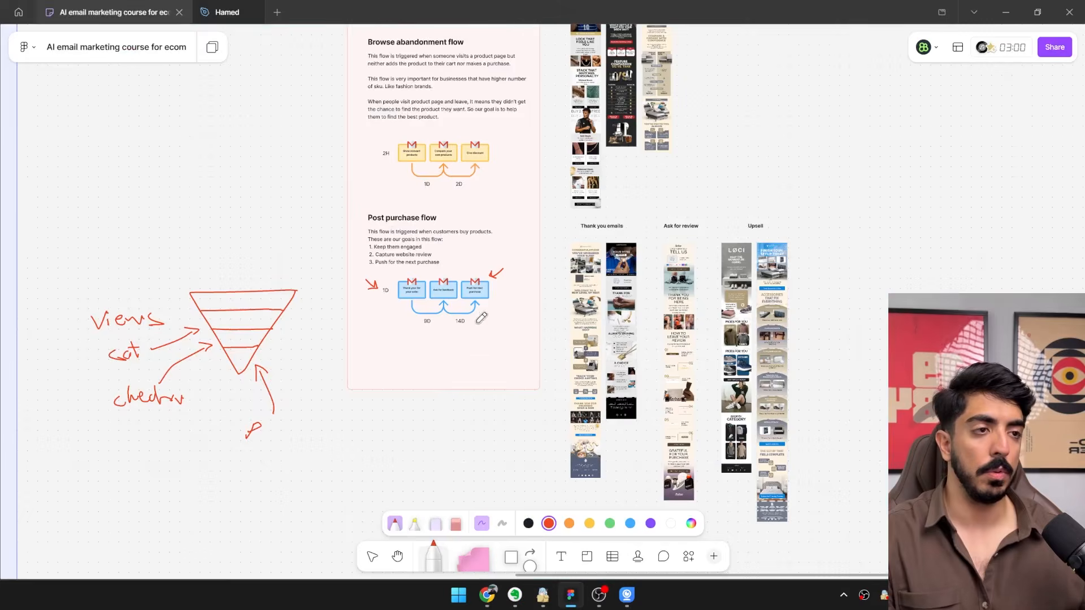
scroll(436, 327, "up", 6)
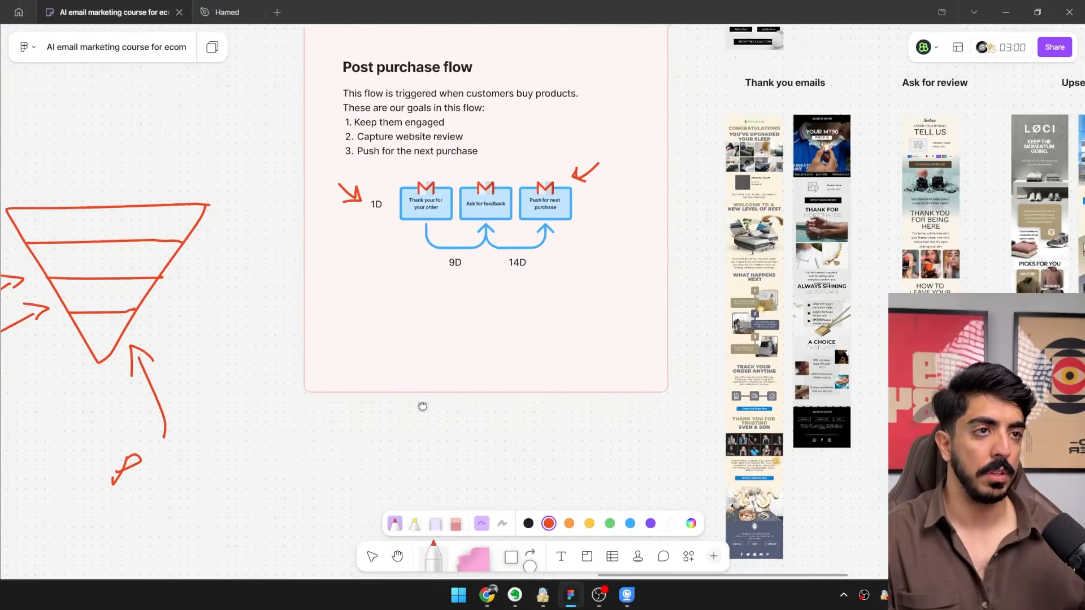
key("v")
left_click(437, 161)
left_click_drag(446, 134, 431, 365, "alt")
double_click(431, 365)
type("{{ organization.url|trim_slash }}/products/{{ item.product.handle }}")
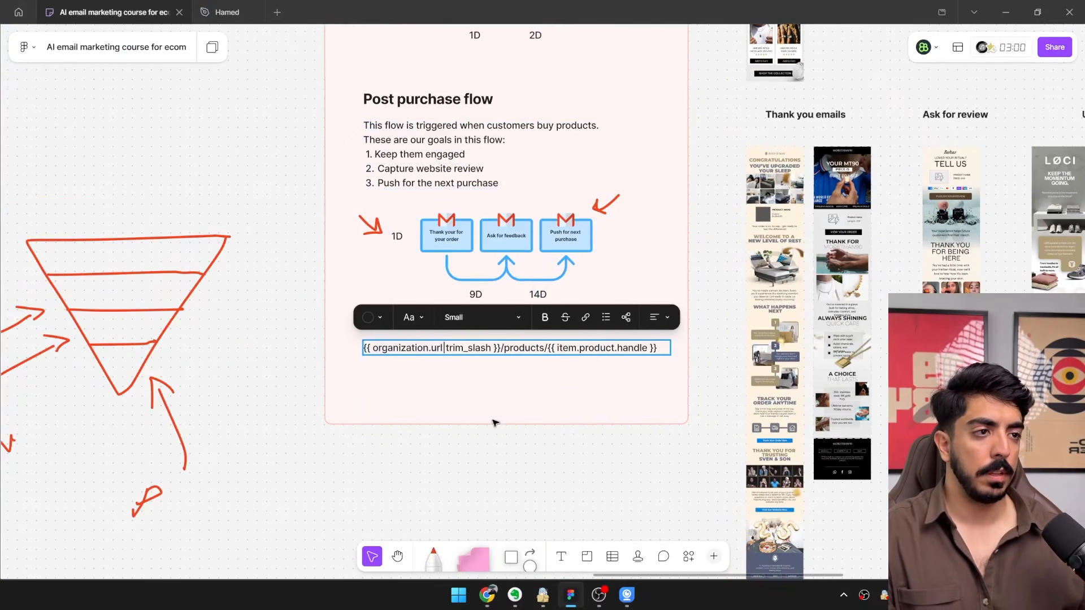
scroll(493, 422, "up", 3)
left_click(543, 470)
scroll(424, 318, "up", 2)
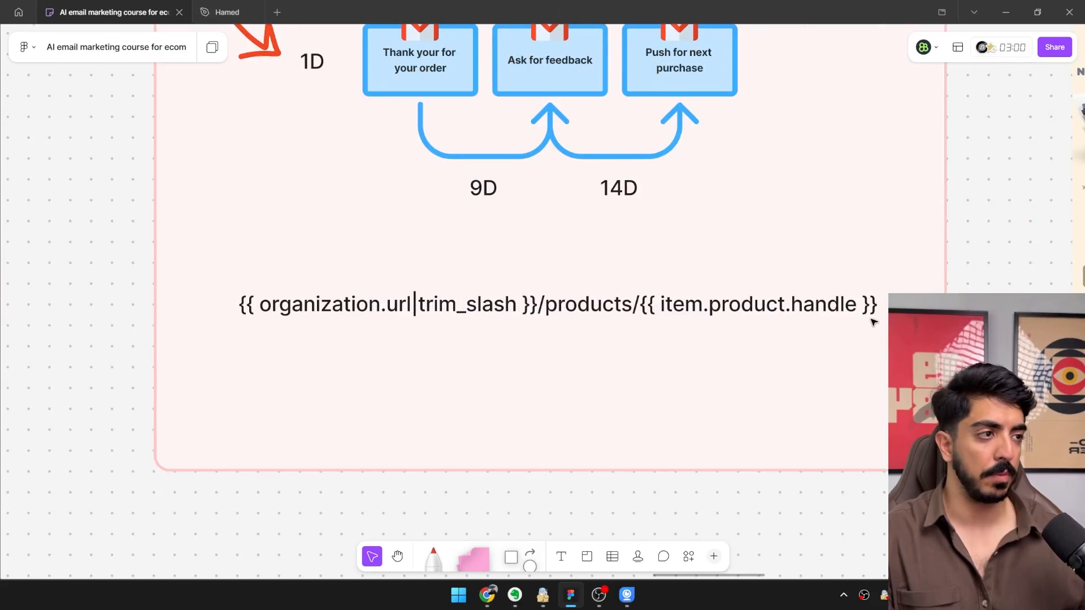
left_click_drag(863, 327, 898, 380)
scroll(424, 367, "down", 2)
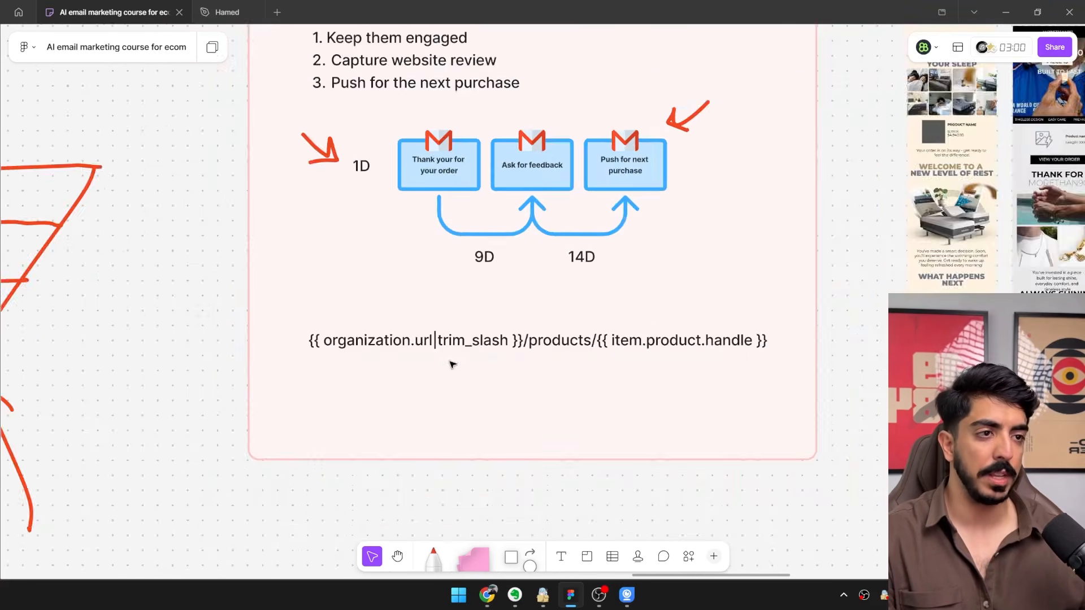
Return to Klaviyo and review the review request email from its header through the review steps to the closing section.
left_click(1005, 12)
scroll(649, 305, "down", 10)
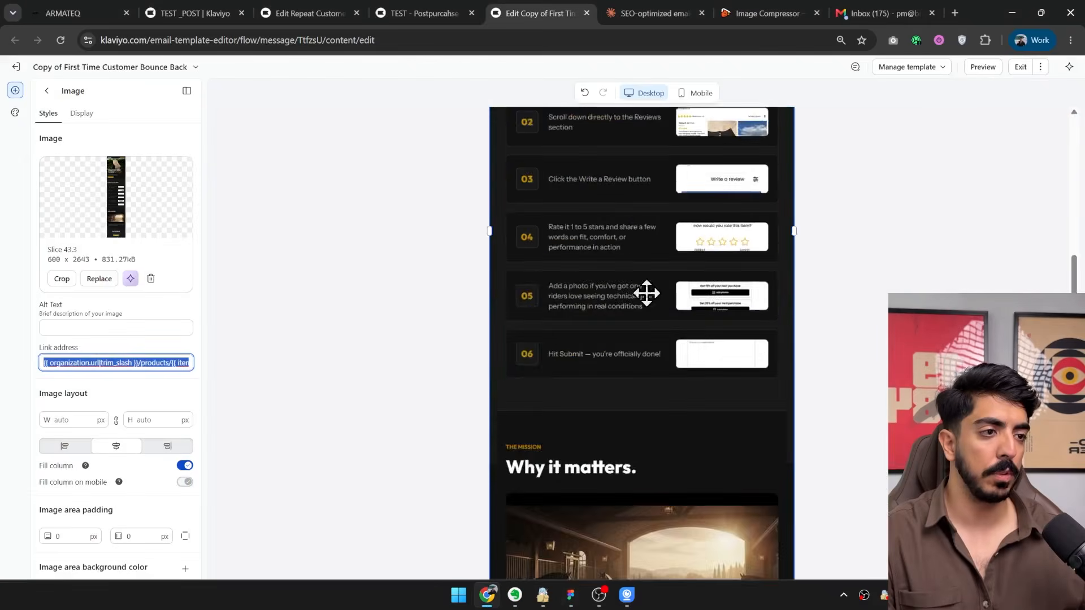
scroll(658, 392, "up", 5)
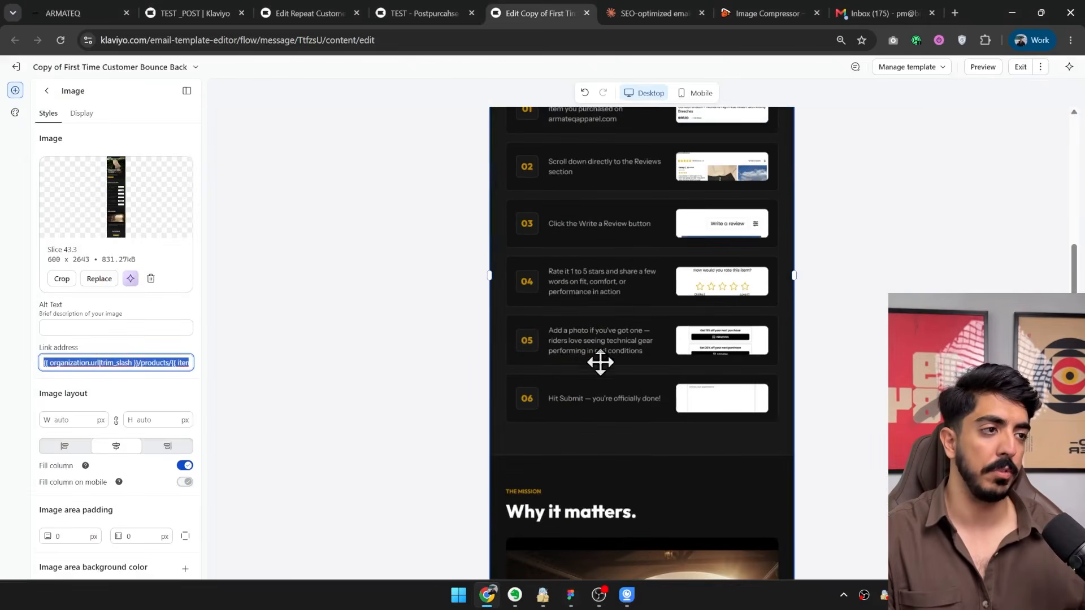
scroll(600, 362, "up", 5)
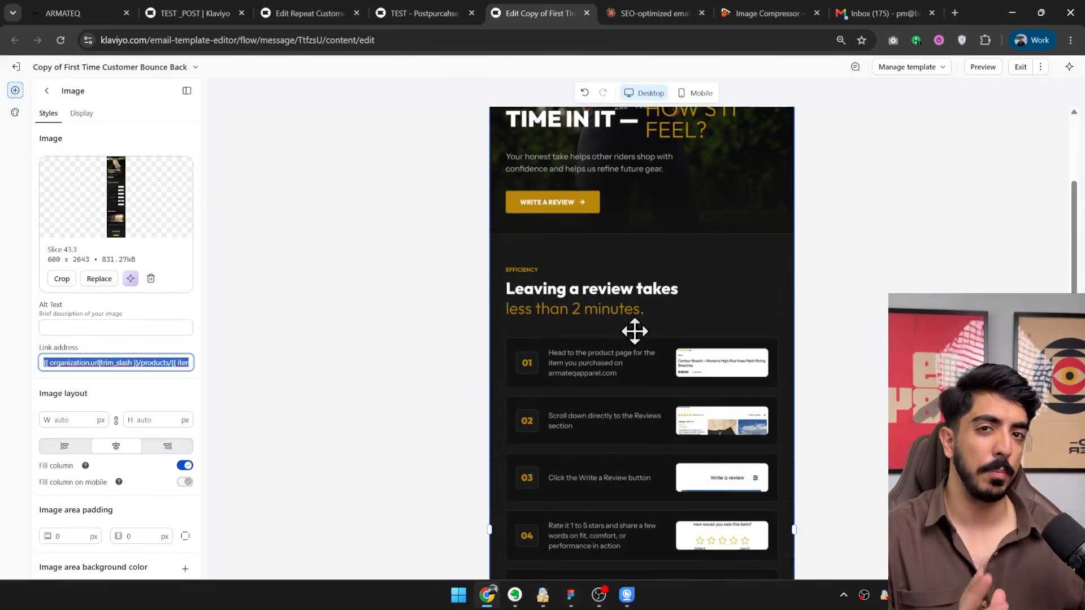
scroll(678, 284, "up", 5)
scroll(680, 290, "down", 20)
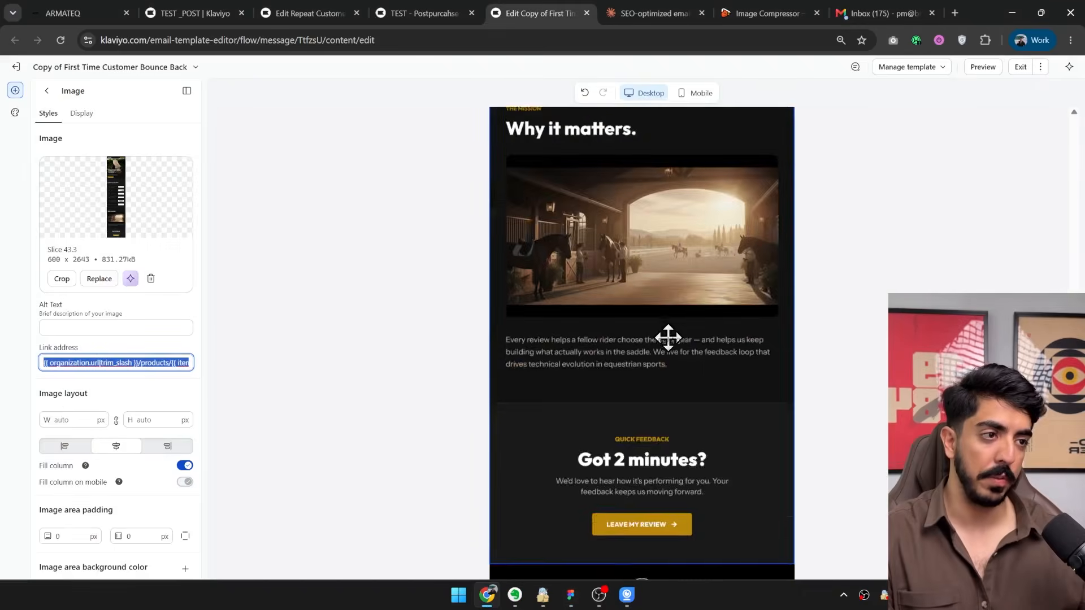
scroll(672, 384, "up", 20)
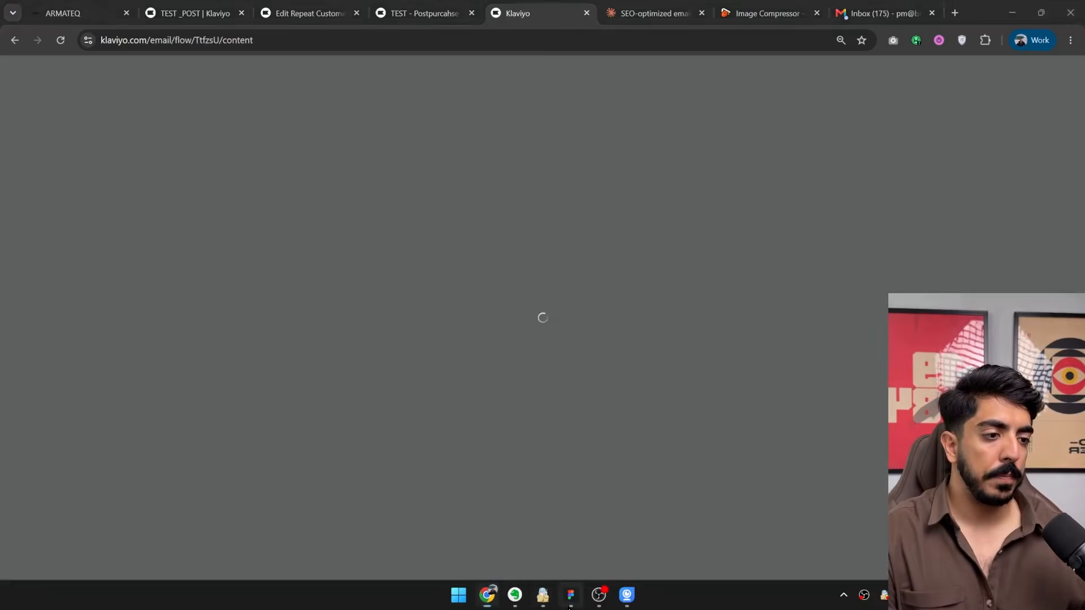
In Figma's Hamed file, slice the complete-the-kit email from its header through the "Pairs perfectly with your last order" heading, about 600 × 870.
left_click(571, 595)
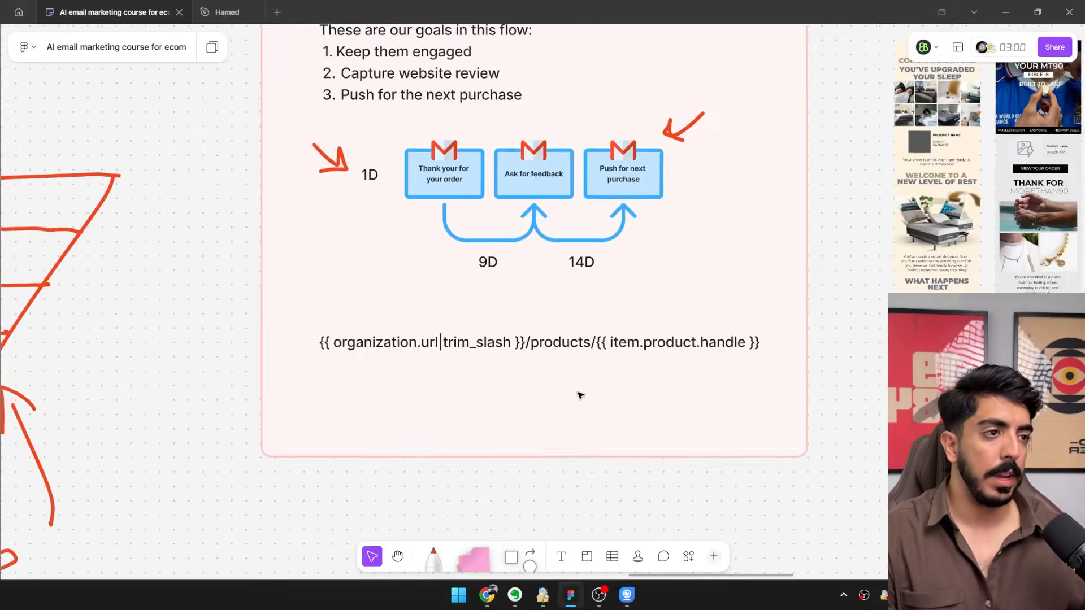
scroll(582, 394, "down", 5)
left_click(220, 12)
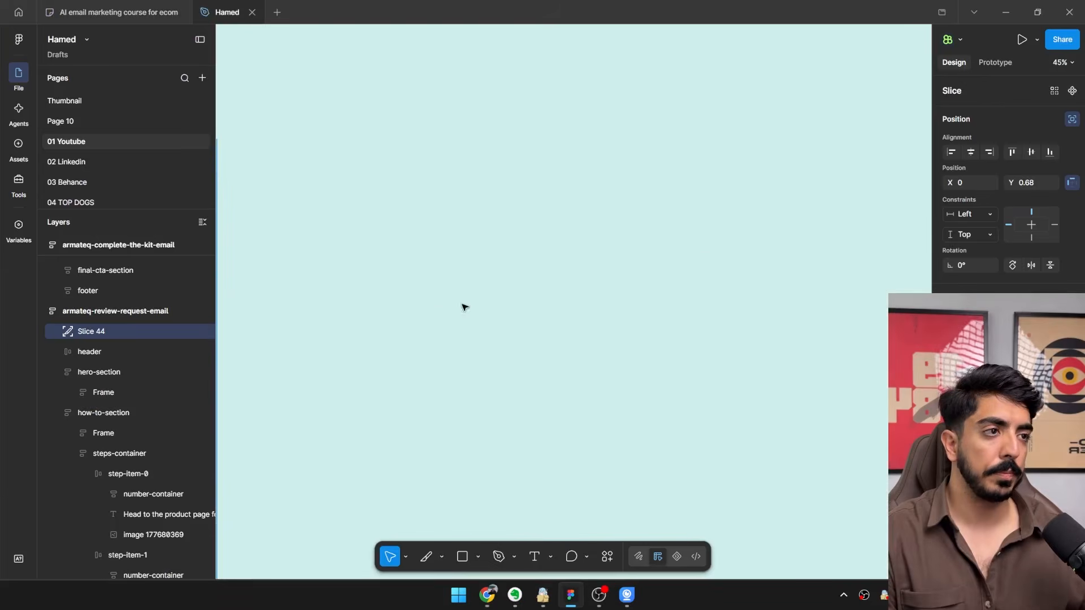
scroll(261, 141, "up", 5)
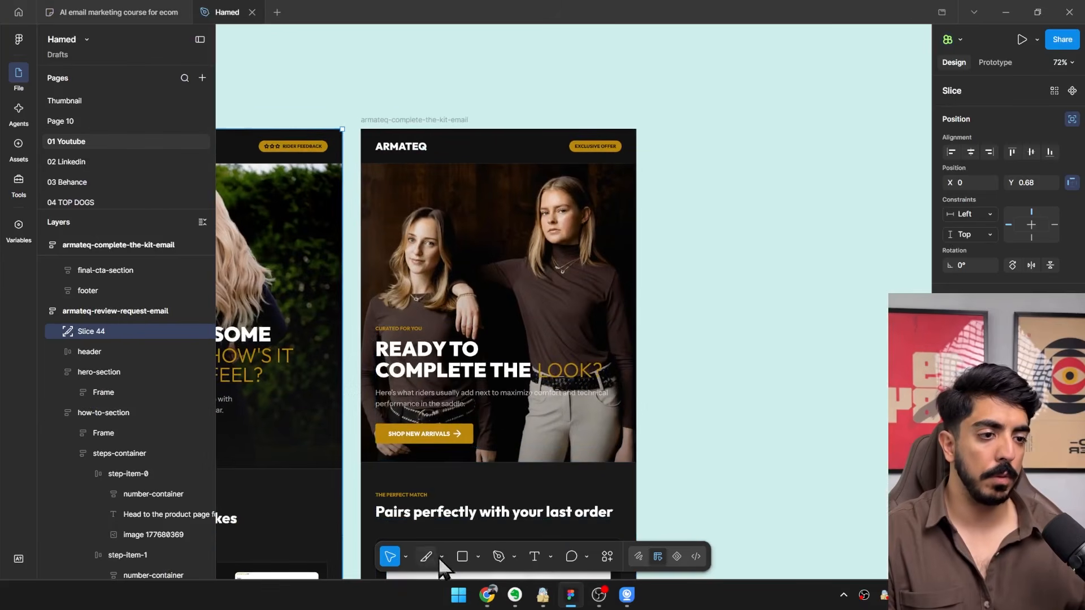
left_click_drag(448, 123, 361, 51)
mouse_move(417, 85)
left_mouse_down()
mouse_move(459, 186)
mouse_move(446, 186)
left_mouse_up()
left_click(1072, 120)
left_click_drag(114, 427, 100, 273)
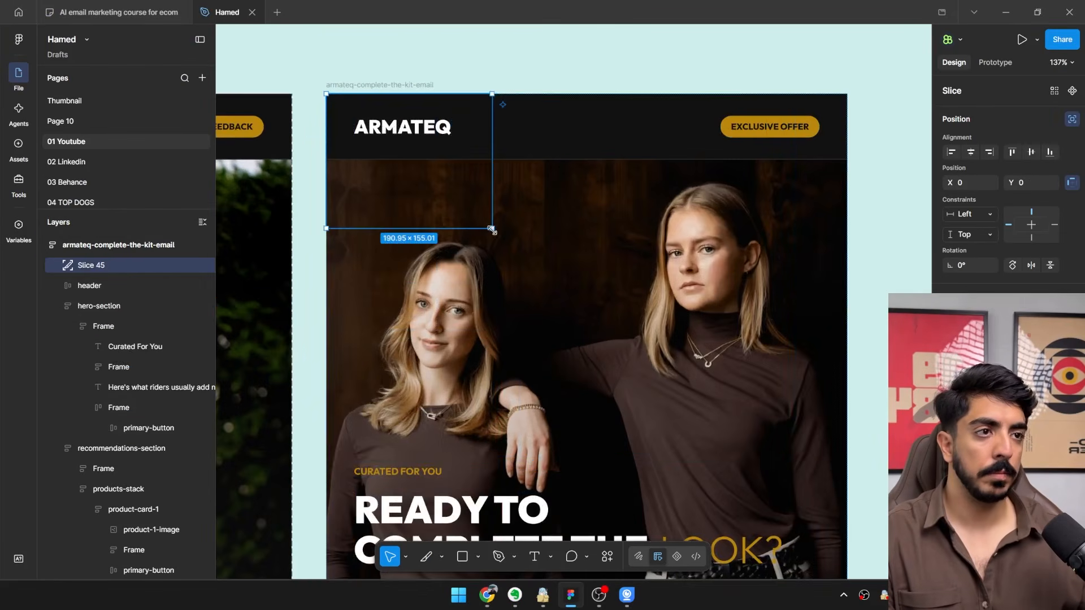
left_click_drag(492, 229, 845, 471)
scroll(751, 450, "down", 3)
left_click_drag(746, 449, 559, 228)
Duplicate the slice directly below the first at Y 869.96 and resize it around the Airflow Long Sleeve card, about 600 × 551.
scroll(608, 468, "down", 2)
left_click_drag(523, 116, 520, 434)
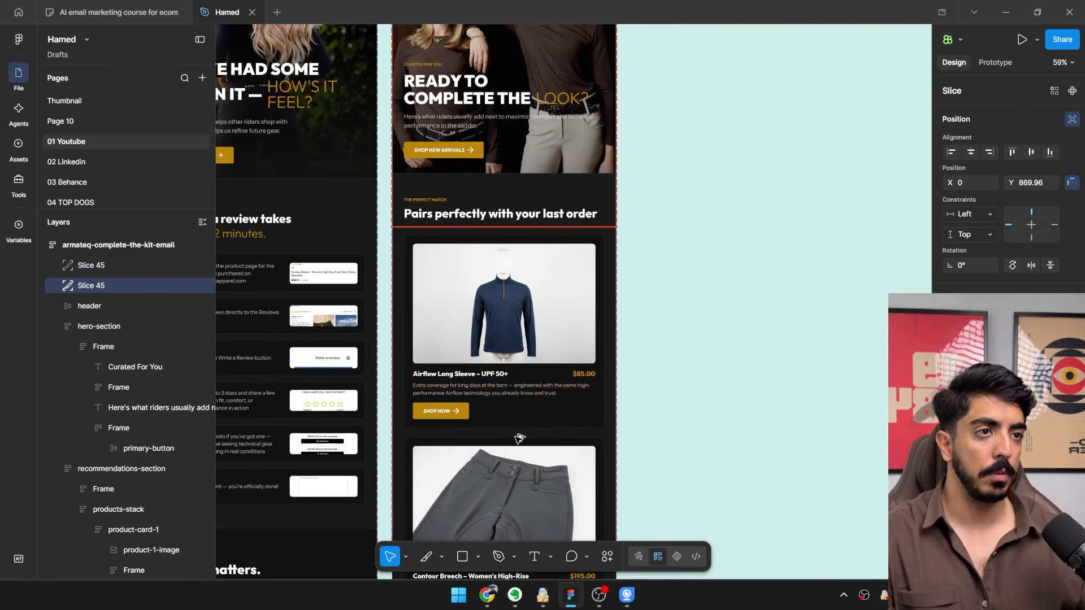
scroll(519, 439, "down", 2)
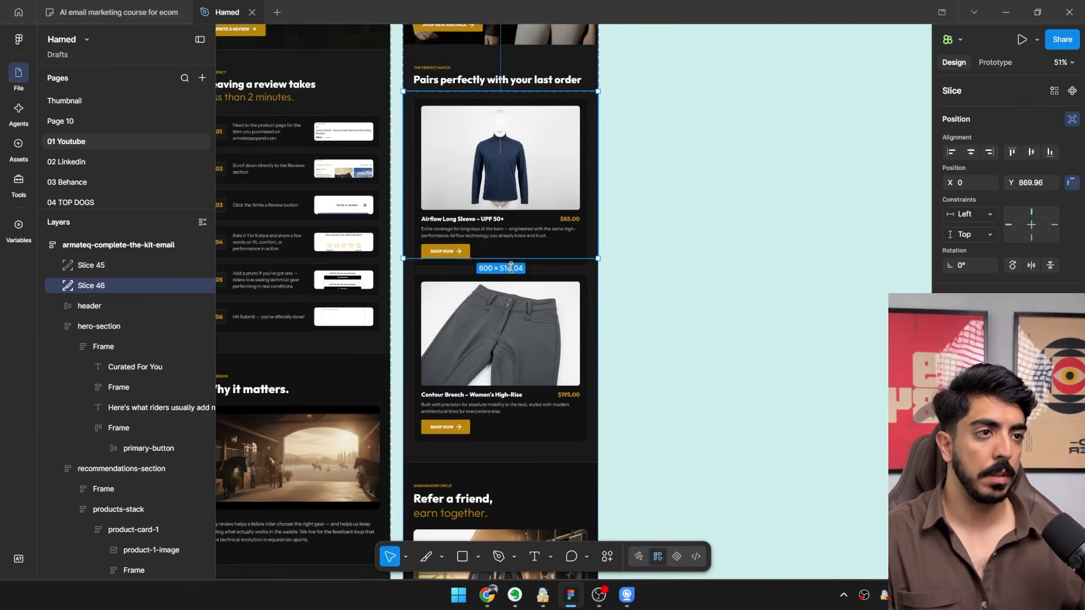
Duplicate the slice again for the Contour Breech card, fitting it to about 600 × 550 at Y 1420.32.
key("ctrl+d")
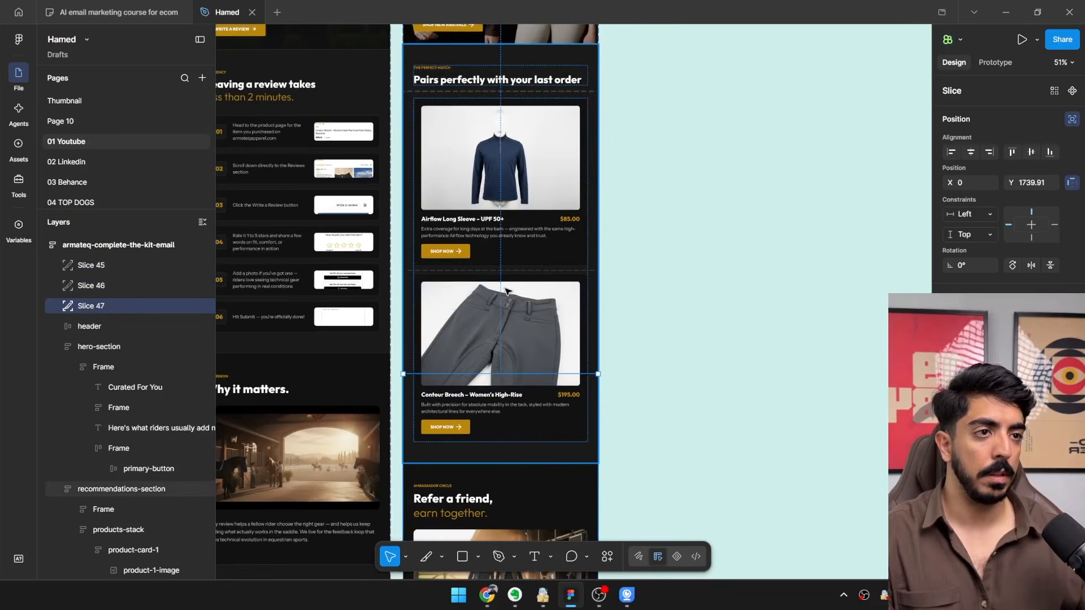
scroll(434, 286, "up", 3)
left_click_drag(451, 432, 447, 335)
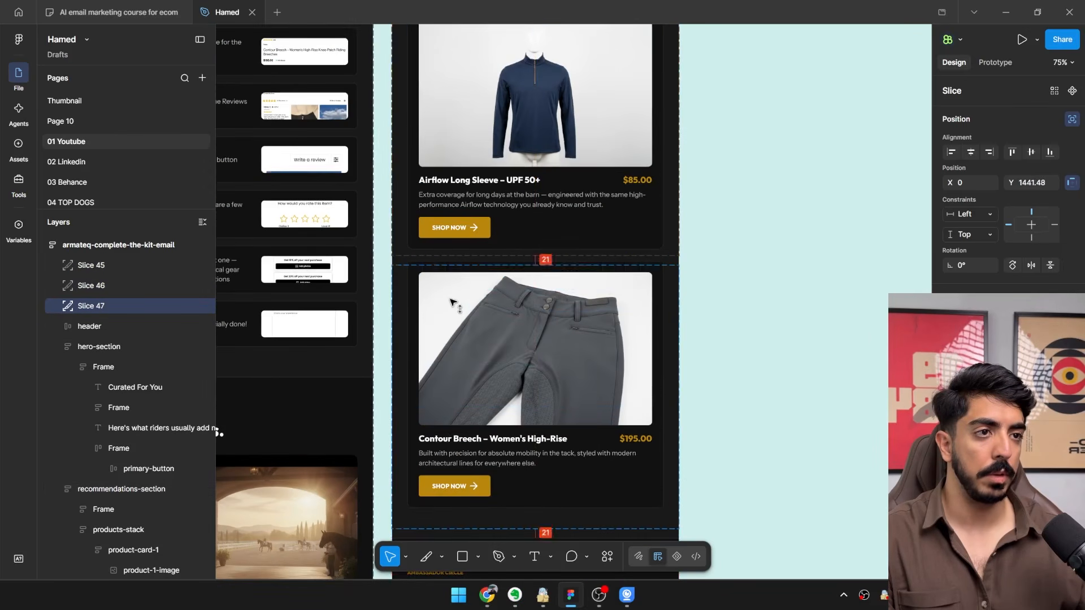
left_click_drag(451, 293, 451, 288)
scroll(520, 309, "down", 5)
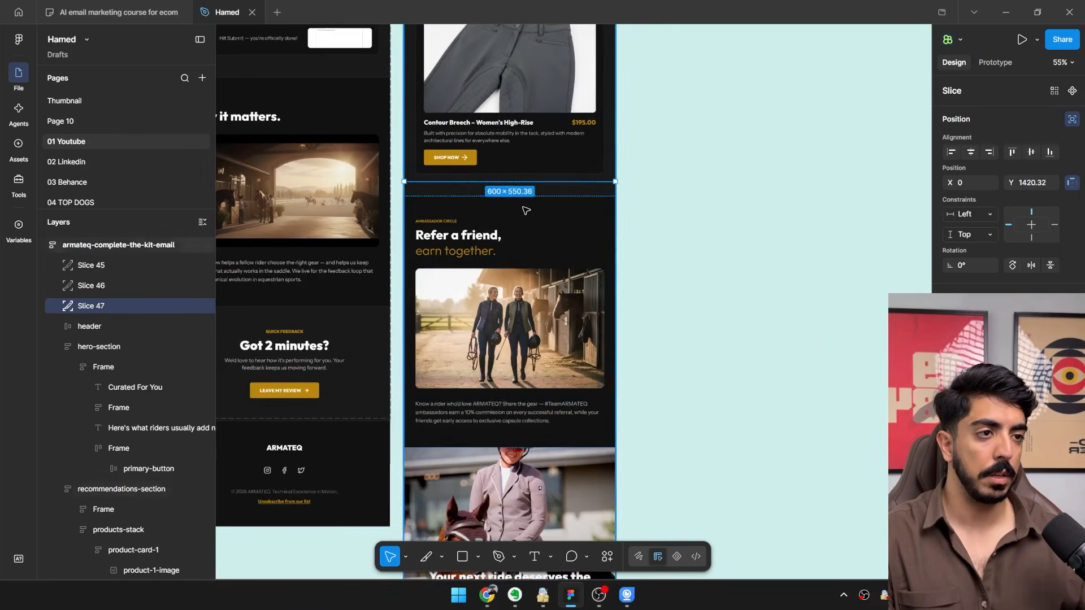
Add a fourth slice at Y 2013 covering the referral and final call-to-action sections down to the footer, about 600 × 1334.
key("ctrl+d")
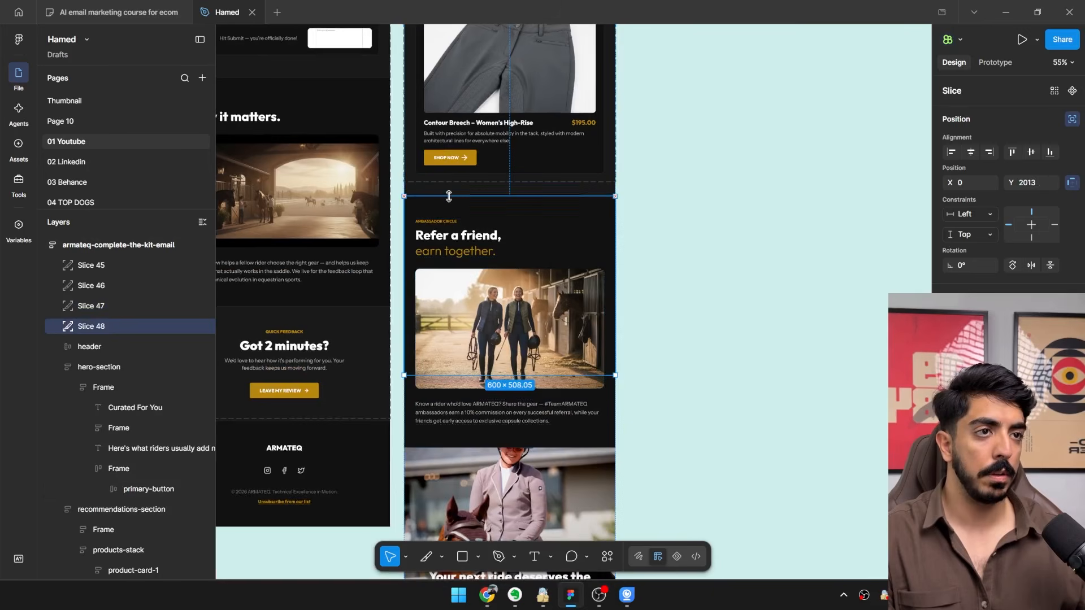
left_click_drag(466, 230, 501, 285)
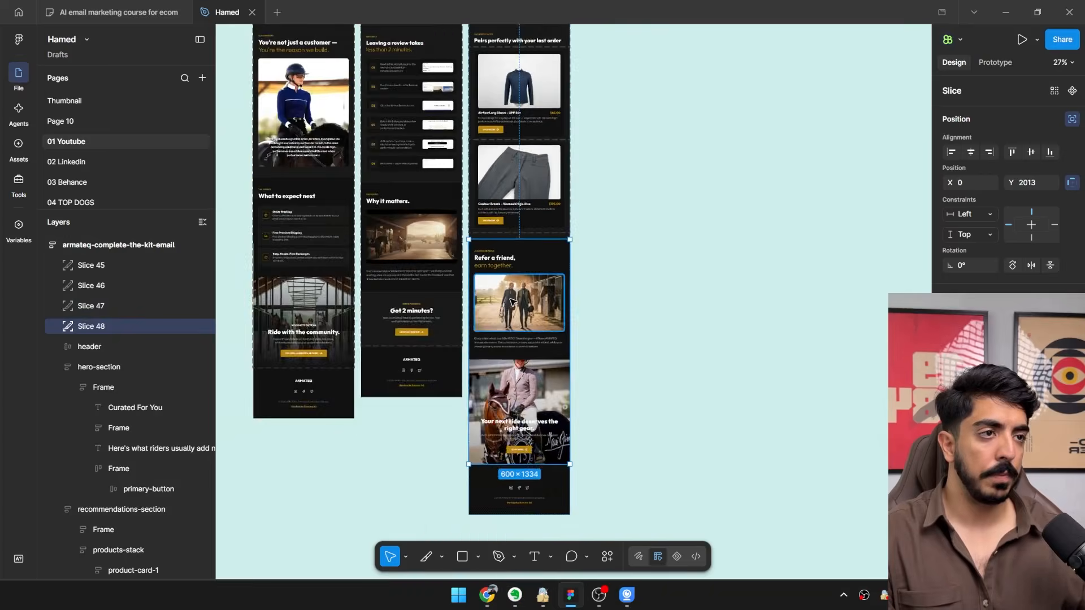
left_click_drag(485, 287, 478, 317)
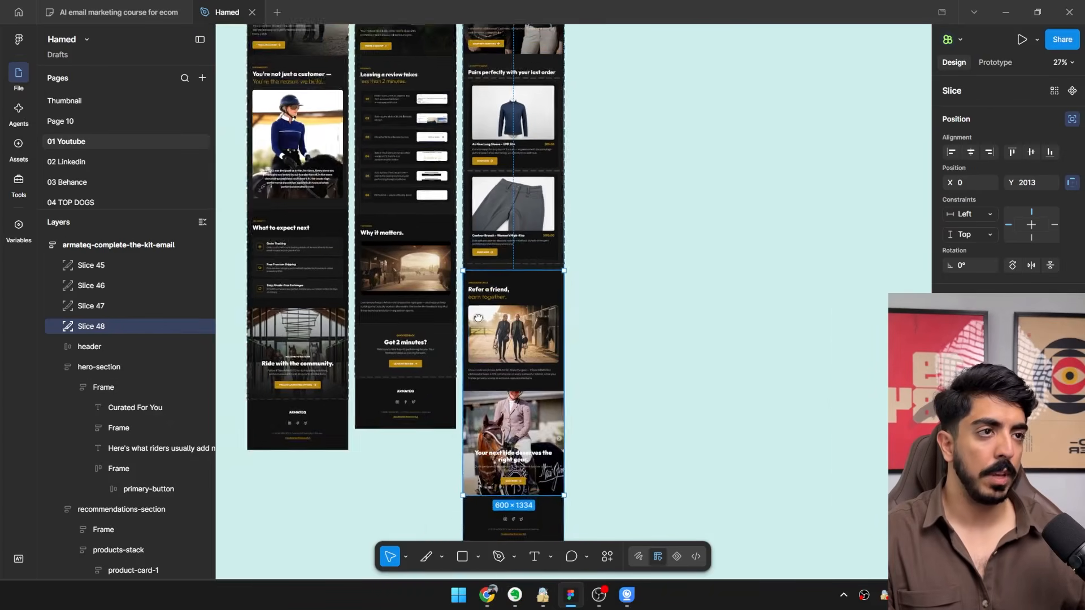
scroll(478, 318, "up", 5)
Delete the old Slice 43.jpg from the desktop and export the four complete-the-kit email slices there as JPG files.
left_click(108, 264, "shift")
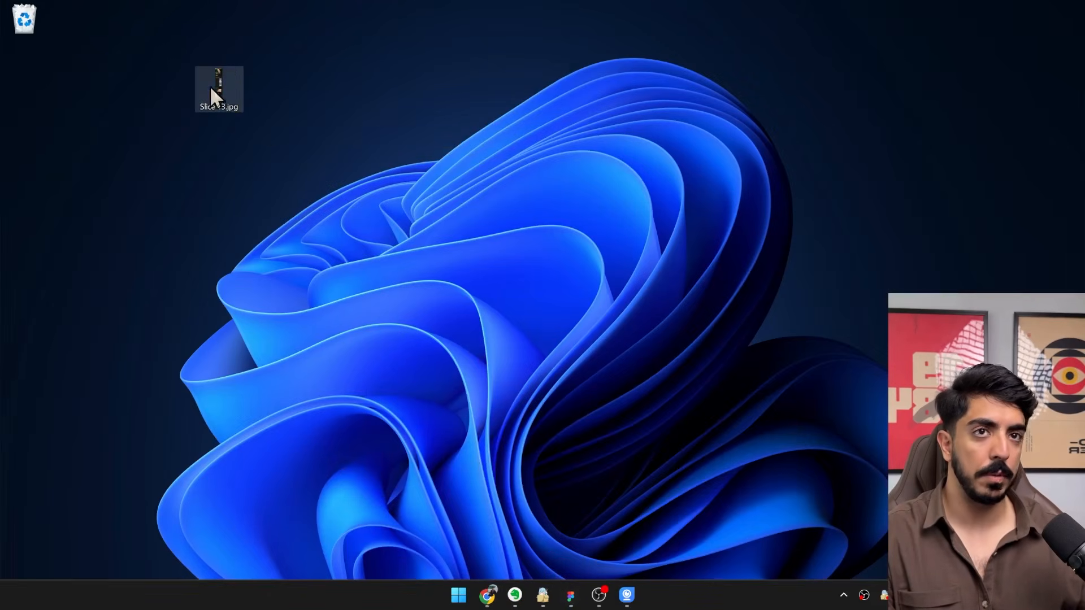
key("Delete")
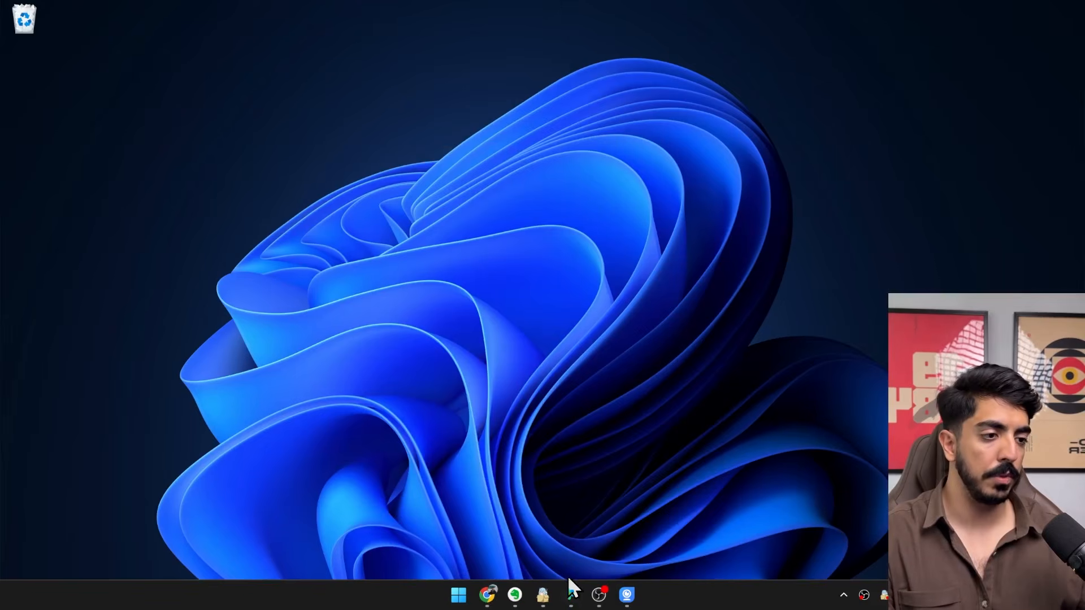
left_click(571, 591)
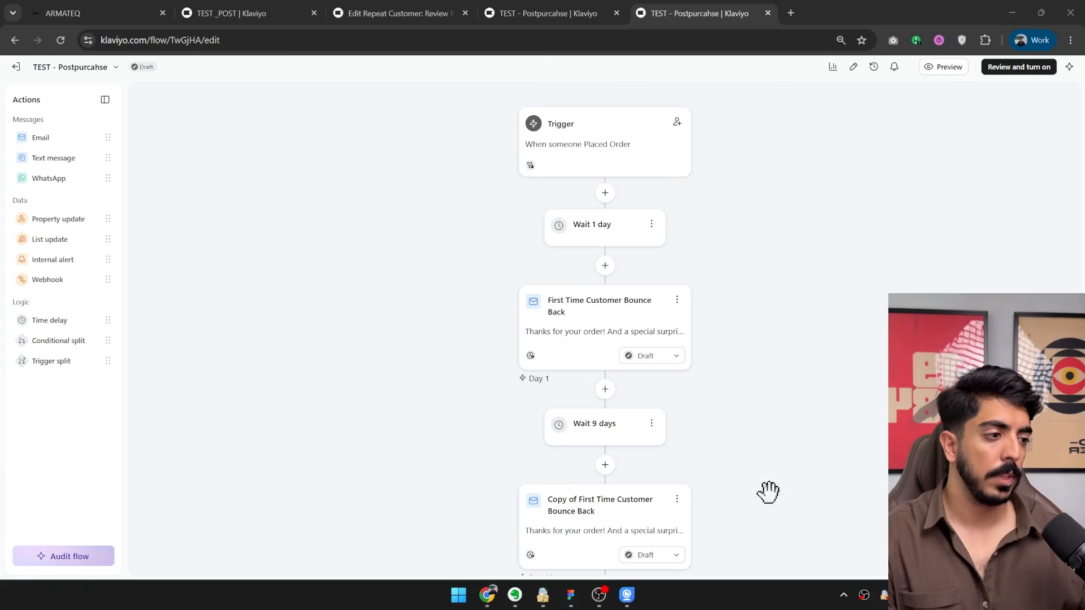
Switch back to the Klaviyo post-purchase flow and open the template of Copy of Copy of First Time Customer Bounce Back for editing.
scroll(745, 332, "down", 7)
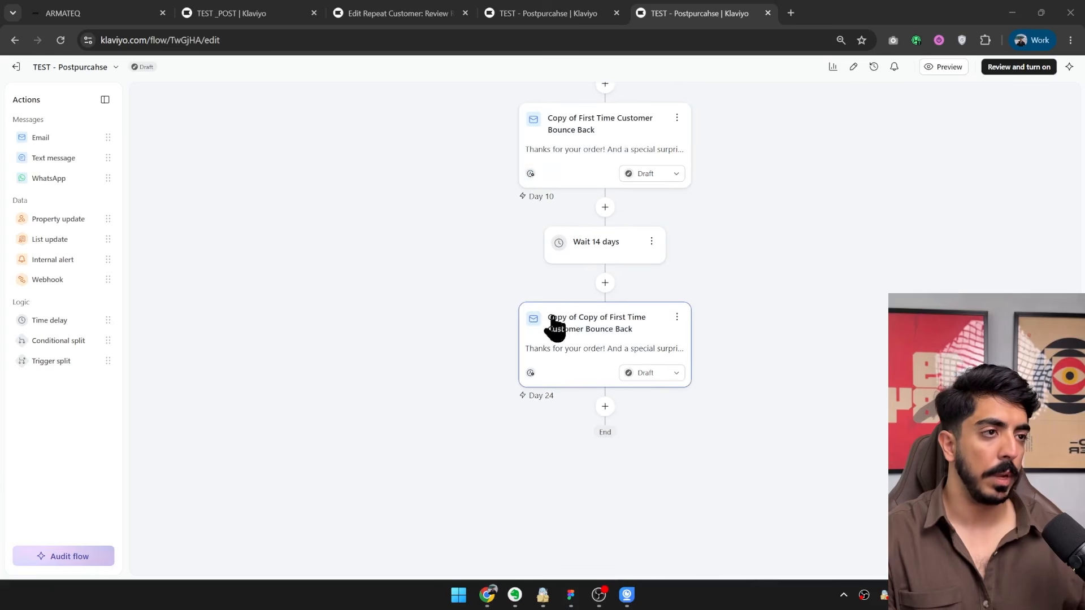
left_click(556, 326)
scroll(187, 316, "down", 5)
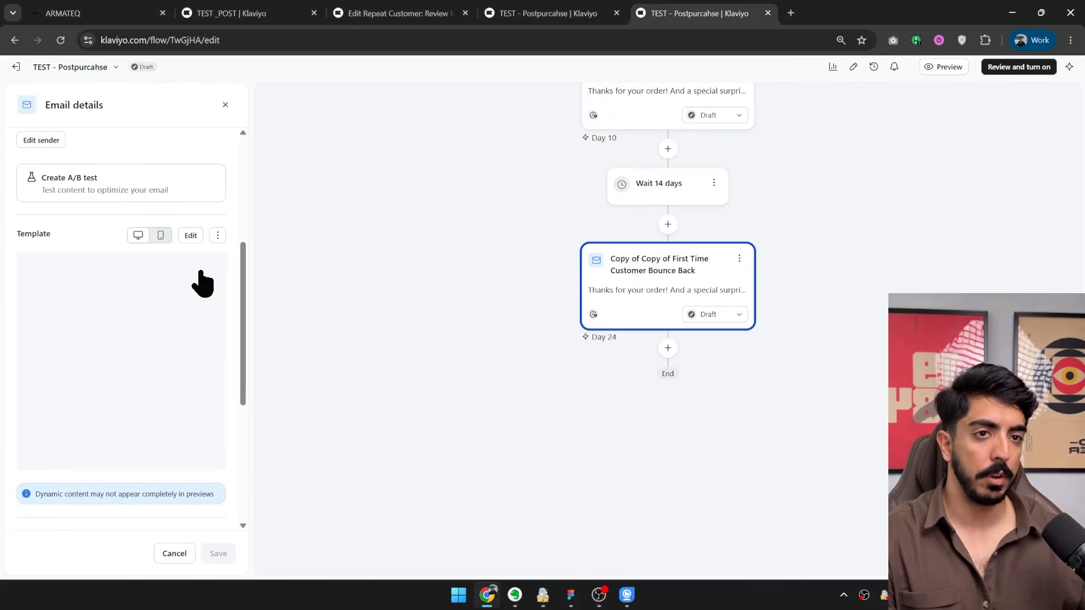
left_click(190, 235)
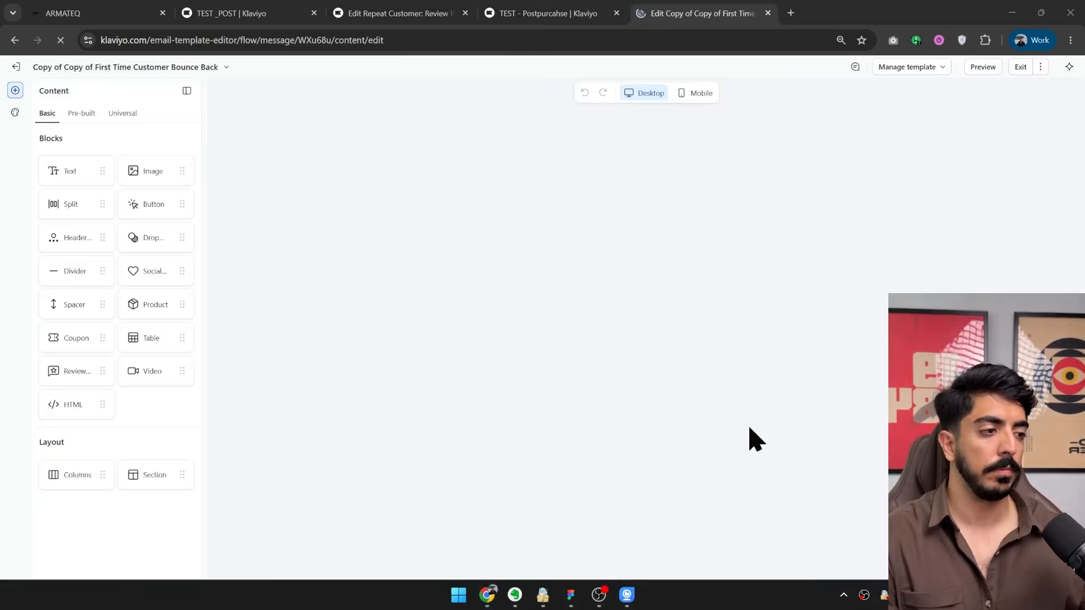
Upload Slice 45.jpg from the desktop into the email's emptied image block and put Slice 46.jpg in a duplicated block below it.
left_click_drag(831, 10, 726, 22)
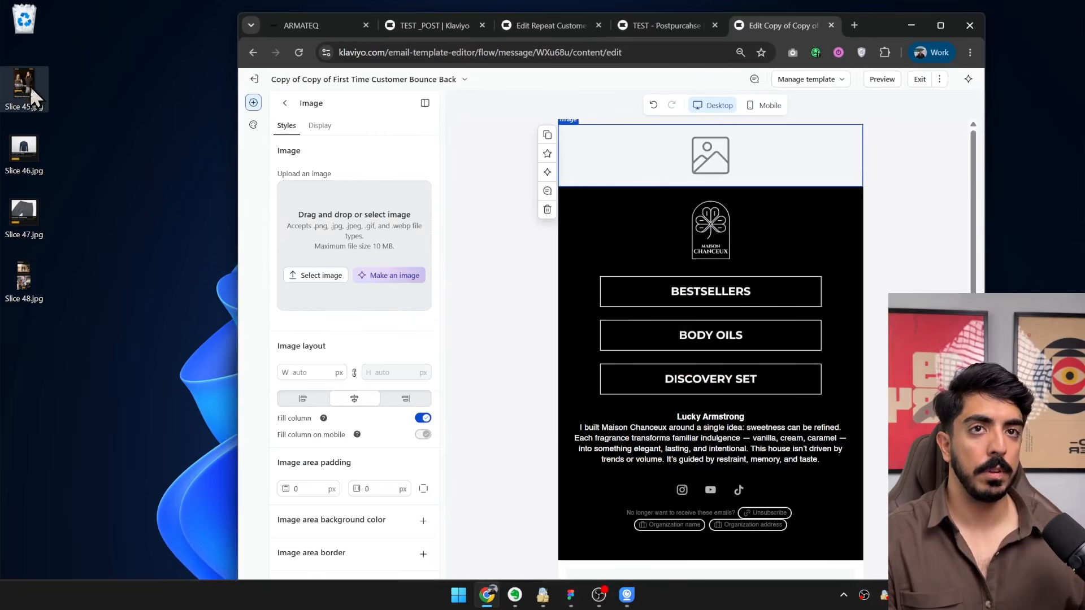
left_click_drag(34, 98, 361, 243)
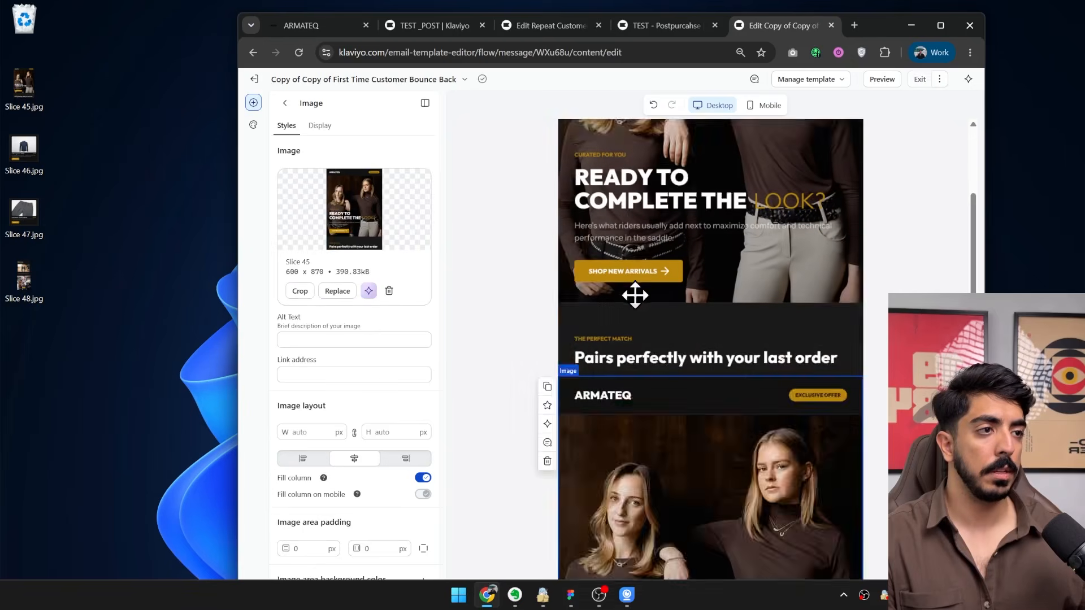
left_click(389, 291)
left_click_drag(39, 155, 355, 247)
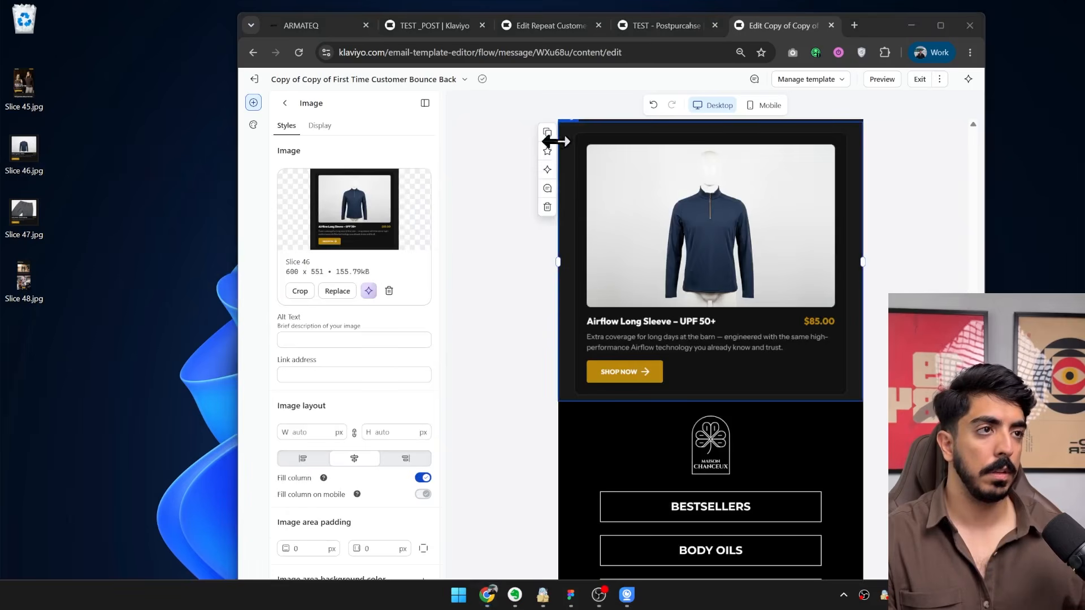
Duplicate the Airflow Long Sleeve image block and replace the copy's image with Slice 47.jpg from the desktop.
left_click(547, 132)
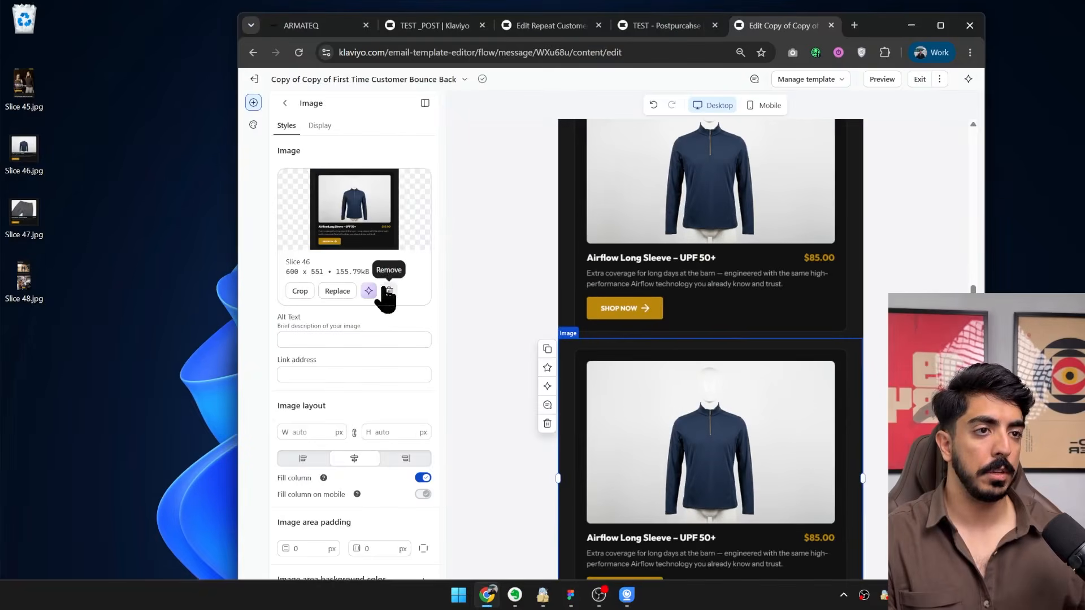
left_click(389, 291)
left_click_drag(26, 217, 354, 246)
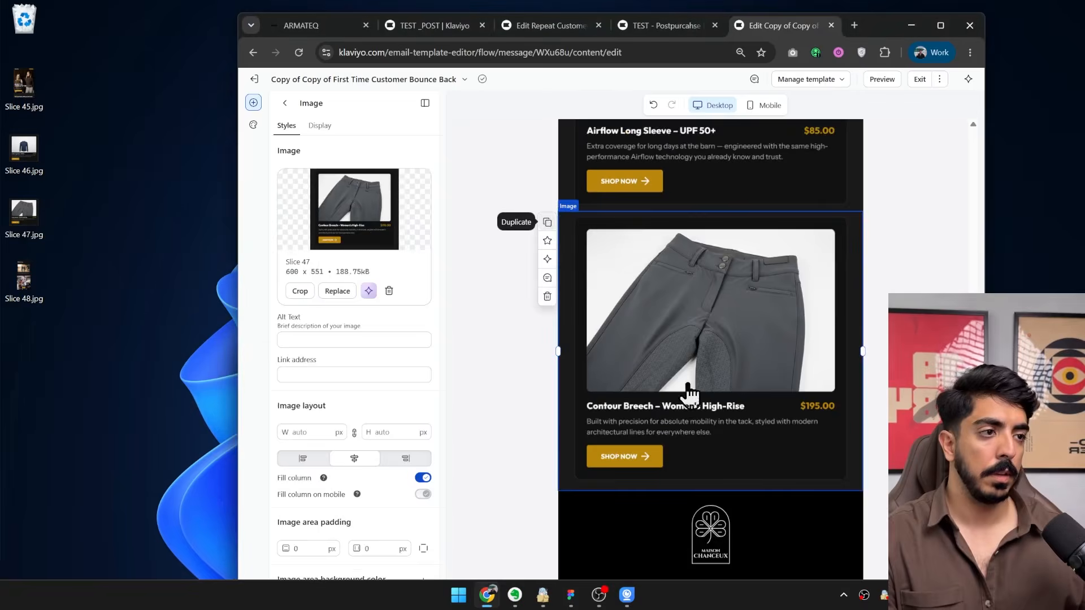
Place Slice 48.jpg in another duplicated image block below the Contour Breech image and check the assembled email.
left_click(388, 291)
left_click_drag(24, 280, 353, 245)
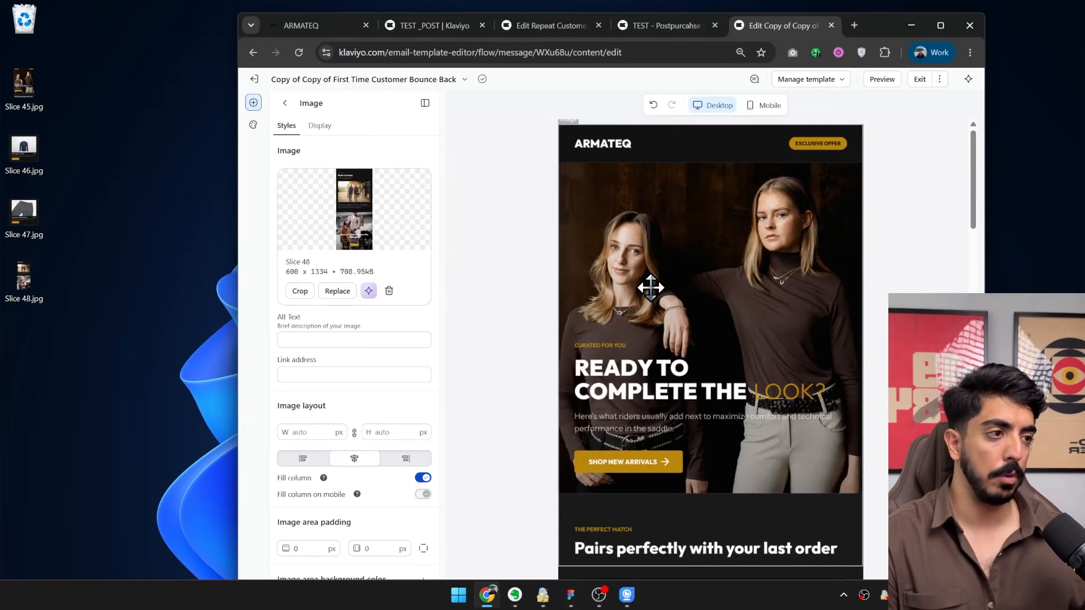
scroll(655, 294, "down", 5)
scroll(690, 334, "up", 5)
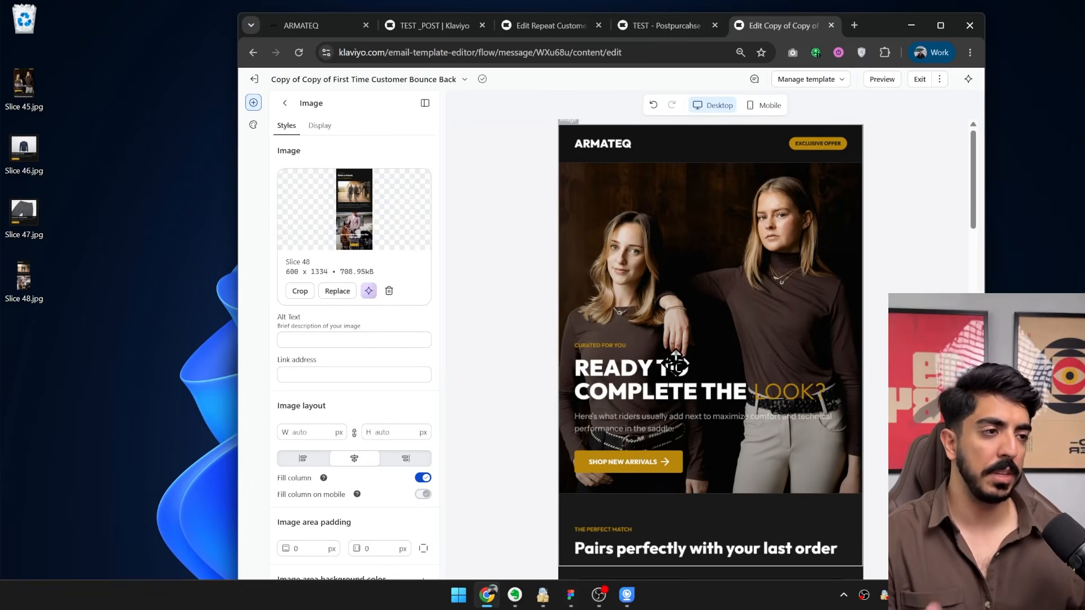
Compare the assembled email with the armateq-complete-the-kit design in Figma.
scroll(675, 365, "down", 5)
key("alt+Tab")
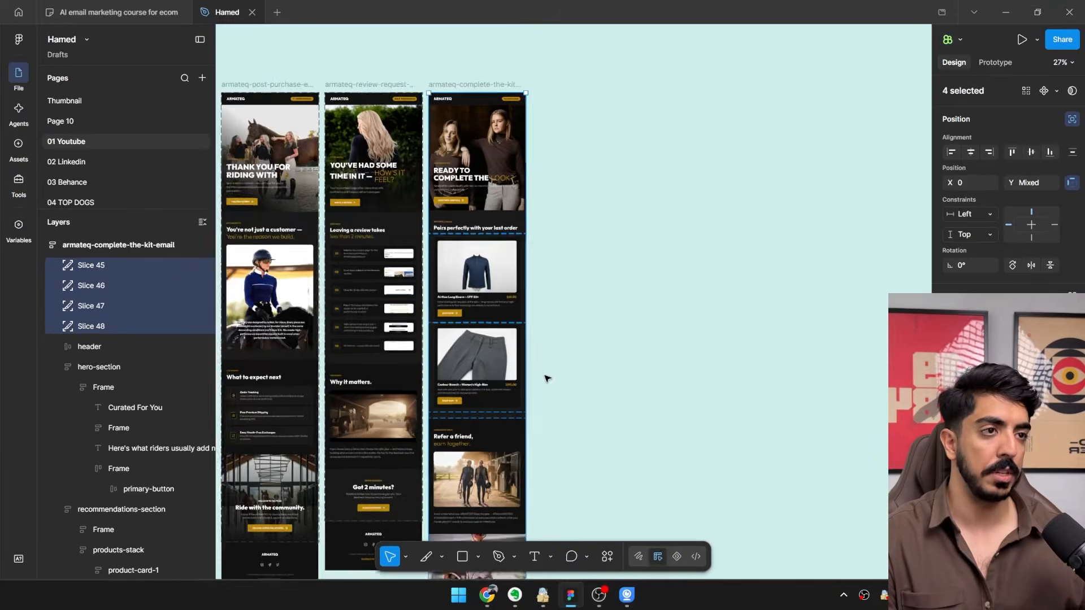
scroll(548, 379, "down", 3)
scroll(559, 283, "up", 5)
left_click(1005, 12)
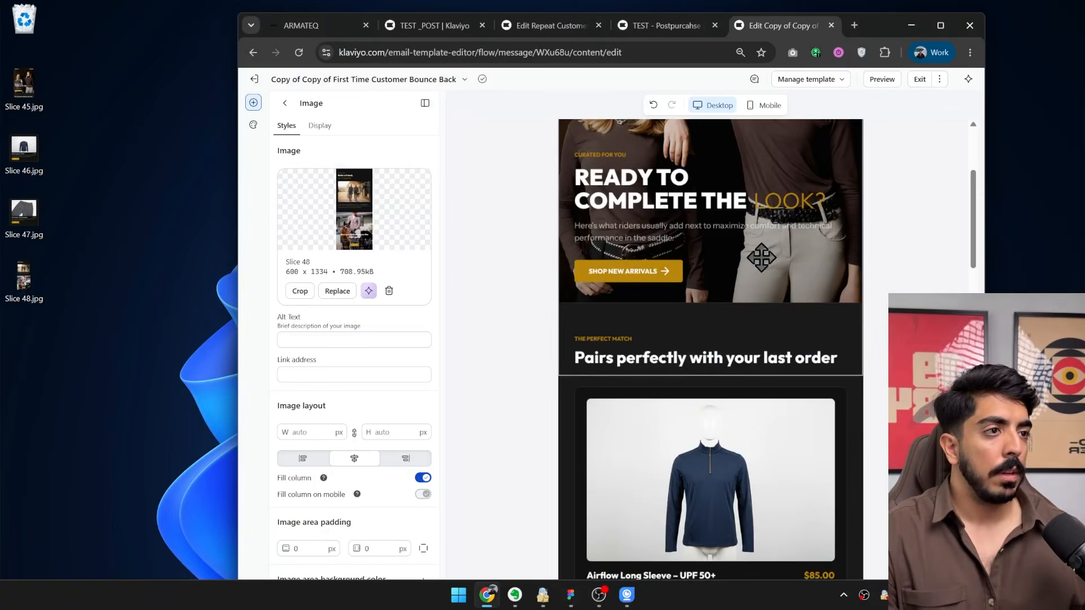
scroll(655, 285, "up", 5)
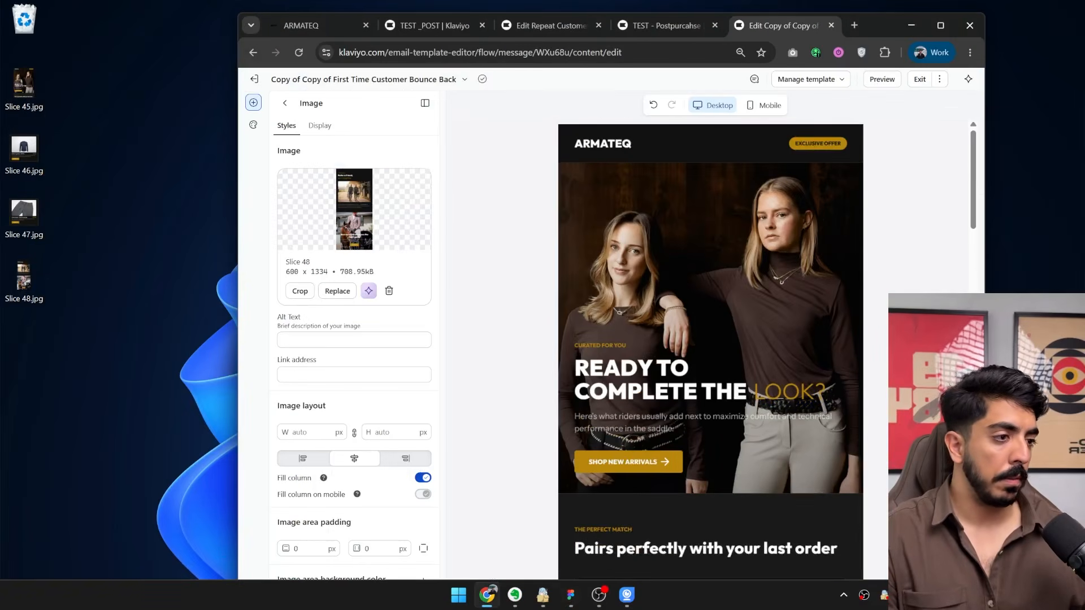
left_click(308, 32)
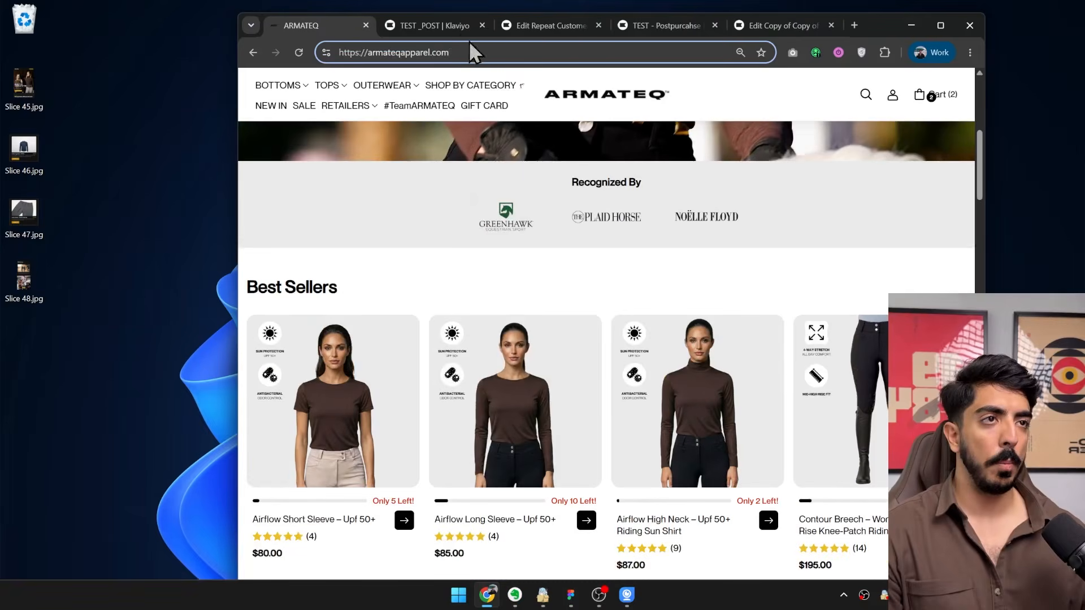
scroll(563, 335, "up", 5)
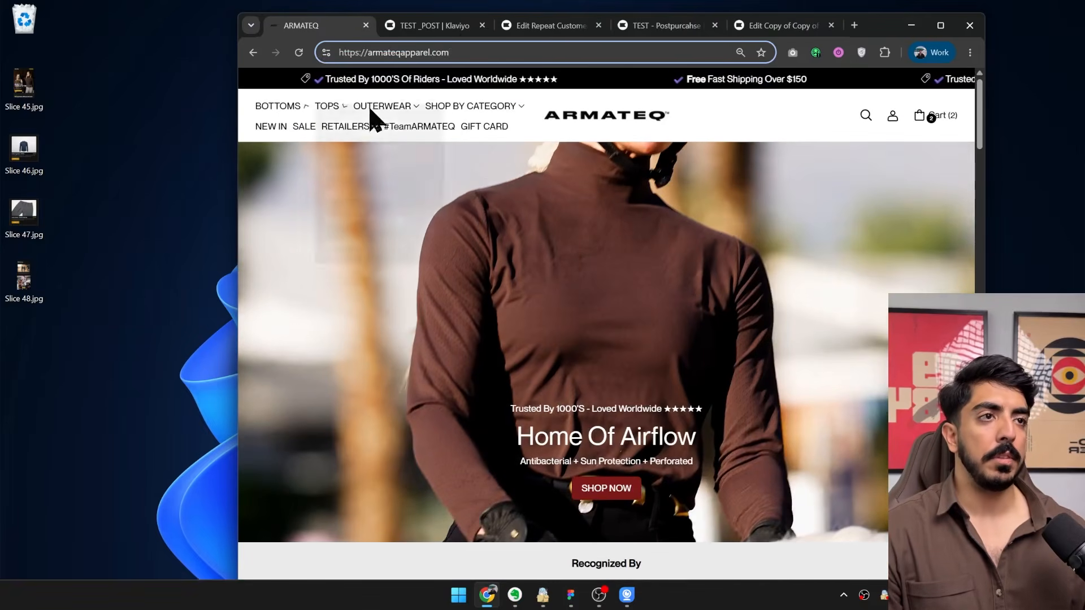
mouse_move(487, 113)
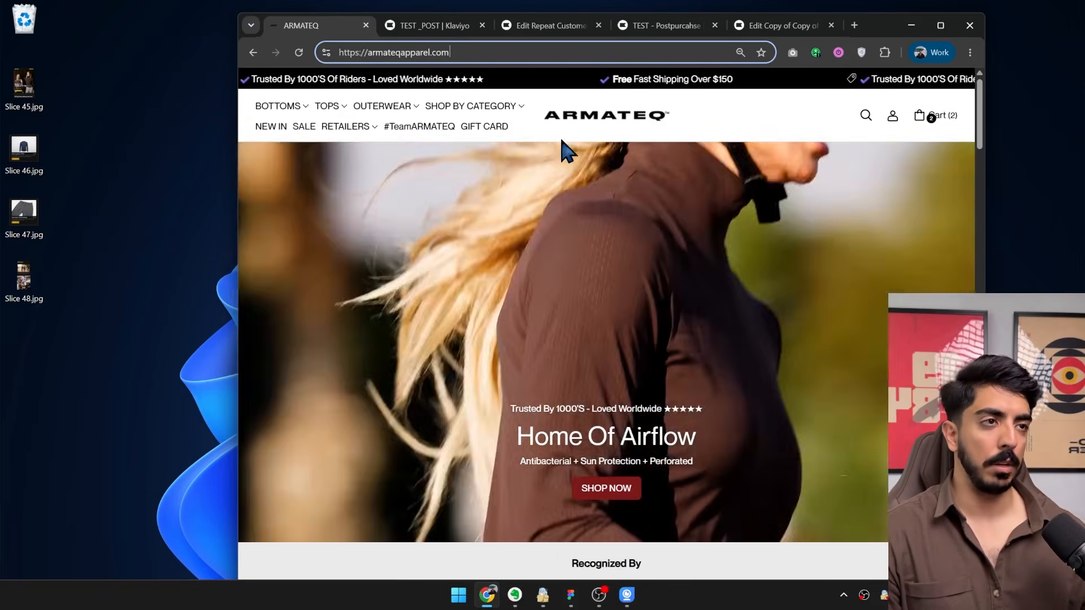
mouse_move(490, 106)
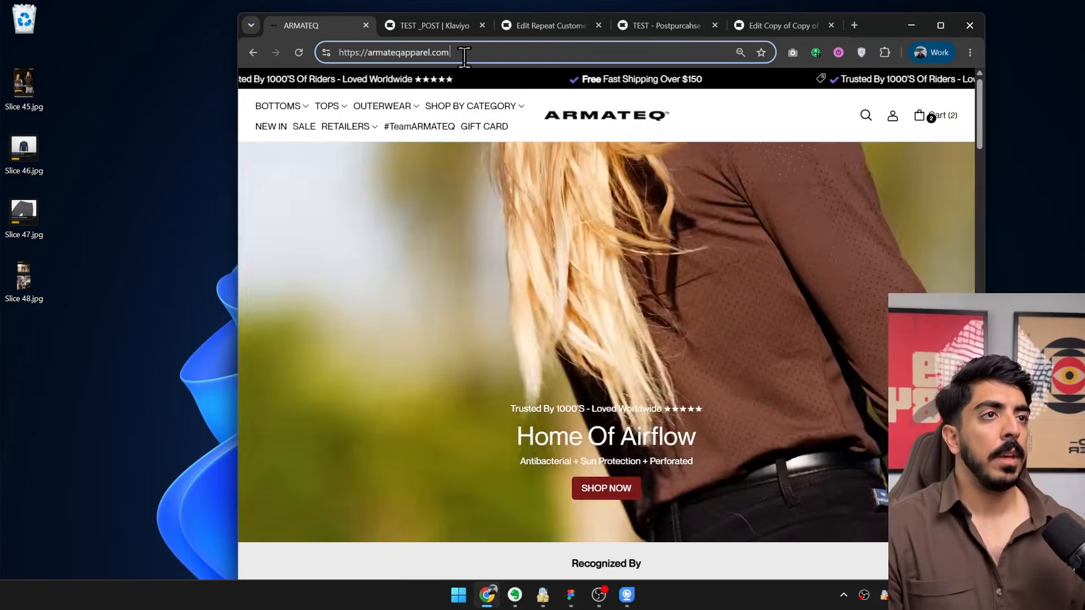
left_click(650, 52)
key("ctrl+c")
left_click(778, 28)
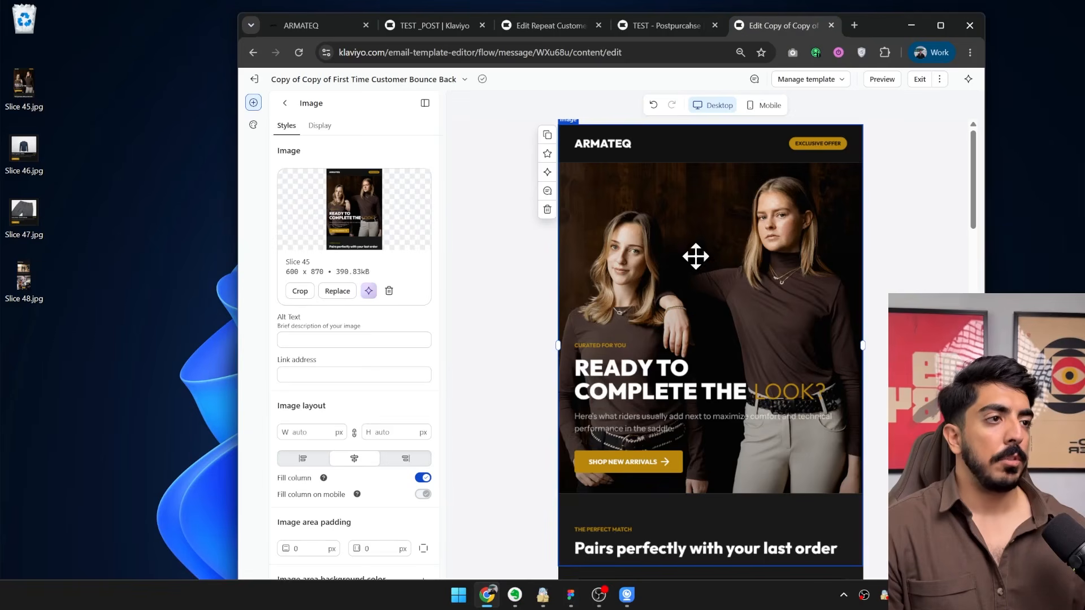
left_click(343, 375)
key("ctrl+v")
scroll(667, 308, "down", 10)
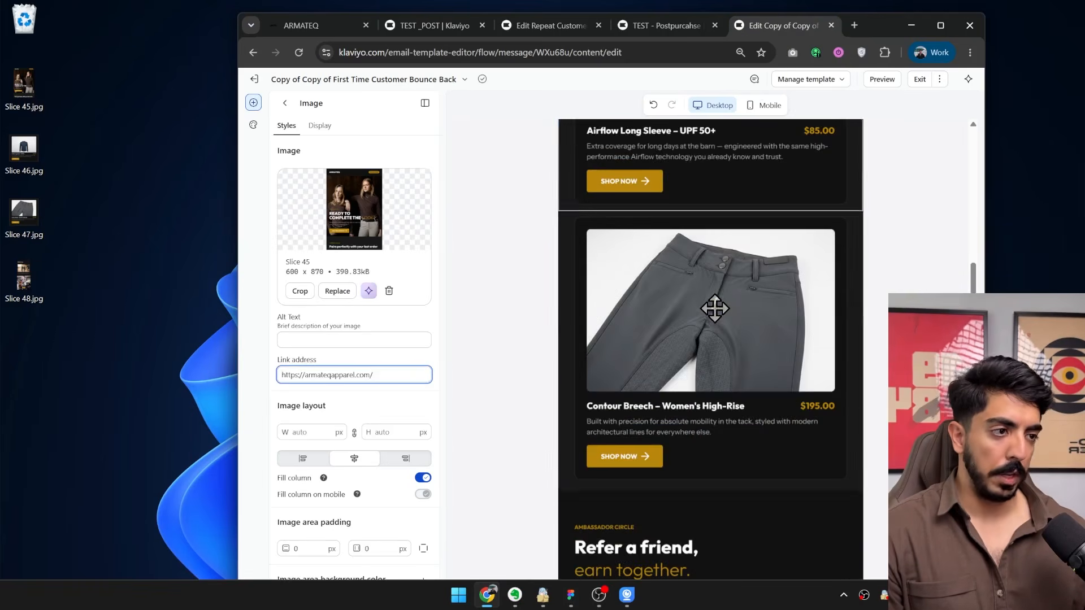
scroll(715, 308, "up", 4)
scroll(647, 296, "down", 4)
scroll(703, 278, "down", 5)
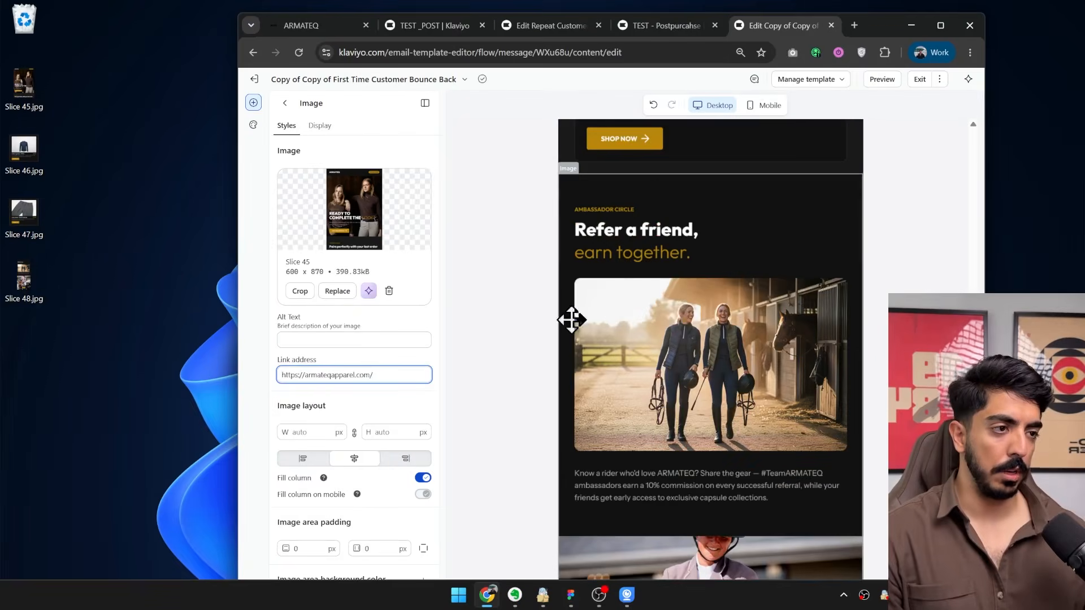
left_click(673, 307)
left_click(396, 375)
key("ctrl+v")
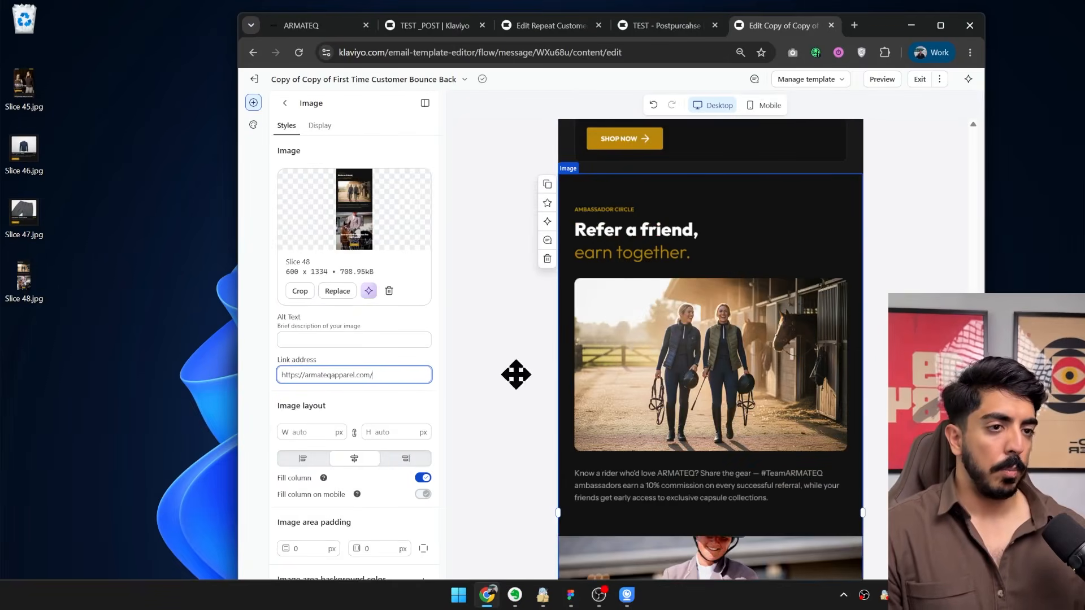
Exit the email editor to the TEST - Postpurcahse flow, and switch to the Figma email designs.
scroll(669, 297, "down", 5)
scroll(846, 210, "up", 10)
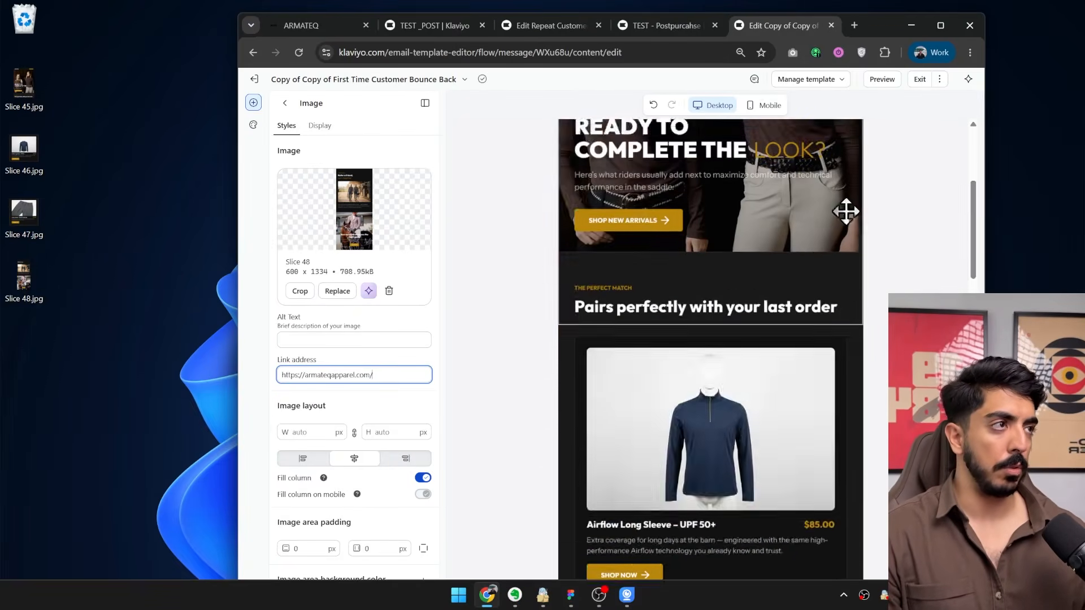
left_click(919, 79)
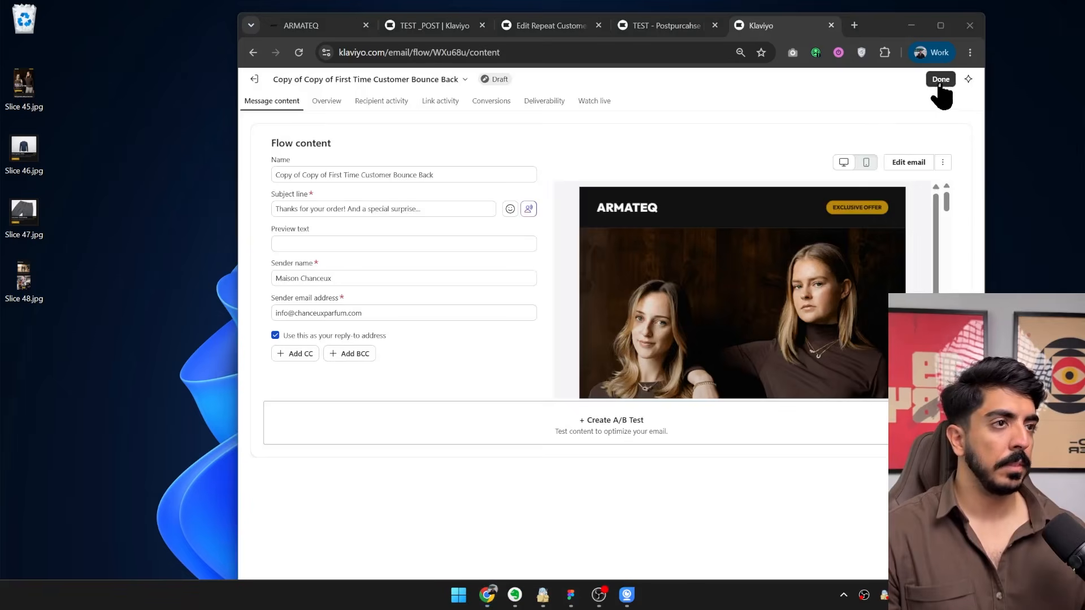
left_click(940, 82)
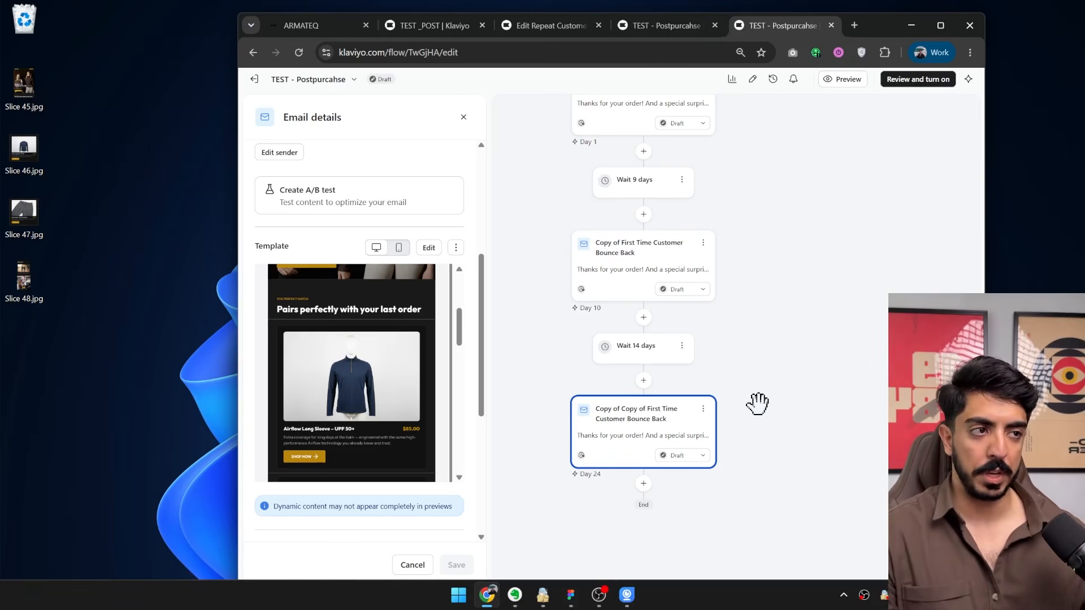
scroll(771, 260, "up", 3)
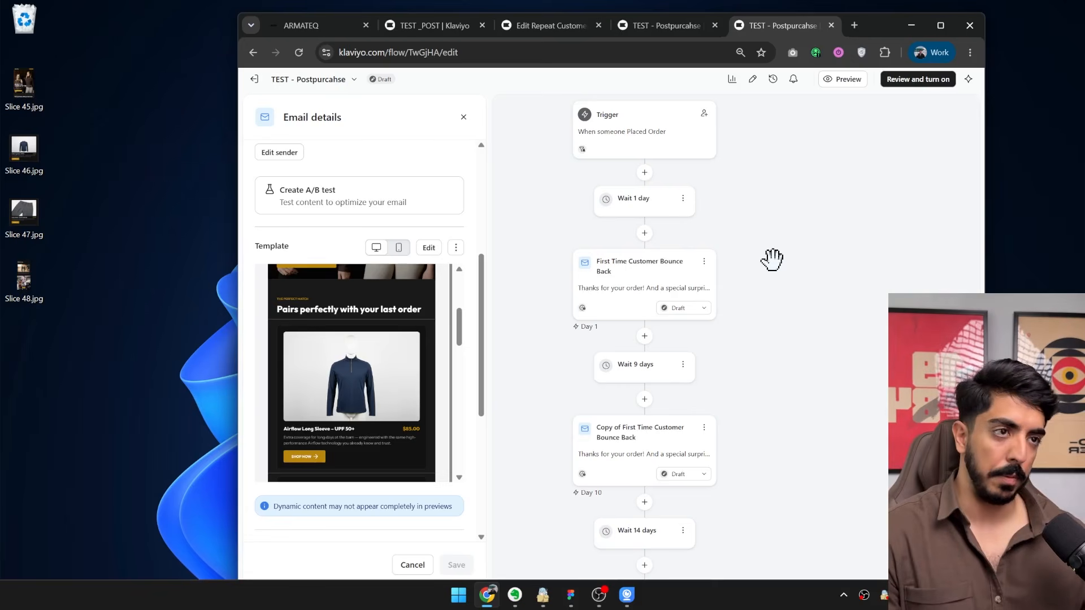
left_click(571, 595)
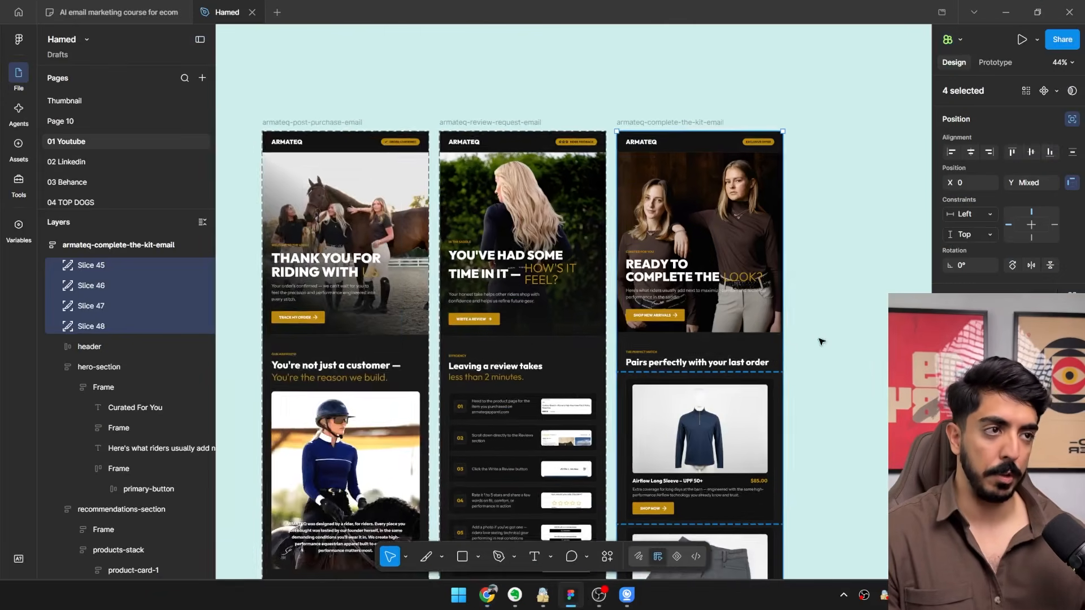
scroll(821, 341, "down", 3)
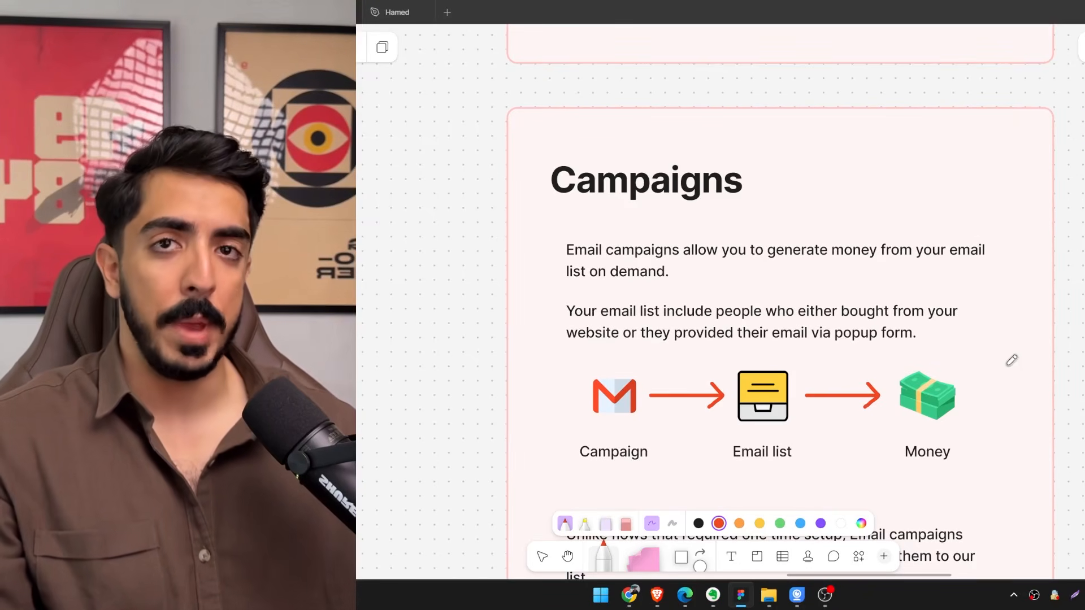
Underline "via popup form" in red in the email list paragraph of the Campaigns section on the FigJam board.
scroll(749, 310, "up", 3)
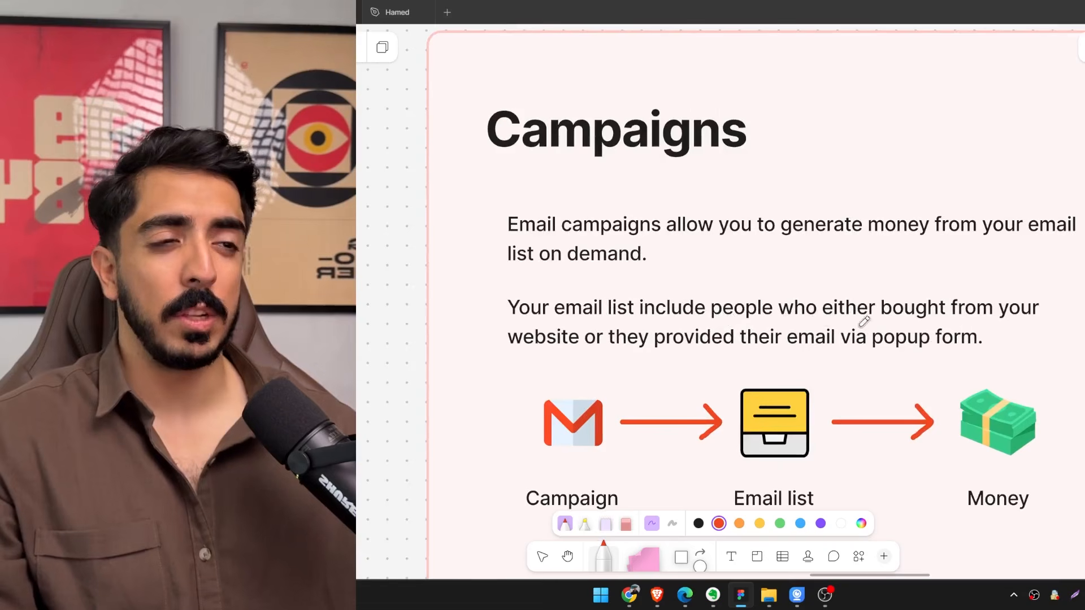
scroll(846, 323, "right", 2)
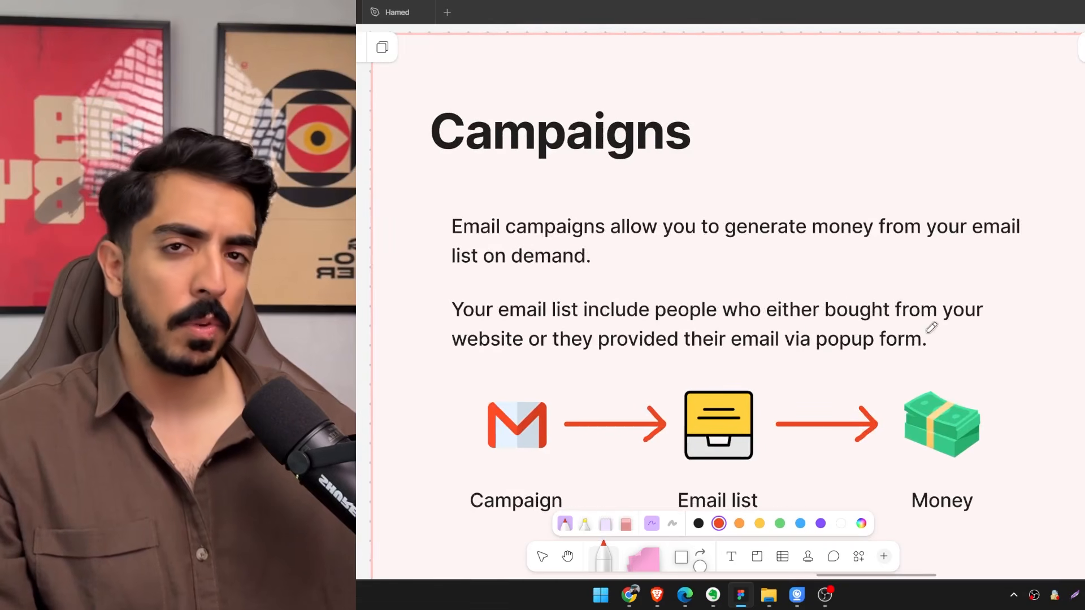
scroll(831, 307, "left", 2)
scroll(740, 338, "right", 4)
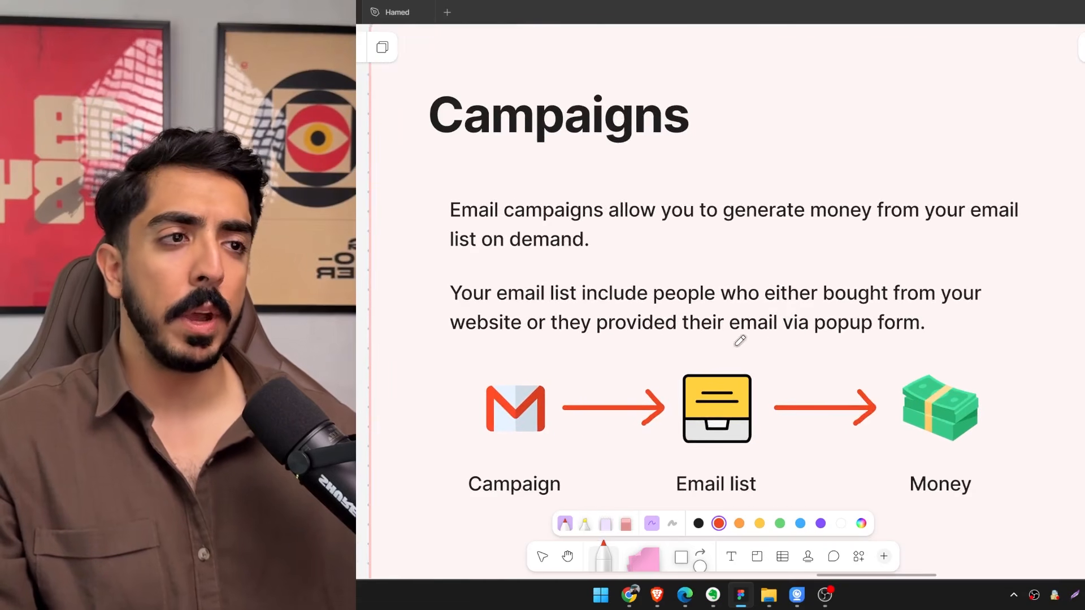
left_click_drag(856, 336, 723, 337)
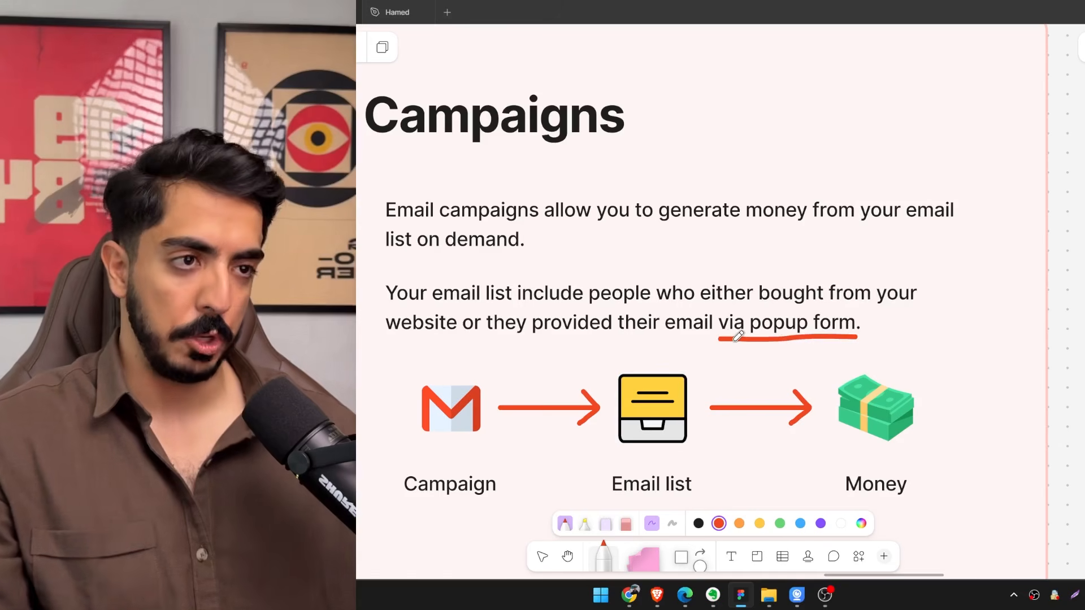
Draw curved red arrows below the diagram from Campaign to Email list and from Email list to Money.
scroll(733, 341, "down", 3)
left_click_drag(500, 355, 638, 375)
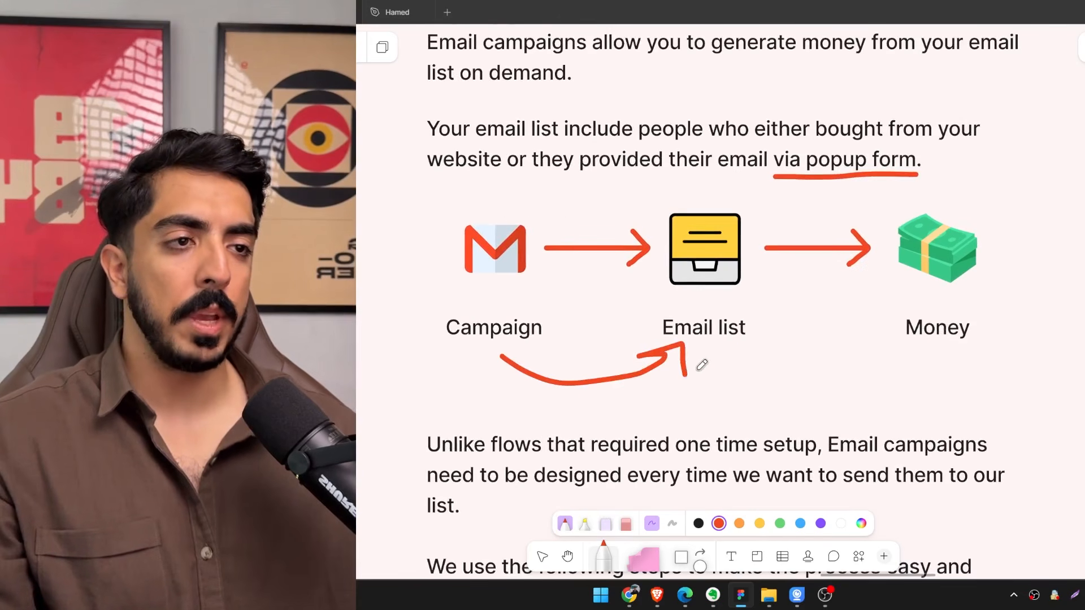
scroll(702, 365, "right", 1)
left_click_drag(699, 360, 819, 355)
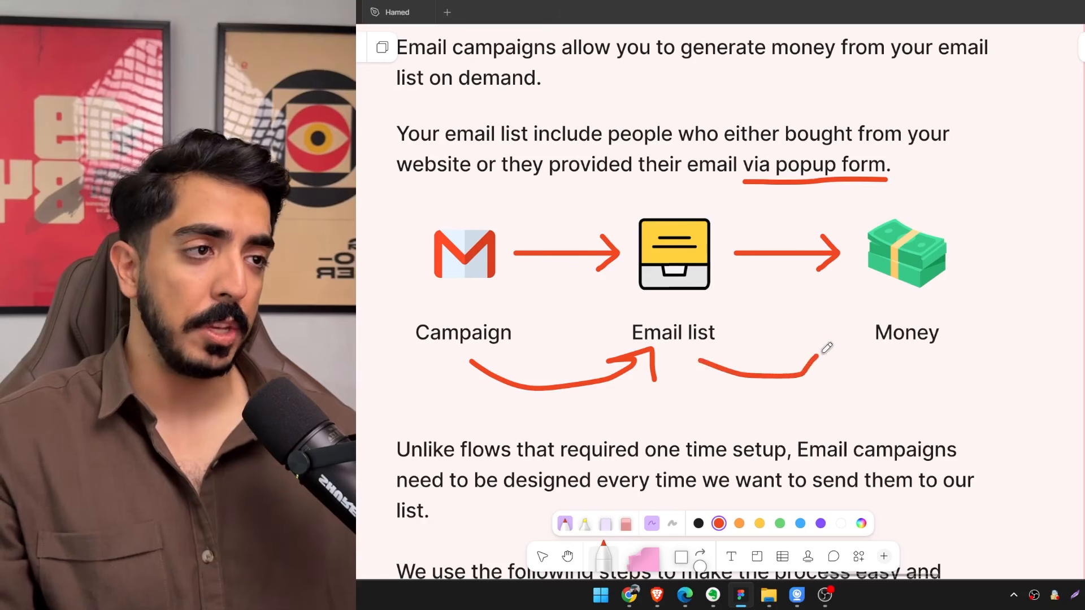
scroll(850, 356, "down", 4)
scroll(851, 356, "left", 1)
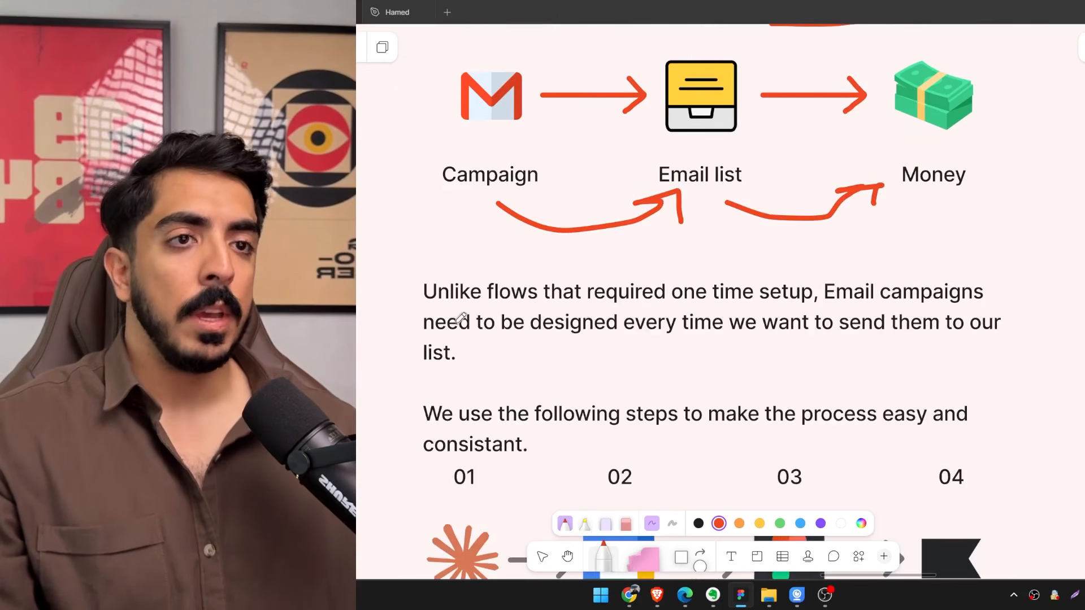
Read the paragraph comparing campaigns with one-time flows and examine the four-step campaign process below it.
left_click_drag(634, 305, 701, 316)
scroll(811, 318, "right", 1)
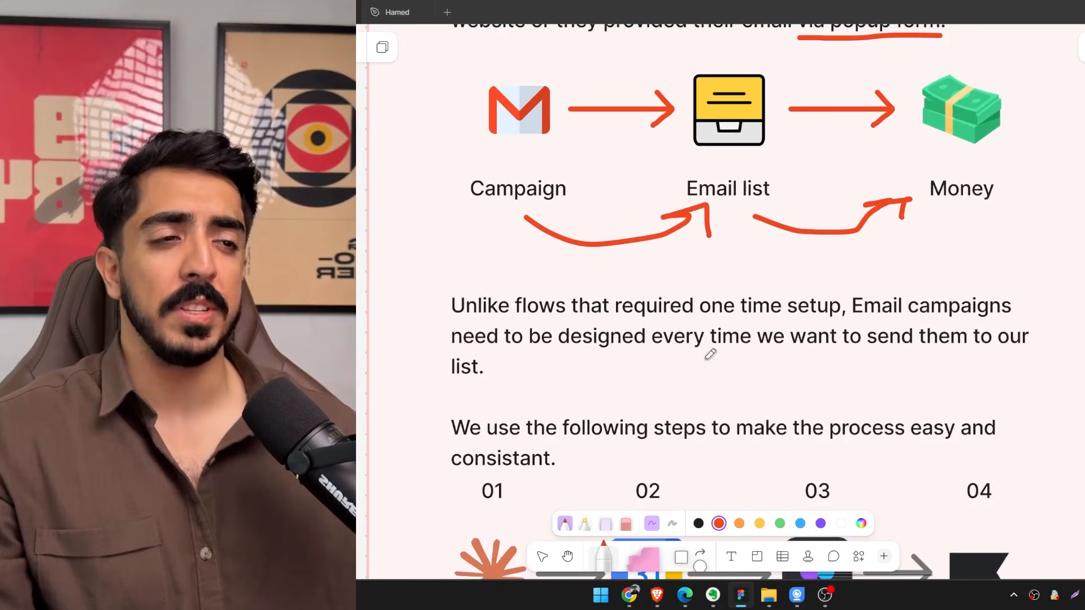
scroll(775, 345, "down", 3)
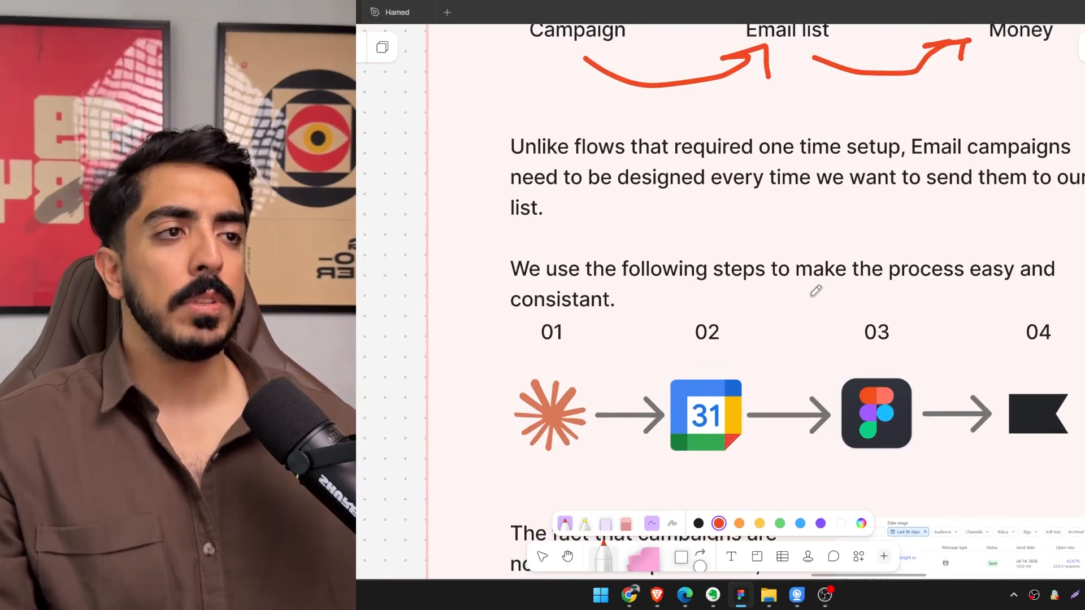
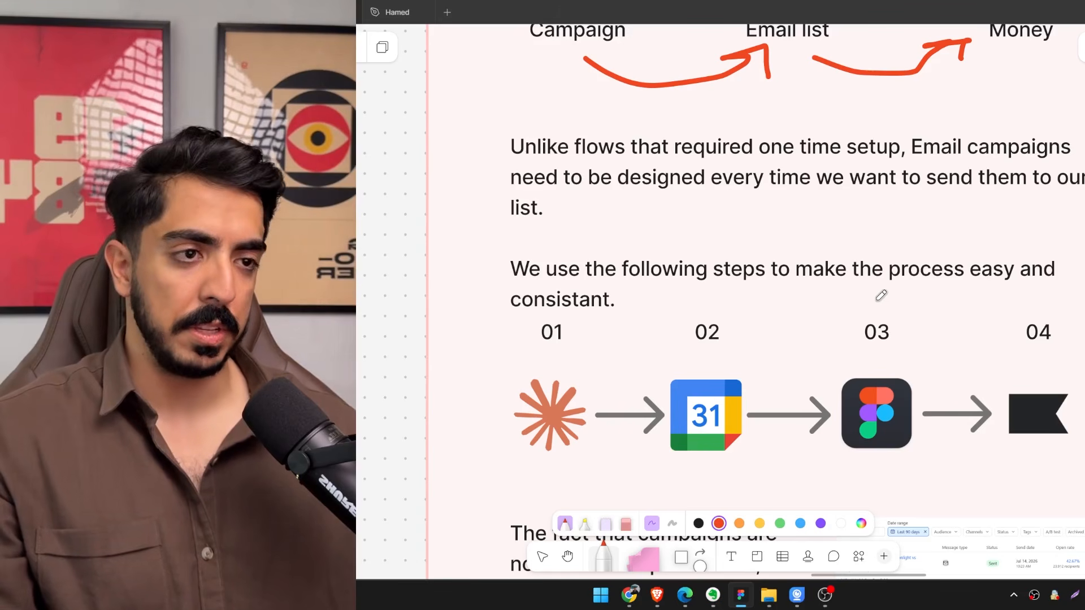
Mark the four-step campaign process in red with an arrow beside step 01 and check marks under steps 02, 03 and 04.
scroll(879, 295, "down", 3)
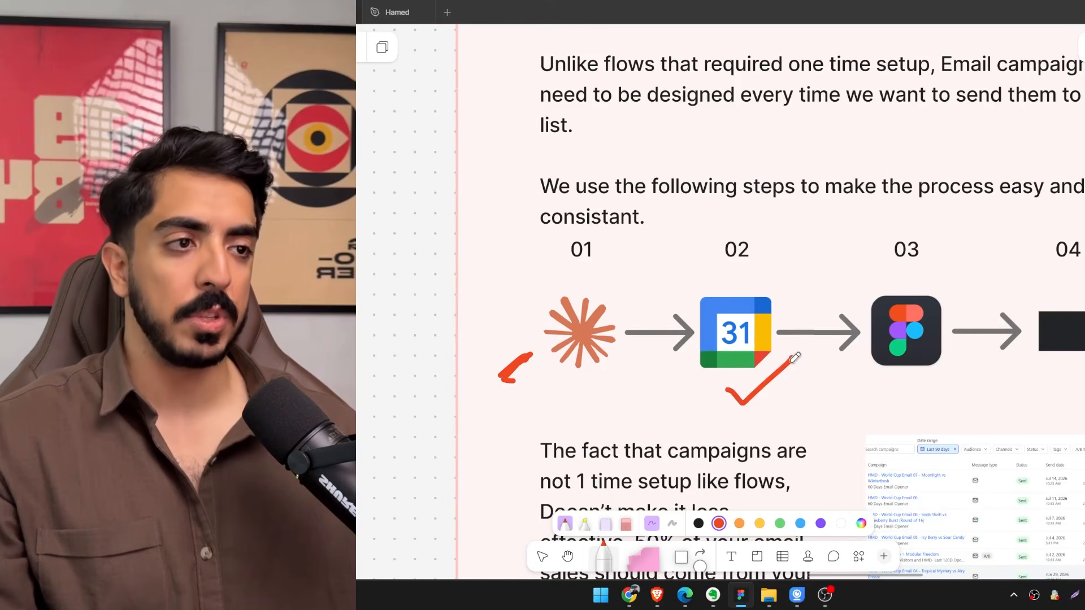
left_click_drag(789, 384, 660, 374)
mouse_move(765, 396)
left_mouse_down()
mouse_move(666, 387)
mouse_move(707, 360)
left_mouse_up()
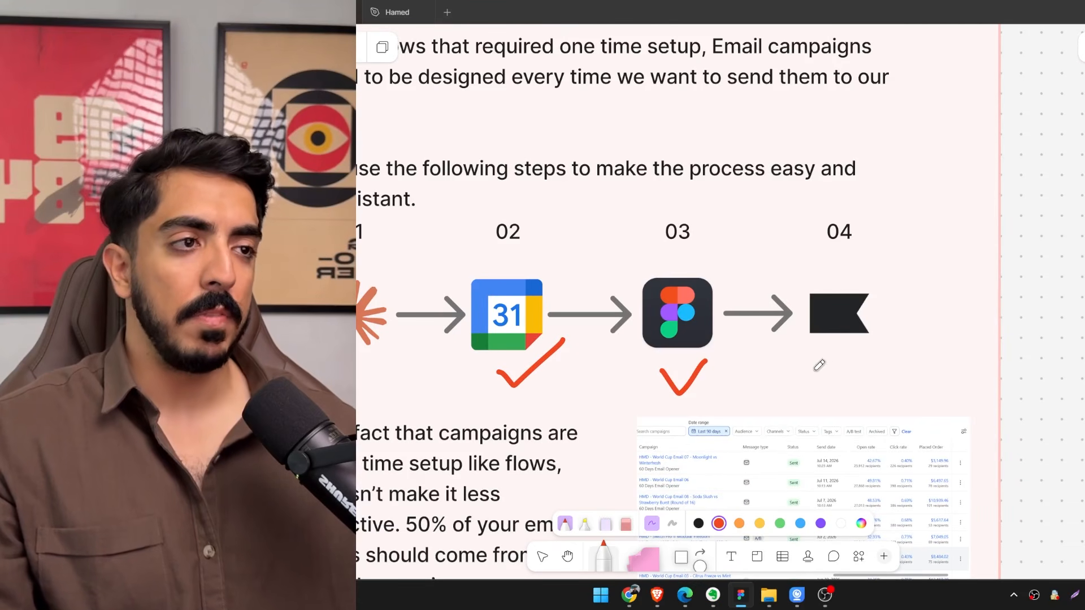
scroll(871, 350, "down", 2)
scroll(853, 334, "left", 2)
scroll(853, 334, "up", 1)
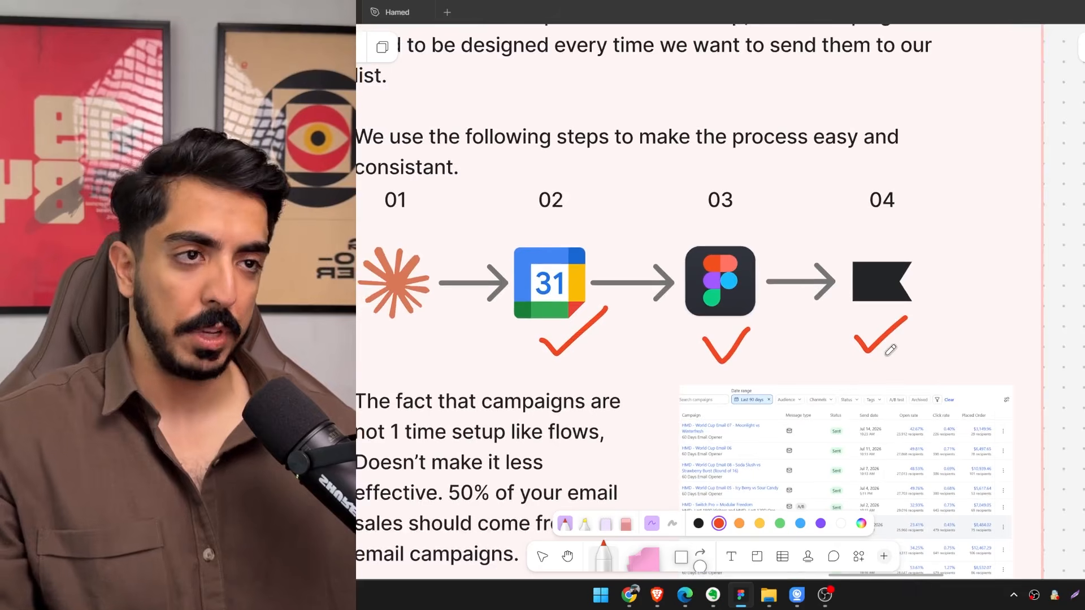
scroll(894, 333, "left", 2)
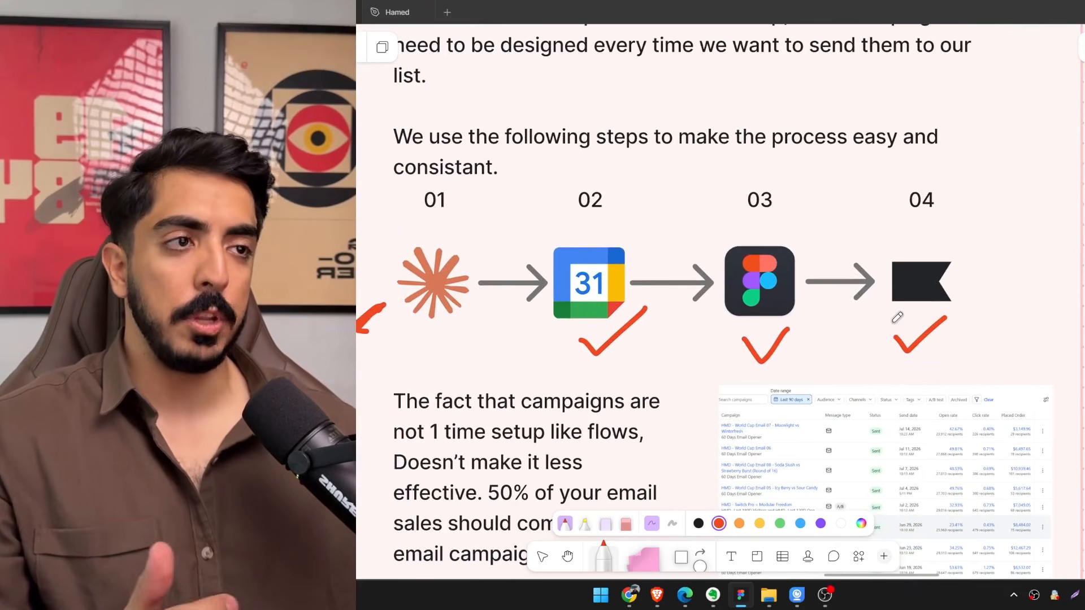
Cross out the Figma icon of step 03 with a red X.
left_click_drag(798, 239, 728, 311)
left_click_drag(732, 260, 809, 332)
mouse_move(695, 426)
left_mouse_down()
mouse_move(755, 371)
mouse_move(749, 299)
left_mouse_up()
scroll(754, 371, "down", 1)
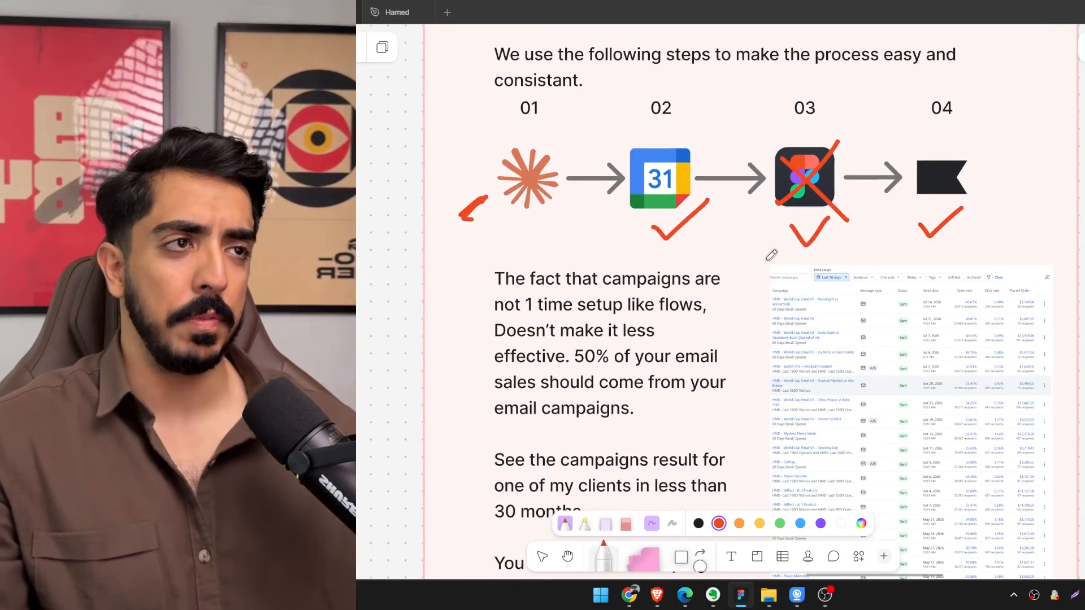
Underline "50%" in red in the paragraph about the share of email sales from campaigns.
mouse_move(674, 261)
left_mouse_down()
mouse_move(701, 270)
mouse_move(719, 238)
mouse_move(773, 242)
left_mouse_up()
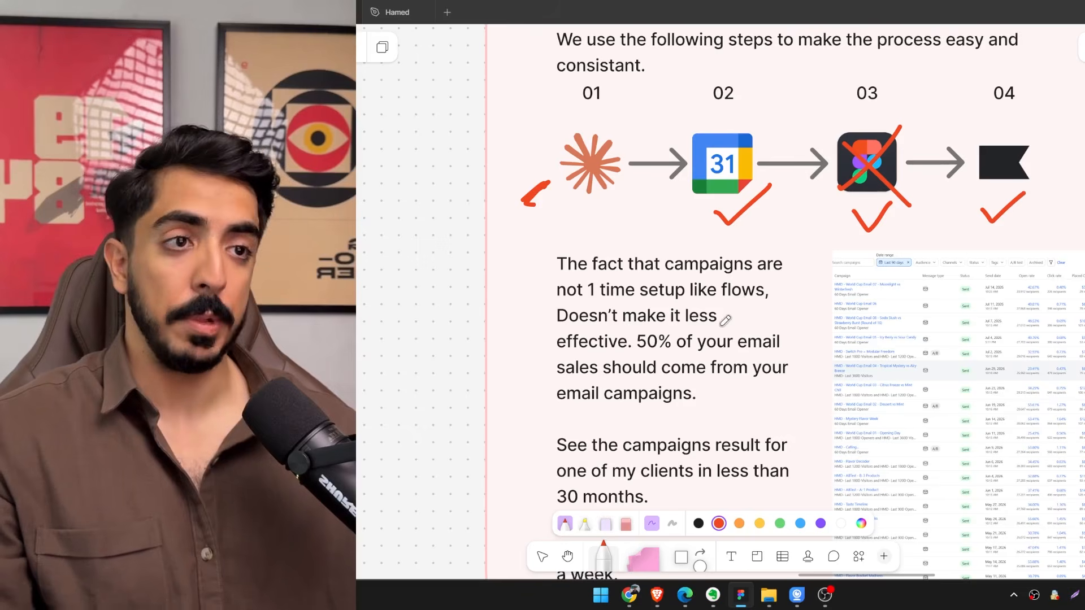
left_click_drag(725, 318, 679, 283)
scroll(585, 238, "up", 1)
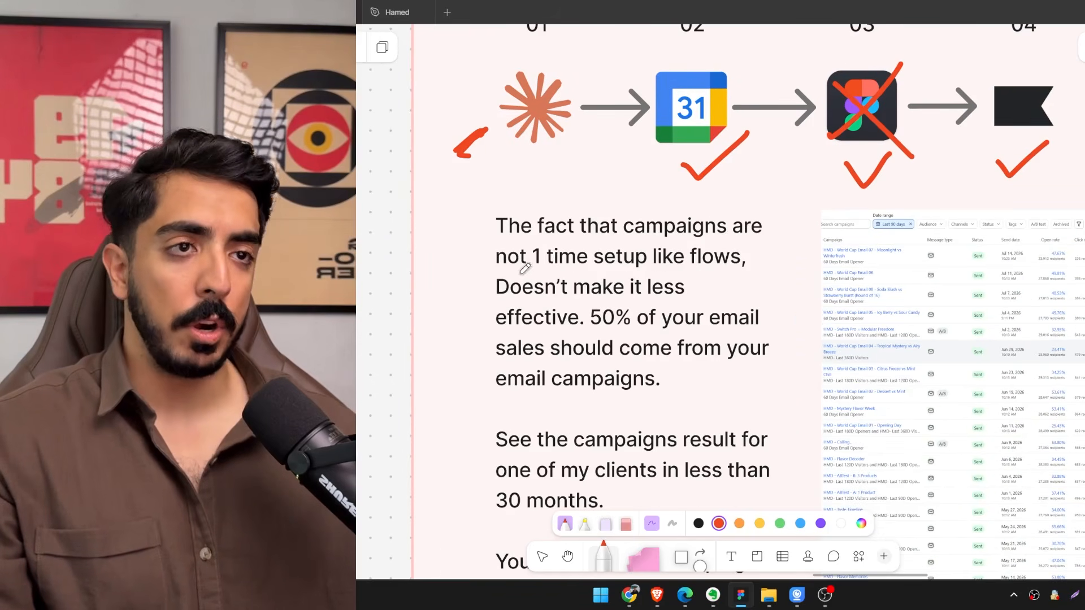
scroll(701, 270, "down", 2)
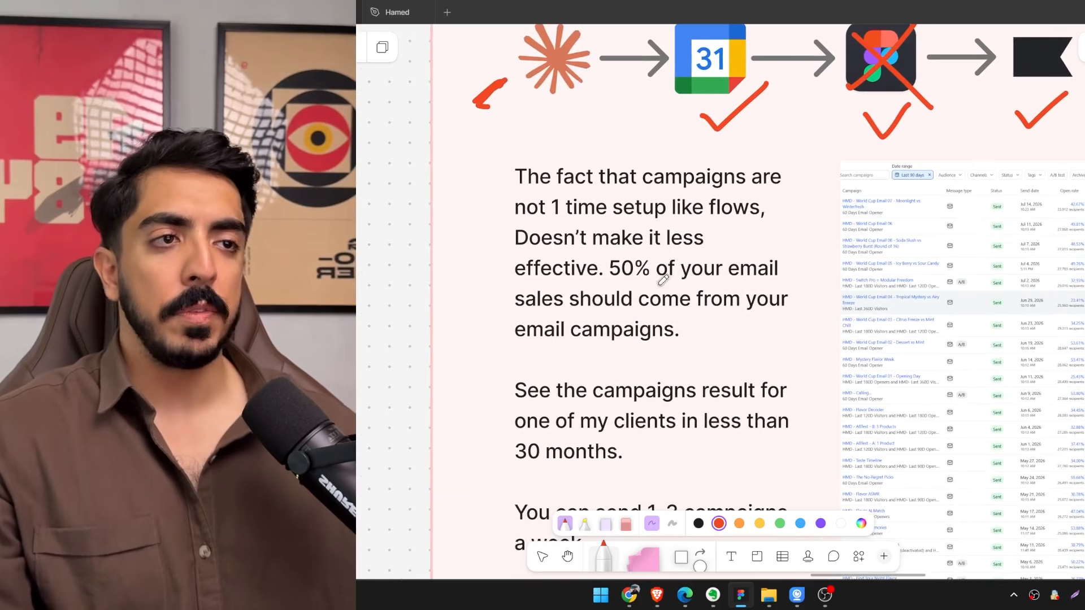
left_click_drag(627, 281, 612, 281)
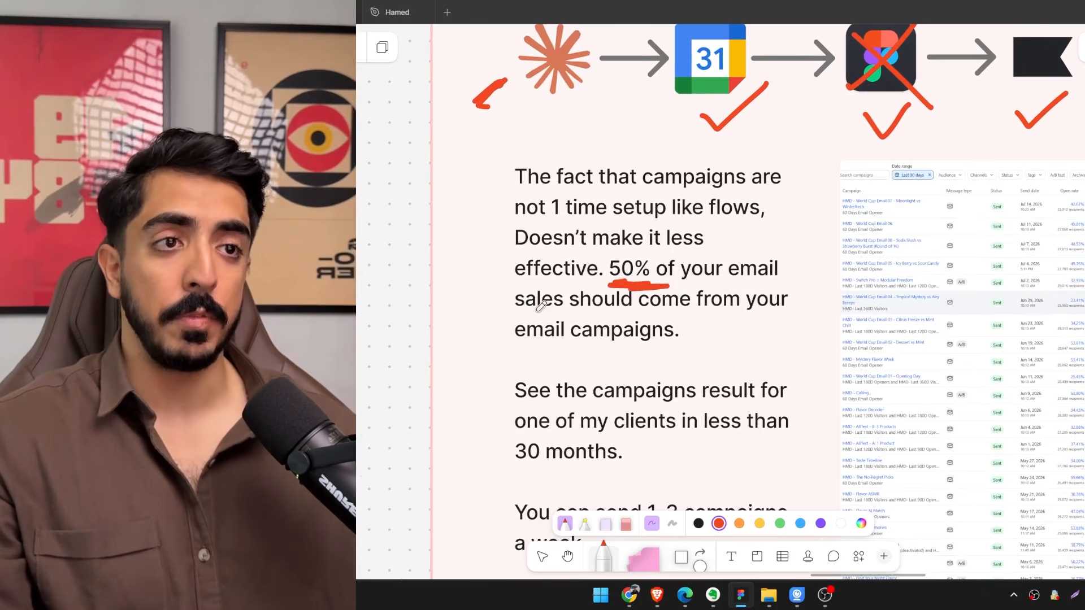
scroll(705, 334, "down", 1)
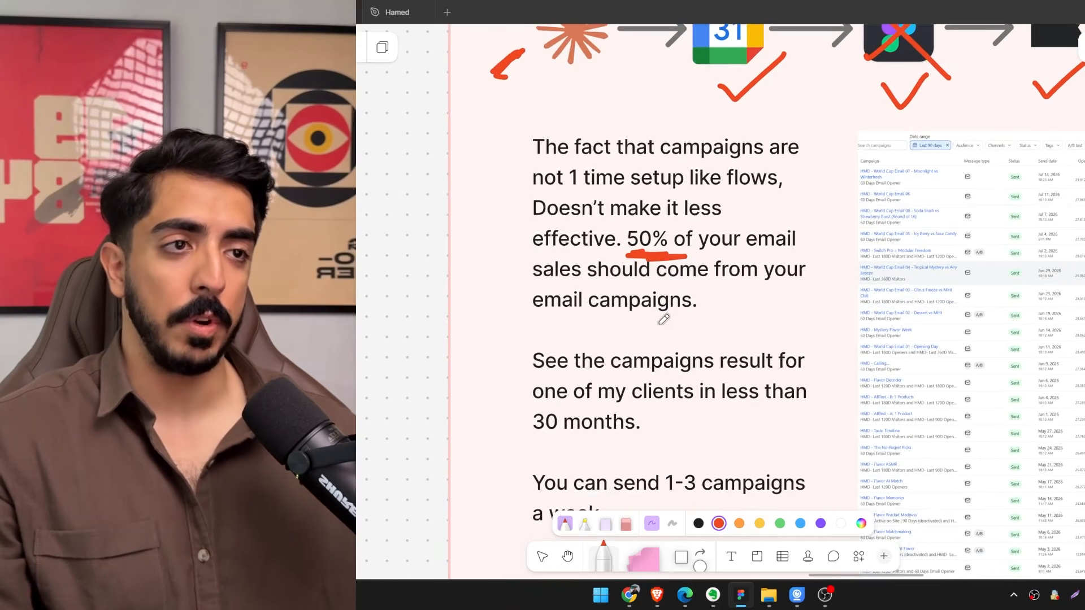
Underline in red the Placed Order figures of World Cup Email 07 and World Cup Email 06 in the campaign results screenshot.
scroll(666, 343, "right", 5)
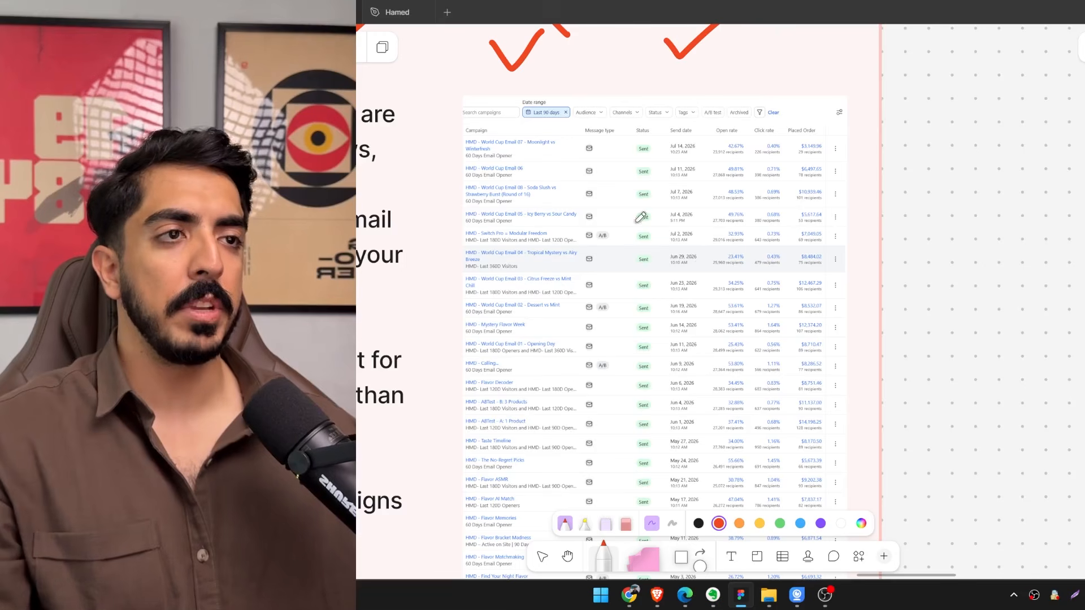
scroll(684, 222, "up", 1)
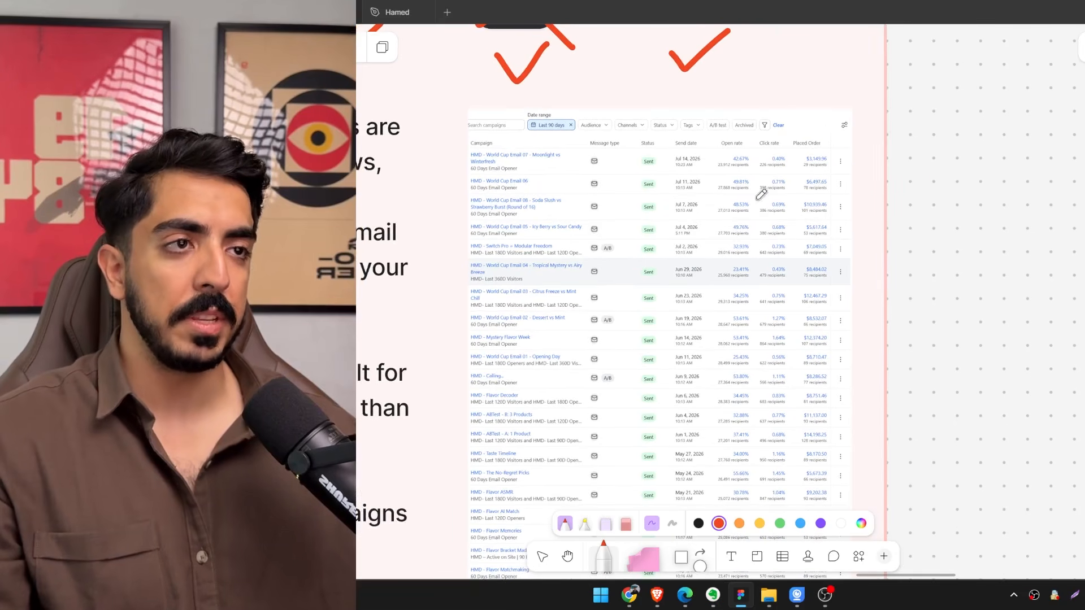
scroll(766, 204, "up", 5)
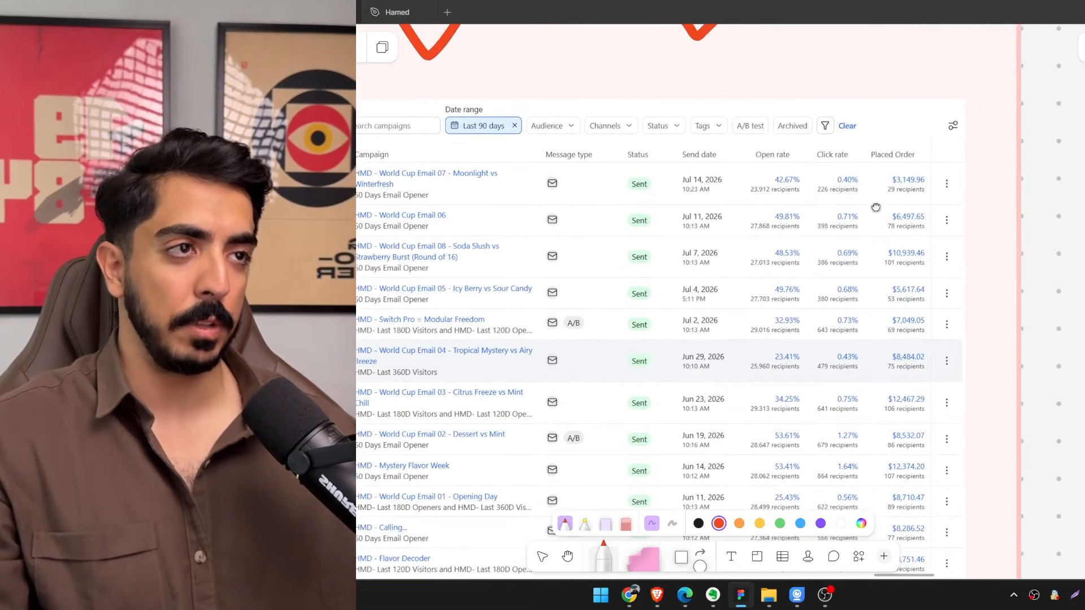
scroll(826, 220, "up", 3)
left_click_drag(973, 209, 925, 209)
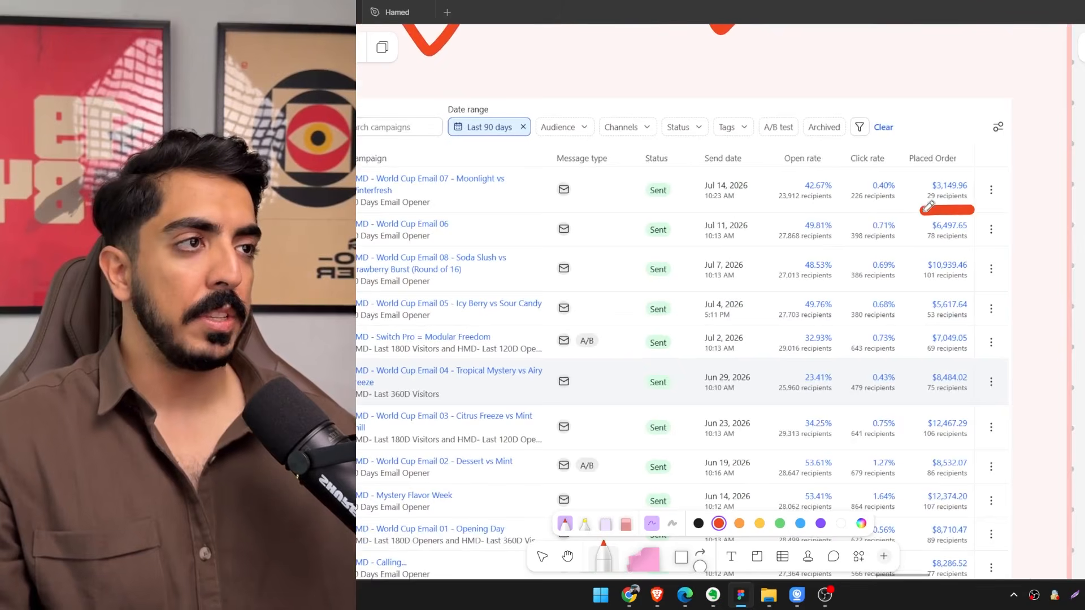
left_click_drag(973, 249, 920, 249)
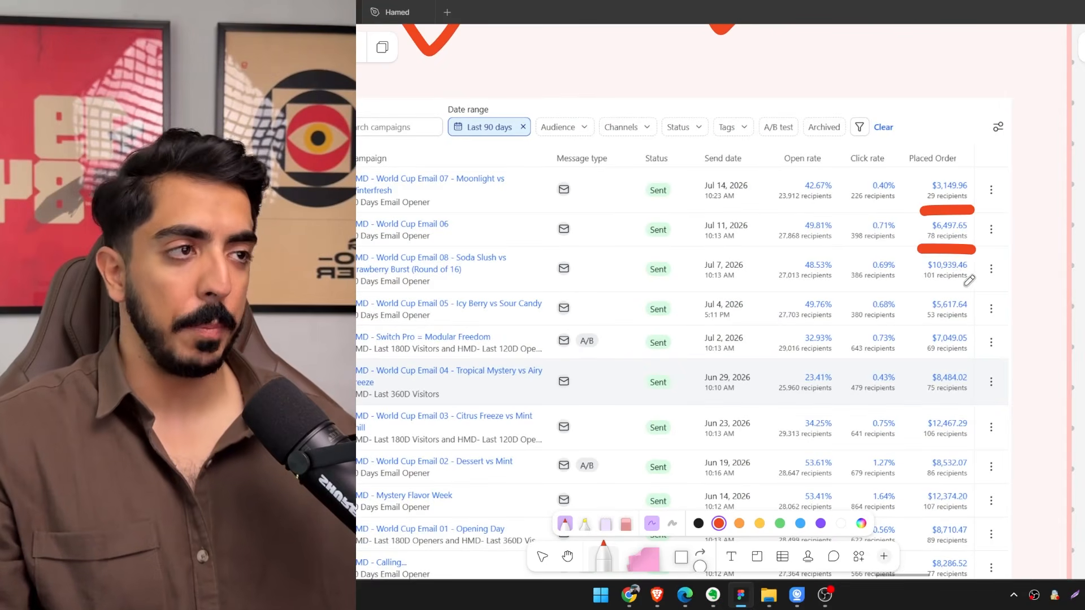
Examine the open rates, click rates and order values of the sent campaigns in the results screenshot.
scroll(970, 328, "down", 5)
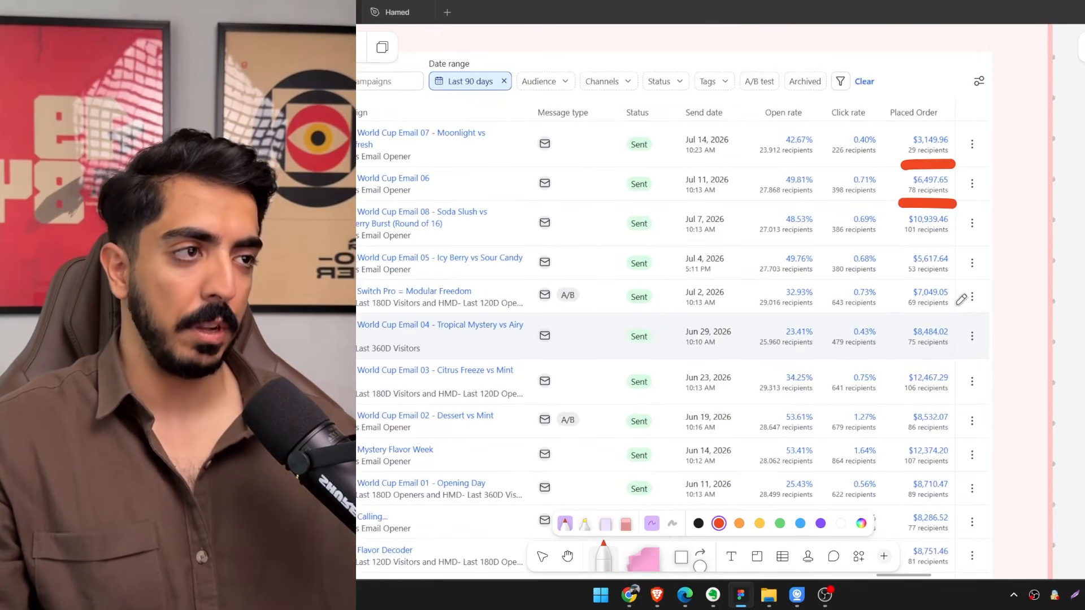
scroll(825, 256, "up", 3)
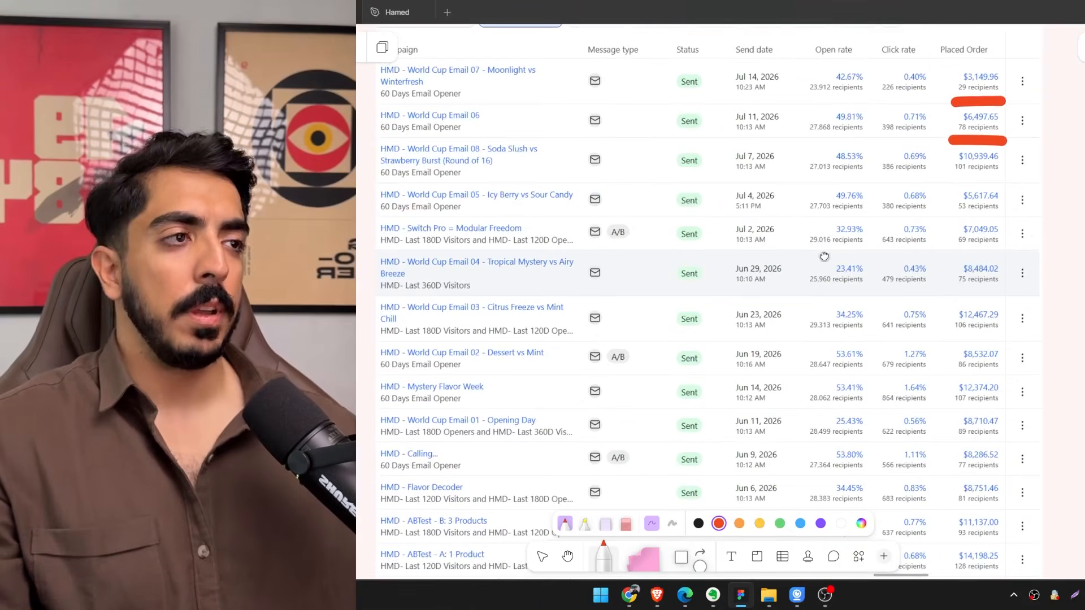
scroll(864, 275, "down", 5)
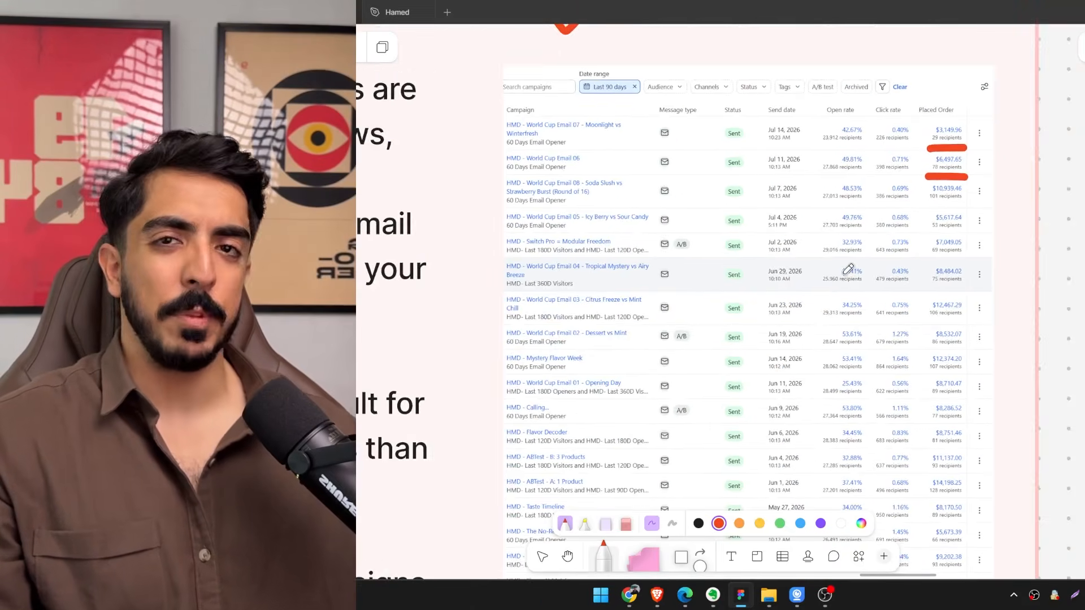
left_click_drag(843, 258, 875, 203)
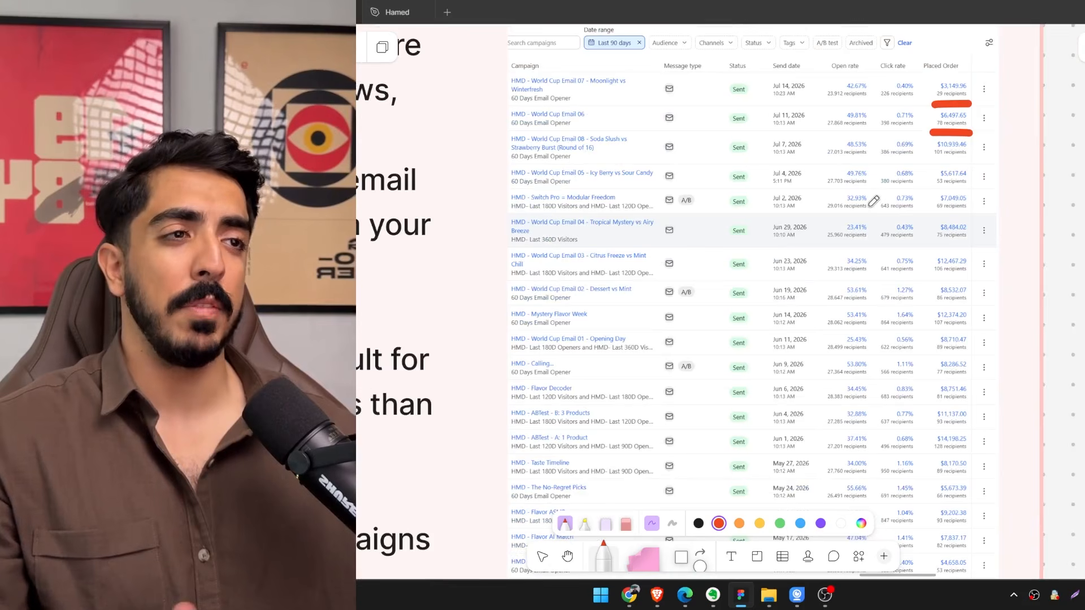
mouse_move(868, 211)
left_mouse_down()
mouse_move(831, 238)
mouse_move(871, 319)
mouse_move(878, 280)
left_mouse_up()
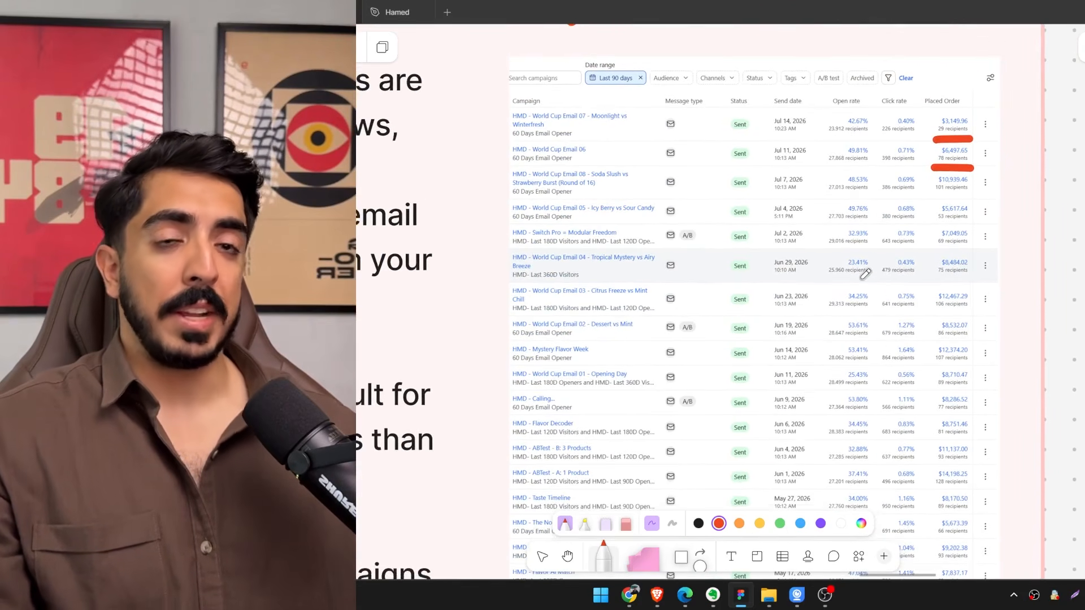
scroll(846, 280, "down", 10)
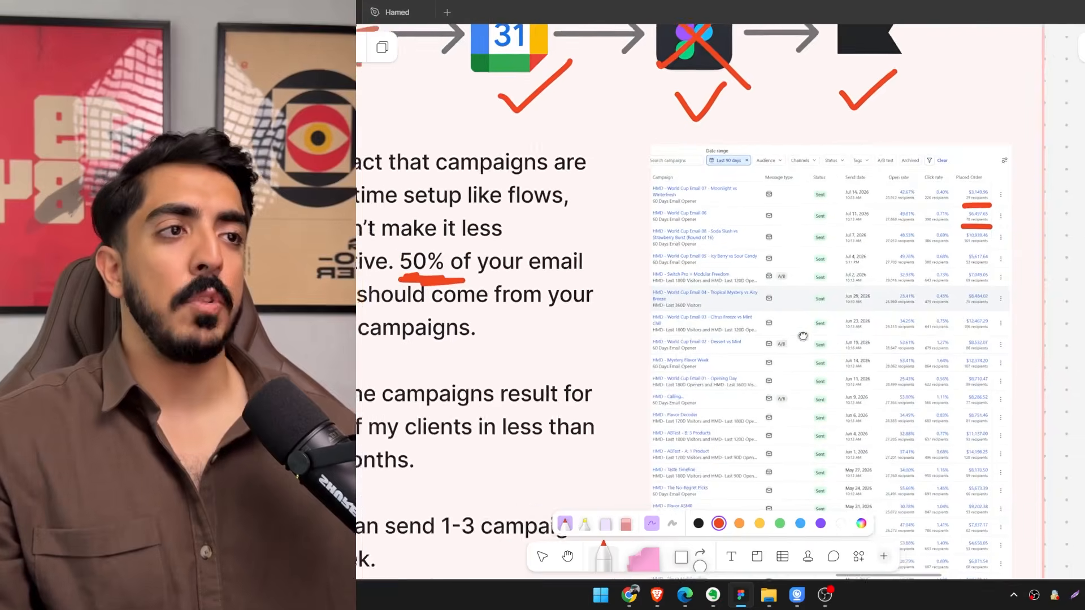
Underline "promo emails" and "non-promo emails" in red in the "2 main campaign types" section.
scroll(909, 338, "down", 2)
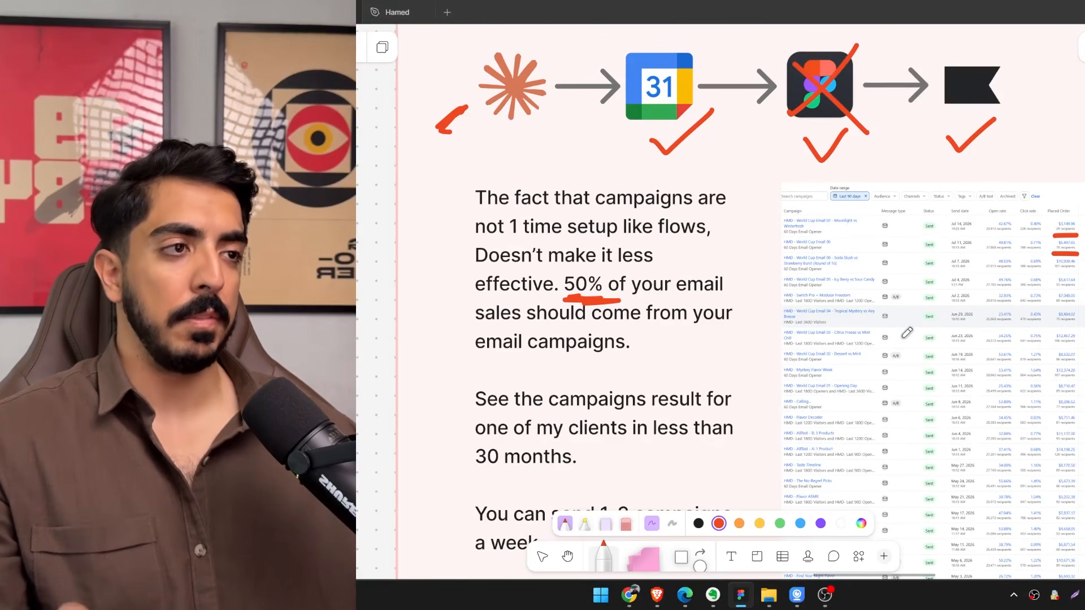
scroll(907, 332, "down", 8)
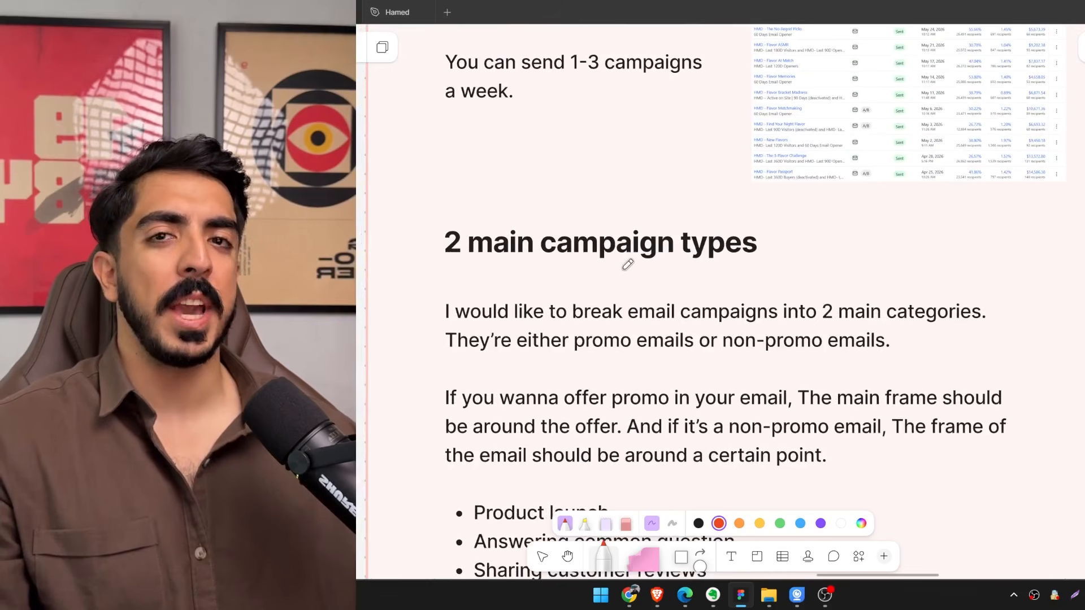
scroll(808, 323, "down", 1)
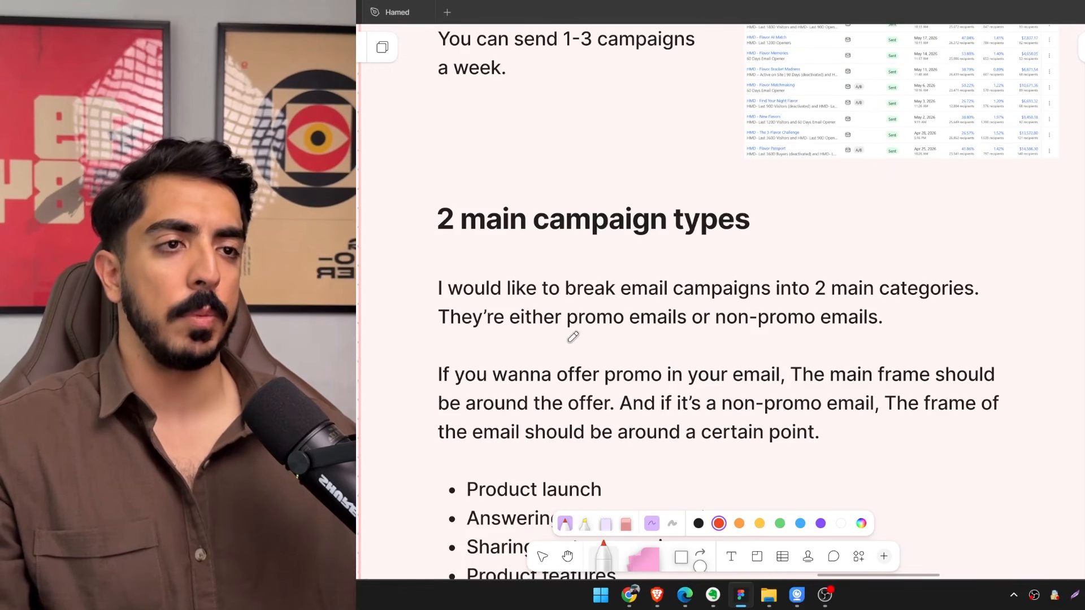
left_click_drag(567, 340, 817, 333)
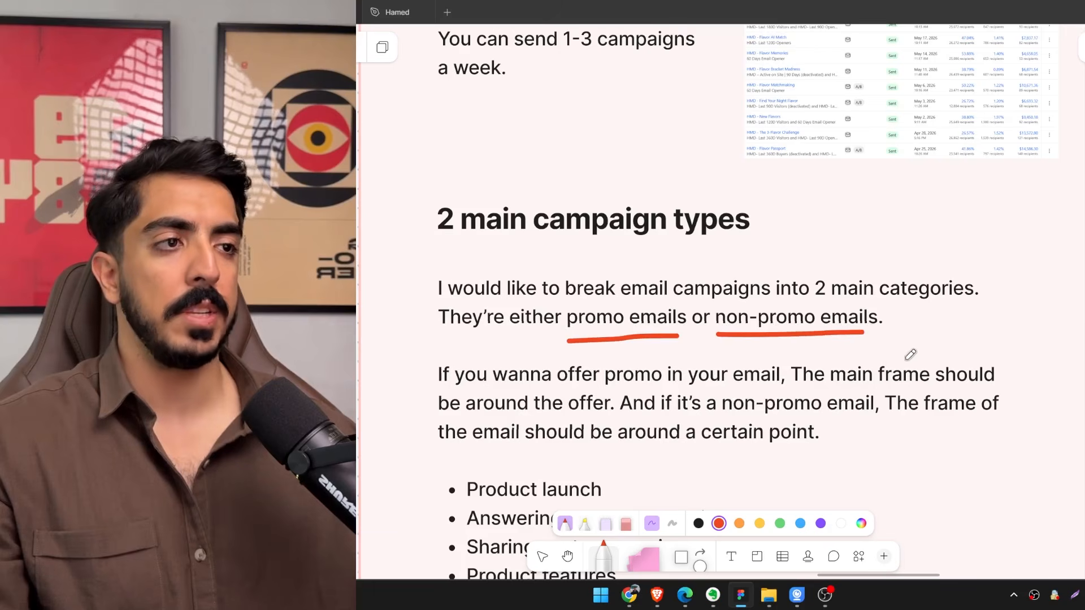
Examine the Dupe Theory promo email example and compare it with the neighbouring non-promo product launch and pain point emails.
scroll(911, 354, "right", 2)
scroll(824, 366, "down", 9)
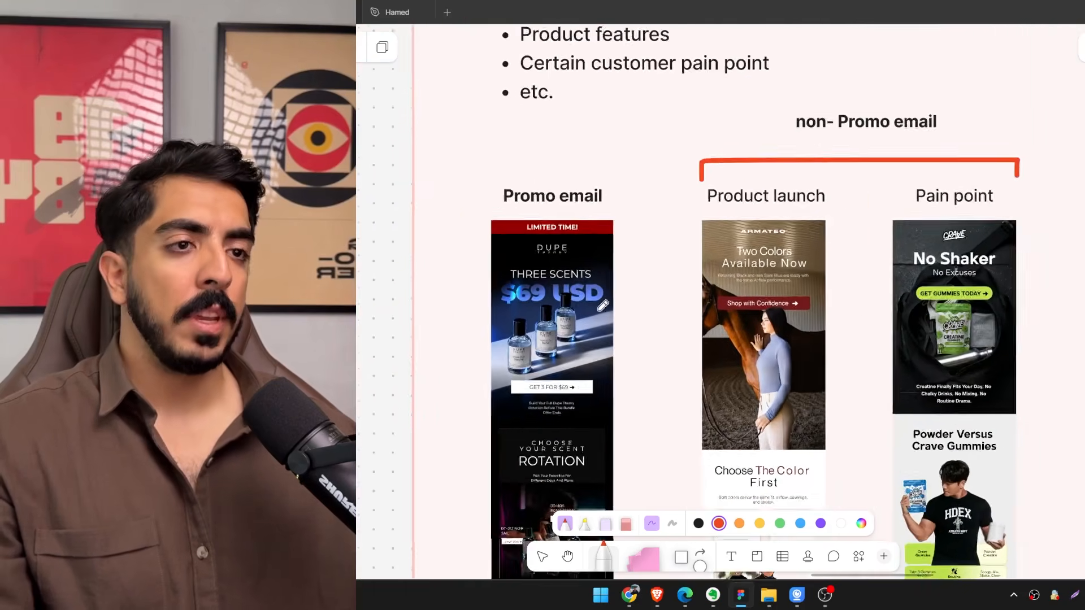
scroll(625, 246, "up", 2, "ctrl")
scroll(706, 293, "up", 3, "ctrl")
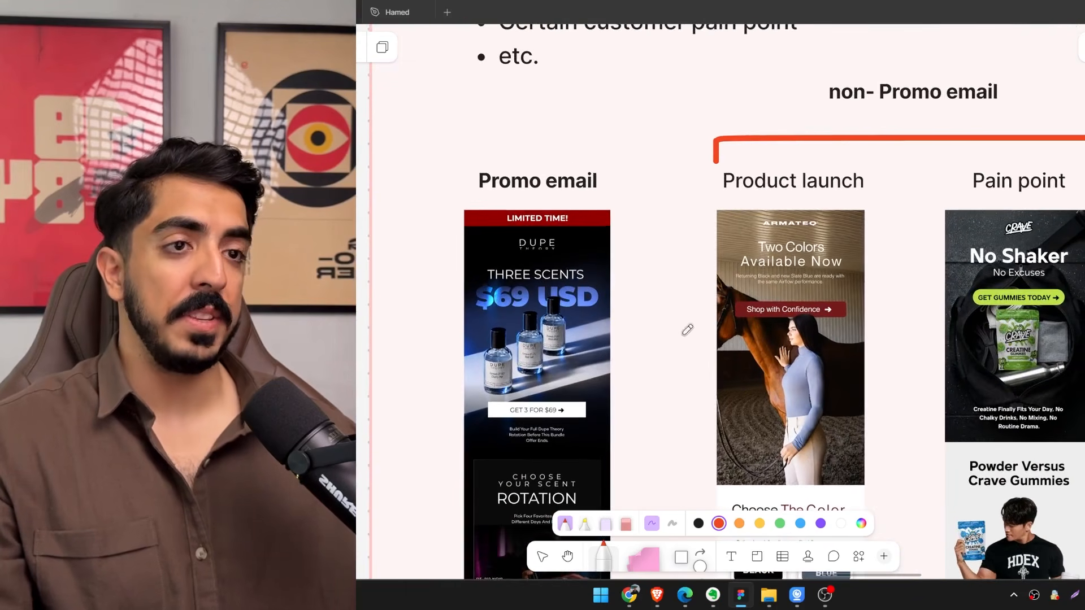
scroll(533, 319, "left", 1)
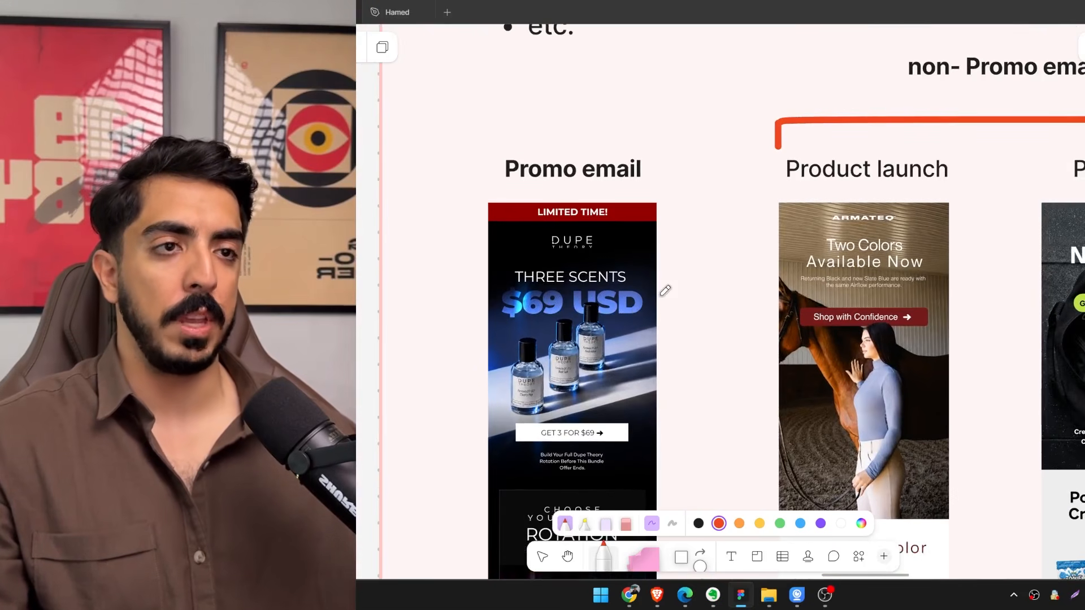
scroll(593, 311, "up", 4, "ctrl")
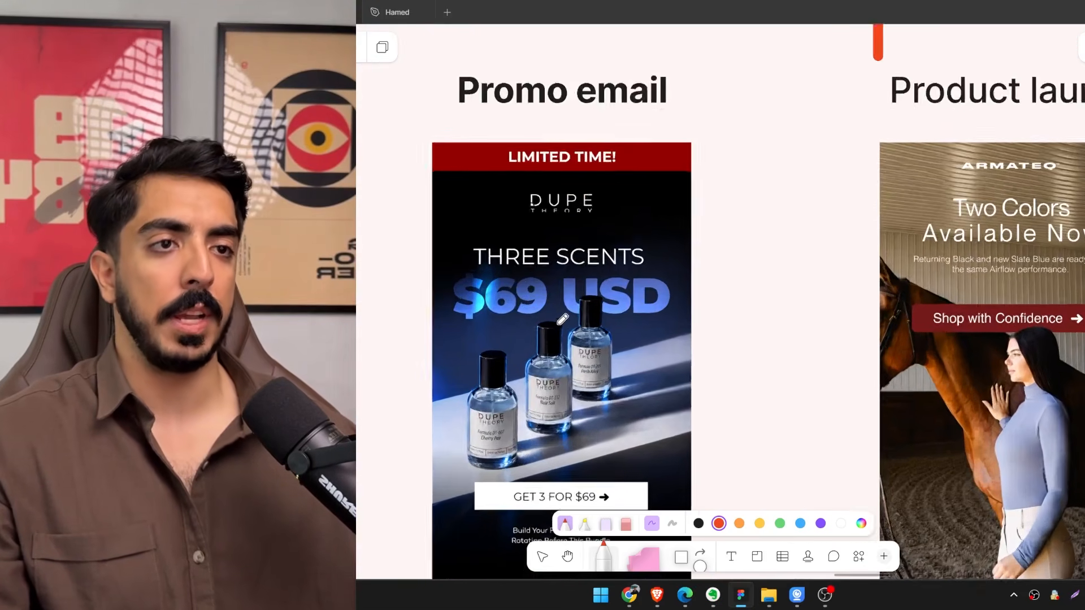
scroll(562, 320, "down", 2, "ctrl")
scroll(591, 215, "up", 3, "ctrl")
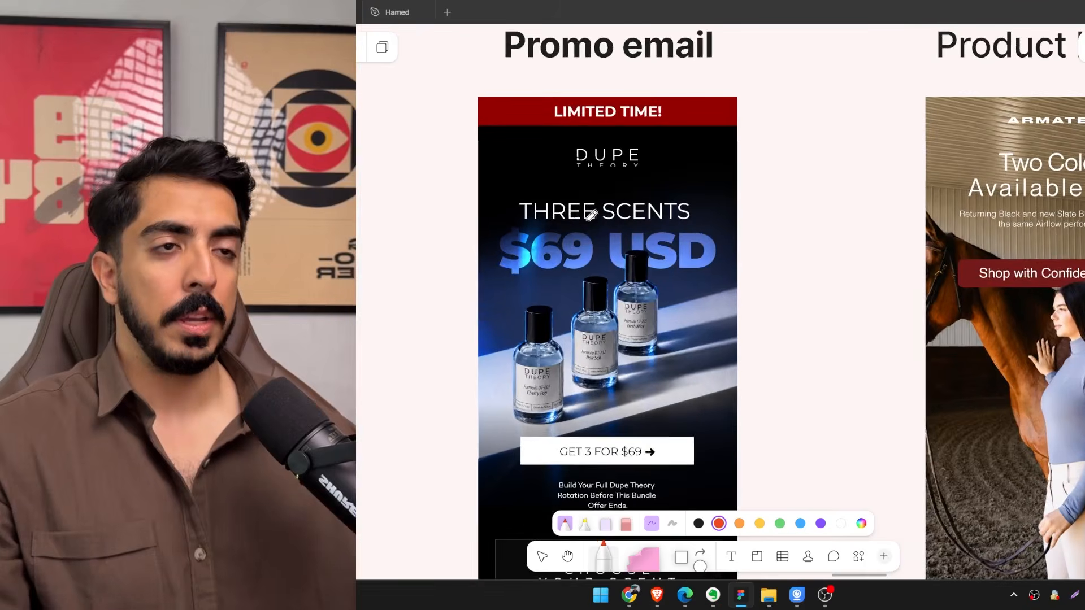
scroll(591, 215, "down", 1, "ctrl")
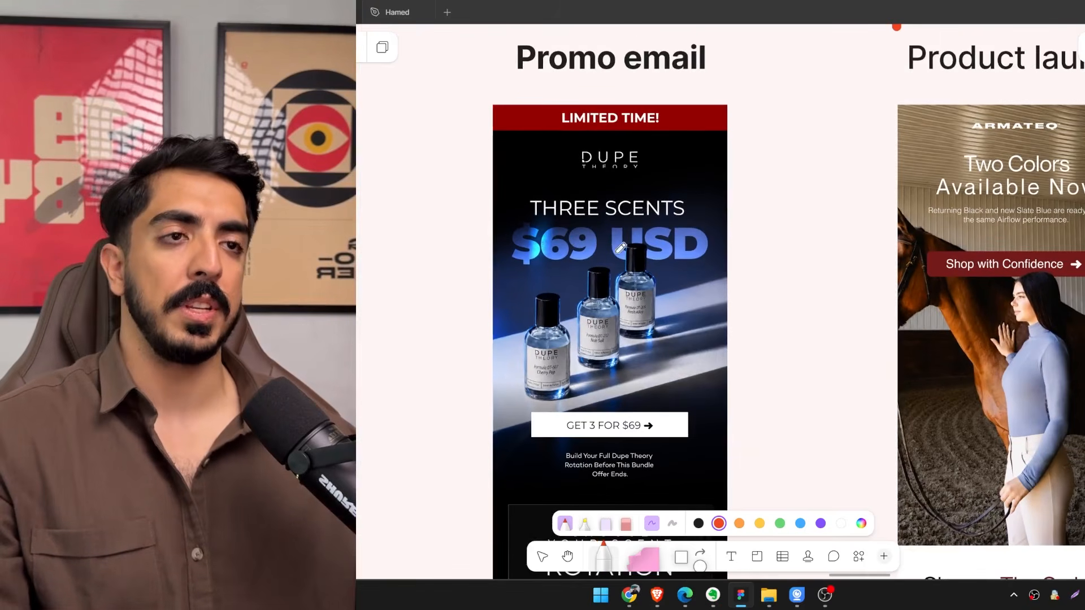
scroll(666, 238, "left", 2)
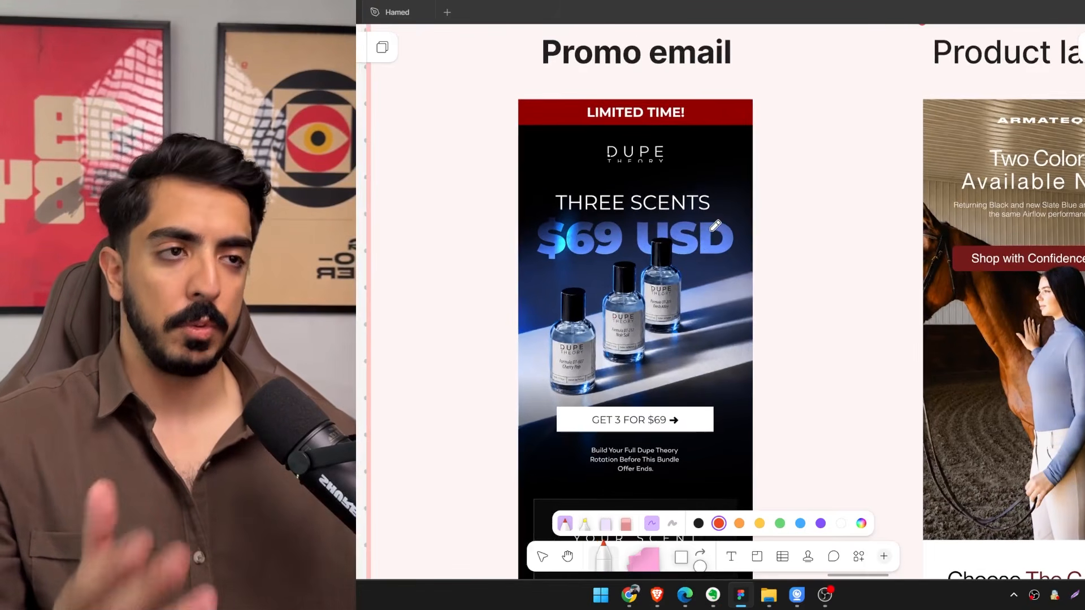
scroll(715, 226, "right", 5)
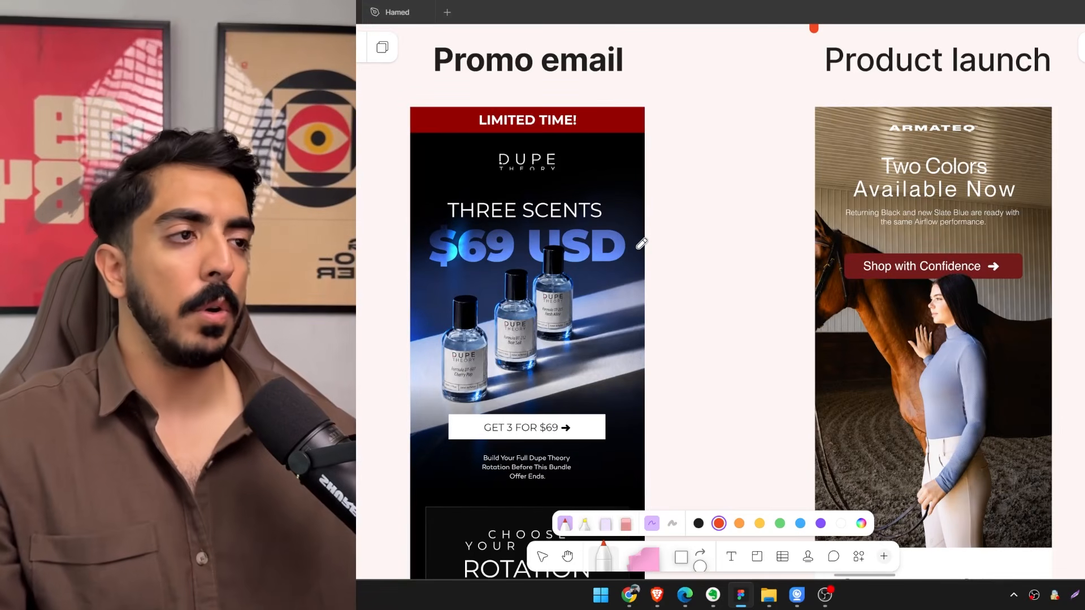
scroll(719, 224, "down", 3)
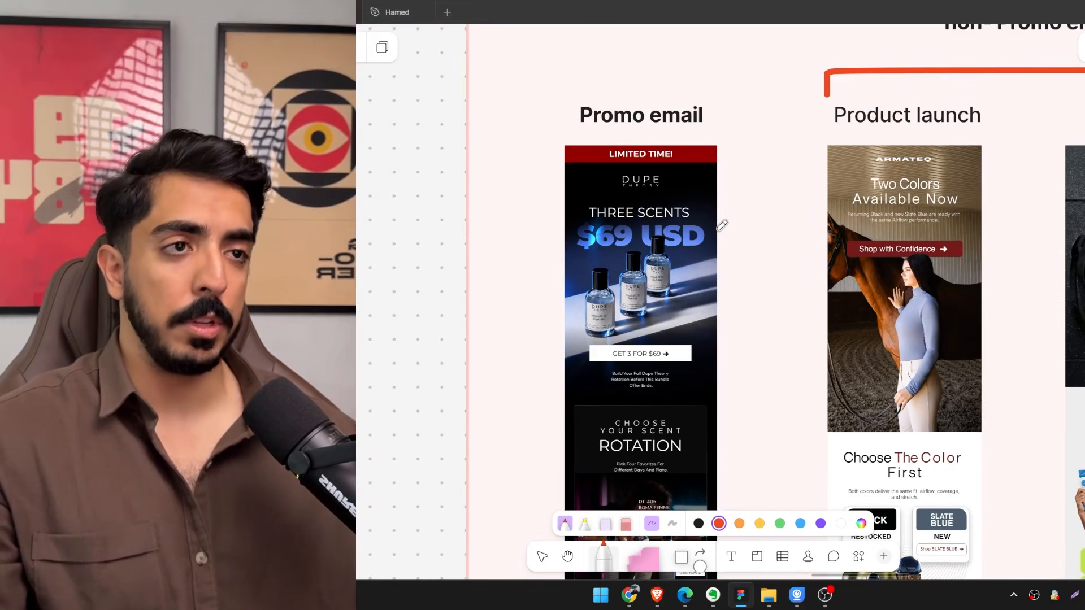
scroll(722, 225, "left", 1)
scroll(745, 260, "down", 3)
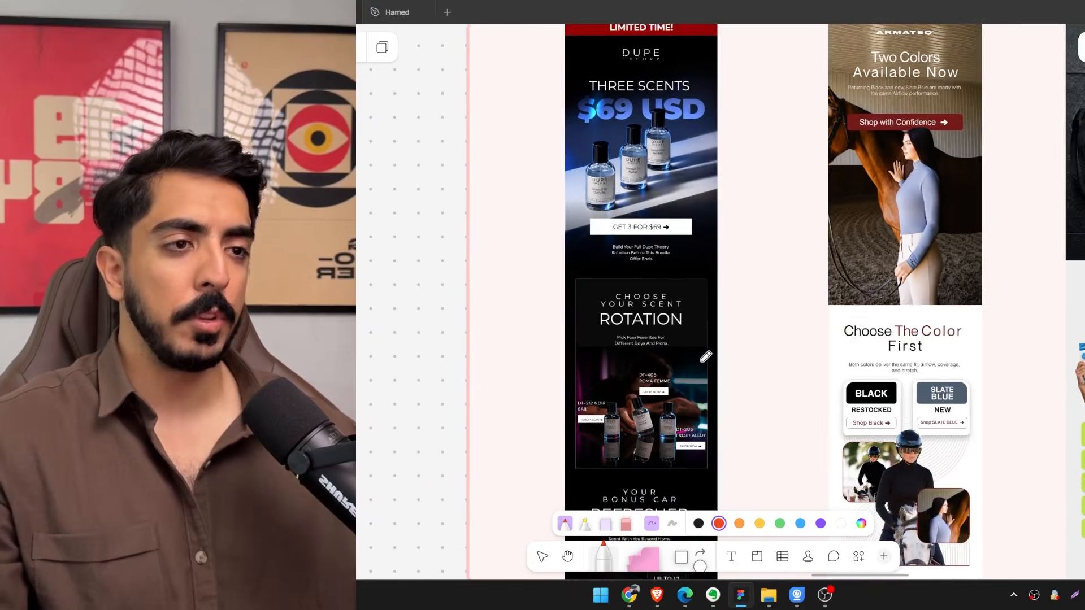
Examine the lower sections of the Dupe Theory promo email, from the scent rotation to the "Buy smart before ending" offer.
scroll(706, 356, "down", 6)
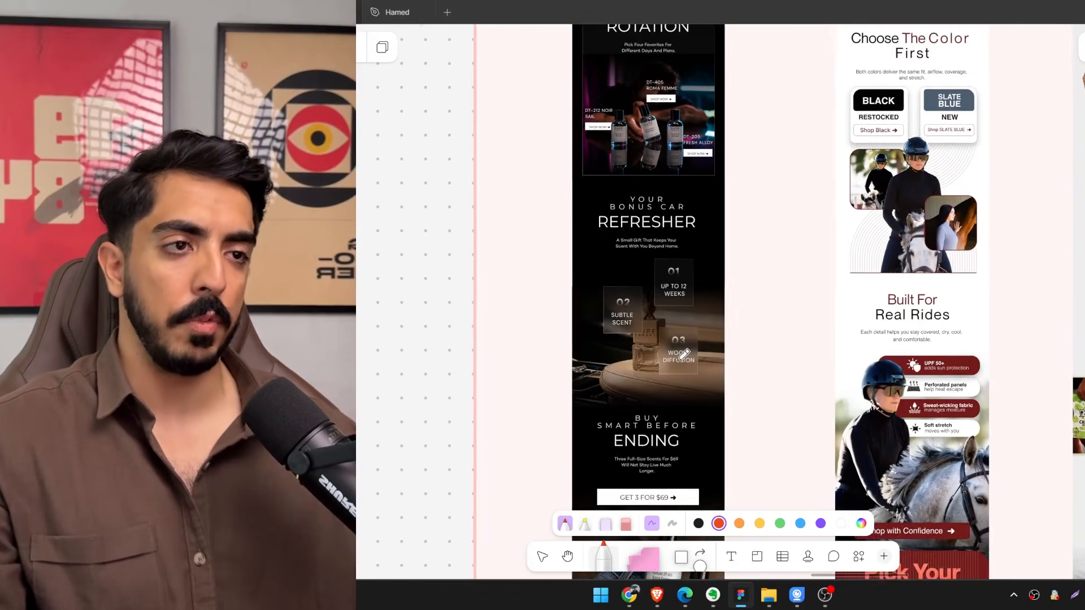
scroll(670, 289, "down", 3)
left_click_drag(682, 356, 662, 456)
mouse_move(649, 121)
left_mouse_down()
mouse_move(677, 321)
mouse_move(674, 299)
left_mouse_up()
scroll(670, 275, "up", 4)
mouse_move(720, 263)
left_mouse_down()
mouse_move(466, 312)
mouse_move(357, 351)
left_mouse_up()
scroll(357, 351, "down", 2)
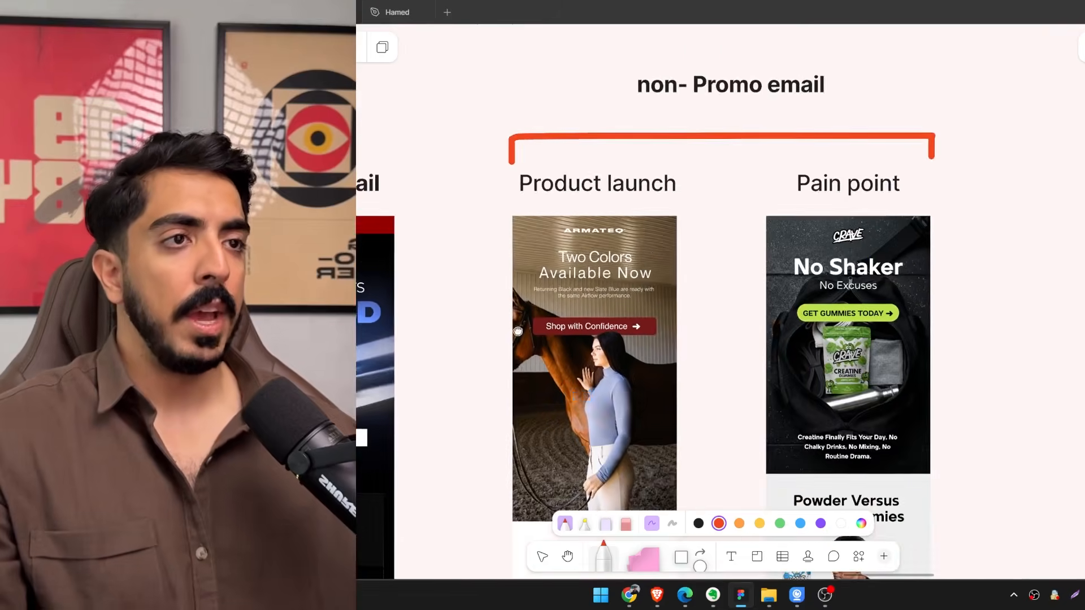
Compare the product launch and pain point examples grouped under the "non- Promo email" heading.
mouse_move(666, 270)
left_mouse_down()
mouse_move(586, 300)
mouse_move(630, 264)
mouse_move(596, 206)
left_mouse_up()
scroll(721, 262, "up", 1)
left_click_drag(705, 282, 730, 304)
scroll(738, 293, "down", 2)
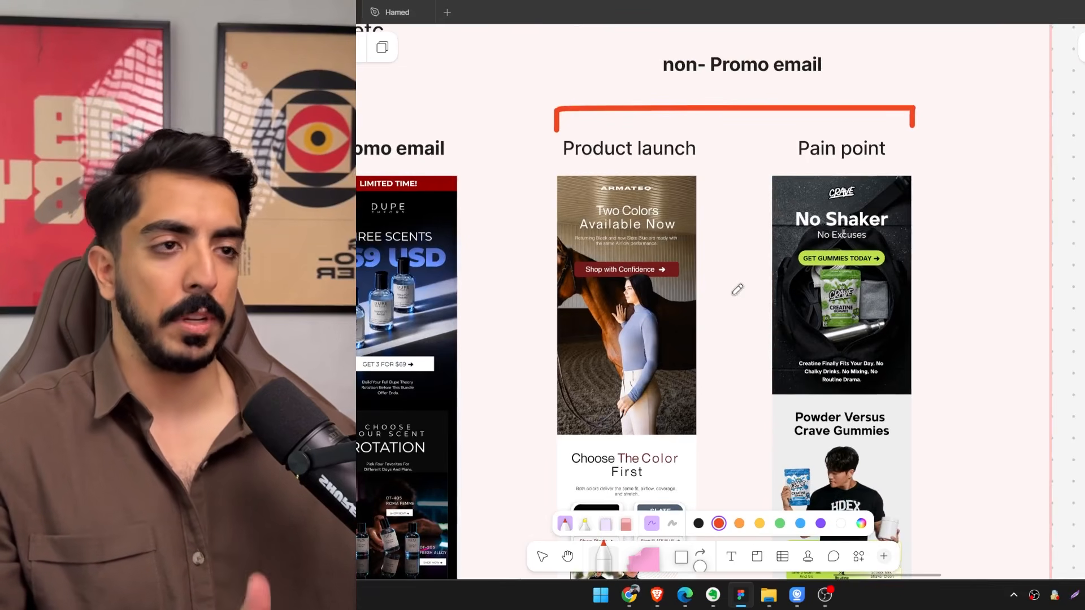
scroll(734, 226, "down", 1)
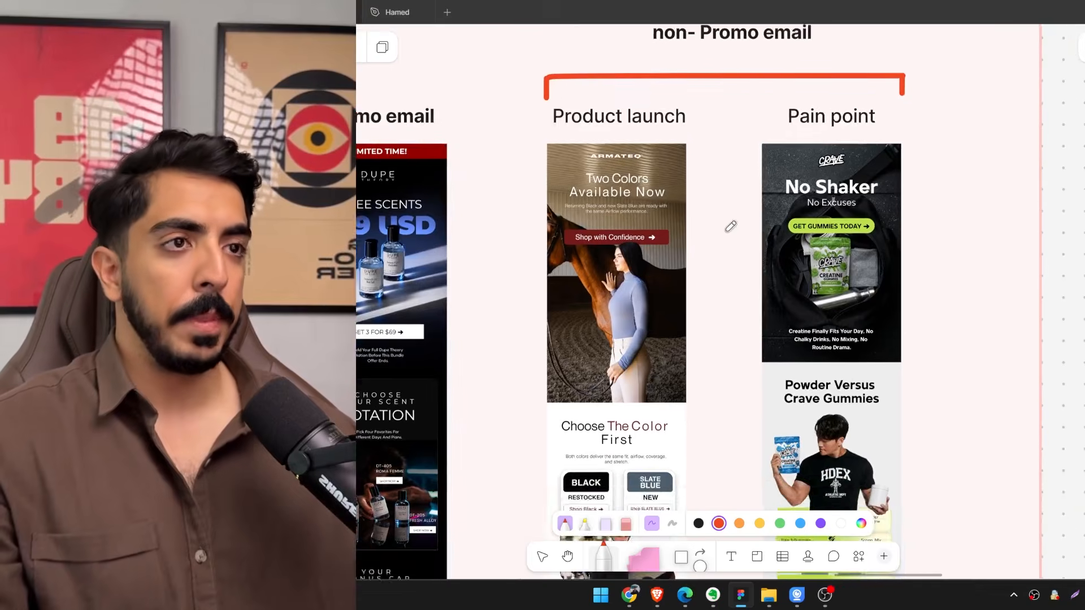
scroll(751, 220, "up", 3)
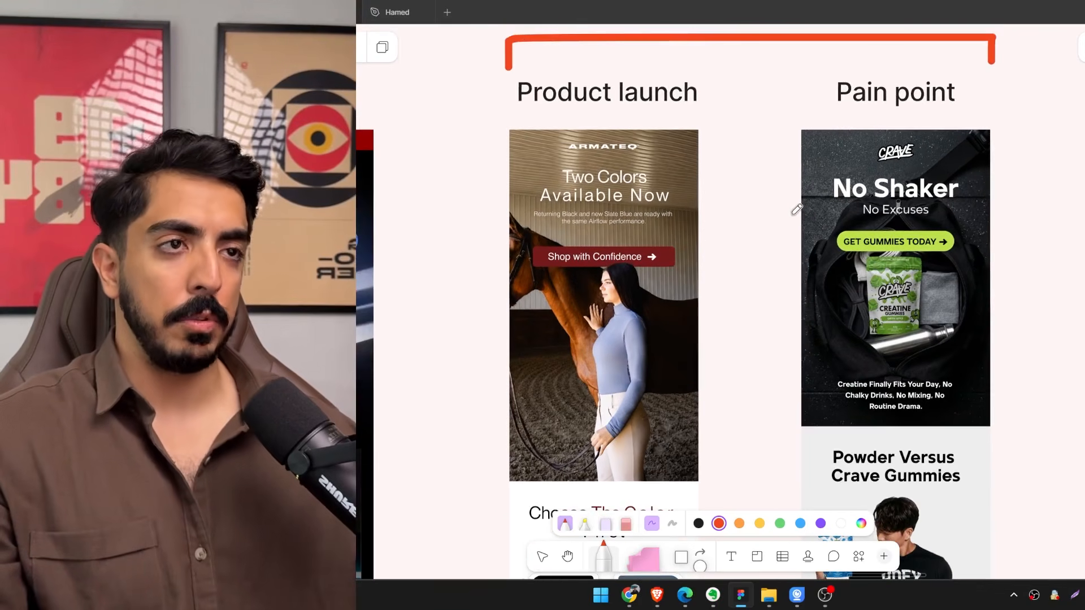
scroll(791, 311, "up", 6)
scroll(787, 339, "down", 1)
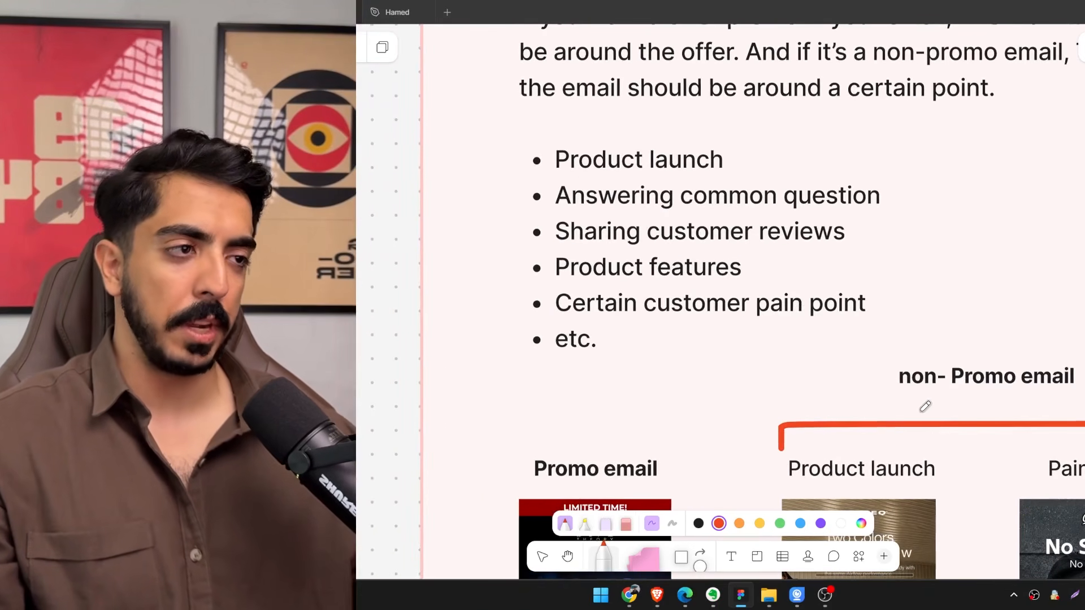
Draw a red bracket beside the bullets from "Answering common question" to "etc." in the list of non-promo topics.
scroll(667, 255, "up", 3)
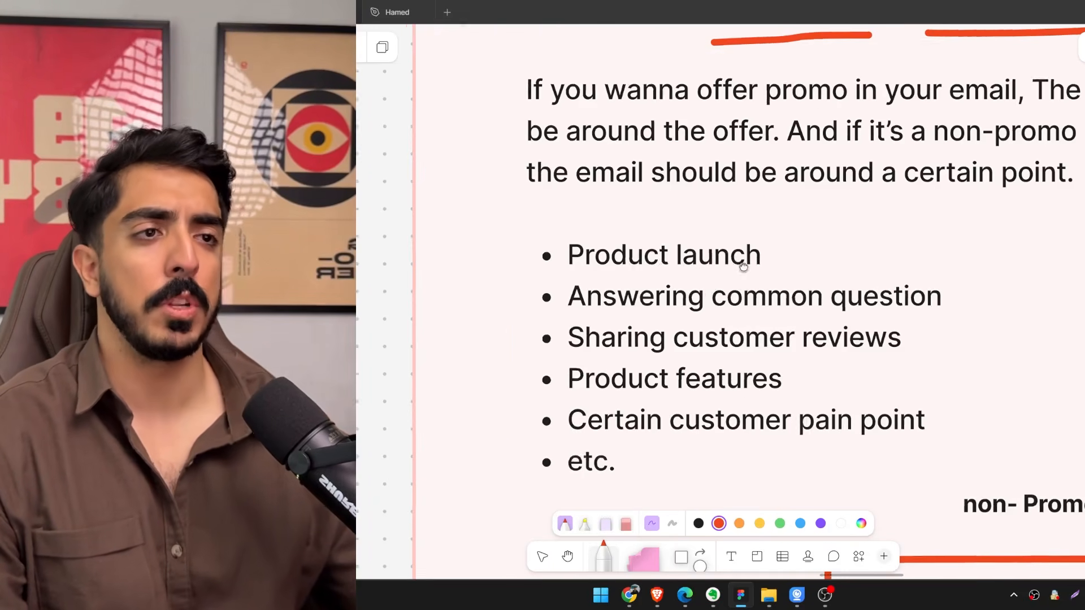
scroll(465, 253, "left", 4)
scroll(833, 237, "right", 3)
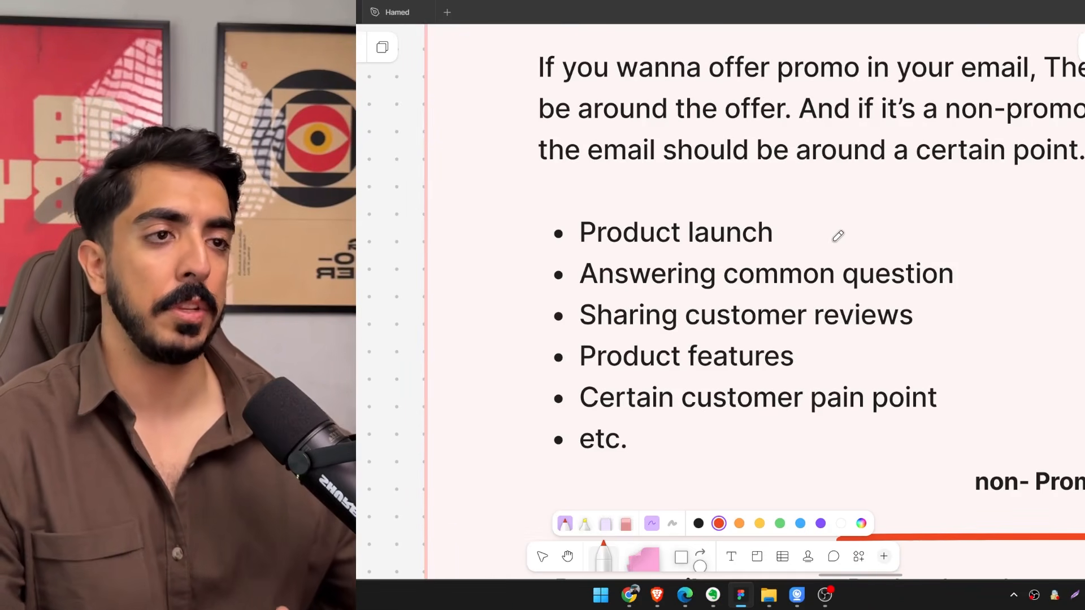
scroll(666, 266, "right", 2)
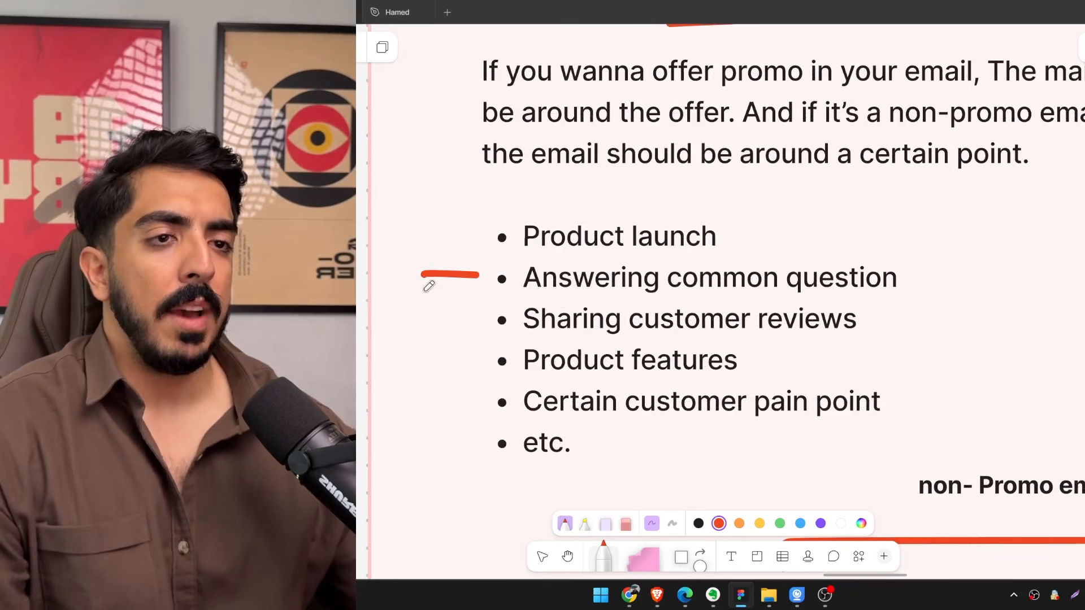
mouse_move(429, 285)
left_mouse_down()
mouse_move(447, 460)
mouse_move(522, 464)
left_mouse_up()
scroll(497, 396, "right", 2)
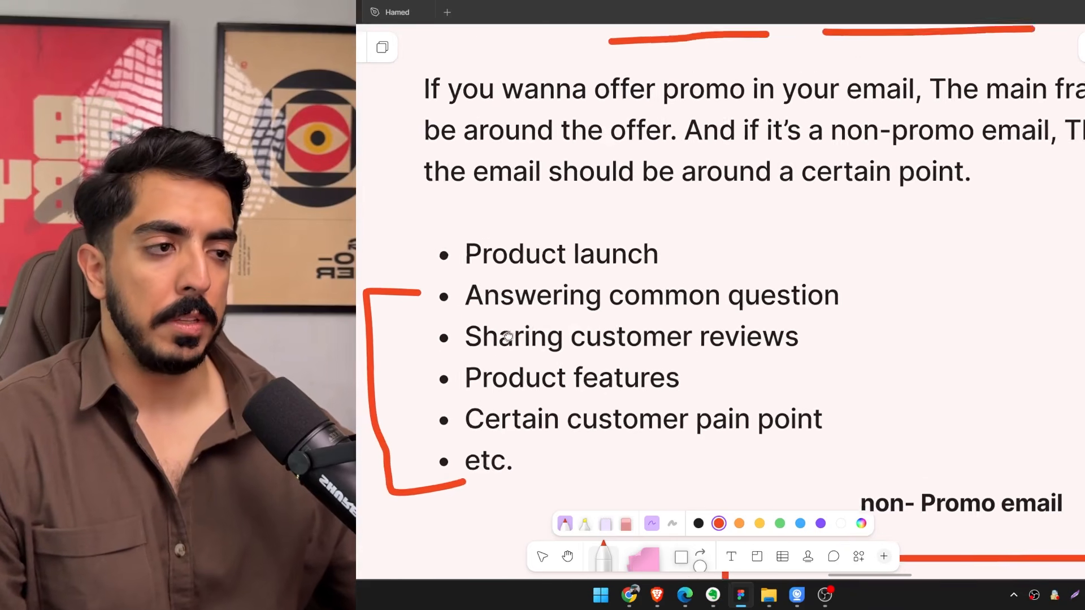
Read through the bracketed non-promo topics, from common questions and customer reviews to customer pain points.
scroll(508, 337, "down", 1)
scroll(892, 456, "left", 1)
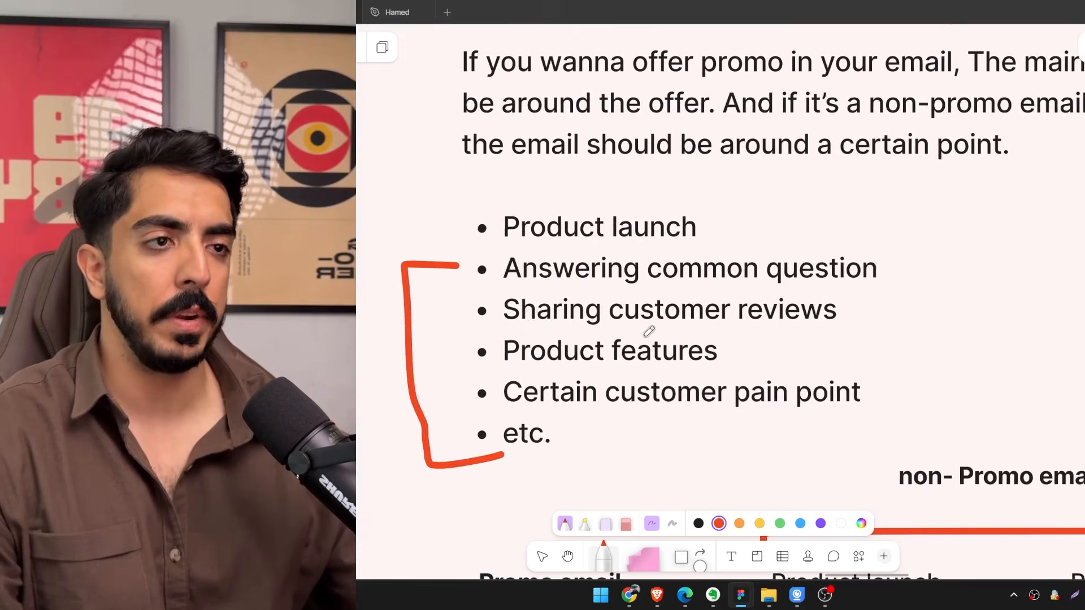
scroll(649, 331, "down", 2)
scroll(648, 331, "left", 1)
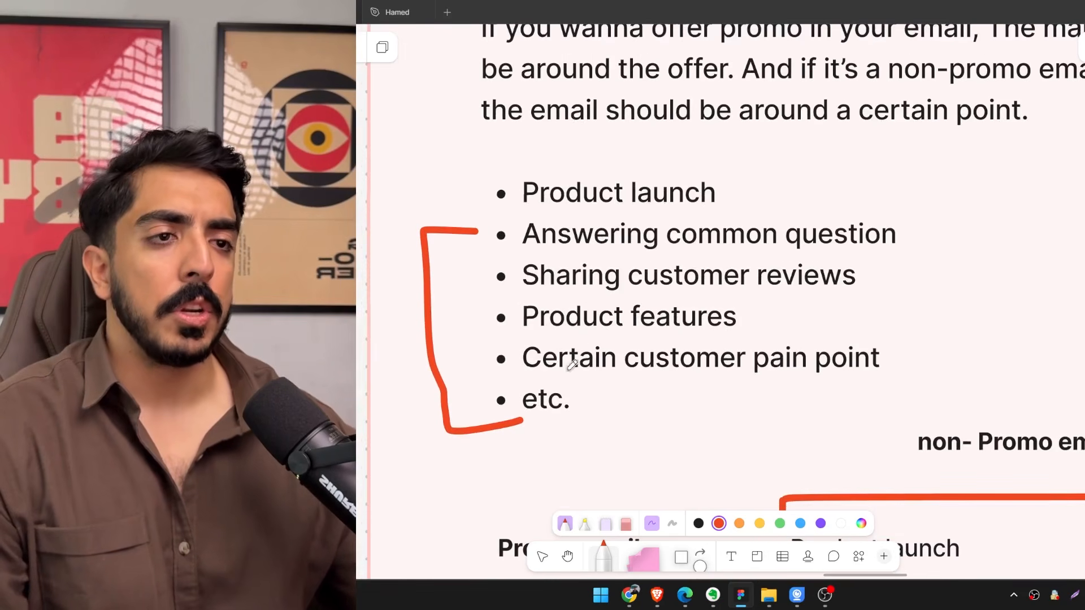
scroll(565, 367, "right", 2)
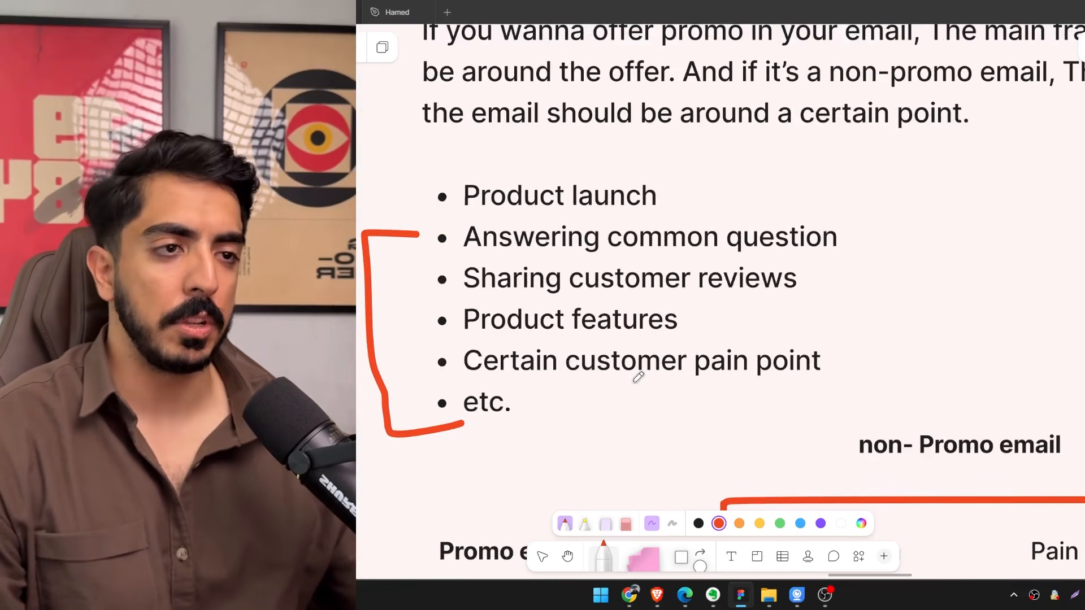
scroll(721, 317, "down", 2)
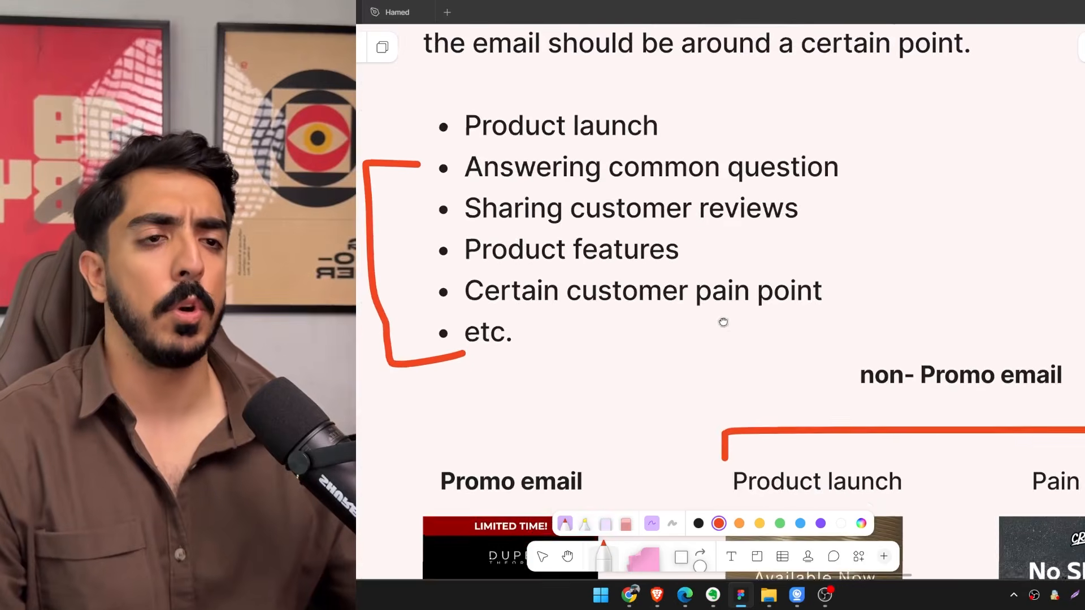
scroll(637, 288, "down", 3)
scroll(637, 288, "up", 6)
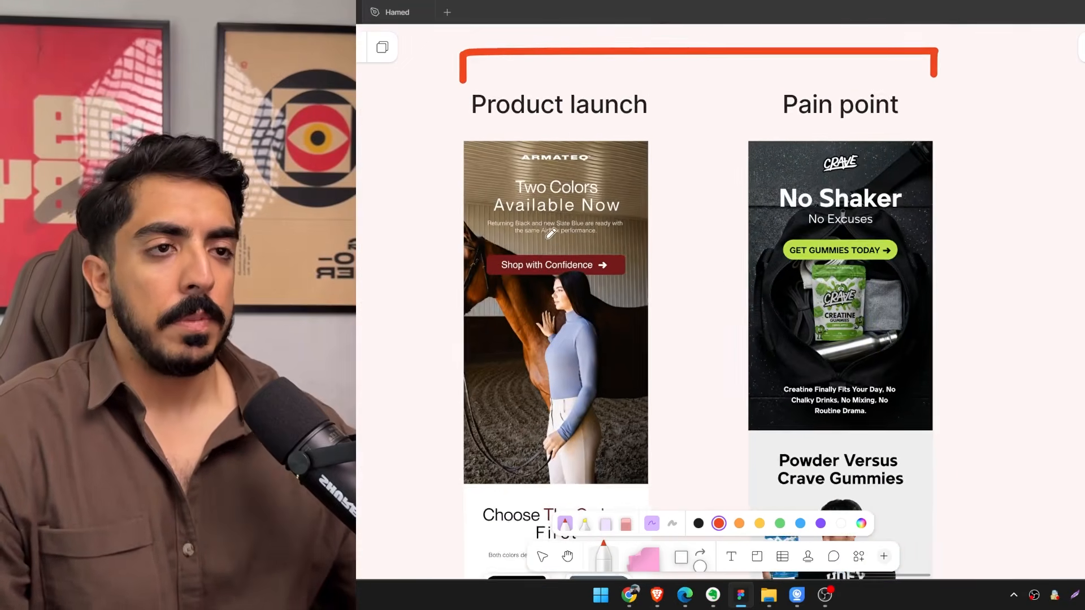
Examine the Armateq product launch email from its "Two Colors Available Now" header through the "Pick Your Color Today" section.
scroll(557, 181, "up", 1)
left_click_drag(587, 193, 642, 217)
scroll(653, 244, "down", 2)
scroll(653, 267, "down", 5)
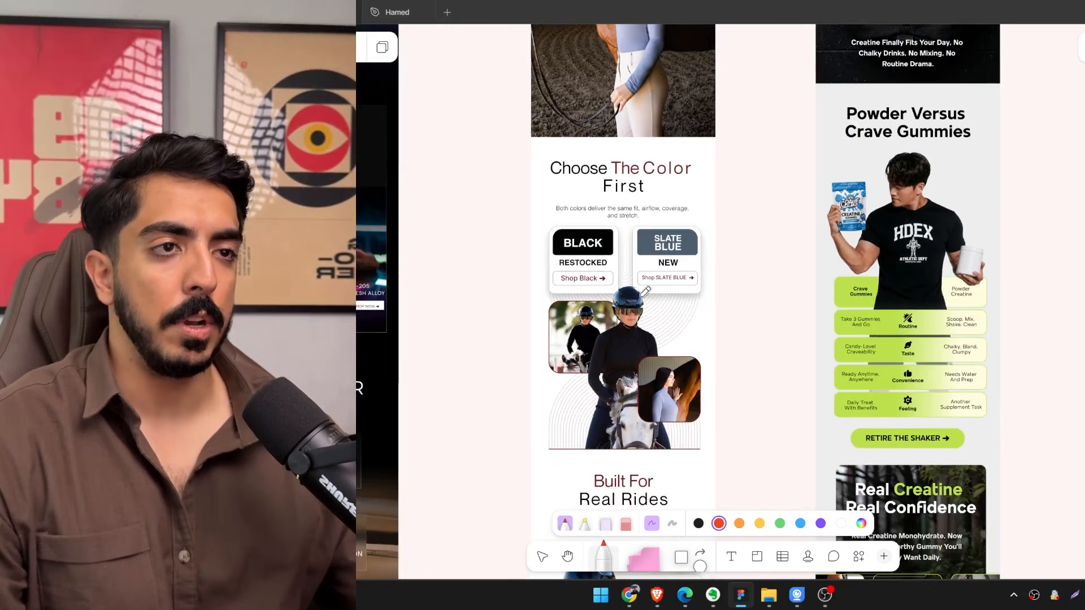
scroll(700, 281, "up", 2)
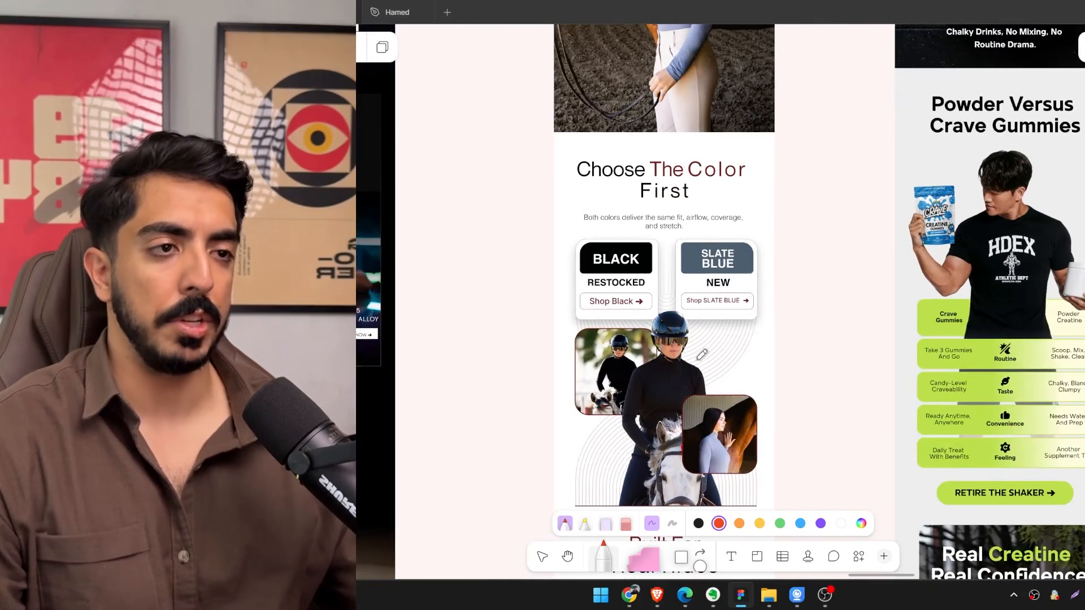
scroll(724, 362, "down", 7)
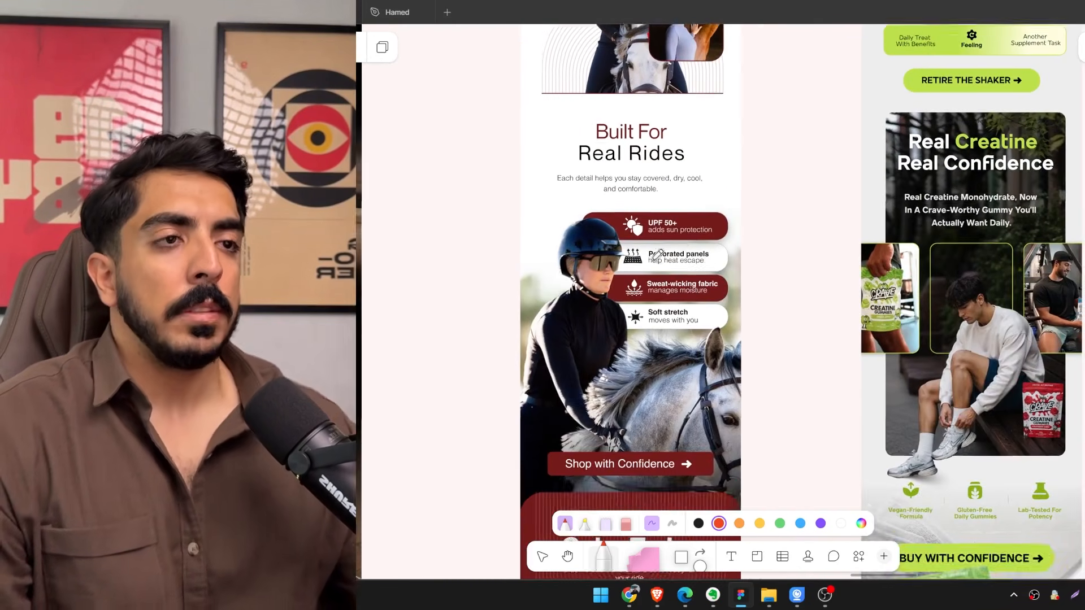
scroll(686, 326, "down", 7)
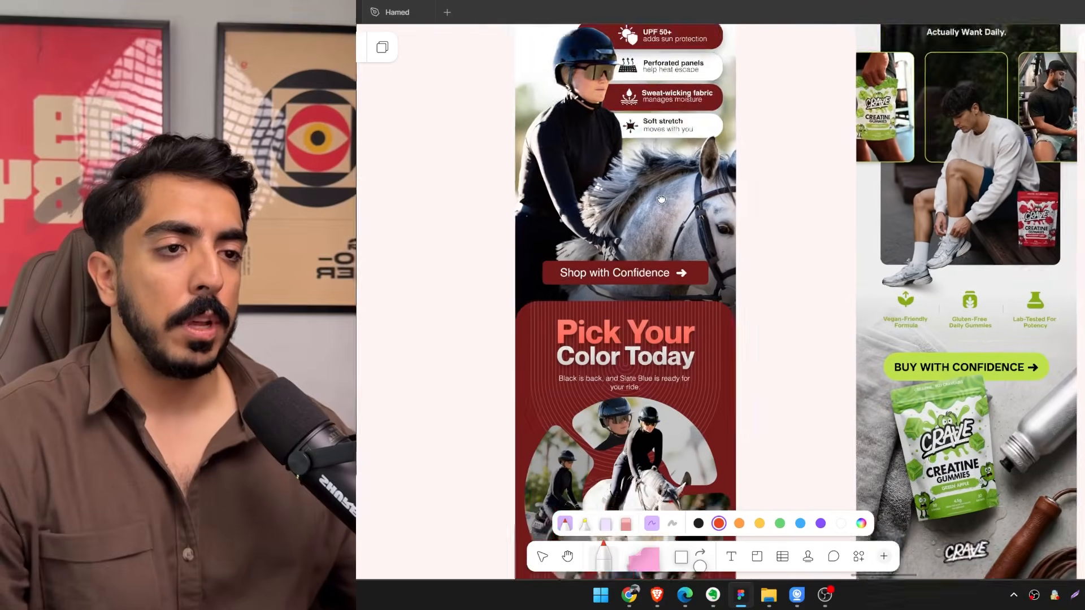
Draw a red arrow pointing at the "No Shaker" headline of the Crave pain point email.
scroll(683, 243, "up", 5)
scroll(699, 280, "down", 5)
scroll(699, 278, "up", 7)
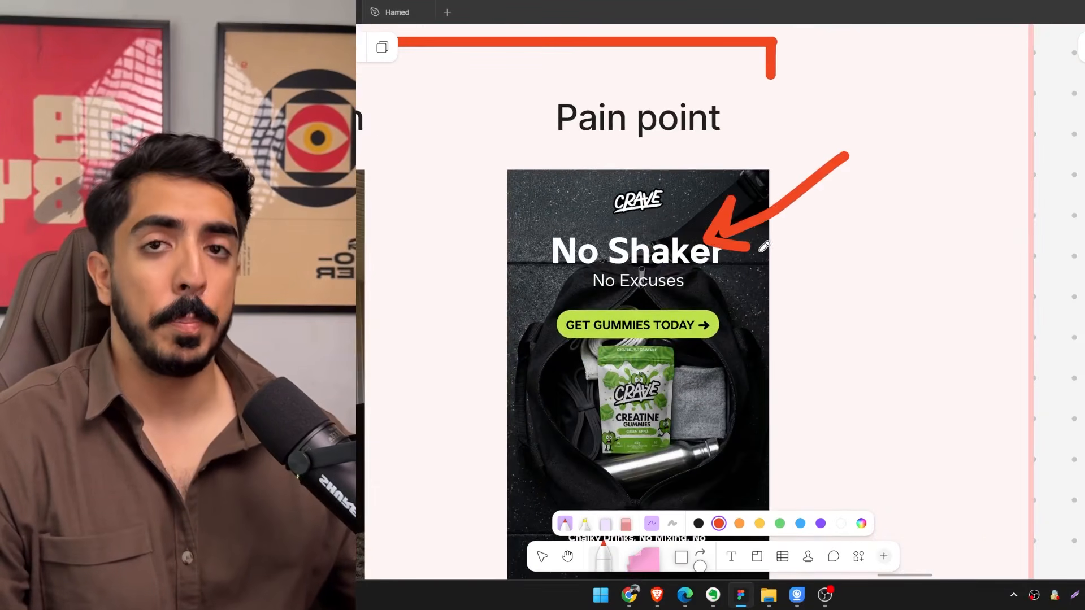
Examine the Crave pain point email's opening section, its supporting text and the start of the "Powder Versus Crave Gummies" section.
scroll(636, 375, "down", 1)
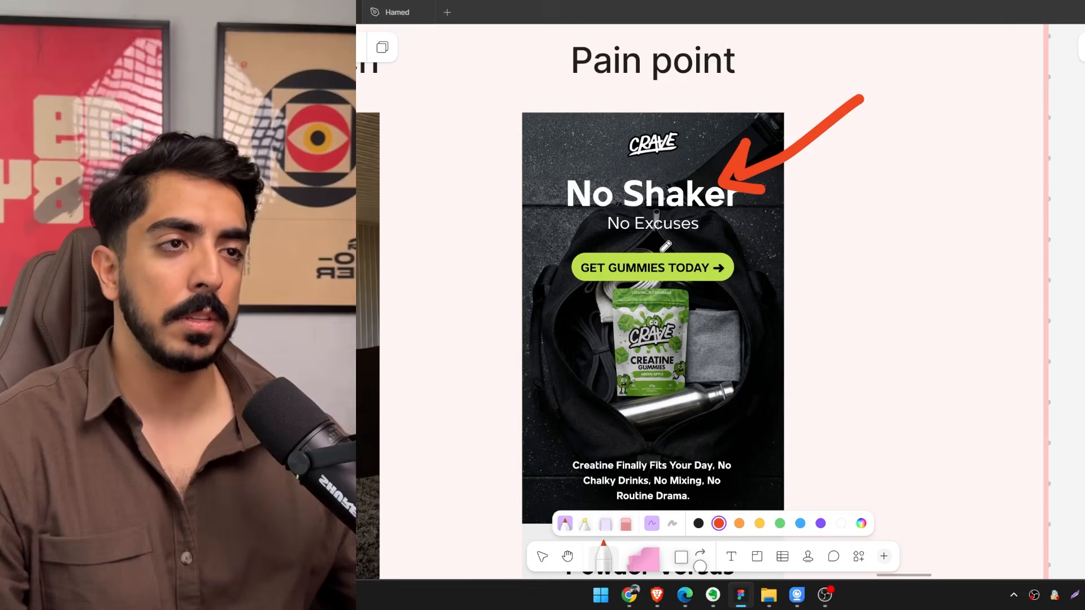
scroll(666, 246, "down", 3)
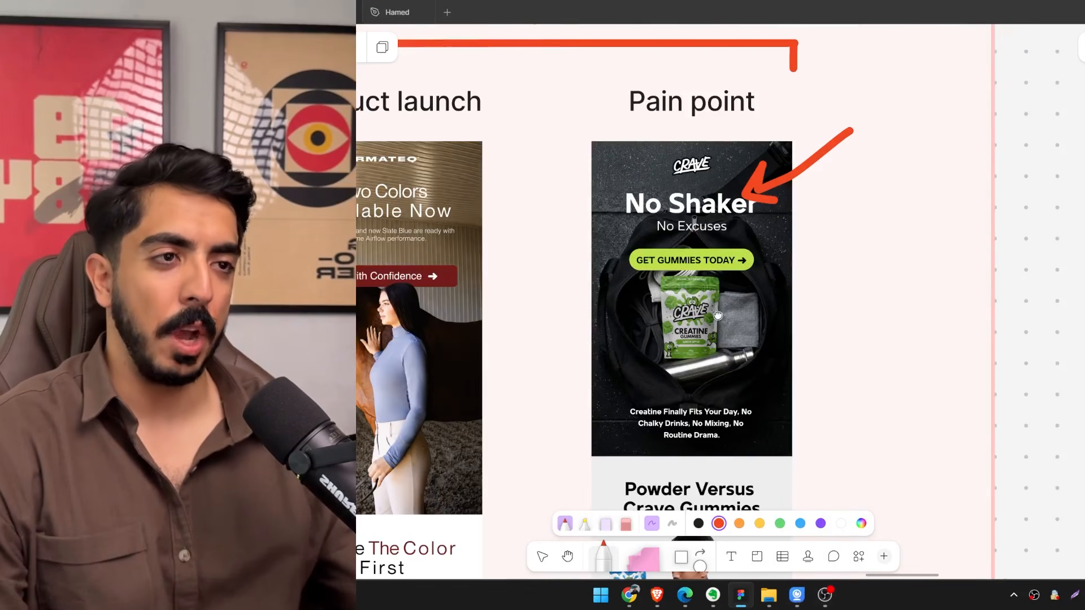
scroll(717, 303, "down", 2)
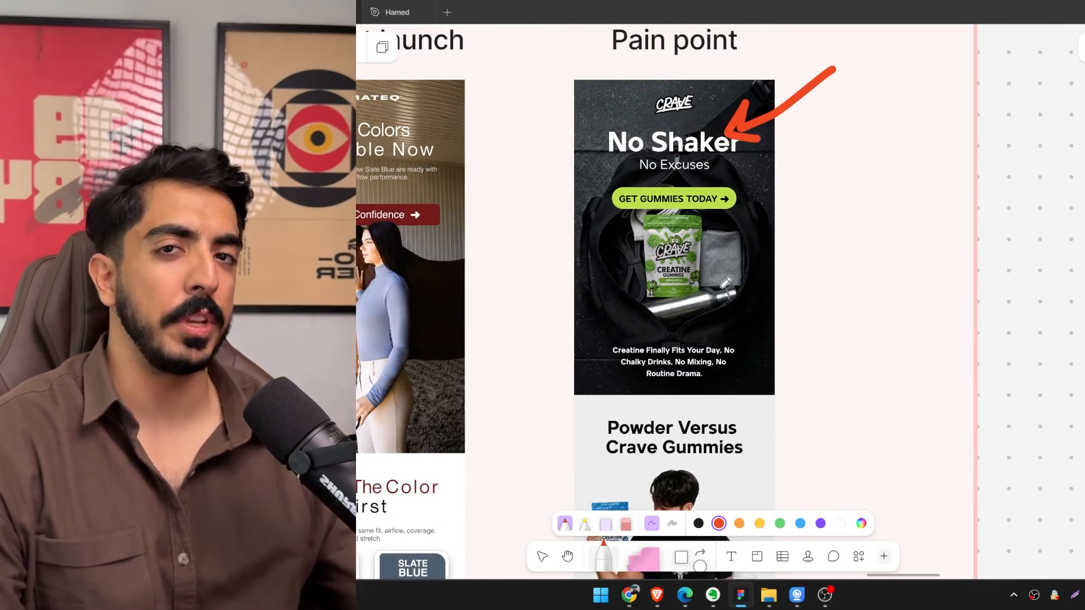
left_click_drag(728, 375, 755, 381)
scroll(744, 352, "up", 2)
scroll(734, 344, "down", 1)
left_click_drag(734, 344, 724, 531)
left_click_drag(660, 152, 656, 230)
scroll(658, 237, "down", 2)
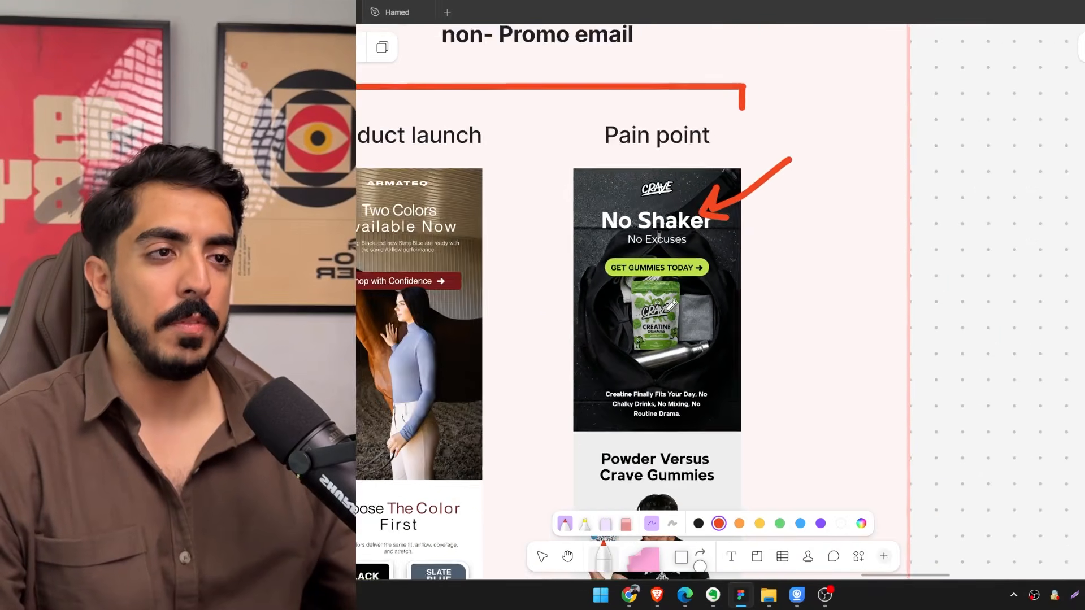
scroll(672, 305, "up", 1)
left_click_drag(699, 426, 713, 239)
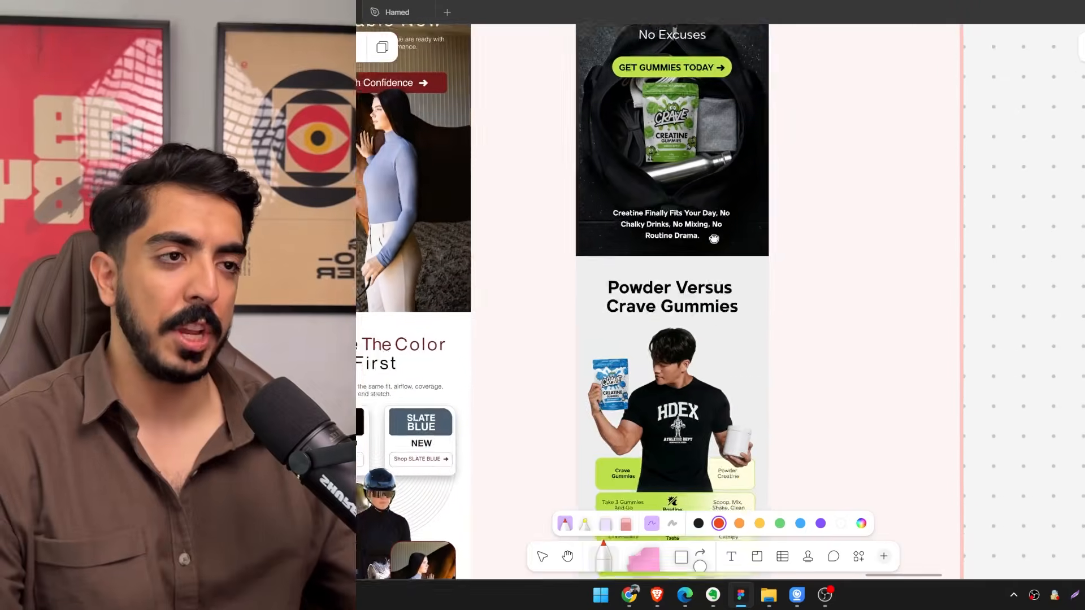
Circle in red the "Powder Versus Crave Gummies" comparison graphic in the Crave pain point email.
scroll(713, 239, "down", 4)
scroll(690, 339, "up", 2)
mouse_move(767, 412)
left_mouse_down()
mouse_move(653, 423)
mouse_move(524, 356)
mouse_move(528, 182)
mouse_move(554, 89)
mouse_move(763, 100)
mouse_move(719, 408)
left_mouse_up()
scroll(770, 206, "up", 2)
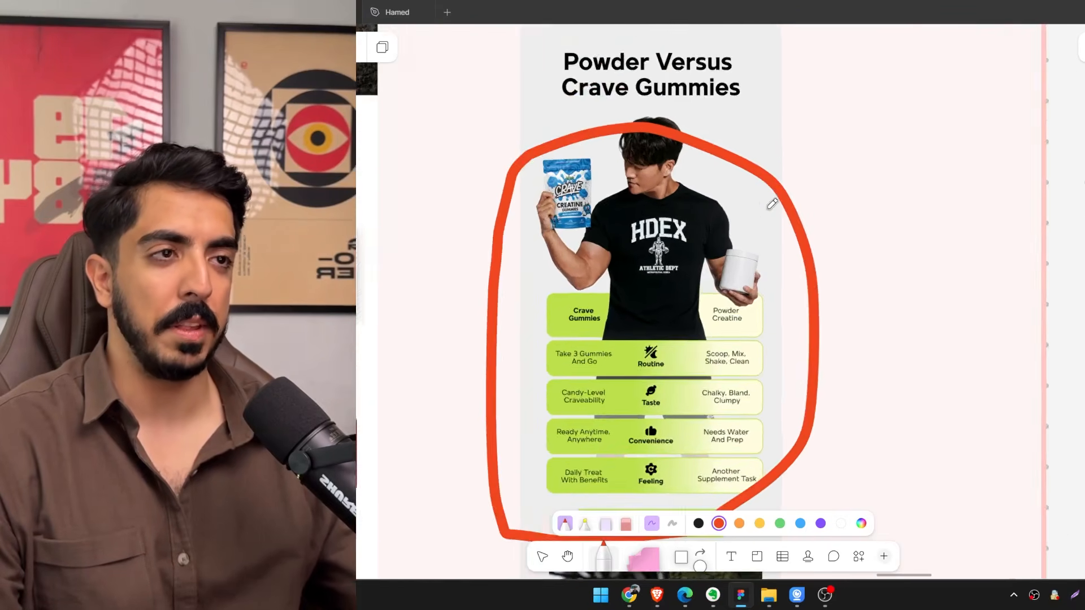
Review the promo, product launch and pain point example emails side by side down to their last sections.
scroll(770, 205, "down", 8)
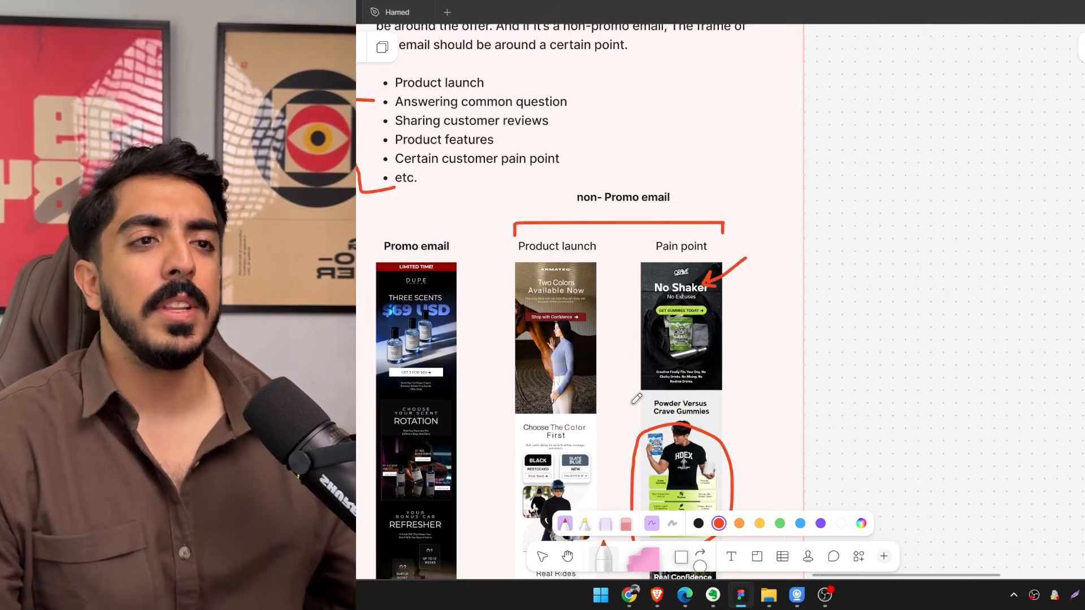
scroll(695, 274, "left", 1)
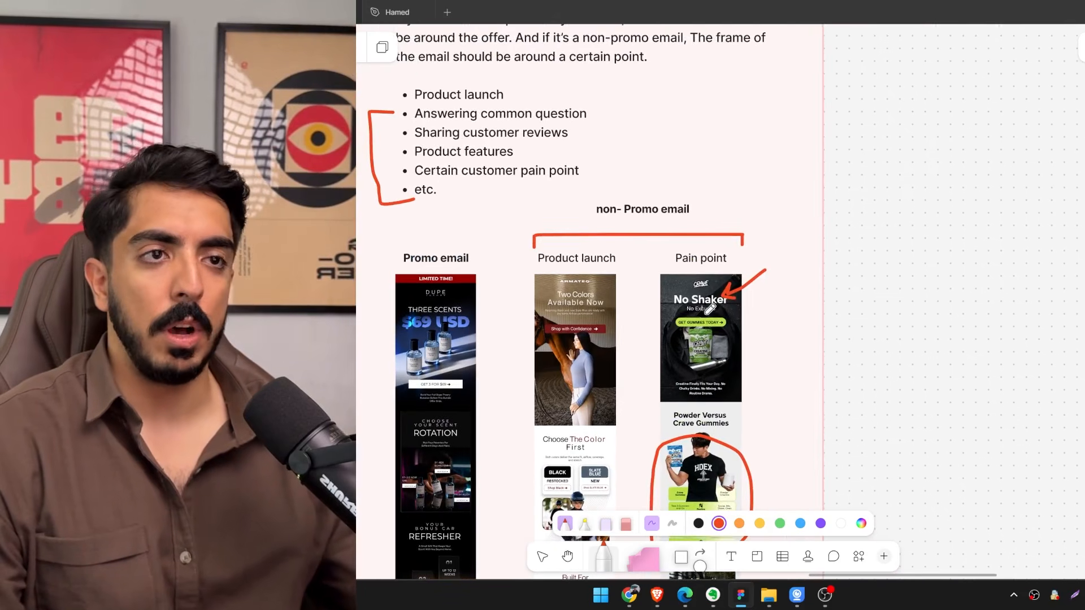
scroll(710, 308, "down", 5)
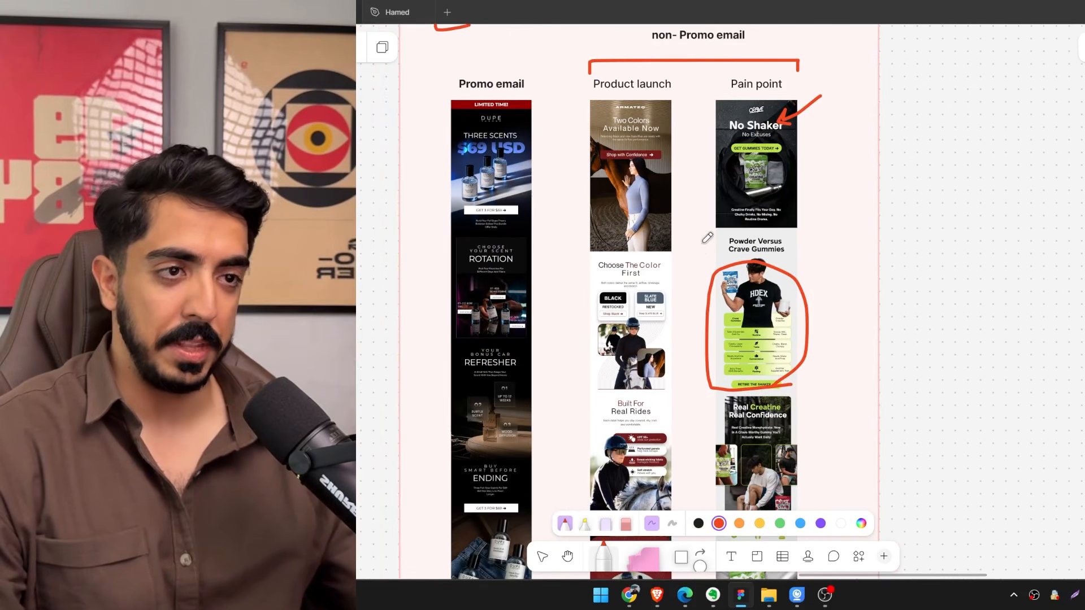
scroll(709, 314, "up", 2)
scroll(706, 314, "down", 6)
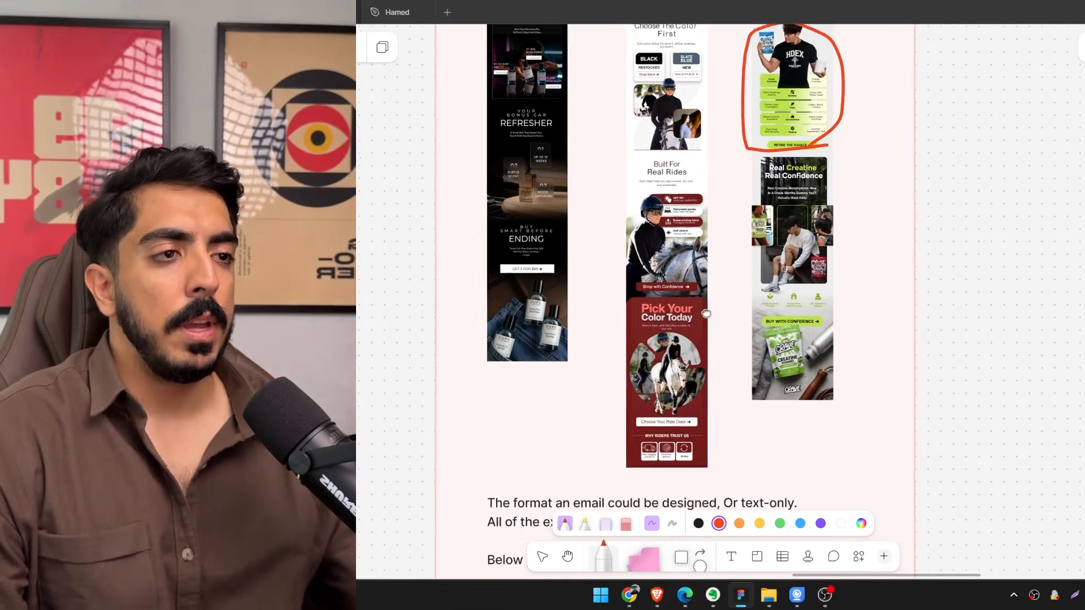
scroll(706, 314, "up", 5)
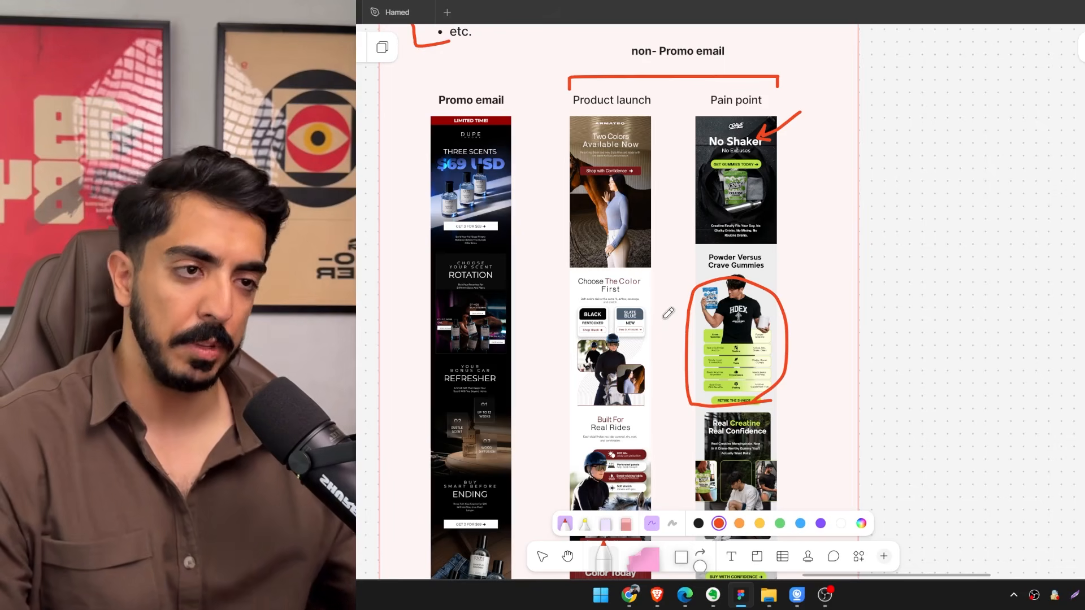
Put the marker away and highlight the text block about designed and text-only email formats below the example emails.
scroll(668, 312, "down", 10)
key("v")
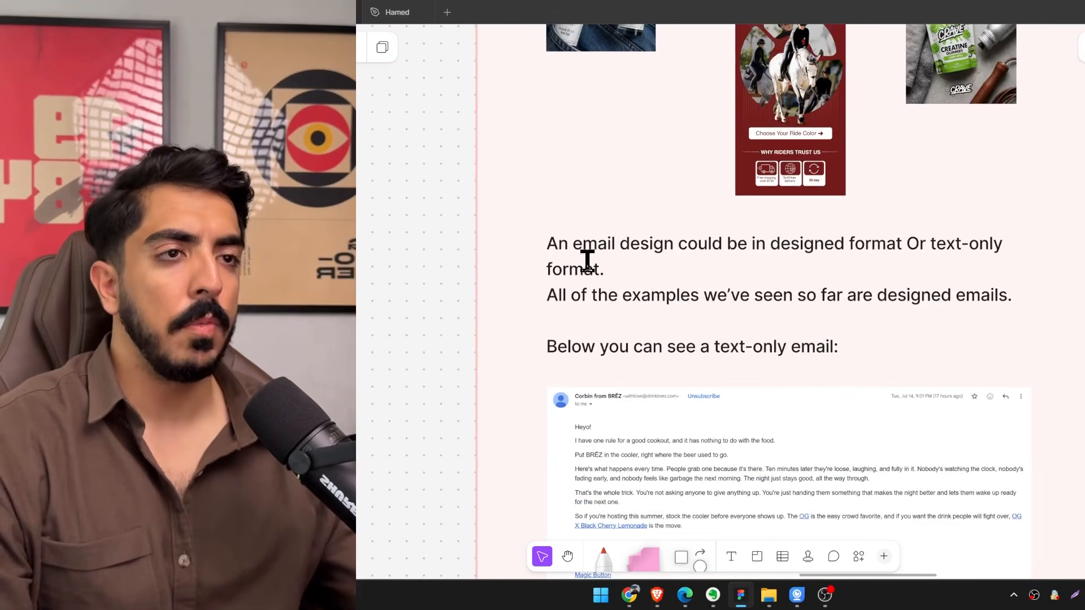
scroll(631, 270, "up", 1)
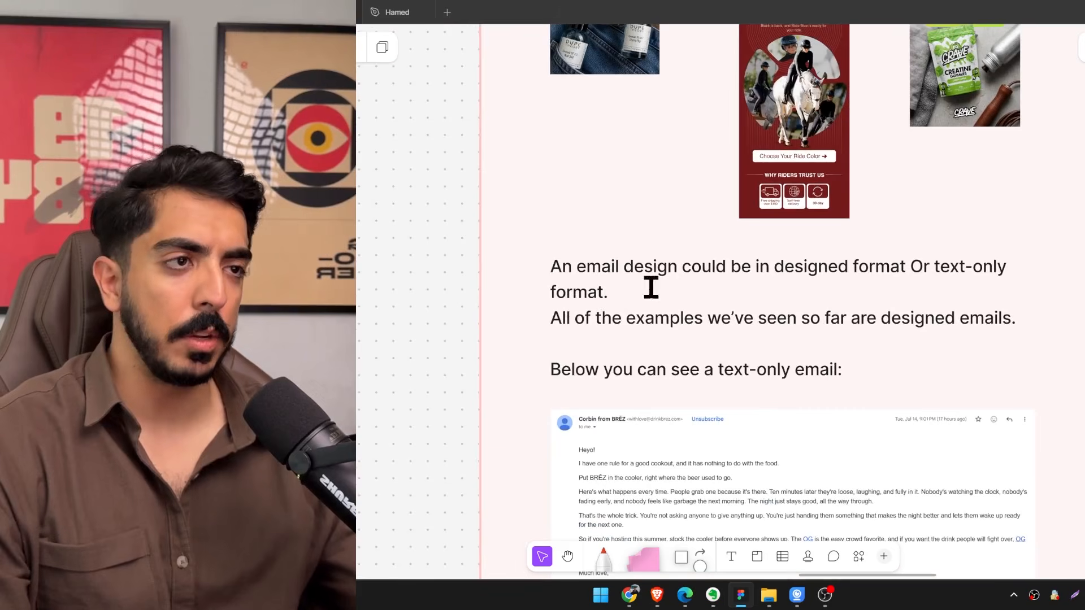
triple_click(803, 267)
scroll(803, 339, "up", 4)
scroll(725, 163, "down", 3, "ctrl")
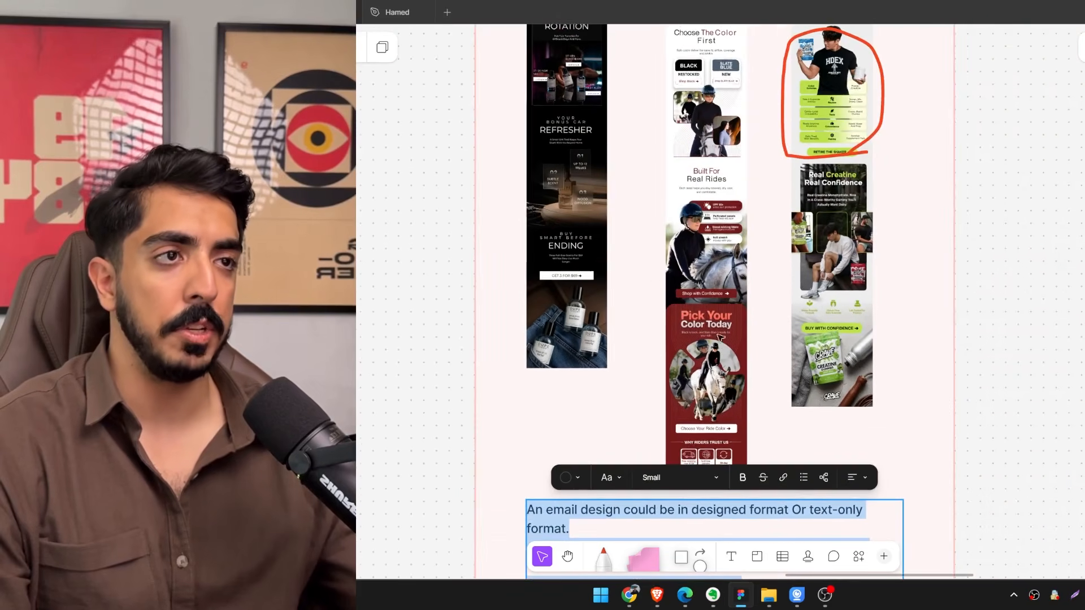
scroll(733, 288, "down", 5)
scroll(835, 346, "up", 3, "ctrl")
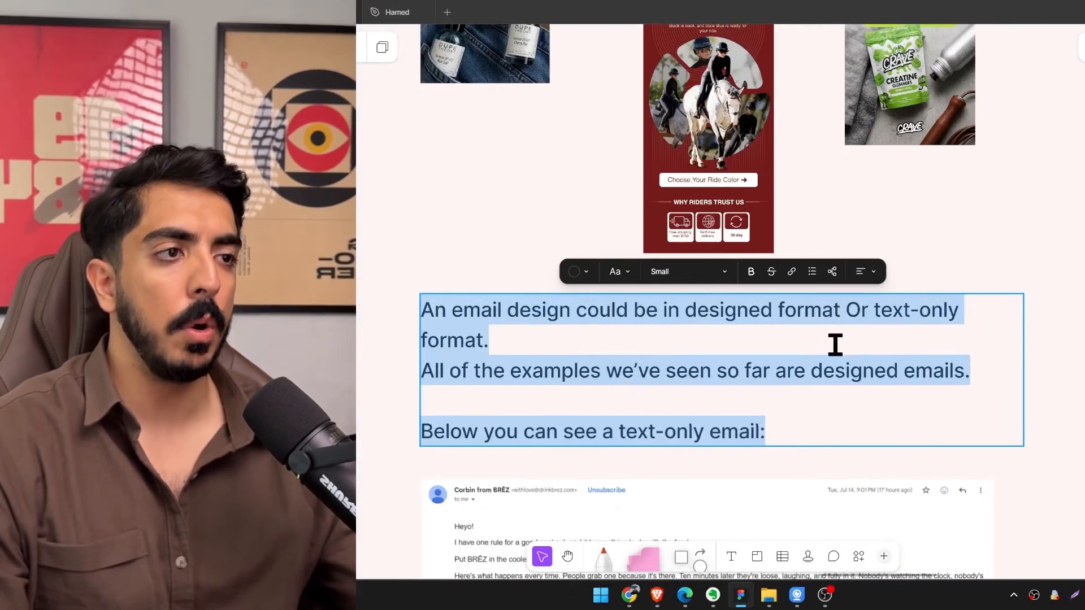
Highlight "text-only format" in the email format text block and select the BRĒZ text-only example email below it.
left_click(870, 316)
left_click_drag(870, 315, 613, 350)
scroll(515, 373, "down", 5)
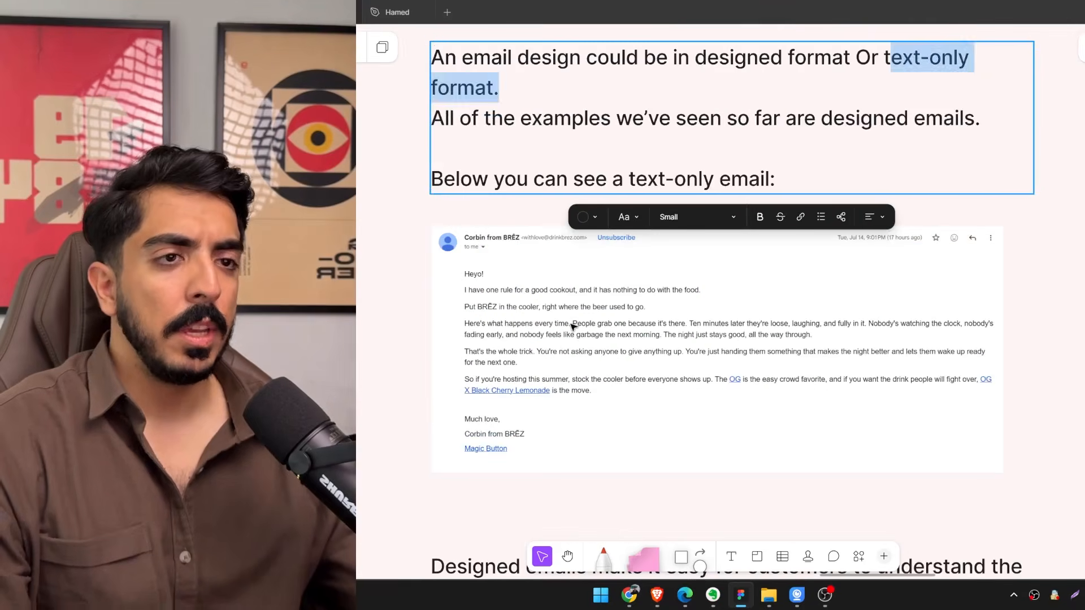
key("Escape")
left_click(835, 362)
scroll(840, 350, "up", 1)
scroll(841, 351, "down", 4)
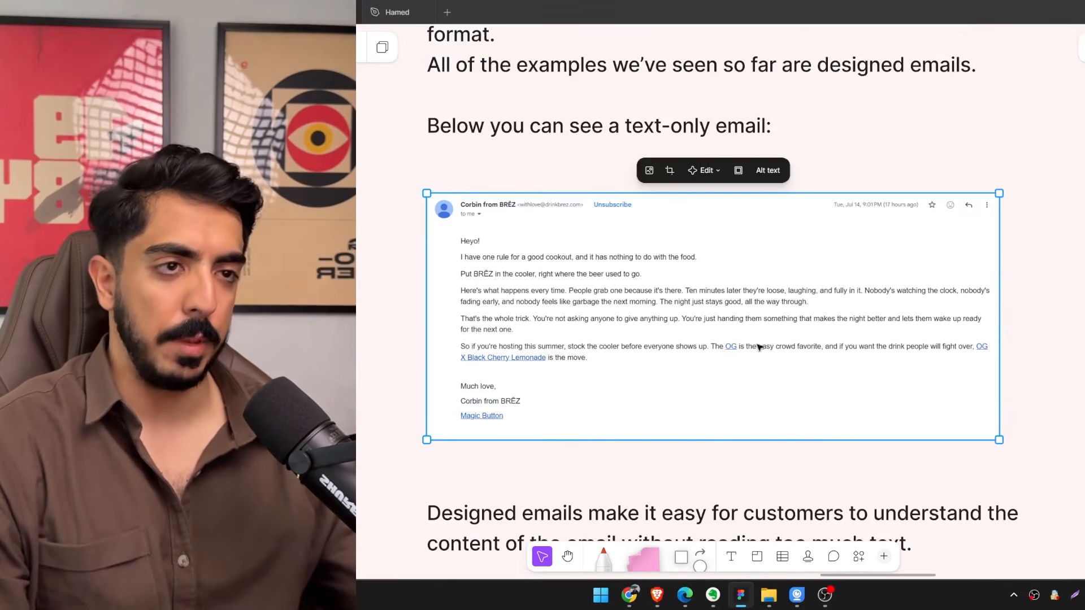
Highlight the sentence about designed emails being easy to understand in the text block below the BRĒZ email.
double_click(640, 318)
left_click_drag(712, 311, 999, 310)
left_click_drag(485, 338, 727, 339)
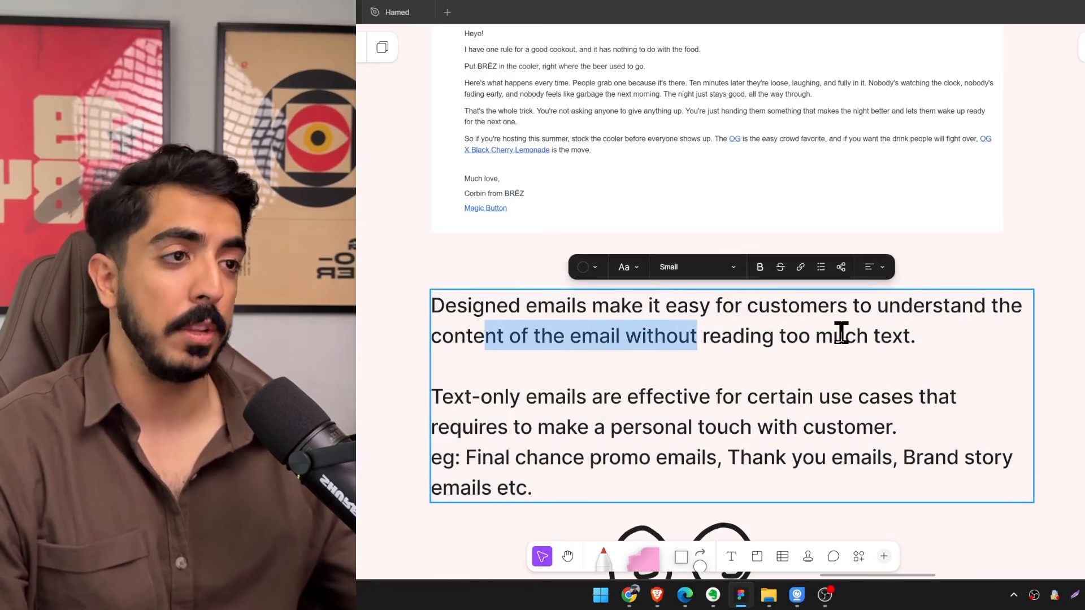
Highlight the sentence about when text-only emails are effective and its "Final chance promo emails" example.
scroll(836, 333, "down", 3)
left_click_drag(438, 260, 874, 261)
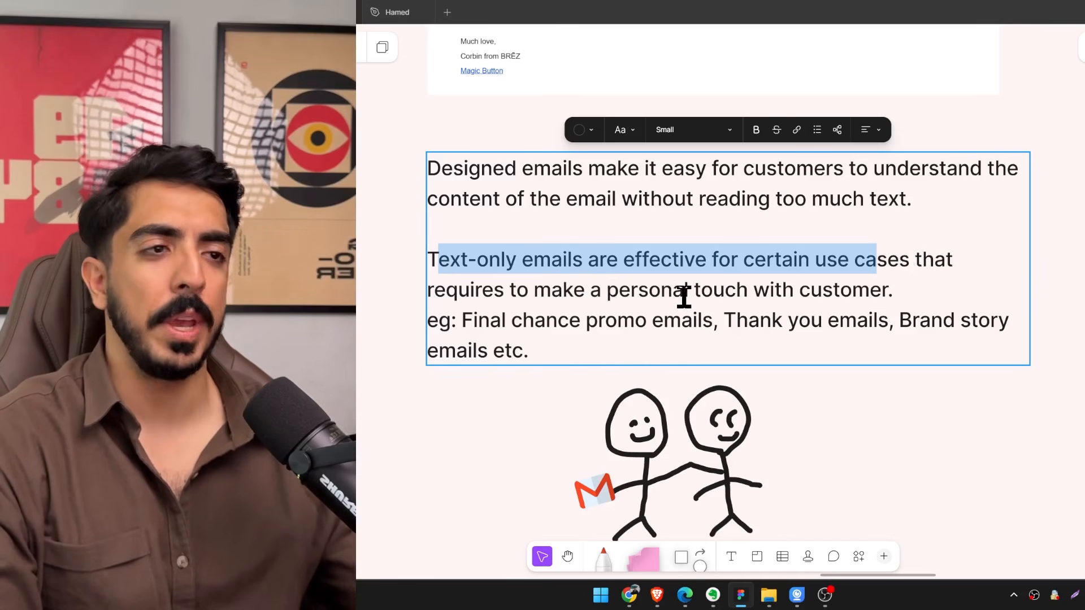
scroll(579, 310, "down", 1)
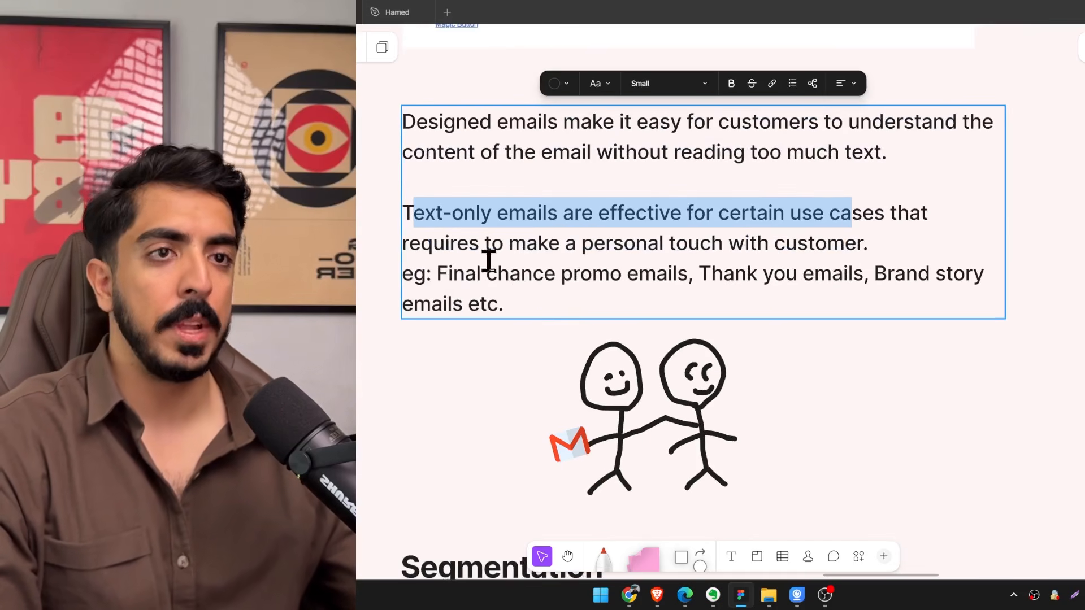
left_click_drag(443, 278, 696, 278)
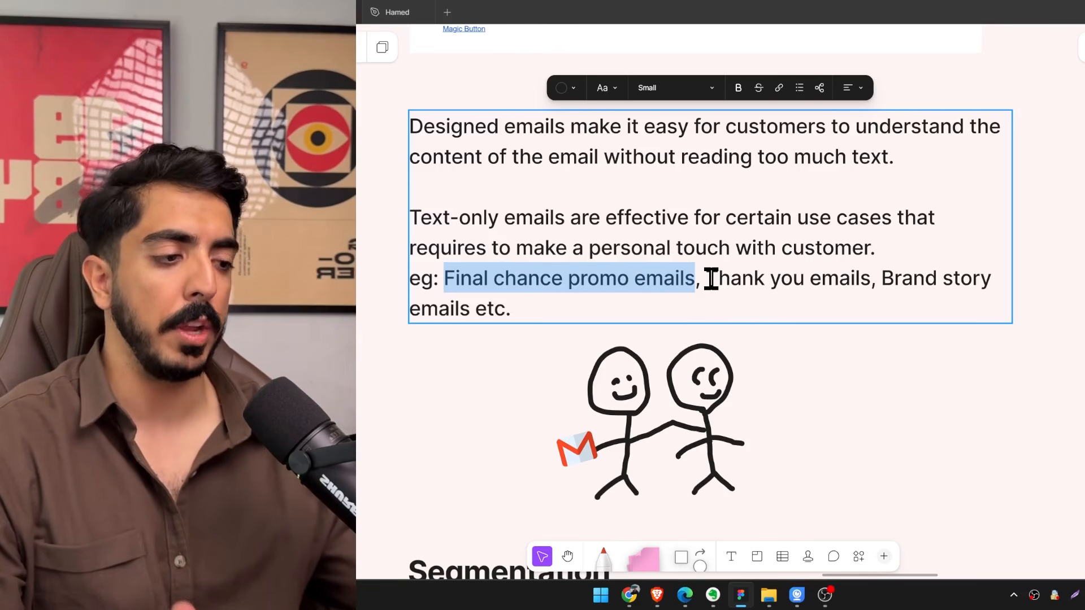
Select the BRĒZ text-only email again and examine its body text up close.
scroll(694, 271, "up", 5)
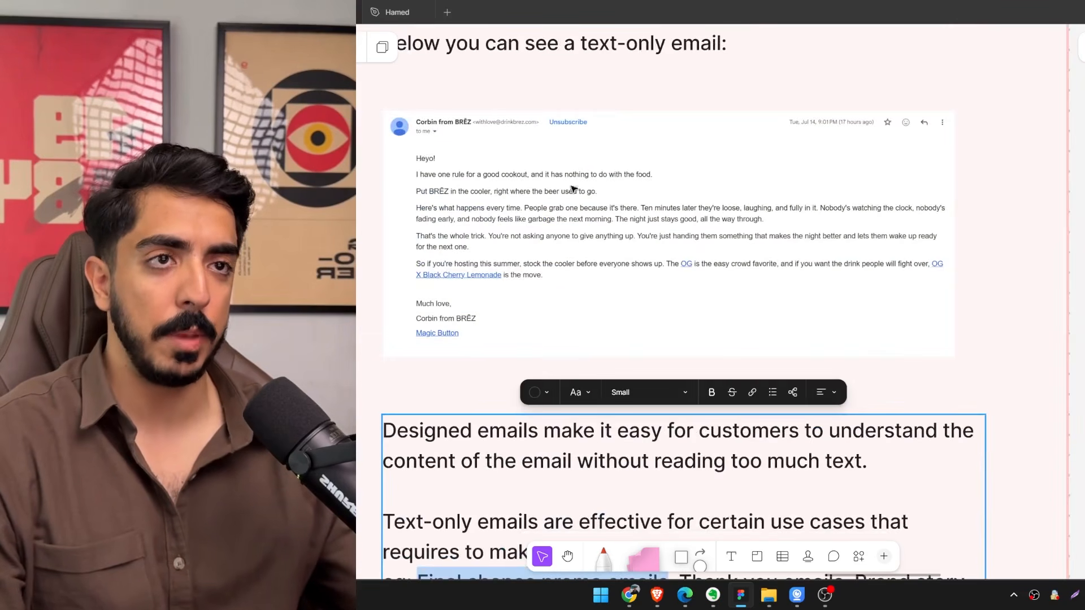
left_click(481, 205)
scroll(461, 188, "up", 2)
left_click(432, 187)
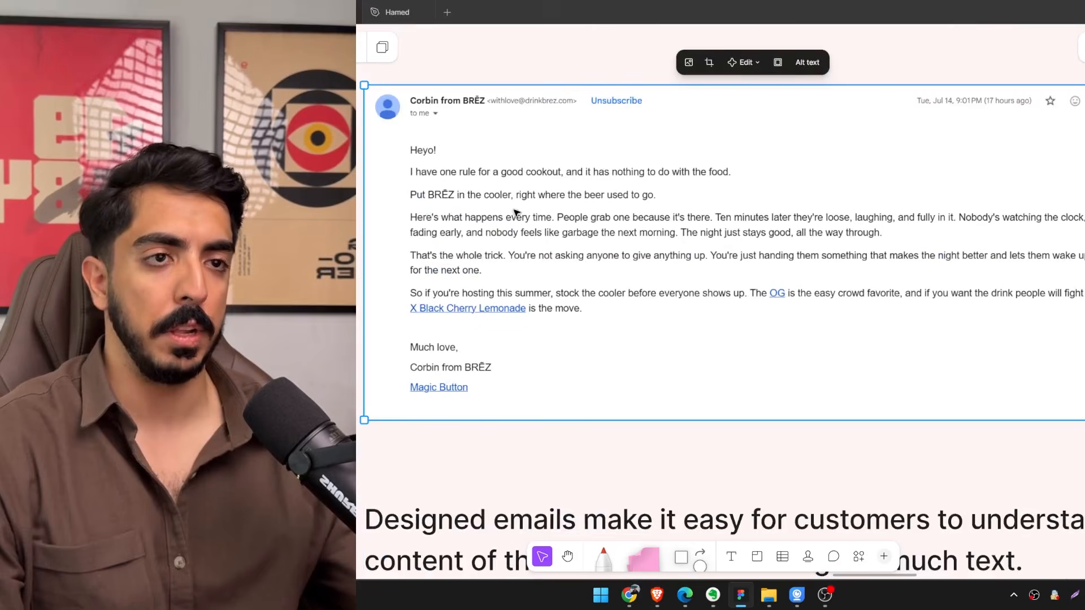
scroll(512, 226, "up", 1)
scroll(494, 299, "down", 2)
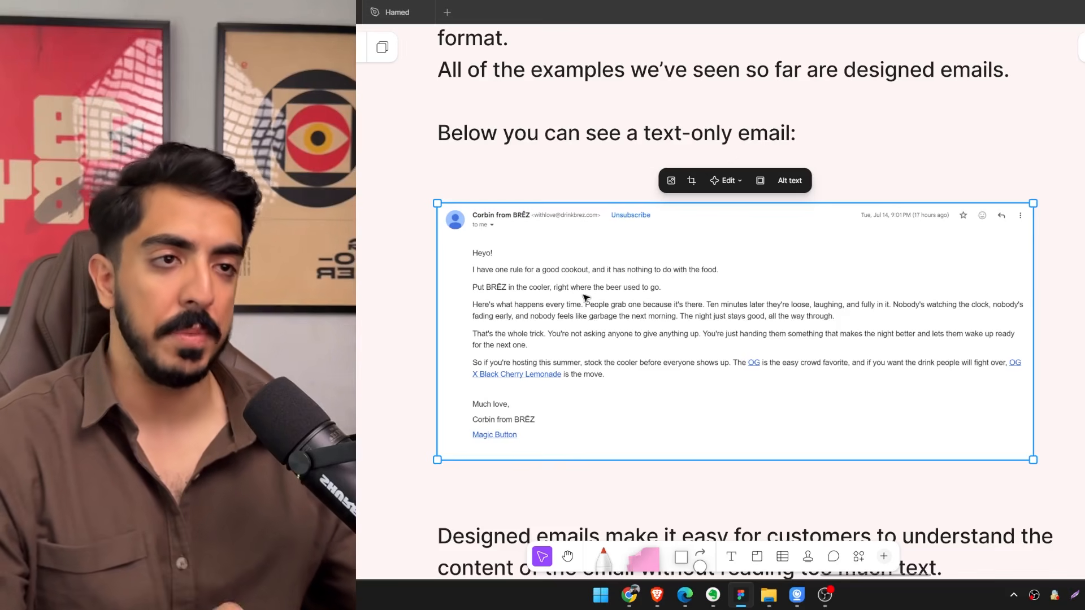
Briefly select the stick figure holding the Gmail icon in the drawing below the text-only use cases.
scroll(667, 356, "down", 5)
scroll(666, 358, "down", 5)
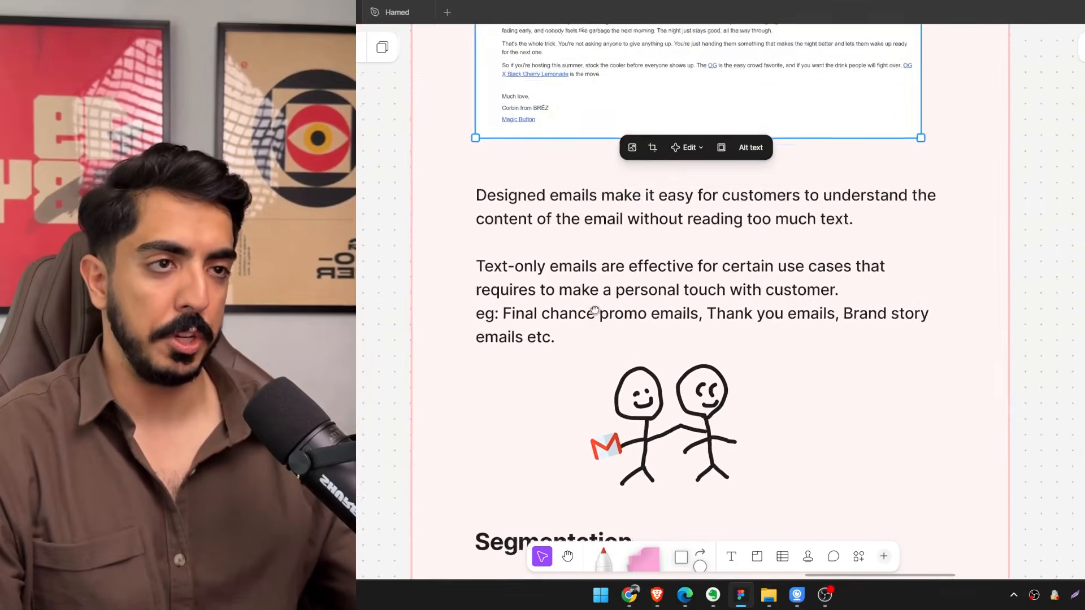
scroll(686, 307, "up", 3)
left_click_drag(598, 214, 684, 359)
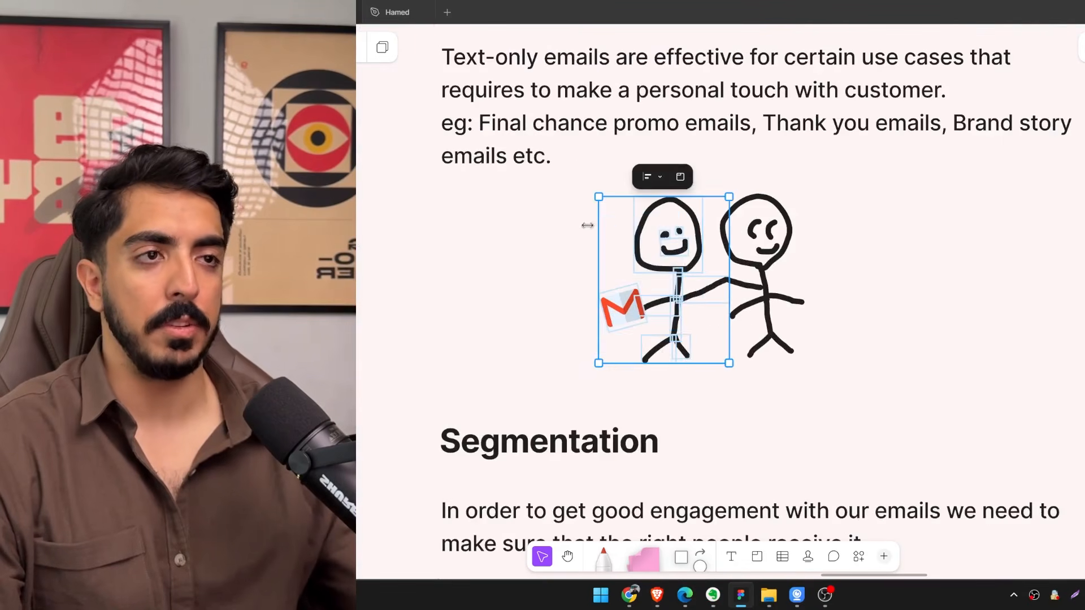
left_click(585, 254)
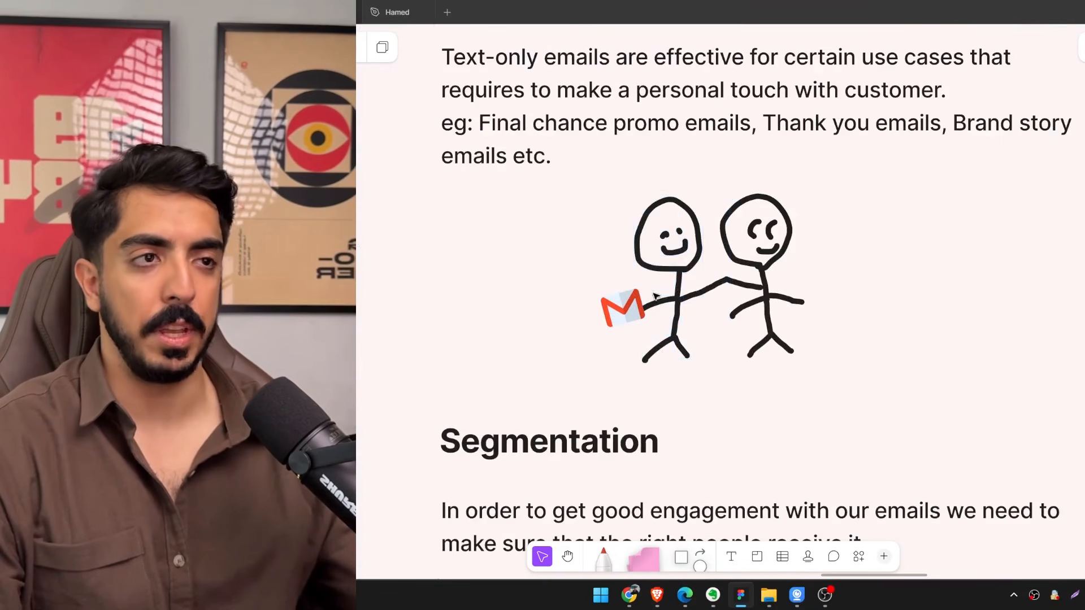
Highlight the "Segmentation" heading below the stick-figure drawing.
scroll(719, 332, "down", 3)
scroll(654, 274, "down", 4)
scroll(618, 333, "up", 2)
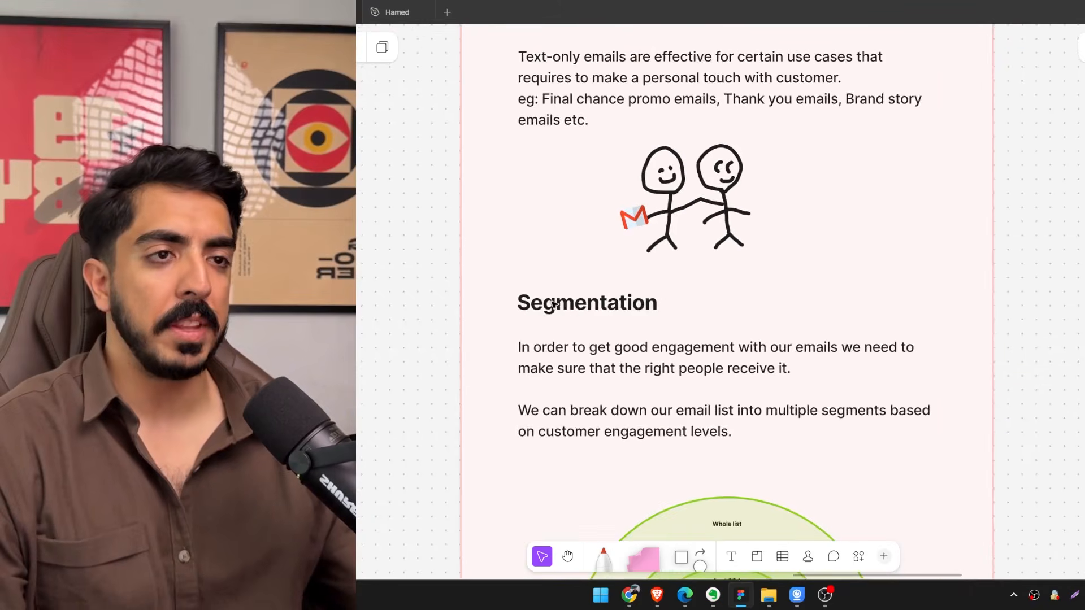
scroll(588, 303, "up", 1)
double_click(588, 303)
scroll(571, 337, "right", 2)
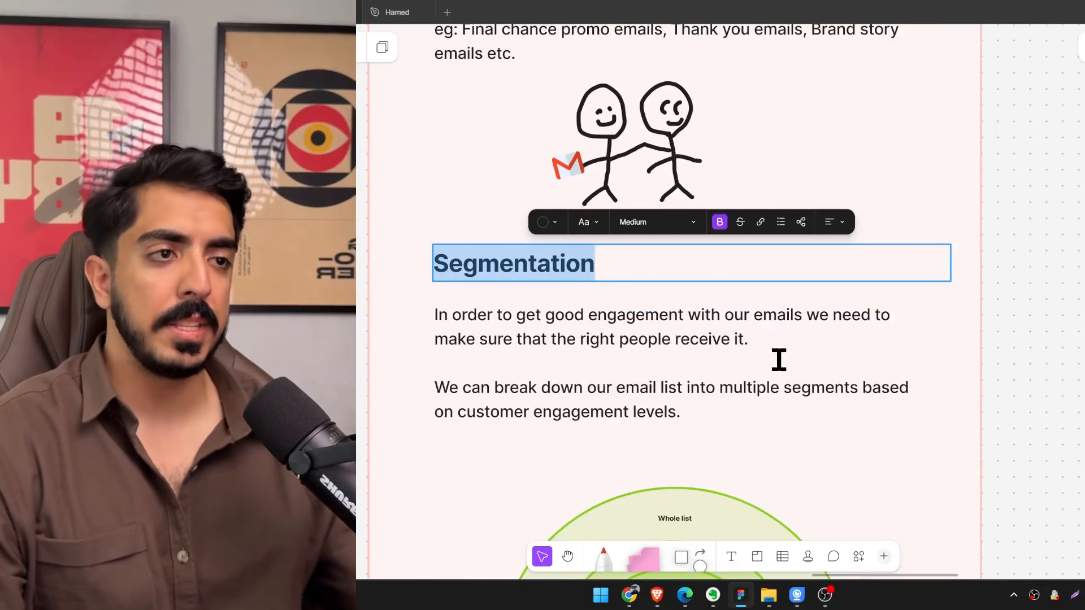
Highlight the Segmentation sentences about reaching the right people and breaking the email list into multiple segments.
left_click(762, 338)
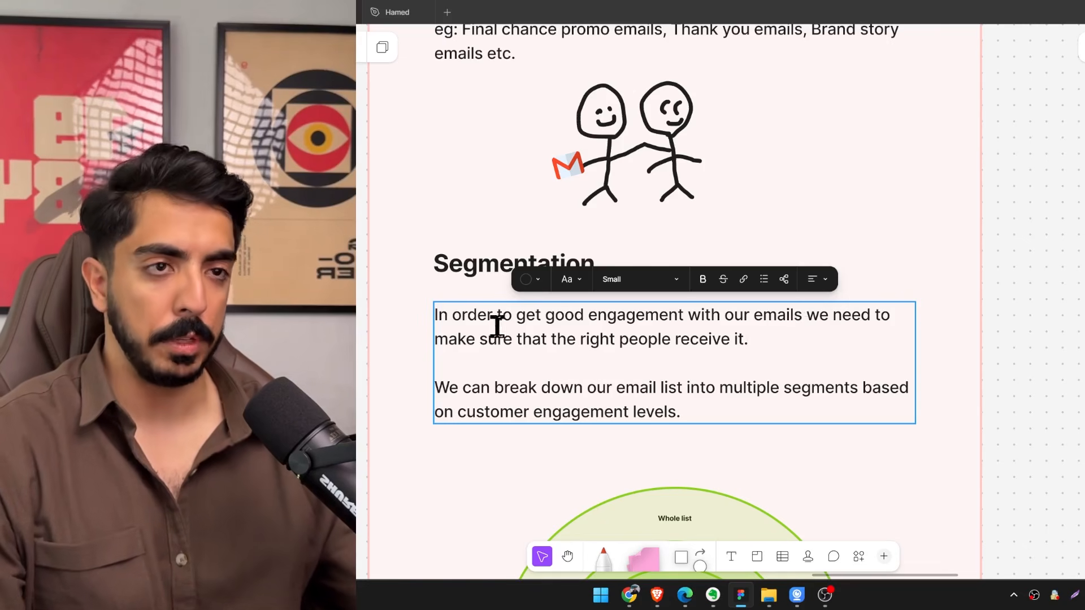
scroll(496, 324, "up", 1)
left_click_drag(464, 323, 764, 339)
scroll(755, 328, "down", 3)
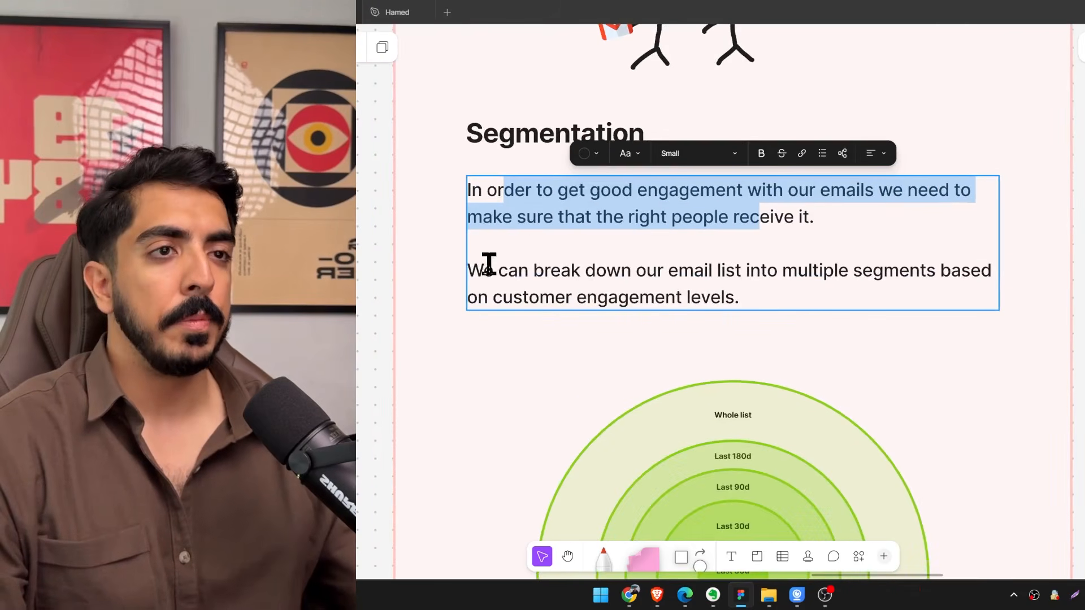
left_click_drag(494, 270, 825, 270)
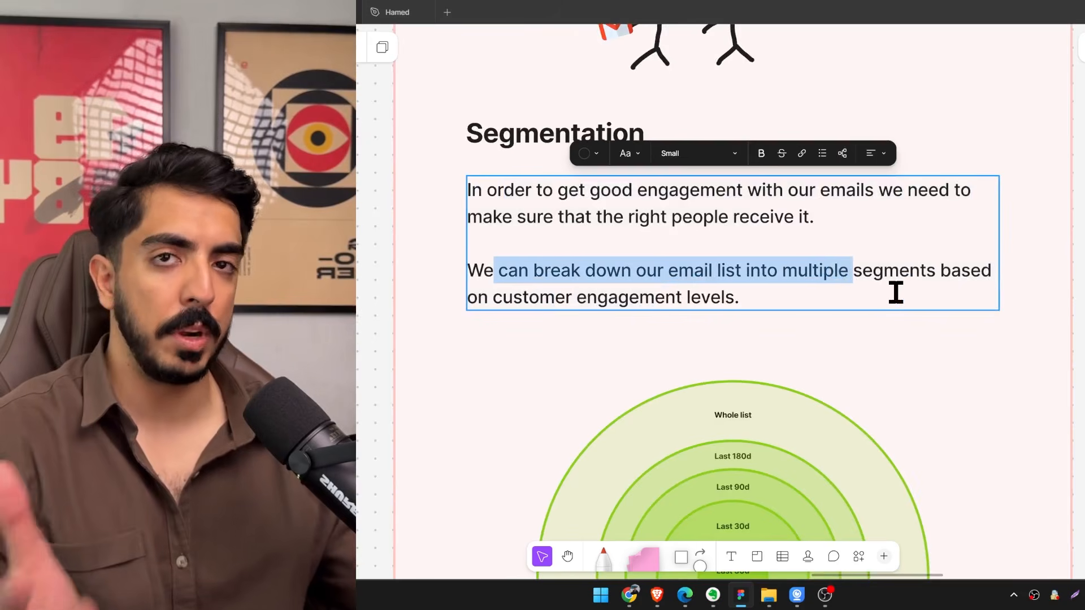
Select the outer circle of the segment diagram and examine its rings from "Whole list" to "Last 30d 2 times".
scroll(760, 271, "down", 3)
key("Escape")
left_click(772, 282)
scroll(773, 272, "up", 2)
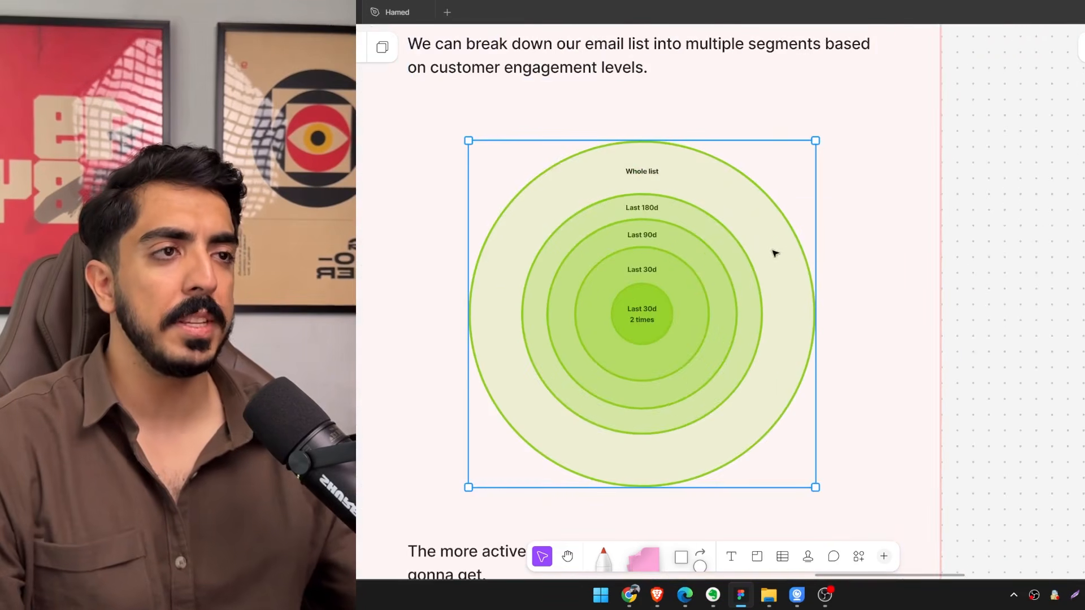
scroll(623, 208, "up", 2)
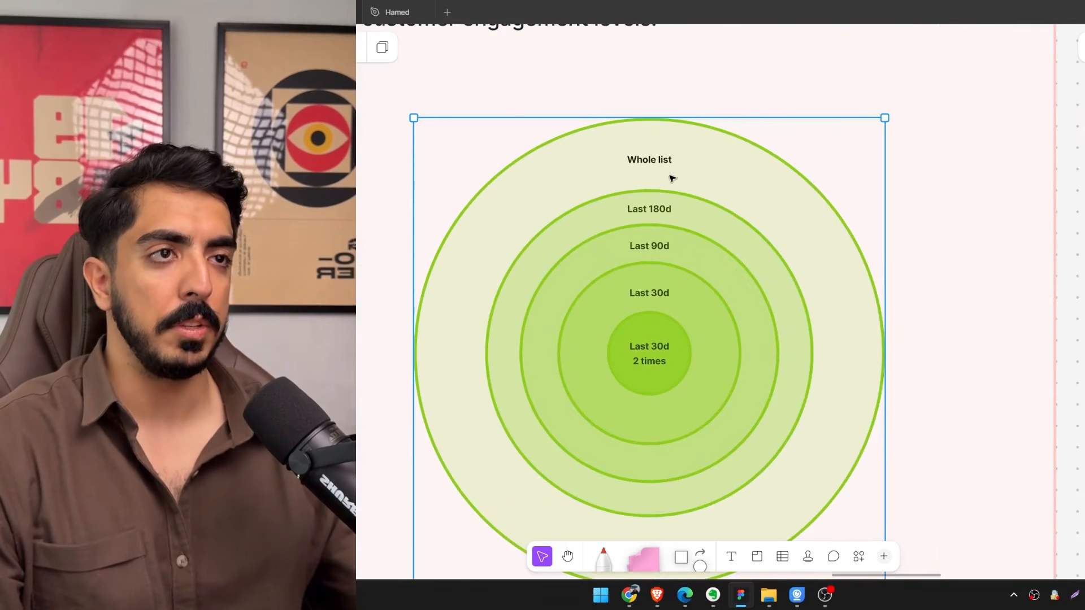
scroll(695, 180, "up", 1)
scroll(728, 215, "down", 1)
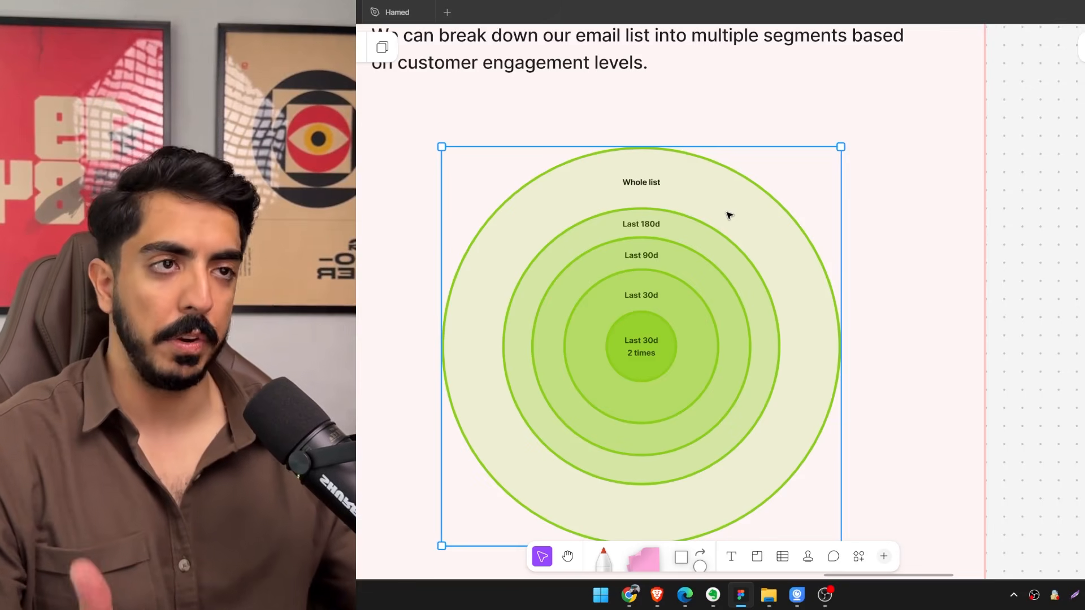
scroll(651, 222, "up", 2)
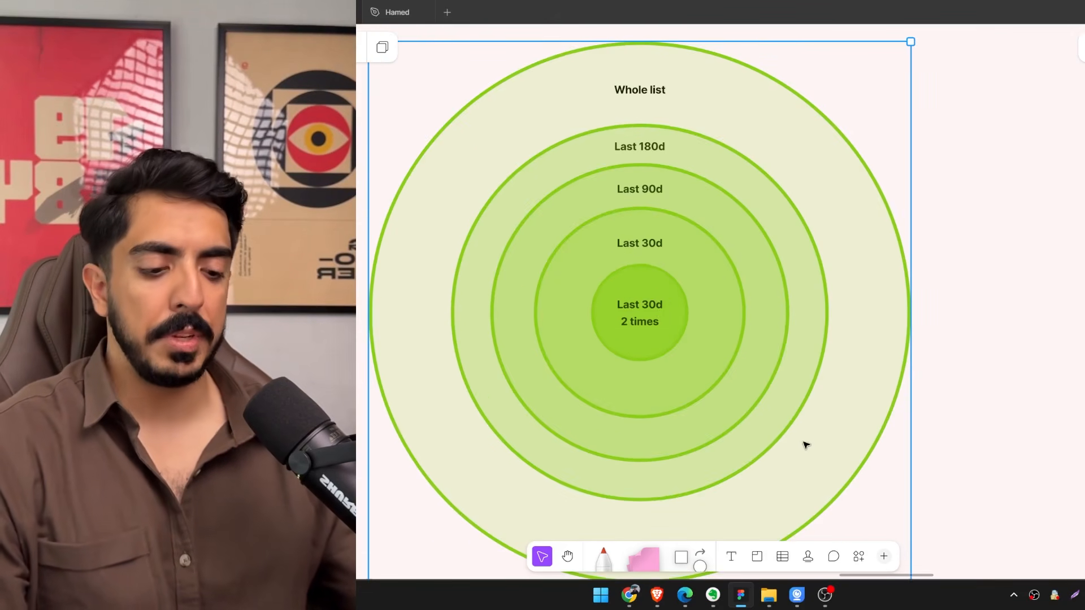
Draw a red marker arrow pointing into the "Whole list" ring and write "20%" beside it.
key("m")
left_click_drag(717, 295, 755, 300)
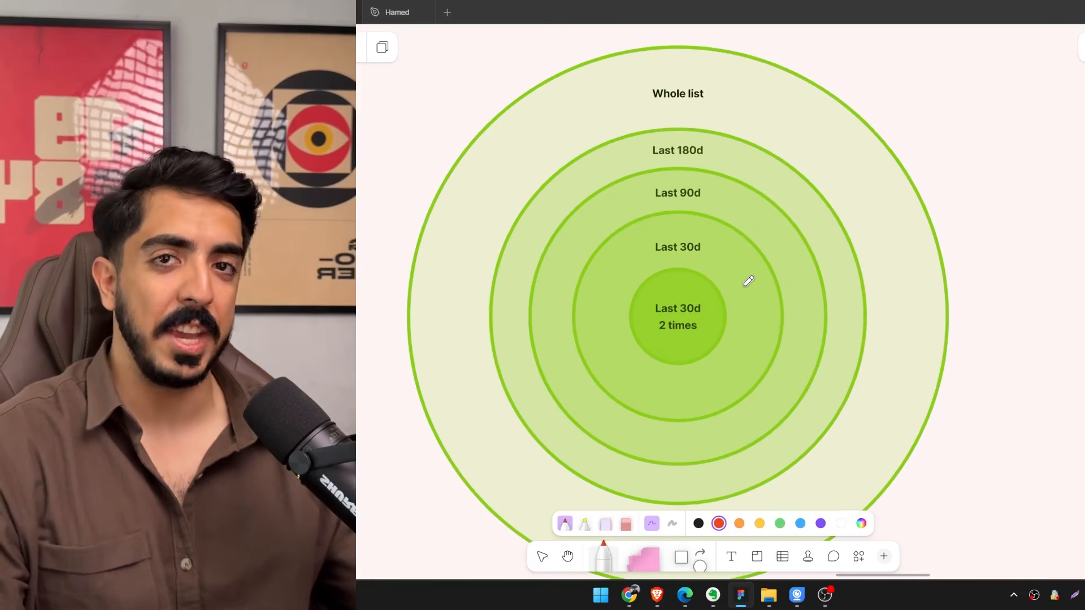
scroll(700, 269, "down", 3)
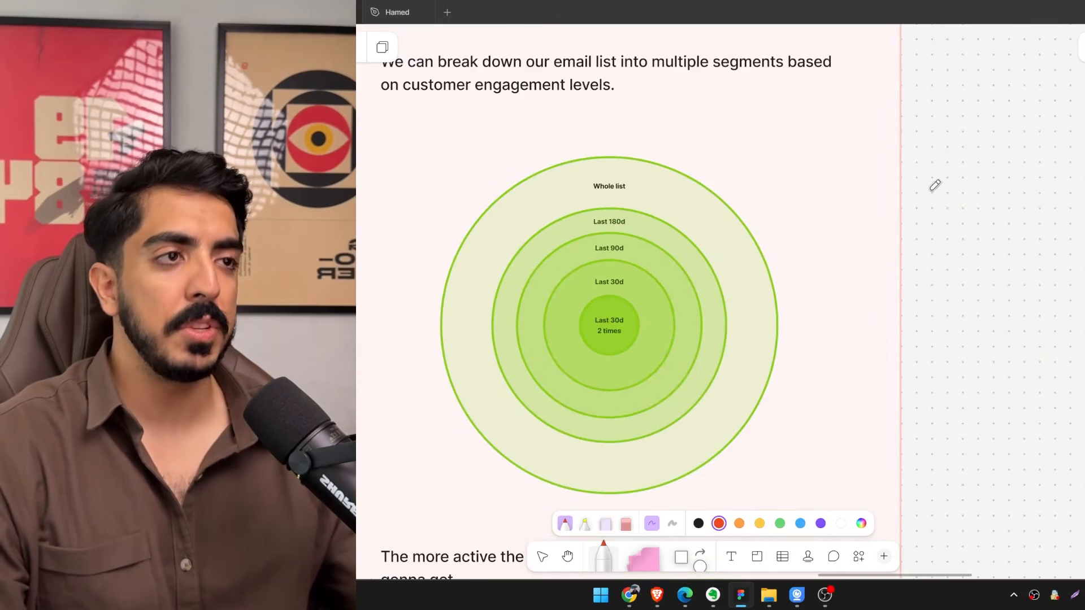
left_click_drag(765, 222, 748, 252)
scroll(748, 252, "up", 5)
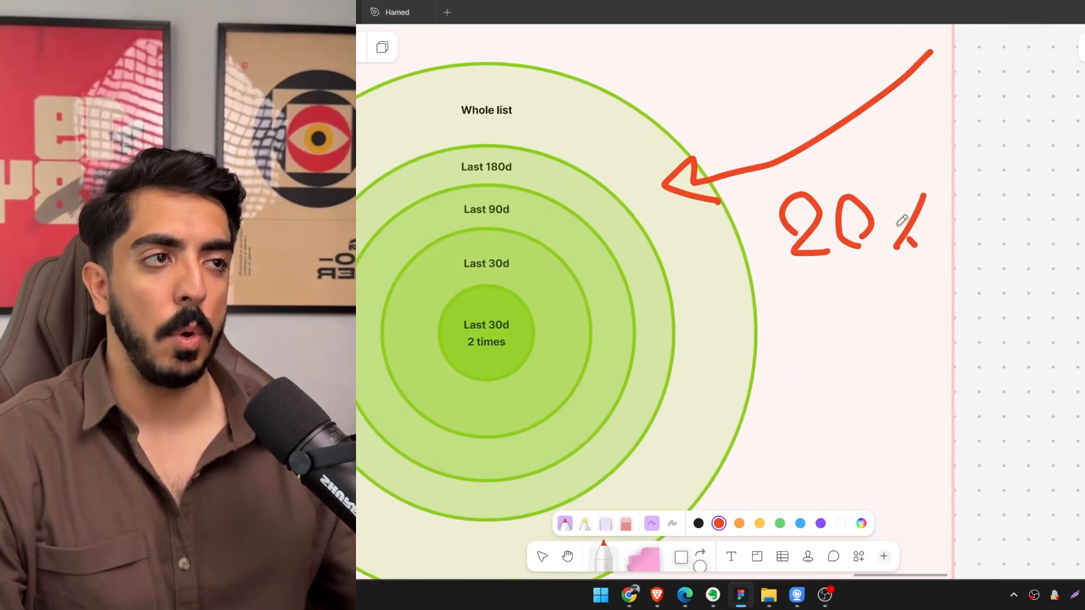
scroll(901, 220, "down", 5)
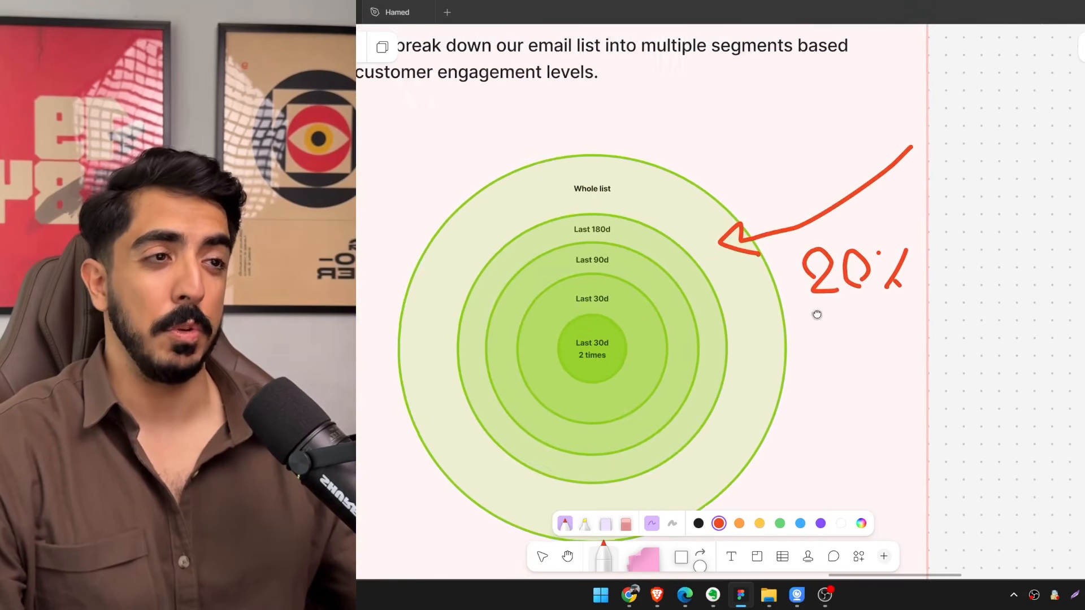
left_click_drag(817, 315, 821, 315)
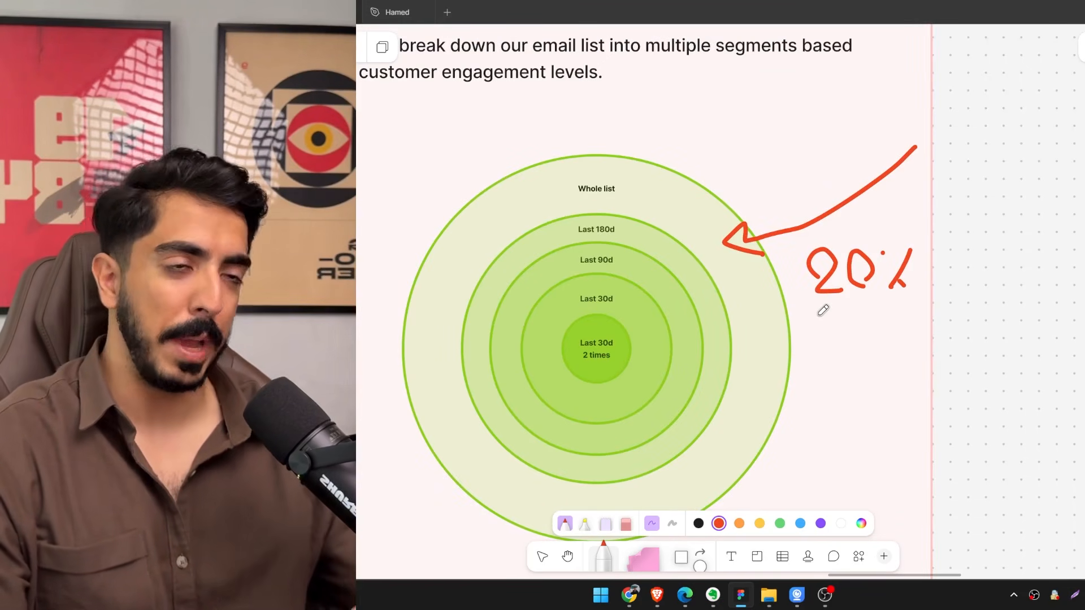
Draw a long red marker arrow from outside the diagram to the "Last 30d 2 times" core circle.
scroll(826, 348, "up", 1)
left_click_drag(826, 348, 779, 312)
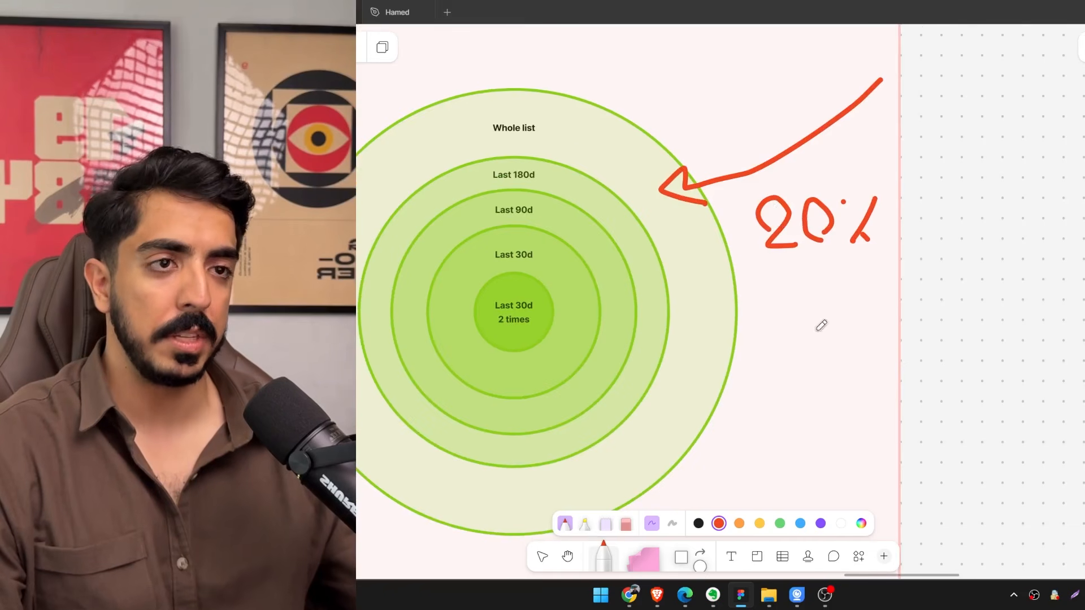
mouse_move(940, 312)
left_mouse_down()
mouse_move(716, 361)
mouse_move(576, 327)
left_mouse_up()
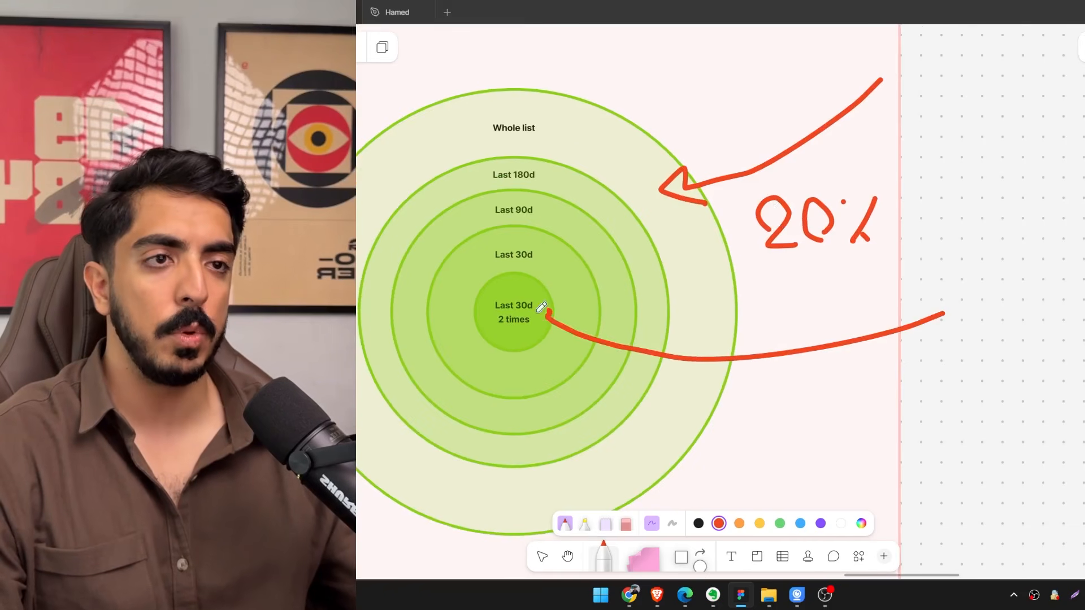
scroll(552, 325, "up", 3)
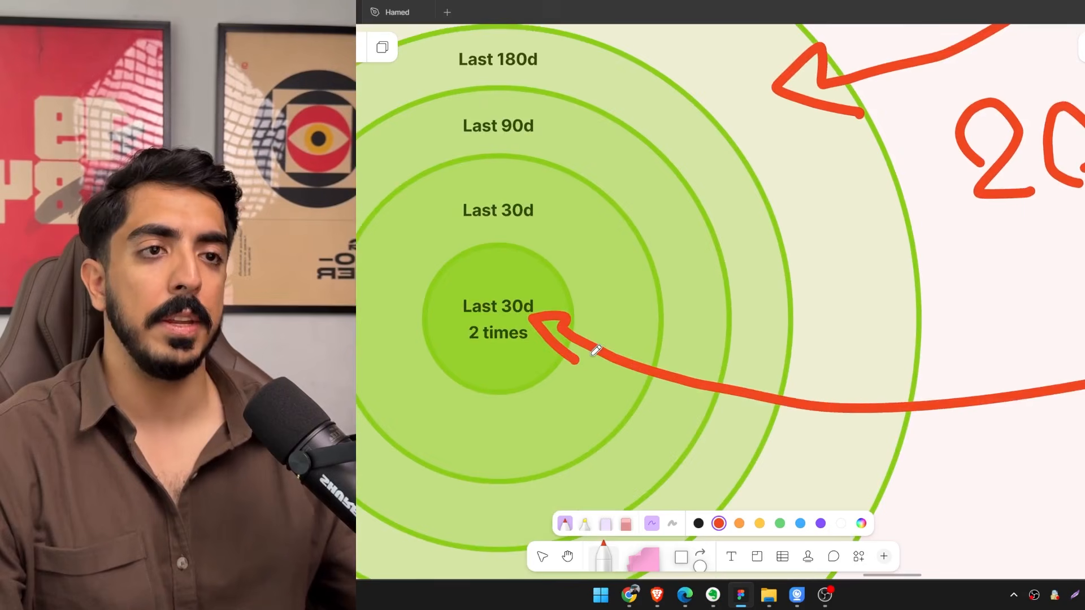
scroll(552, 351, "down", 2)
scroll(523, 351, "up", 2)
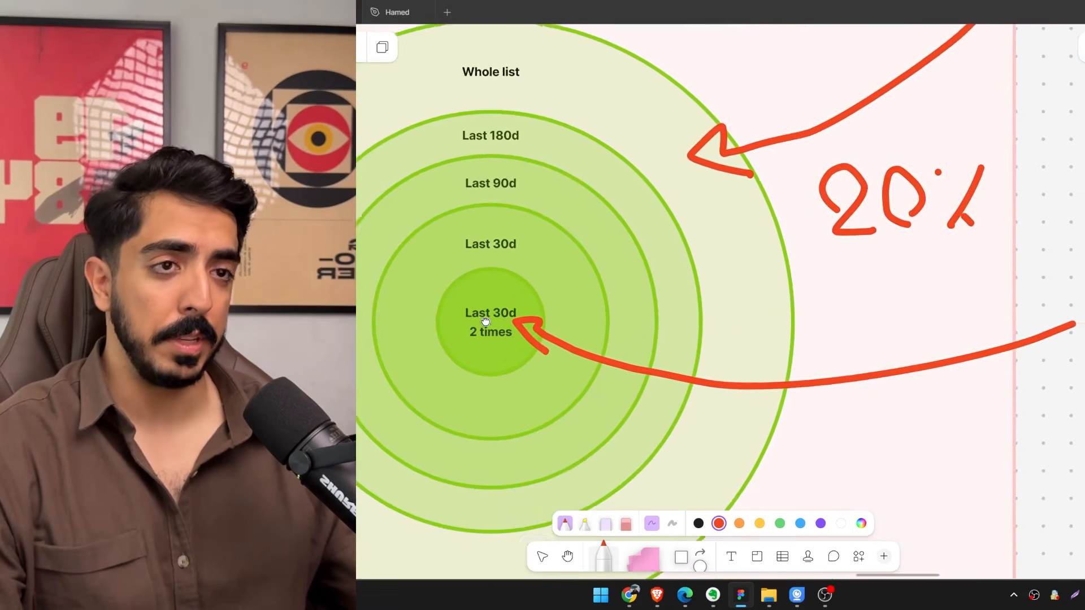
scroll(504, 336, "left", 3)
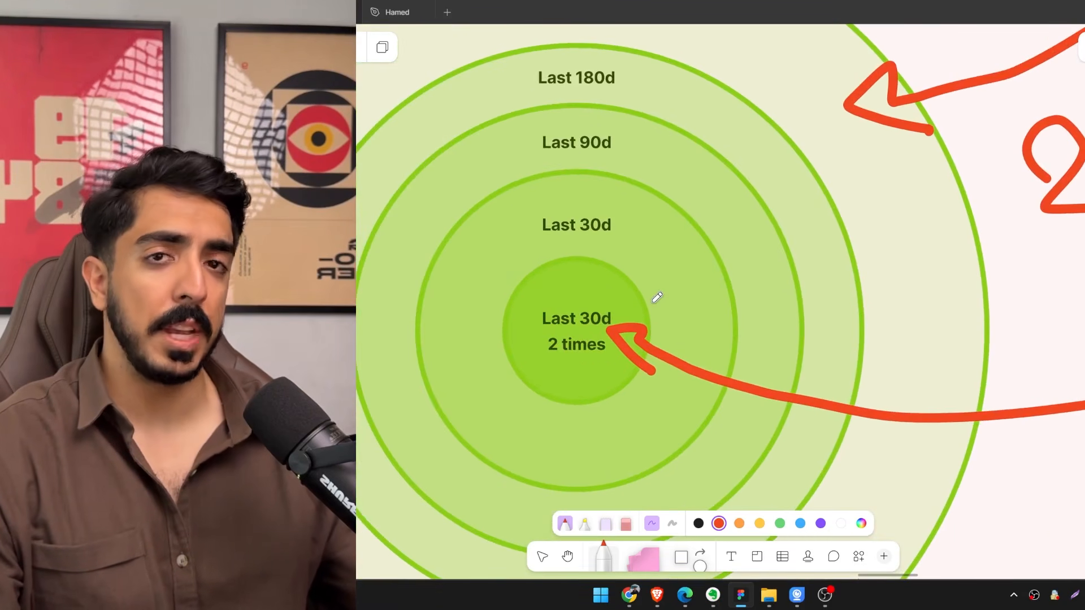
left_click_drag(619, 322, 674, 295)
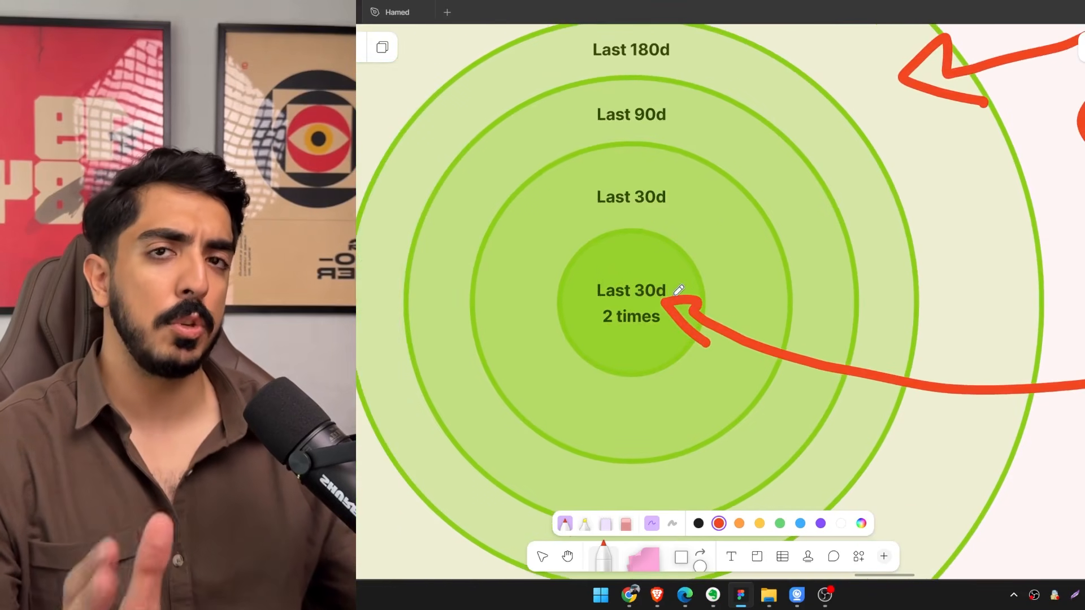
Sketch a small red box icon at the tail of the core-circle arrow and write "60%" with a "7" beside it.
scroll(674, 295, "down", 3)
left_click_drag(875, 303, 556, 320)
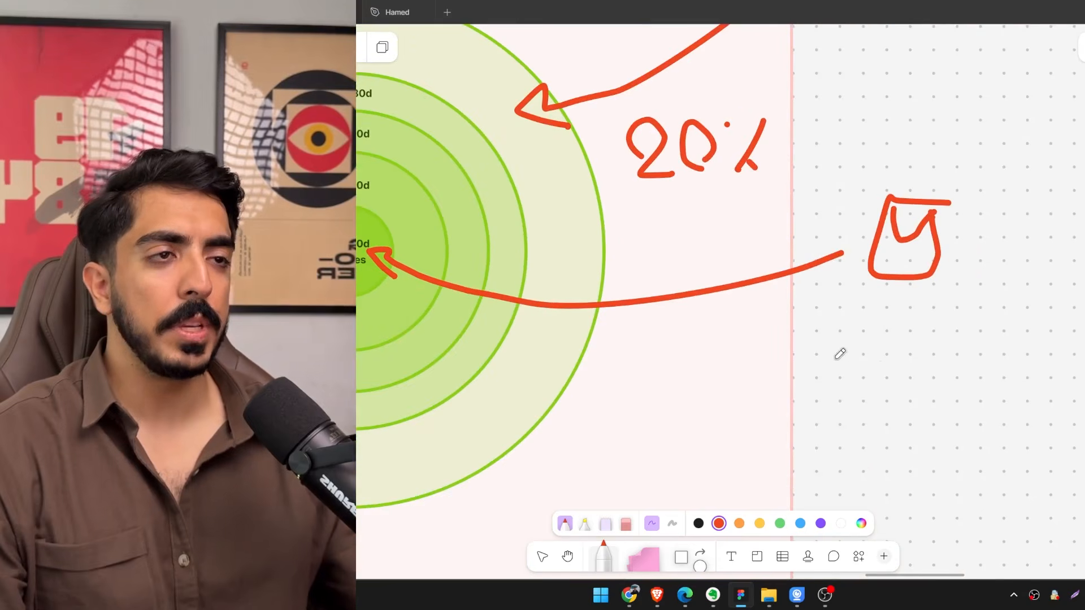
left_click_drag(926, 359, 959, 356)
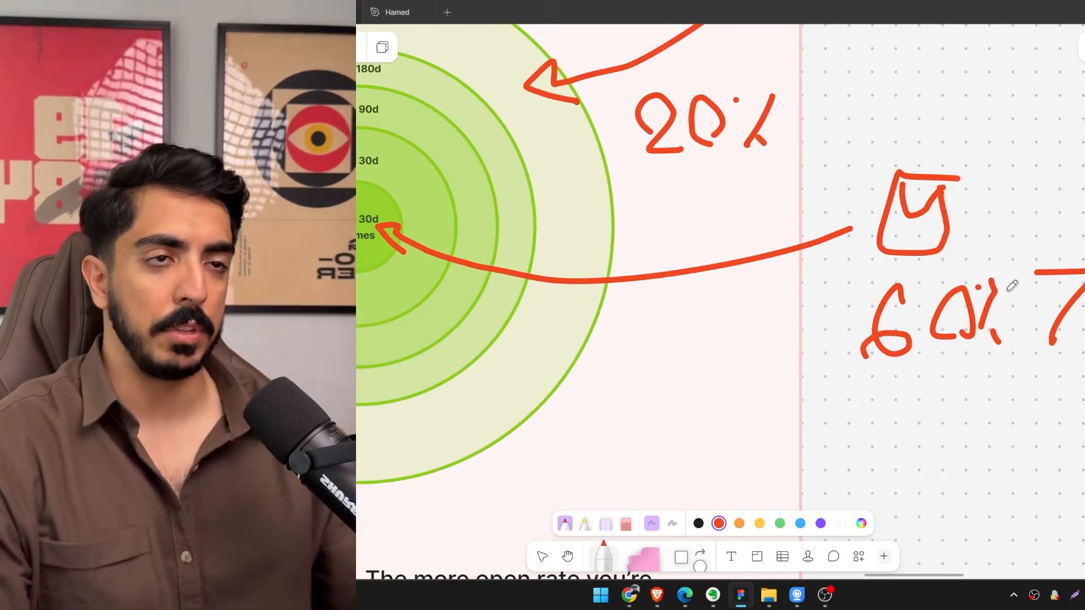
scroll(780, 310, "down", 3)
scroll(603, 273, "up", 3)
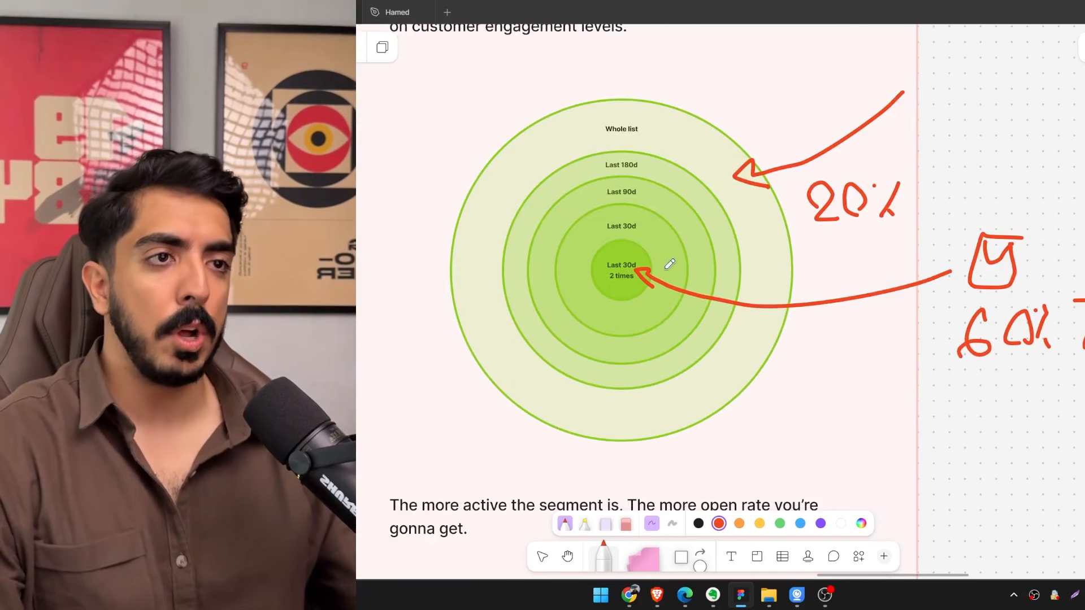
Draw a red marker arrow from outside the diagram into the "Last 180d" ring, opposite the "20%" arrow.
scroll(631, 260, "up", 2)
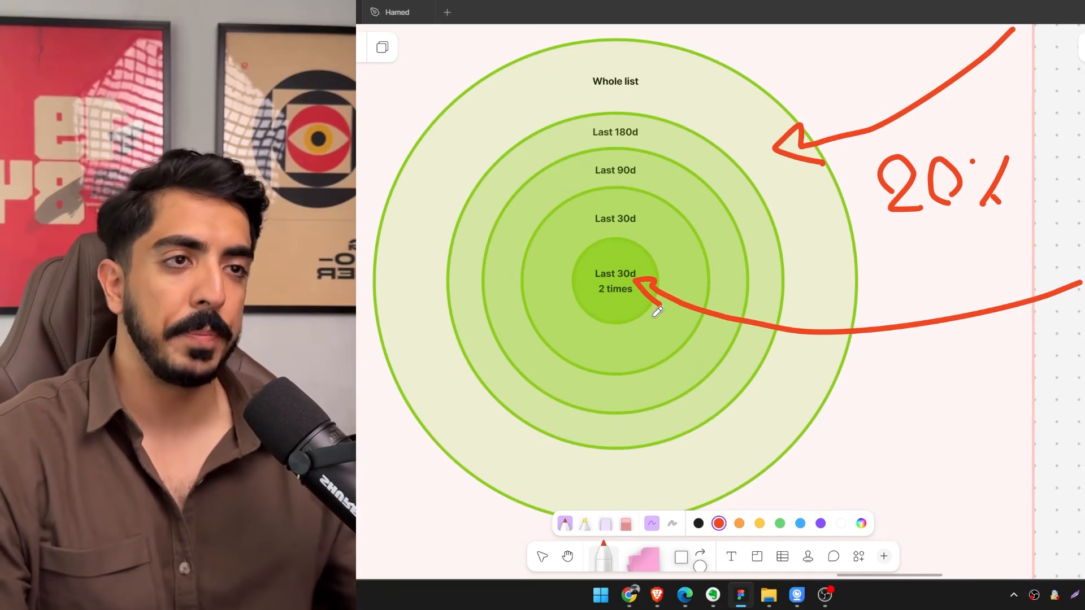
left_click_drag(657, 312, 730, 357)
scroll(678, 246, "down", 3)
left_click_drag(601, 264, 576, 266)
scroll(567, 270, "up", 3)
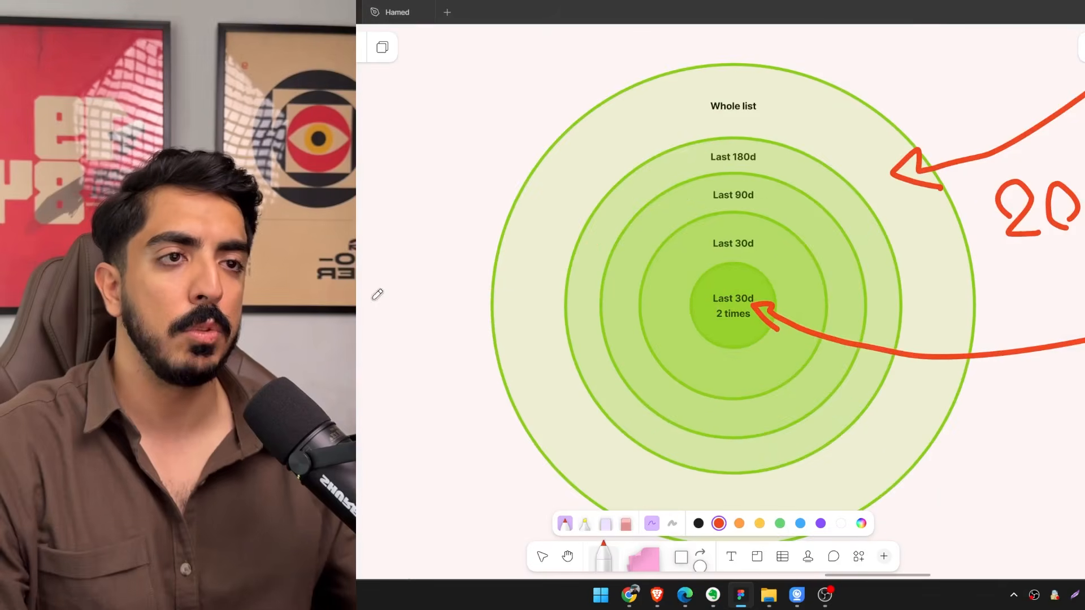
mouse_move(372, 298)
left_mouse_down()
mouse_move(600, 239)
mouse_move(511, 265)
left_mouse_up()
left_click_drag(729, 295, 819, 281)
scroll(688, 277, "down", 3)
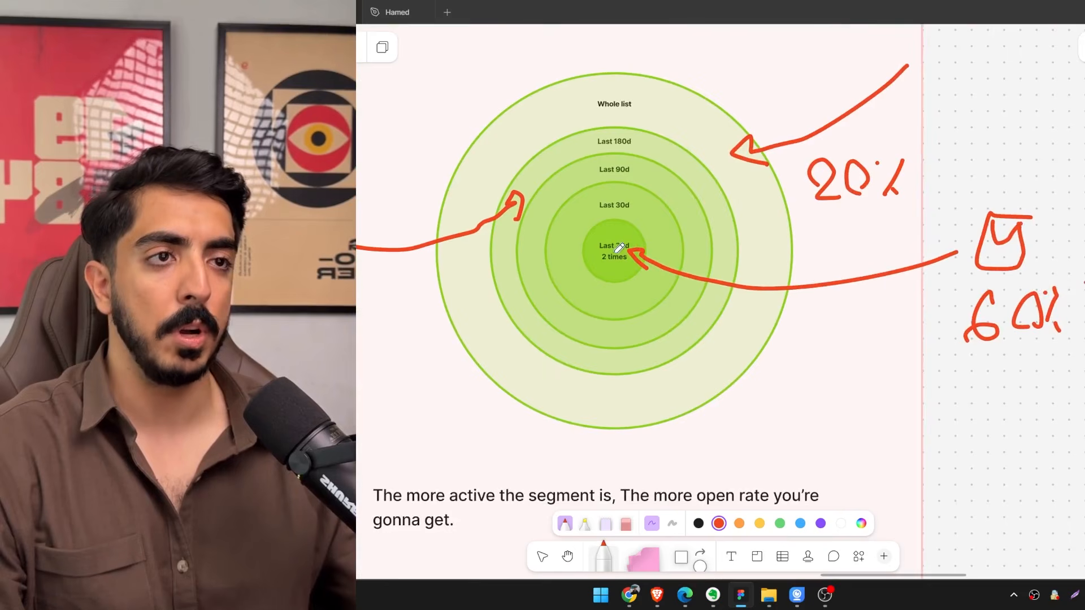
Draw a curved red marker arrow, below the core-circle arrow, pointing into the "Last 30d" ring.
scroll(619, 248, "up", 2)
left_click_drag(619, 248, 659, 287)
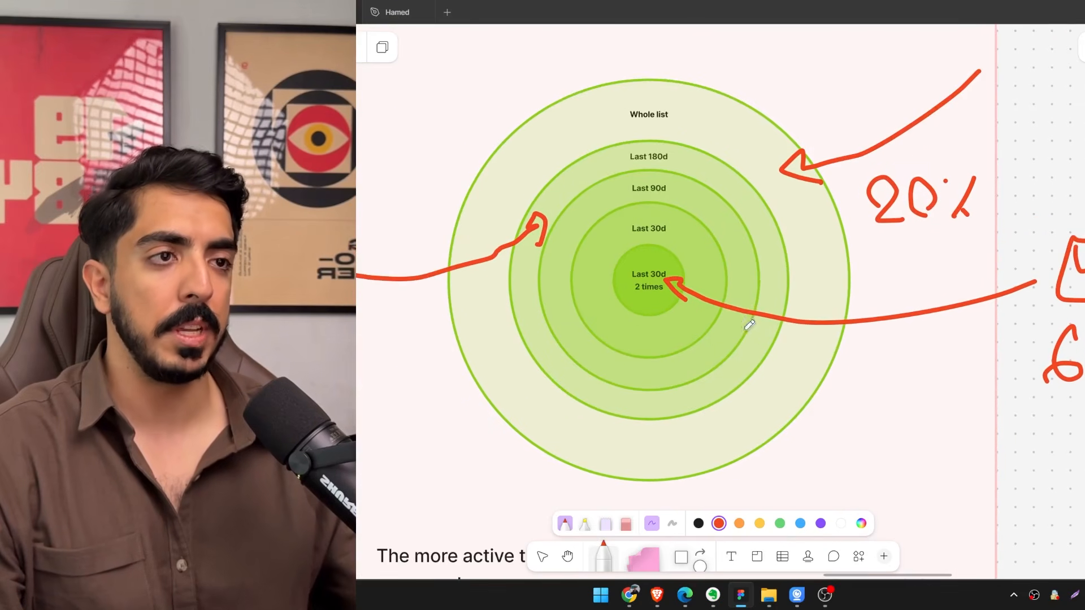
left_click_drag(750, 321, 660, 274)
mouse_move(868, 362)
left_mouse_down()
mouse_move(719, 358)
mouse_move(590, 304)
left_mouse_up()
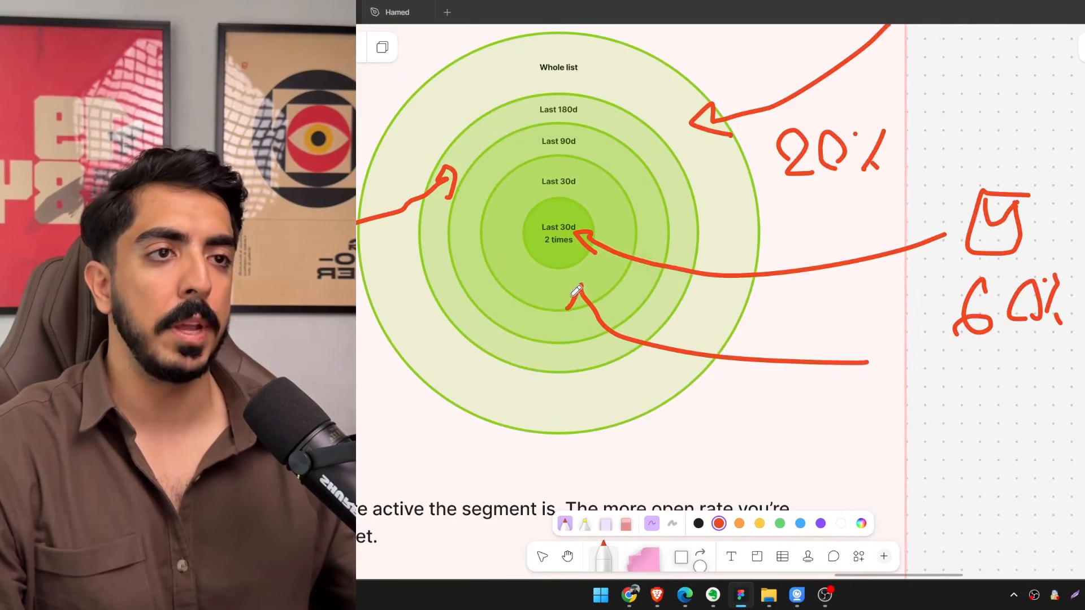
left_click_drag(553, 247, 606, 288)
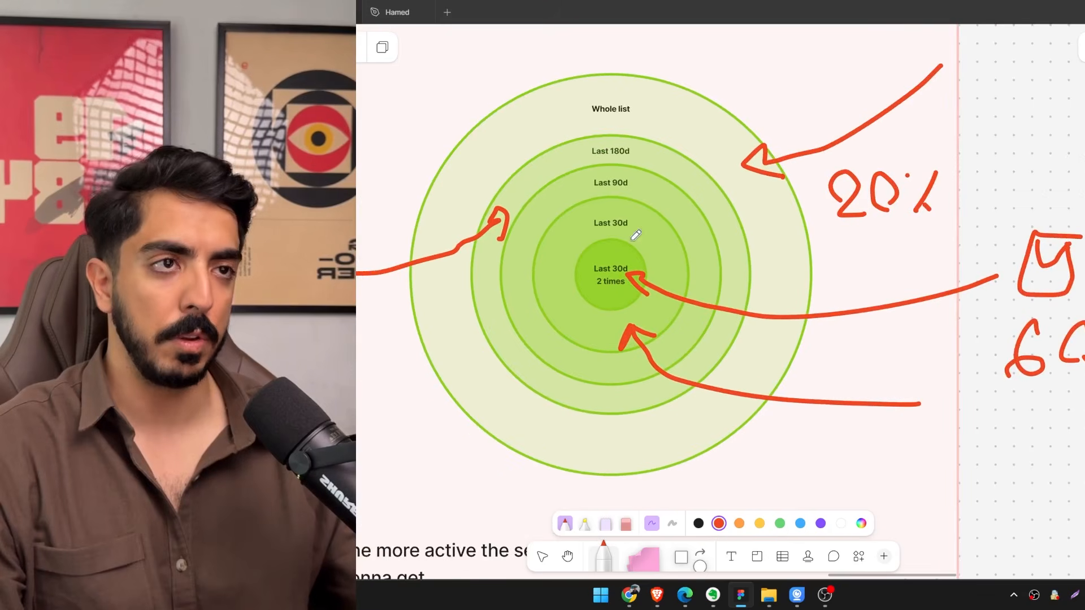
scroll(605, 186, "up", 3)
scroll(664, 233, "up", 2)
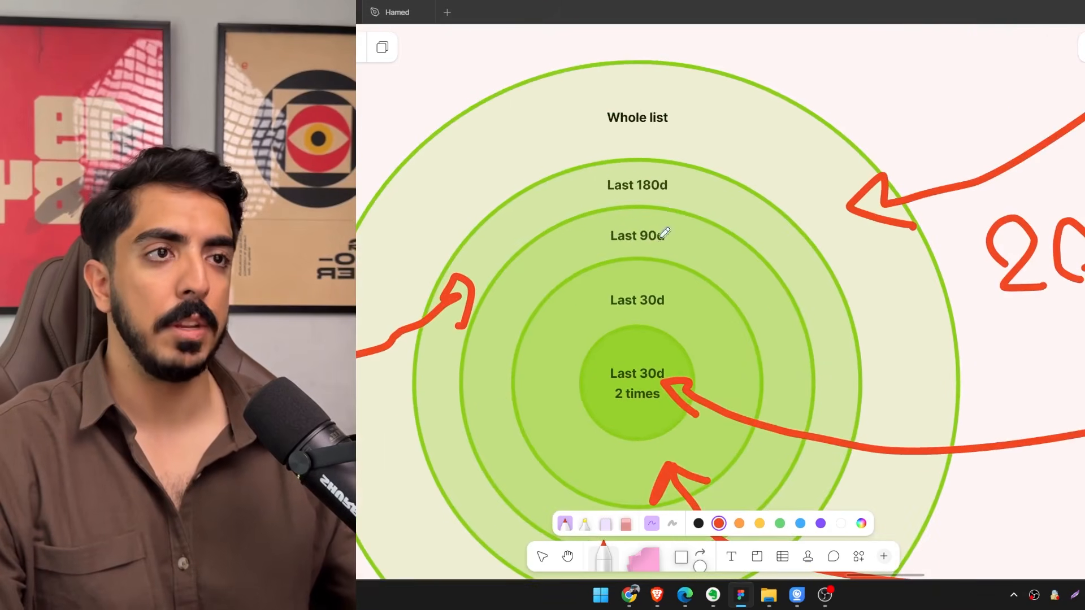
scroll(664, 235, "up", 1)
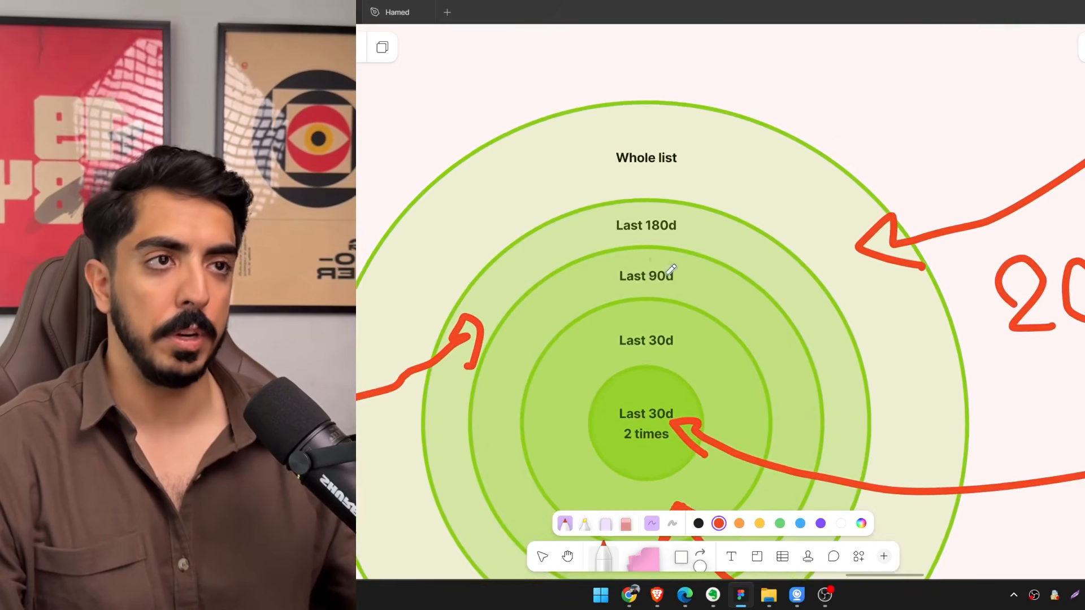
scroll(706, 215, "up", 2)
scroll(681, 234, "down", 6)
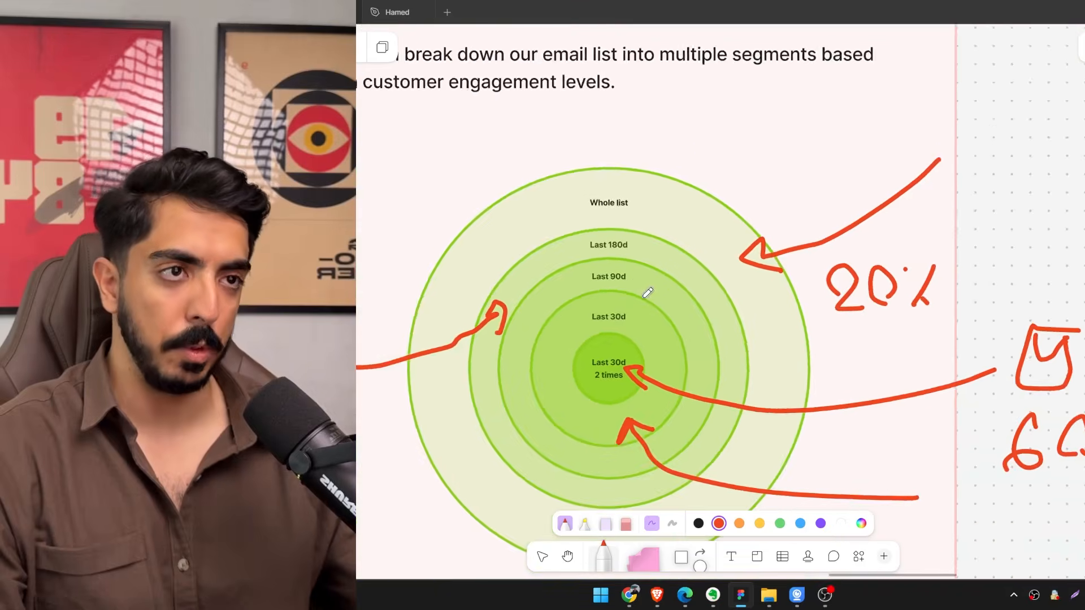
scroll(802, 293, "up", 3)
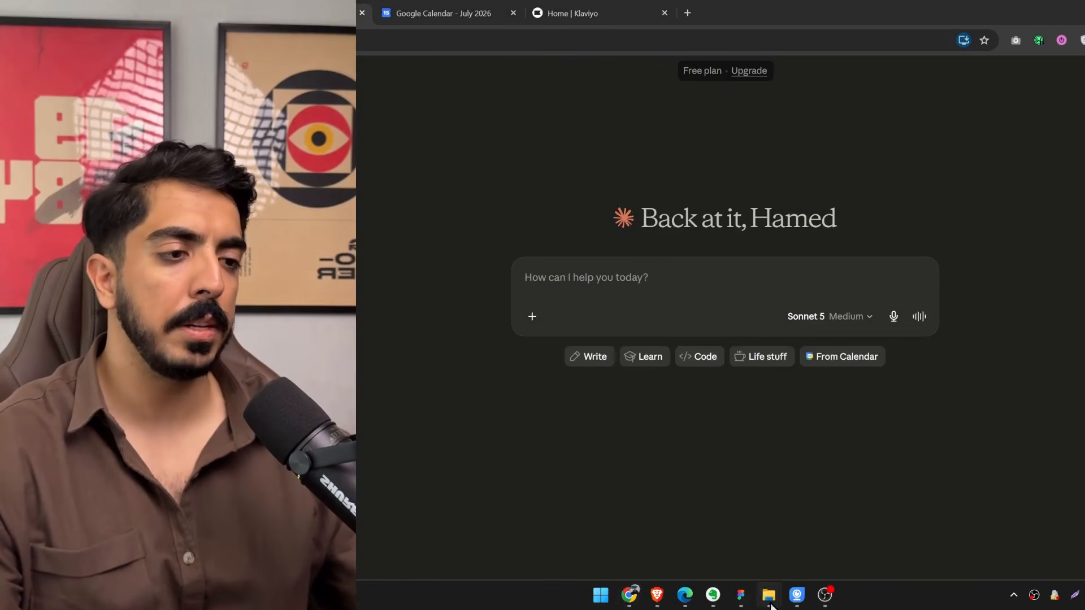
Switch to a new Claude chat and attach Cure_Superfoods_Brand_Book.pdf from the Design folder in File Explorer.
mouse_move(768, 595)
left_click(716, 532)
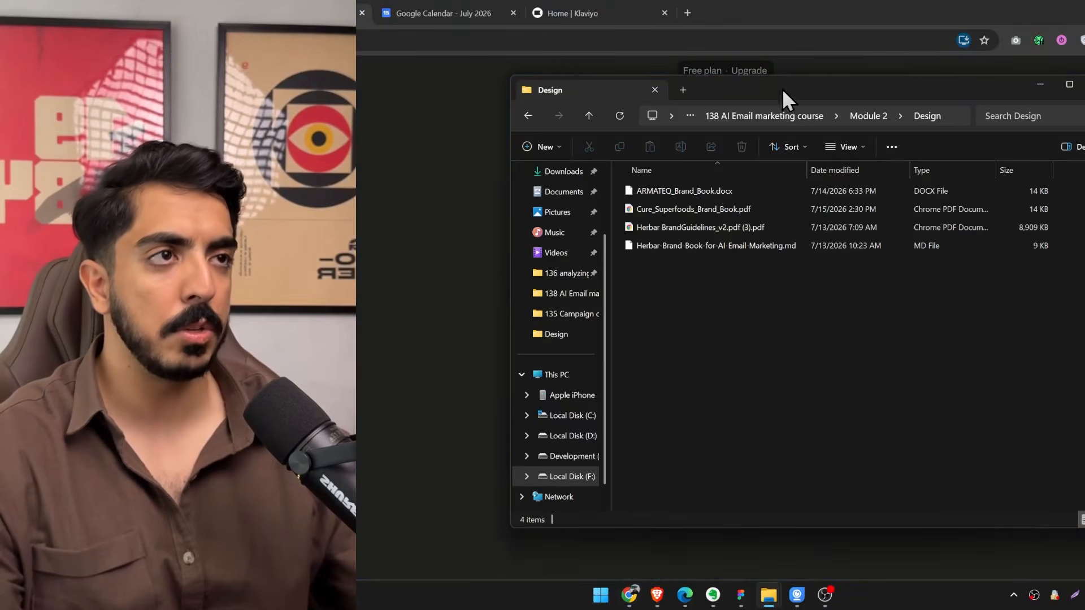
left_click_drag(782, 89, 1084, 132)
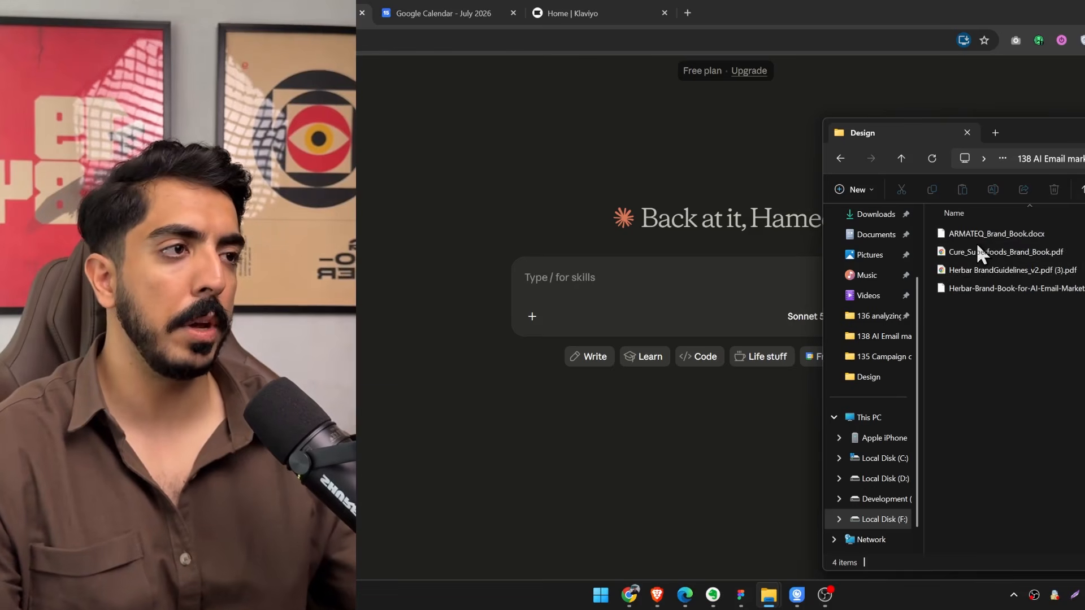
left_click_drag(1012, 252, 654, 385)
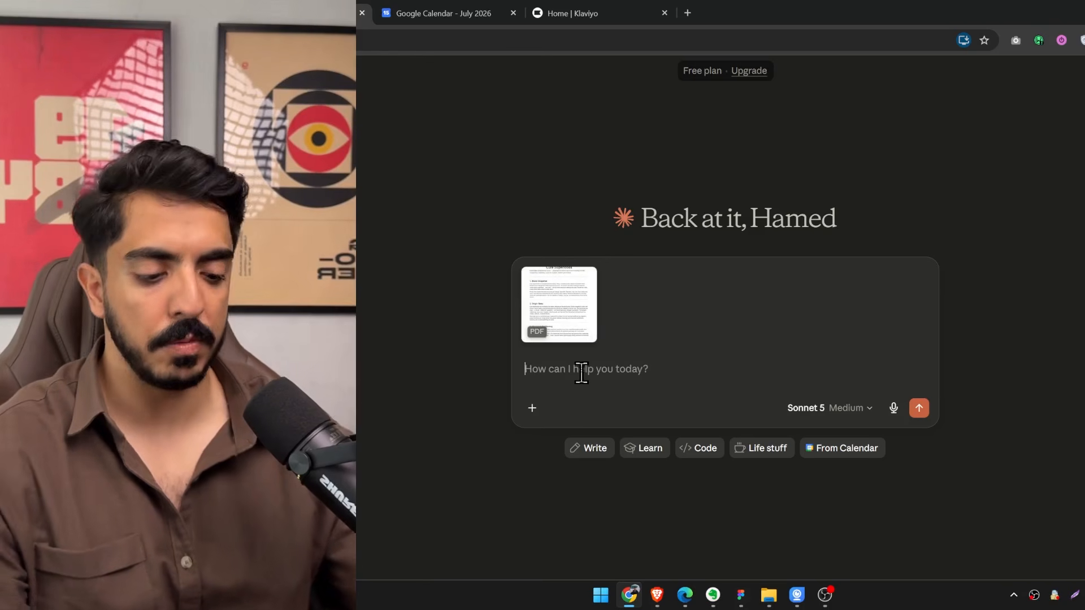
Write the prompt "give me some email campaign ideas using the brand book" in the Claude message.
type("give me some ")
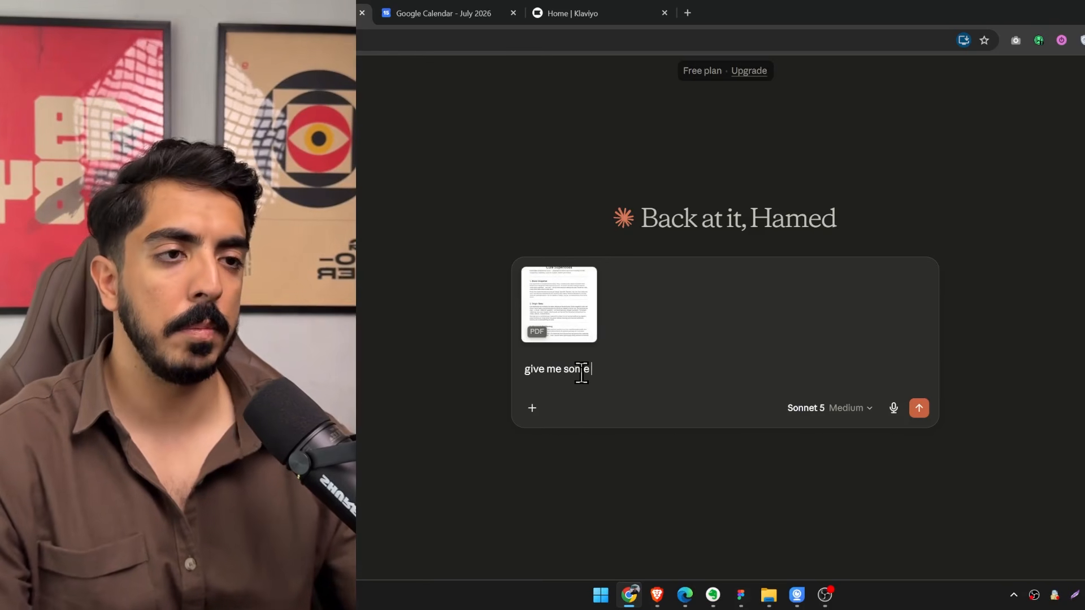
type("email campaign ideas su")
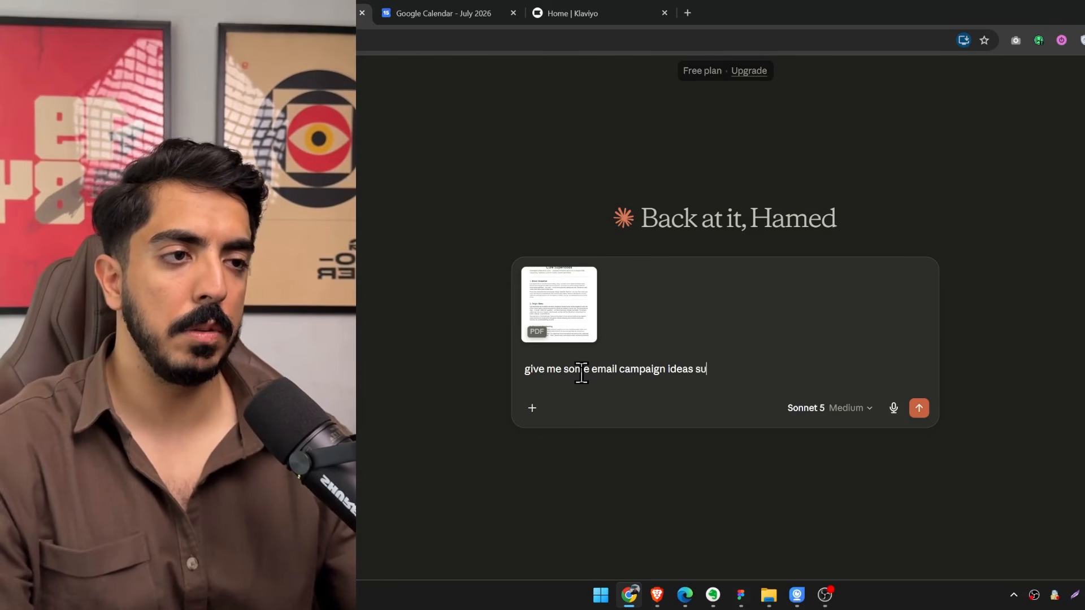
key("BackSpace")
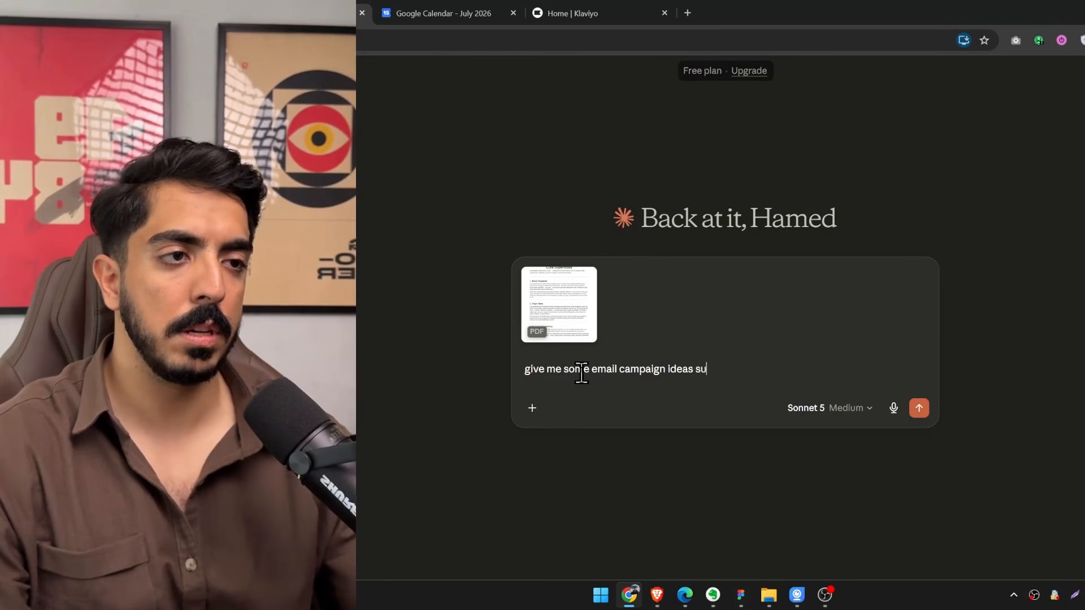
key("BackSpace")
key("BackSpace")
type("using the brand book")
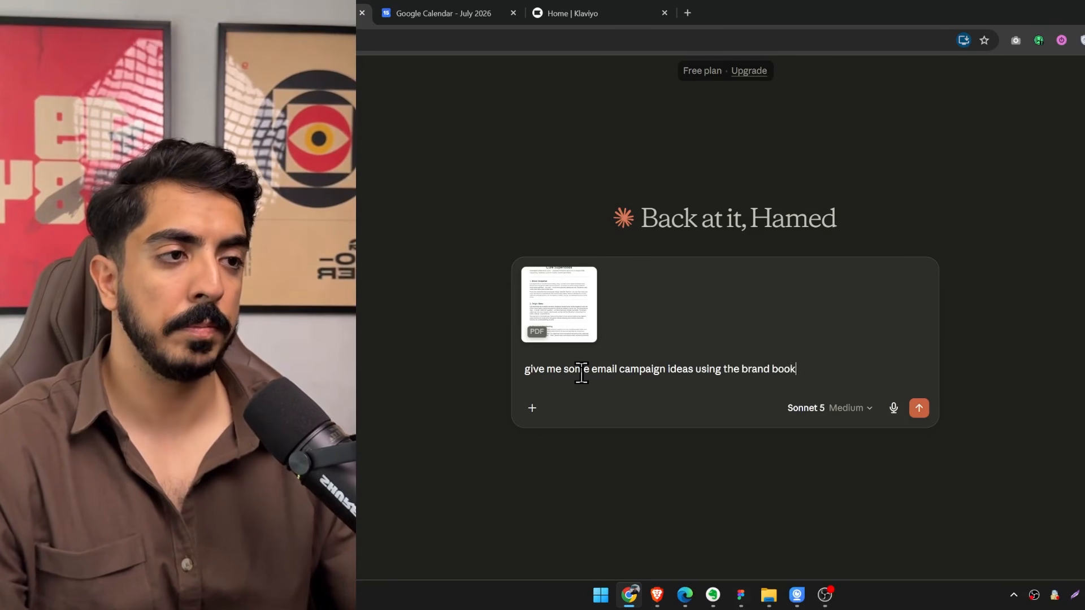
left_click(687, 13)
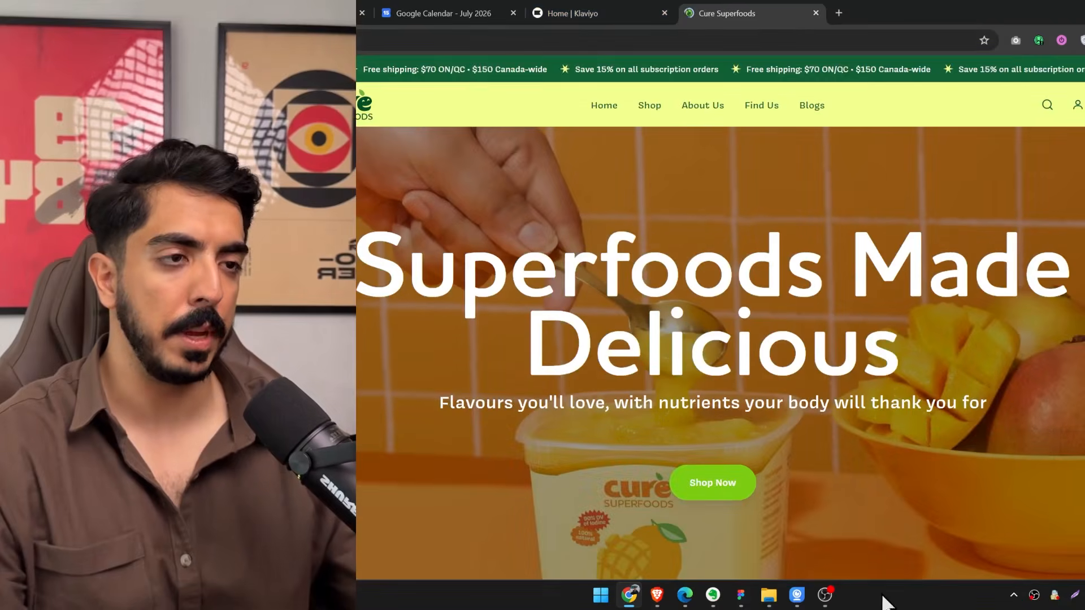
left_click(428, 41)
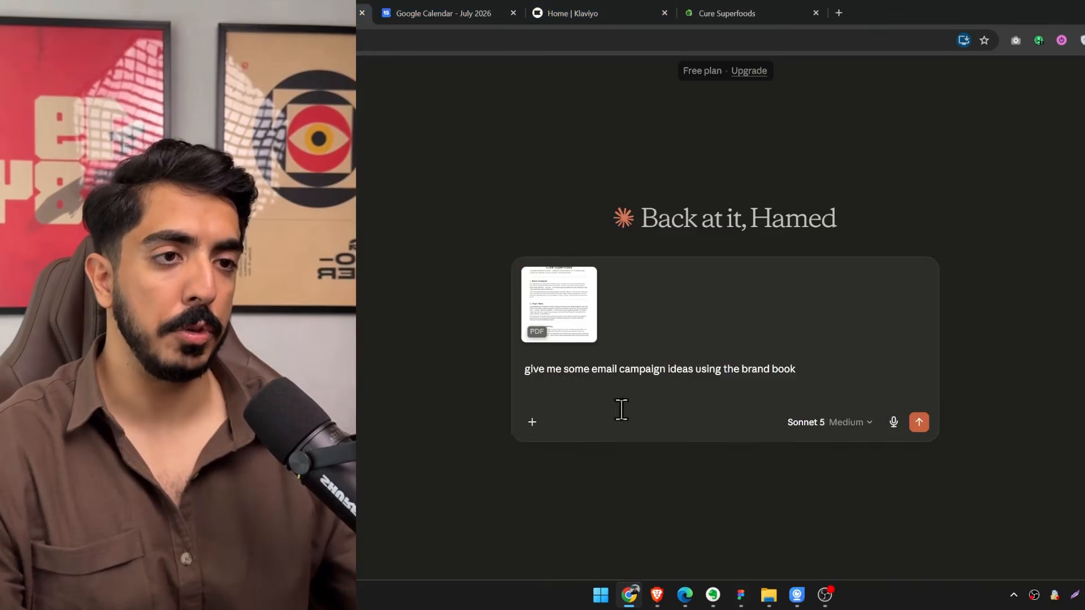
key("shift+Return")
type("https://www.curesuperfoods.ca/")
left_click(919, 422)
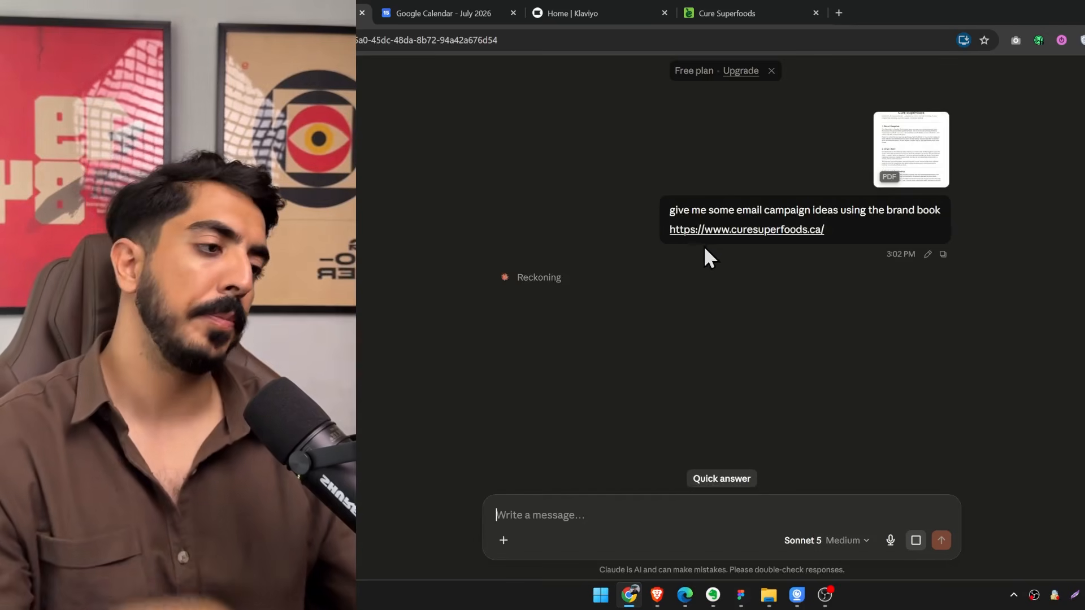
Check the July 2026 Google Calendar and read Claude's generated campaign ideas, focusing on the "Never Miss a Day" Habit Campaign.
left_click(429, 20)
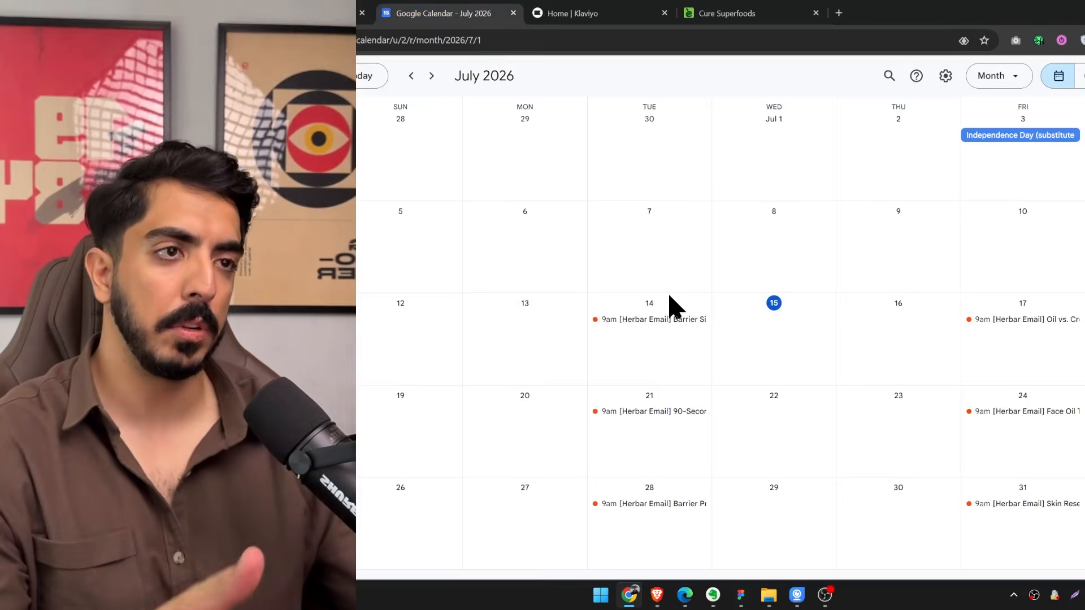
left_click(339, 14)
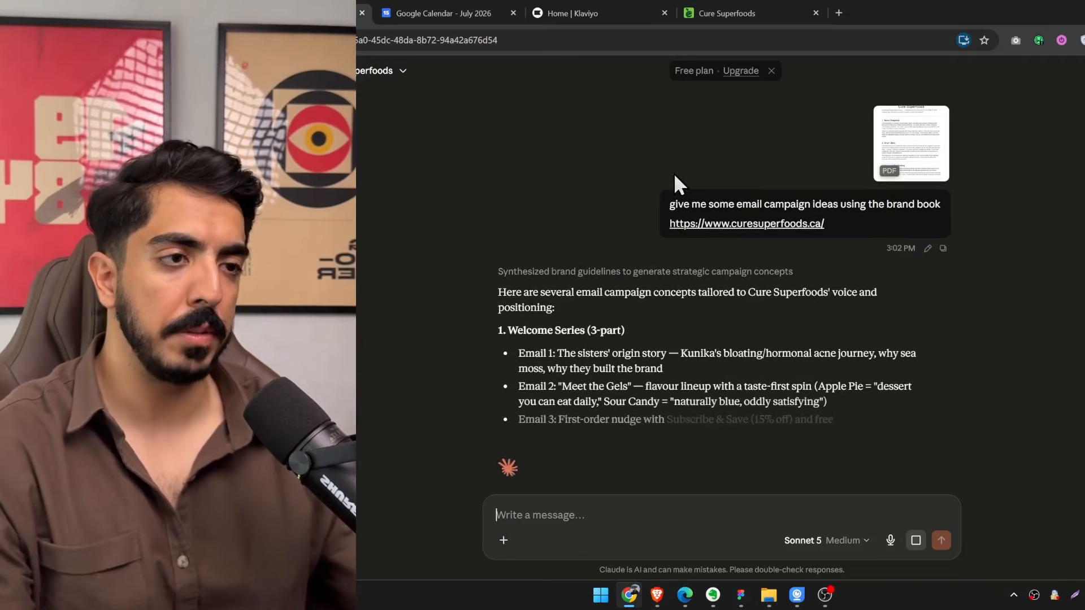
scroll(674, 173, "down", 5)
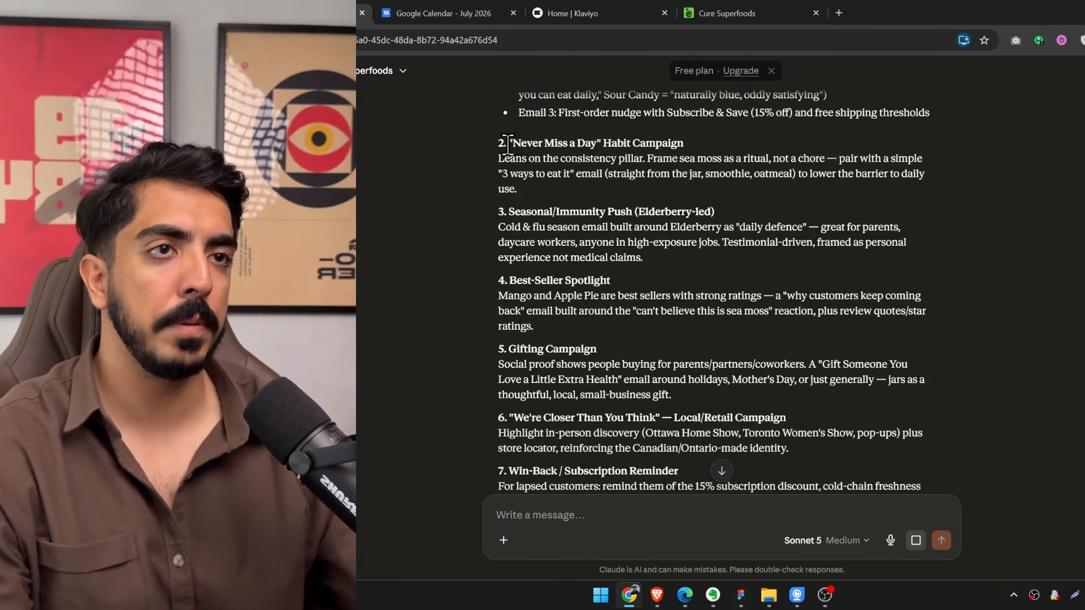
left_click_drag(508, 143, 635, 144)
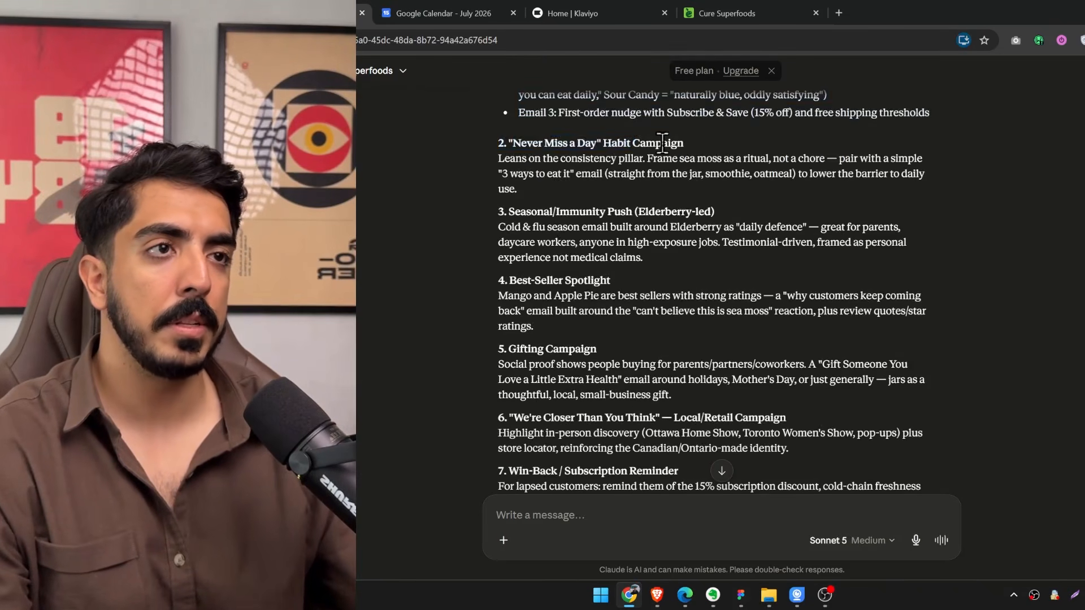
left_click_drag(528, 159, 719, 154)
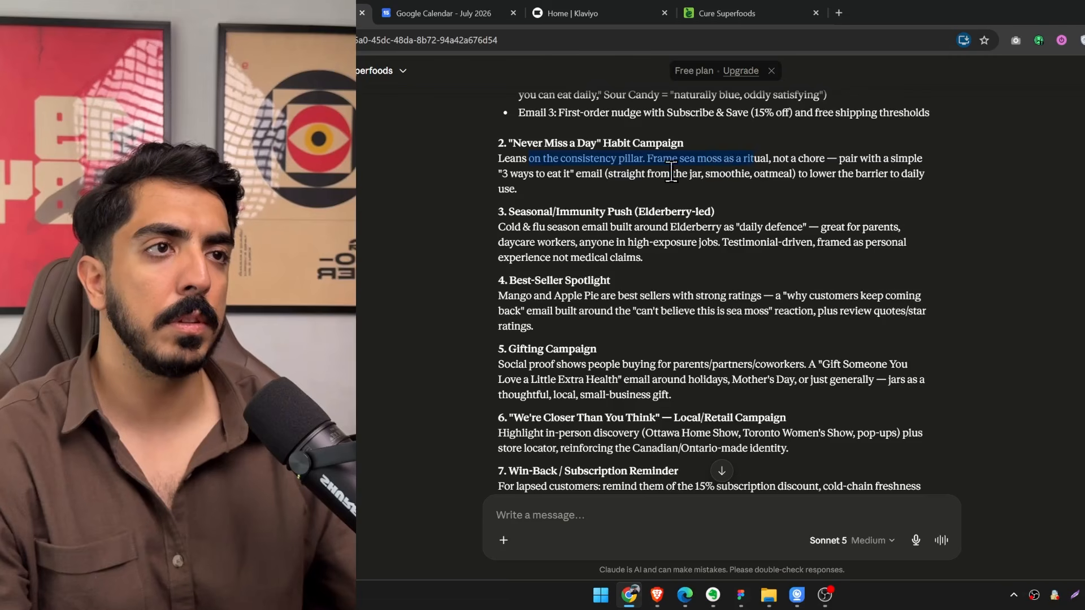
left_click(772, 168)
scroll(748, 209, "up", 2)
scroll(757, 238, "down", 2)
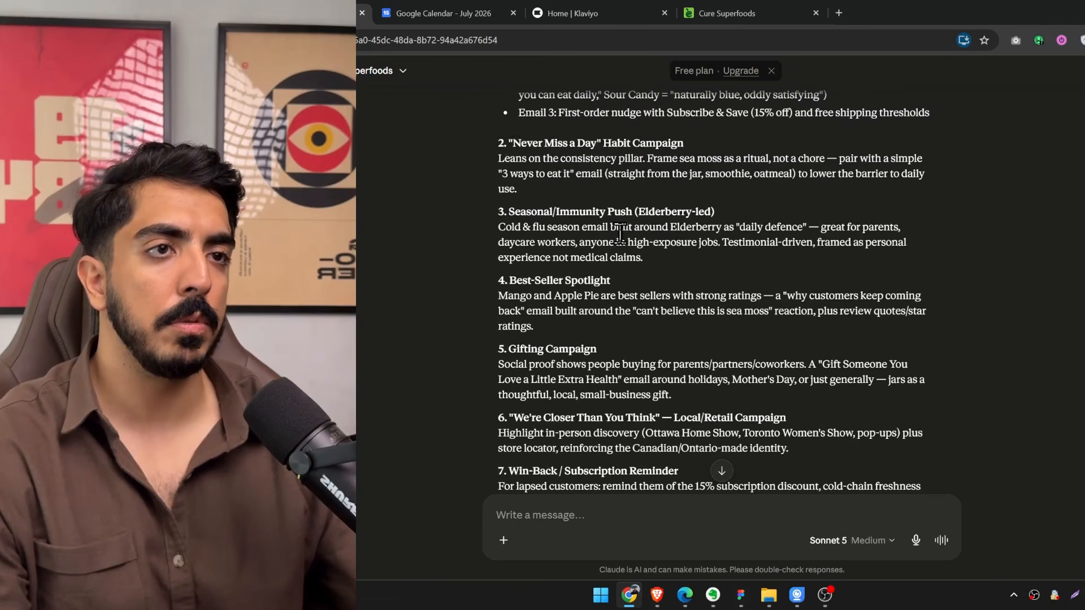
Enter the numbers of the chosen campaign ideas, "2, 3, 4, 6, 8", in the Claude message.
type("2,")
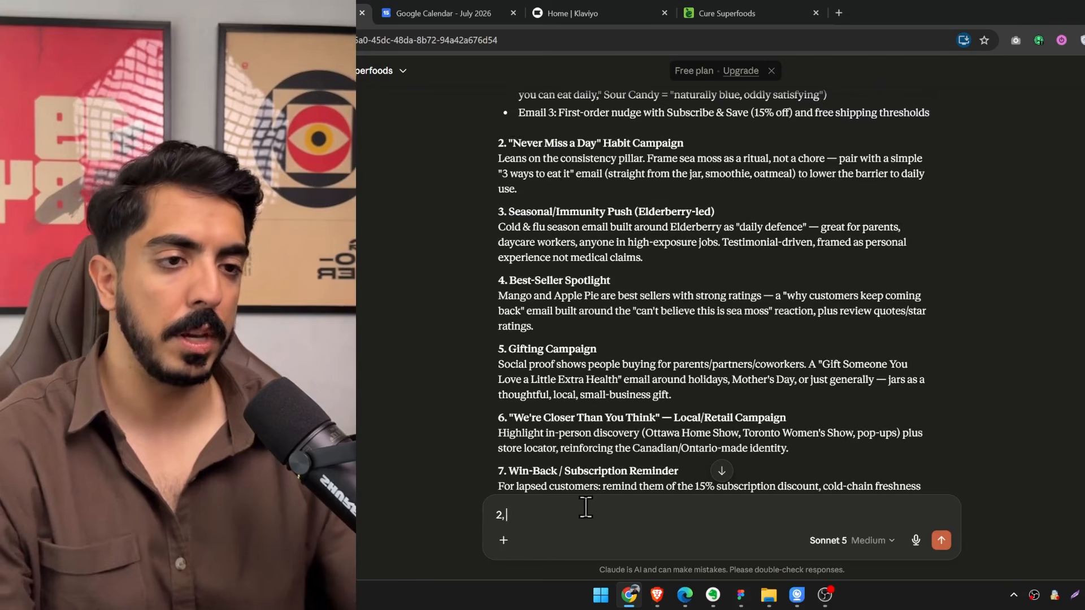
scroll(594, 388, "up", 1)
scroll(599, 381, "down", 1)
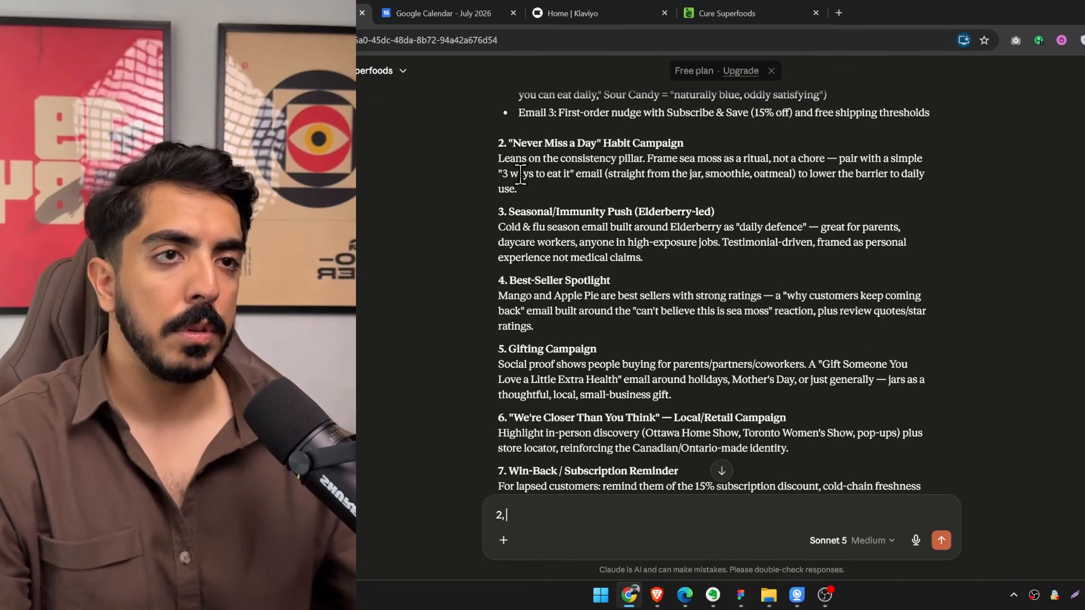
type("3")
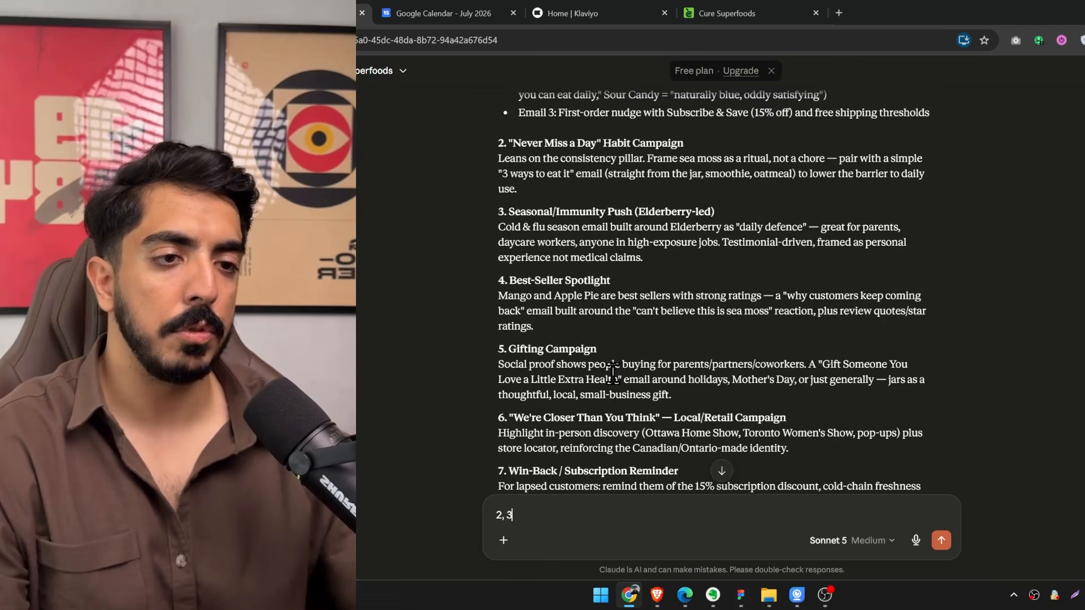
type(", 4")
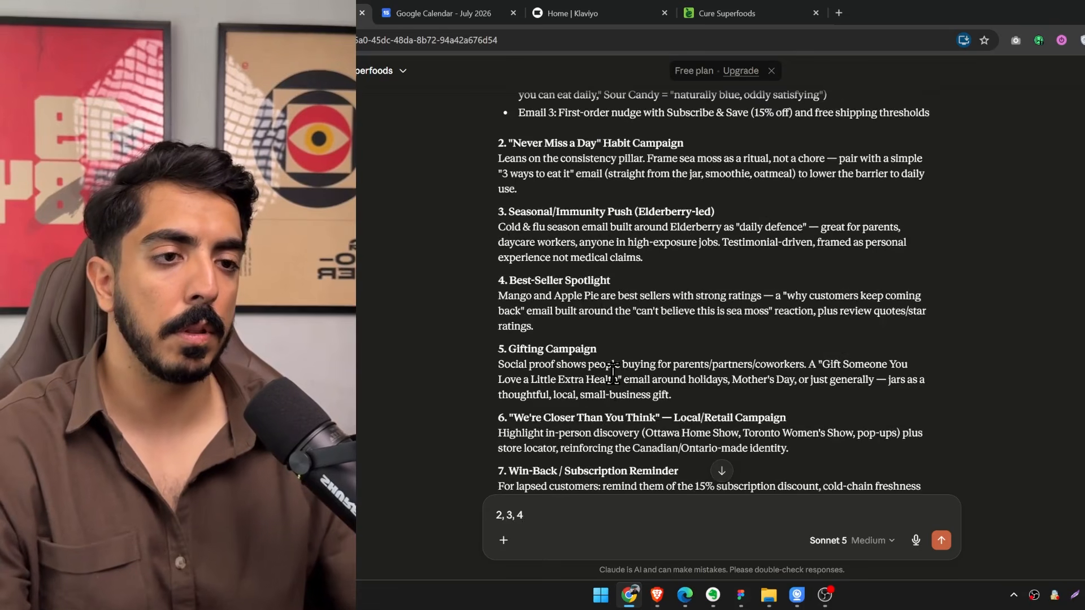
type(",")
scroll(612, 373, "down", 3)
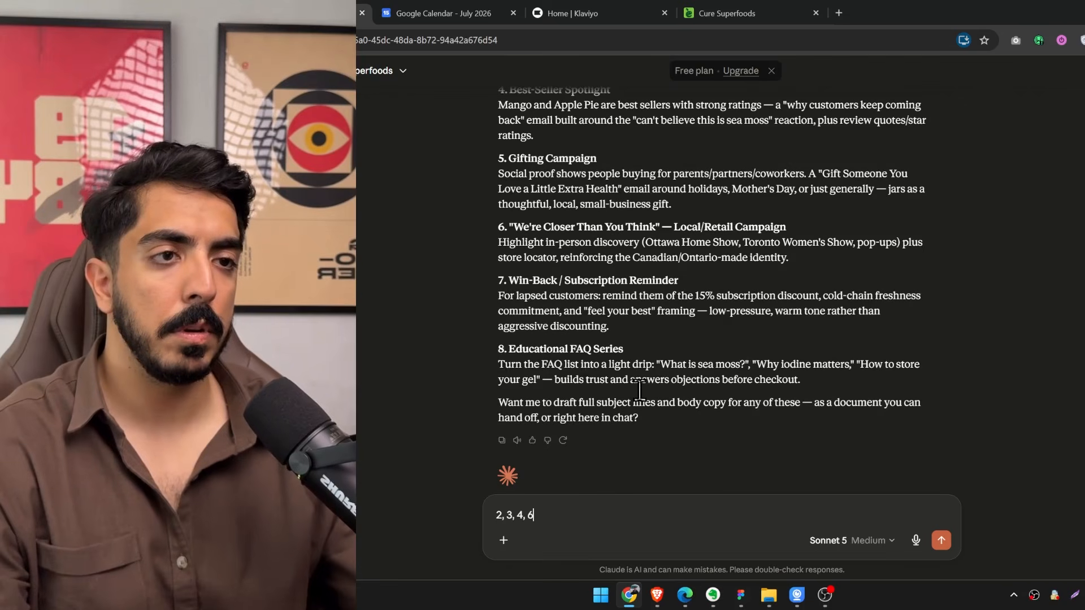
left_click(876, 599)
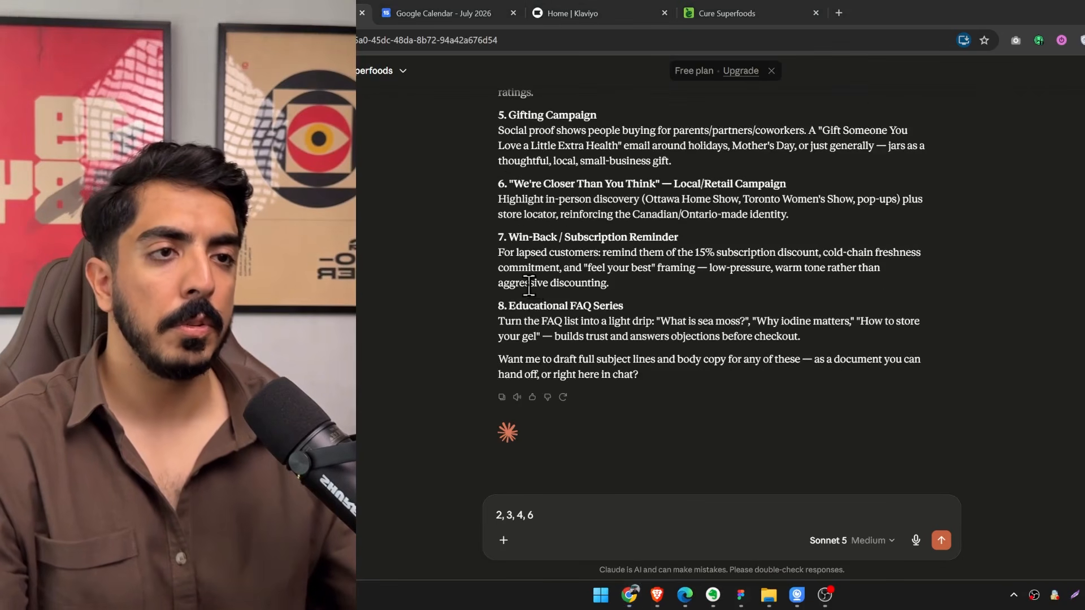
left_click(576, 495)
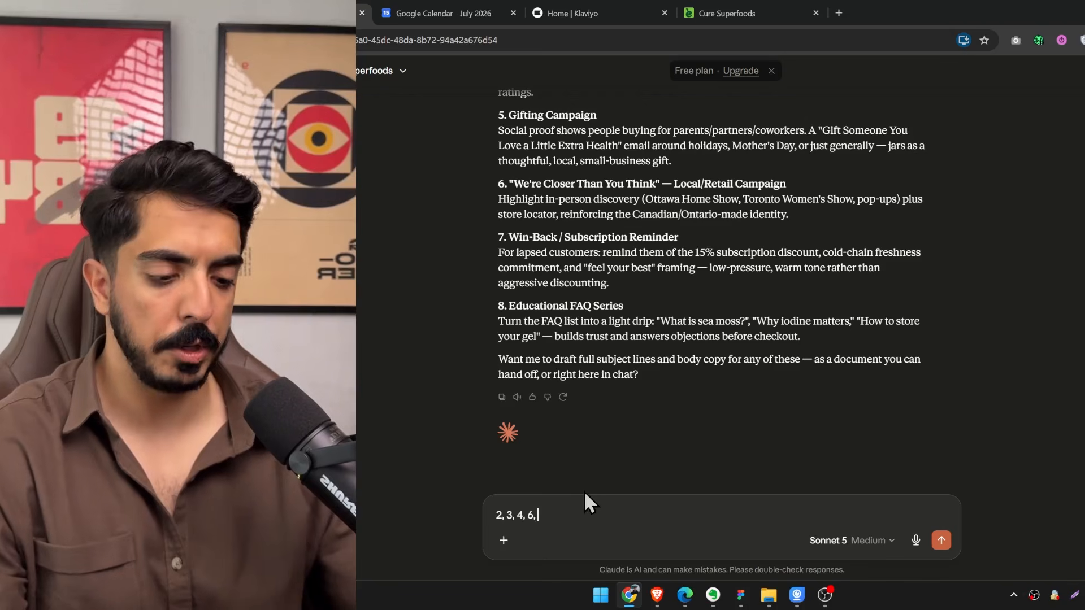
type("8")
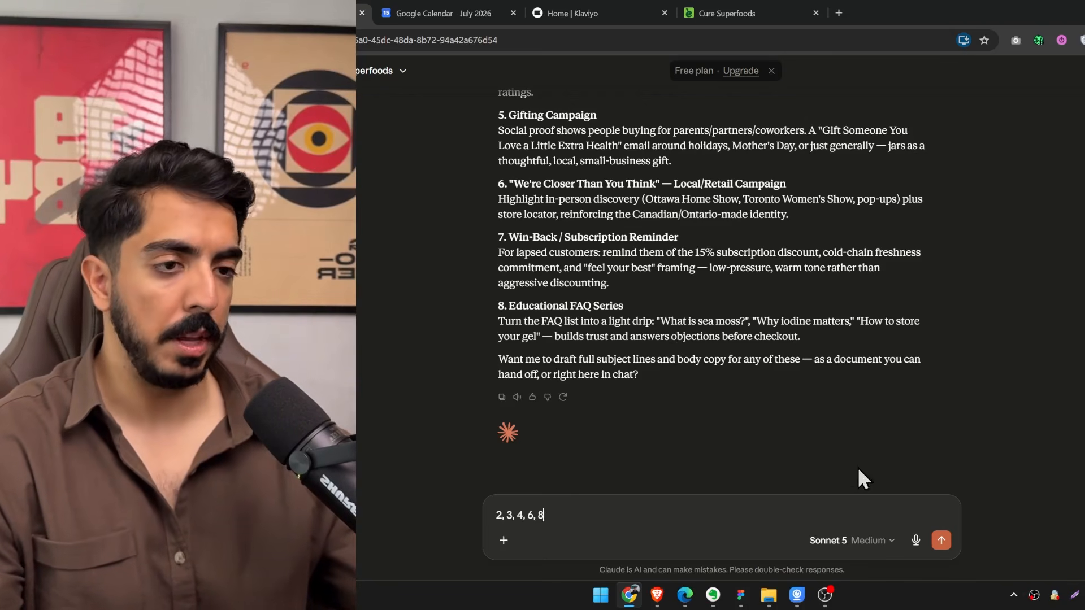
Add the line "Write me copy for each of those ideas" below the idea numbers.
key("shift+Return")
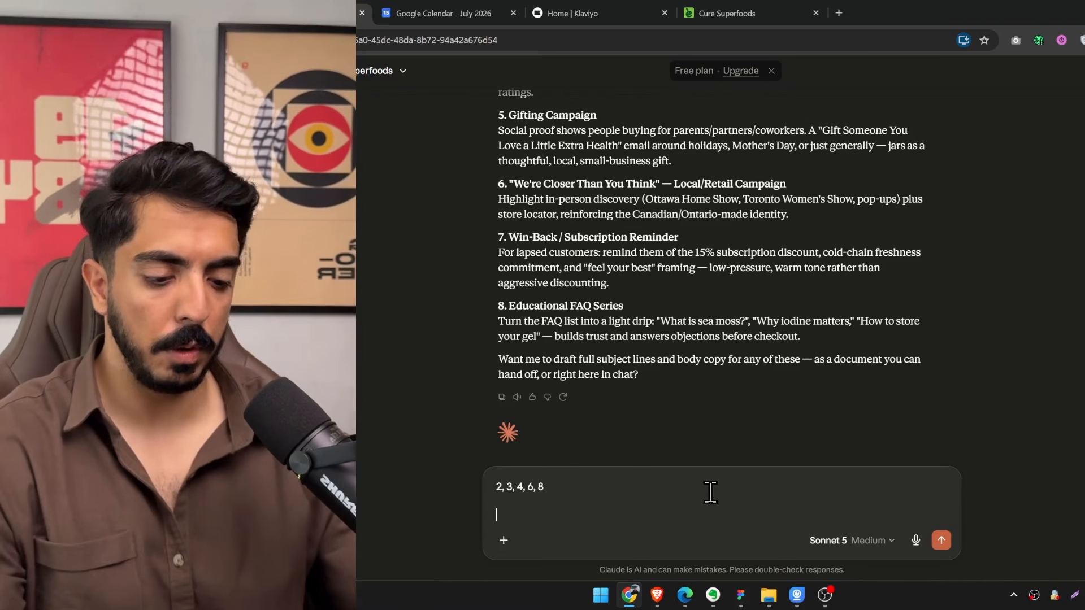
type("Write me co")
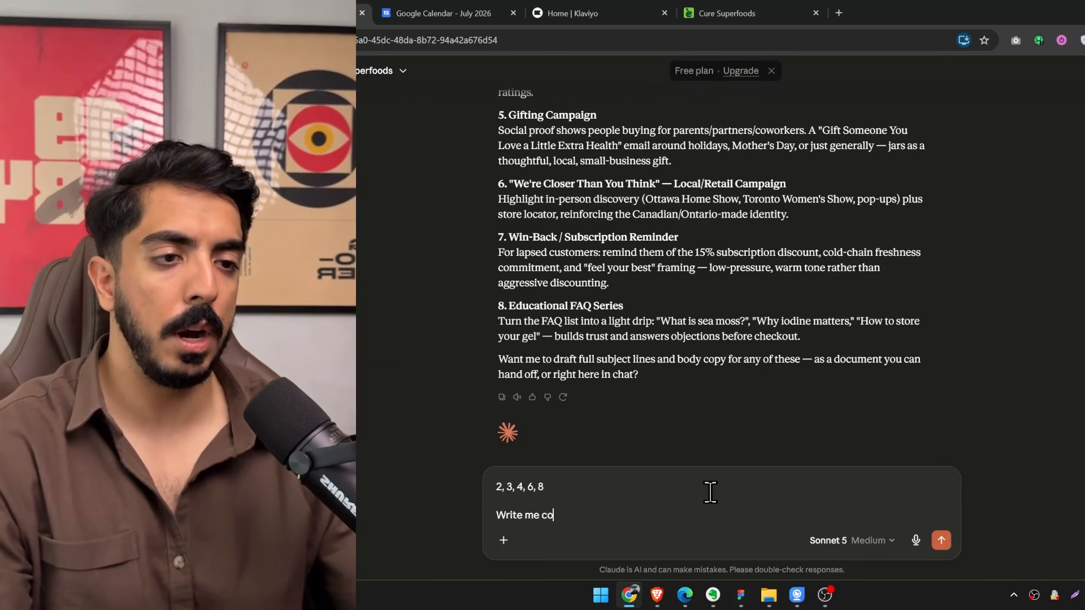
type("py for each of th")
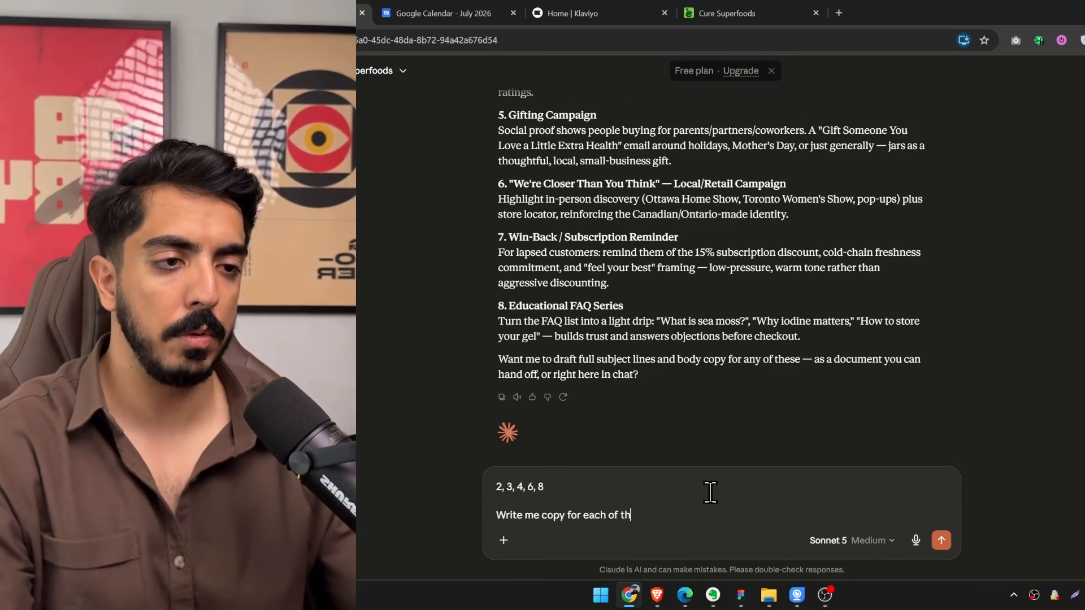
type("ose ideas")
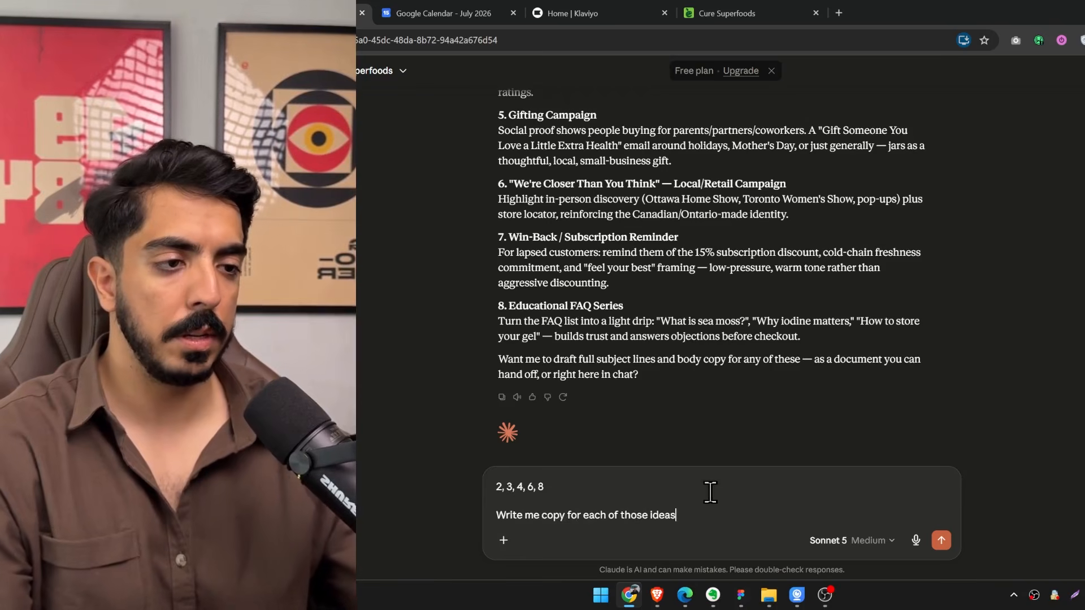
Switch to the FigJam board and copy a screenshot of the EMAIL COPY RULES box.
left_click(741, 598)
left_click_drag(686, 266, 693, 456)
left_click_drag(661, 85, 687, 331)
left_click_drag(672, 63, 678, 370)
scroll(673, 245, "down", 2)
left_click_drag(698, 79, 647, 353)
scroll(632, 252, "up", 5)
left_click_drag(653, 91, 684, 200)
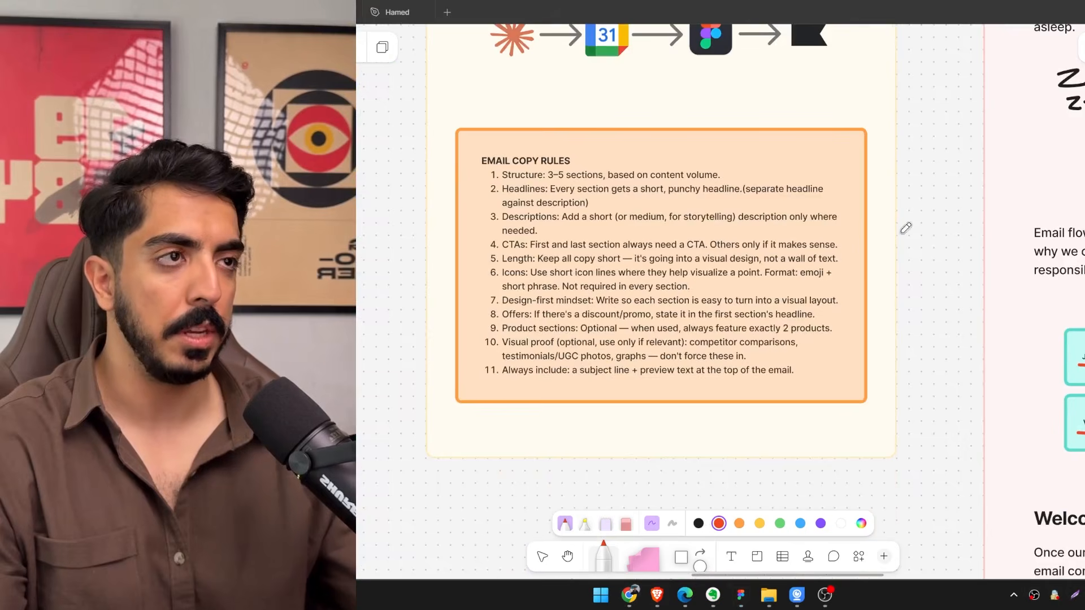
key("Print")
left_click_drag(878, 116, 449, 418)
key("ctrl+c")
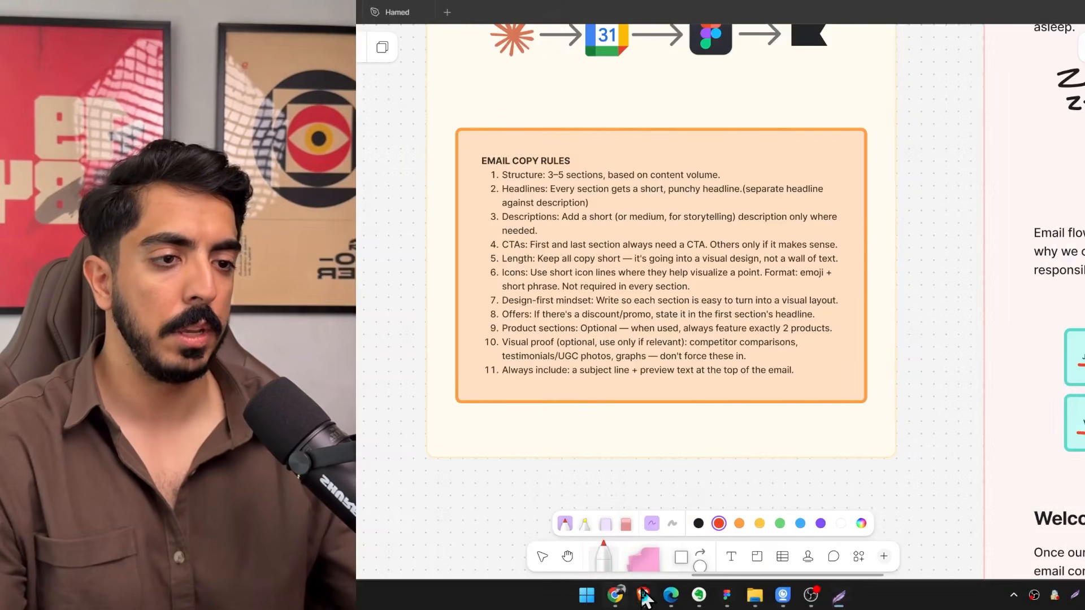
Return to Claude, paste the rules screenshot, add the line "Follow the instructions i attached" and send the message.
left_click(640, 595)
key("ctrl+v")
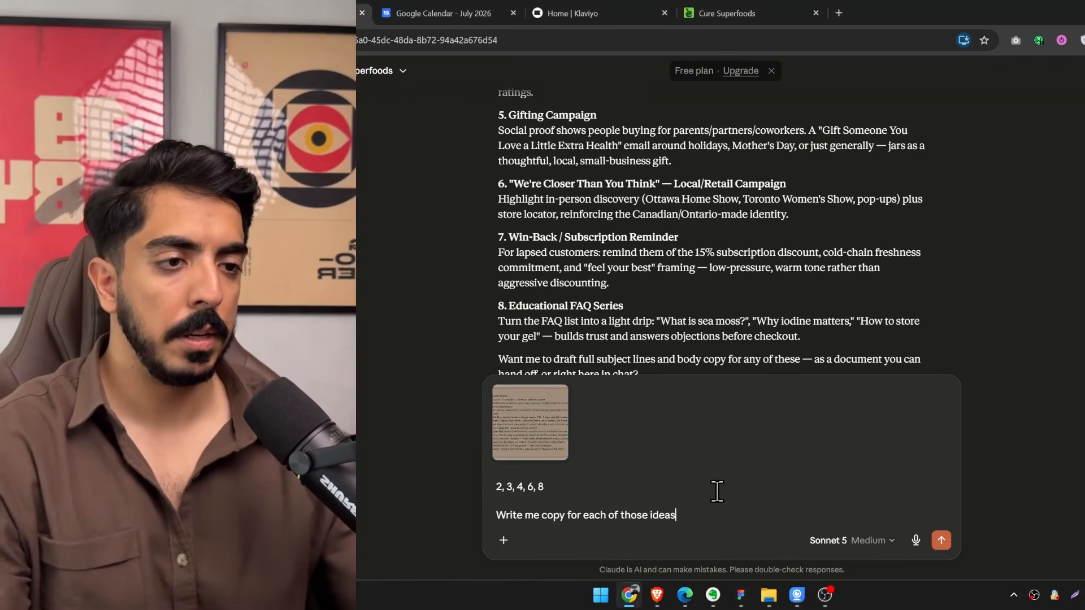
key("shift+Return")
type("Follow t")
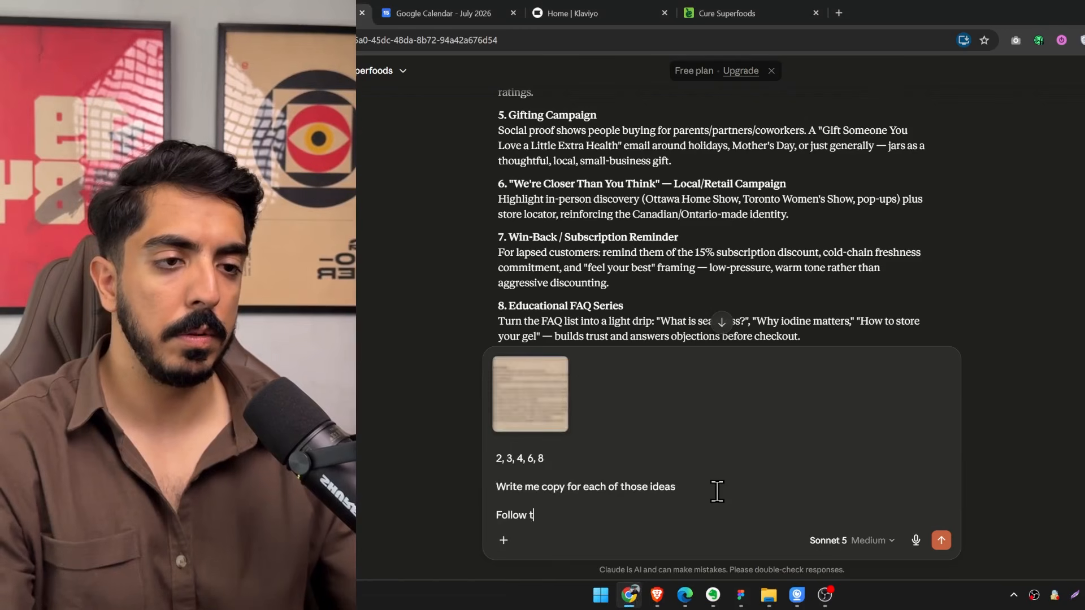
type("he instructions i")
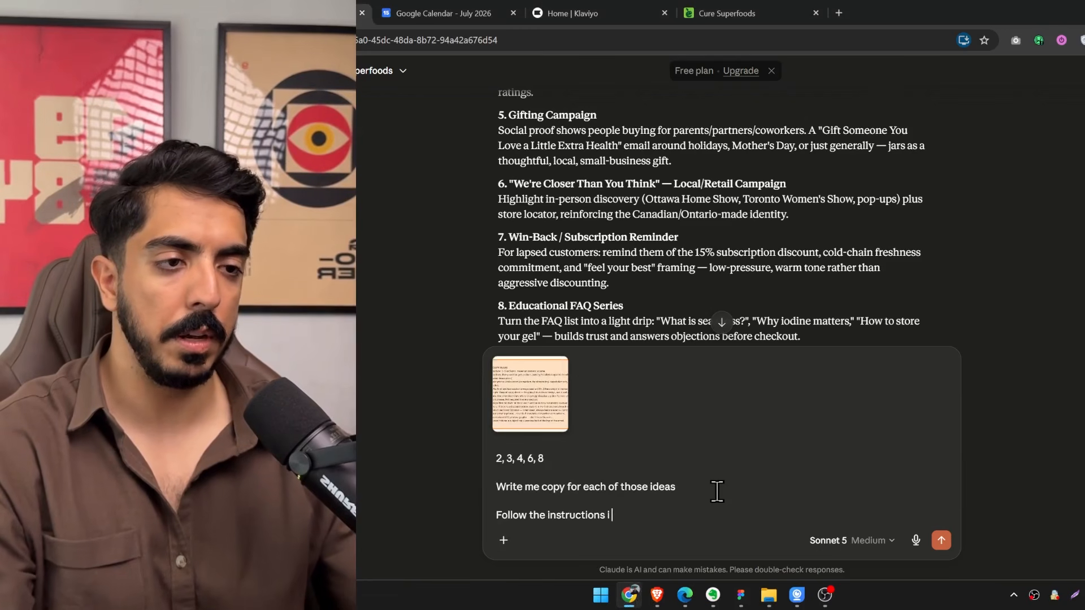
type(" attached")
key("Return")
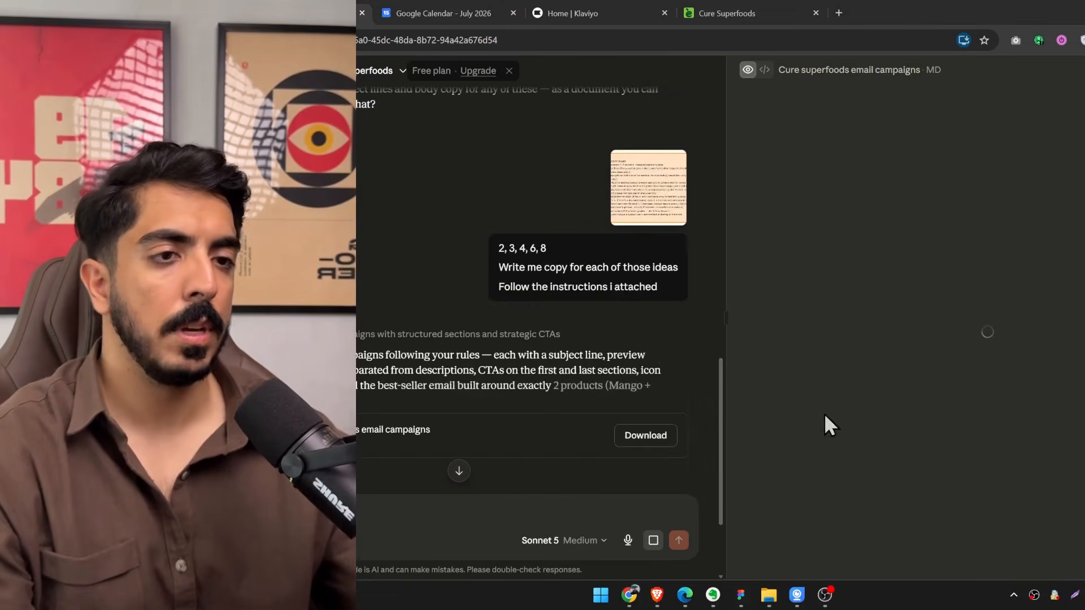
scroll(904, 317, "down", 5)
scroll(910, 318, "down", 10)
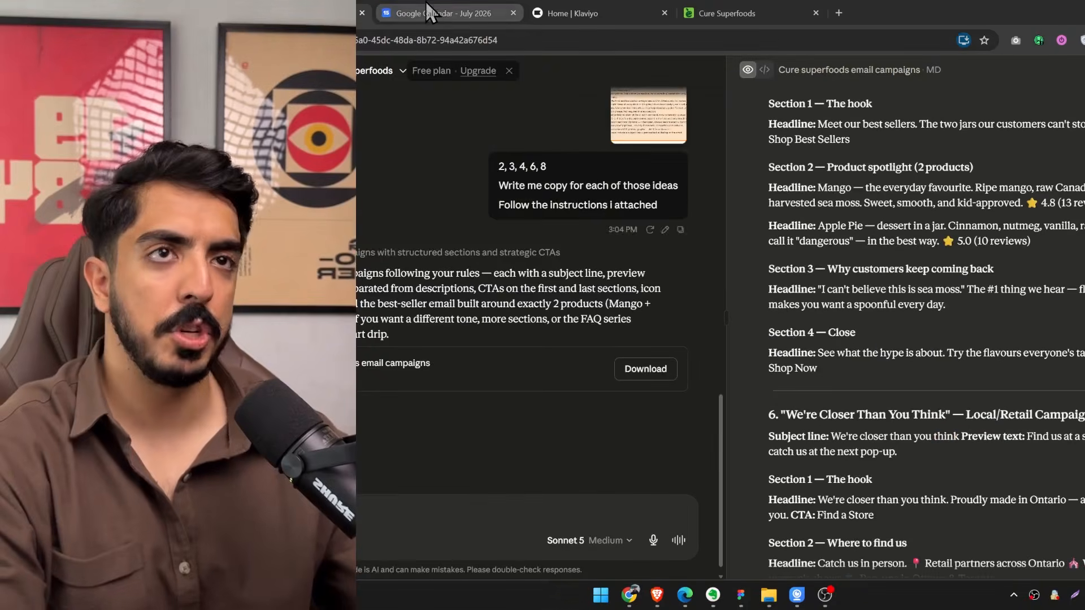
Delete the [Herbar Email] events on July 14, 21 and 28 from the Google Calendar.
left_click(425, 12)
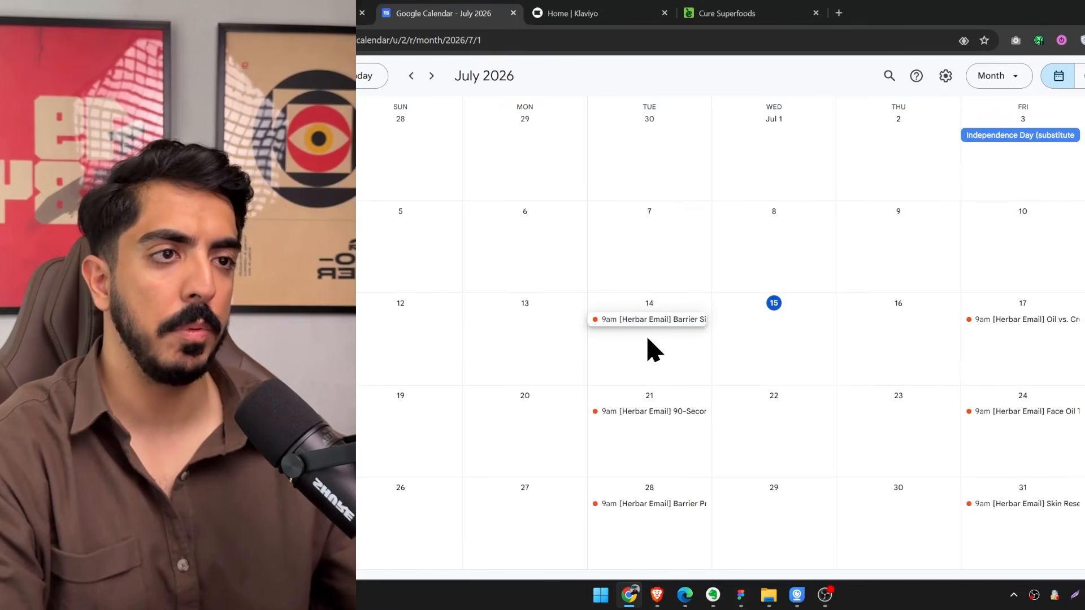
left_click(645, 320)
left_click(479, 96)
left_click(649, 413)
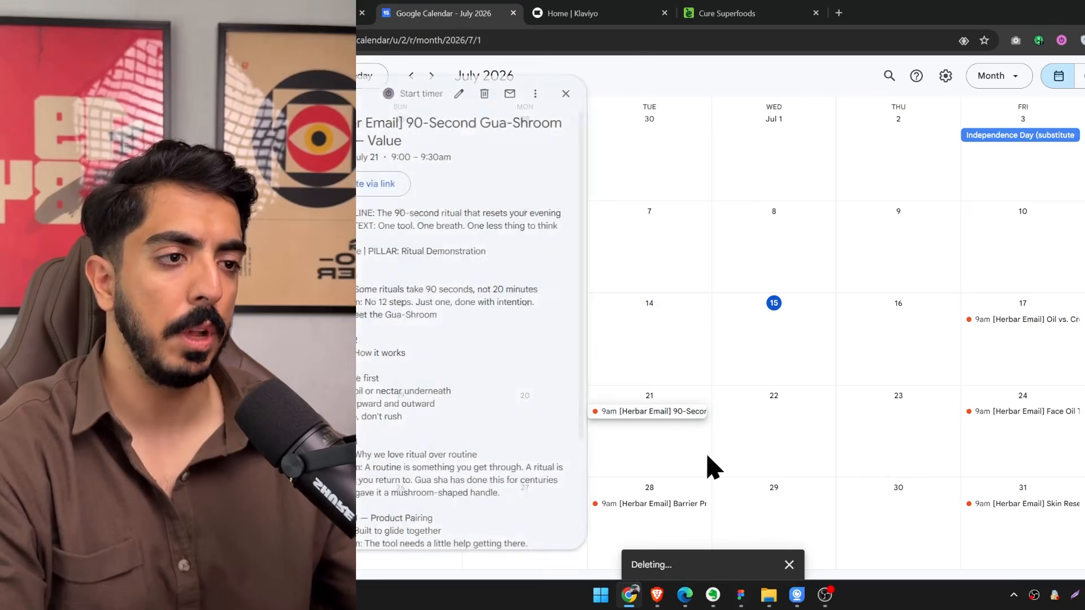
left_click(481, 96)
left_click(681, 503)
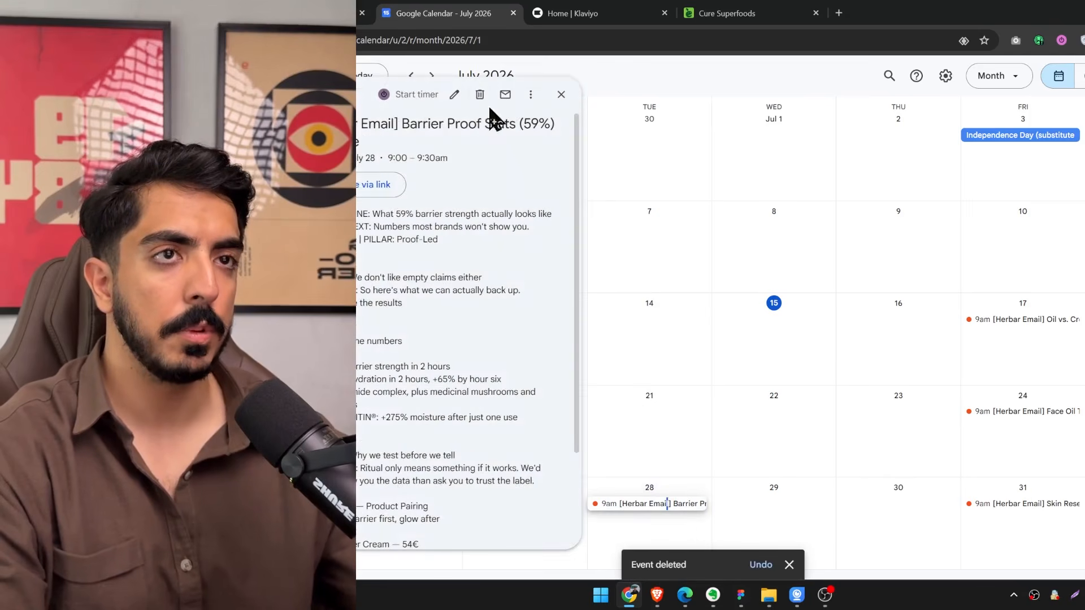
left_click(480, 96)
left_click(972, 595)
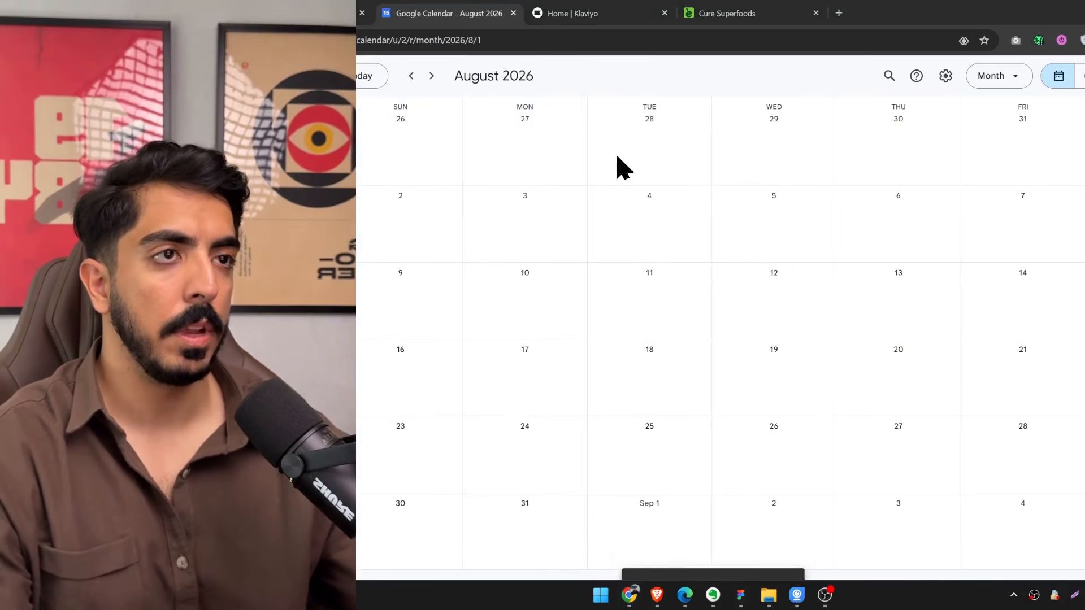
Return to Claude and review the generated Cure Superfoods email campaign copy, starting with the "Never Miss a Day" Habit Campaign.
left_click(412, 77)
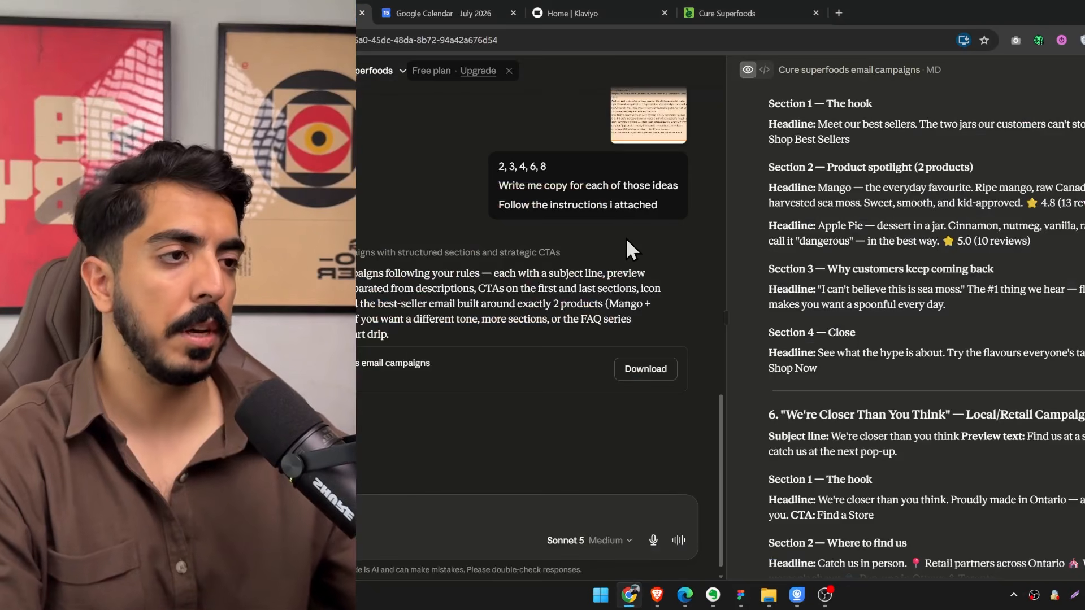
scroll(882, 395, "up", 6)
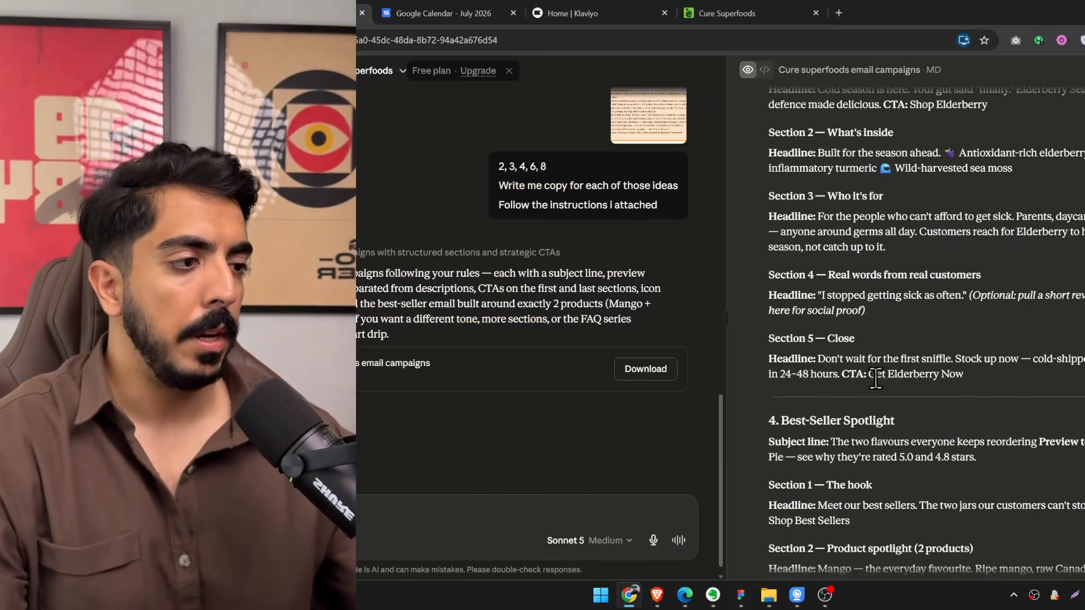
scroll(876, 379, "up", 8)
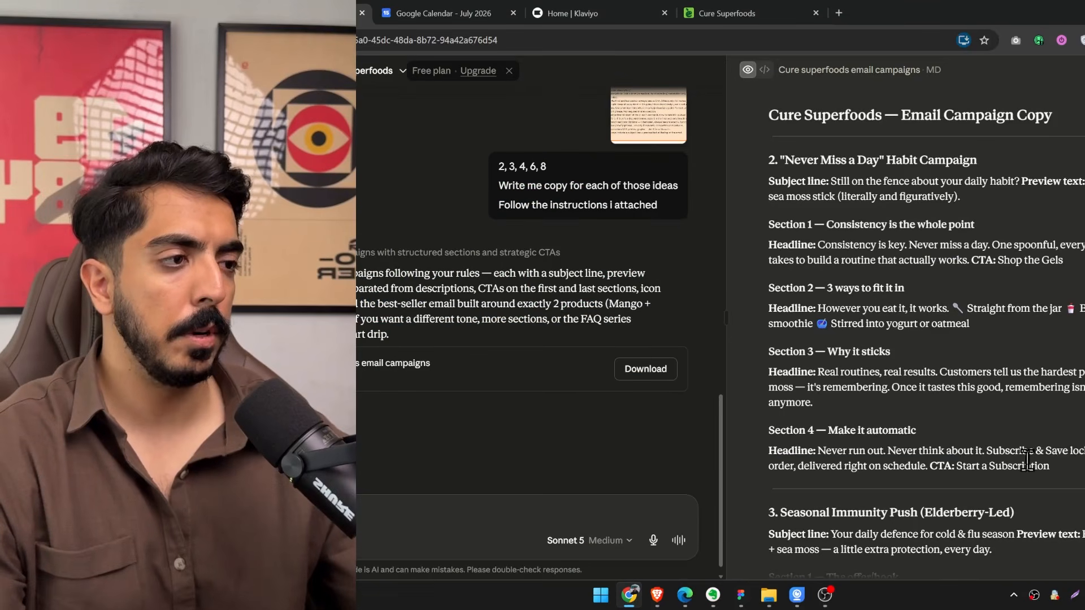
left_click_drag(1050, 467, 847, 196)
left_click(788, 154)
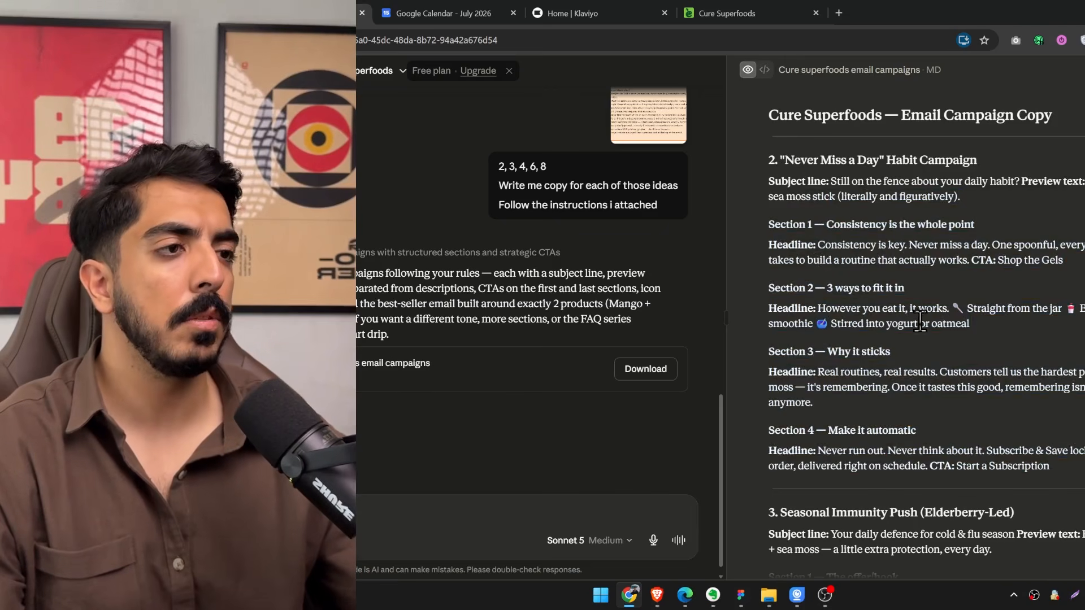
scroll(822, 435, "down", 13)
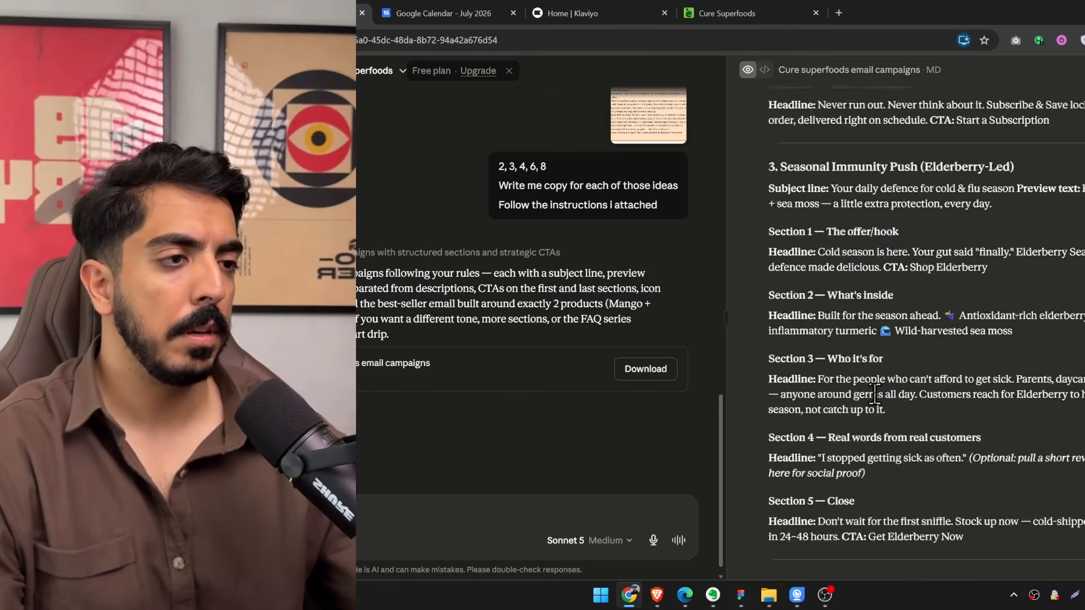
scroll(921, 361, "down", 5)
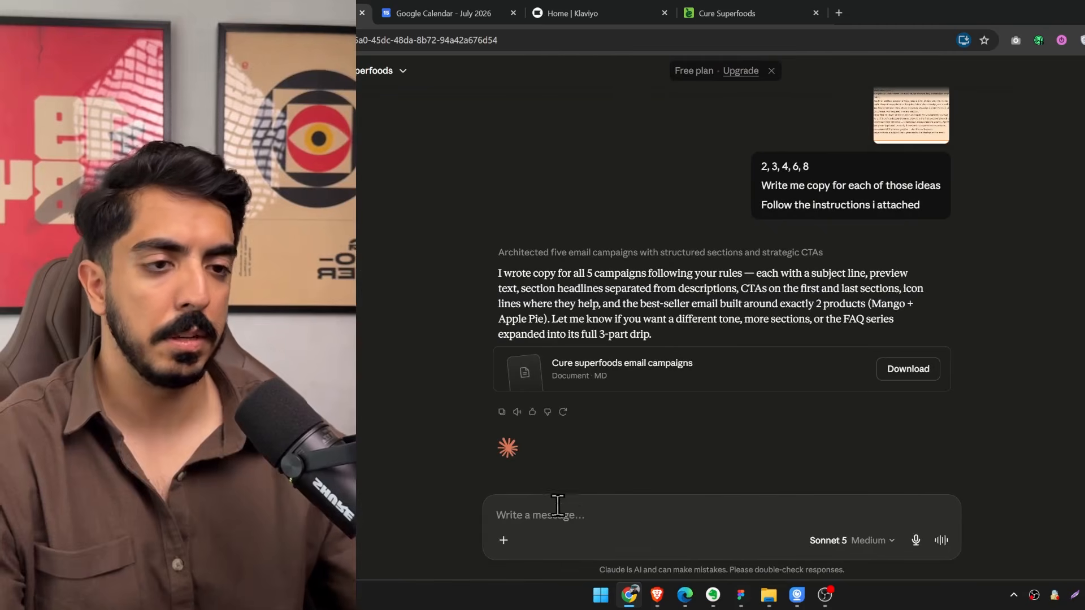
Send Claude "now go through calendar connection and save these email campaigns 1-3 campaigns per week for the next few weeks".
left_click(570, 515)
type("now ")
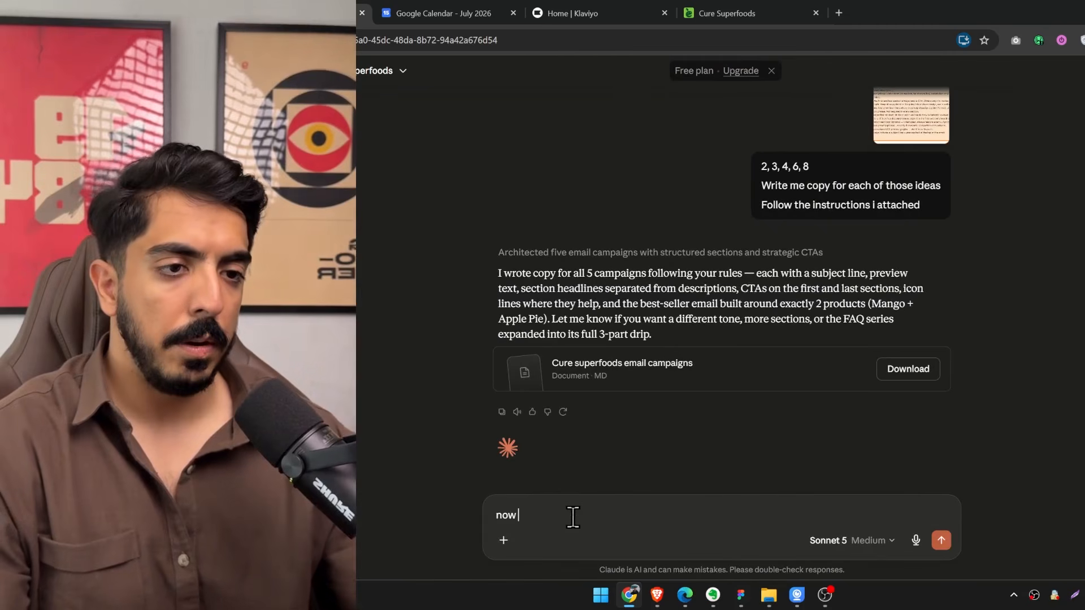
type("go through")
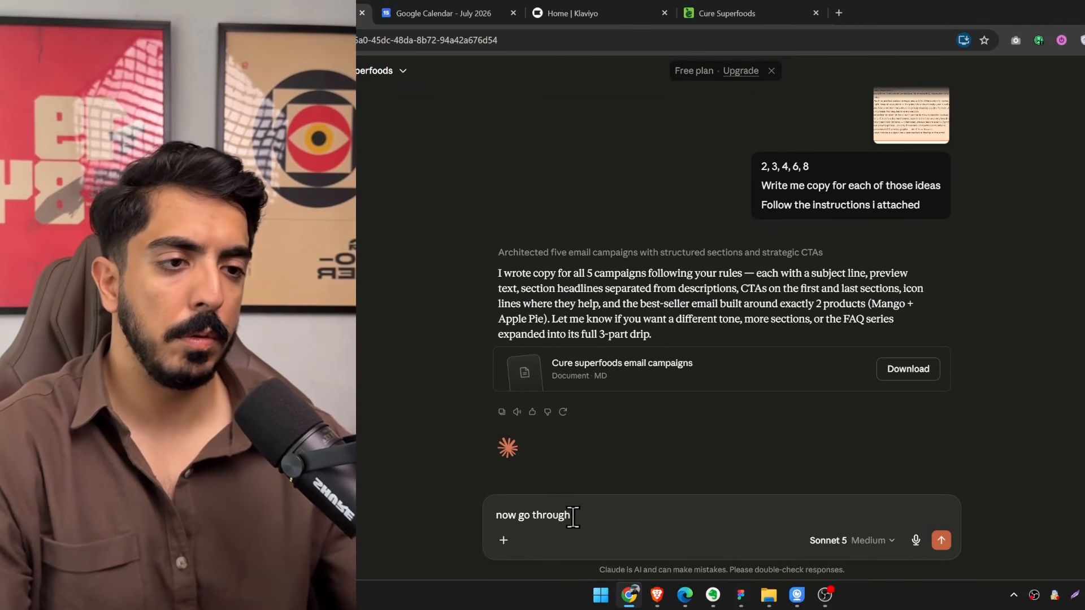
type(" calendar connection and save these email campaigns 1-3 campaigns per week")
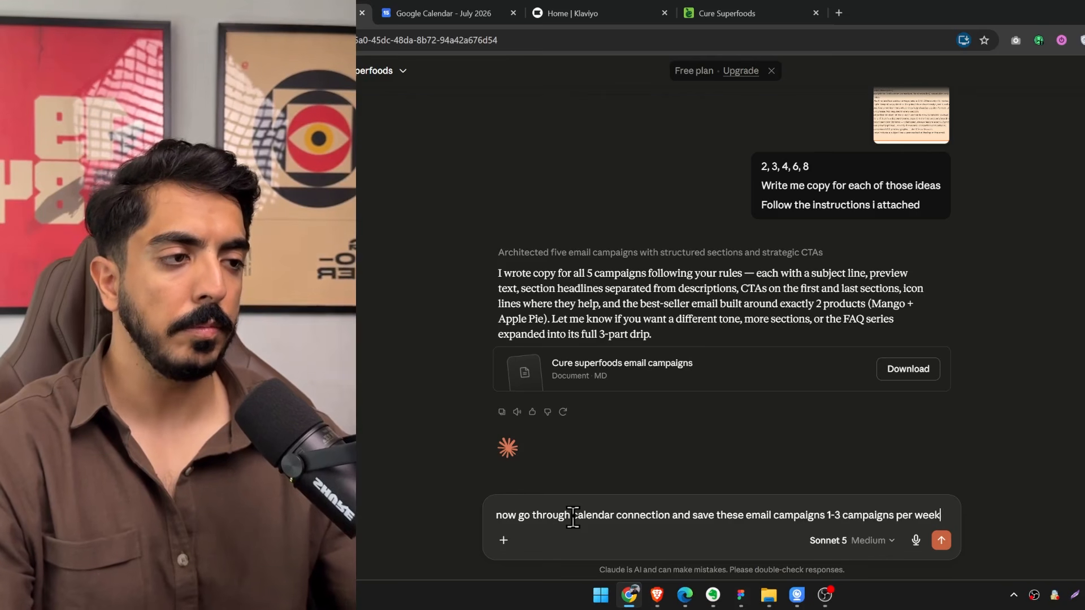
type("or the ne")
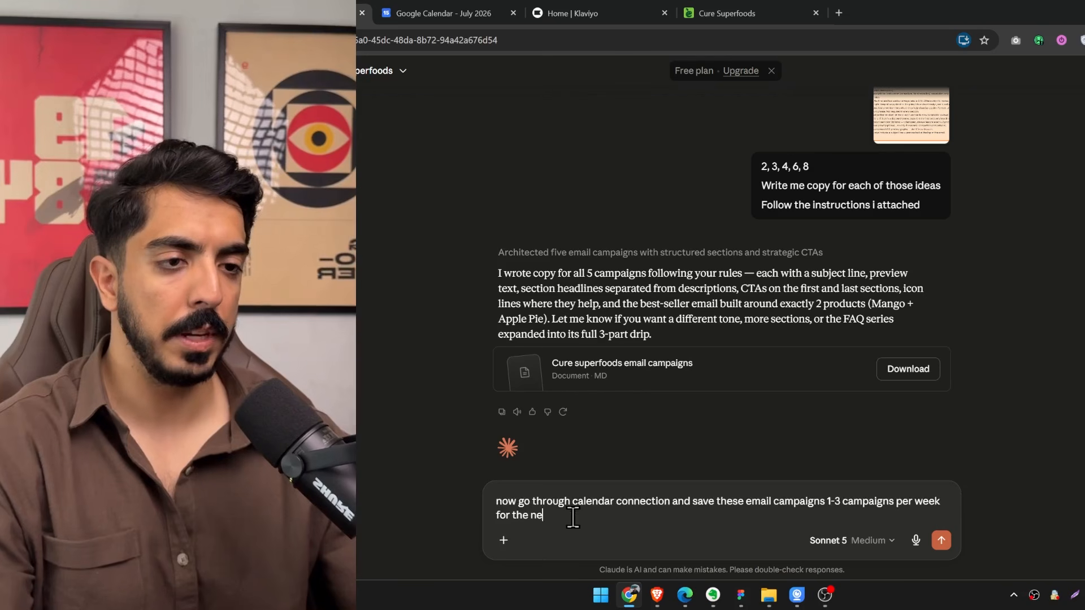
type("xt few weeks")
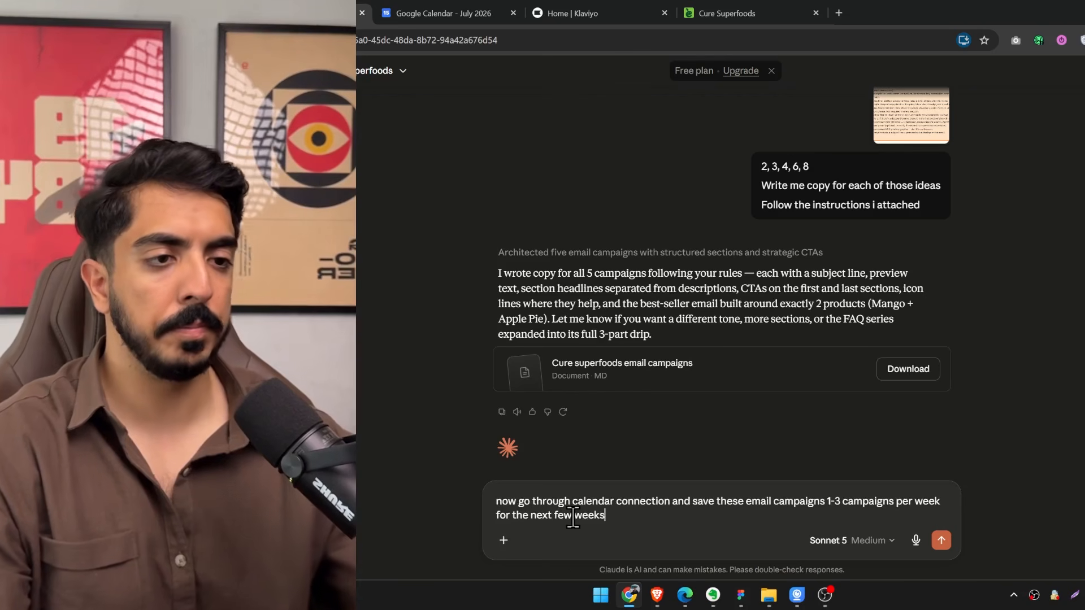
key("Return")
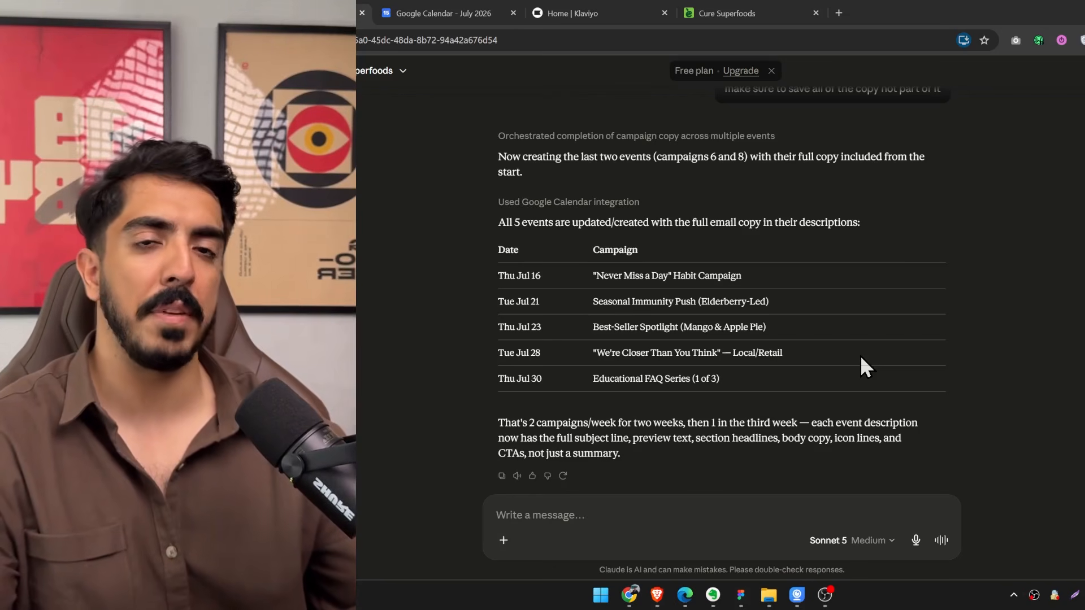
Switch to Google Calendar and review the email campaign events on July 23, 21 and 28.
left_click(441, 13)
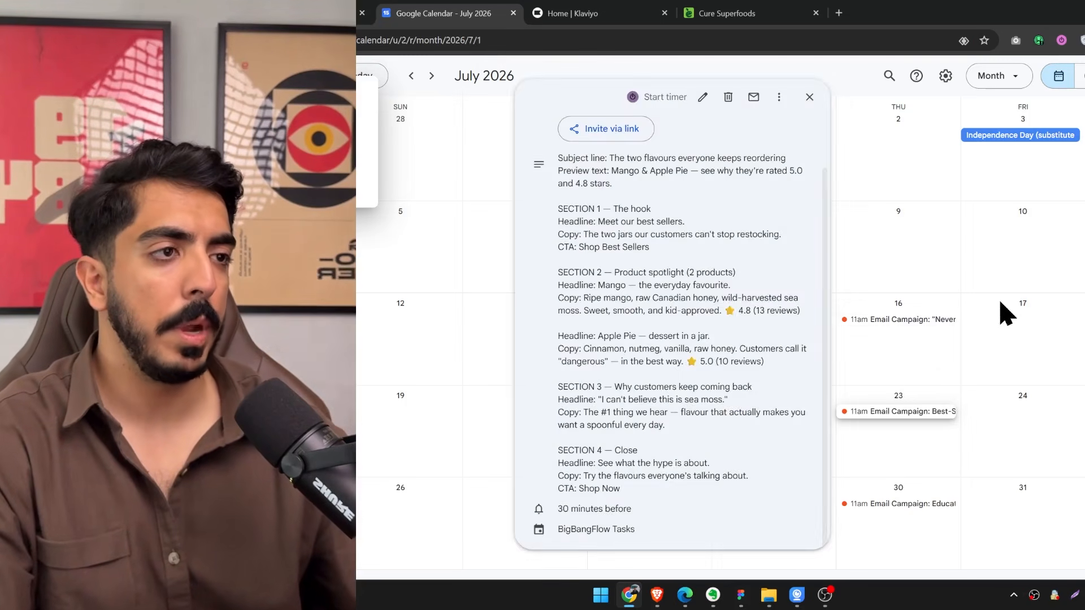
left_click(1006, 313)
left_click(627, 414)
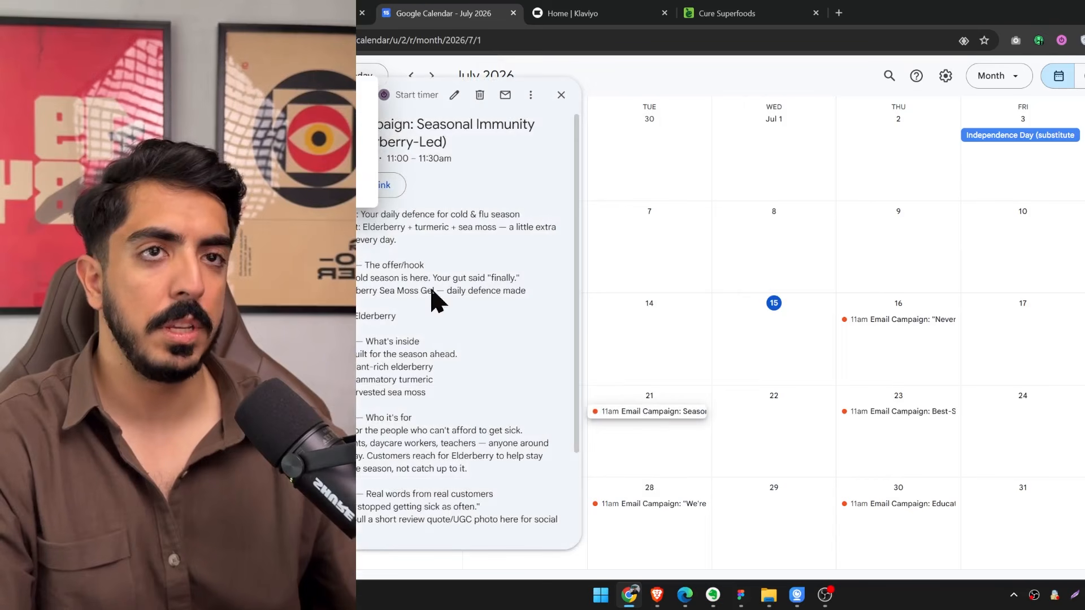
left_click(668, 504)
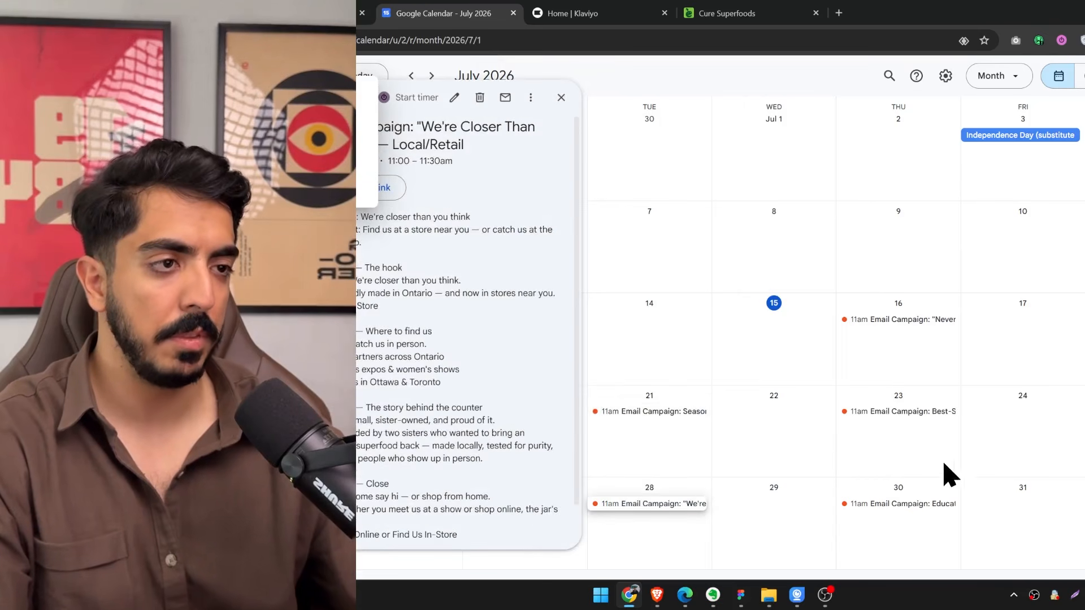
Switch to Claude Design and examine the colors, fonts and components of the selected Cure Superfoods Design System.
left_click(656, 595)
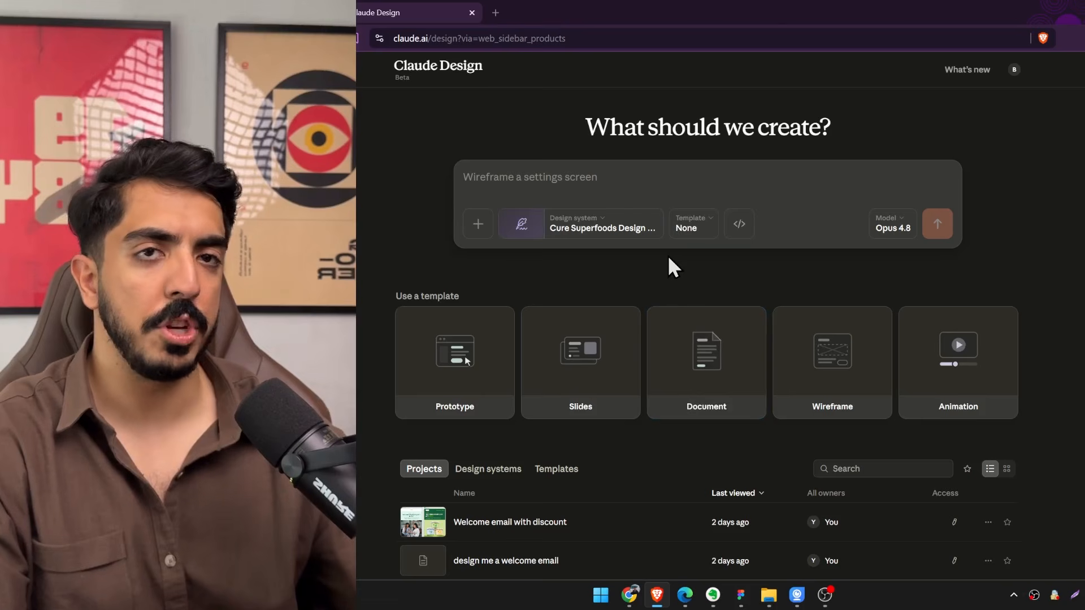
left_click(600, 225)
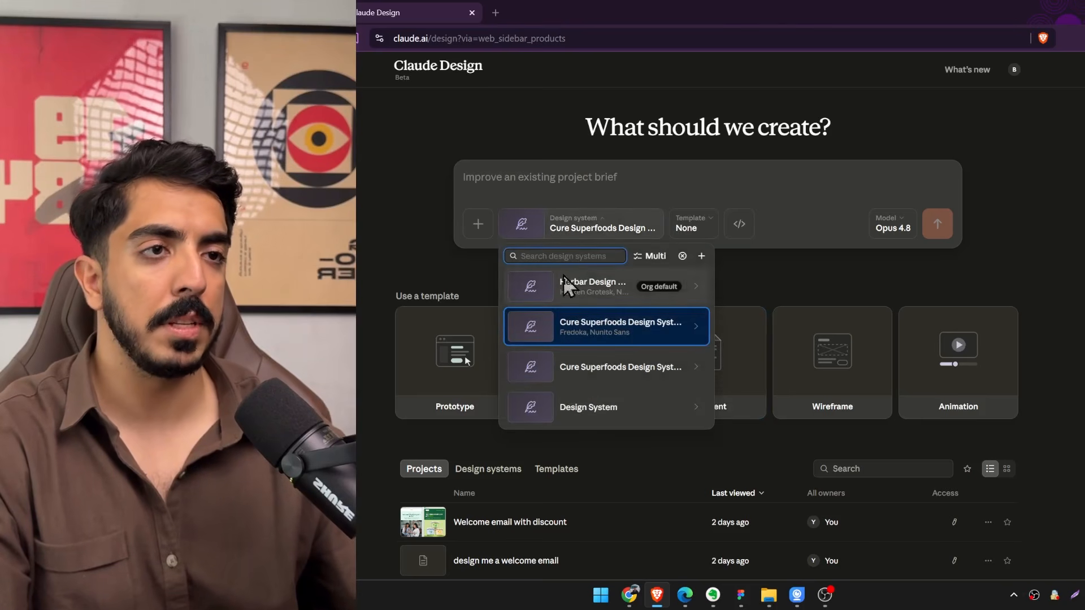
left_click(696, 328)
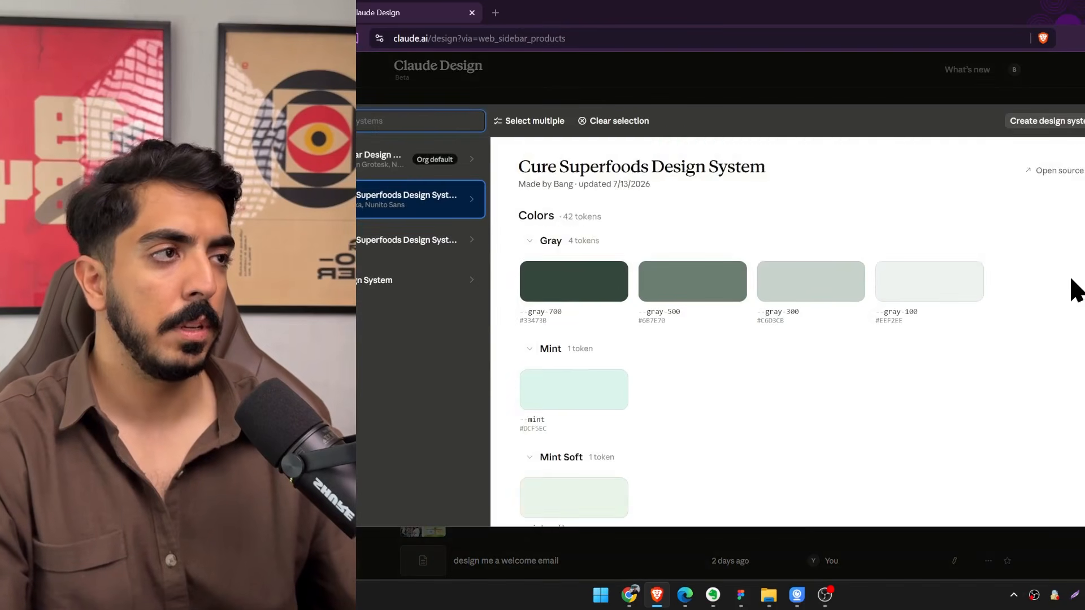
scroll(791, 339, "down", 2)
scroll(786, 333, "up", 2)
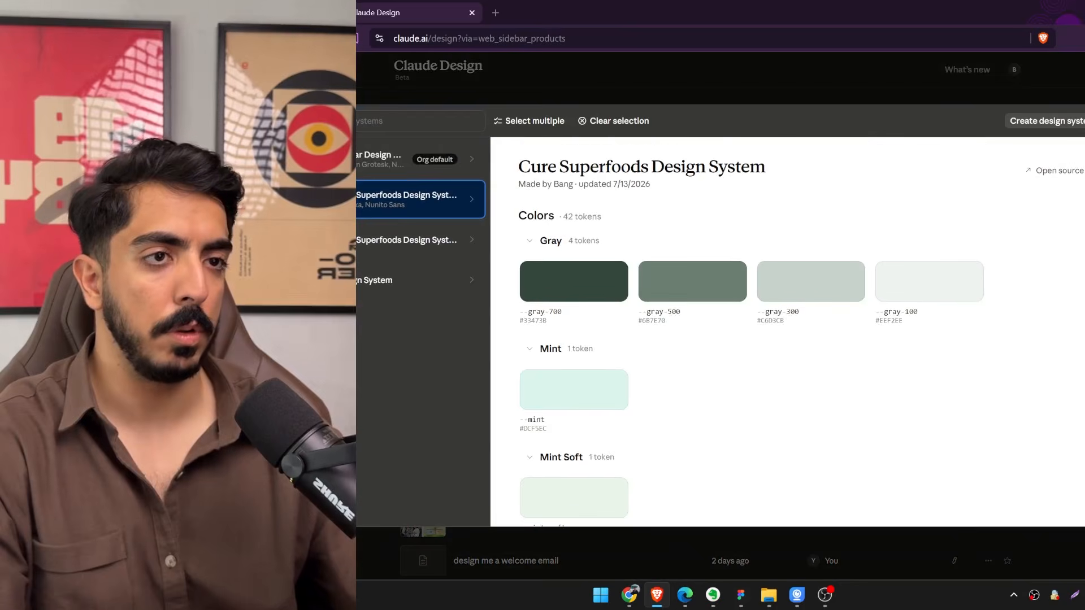
scroll(606, 286, "down", 20)
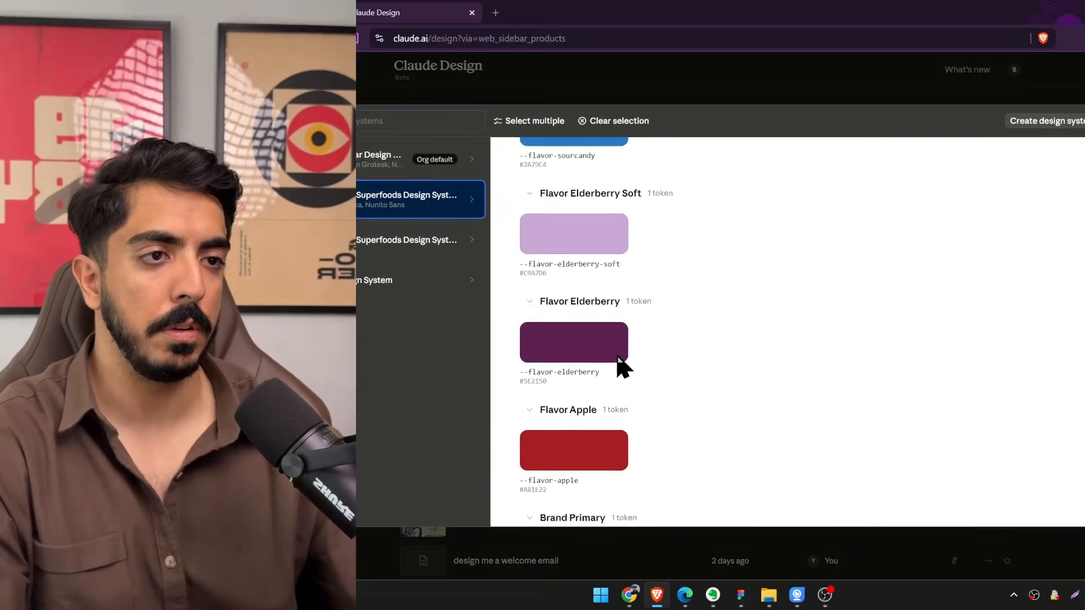
scroll(621, 368, "down", 20)
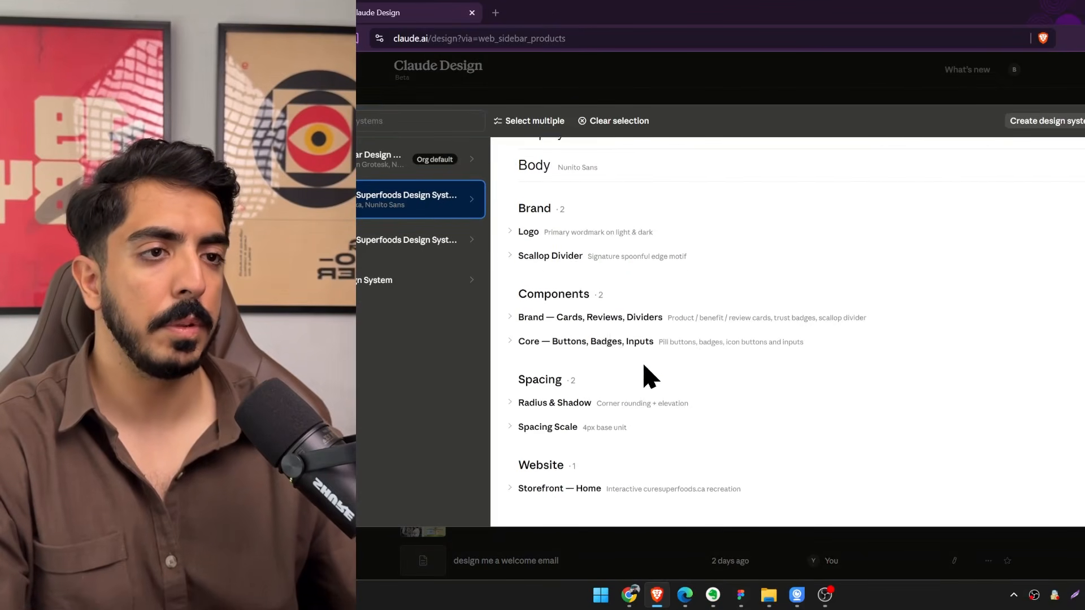
scroll(621, 406, "up", 20)
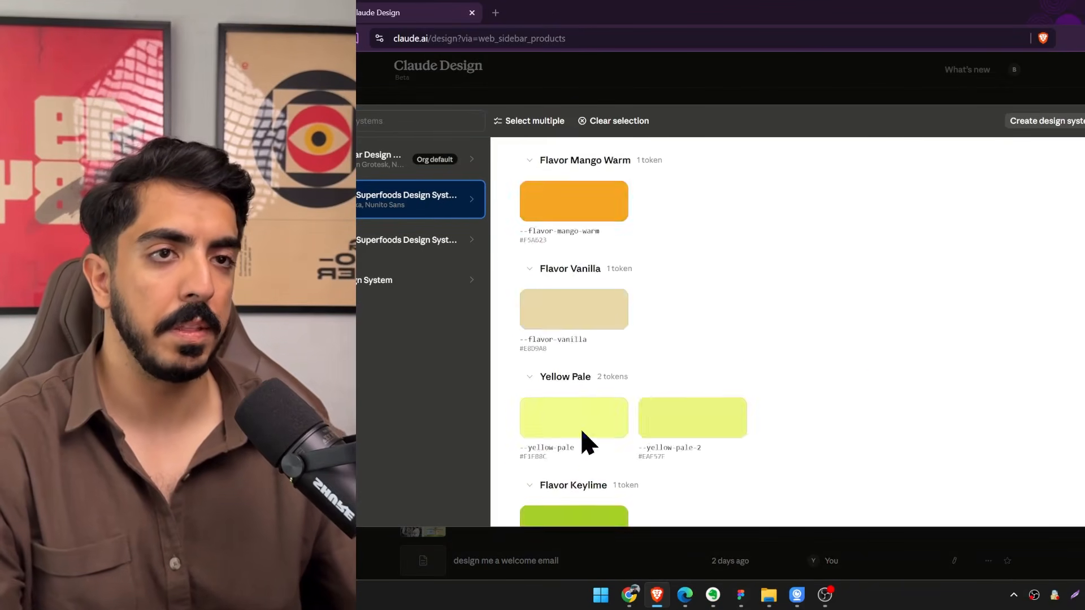
scroll(581, 432, "up", 15)
key("Escape")
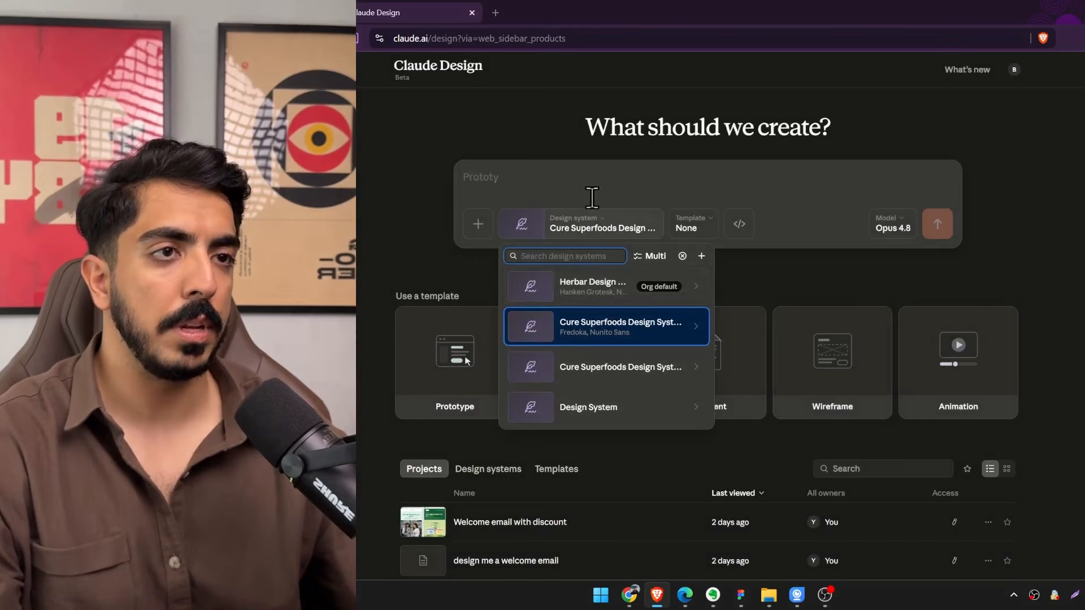
left_click(591, 198)
Copy the four sections of the July 23 Best-Seller Spotlight event from Google Calendar into the Claude Design prompt.
left_click(636, 595)
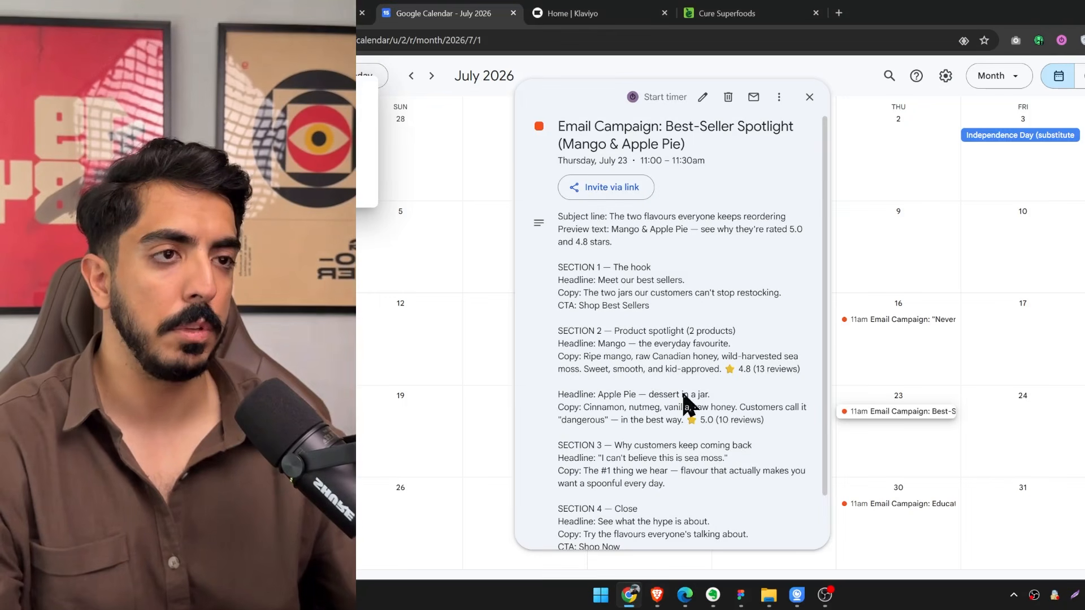
scroll(730, 435, "down", 2)
left_click_drag(627, 494, 561, 265)
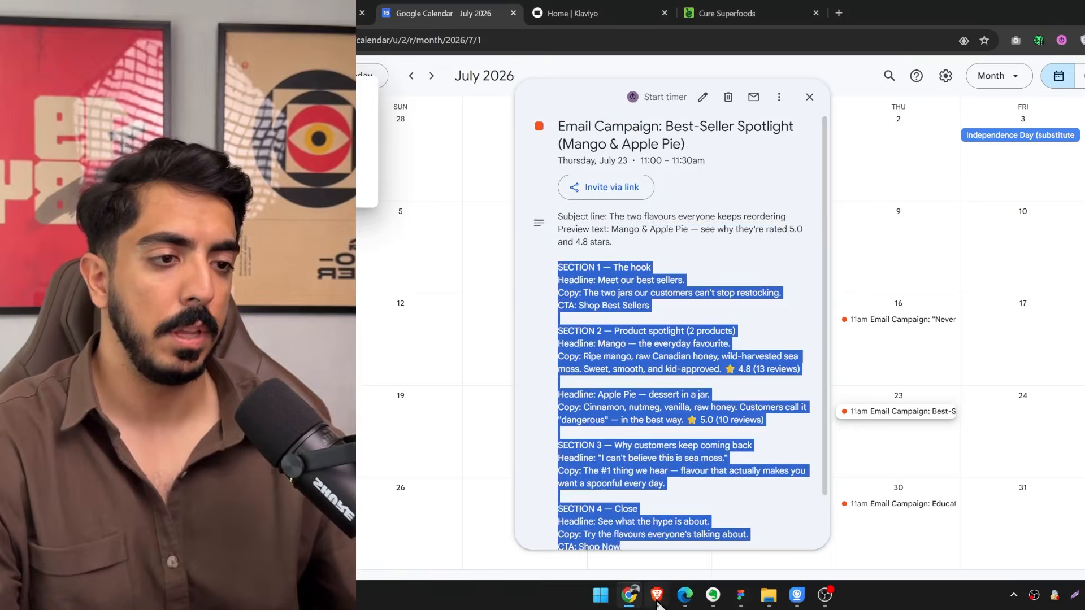
key("alt+Tab")
left_click(538, 169)
key("ctrl+v")
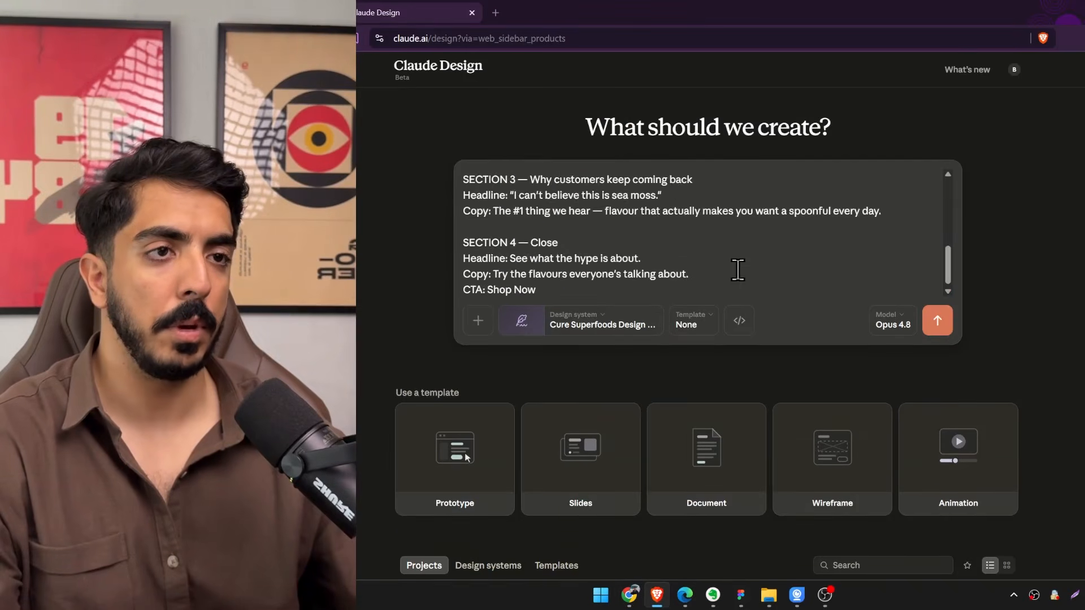
Below the pasted copy, add a "---" separator and the request "Design me an email campaign with the copy i provided".
key("Return")
key("Return")
key("Return")
type("-")
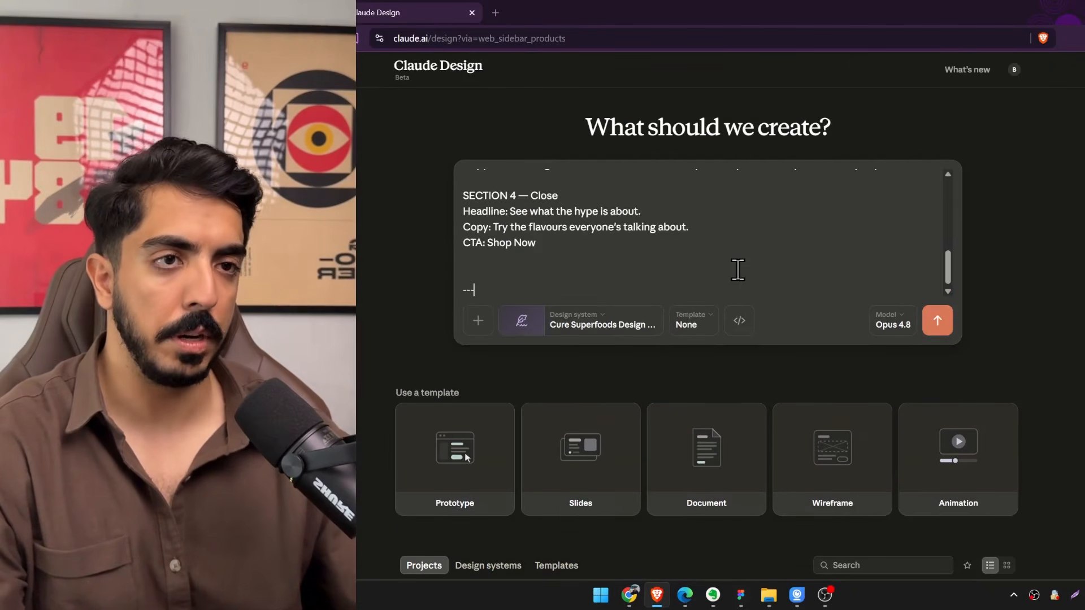
type("--")
key("Return")
key("Return")
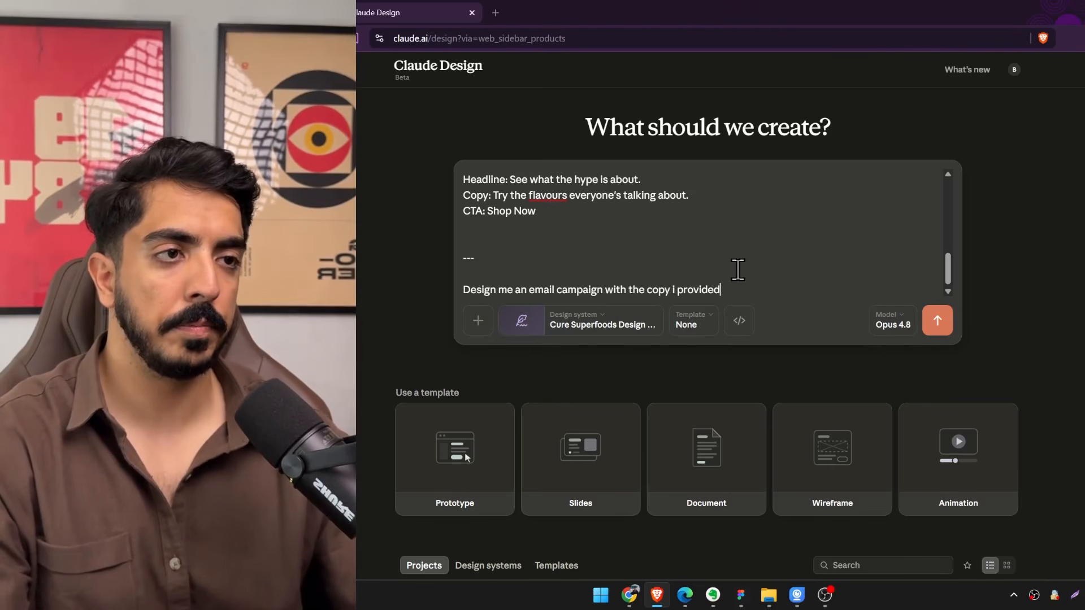
Insert the July 16 "Never Miss a Day" event's section copy from Google Calendar above the request line, followed by a "--" separator.
left_click(574, 261)
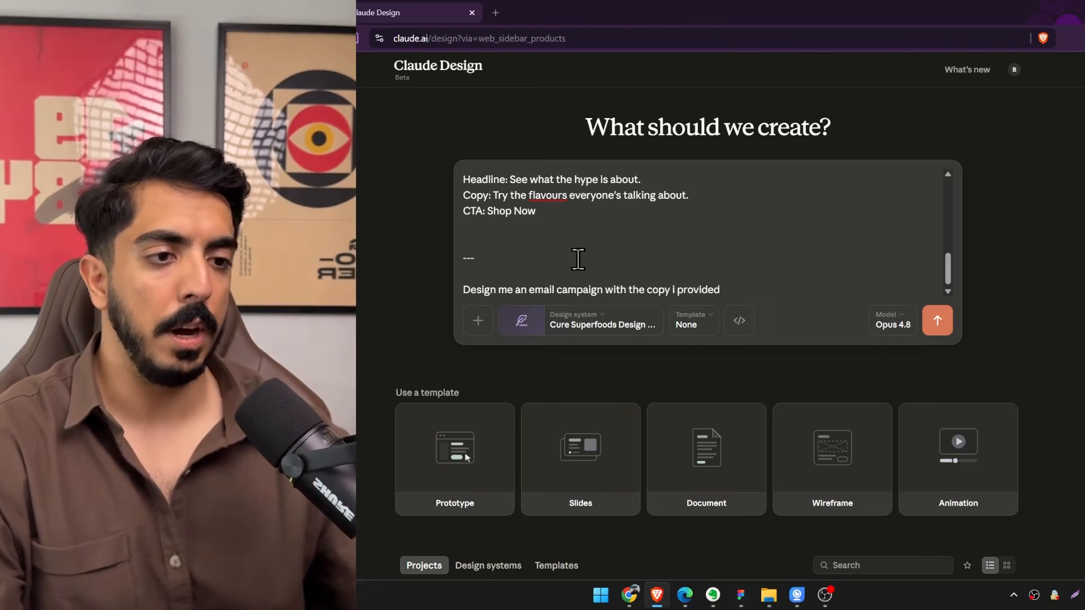
left_click(630, 598)
left_click(902, 320)
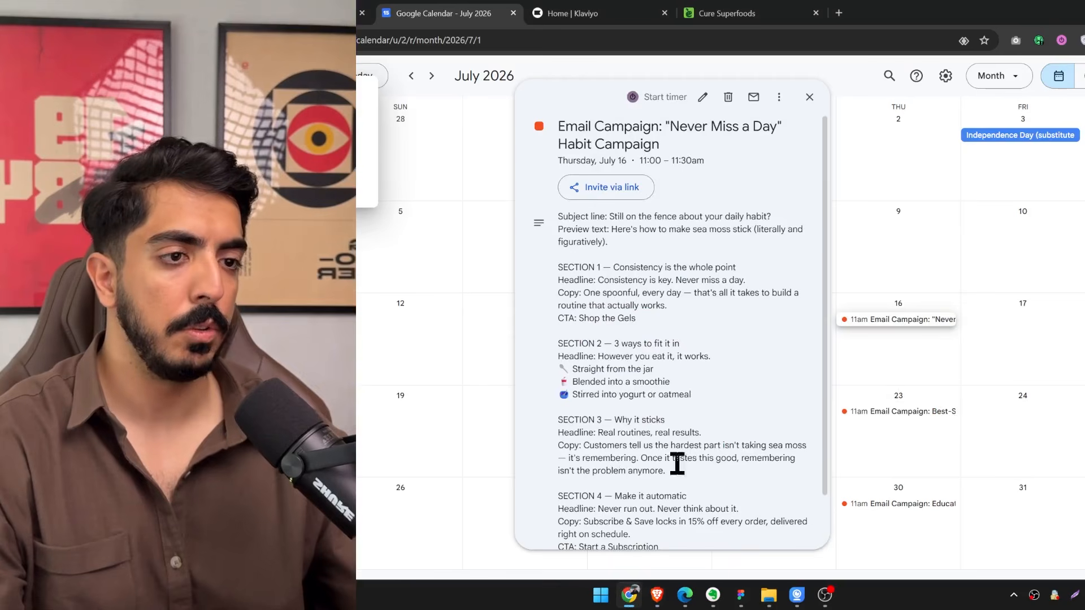
scroll(628, 531, "down", 1)
left_click_drag(665, 490, 560, 278)
key("alt+Tab")
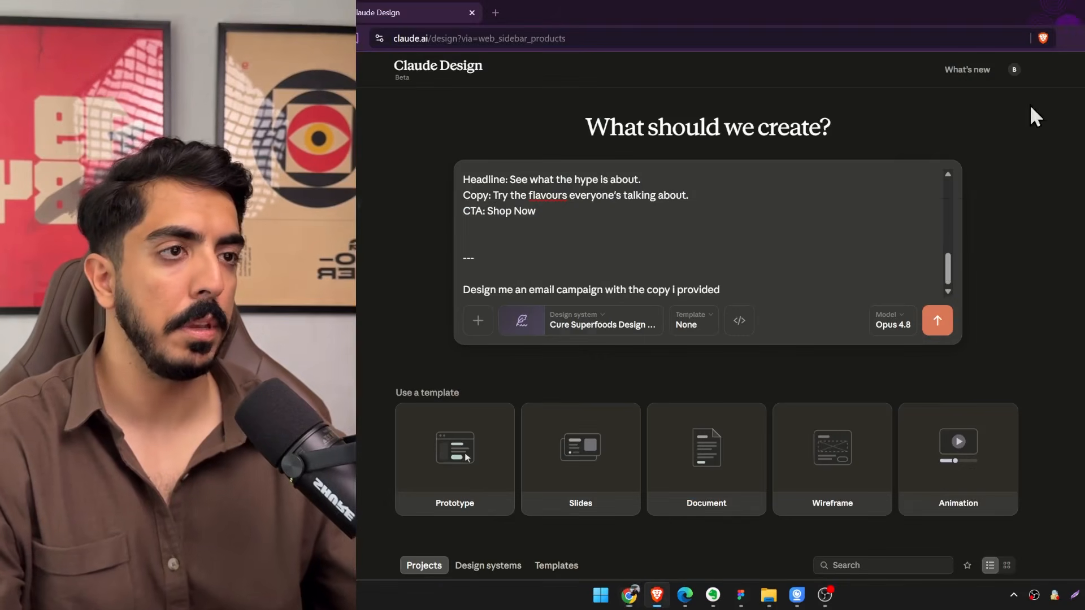
key("shift+Return")
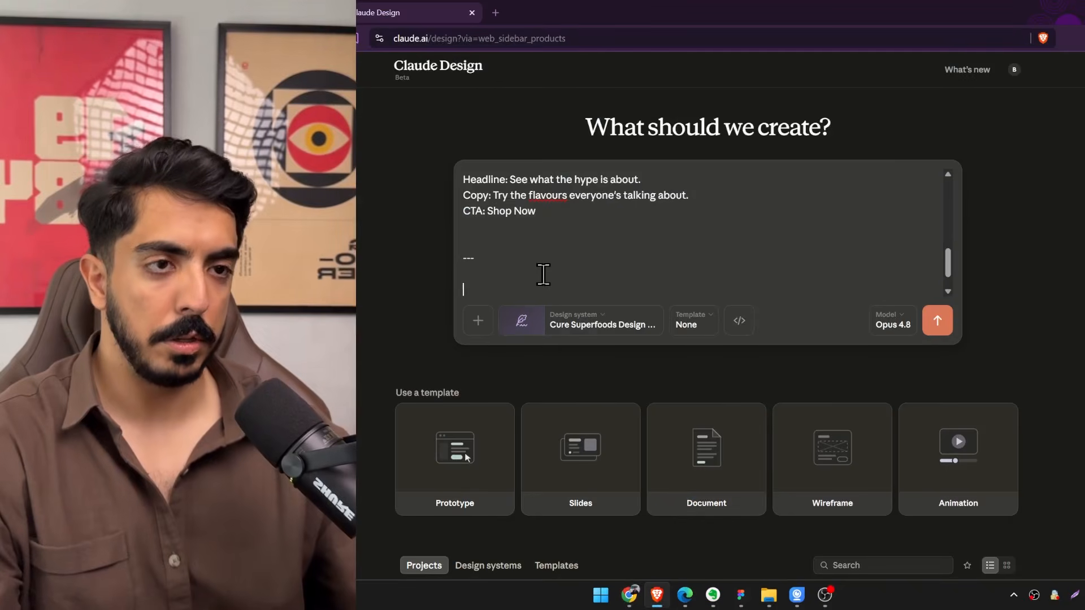
key("ctrl+v")
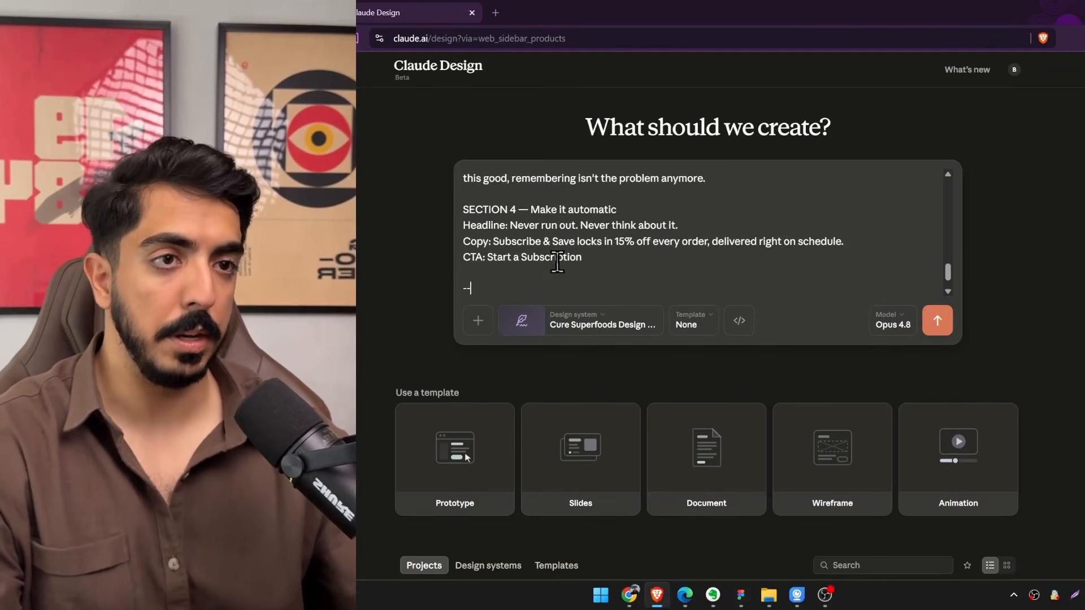
scroll(565, 257, "down", 1)
Reword the request to "Design me 2 email campaigns with the copies i provided", choose the model and start the design.
double_click(520, 289)
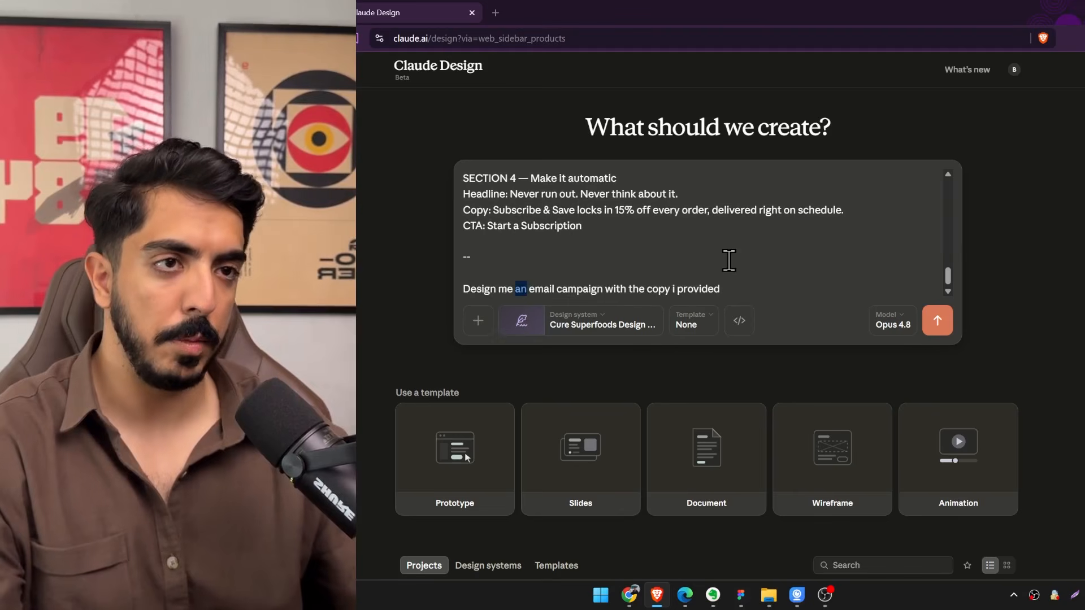
type("2")
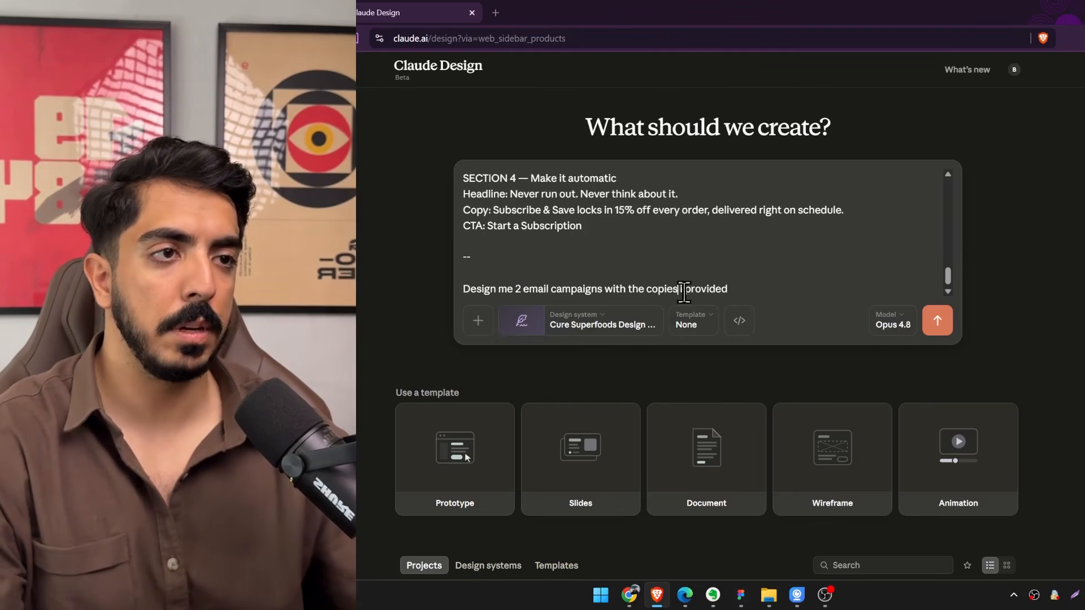
left_click(893, 320)
left_click(803, 418)
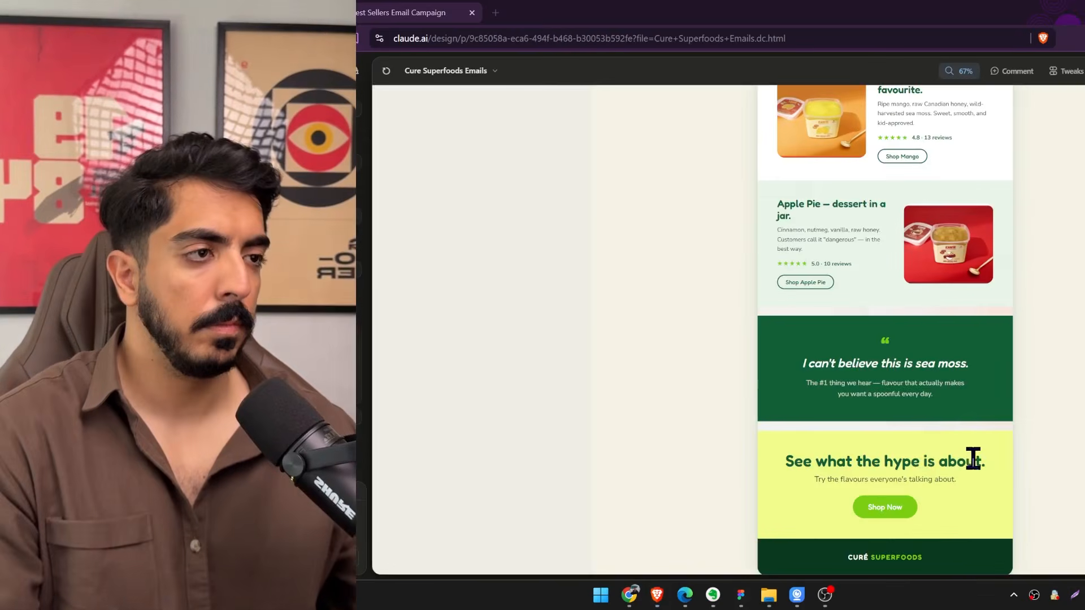
Examine the generated Best Sellers and Build the Habit email designs section by section.
scroll(975, 456, "up", 6)
scroll(1000, 444, "down", 1)
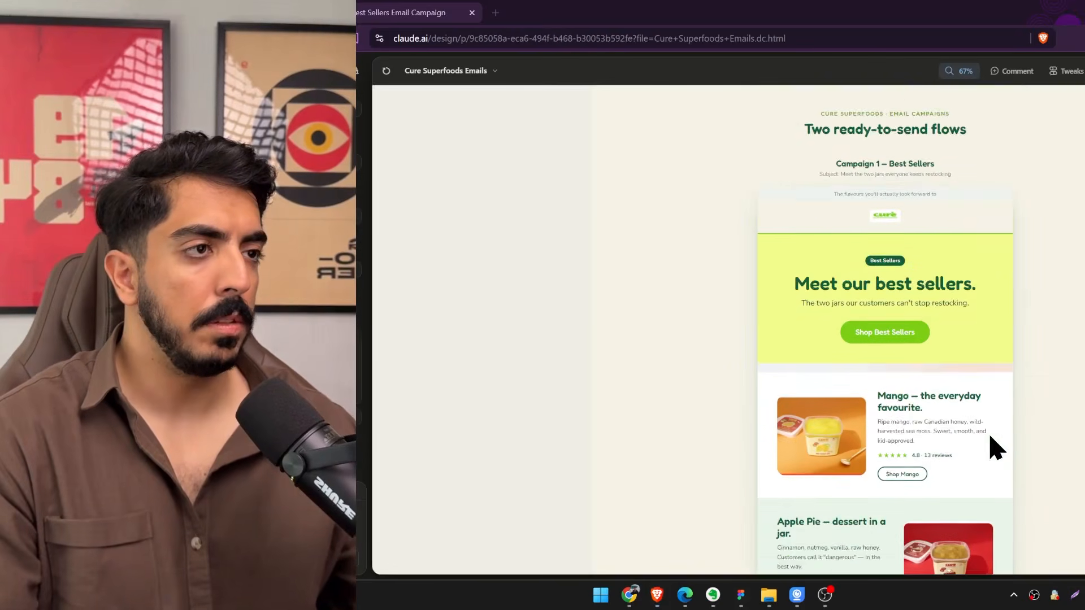
scroll(997, 448, "down", 5)
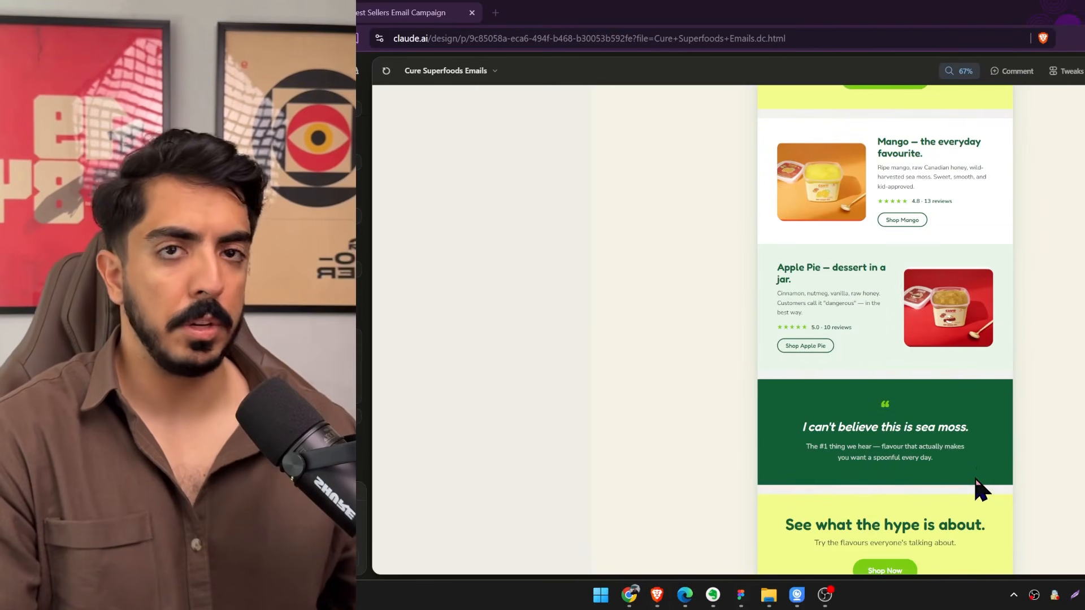
scroll(976, 478, "down", 3)
scroll(916, 484, "up", 5)
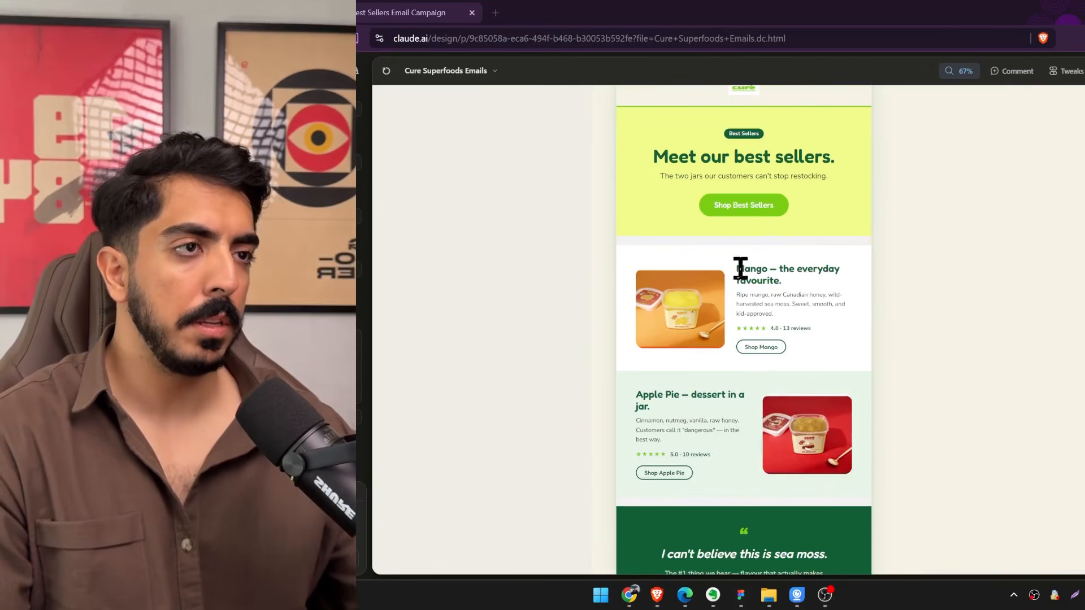
scroll(806, 317, "up", 1)
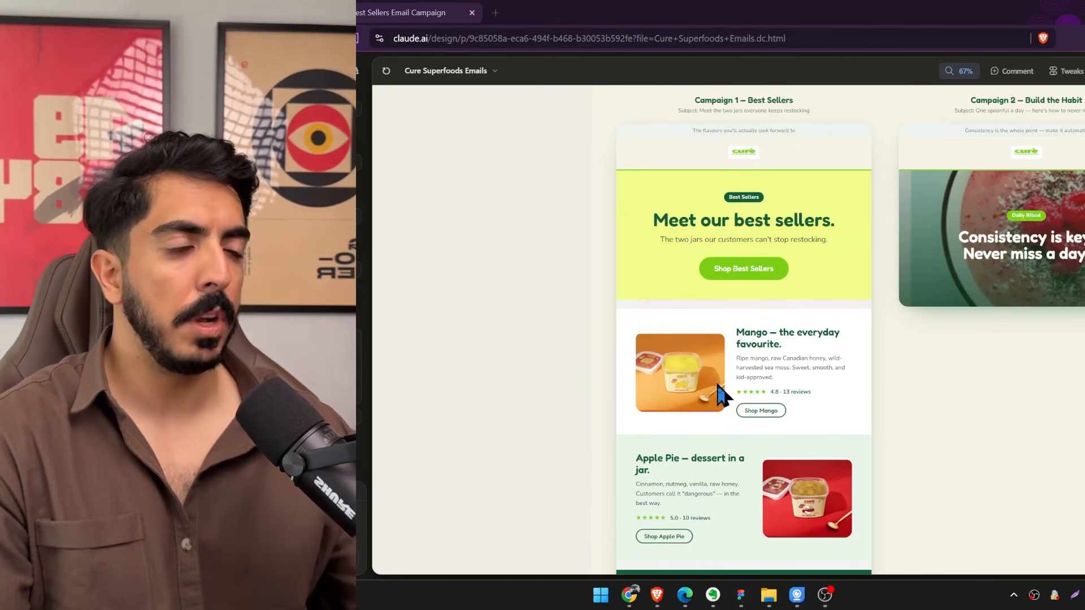
scroll(814, 497, "down", 1)
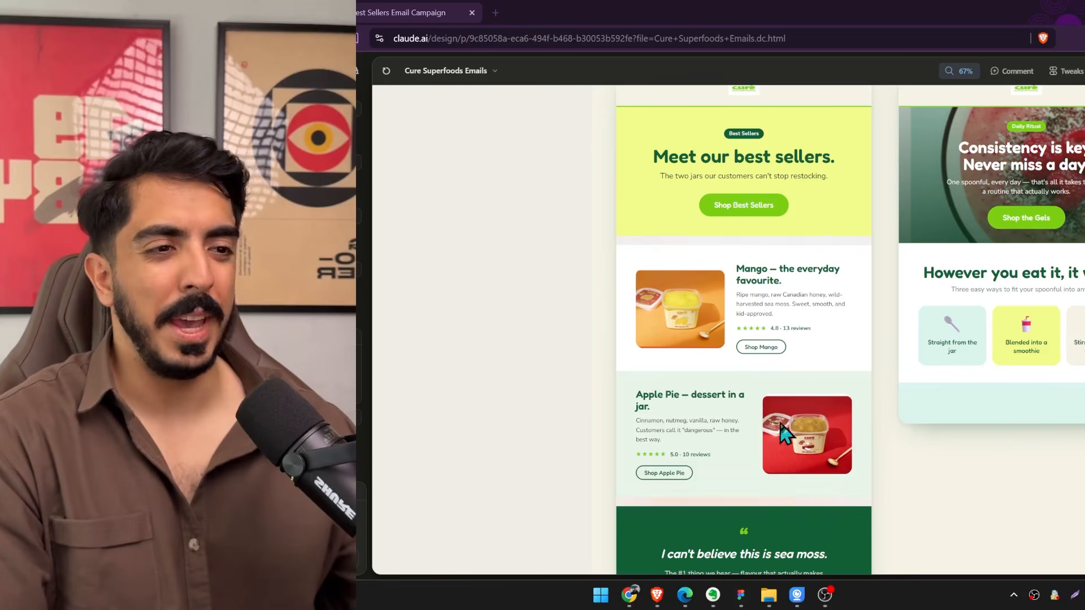
scroll(786, 390, "down", 8)
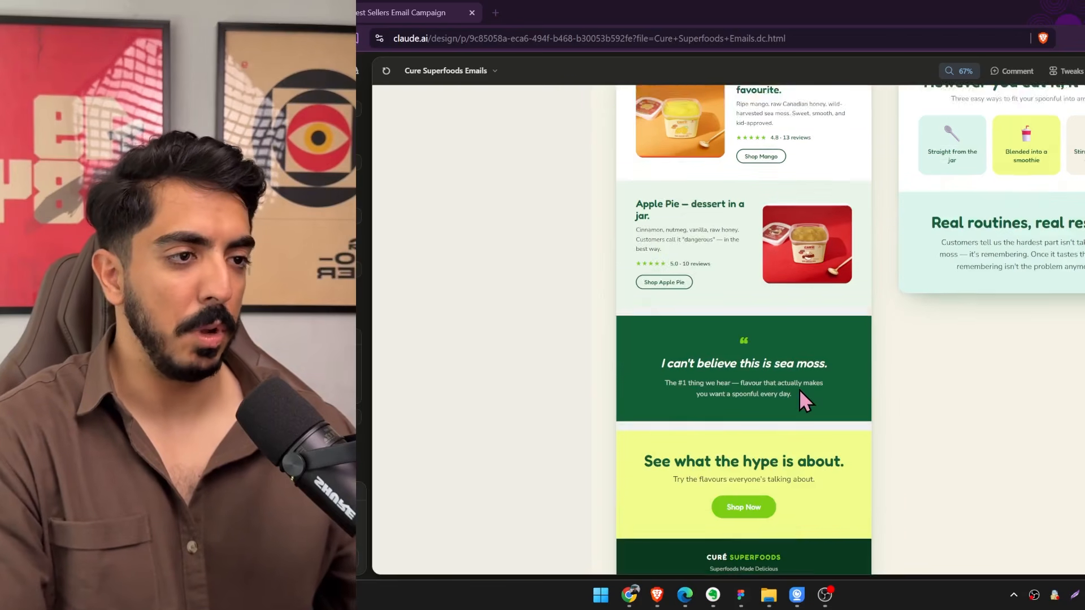
scroll(799, 398, "up", 3)
scroll(915, 487, "down", 2)
scroll(930, 456, "up", 3)
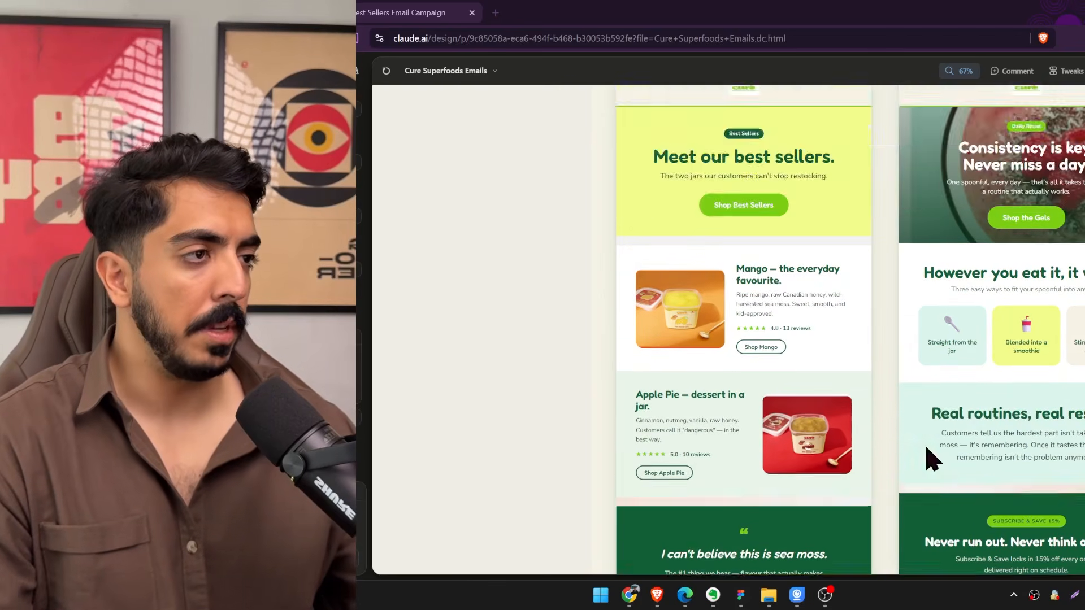
scroll(927, 456, "down", 4)
scroll(899, 466, "up", 7)
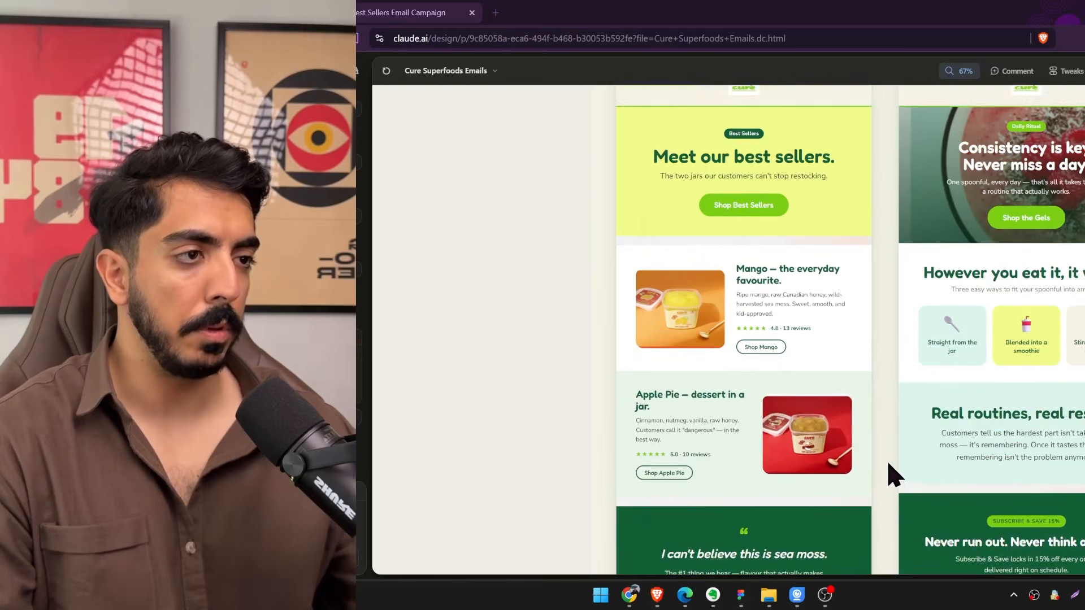
scroll(913, 467, "down", 3)
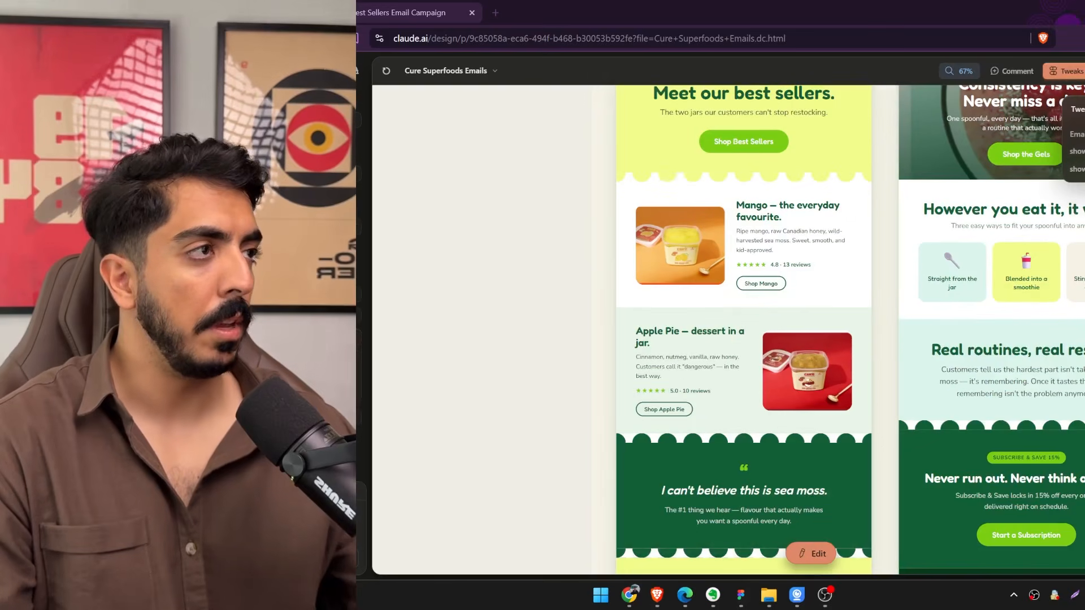
Close the Tweaks options and inspect the dividers, closing section and footers of both emails.
left_click(1071, 71)
scroll(1058, 285, "up", 3)
scroll(1041, 291, "down", 9)
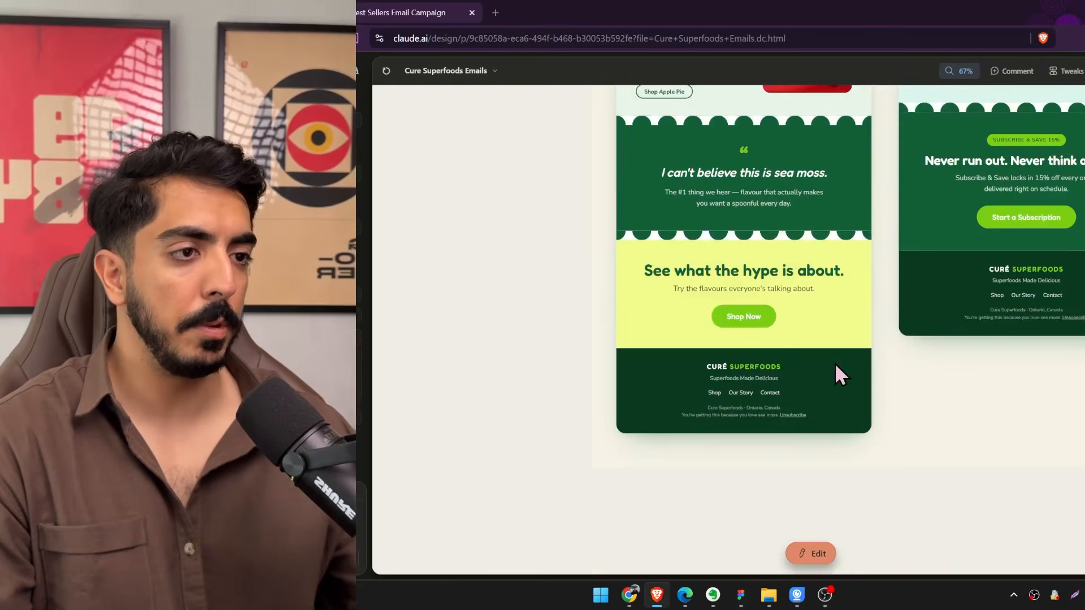
scroll(836, 365, "up", 6)
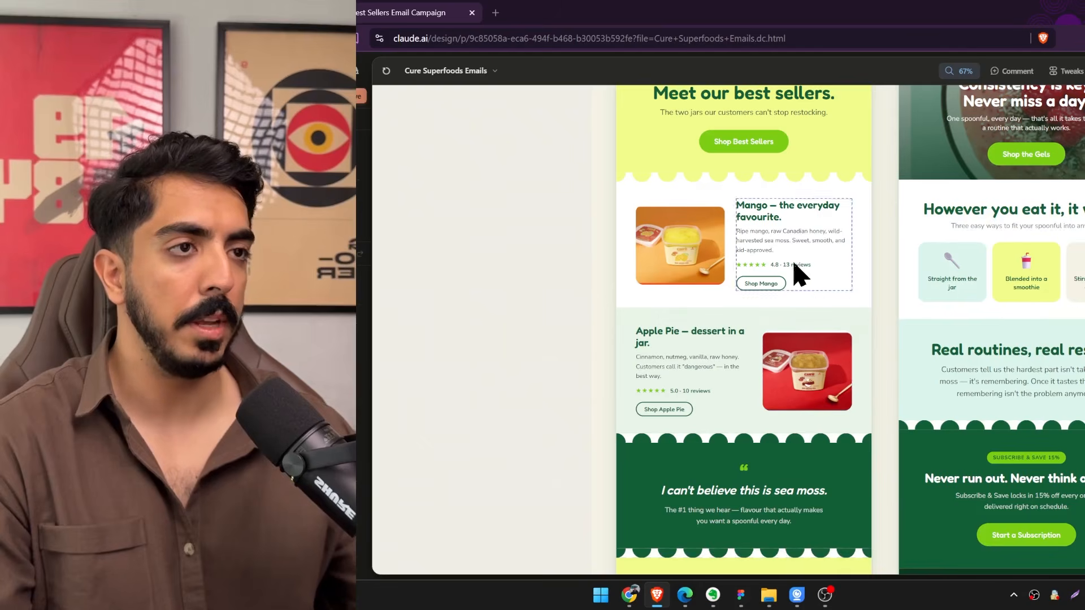
Compare the Best Sellers and Build the Habit emails side by side at different magnifications.
scroll(825, 237, "up", 2)
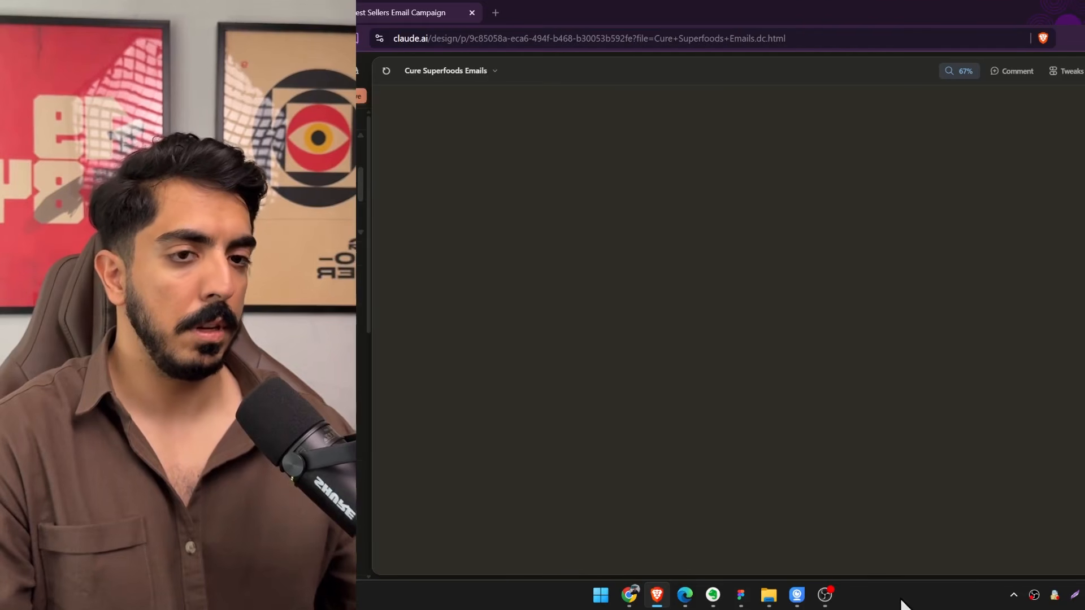
scroll(836, 453, "down", 4)
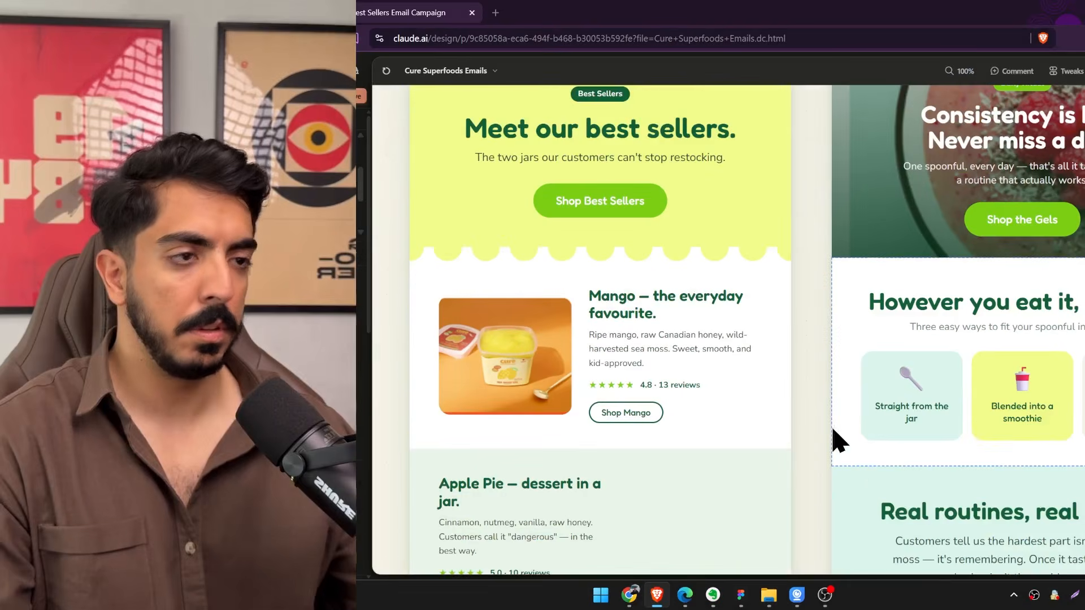
scroll(836, 310, "down", 5)
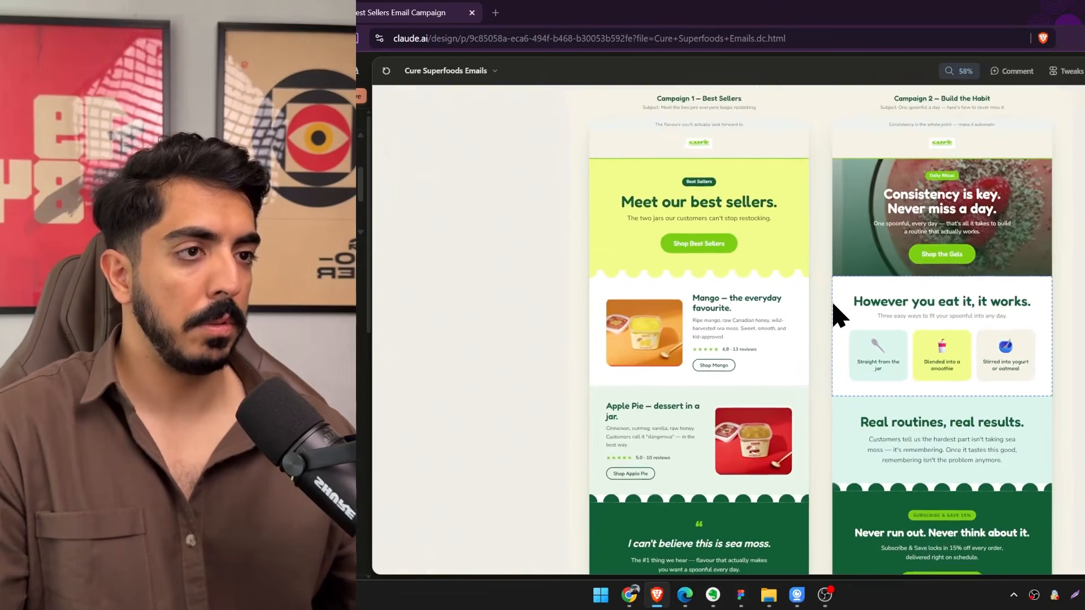
scroll(835, 310, "up", 2)
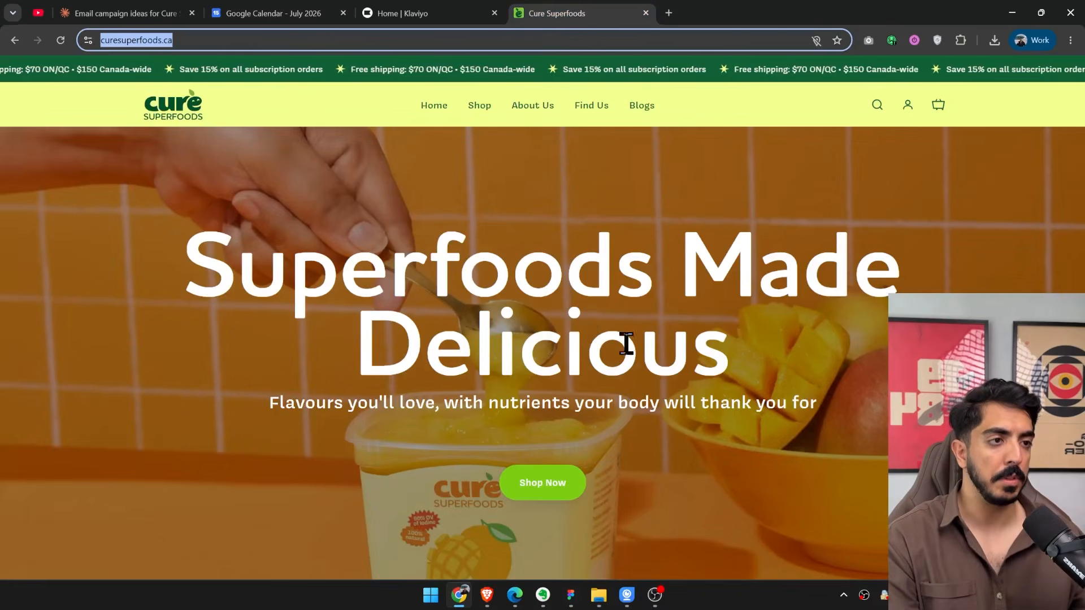
Switch to the Cure Superfoods website in Chrome and save the third Apple Pie Sea Moss Gel product photo as 1.webp.
scroll(633, 362, "down", 15)
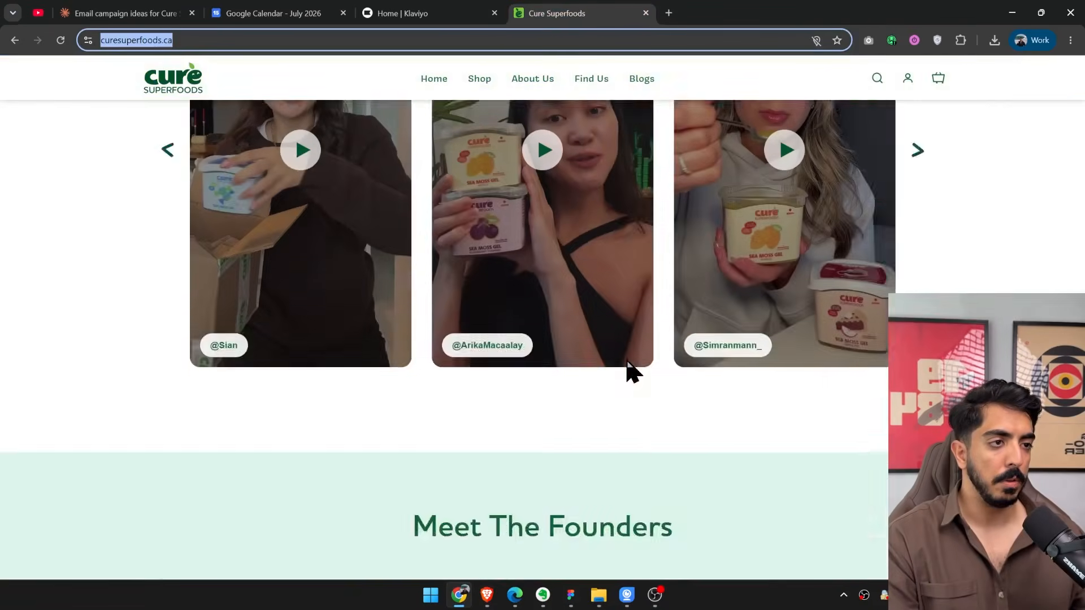
scroll(633, 370, "down", 10)
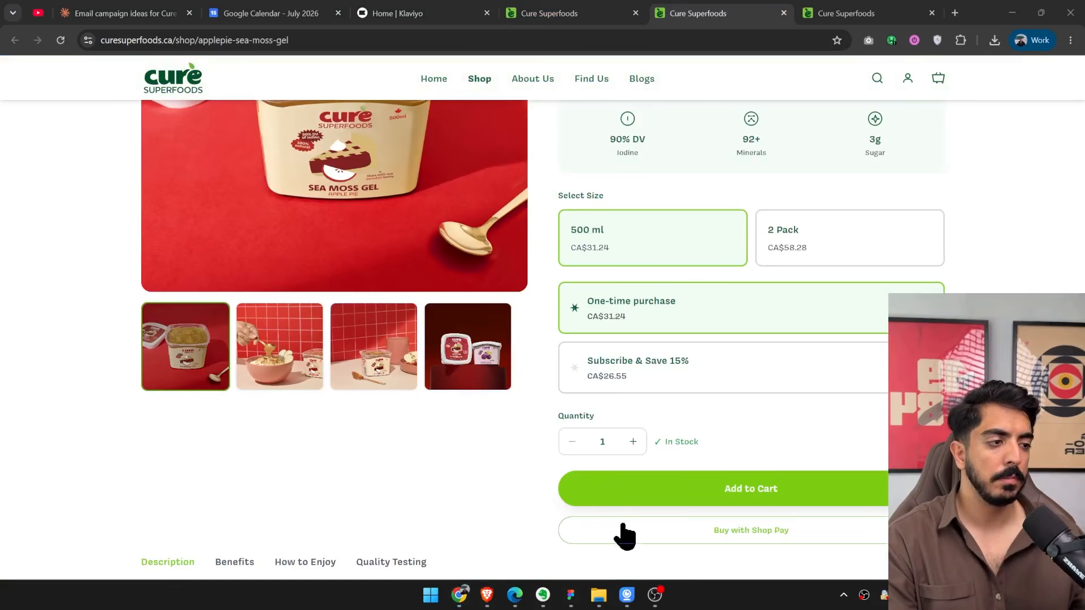
left_click(413, 385)
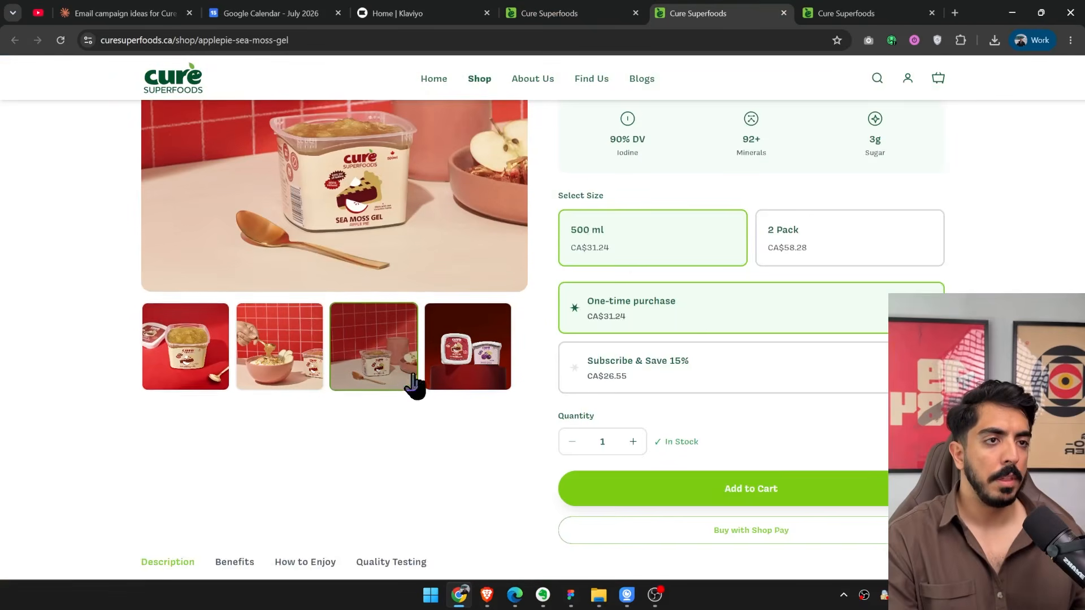
scroll(396, 350, "up", 5)
right_click(359, 331)
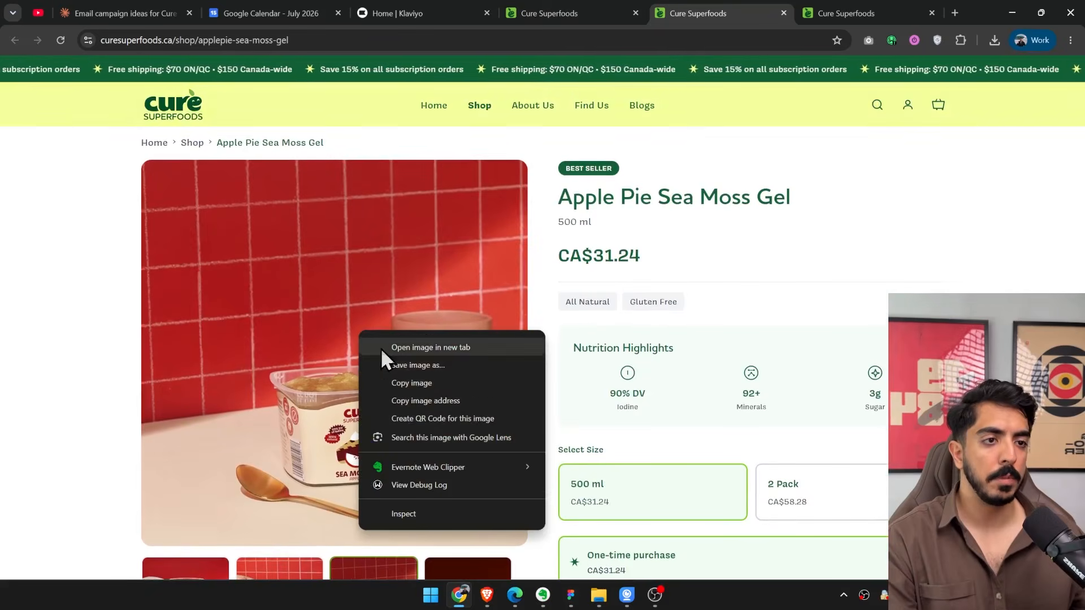
left_click(423, 368)
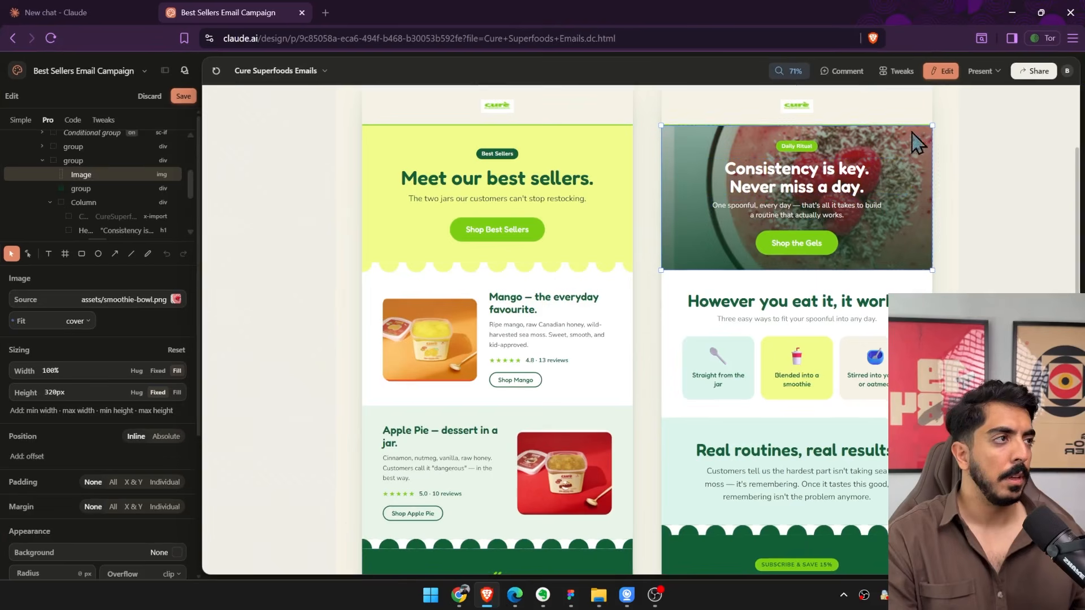
Replace the Build the Habit hero image with 1.webp from the Desktop and hide the gradient overlay on it.
left_click(175, 299)
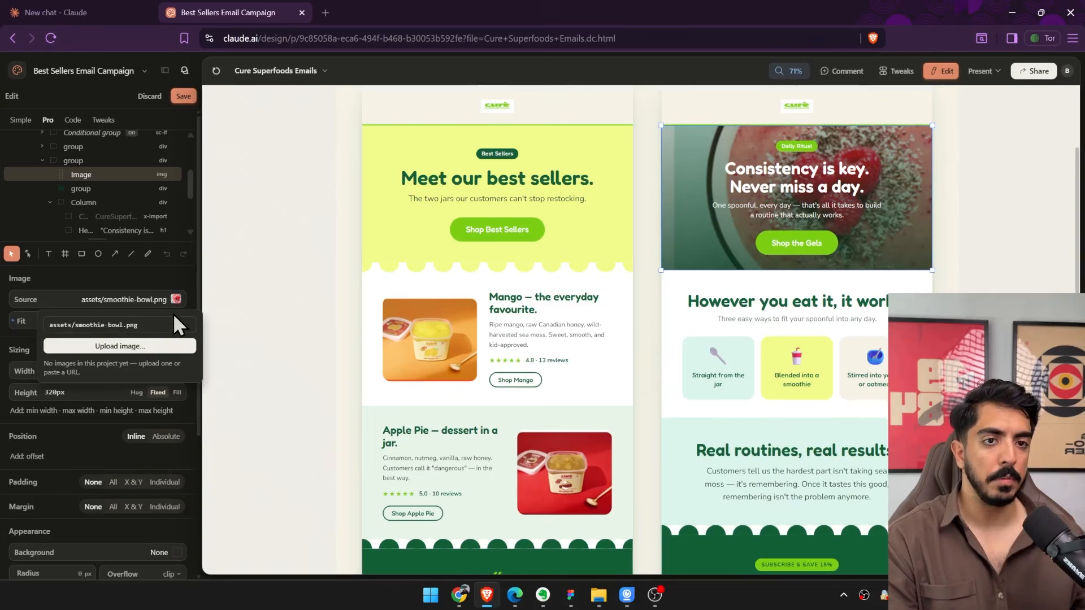
left_click(130, 349)
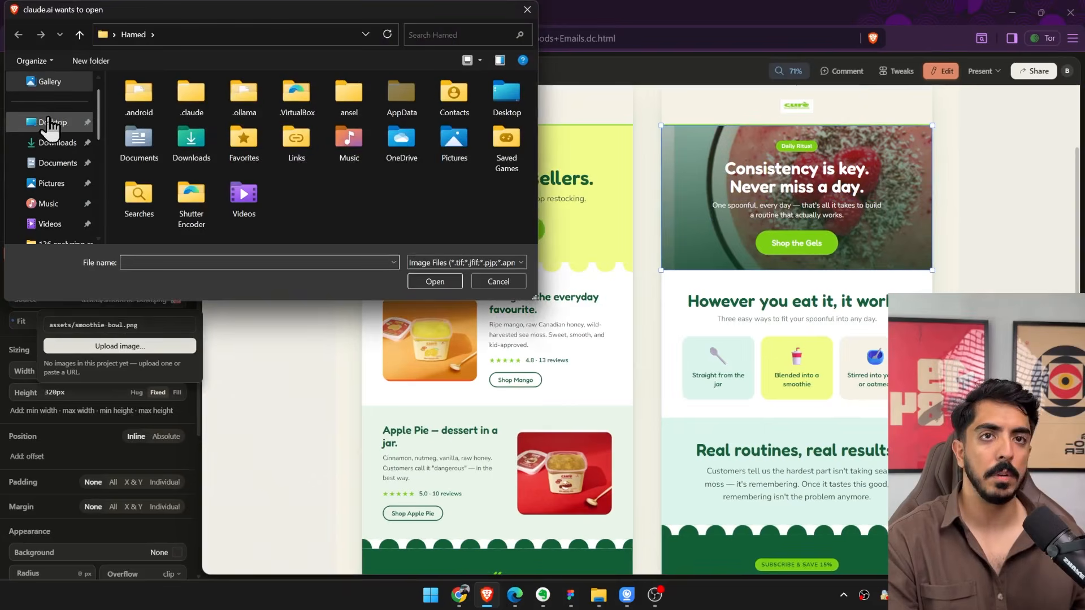
left_click(52, 122)
double_click(152, 121)
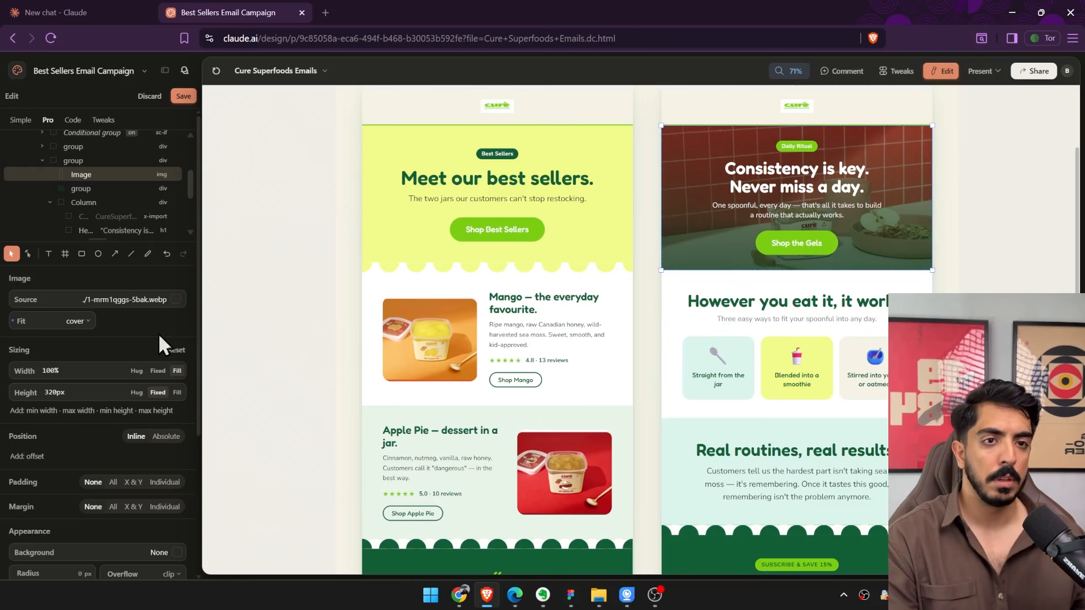
left_click(100, 189)
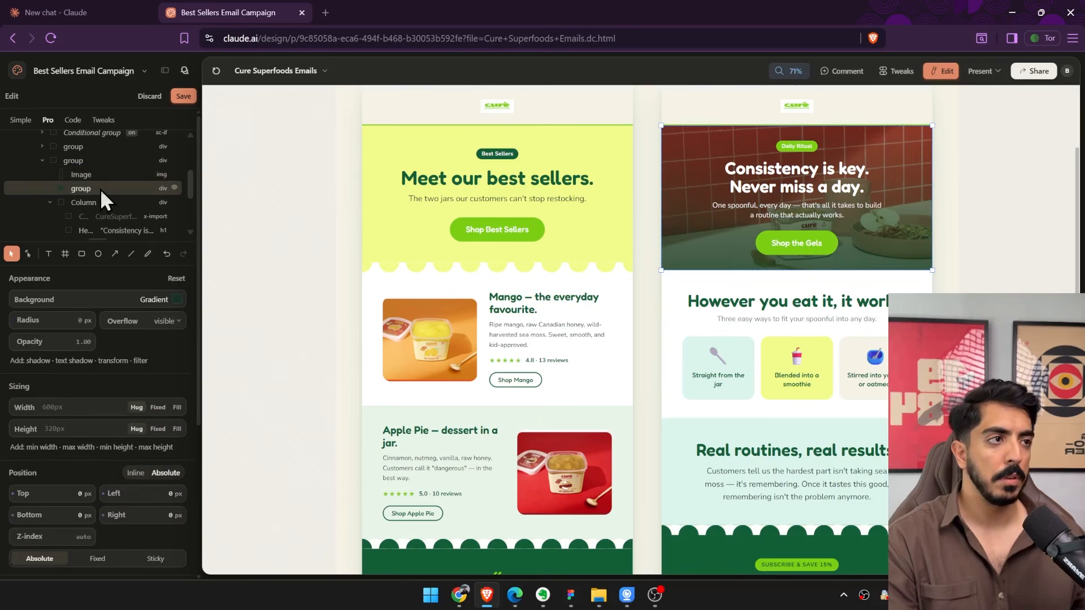
left_click(175, 187)
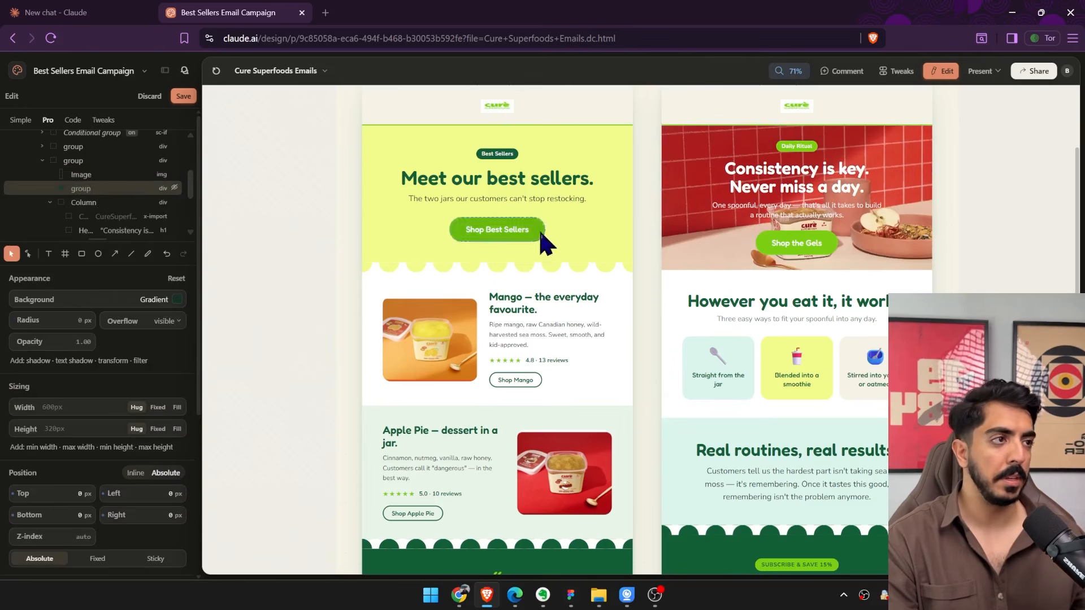
left_click_drag(189, 186, 190, 182)
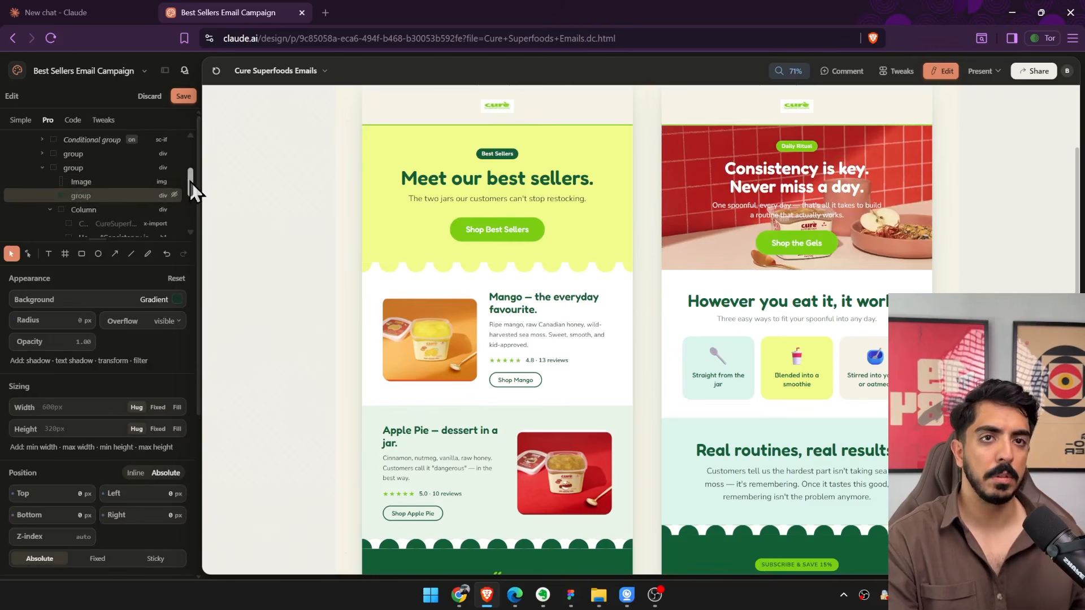
left_click(689, 268)
left_click_drag(674, 274, 674, 276)
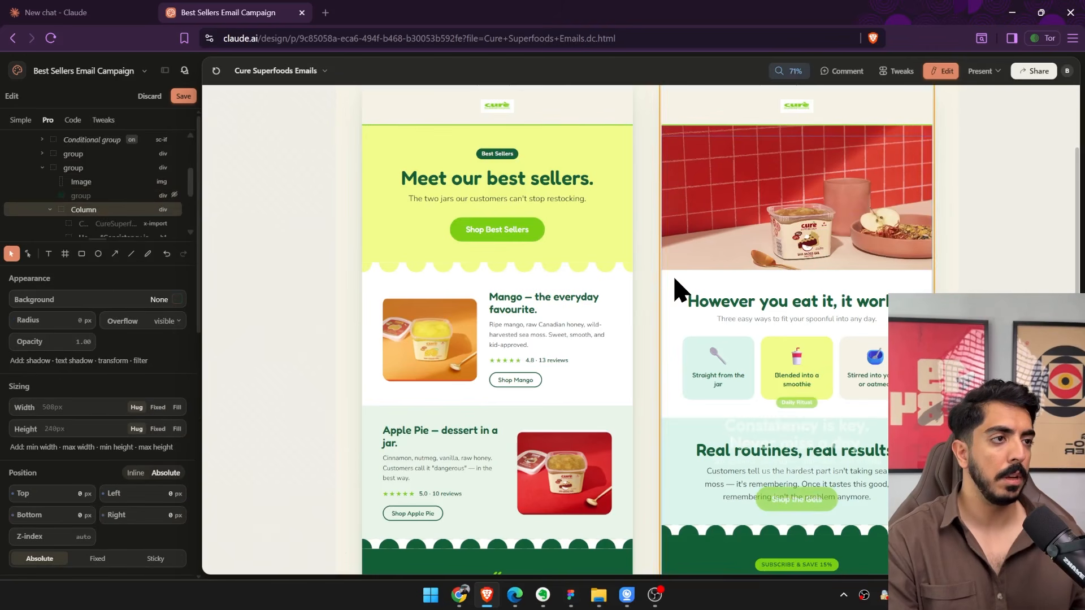
key("ctrl+z")
Enlarge the Build the Habit hero image to about 601 × 516 px.
left_click(928, 252)
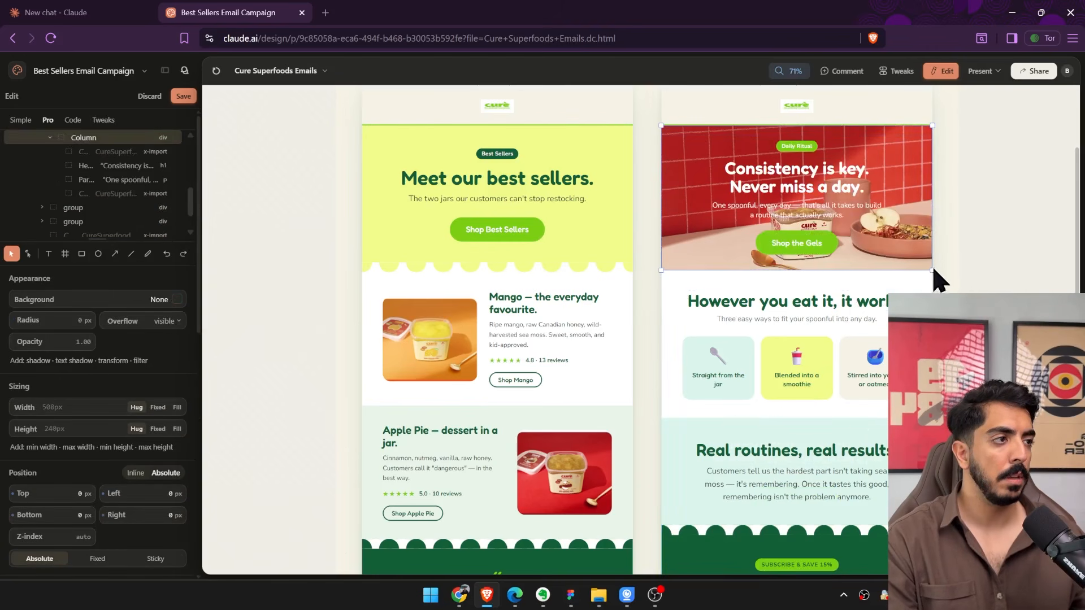
left_click_drag(931, 270, 932, 359)
left_click(923, 260)
Replace the logo in the Best Sellers header with the color_logo SVG from the Cure Superfoods website.
scroll(508, 282, "up", 3)
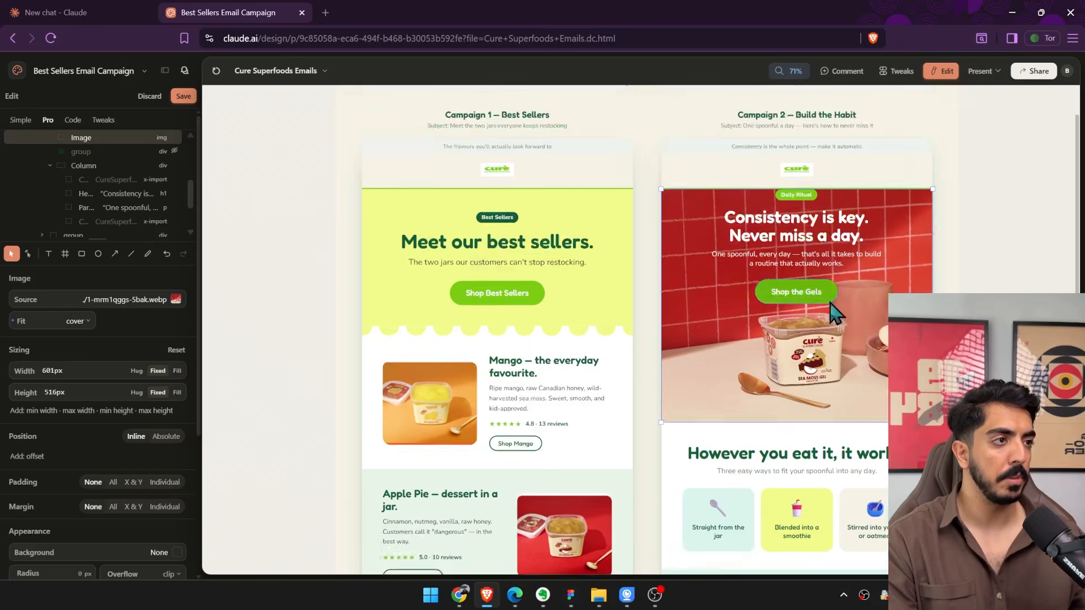
left_click(507, 234)
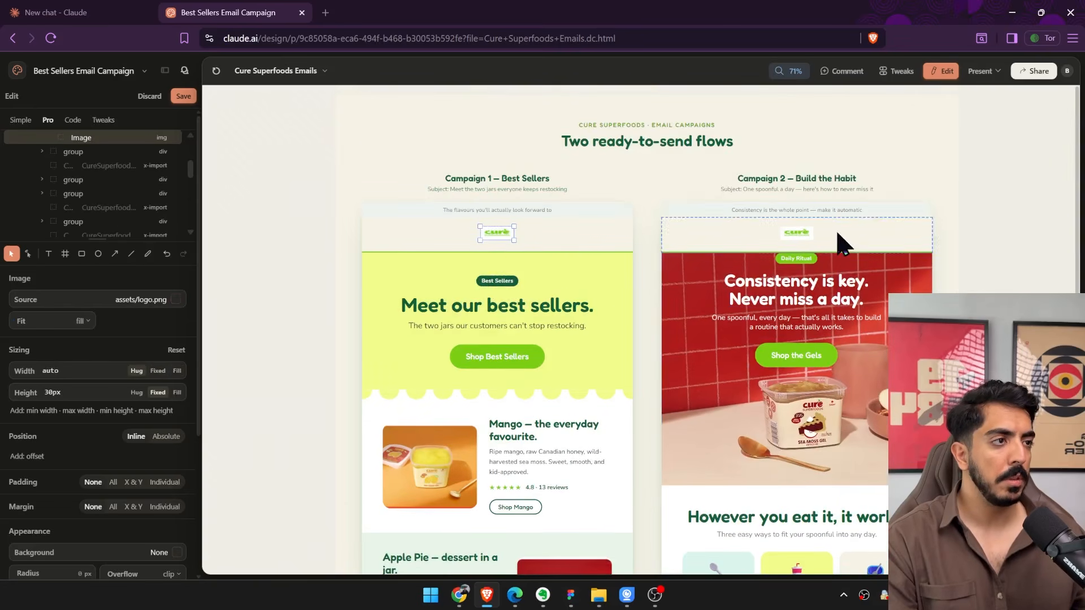
left_click(458, 598)
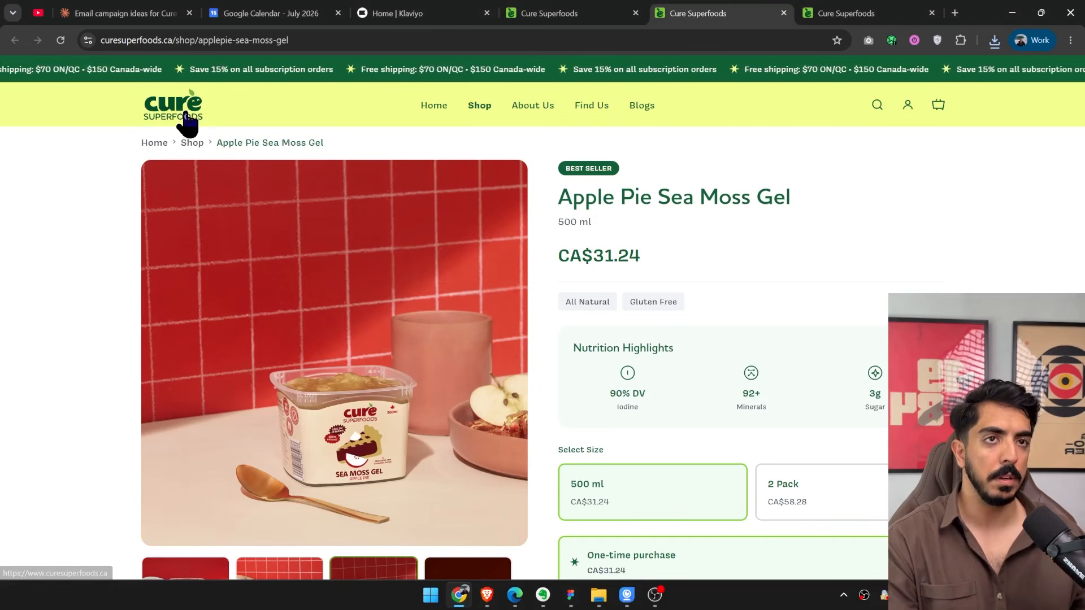
left_click(159, 40)
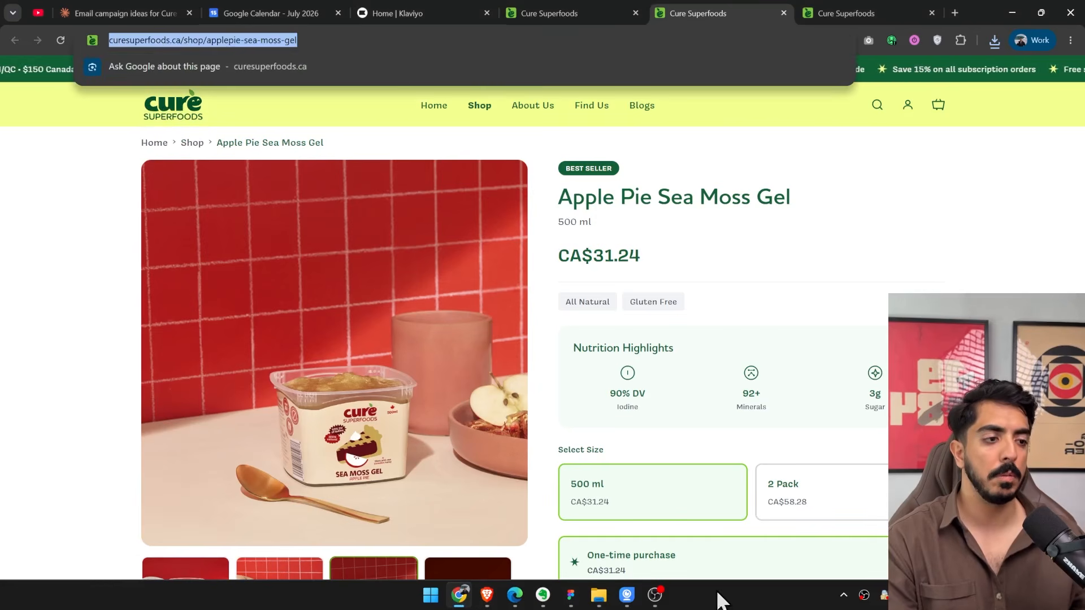
left_click(461, 597)
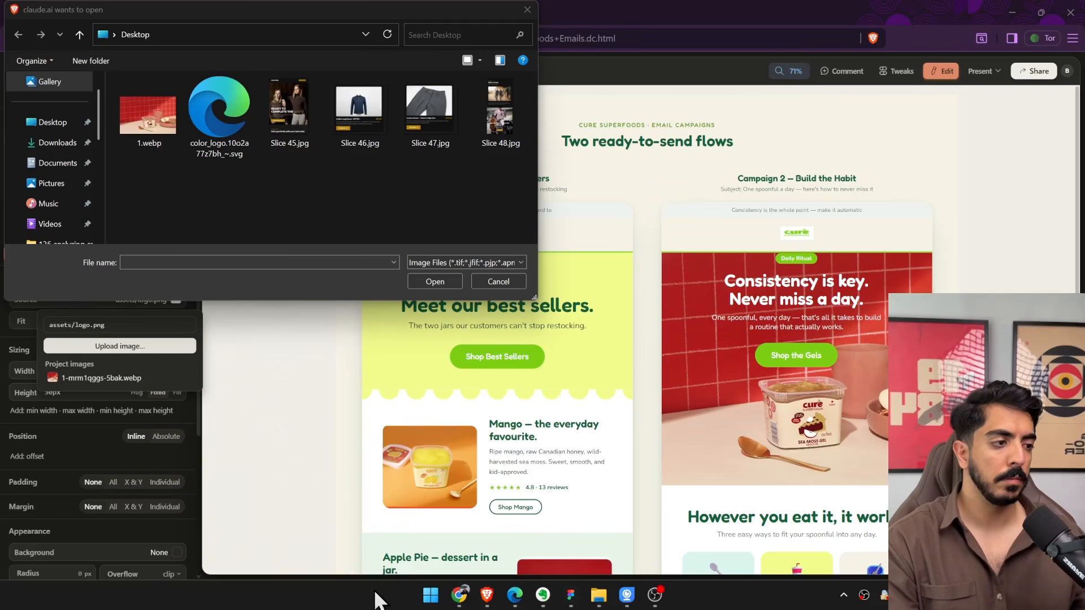
double_click(215, 107)
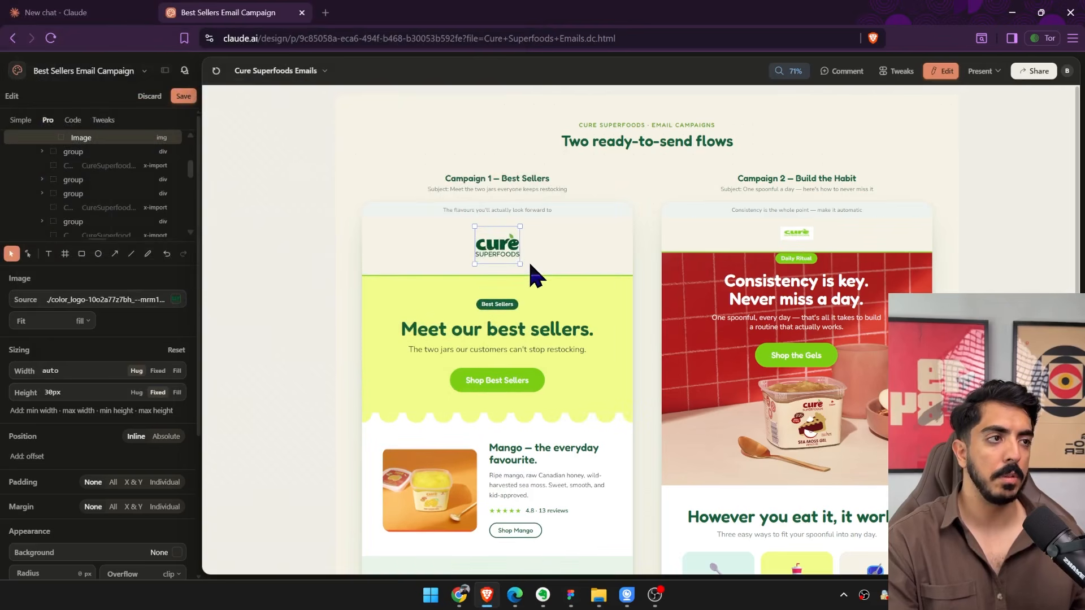
Copy the new logo into the Build the Habit header and delete the old logo there.
left_click(828, 240)
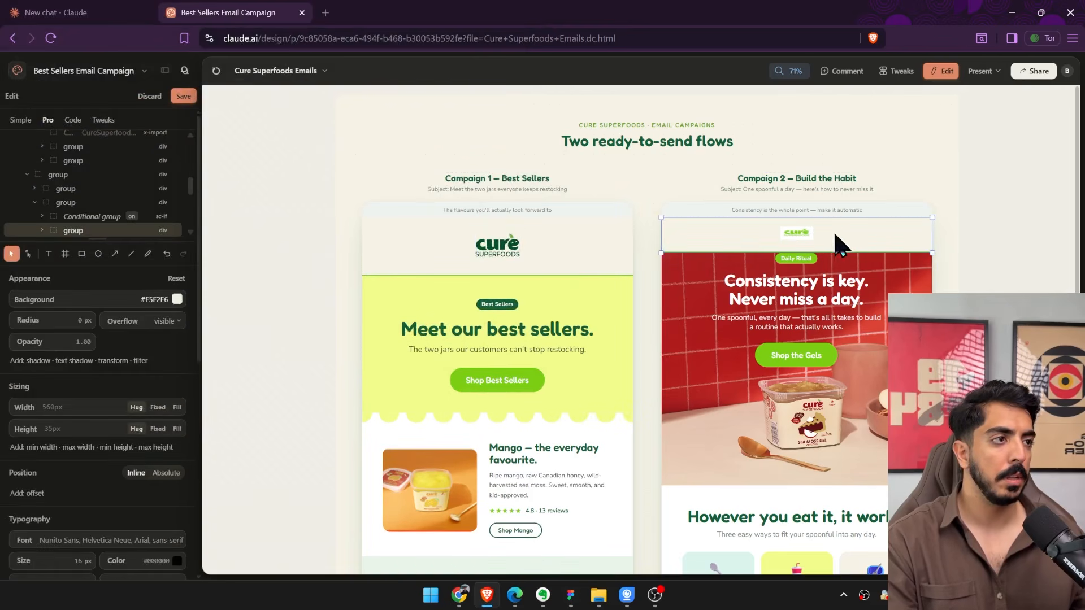
left_click(798, 234)
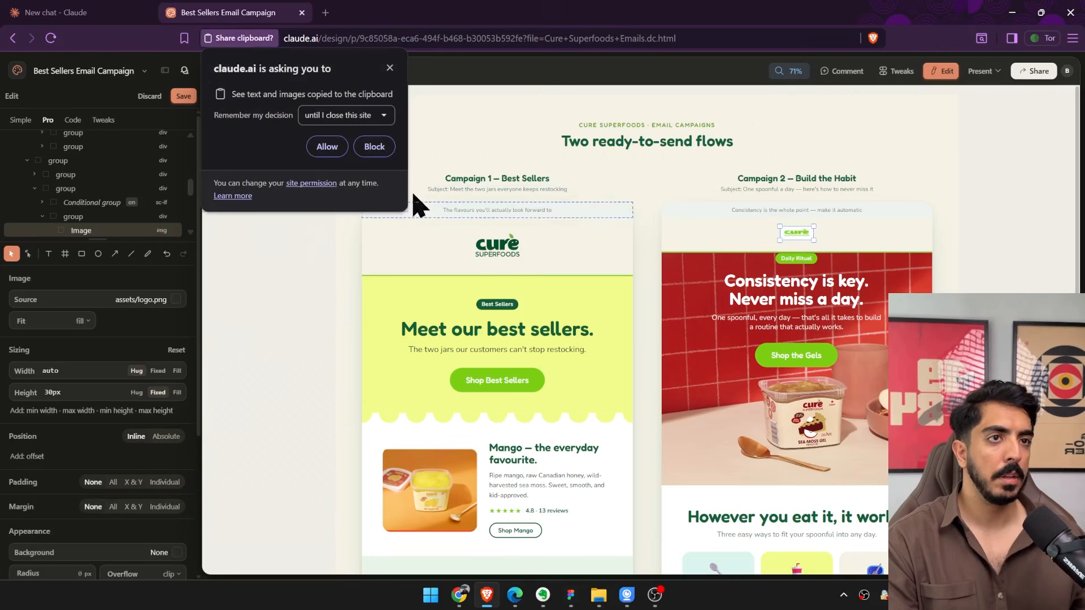
left_click(389, 67)
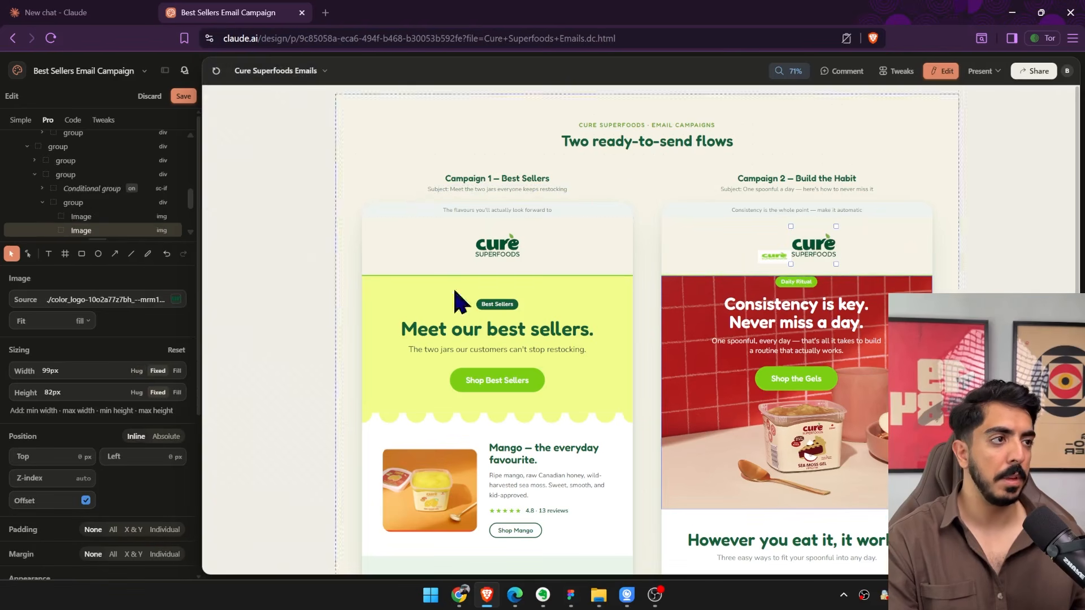
left_click(780, 261)
key("Delete")
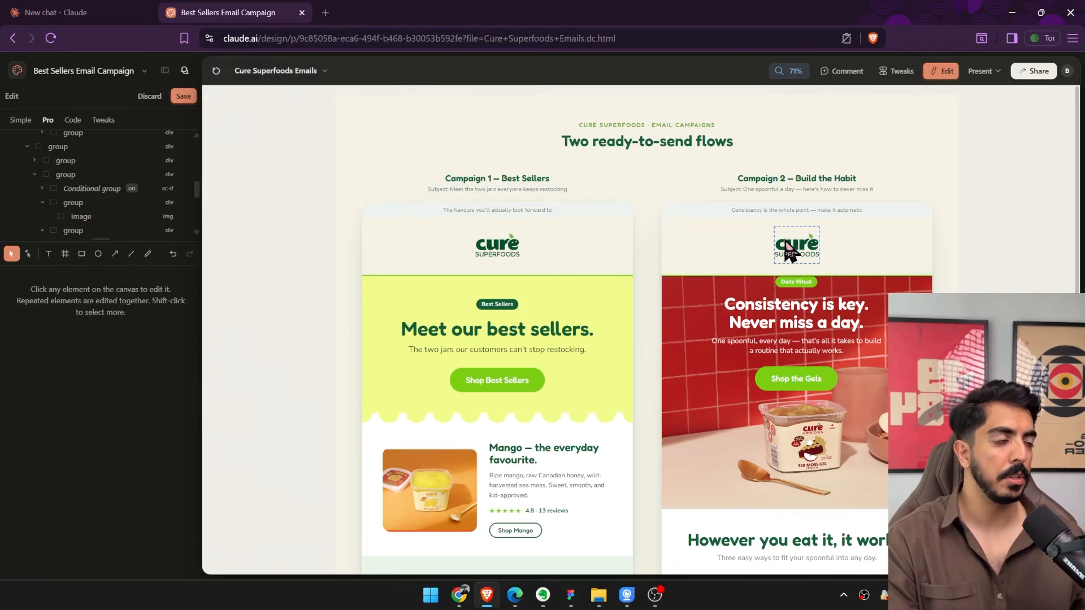
Set the Build the Habit header's background to the green swatch #7CCF13.
left_click(790, 248)
left_click(898, 266)
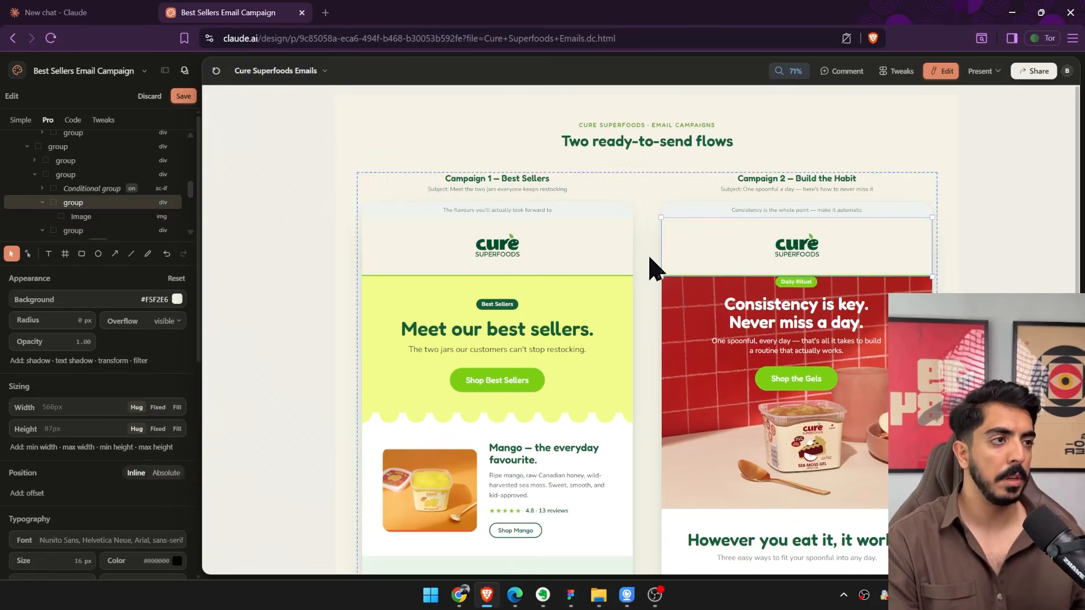
left_click(177, 299)
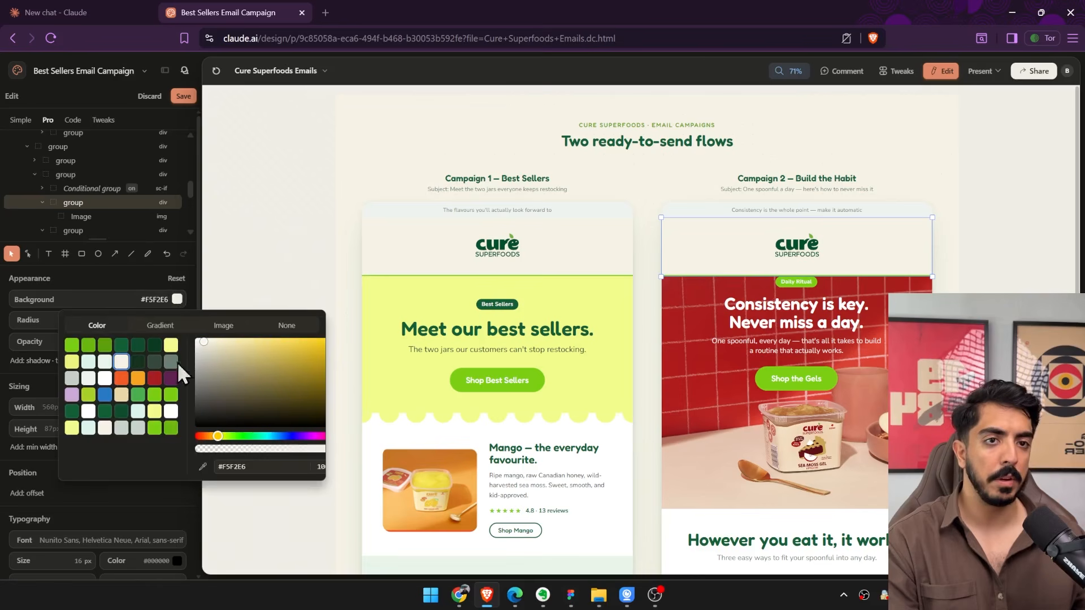
left_click(72, 346)
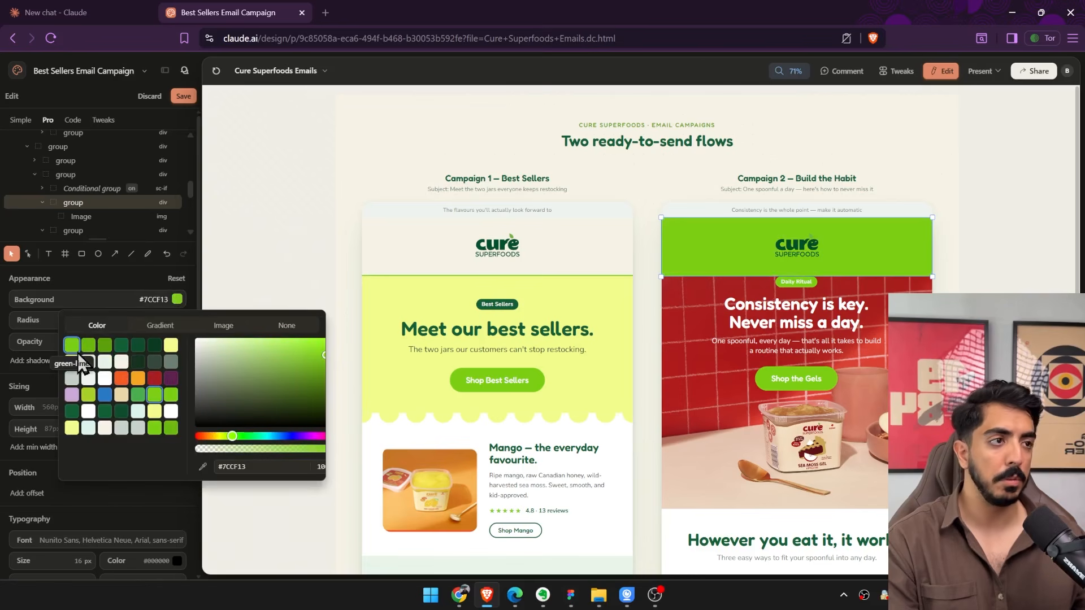
key("Escape")
Set the Best Sellers header's background to the same green swatch, #7CCF13.
left_click(593, 240)
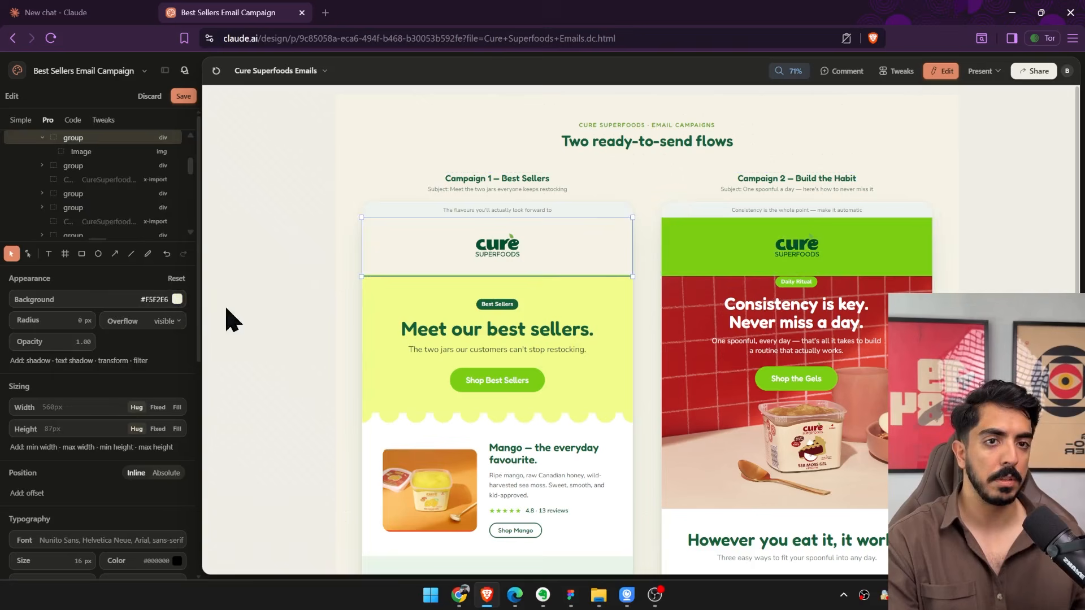
left_click(177, 299)
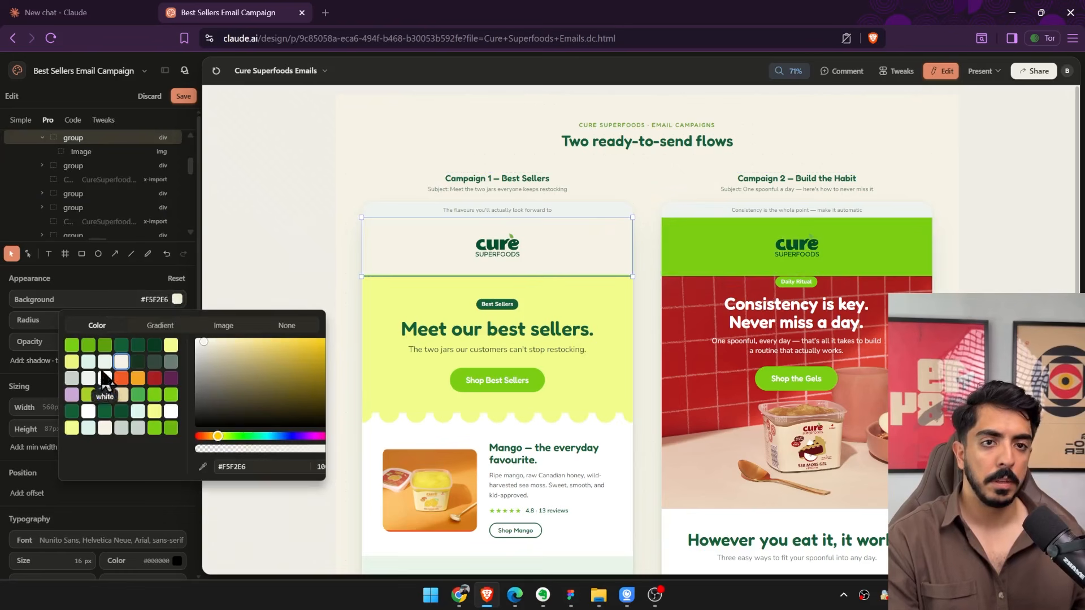
left_click(72, 347)
key("Escape")
Inspect the scalloped dividers around the Best Sellers quote section and undo the accidental layout change there.
scroll(667, 320, "down", 10)
scroll(726, 317, "up", 3)
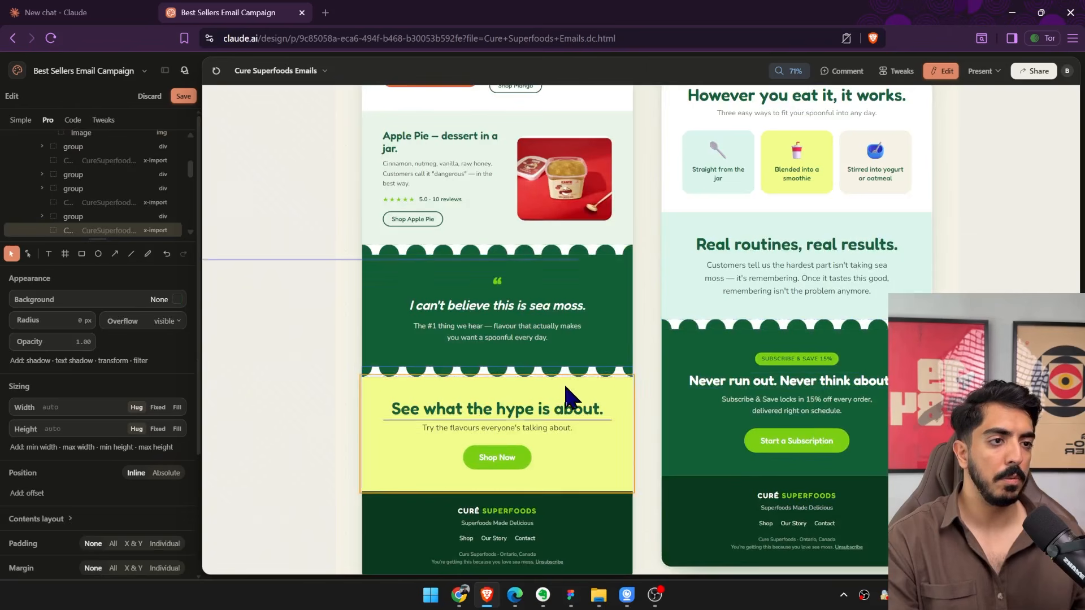
key("ctrl+z")
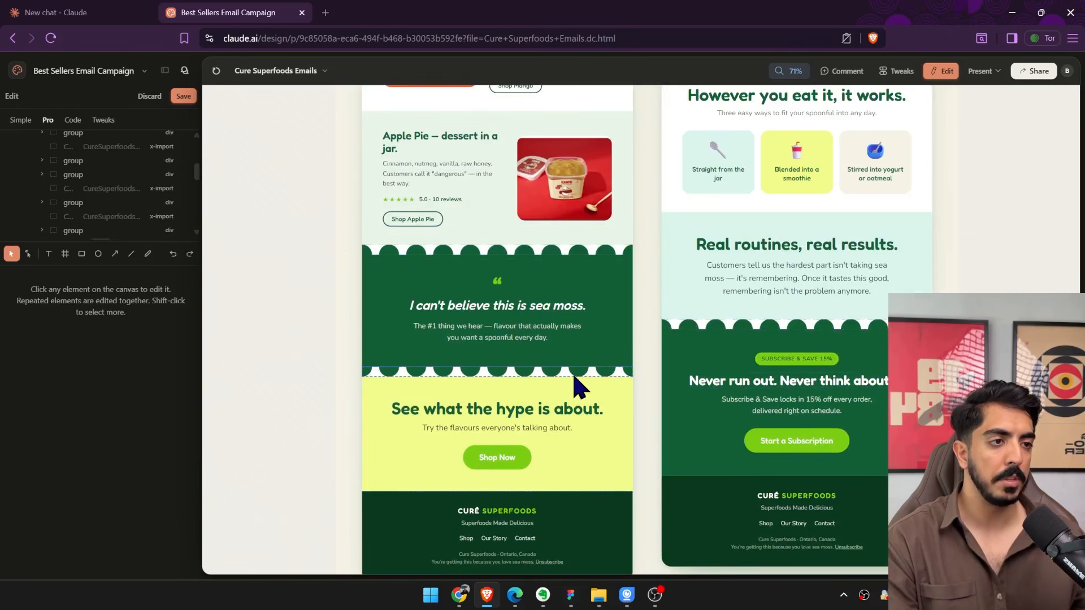
left_click(593, 374)
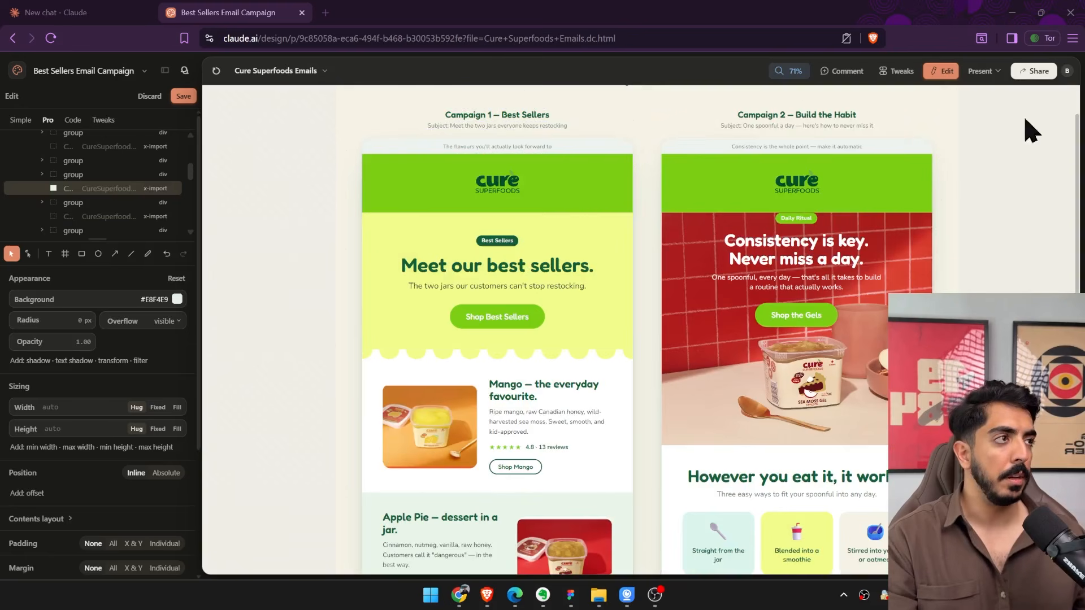
Start a PNG export of the email design and save the pending edits.
left_click(1034, 71)
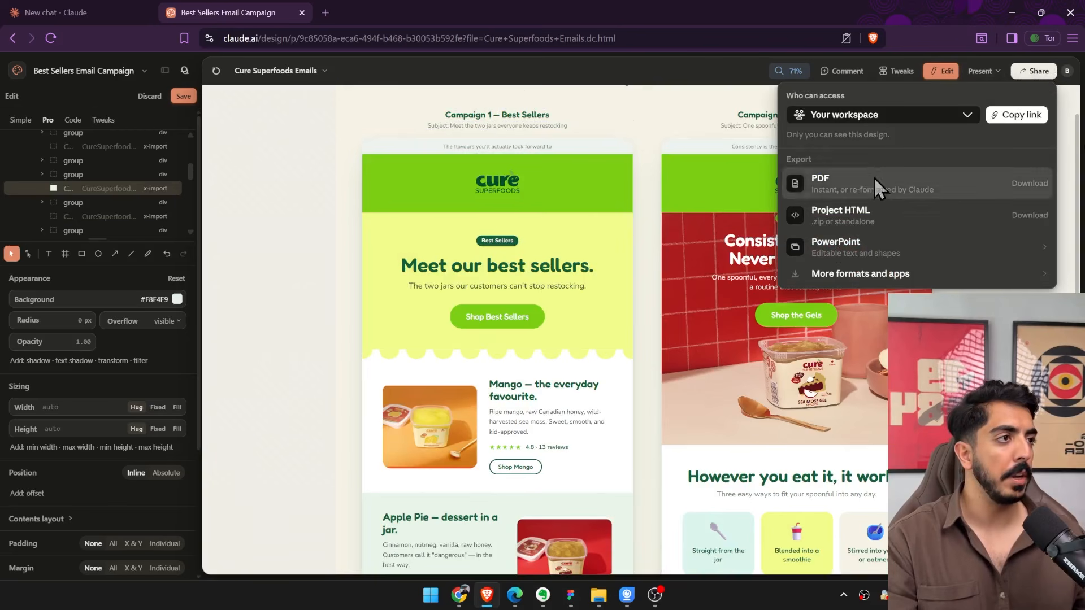
left_click(813, 275)
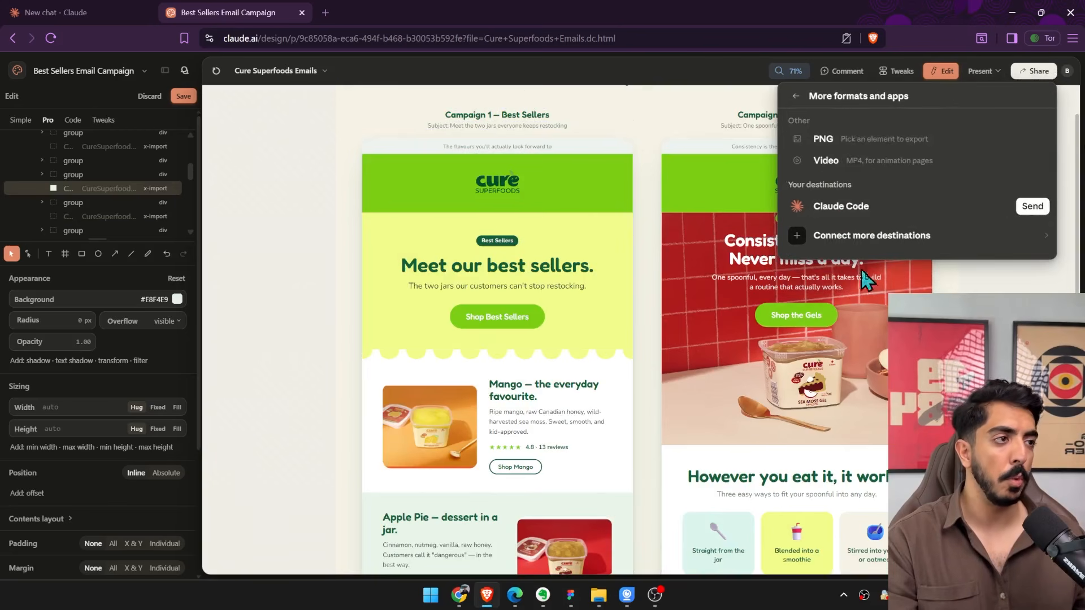
left_click(841, 143)
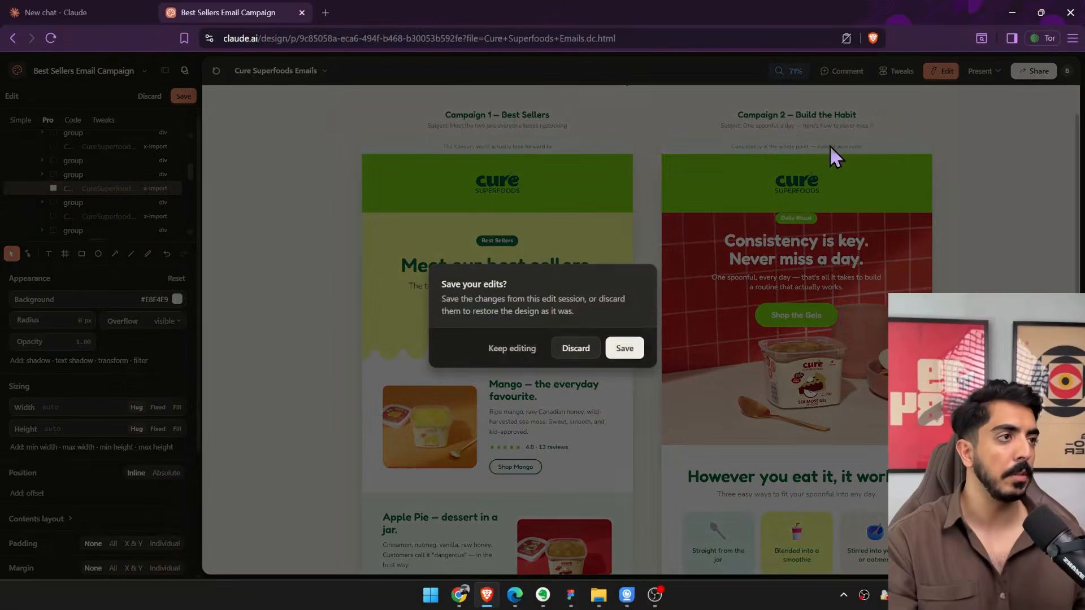
left_click(633, 347)
scroll(609, 382, "down", 2)
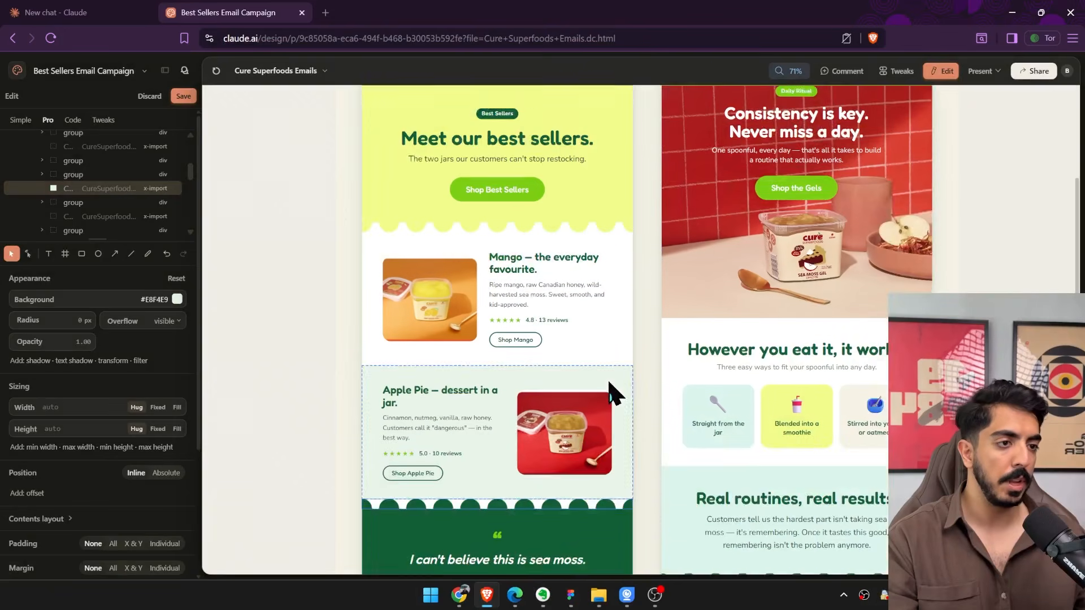
scroll(609, 390, "down", 3)
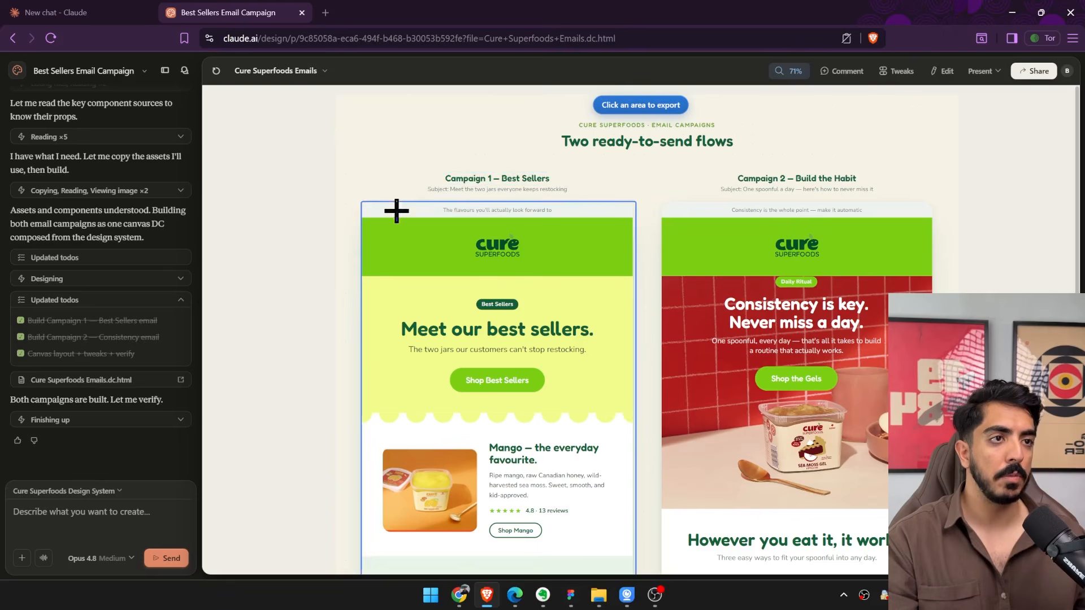
Select the whole Campaign 1 — Best Sellers email and download it as a PNG at 2× resolution.
left_click(364, 223)
scroll(706, 339, "down", 10)
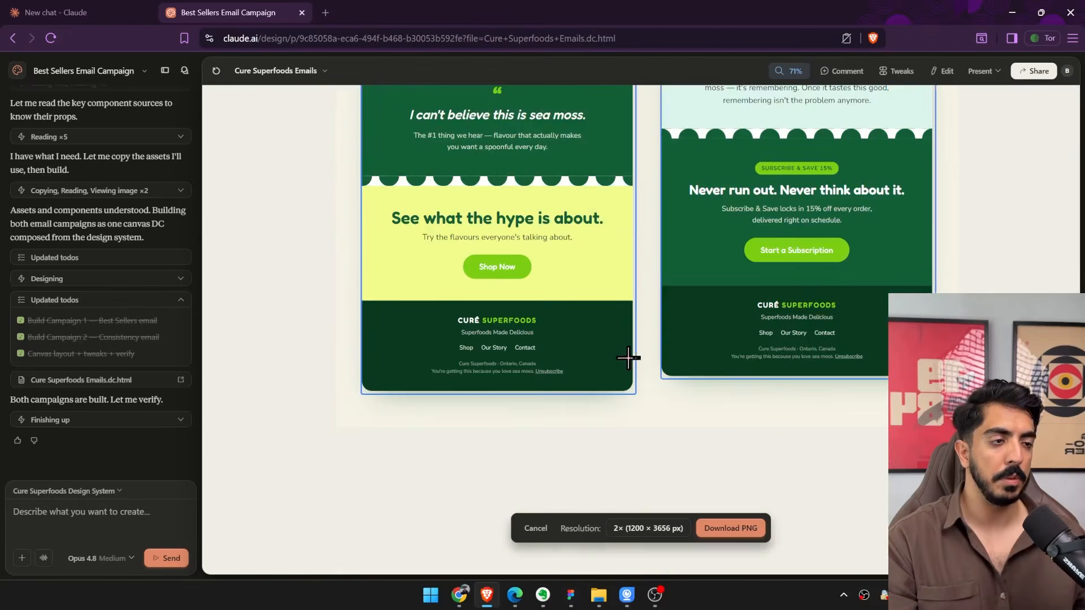
scroll(627, 357, "up", 10)
left_click(731, 528)
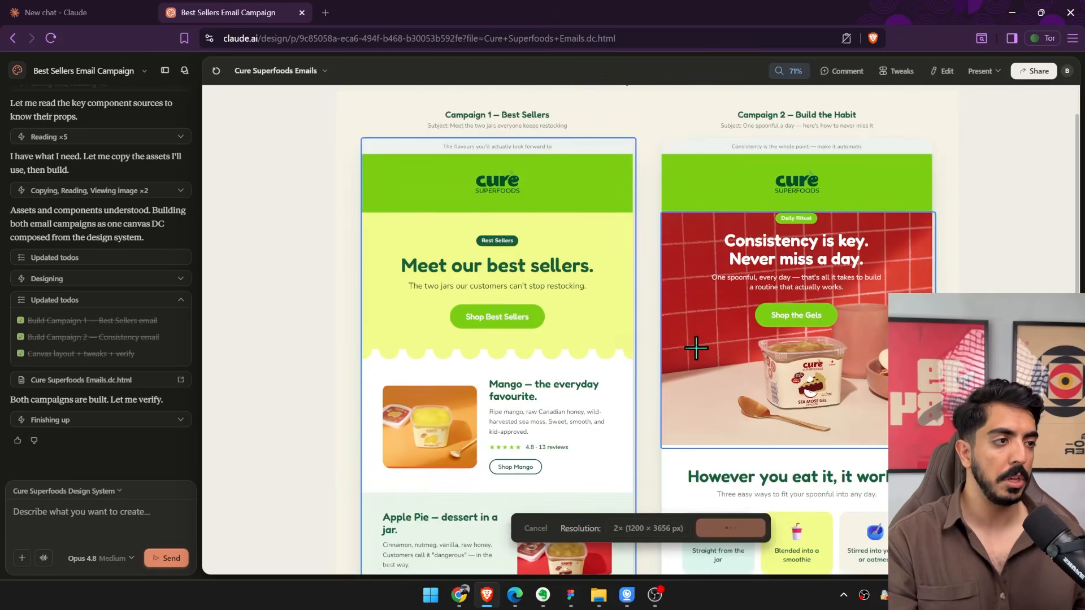
Export the whole Campaign 2 — Build the Habit email as a 2× PNG and save it to the Desktop.
left_click(1034, 71)
left_click(829, 270)
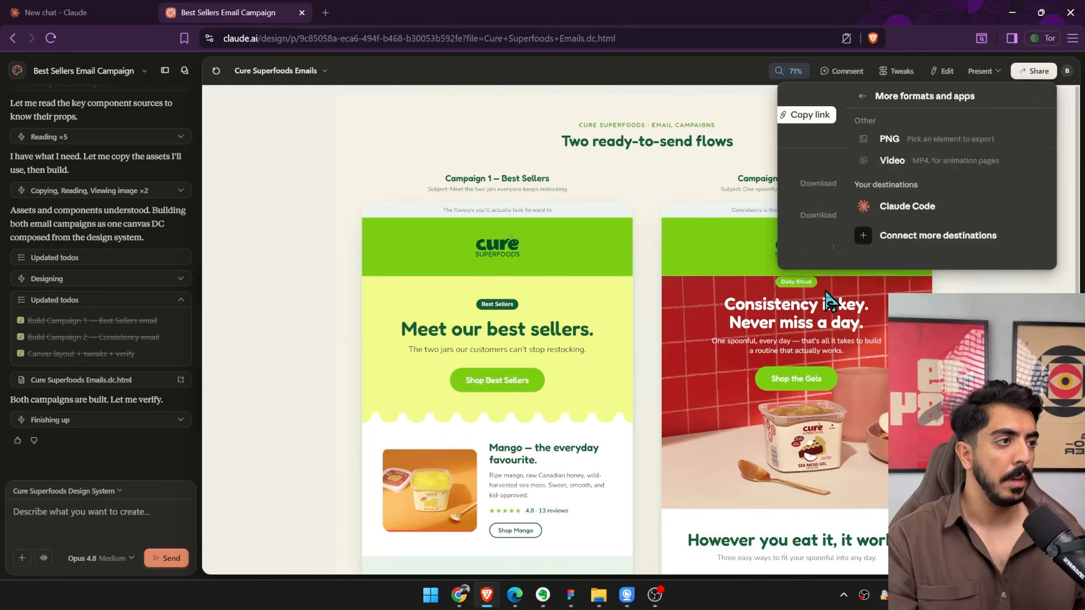
left_click(849, 138)
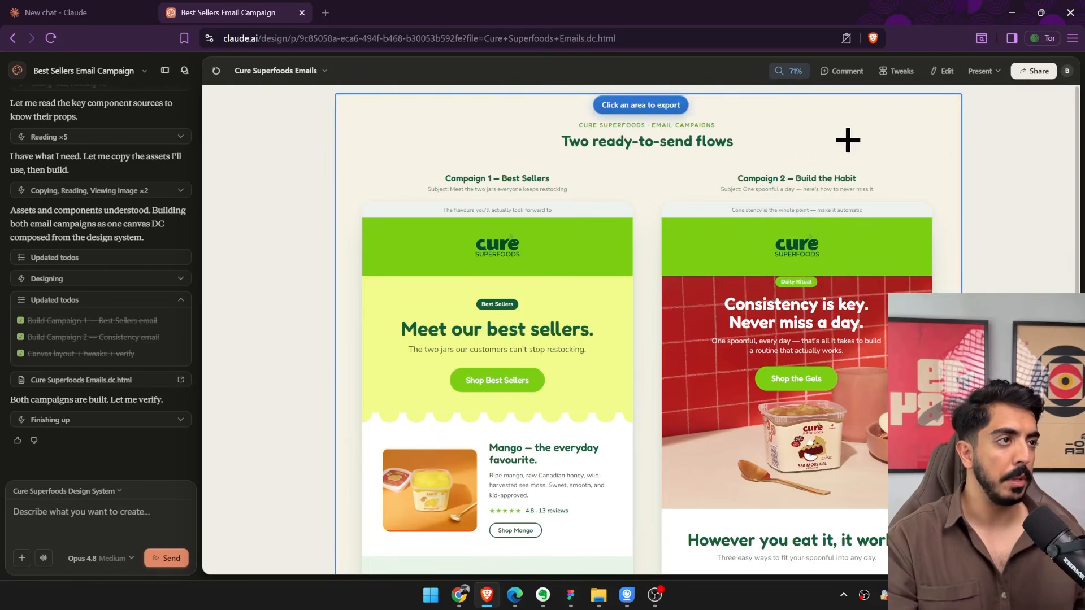
left_click(664, 202)
scroll(791, 316, "down", 10)
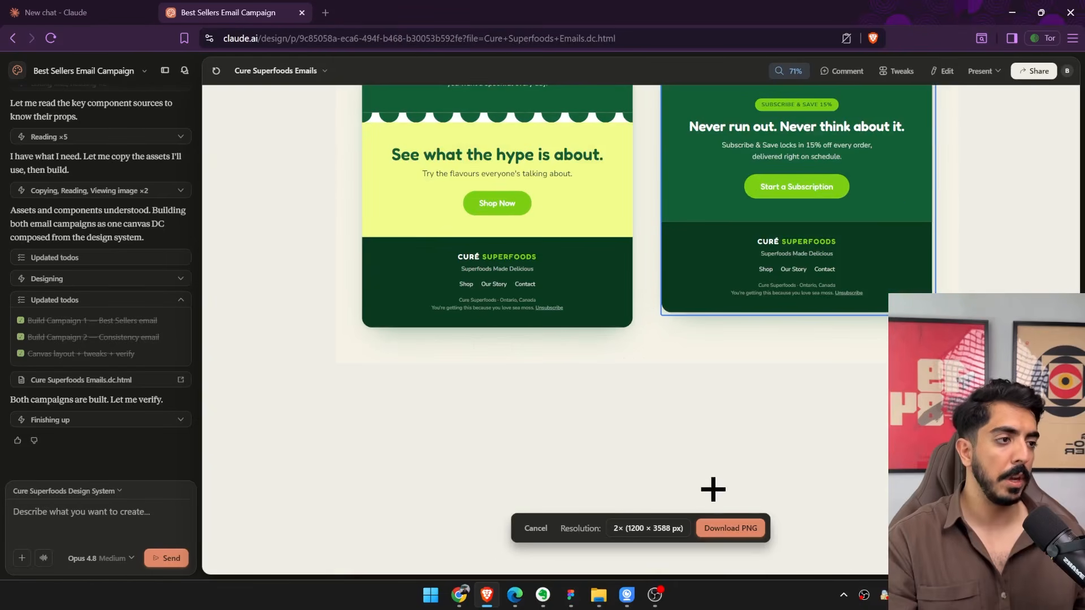
left_click(736, 534)
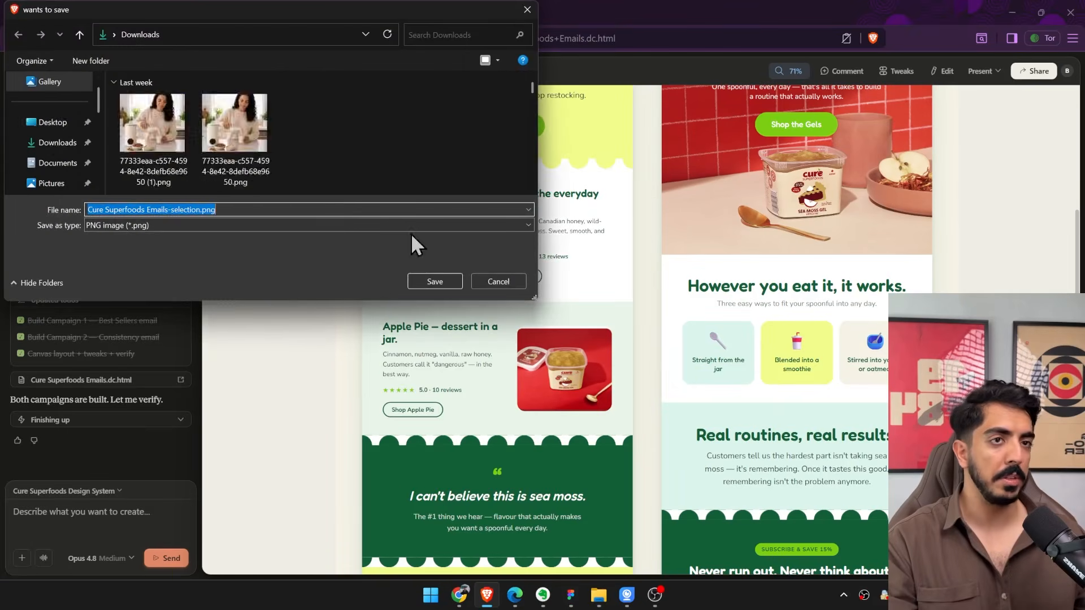
left_click(52, 122)
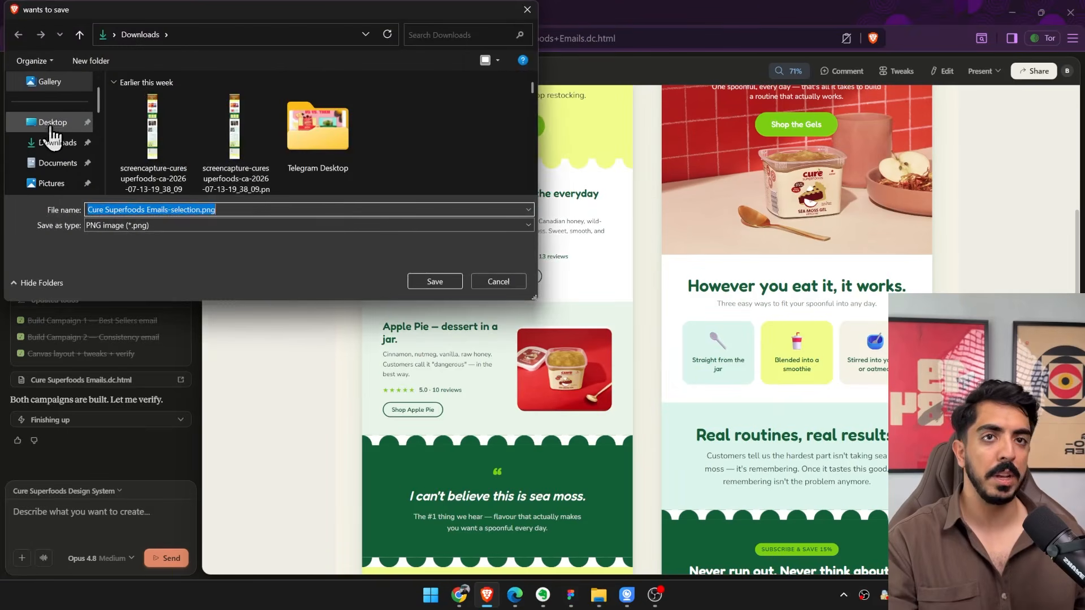
left_click(435, 282)
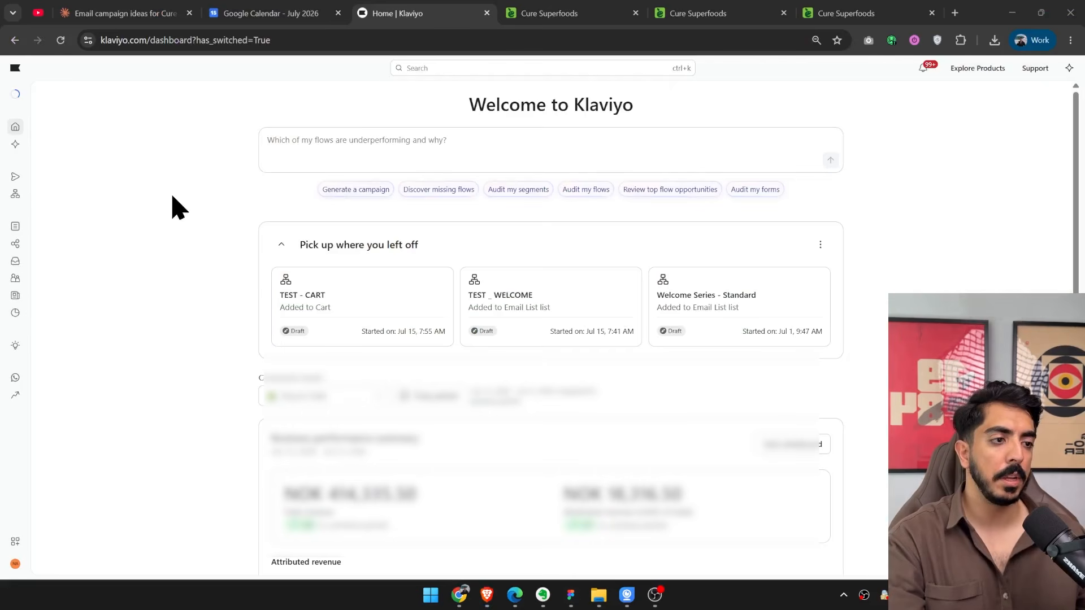
In Klaviyo, create a single-channel email campaign named TEST.
left_click(15, 178)
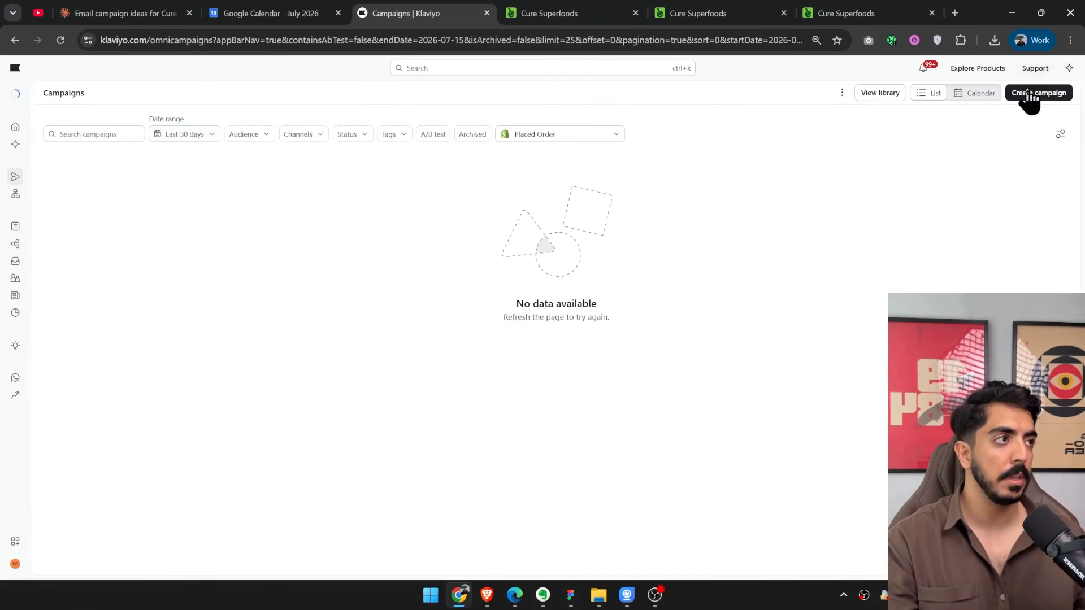
left_click(1036, 95)
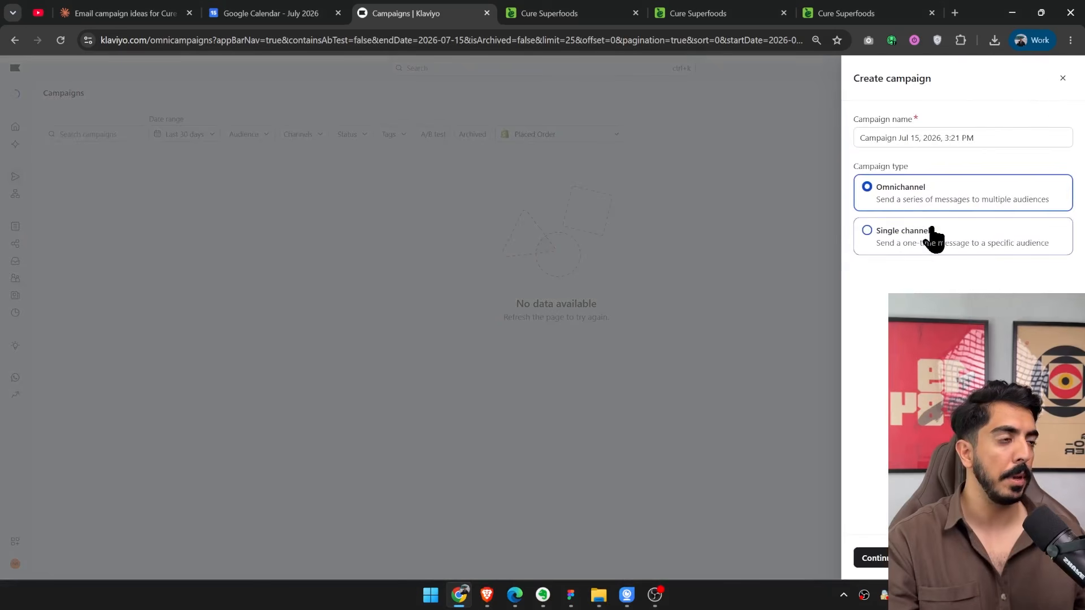
left_click(909, 243)
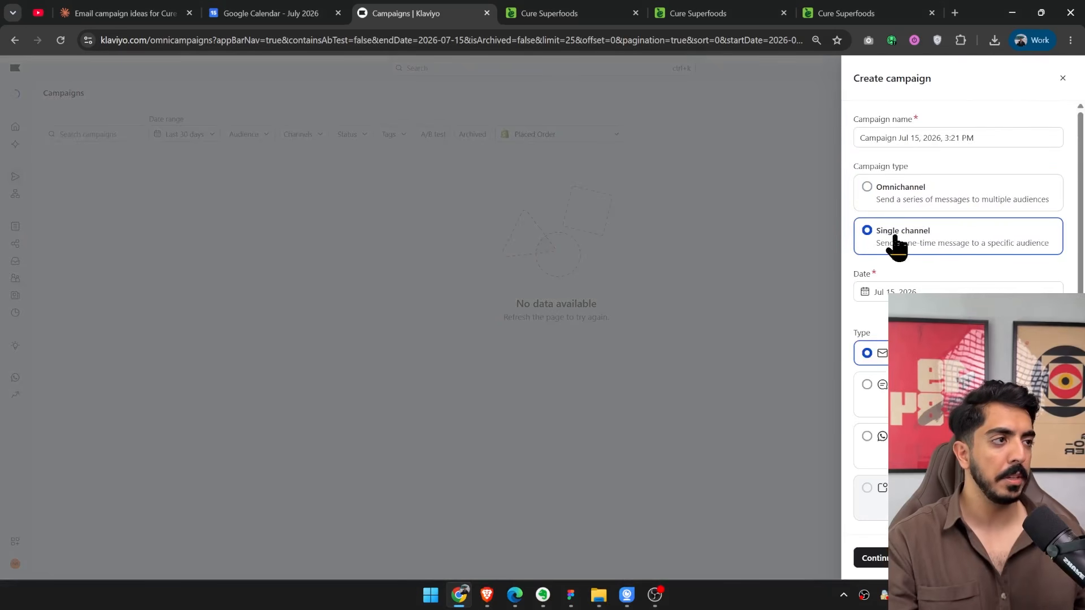
left_click(1000, 138)
key("ctrl+a")
type("TES")
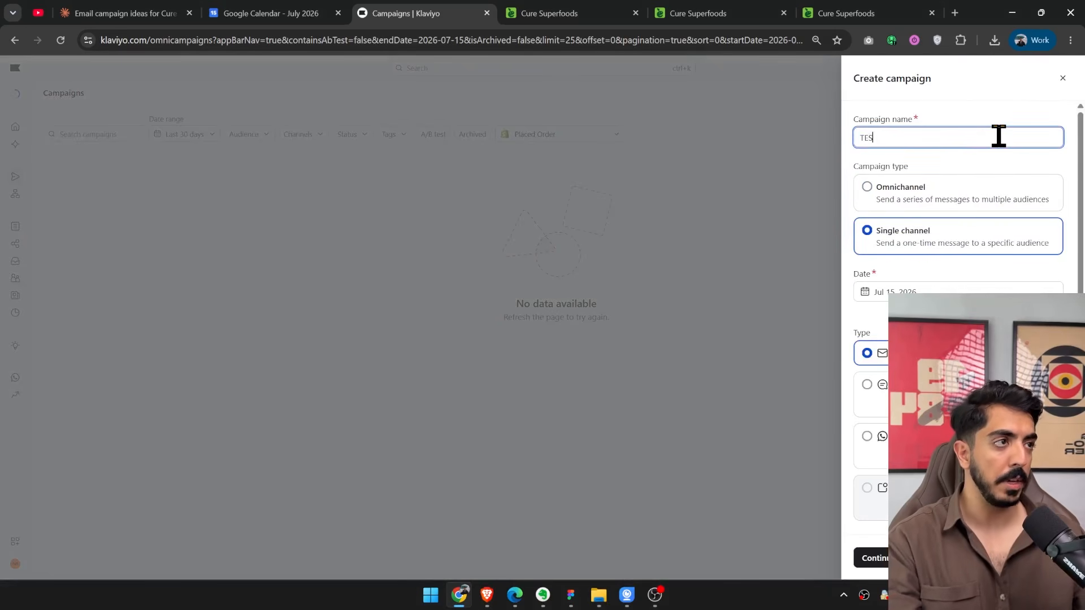
type("T")
left_click(873, 559)
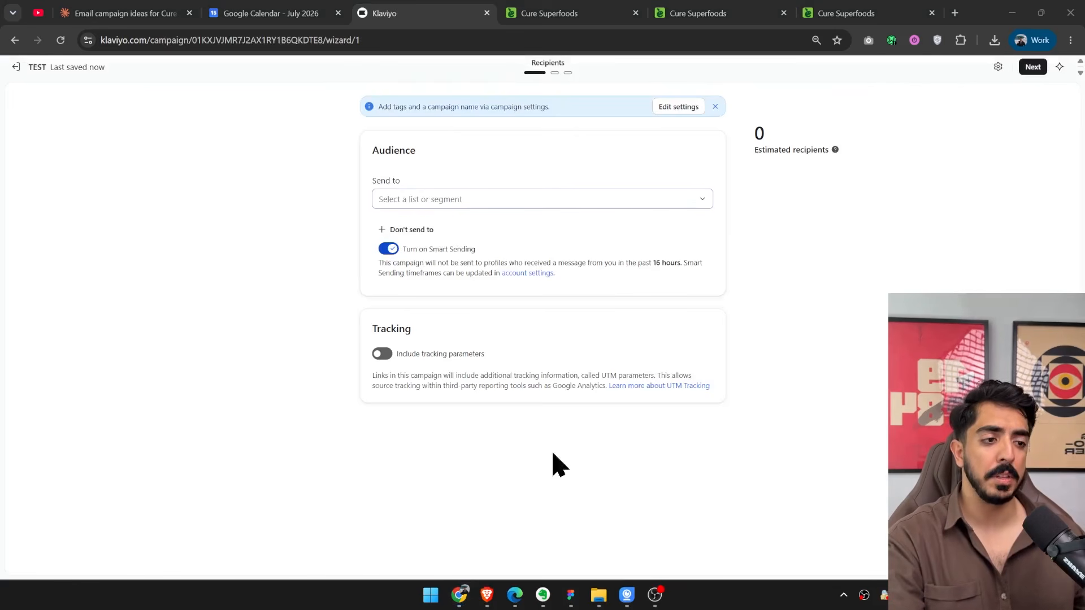
Switch to the FigJam course board and review the customer engagement circles diagram, then return to the Klaviyo campaign.
left_click(571, 595)
scroll(642, 291, "down", 15)
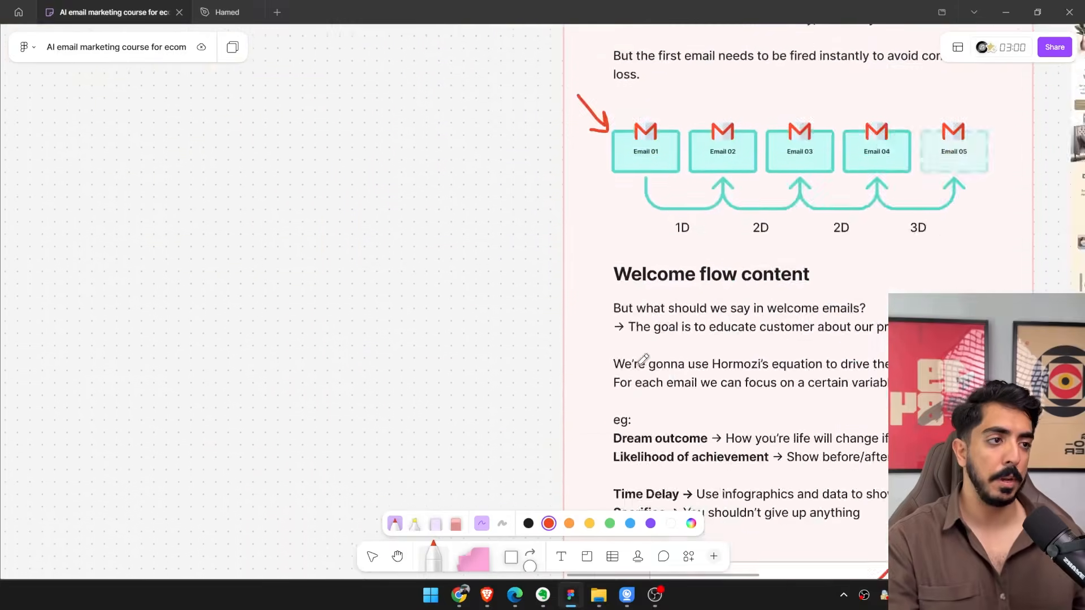
scroll(650, 266, "up", 3)
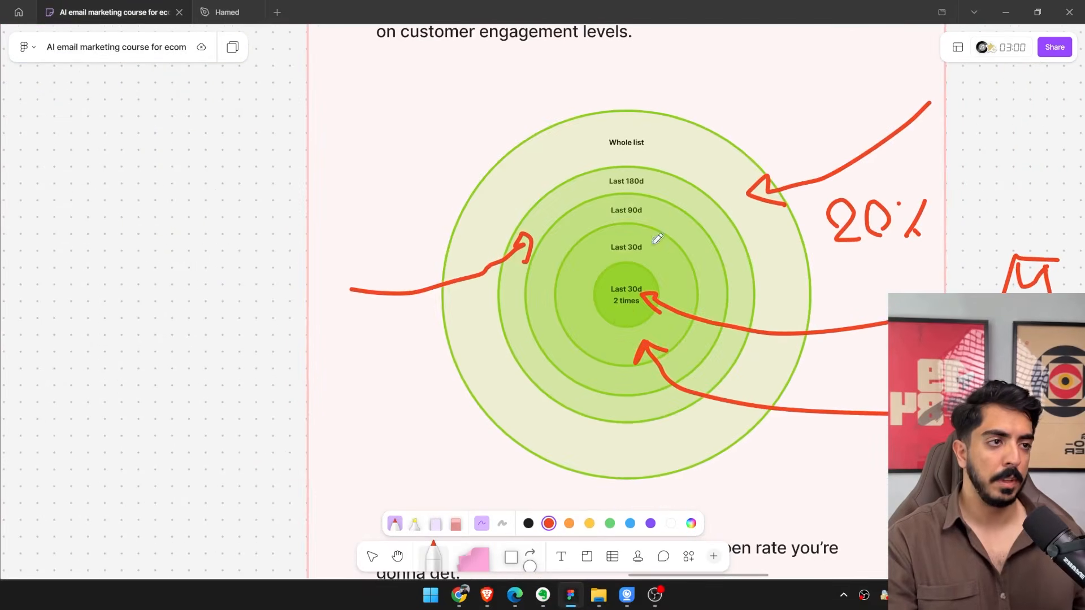
left_click(1005, 12)
Set the campaign audience to the Engaged (30 Days) segment and turn off Smart Sending.
left_click(541, 203)
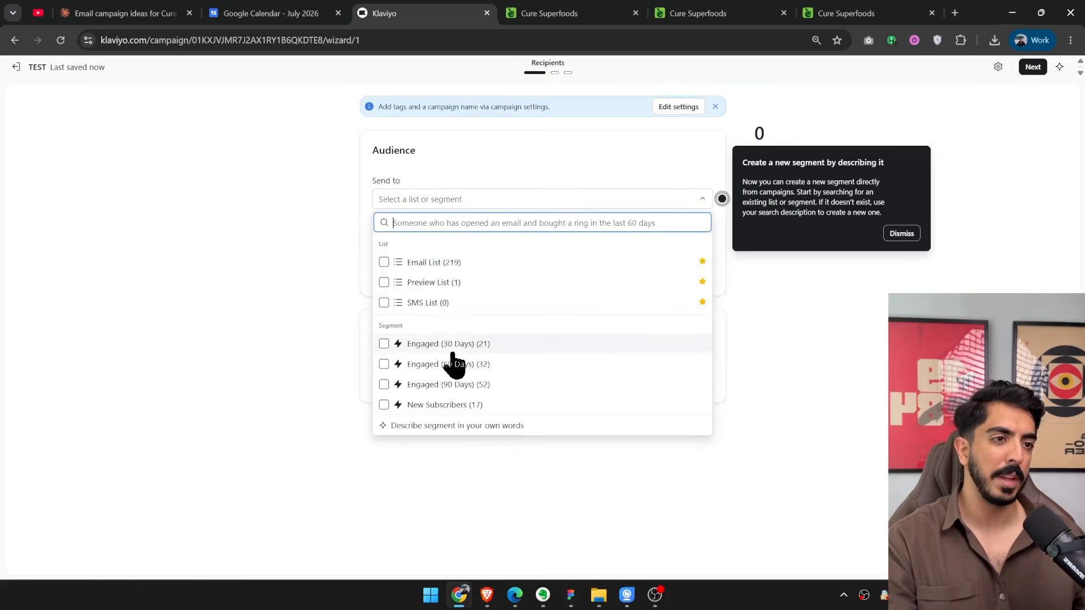
left_click(413, 351)
left_click(306, 285)
left_click(433, 250)
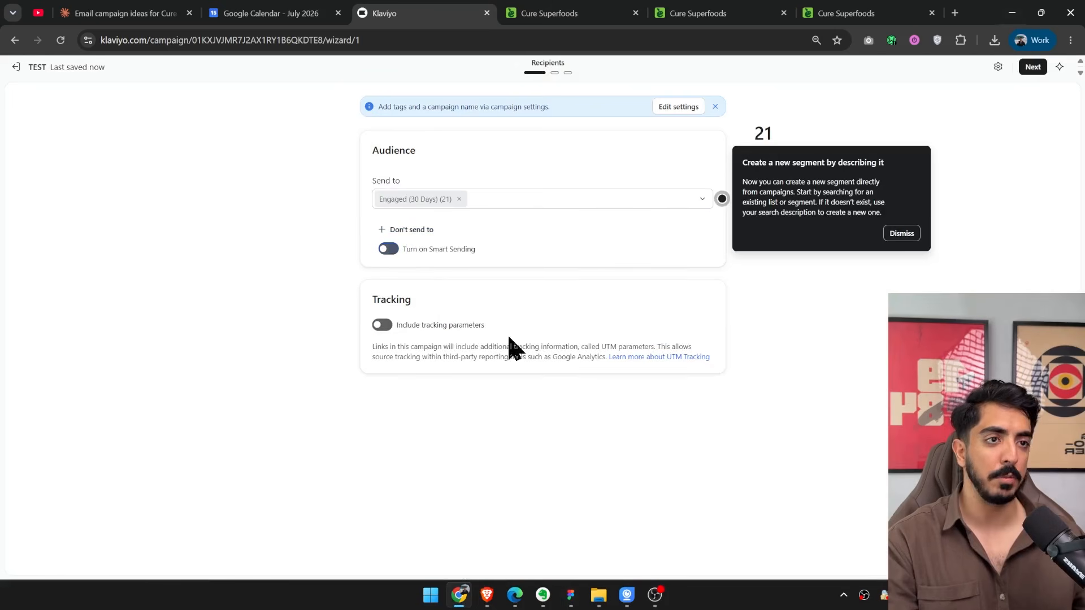
left_click(898, 233)
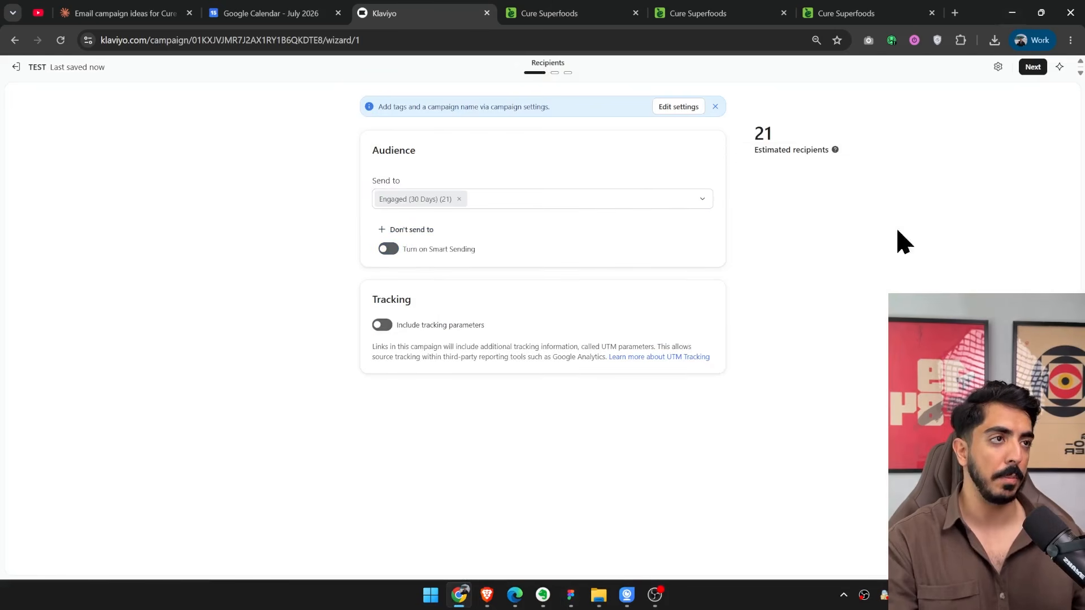
Go to the campaign's message settings and enter TEST as the subject line.
left_click(555, 73)
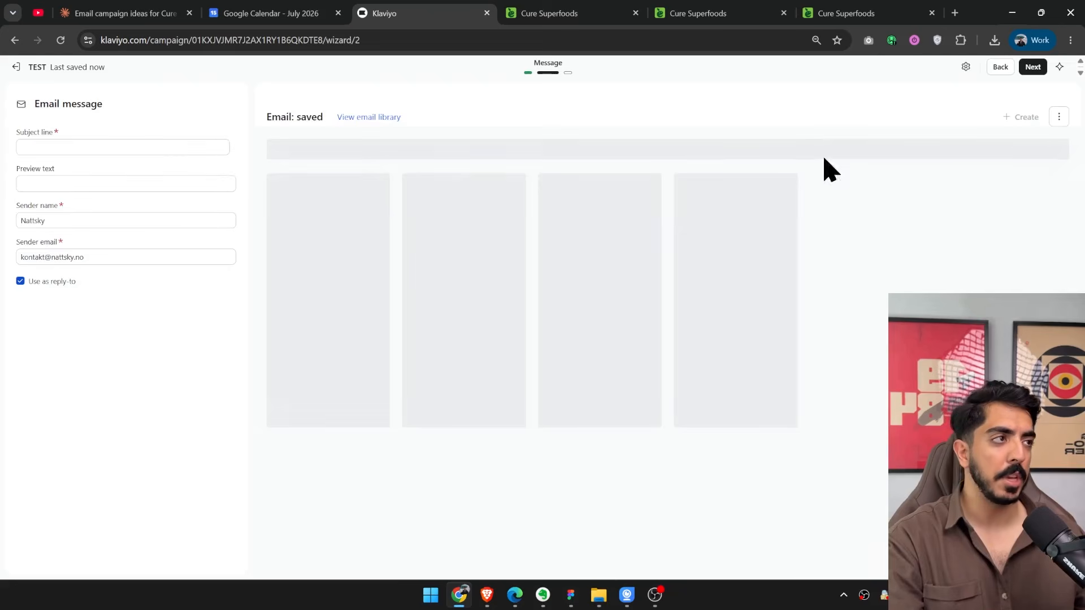
left_click(104, 147)
type("TEST")
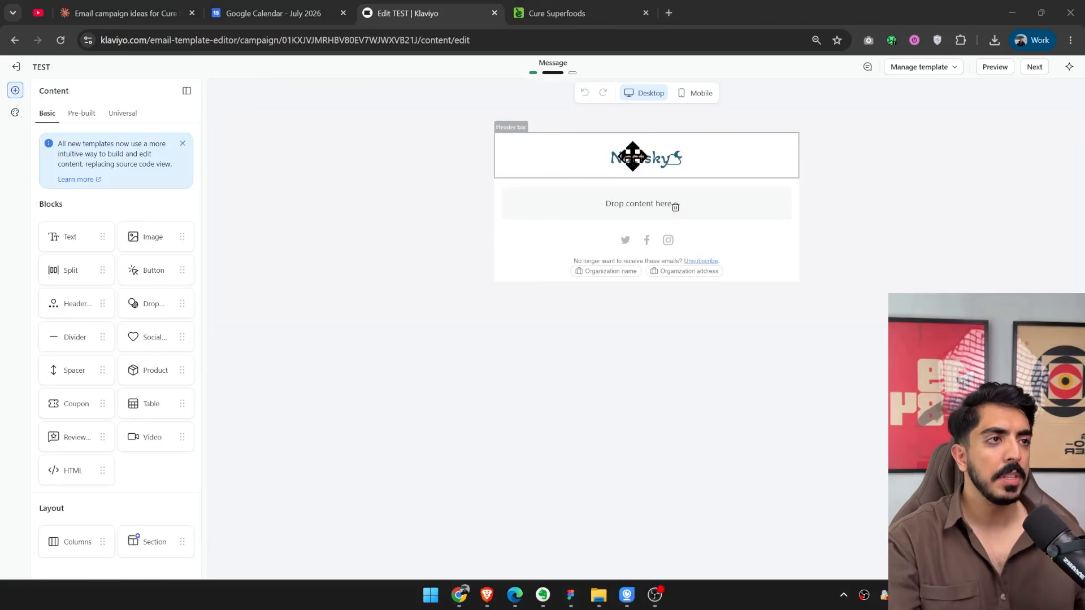
Clear the email template by deleting the header bar, the lower empty content block and the footer section.
left_click(487, 148)
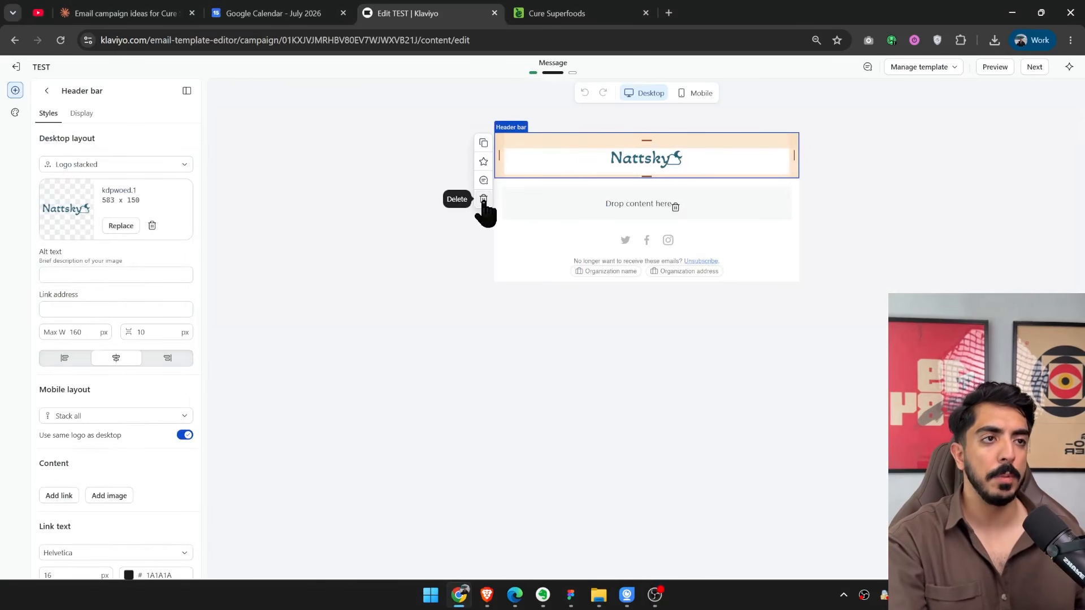
key("Delete")
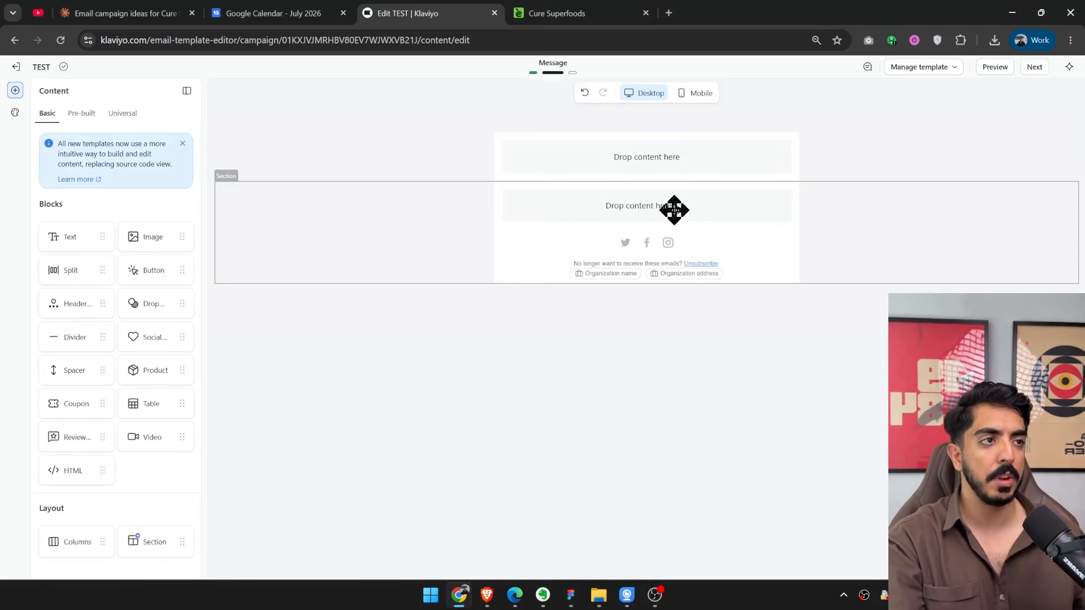
left_click(674, 210)
left_click(288, 206)
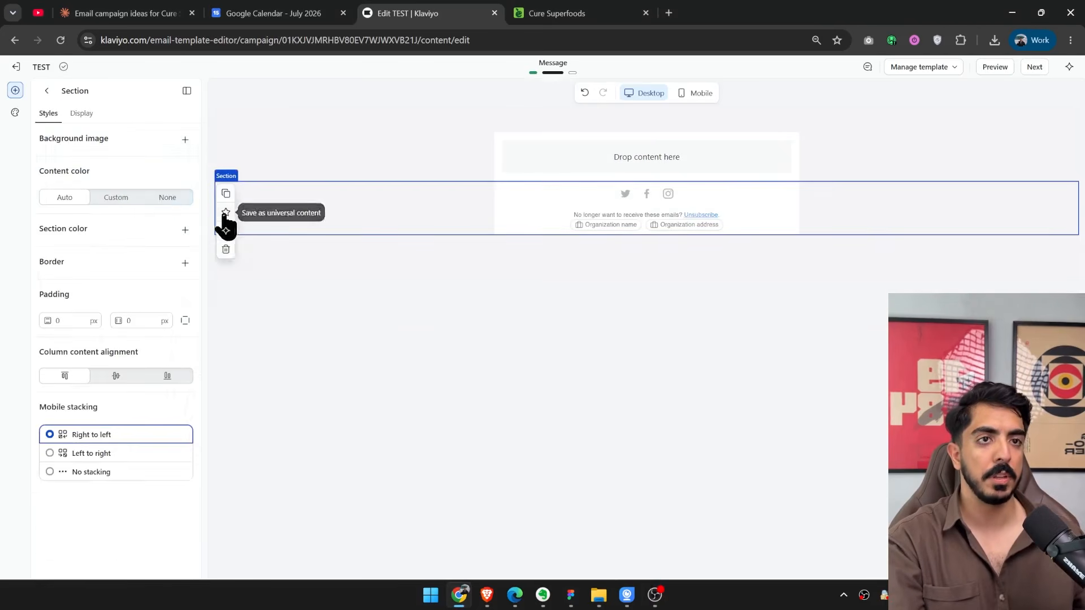
left_click(225, 247)
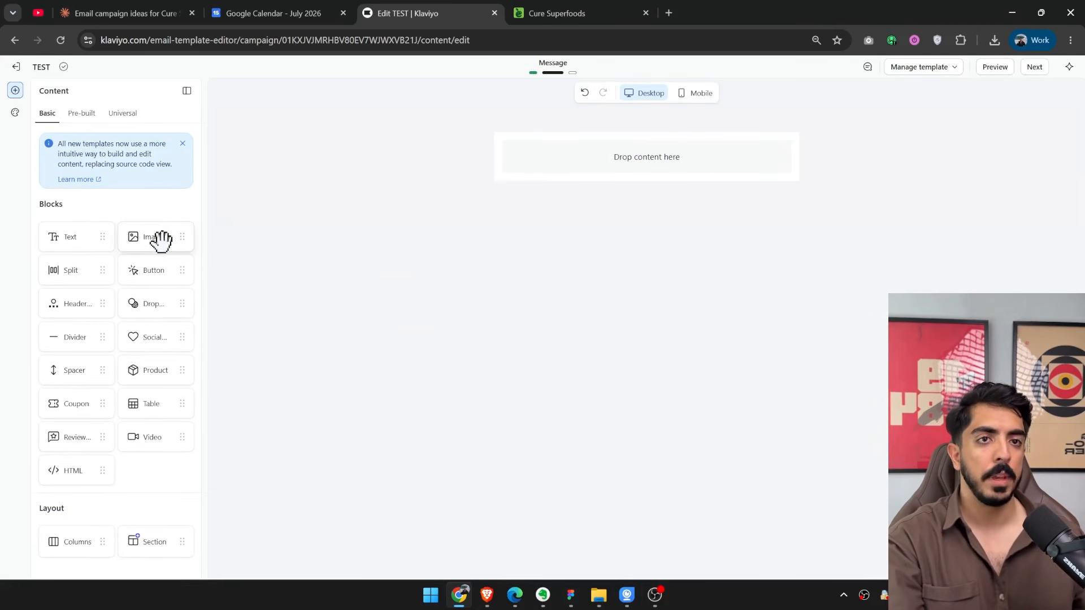
Add an image block to the empty template and upload Cure Superfoods Emails-selection.png from the desktop into it.
left_click_drag(162, 240, 647, 166)
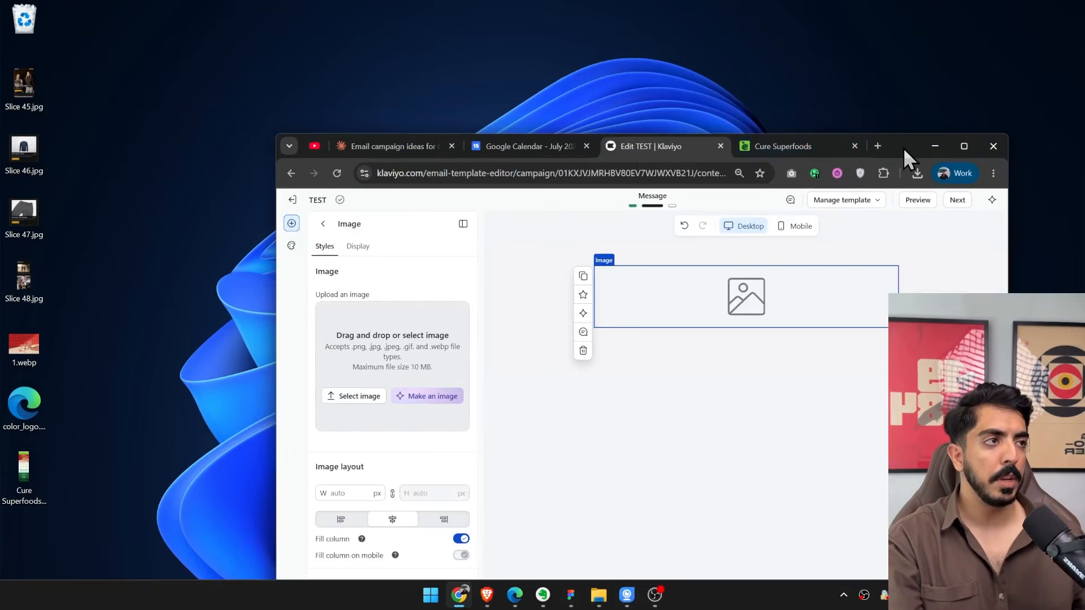
left_click_drag(903, 147, 900, 26)
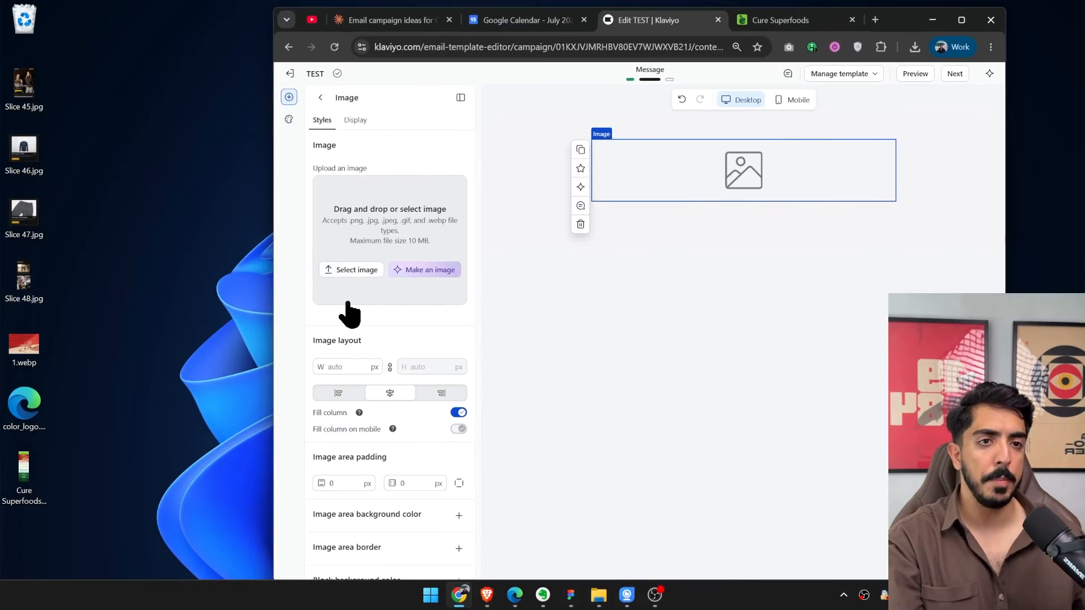
left_click(17, 490)
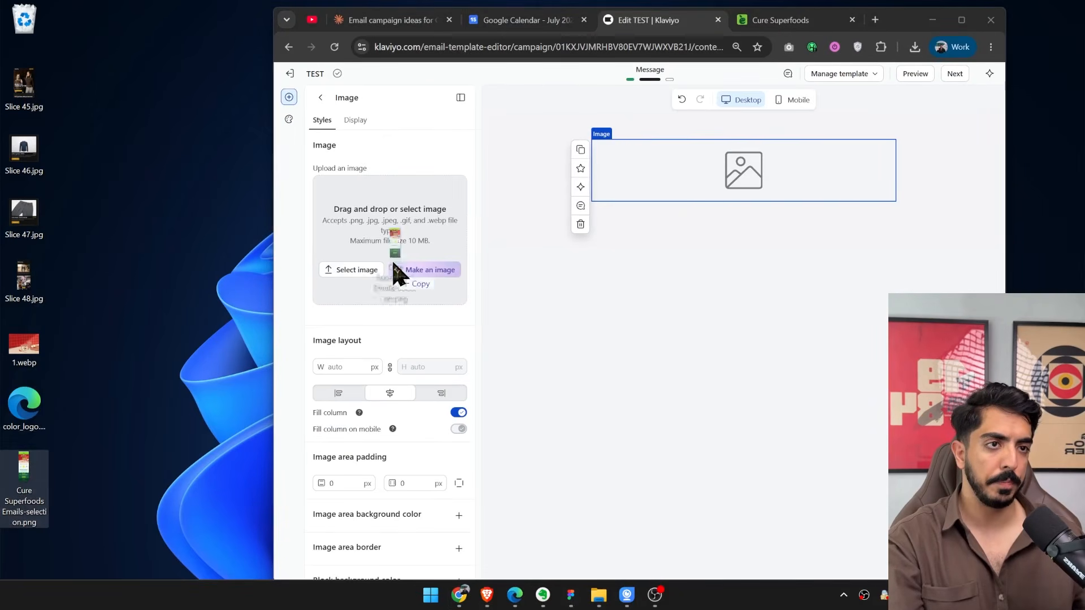
left_click_drag(394, 263, 401, 289)
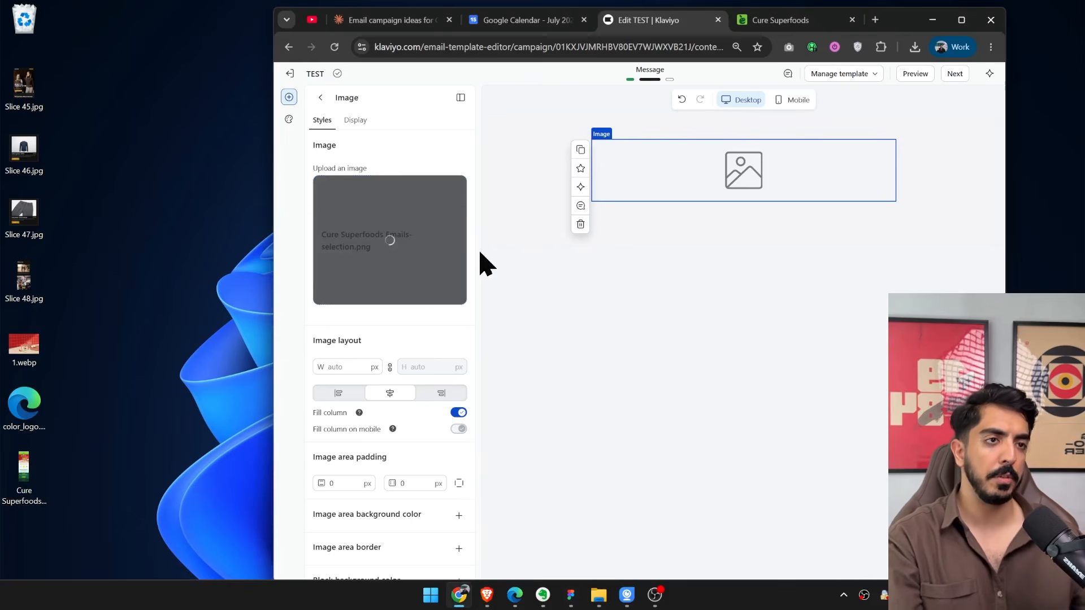
double_click(893, 18)
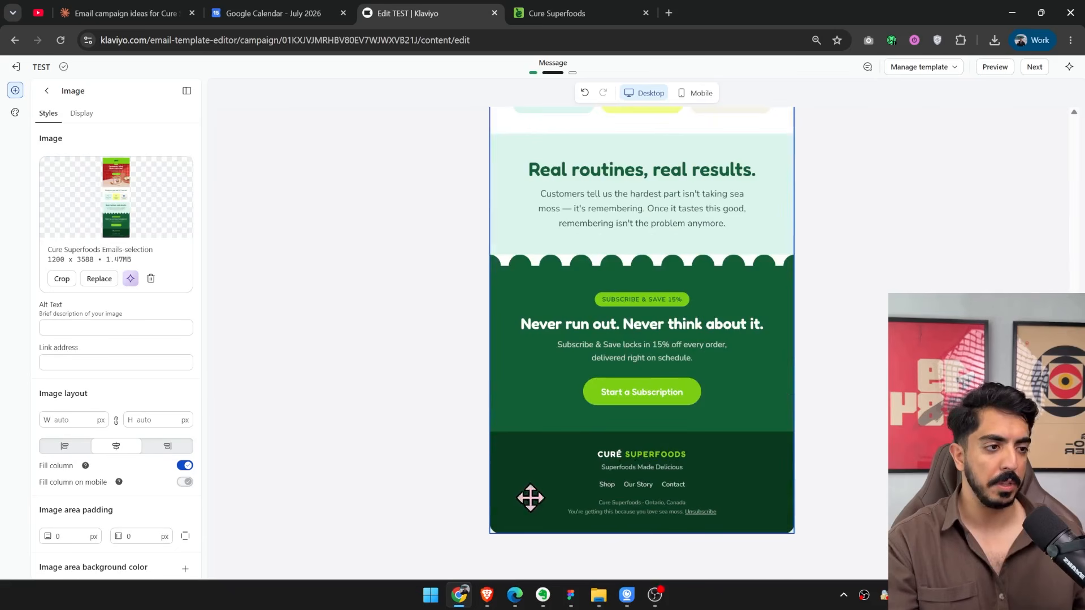
scroll(612, 411, "up", 4)
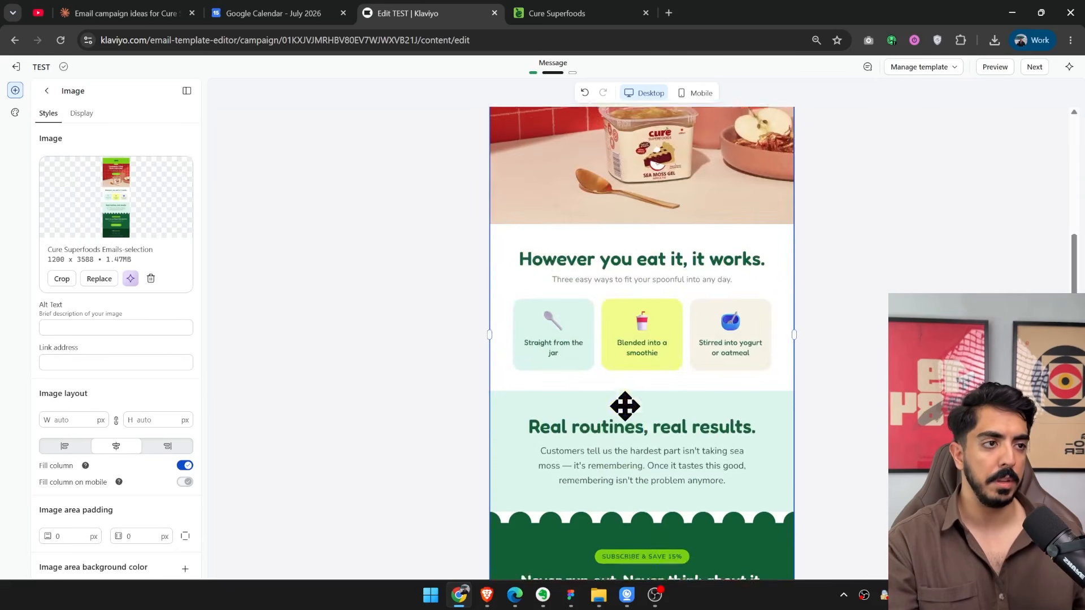
Crop the dark footer off the bottom of the email image at a height of 3182 px and save the crop.
scroll(625, 407, "down", 4)
left_click(61, 278)
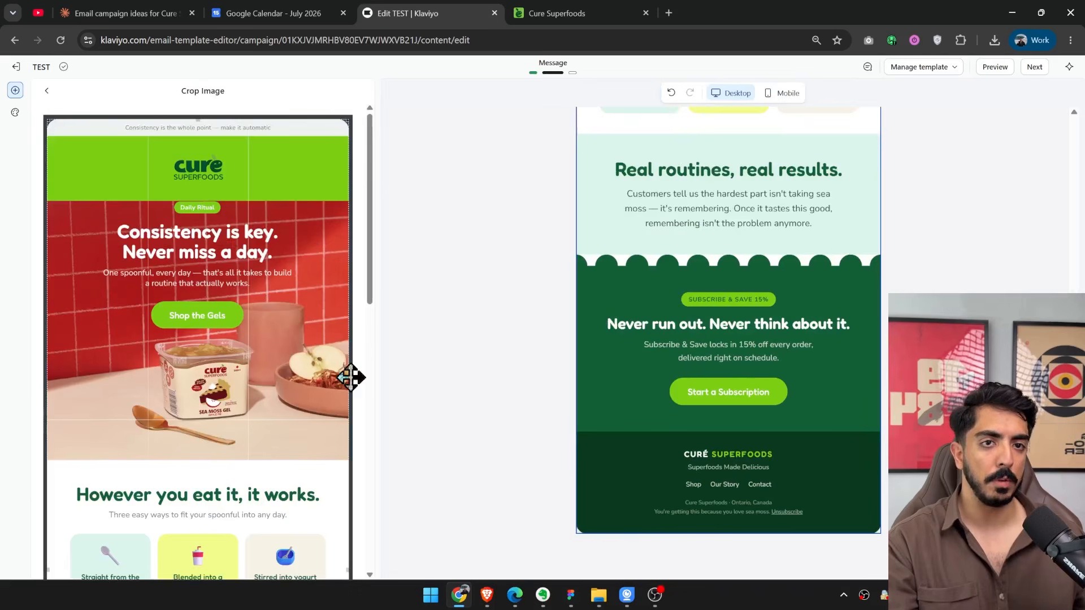
scroll(364, 412, "down", 10)
left_click_drag(214, 311, 230, 255)
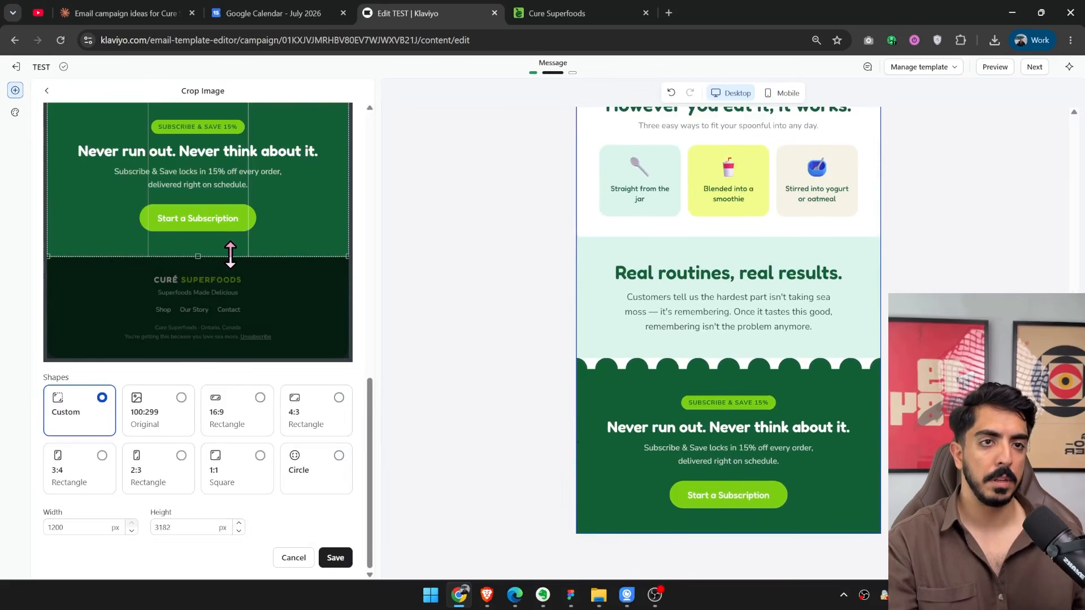
left_click(335, 559)
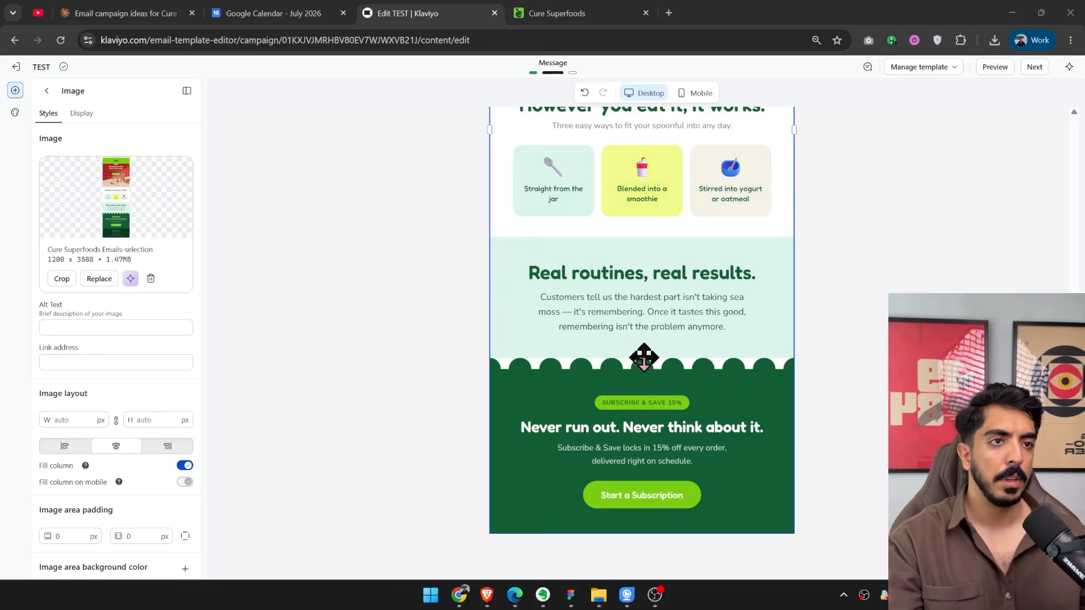
Add the saved universal footer section TEST below the cropped image in the email template.
left_click(46, 92)
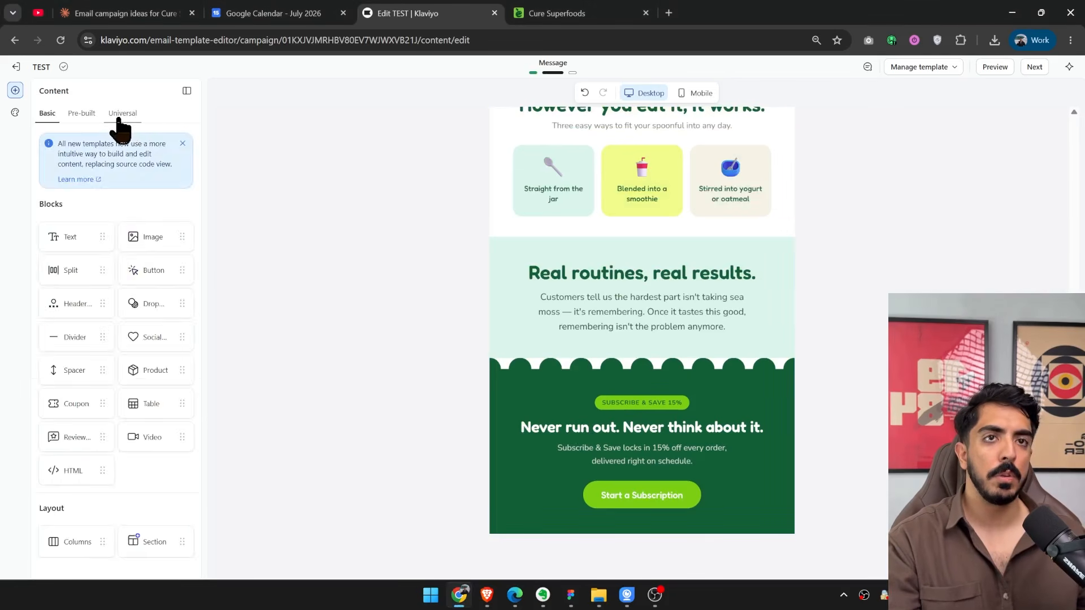
left_click(120, 122)
left_click_drag(100, 183, 551, 515)
scroll(686, 506, "down", 4)
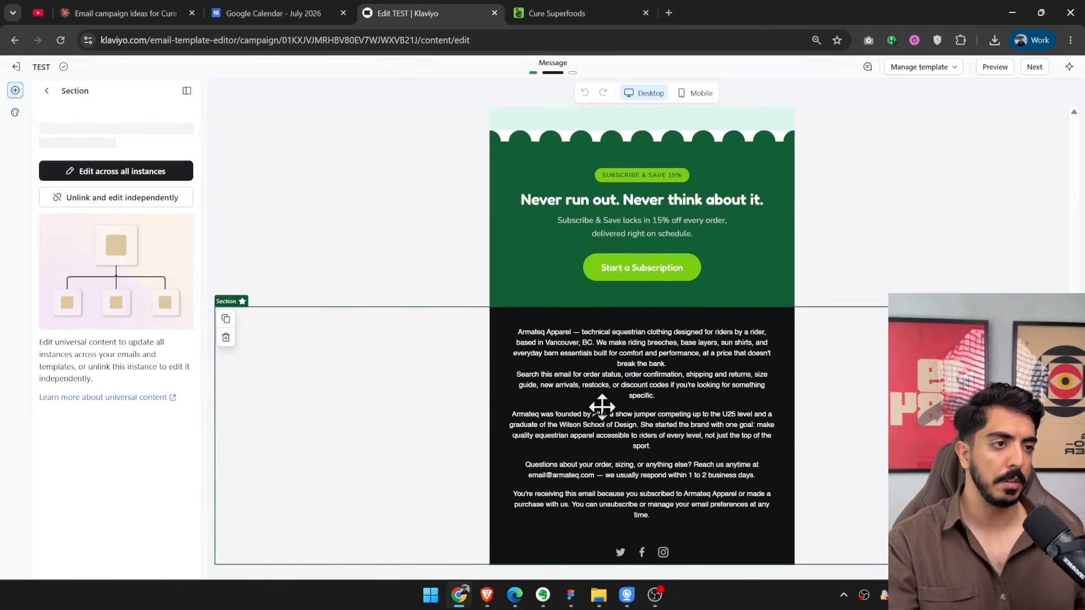
scroll(600, 408, "up", 4)
scroll(614, 412, "down", 5)
scroll(599, 407, "up", 6)
scroll(538, 385, "down", 3)
scroll(574, 395, "up", 8)
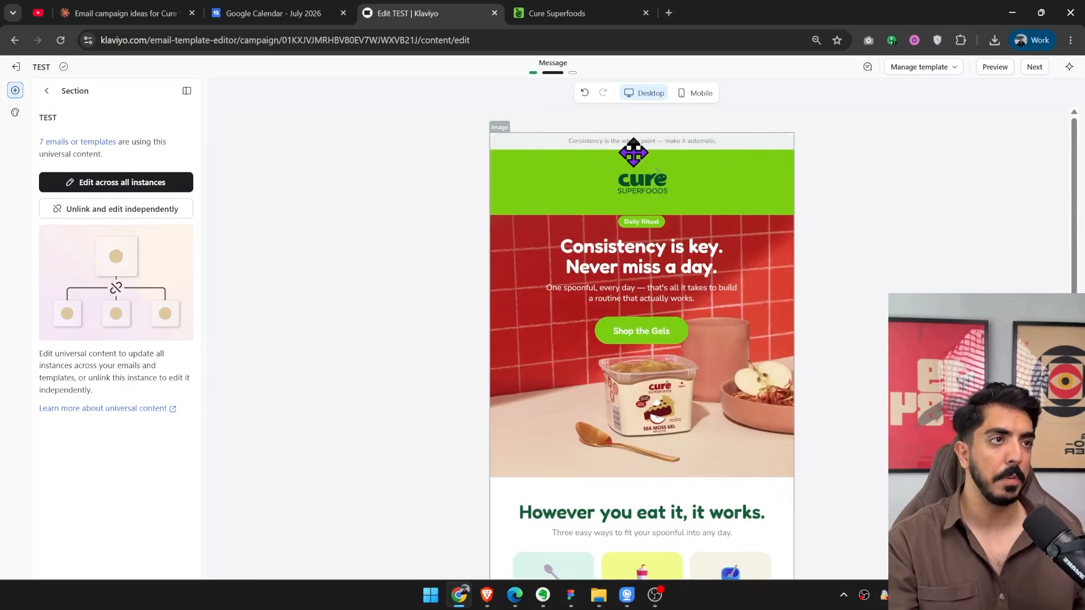
left_click(633, 153)
scroll(633, 152, "down", 3)
left_click(565, 13)
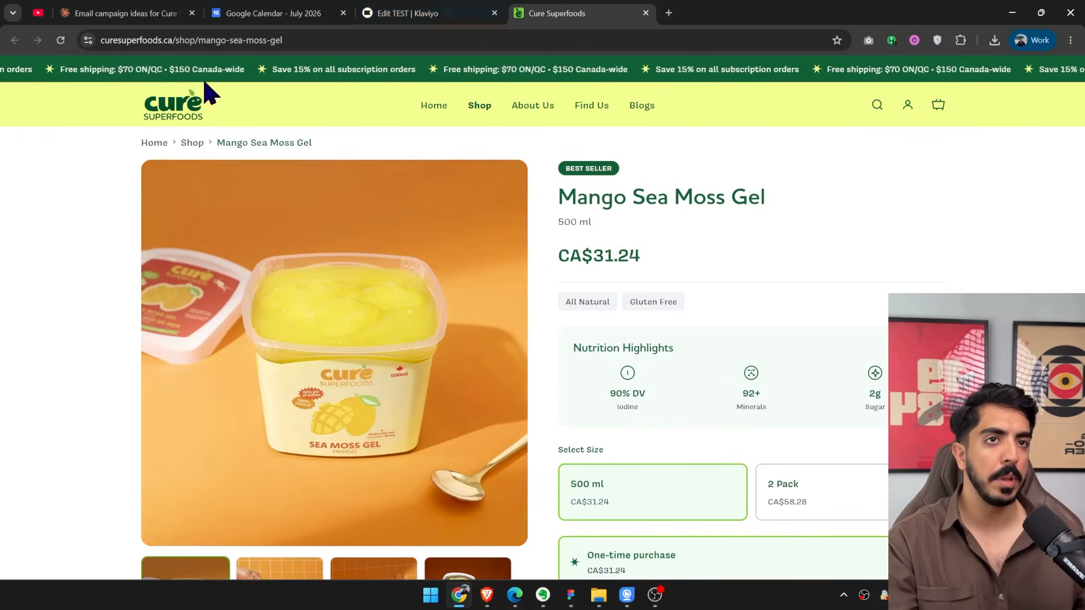
left_click(290, 121)
left_click(219, 37)
key("ctrl+c")
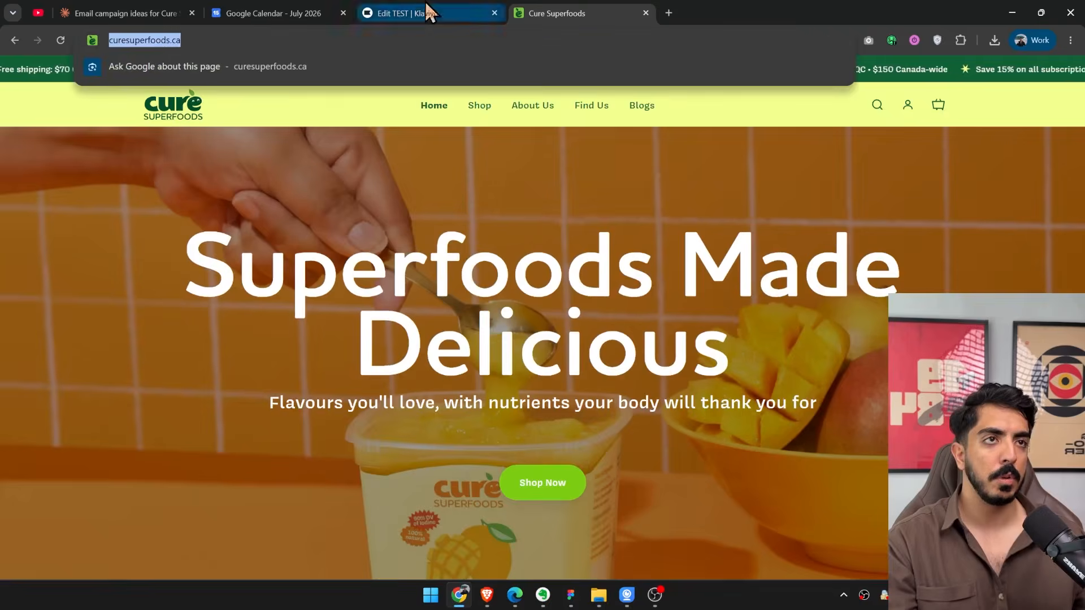
left_click(428, 13)
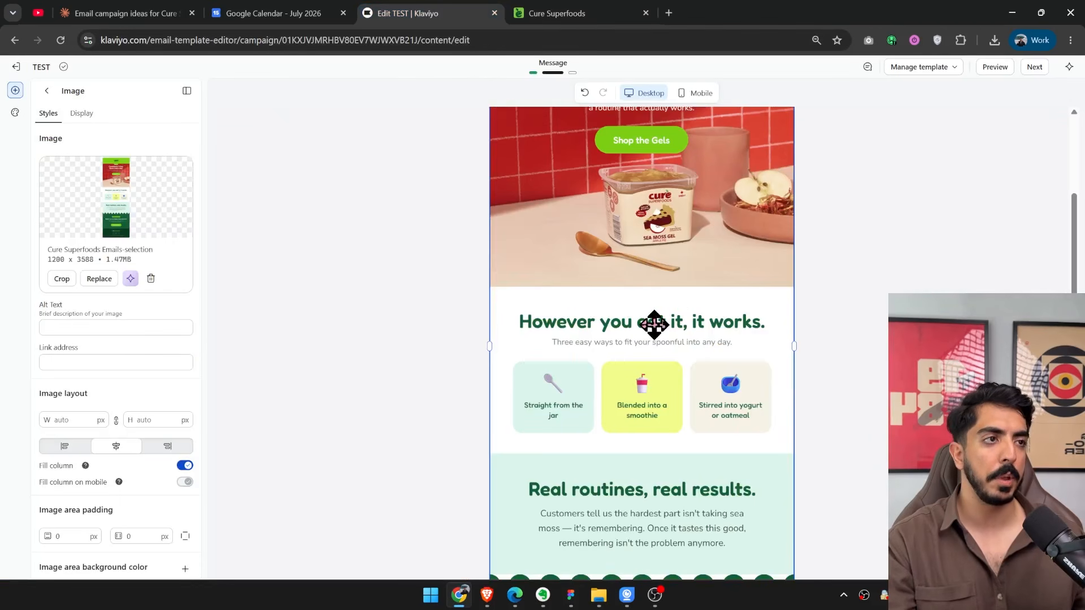
scroll(654, 325, "up", 3)
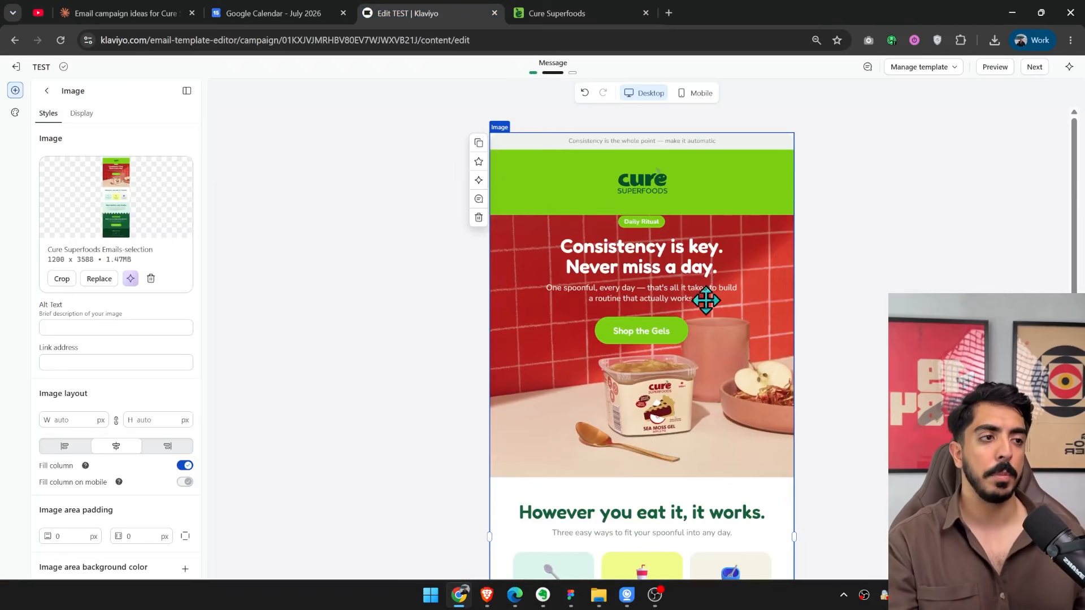
left_click(114, 362)
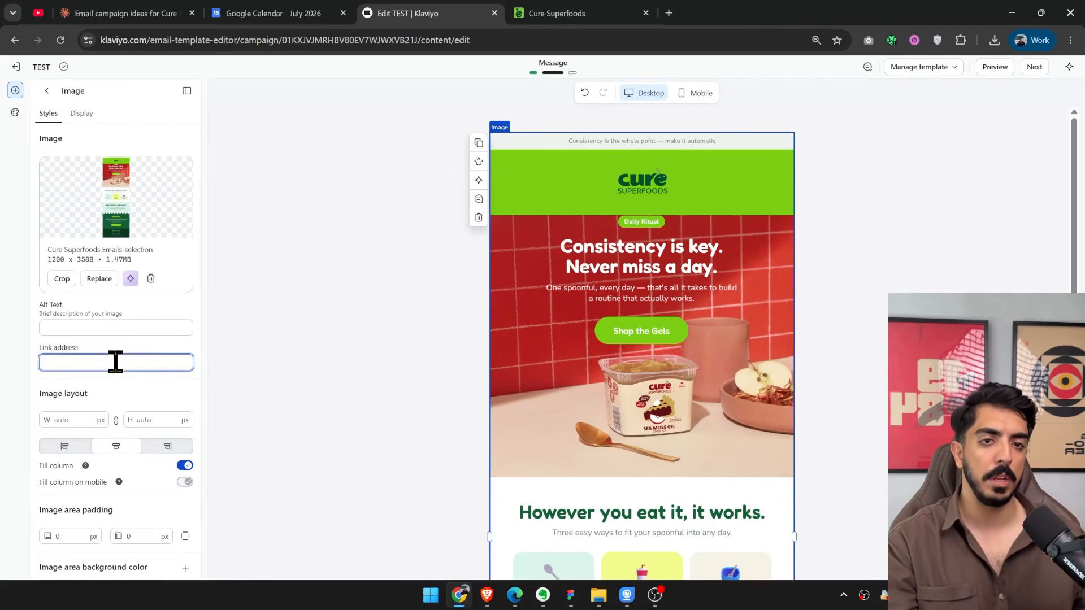
key("ctrl+v")
scroll(677, 255, "down", 6)
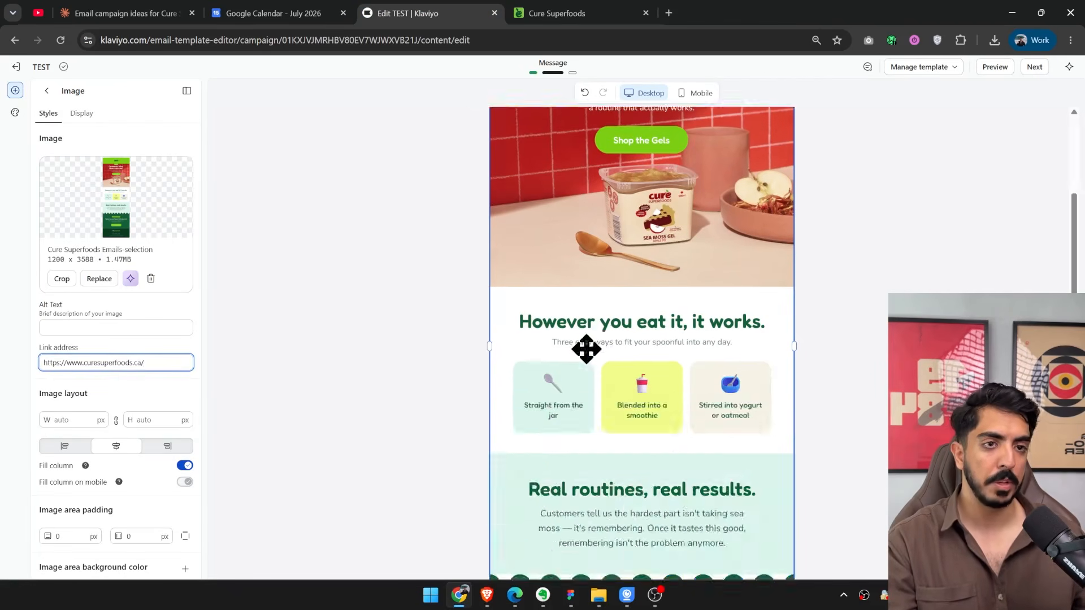
Review the whole email in the mobile layout, from the header to the footer section, and return to the desktop layout.
left_click(685, 261)
scroll(685, 261, "up", 6)
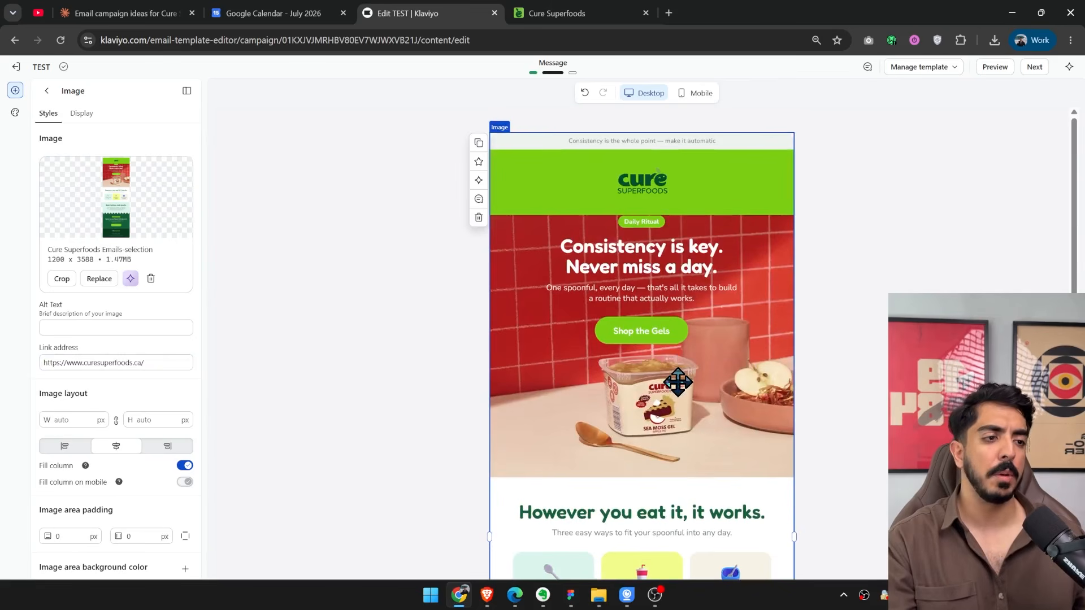
left_click(557, 12)
left_click(424, 12)
scroll(647, 334, "down", 8)
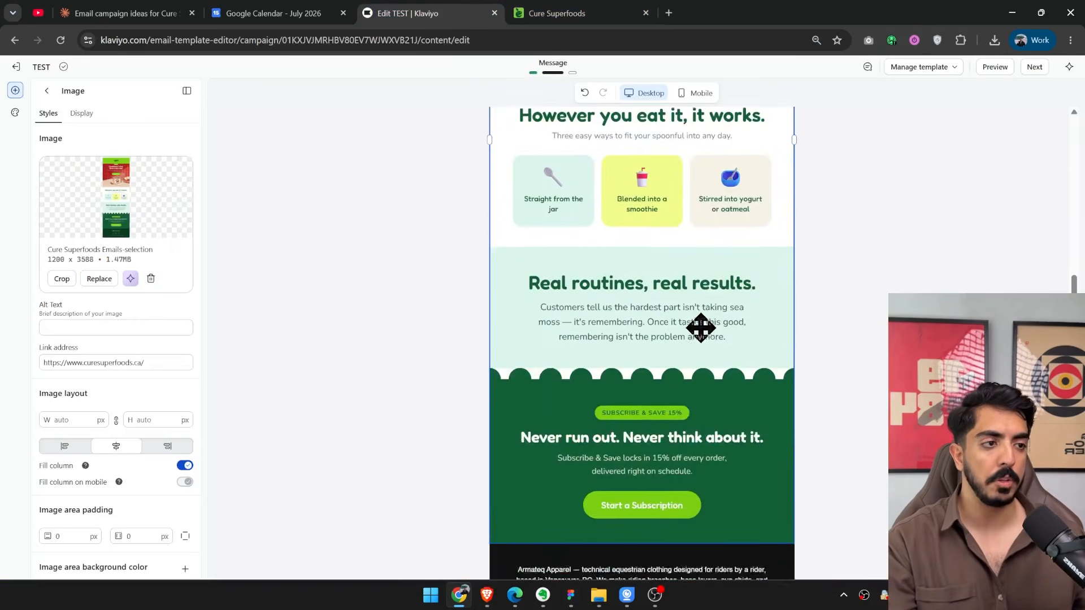
scroll(700, 328, "up", 8)
left_click(697, 93)
scroll(708, 261, "down", 6)
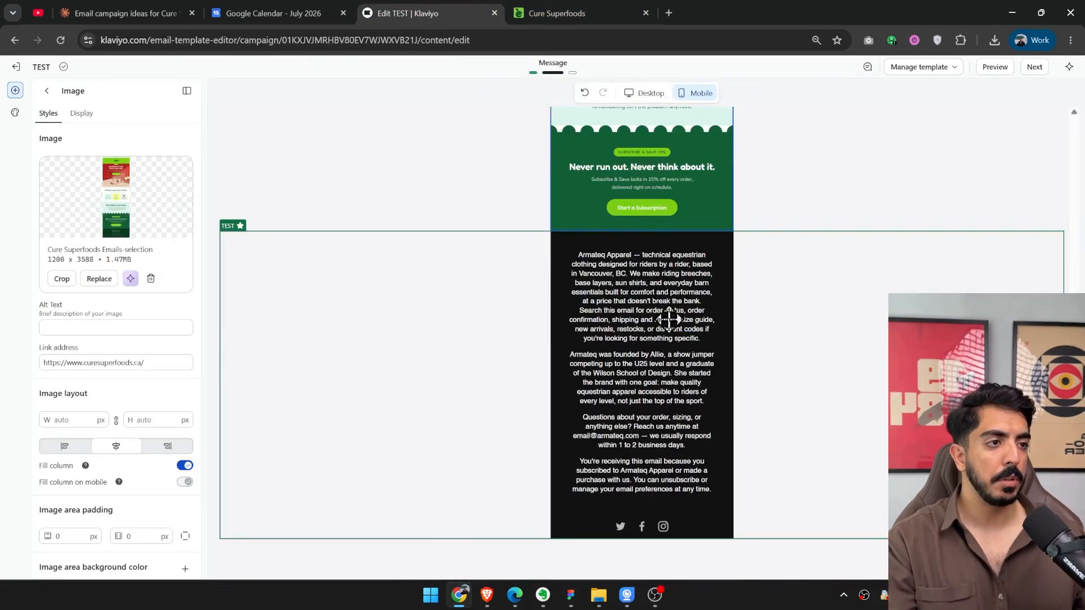
scroll(669, 320, "up", 7)
scroll(649, 219, "down", 7)
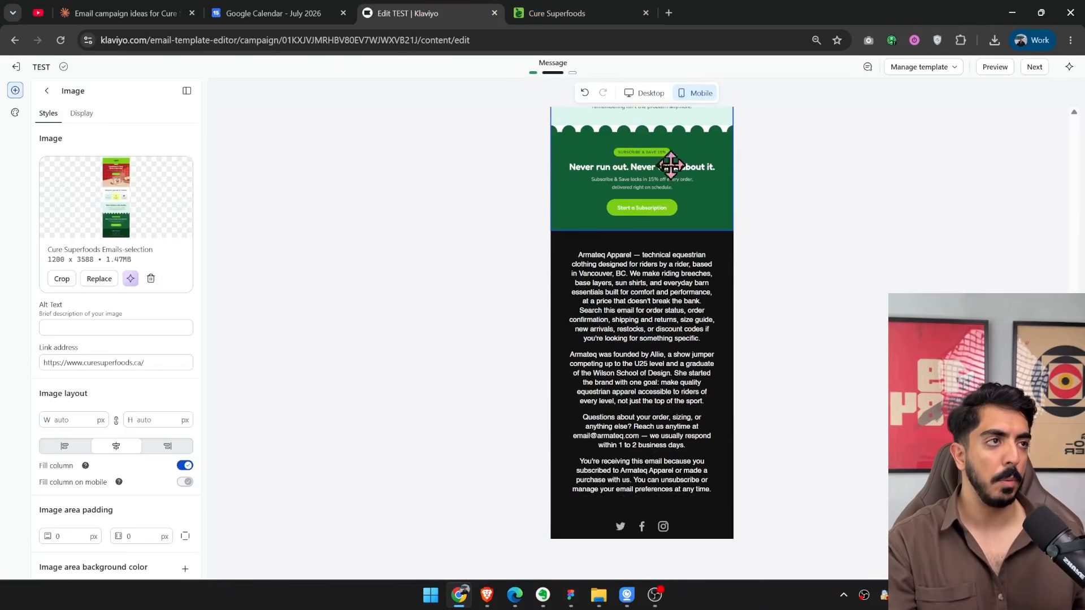
scroll(650, 170, "up", 5)
scroll(625, 169, "down", 2)
scroll(632, 434, "up", 2)
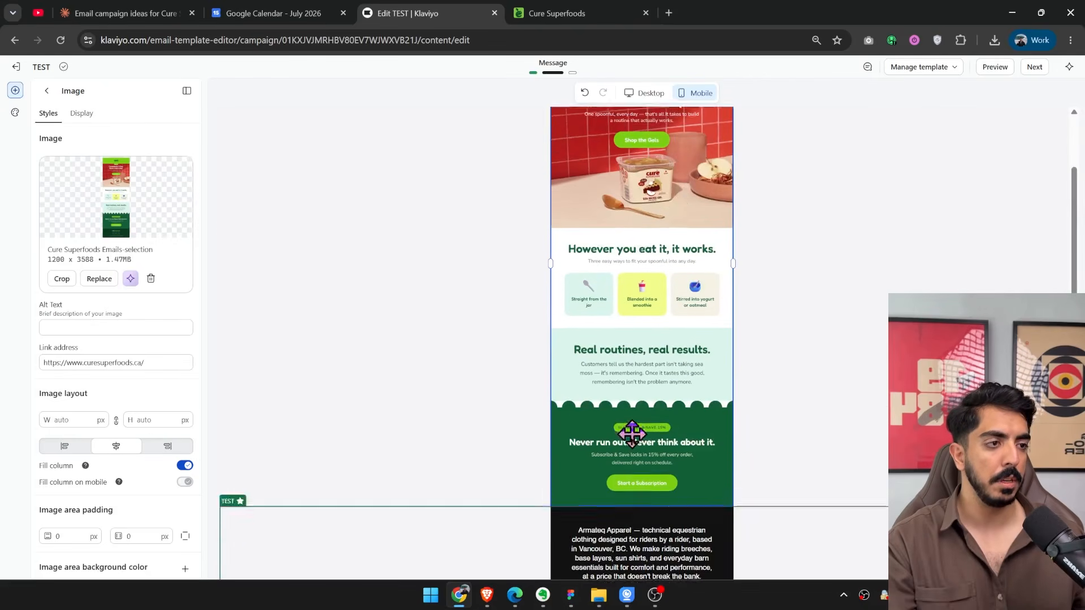
scroll(631, 434, "up", 3)
left_click(650, 93)
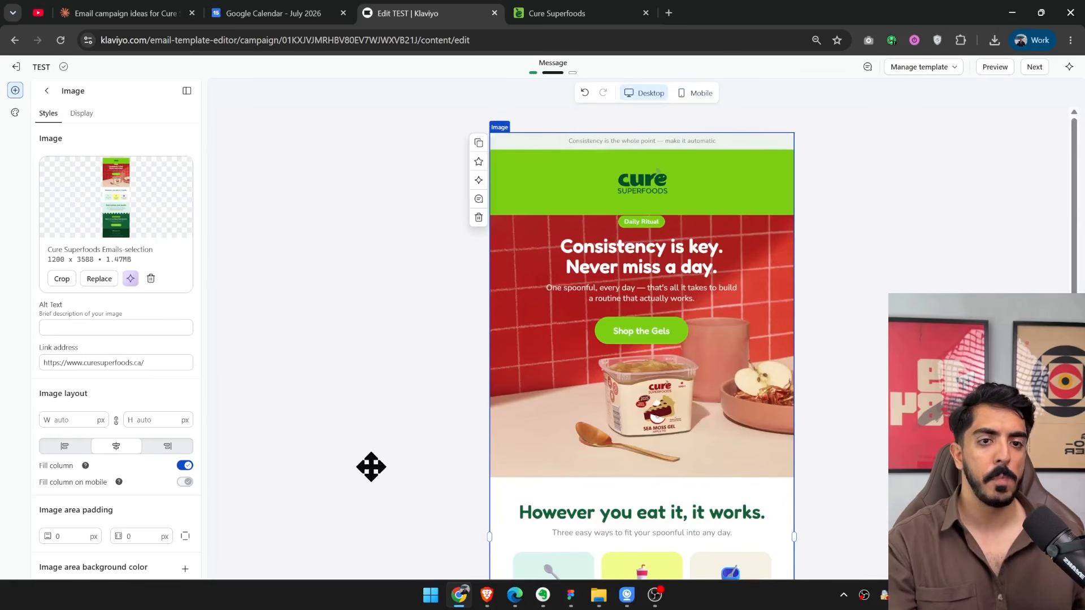
Preview the finished email in preview mode, look through its sections and close the preview.
left_click(994, 68)
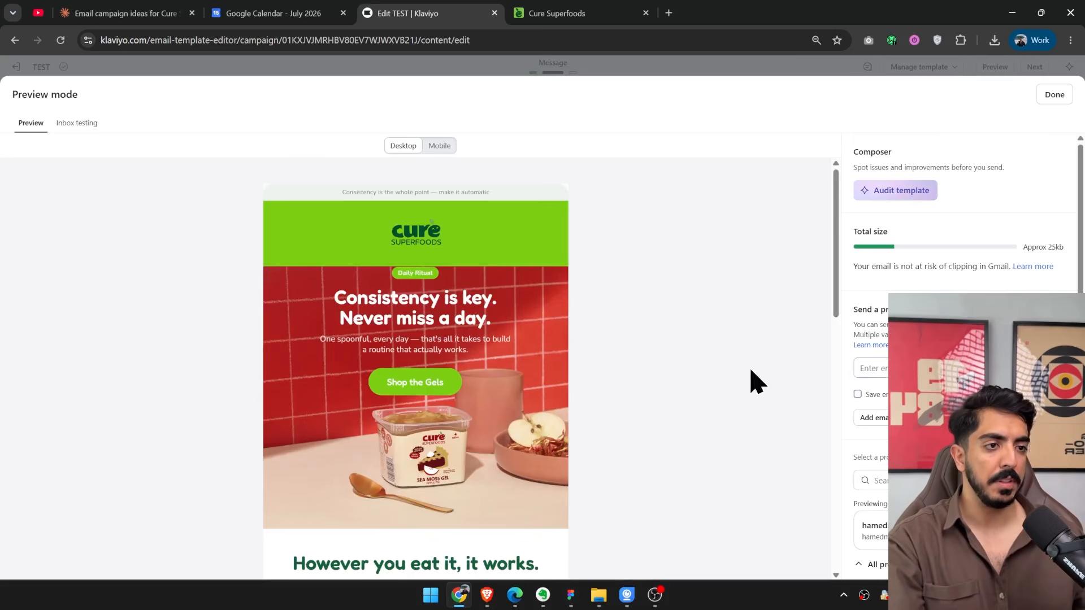
scroll(755, 380, "down", 10)
scroll(448, 347, "up", 10)
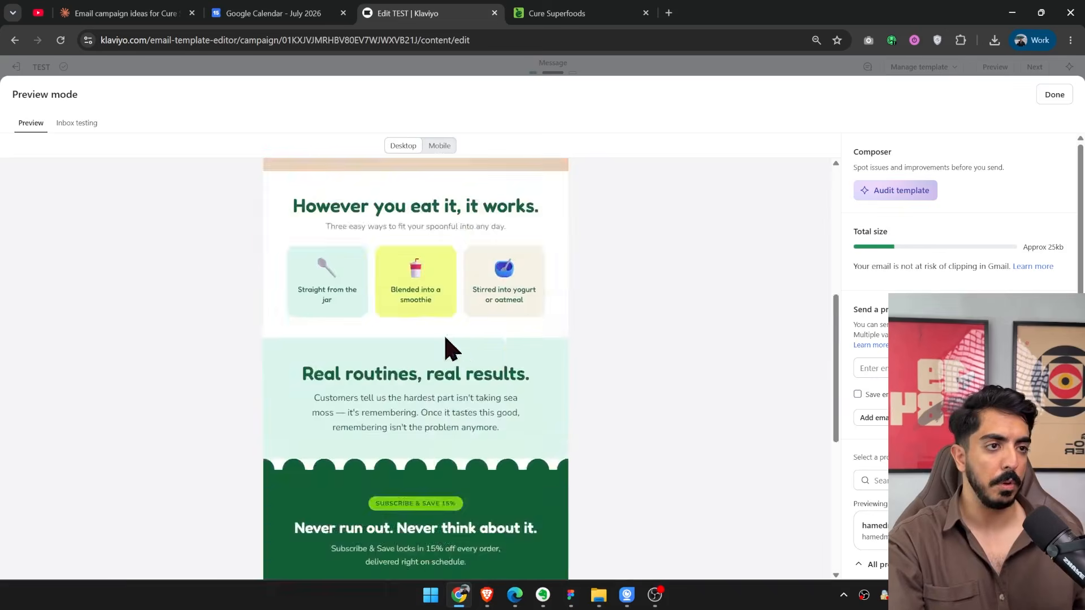
left_click(1054, 96)
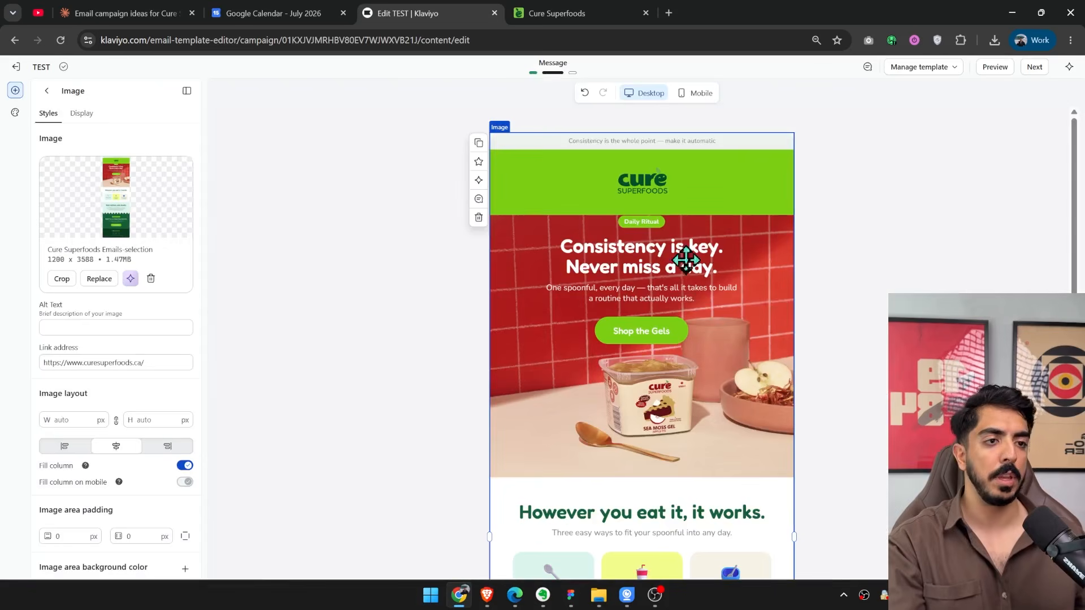
Finish editing the email template and proceed to the campaign's email message page.
scroll(685, 254, "down", 10)
scroll(1017, 113, "up", 10)
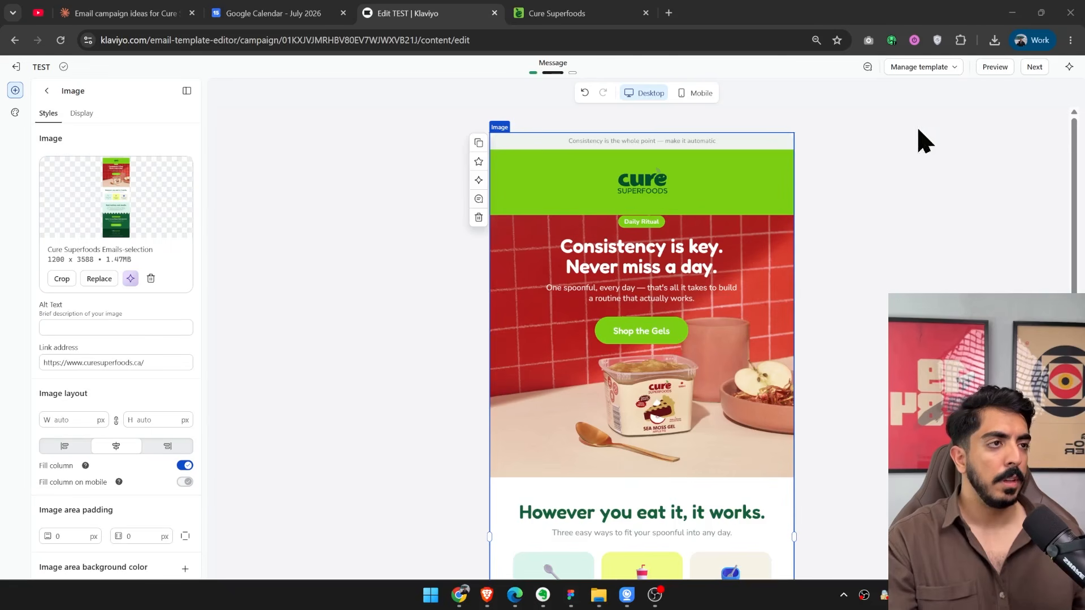
left_click(1034, 67)
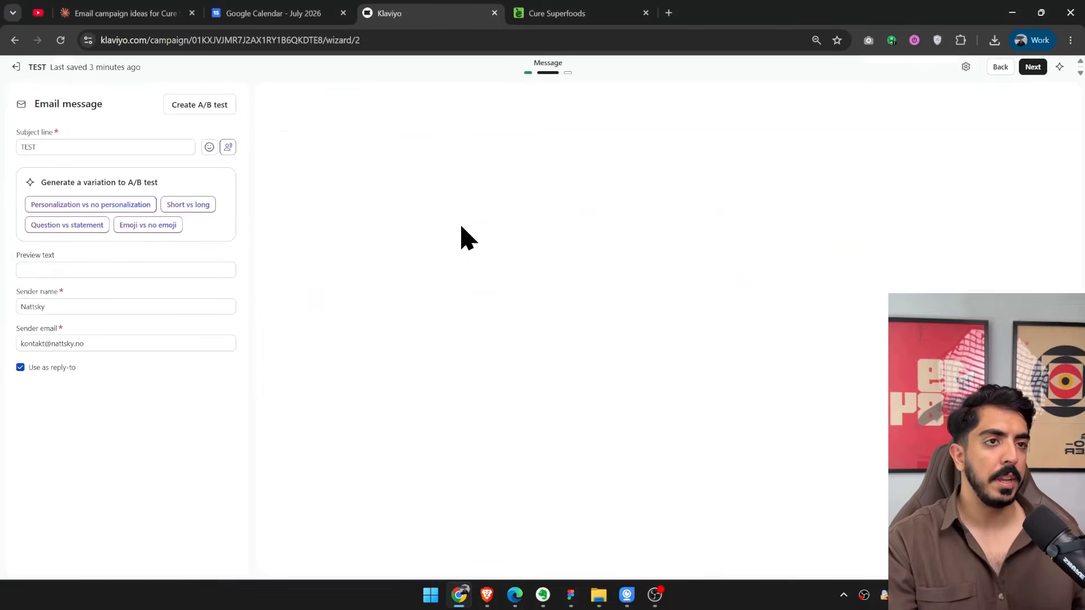
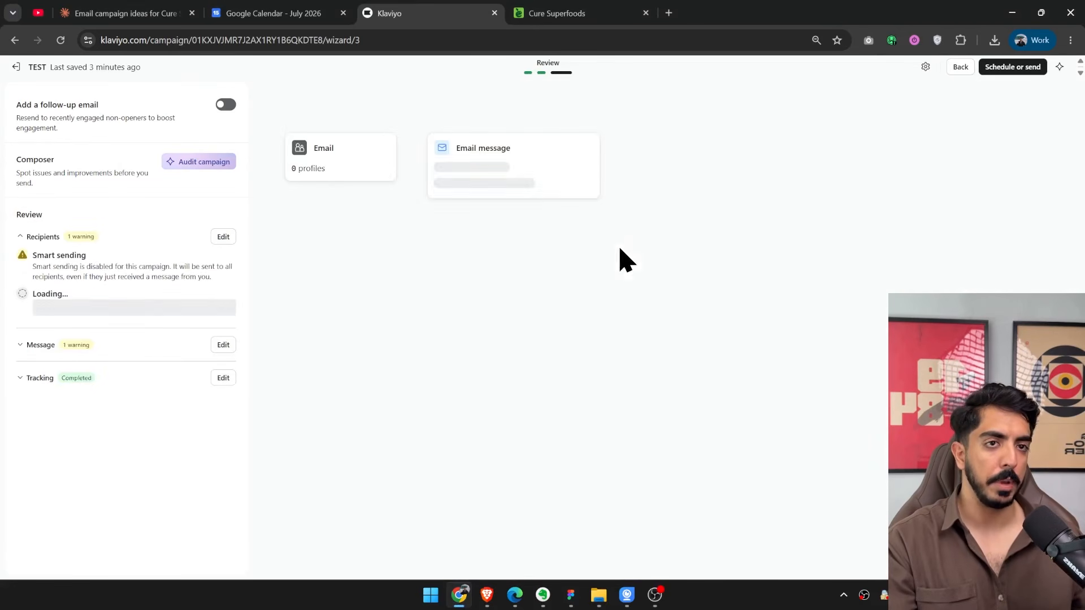
Open the TEST campaign's scheduling options and look through the available send time zones.
left_click(1012, 66)
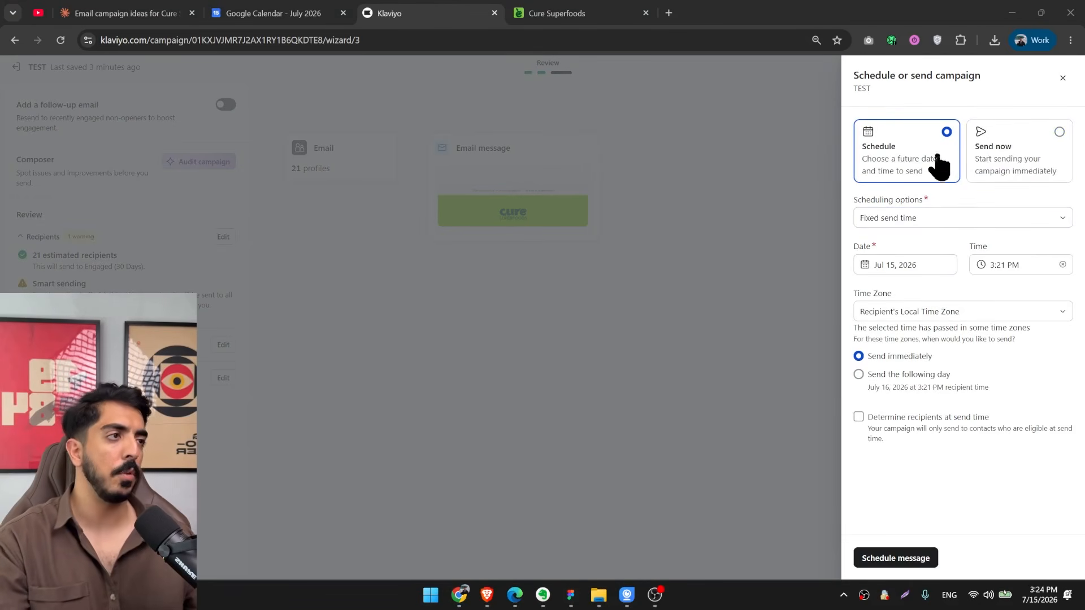
left_click(986, 312)
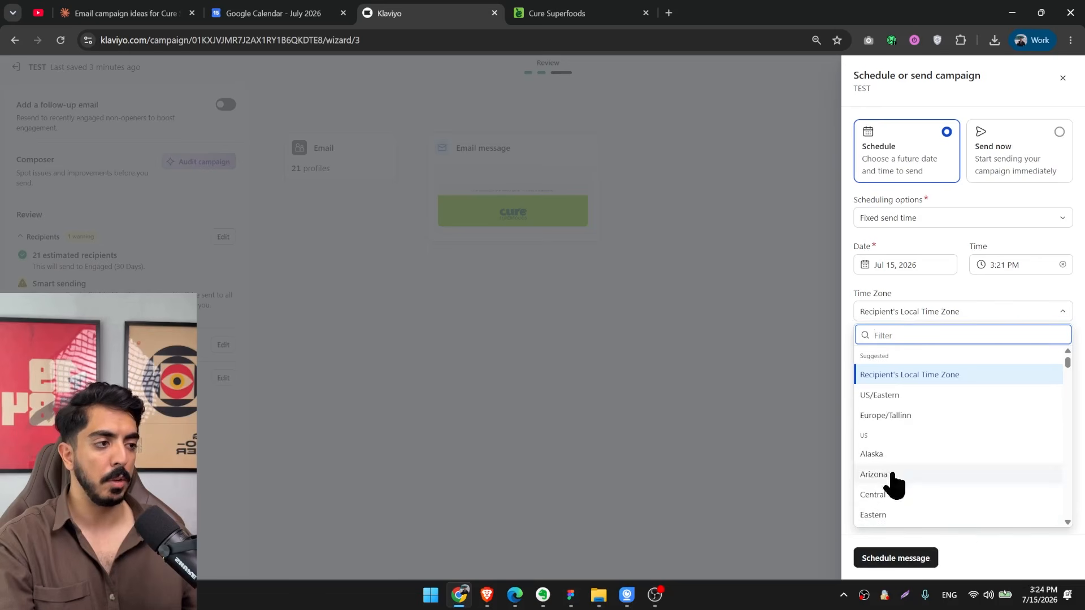
scroll(893, 484, "down", 2)
left_click(992, 557)
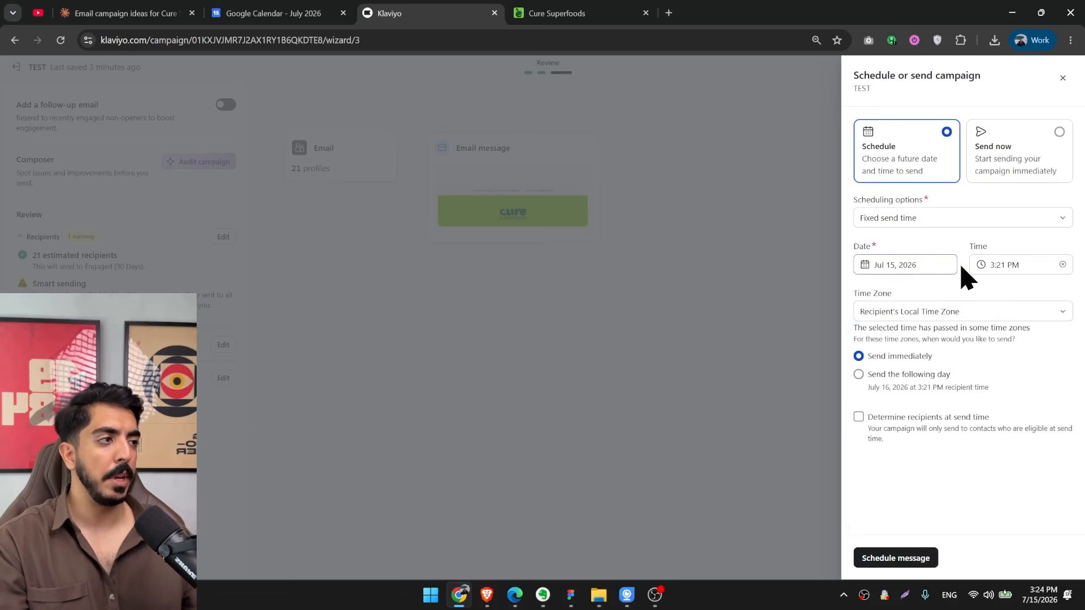
Set the campaign's fixed send time to 10:21 AM.
left_click(996, 264)
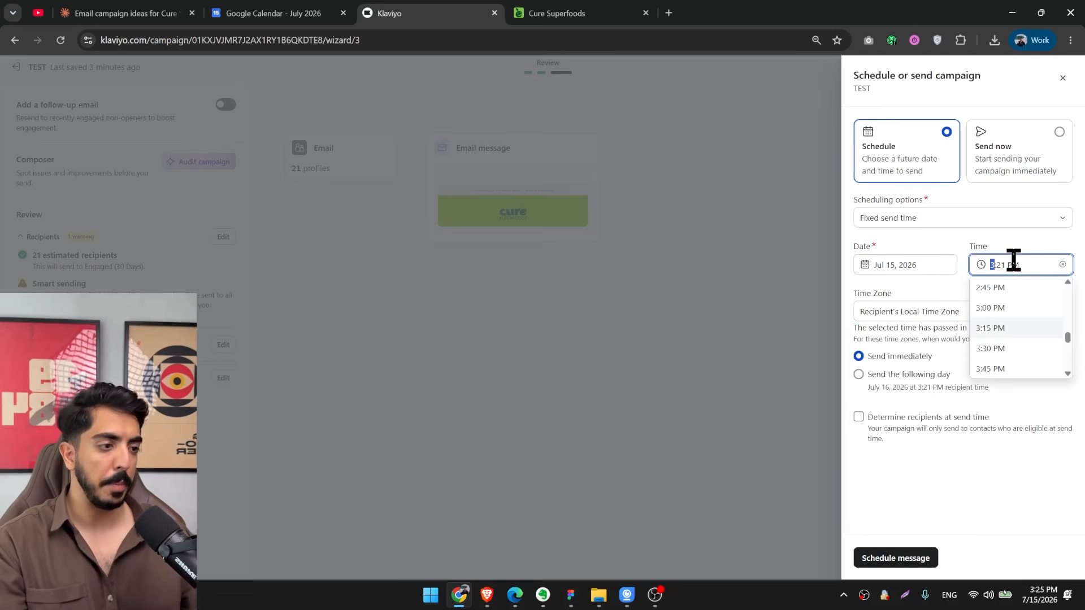
type("10")
key("Return")
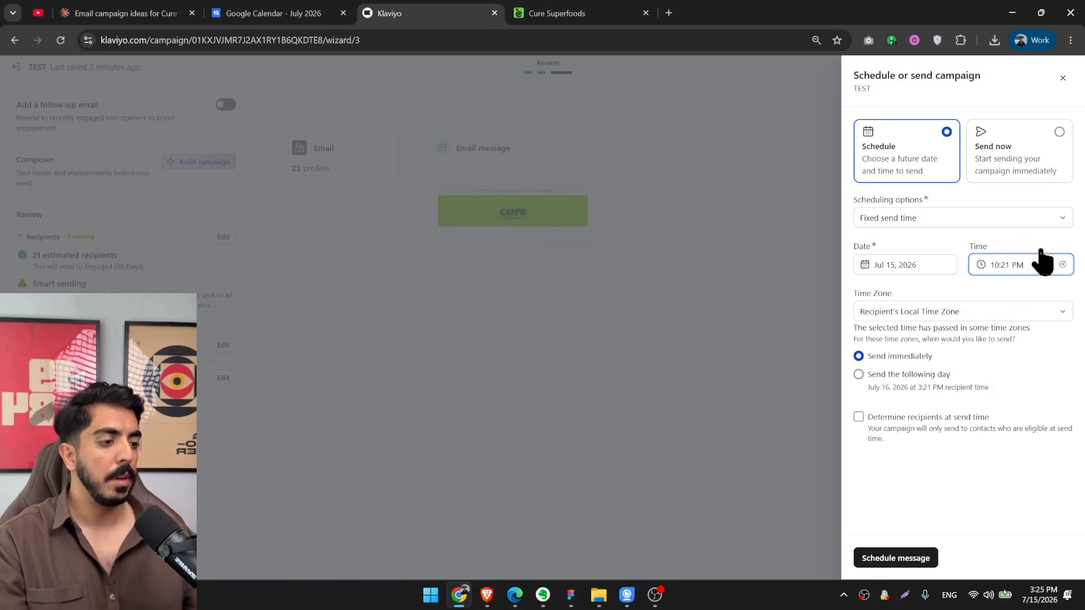
type("0")
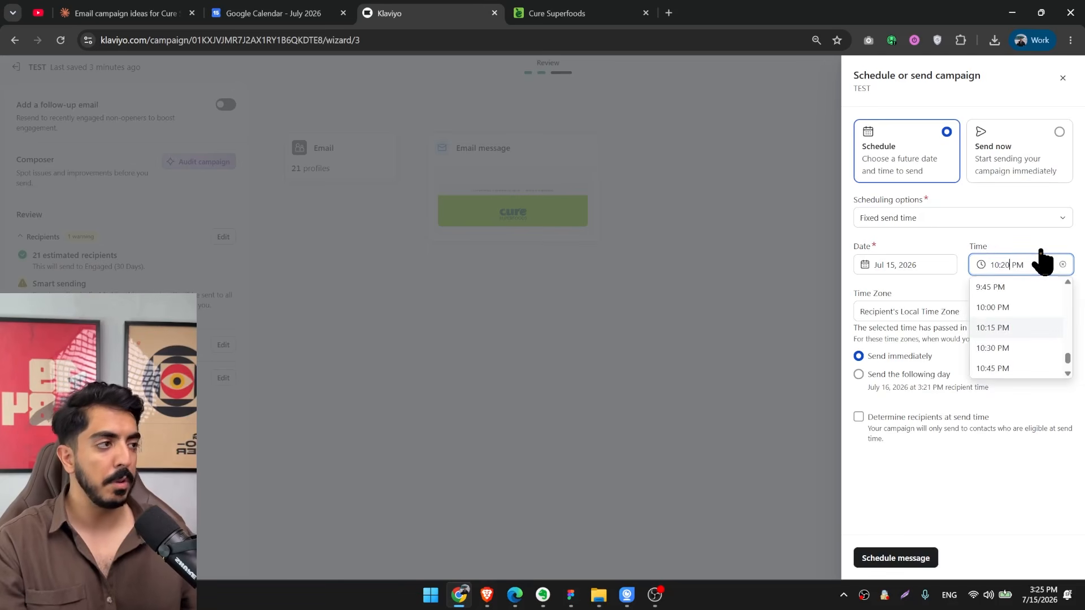
left_click(1031, 258)
key("BackSpace")
key("BackSpace")
key("BackSpace")
type("A")
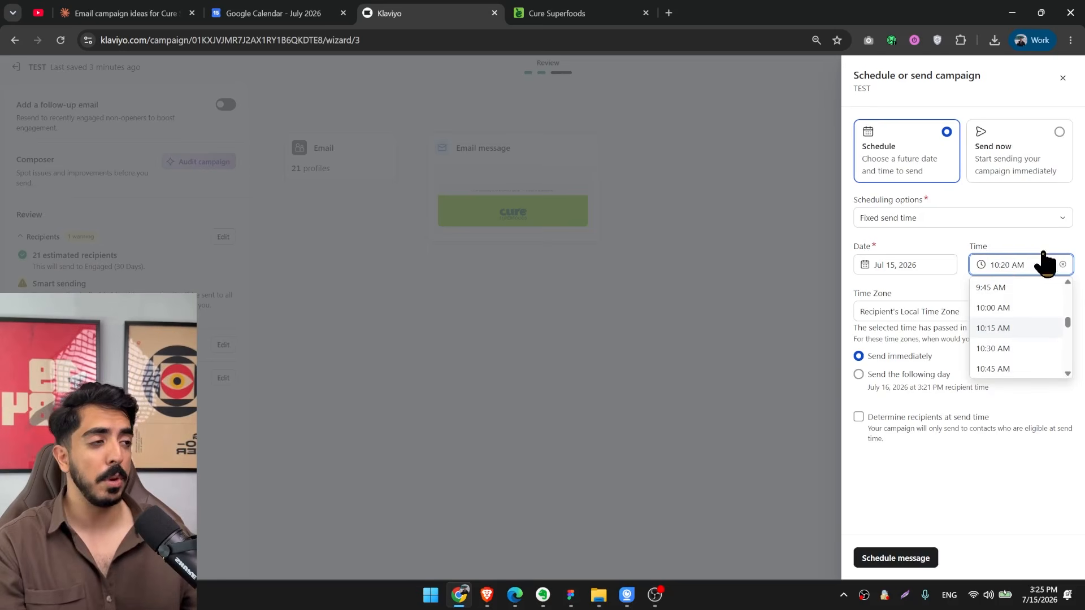
left_click(1010, 265)
key("BackSpace")
type("1")
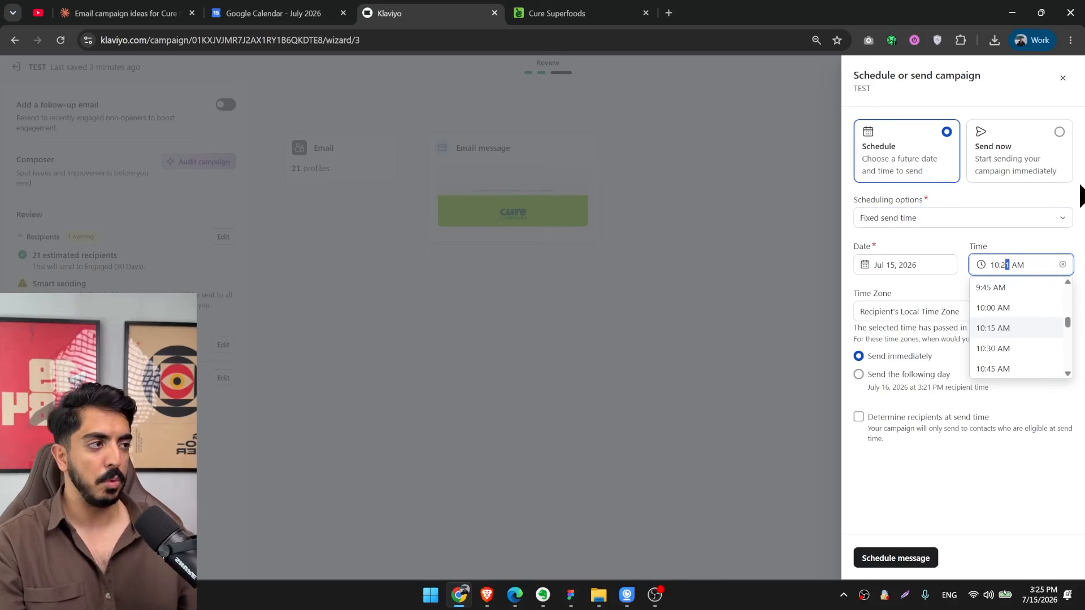
left_click(923, 478)
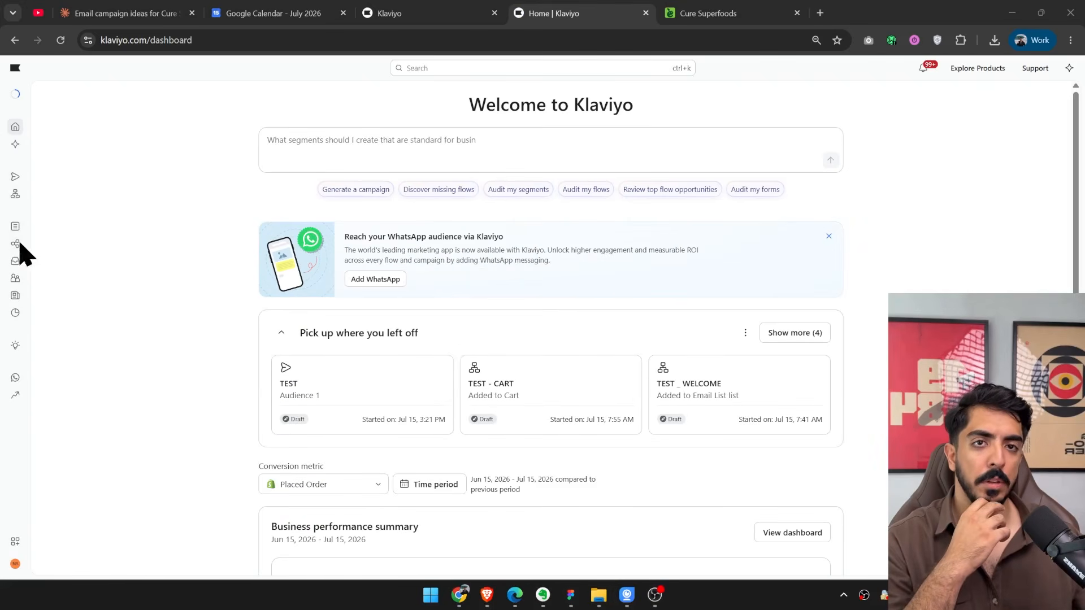
Start a new segment from the Lists & segments area, consulting the engagement-levels diagram on the whiteboard.
mouse_move(15, 282)
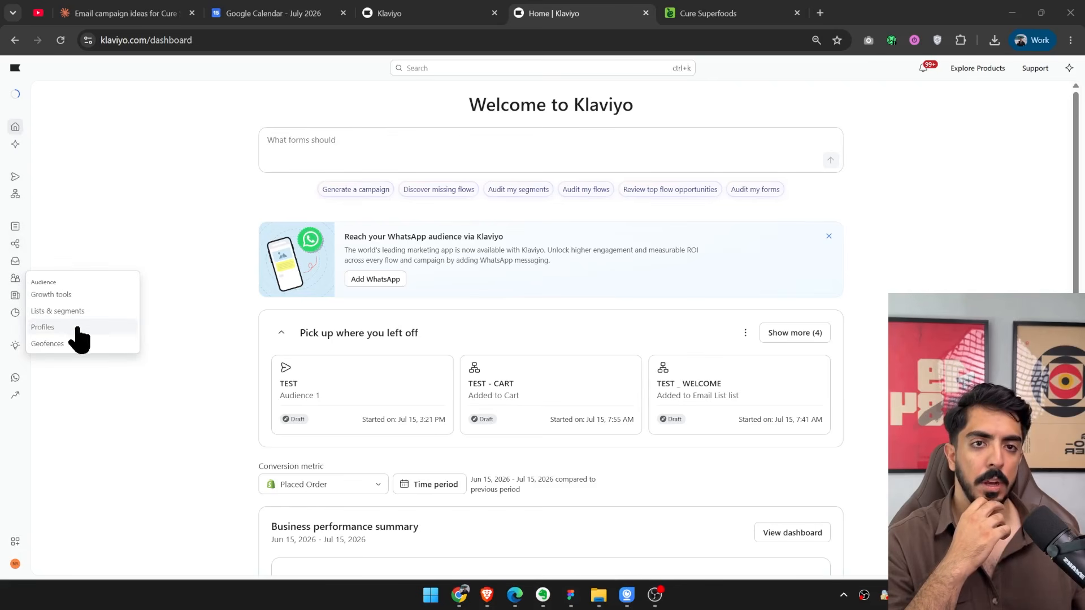
left_click(41, 311)
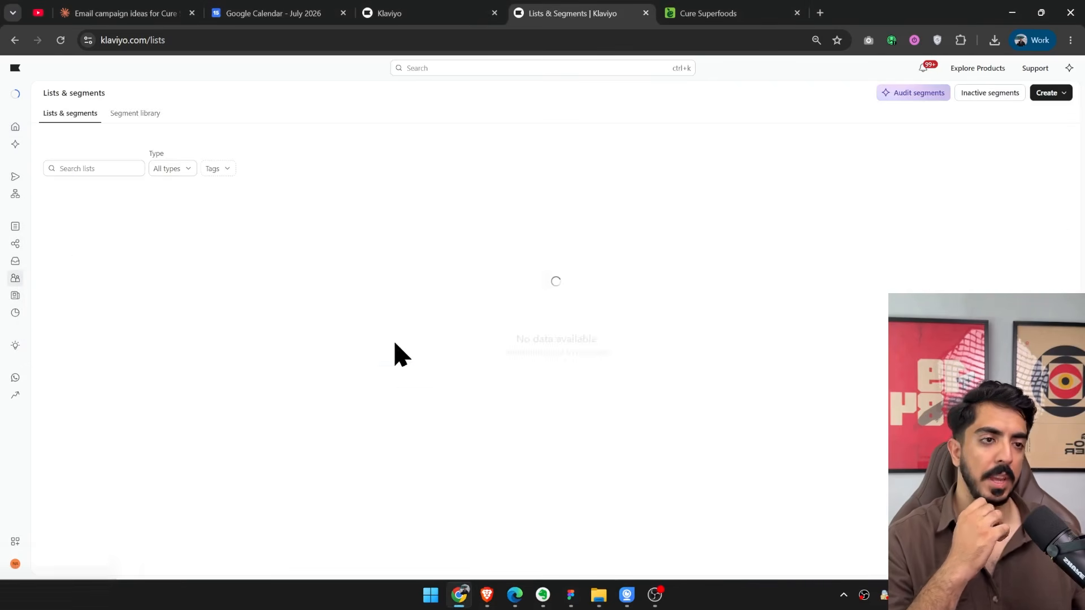
left_click(1048, 93)
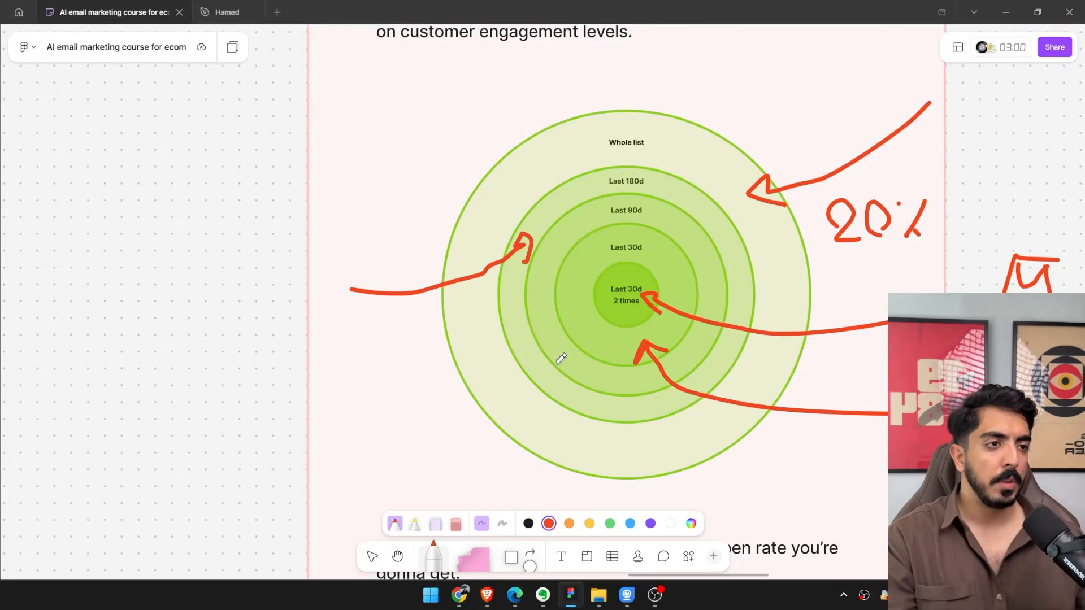
scroll(561, 357, "right", 3)
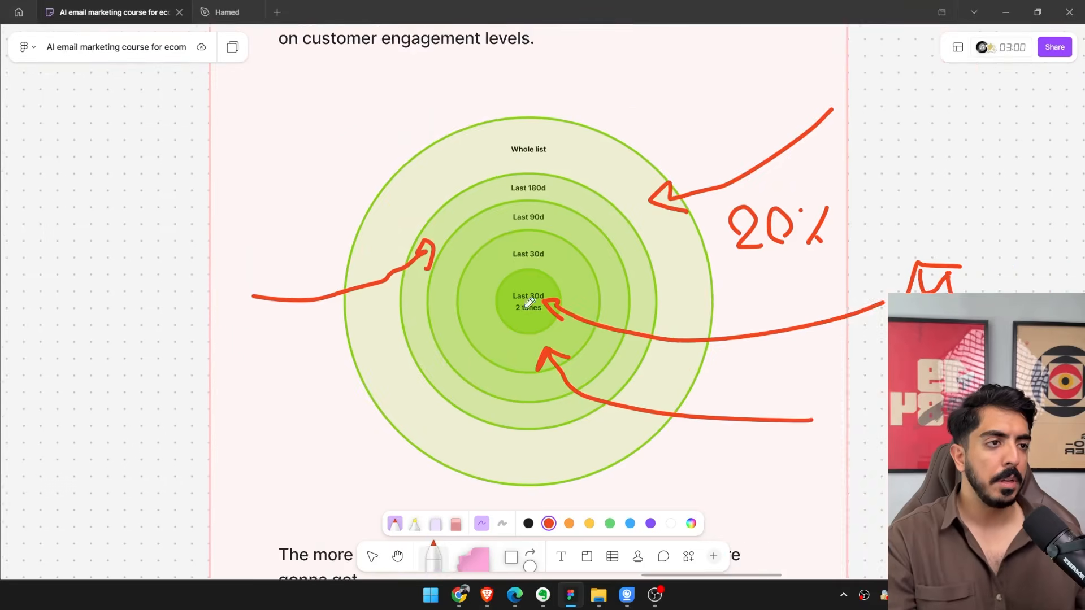
scroll(549, 322, "up", 5)
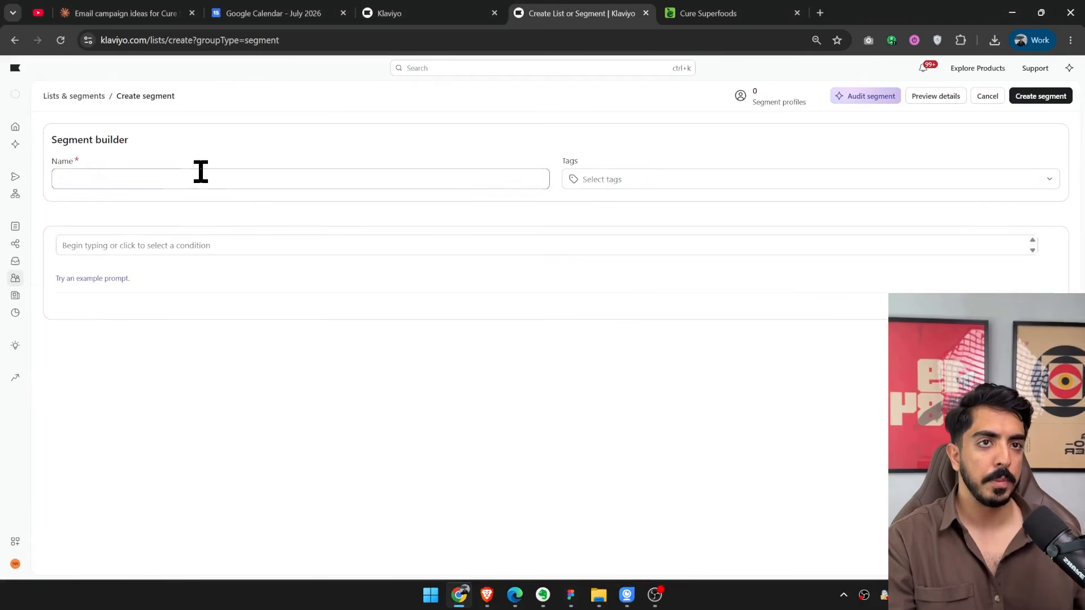
Name the segment "TEST - 30d 2times openers" and add the condition that the person can receive email marketing.
left_click(270, 181)
type("TEST - 30d 2times ope")
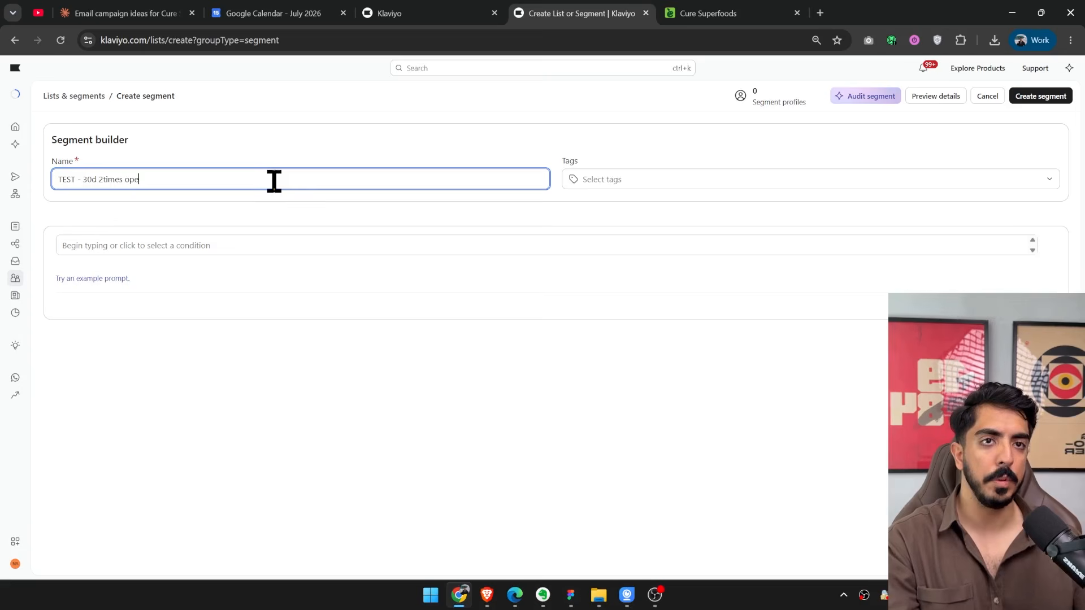
type("ners")
left_click(121, 251)
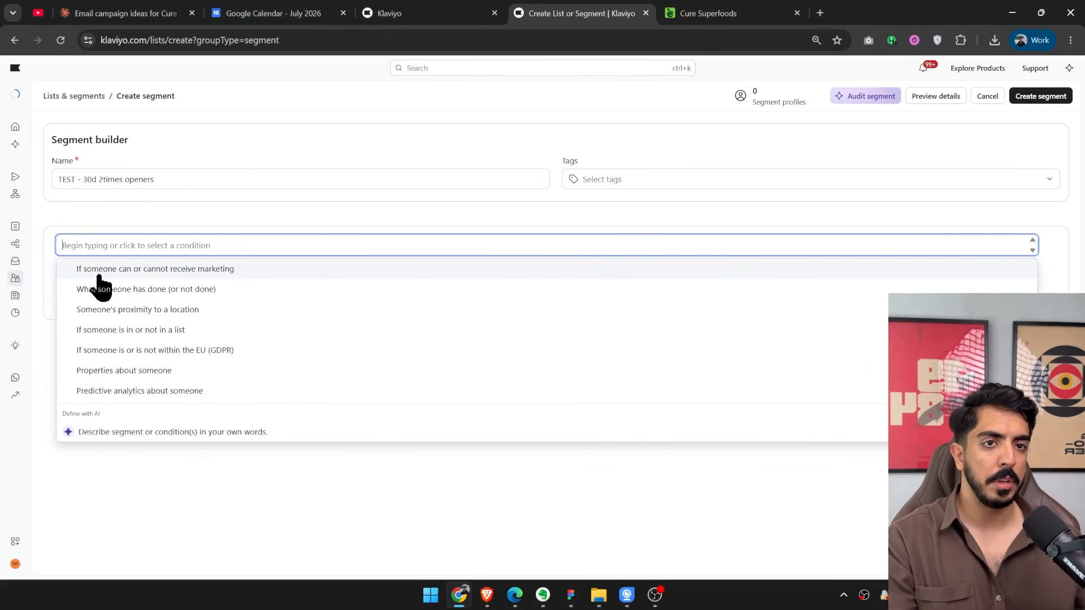
left_click(161, 269)
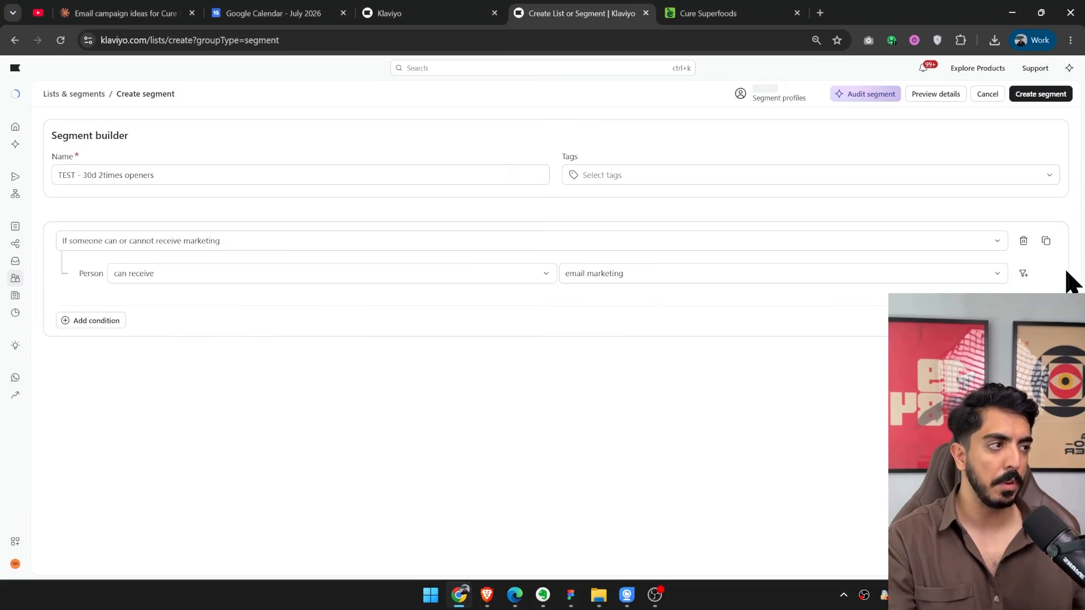
Add a separate AND condition group based on what someone has done, using the Opened Email metric.
left_click(85, 325)
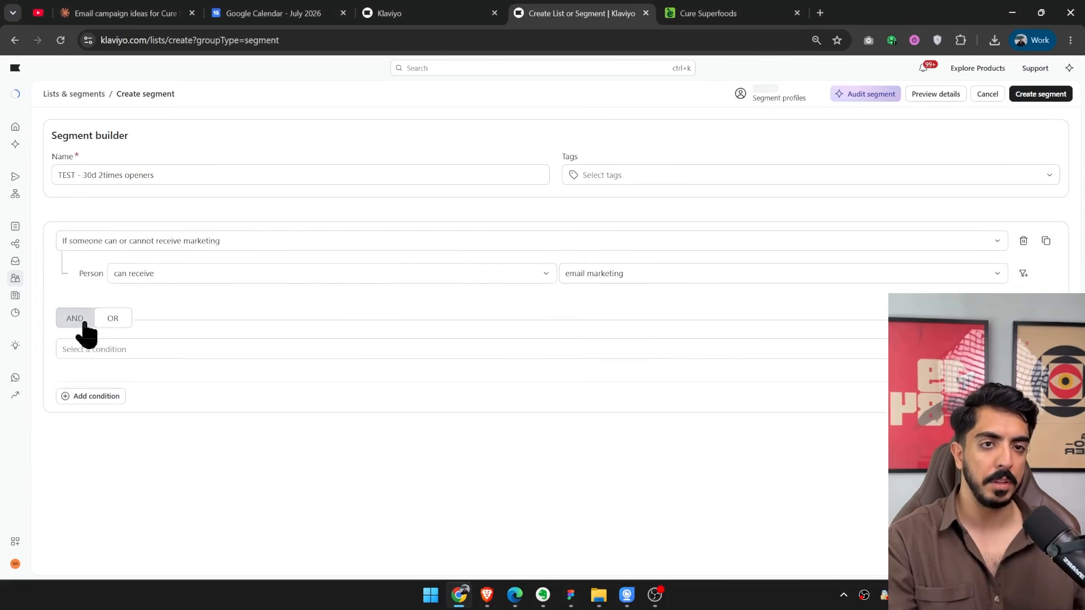
left_click(88, 320)
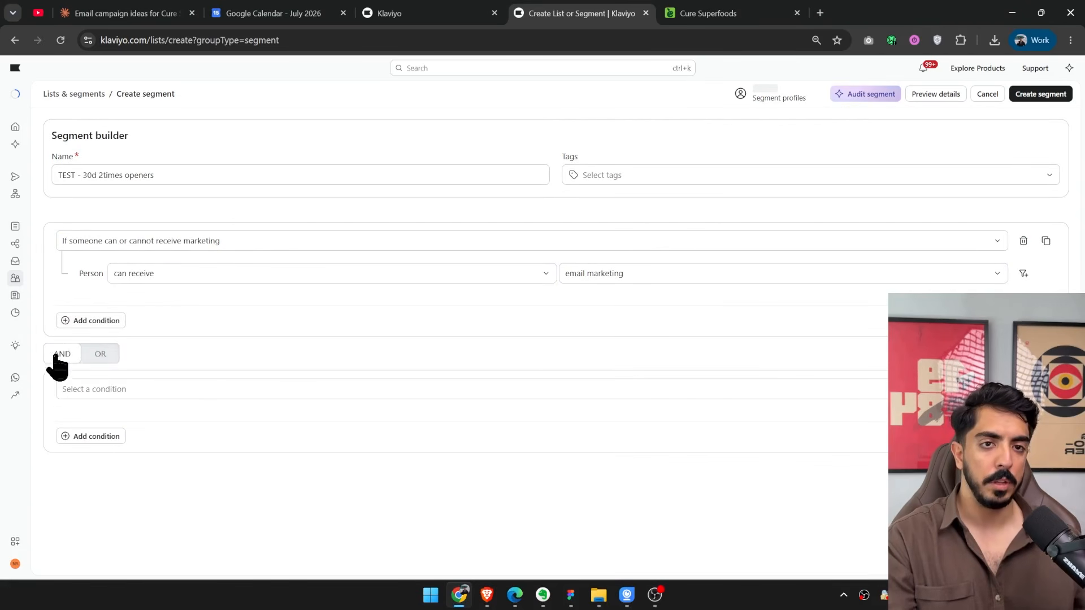
left_click(93, 391)
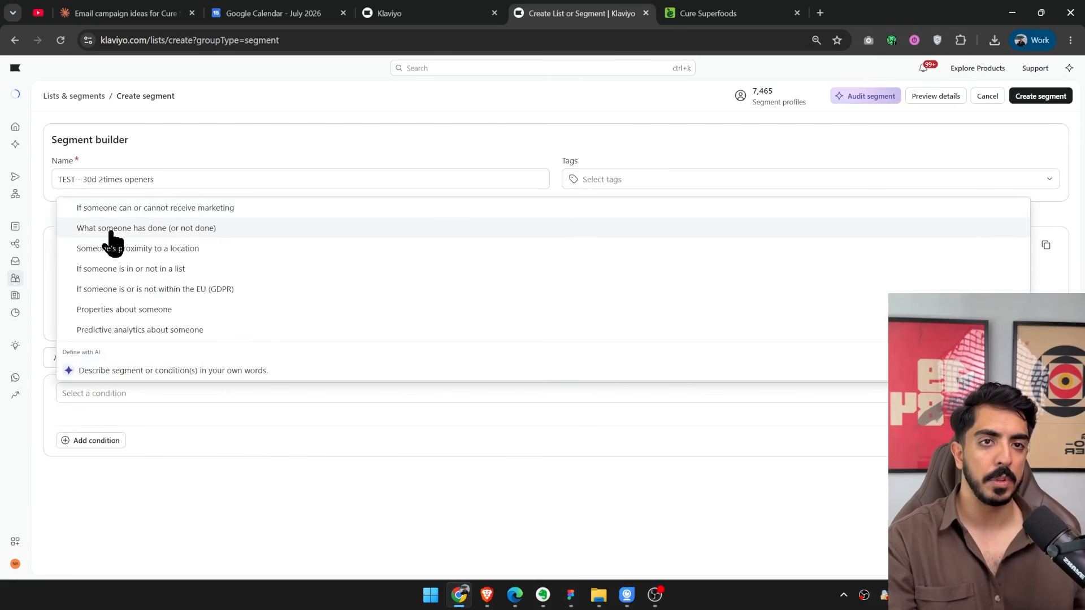
left_click(162, 231)
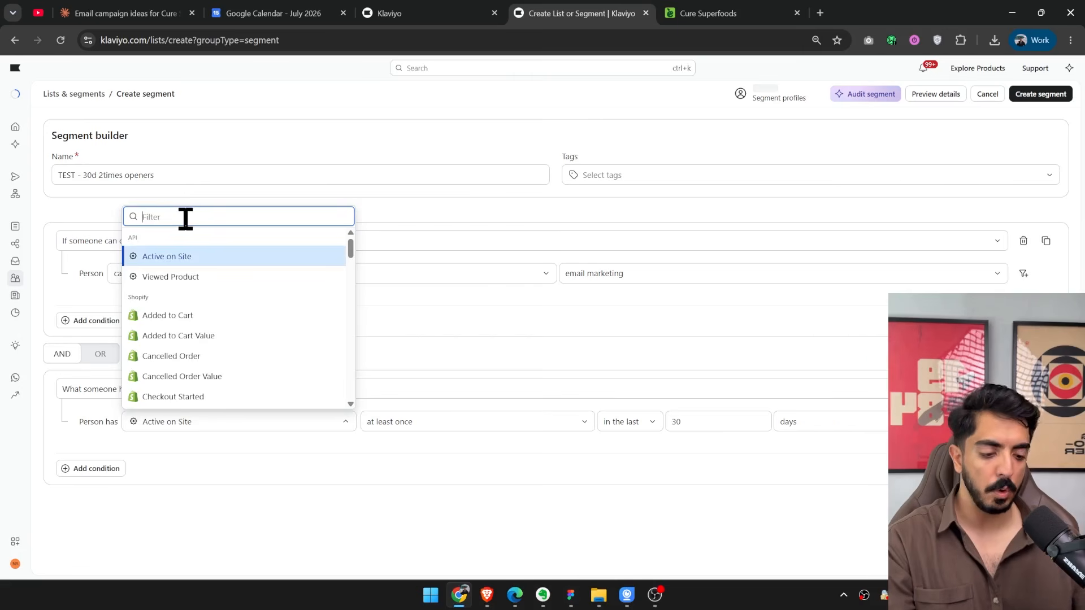
type("open")
left_click(195, 257)
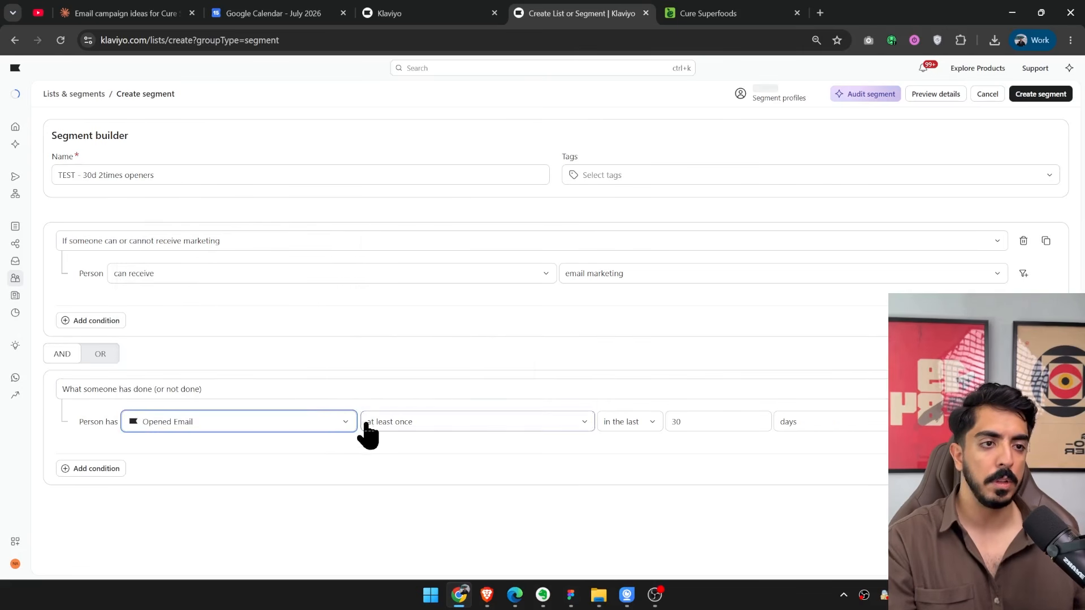
Set the Opened Email condition's frequency to "is at least" 2.
left_click(396, 425)
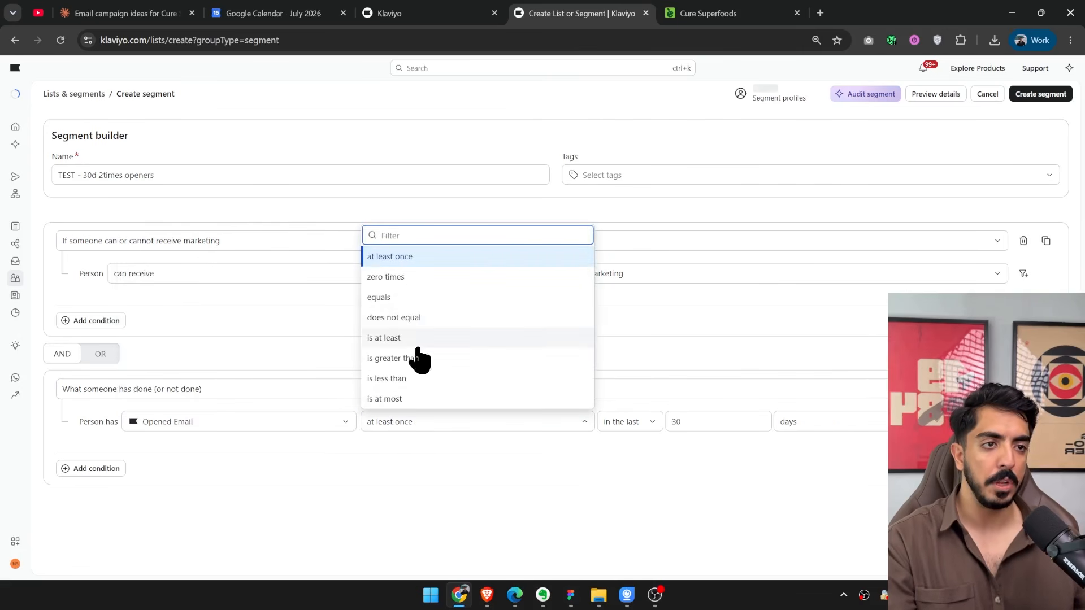
left_click(390, 342)
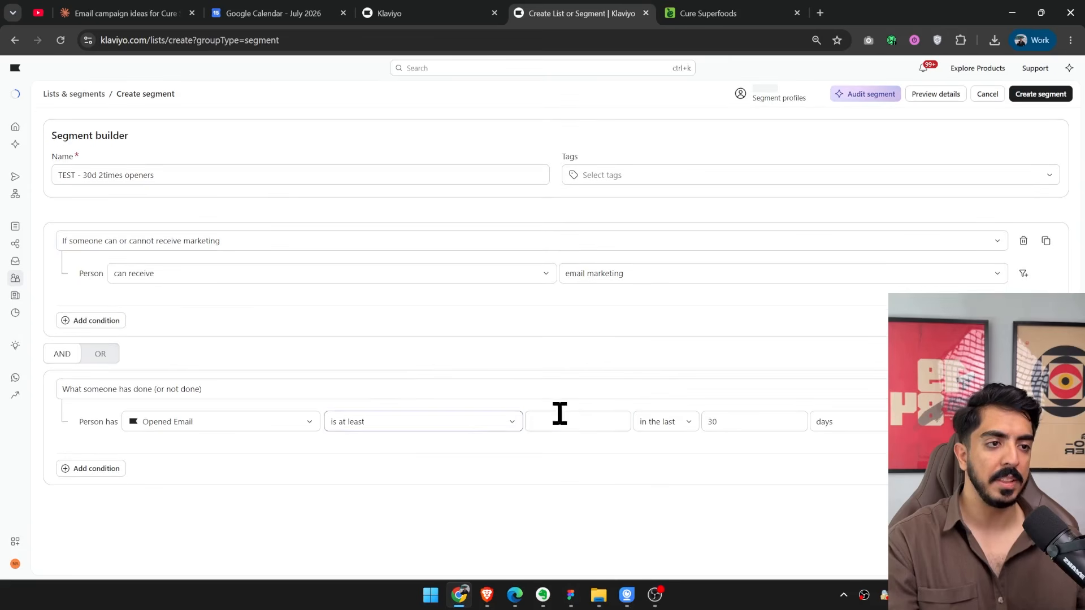
left_click(560, 420)
type("2")
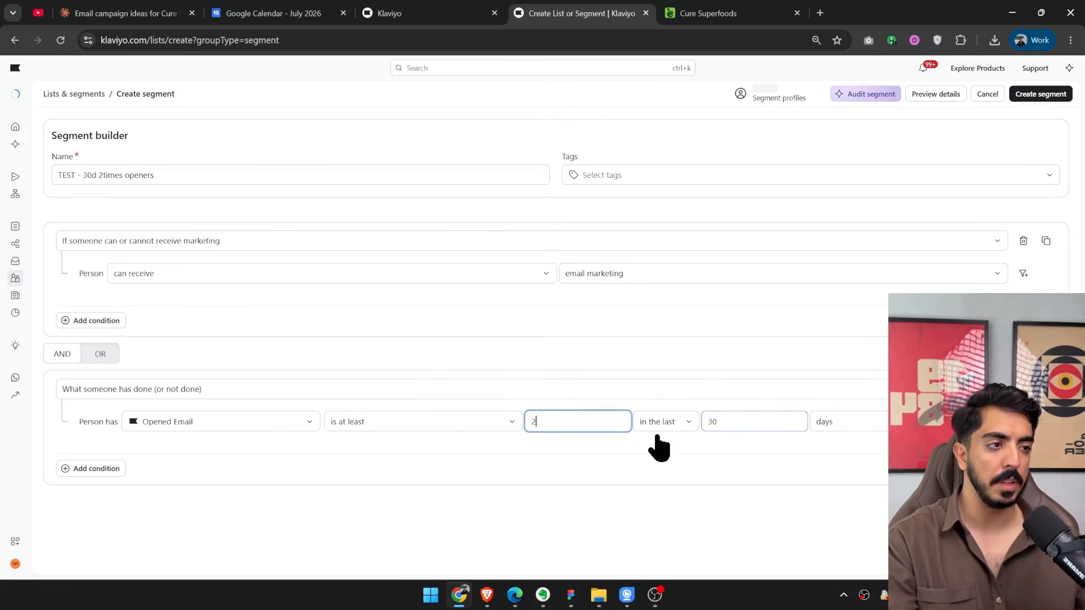
left_click(841, 515)
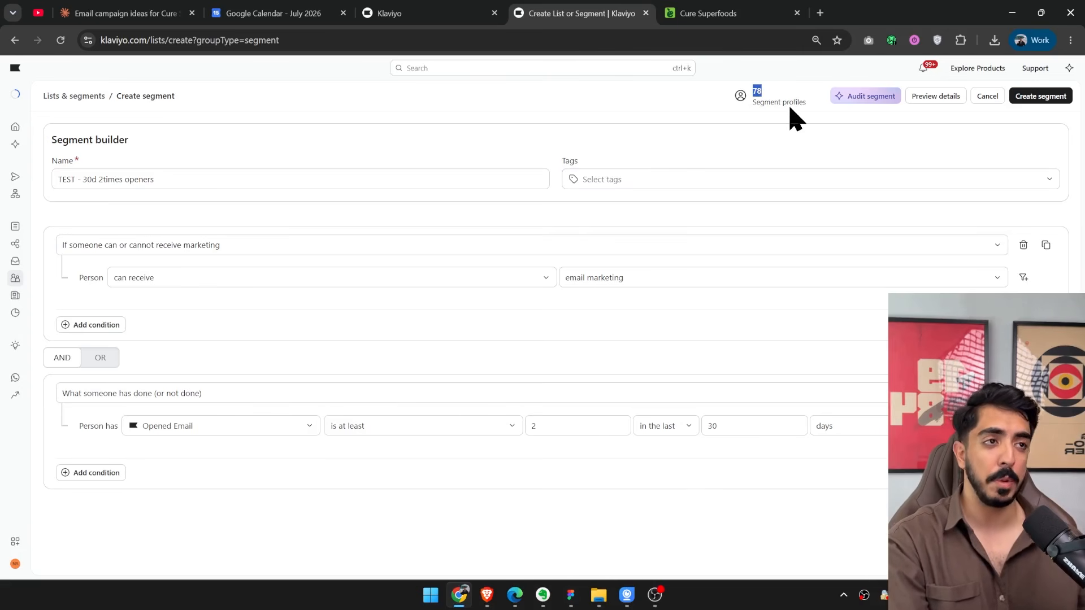
left_click(712, 541)
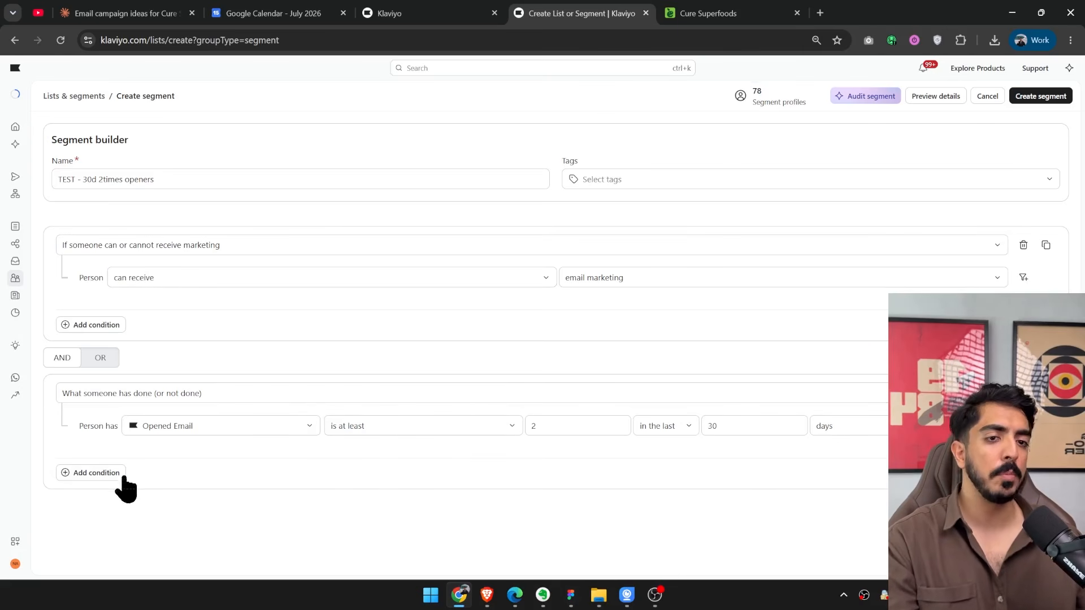
Add an OR condition to the Opened Email group based on what someone has done, using the Clicked Email metric.
left_click(95, 473)
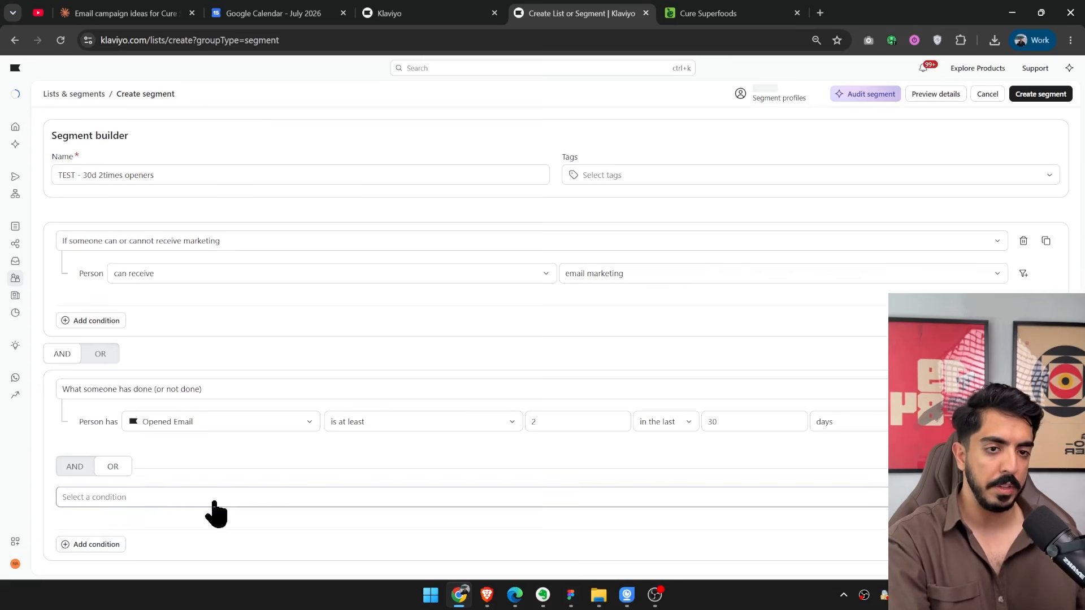
left_click(150, 499)
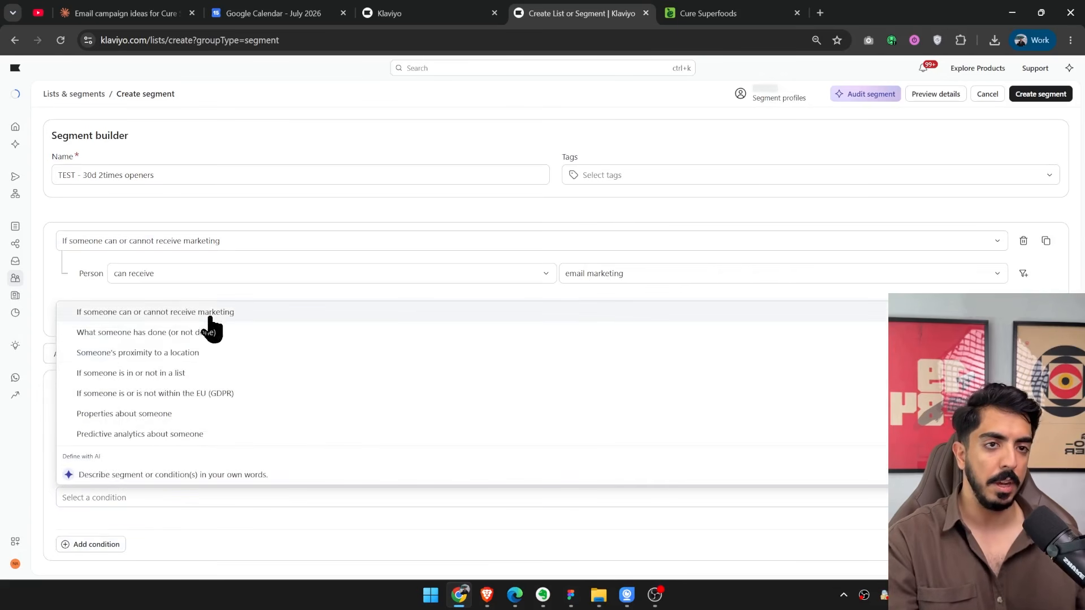
left_click(230, 334)
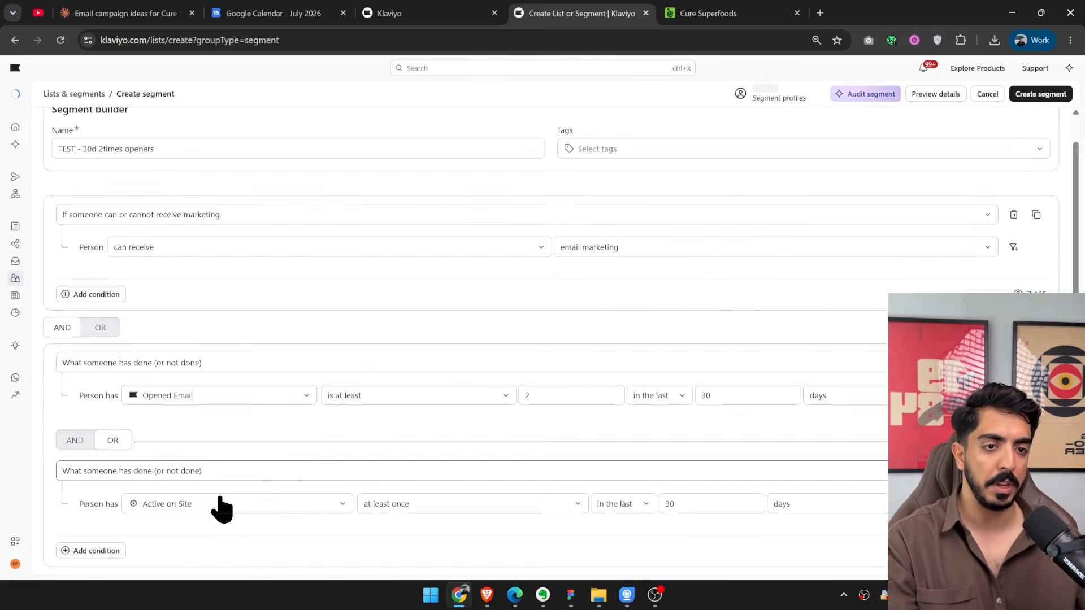
left_click(219, 506)
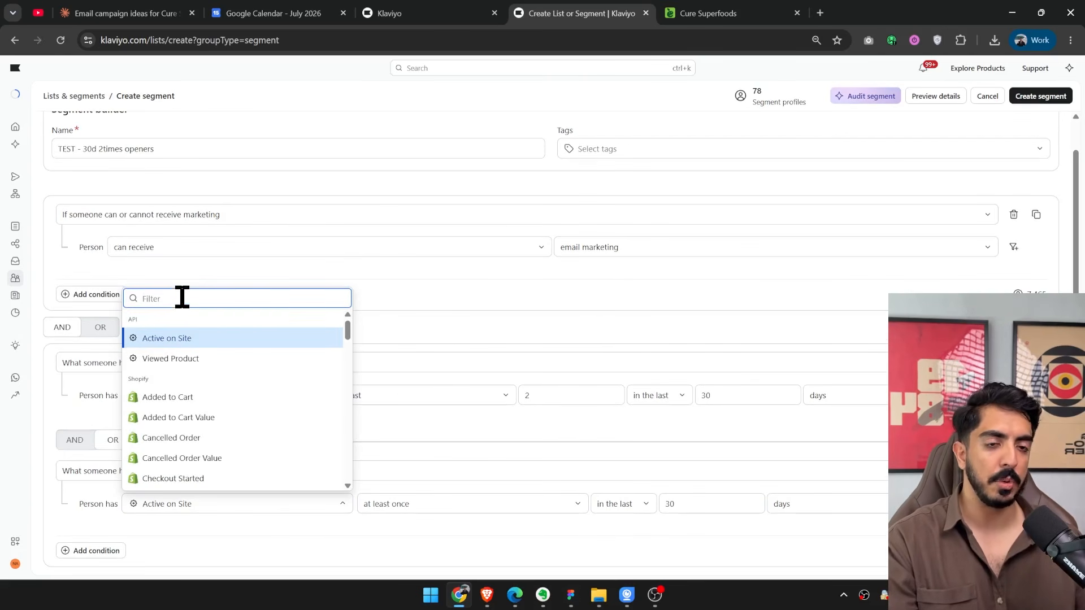
type("cli")
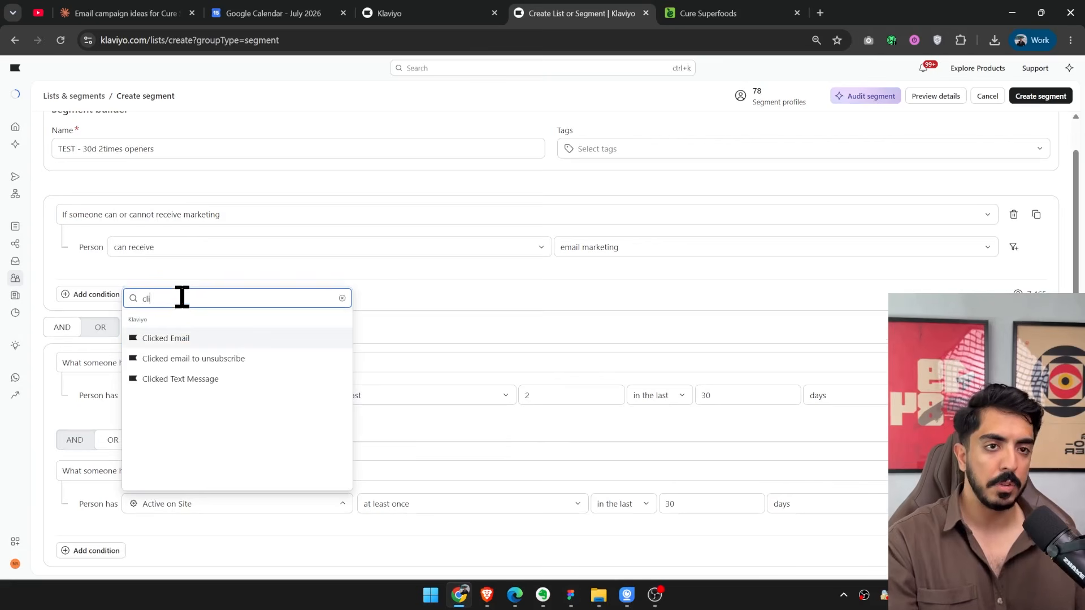
left_click(179, 339)
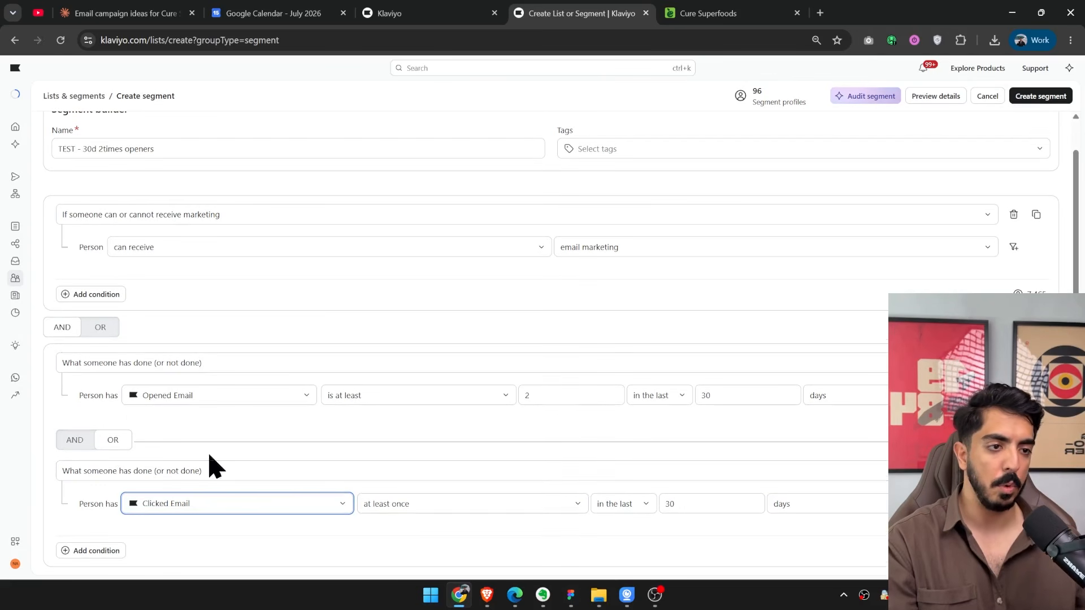
Set the Clicked Email condition's frequency to "is at least" 2.
left_click(405, 504)
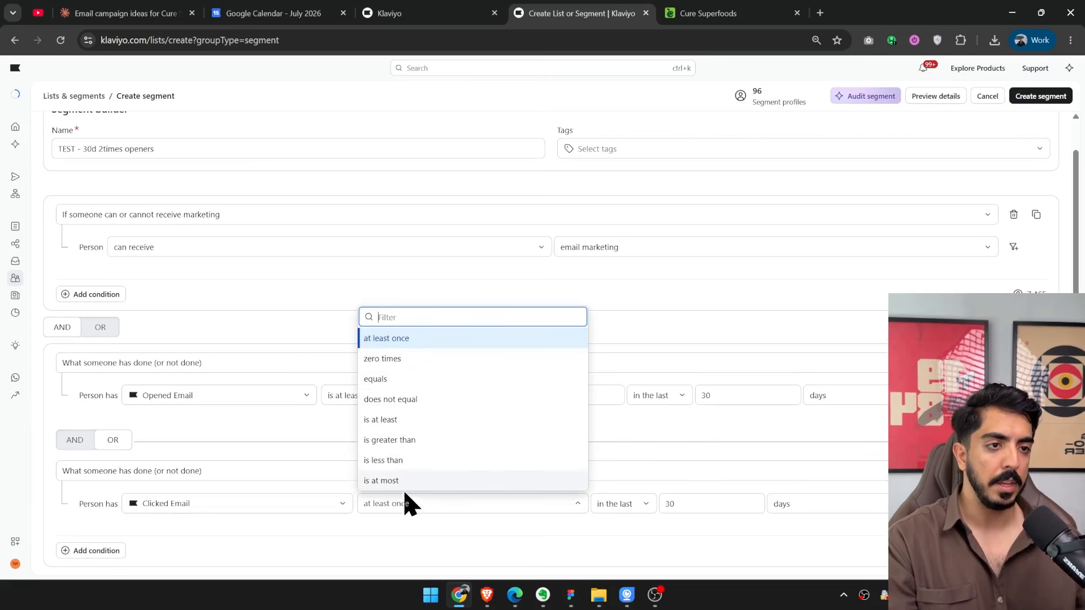
left_click(429, 419)
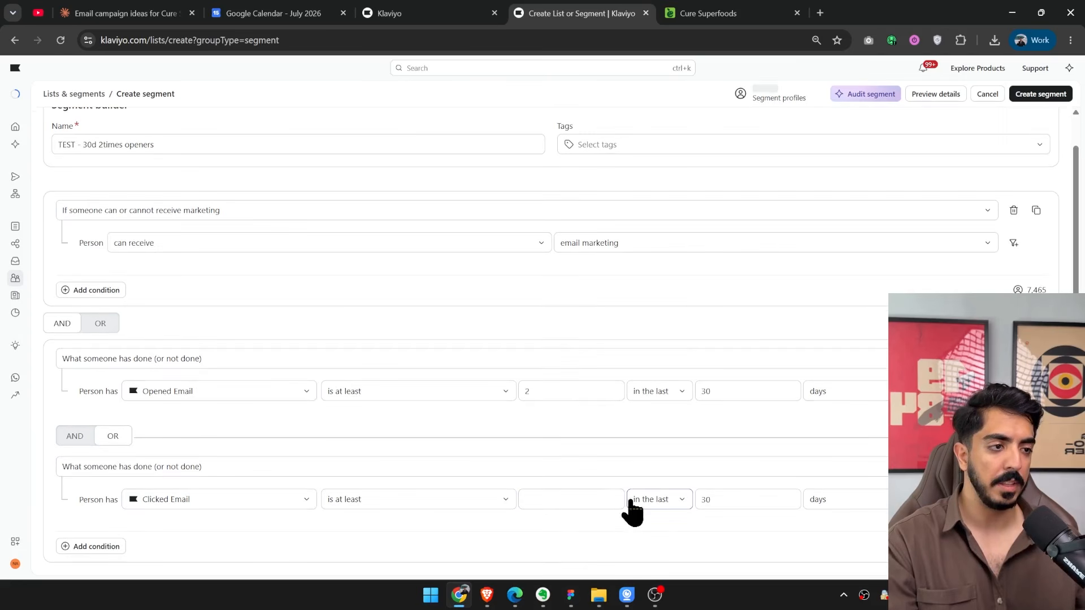
left_click(574, 501)
type("2")
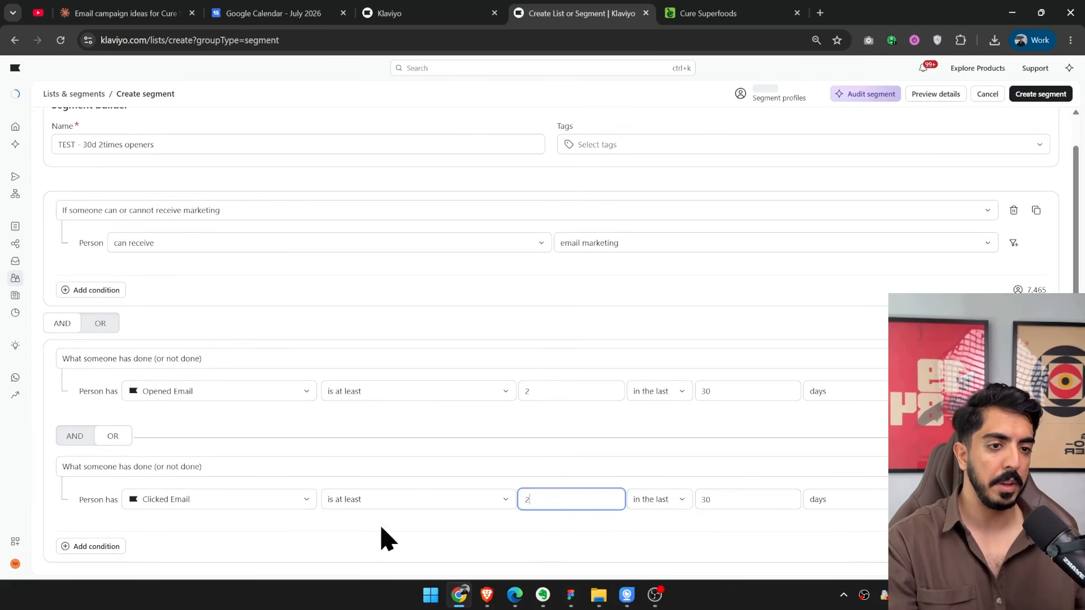
left_click(144, 562)
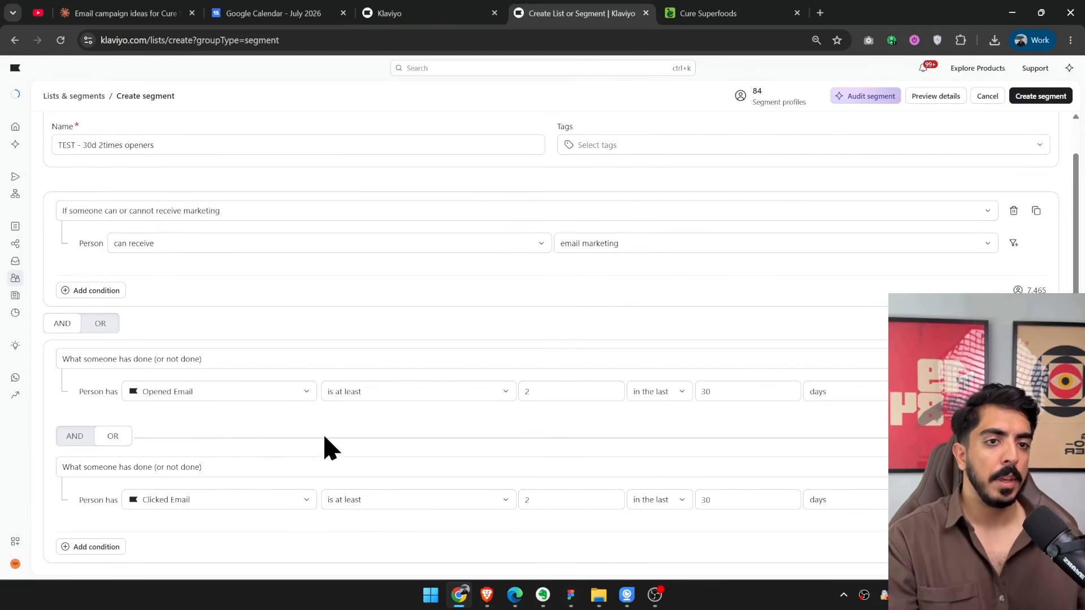
Check the whiteboard's engagement-levels diagram and set the Opened Email condition to at least 1 in the last 90 days.
left_click(568, 596)
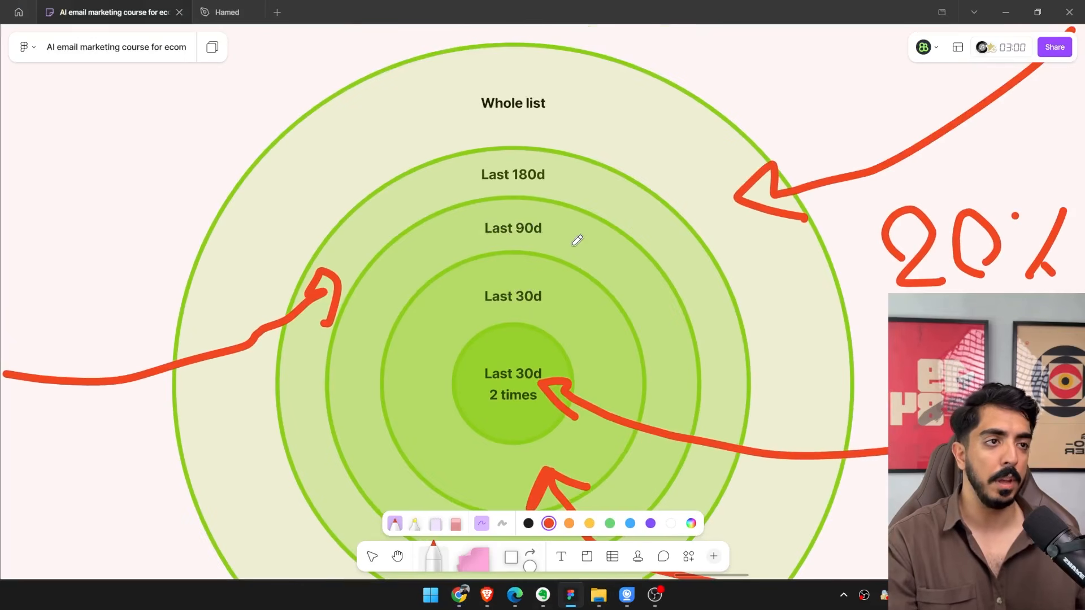
key("alt+Tab")
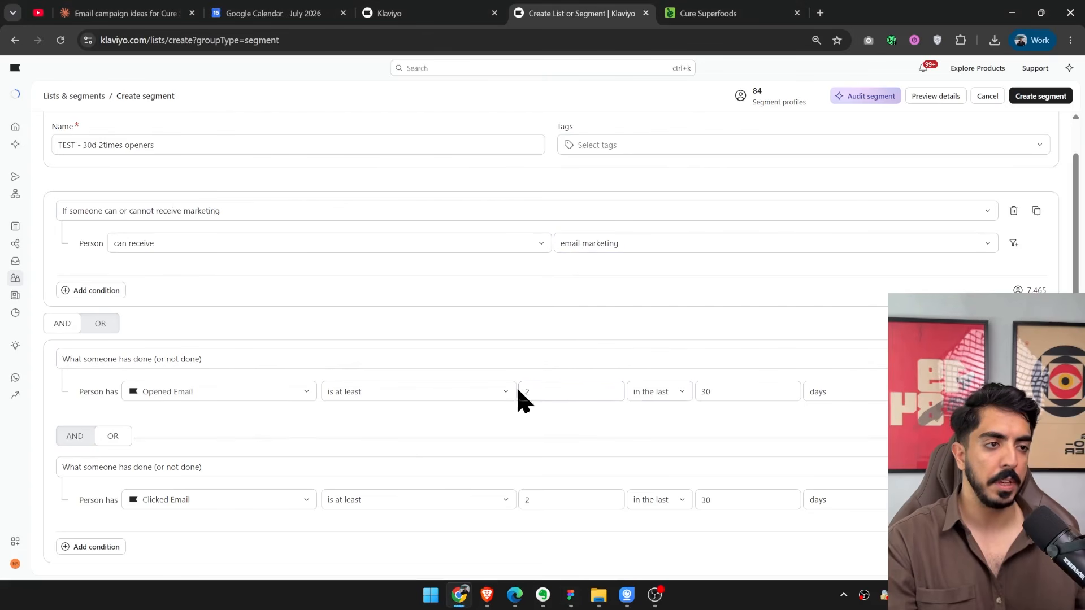
left_click(350, 393)
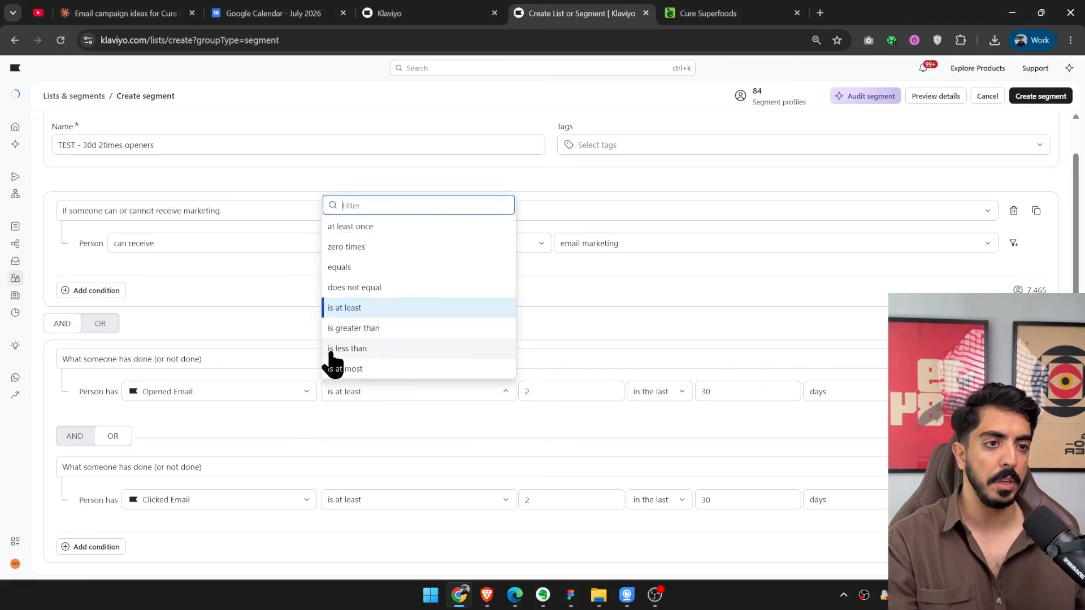
left_click_drag(546, 393, 363, 393)
type("1")
left_click_drag(719, 393, 684, 422)
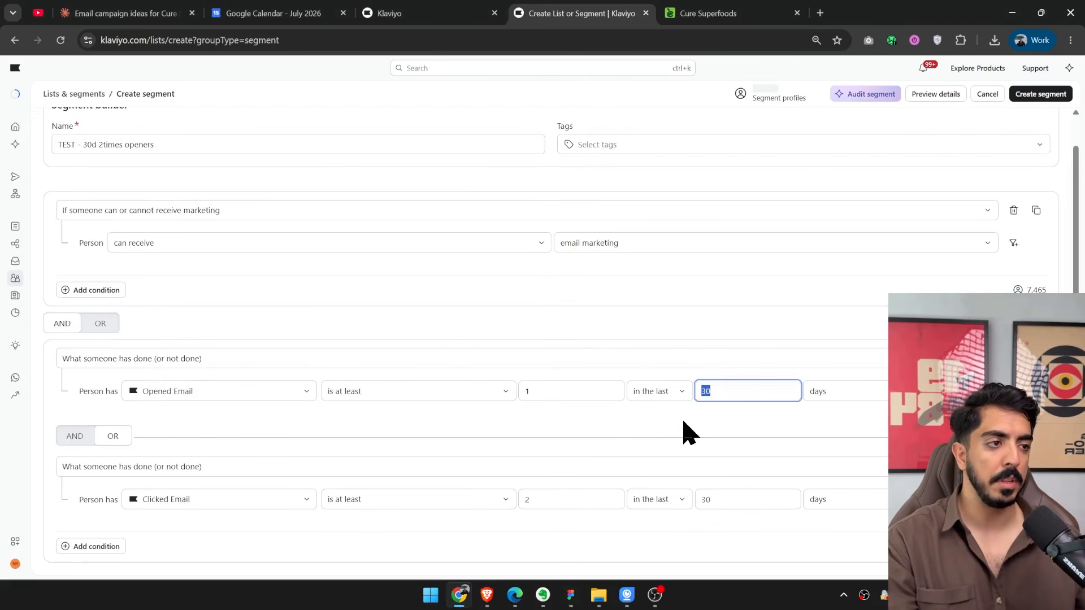
type("90")
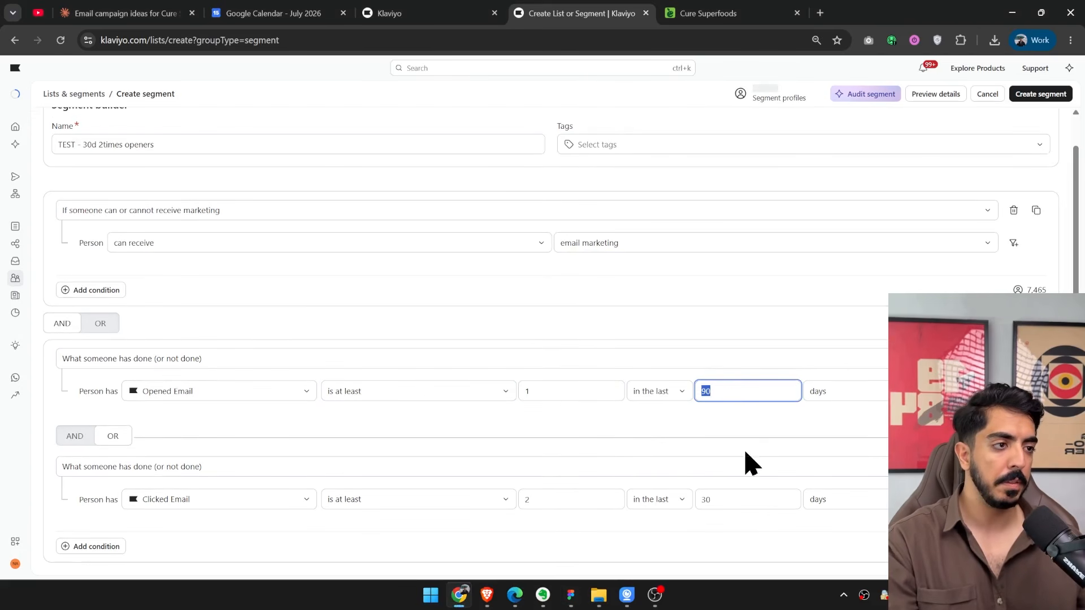
Set the Clicked Email condition to at least 1 in the last 90 days.
double_click(738, 497)
type("90")
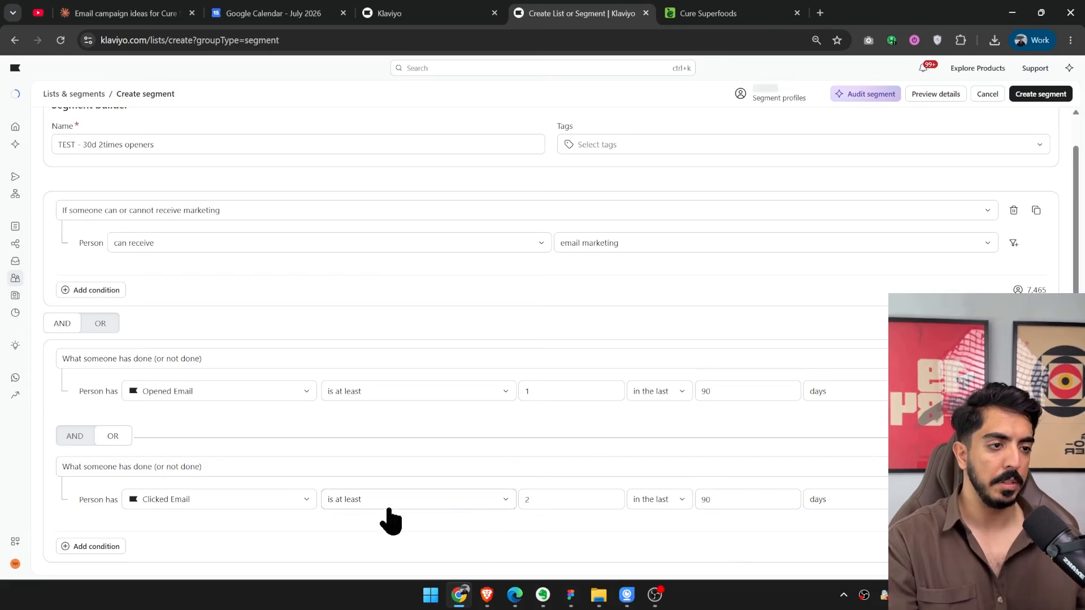
left_click_drag(566, 501, 522, 528)
type("1")
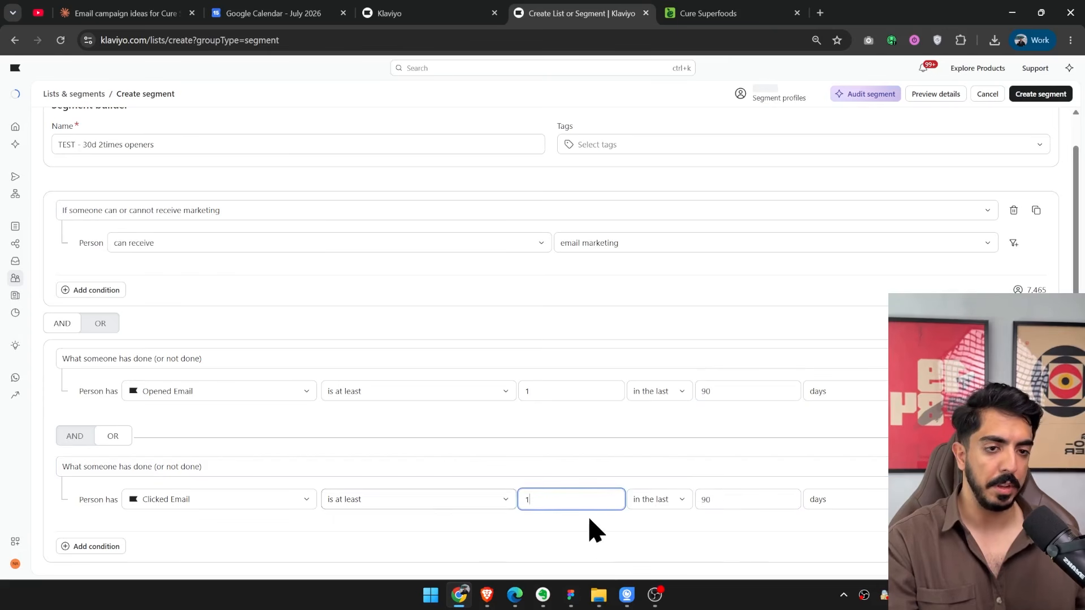
Consult the engagement-levels diagram again and delete the Clicked Email and Opened Email conditions from the segment.
left_click(571, 603)
scroll(534, 260, "up", 1)
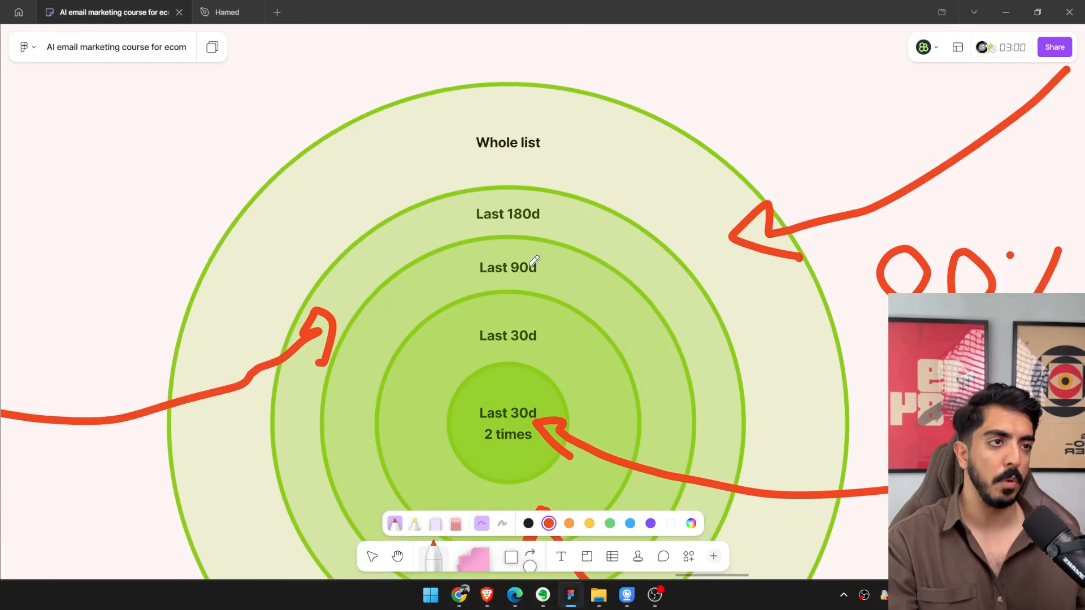
scroll(548, 208, "down", 2)
left_click(1005, 12)
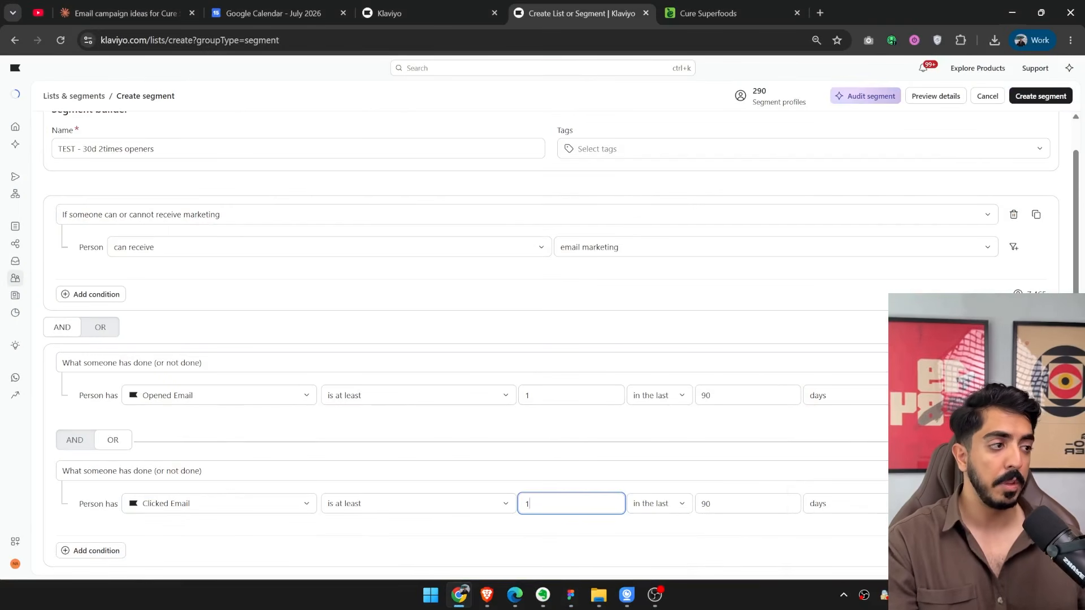
left_click(1014, 471)
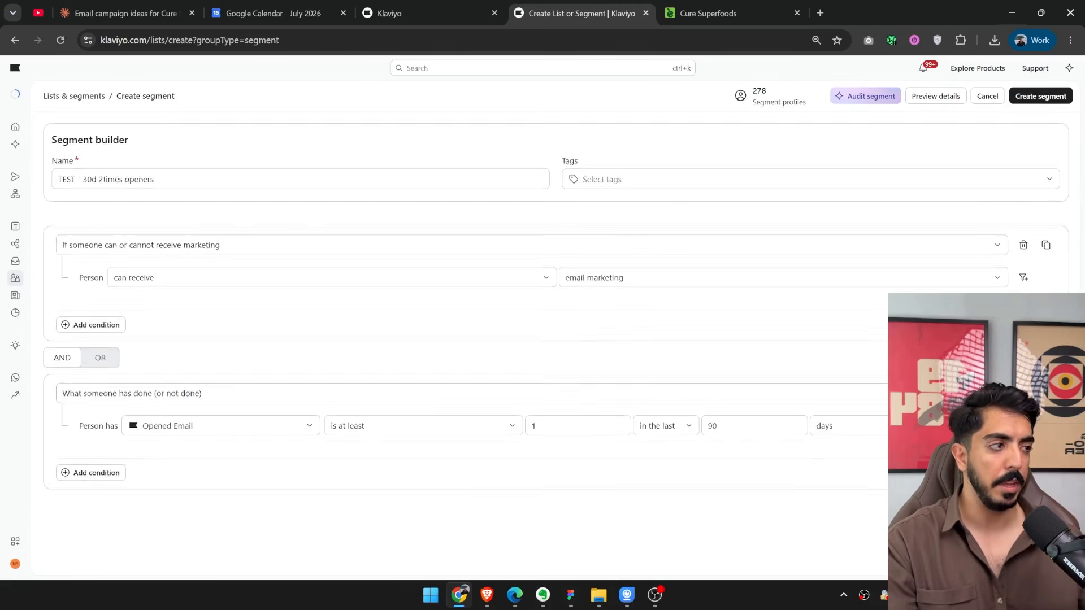
left_click(1024, 389)
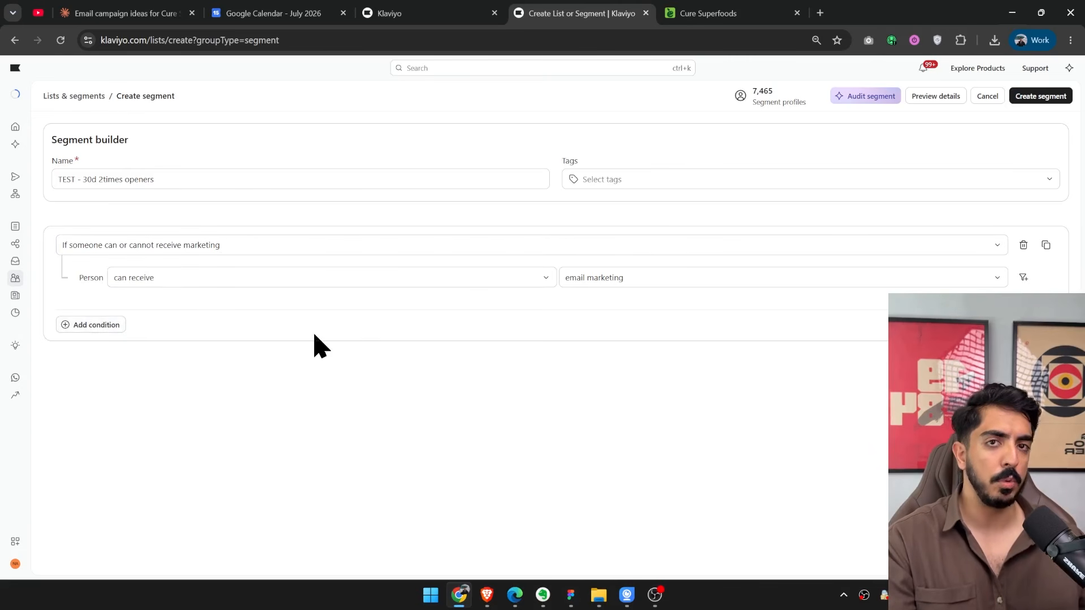
Add a separate AND condition group based on what someone has done, using the Placed Order metric.
left_click(96, 326)
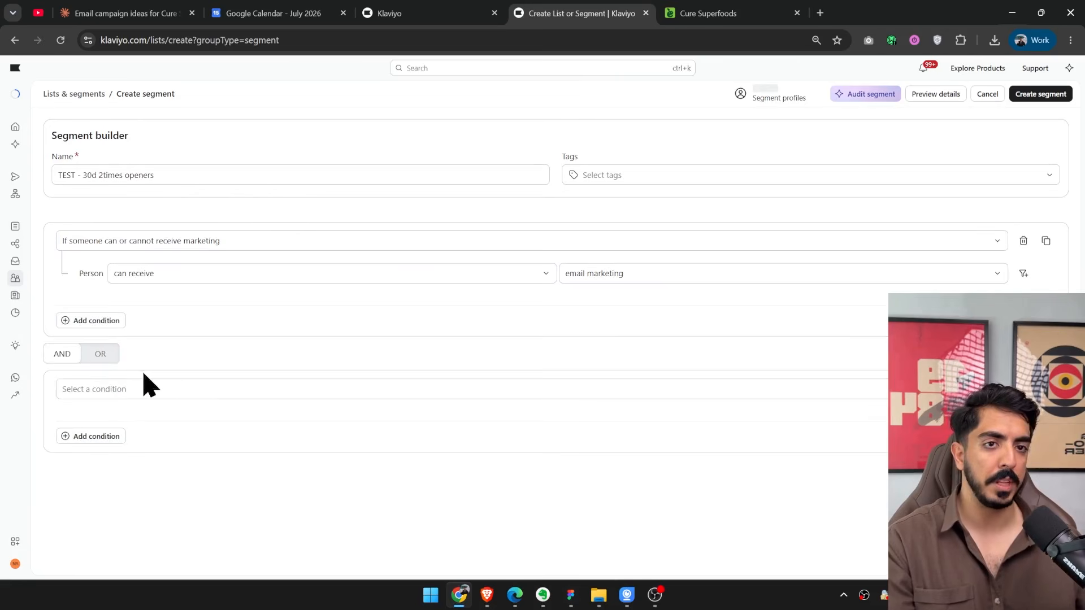
left_click(147, 391)
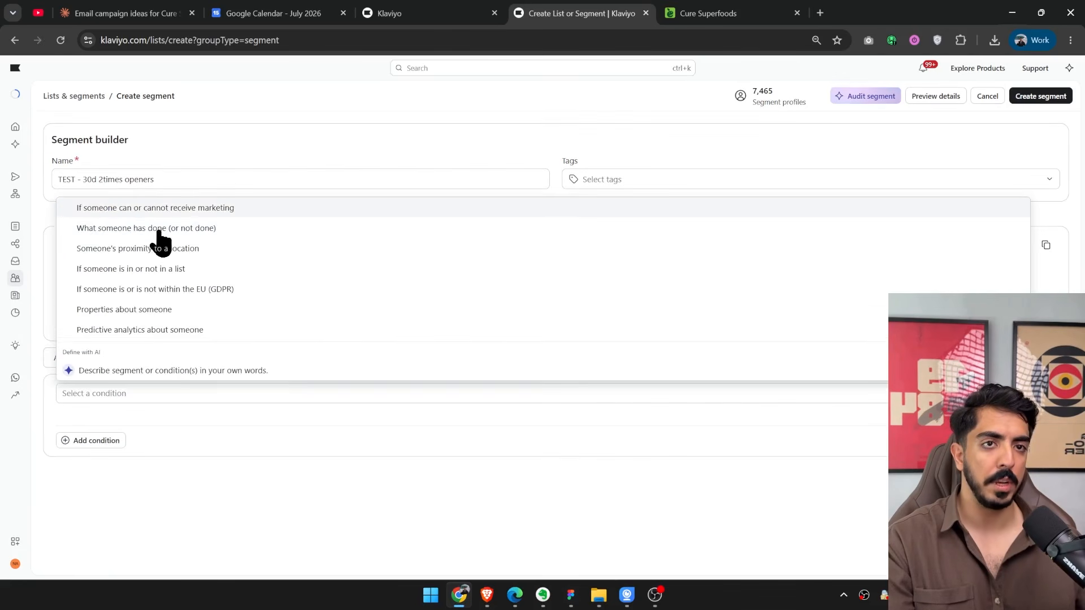
left_click(159, 229)
left_click(273, 425)
type("place")
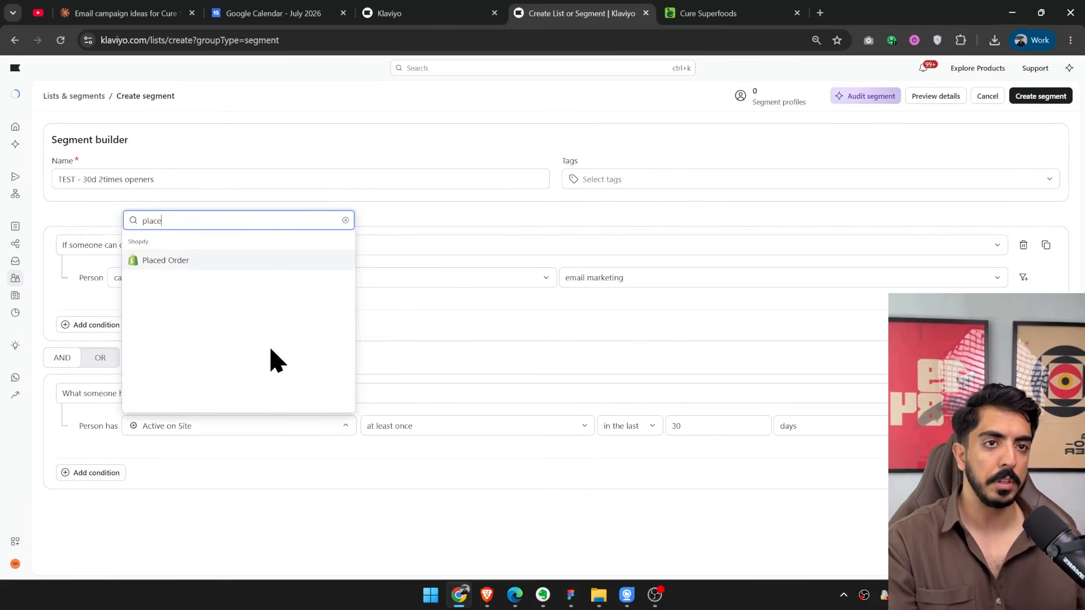
key("Return")
Set the Placed Order condition to at least 2 over all time.
left_click(578, 422)
type("2")
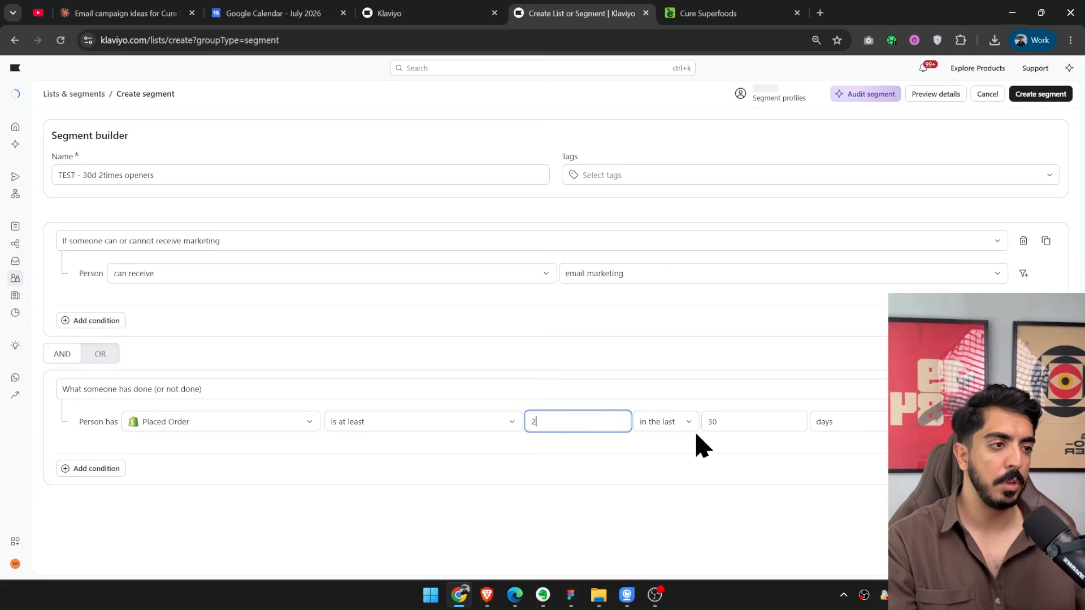
left_click(668, 423)
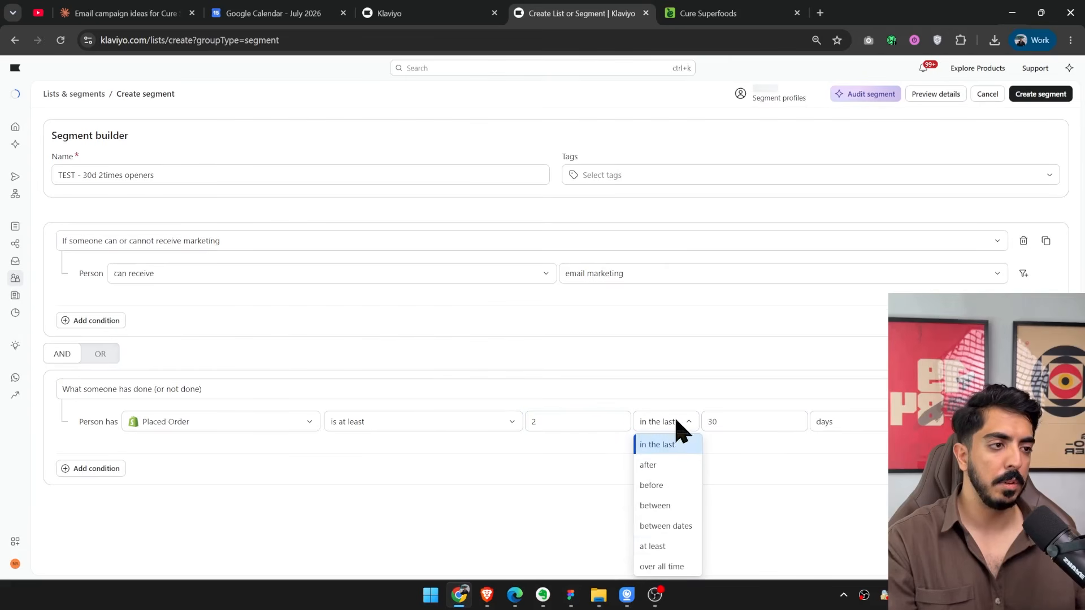
left_click(666, 566)
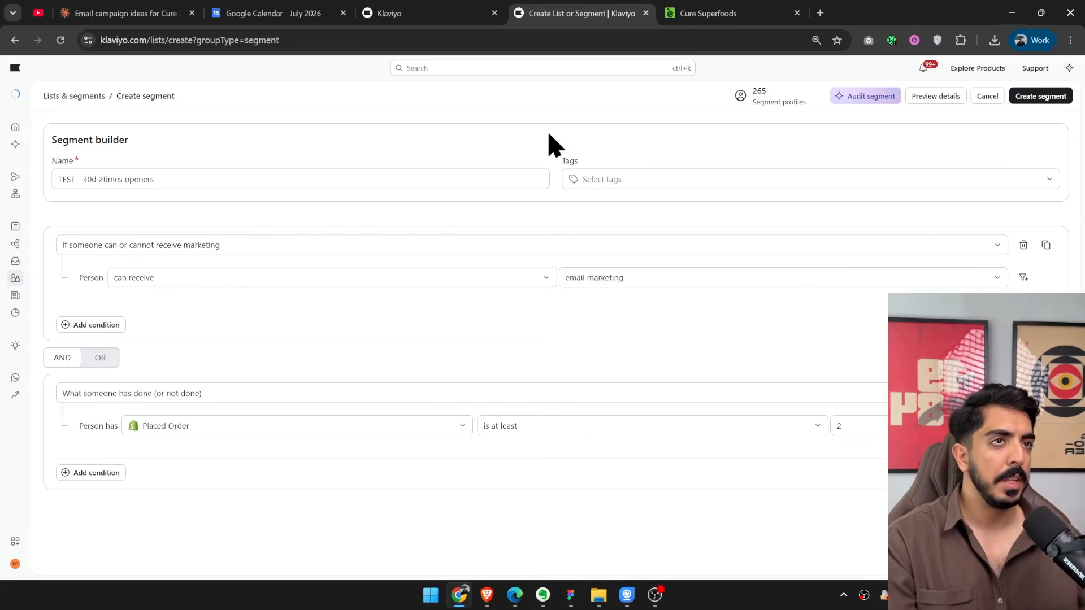
Review the send-to audience in the TEST campaign's Recipients step and return to the segment builder.
left_click(458, 12)
left_click(528, 73)
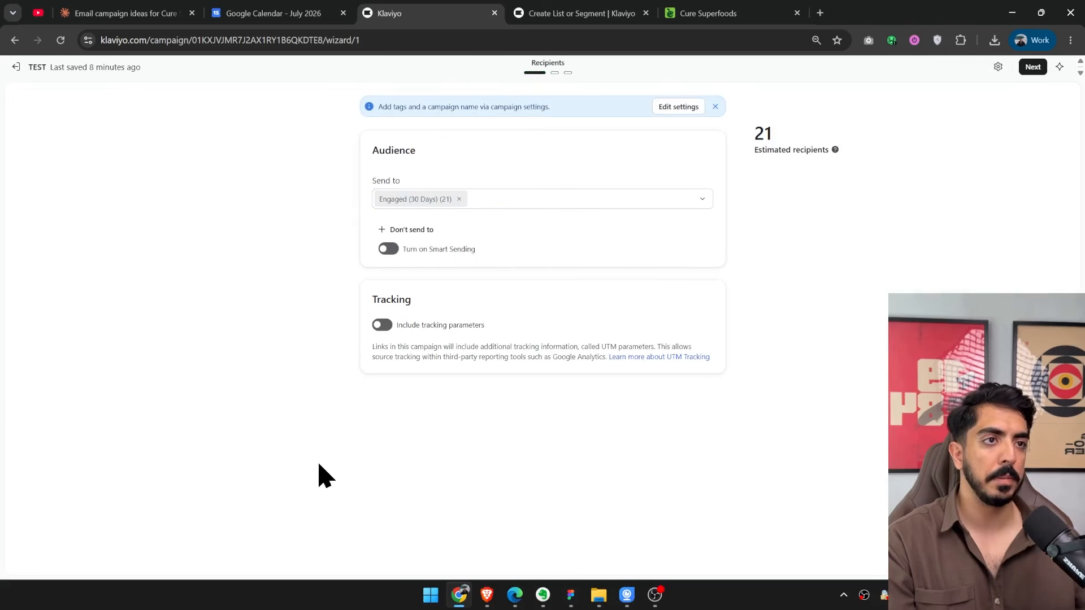
left_click(458, 199)
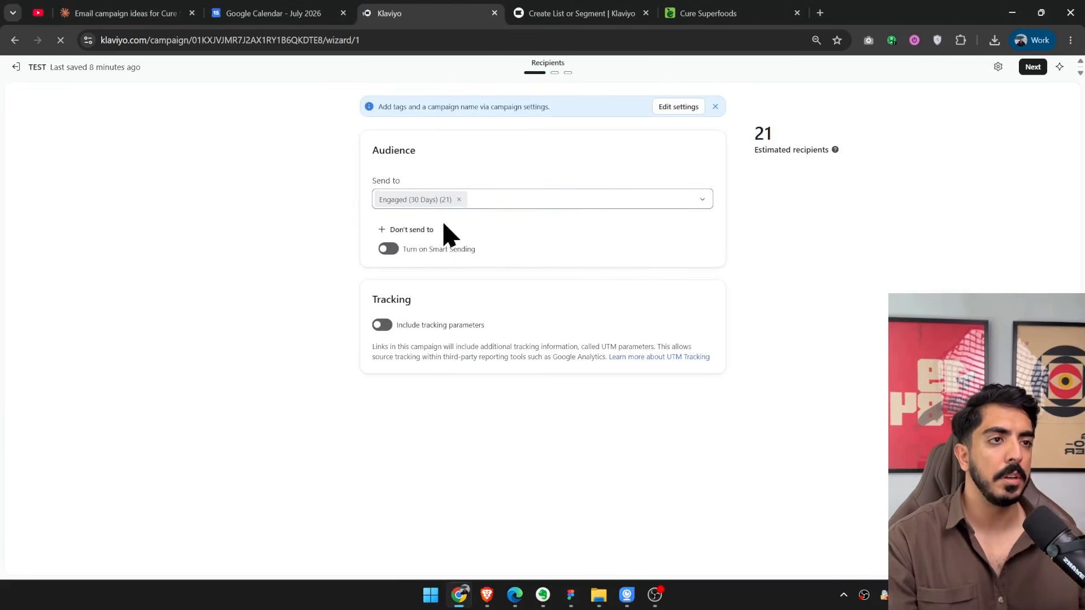
left_click(448, 218)
key("ctrl+Tab")
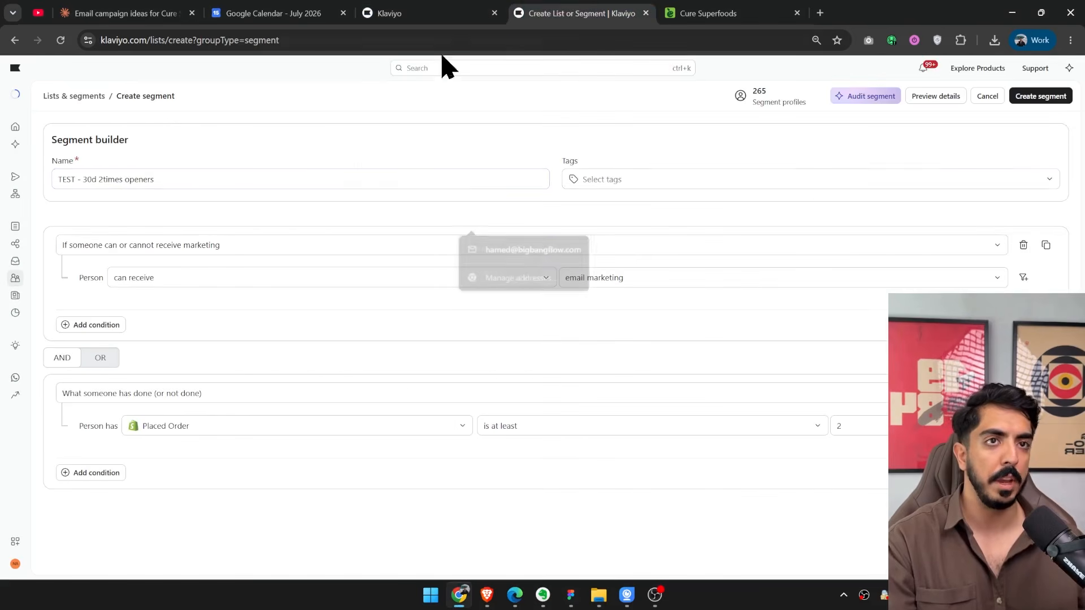
Rename the segment as "TEST - VIP".
left_click_drag(189, 181, 42, 194)
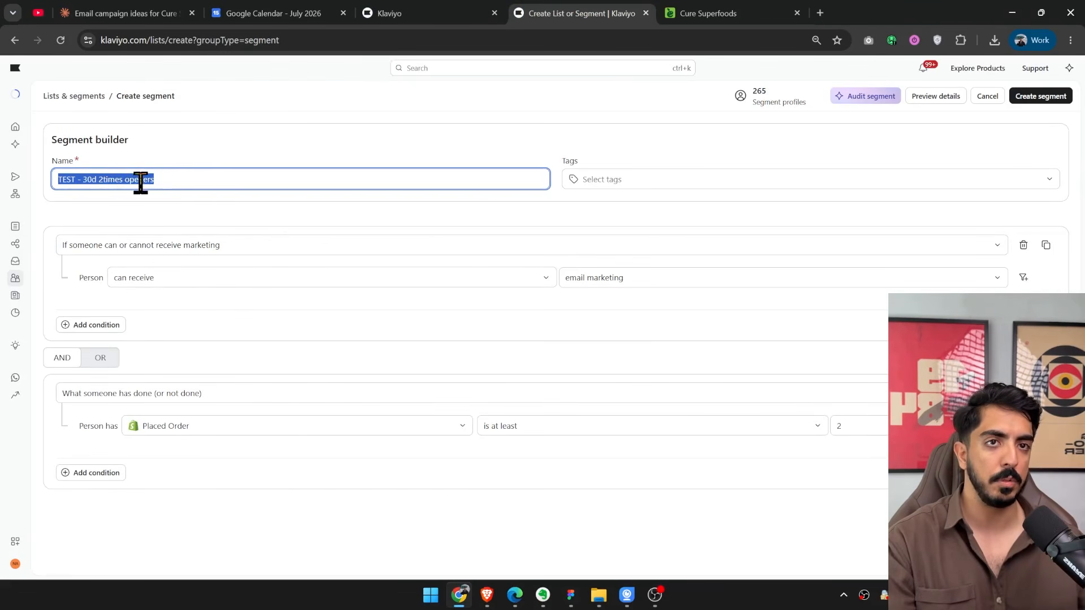
left_click(174, 184)
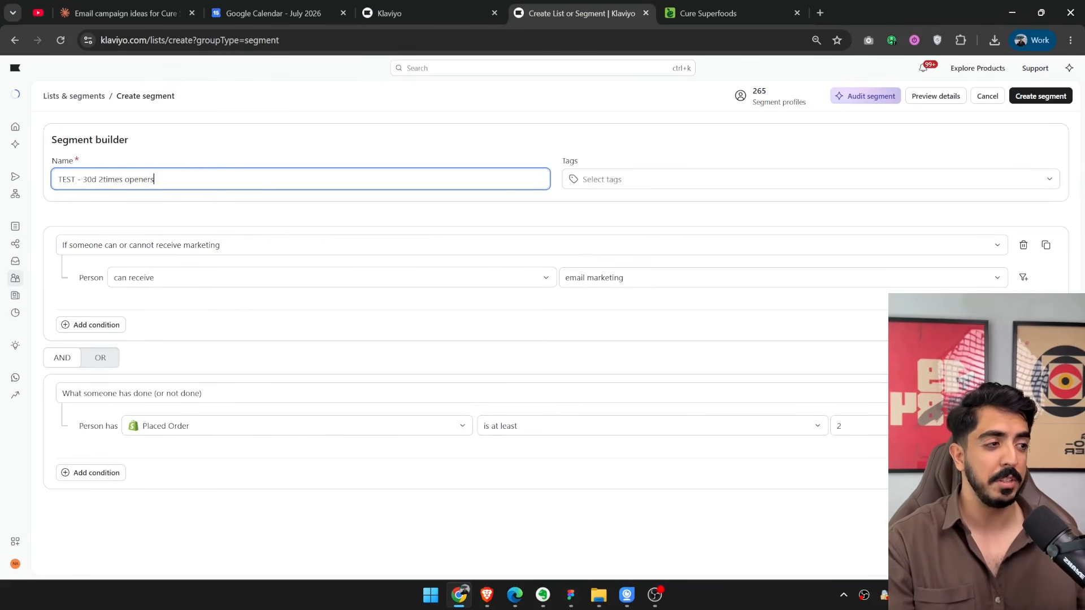
left_click_drag(167, 182, 82, 186)
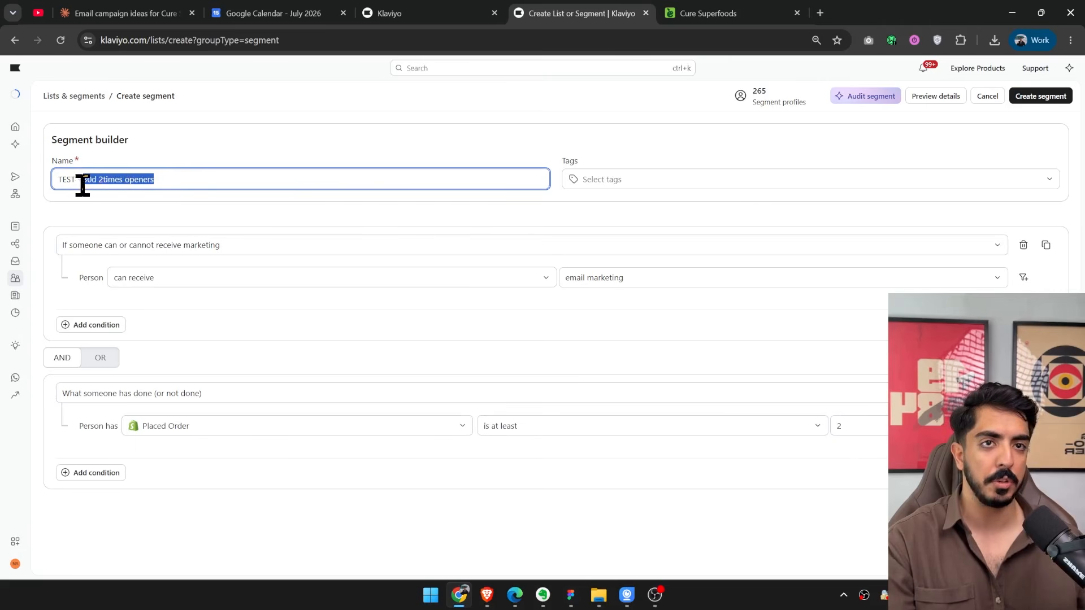
type("VIP")
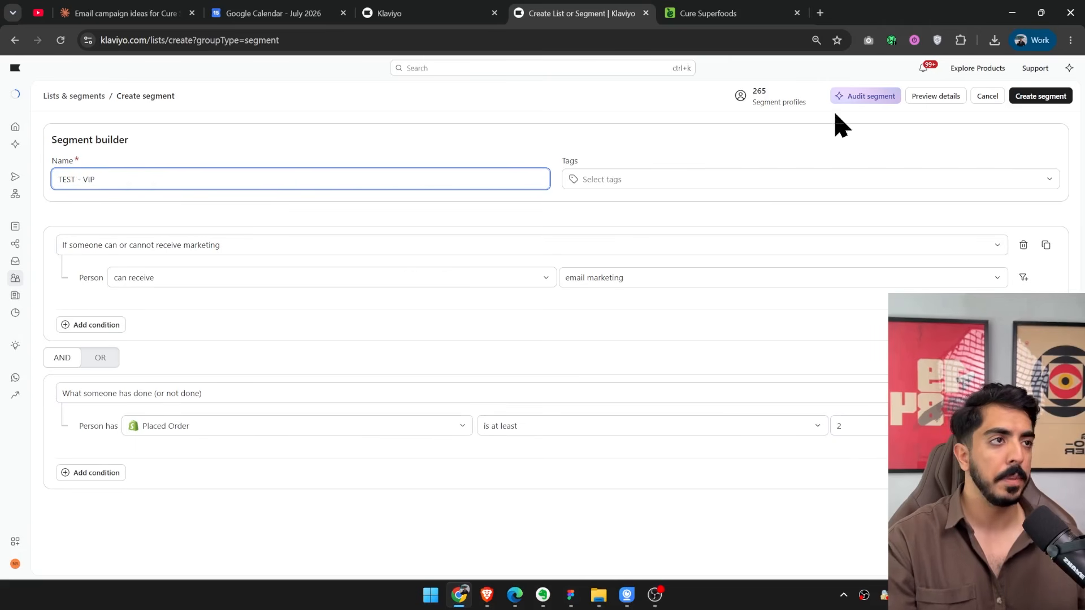
left_click(700, 115)
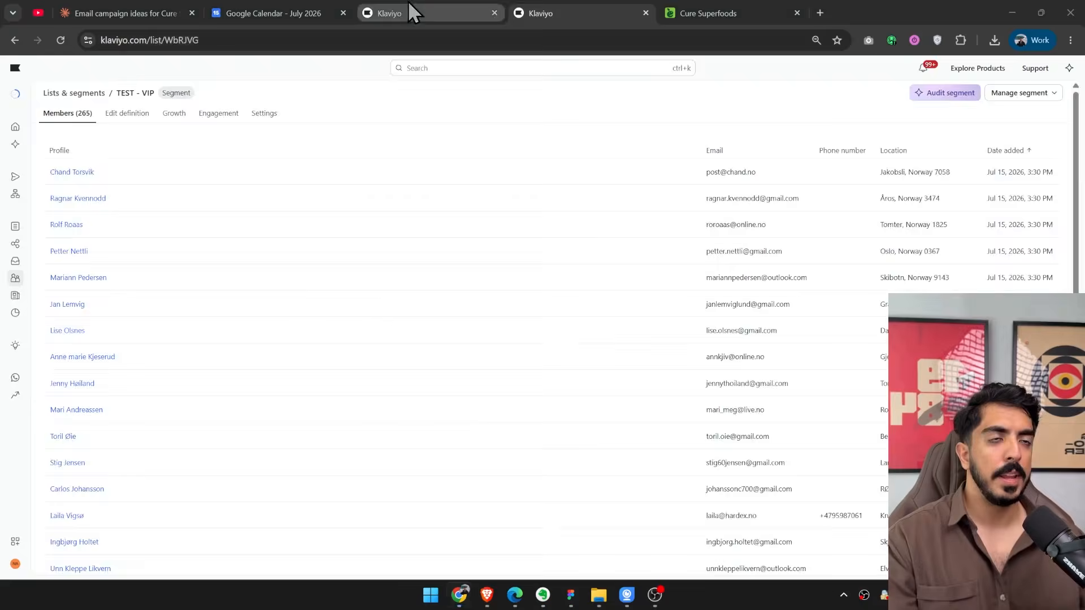
Create the TEST - VIP segment and set it as the TEST campaign's send-to audience in place of Engaged (30 Days).
left_click(412, 11)
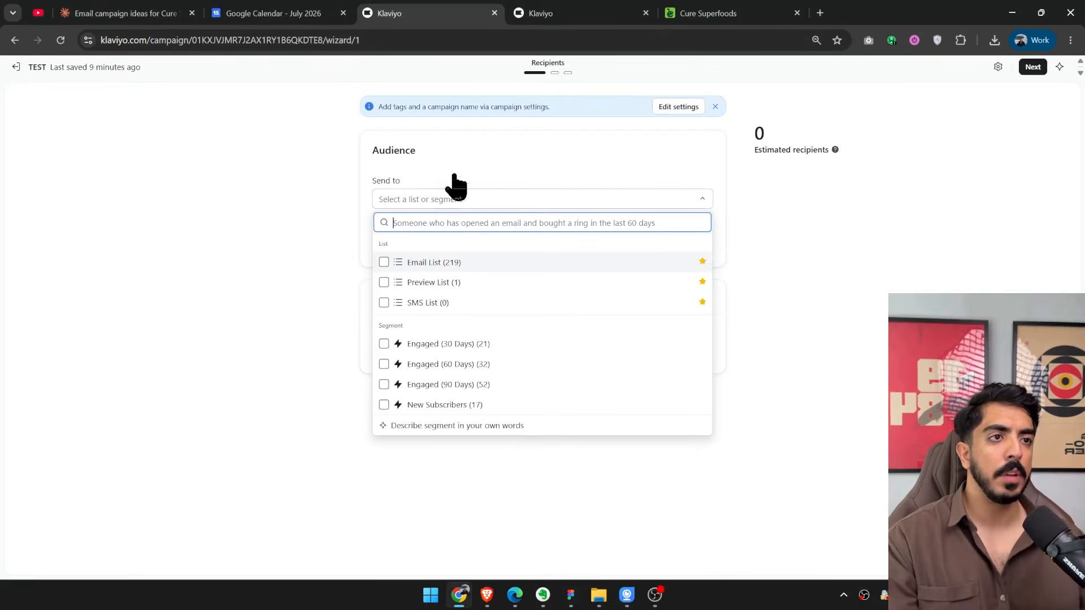
key("F5")
left_click(597, 122)
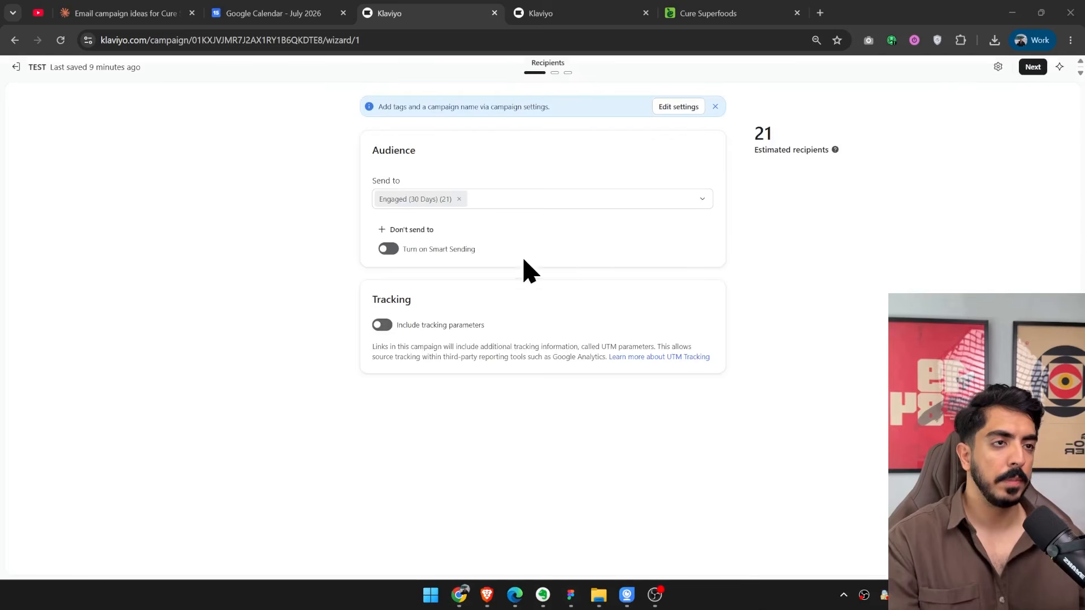
left_click(460, 197)
left_click(477, 203)
left_click(465, 222)
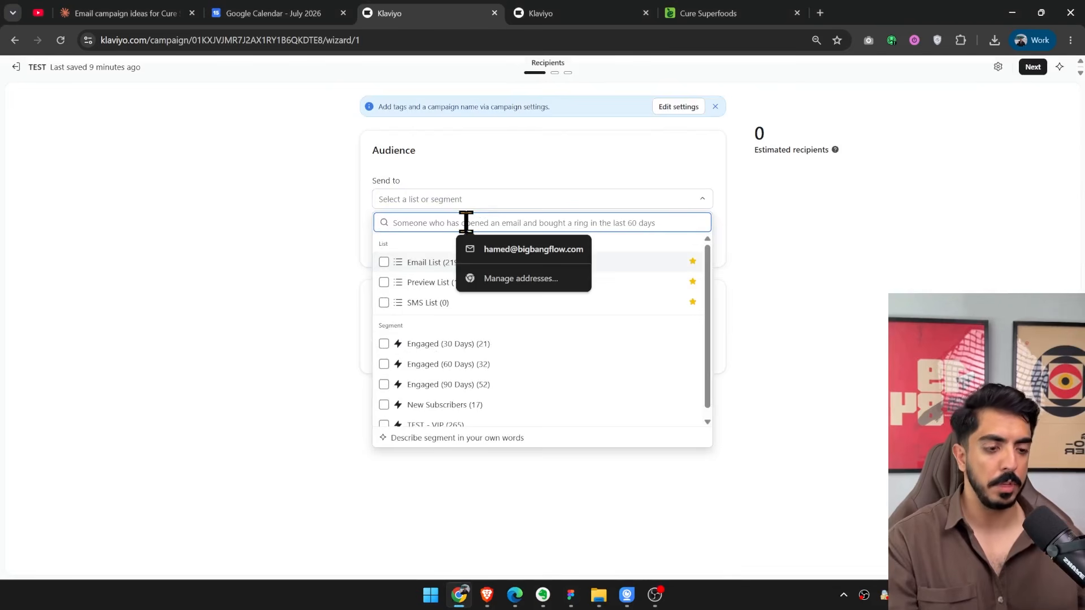
type("TEST")
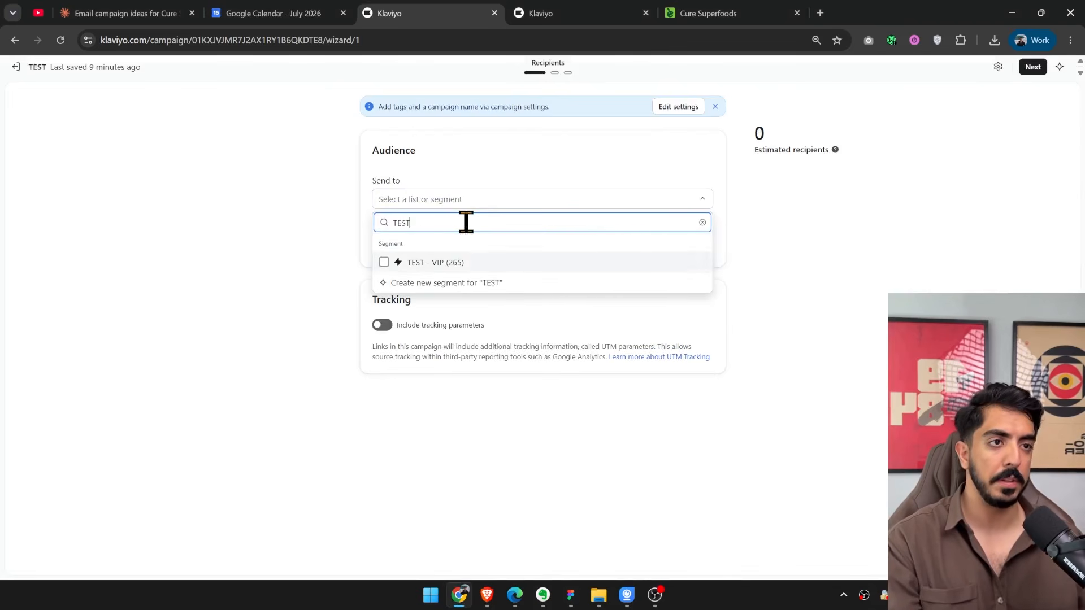
key("Return")
Compare the TEST - VIP segment's member list and definition with the campaign's estimated recipients, and return to the campaign's Recipients step.
left_click(610, 13)
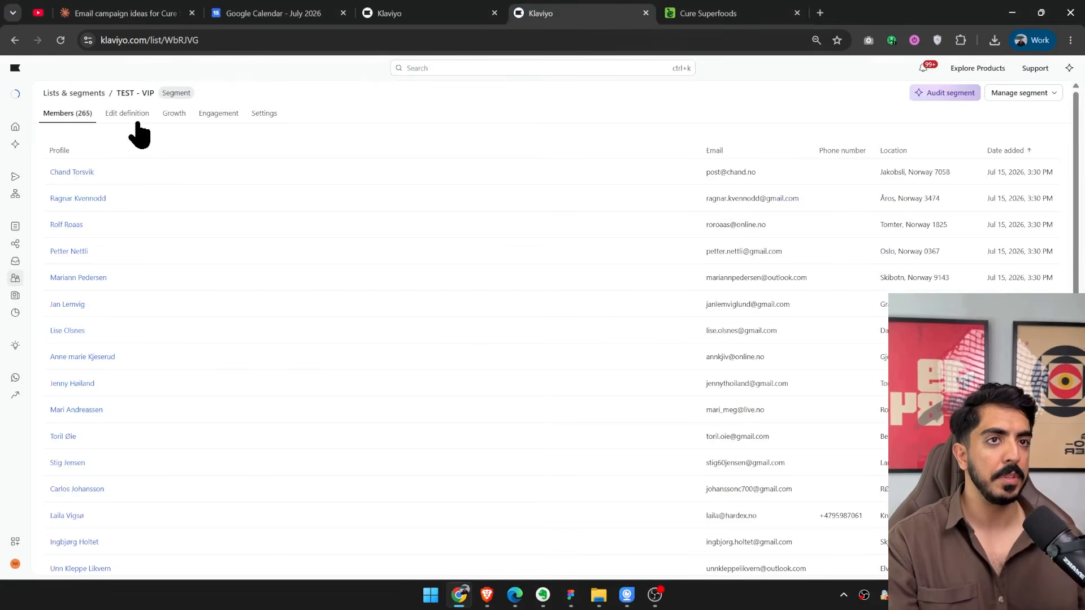
scroll(332, 260, "down", 3)
left_click(391, 13)
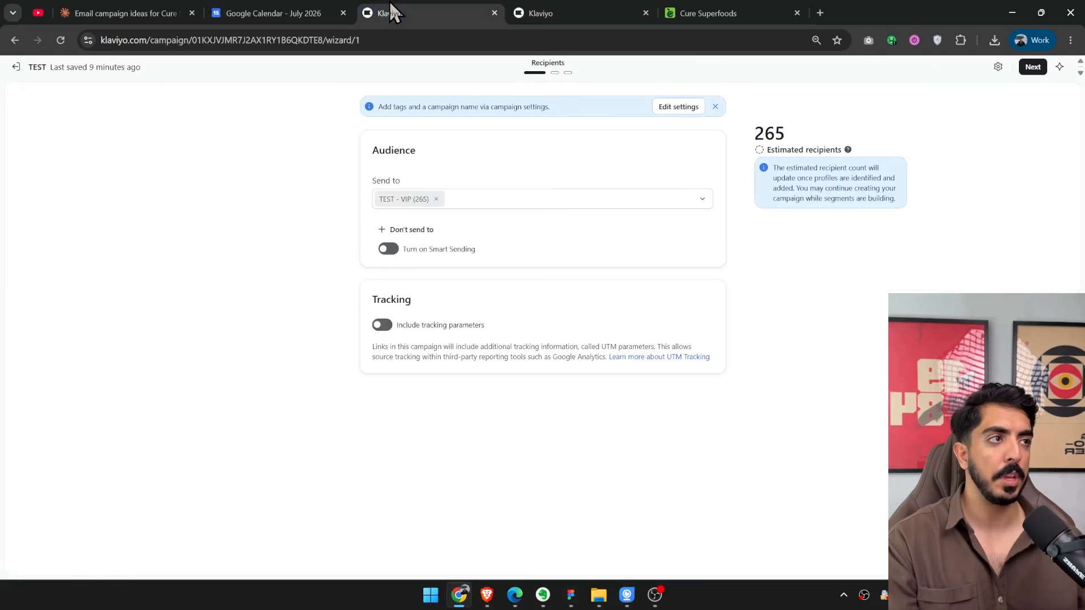
double_click(777, 134)
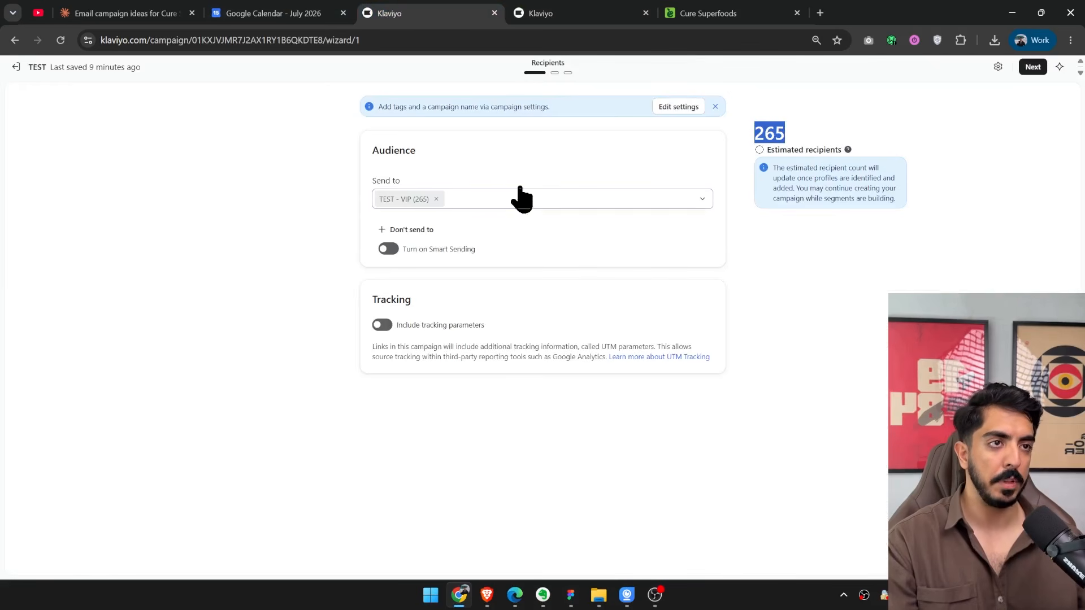
key("ctrl+Tab")
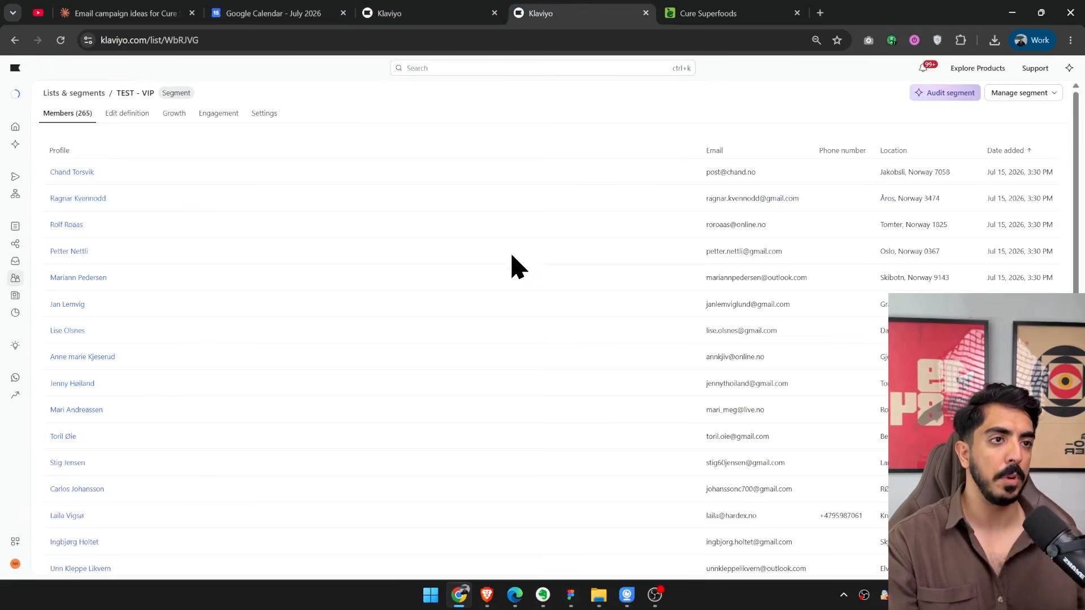
left_click(129, 114)
left_click(756, 89)
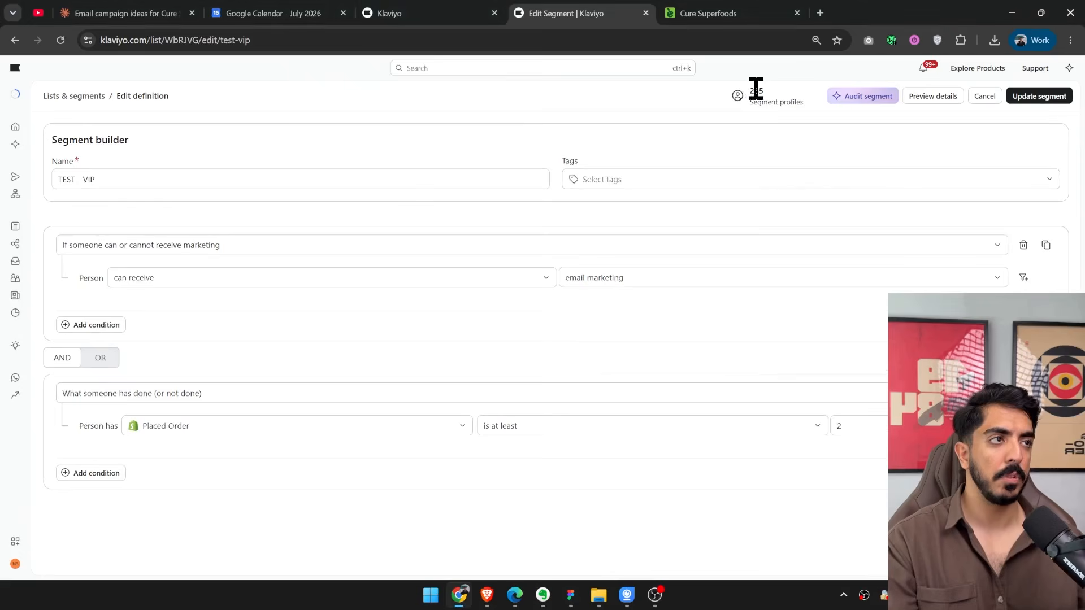
left_click(412, 8)
left_click(1022, 70)
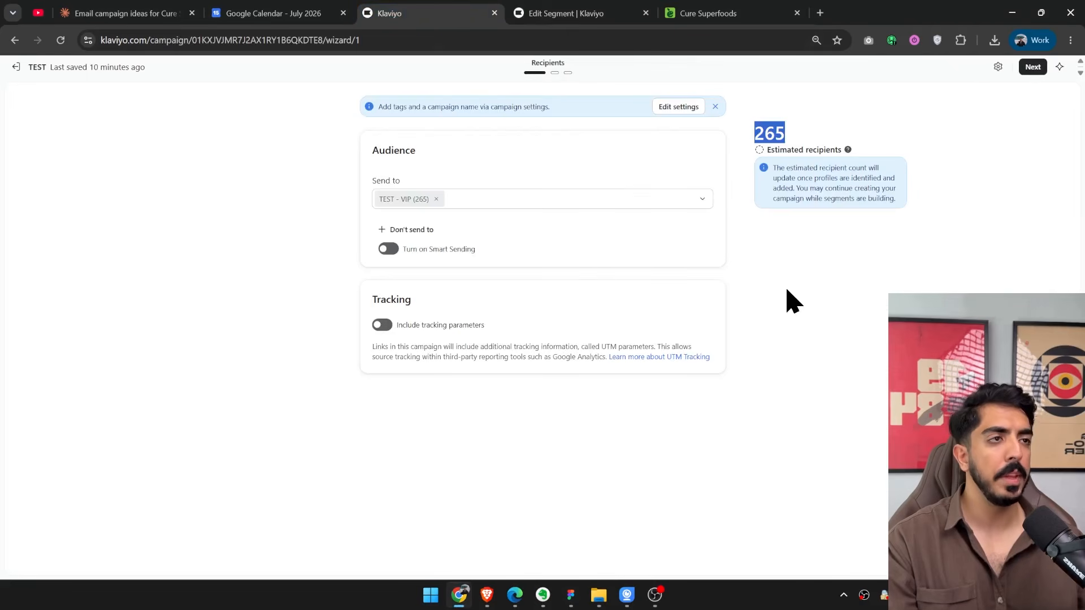